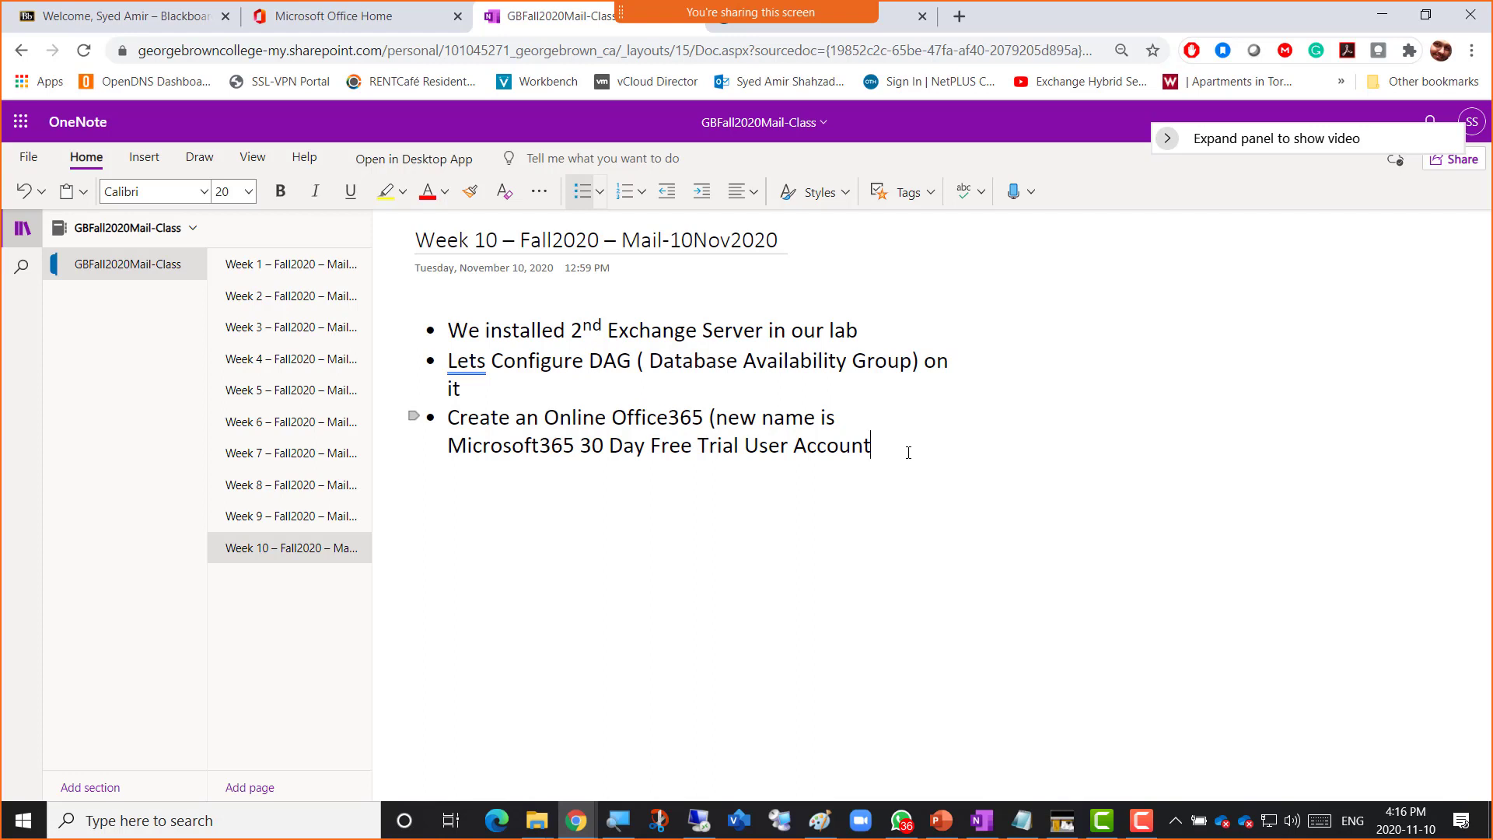
Close the parenthesis after "Microsoft365 30 Day Free Trial User Account" in the notes and add an empty bullet below it.
type(")")
key("Return")
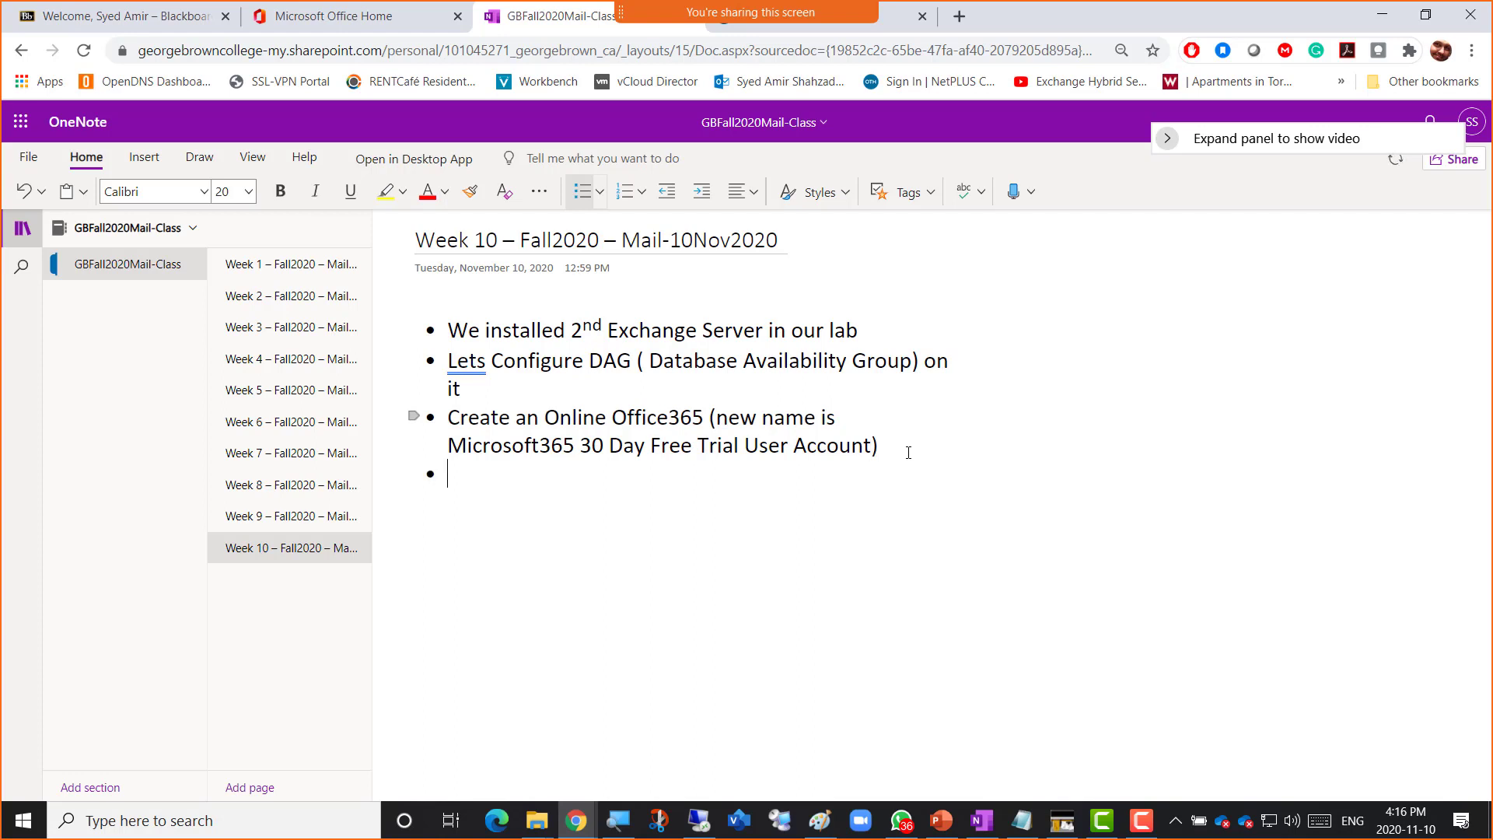
key("ctrl+v")
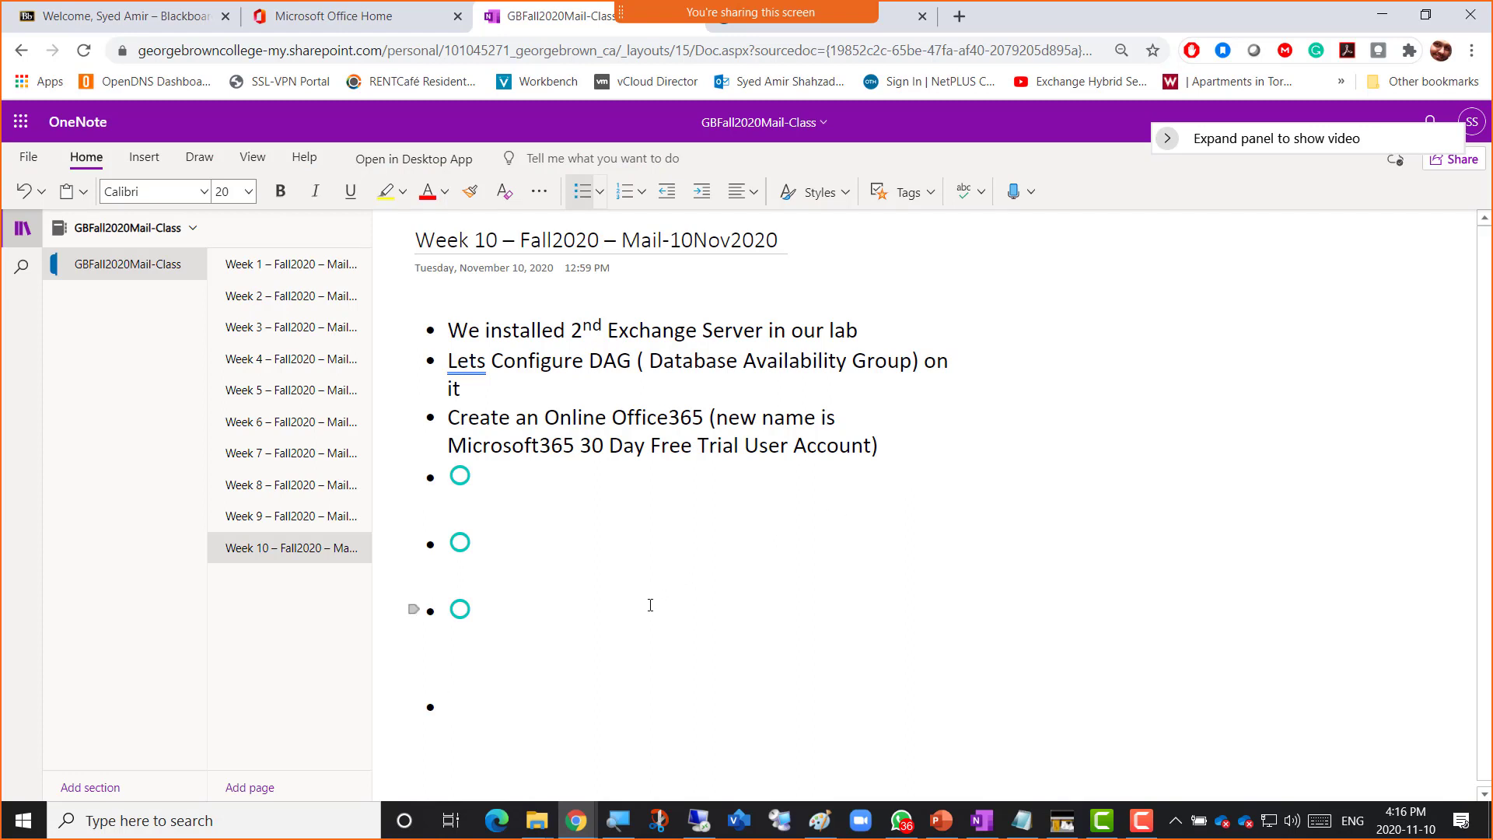
key("ctrl+z")
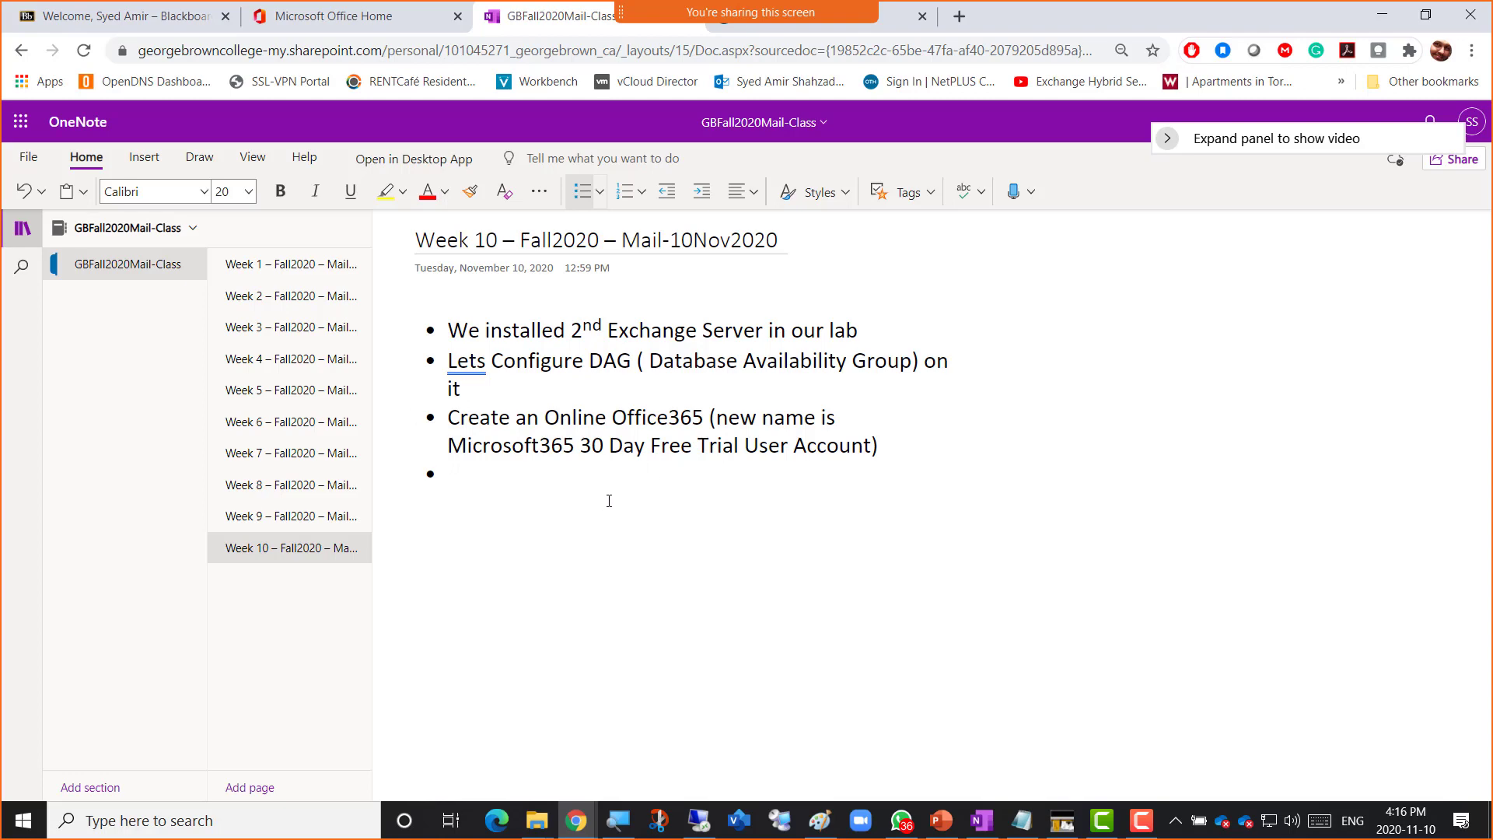
Switch to Paint and open a second Paint window with a blank canvas.
left_click(820, 820)
left_click(814, 830)
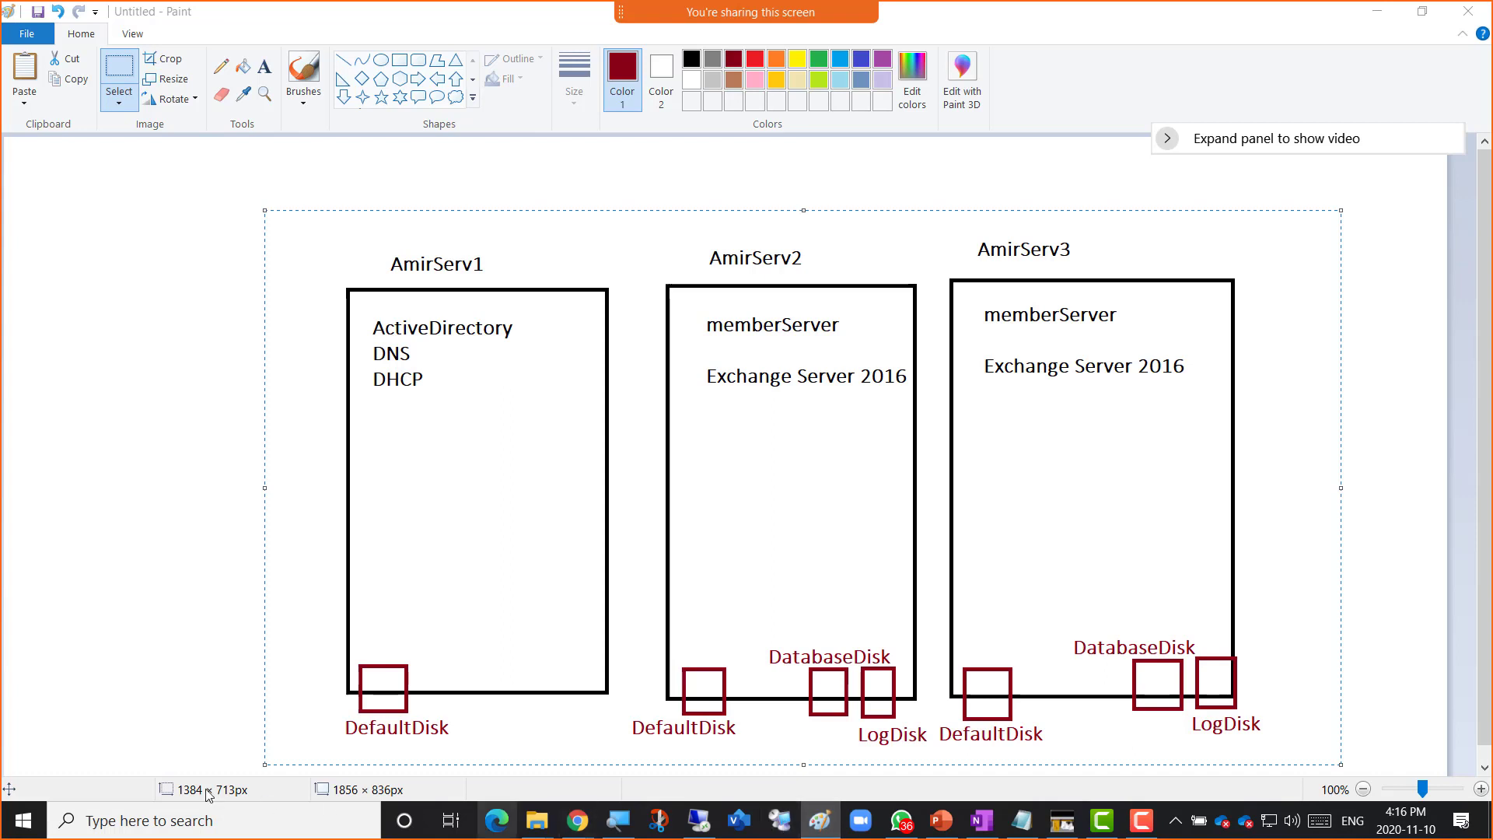
left_click(141, 831)
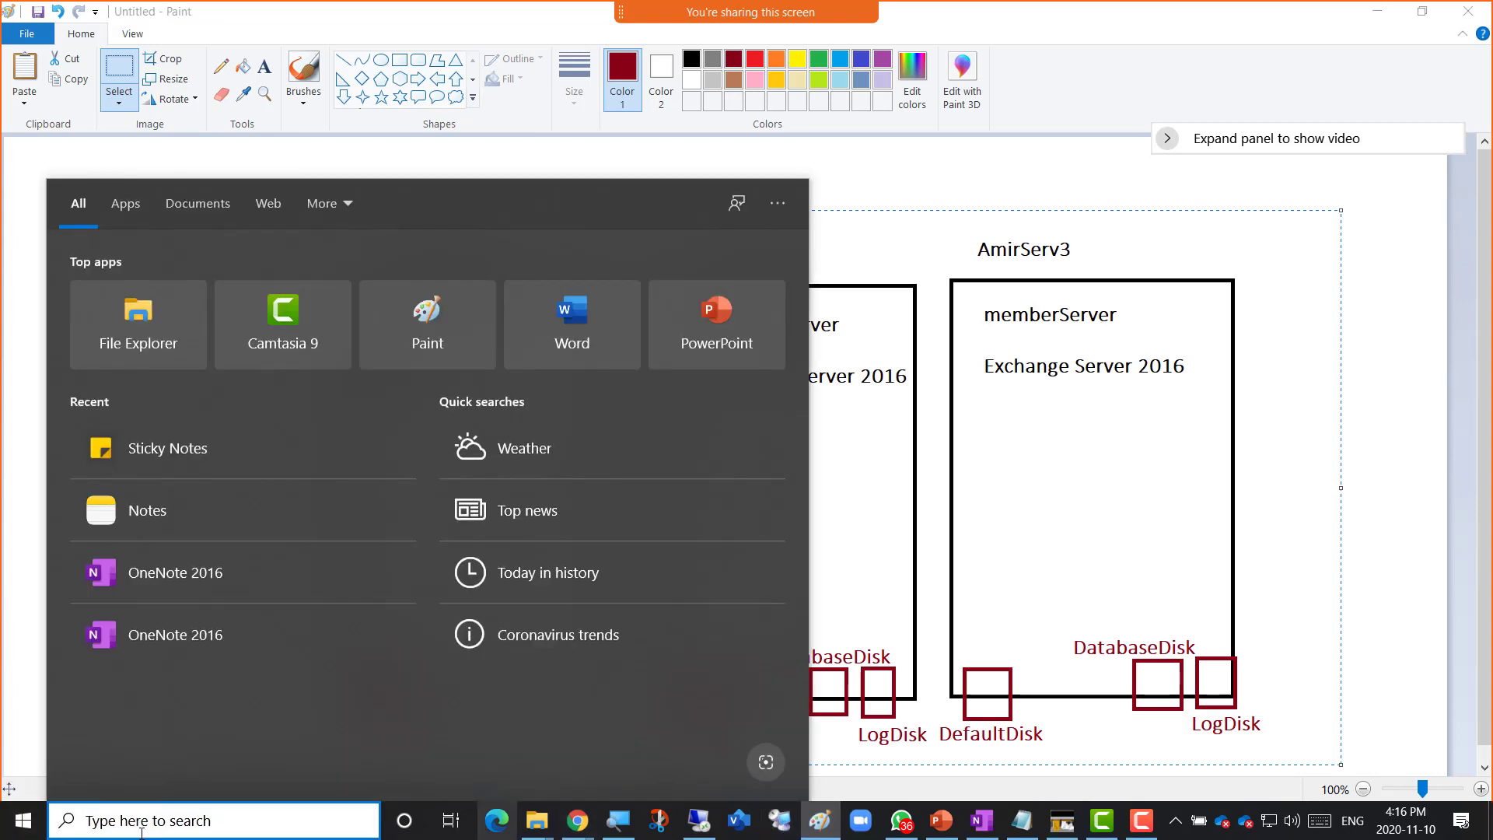
type("msp")
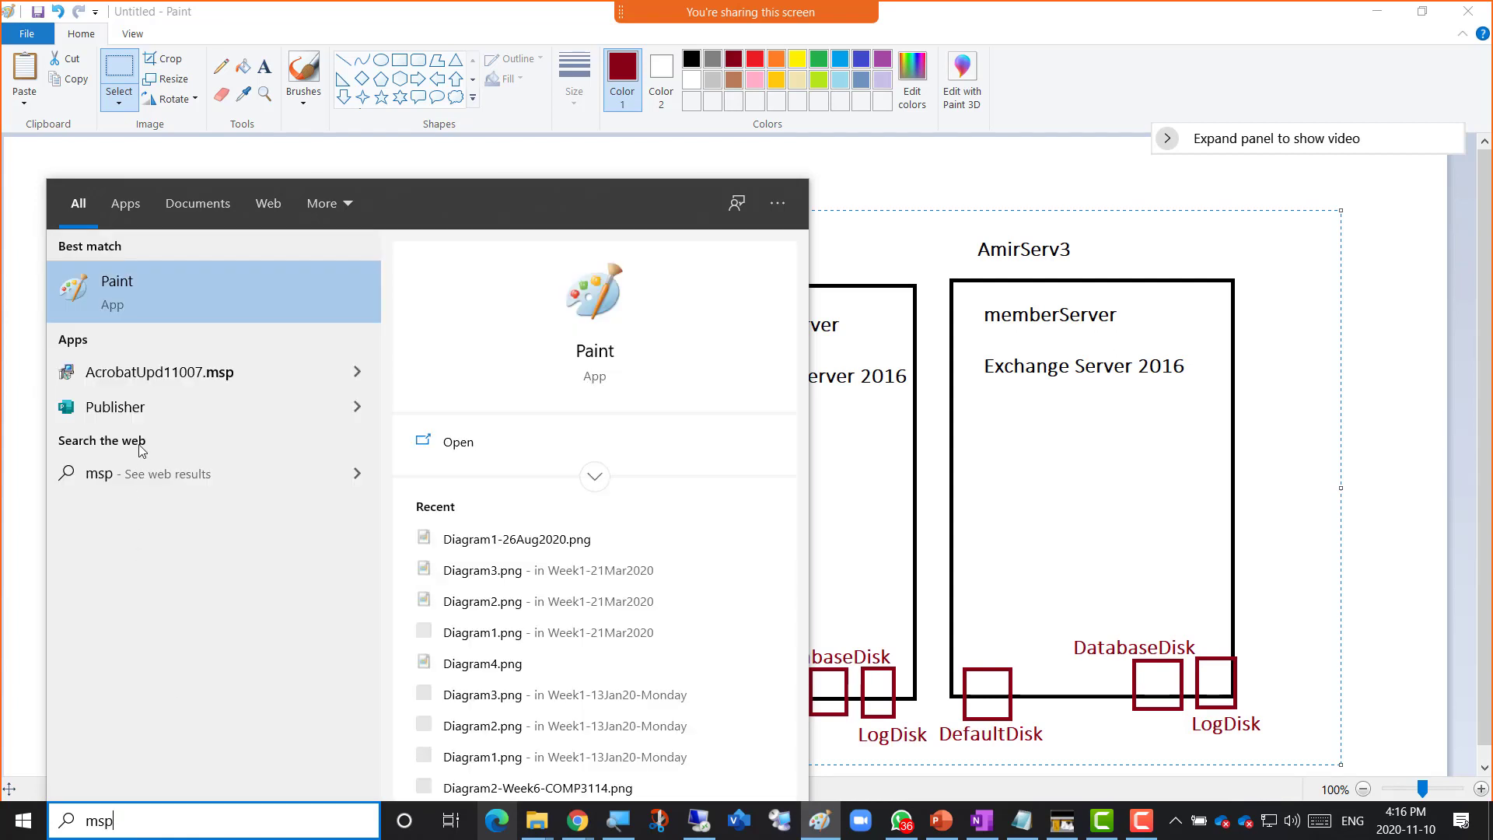
left_click(131, 285)
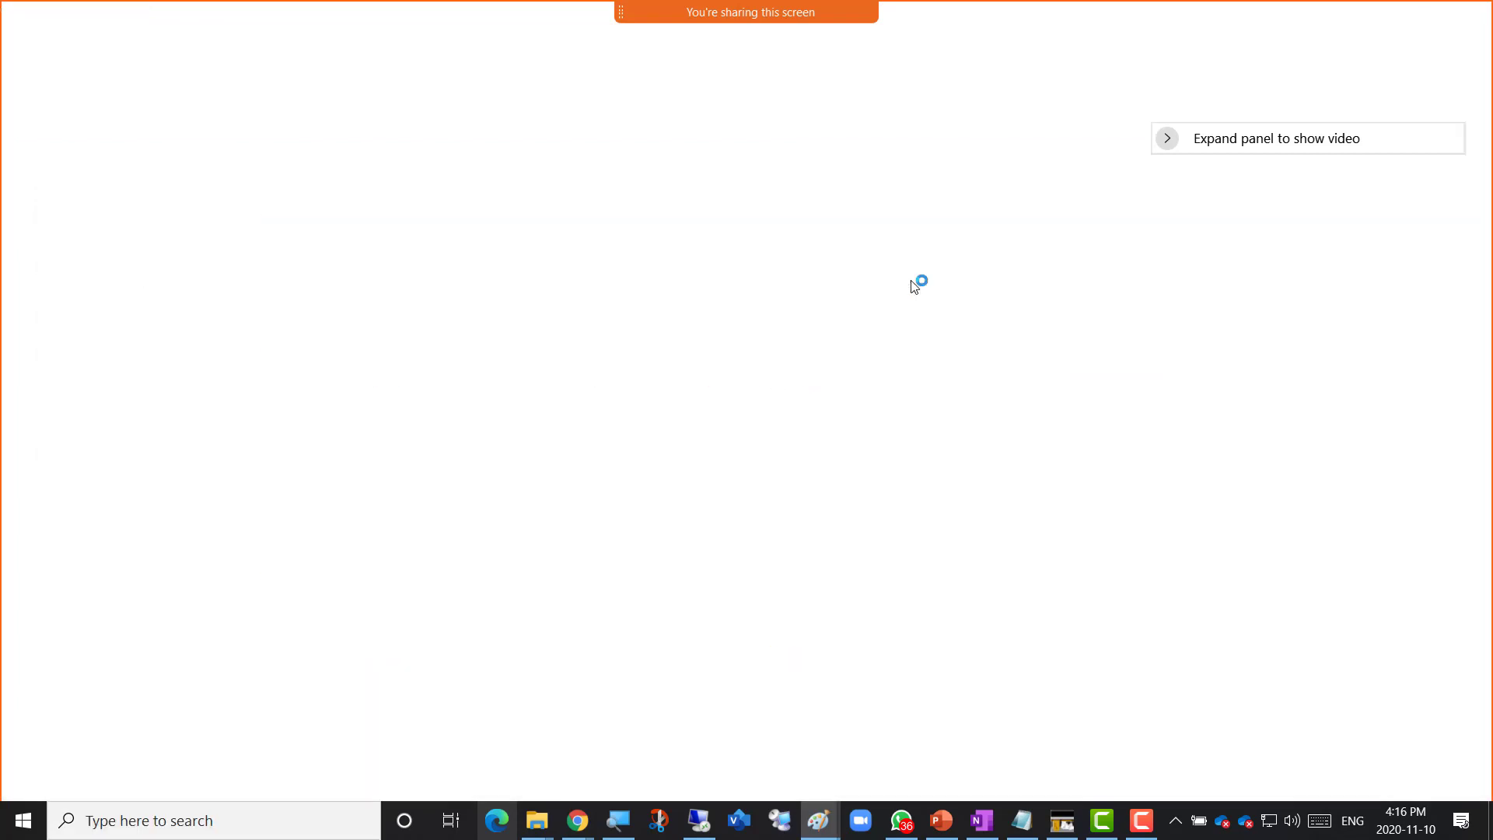
Draw a black triangle about 398 × 328 px near the lower-left corner of the canvas.
left_click(400, 60)
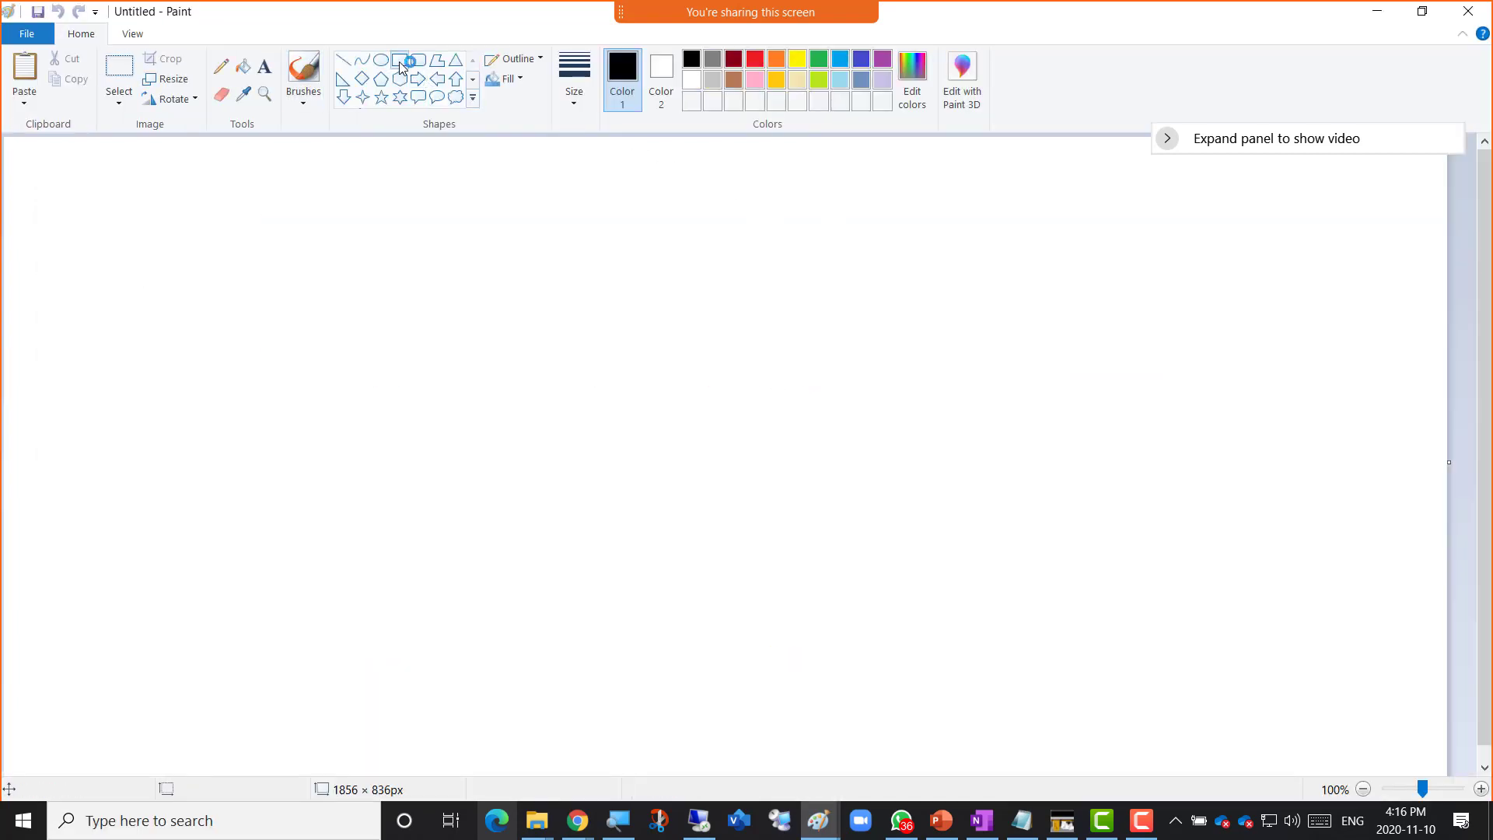
left_click(457, 62)
left_click_drag(28, 492, 336, 747)
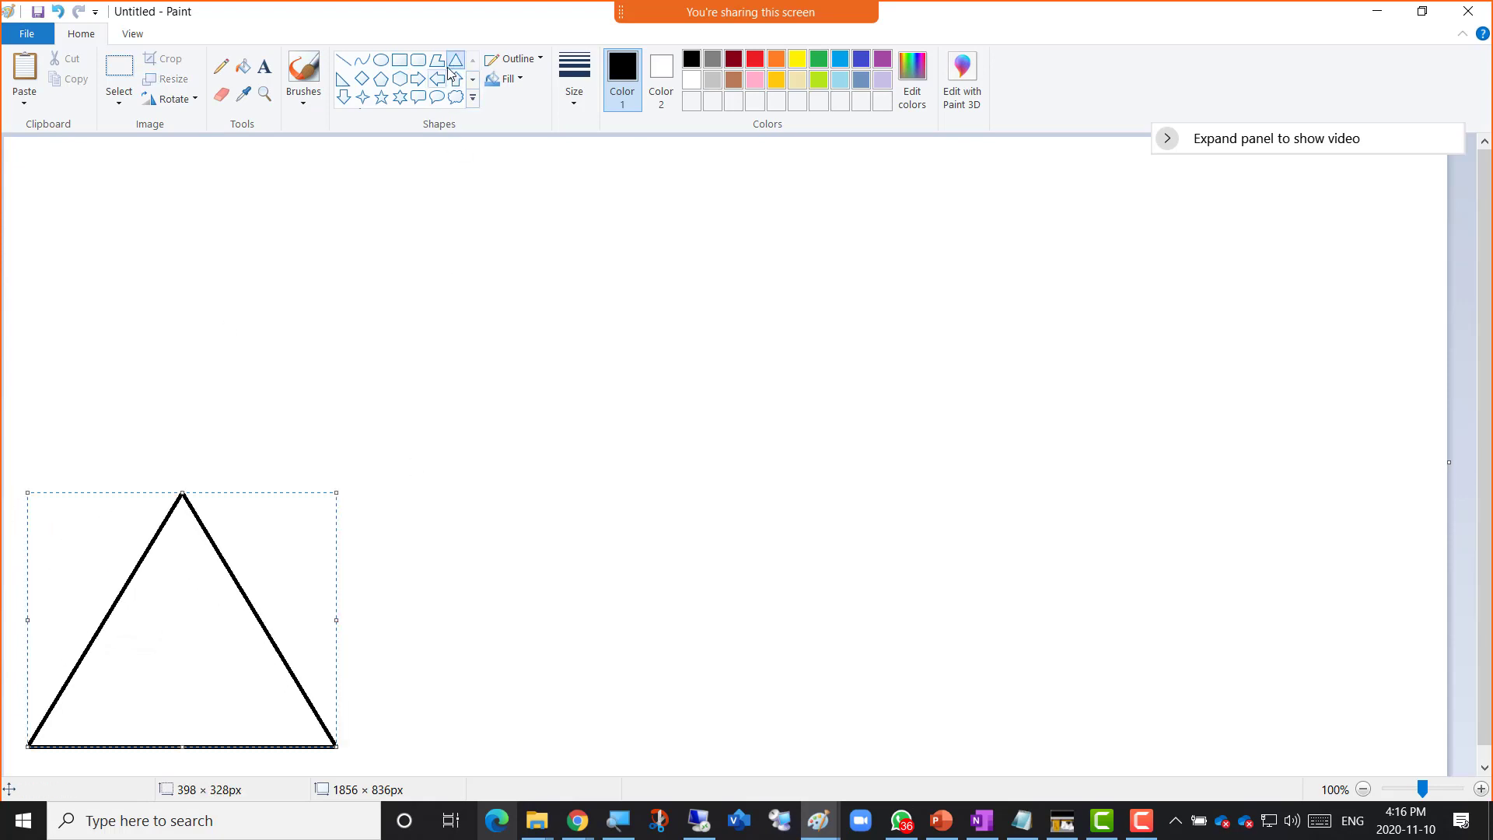
Draw three upright rectangles in a row, starting over the triangle's lower-right corner and continuing to its right.
left_click(400, 60)
left_click_drag(232, 642, 307, 759)
left_click(326, 636)
left_click_drag(331, 654, 401, 753)
left_click_drag(430, 634, 525, 758)
left_click(439, 441)
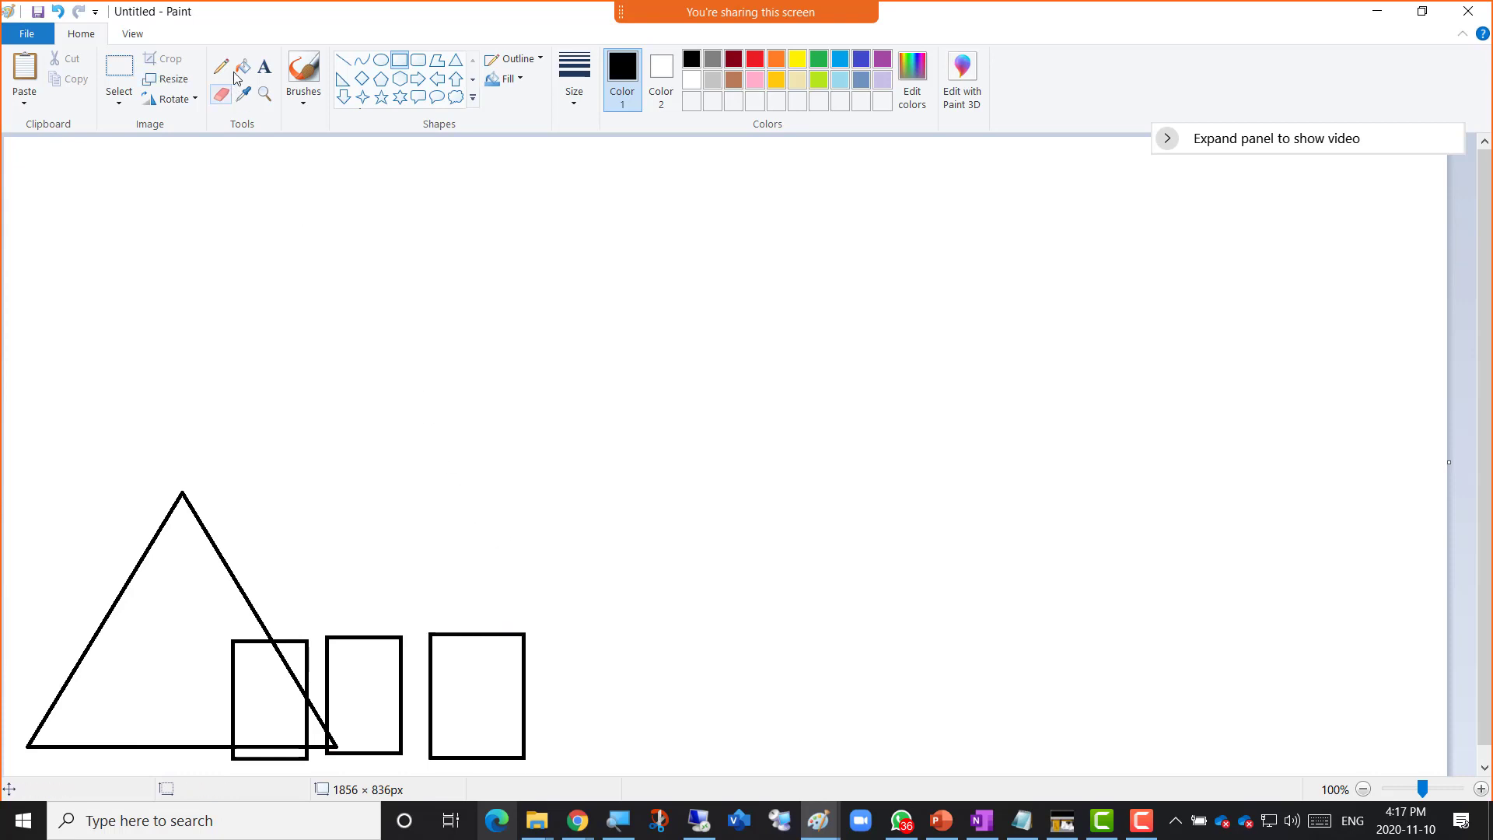
Draw a cloud callout about 821 × 379 px in the canvas's upper-right area and label it "office365 (Microsoft 365)" on one line.
left_click(458, 102)
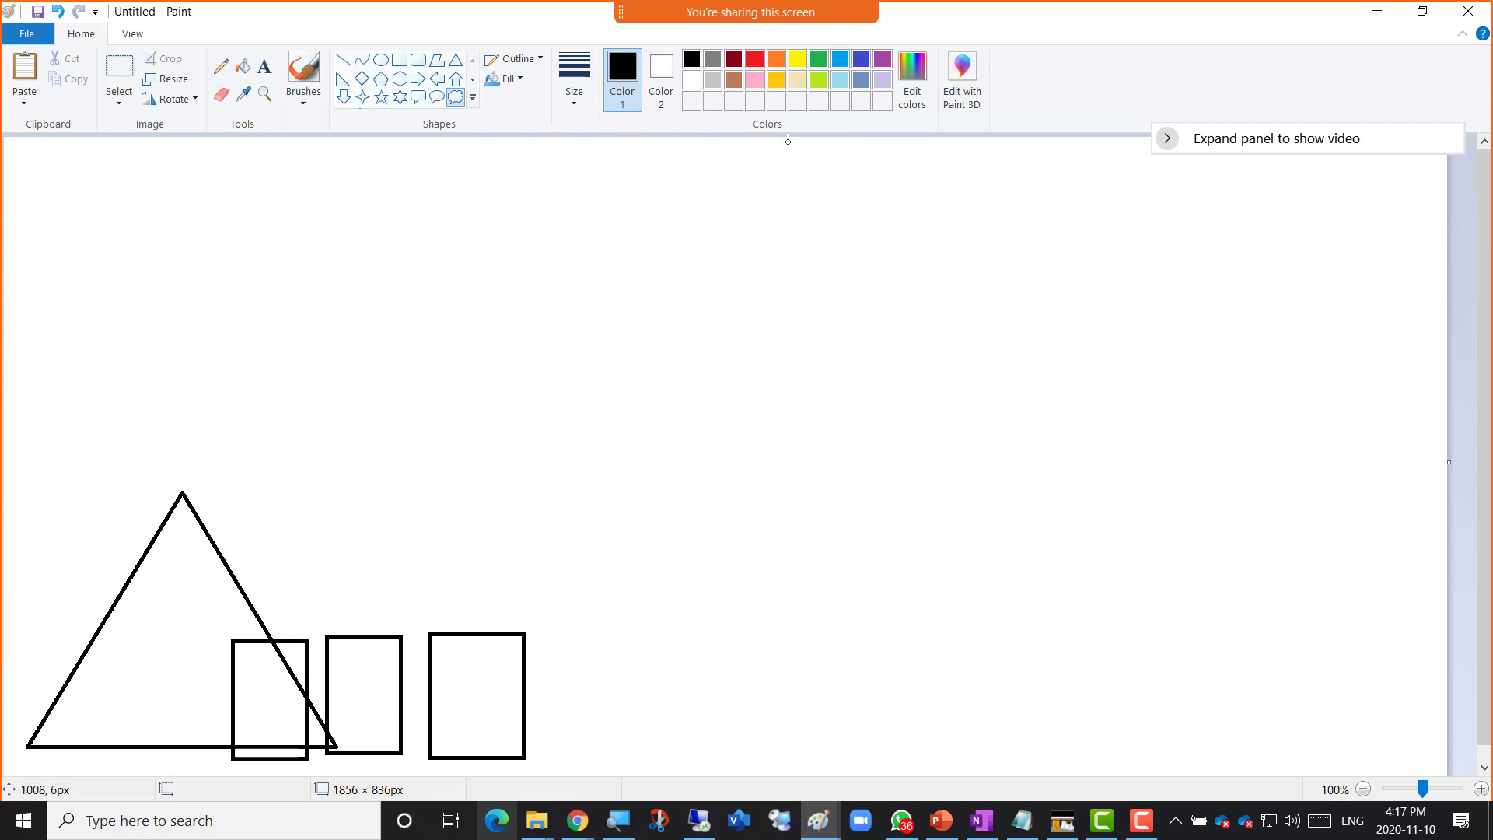
left_click_drag(788, 142, 1425, 436)
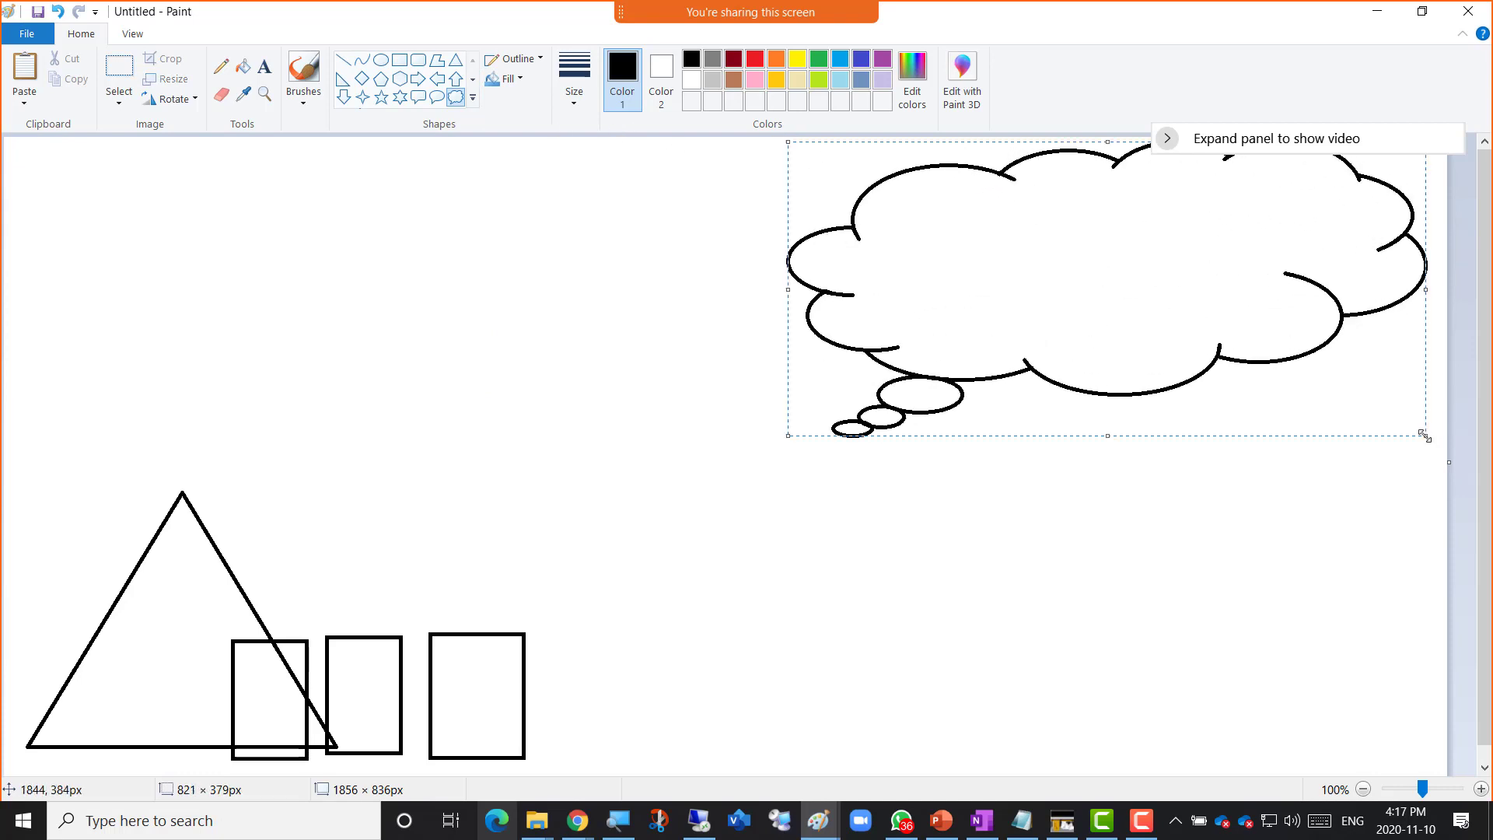
left_click(264, 67)
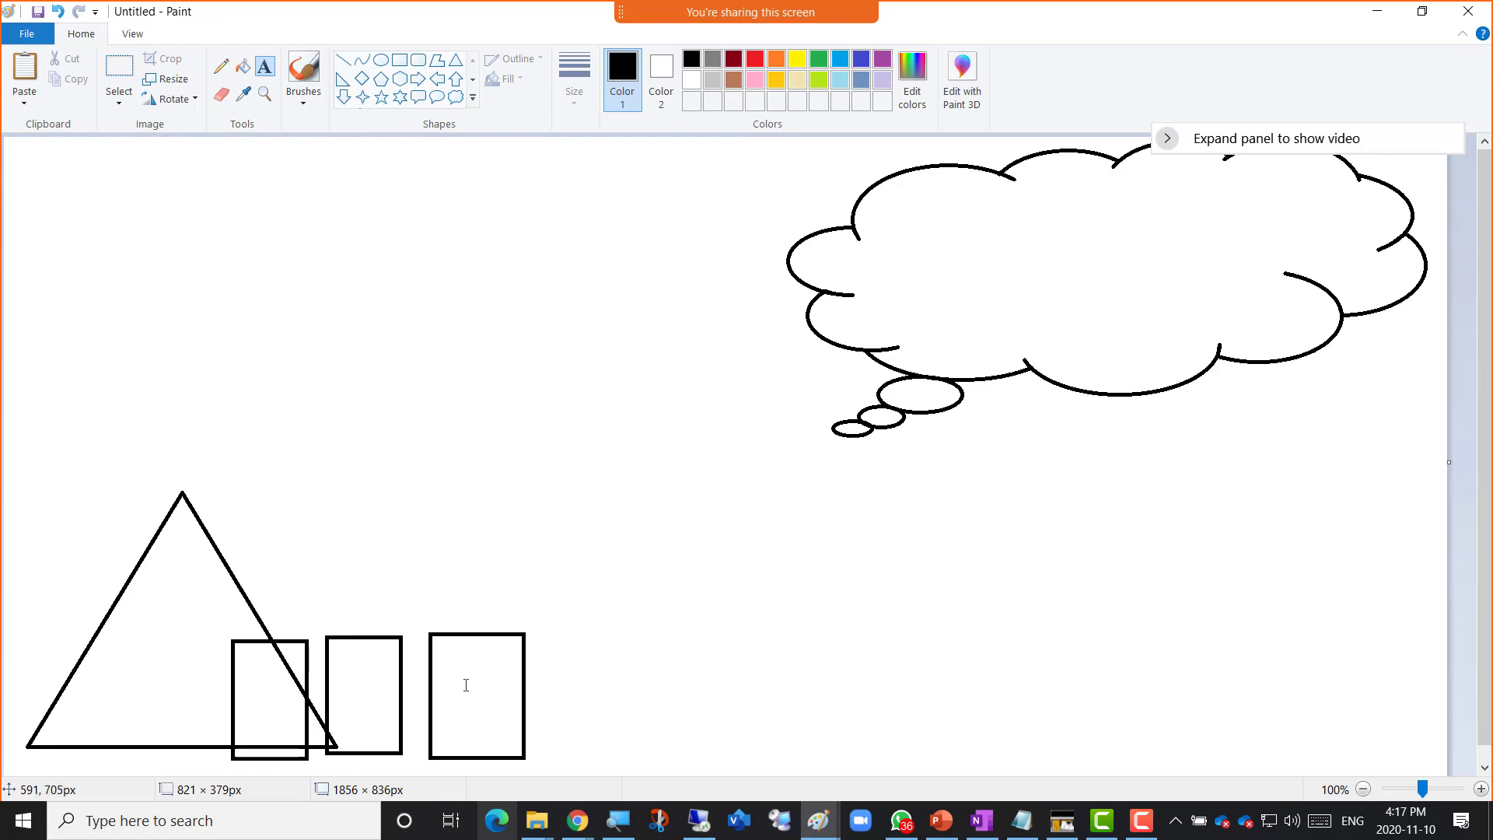
left_click(1016, 194)
type("Exchang")
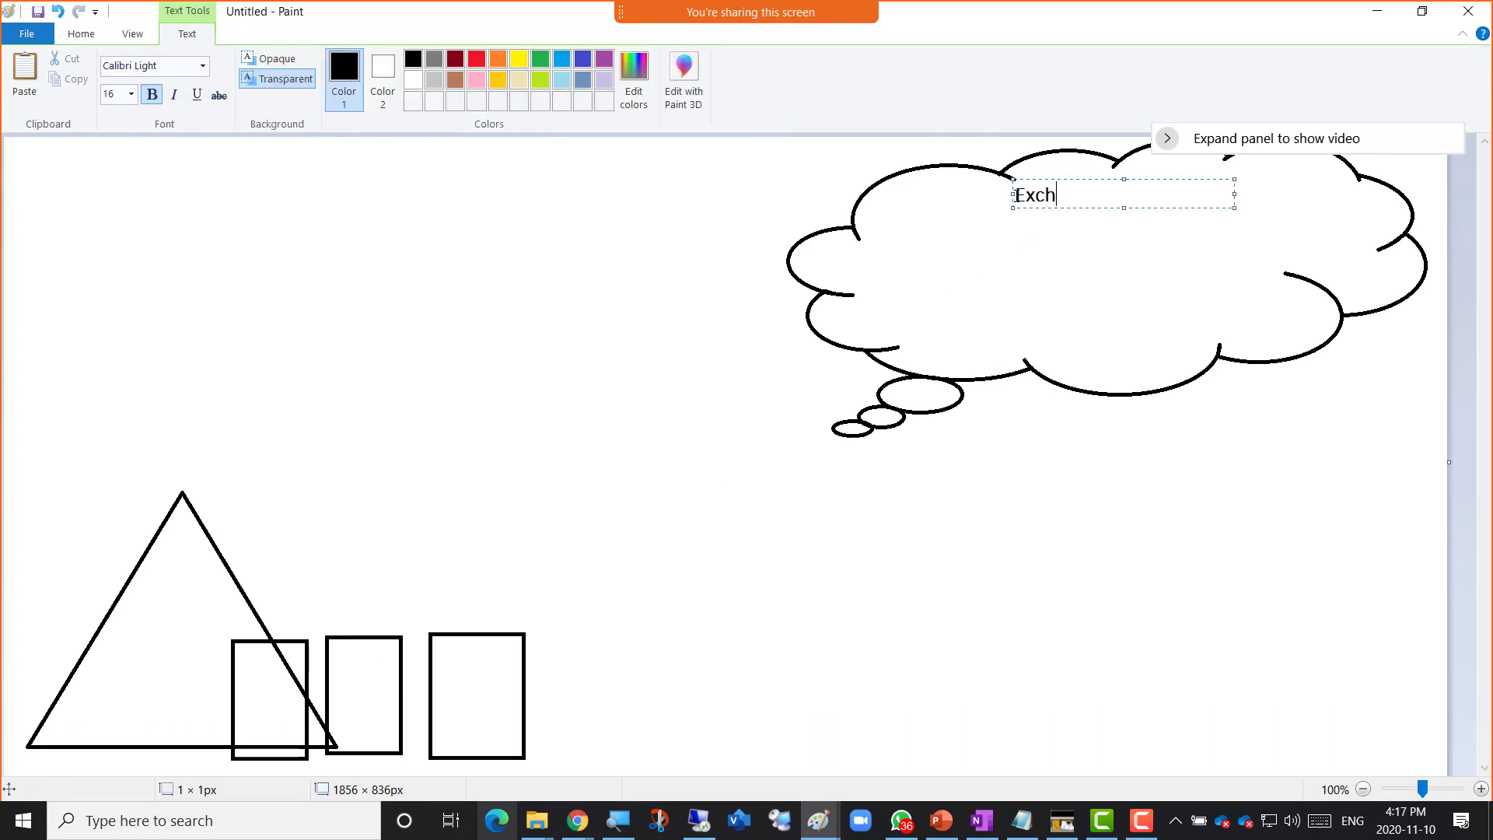
key("BackSpace")
key("BackSpace")
key("BackSpace")
key("BackSpace")
key("BackSpace")
key("BackSpace")
type("office365 (Micro")
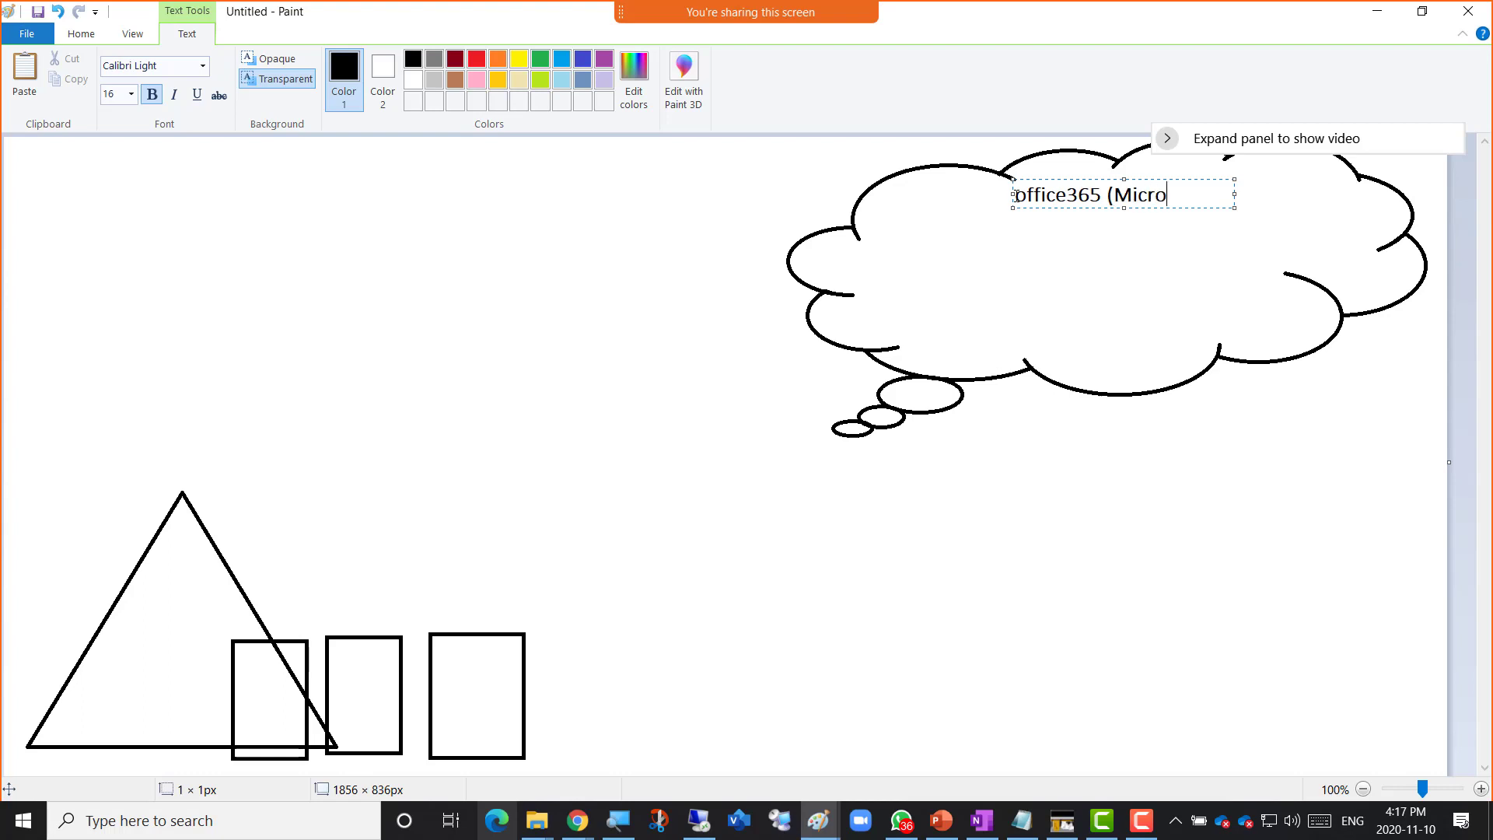
type("soft 365")
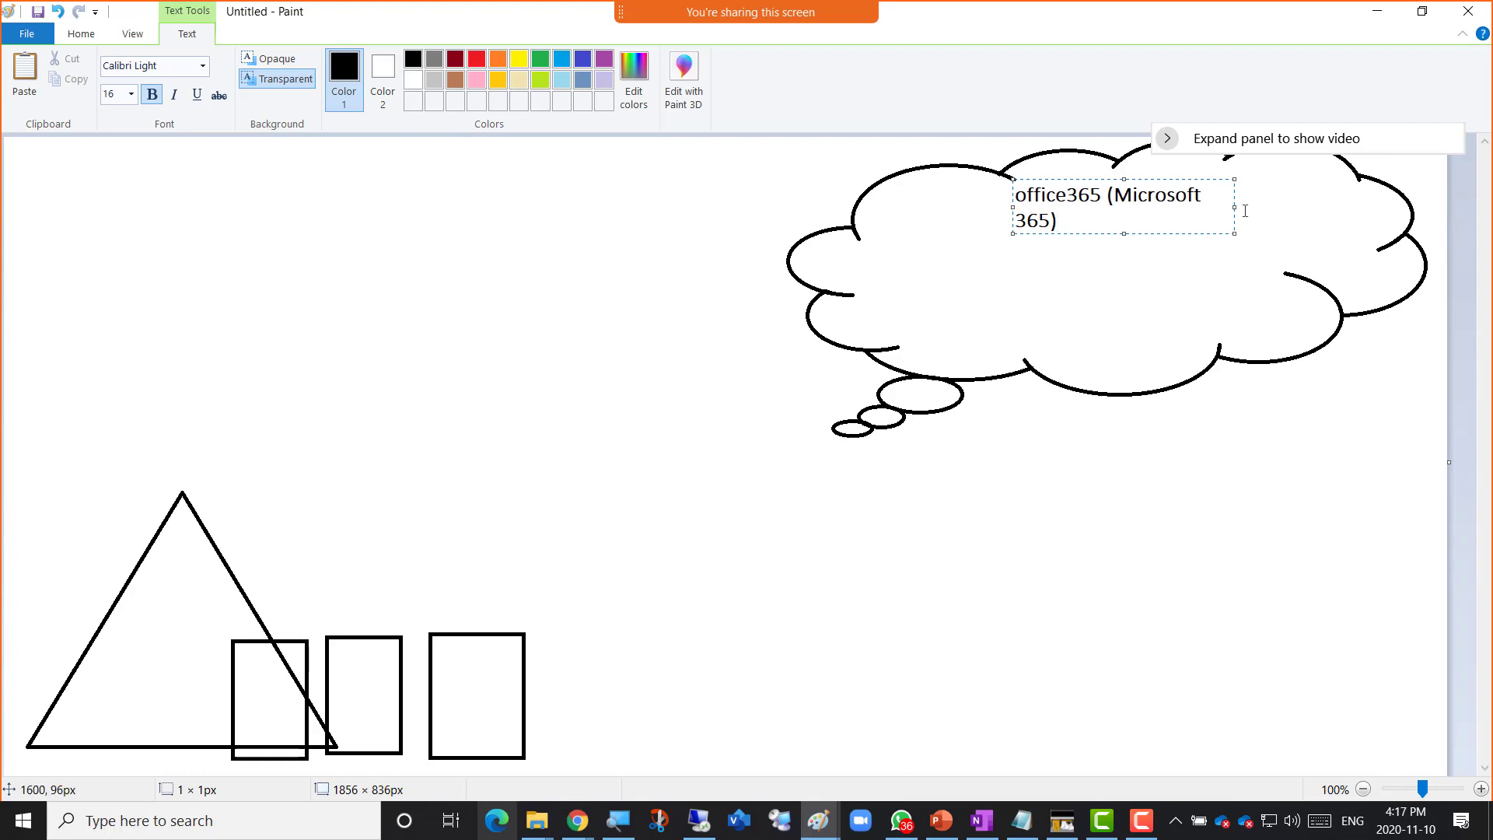
left_click_drag(1236, 208, 1317, 208)
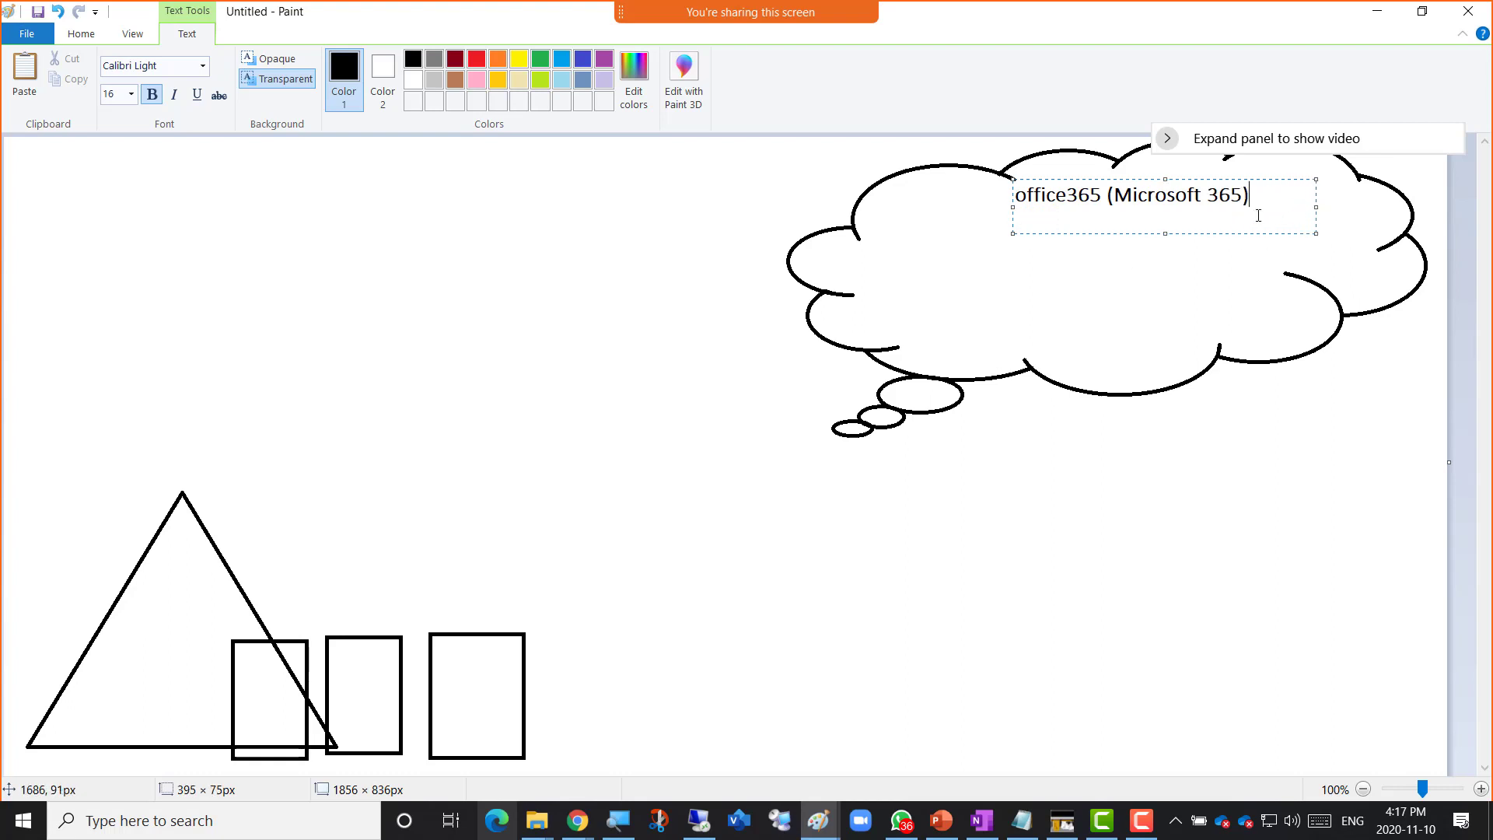
left_click(973, 274)
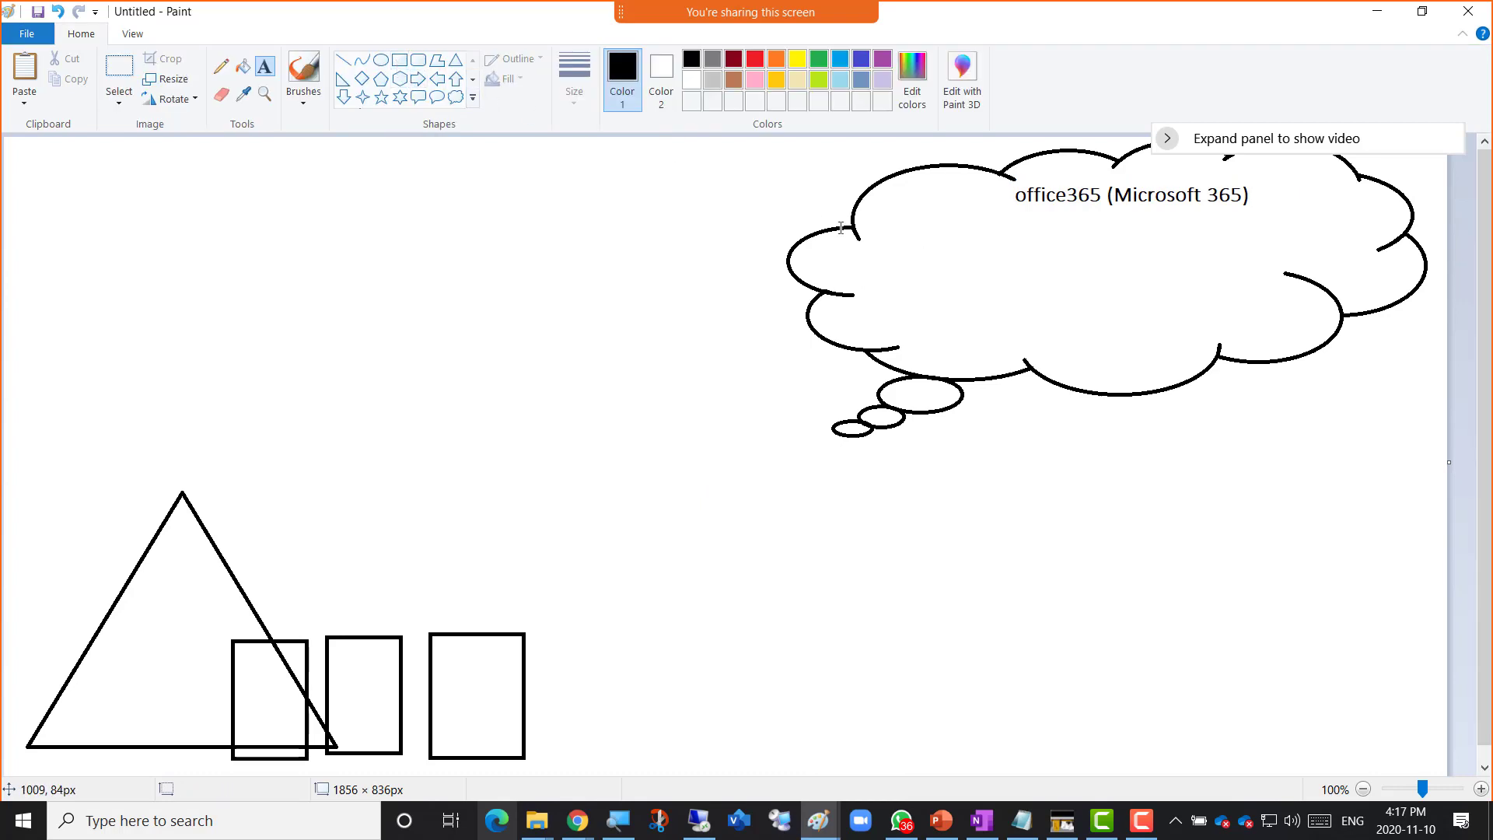
Add the text "Not to spend on maintenance of on-prem Exchange Servers" in the canvas's upper-left area and widen its text box to about 869 px.
left_click(40, 179)
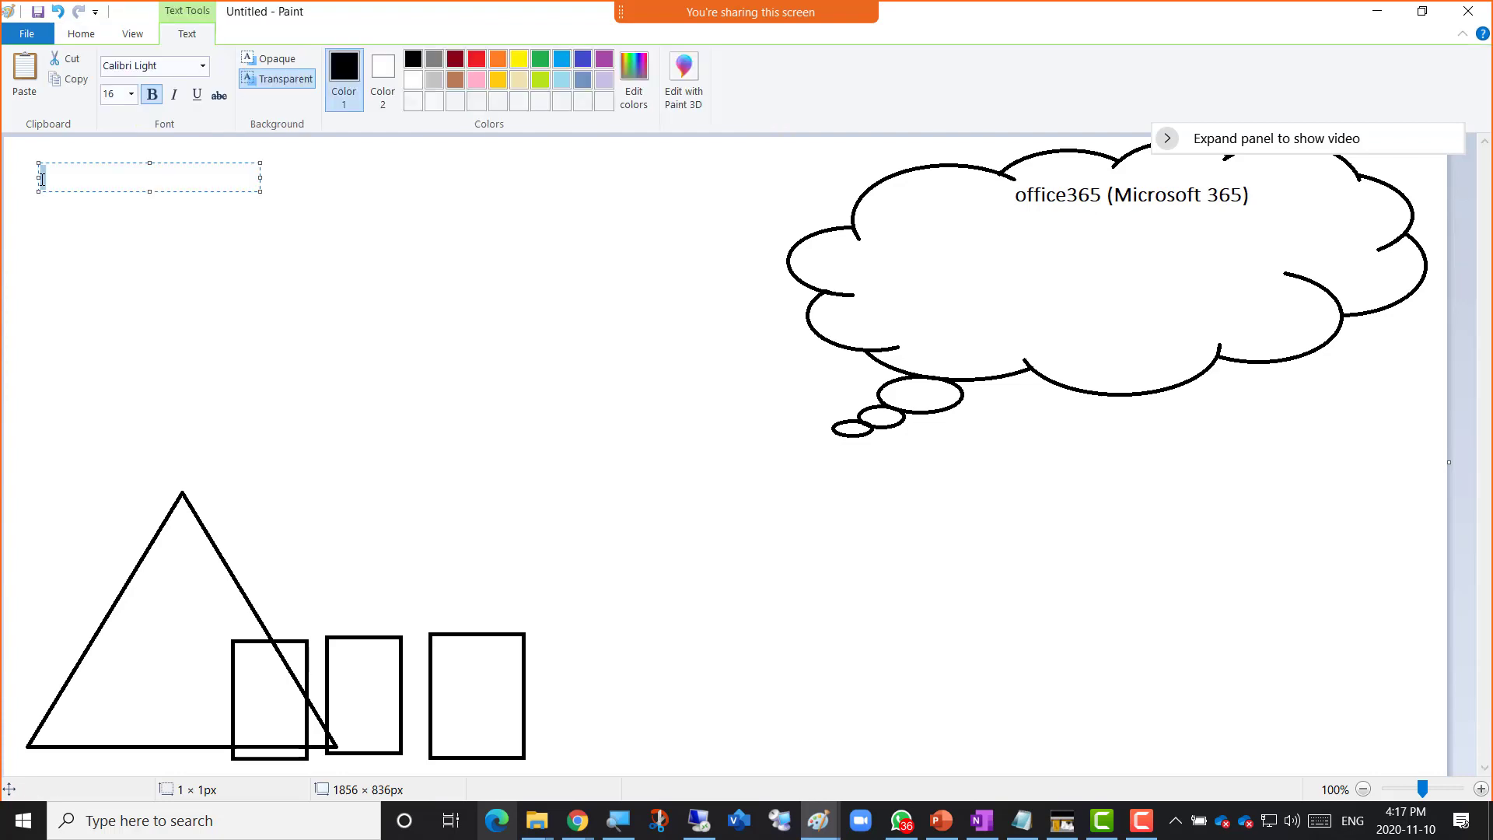
type("Not to spend on m")
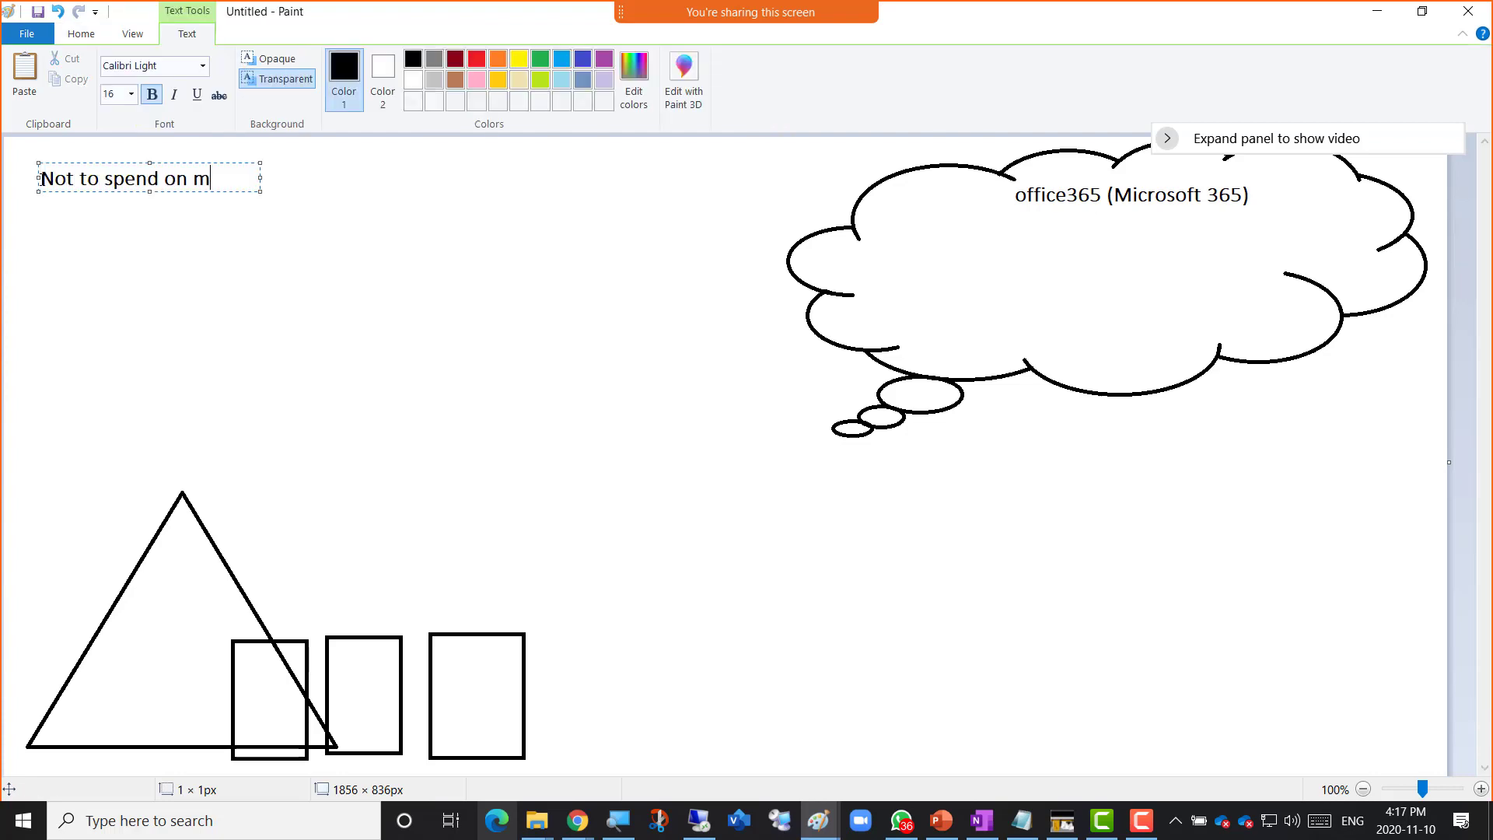
type("aintenance of")
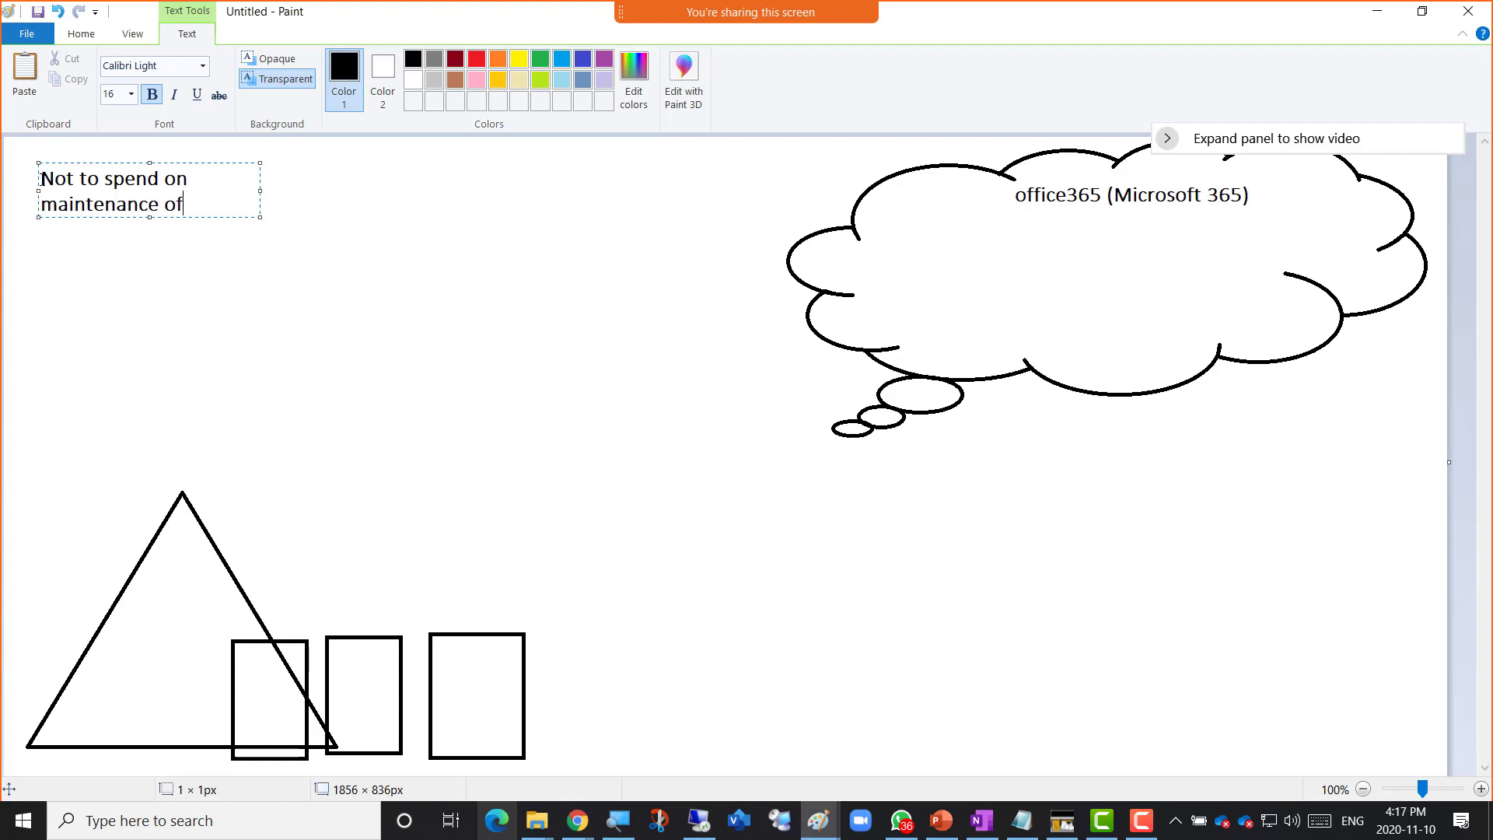
type(" on-prem Exchange Servers")
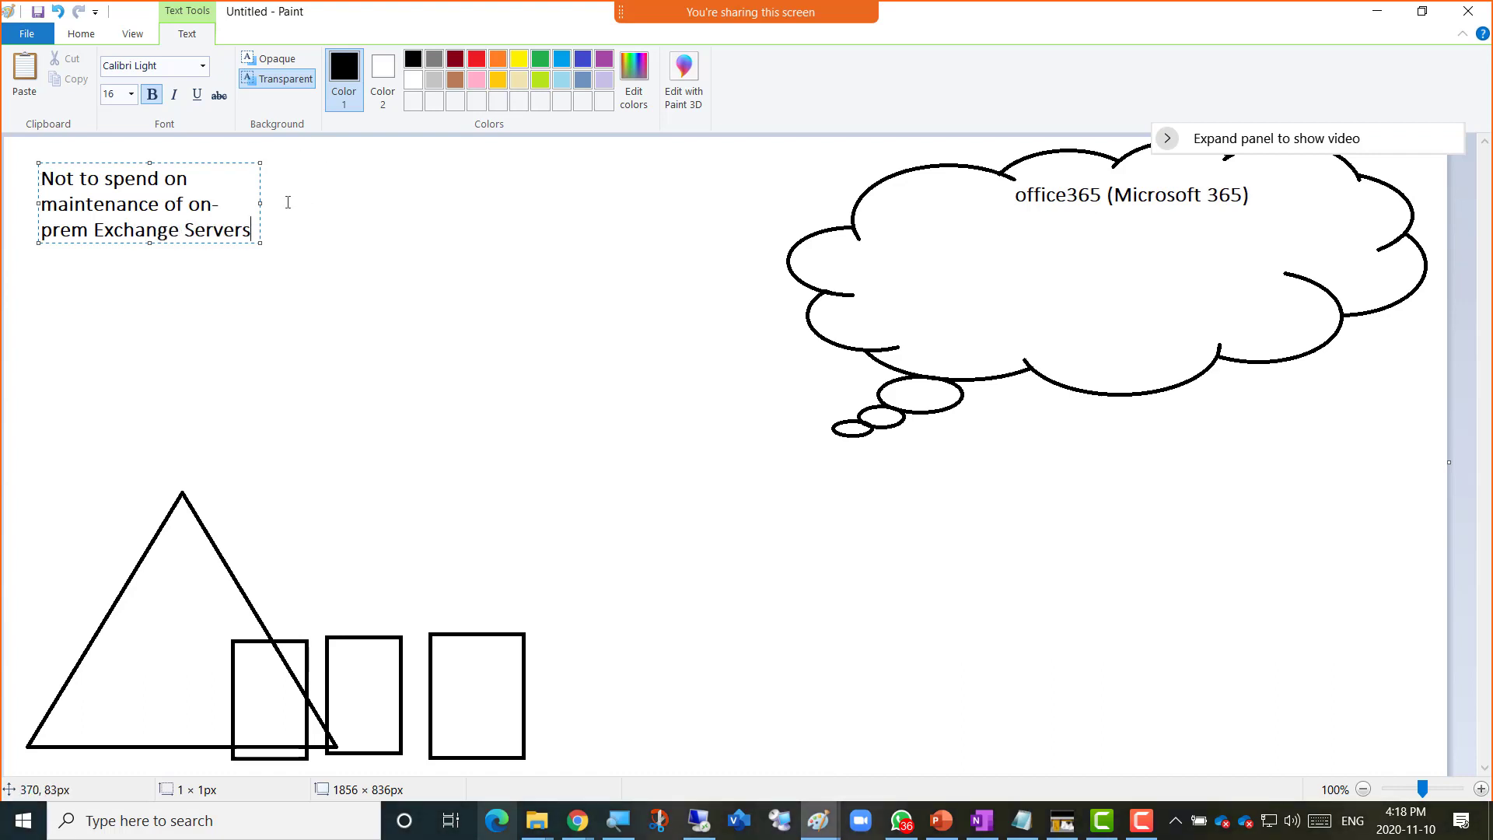
left_click_drag(261, 203, 710, 213)
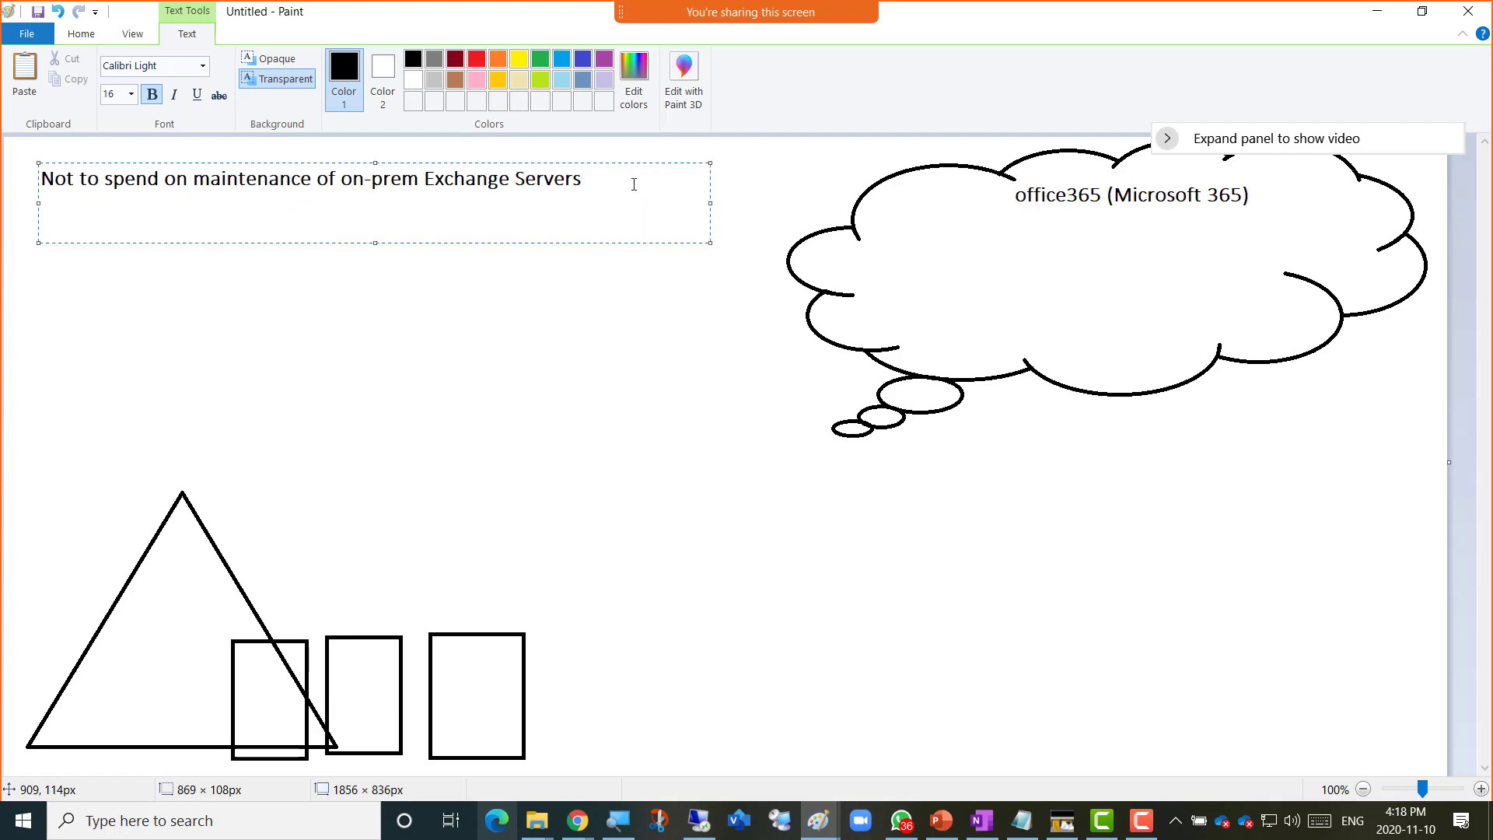
Add a second line reading "- SaaS - Software a s aservice" to the text box.
key("Return")
type("- SaaS - Software a s a")
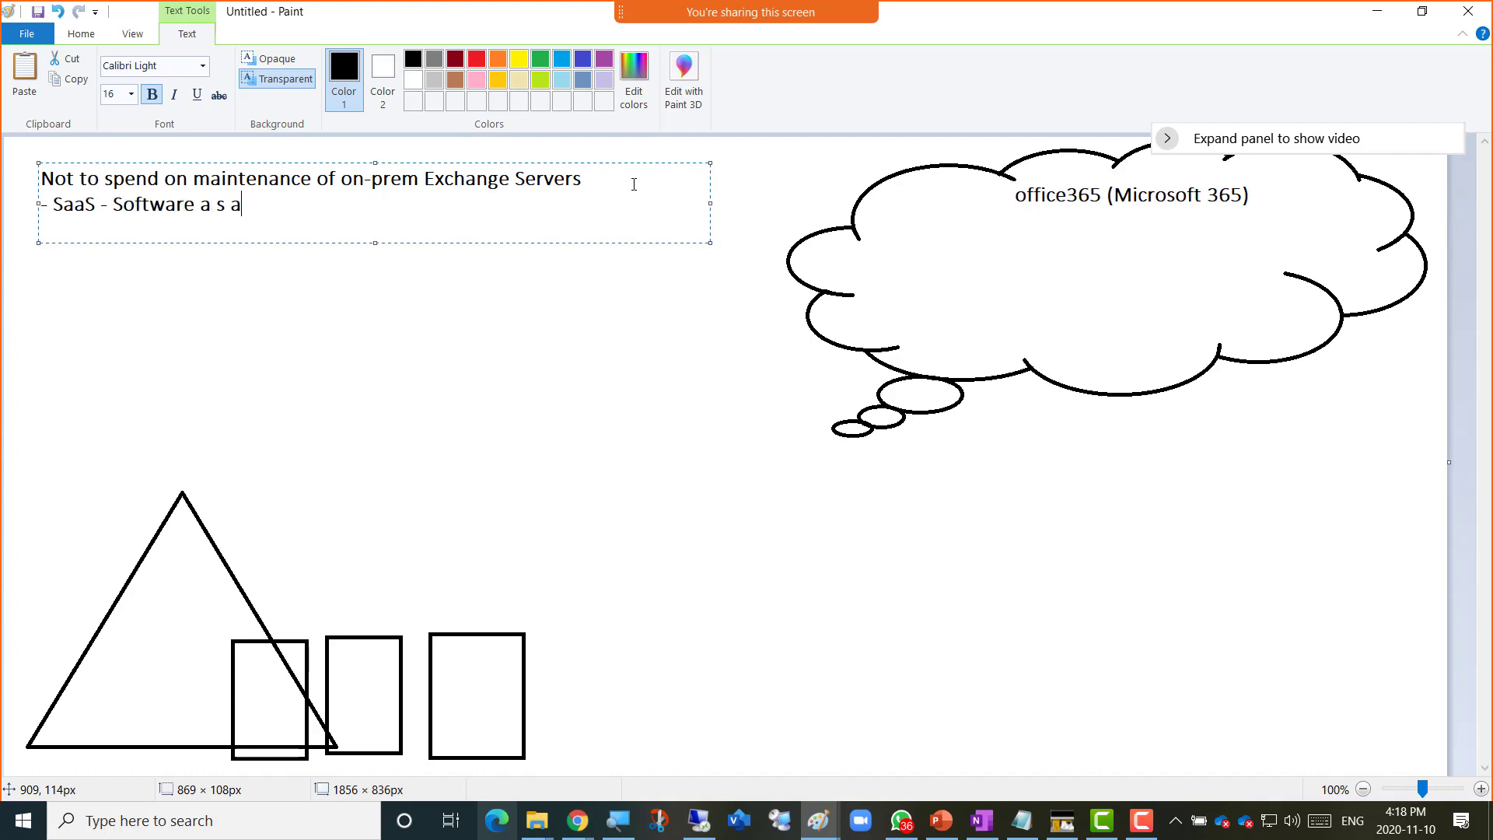
type("service. The Exchange online of")
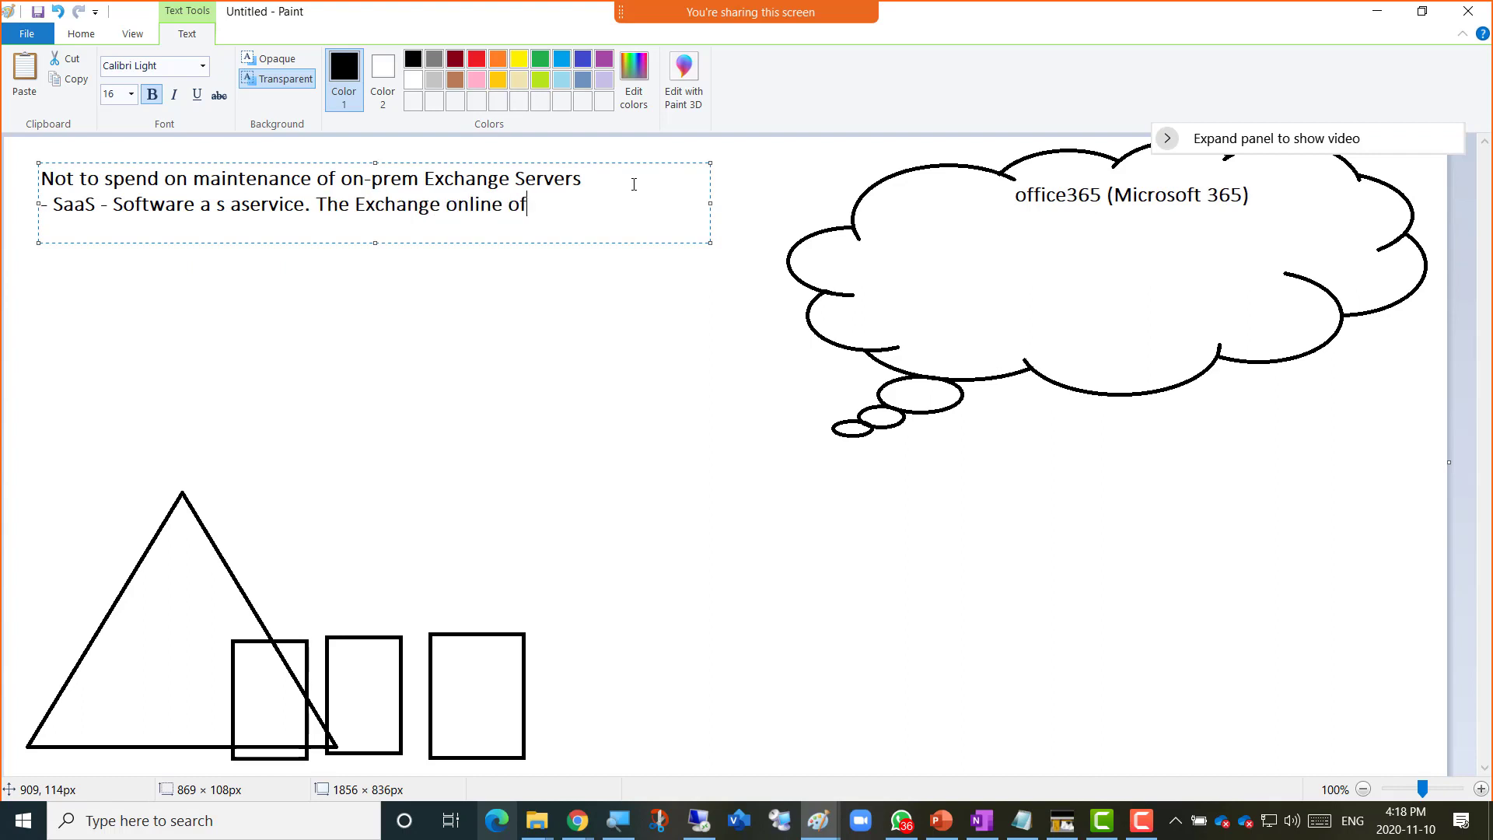
type("fers all the messaging m")
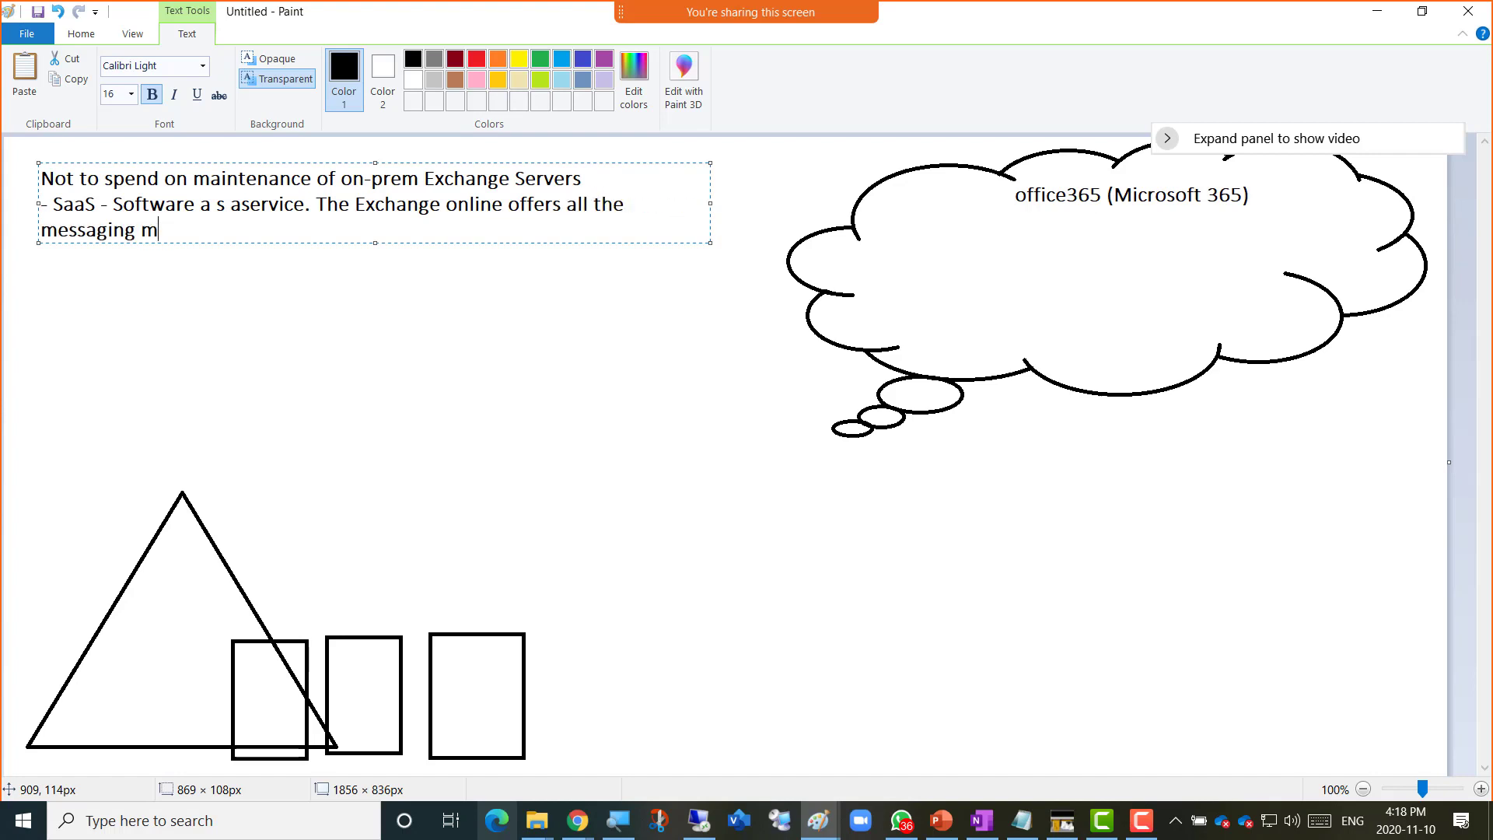
Continue the SaaS line with ". The Exchange online offers all the messaging features".
key("BackSpace")
type("features but the")
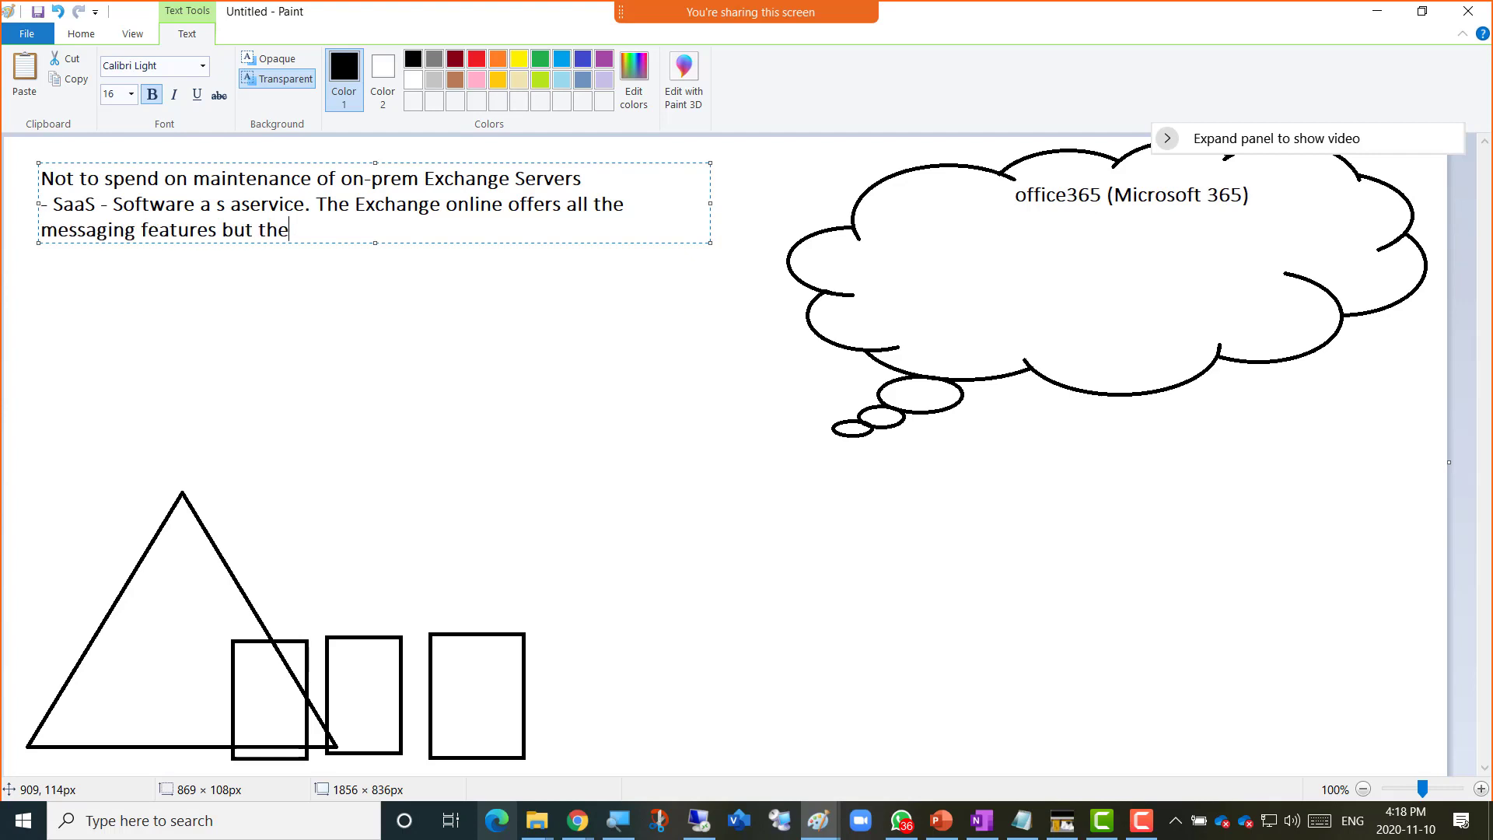
type(" companies do n")
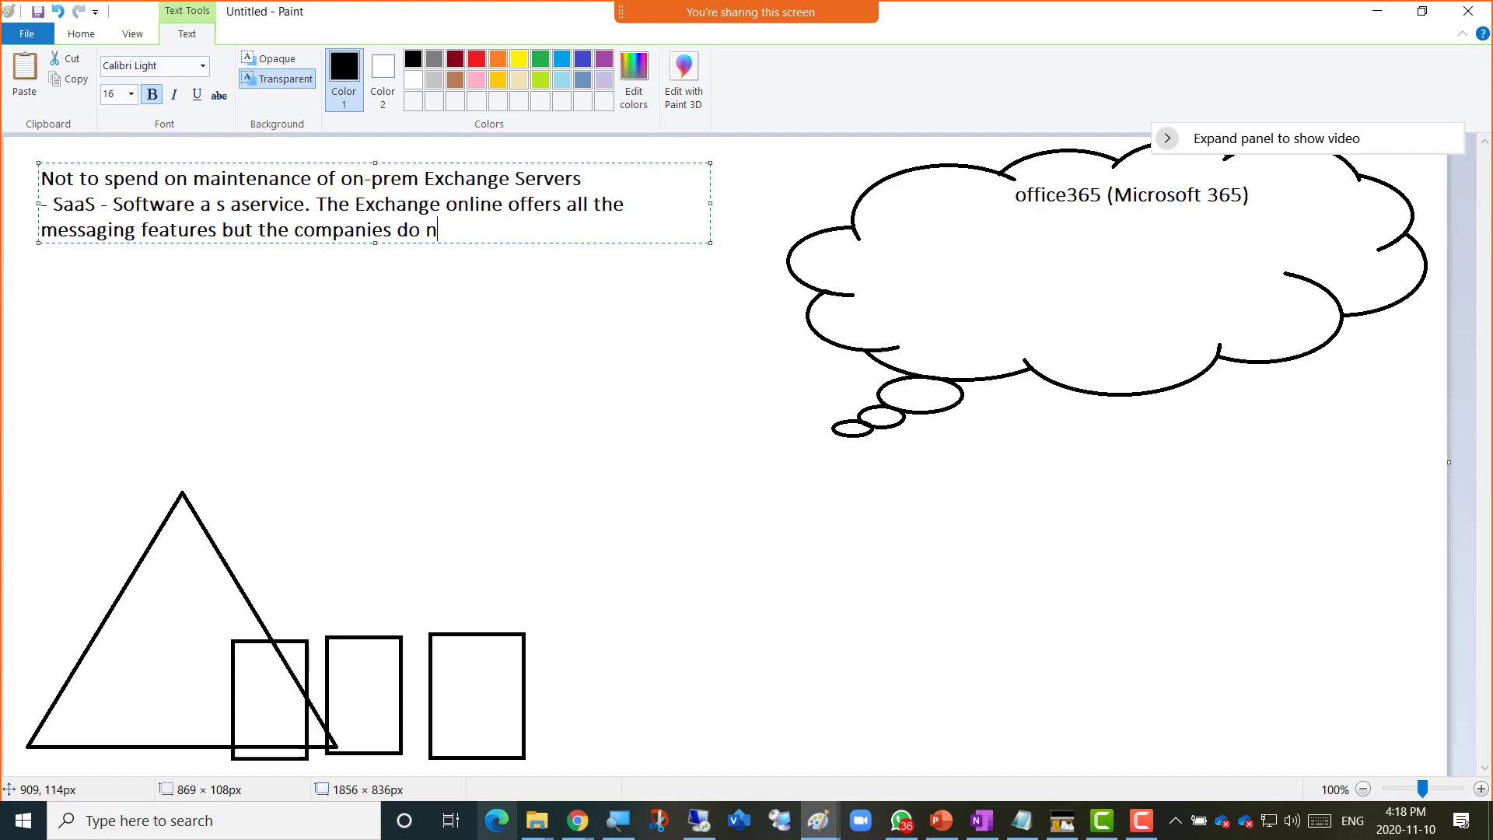
Complete the sentence with "but the companies do not have to maintain the underlying Hardware and OS".
type("ot have to mainta")
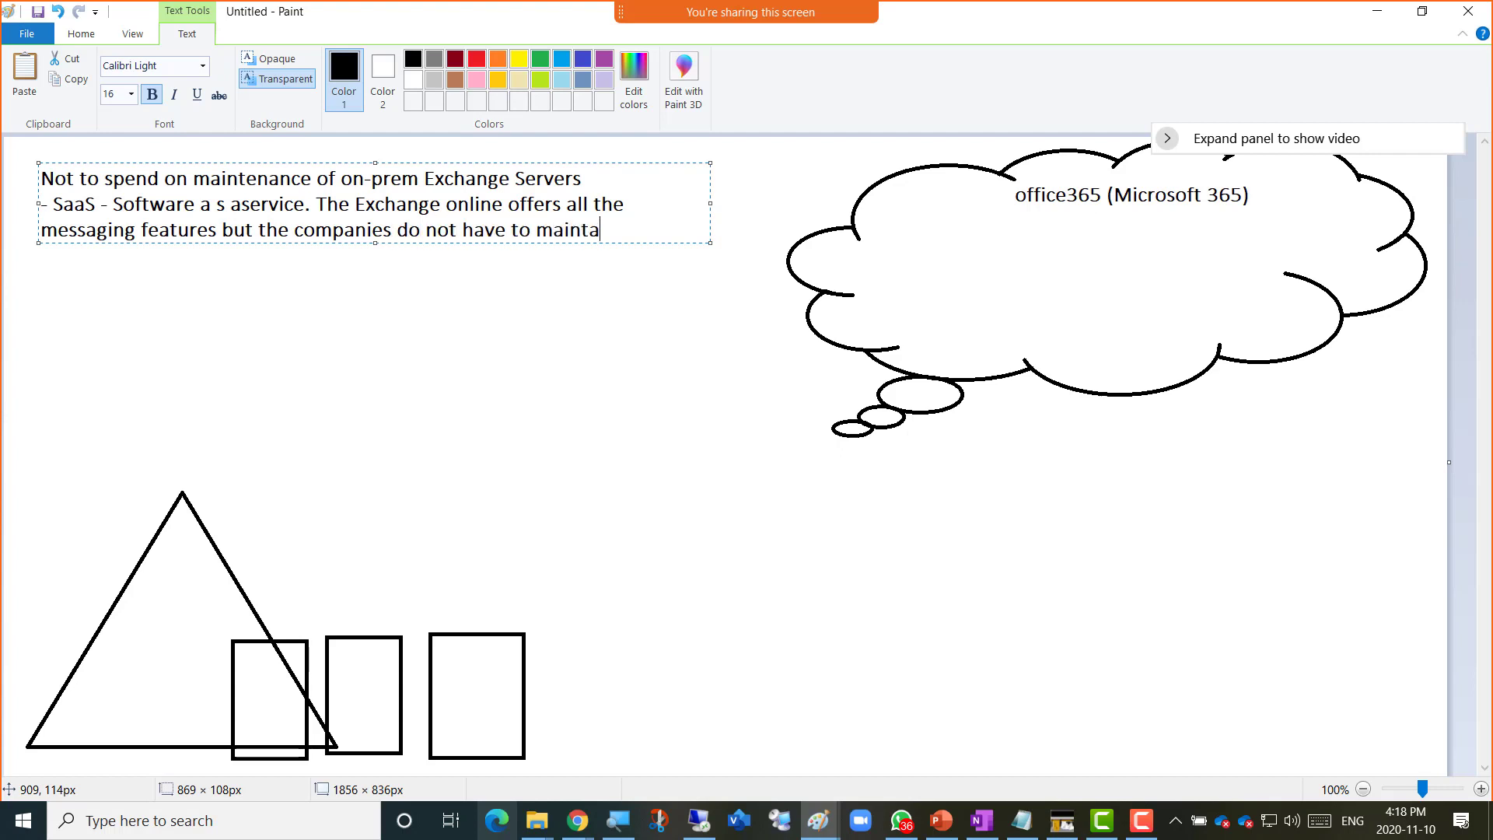
type("in the underlying")
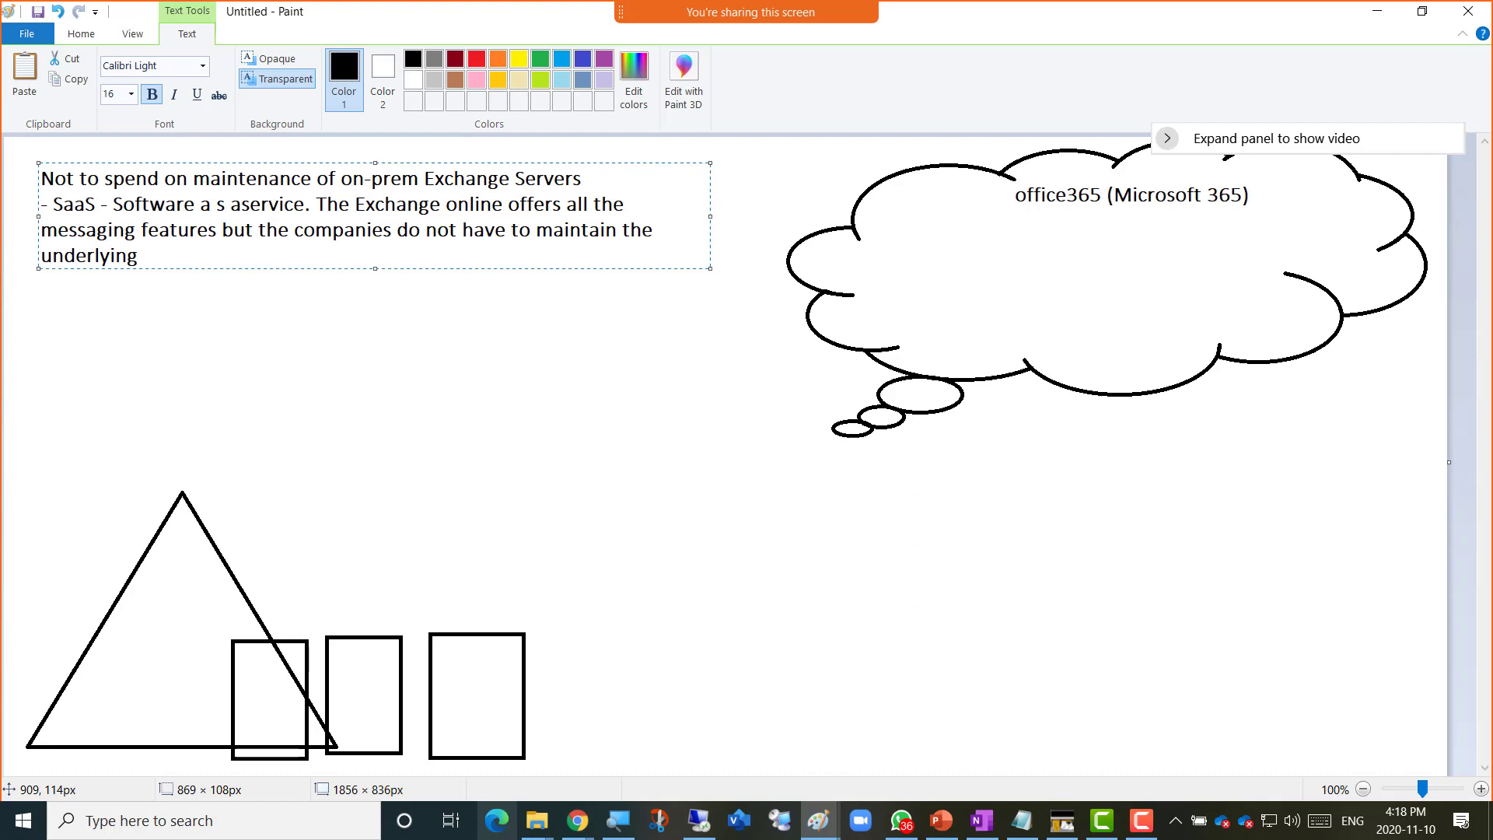
type(" OS and")
key("BackSpace")
key("BackSpace")
key("BackSpace")
key("BackSpace")
key("BackSpace")
key("BackSpace")
type("Hardware and OS")
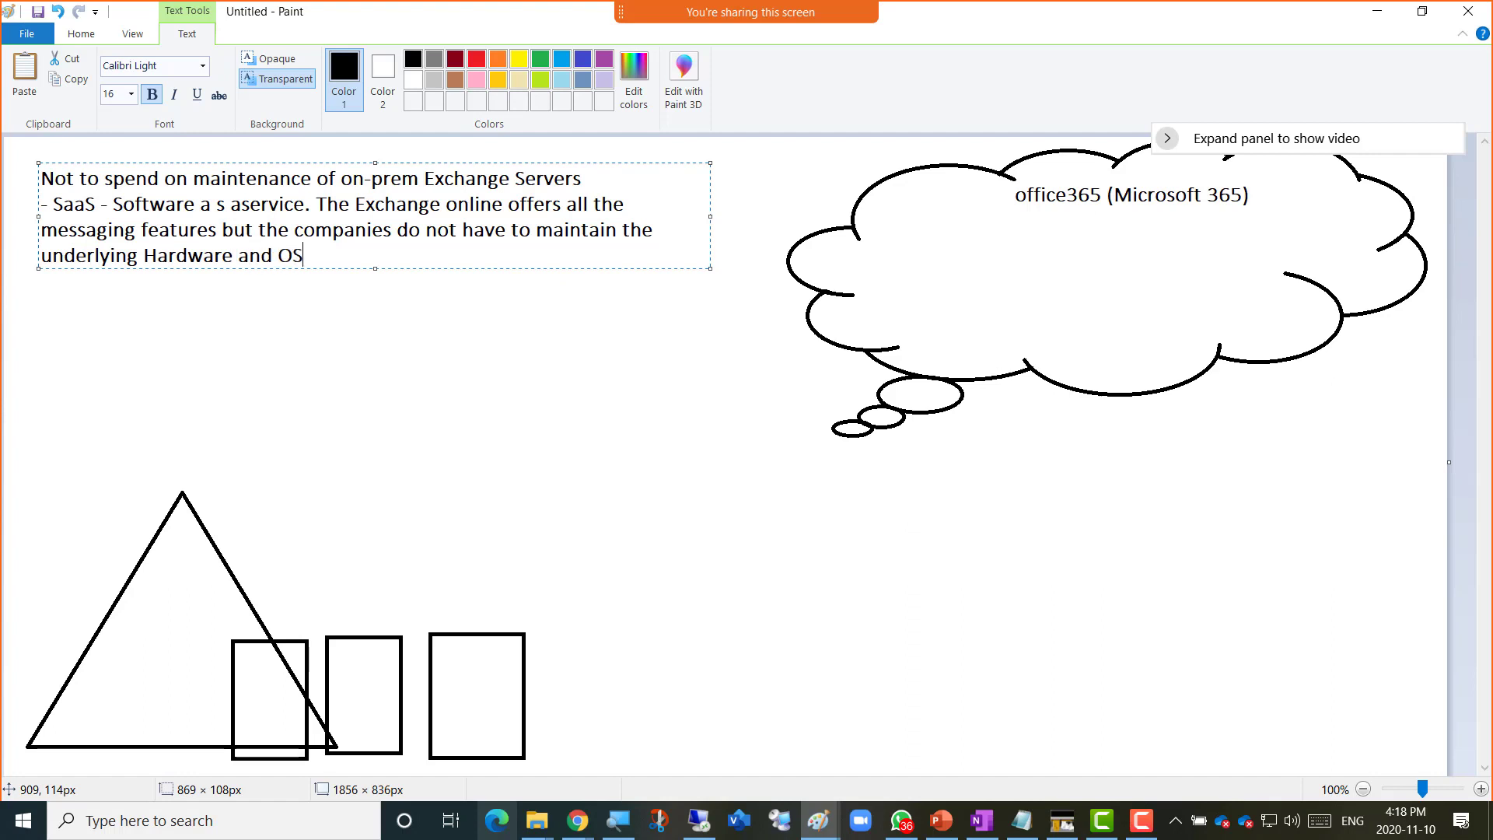
type(". No Pathcing")
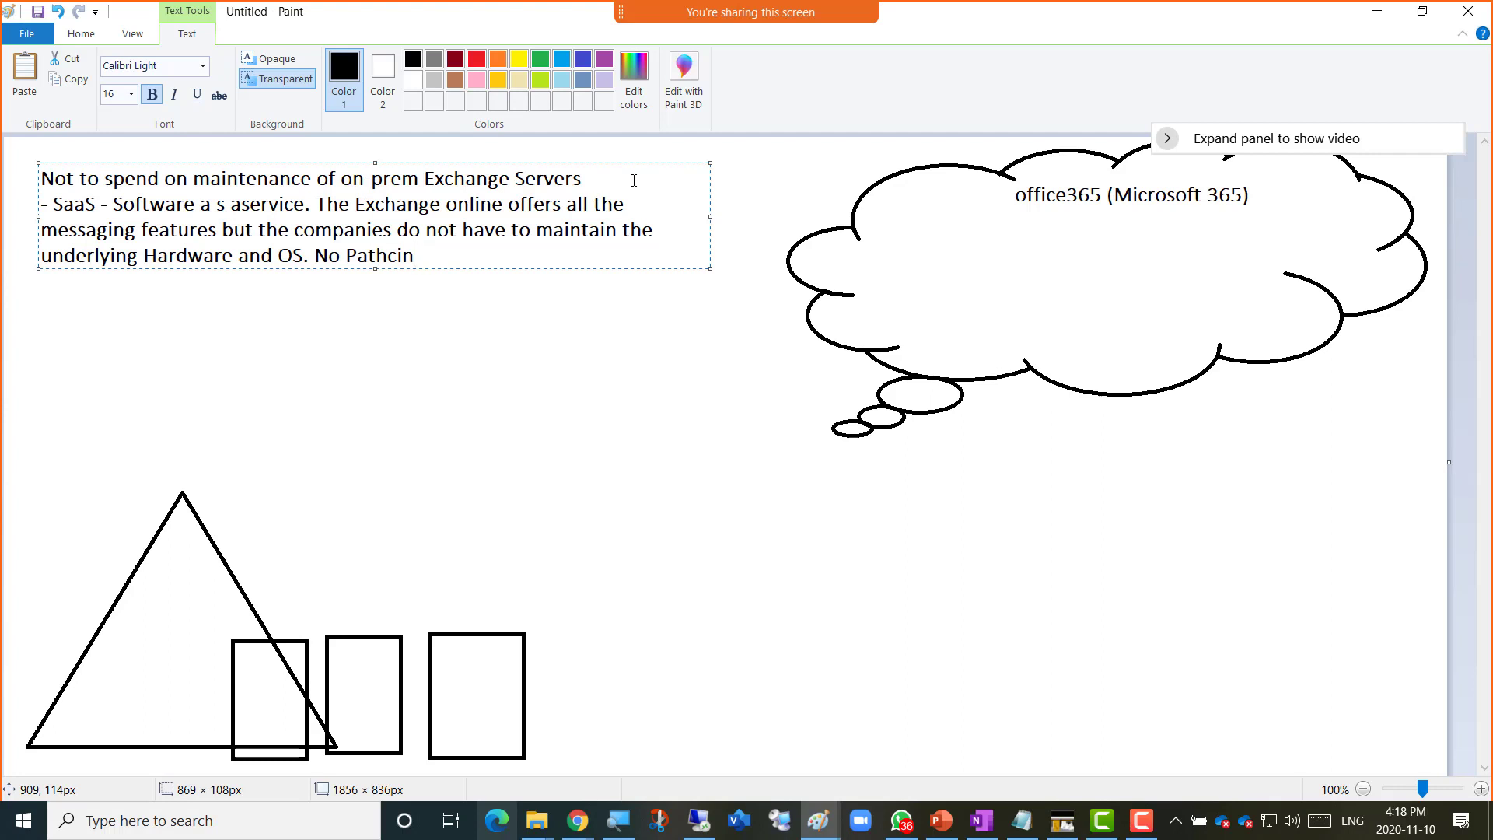
Append ". No Patching required" after "Hardware and OS".
key("BackSpace")
key("BackSpace")
key("BackSpace")
key("BackSpace")
type("ching required")
Add a new line reading "- No Database availability Group in Exchange Online" to the notes text box.
key("Return")
type("- N")
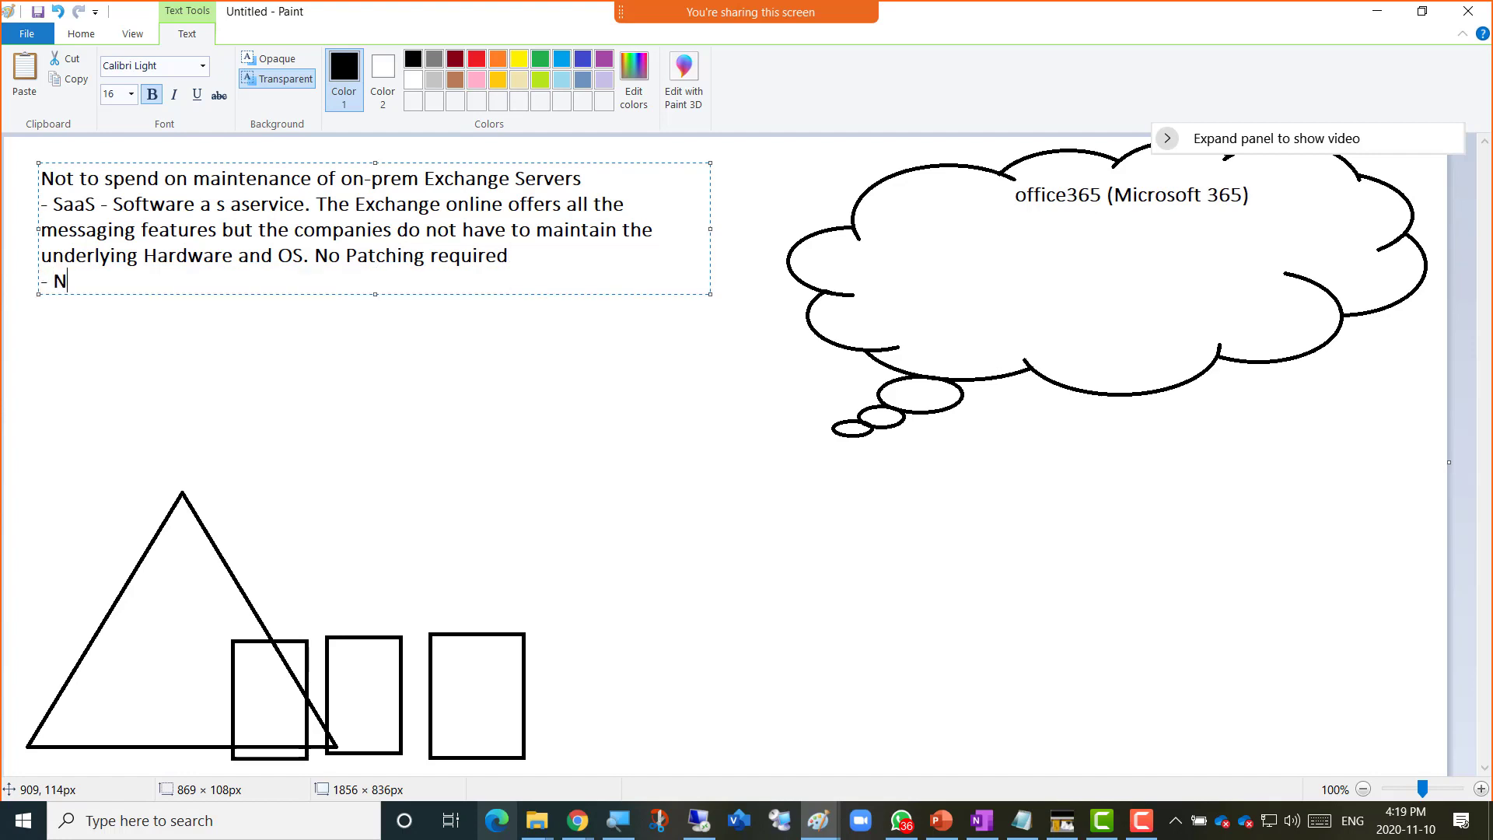
type("o Database availability Group")
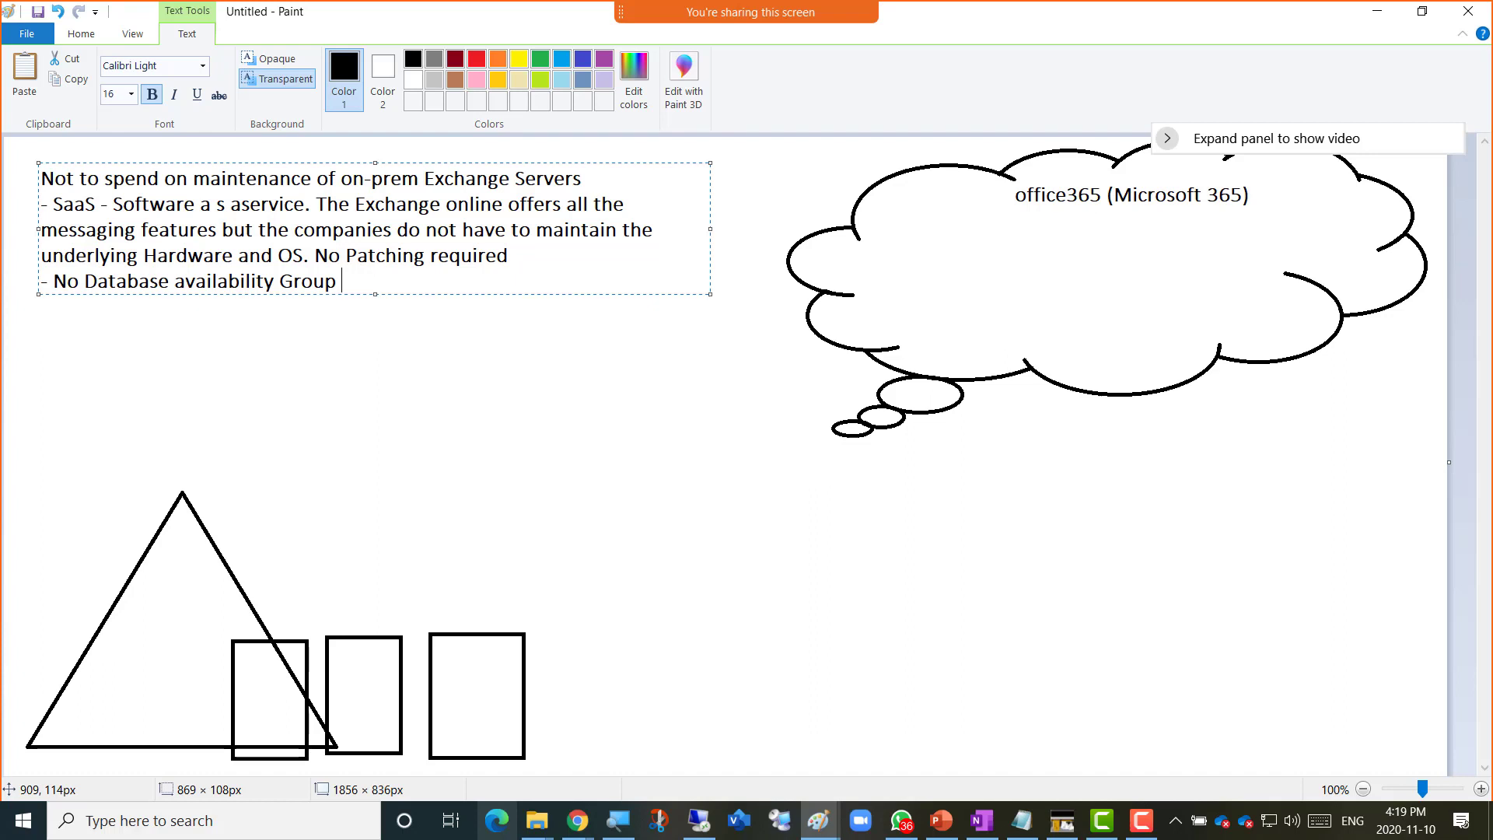
type(" in Exchange On")
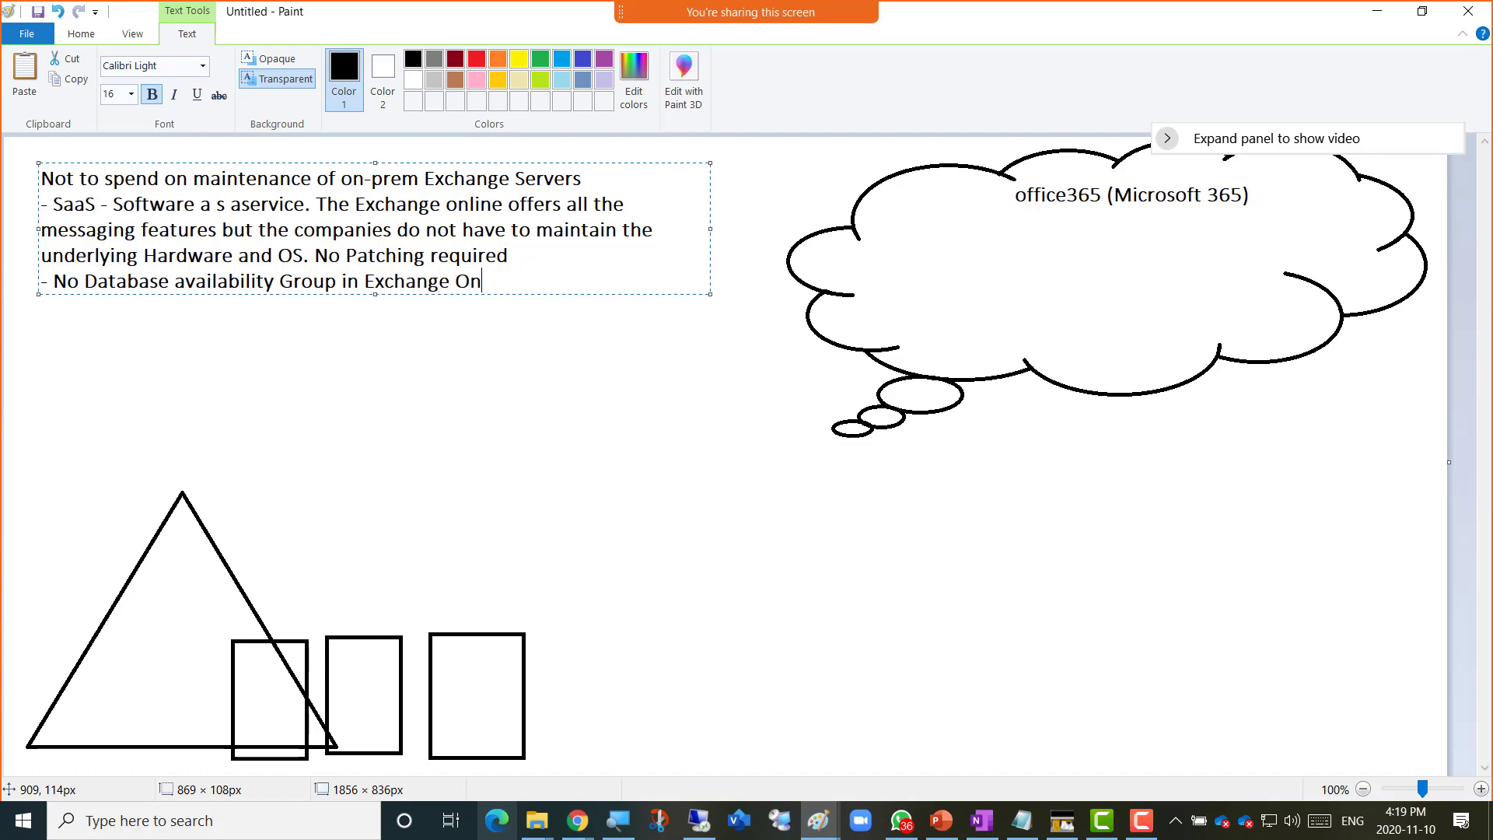
type("line")
Add another line reading "- No High Availability and no disaster Recovery" below the Database availability Group line.
key("Return")
type("- No High")
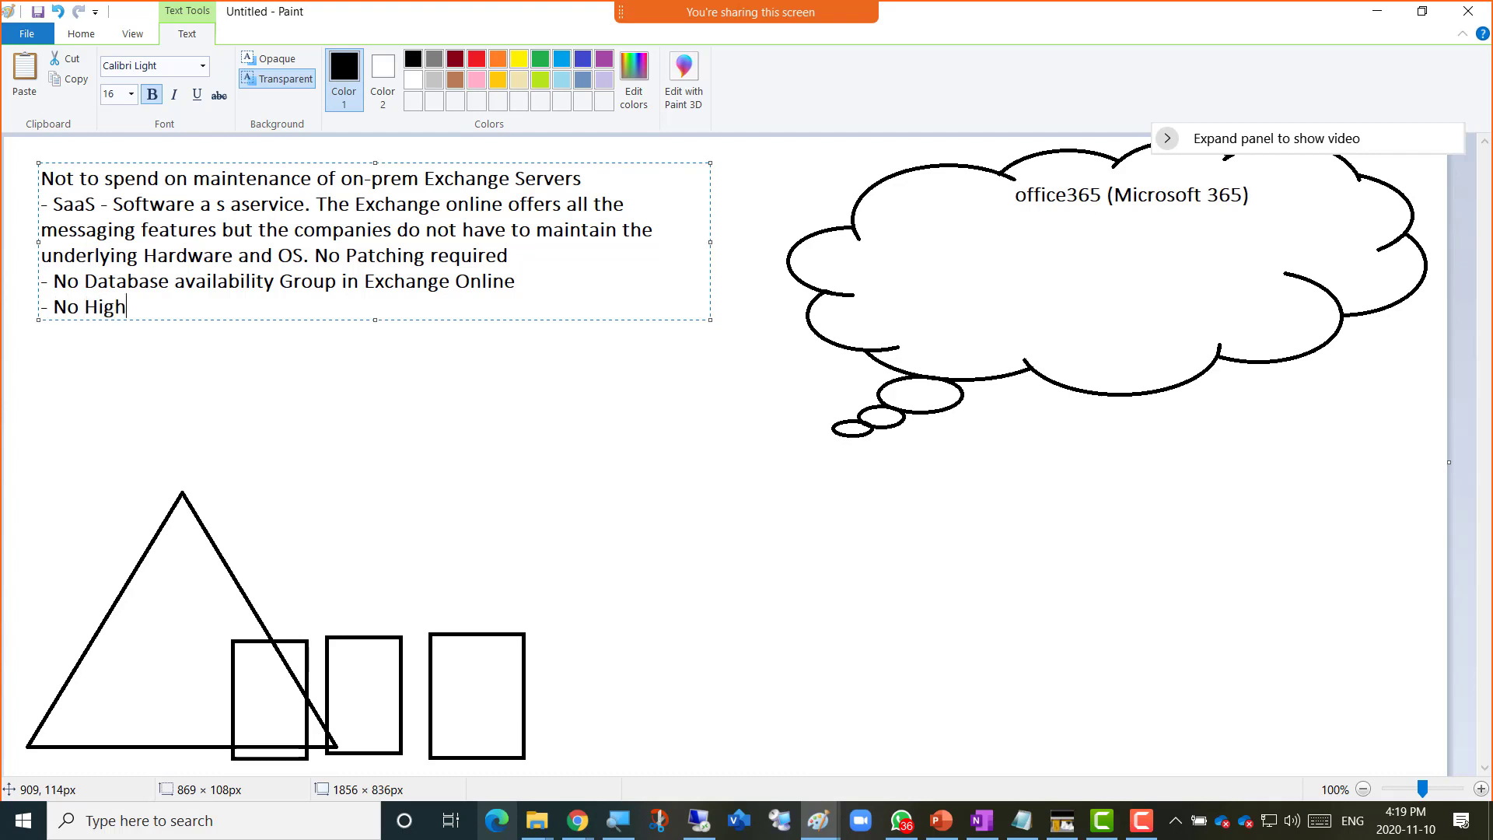
type(" Availability")
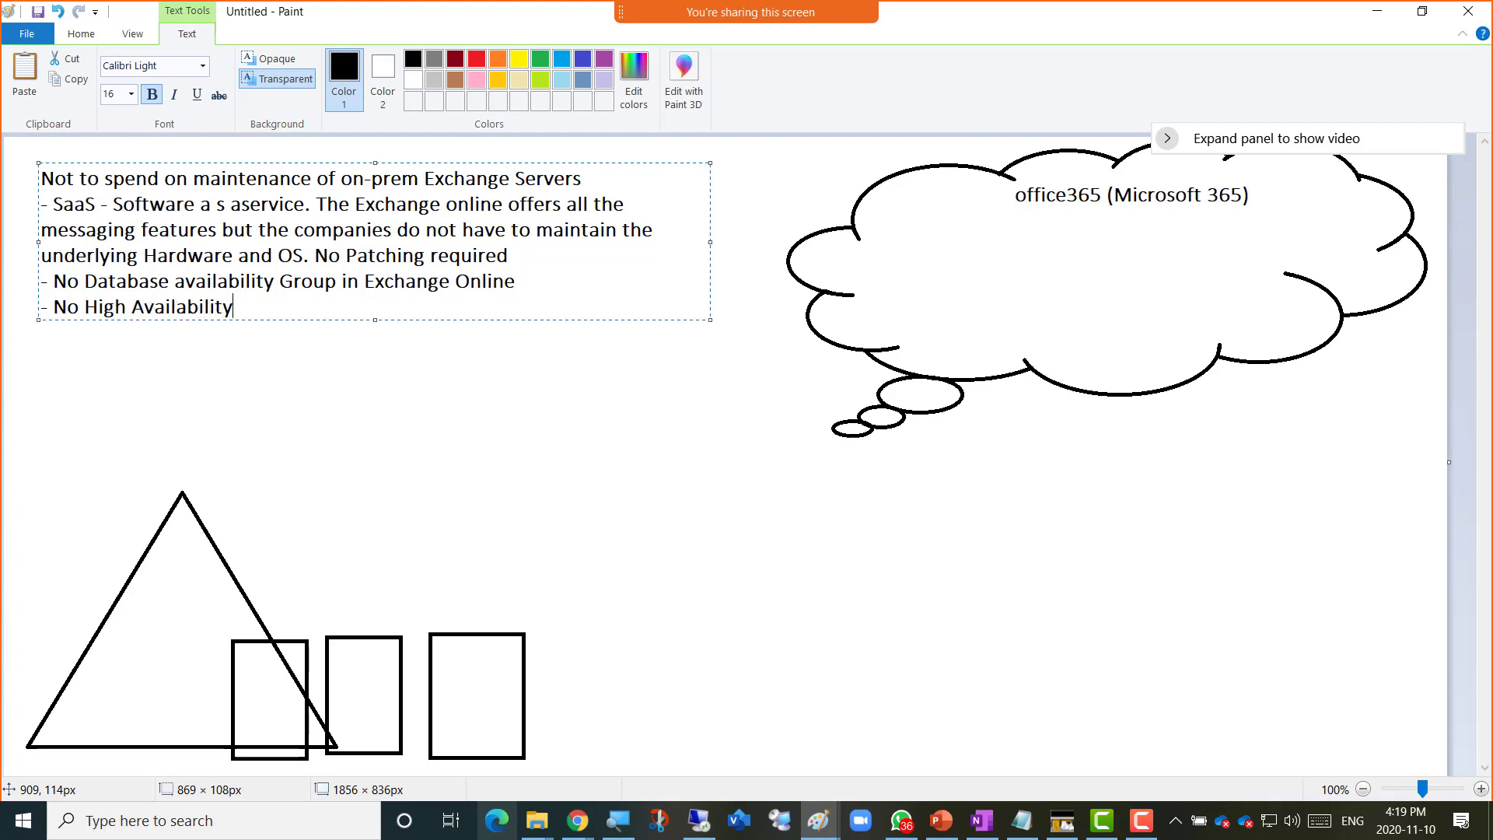
type(" and no")
type("disast")
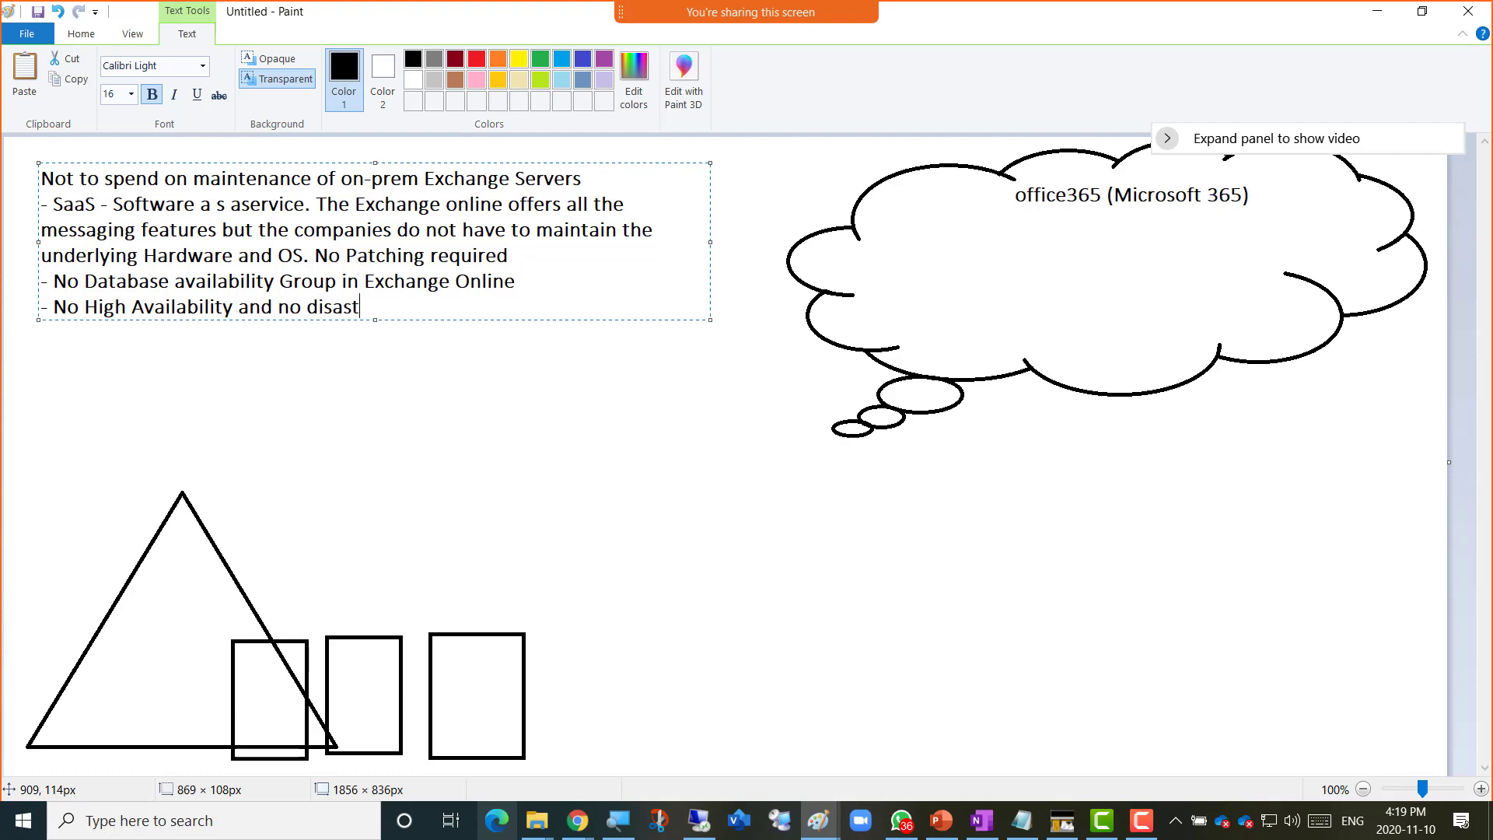
type("er Recovery")
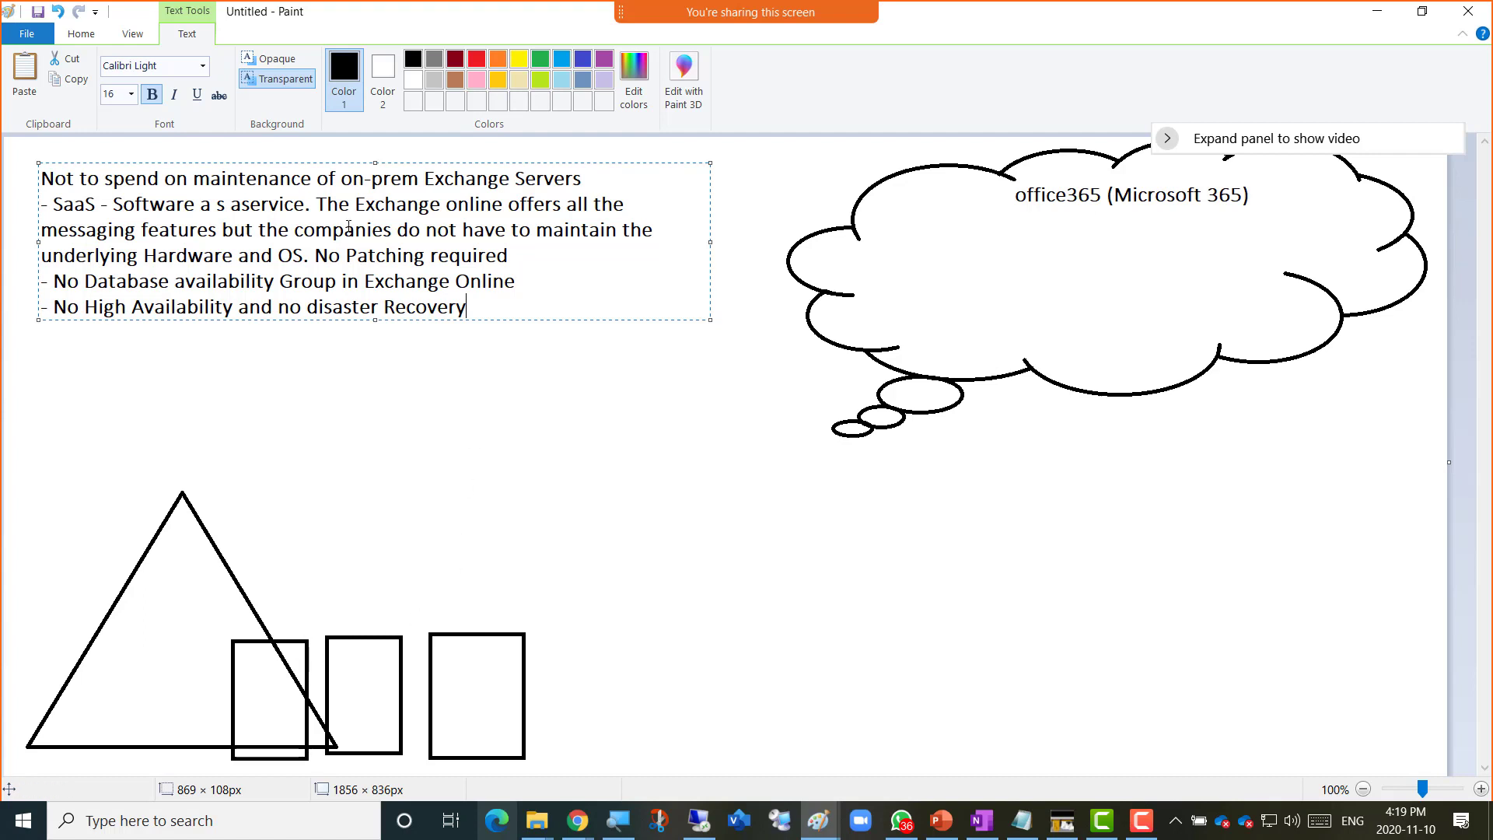
Recolour all the text in the notes box purple and commit it to the canvas.
left_click(86, 36)
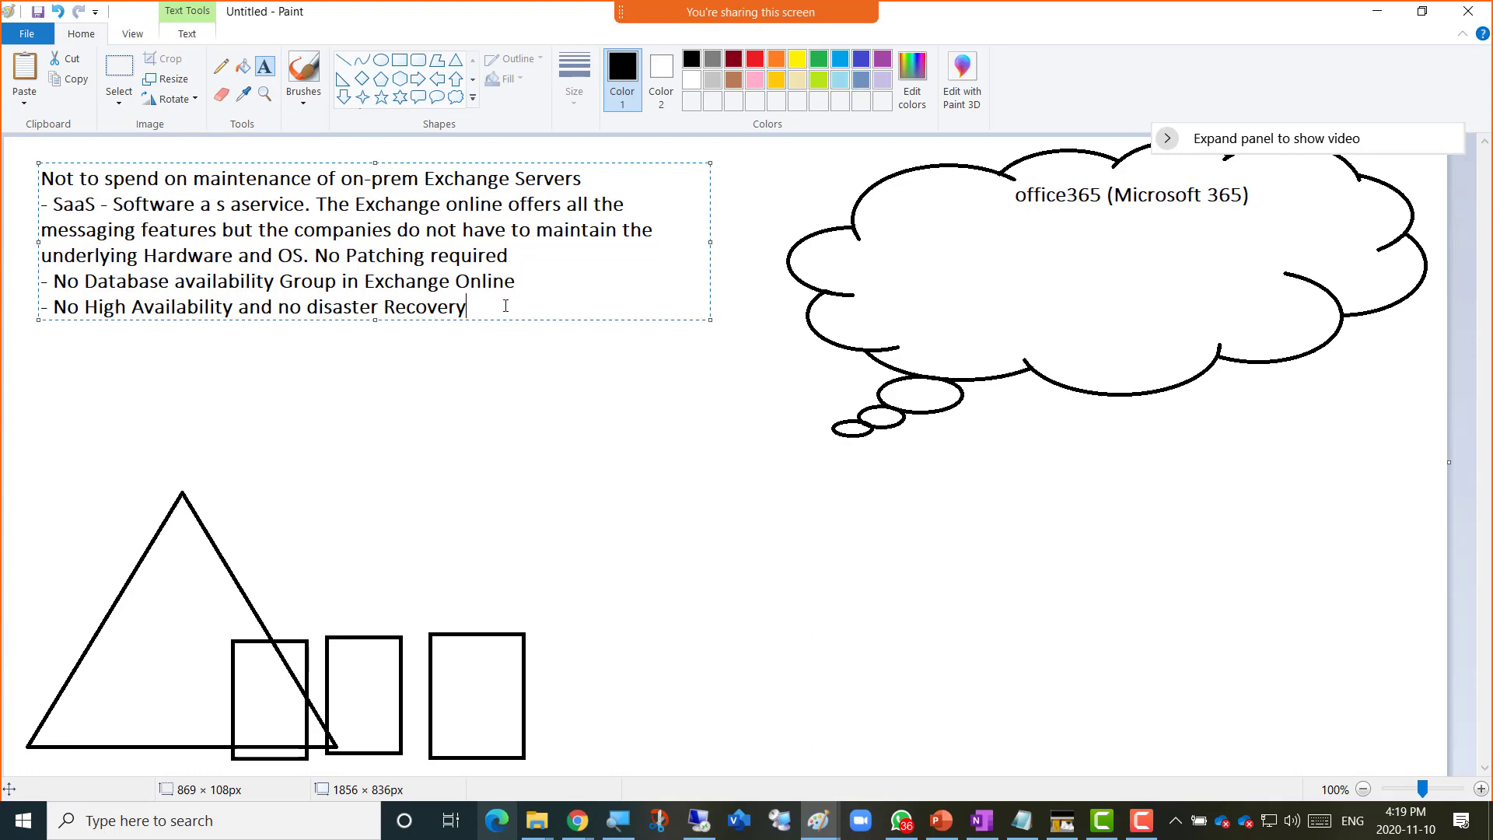
key("ctrl+a")
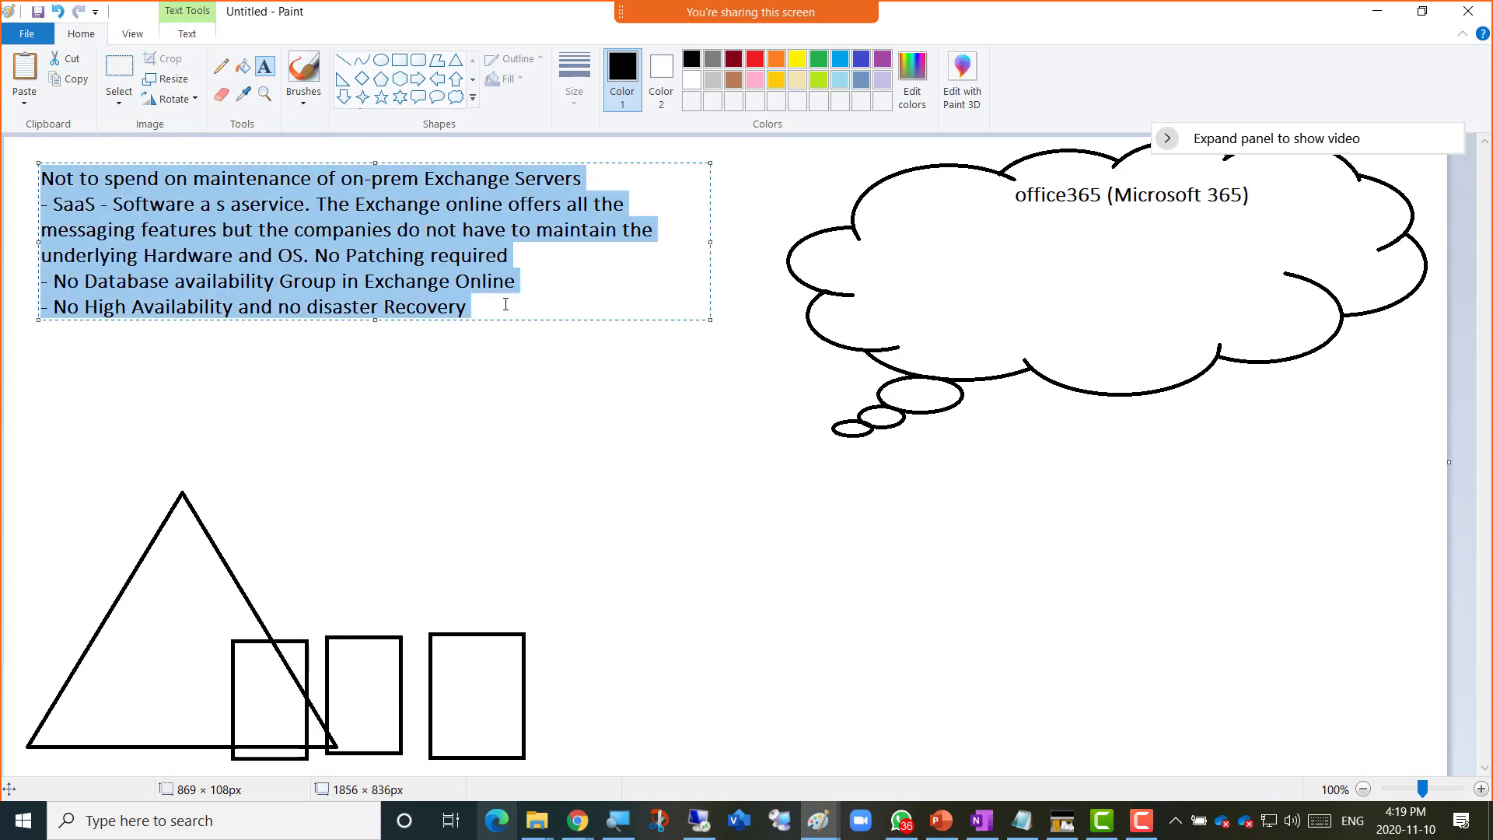
left_click(884, 58)
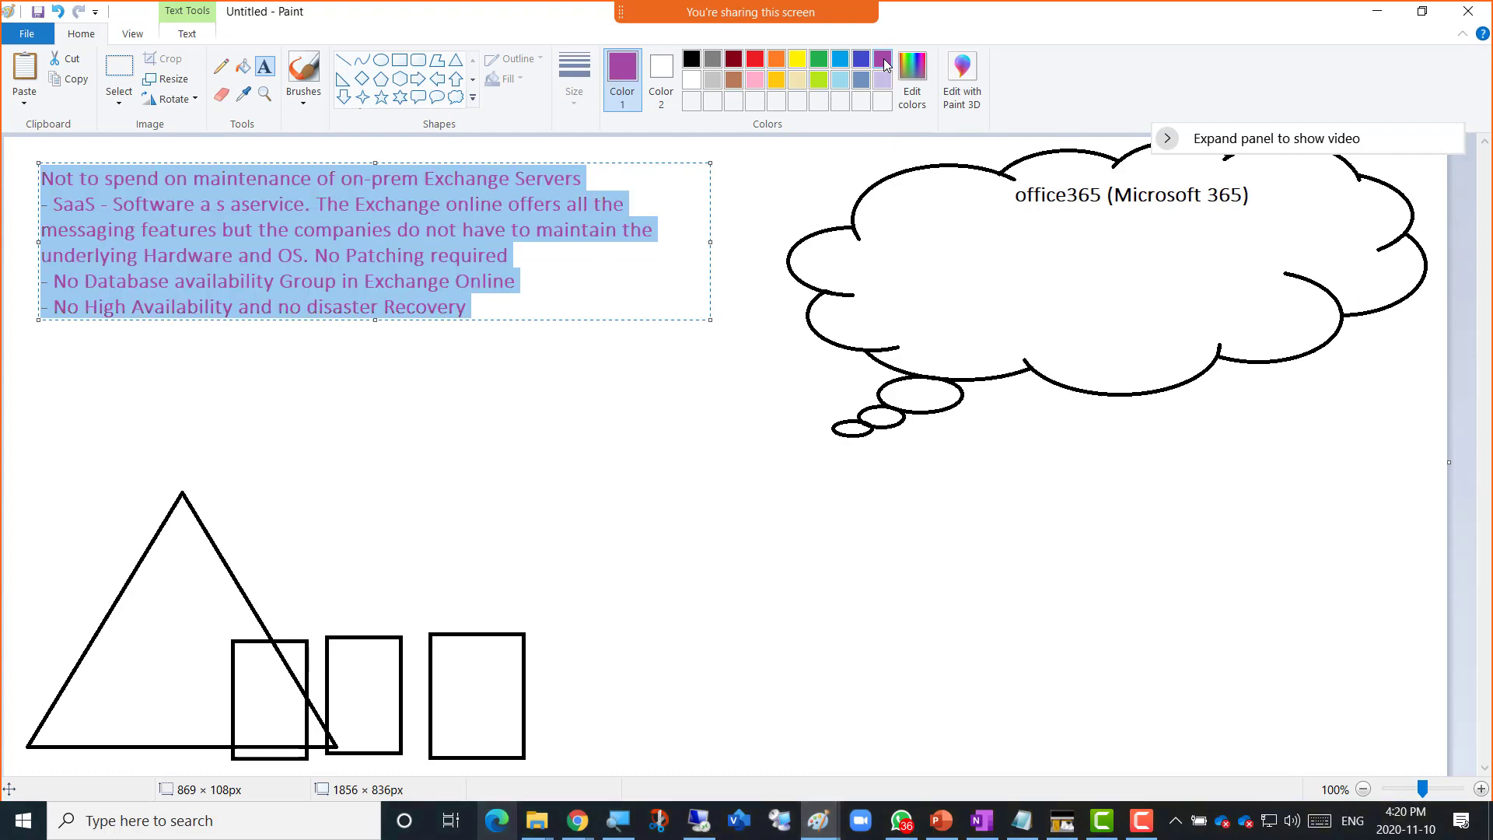
left_click(526, 531)
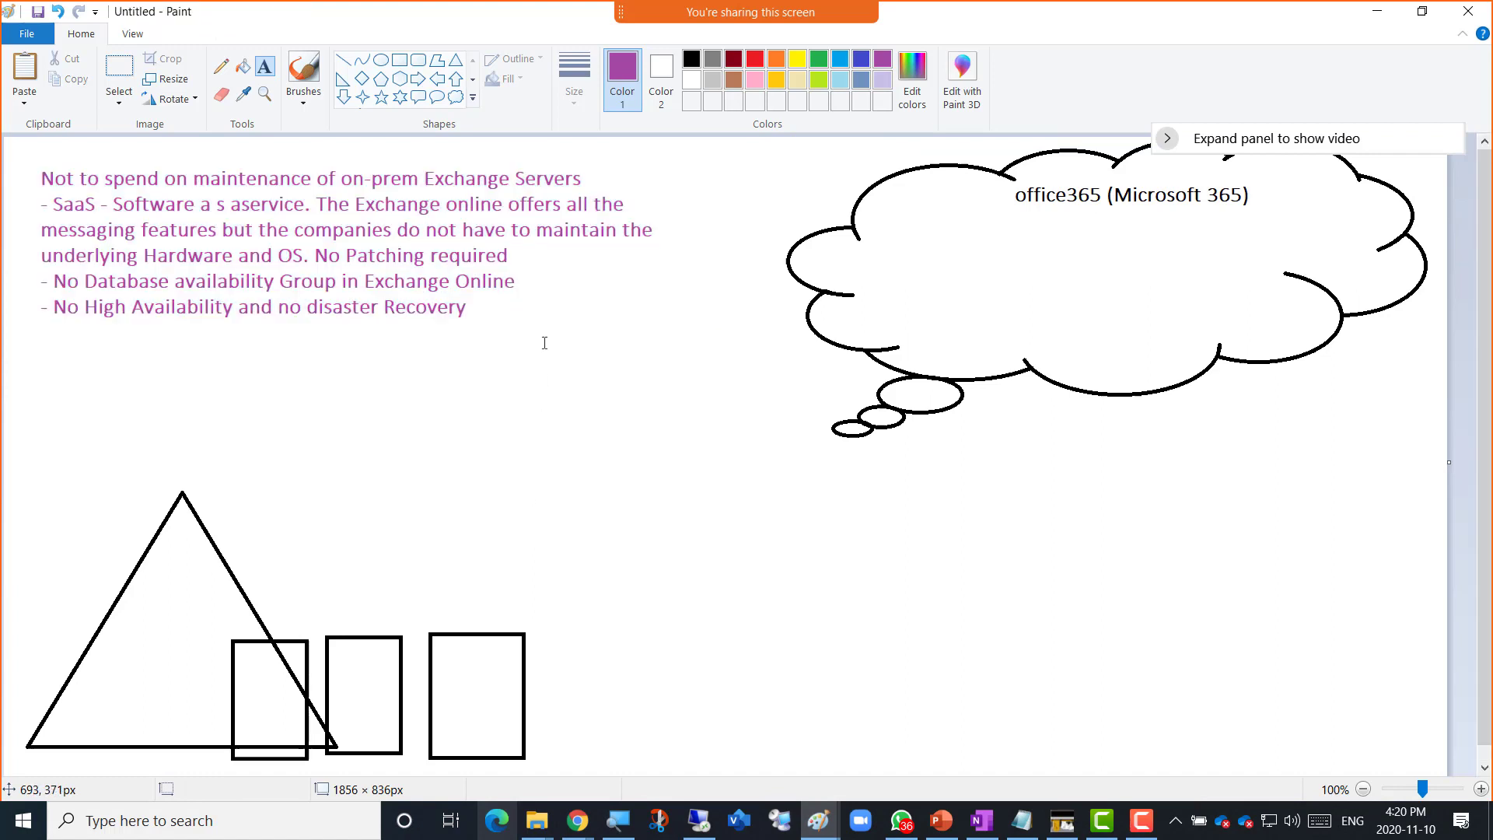
left_click(221, 66)
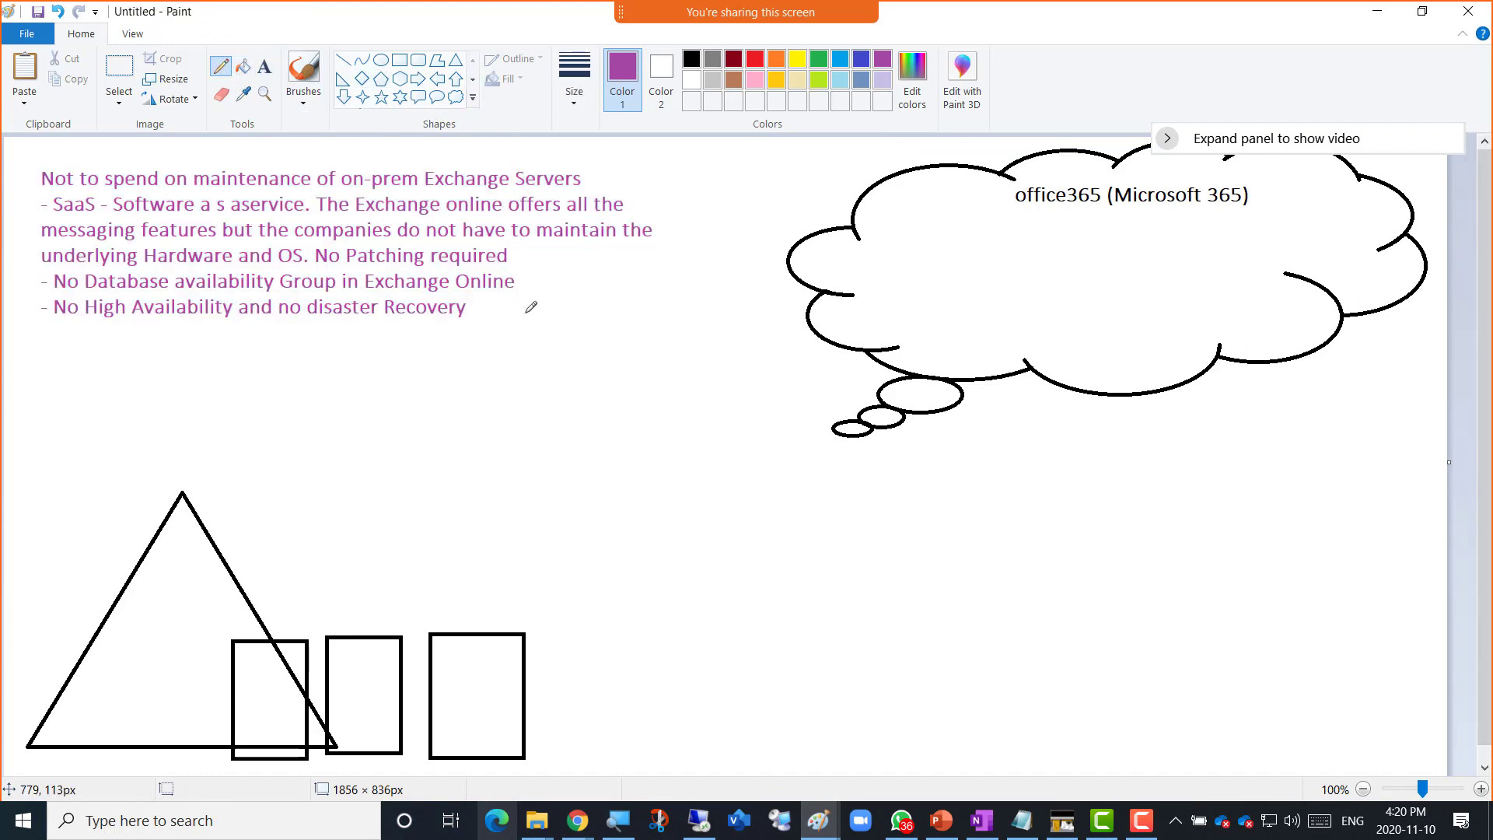
Place a text label reading "Exchange Servers" just above the rectangles beside the triangle.
left_click(264, 66)
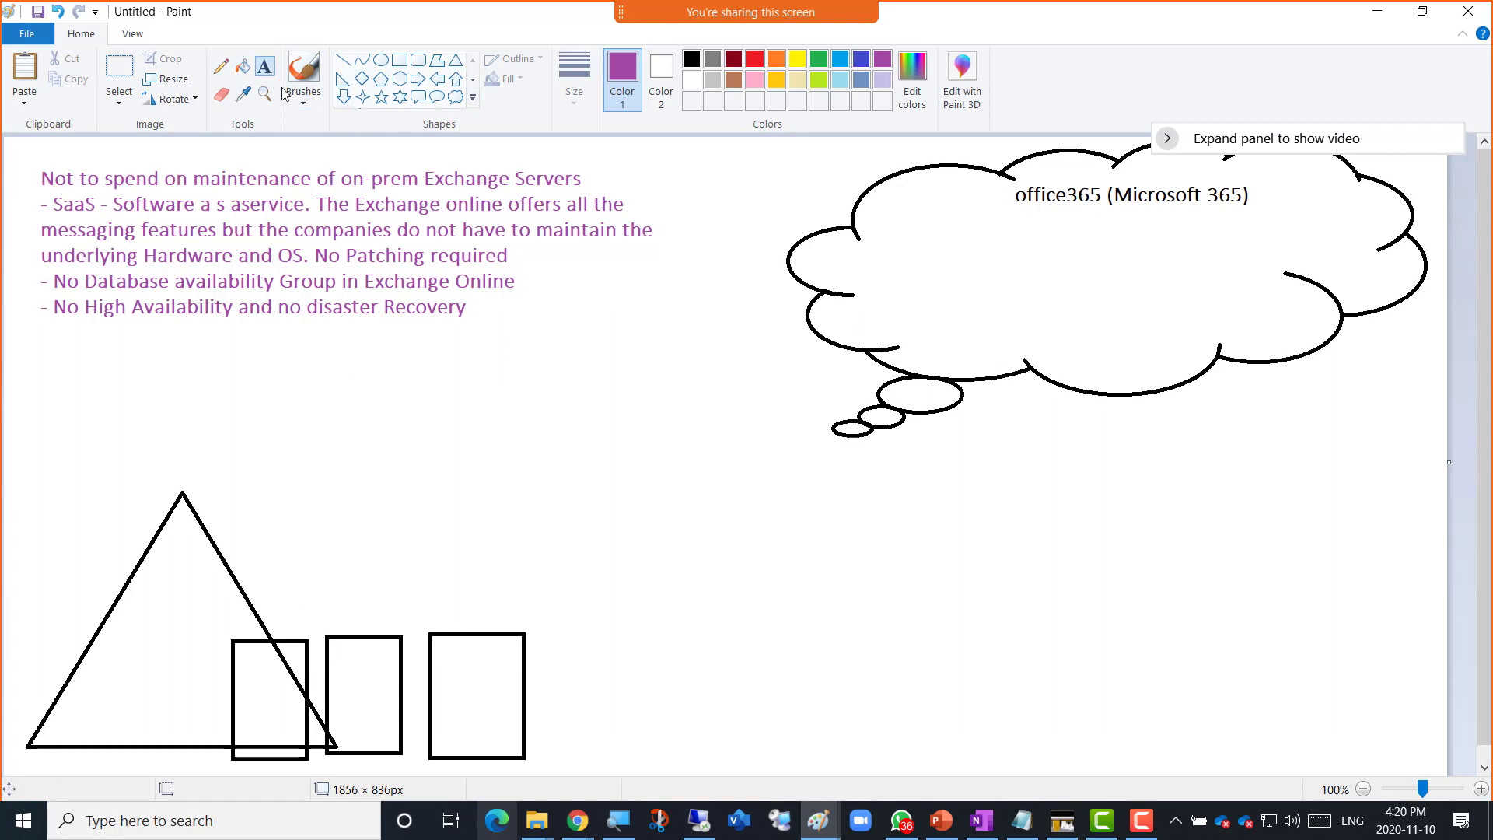
left_click(245, 658)
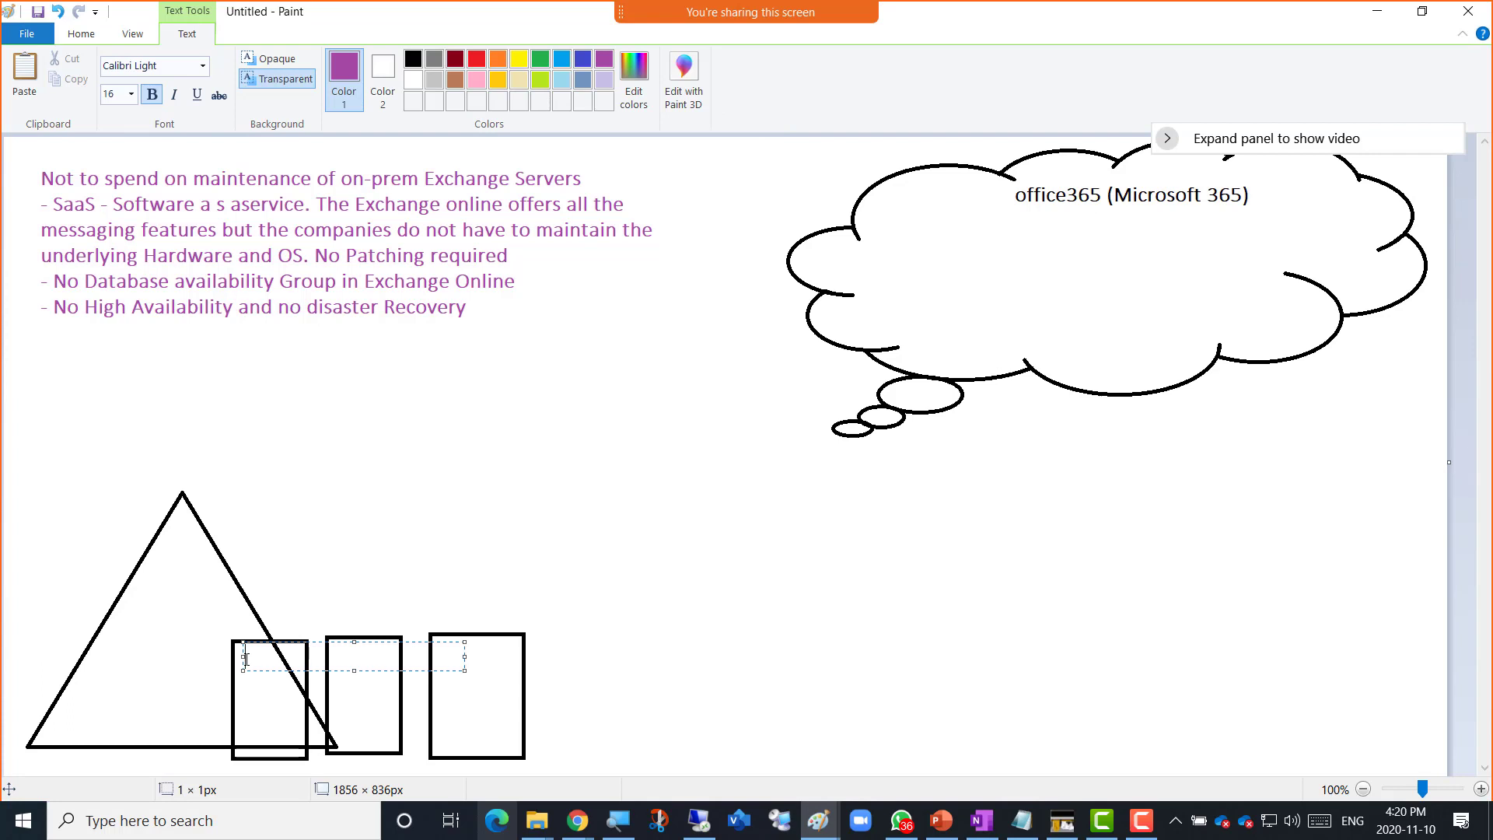
type("Exchange")
key("BackSpace")
key("BackSpace")
key("BackSpace")
key("BackSpace")
key("BackSpace")
left_click_drag(270, 646, 284, 603)
type("han")
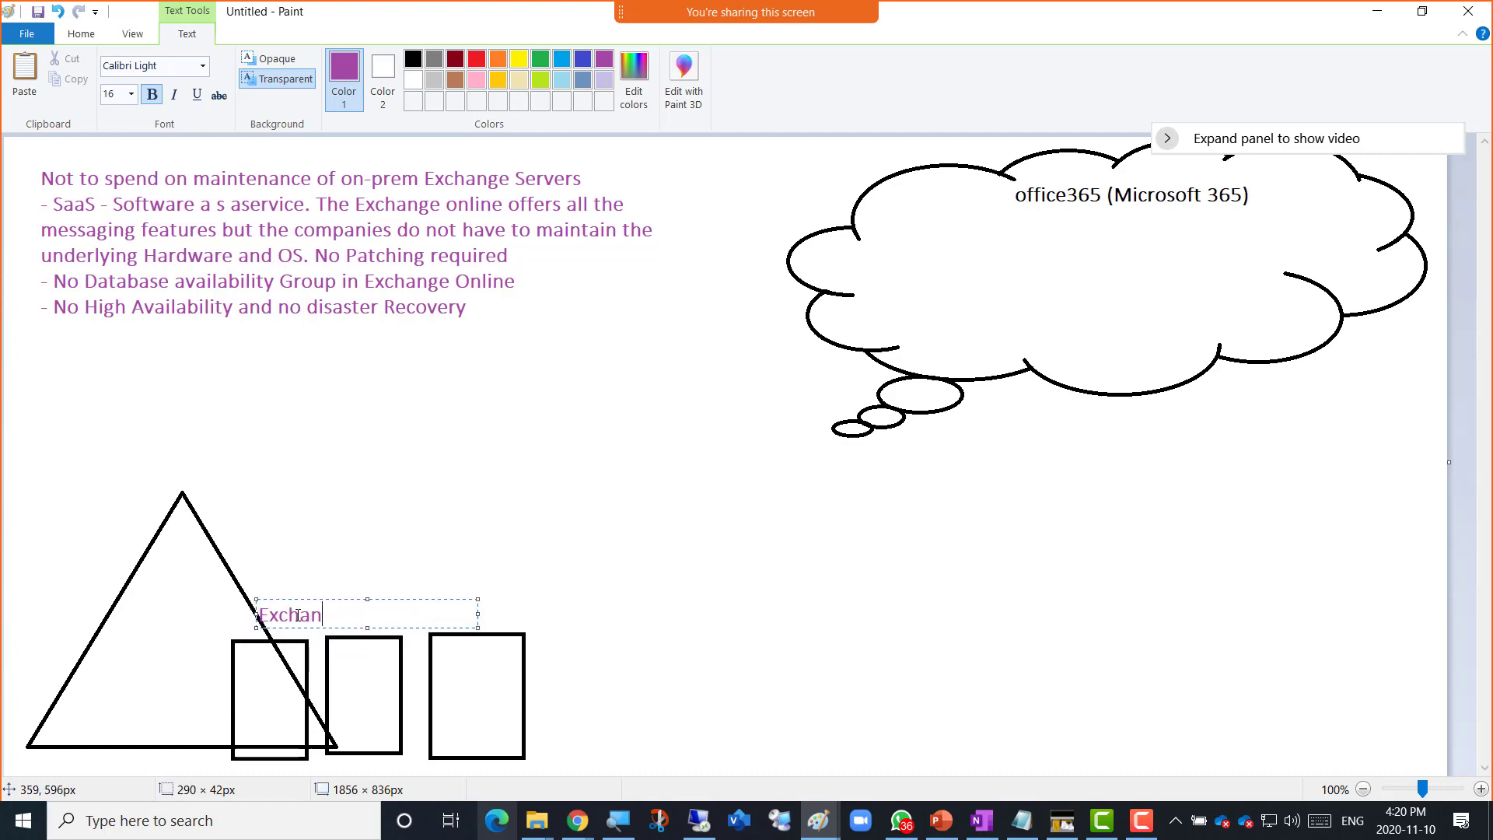
type("ge Servers")
Recolour the "Exchange Servers" label indigo and draw a freehand pencil line from it up into the cloud.
key("ctrl+a")
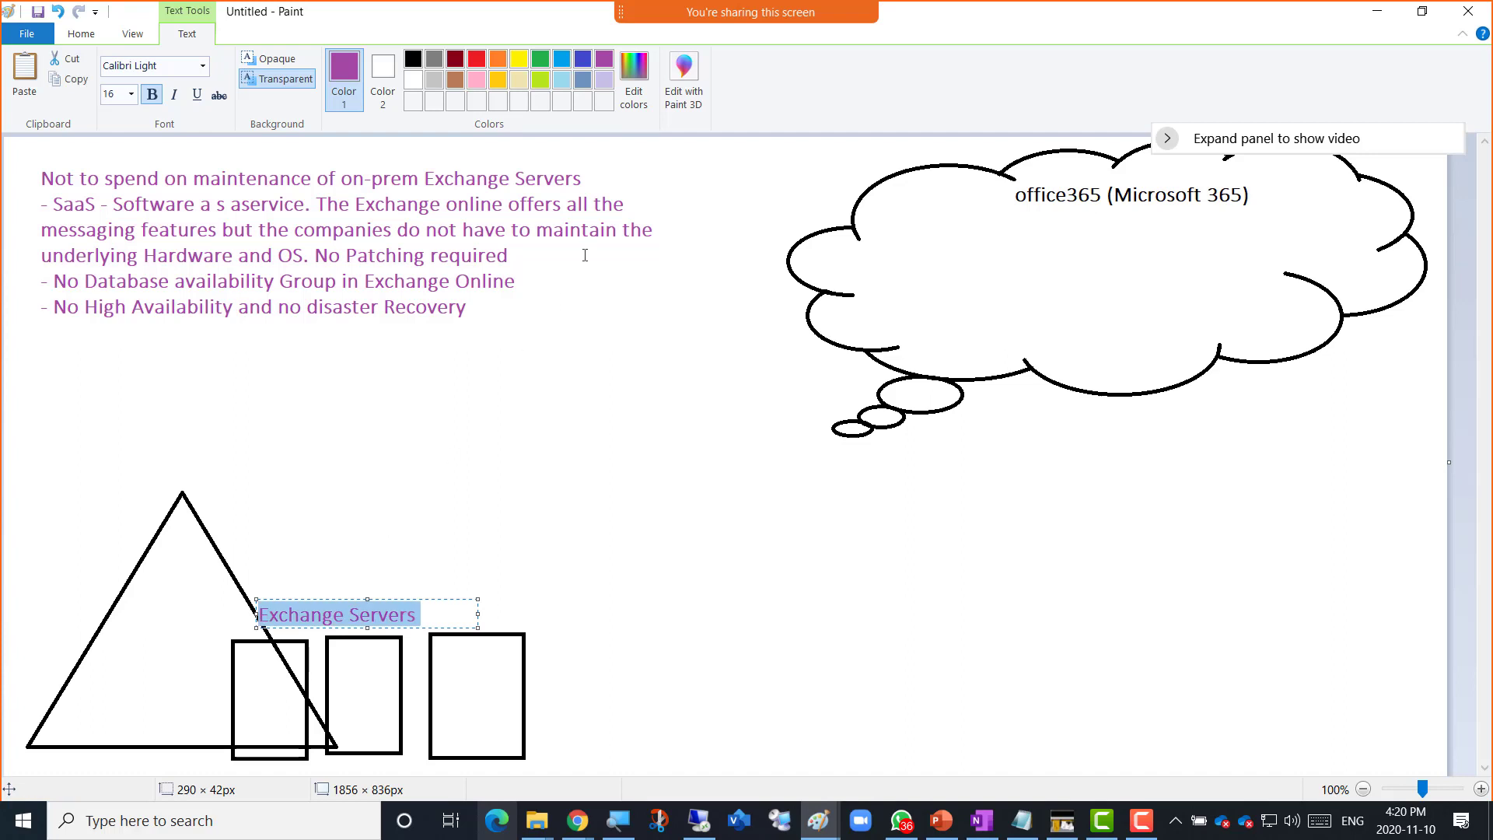
left_click(584, 60)
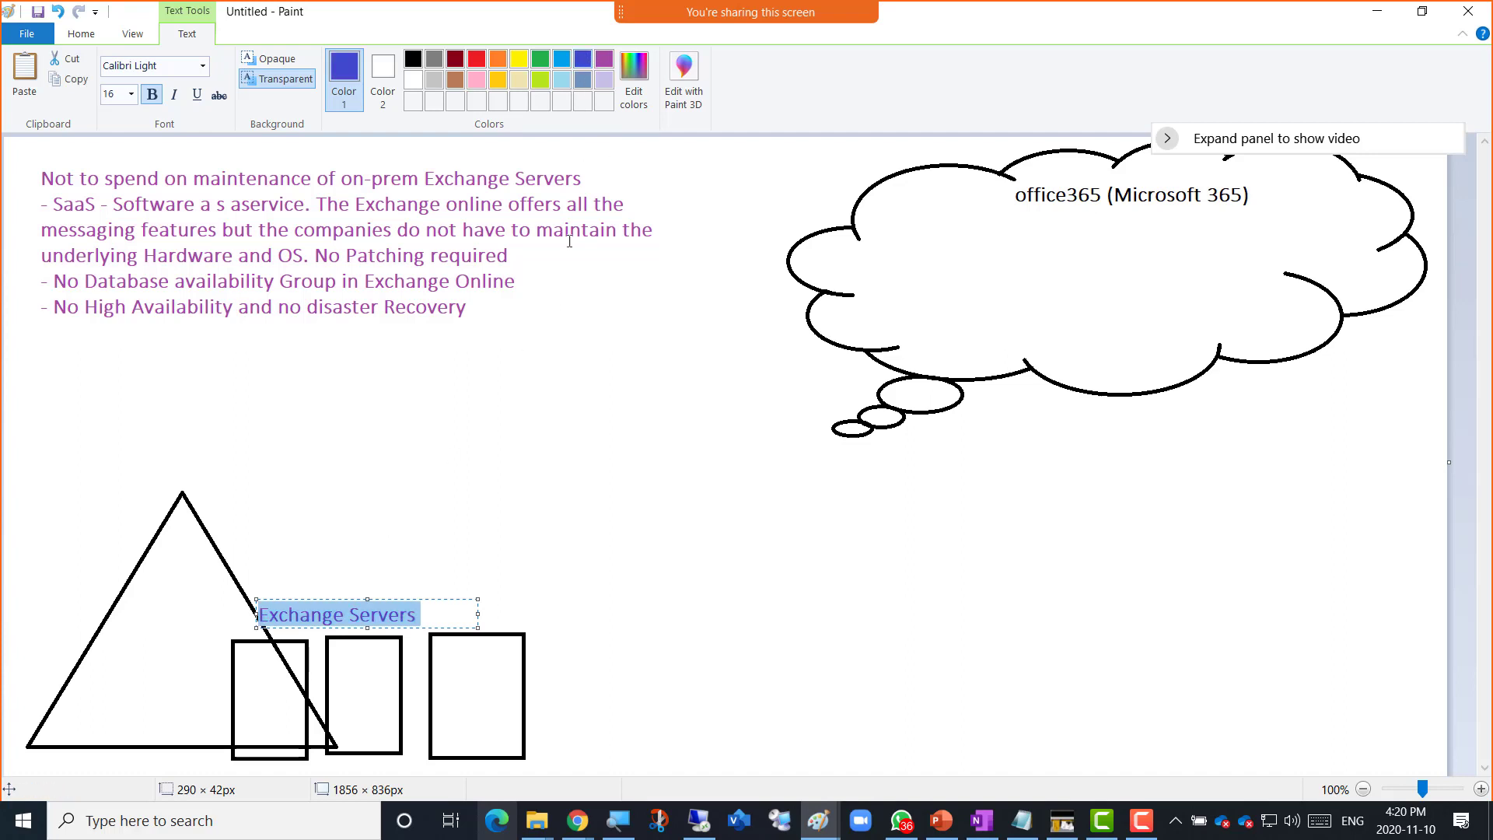
left_click(512, 423)
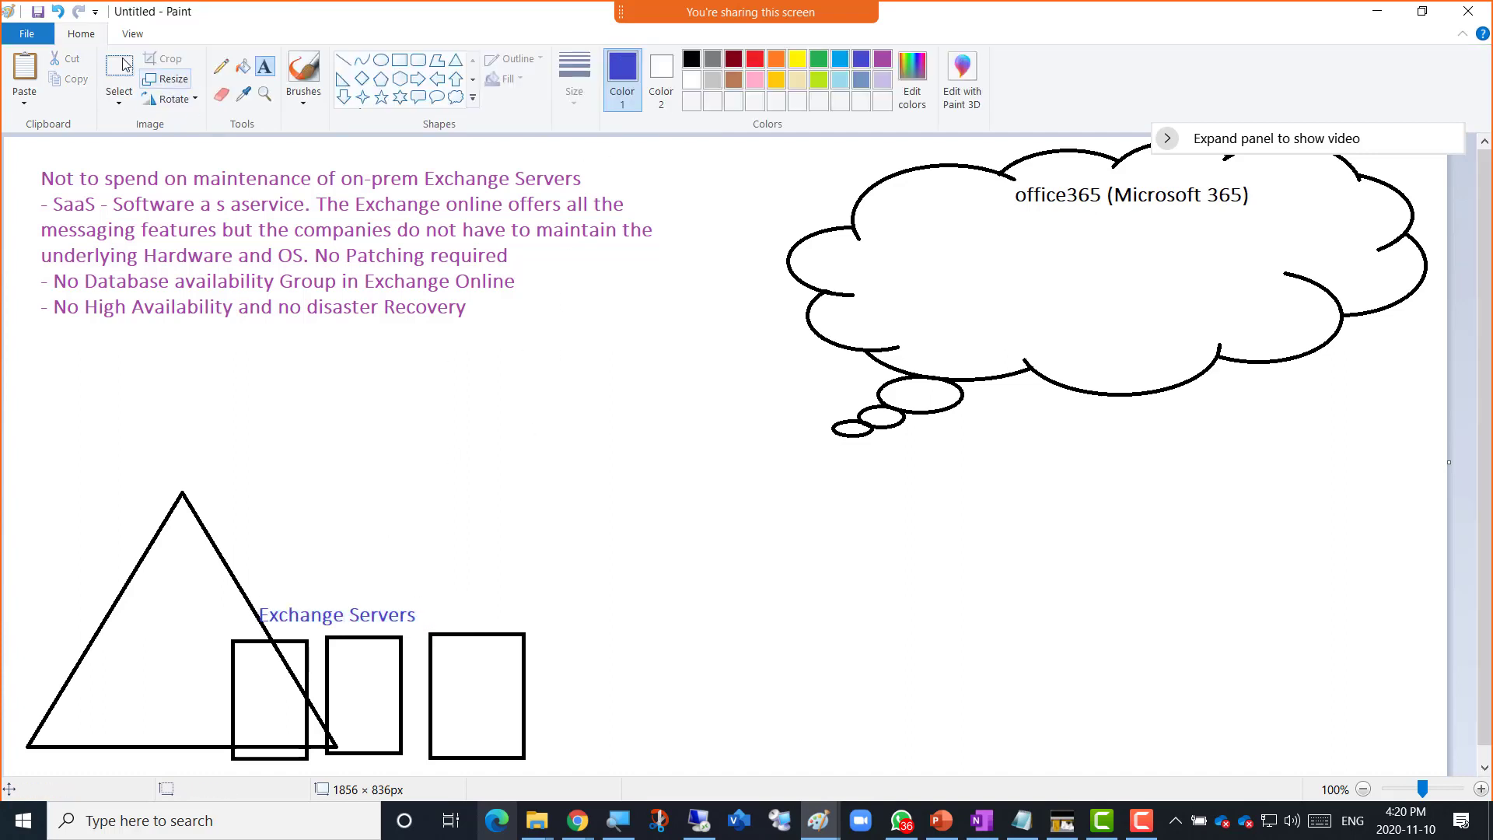
left_click(221, 66)
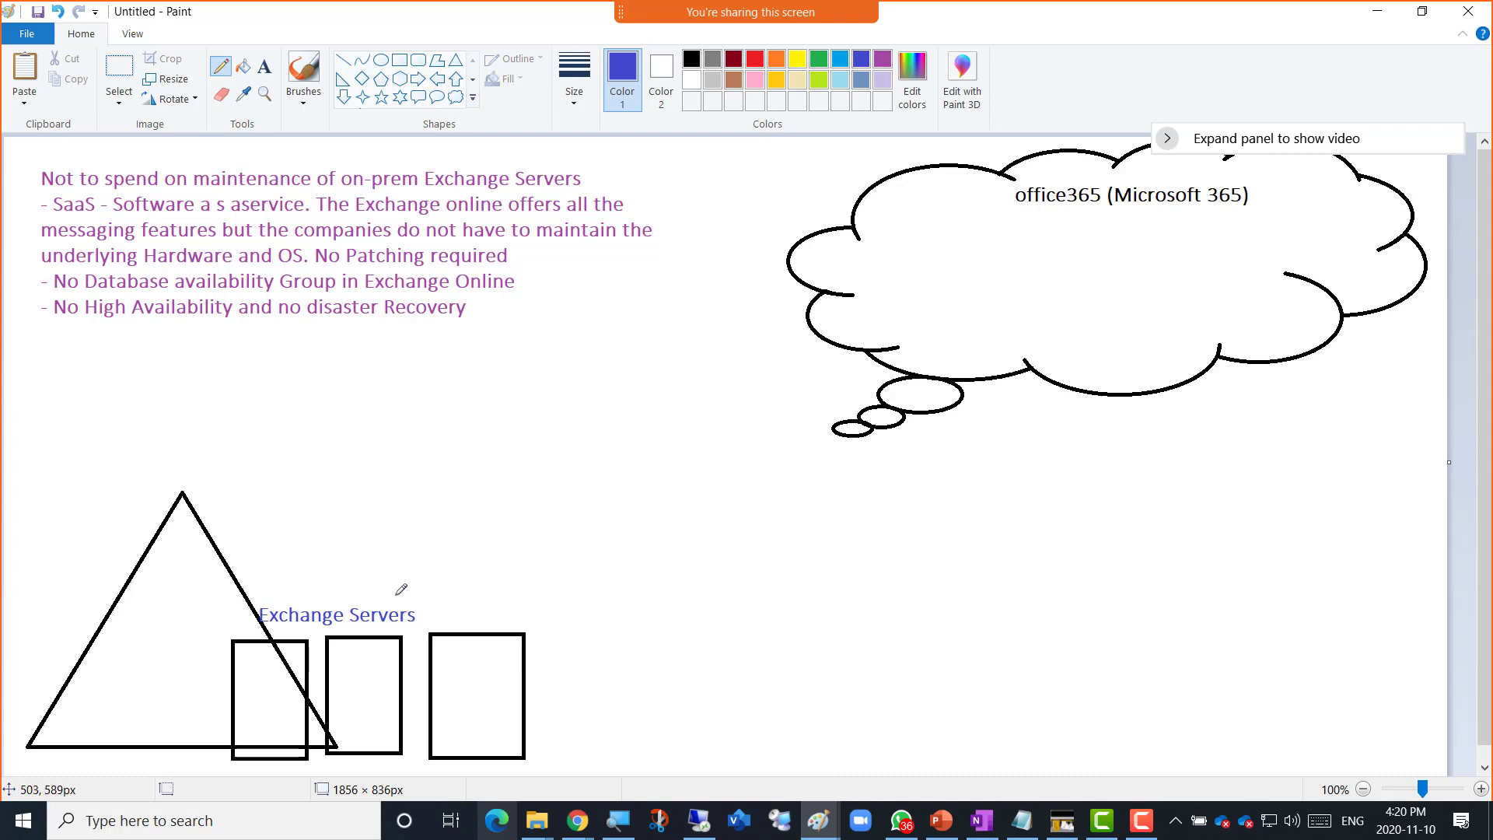
left_click_drag(396, 595, 961, 316)
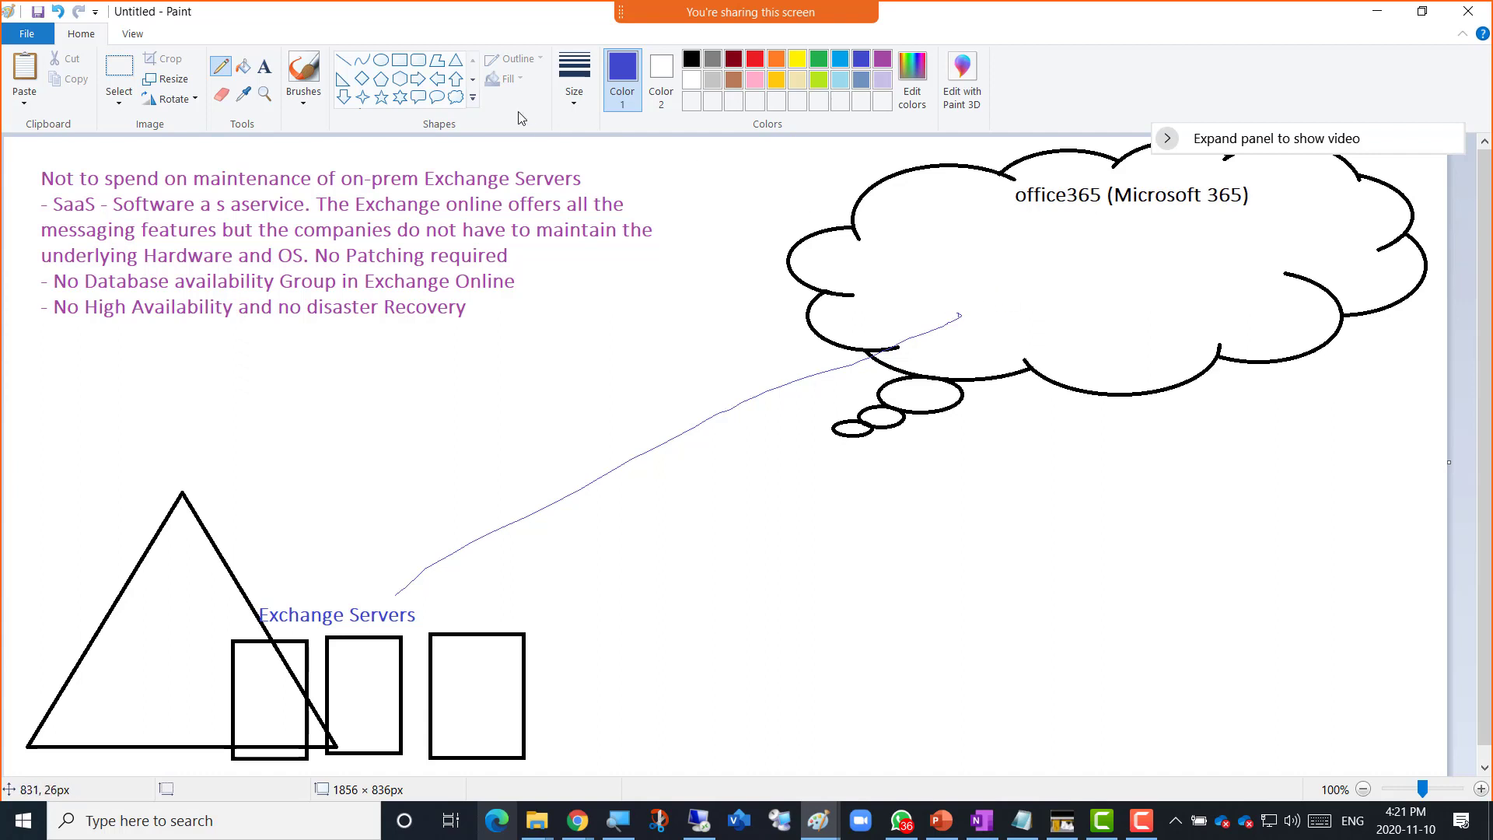
Add a text box below the cloud's title with the lines "ExchangeOnline" and "Sharepoint Online".
left_click(265, 66)
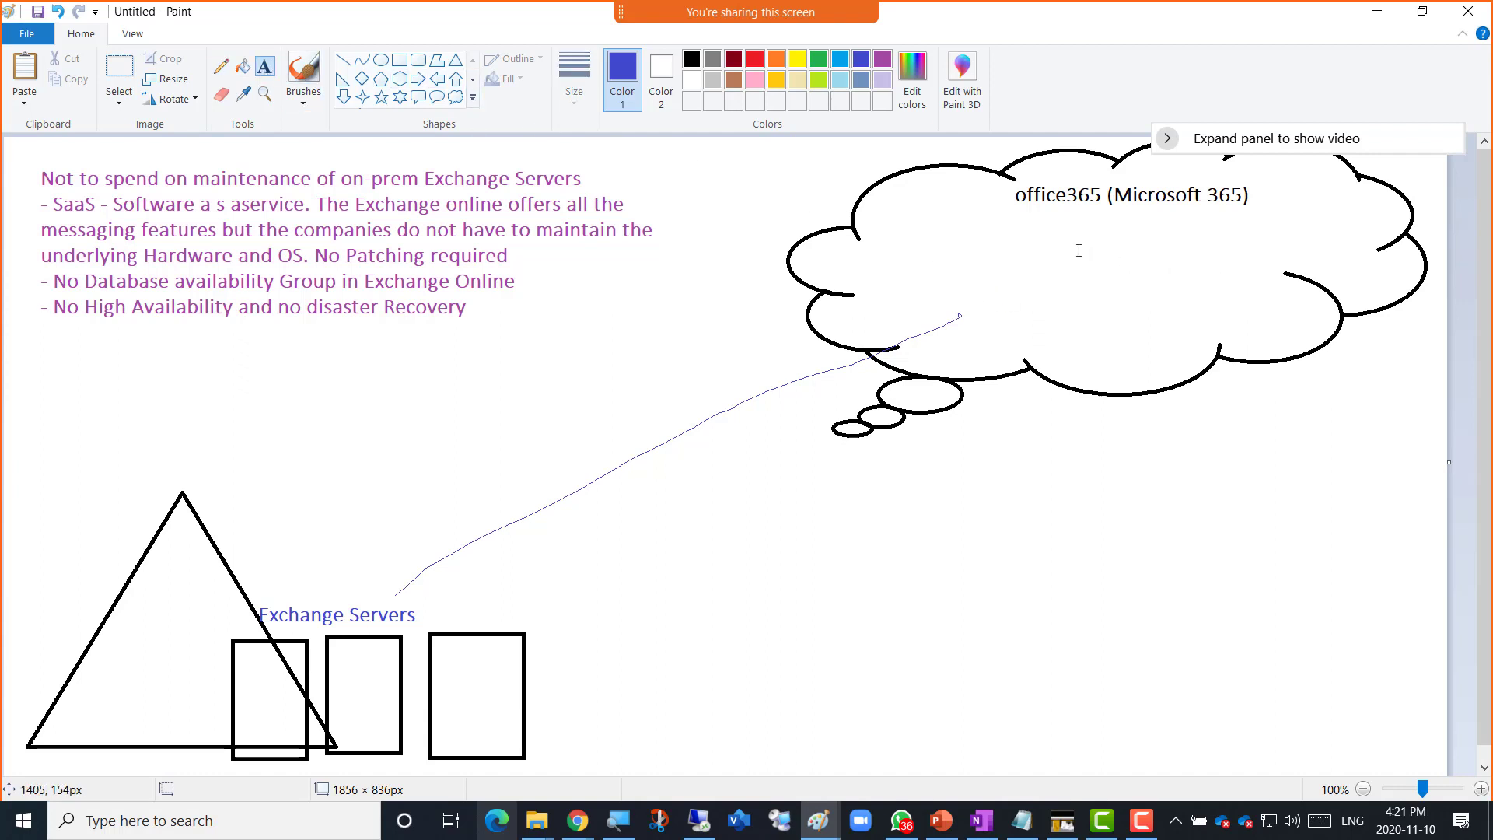
left_click(991, 219)
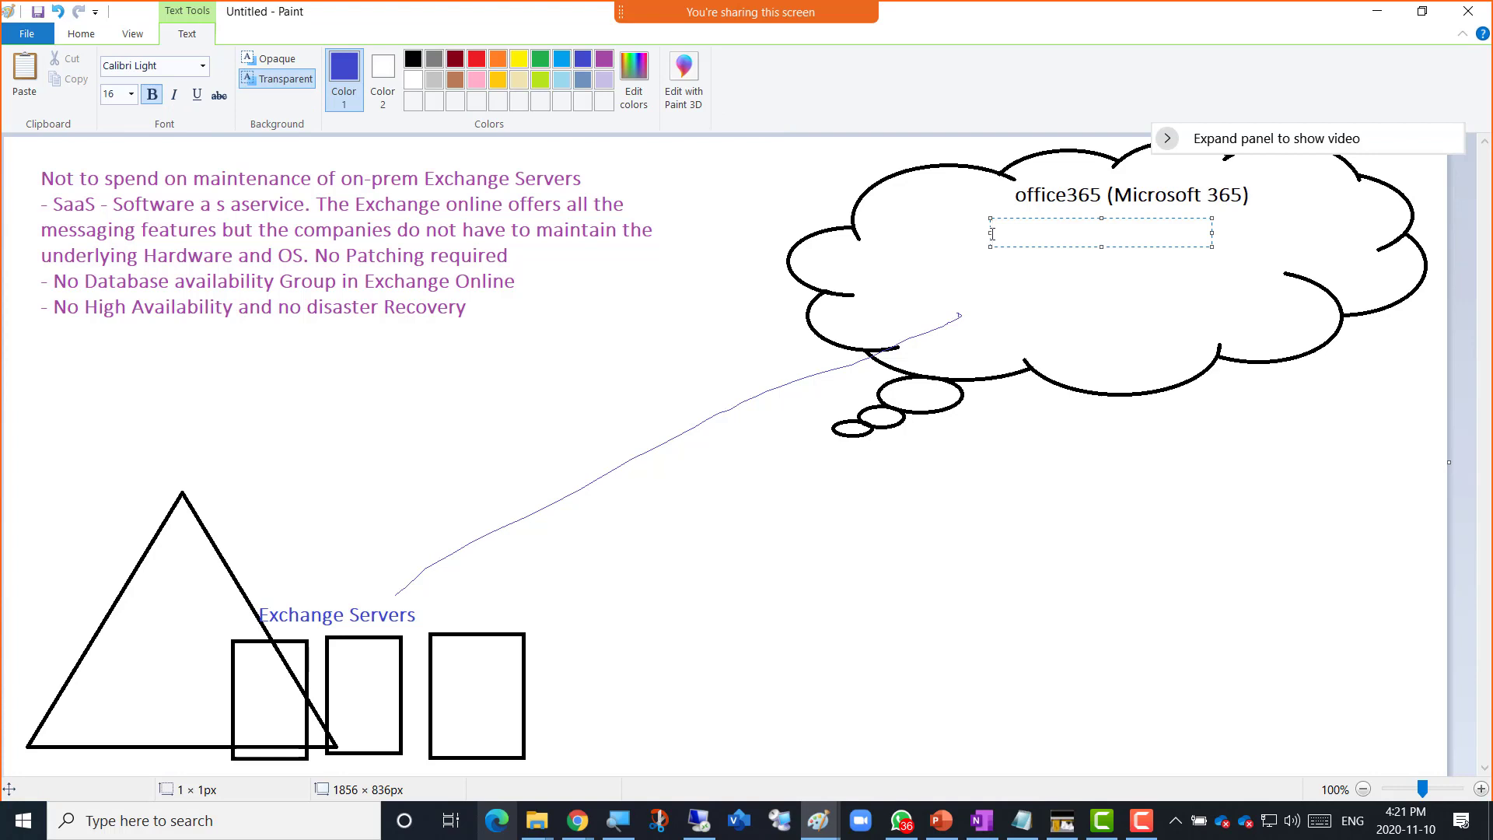
type("ExchangeOnline")
key("Return")
type("S")
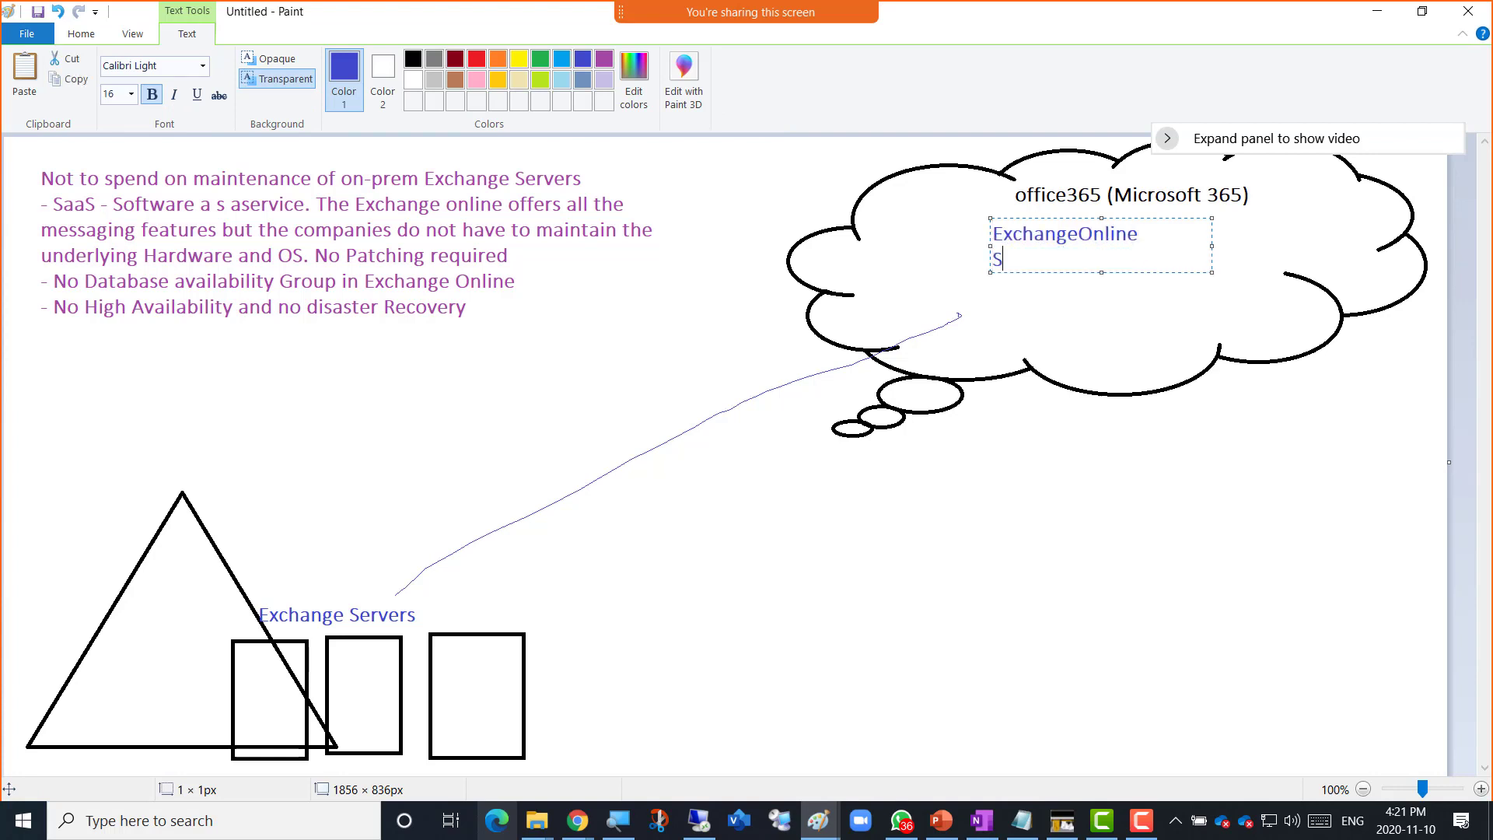
type("harepoint Online")
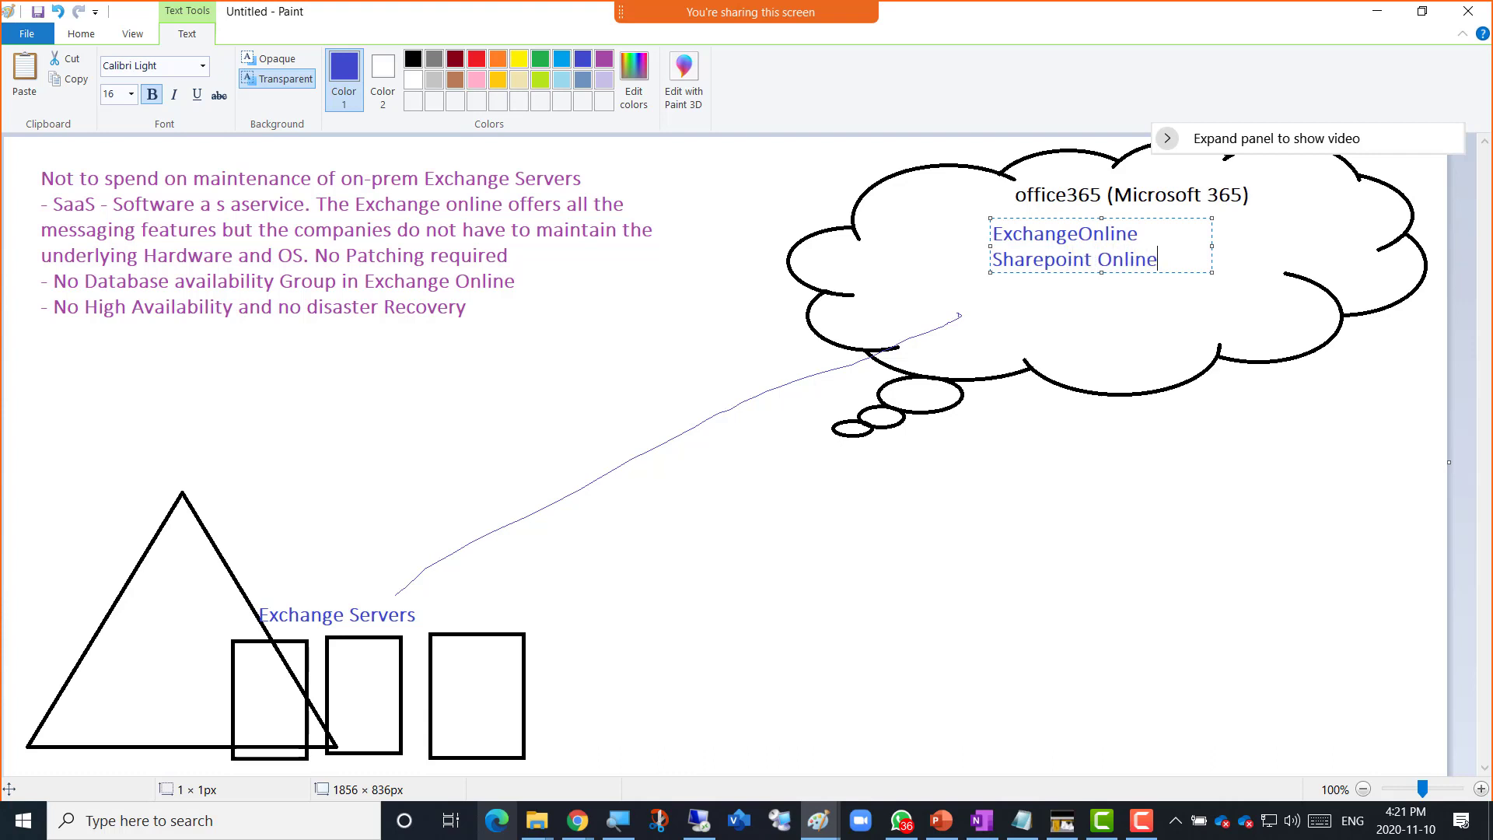
Add the line "Azure Active Directory Online" and widen the text box so it fits on one line.
key("Return")
type("Azure Active Directo")
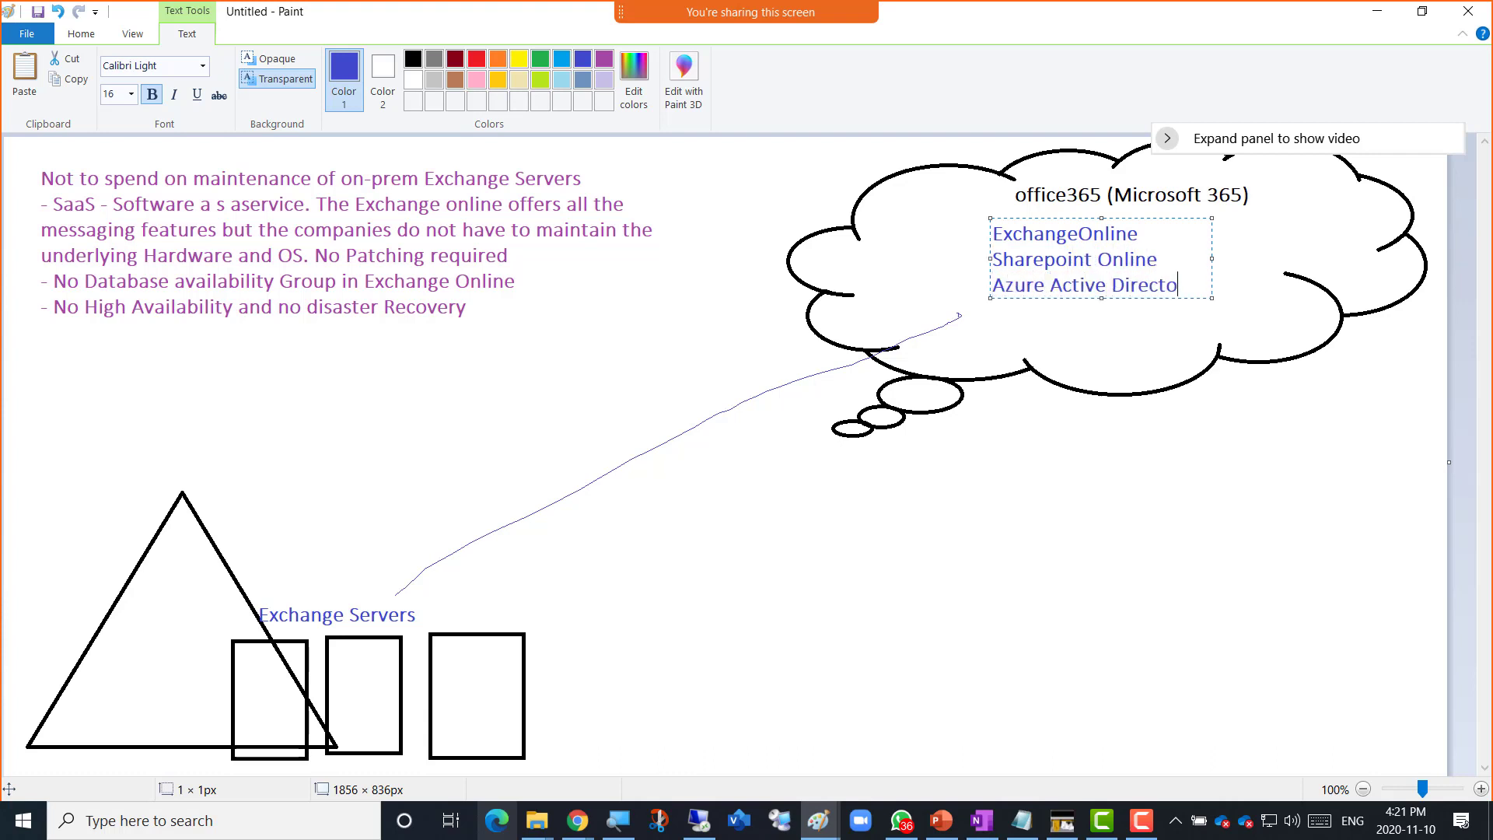
type("ry")
key("Return")
type("Online")
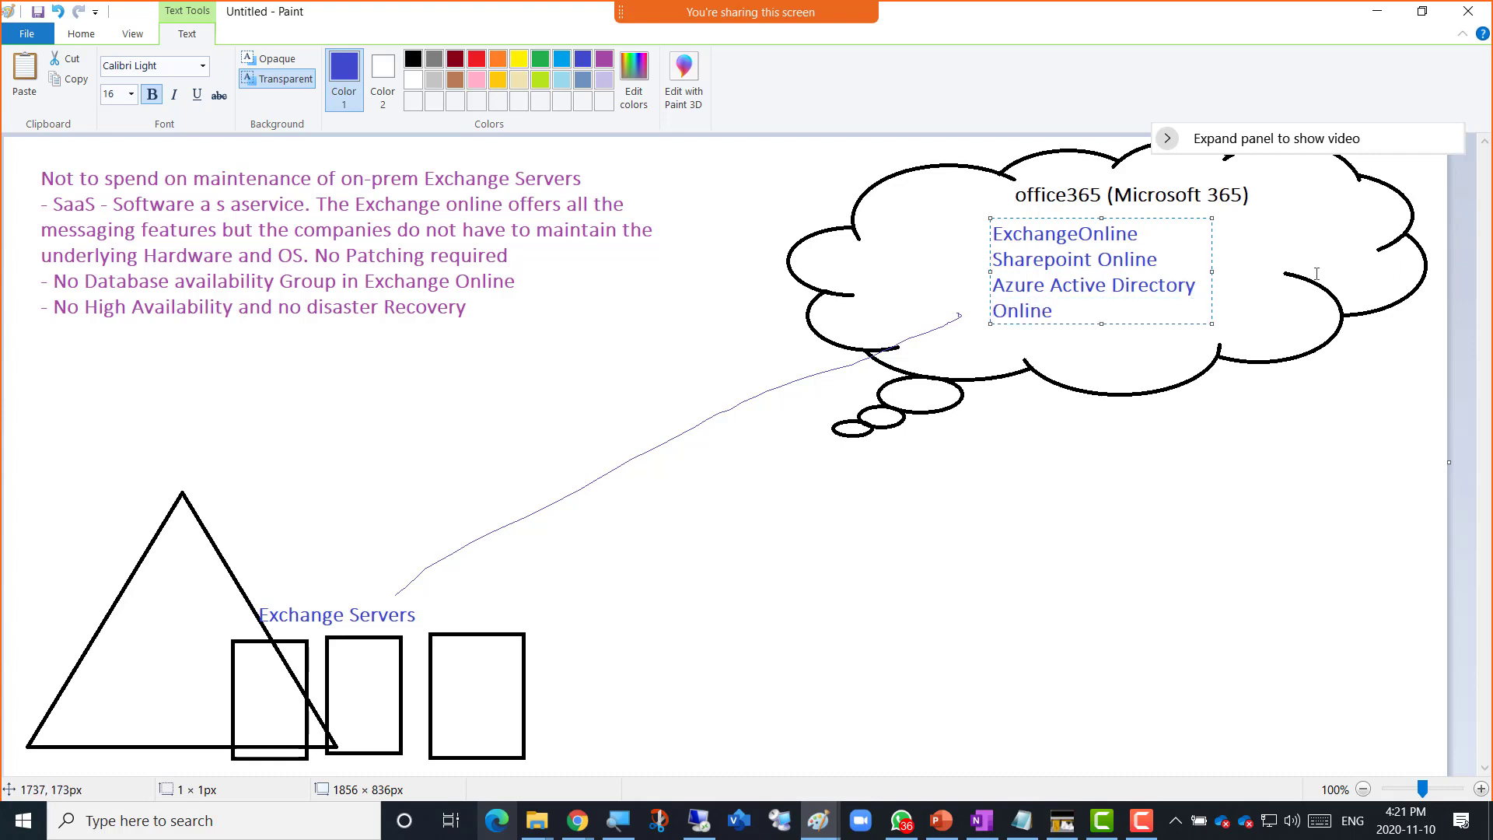
left_click_drag(1212, 272, 1326, 273)
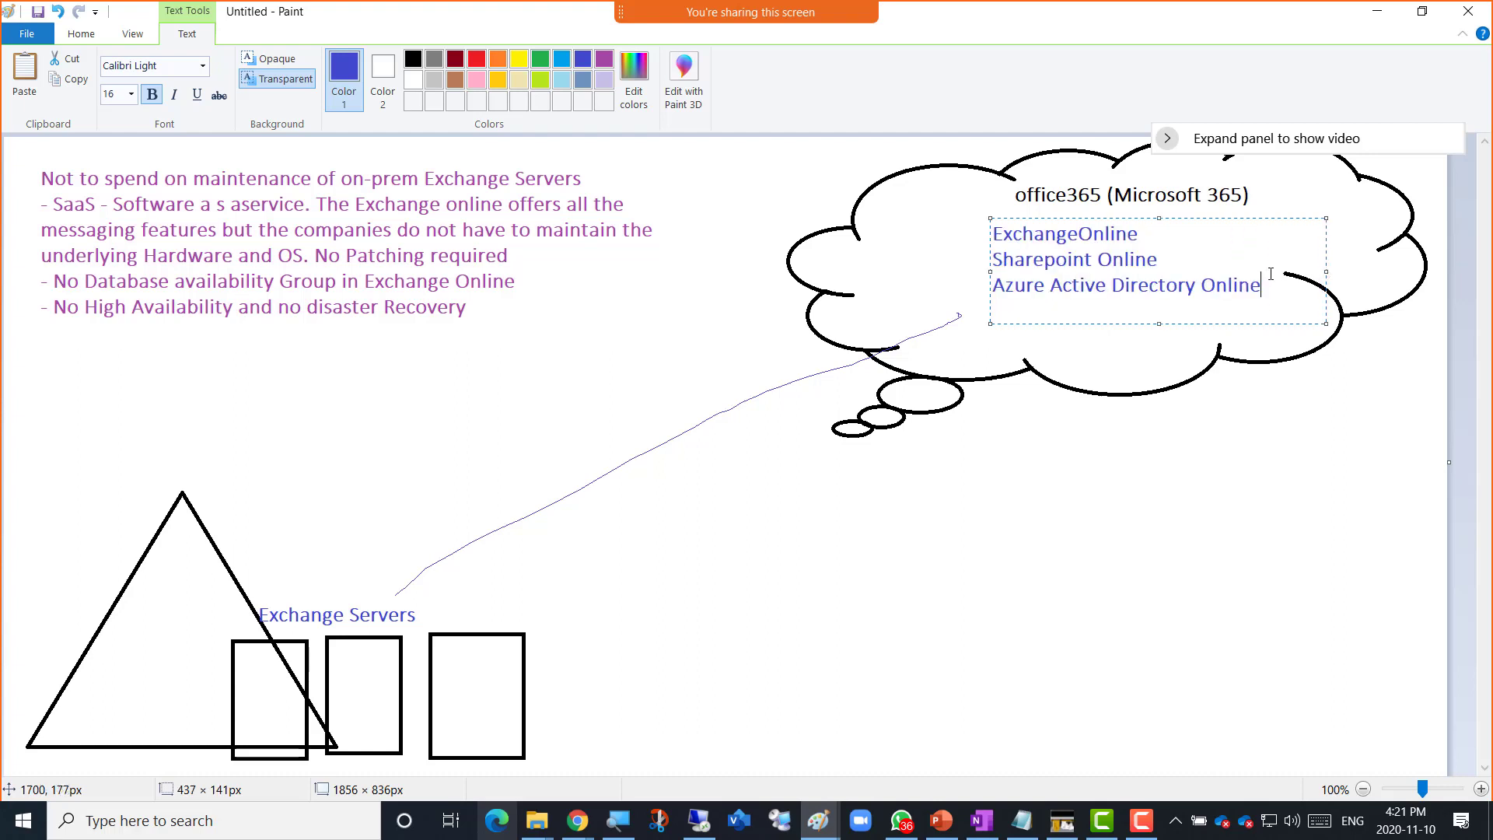
Add the lines "Teams Online" and "Endpoint Manager" to the list in the cloud.
type("Teams Online")
key("Return")
type("e")
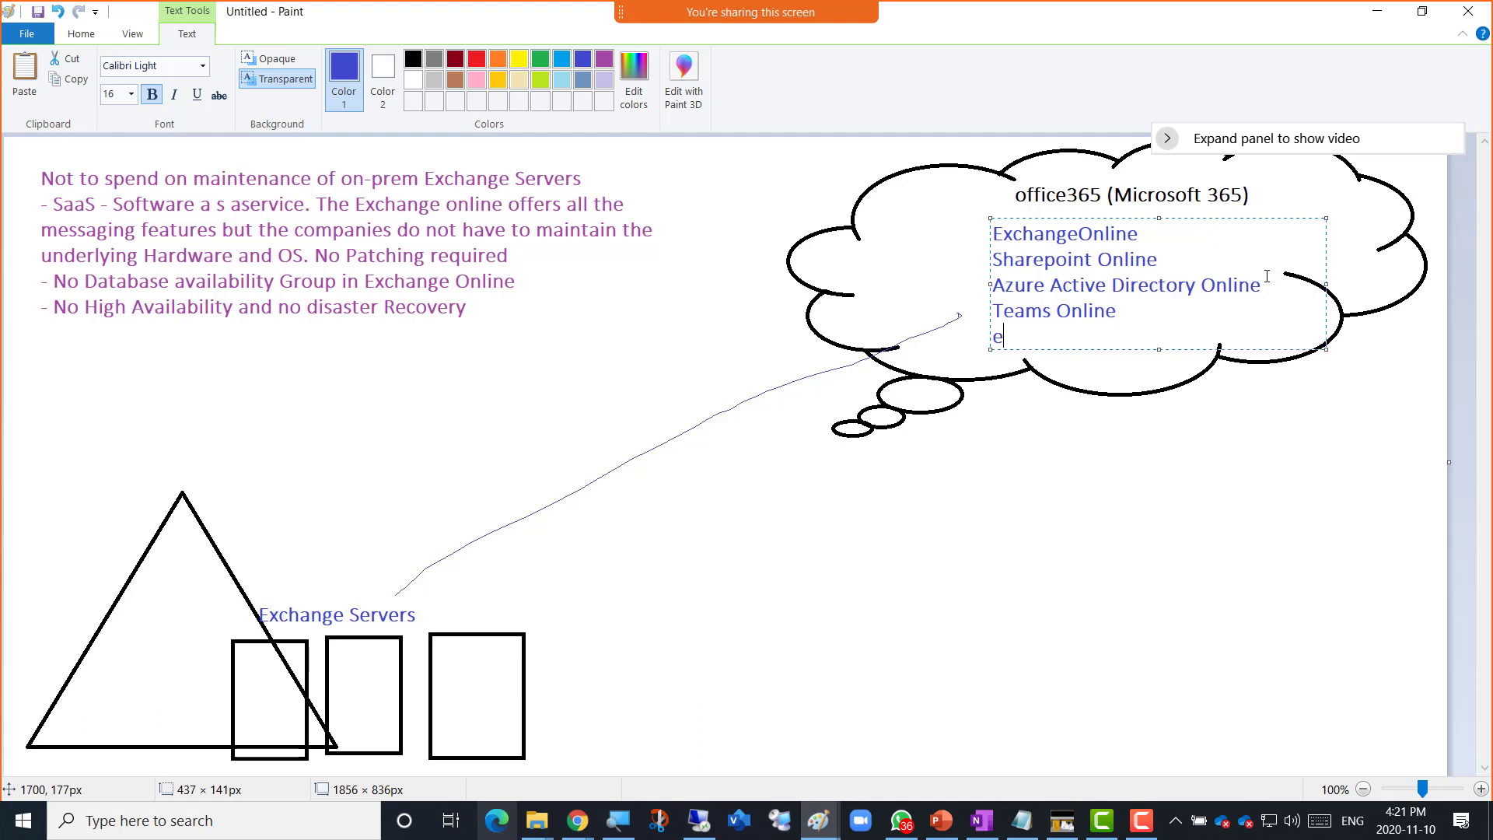
type("nd Manager")
key("Left")
key("Left")
key("Left")
key("Left")
key("Left")
key("Left")
key("Left")
key("Left")
key("Left")
key("Left")
key("Left")
key("shift+Right")
type("E")
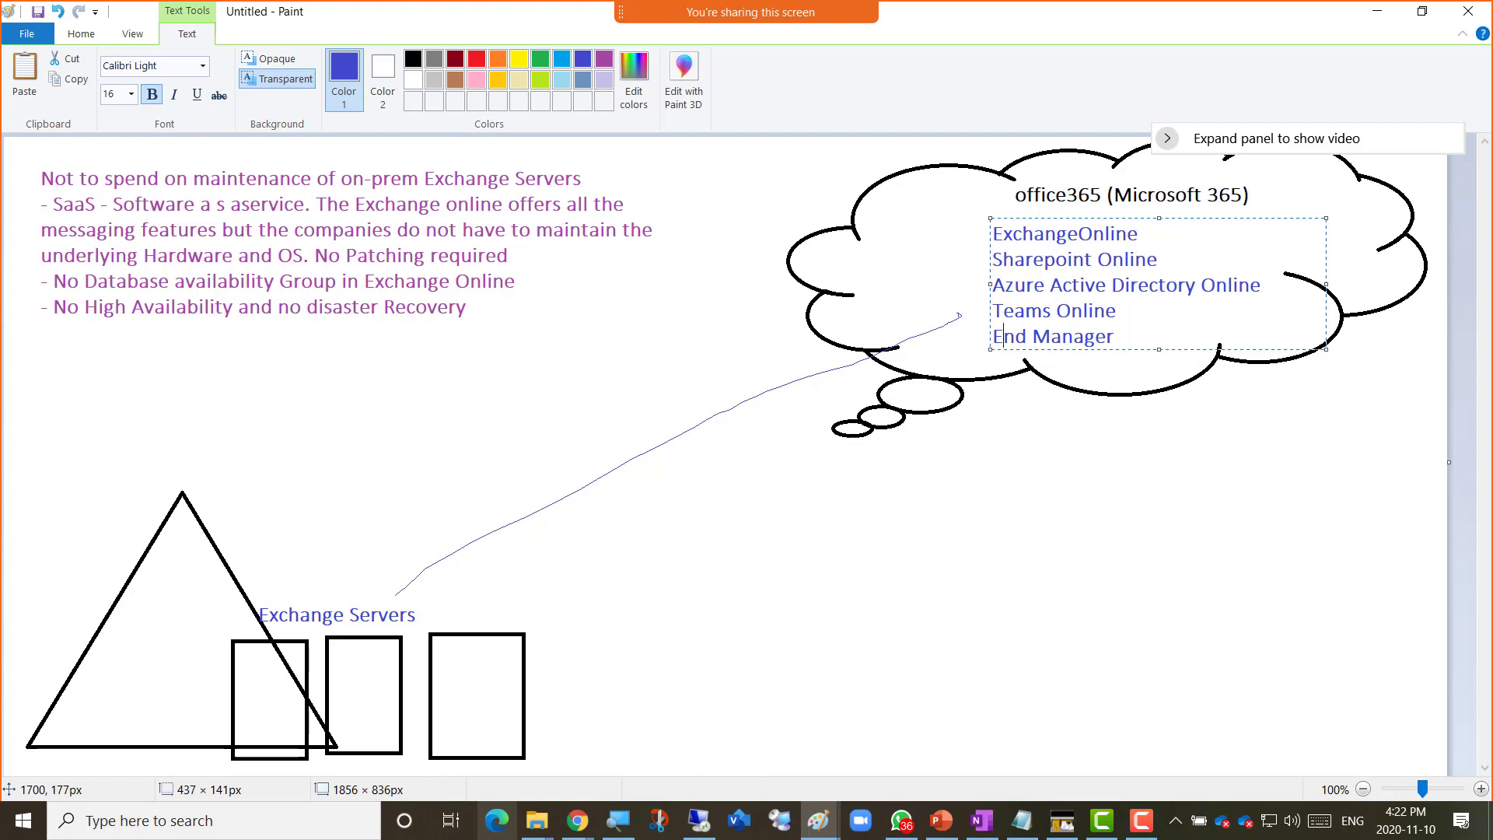
type("point")
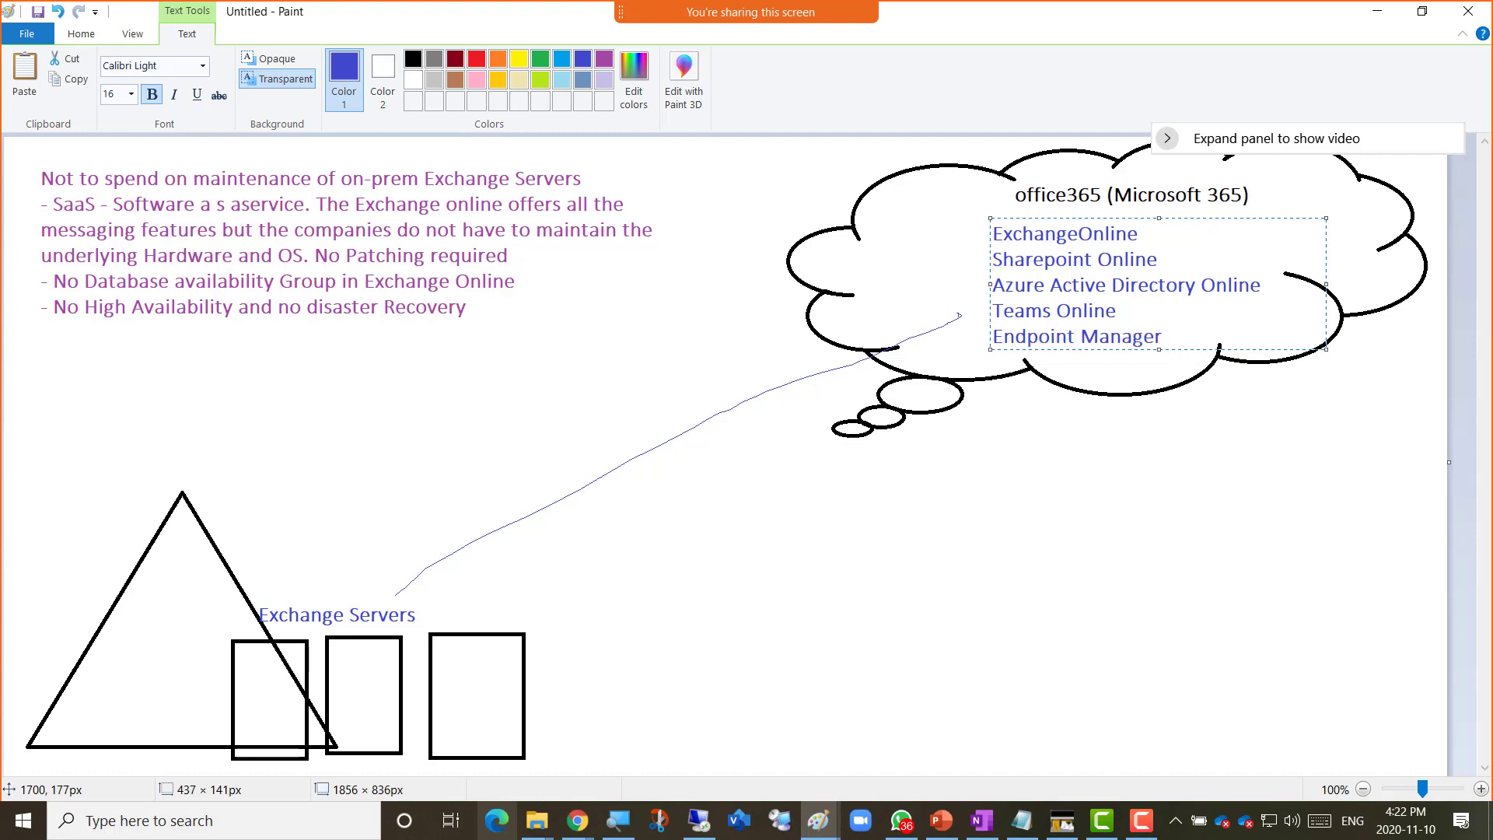
key("Left")
key("shift+Right")
key("shift+Right")
key("shift+Right")
key("shift+Right")
key("shift+Right")
key("shift+Right")
key("shift+Right")
key("shift+Right")
key("shift+Right")
key("shift+Right")
key("shift+Right")
key("shift+Right")
key("shift+Right")
key("shift+Right")
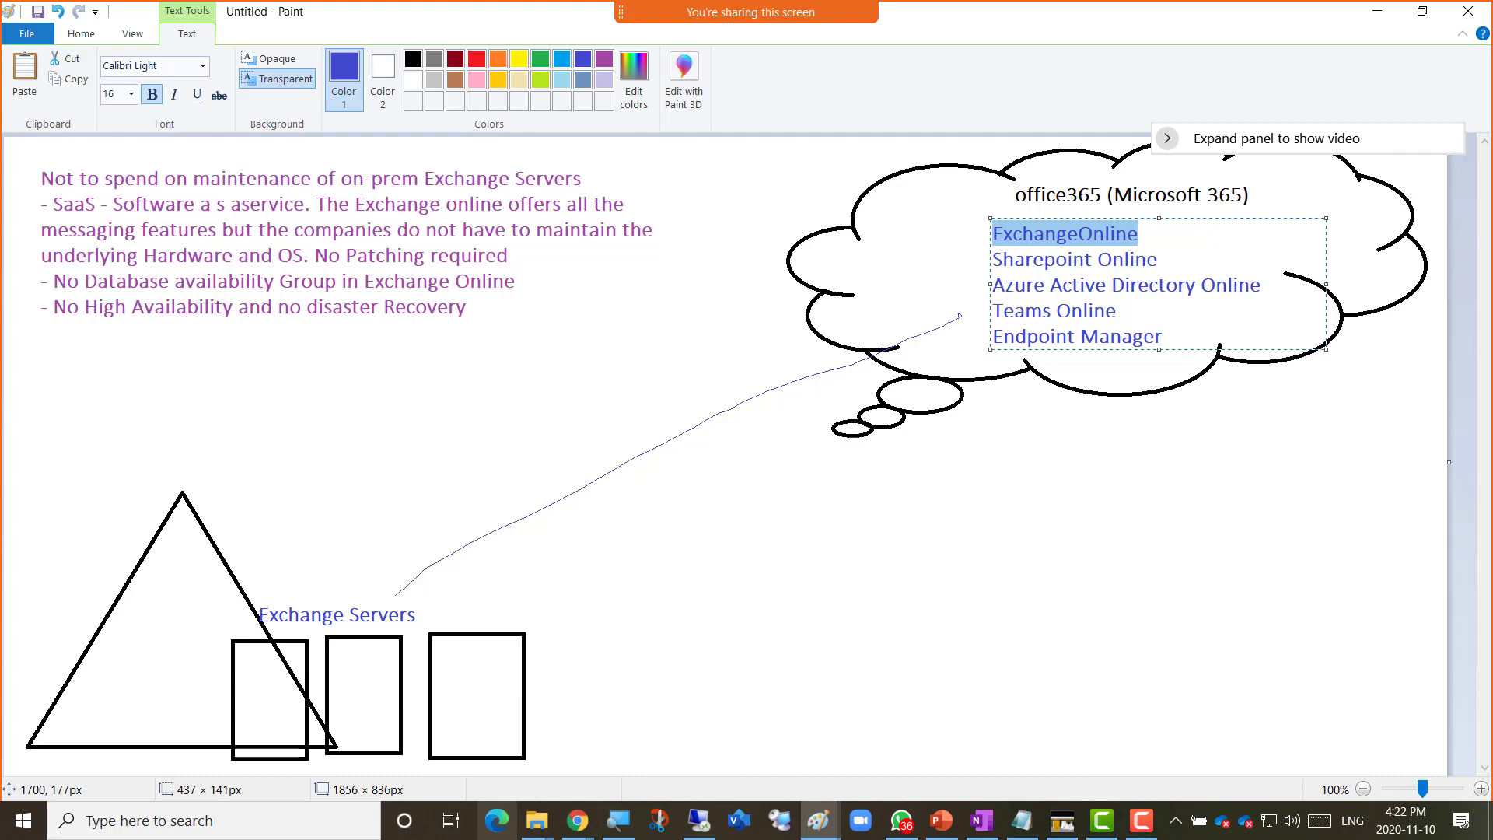
key("shift+Left")
key("shift+Left")
key("shift+Left")
key("shift+Left")
key("shift+Left")
key("shift+Left")
key("shift+Left")
key("shift+Left")
key("shift+Left")
key("shift+Left")
key("shift+Left")
key("shift+Left")
key("shift+Left")
key("shift+Left")
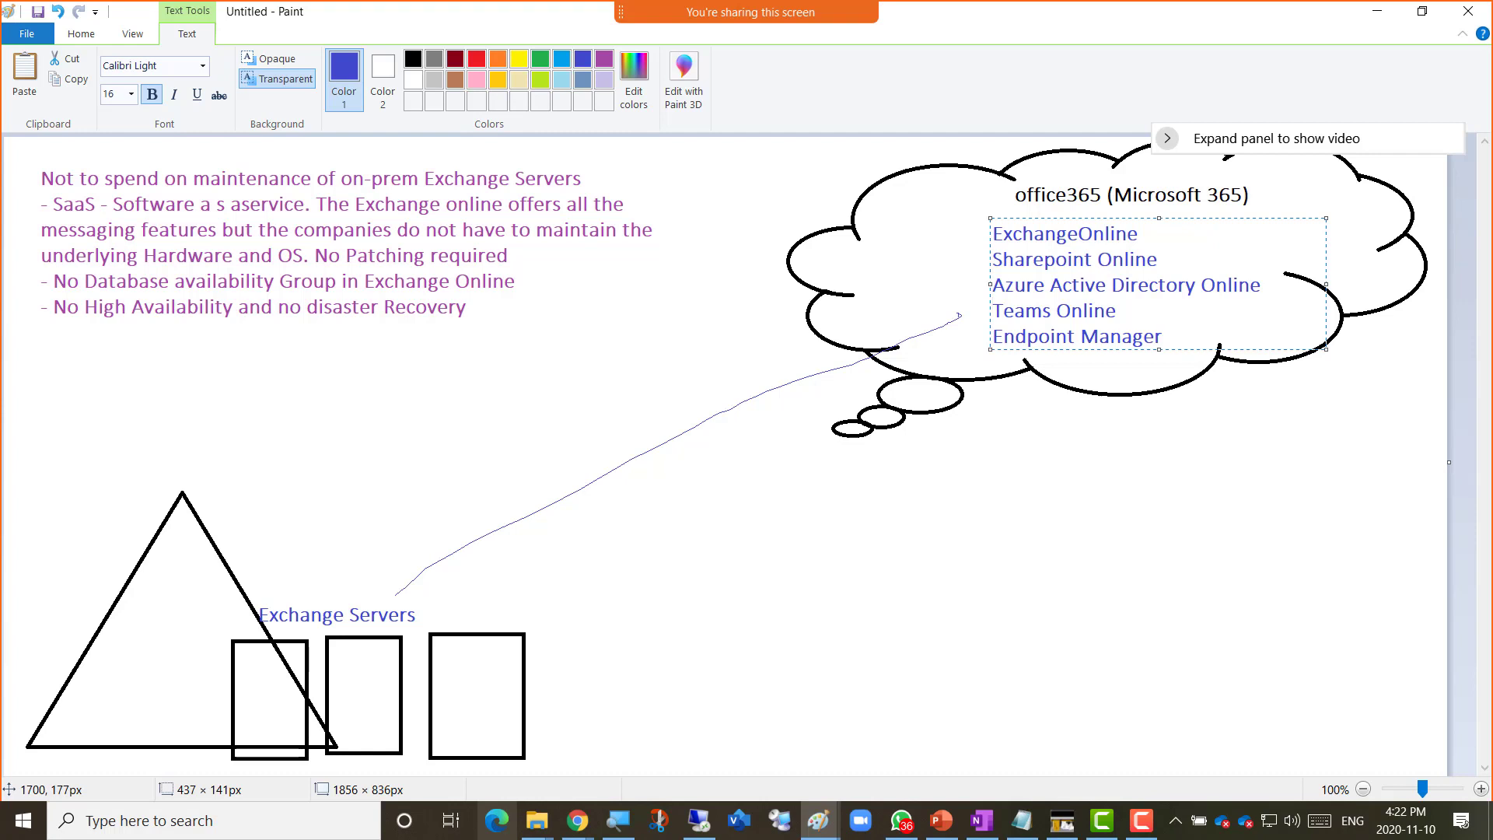
key("Right")
key("Right")
key("Right")
key("Right")
key("Right")
key("Right")
key("Right")
key("Right")
key("Right")
key("Right")
key("Right")
key("Up")
Commit the service list in the cloud and switch to the Microsoft Office Home page in Chrome.
left_click(1346, 371)
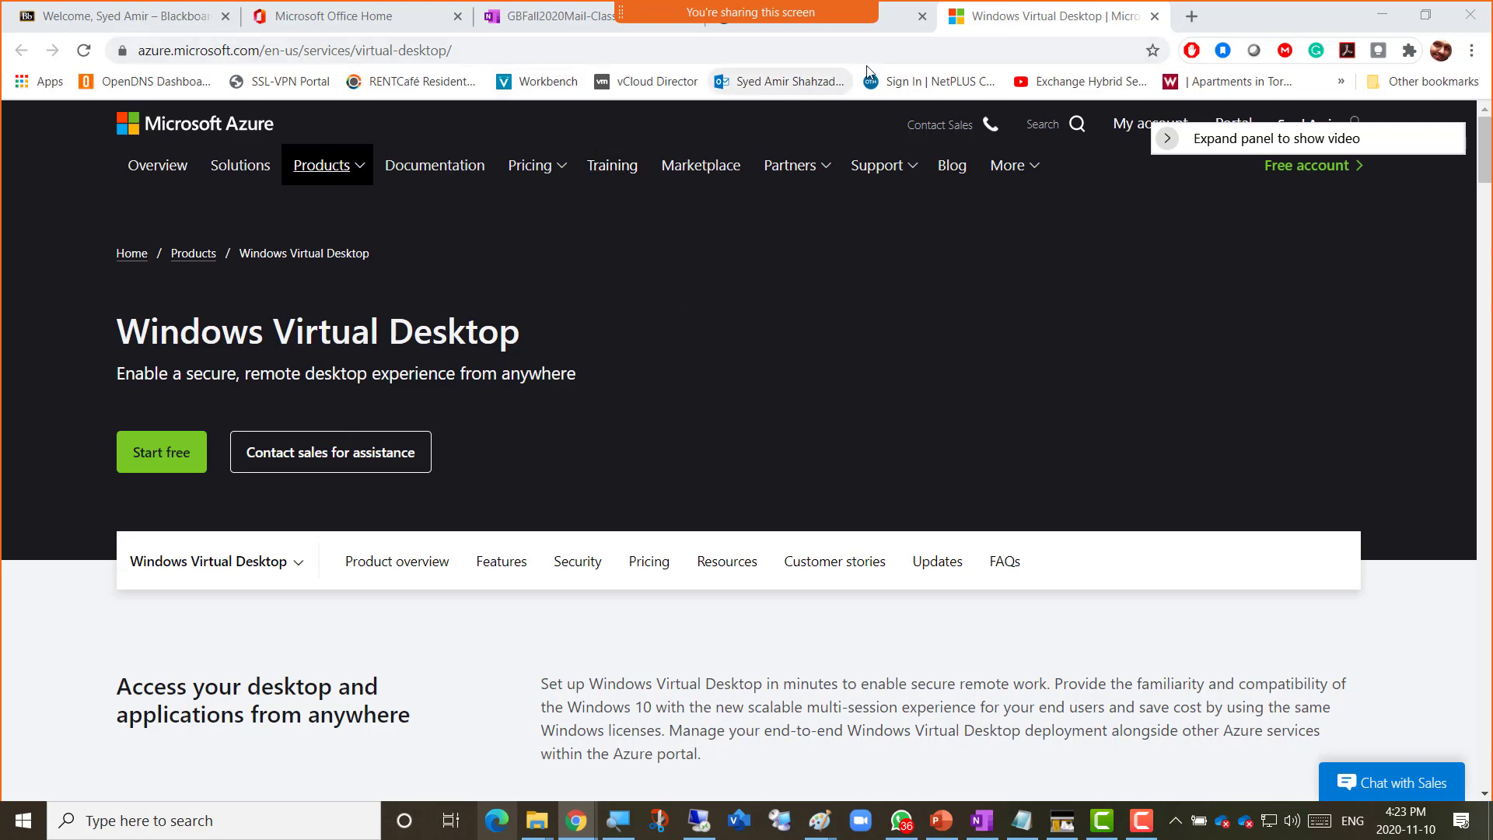
left_click(897, 22)
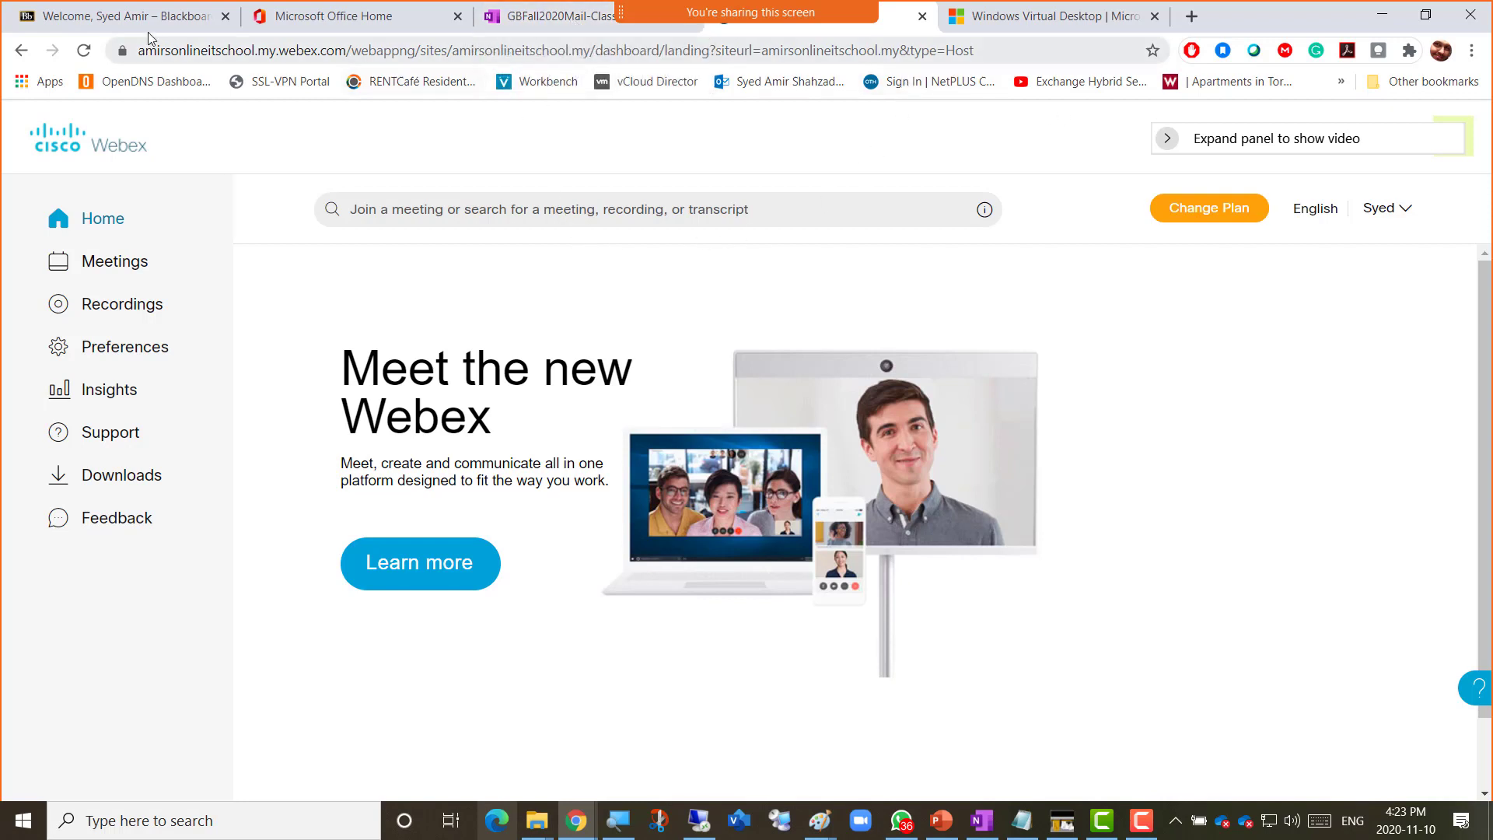
left_click(400, 22)
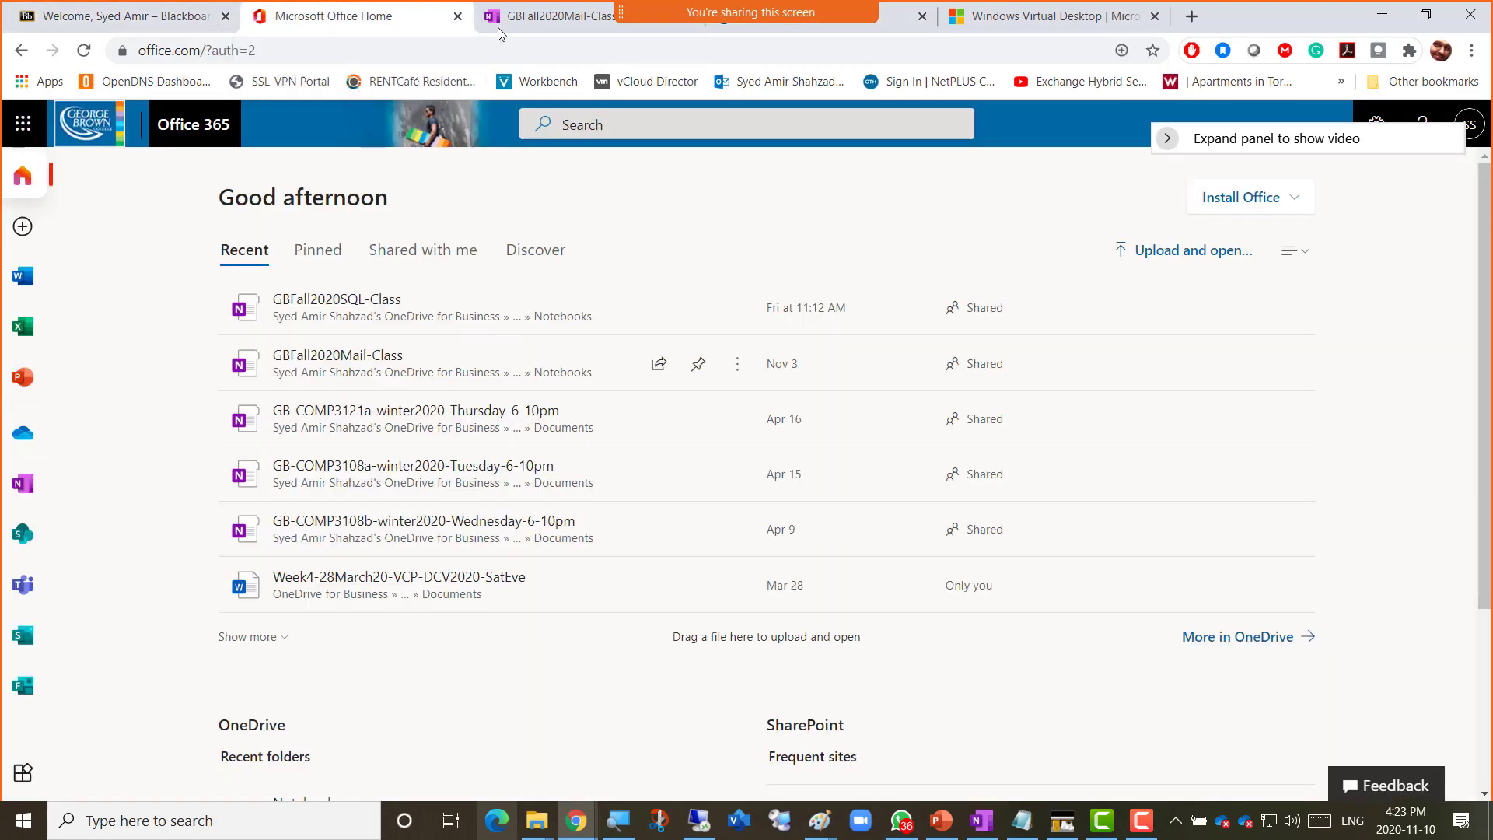
Look over the Week 10 class notes in OneNote and return to the Paint diagram.
left_click(553, 29)
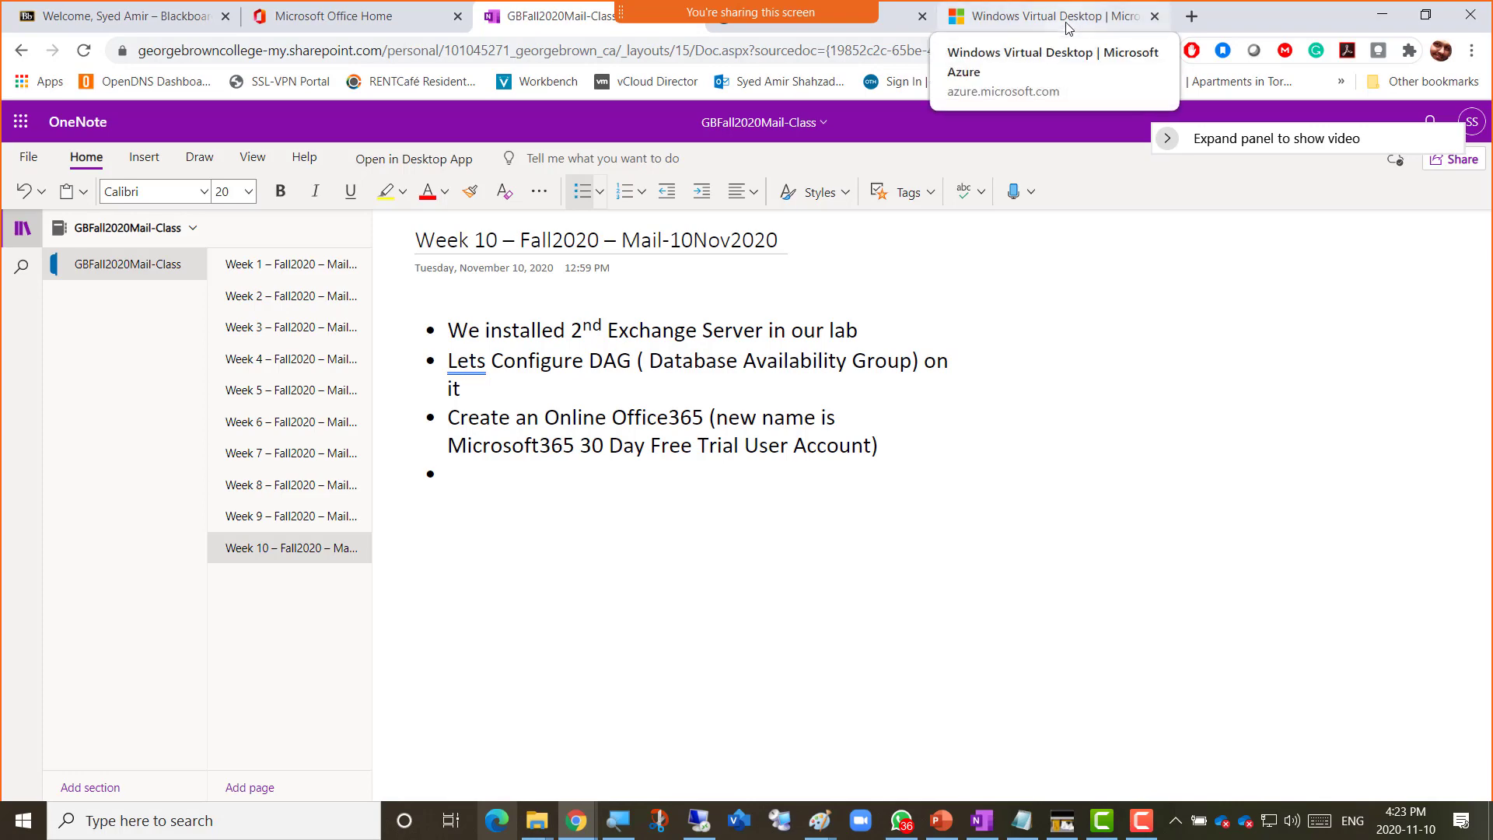
left_click(895, 29)
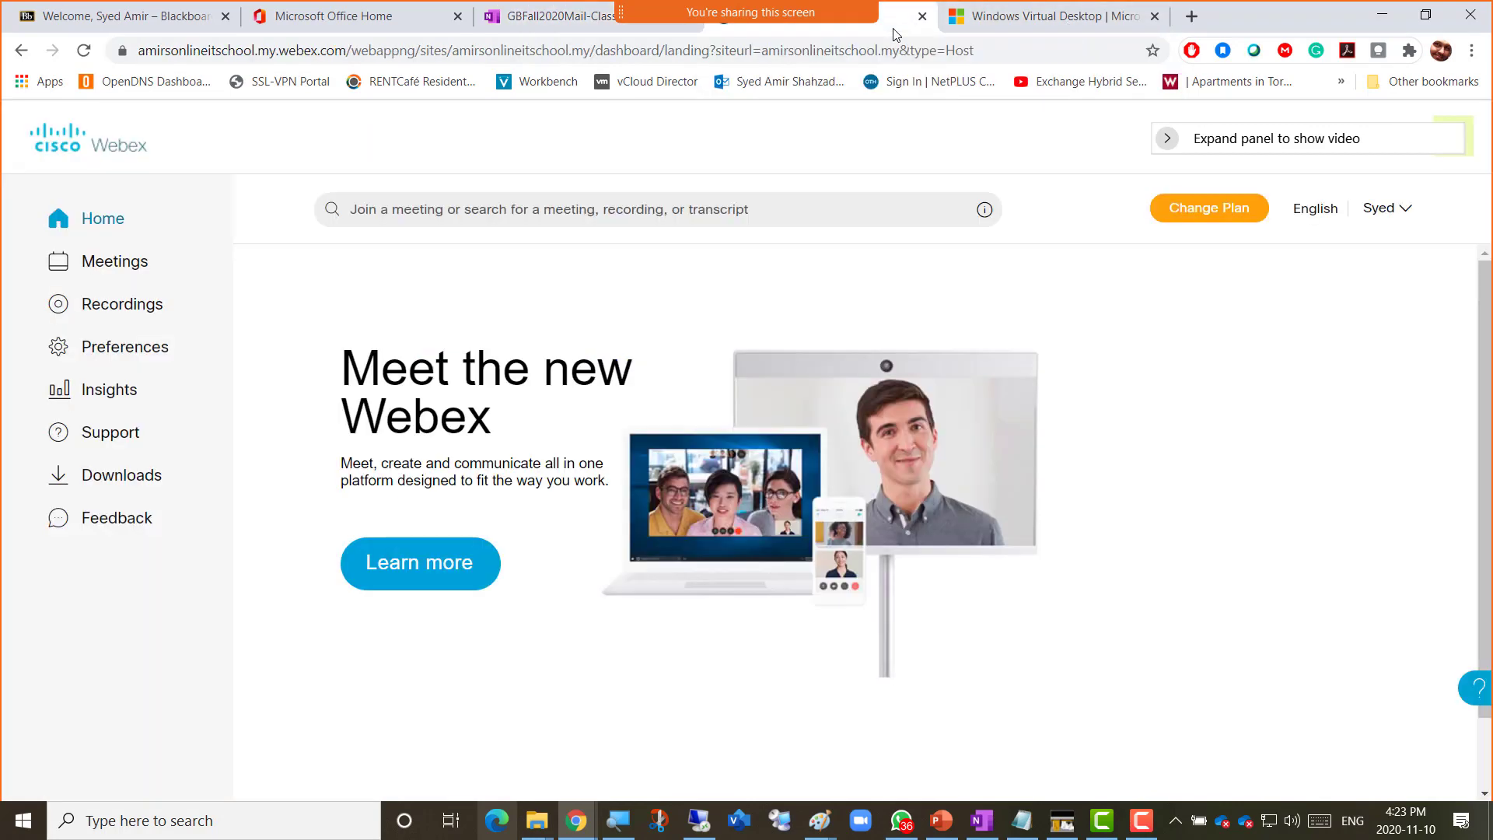
left_click(1381, 14)
key("alt+Tab")
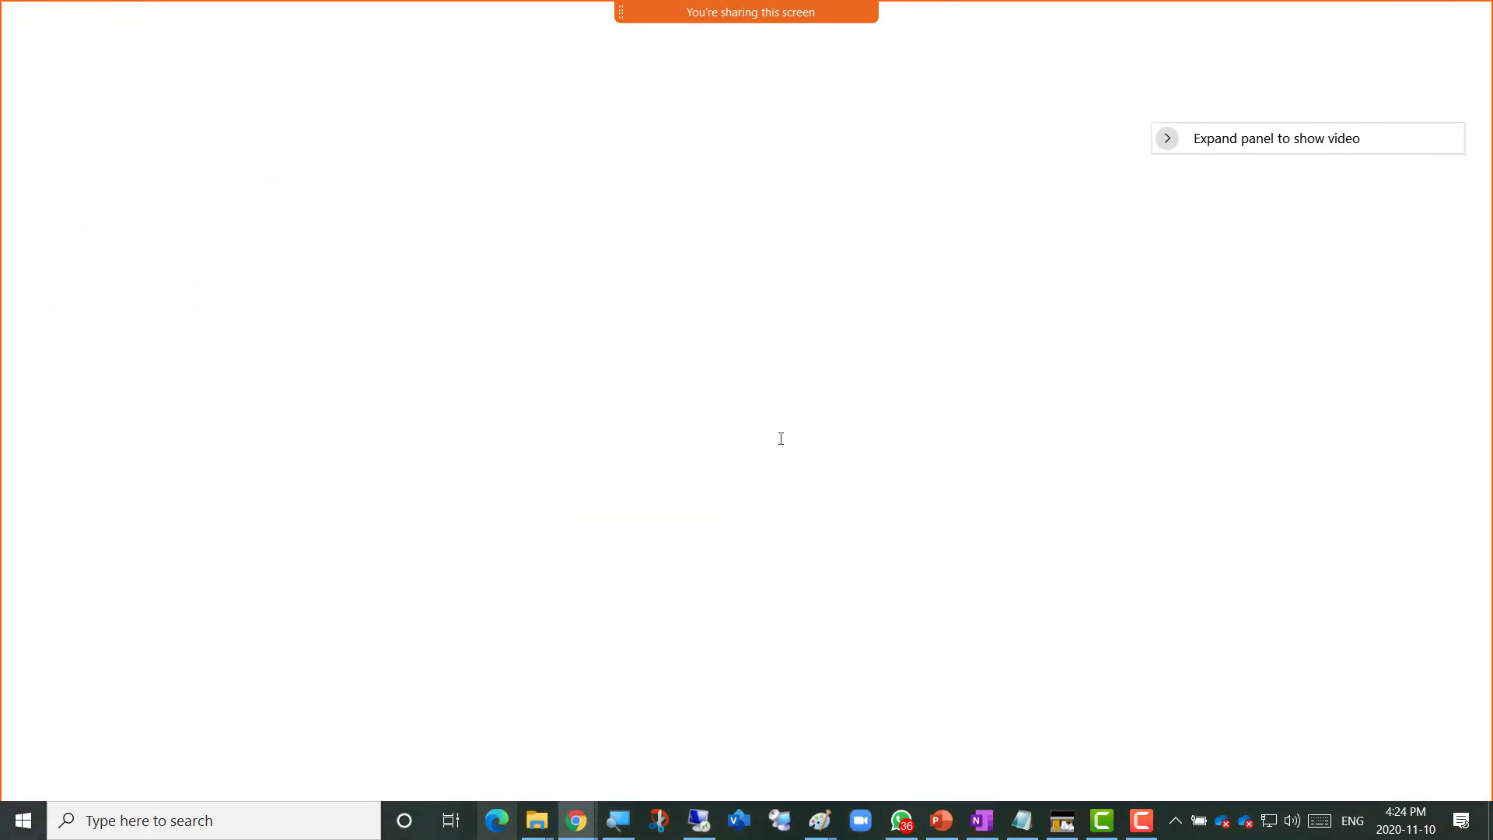
key("alt+Tab")
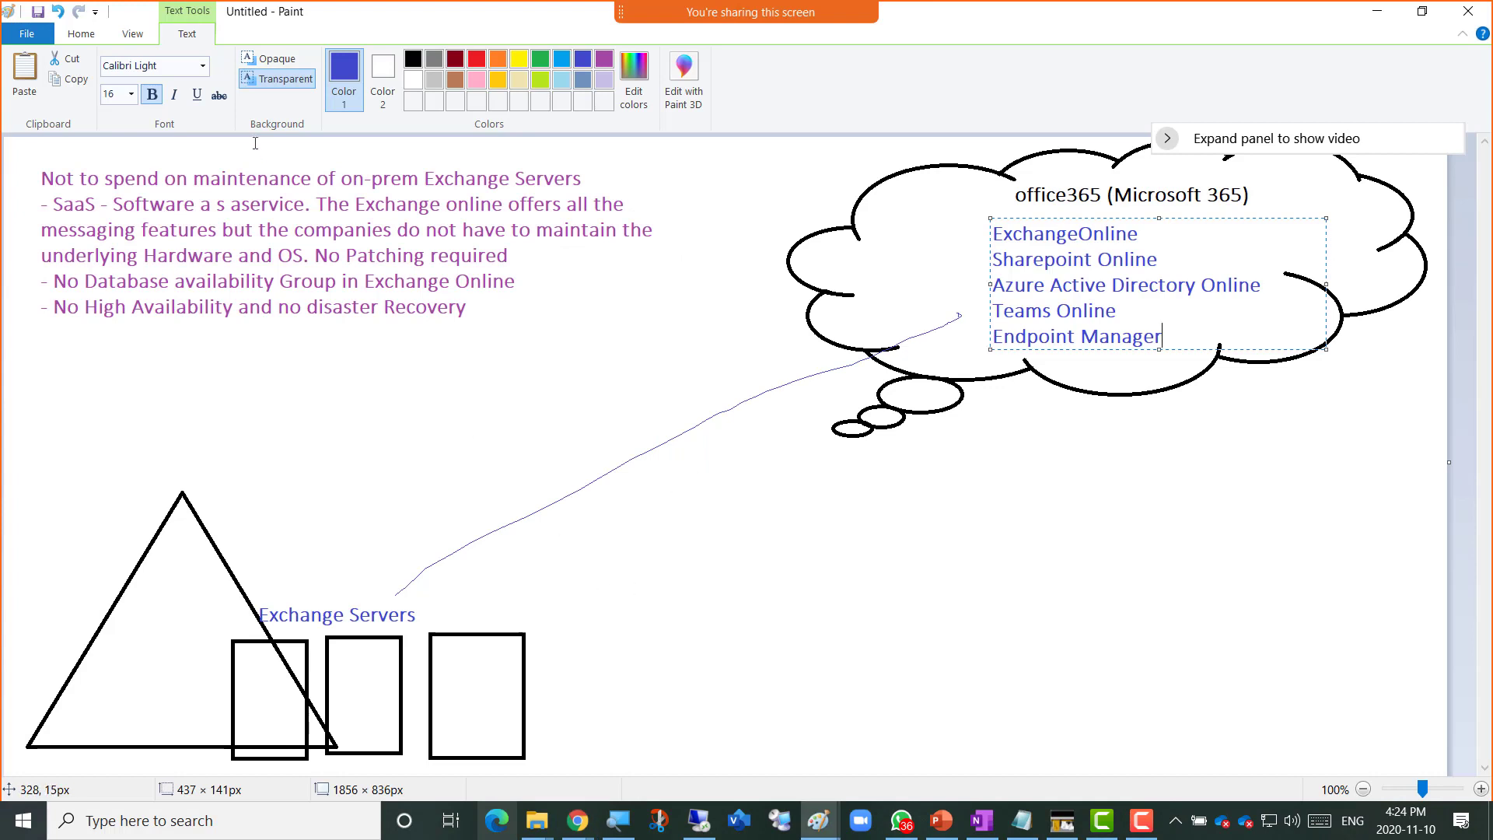
Draw a pencil arrow pointing to ExchangeOnline in the cloud and underline the "office365 (Microsoft 365)" title.
left_click(81, 33)
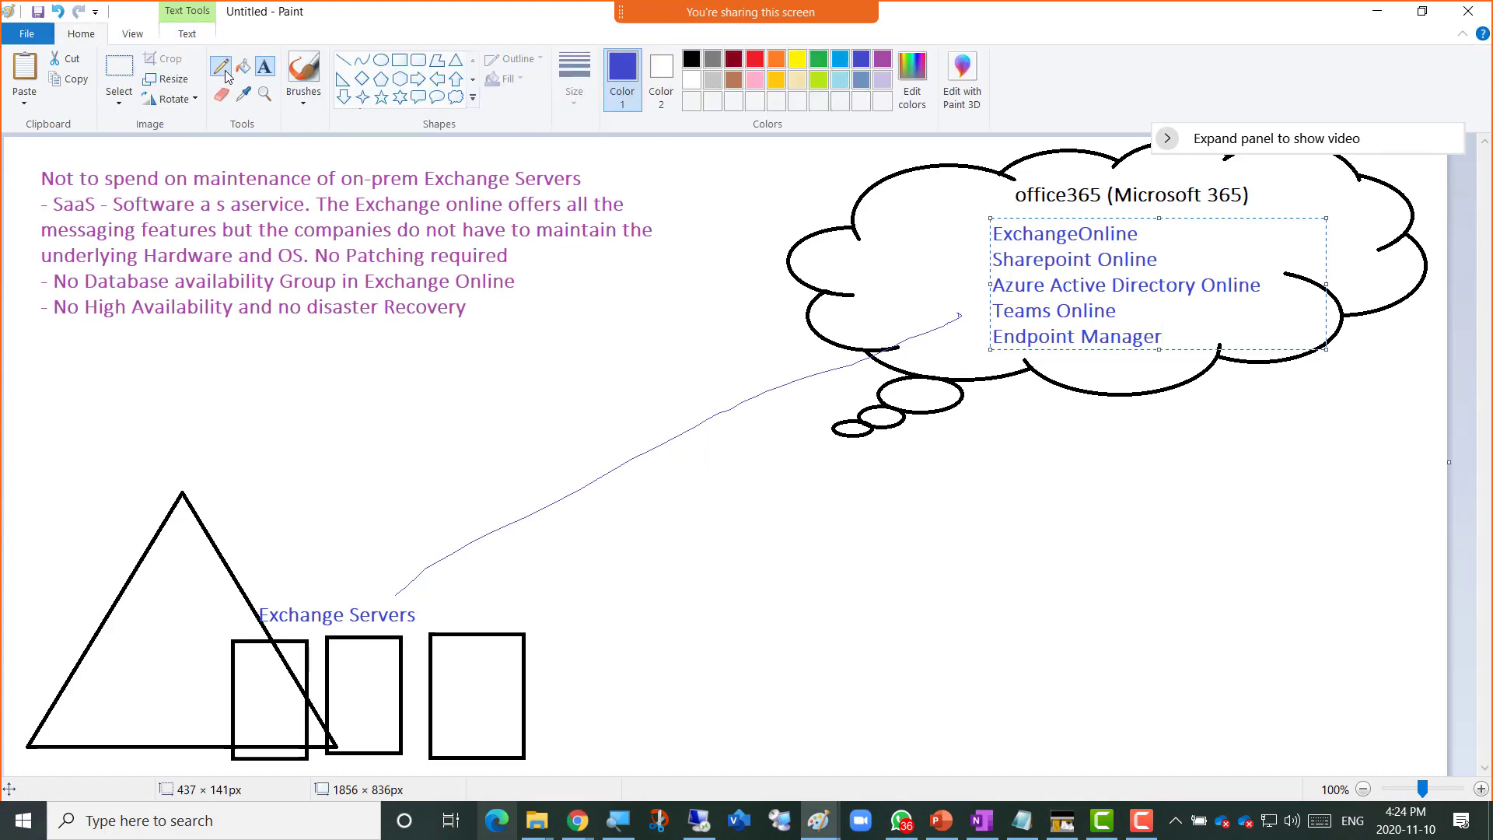
left_click(221, 66)
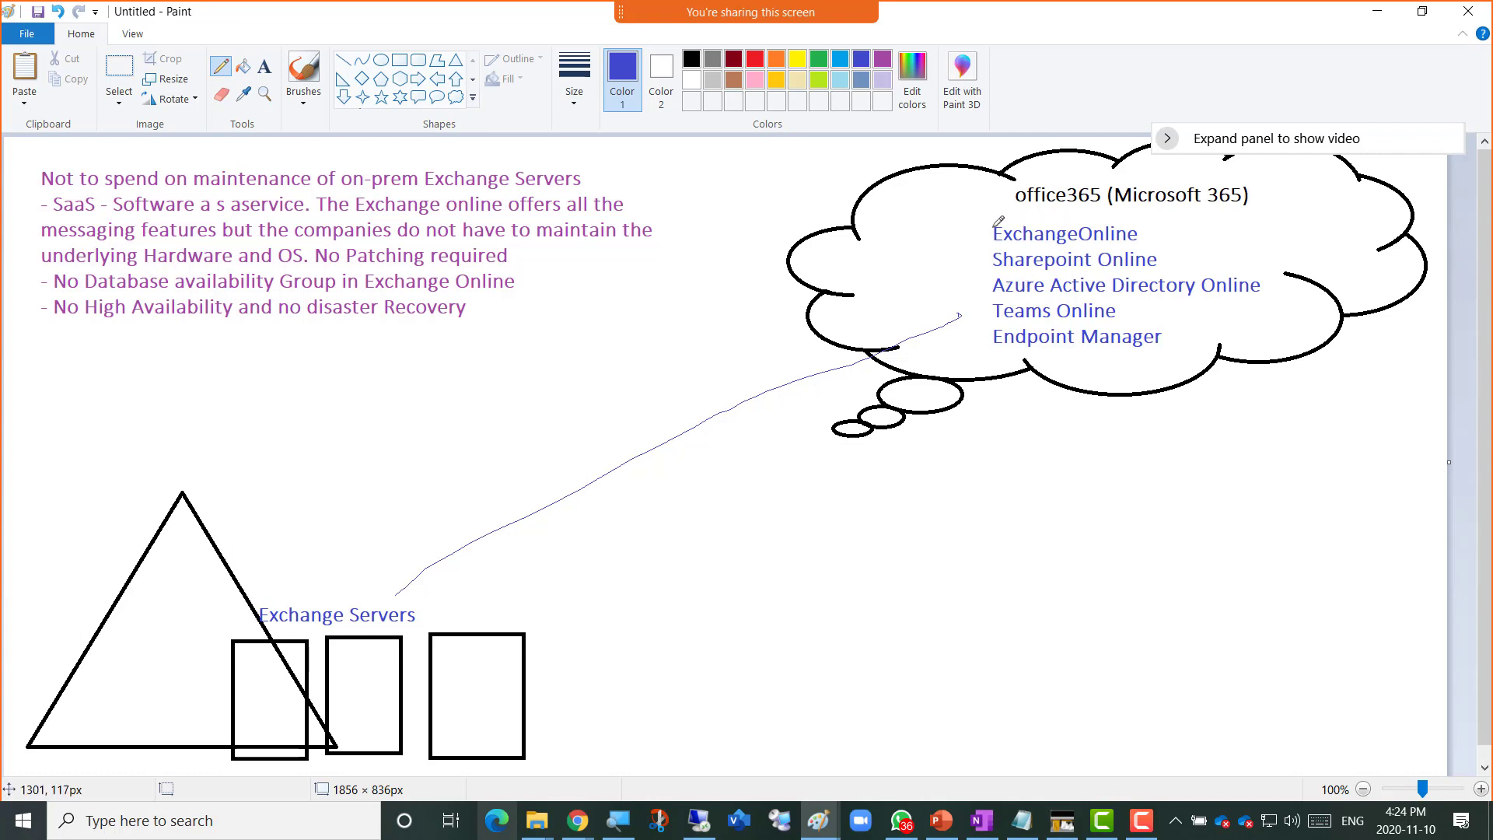
mouse_move(853, 254)
left_mouse_down()
mouse_move(986, 237)
mouse_move(976, 273)
left_mouse_up()
left_click_drag(1021, 207, 1244, 210)
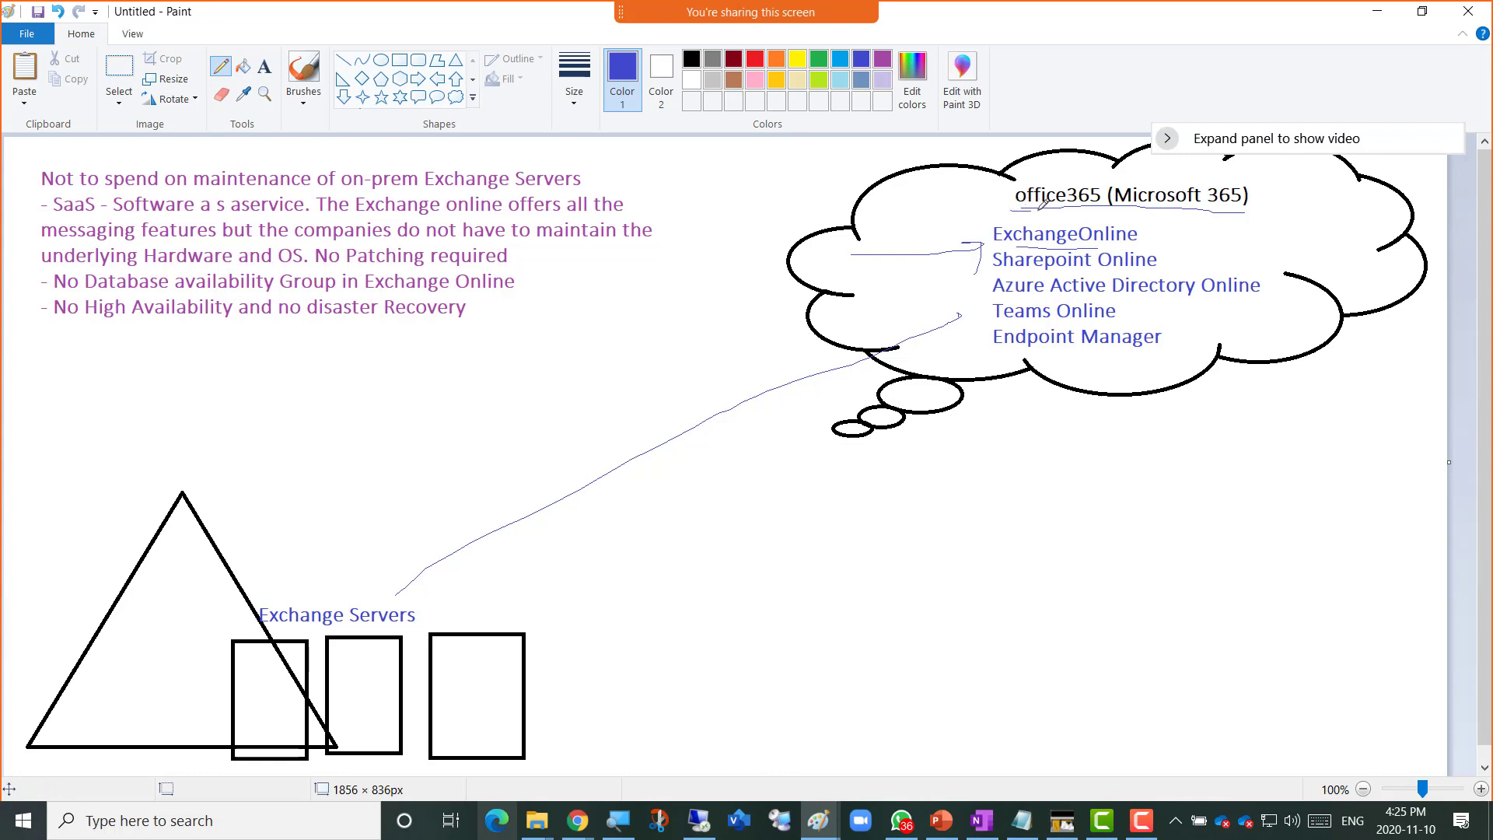
Add a text box below the cloud reading "Office365 / Microsoft 365" and widen it so the text fits on one line.
left_click(265, 66)
left_click(978, 483)
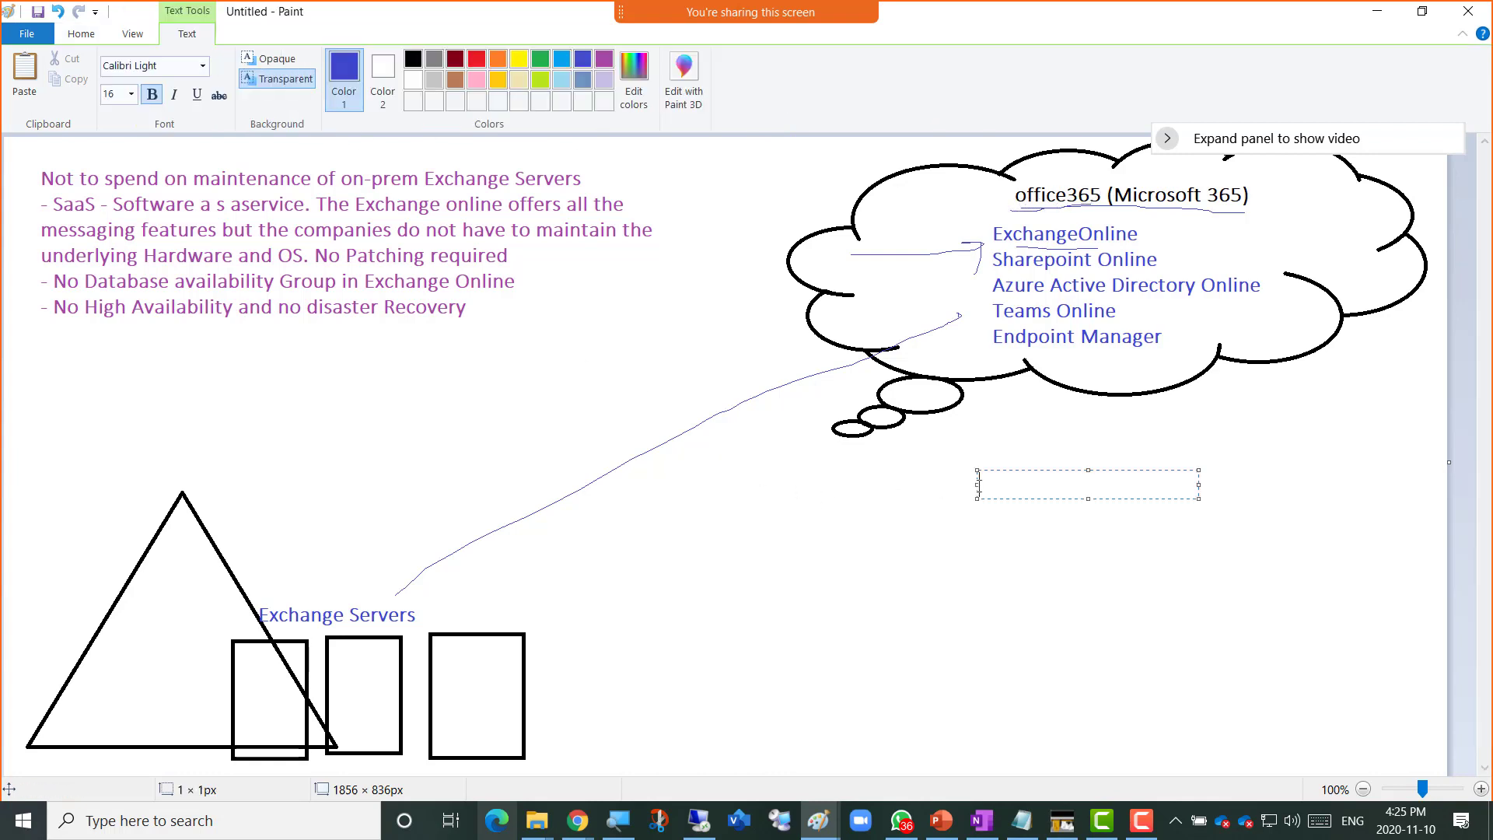
type("Office365")
type("/ Microsoft 365")
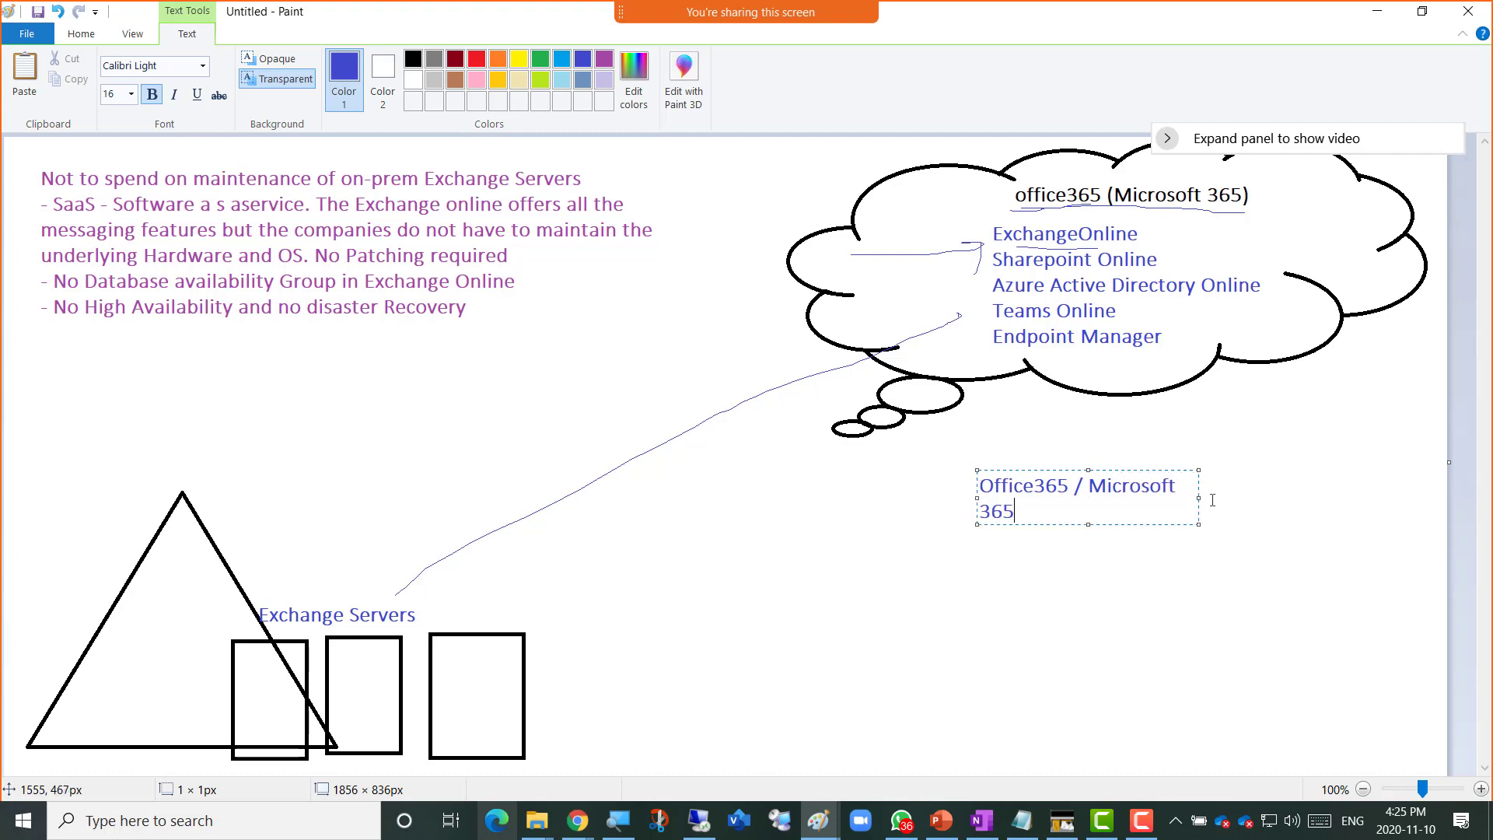
left_click_drag(1199, 500, 1331, 498)
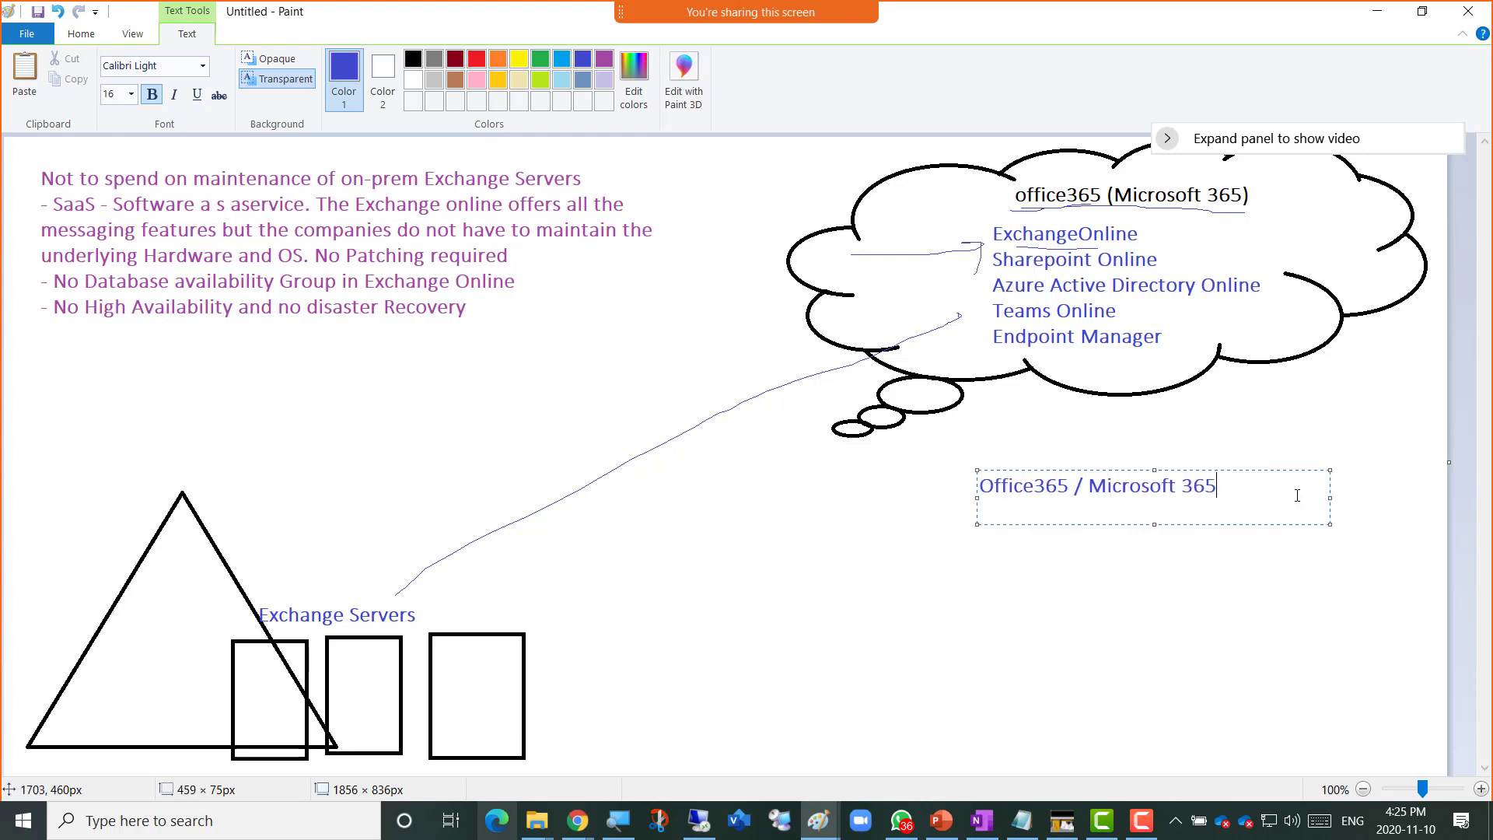
Add the lines "E1", "E3" and "E5" under the "Office365 / Microsoft 365" heading, separated from it by a blank line.
key("Return")
key("Return")
type("E1")
key("Return")
type("E3")
key("Return")
type("E5")
Expand the three plan names to "Enterprise1", "Enterprise3" and "Enterprise5".
key("Left")
type("nterprise")
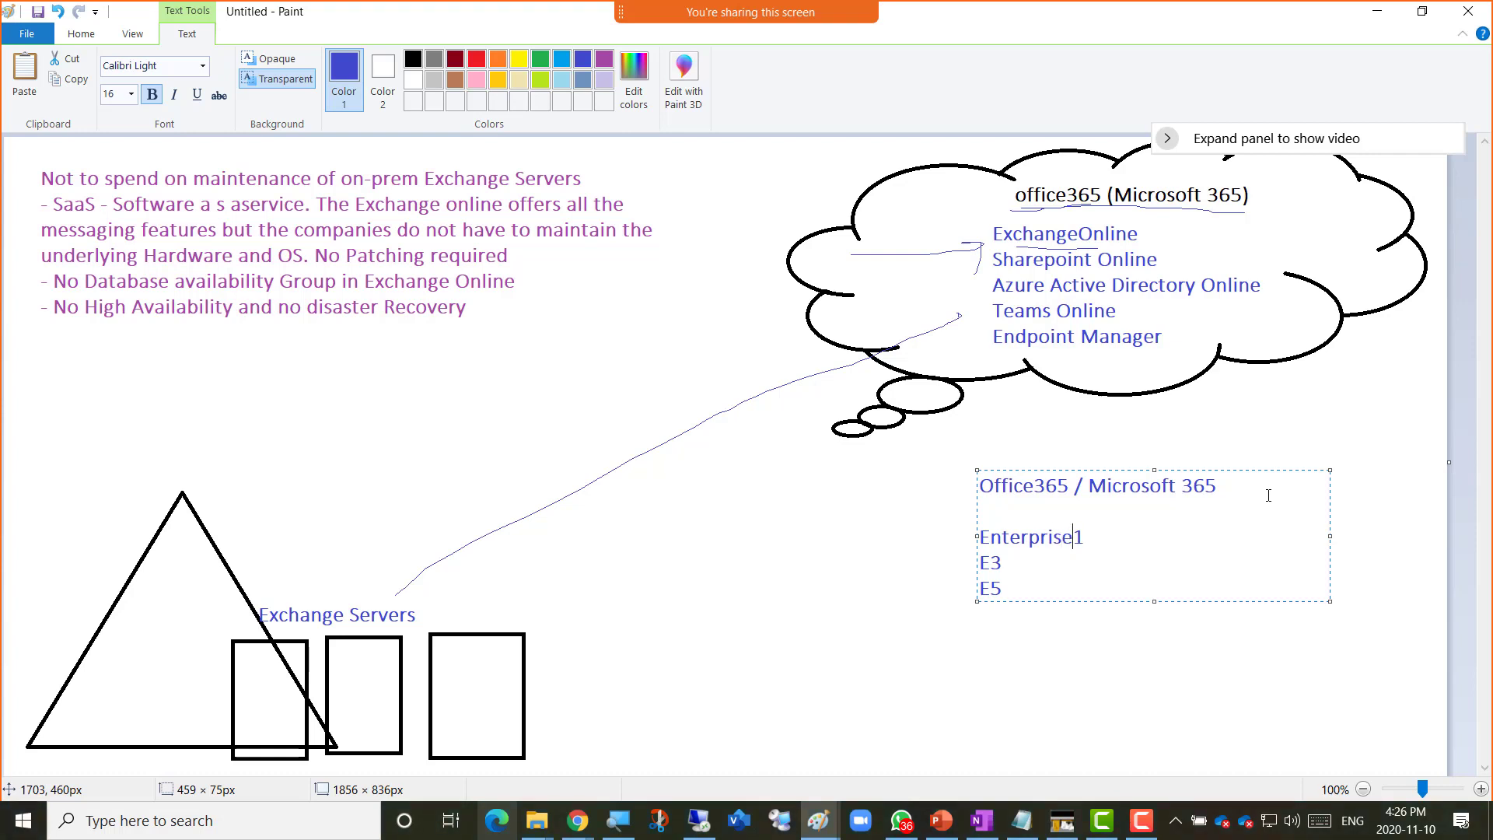
key("shift+Home")
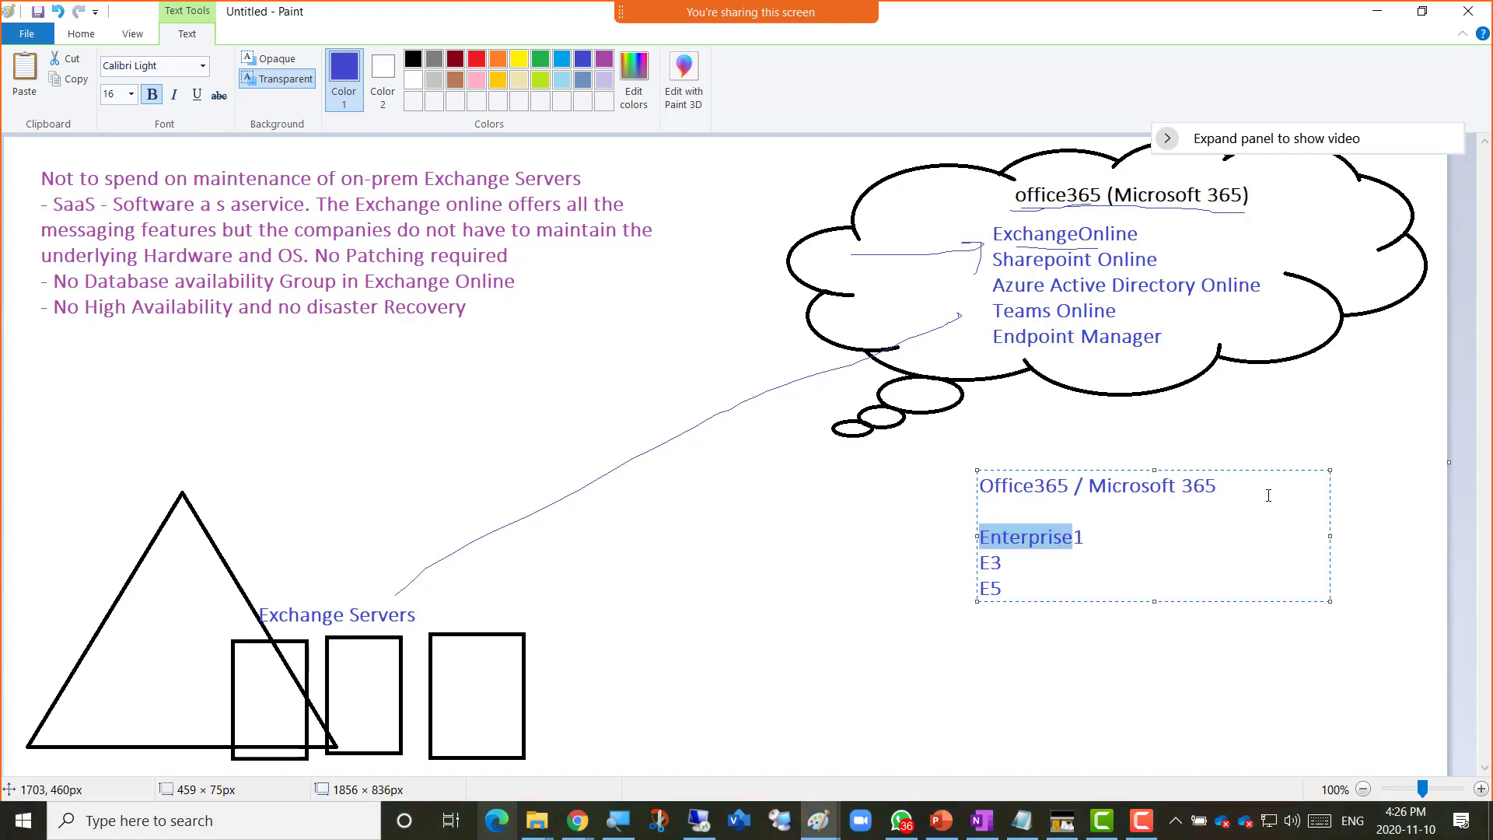
key("ctrl+c")
key("Down")
key("shift+Right")
key("ctrl+v")
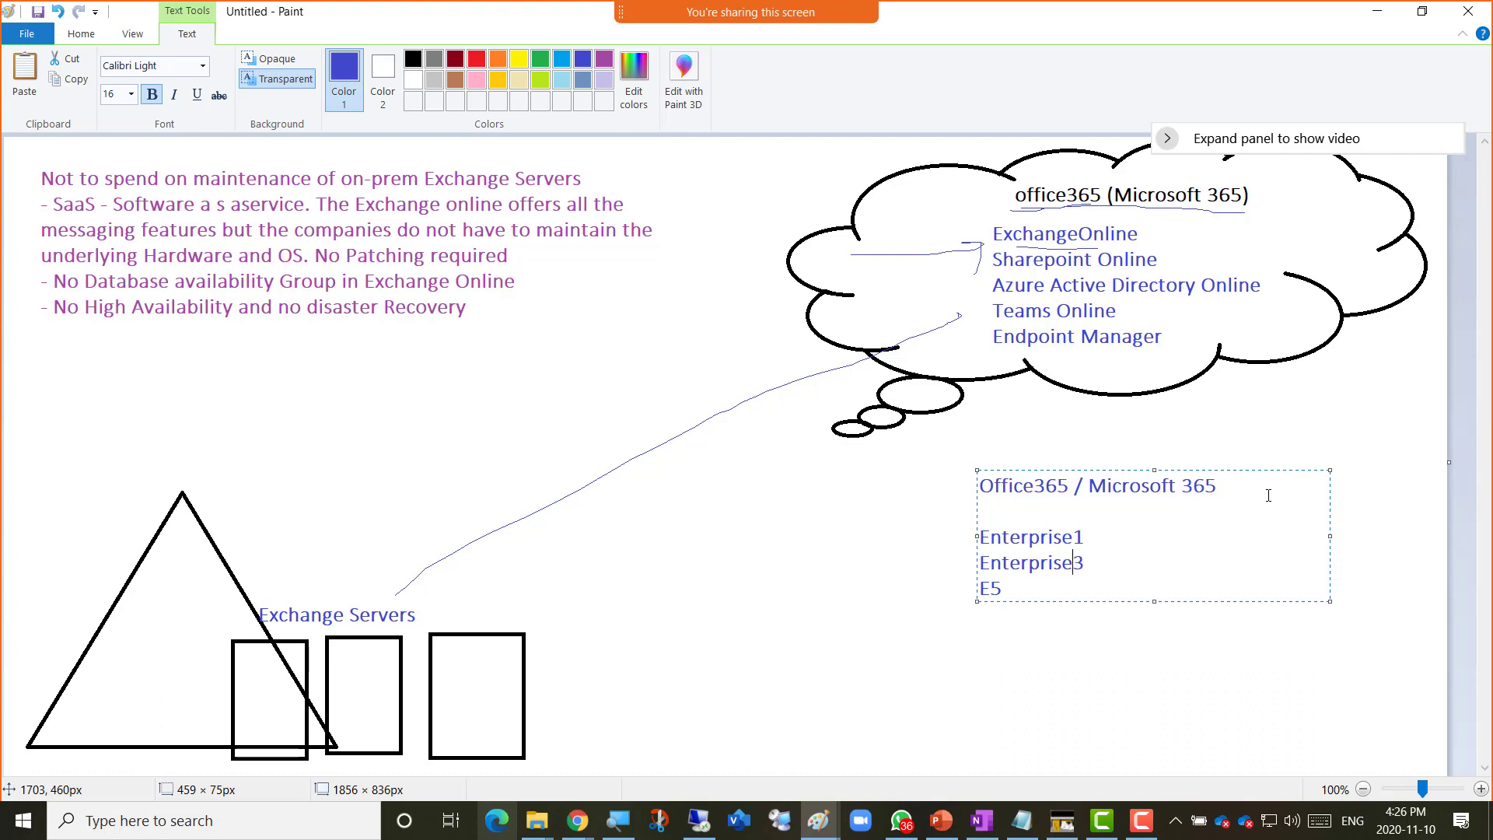
key("shift+Left")
key("ctrl+v")
key("Up")
key("Up")
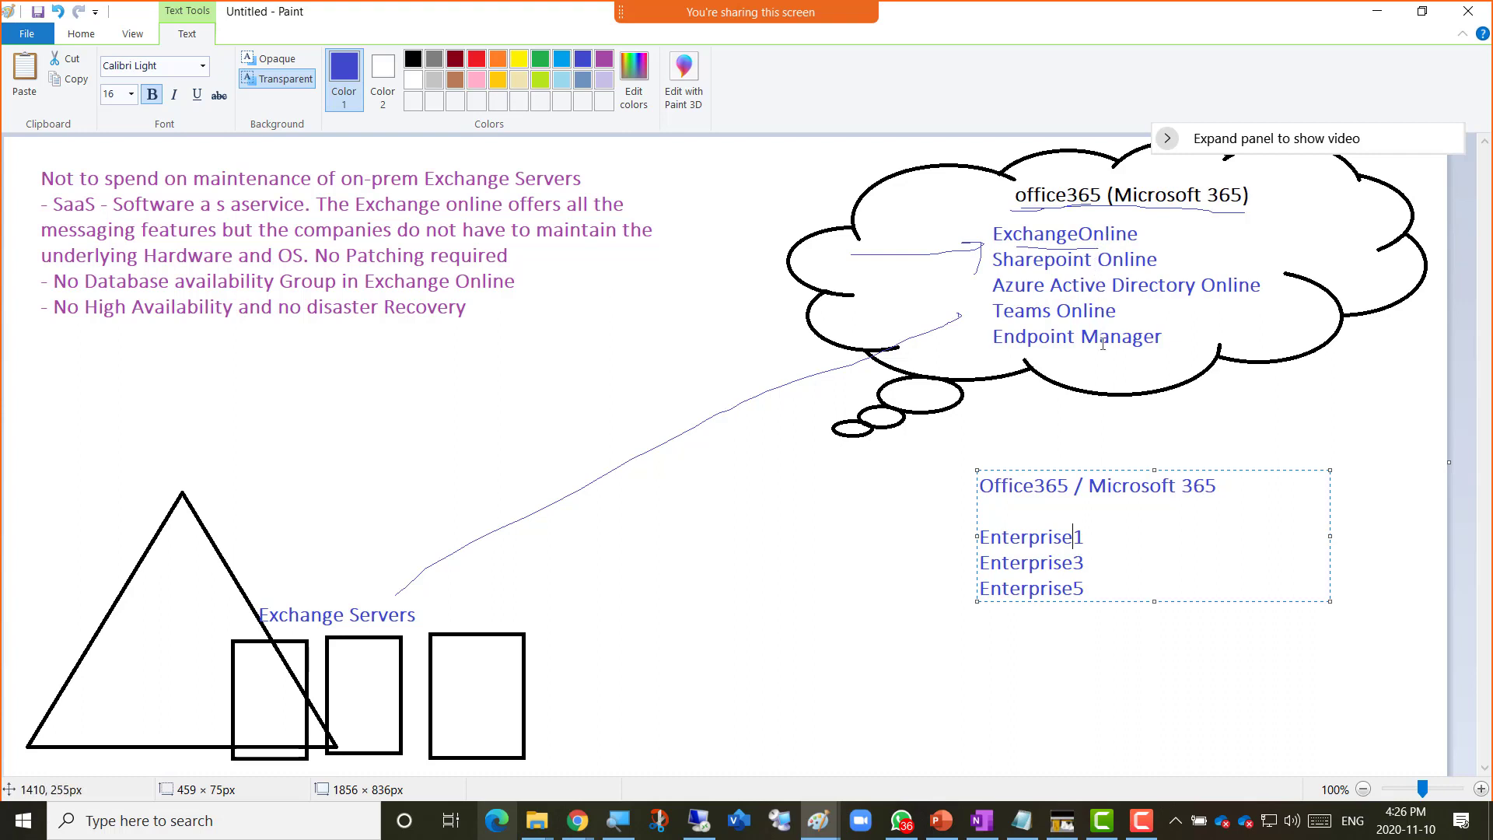
Append "- Top Package" to the Enterprise5 line.
left_click_drag(1091, 589, 977, 588)
left_click(1106, 584)
type("- Top")
type("a")
key("BackSpace")
type("Package")
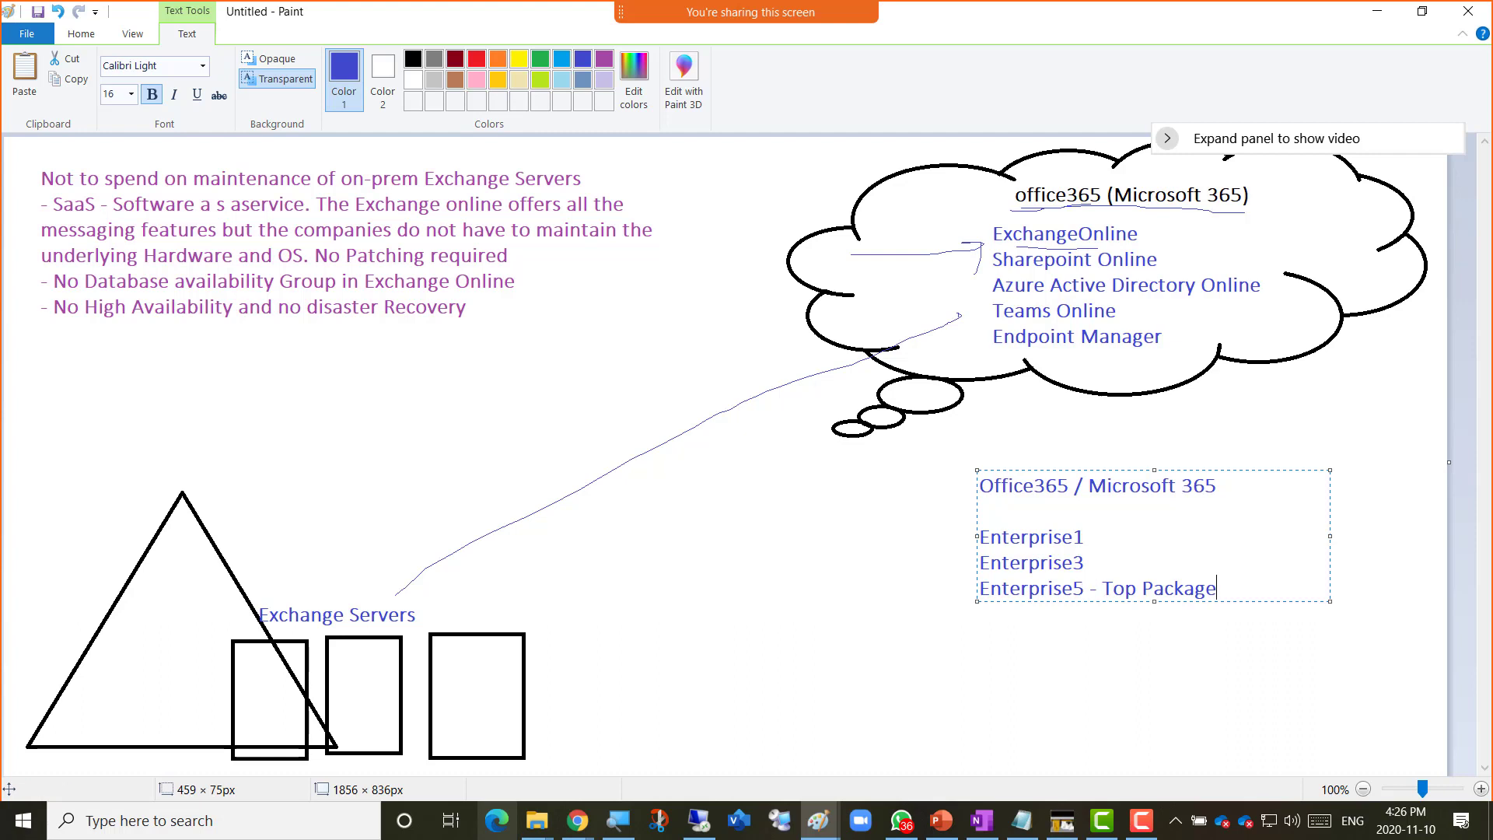
key("alt+Tab")
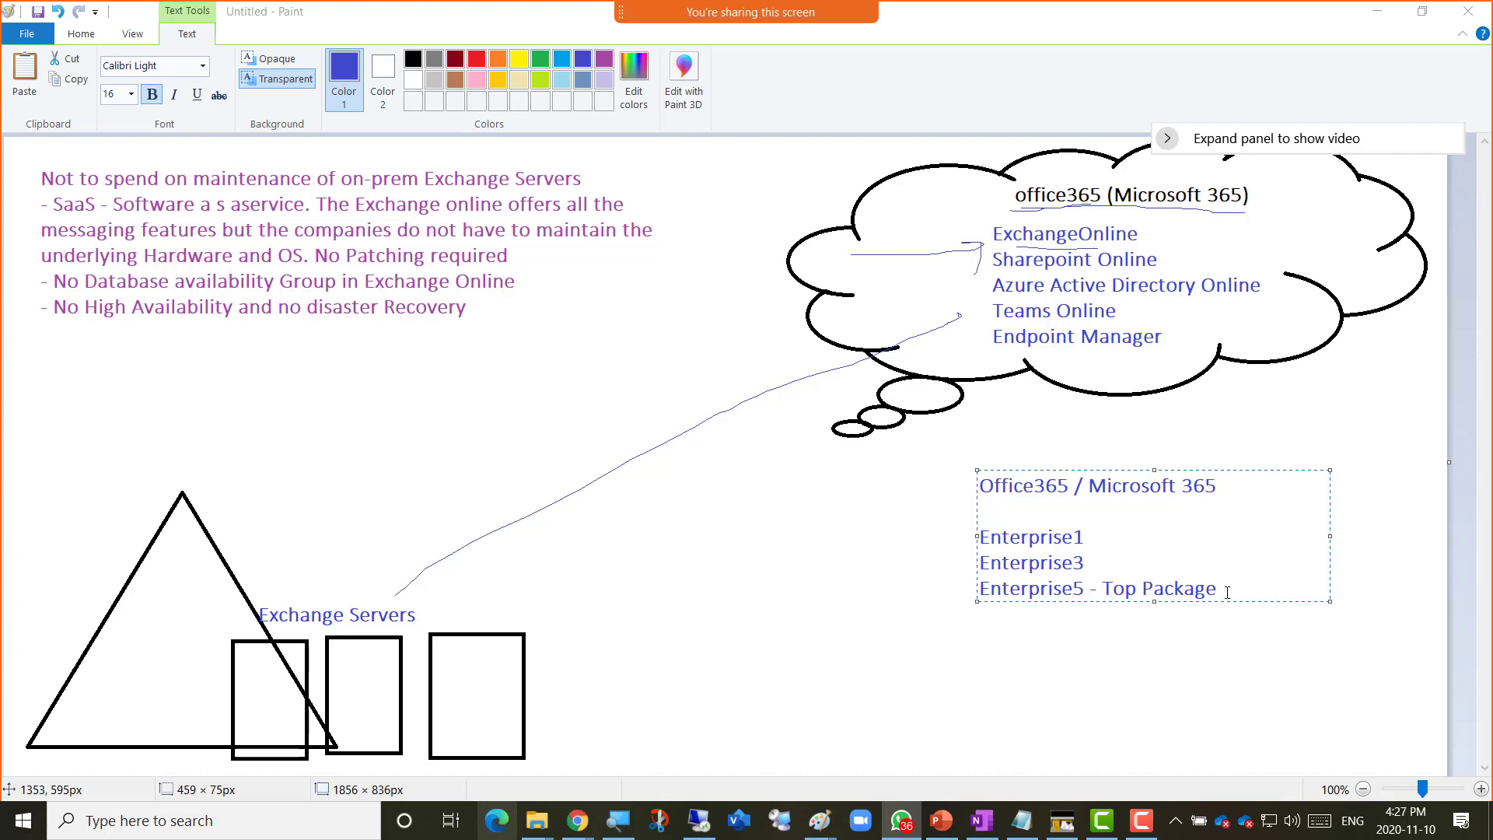
left_click(1042, 597)
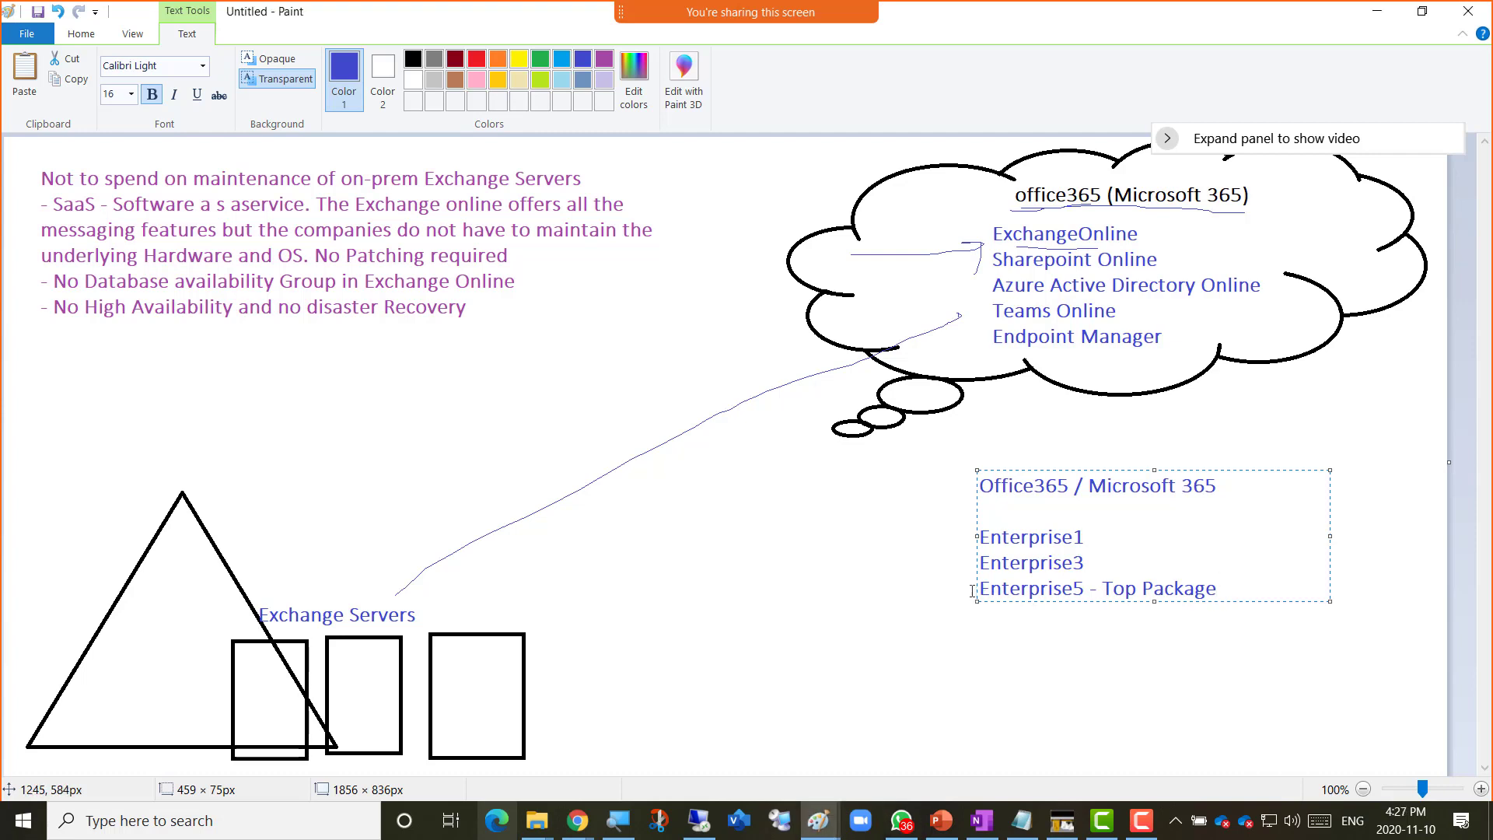
left_click_drag(983, 589, 1248, 591)
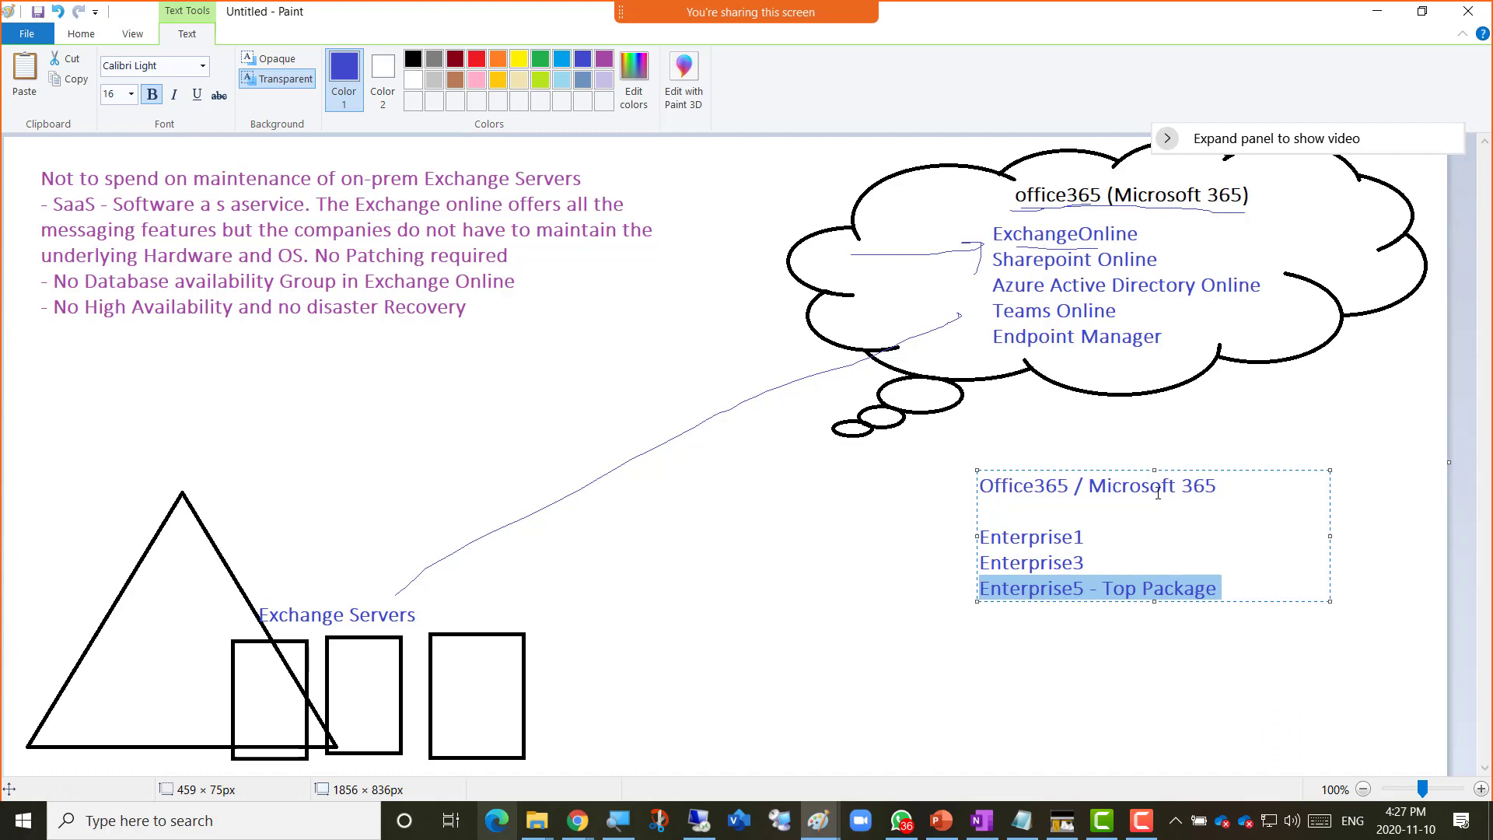
left_click(1225, 596)
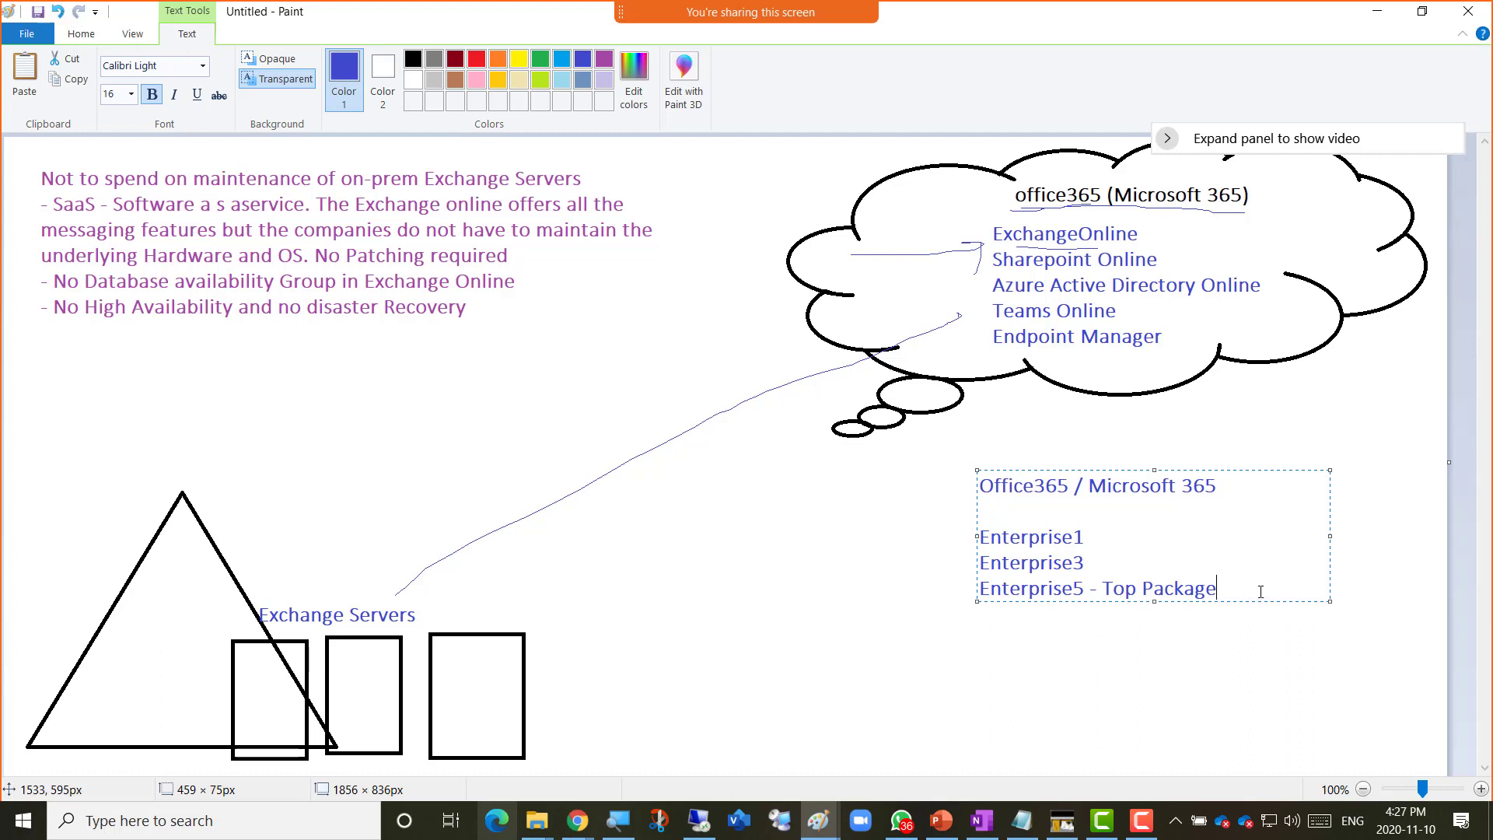
Switch to the OneNote class notes in Chrome and add the bullet "Once created then let connect to Exchange Online".
key("alt")
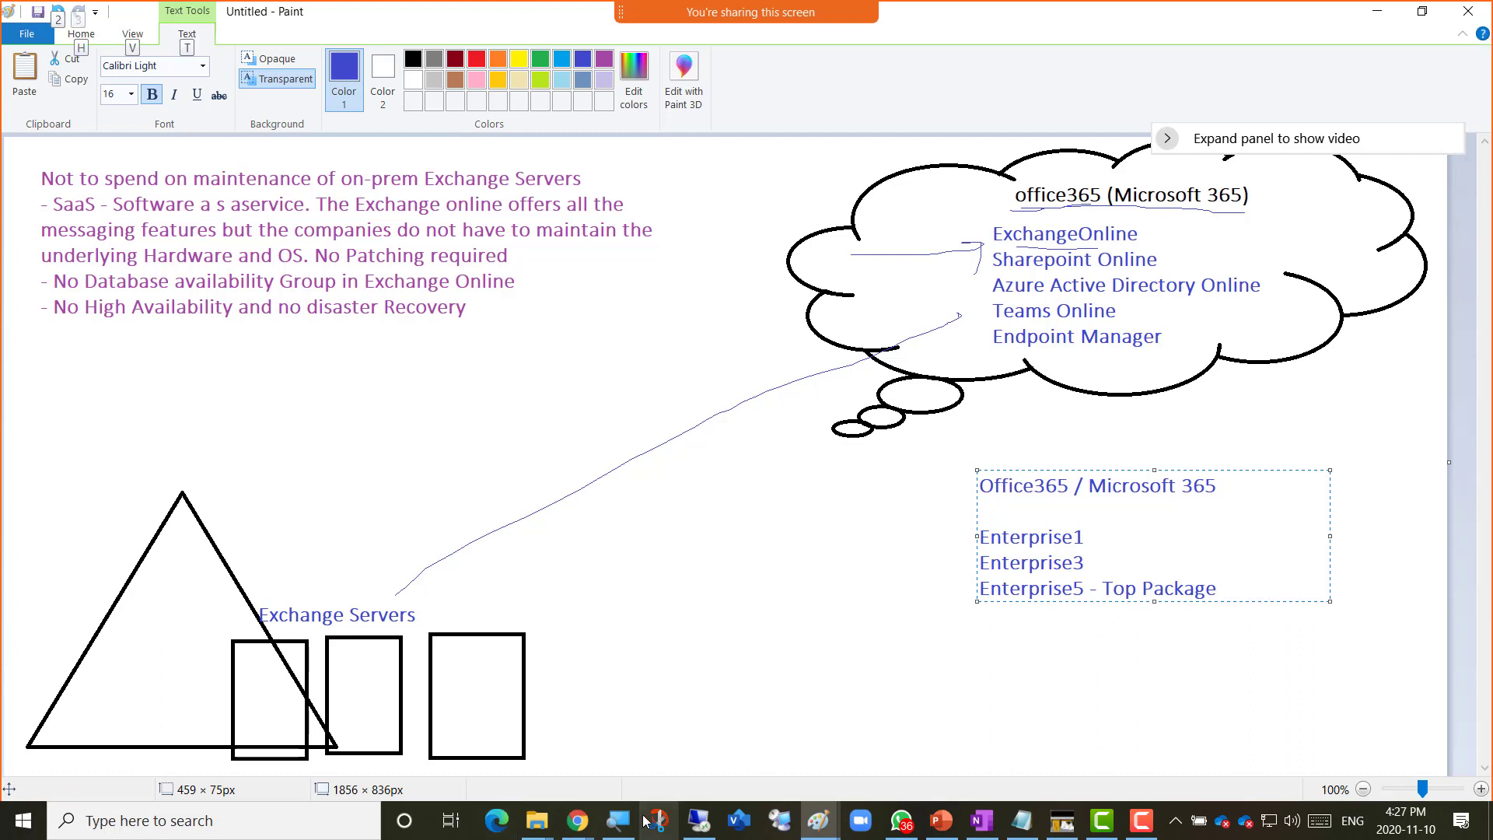
left_click(577, 821)
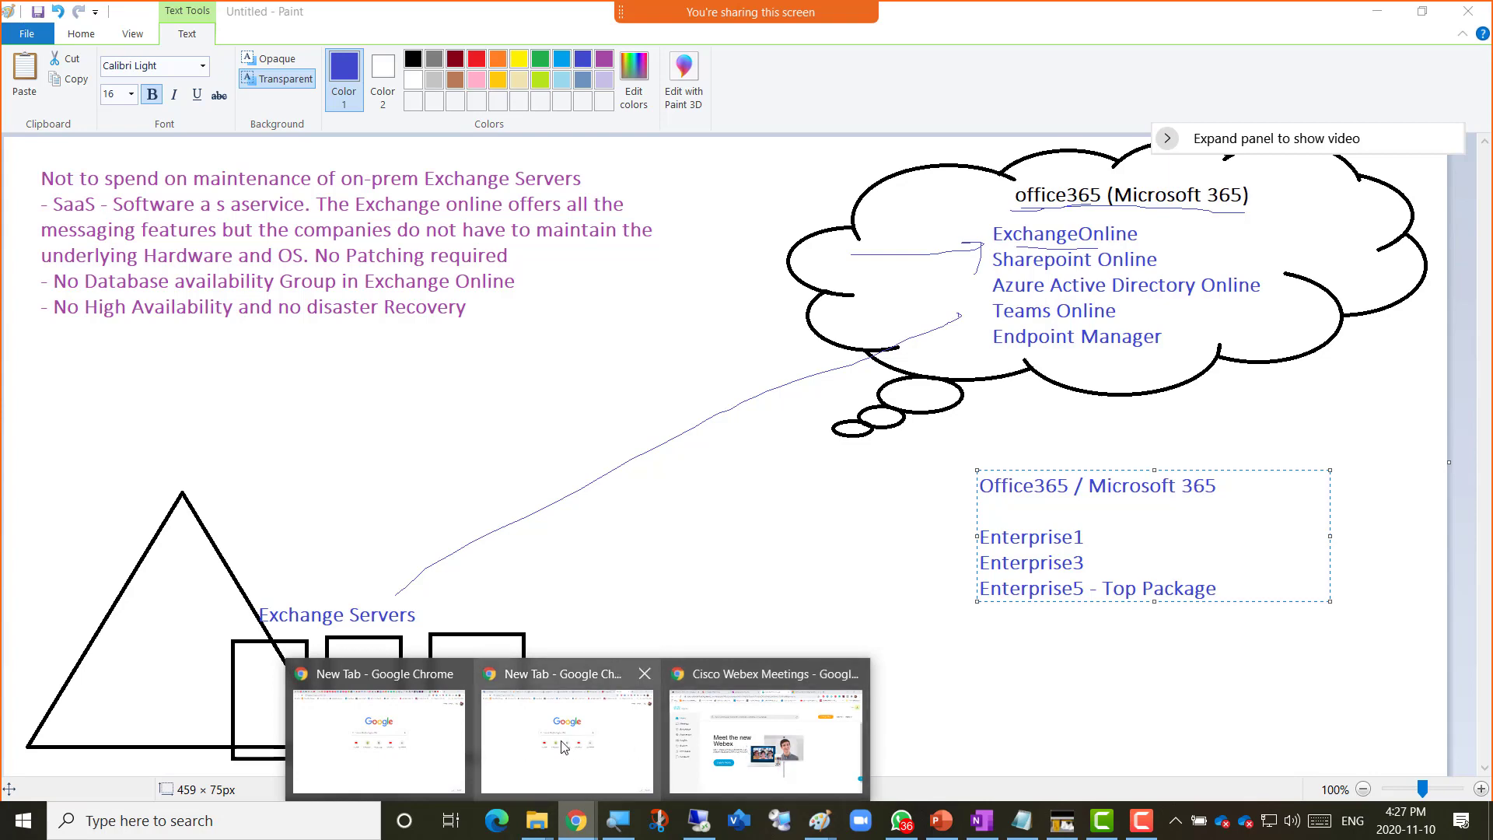
left_click(740, 735)
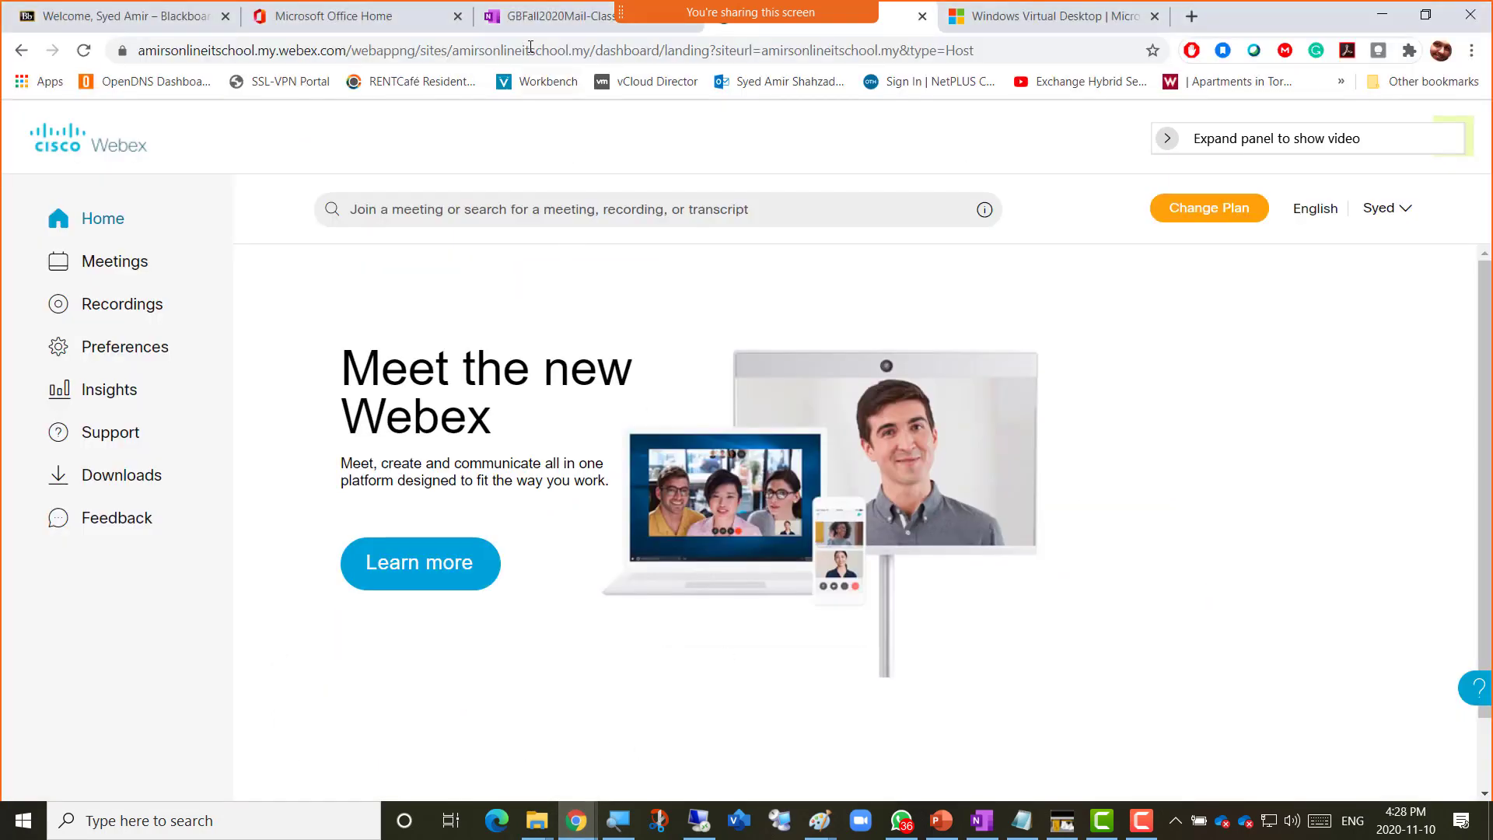
left_click(537, 17)
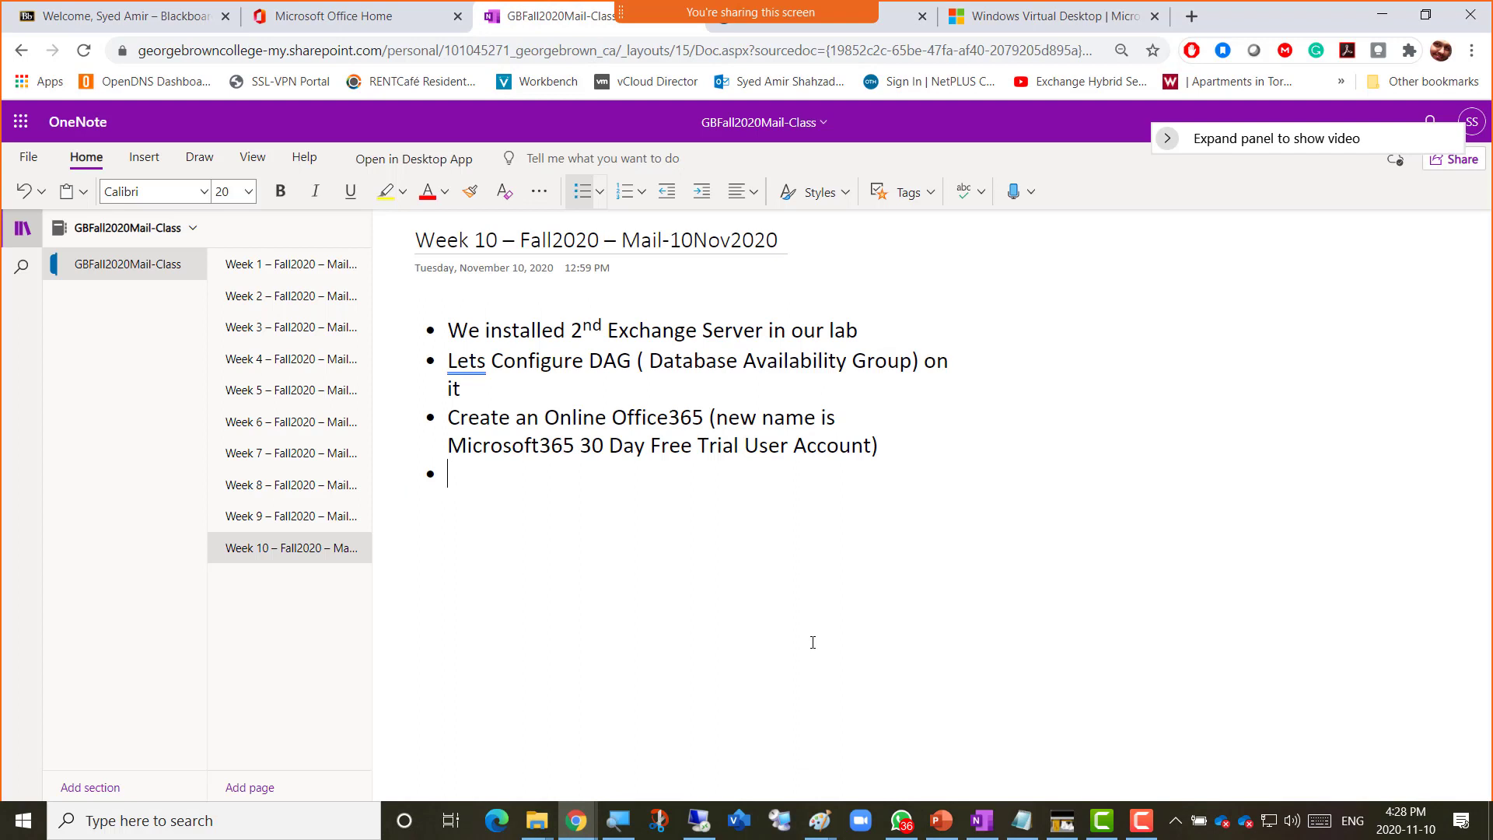
type("Once created then ")
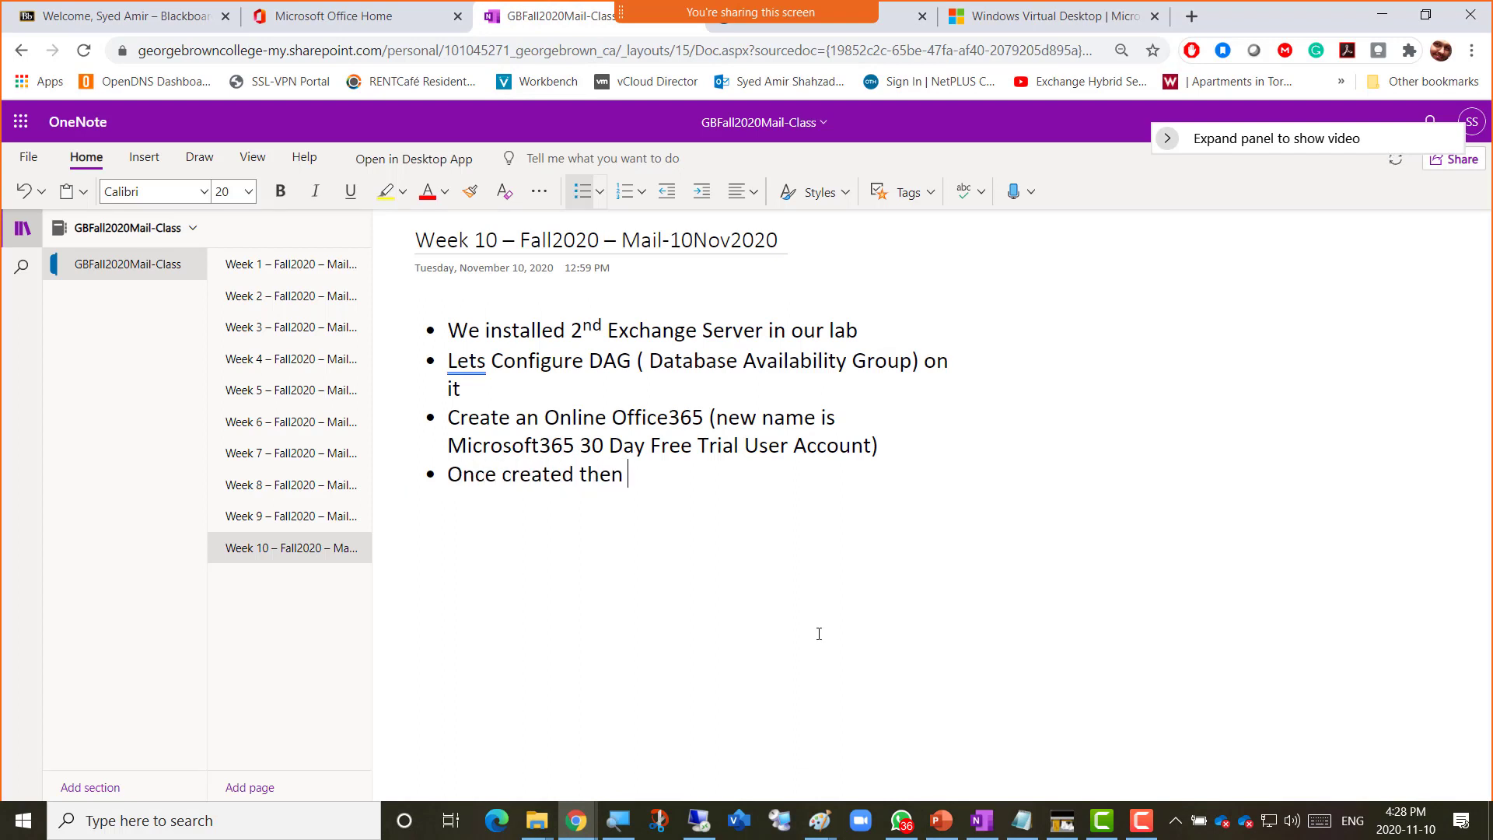
type("let s")
key("BackSpace")
type("connect to ")
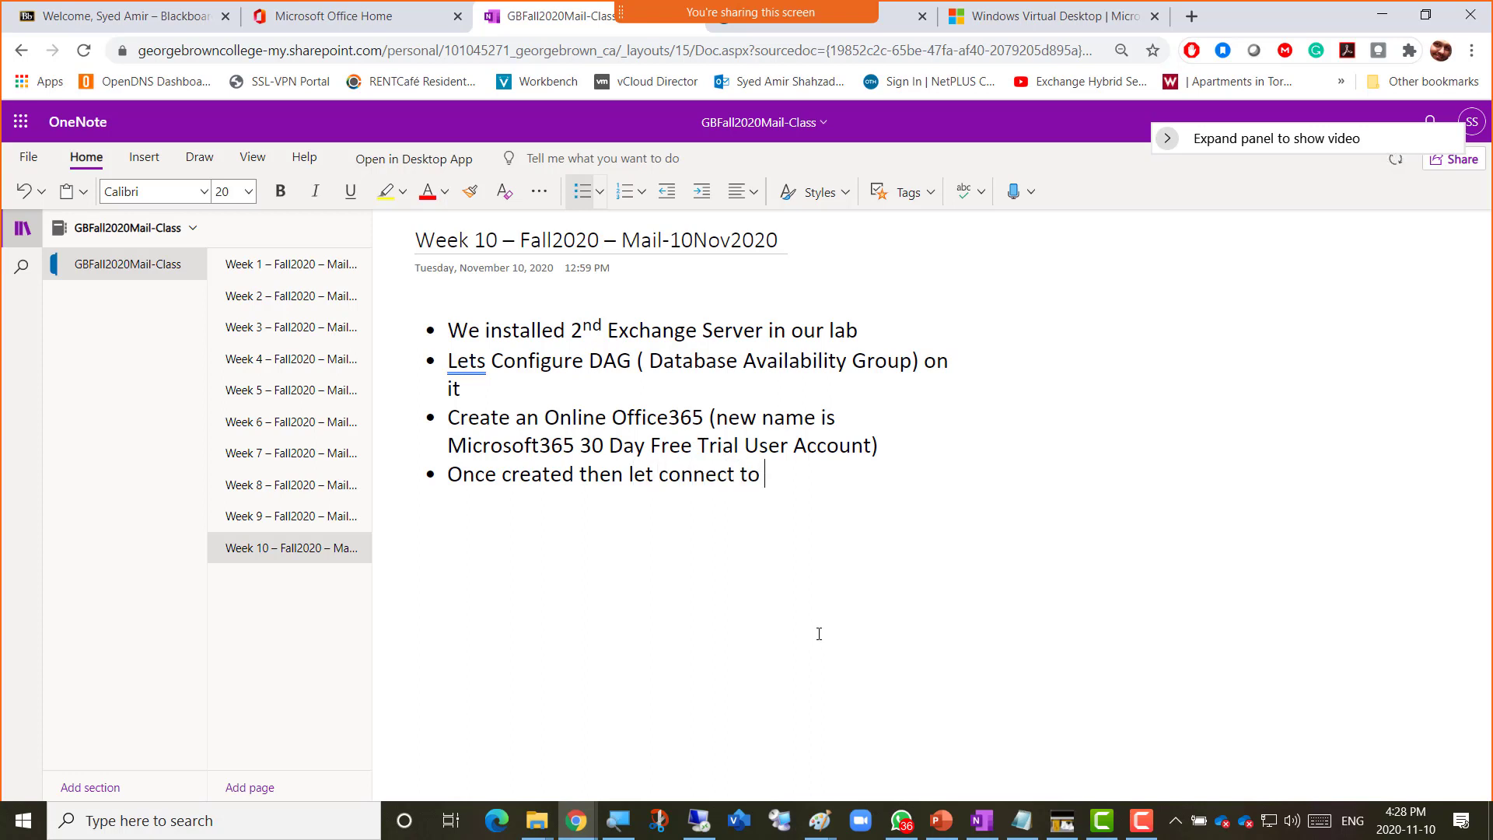
type("Exchange Online")
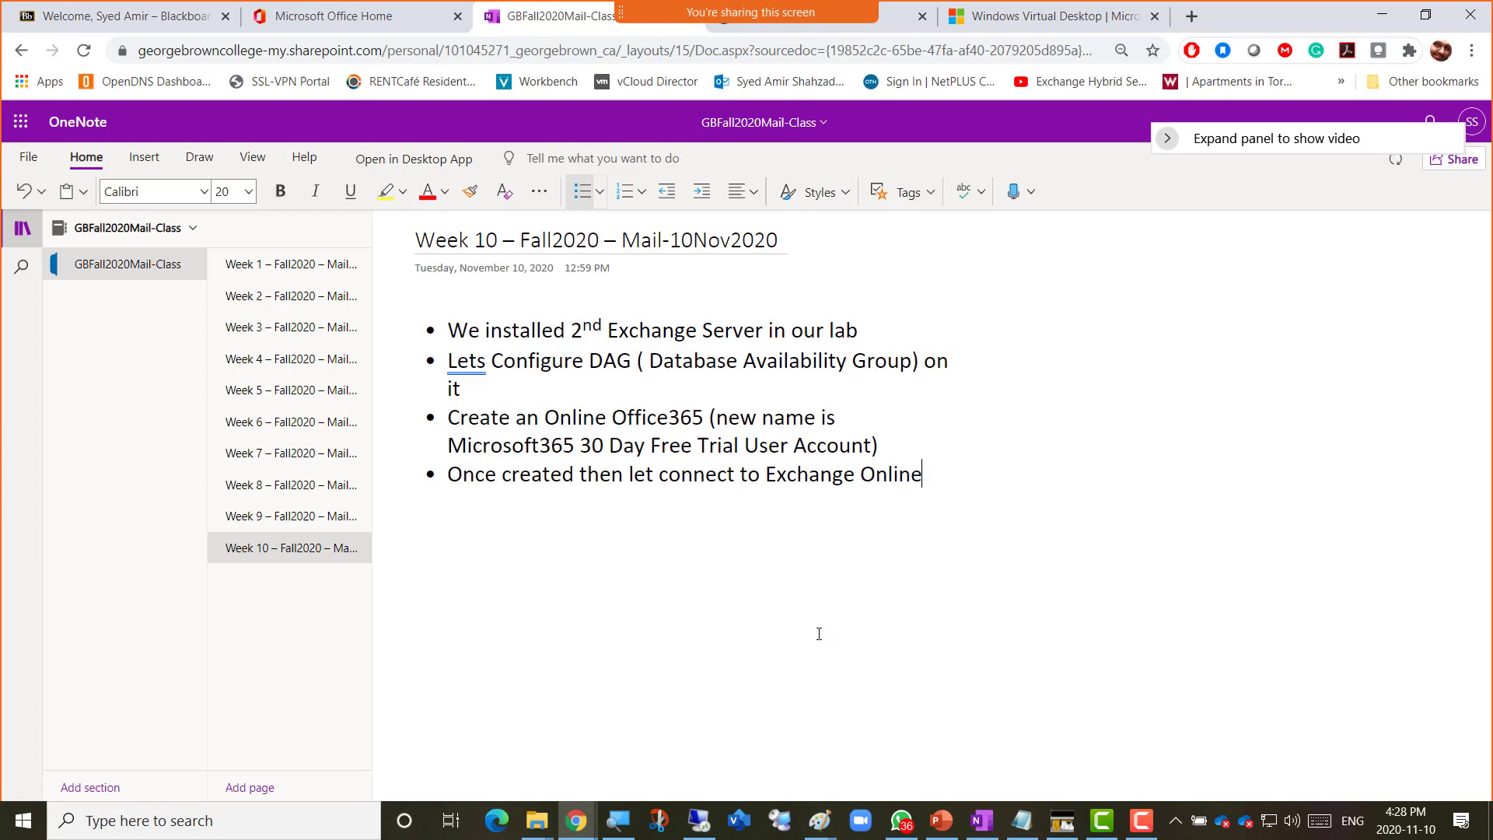
Add a new bullet reading "Lets Explore all the features of Exchange Server one by one".
key("Return")
type("Lets E")
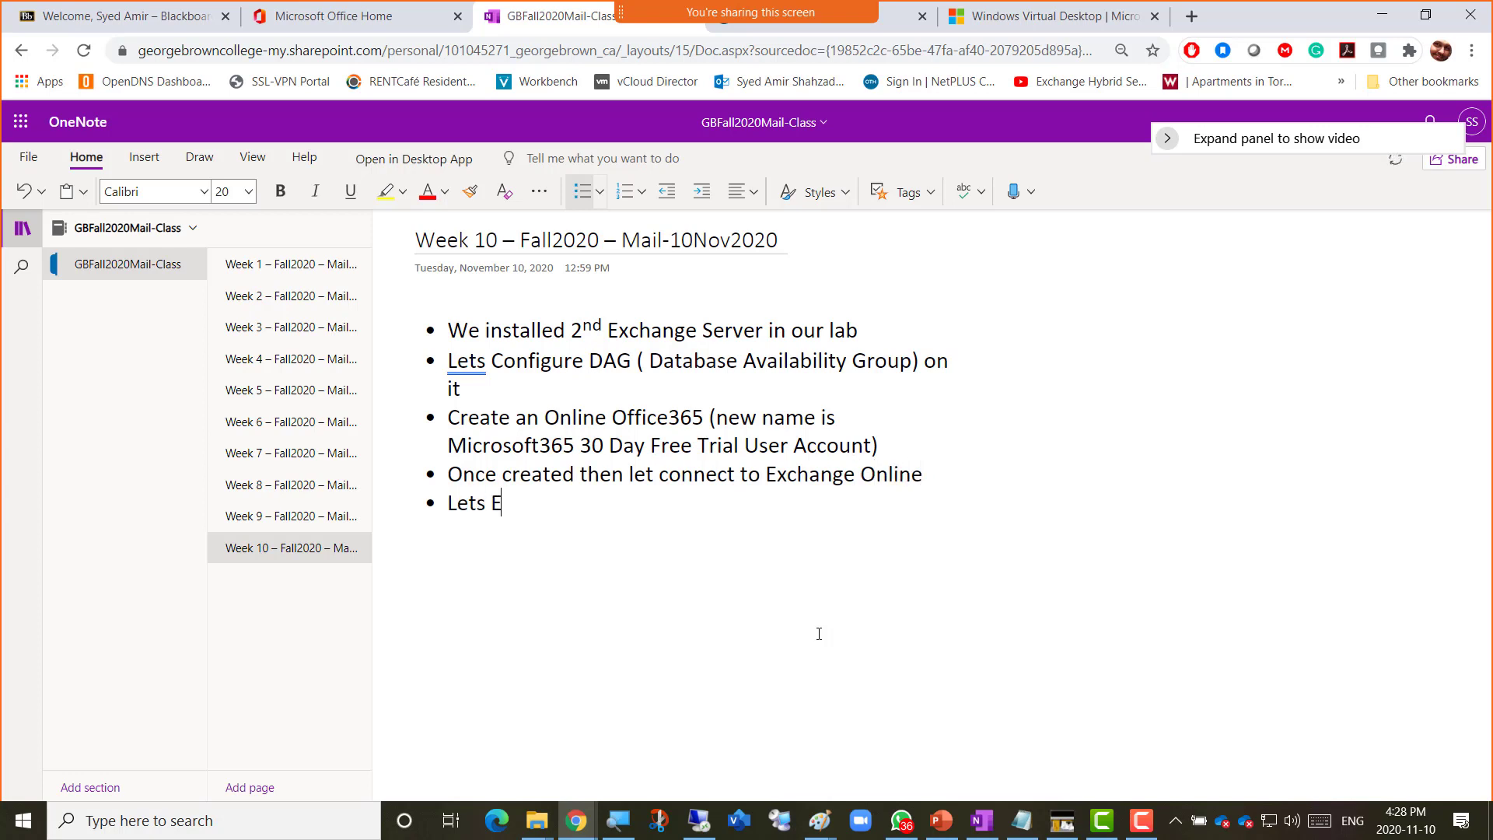
type("xplore all the fe")
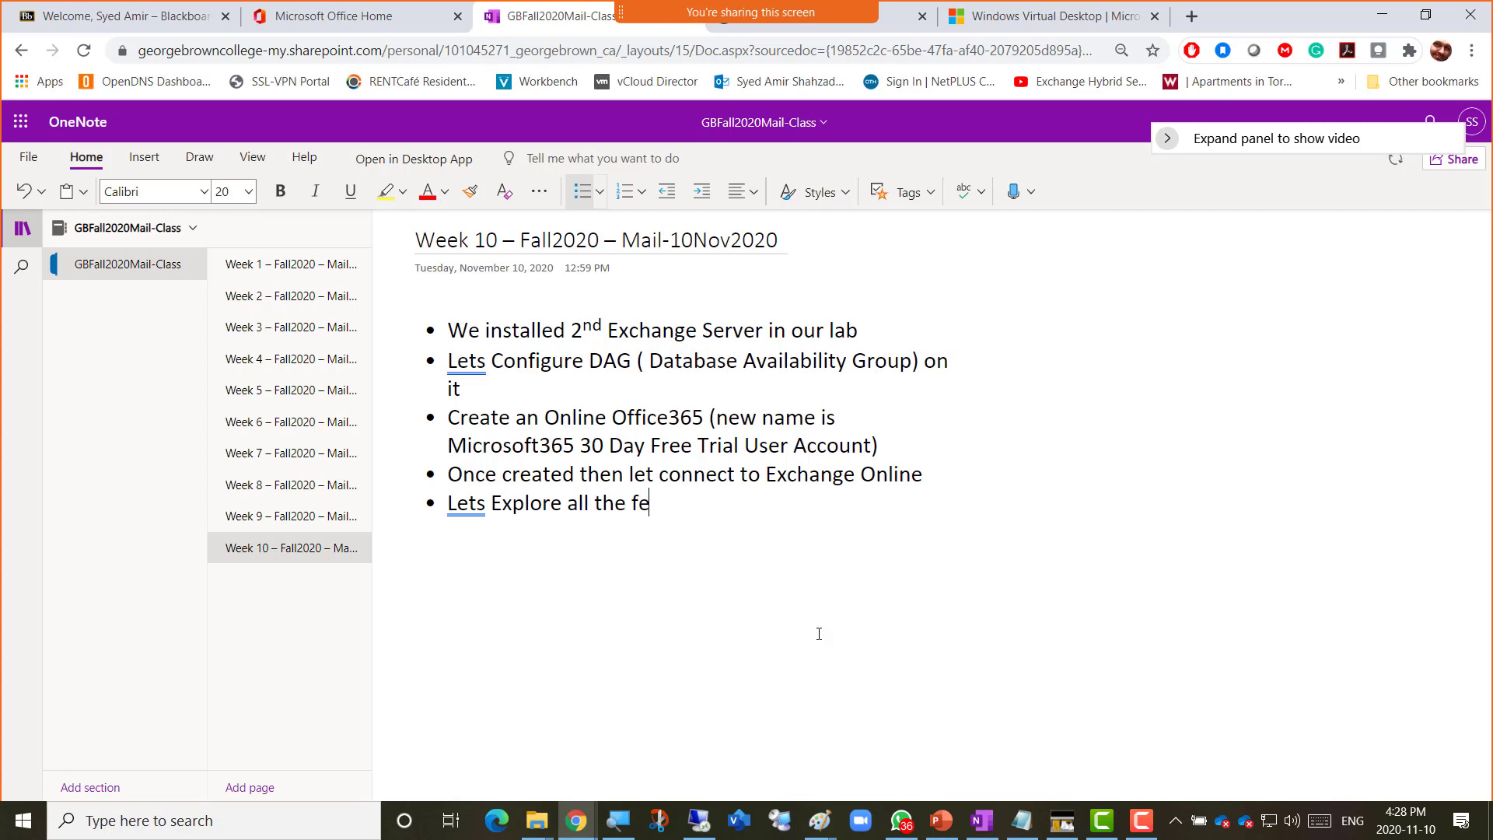
type("atures of Exchange Server")
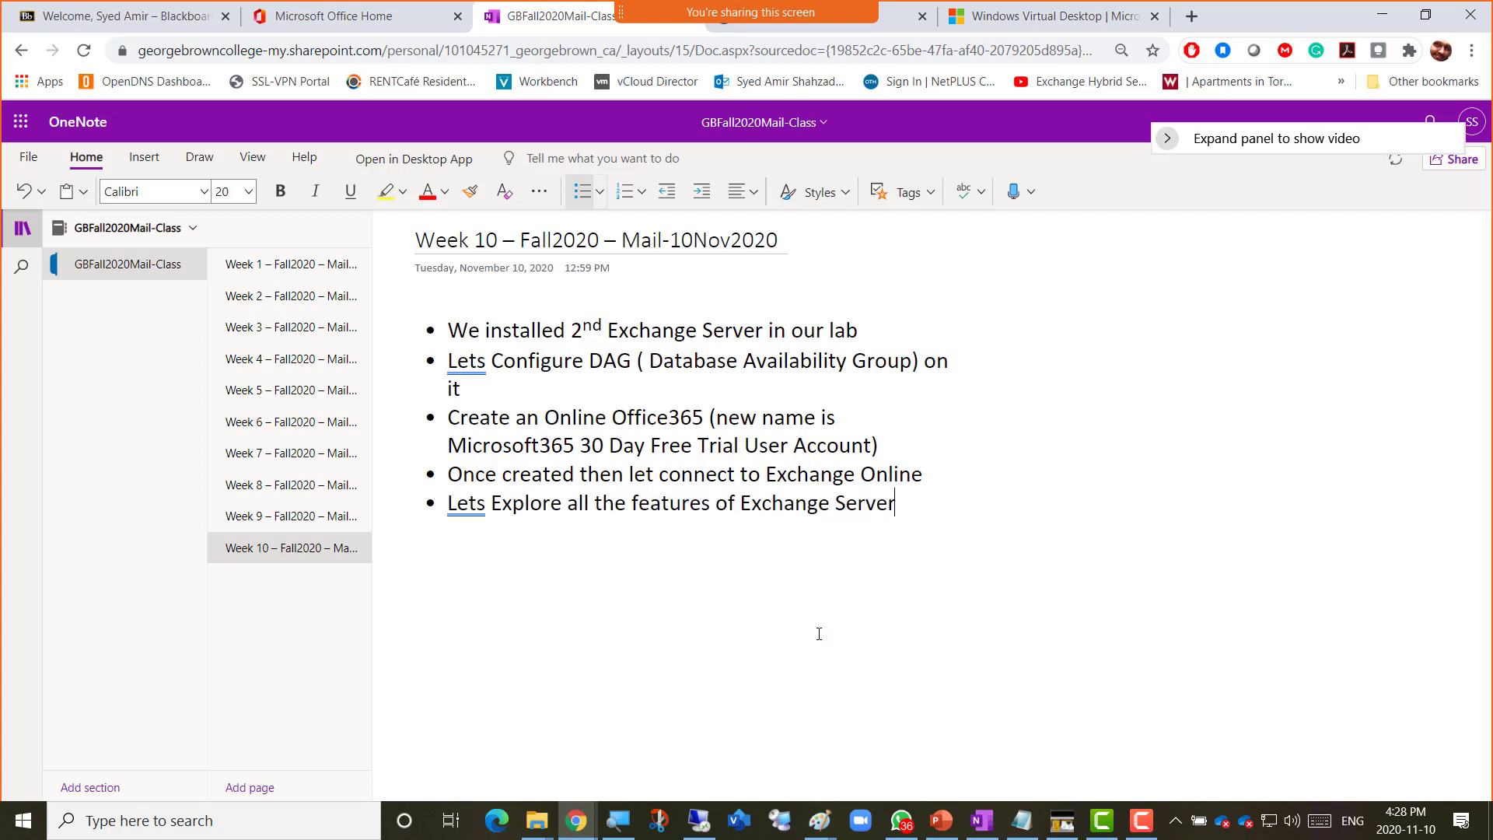
type(" oen by one")
Correct the misspelled "oen" to "one" in the last bullet.
key("Left")
key("Left")
key("Left")
key("Left")
key("Left")
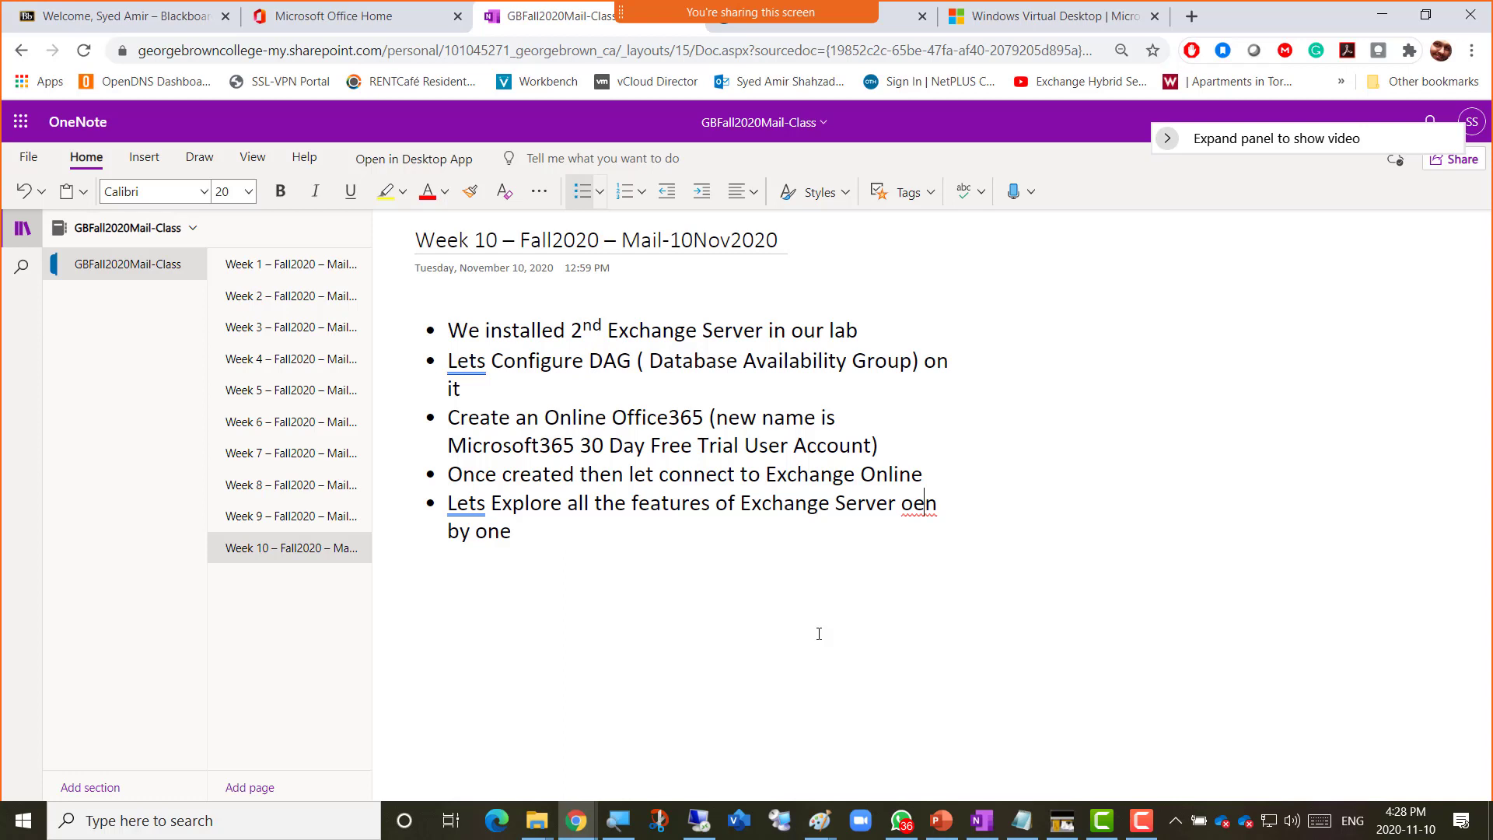
key("BackSpace")
key("Right")
type("e")
key("Up")
key("Up")
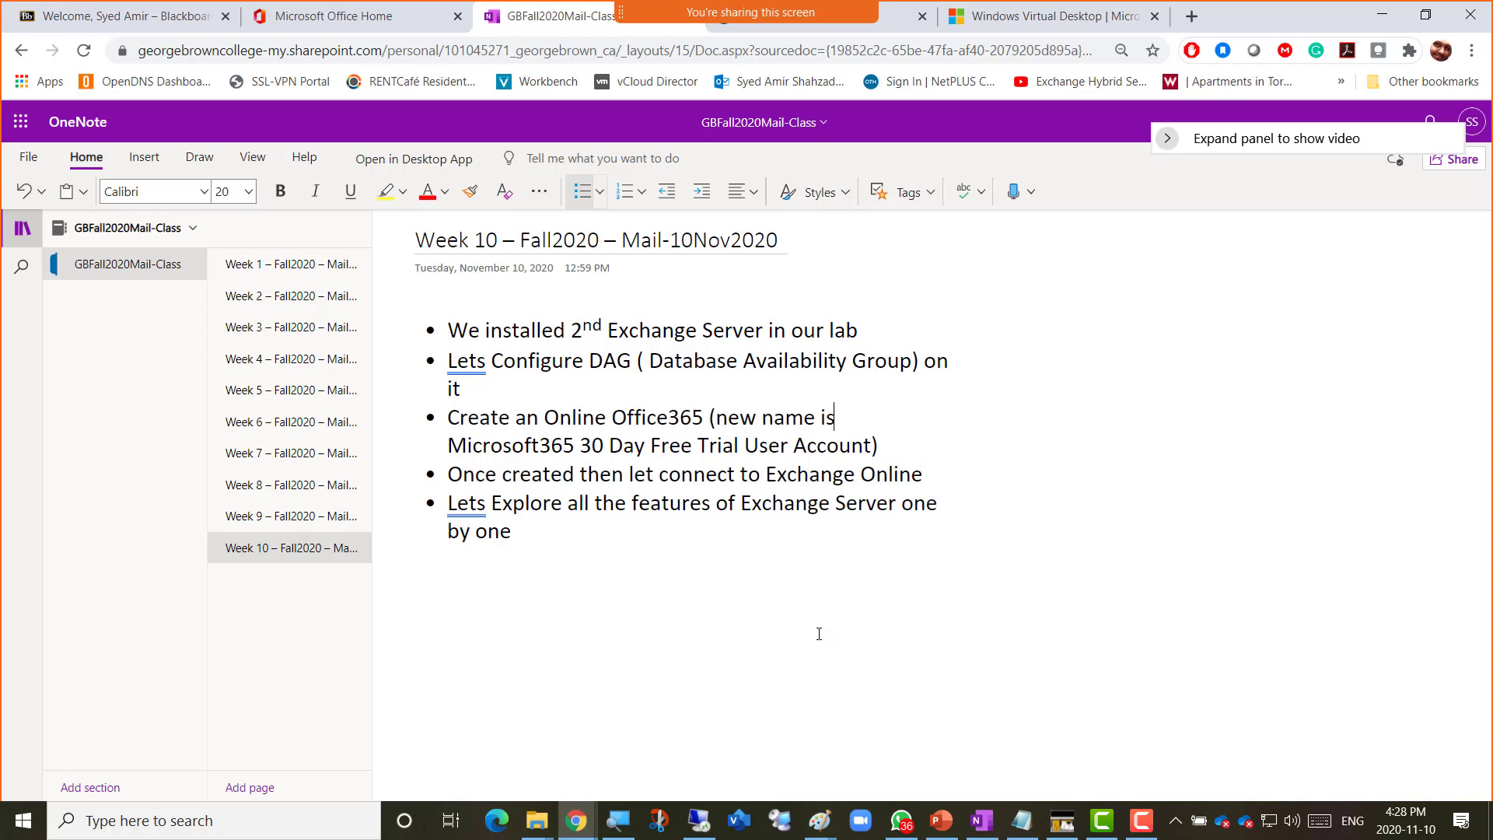
key("Right")
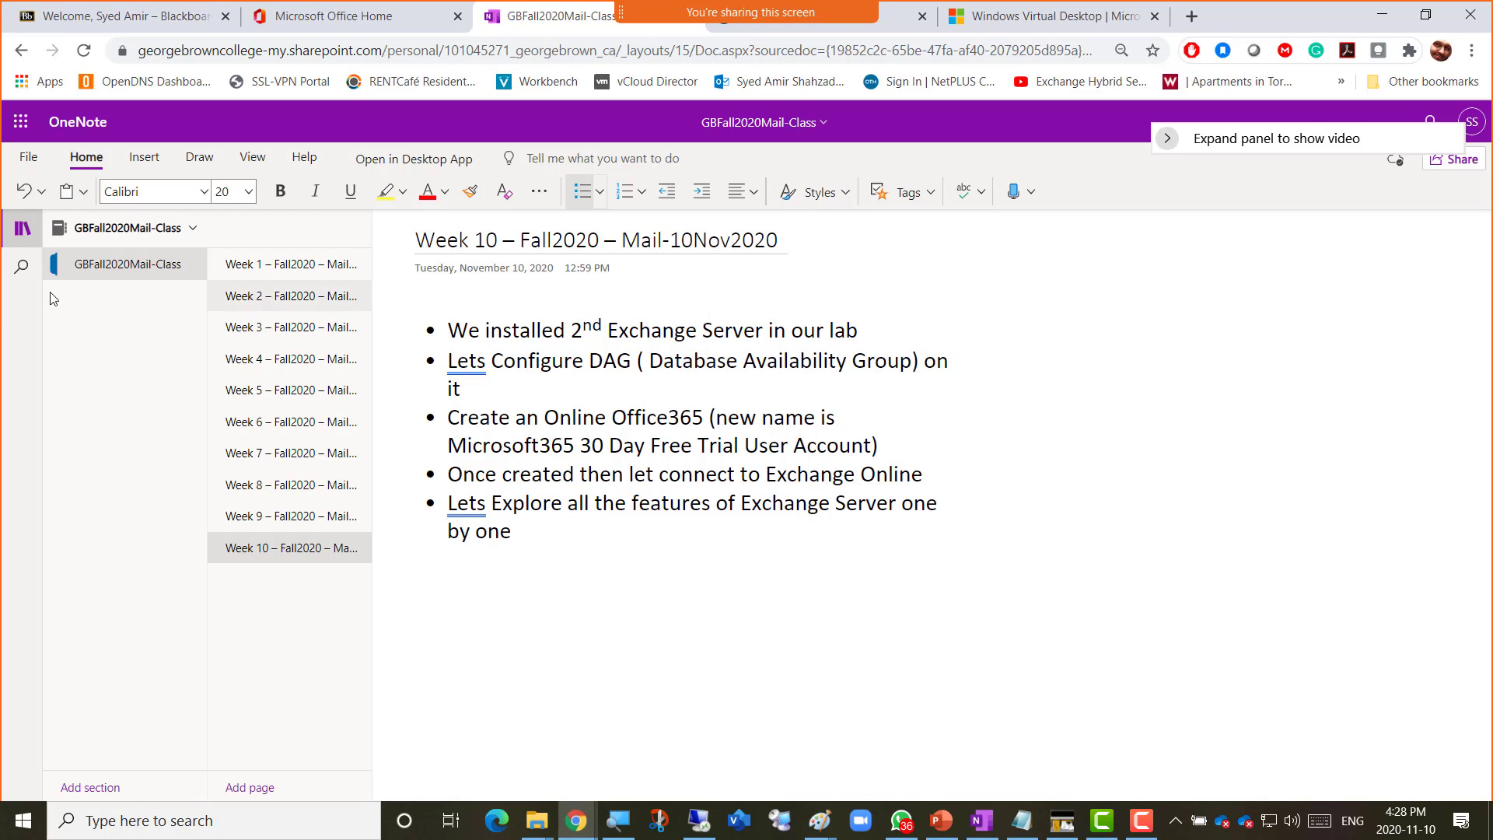
Open a new browser tab and enter the search query "office 365 enterprise e5 trial".
left_click(1192, 17)
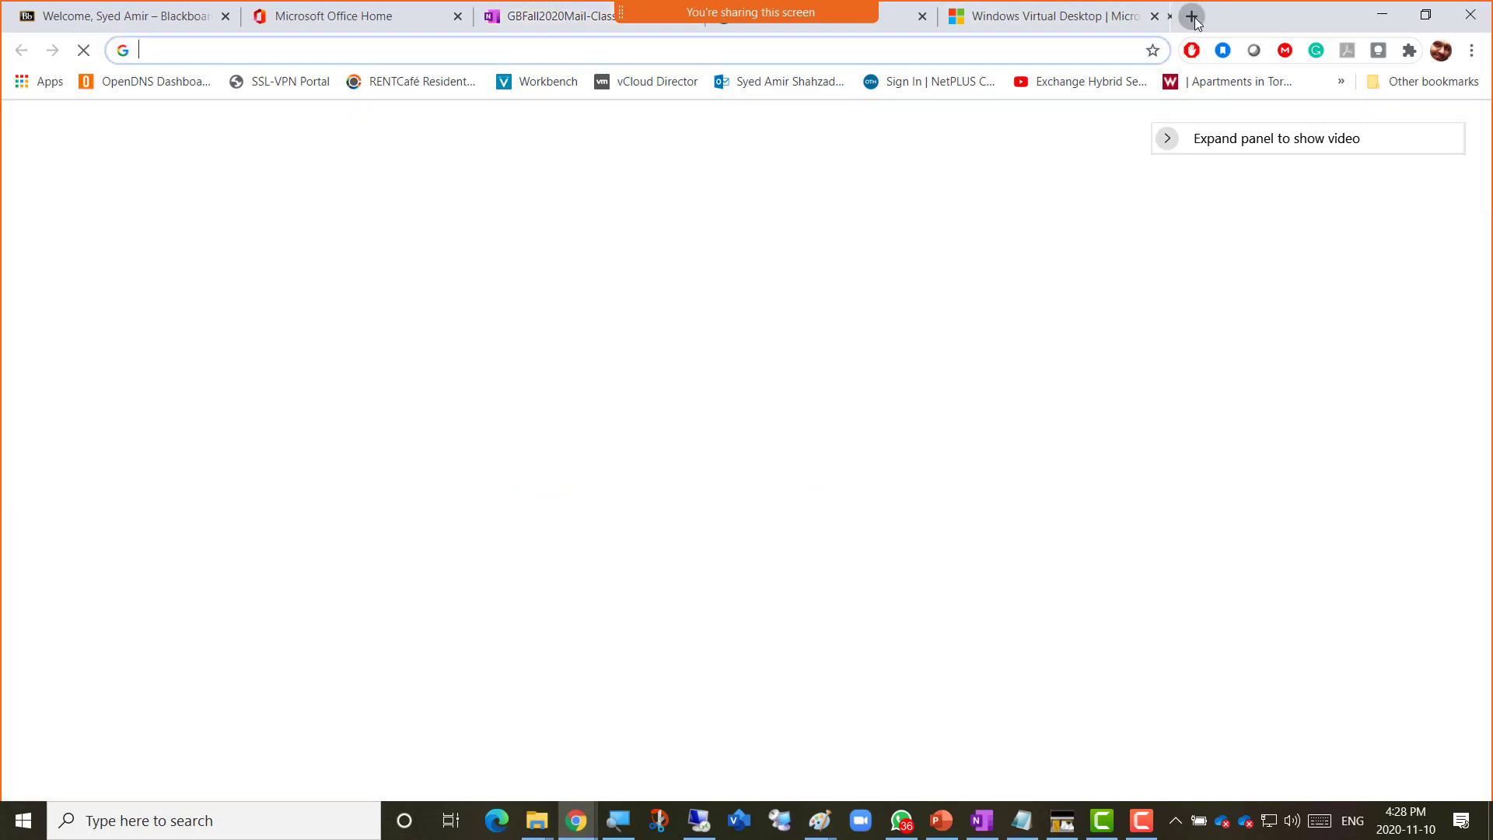
left_click(1013, 53)
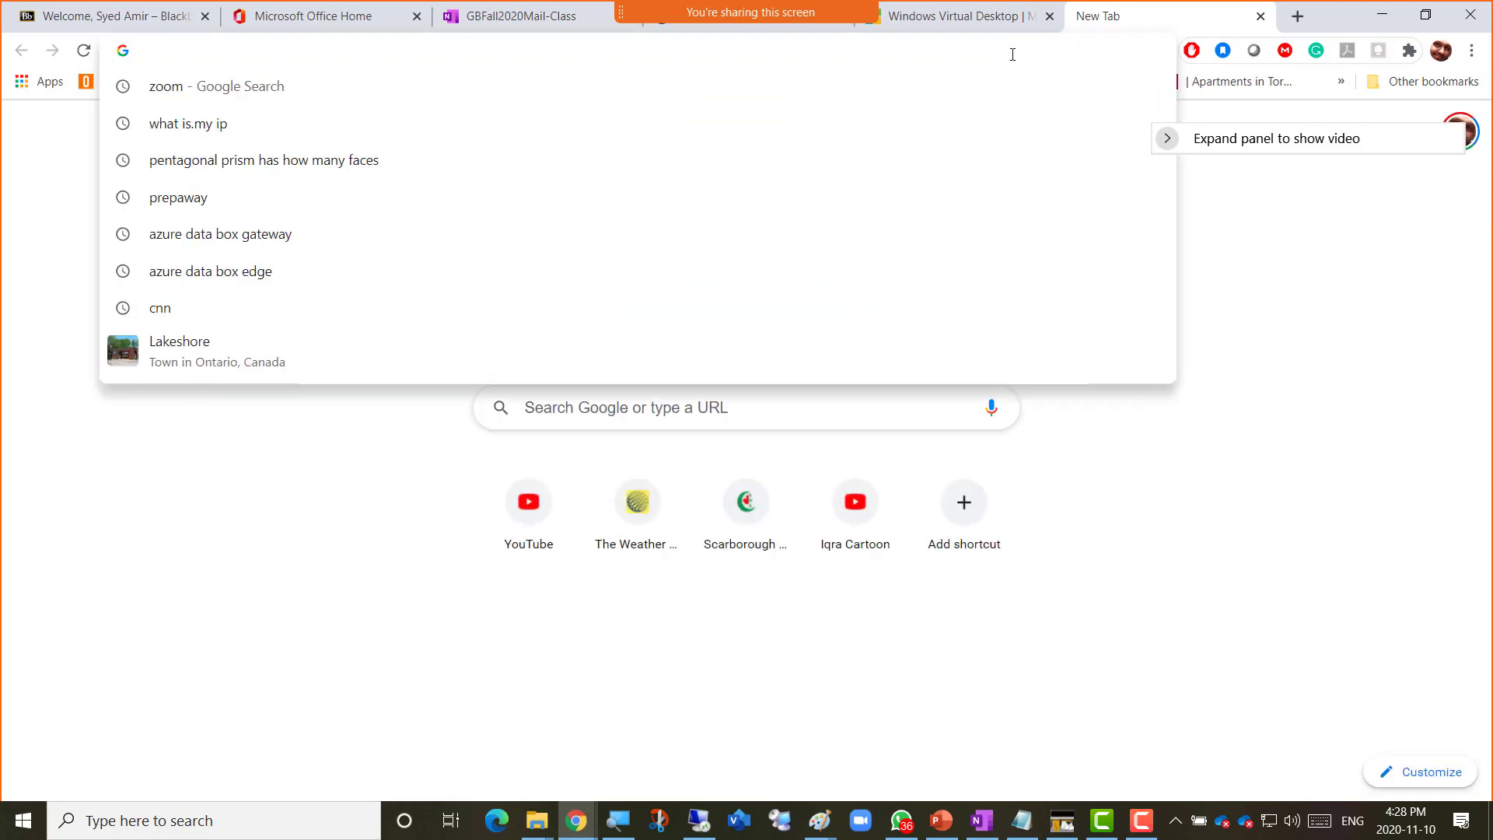
type("Mic")
key("BackSpace")
key("BackSpace")
key("BackSpace")
key("BackSpace")
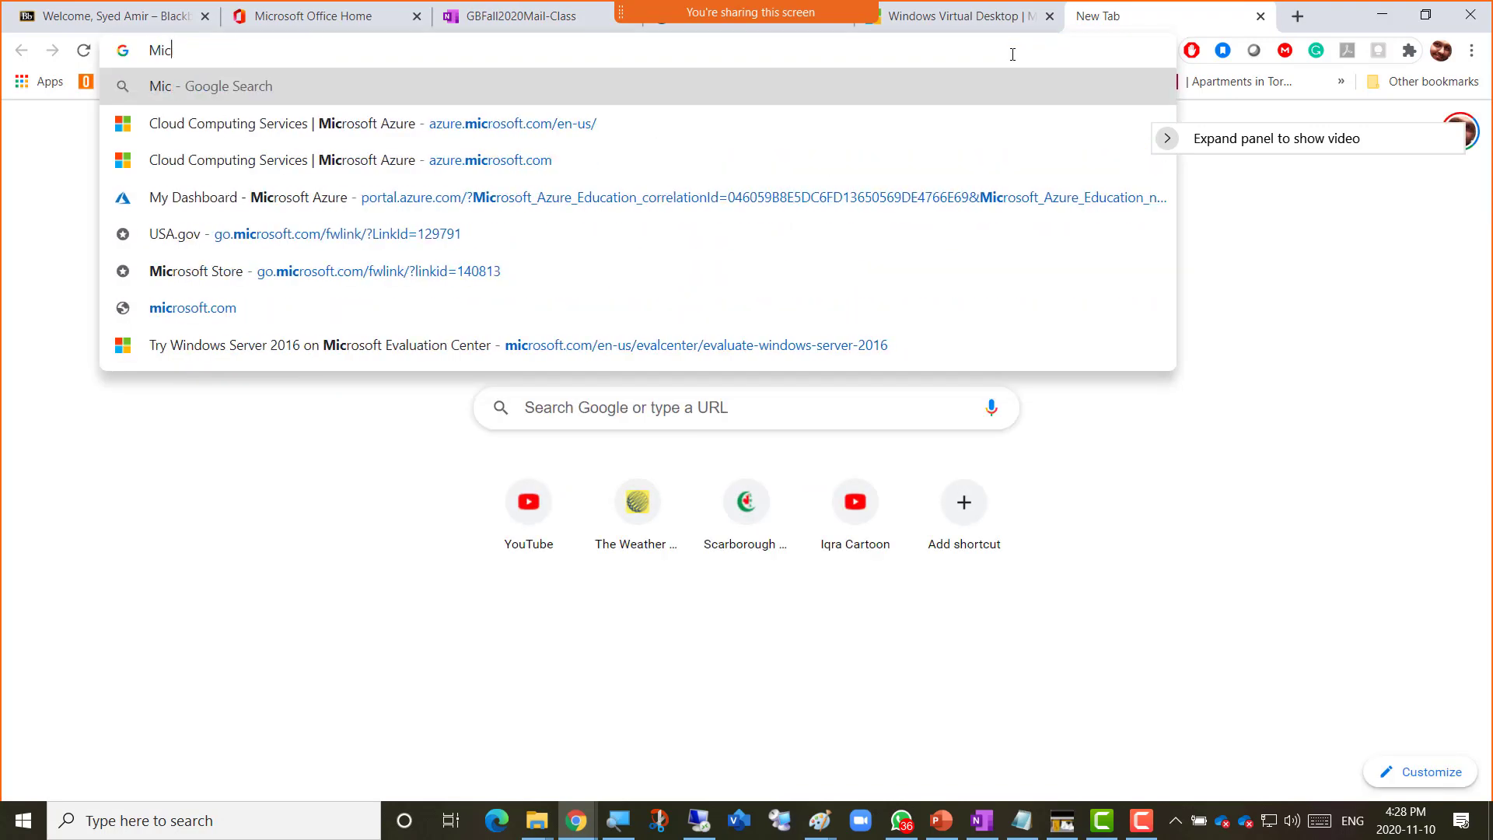
type("Office365")
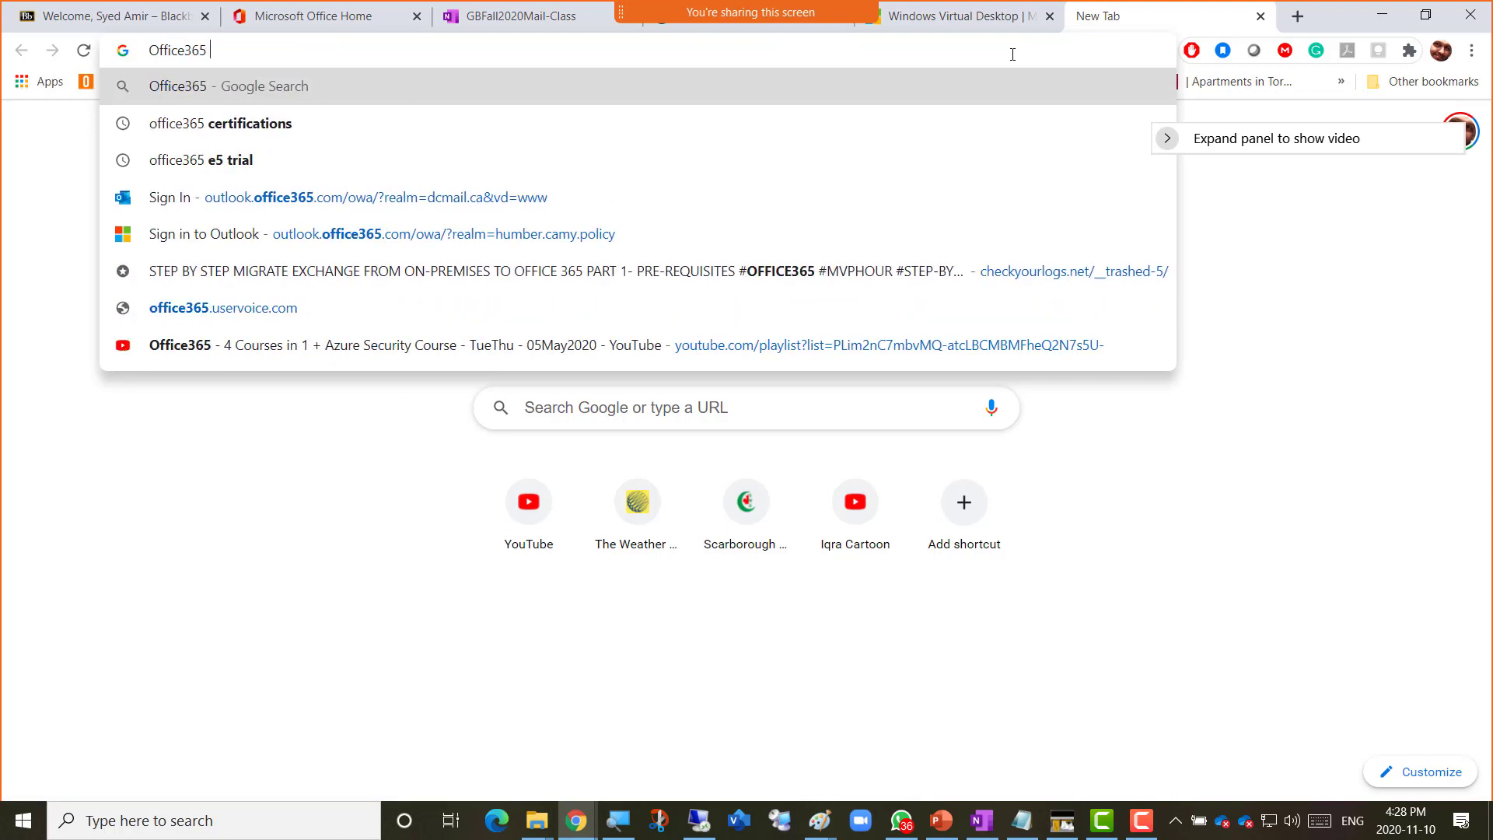
type(" enter")
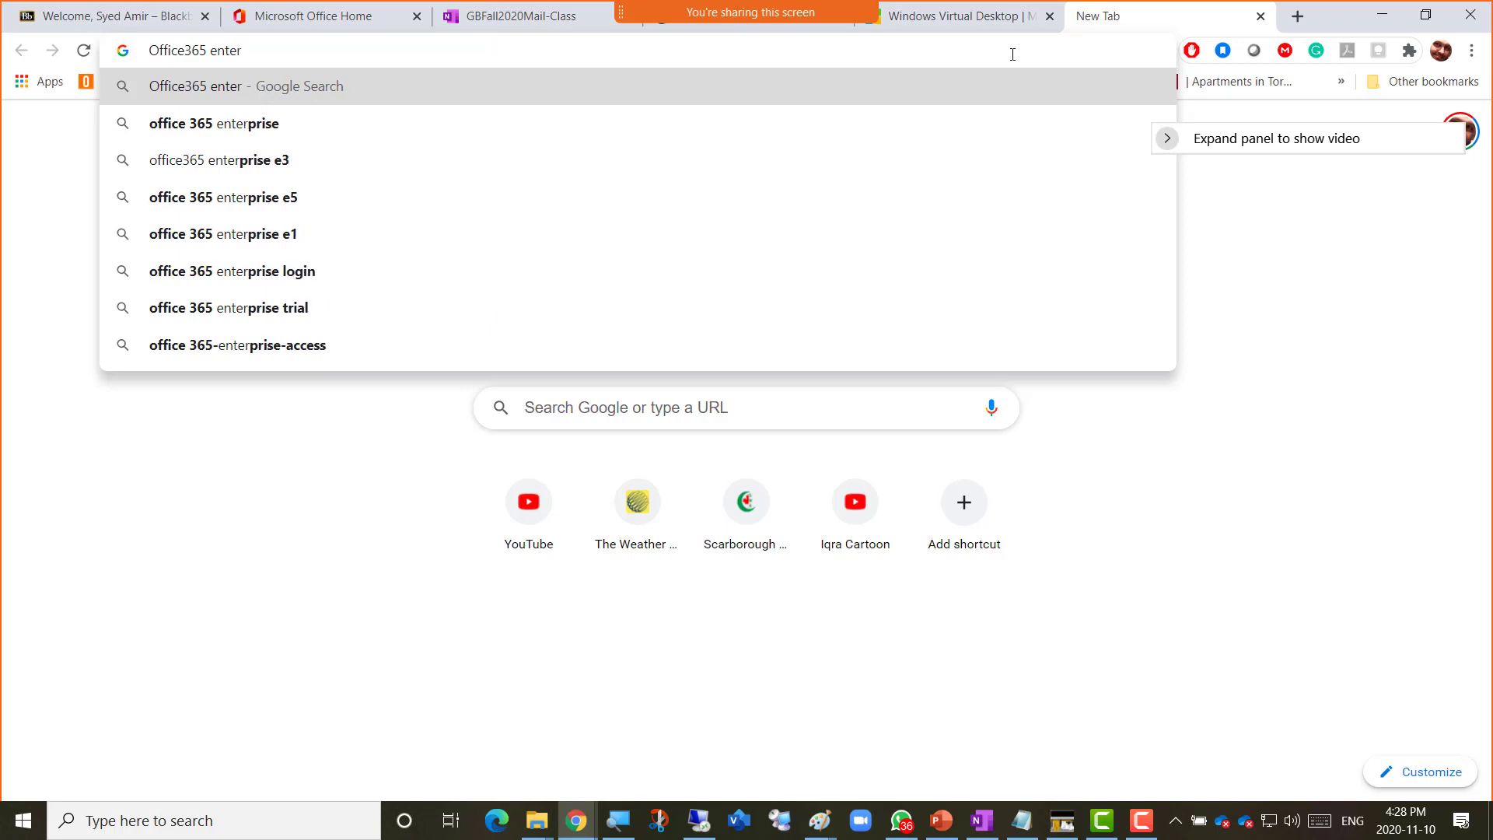
key("Down")
key("Down")
key("Down")
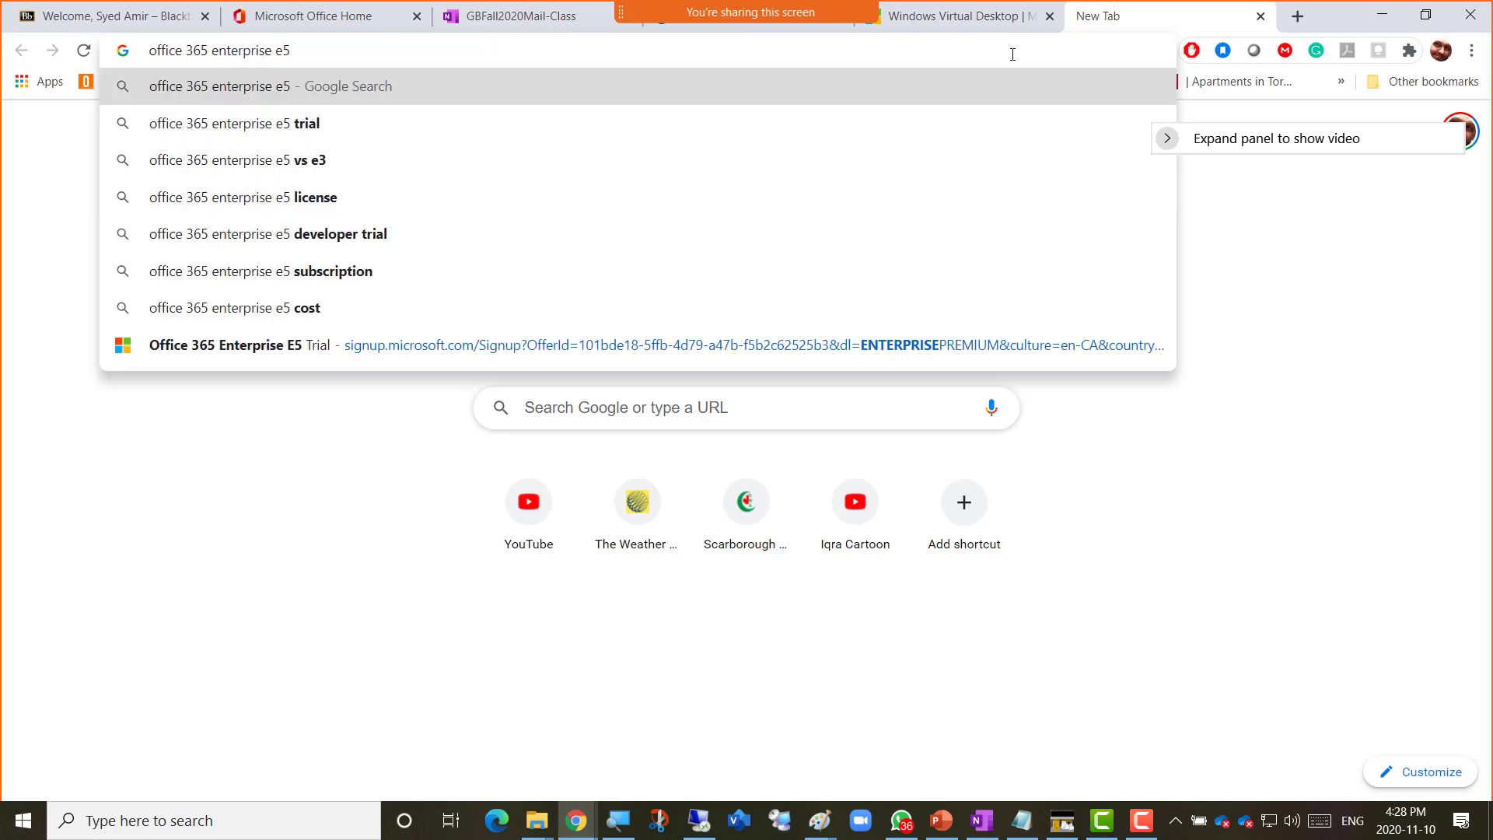
type("tril")
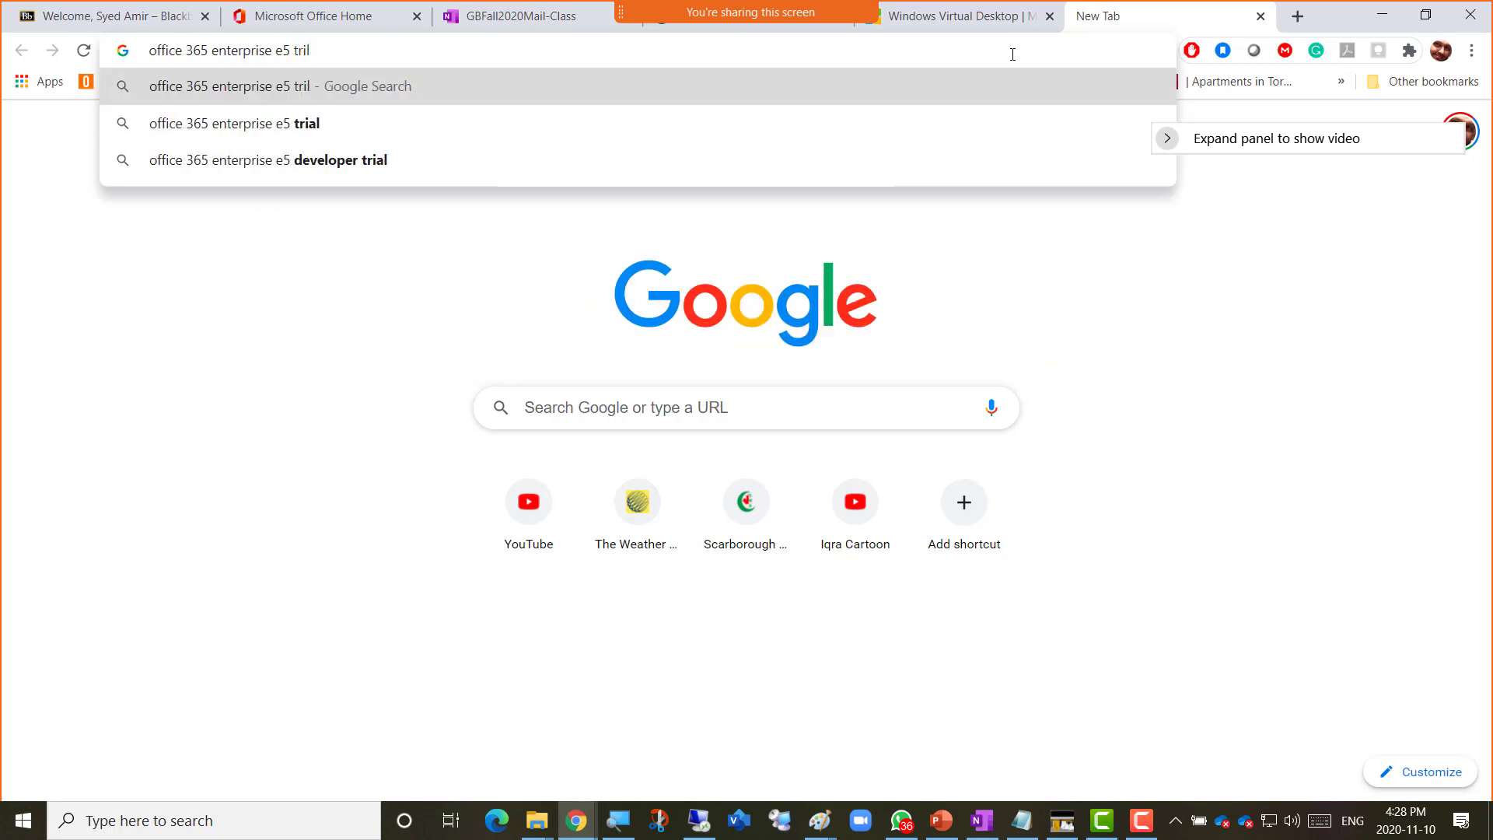
key("BackSpace")
type("al")
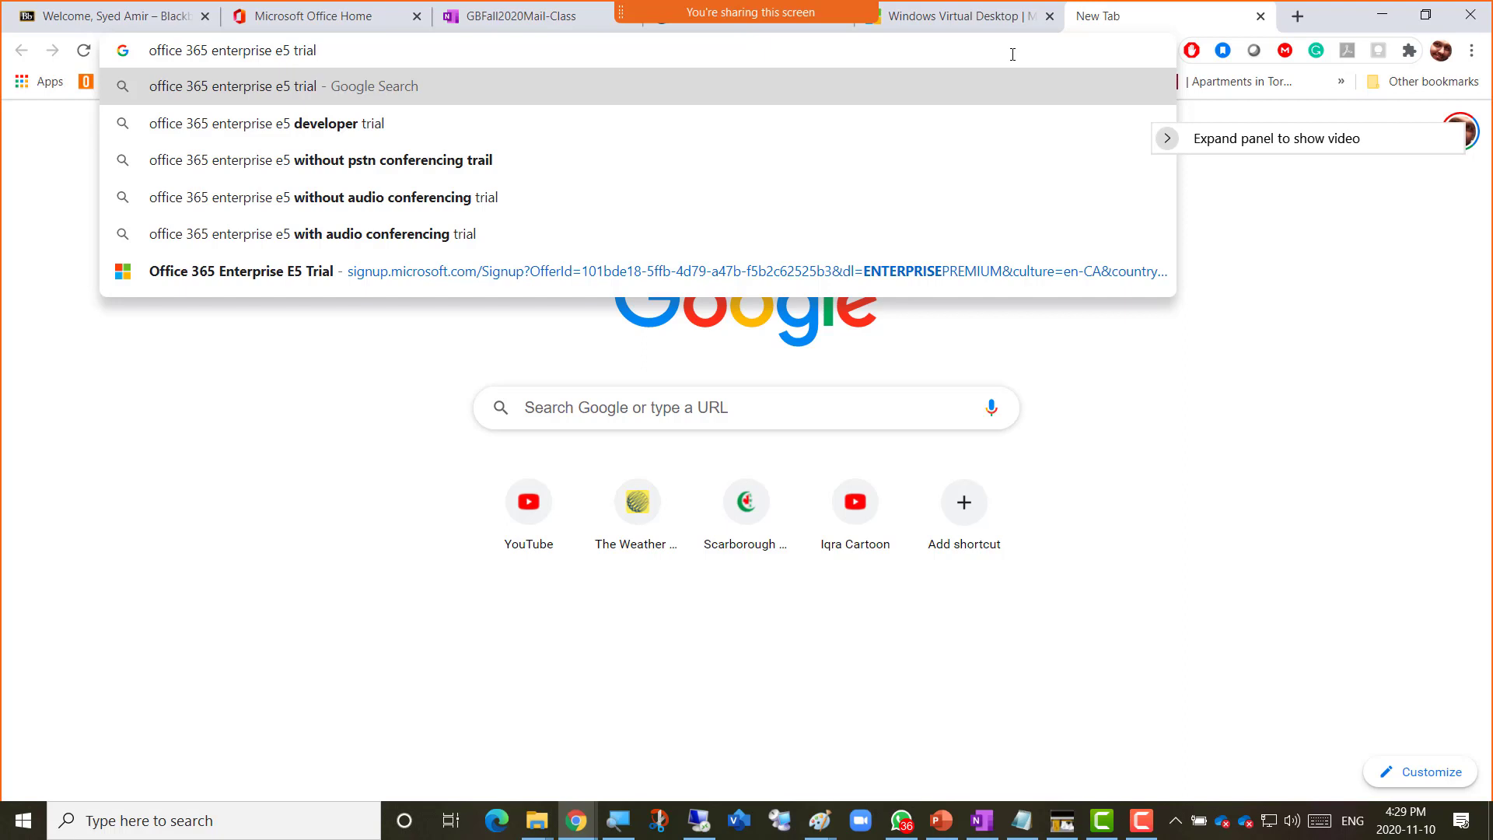
Change the search query to "office 365 enterprise 5 trial user account".
key("shift+Left")
key("shift+Left")
key("shift+Left")
key("shift+Left")
key("shift+Left")
key("shift+Left")
key("shift+Left")
key("shift+Left")
key("shift+Left")
key("shift+Left")
key("Right")
key("BackSpace")
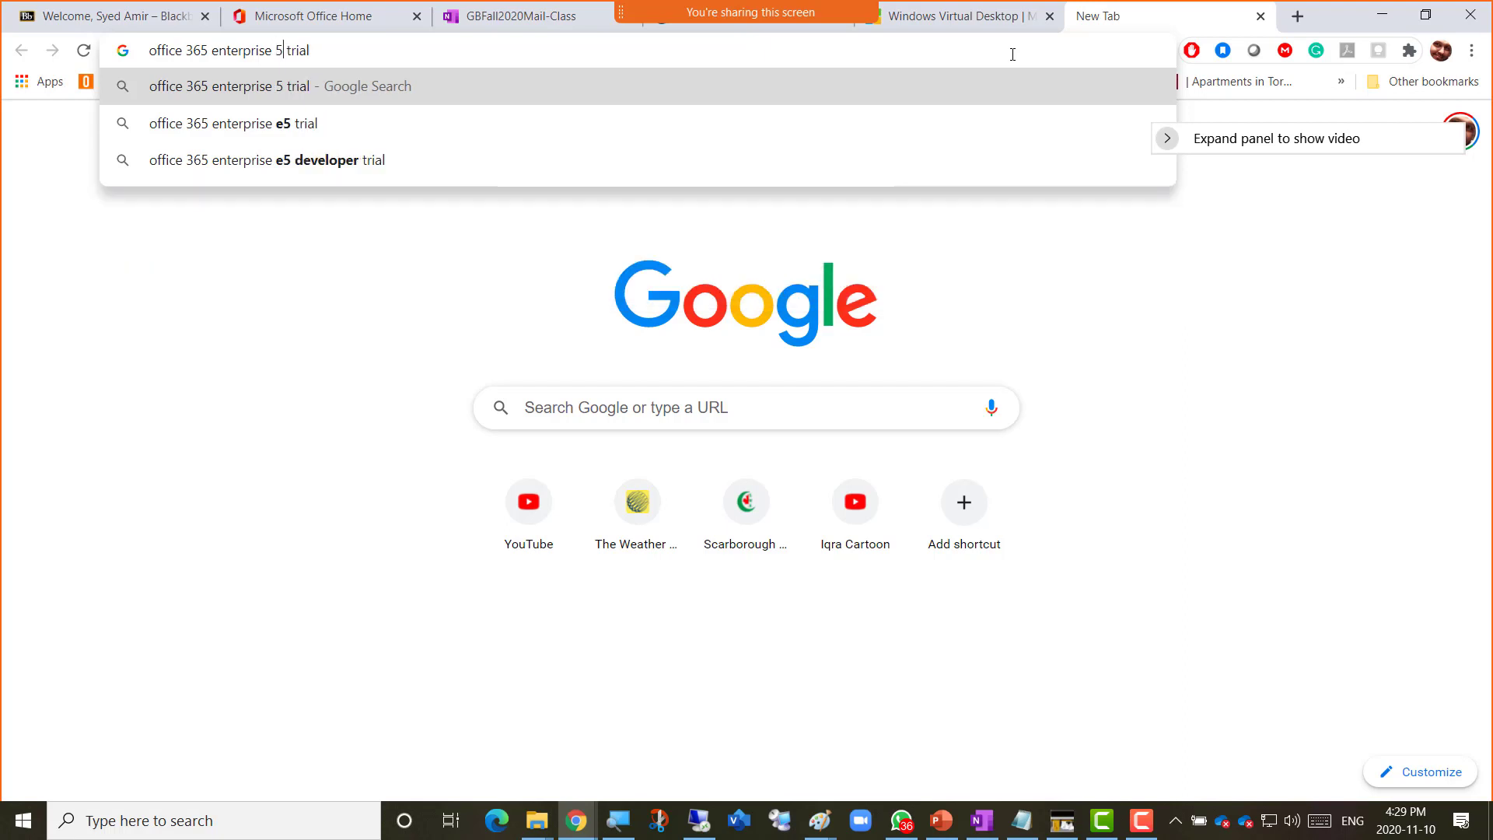
type("us")
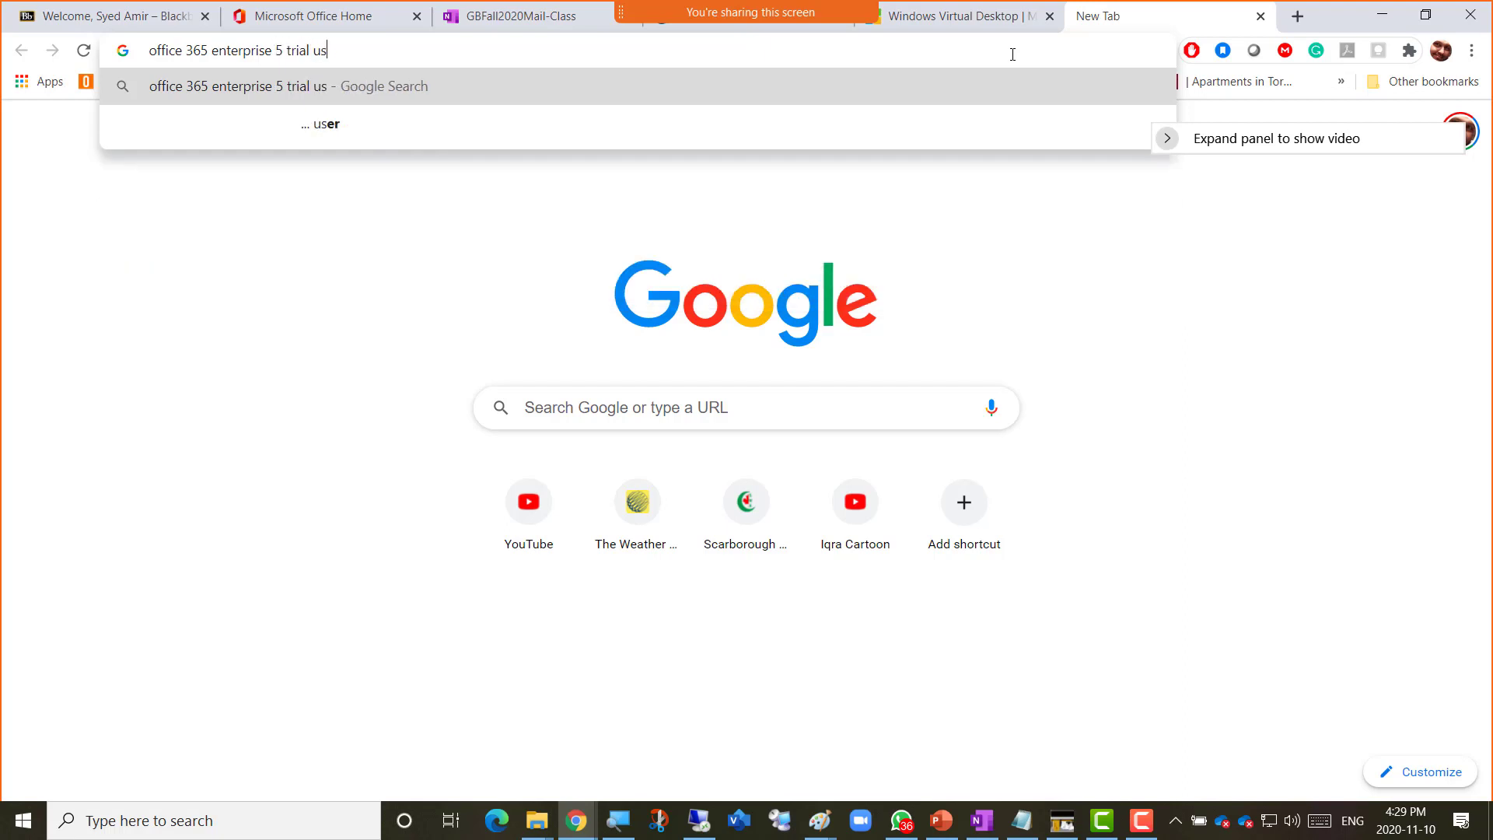
type("er account")
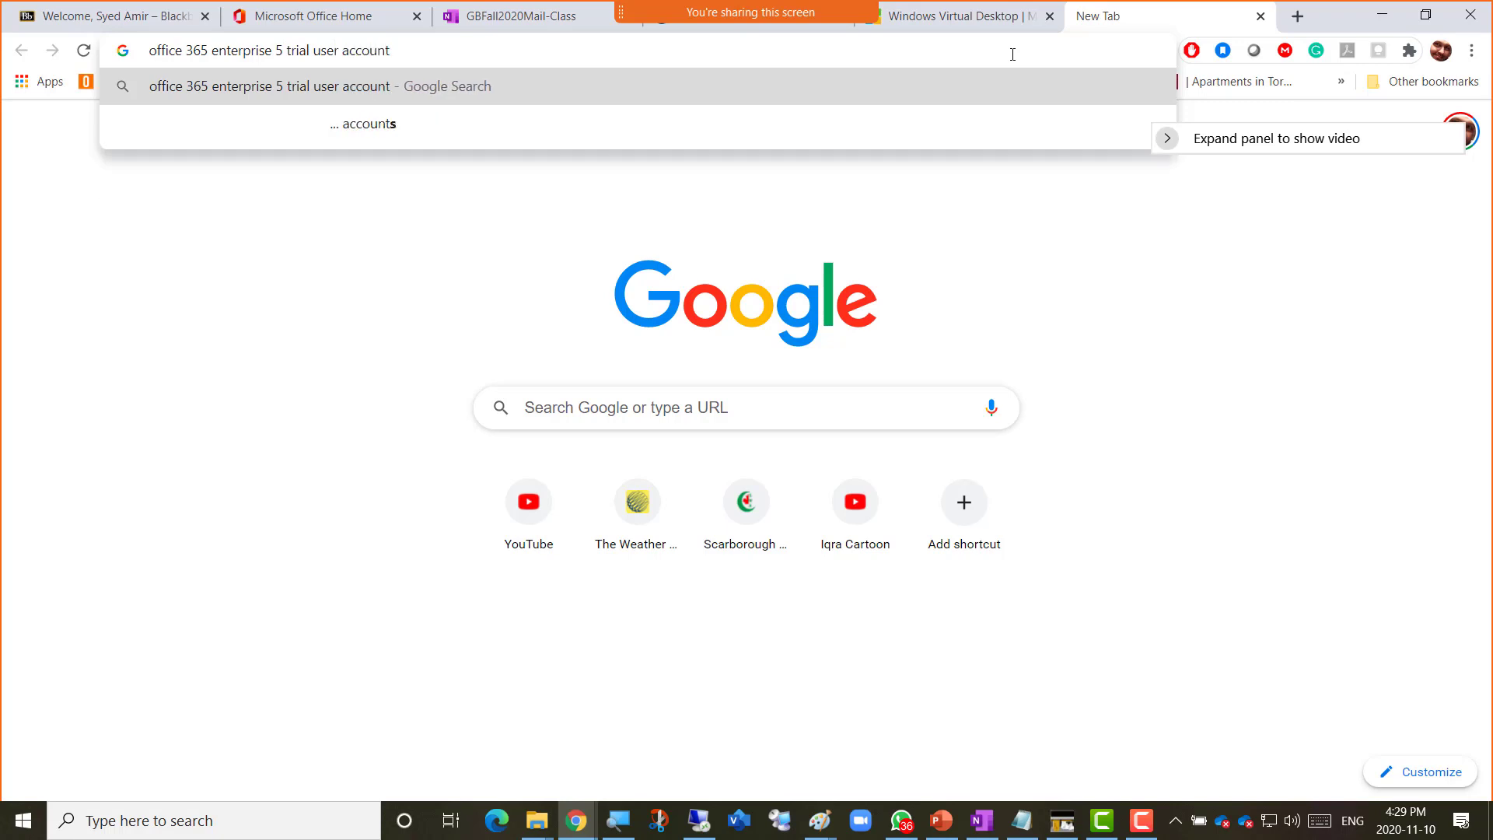
Run the Google search for "office 365 enterprise 5 trial user account".
key("ctrl+shift+Left")
key("ctrl+shift+Left")
key("ctrl+shift+Left")
key("ctrl+shift+Left")
key("ctrl+shift+Left")
key("ctrl+shift+Left")
key("ctrl+shift+Left")
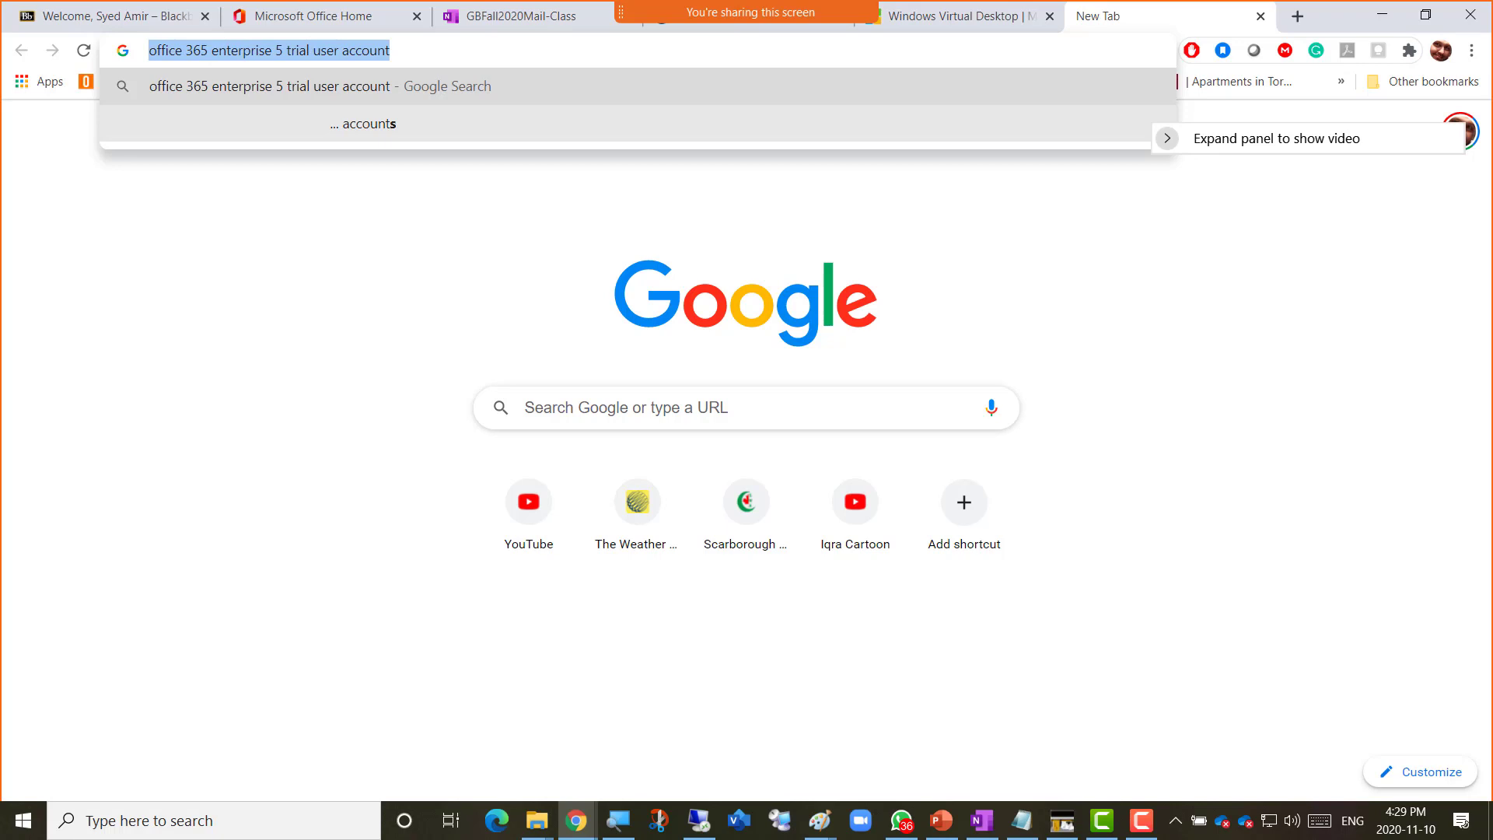
key("alt+Tab")
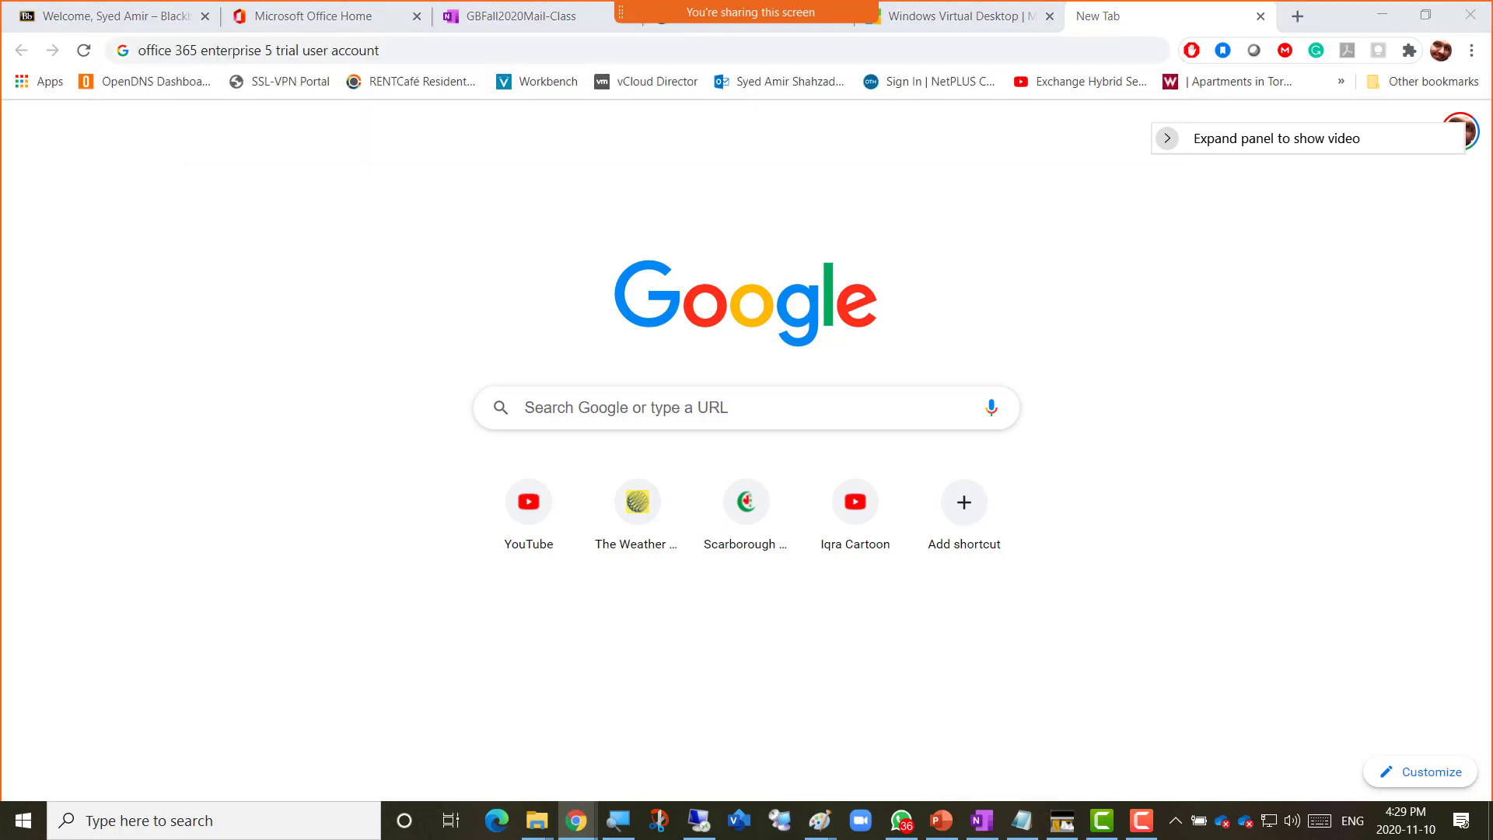
key("alt+Tab")
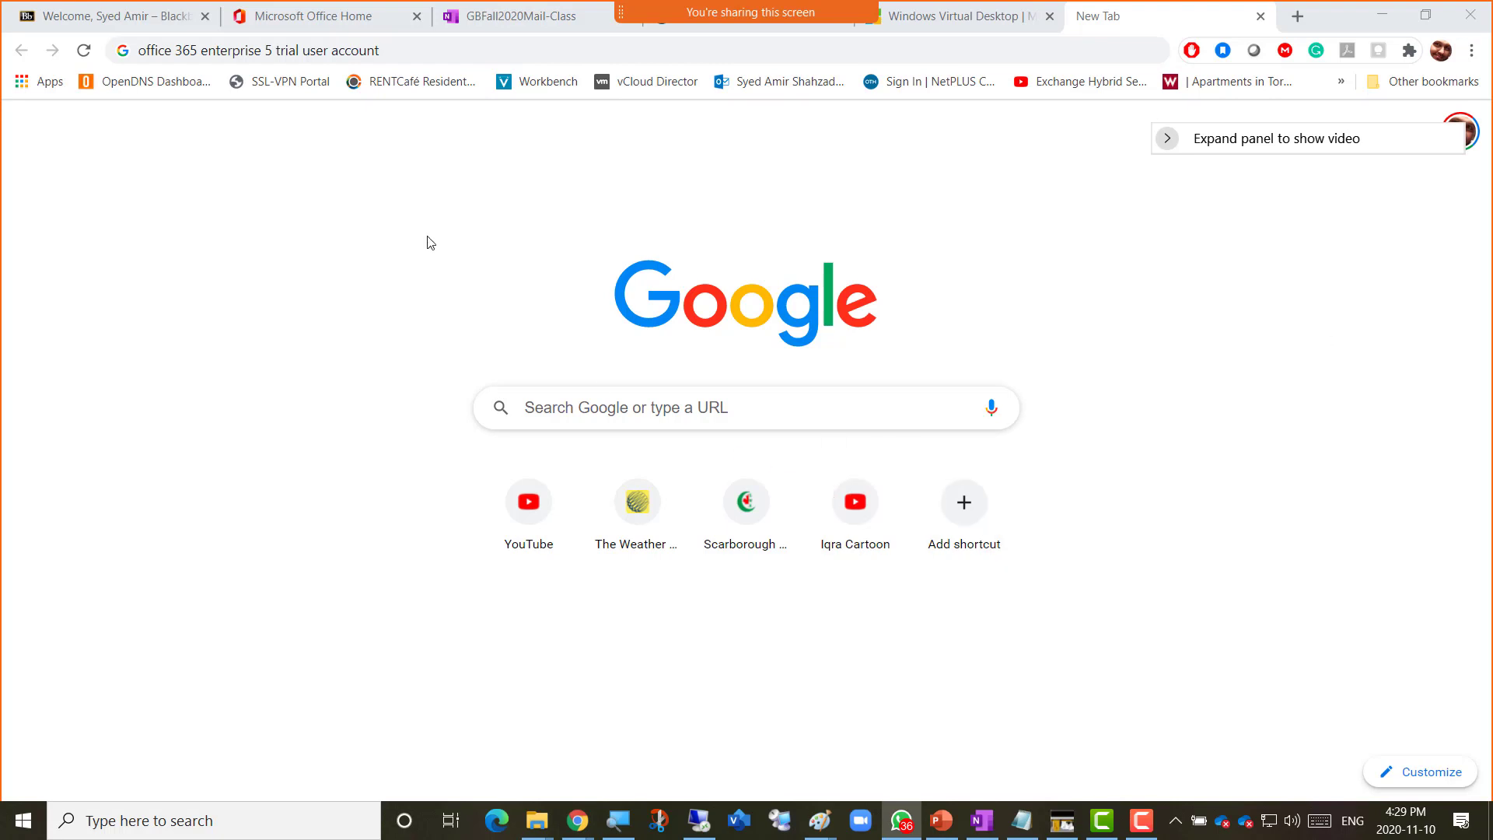
left_click(401, 49)
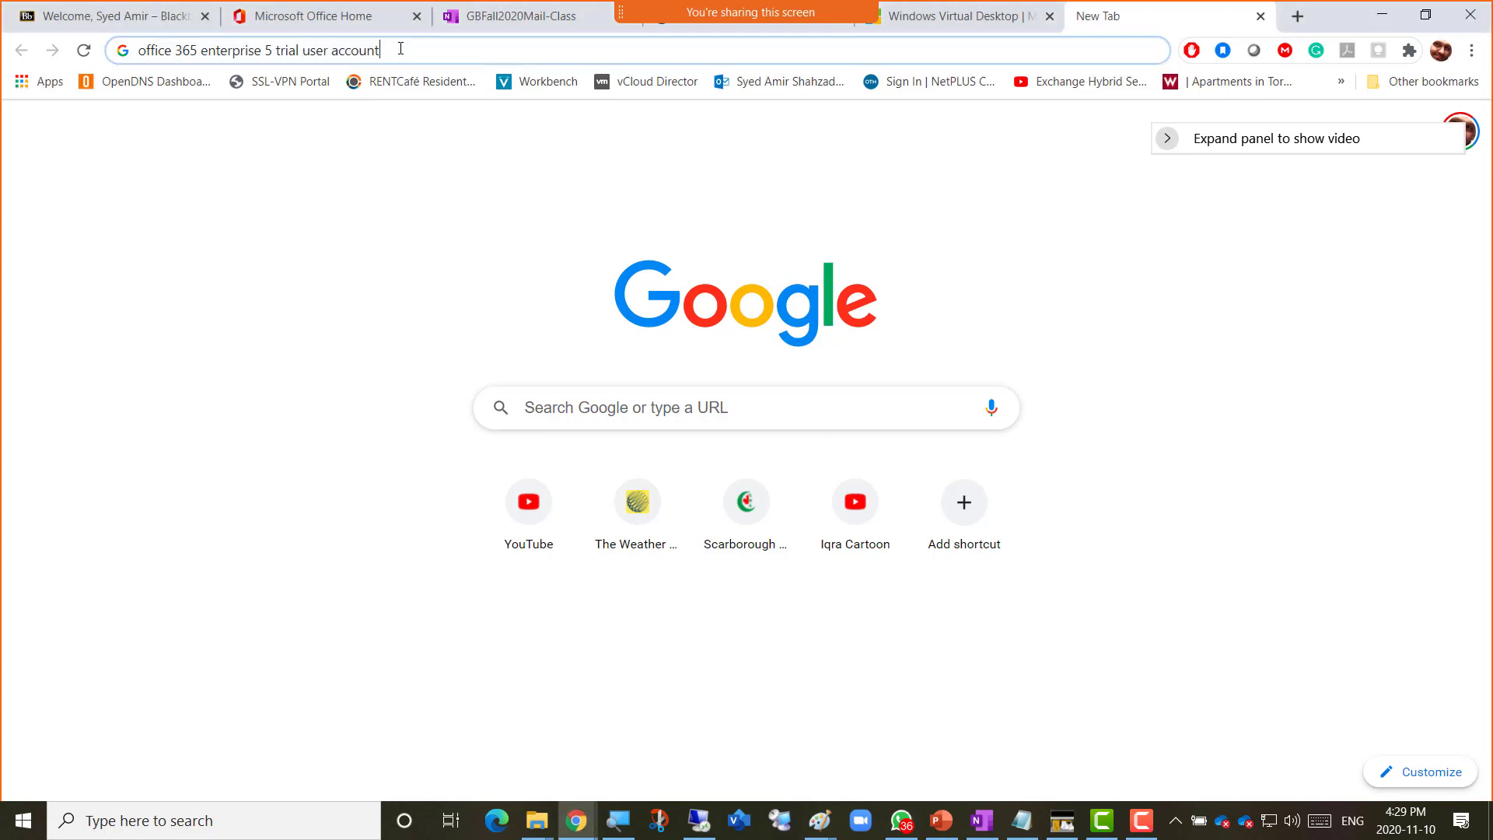
key("Return")
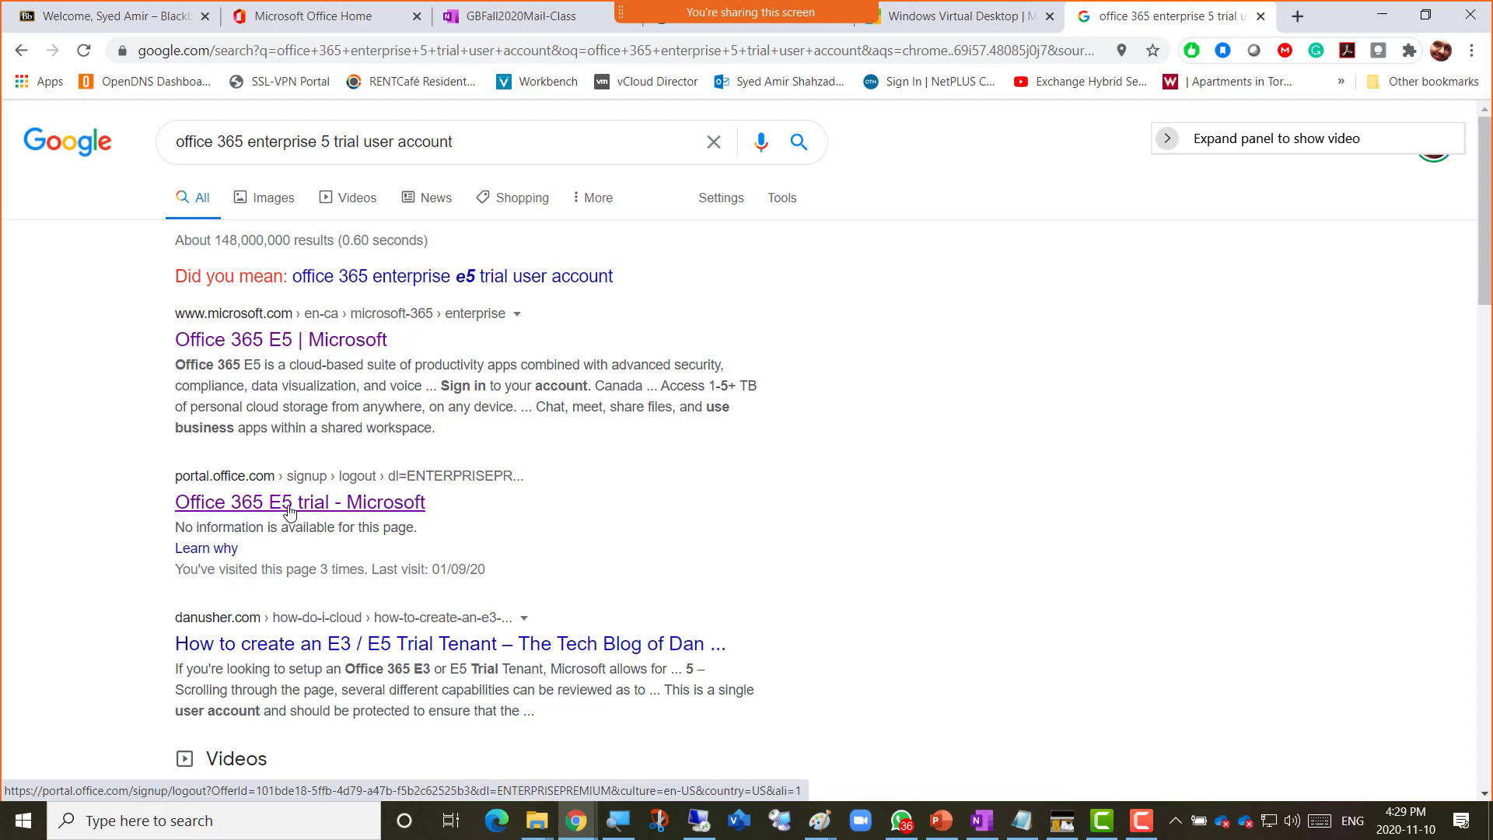
Open the "Office 365 E5 trial - Microsoft" result and choose to create a new account.
left_click(315, 511)
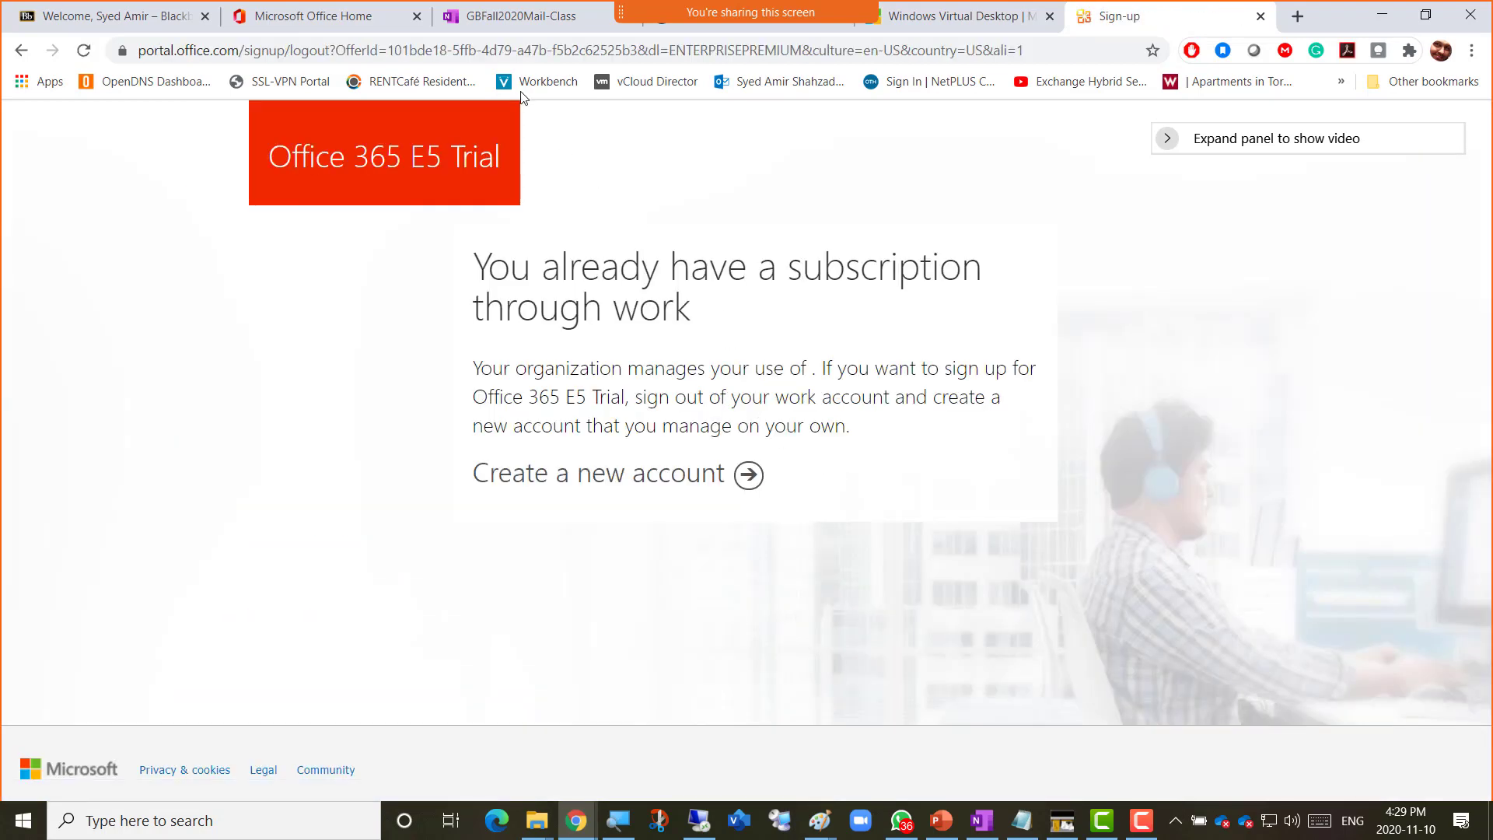
left_click(1035, 48)
key("ctrl+c")
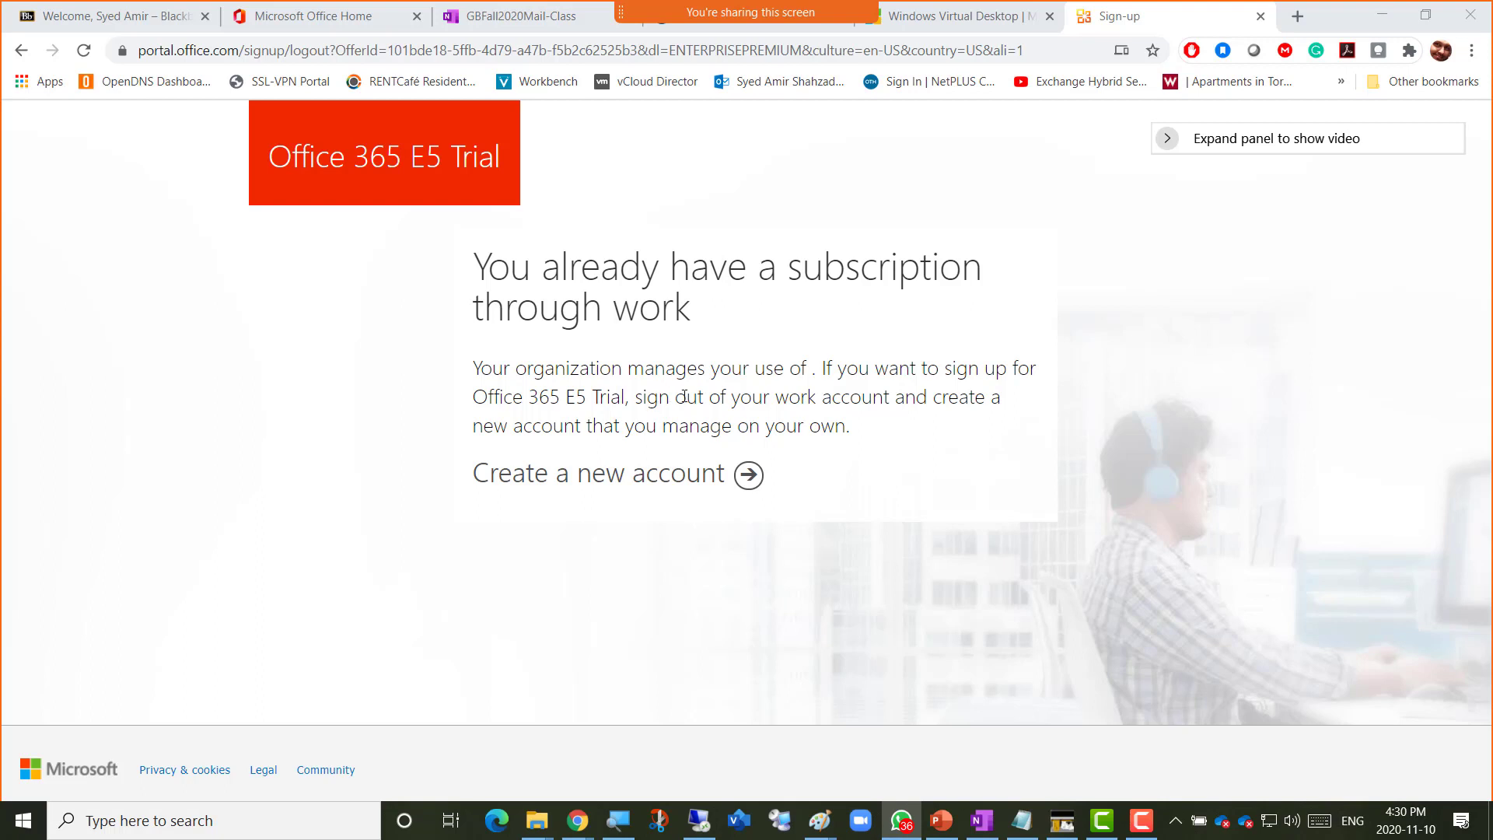
left_click(613, 476)
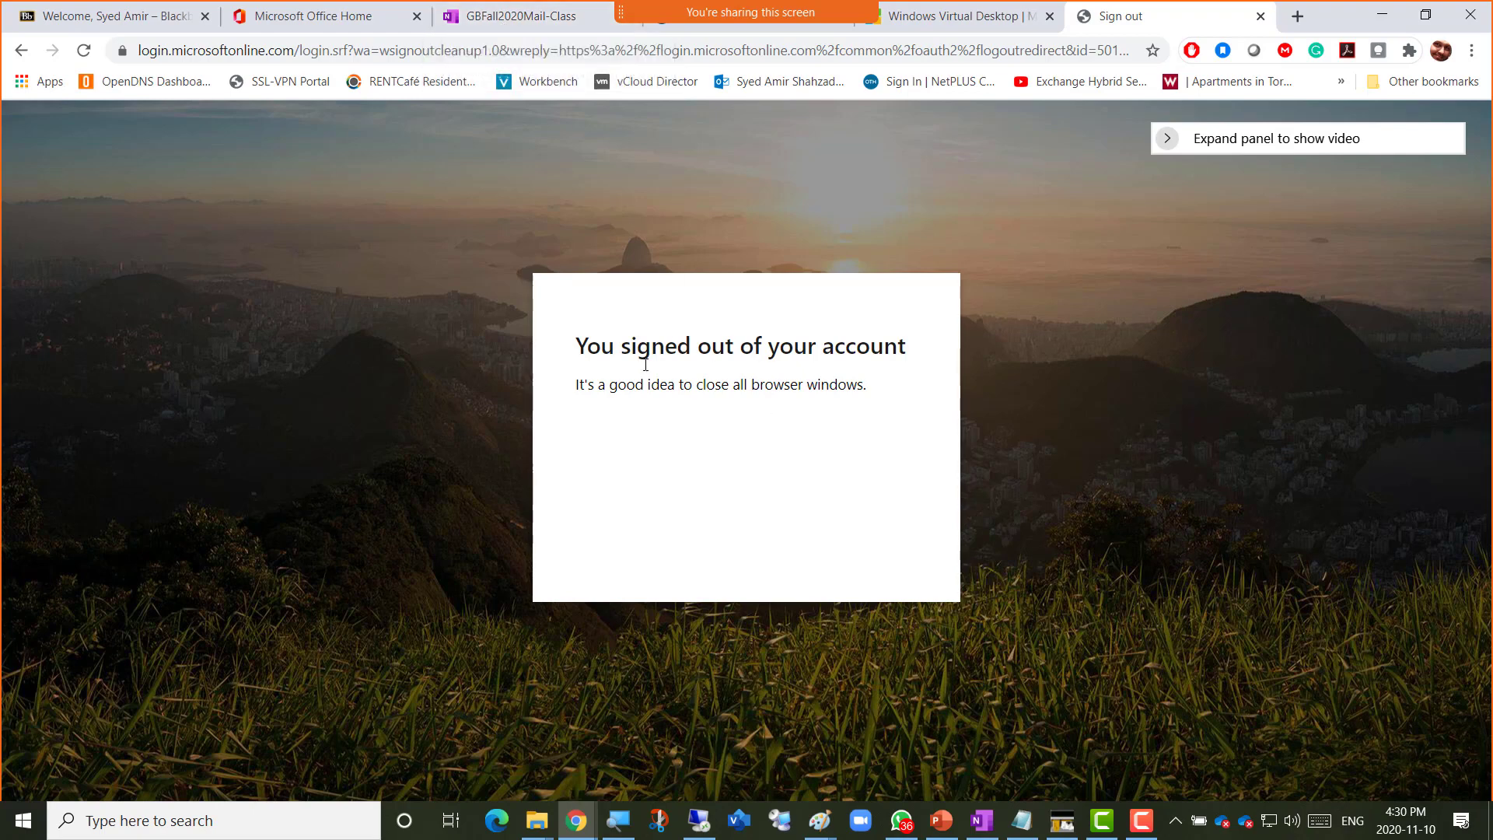
Return to the OneNote class notes and add a last bullet reading "We must create a new office365 Eterprise 5 User Account".
left_click(509, 15)
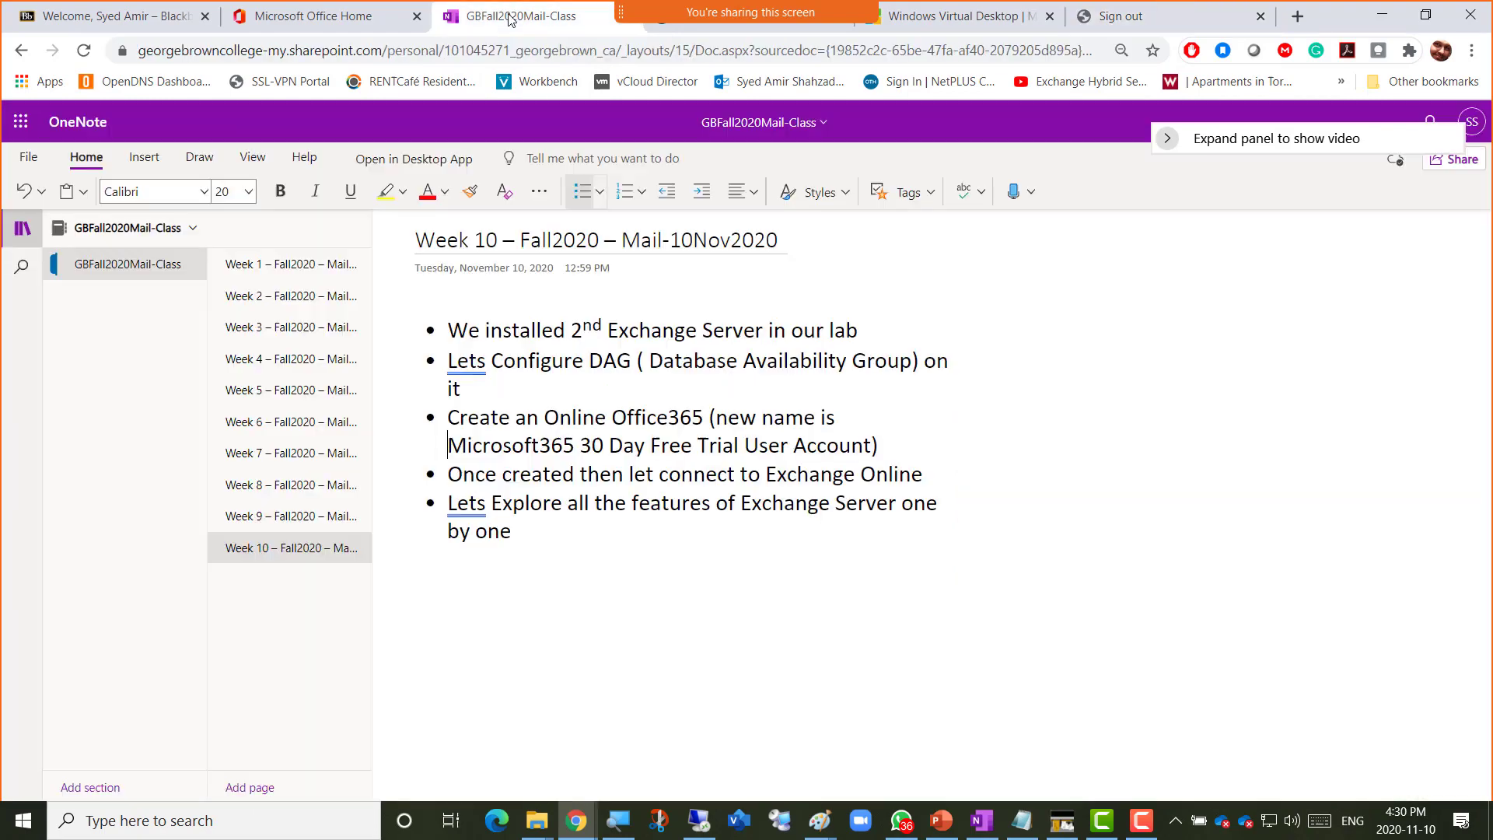
left_click(523, 534)
key("Return")
type("We mus")
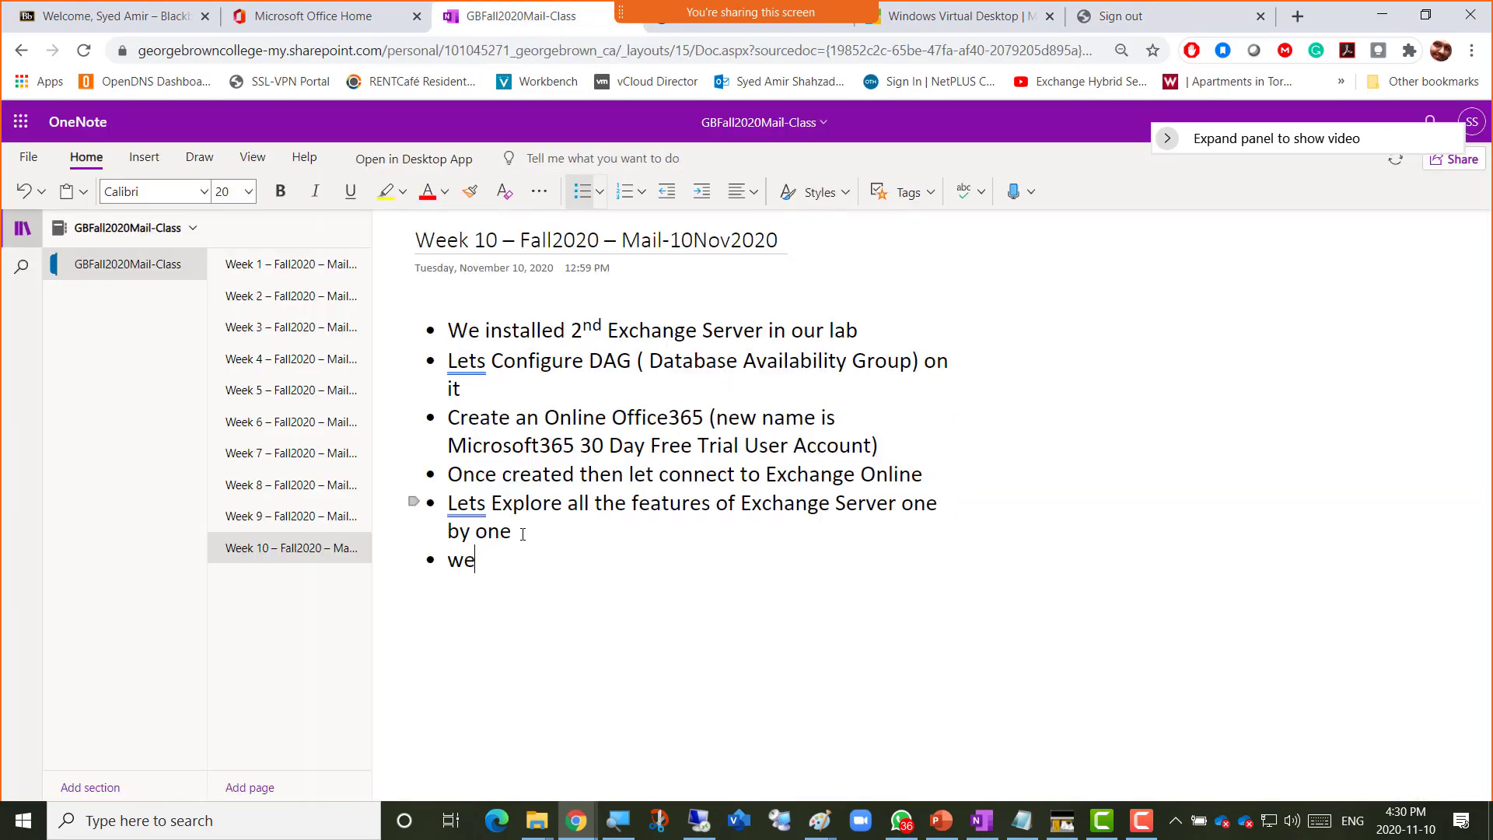
type("t create ")
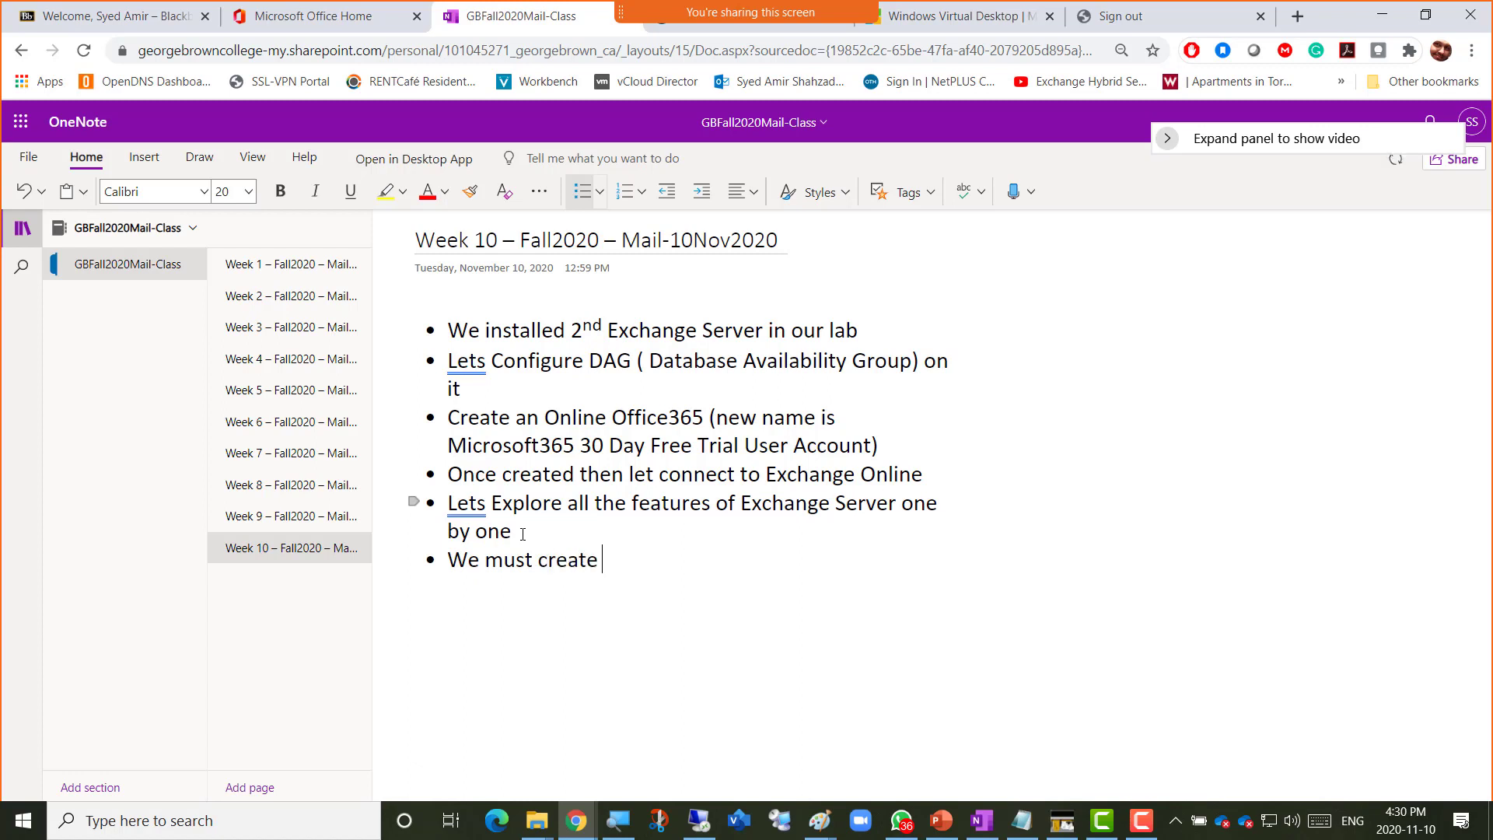
type("a new office365 E")
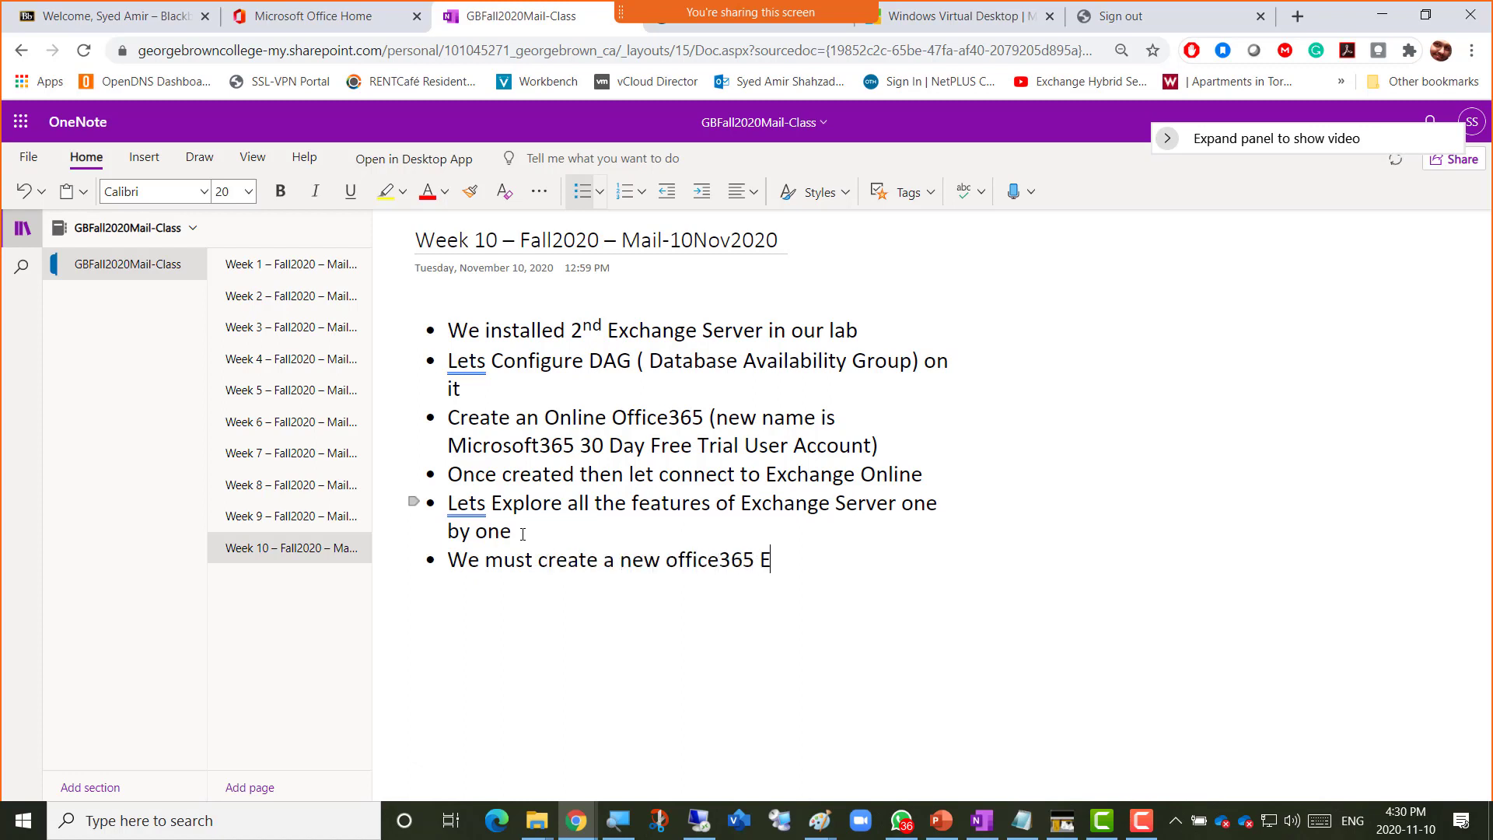
type("terprise 5 User Acco")
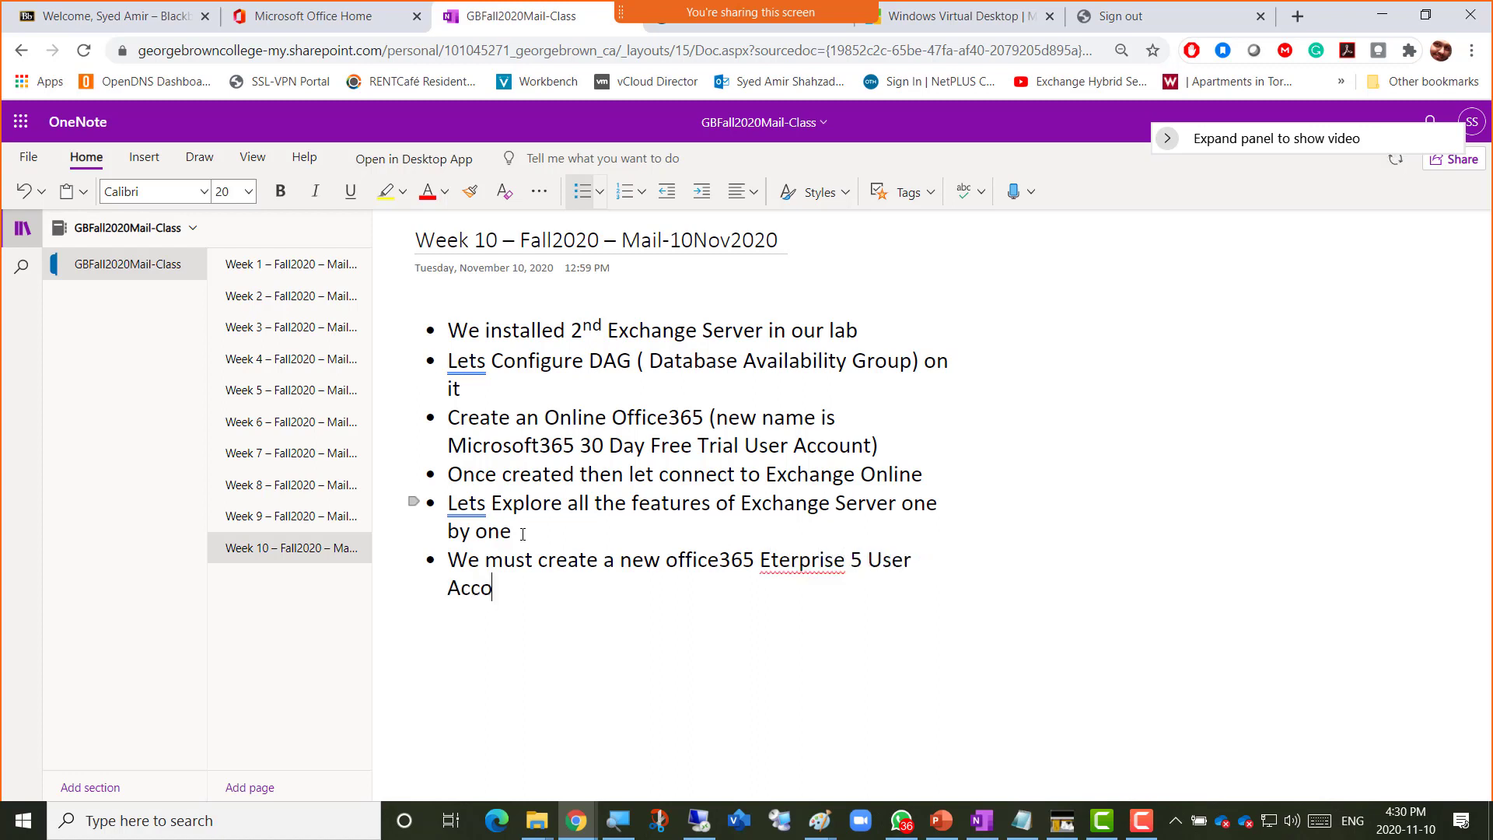
type("unt with our NEW P")
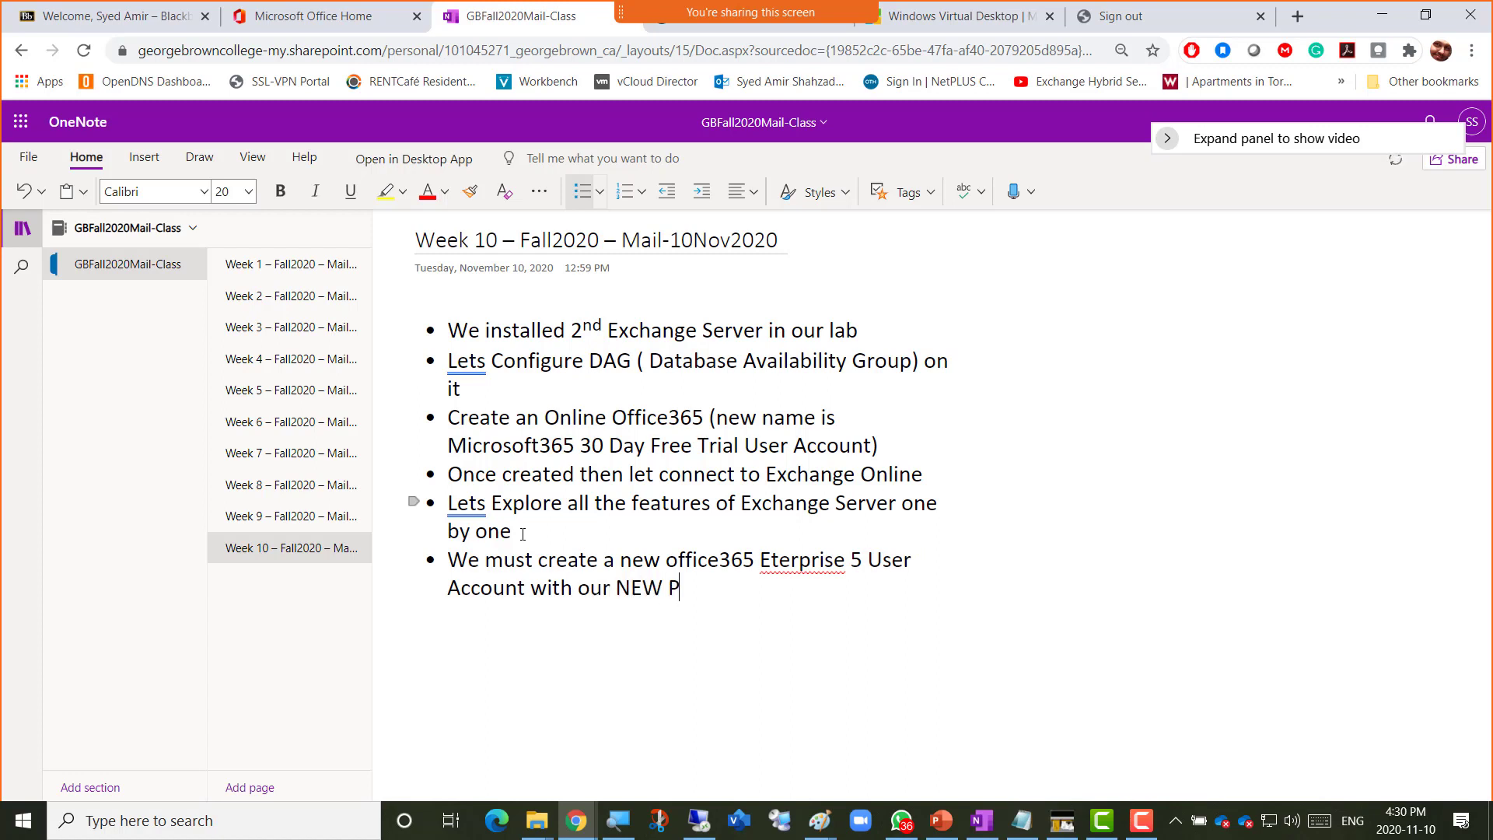
type("ublic Email")
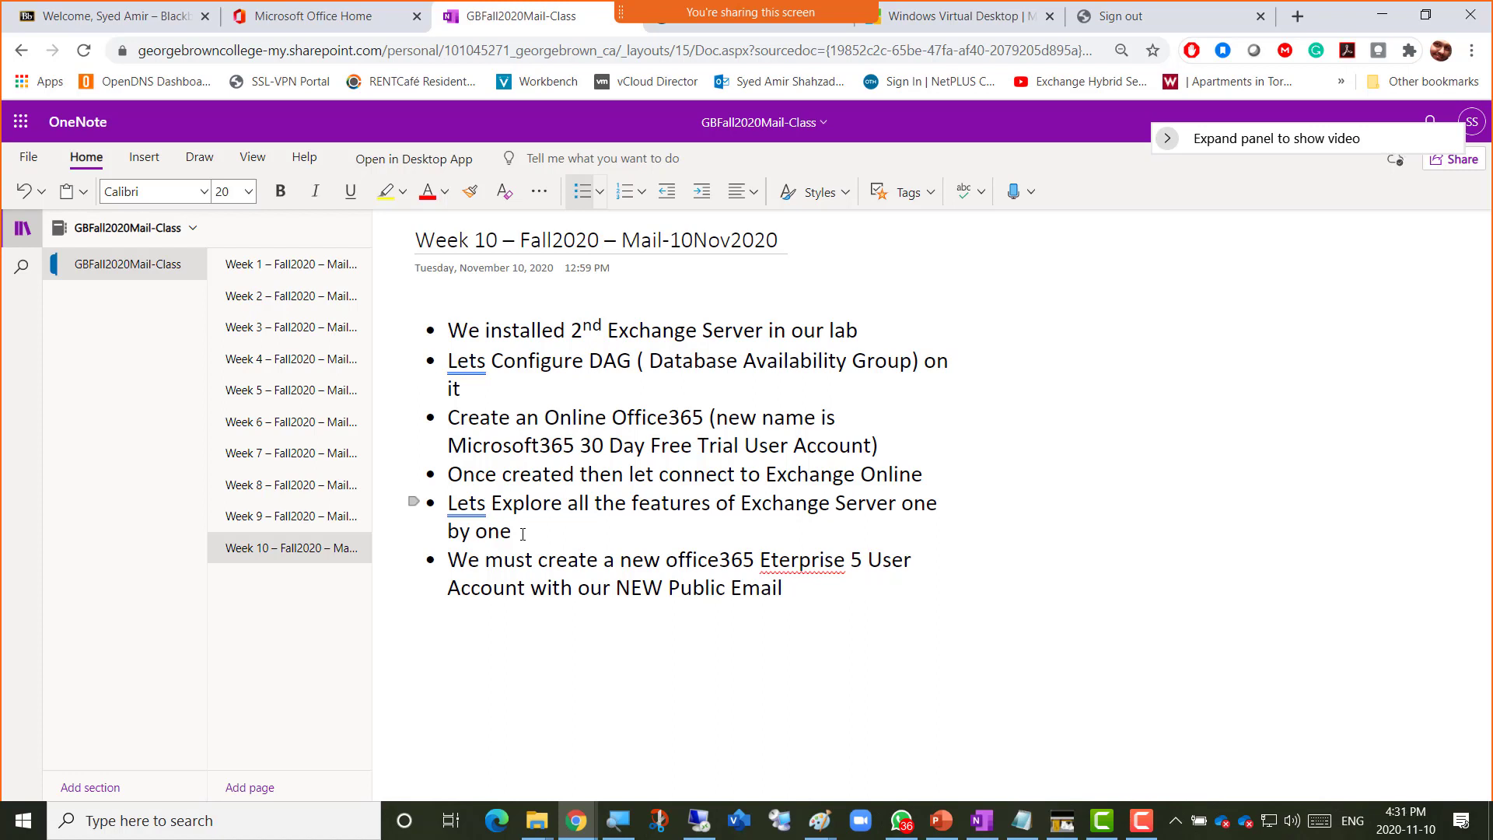
type(" (")
Continue the last bullet with "with our NEW Public Email like Gmail, yahoo, outlook etc".
key("BackSpace")
type("like Gmail, yahoo")
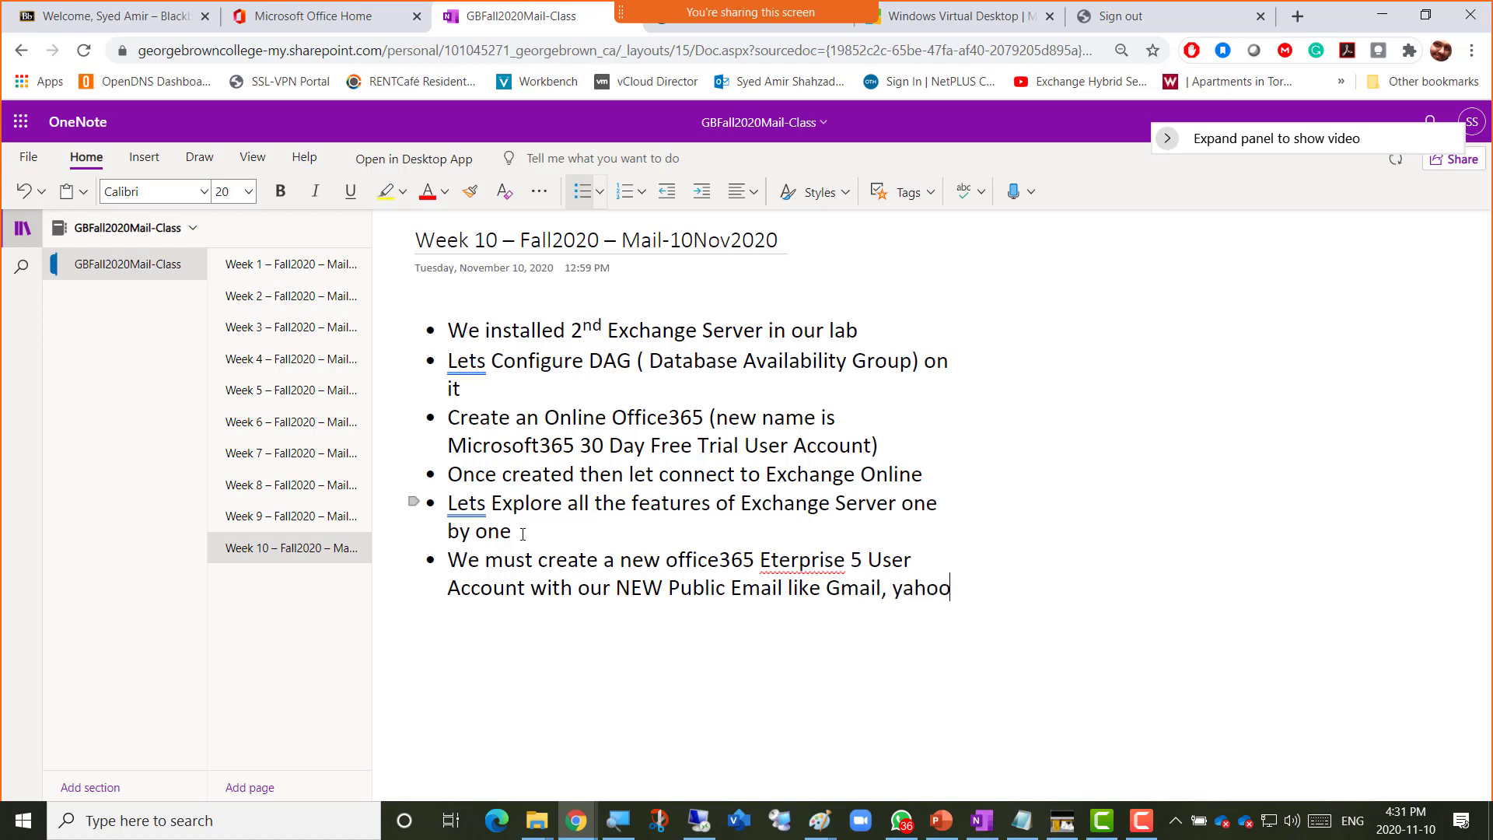
type(", outlook etc. Do not ")
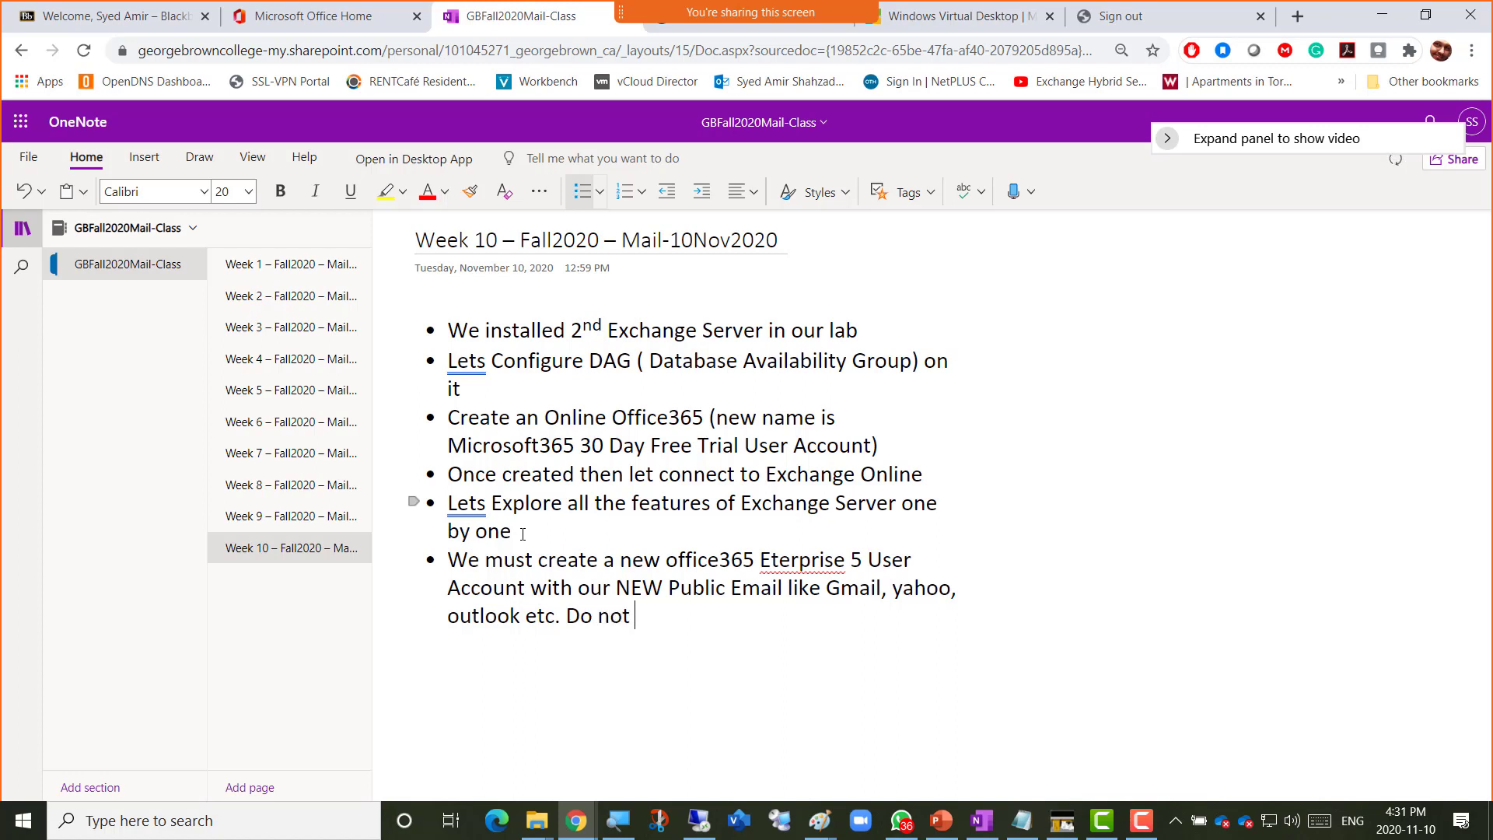
type("create new office365")
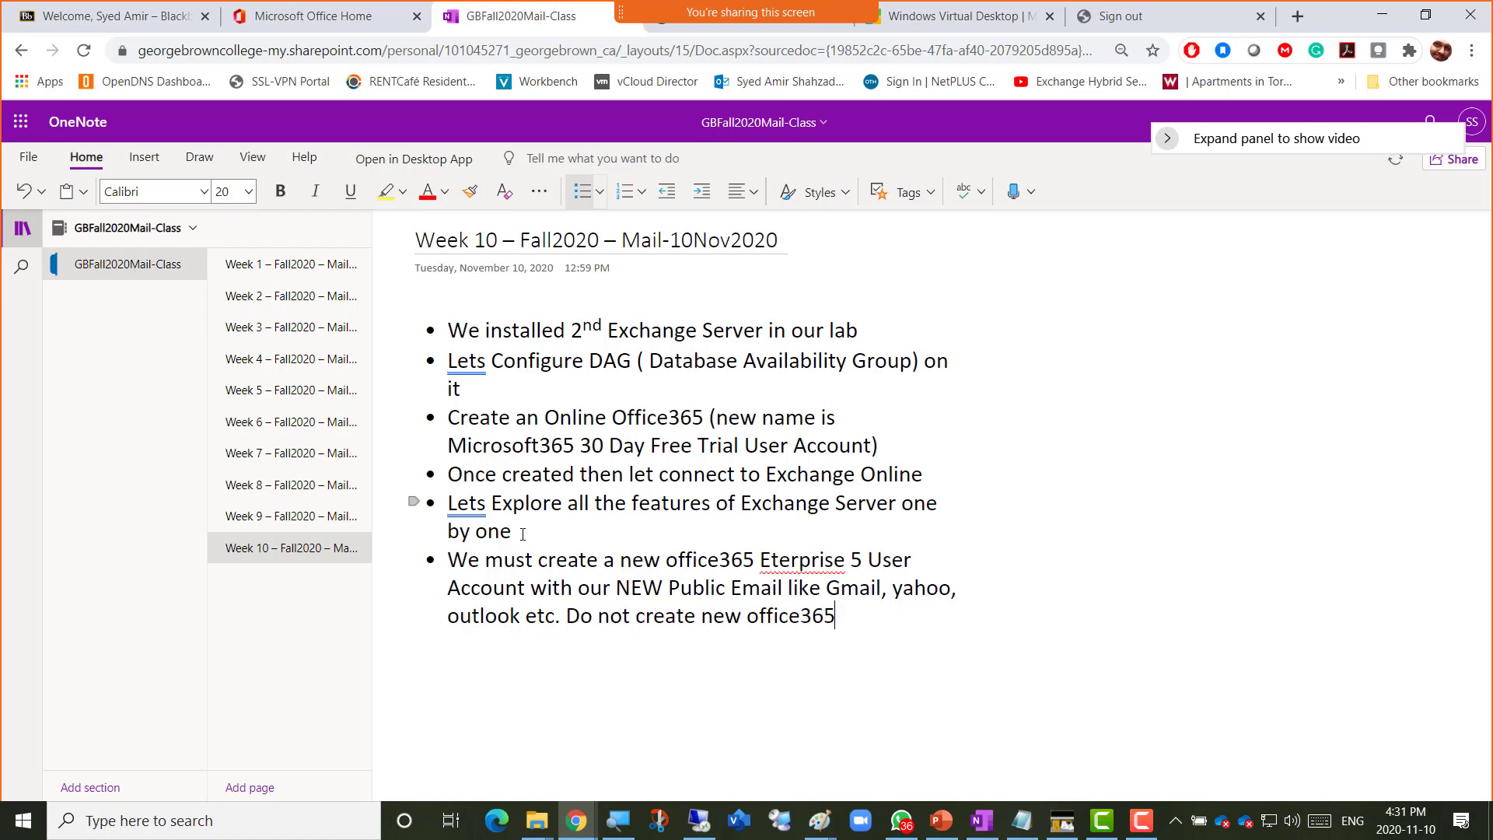
type(" account with co")
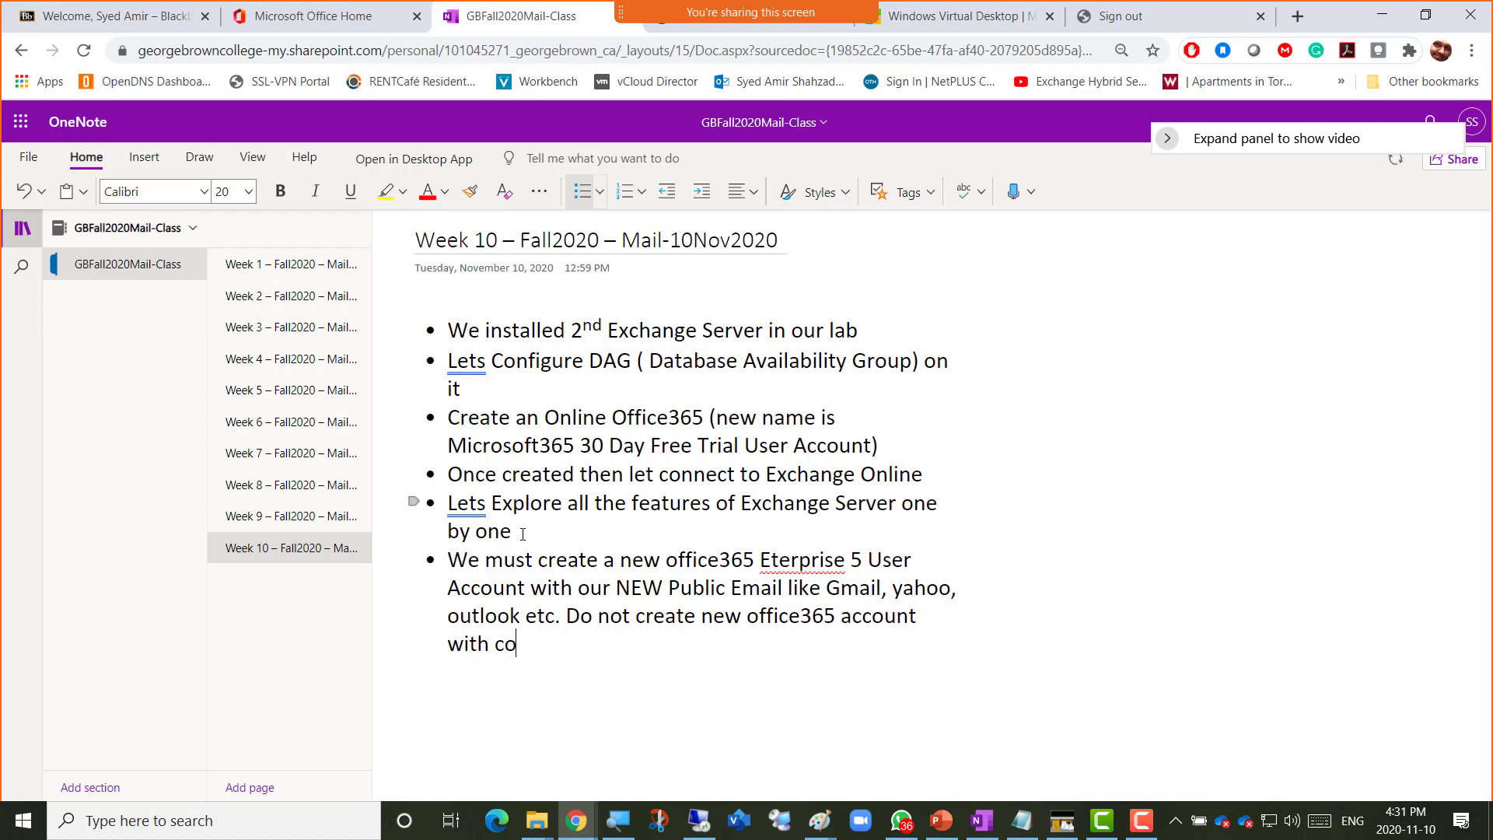
type("llege email")
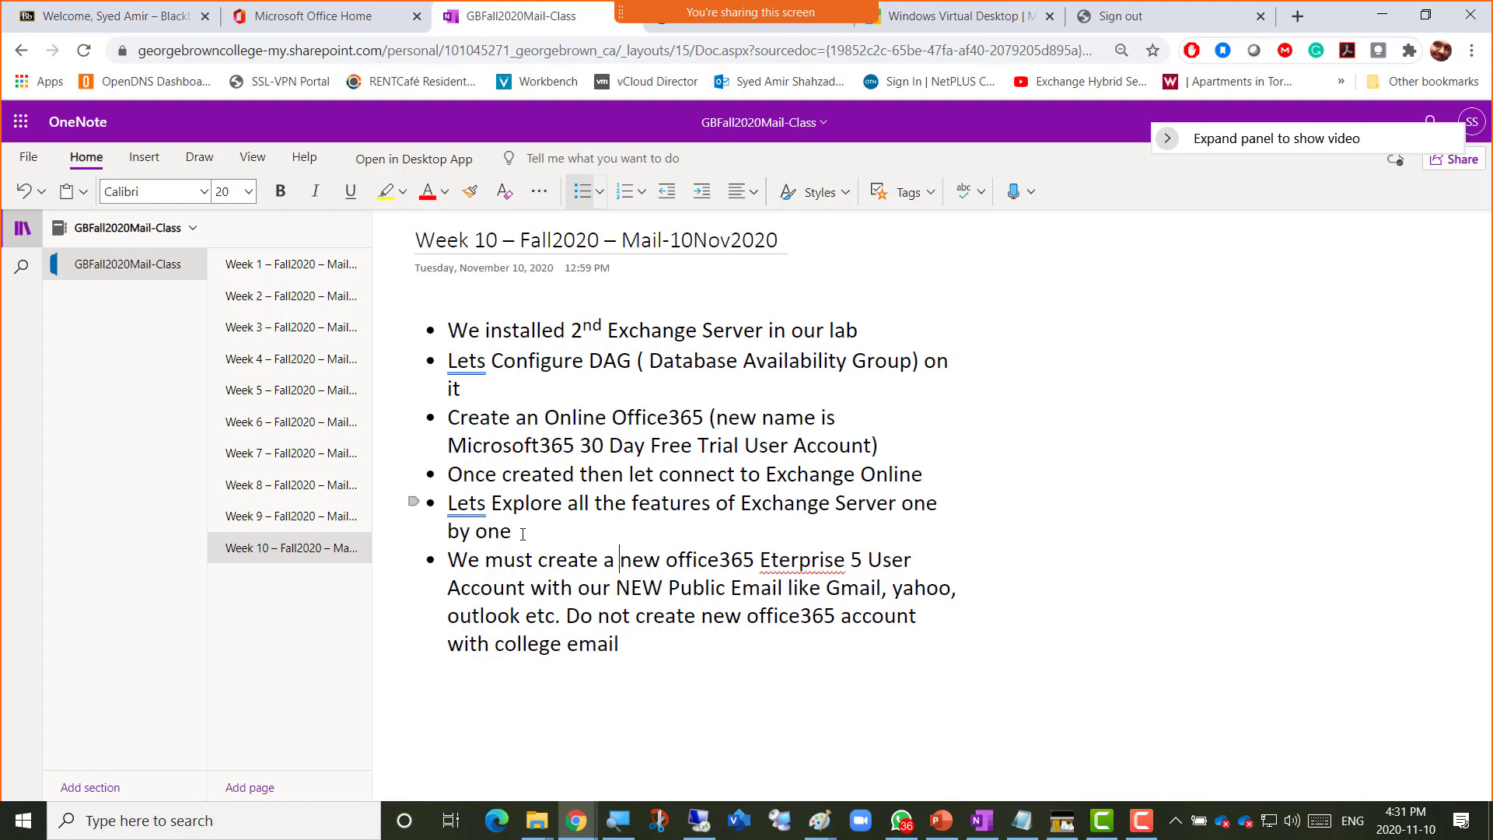
Correct the misspelled "Eterprise" to "Enterprise" in the last bullet.
key("Right")
key("Right")
key("Right")
key("Right")
key("Right")
key("Right")
key("Right")
key("Right")
key("Right")
key("Right")
key("Right")
key("Right")
key("Right")
type("n")
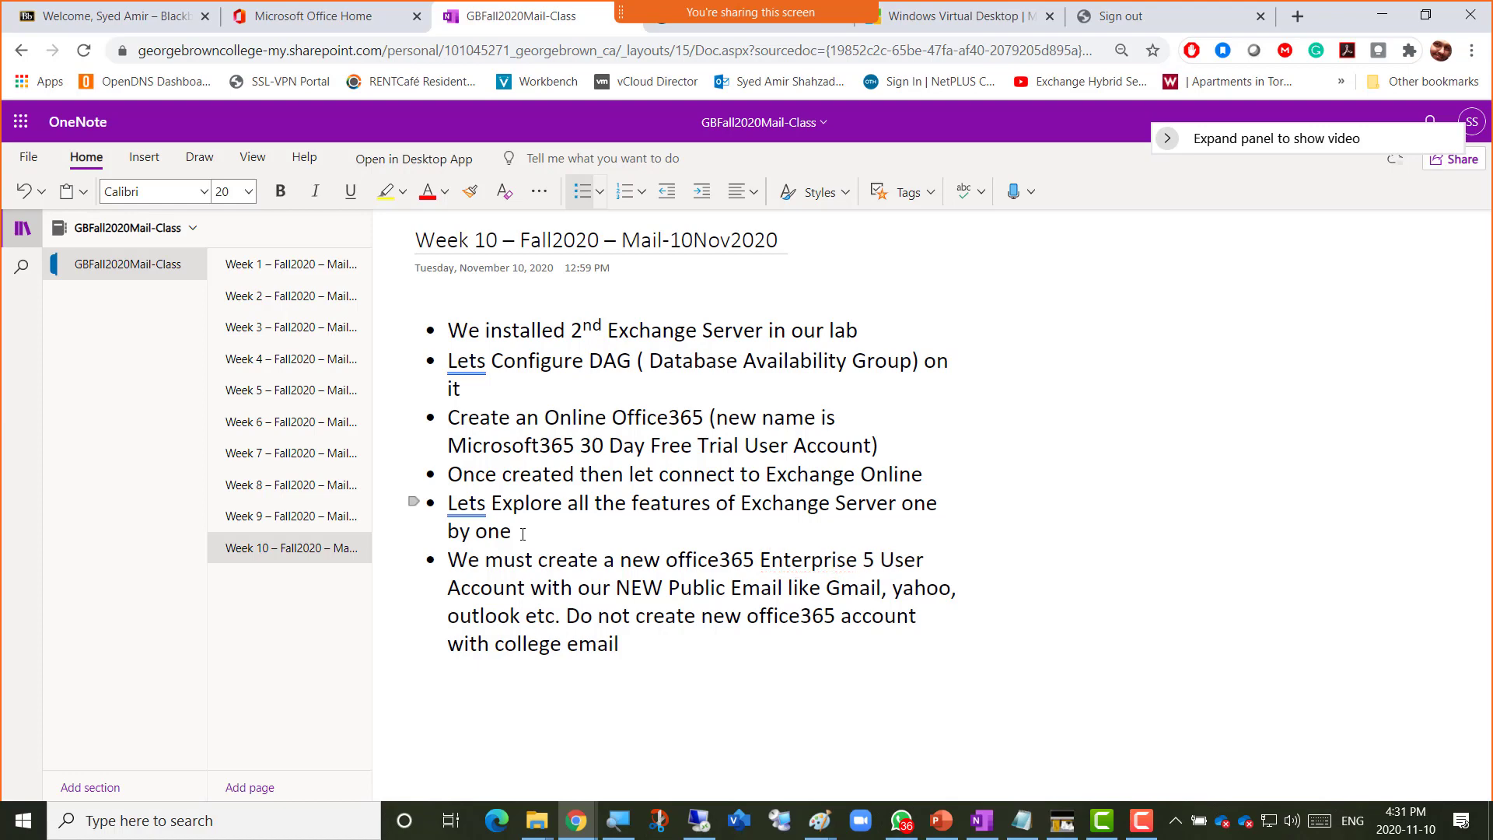
key("Down")
key("shift+Right")
key("shift+Right")
key("shift+Right")
key("shift+Right")
key("shift+Right")
key("shift+Right")
key("shift+Right")
key("shift+Right")
key("shift+Right")
key("shift+Right")
key("shift+Right")
key("shift+Right")
key("shift+Right")
key("shift+Right")
key("shift+Right")
key("shift+Right")
key("shift+Right")
key("shift+Right")
key("shift+Right")
key("shift+Right")
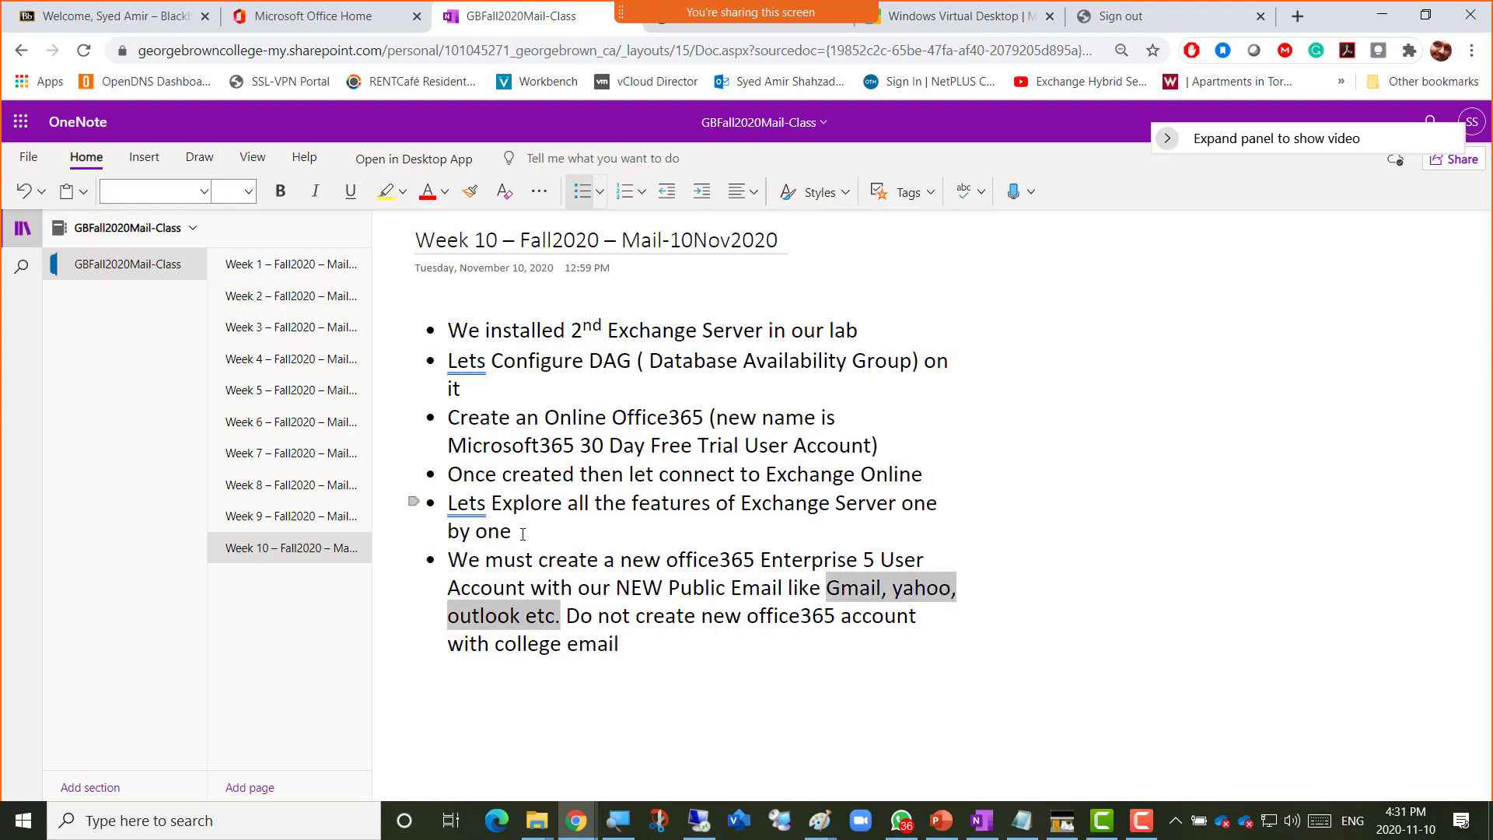
key("Left")
key("Left")
key("Left")
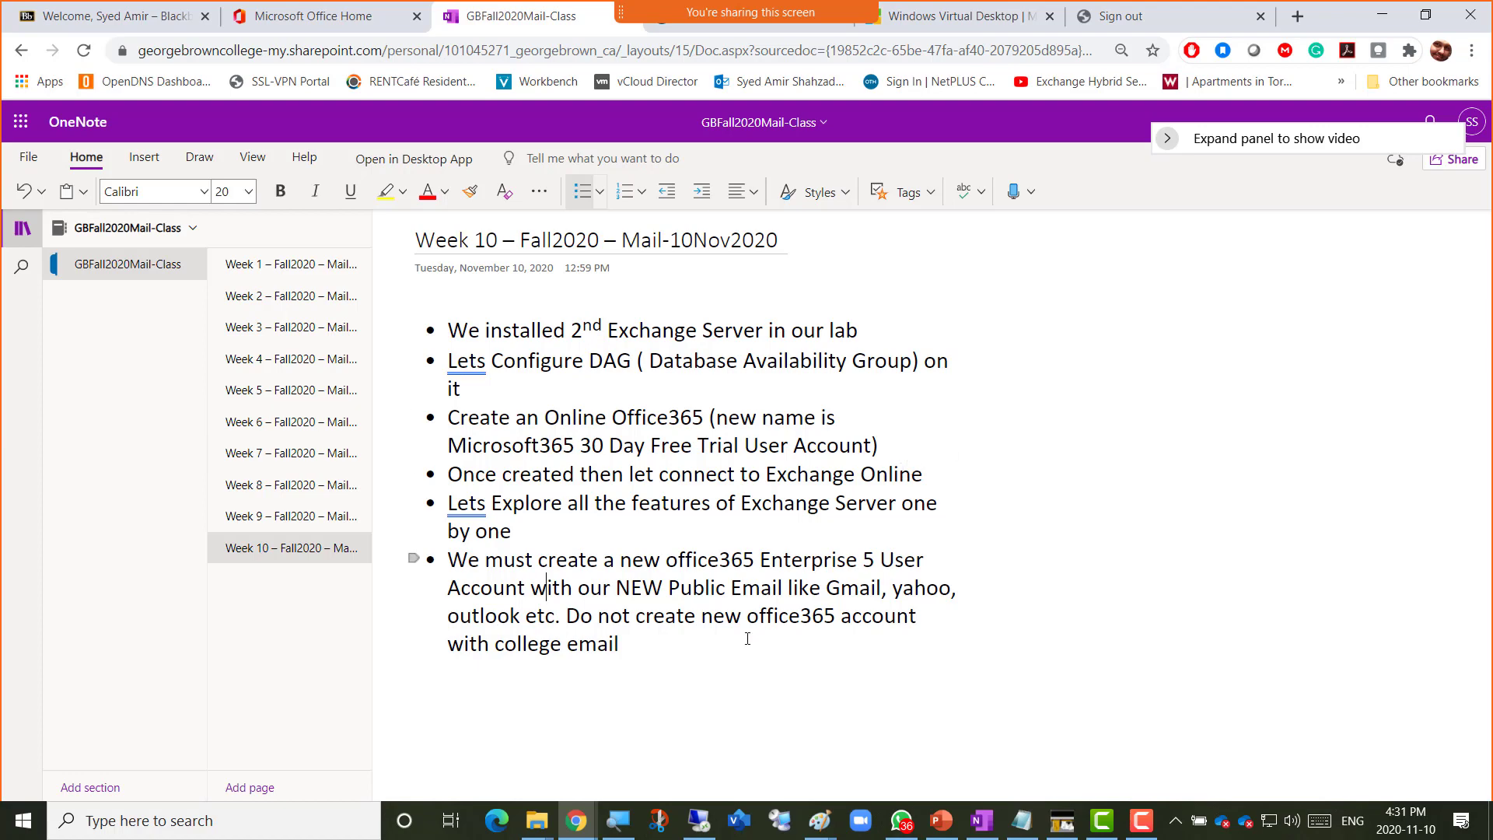
Switch to the signed-out page, load the copied Office 365 E5 trial sign-up link and try to create a new account.
left_click(1118, 17)
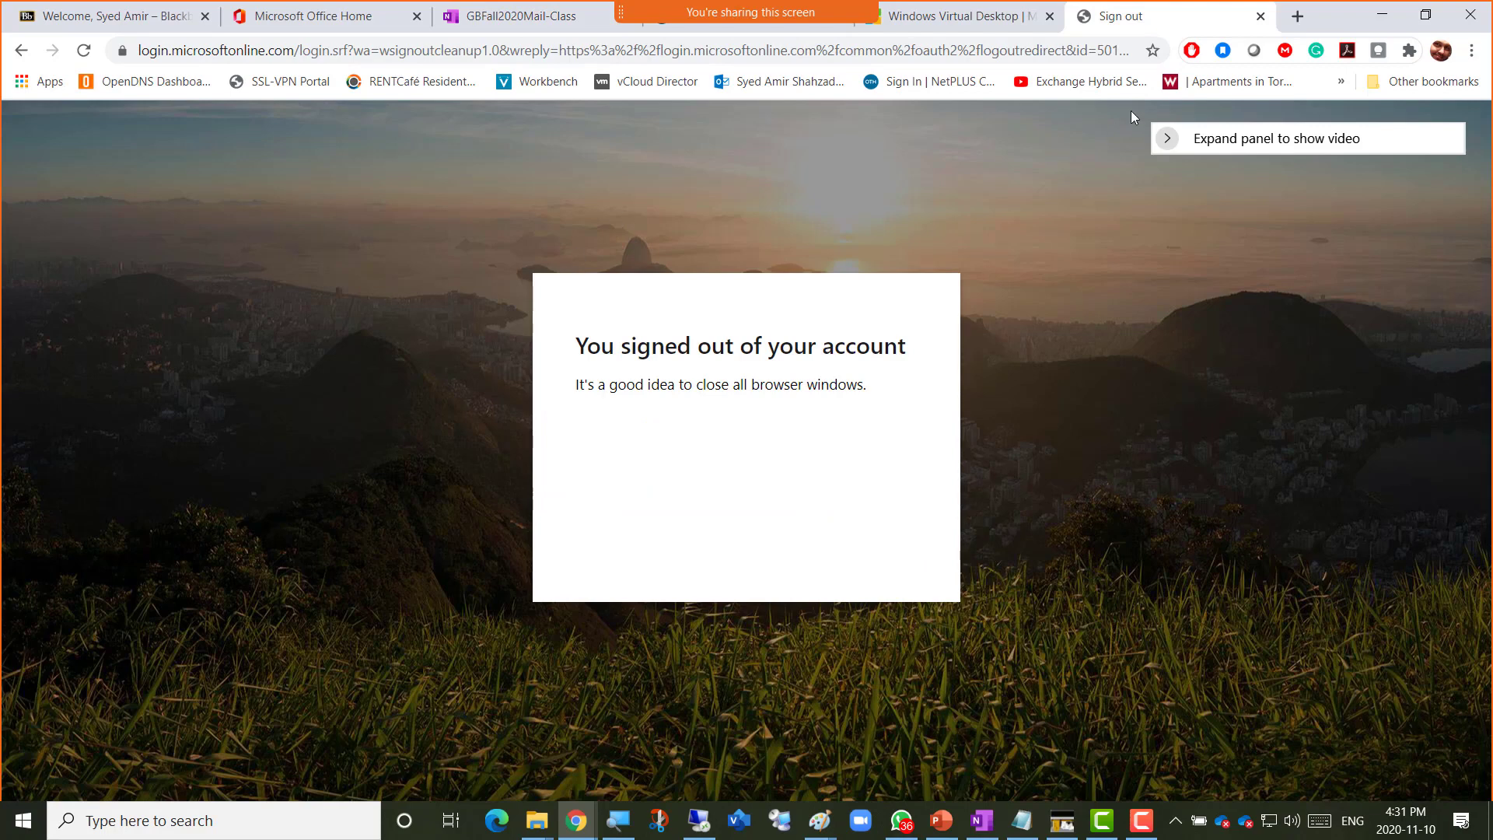
left_click(546, 54)
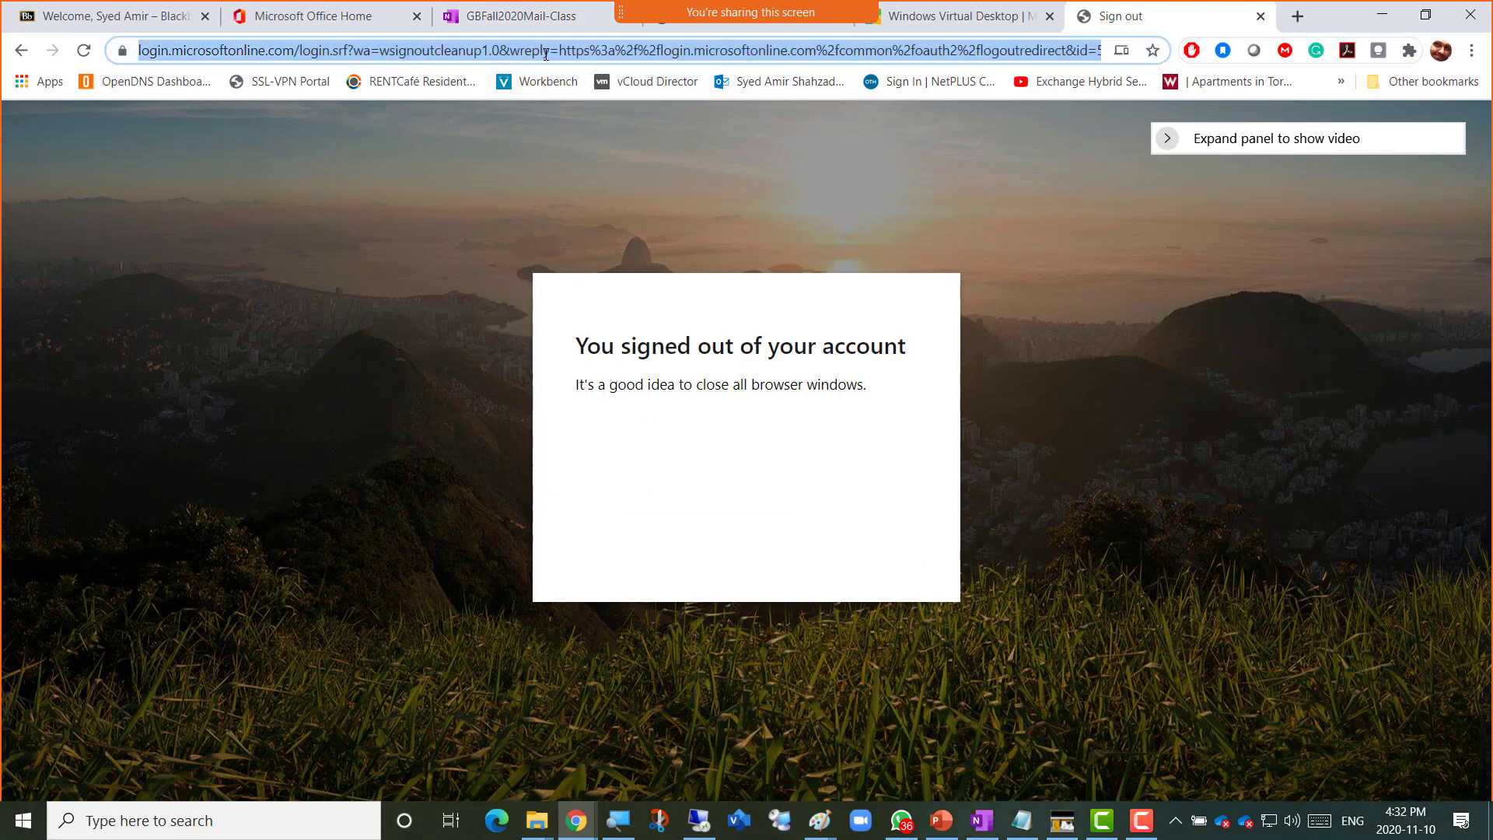
key("ctrl+v")
key("Return")
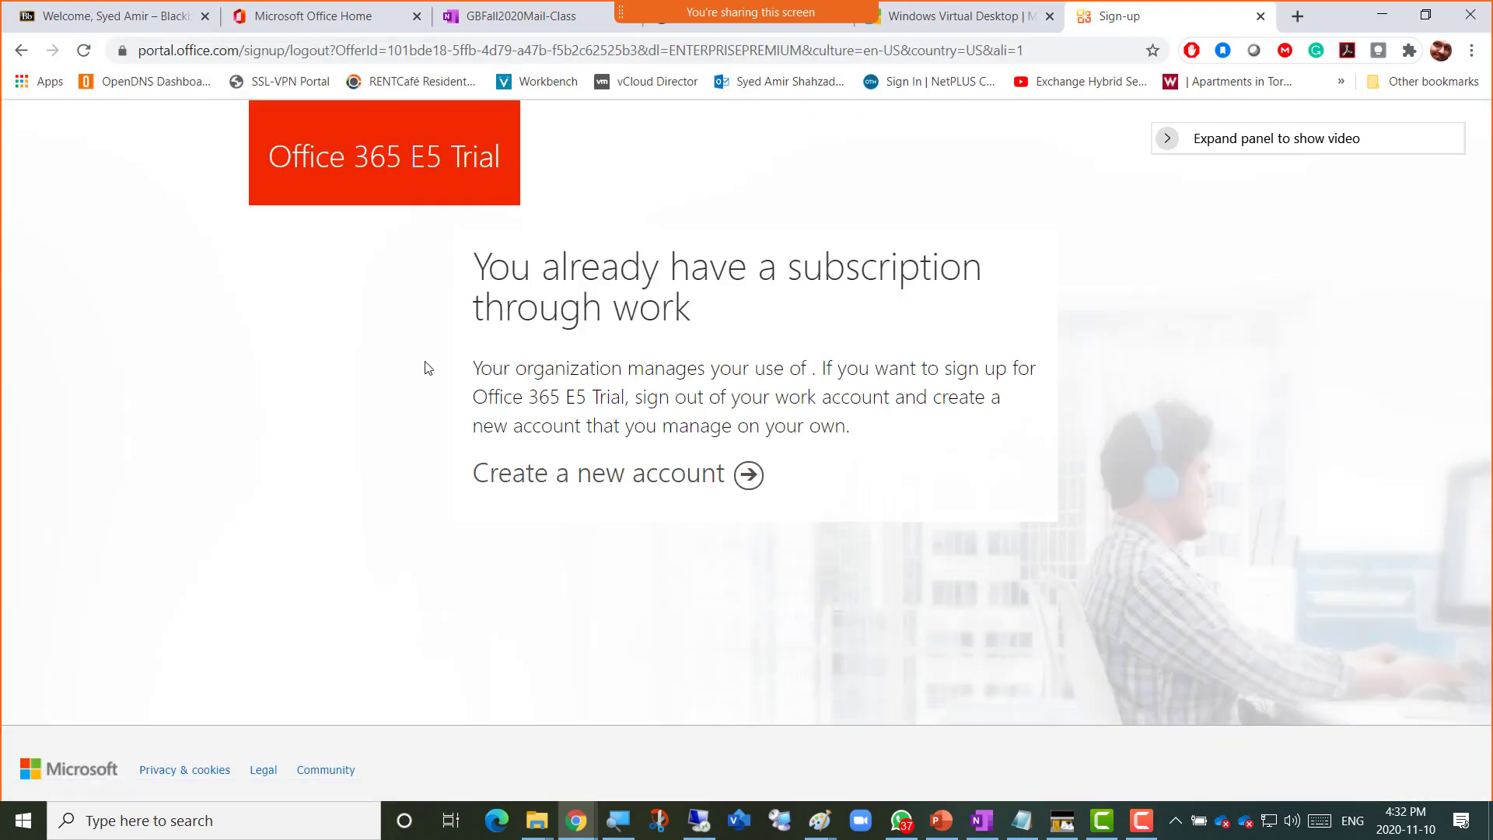
left_click(581, 484)
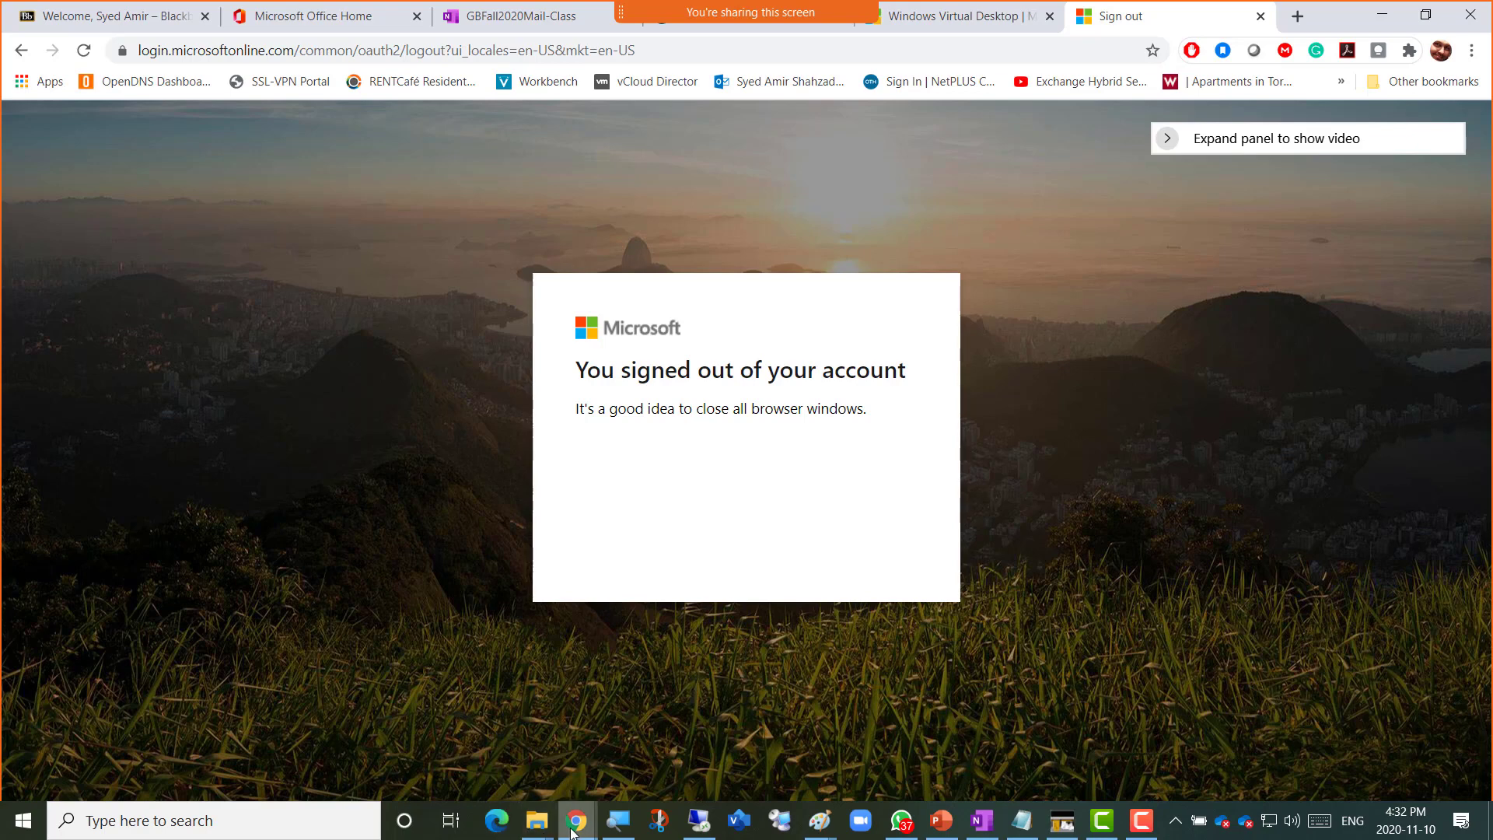
Switch to Microsoft Edge, maximize its window and restore the previously open pages.
left_click(498, 822)
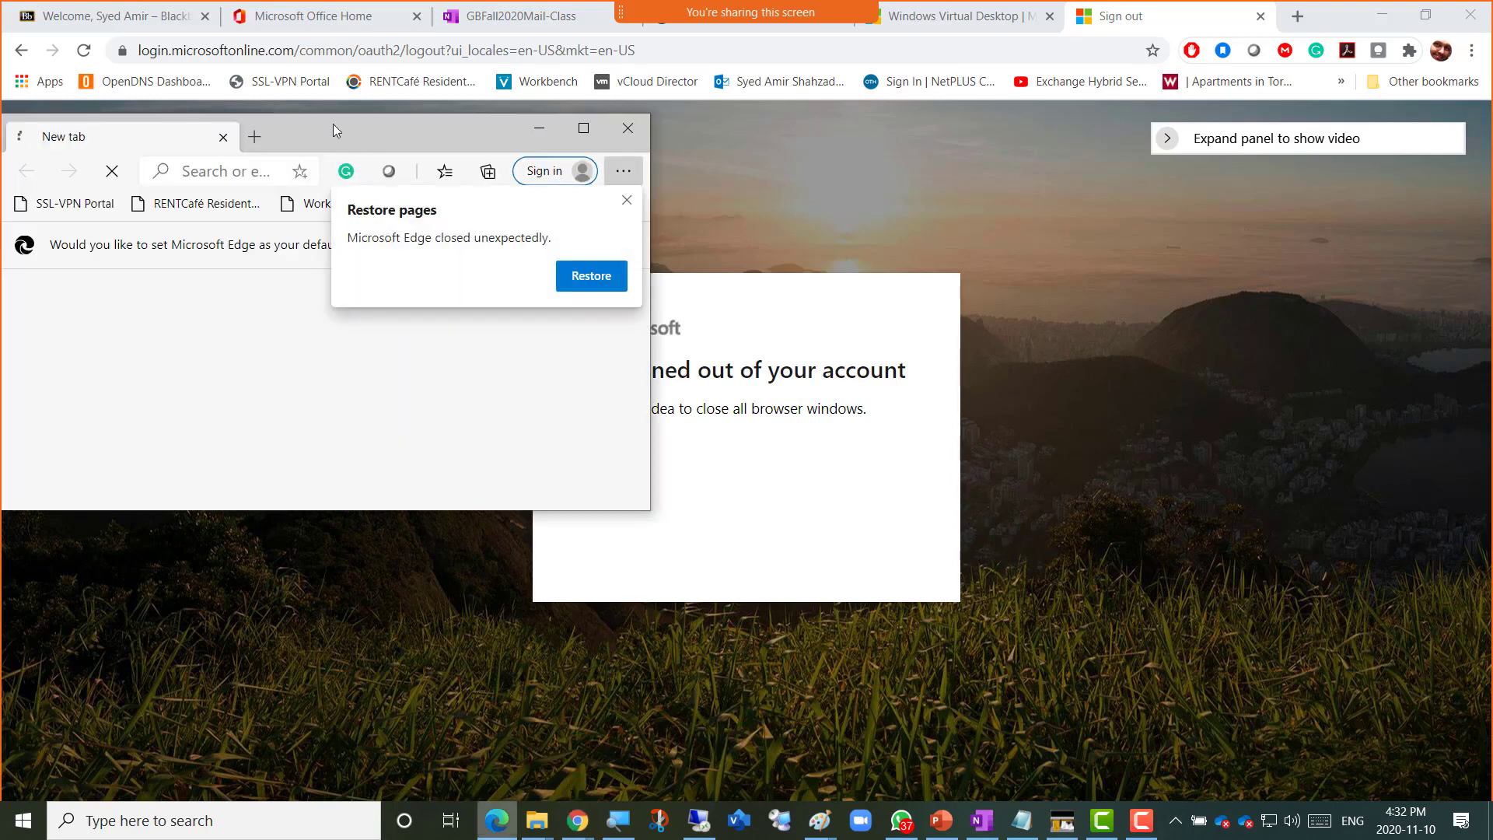
left_click(583, 128)
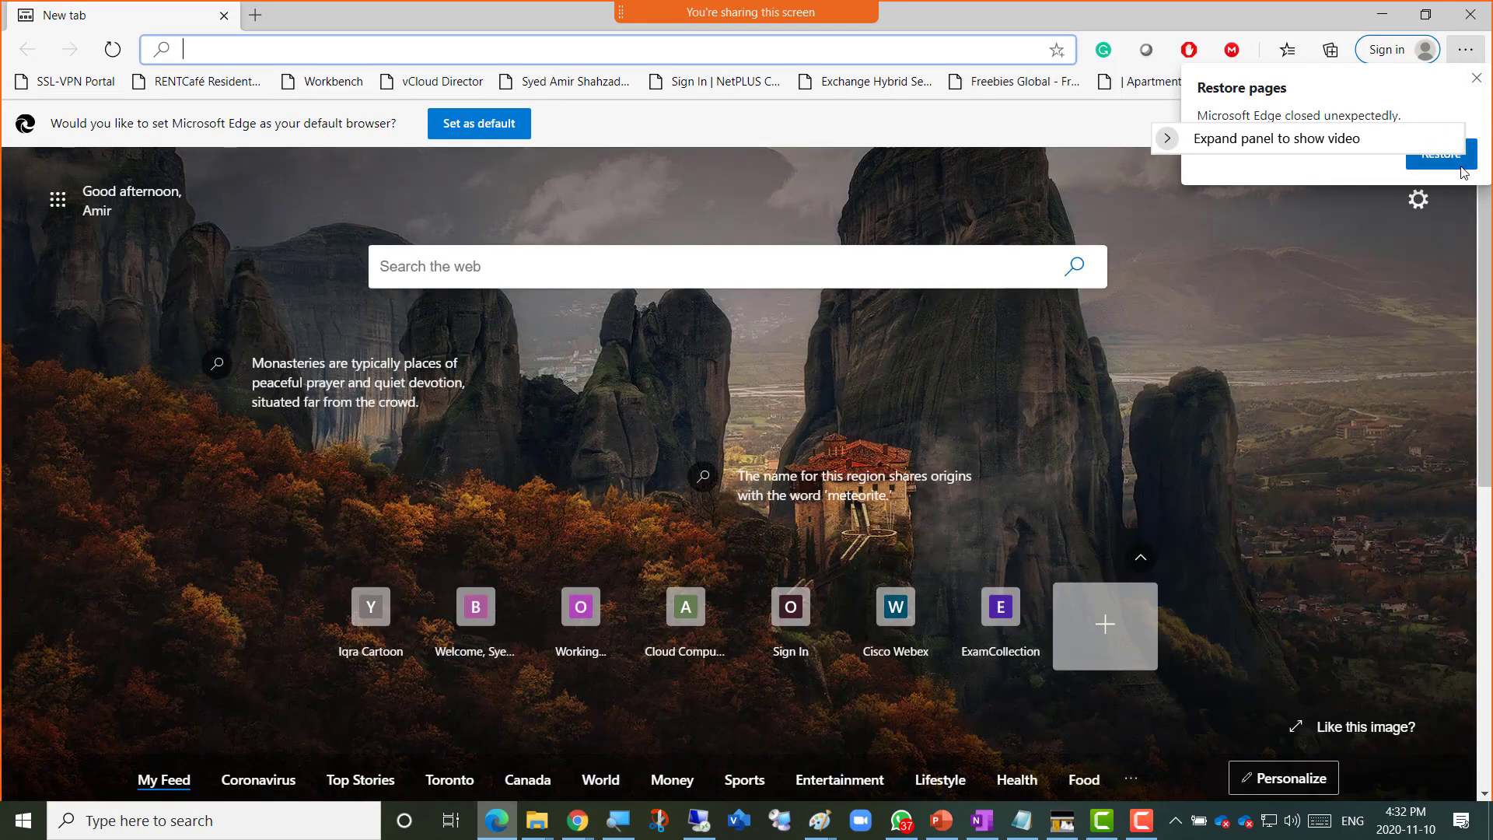
left_click(1461, 163)
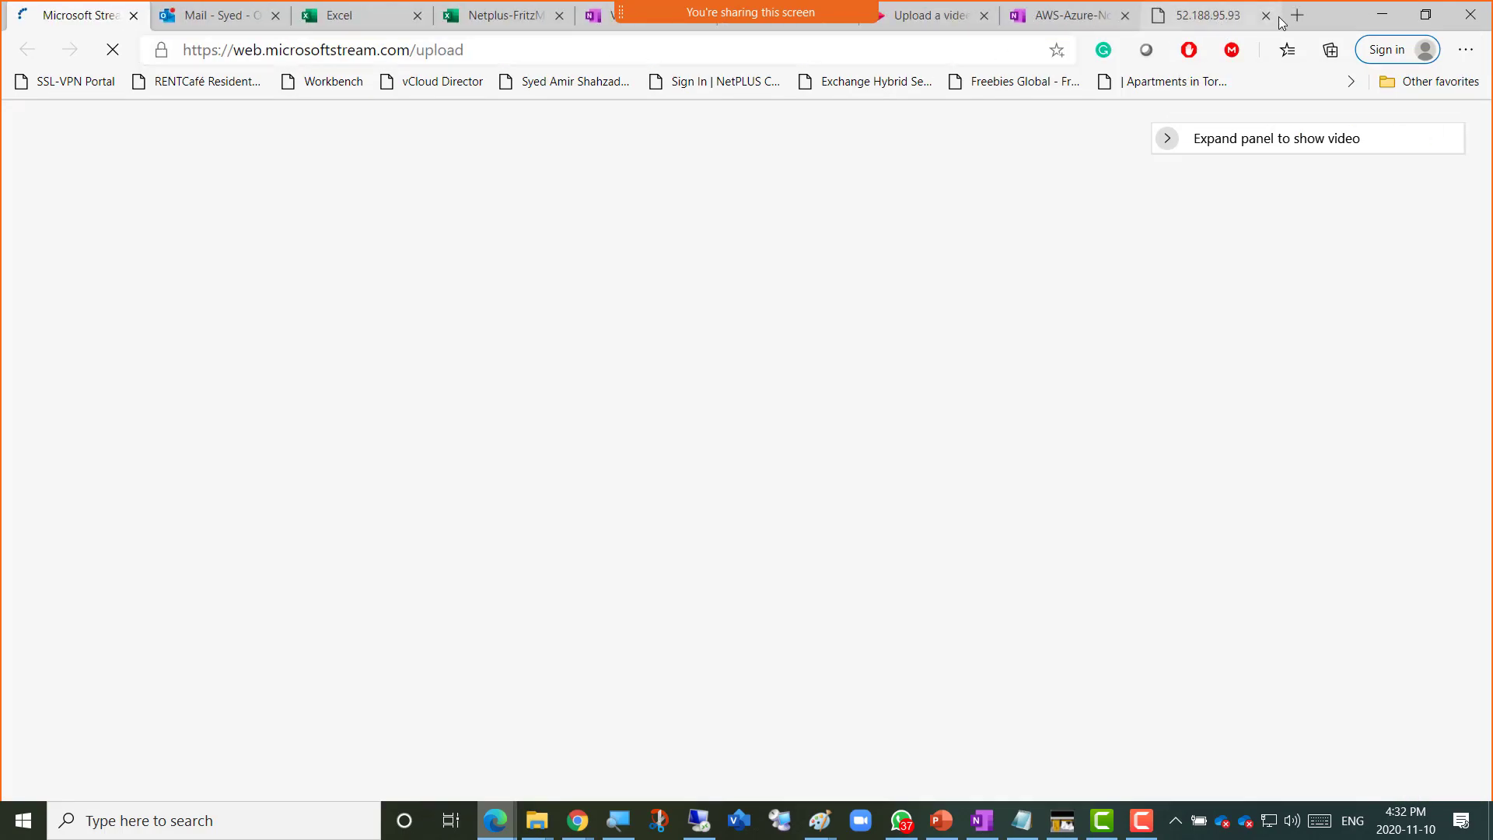
Load the copied Office 365 E5 trial sign-up link in a new Edge tab and try to create a new account.
left_click(1295, 16)
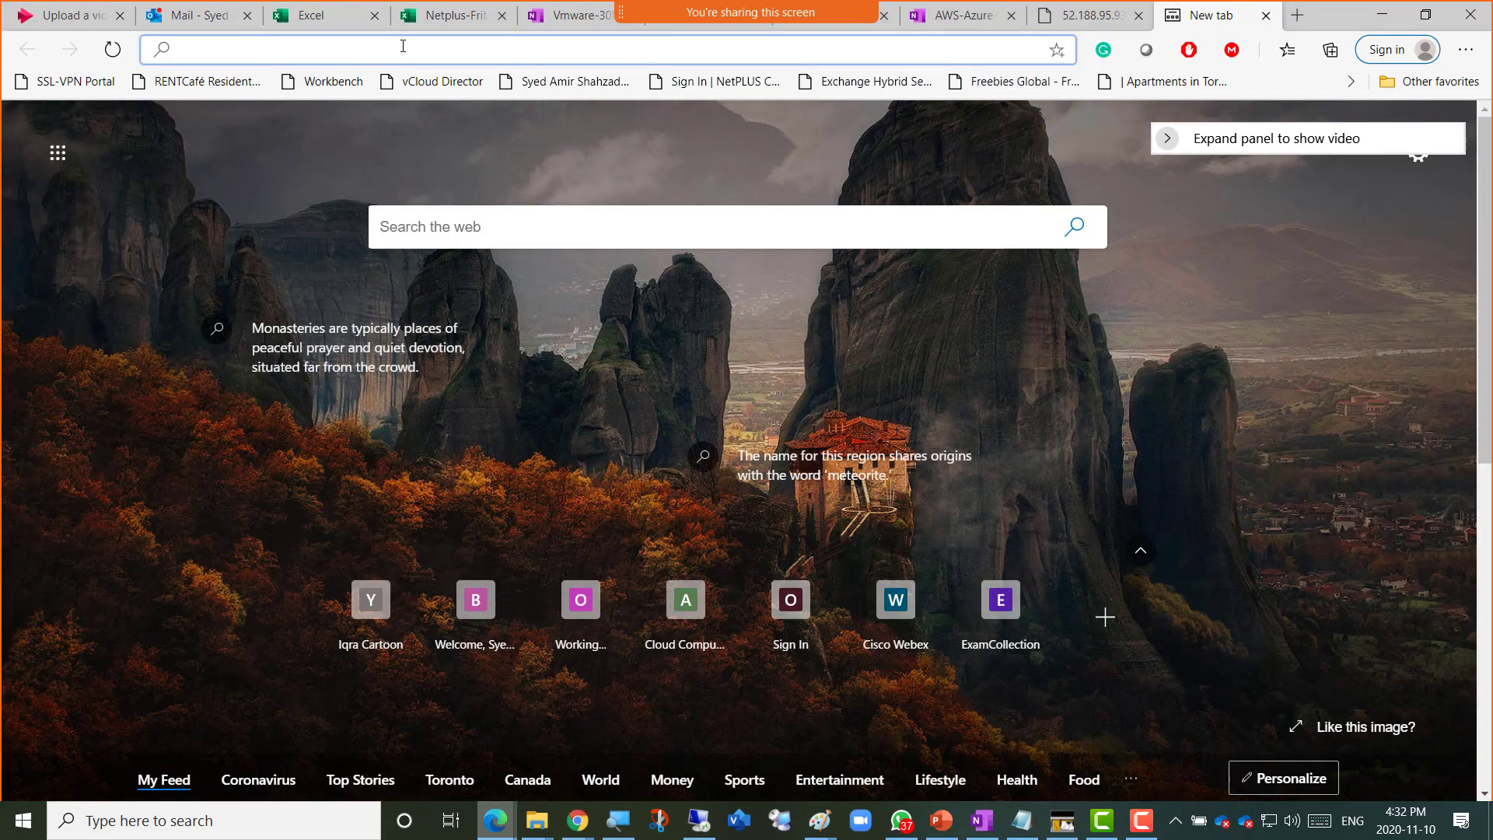
type("https://portal.office.com/signup/logout?OfferId=101bde18-5ffb-4d79-a47b-f5b2c62525b3&dl=ENTERPRISEPREMIUM&culture=en-US&country=US&ali=1")
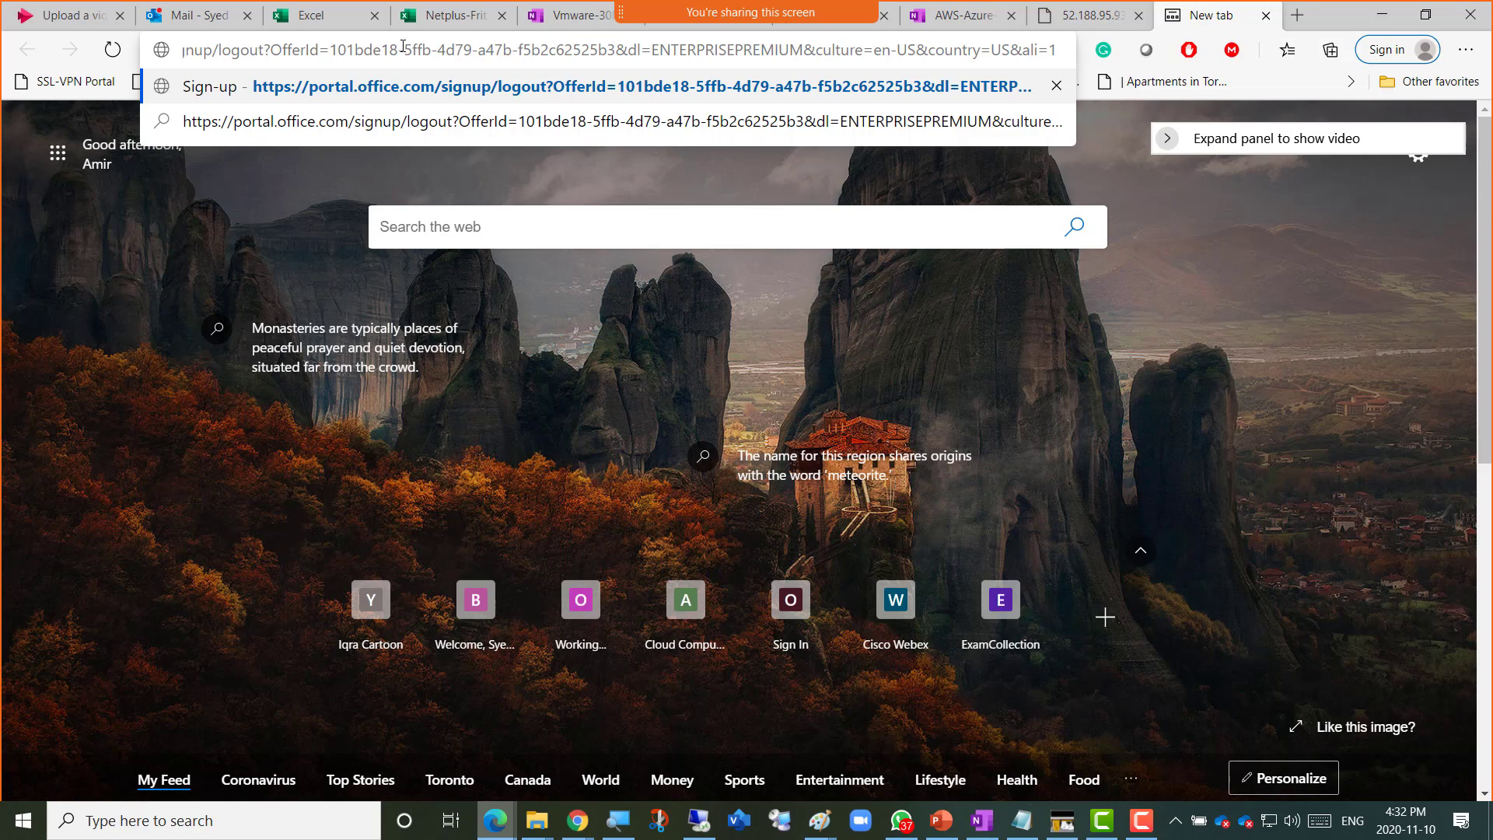
key("Return")
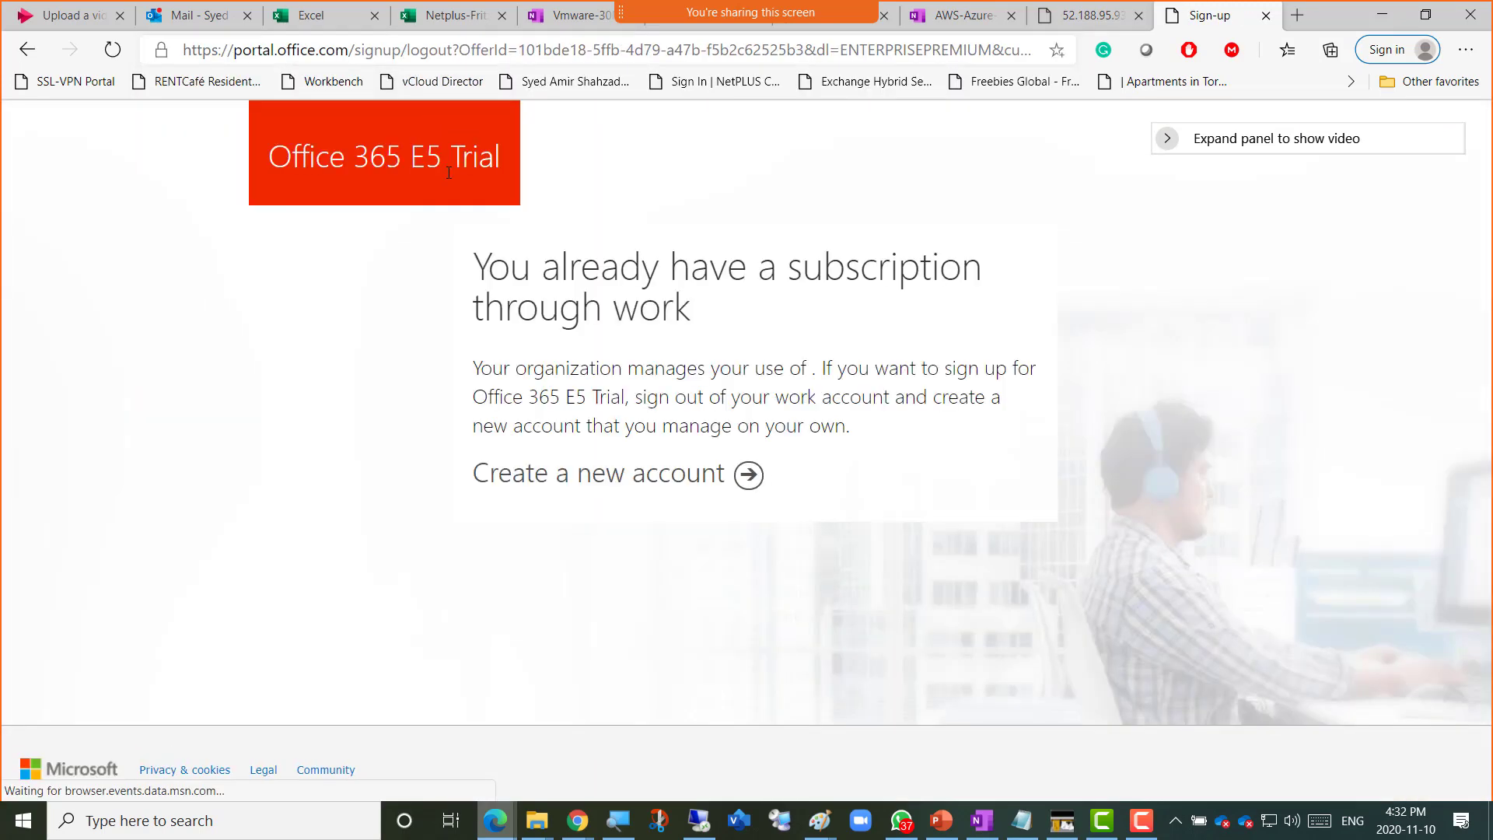
left_click(571, 485)
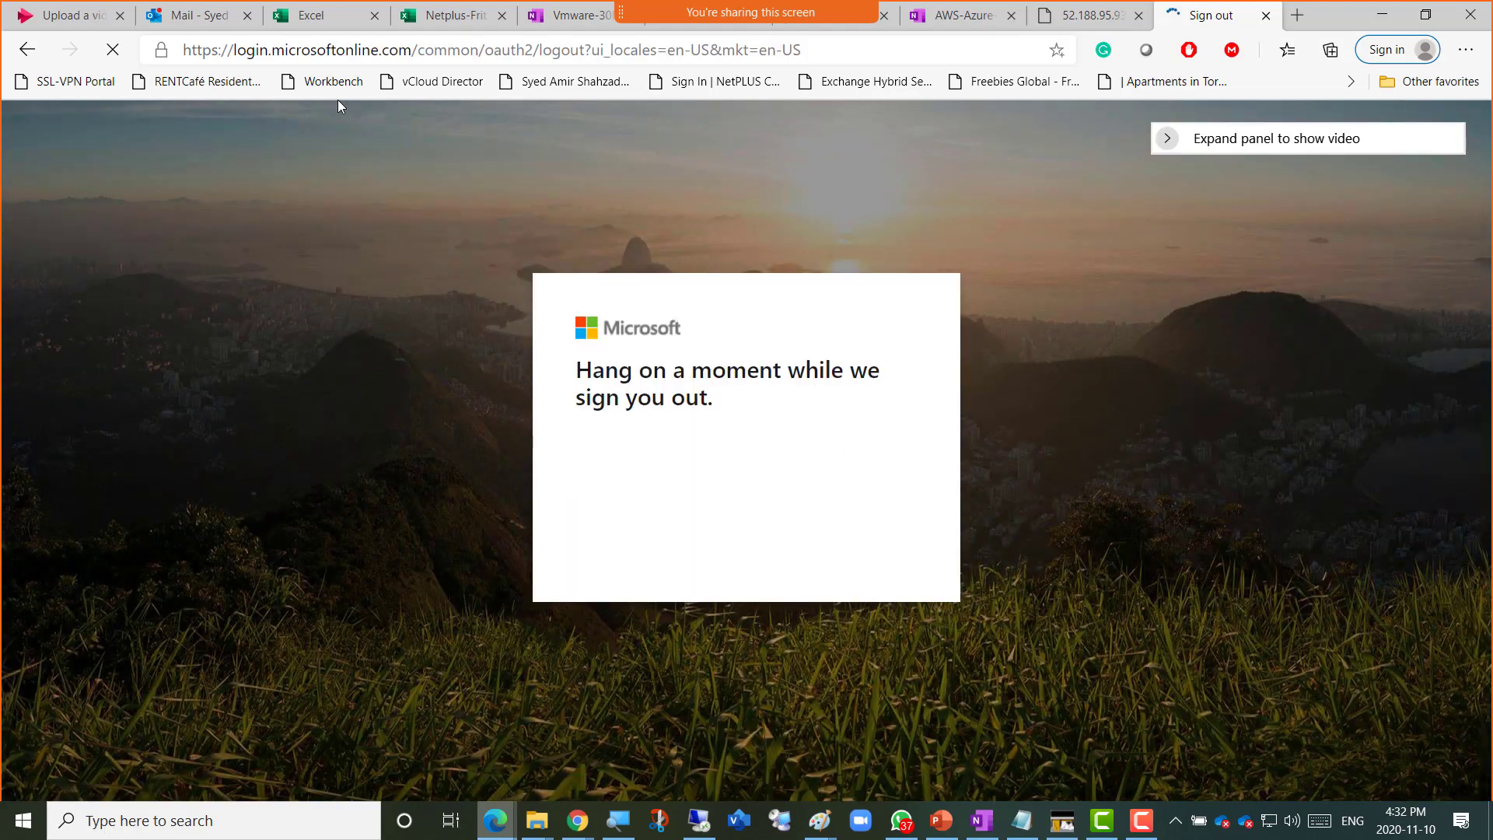
Sign out of the college account on the Microsoft Stream upload page.
left_click(53, 17)
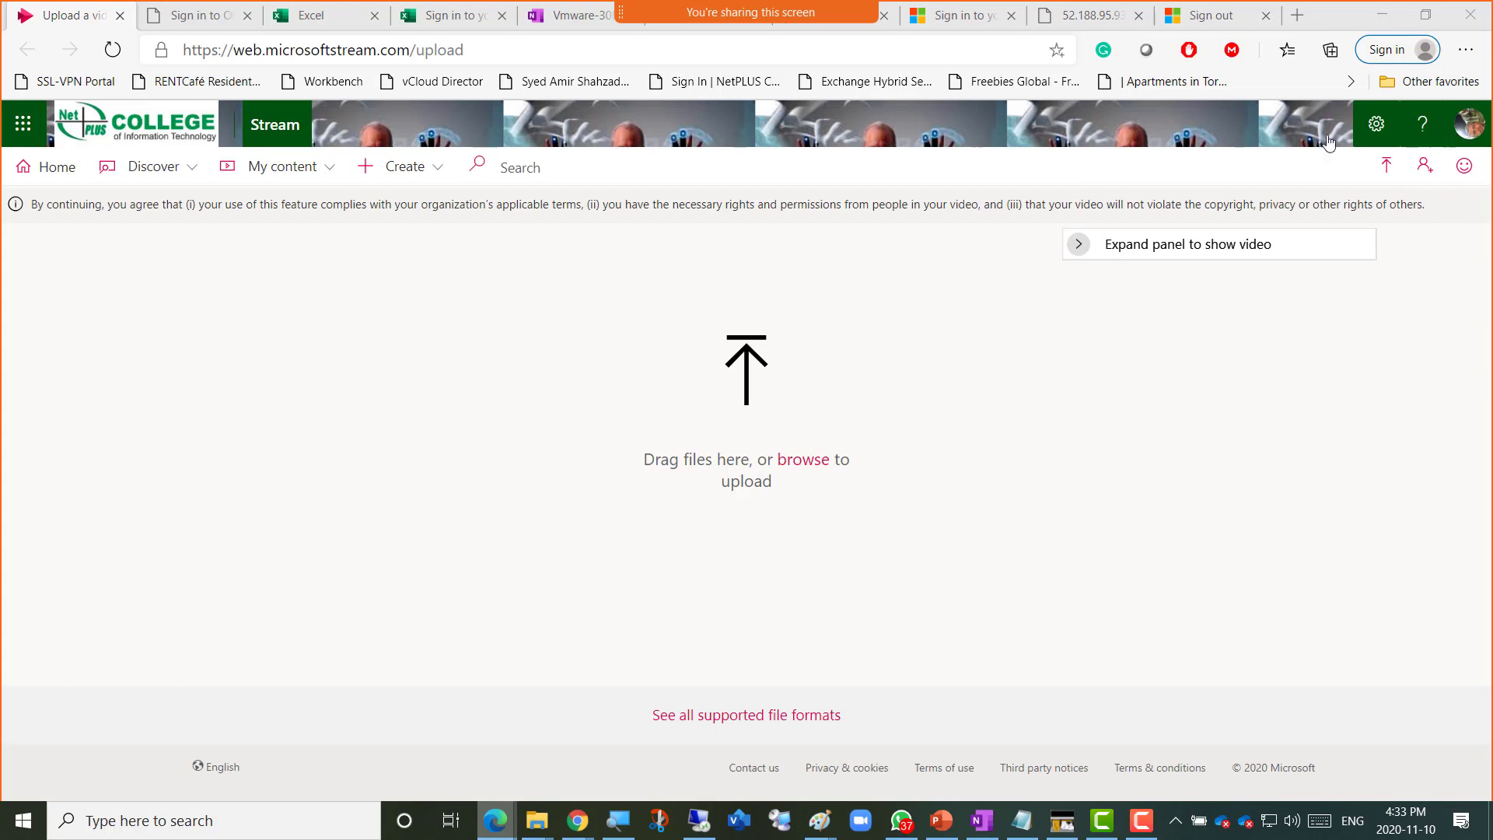
left_click(1451, 152)
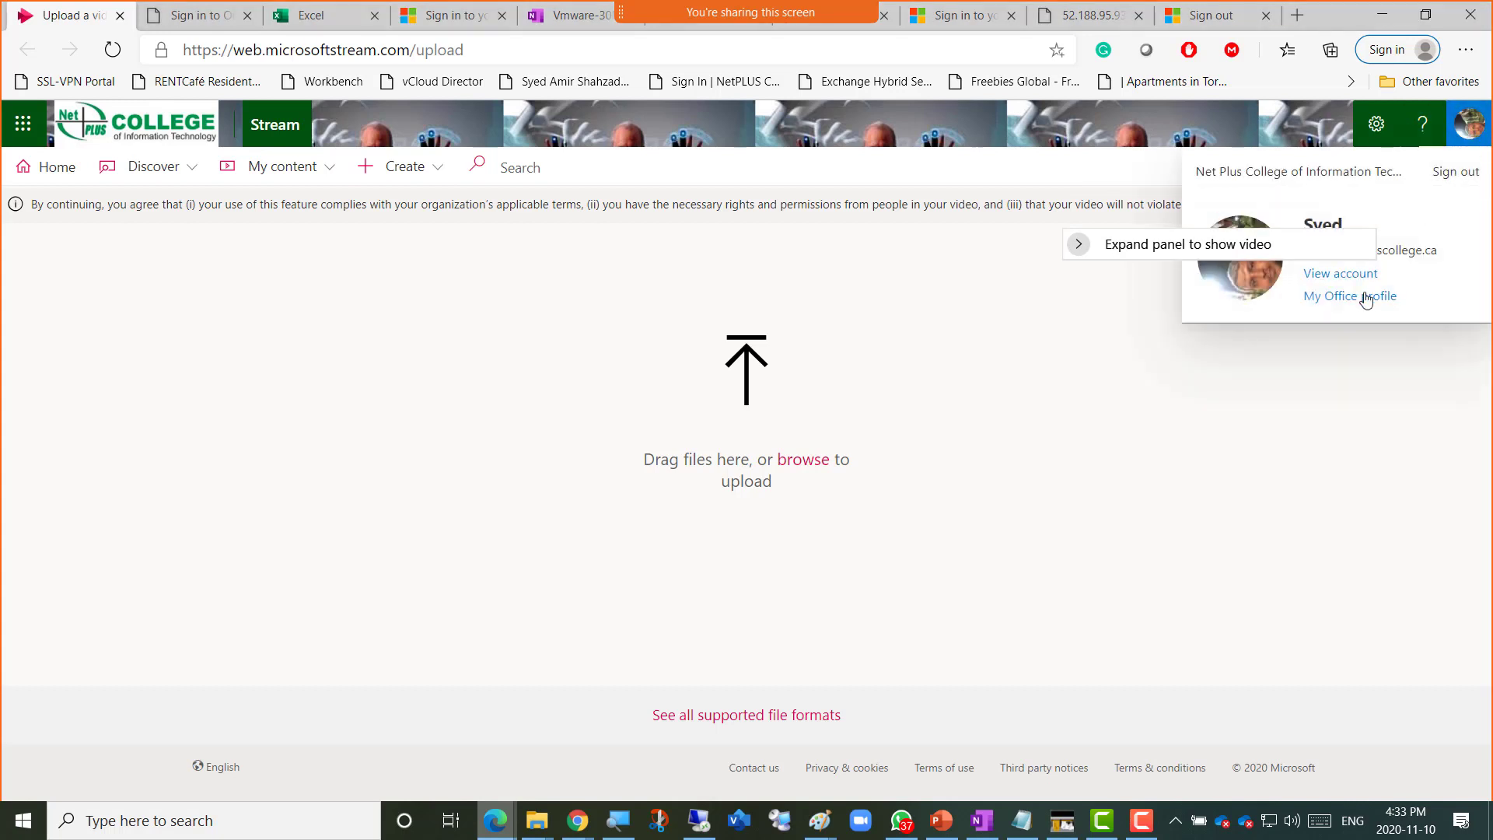
left_click(1455, 169)
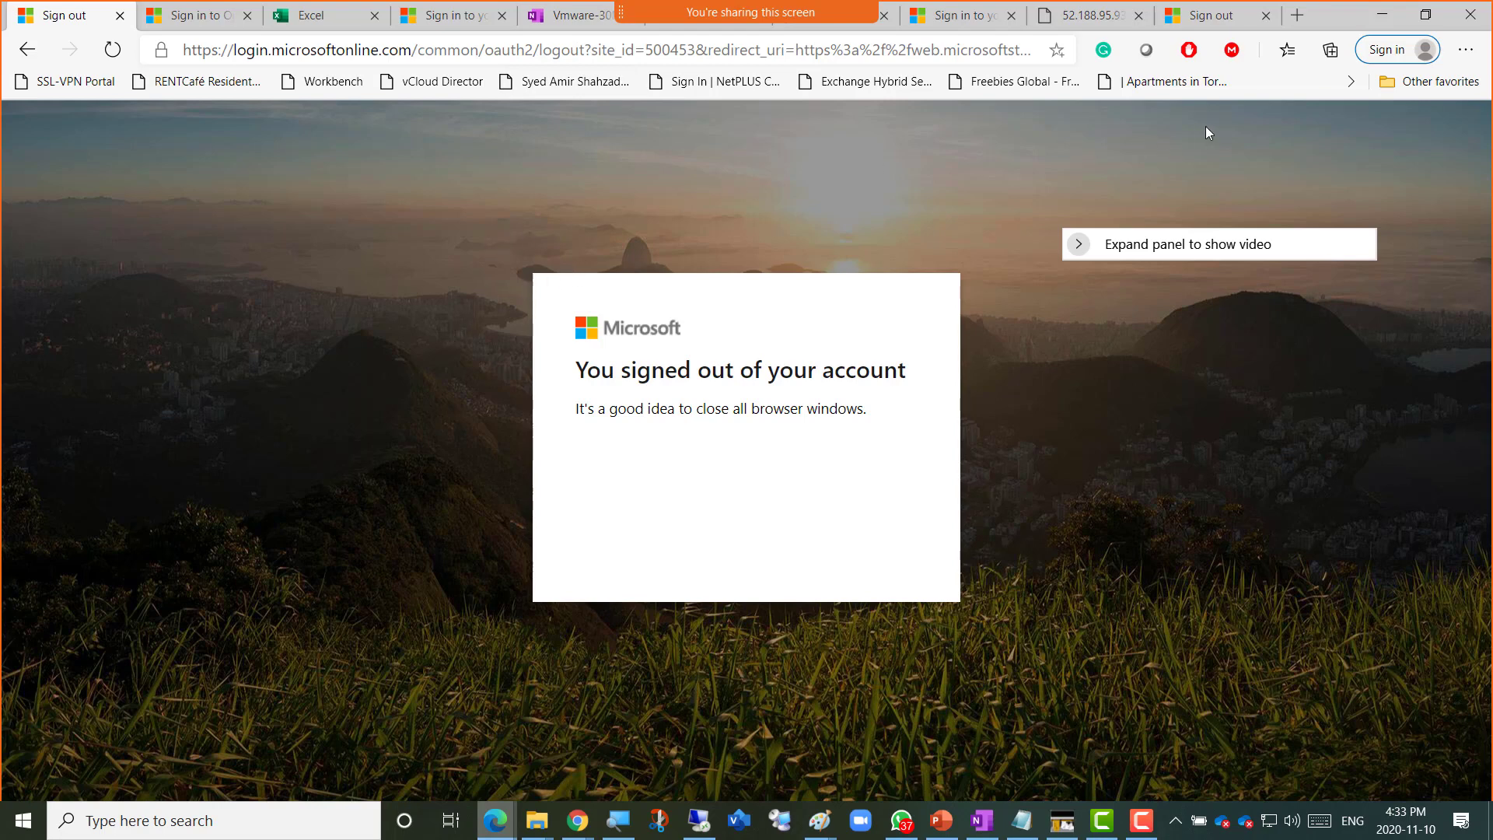
left_click(1467, 50)
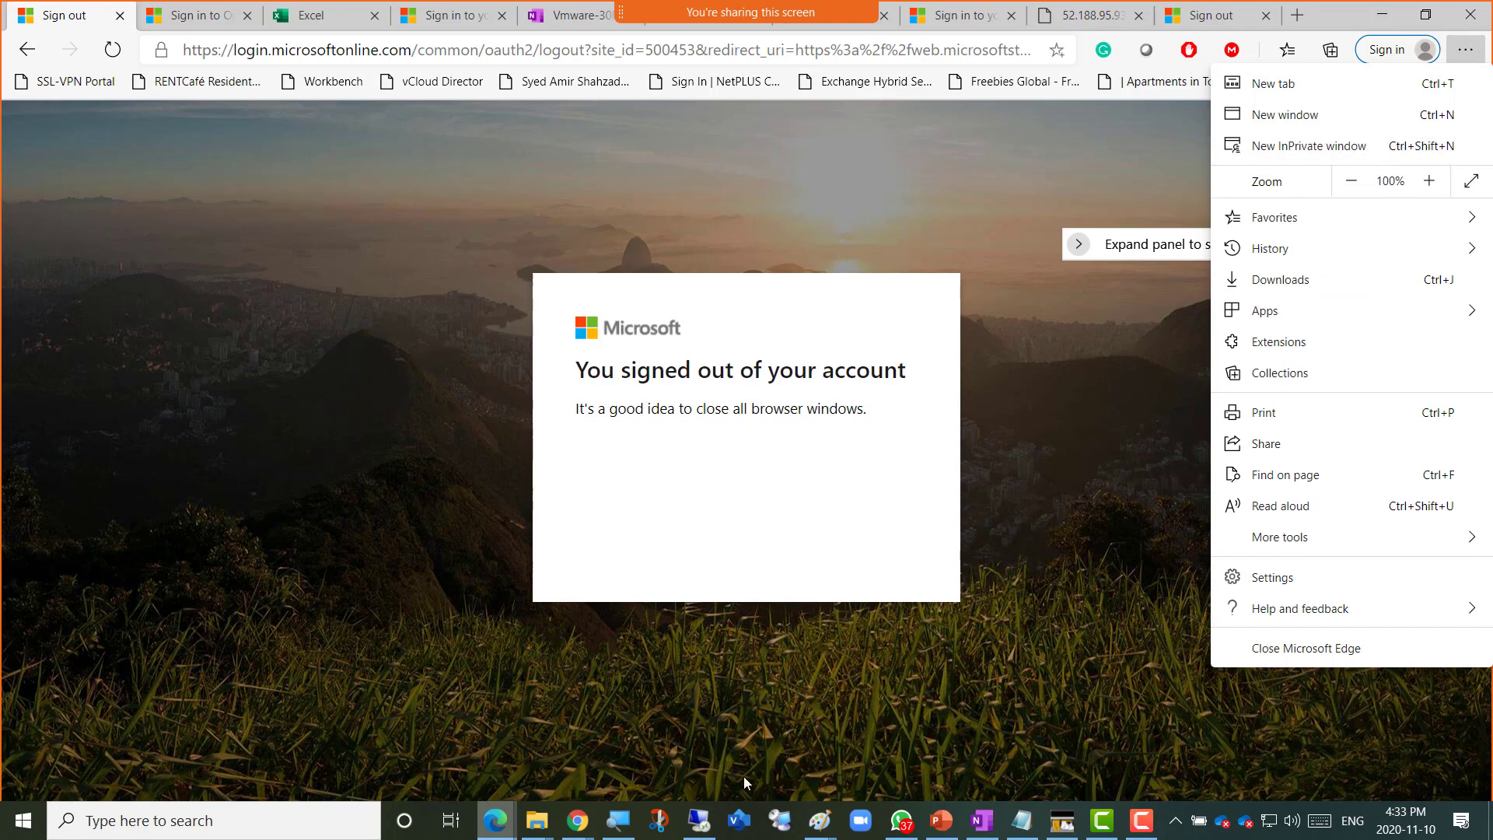
left_click(577, 821)
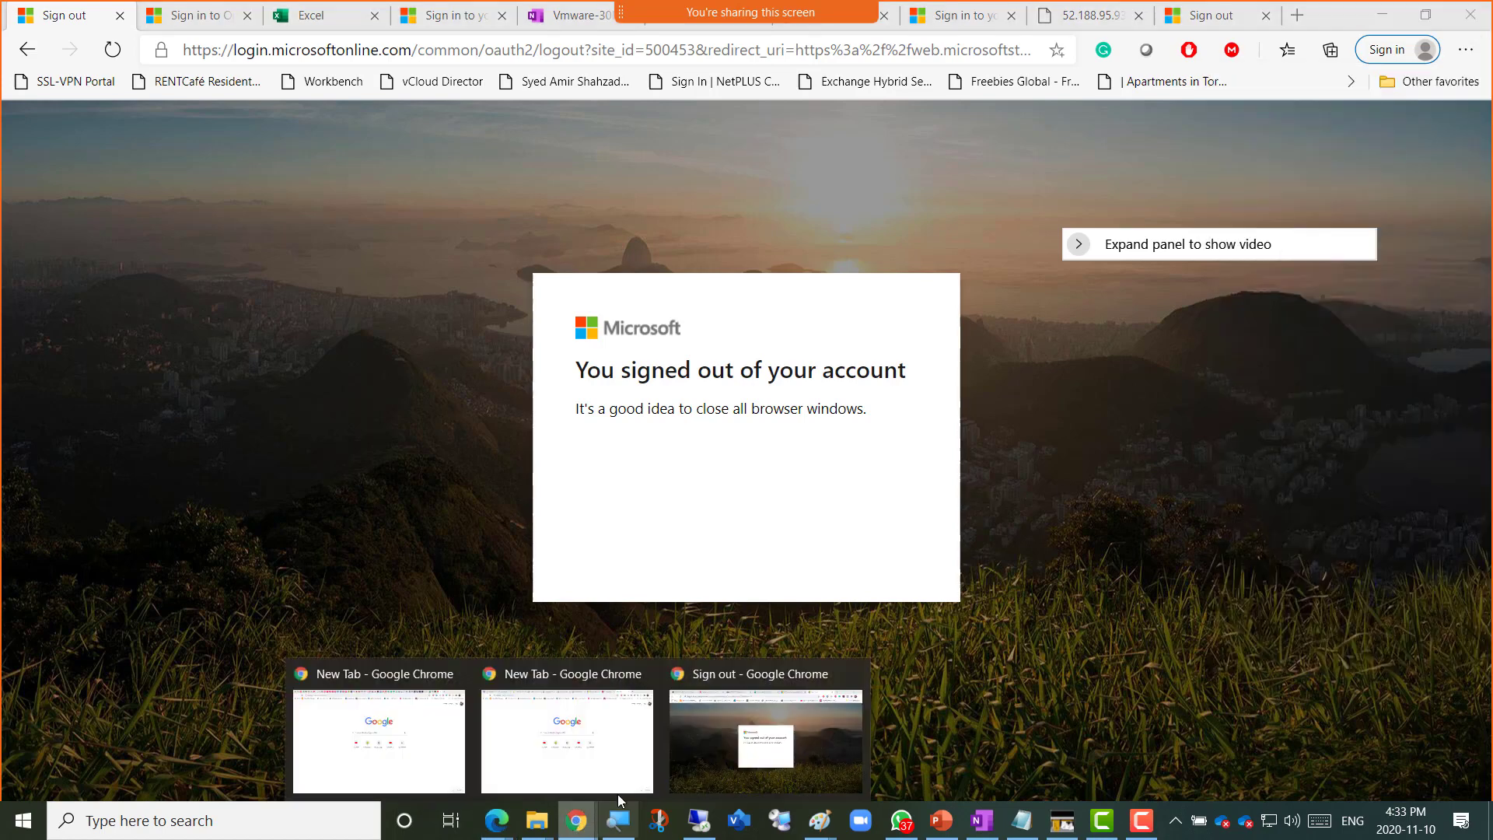
left_click(723, 742)
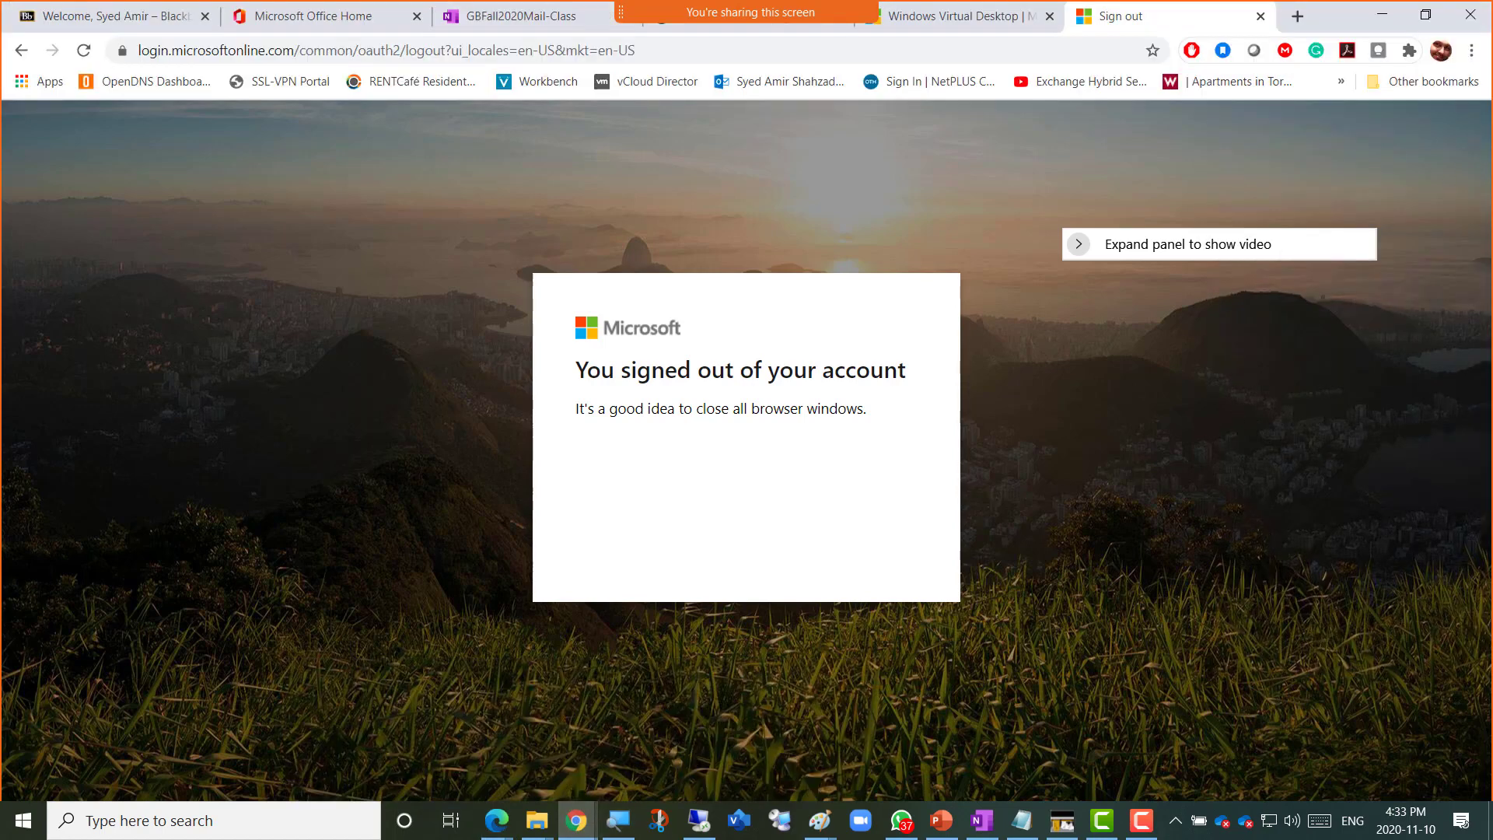
left_click(1472, 50)
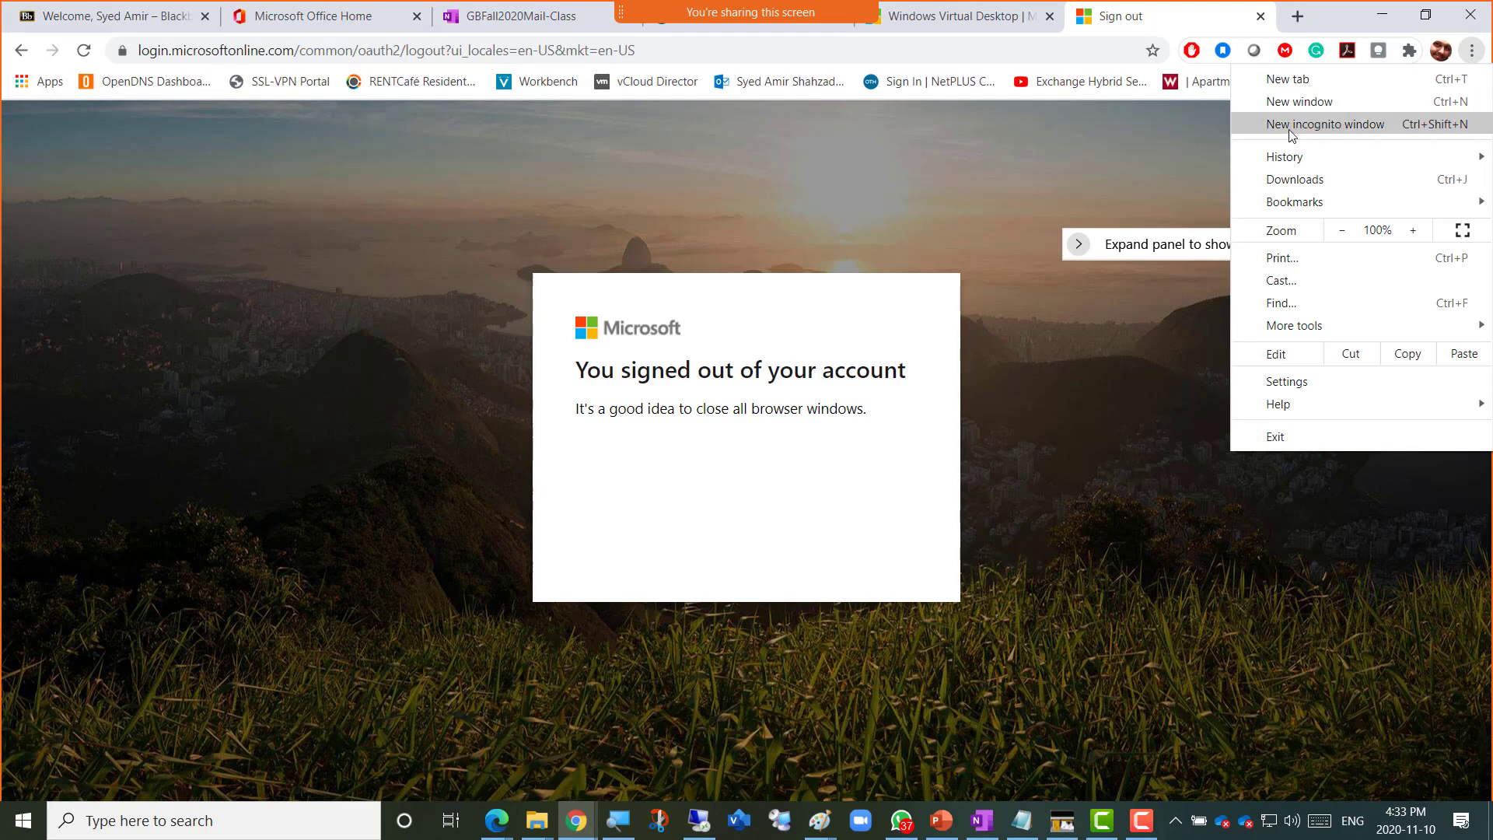
left_click(1044, 644)
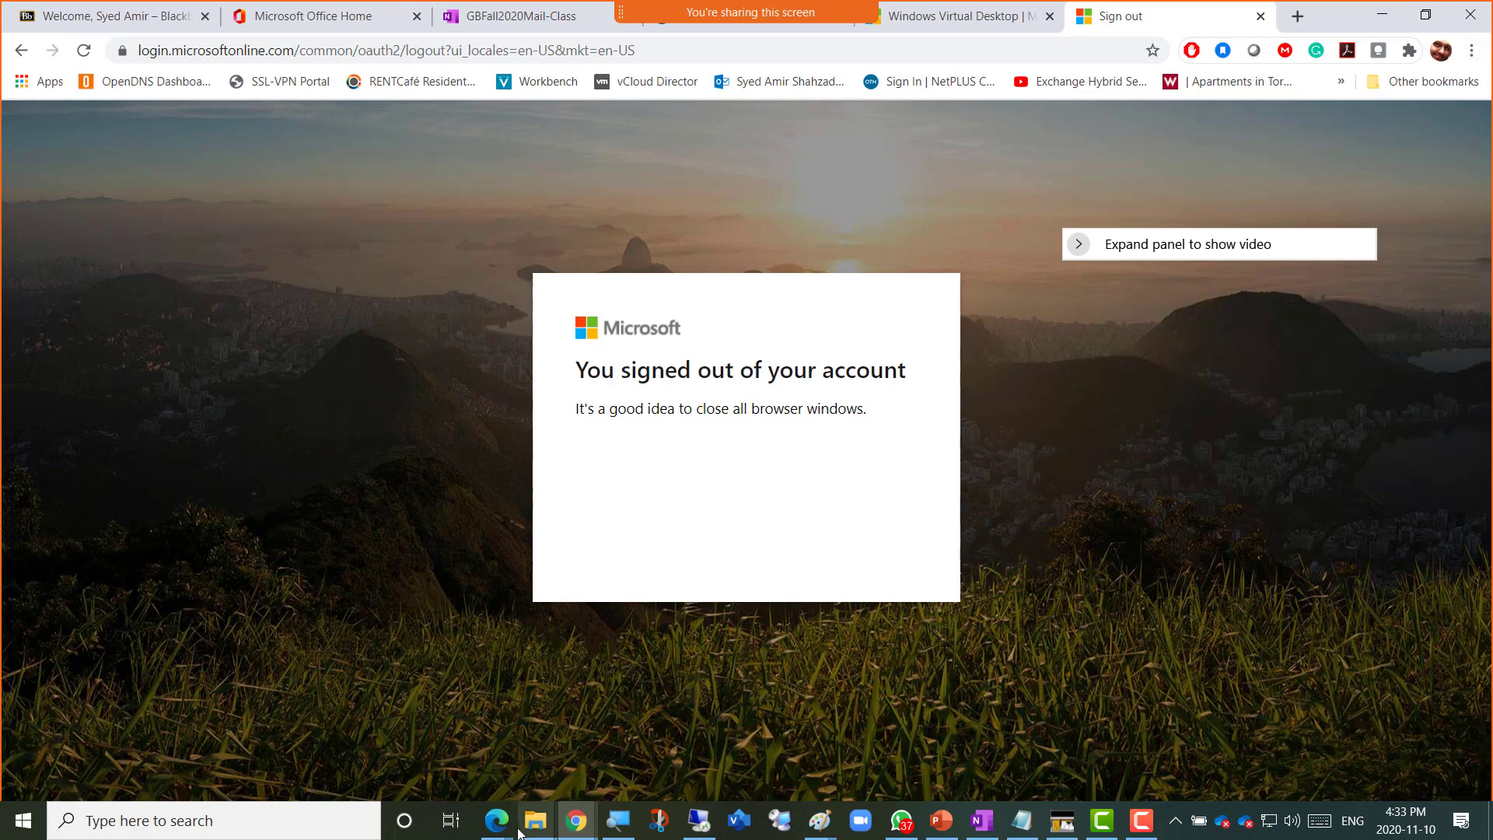
Switch to the other Edge window, maximize it and choose to use another account for the Microsoft sign-in.
left_click(496, 820)
left_click(572, 739)
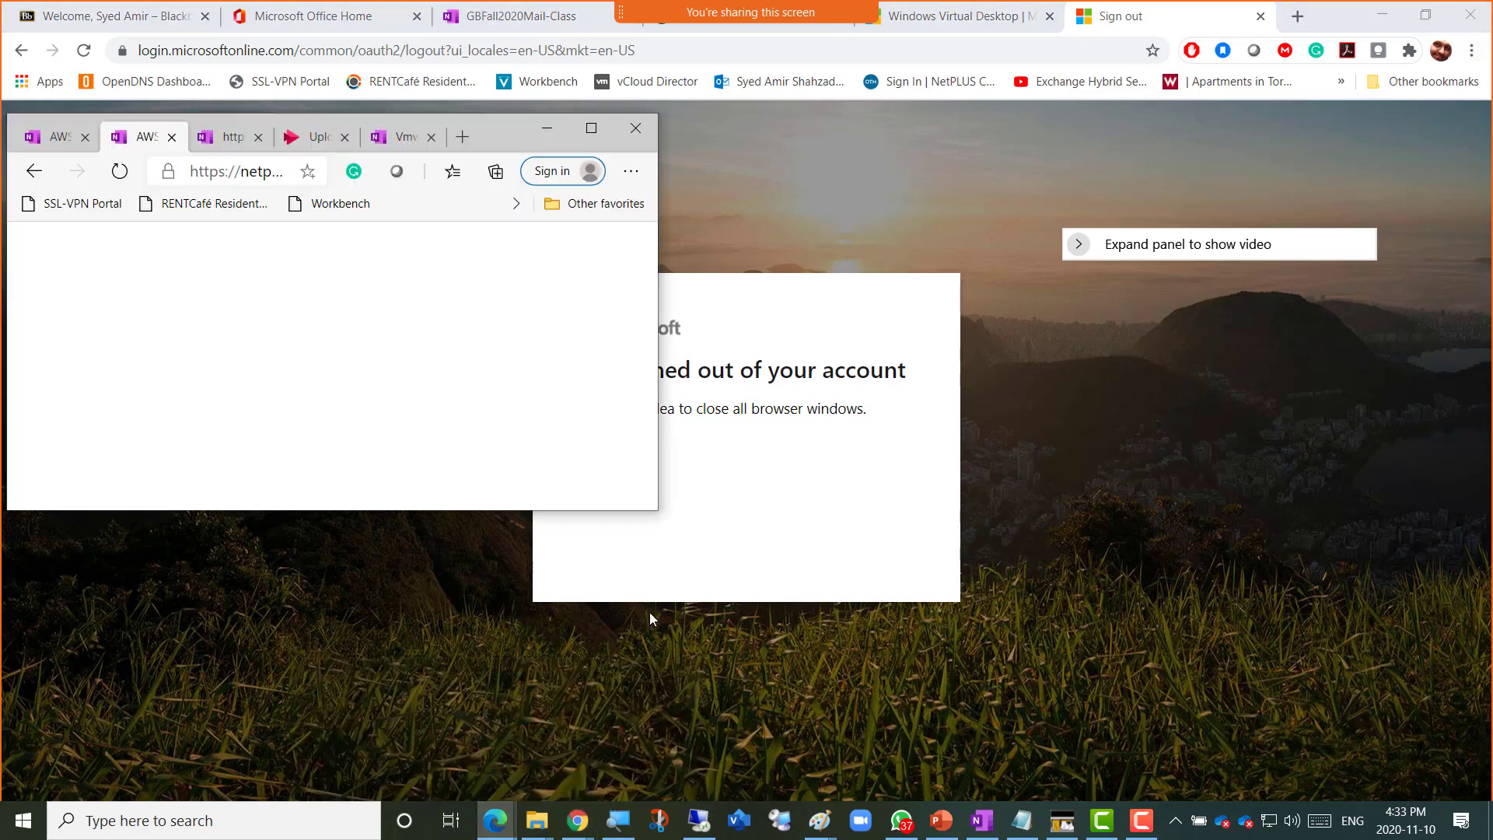
left_click(591, 128)
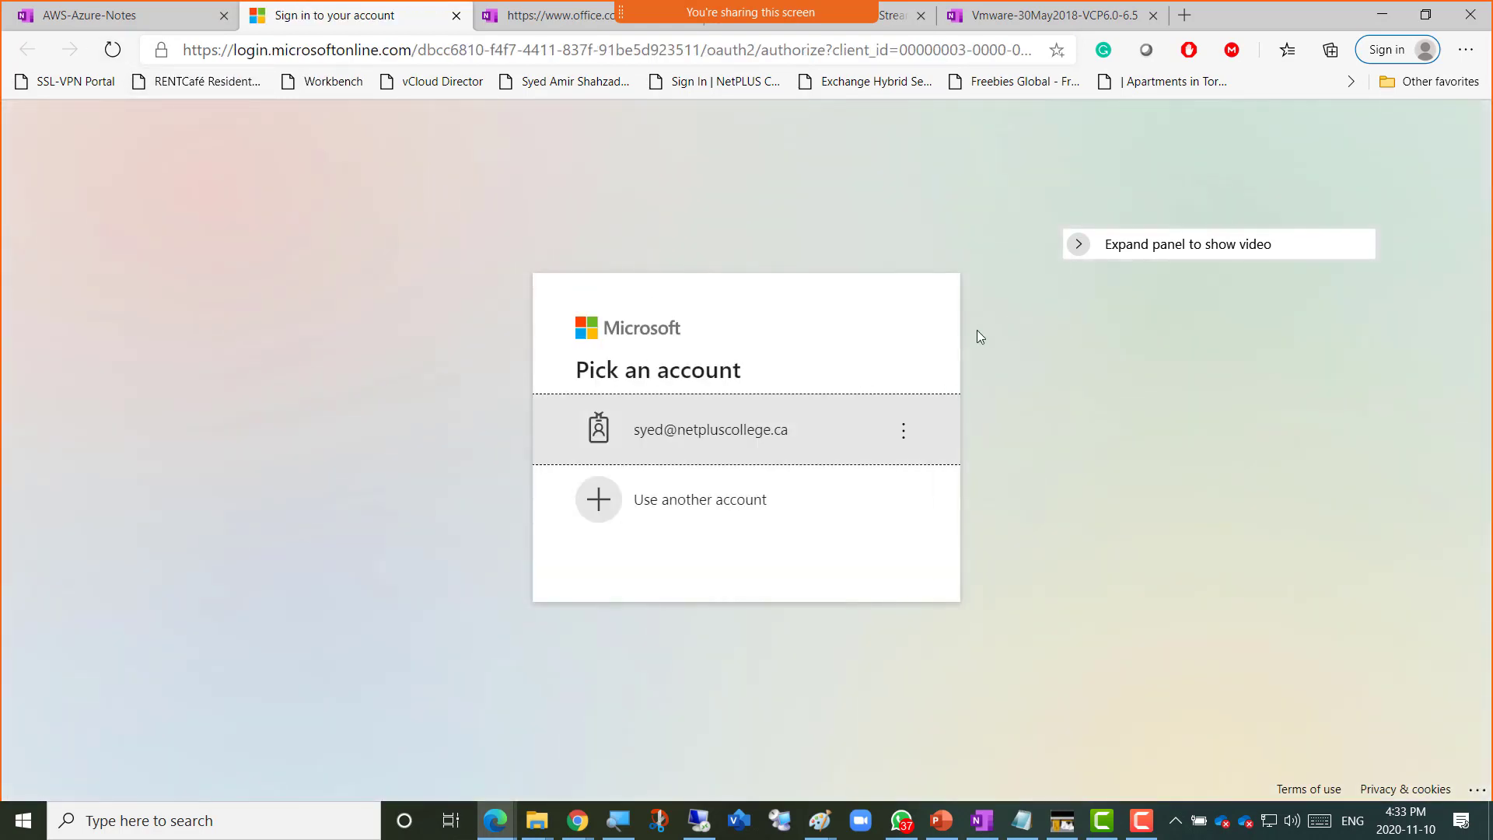
left_click(682, 516)
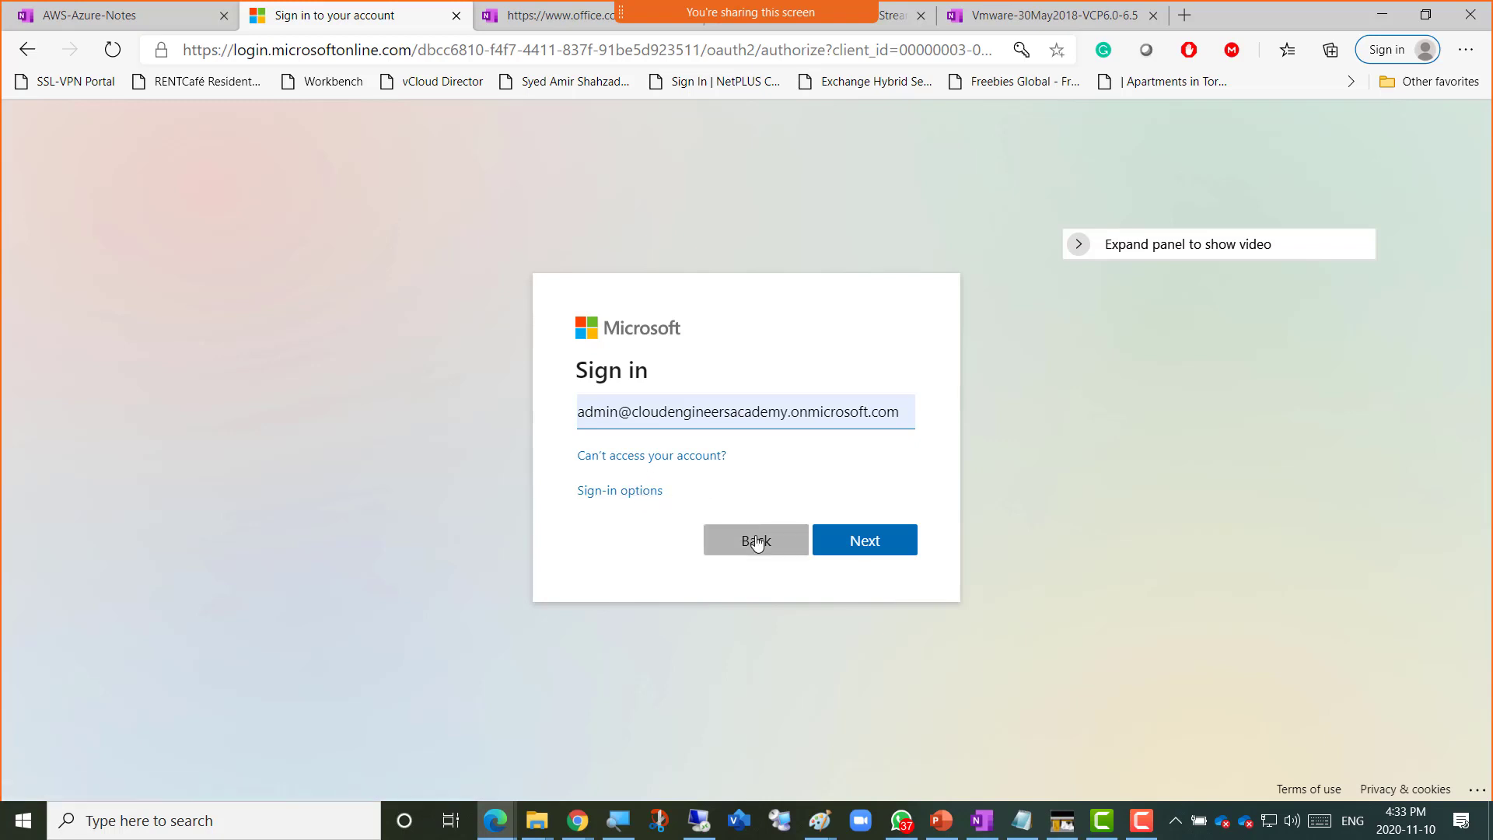
Load the E5 trial sign-up link in a new tab of this second Edge window and try creating a new account.
left_click(1184, 15)
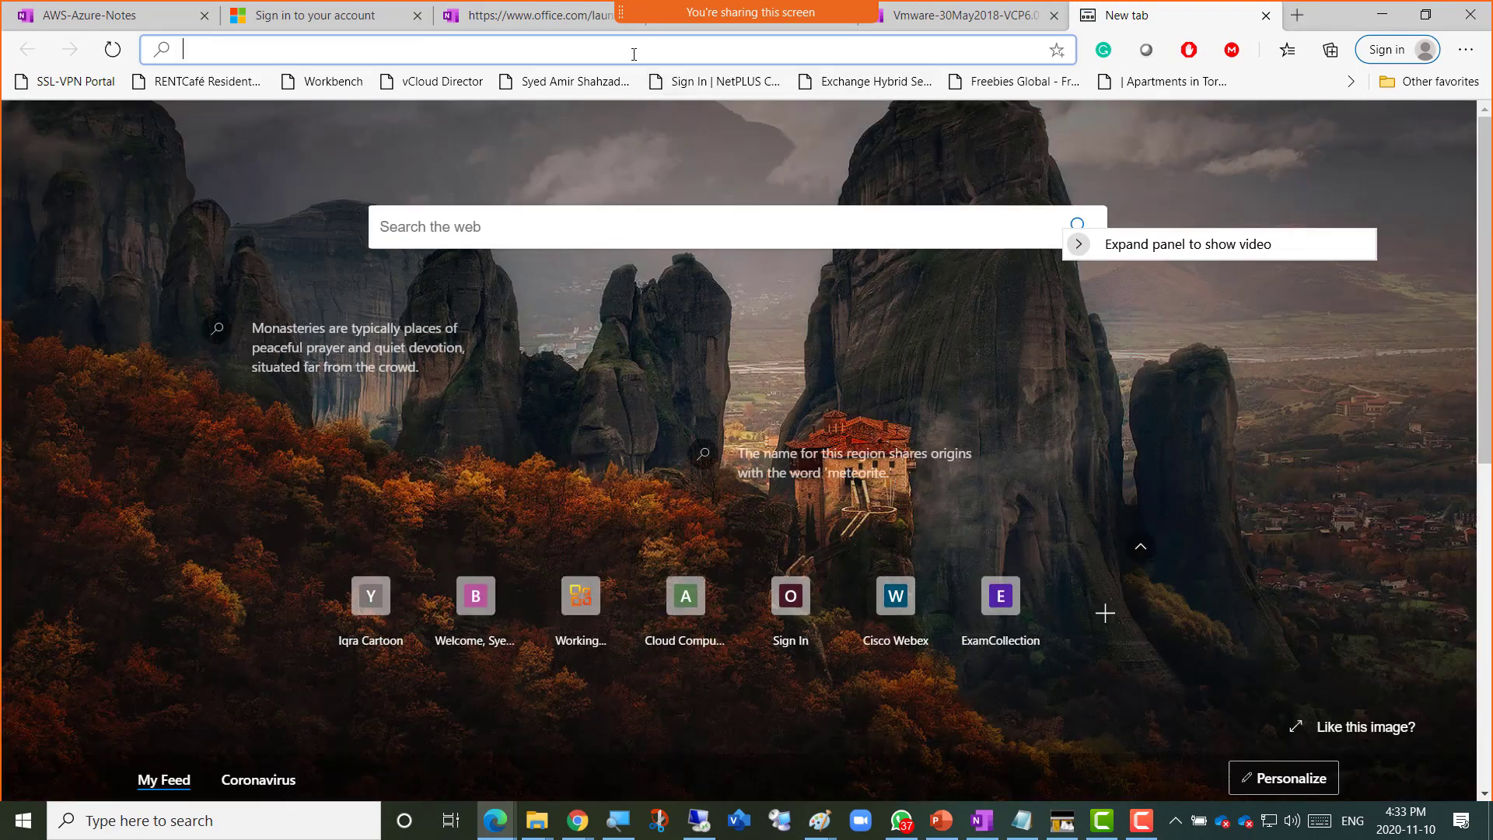
key("ctrl+v")
key("Return")
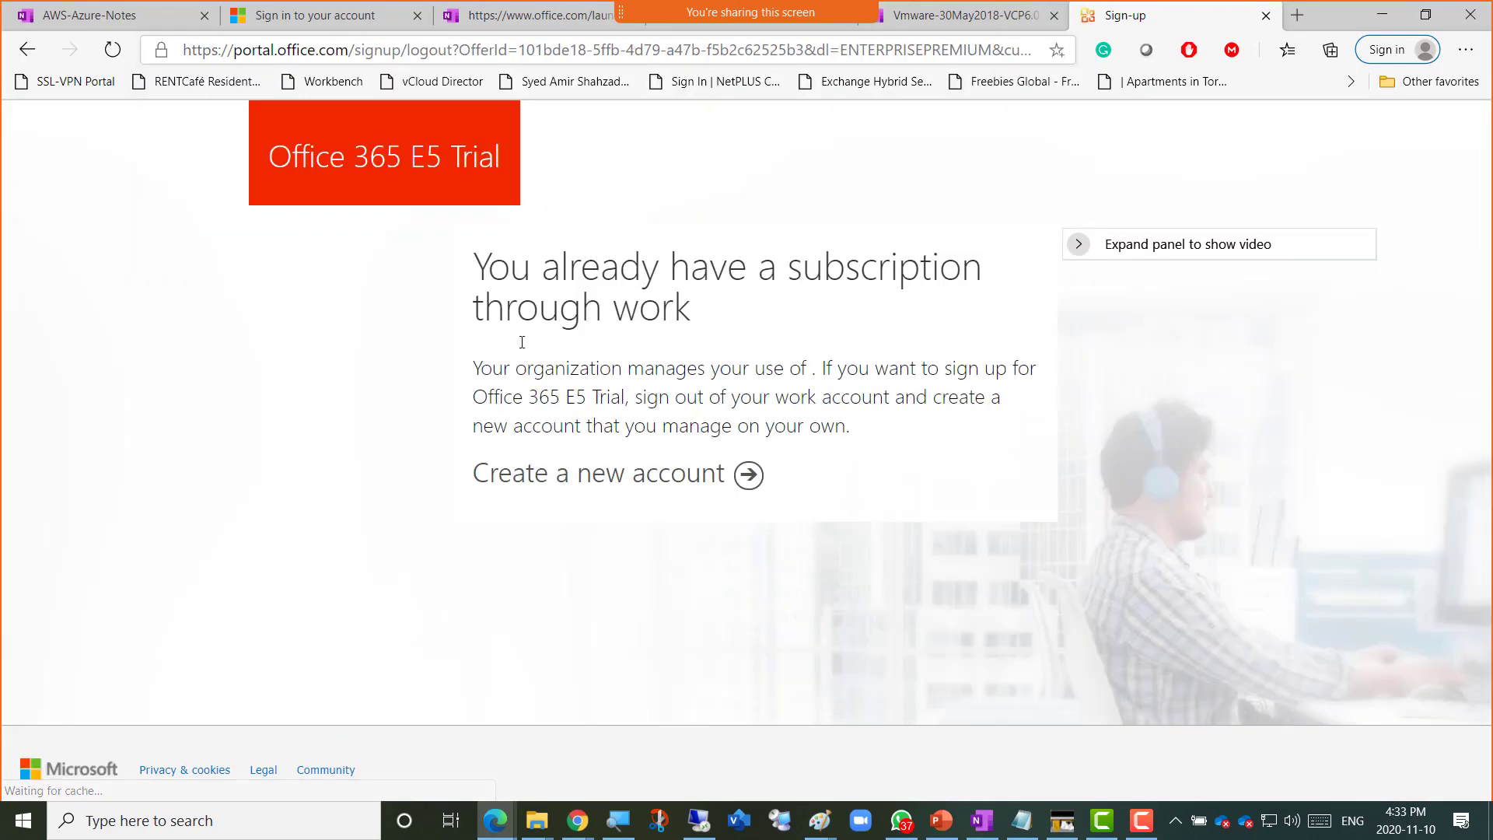
left_click(616, 486)
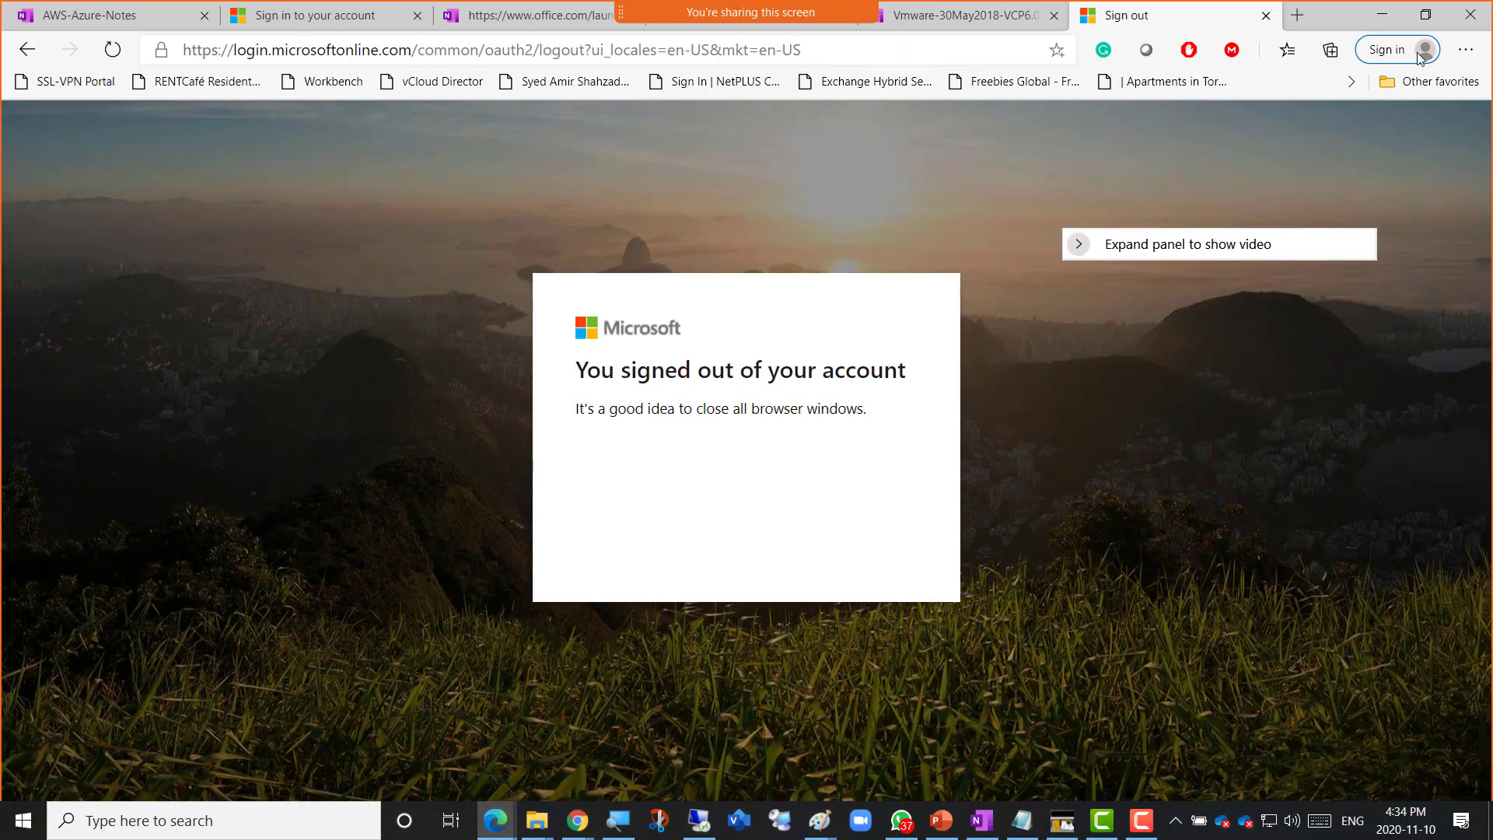
Close all the other tabs in this Edge window, leaving only the Sign out tab open.
left_click(203, 14)
left_click(203, 15)
left_click(203, 15)
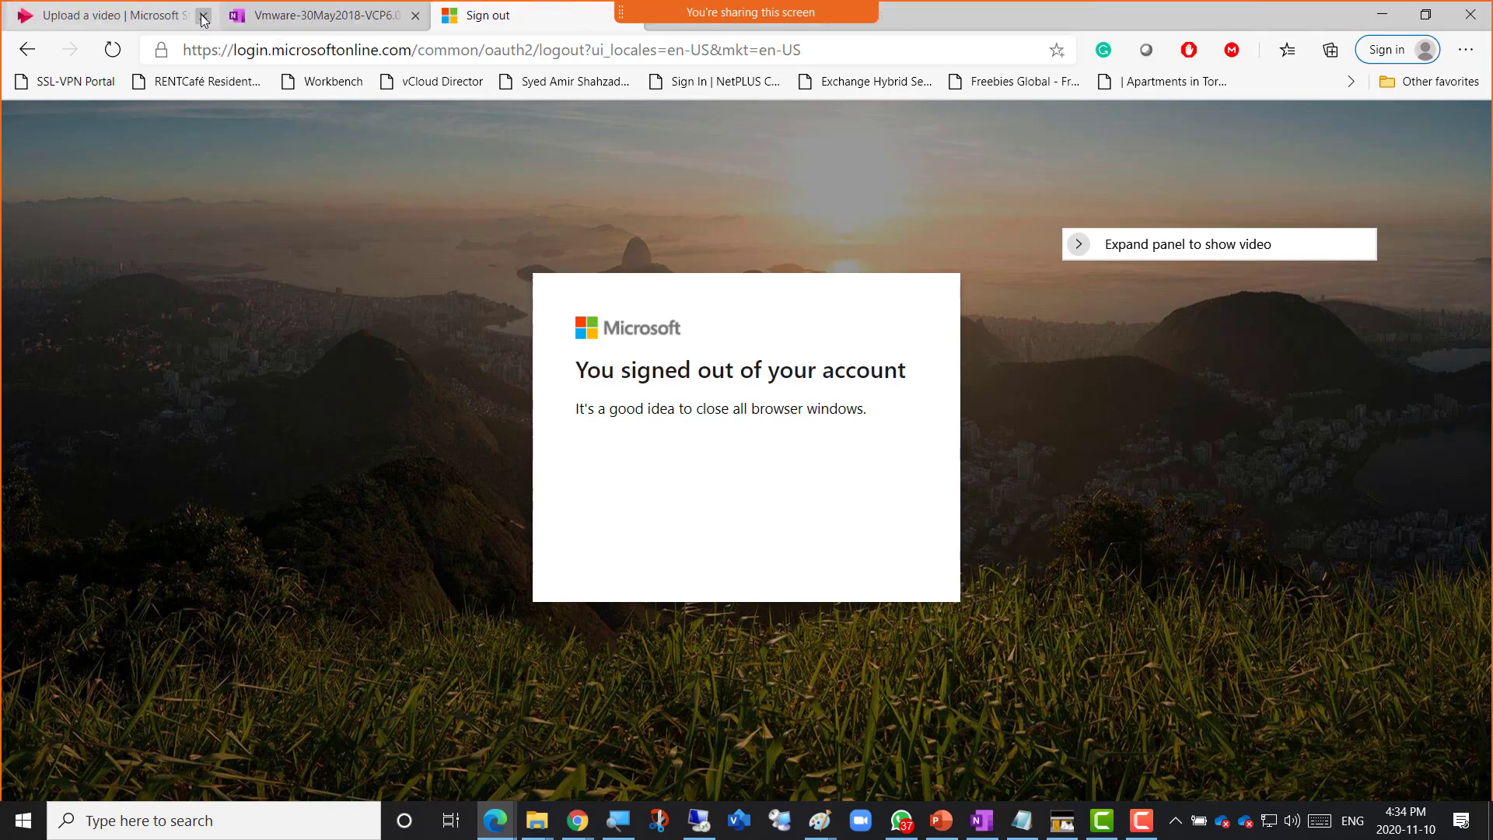
left_click(203, 15)
left_click(203, 15)
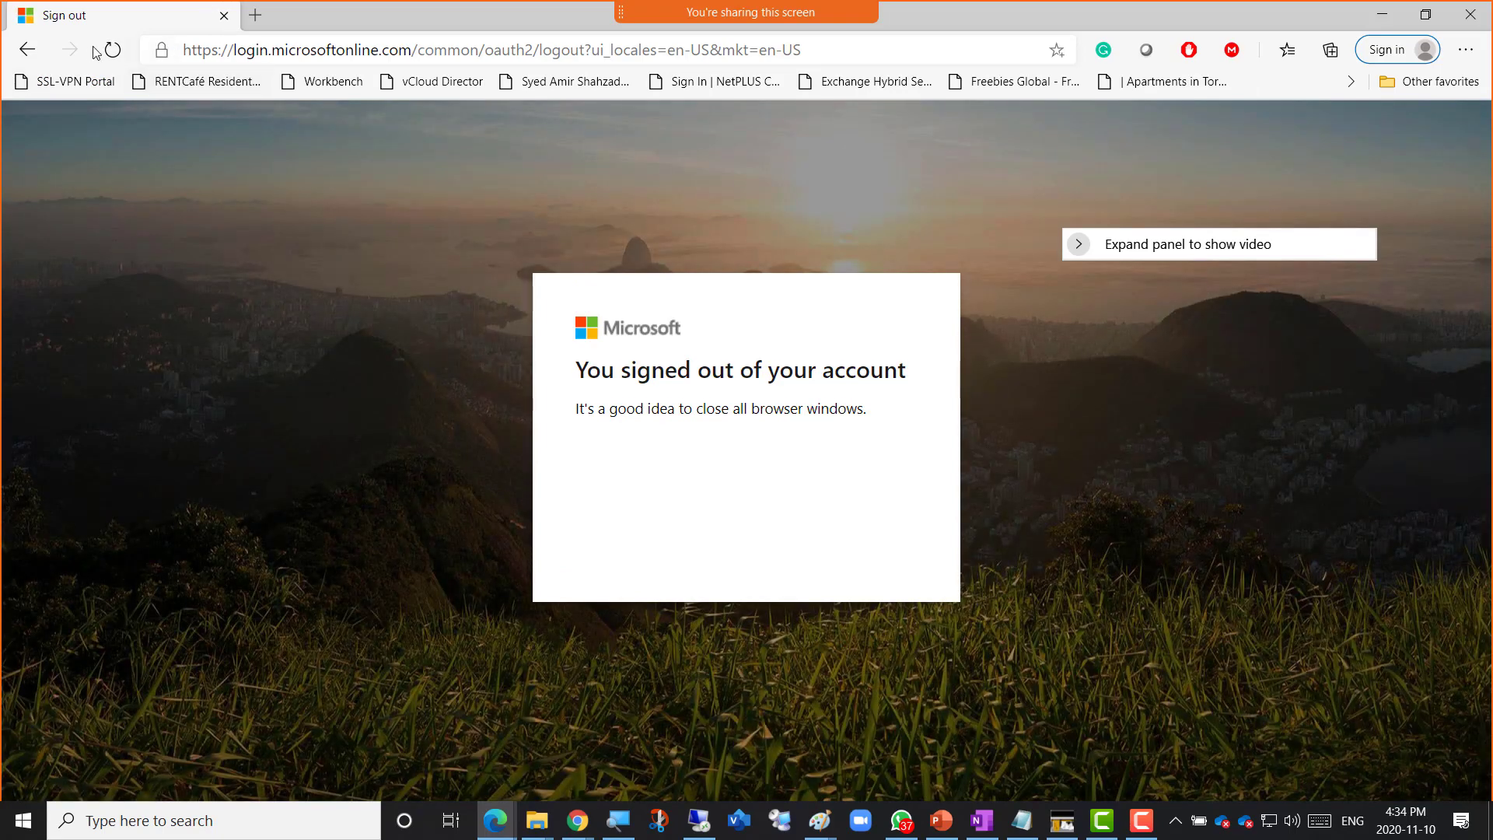
Go back to the Office 365 E5 Trial sign-up page and retry creating a new account.
left_click(27, 49)
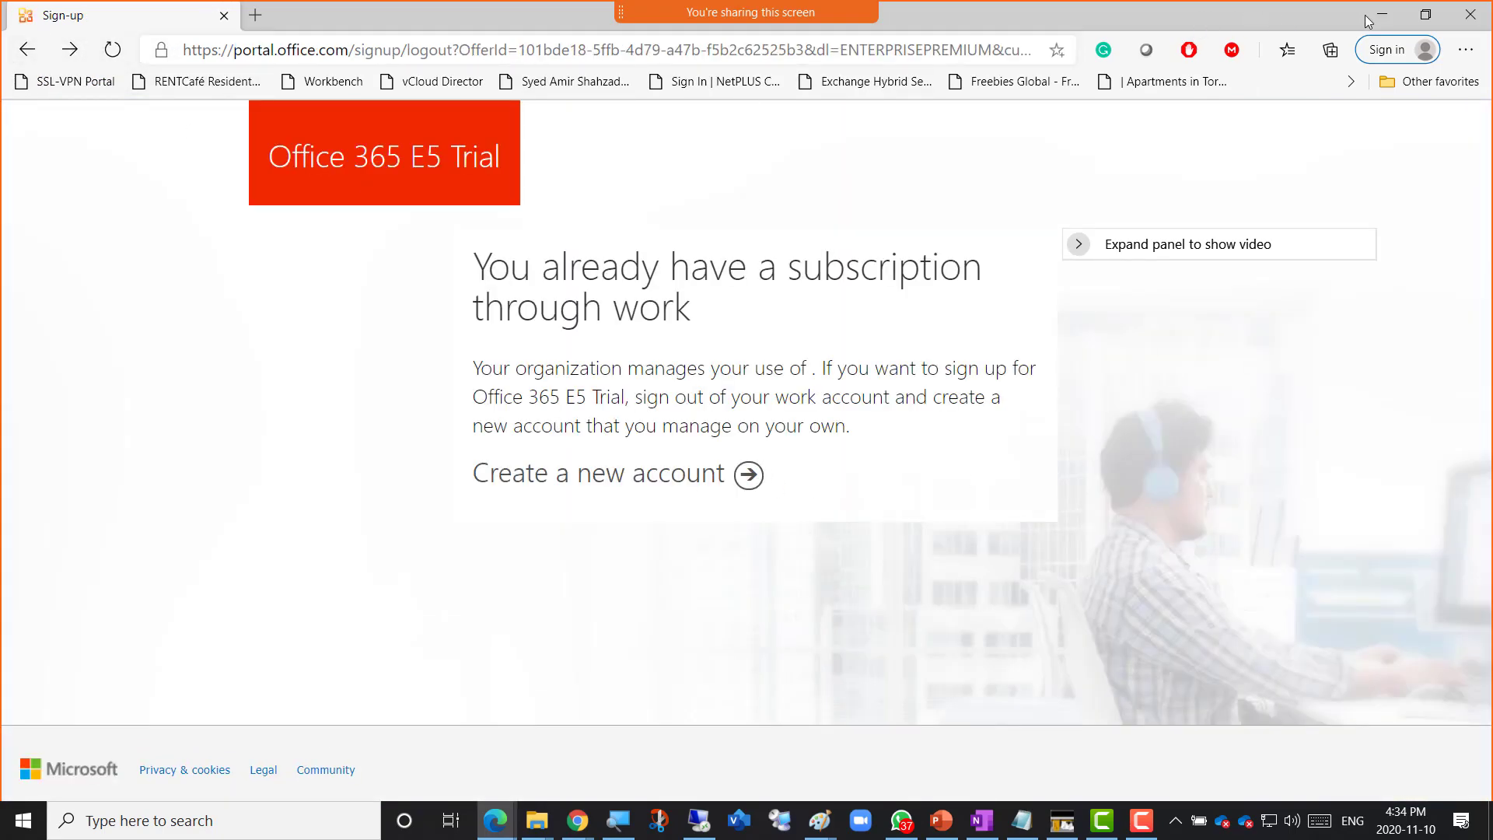
left_click(604, 474)
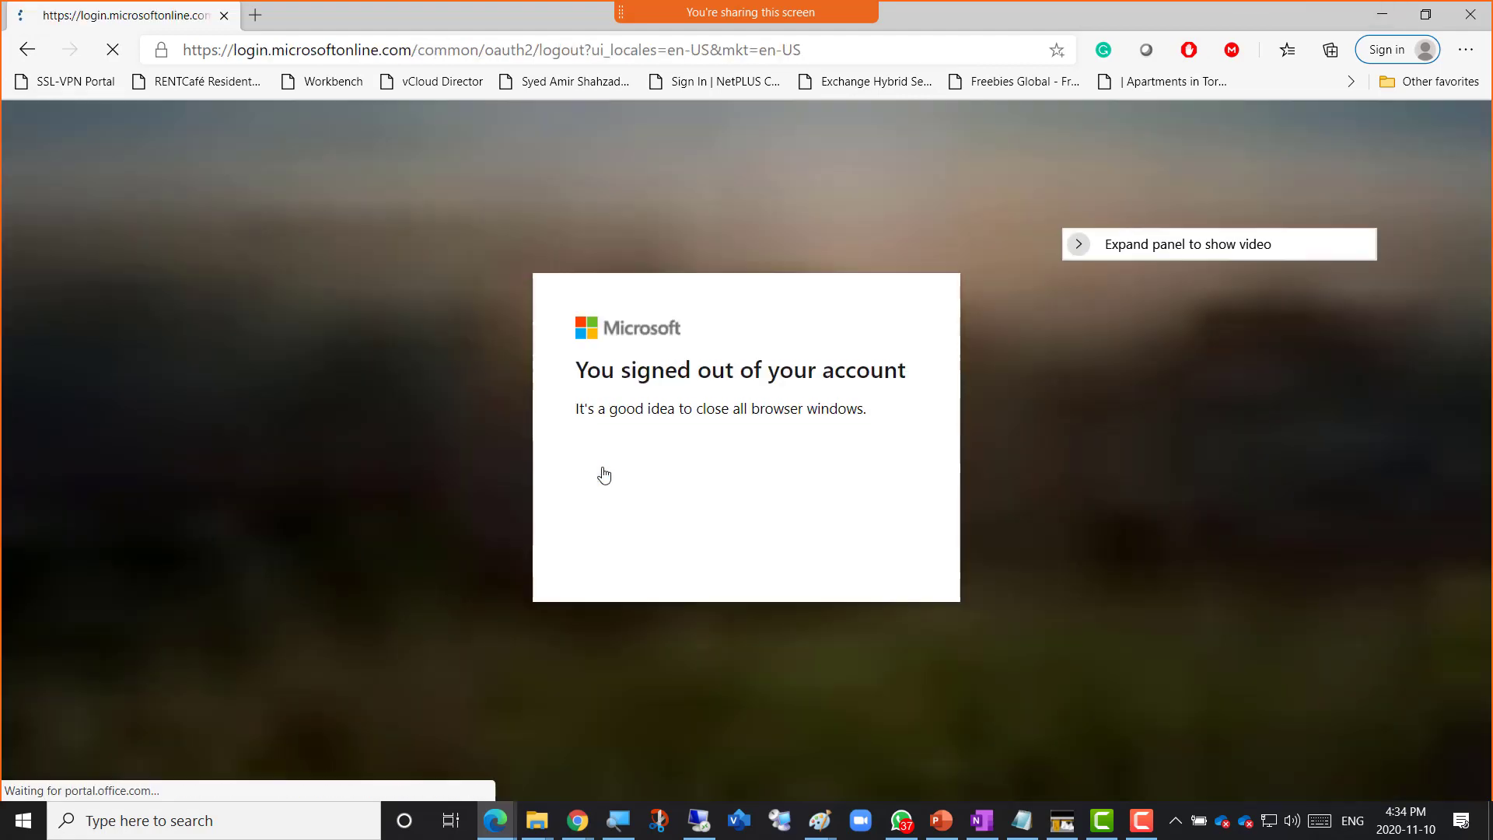
left_click(828, 49)
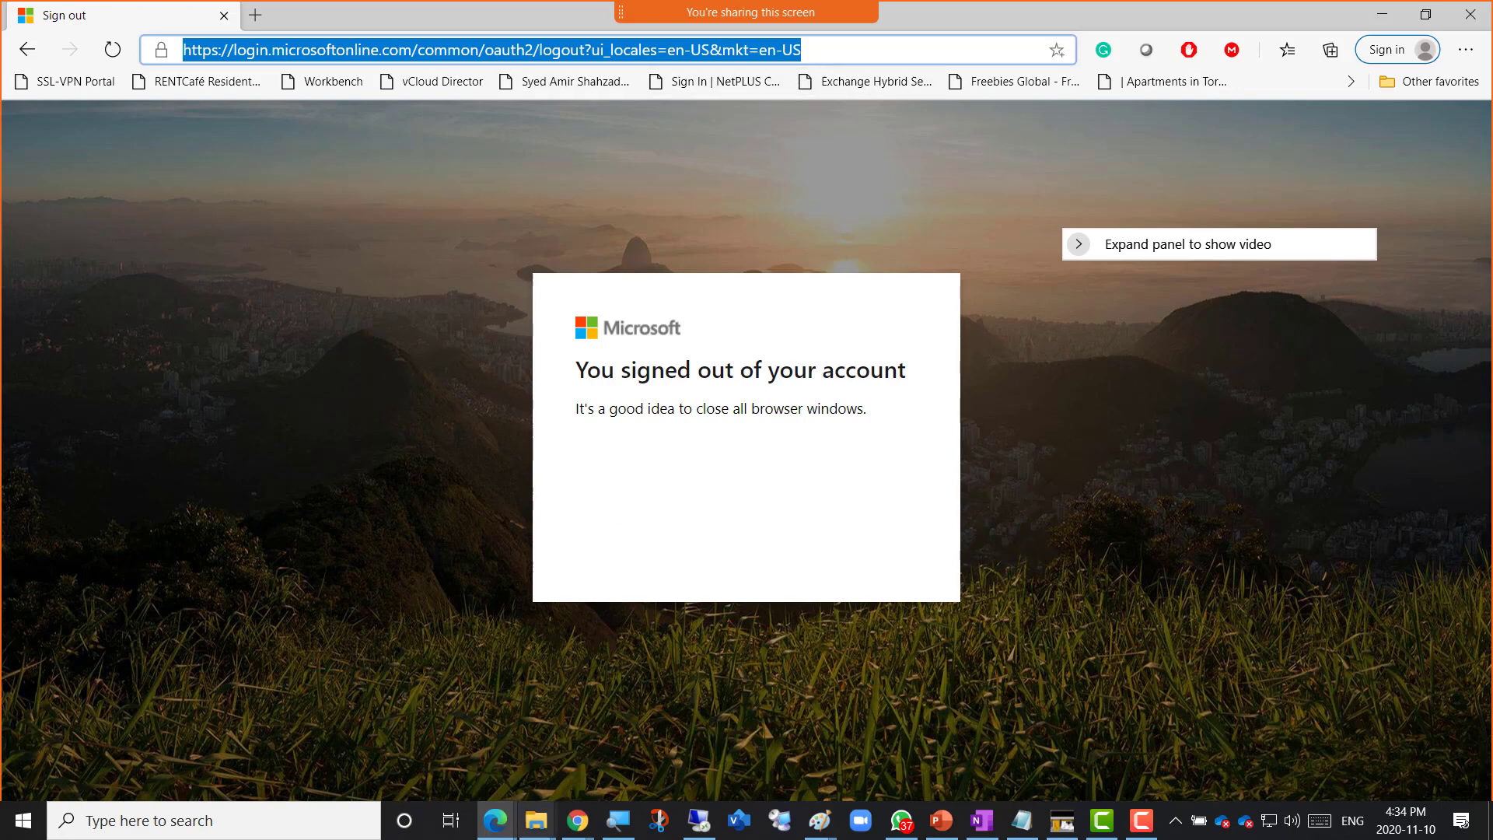
Switch back to Chrome, return to the Google results for the trial account and open the "Office 365 E5 | Microsoft" page.
left_click(580, 832)
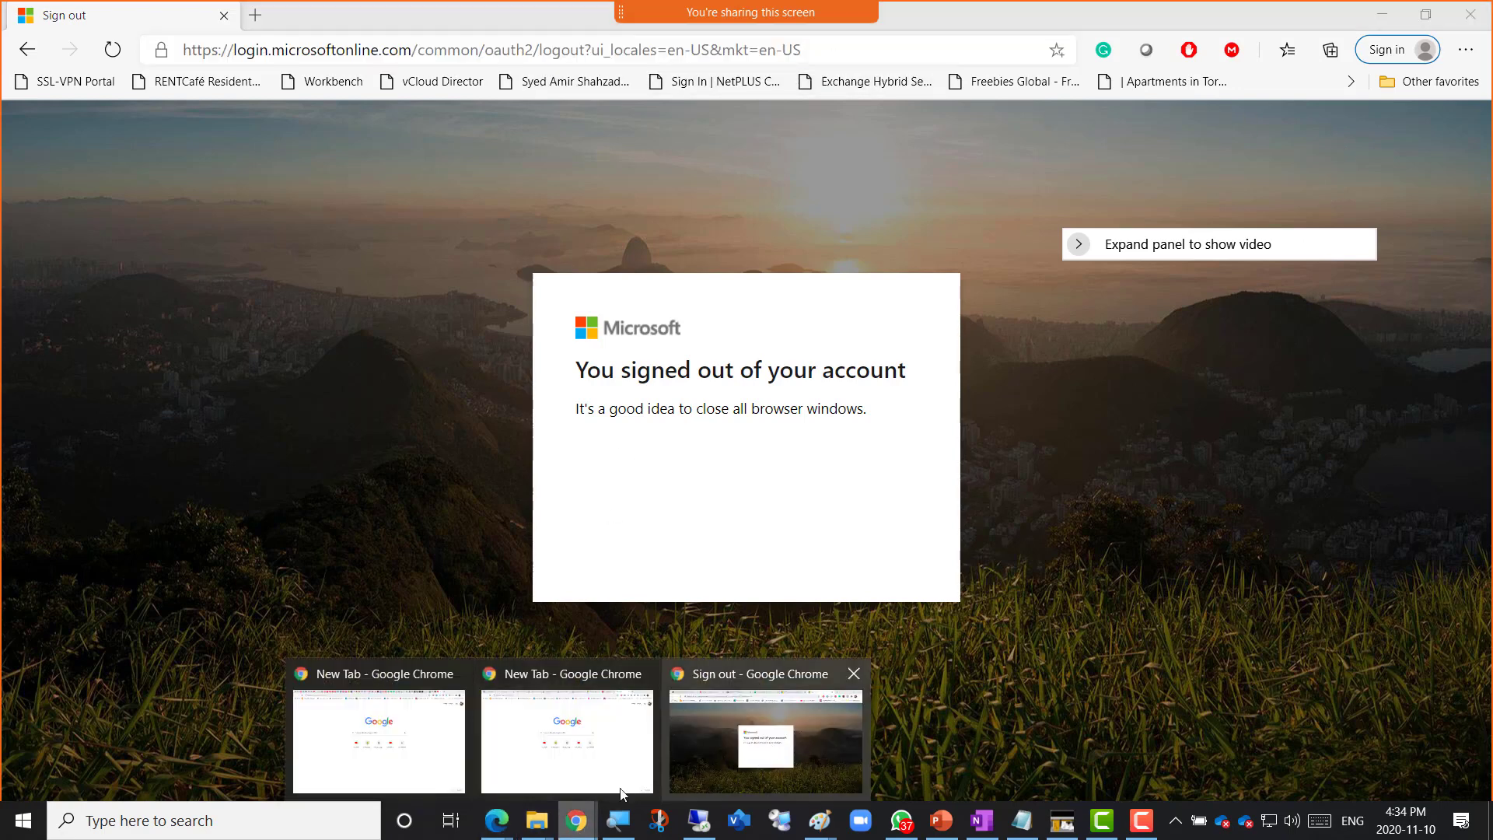
left_click(740, 751)
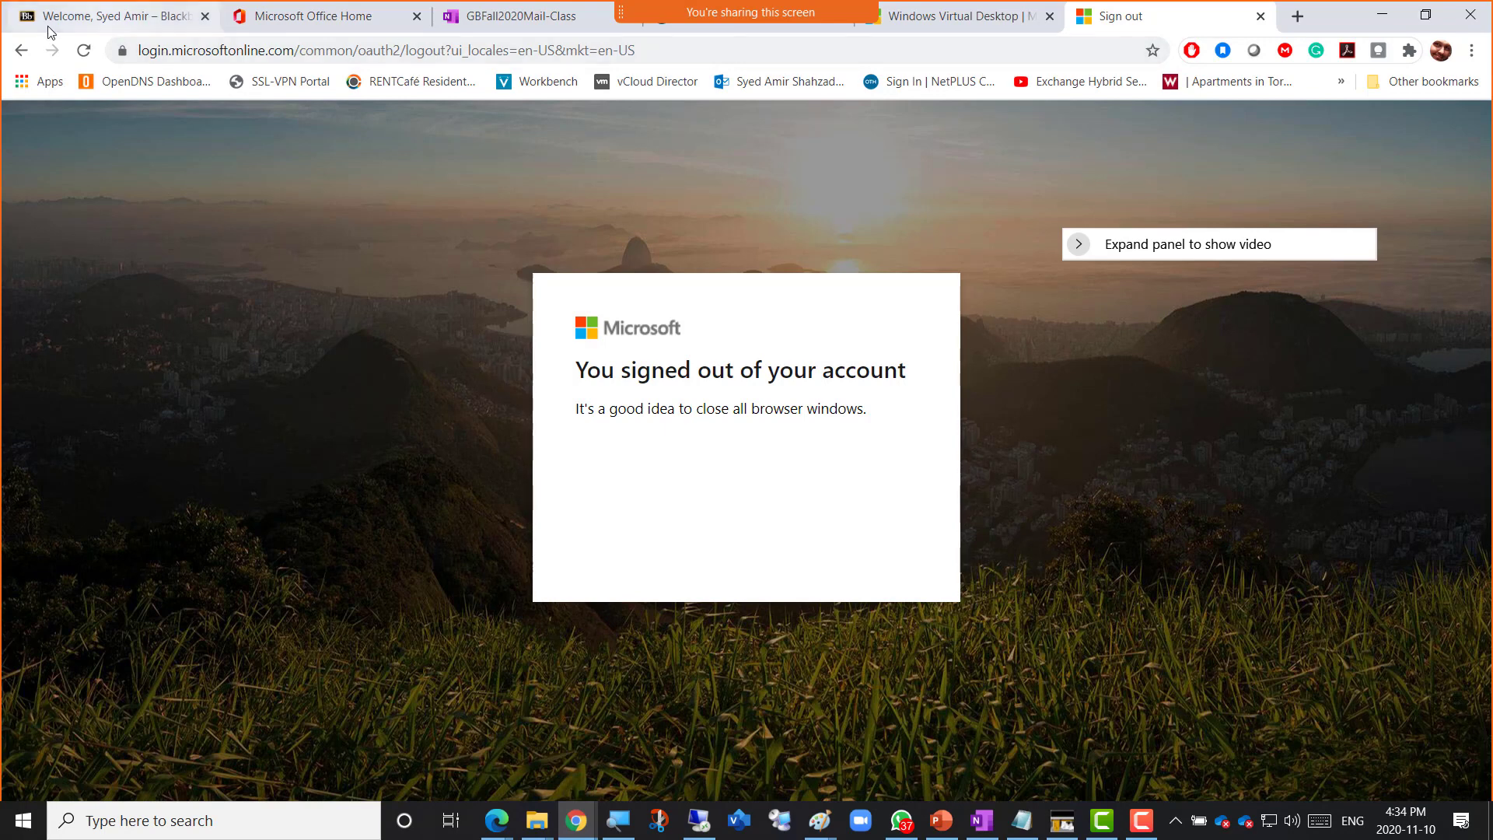
left_click(22, 51)
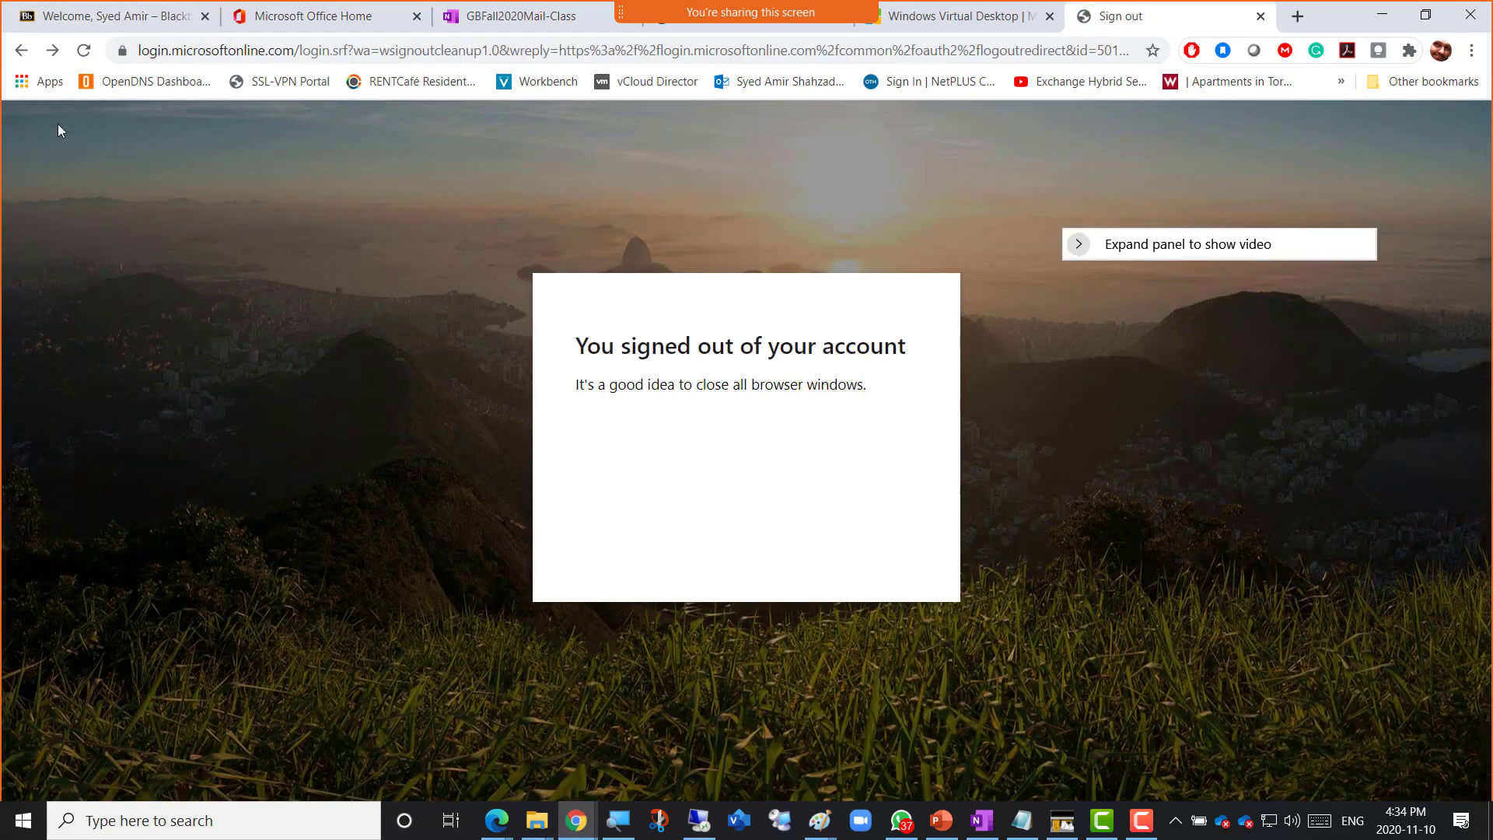
left_click(20, 51)
left_click(20, 51)
left_click(20, 52)
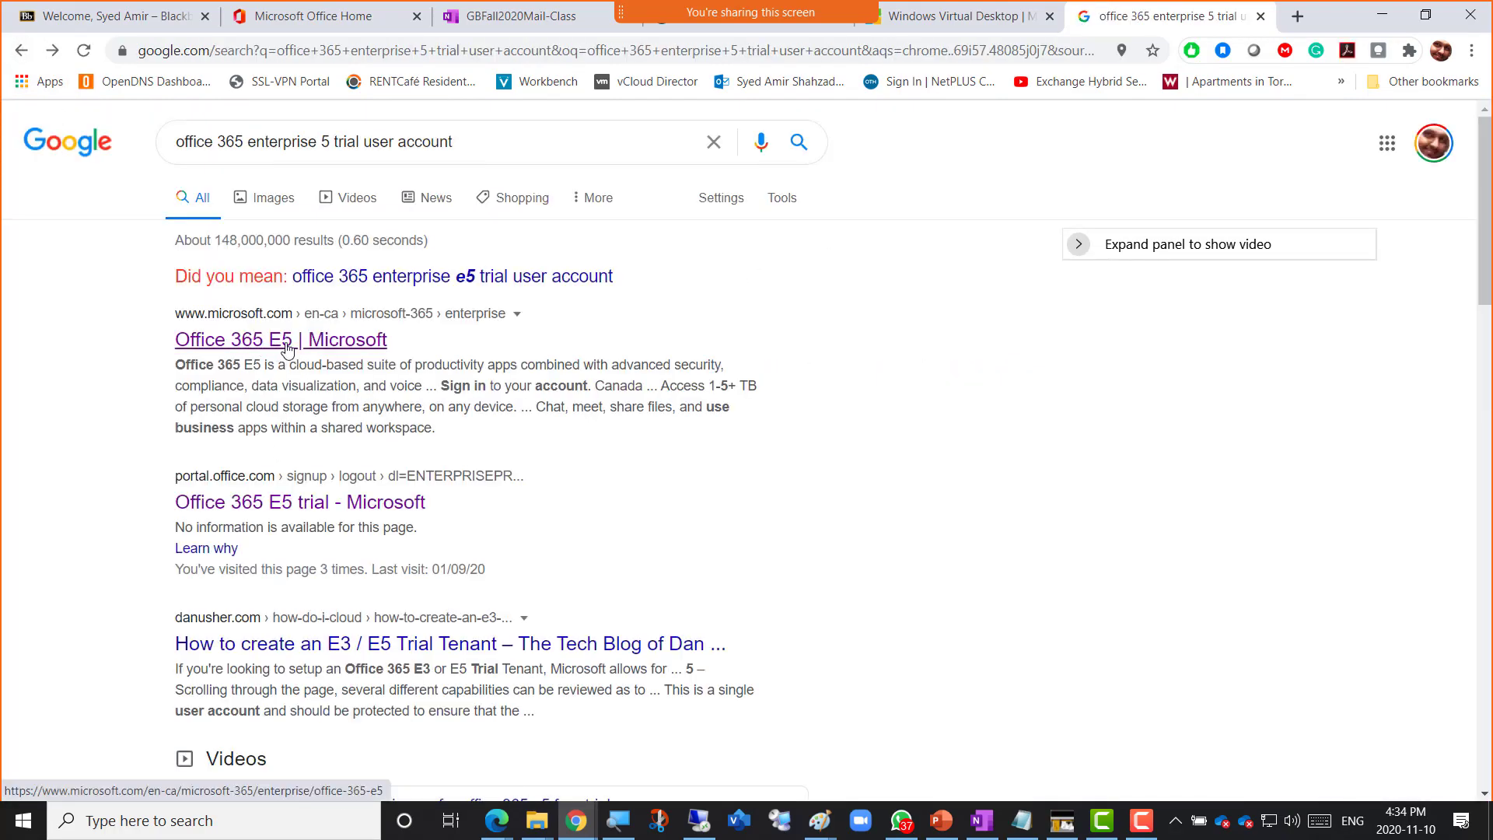
left_click(288, 342)
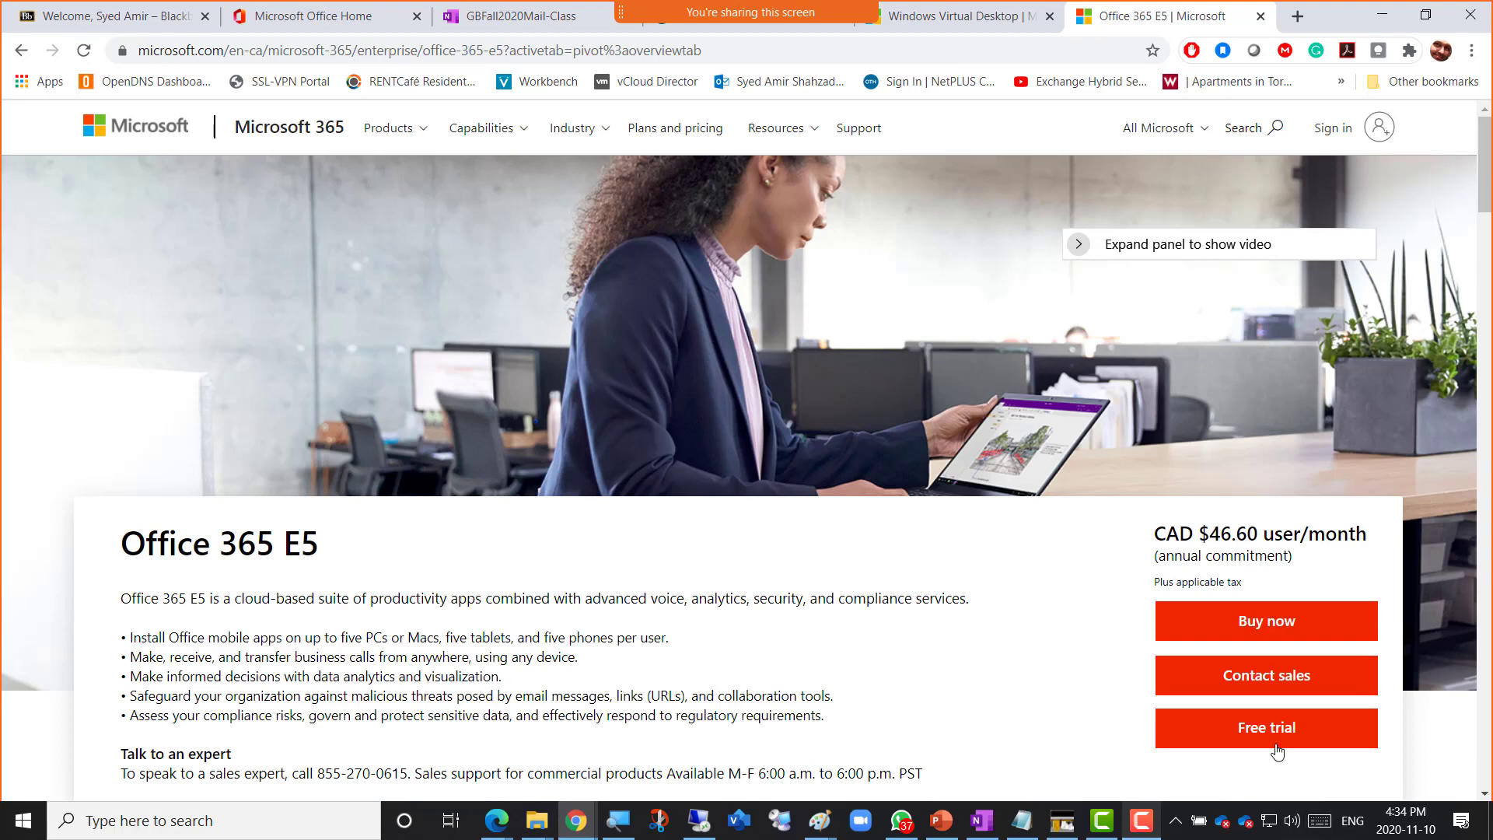
Start the Office 365 E5 free trial and sign out of the college account in the OneNote class notebook.
left_click(1244, 727)
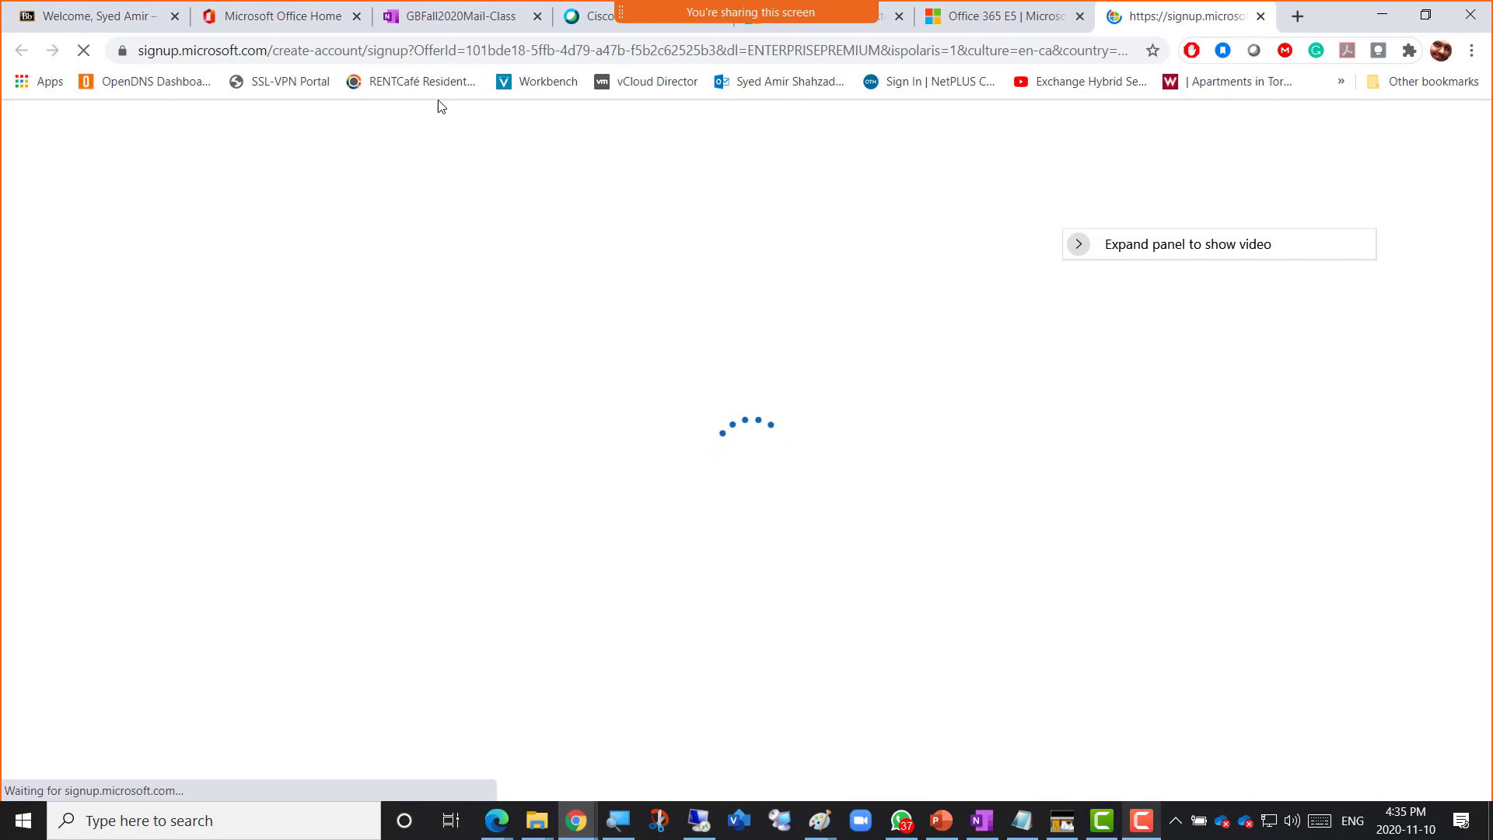
left_click(438, 20)
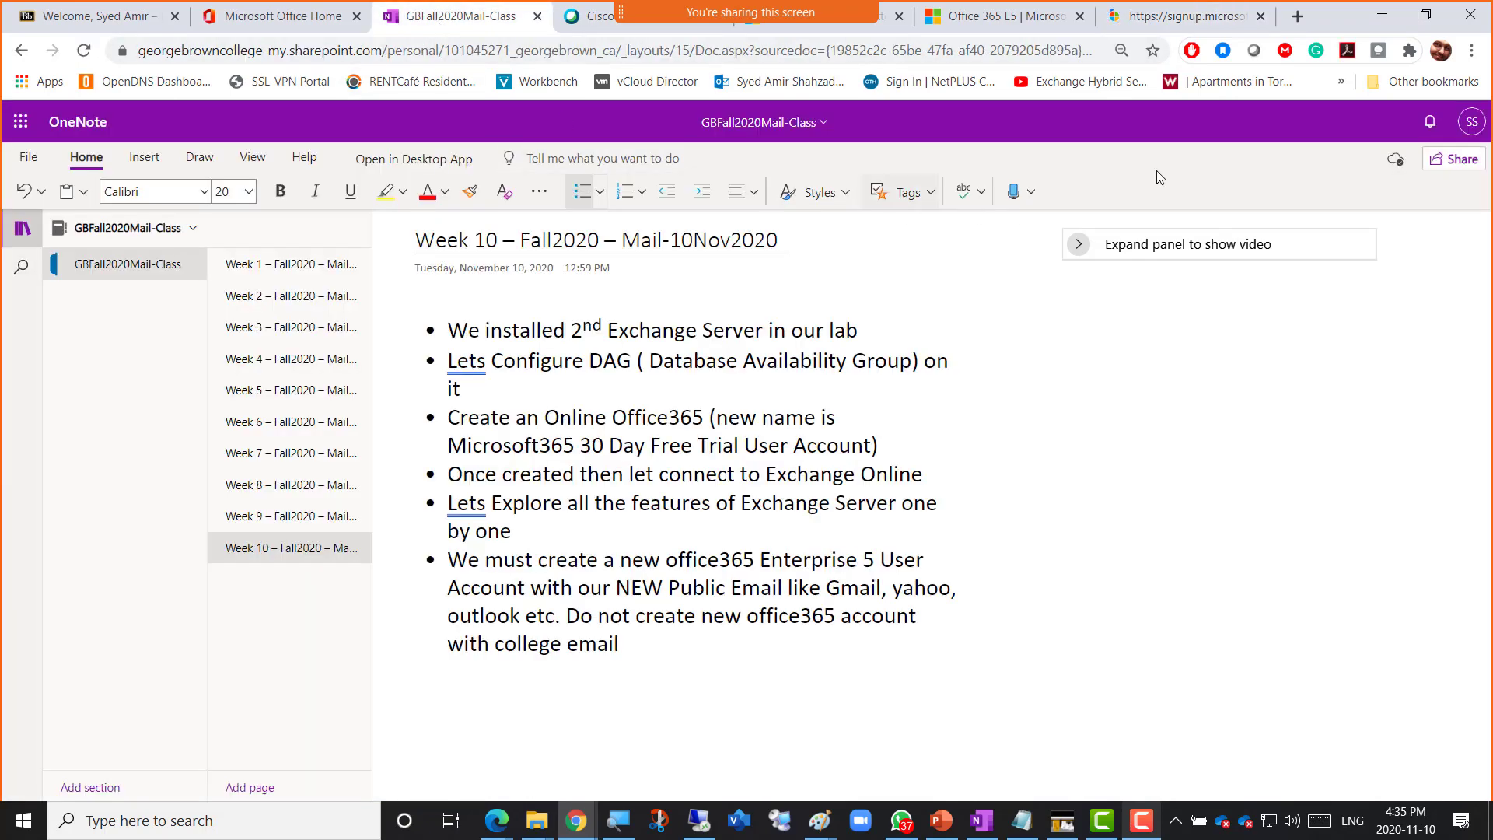
left_click(1472, 121)
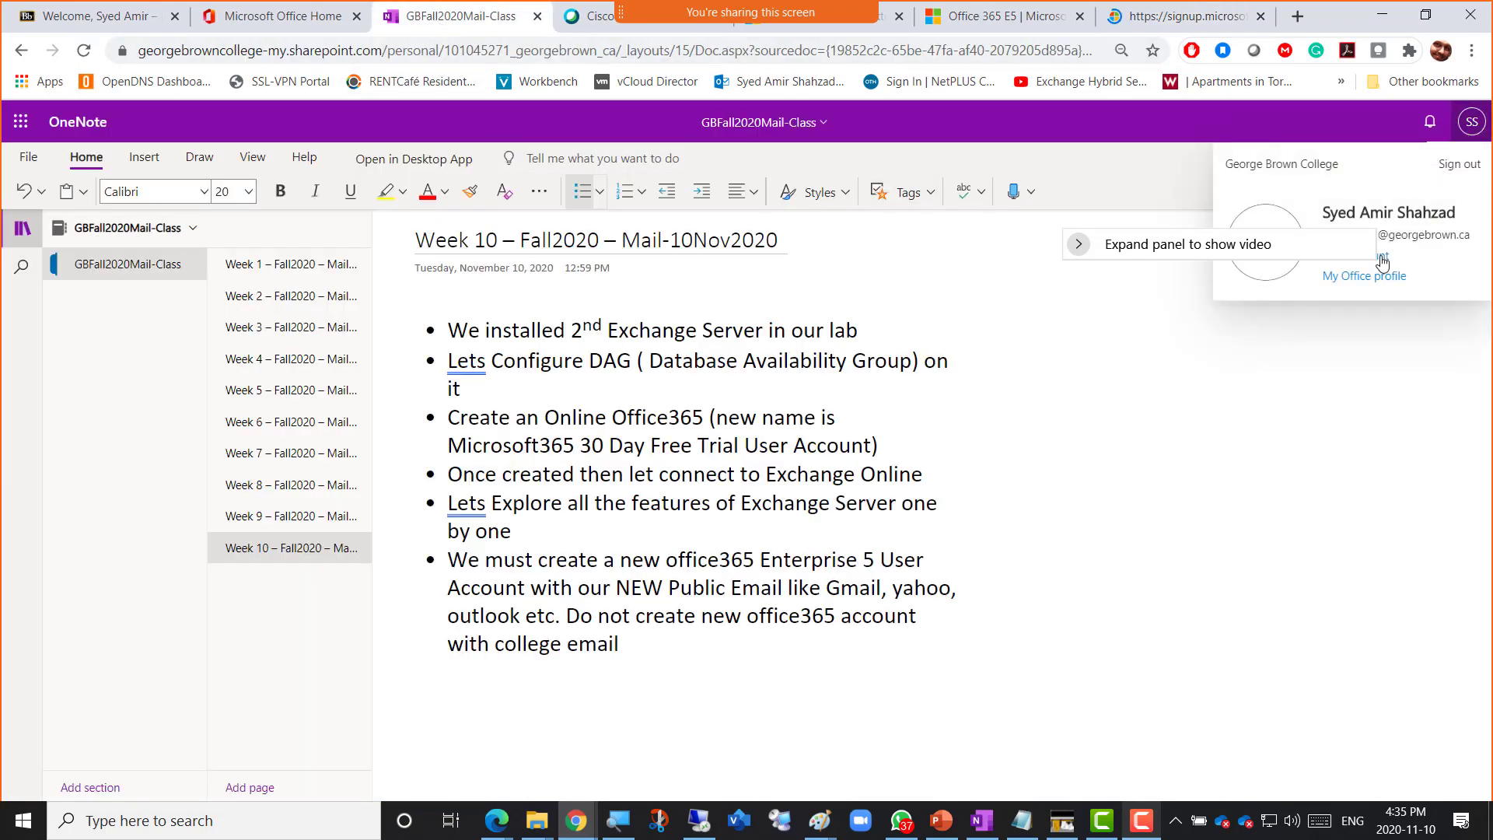
left_click(1458, 164)
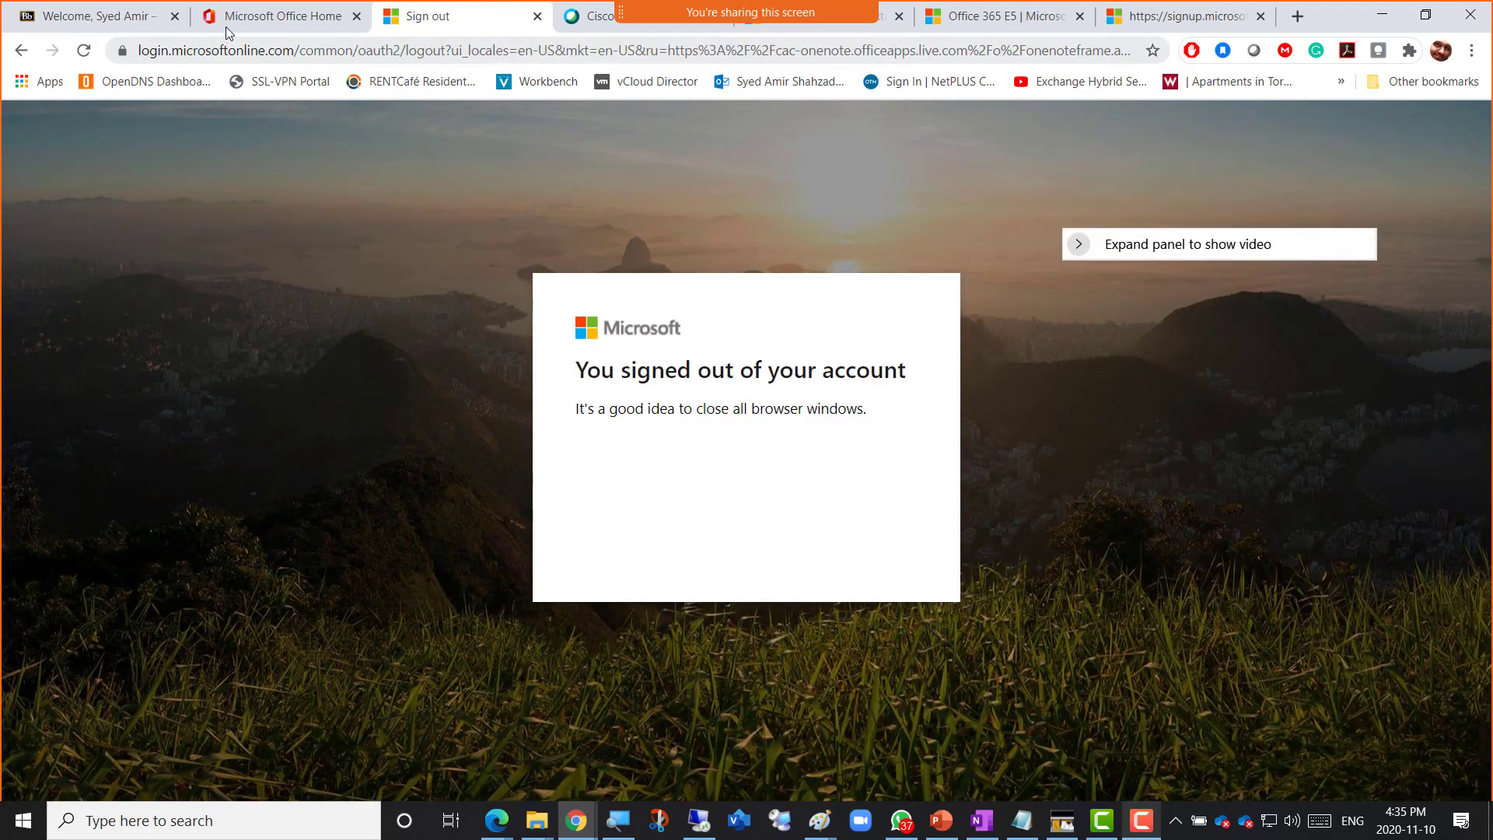
Sign out of the college account on the Microsoft Office Home page as well.
left_click(227, 29)
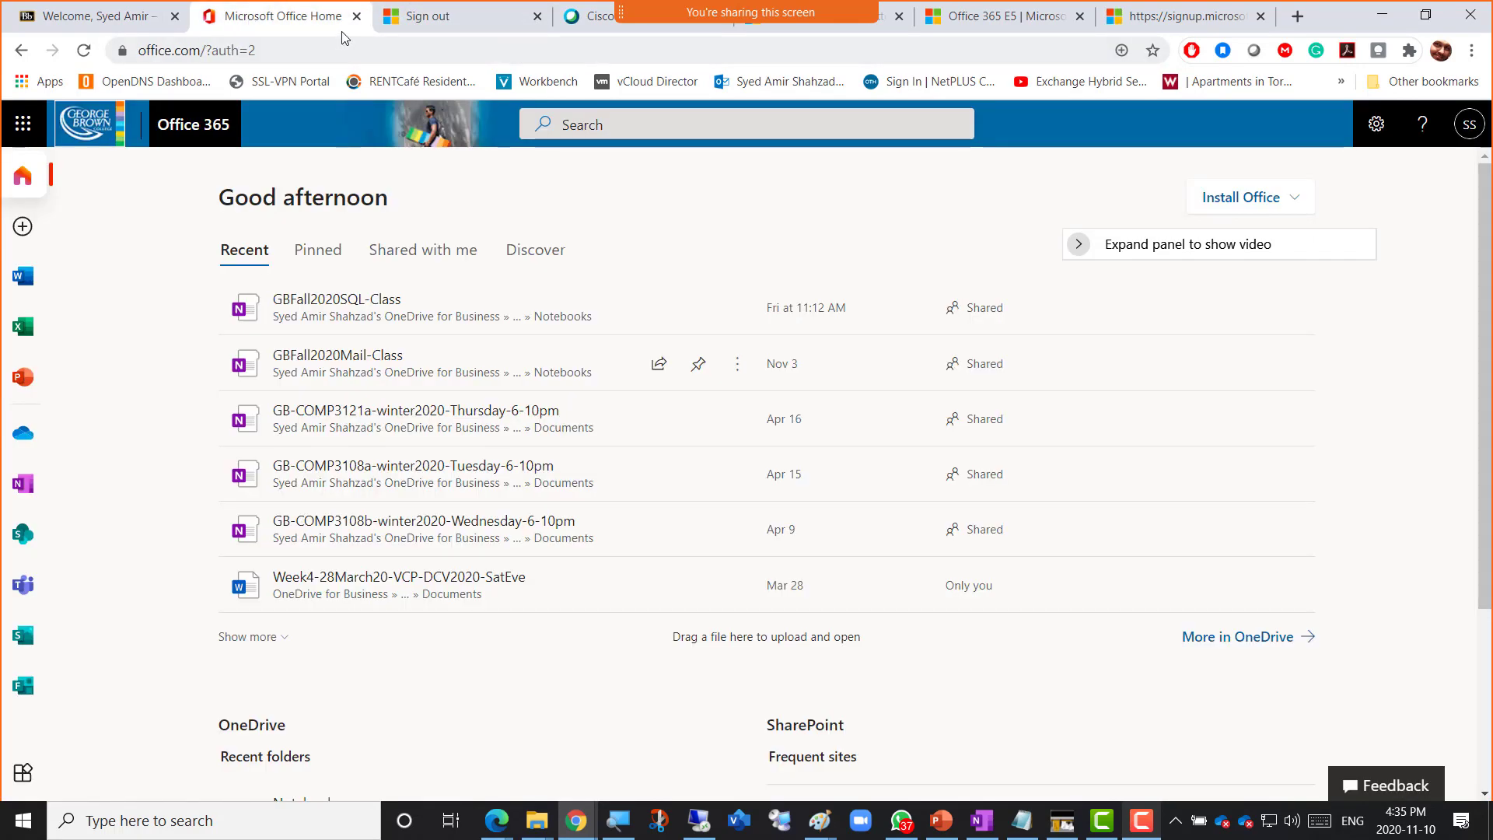
left_click(1469, 124)
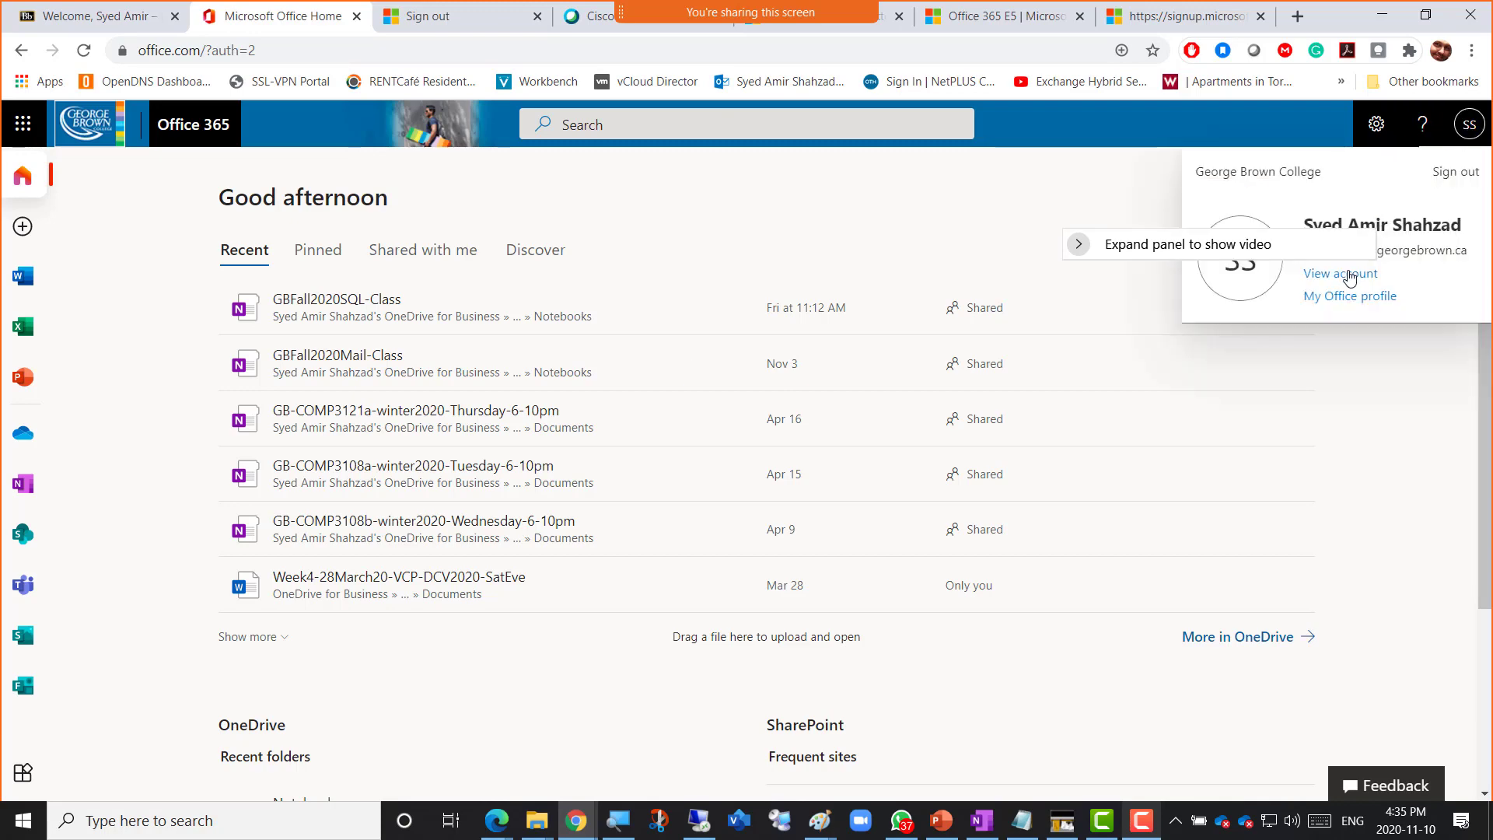
left_click(1456, 171)
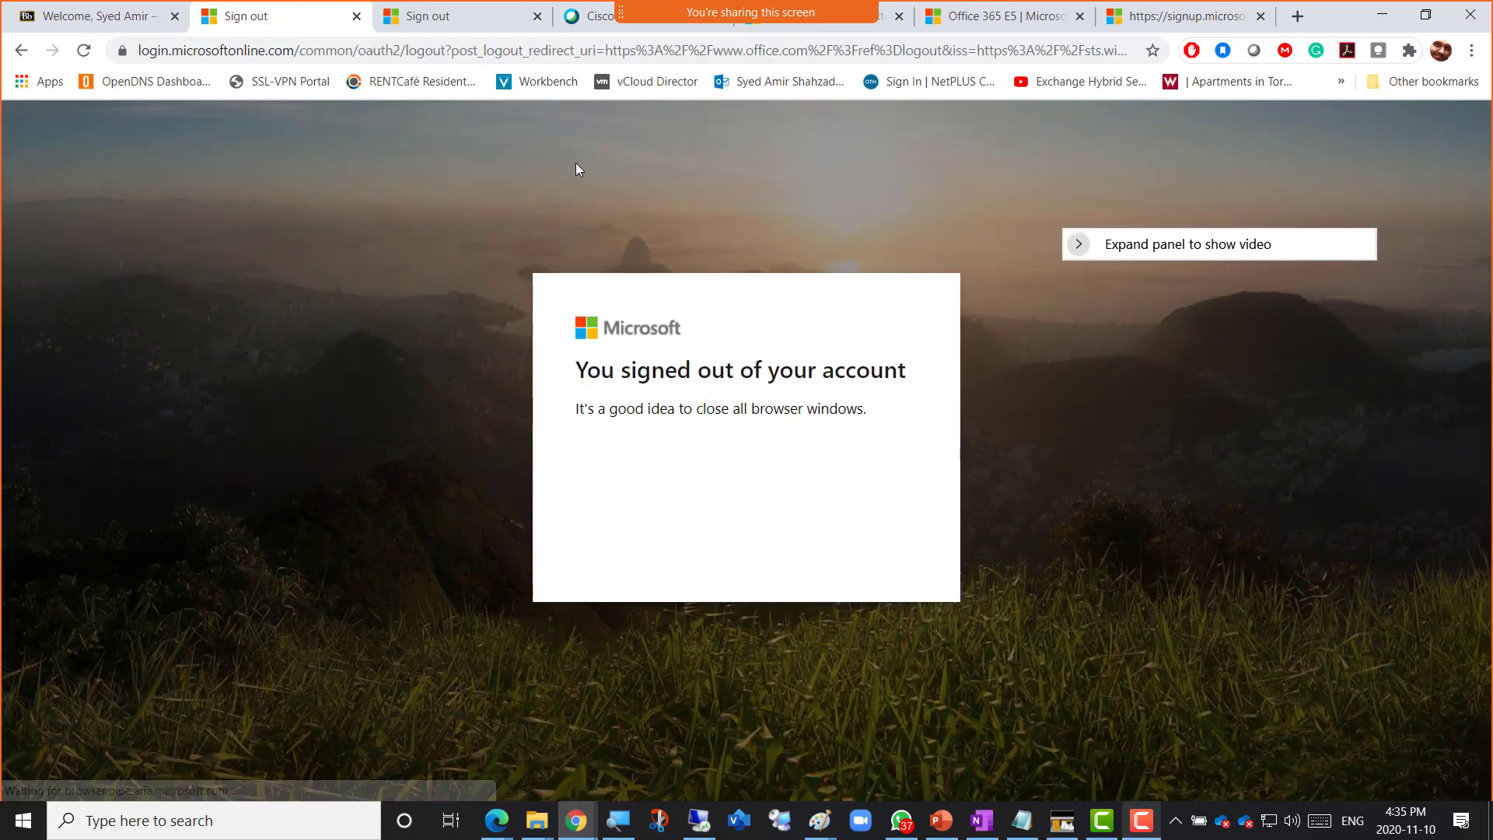
Load the copied E5 trial sign-up link in a new incognito window and try creating a new account.
left_click(1162, 17)
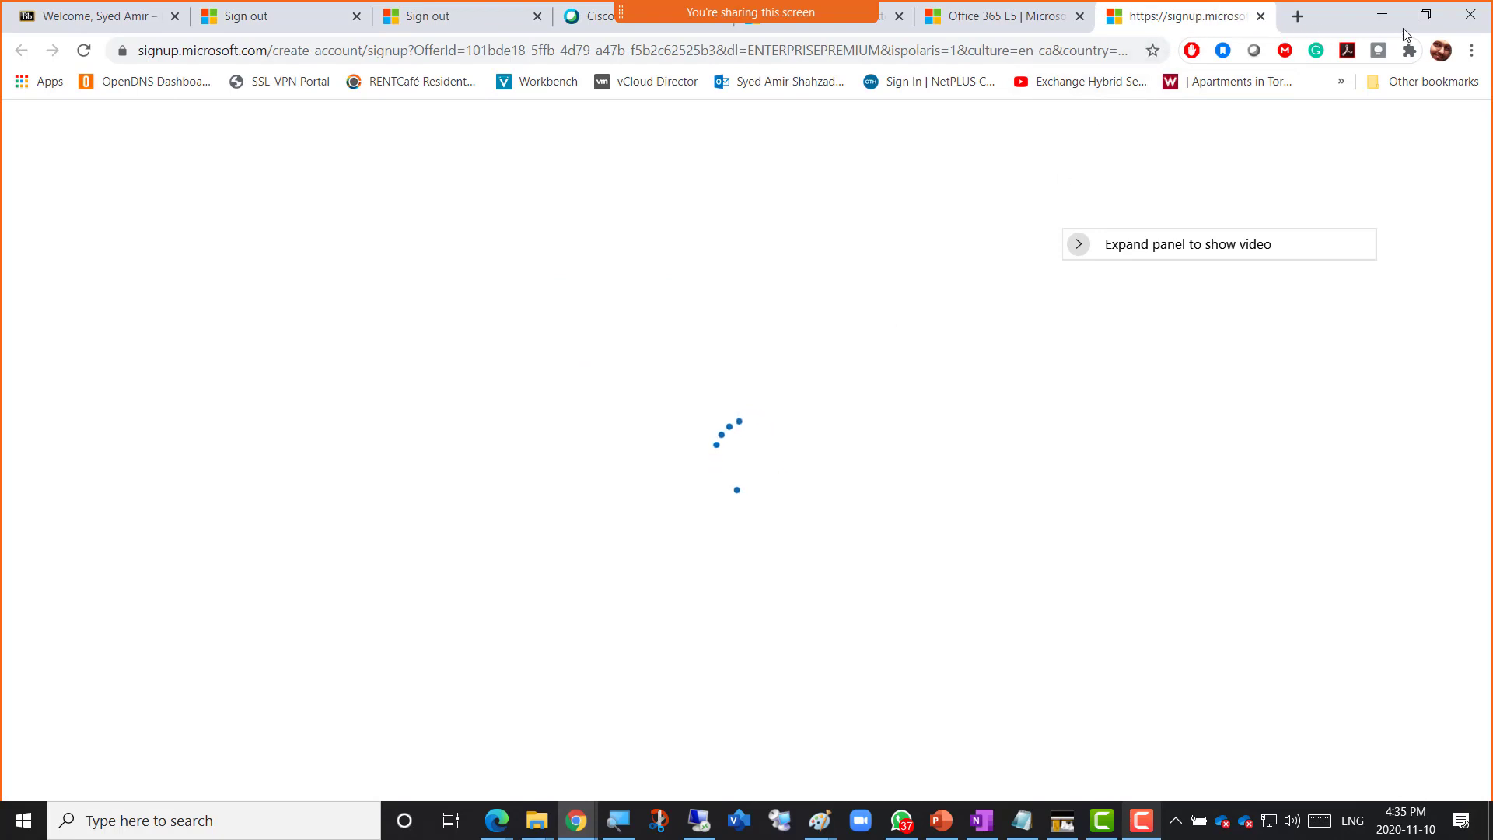
left_click(1472, 50)
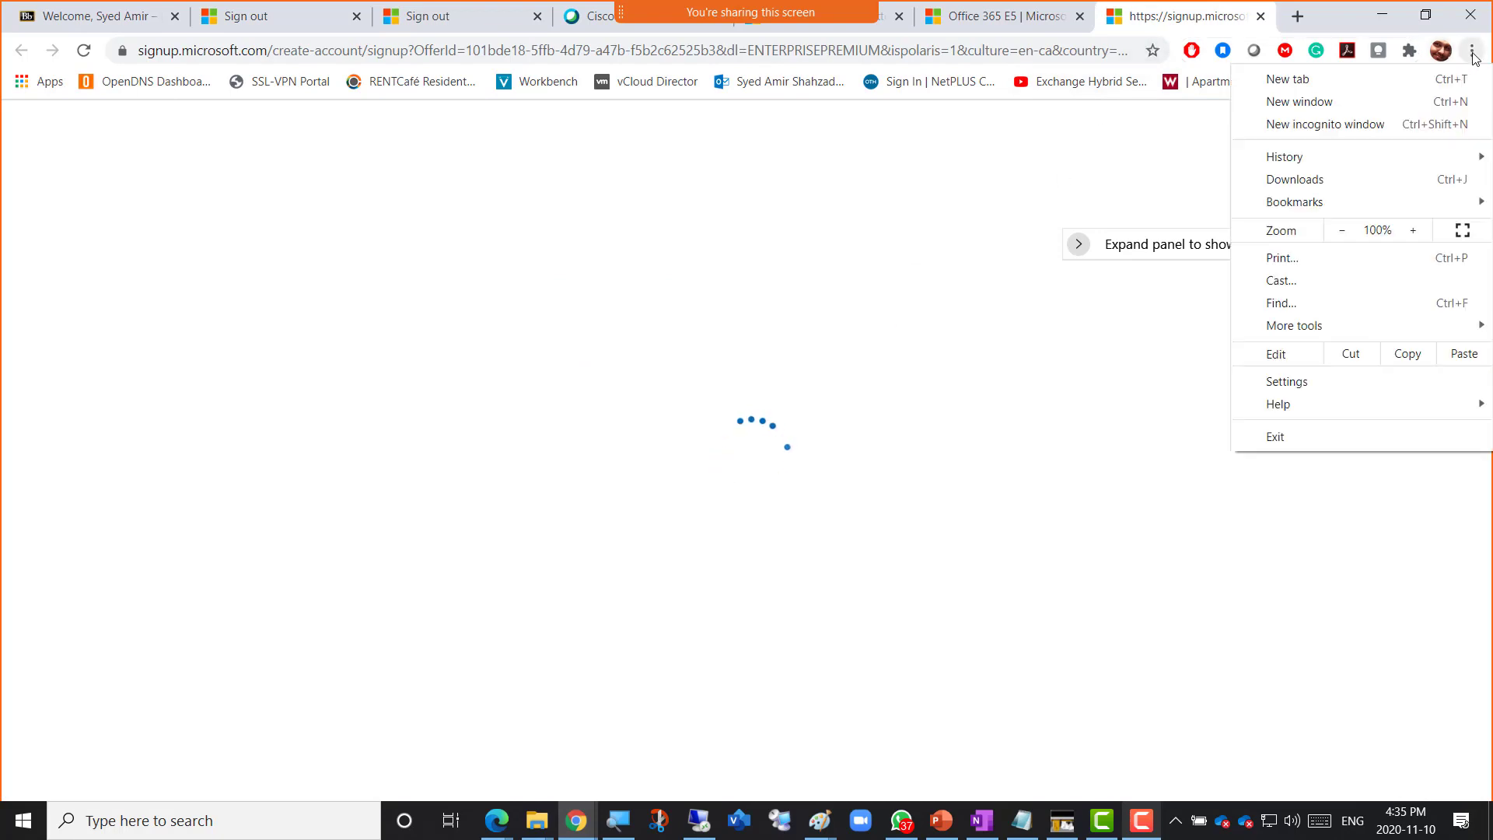
left_click(1367, 129)
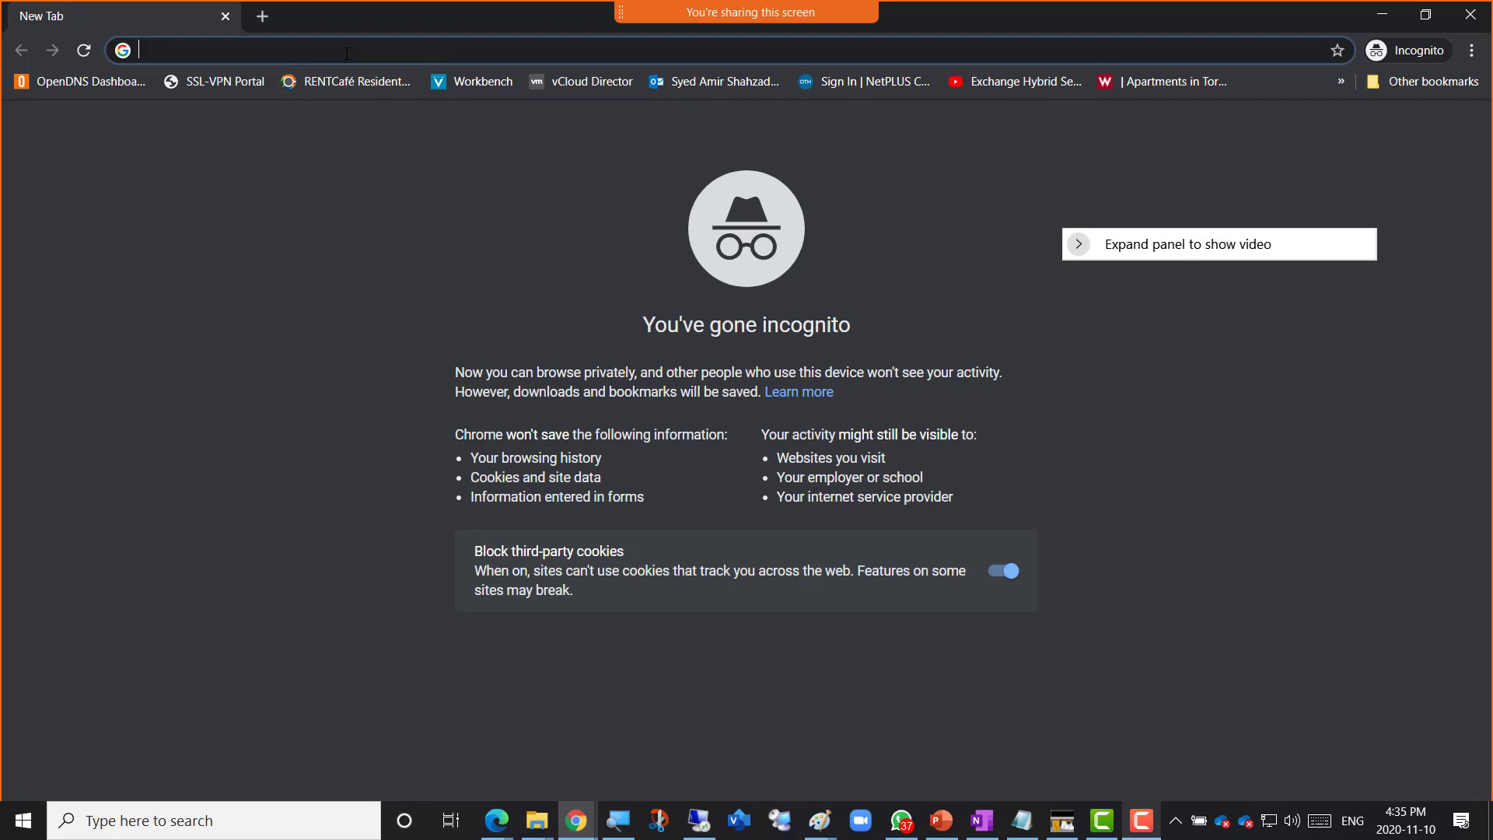
type("https://portal.office.com/signup/logout?OfferId=101bde18-5ffb-4d79-a47b-f5b2c62525b3&dl=ENTERPRISEPREMIUM&culture=en-US&country=US&ali=1")
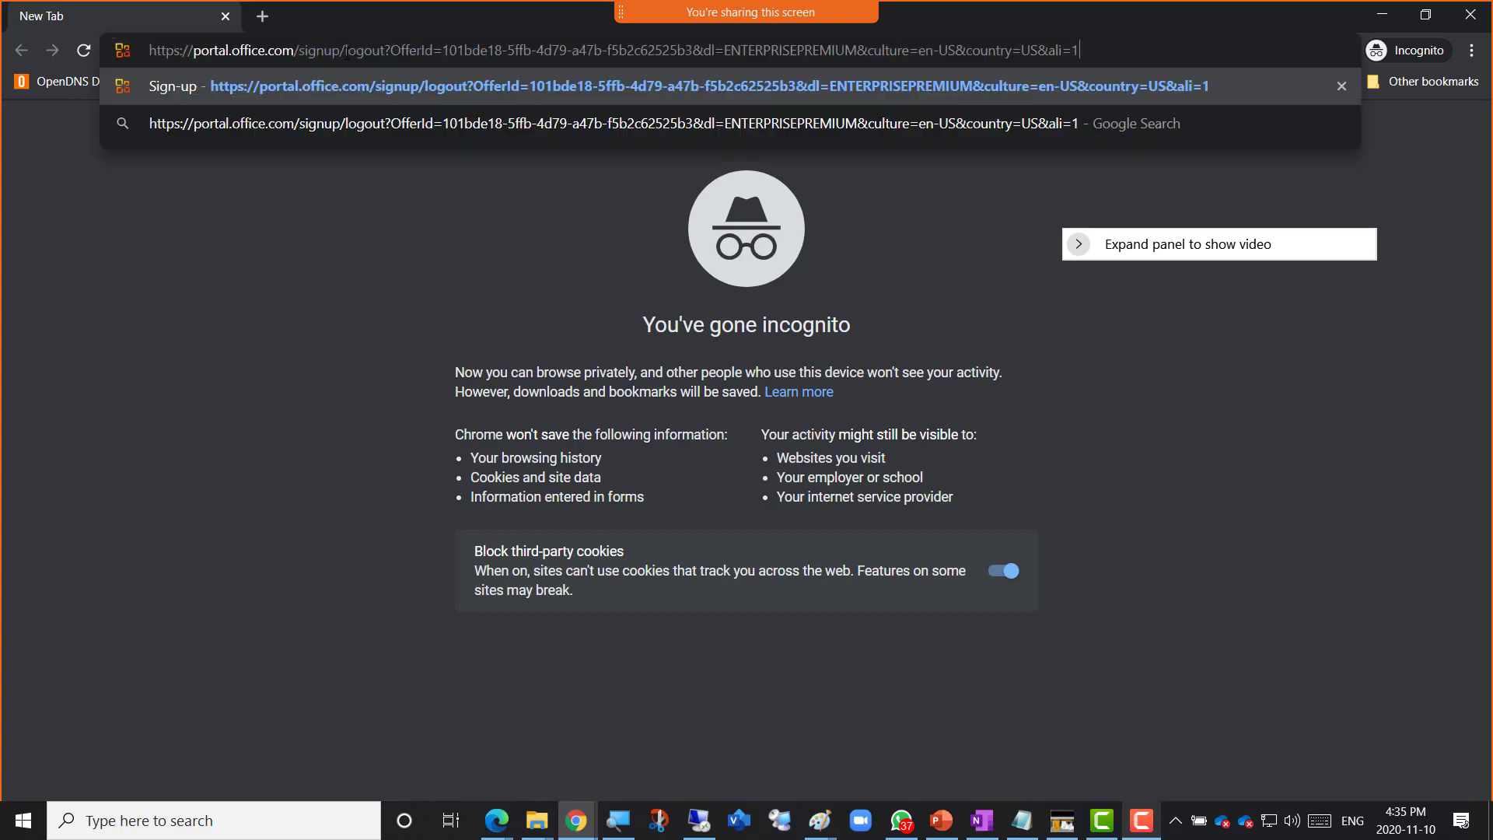
key("Return")
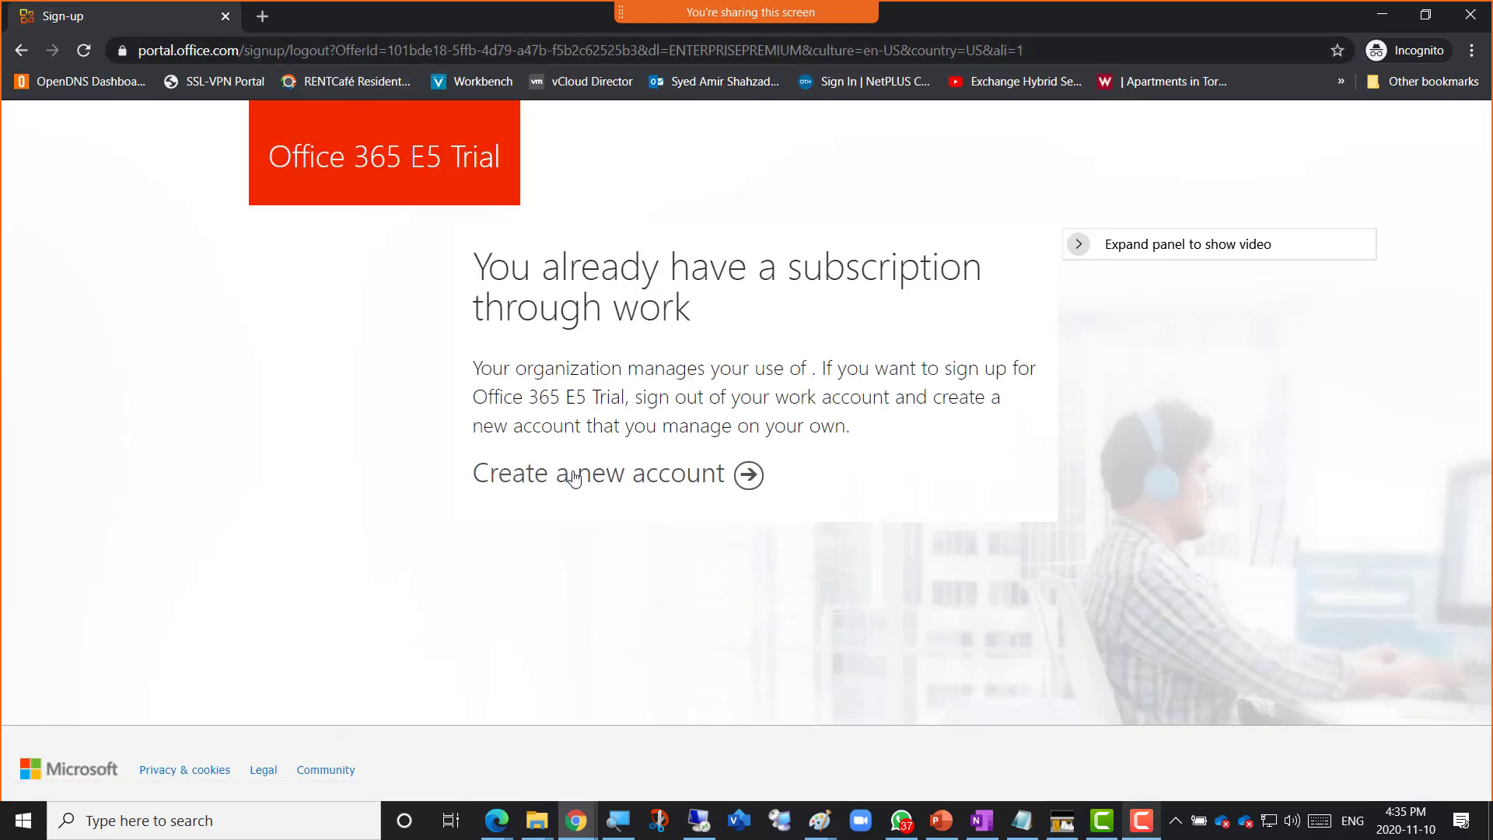
left_click(616, 476)
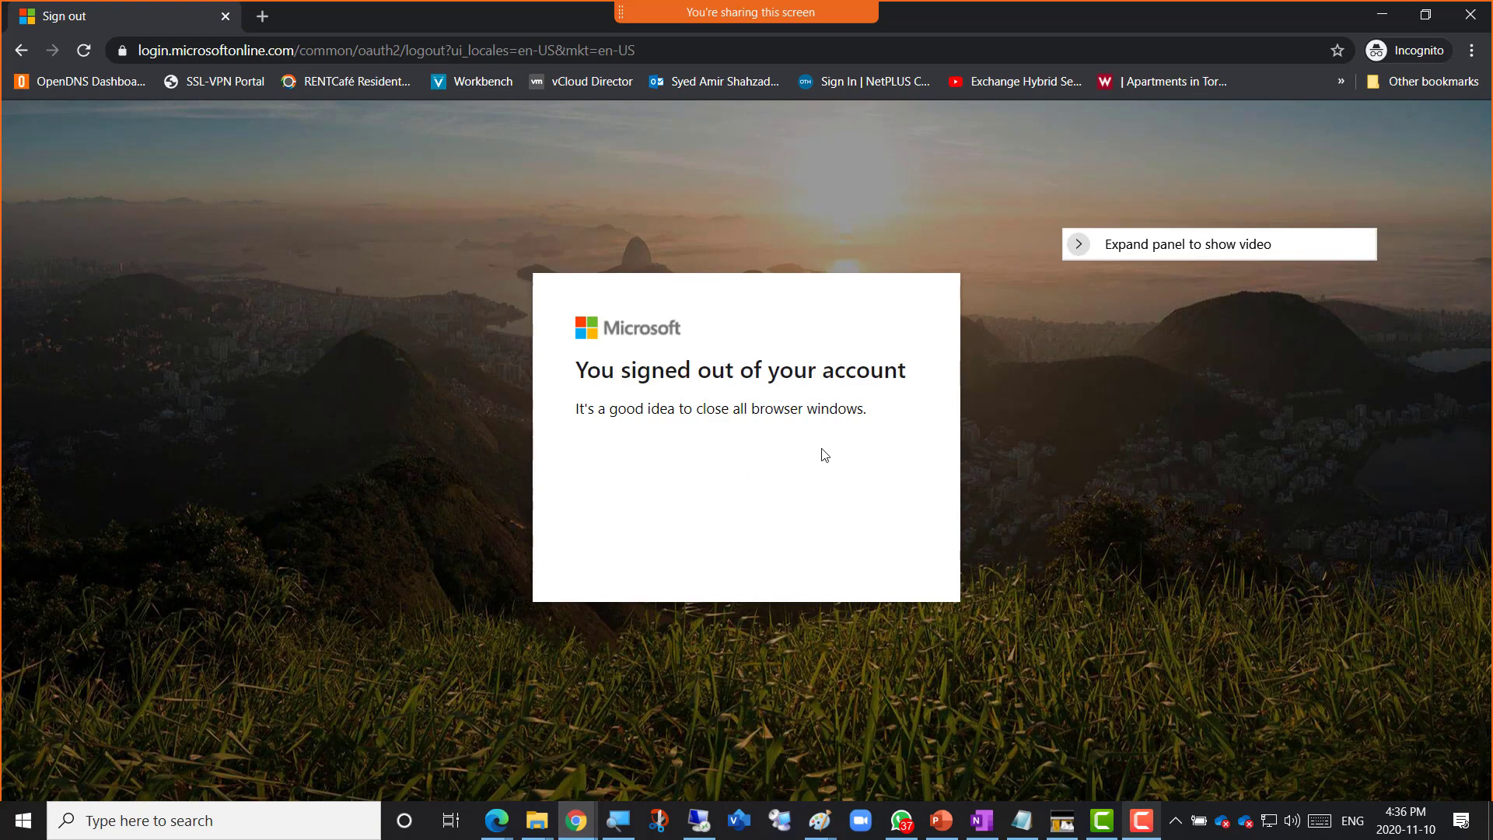
Close the incognito window and all remaining Chrome and Edge windows.
left_click(1474, 14)
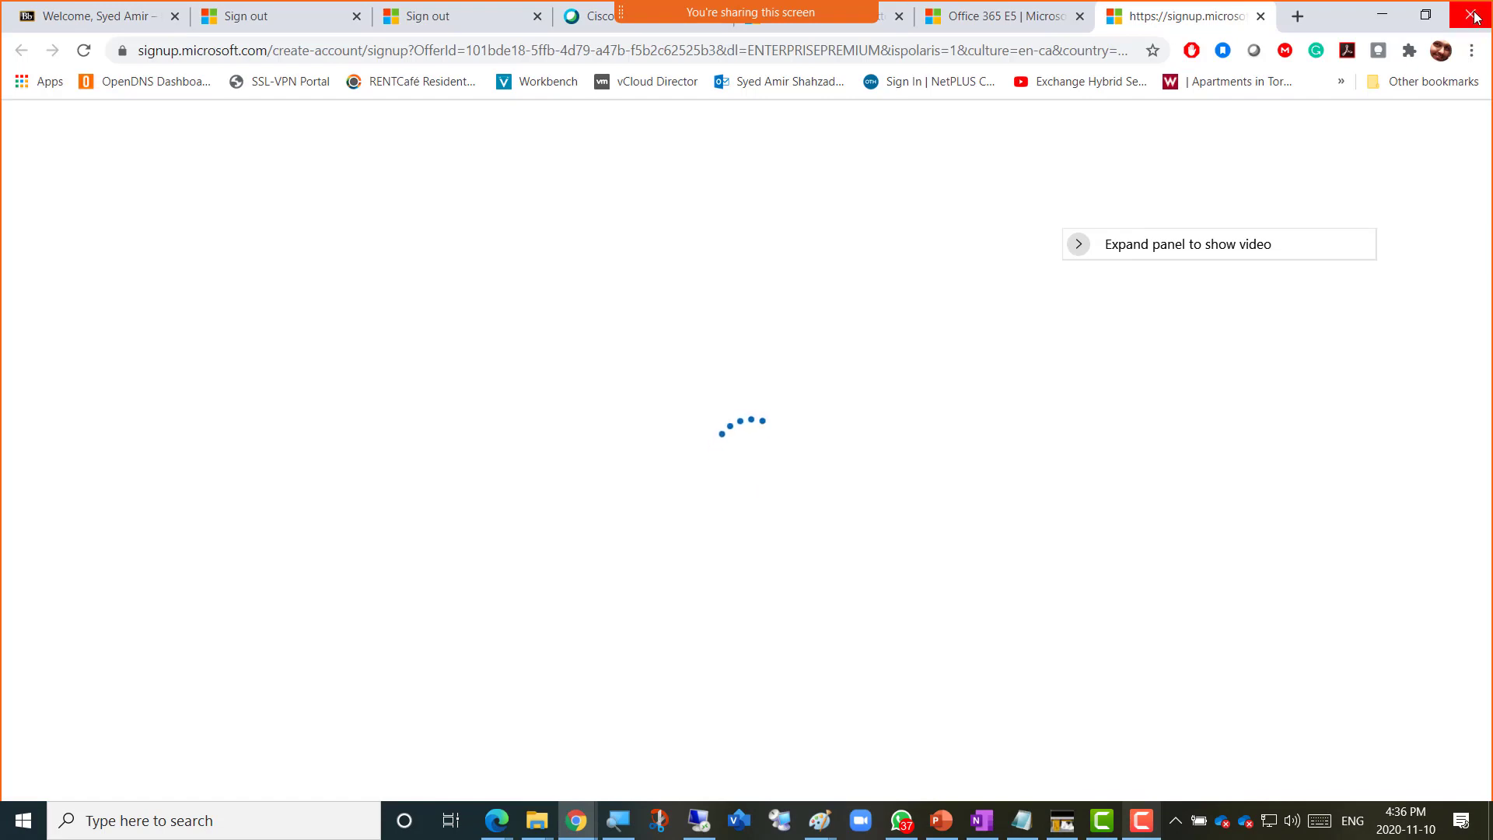
left_click(1473, 15)
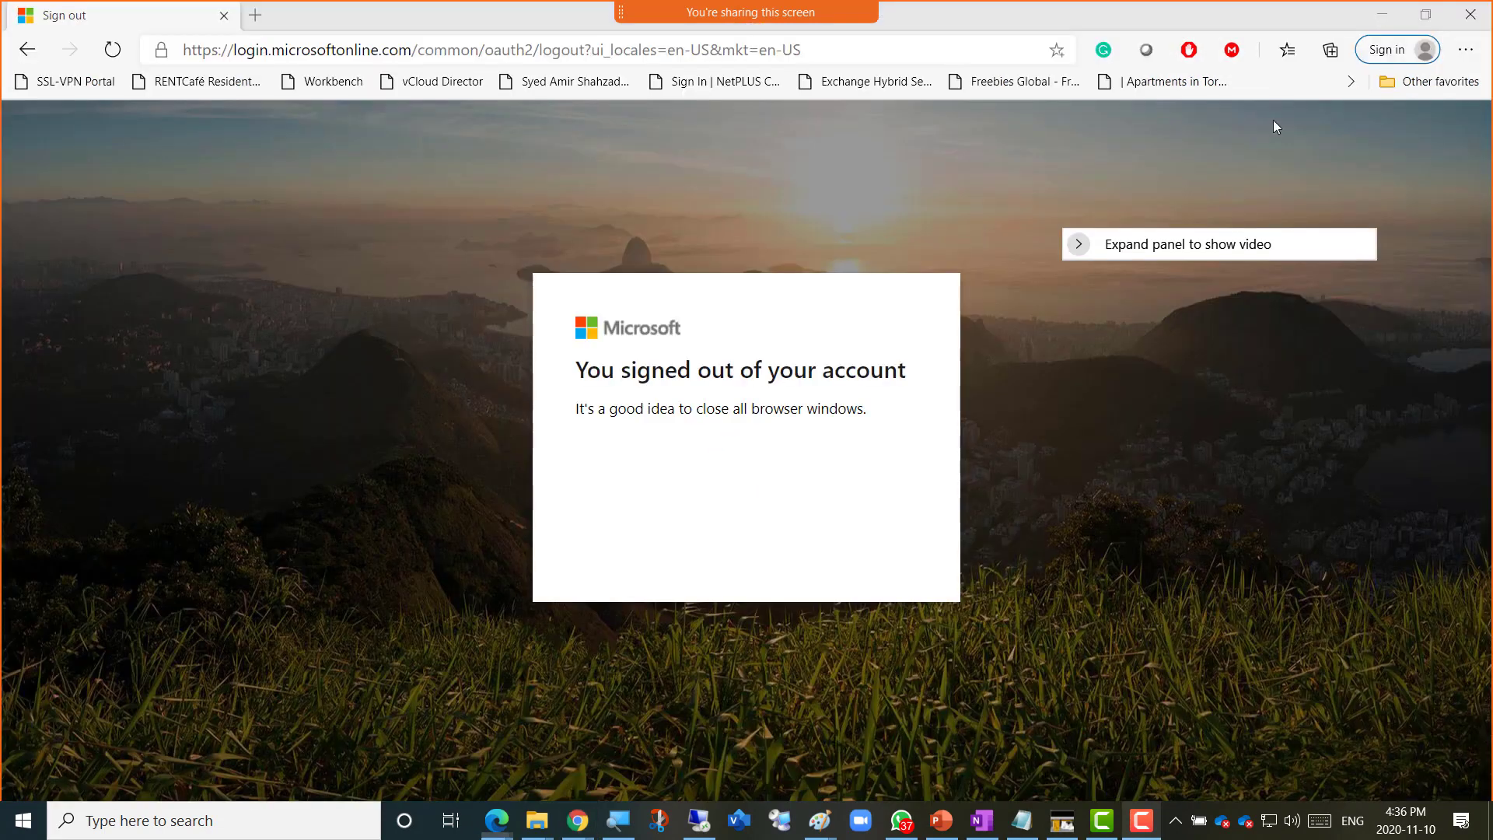
left_click(1470, 15)
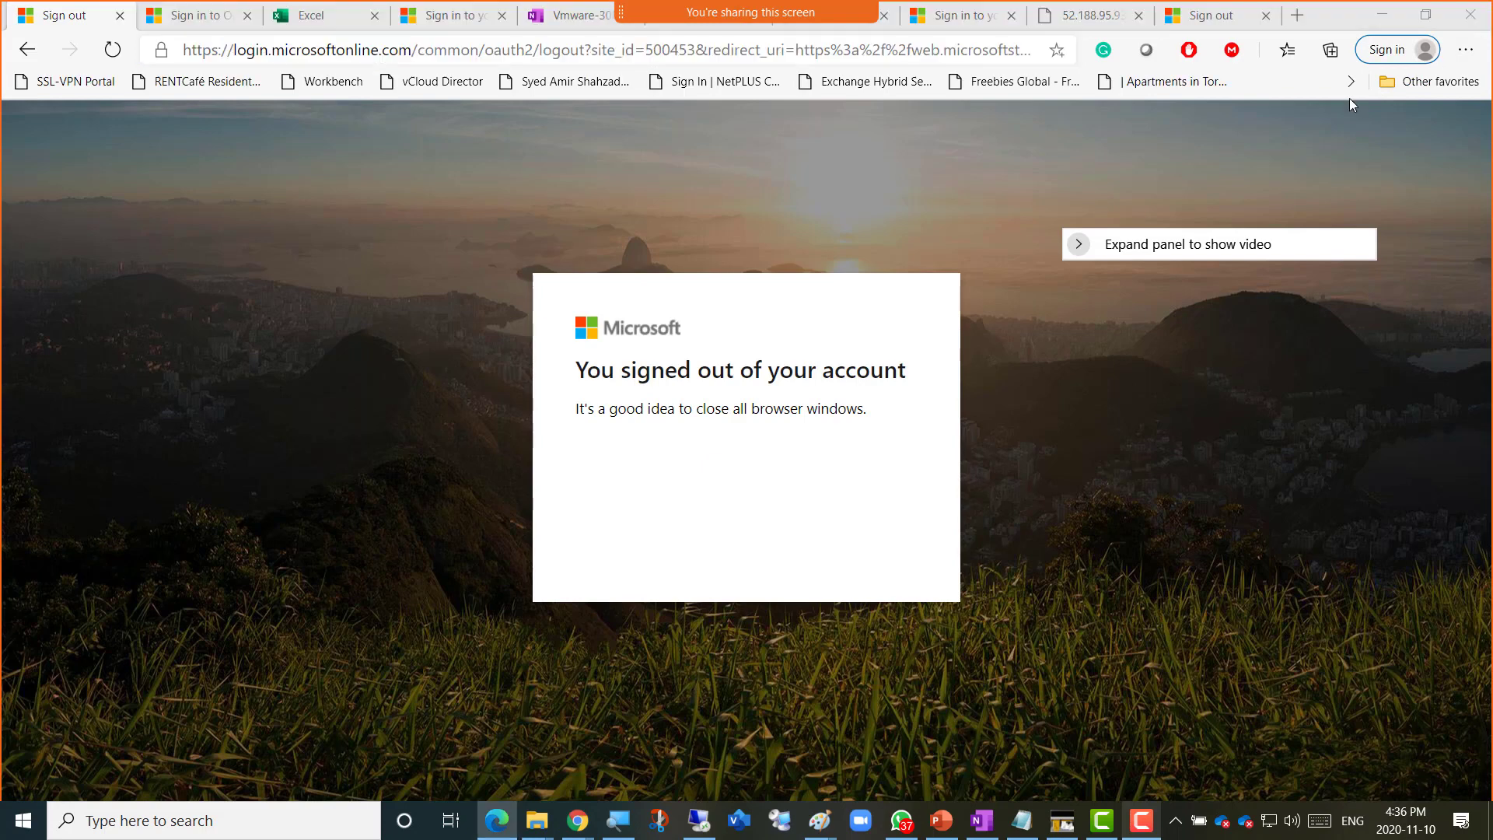
left_click(1470, 15)
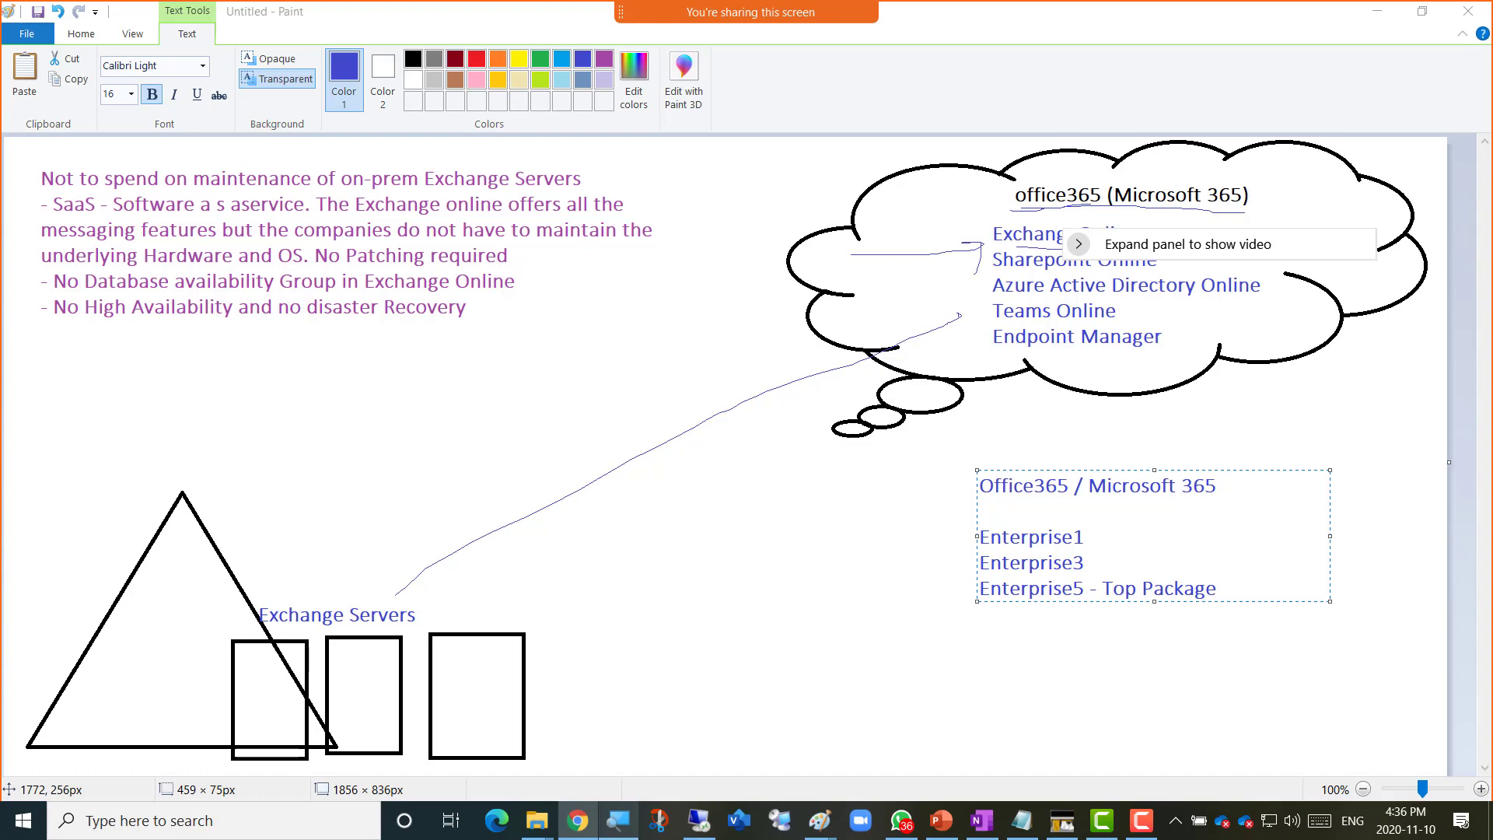
Switch to a fresh Chrome window and search Google for "office365 e5 trial", accepting the suggested spelling "office 365 e5 trial".
mouse_move(1492, 156)
left_mouse_down()
mouse_move(1105, 168)
mouse_move(756, 209)
left_mouse_up()
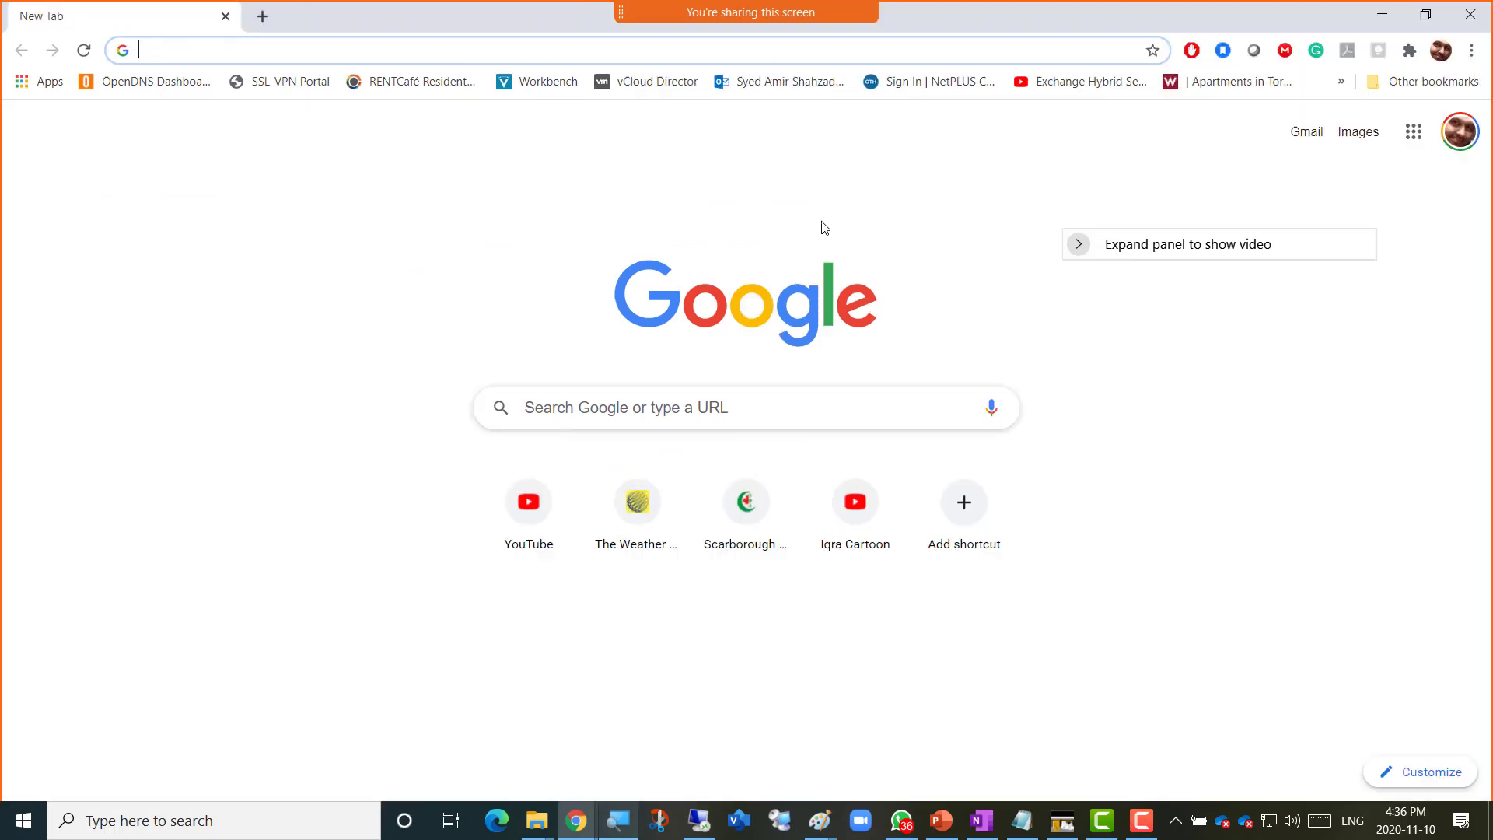
left_click(1472, 51)
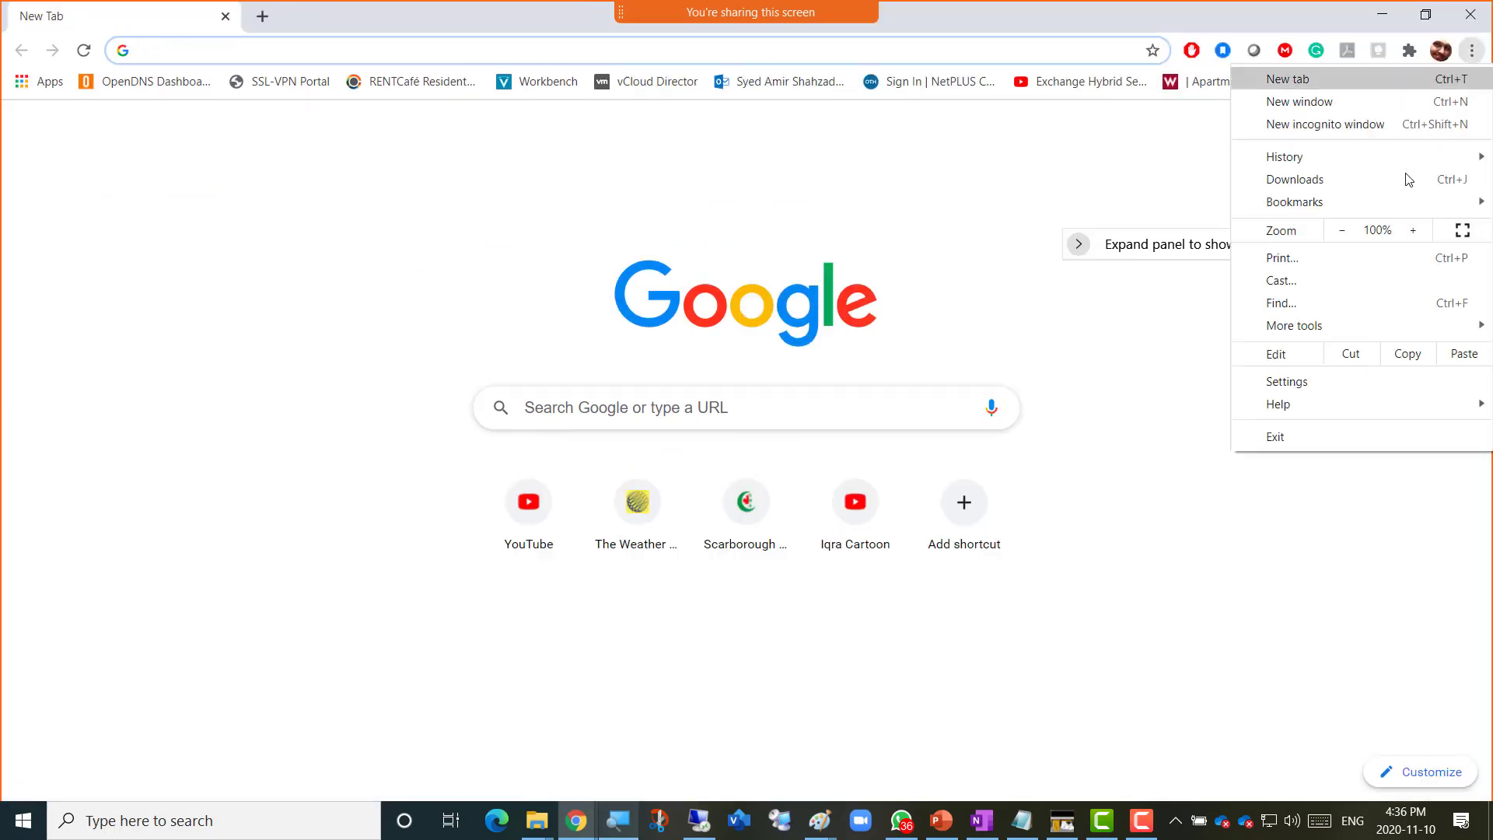
mouse_move(1317, 326)
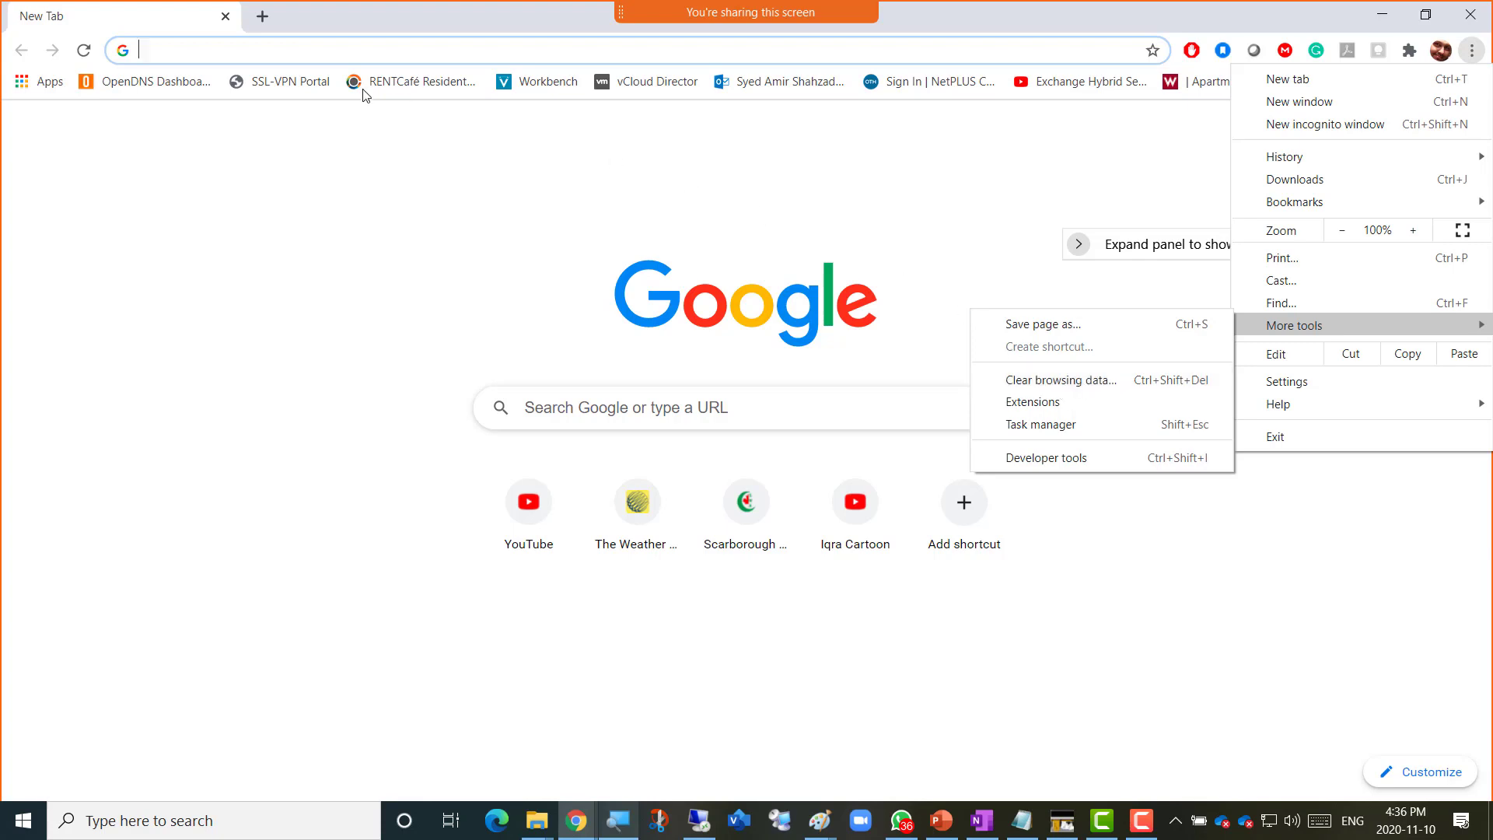
left_click(336, 49)
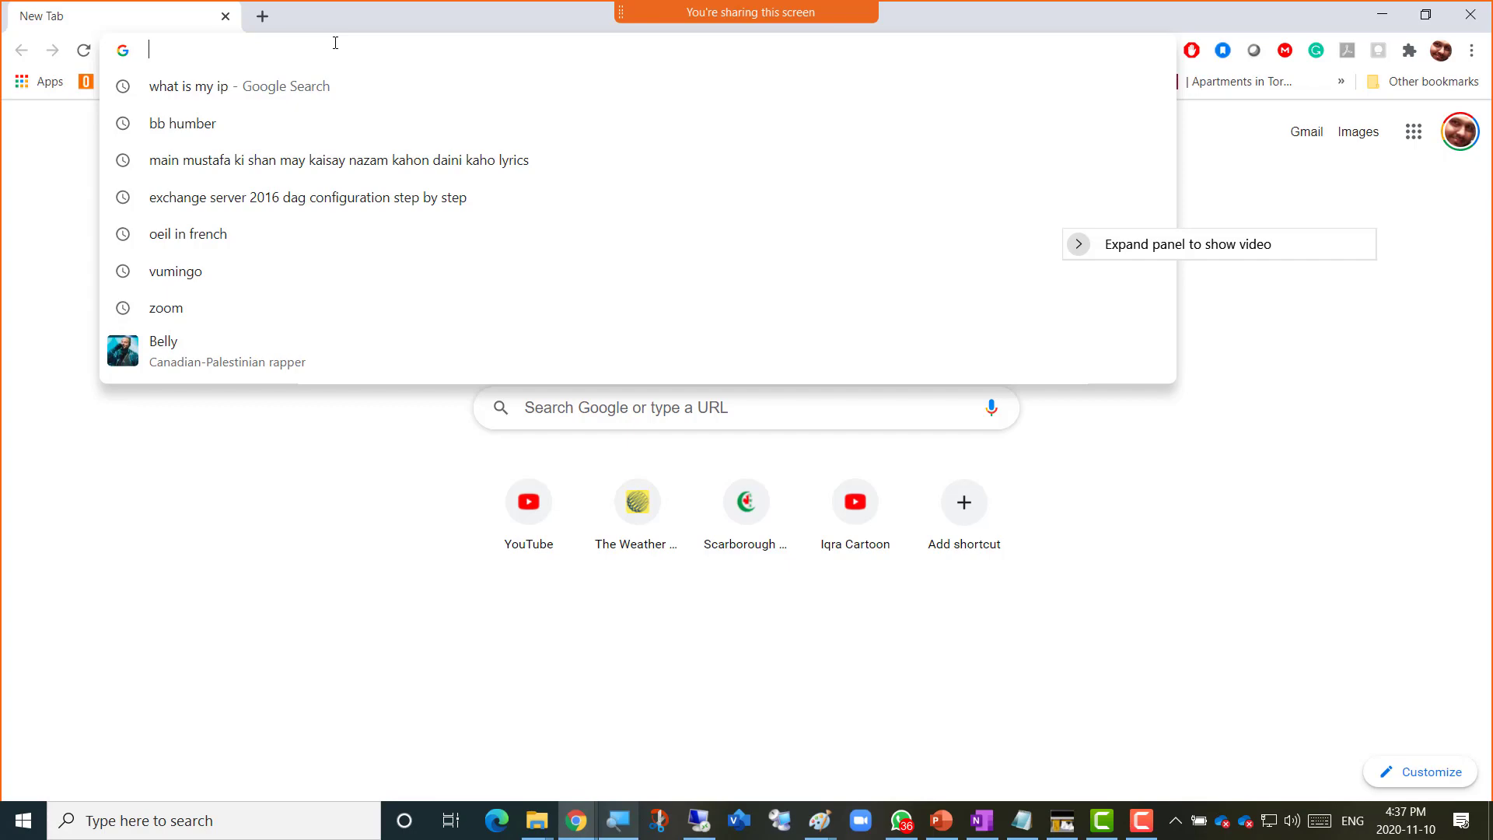
type("office365")
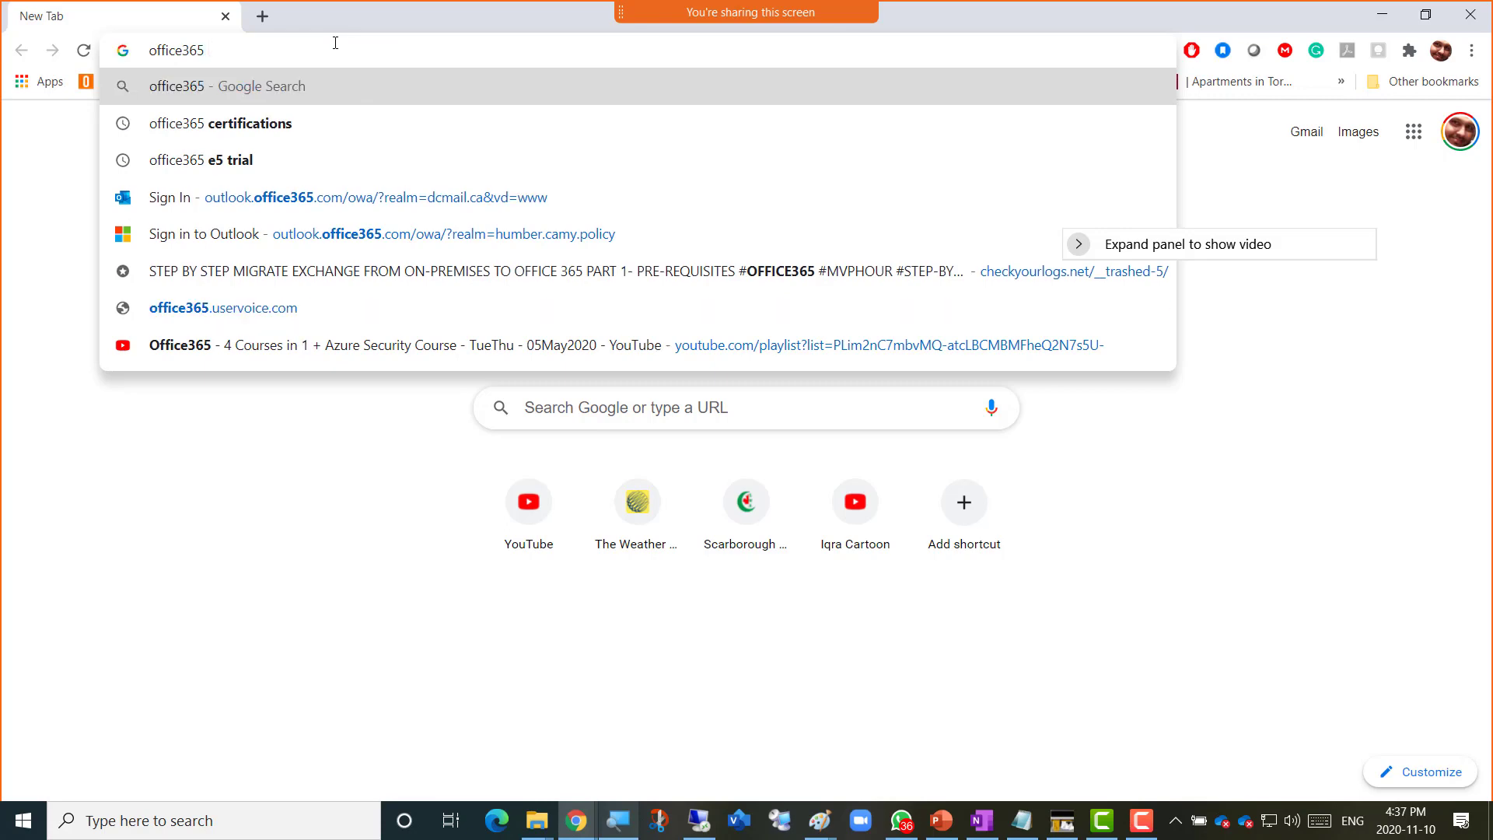
key("Down")
key("Down")
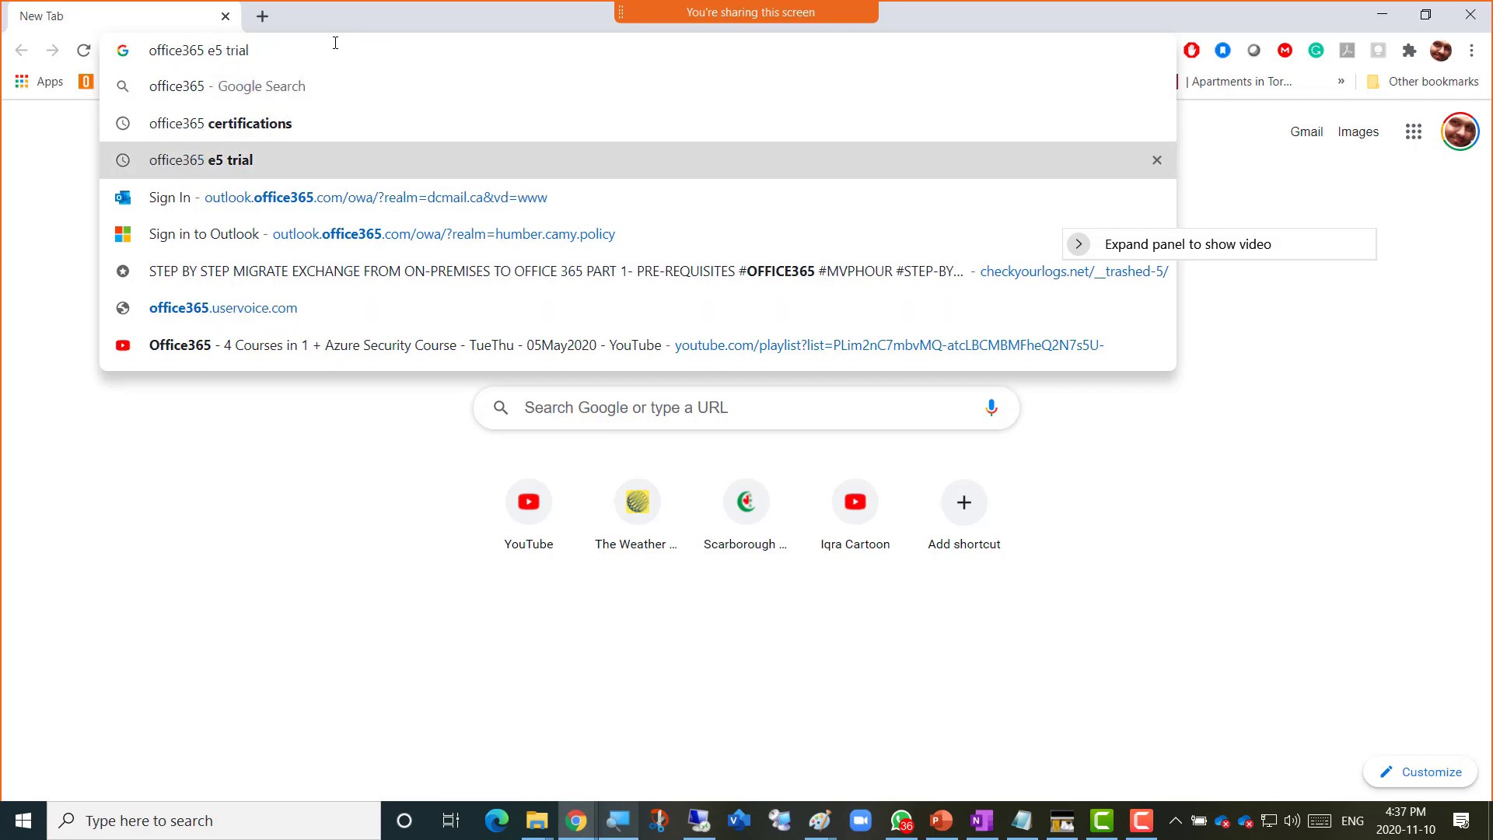
key("Return")
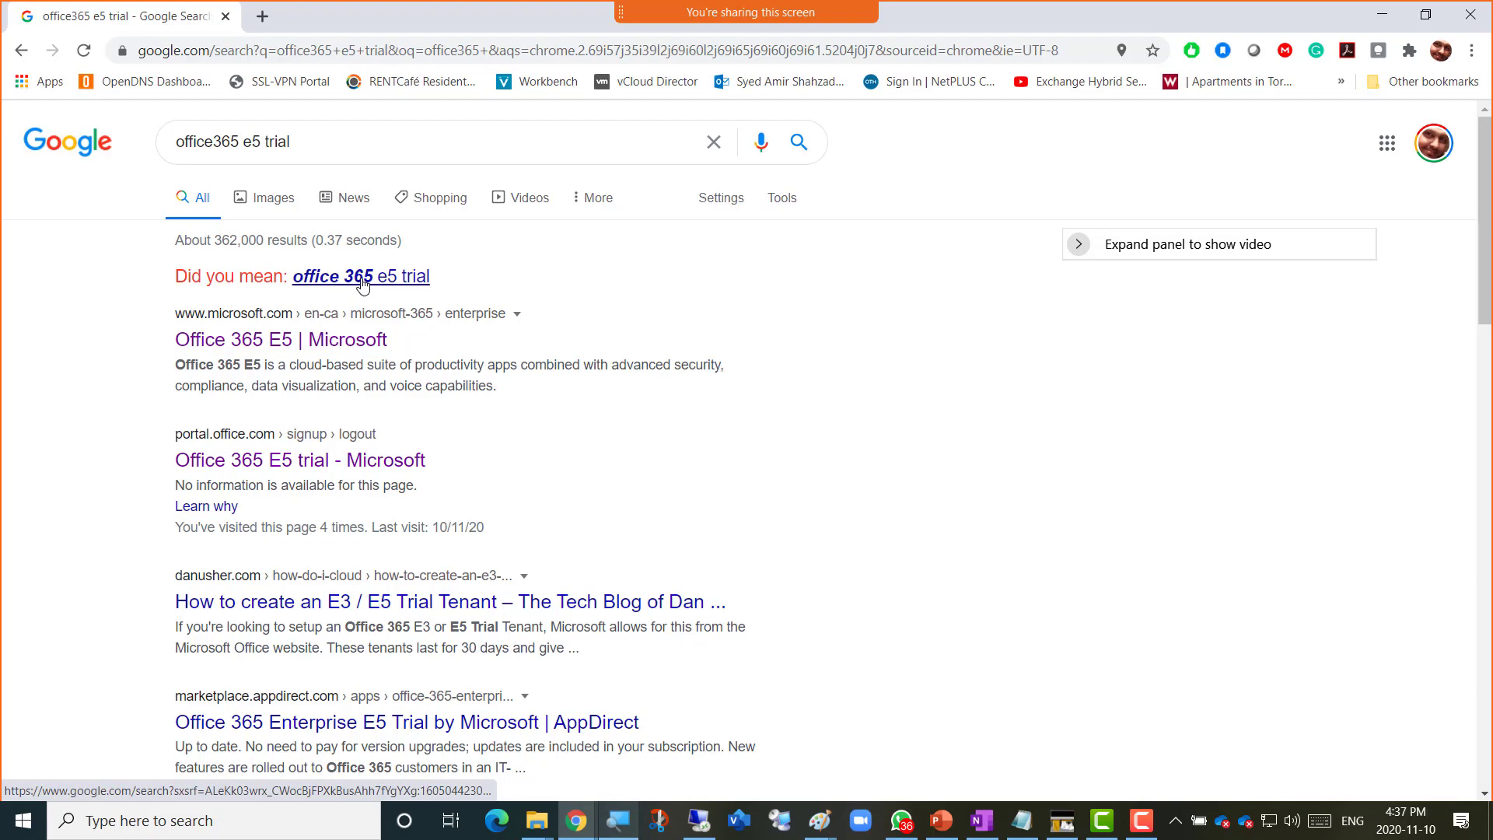
left_click(395, 287)
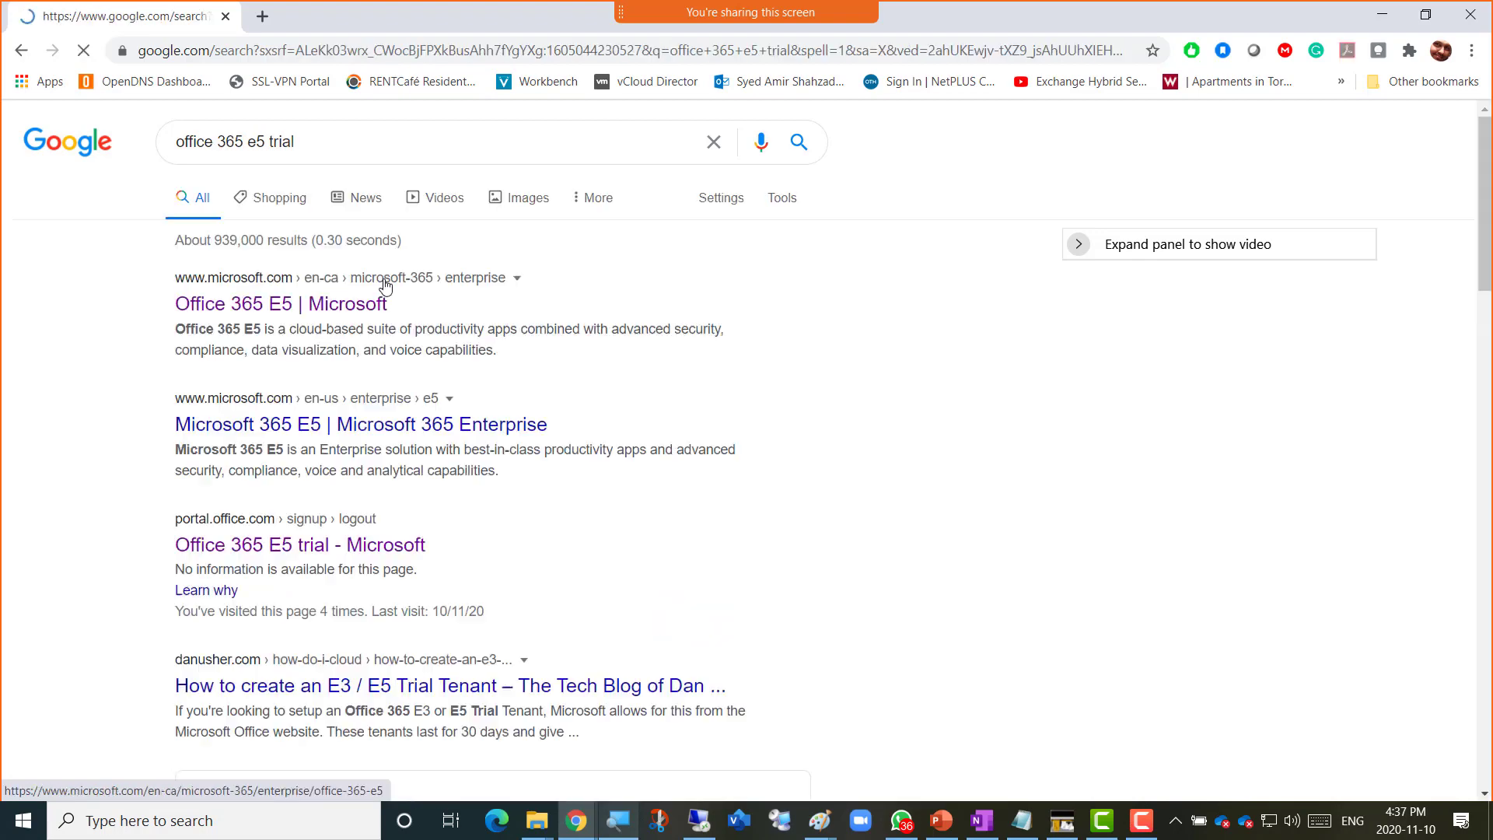
Open the "Microsoft 365 E5 | Microsoft 365 Enterprise" result and switch the site to Canada - English.
left_click(358, 425)
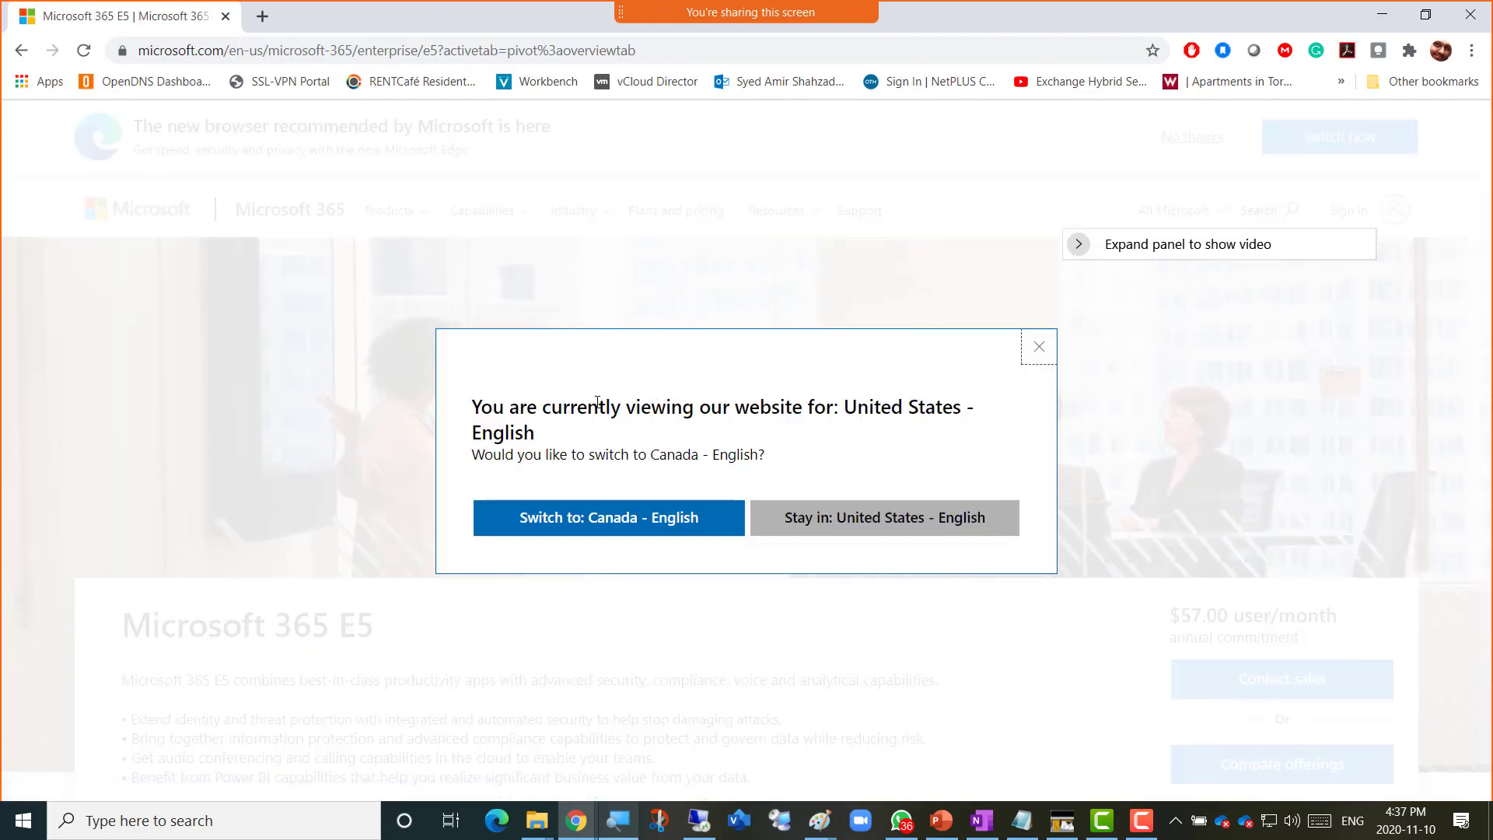
left_click(561, 526)
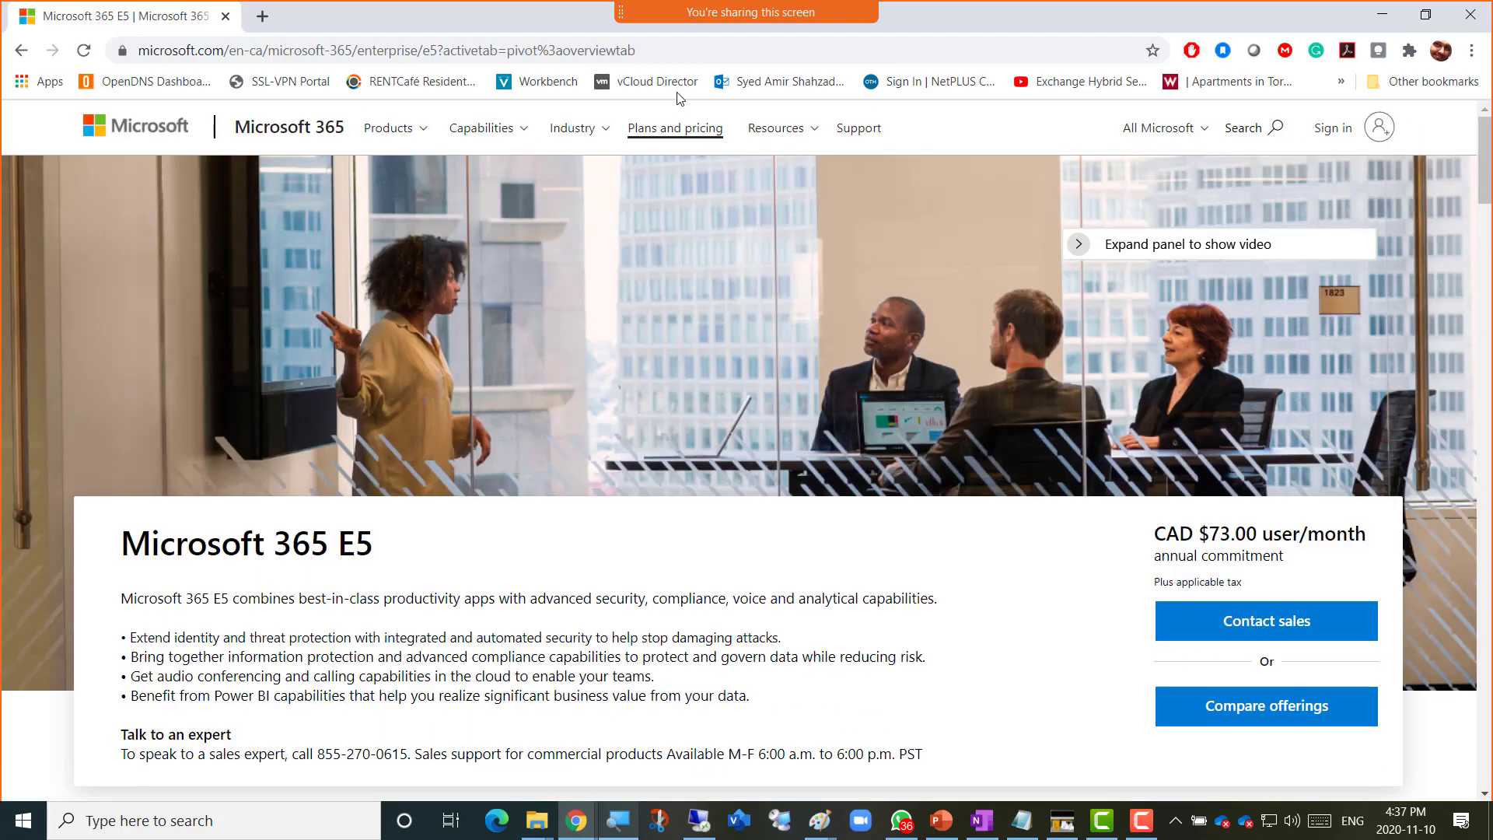
left_click(664, 51)
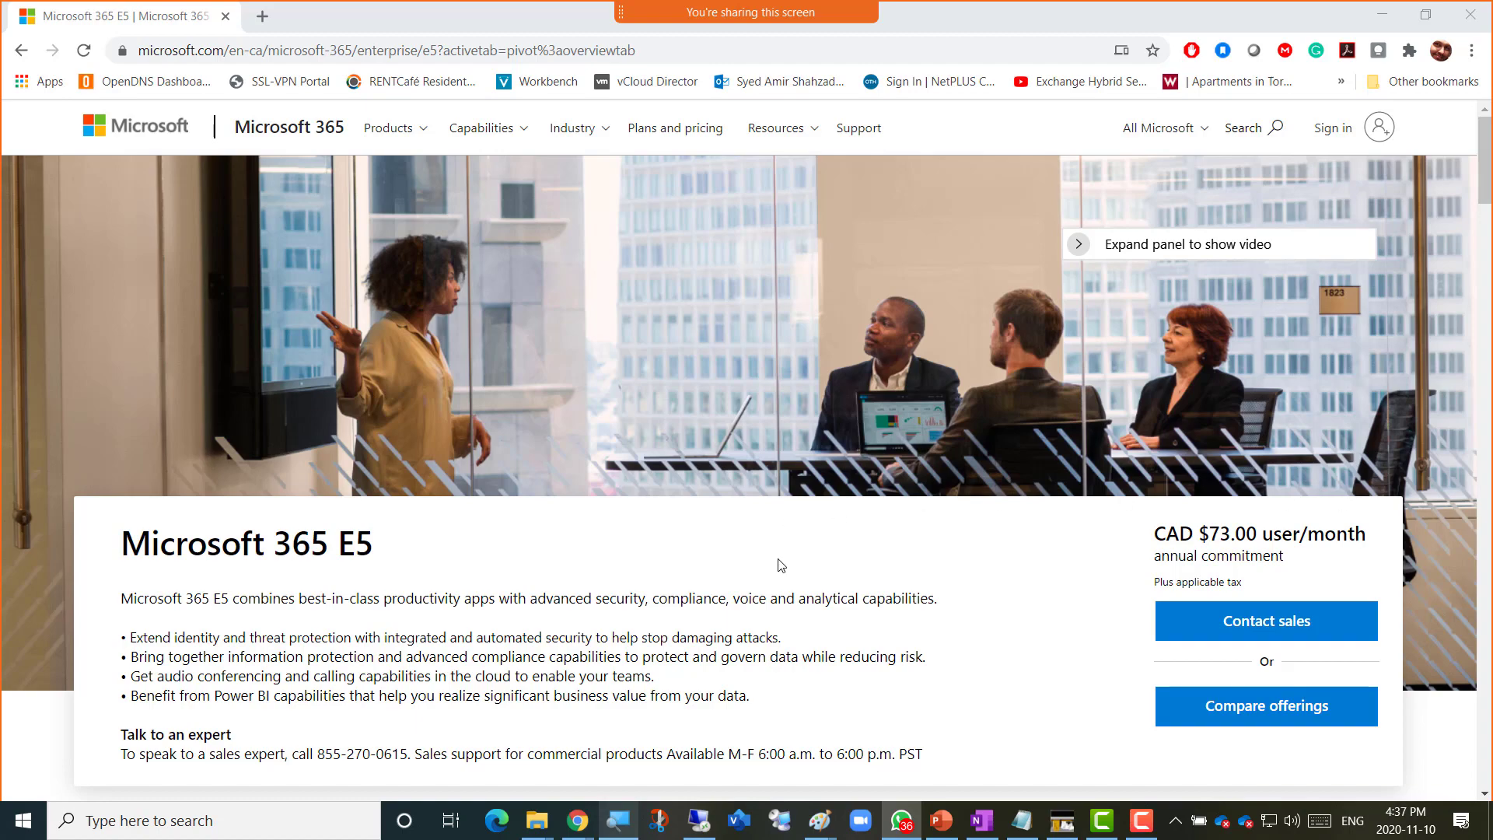
Look through the Microsoft 365 E5 overview and open the comparison of the enterprise offerings.
scroll(1102, 670, "down", 5)
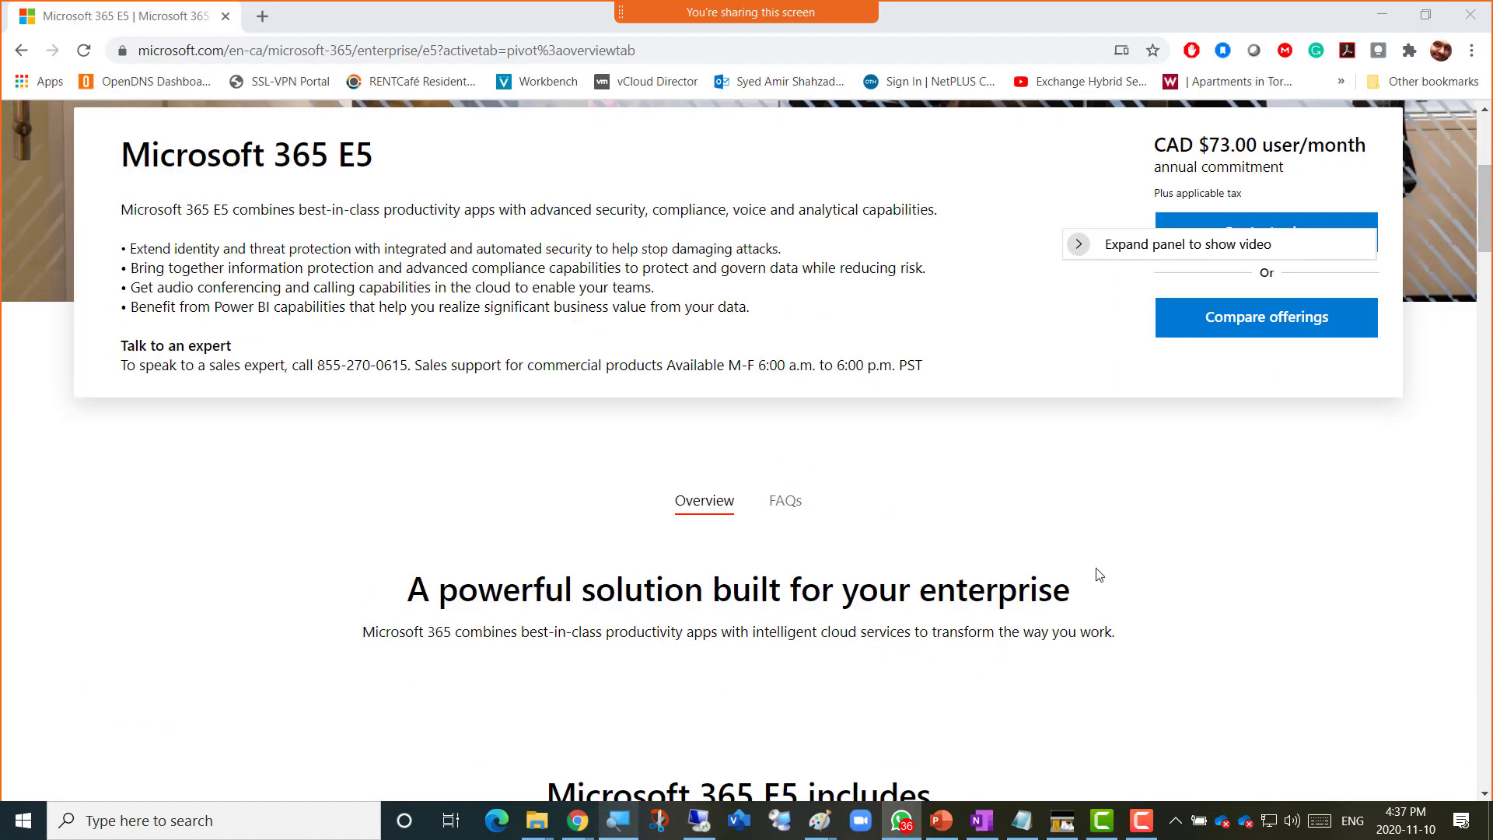
scroll(990, 373, "up", 2)
scroll(988, 377, "down", 6)
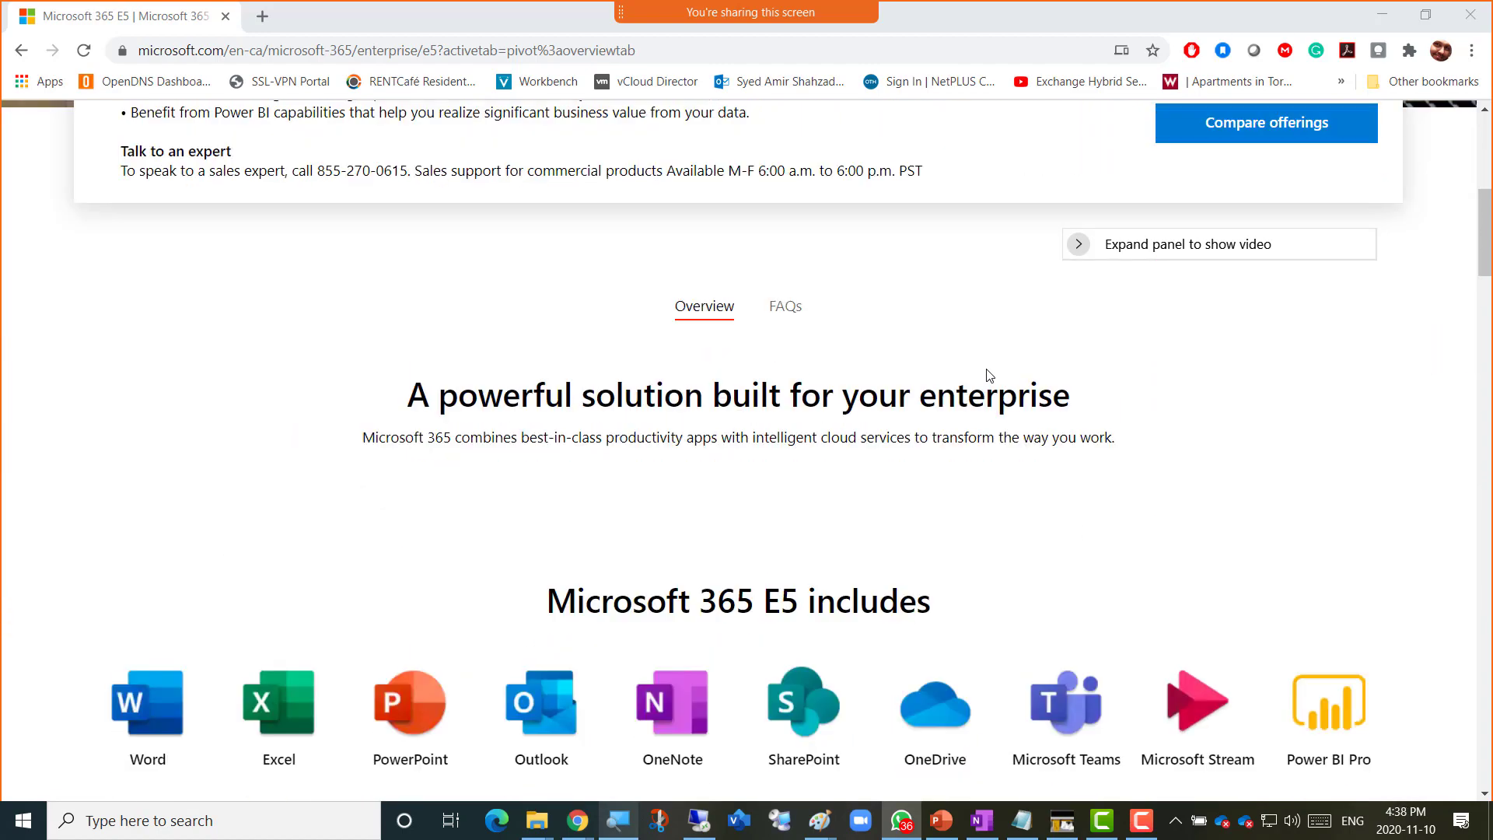
scroll(989, 376, "down", 6)
scroll(991, 376, "up", 15)
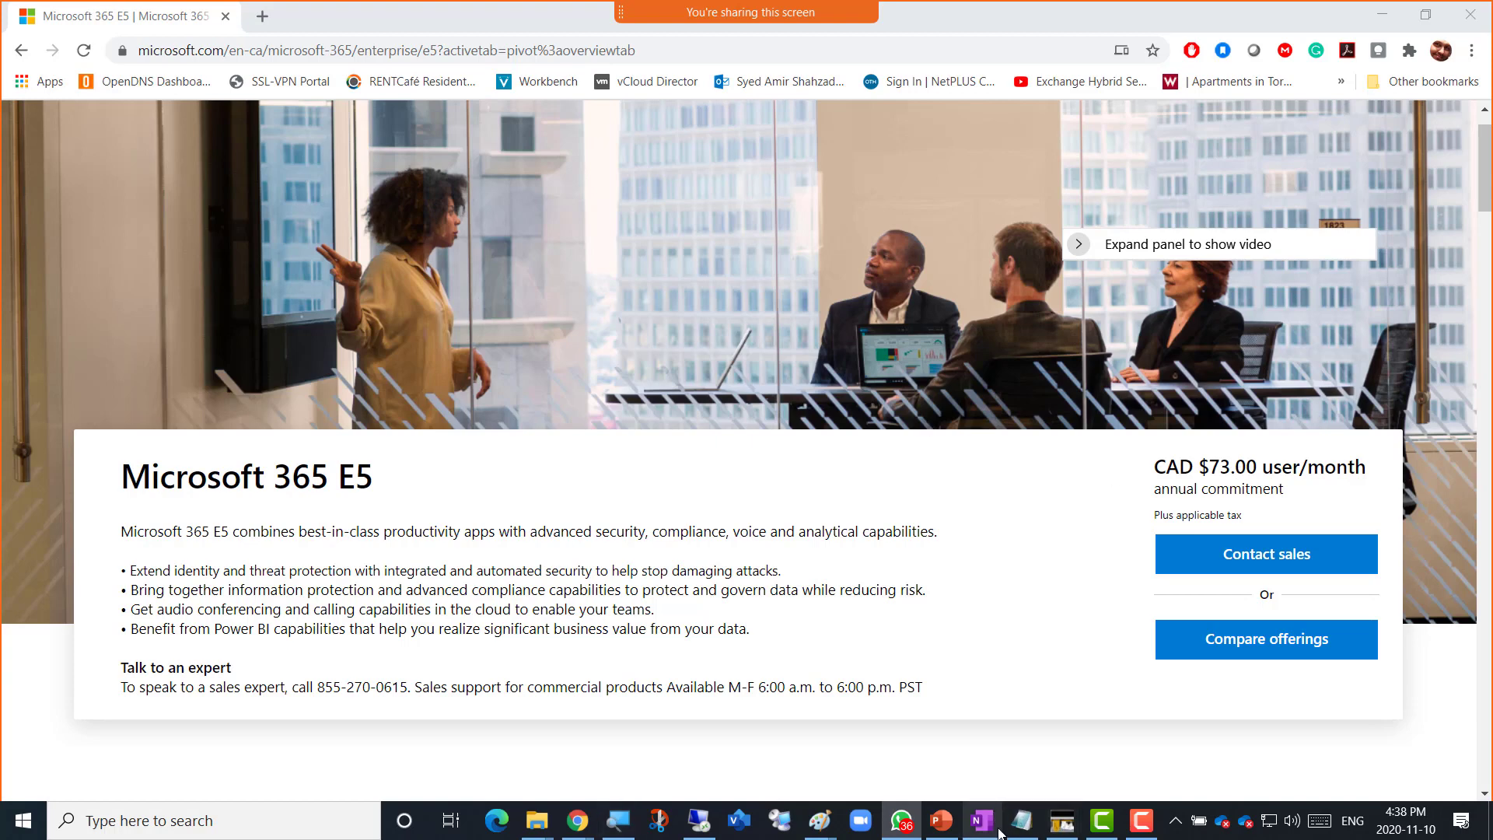
left_click(1273, 652)
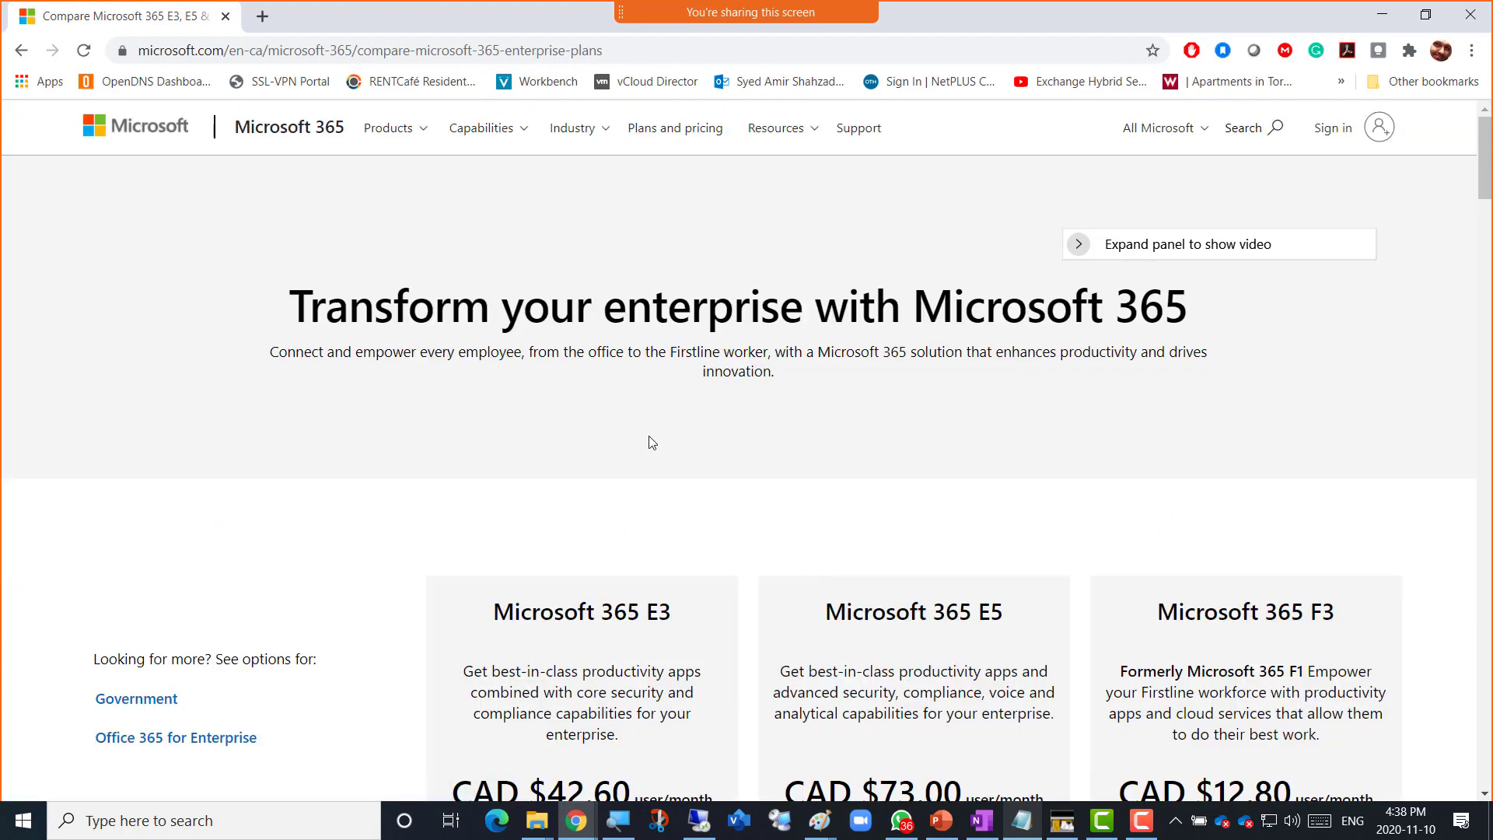
Open the Office 365 for Enterprise plan comparison and look over the purchase and trial options for Office 365 E5.
scroll(474, 455, "down", 3)
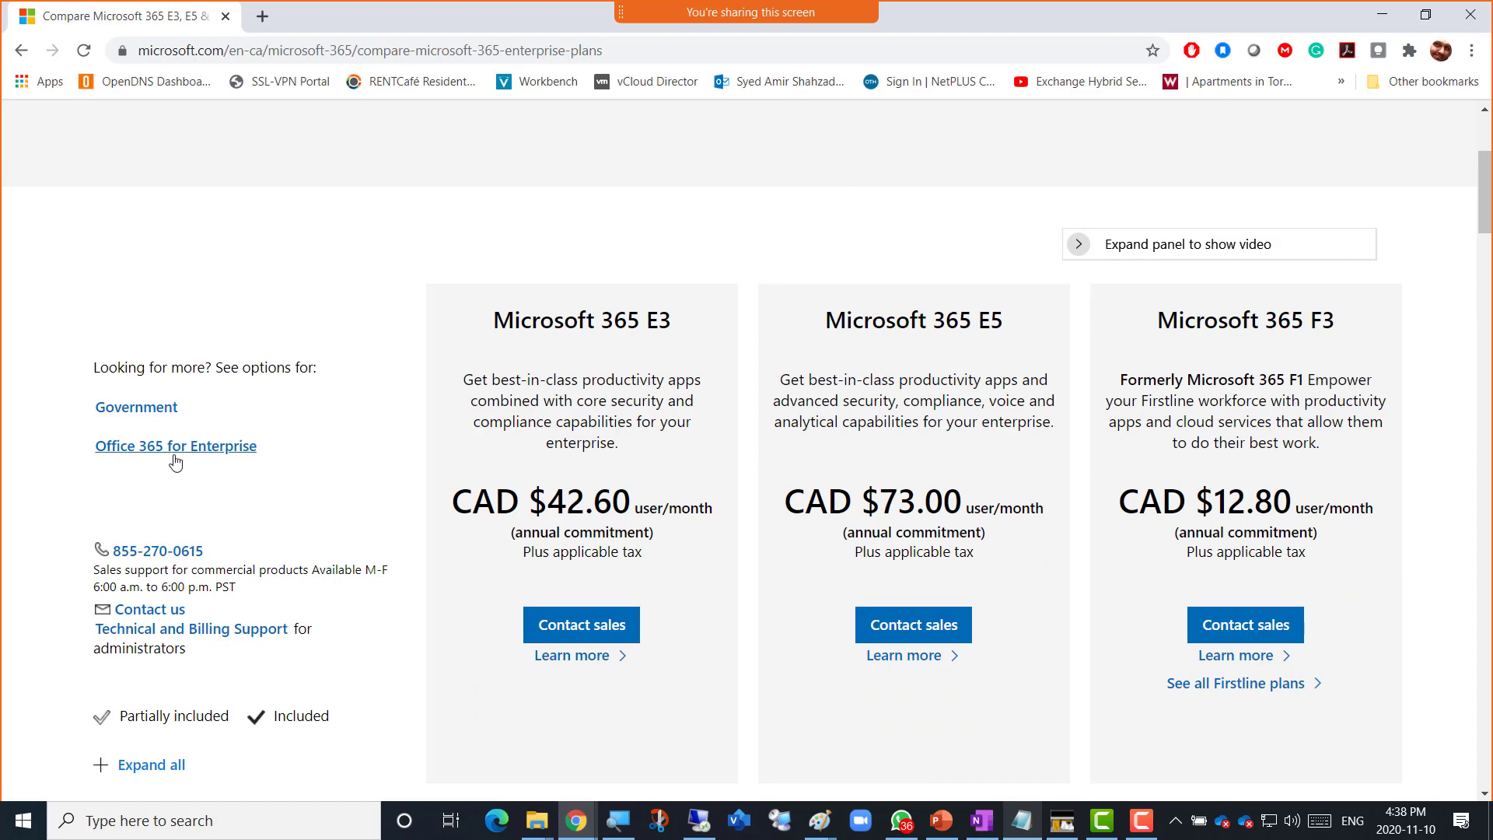
scroll(273, 422, "up", 3)
scroll(236, 343, "up", 2)
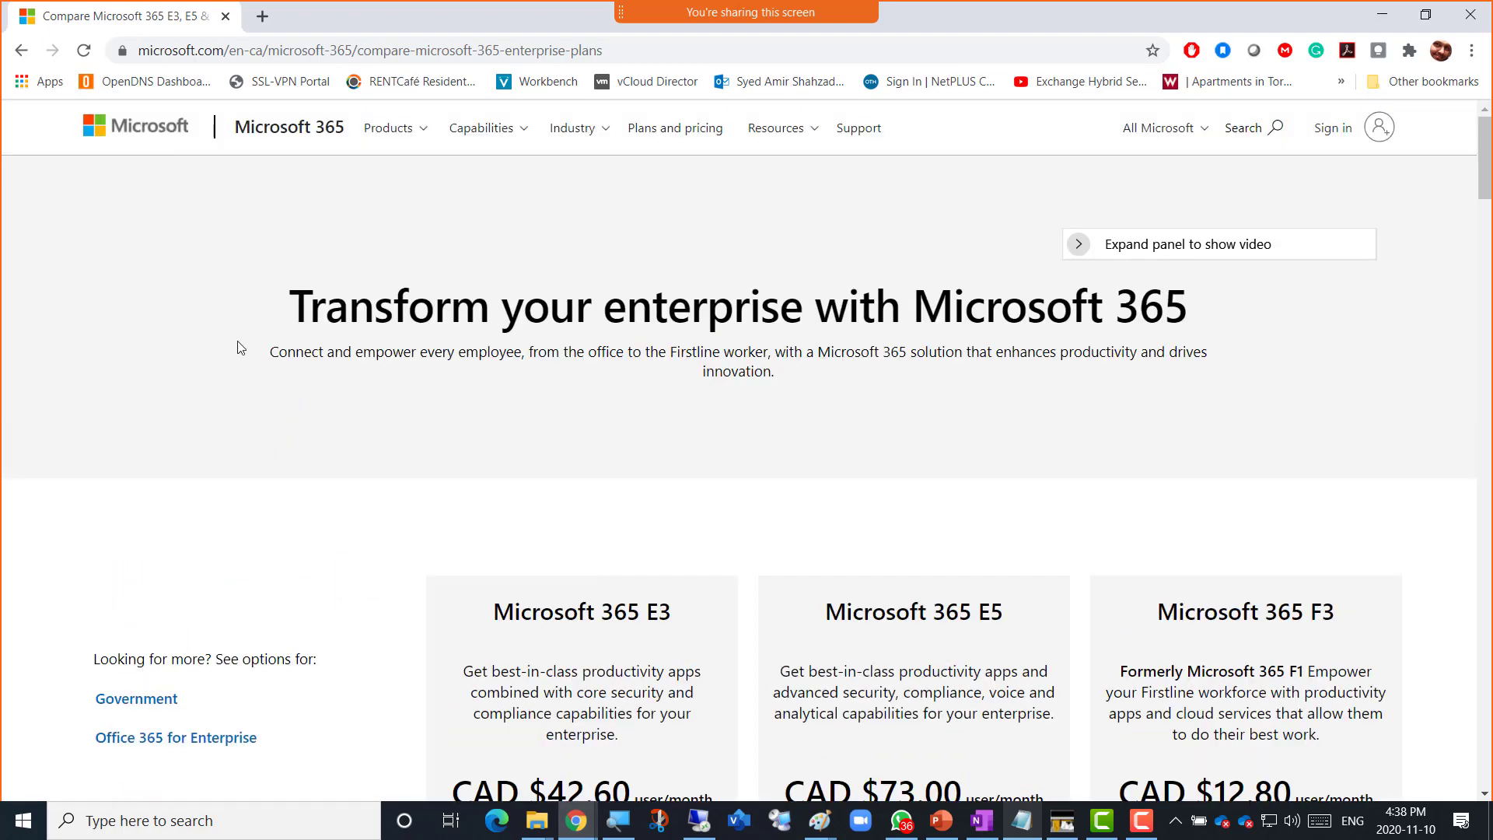
scroll(202, 396, "down", 3)
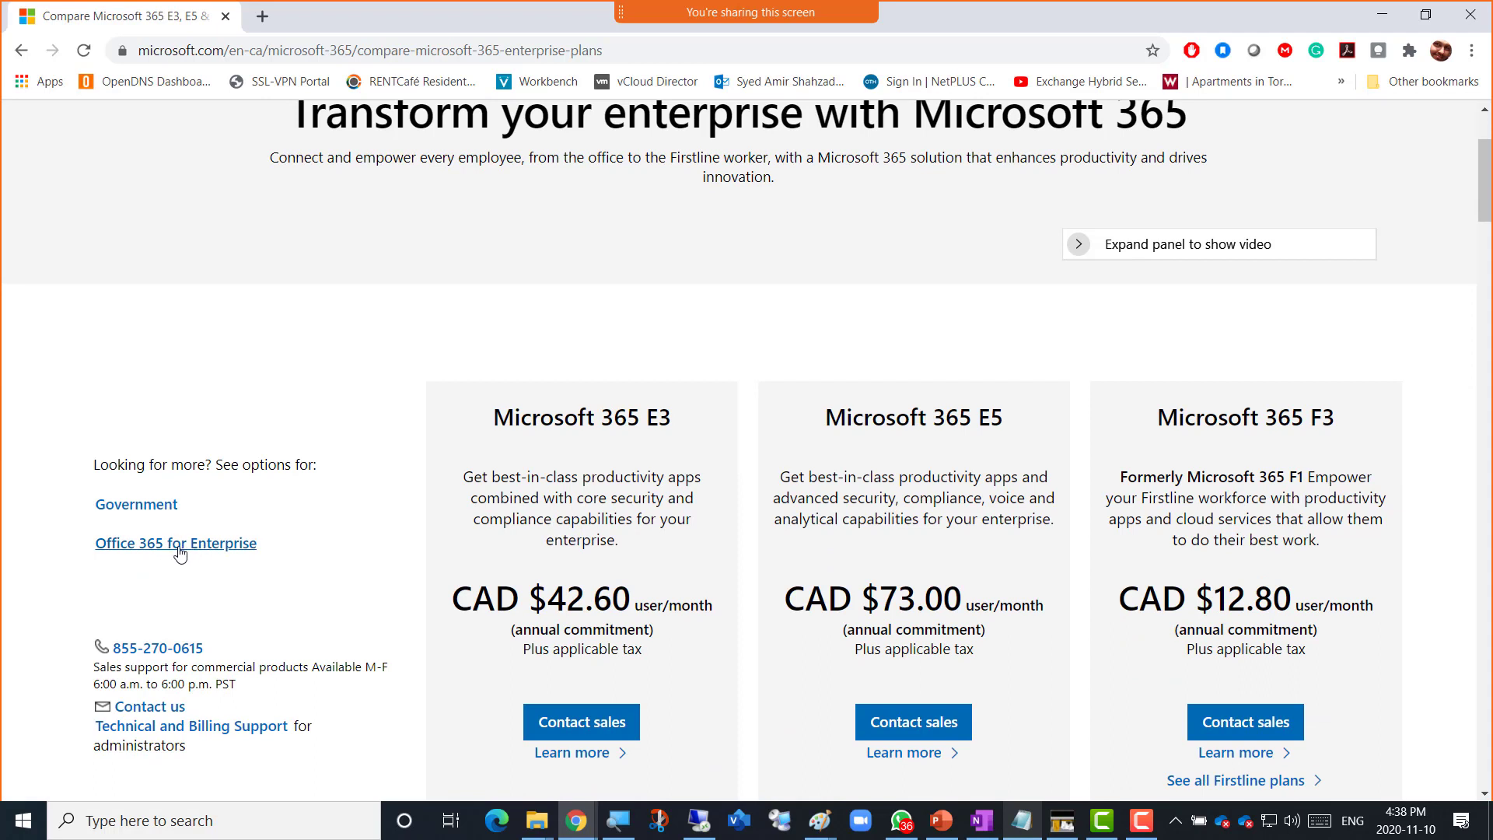
left_click(224, 550)
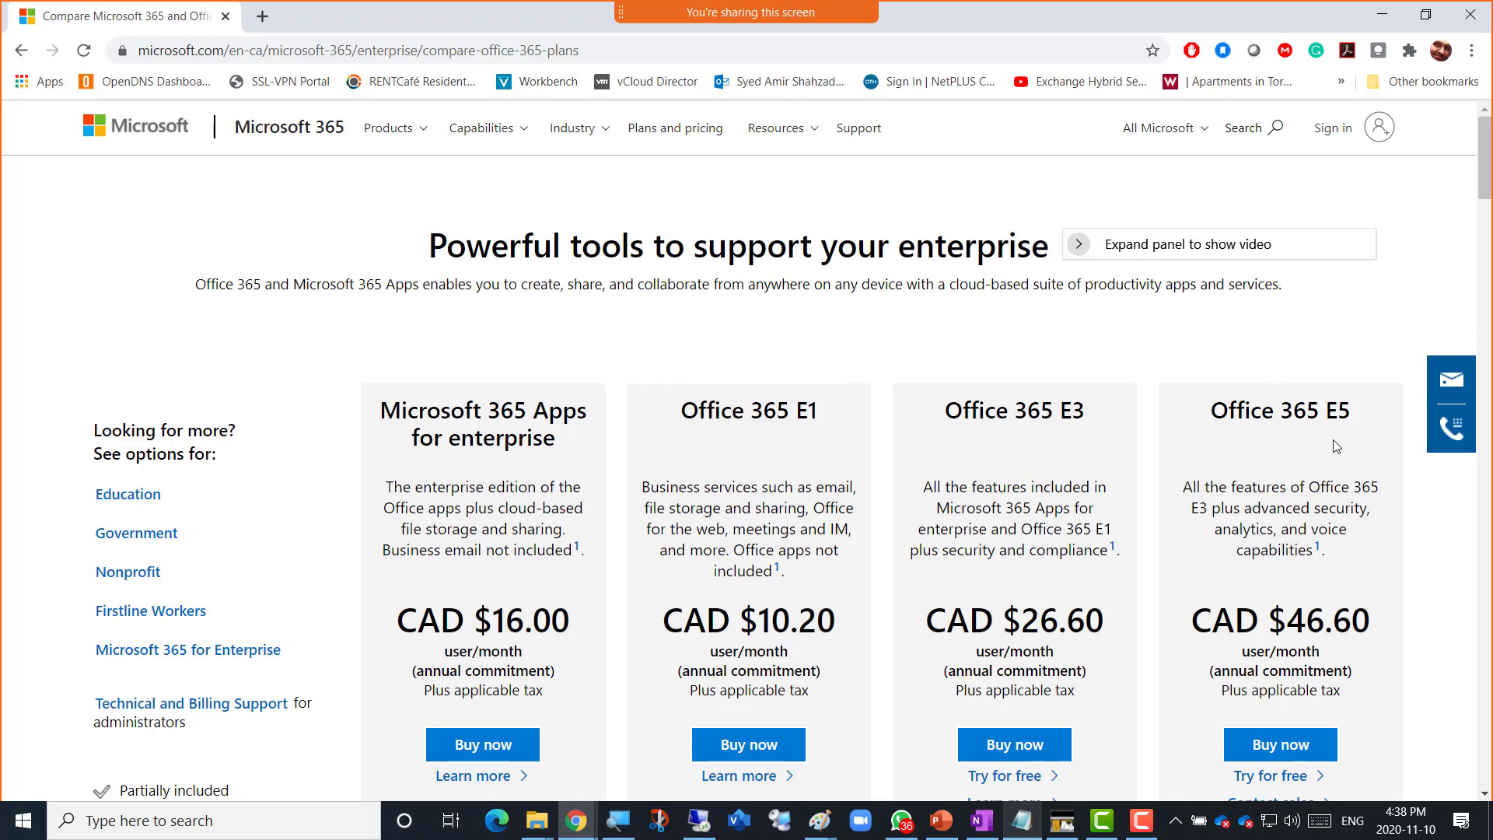
scroll(1321, 491, "down", 3)
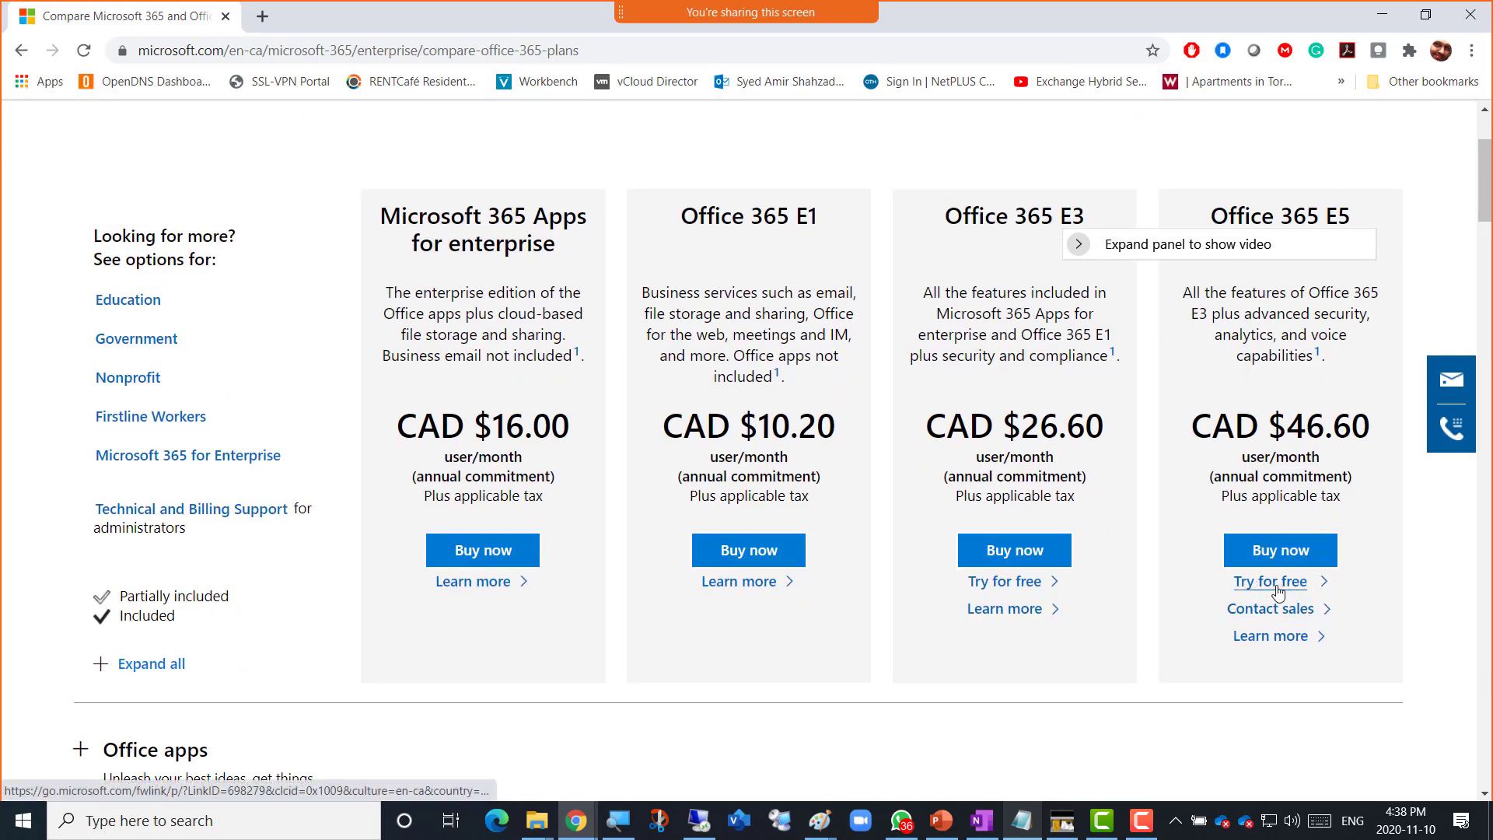
left_click(608, 51)
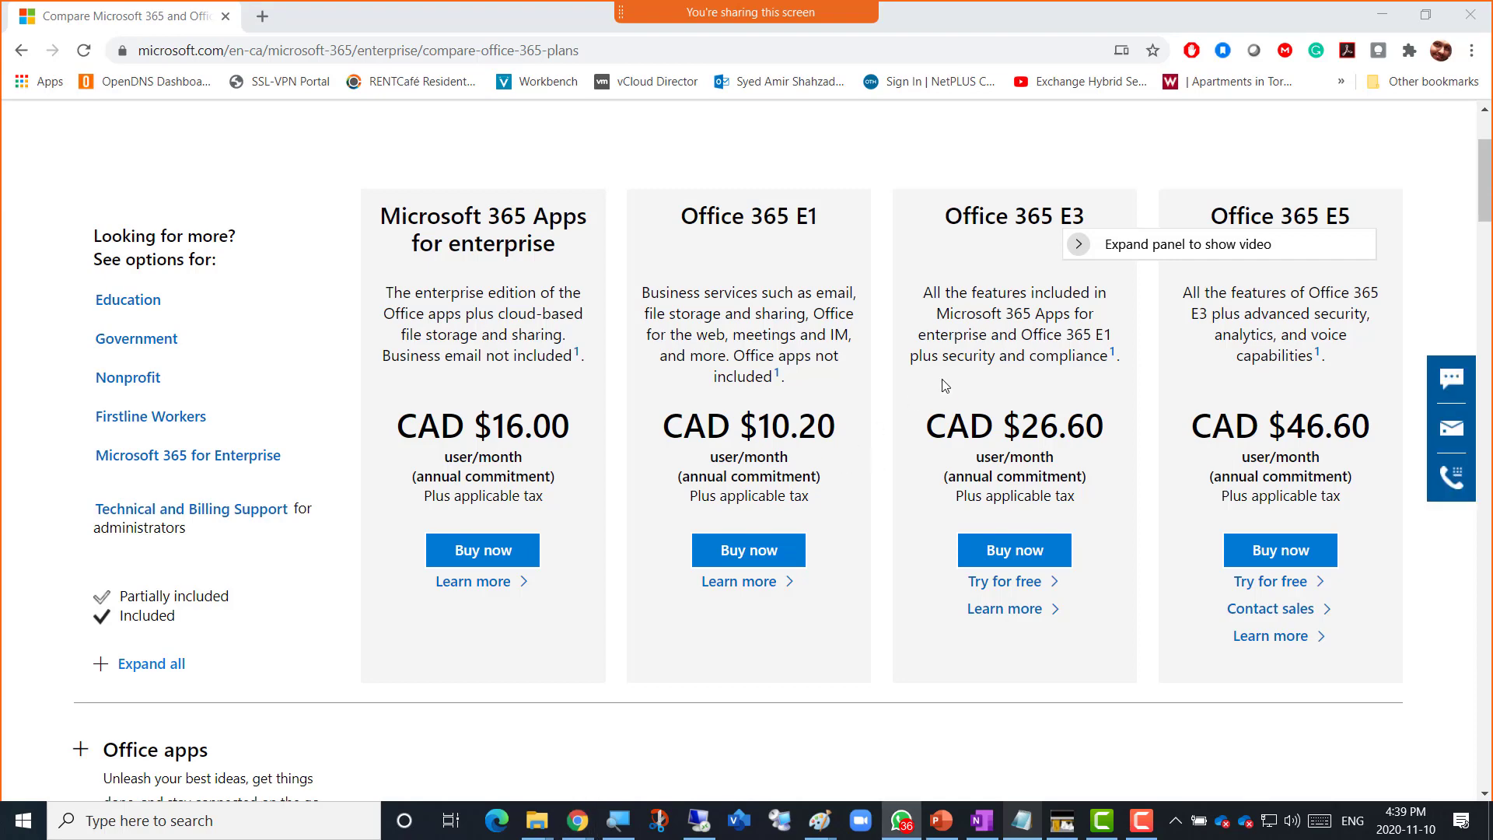
scroll(961, 375, "up", 2)
scroll(978, 399, "down", 2)
Open the Microsoft 365 for Enterprise link in a new tab and compare its plans with the Office 365 plans.
right_click(164, 464)
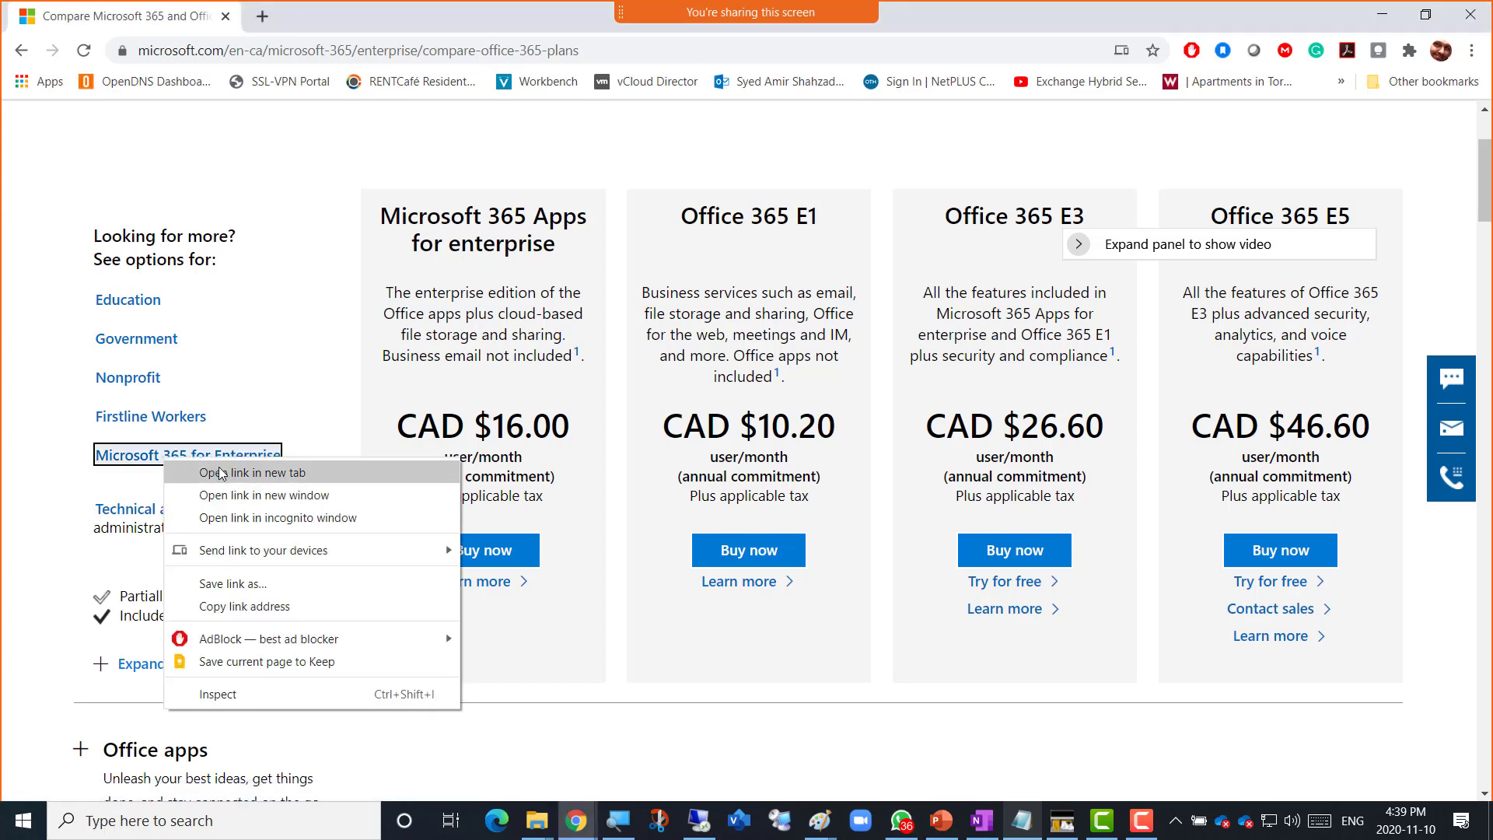
left_click(218, 471)
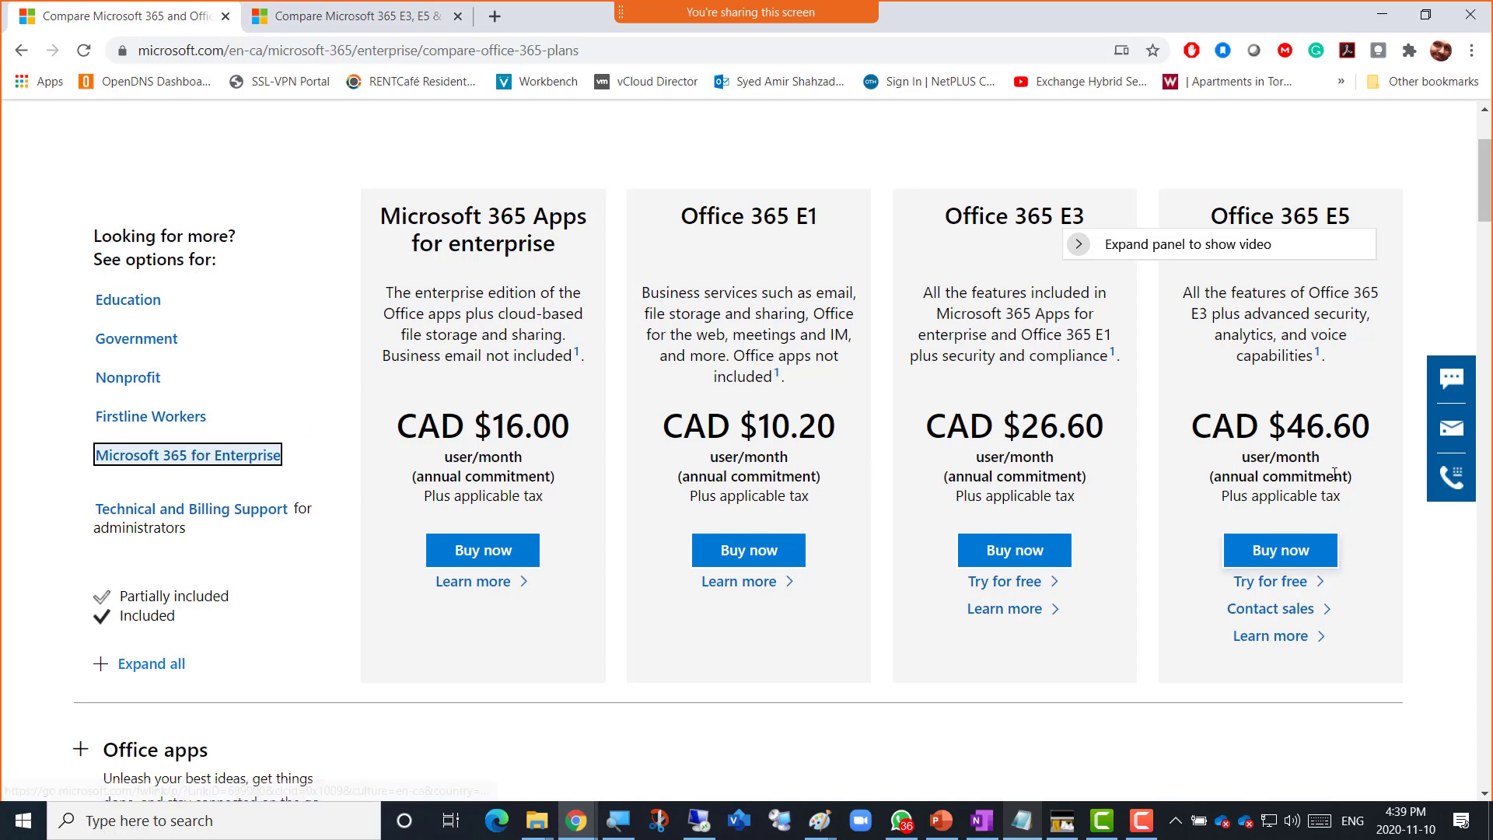
left_click(355, 14)
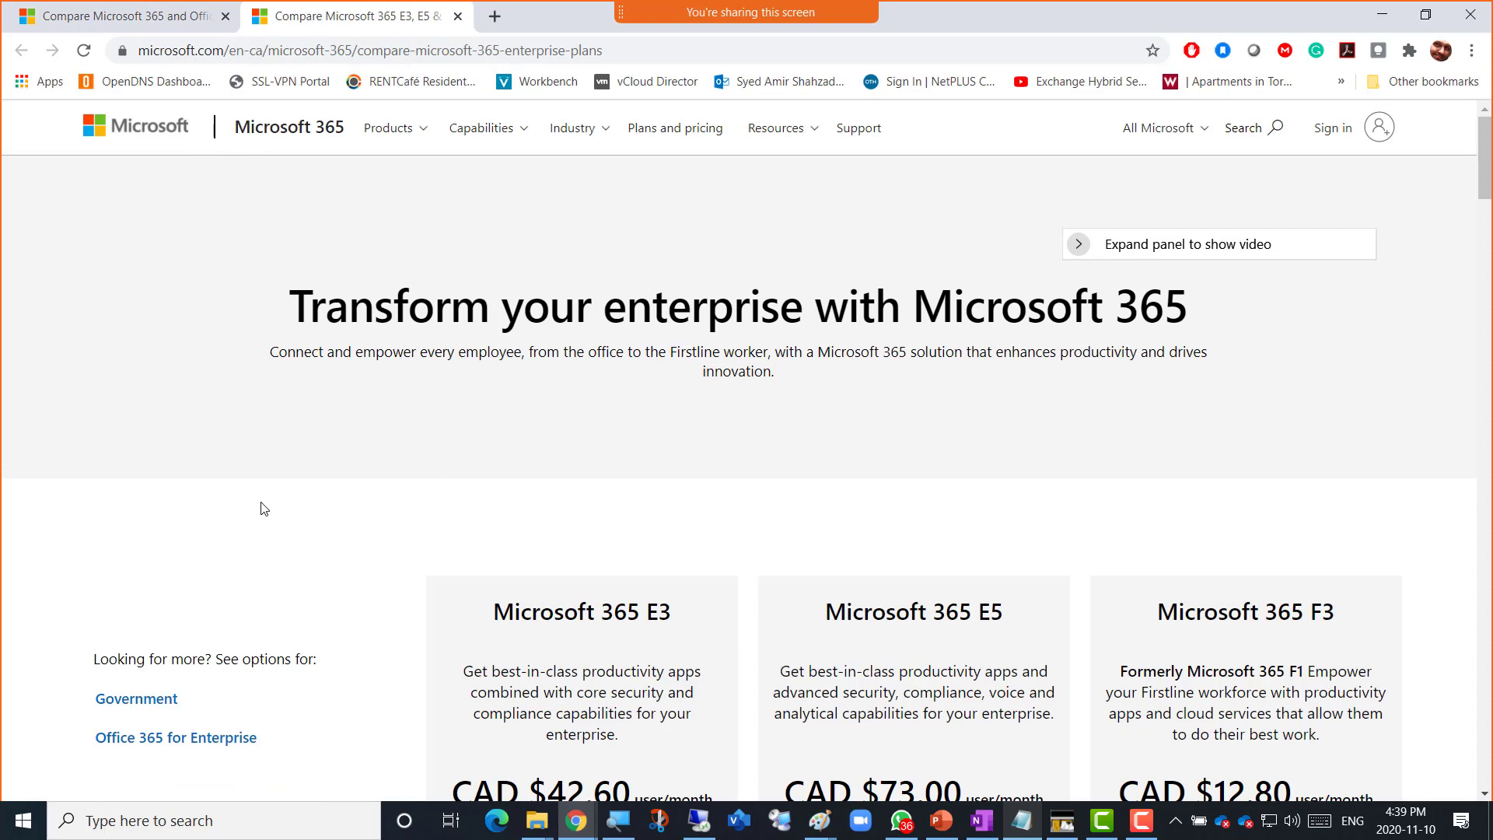
scroll(264, 508, "down", 3)
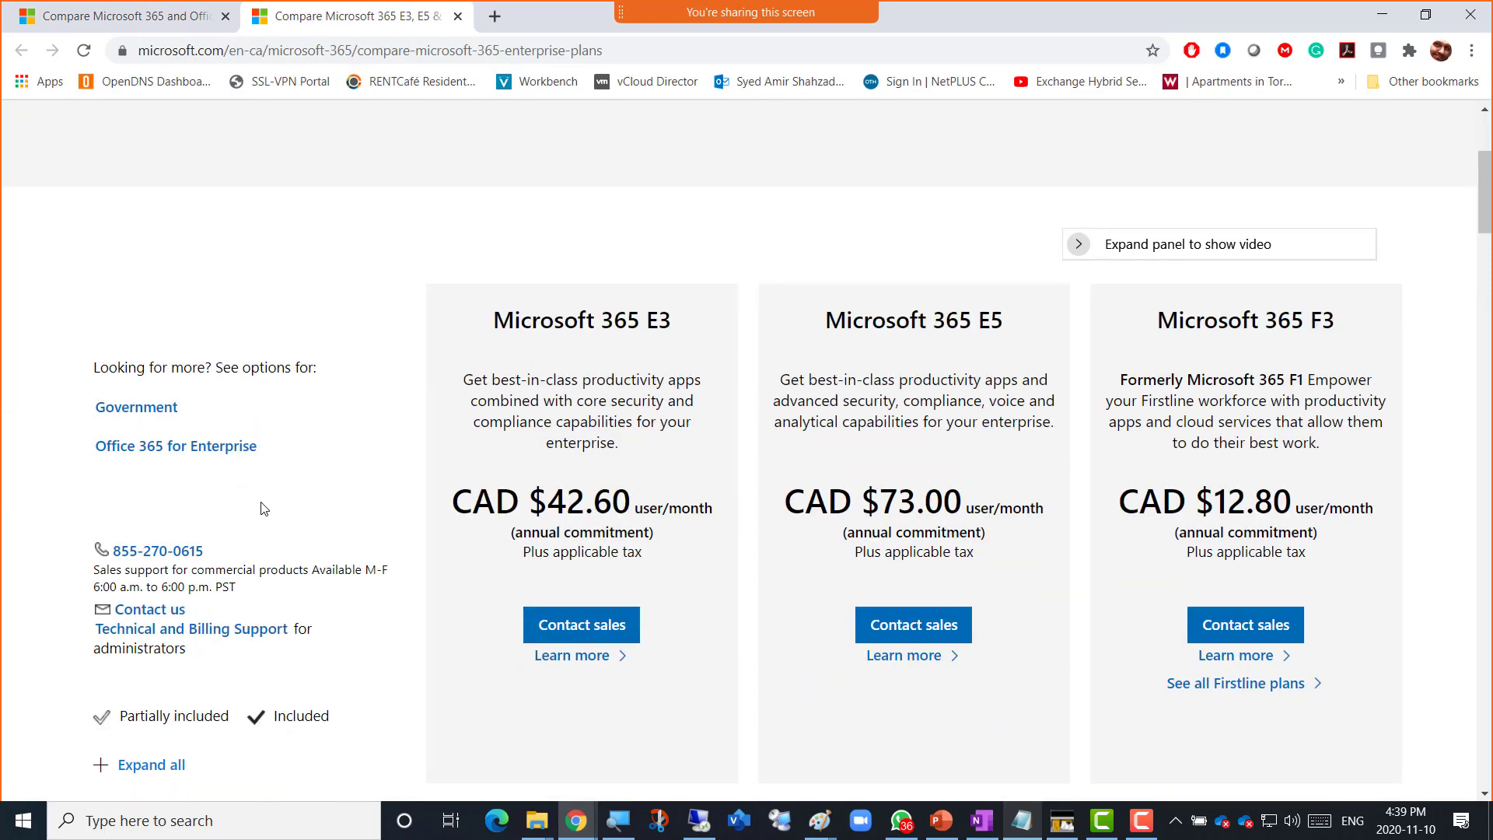
left_click(32, 6)
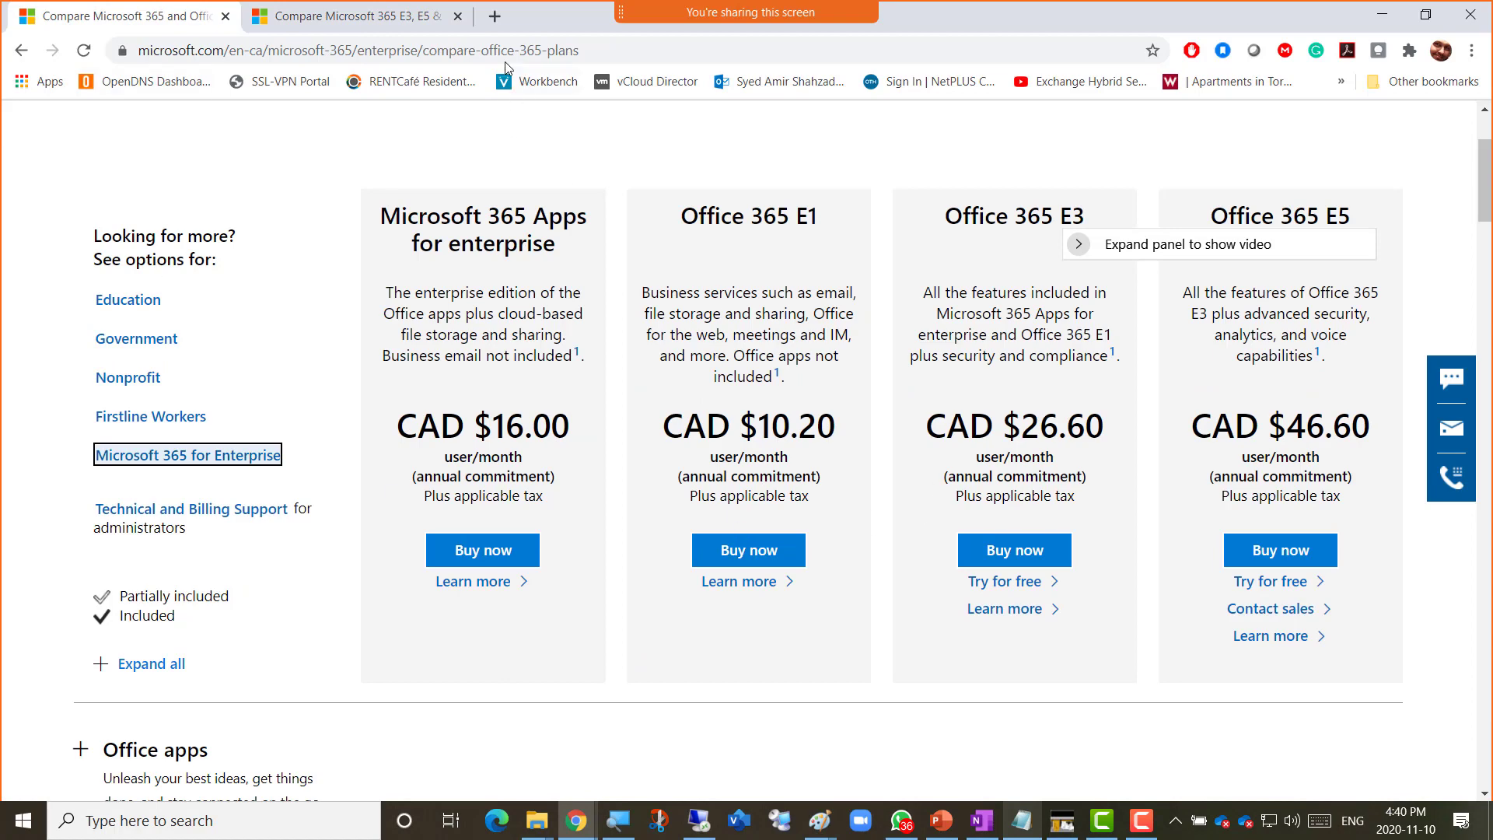
left_click(397, 17)
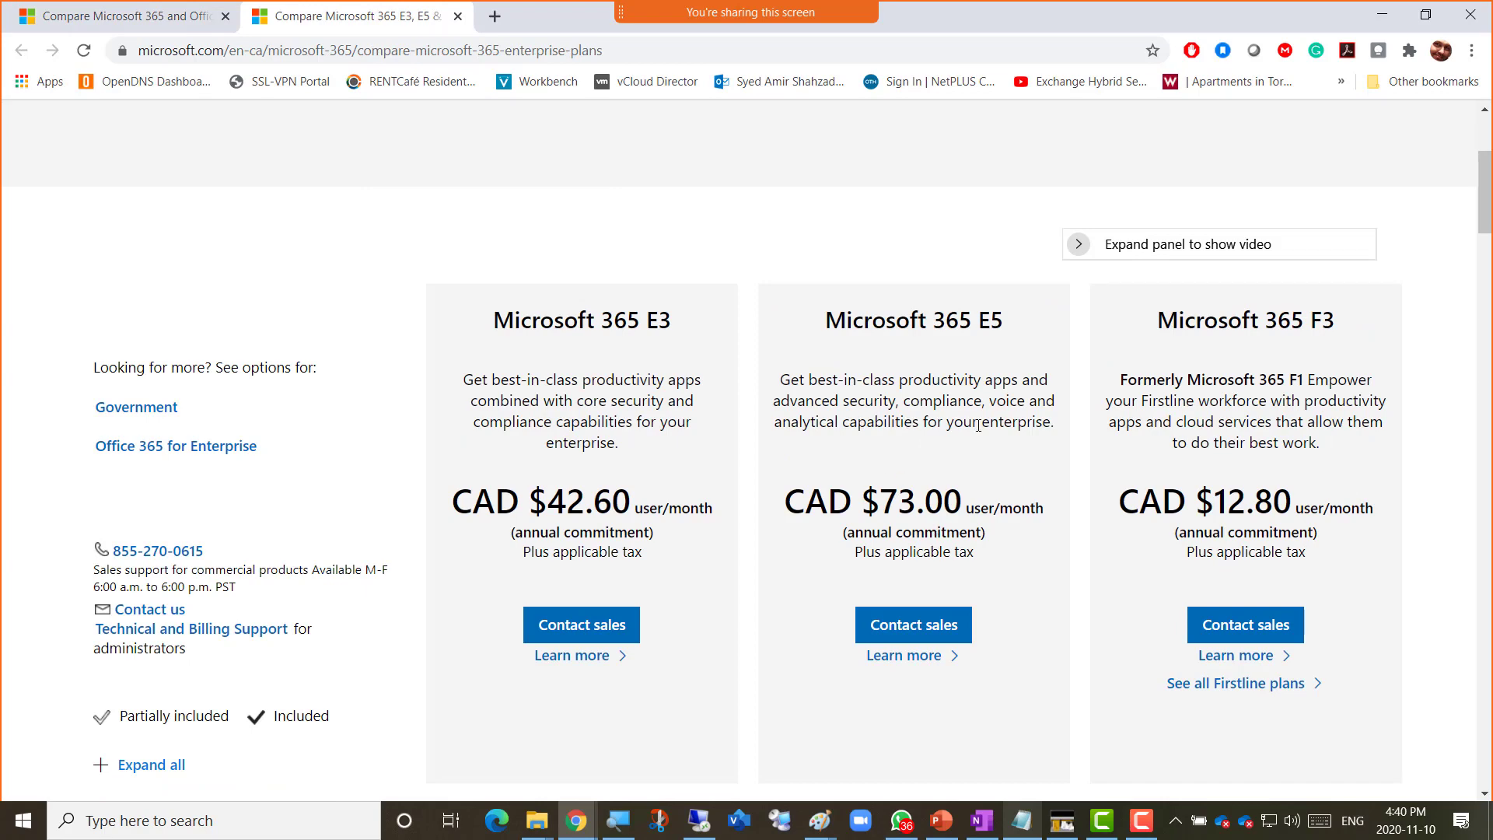
Check the Microsoft 365 E5 details page for a trial option and go back to the plans through Compare offerings, twice.
scroll(947, 474, "down", 1)
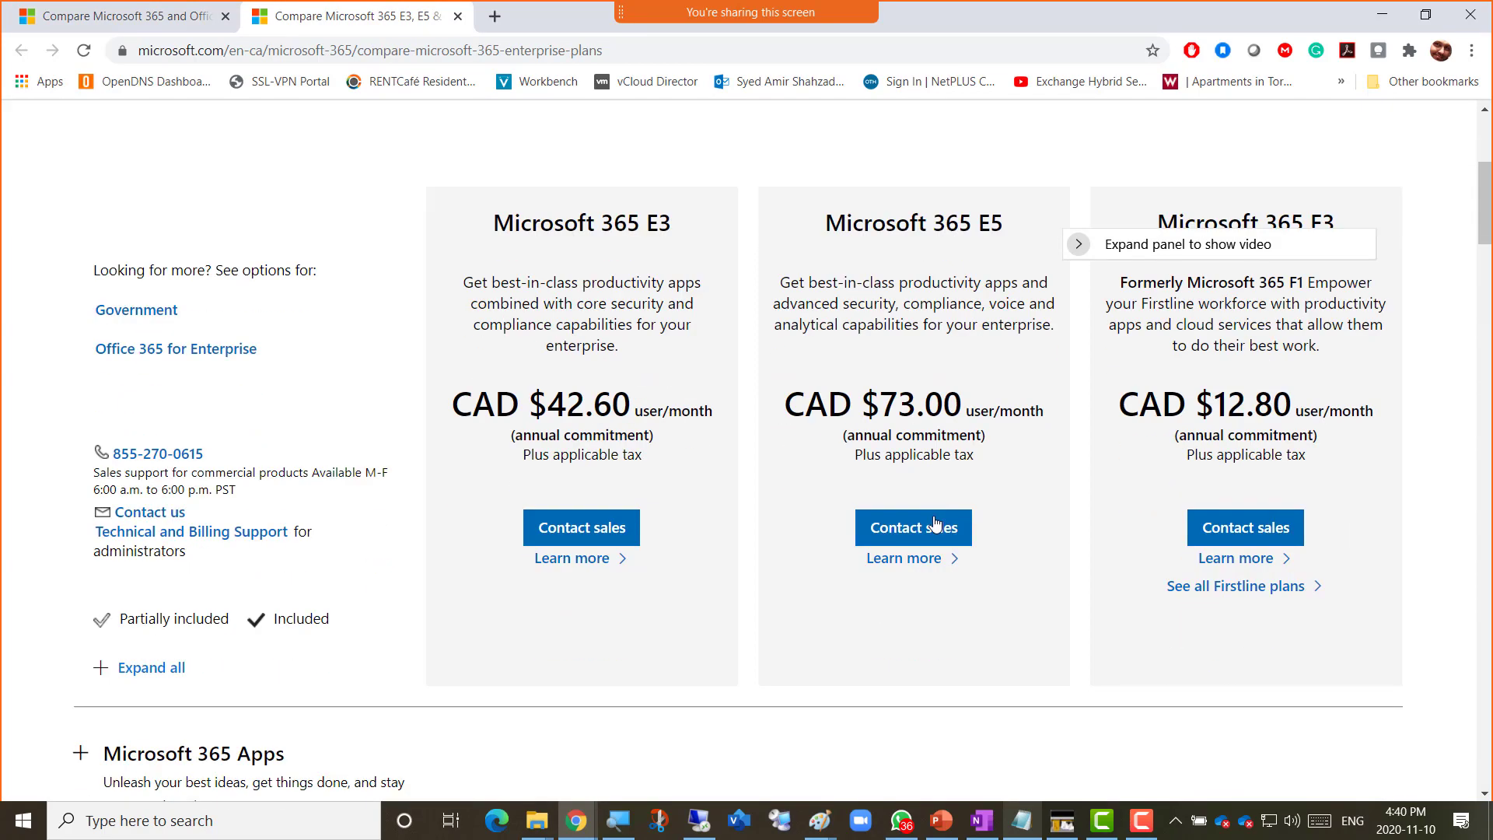
left_click(913, 560)
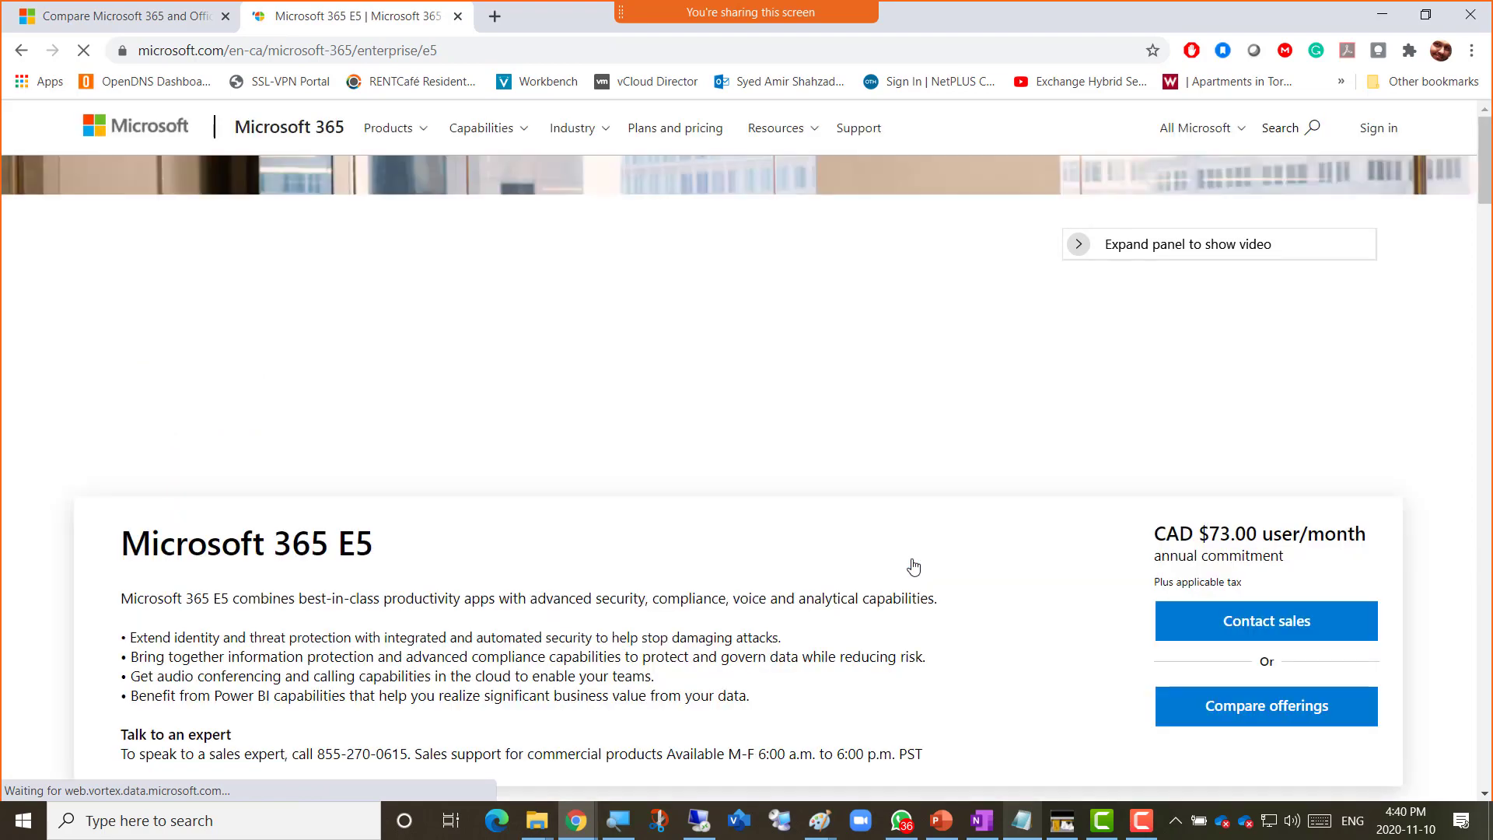
scroll(1089, 545, "down", 2)
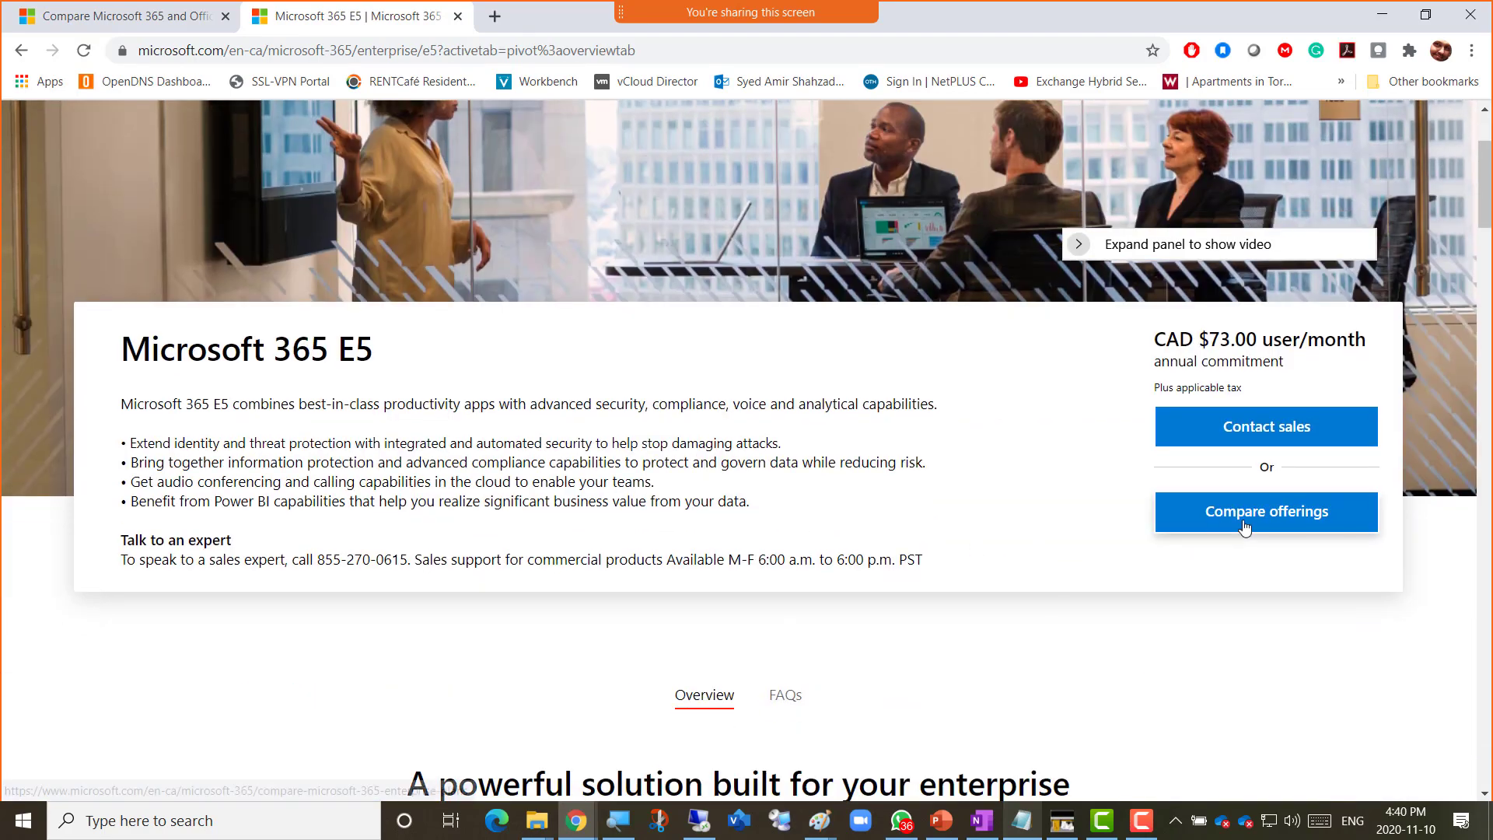
left_click(1245, 527)
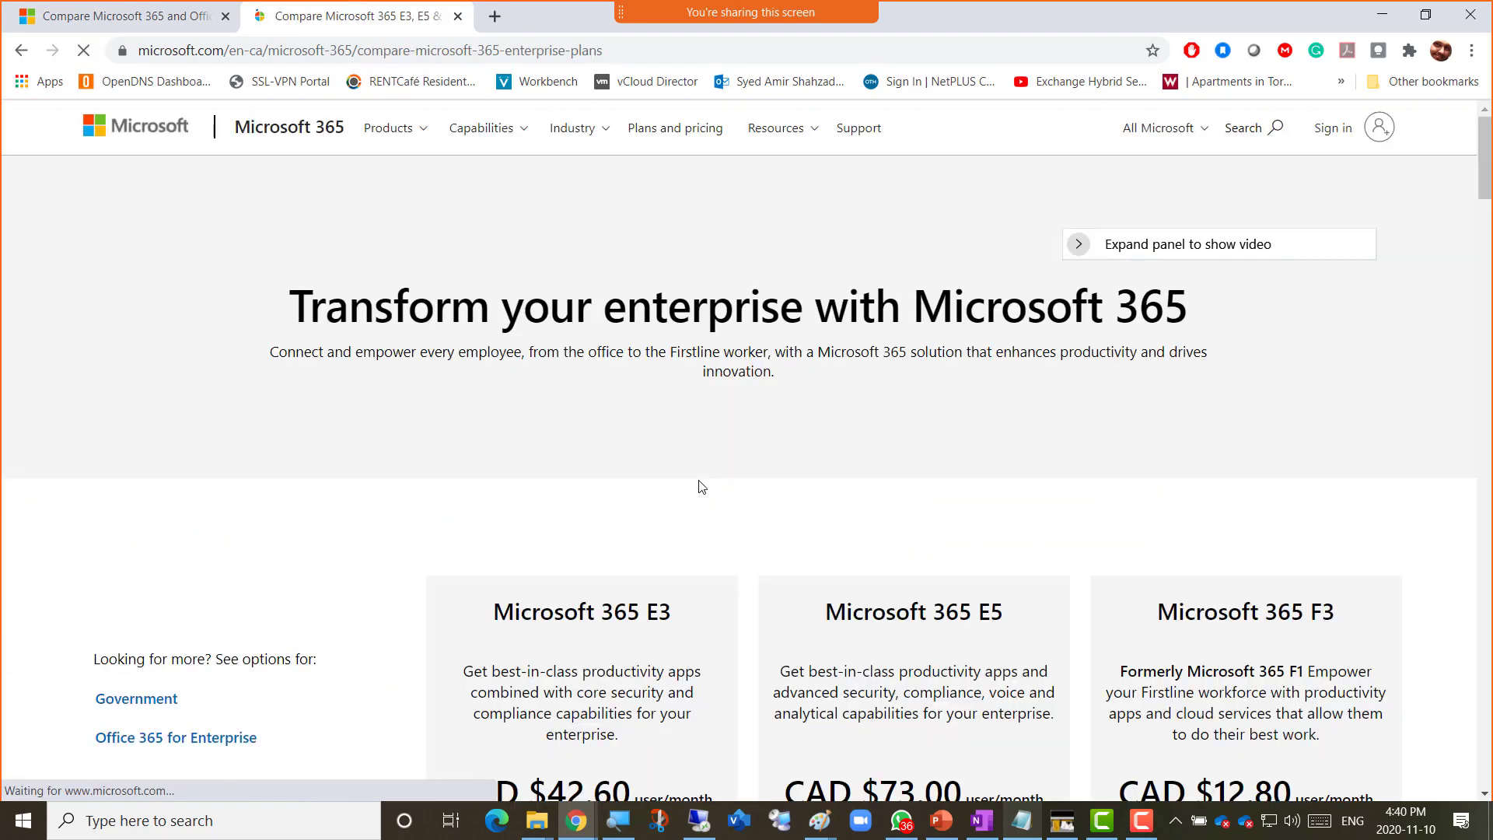
scroll(855, 500, "down", 5)
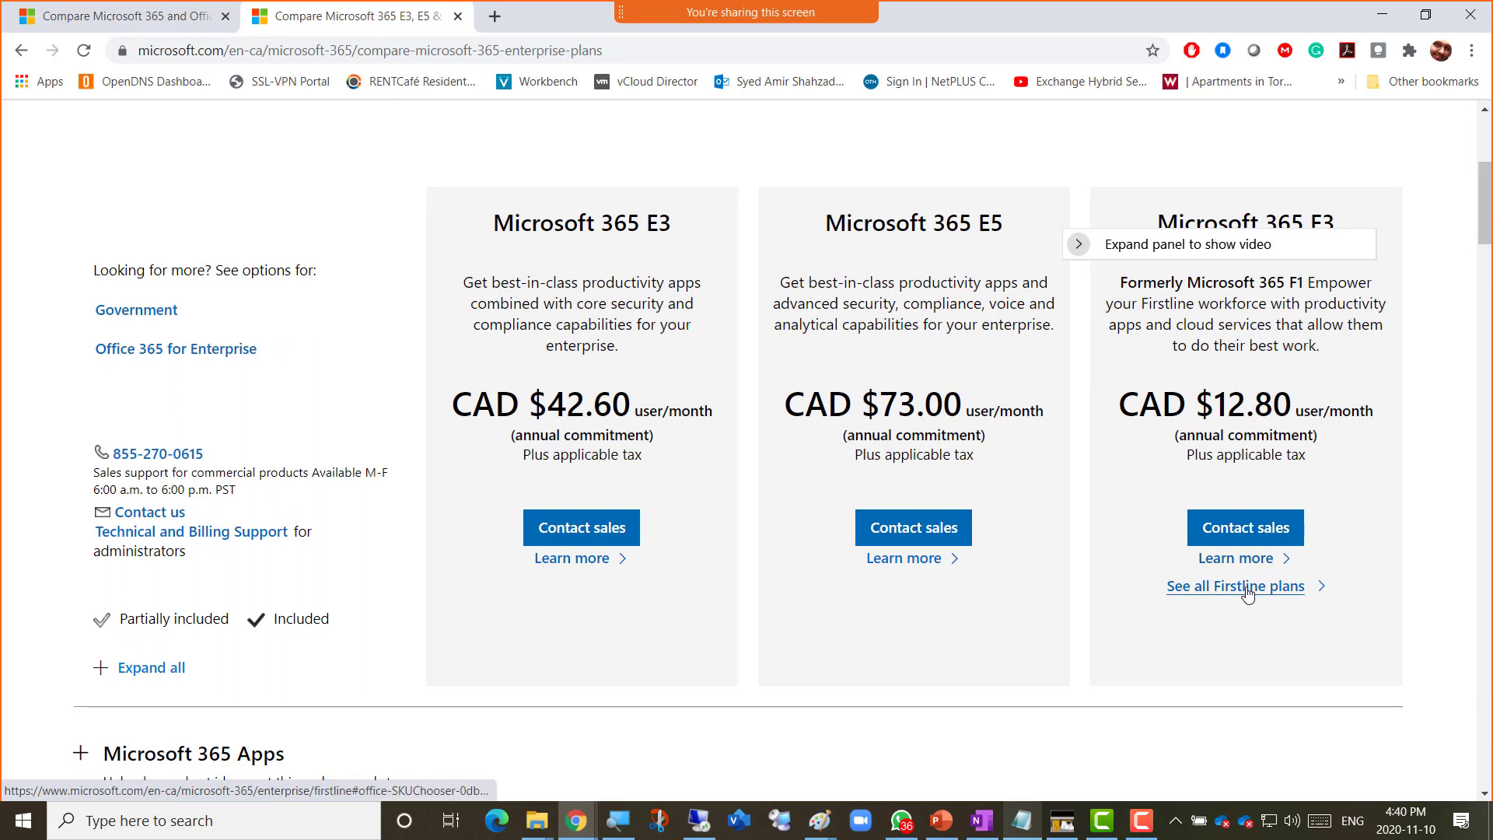
left_click(912, 568)
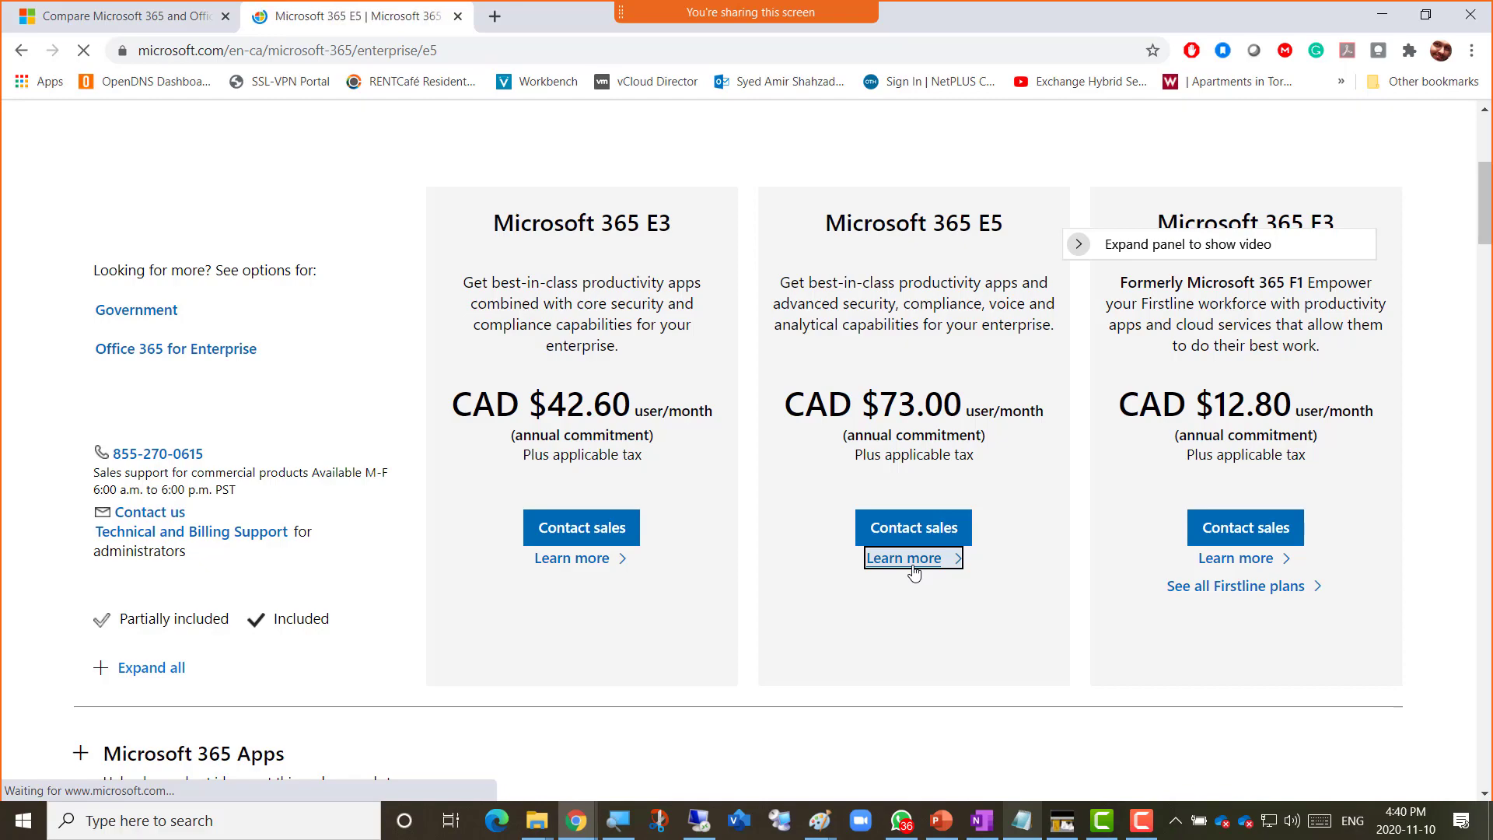
scroll(1056, 484, "down", 5)
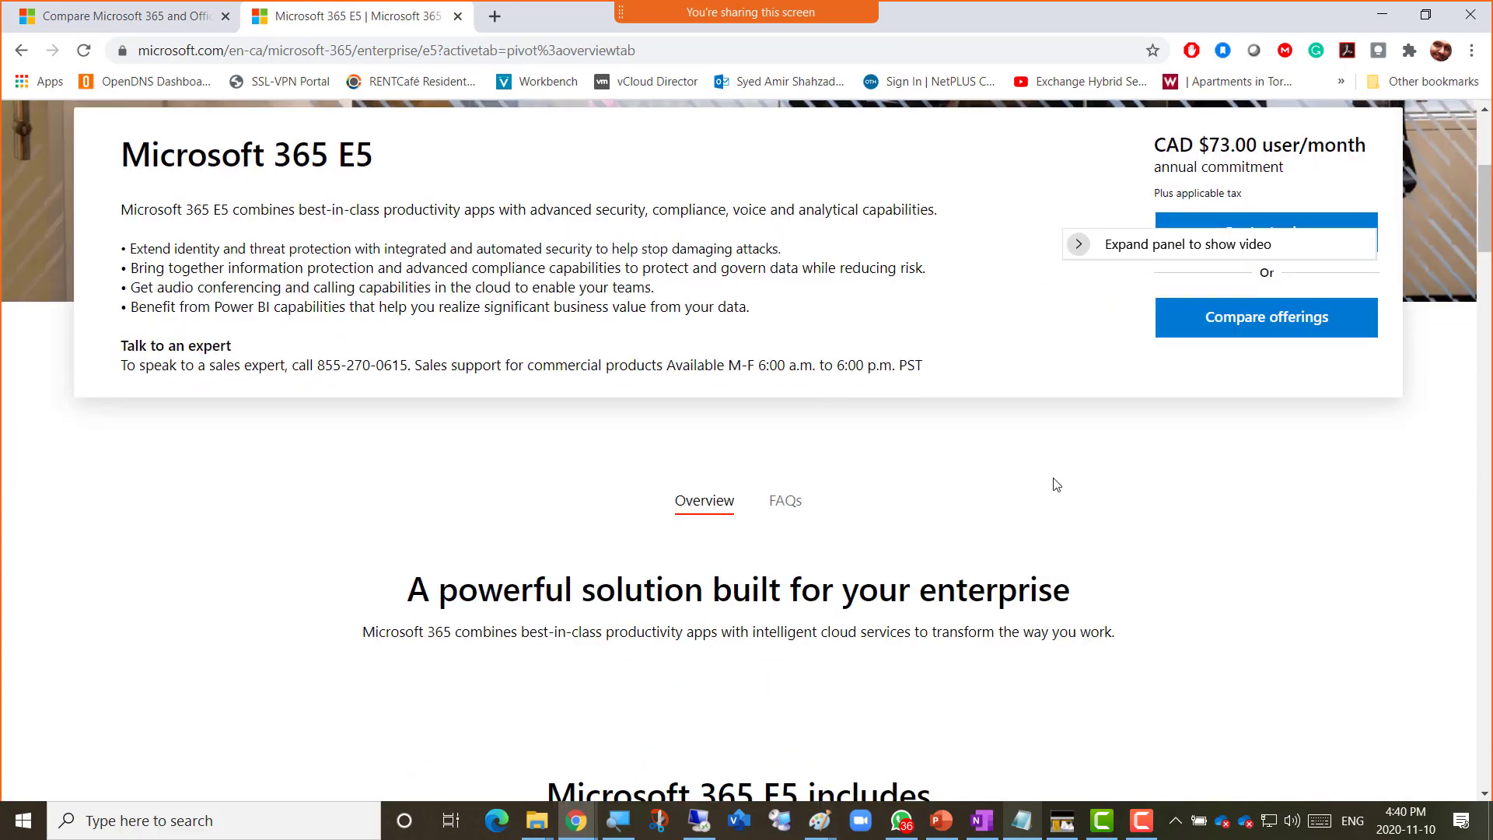
left_click(1245, 327)
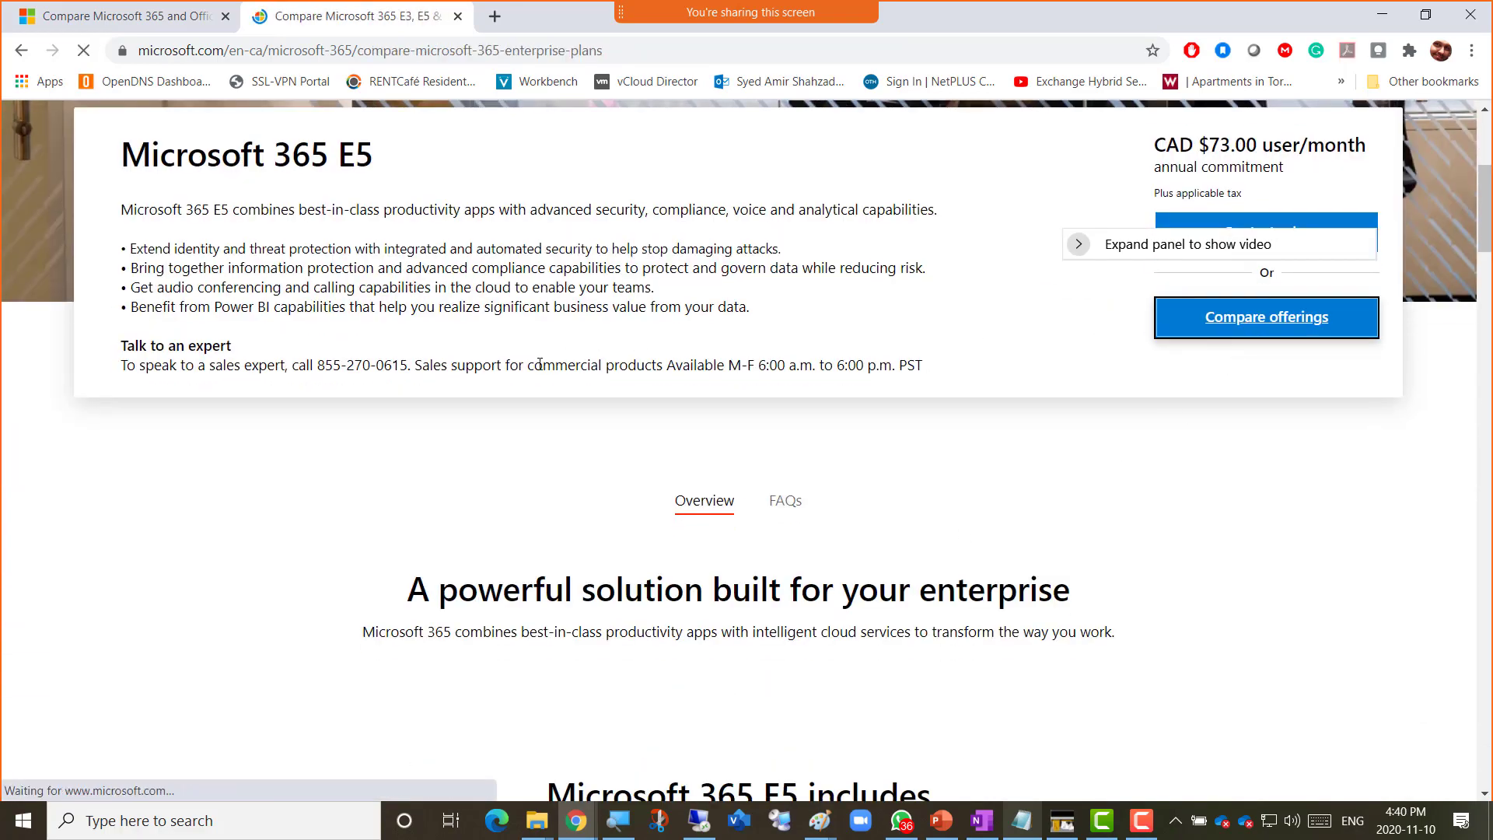
scroll(468, 440, "down", 4)
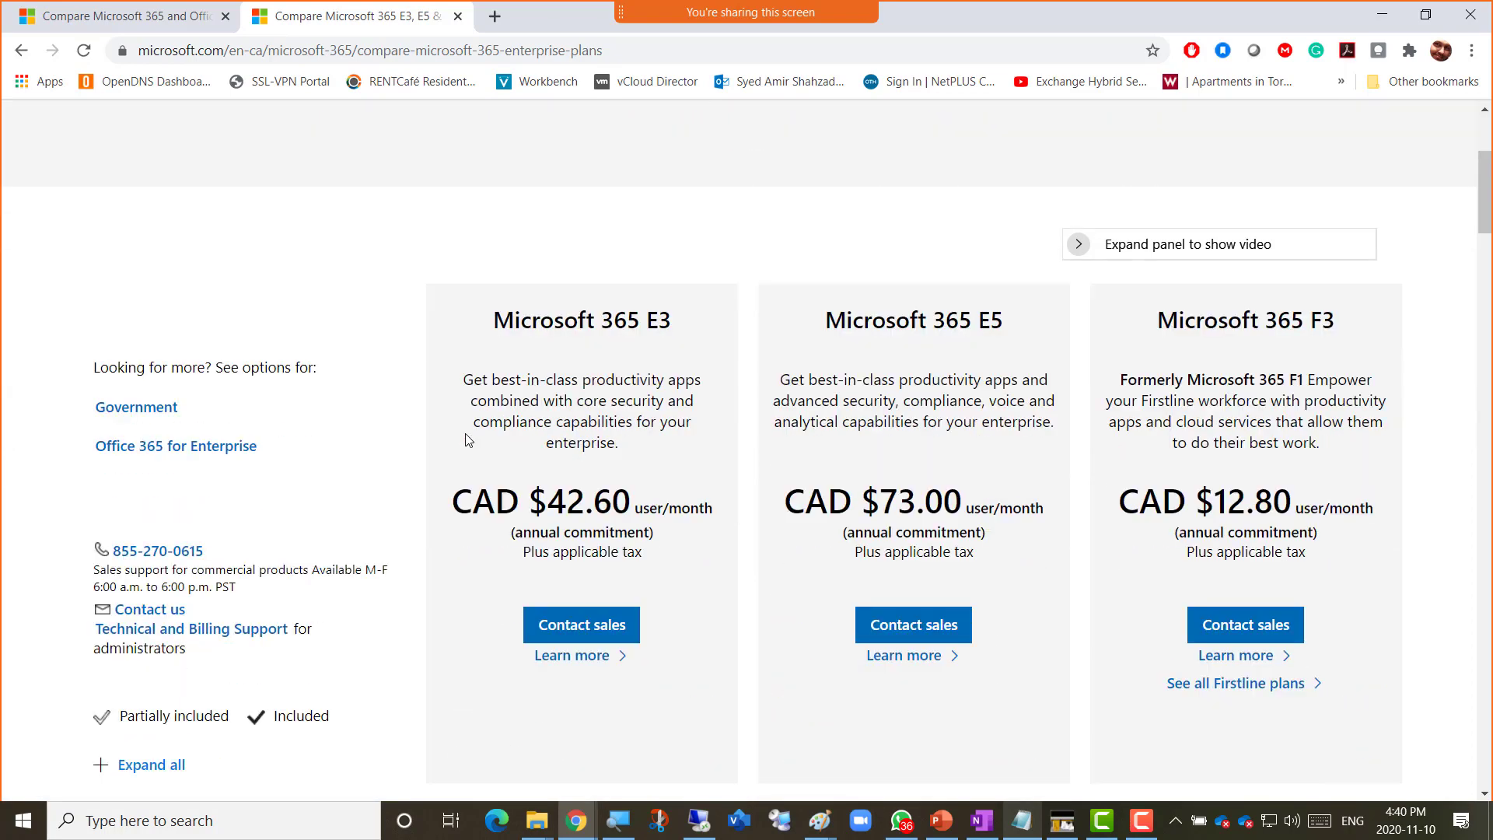
On the Office 365 plan comparison, decline the specialist chat and open the free trial signup for Office 365 E5.
left_click(99, 28)
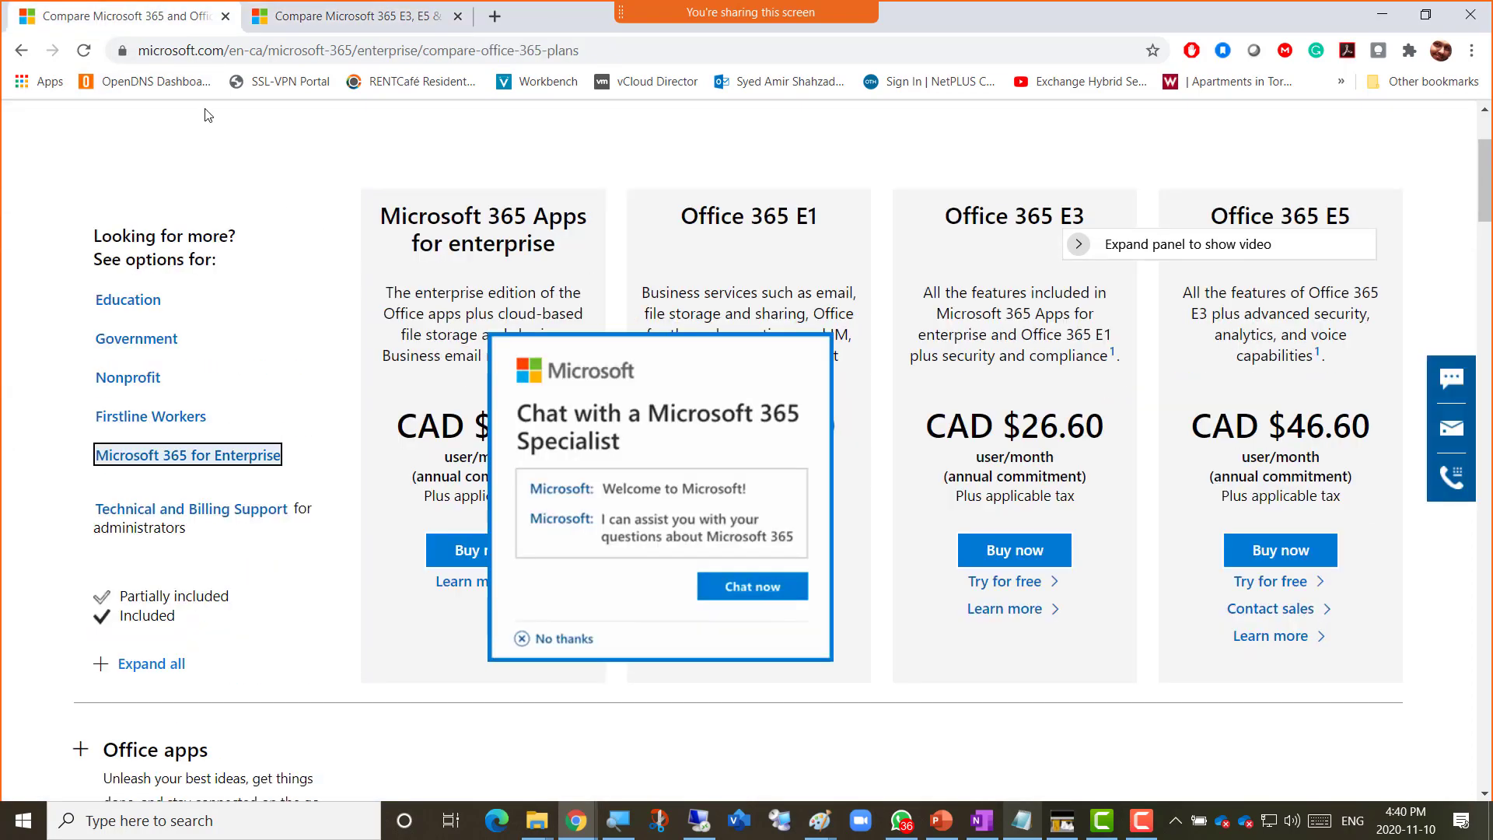
left_click(535, 642)
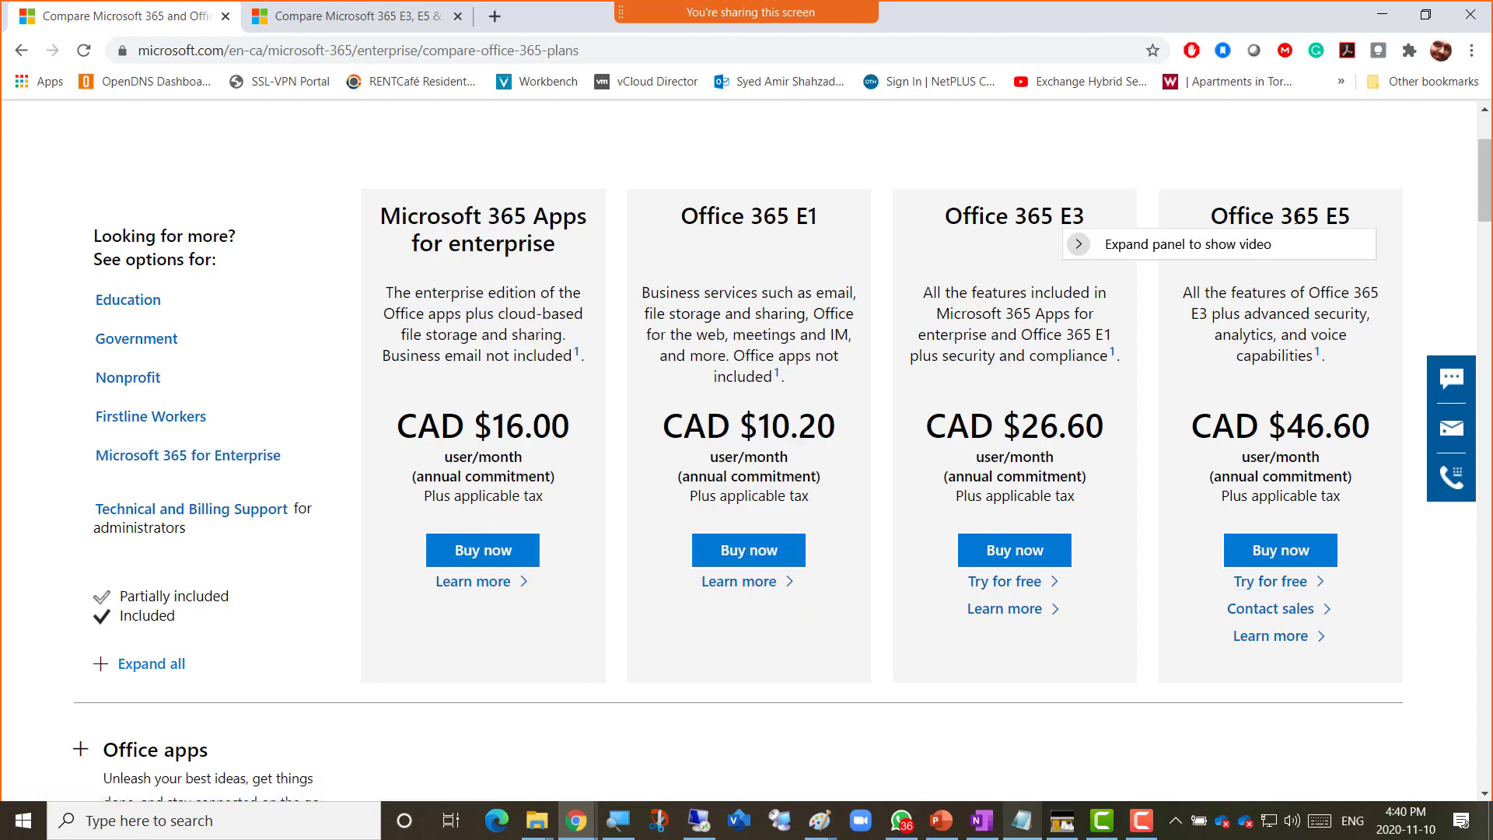
left_click(1276, 585)
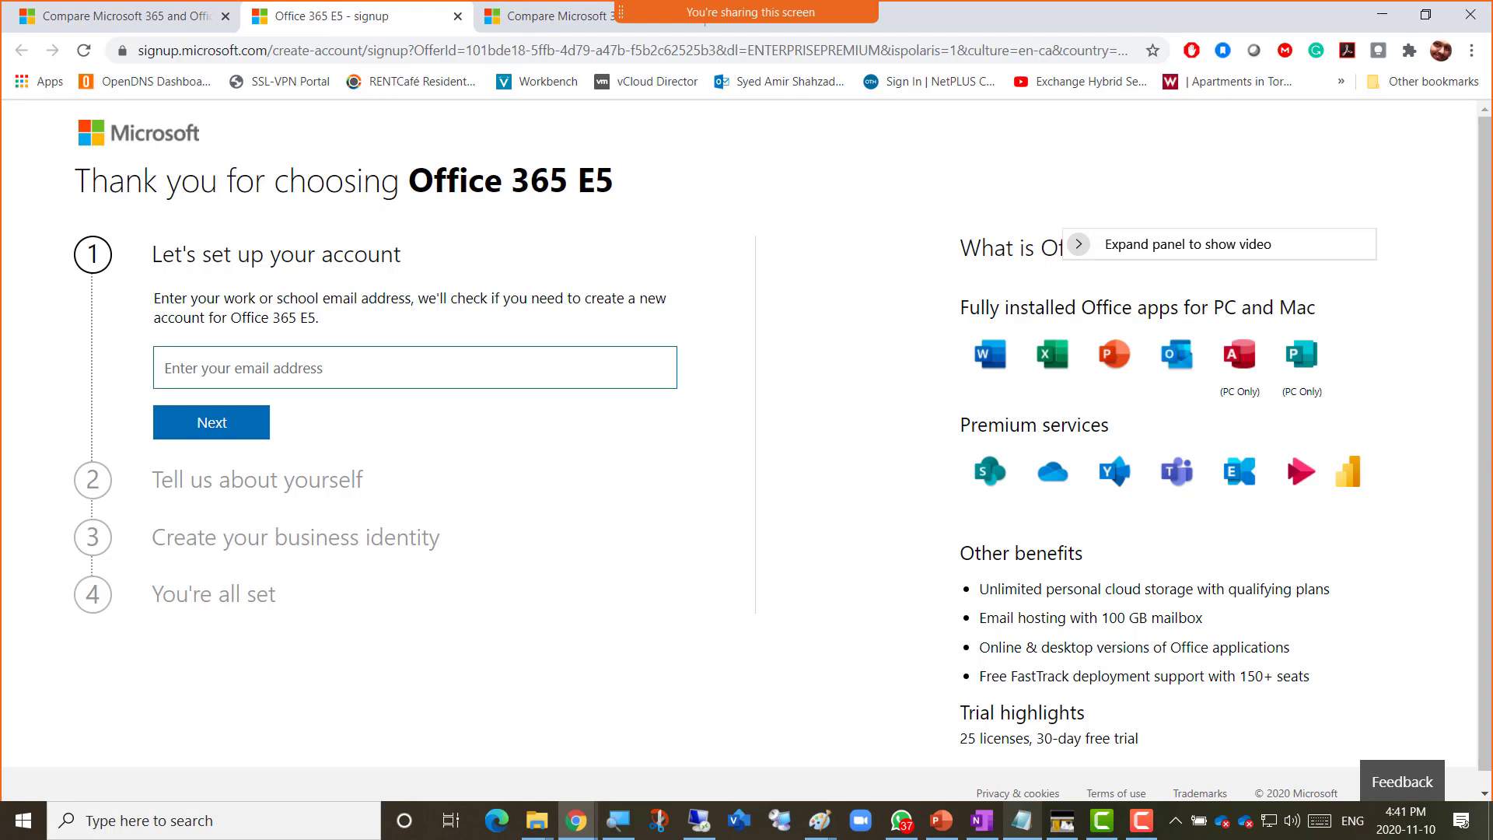
key("alt+Tab")
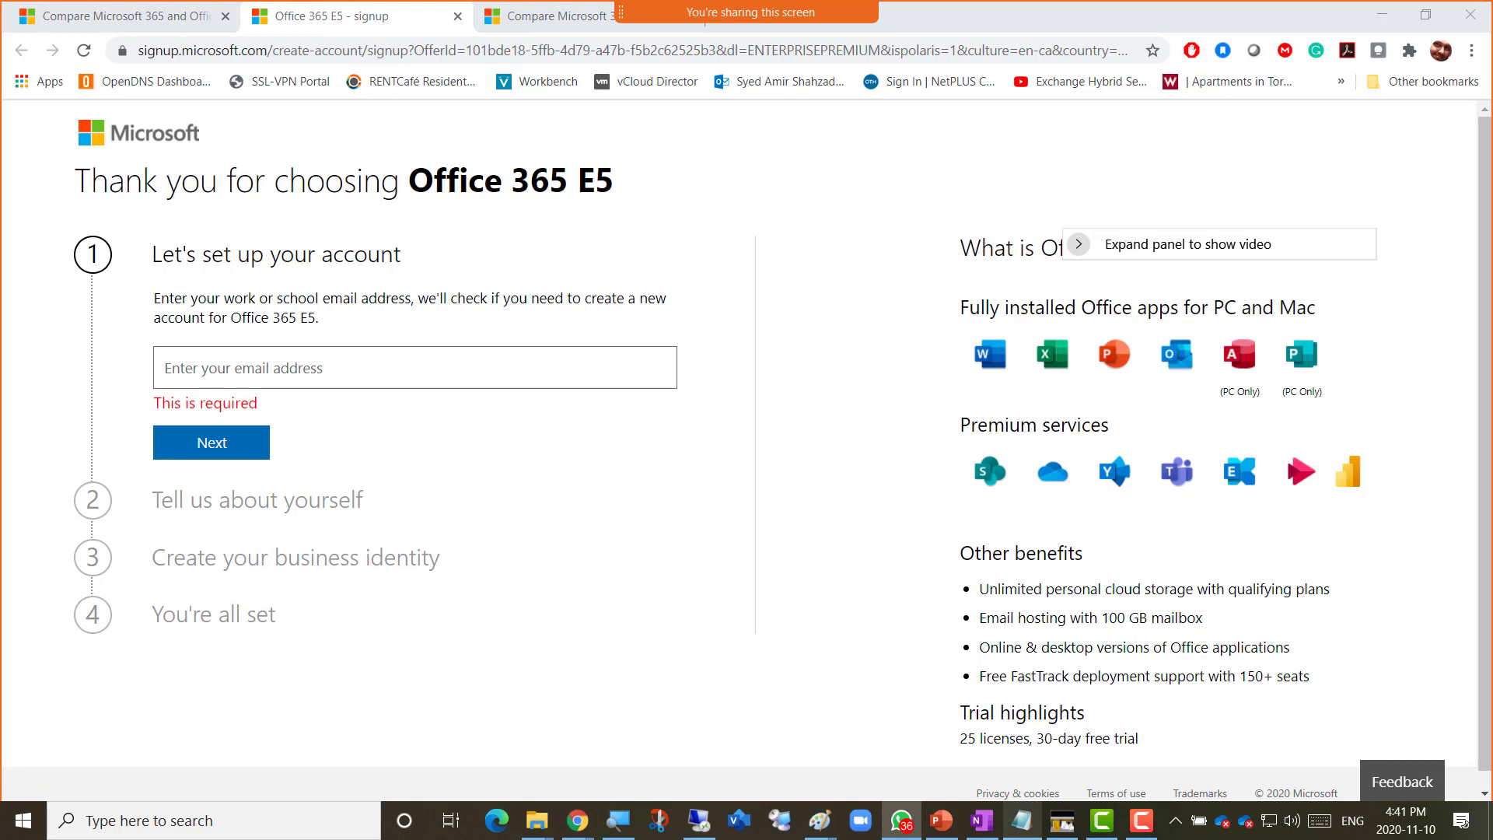
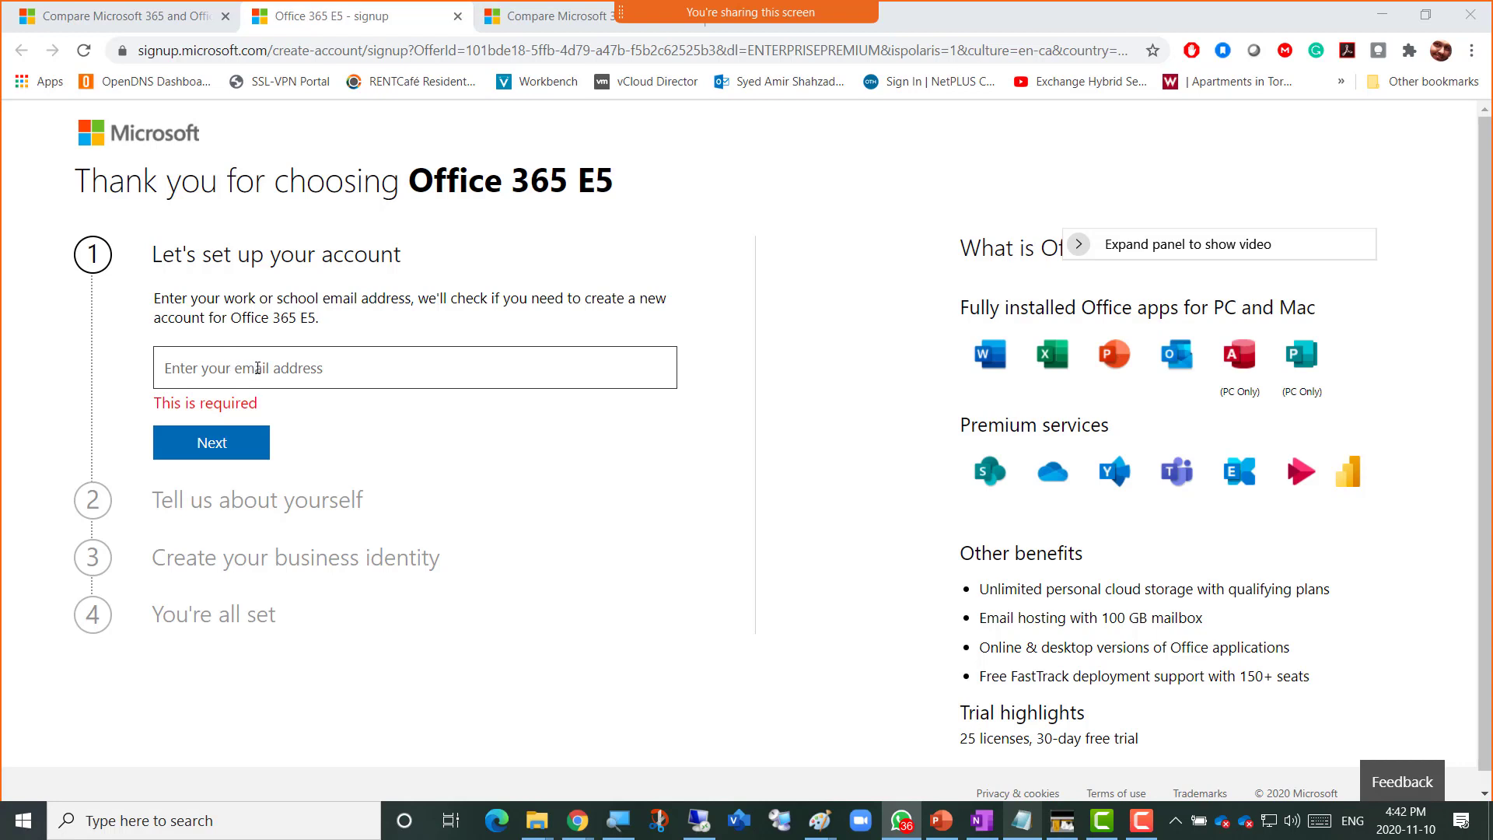
Capture a screenshot of the account setup stage on the Office 365 E5 signup page.
left_click(258, 368)
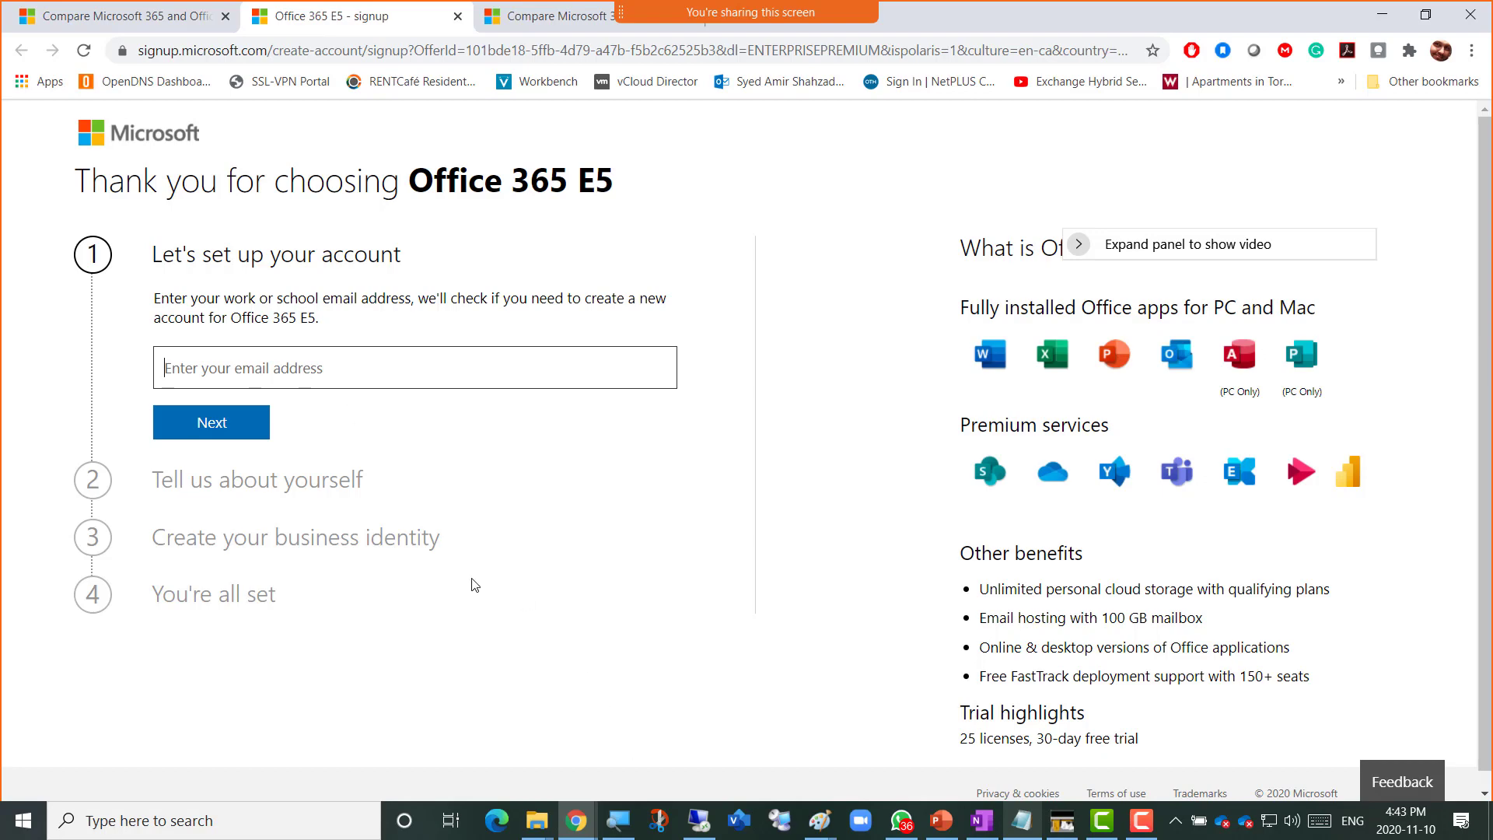
key("super+shift+s")
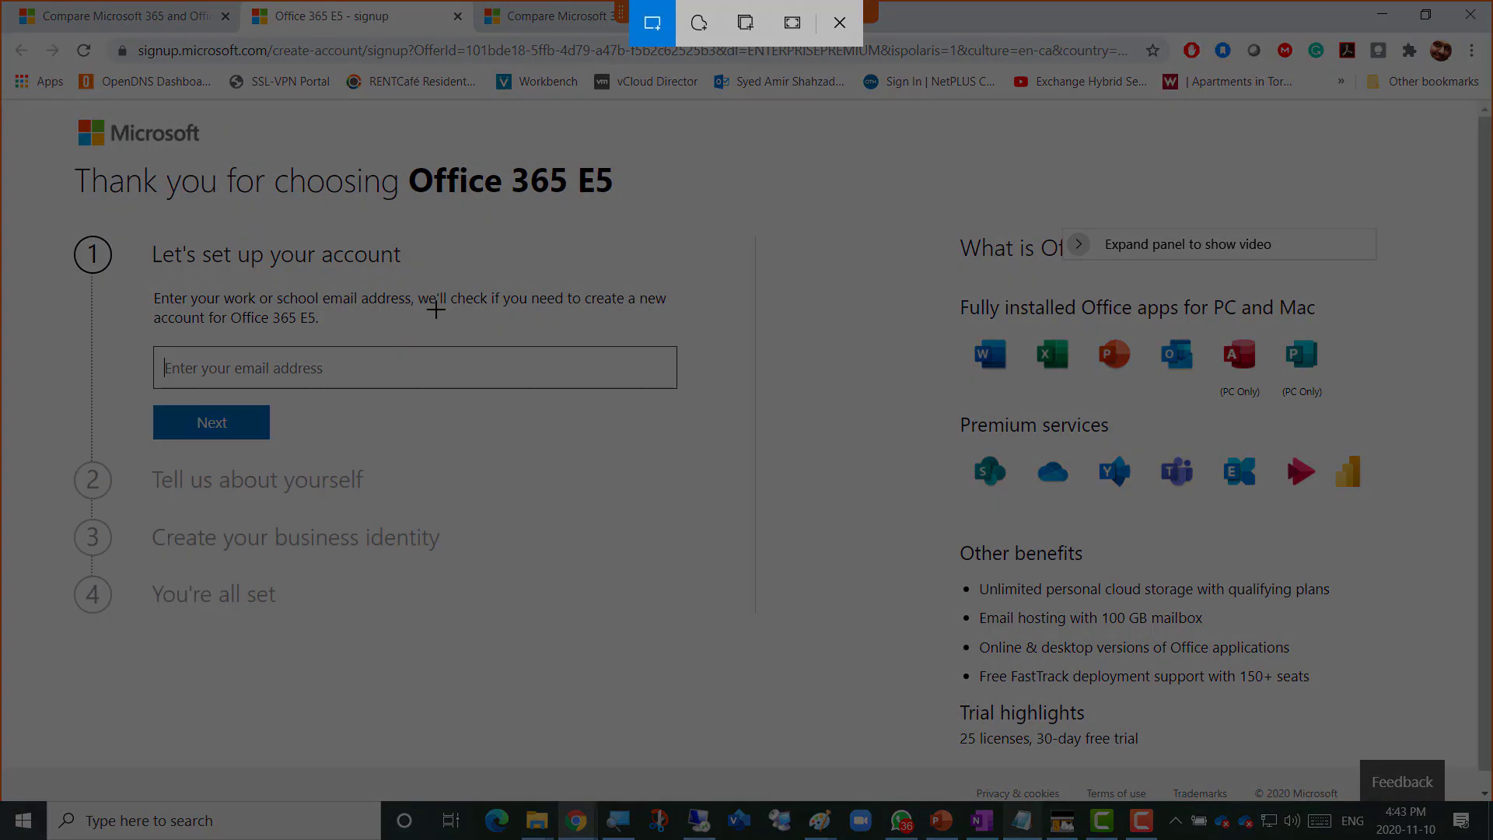
left_click_drag(6, 33, 812, 733)
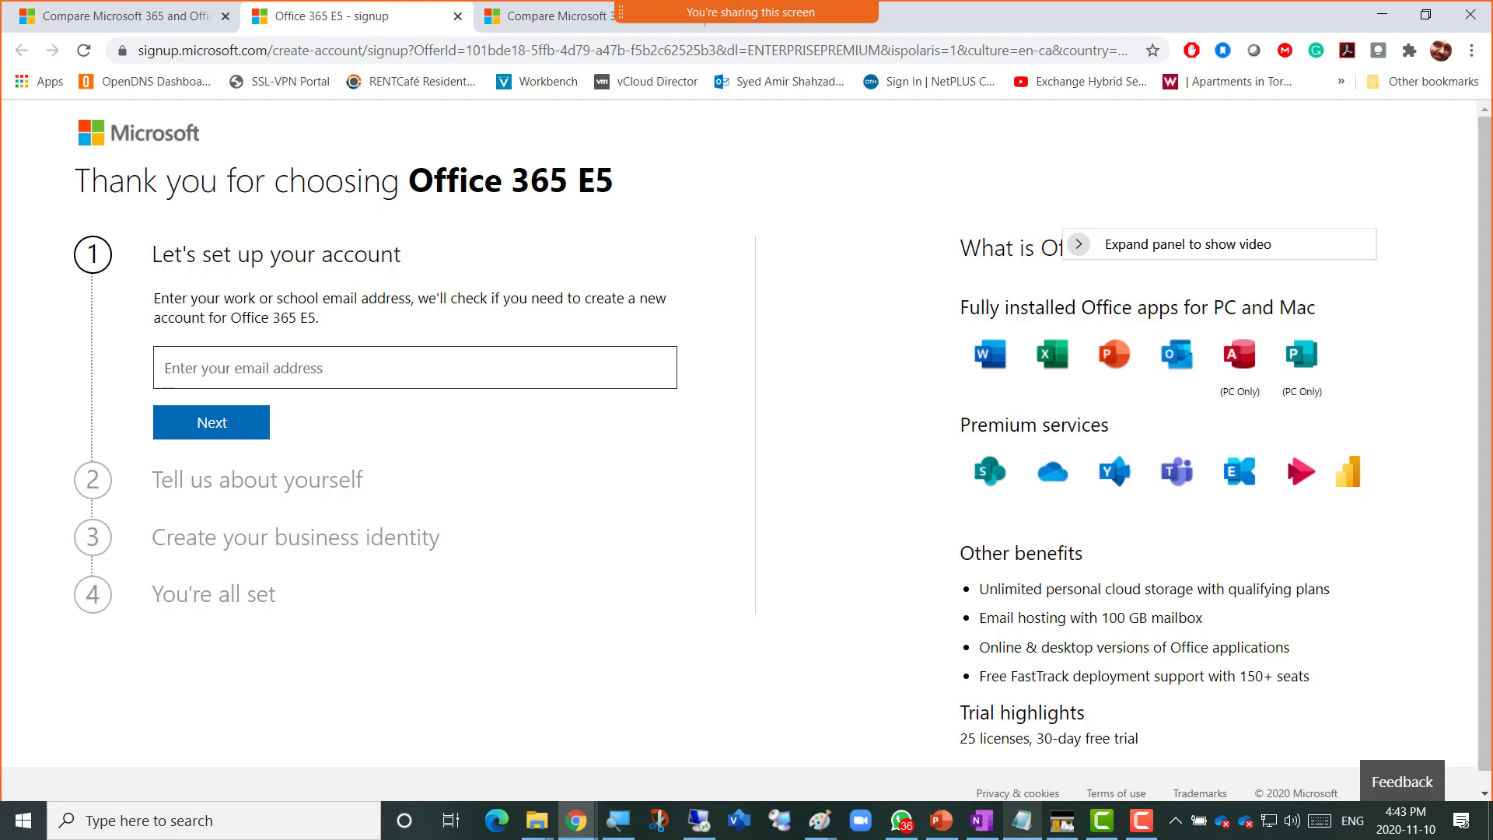
key("alt+Tab")
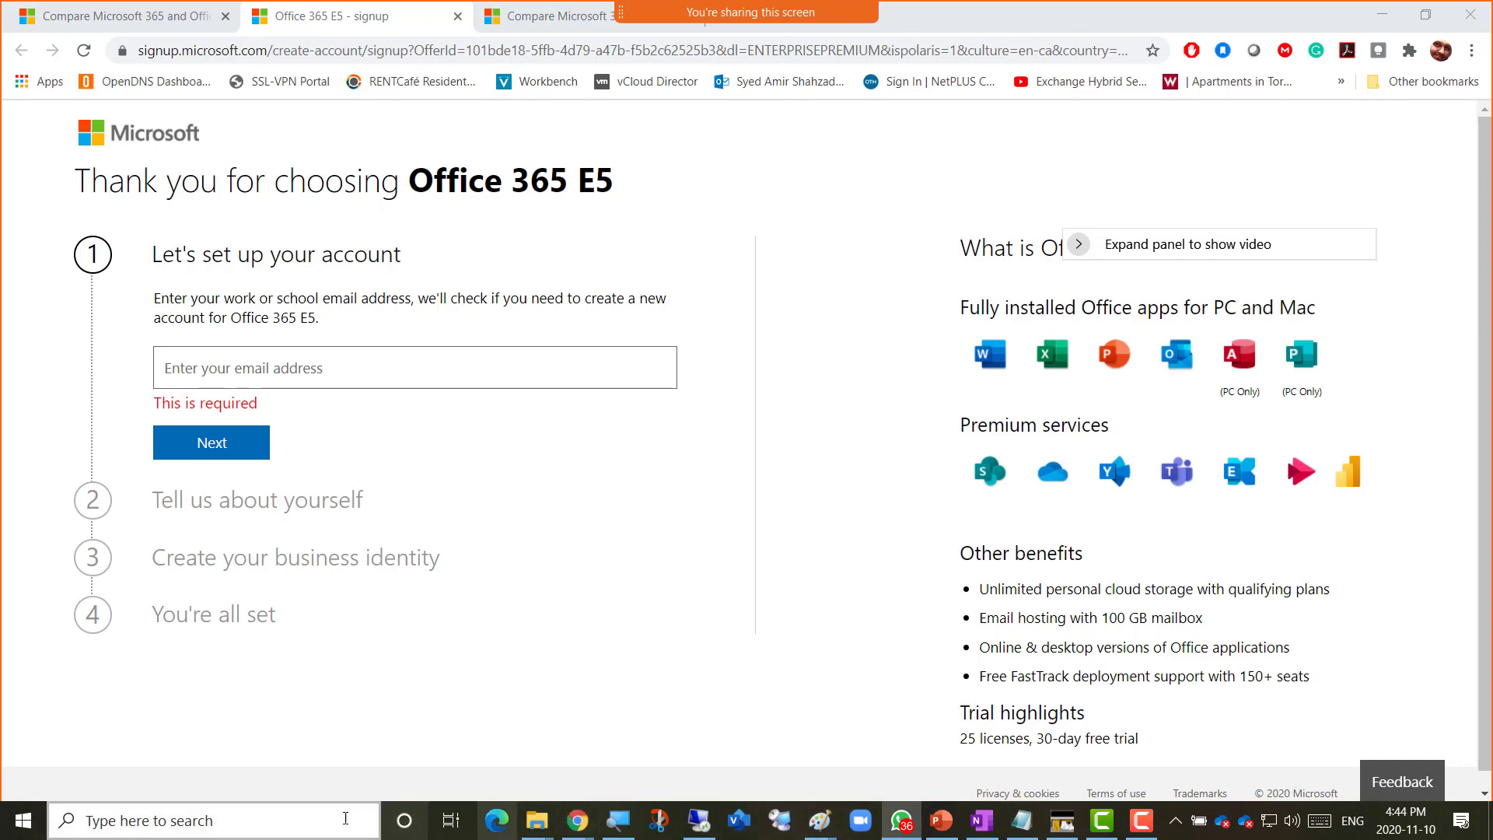
Switch to OneNote and add a new page after Week 10 - 10Nov2020 in the GB-Fall2020-Exchange notebook.
left_click(981, 820)
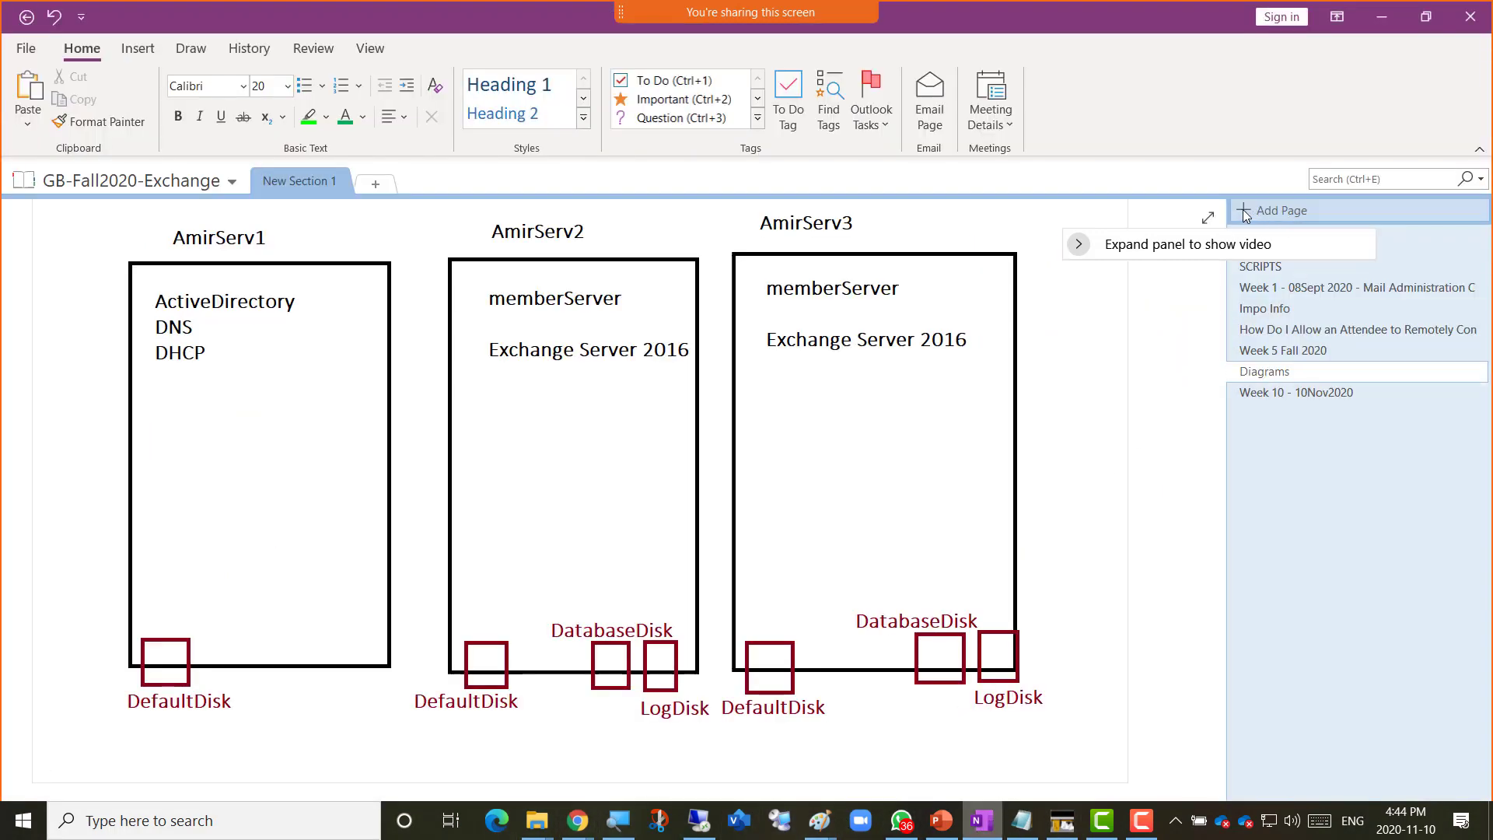
left_click(1279, 392)
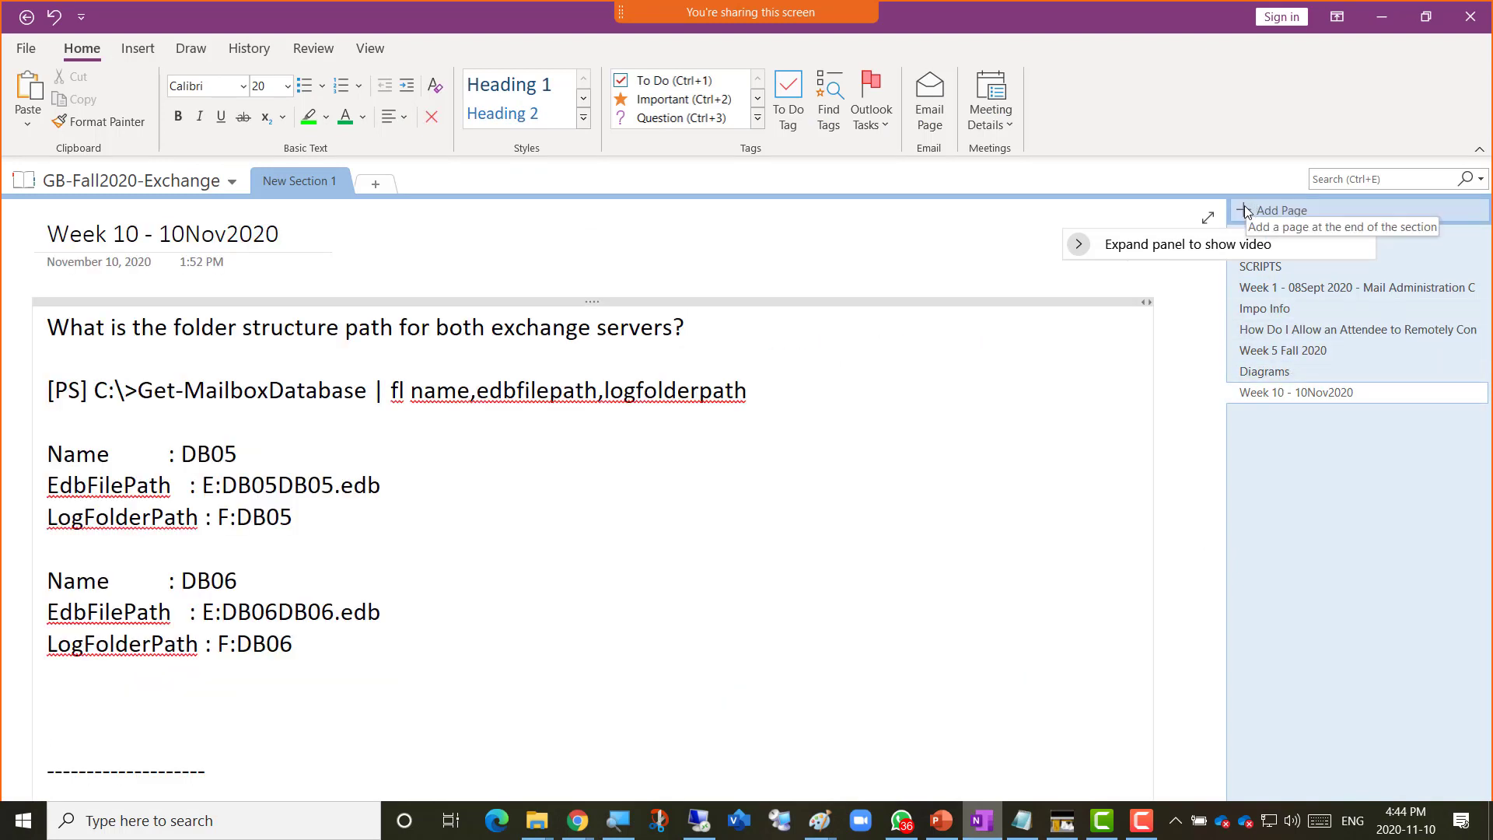
scroll(117, 692, "down", 5)
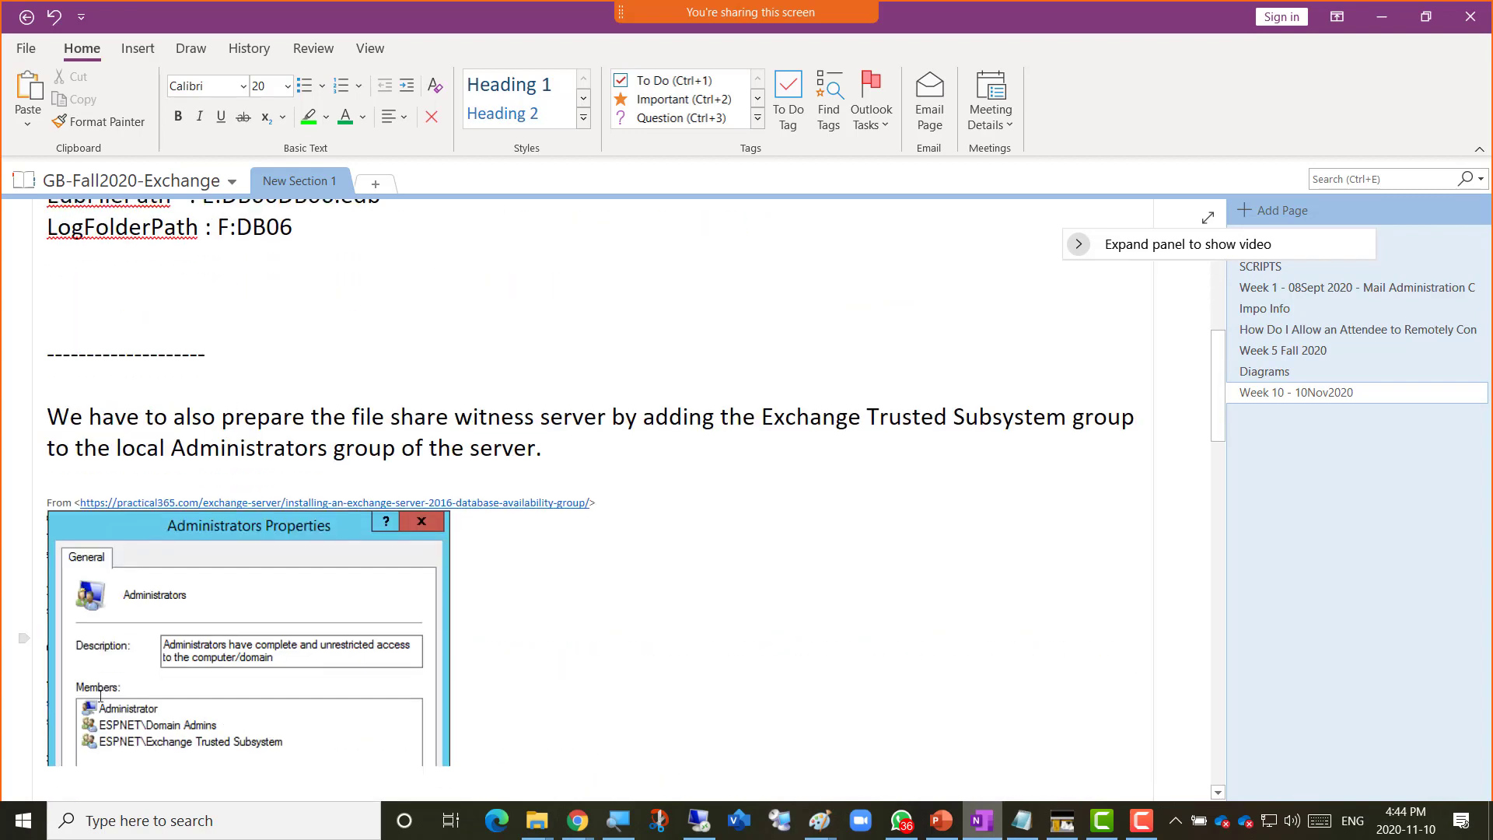
scroll(117, 692, "down", 10)
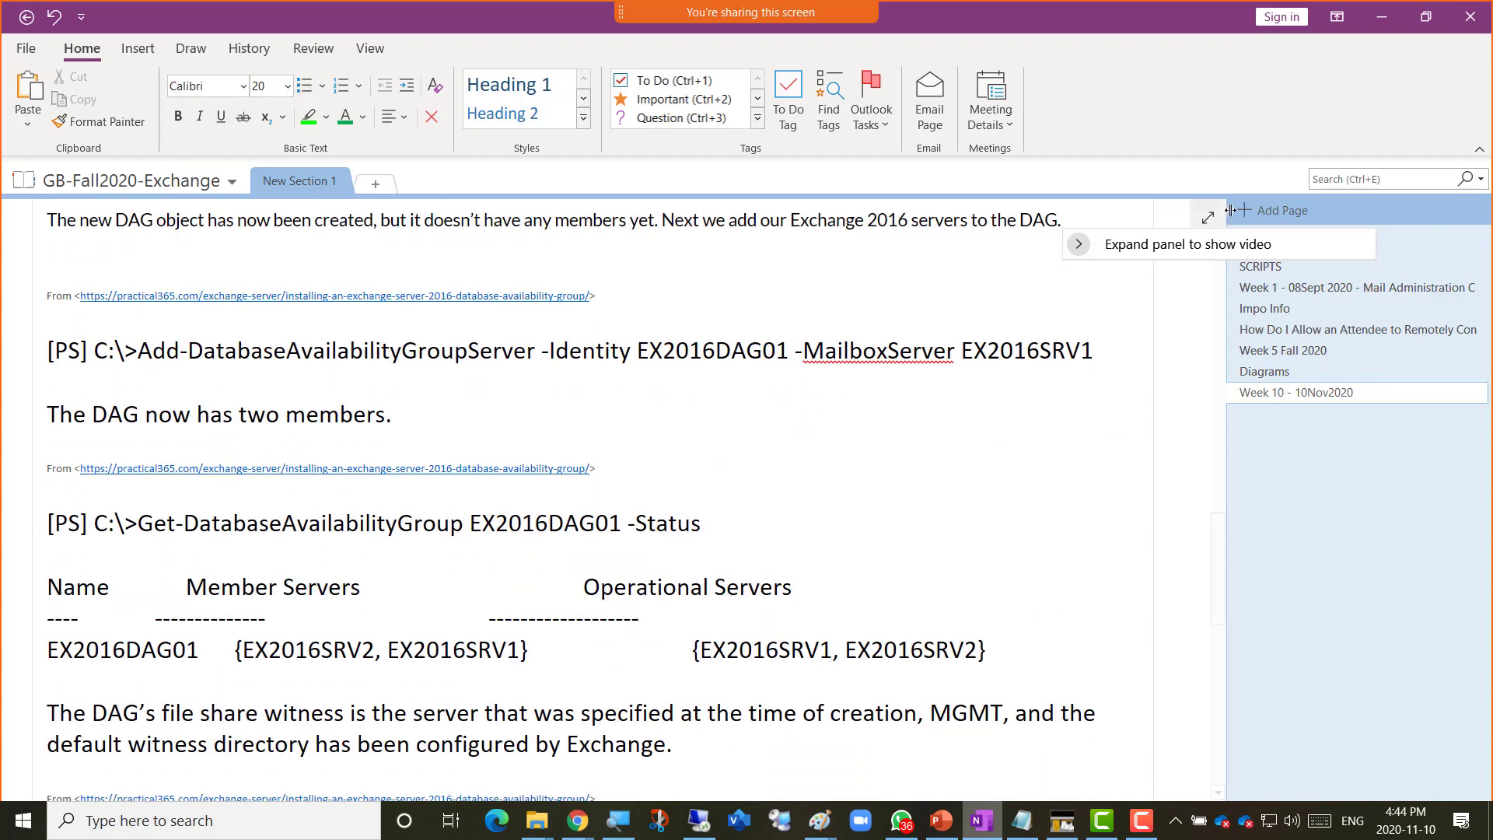
left_click(1242, 212)
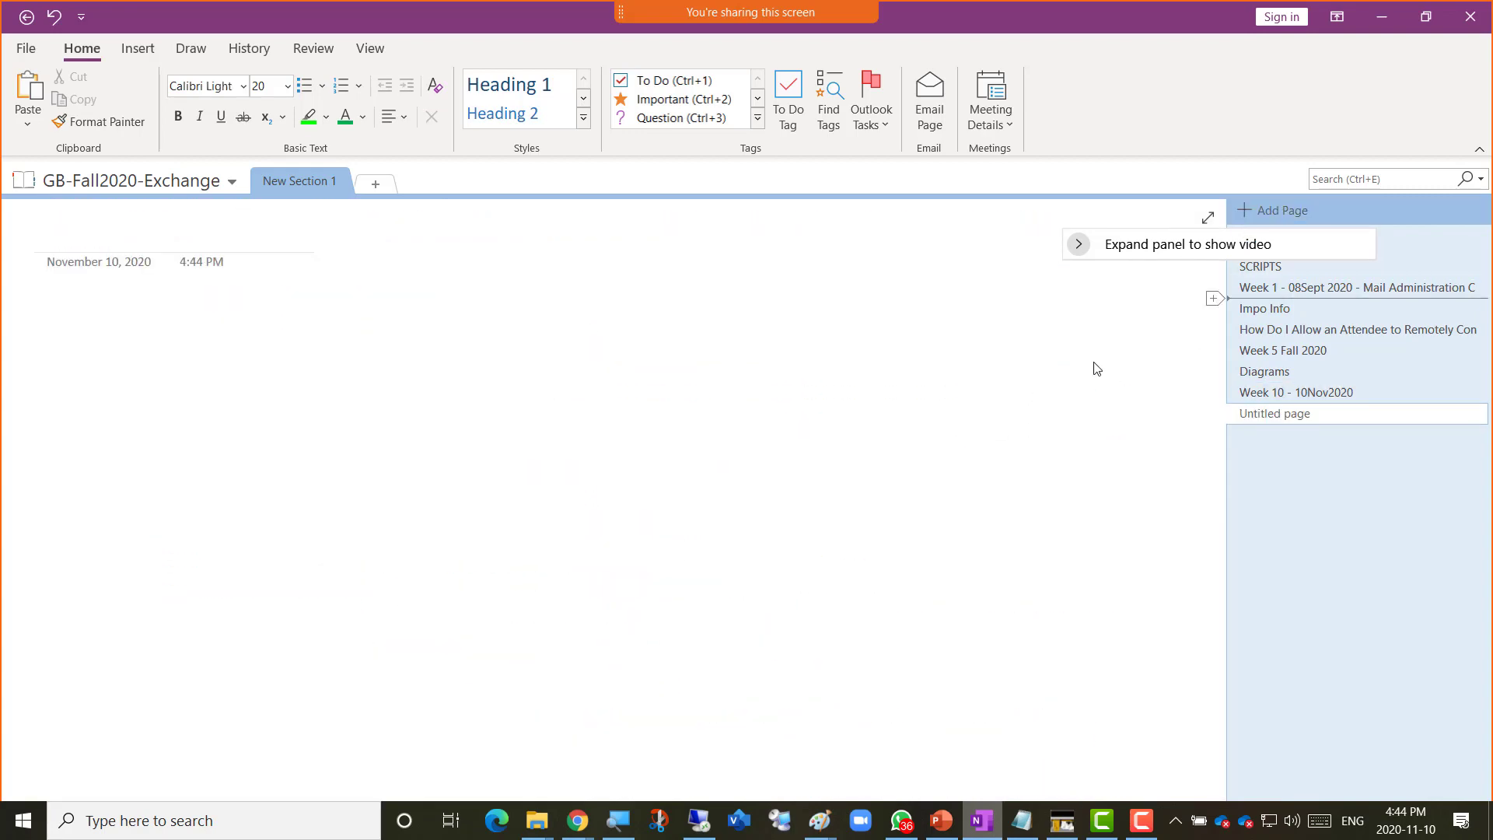
Paste "Screenshot 1 - Office365 User Account Creation page" into the new page's body and insert the signup screenshot above it.
left_click(45, 305)
type("Screenshot 1 - Office365 User Account Creation page")
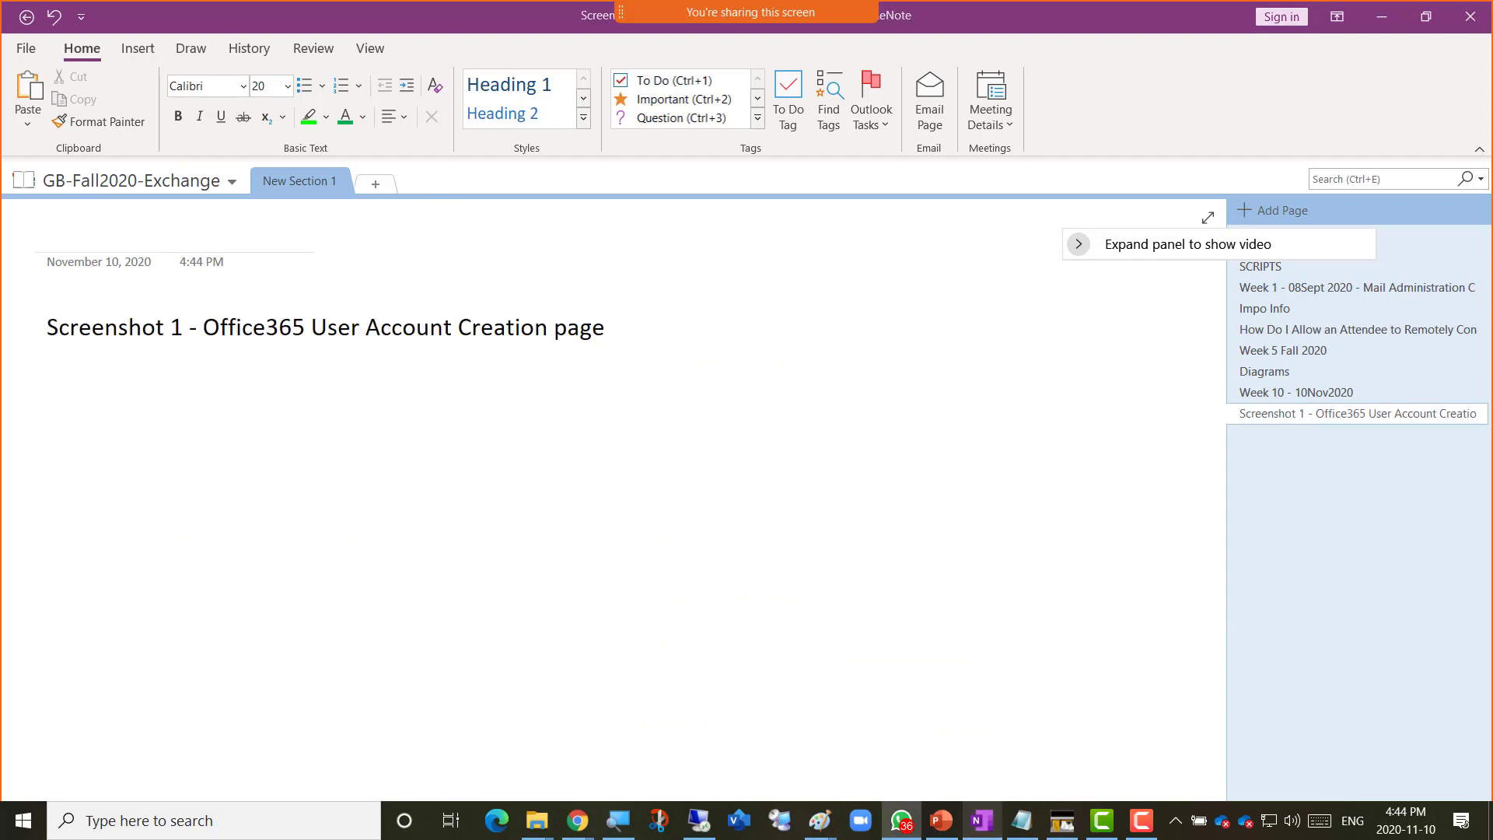
left_click(47, 315)
key("ctrl+v")
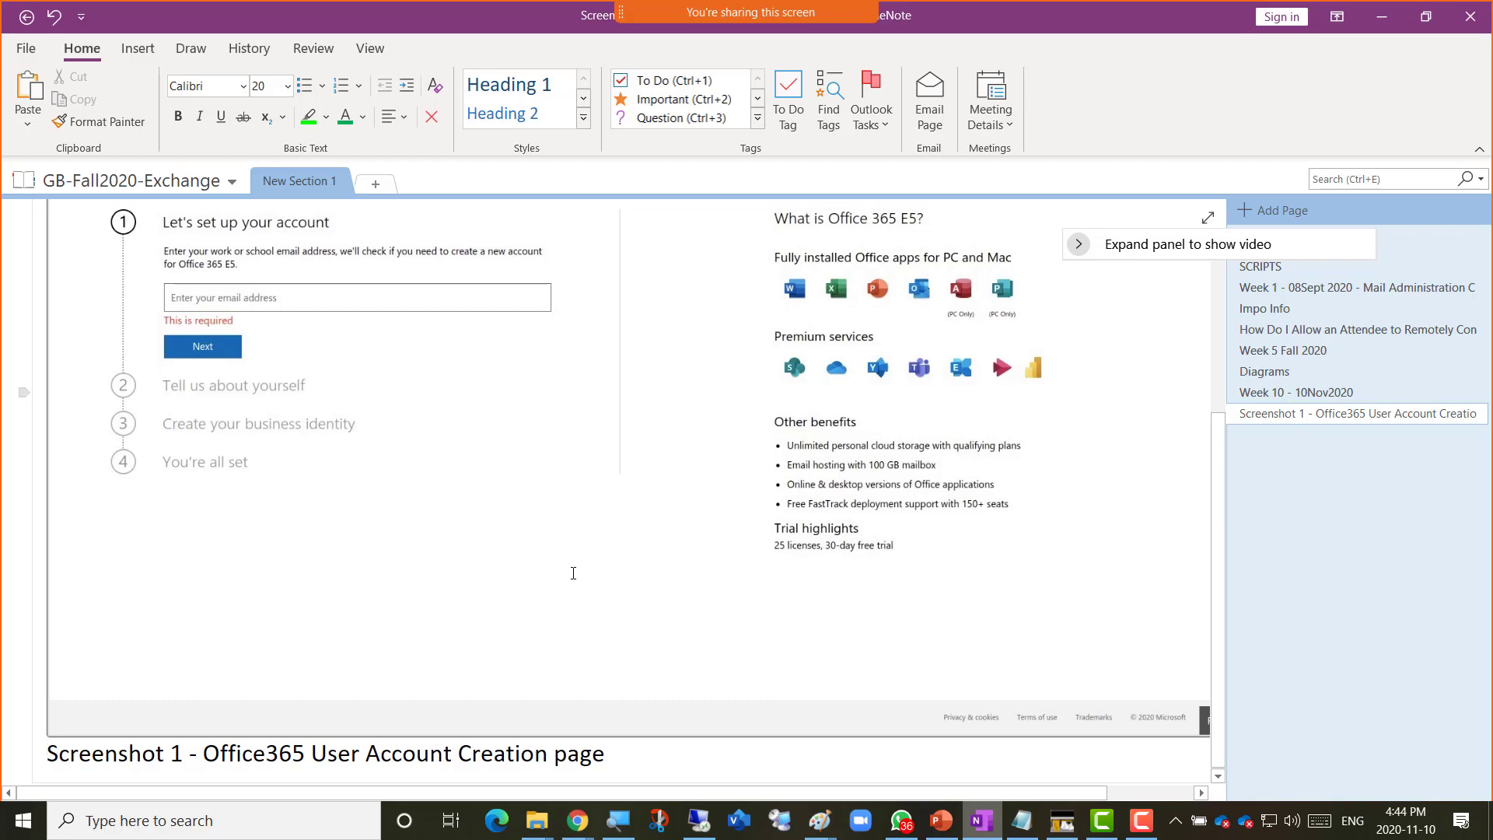
left_click(640, 765)
key("Return")
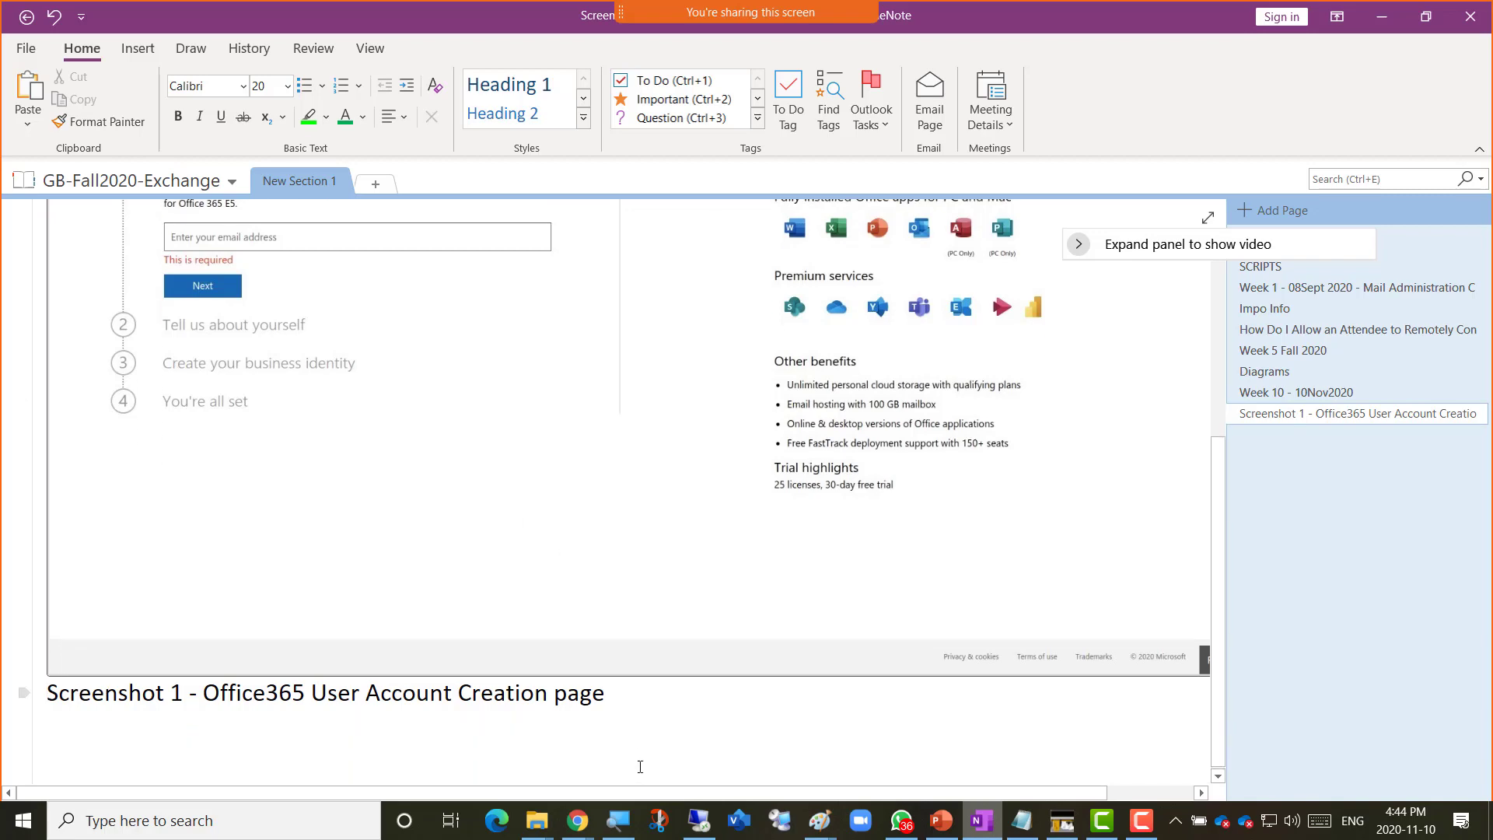
Return to the Office 365 E5 signup in Chrome, submit the public email address and start setting up the new account.
key("alt+Tab")
key("alt+Tab")
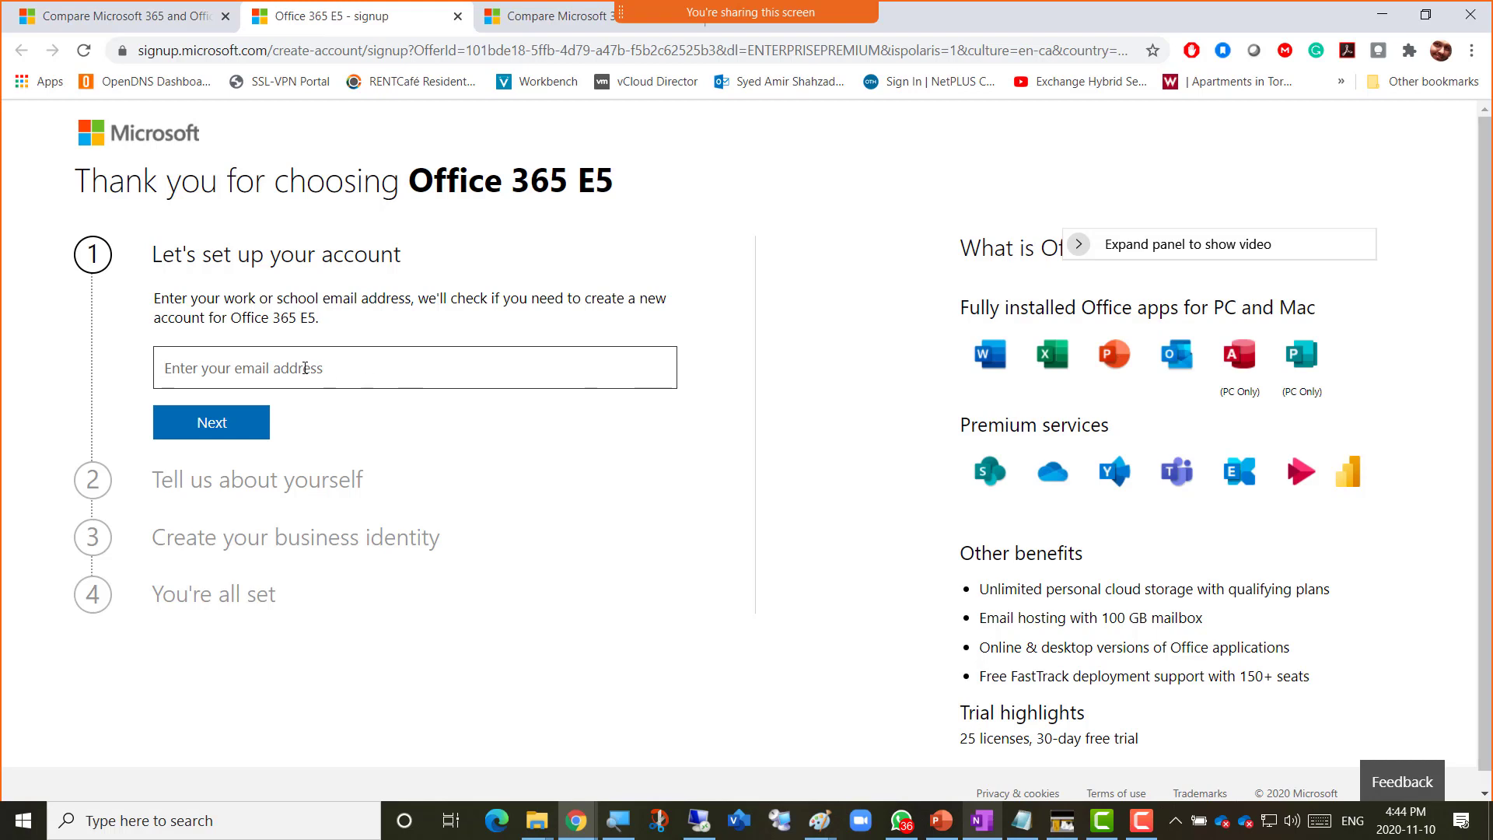
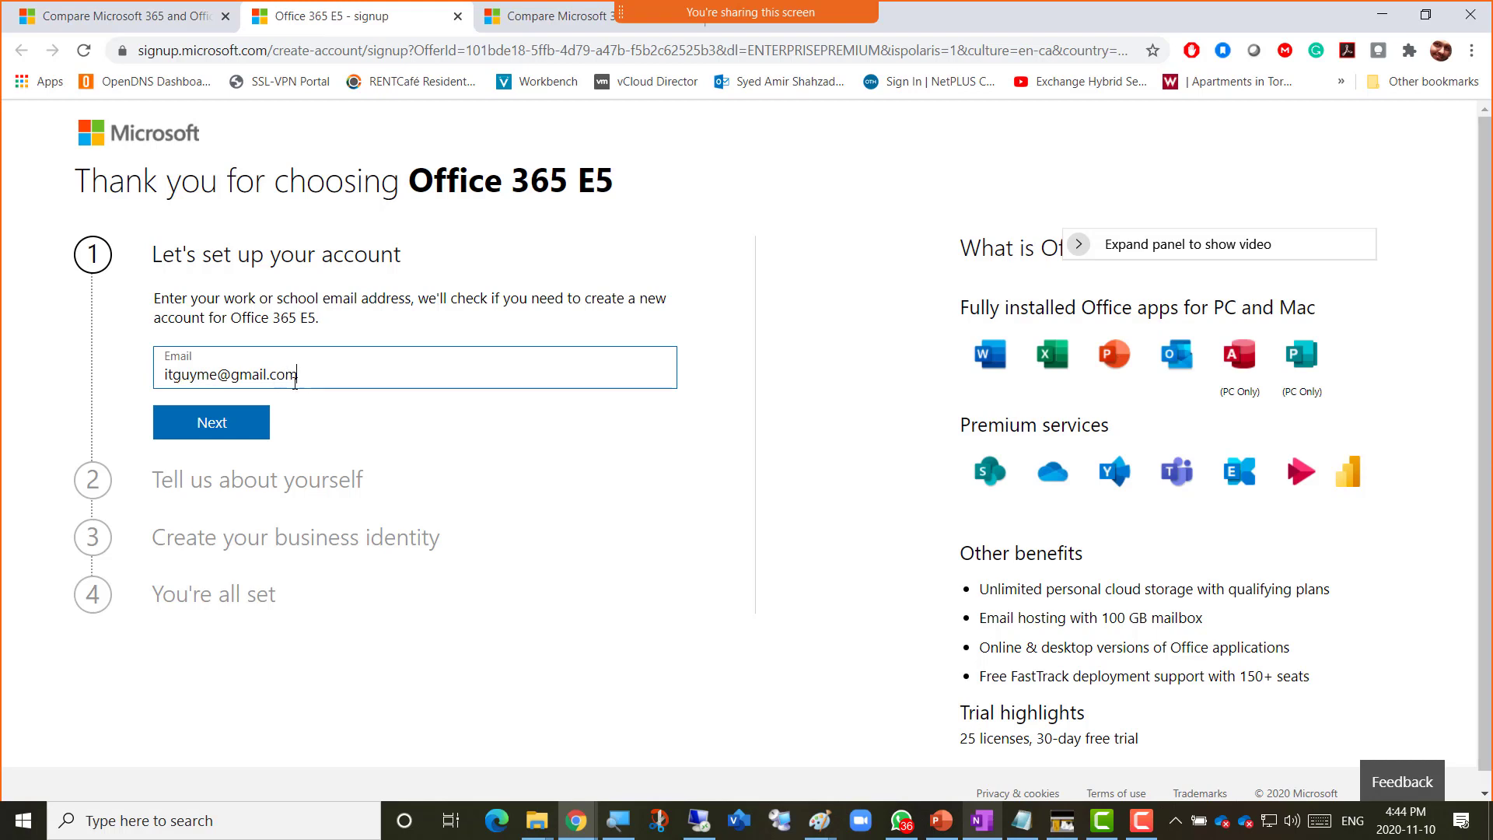
left_click(204, 435)
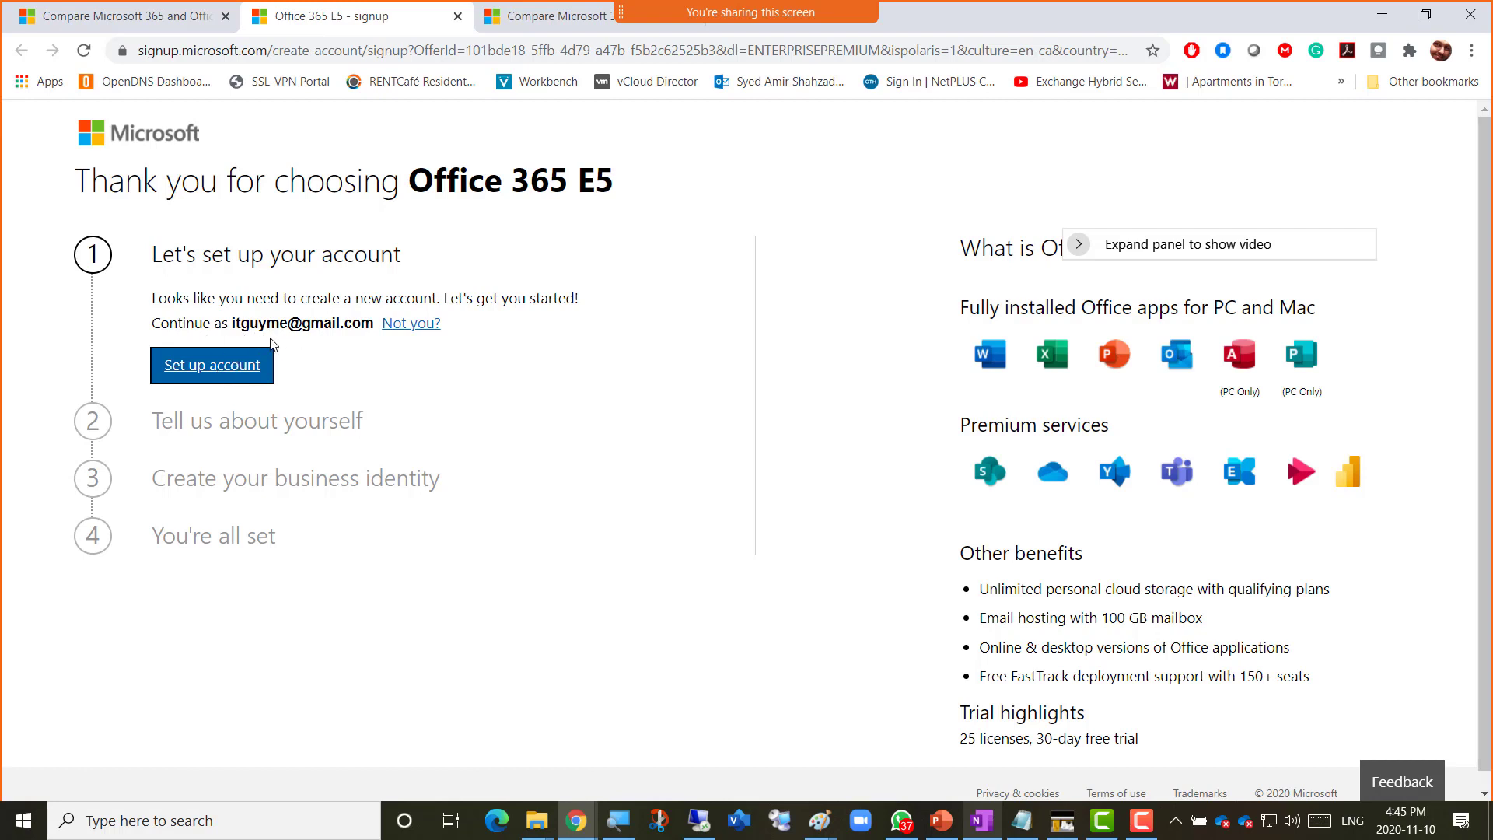
left_click(208, 375)
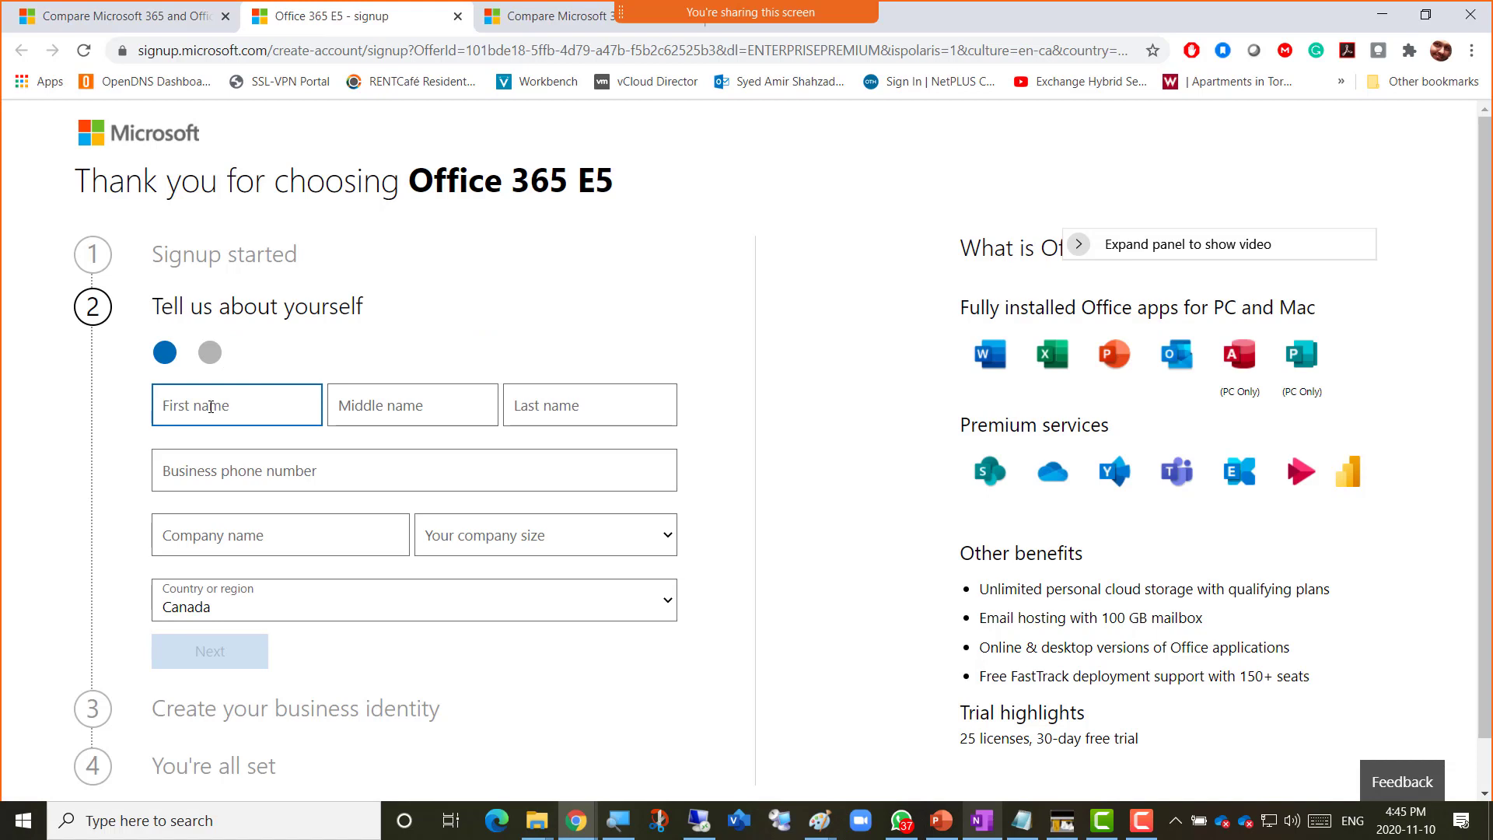
Fill in the first, middle and last name and the business phone number in the Tell us about yourself form.
key("Tab")
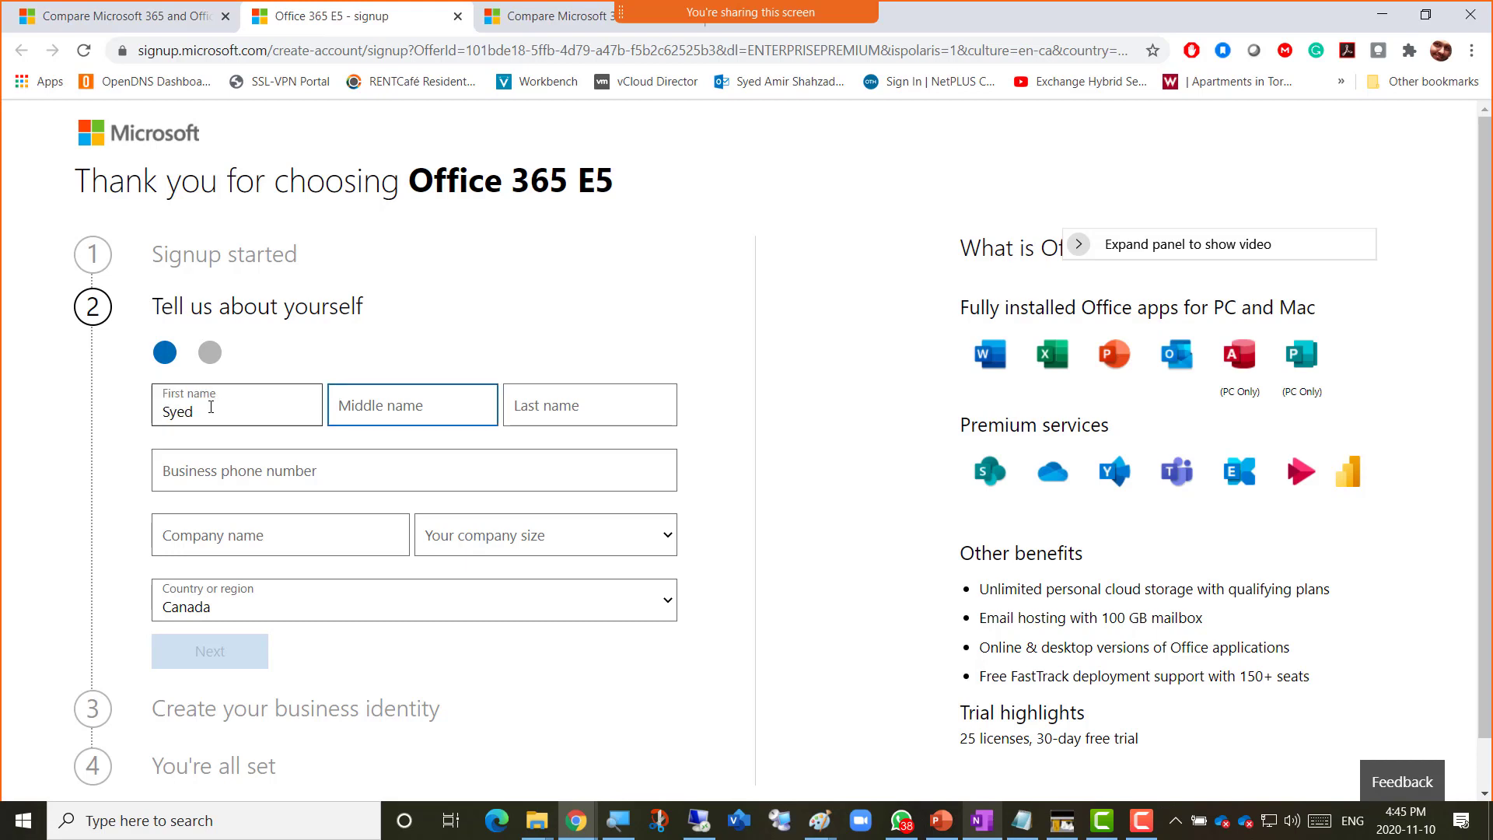
key("Tab")
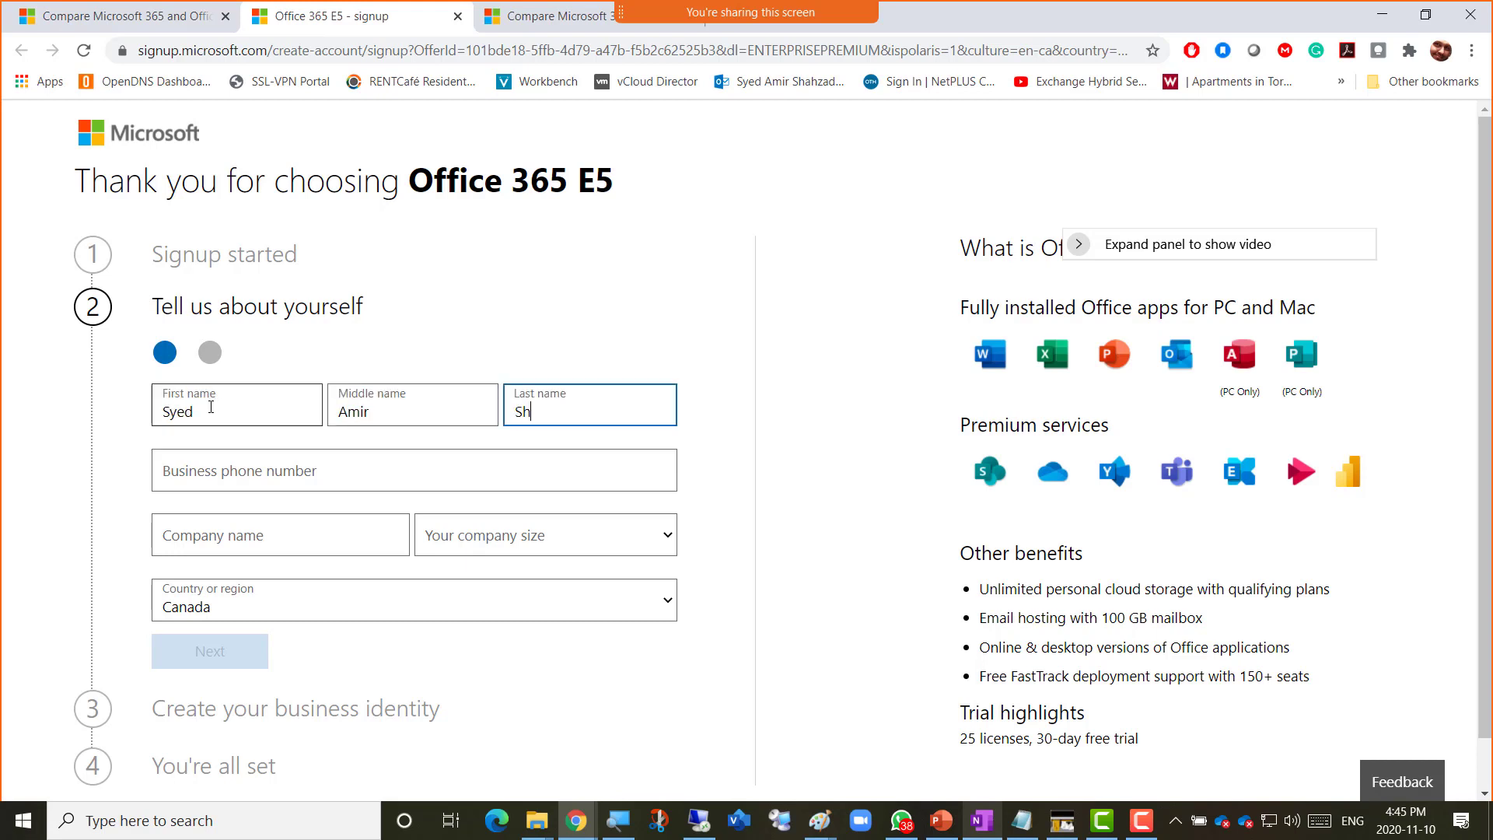
key("Tab")
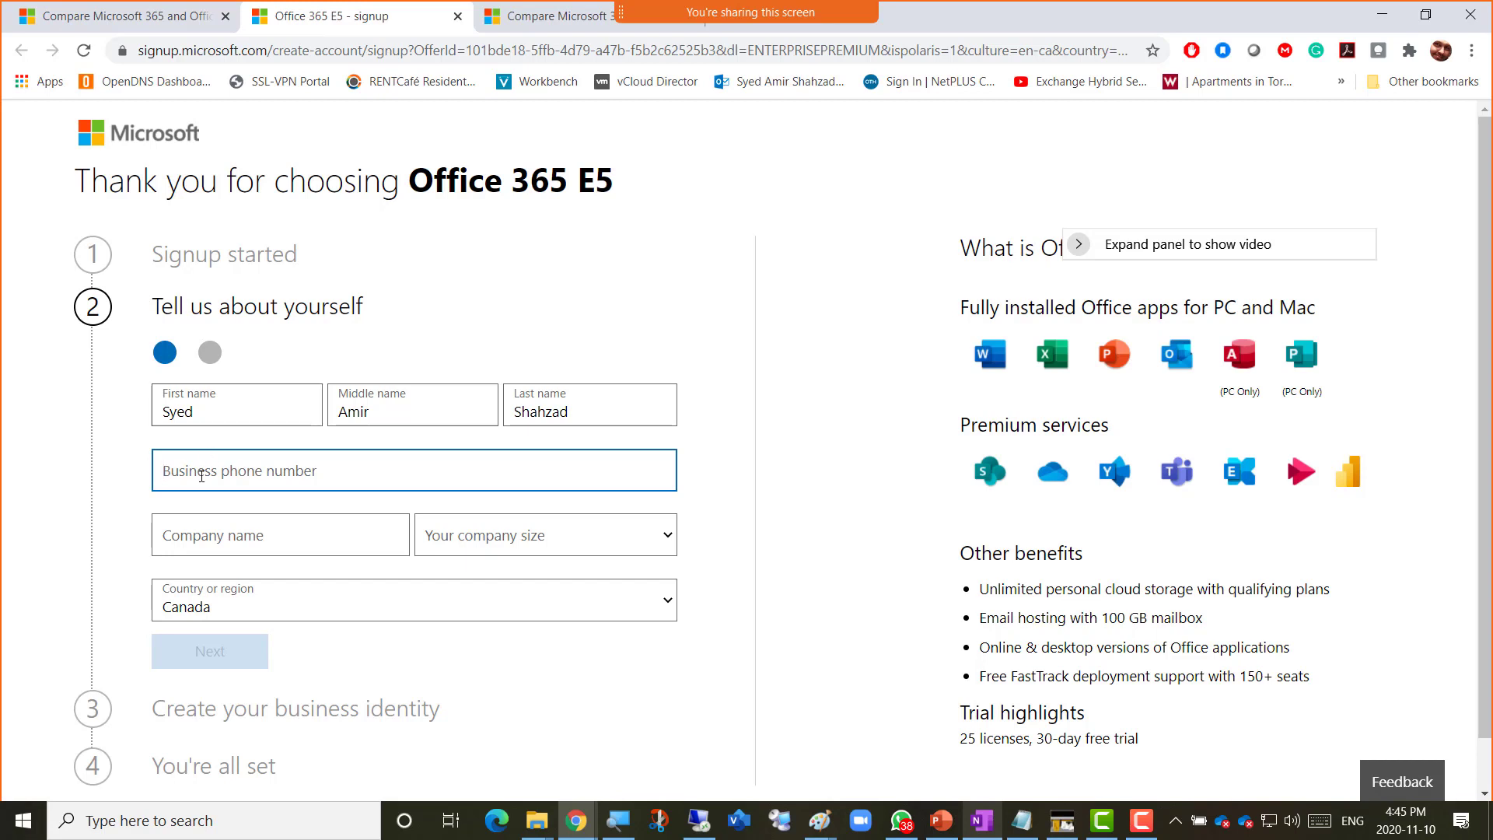
key("Num_Lock")
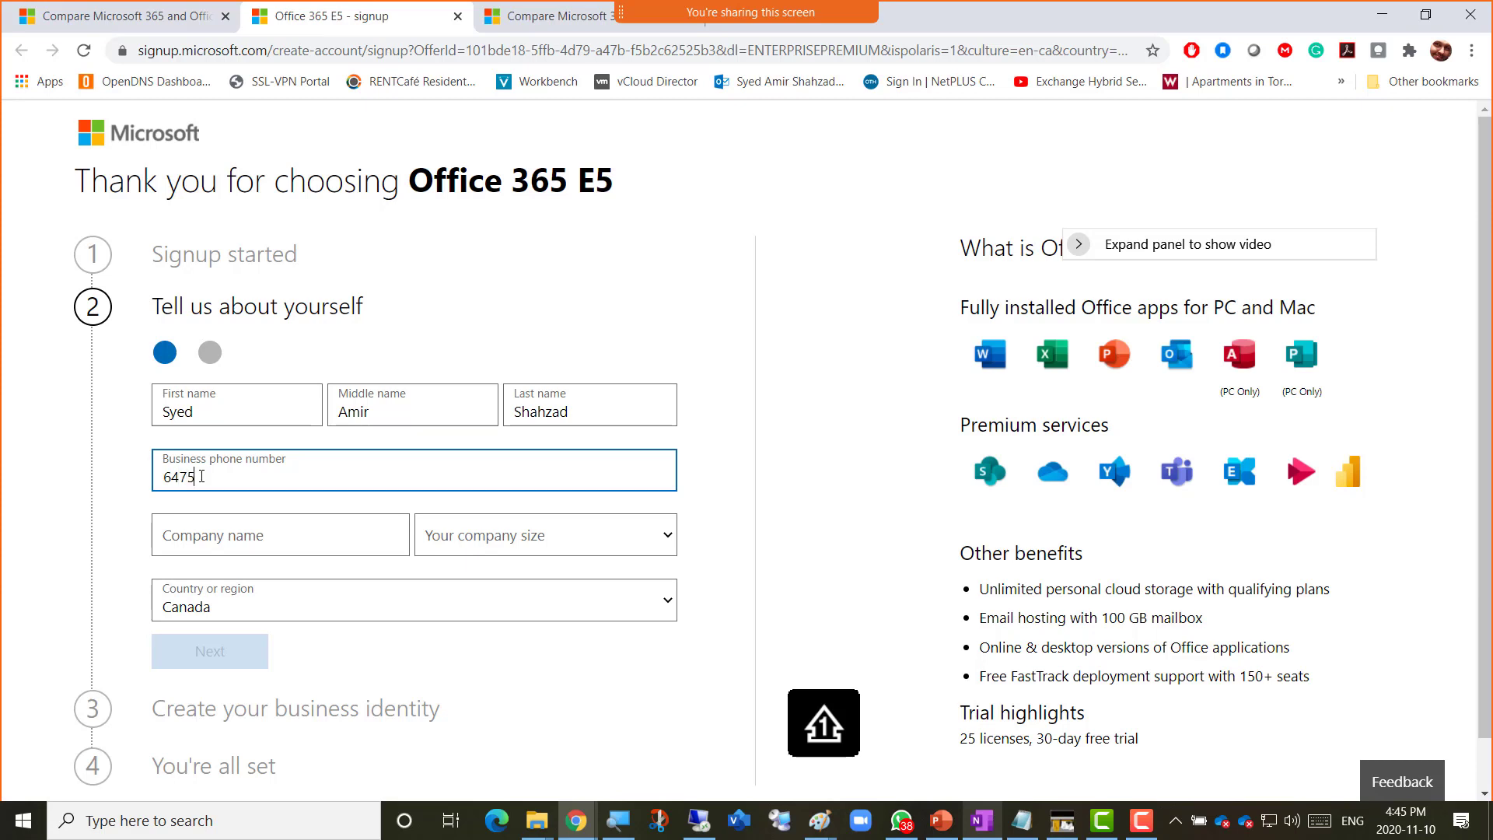
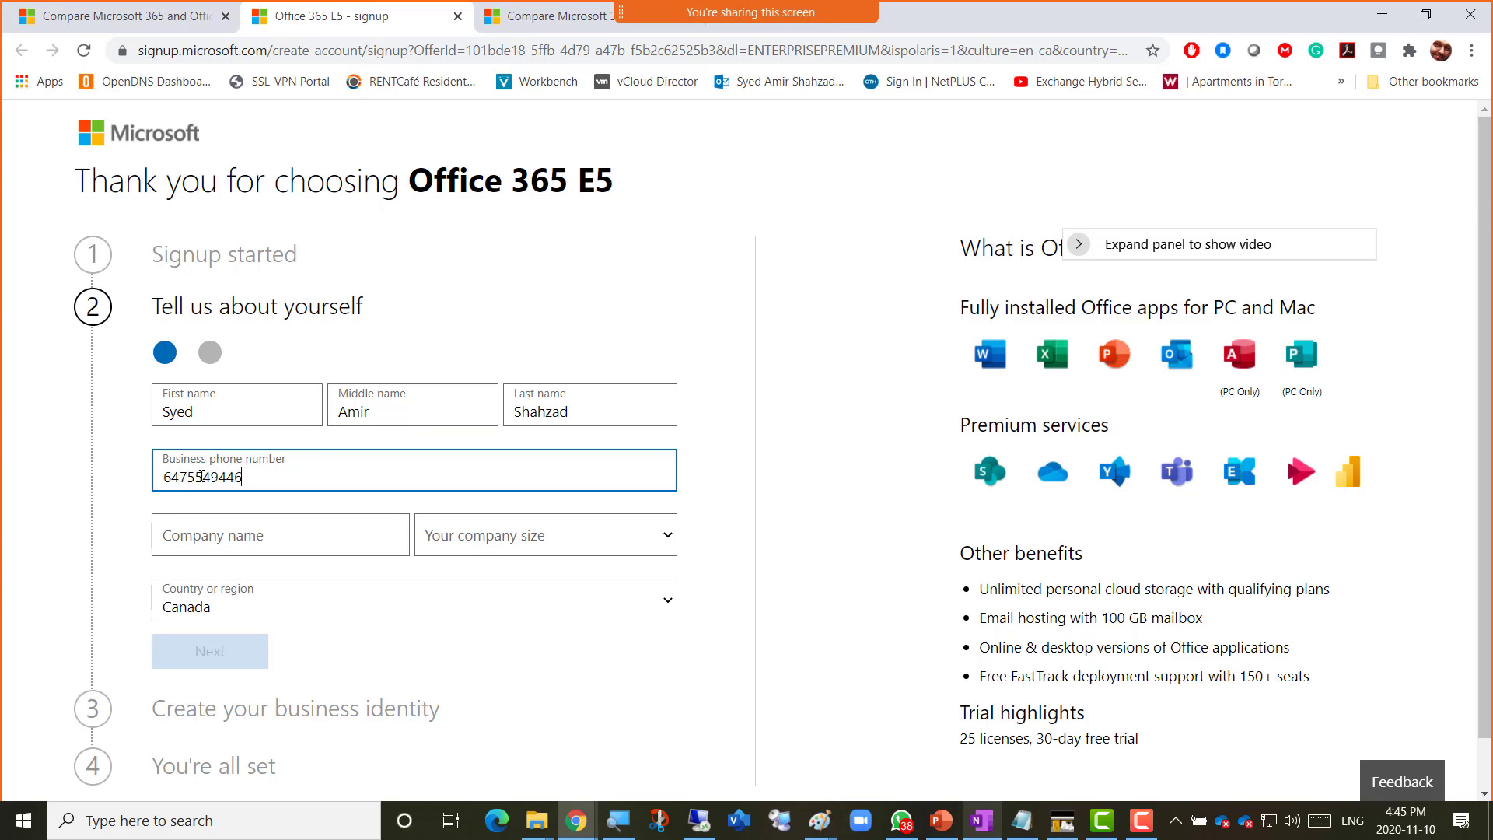
Enter GeorgeBrown as the company name and choose a company size of 50-249 people.
left_click(254, 537)
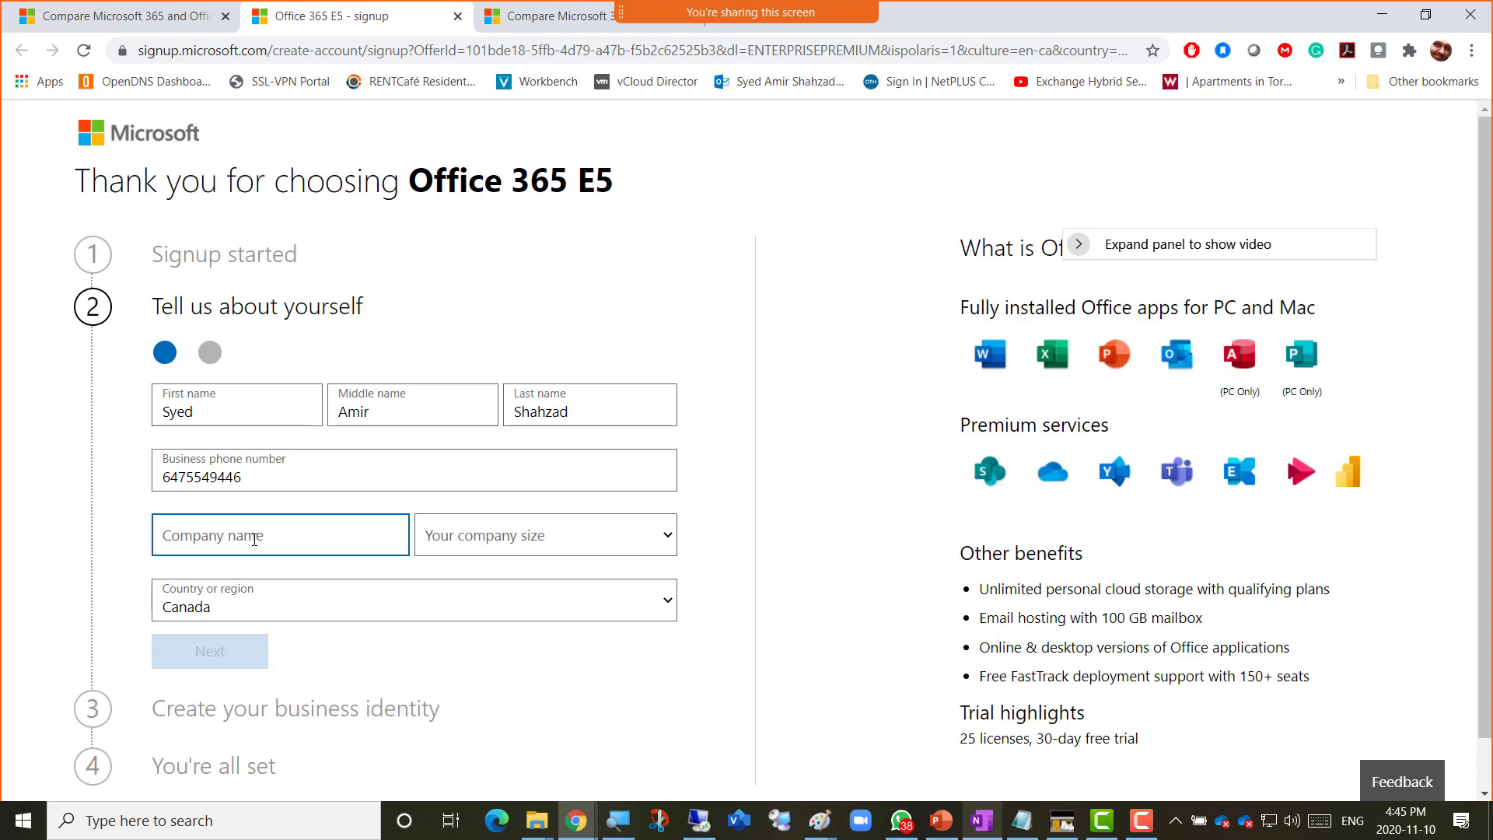
type("GeorgeBrown")
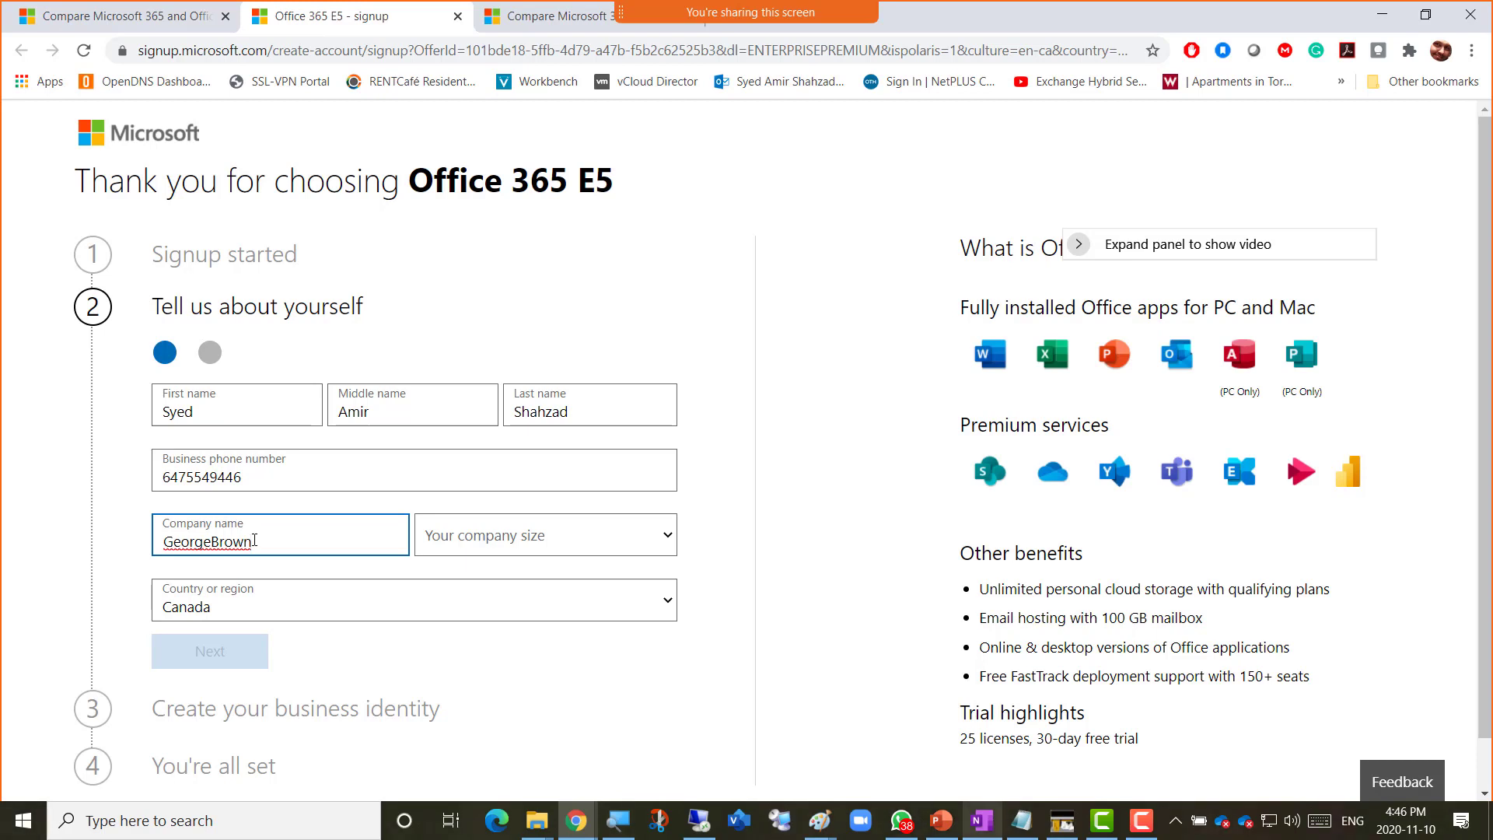
left_click(512, 543)
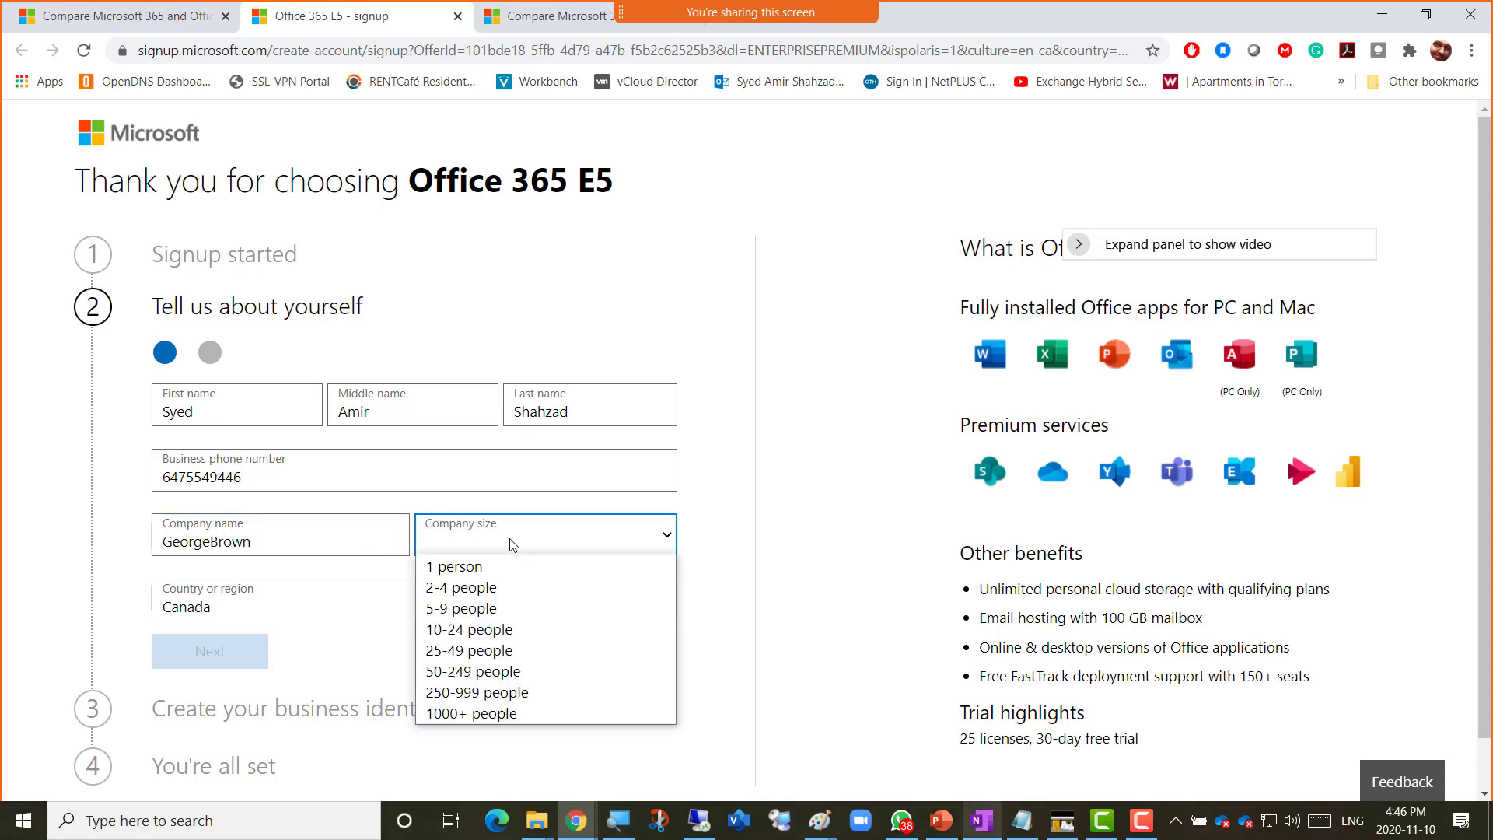
left_click(503, 674)
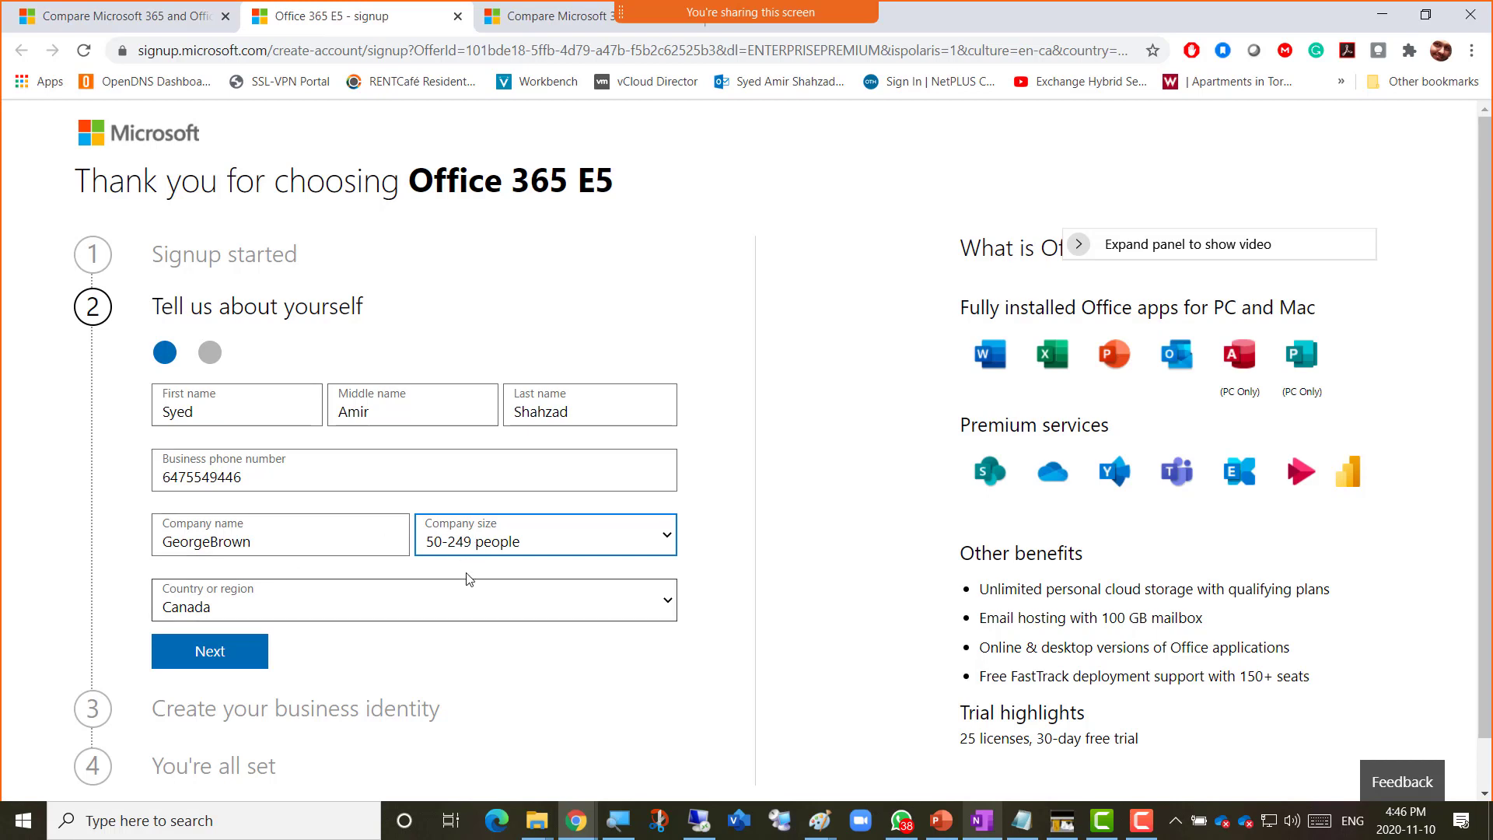
Submit the personal and company details and request a verification code by text message to the entered phone number.
left_click(729, 597)
scroll(728, 597, "down", 1)
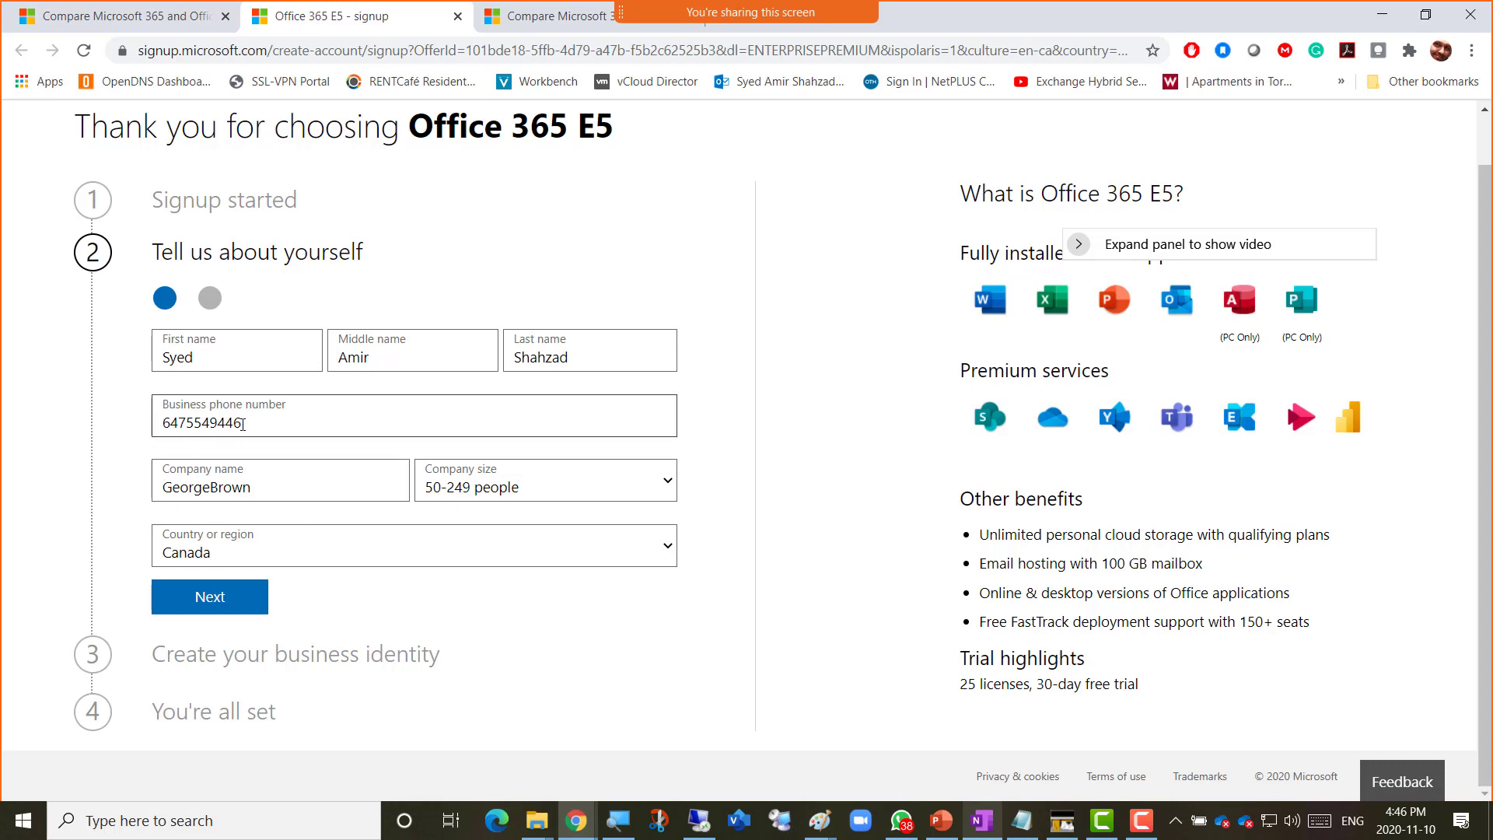
left_click_drag(243, 424, 157, 424)
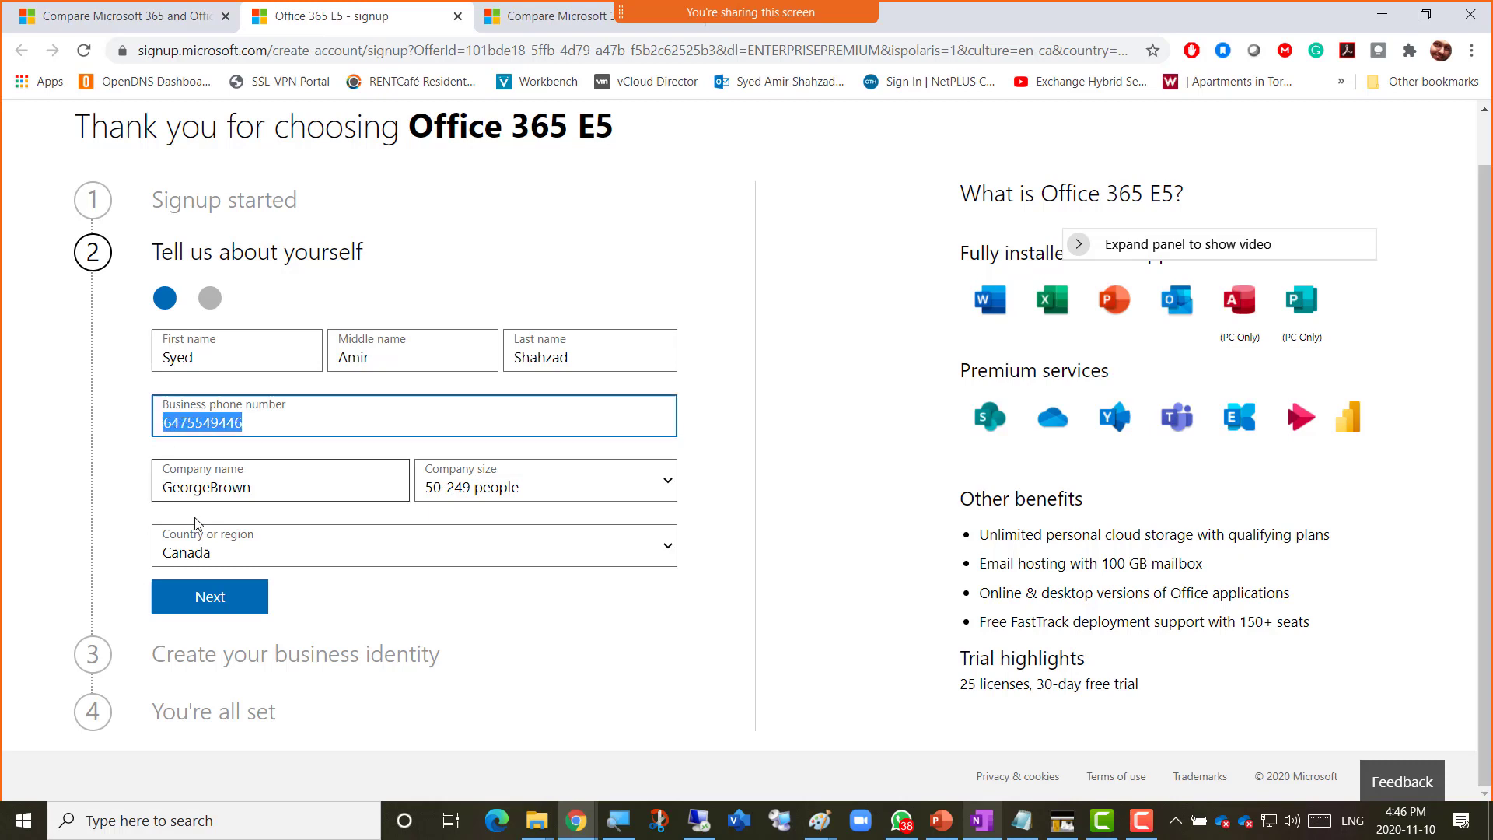
left_click(210, 605)
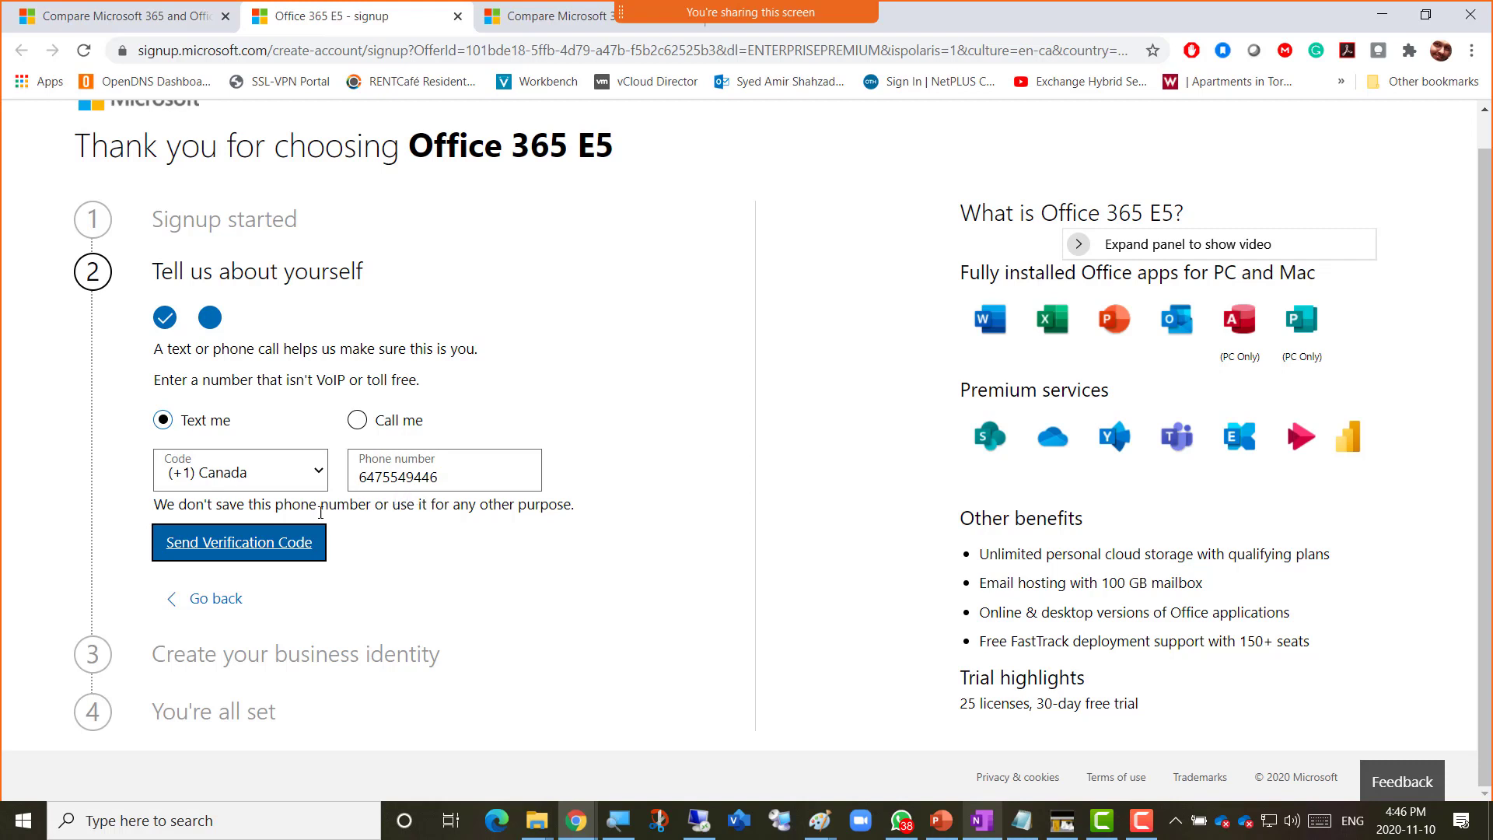
left_click(228, 547)
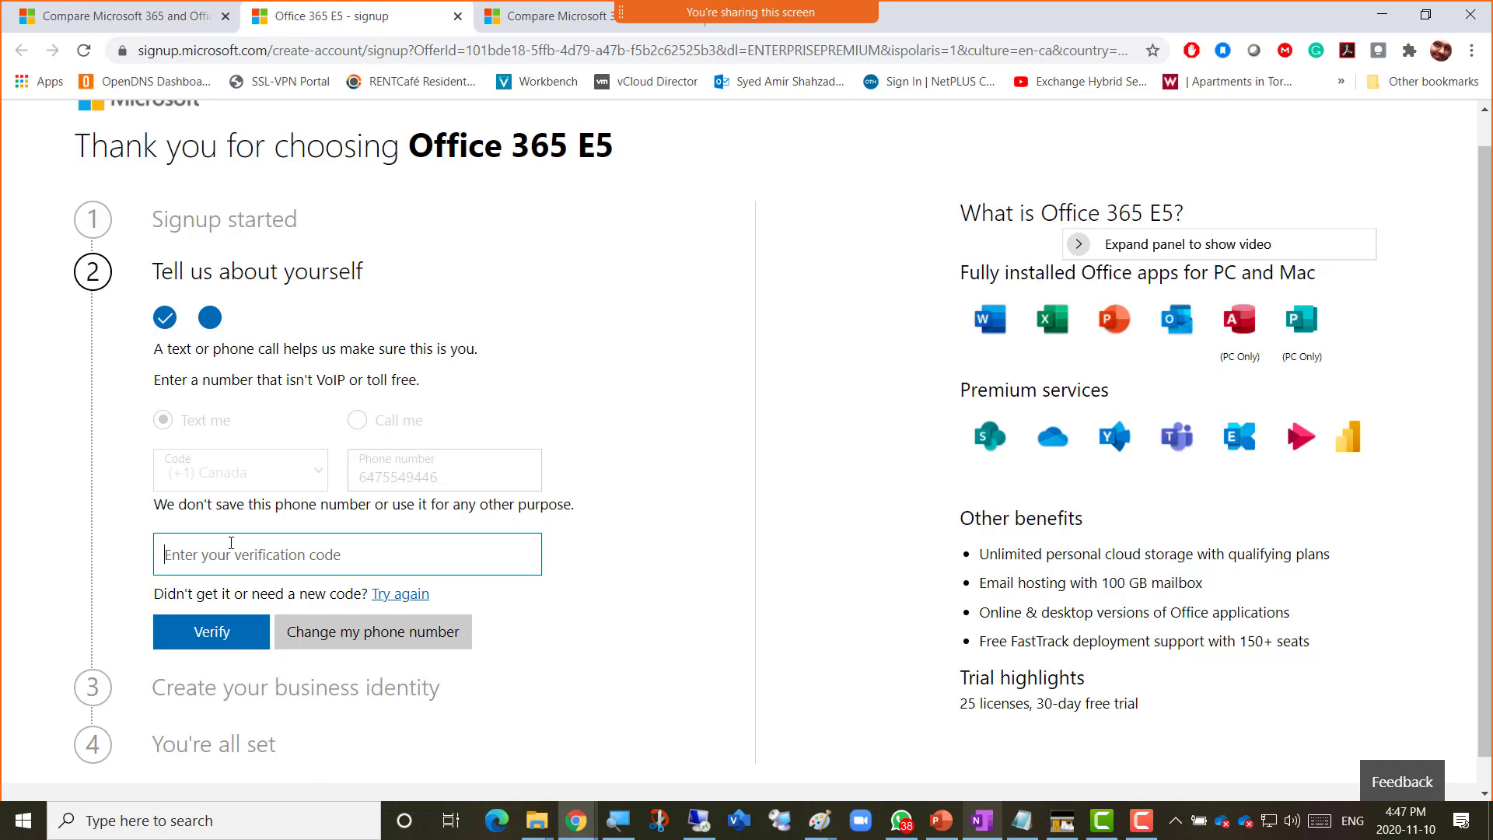
Enter the verification code received by text and verify it.
left_click(231, 543)
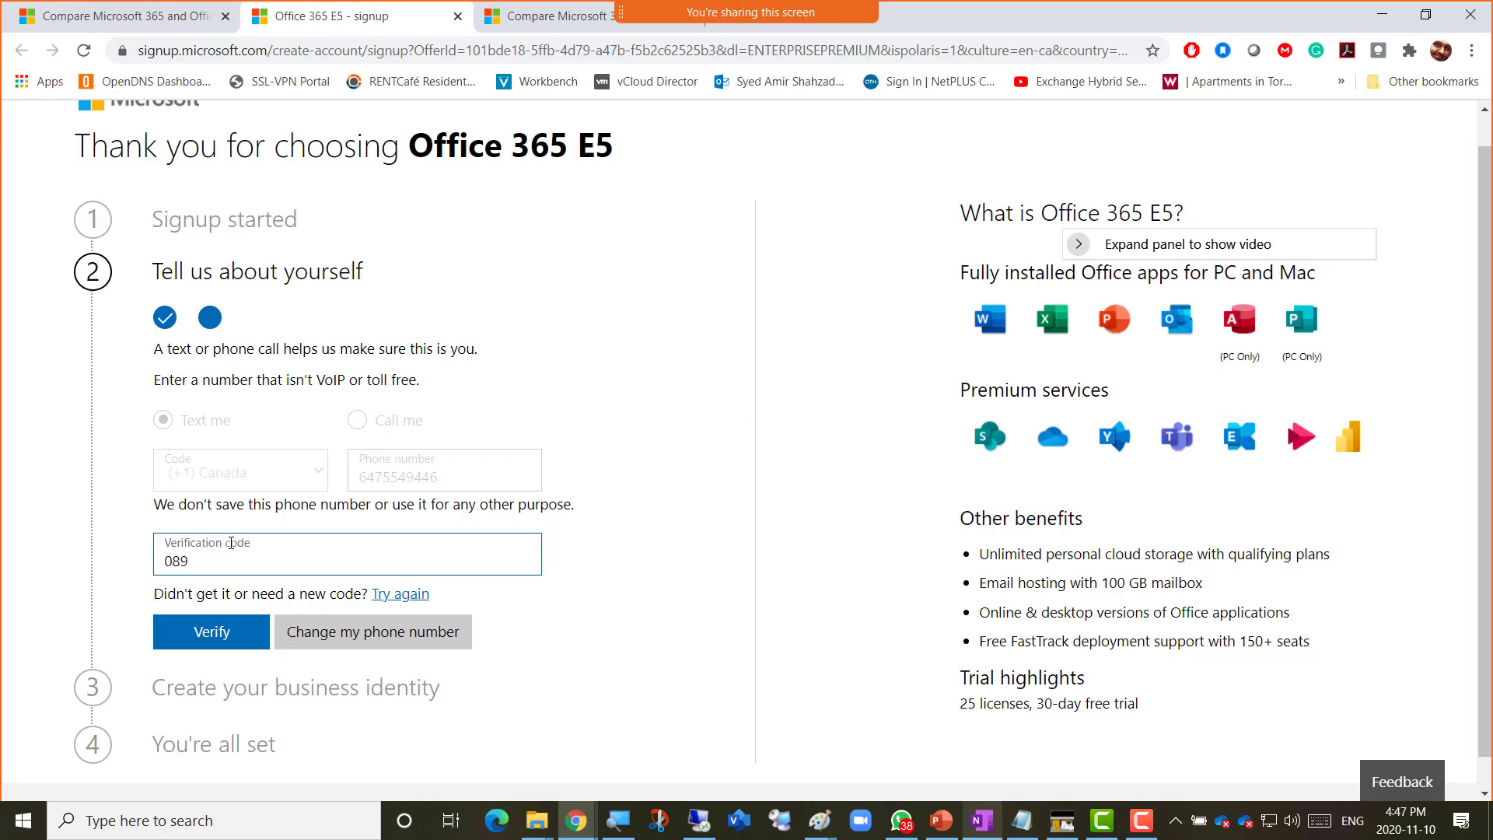
left_click(226, 646)
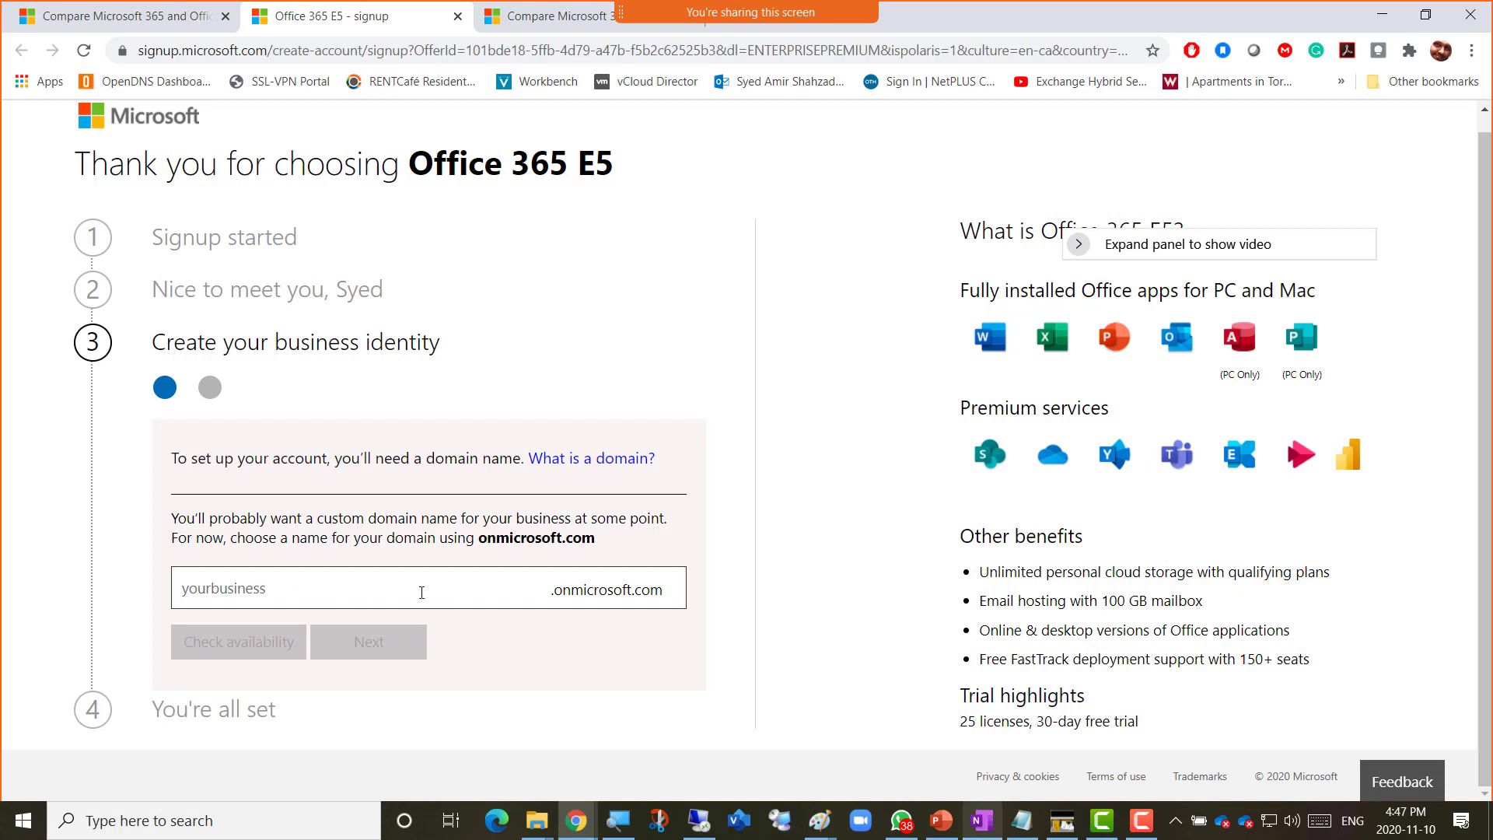
Enter GBAmerFall2020 as the onmicrosoft.com domain name for the business and check its availability.
left_click(584, 593)
left_click_drag(662, 592, 544, 590)
left_click(205, 591)
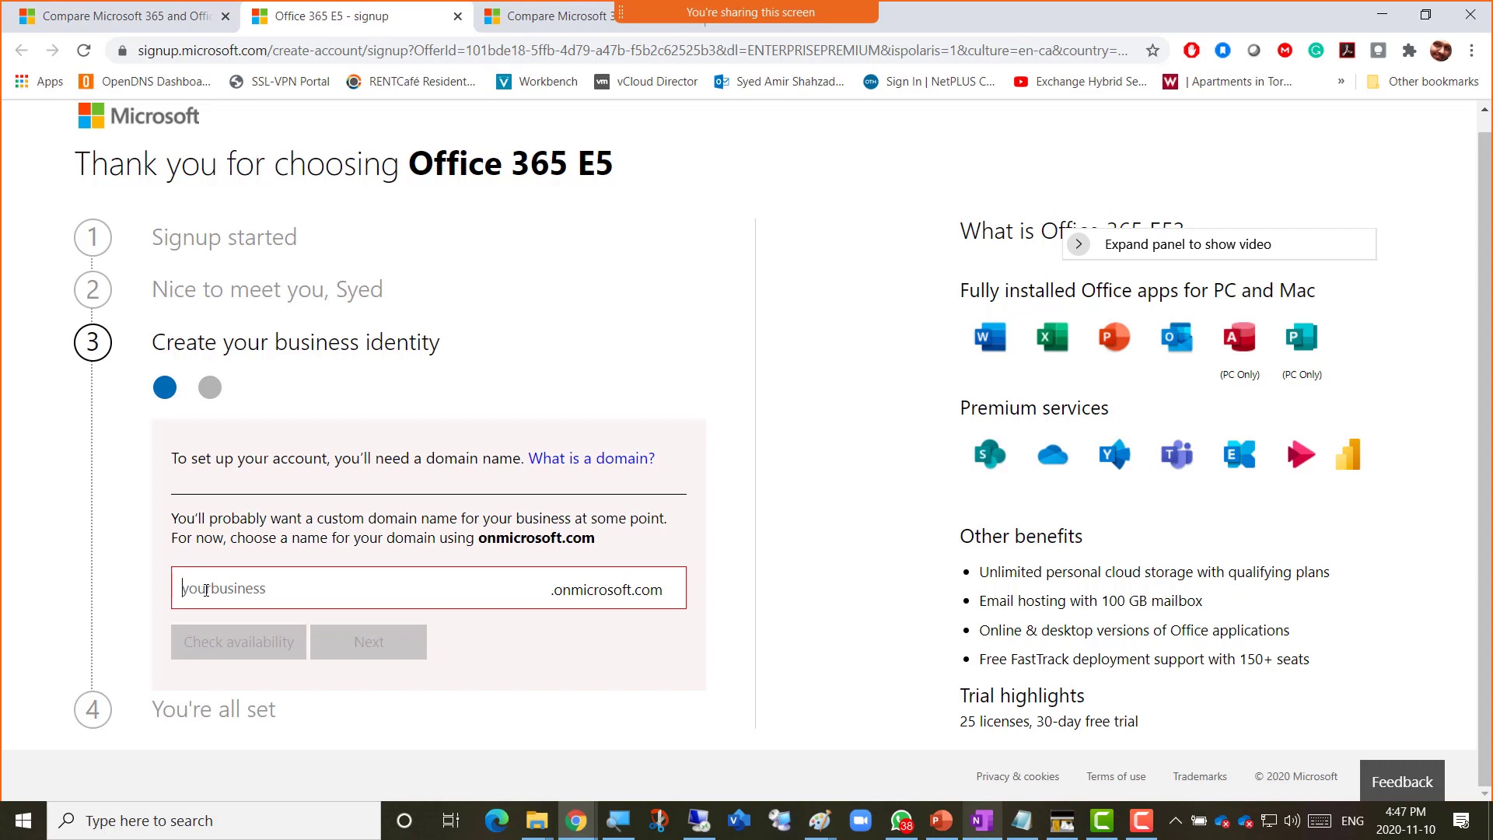
type("GB")
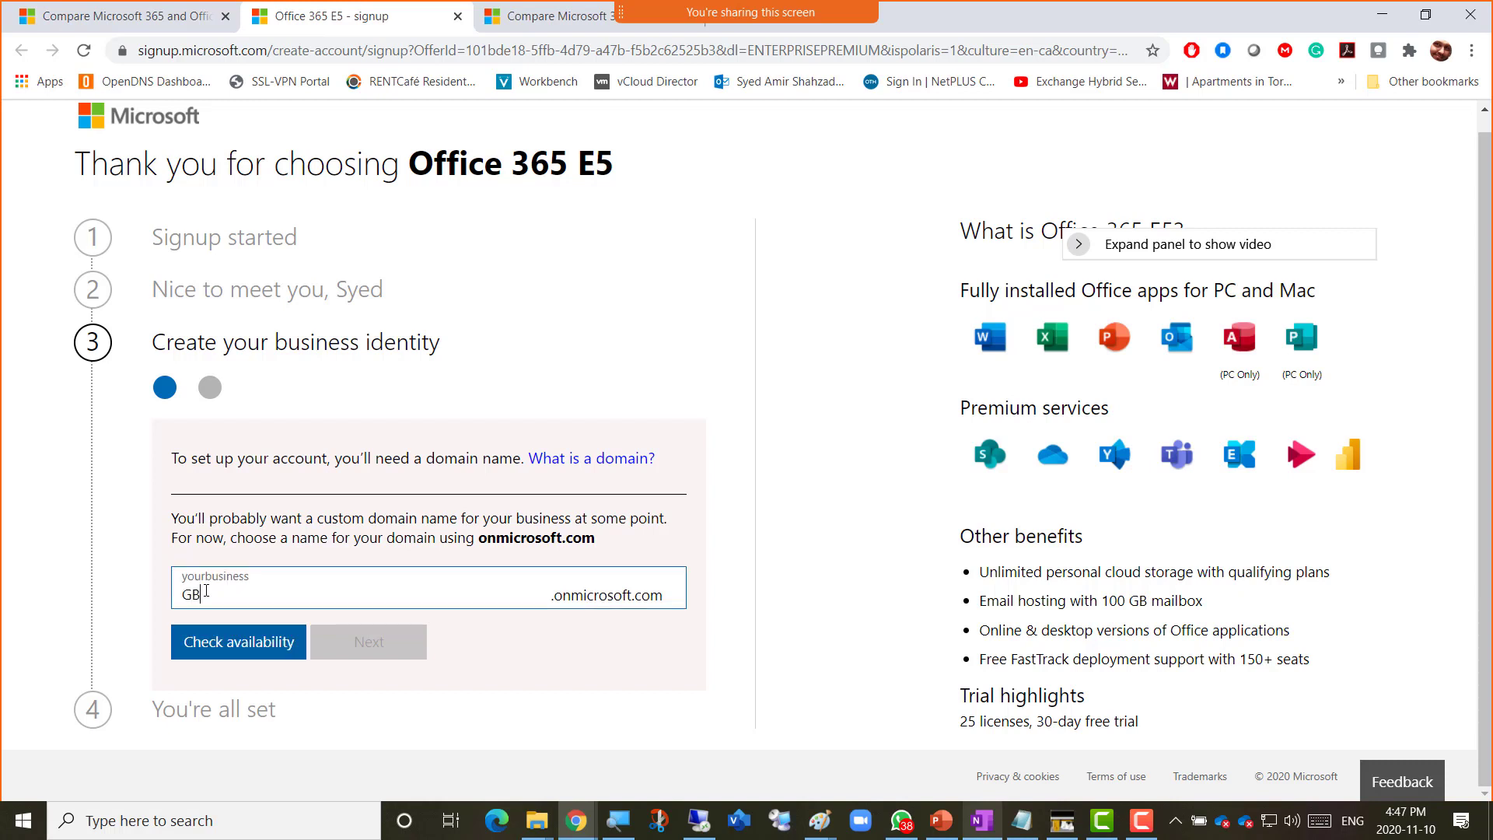
type("AmerFall2020")
left_click(240, 653)
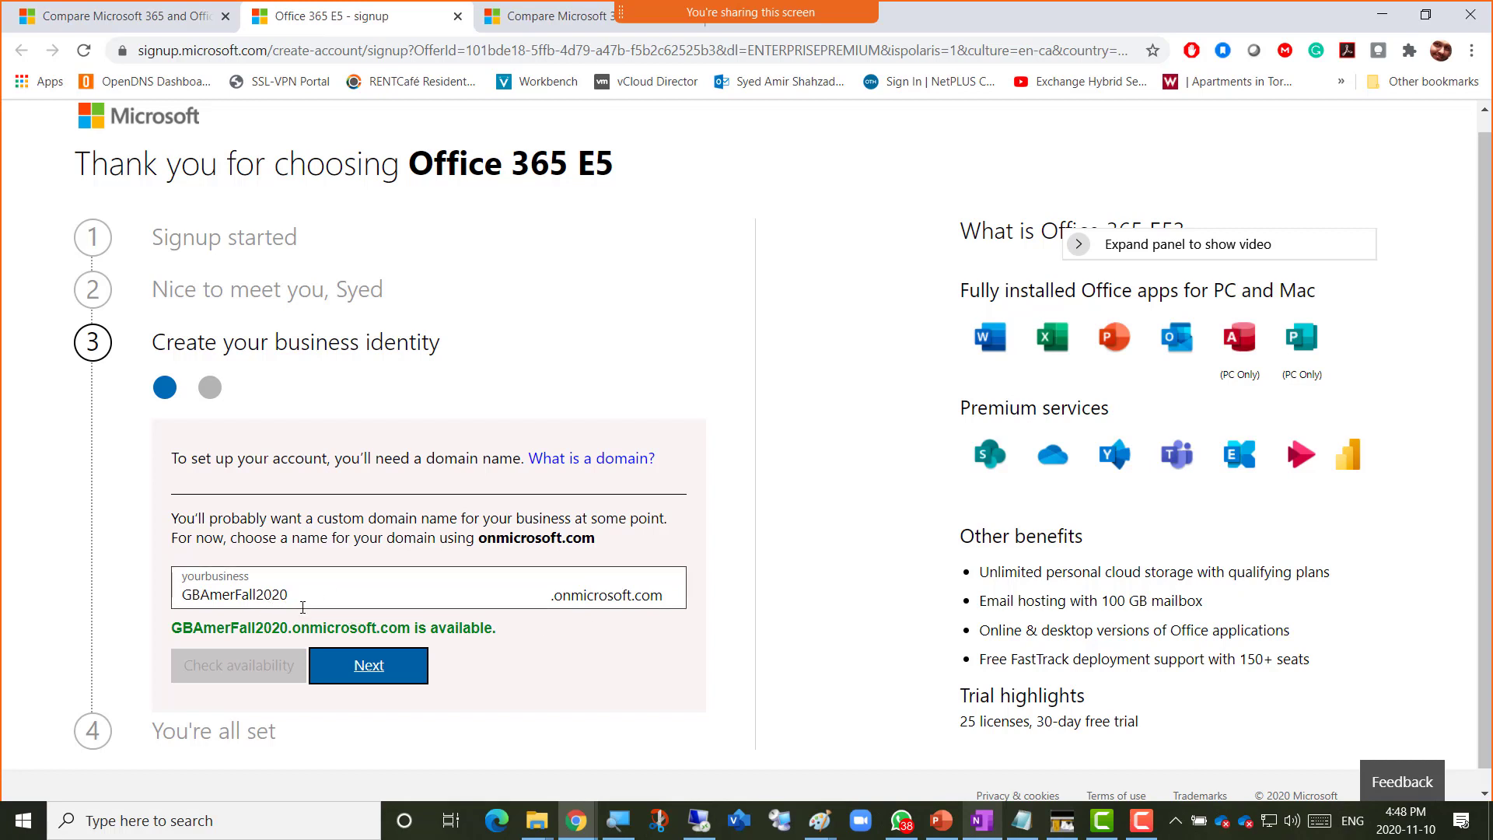
Accept the available domain name and set the account's user name to AmerAdmin.
left_click(590, 646)
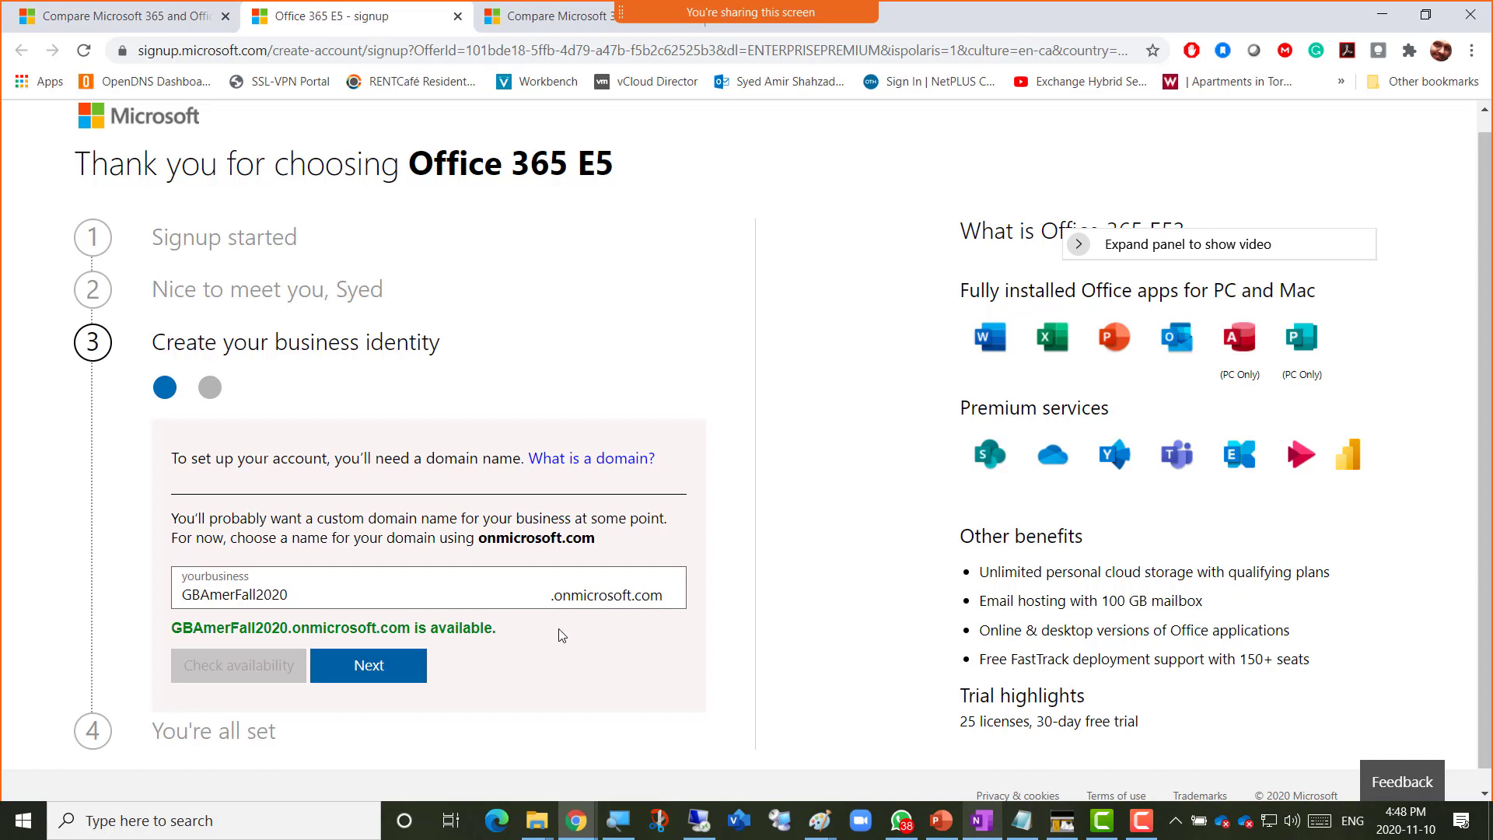
scroll(562, 635, "down", 1)
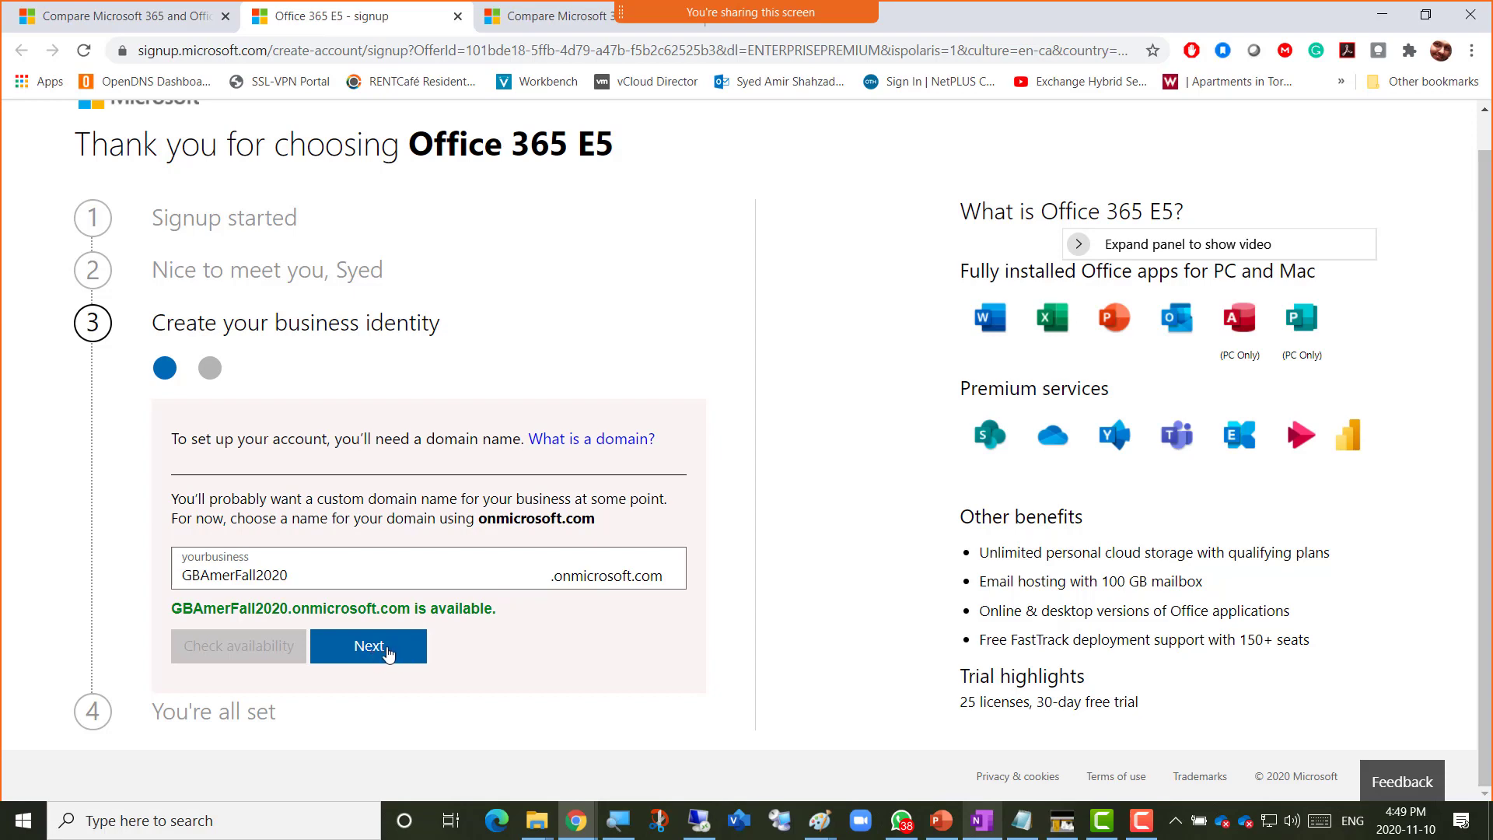
left_click(387, 657)
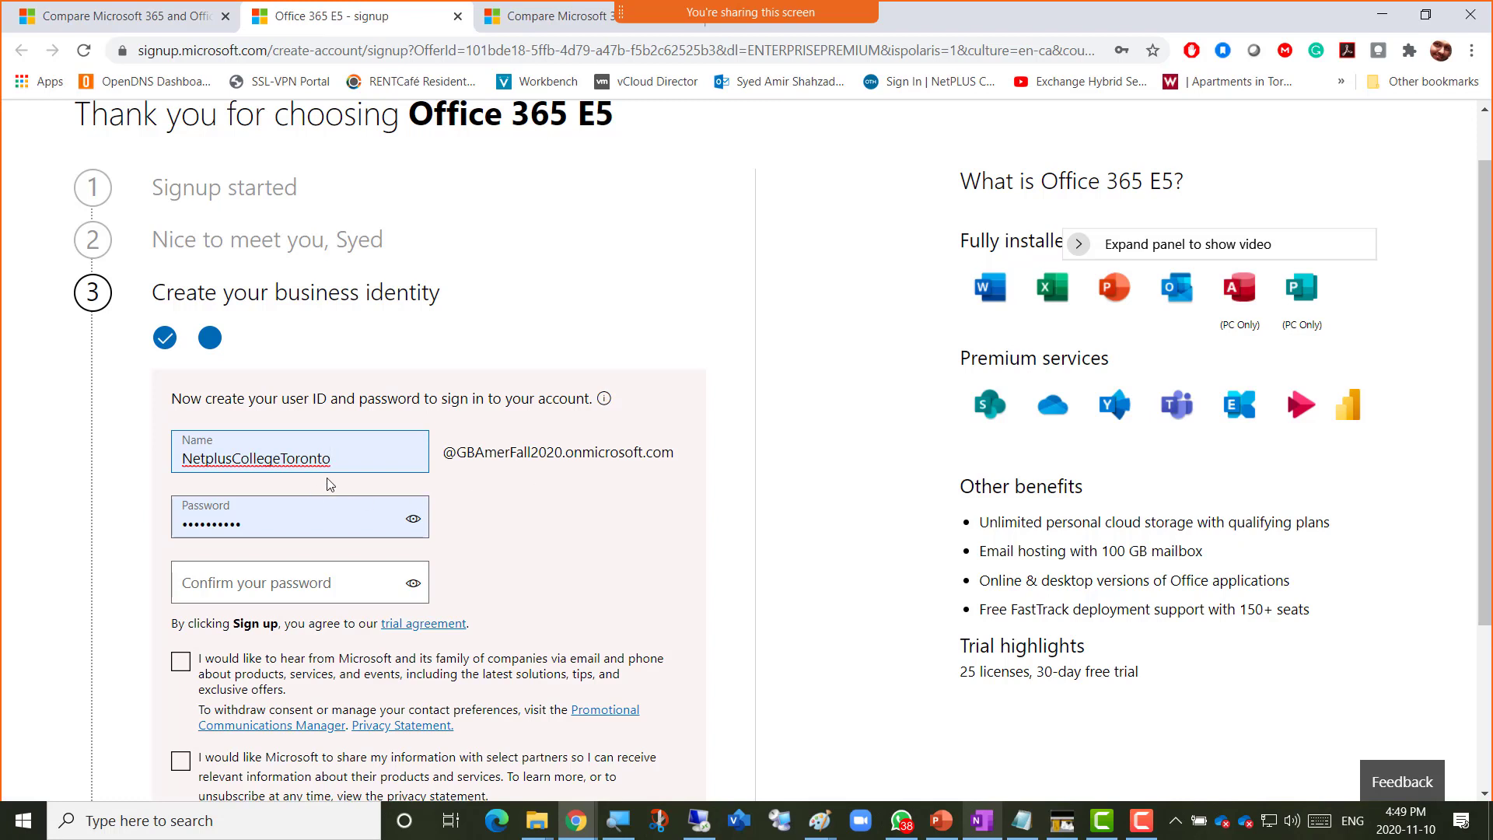
left_click_drag(333, 464, 182, 465)
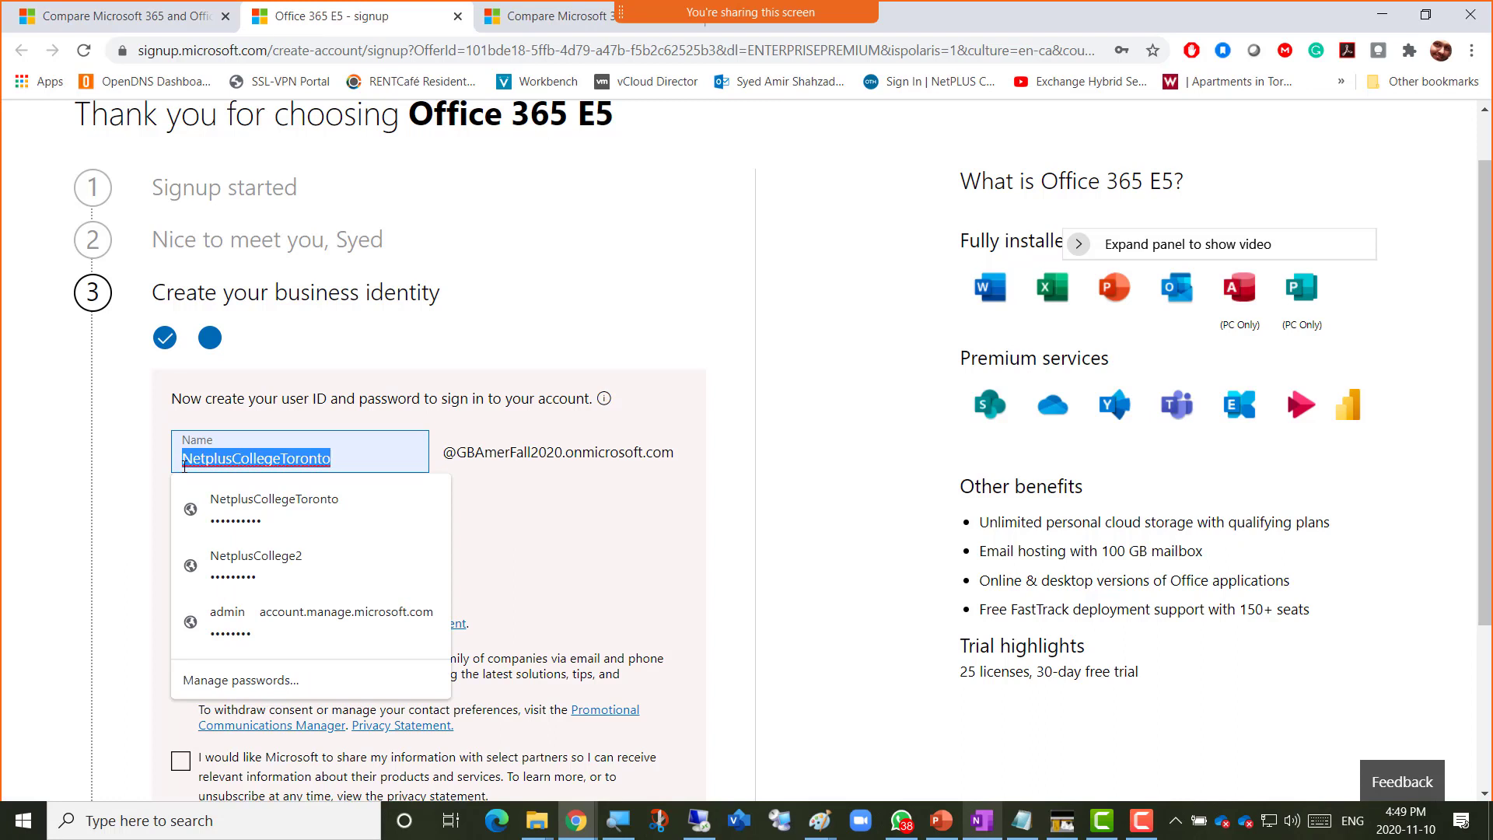
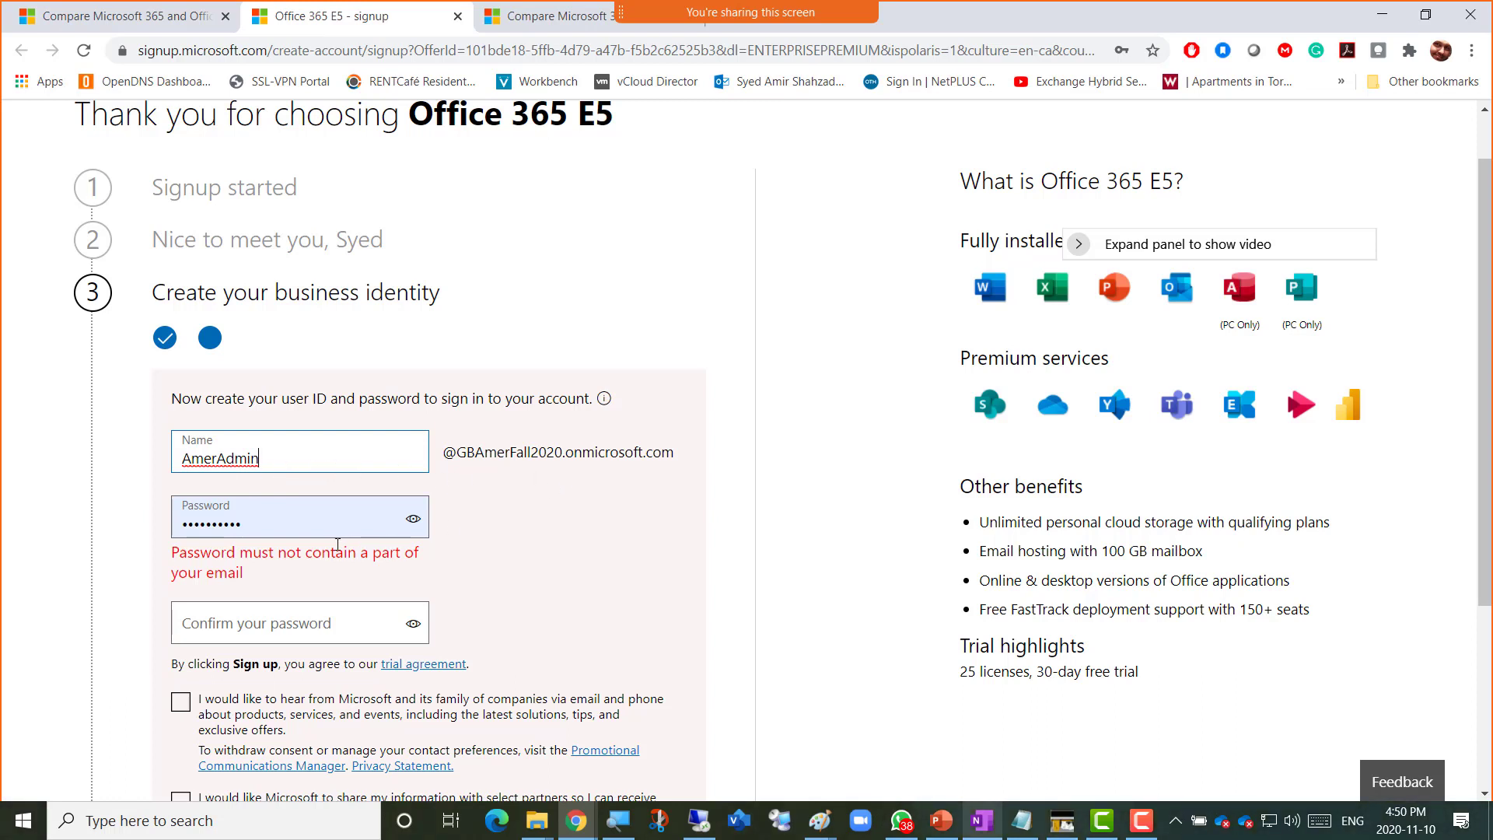
Replace the prefilled password with a new account password and reveal it to check it.
left_click_drag(289, 526, 173, 532)
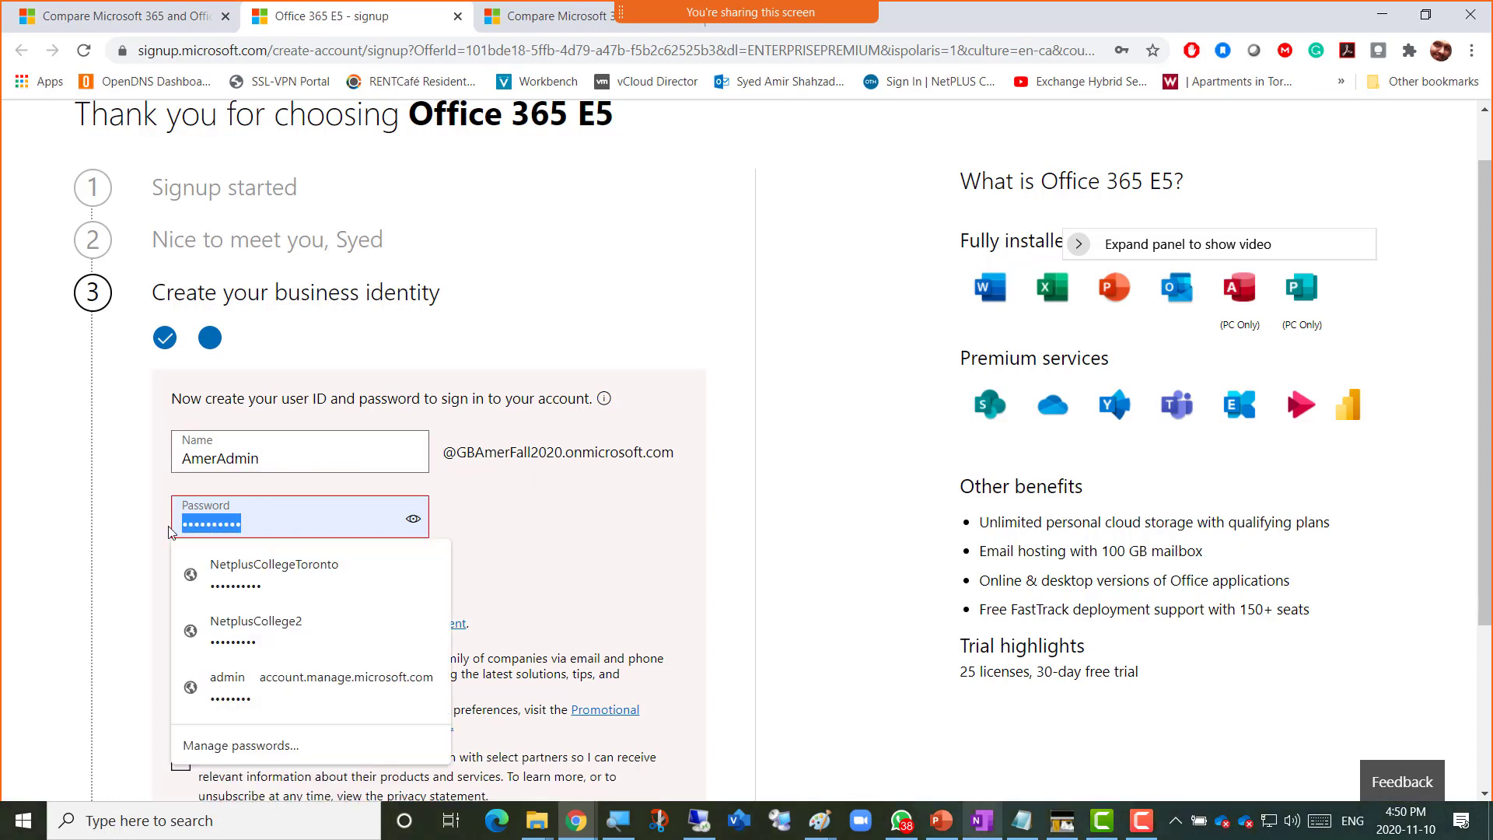
type("•••")
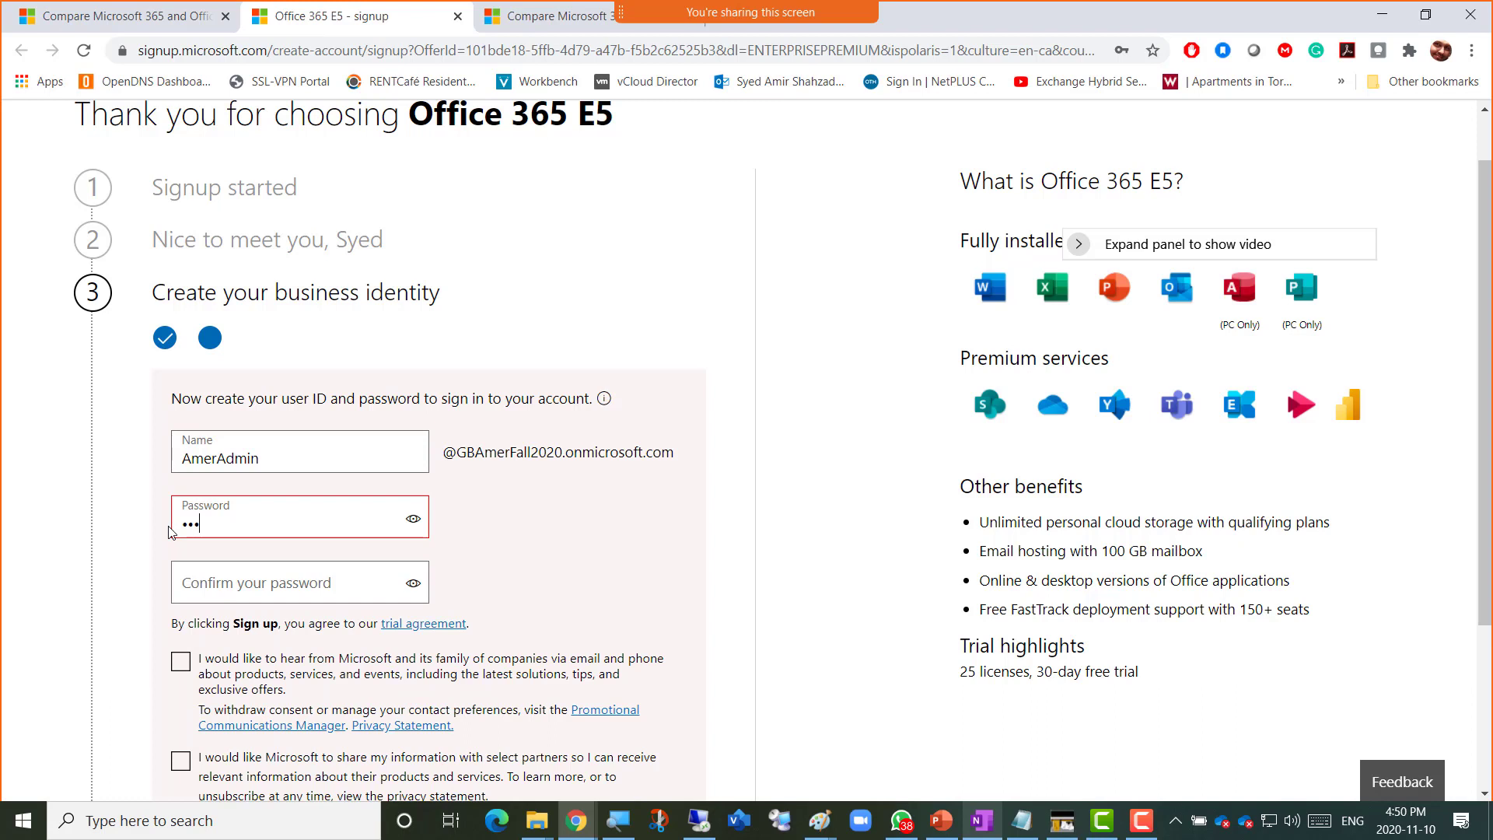
type("•••••••••")
key("Tab")
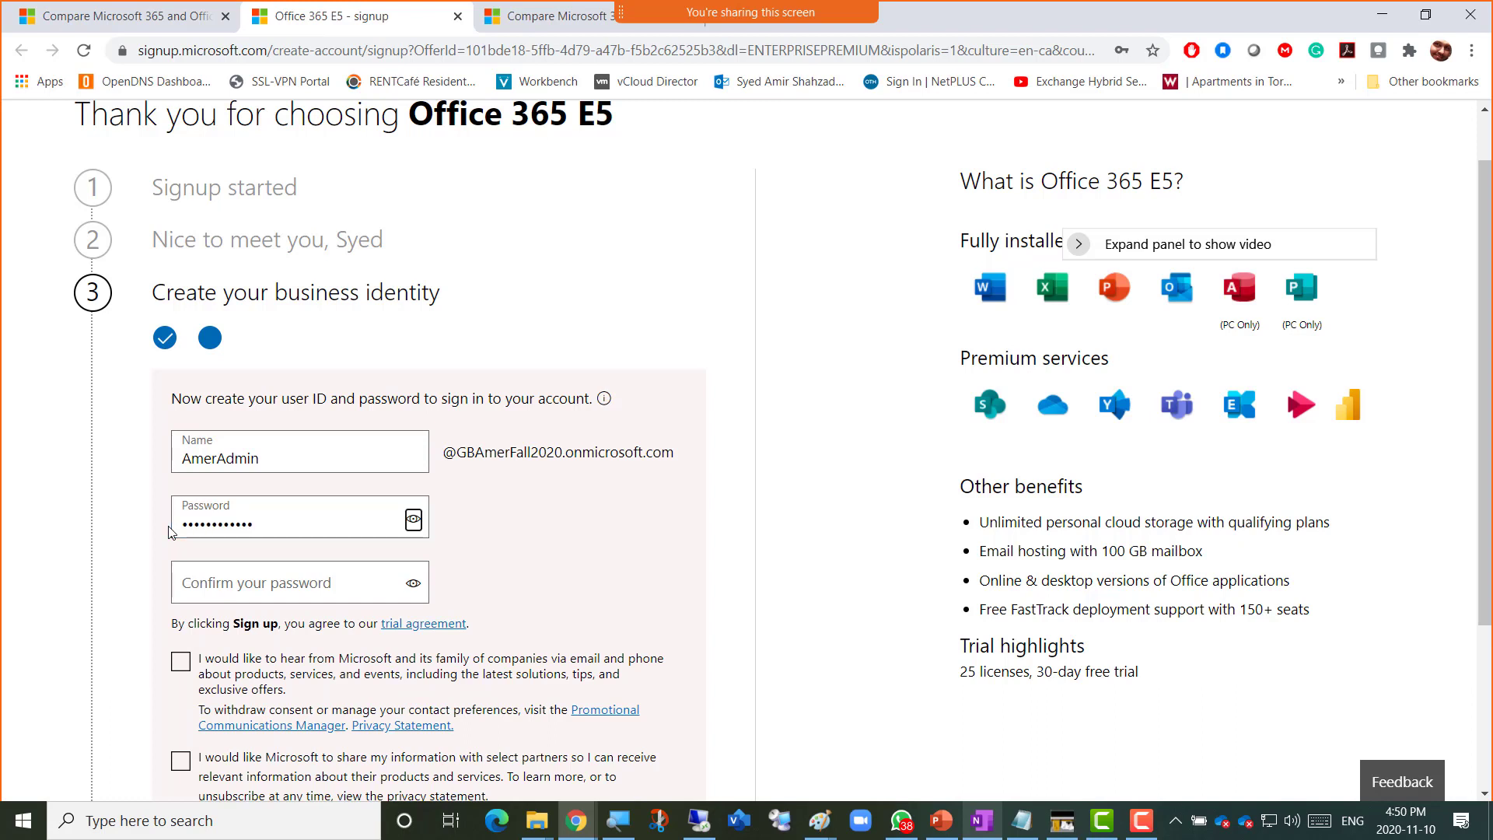
left_click(414, 527)
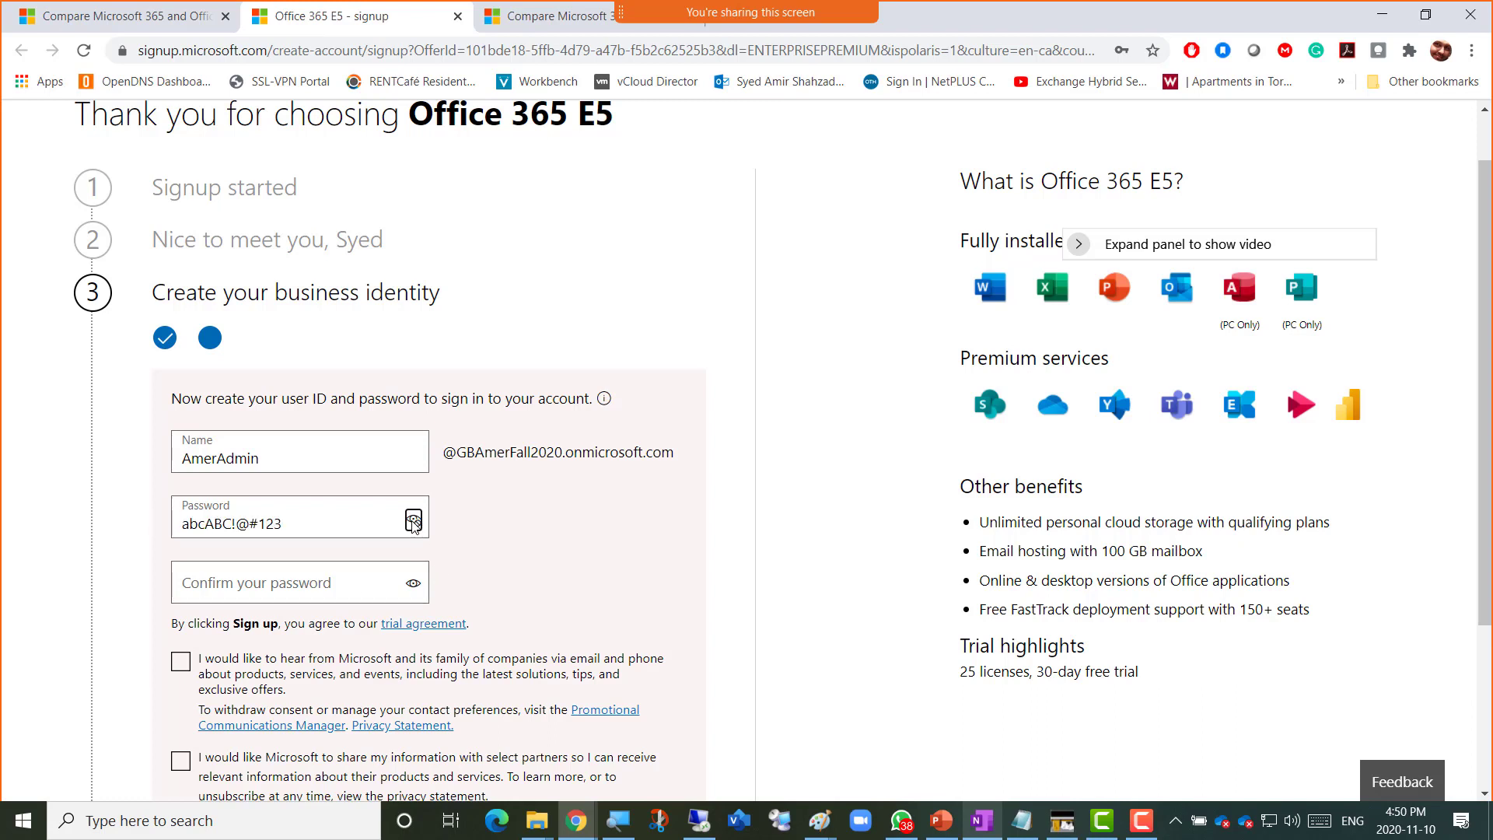
left_click(311, 527)
left_click_drag(457, 453, 563, 452)
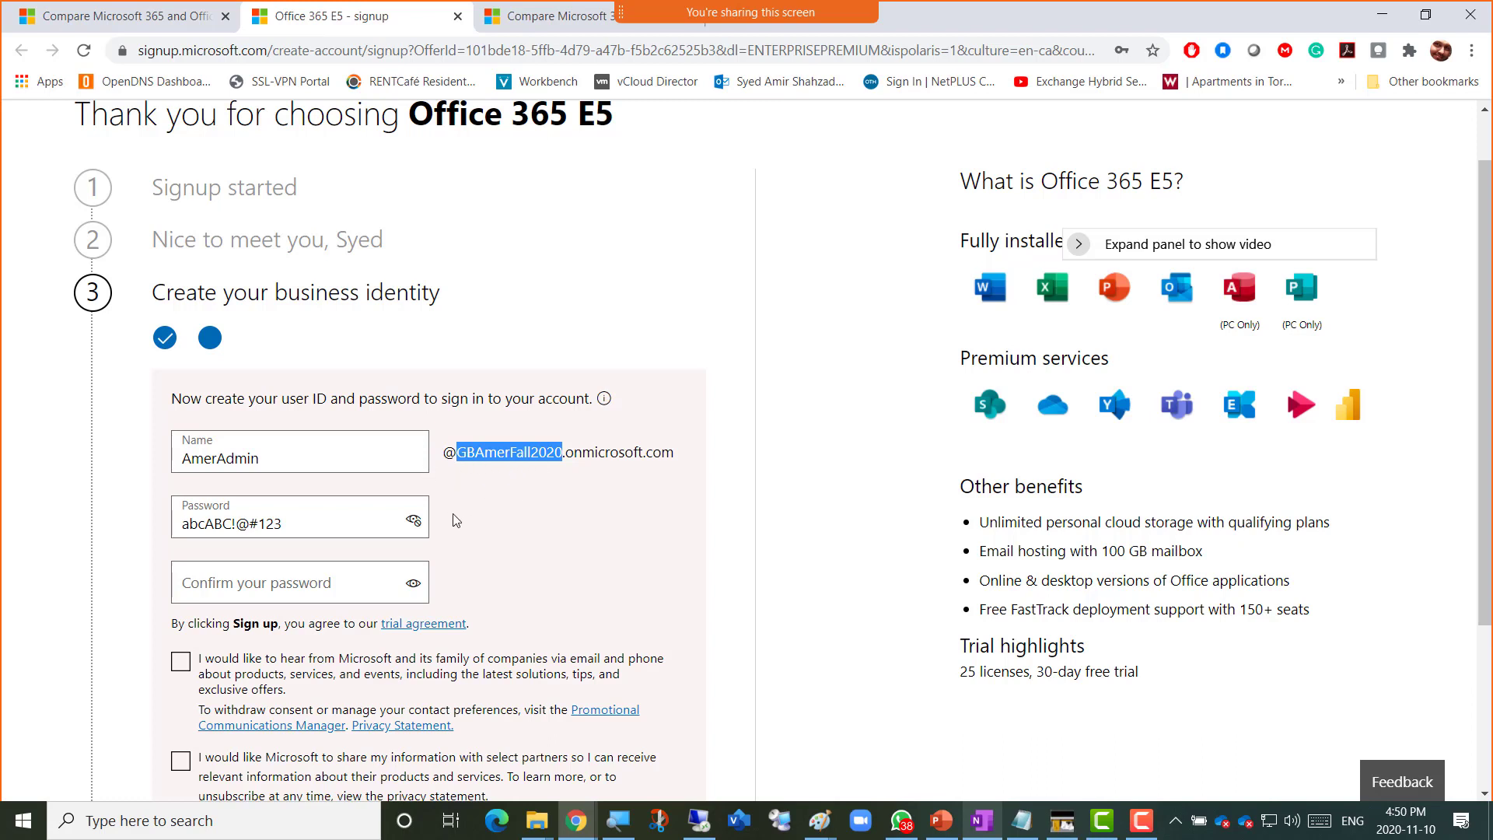
Re-enter the account password in the confirmation field and hide the revealed password.
left_click(274, 582)
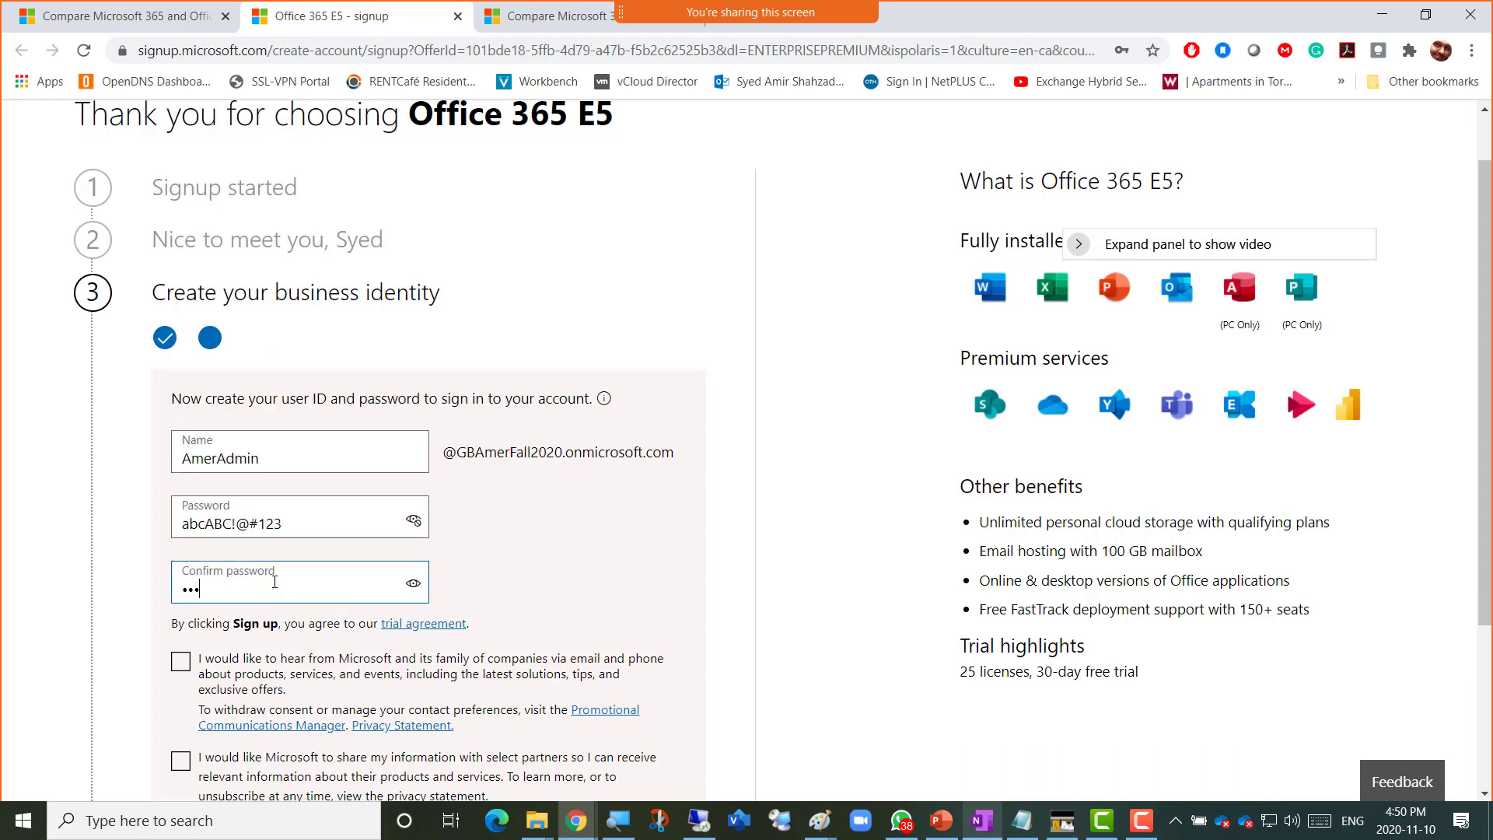
left_click(413, 520)
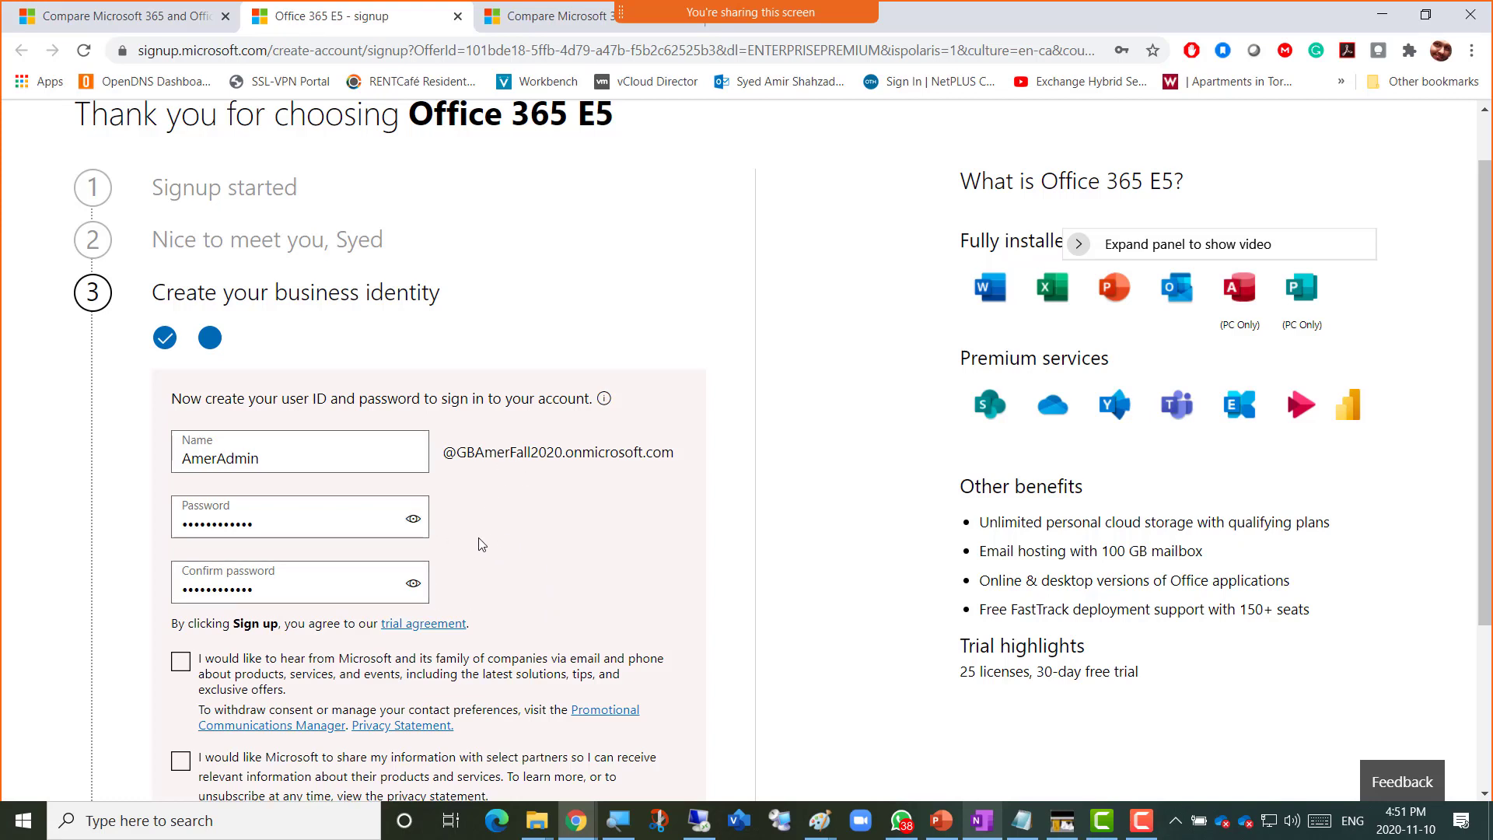
Submit the Office 365 E5 trial sign-up, leaving the marketing email and partner sharing options unselected.
scroll(482, 544, "down", 1)
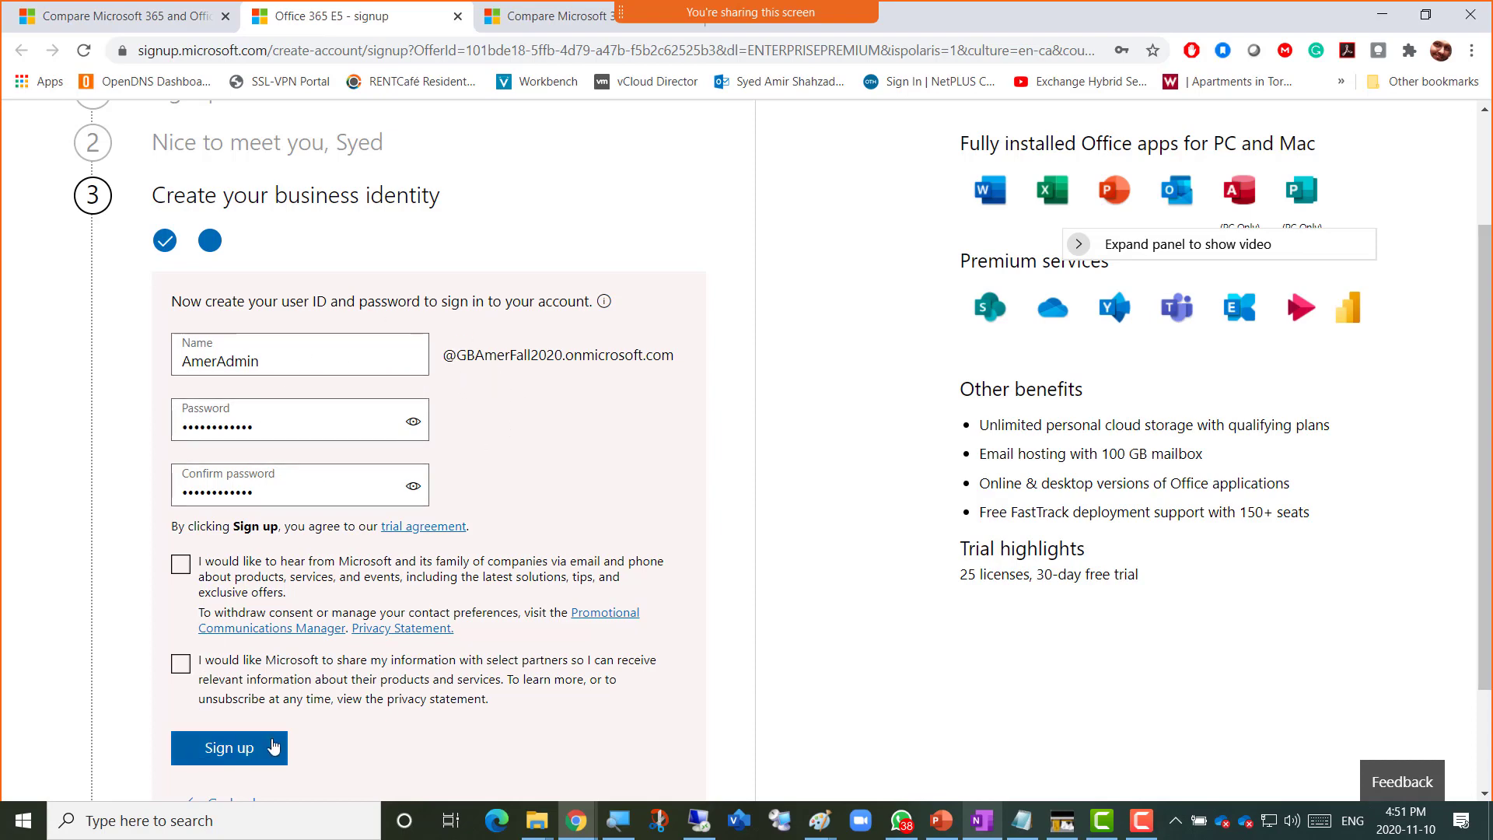
scroll(368, 724, "down", 2)
scroll(367, 669, "up", 2)
left_click(230, 756)
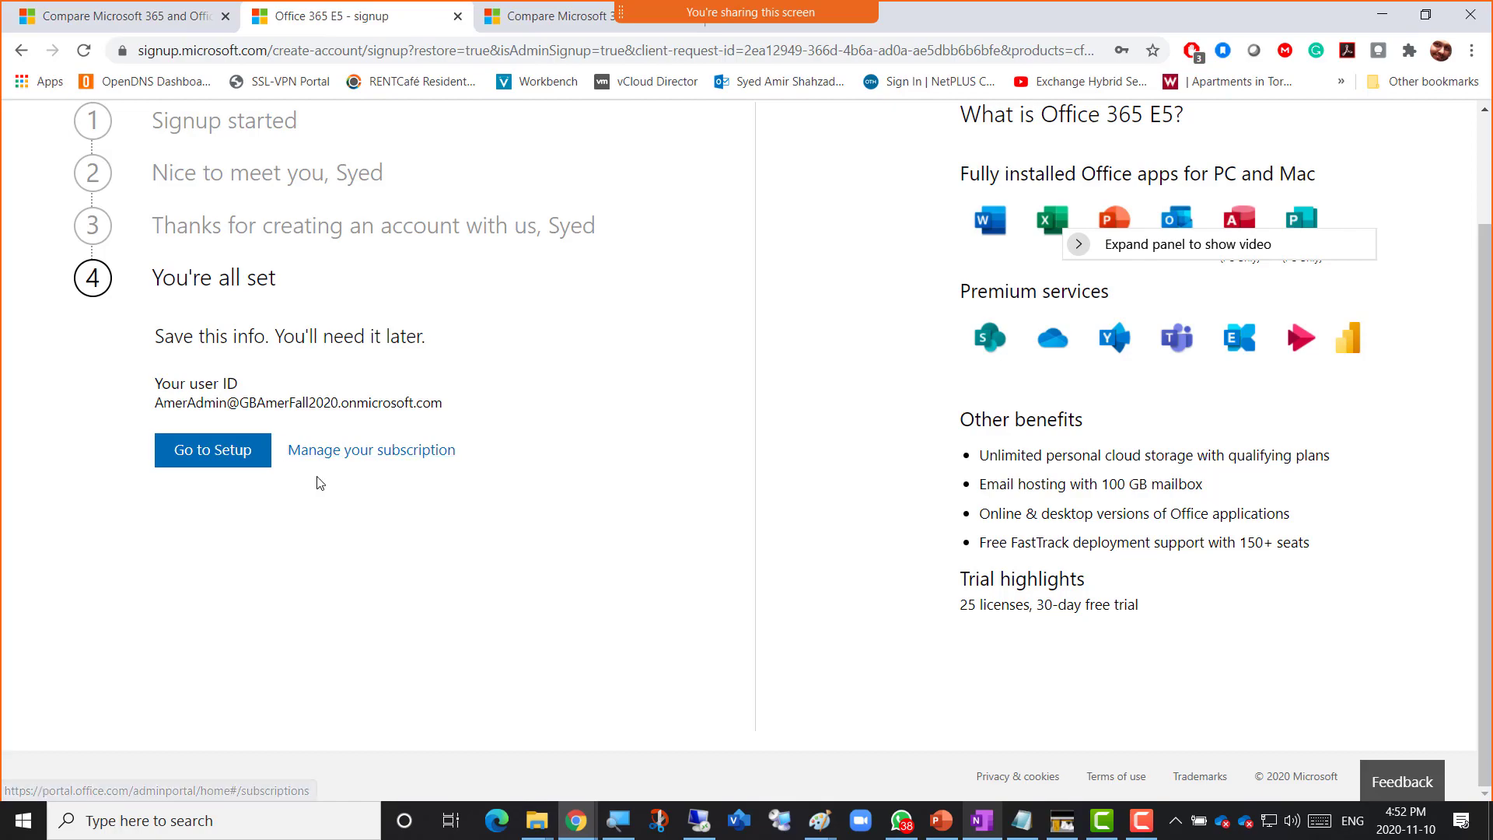
Capture a screen snip of the "You're all set" section with the new user ID and switch windows.
key("super+shift+s")
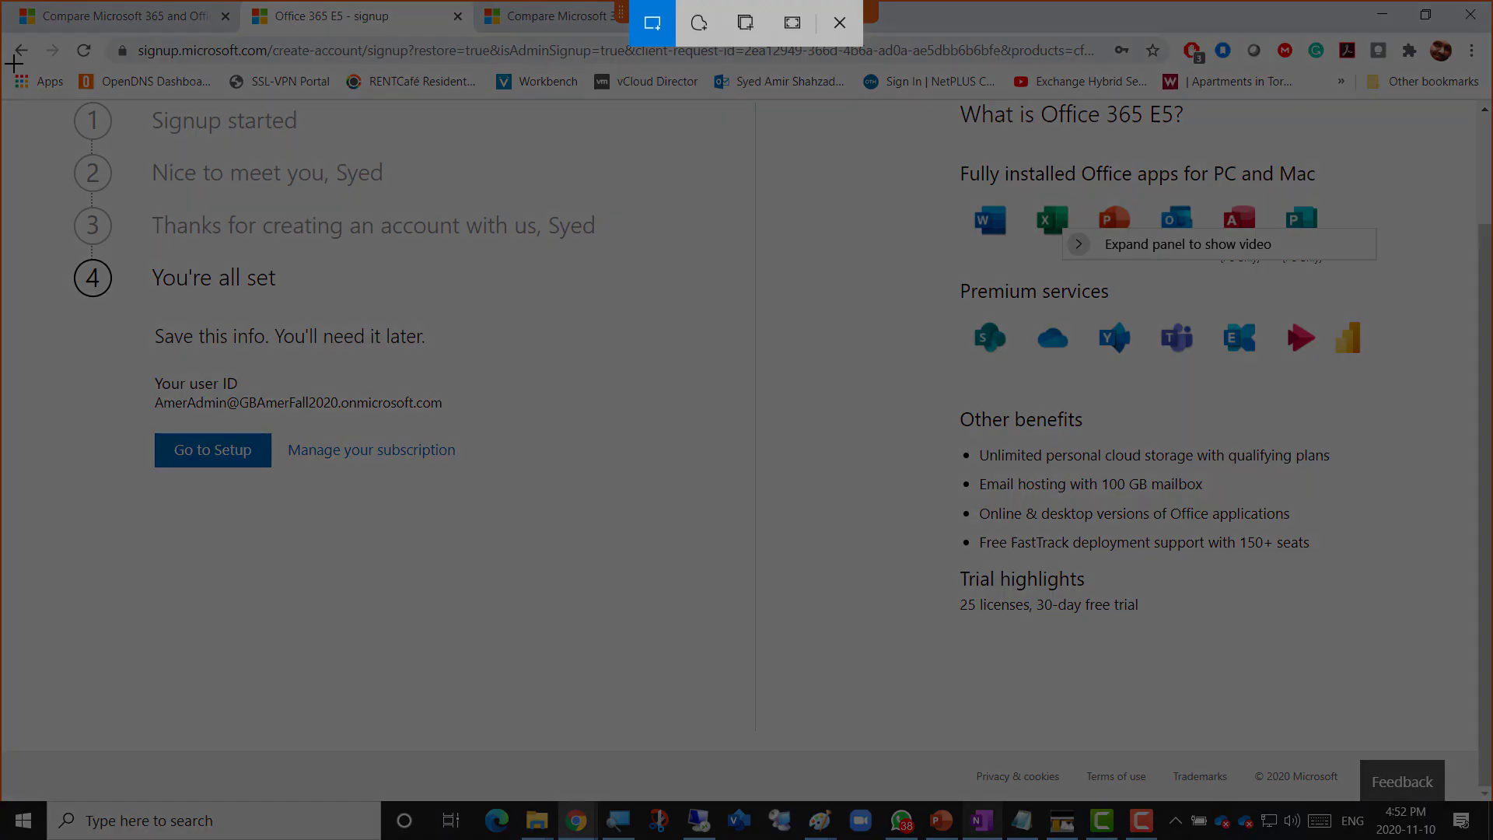
left_click_drag(5, 98, 806, 616)
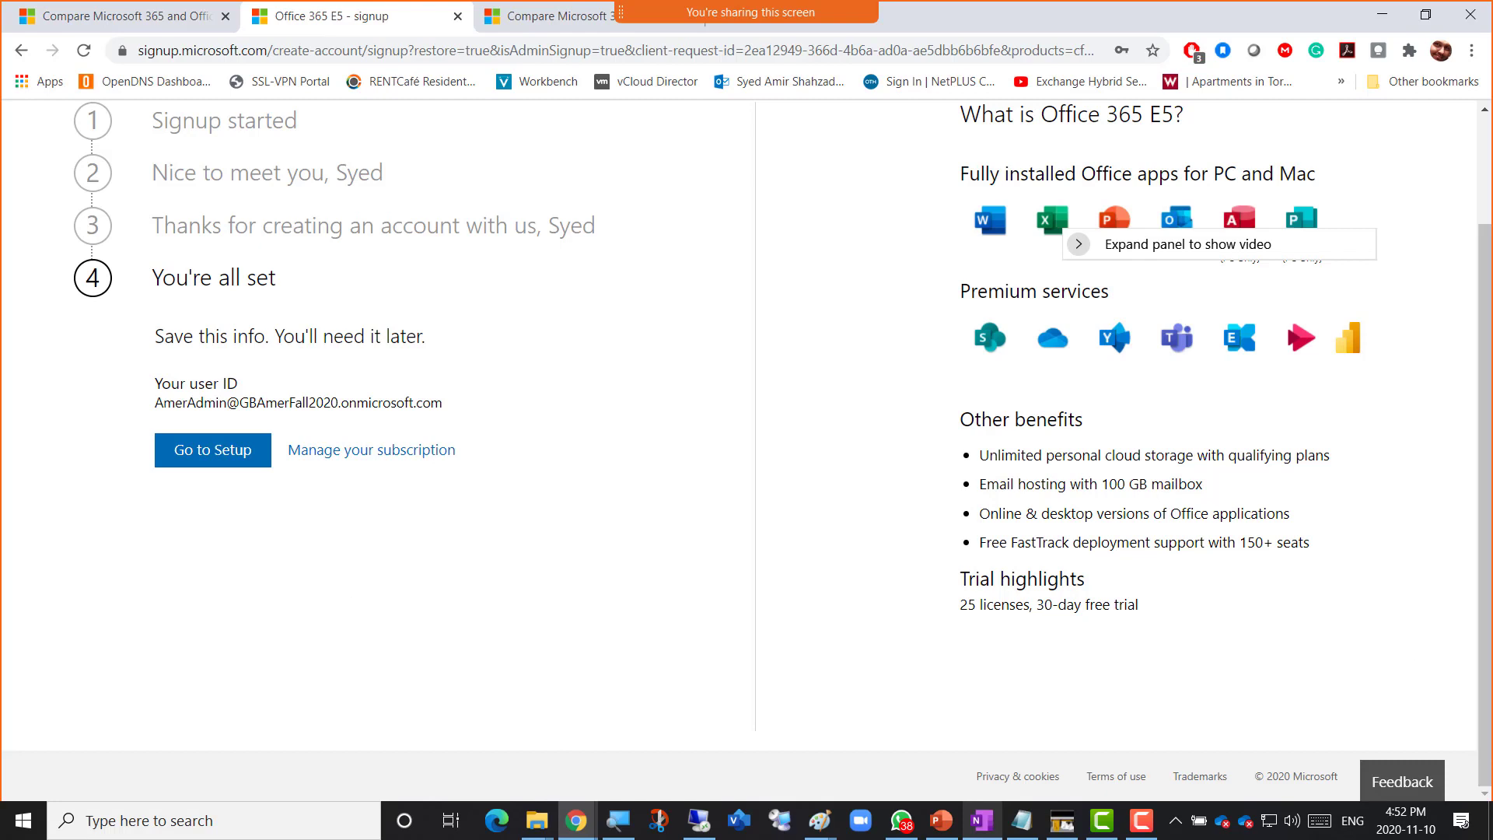
key("alt+Tab")
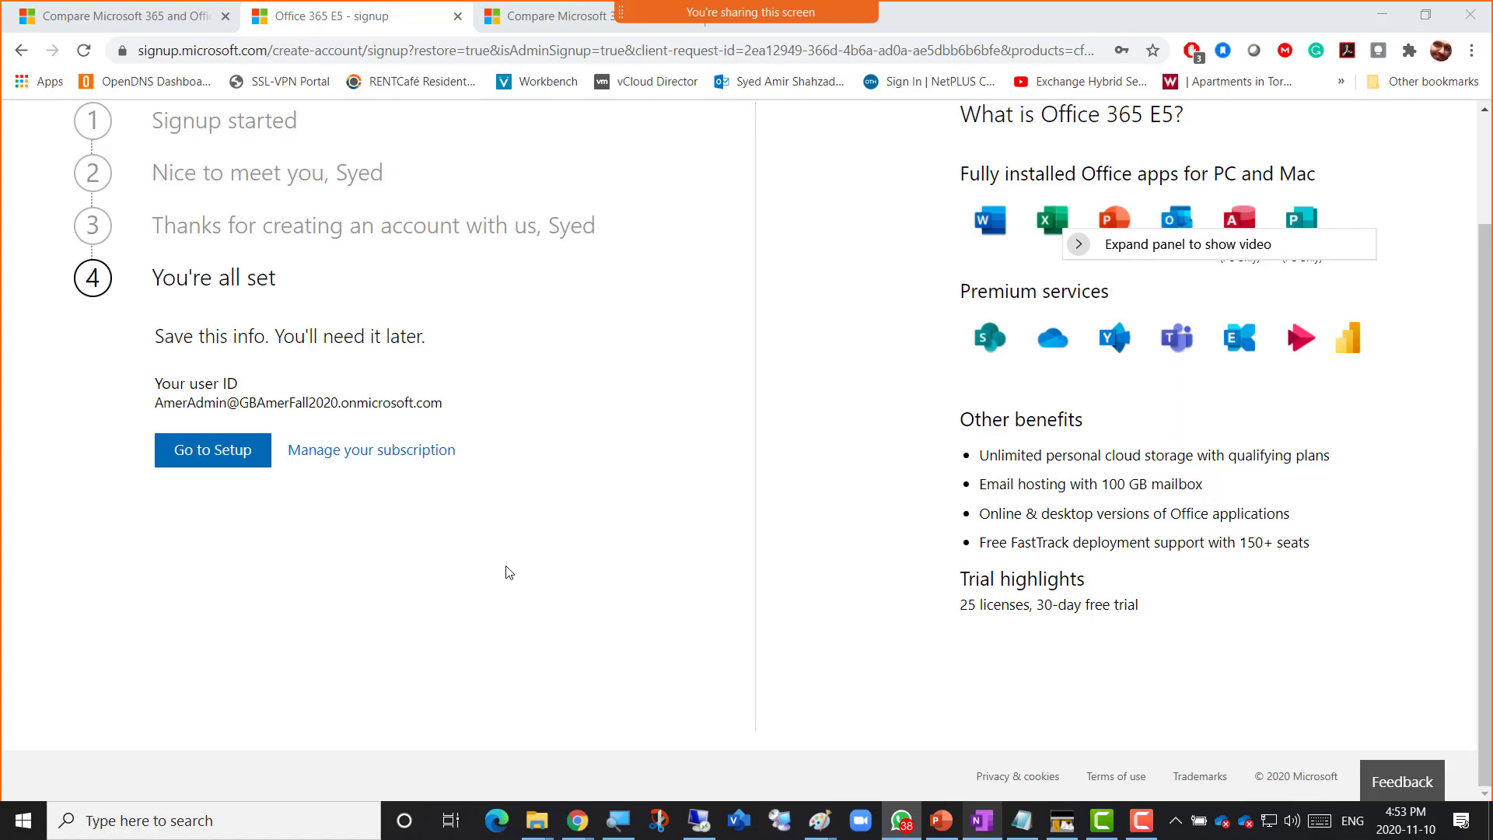
Examine the Other benefits and Trial highlights lists, highlighting storage, mailbox, Office versions, FastTrack support, licence count and trial length.
left_click(962, 605)
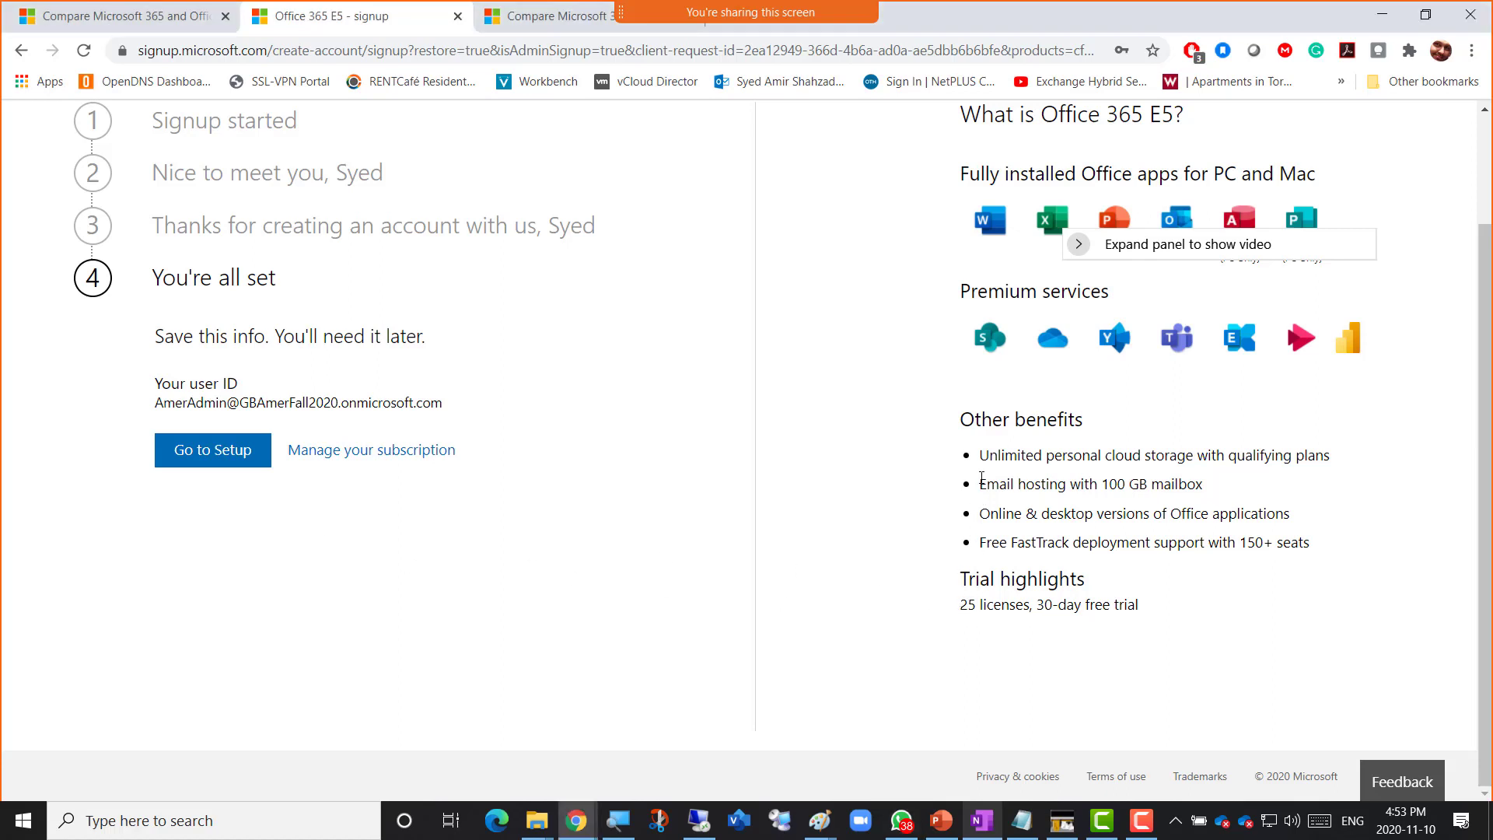
mouse_move(986, 484)
left_mouse_down()
mouse_move(1178, 455)
mouse_move(977, 456)
left_mouse_up()
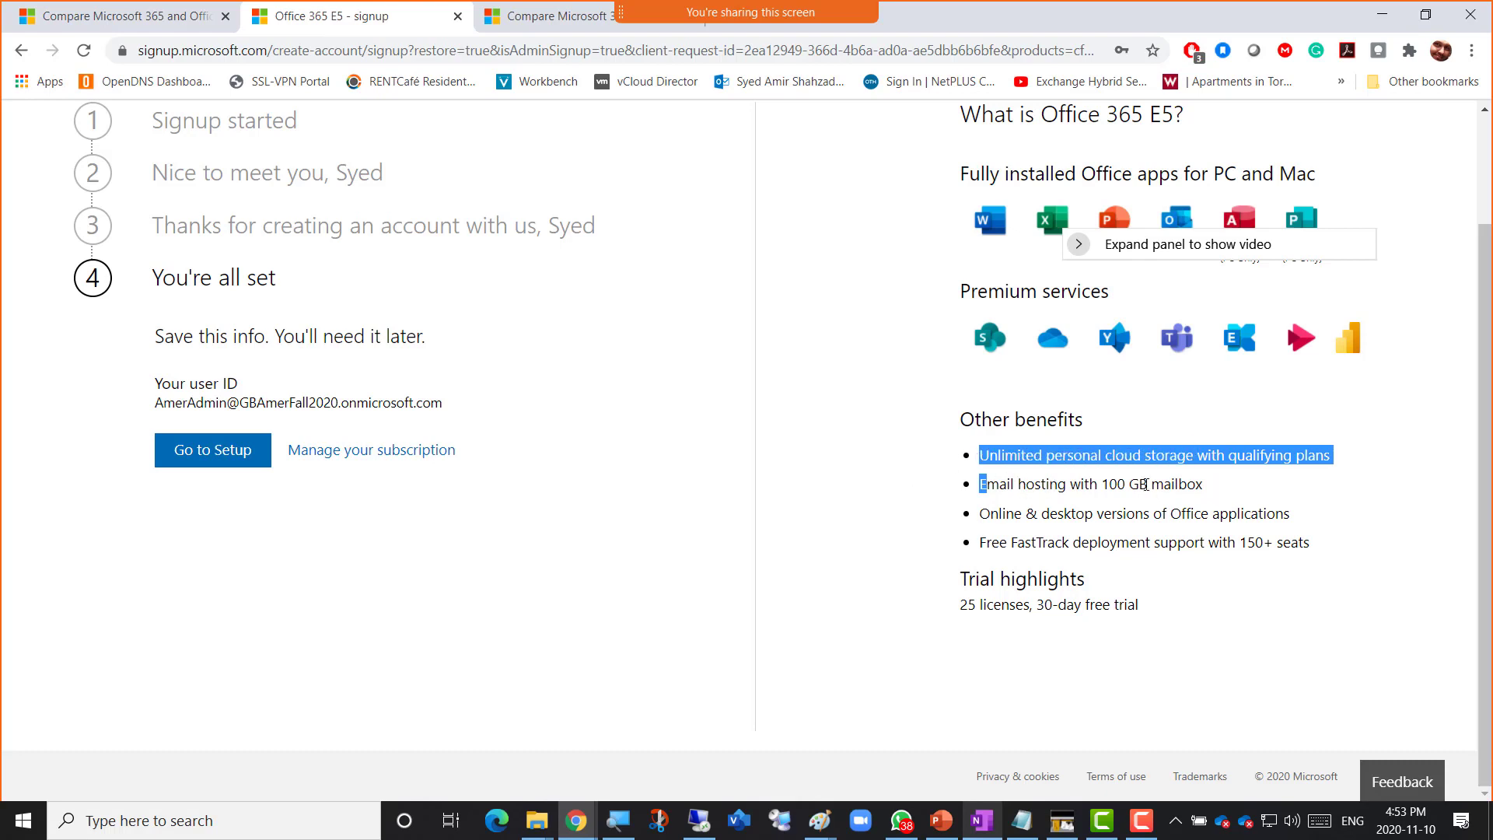
left_click_drag(1204, 484, 1304, 515)
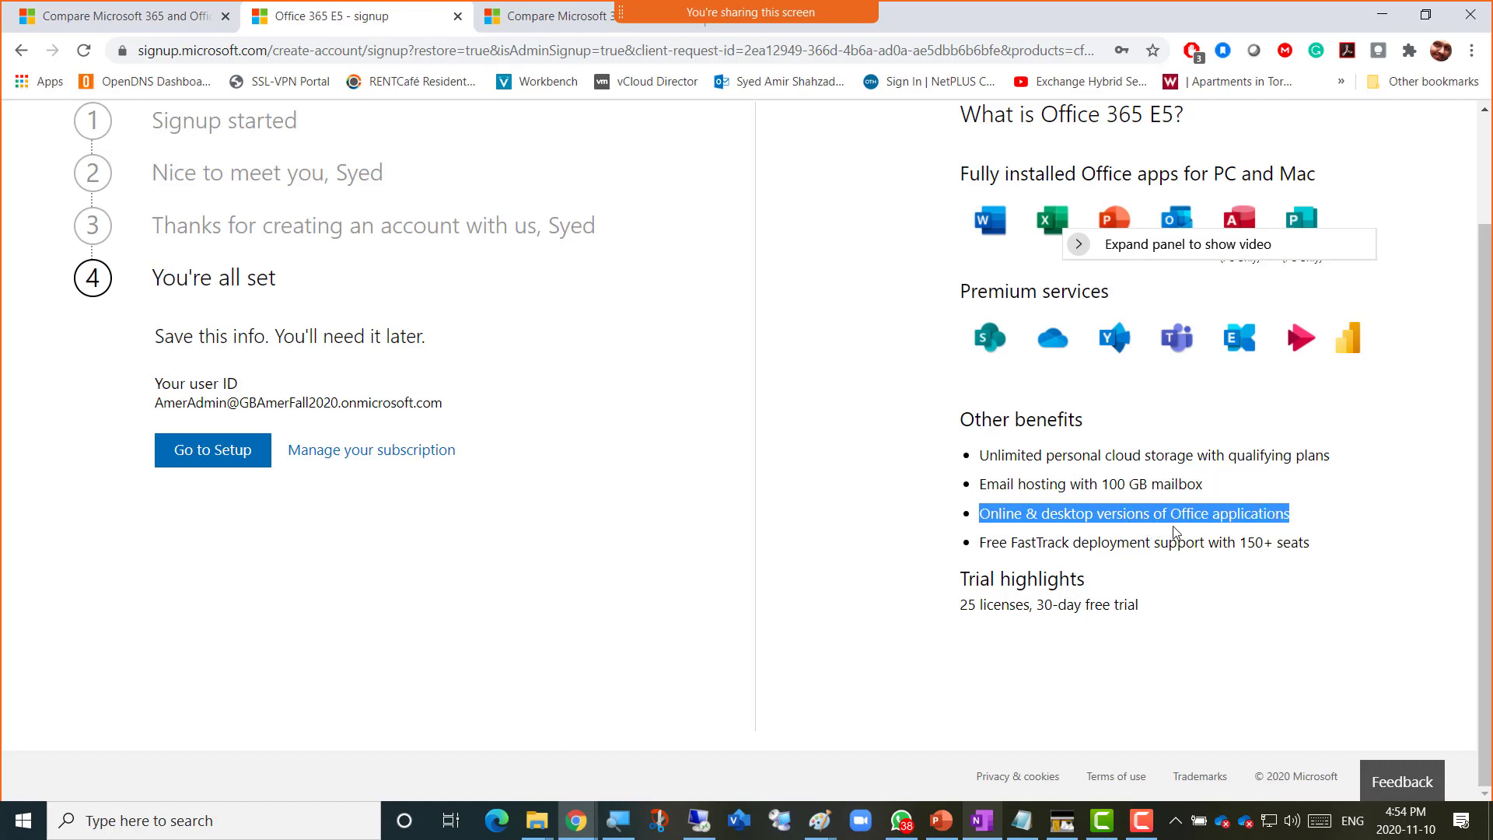
left_click_drag(982, 544, 1322, 551)
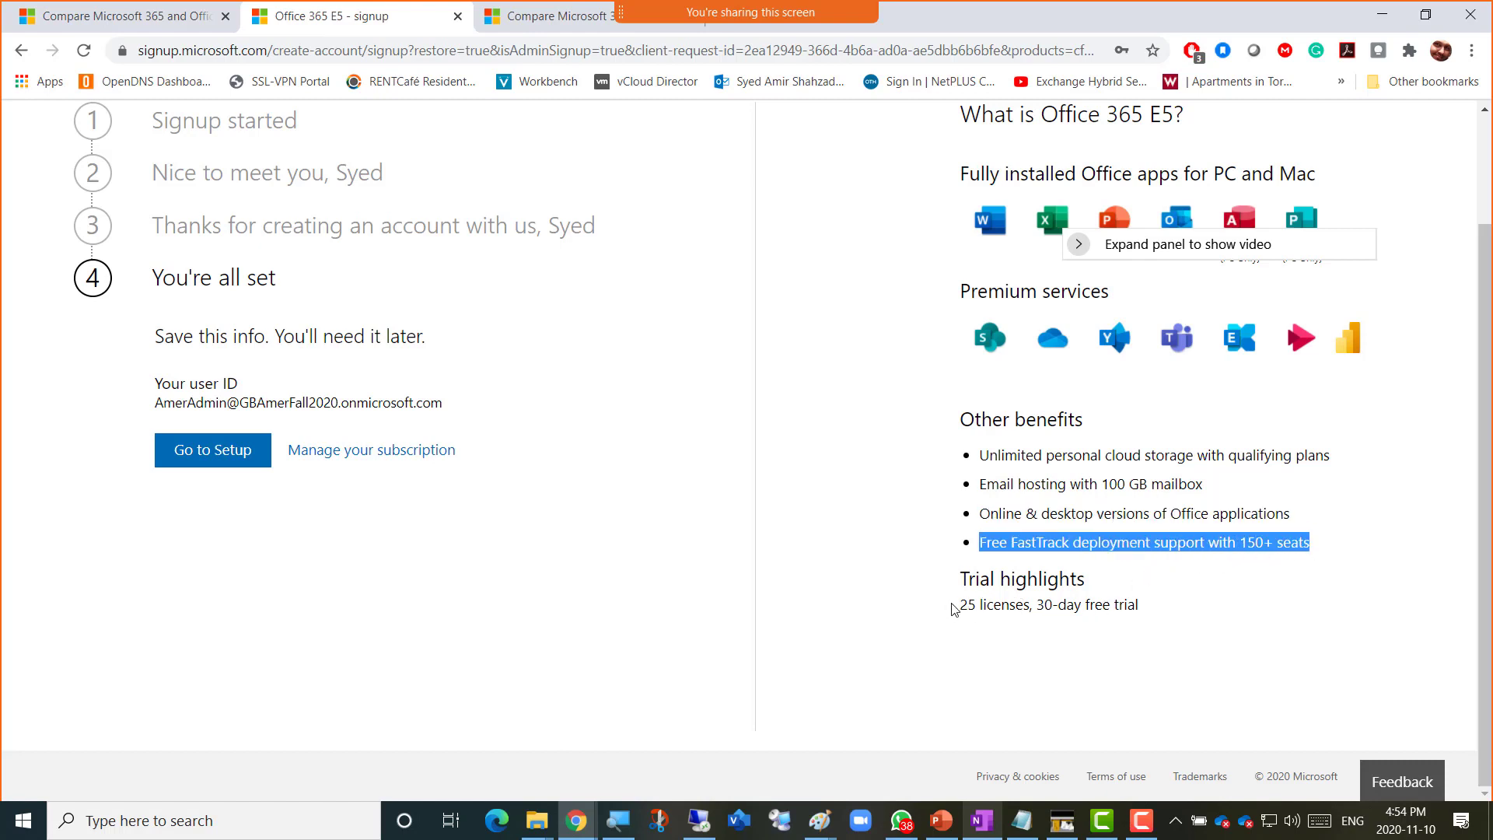
left_click_drag(962, 608, 1029, 612)
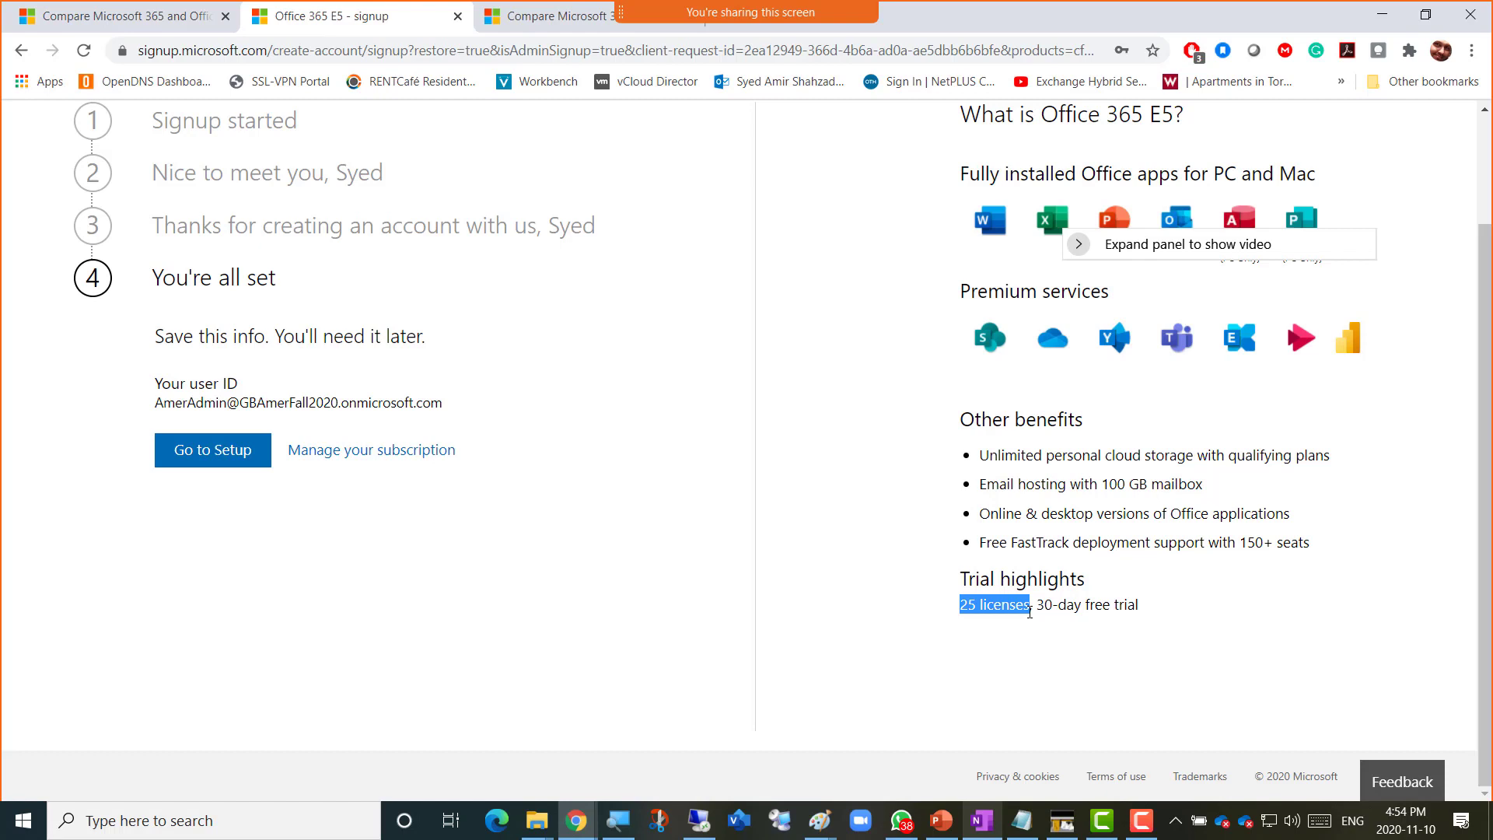
left_click_drag(1036, 605, 1147, 613)
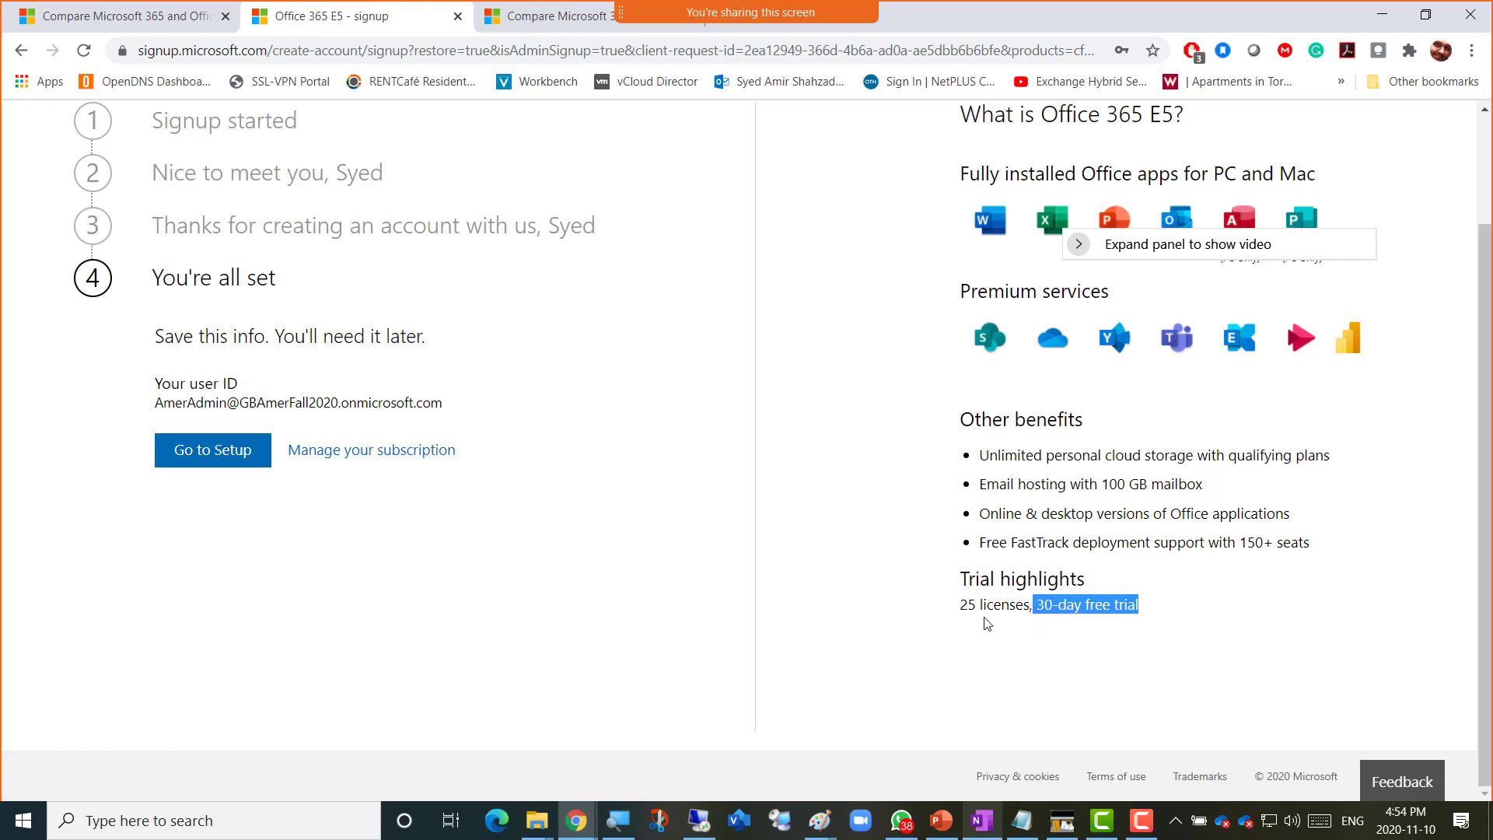
left_click_drag(1044, 605, 575, 587)
left_click(575, 586)
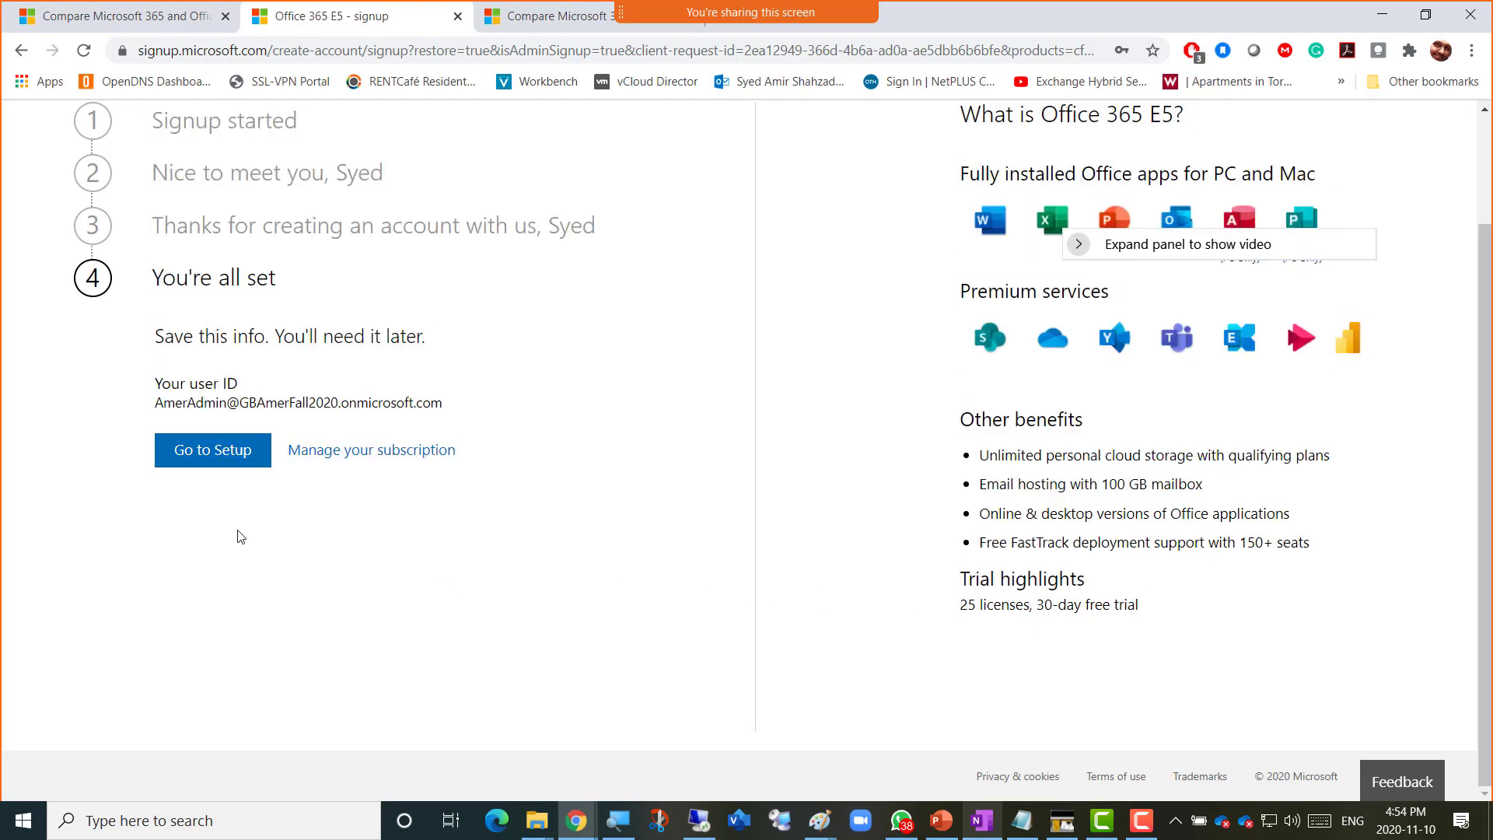
Proceed to setup and exit the Install Office wizard, giving "I'm not ready to complete setup." as the reason.
left_click(208, 461)
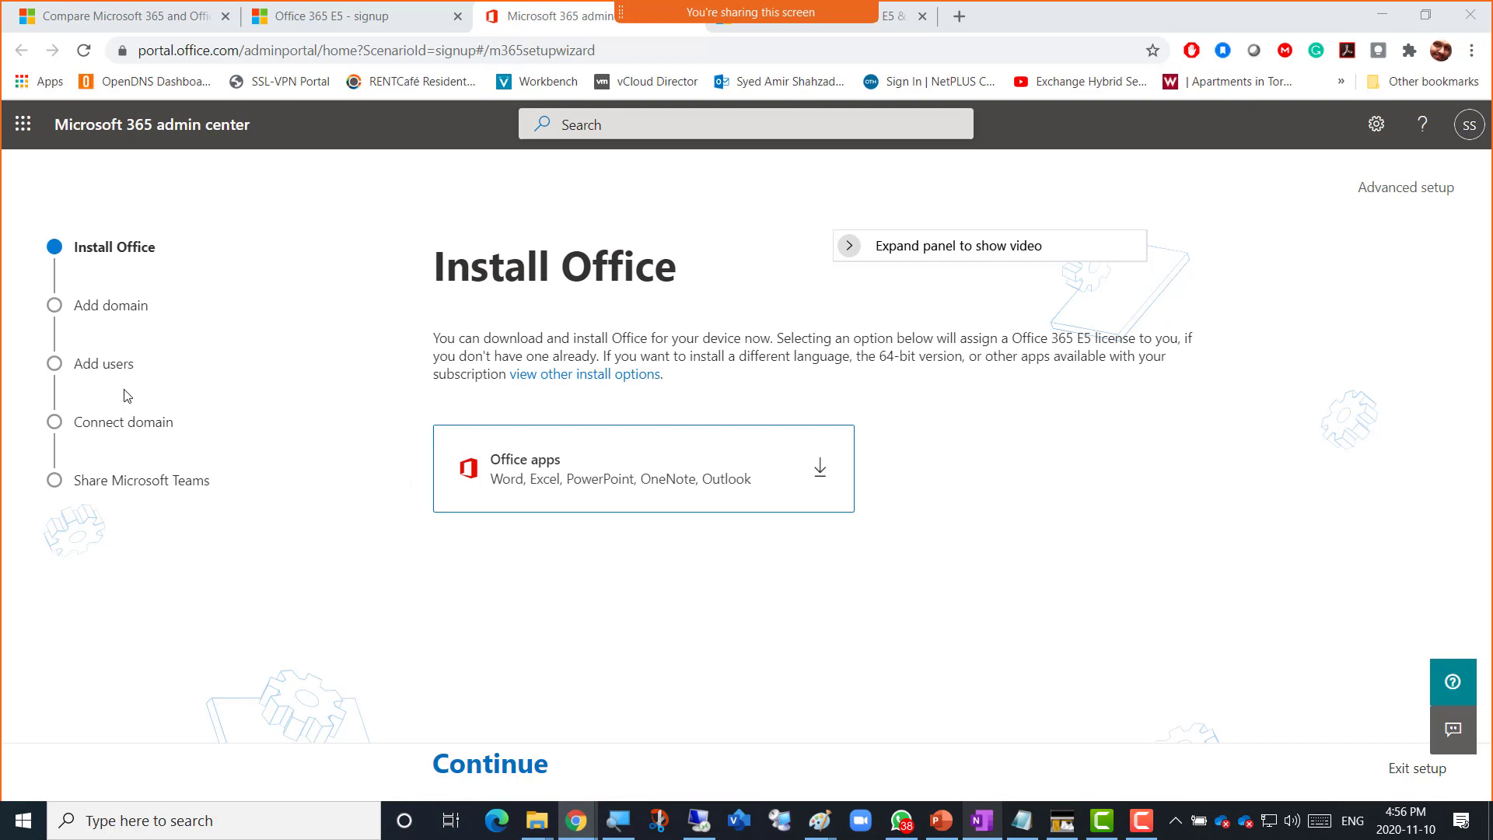
left_click(1409, 770)
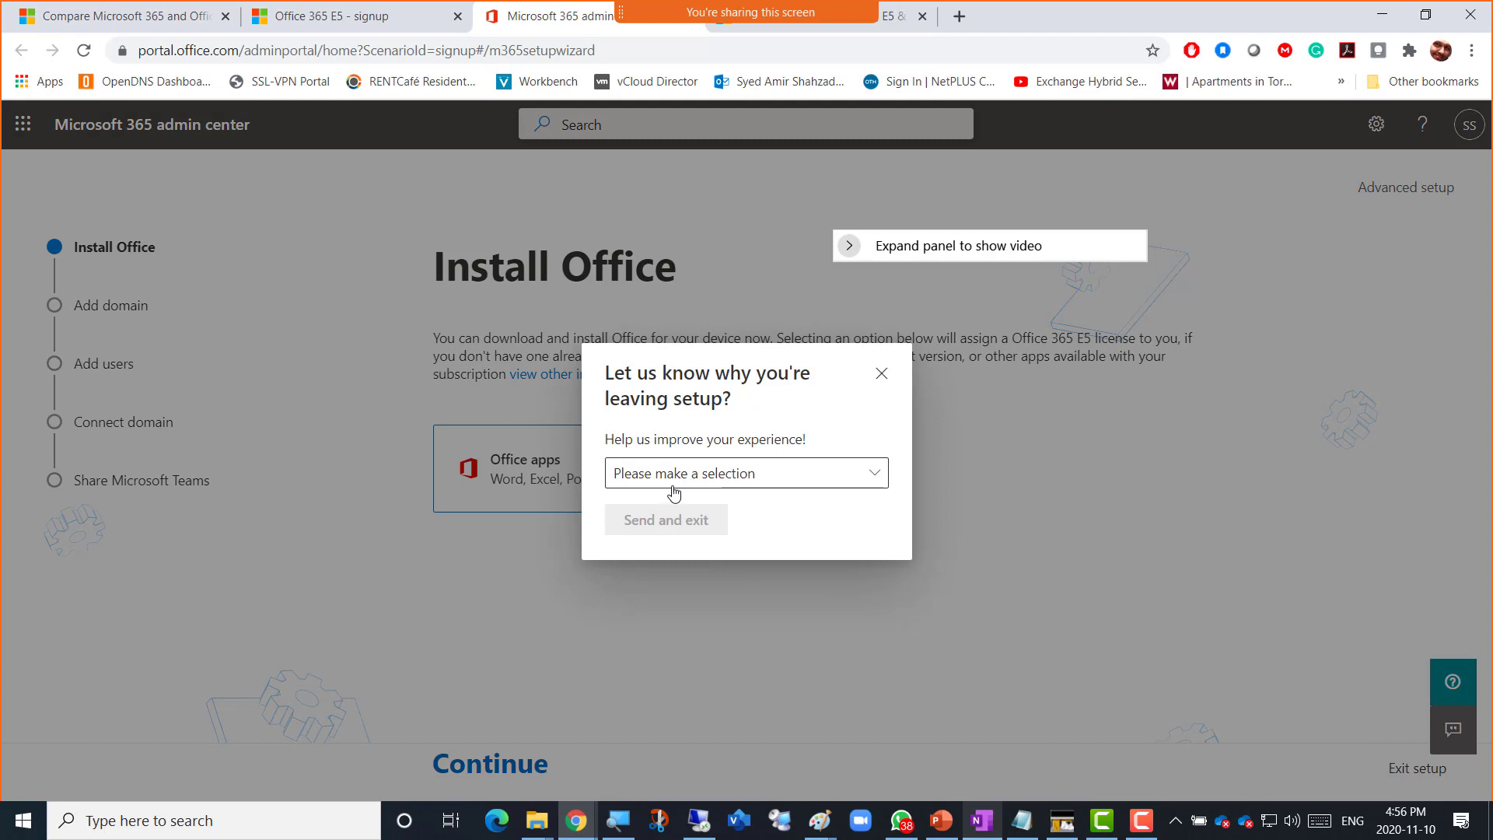
left_click(876, 481)
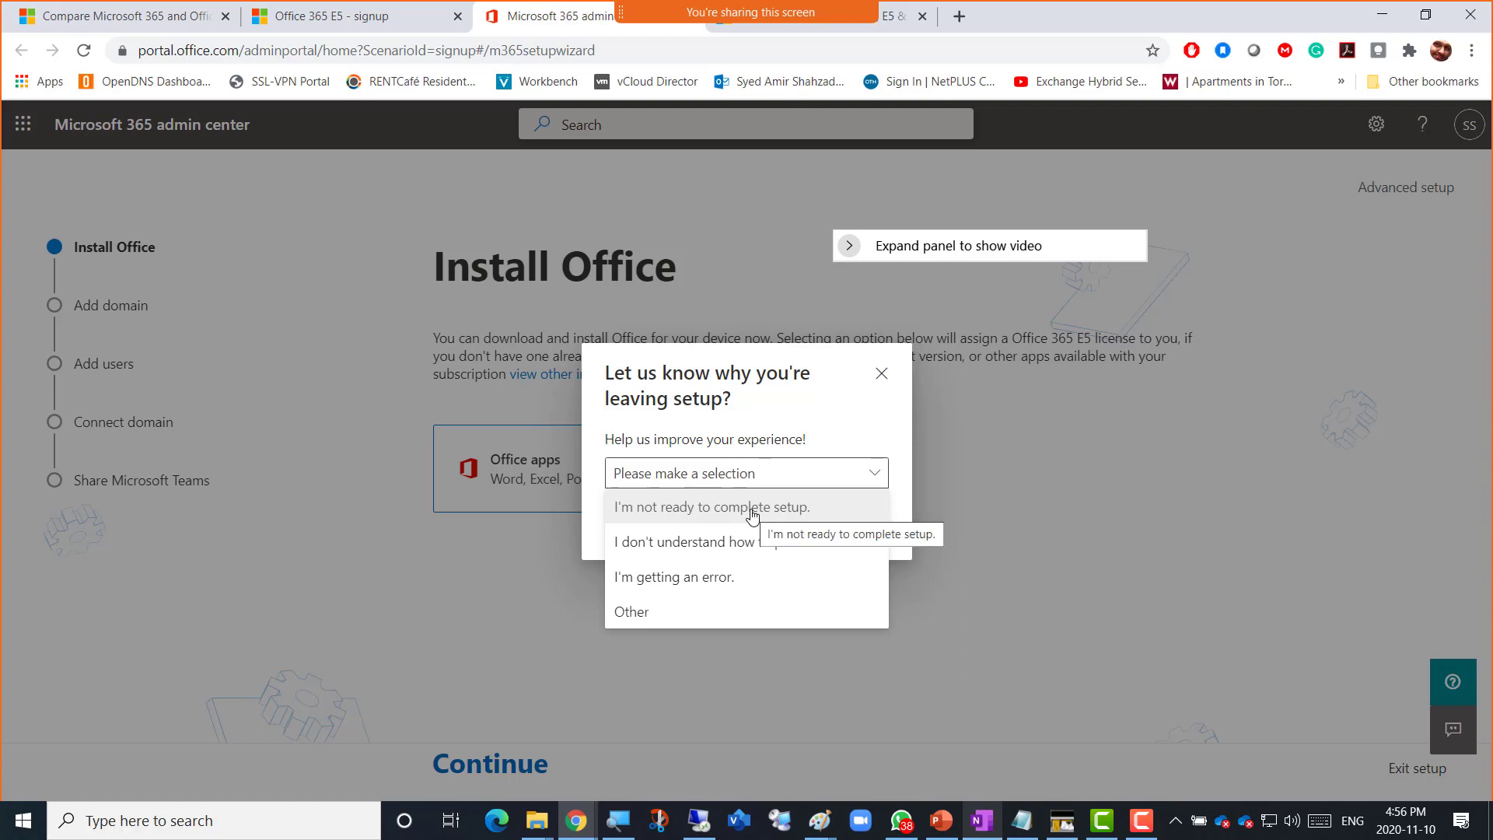
left_click(702, 513)
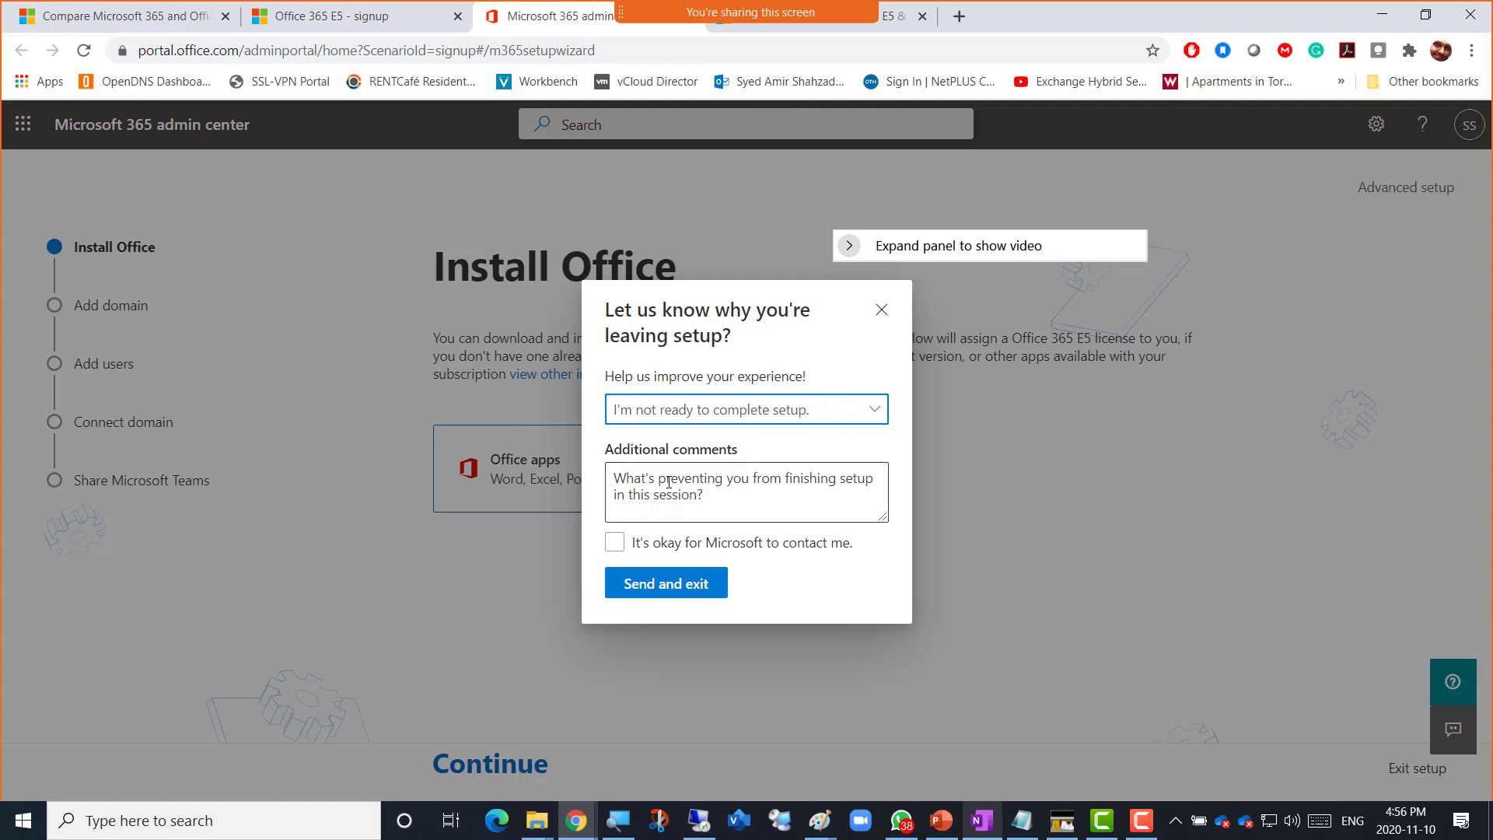
left_click(675, 591)
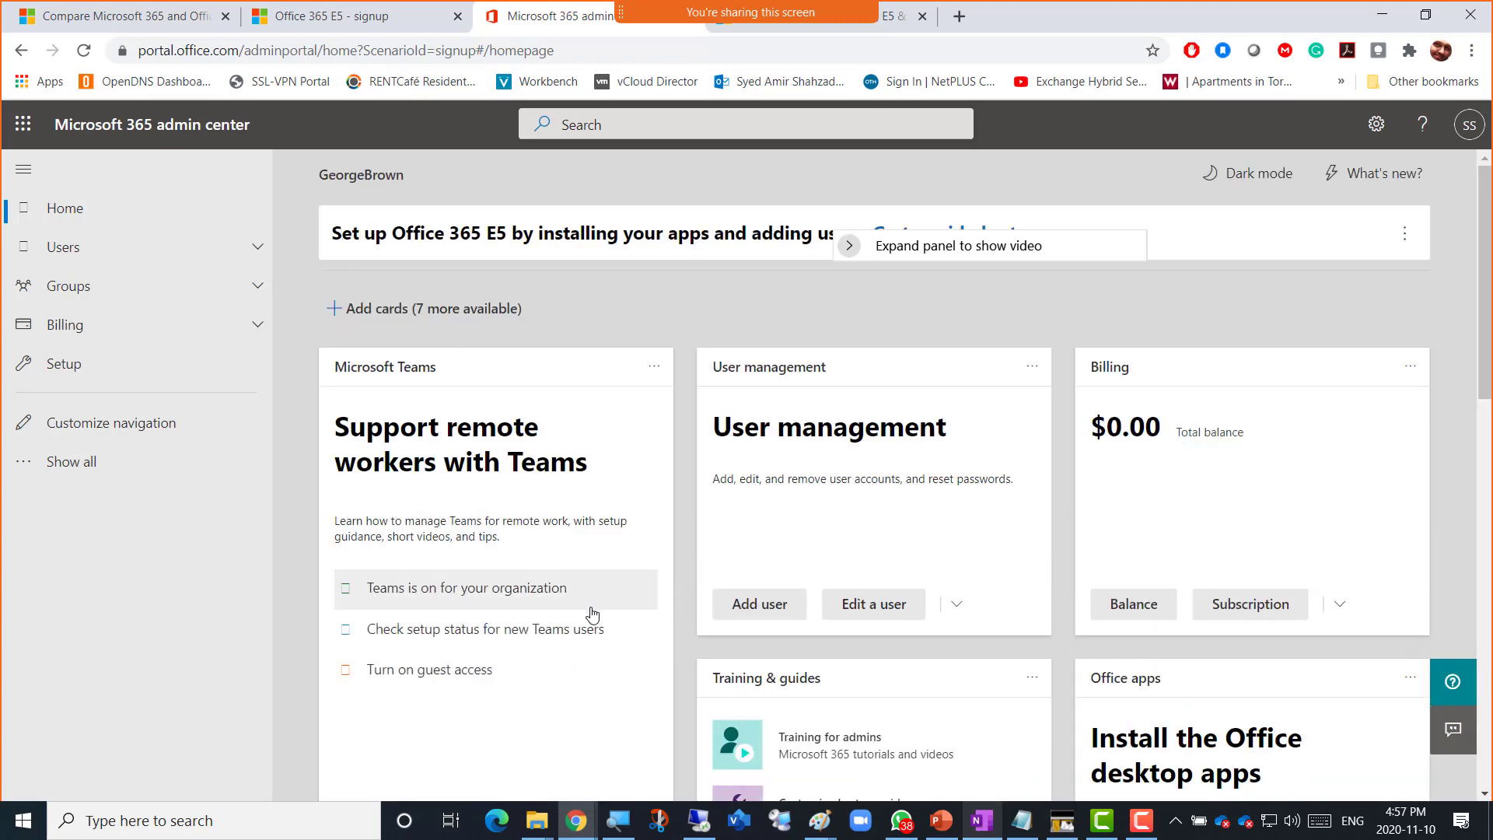
Switch to the IslamicFinder Athan software, select No Athan, and close its window.
left_click(1054, 832)
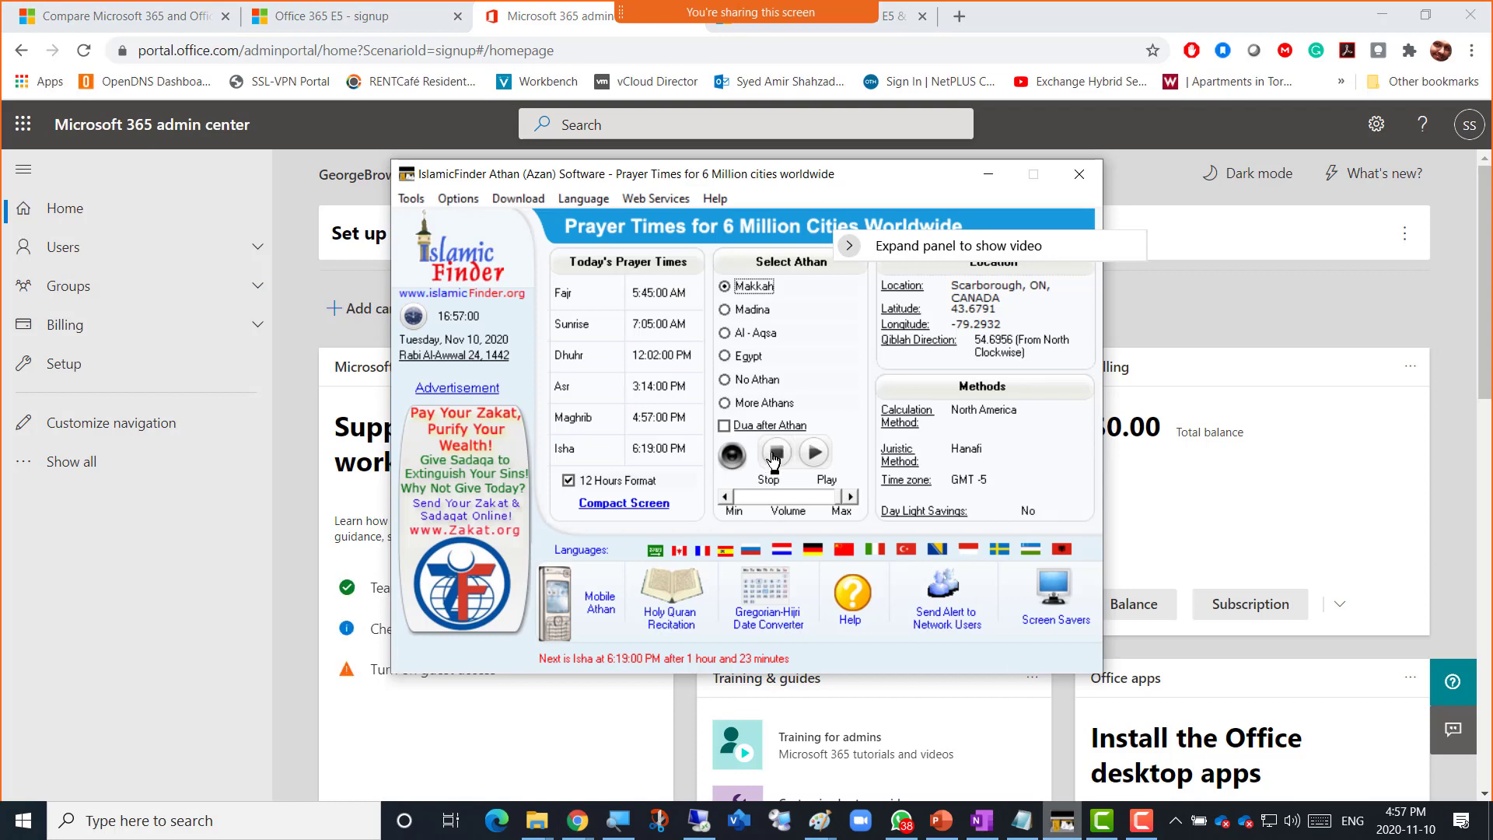
left_click(759, 379)
left_click(1080, 174)
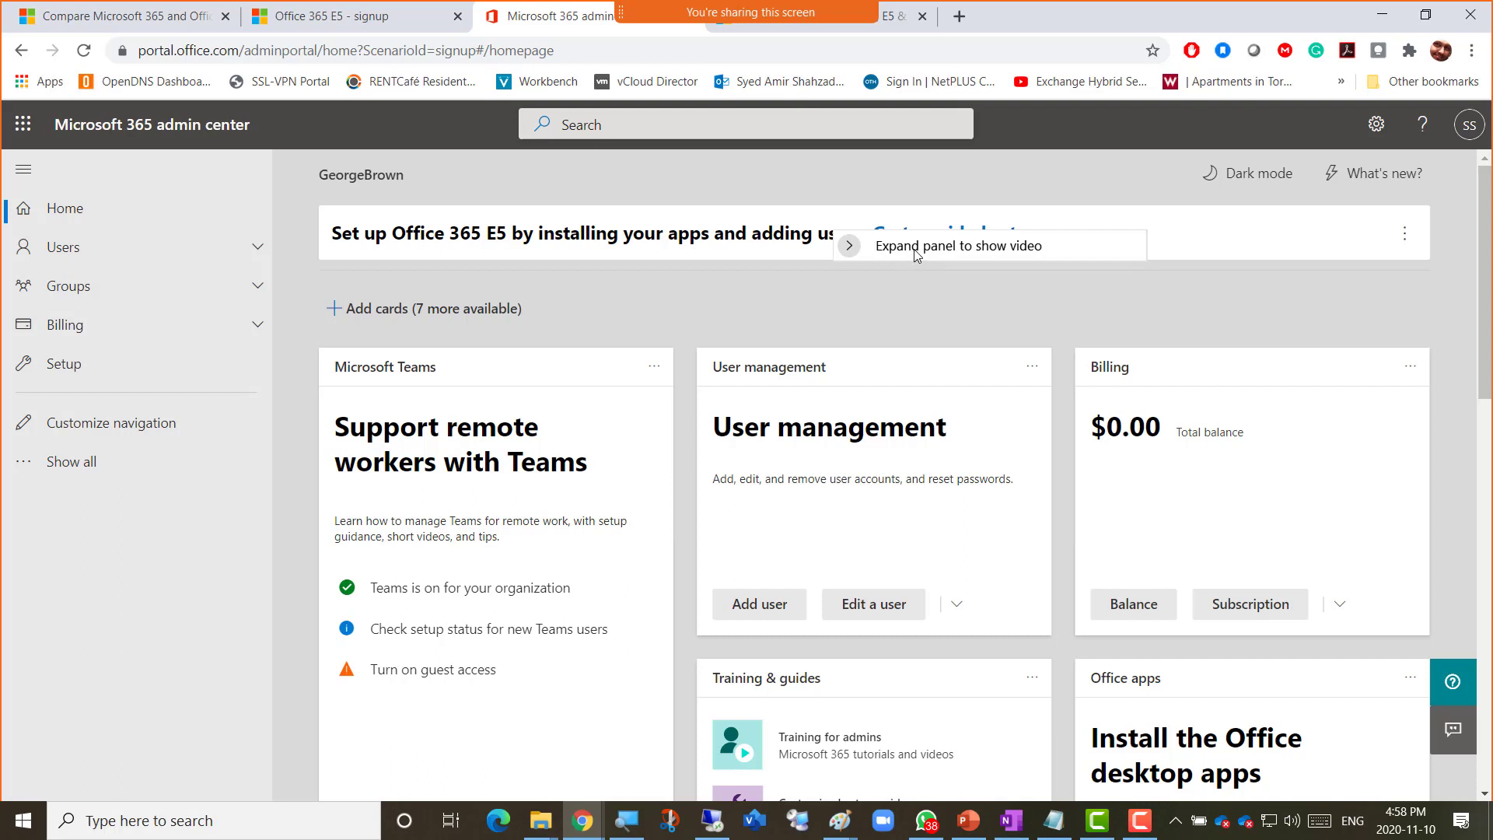
Show all items in the Microsoft 365 admin center navigation and look through the management sections and admin centers.
left_click_drag(916, 255, 1172, 140)
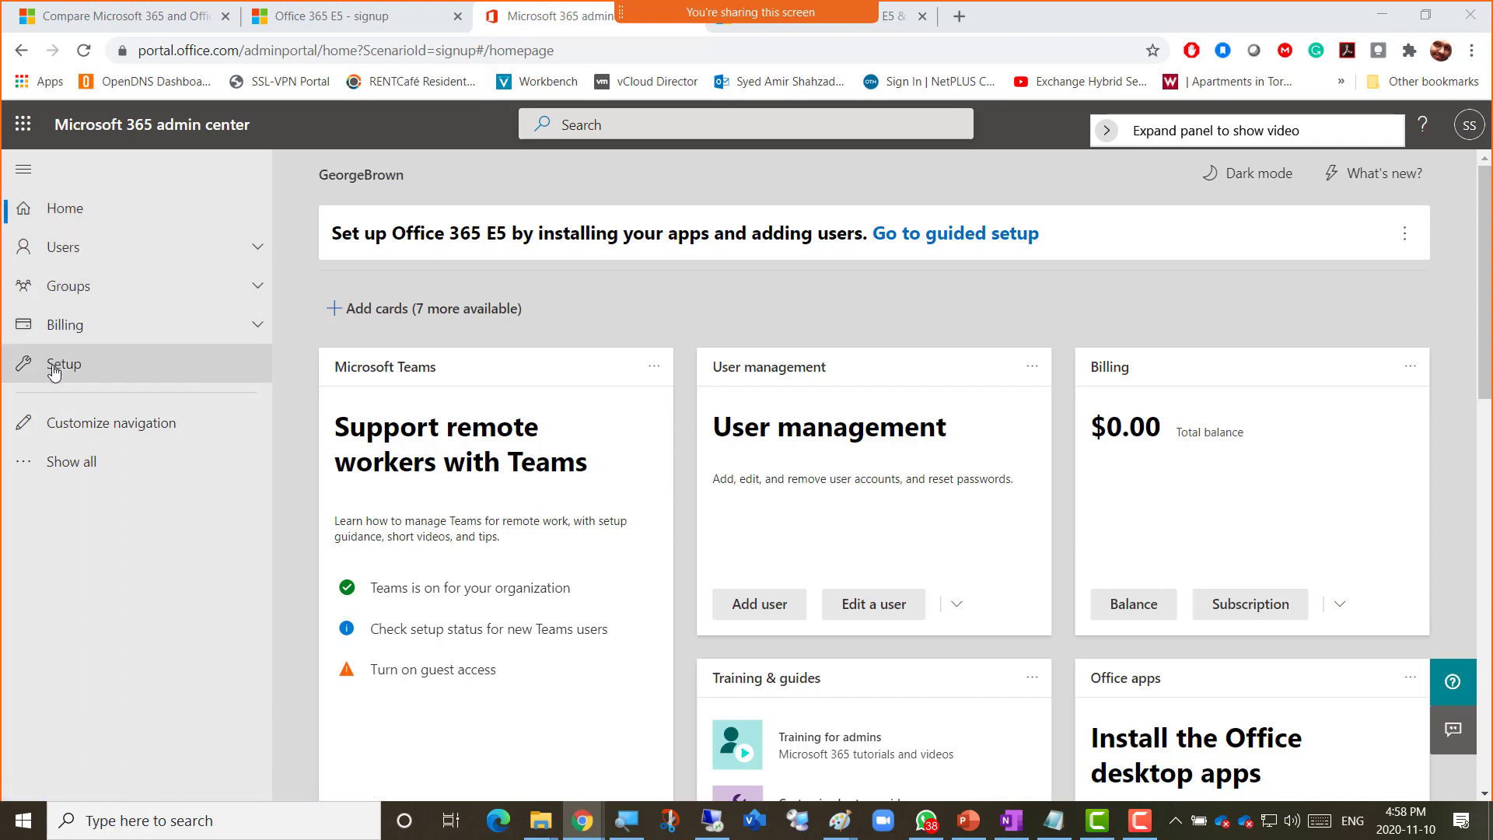
left_click(90, 473)
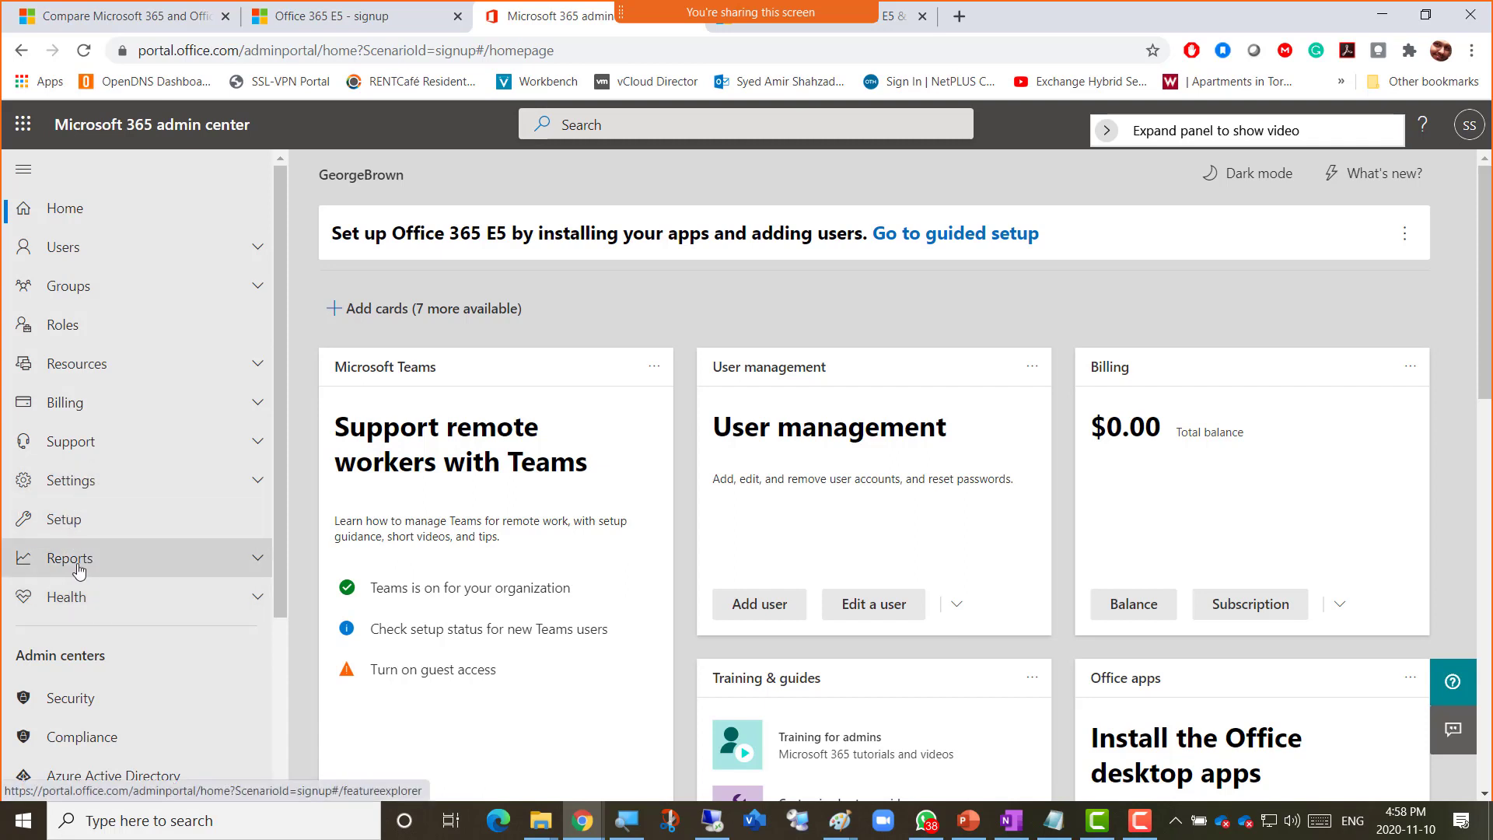
scroll(73, 587, "down", 3)
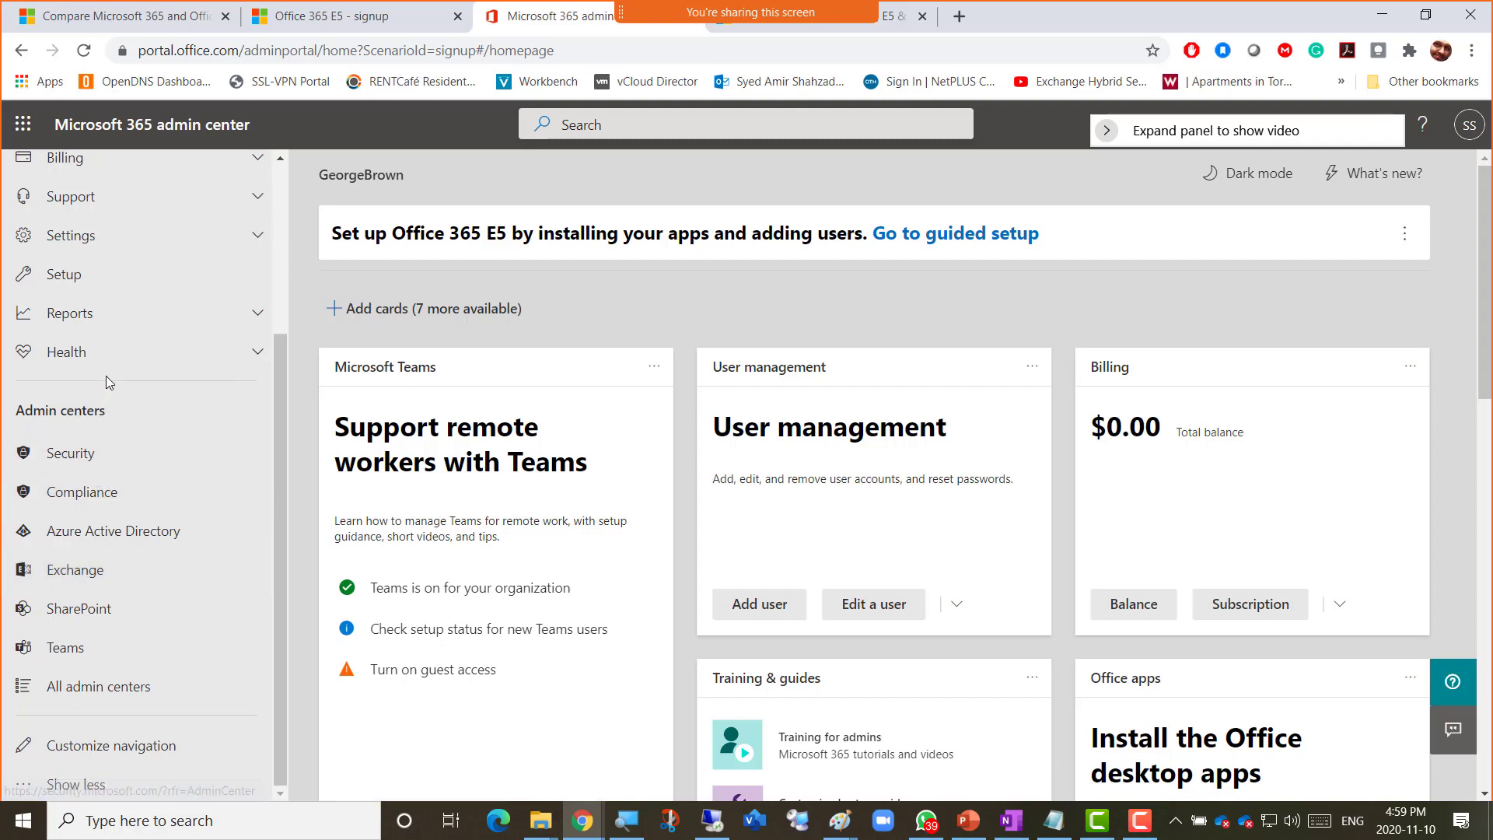
scroll(164, 319, "up", 3)
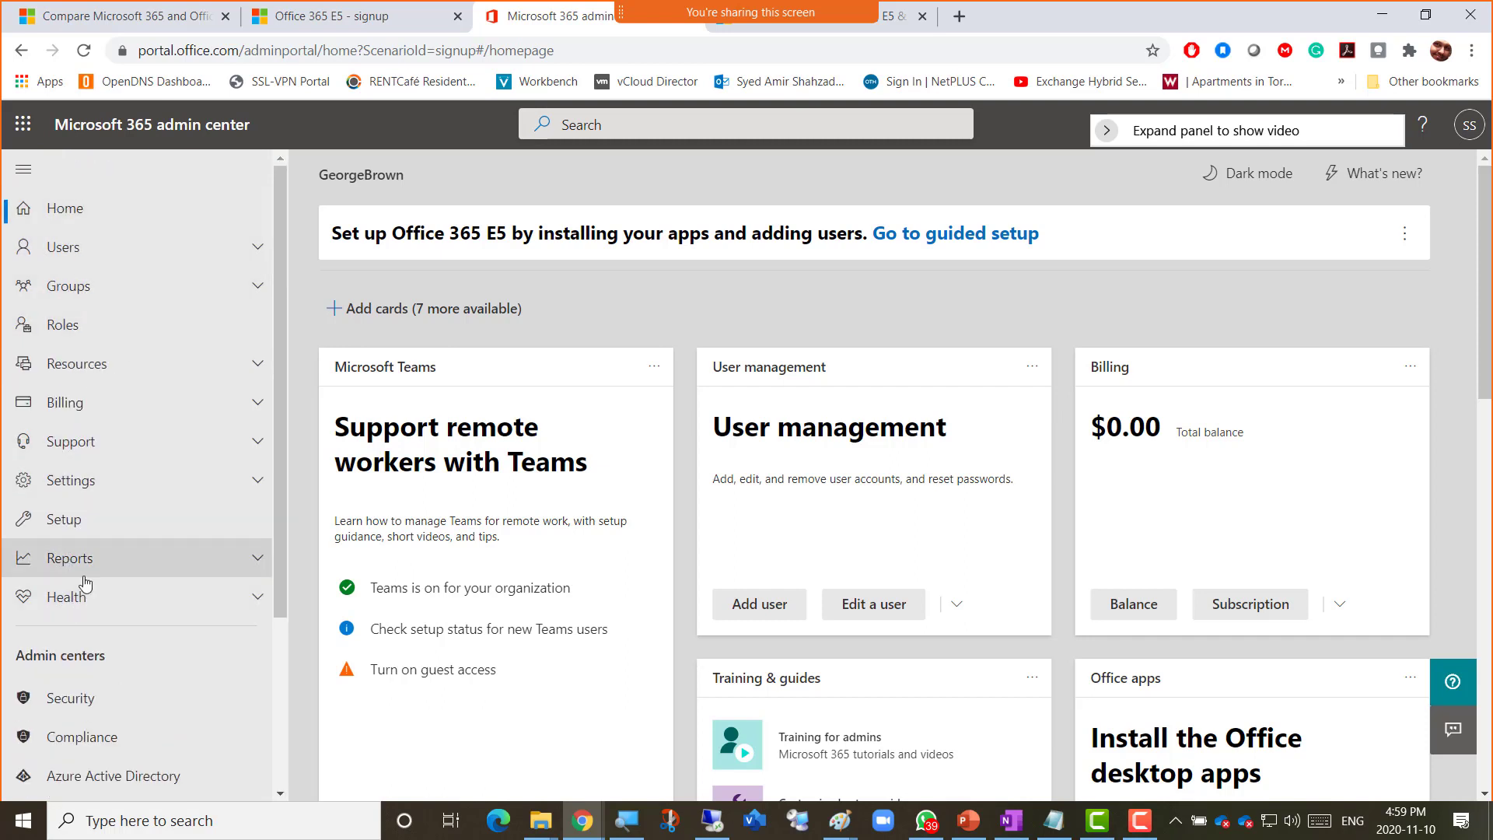
Capture a screen snip of the admin center covering the Admin centers navigation list and the neighbouring home page cards.
scroll(129, 574, "down", 3)
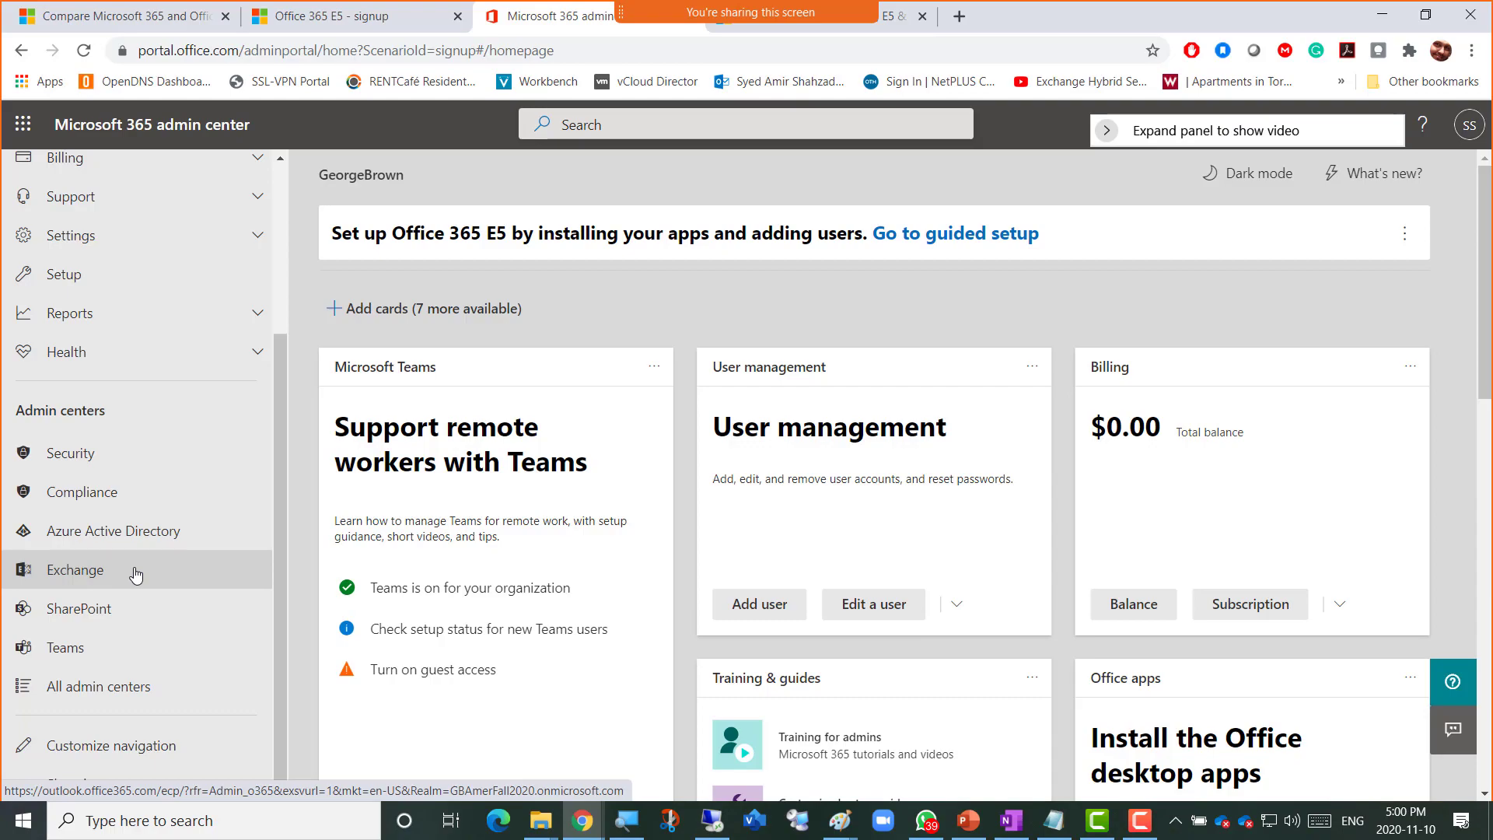
key("super+shift+s")
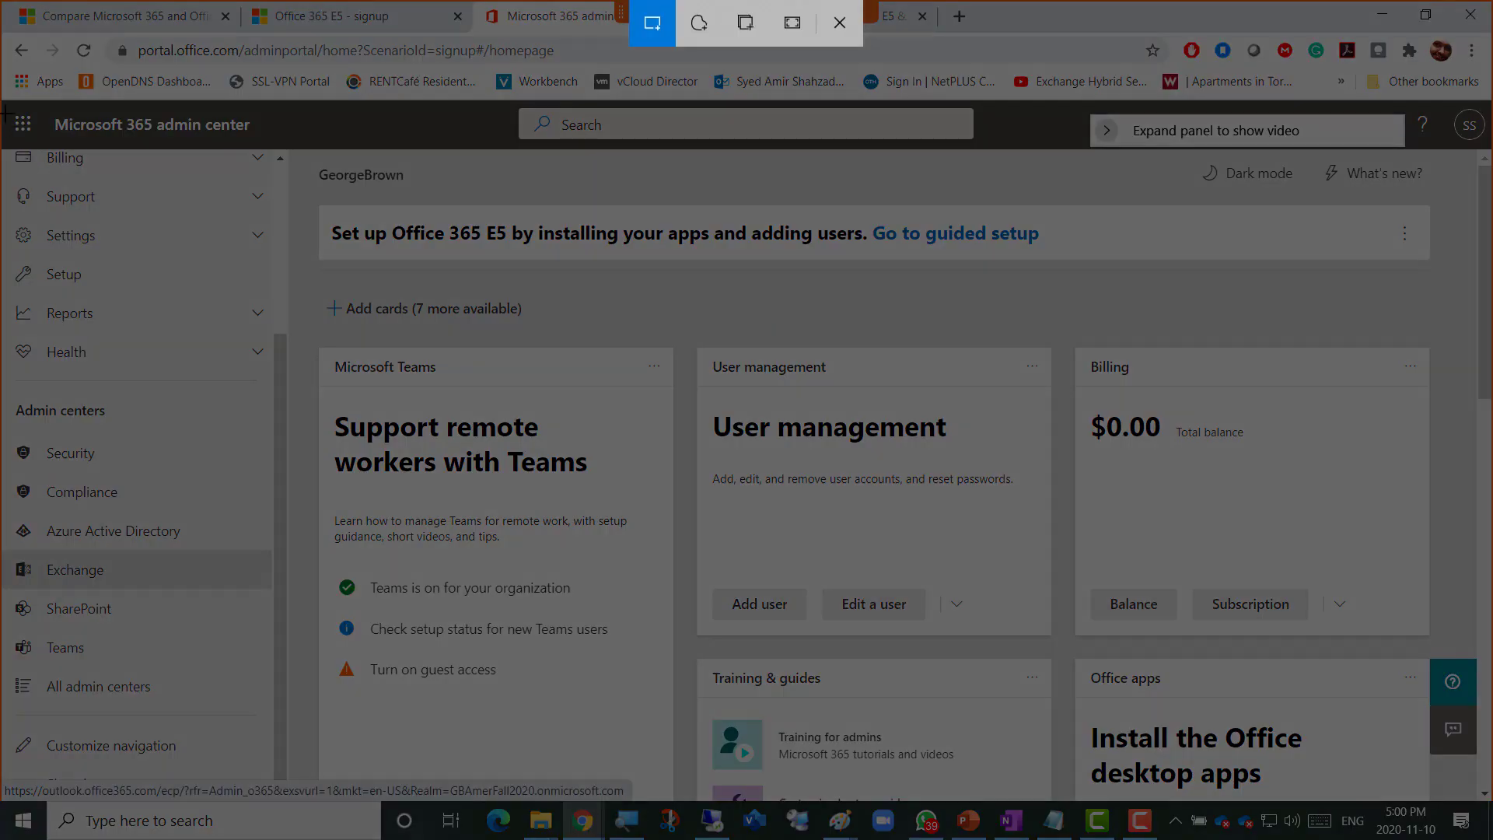
mouse_move(6, 104)
left_mouse_down()
mouse_move(357, 322)
mouse_move(614, 709)
mouse_move(818, 791)
left_mouse_up()
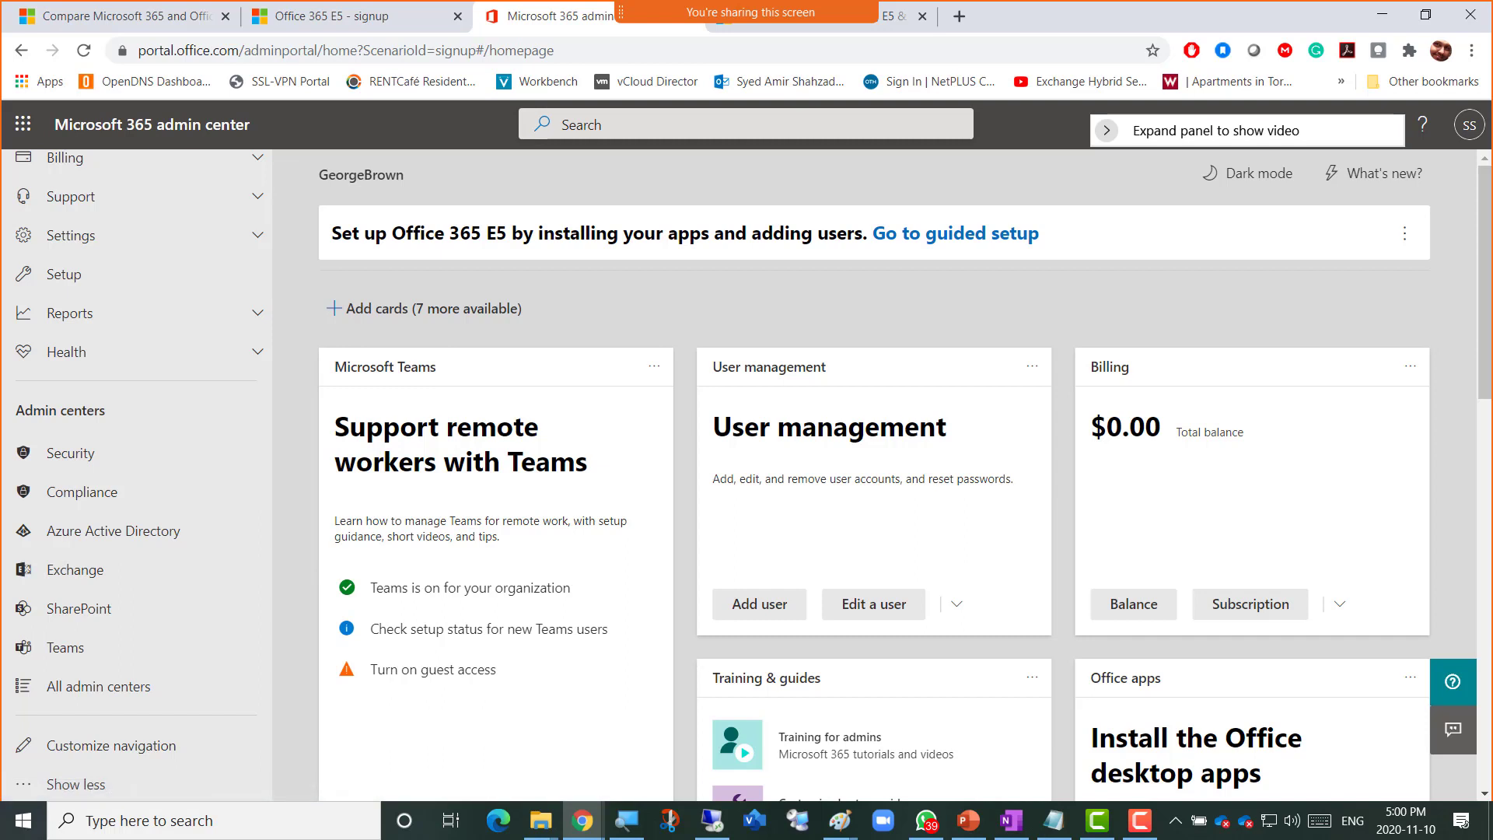
Switch to OneNote to view the Office365 User Account Creation screenshot page, and return to the browser's admin center.
key("alt+Tab")
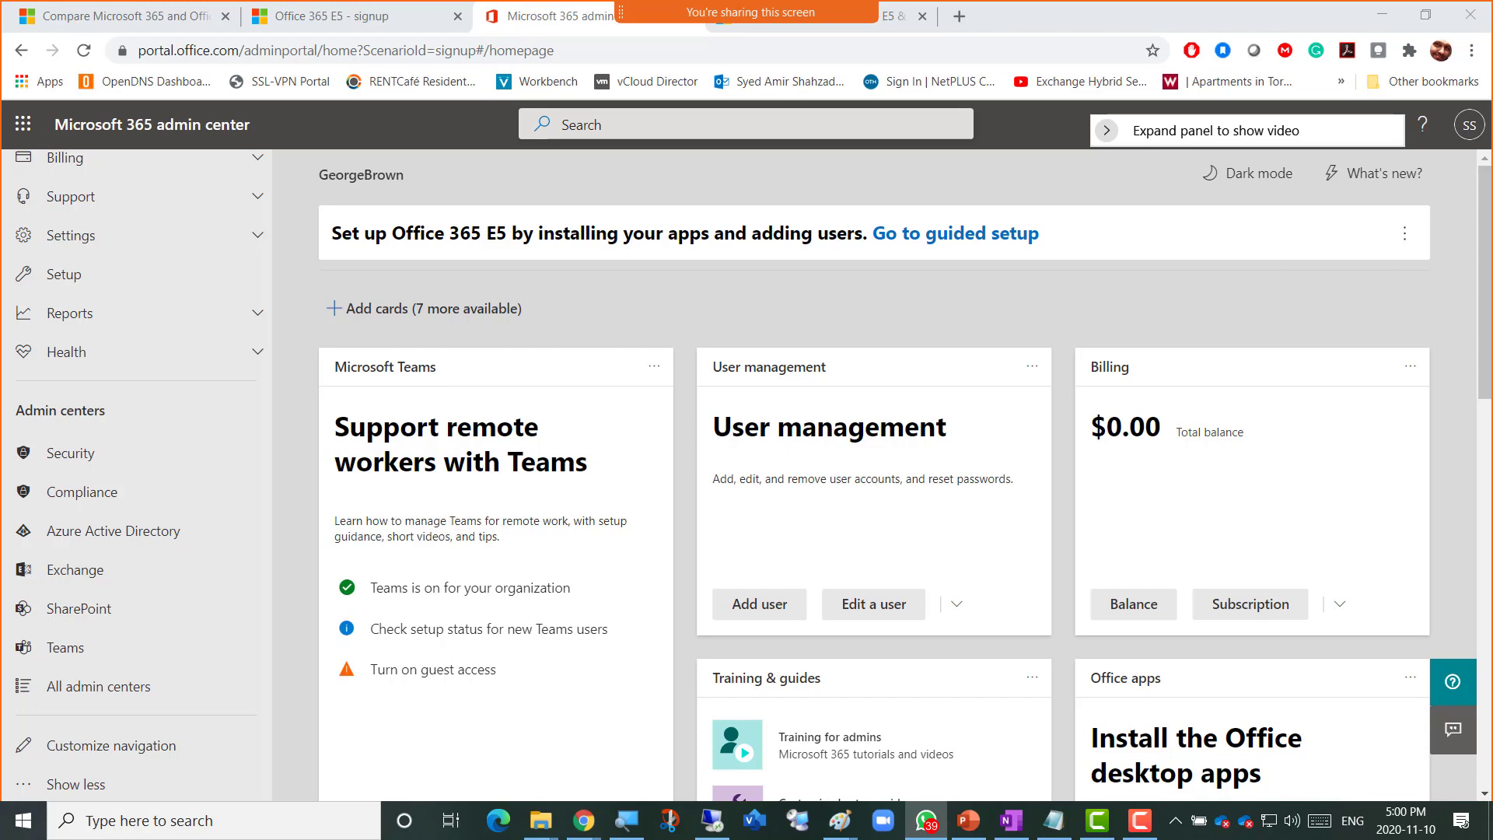
left_click(1011, 822)
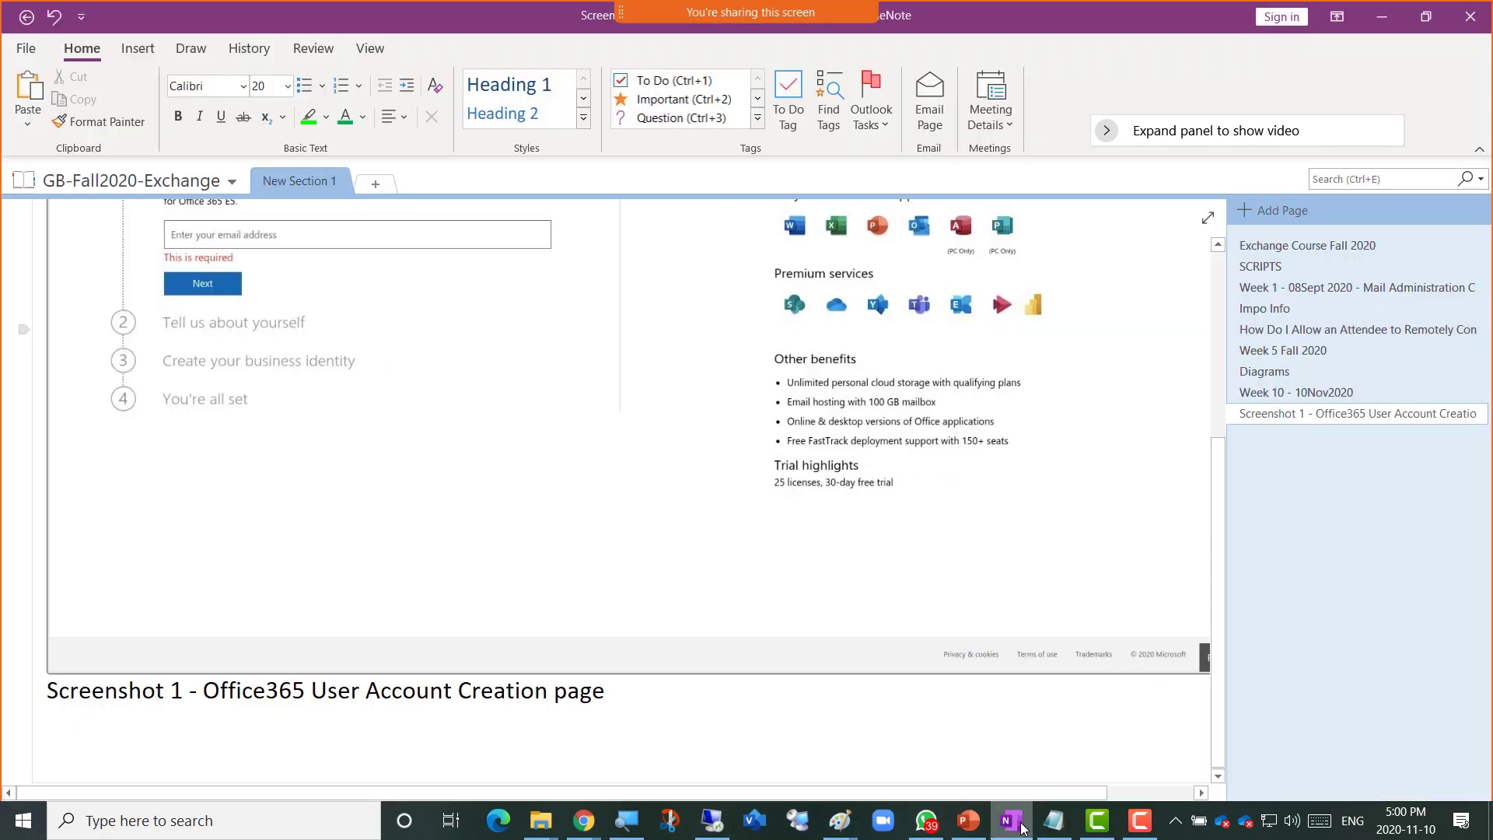
left_click(1011, 823)
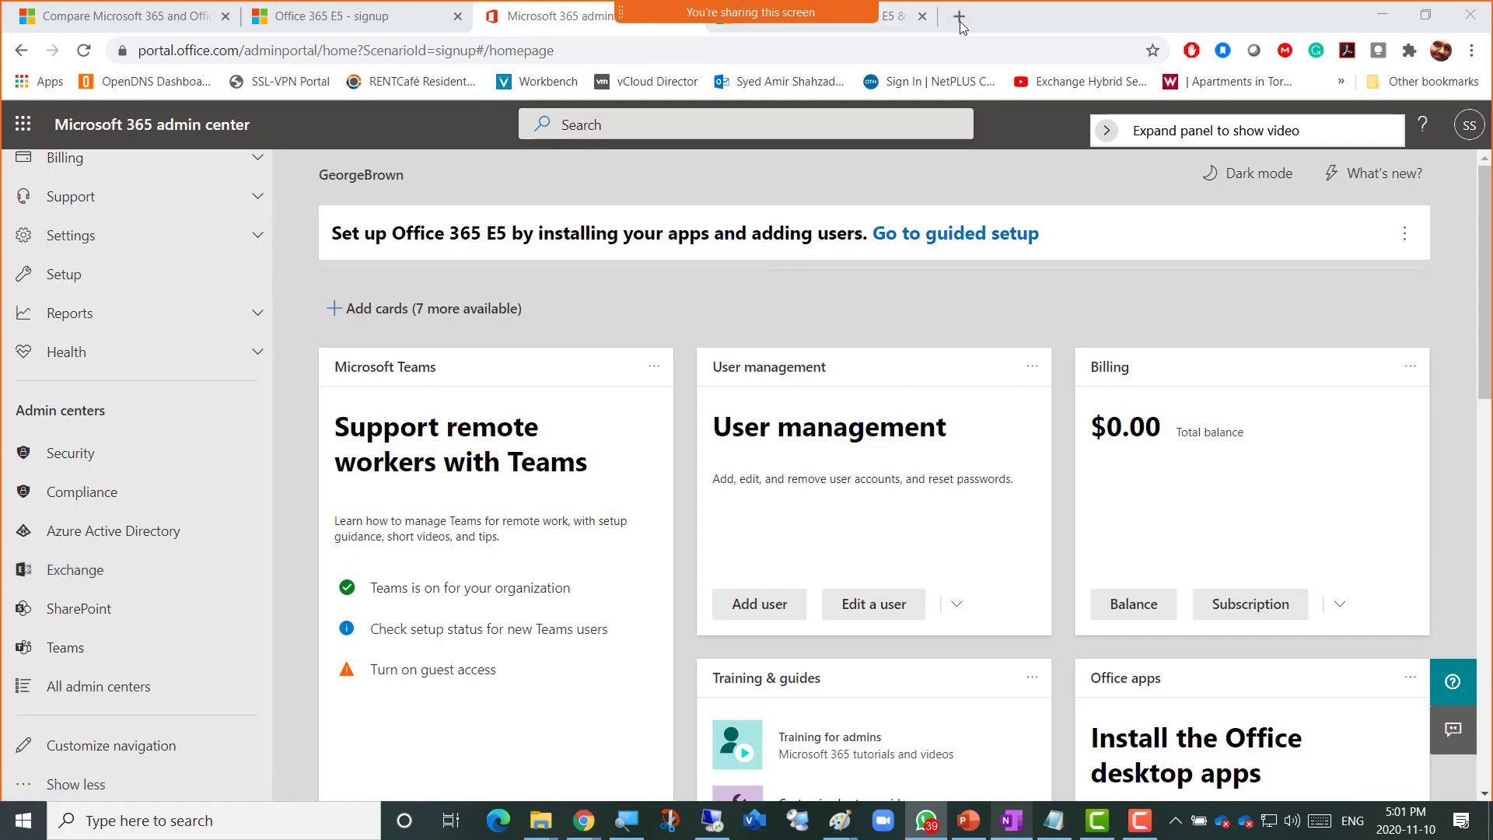
Open the Exchange admin center from the Admin centers list and move its browser tab to the end of the open tabs.
left_click(82, 571)
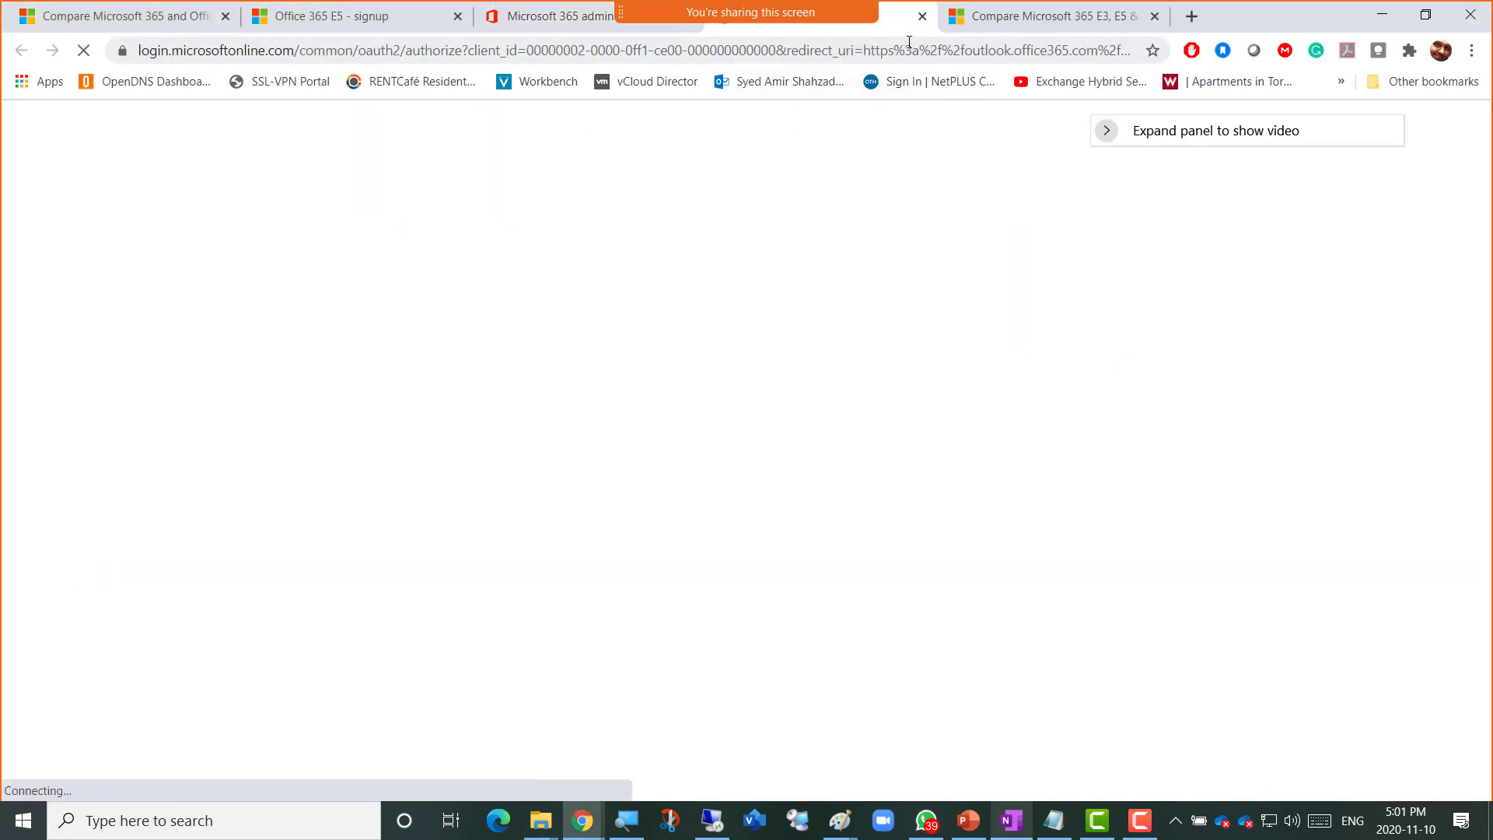
left_click_drag(904, 26, 1089, 28)
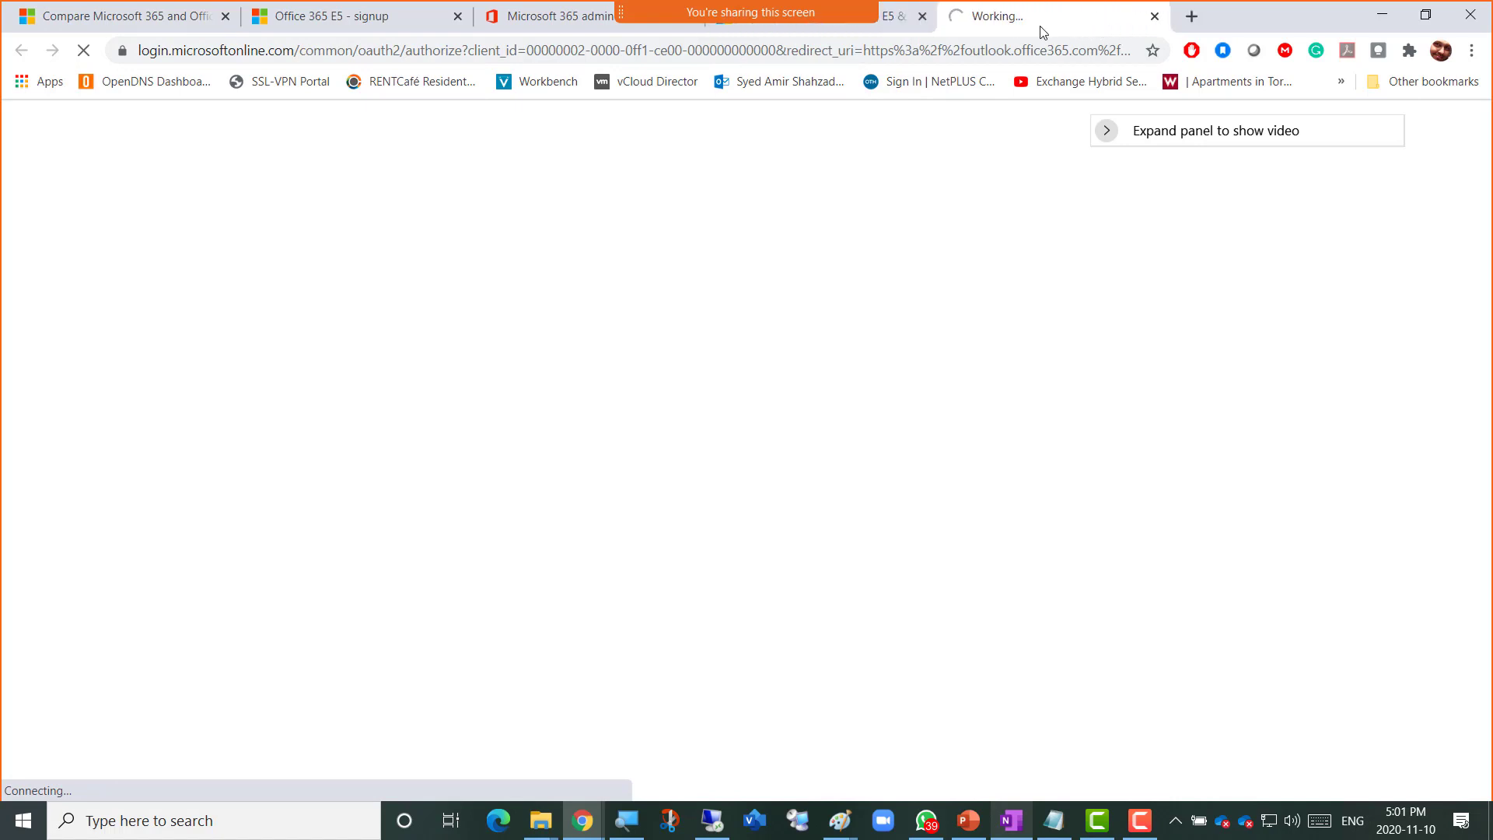
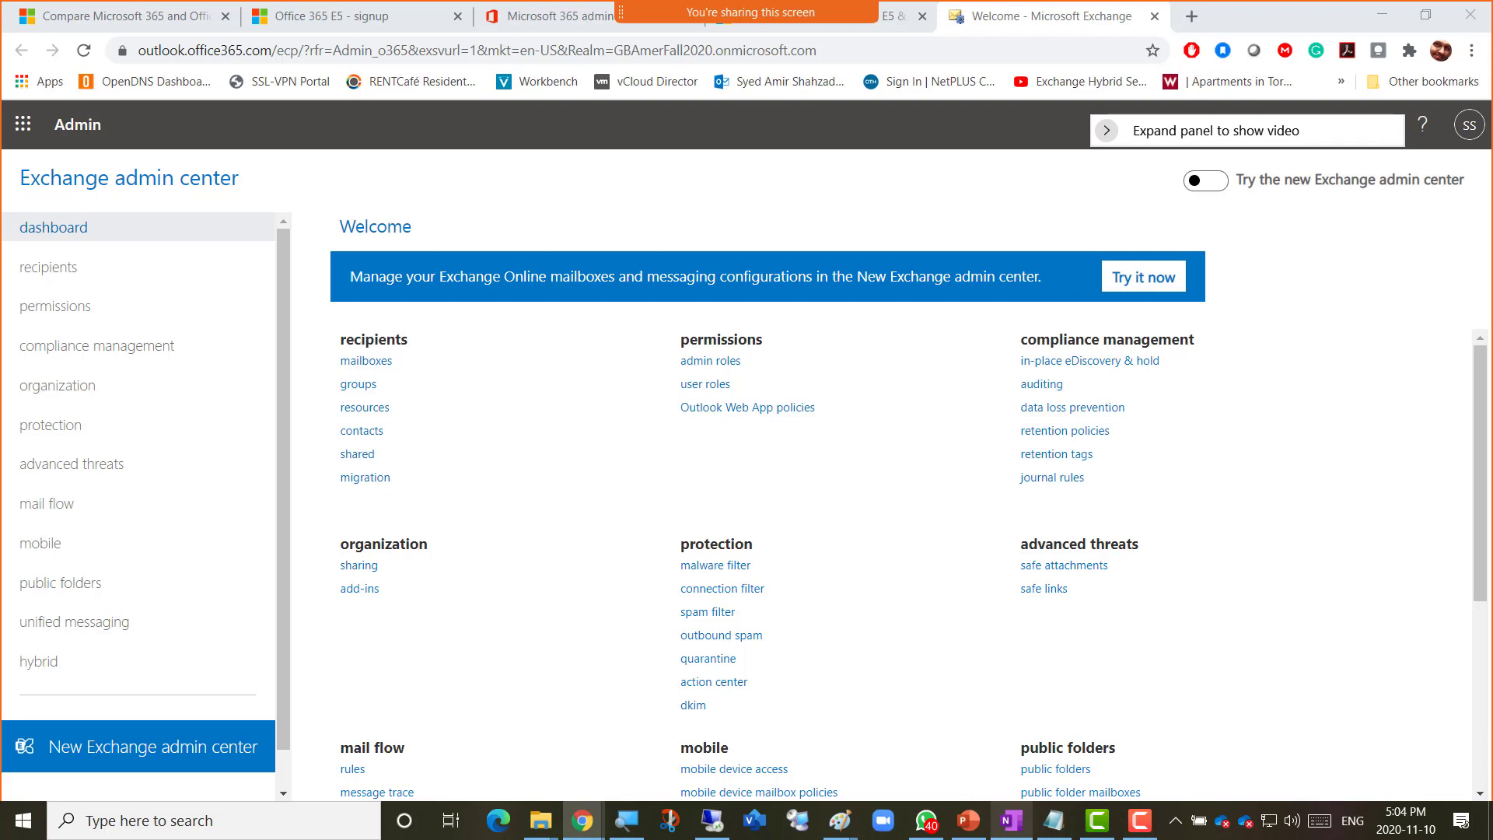
Lower the display brightness by a few levels.
key("XF86MonBrightnessDown")
key("XF86MonBrightnessDown")
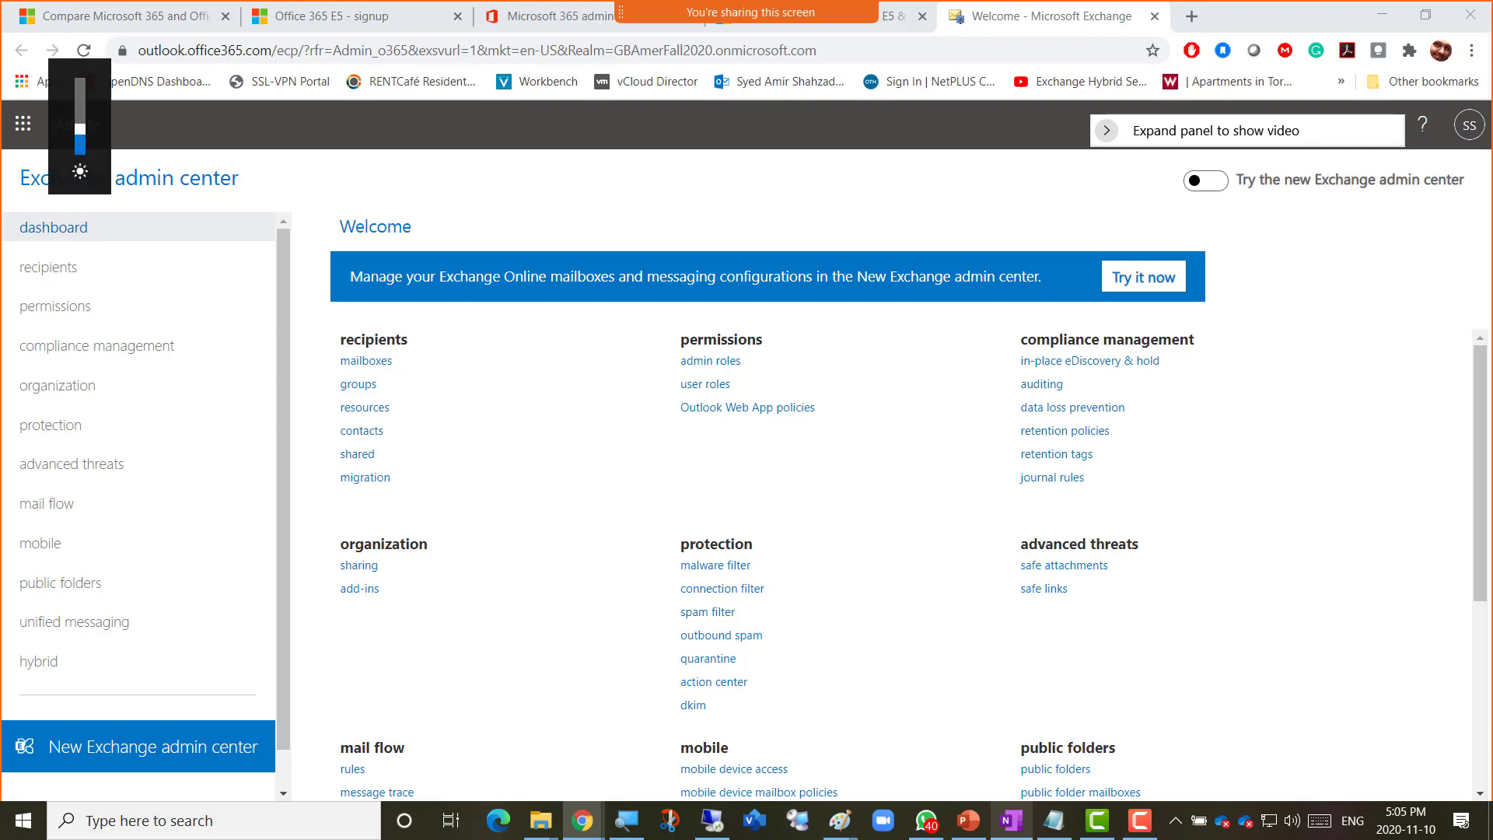
key("XF86MonBrightnessDown")
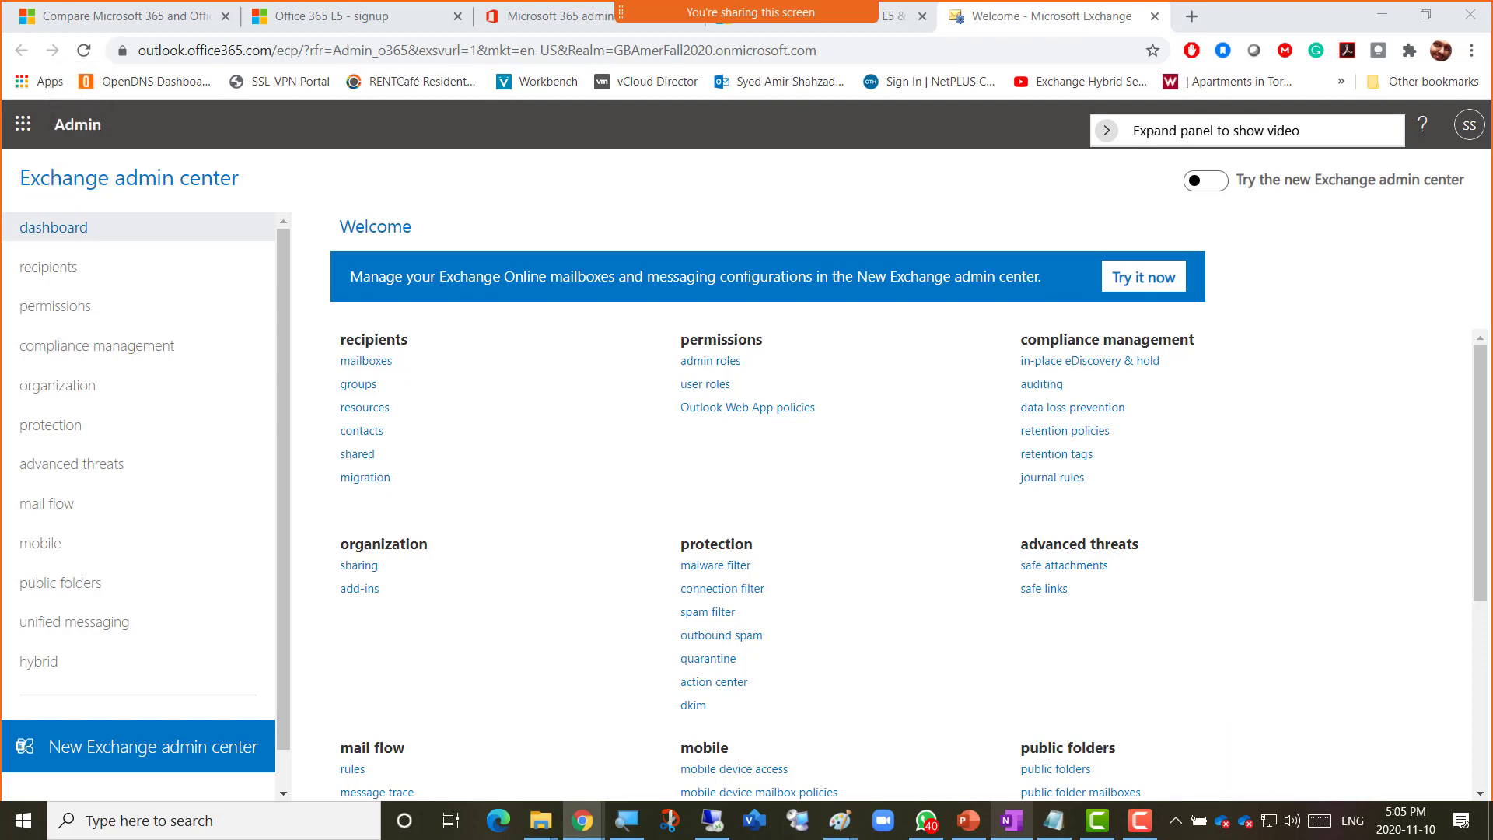
left_click(791, 215)
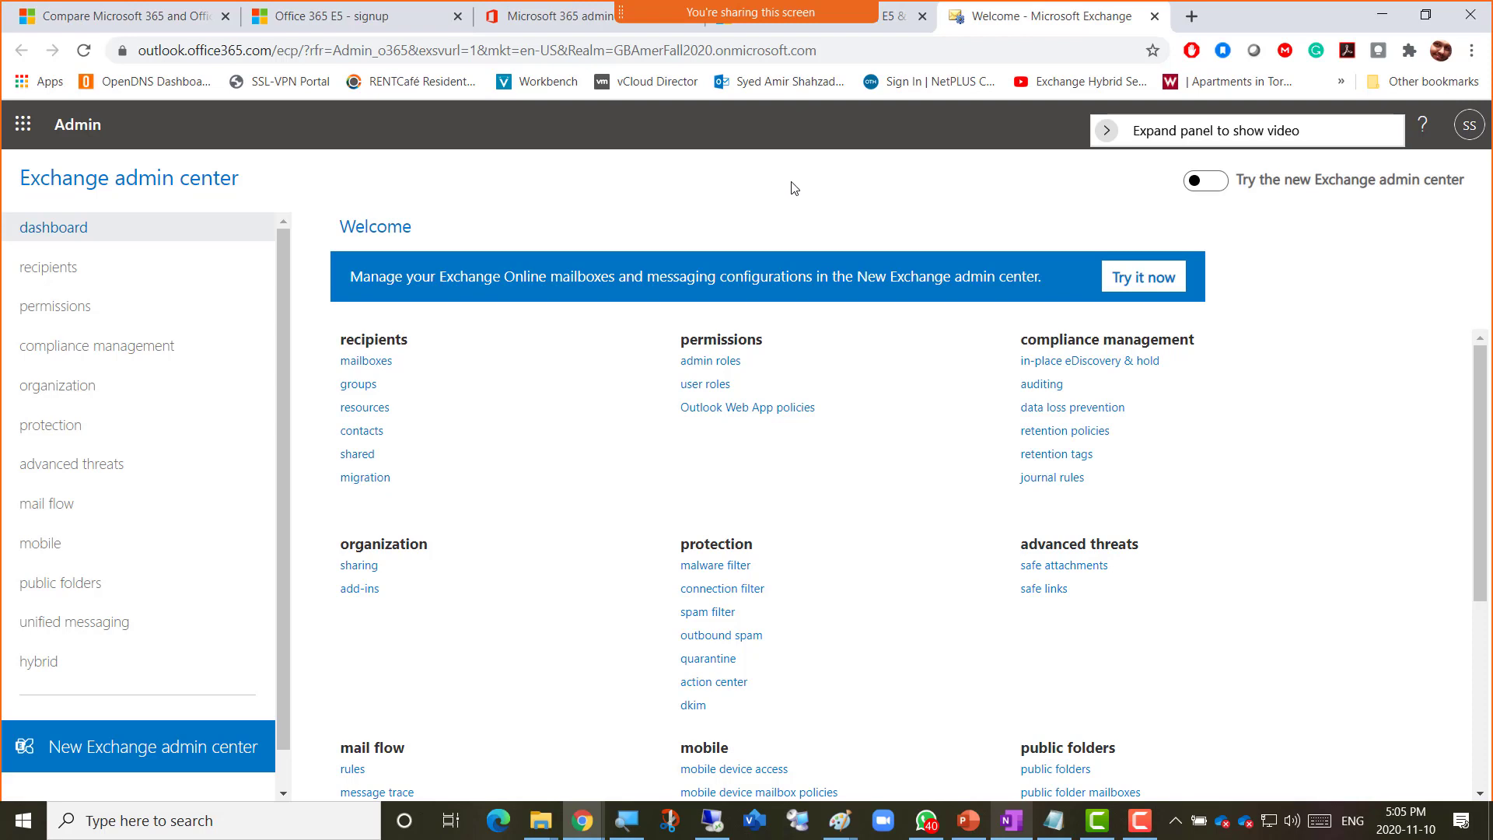
Open the recipients section of the Exchange admin center, check permissions, and return to the recipients' mailboxes list.
left_click(55, 282)
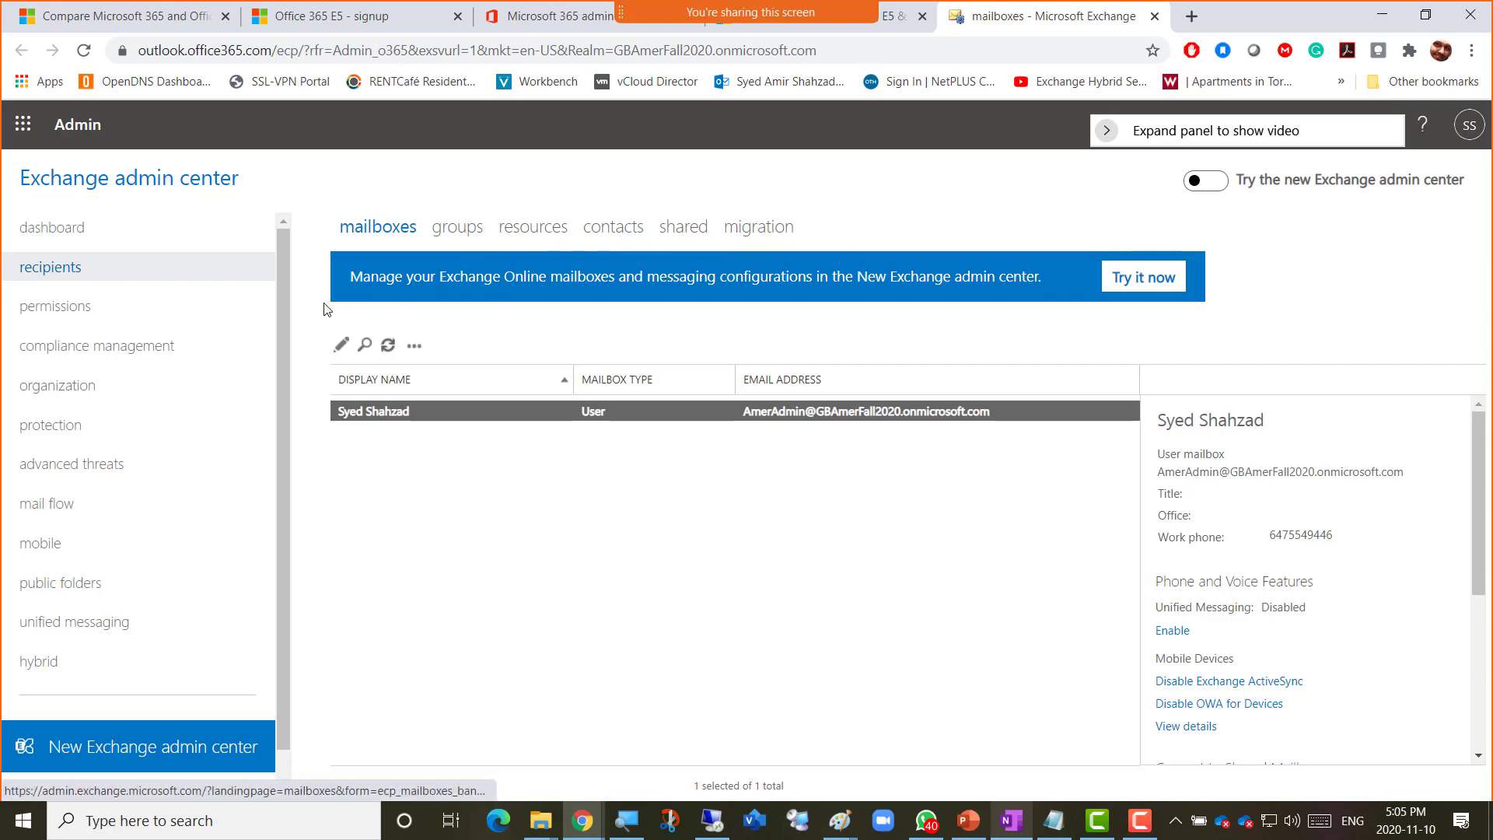
left_click(73, 313)
left_click(109, 270)
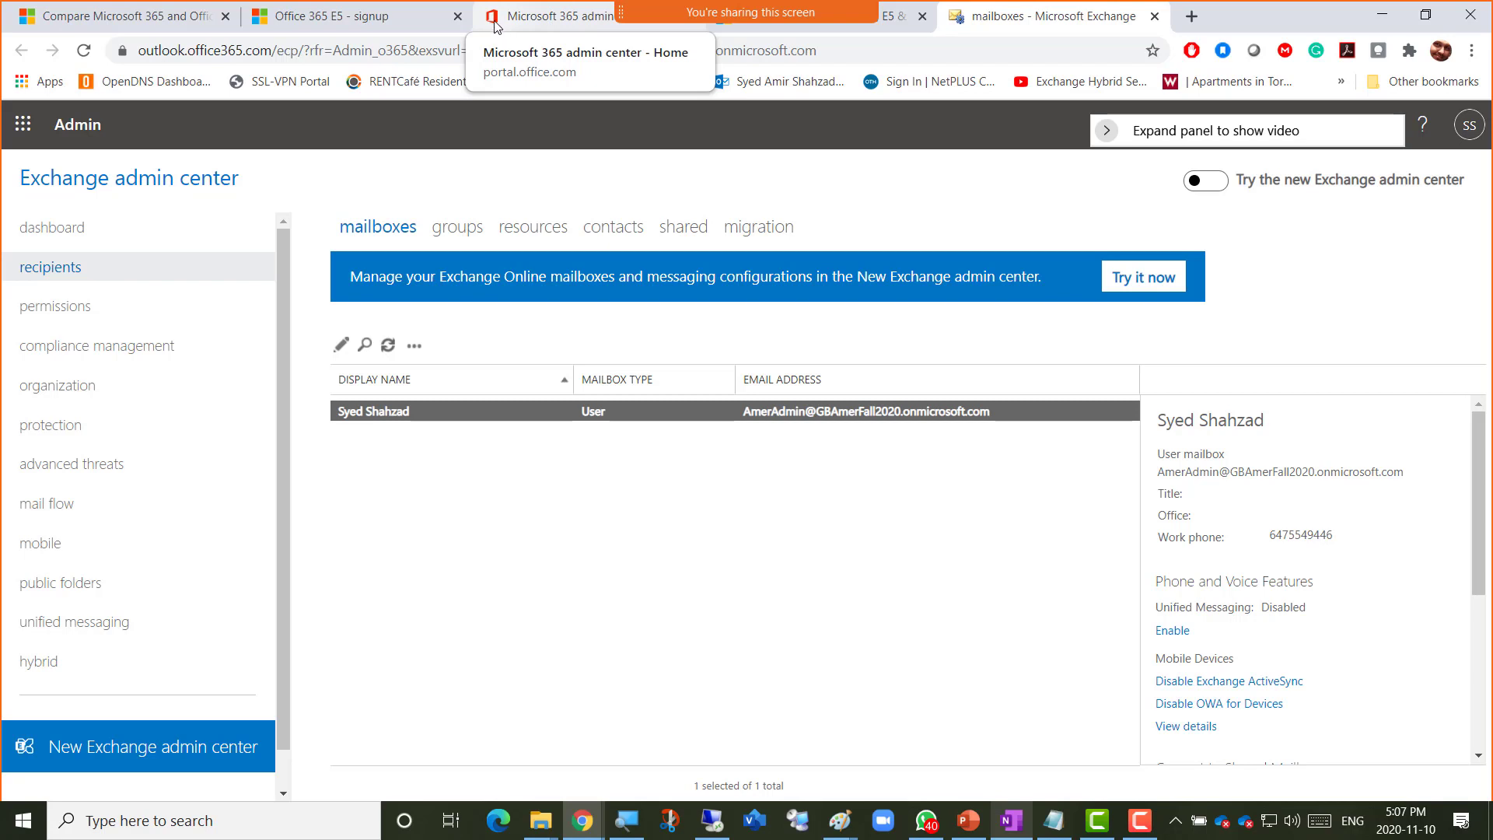
Look through the Microsoft 365 admin center navigation and admin centers, and switch back to the Exchange admin center's mailboxes page.
left_click(548, 25)
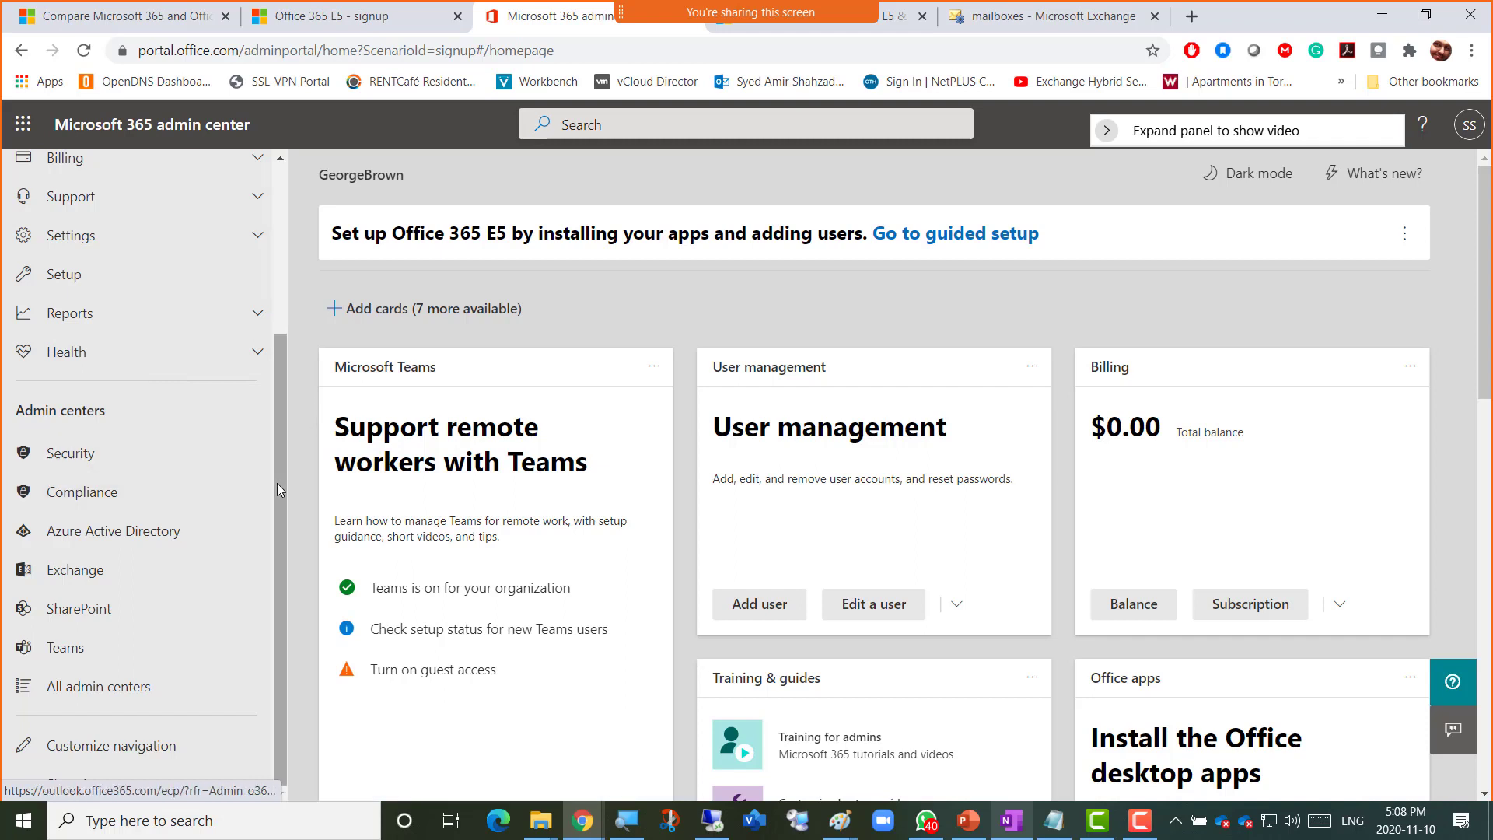
left_click_drag(277, 483, 296, 276)
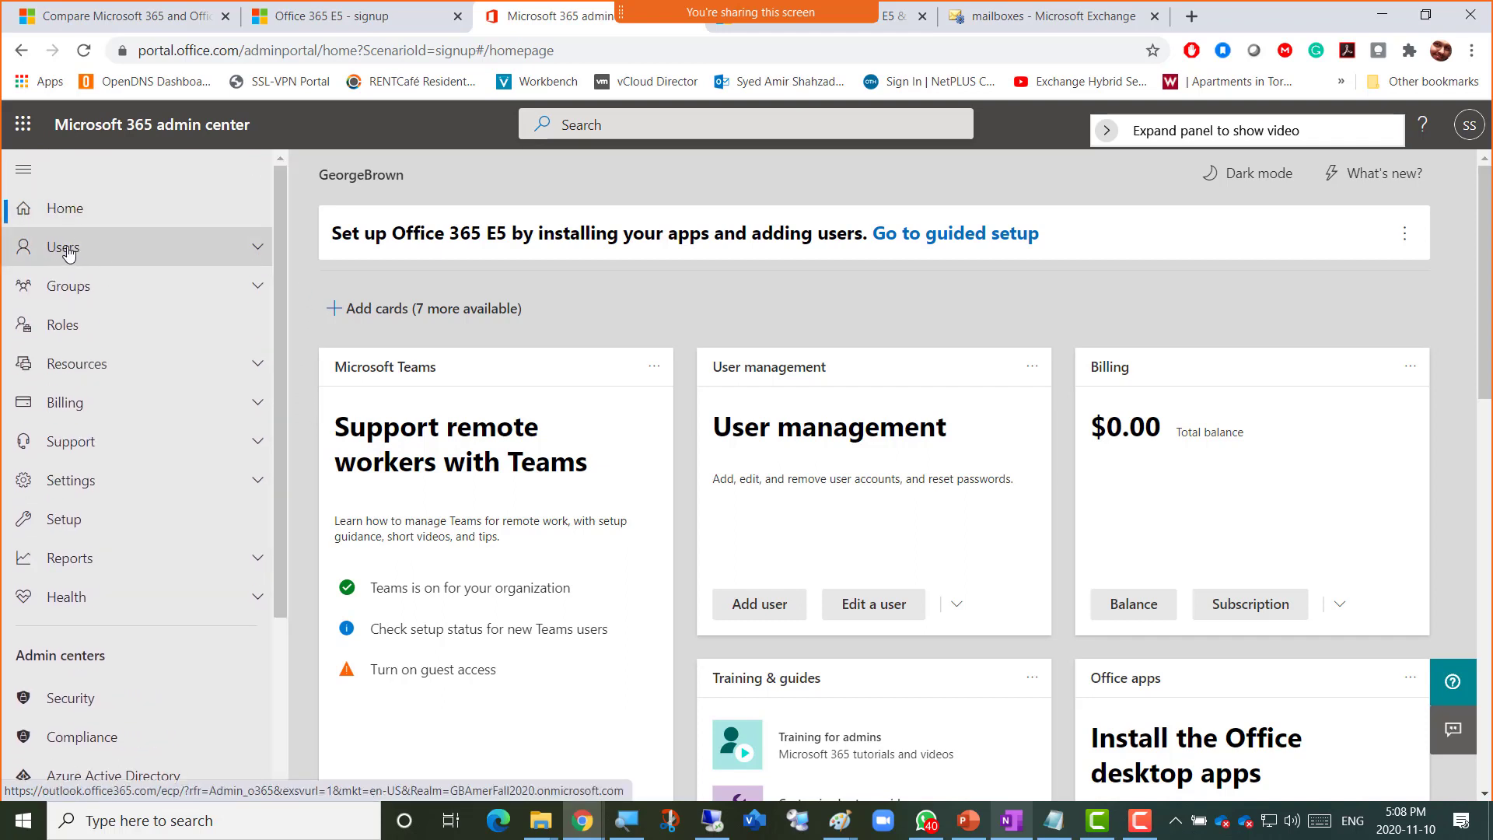
scroll(125, 622, "down", 3)
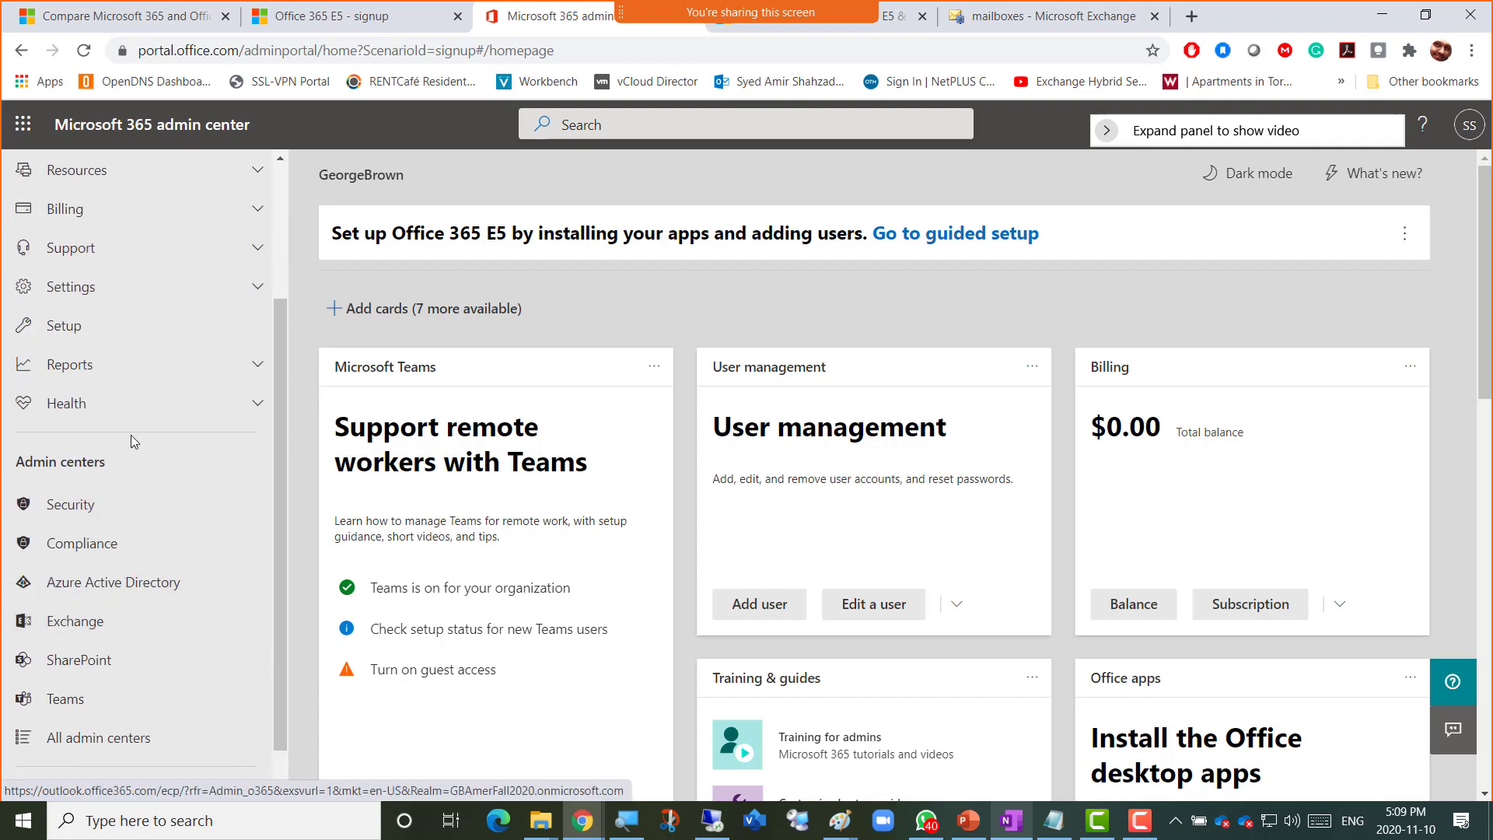
scroll(134, 441, "up", 3)
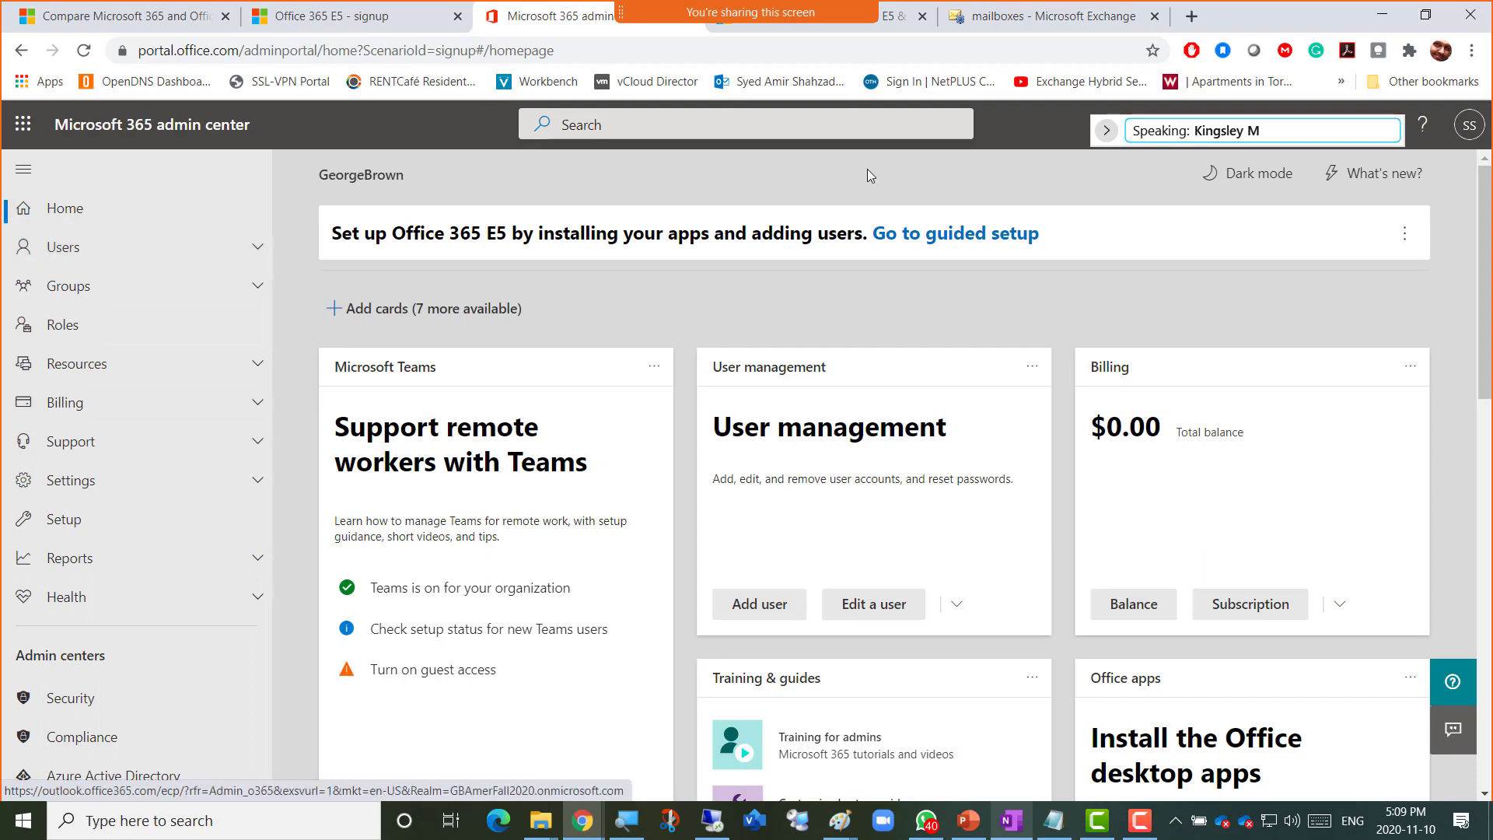
left_click(1046, 16)
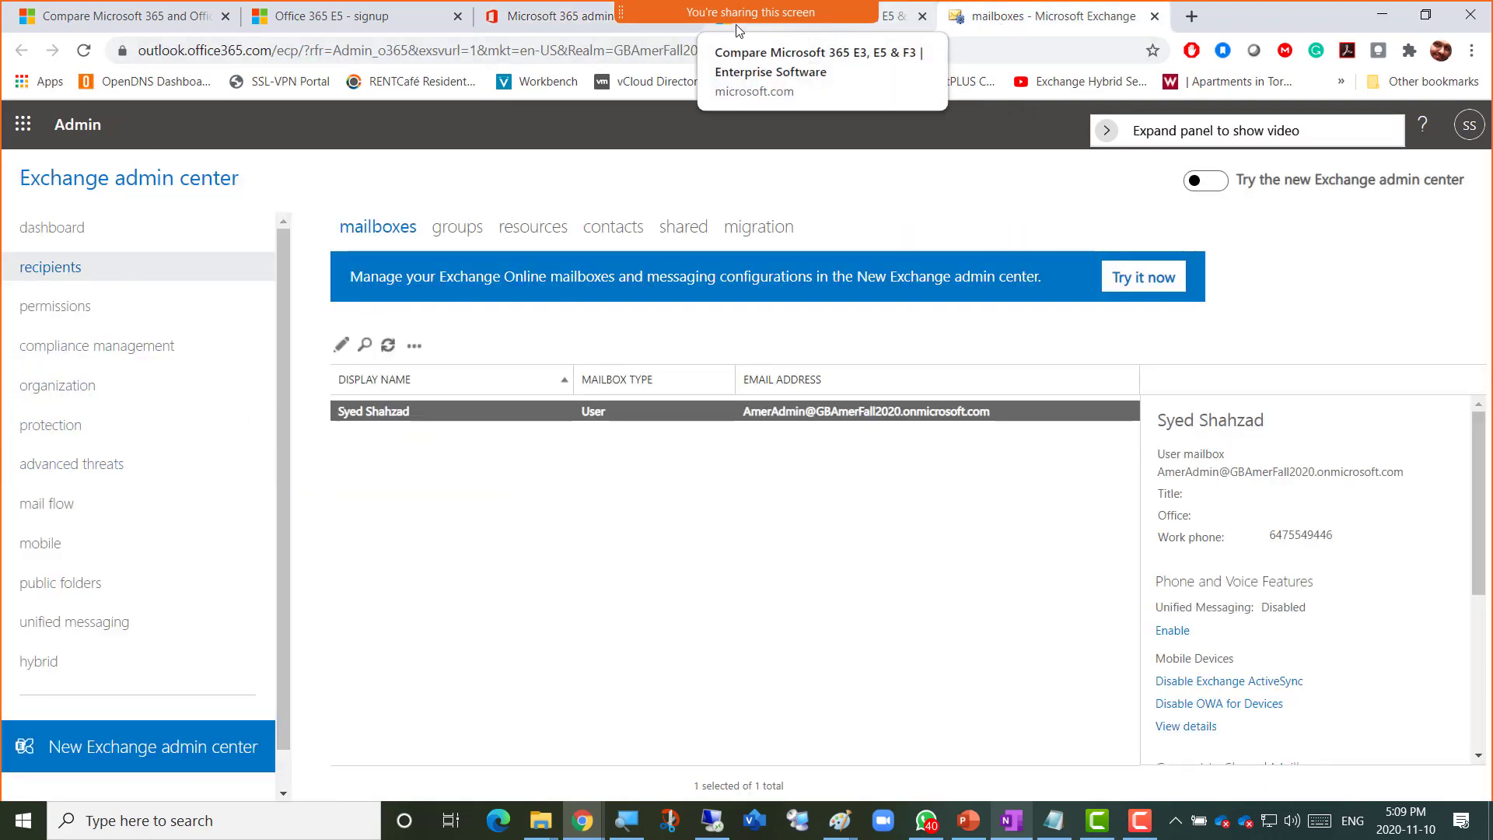
mouse_move(739, 24)
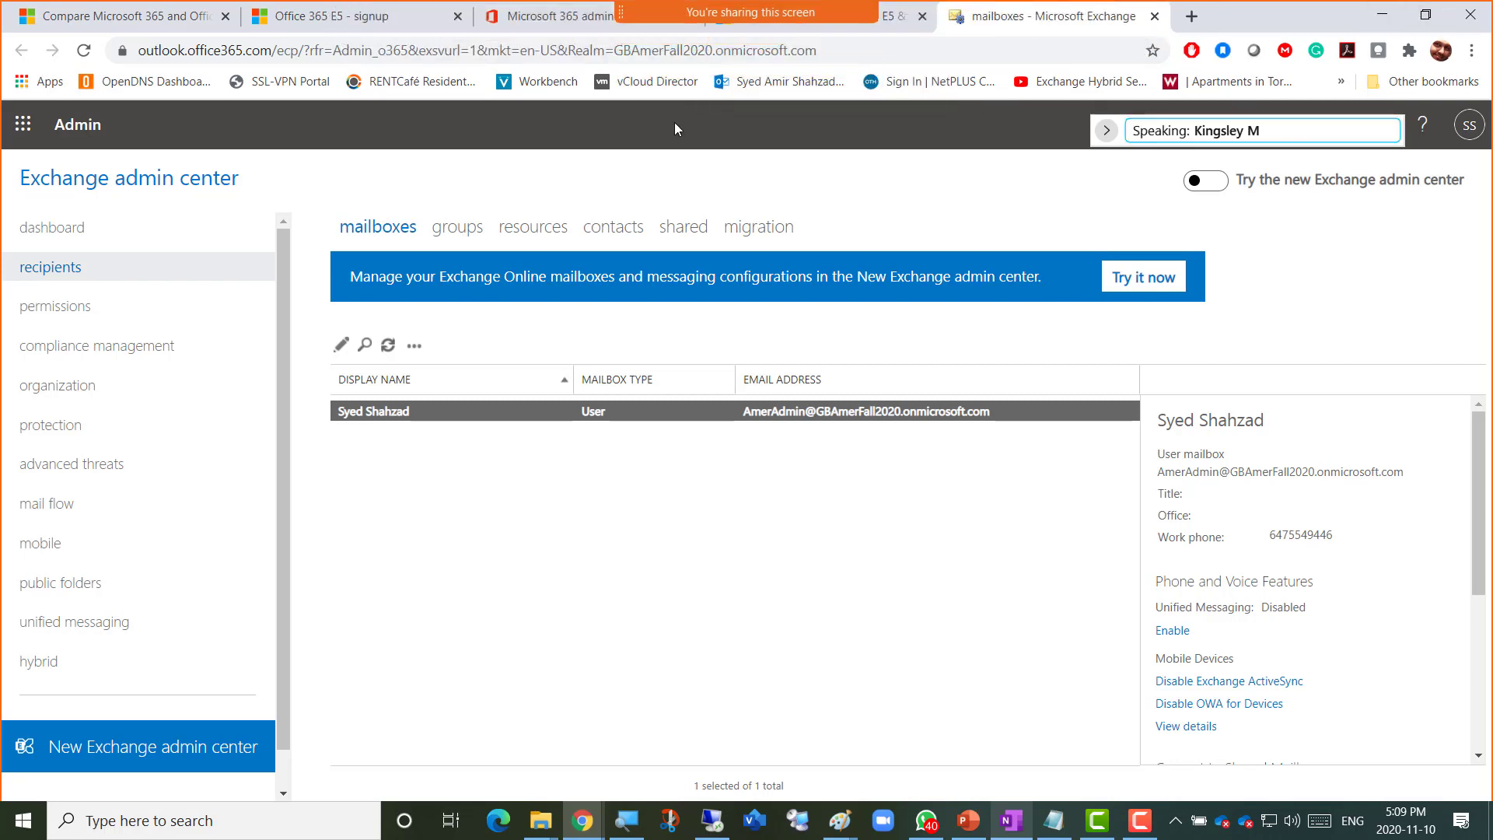
Return to the Microsoft 365 admin center and open the Active users list.
left_click(506, 22)
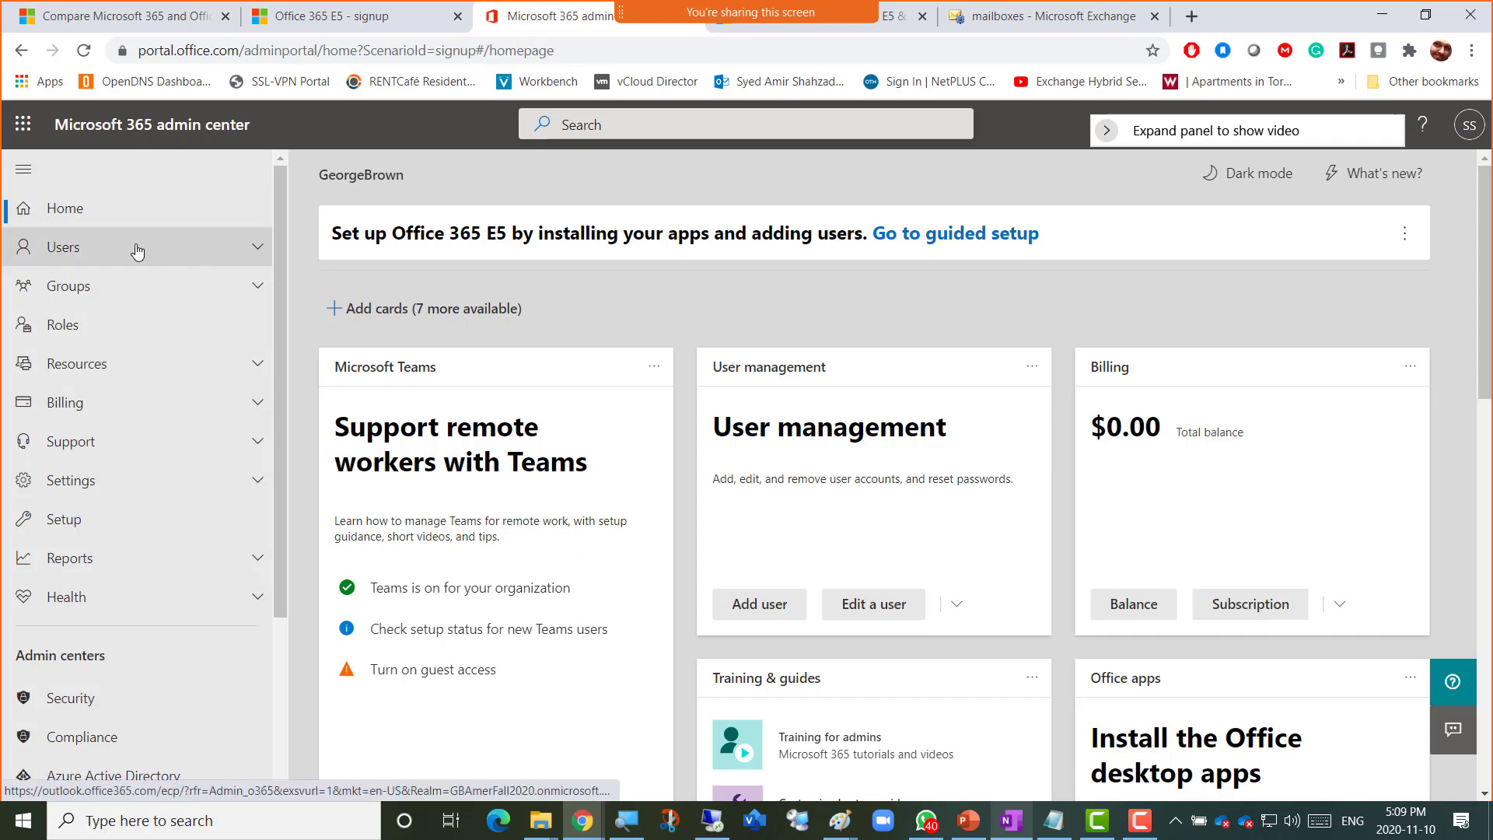
left_click(65, 249)
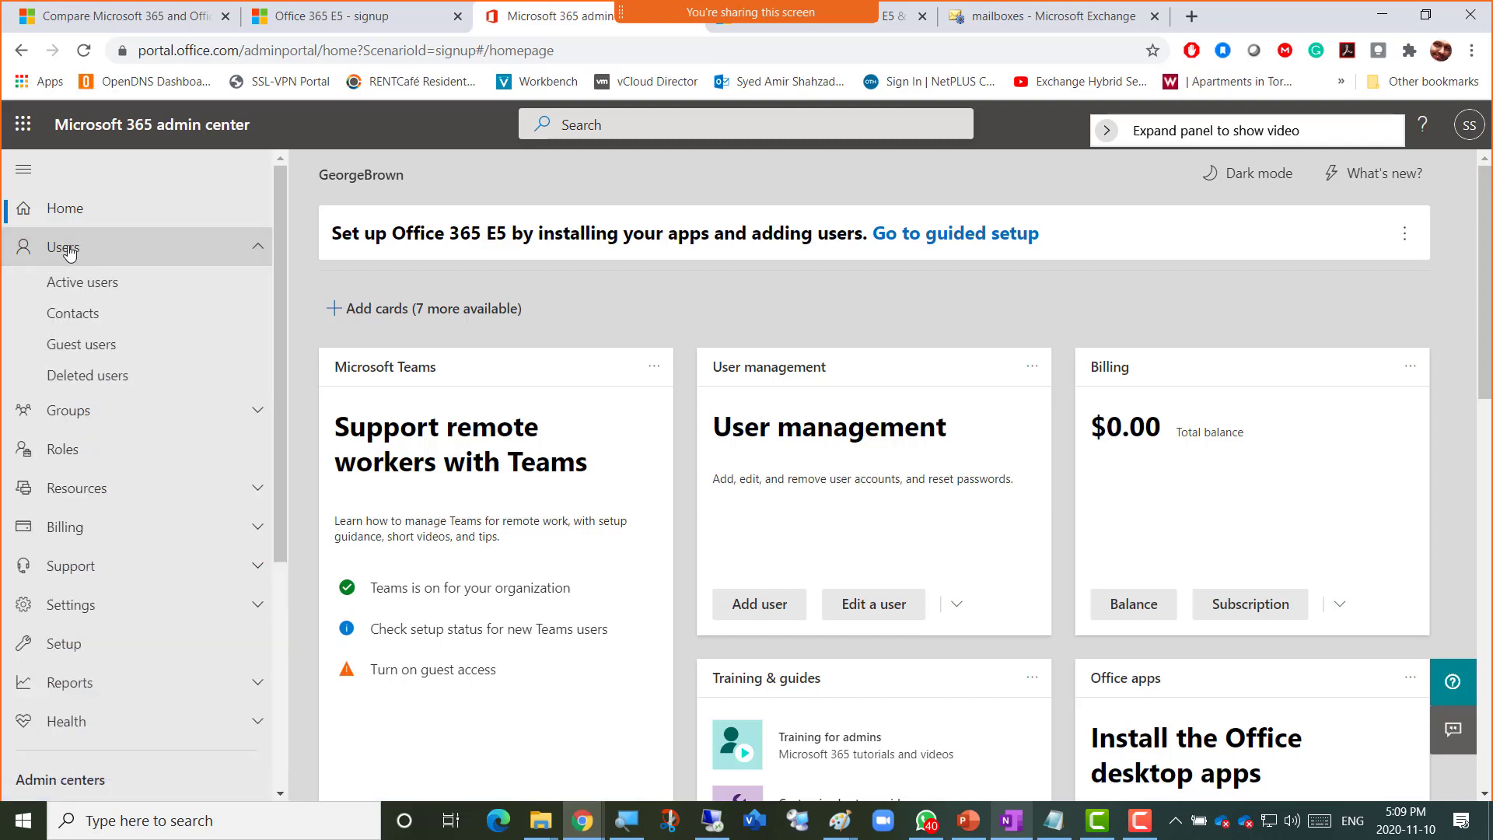
left_click(84, 289)
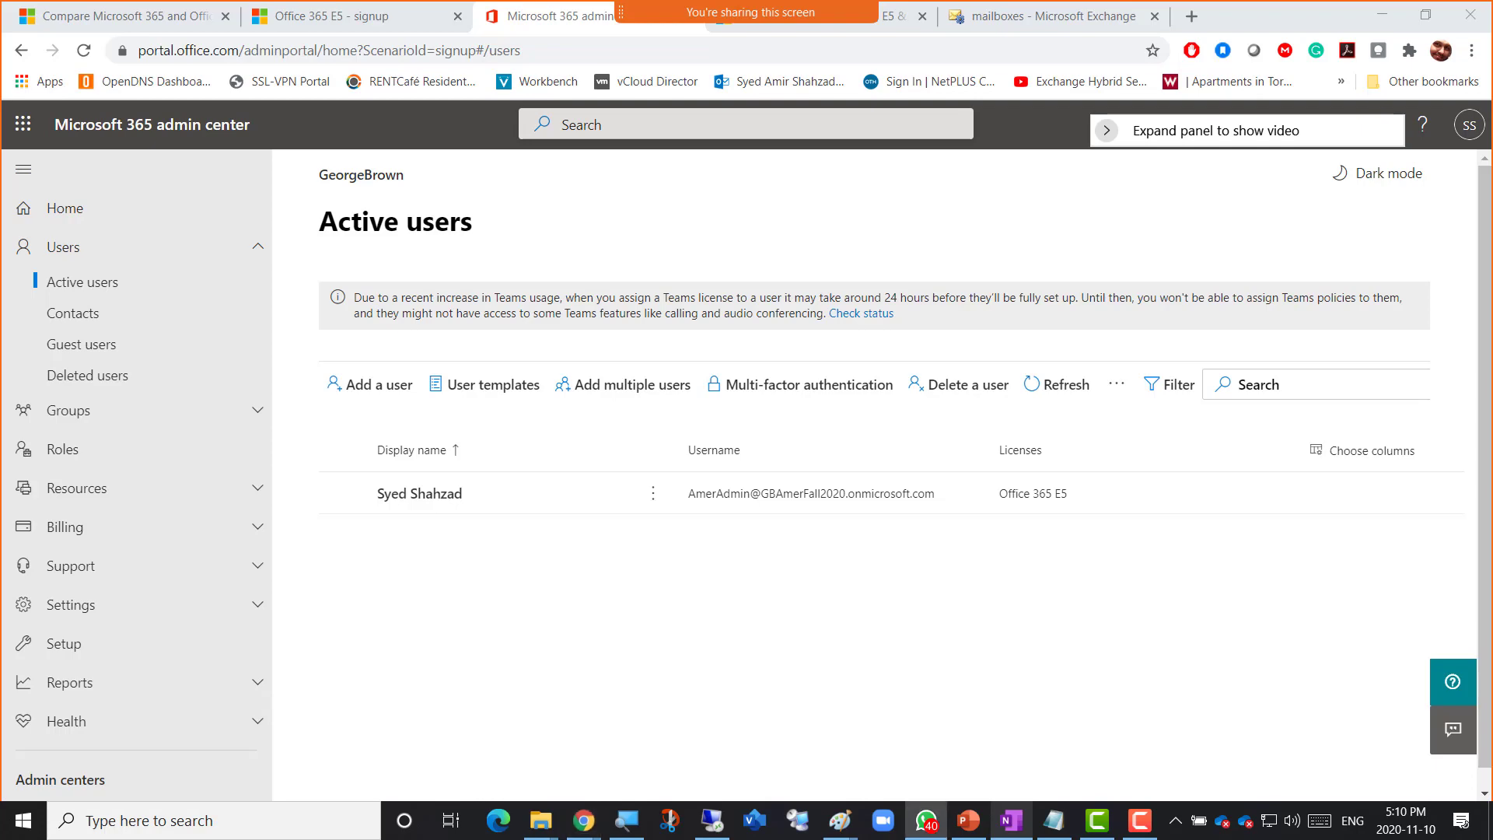
Bring the WhatsApp window onto this screen to view the shared admin center photo, and move it off again.
left_click_drag(1476, 29, 709, 33)
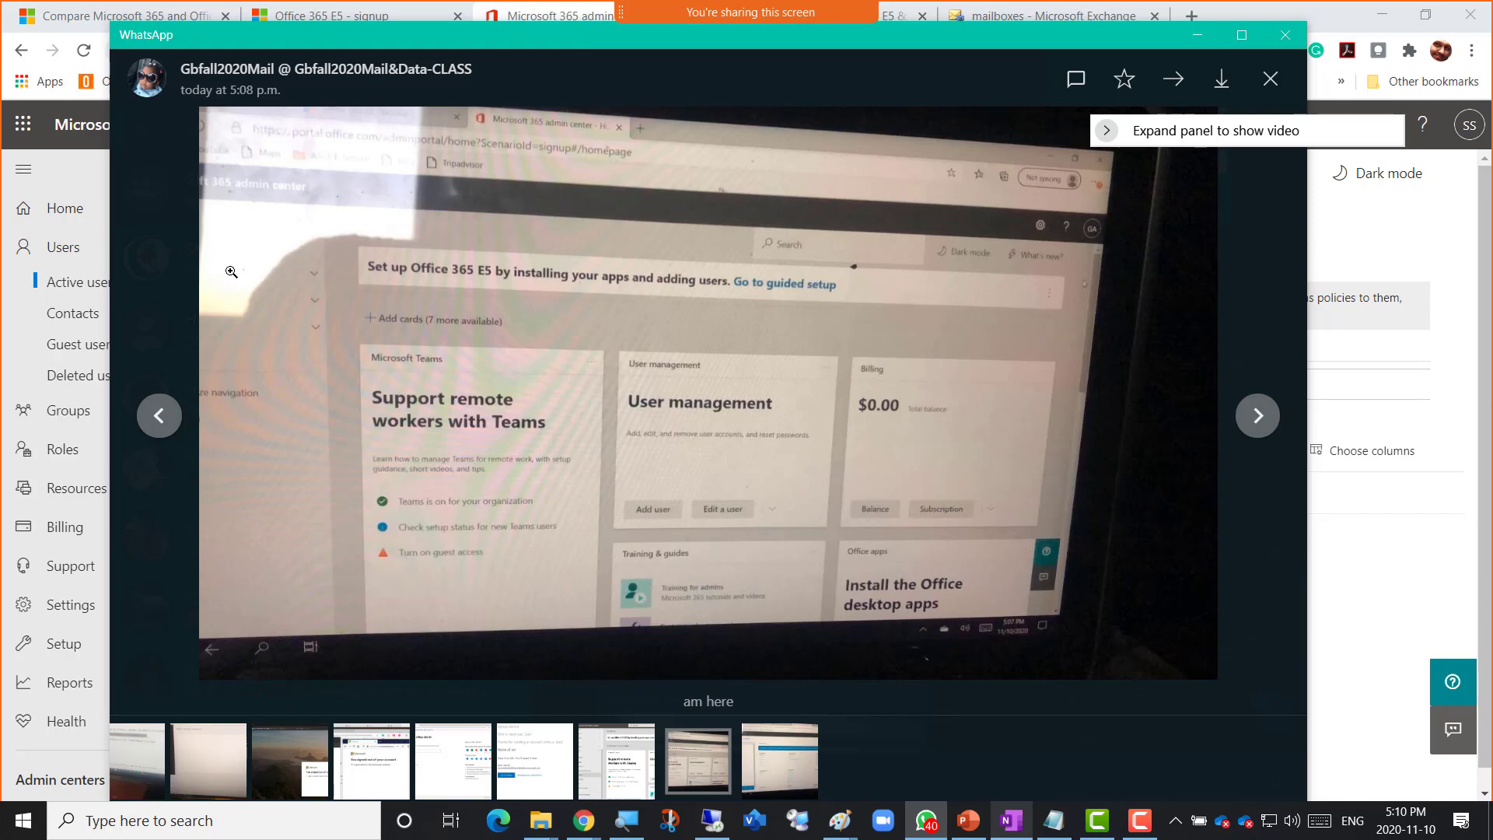
left_click_drag(562, 39, 1492, 113)
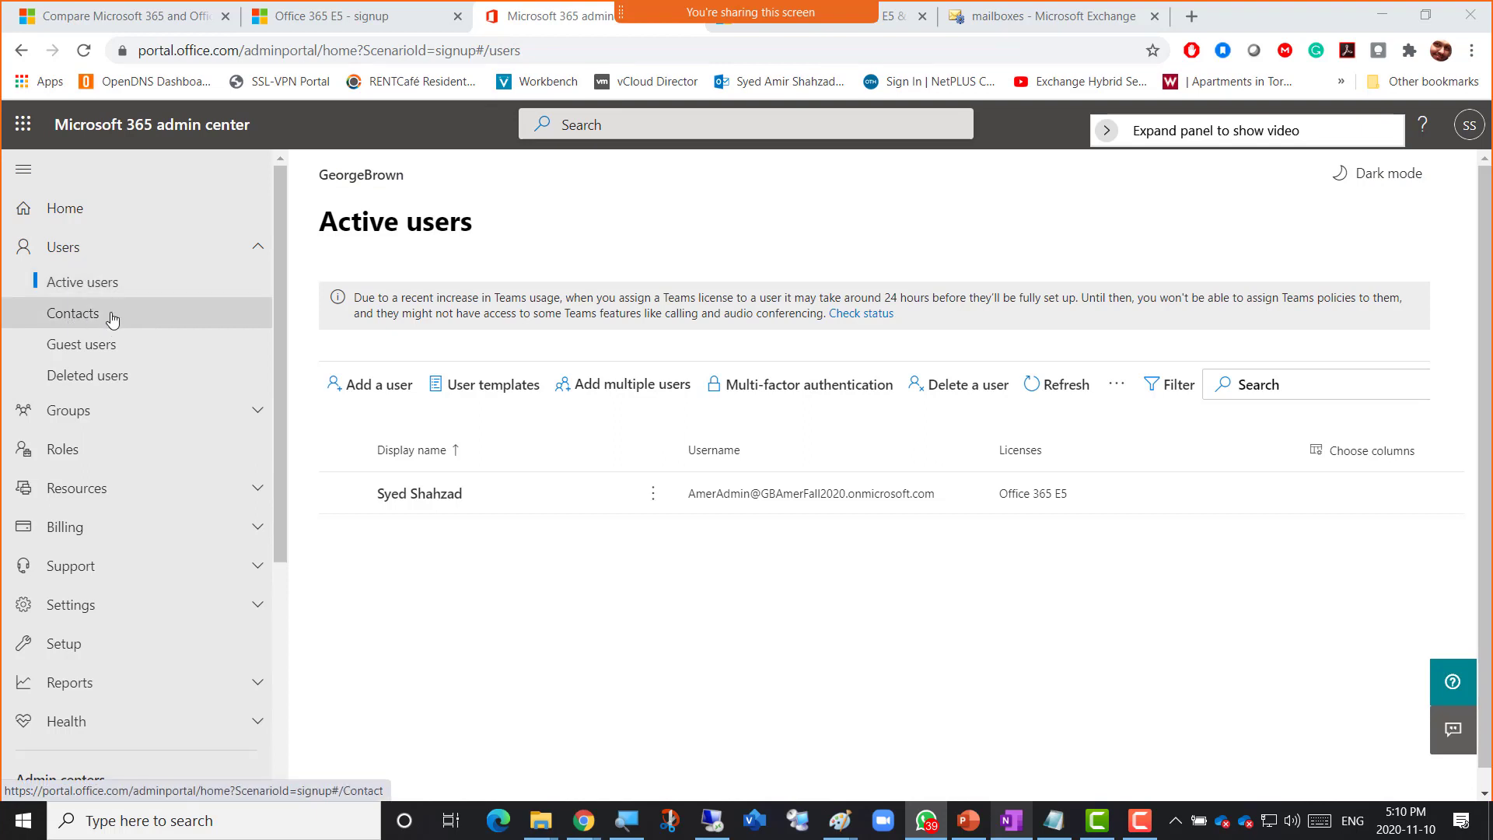
Start adding a new user from Active users and fill in the user's first name, display name and username.
left_click(68, 251)
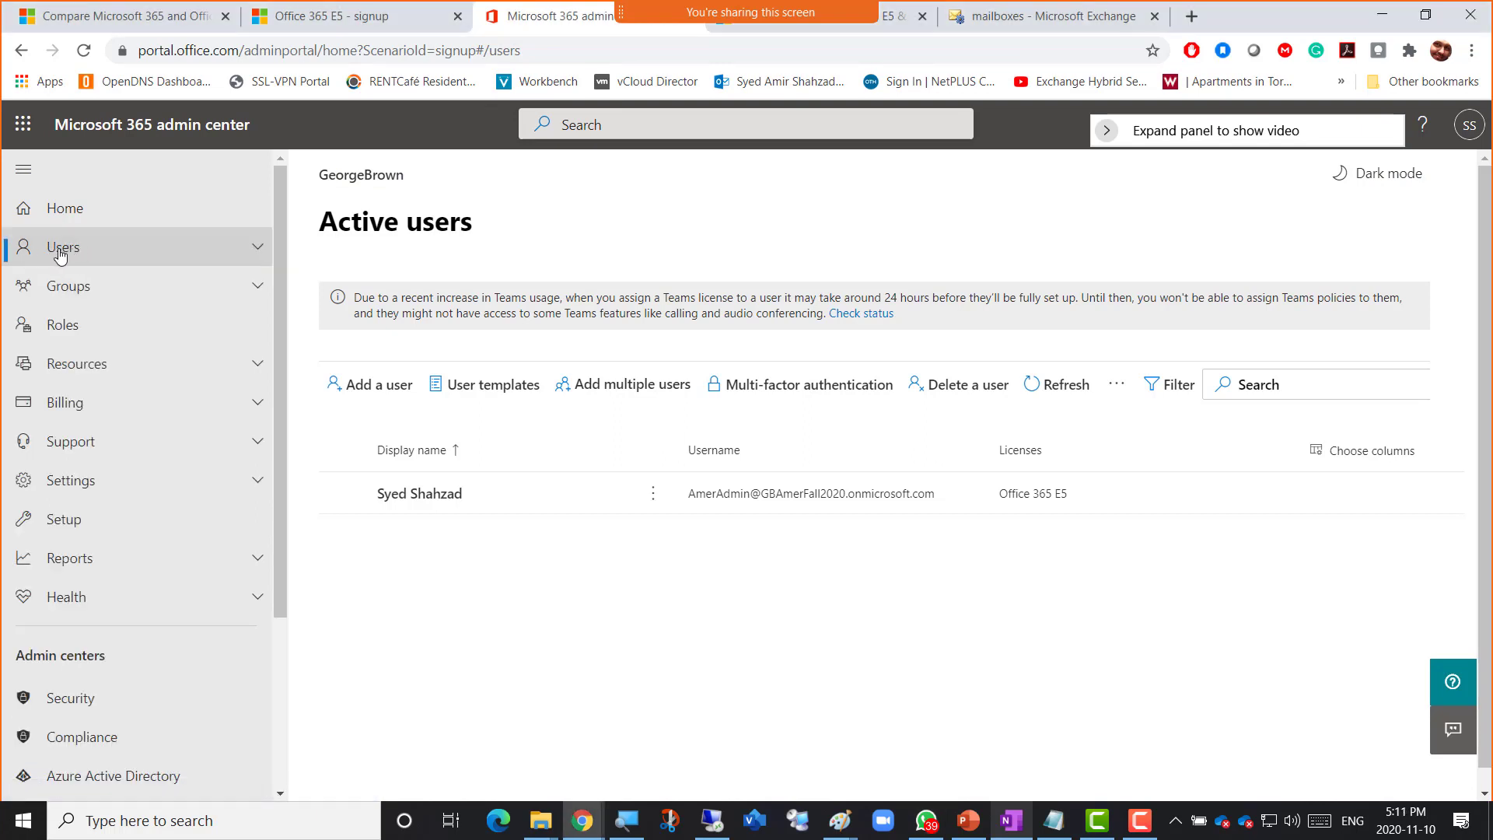
left_click(129, 253)
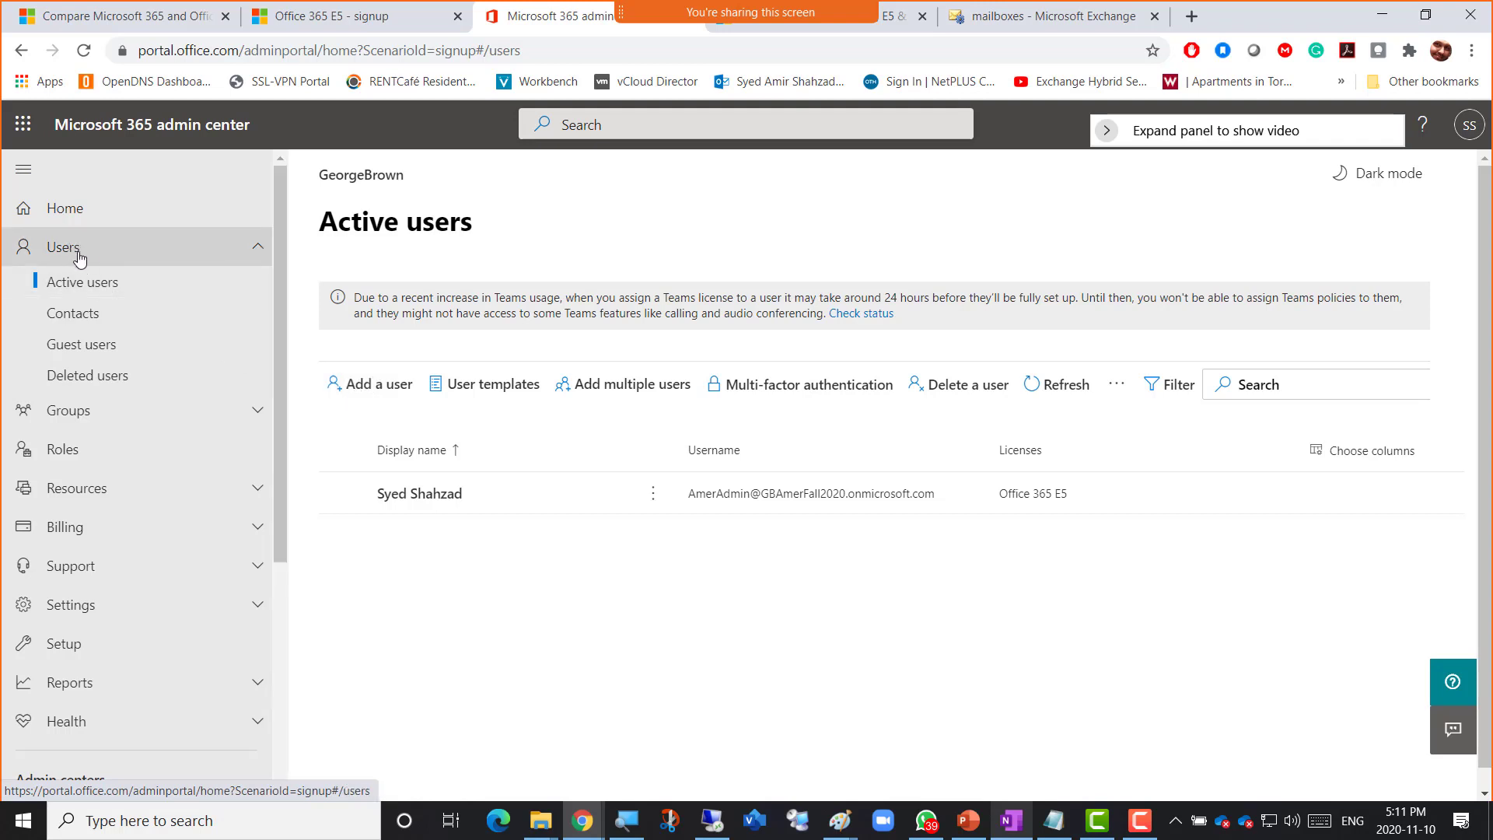
left_click(377, 393)
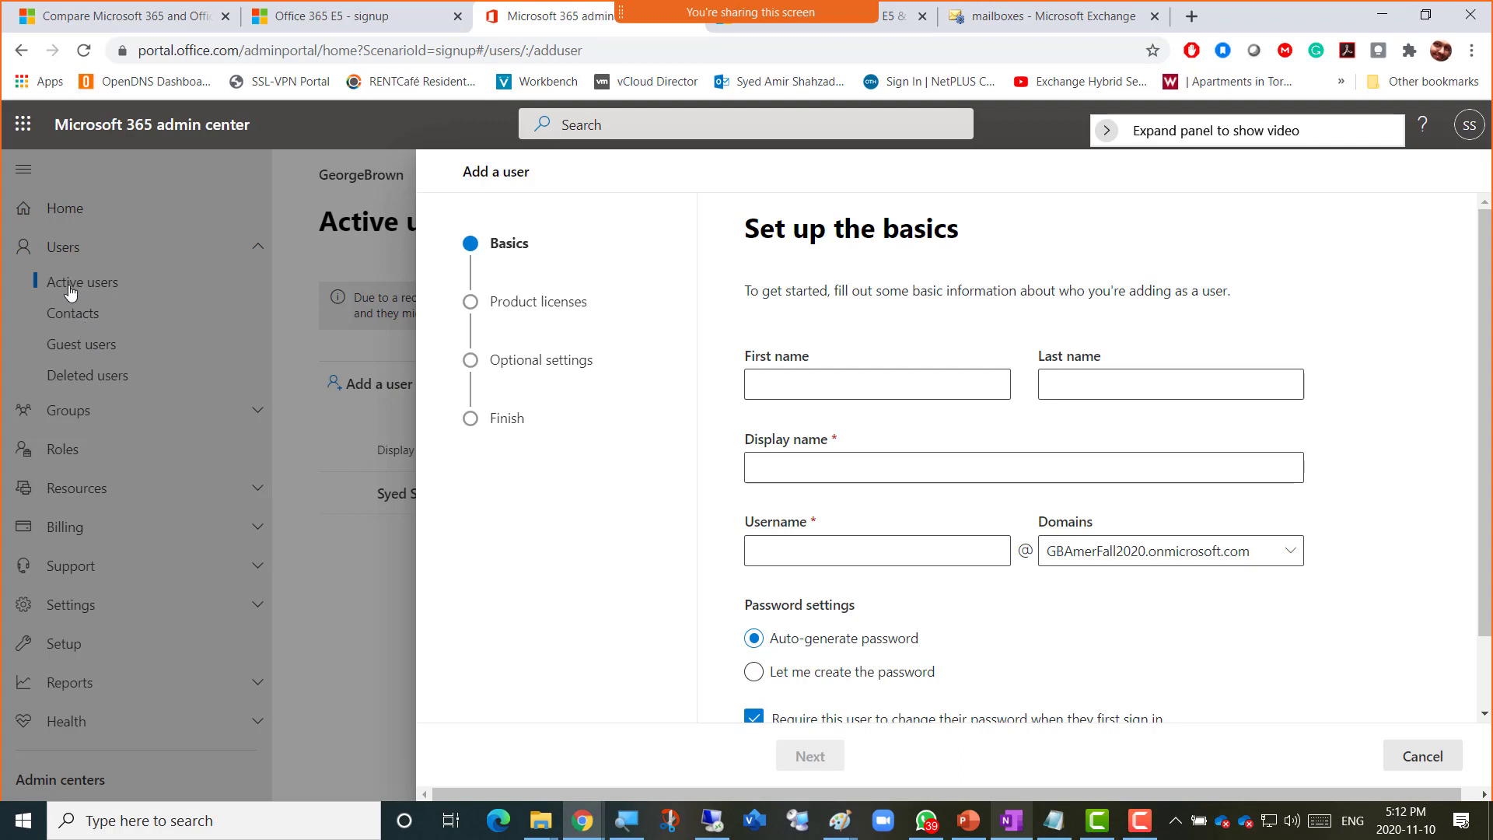
left_click(854, 384)
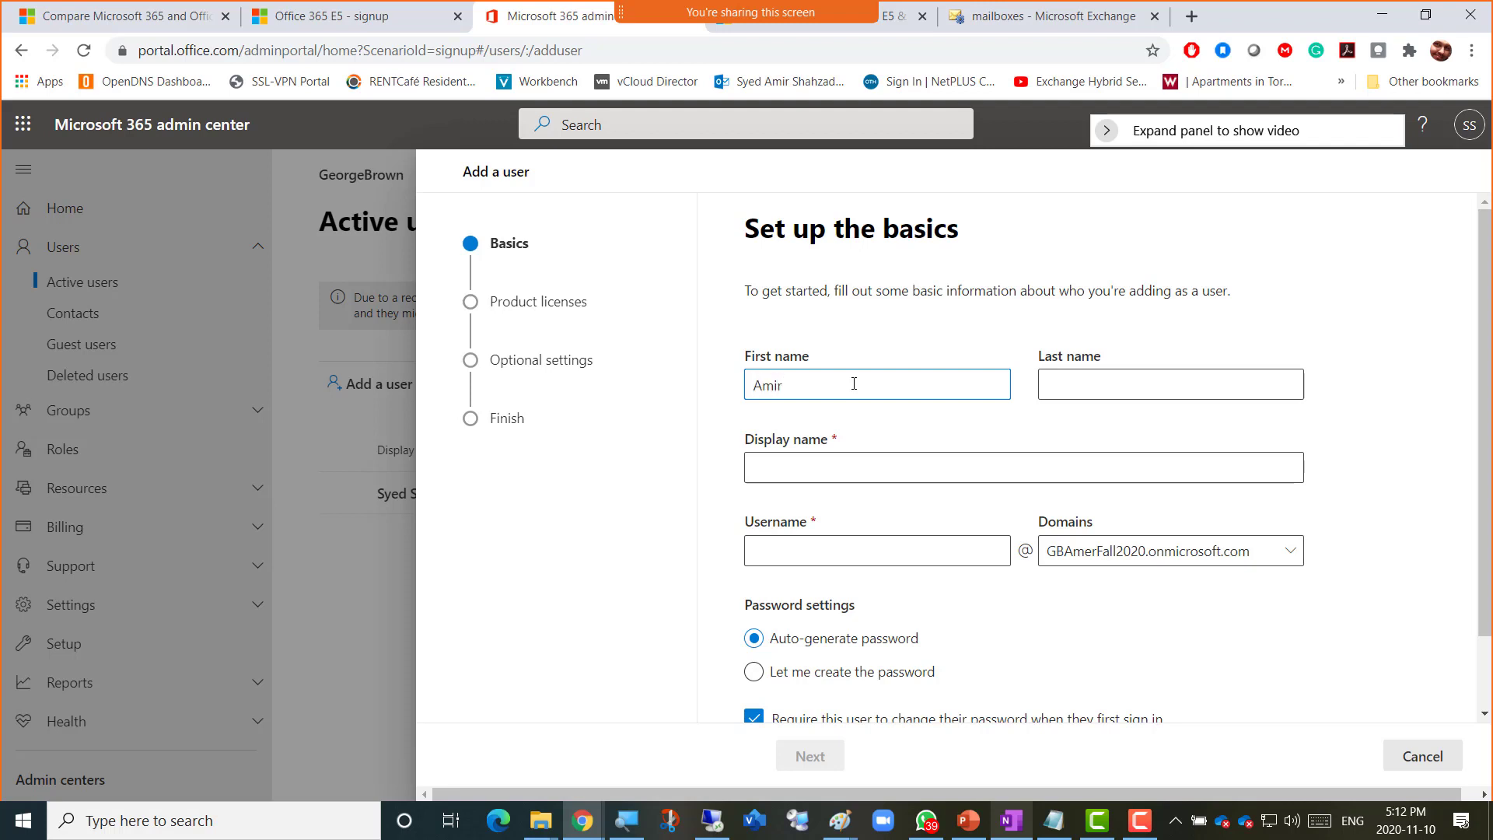
type("01")
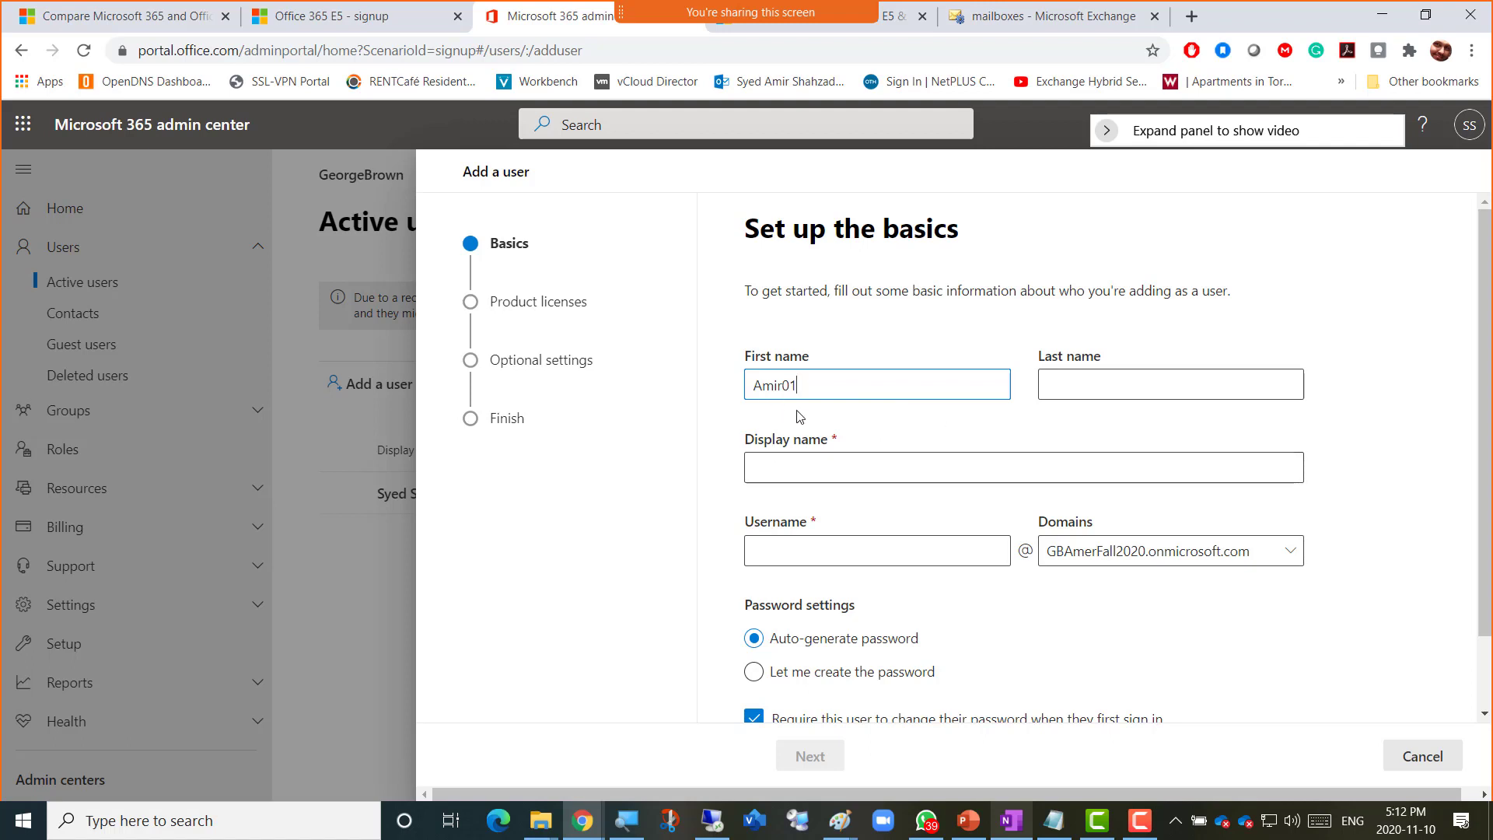
left_click(782, 467)
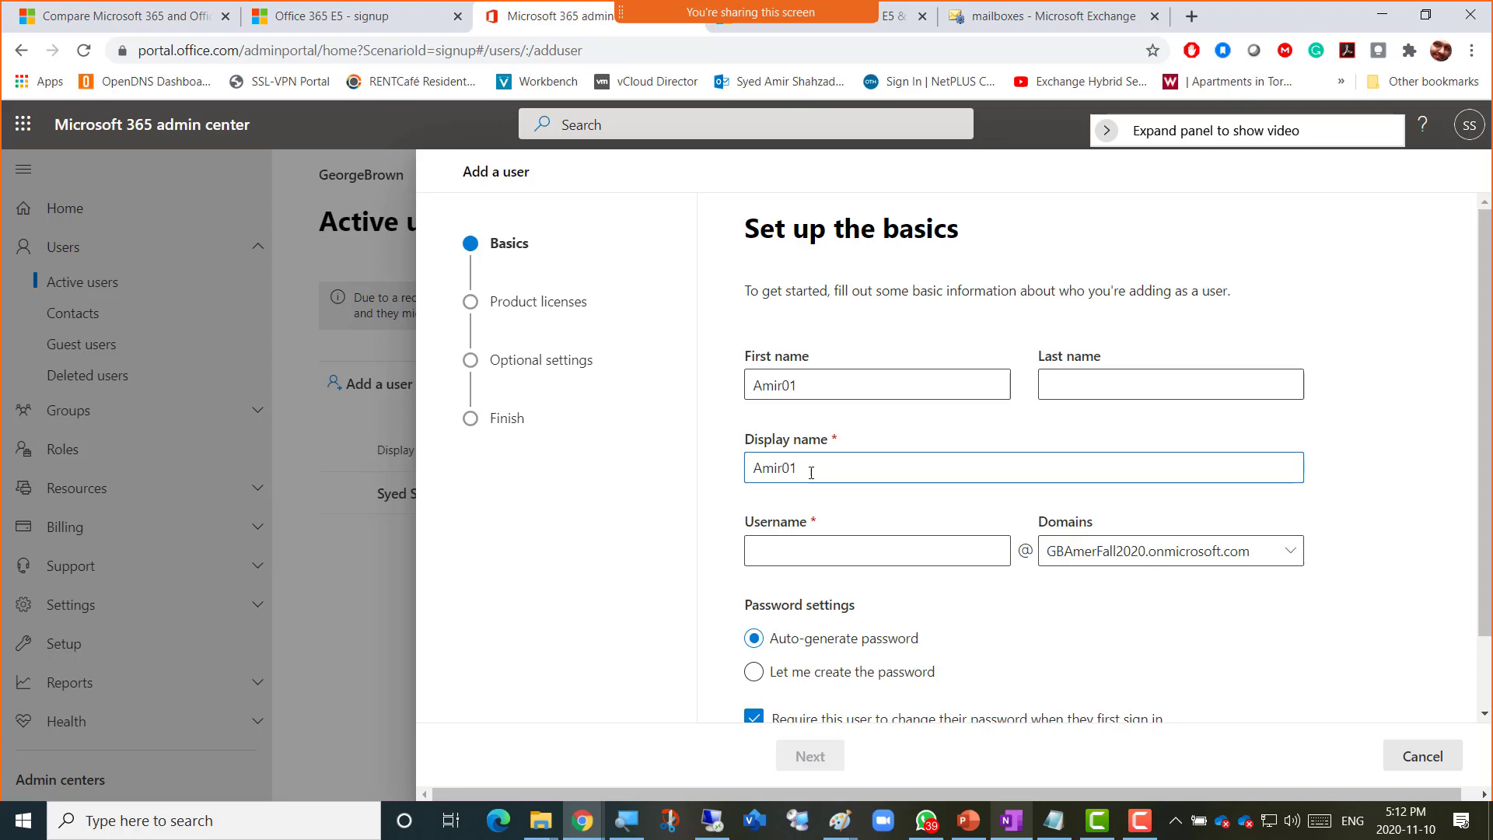
left_click(777, 556)
type("Amir01")
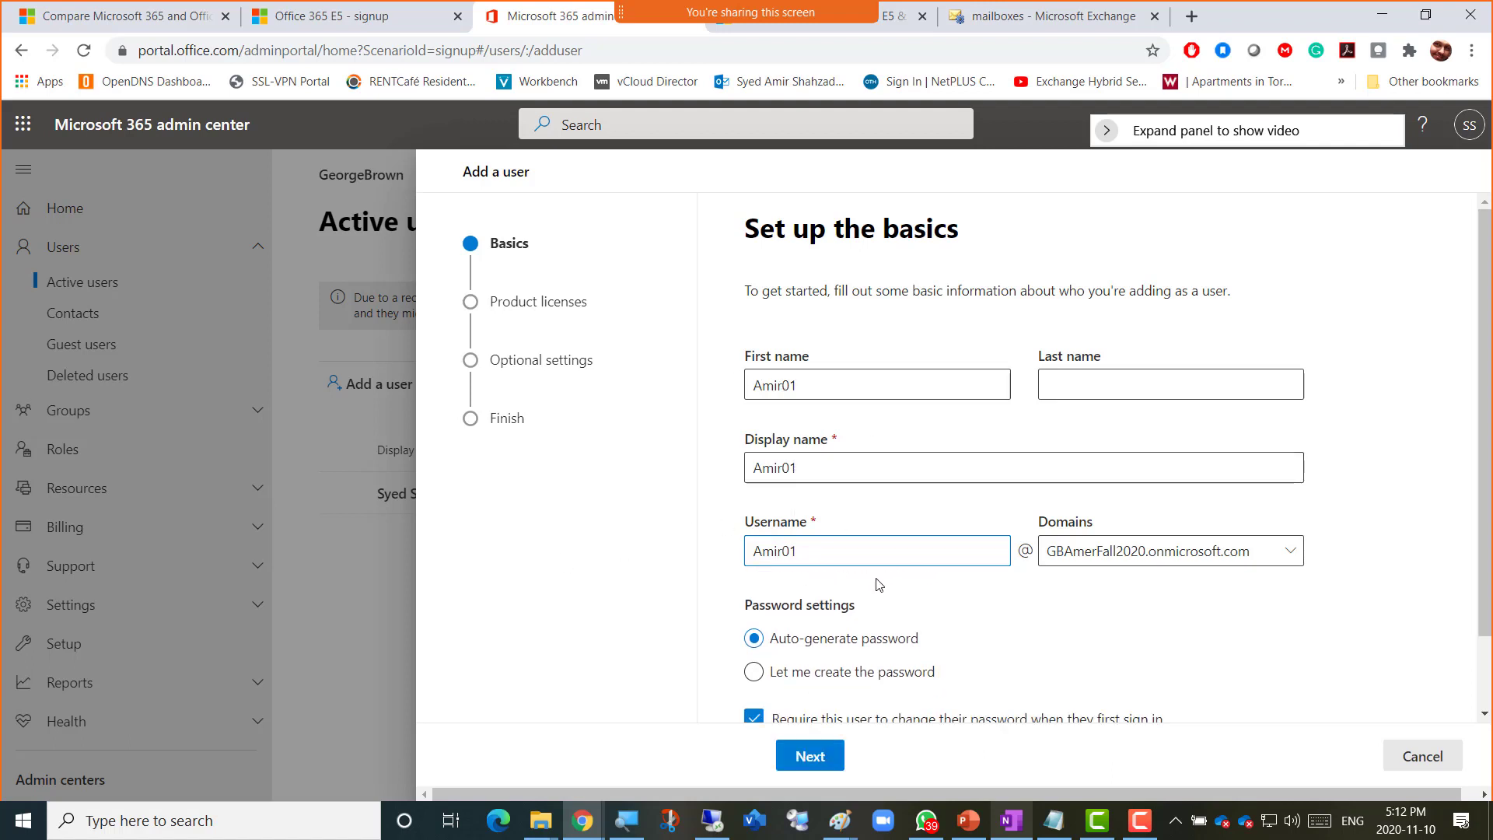
Check the domains offered for the new username and keep the tenant's onmicrosoft.com domain.
left_click(1294, 565)
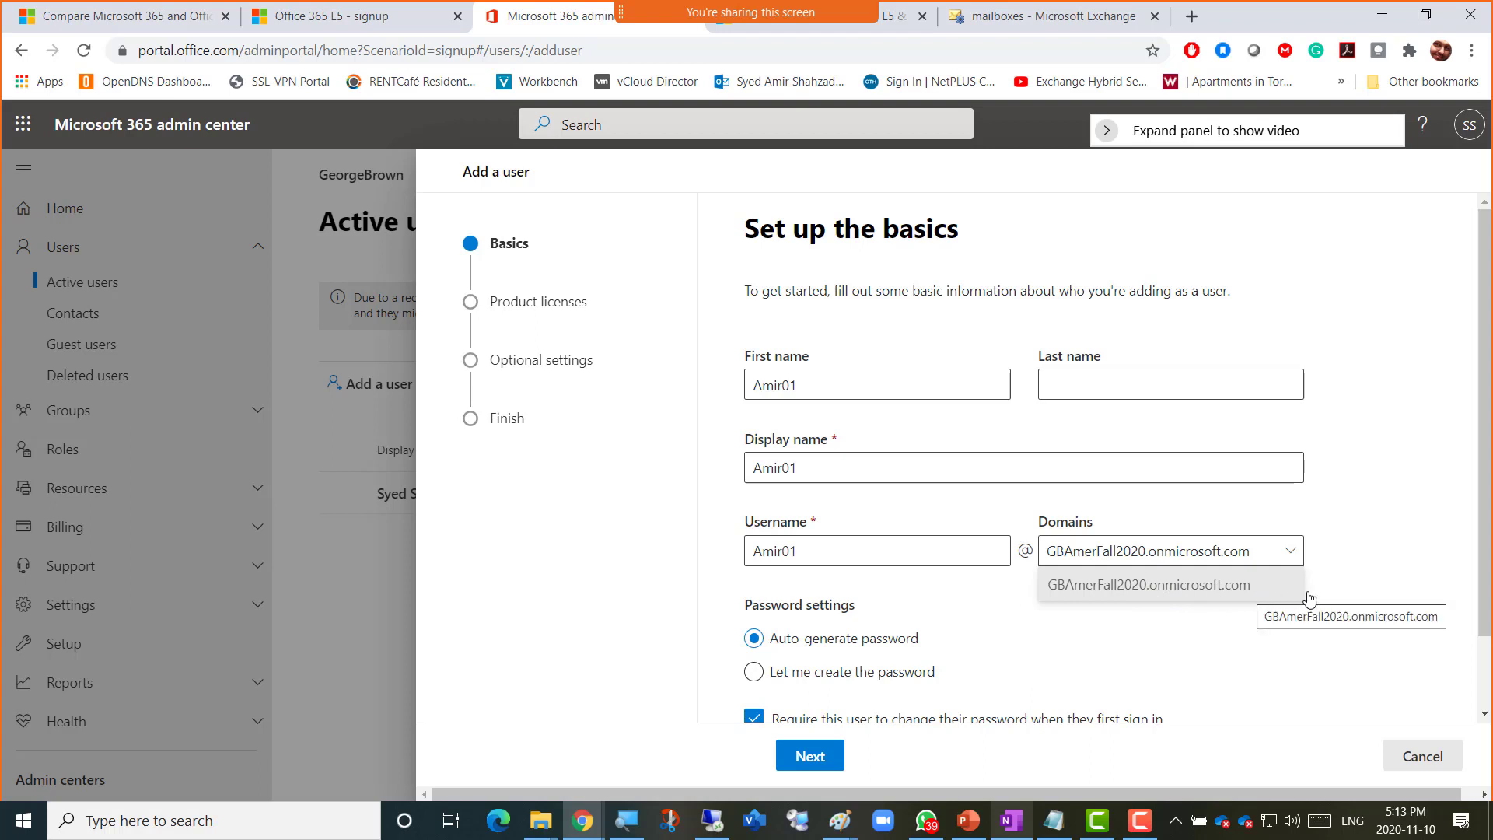
left_click(1357, 595)
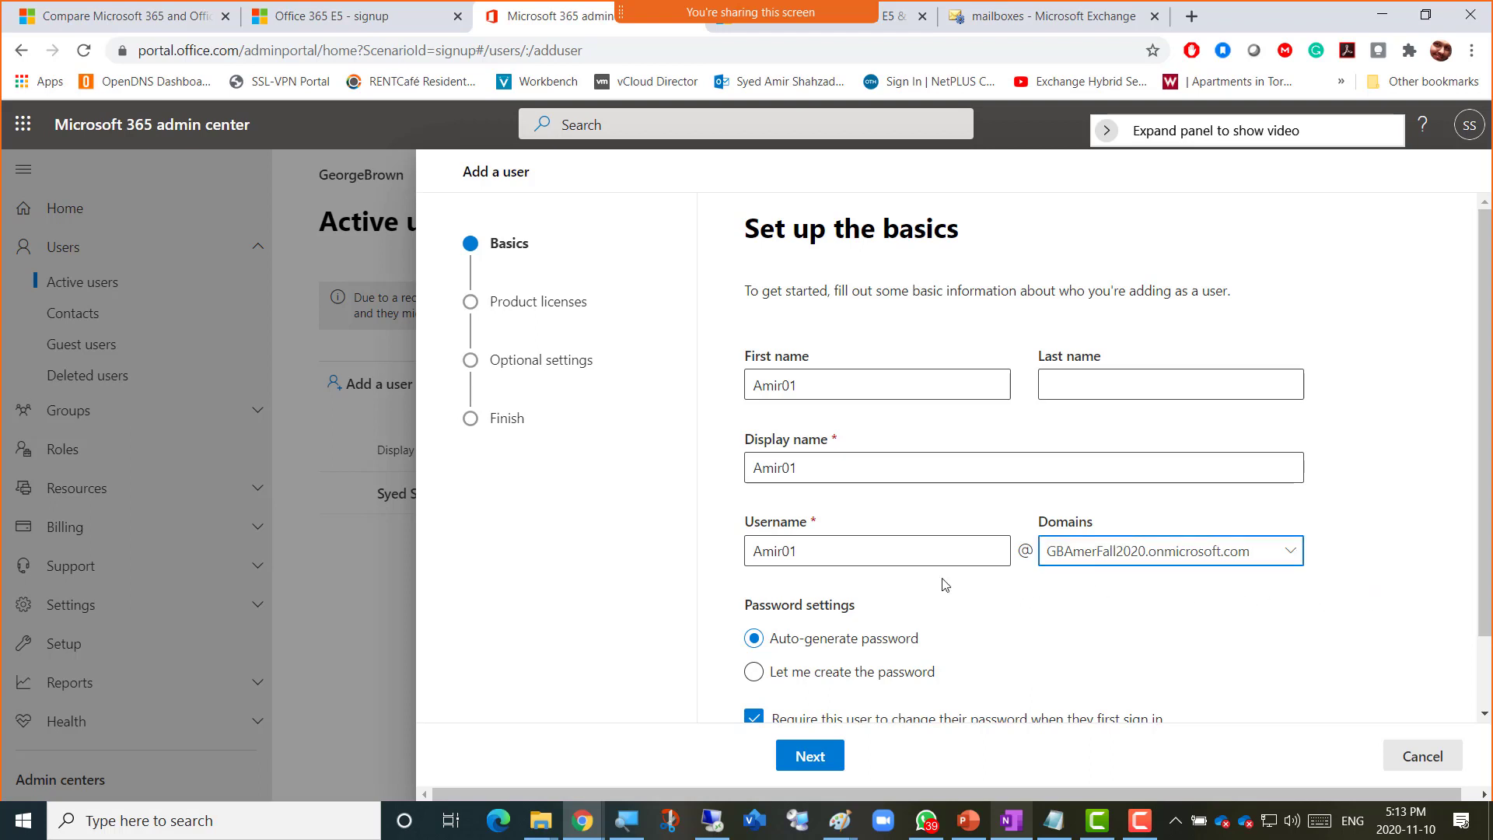
left_click(1417, 518)
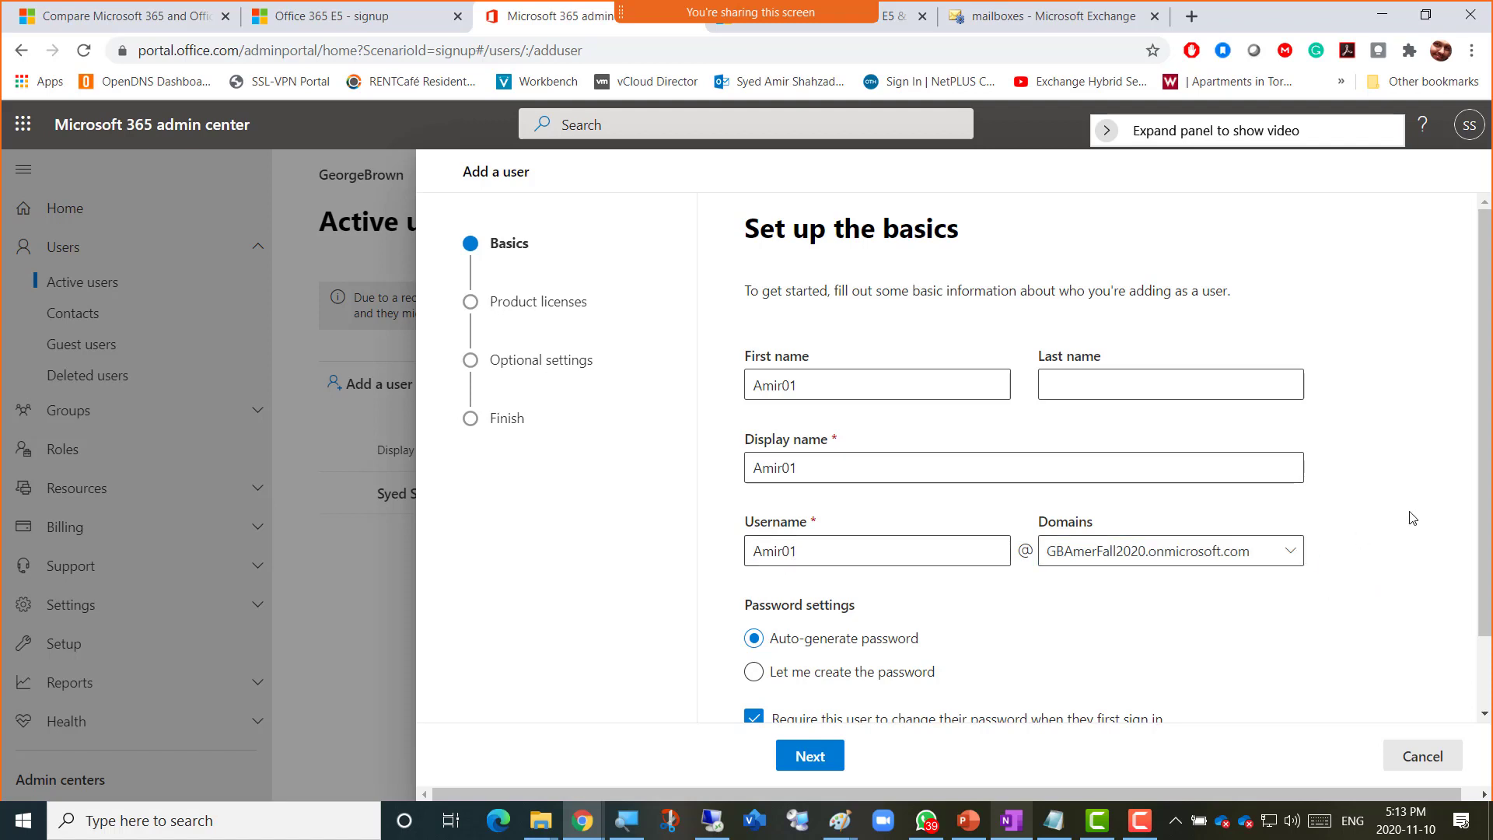
Choose to create the password manually for the new user and enter a strong account password.
scroll(1413, 518, "down", 1)
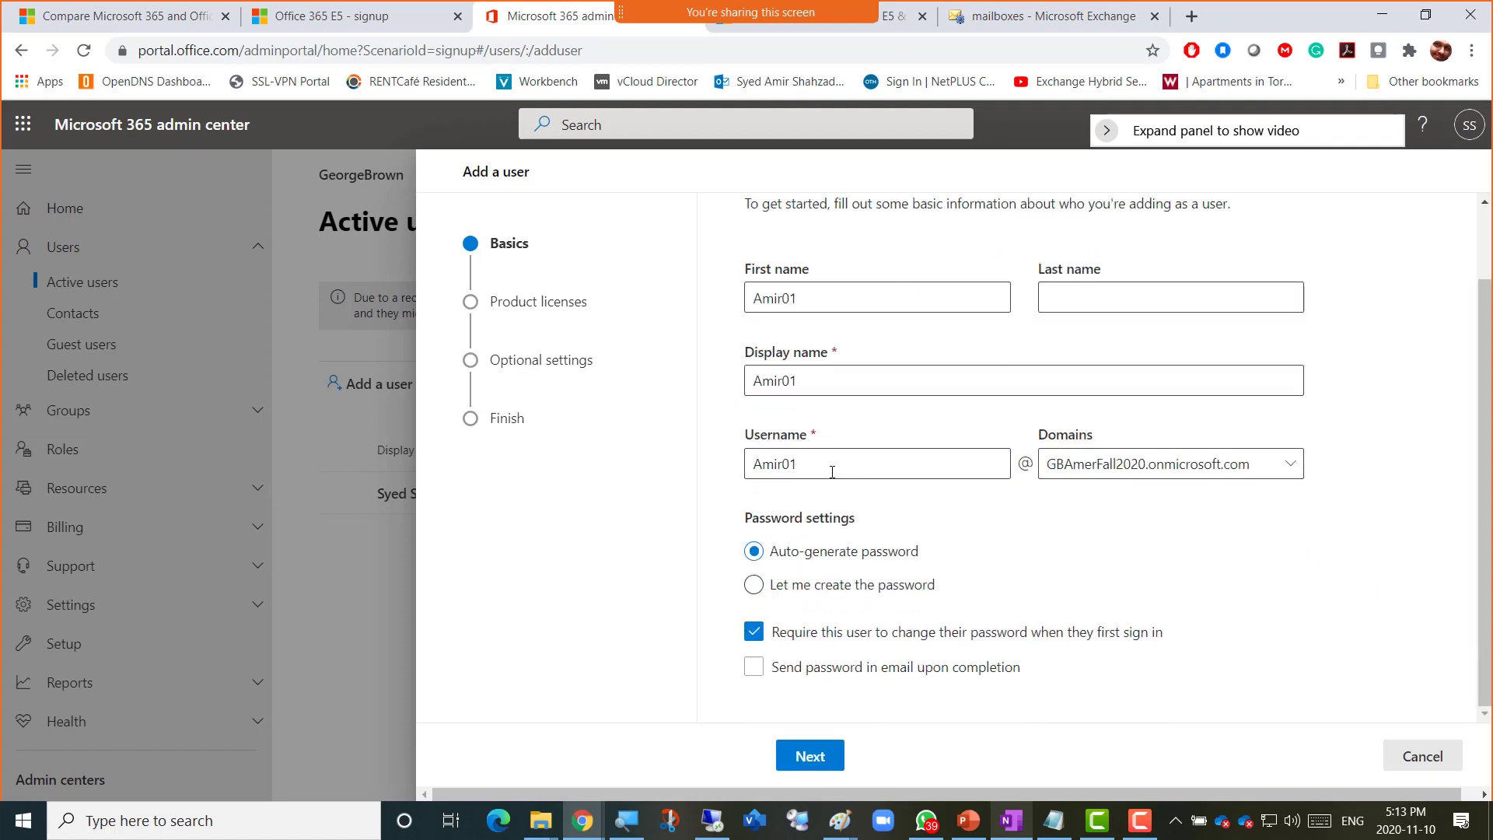
left_click(754, 585)
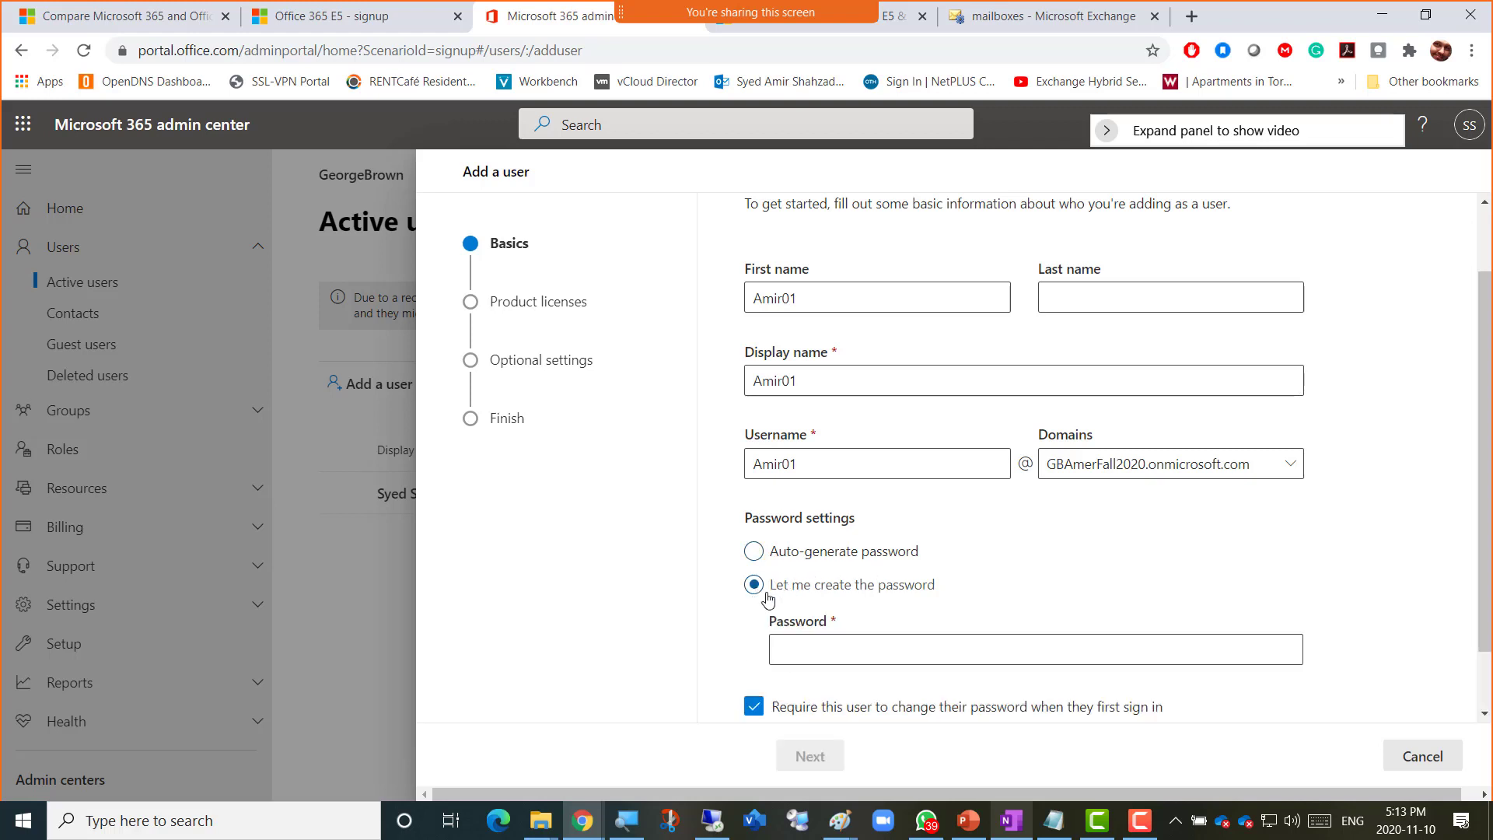
left_click(818, 654)
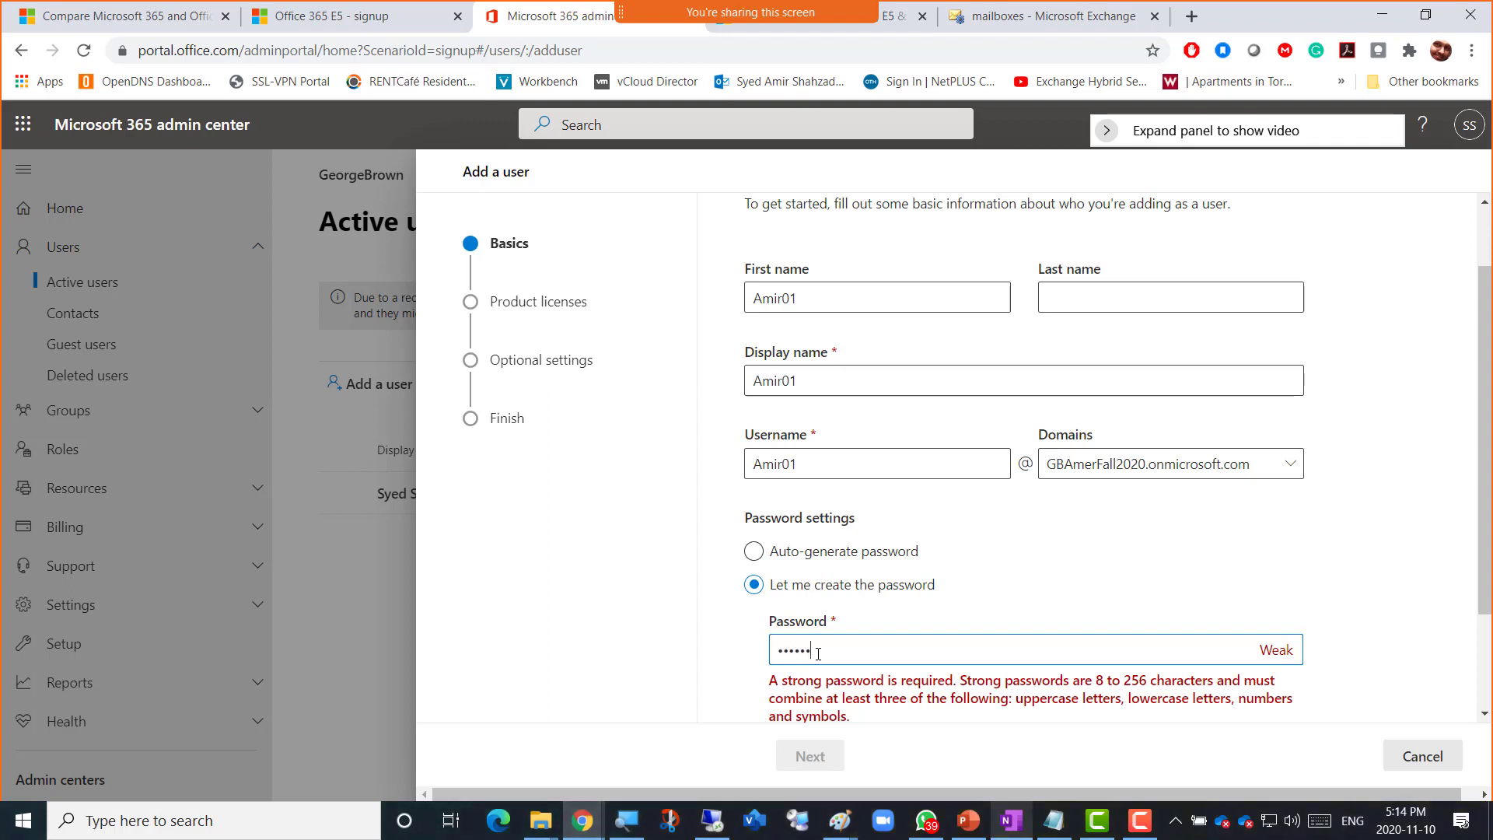
type("•••••••••")
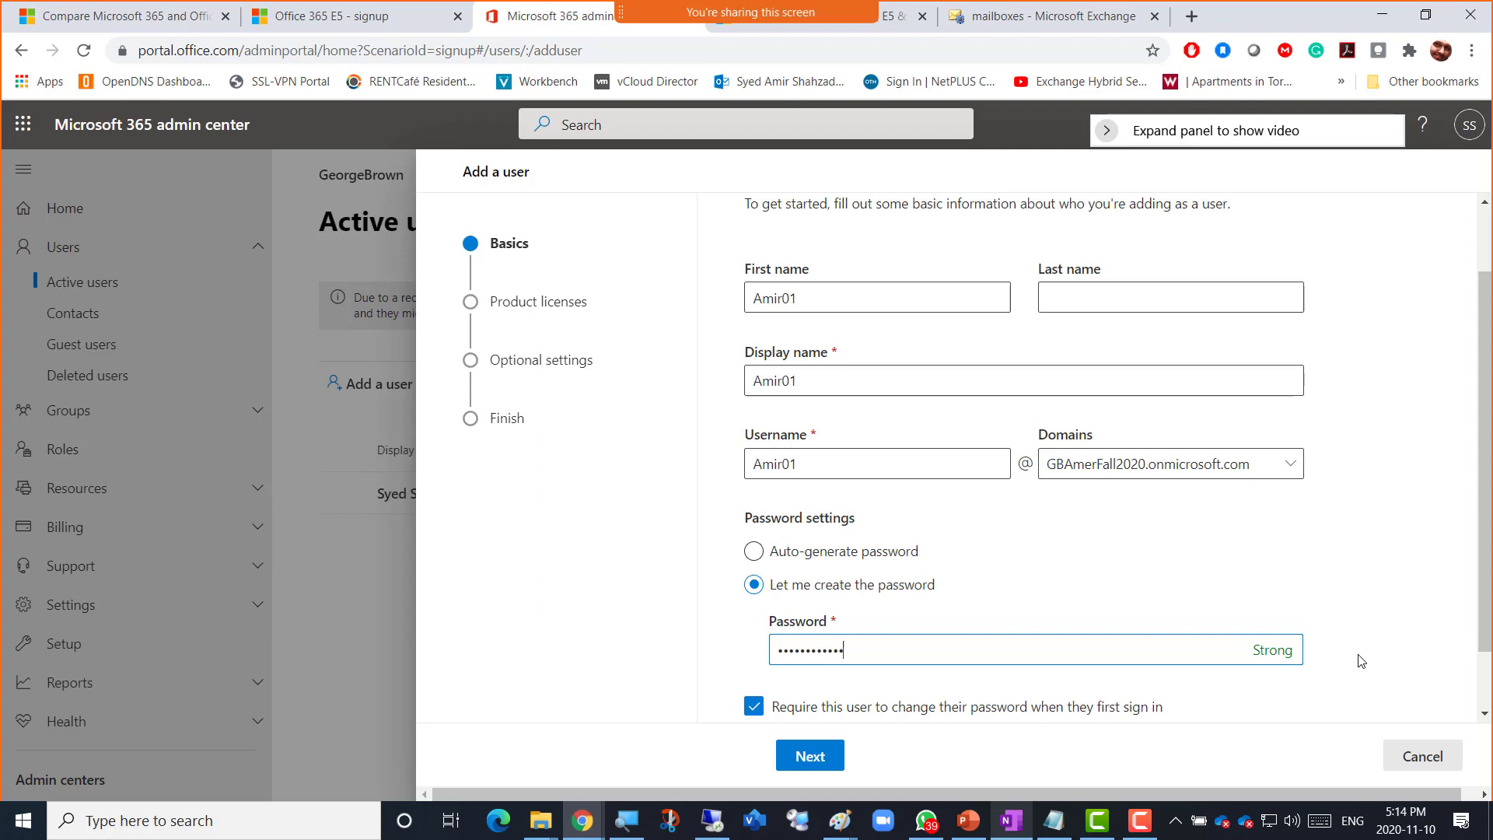
Clear the requirement to change the password at first sign-in, try the option to email the password, and continue to product licenses.
scroll(1359, 651, "down", 1)
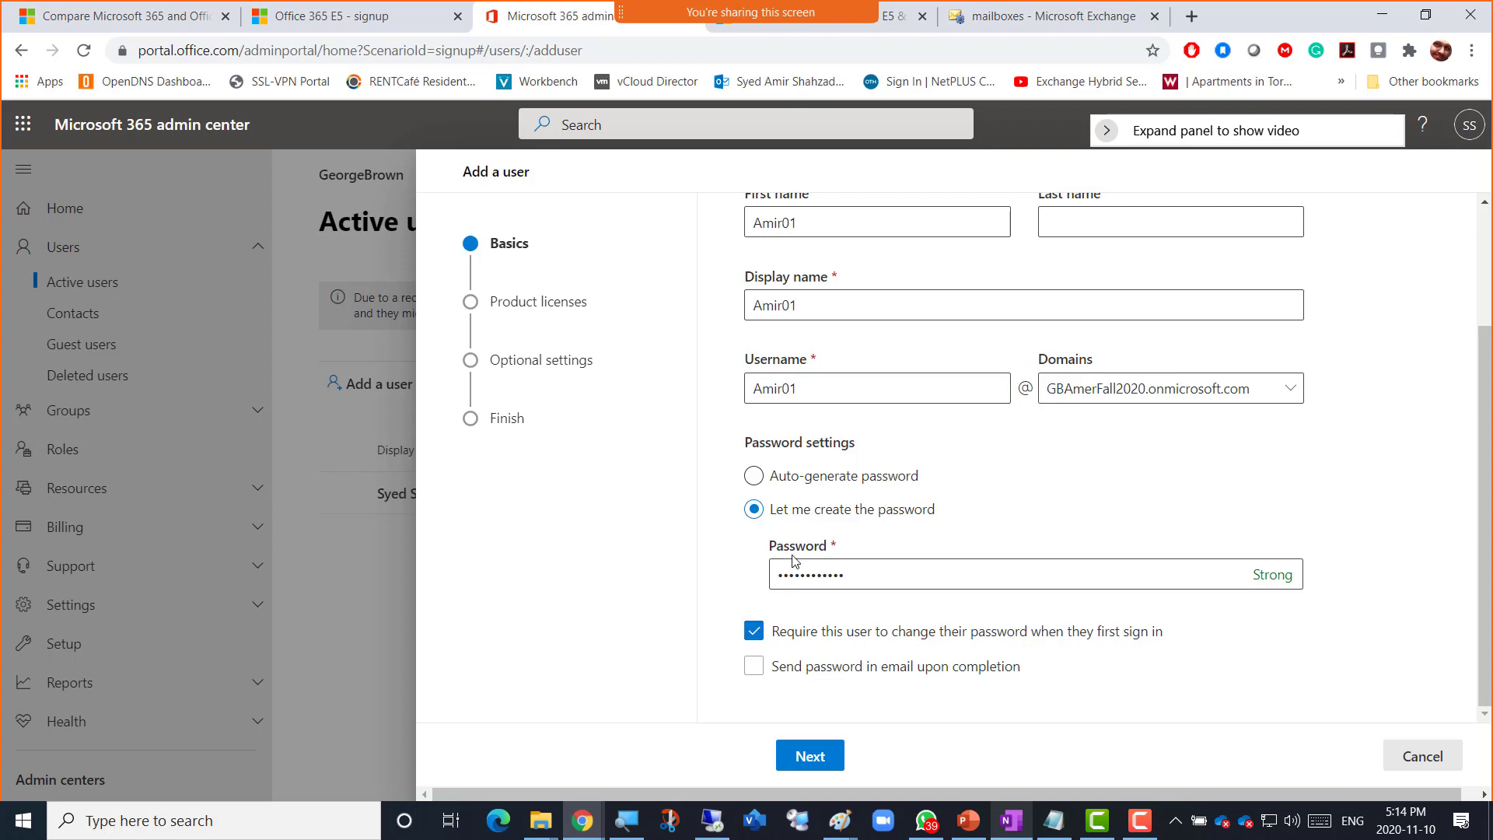
left_click(755, 633)
left_click(863, 674)
left_click(864, 674)
left_click(845, 678)
left_click(870, 675)
left_click(897, 669)
left_click(752, 665)
left_click(807, 758)
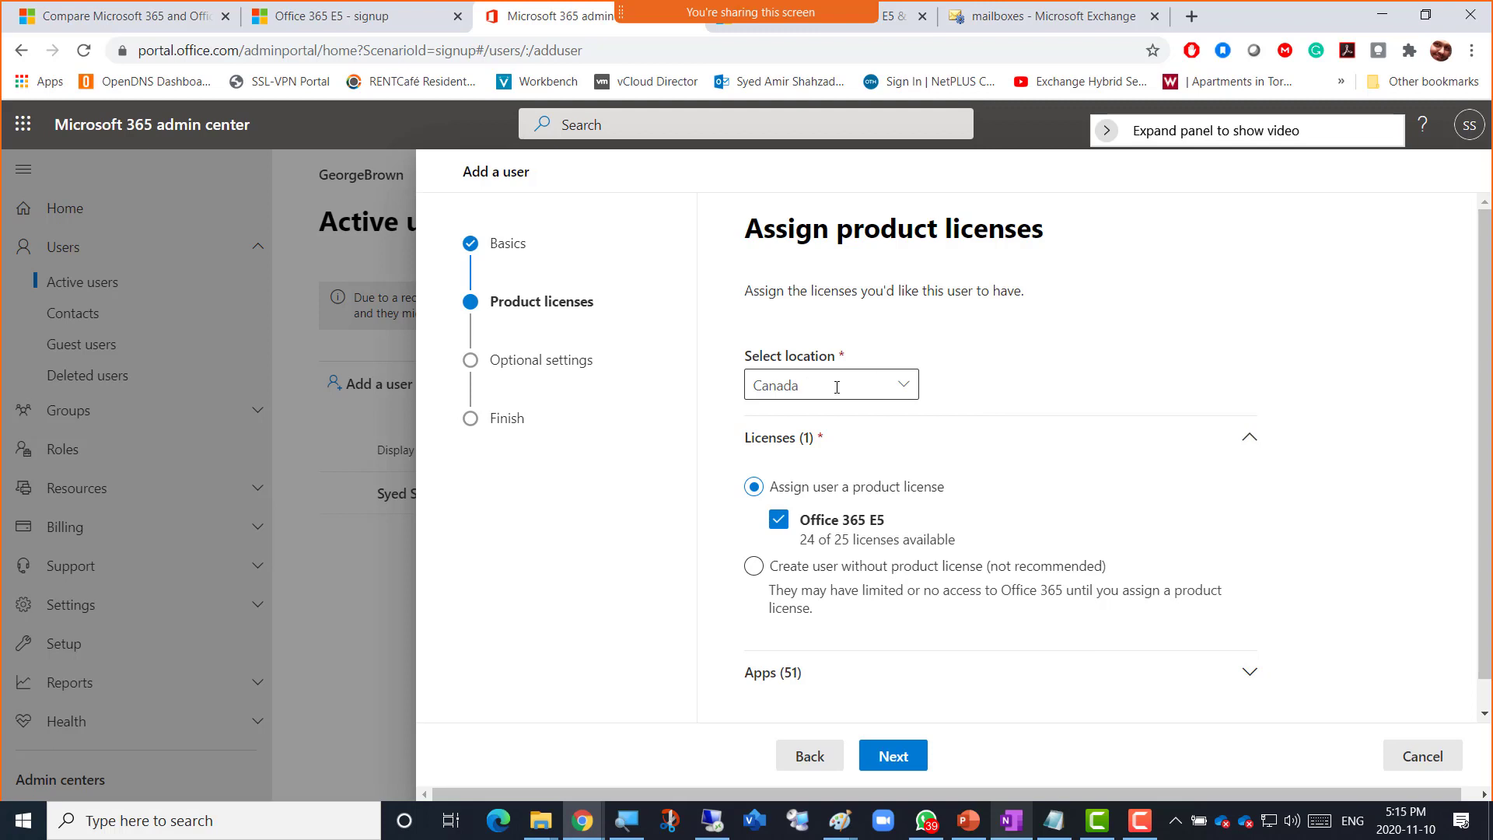
Review the location list, keeping Canada, and the Office 365 E5 license assignment, and go back to the user's basics page.
left_click(905, 387)
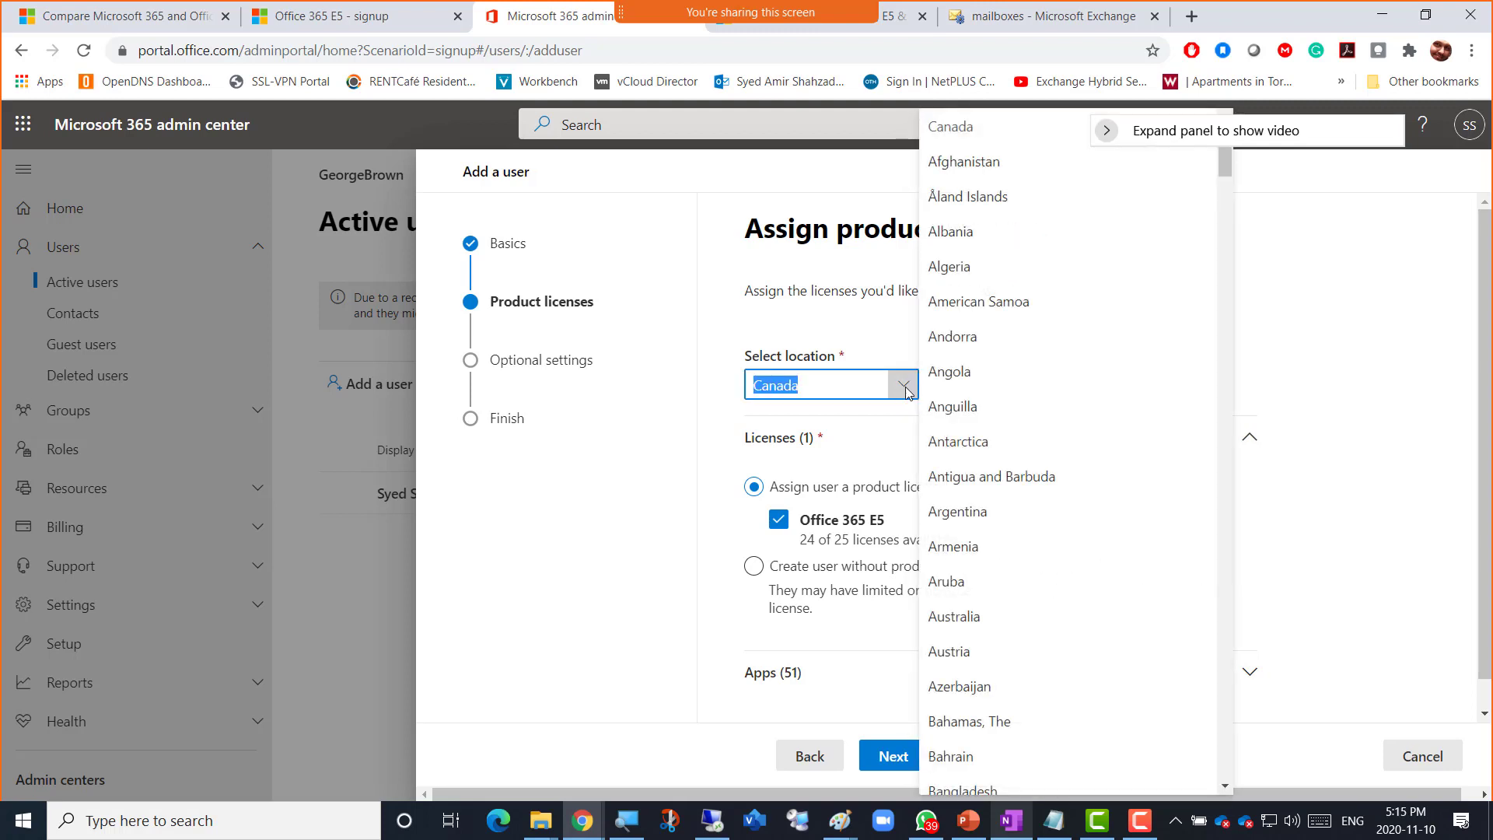
left_click(907, 389)
left_click(1328, 387)
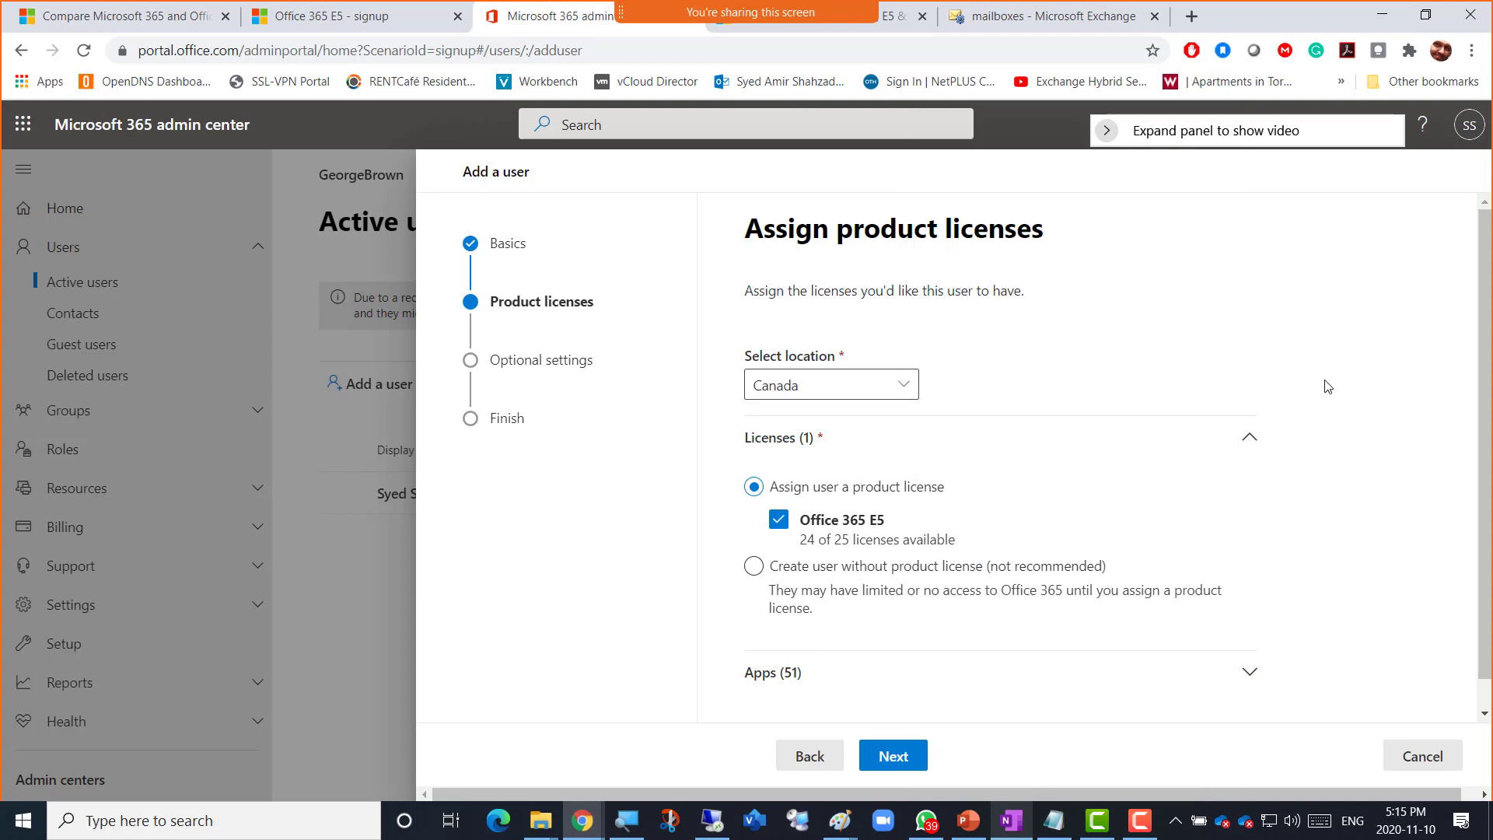
scroll(1278, 381, "down", 1)
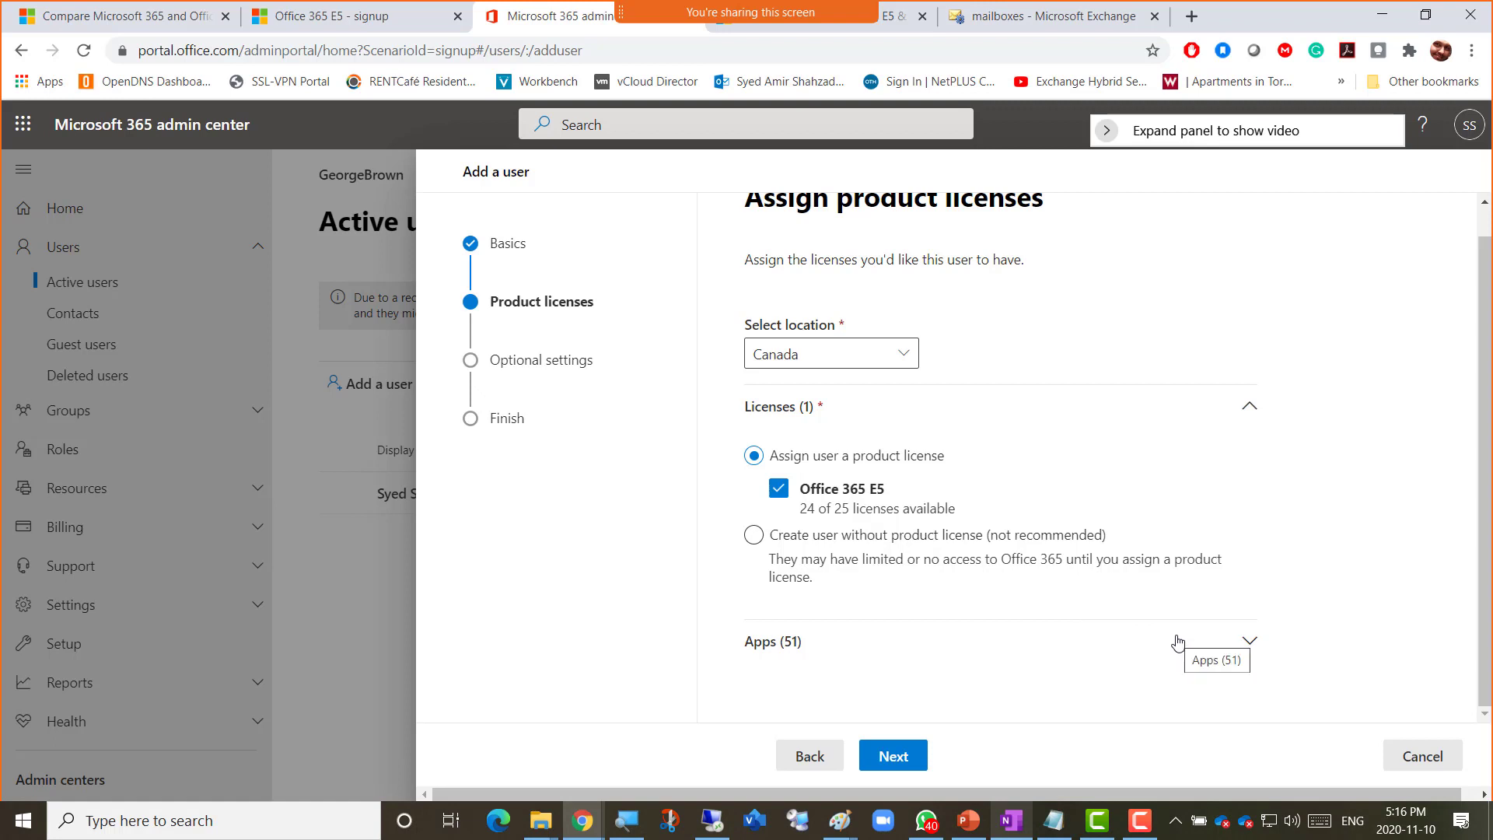
left_click(808, 760)
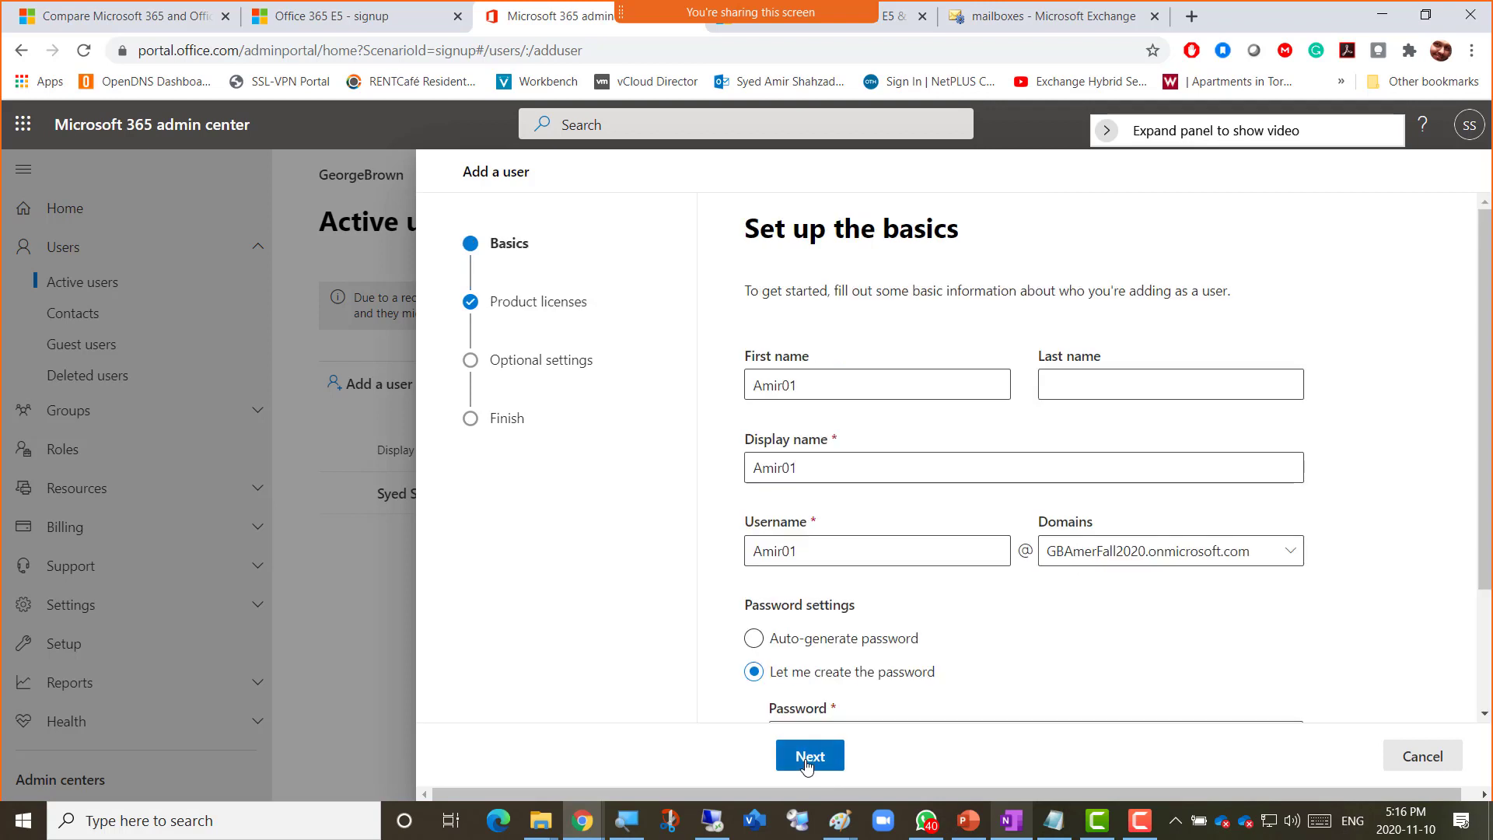
Correct the spelling of the new user's first name, display name and username by replacing the letter "i" with "e".
left_click(779, 385)
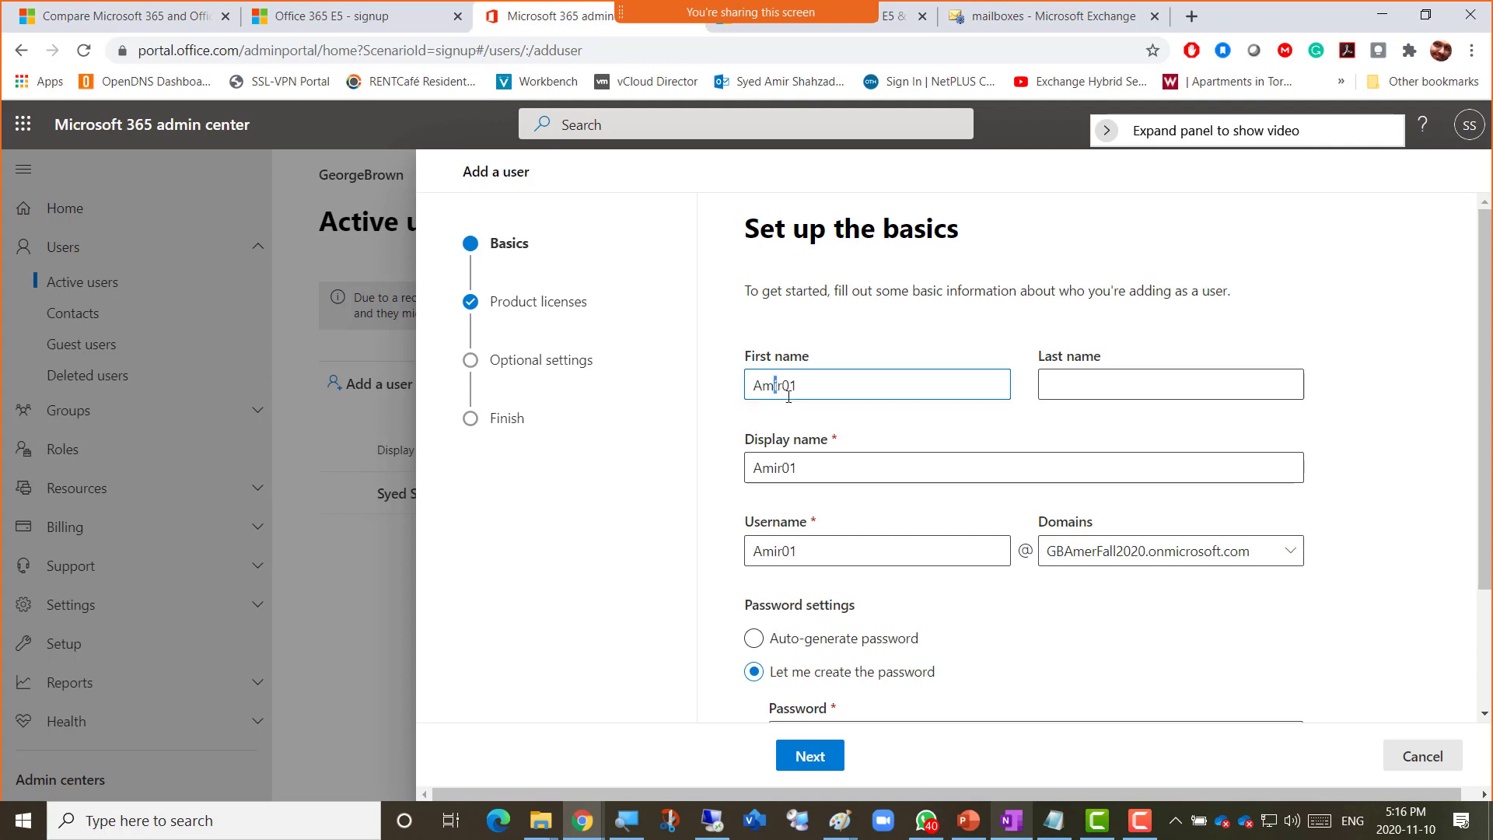
type("e")
left_click(807, 481)
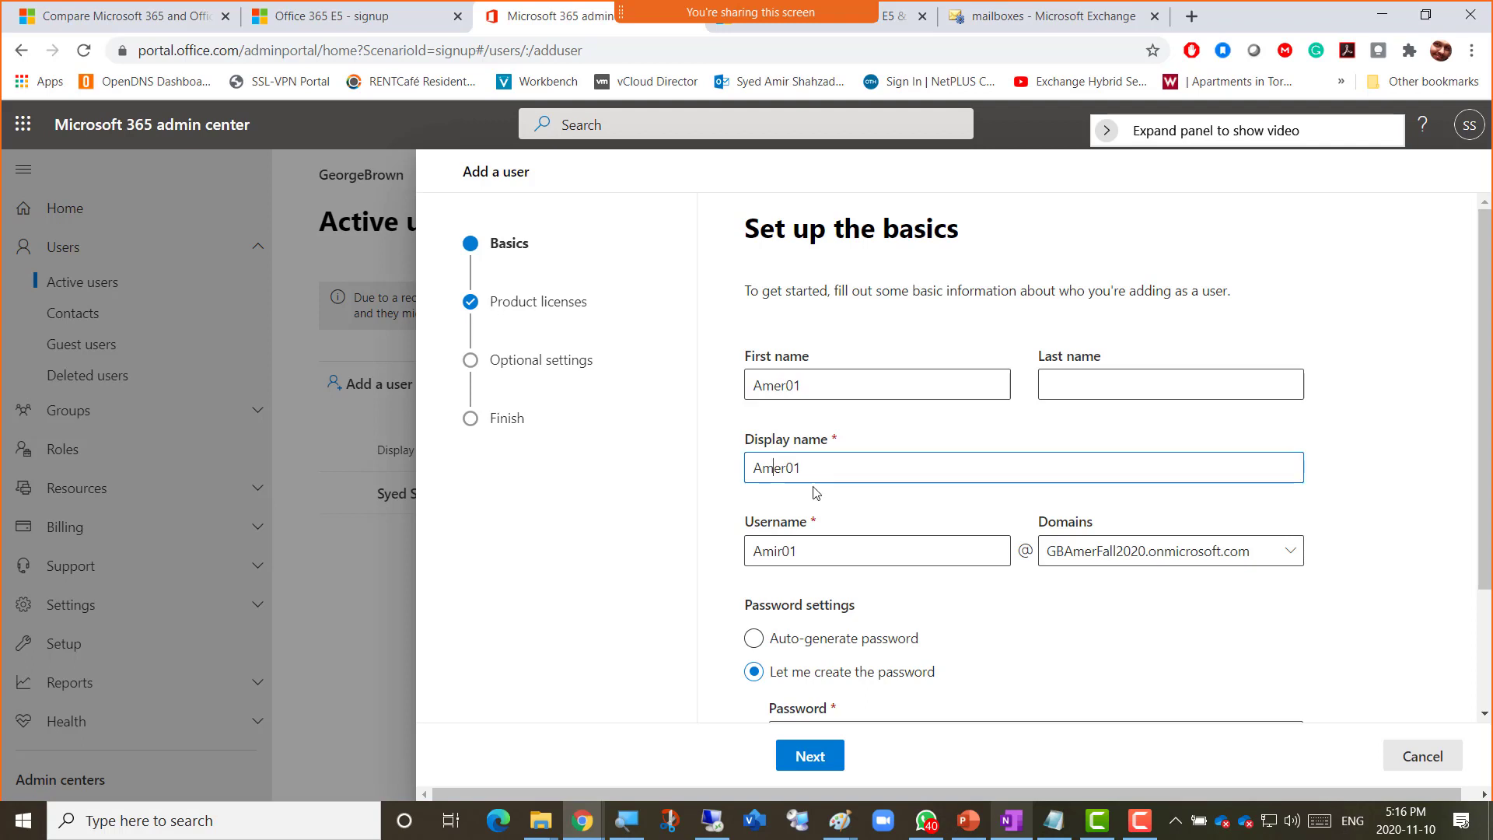
left_click(775, 552)
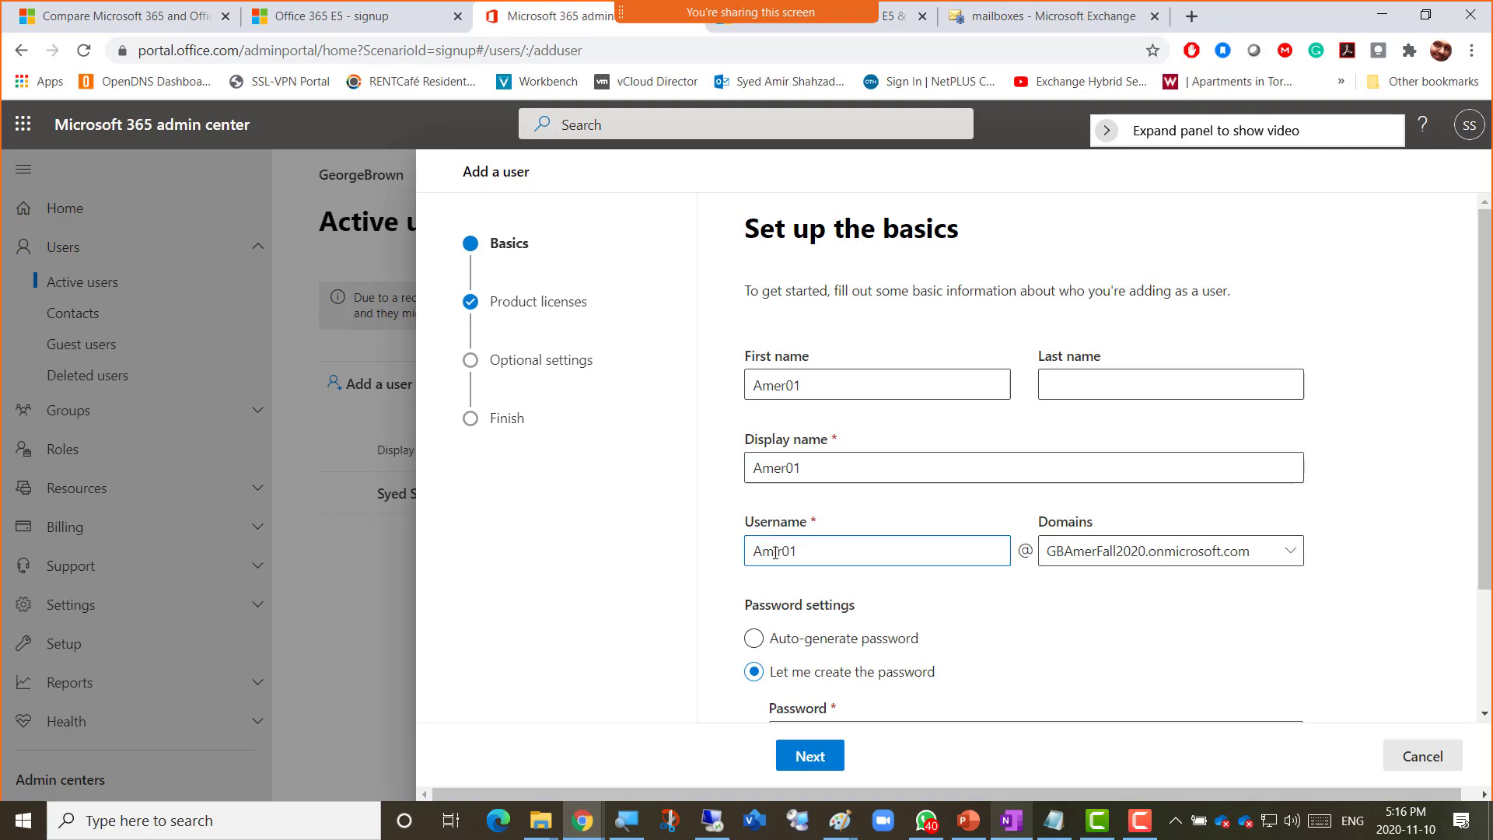
key("BackSpace")
type("e")
left_click_drag(799, 553, 749, 544)
left_click_drag(812, 380, 747, 382)
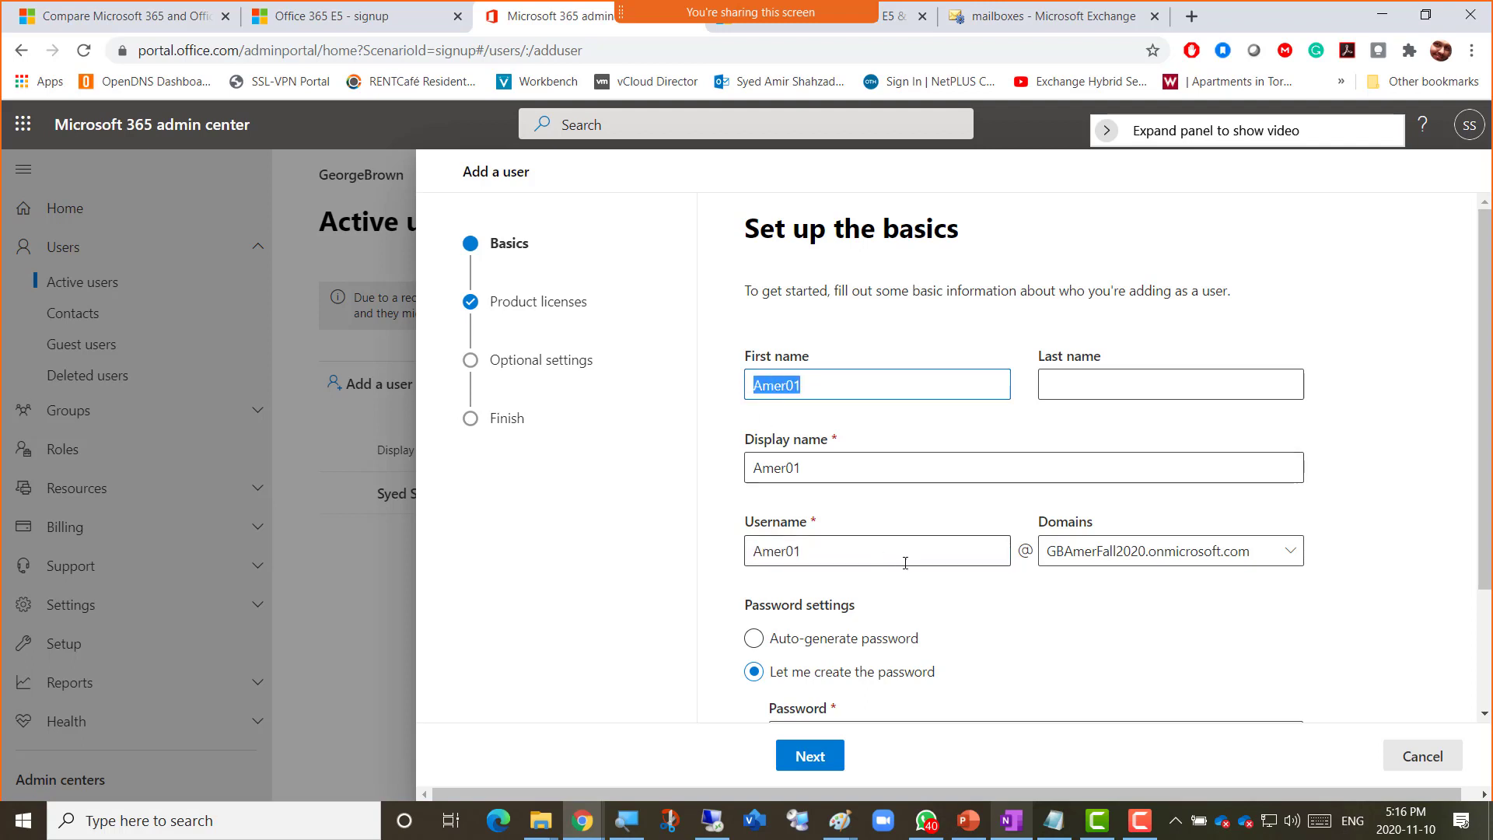
Try the option to send the password in email upon completion, and continue to the product licenses page.
scroll(1020, 610, "down", 1)
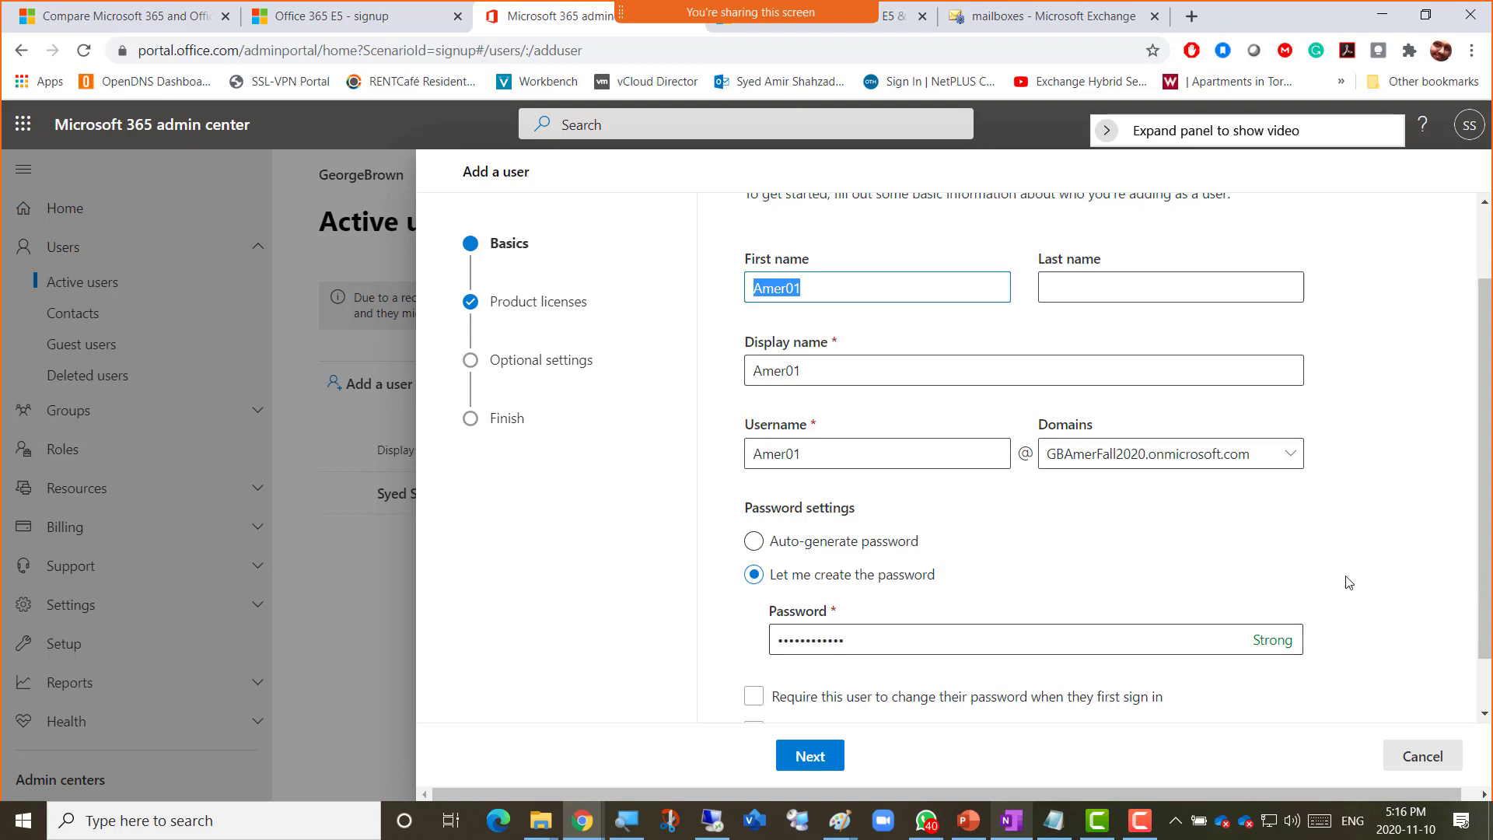
scroll(1350, 583, "down", 1)
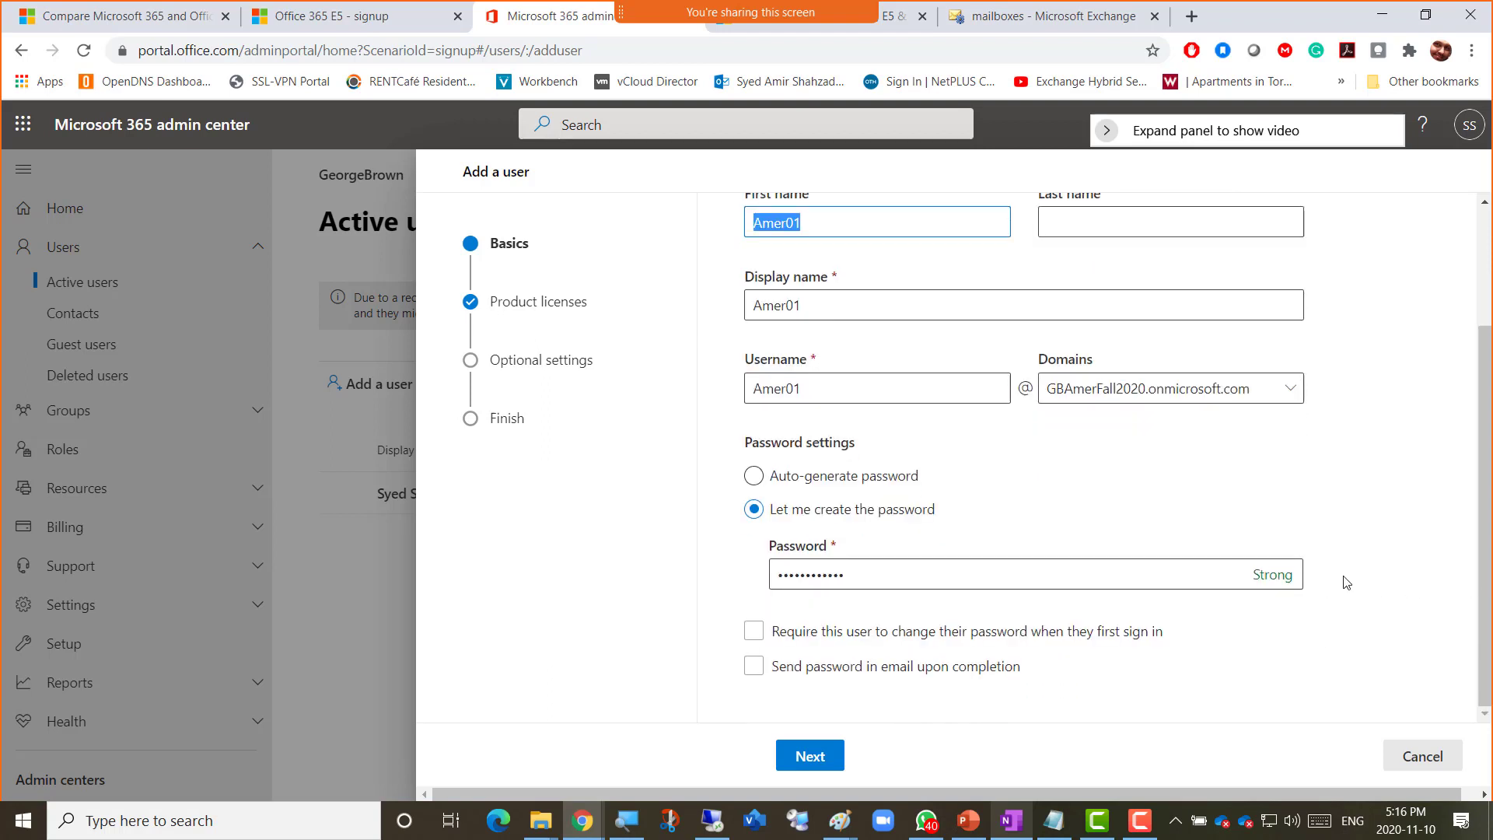
left_click(754, 665)
left_click(770, 664)
left_click(811, 768)
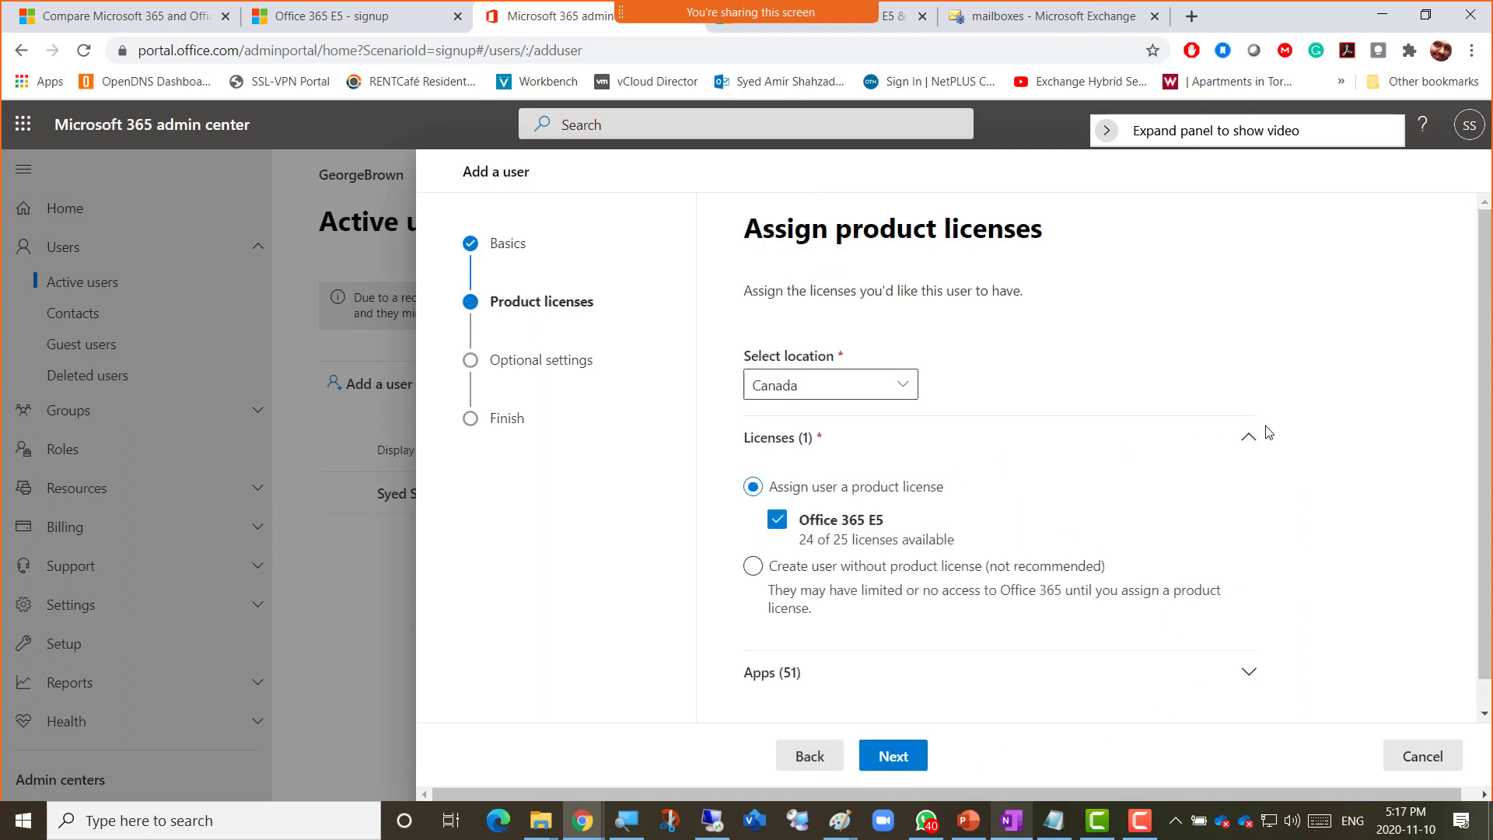
Expand the apps included with the Office 365 E5 license and review the whole list from Azure Rights Management to Yammer Enterprise.
scroll(1289, 437, "down", 1)
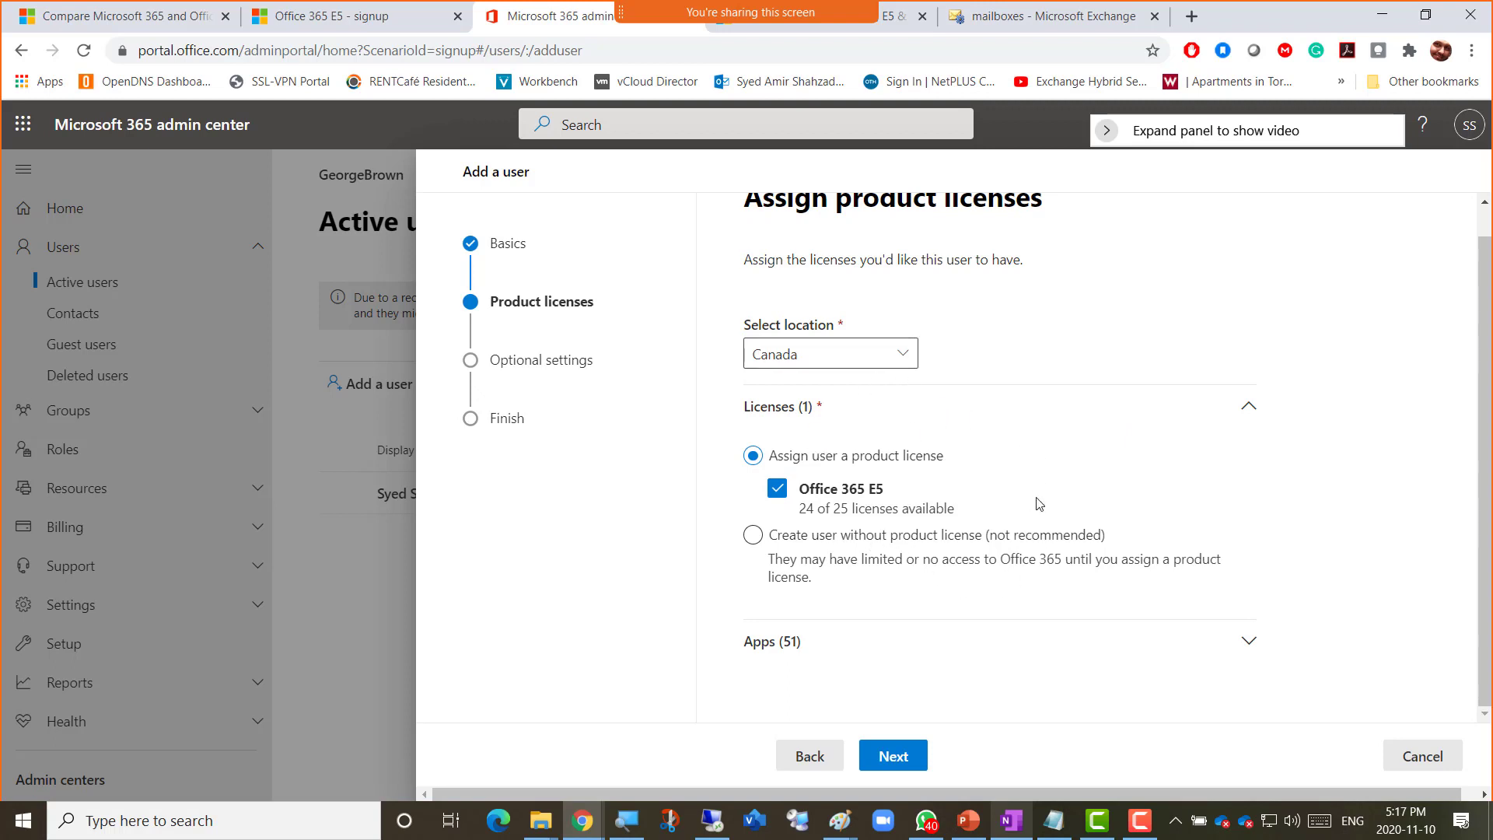
left_click(1249, 644)
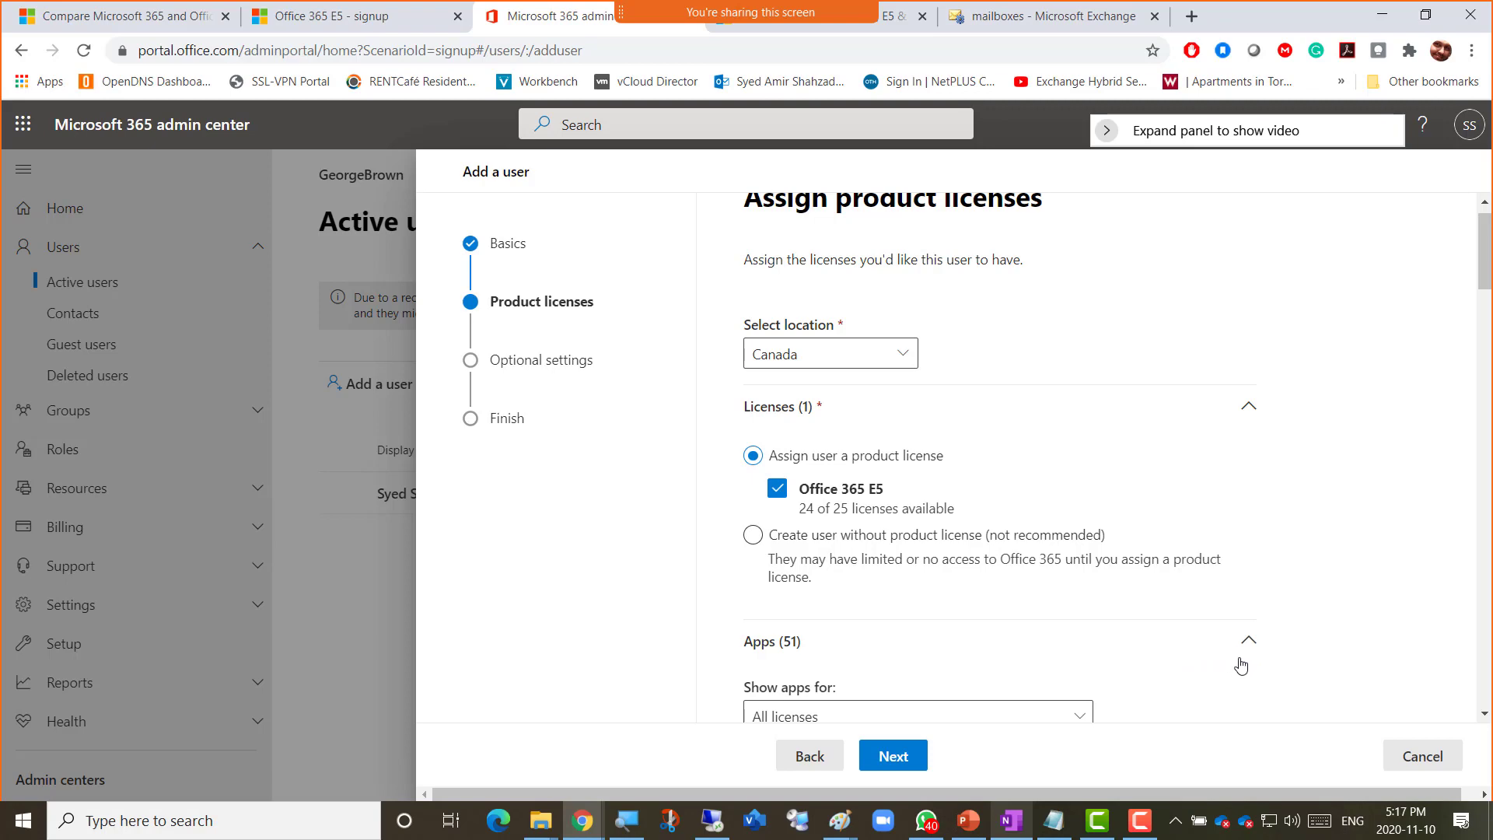
scroll(1347, 607, "down", 4)
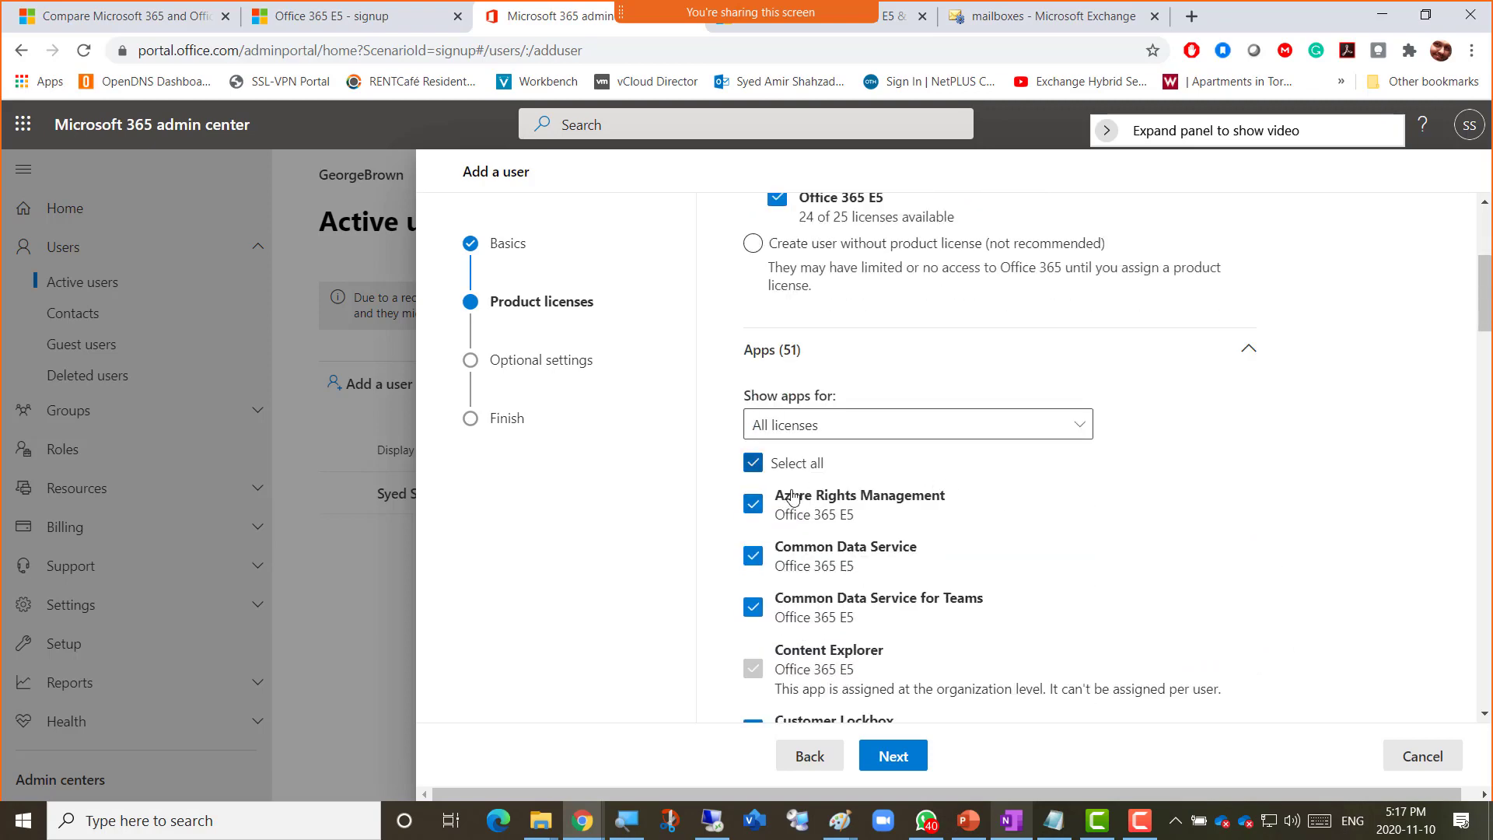
scroll(984, 529, "down", 1)
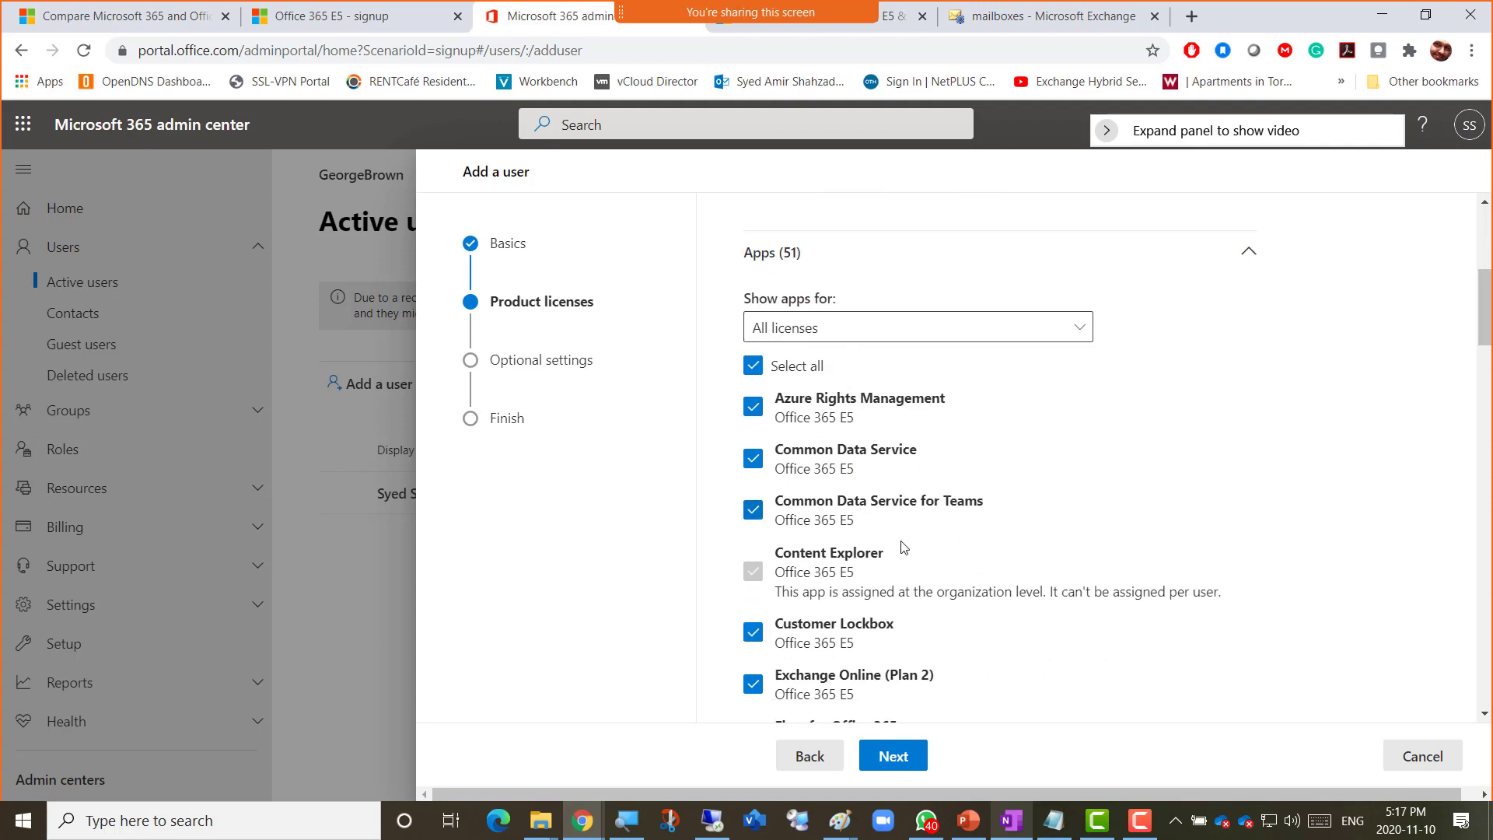
scroll(870, 537, "down", 1)
scroll(902, 555, "down", 1)
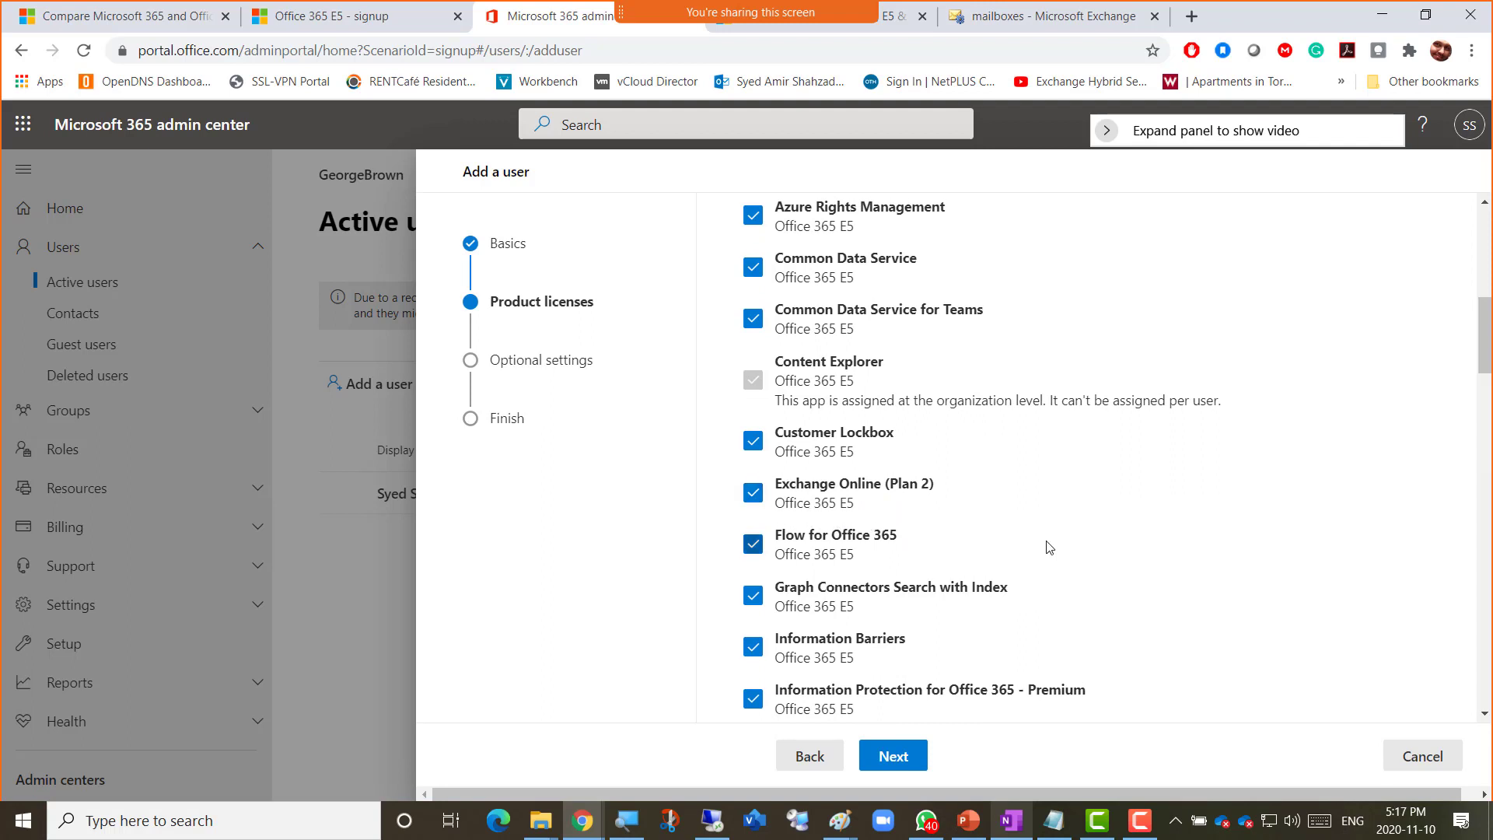
scroll(1050, 547, "up", 2)
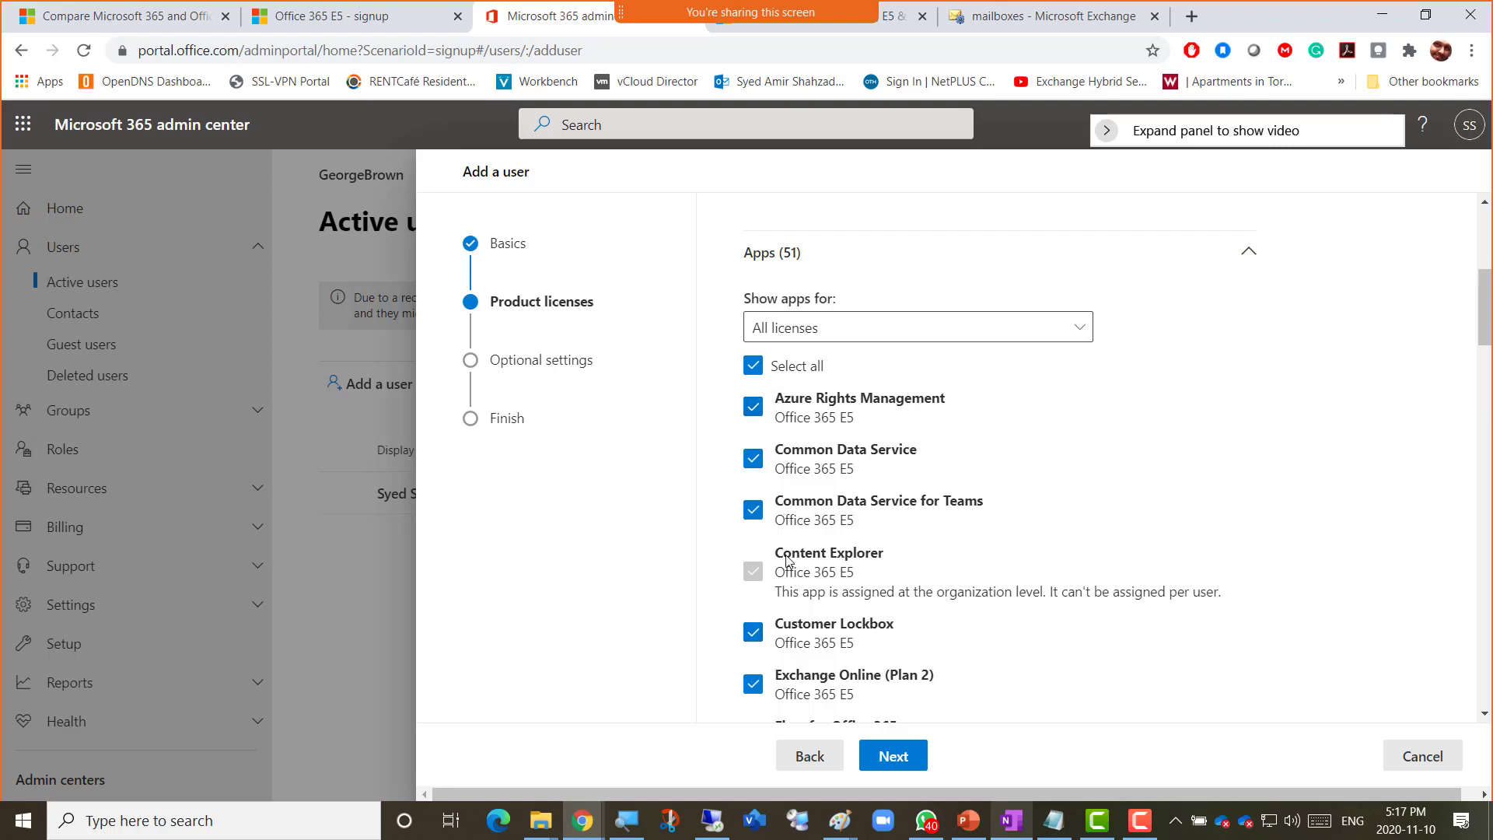
scroll(782, 559, "down", 2)
scroll(787, 560, "down", 2)
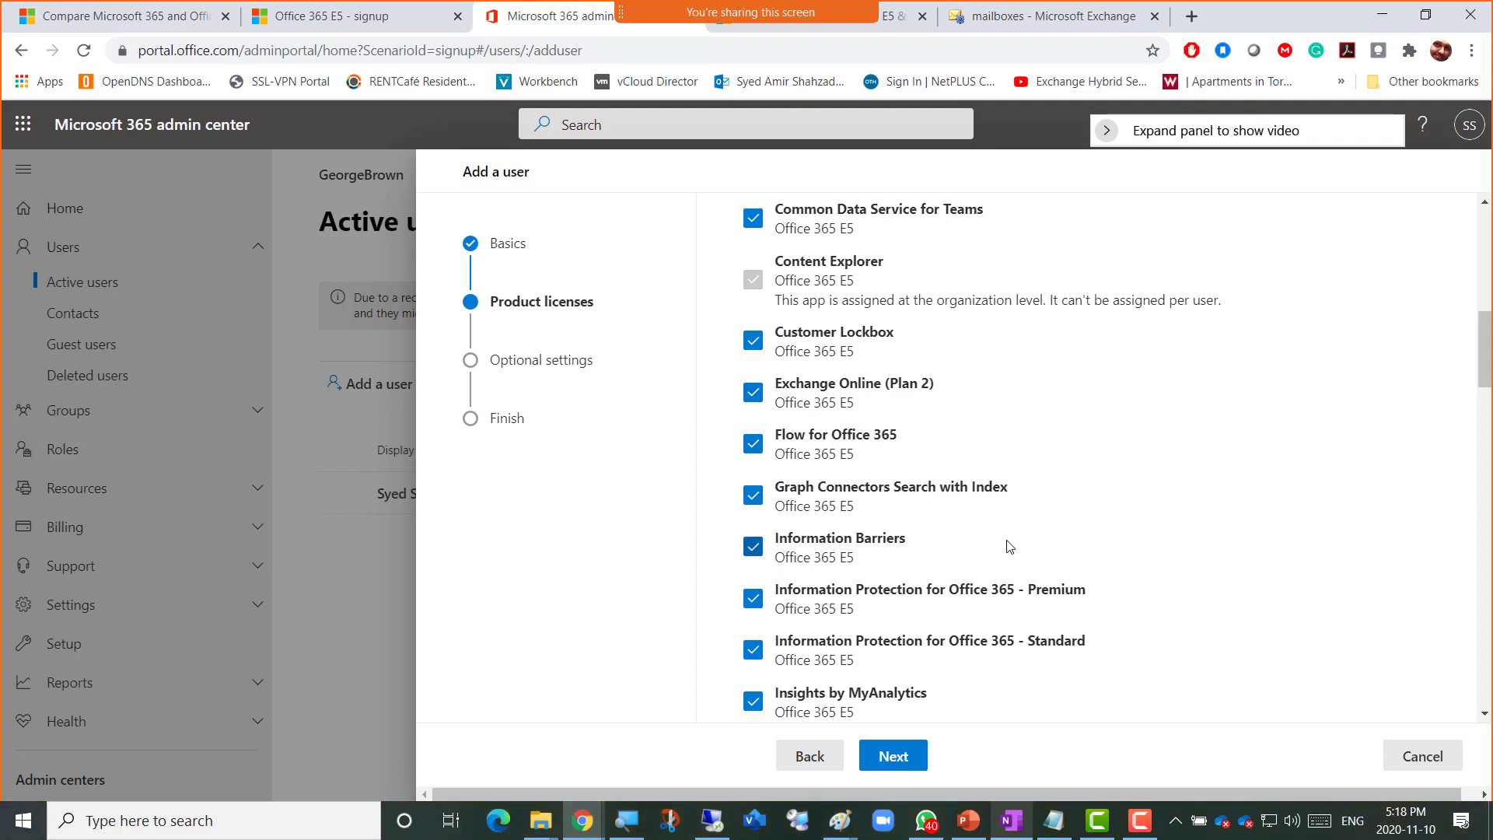
scroll(1008, 547, "down", 4)
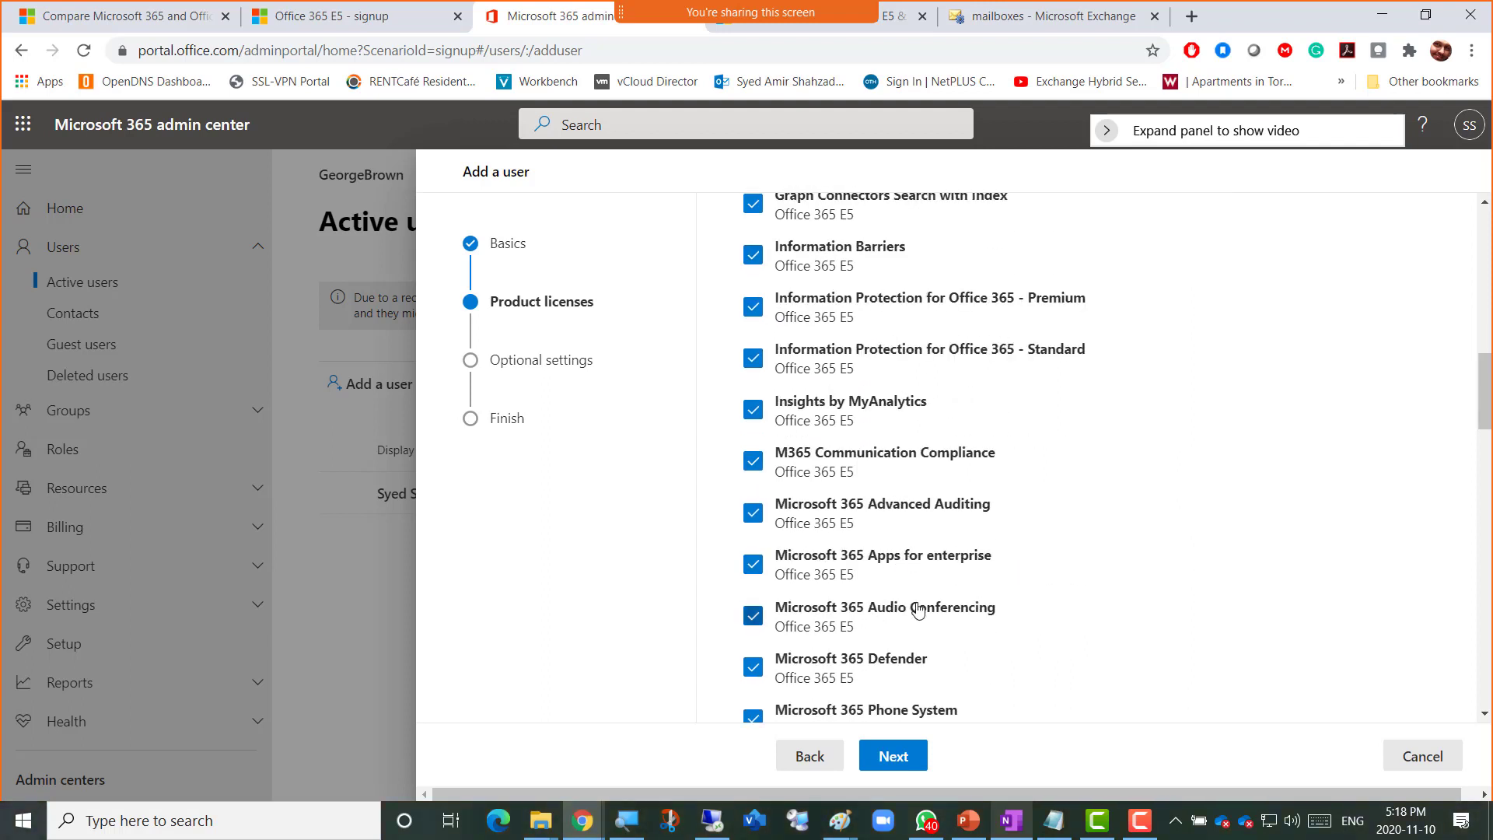
scroll(923, 610, "down", 2)
scroll(957, 614, "down", 3)
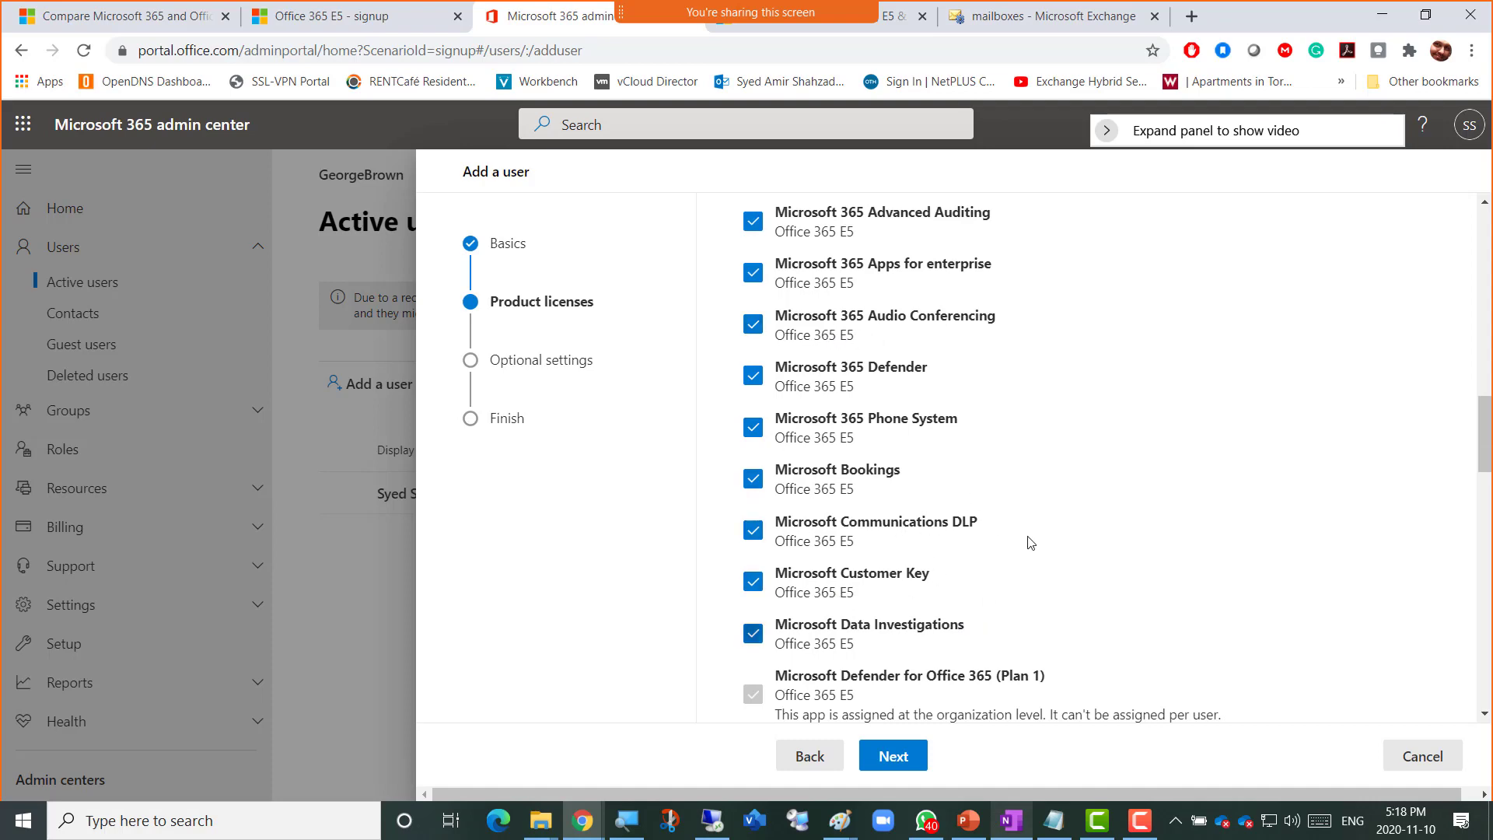
scroll(1033, 536, "down", 1)
scroll(1034, 536, "down", 6)
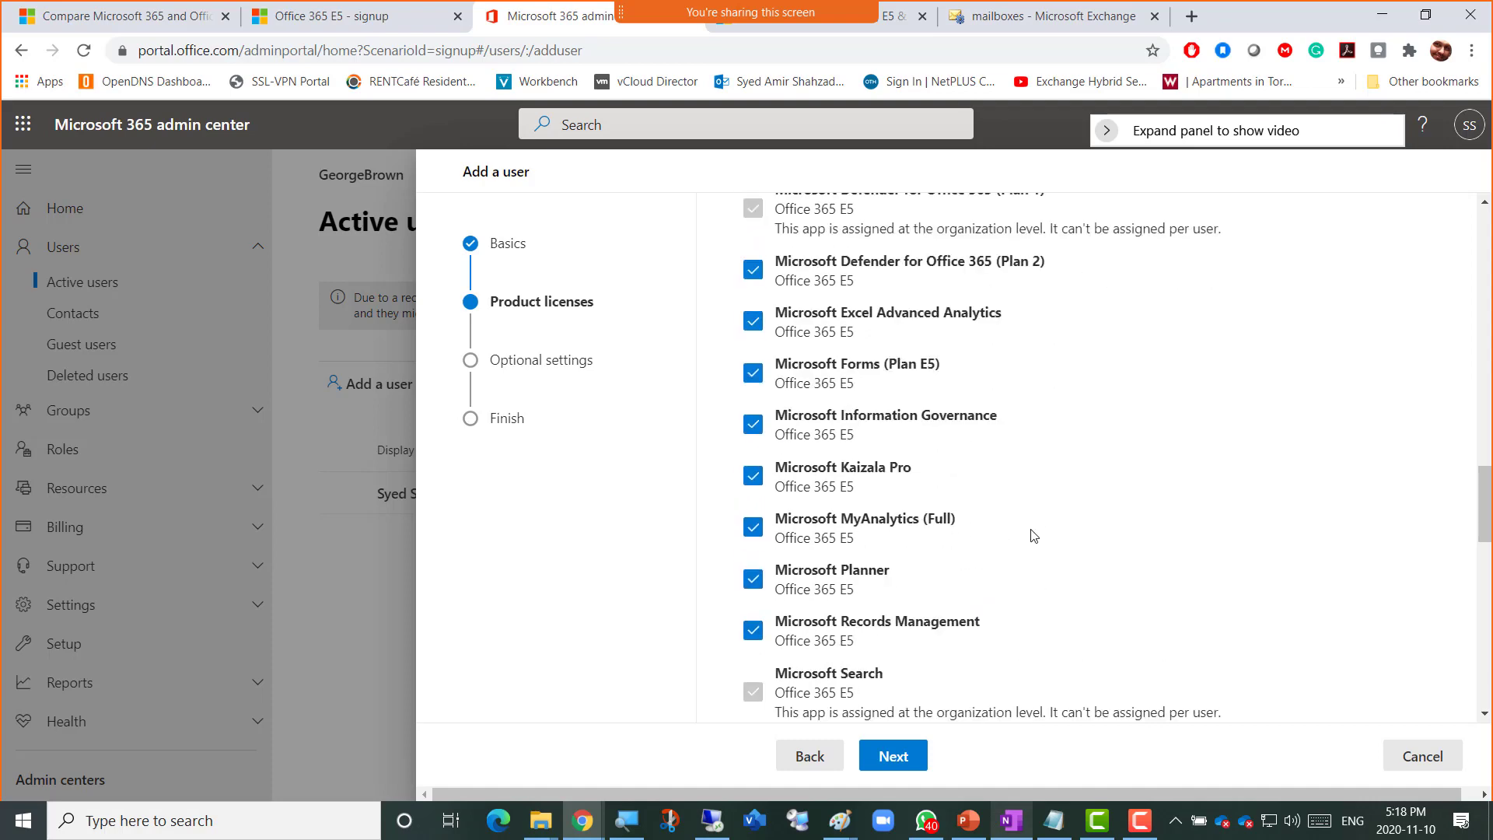
scroll(1033, 535, "down", 2)
scroll(1033, 536, "down", 10)
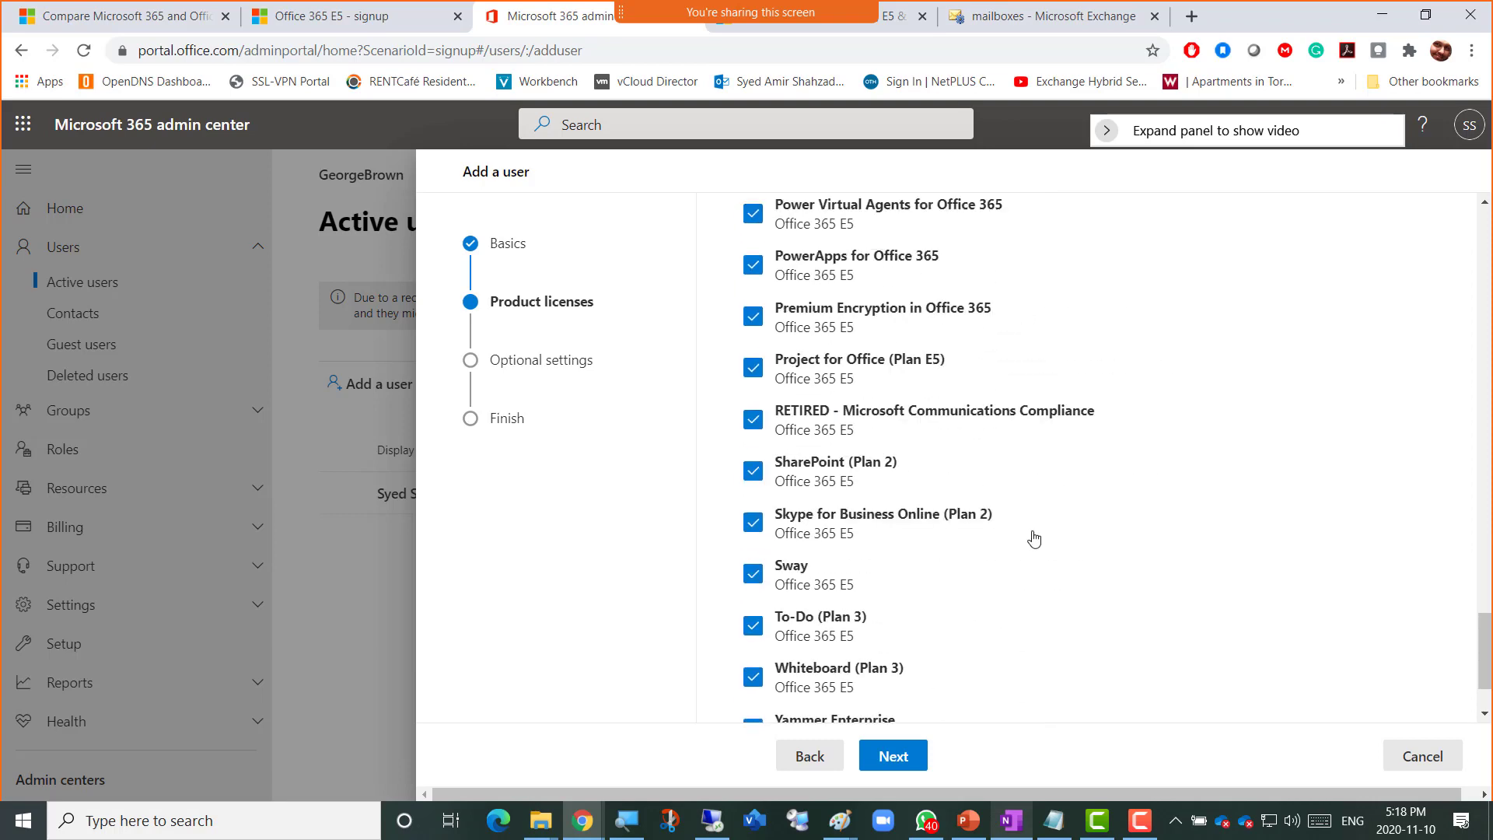
scroll(1035, 537, "down", 1)
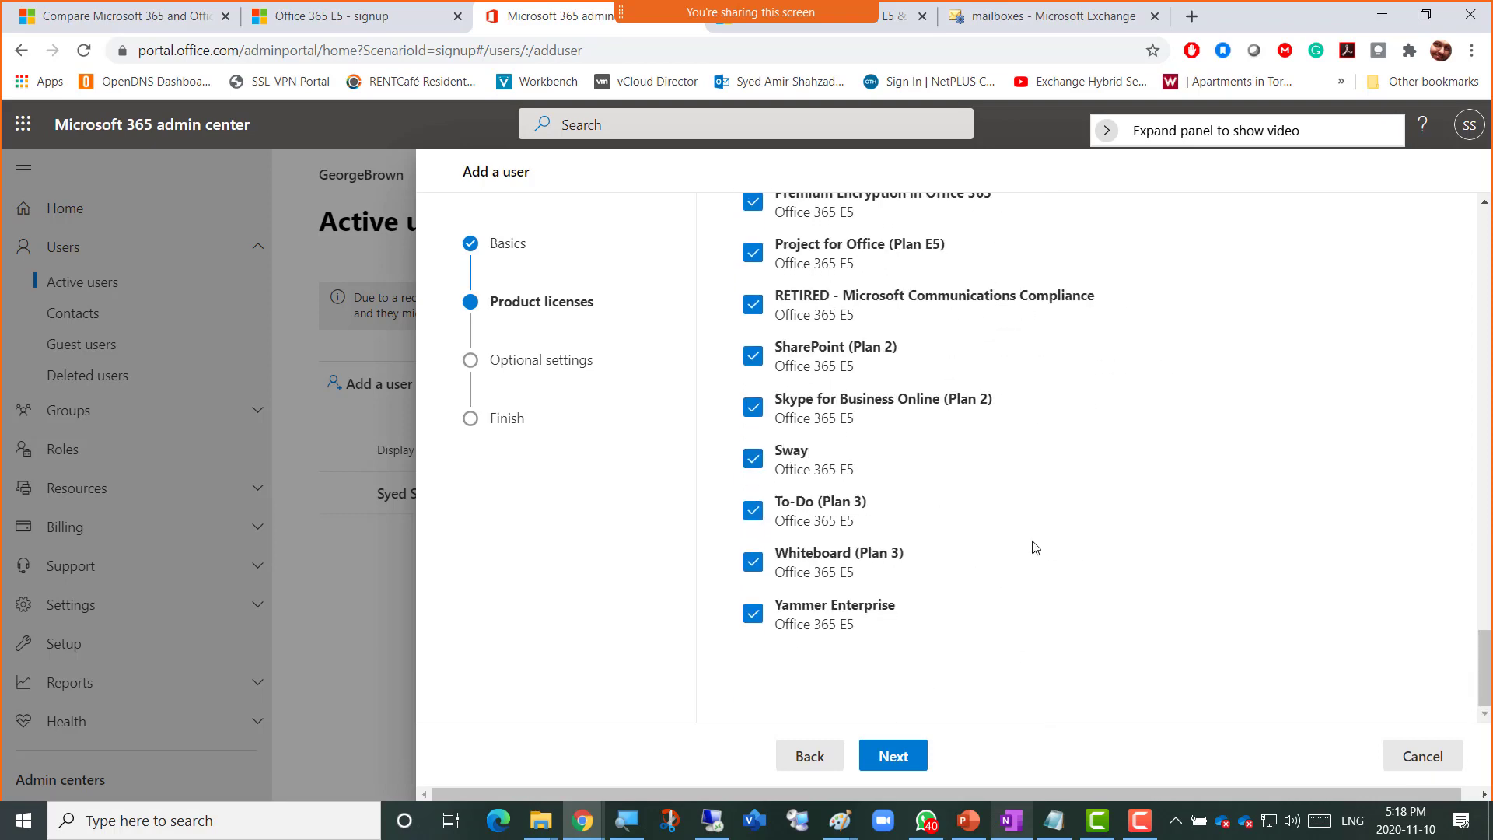
scroll(1035, 545, "up", 15)
scroll(1035, 550, "up", 15)
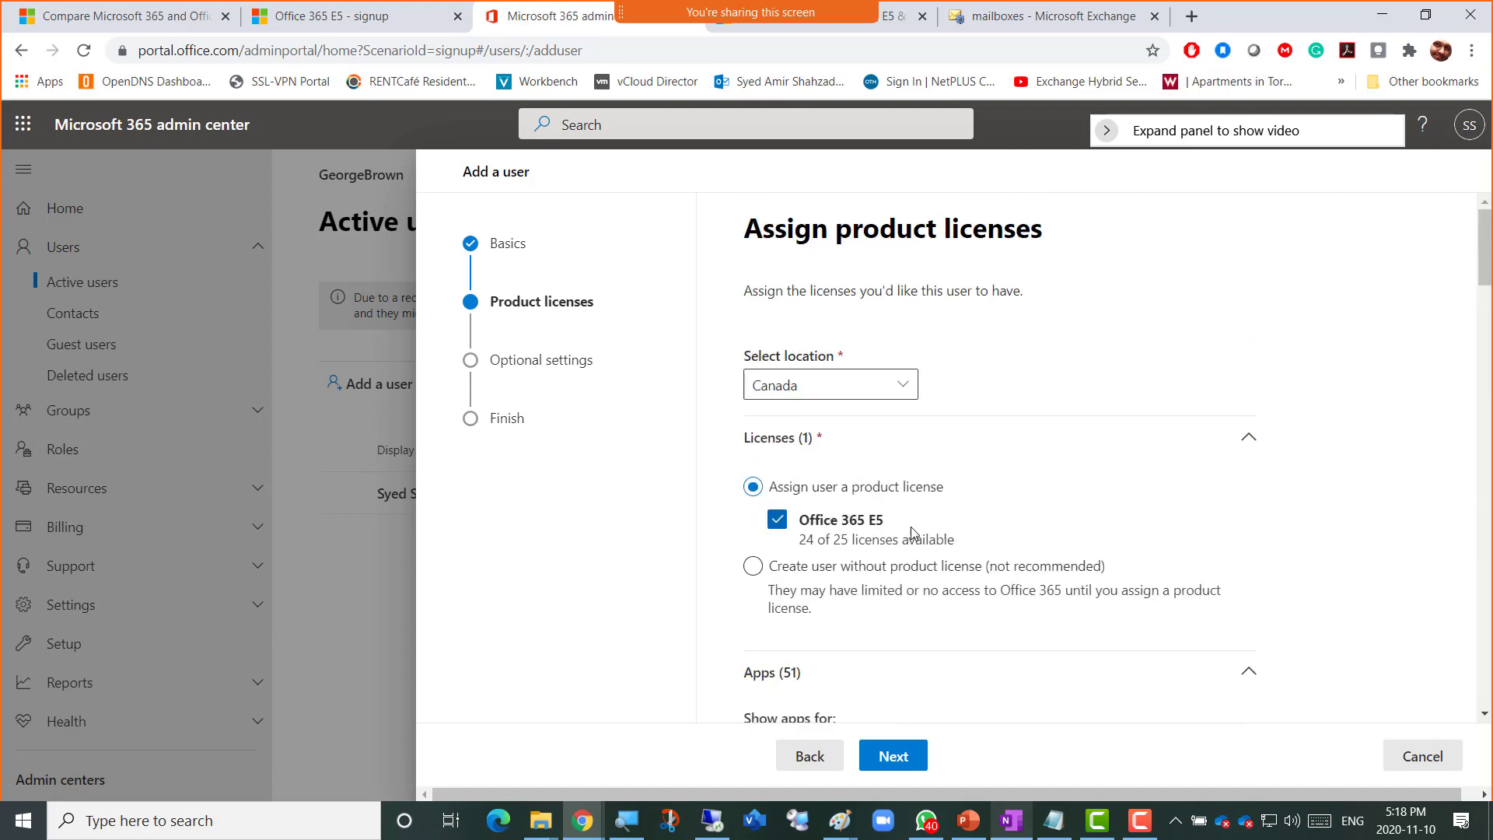
Recheck the Office 365 E5 license assignment with all its apps selected, and continue to the optional settings.
scroll(1271, 614, "down", 6)
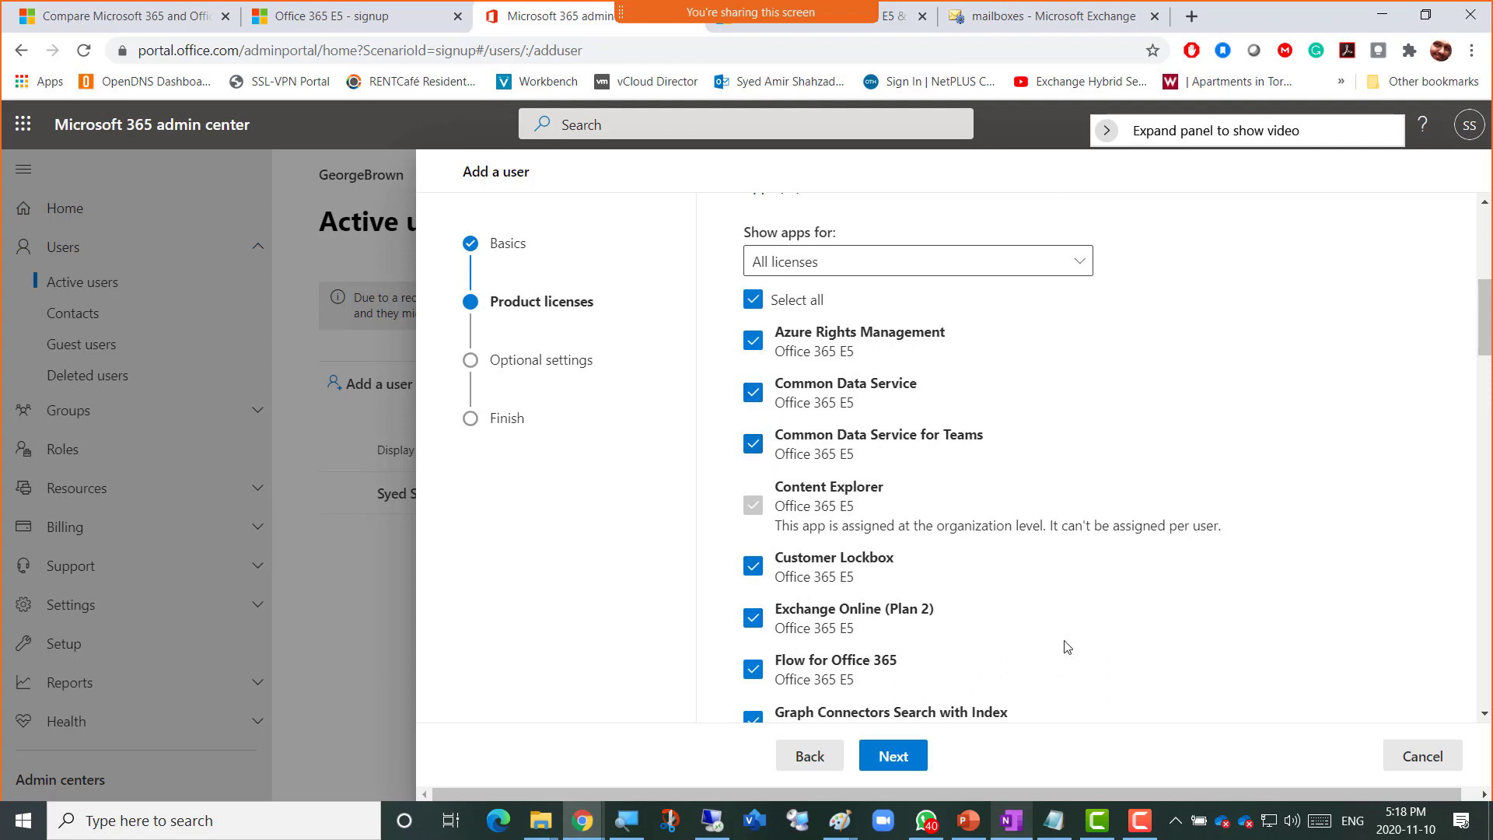
scroll(1313, 487, "up", 6)
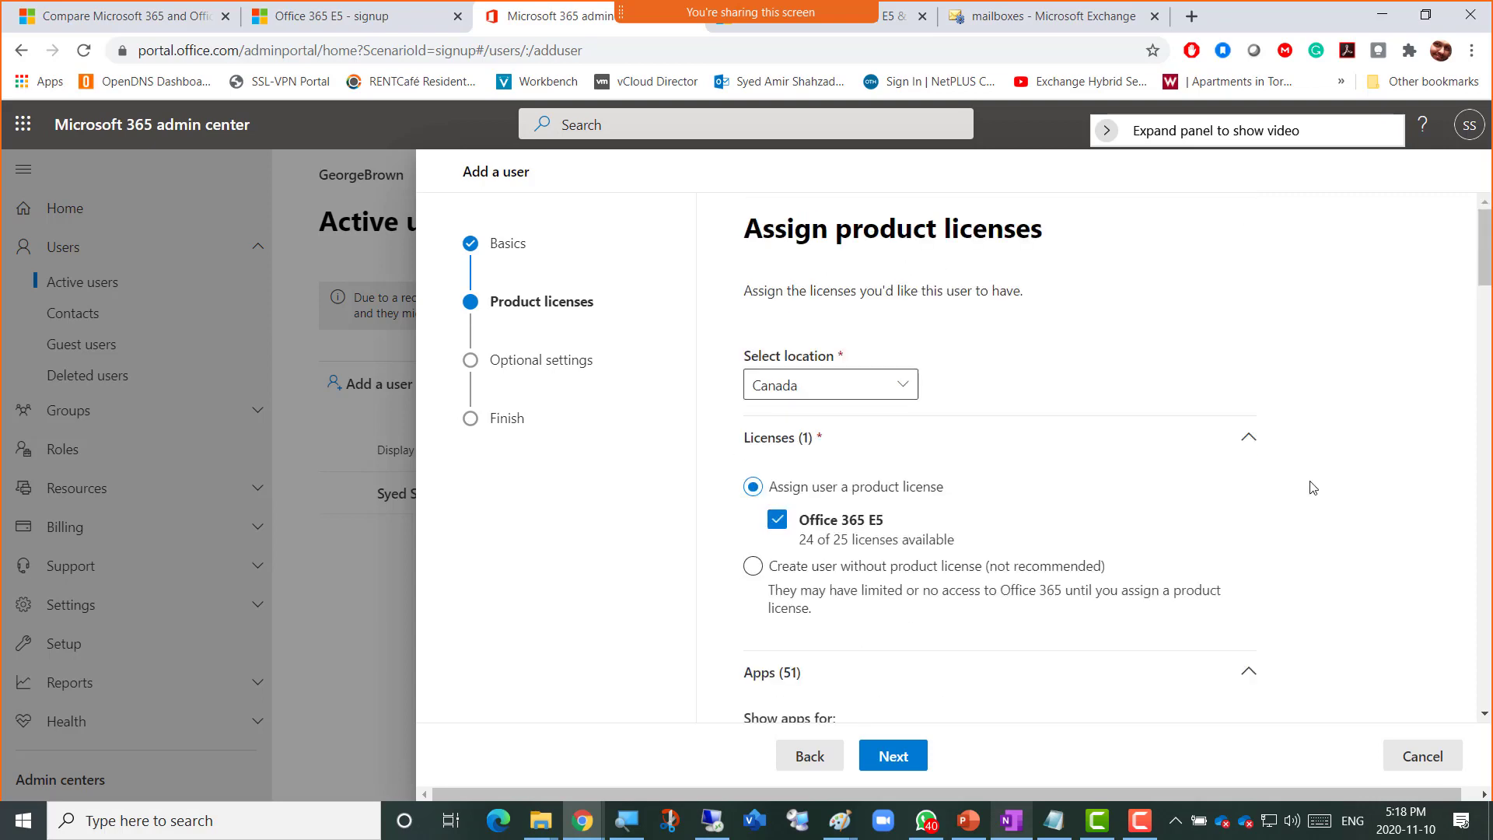
scroll(1326, 492, "down", 2)
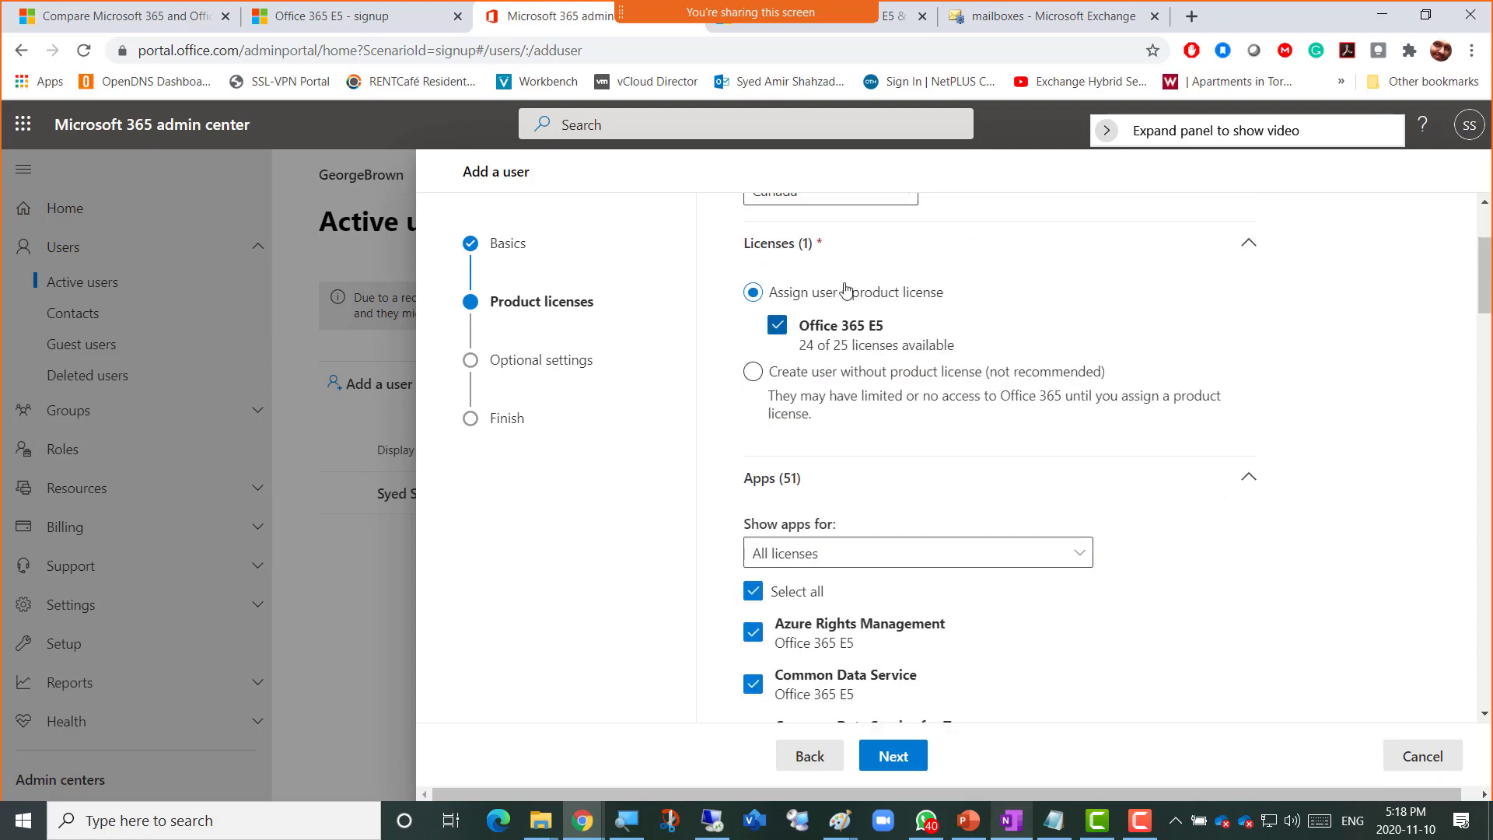
scroll(865, 291, "up", 1)
scroll(1379, 593, "down", 20)
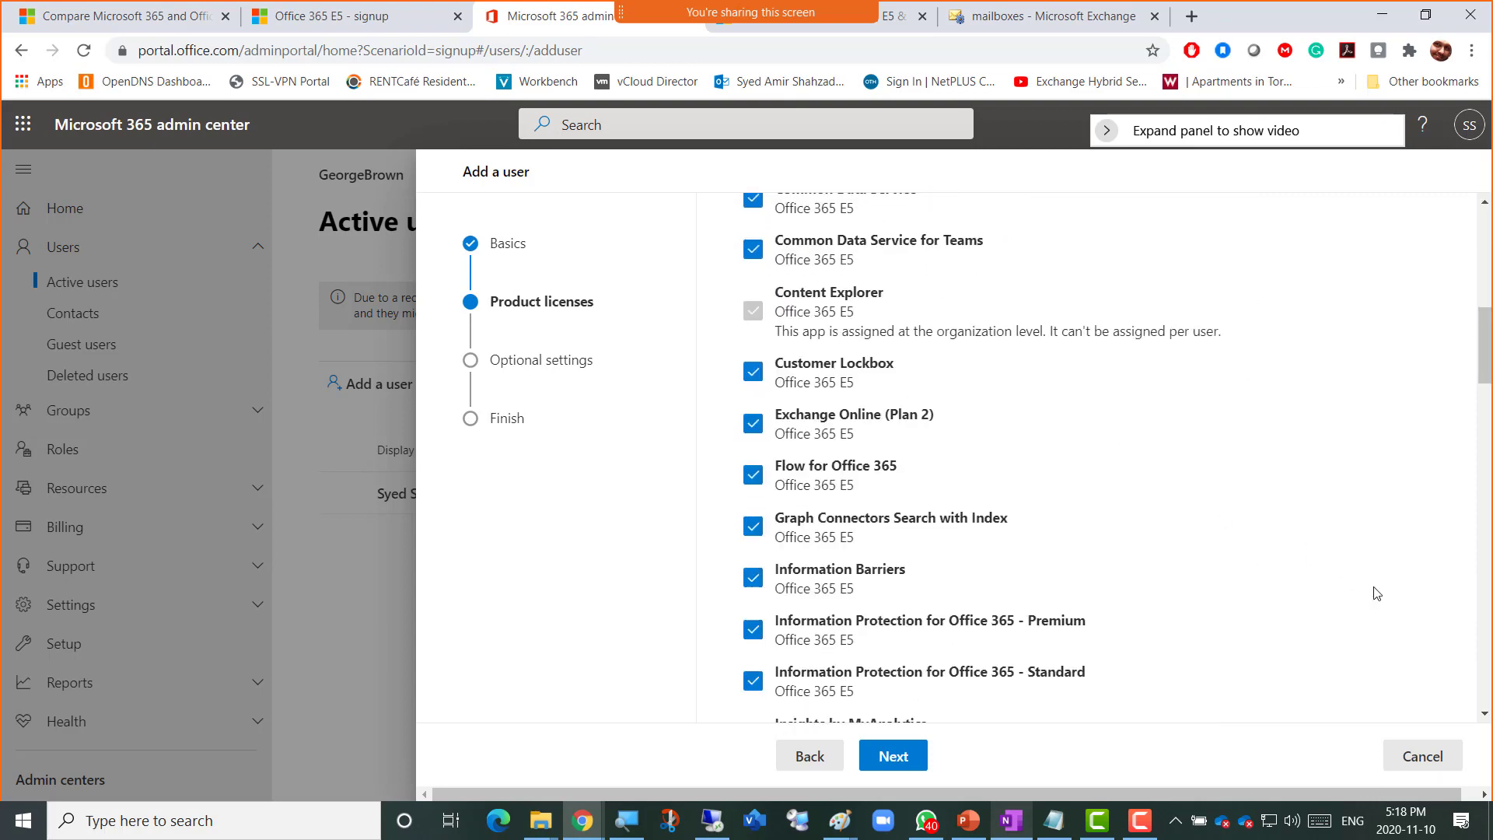
scroll(1377, 593, "down", 5)
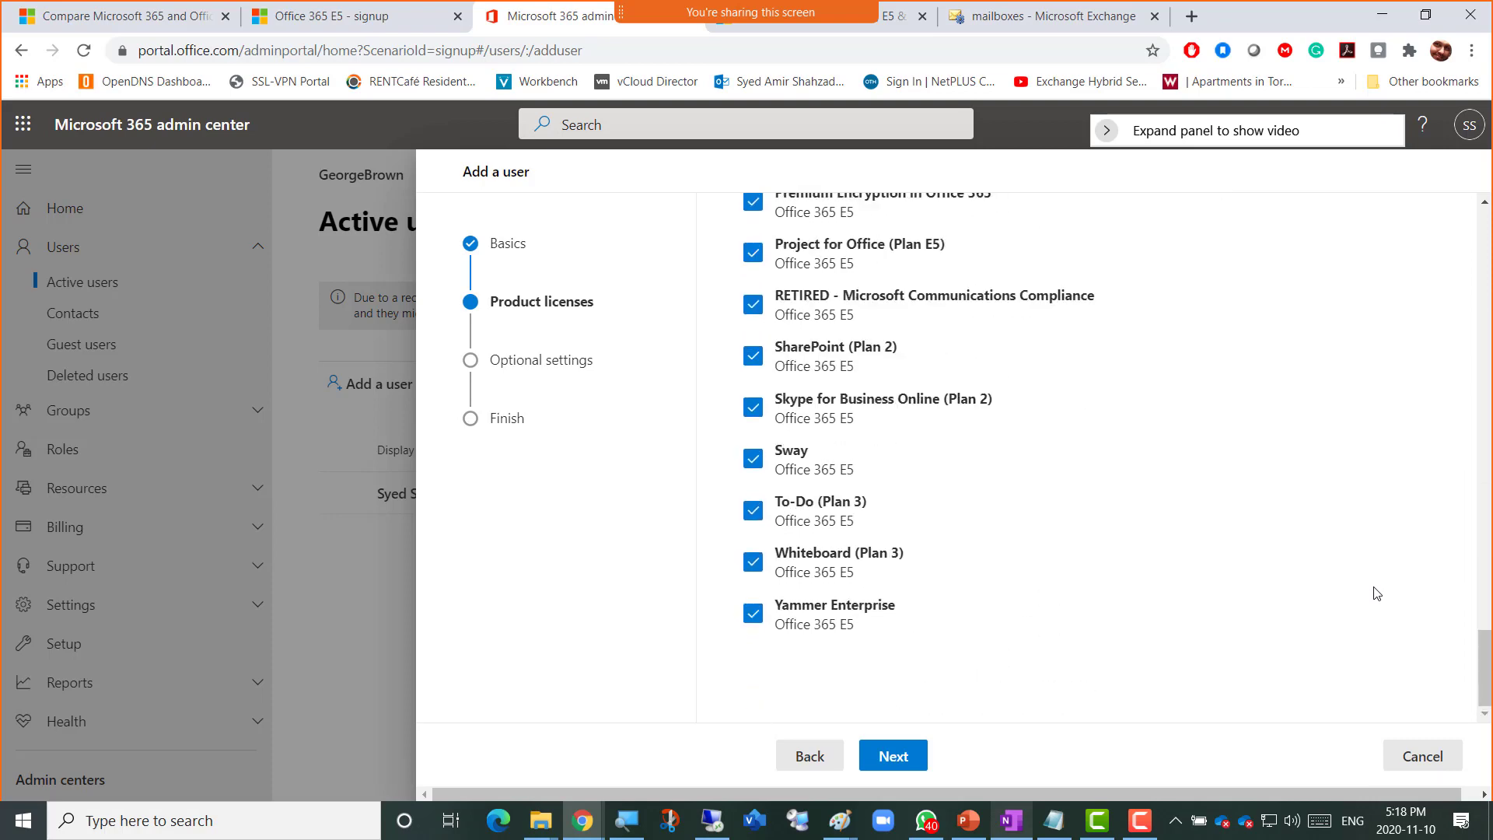
scroll(1377, 594, "up", 20)
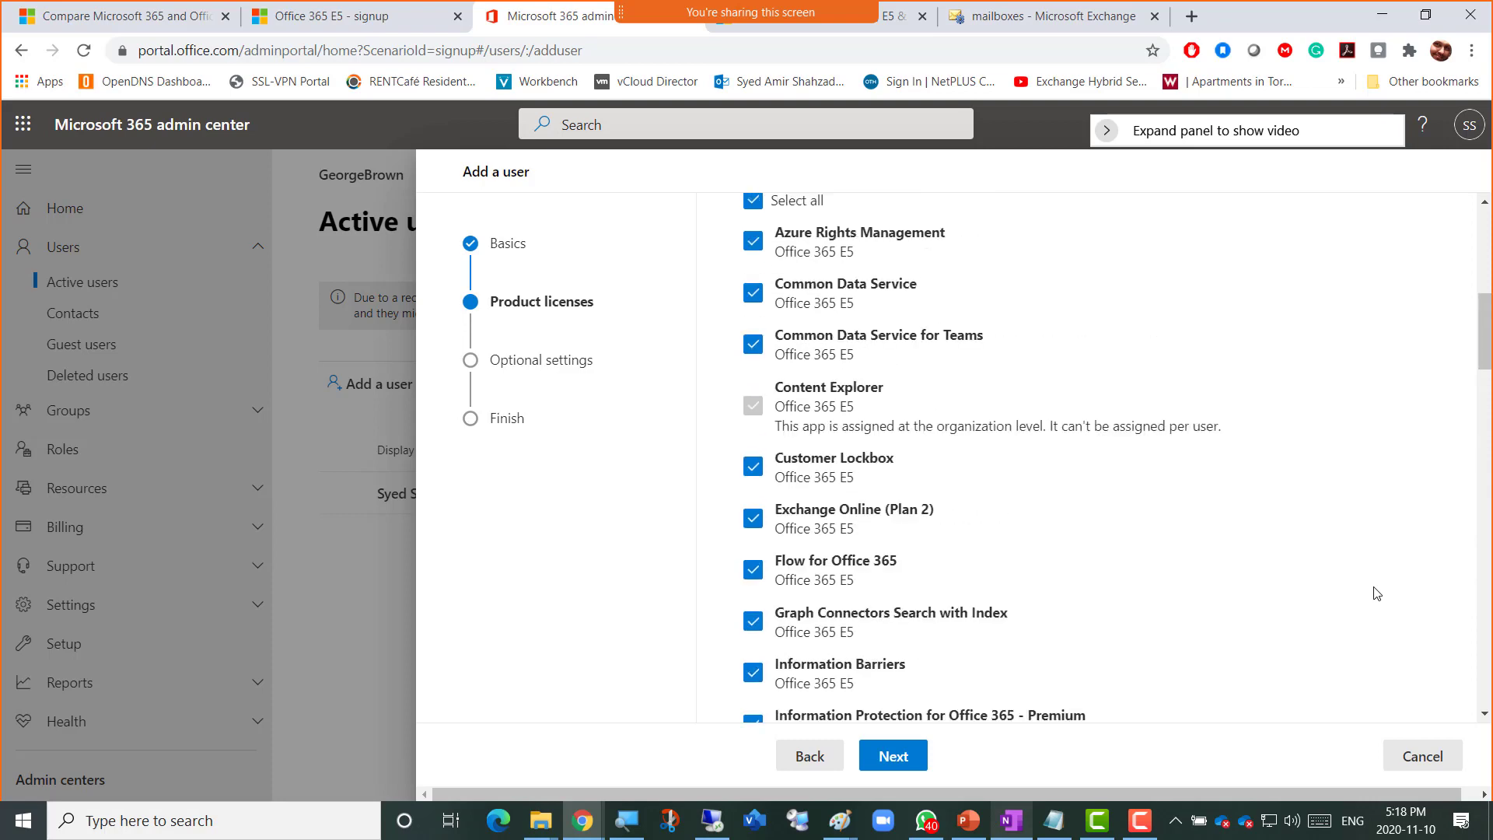
scroll(1377, 594, "up", 8)
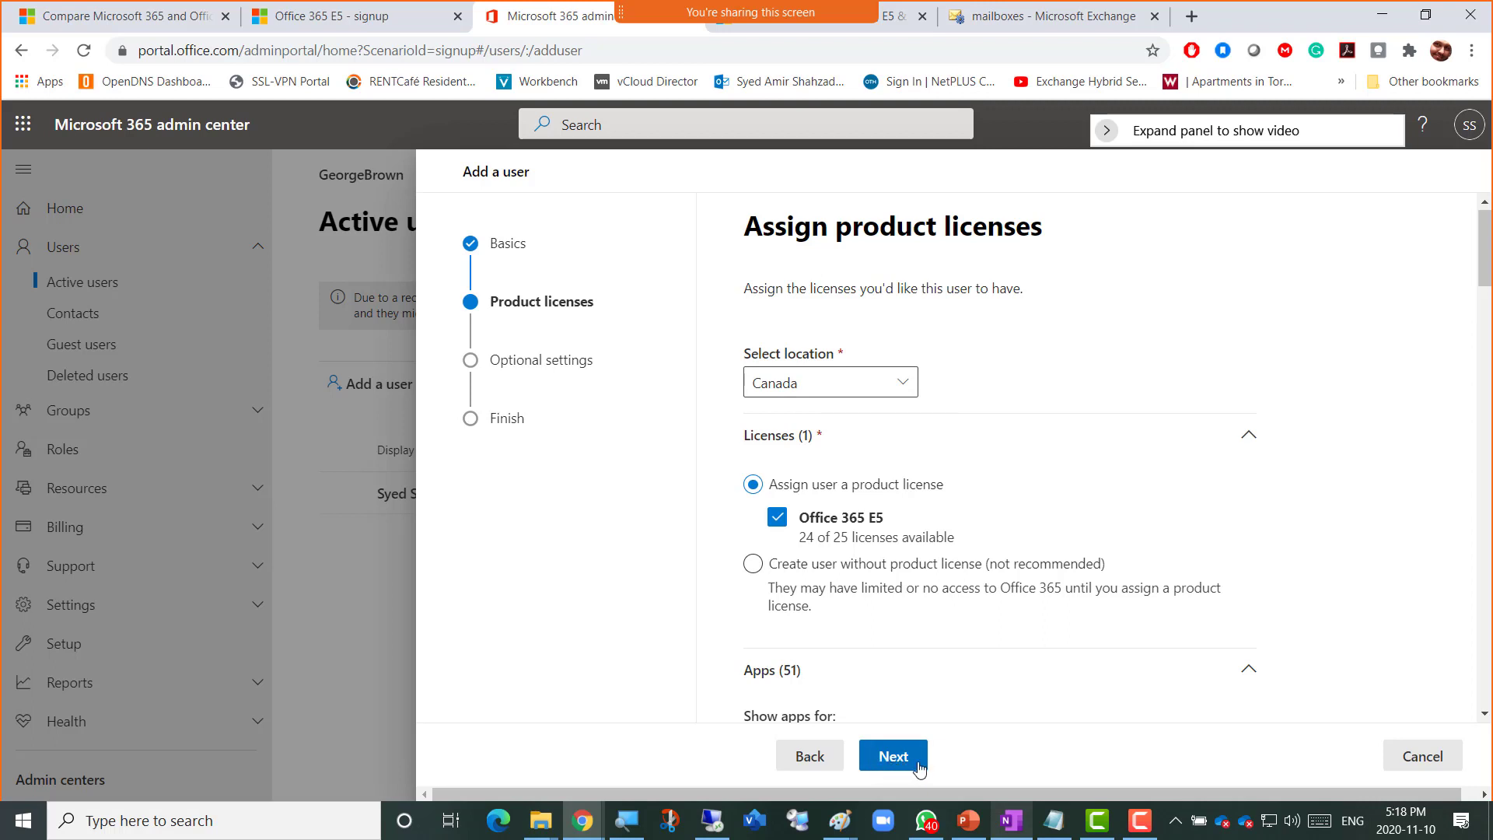
left_click(894, 763)
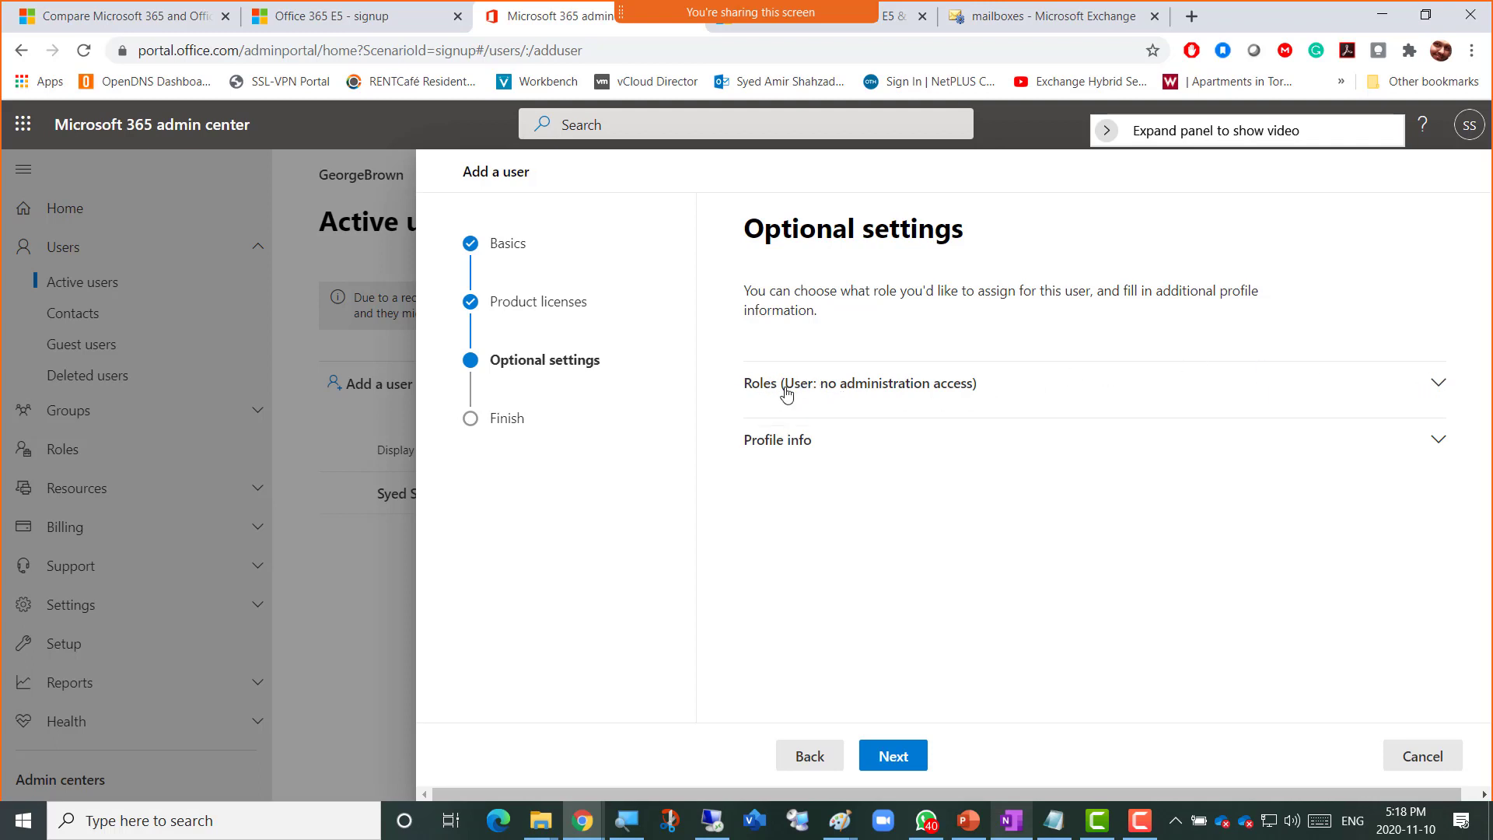
Expand the Roles section and review the available admin roles, including Helpdesk admin and User admin, keeping no admin center access.
left_click(1439, 383)
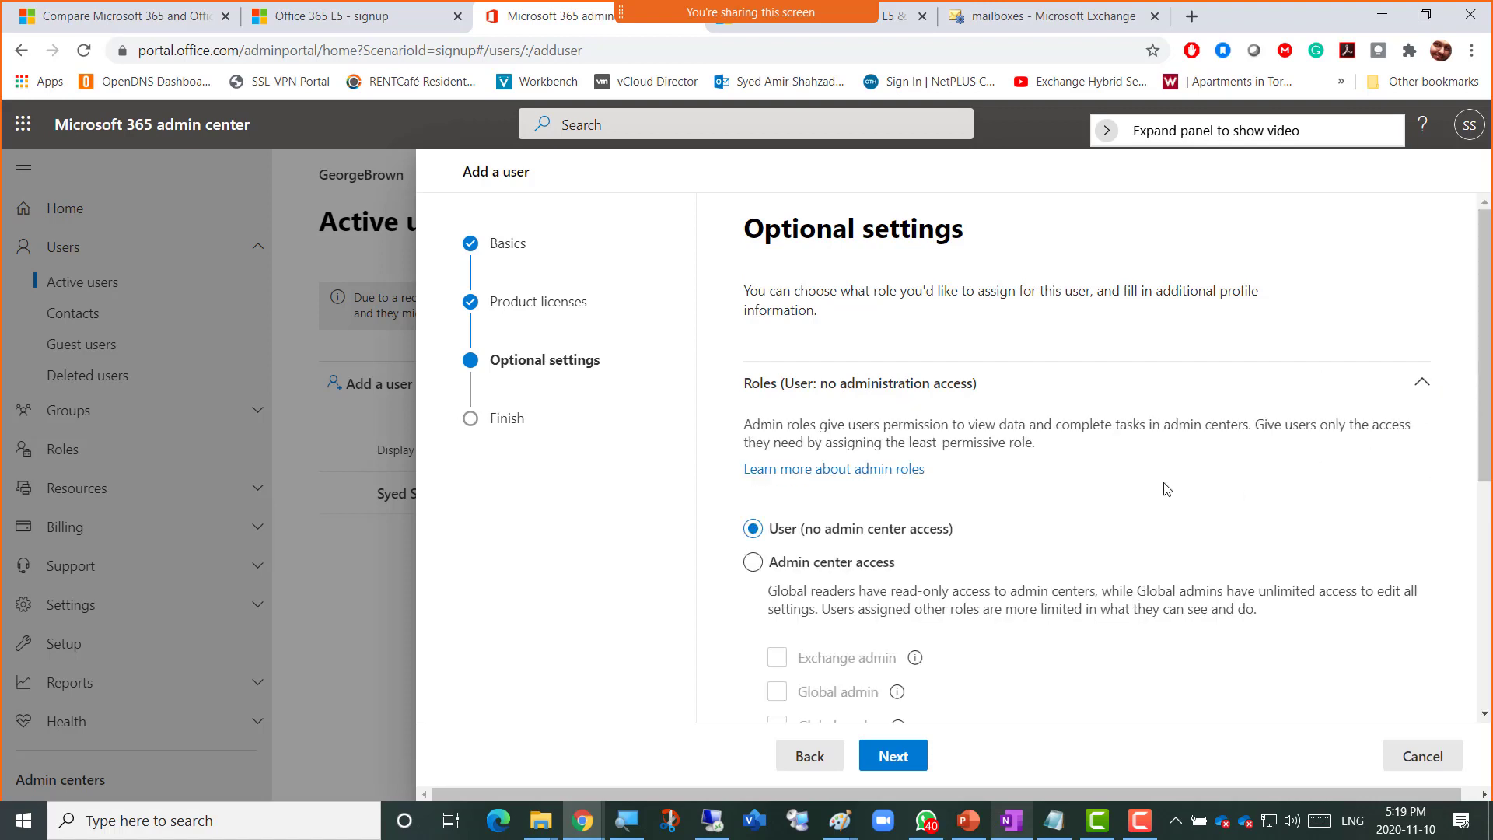
scroll(1167, 489, "down", 3)
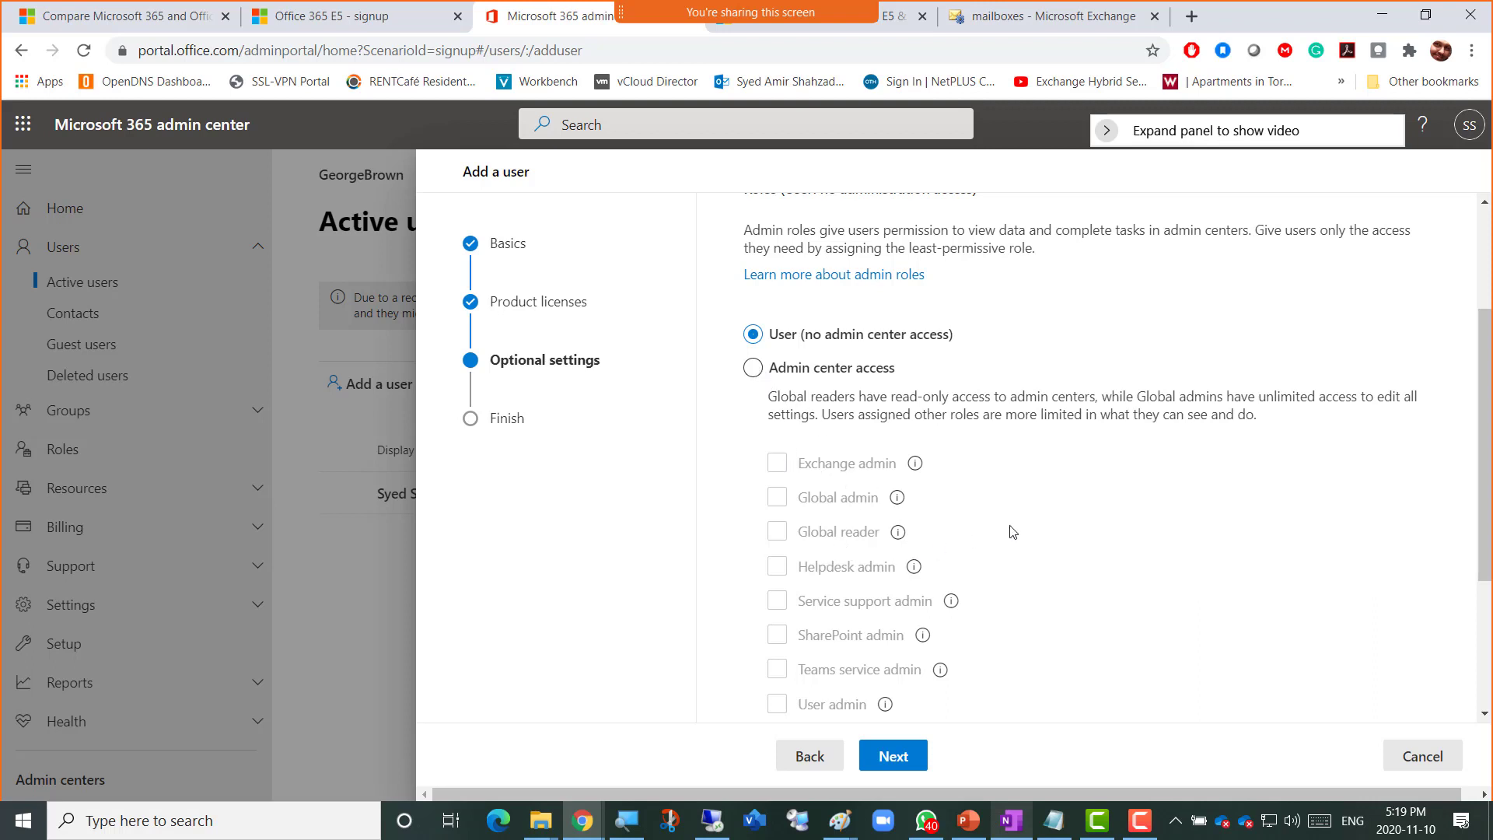
scroll(1013, 532, "down", 1)
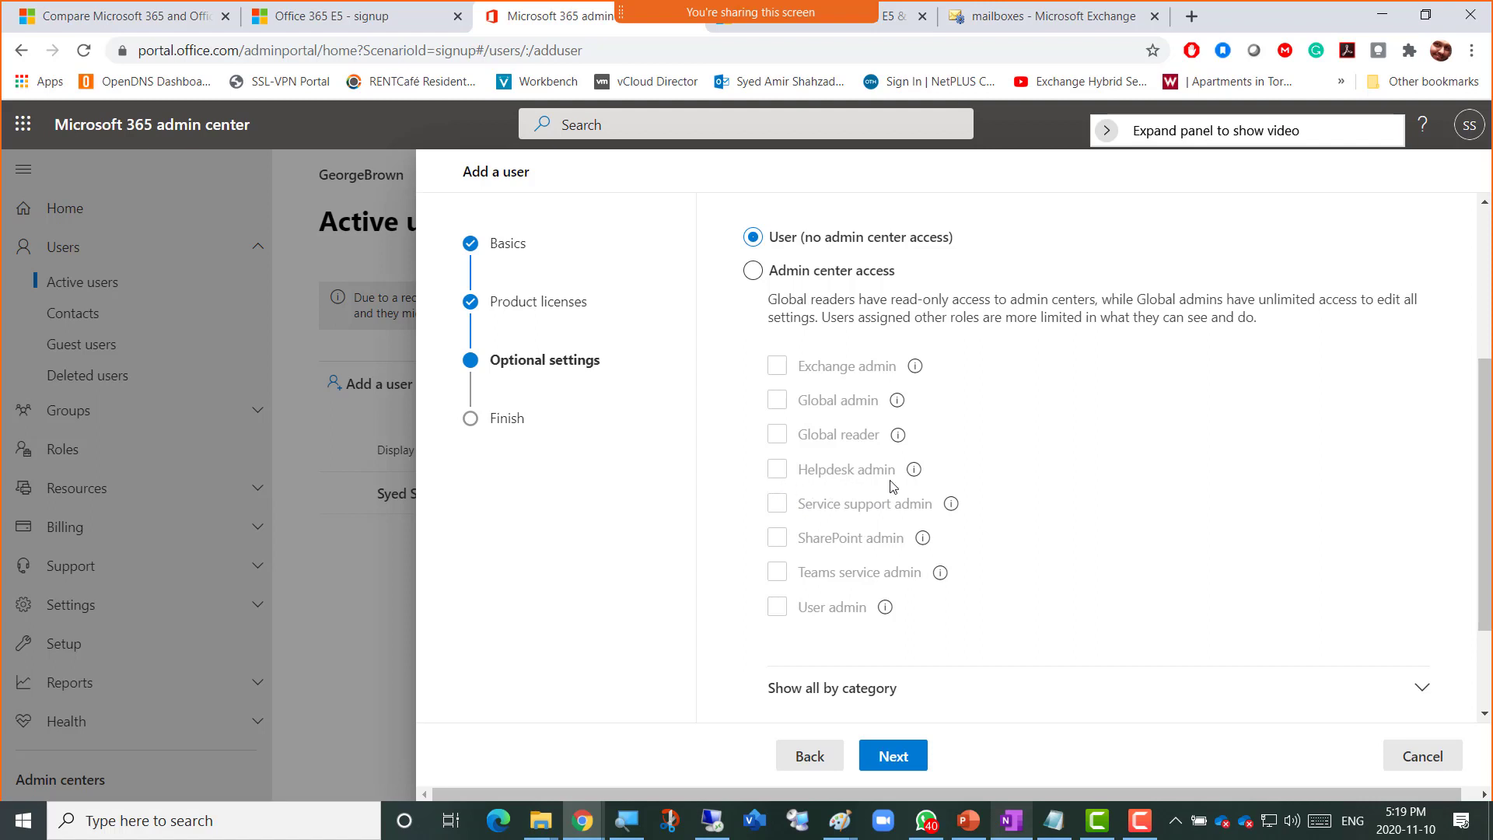
mouse_move(915, 480)
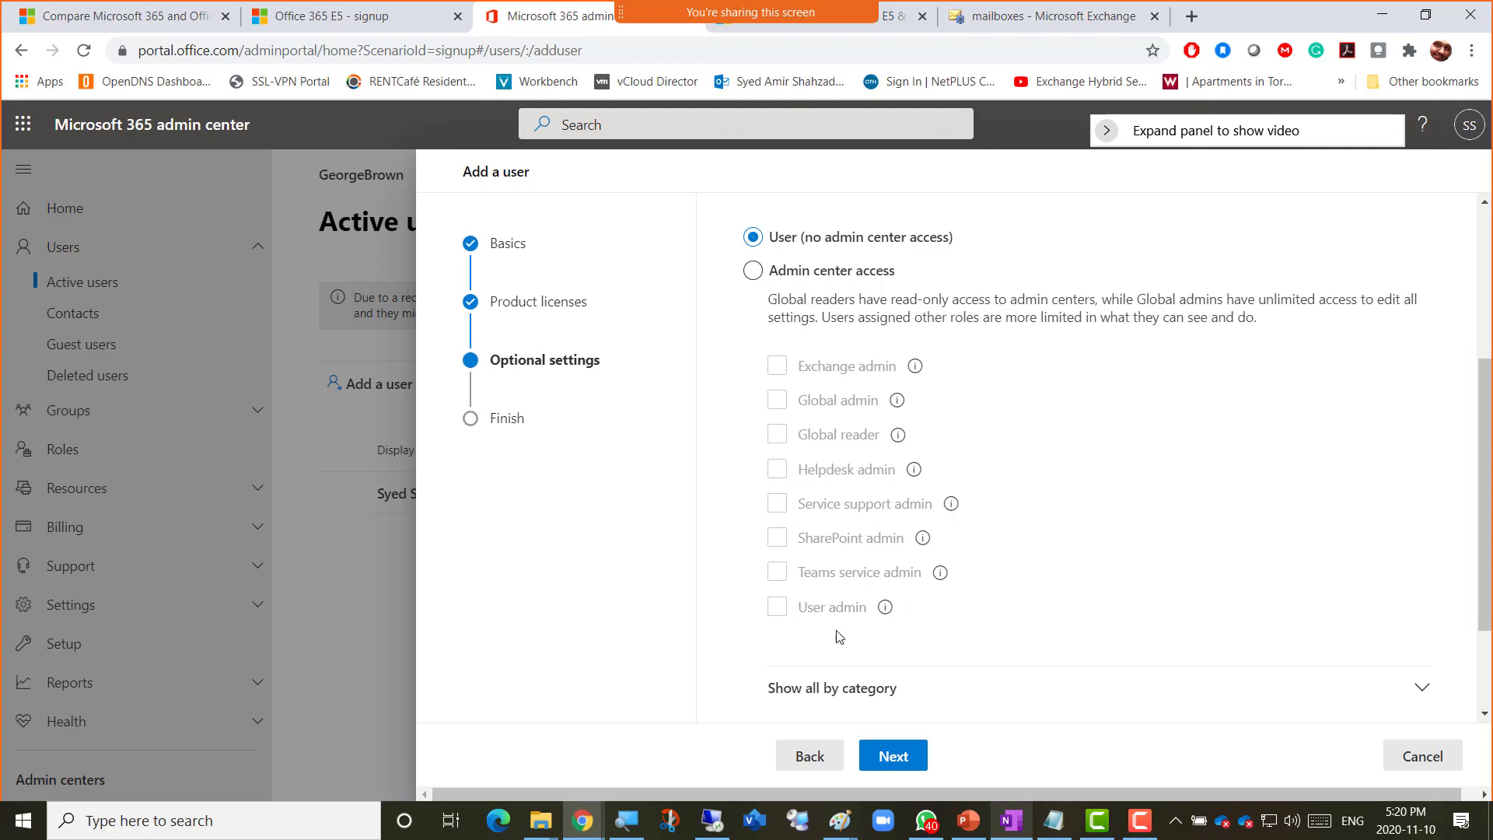
mouse_move(886, 605)
scroll(818, 389, "up", 3)
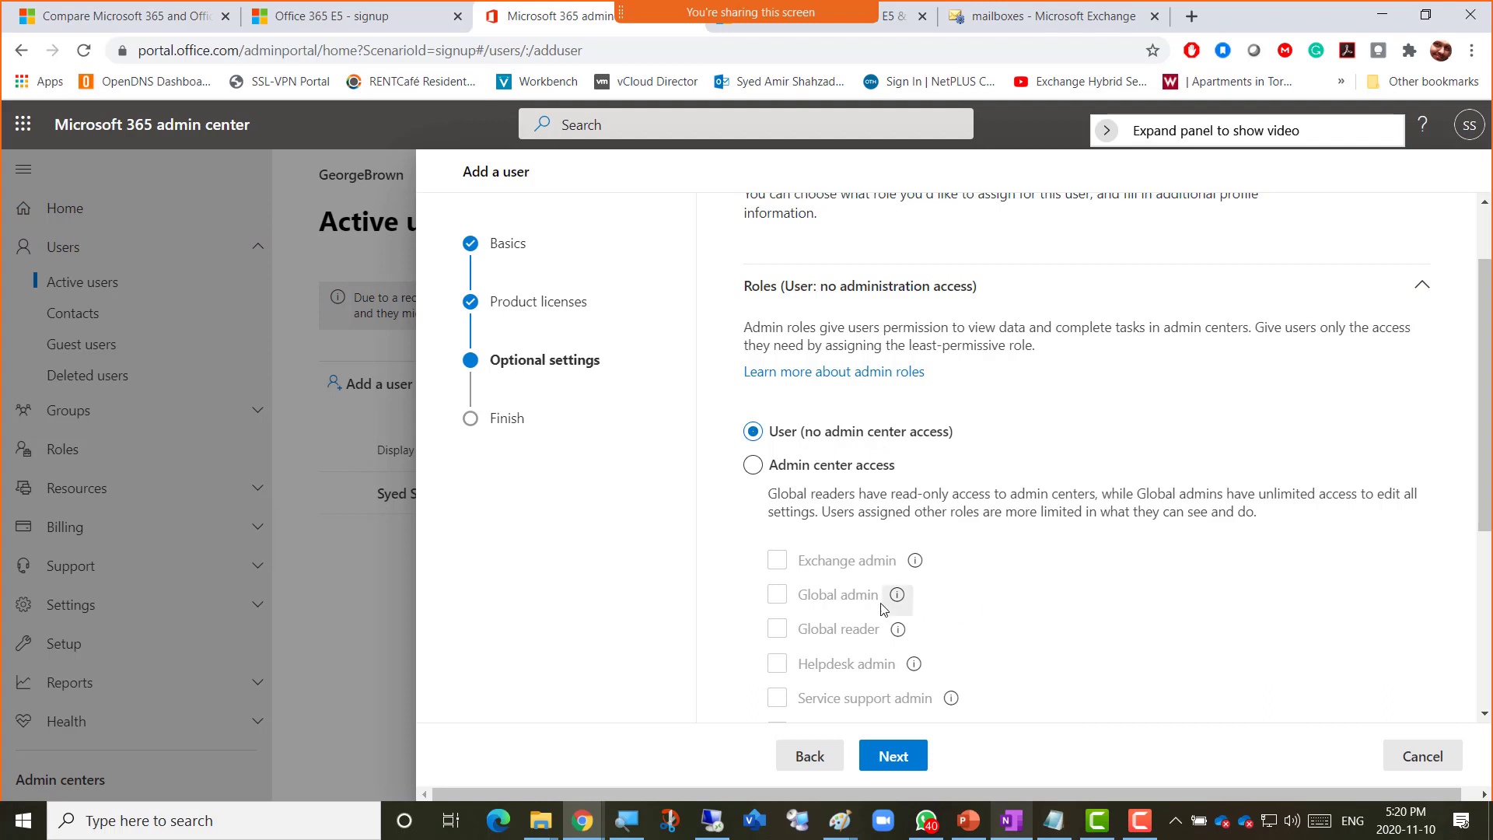
Show all admin roles by category and examine the roles in the Collaboration group.
scroll(987, 565, "down", 4)
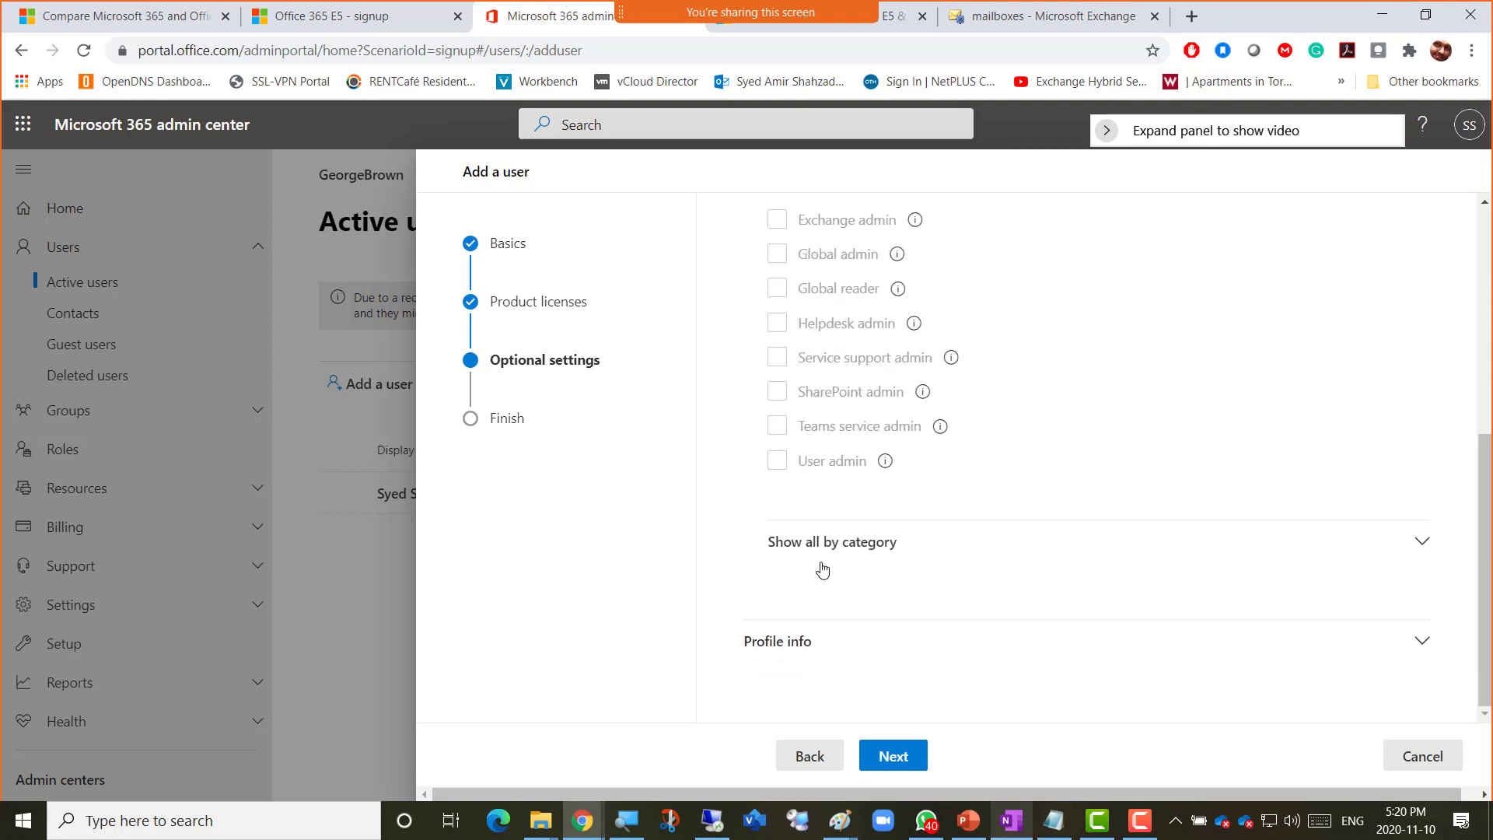
scroll(964, 490, "up", 3)
scroll(907, 623, "down", 3)
left_click(1421, 544)
scroll(1078, 600, "down", 3)
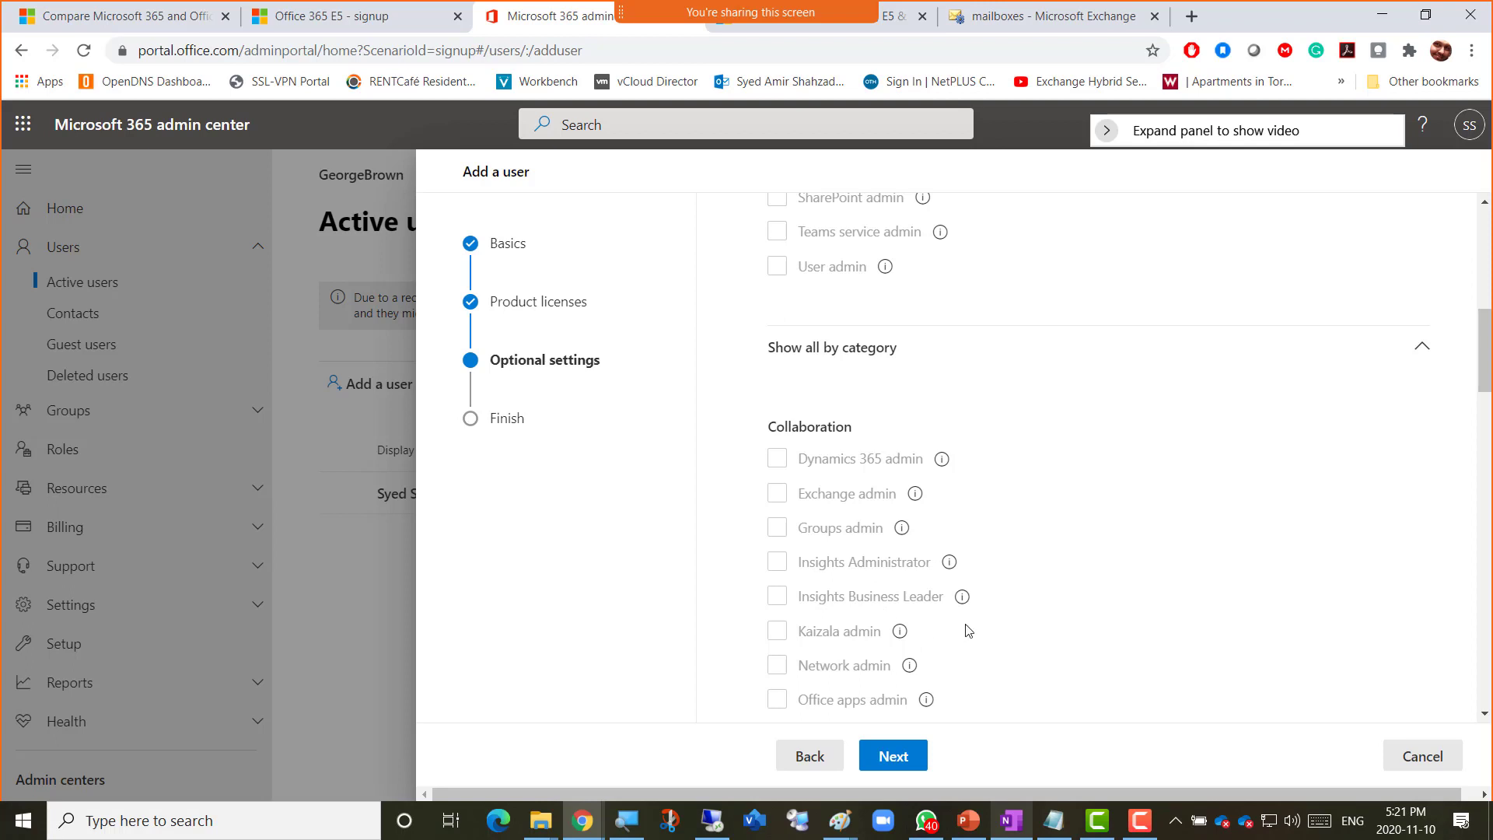
Examine the admin roles in the remaining categories, from Collaboration and Devices through Identity, Read-only and Security & Compliance.
scroll(969, 630, "down", 5)
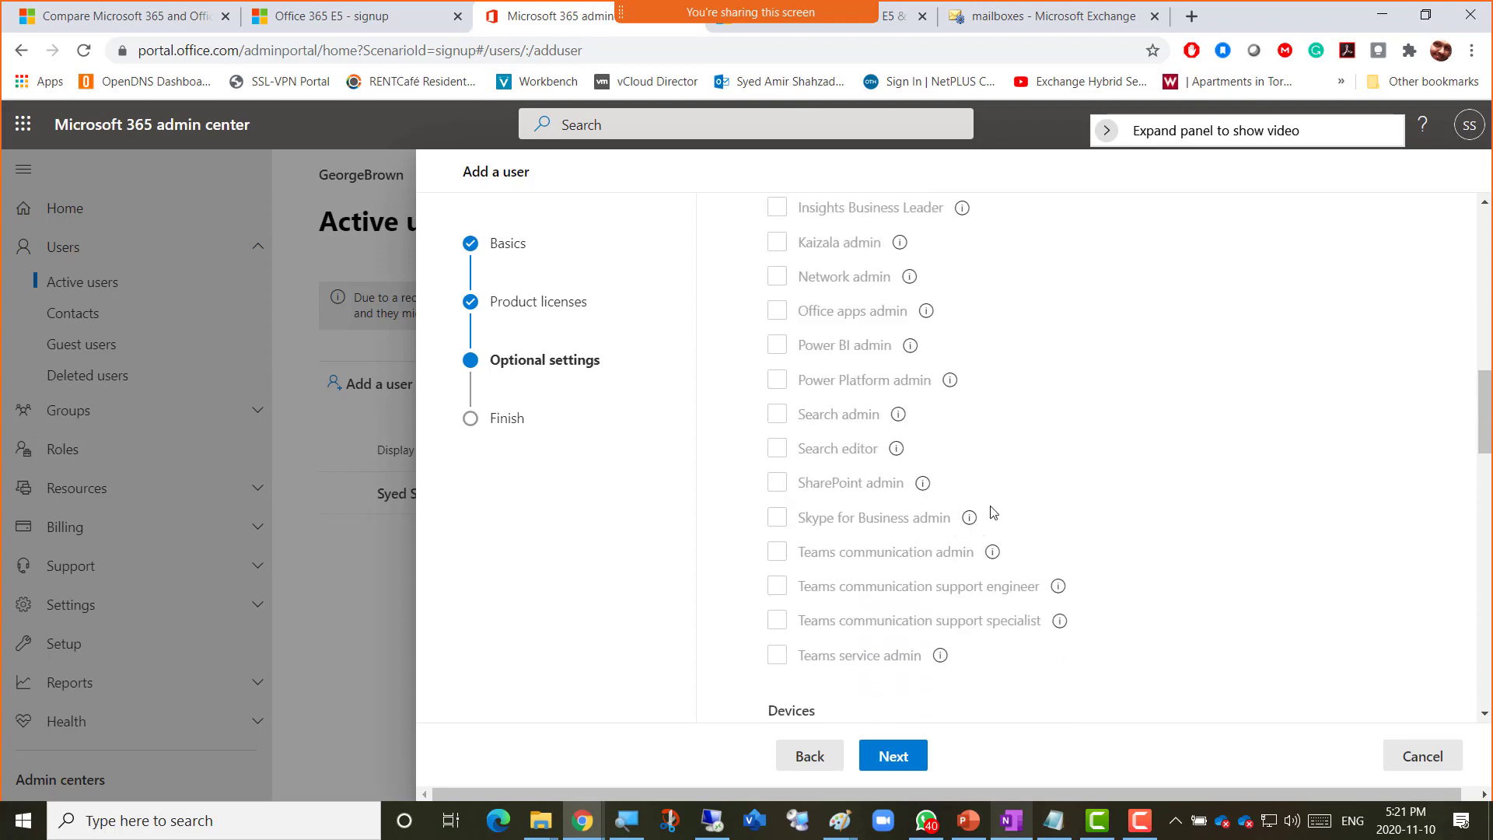
scroll(993, 513, "down", 4)
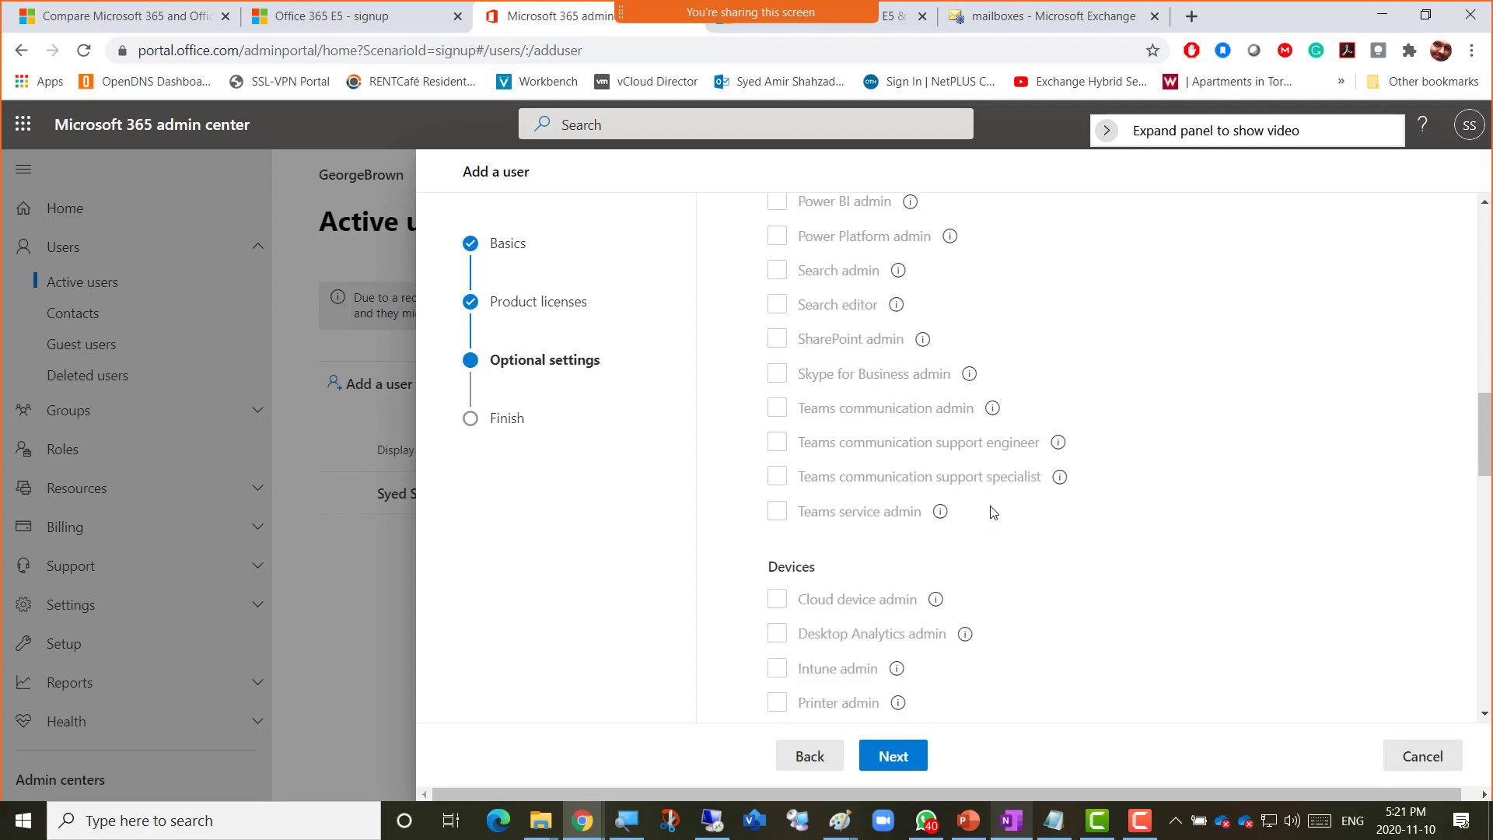
scroll(869, 517, "down", 3)
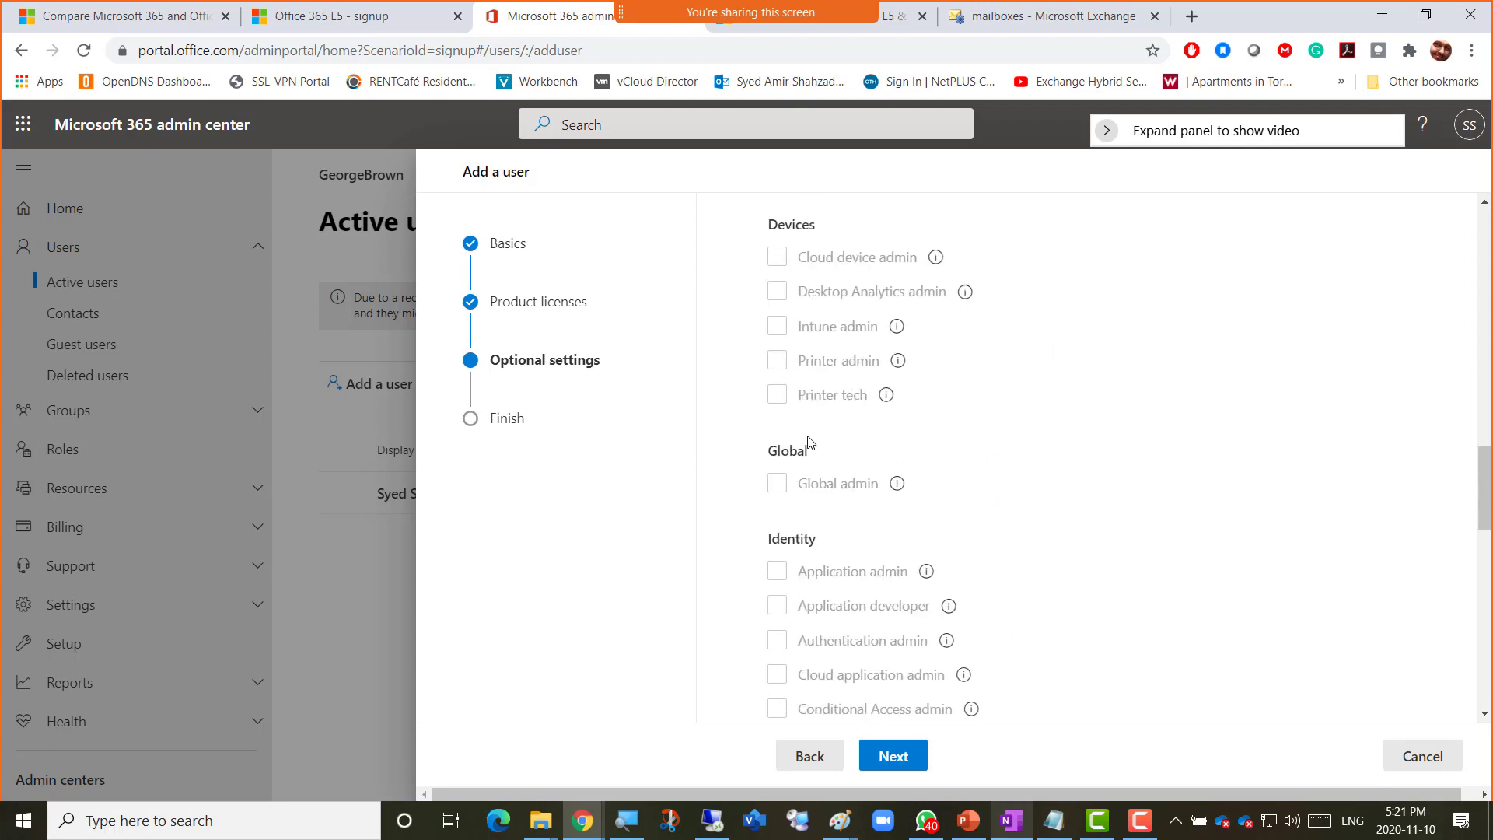
scroll(812, 529, "down", 4)
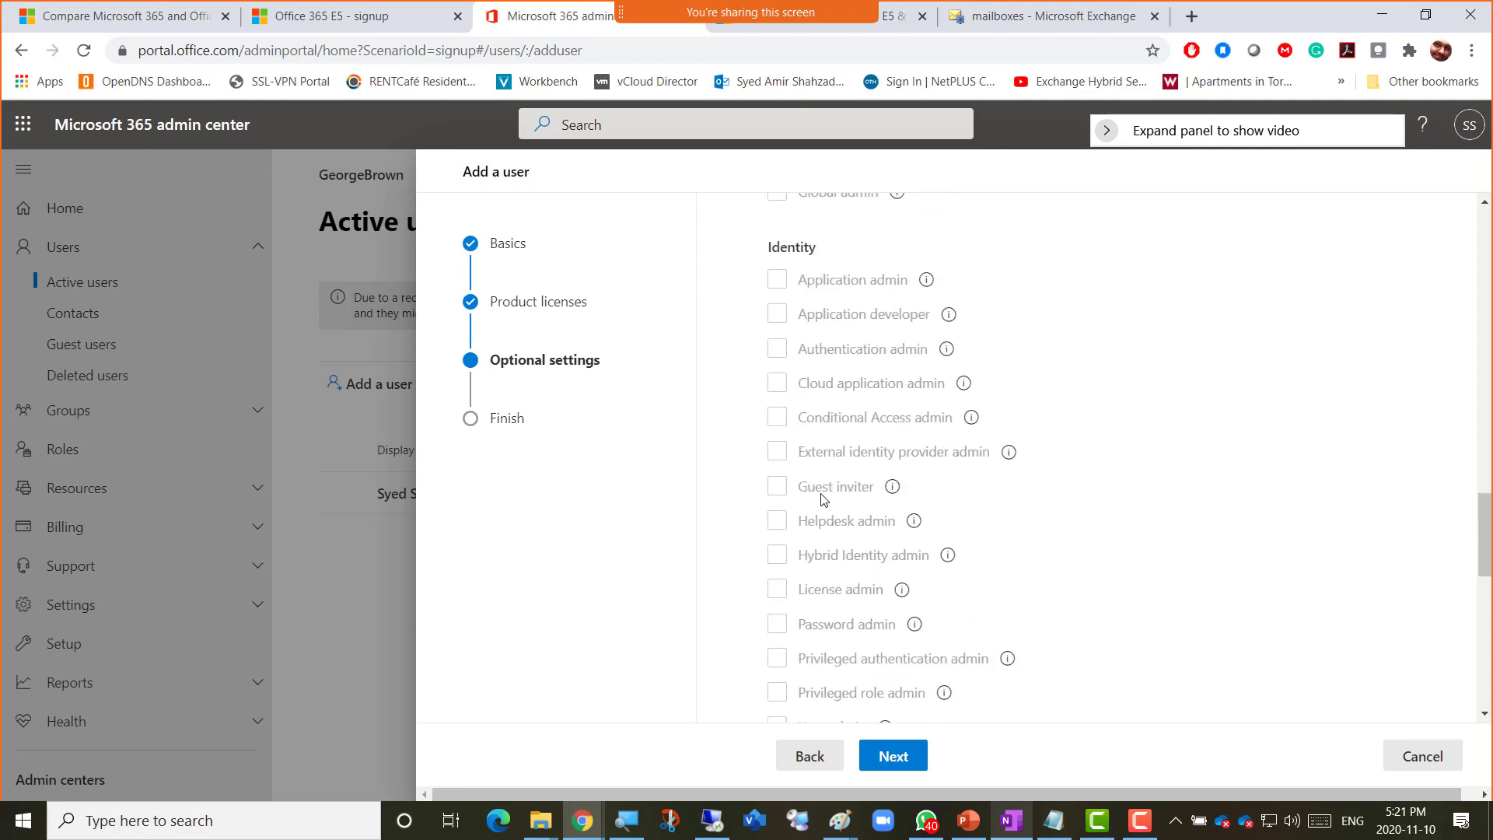
scroll(831, 506, "down", 4)
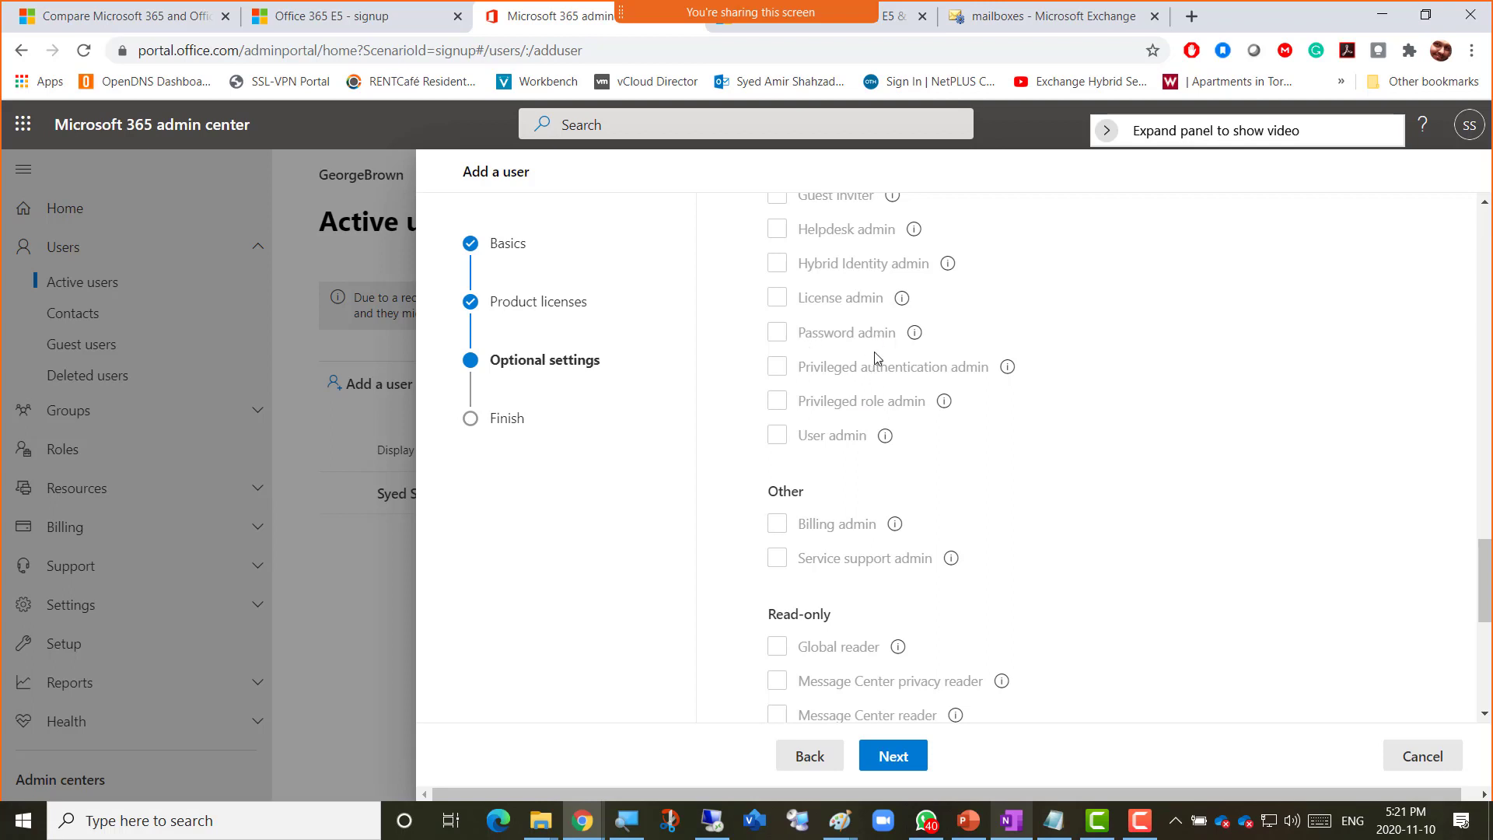
scroll(883, 372, "down", 6)
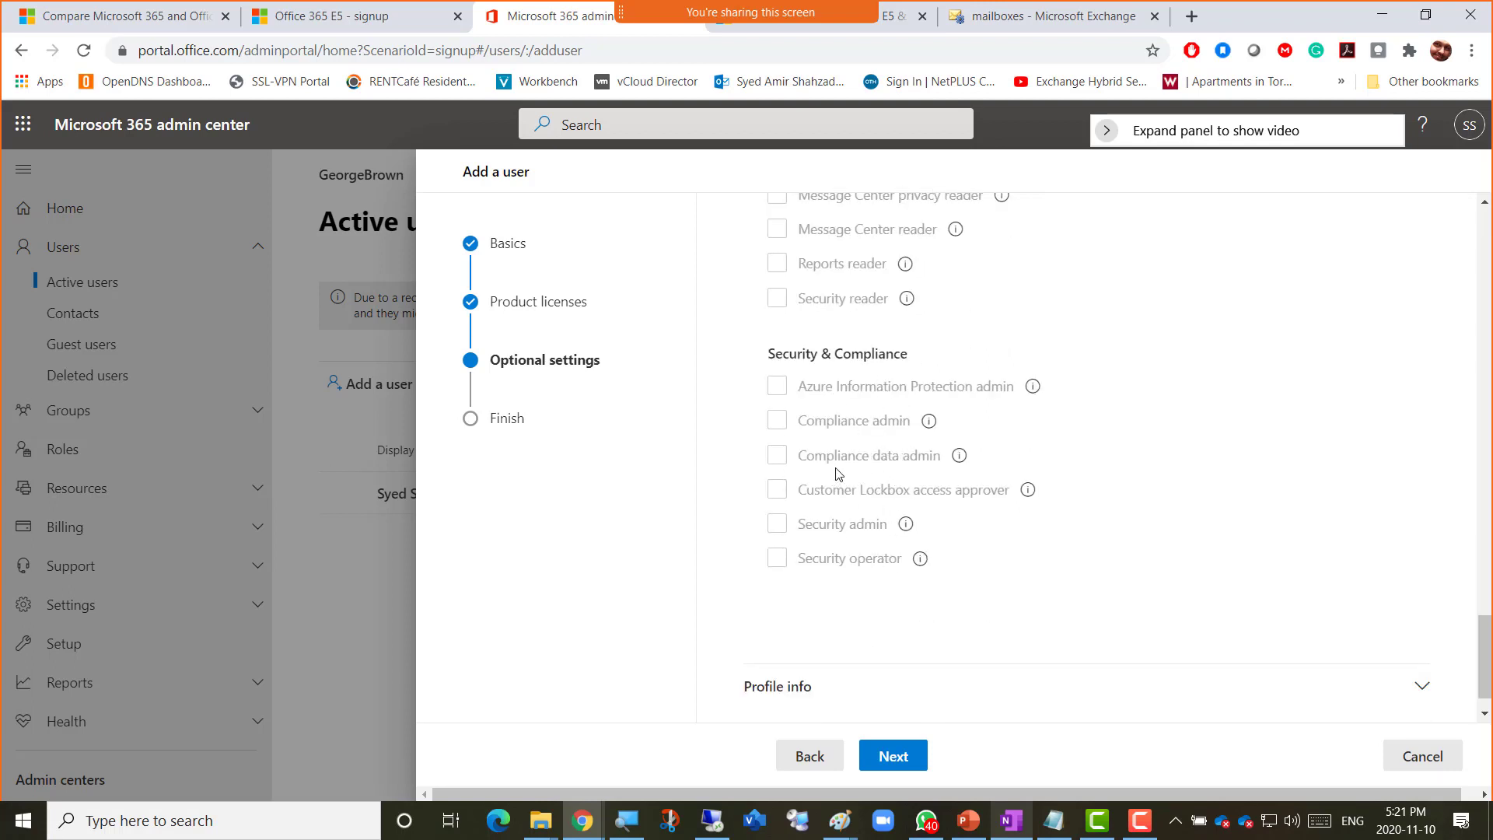
scroll(1021, 477, "up", 5)
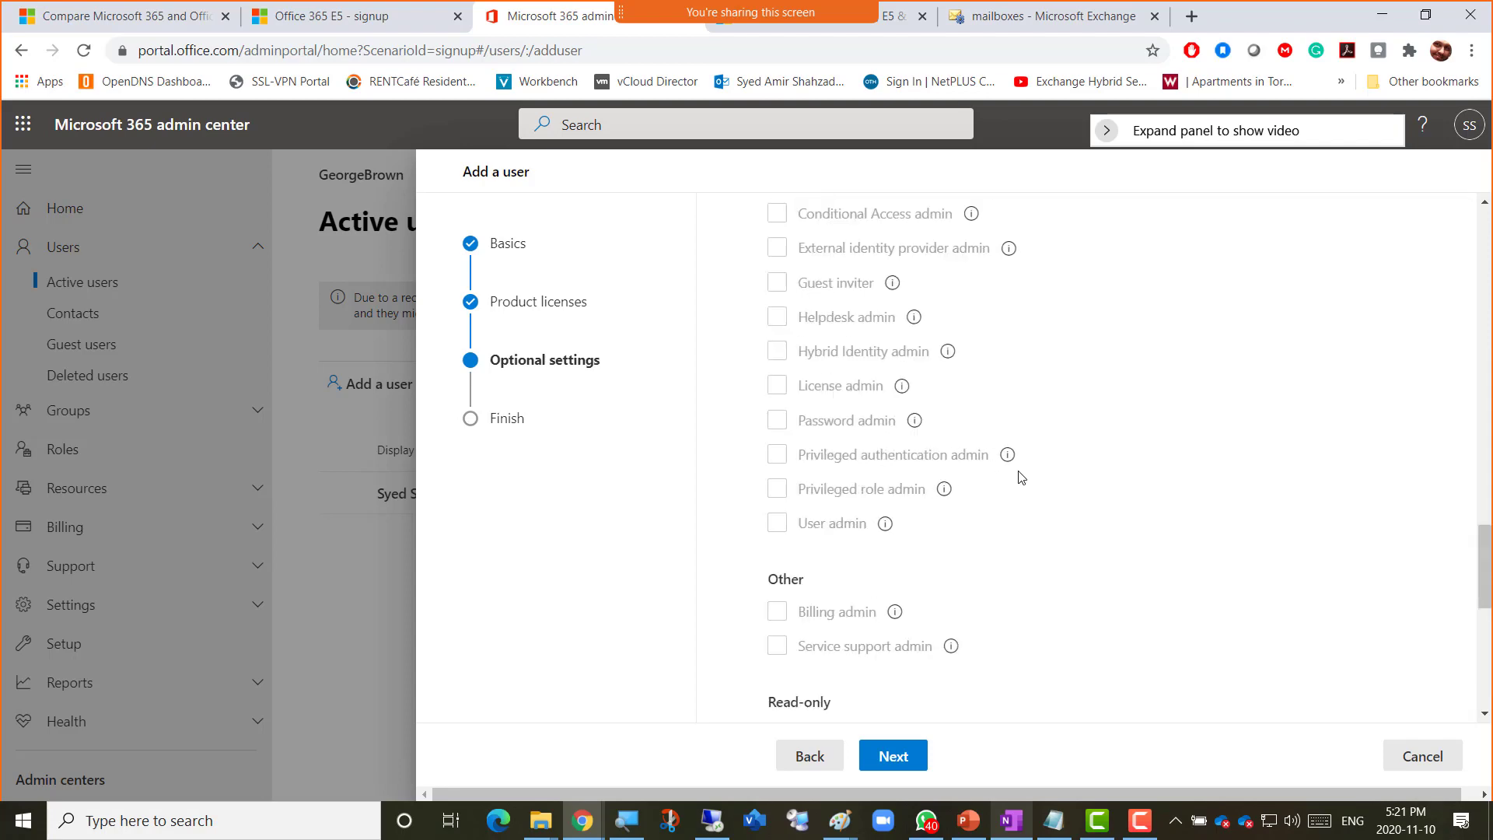
scroll(1021, 476, "up", 10)
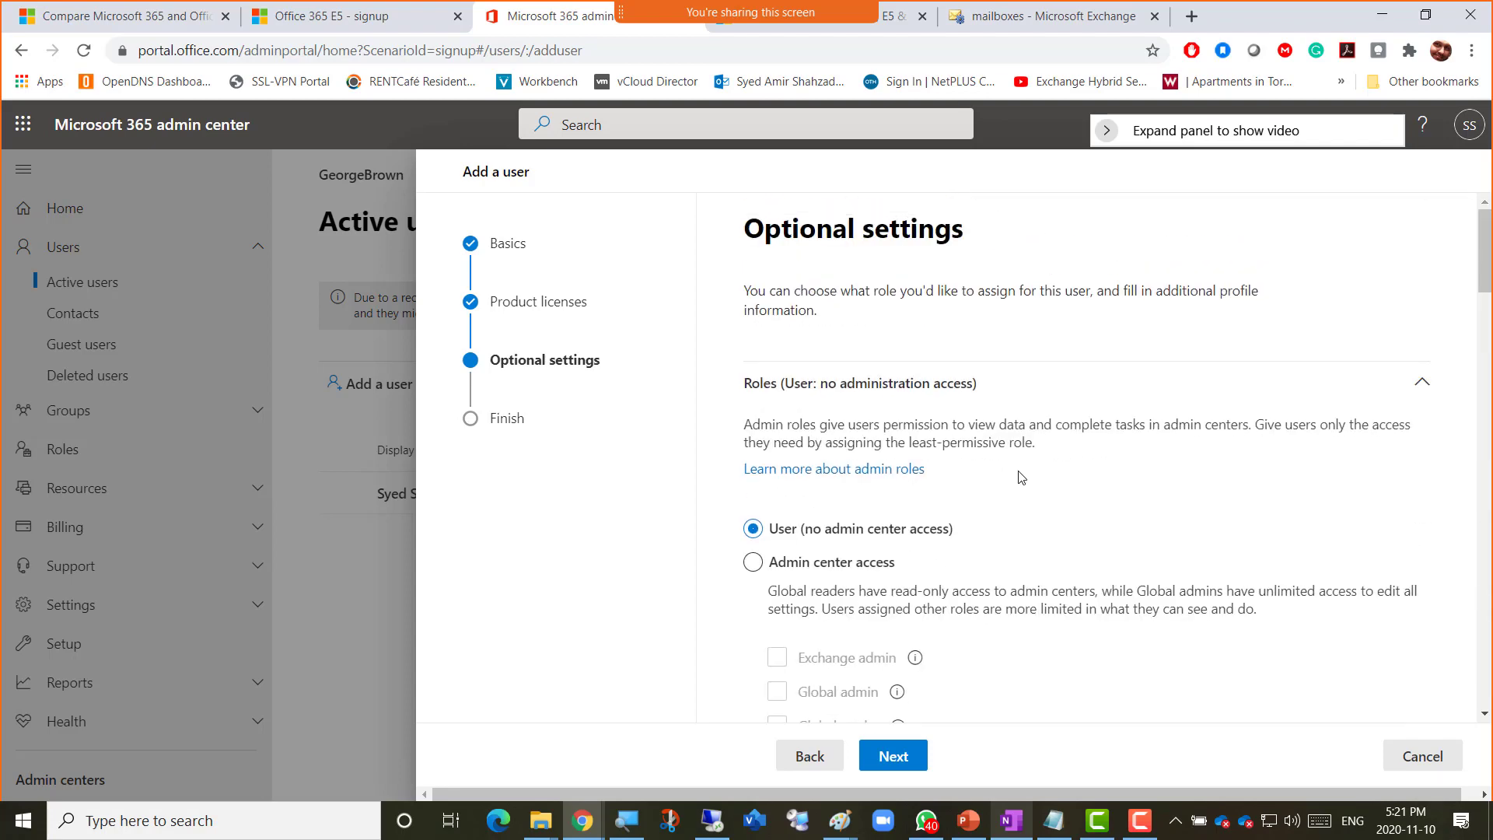
Go over the commonly used admin roles again, from Exchange admin to User admin, and the complete categorized list down to Profile info.
scroll(1021, 477, "down", 5)
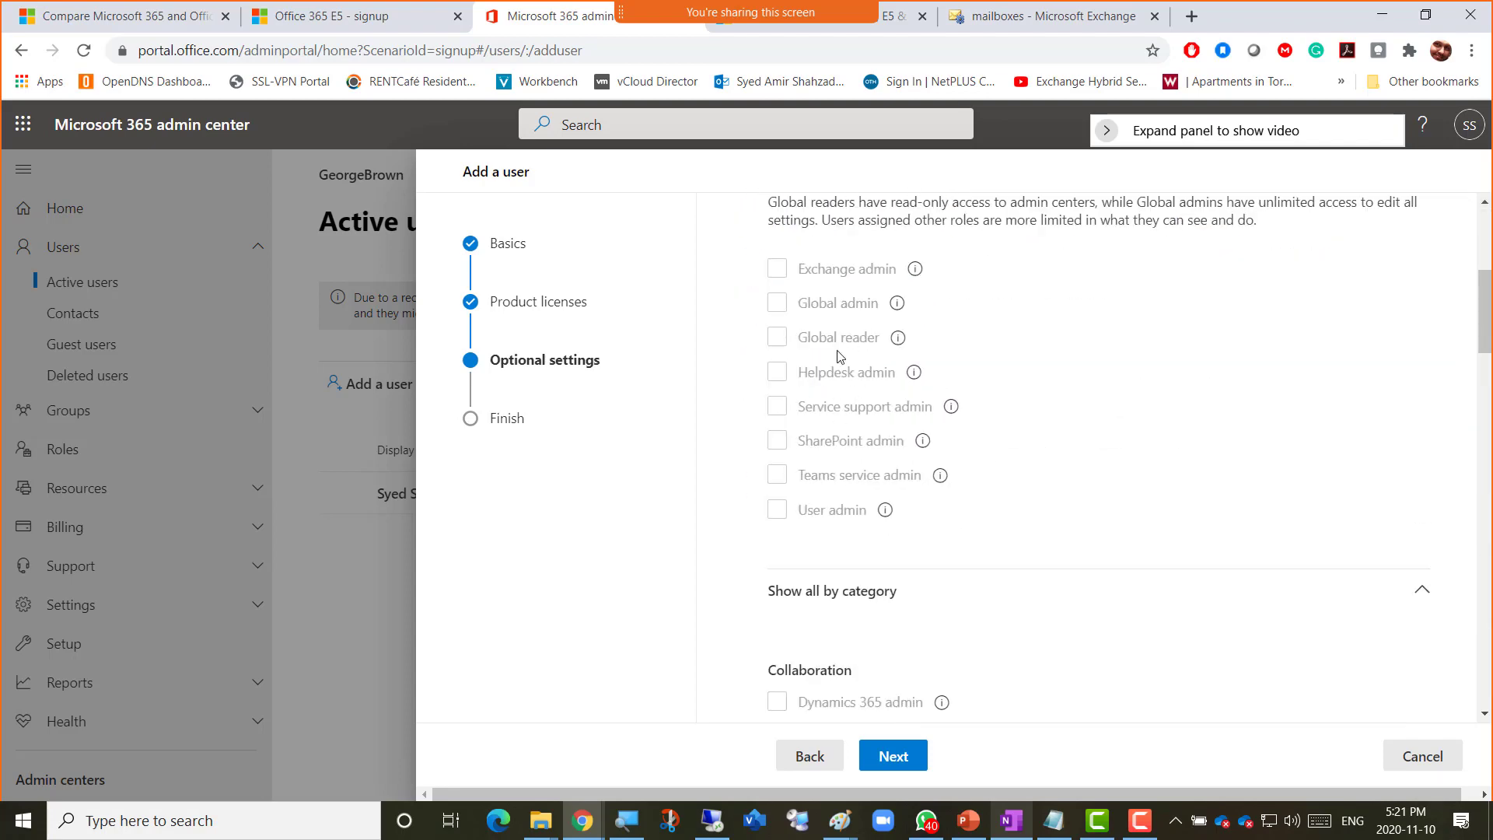
scroll(917, 467, "down", 5)
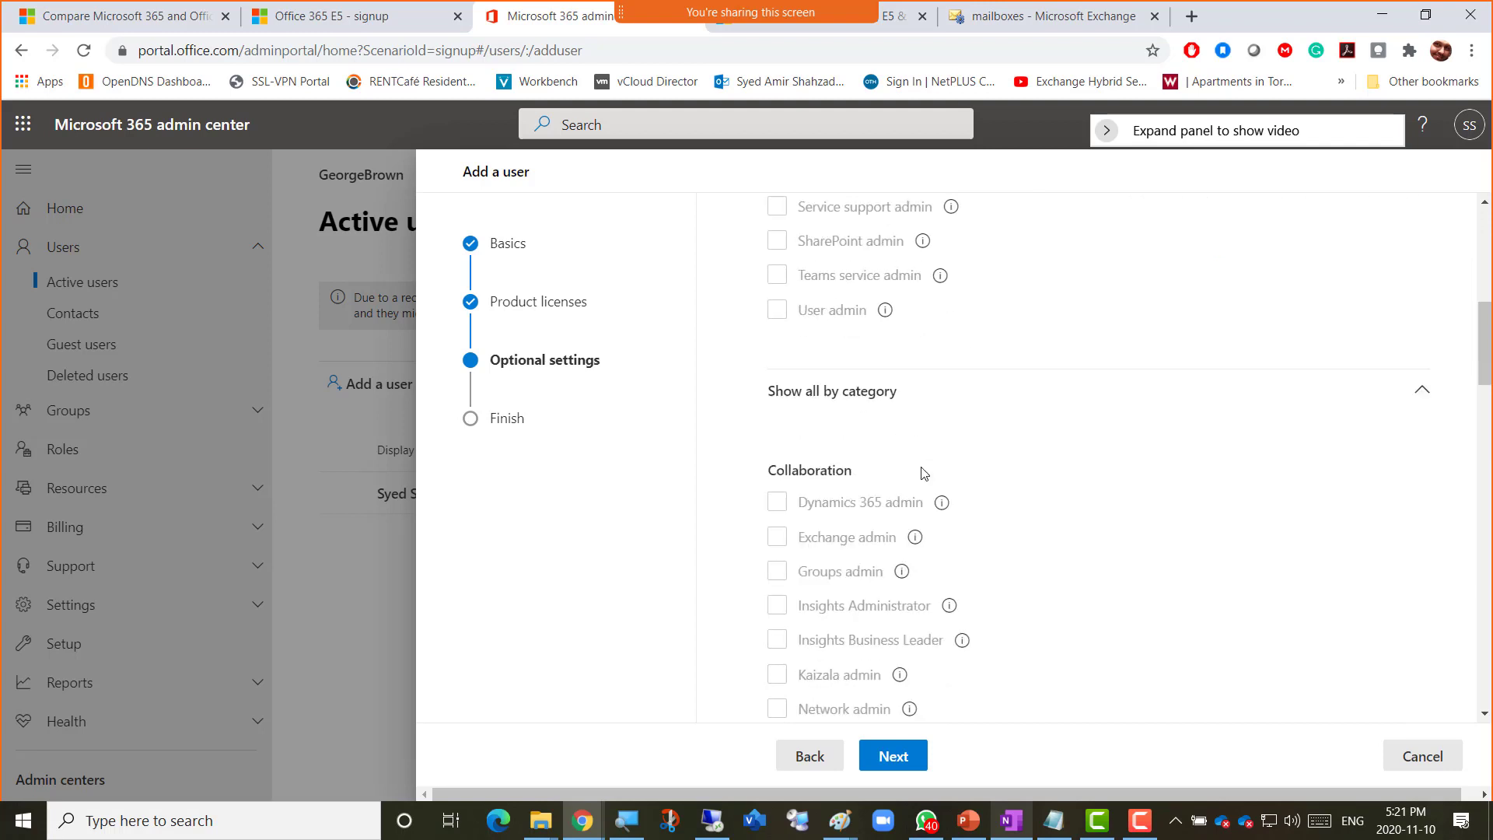
scroll(902, 550, "down", 10)
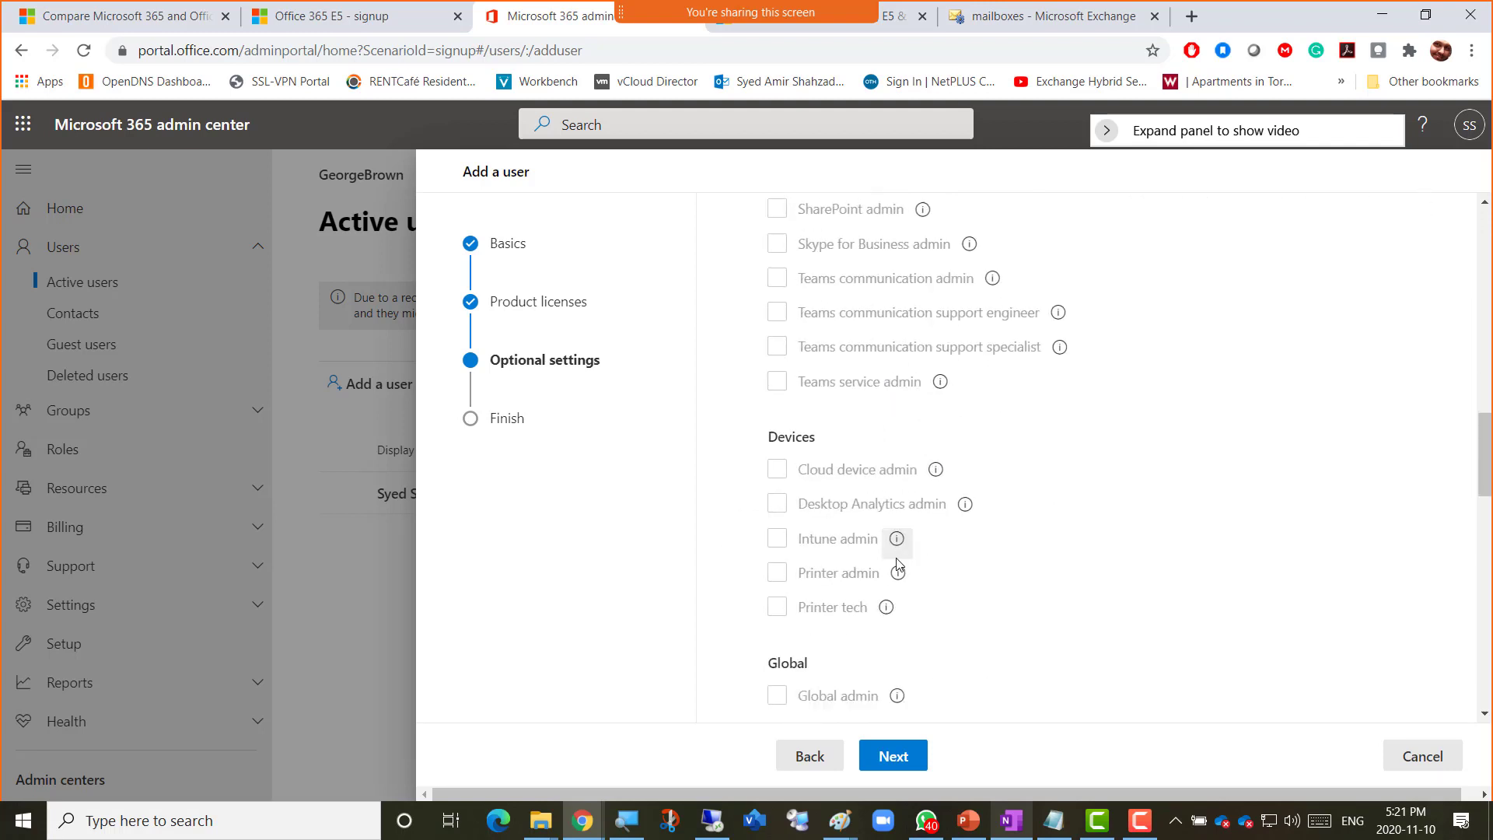
scroll(904, 543, "down", 10)
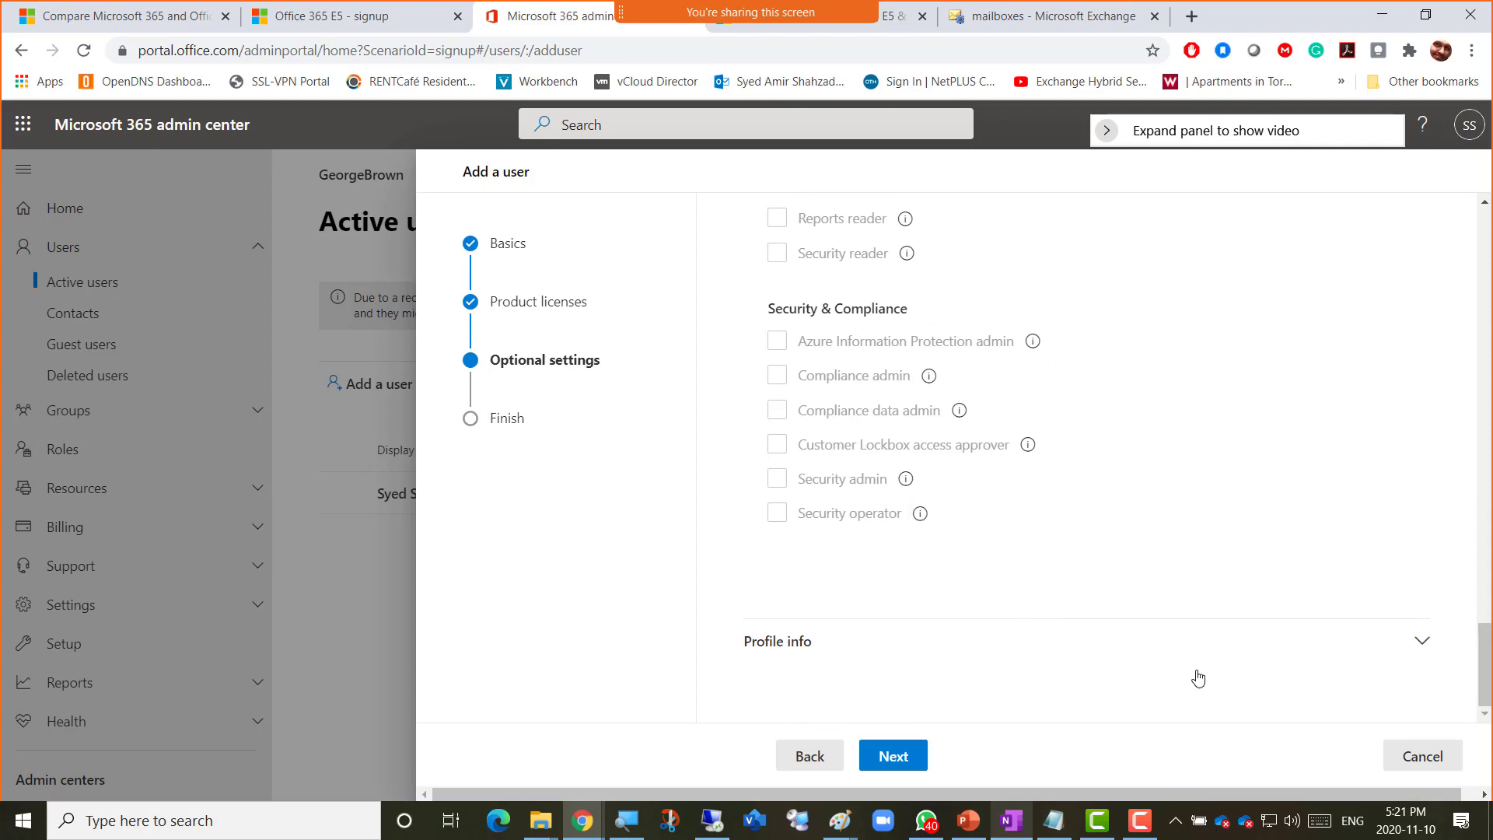
scroll(1142, 556, "up", 9)
scroll(1142, 556, "up", 12)
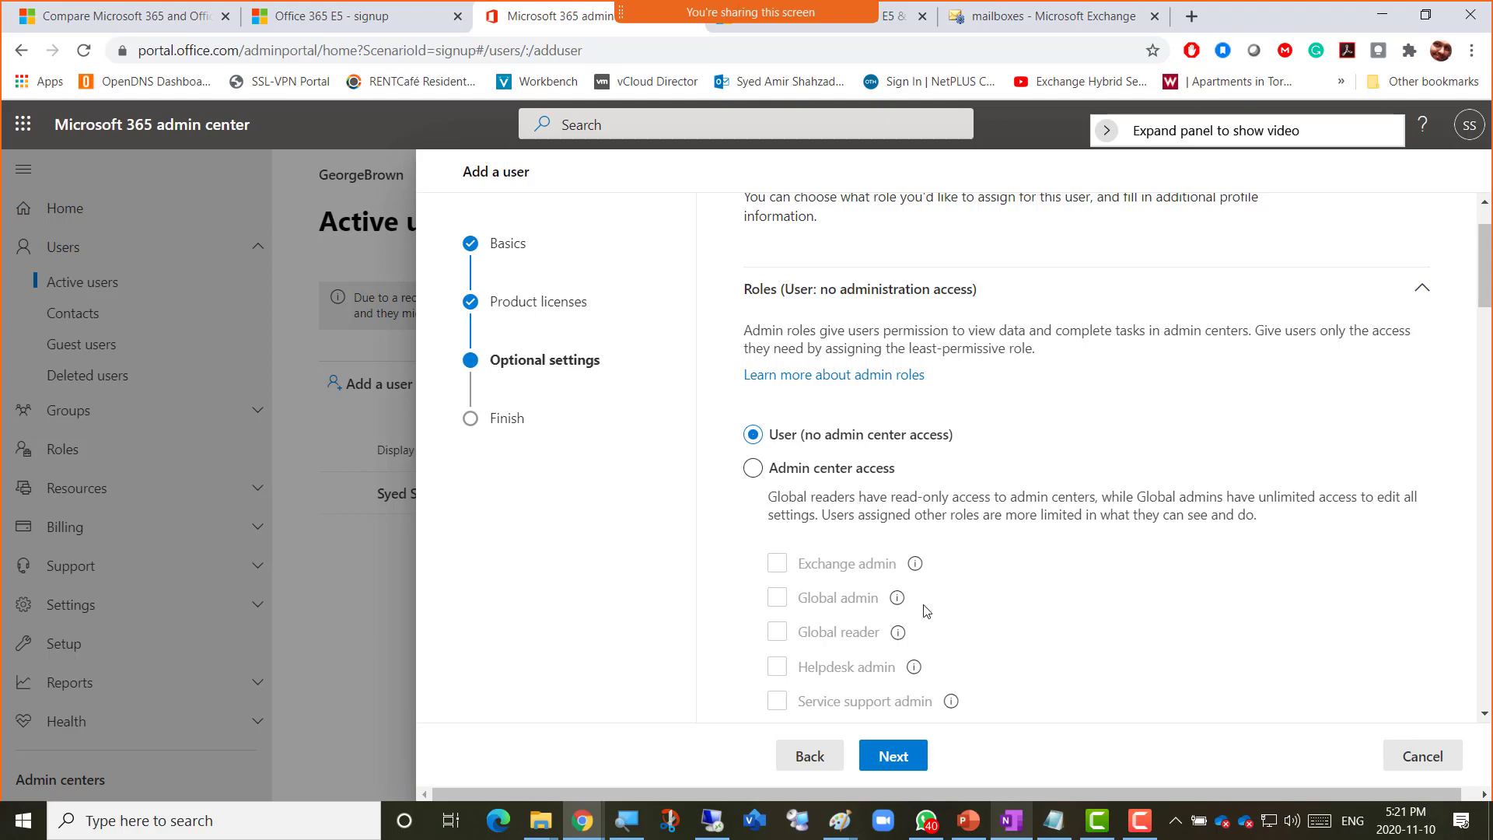
scroll(933, 618, "down", 4)
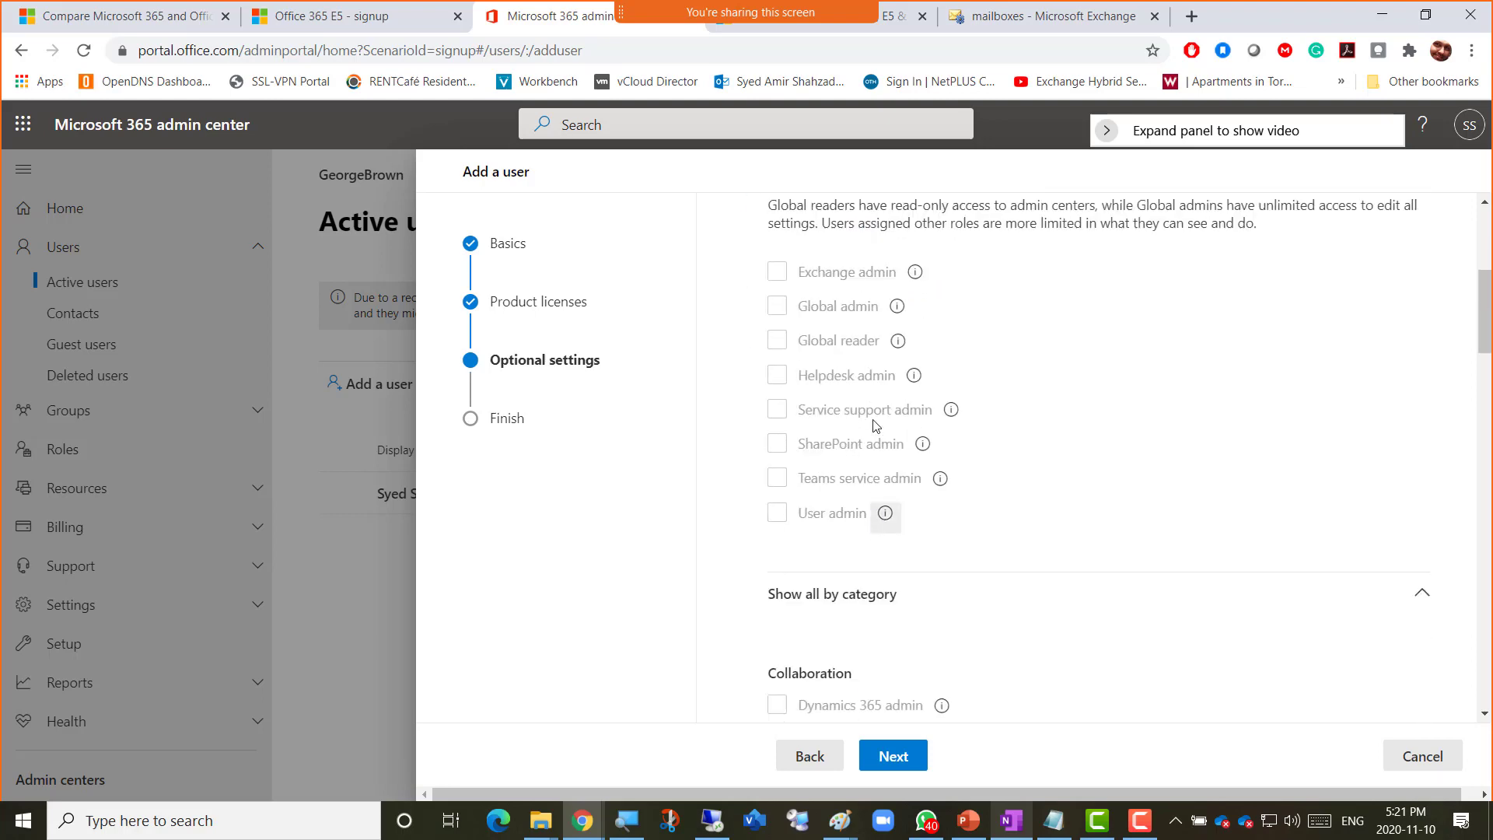
scroll(960, 642, "down", 10)
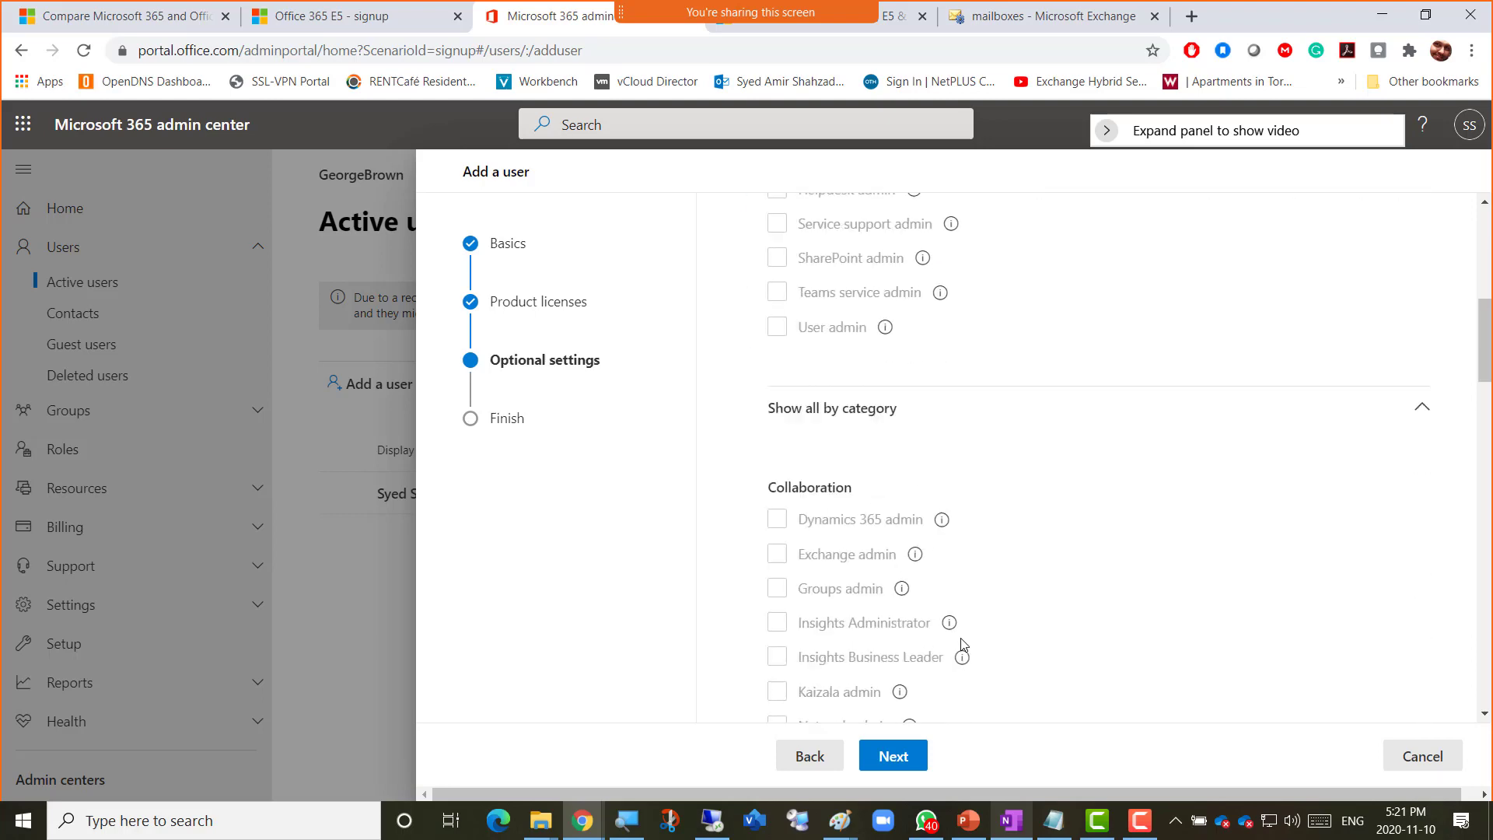
scroll(1298, 659, "down", 12)
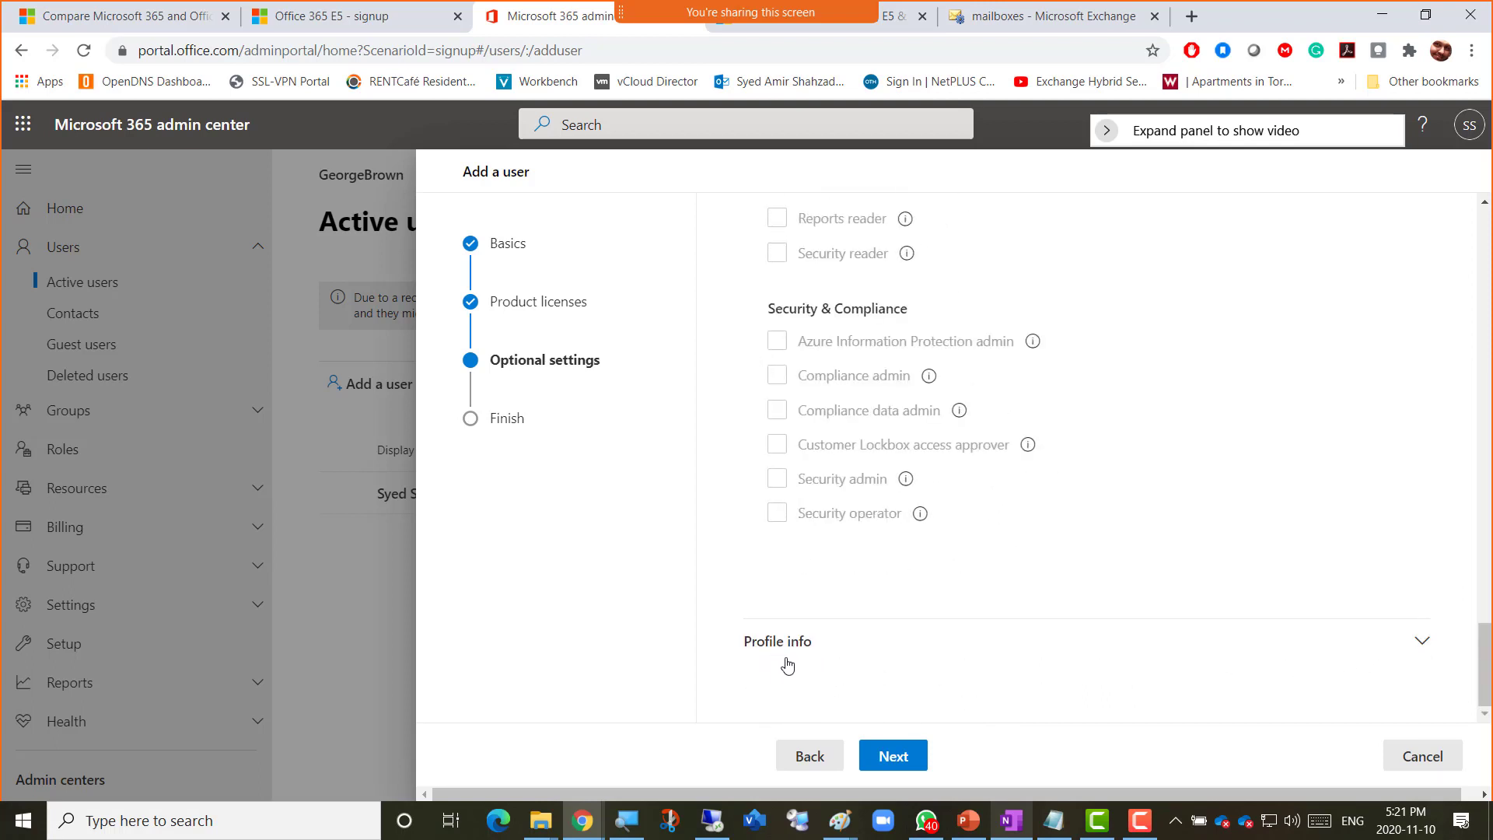
Expand the Profile info section and review its optional fields, from Job title to Country or region.
left_click(1422, 642)
scroll(1215, 625, "down", 3)
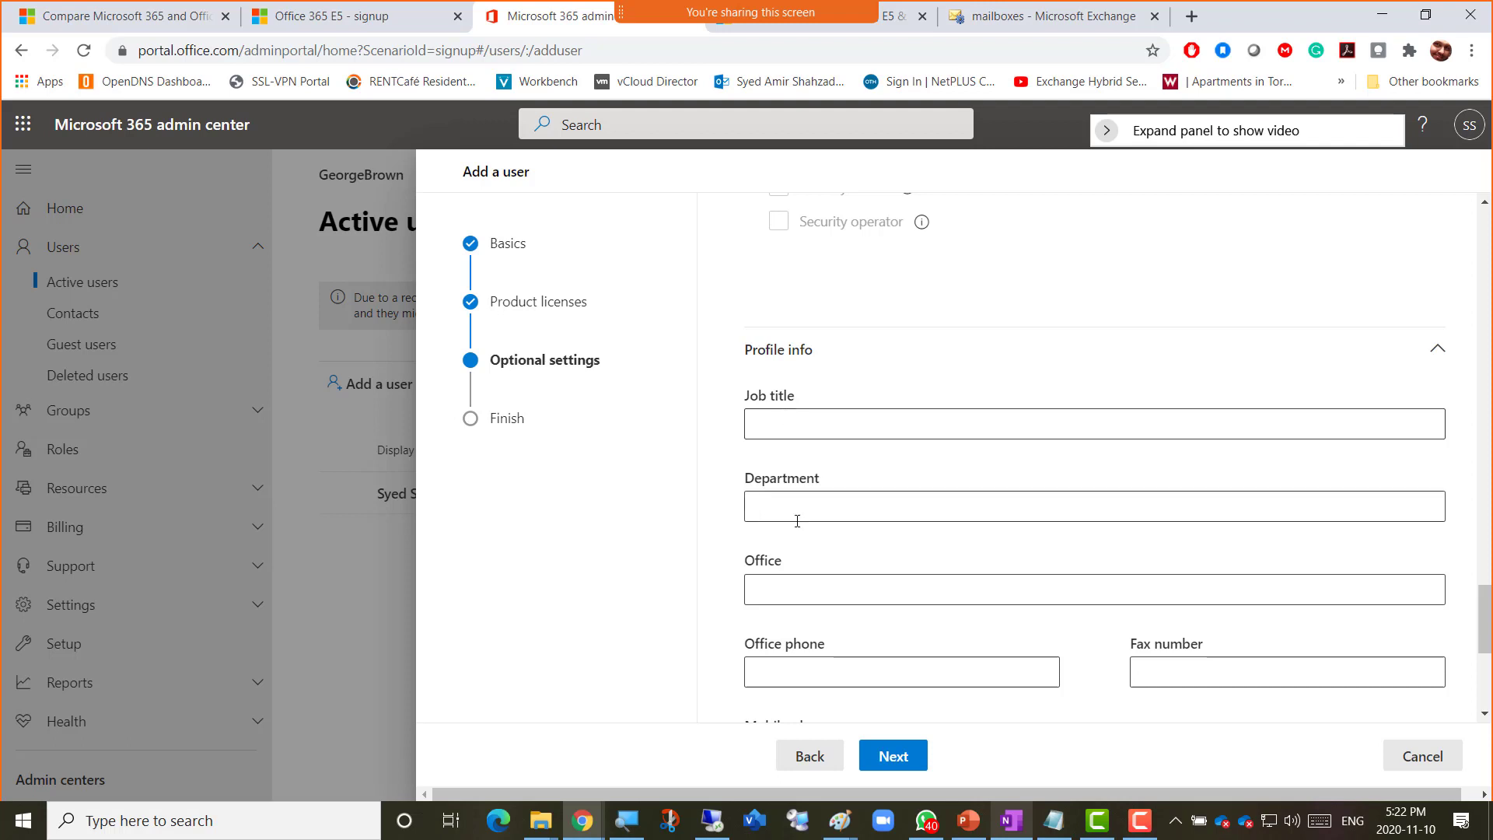
scroll(800, 502, "down", 4)
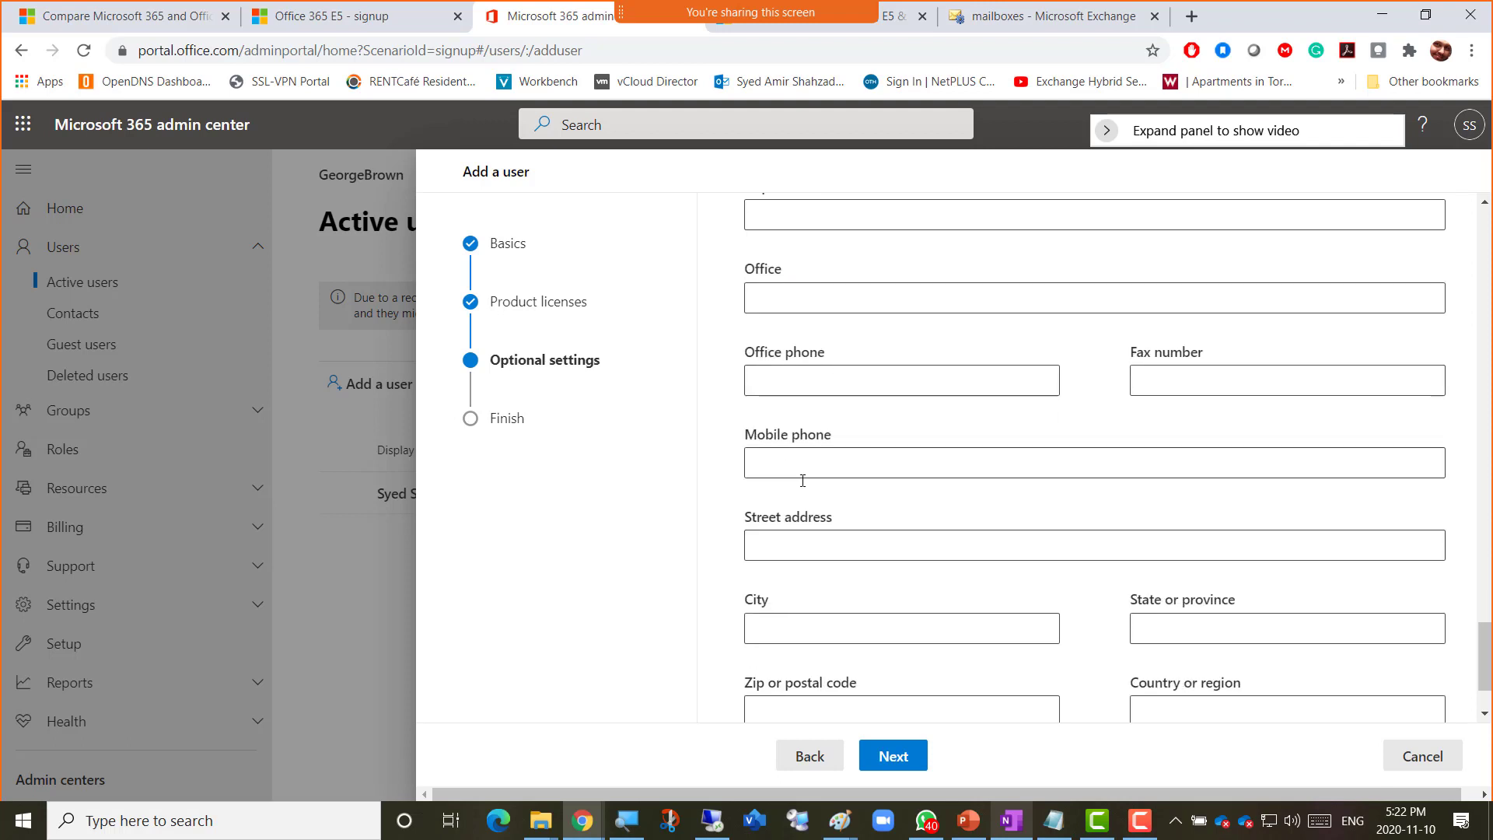
scroll(802, 479, "down", 2)
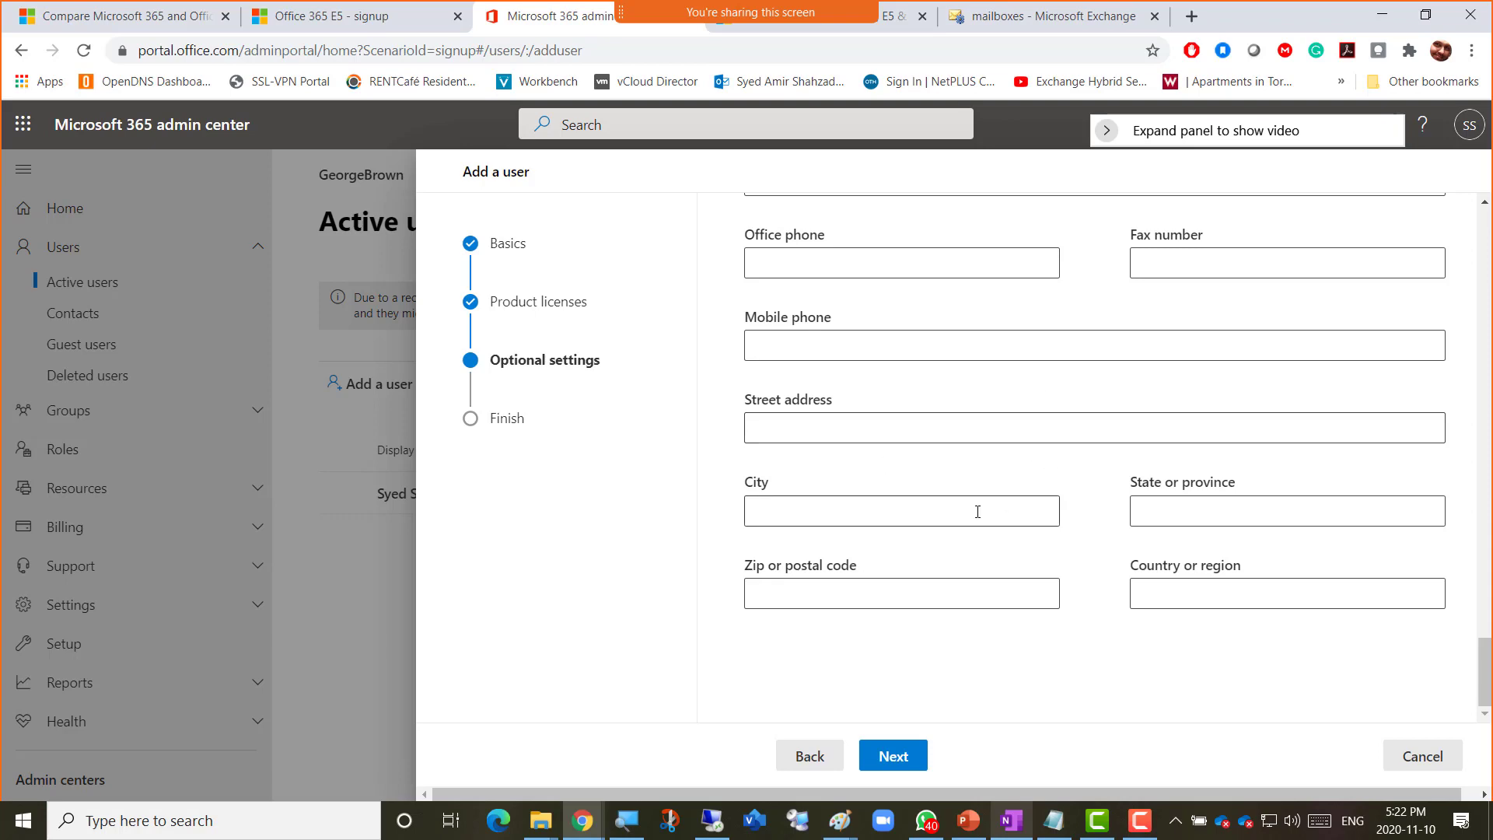
Recheck the optional settings, keep the User (no admin center access) role with blank profile info, and continue to the final review.
scroll(978, 512, "up", 15)
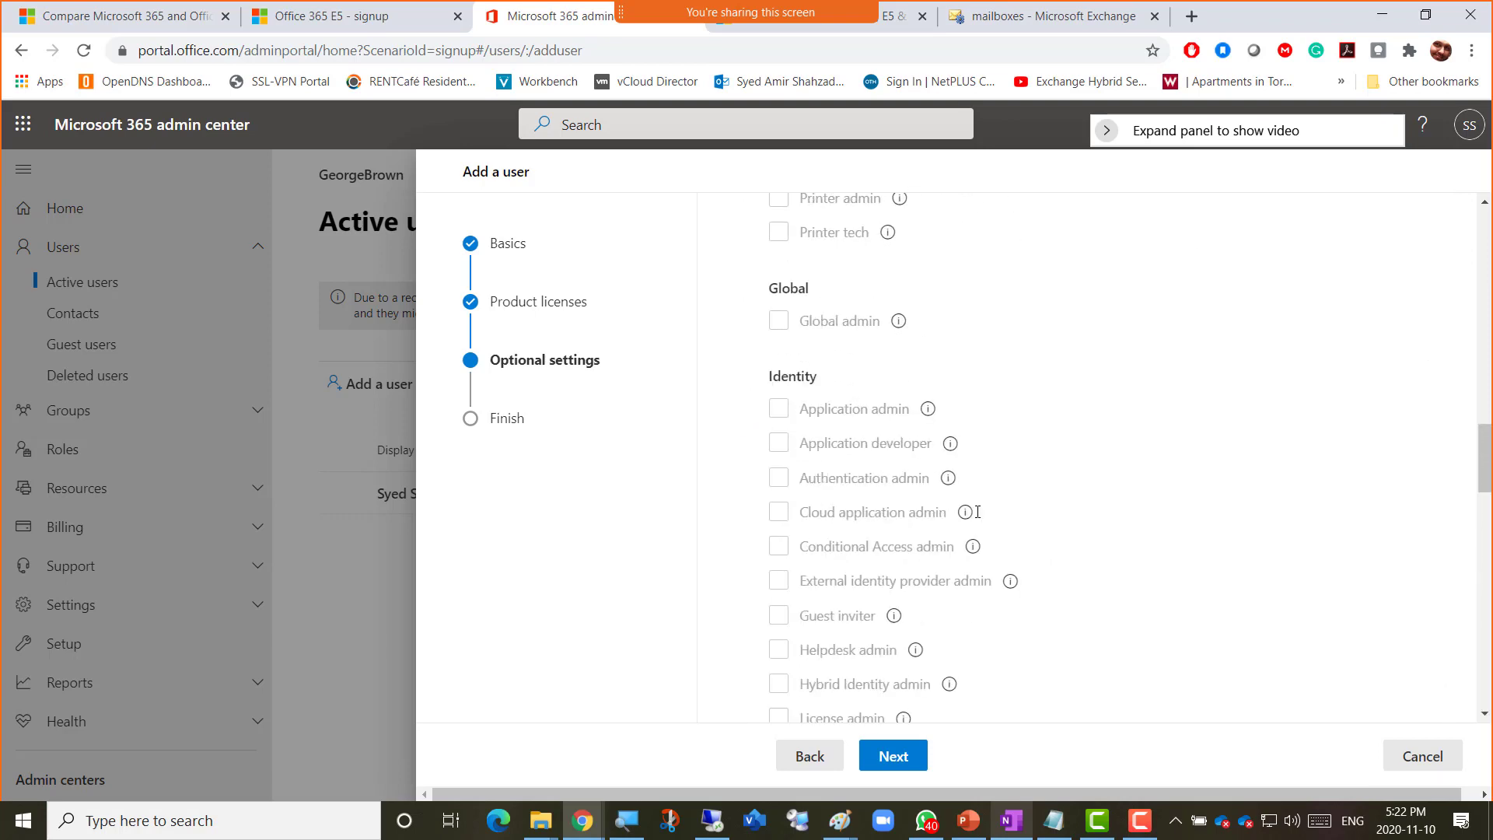
scroll(978, 511, "up", 10)
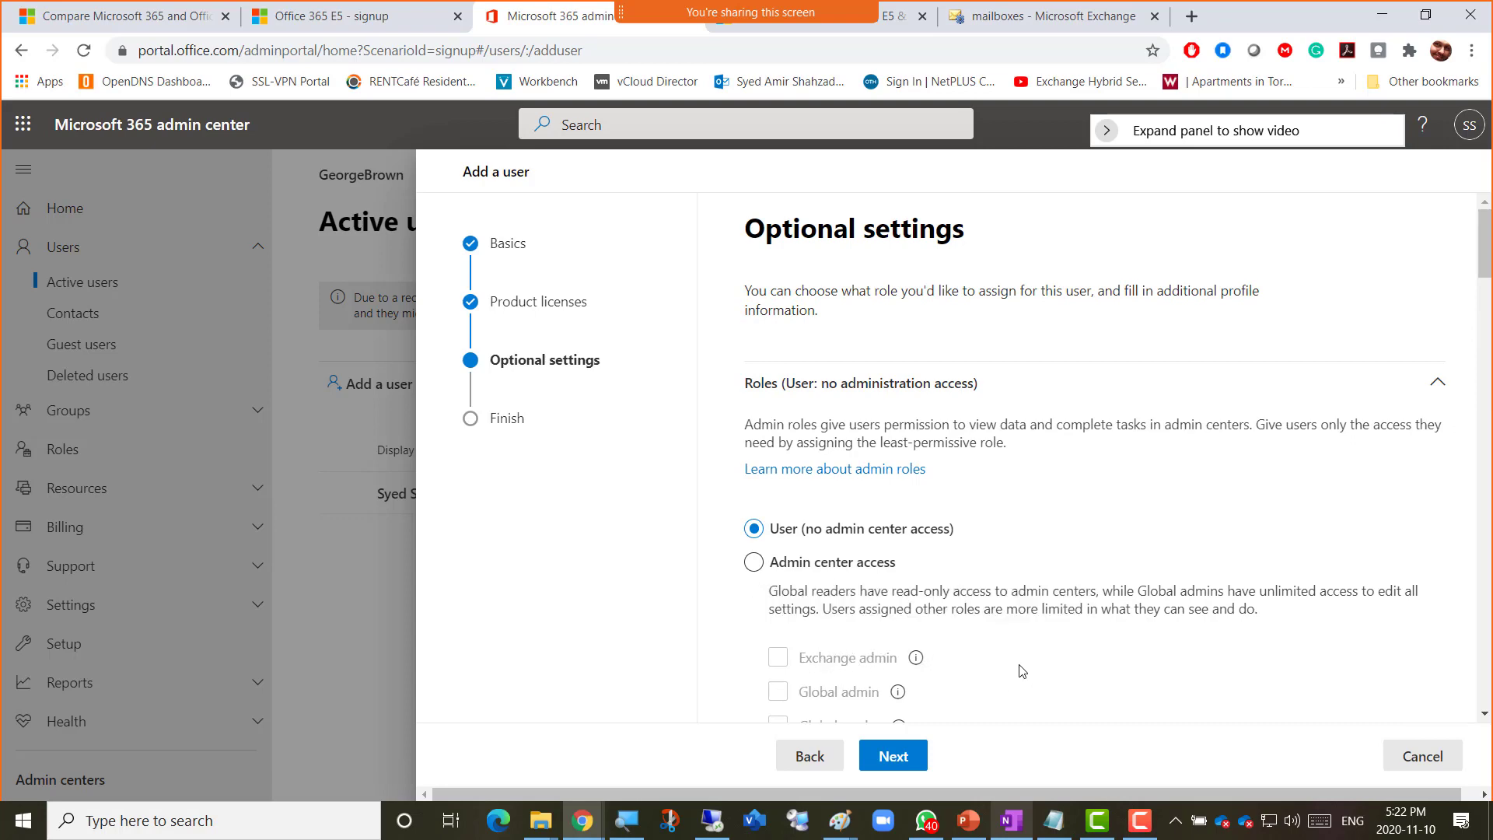
scroll(1022, 671, "down", 3)
scroll(1022, 671, "down", 3)
scroll(994, 567, "up", 6)
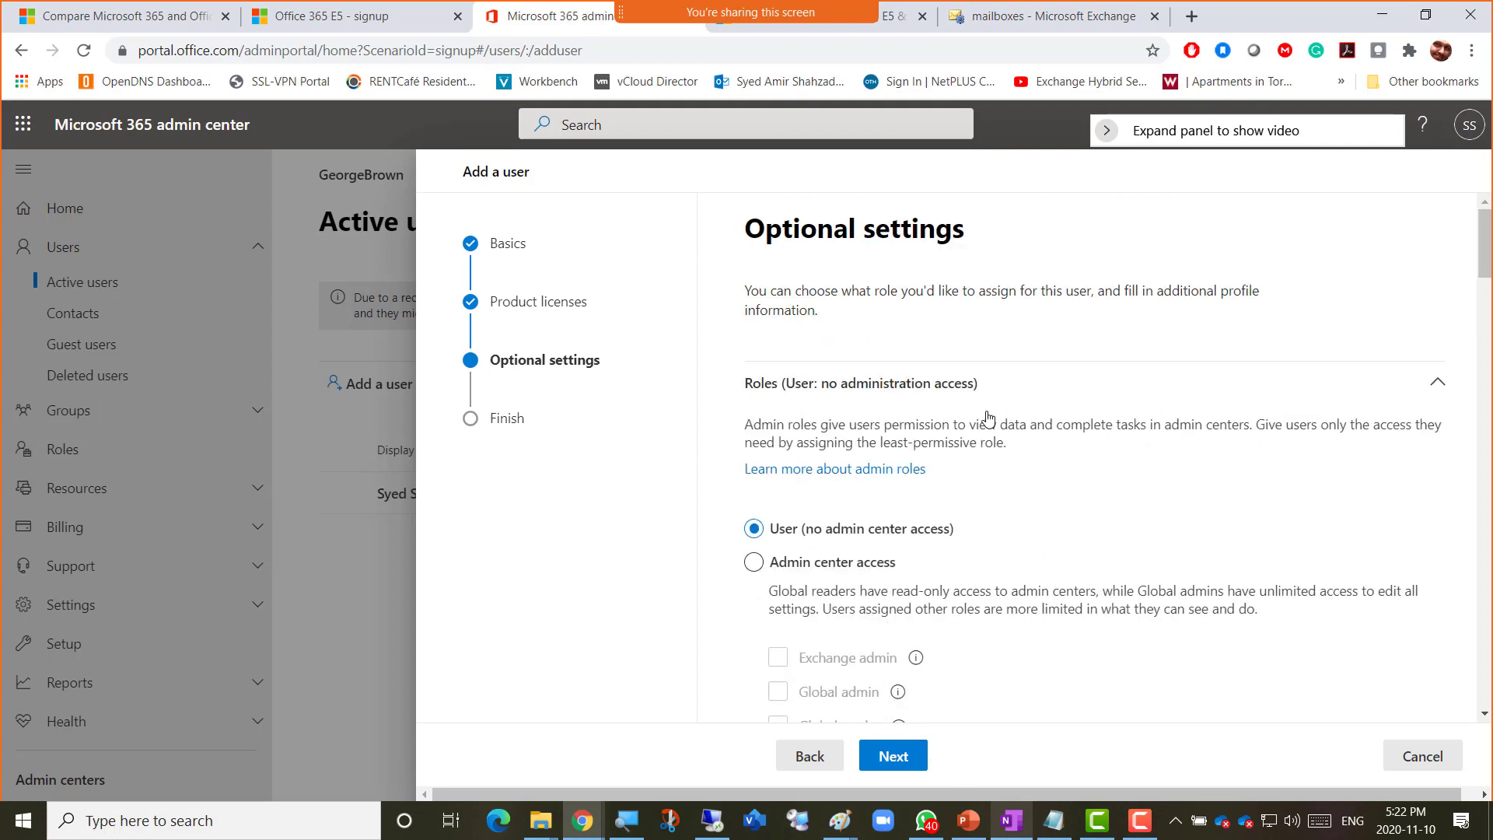
left_click(909, 766)
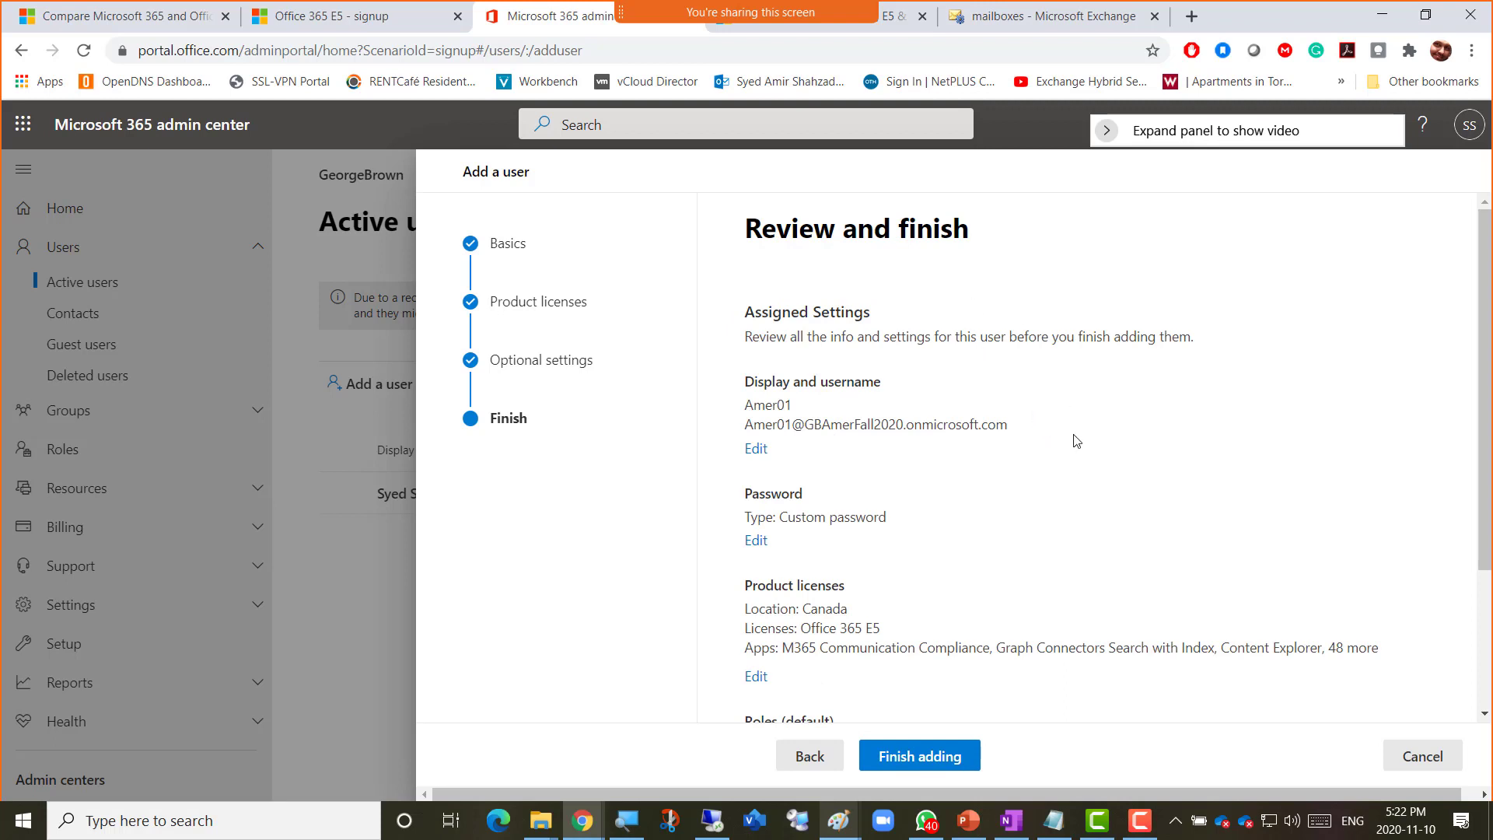
Review the new user's assigned settings, including the default role, password type, product licenses, username and its domain.
scroll(1076, 441, "down", 1)
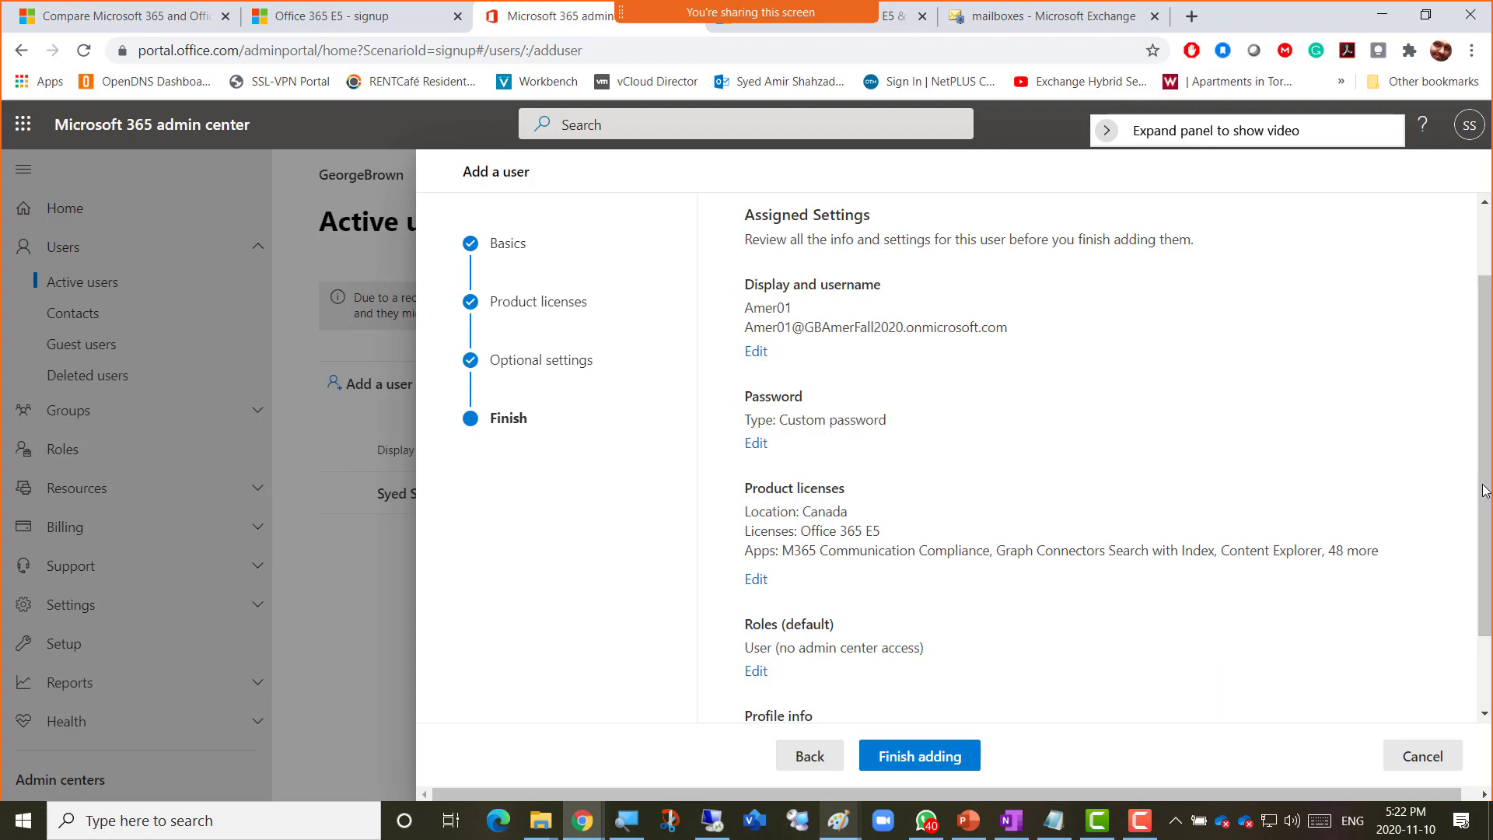
mouse_move(1487, 483)
left_mouse_down()
mouse_move(1489, 416)
mouse_move(1489, 486)
left_mouse_up()
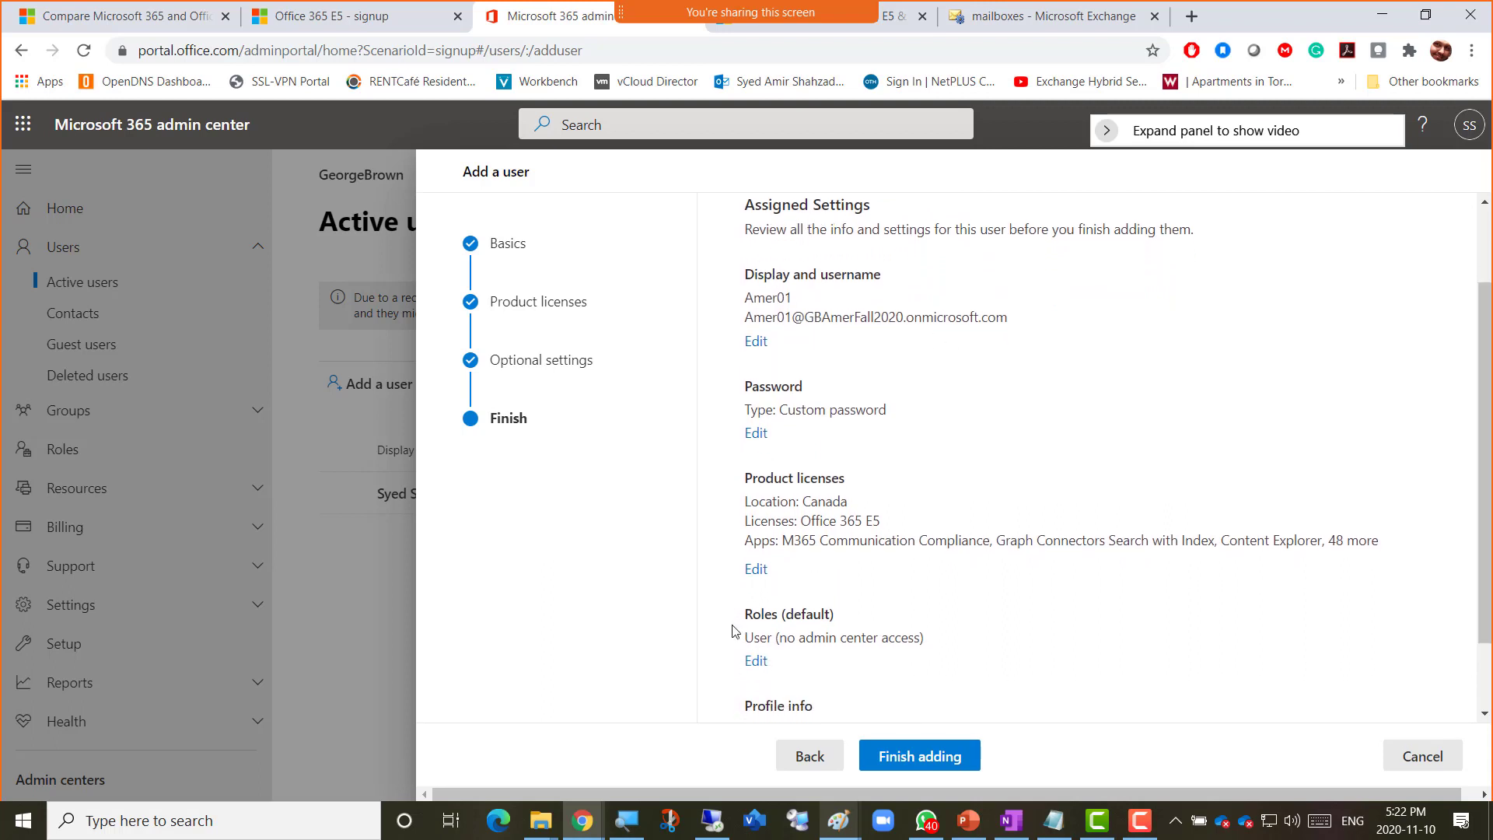
left_click_drag(789, 640, 937, 614)
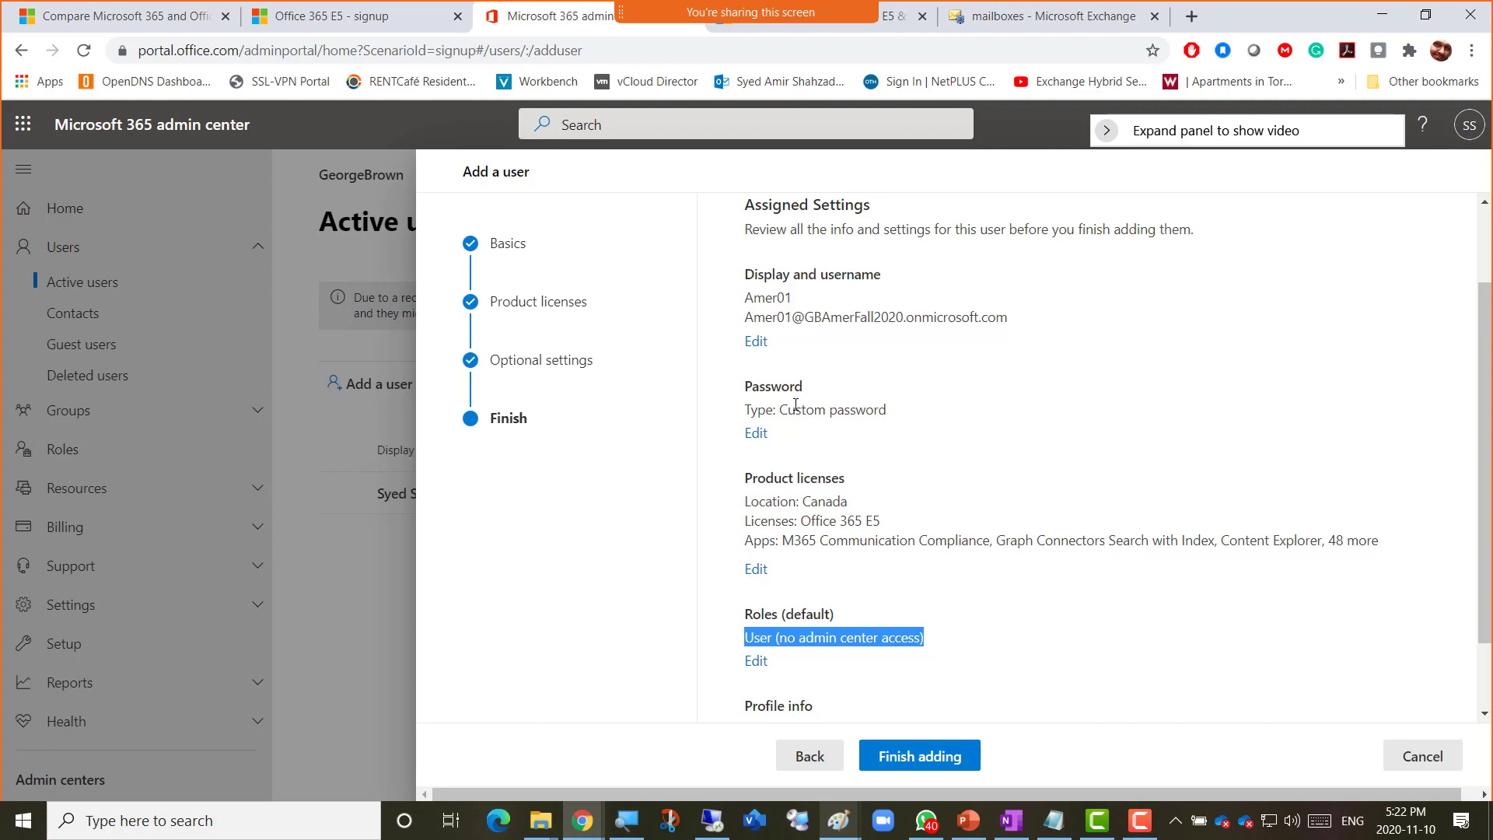
left_click_drag(794, 410, 855, 410)
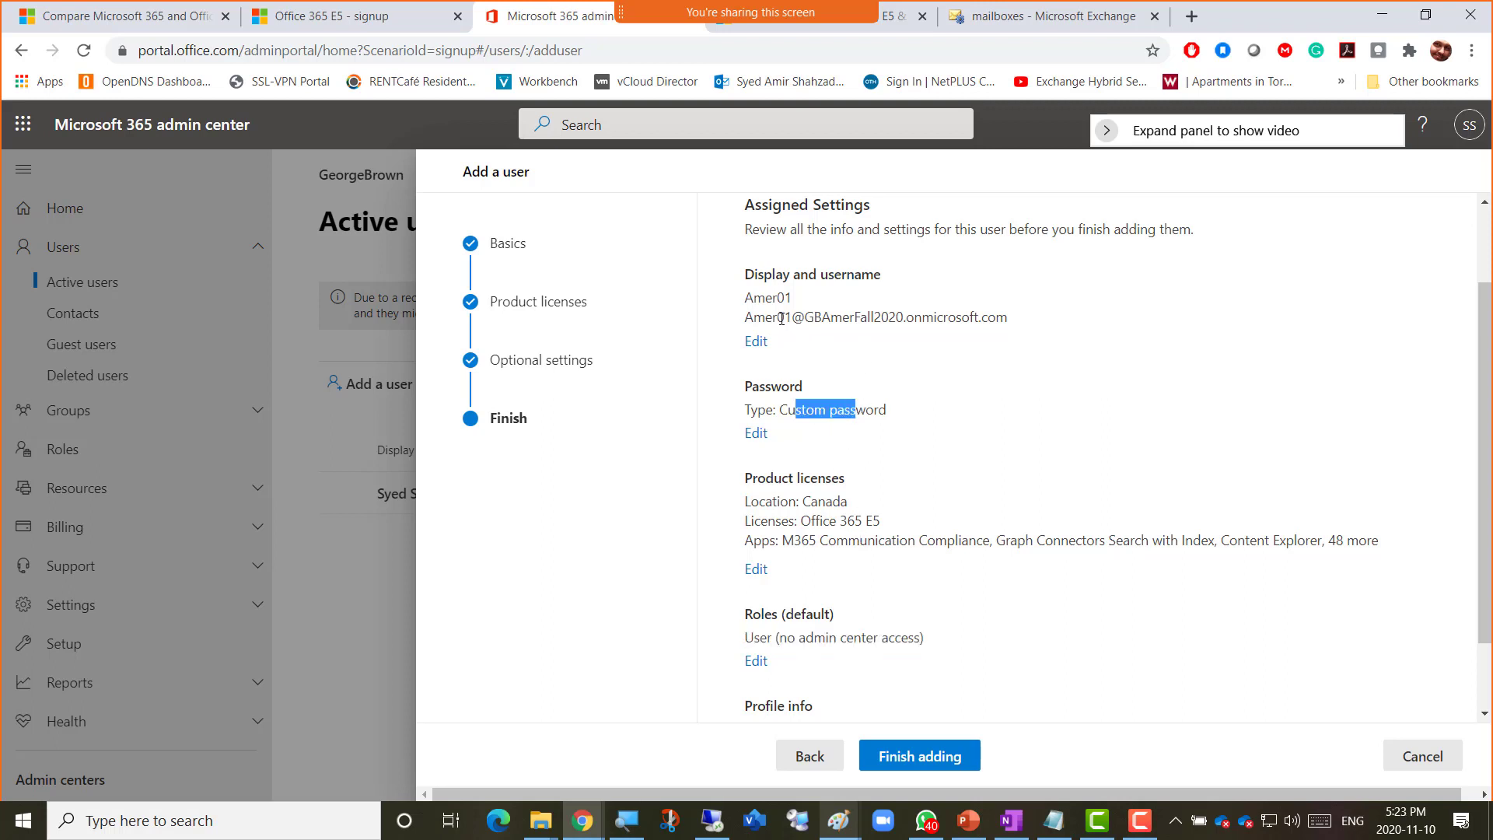
left_click_drag(778, 318, 842, 318)
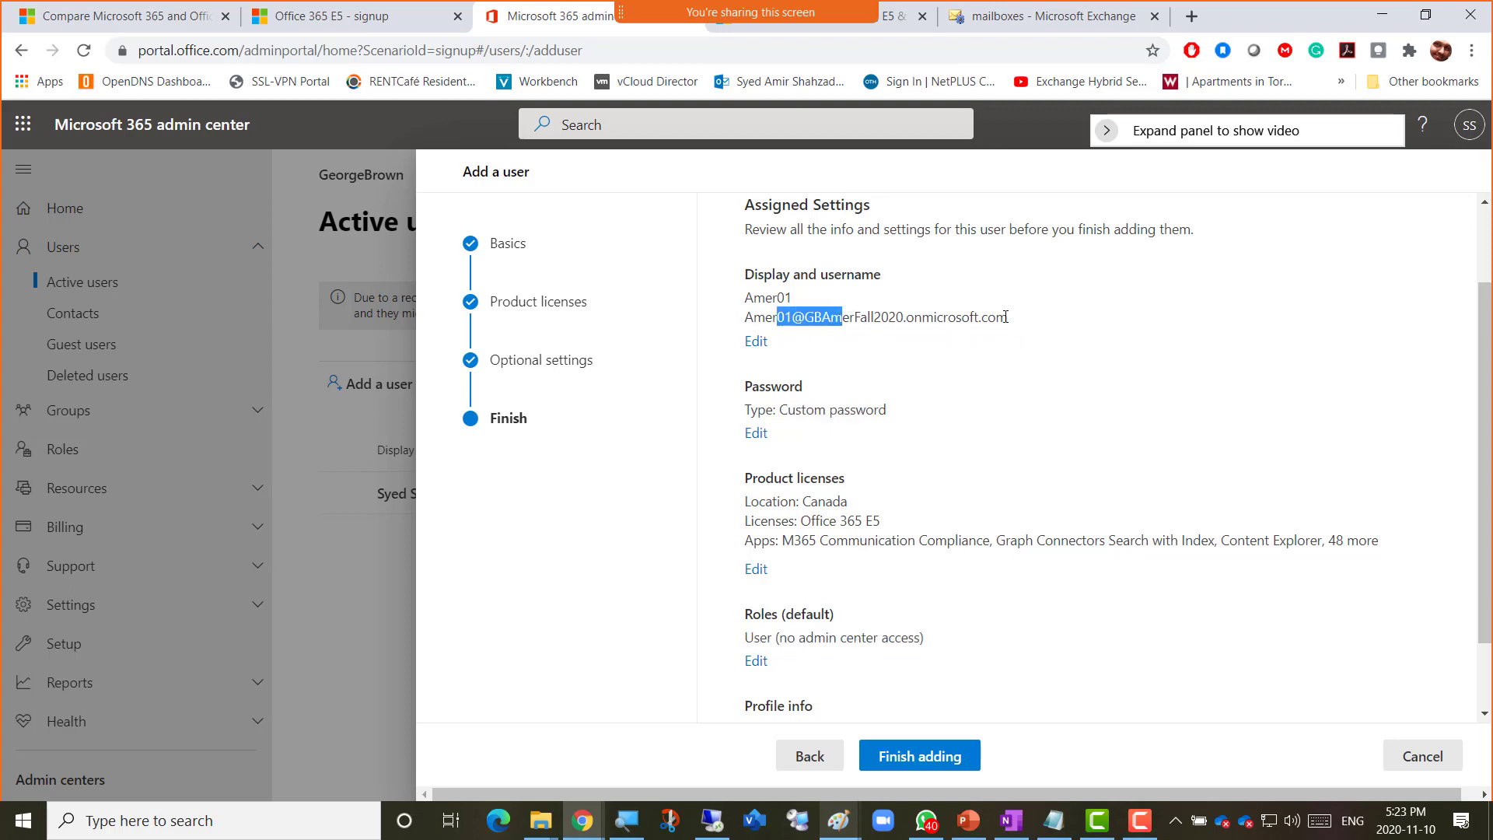
left_click_drag(1006, 316, 803, 312)
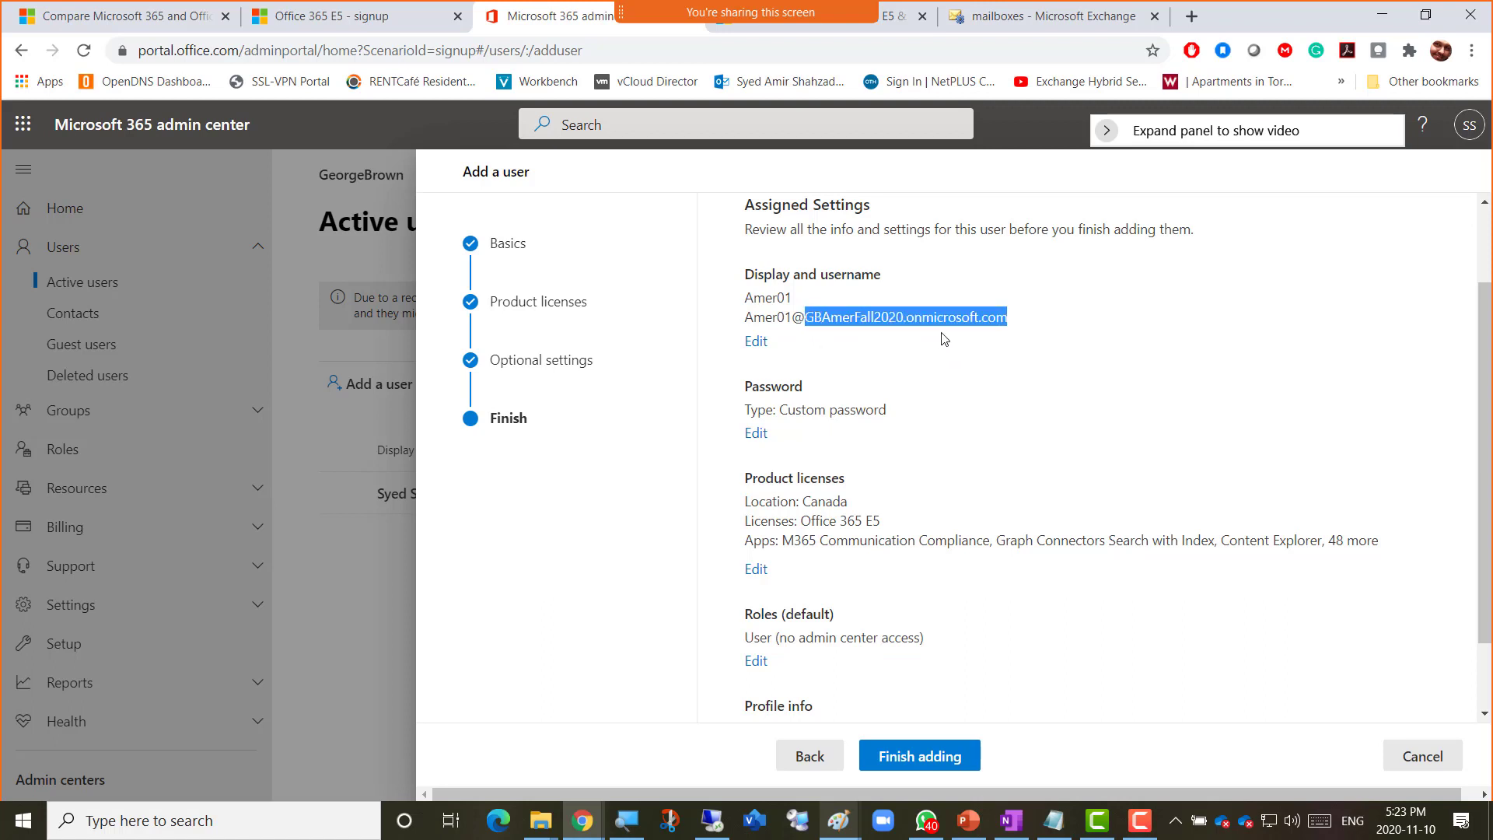
Capture a screen snip of the Add a user review page showing the assigned settings.
left_click(911, 331)
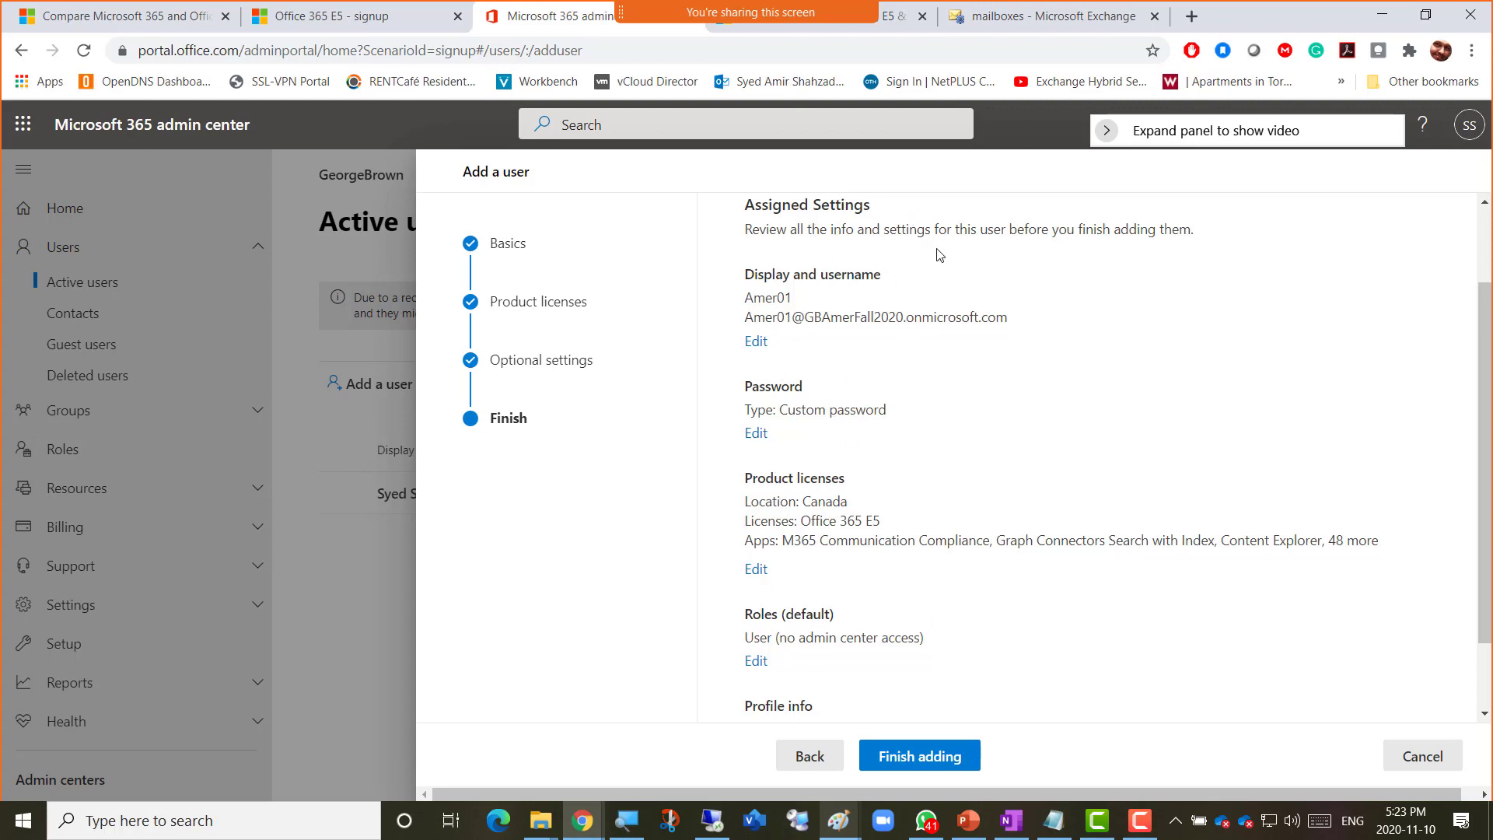
key("super+shift+s")
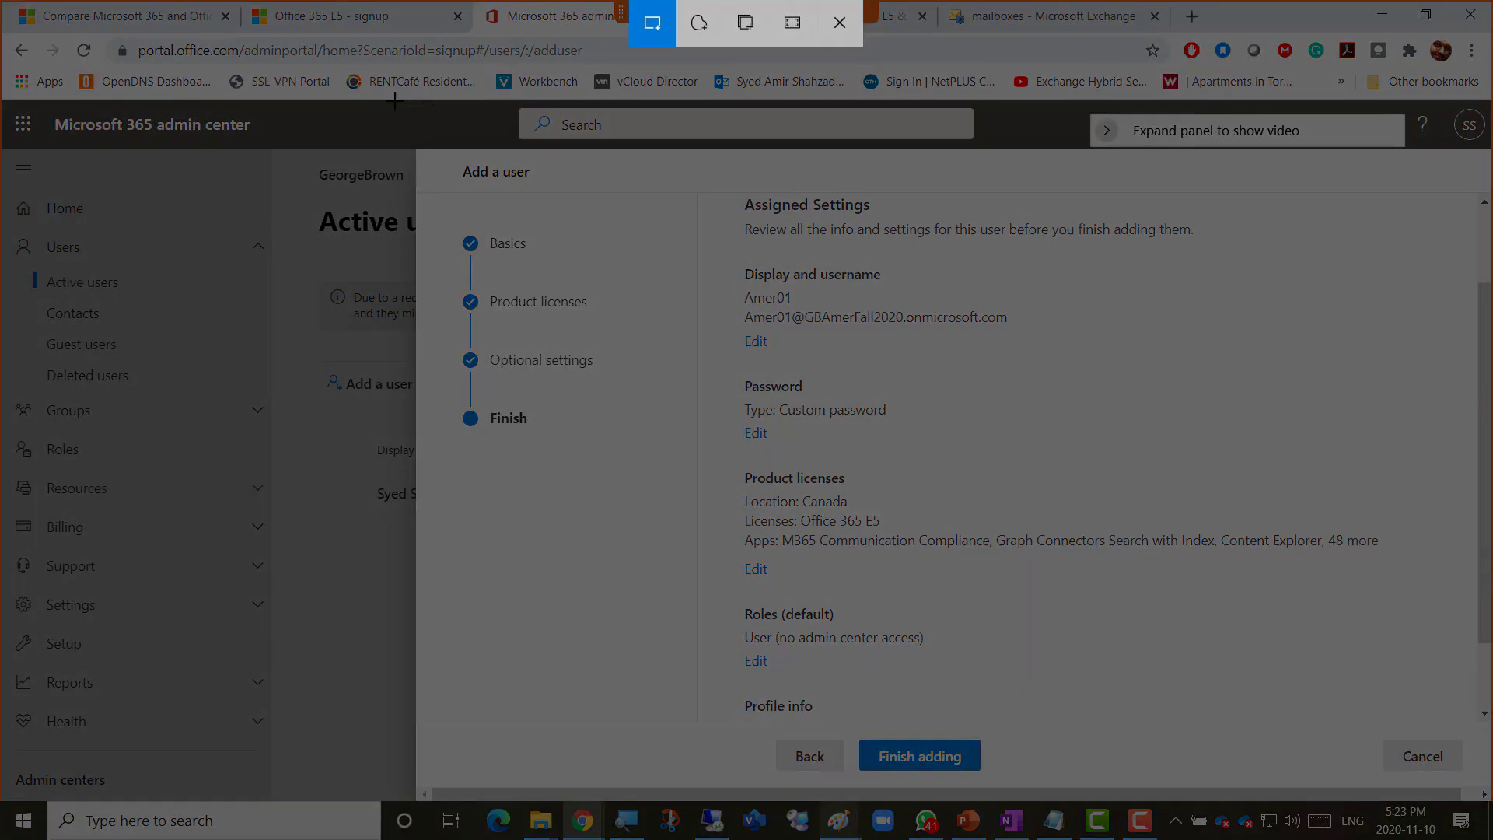
mouse_move(391, 100)
left_mouse_down()
mouse_move(943, 427)
mouse_move(1484, 797)
left_mouse_up()
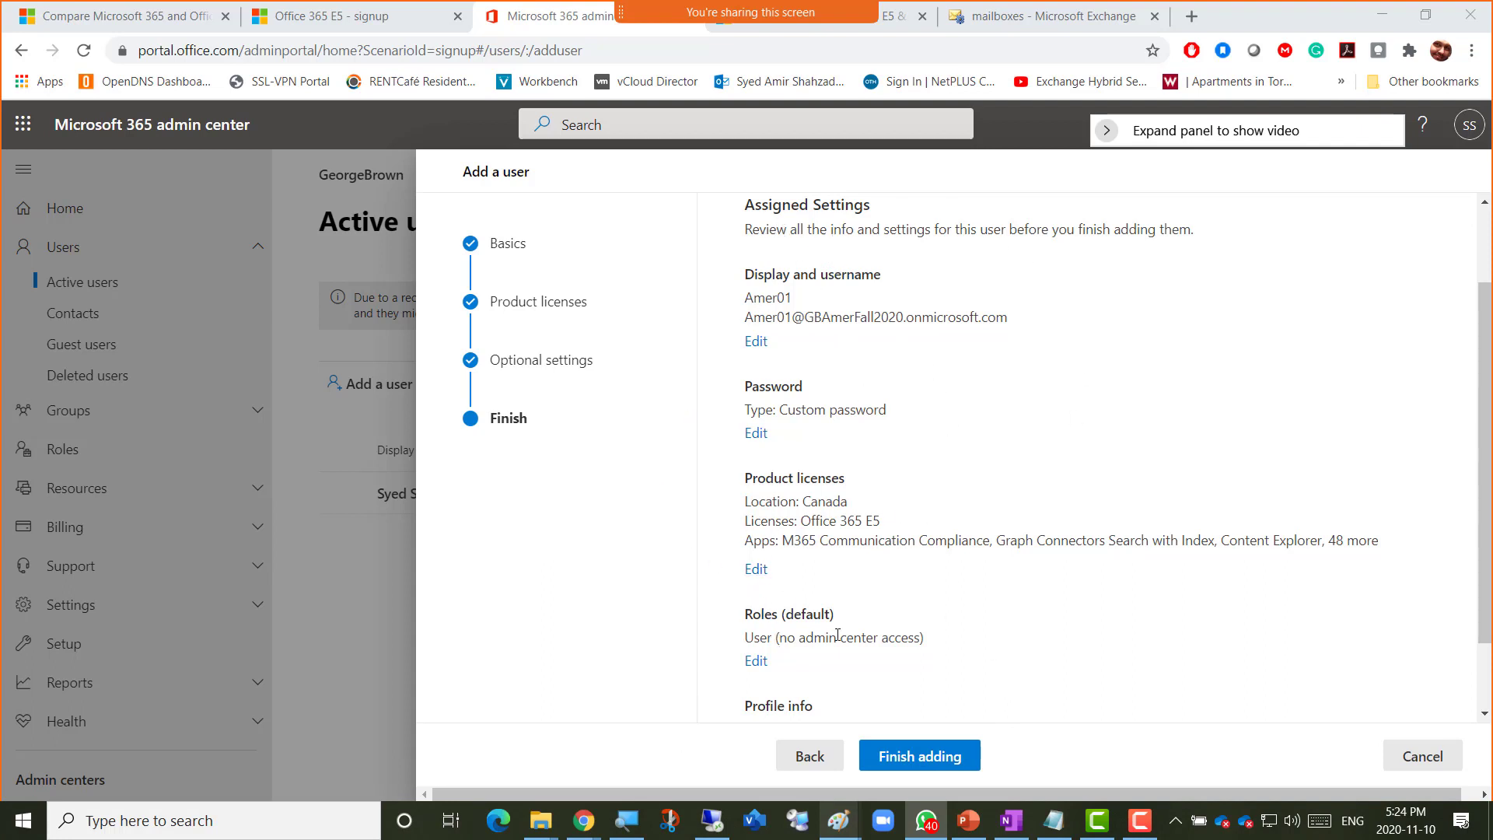
Recheck the no admin center access role, finish adding the user, and look over the confirmation details and user template options.
left_click_drag(776, 638, 866, 638)
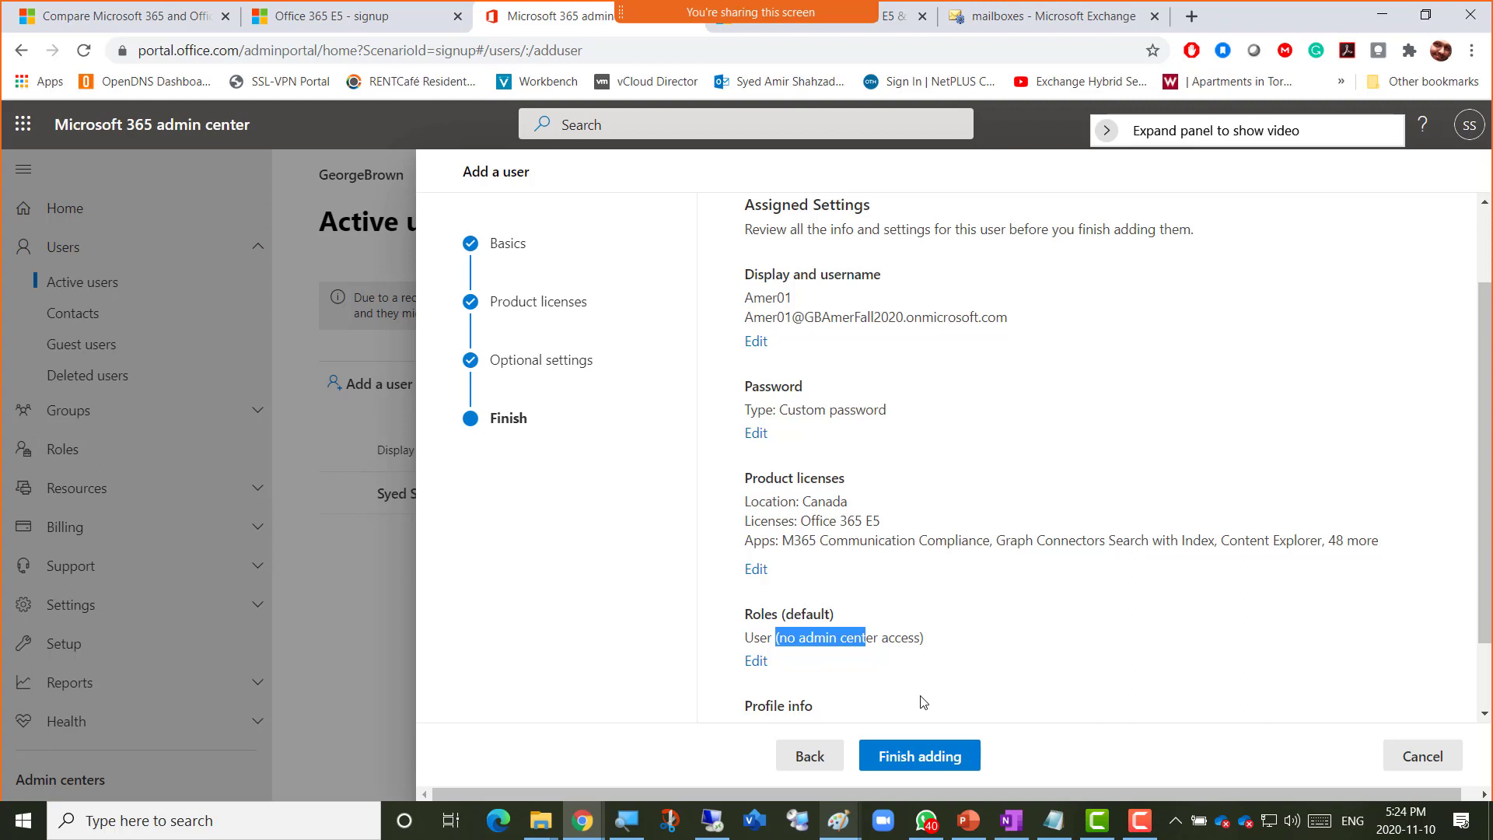
left_click(918, 766)
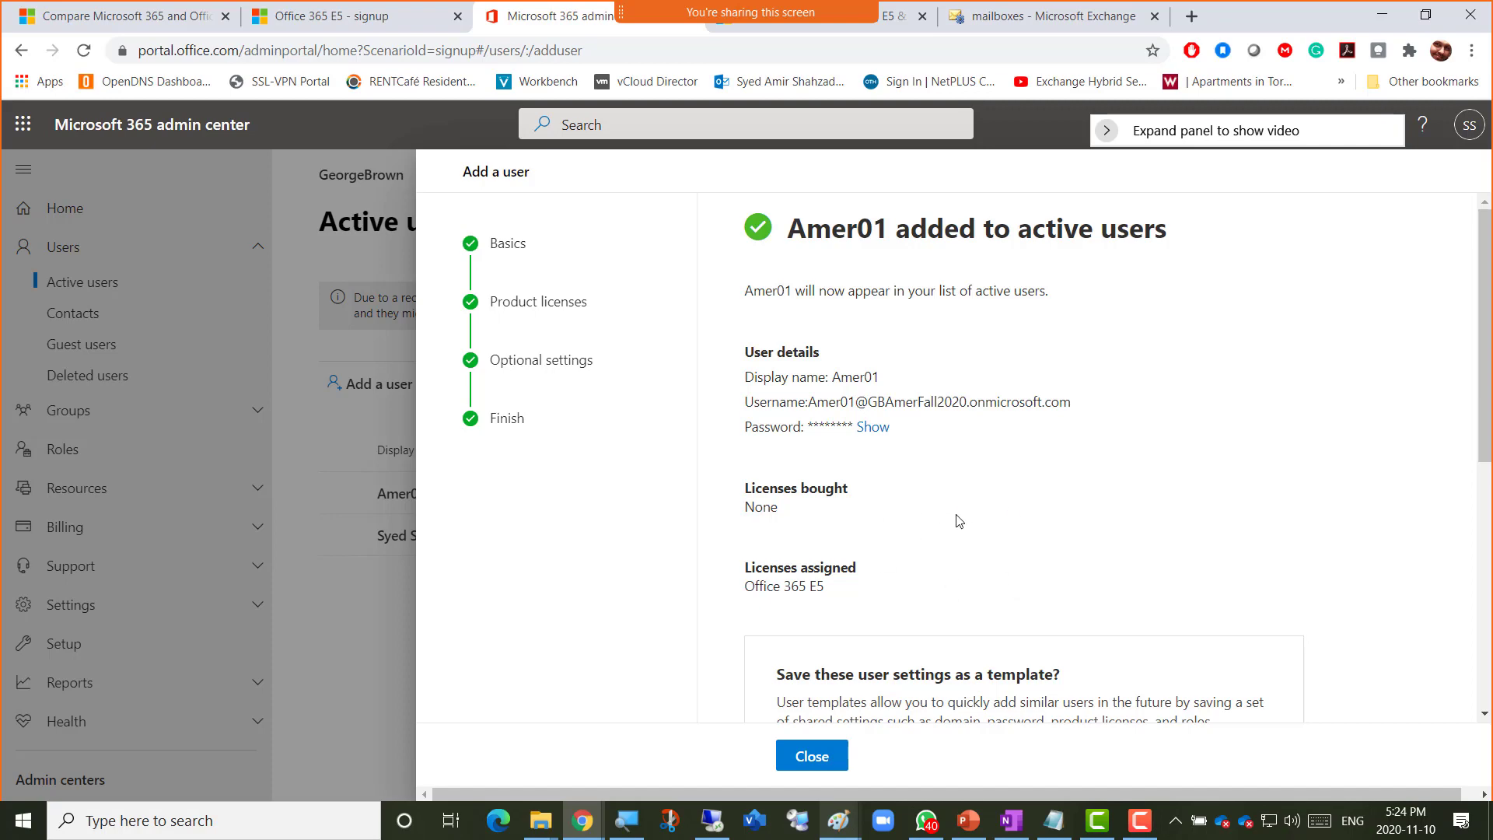
scroll(958, 521, "down", 2)
scroll(959, 521, "down", 4)
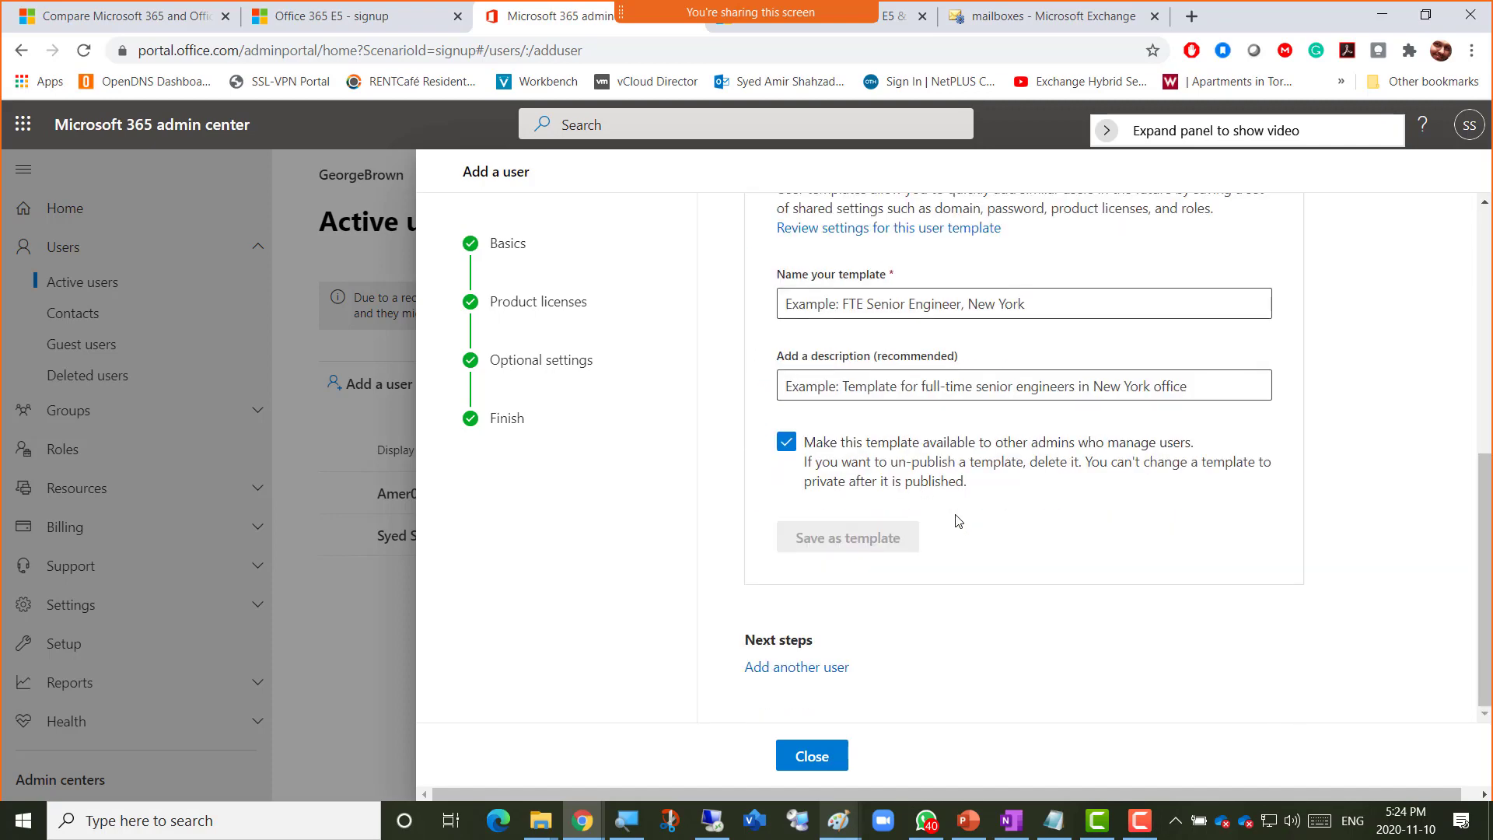
Review the added user's details, assigned license and user template options, and close the Add a user page without saving a template.
scroll(958, 521, "up", 6)
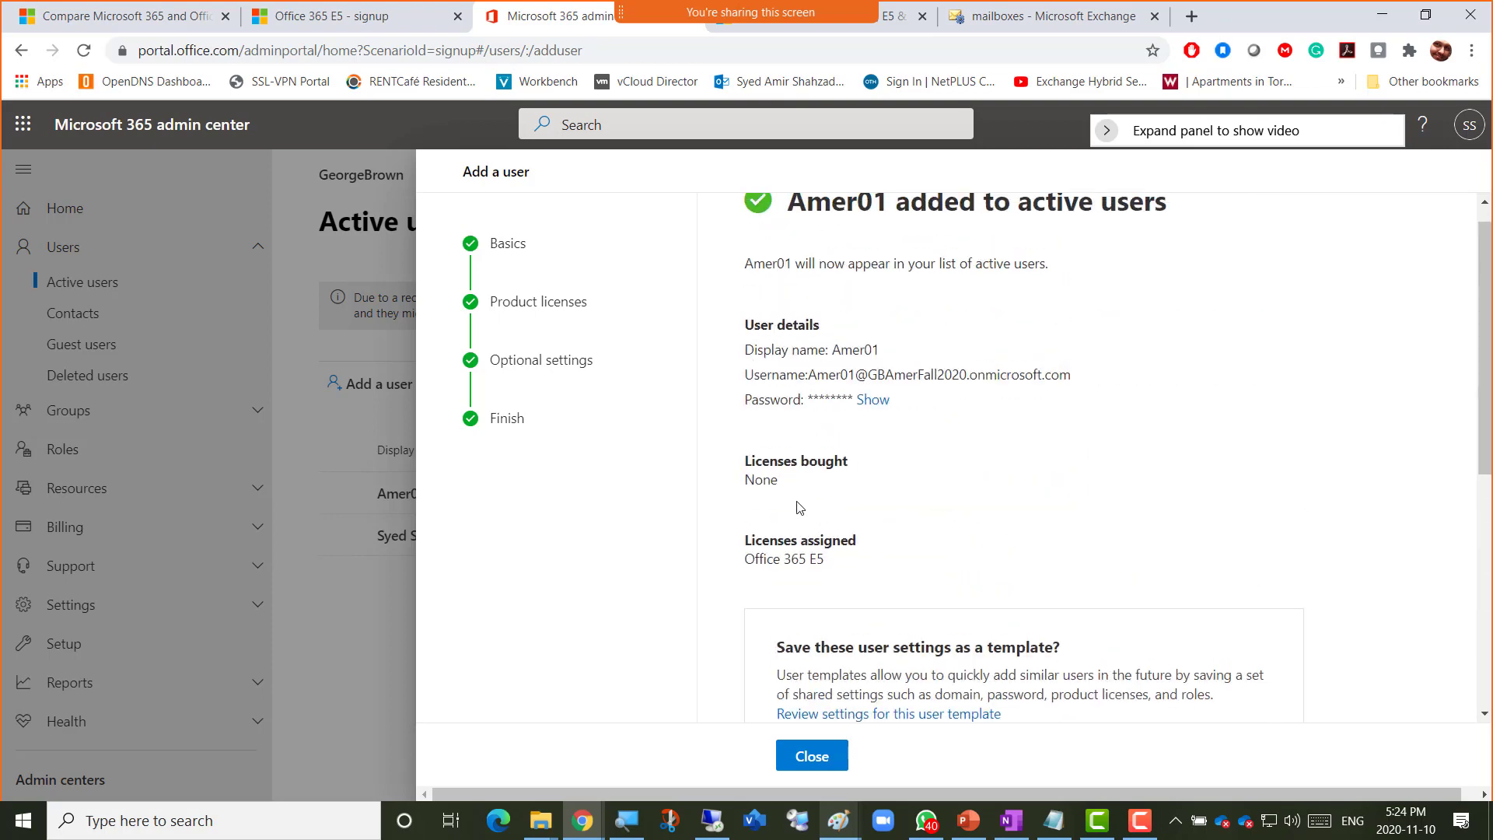
scroll(805, 507, "down", 1)
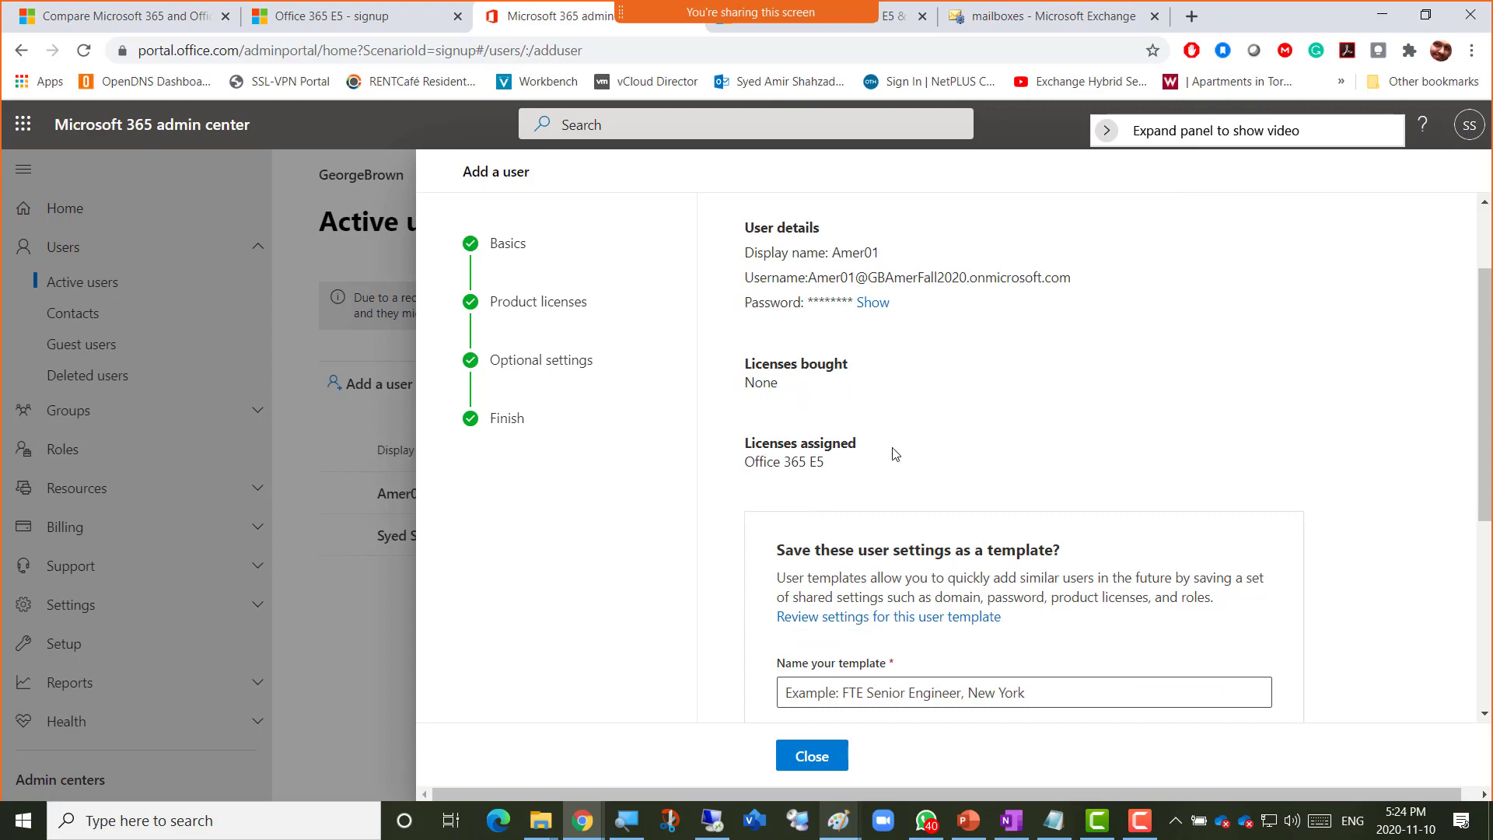
scroll(895, 453, "down", 3)
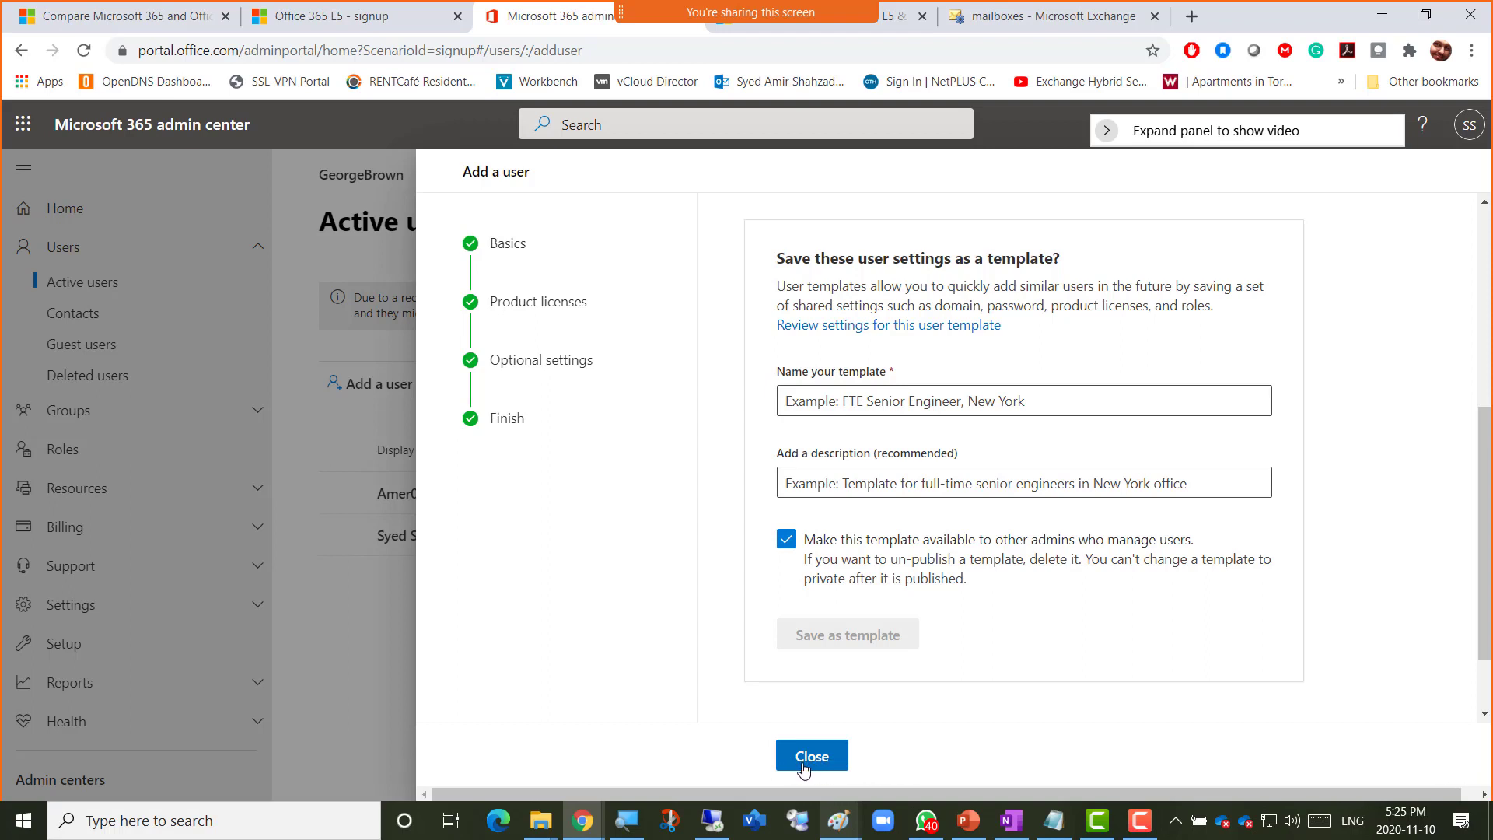
left_click(847, 760)
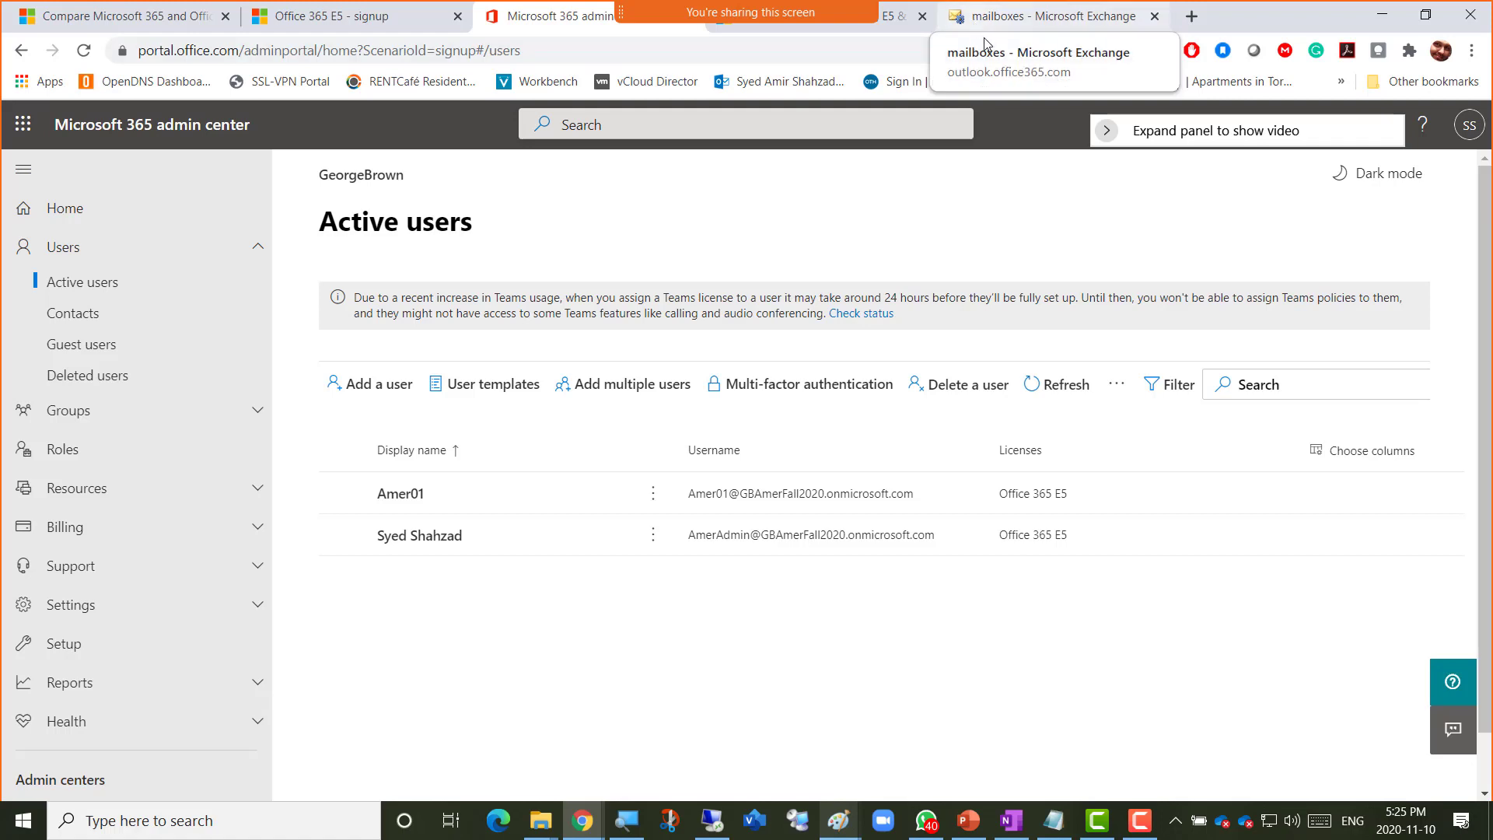
Check the mailbox list in the Exchange admin center, and reload the Active users page in the Microsoft 365 admin center.
left_click(964, 26)
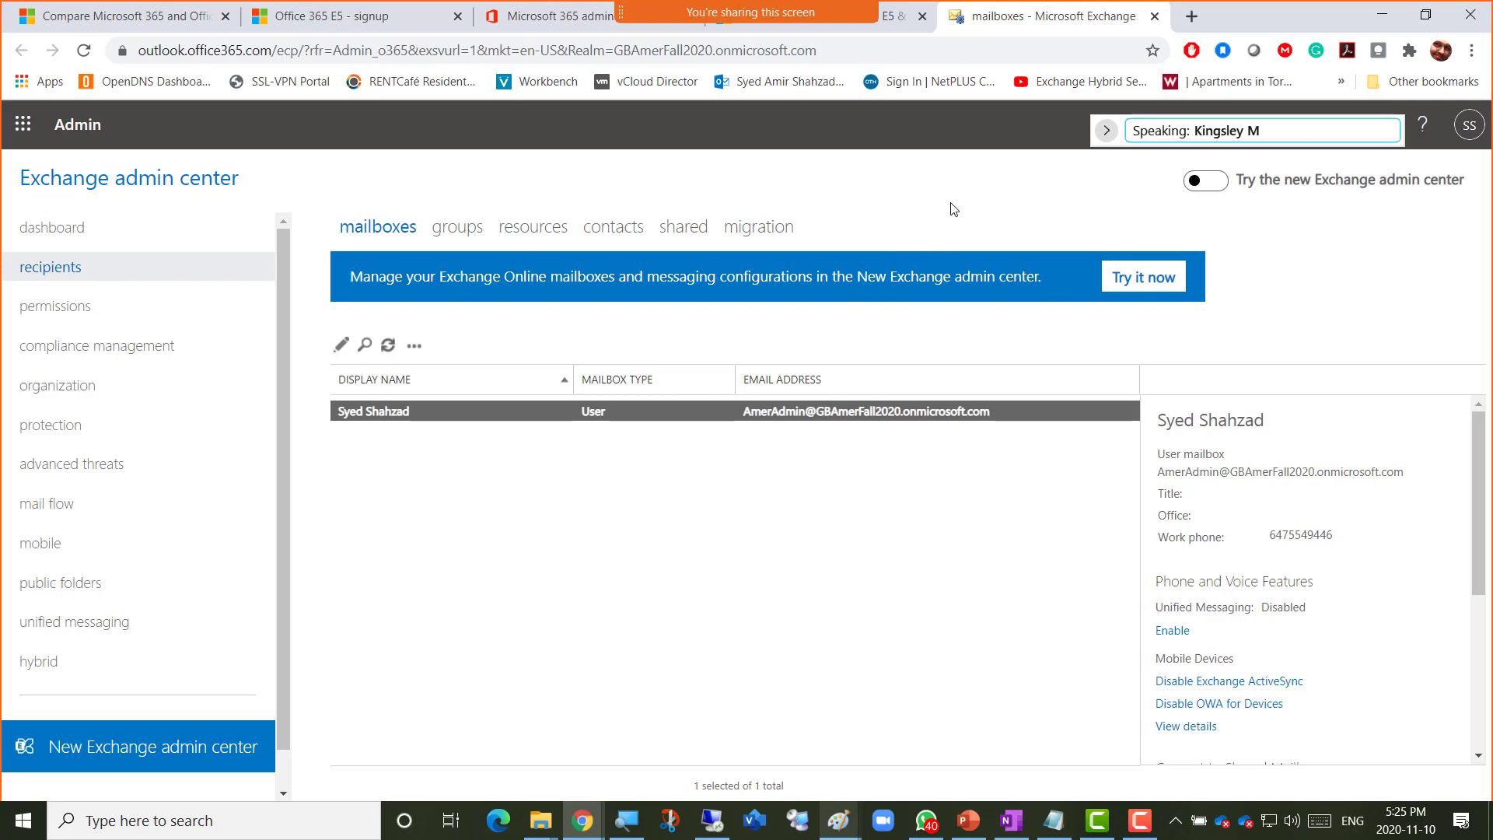
left_click(562, 21)
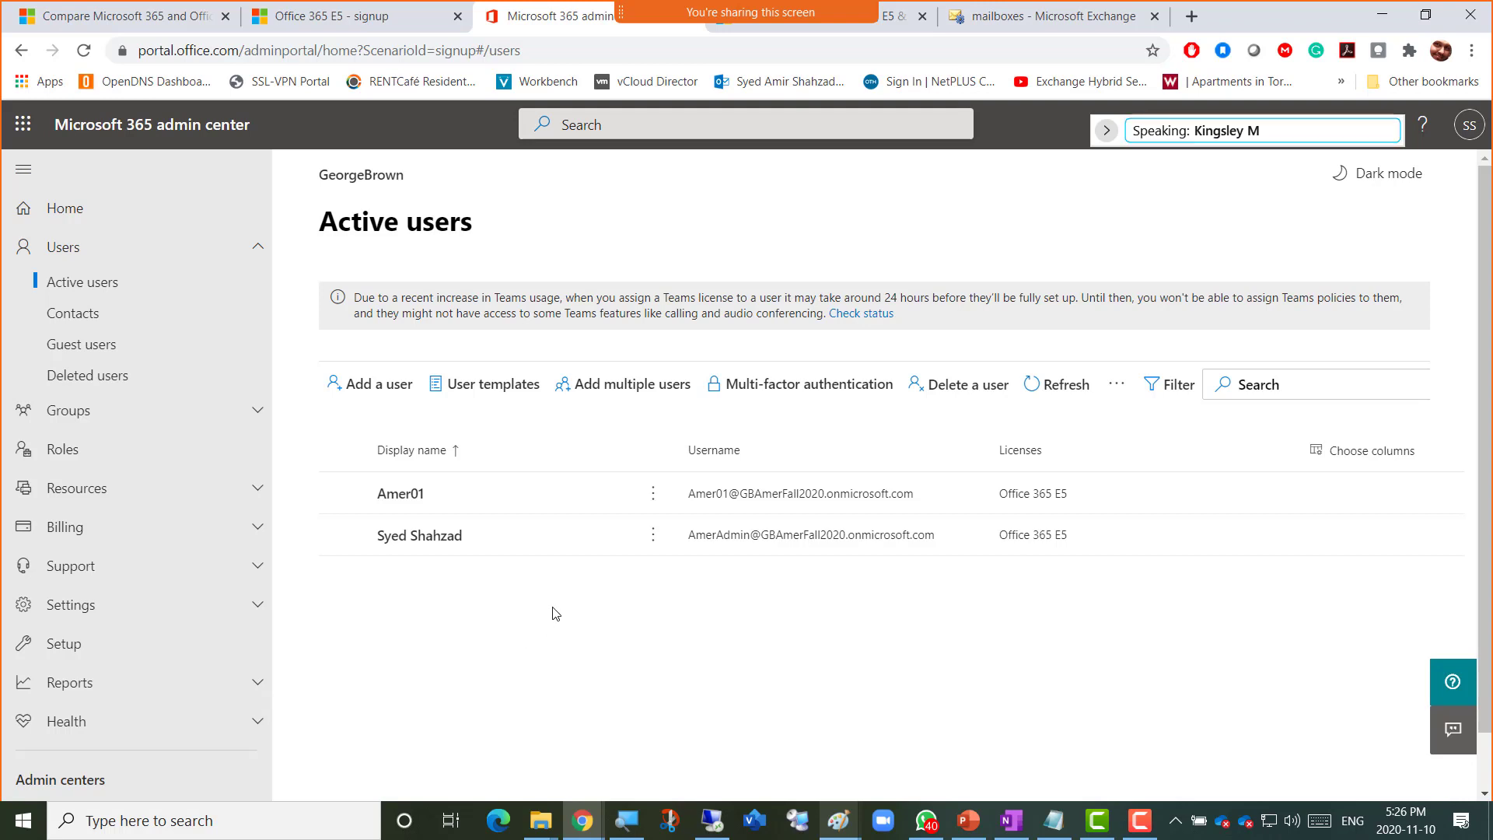
left_click(85, 58)
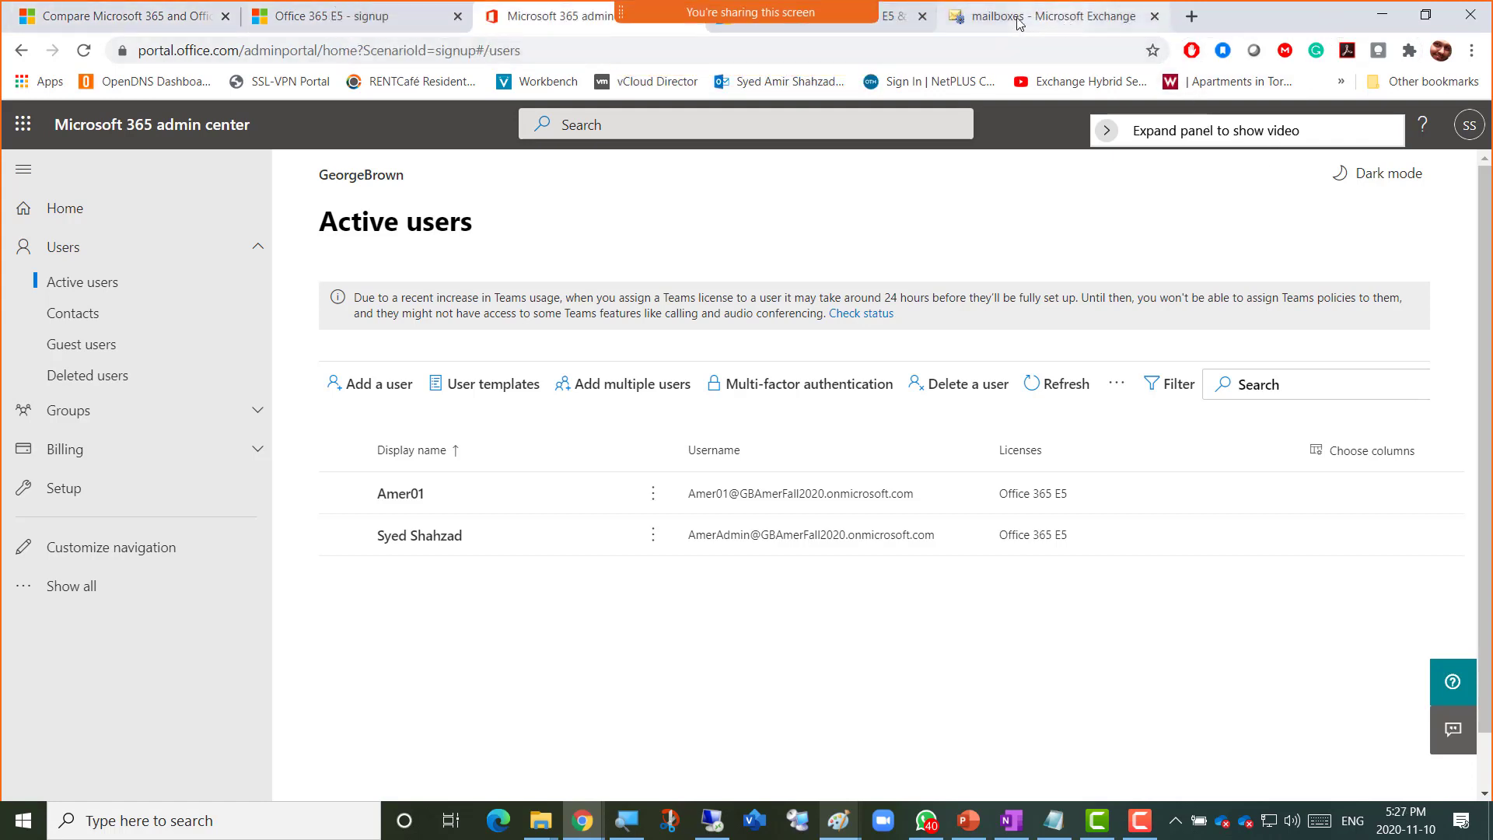
Return to the Exchange admin center and refresh the recipients' mailboxes list.
left_click(1025, 26)
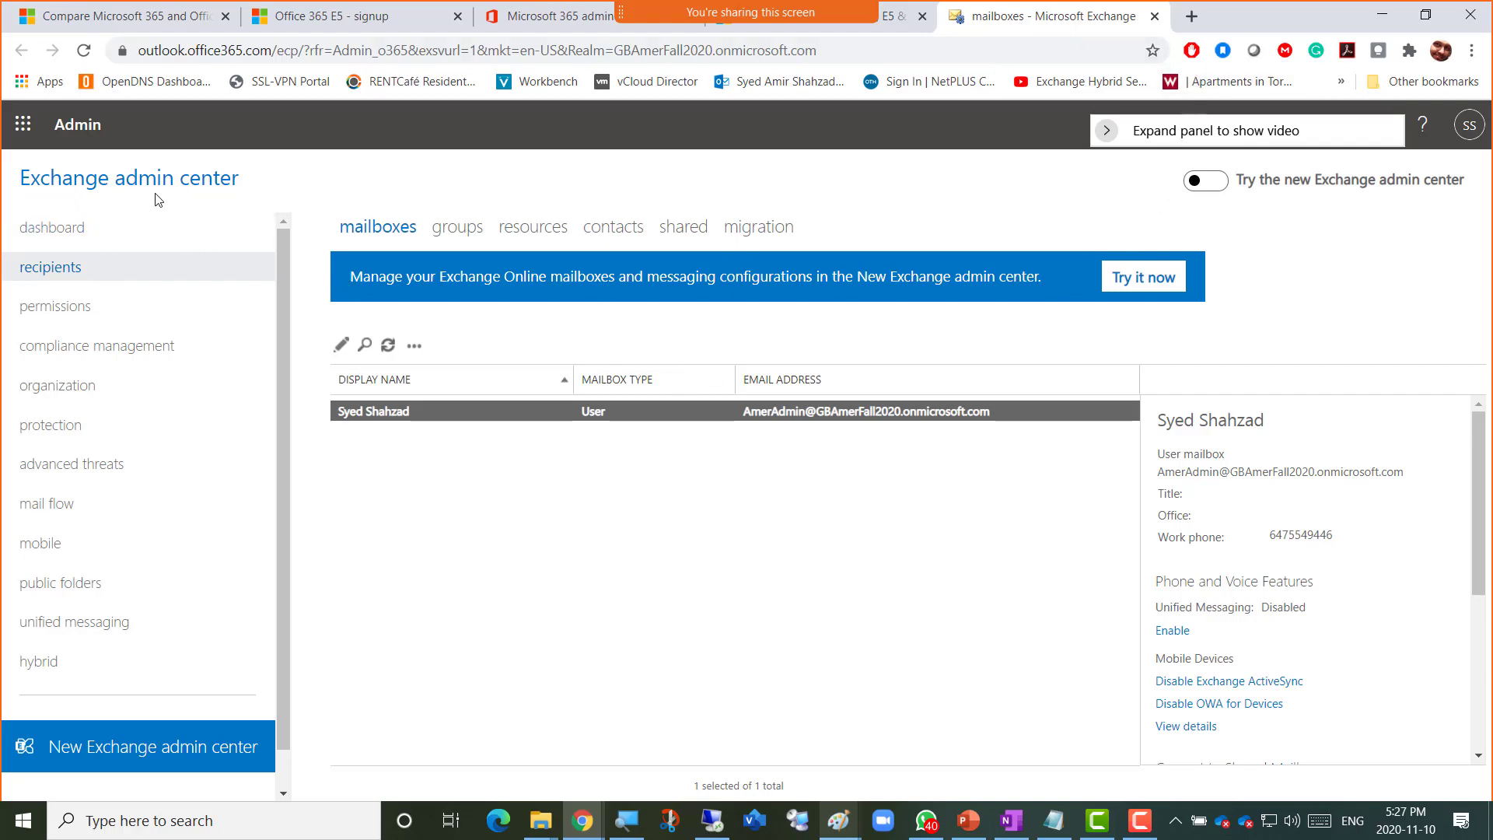
left_click_drag(19, 178, 215, 181)
triple_click(248, 182)
left_click(241, 185)
triple_click(239, 181)
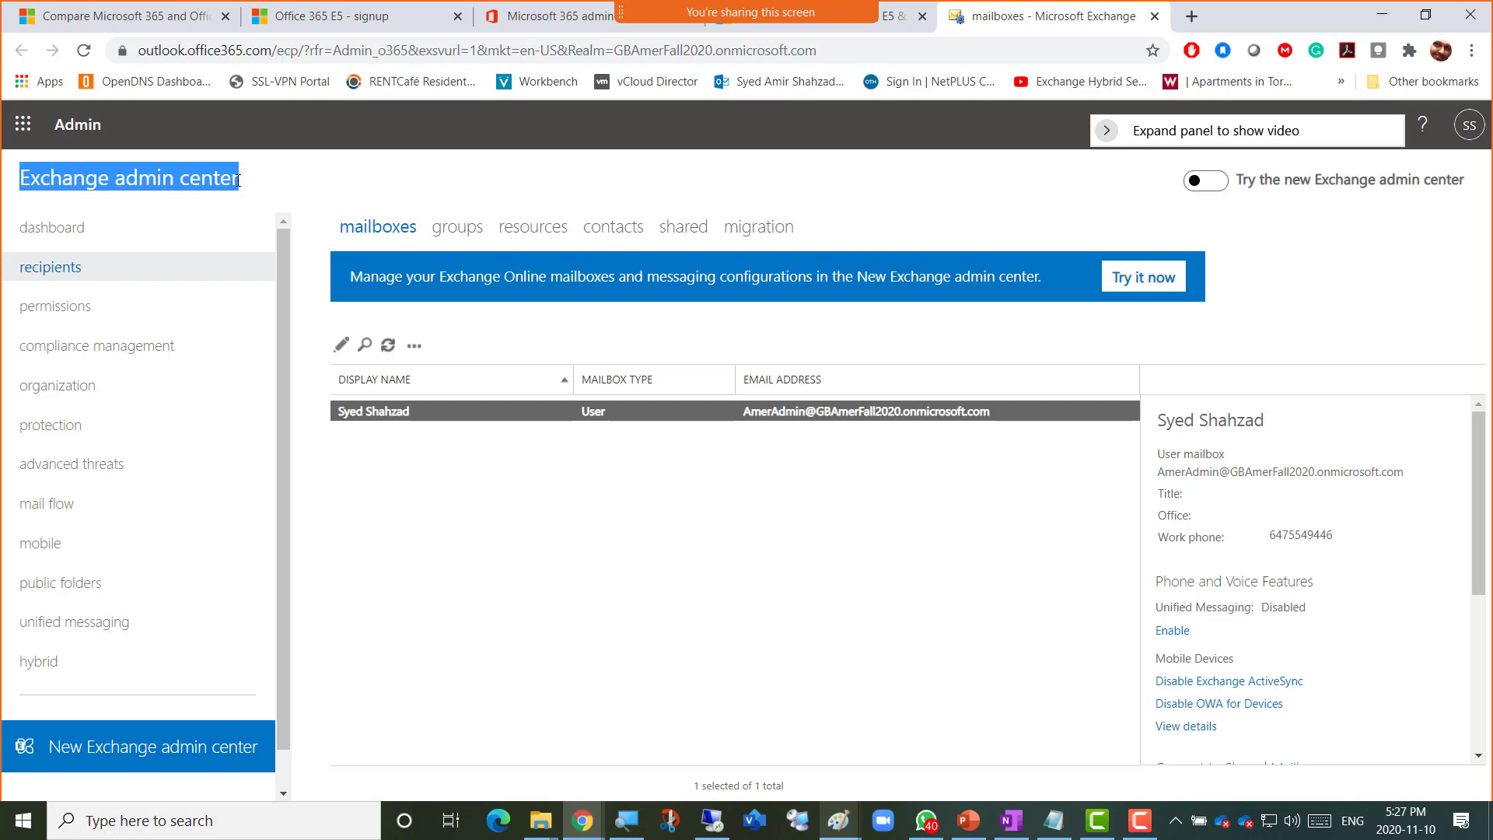
left_click(394, 502)
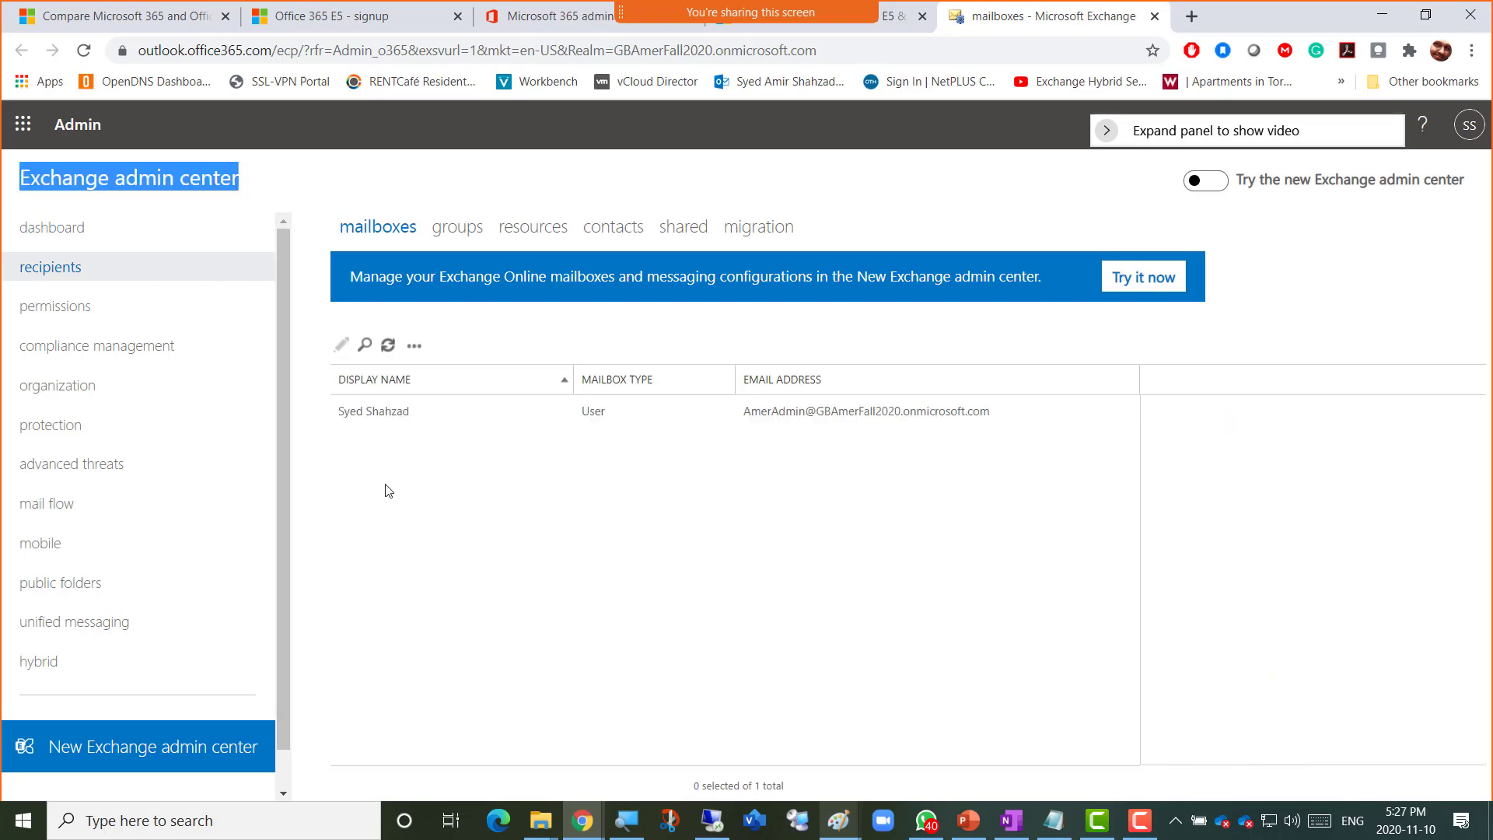
left_click(387, 347)
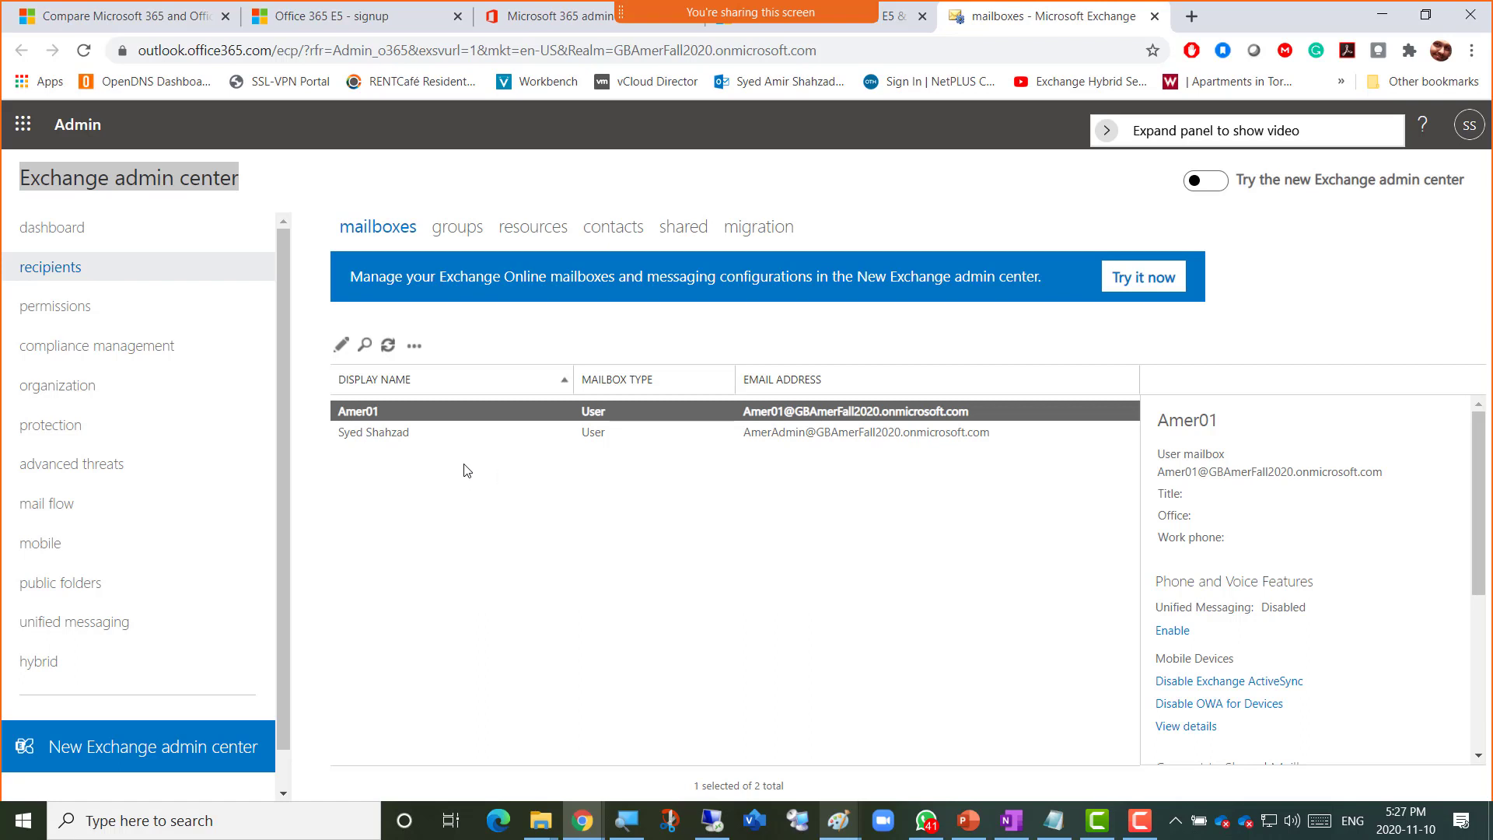
Compare the mailbox details of the administrator account and the new user Amer01.
left_click(368, 437)
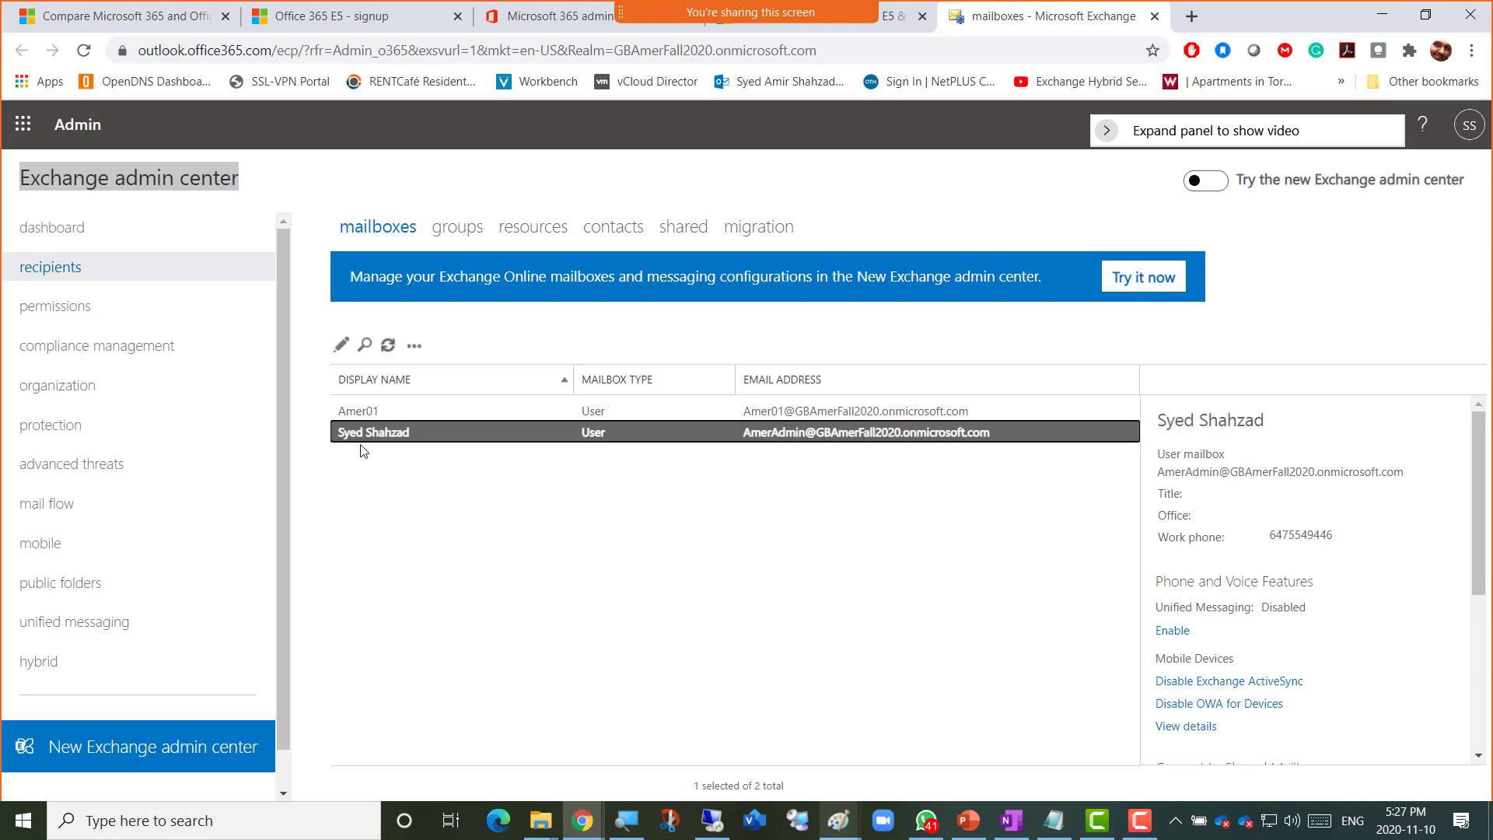
left_click(360, 414)
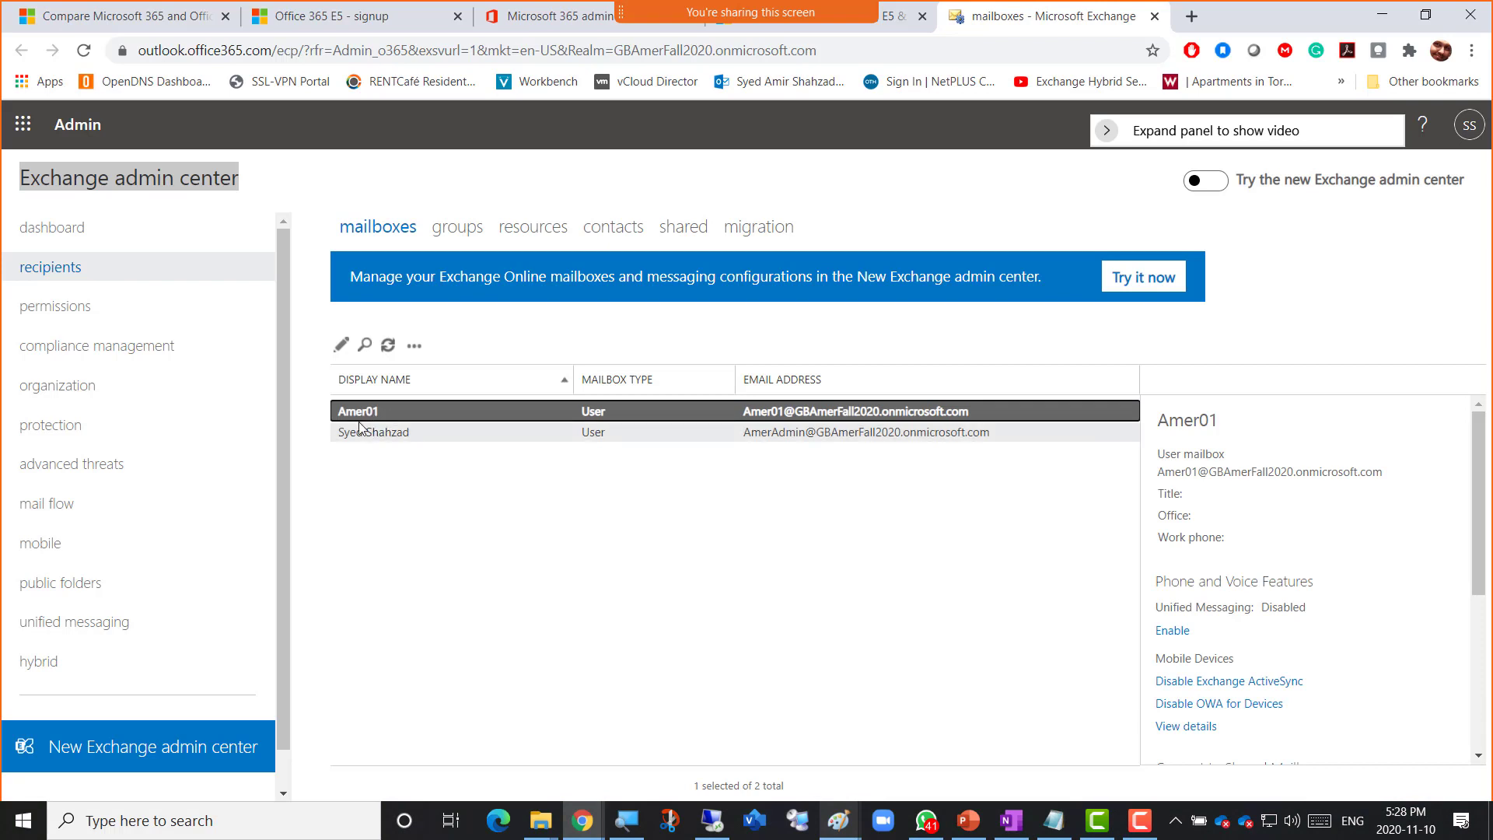
left_click(359, 436)
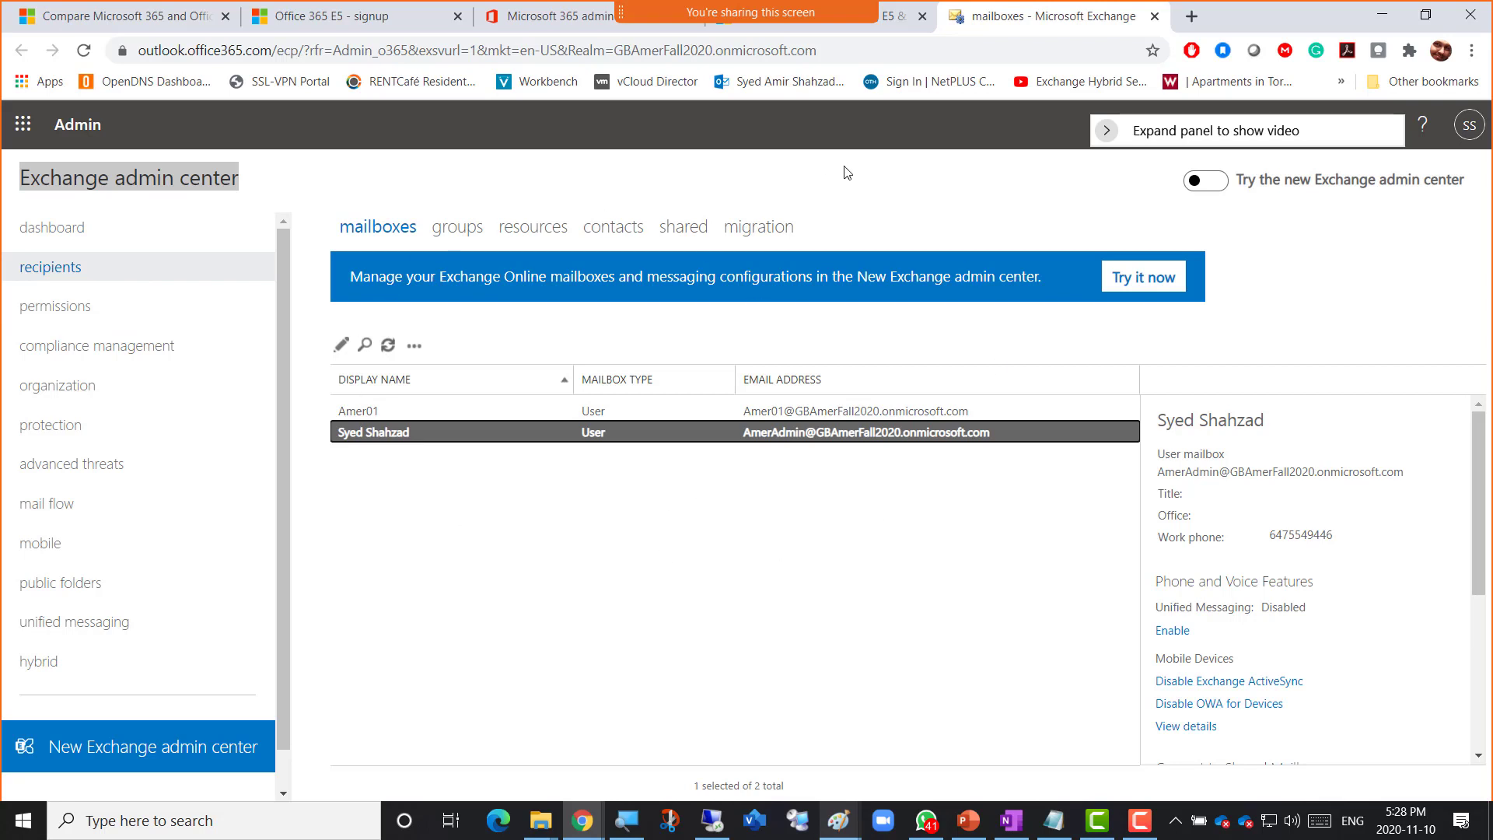
Switch back to the Microsoft 365 admin center and look over the app launcher's apps and the Outlook entry's options.
left_click(502, 27)
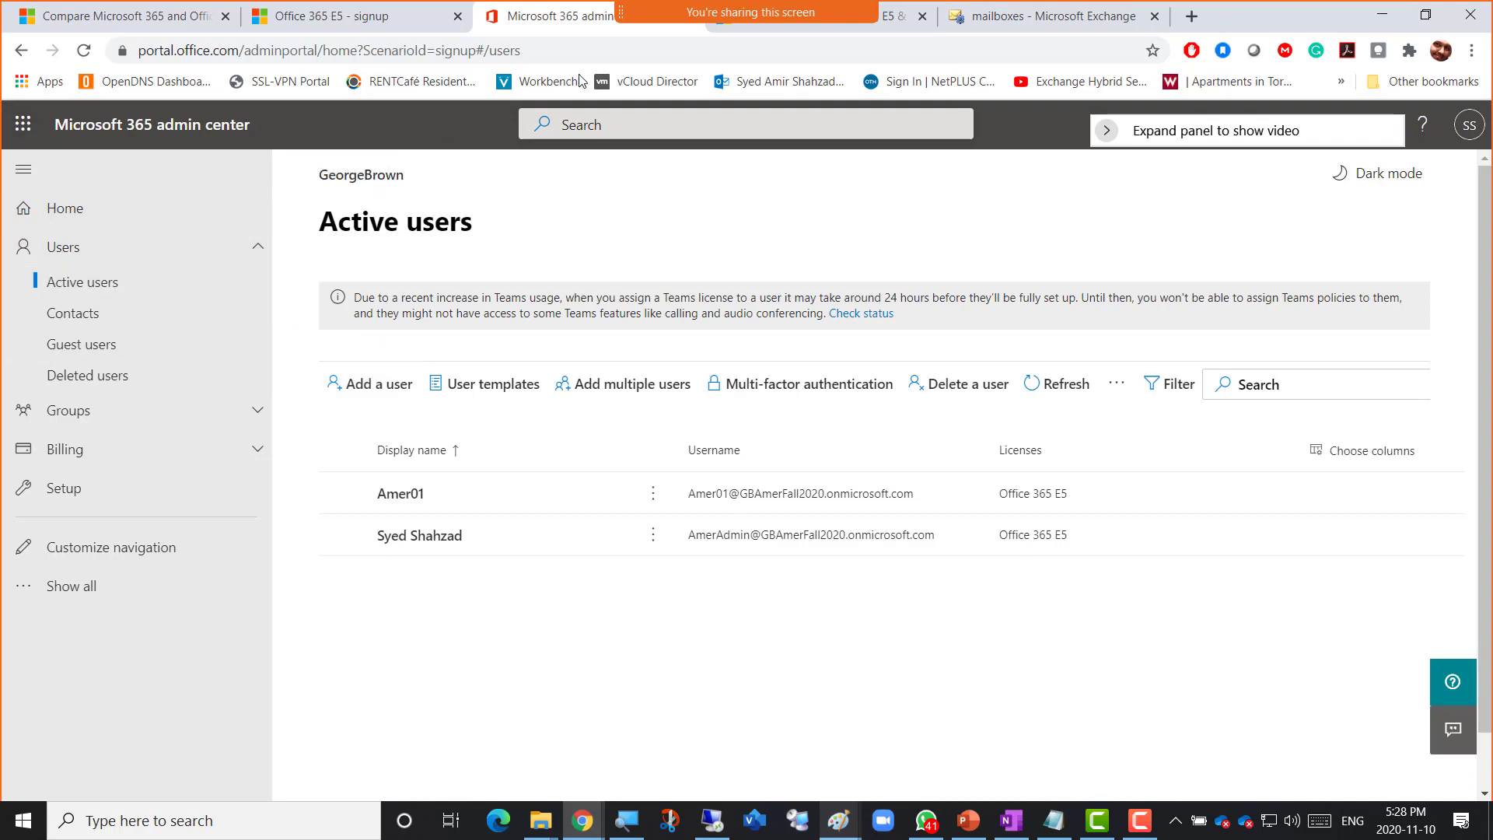
left_click(24, 126)
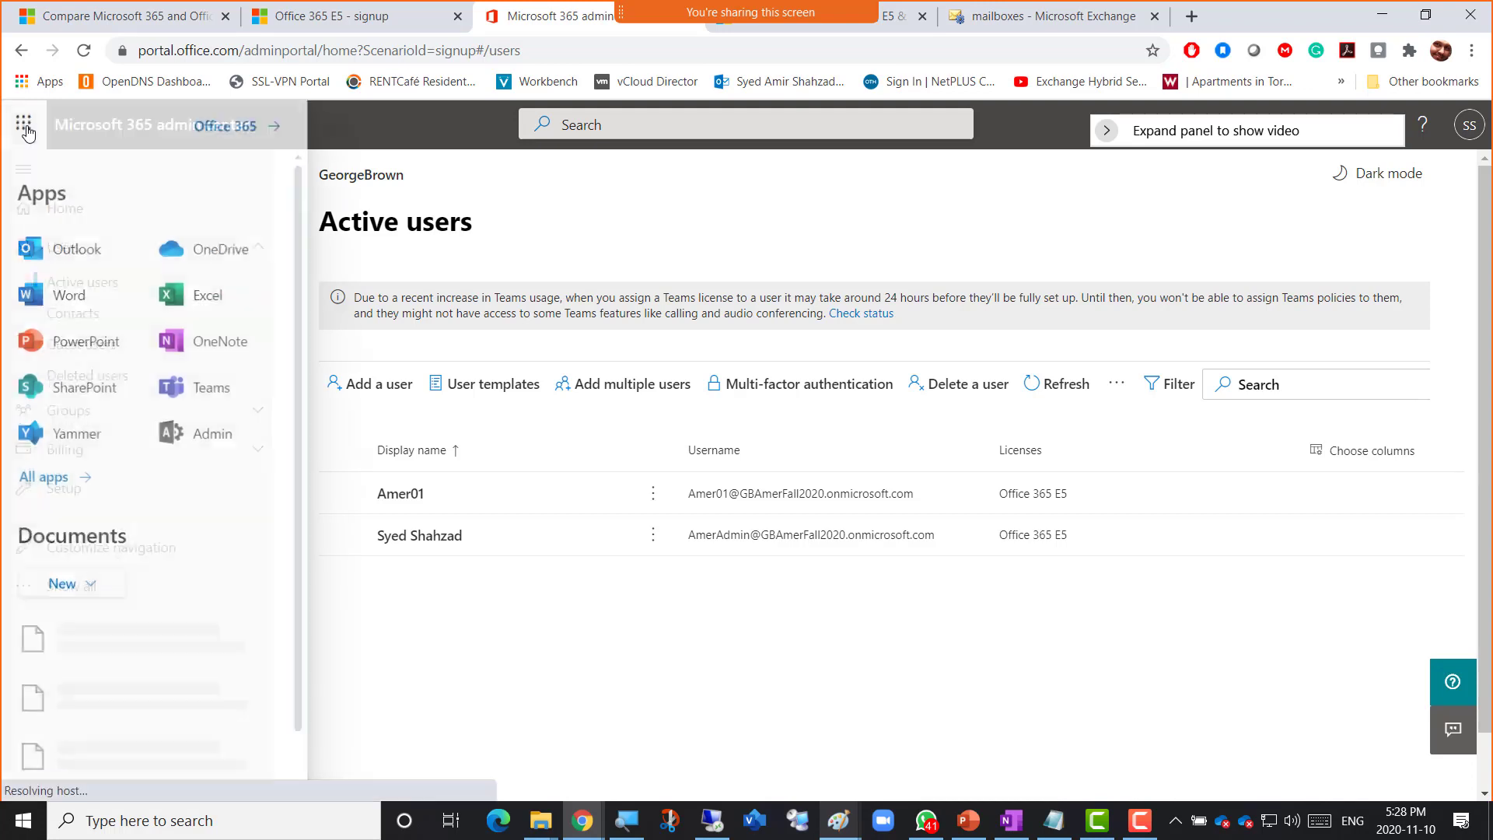
left_click(24, 125)
left_click(24, 125)
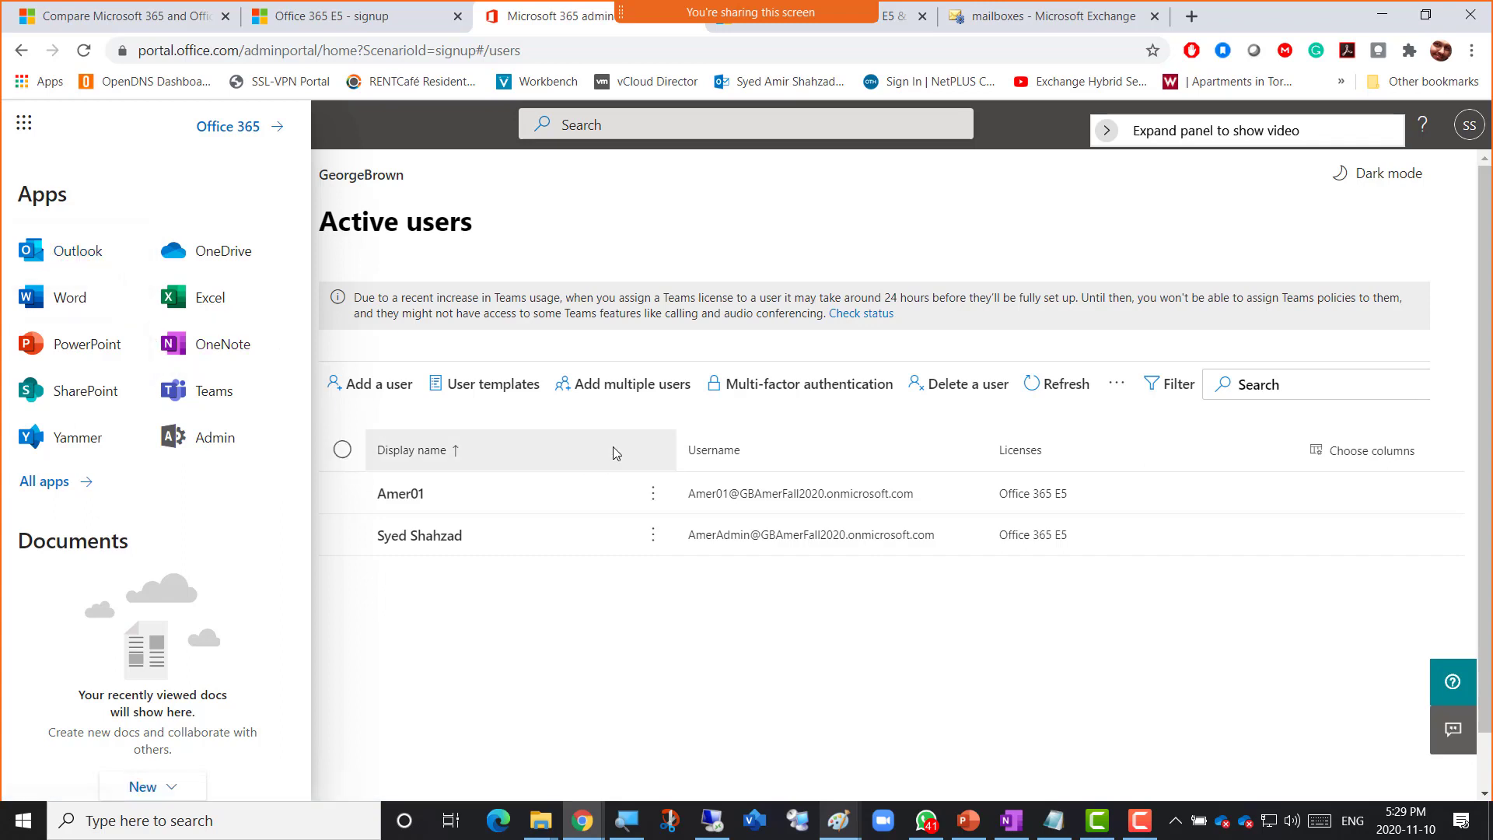
right_click(58, 262)
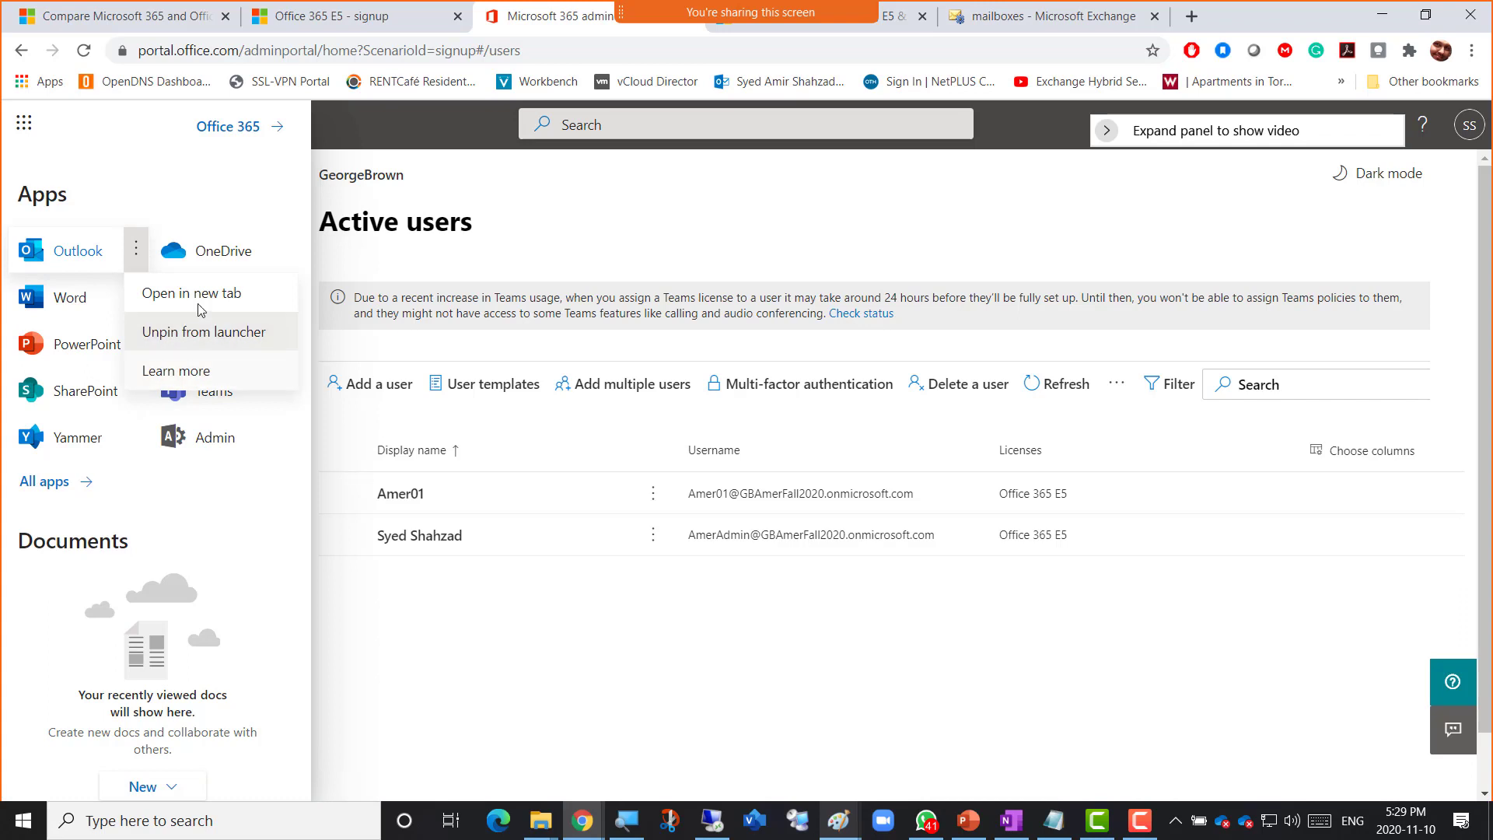
left_click(585, 185)
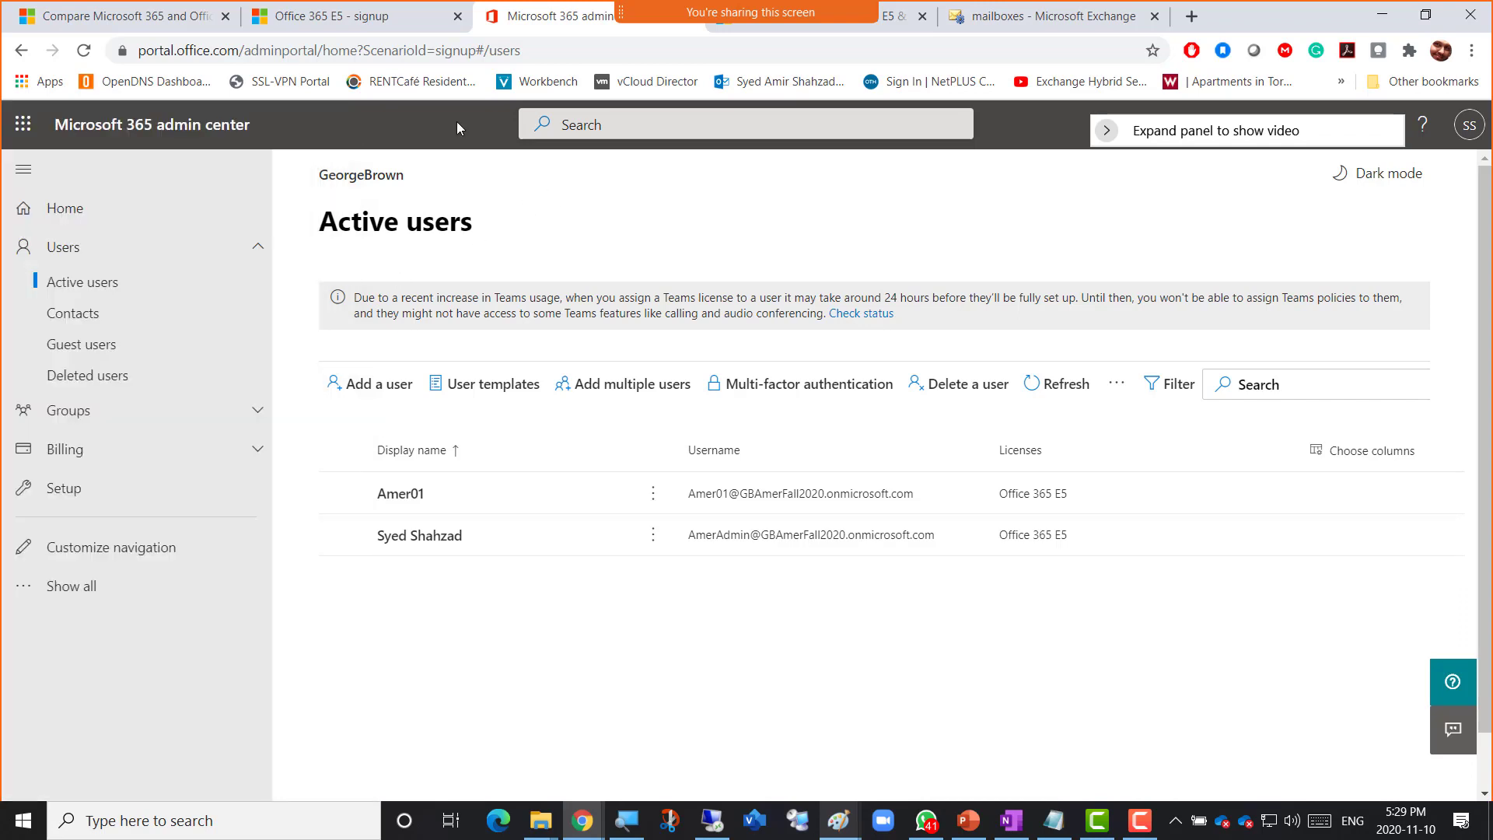
Duplicate the browser tab showing the Microsoft 365 admin center's Active users page.
right_click(526, 22)
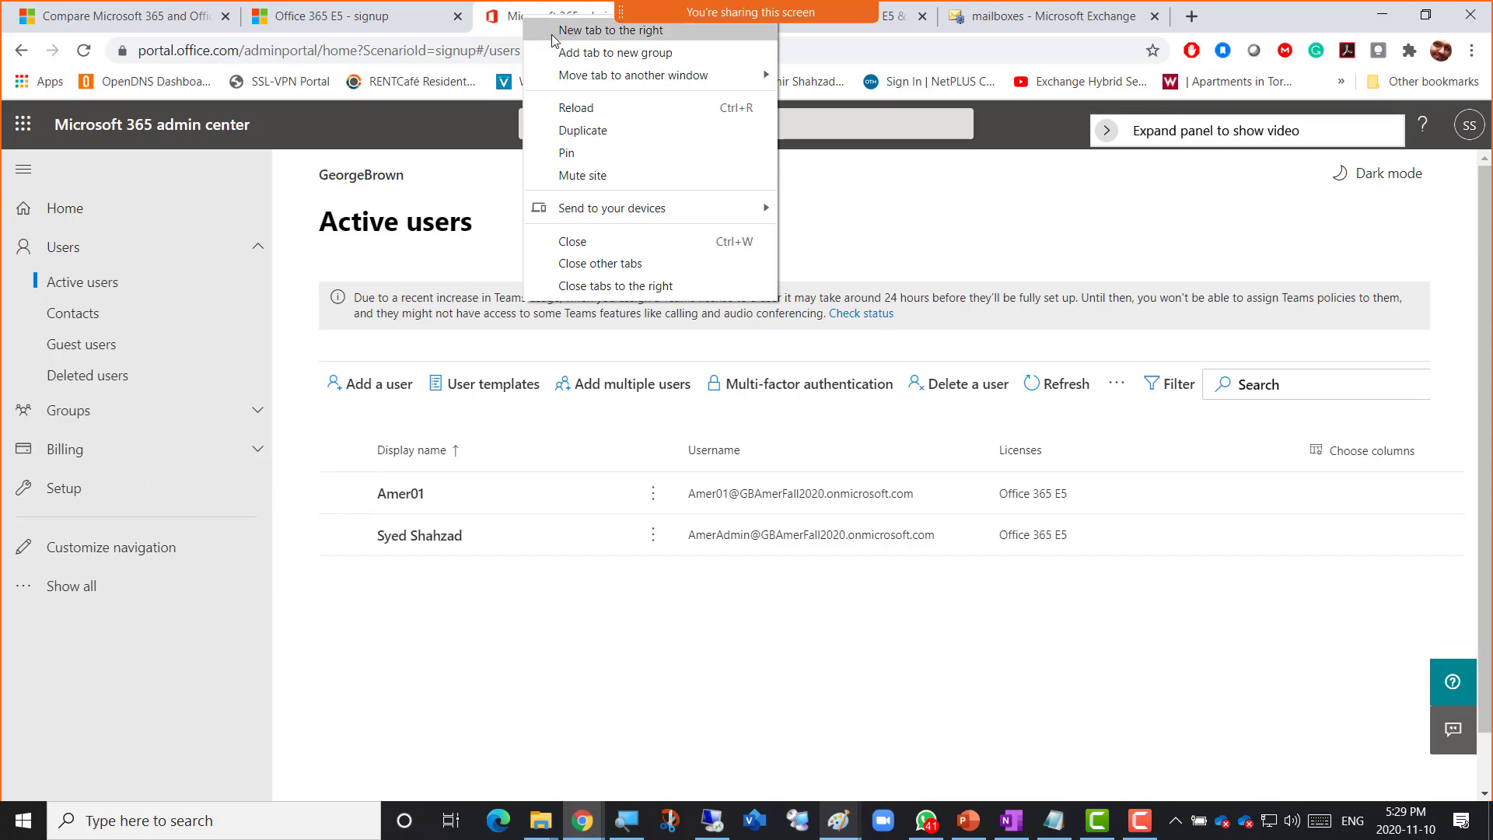
left_click(505, 19)
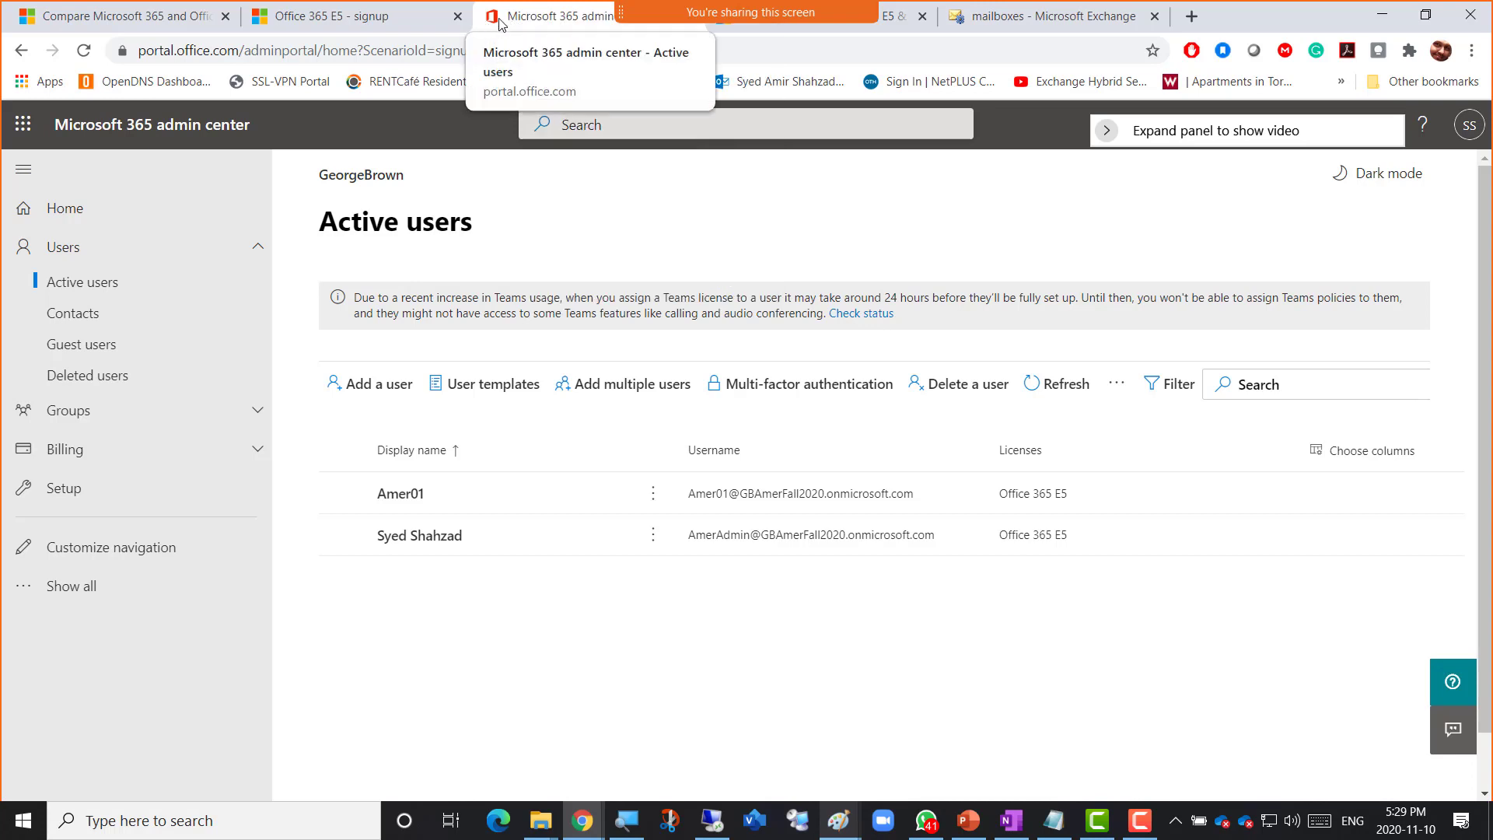
right_click(539, 22)
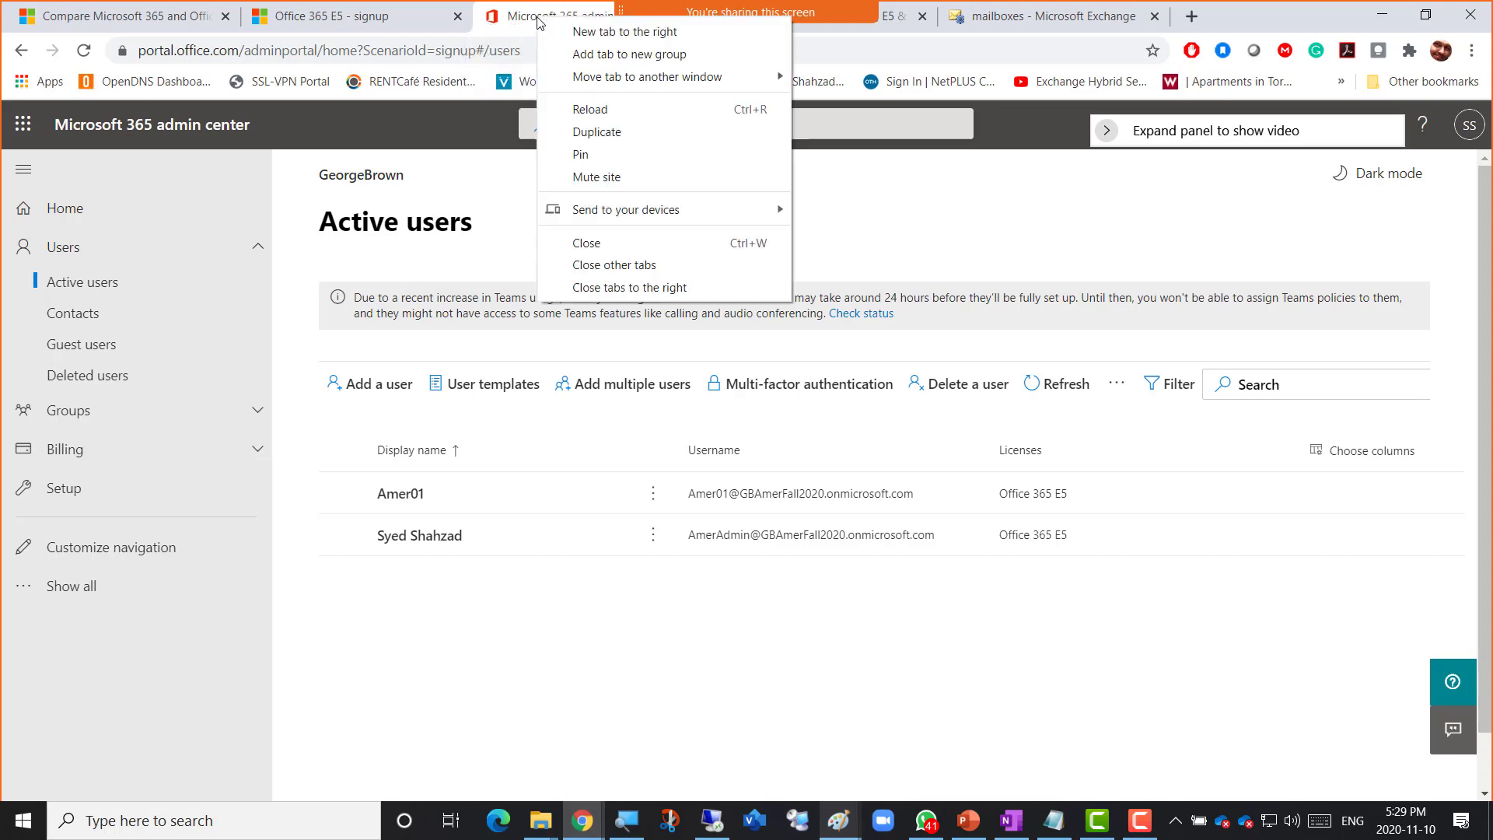
left_click(627, 131)
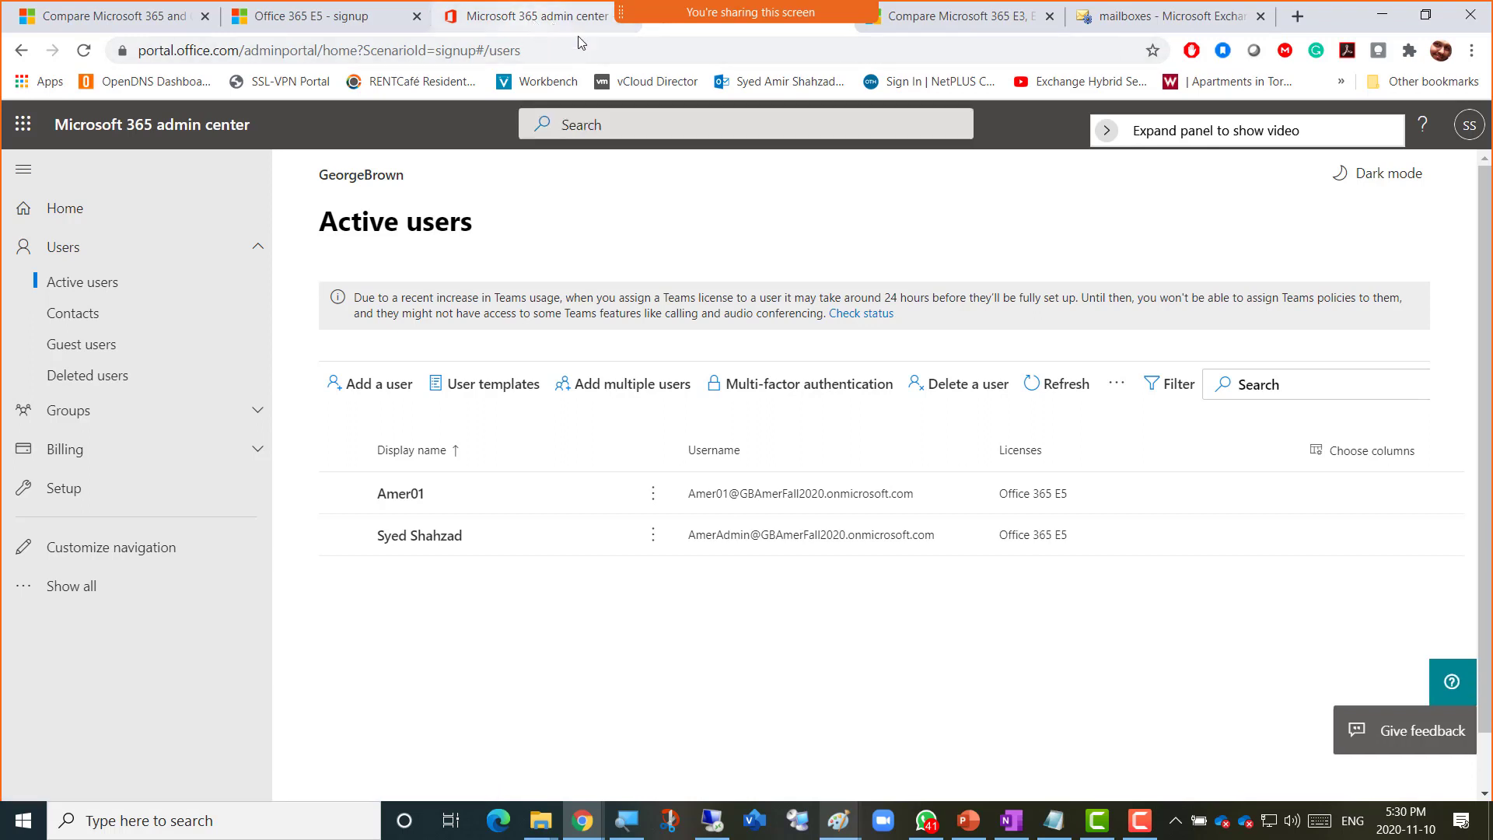
mouse_move(691, 25)
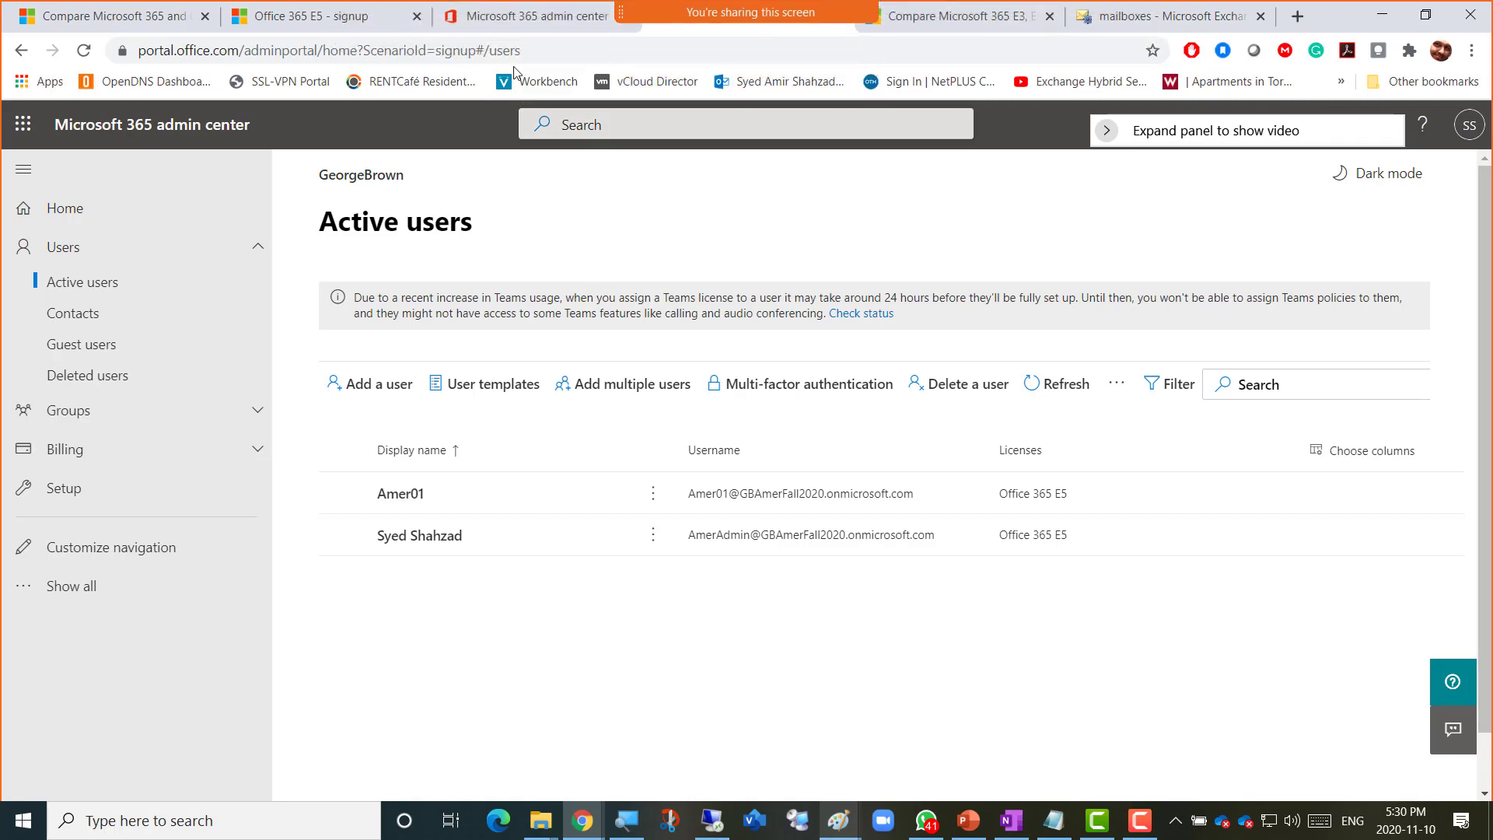
Launch Outlook on the web from the admin center's app launcher and dismiss the Welcome dialog.
left_click(497, 22)
left_click(24, 127)
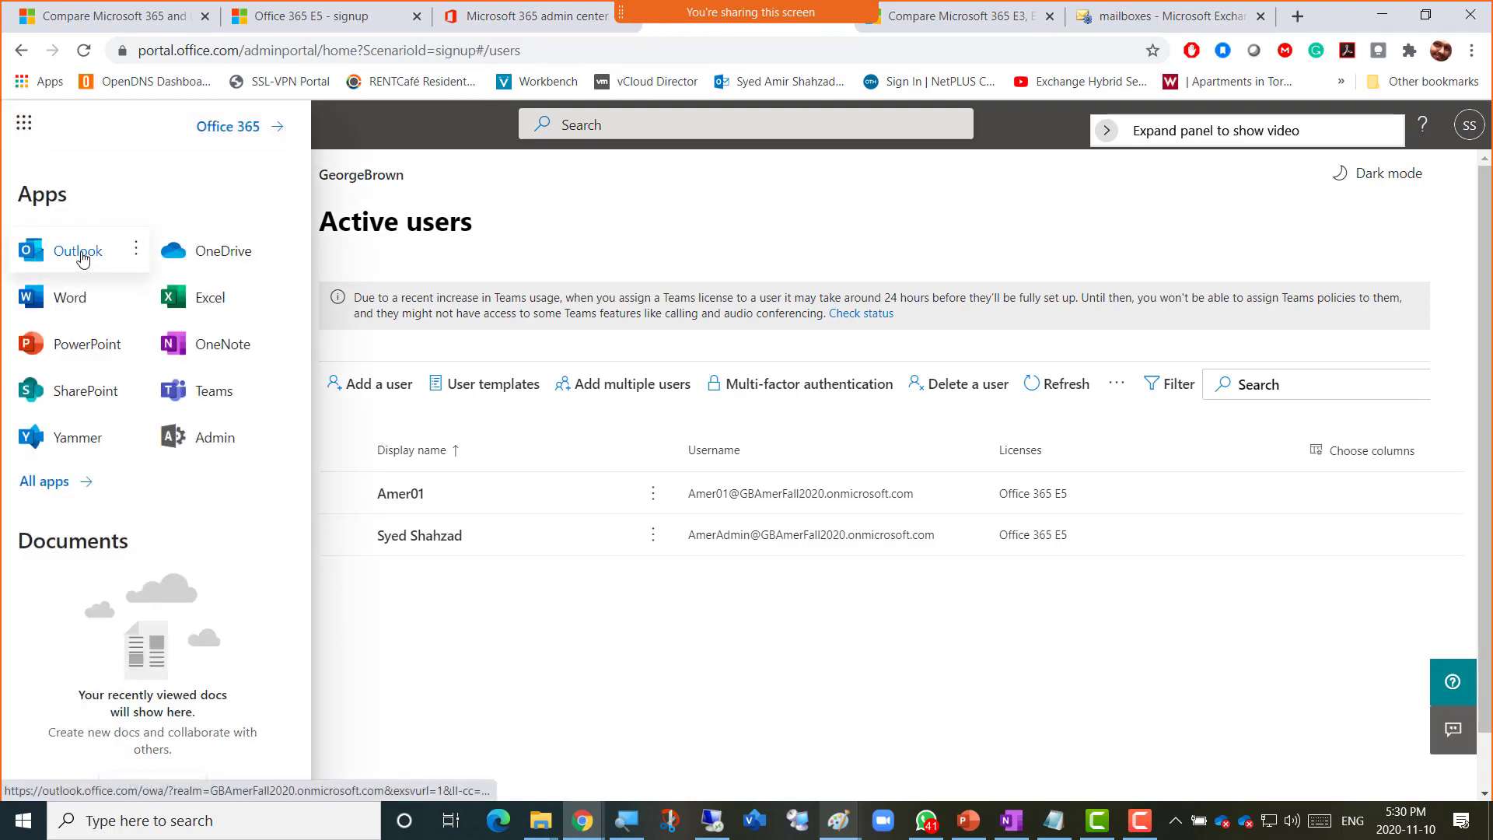
left_click(136, 257)
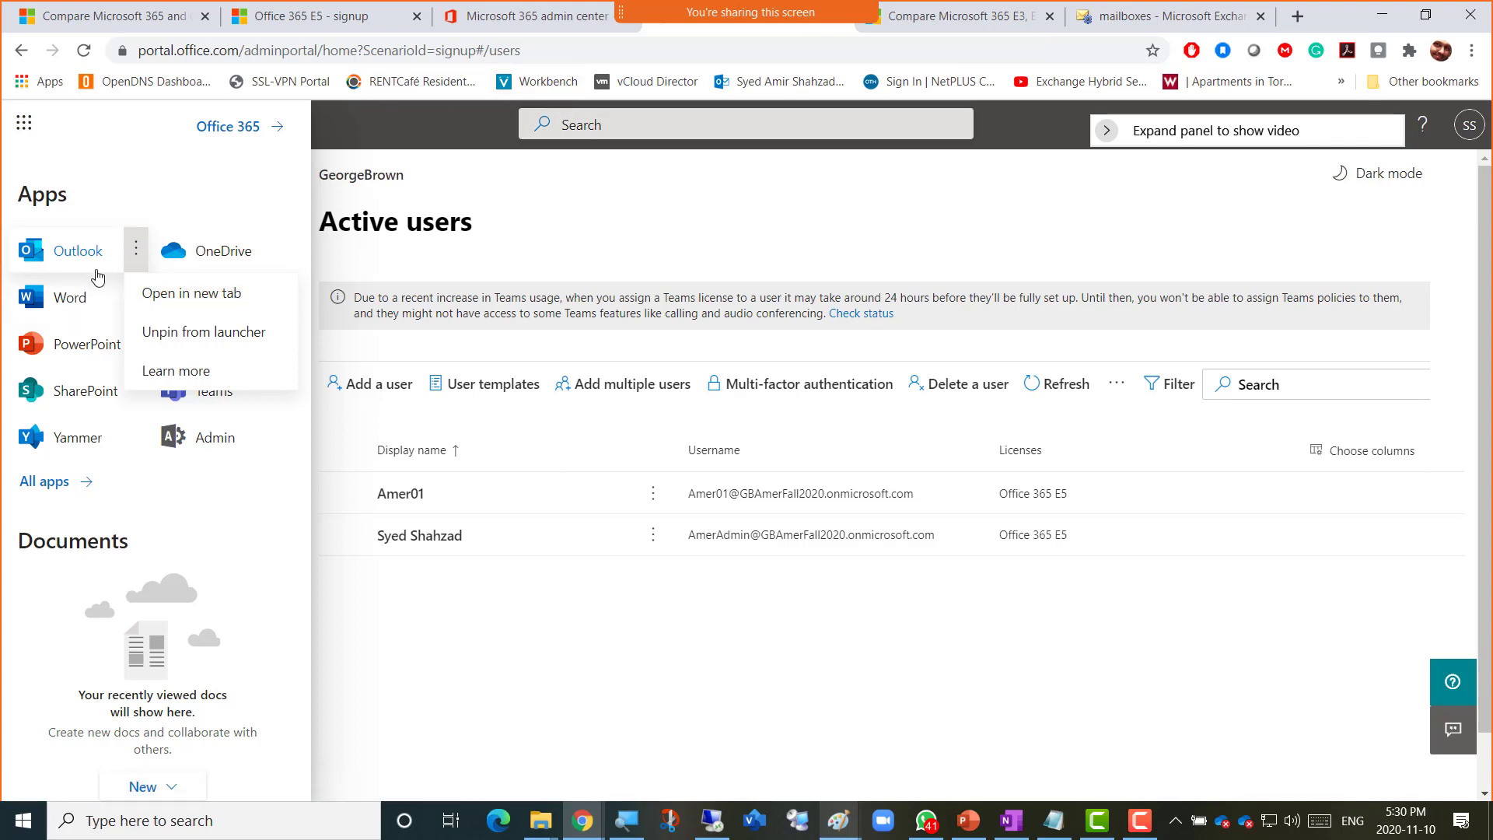
left_click(61, 252)
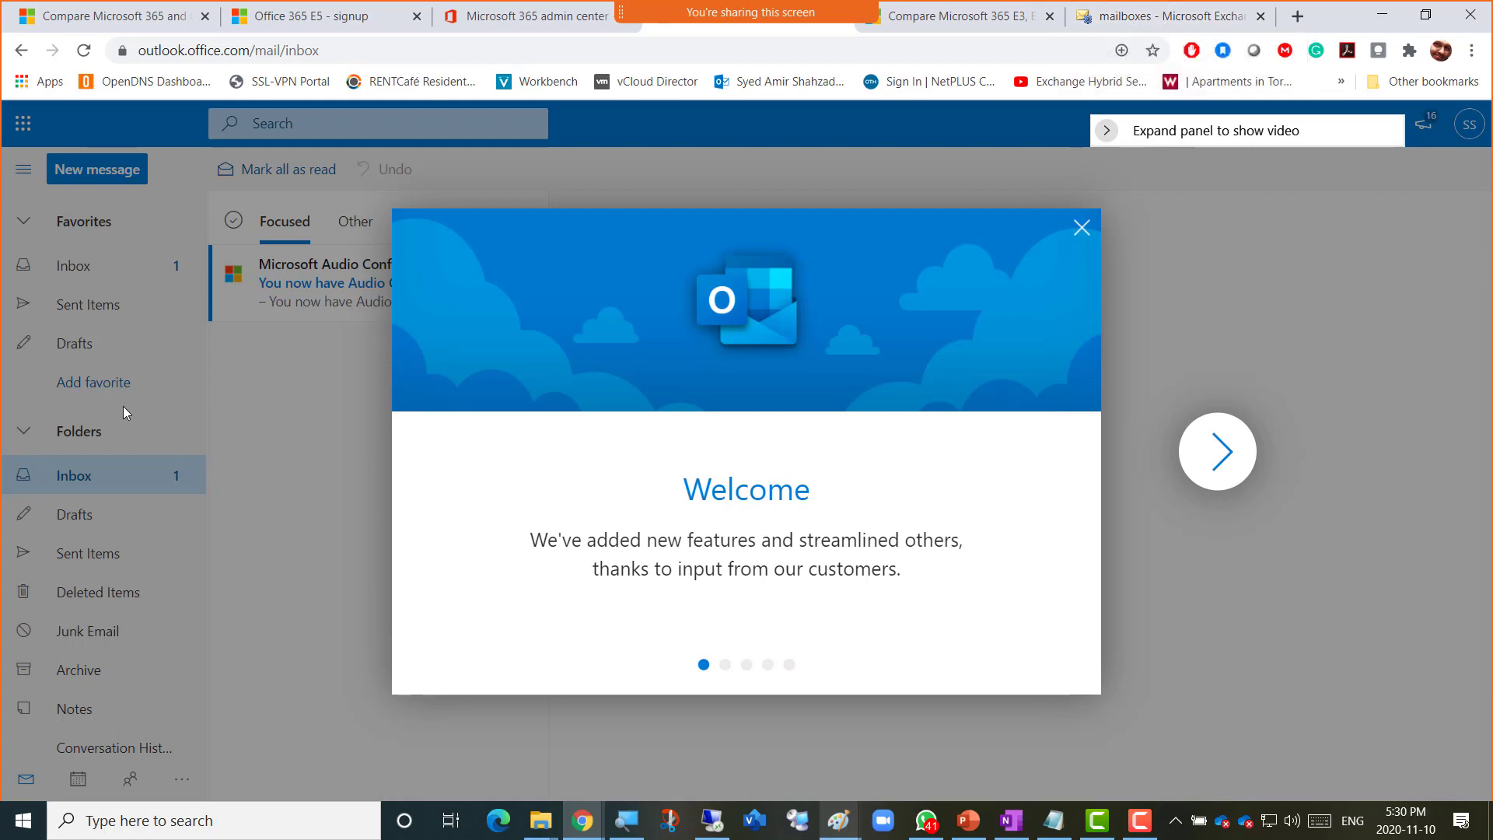
left_click(1081, 231)
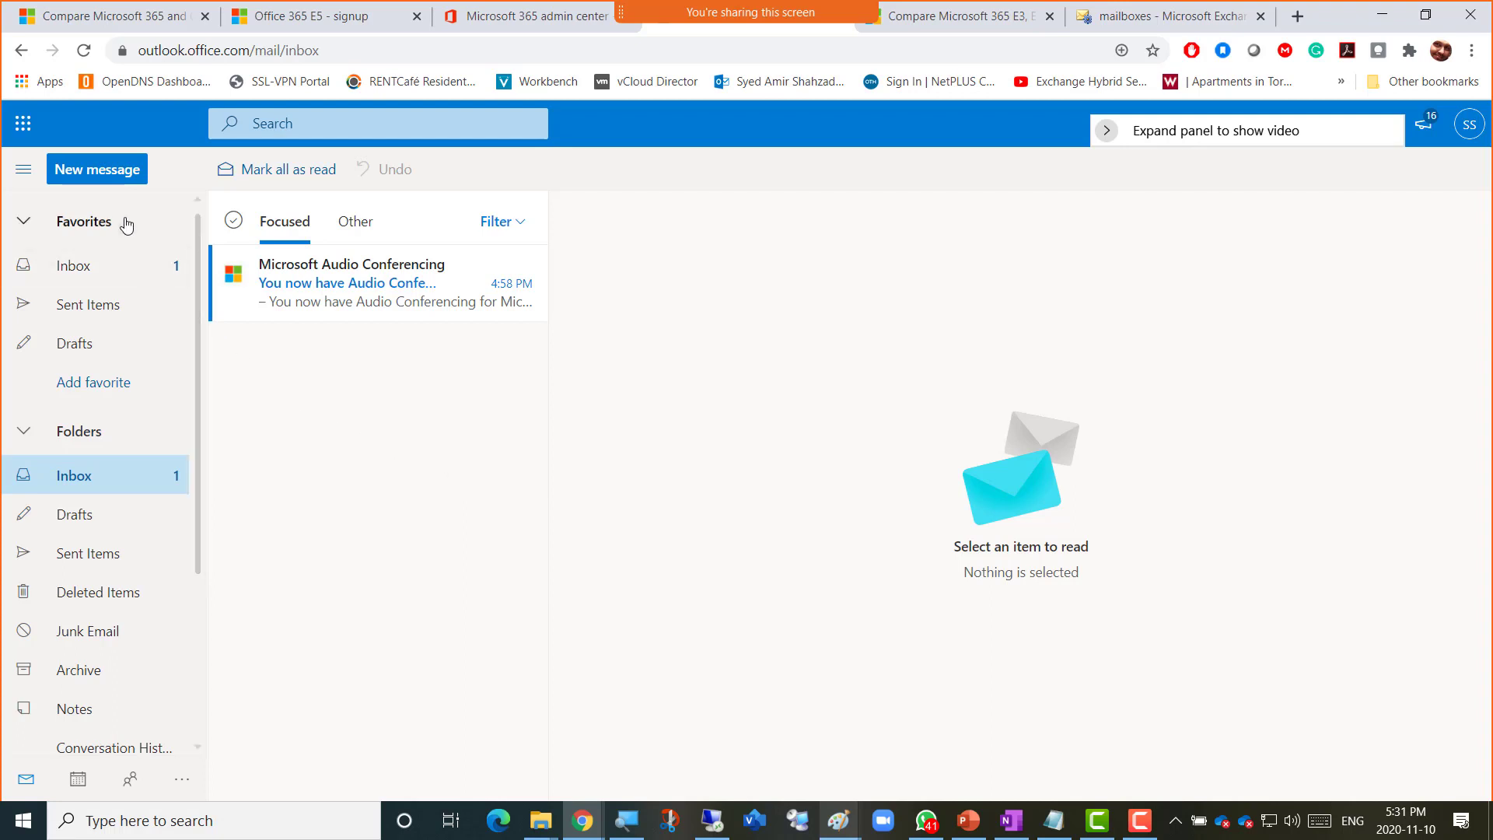
Start a new message and enter the external Gmail address as the first recipient, followed by a semicolon separator.
left_click(77, 178)
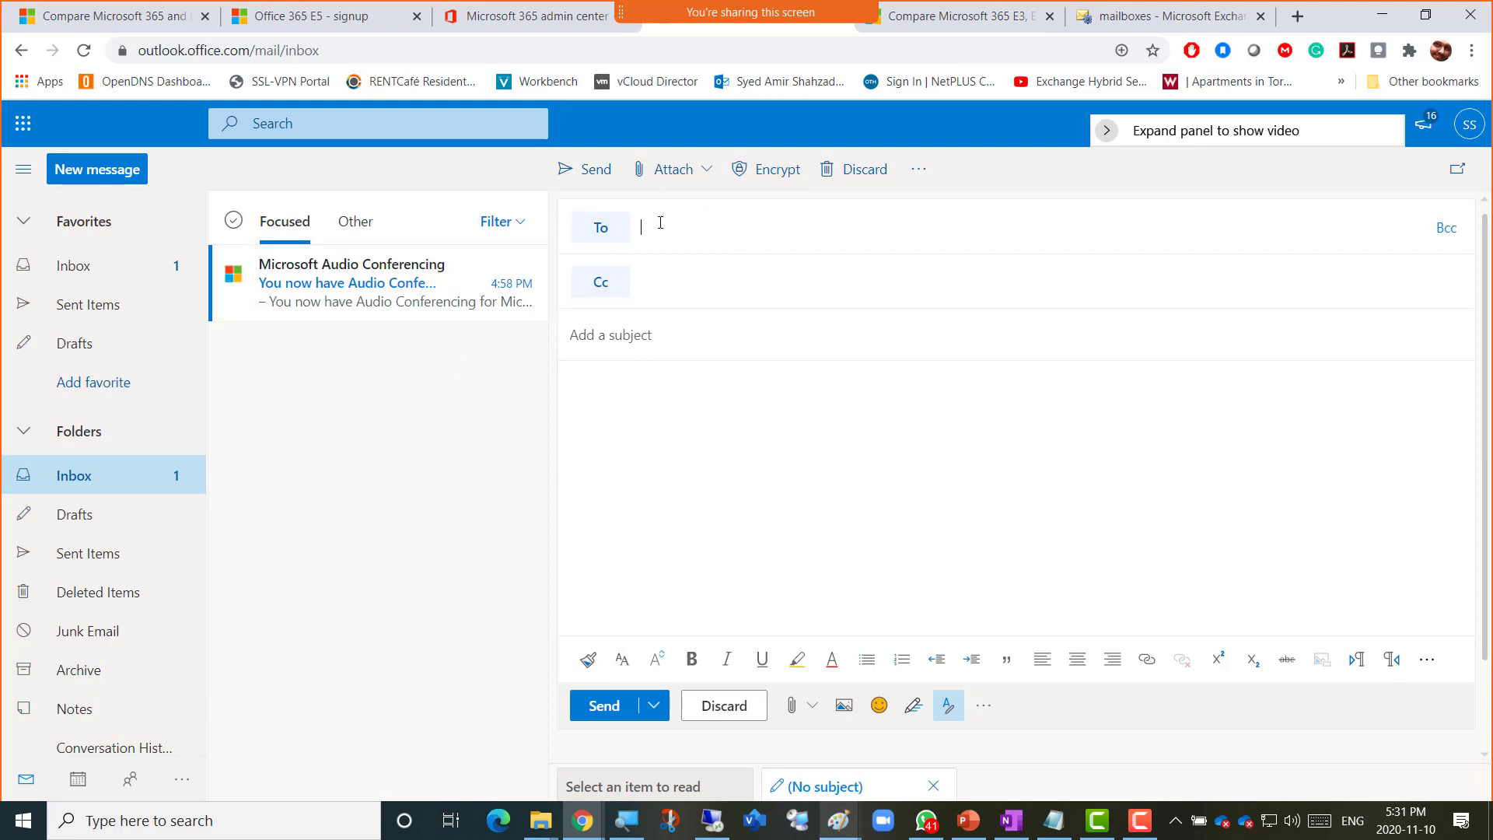
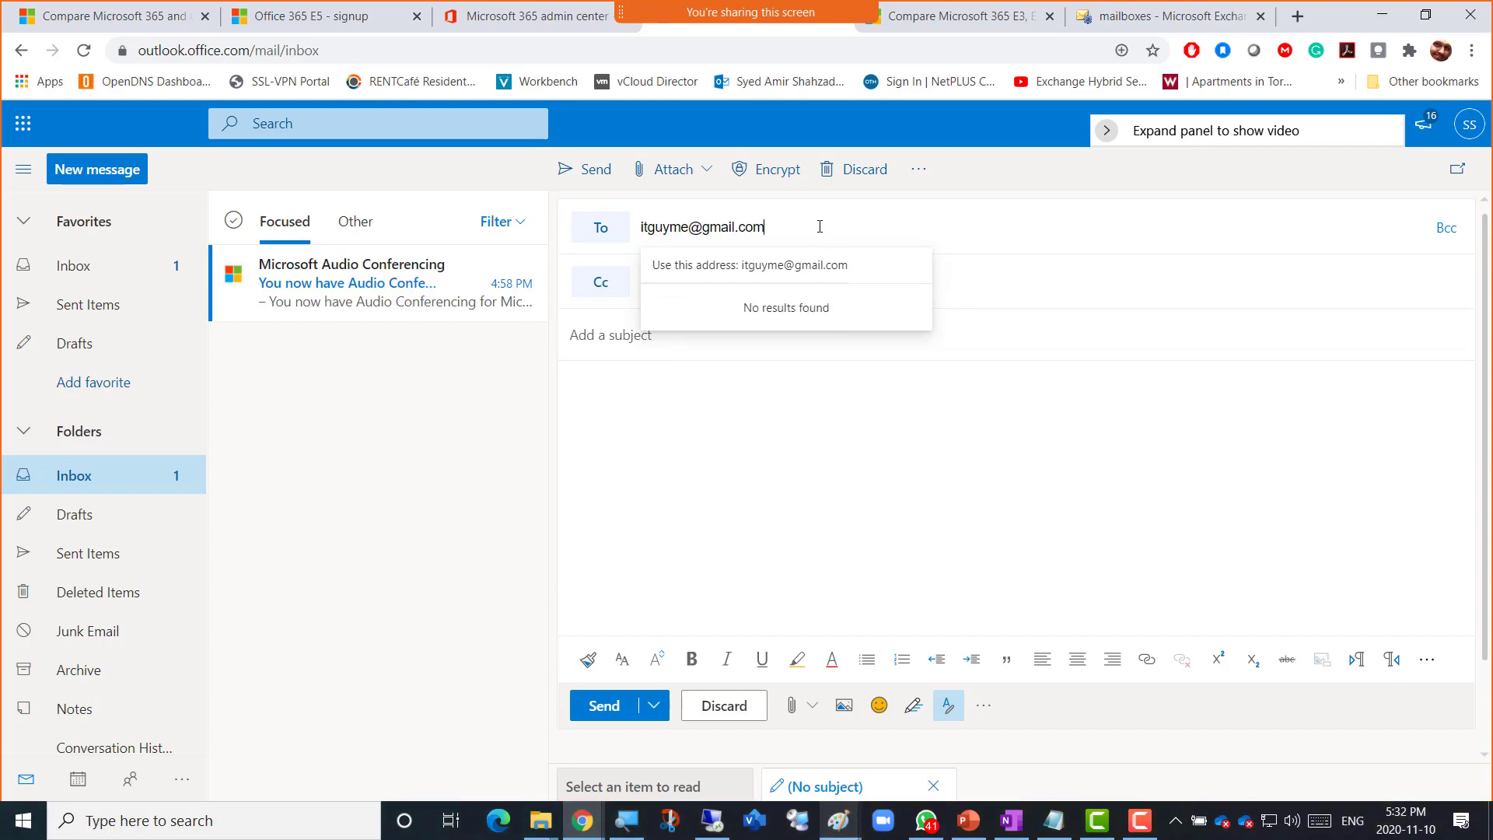
type(" ,")
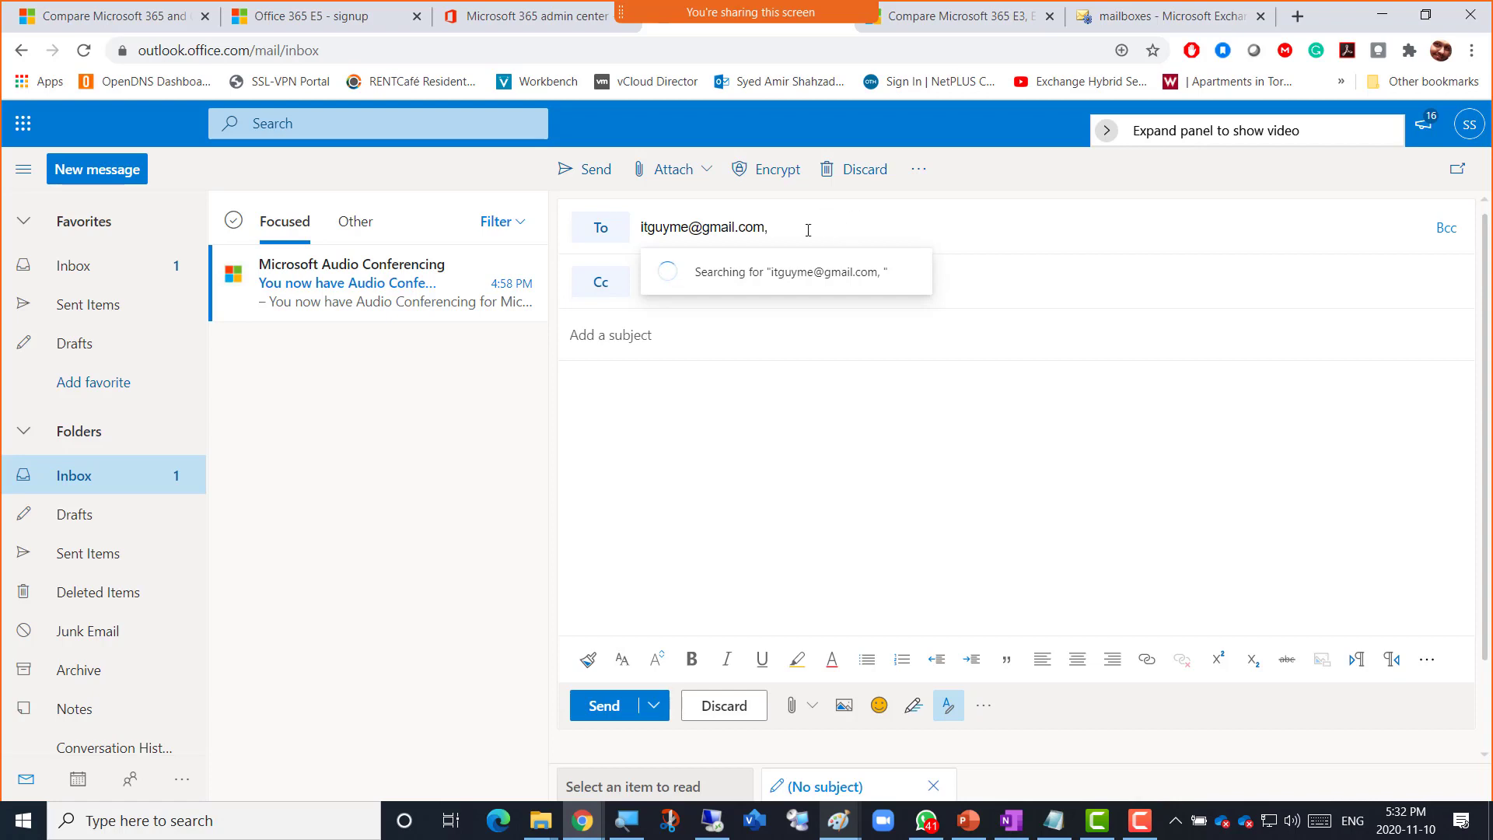
key("BackSpace")
key("BackSpace")
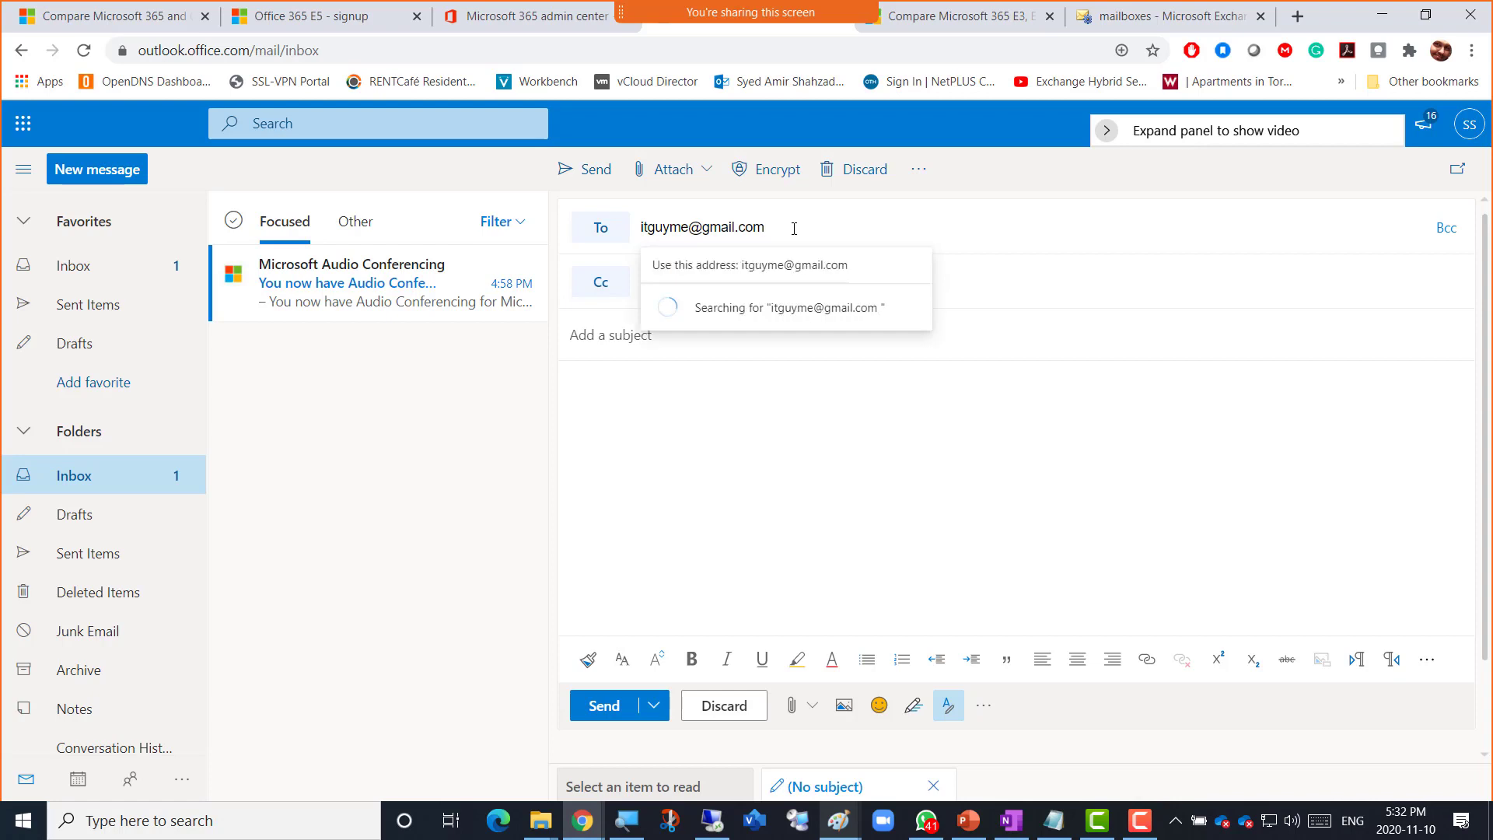
type(";")
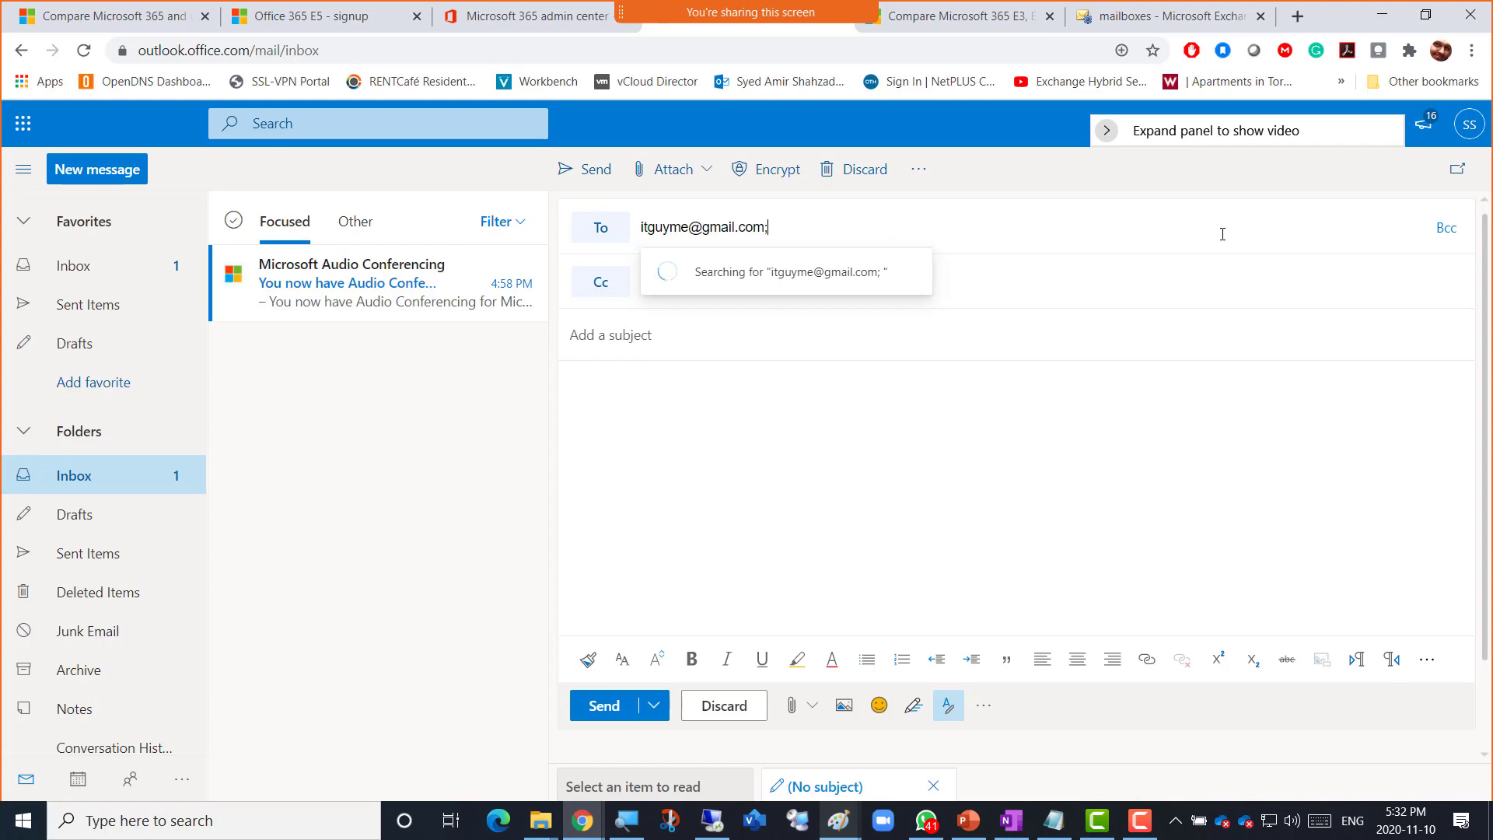
Look up the signed-in administrator account's e-mail address and add its full onmicrosoft.com address as the second To recipient.
left_click(1462, 136)
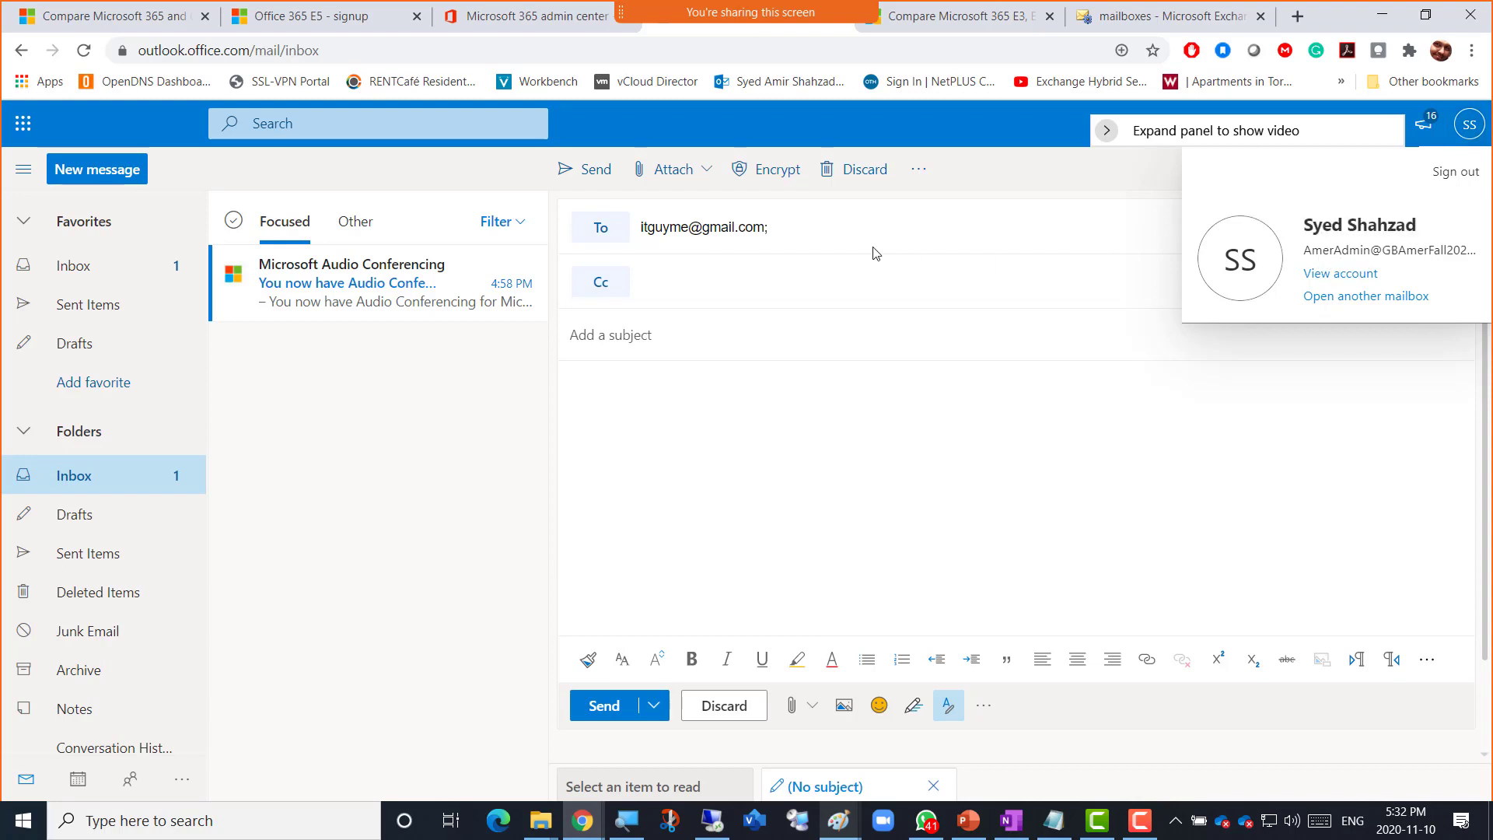
left_click(837, 231)
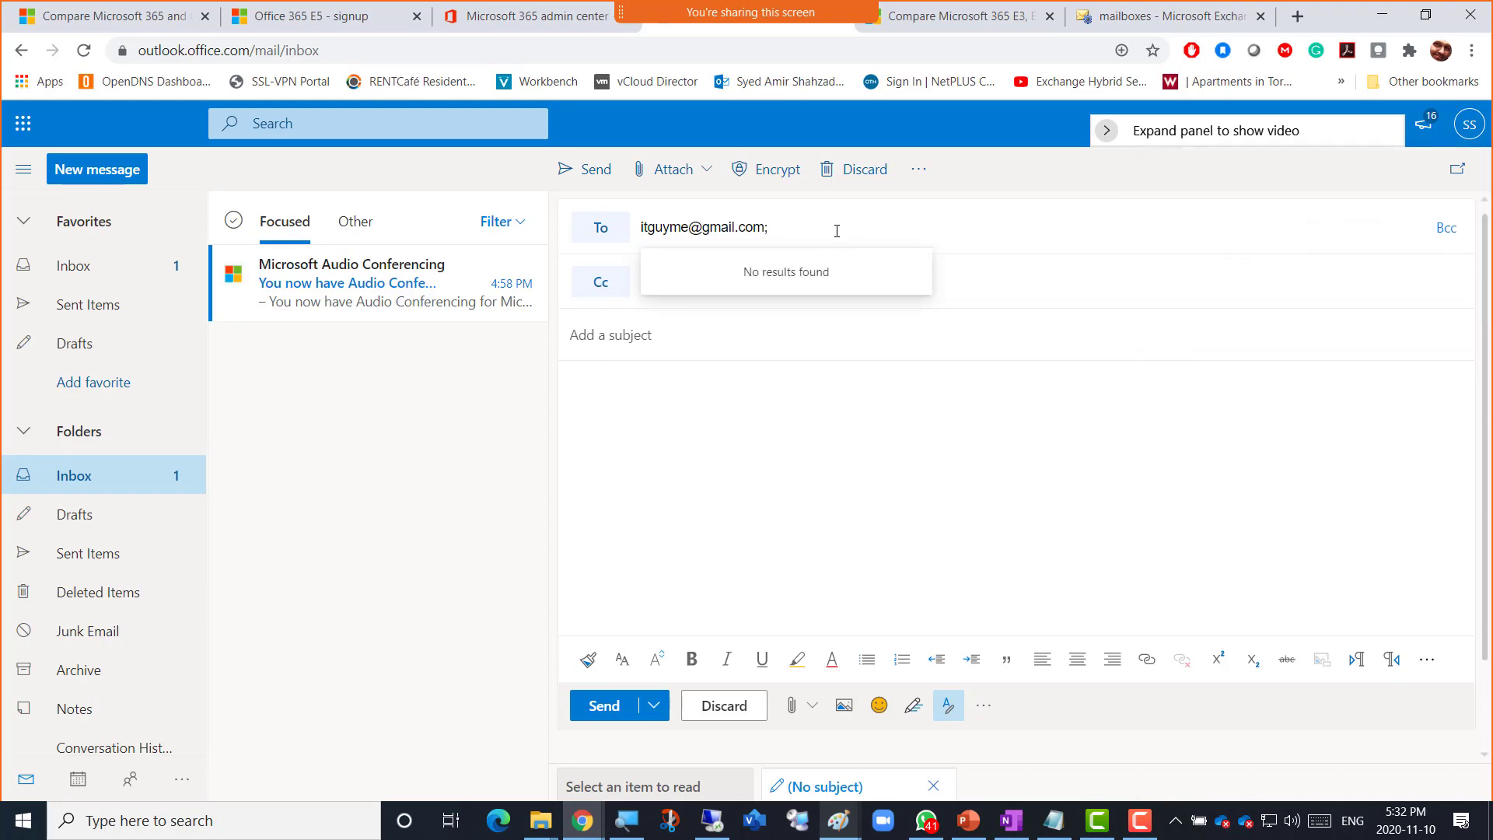
left_click(877, 220)
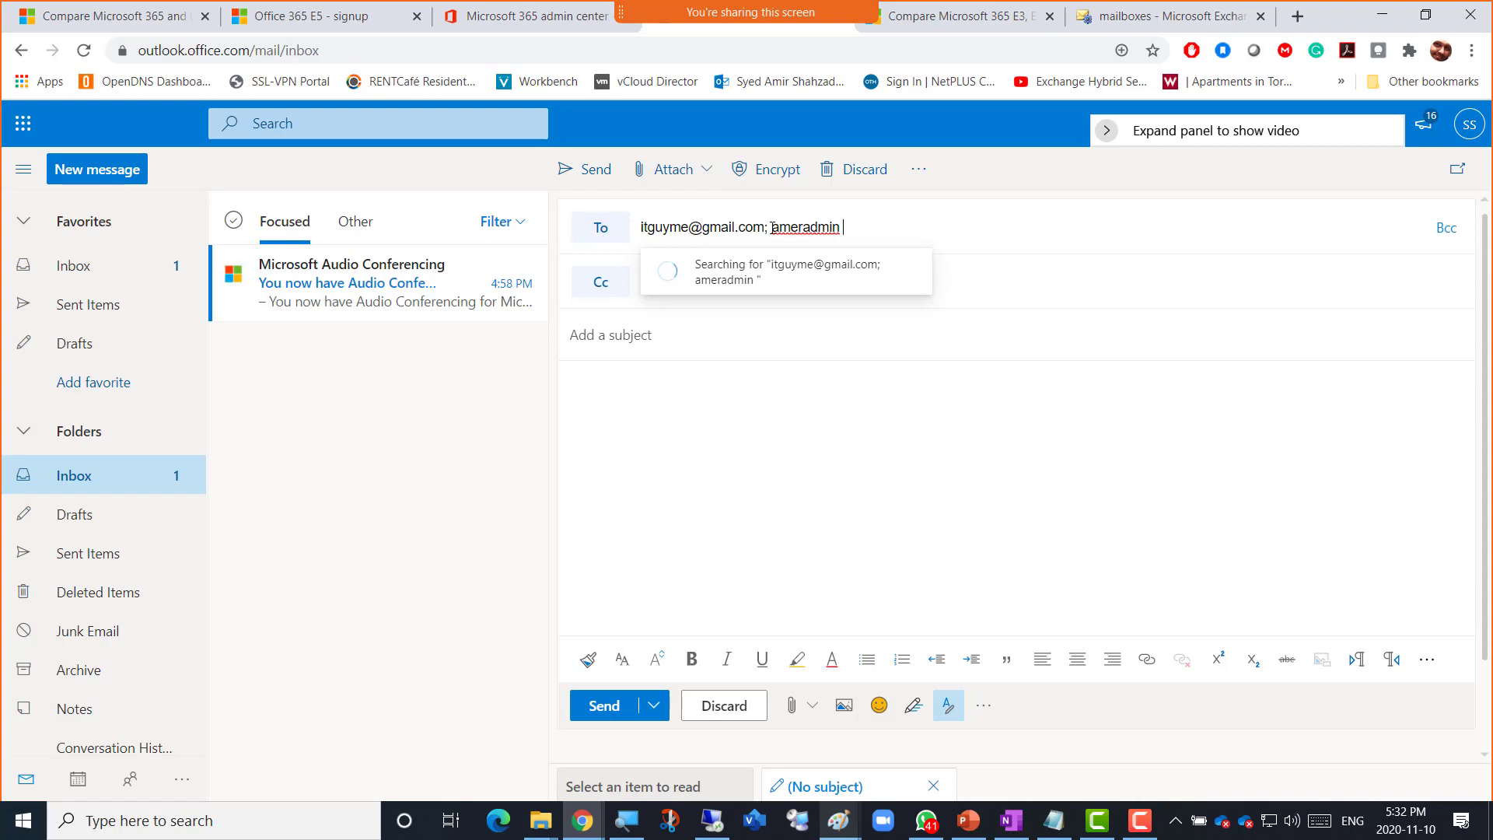
left_click_drag(772, 227, 845, 228)
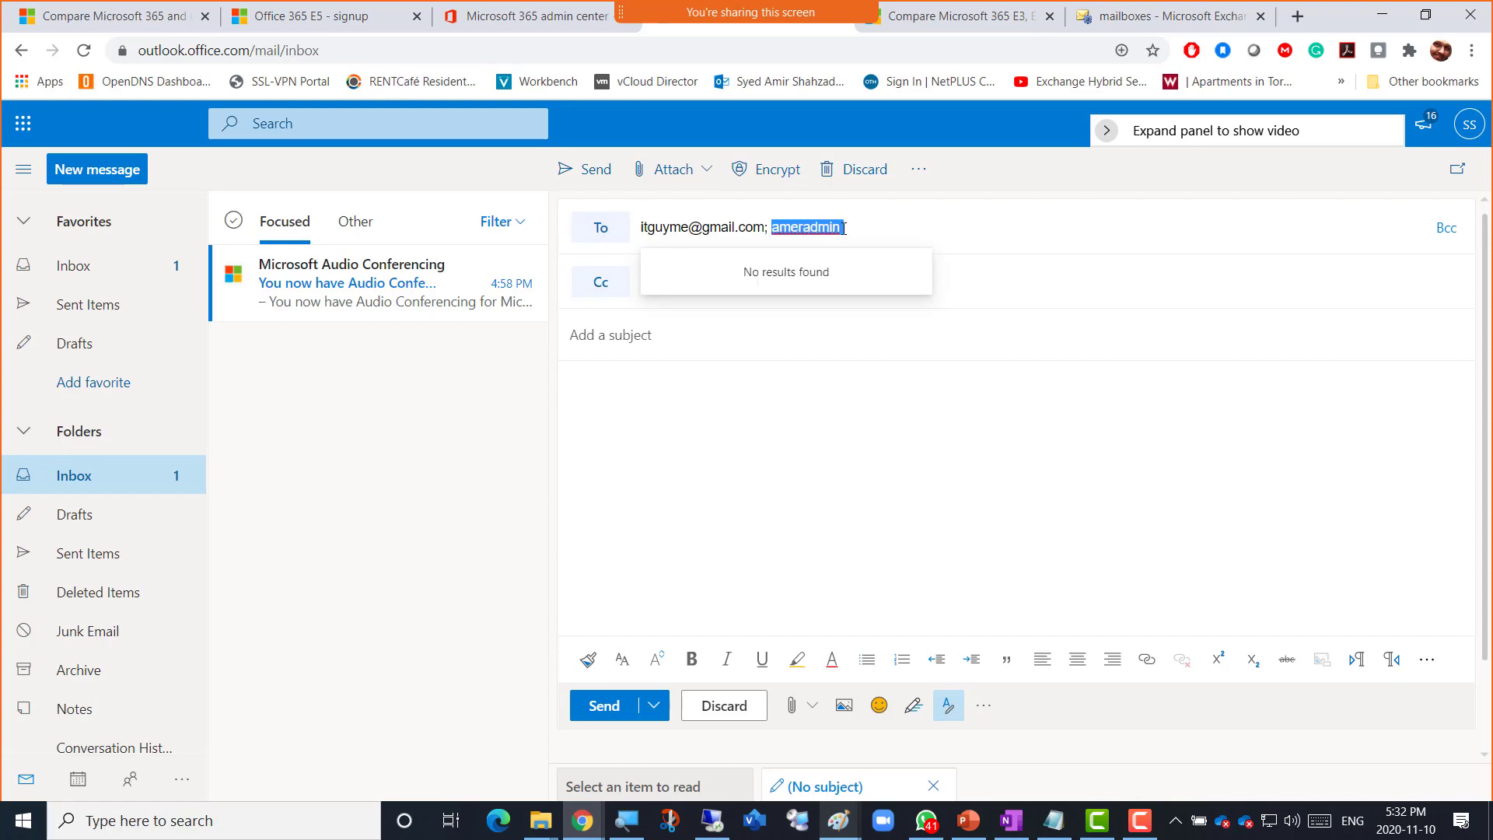
left_click(837, 228)
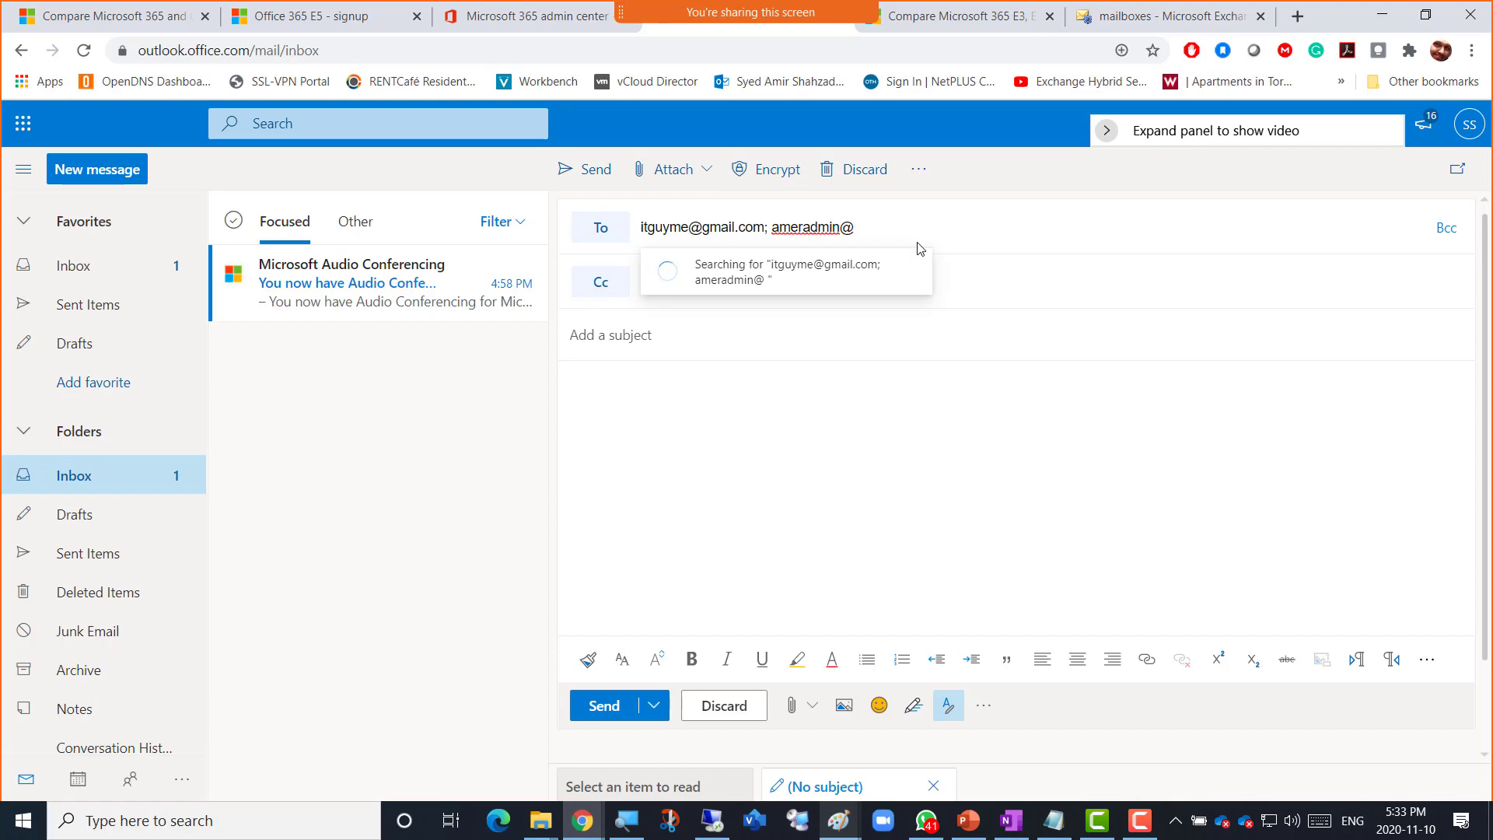
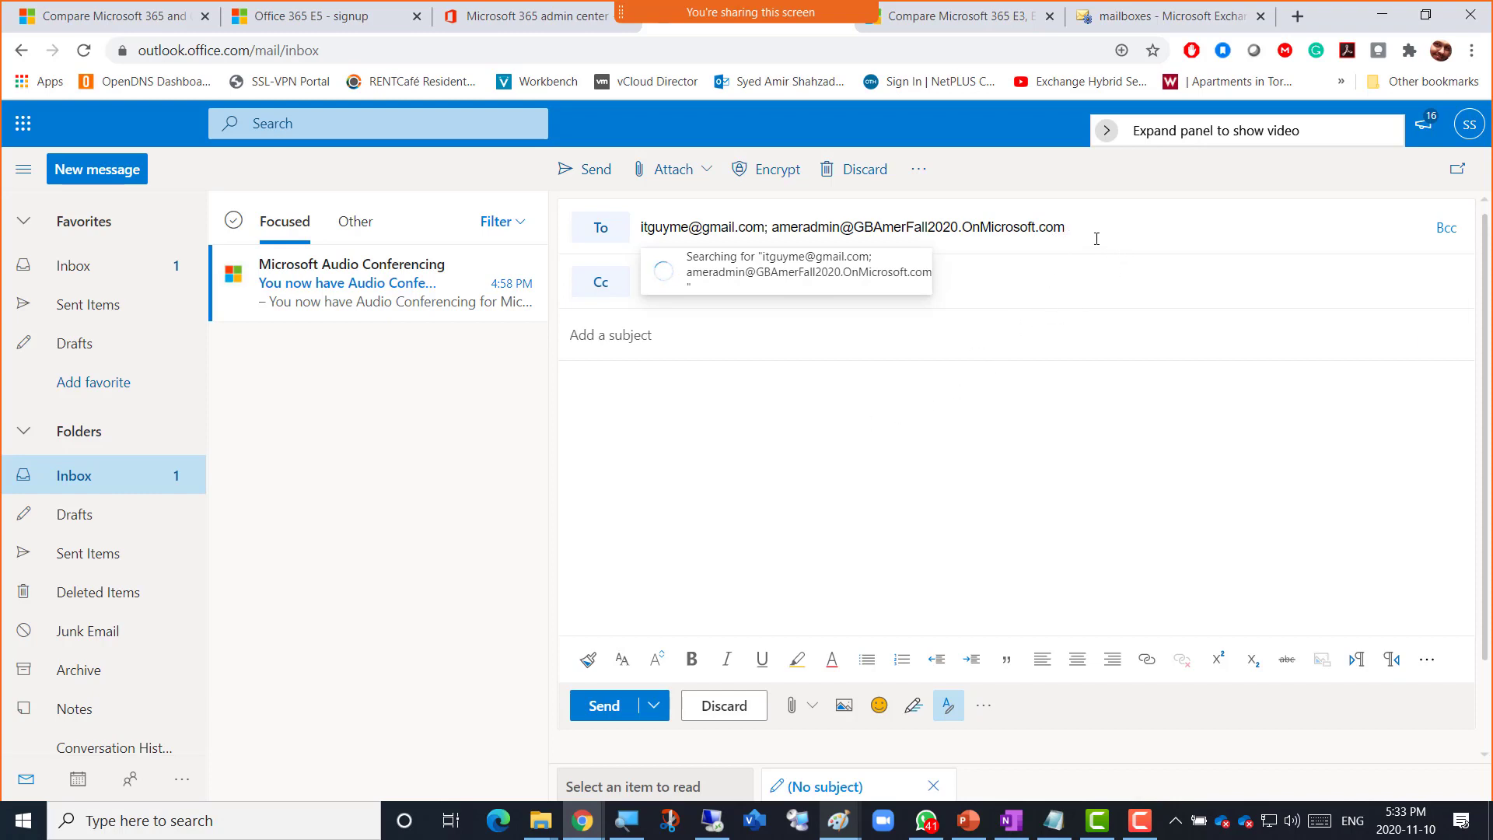
left_click(1071, 290)
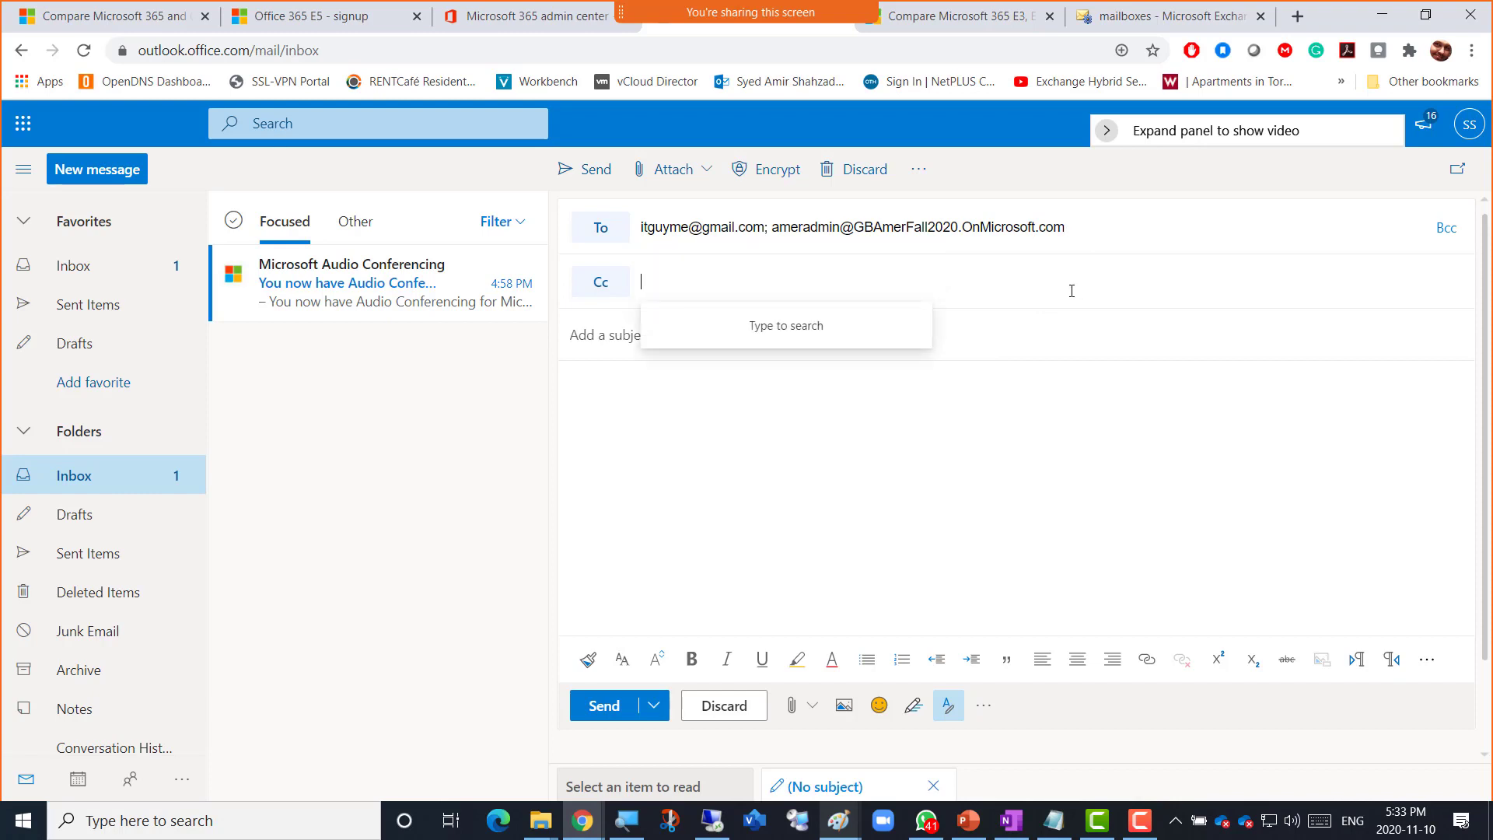
Set the message subject to "Testing office365 Mailflow" and copy the same text into the message body.
left_click(614, 336)
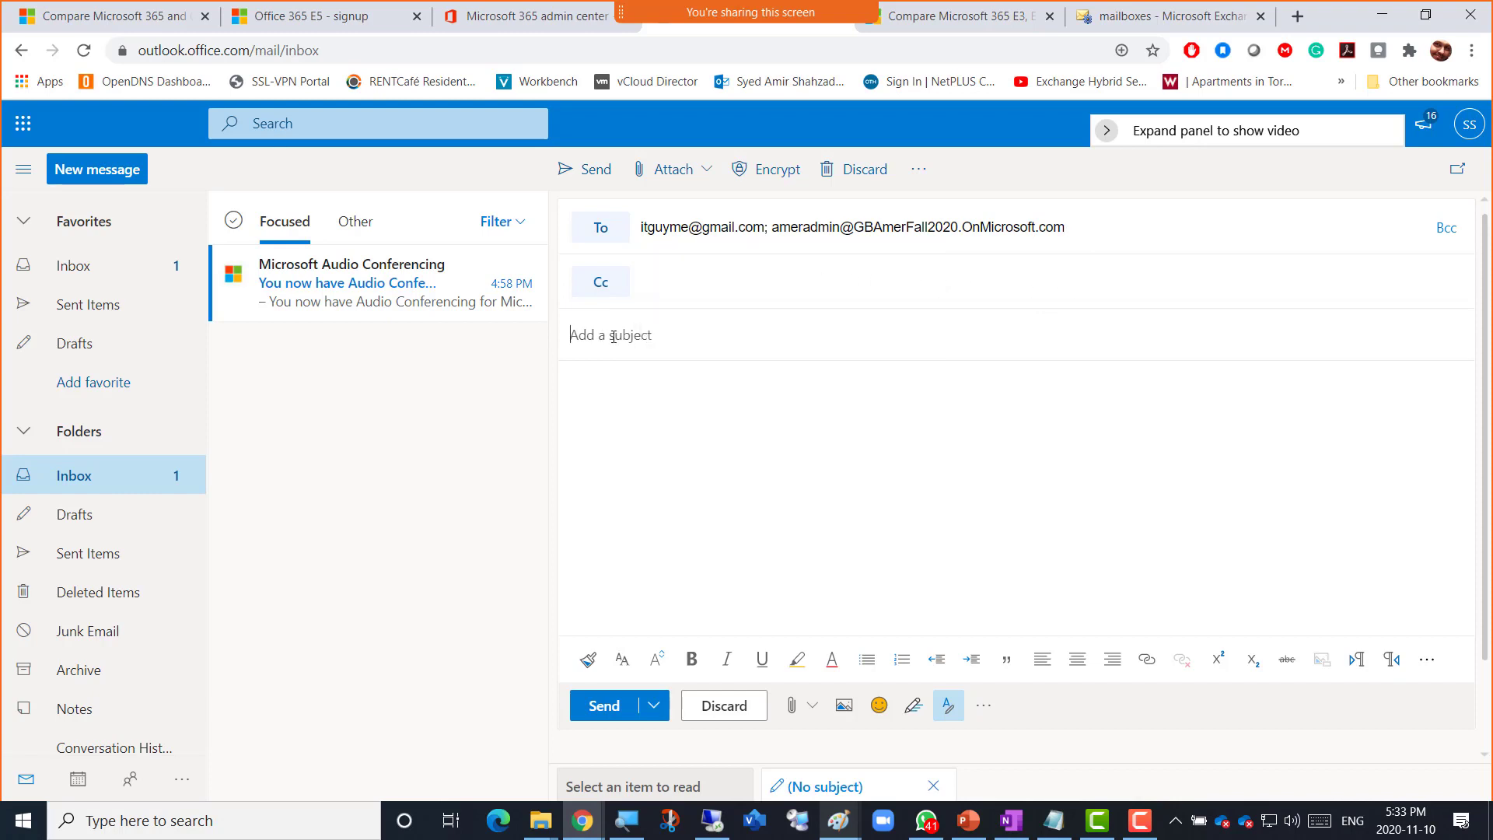
type("Testing office365")
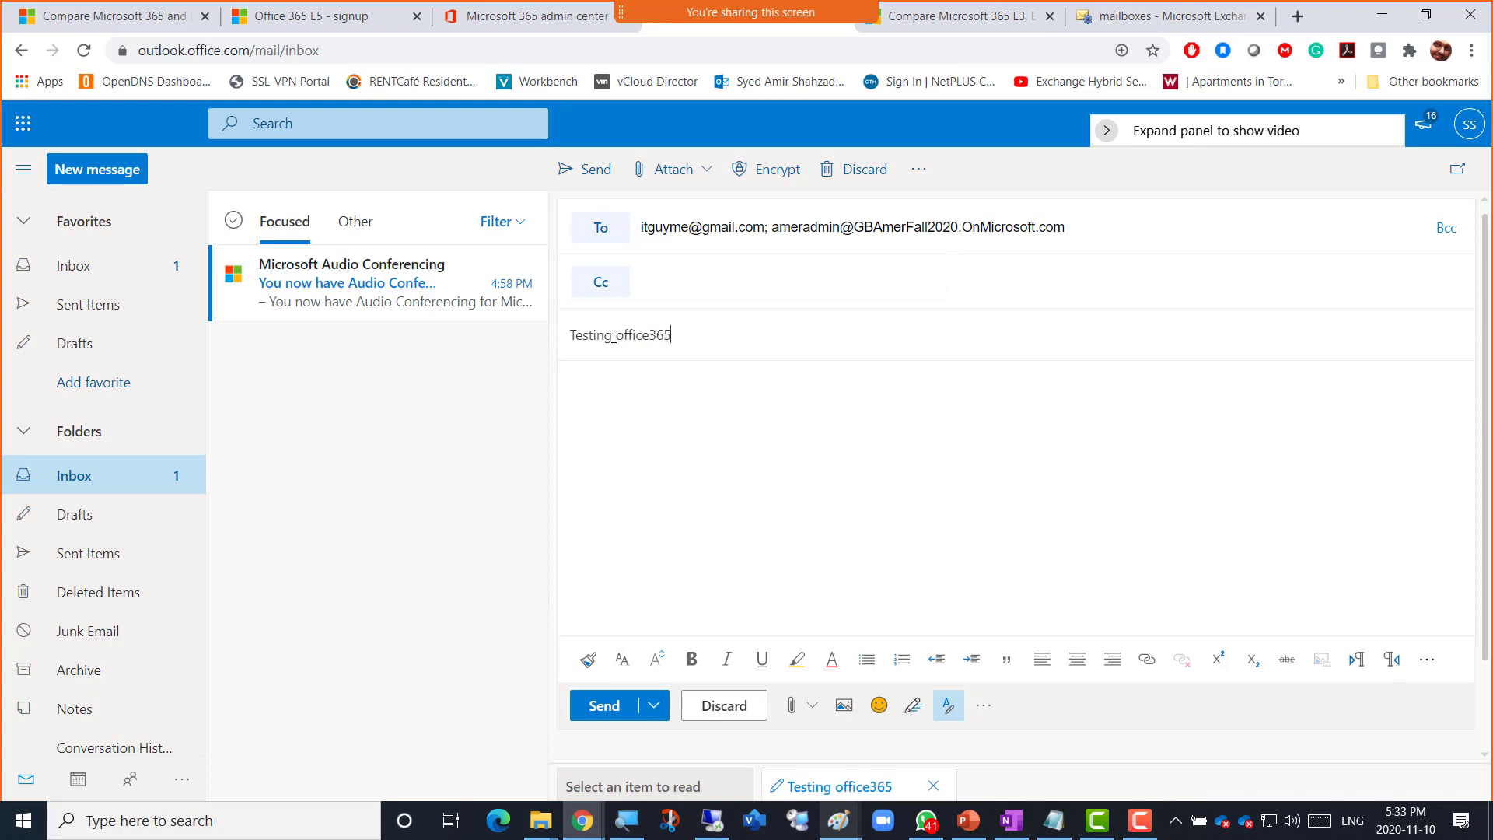
type(" Mailflow")
key("ctrl+a")
key("ctrl+c")
left_click(623, 394)
key("ctrl+v")
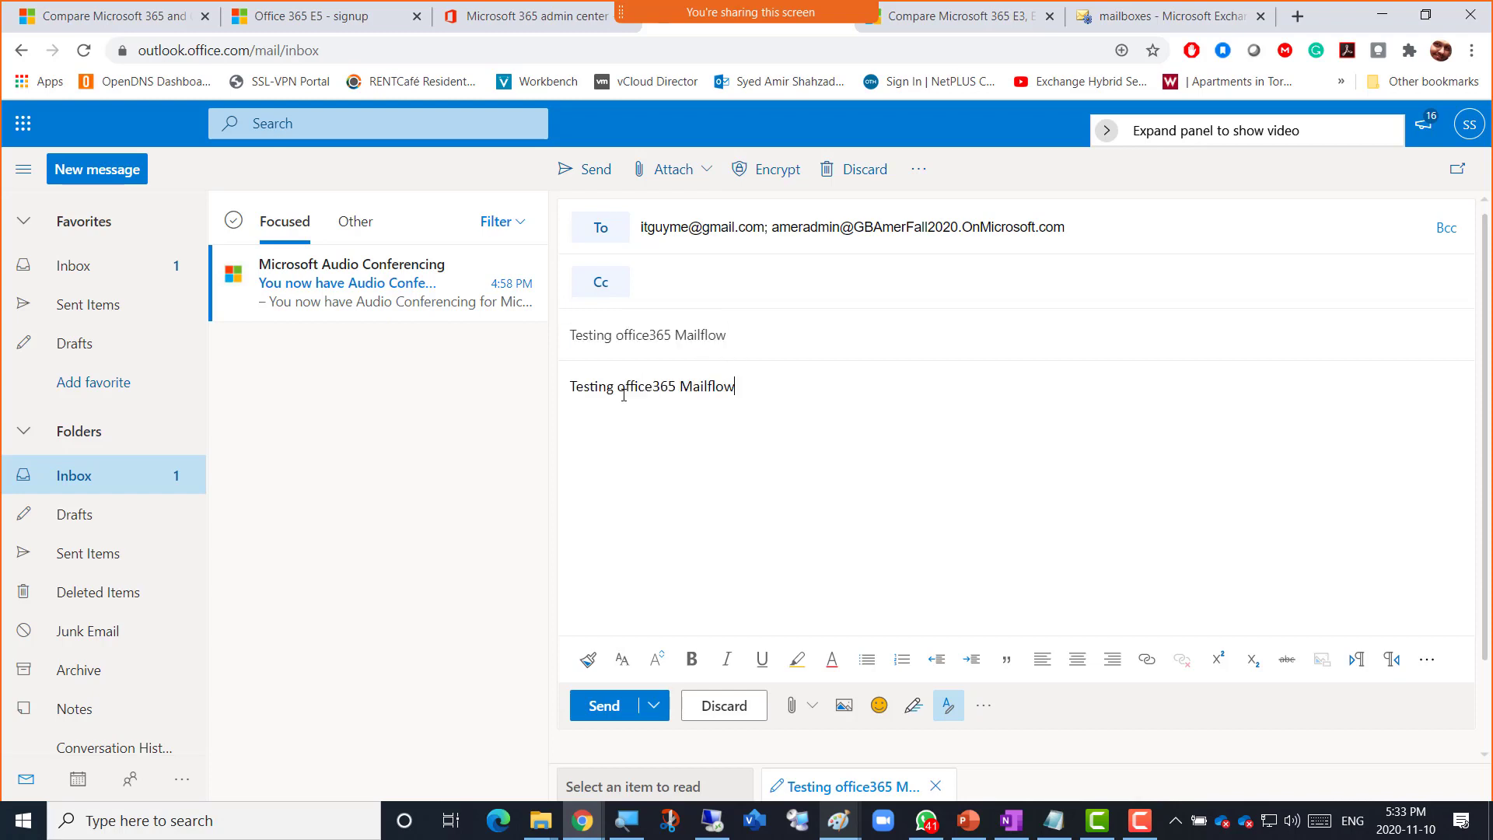
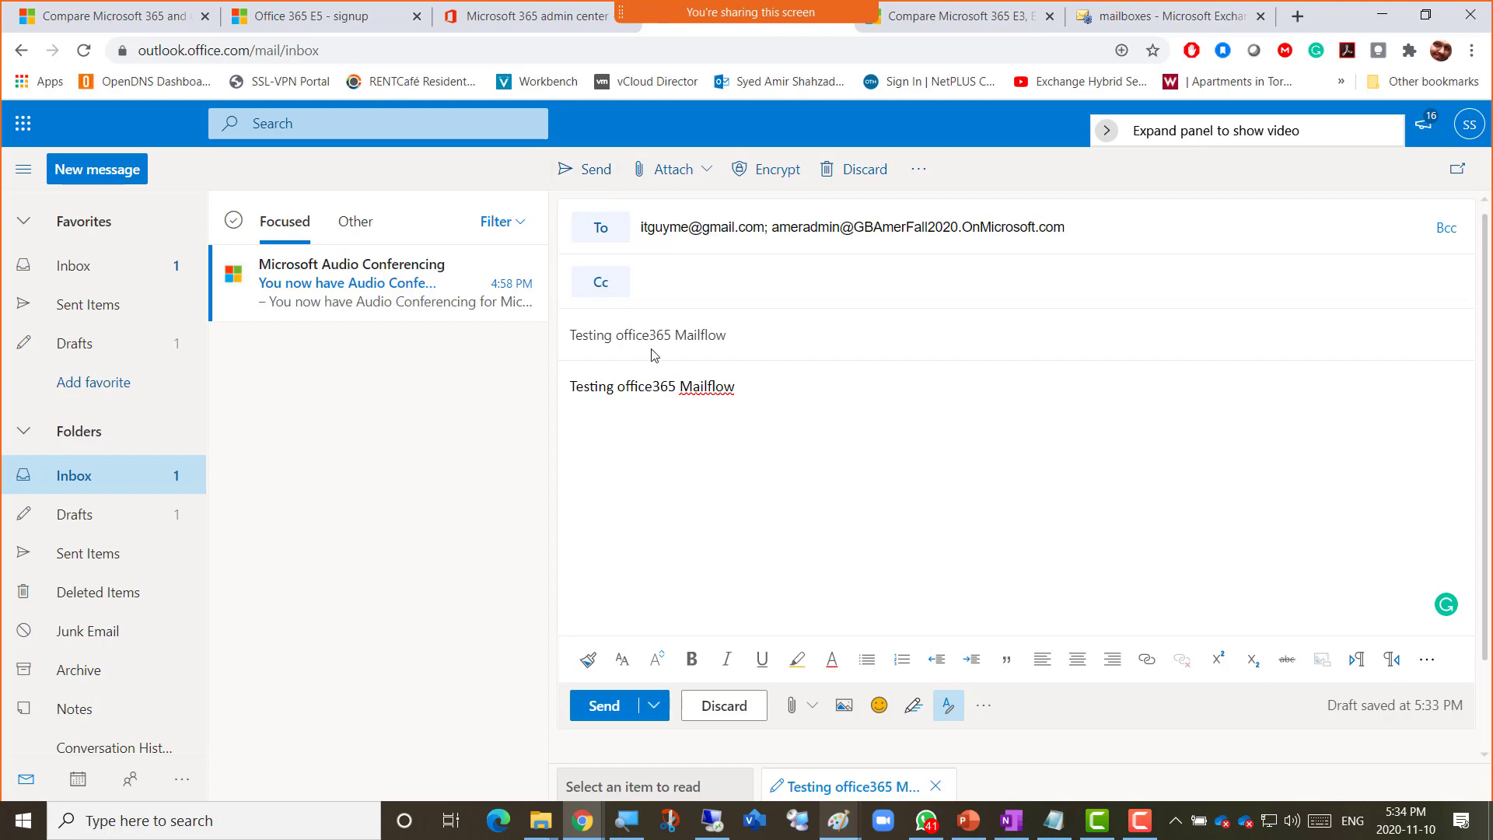
Try to send the test message with both recipient addresses in the To field and review the recipient line.
left_click(589, 171)
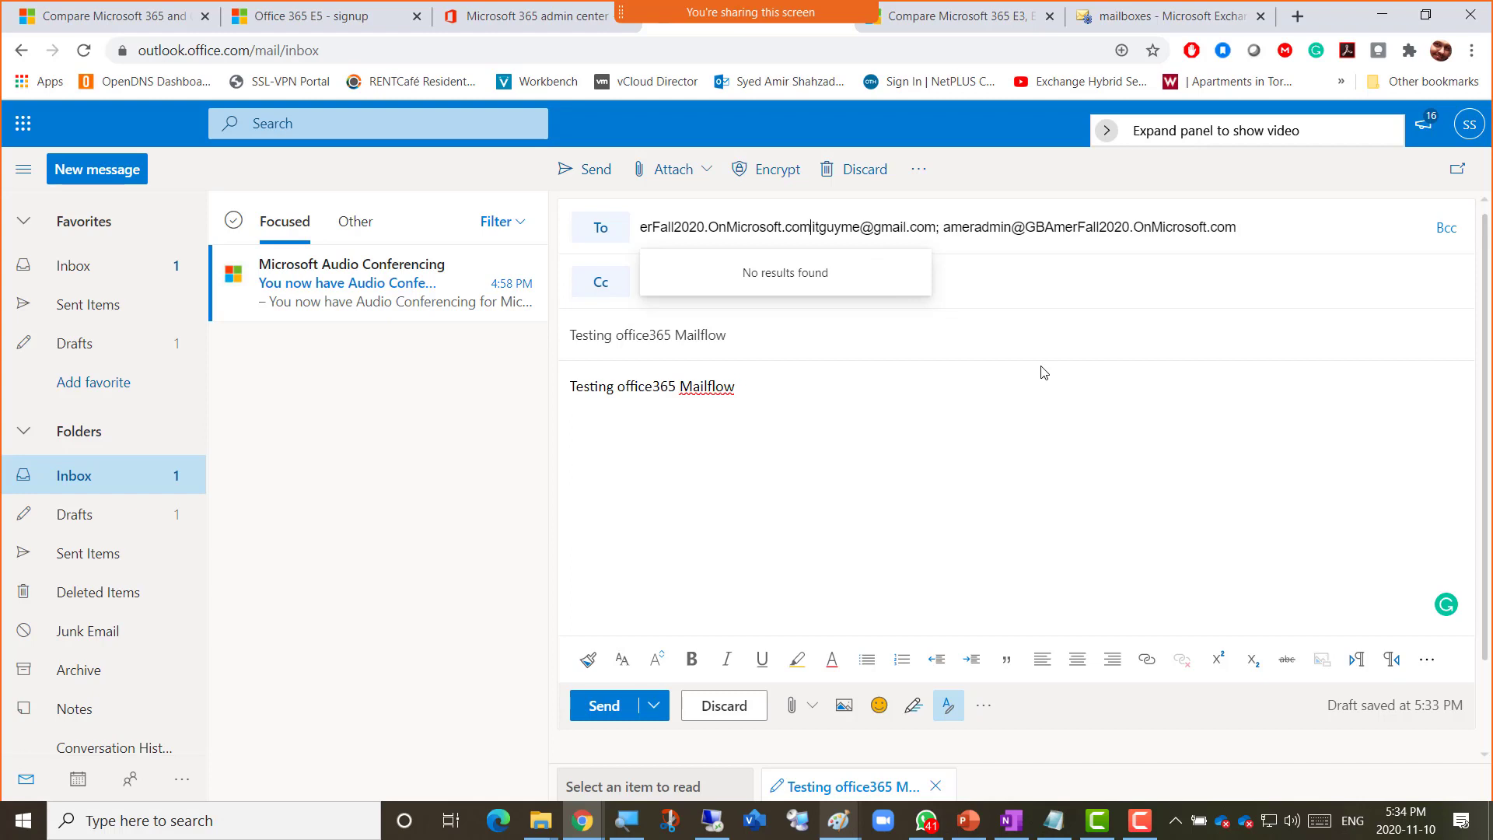
key("shift+Left")
key("Left")
key("Left")
key("Left")
key("Left")
key("Left")
key("Left")
key("Left")
key("Left")
key("Left")
key("Left")
key("Left")
key("Left")
key("Left")
key("Left")
key("Left")
key("Left")
key("Left")
key("Left")
key("Left")
key("Left")
key("Left")
key("Left")
key("Left")
key("Left")
key("Left")
key("Left")
key("Left")
key("Left")
key("Left")
key("Left")
key("Left")
key("Left")
key("Left")
key("Left")
key("Left")
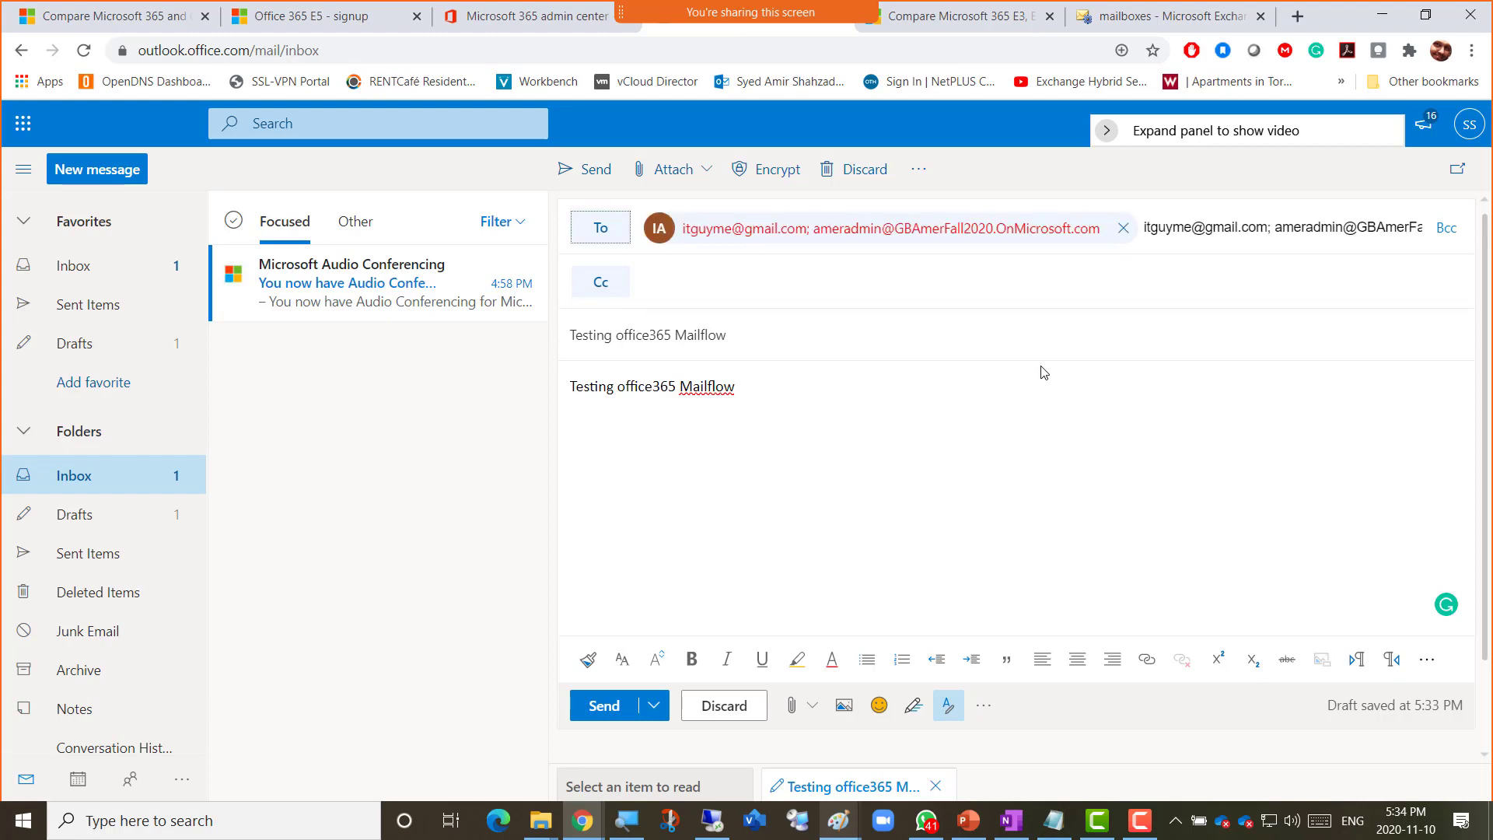
key("Right")
key("Right")
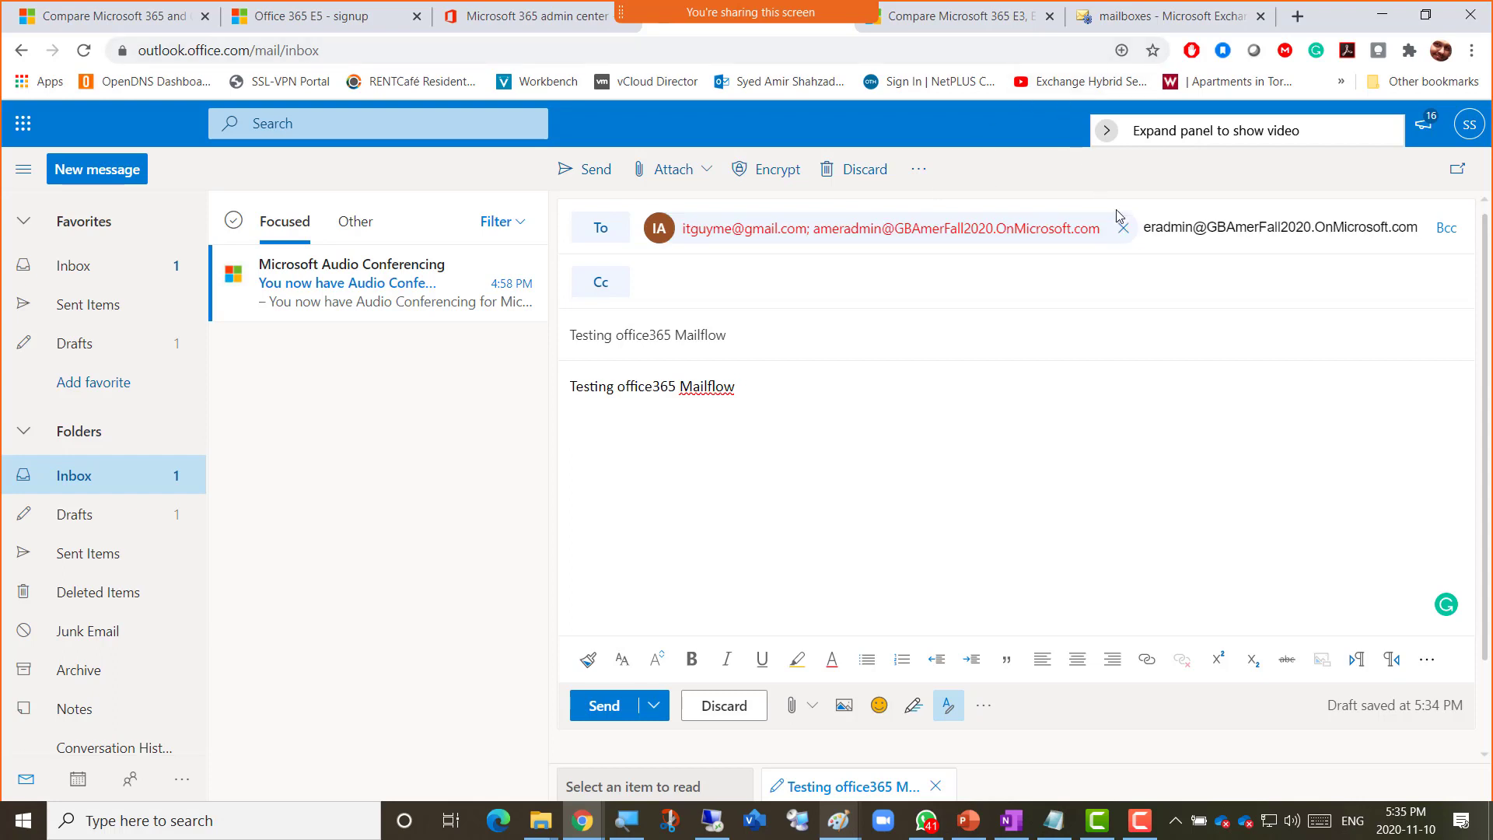
Clear all entries from the To field and enter only the external Gmail address as recipient.
left_click(1126, 233)
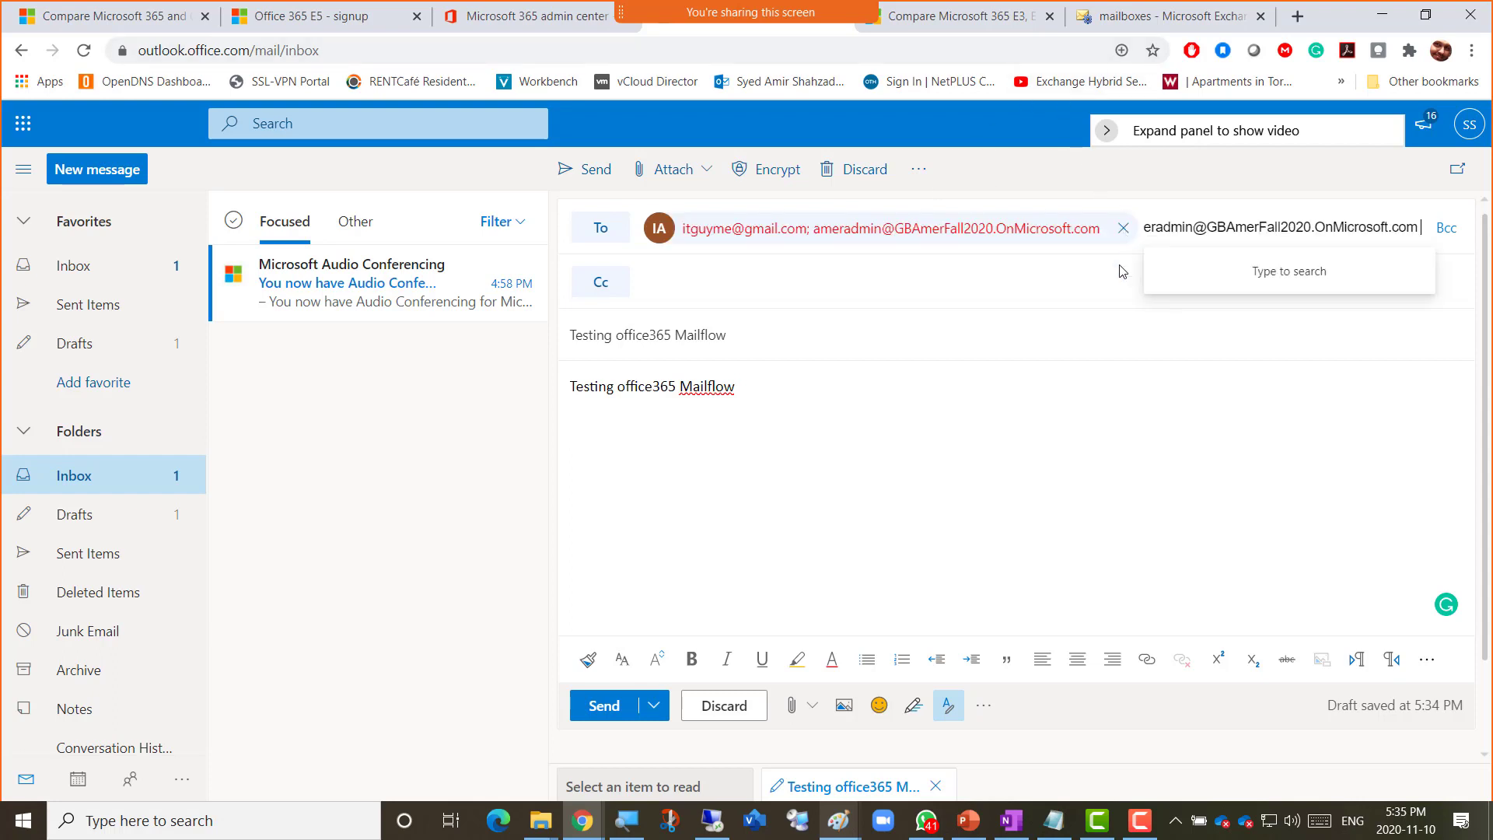
left_click(1141, 227)
left_click(1147, 230)
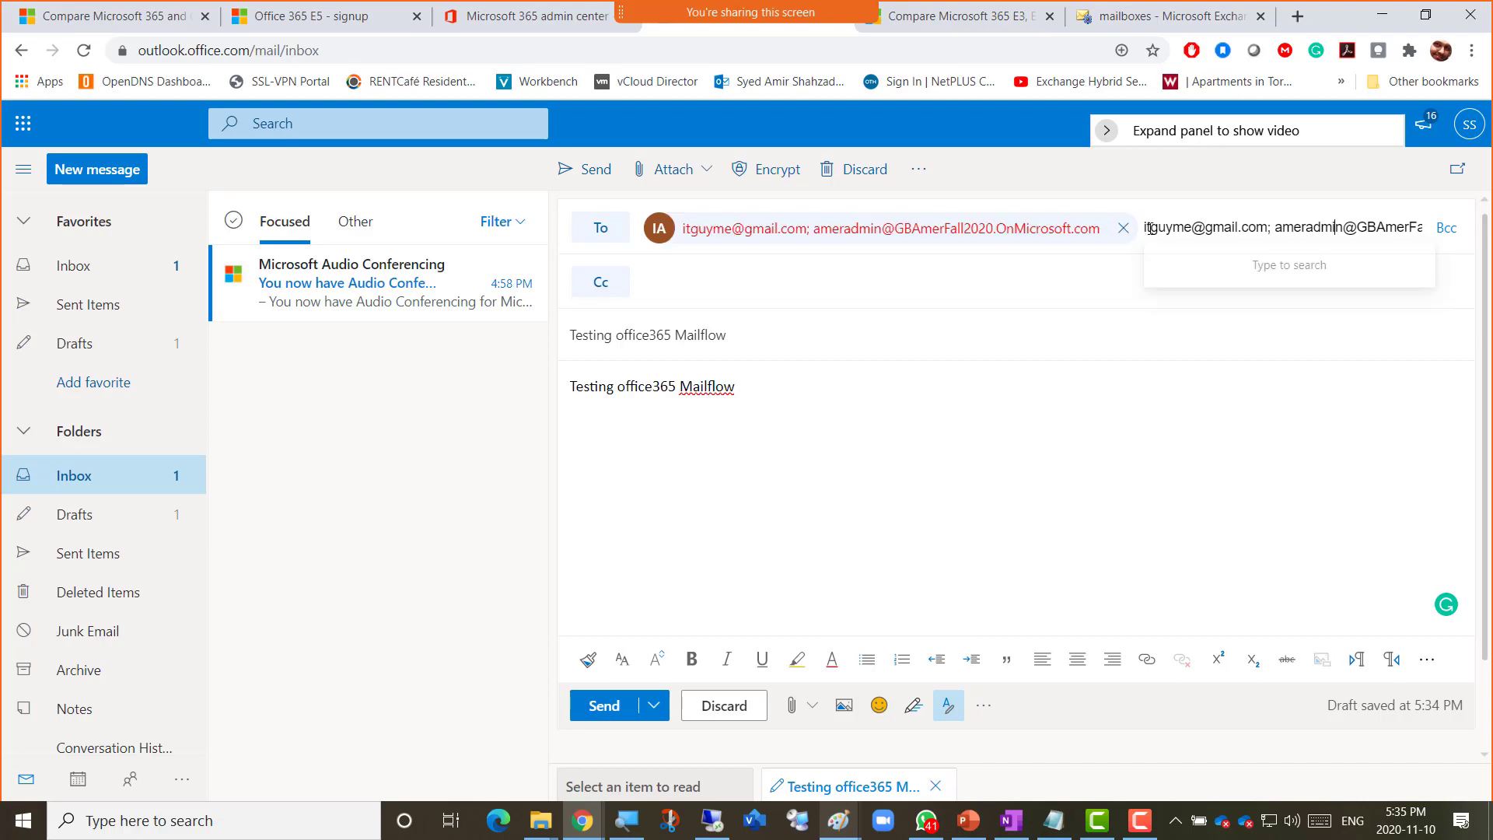
key("ctrl+a")
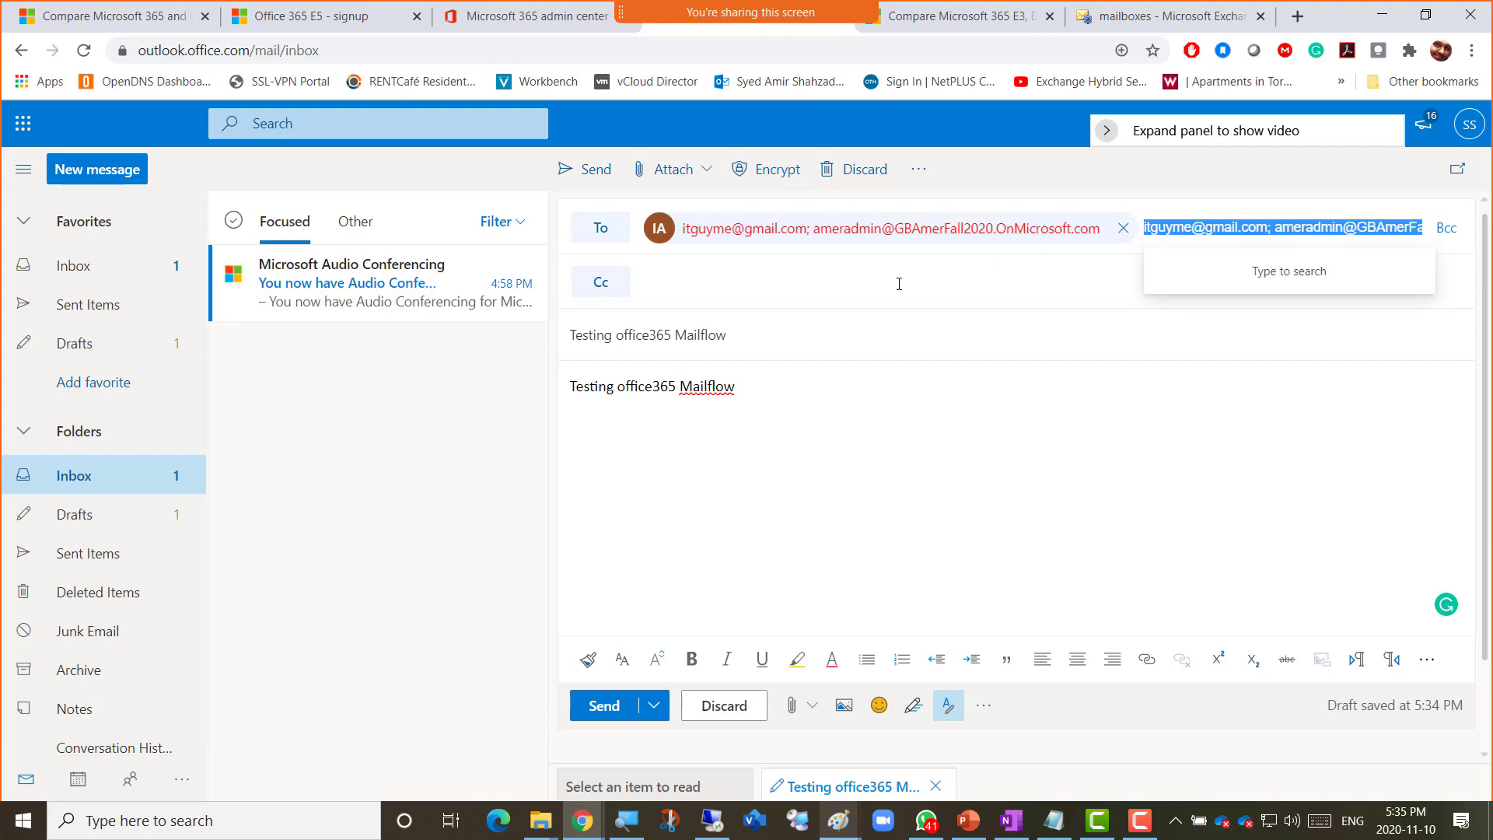
key("BackSpace")
key("BackSpace")
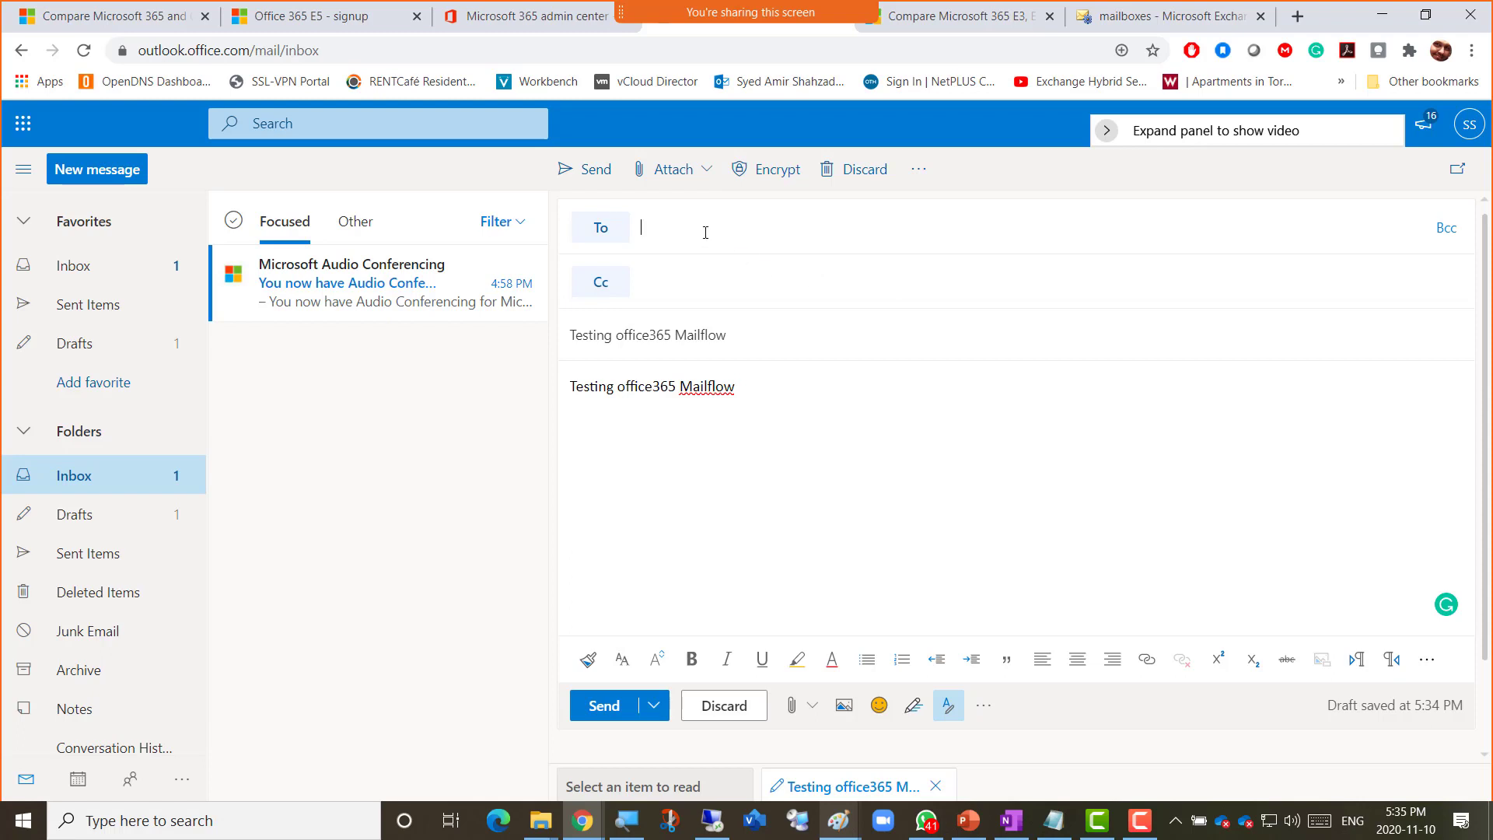
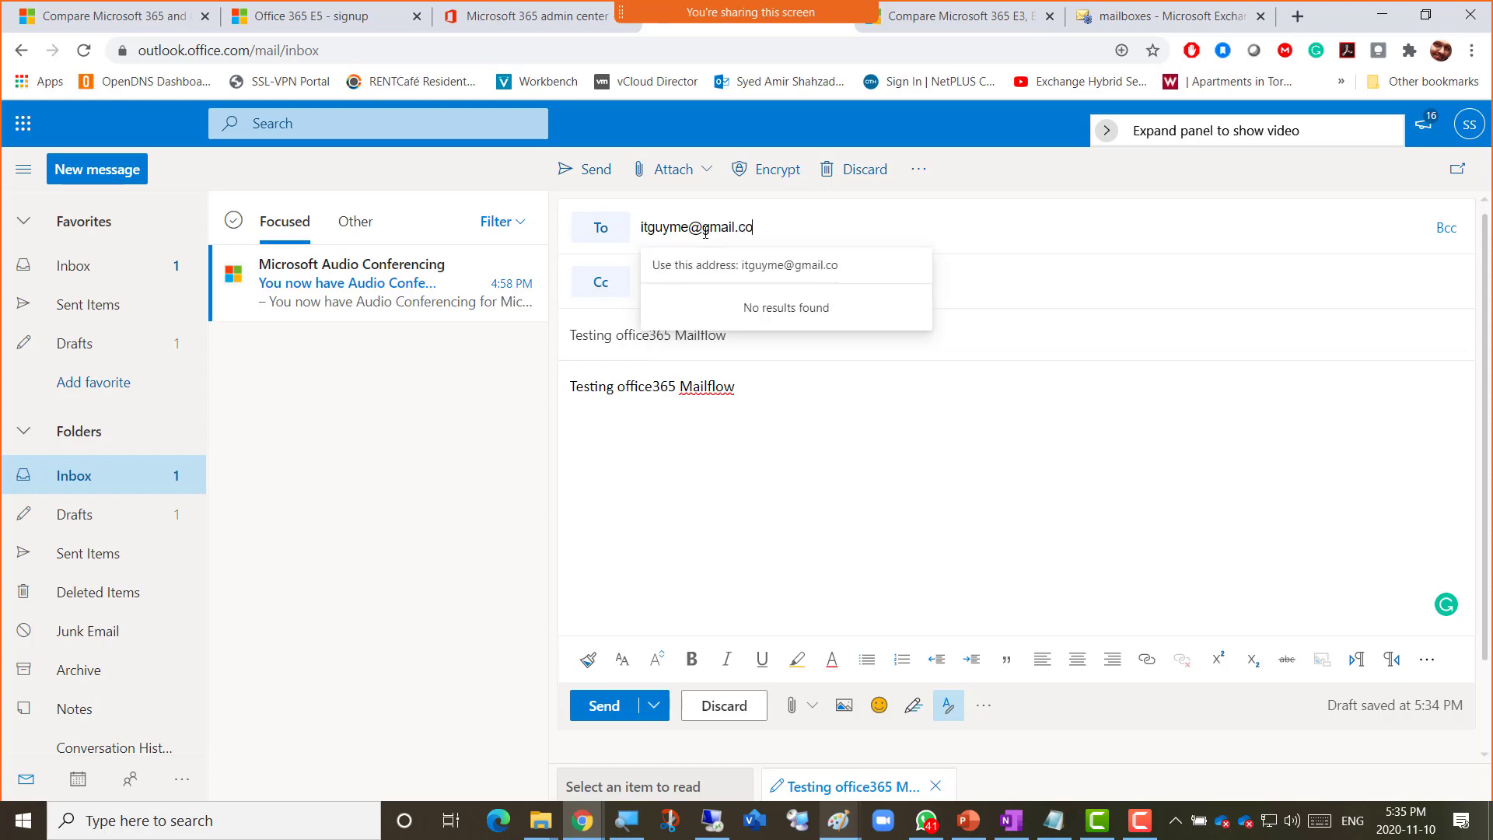
Add the tenant's administrator account as Cc recipient from the directory suggestion and send the test message.
left_click(876, 288)
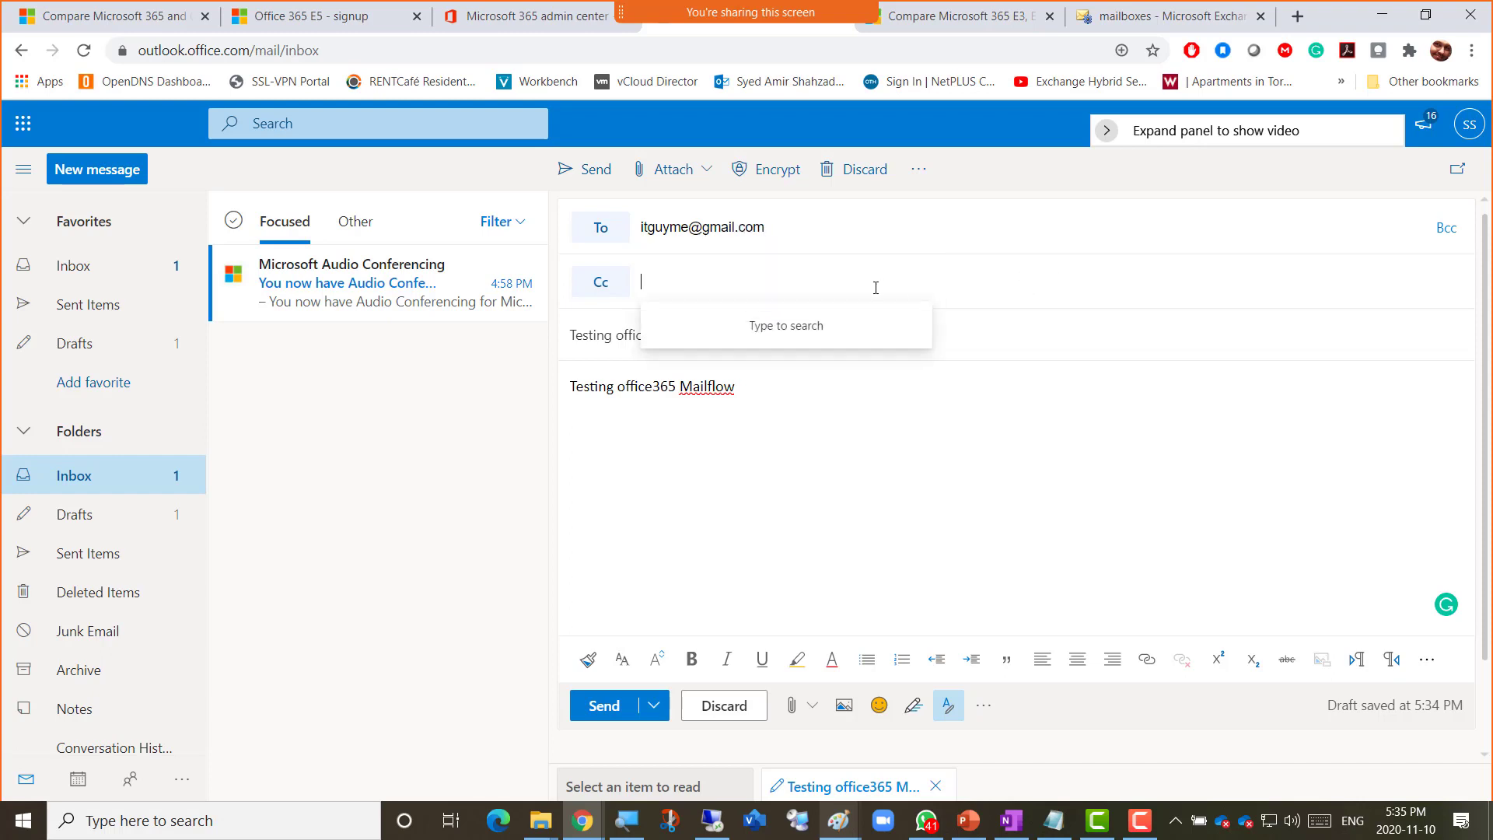
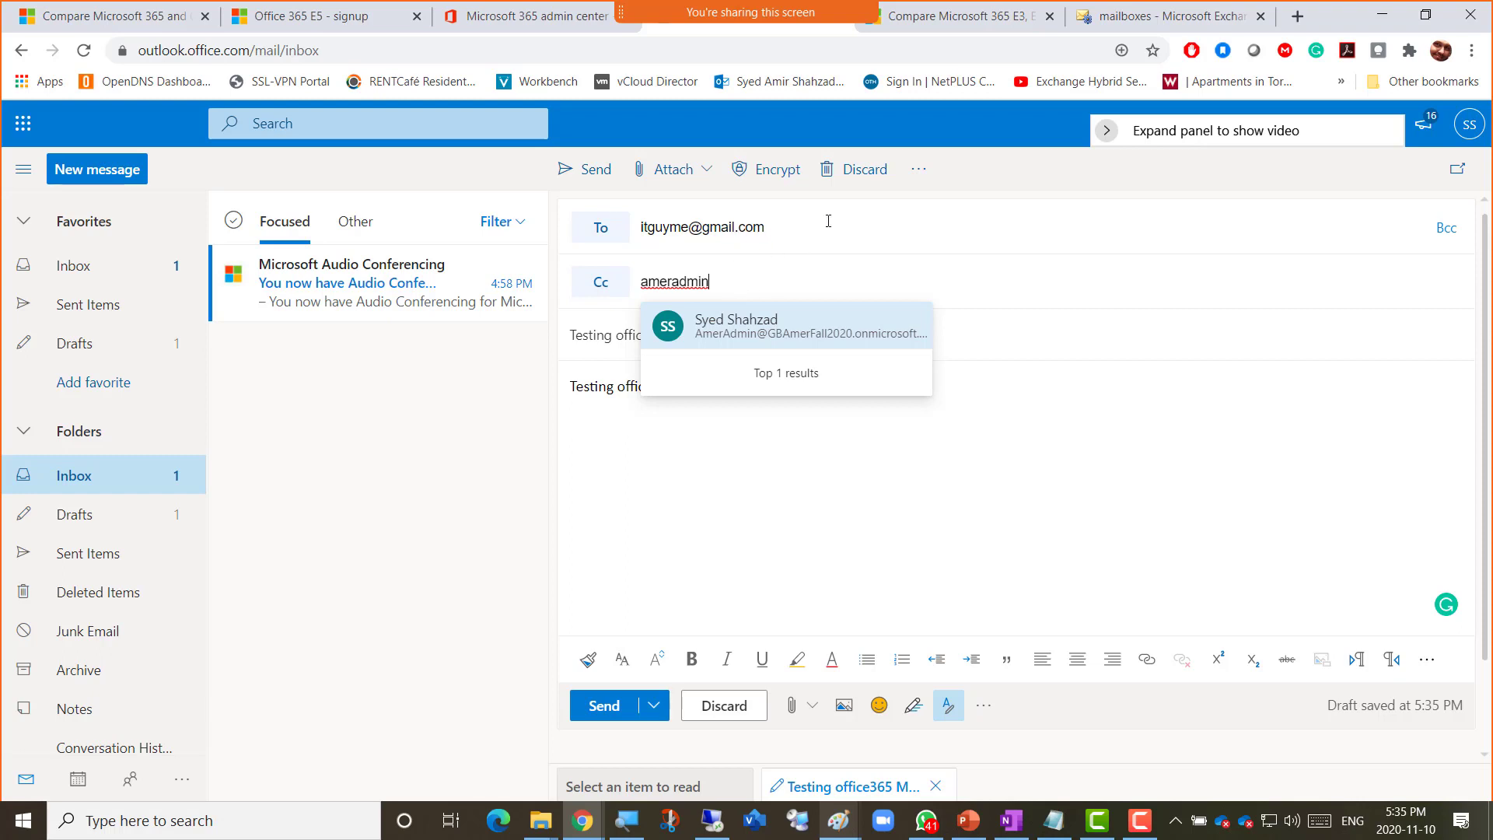
left_click(743, 330)
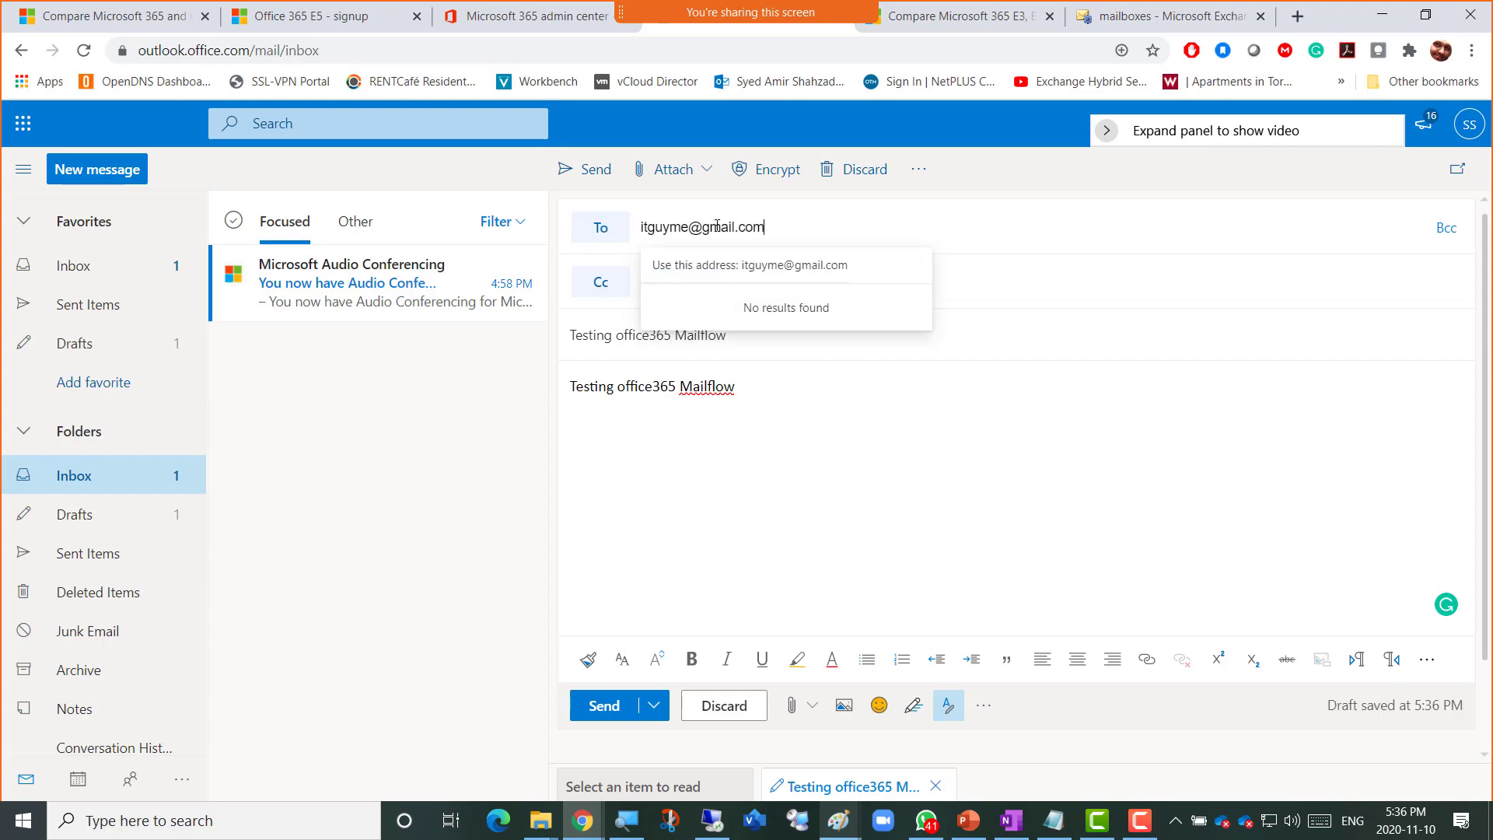
left_click(831, 213)
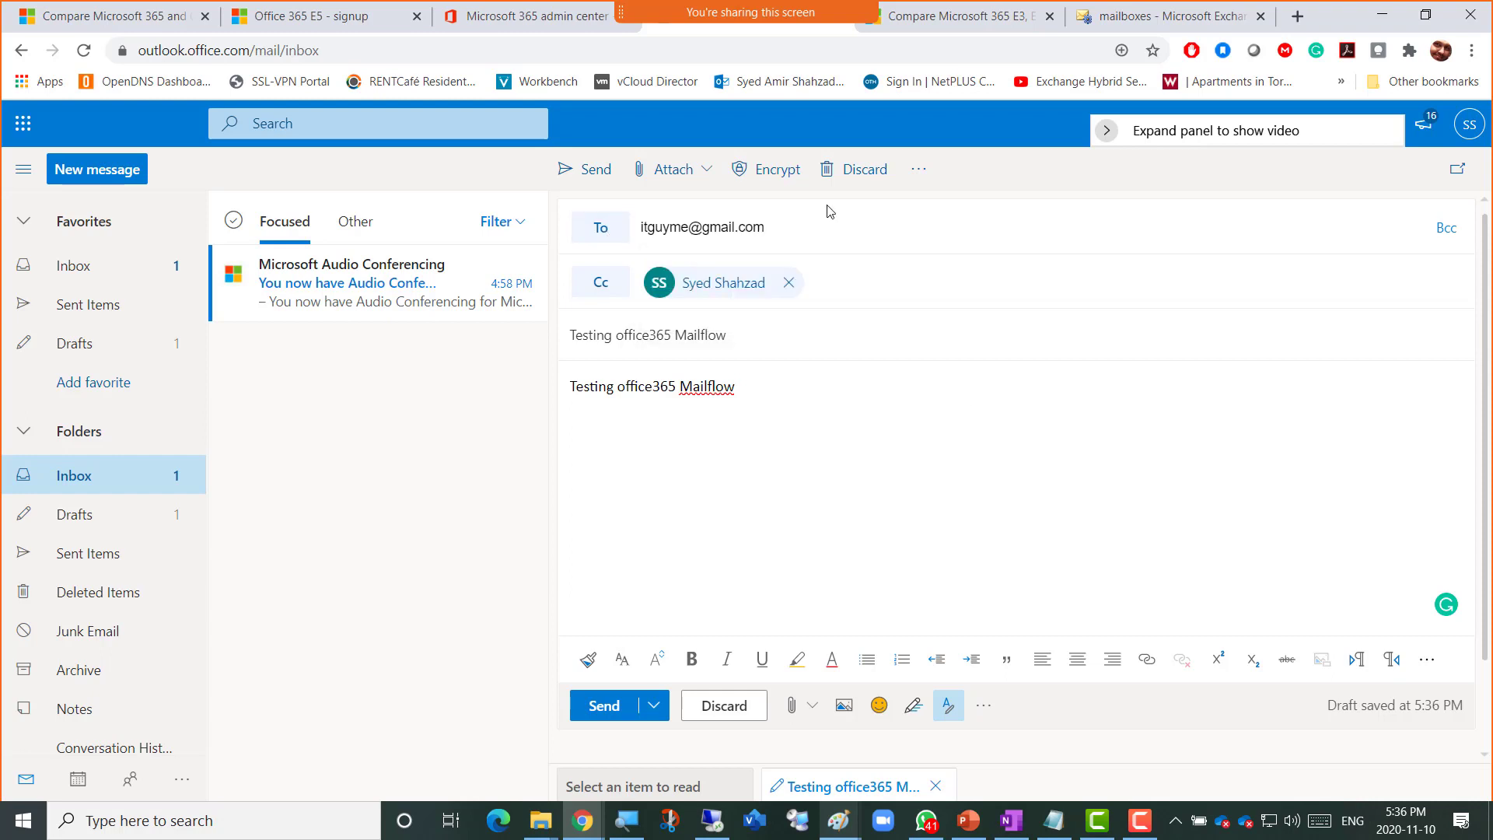
left_click(1001, 282)
left_click(589, 172)
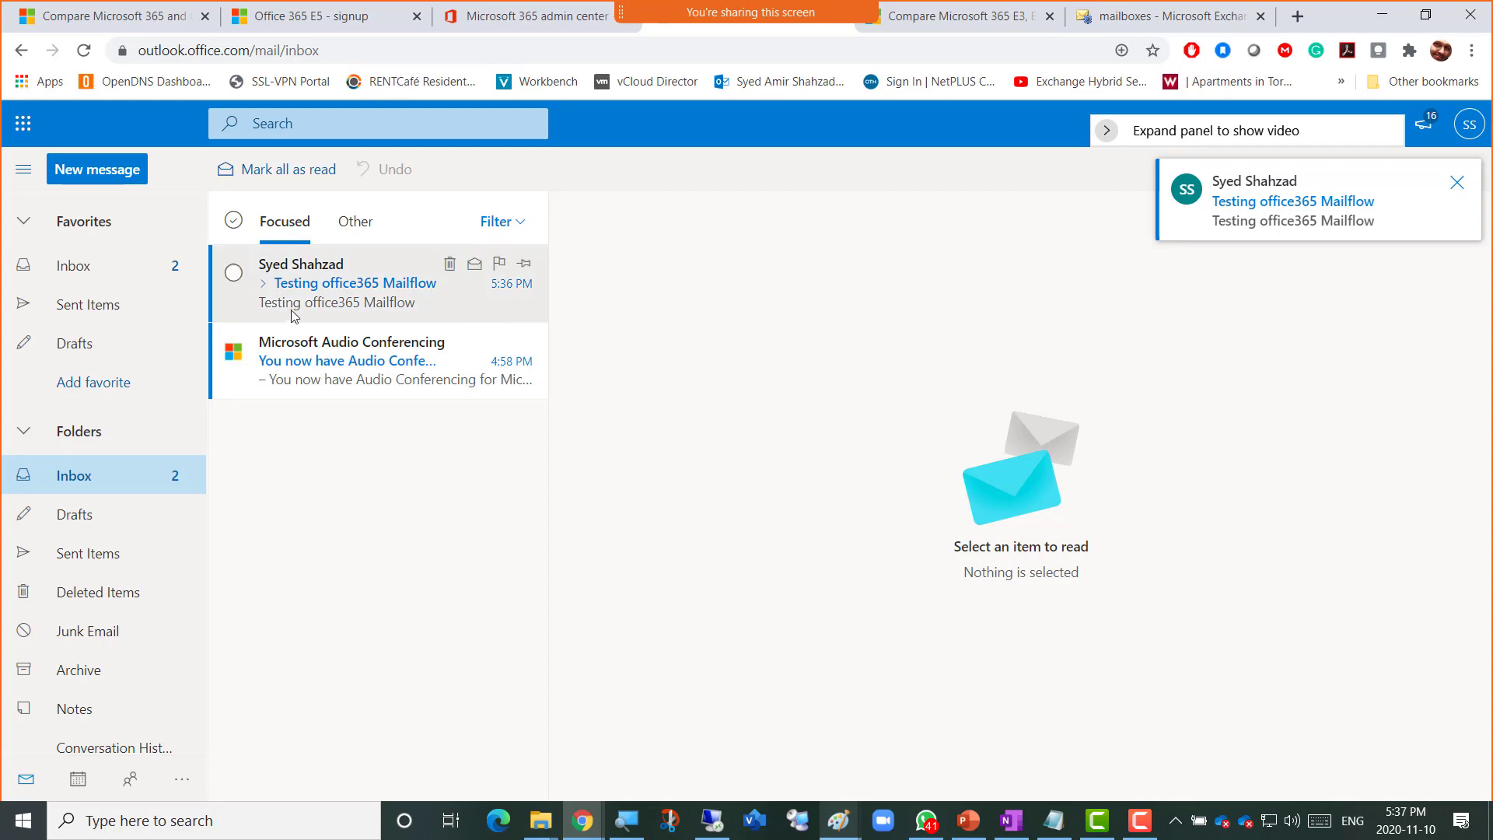
Open the test message in the Outlook inbox, then switch to Gmail and check the sender address on the delivered copy.
left_click(81, 269)
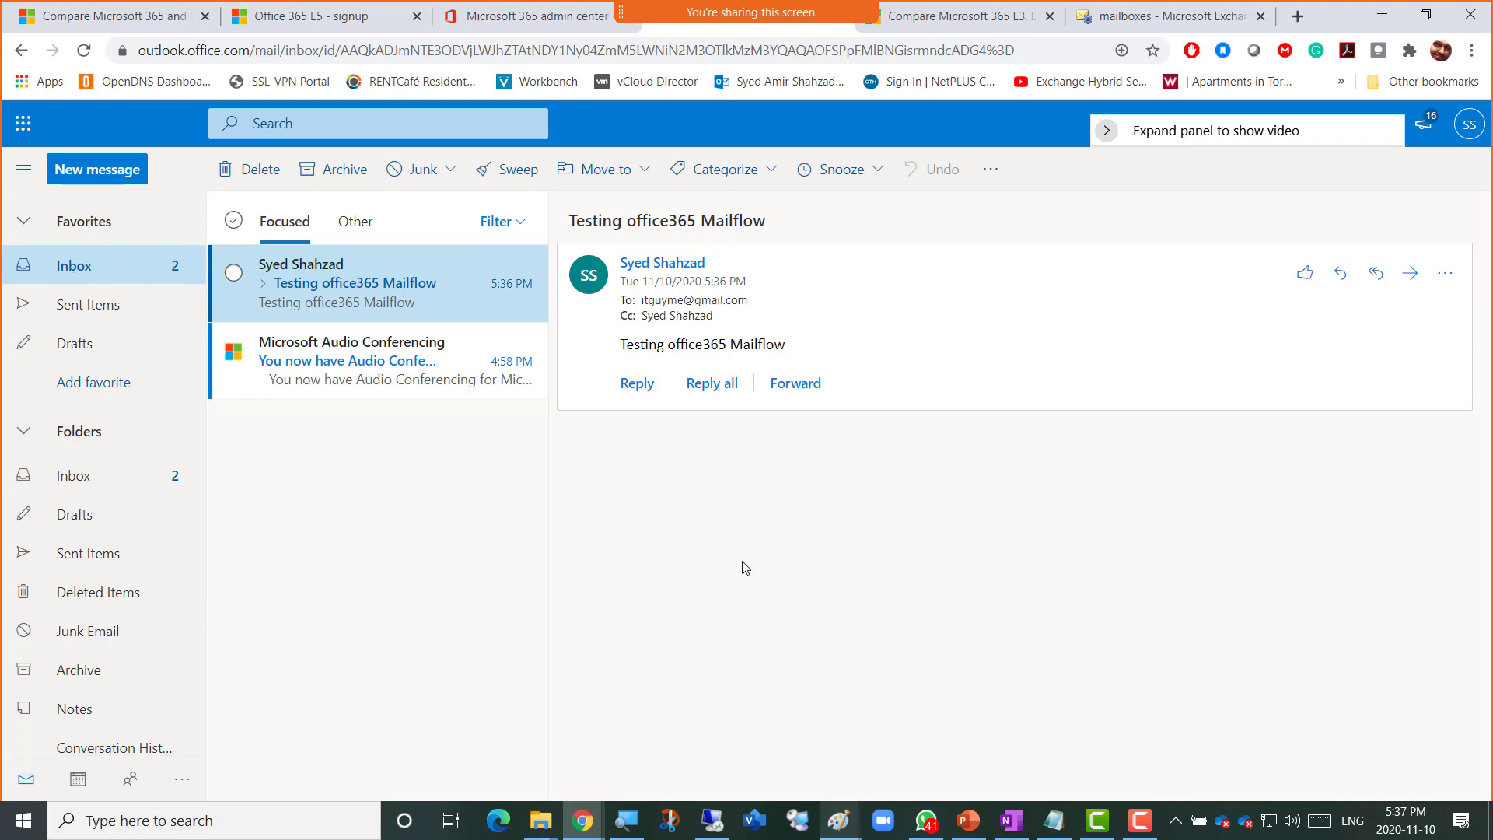
mouse_move(583, 819)
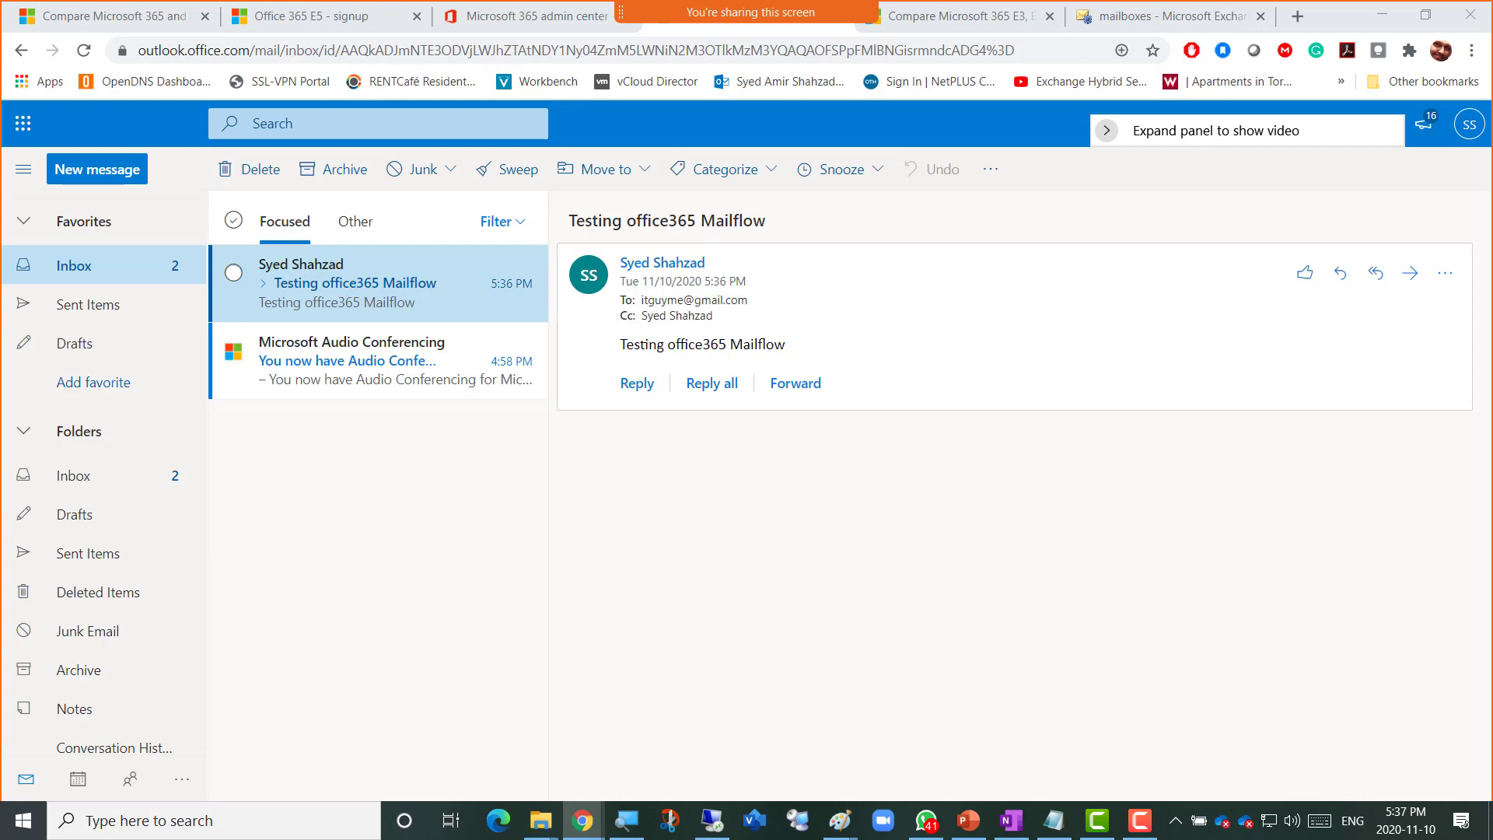
mouse_move(1491, 167)
left_mouse_down()
mouse_move(575, 49)
mouse_move(308, 51)
mouse_move(192, 108)
mouse_move(473, 231)
left_mouse_up()
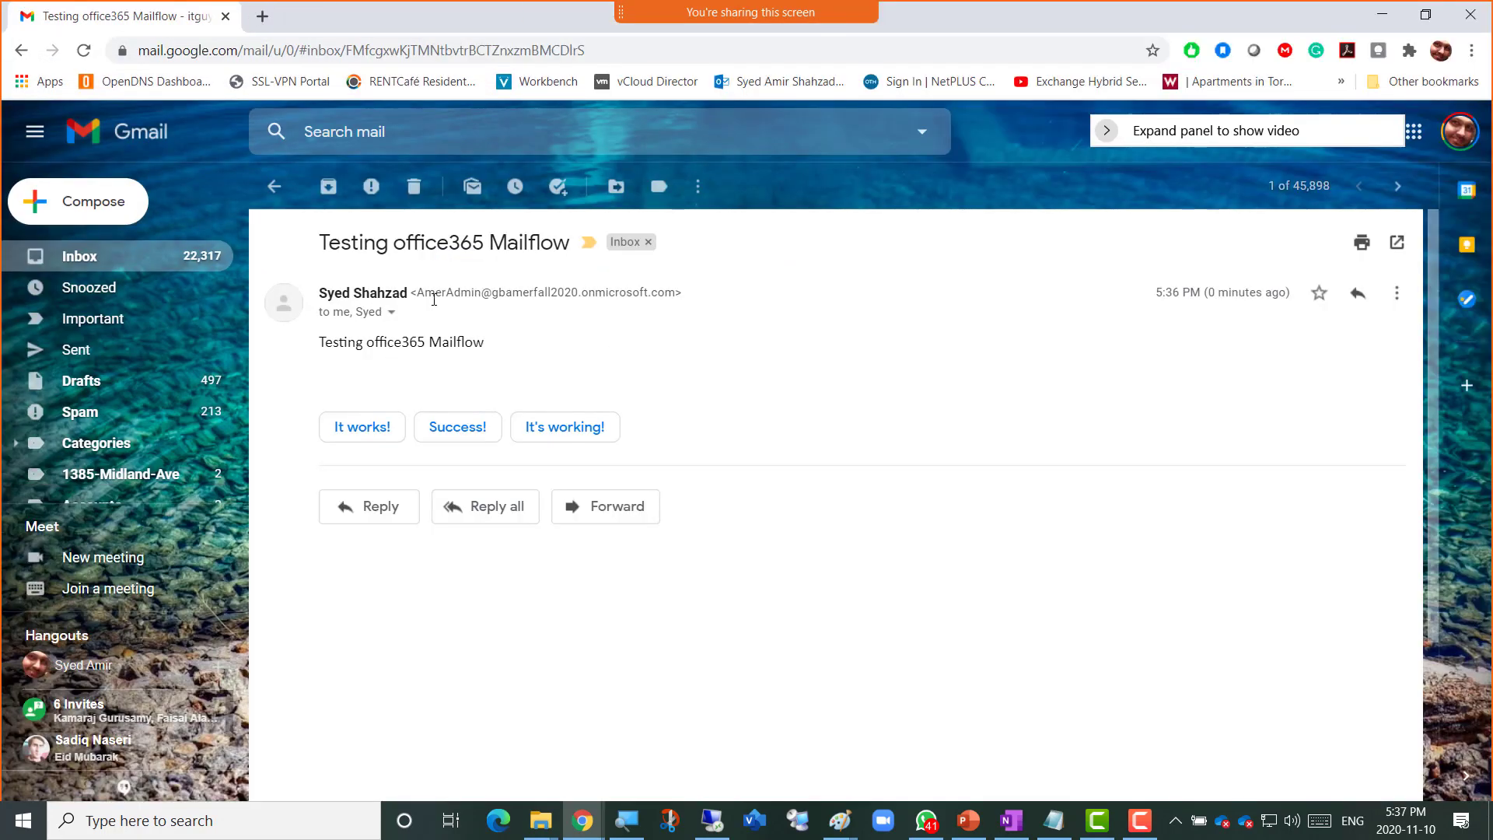
left_click_drag(421, 293, 680, 297)
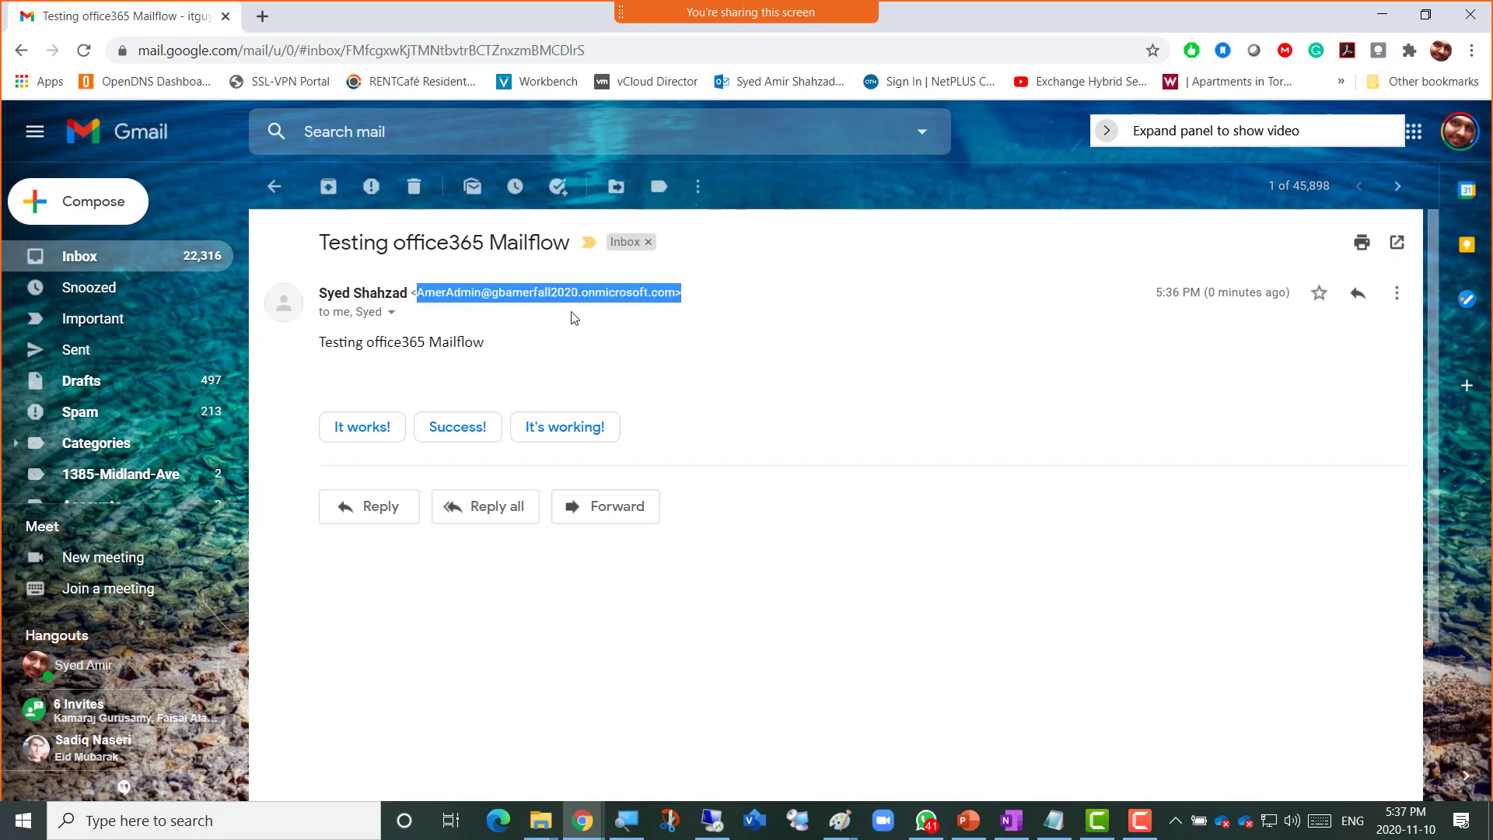
left_click(410, 364)
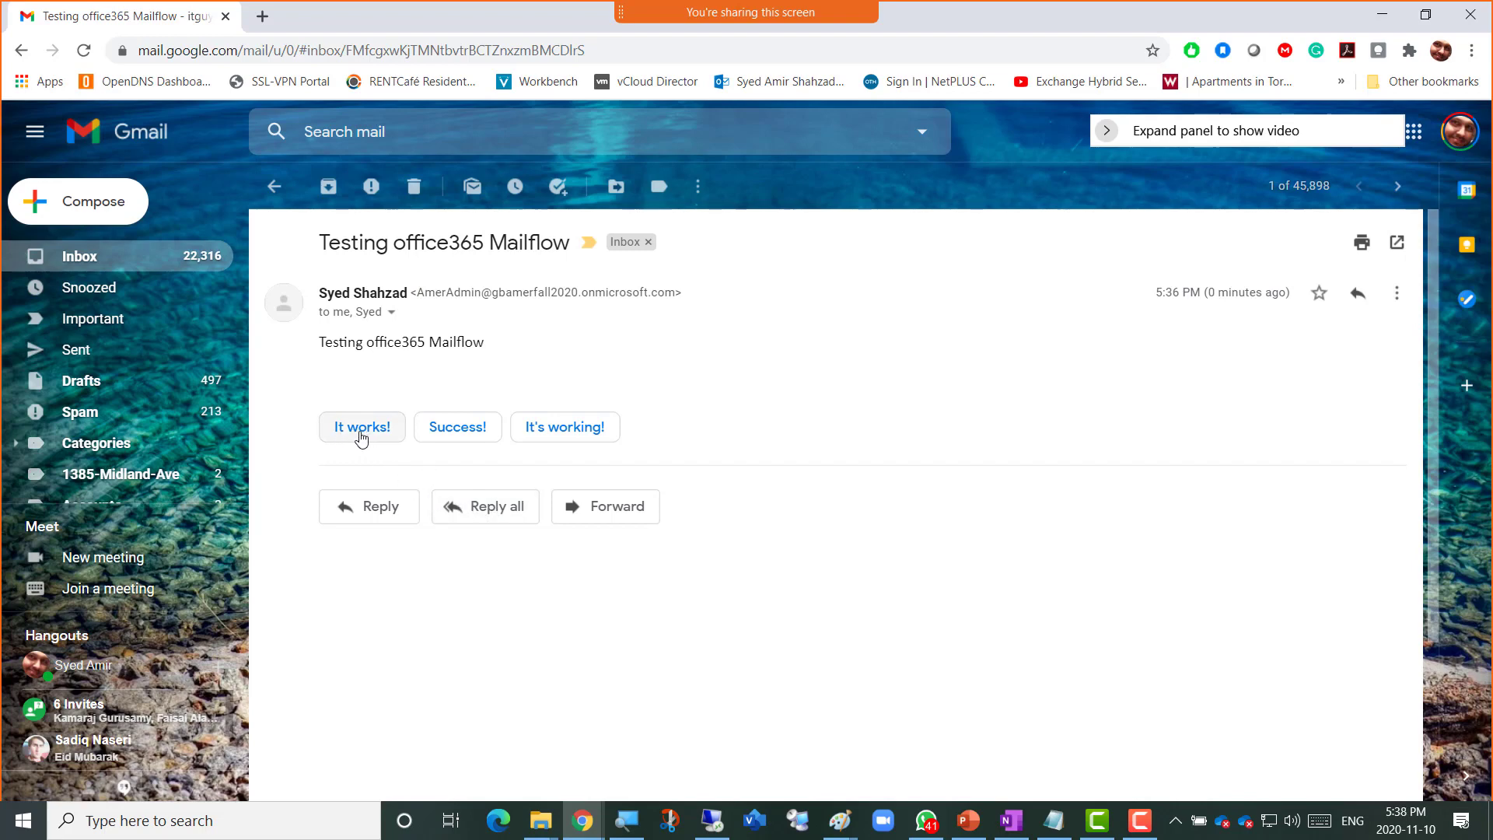
Send the suggested "It's working!" reply to all from Gmail and move the Gmail window off the shared screen.
left_click(567, 428)
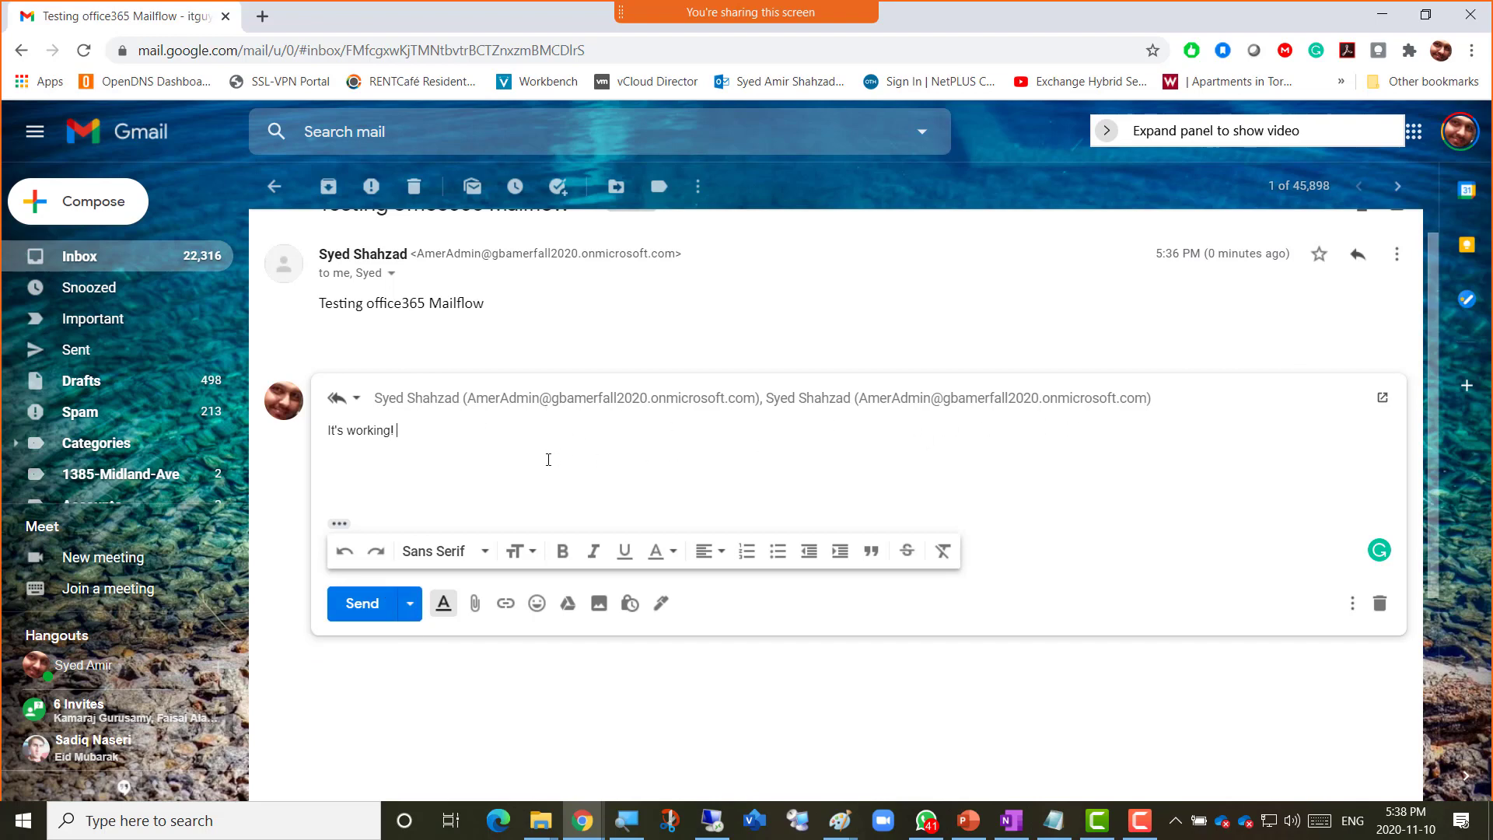
left_click(359, 604)
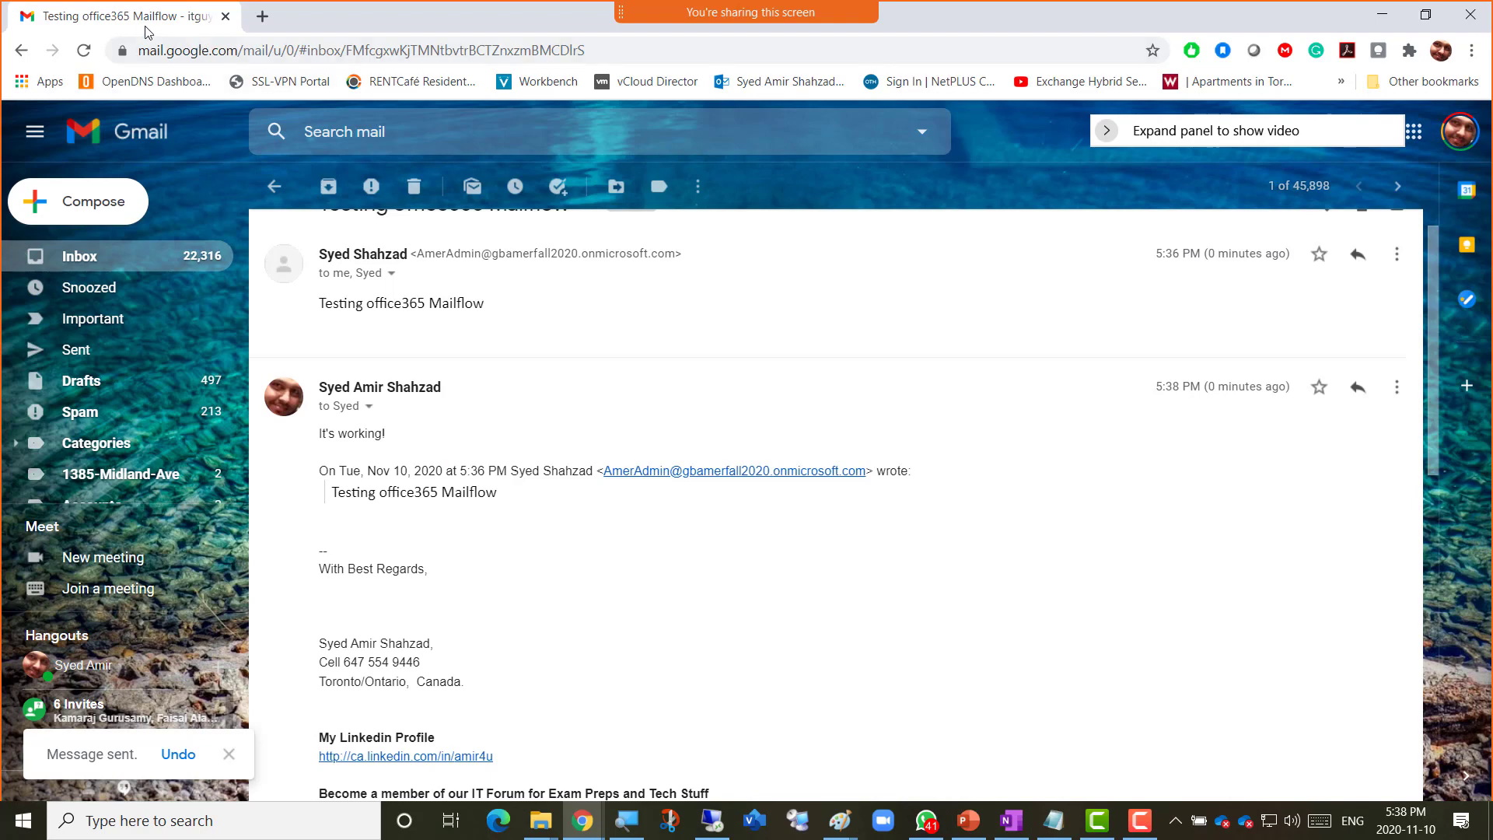
left_click_drag(171, 28, 1492, 191)
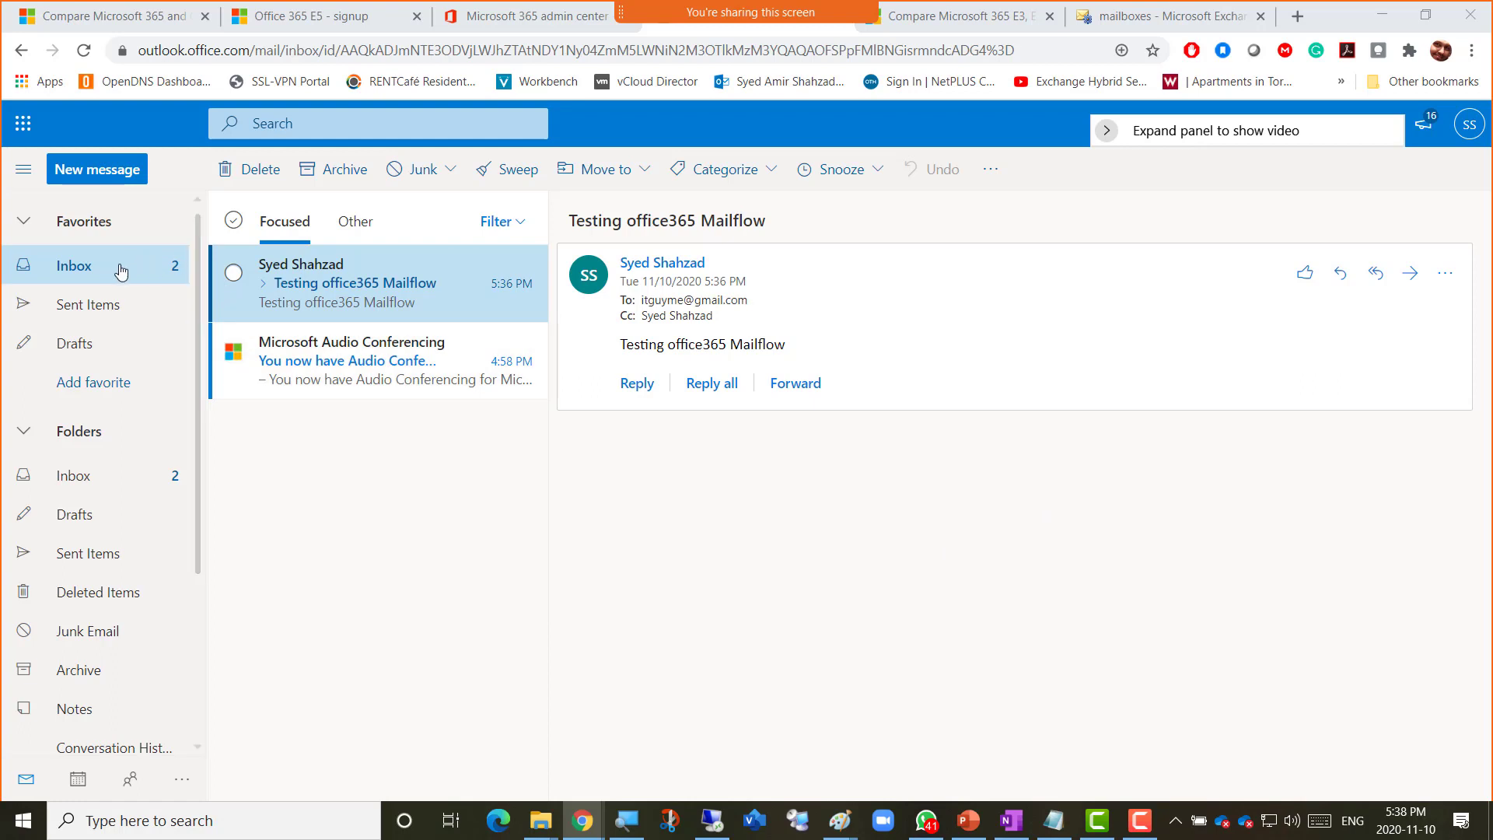
Refresh the Outlook inbox and view the Gmail reply in the "Testing office365 Mailflow" conversation.
left_click(72, 268)
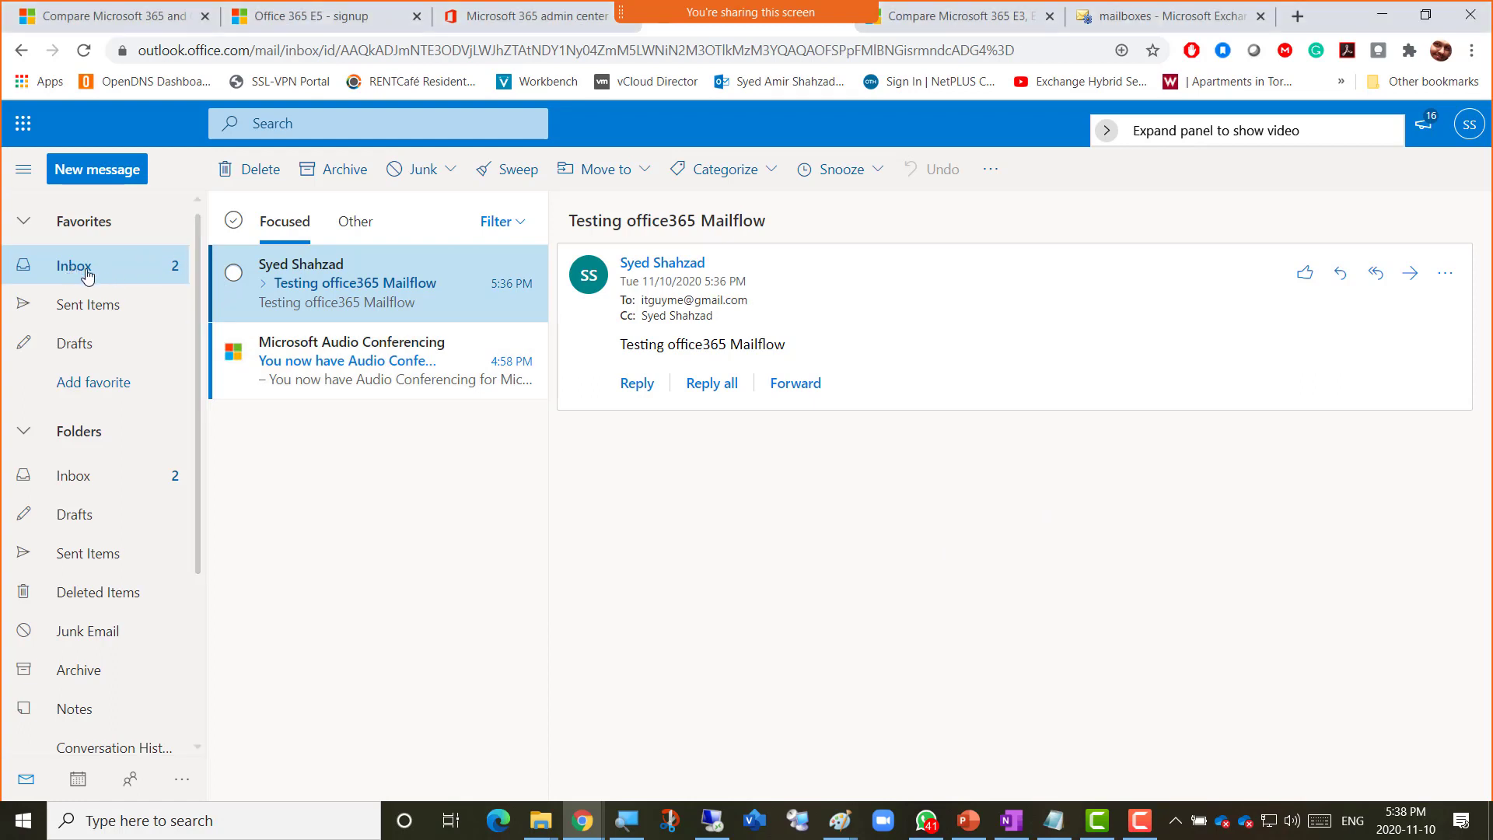
left_click(83, 54)
left_click(86, 52)
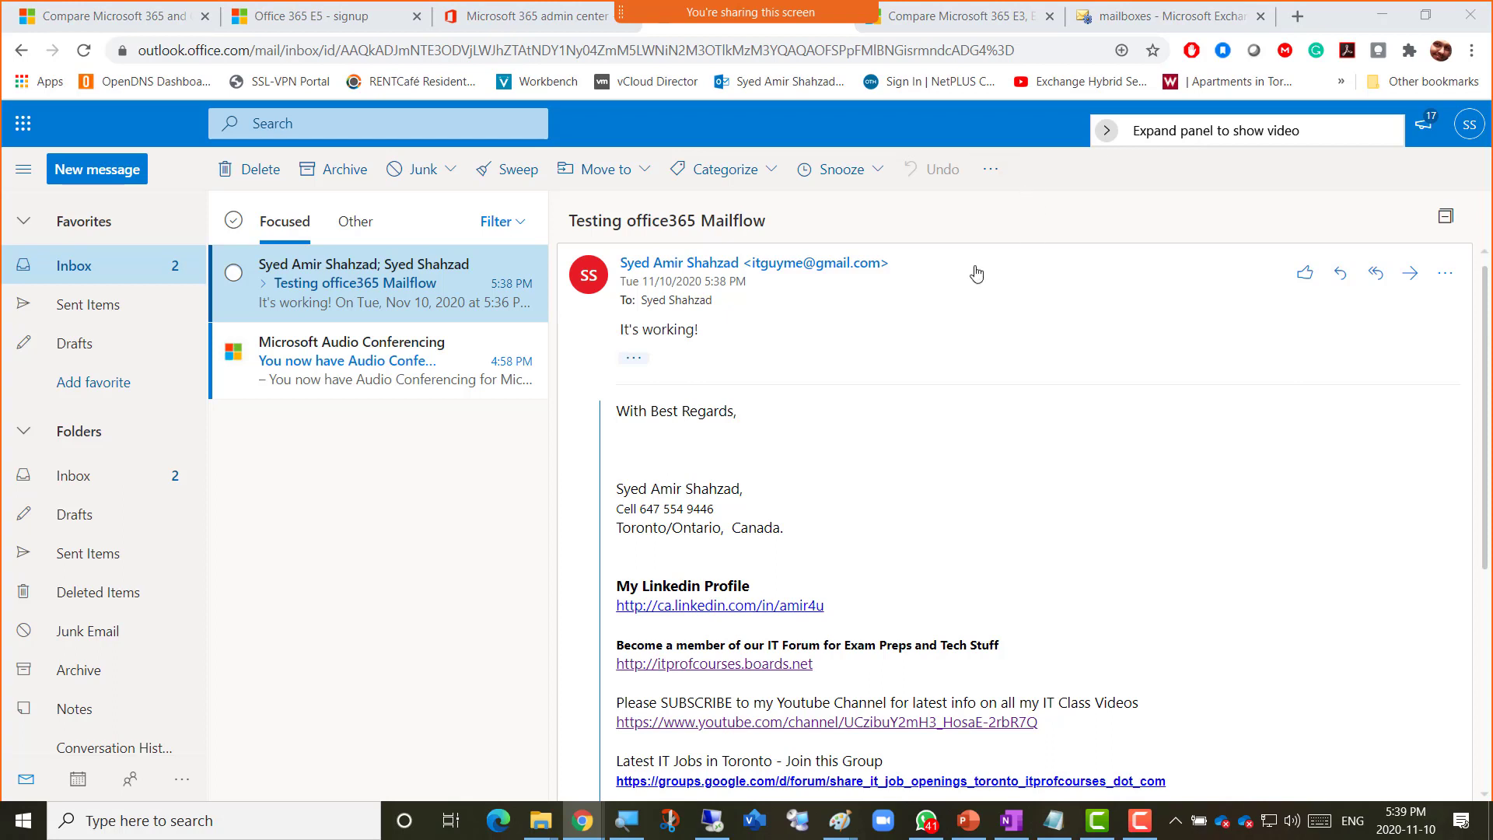
left_click(830, 359)
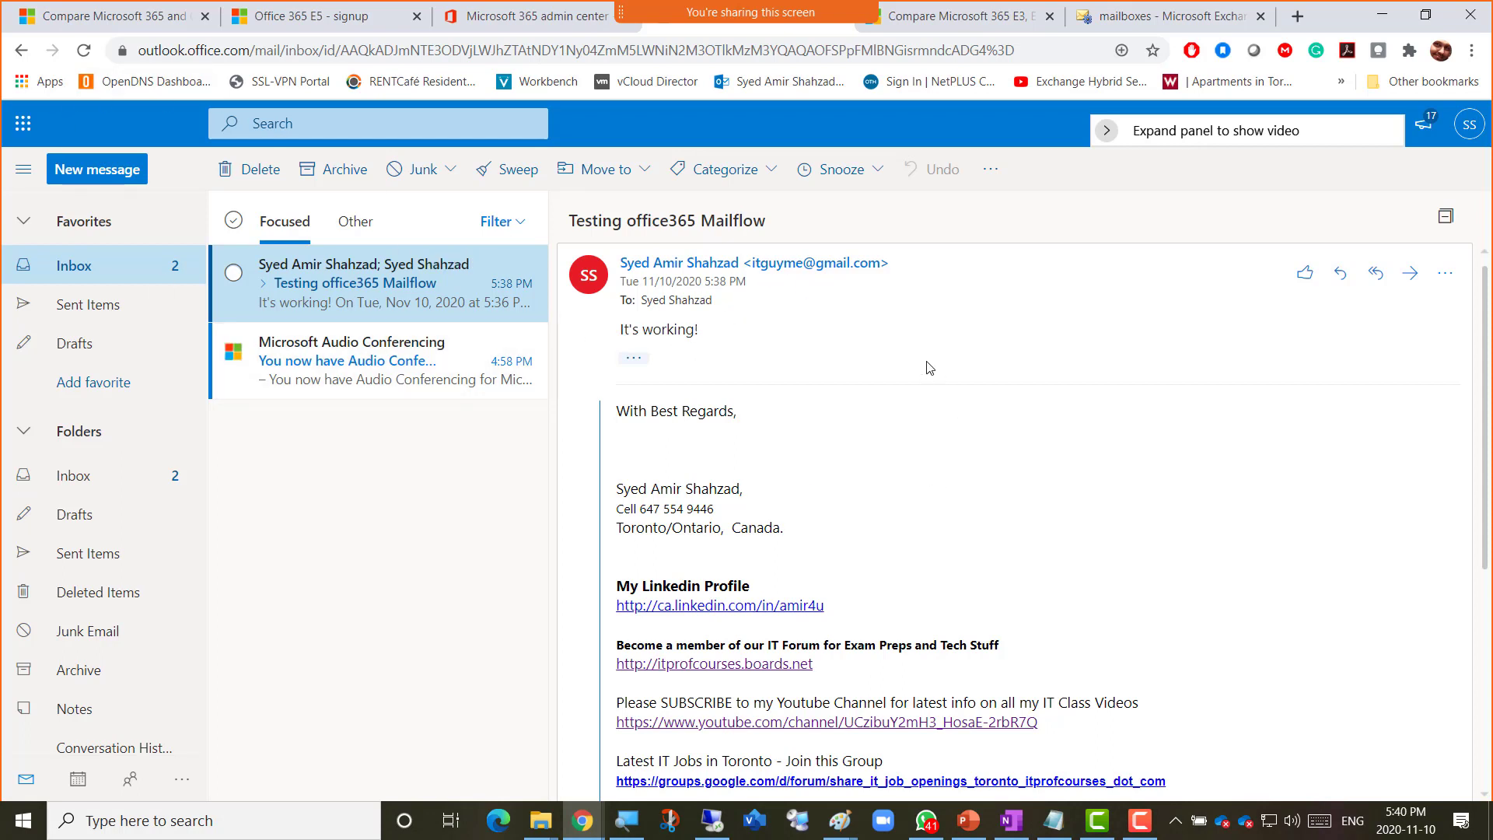
Capture a rectangular screen snip of the Outlook mailbox showing the folders, message list and opened reply.
key("super+shift+s")
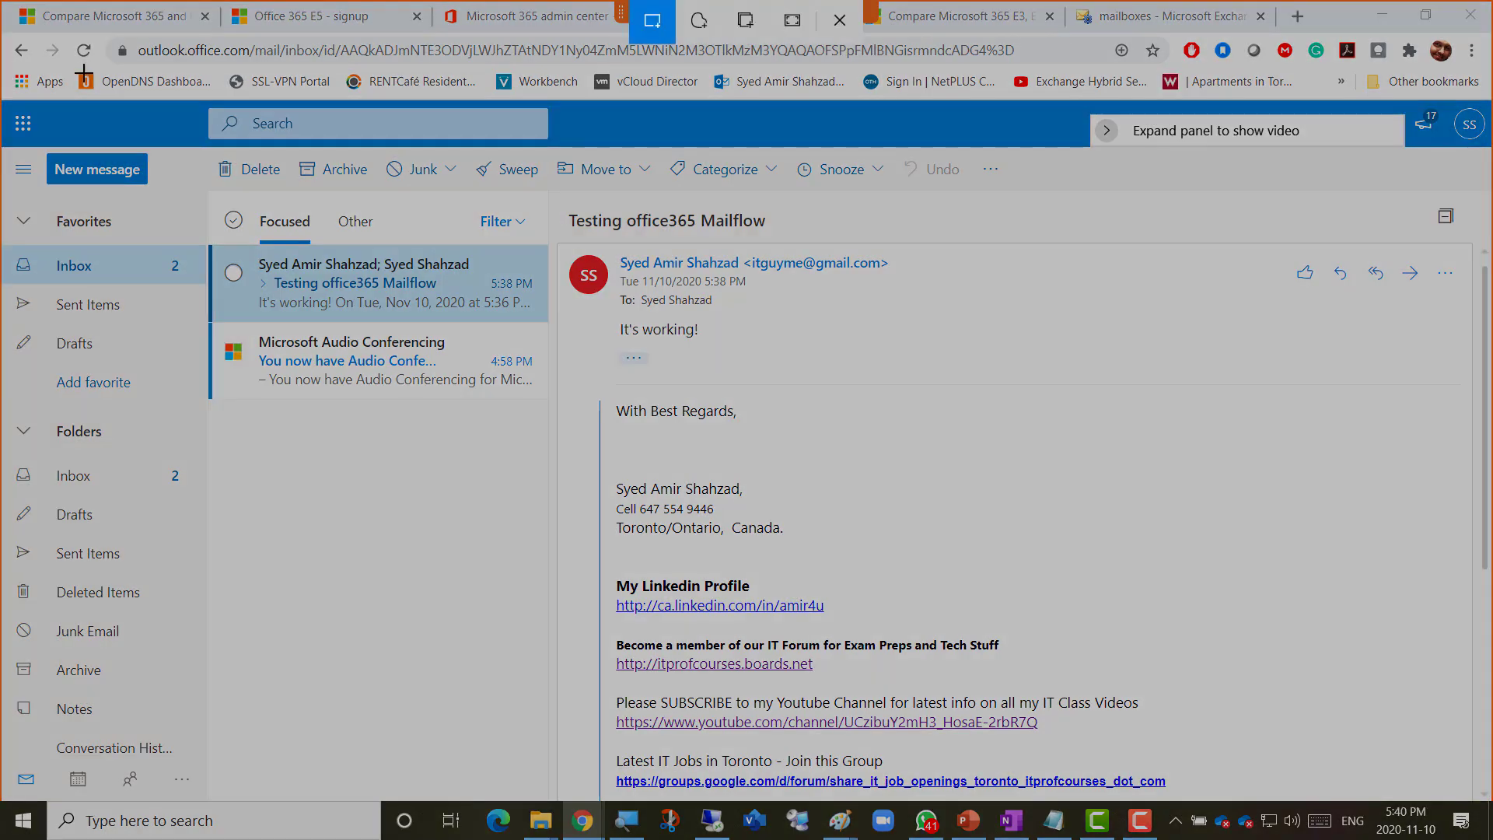
mouse_move(10, 97)
left_mouse_down()
mouse_move(935, 587)
mouse_move(1132, 735)
left_mouse_up()
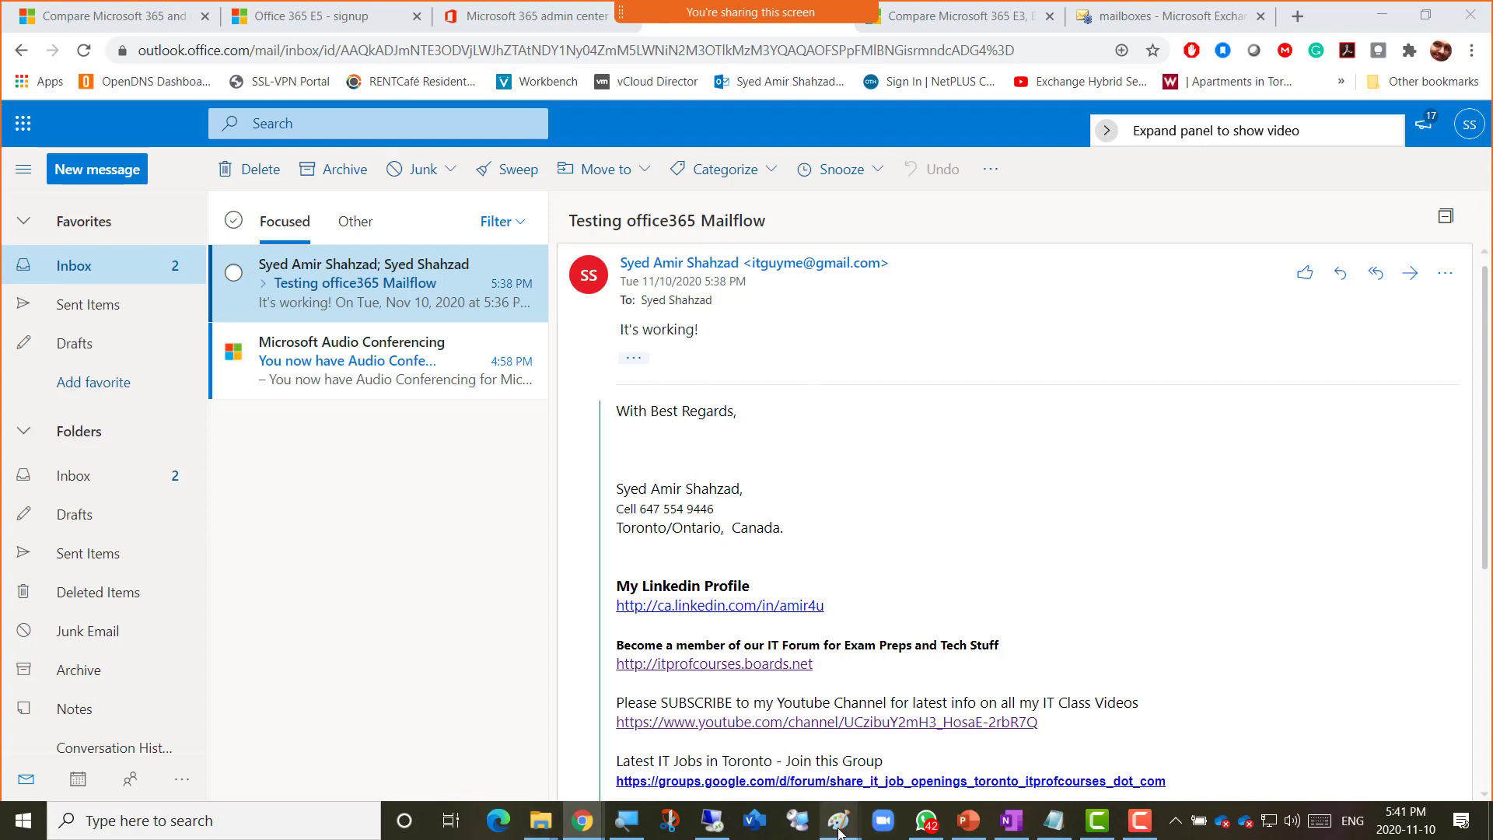
Switch to the untitled Paint drawing containing the Office 365 and Exchange Servers notes.
mouse_move(840, 831)
left_click(926, 756)
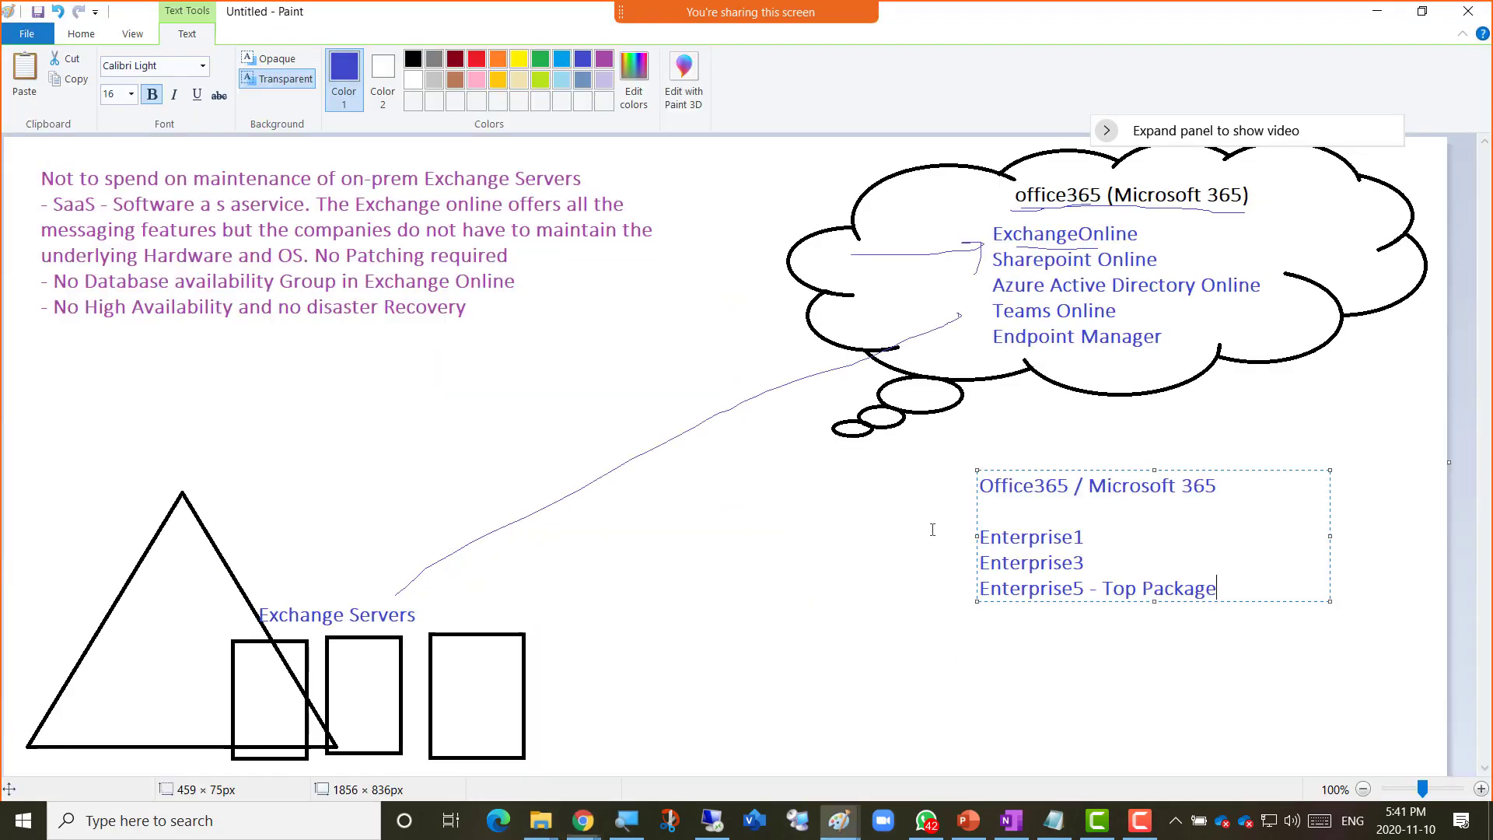
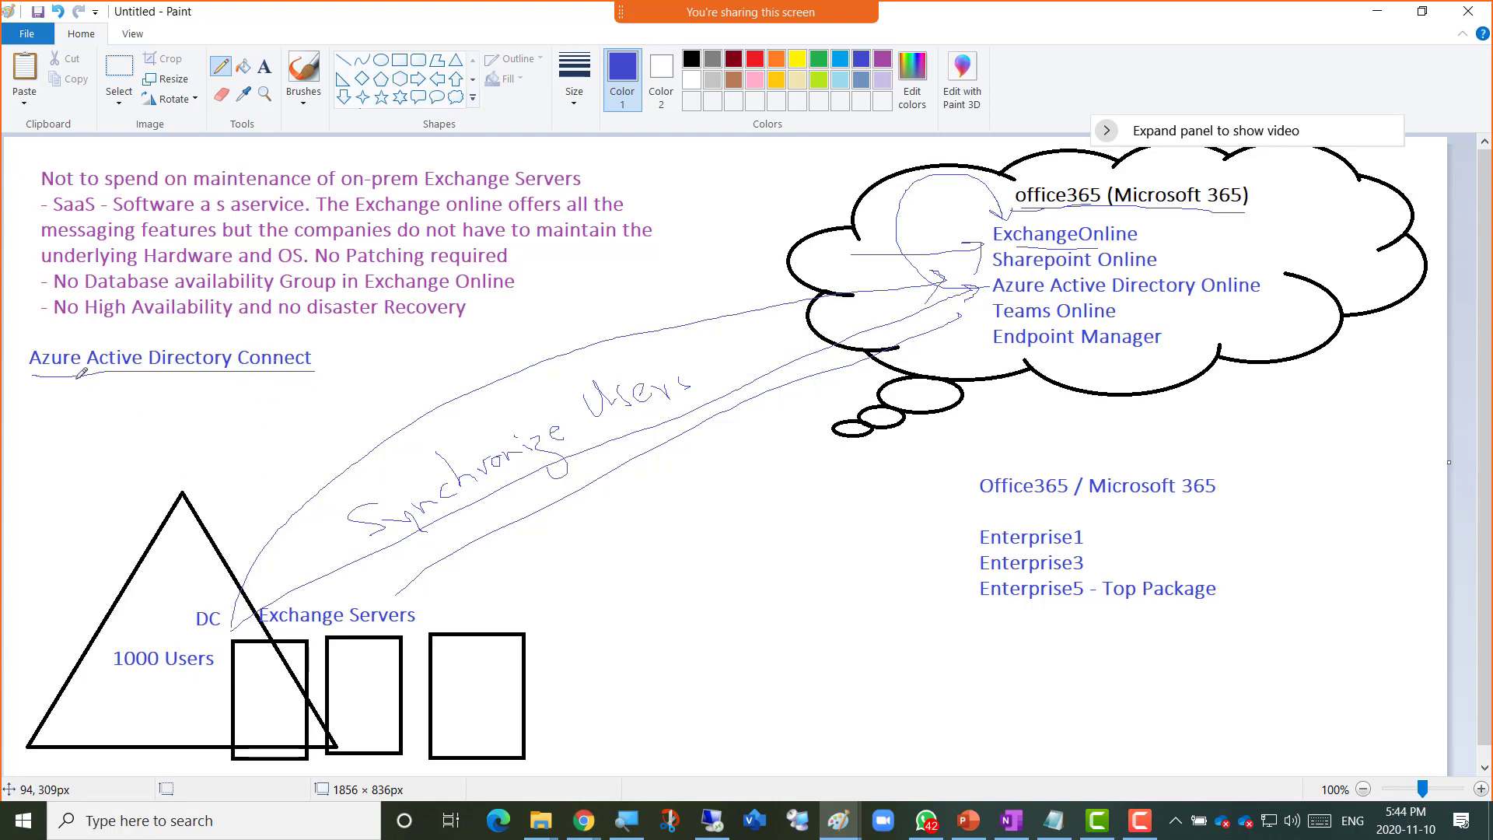
Draw arrows from Azure Active Directory Connect and 1000 Users to the first server box; underline Azure Active Directory Online, 1000 Users and Synchronize.
mouse_move(77, 378)
left_mouse_down()
mouse_move(90, 622)
mouse_move(240, 693)
mouse_move(278, 642)
left_mouse_up()
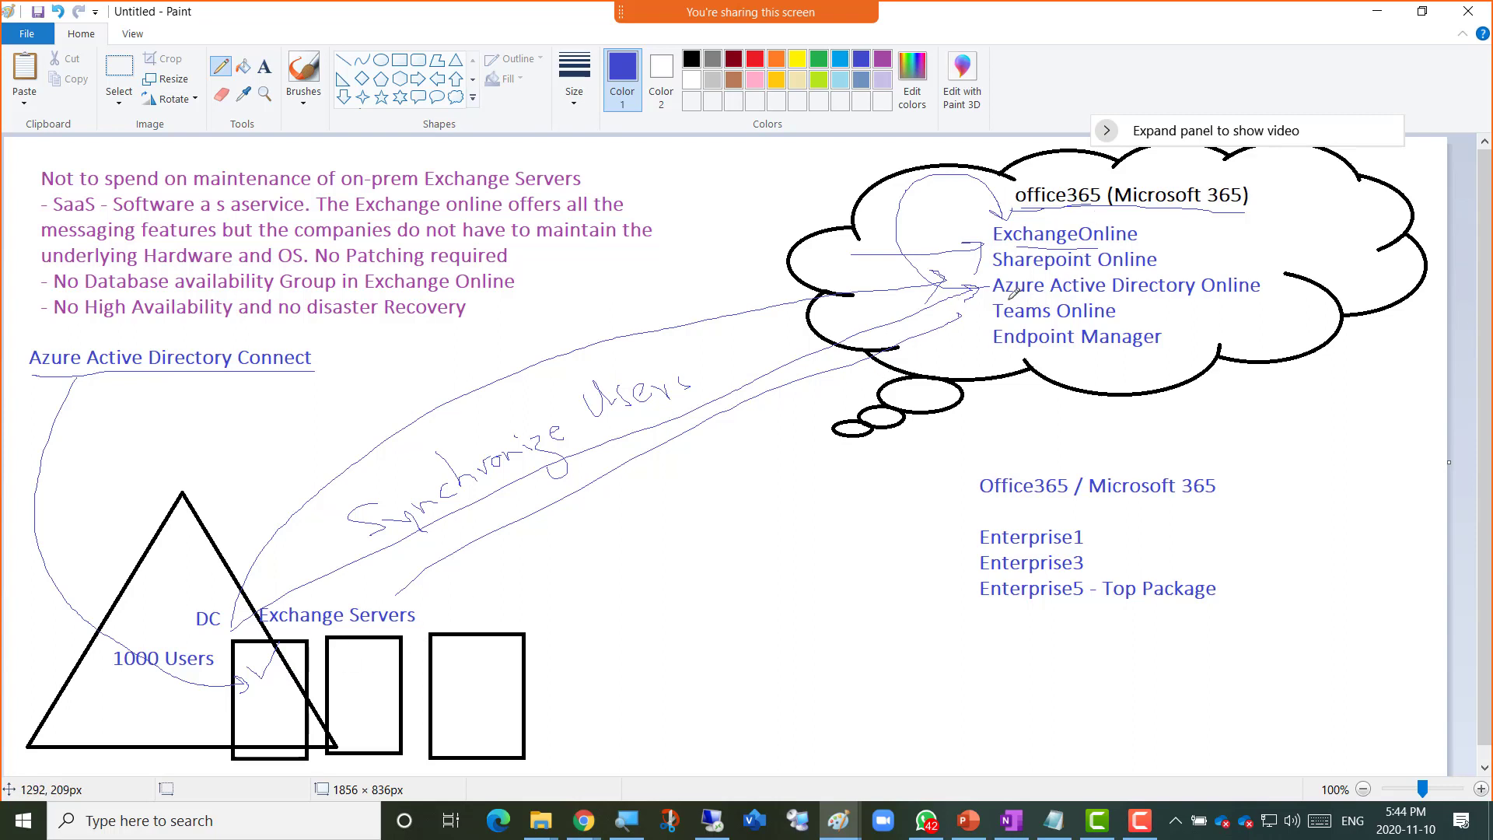
left_click_drag(1011, 299, 1200, 298)
left_click_drag(108, 678, 165, 684)
mouse_move(97, 726)
left_mouse_down()
mouse_move(272, 702)
mouse_move(257, 713)
left_mouse_up()
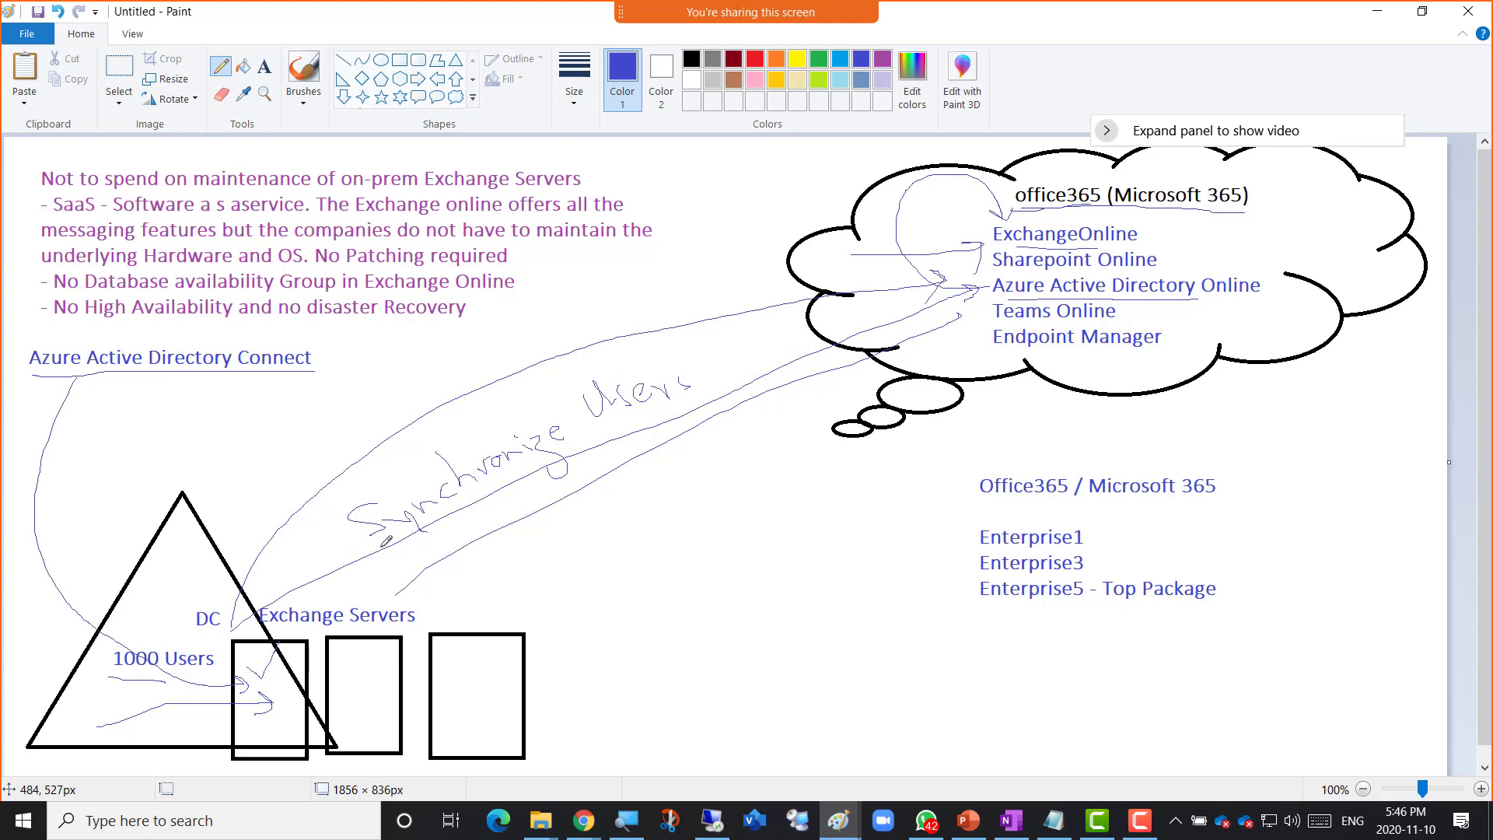
left_click_drag(381, 546, 581, 468)
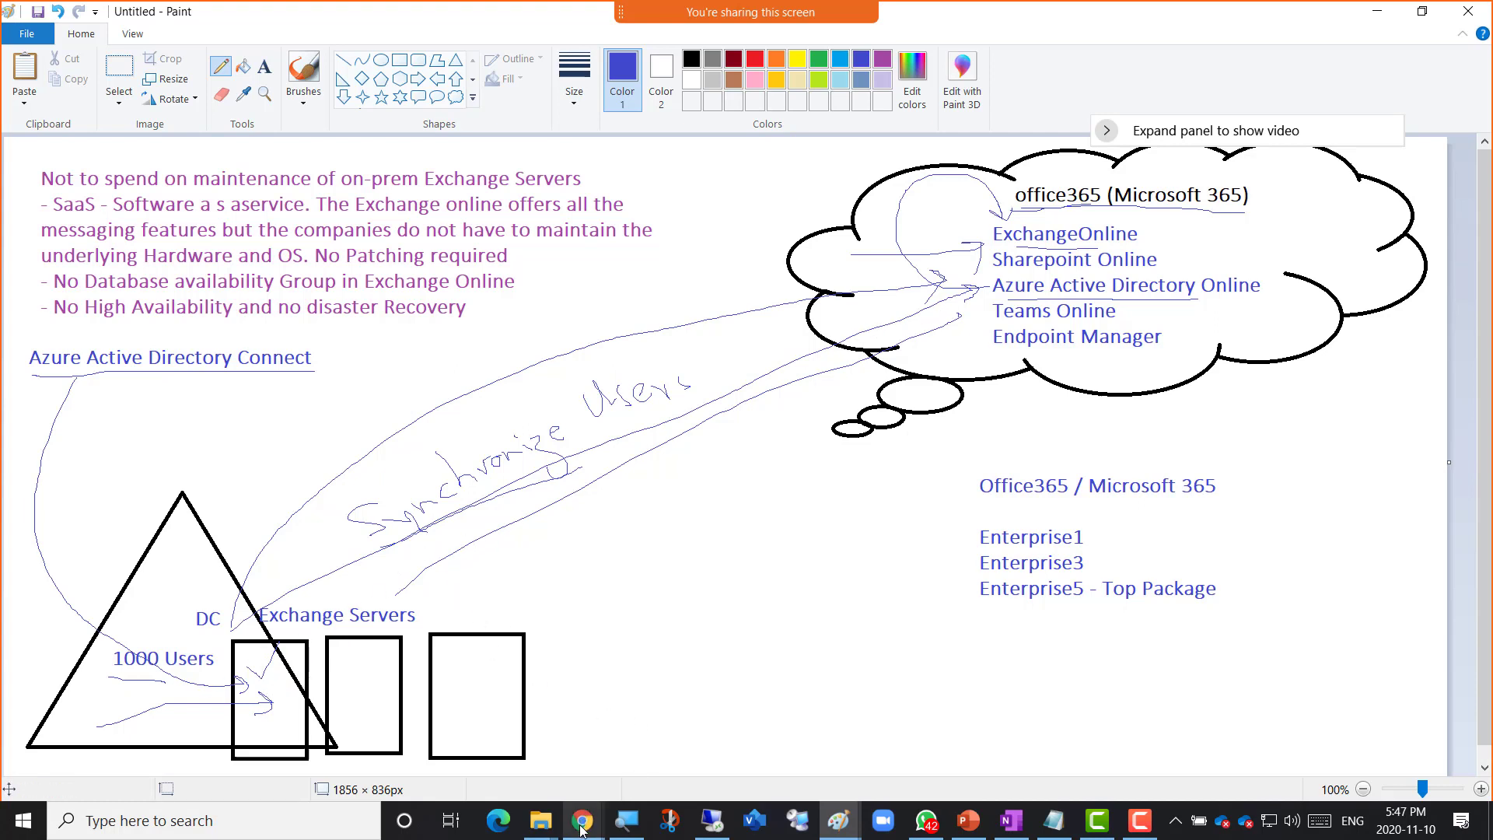
Switch to the OneNote page "Screenshot 1 - Office365 User Account Creation page" and start a dash bullet below the screenshot caption.
mouse_move(583, 830)
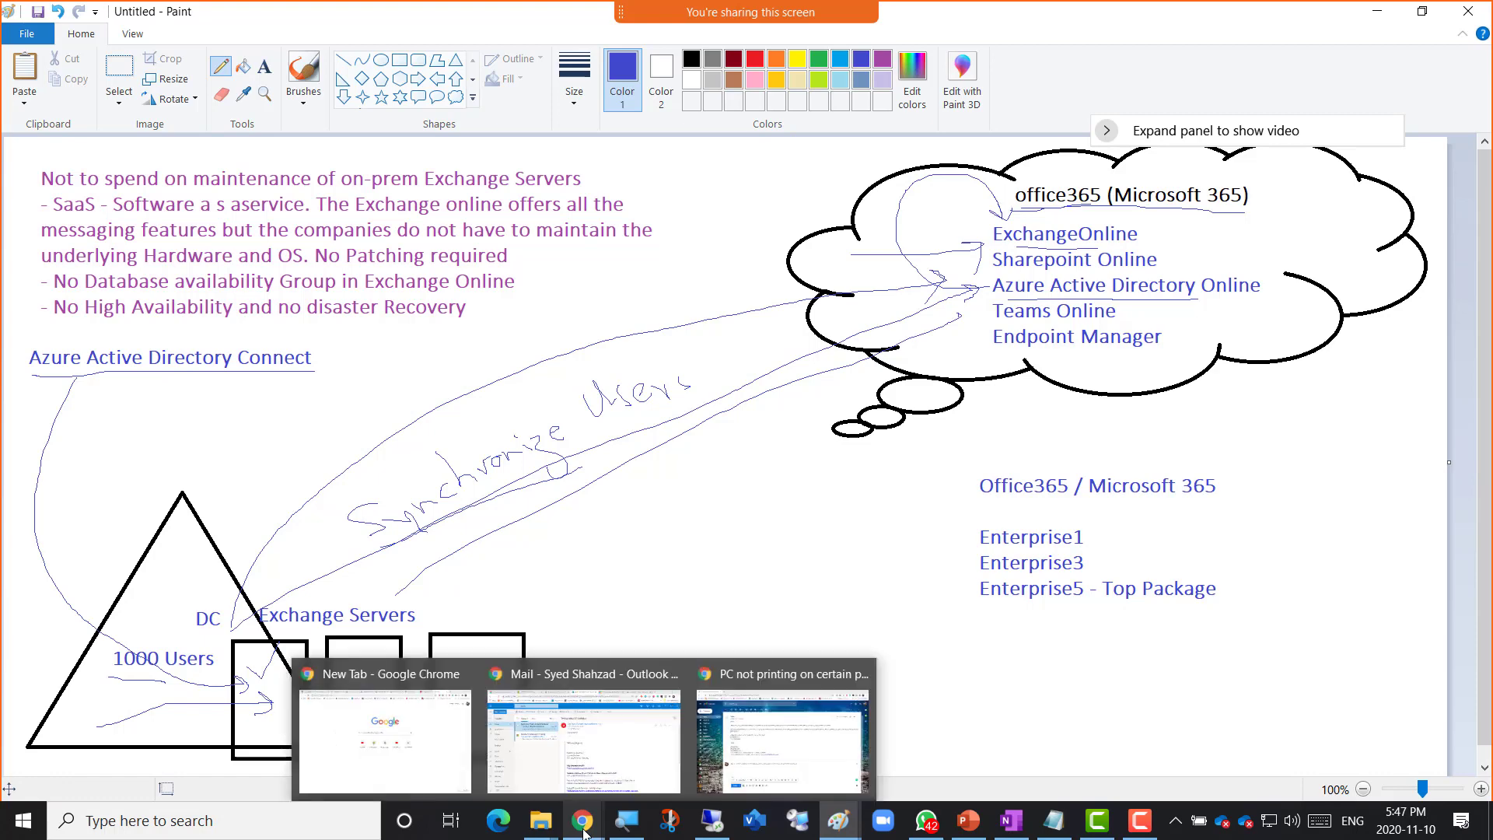
left_click(1014, 831)
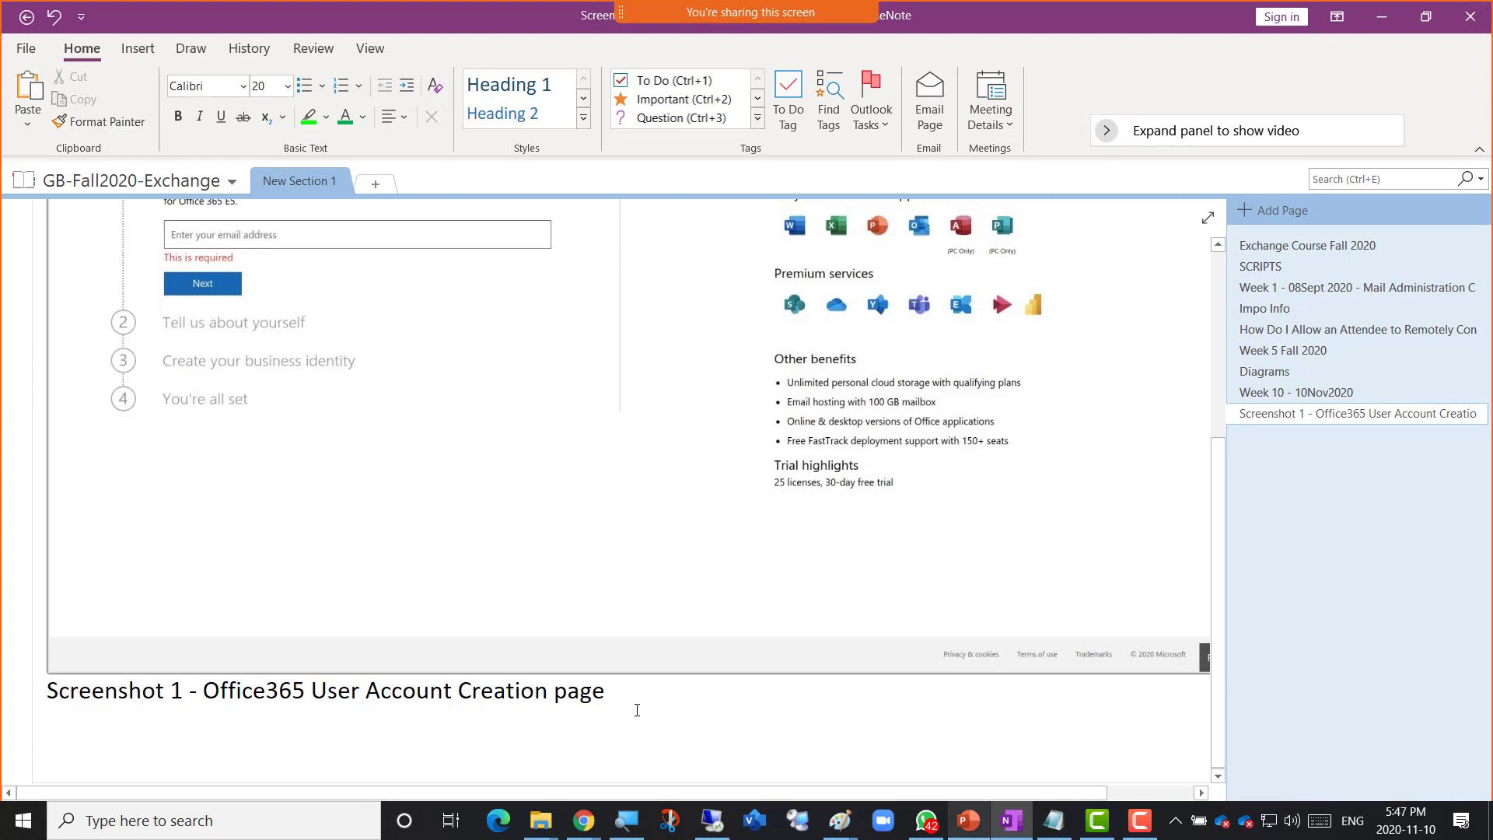
key("Return")
type("- ")
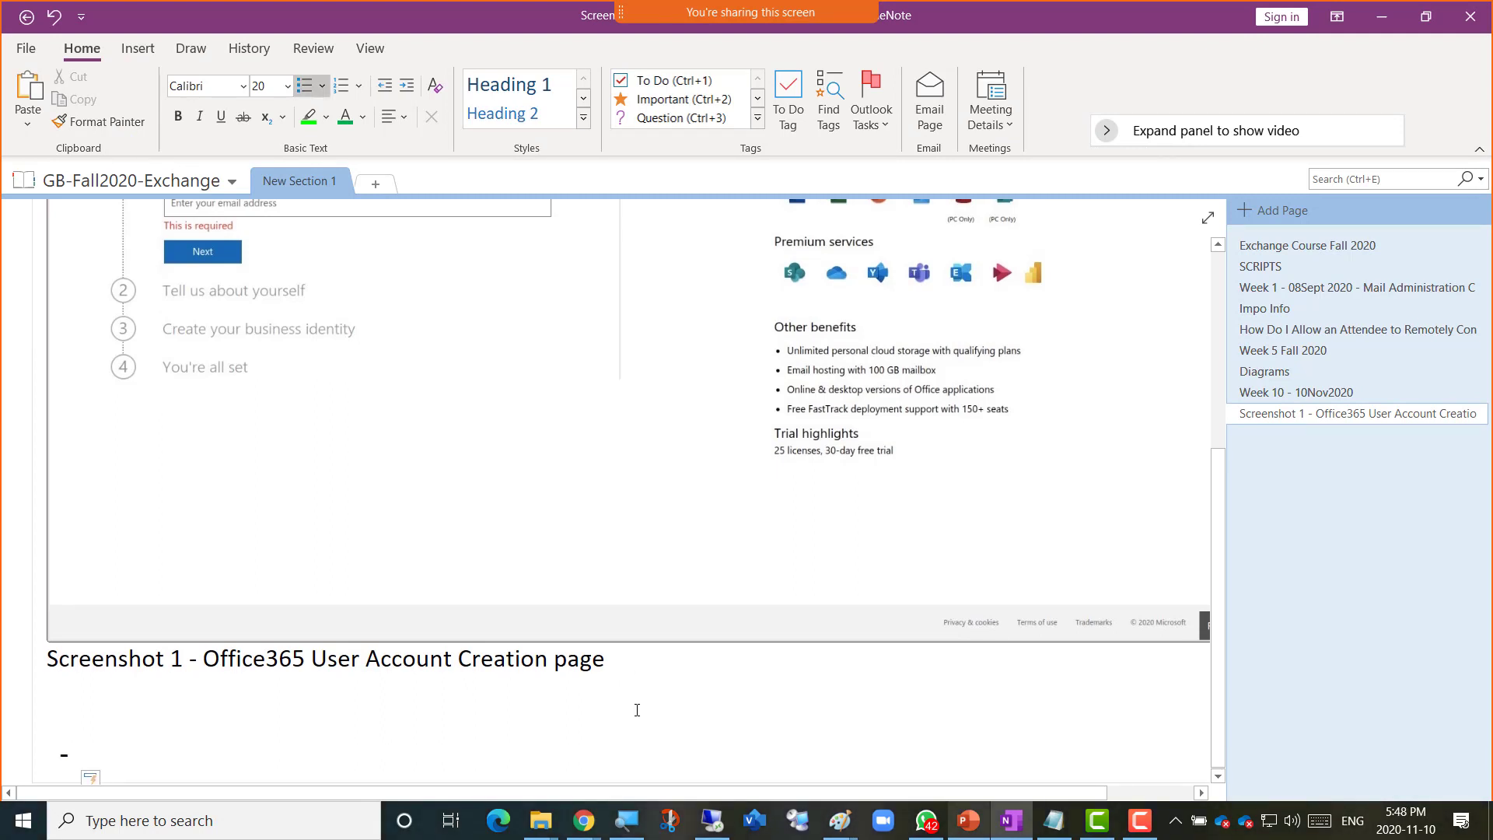
type("Synchroniz")
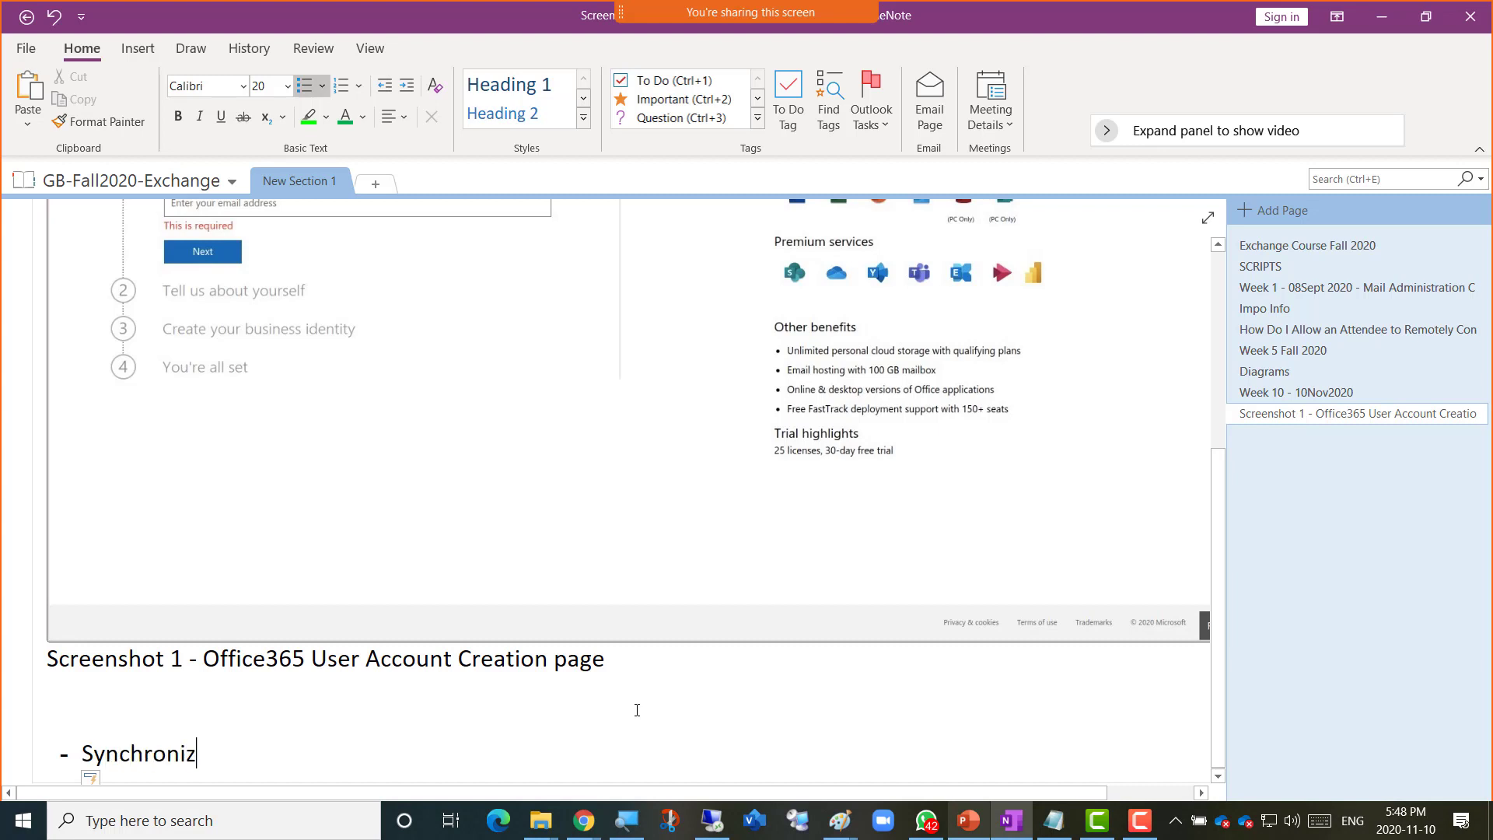
type("ing ")
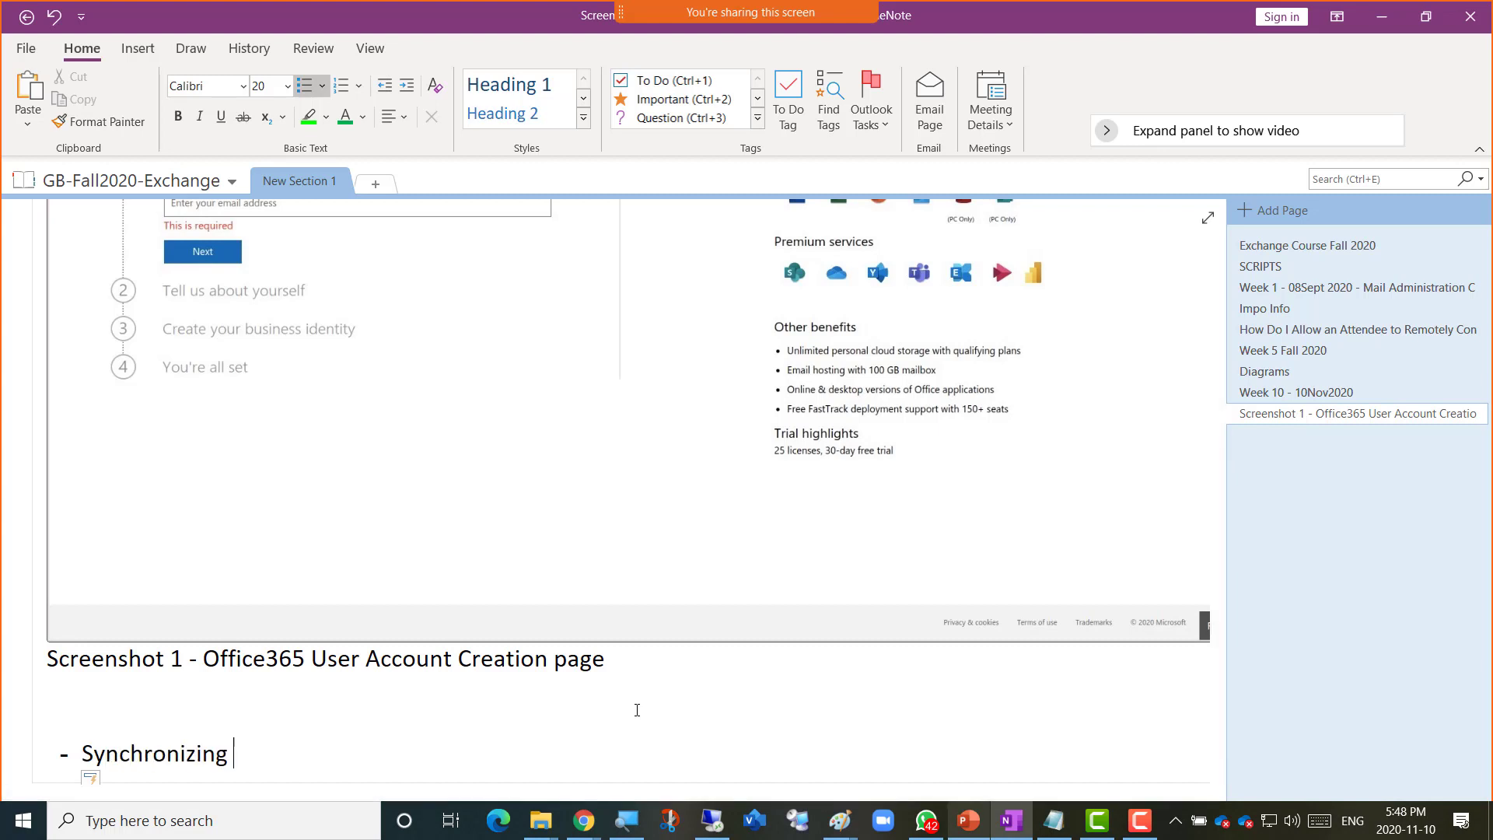
type("On-Prem ")
type("Use")
Write the bullet text "Synchronizing On-Prem ActiveDirectory Users to Office365 Azure ActiveDirectory -".
key("BackSpace")
key("BackSpace")
key("BackSpace")
type("AD")
key("BackSpace")
type("c")
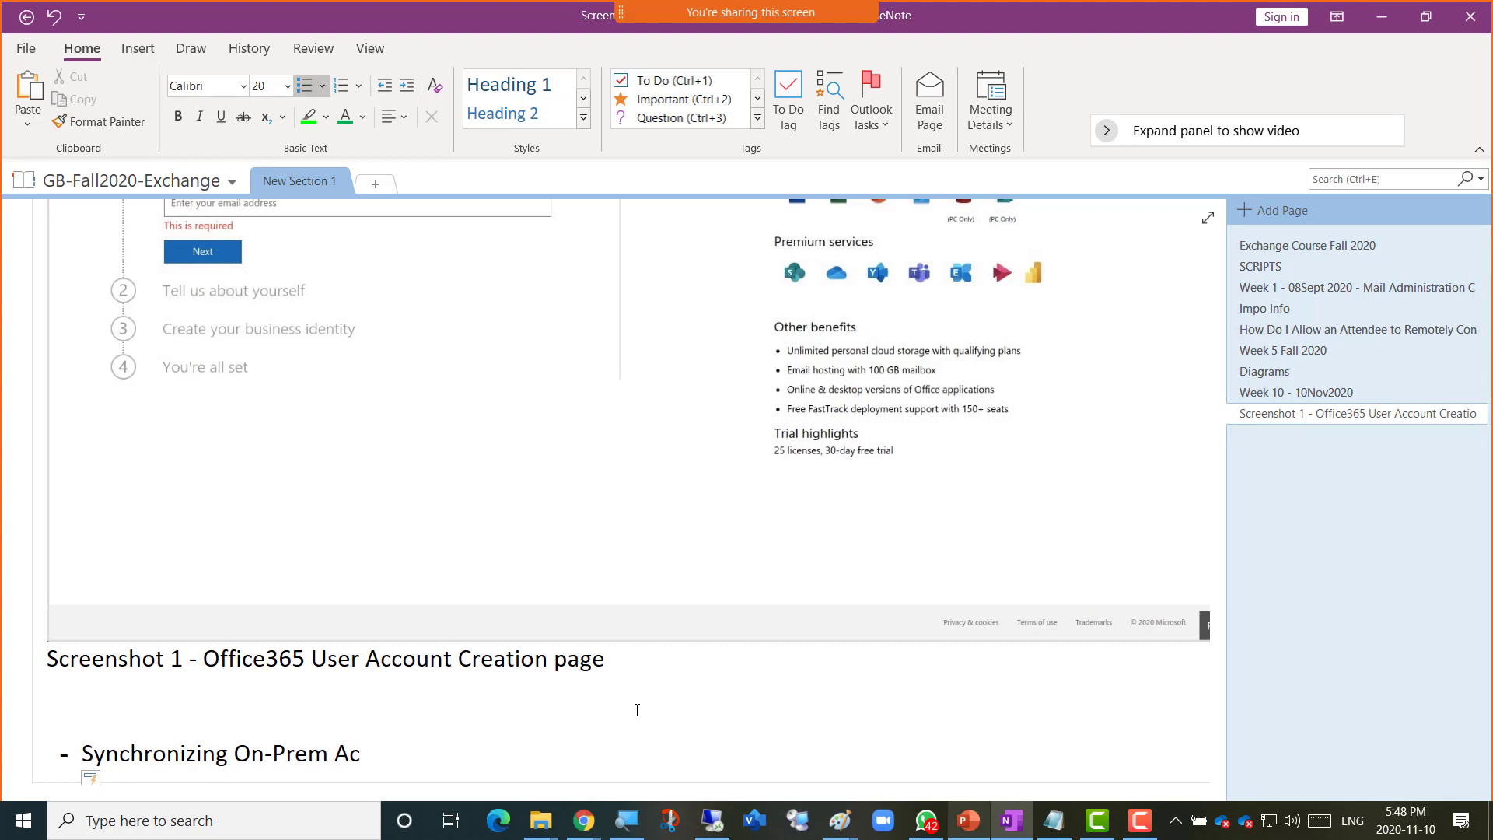
type("tiveDirectory Users")
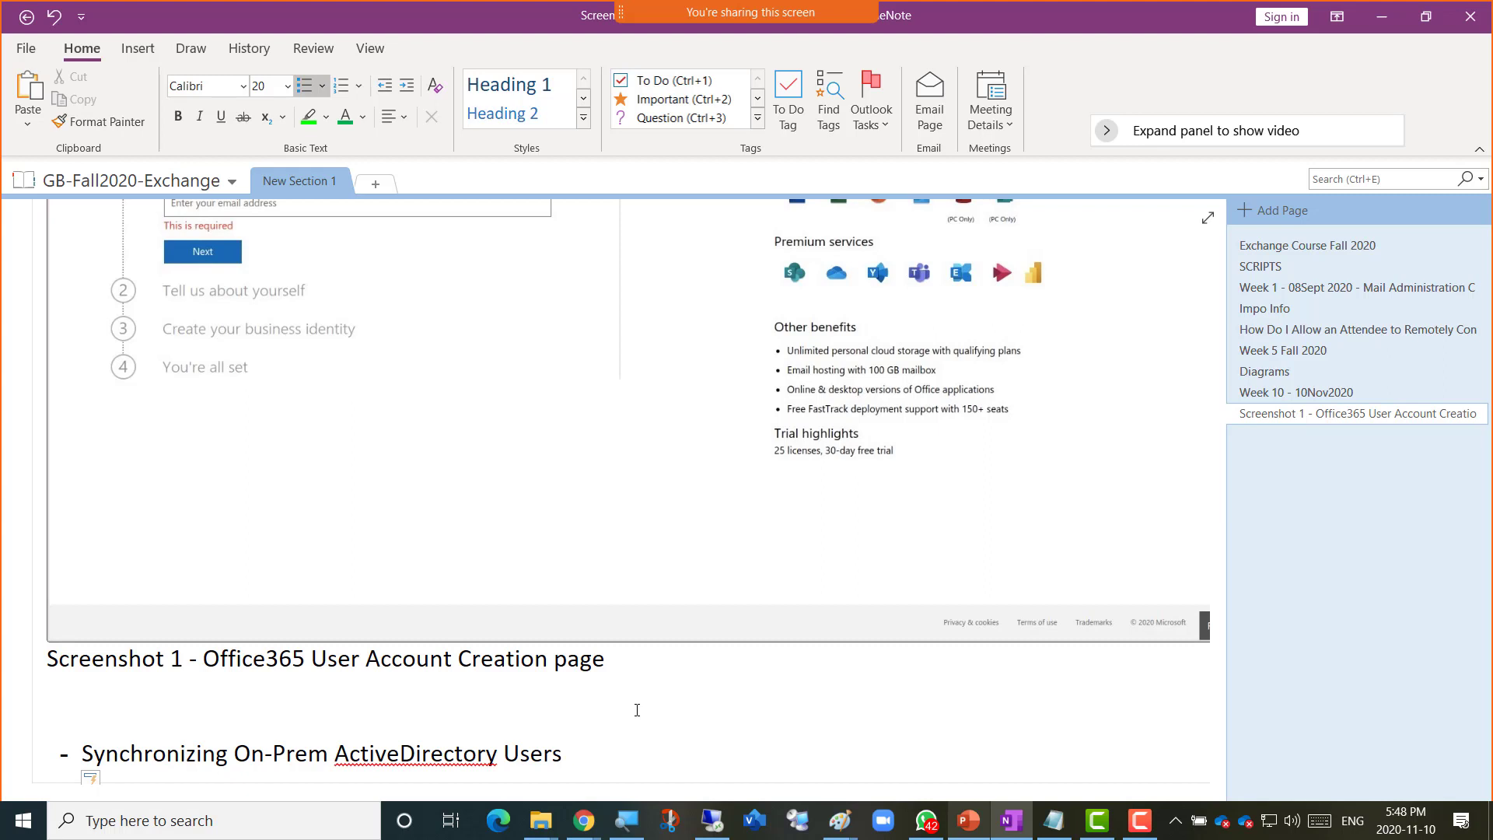
type("to Office365")
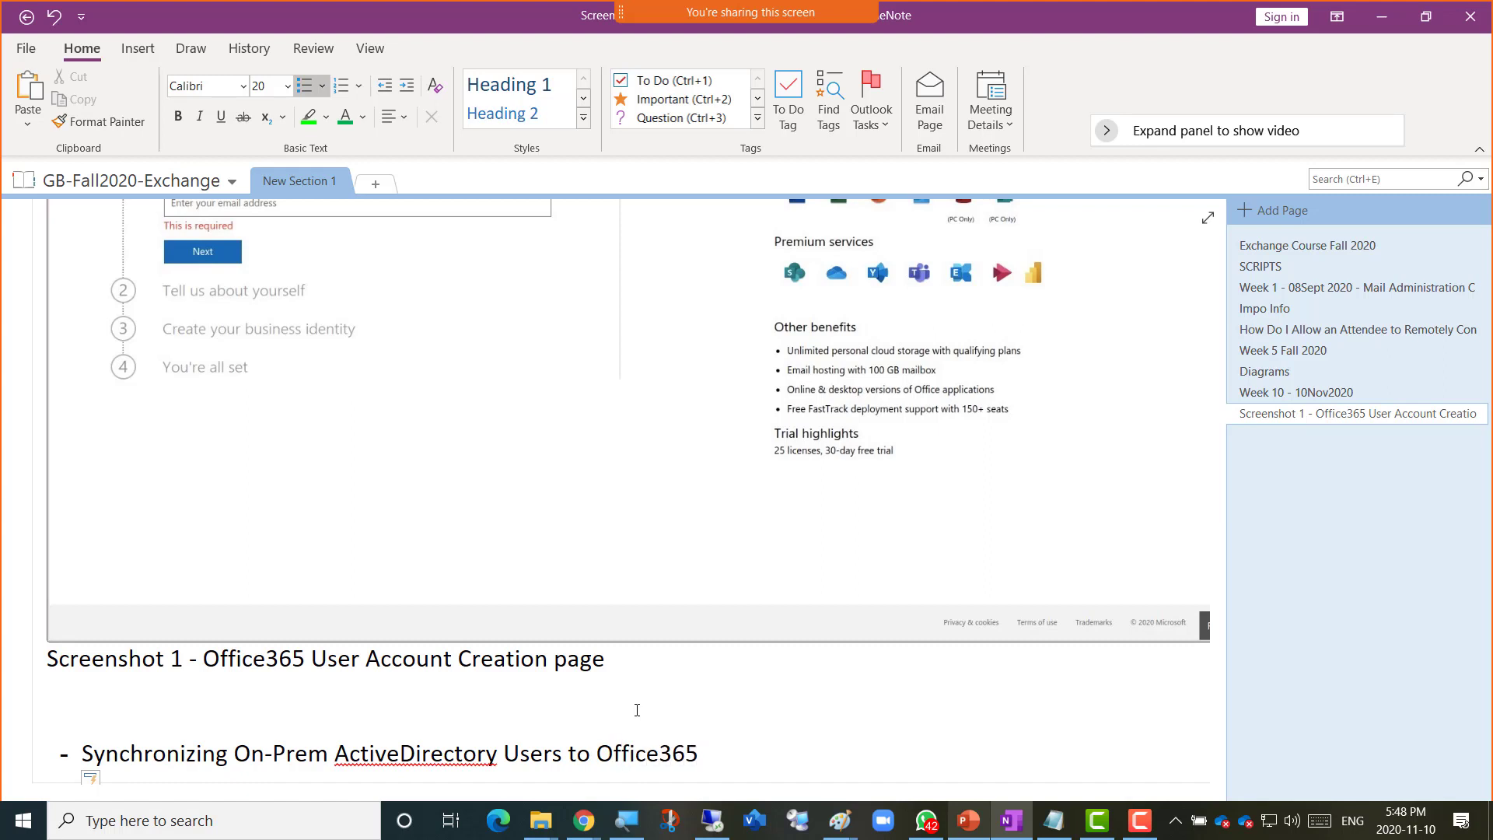
type(" Azure Acti")
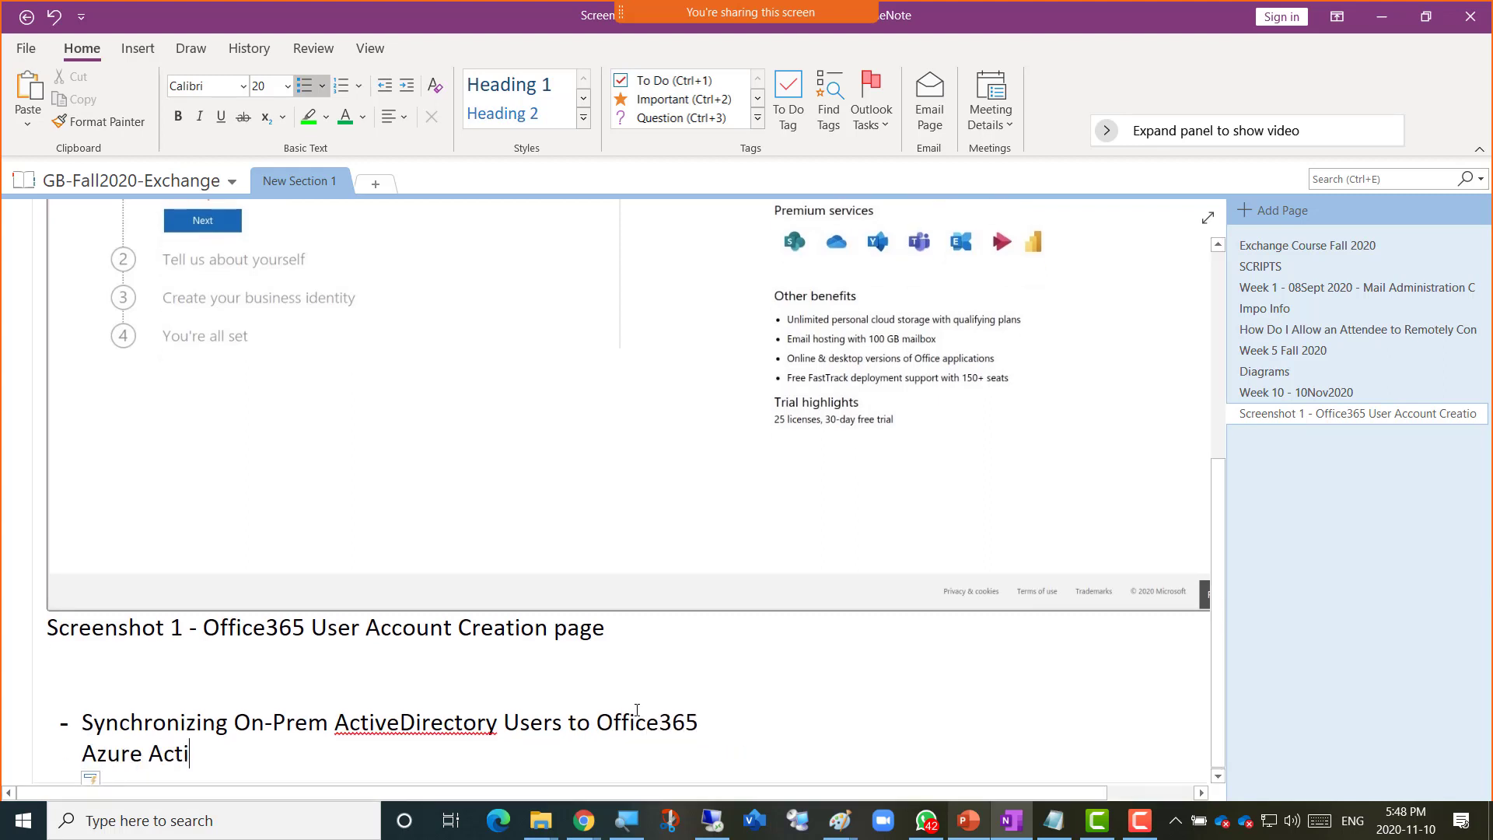
type("veDirectory")
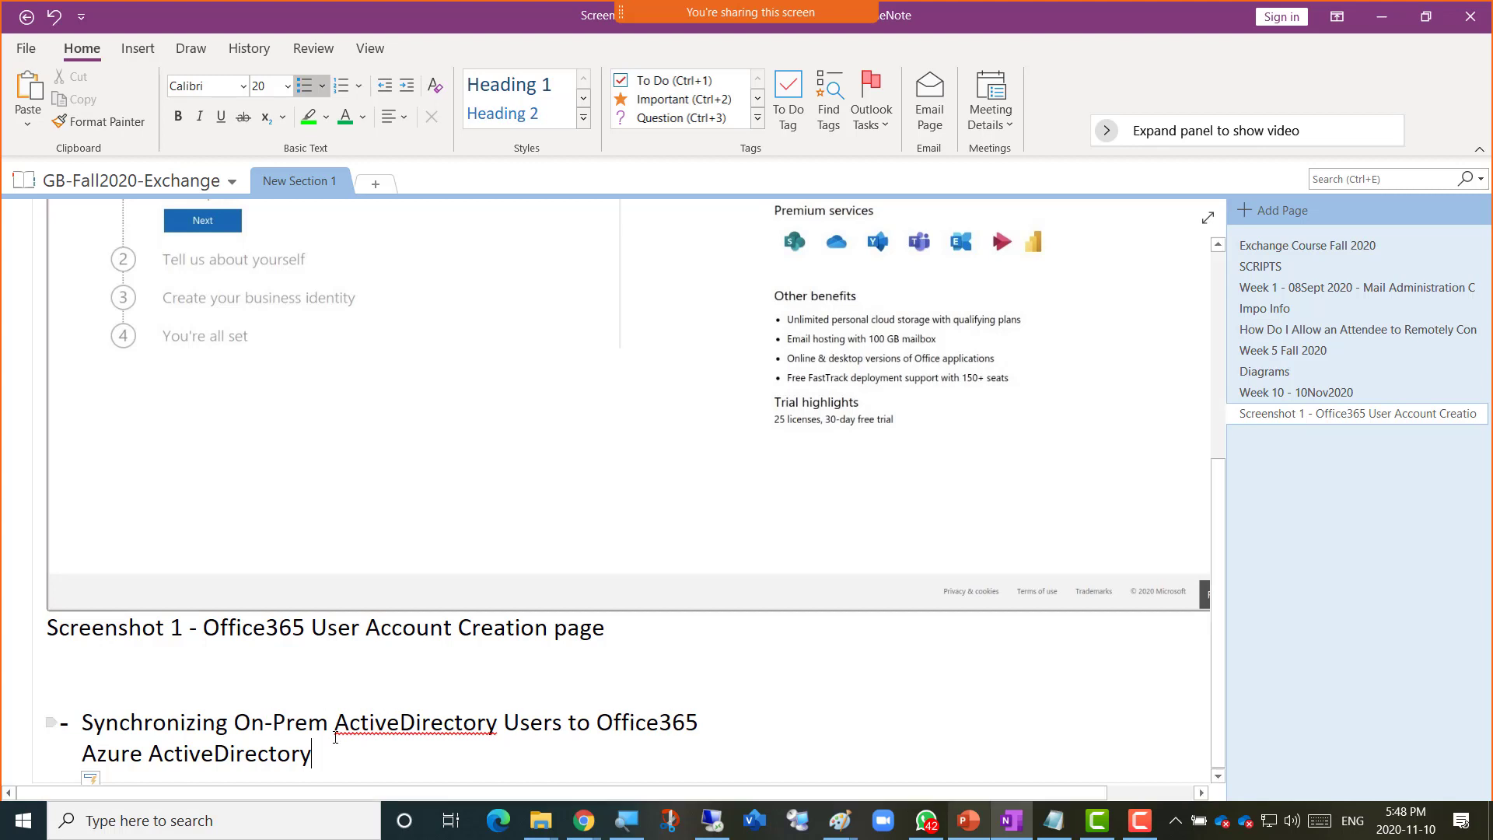
type("-")
Add an indented sub-bullet reading "Lets start our VM inside our vmware workstation that has ActiveDirectory".
key("Return")
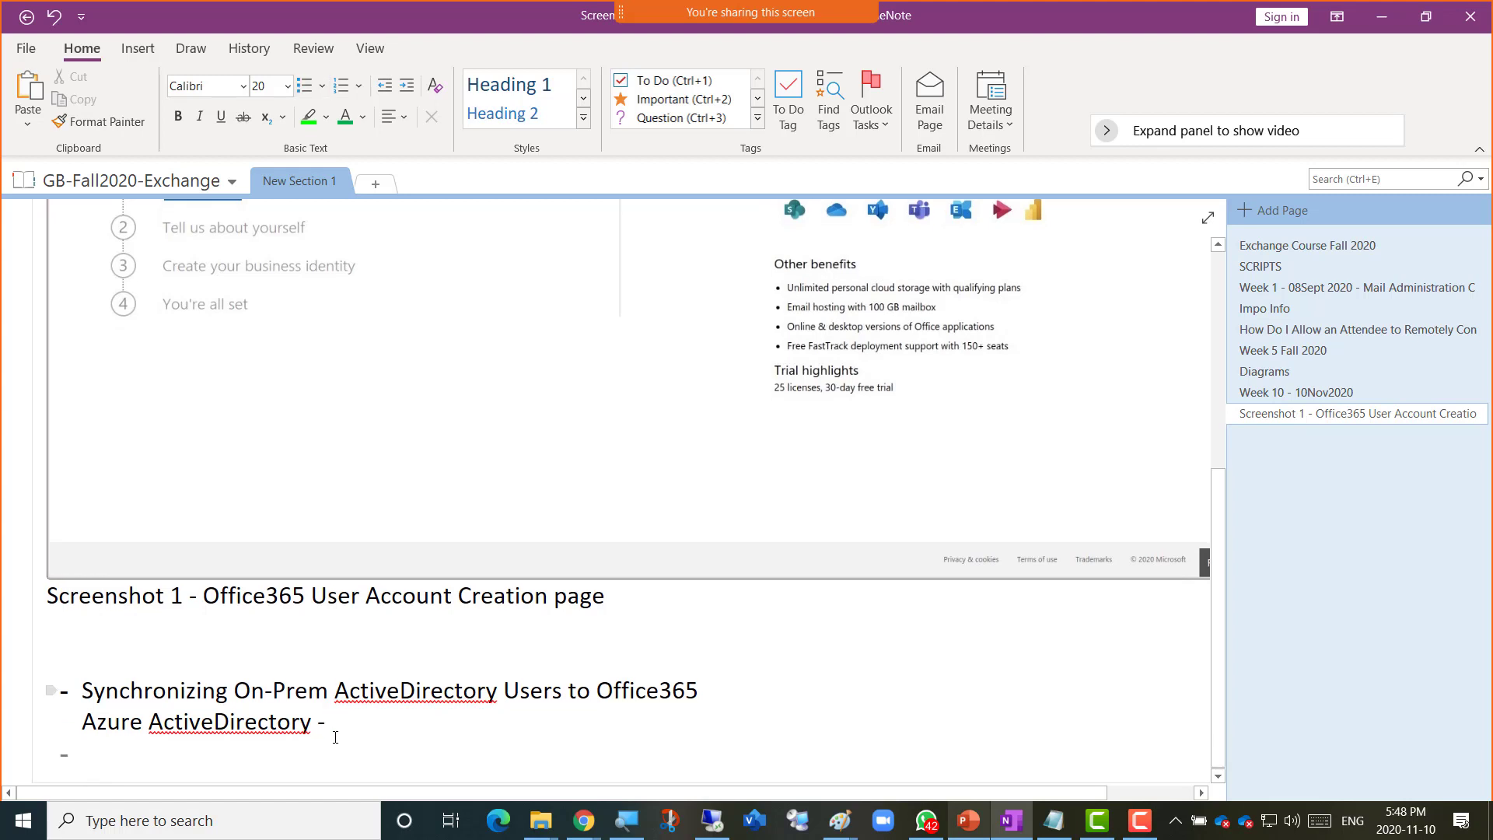
key("Tab")
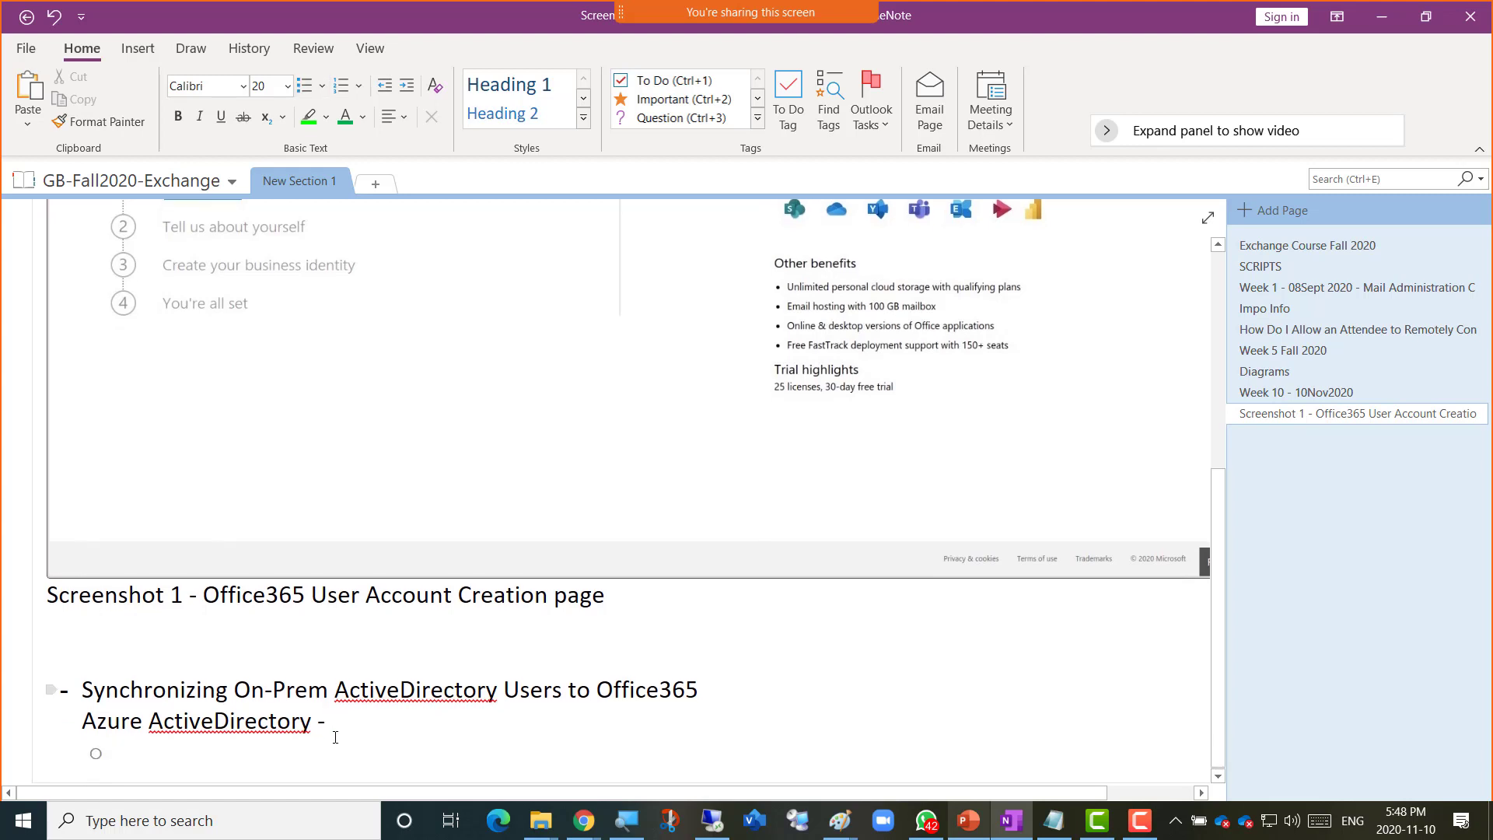
type("Lets s")
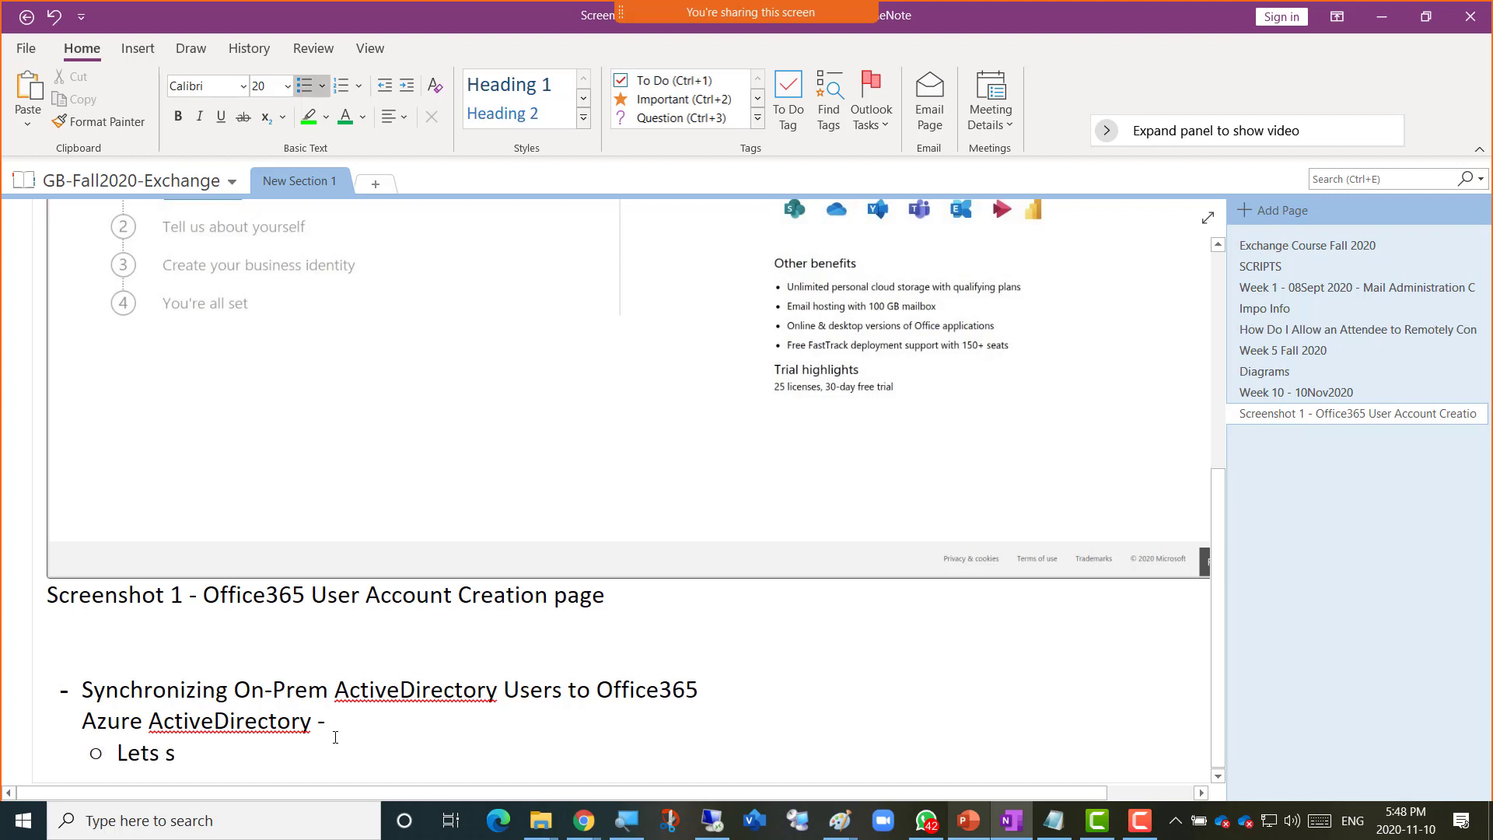
type("tart our ")
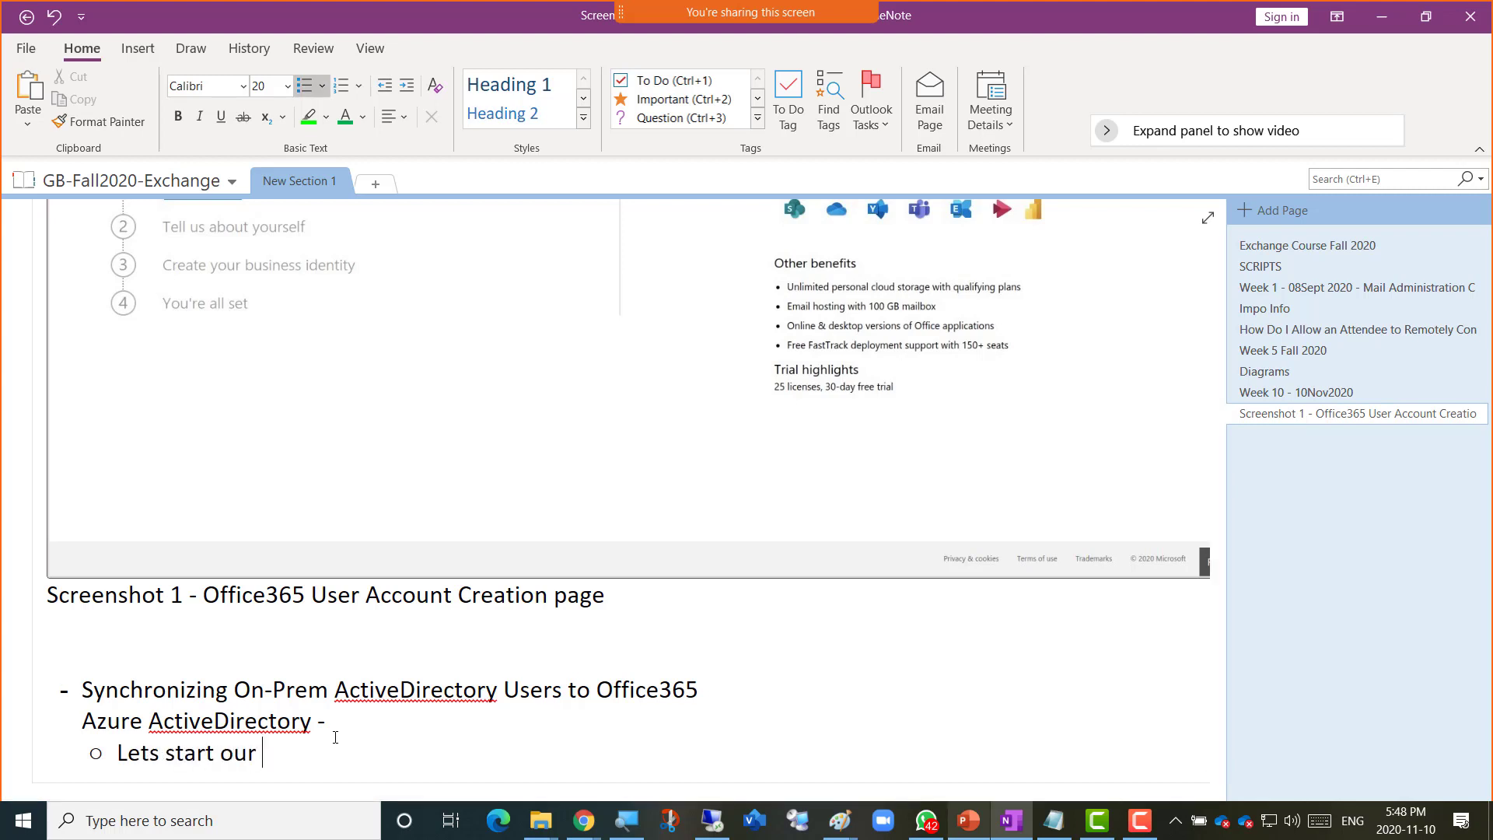
type("l")
key("BackSpace")
type("VM inside our vm")
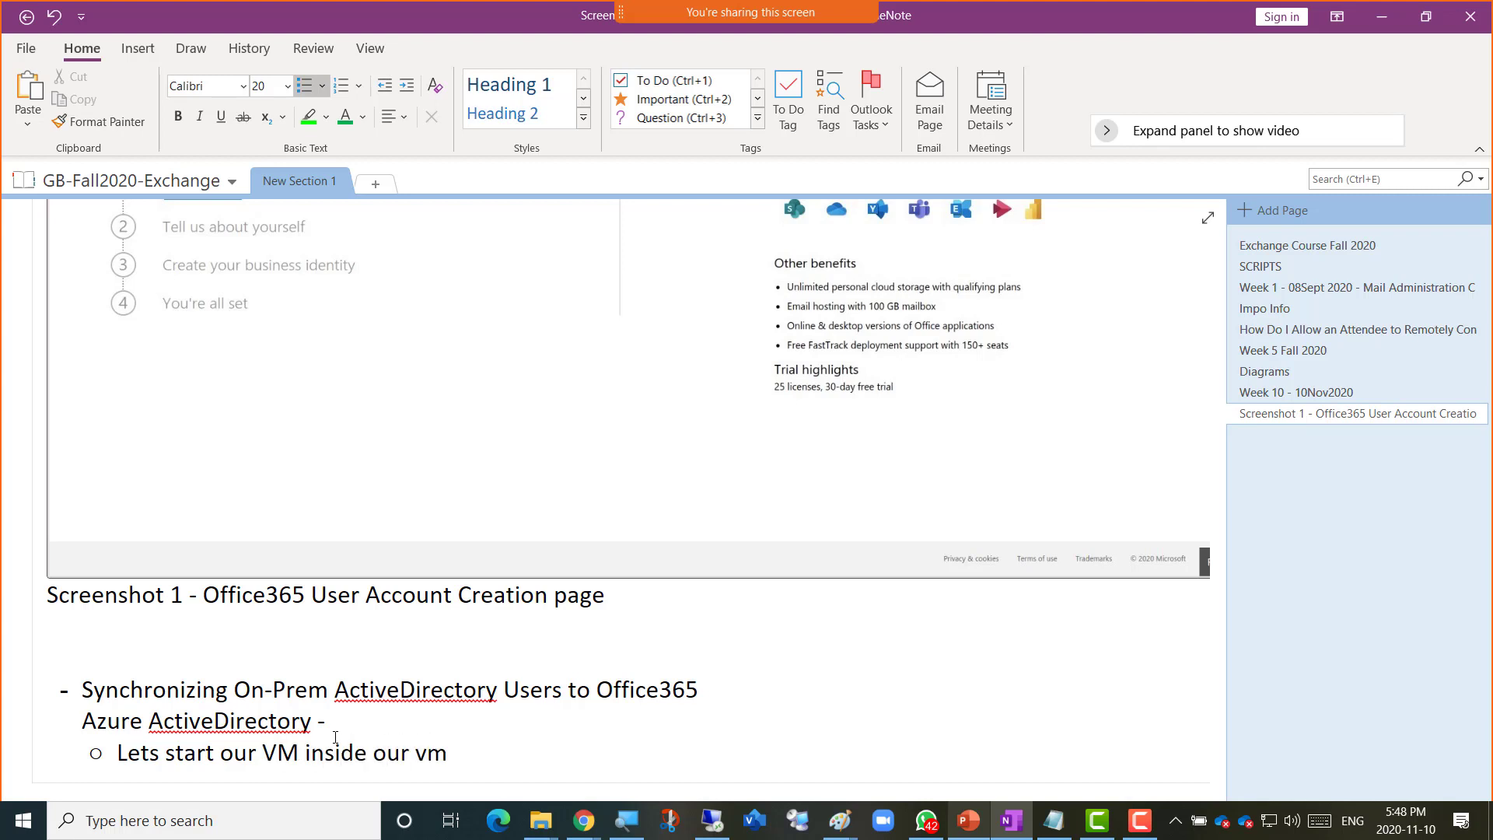
type("ware workstation")
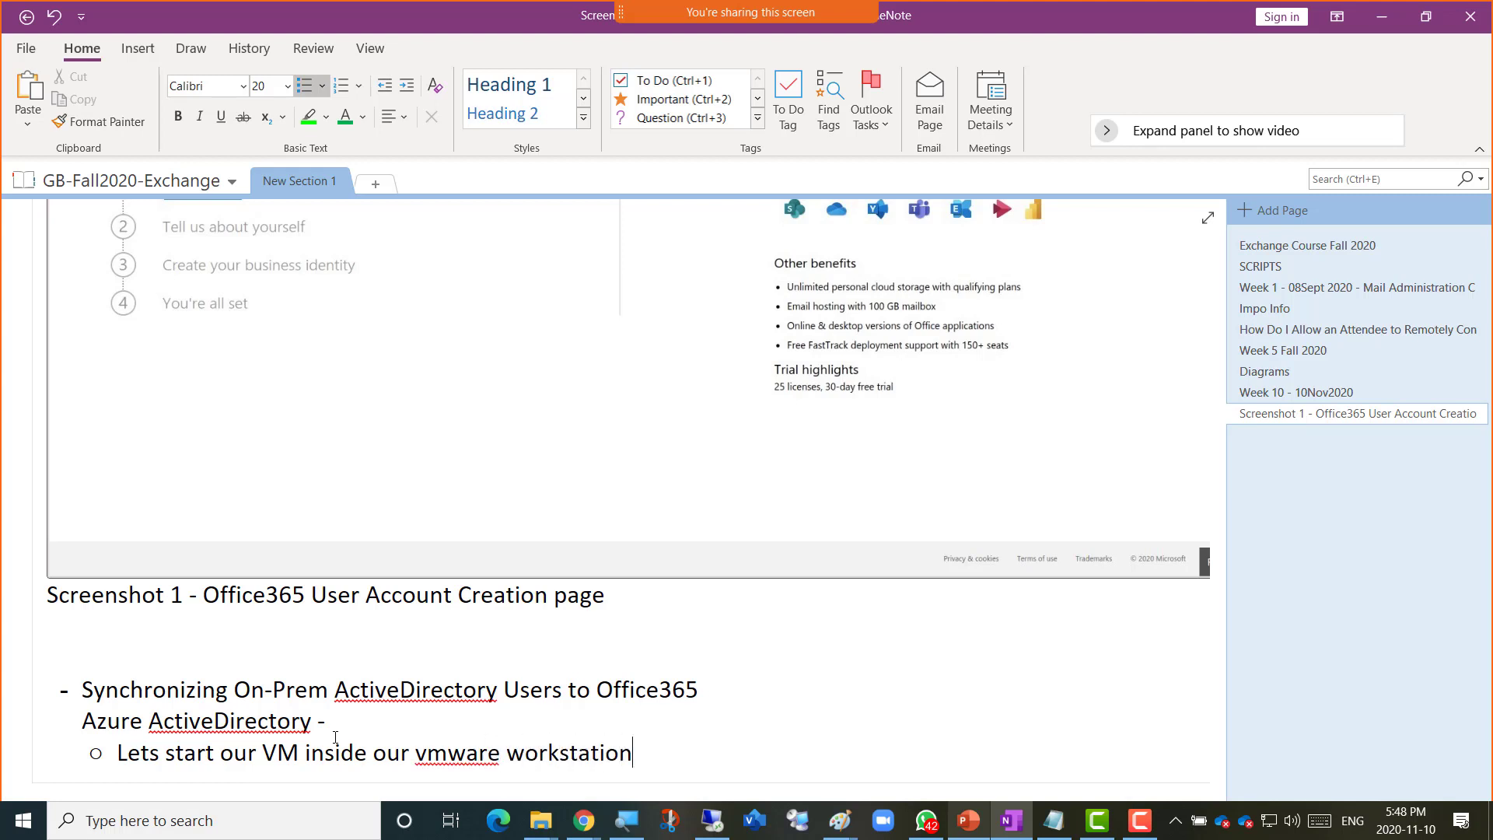
type(" that has")
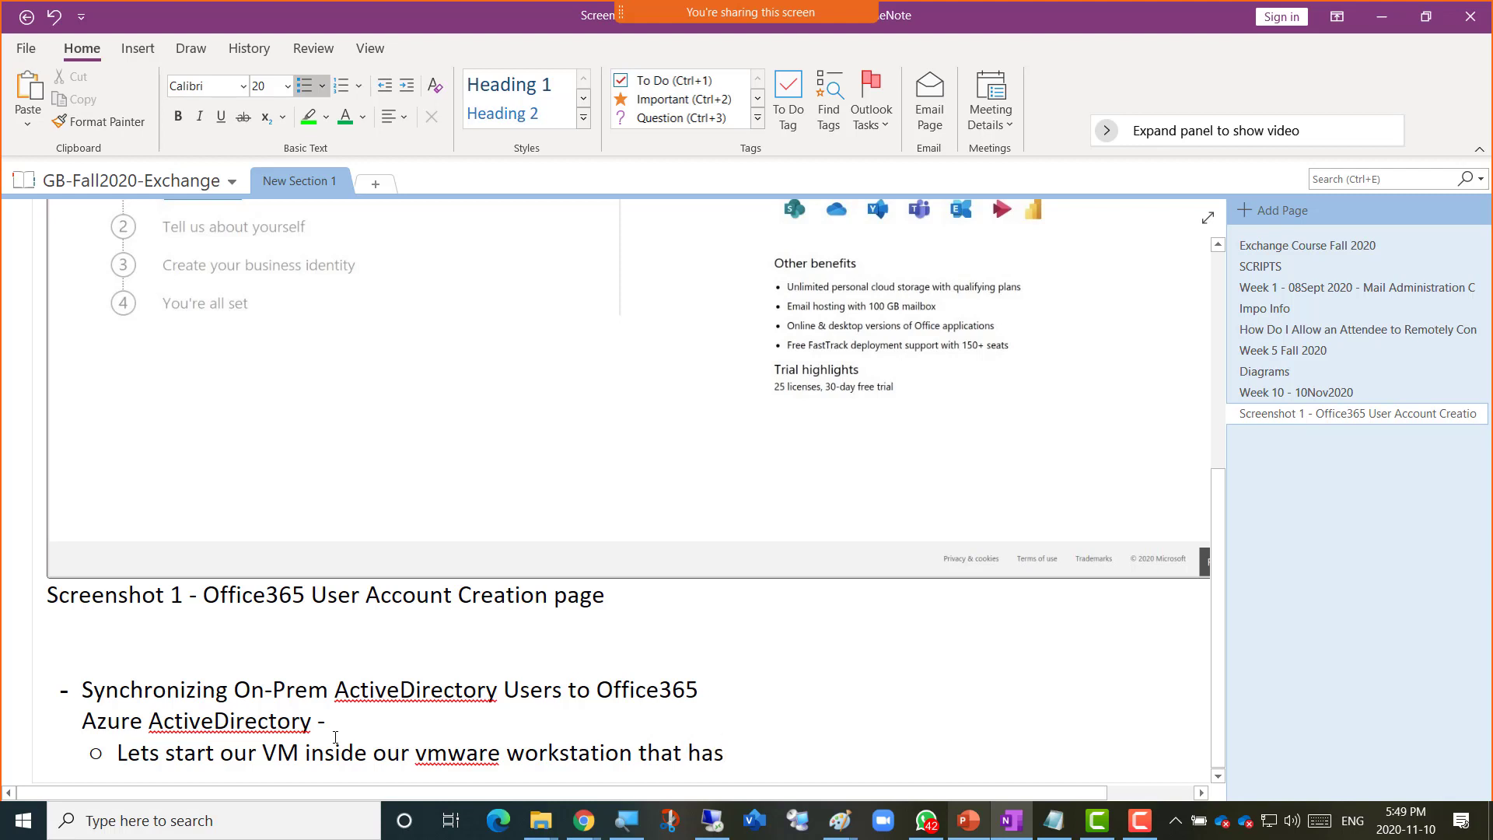
type(" ActiveDire")
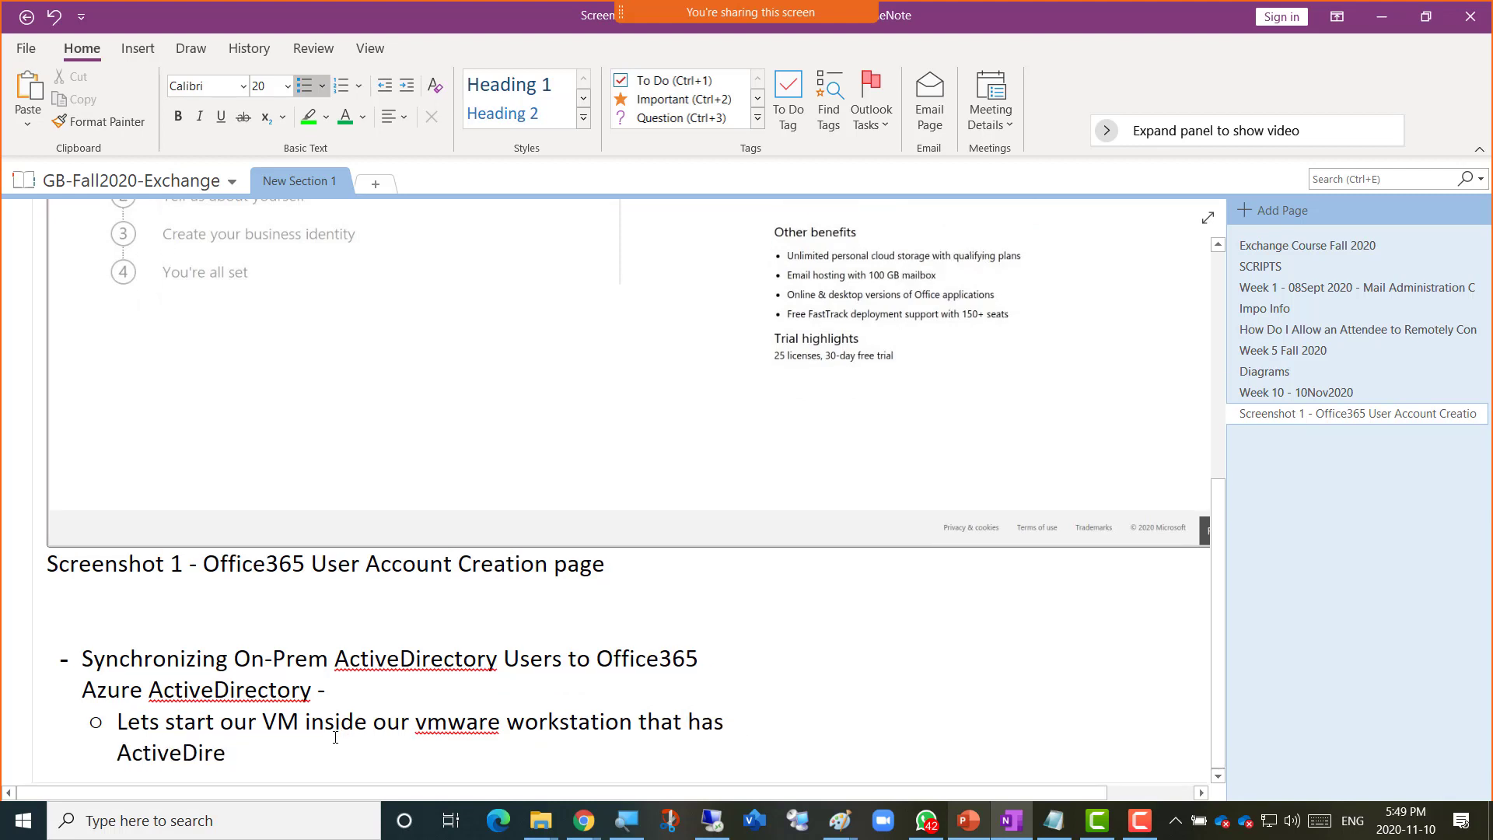
type("ctory")
key("Return")
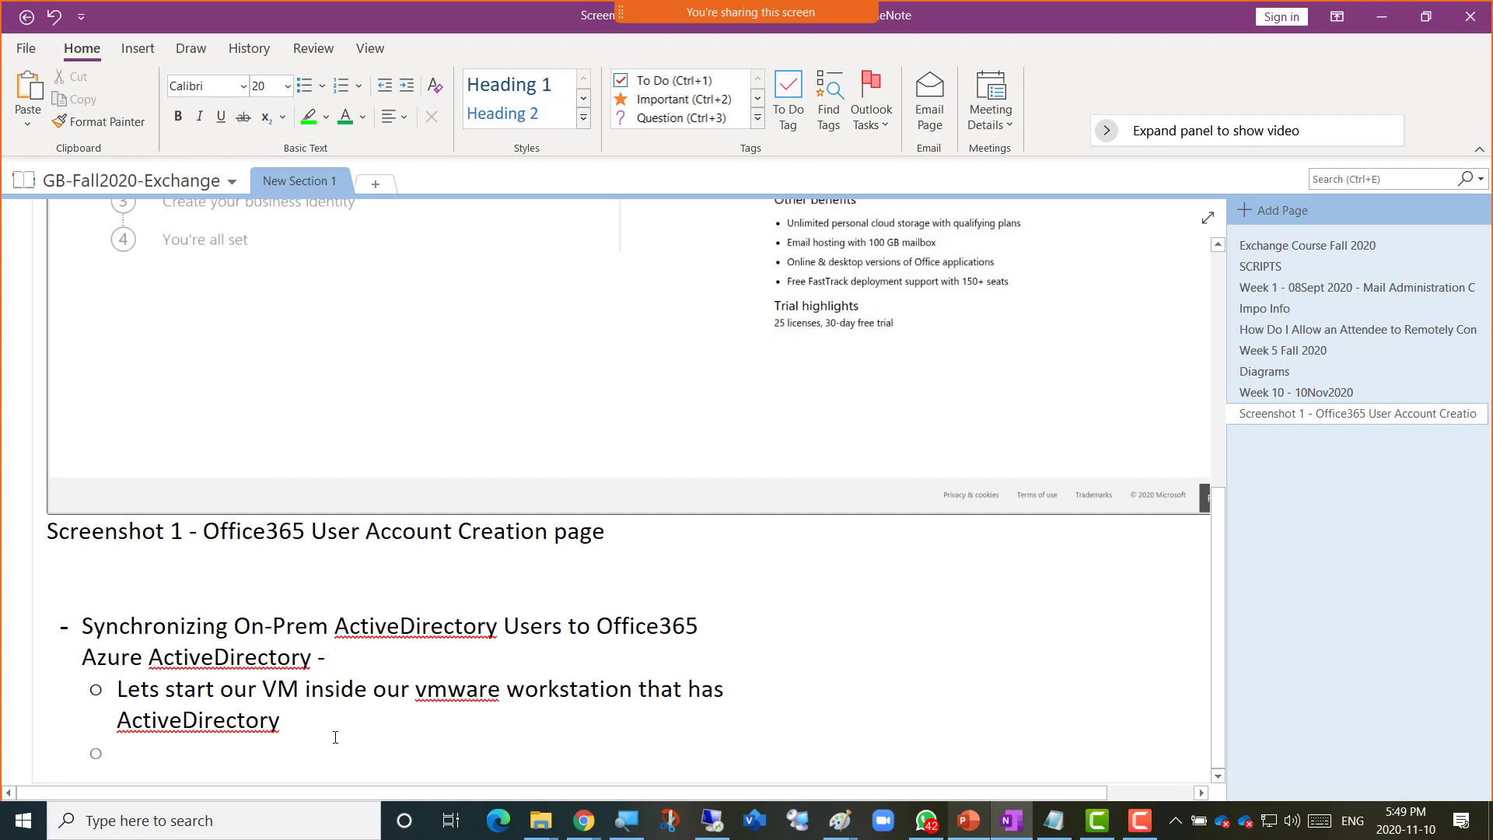
Prefix the VM sub-bullet with "On-Premises :" and append the sentence "Make sure we have internet connection".
key("Up")
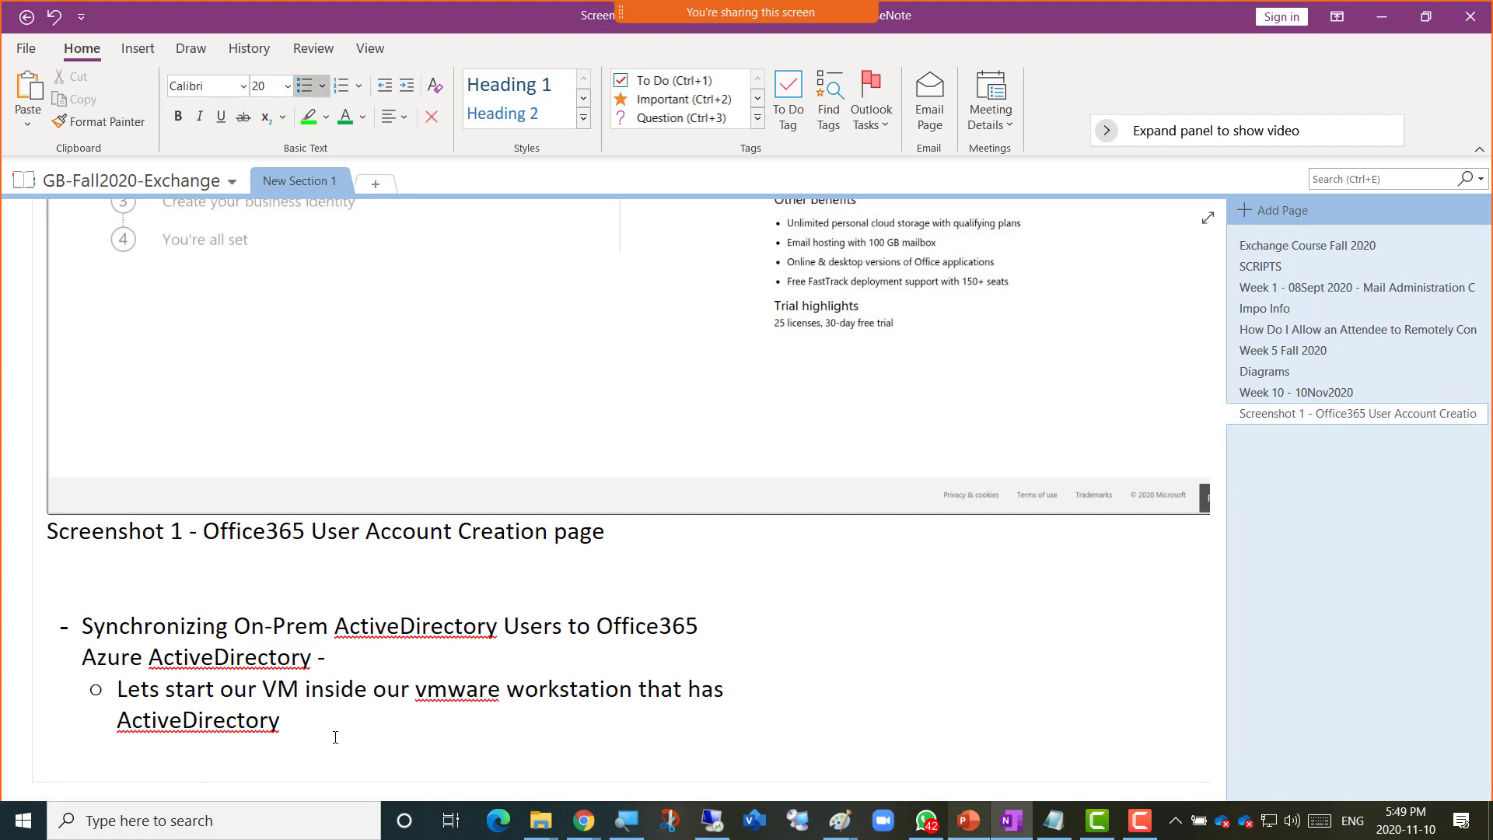
type("On-Premises")
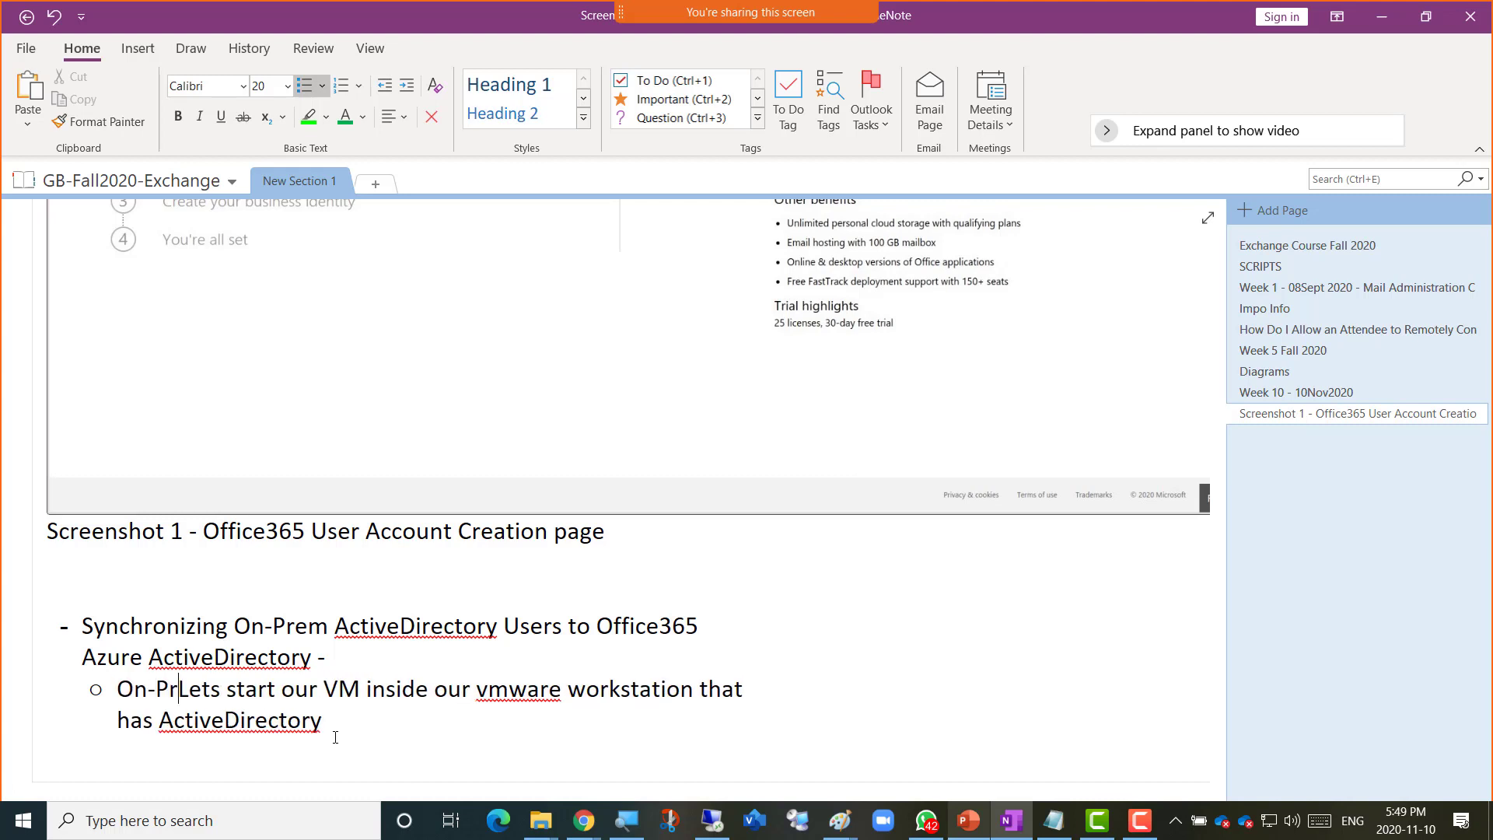
type(" :")
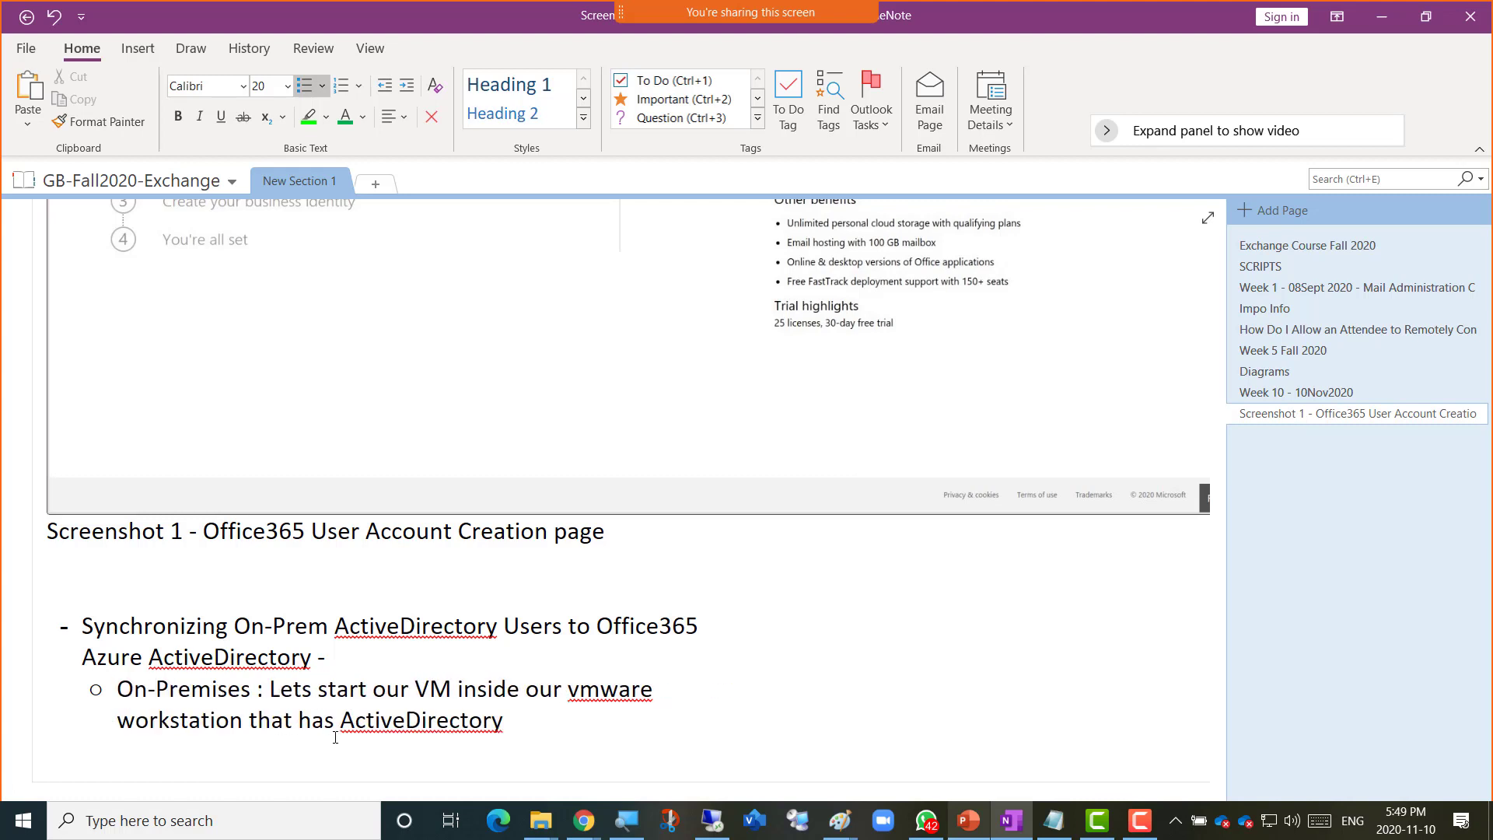
key("Return")
key("BackSpace")
type("Make sure we have in")
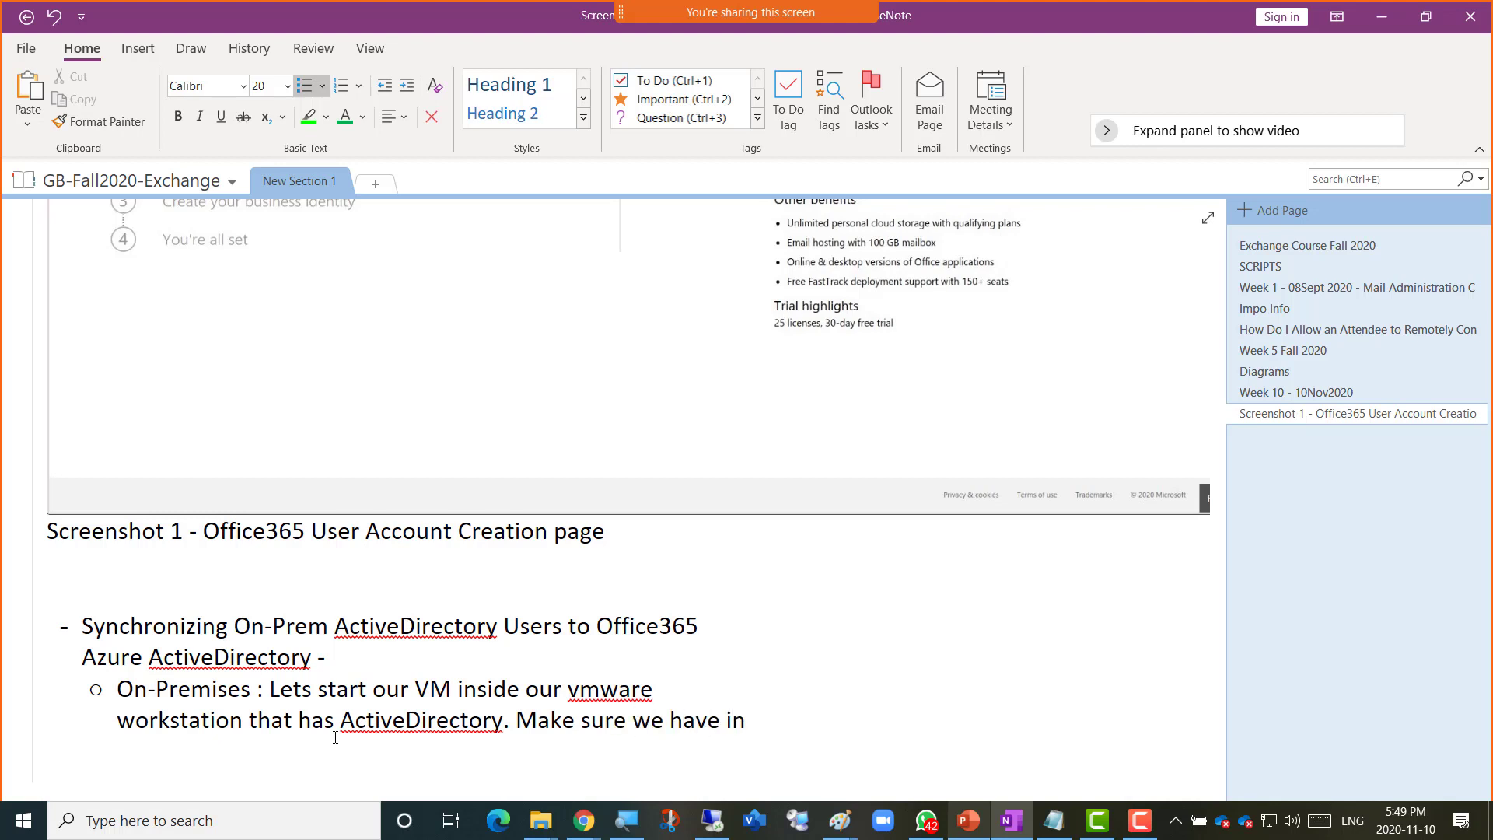
type("ternet connection")
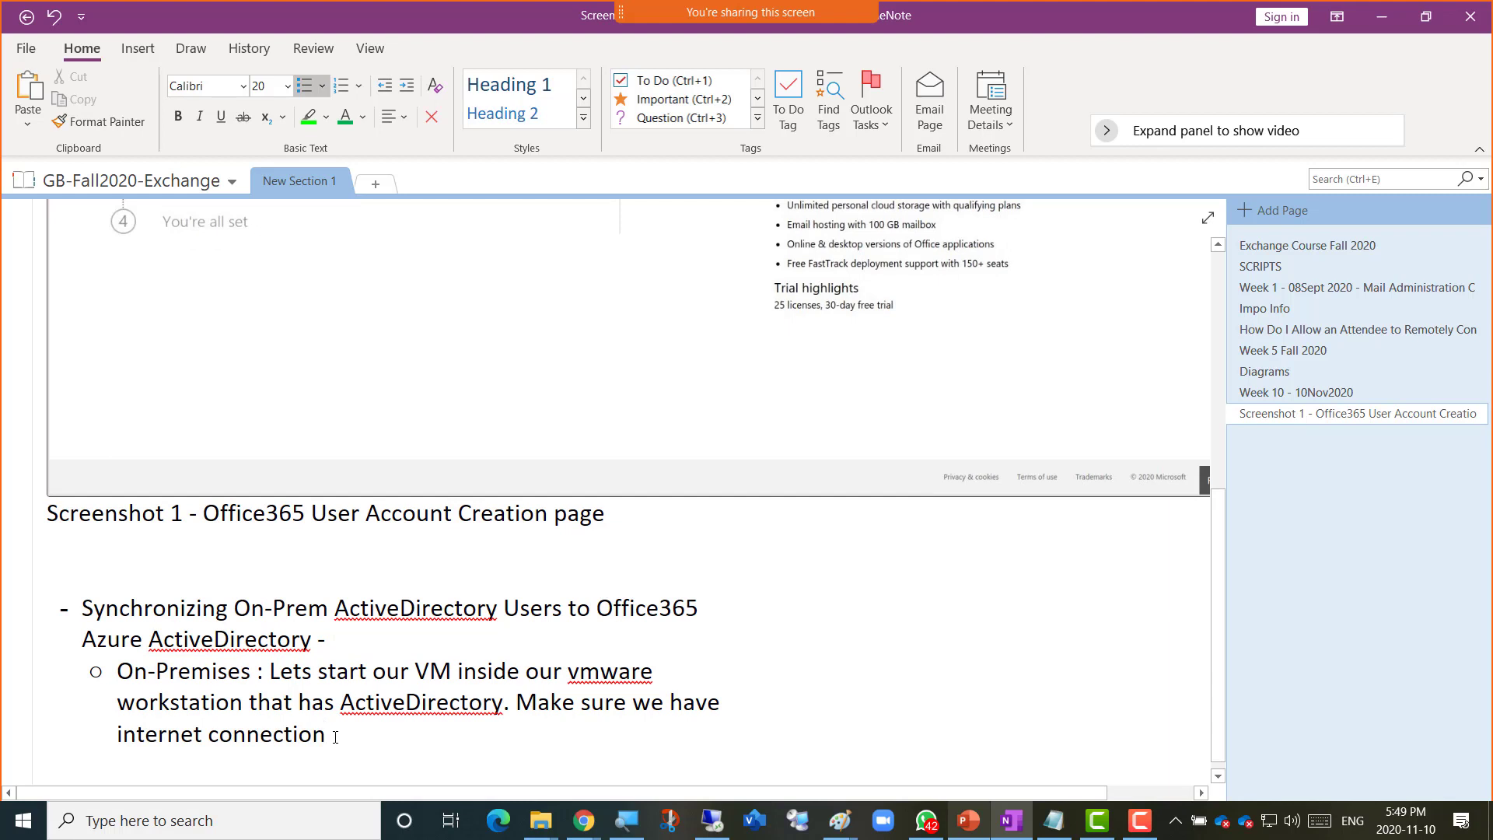
Add a second sub-bullet reading "On Office365 : lets create a user account and give Global Admin Priviliges".
key("Return")
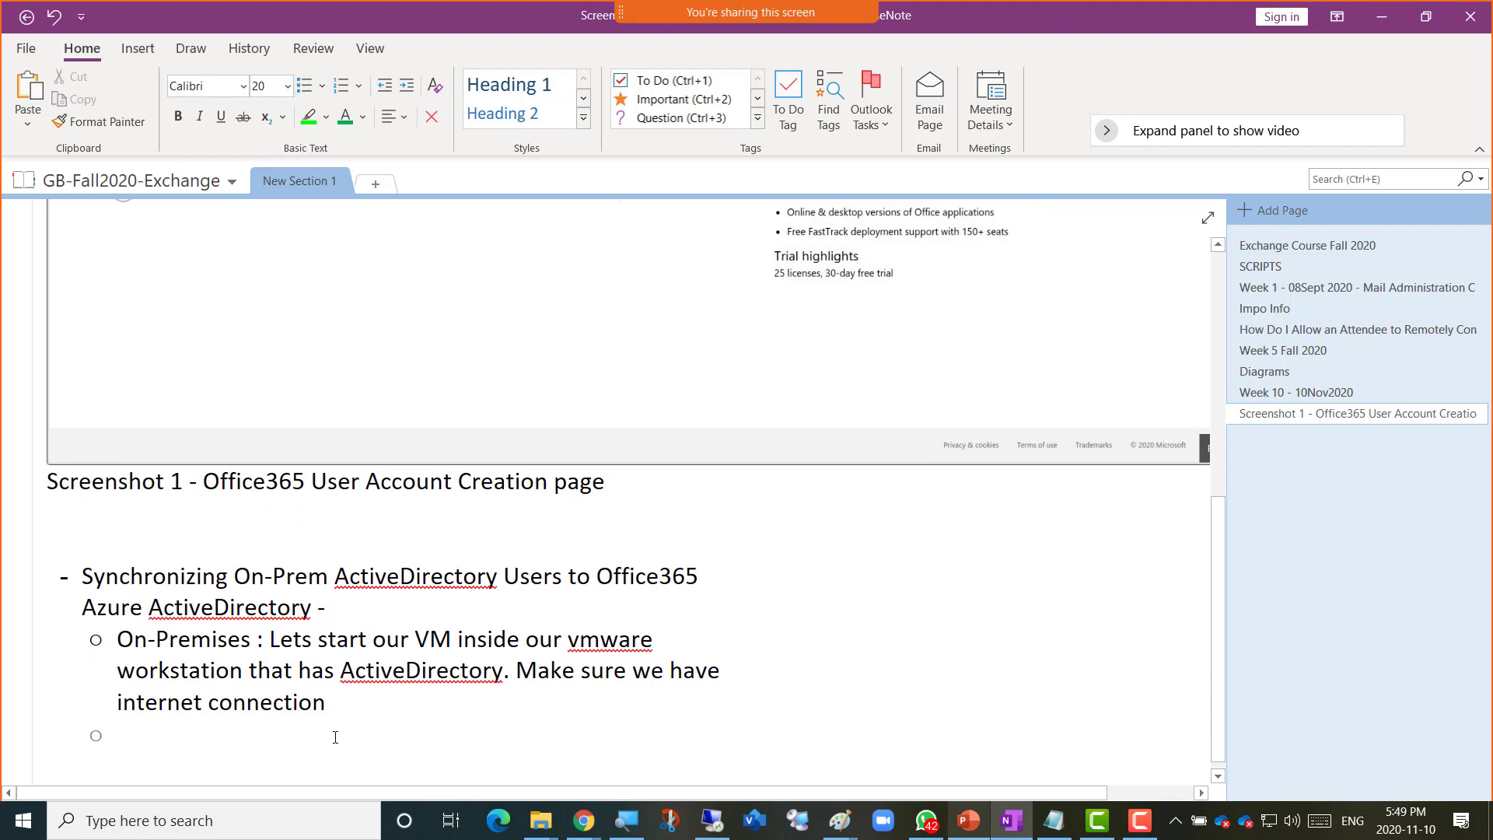
type("On Off")
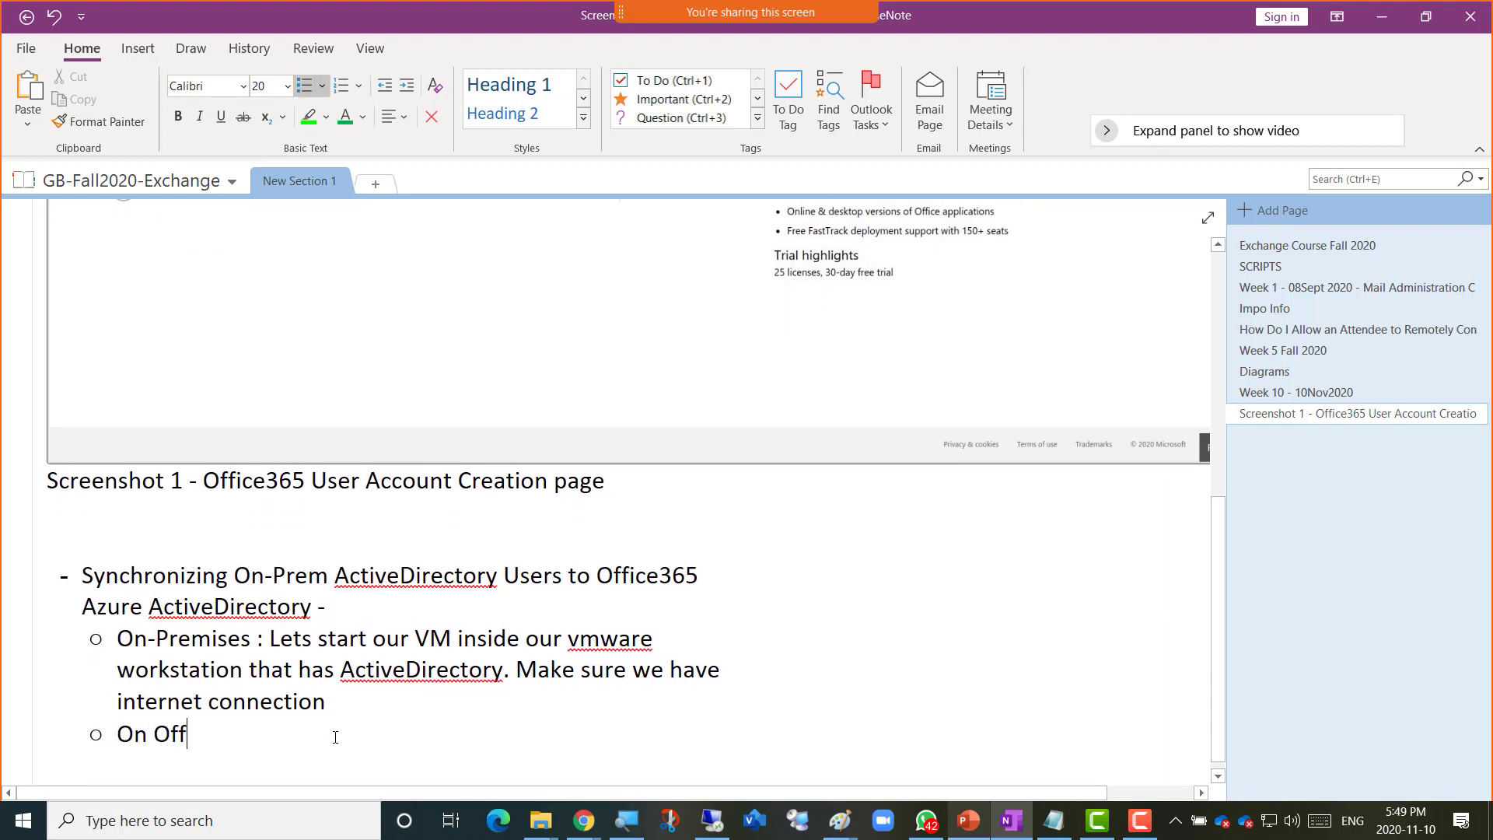
type("ice365 : lets crea")
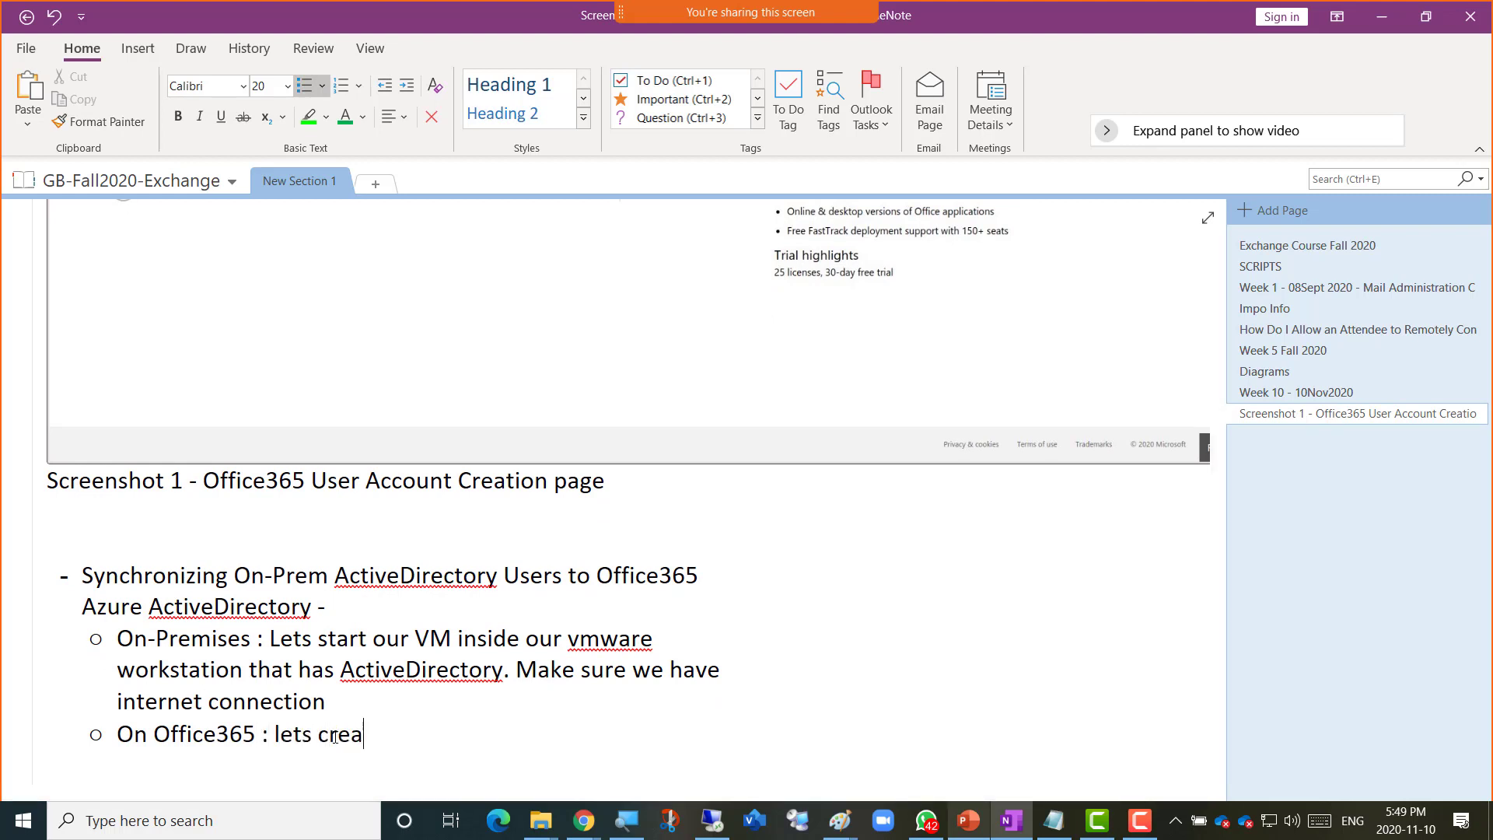
type("te ano")
key("BackSpace")
key("BackSpace")
type("user accoun")
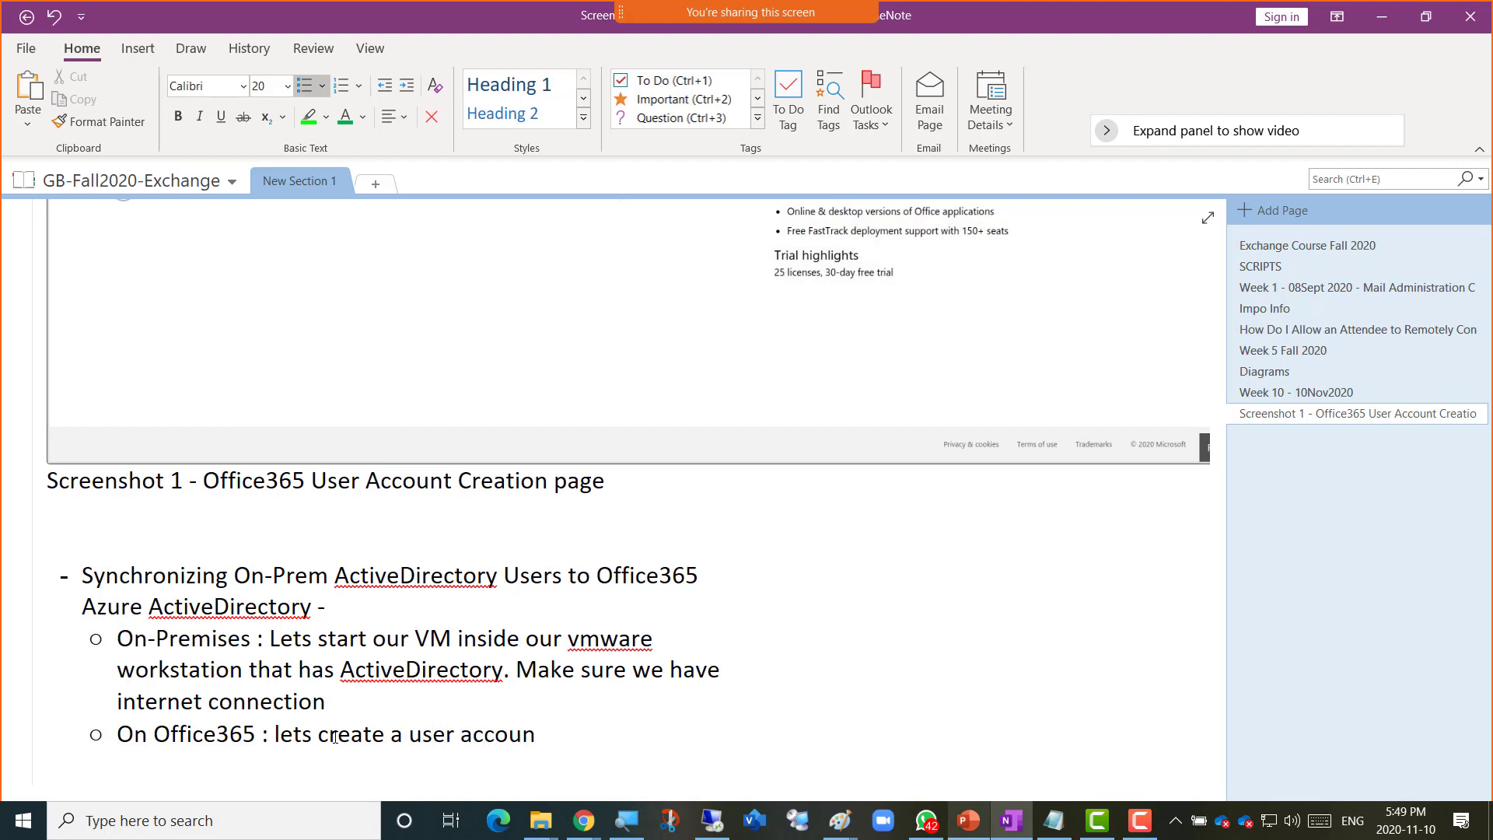
type("t and give Global")
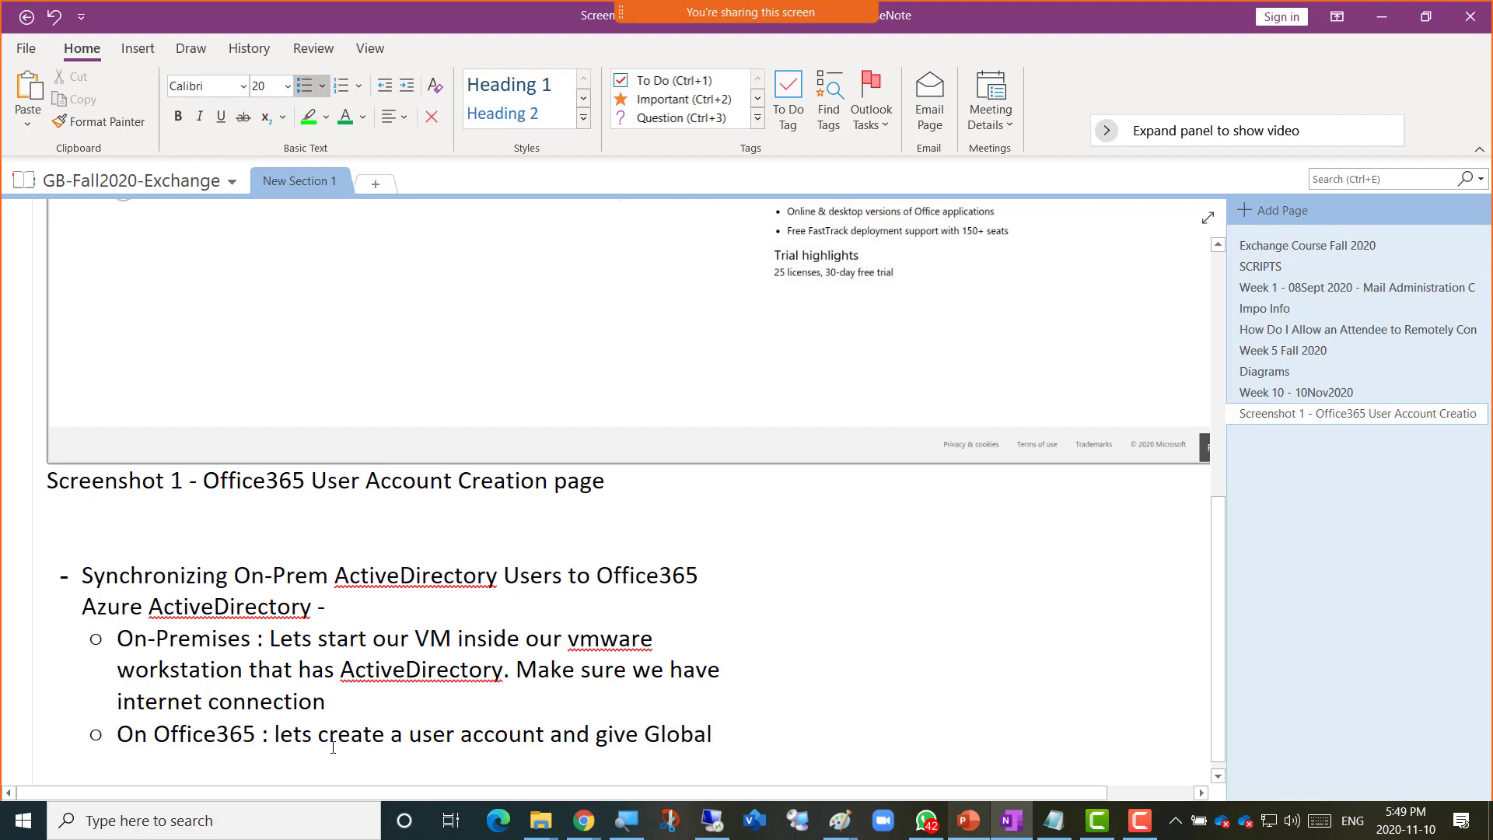
type(" Admin P")
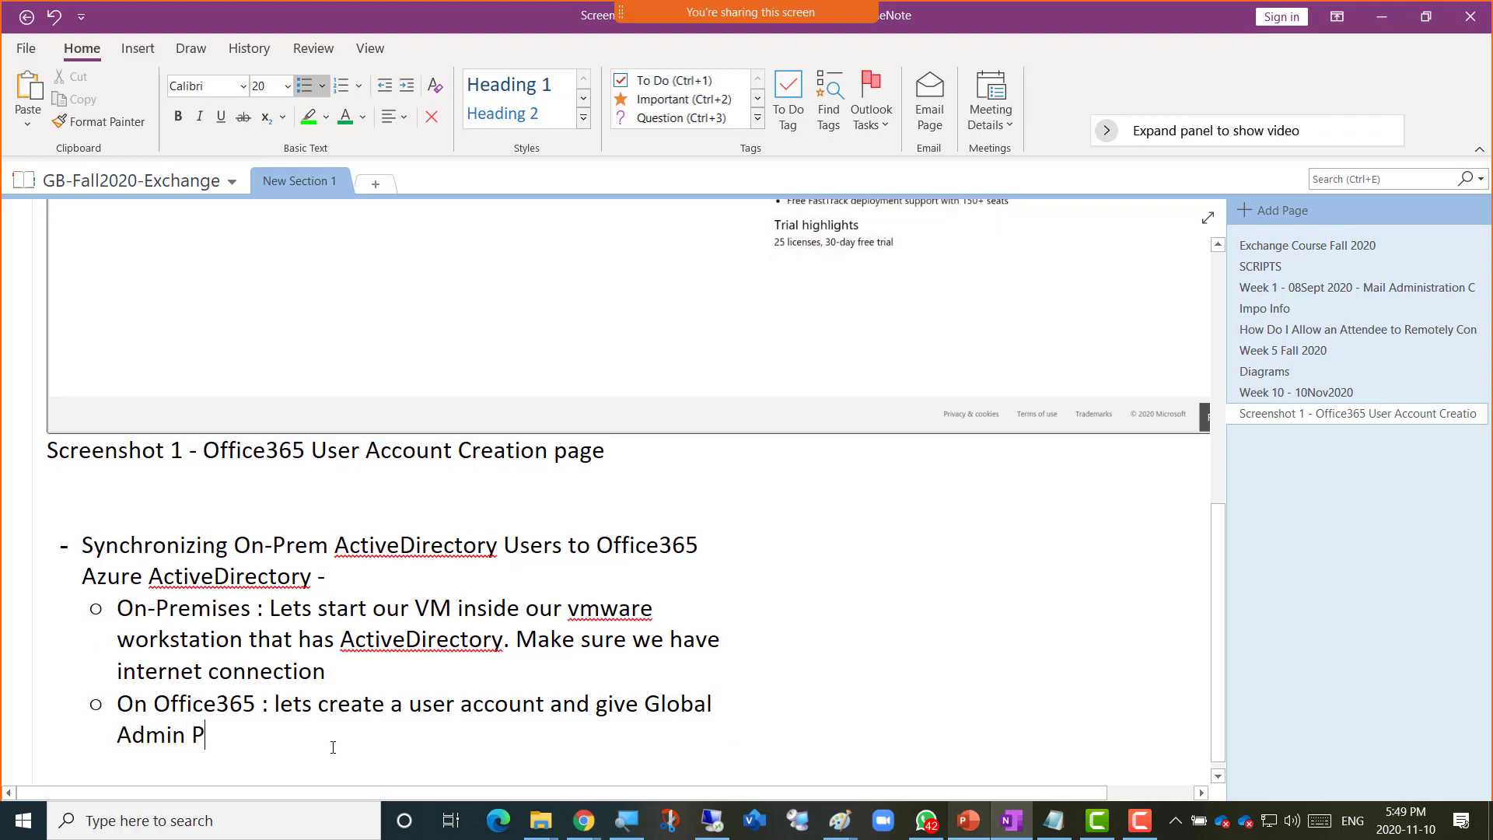
type("riviliges")
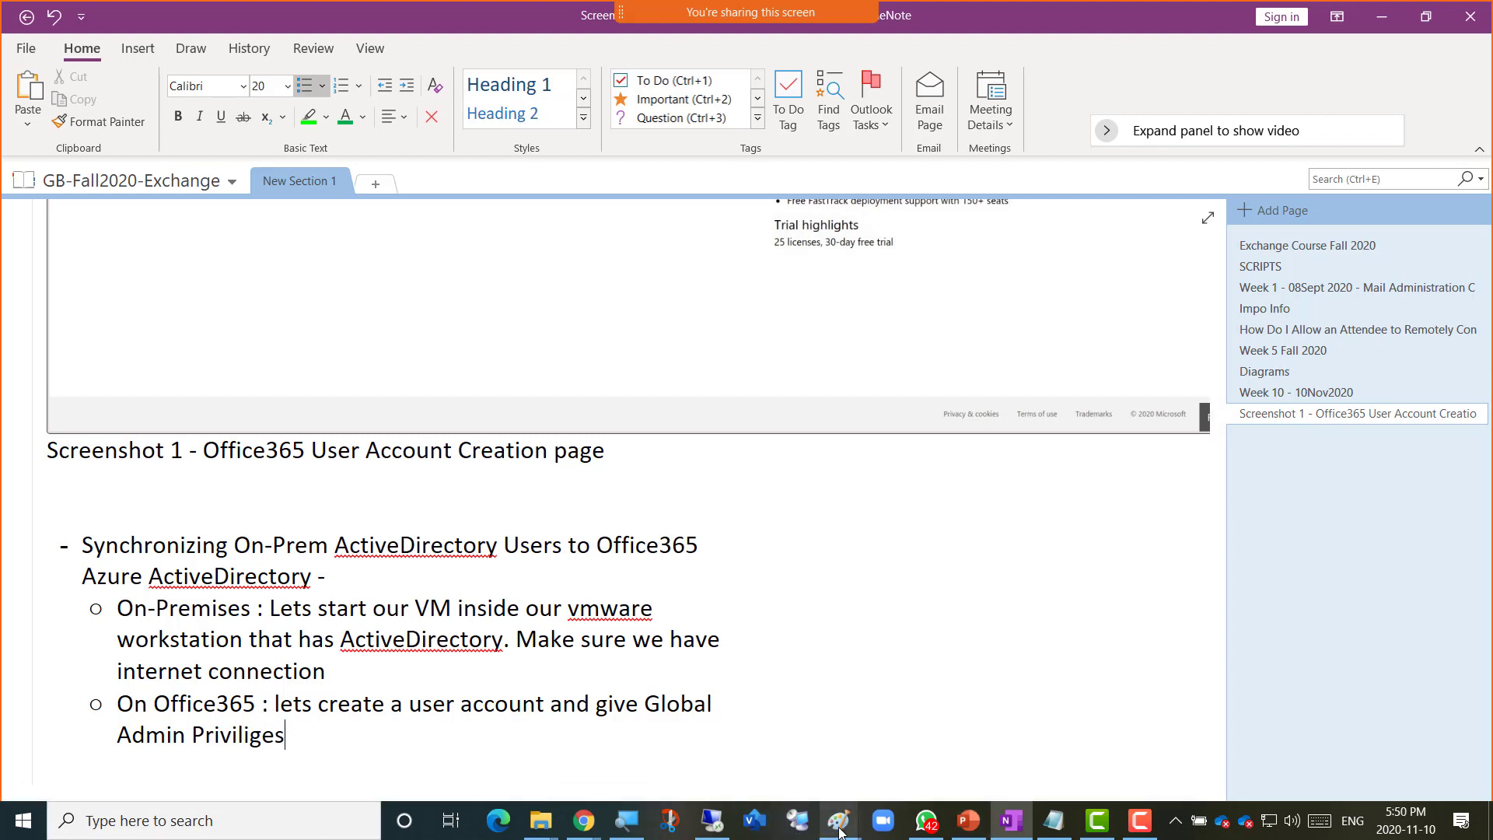
Switch back to the untitled Paint drawing with the Azure Active Directory Connect diagram.
left_click(894, 743)
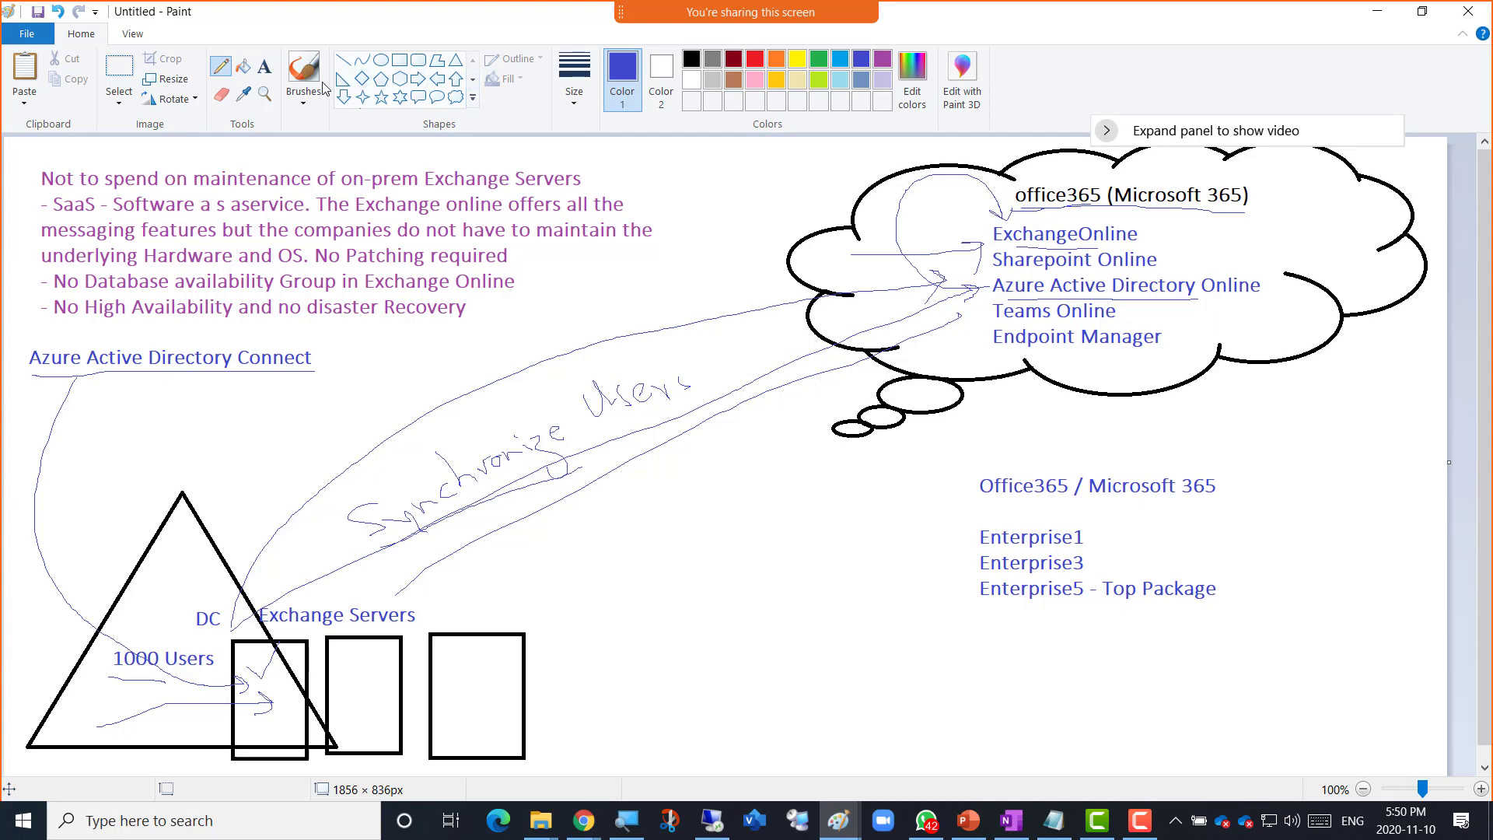
Add the text "GlobalAdmin" just below the cloud in the drawing and color it orange.
left_click(264, 67)
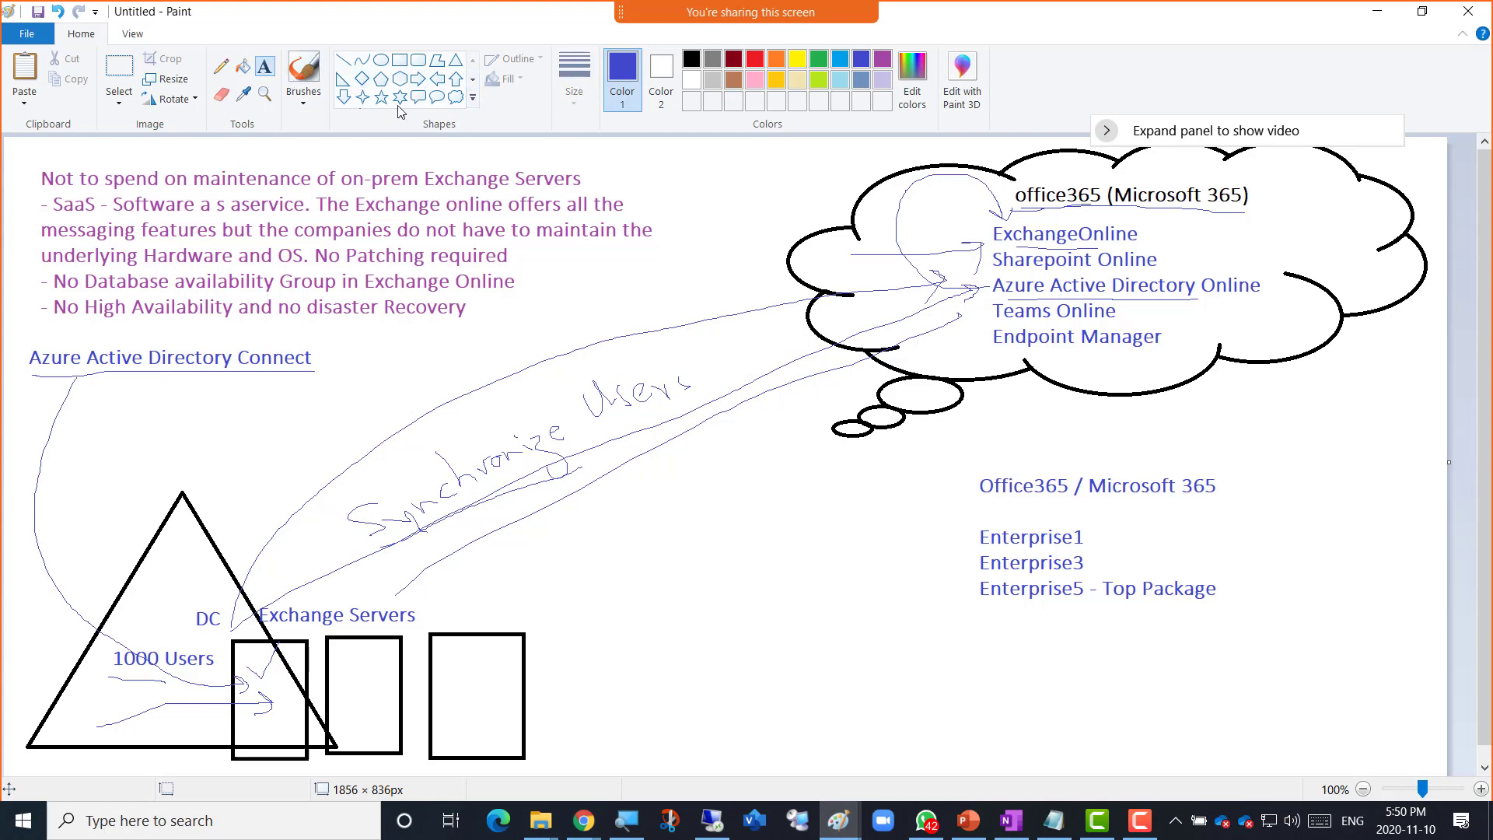
left_click(1232, 389)
type("GlobalAdmin")
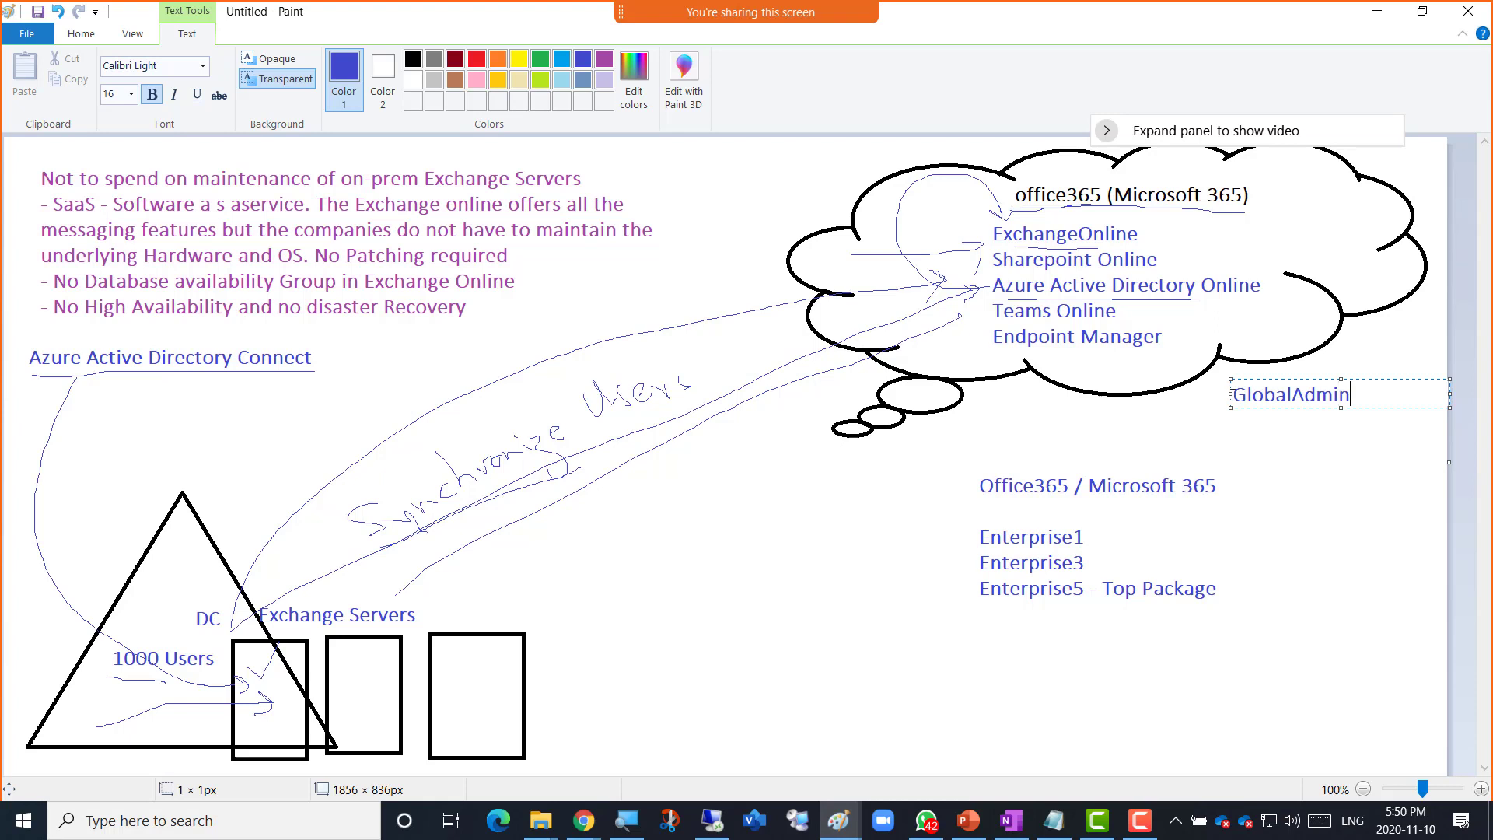
key("ctrl+a")
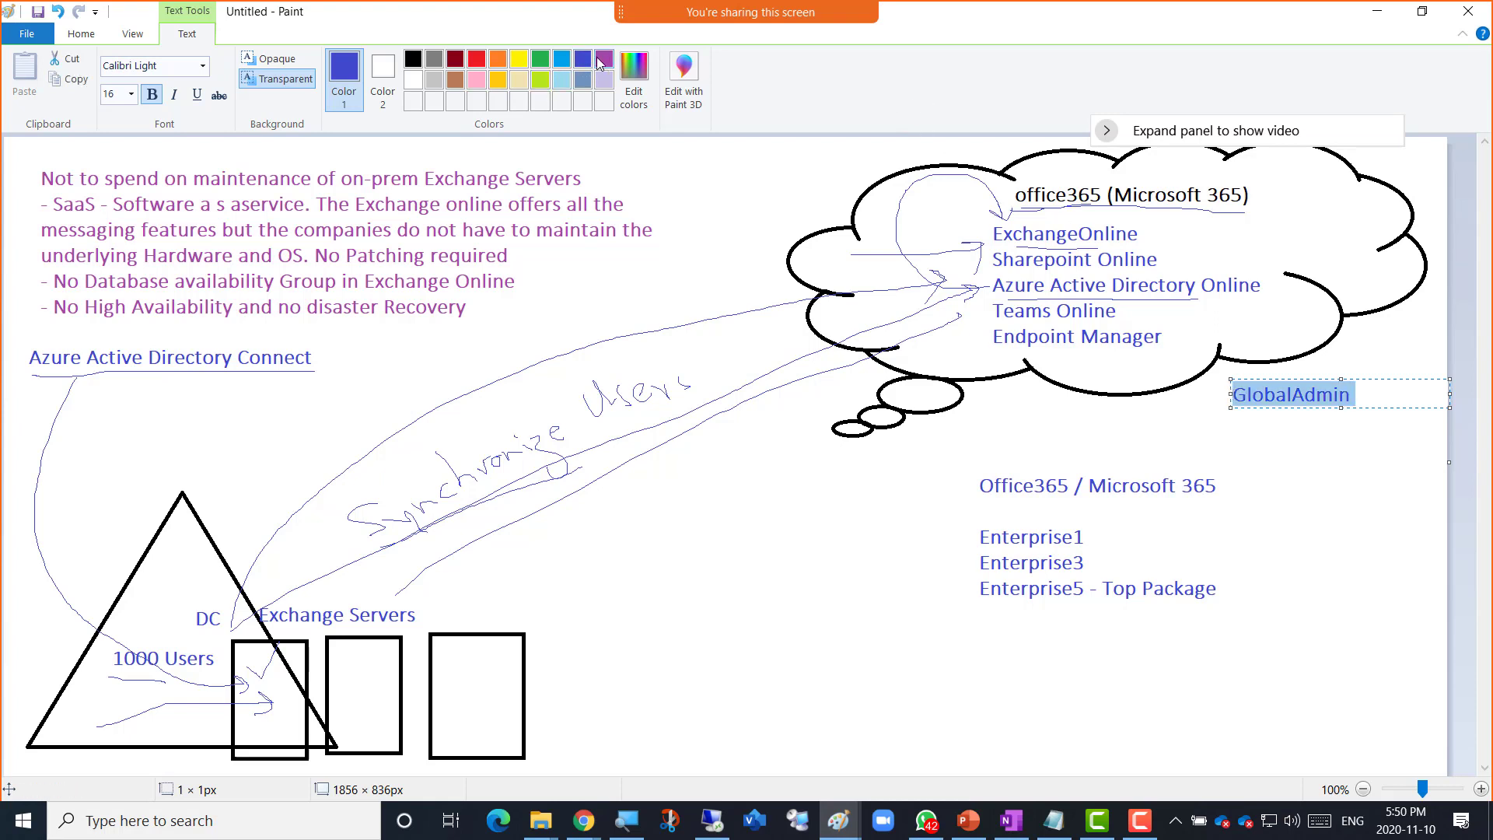
left_click(496, 69)
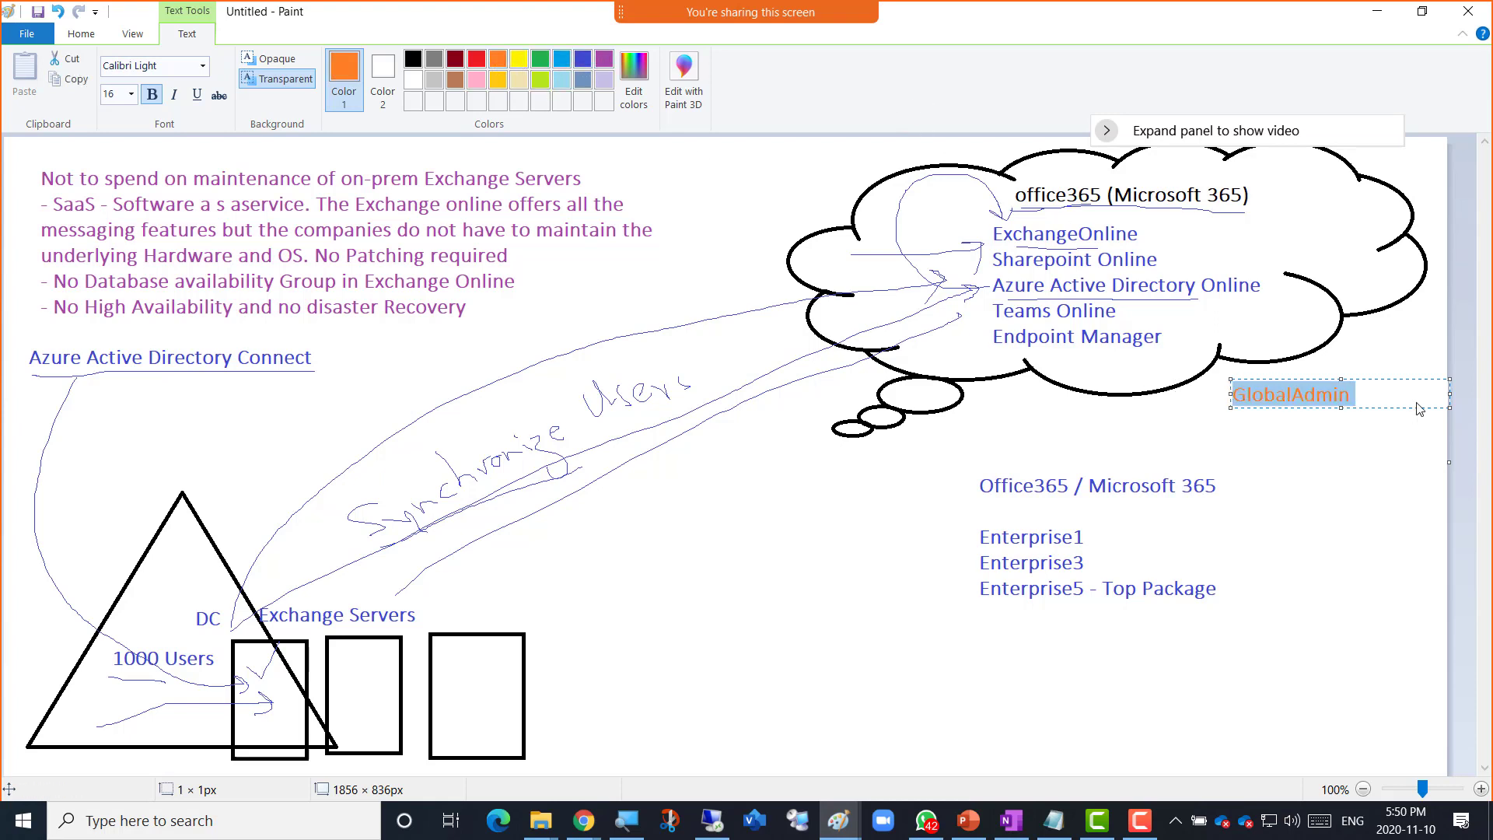
Extend the orange "GlobalAdmin" text with "user account will help us sync on-prem users to office365 AD".
left_click(1379, 396)
type("u")
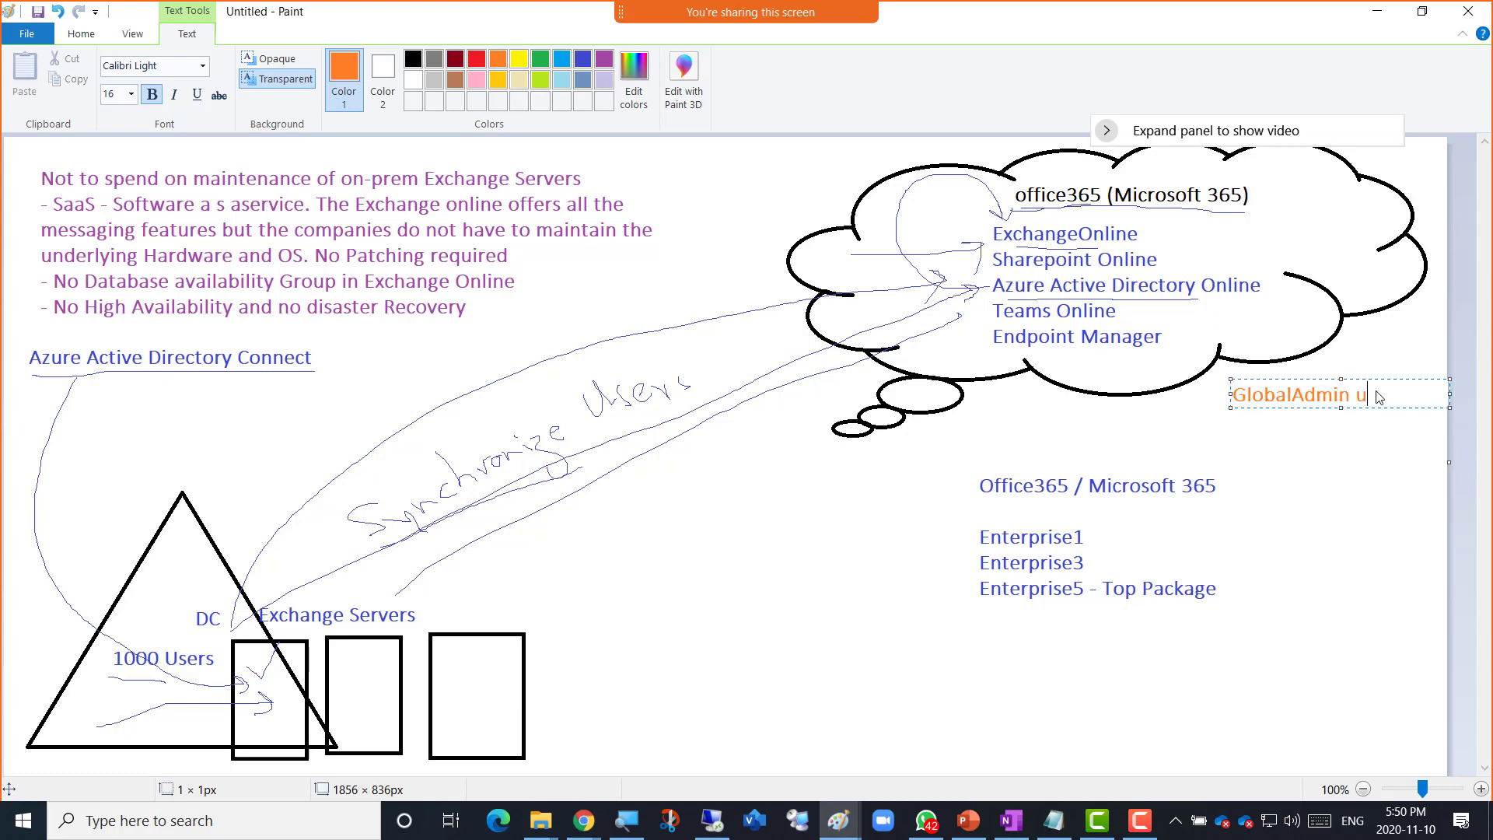
type("ser account will ")
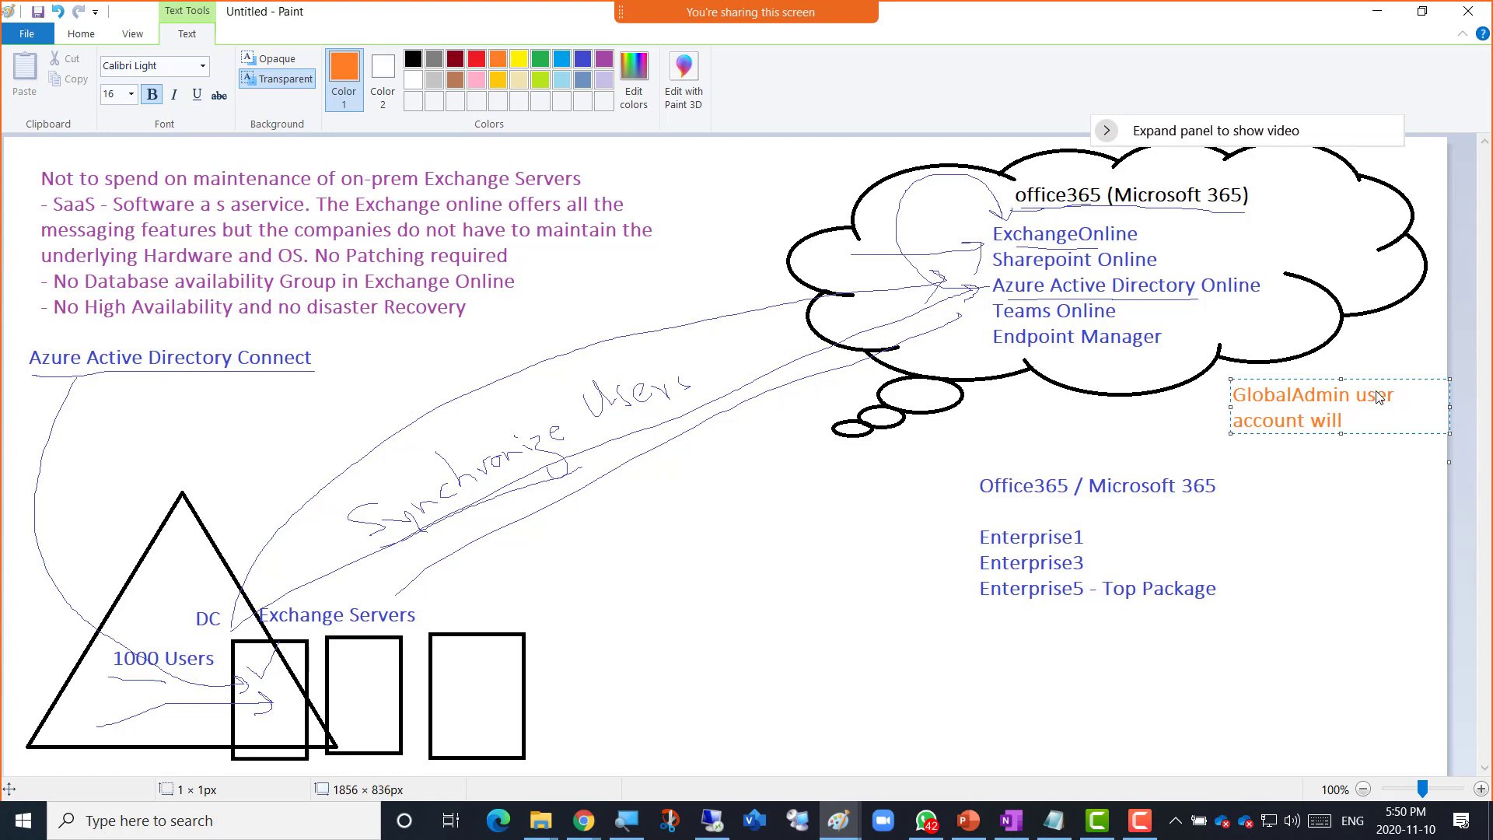
type("help us sync")
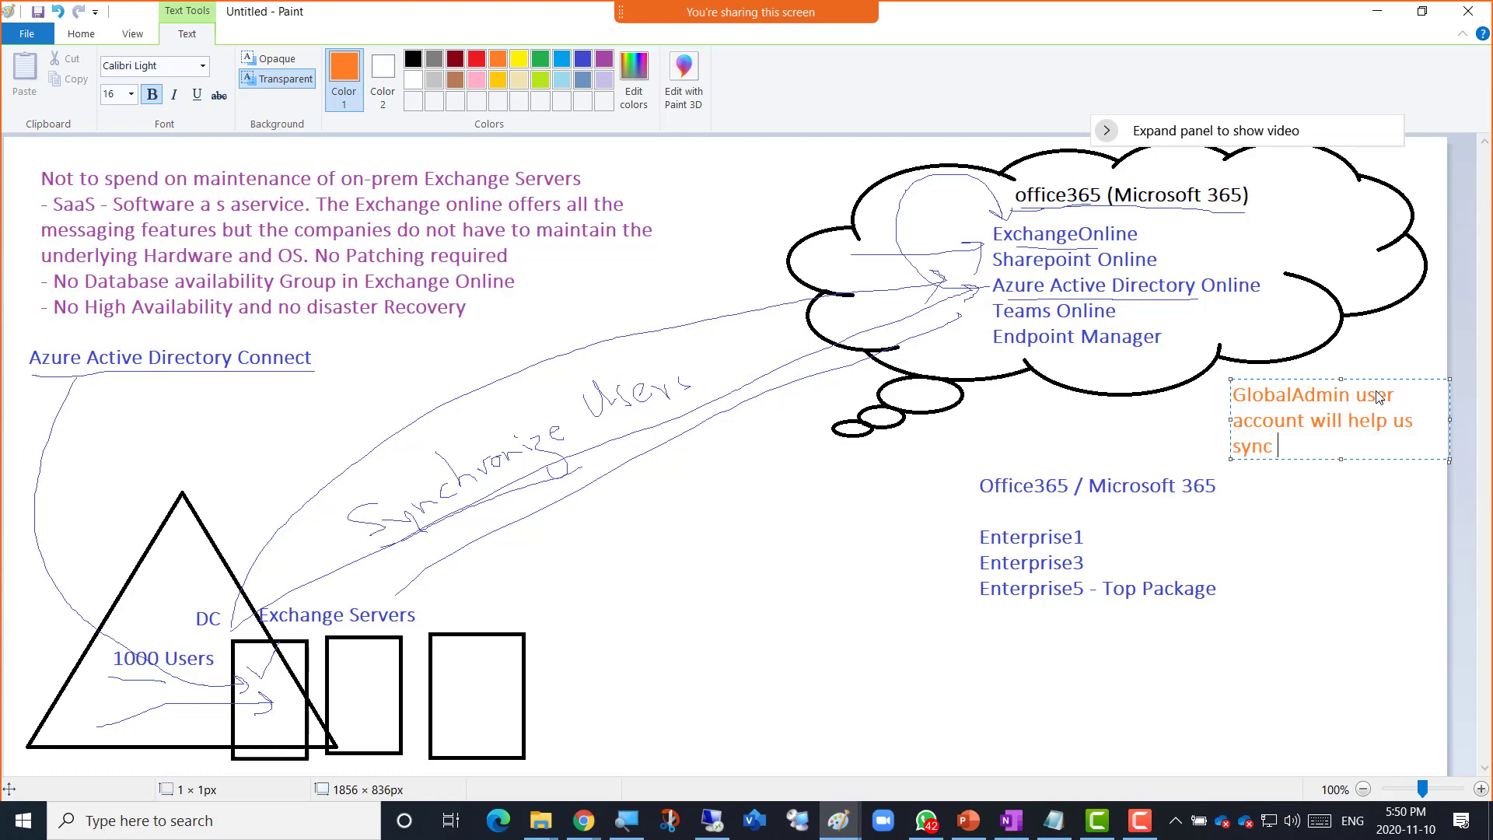
type(" on-prem users to az")
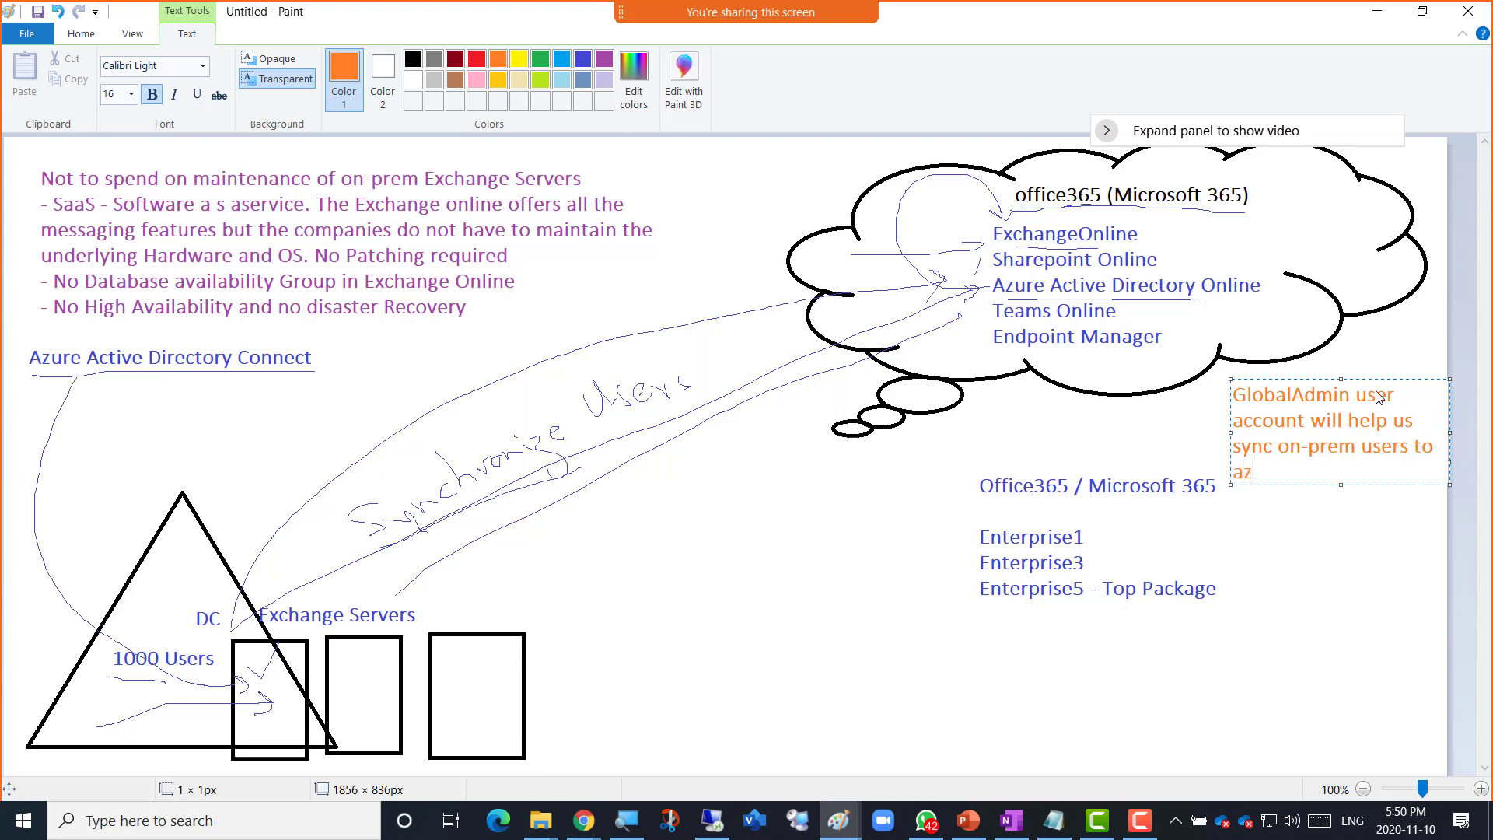
key("BackSpace")
key("BackSpace")
type("office365 AD")
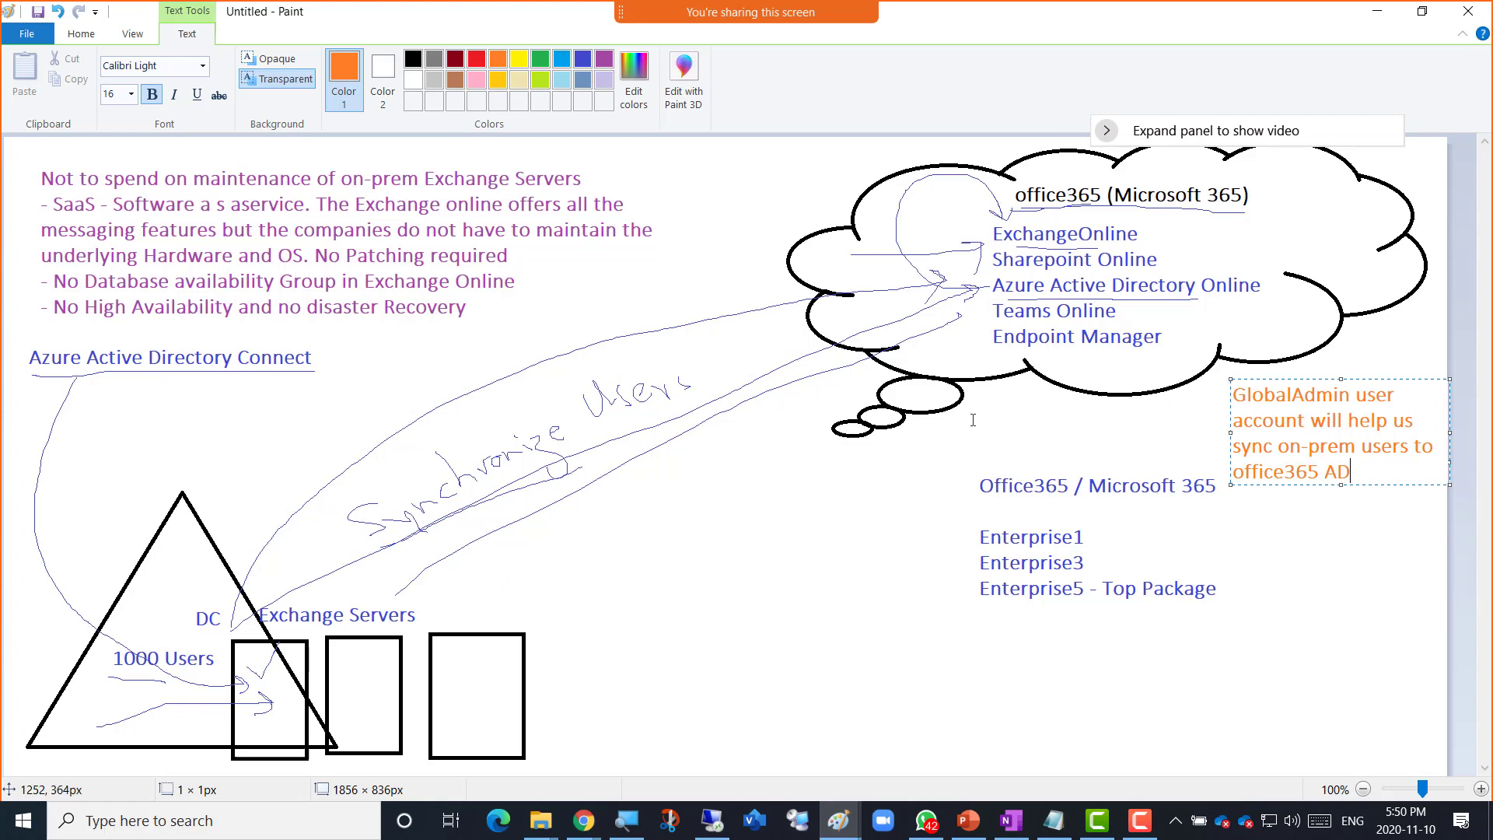
Switch to the OneNote page and add a nested bullet under the Office365 item reading "Lets download the AADC (Azure Ad Conect) utility".
key("alt+Tab")
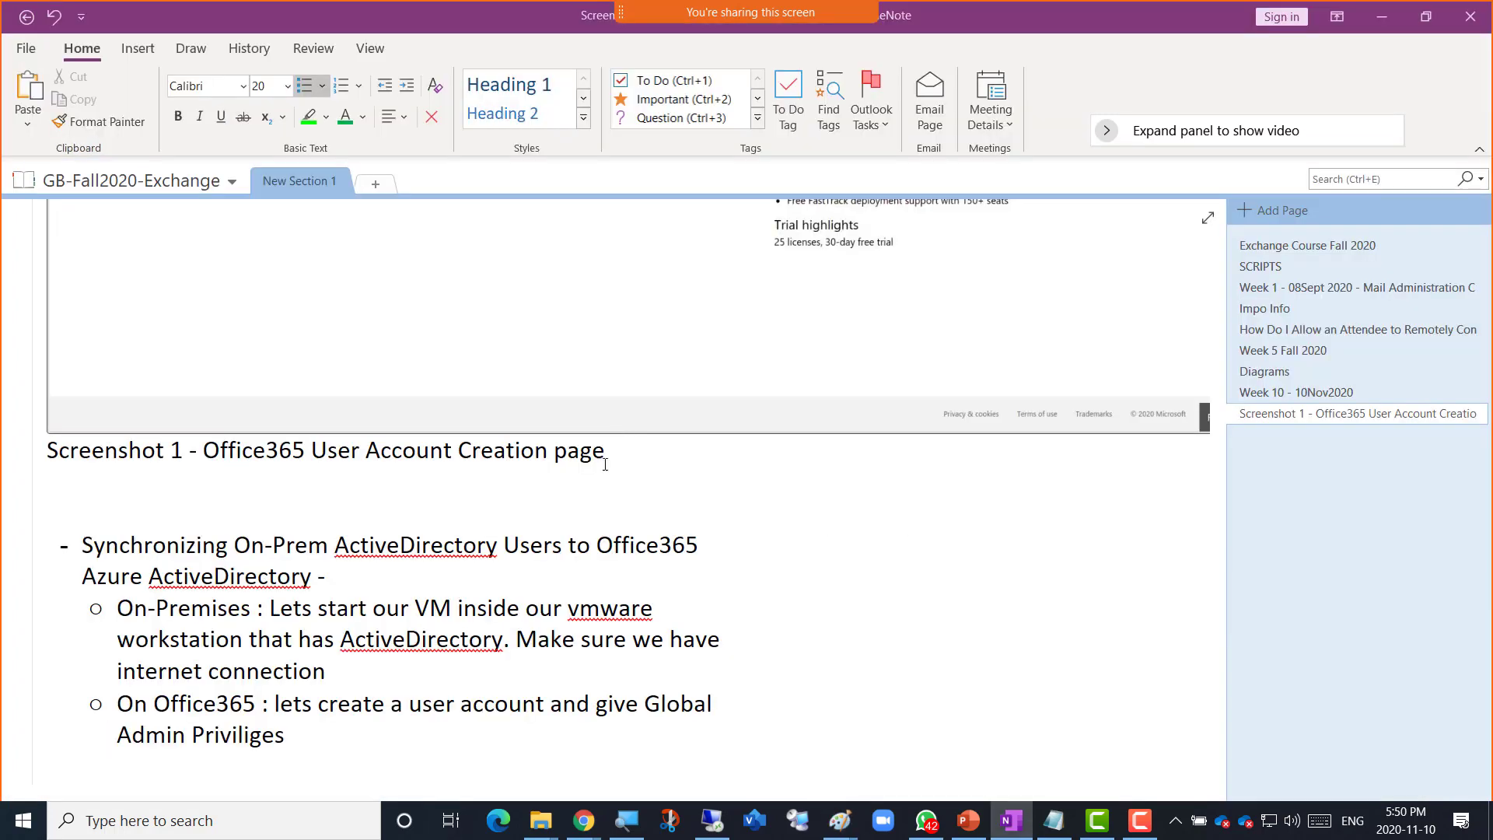
left_click(375, 736)
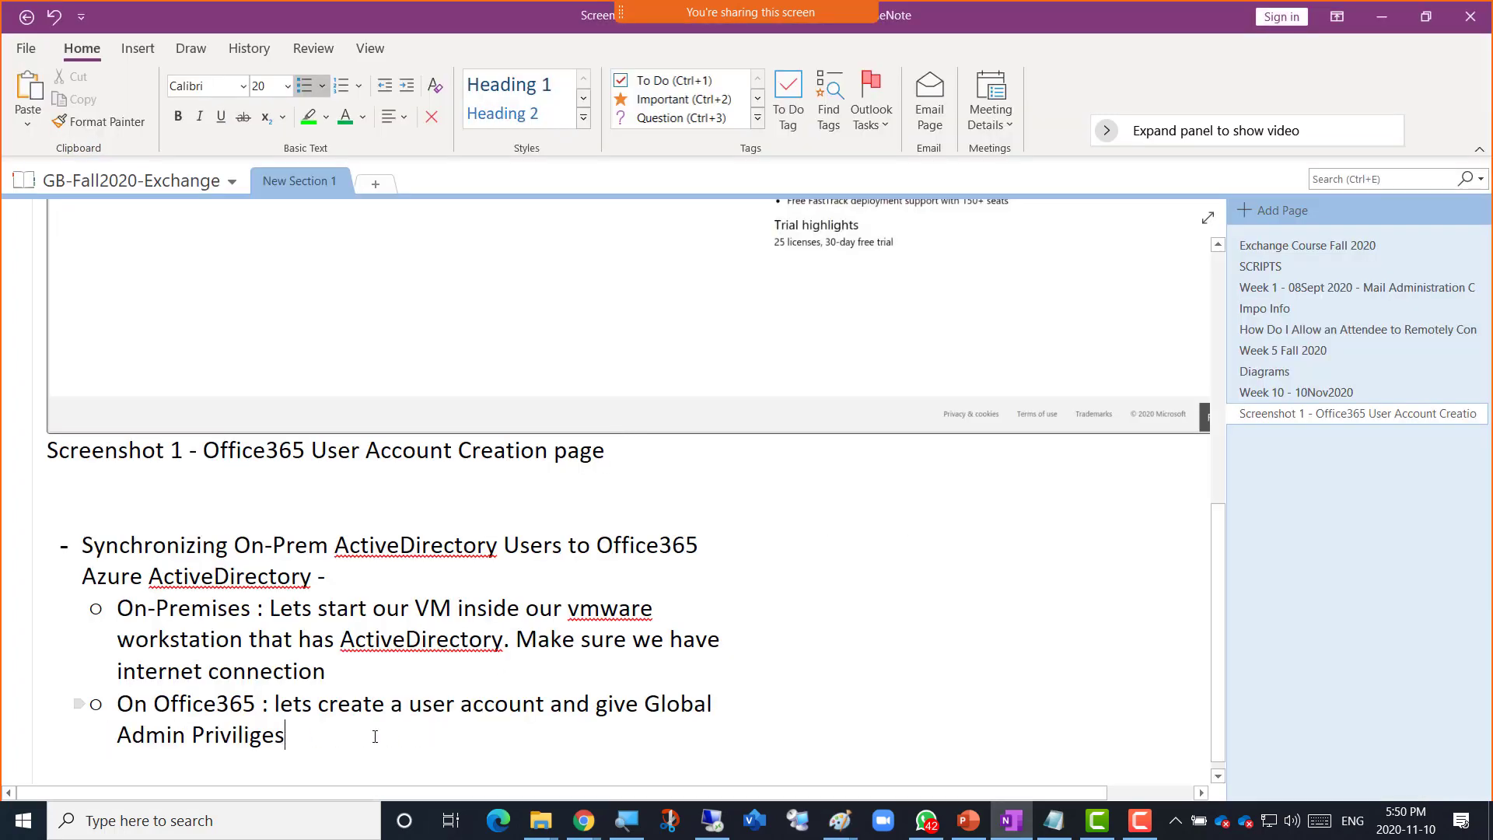
key("Return")
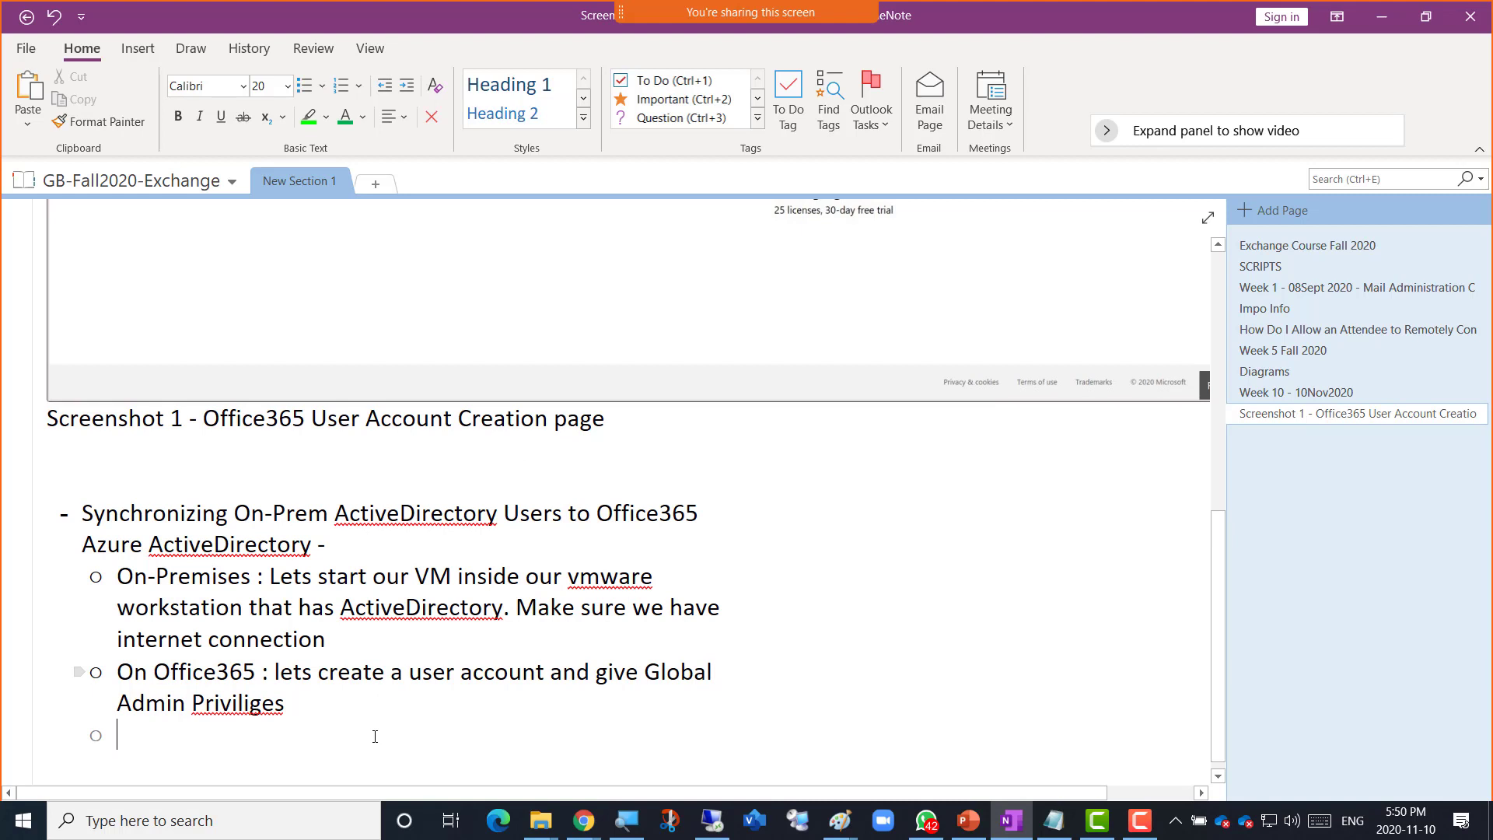
key("Tab")
type("Lets down")
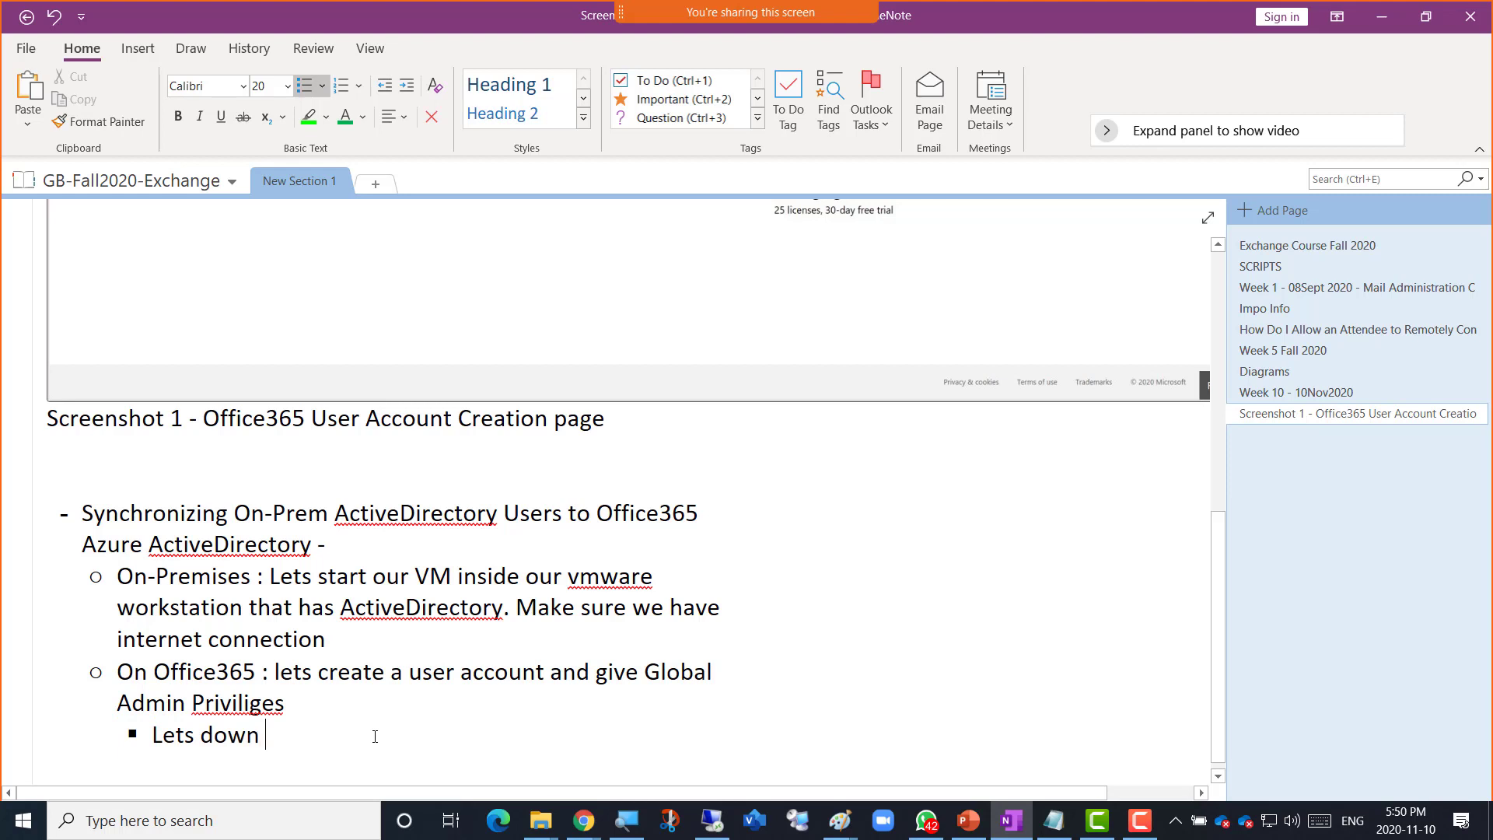
type("load the AADC (Azure")
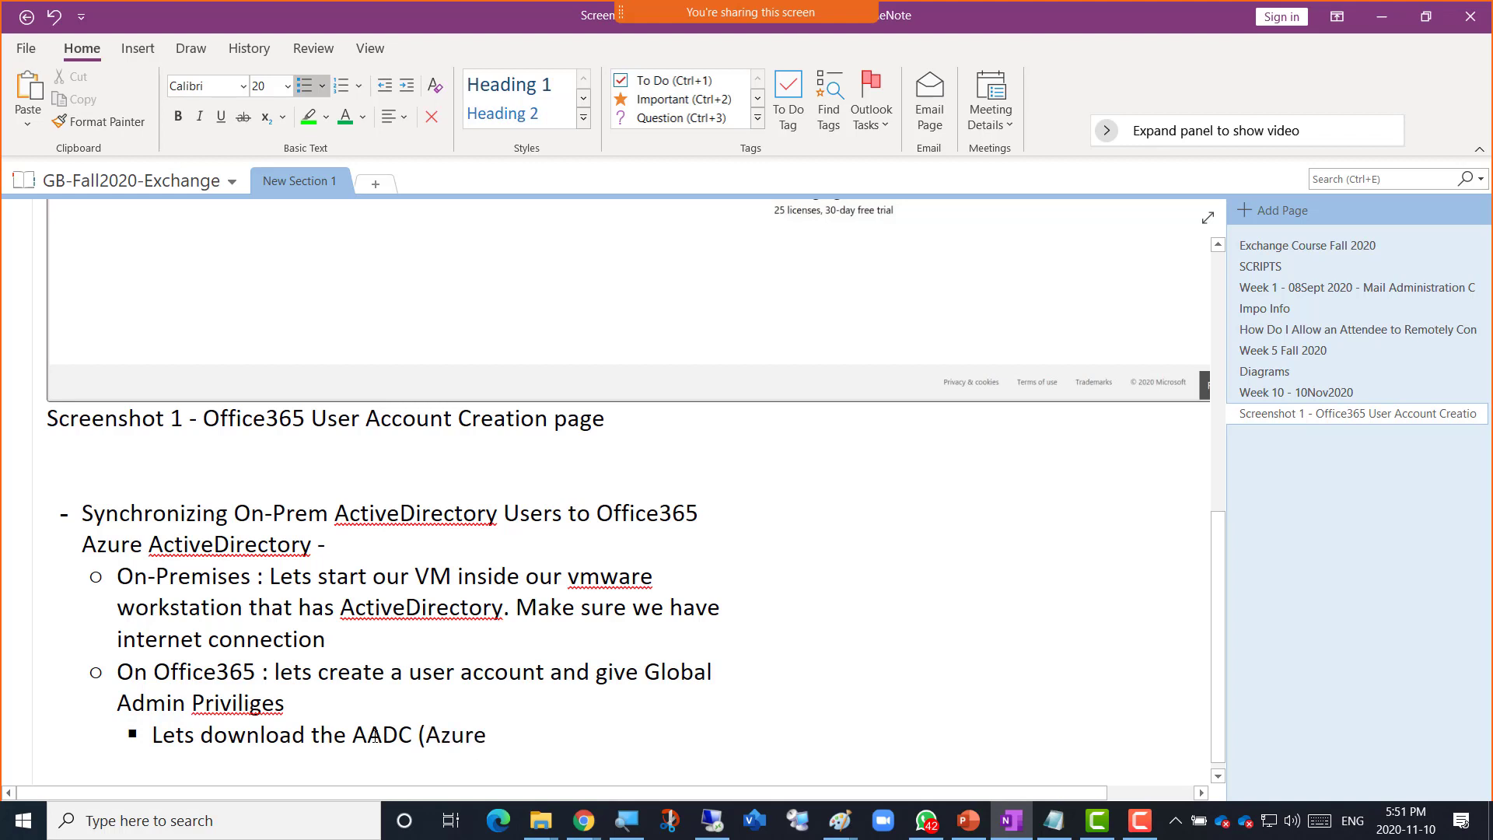
type(" Ad Conect")
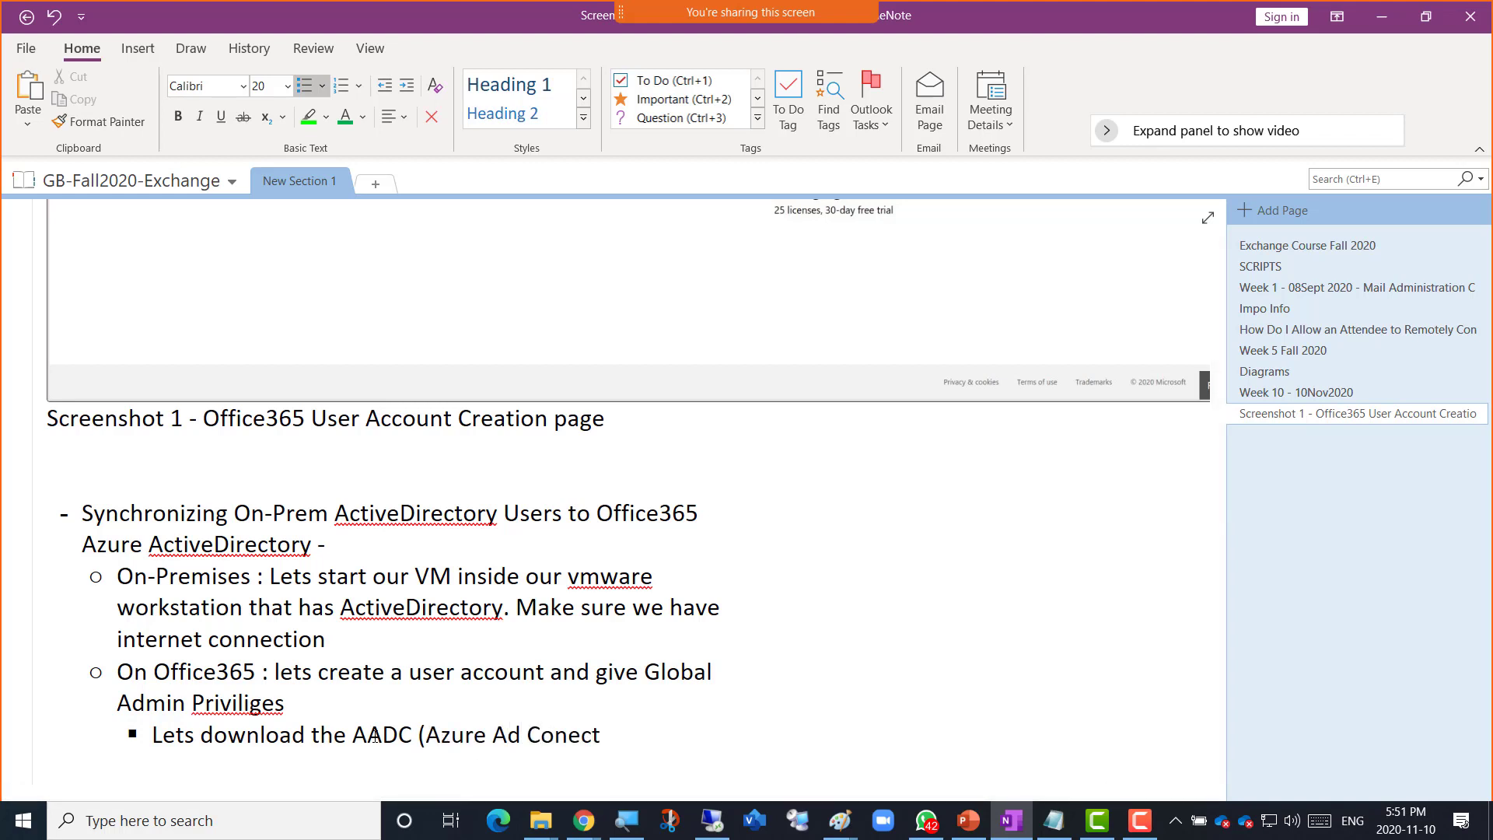
type(") ut")
type("lity")
key("BackSpace")
key("BackSpace")
key("BackSpace")
key("BackSpace")
type("ility and")
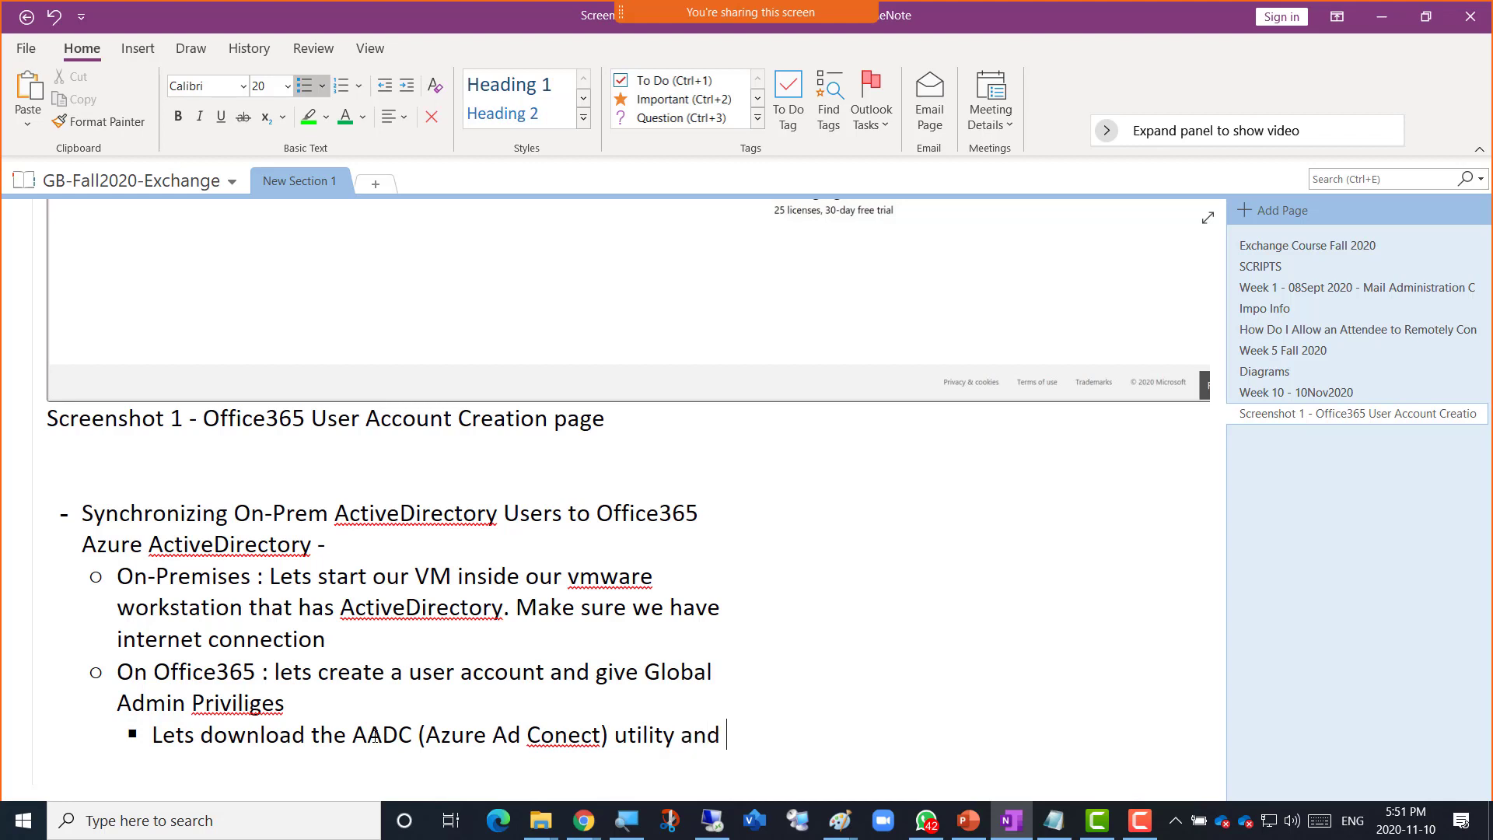
type(" copy it to")
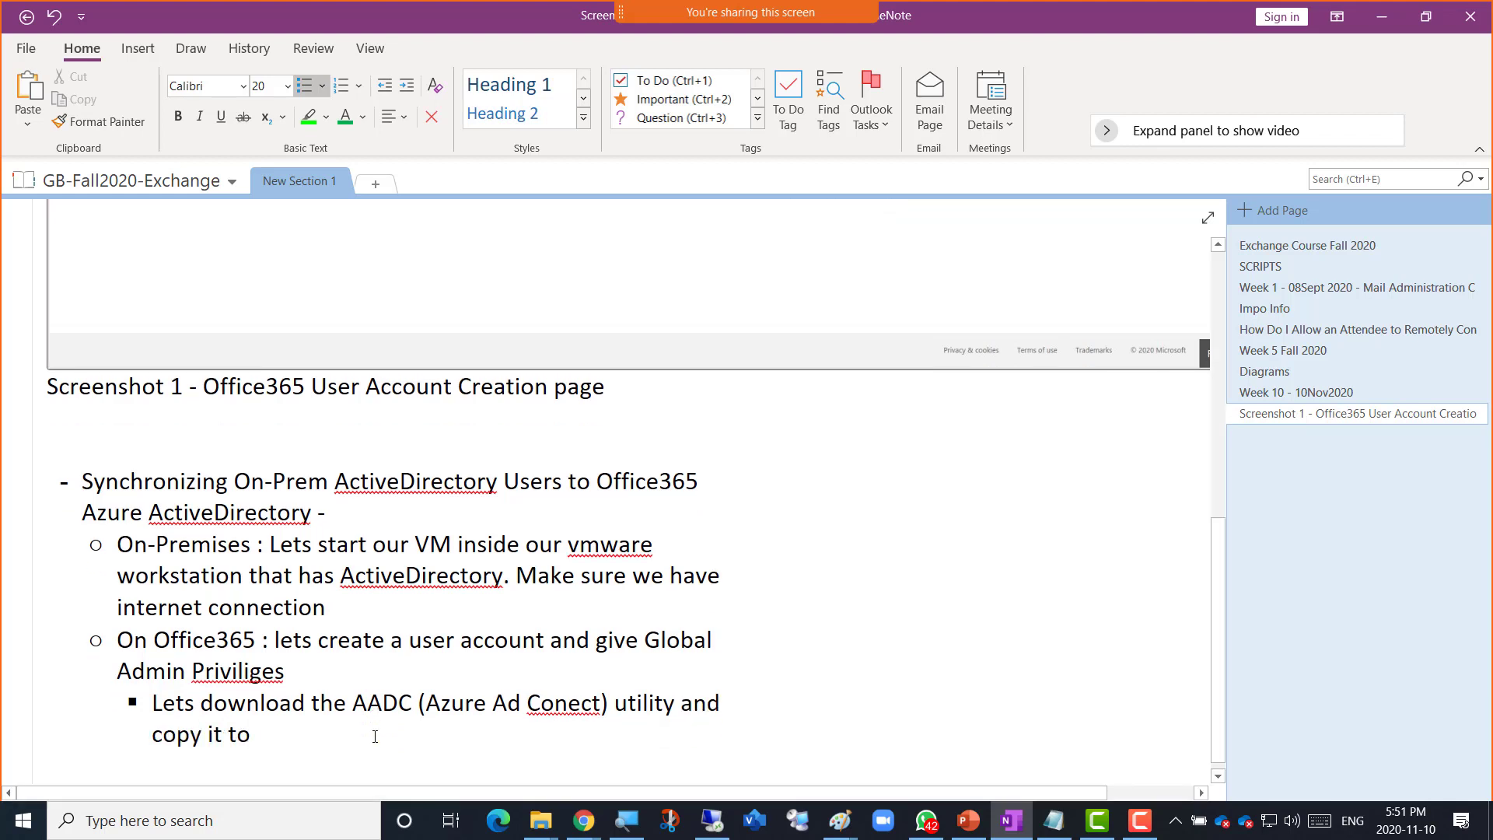
type(" our DOmain controller")
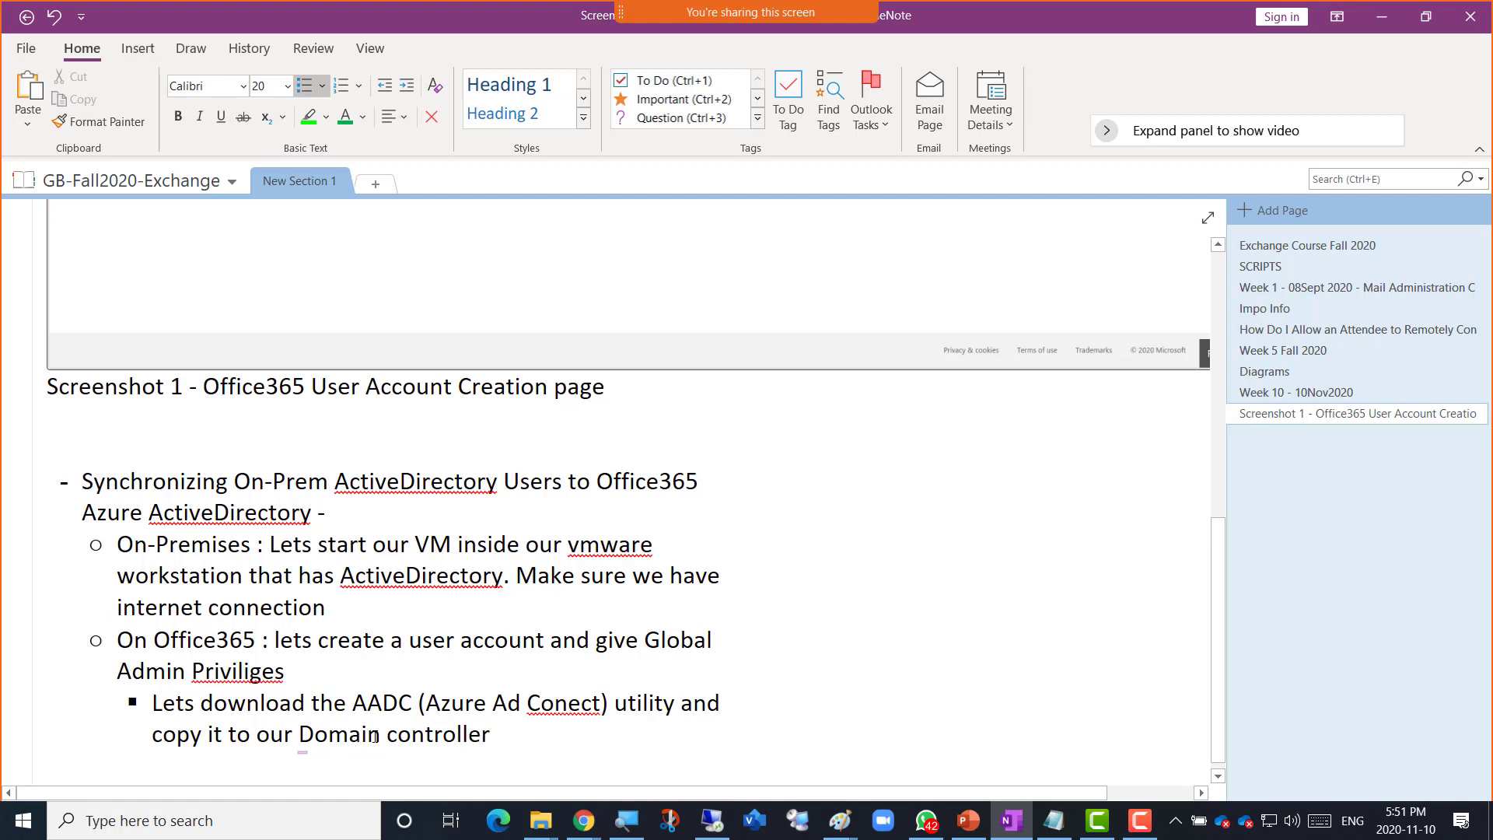
type(" VM")
Add another bullet at the same level as the Office365 item reading "On-Prem " Lets run the AADC on VM".
key("Return")
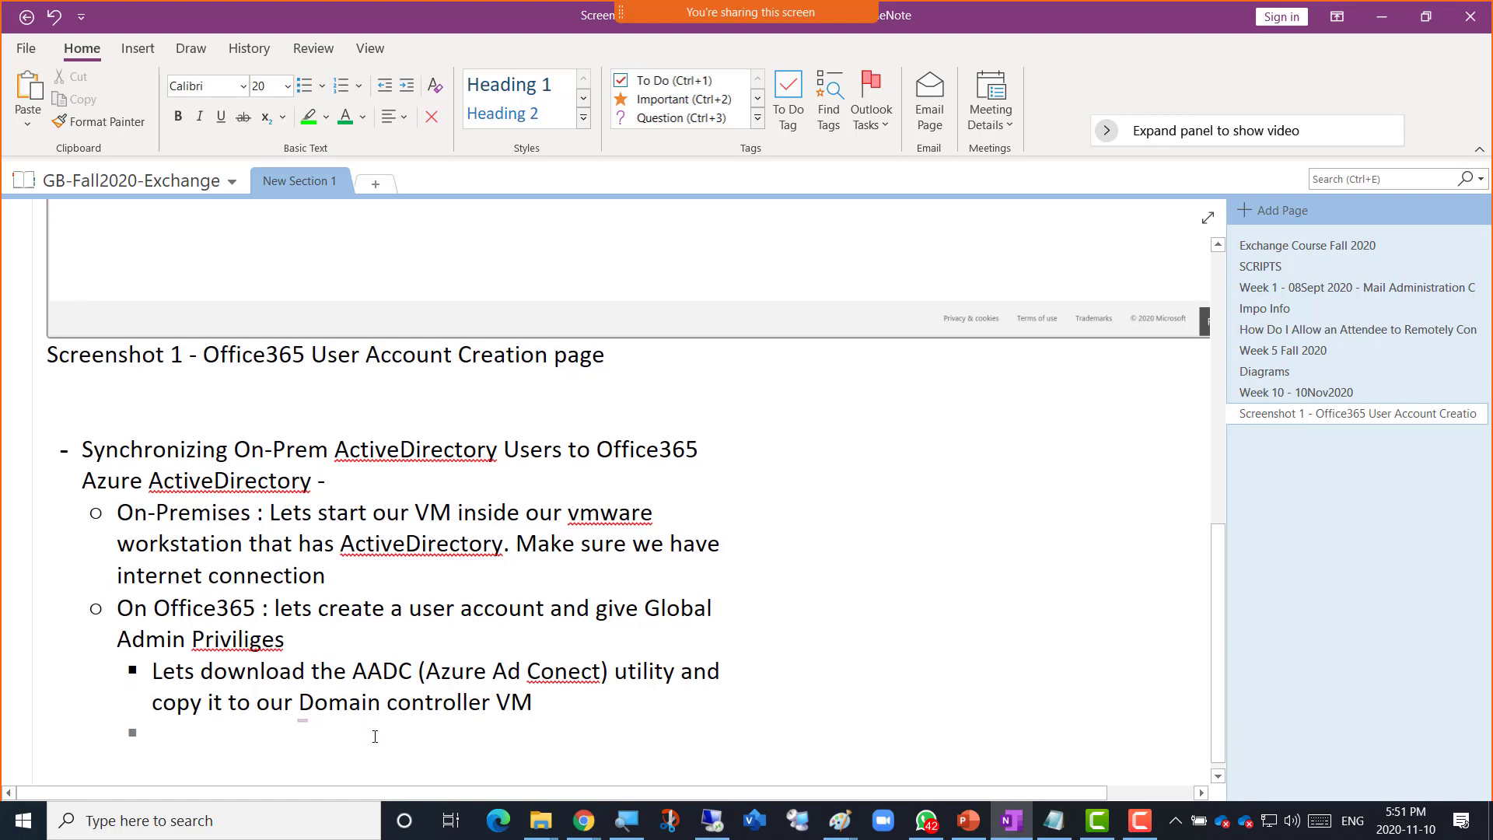
type("Let")
key("BackSpace")
key("BackSpace")
key("BackSpace")
key("shift+Tab")
type("ON")
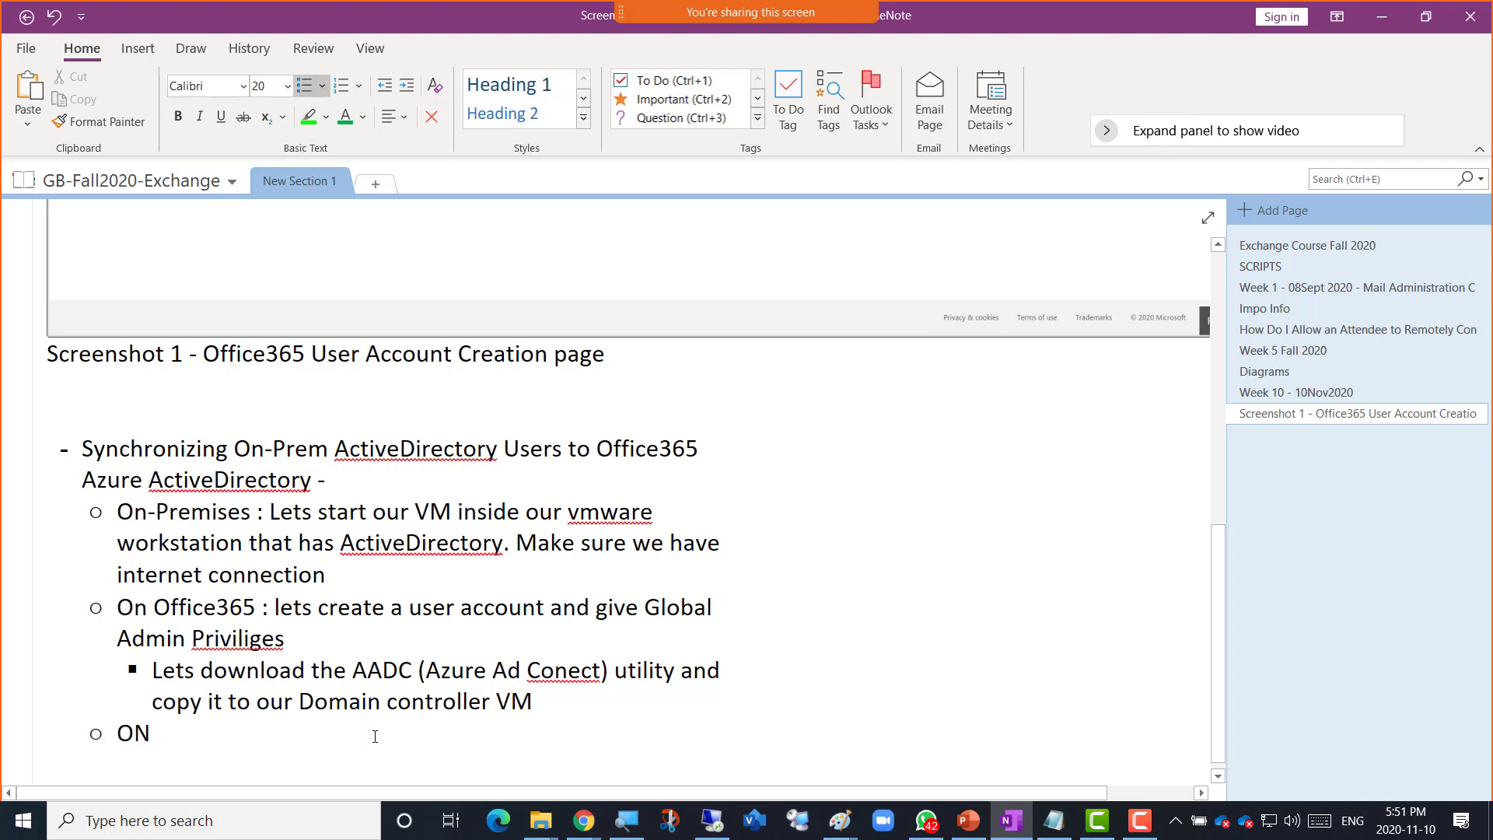
key("BackSpace")
type("n-Prem \" Lets run")
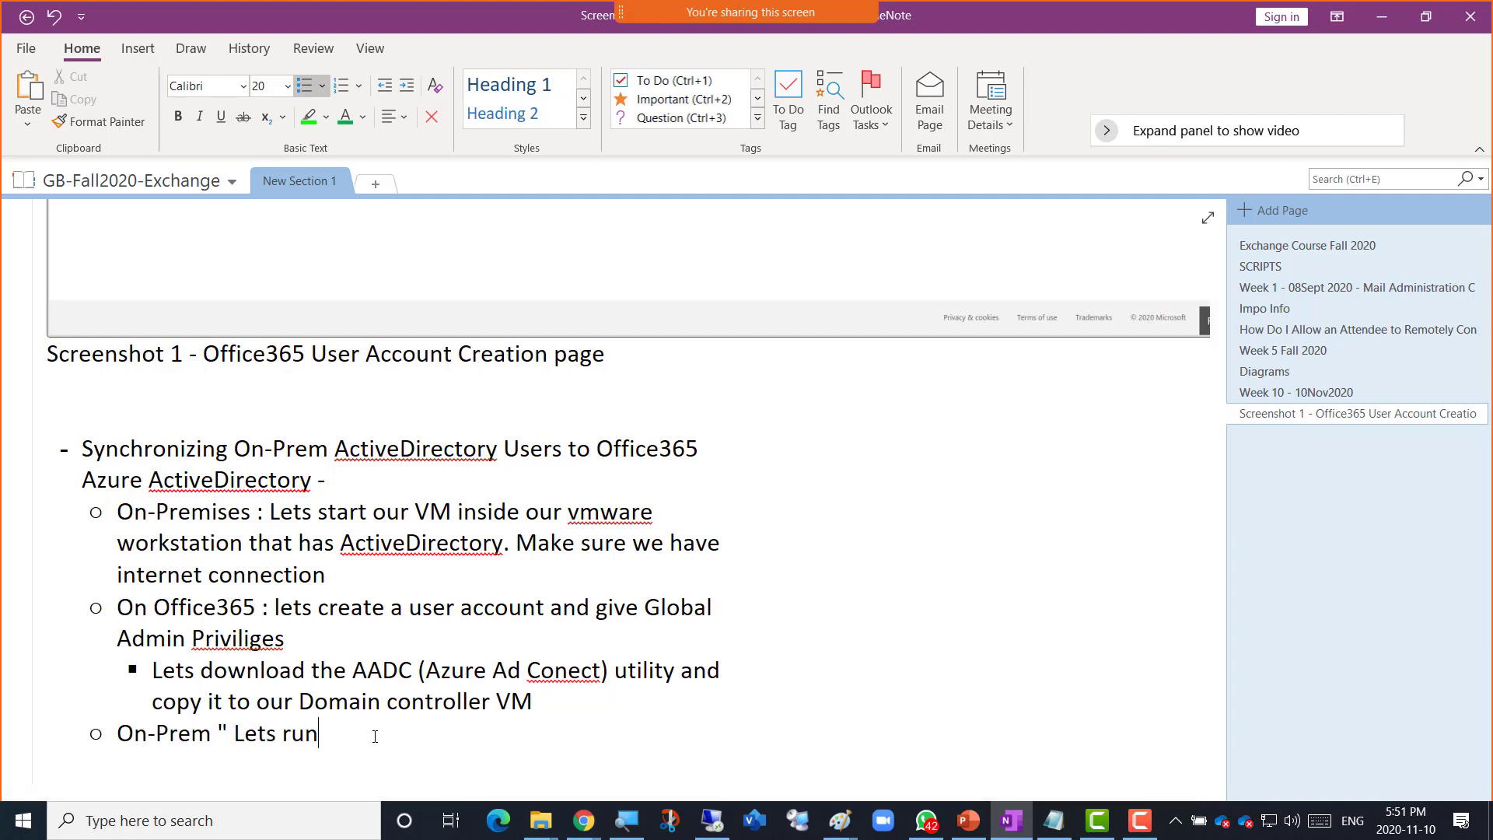
type(" the AADC on VM and ")
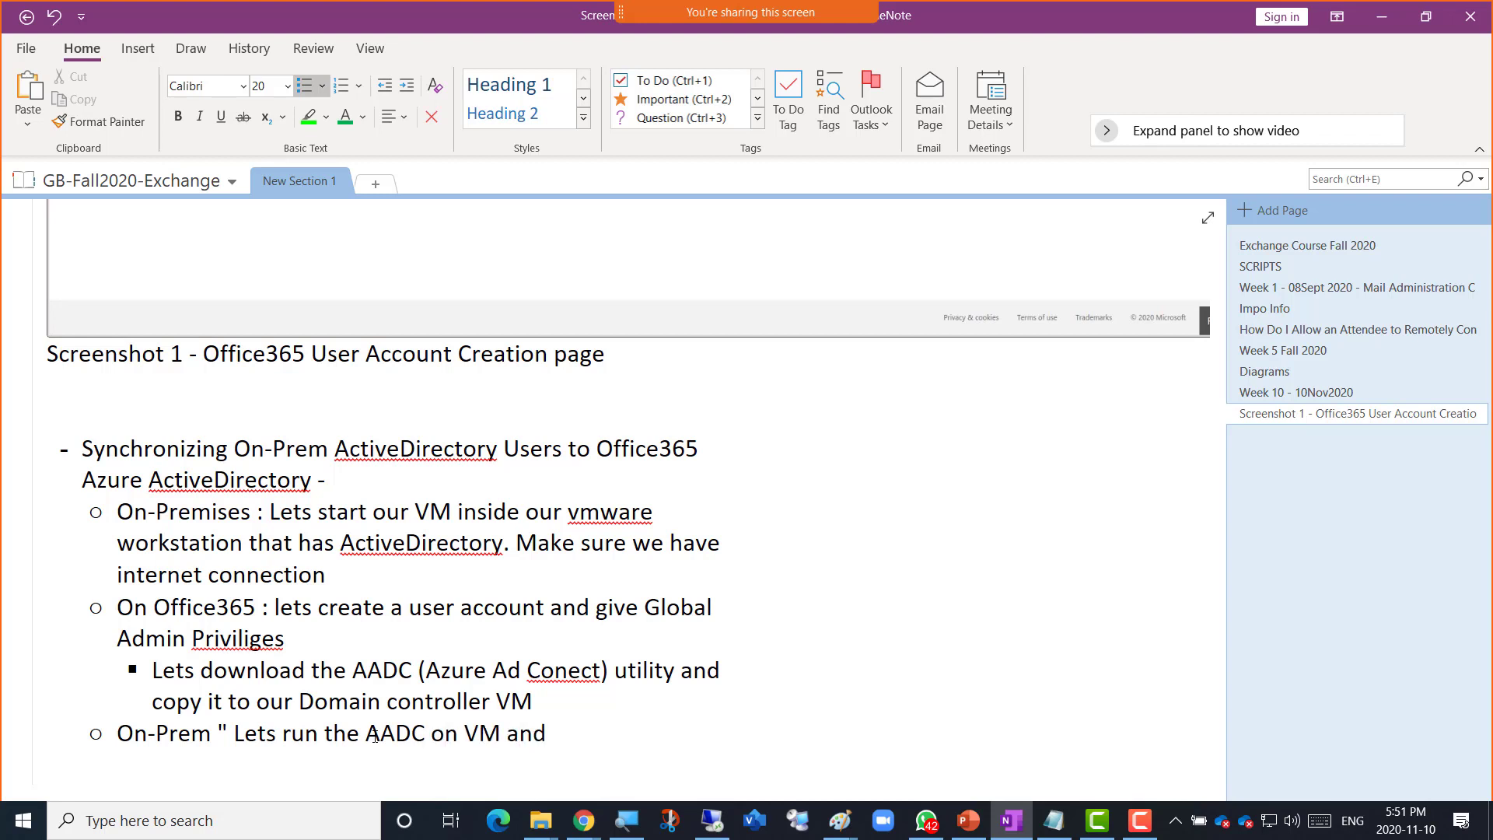
type("connect th ")
type(" two")
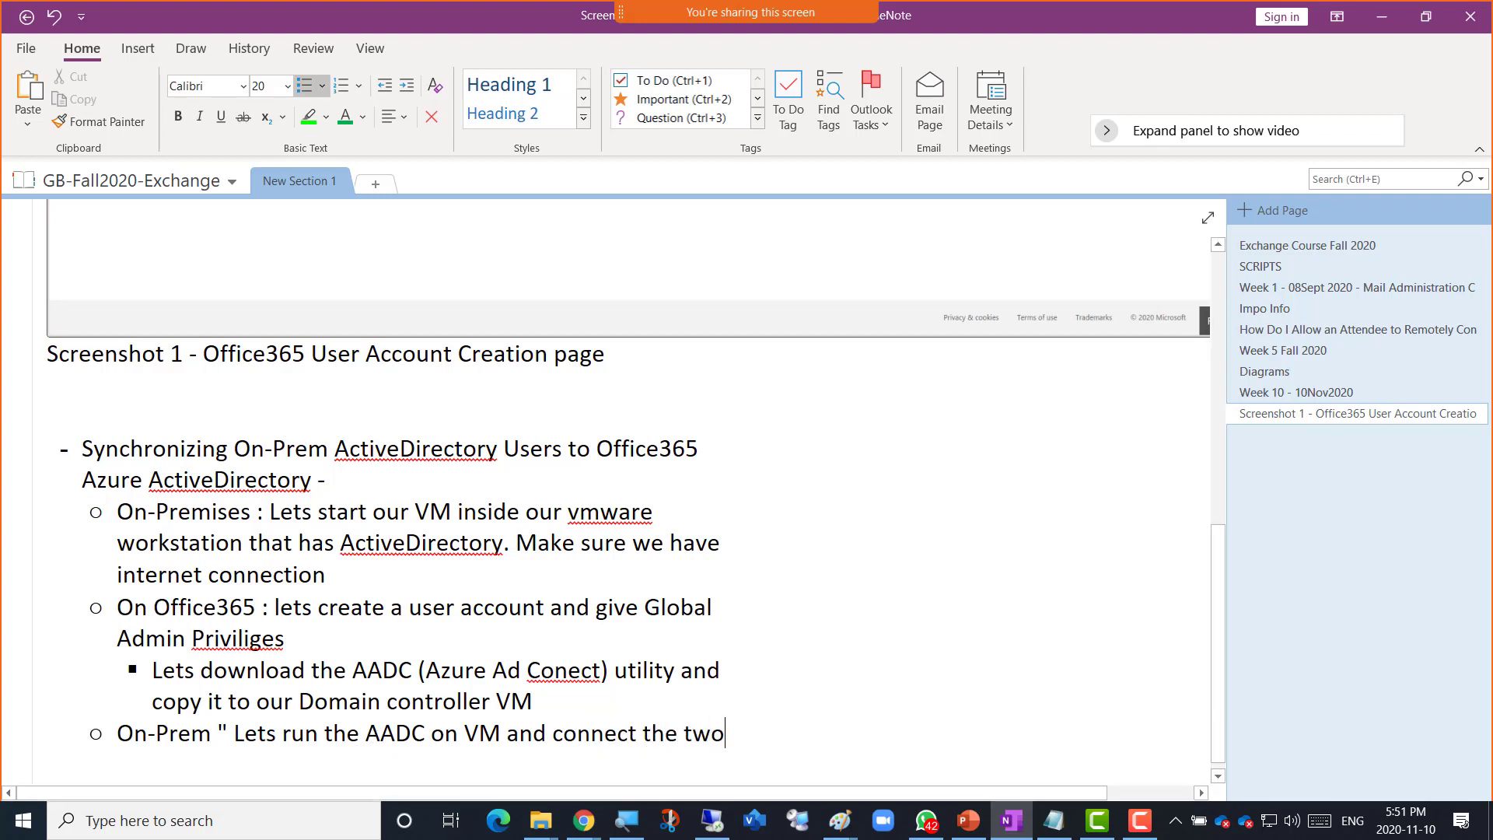
type(" Active Dir")
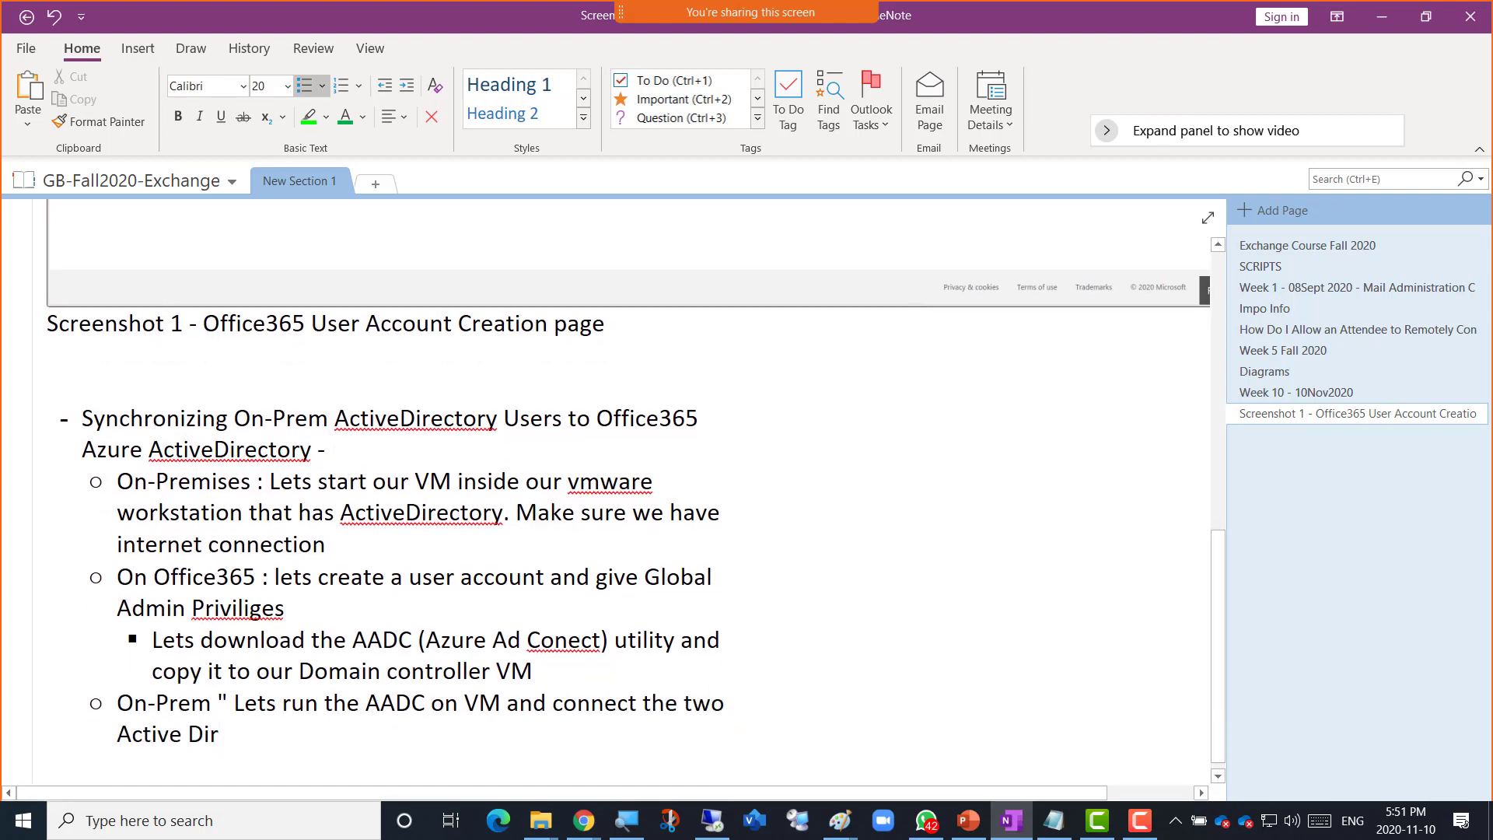
type("ectories")
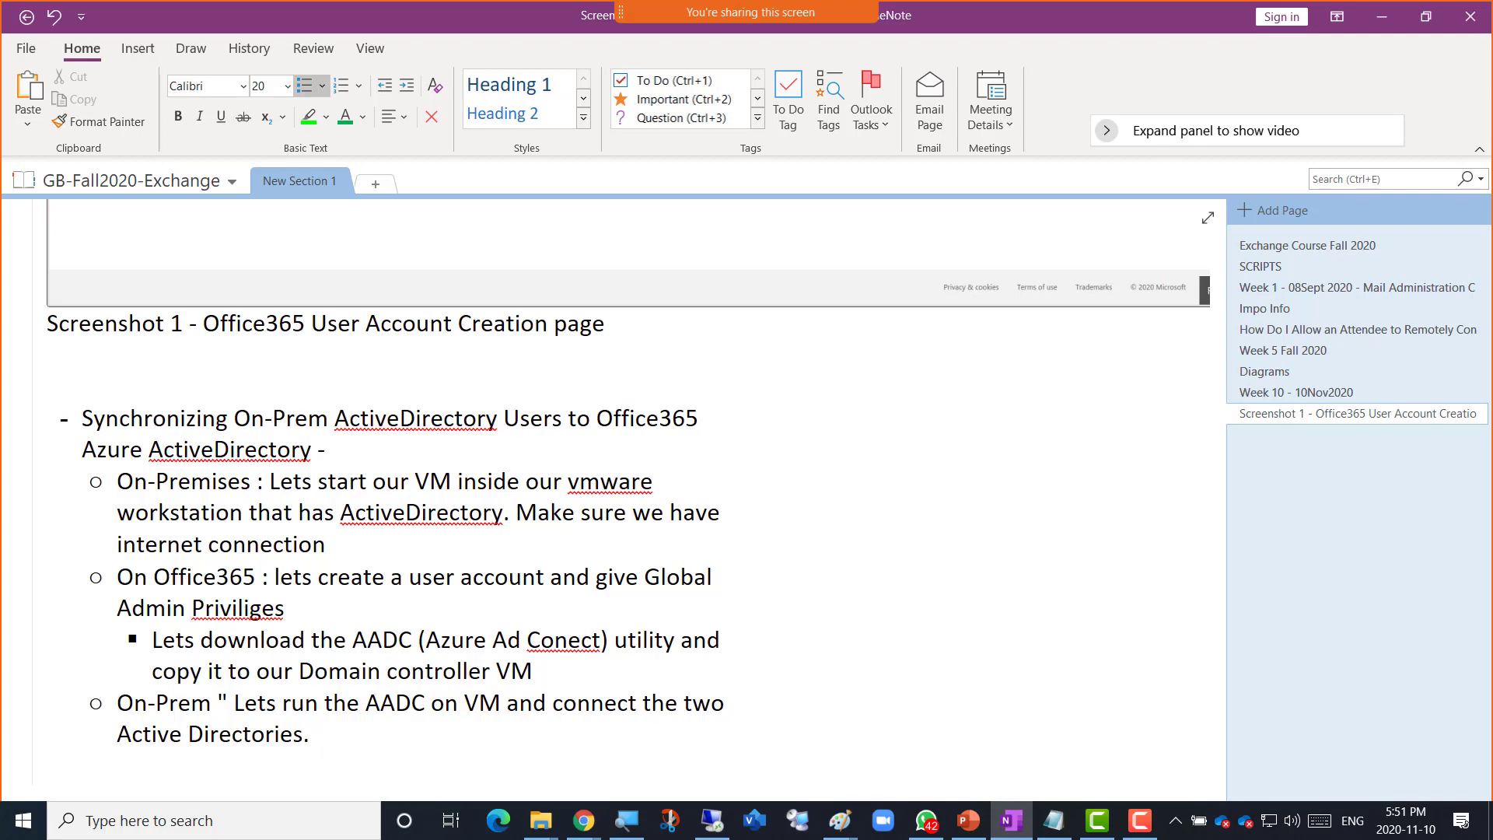
Append the sentence "Lets sync all the local users to azure AD" to the last On-Prem bullet.
type(". Lets sync all t")
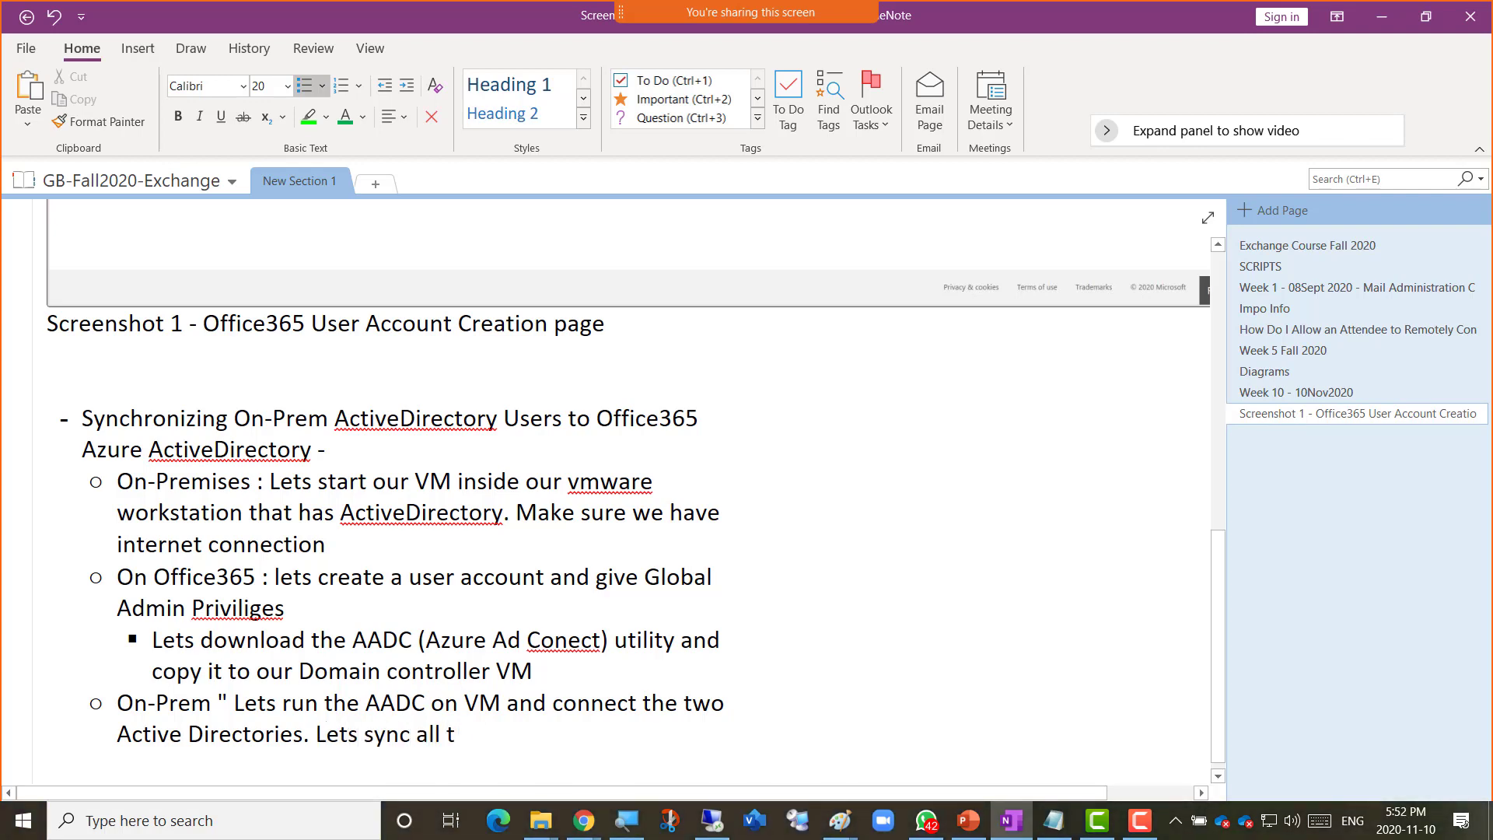
type("he local users to azure   AD")
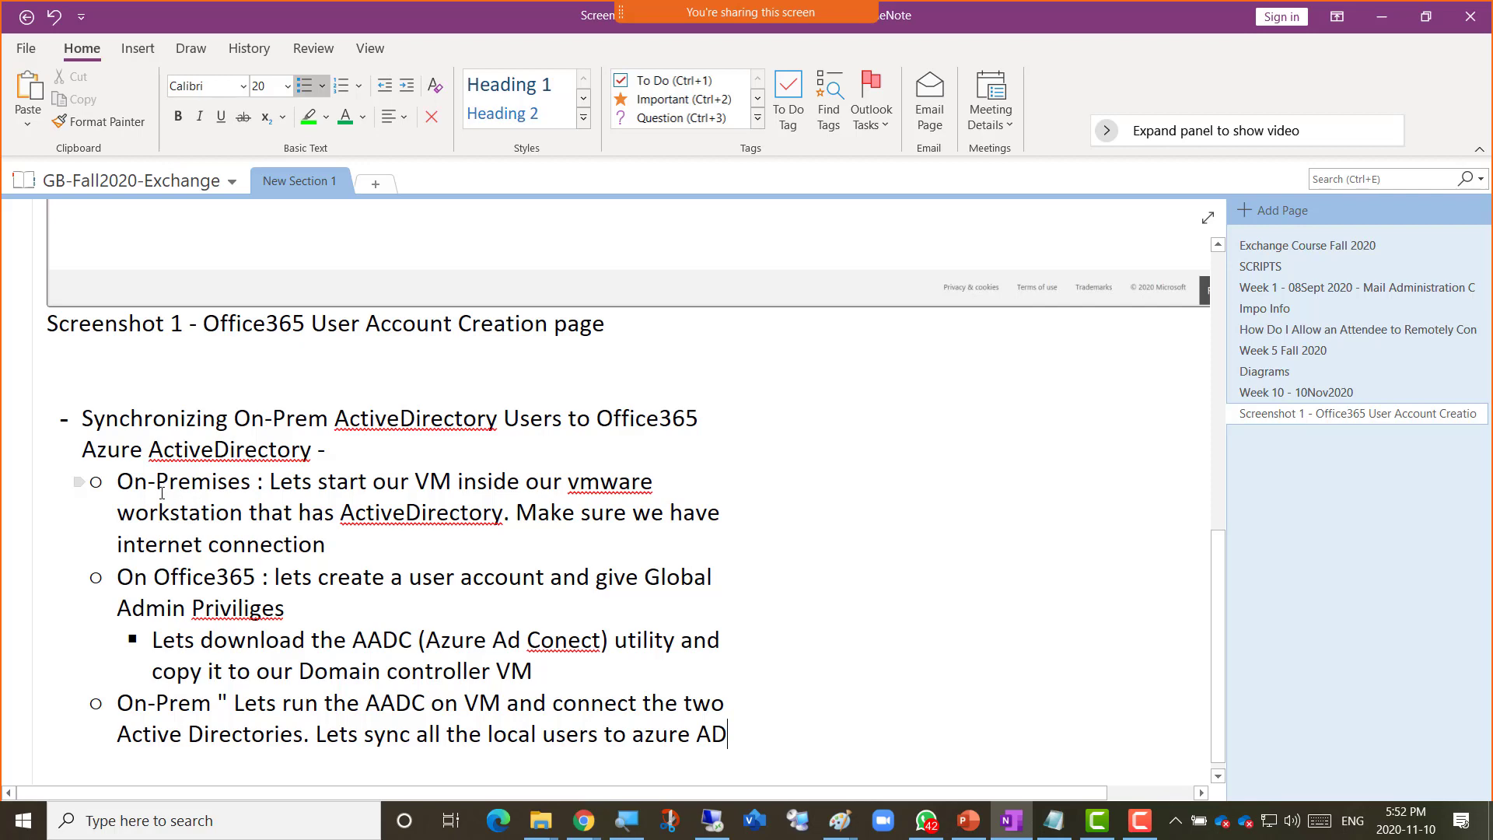
Highlight the On-Premises VM bullet, switch to the remote desktop session, and skip the missing virtual machine file for all current items.
left_click_drag(162, 497, 330, 545)
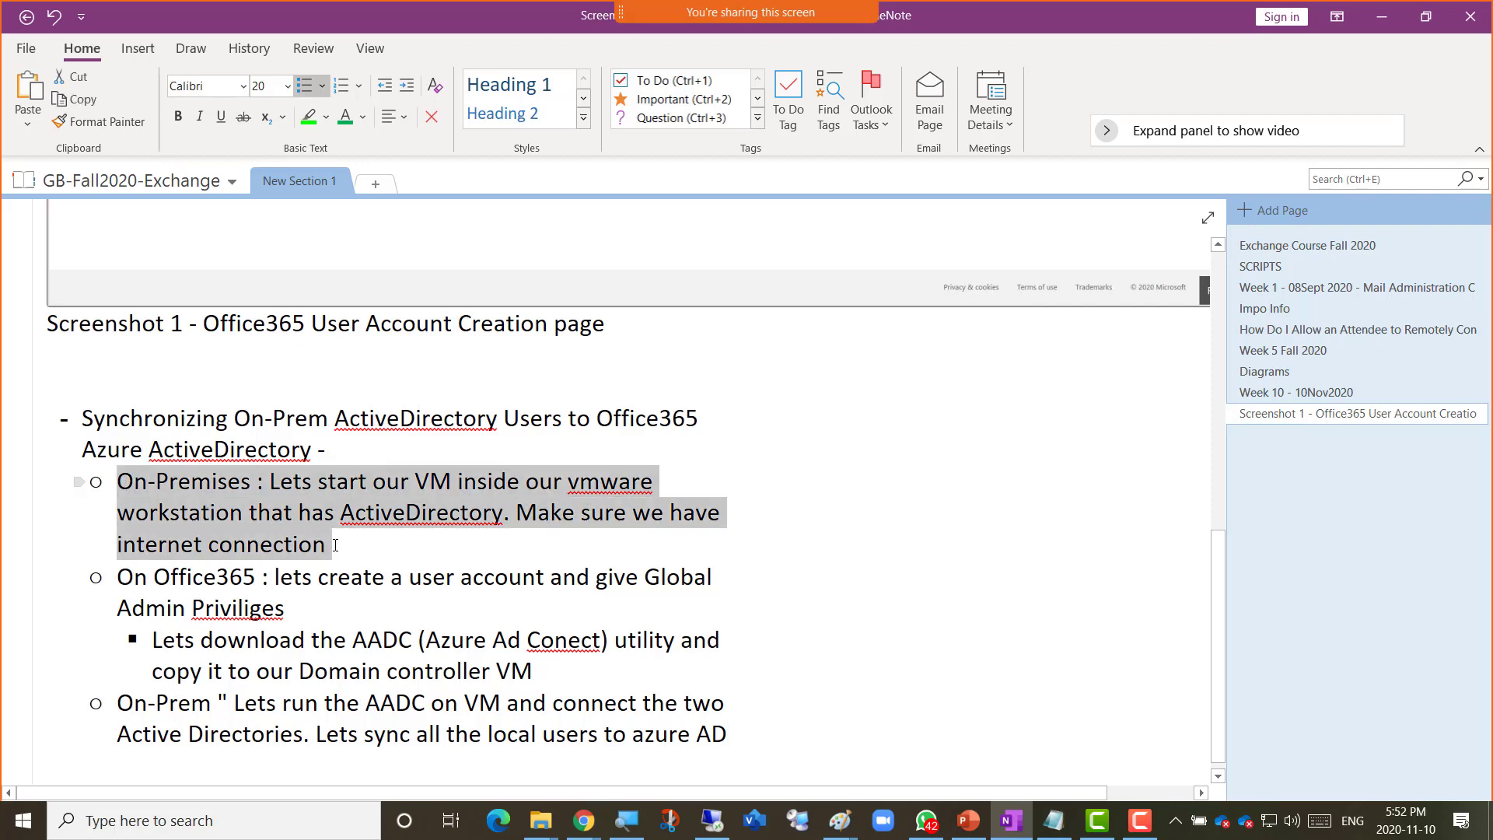
left_click(713, 831)
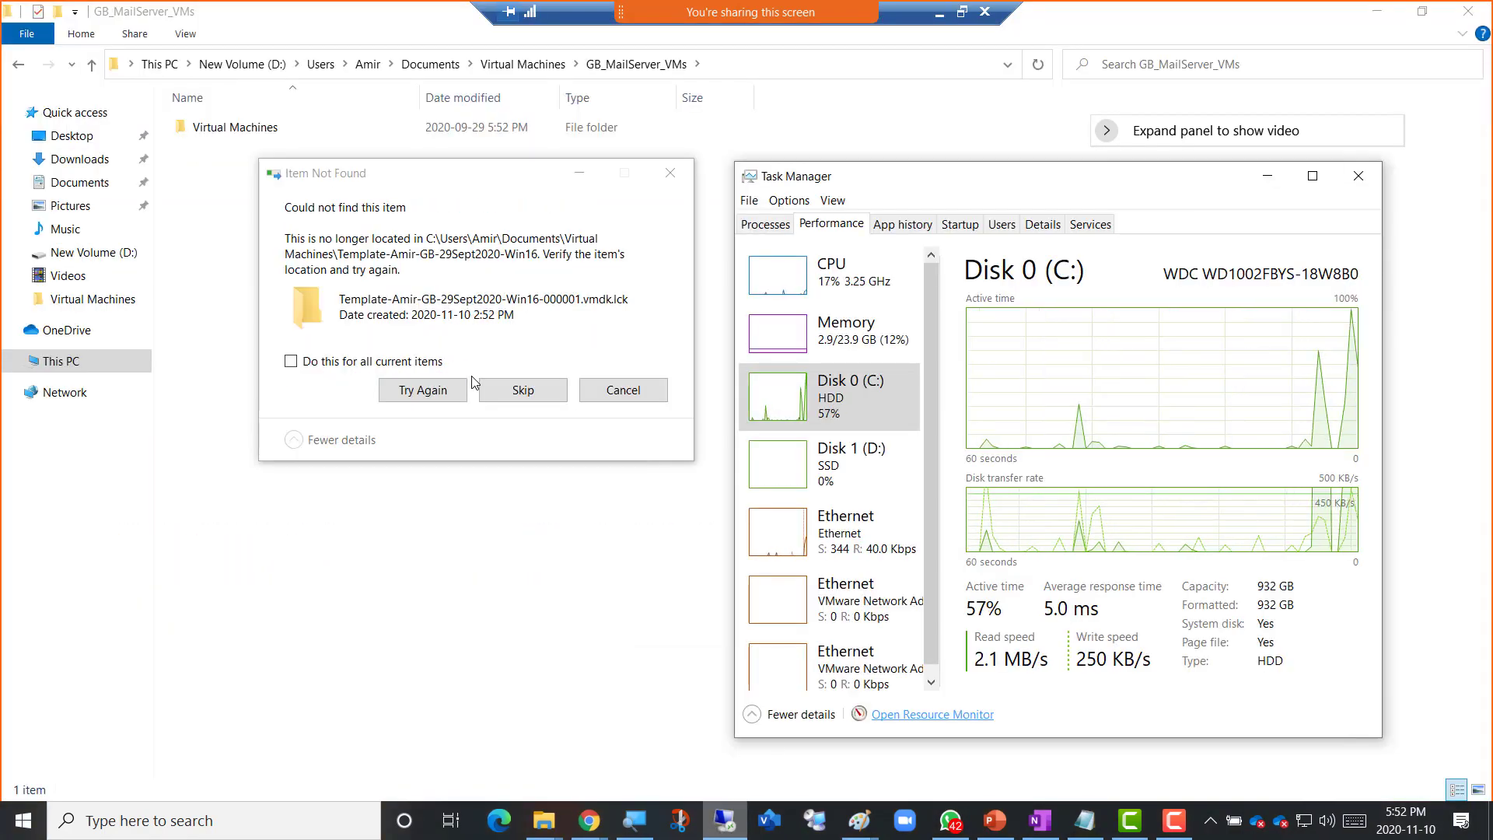
left_click(434, 362)
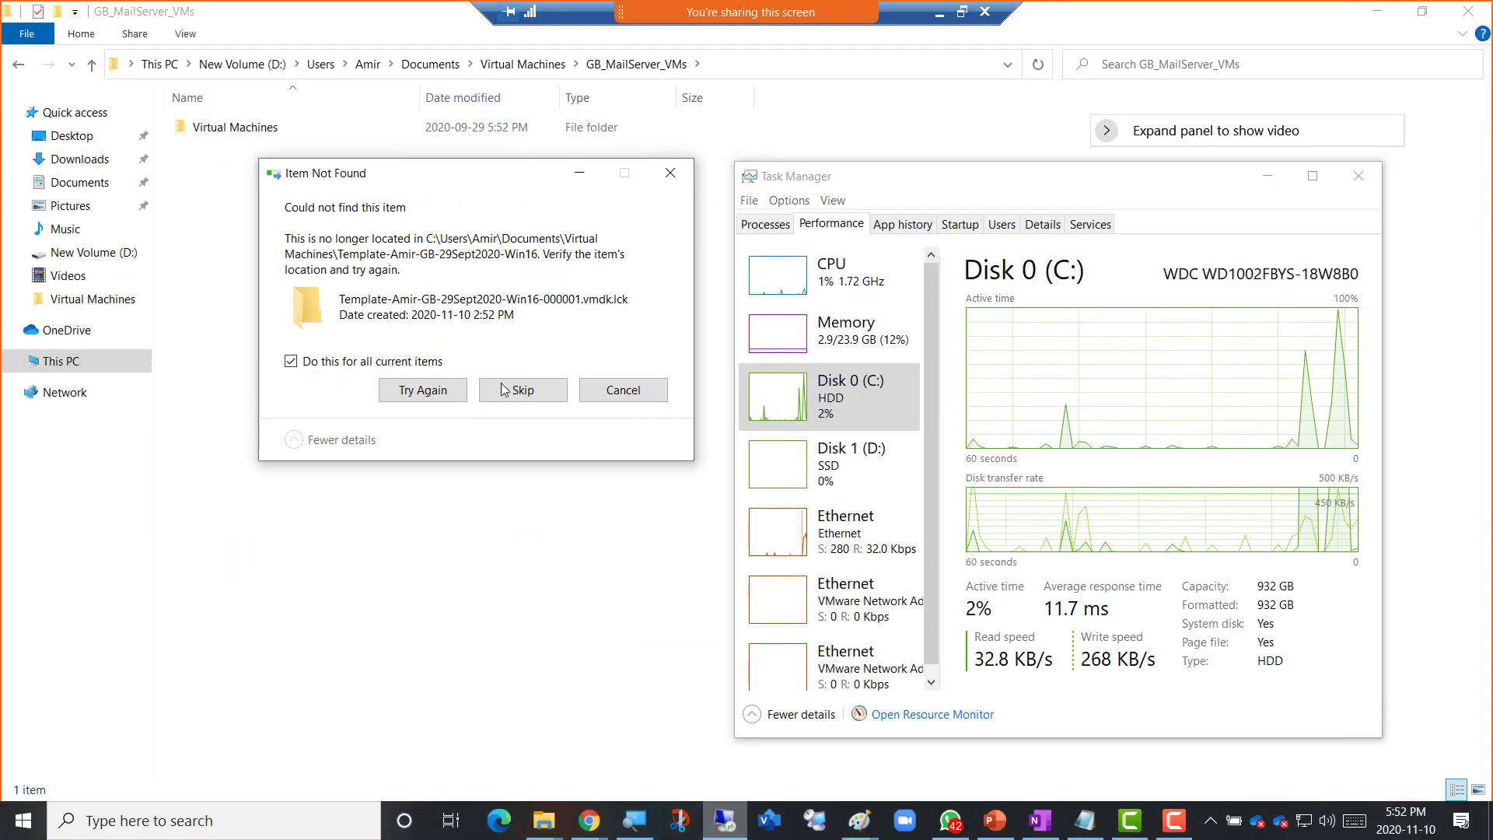
left_click(528, 395)
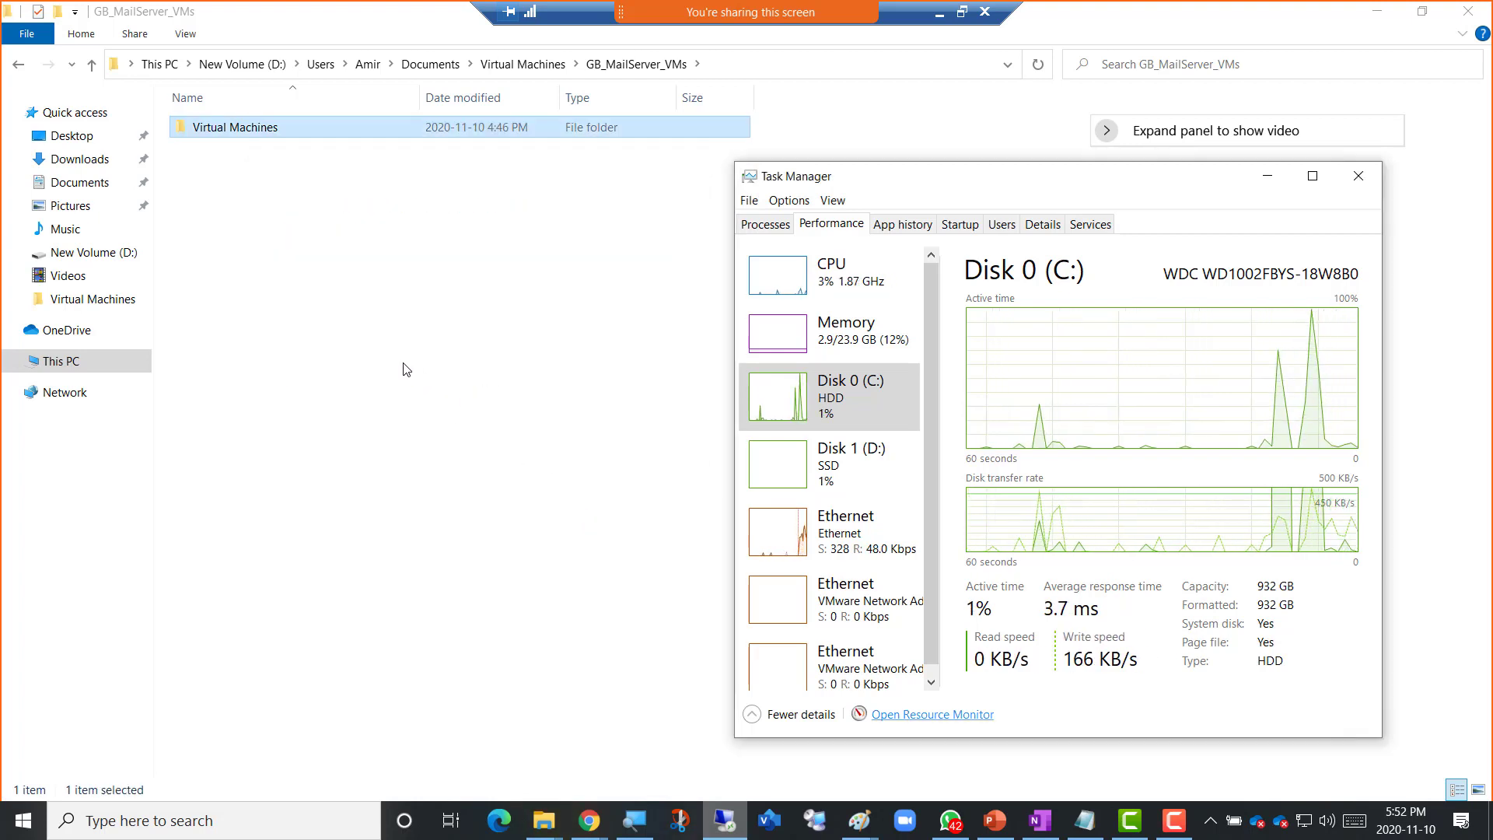
Minimize the GB_MailServer_VMs folder window in the remote session.
left_click(380, 333)
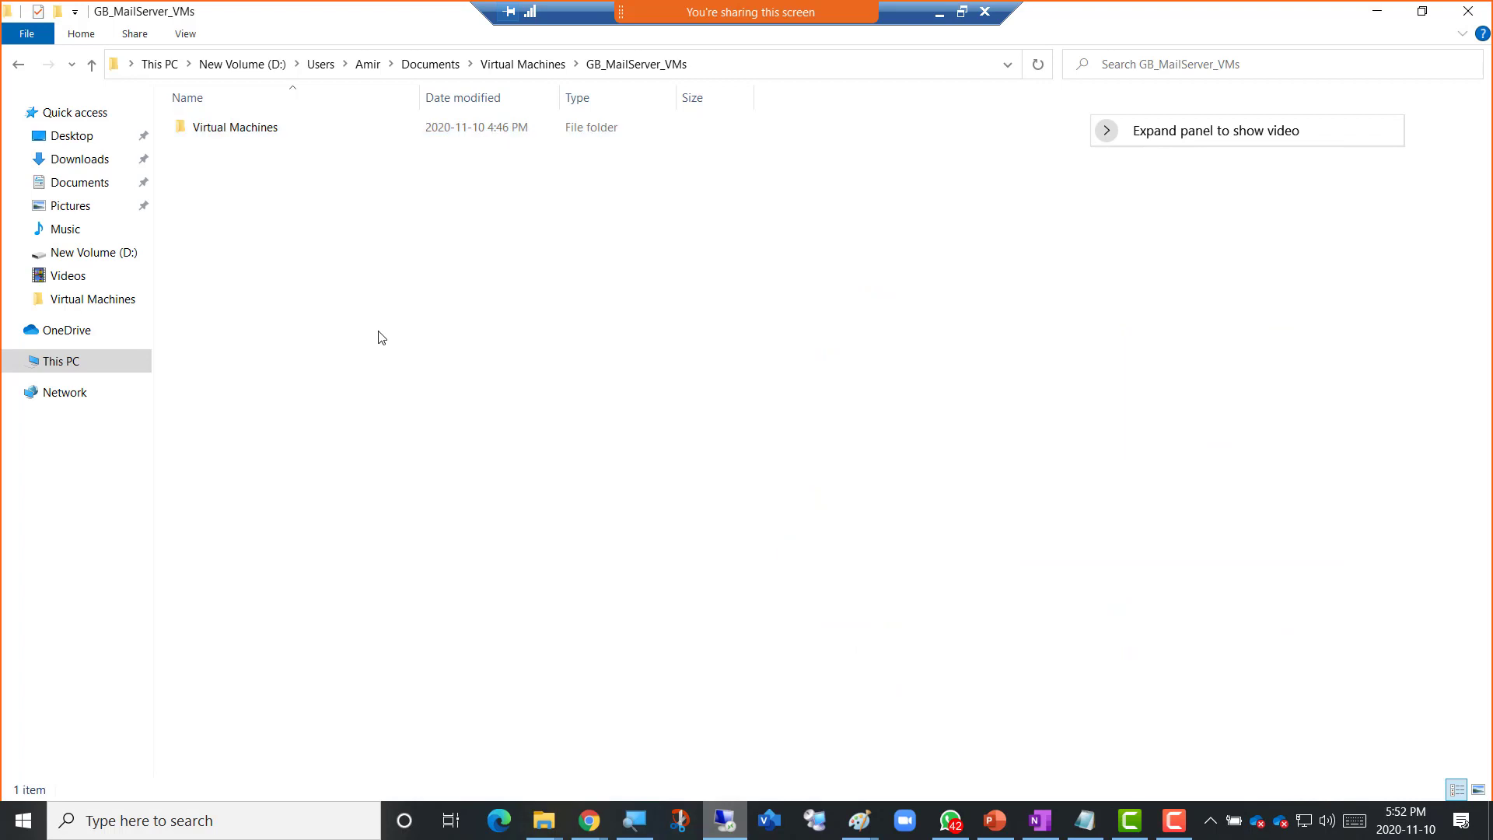
left_click(226, 818)
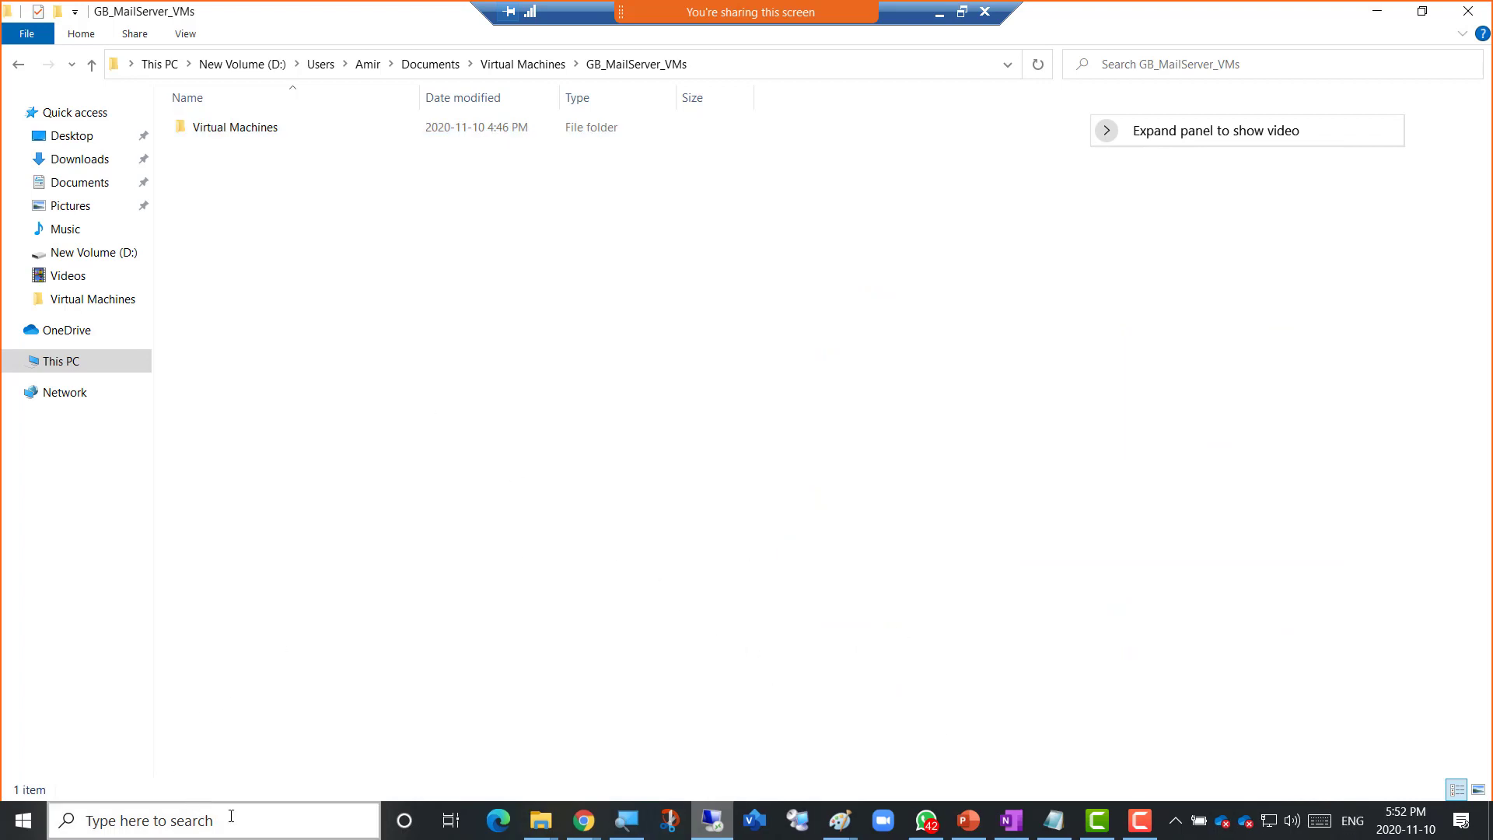
left_click(1131, 621)
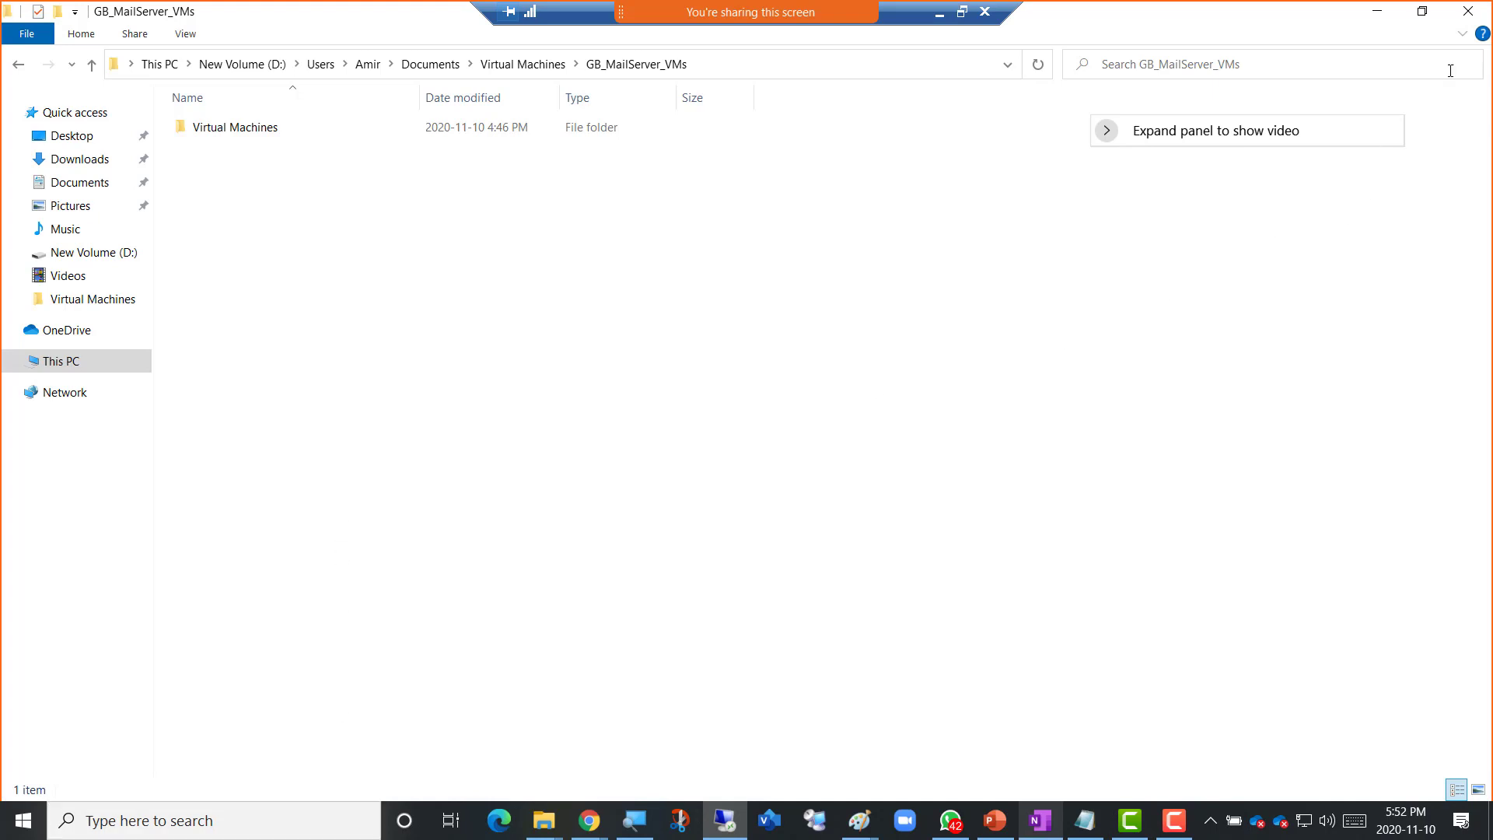
left_click(1376, 11)
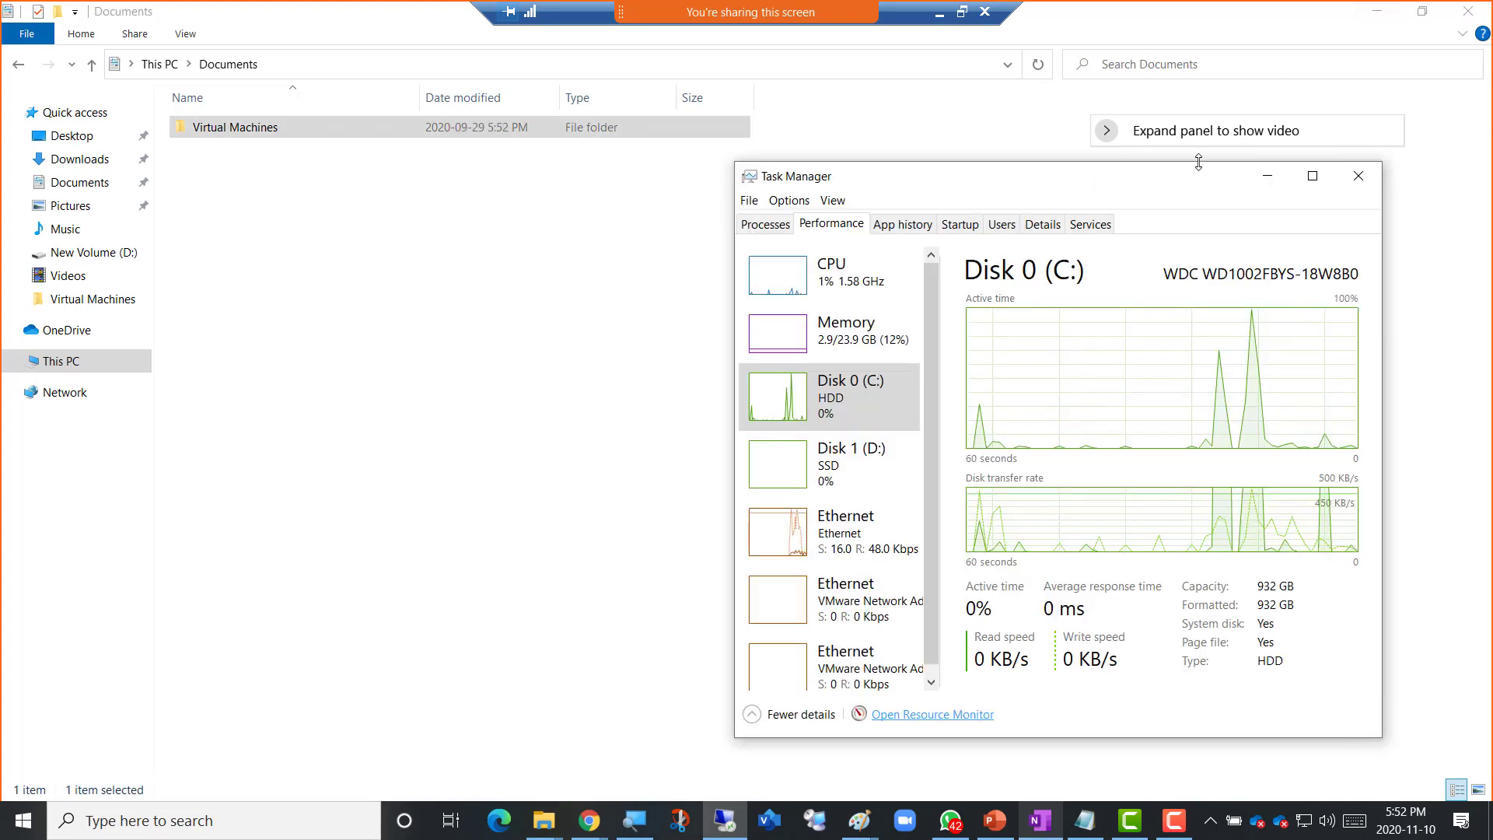
Minimize the Task Manager and Documents windows and launch VMware Workstation from the remote desktop.
left_click(1268, 178)
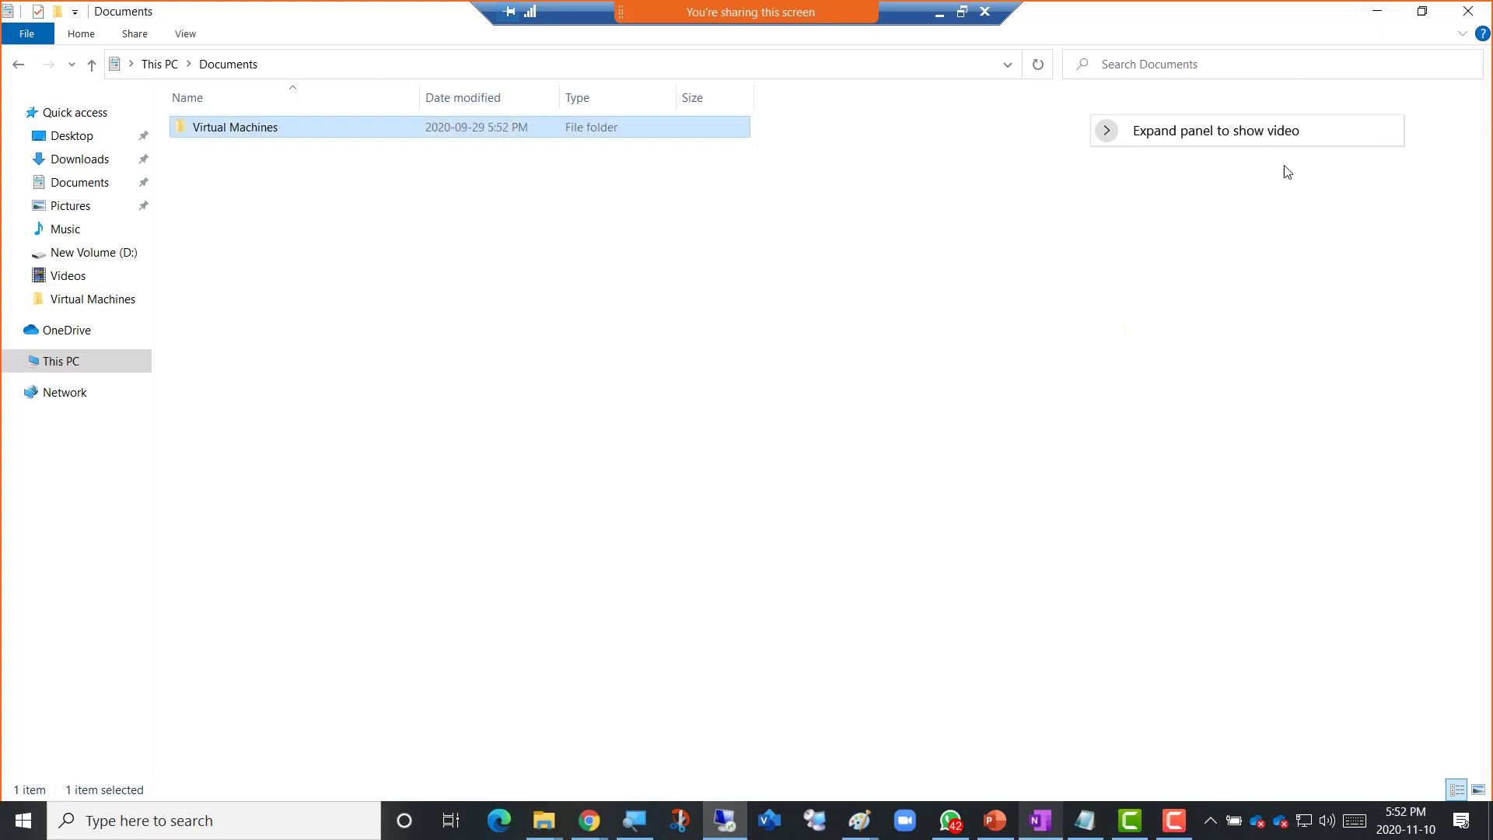
left_click(1376, 12)
left_click(1377, 12)
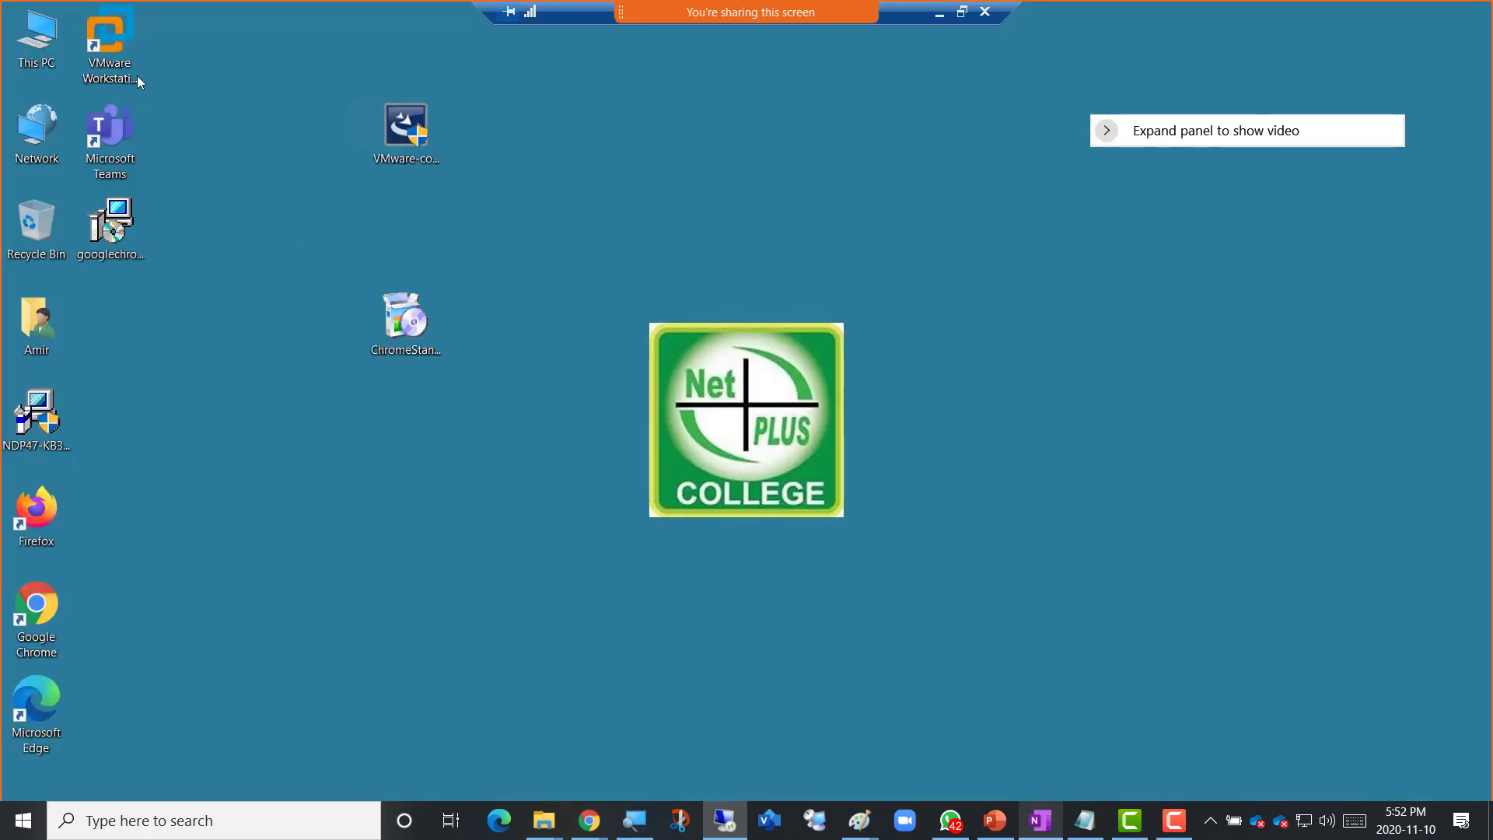
double_click(114, 41)
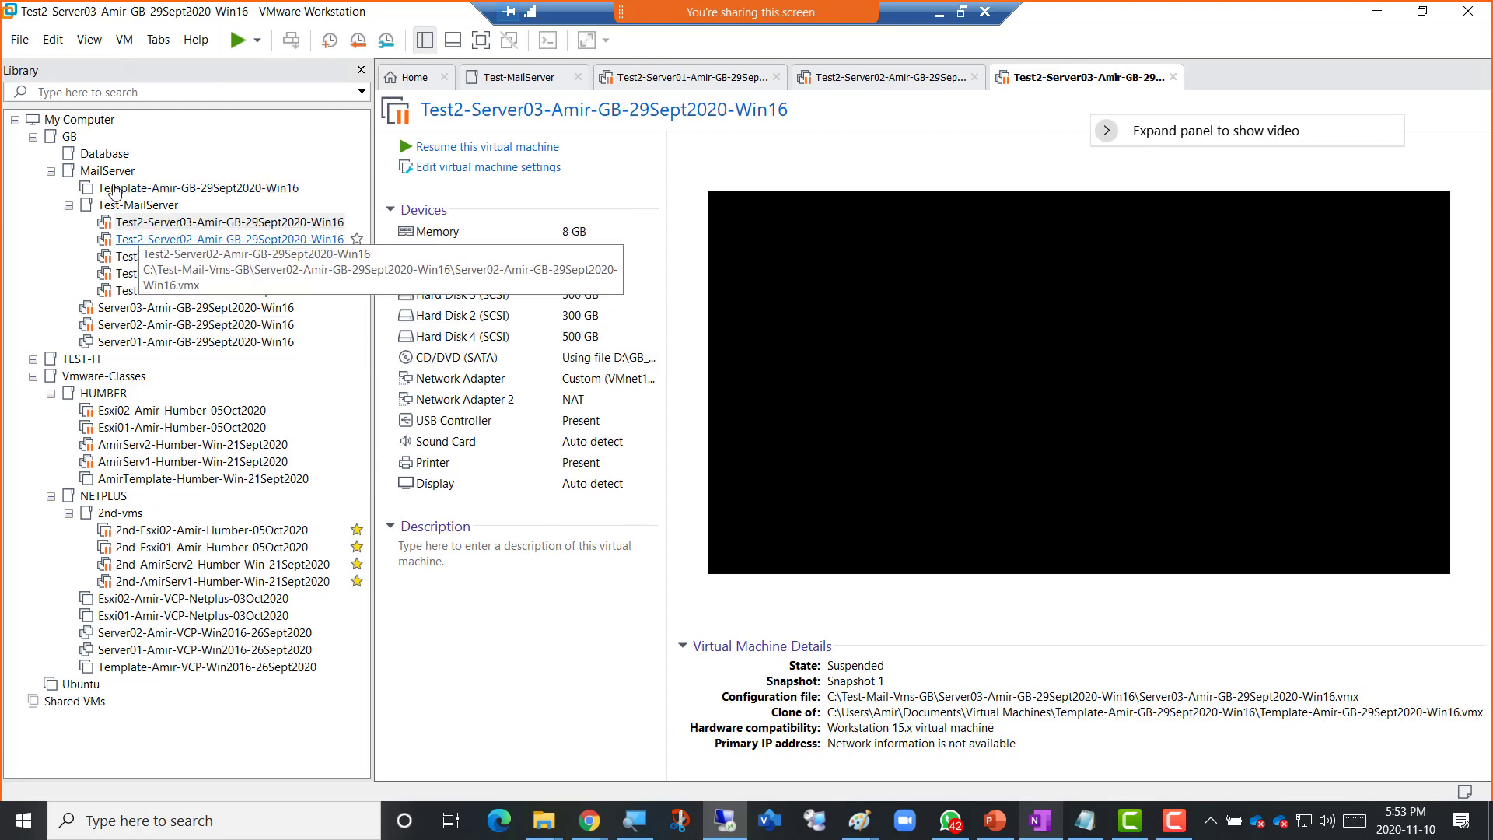
Start opening an existing virtual machine and browse the New Volume (D:) drive to the profile's Documents\Virtual Machines folder.
left_click(18, 42)
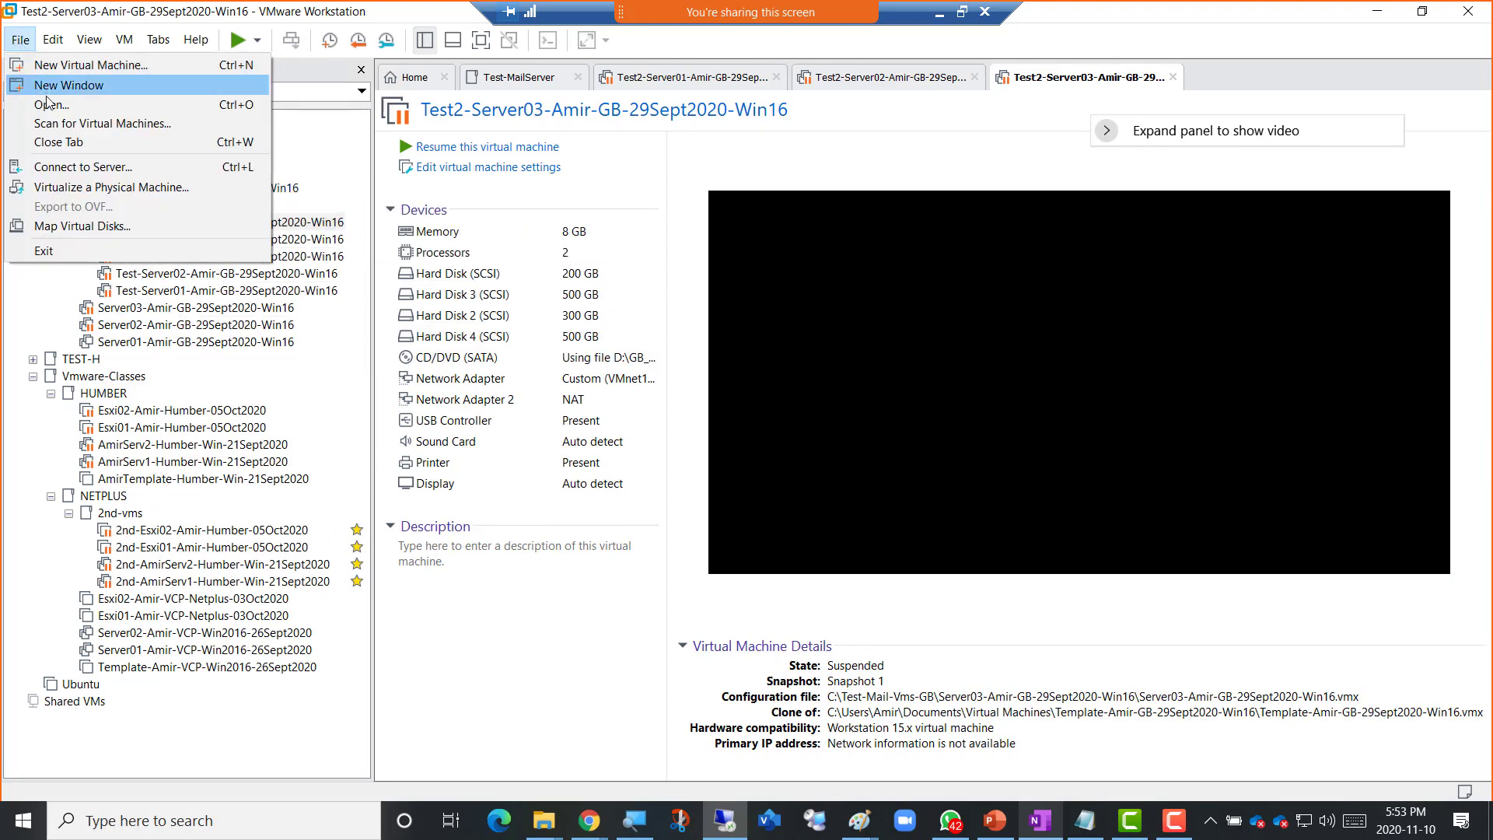
left_click(50, 104)
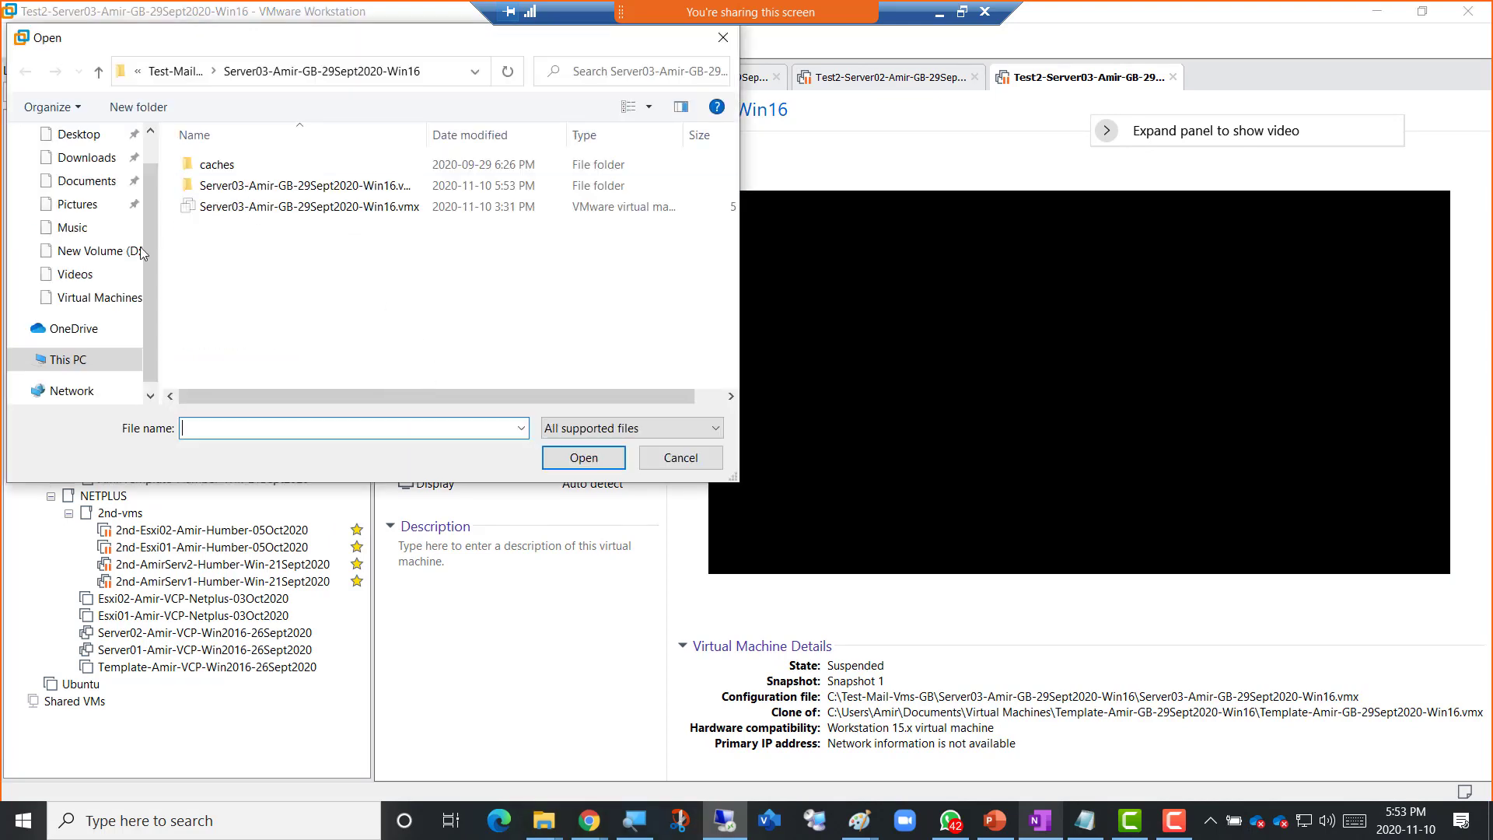
left_click(82, 360)
scroll(449, 328, "down", 3)
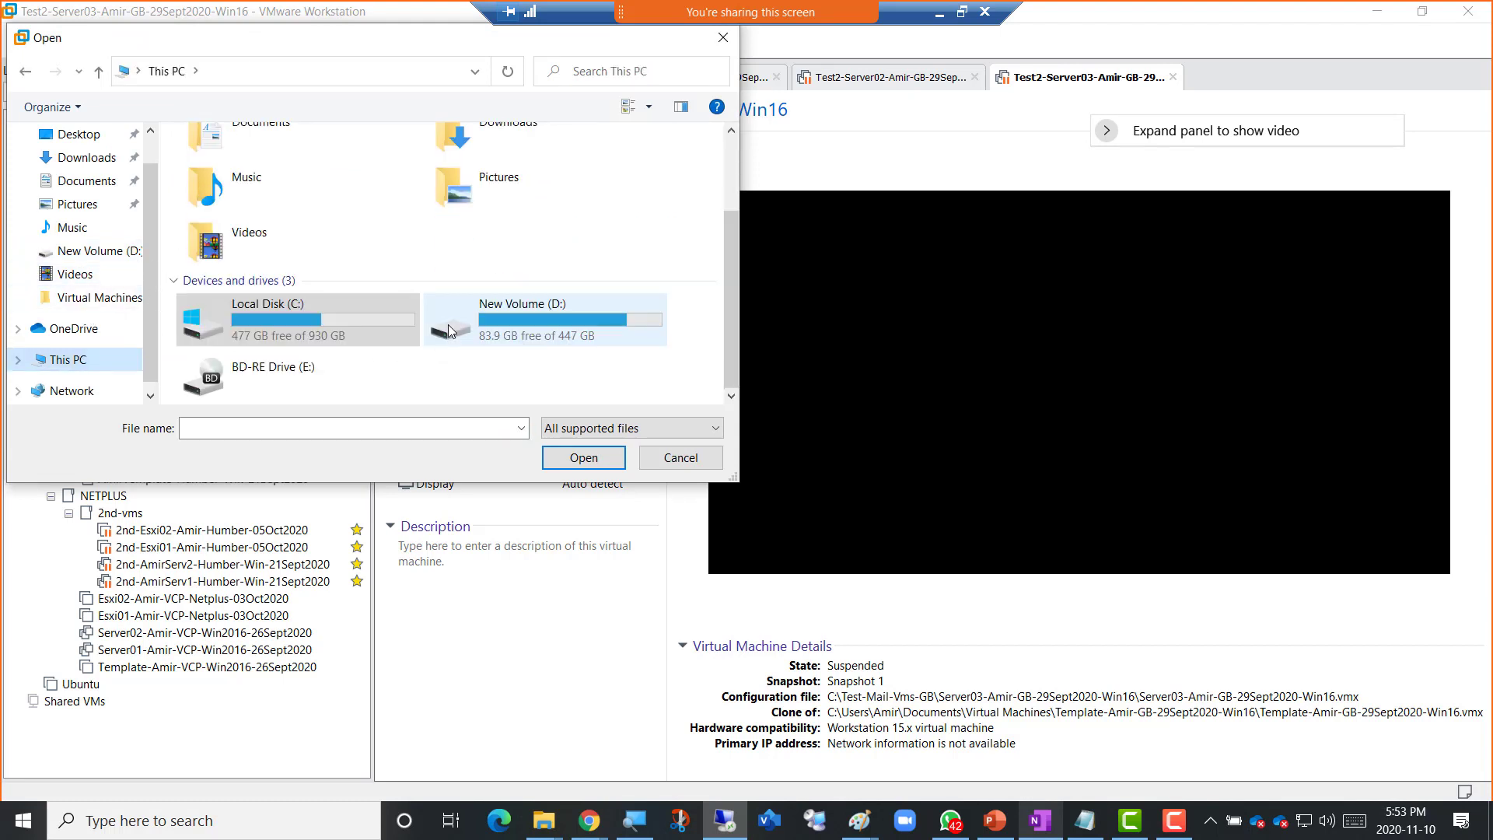
double_click(513, 315)
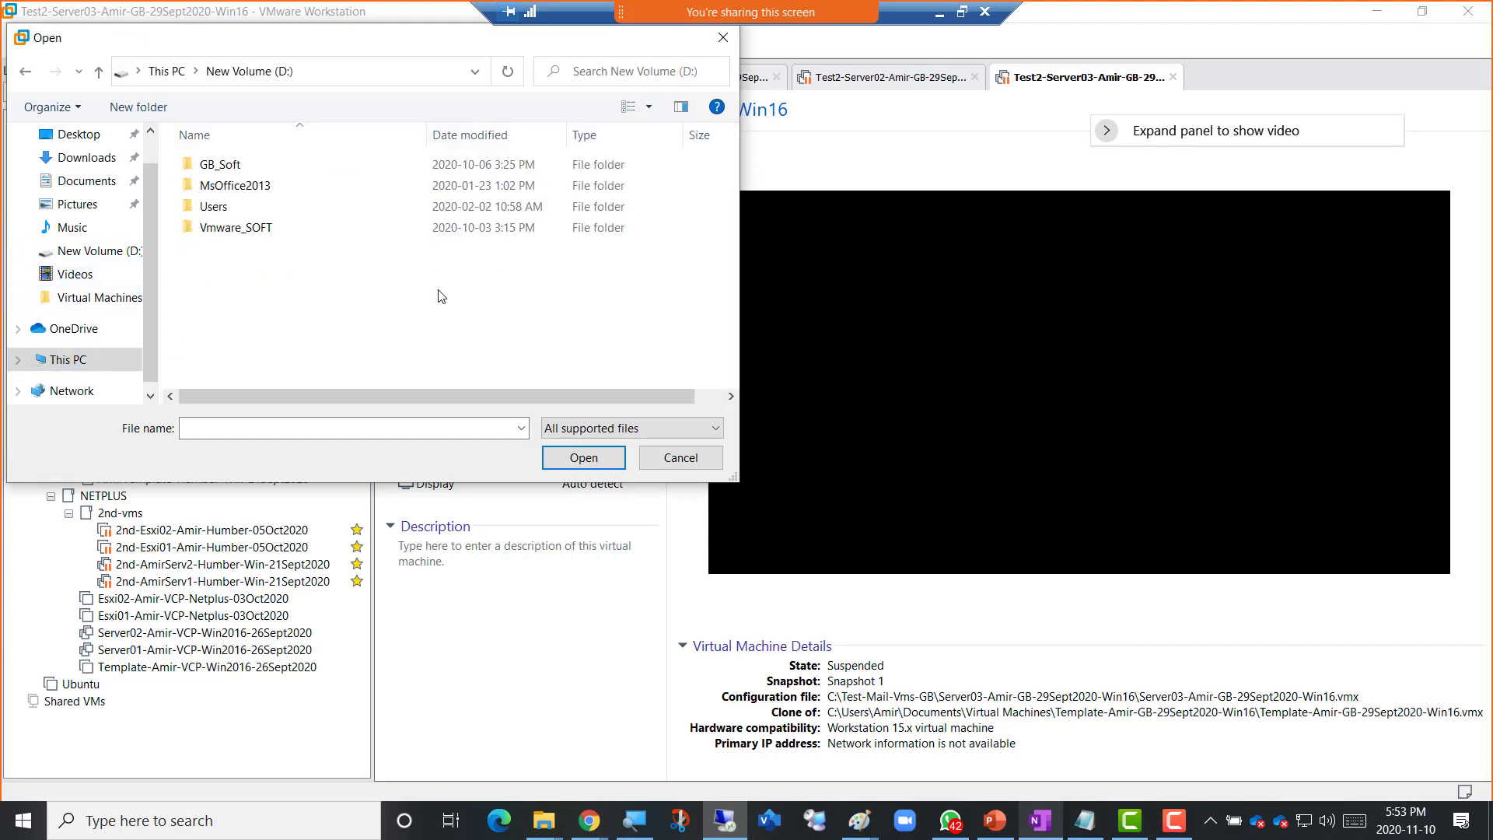
double_click(213, 206)
double_click(221, 165)
double_click(226, 166)
double_click(225, 165)
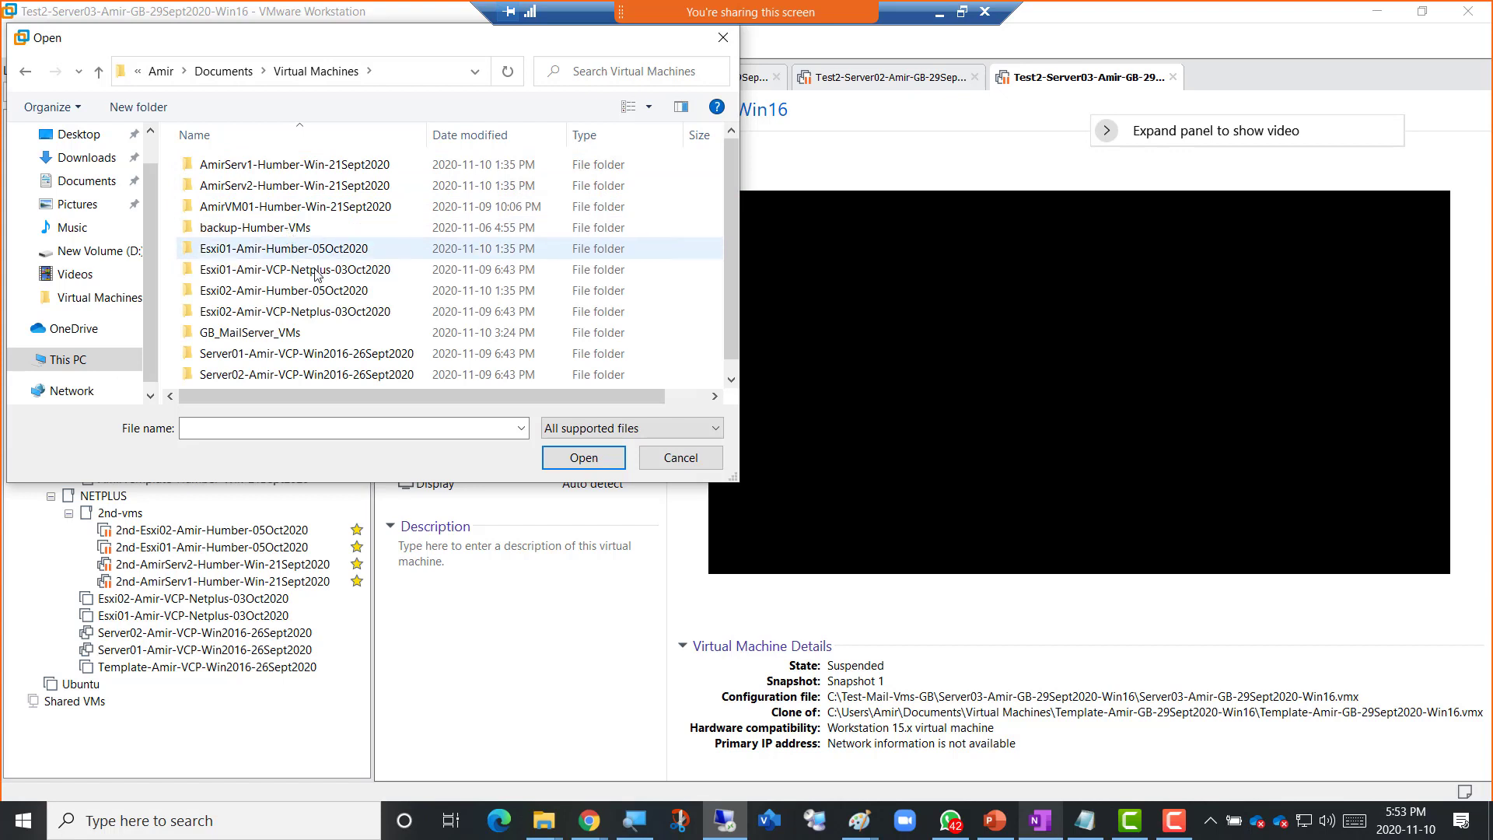
Open the Server01 virtual machine from GB_MailServer_VMs\Virtual Machines and power it on.
double_click(286, 339)
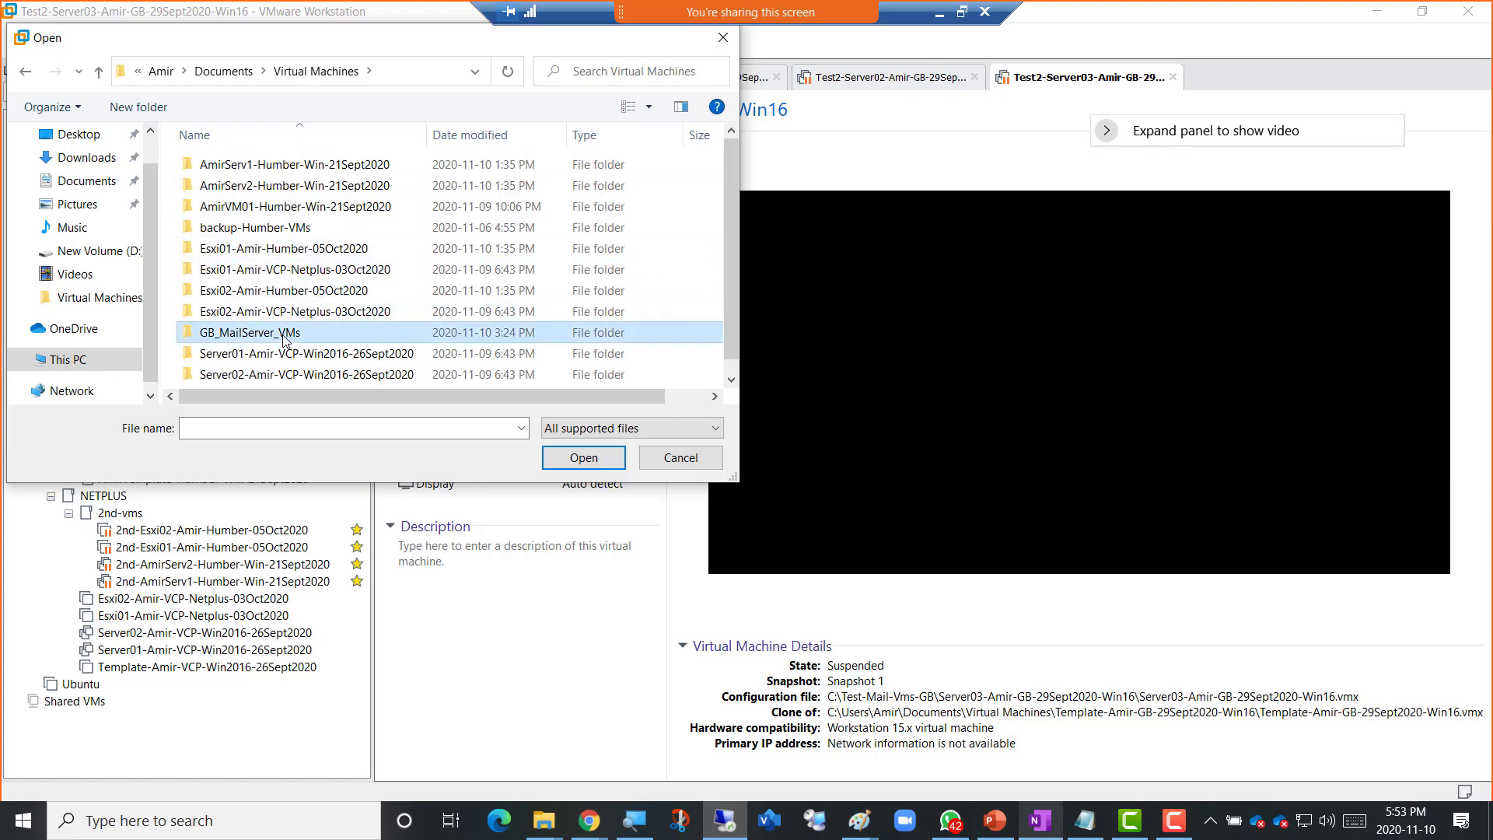
left_click(256, 168)
double_click(256, 168)
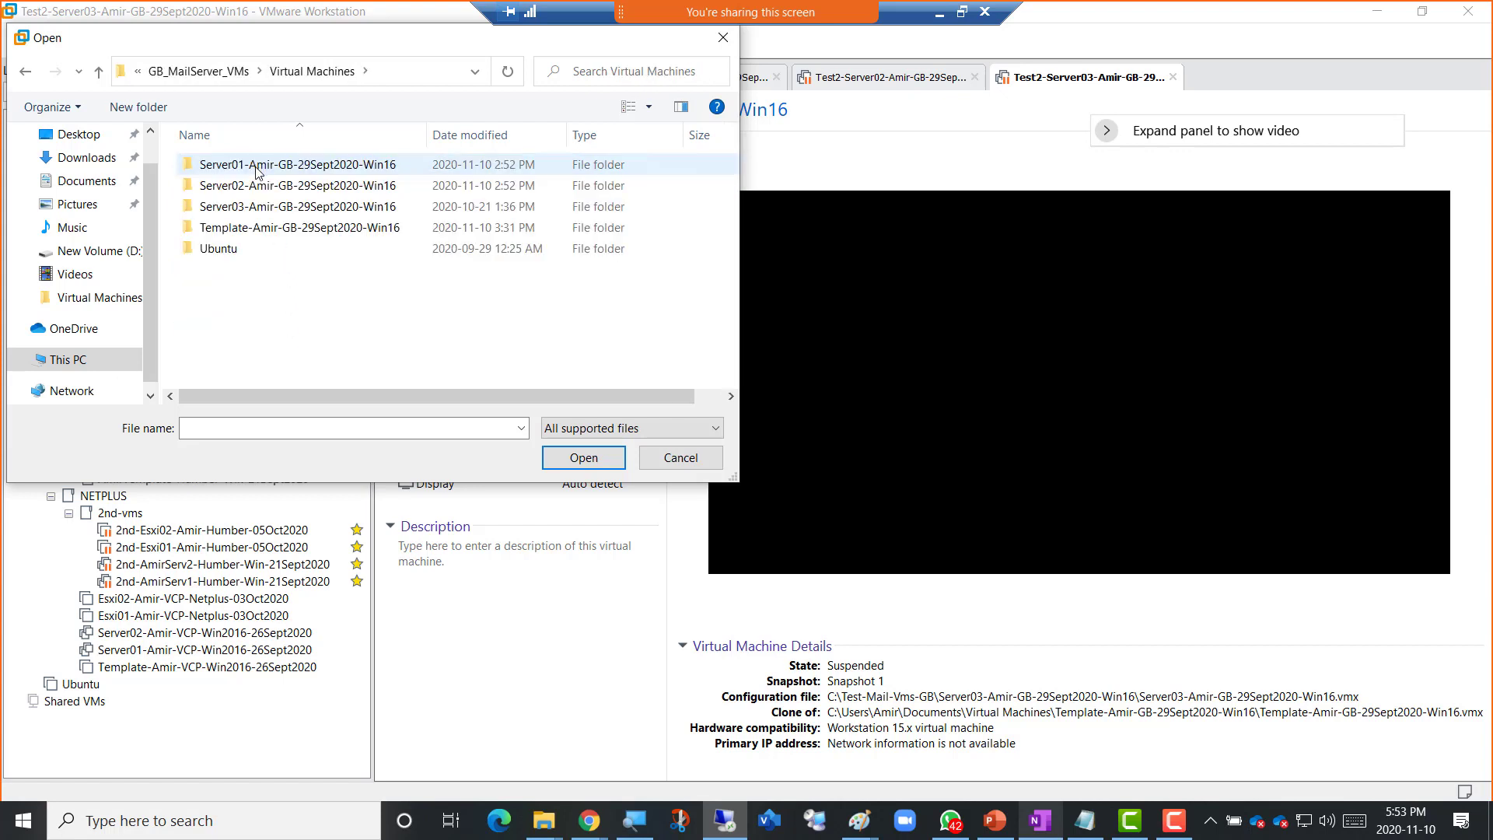
double_click(256, 169)
double_click(264, 205)
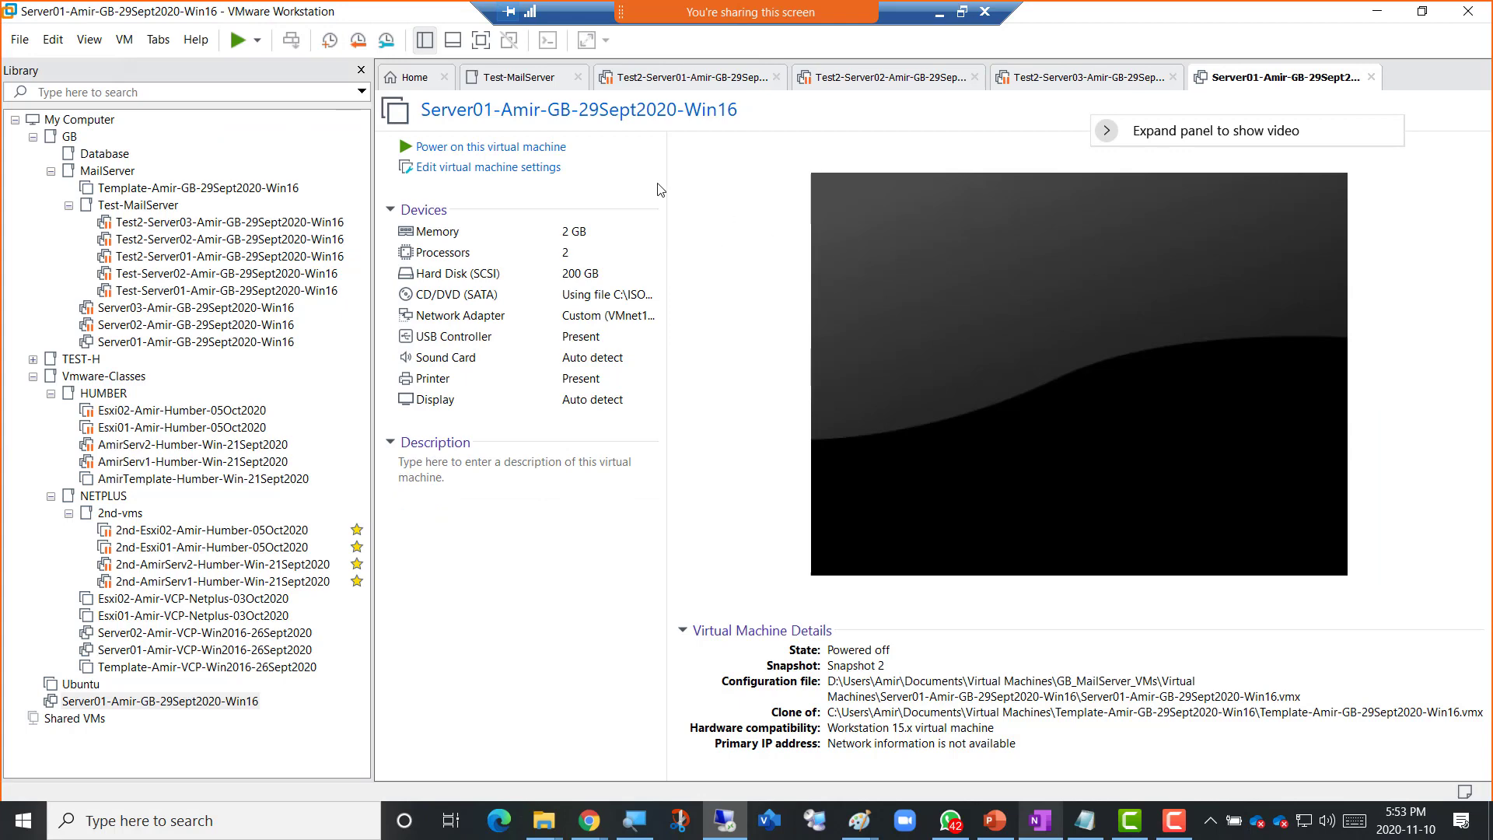
left_click(510, 148)
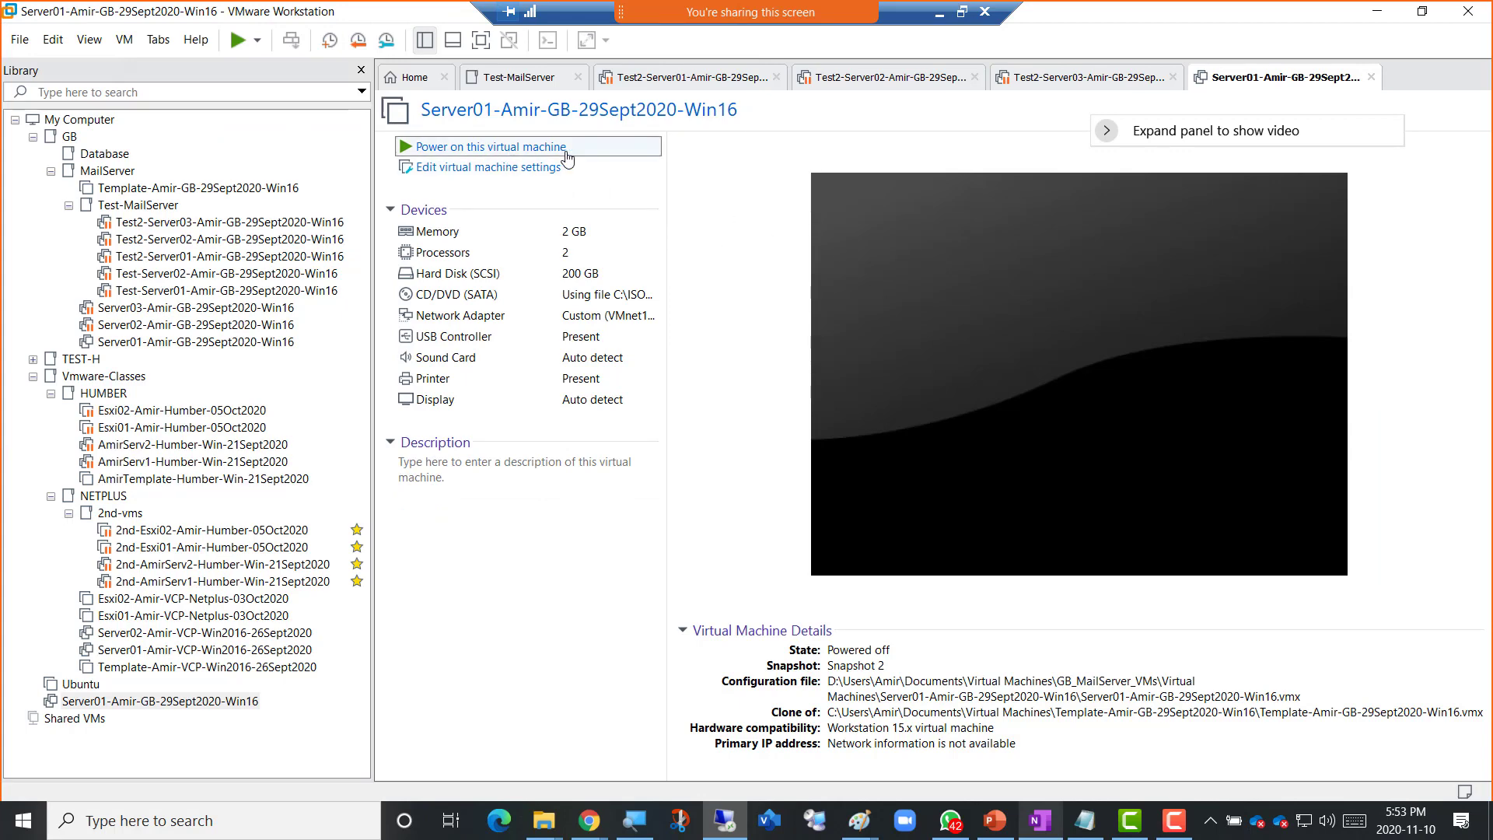
left_click(869, 458)
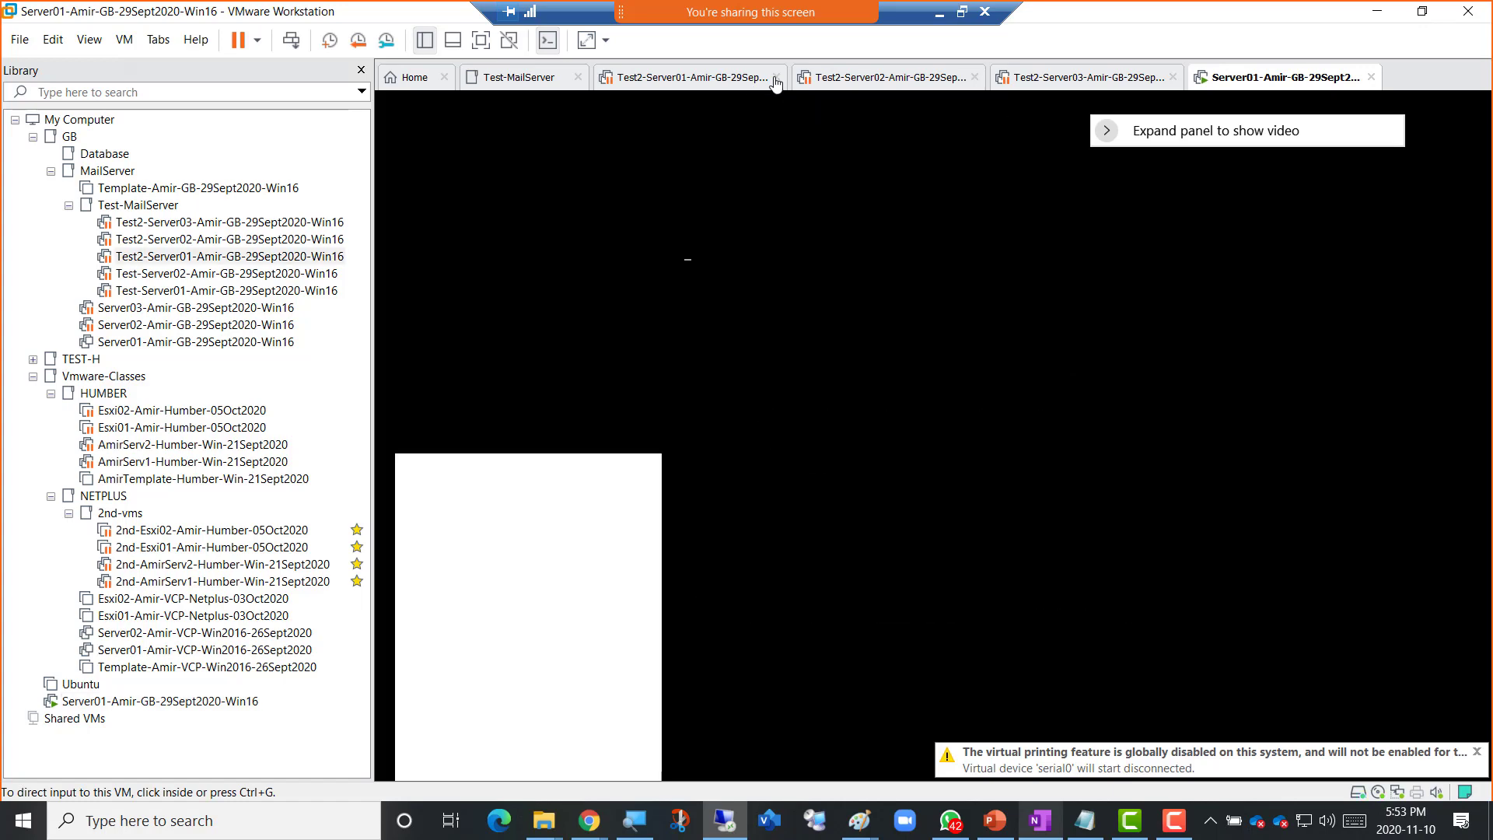
Close the three open Test2 server tabs, keeping the Test-MailServer and Server01 tabs.
left_click(776, 77)
left_click(777, 77)
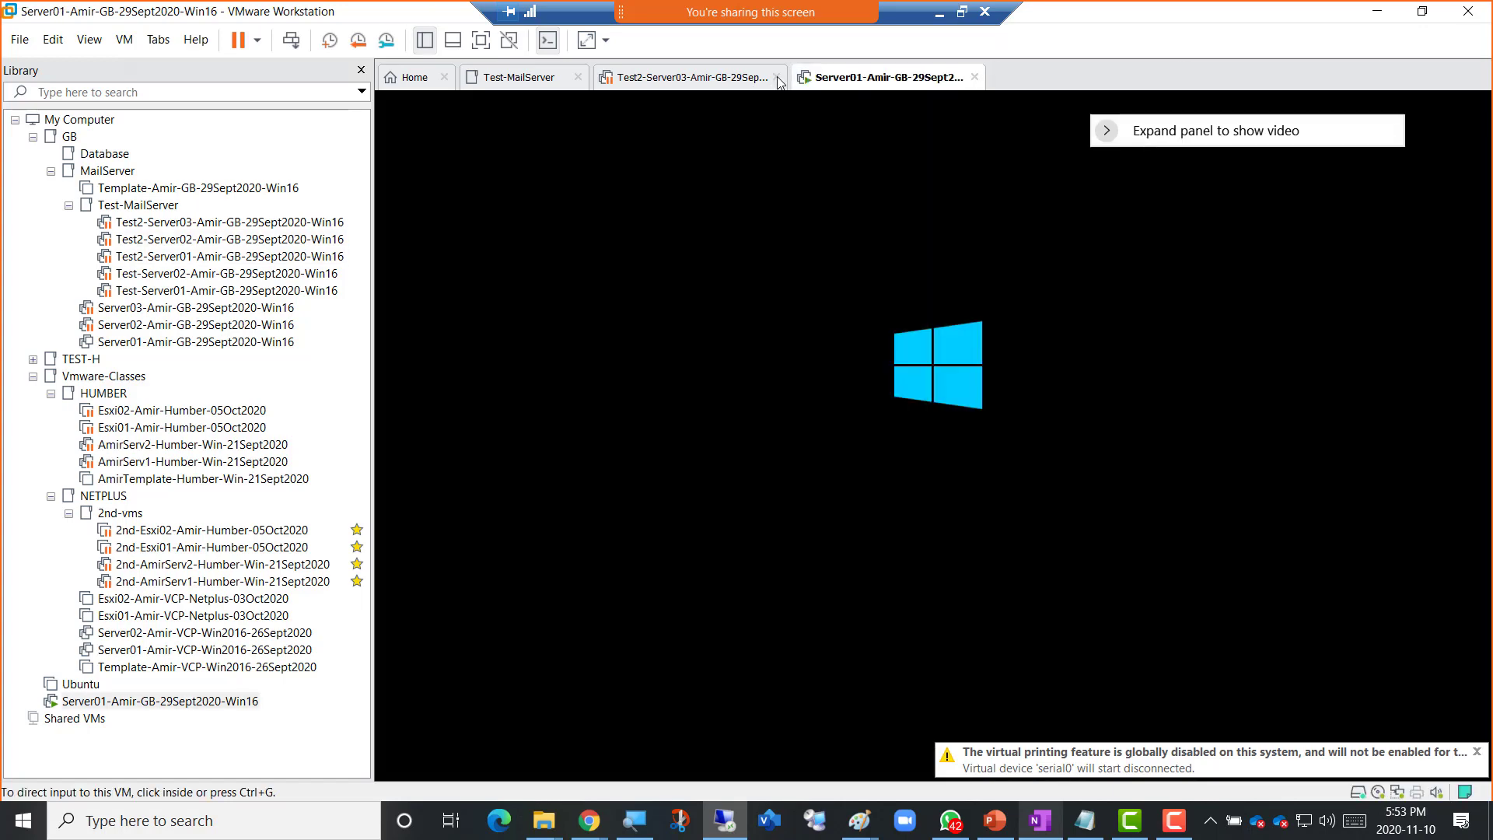
left_click(776, 77)
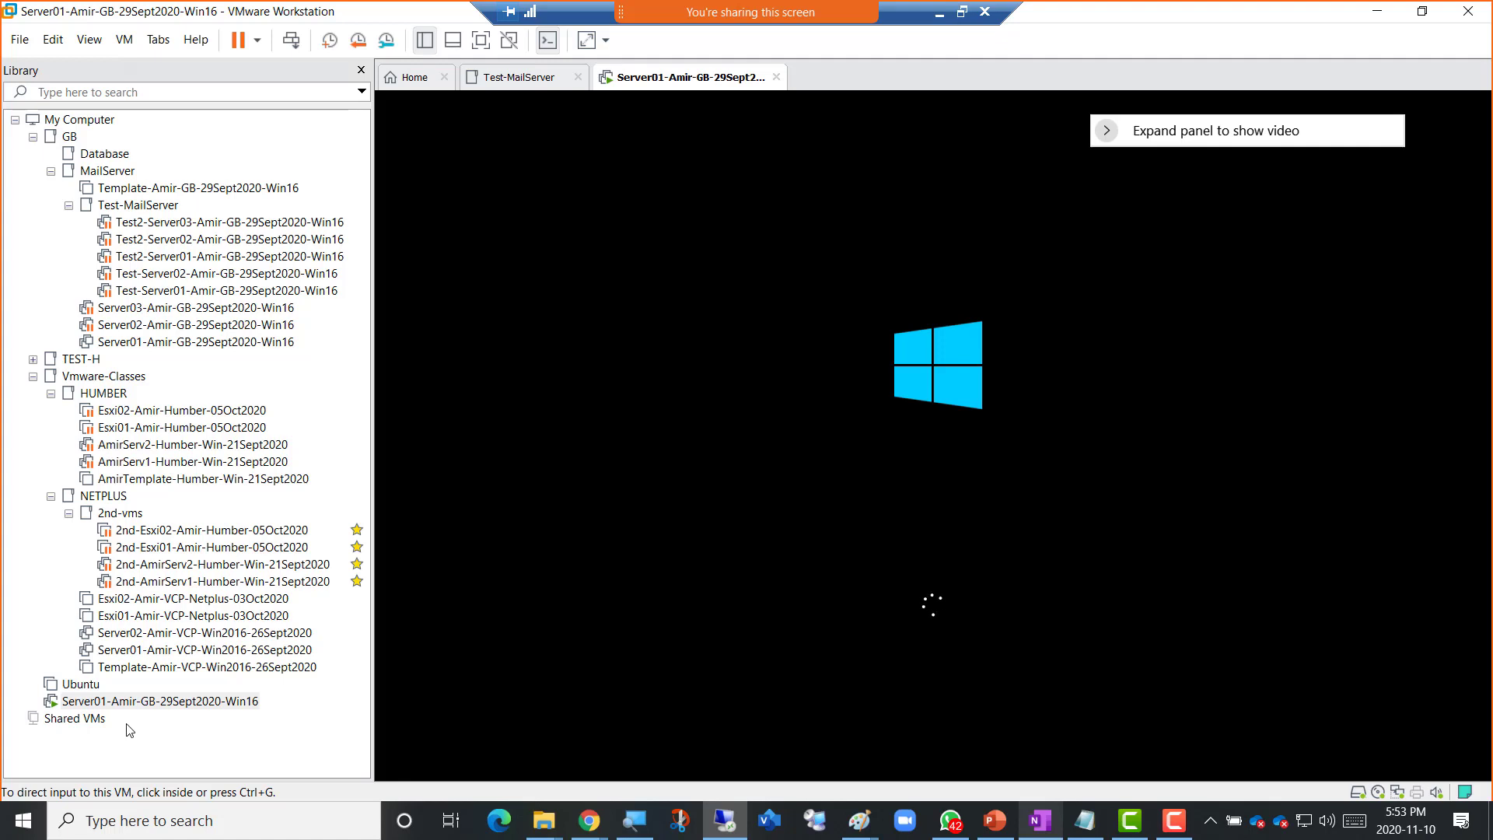
Rename the newly opened Server01 virtual machine in the library by adding the prefix "Class-".
right_click(232, 704)
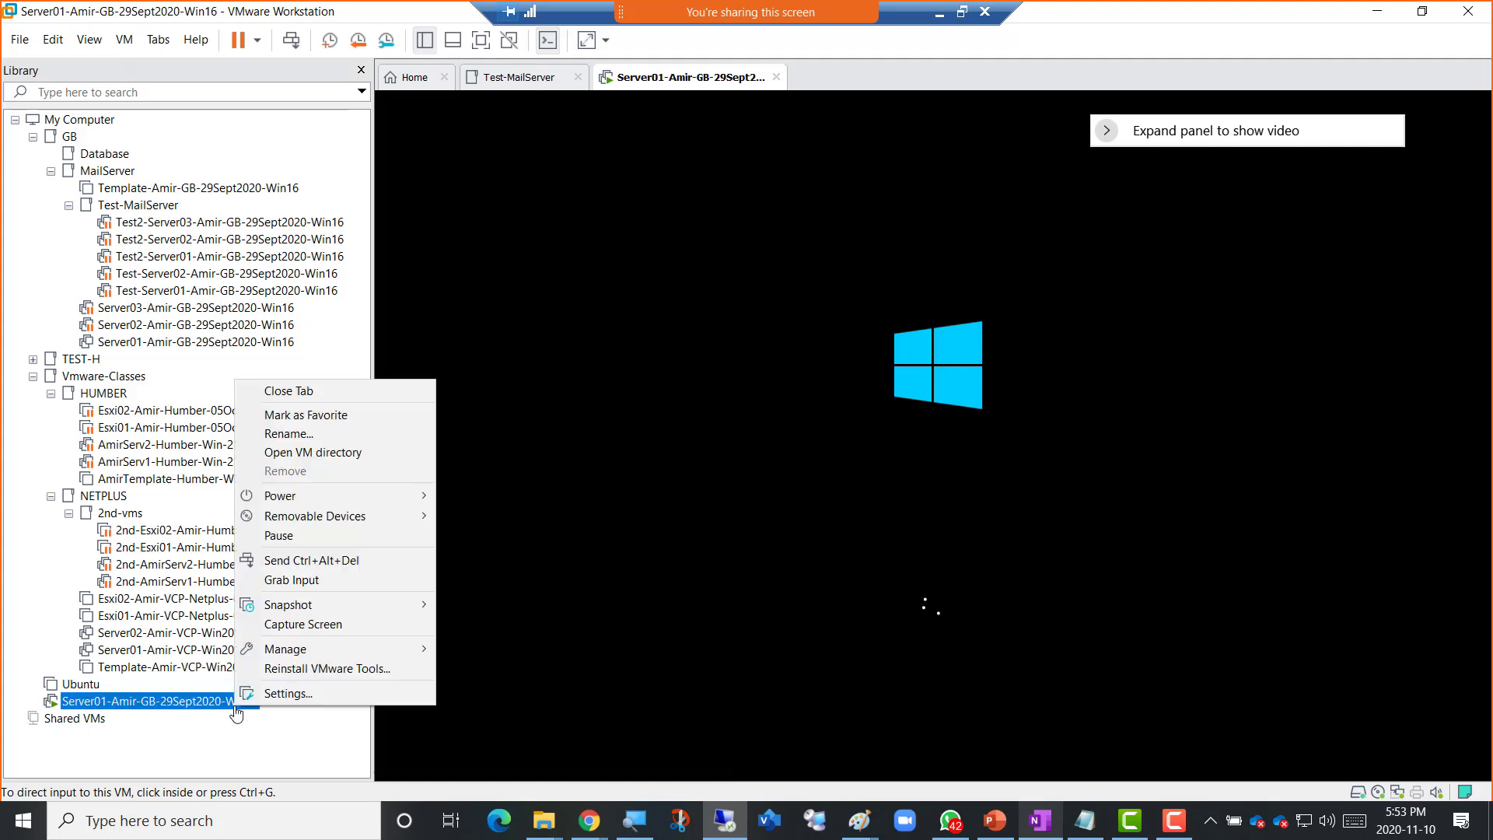
left_click(310, 434)
key("Left")
key("Left")
key("Left")
key("Left")
key("Left")
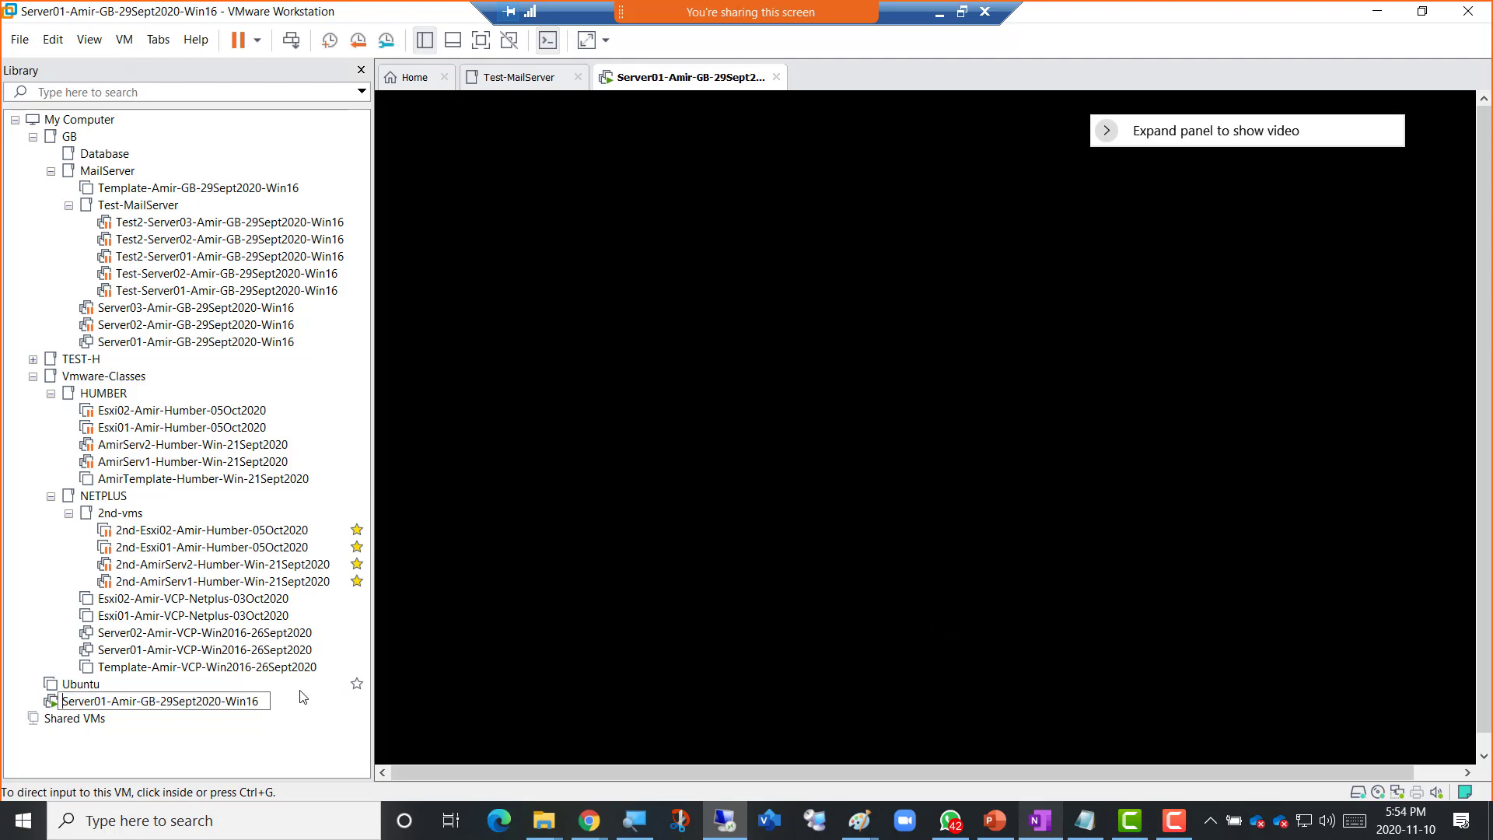
type("Rea")
key("BackSpace")
key("BackSpace")
key("BackSpace")
type("Class-")
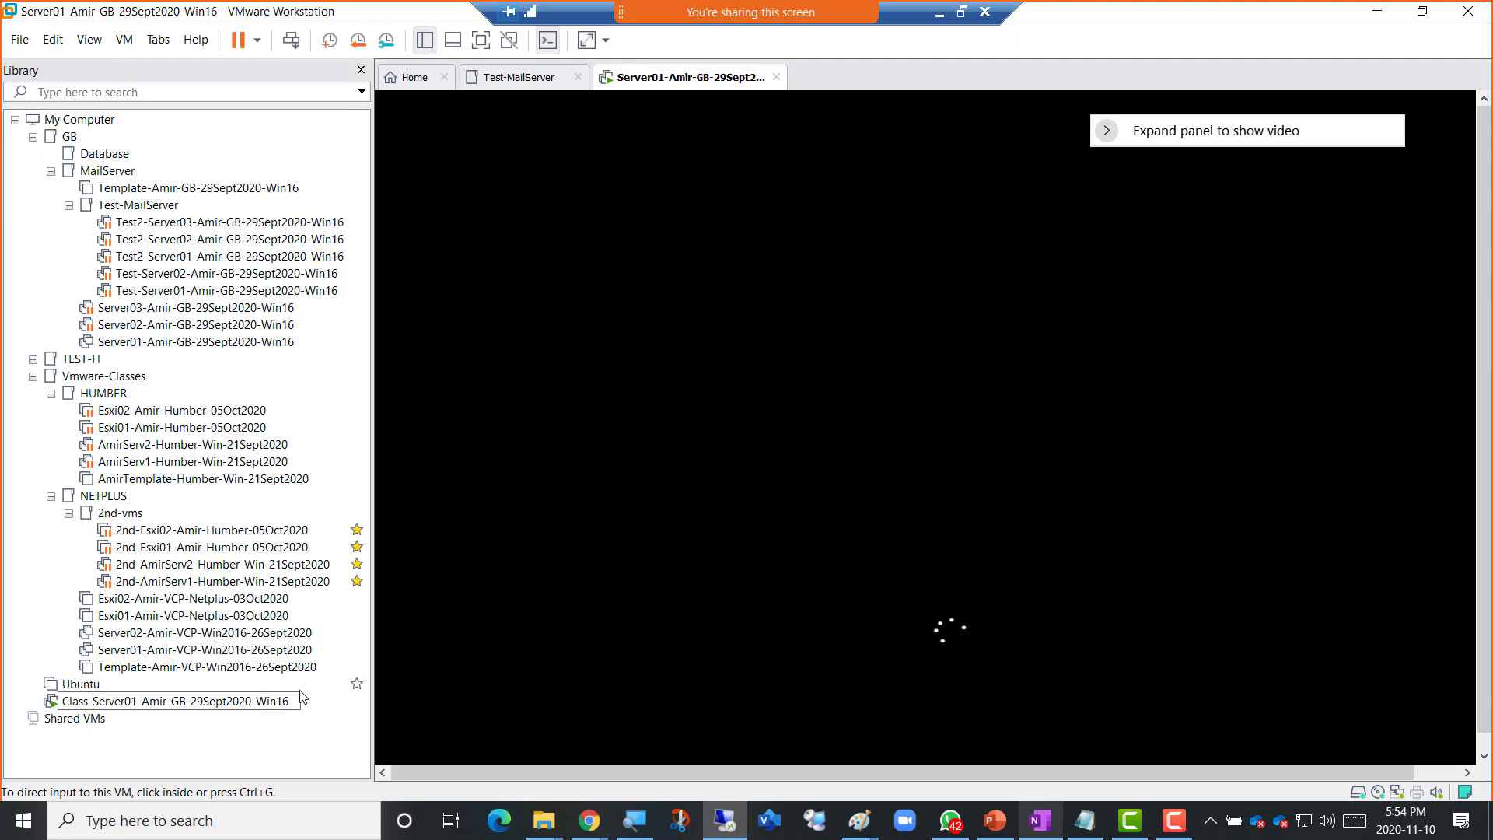
key("Return")
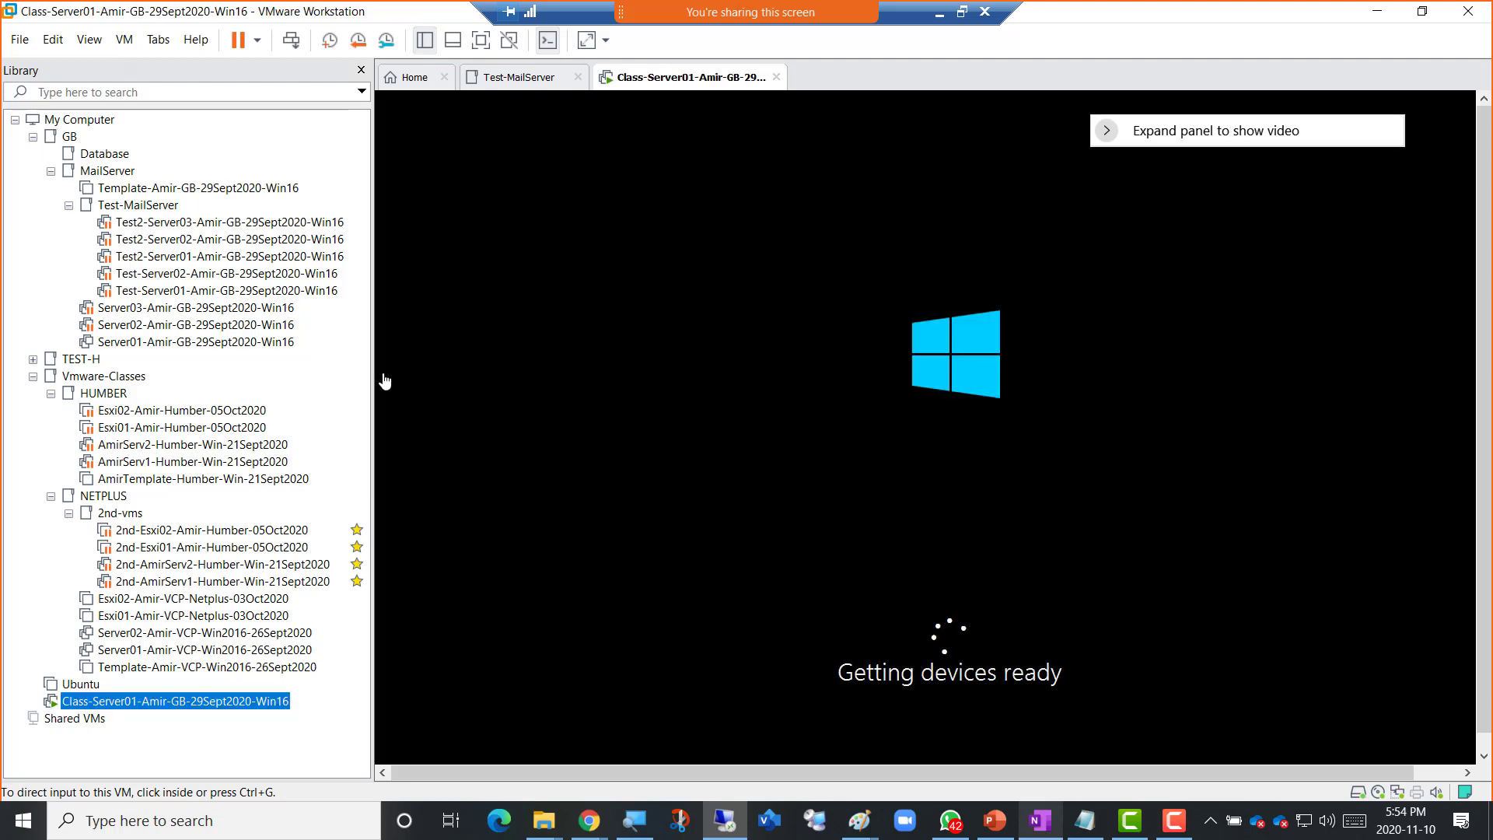
Narrow the library pane and unlock the Class-Server01 guest, signing in with the admin account's password.
left_click_drag(372, 380, 169, 380)
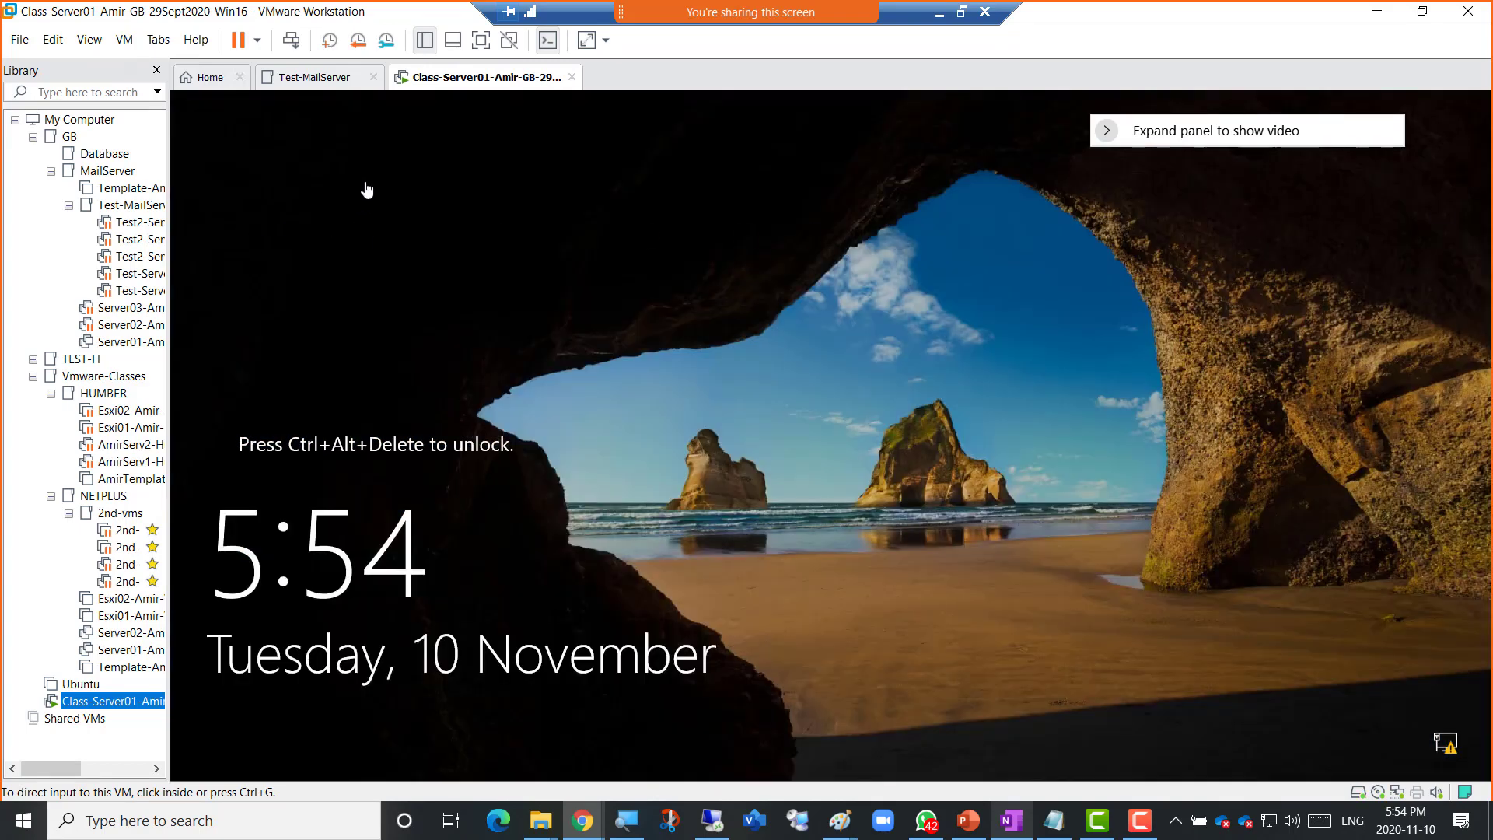
left_click(292, 43)
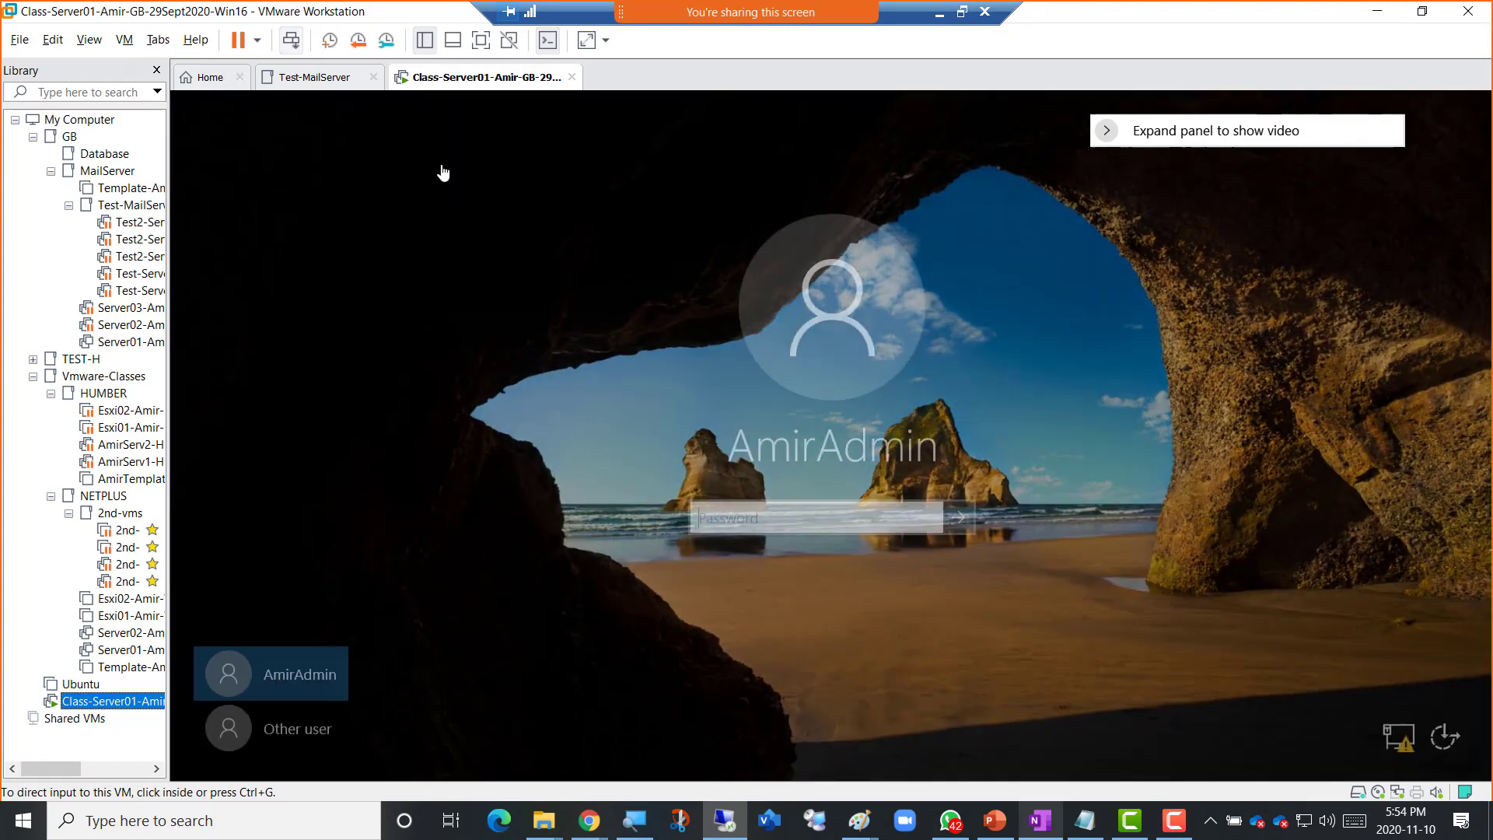
left_click(749, 517)
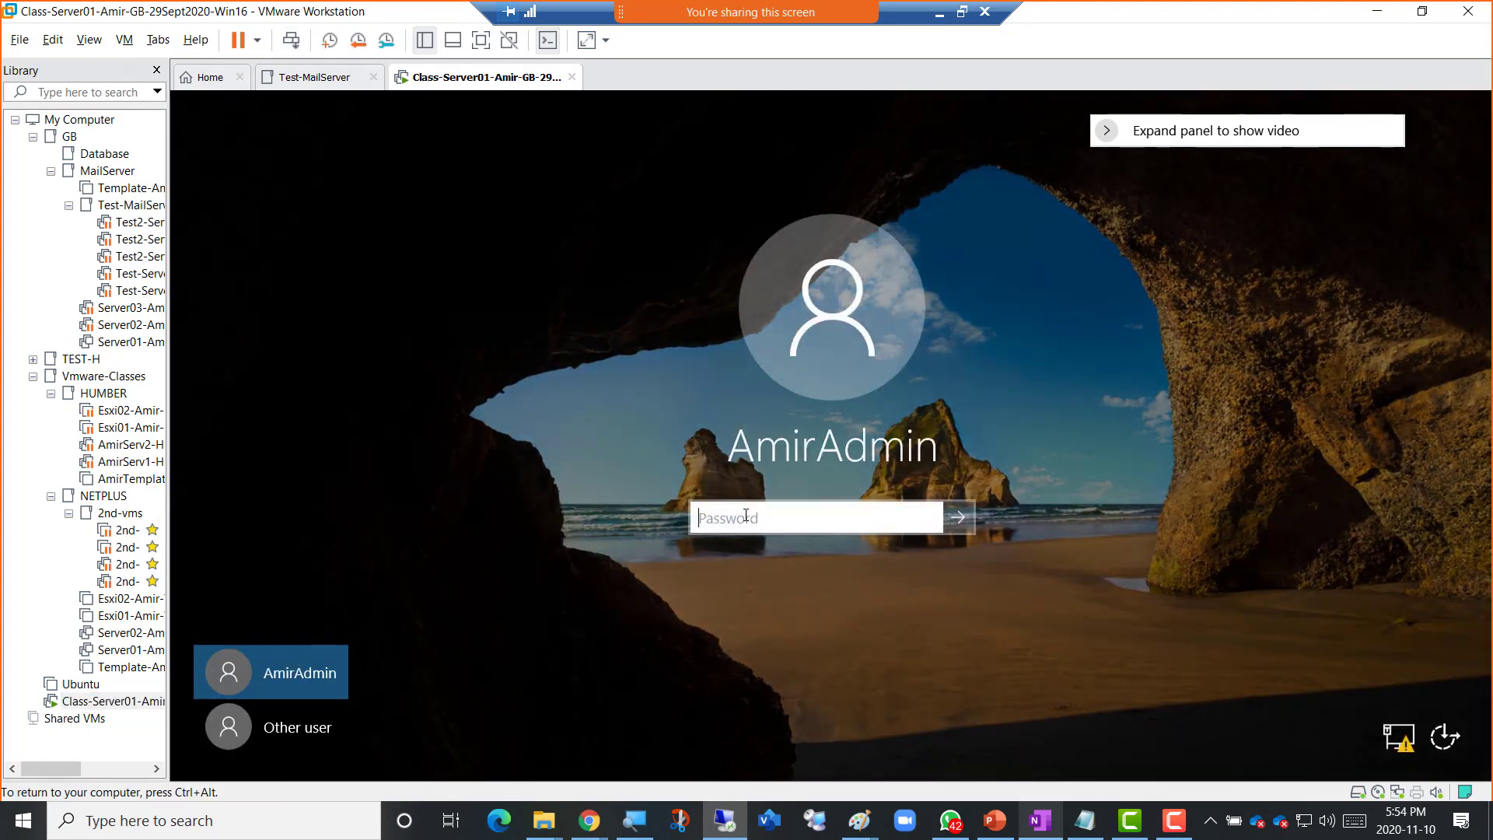
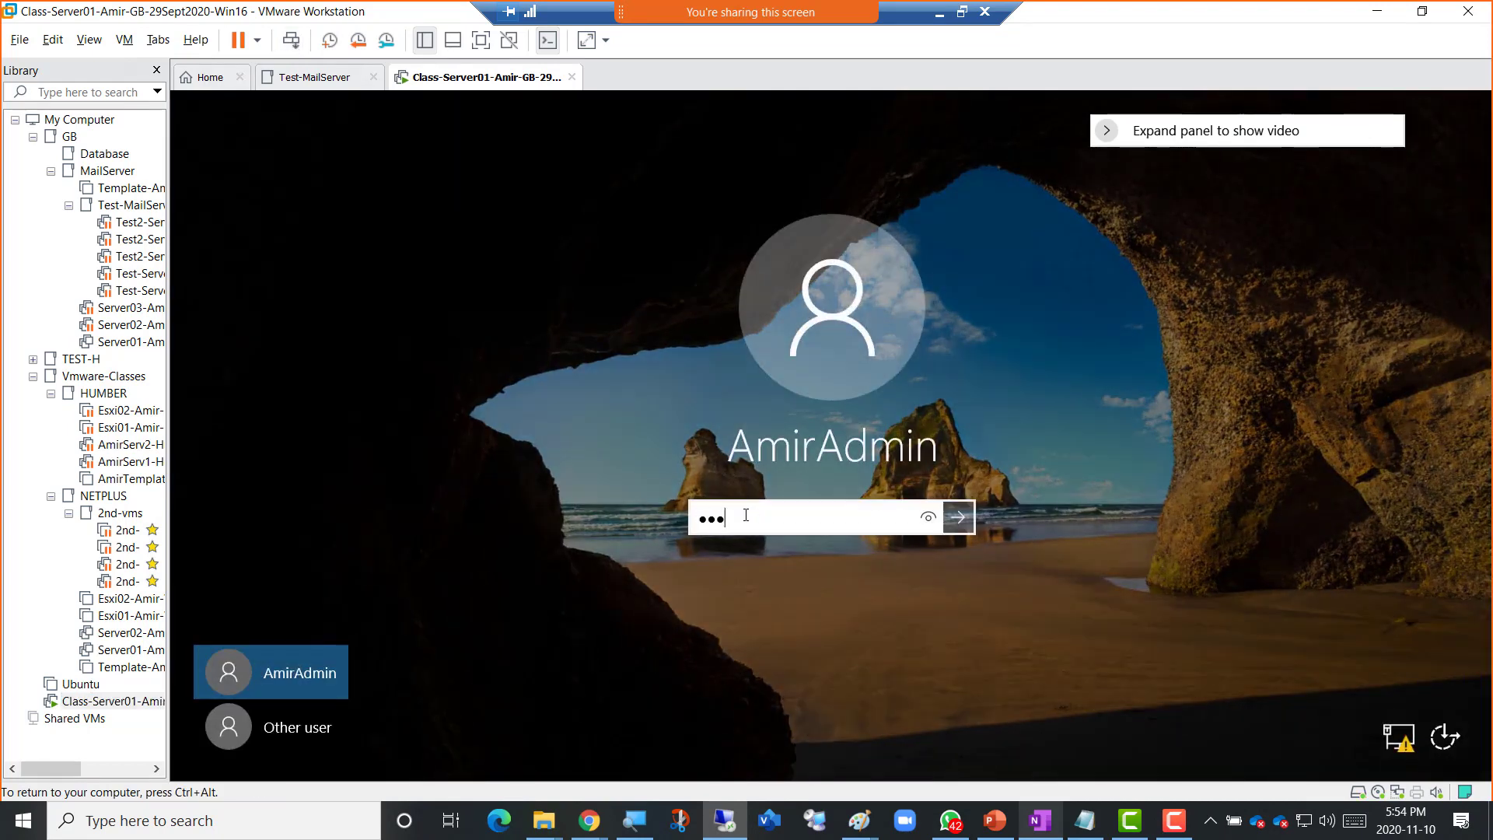
key("Return")
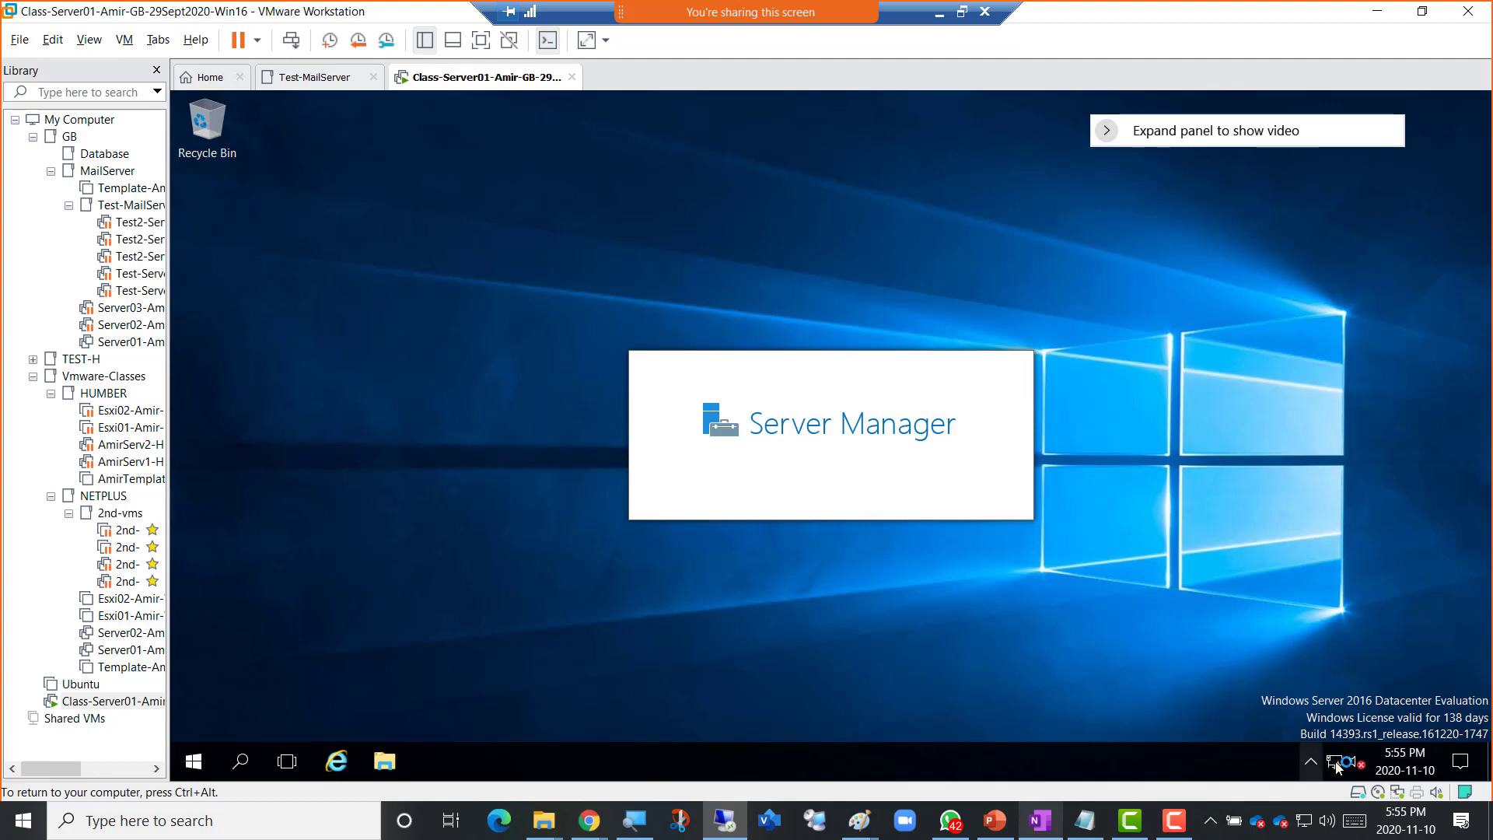
Add a second network adapter using NAT to the Class-Server01 virtual machine and apply the settings.
mouse_move(1335, 768)
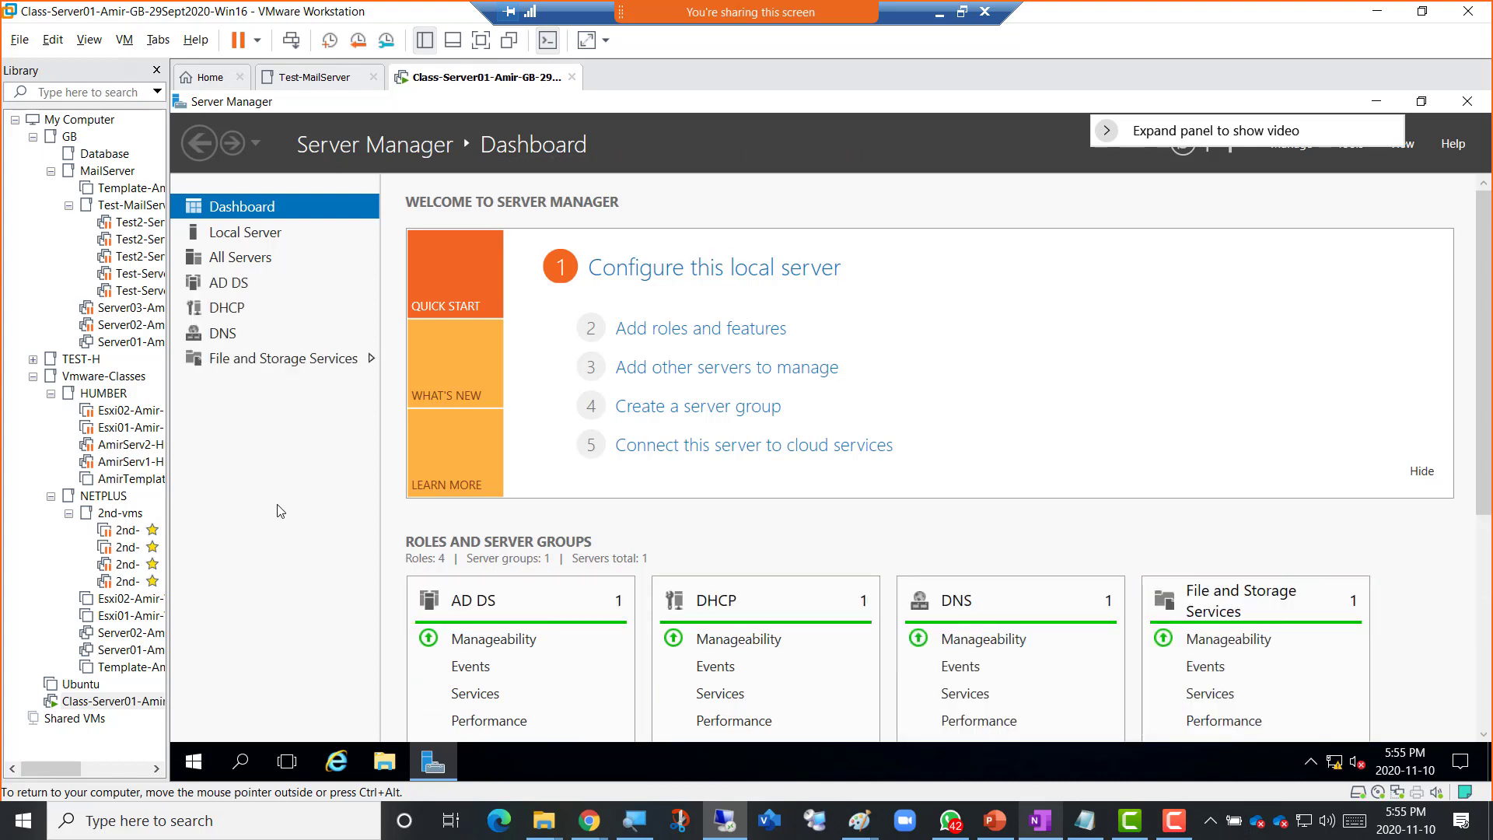
right_click(452, 81)
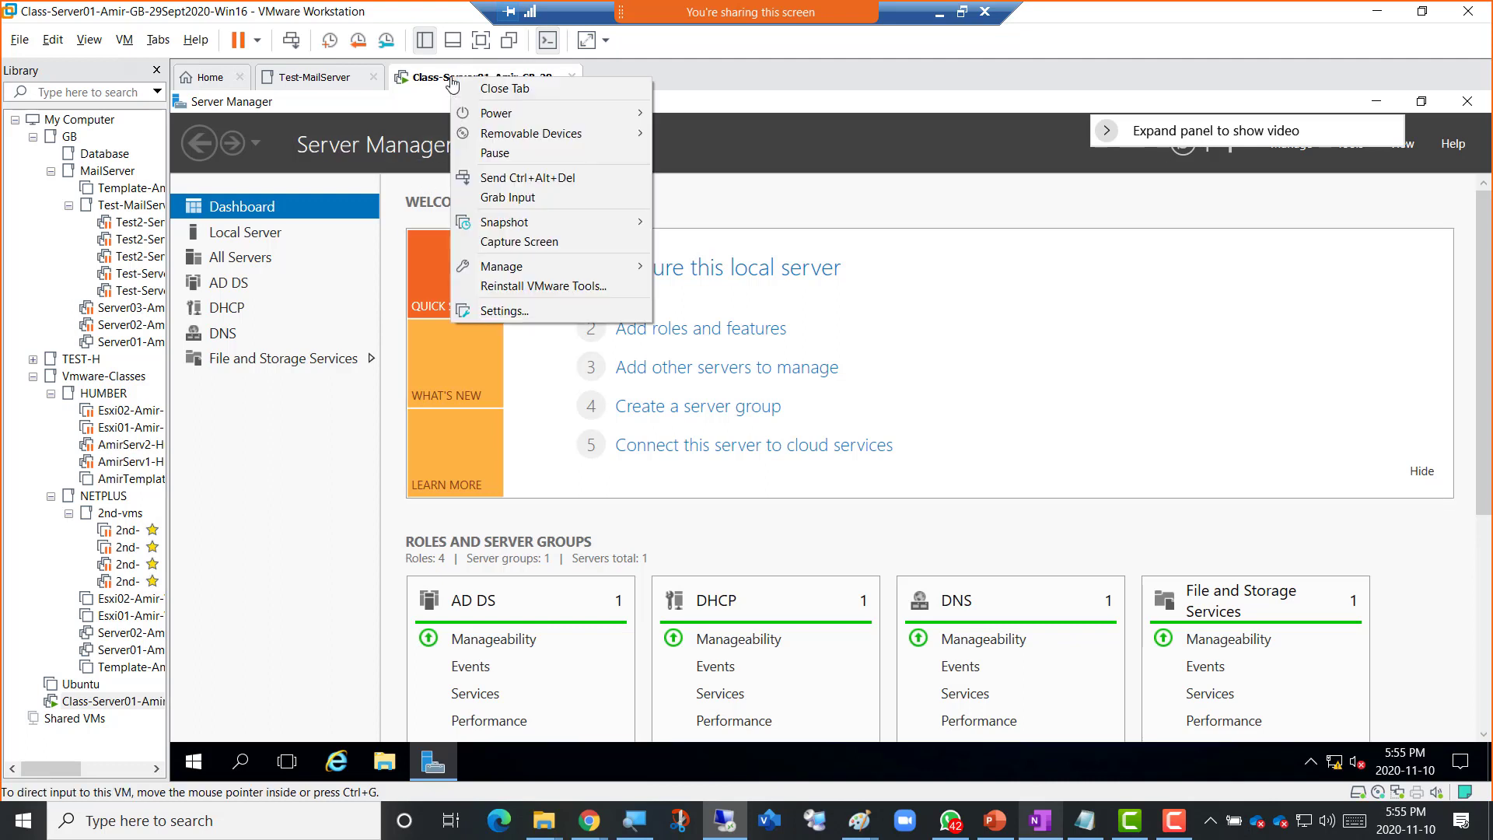
left_click(554, 311)
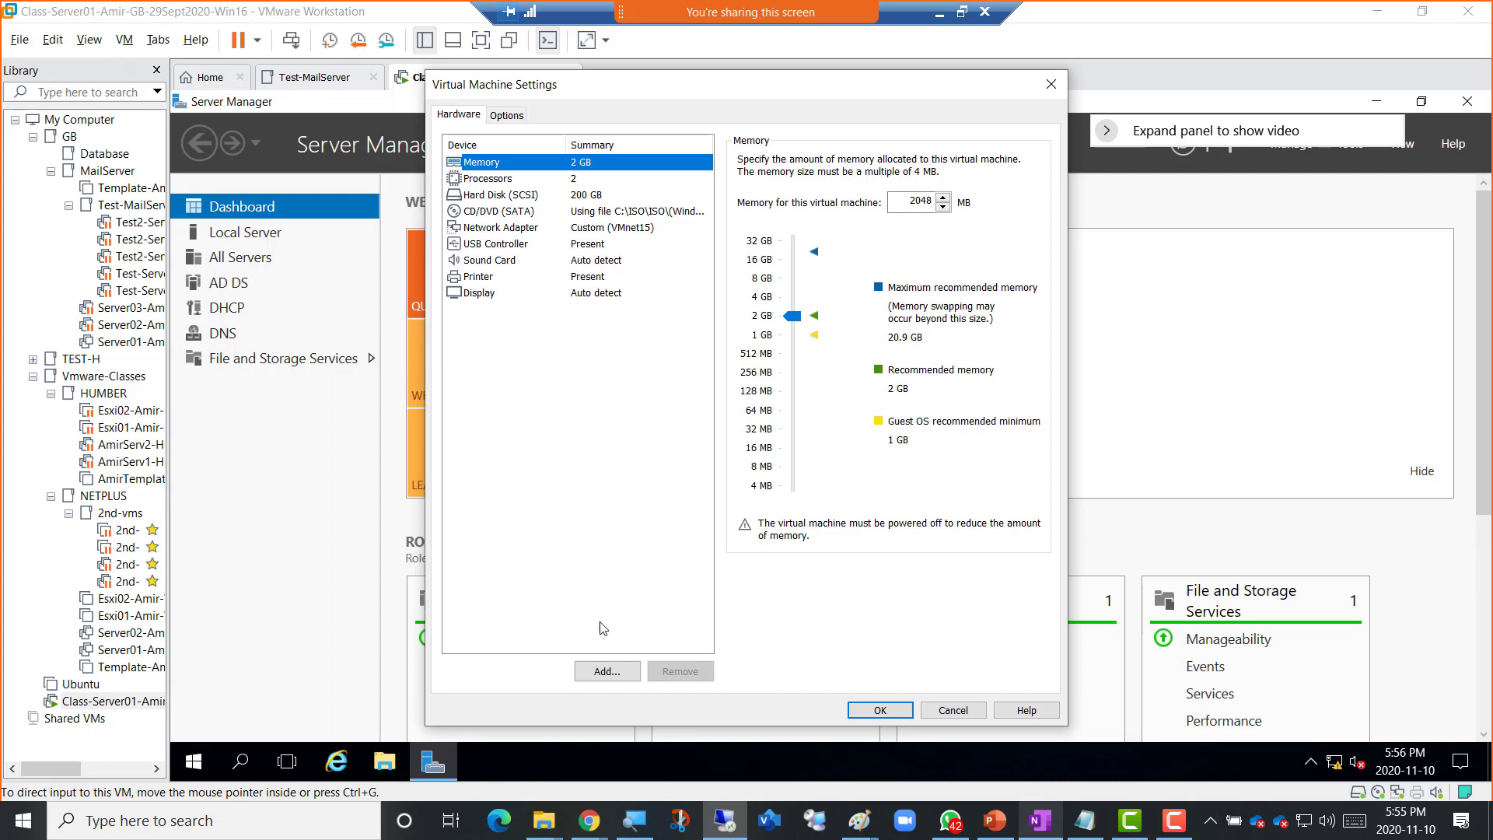
left_click(597, 678)
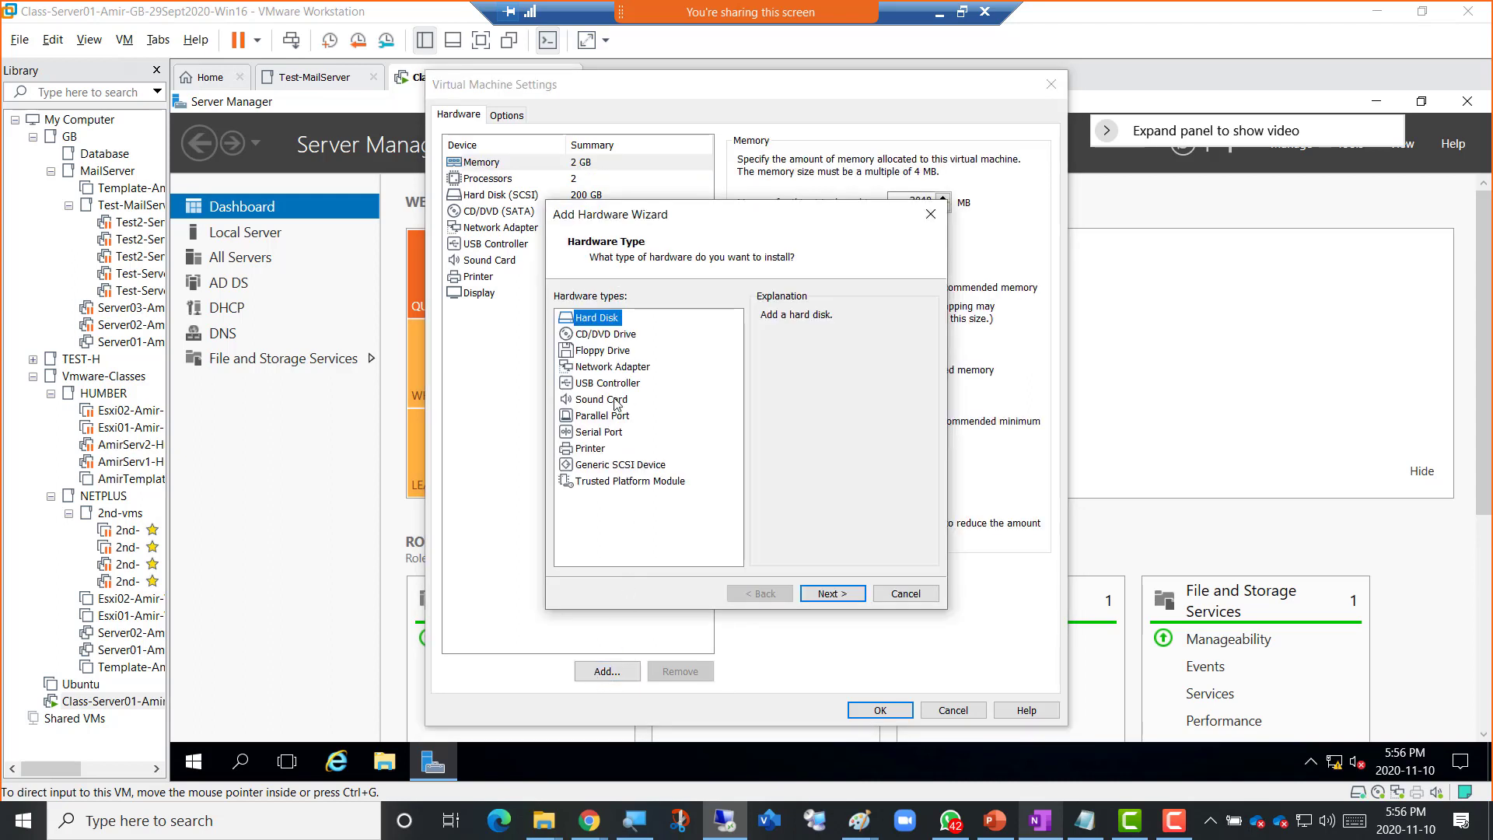
left_click(611, 370)
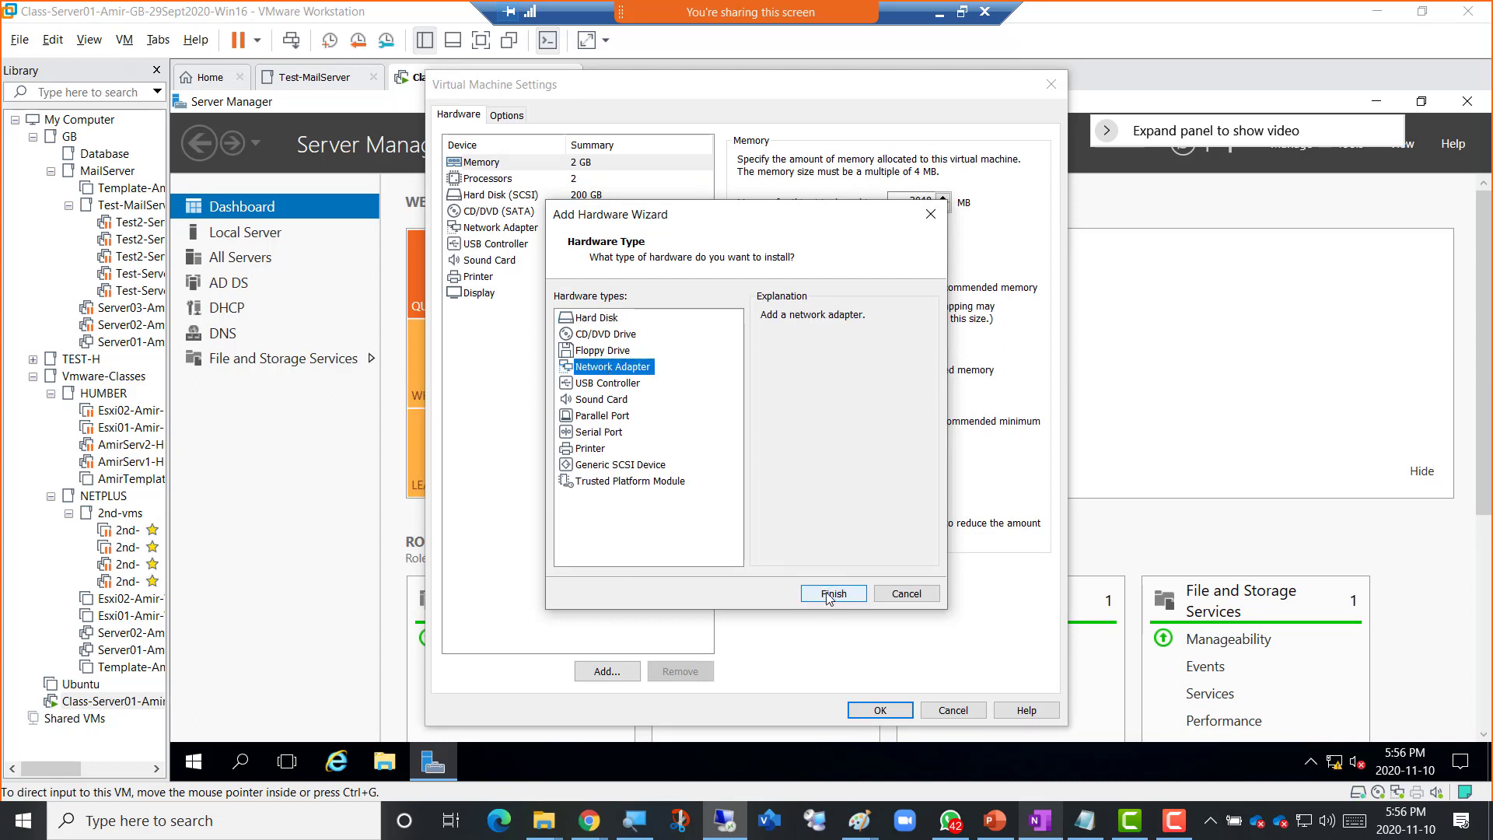
left_click(828, 594)
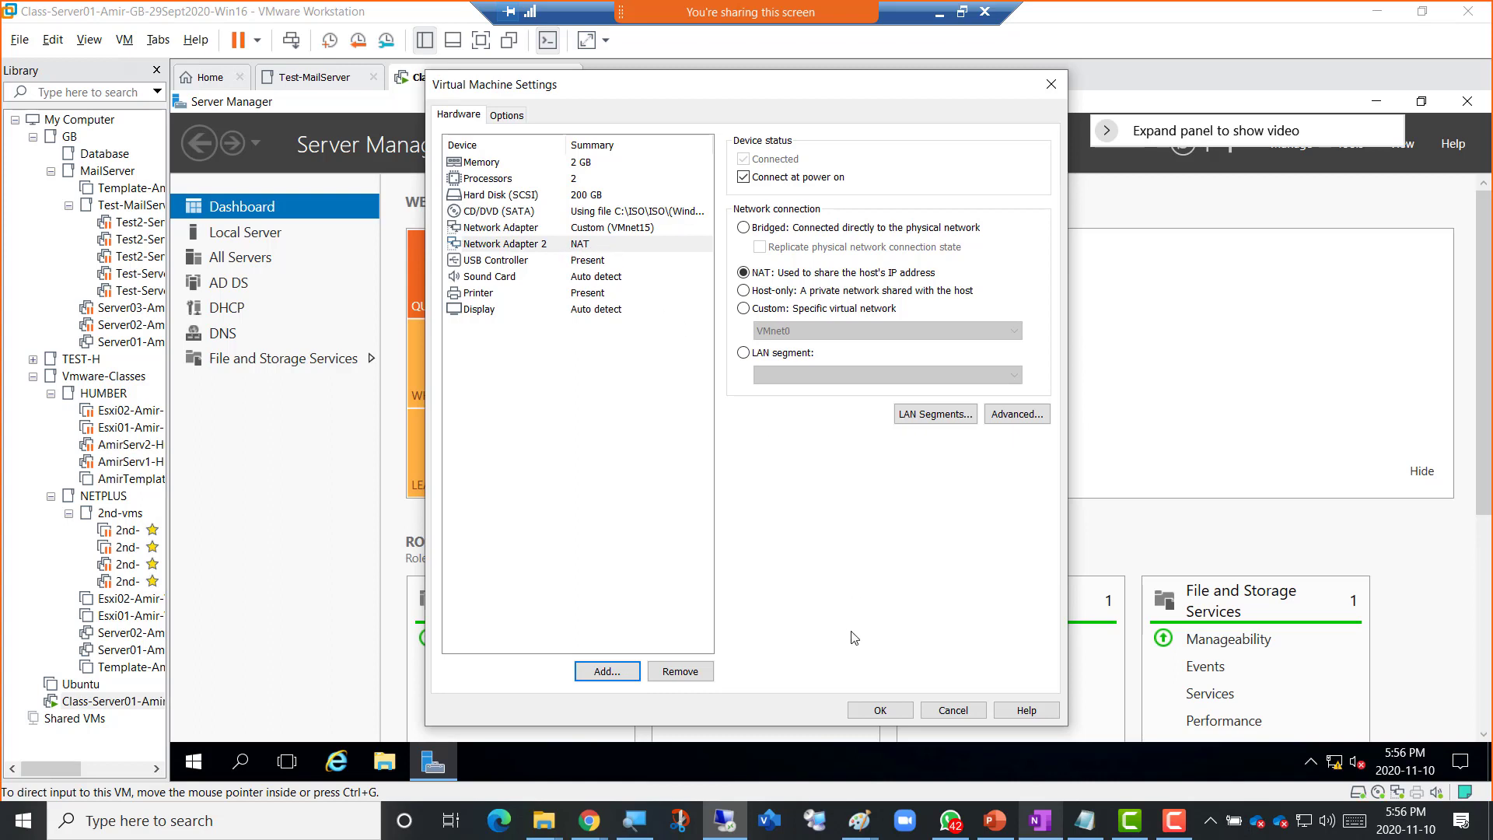
left_click(879, 711)
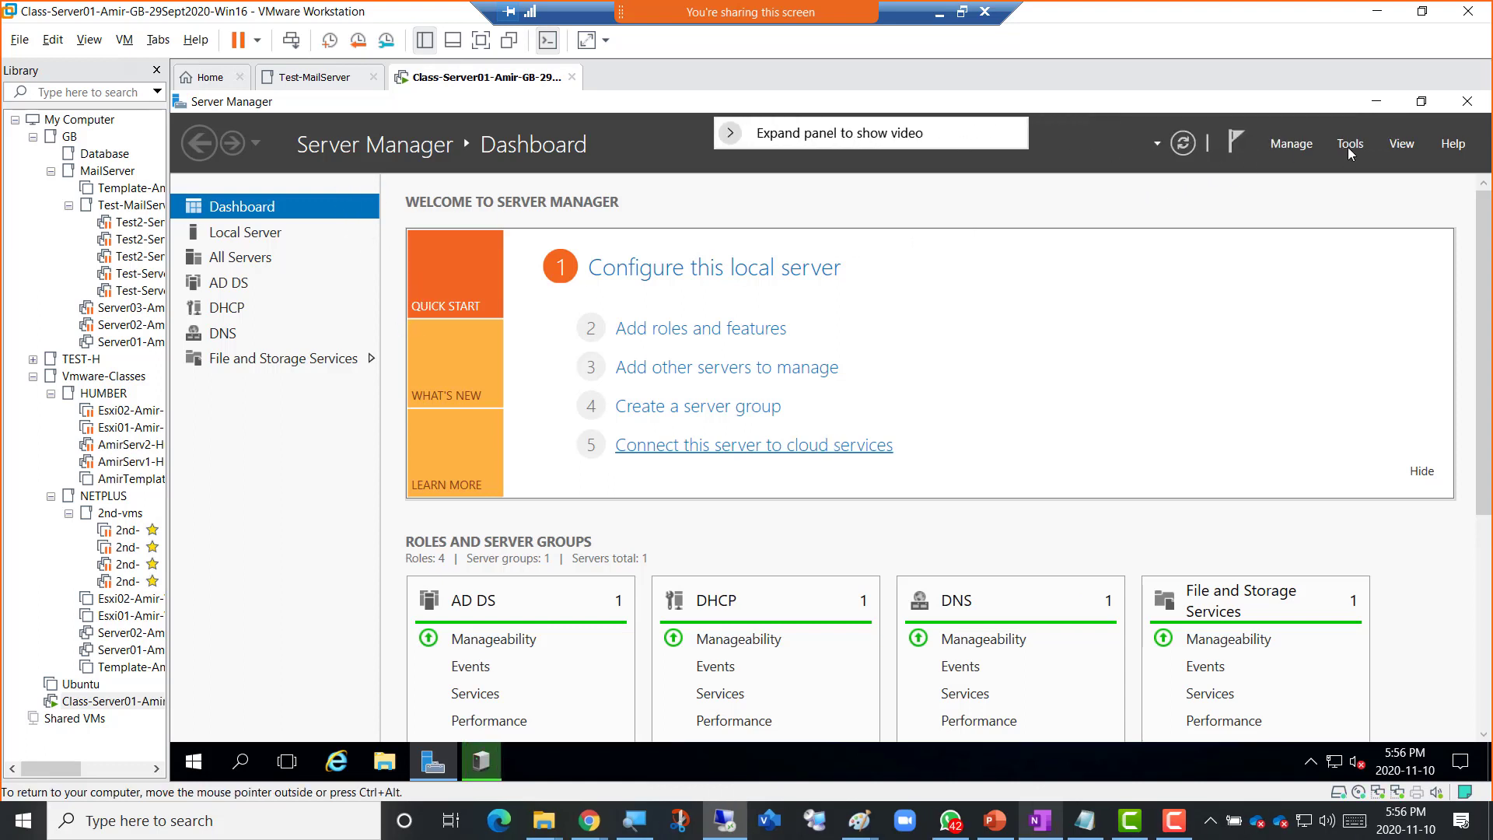
Open Active Directory Users and Computers and list the users in the local domain's ExchangeUsers unit.
left_click(1347, 147)
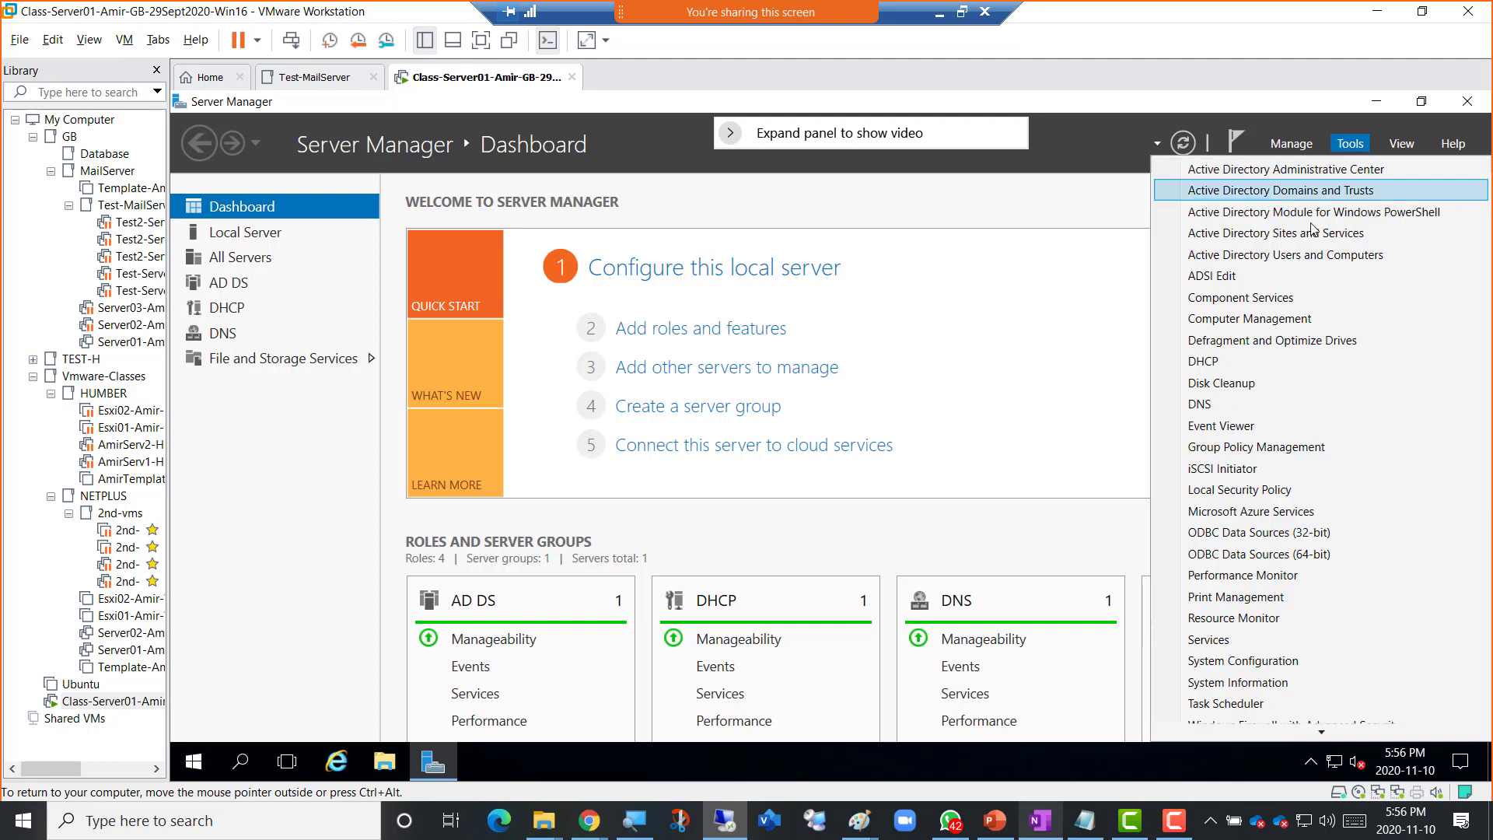
left_click(1292, 262)
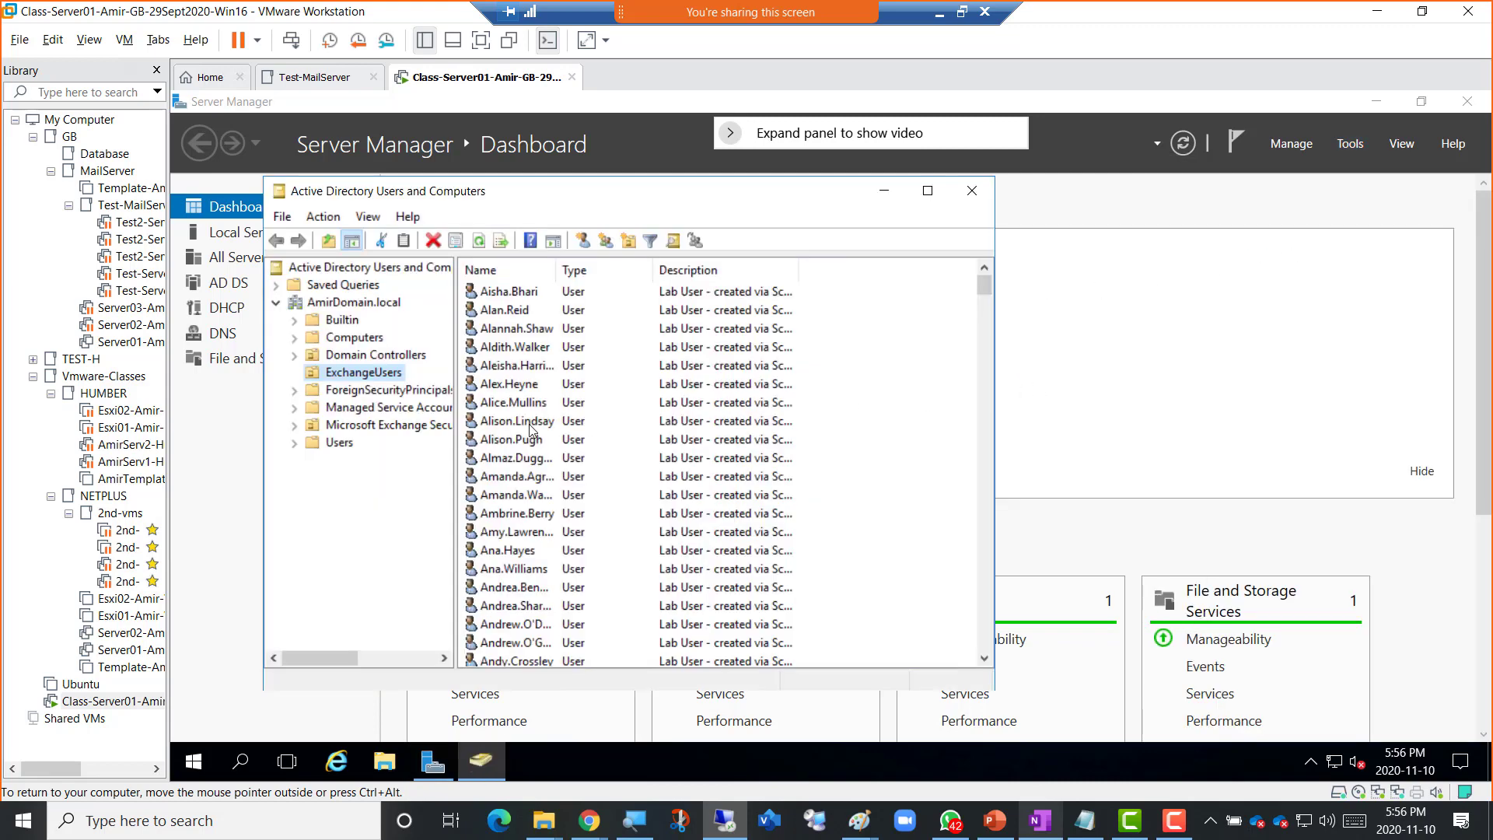
left_click(277, 306)
left_click(277, 306)
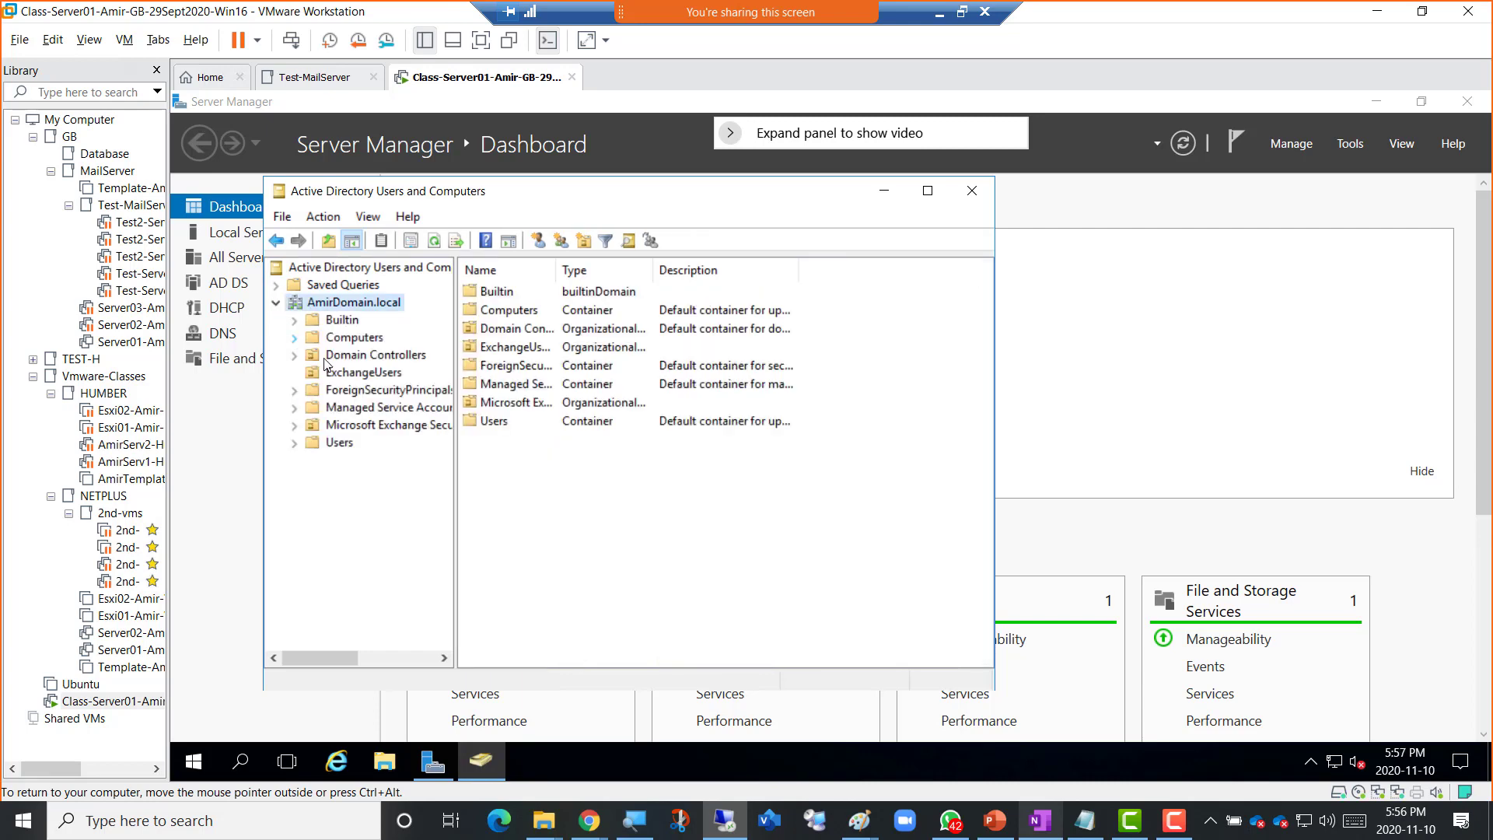
left_click(346, 375)
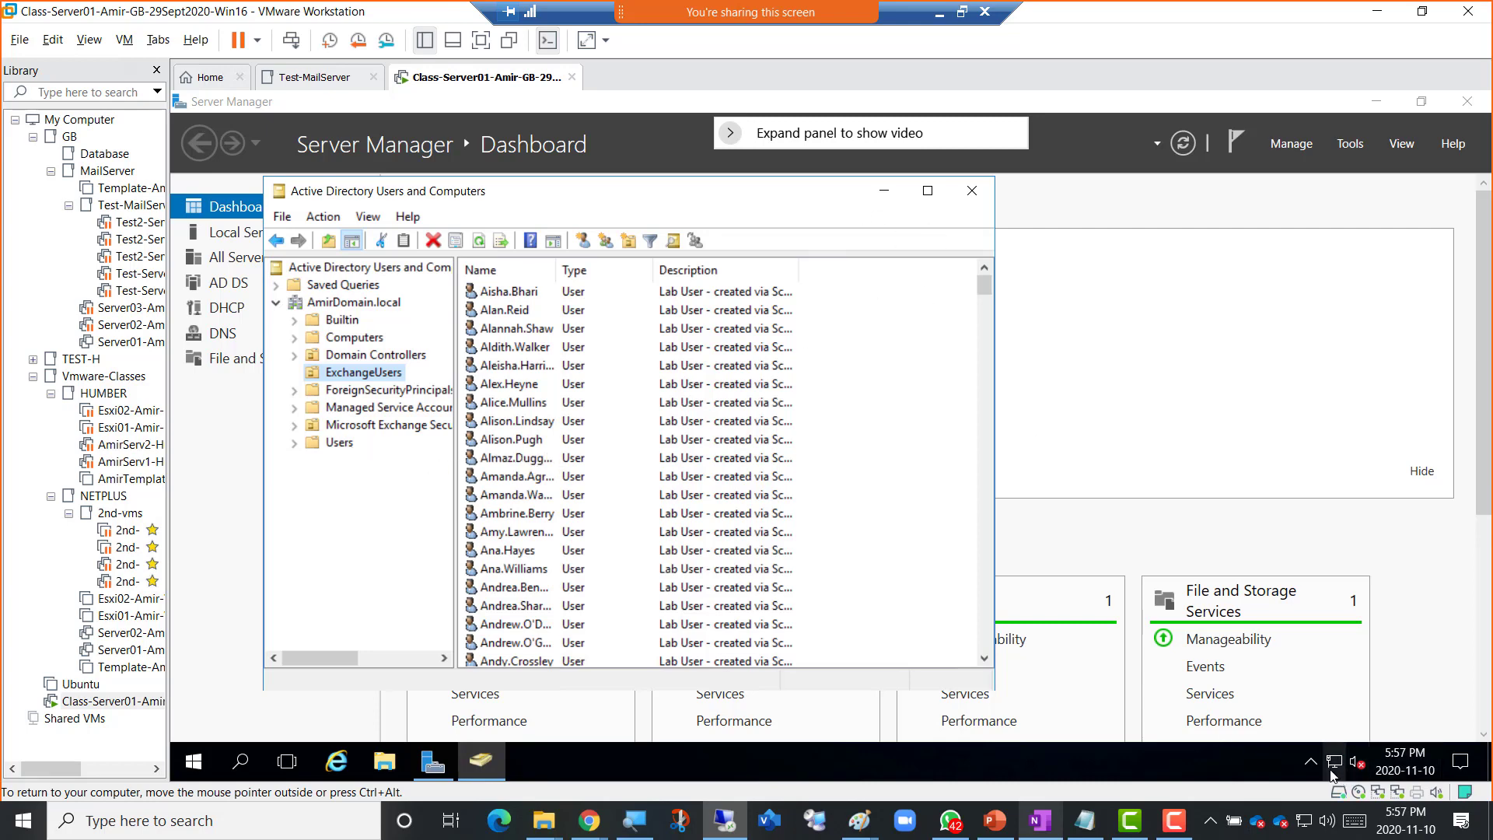
Open Internet Explorer in the guest to check internet access, minimize Server Manager and maximize the browser window.
left_click(340, 764)
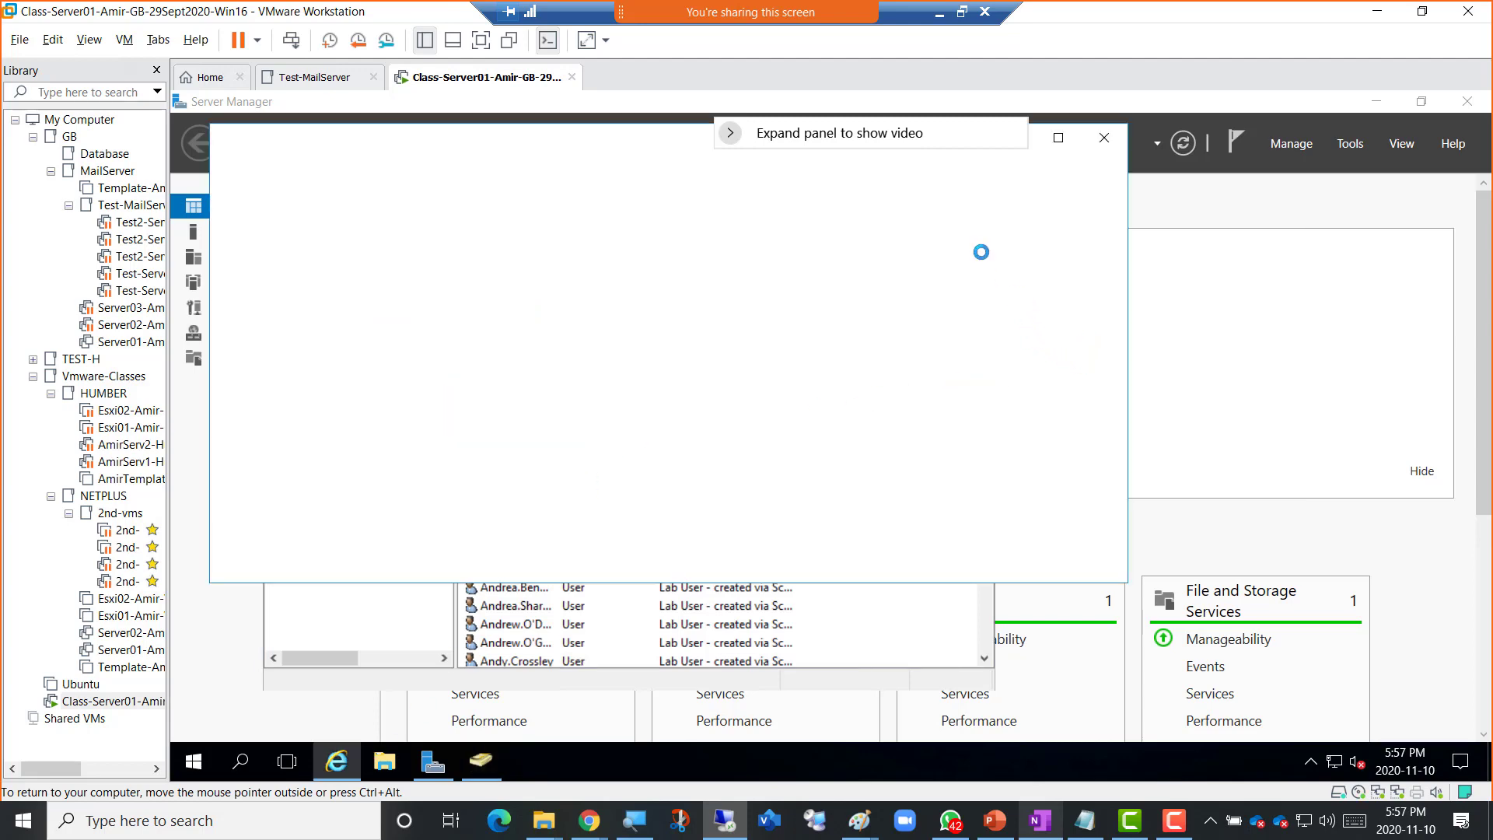
left_click_drag(960, 148, 1300, 200)
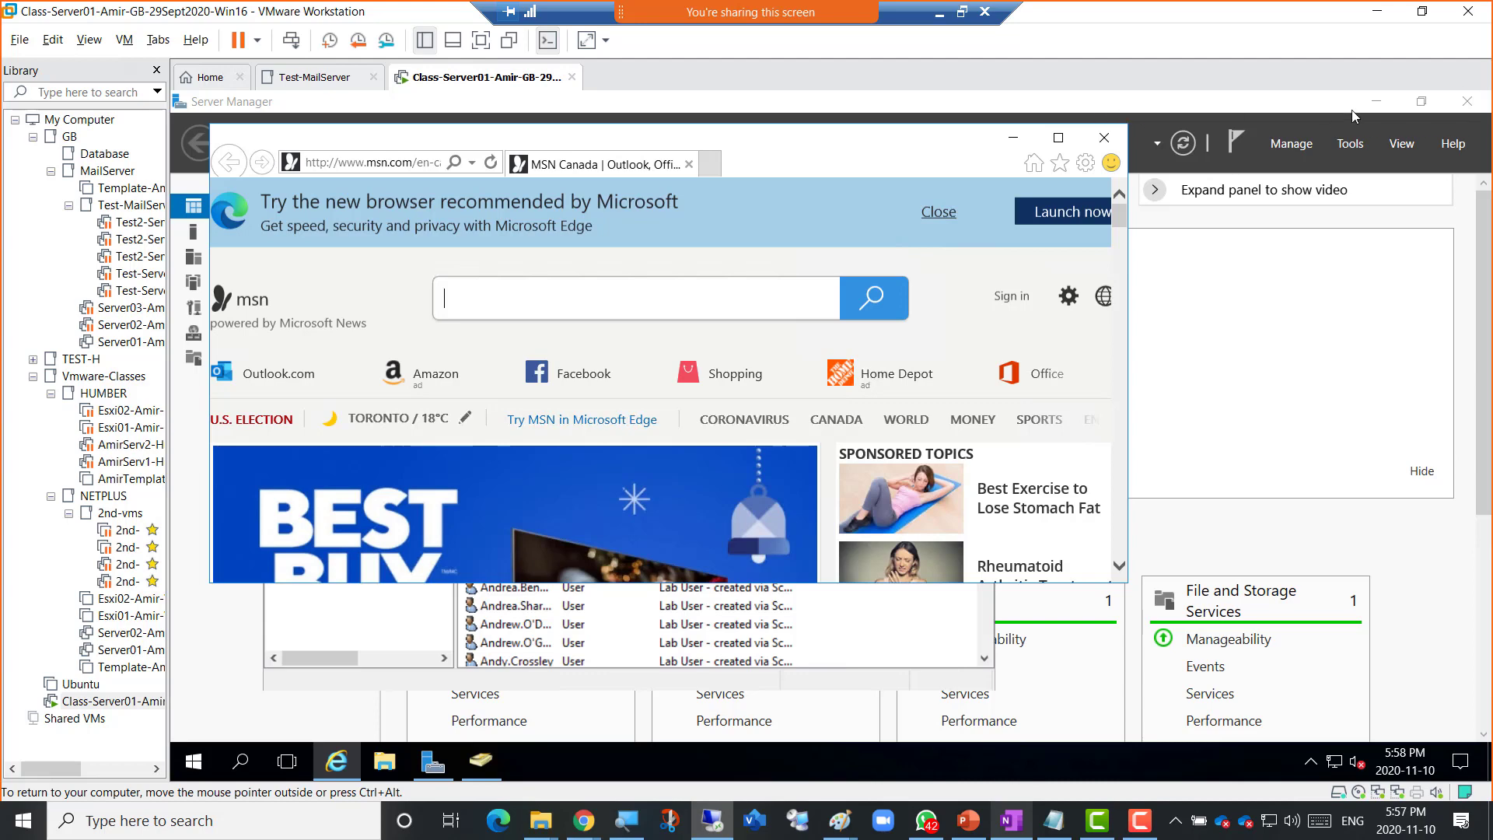
left_click(1378, 102)
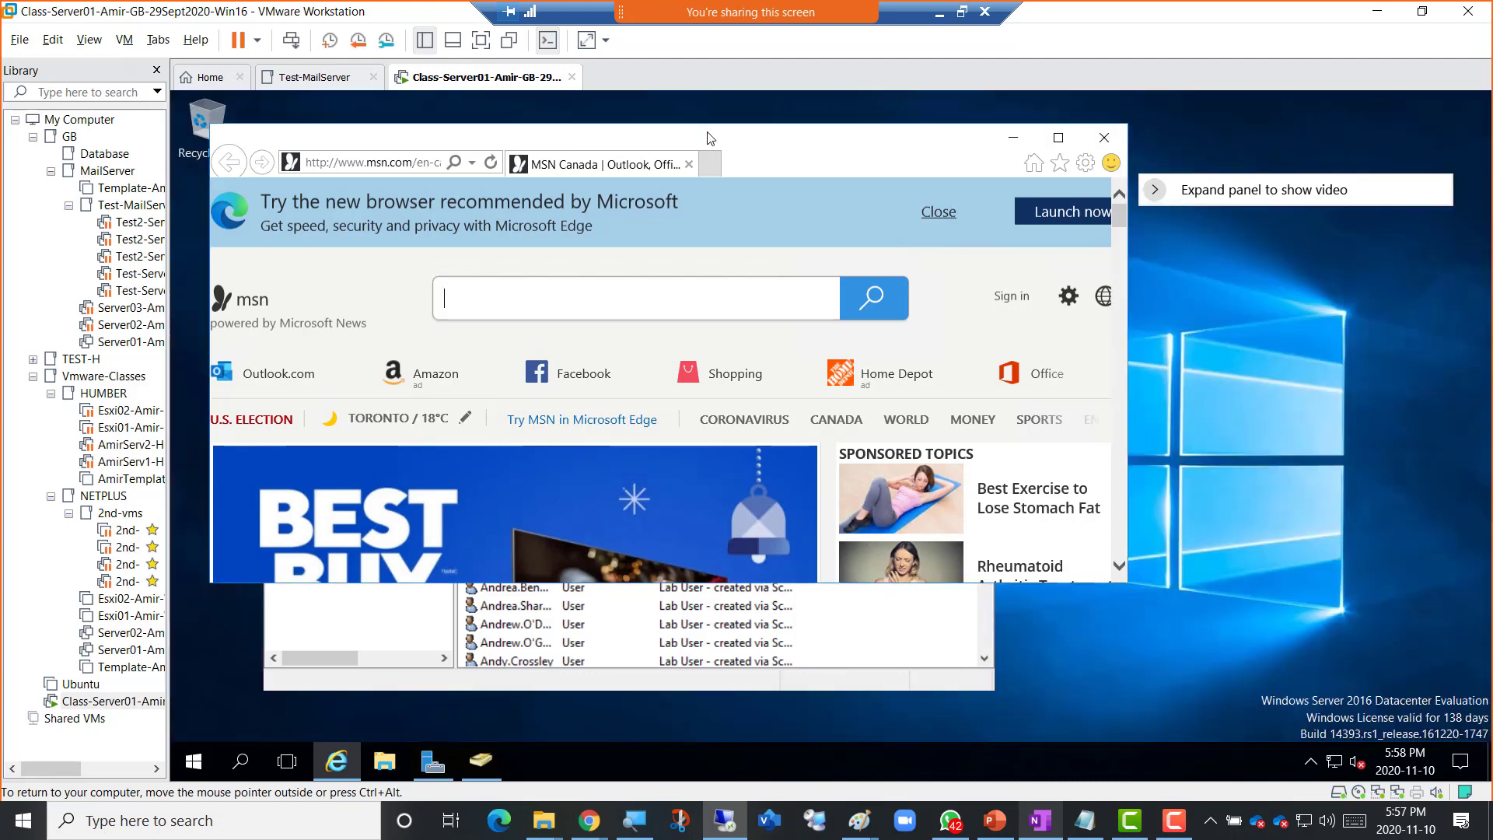
left_click_drag(544, 136, 783, 145)
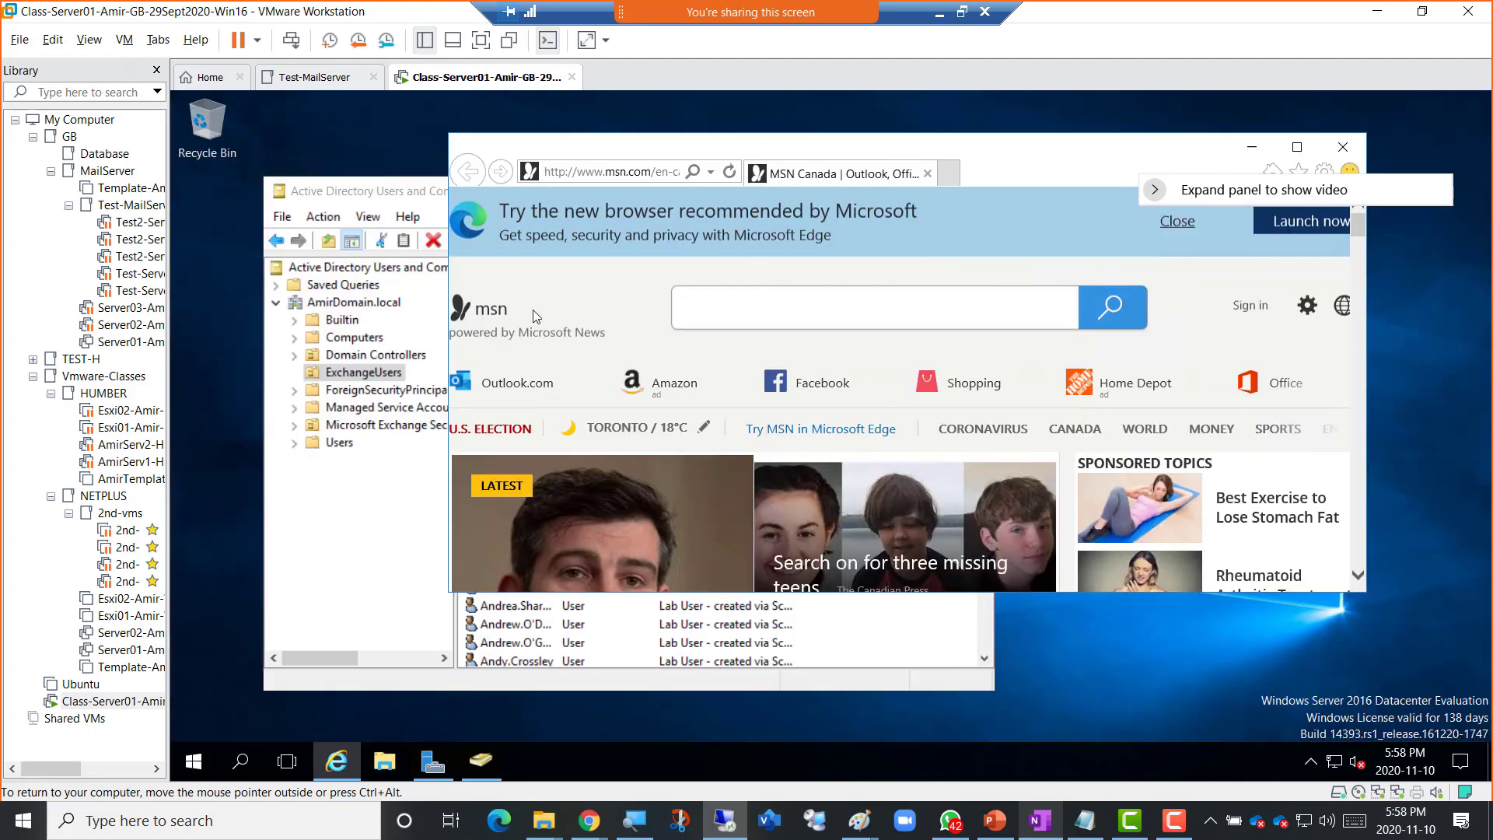
left_click(1297, 147)
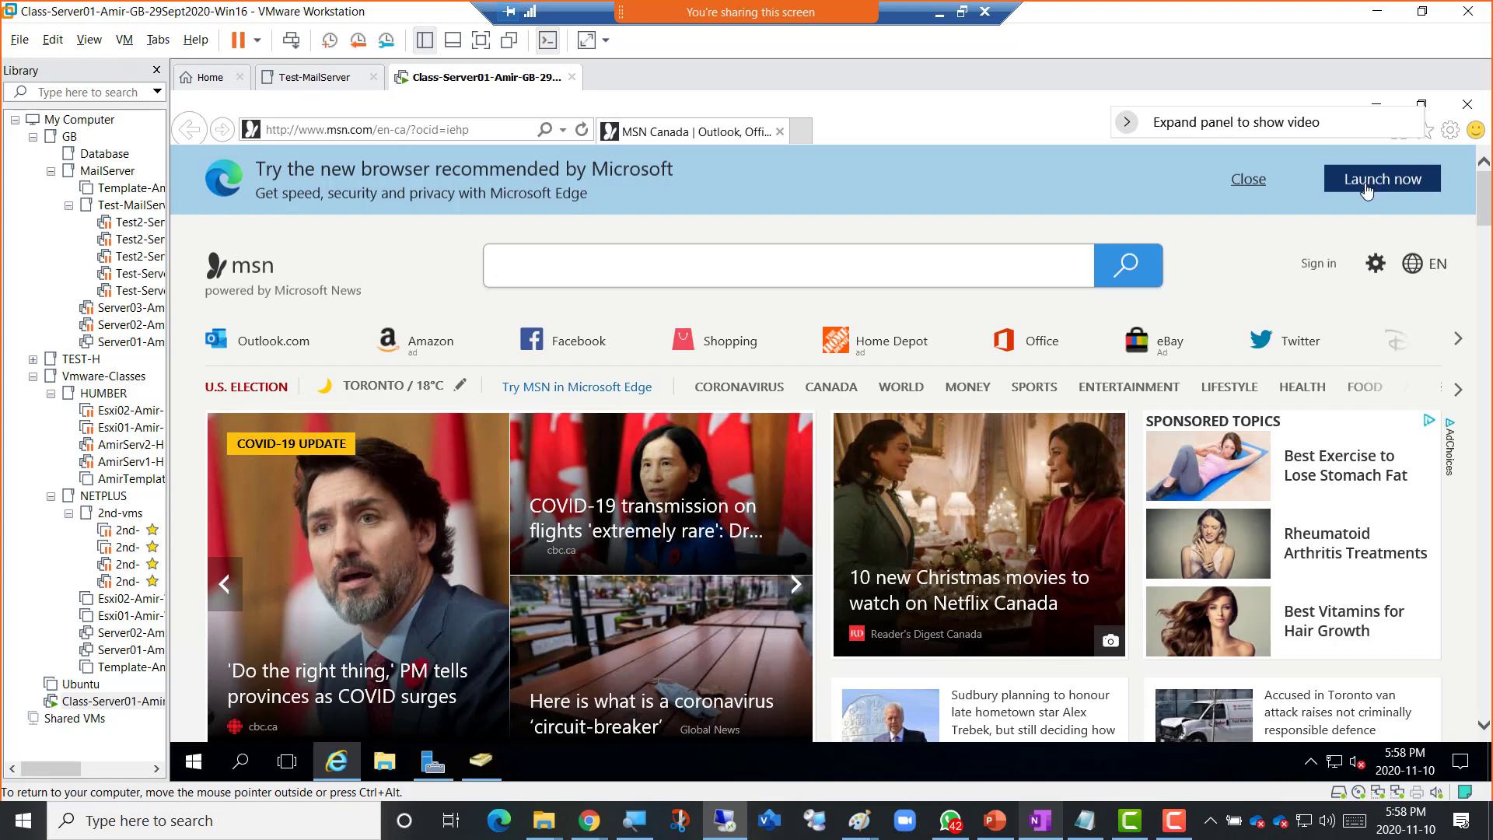
Try to launch Microsoft Edge from the MSN page's banner, return to the MSN page and minimize the browser.
left_click(1376, 182)
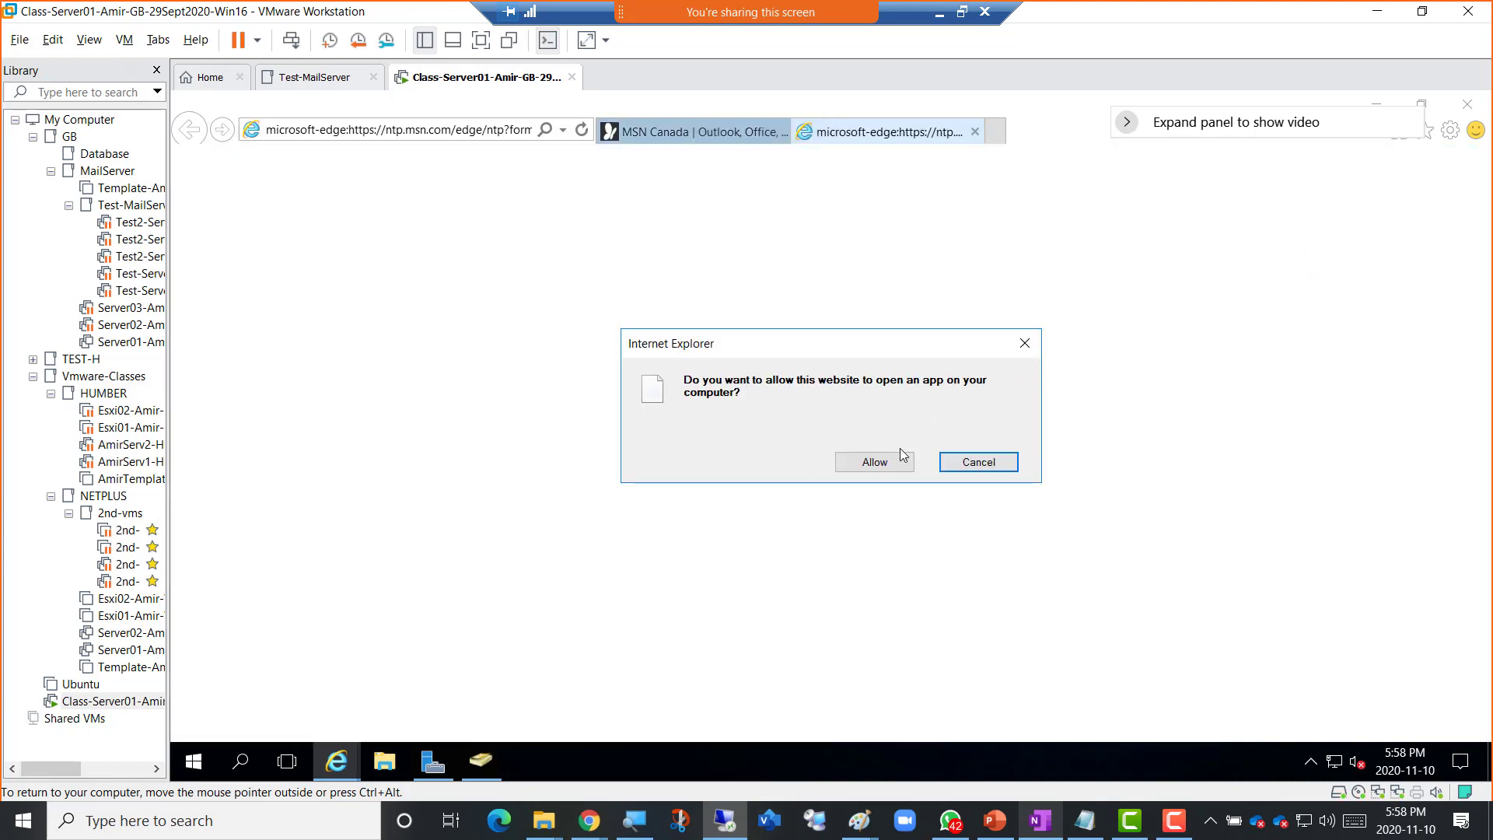
left_click(900, 457)
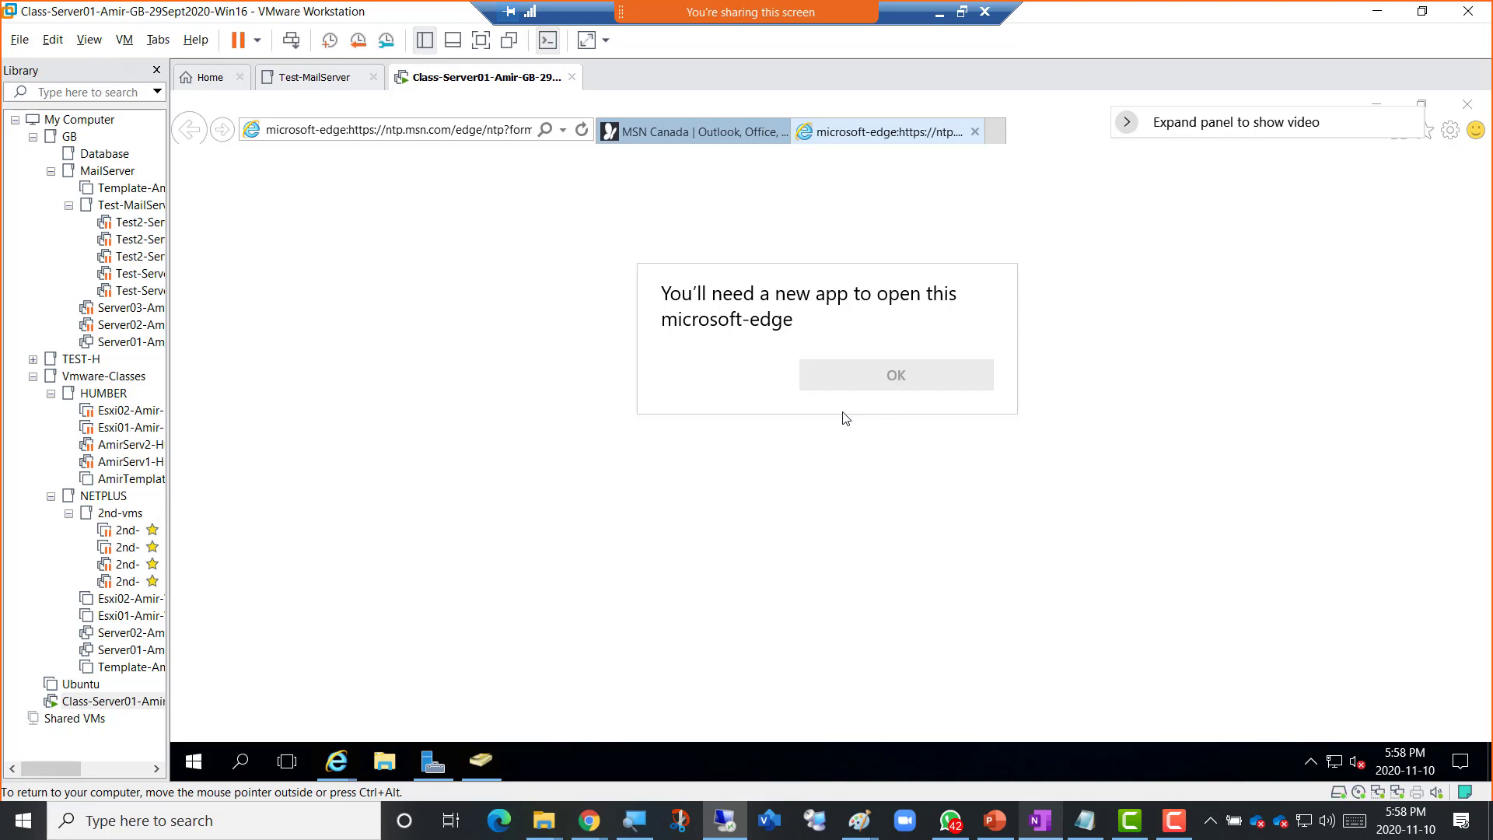
left_click(510, 133)
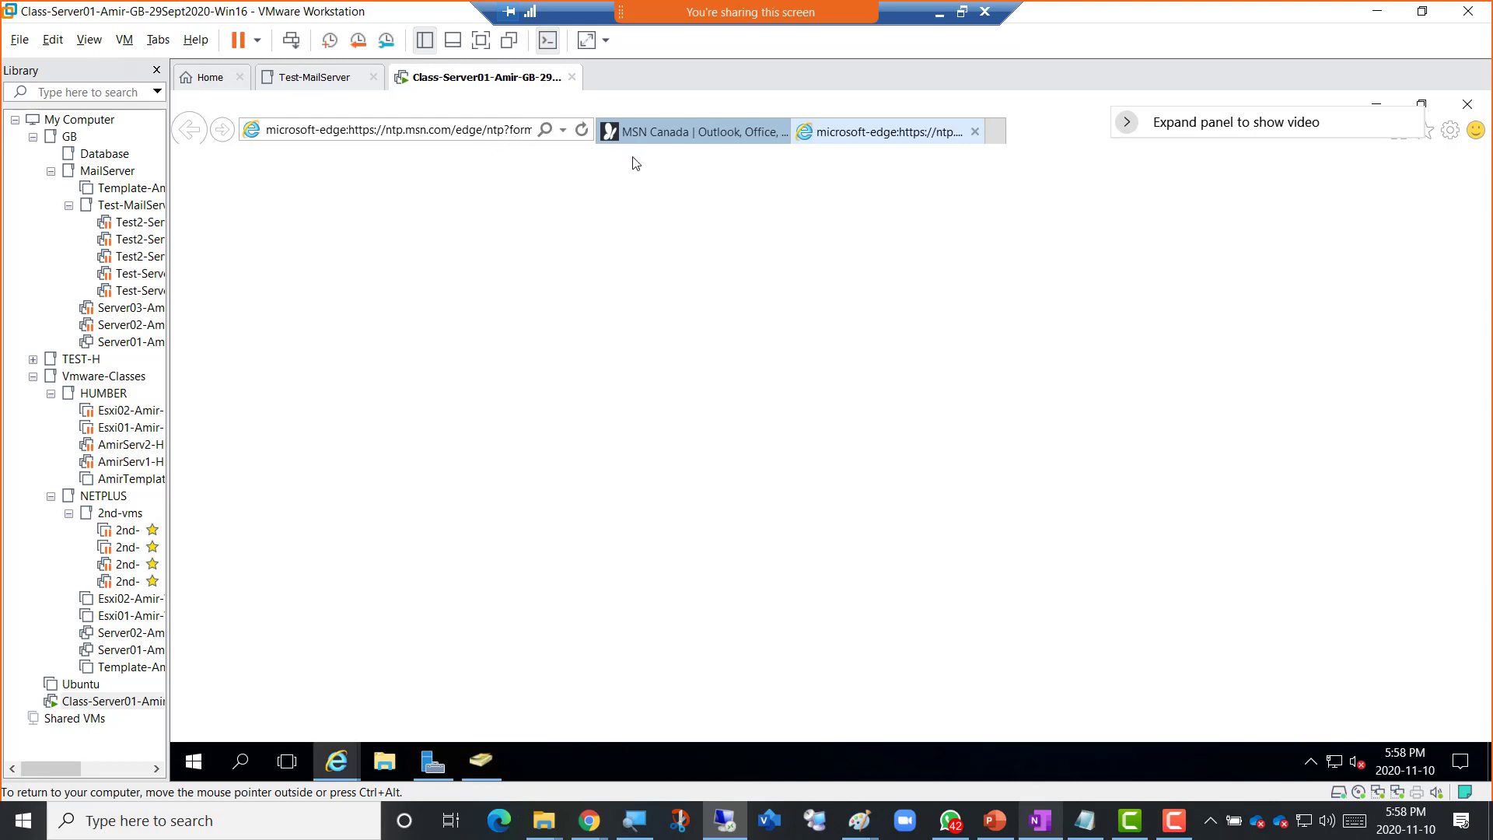
left_click(630, 139)
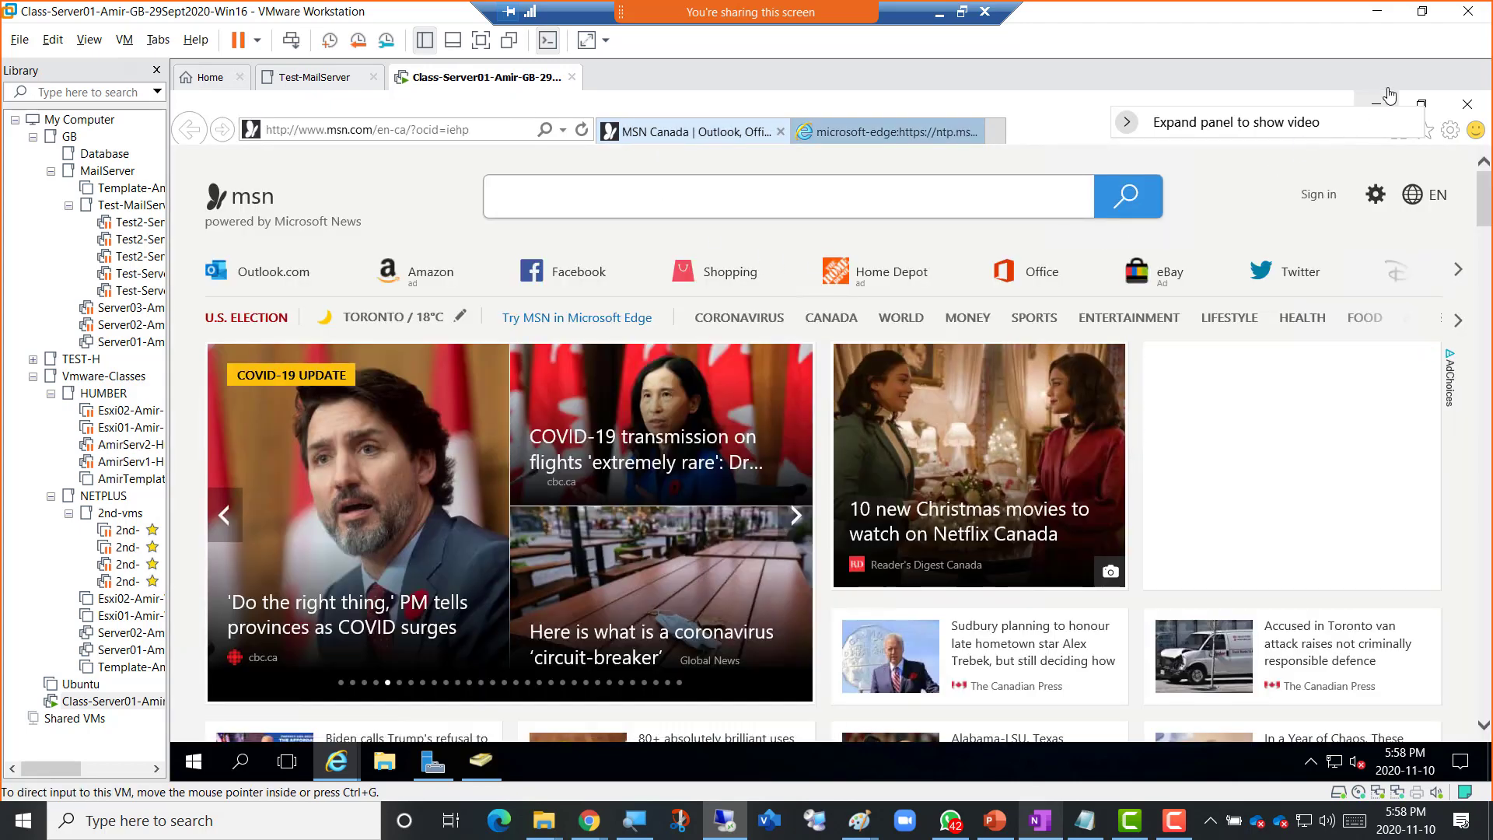
left_click(1376, 101)
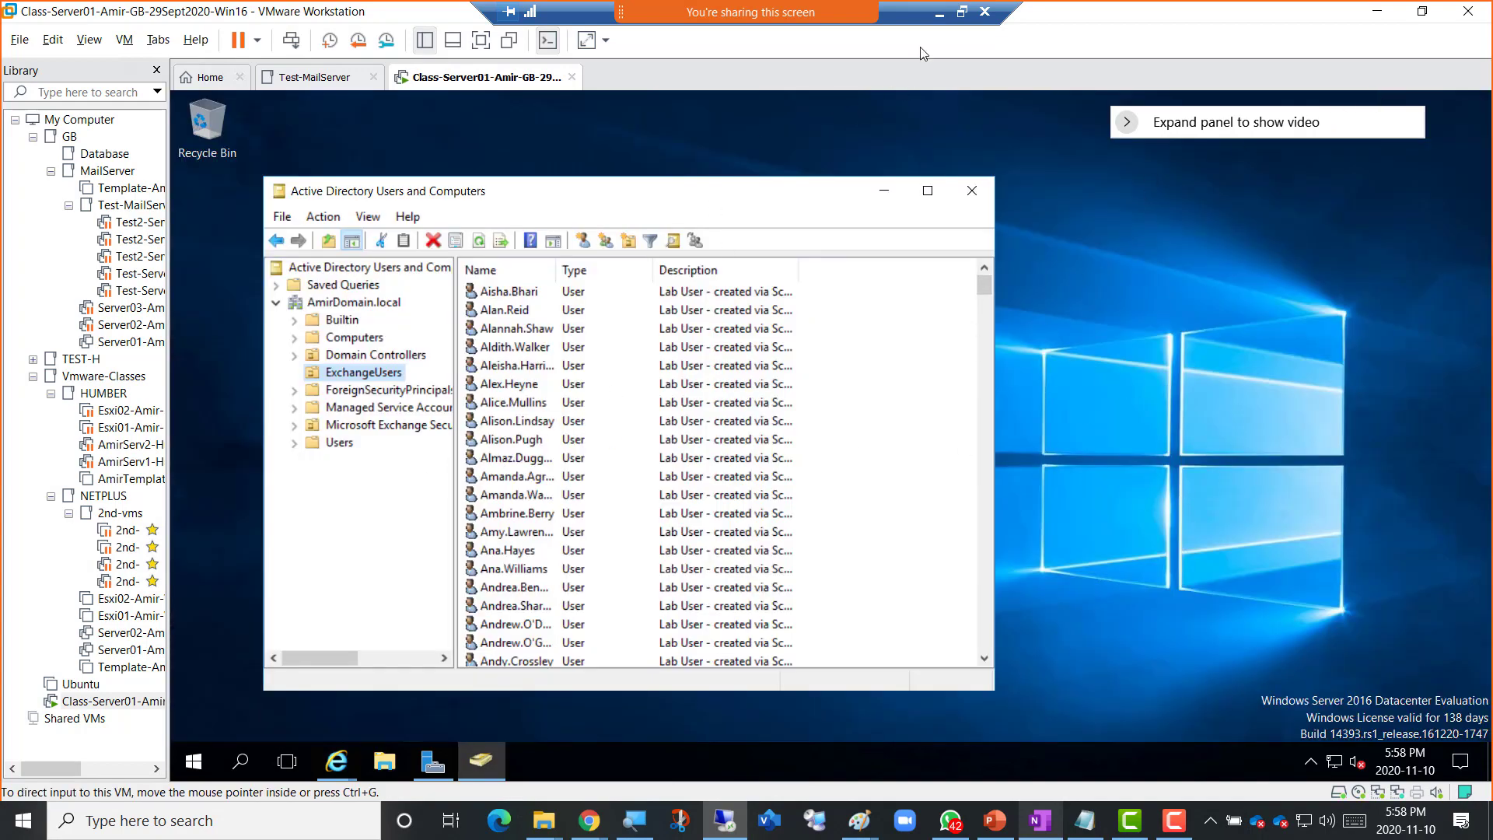
Switch to the Paint sync diagram and, with the orange pencil, tick the on-premises triangle and the office365 heading and underline "GlobalAdmin user".
left_click(941, 13)
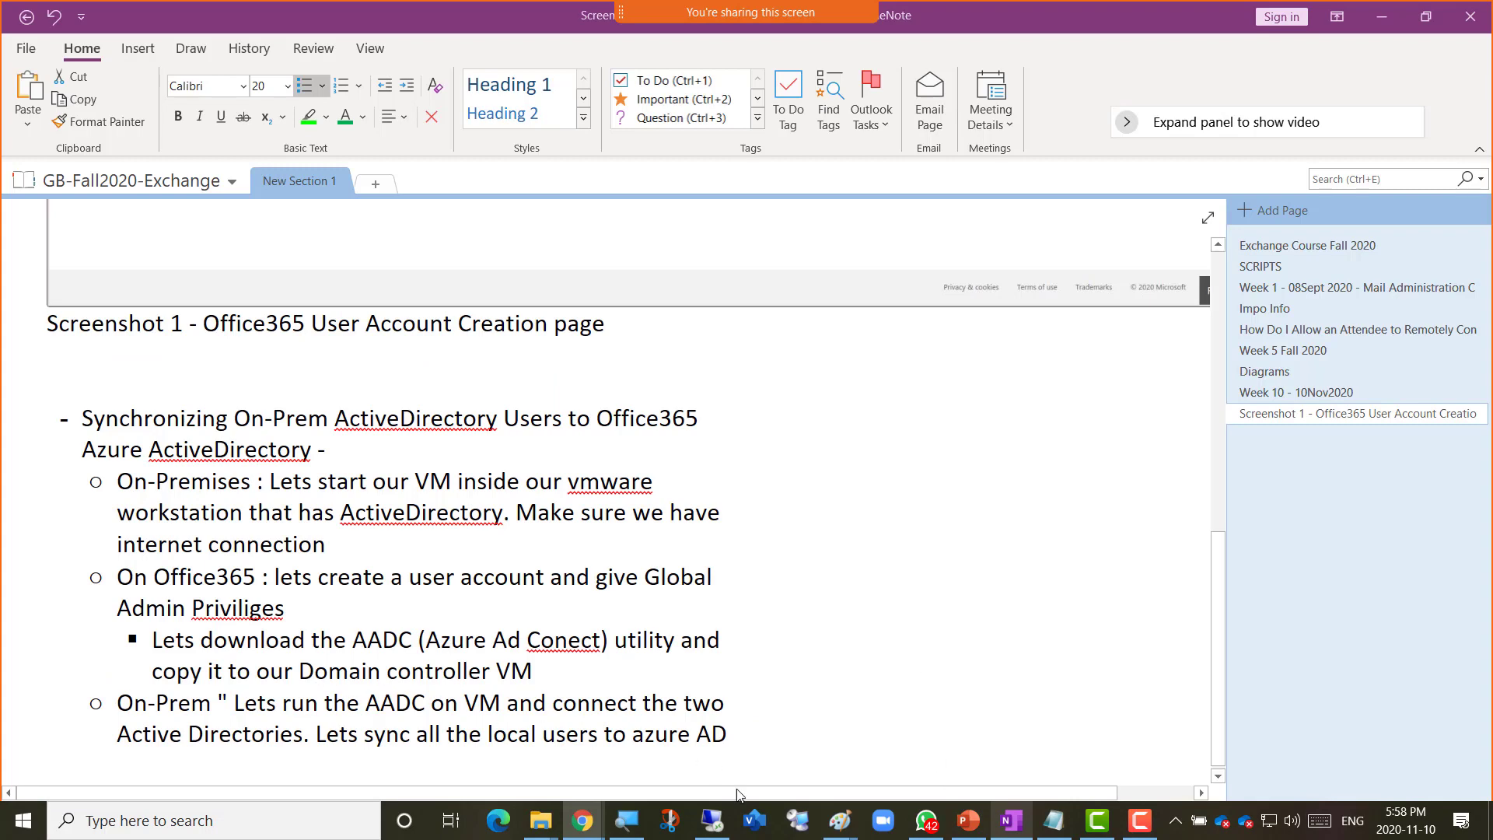
mouse_move(838, 821)
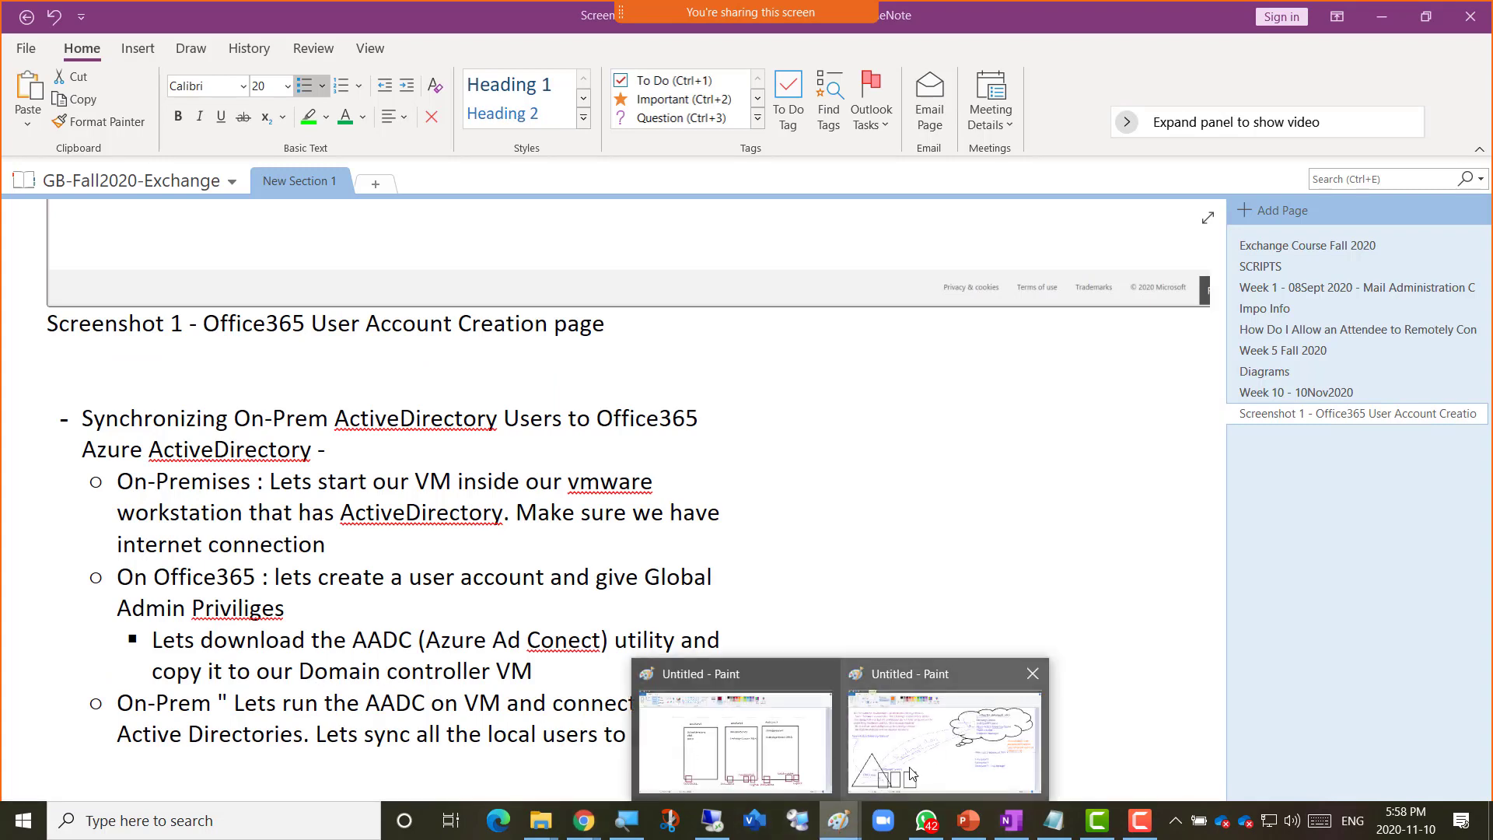
left_click(912, 774)
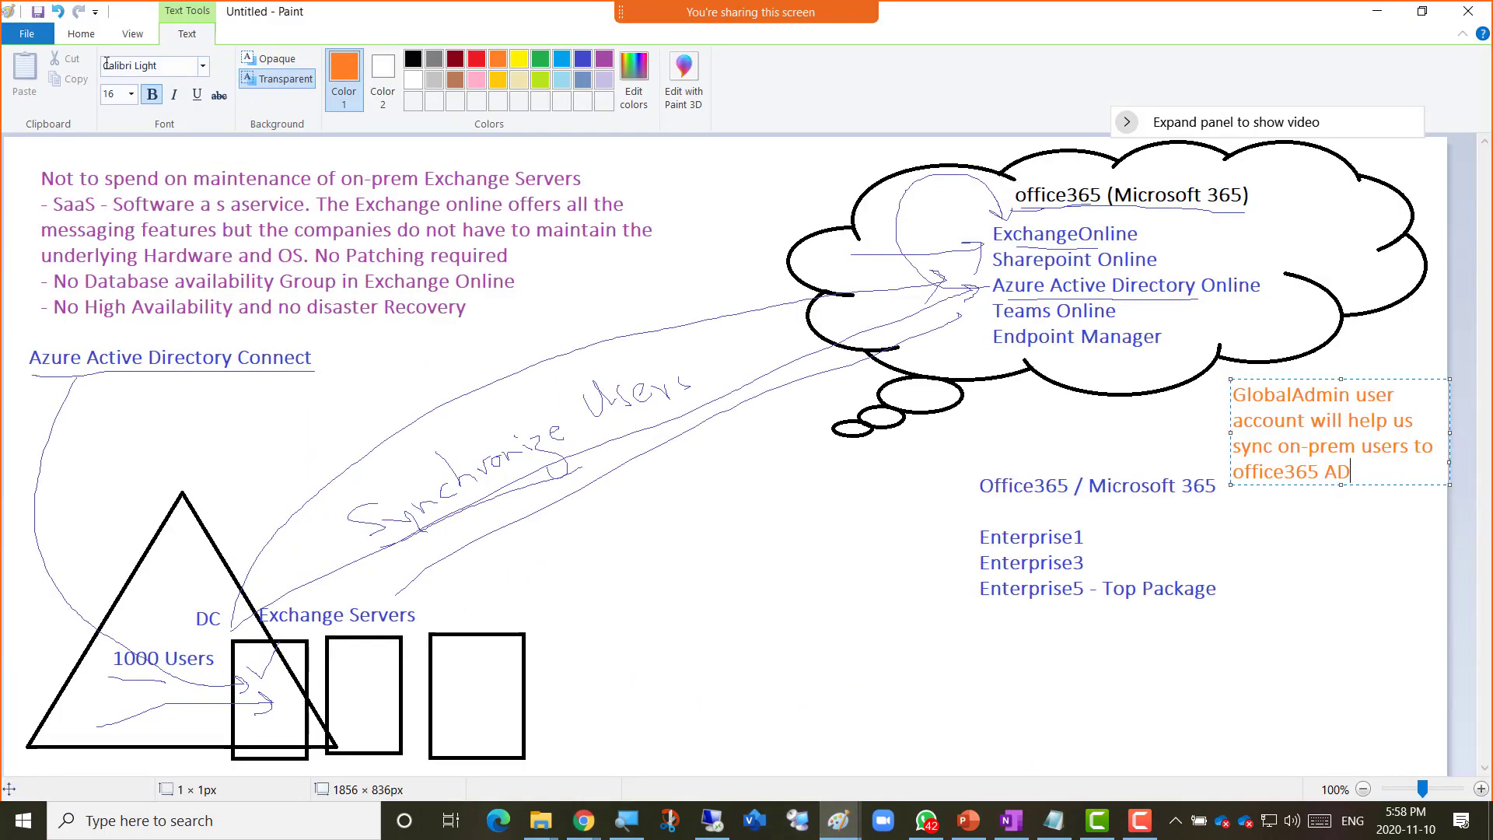
left_click(81, 34)
left_click(221, 67)
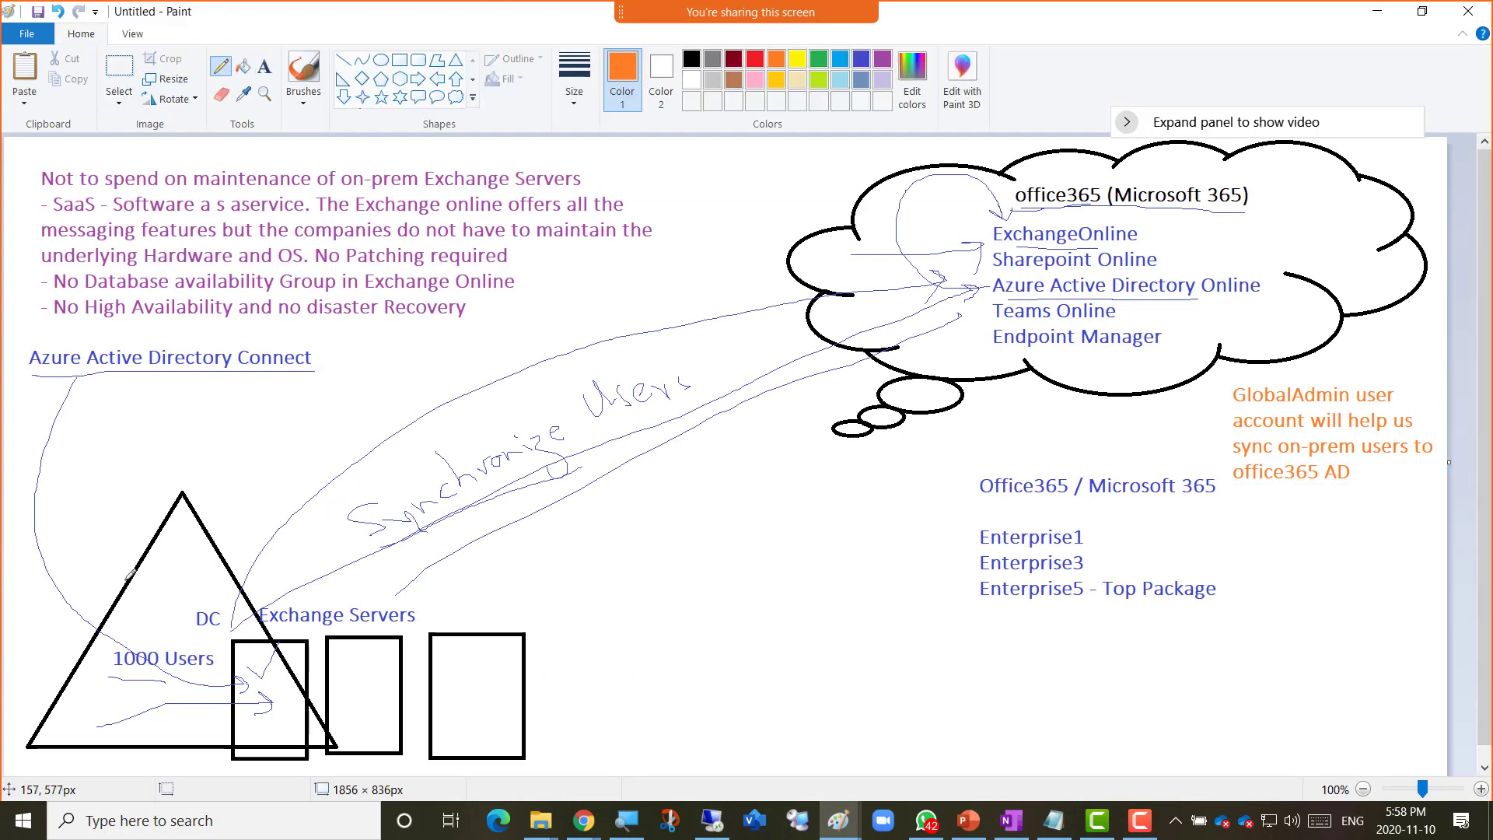
mouse_move(107, 528)
left_mouse_down()
mouse_move(131, 533)
mouse_move(142, 492)
left_mouse_up()
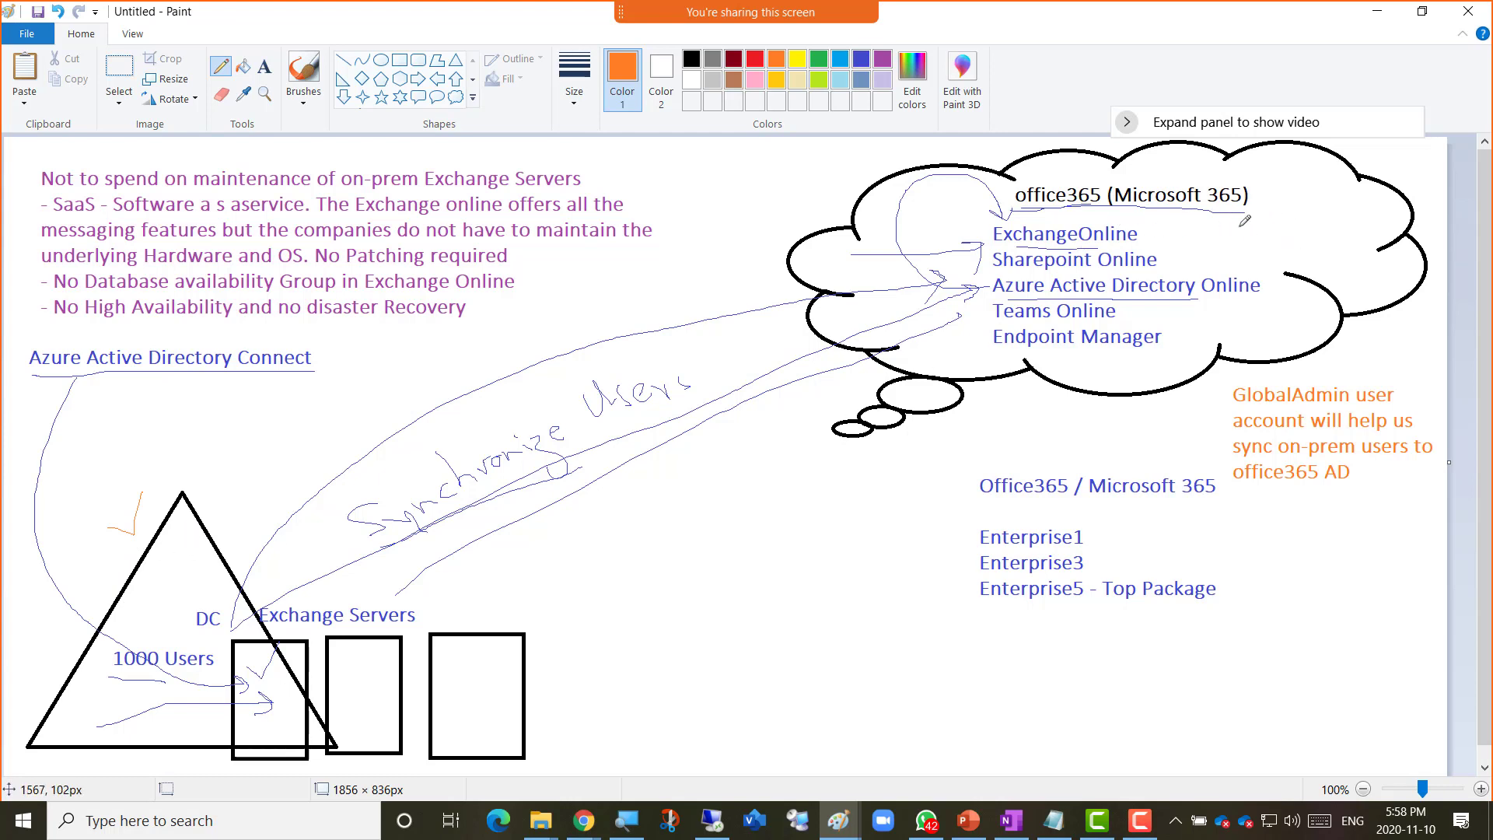
left_click_drag(1247, 189, 1273, 180)
left_click_drag(1237, 406, 1386, 404)
Add the text "- atleast once login form this gloablAdmin Account, change the password at login" below the GlobalAdmin note.
left_click(243, 67)
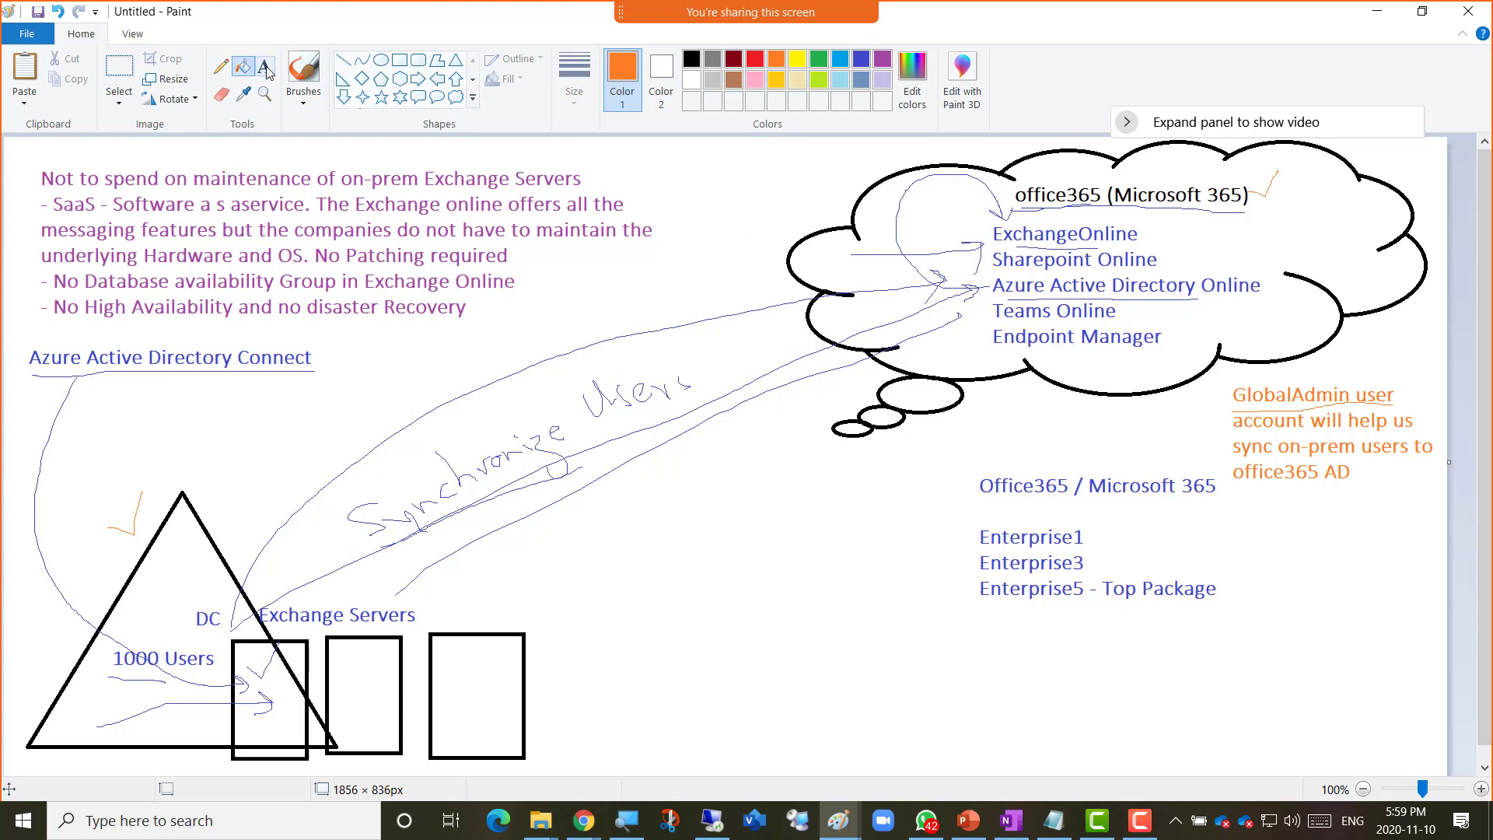
left_click(265, 67)
left_click(1248, 490)
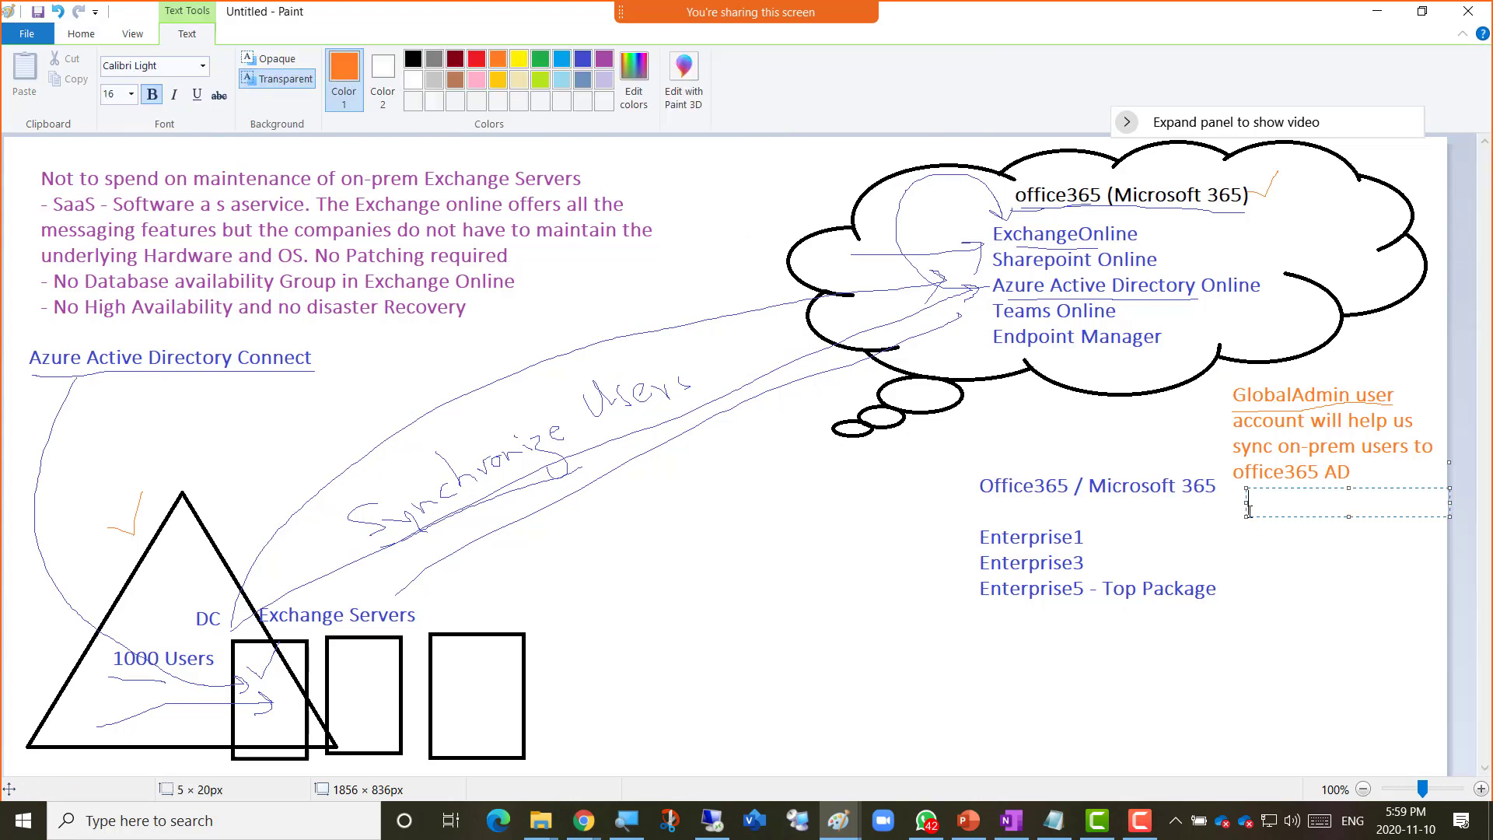
type("atleast once login form this g")
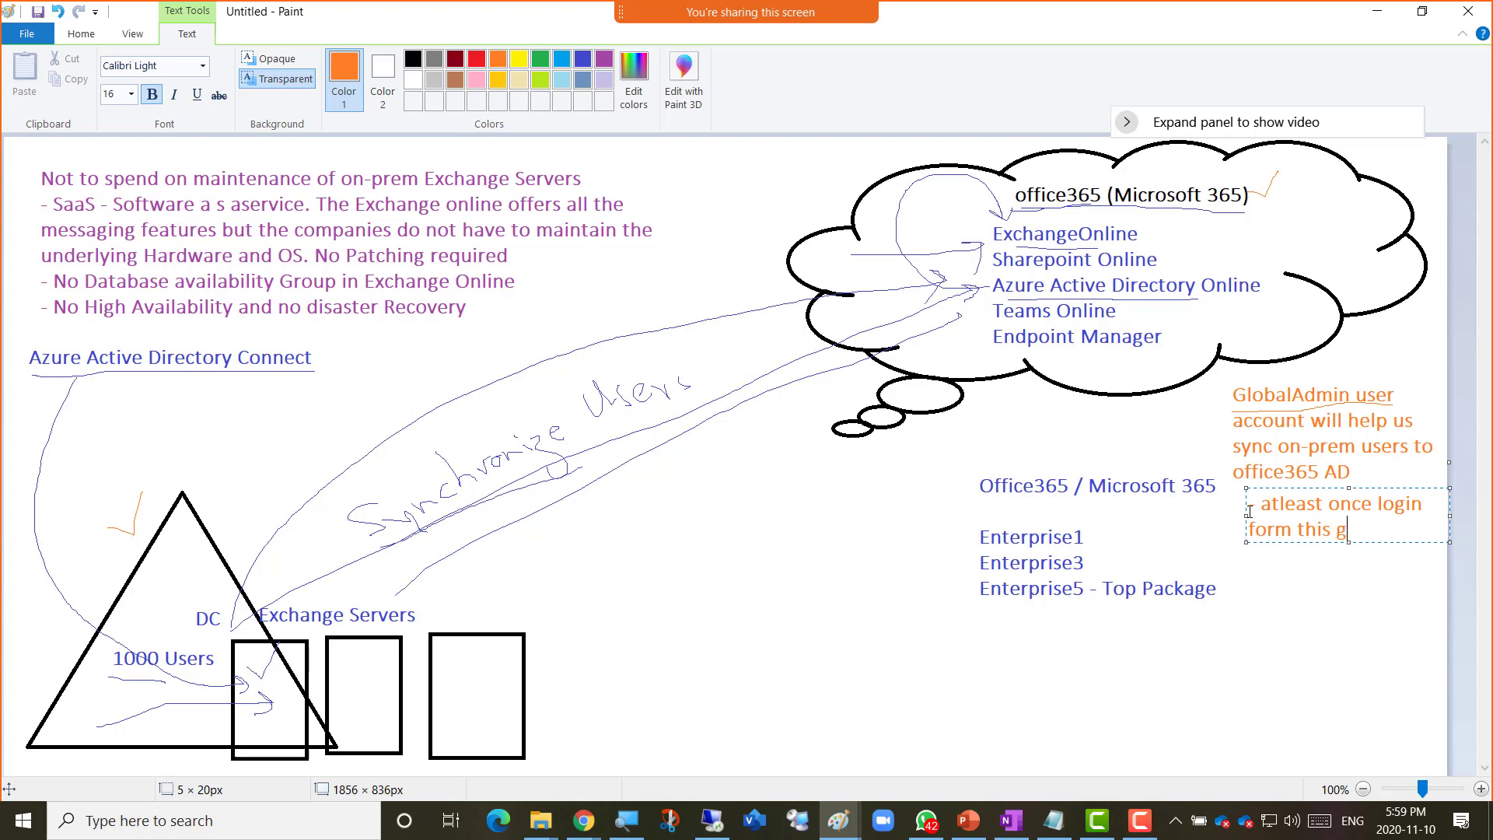
type("loablAdmin Account")
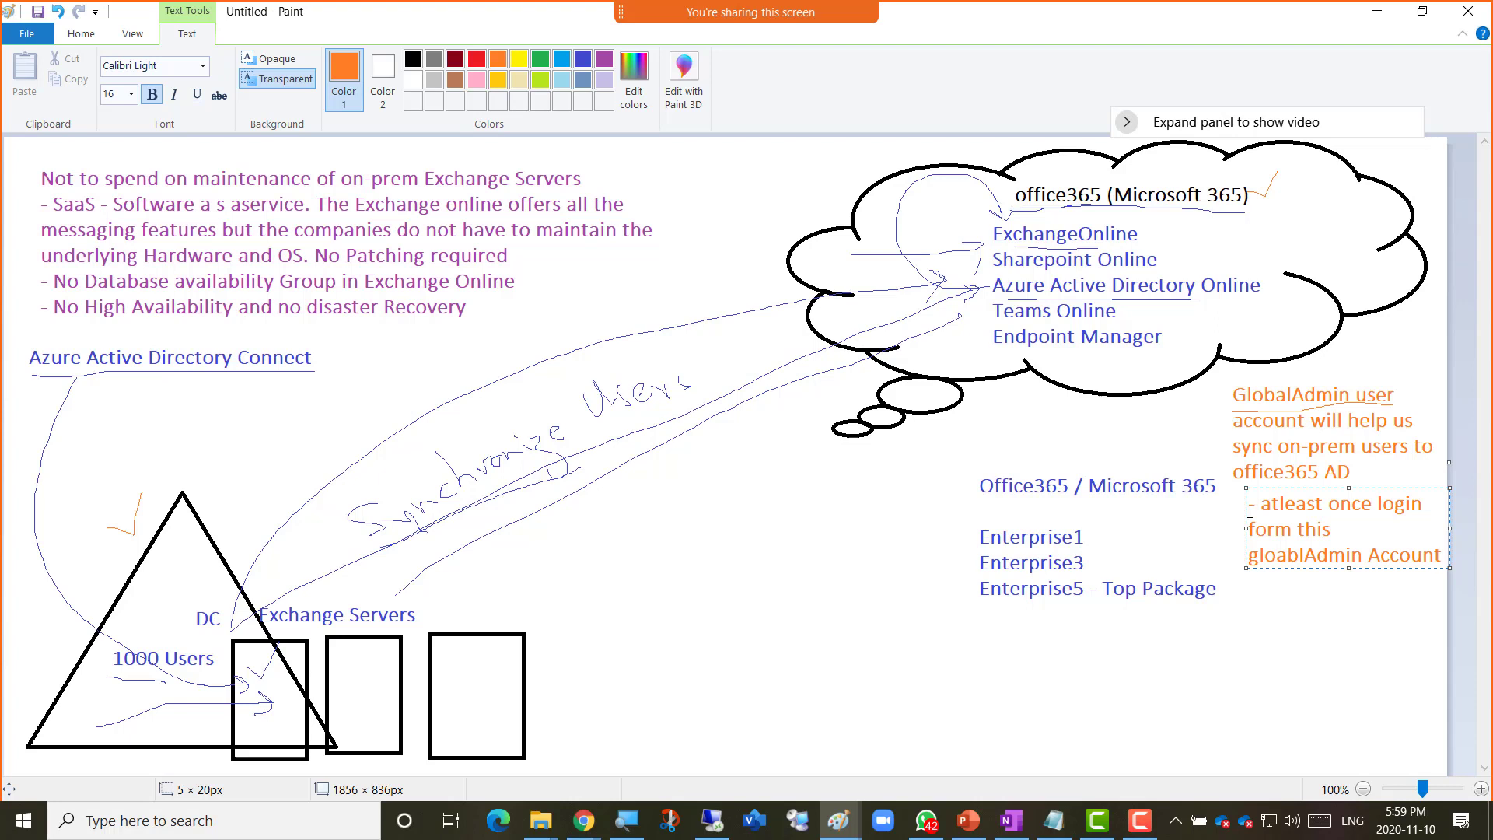
key("Return")
type(", c")
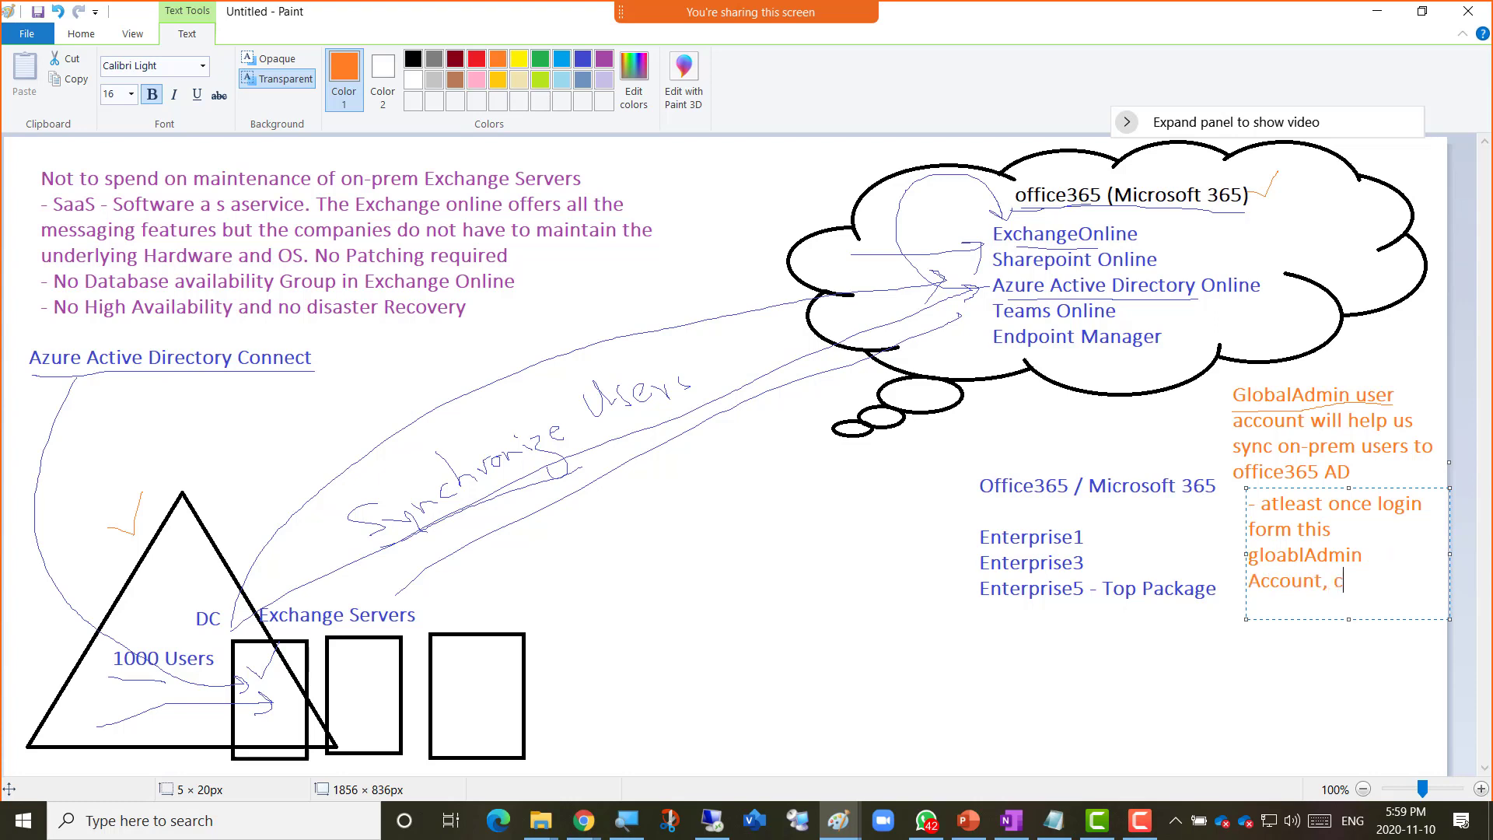
type("hange the passwor")
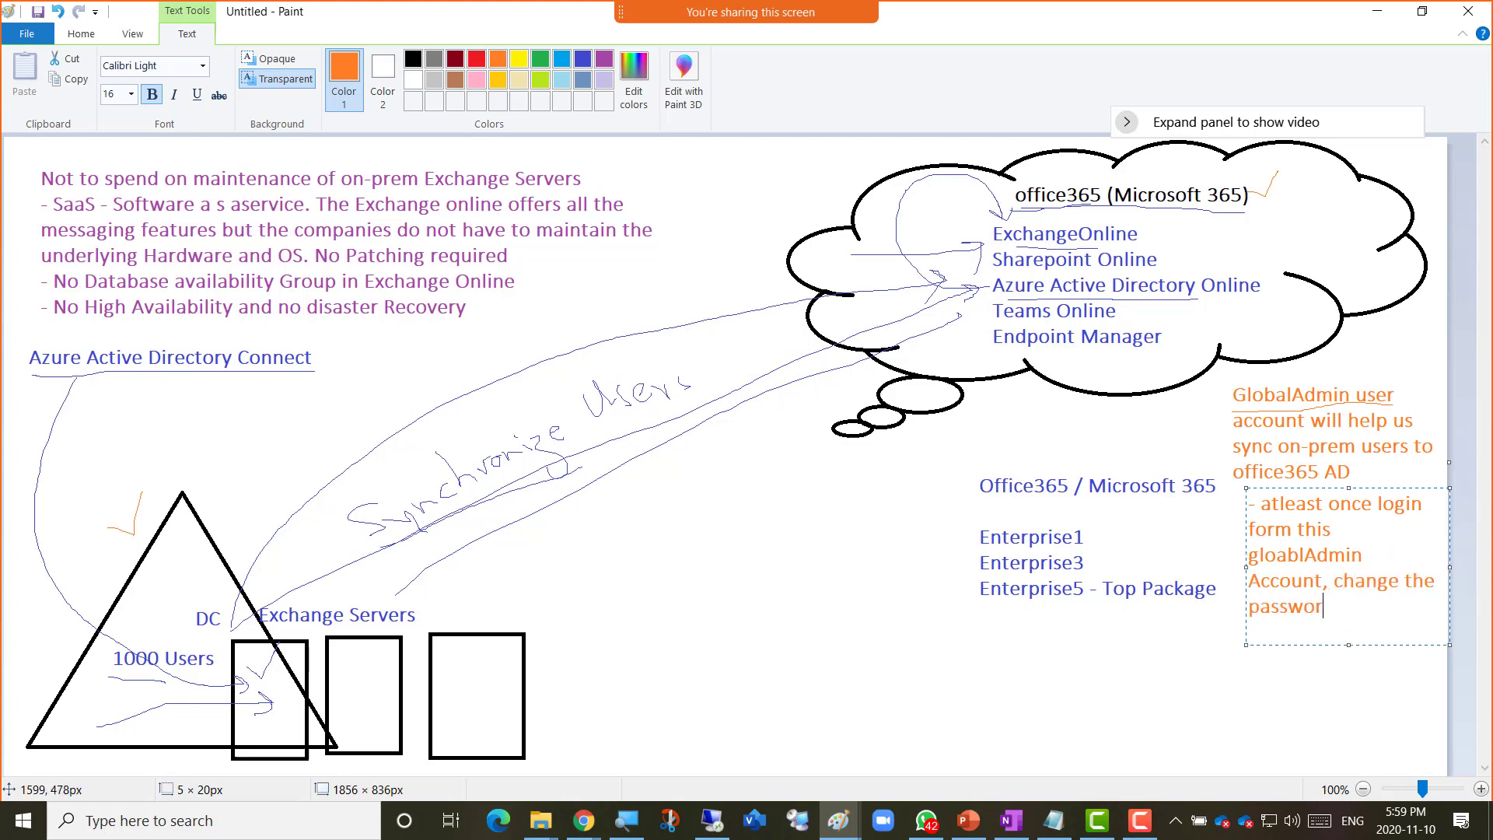
type("d at login")
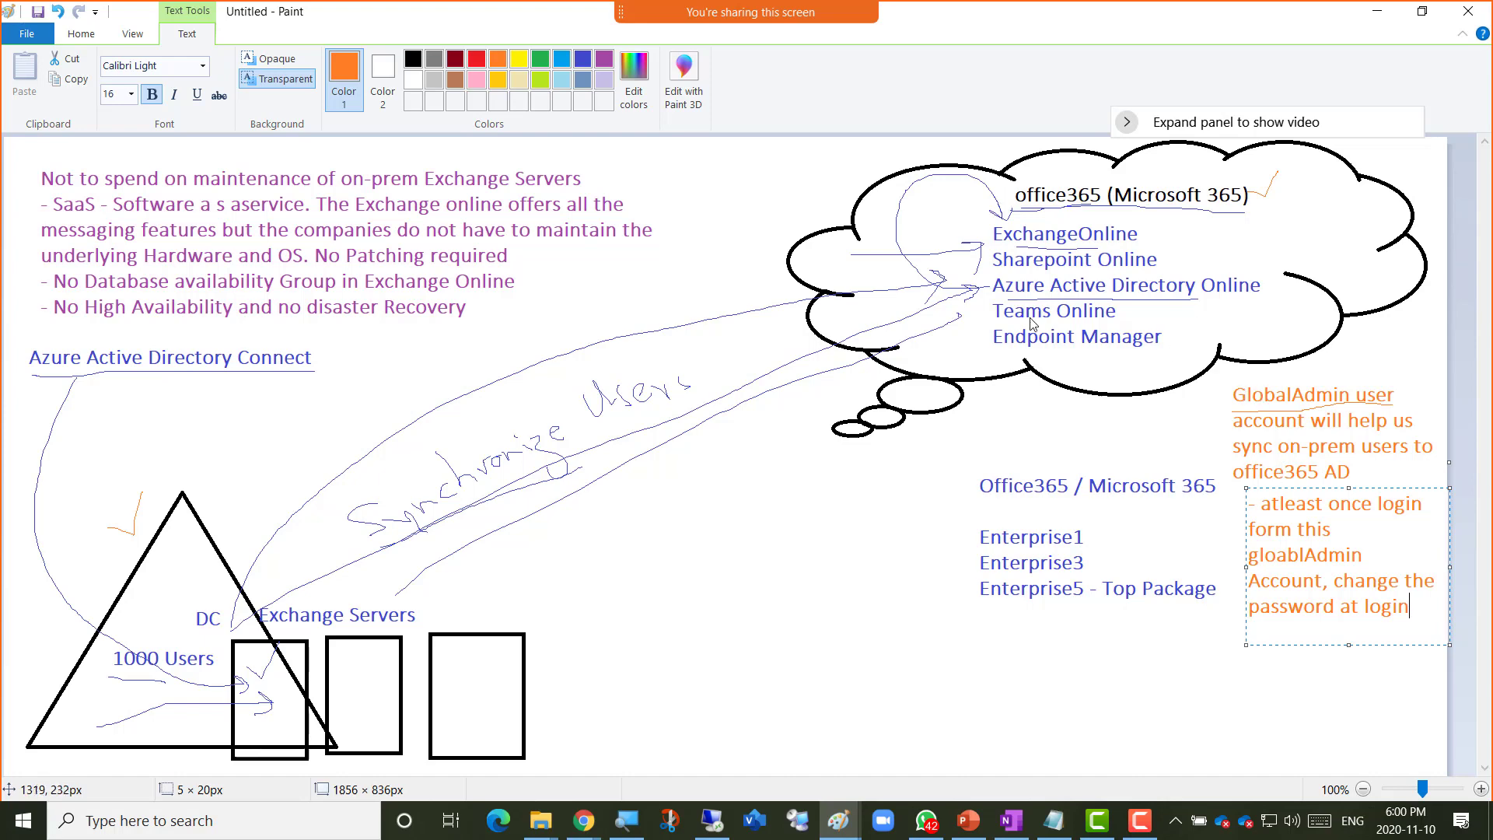
Switch to the Microsoft 365 admin center in Chrome and show the Active users page with the Users section expanded.
key("alt+Tab")
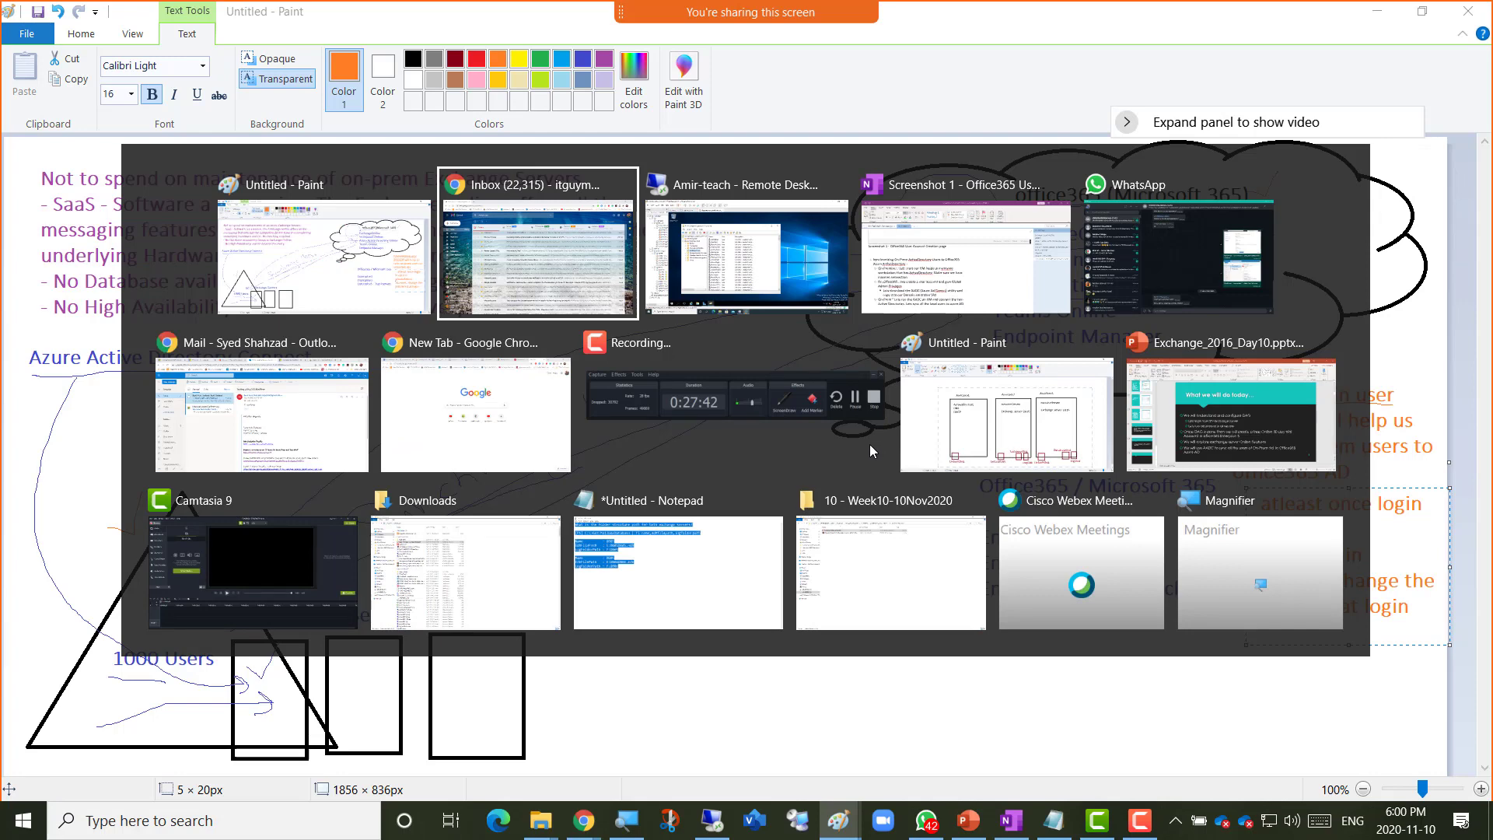
key("alt+Tab")
key("alt+Tab")
key("alt+Tab")
key("alt+Tab")
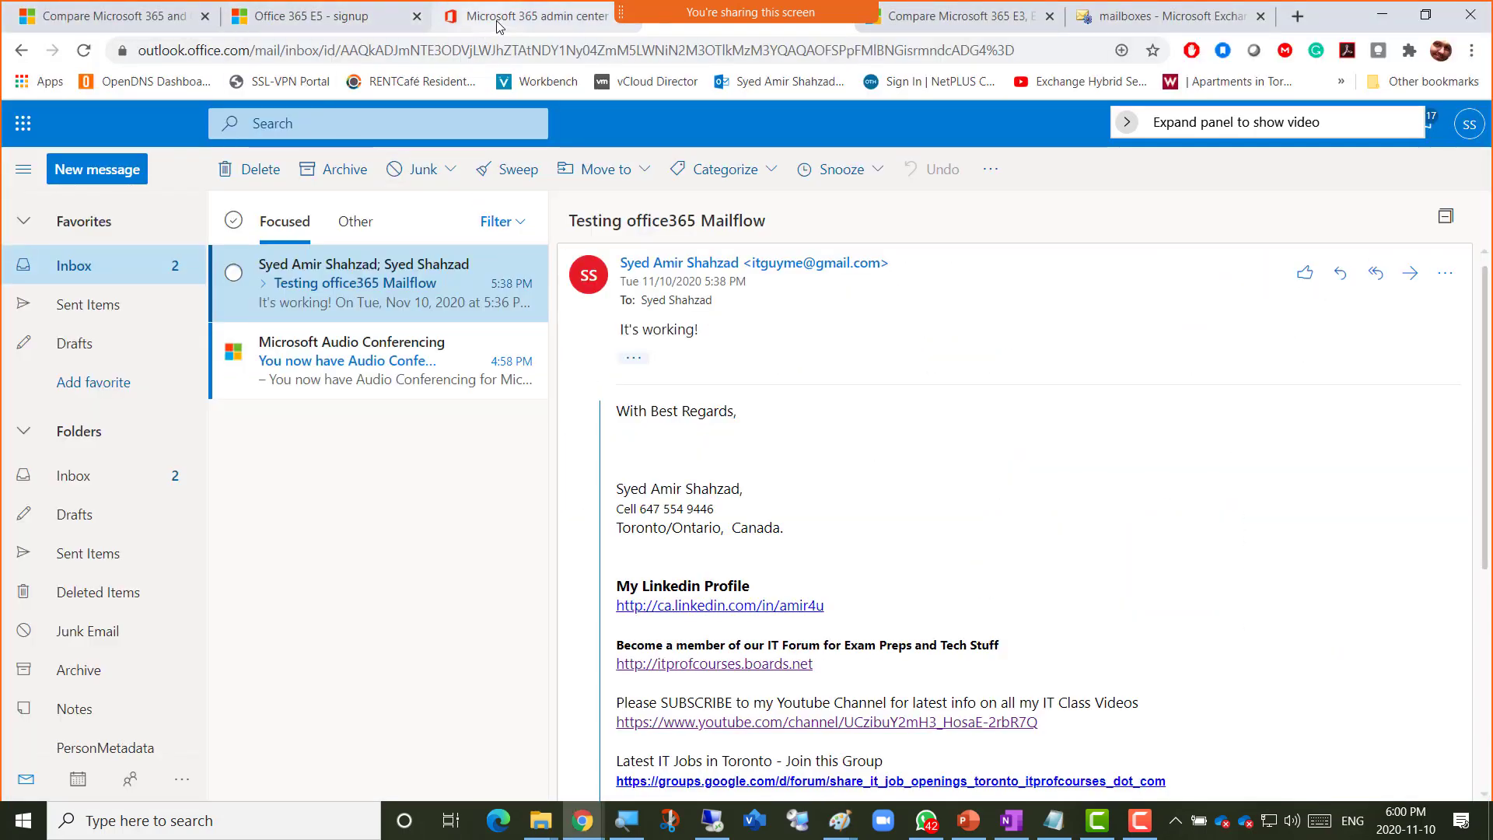
left_click(497, 17)
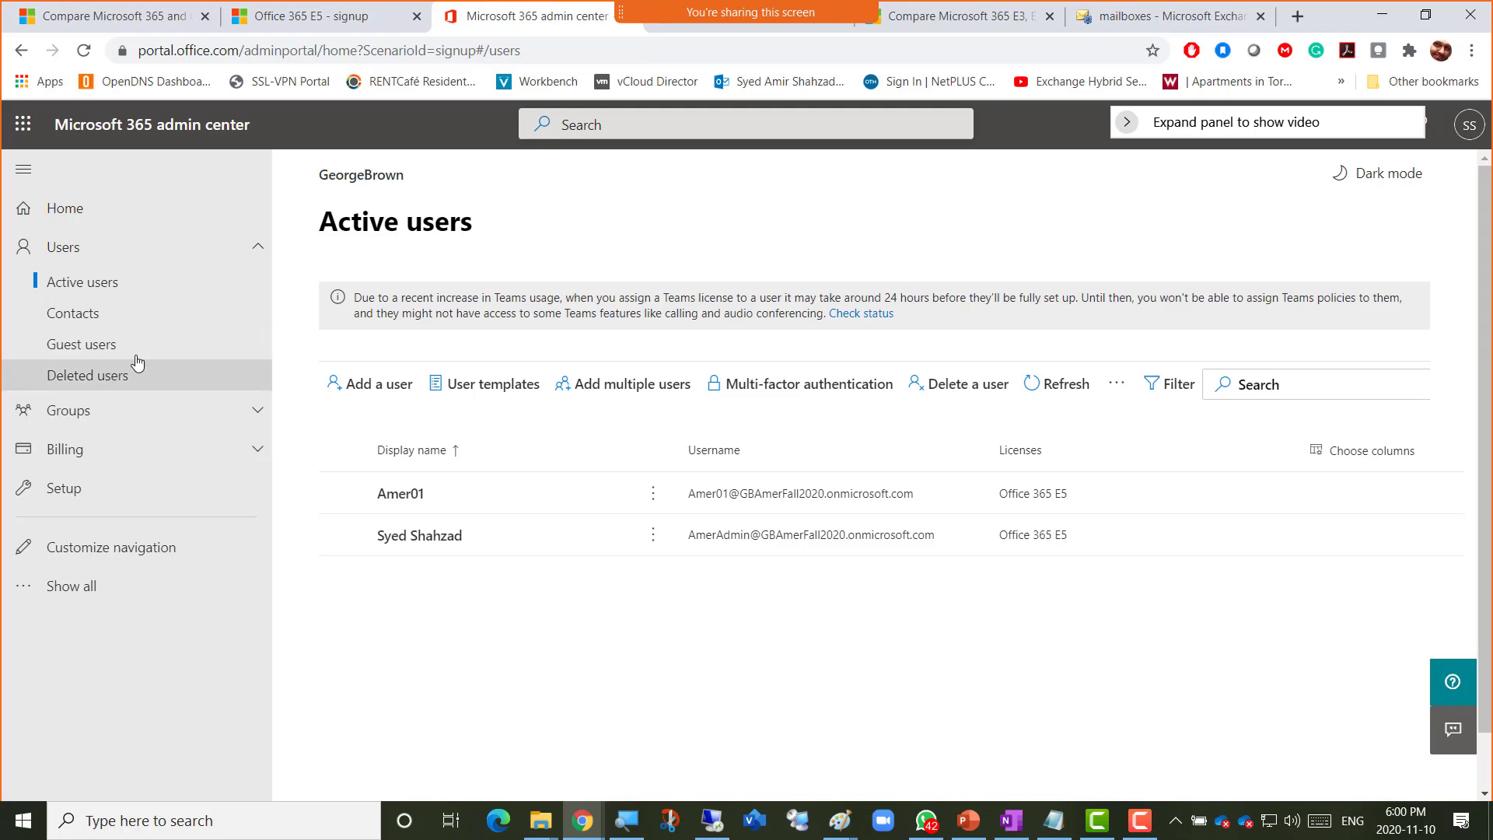
left_click(74, 250)
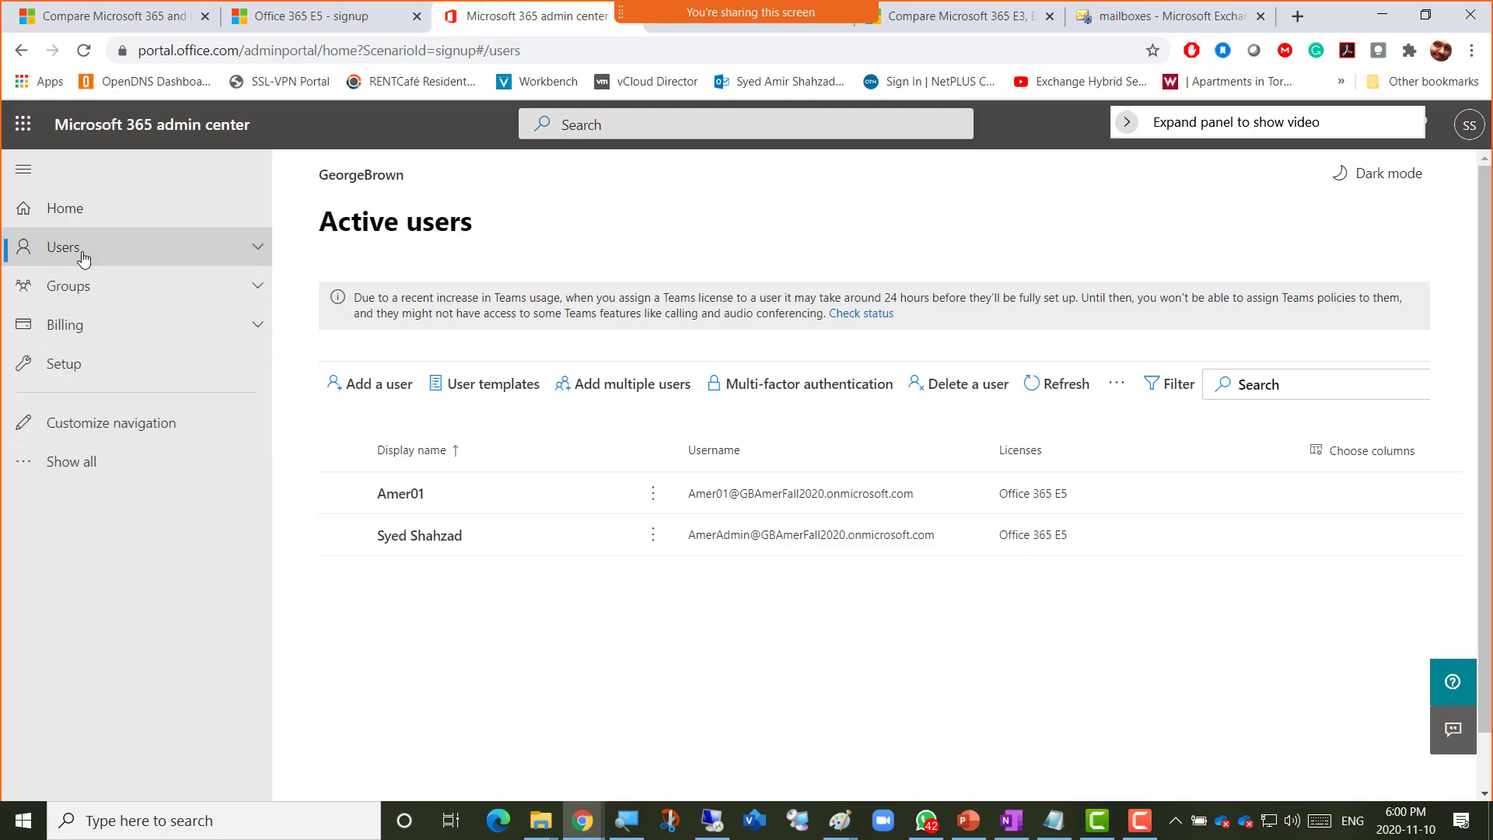
left_click(76, 249)
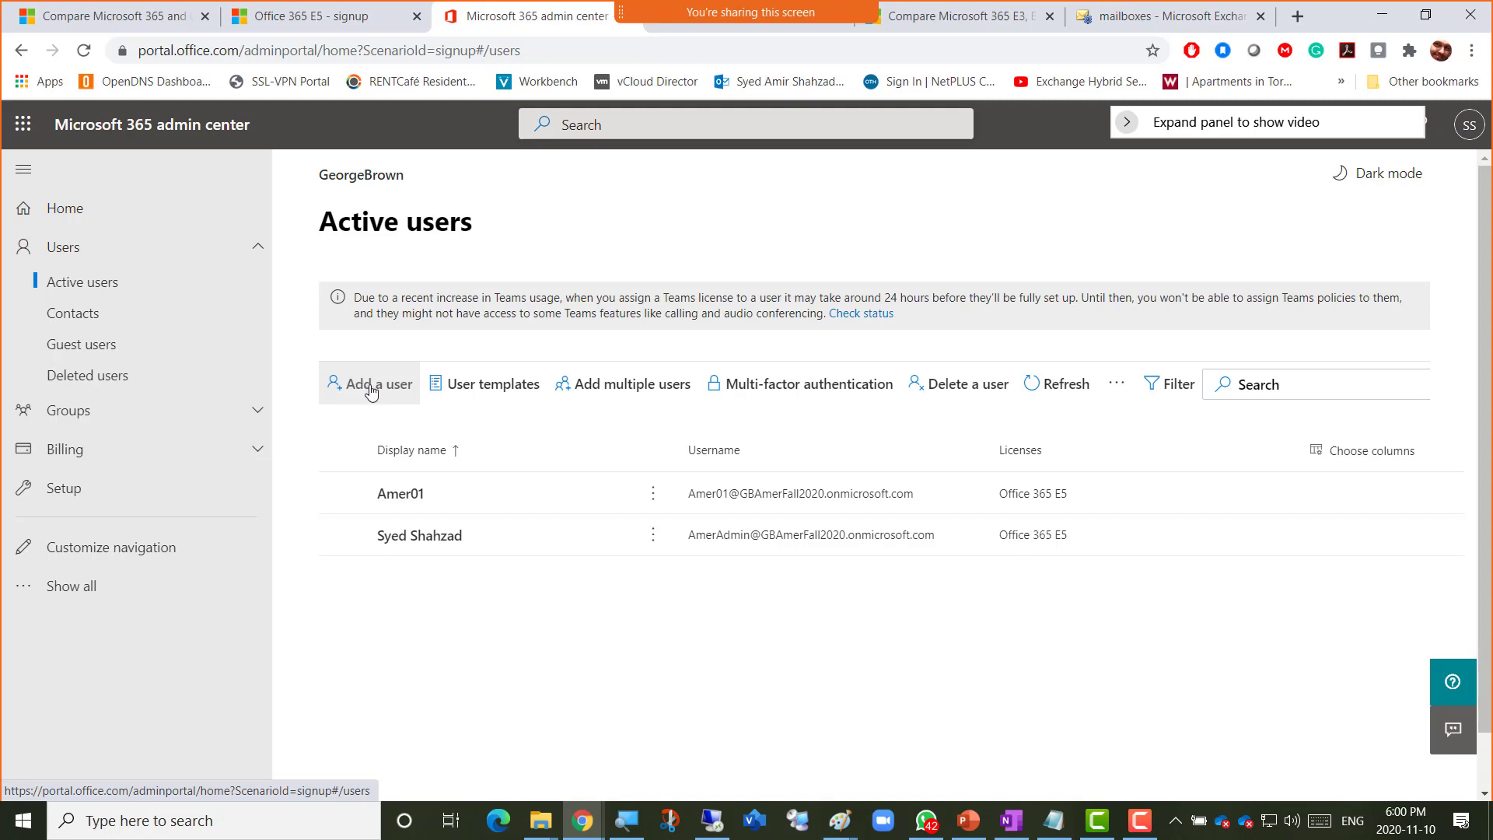
Start adding a user and fill in the global admin account's first name, display name and username, keeping the GBAmerFall2020.onmicrosoft.com domain.
left_click(371, 392)
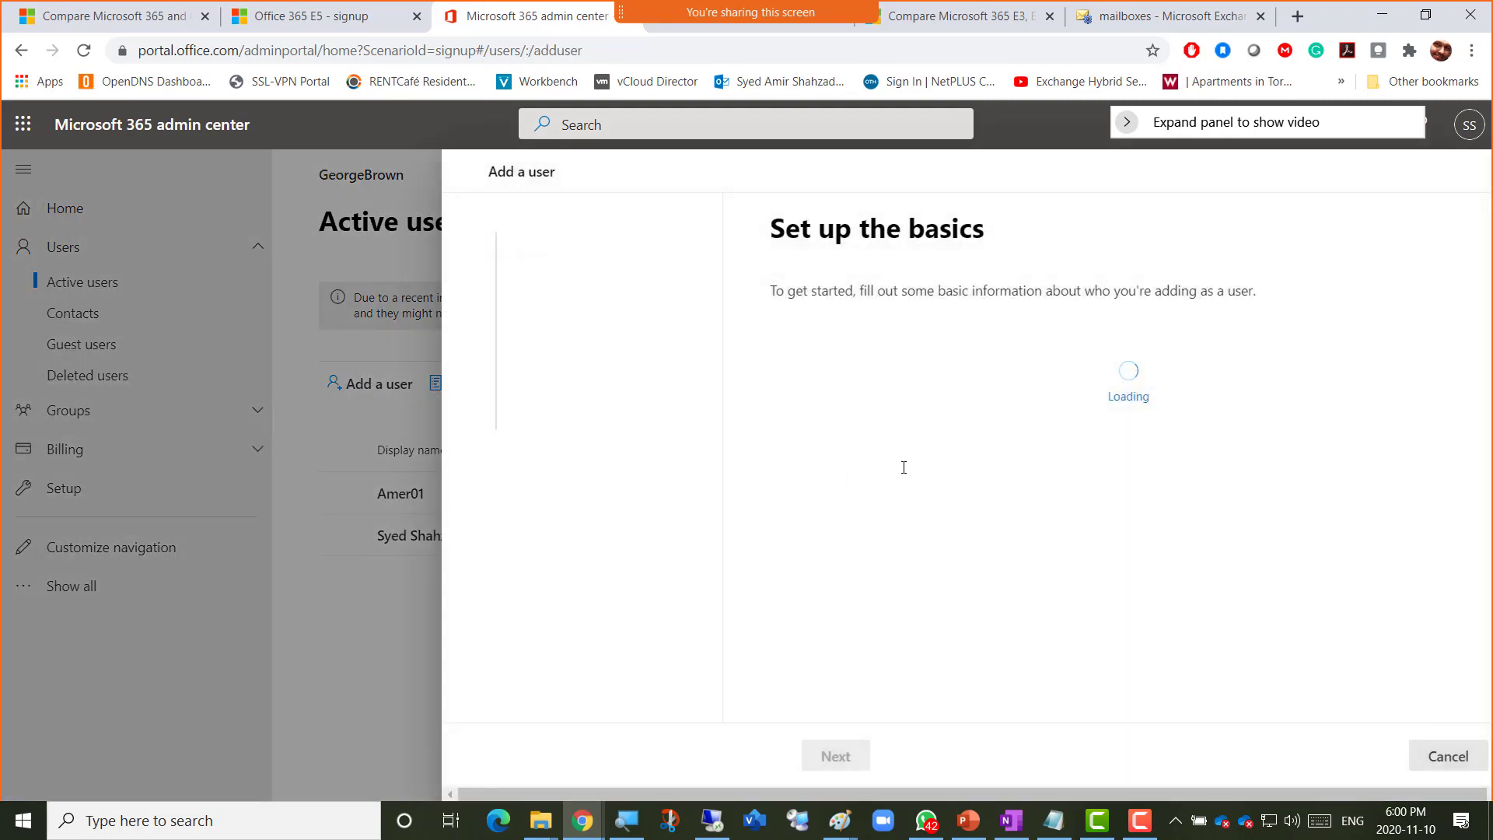
left_click(870, 382)
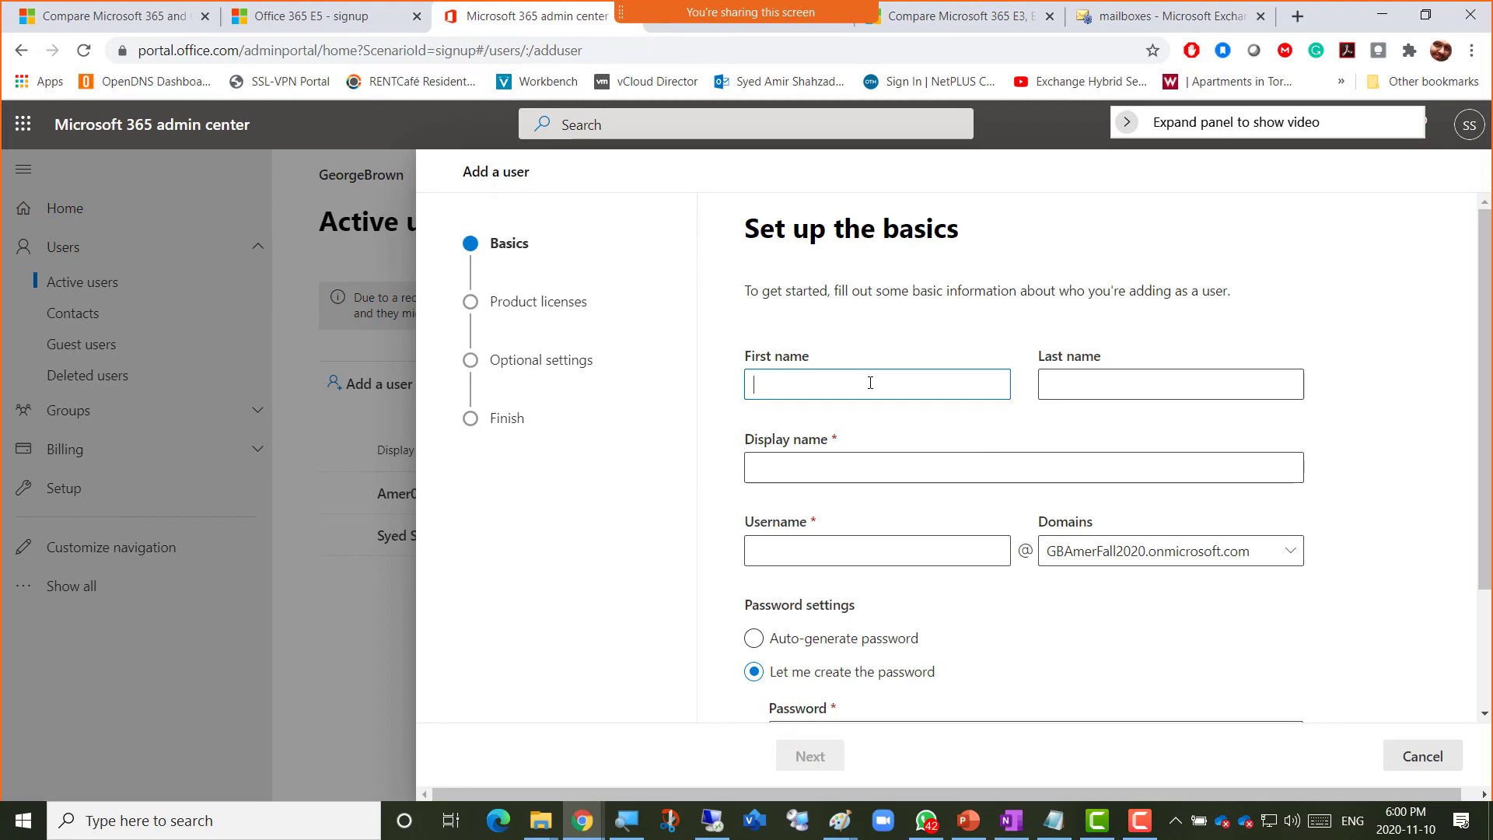
type("AmerGA")
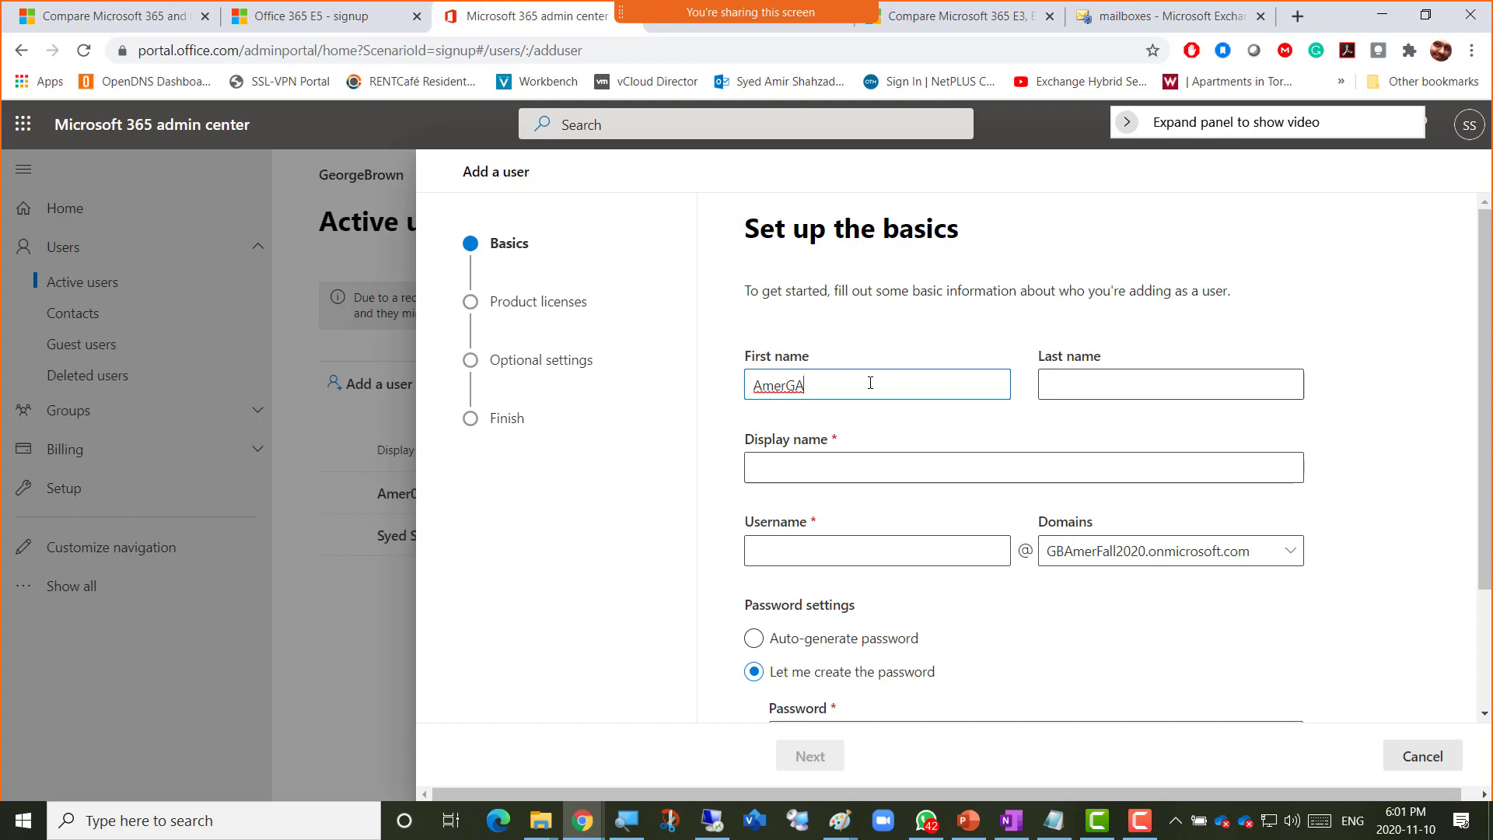
left_click(809, 469)
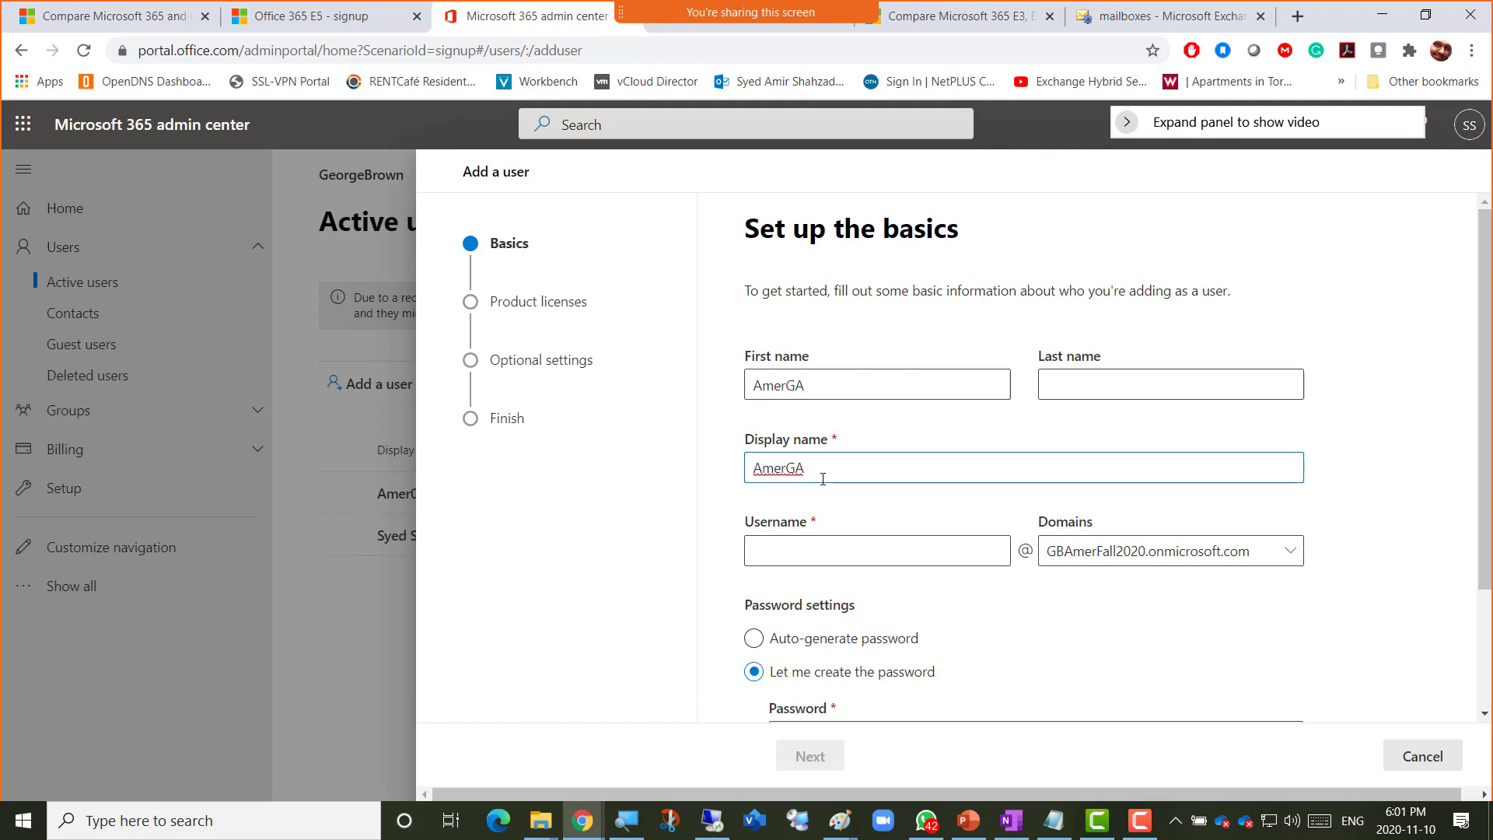
left_click(805, 553)
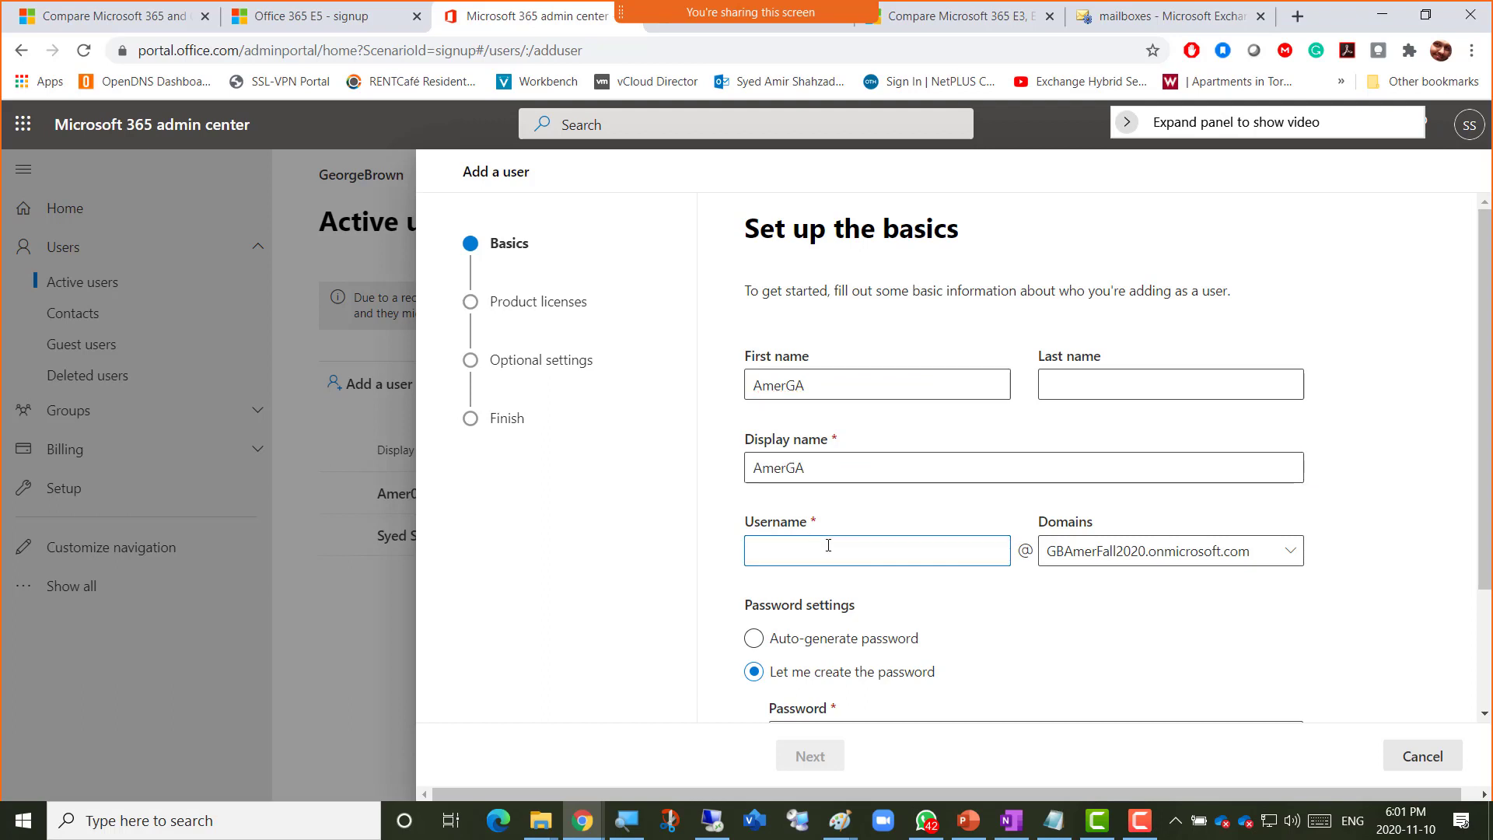
type("AmerGA")
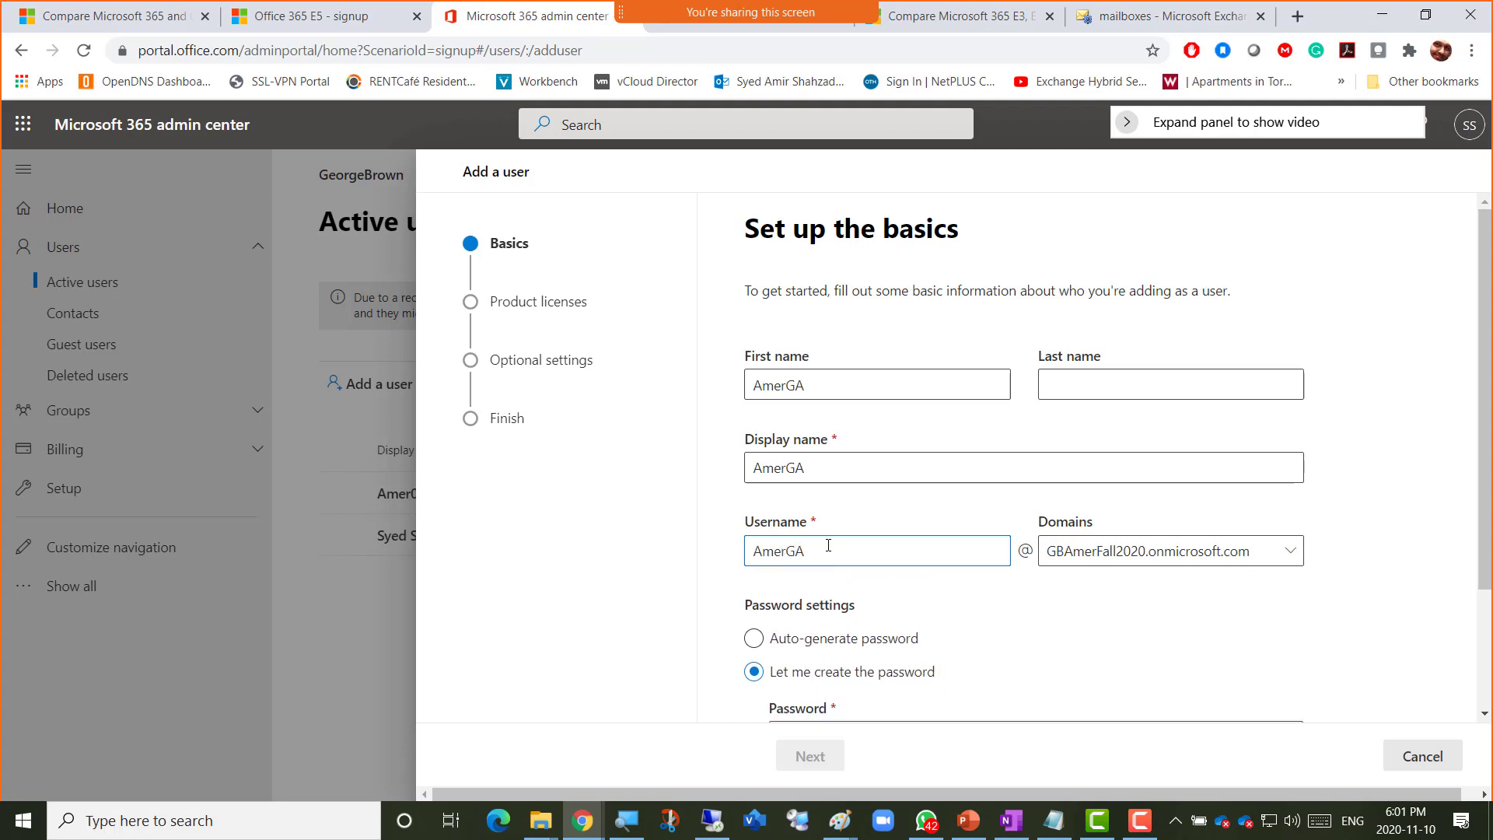
left_click(1389, 561)
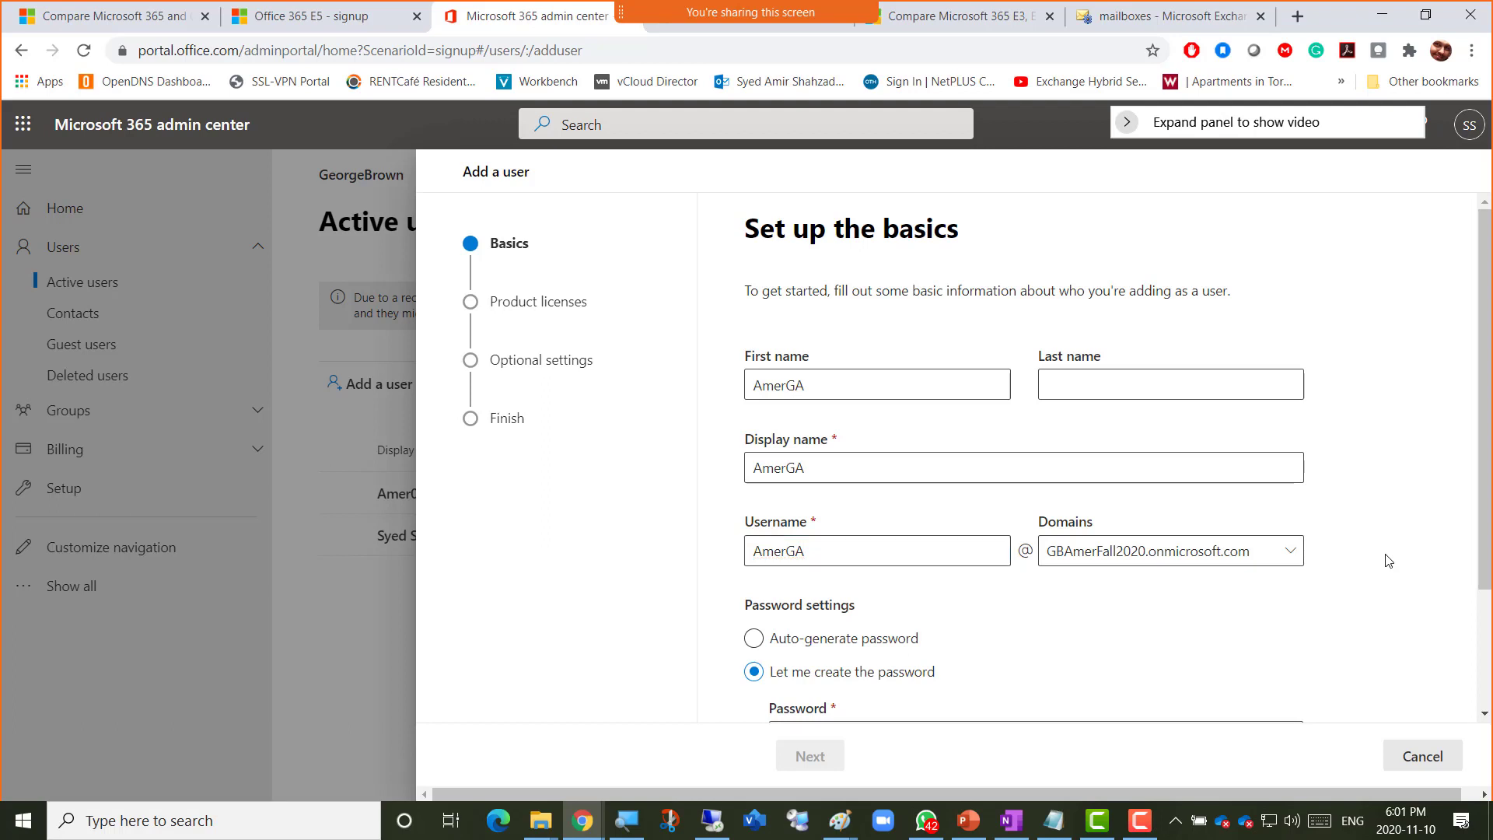
Choose an auto-generated password for the new user, leaving the first-sign-in password change and password e-mail options off.
scroll(1389, 561, "down", 1)
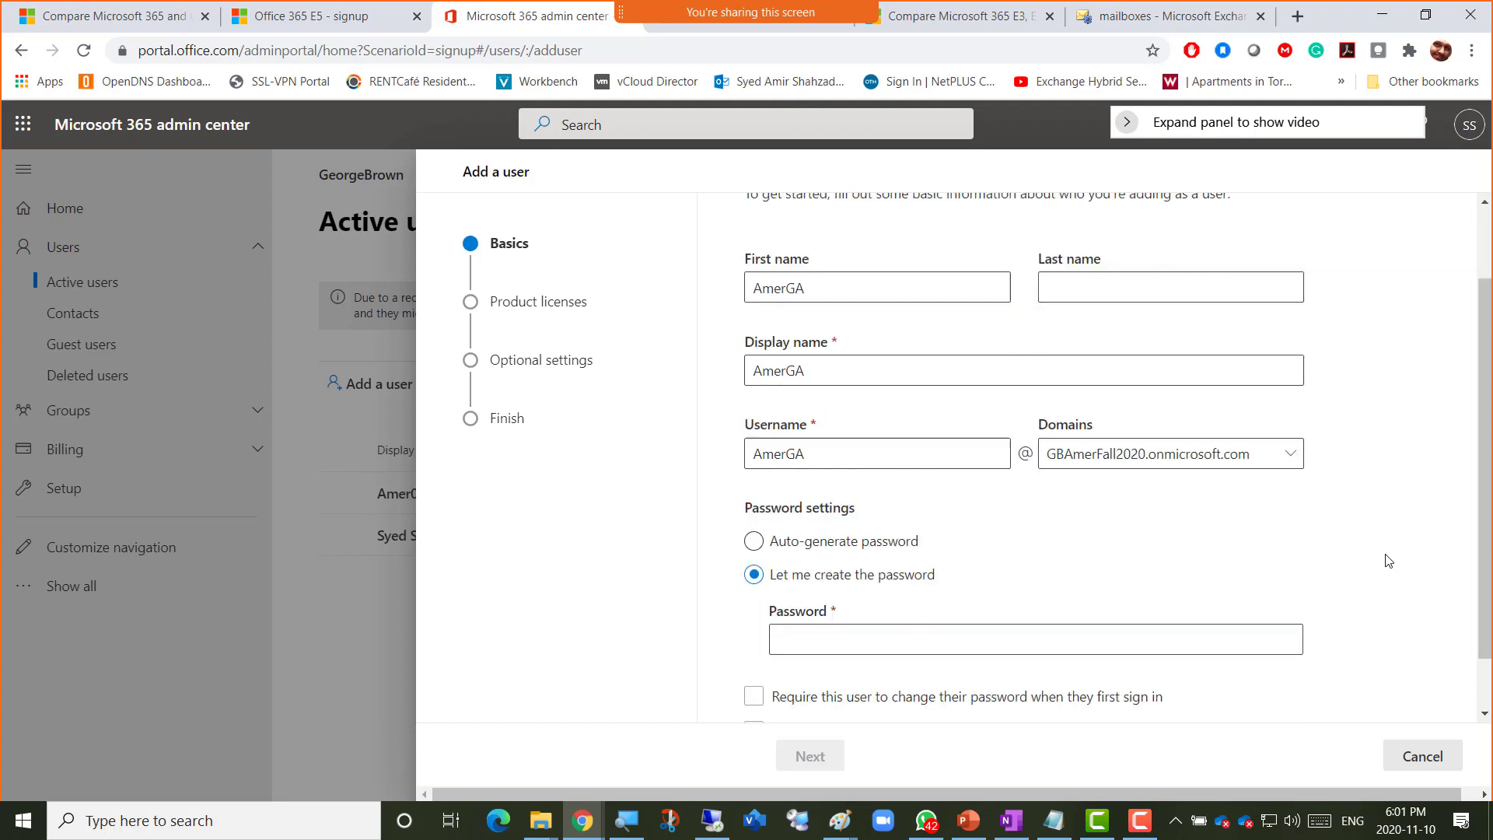
scroll(1389, 560, "down", 1)
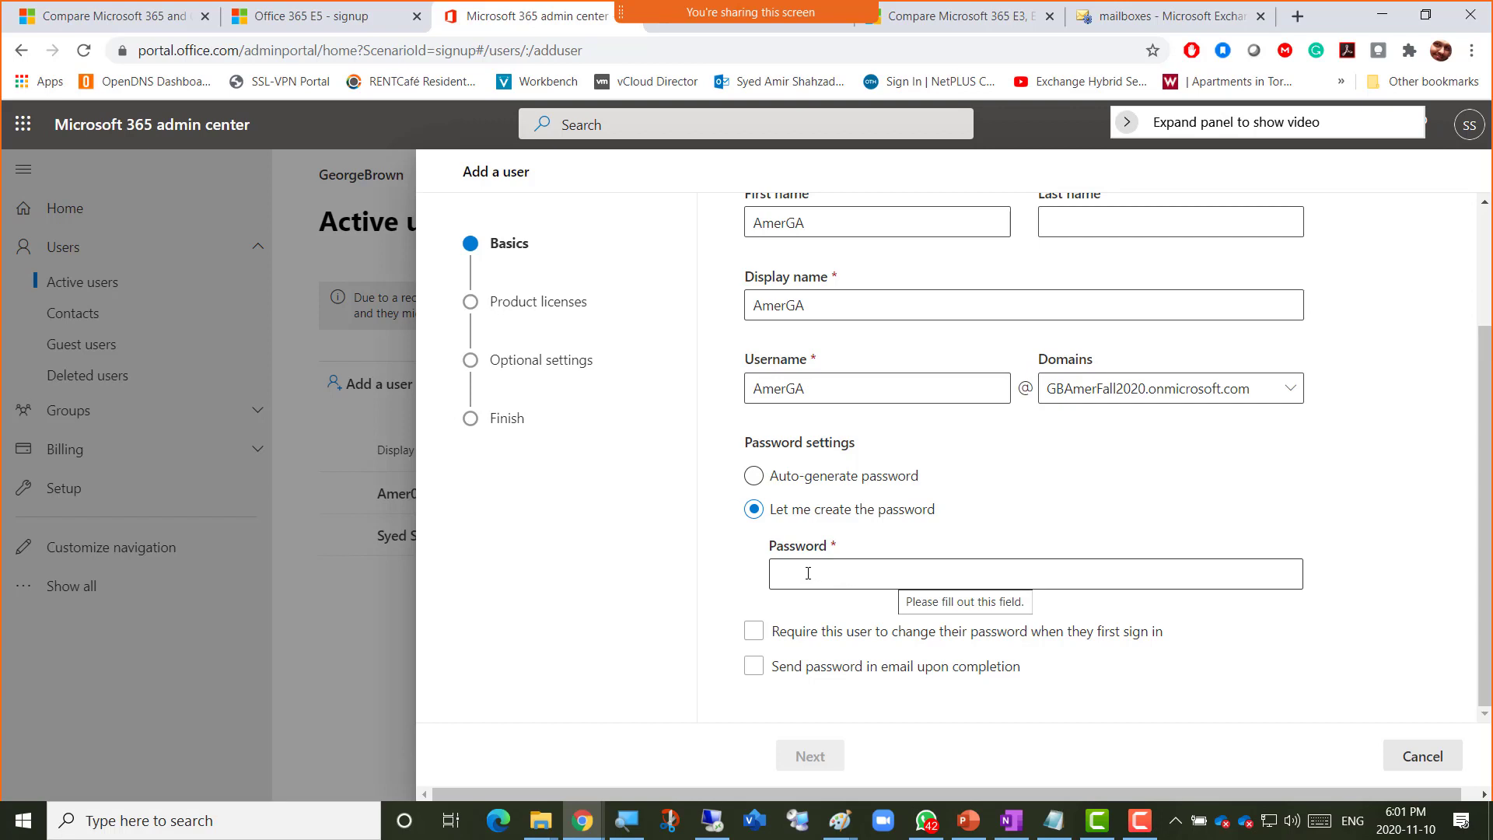
left_click(753, 477)
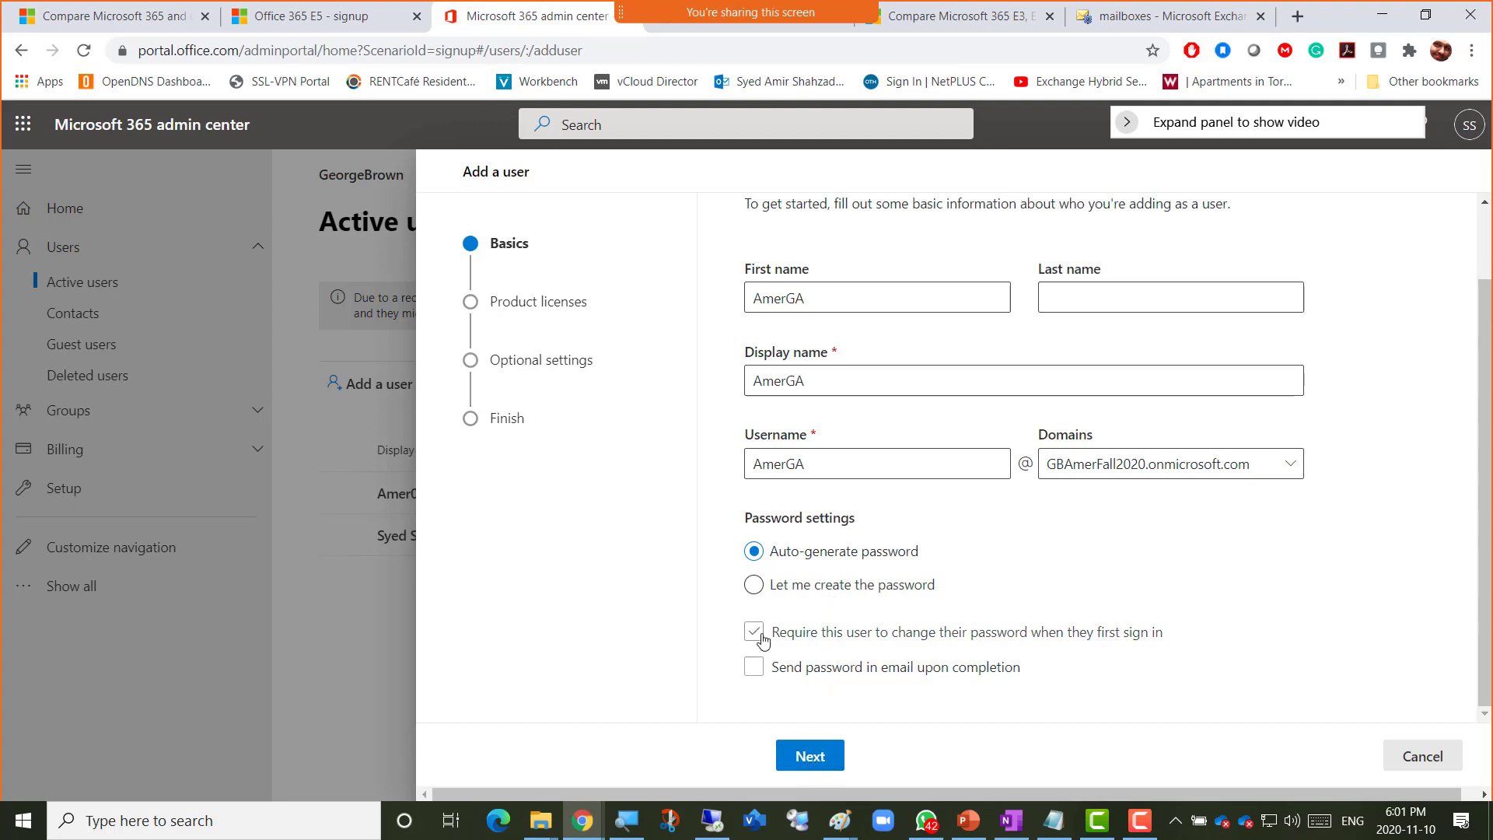
Accept the basic details and keep Canada as location with the Office 365 E5 license assigned, continuing to the optional settings.
left_click(814, 766)
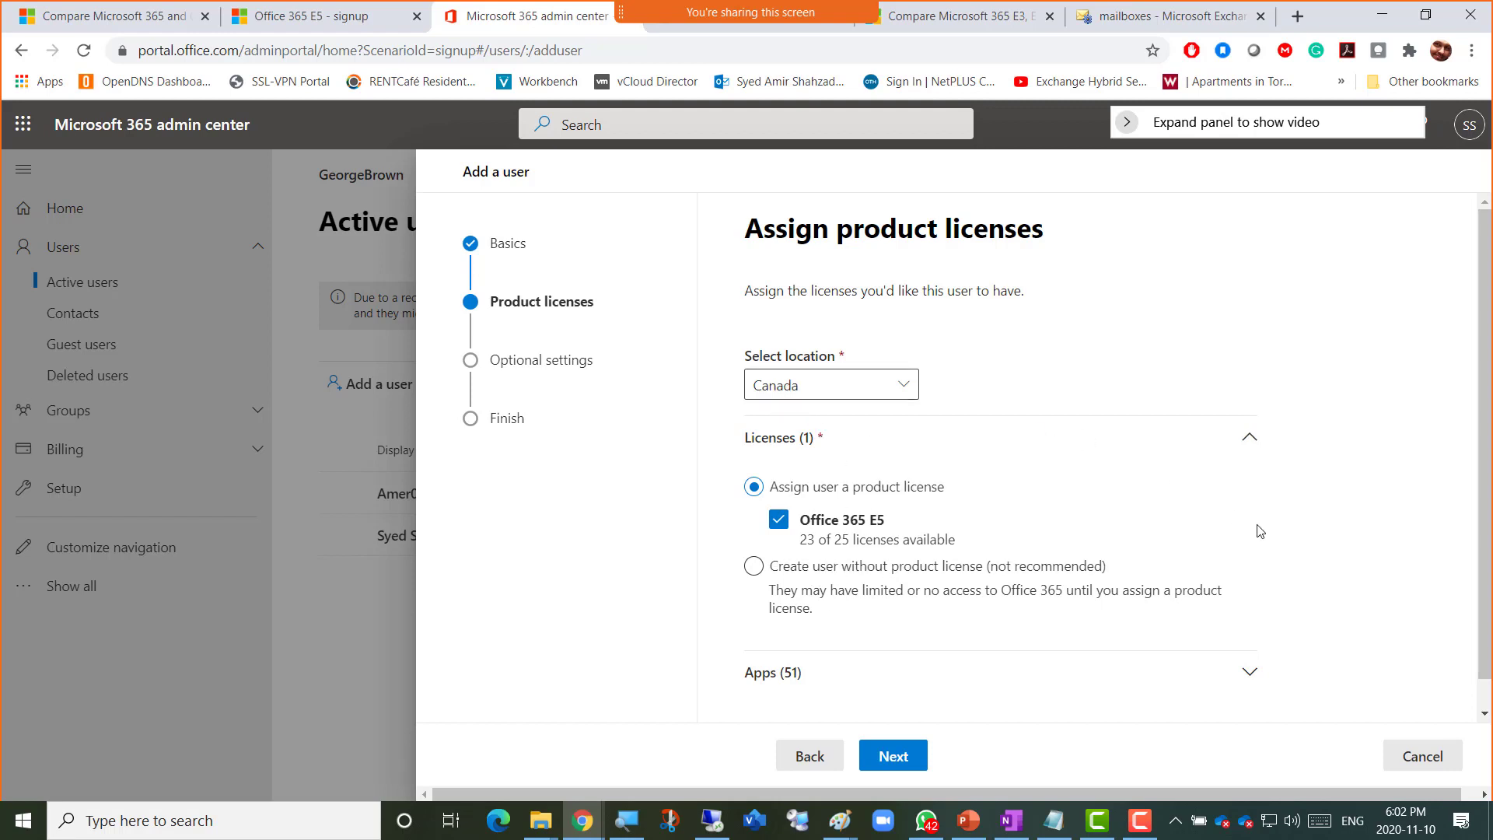
scroll(1264, 530, "down", 1)
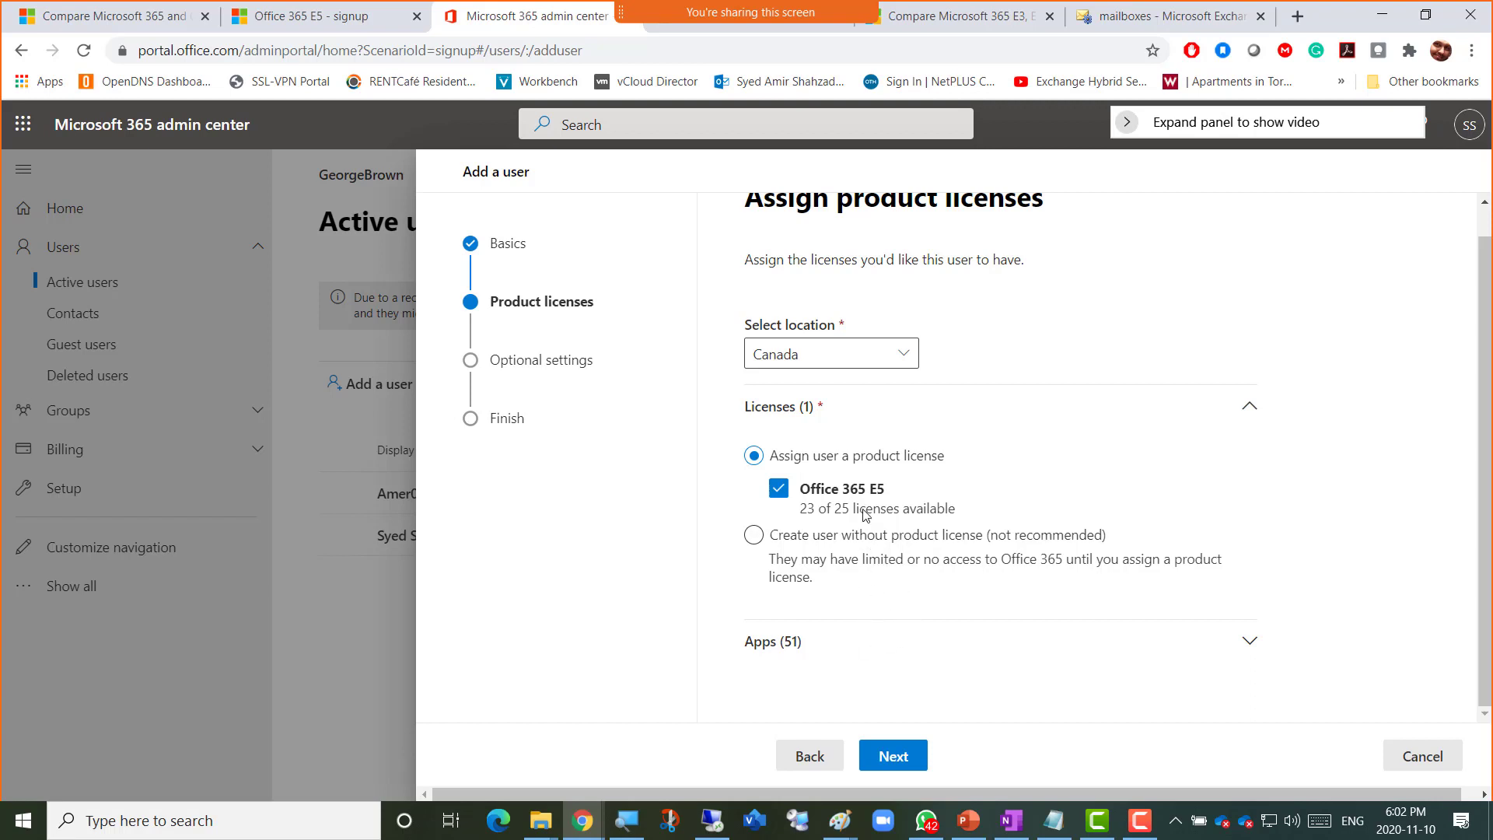
scroll(964, 314, "up", 1)
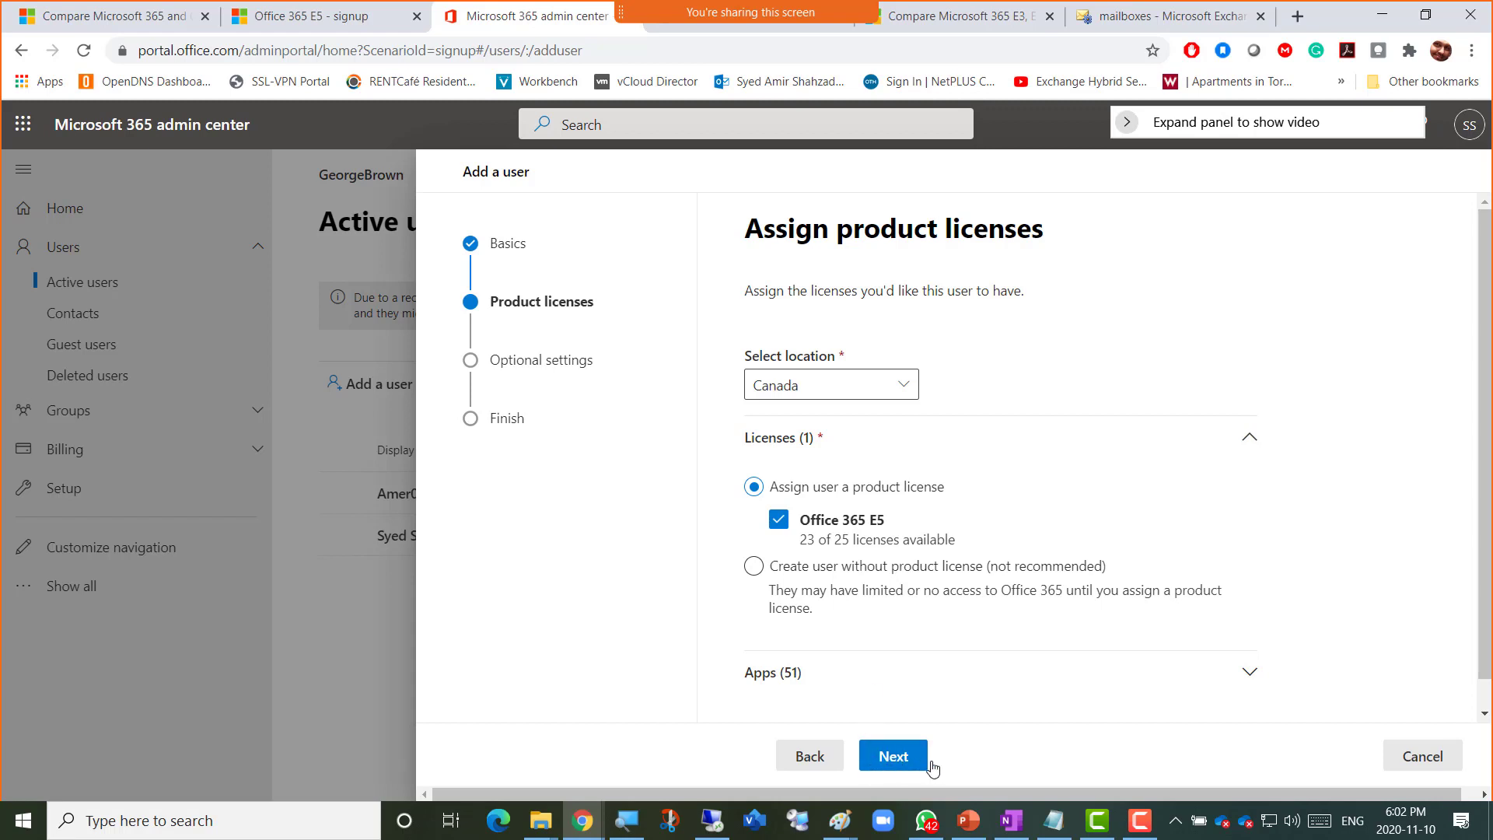
left_click(903, 766)
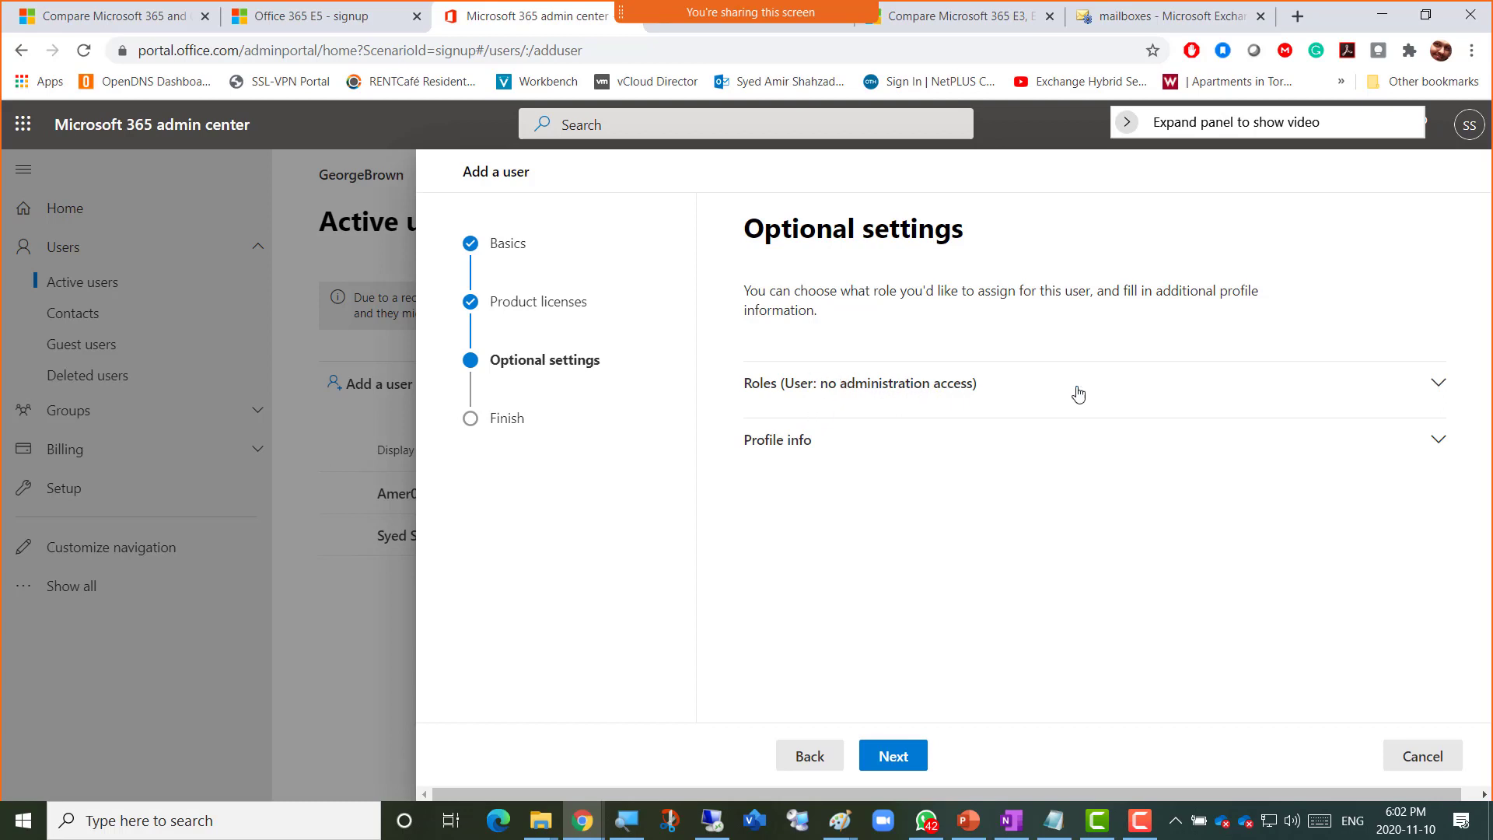
Expand the roles section and give the new user admin center access.
left_click(1441, 388)
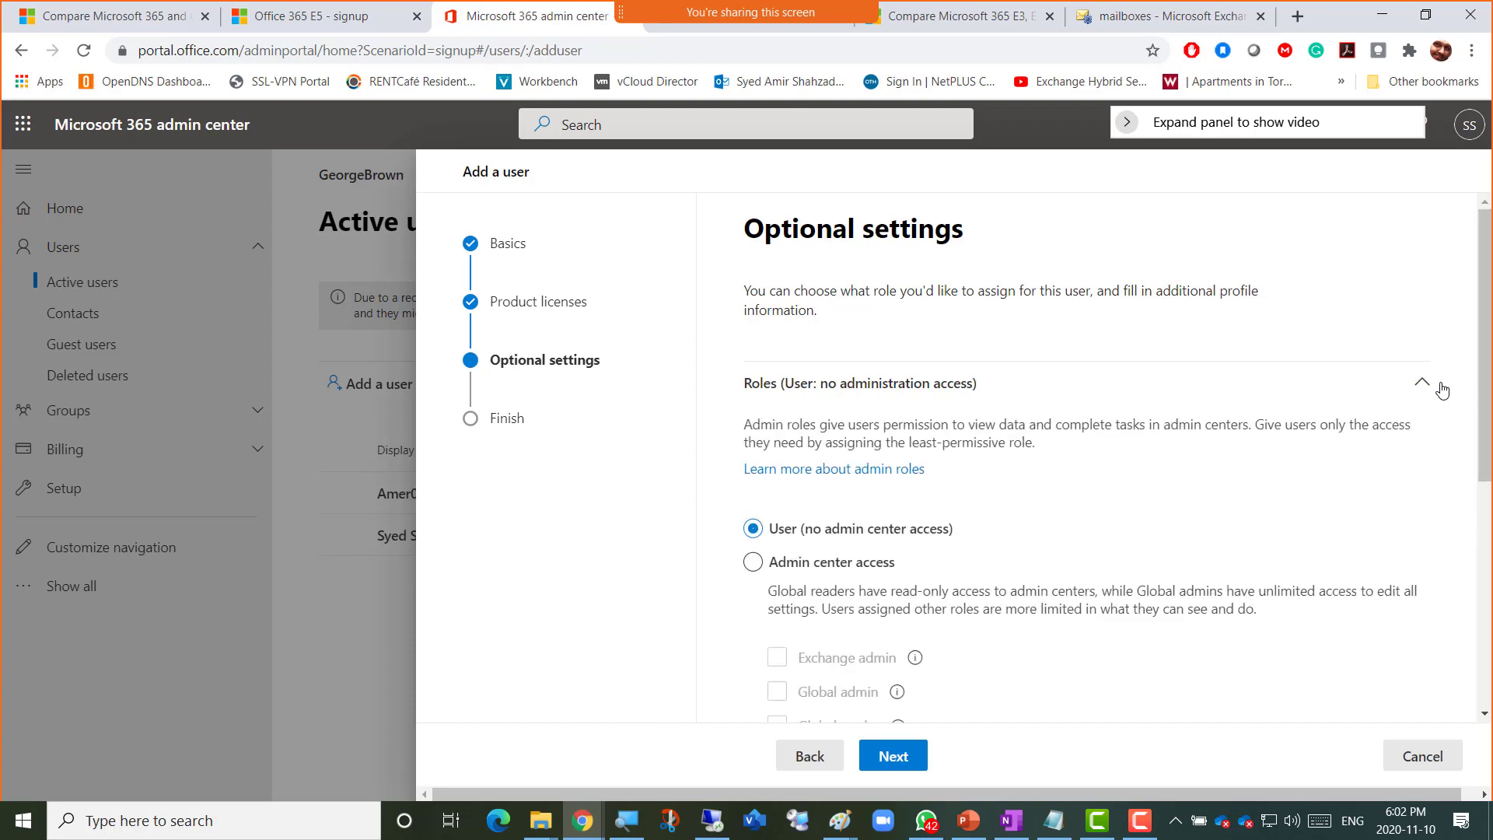
left_click(809, 570)
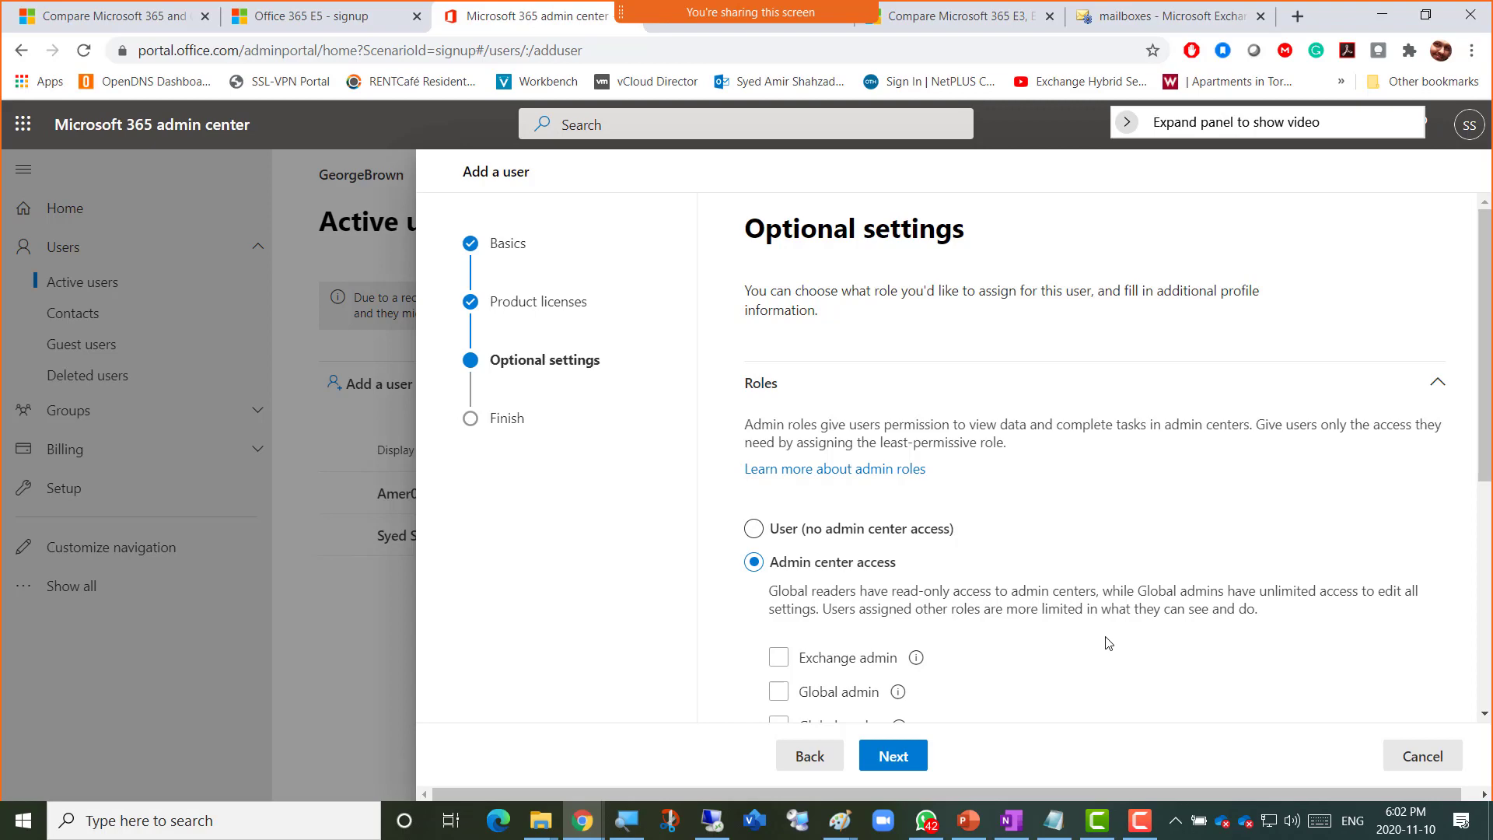
scroll(1108, 643, "down", 1)
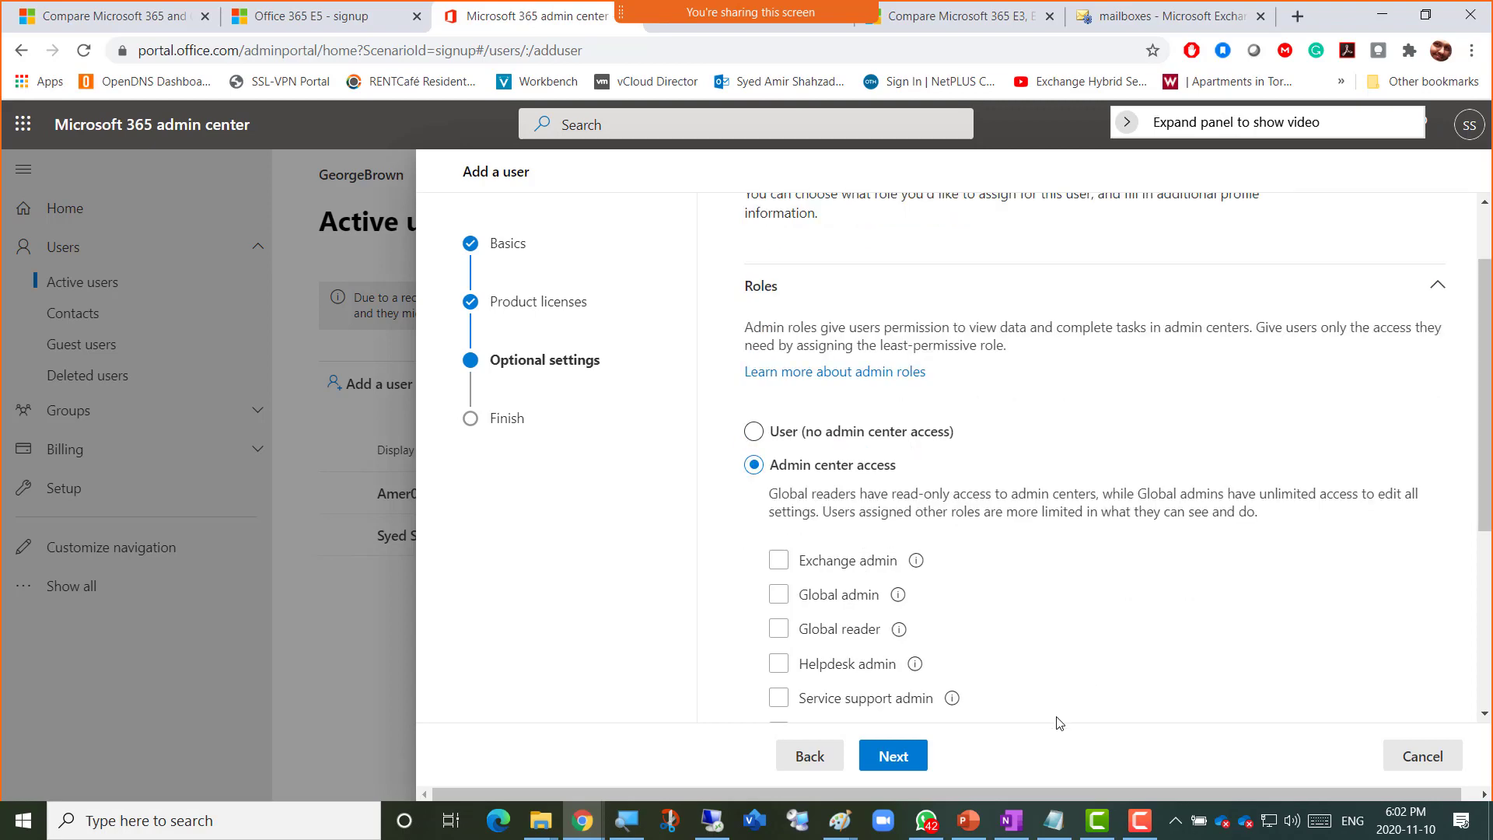
Go back to review the user's basics, password settings and license assignment, and return to the optional settings.
left_click(809, 757)
left_click(810, 757)
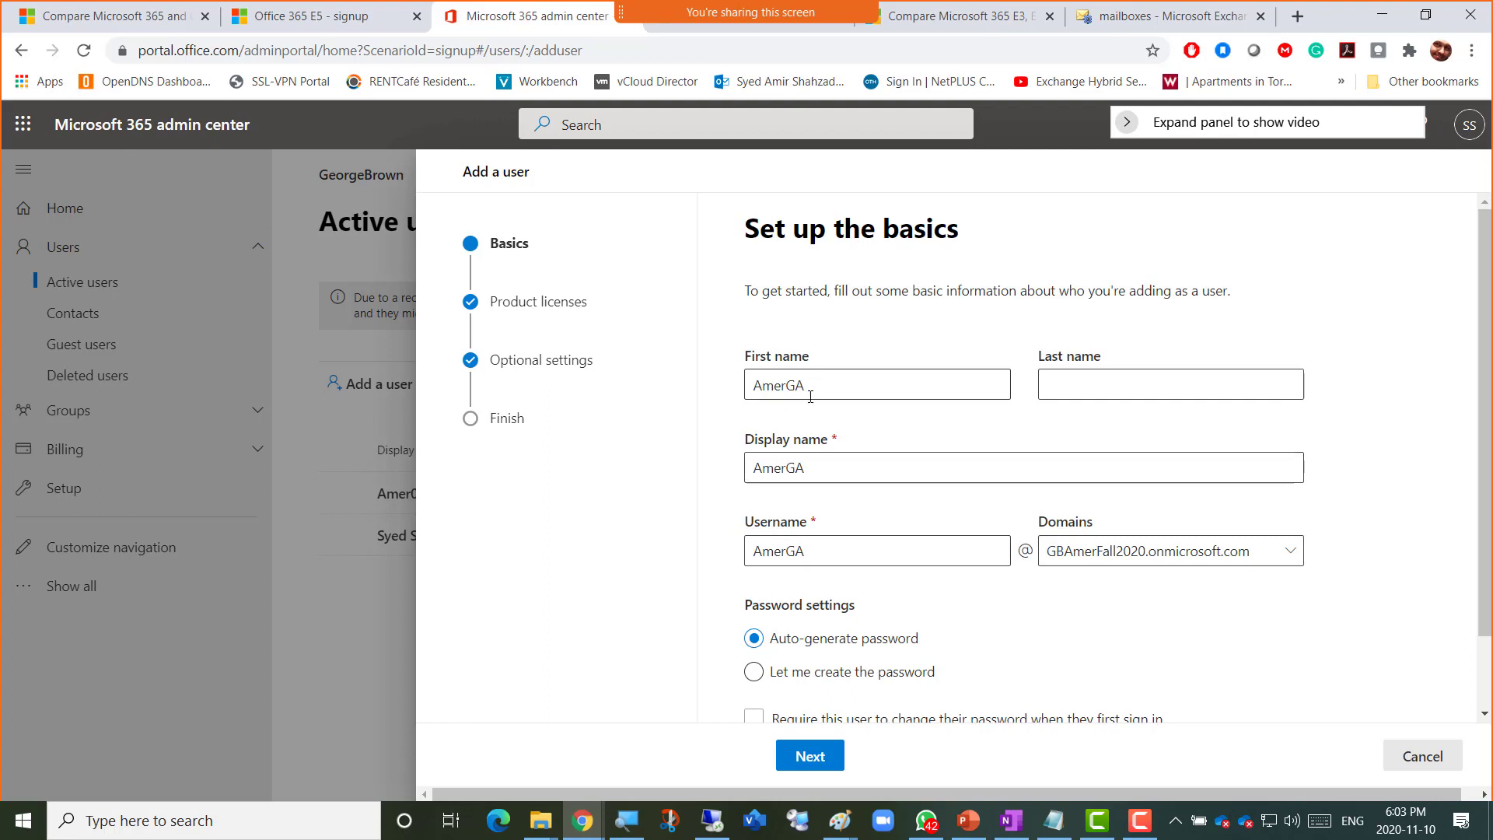
scroll(1260, 603, "down", 2)
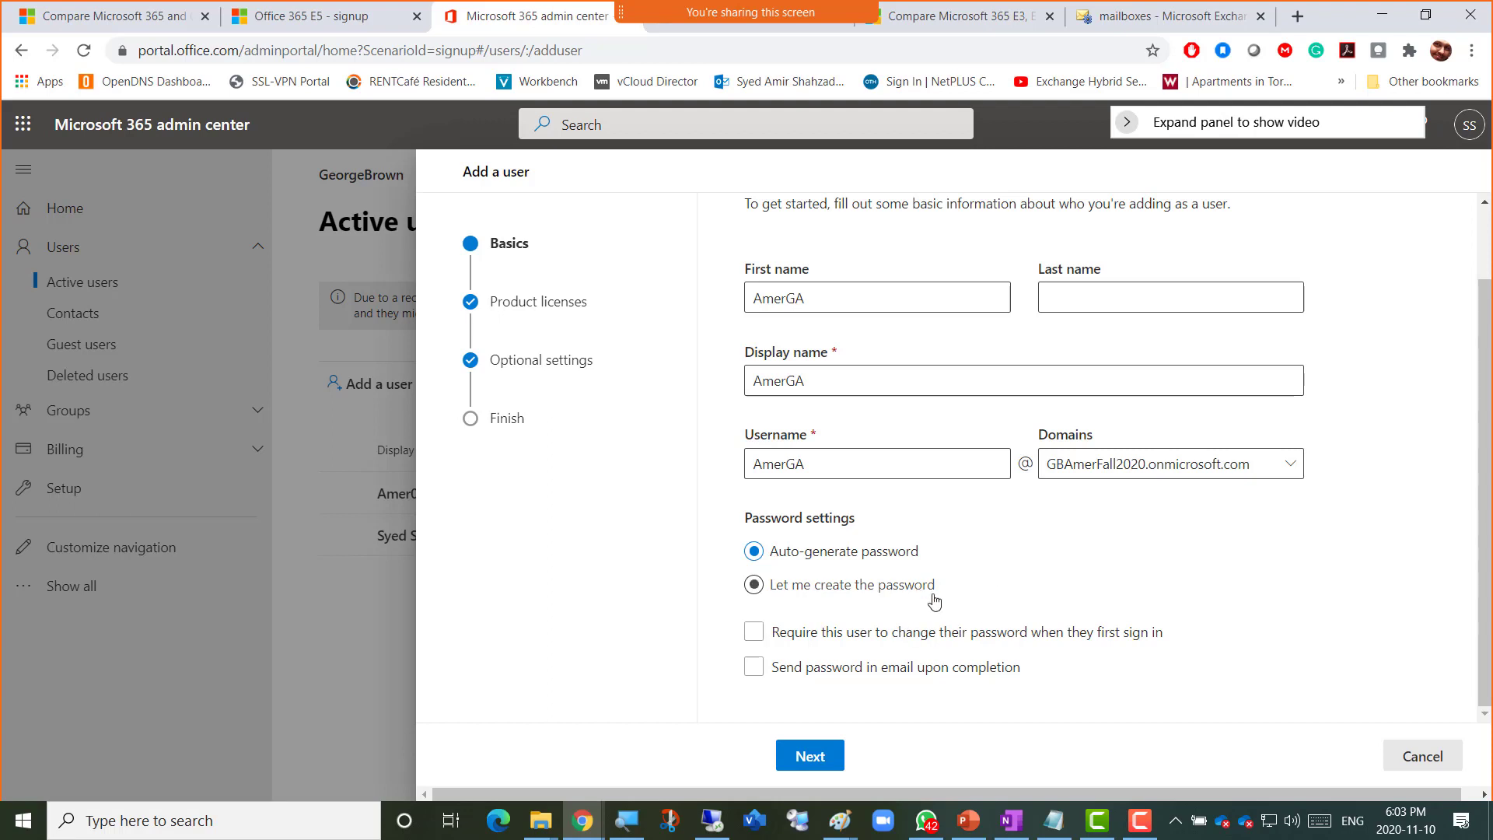
left_click(810, 767)
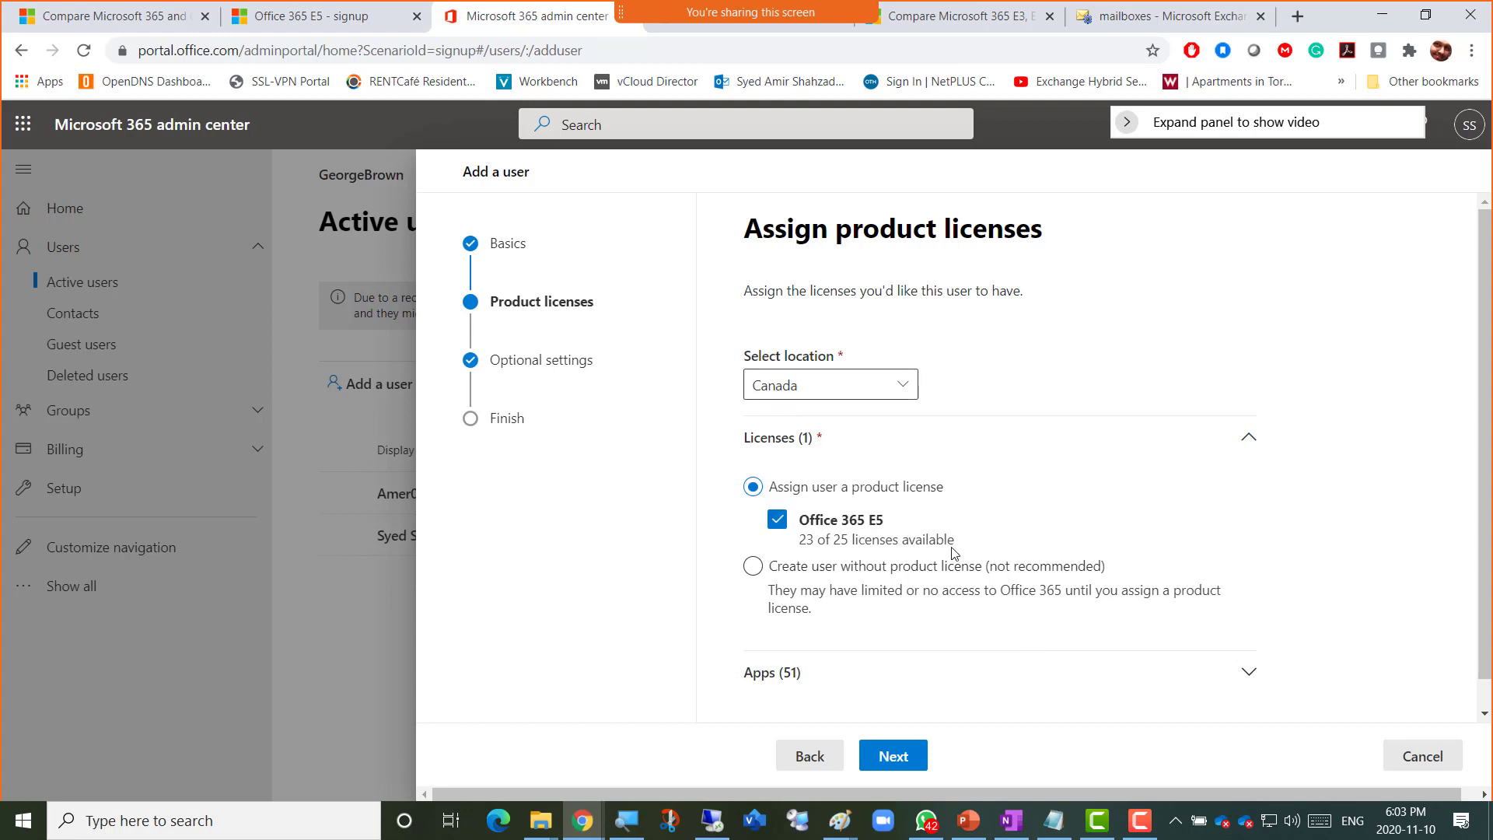
scroll(1144, 554, "down", 1)
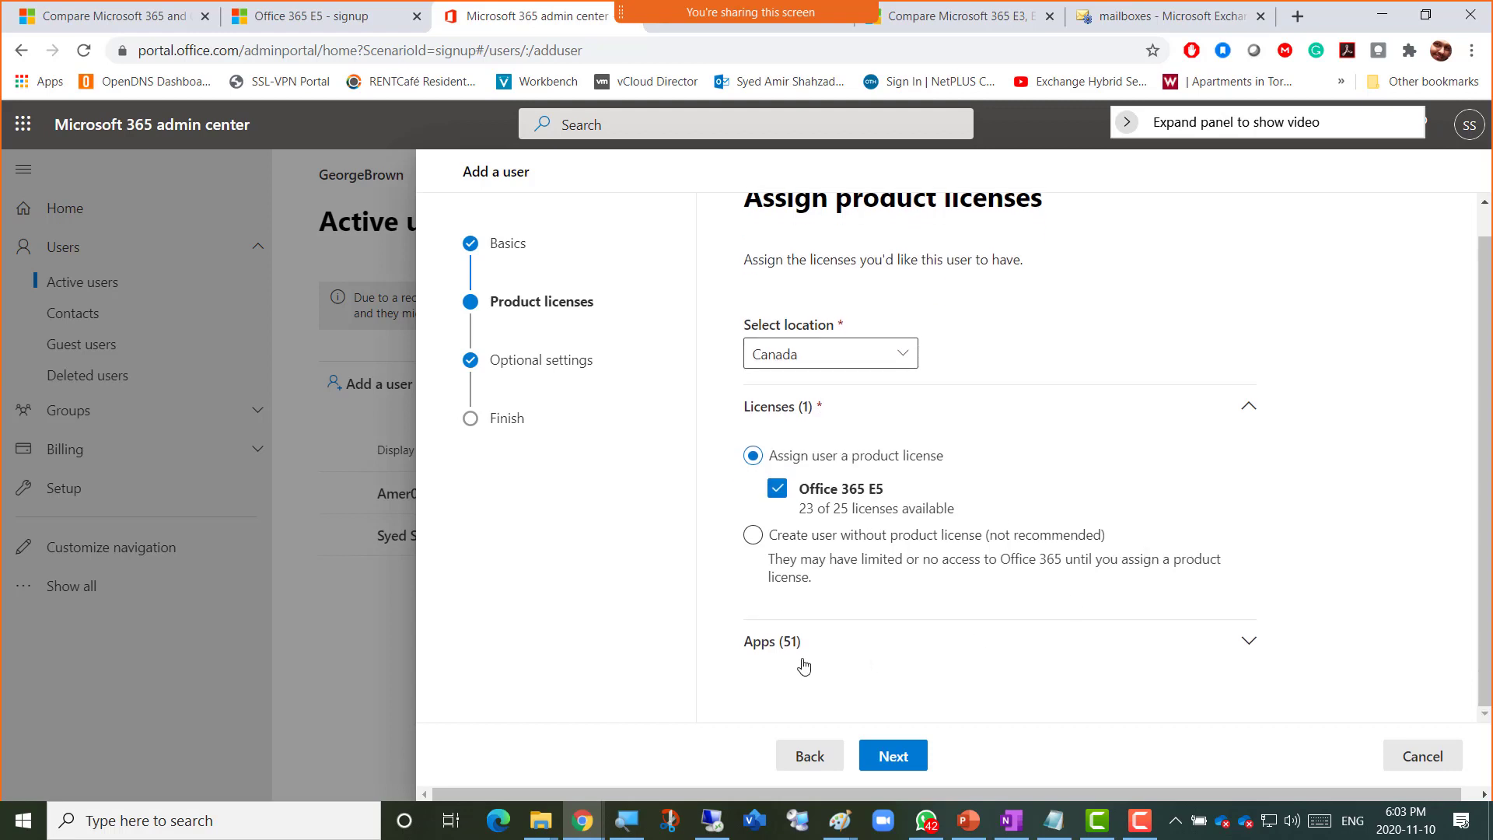
left_click(895, 760)
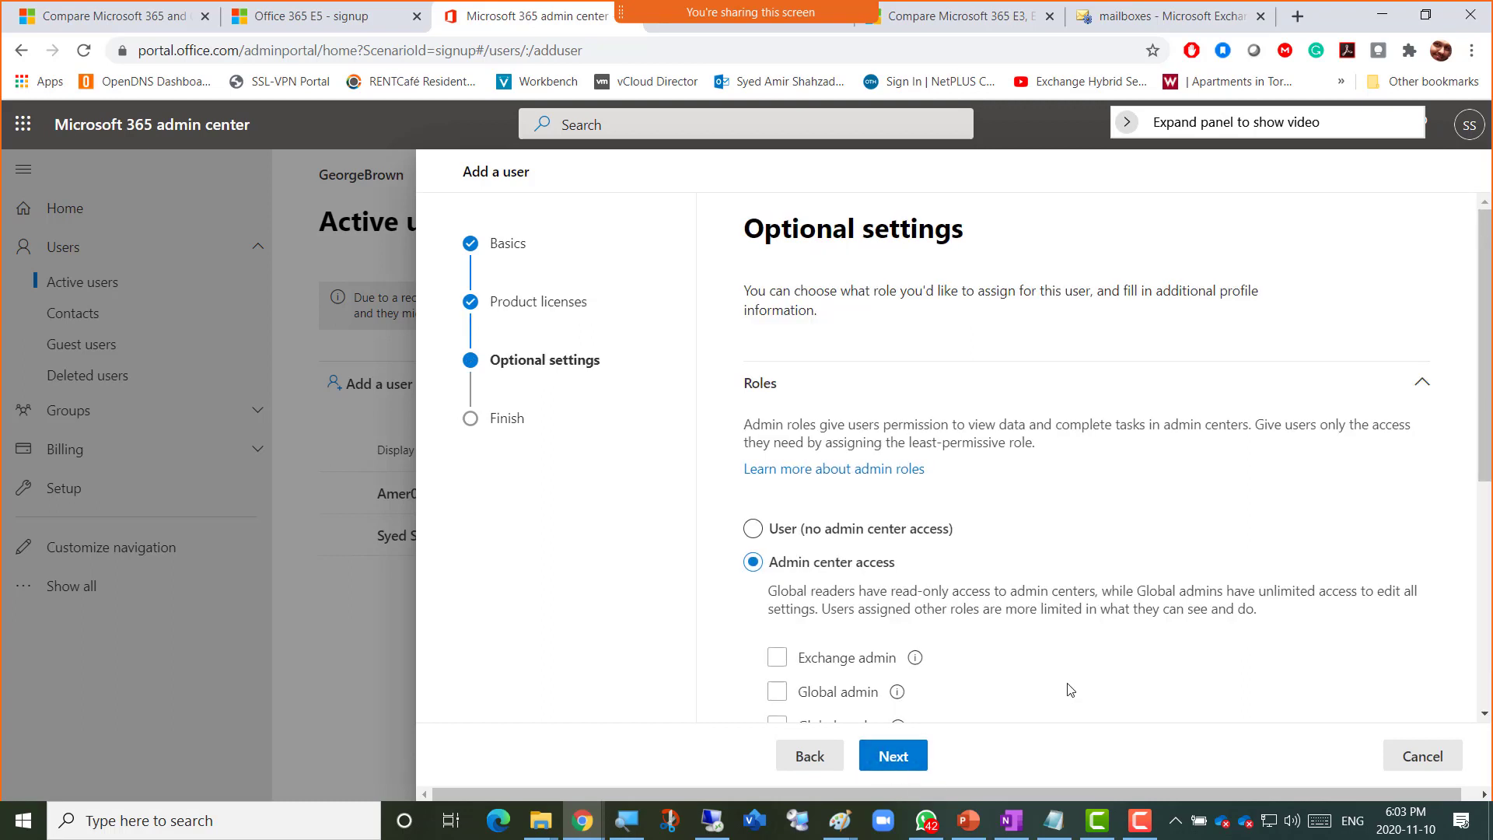
Assign the Global admin role to the new user and continue to the review page.
scroll(1032, 599, "down", 1)
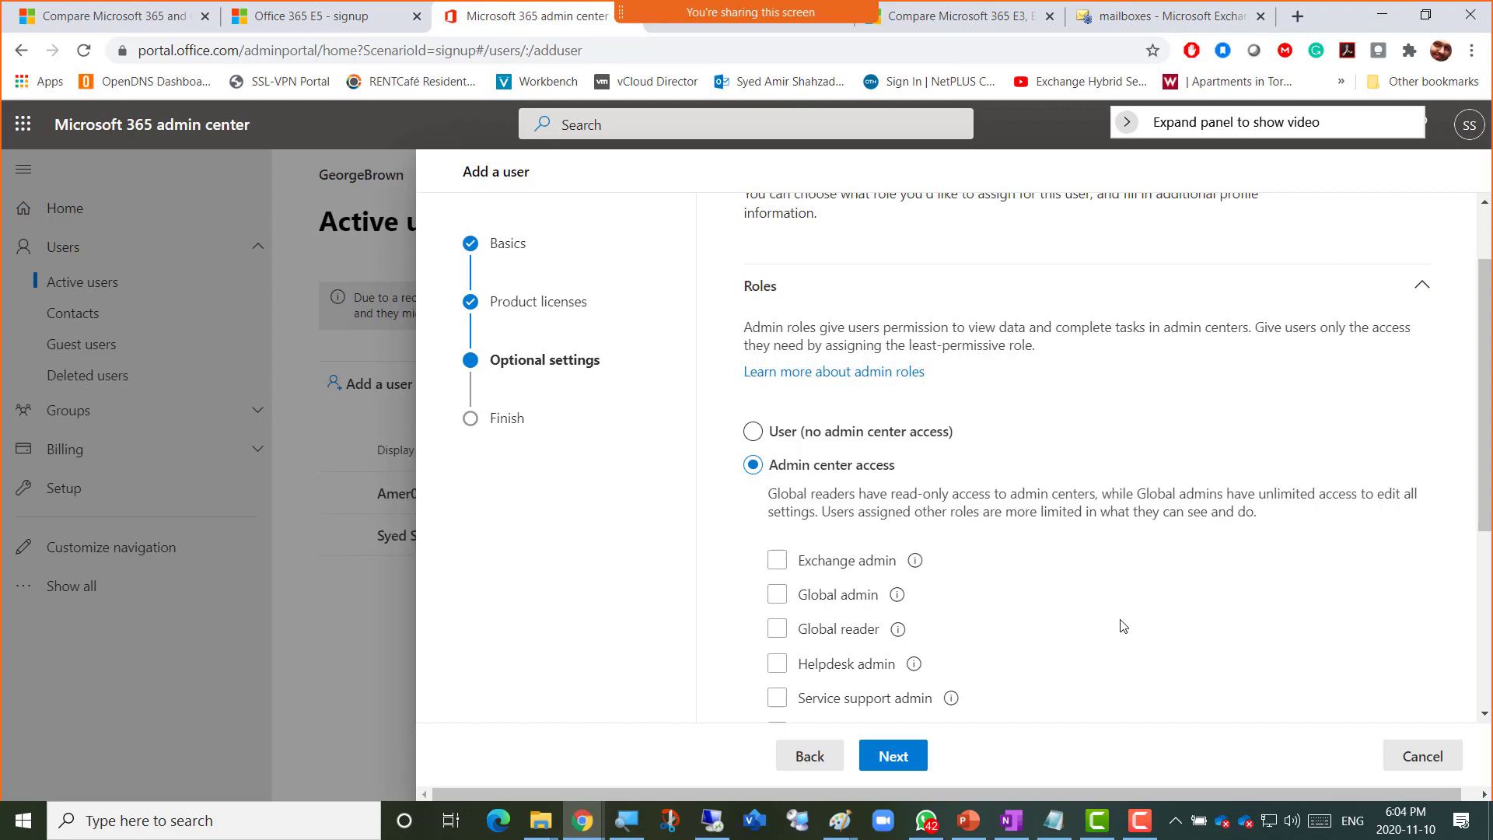
left_click(778, 595)
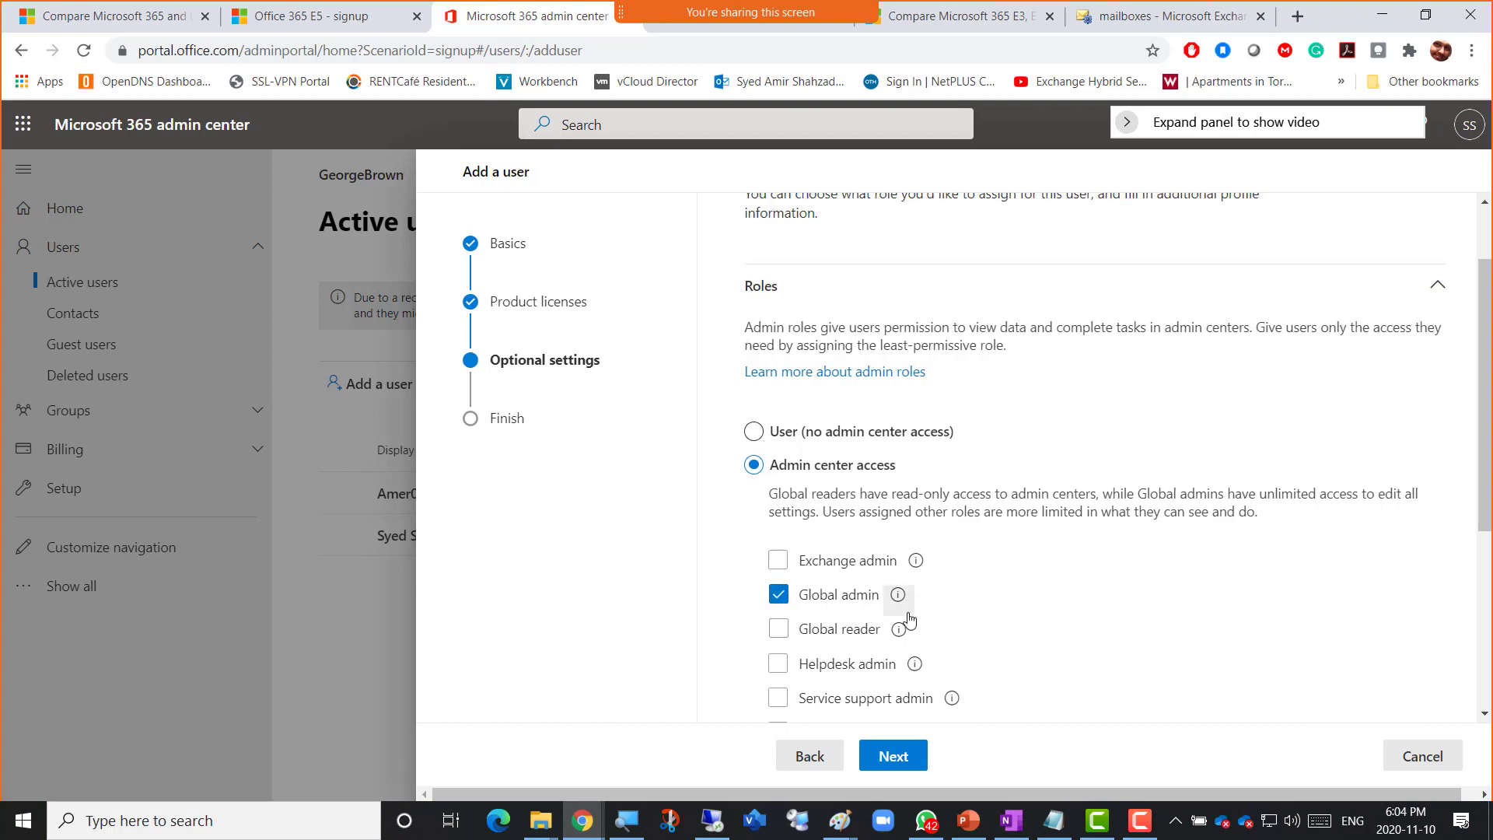
left_click(902, 764)
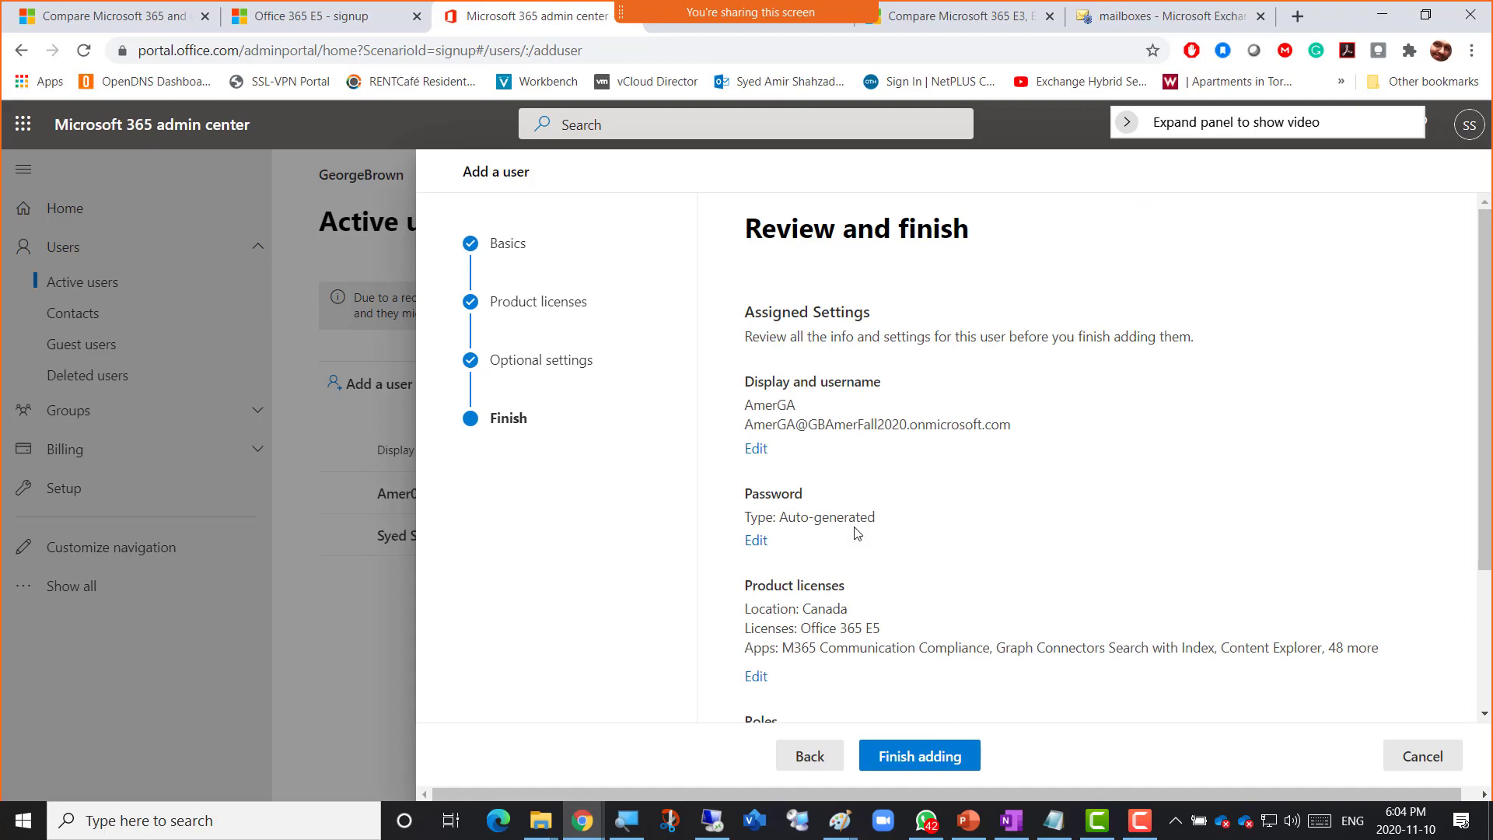
Review the assigned username, password type, license and role settings, and finish adding the user.
scroll(871, 537, "down", 3)
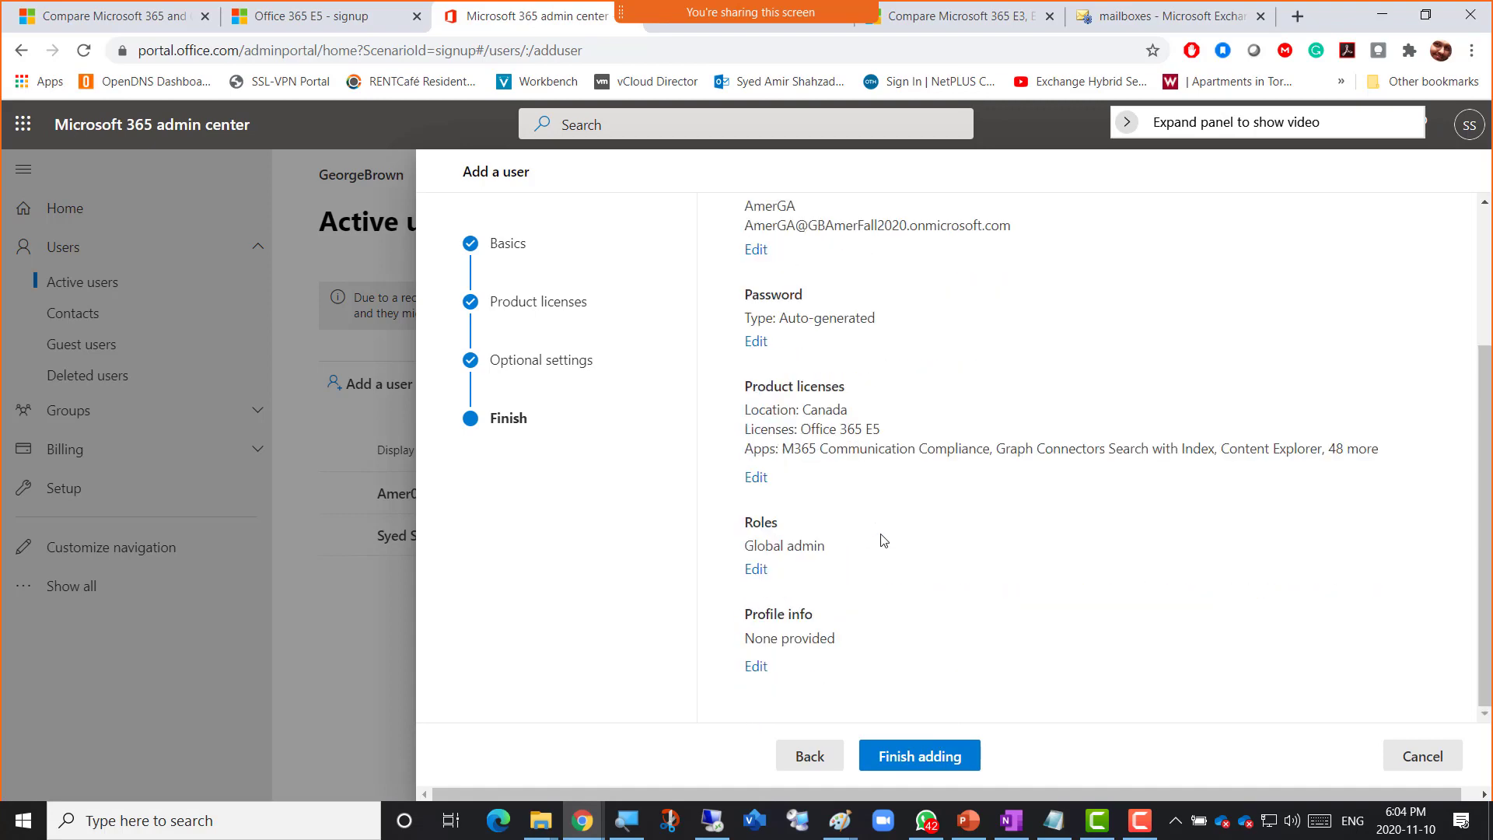
scroll(883, 541, "up", 3)
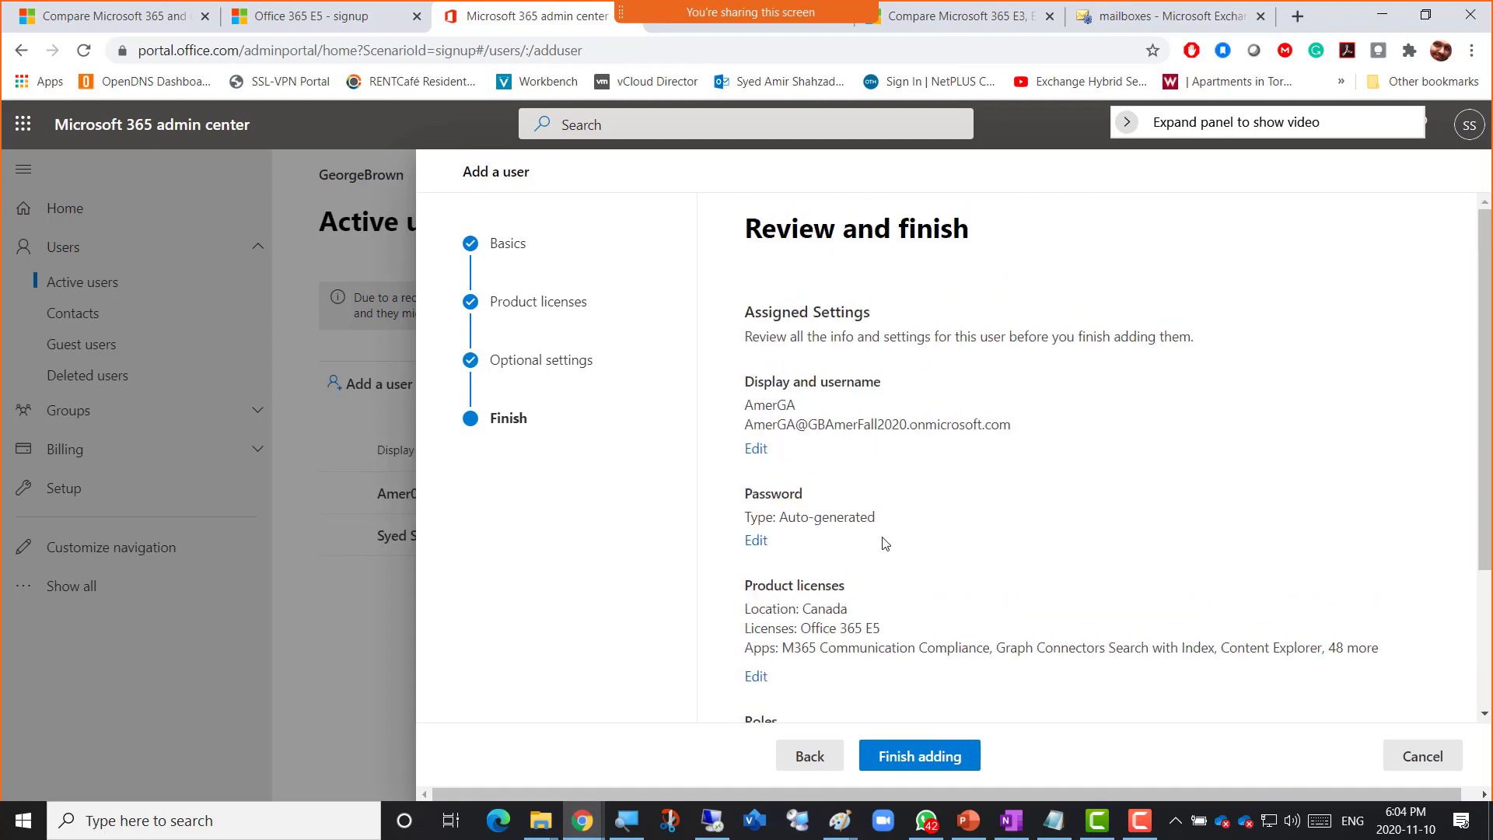
left_click(920, 763)
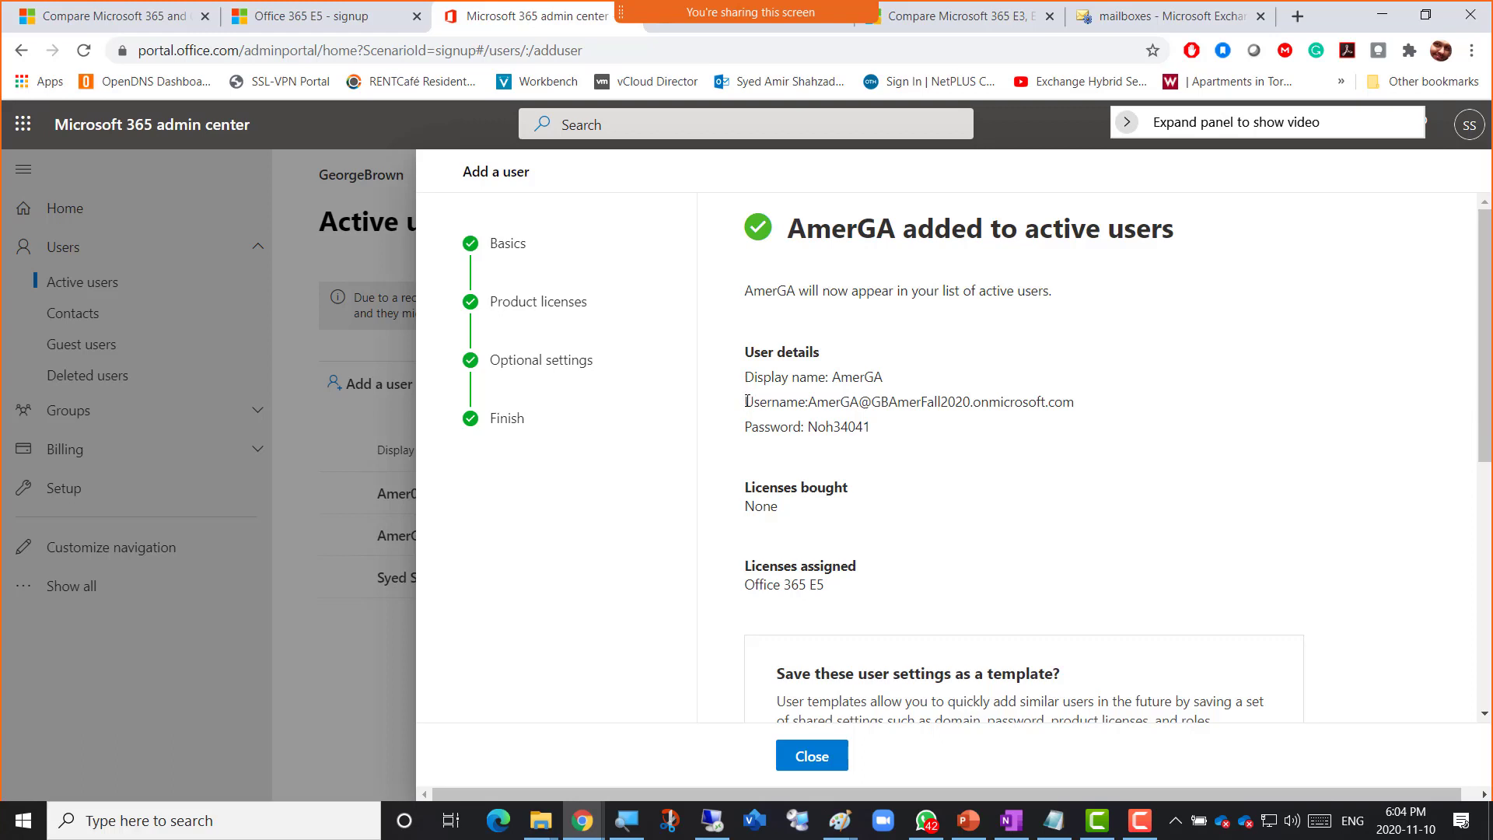
Copy the new user's display name, username and password and paste them into a new maximized Notepad document.
left_click_drag(745, 377, 872, 430)
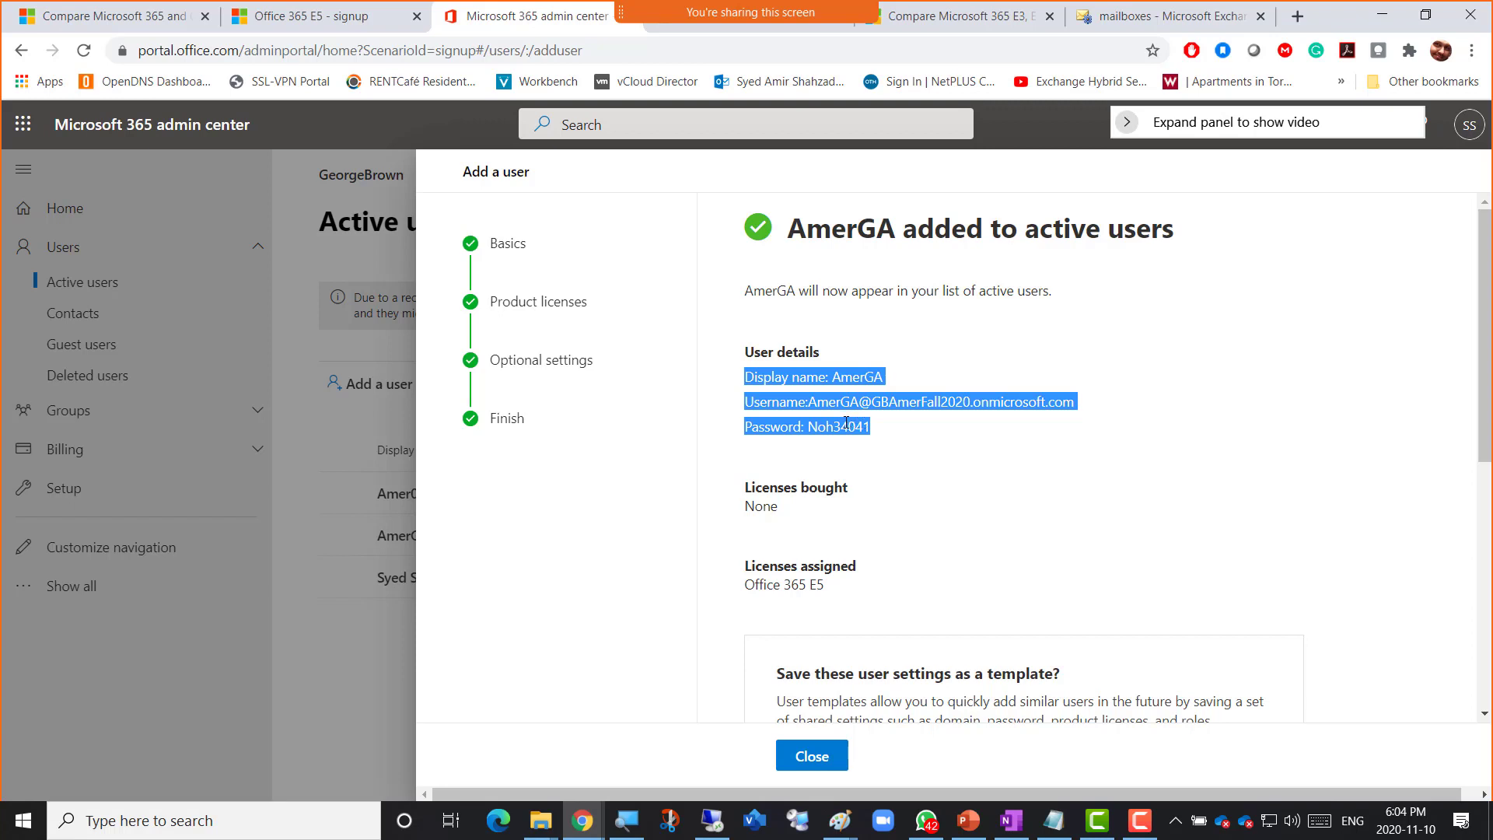
right_click(846, 422)
left_click(873, 432)
key("super+r")
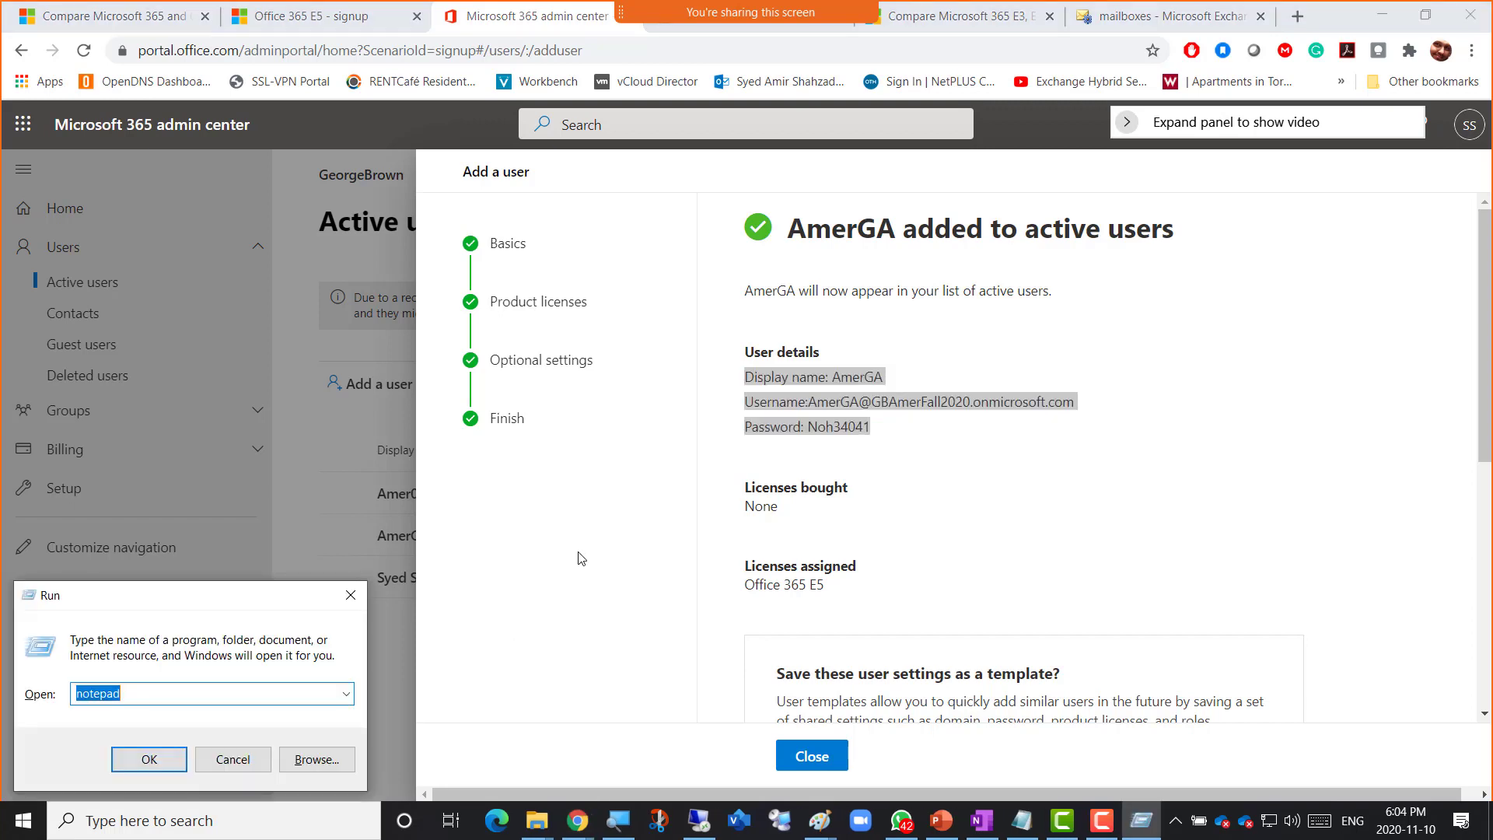
type("note")
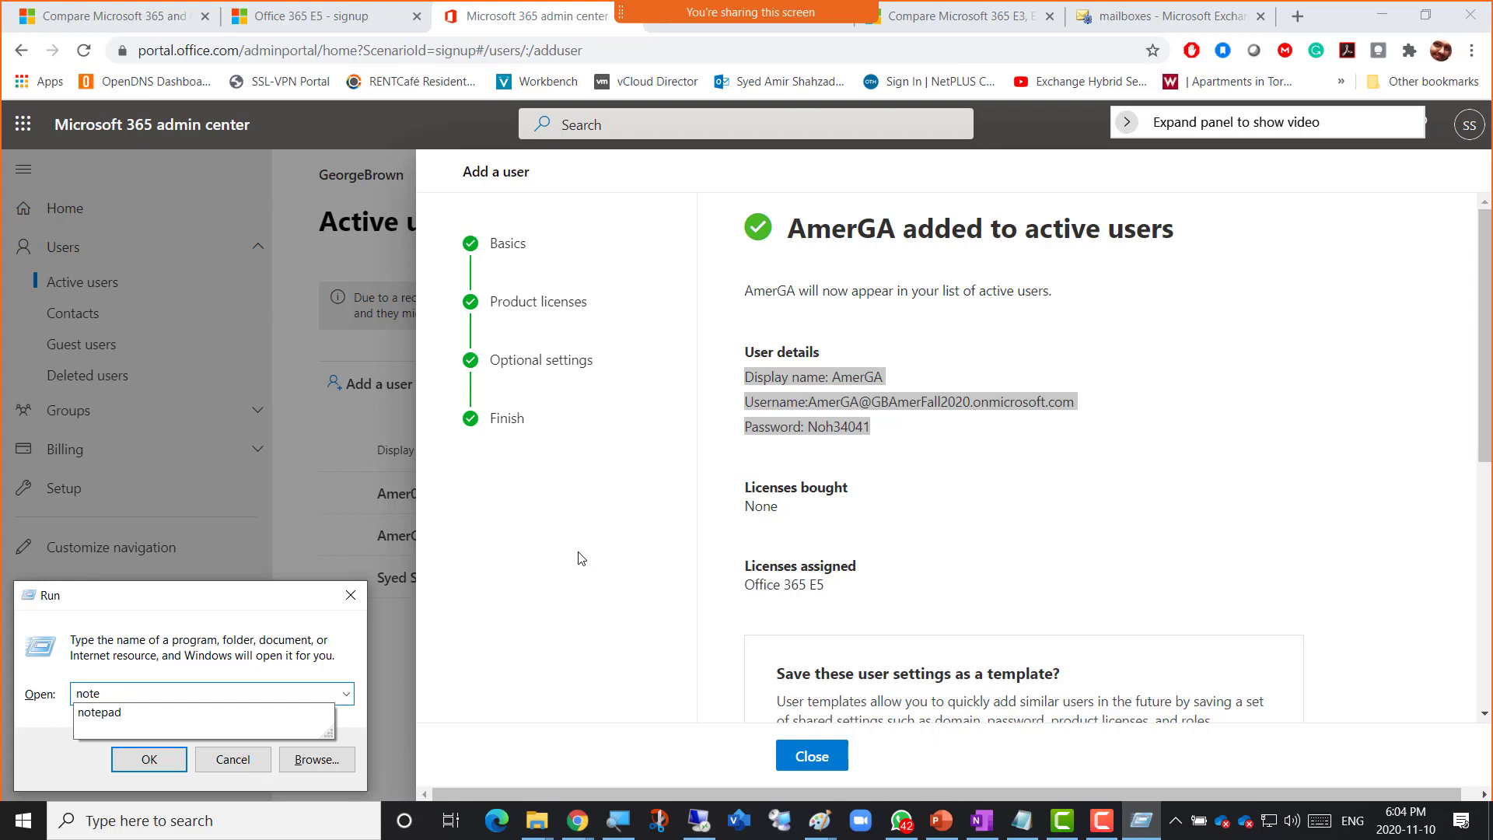
type("pad")
key("Return")
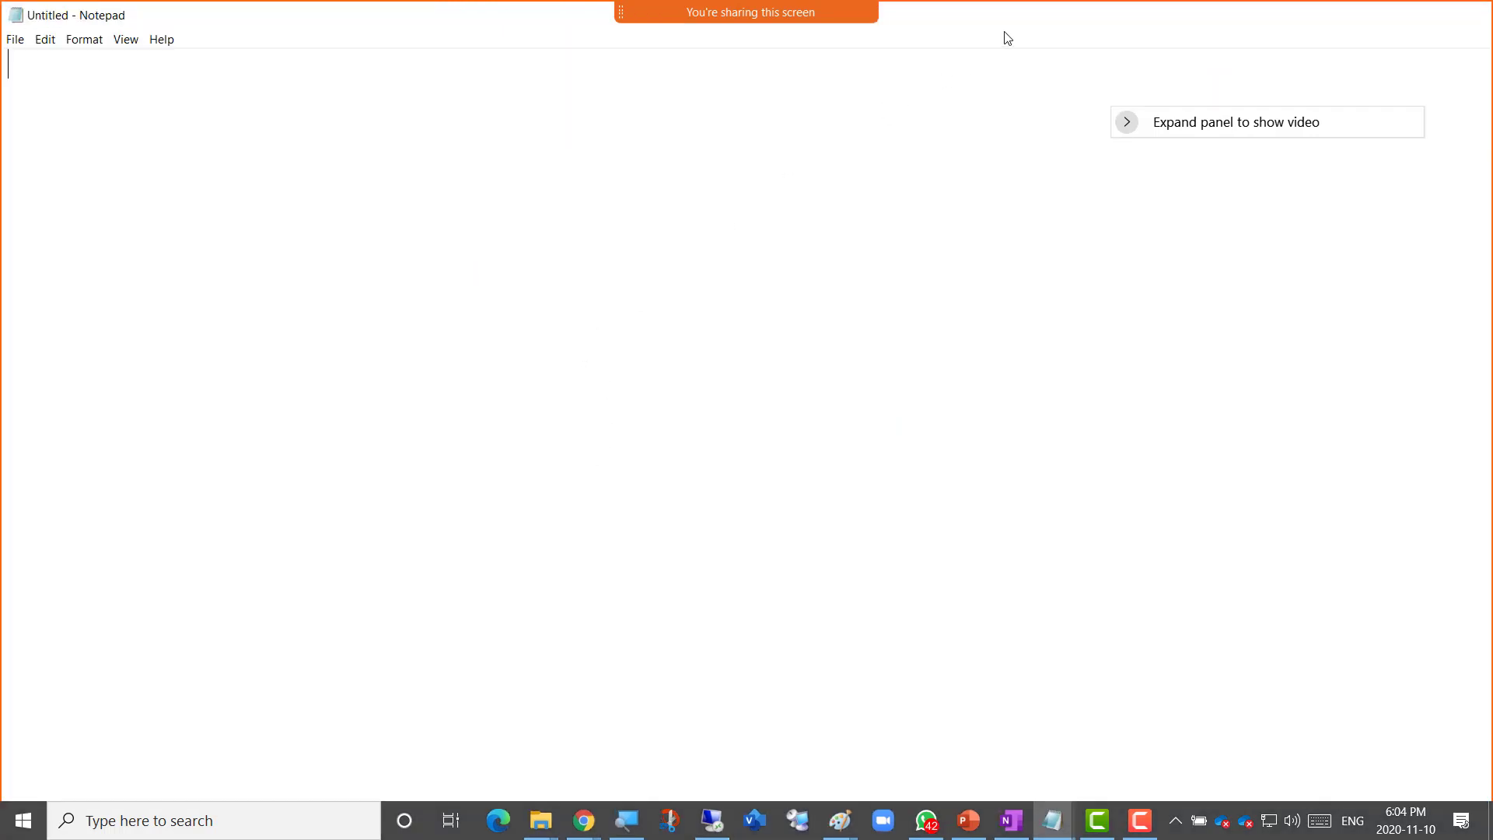
double_click(945, 28)
key("ctrl+v")
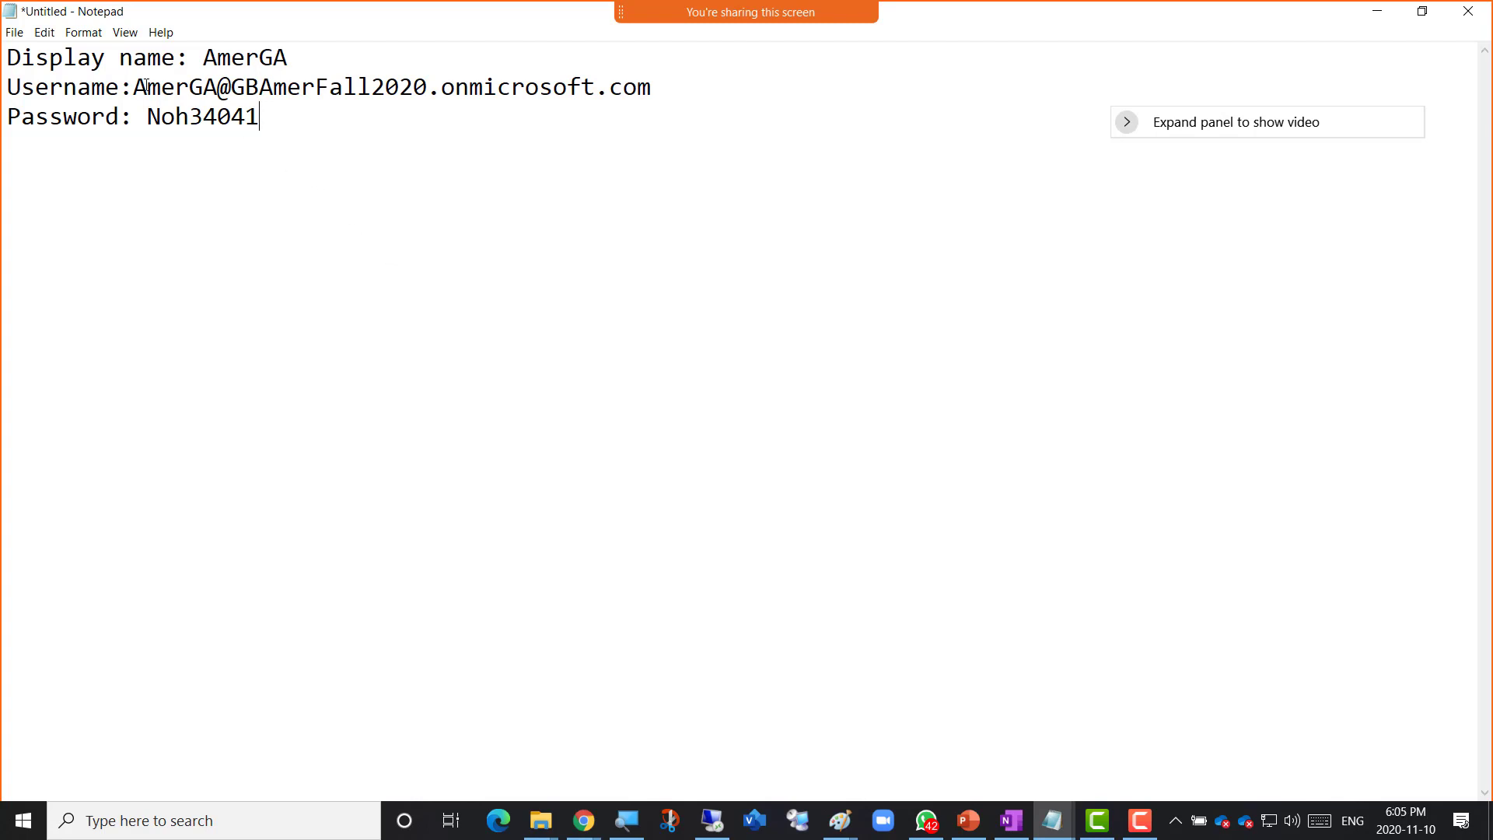
Highlight the username and the password in the note in turn, and minimize Notepad to return to the admin center.
left_click_drag(135, 83, 665, 85)
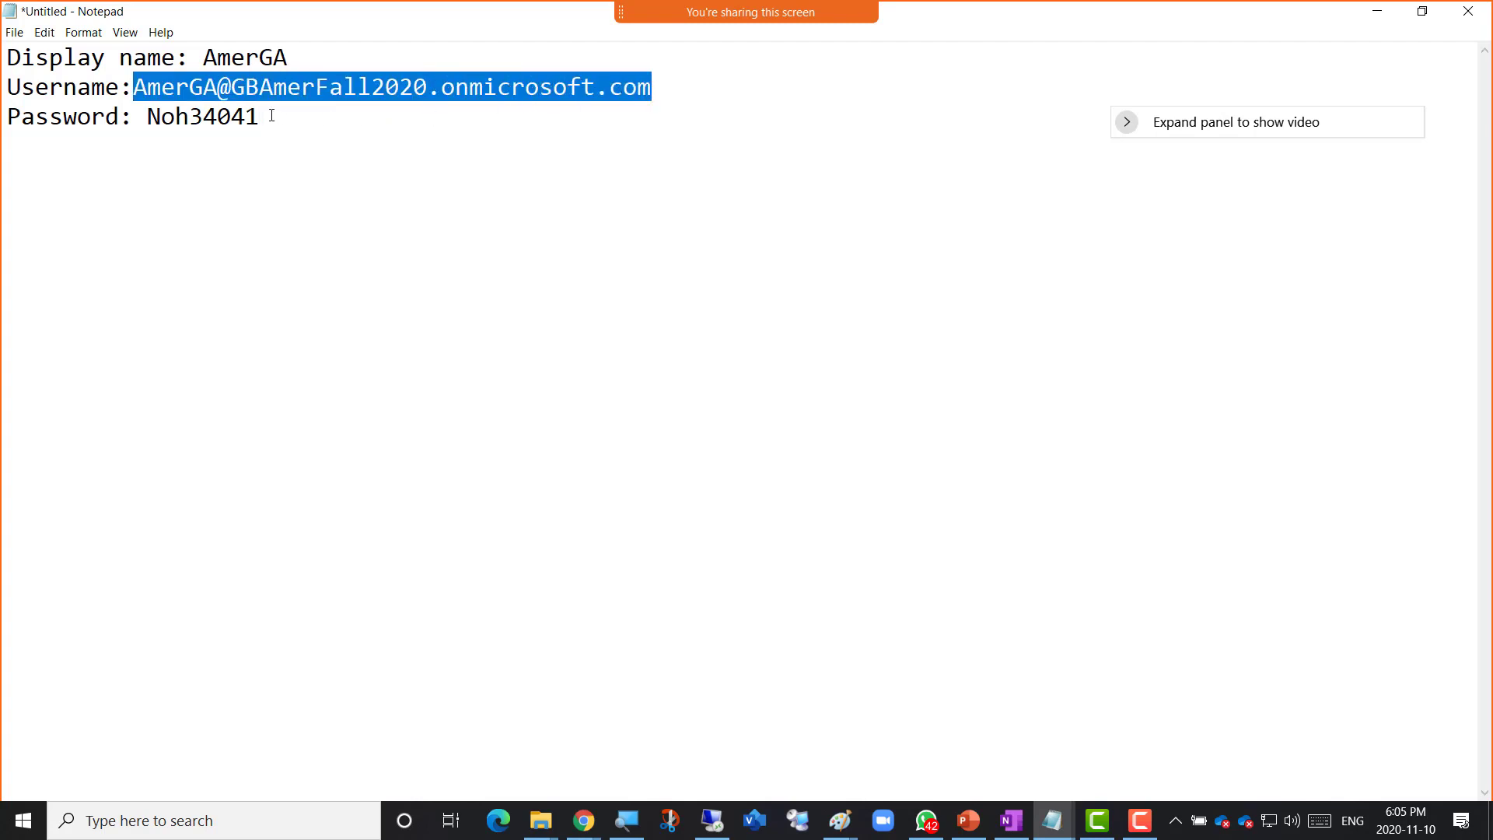
left_click_drag(258, 115, 150, 116)
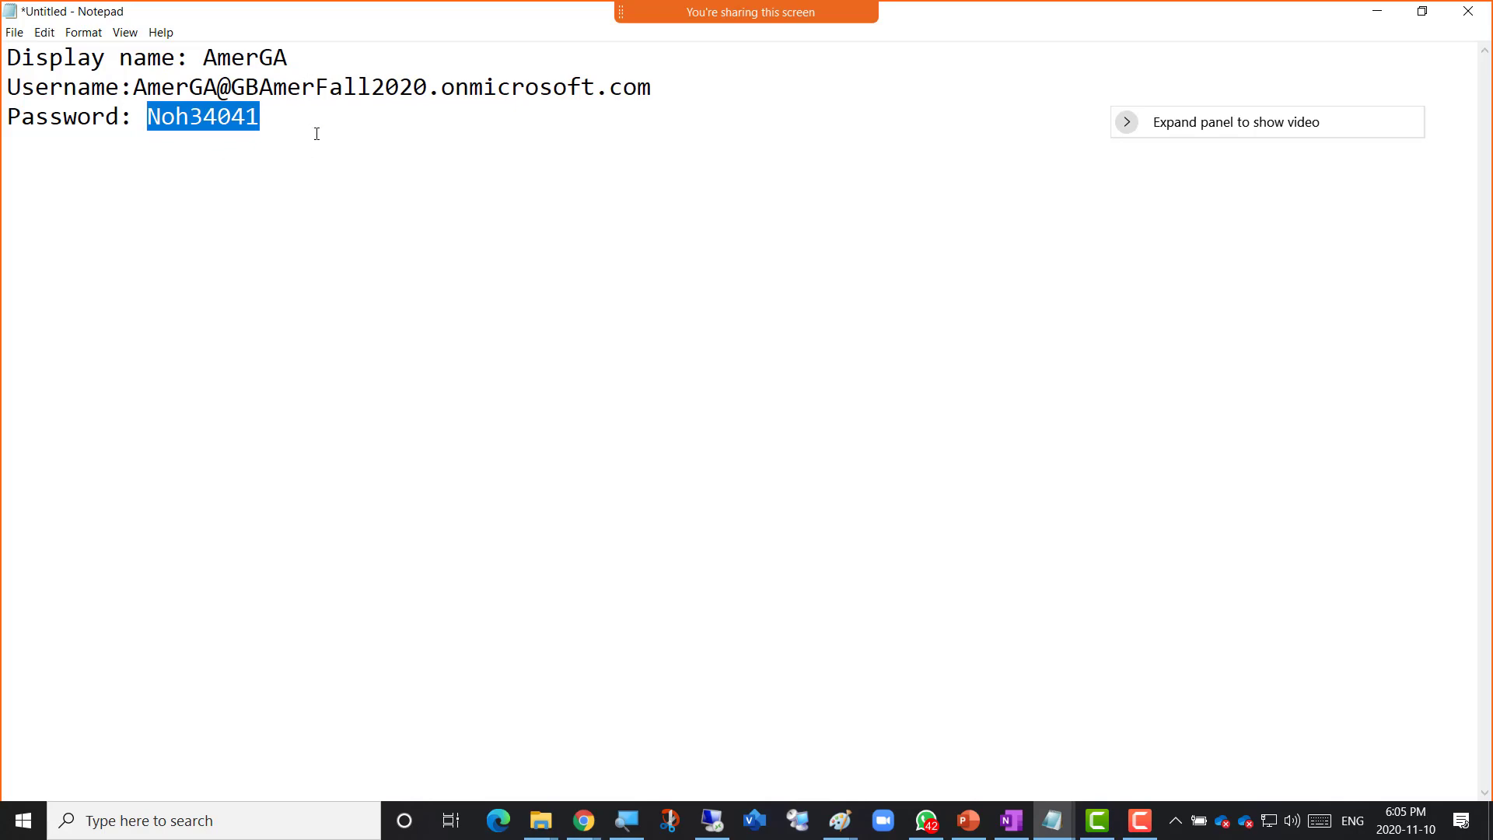
left_click(1377, 11)
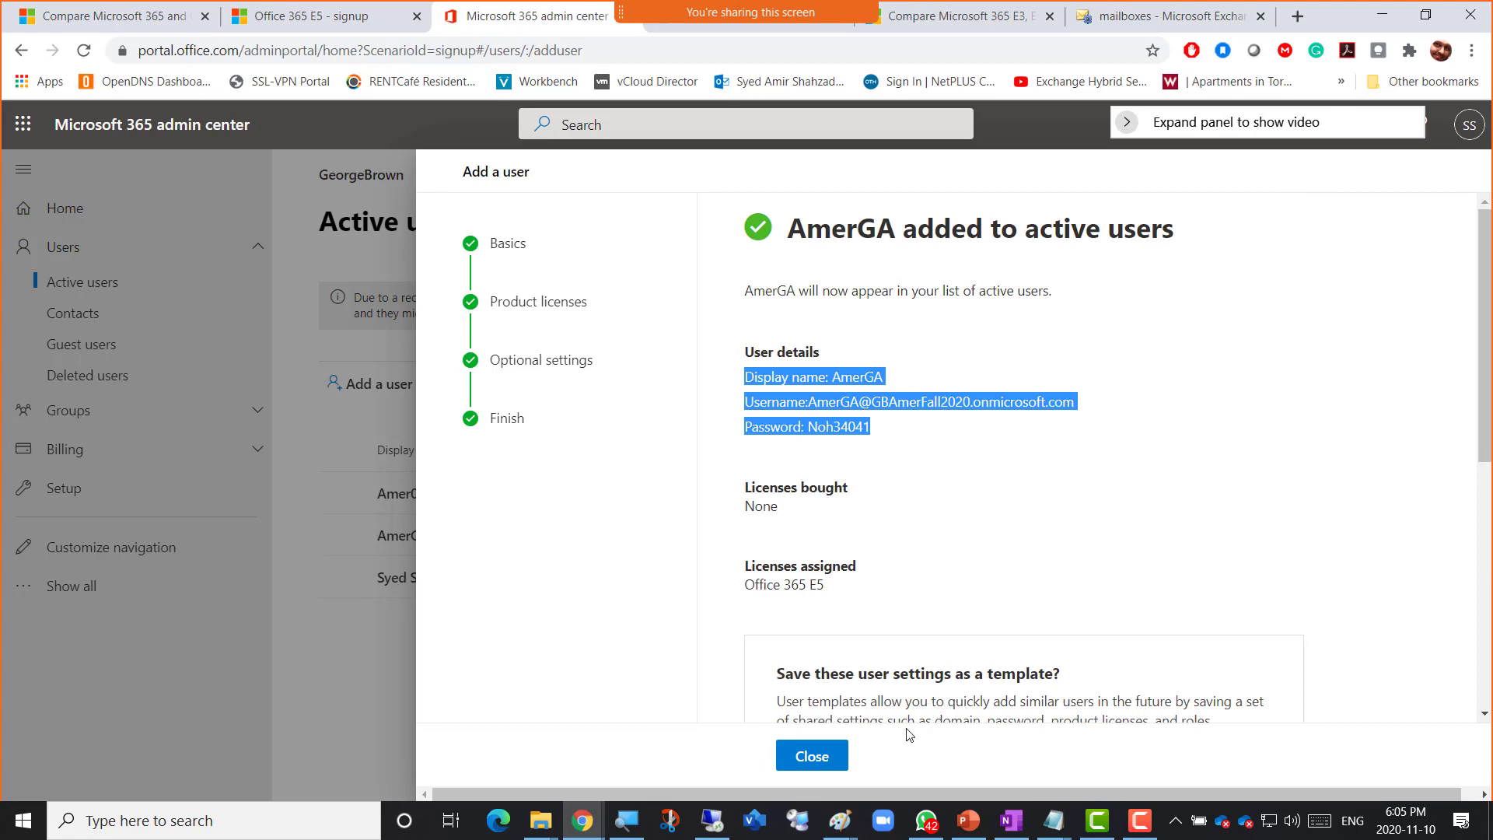
Close the user confirmation and check which account is signed in to the admin center.
left_click(815, 758)
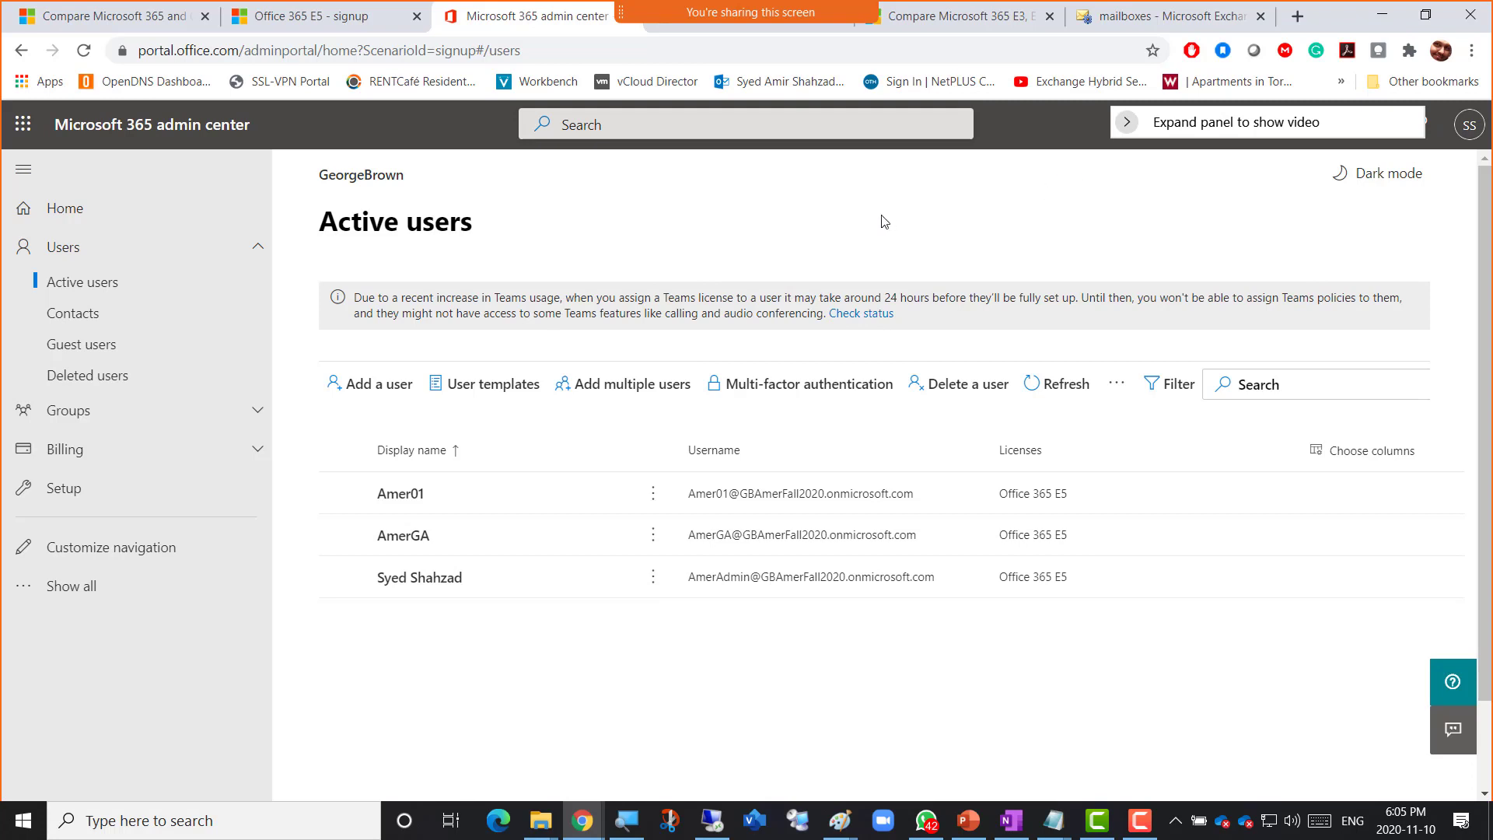
left_click(1469, 124)
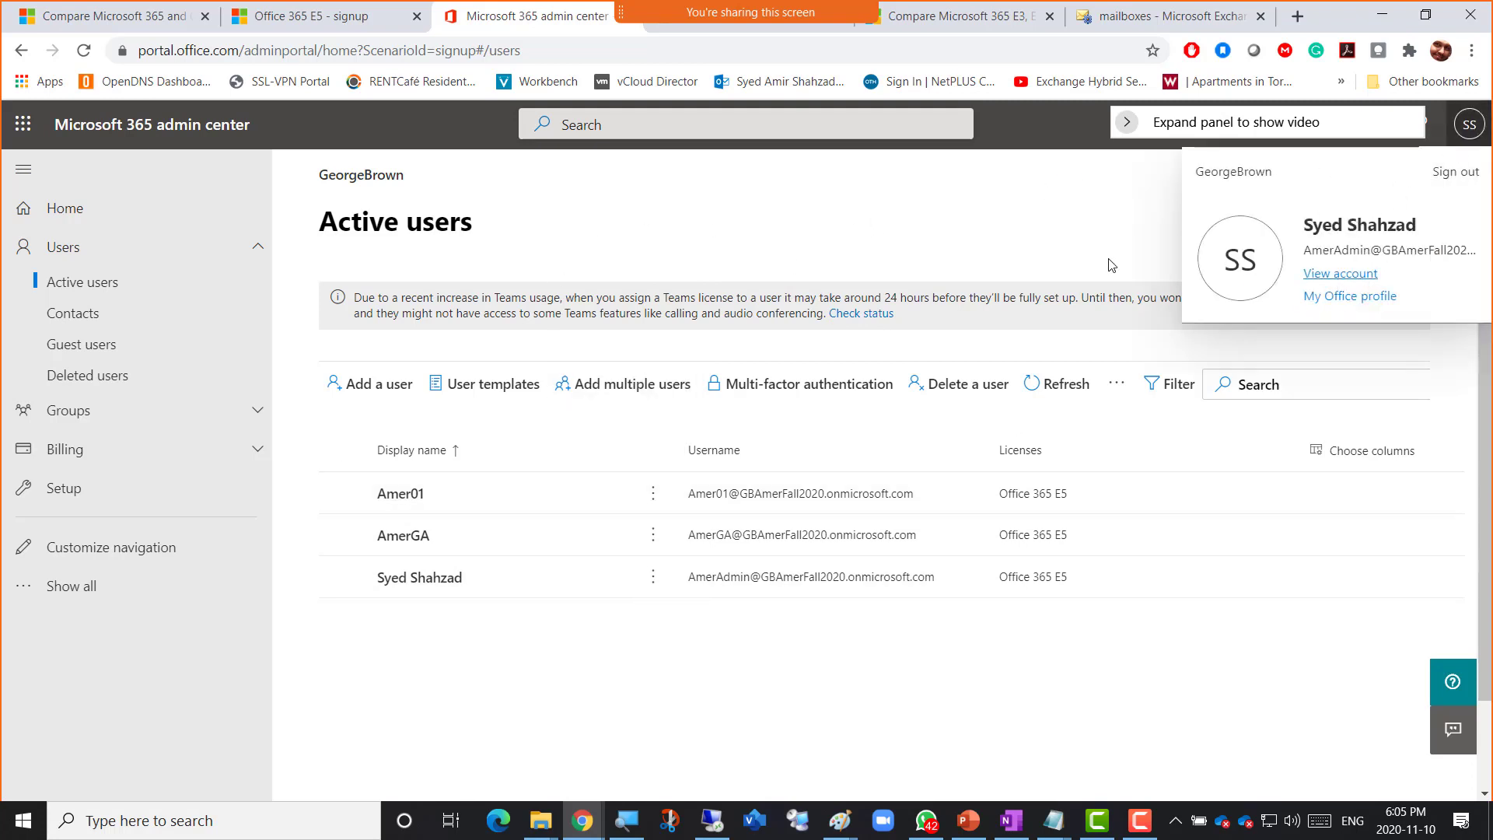
left_click(953, 219)
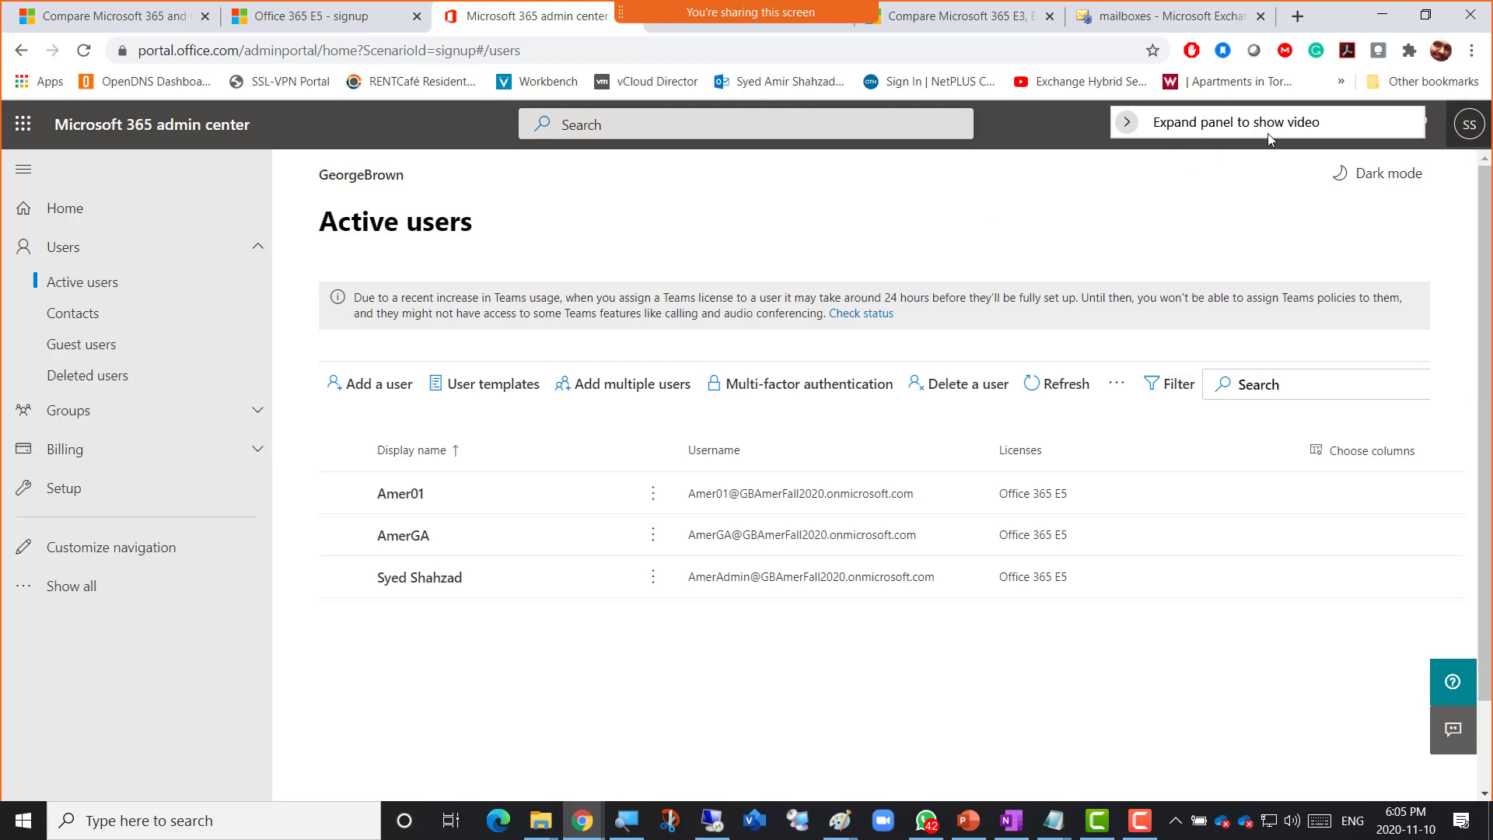
Open a new incognito window and load the sign-in page at portal.office.com.
left_click(1472, 50)
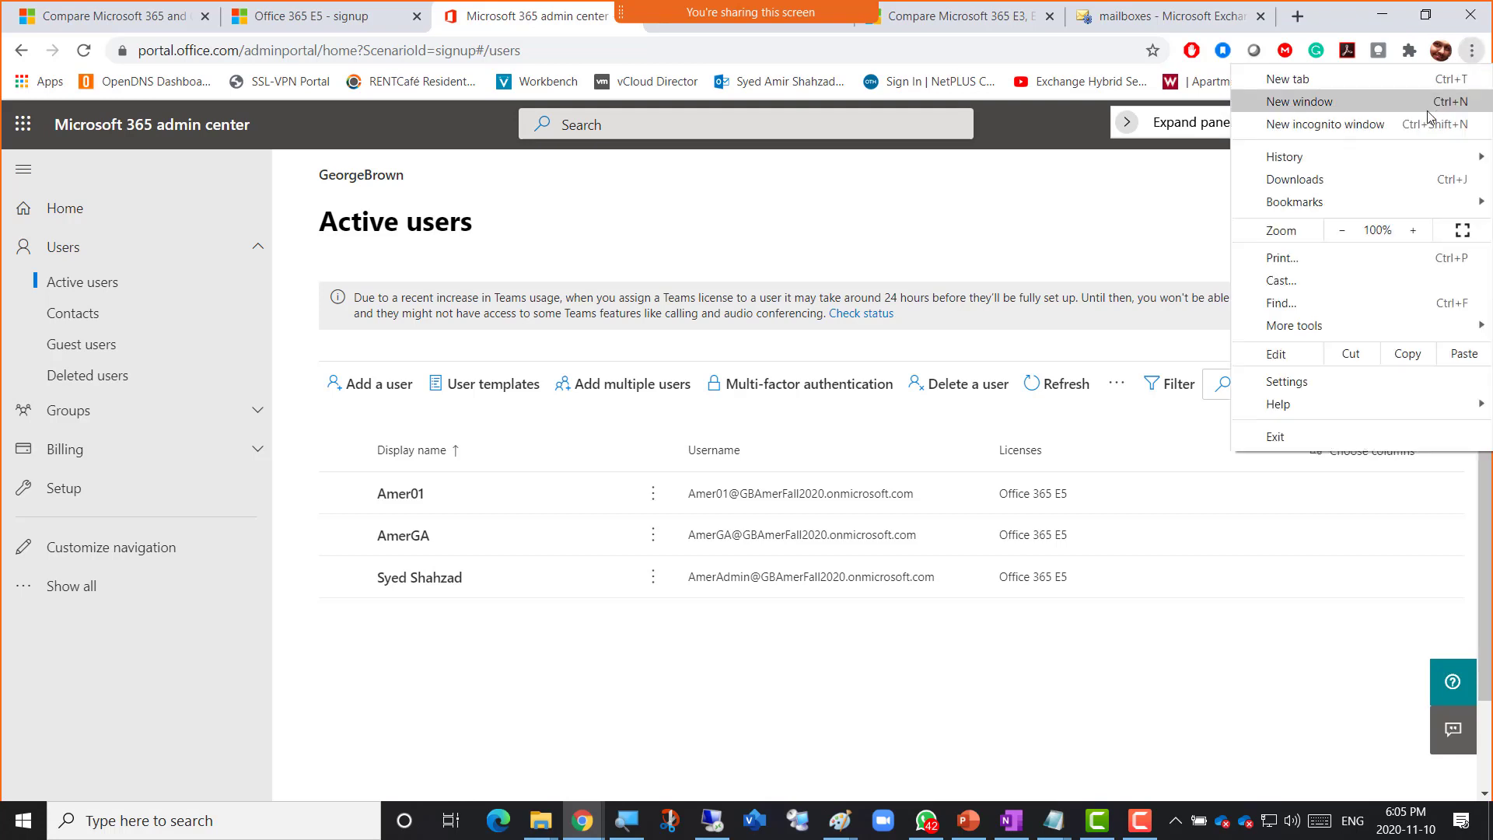
left_click(1341, 132)
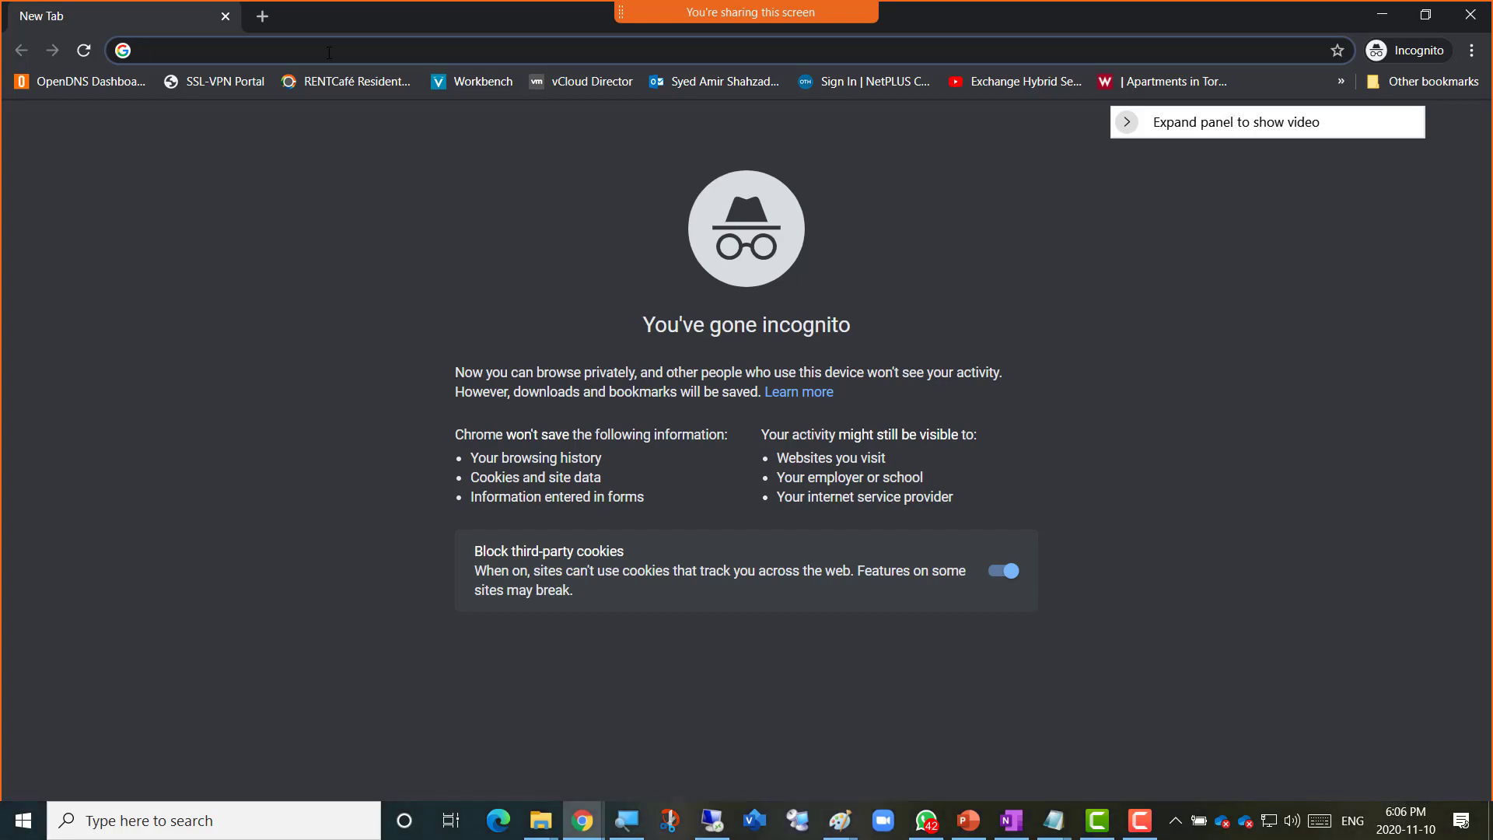
type("portal.")
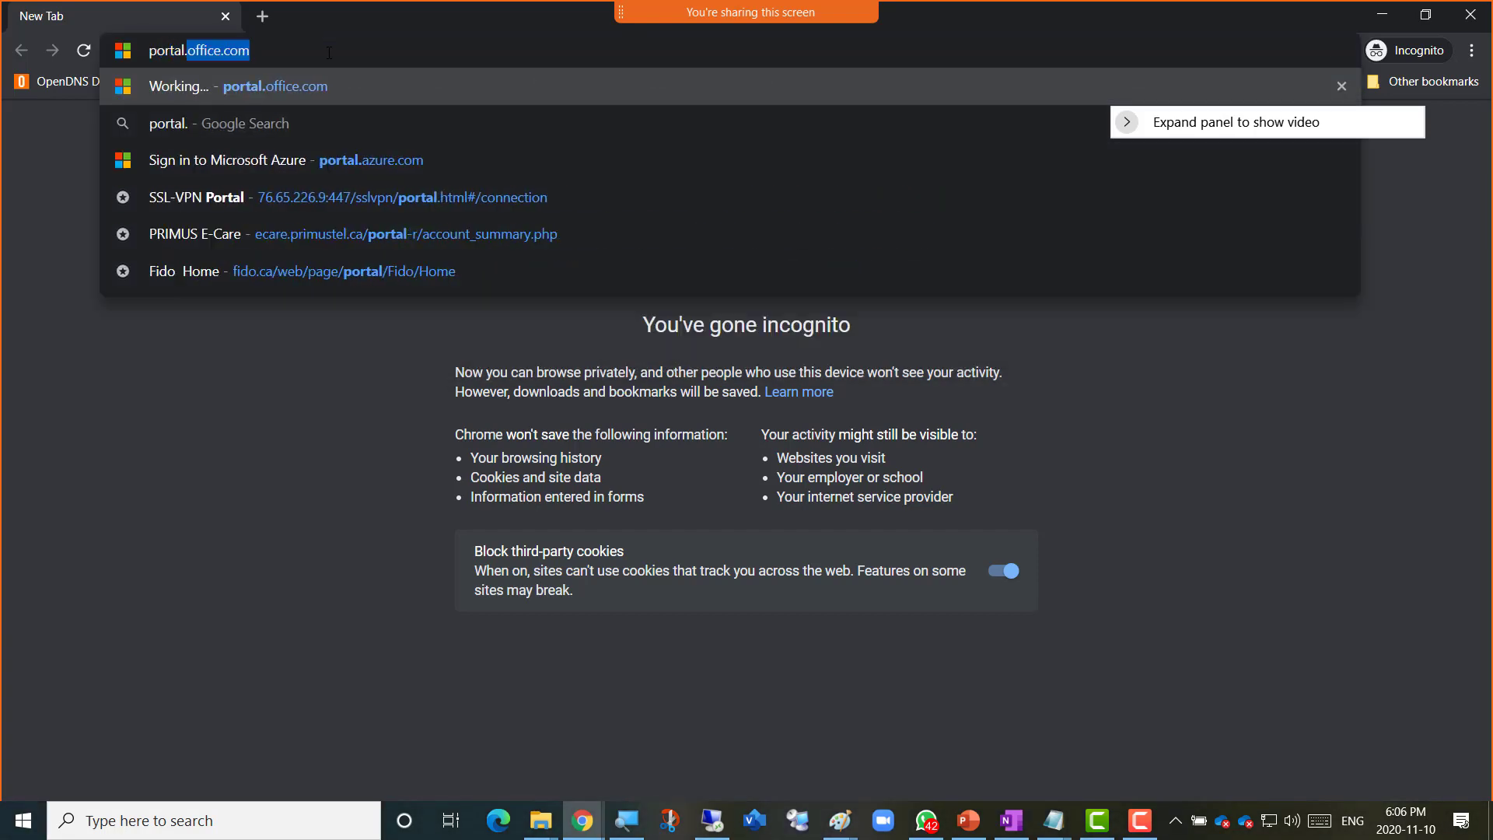
type("office.co")
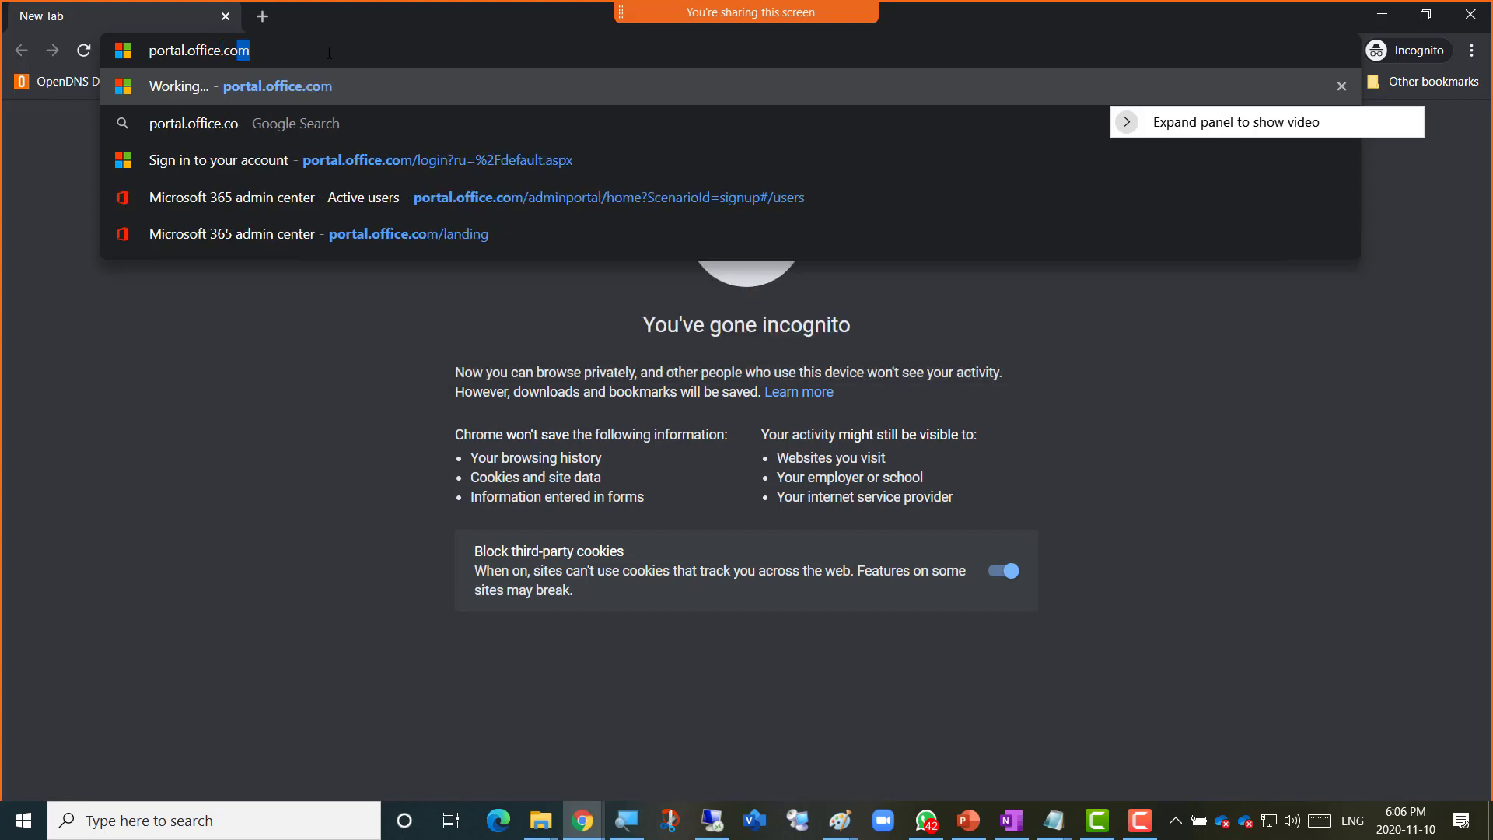
type("m")
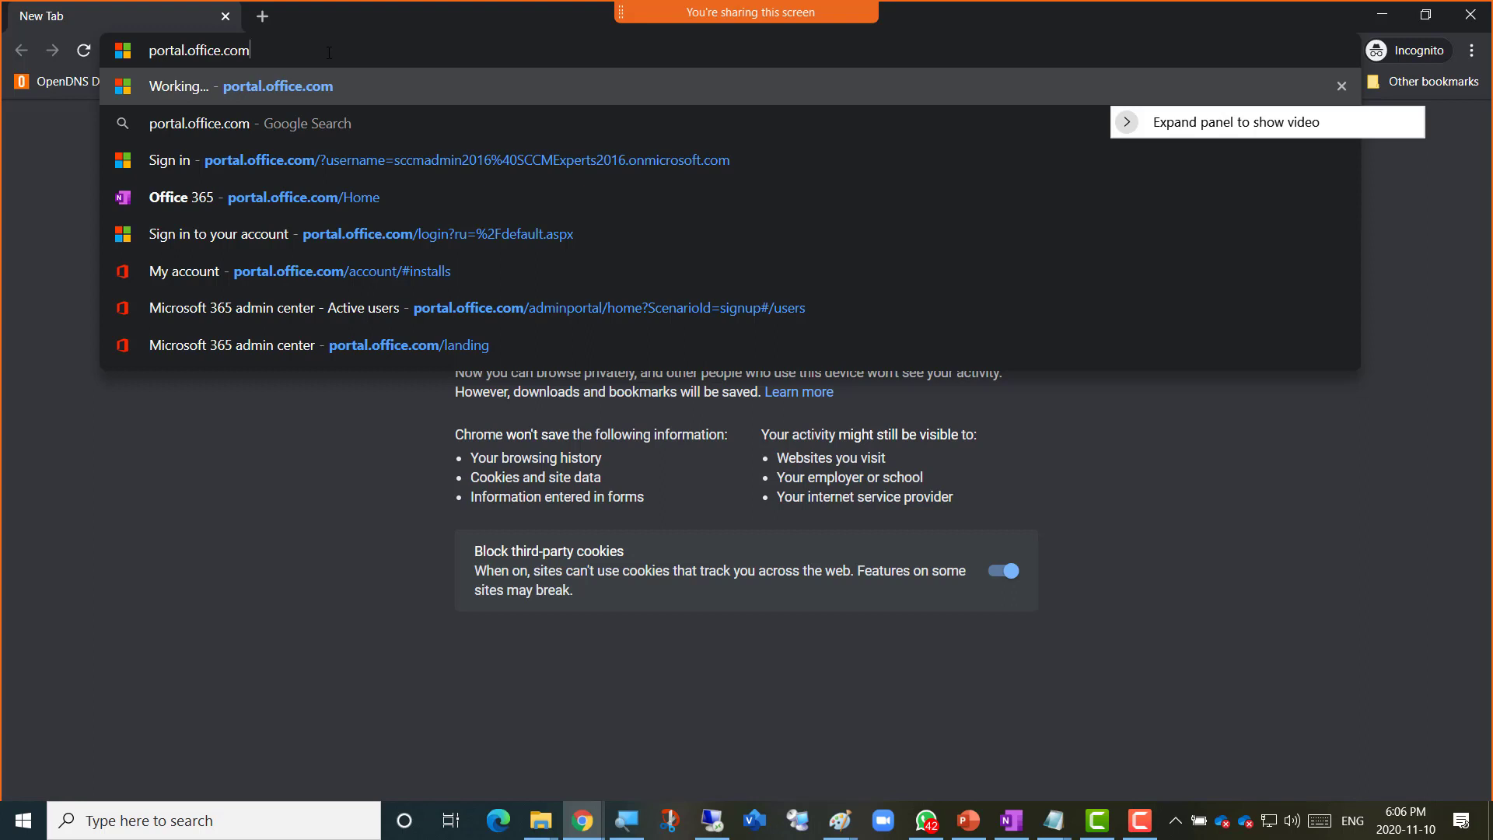
key("Return")
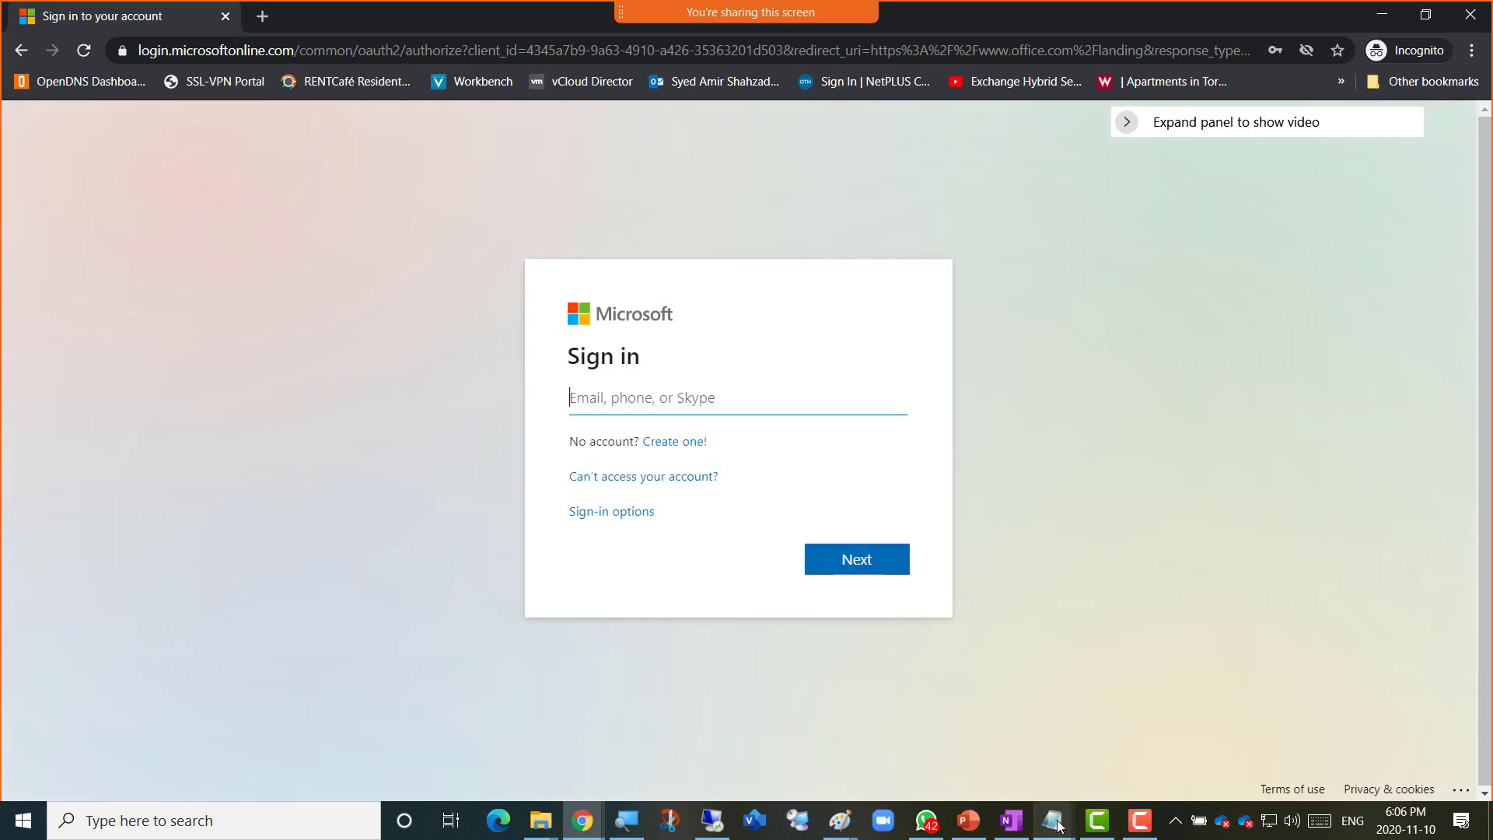
Copy the new account's username from the Notepad note and submit it on the Microsoft sign-in page.
mouse_move(1056, 822)
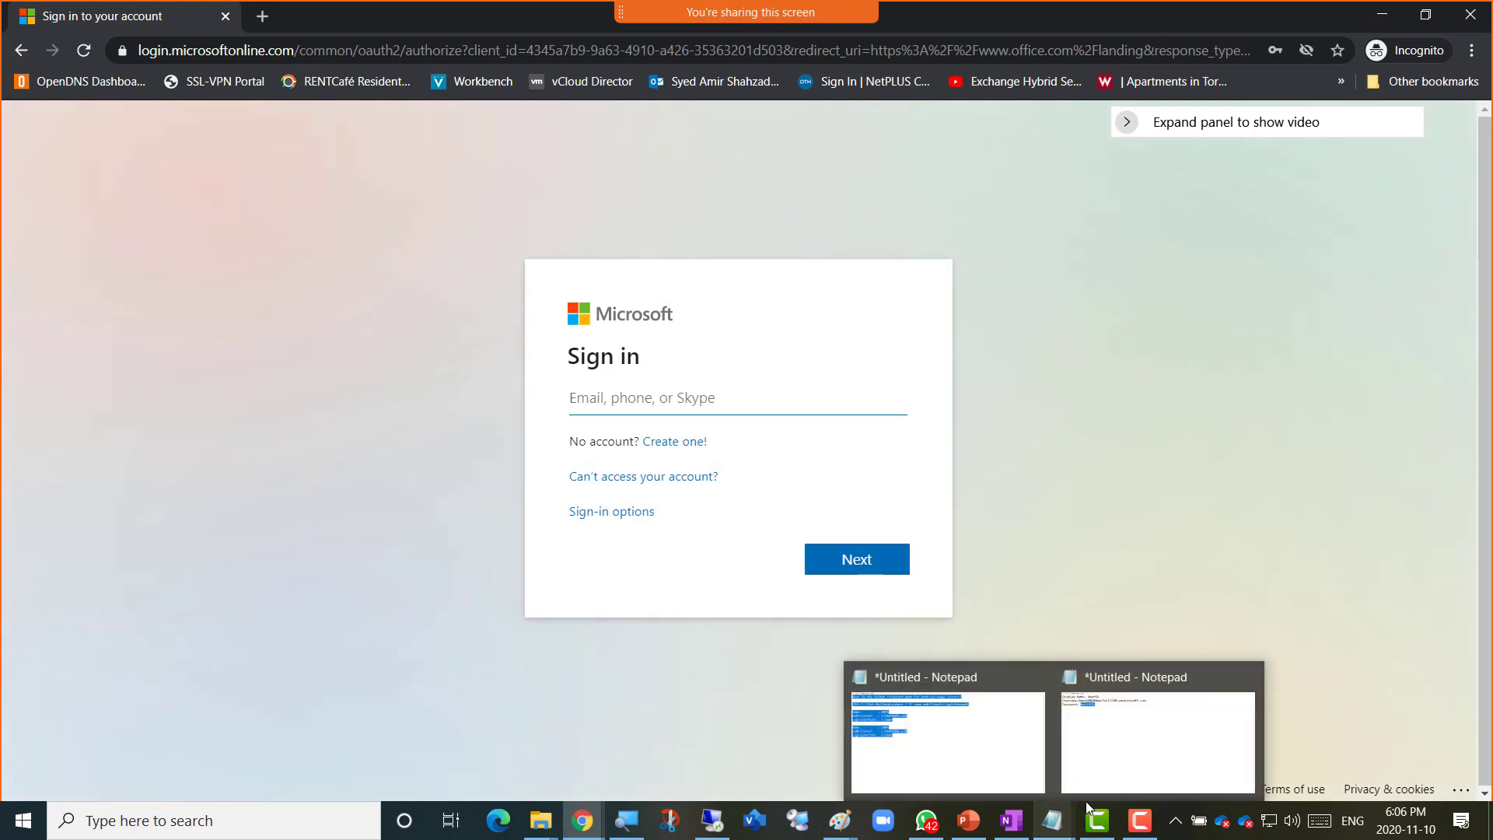
left_click(1109, 766)
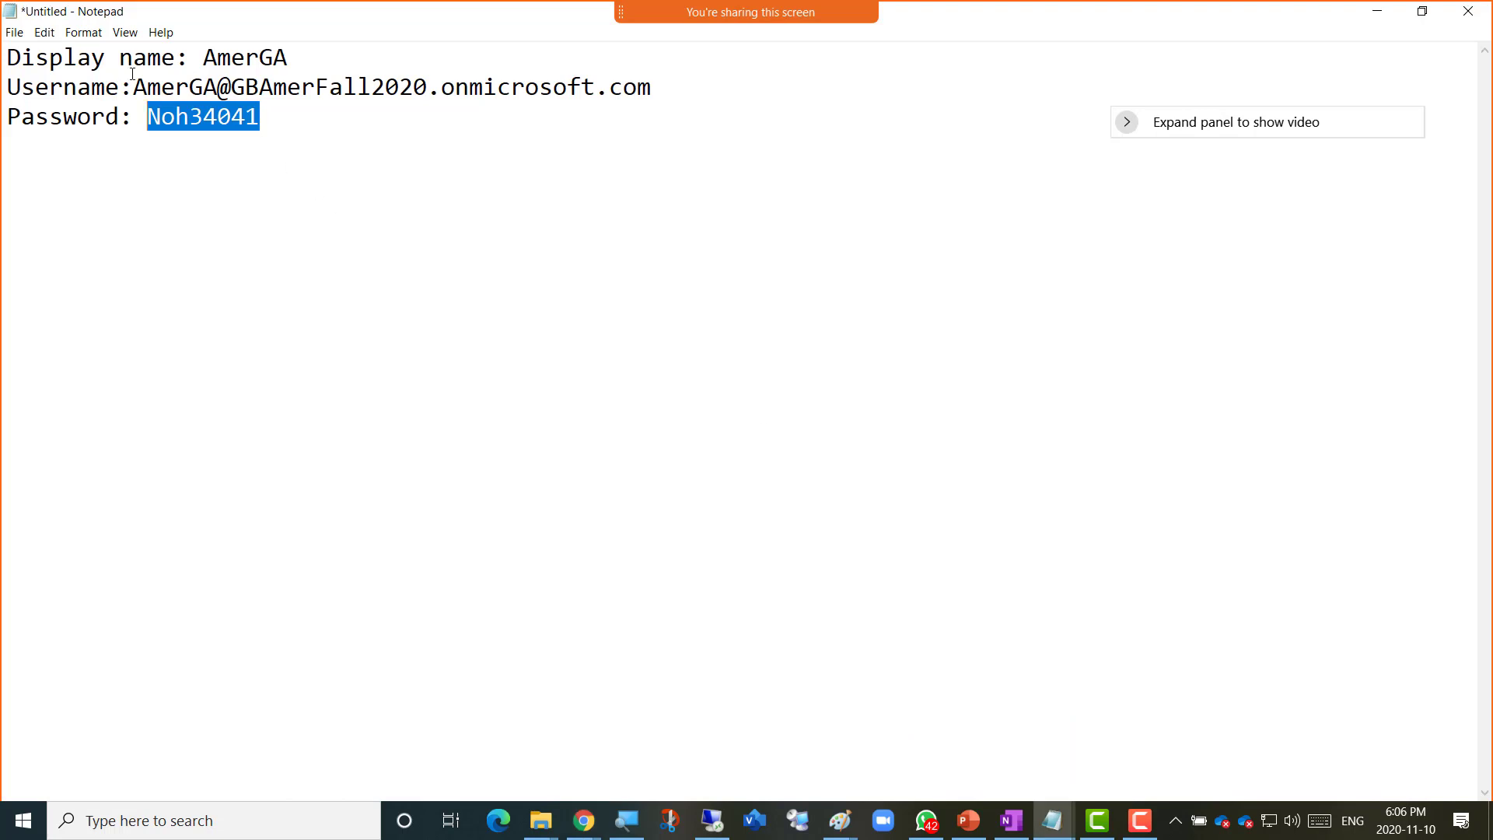
left_click_drag(134, 87, 638, 86)
right_click(625, 86)
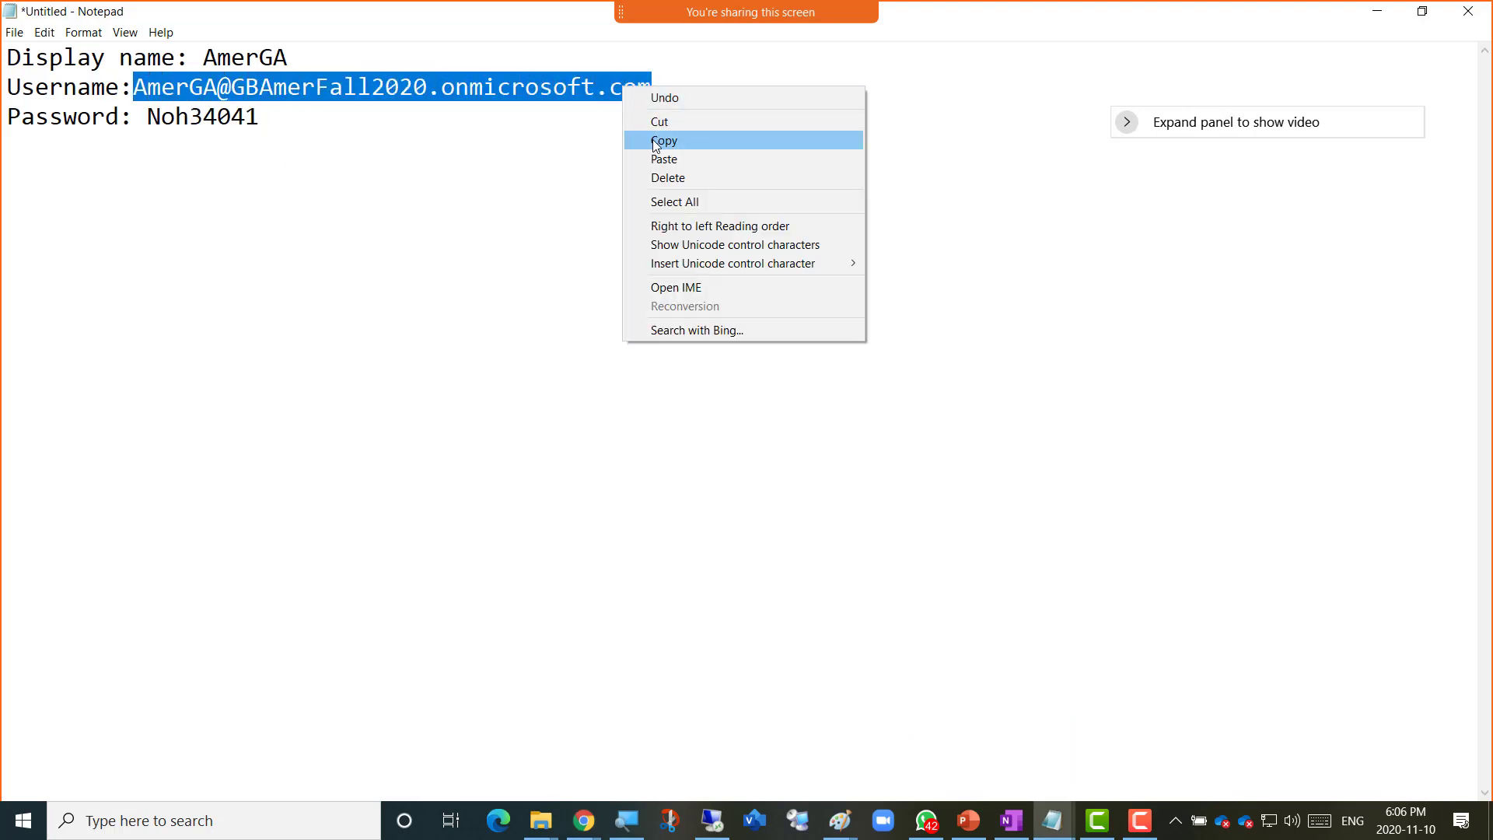
left_click(669, 138)
left_click(1377, 13)
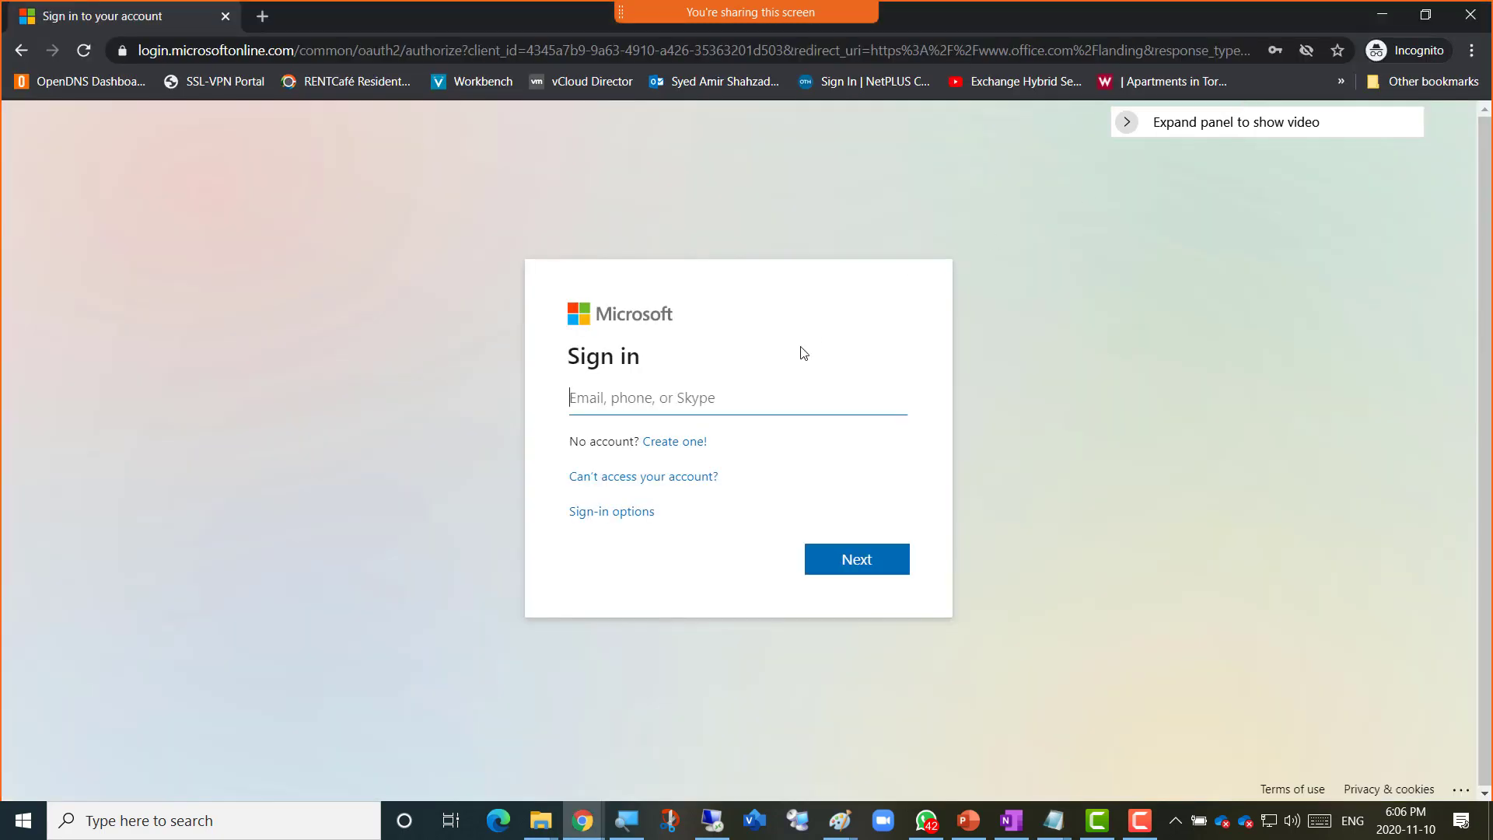
key("ctrl+v")
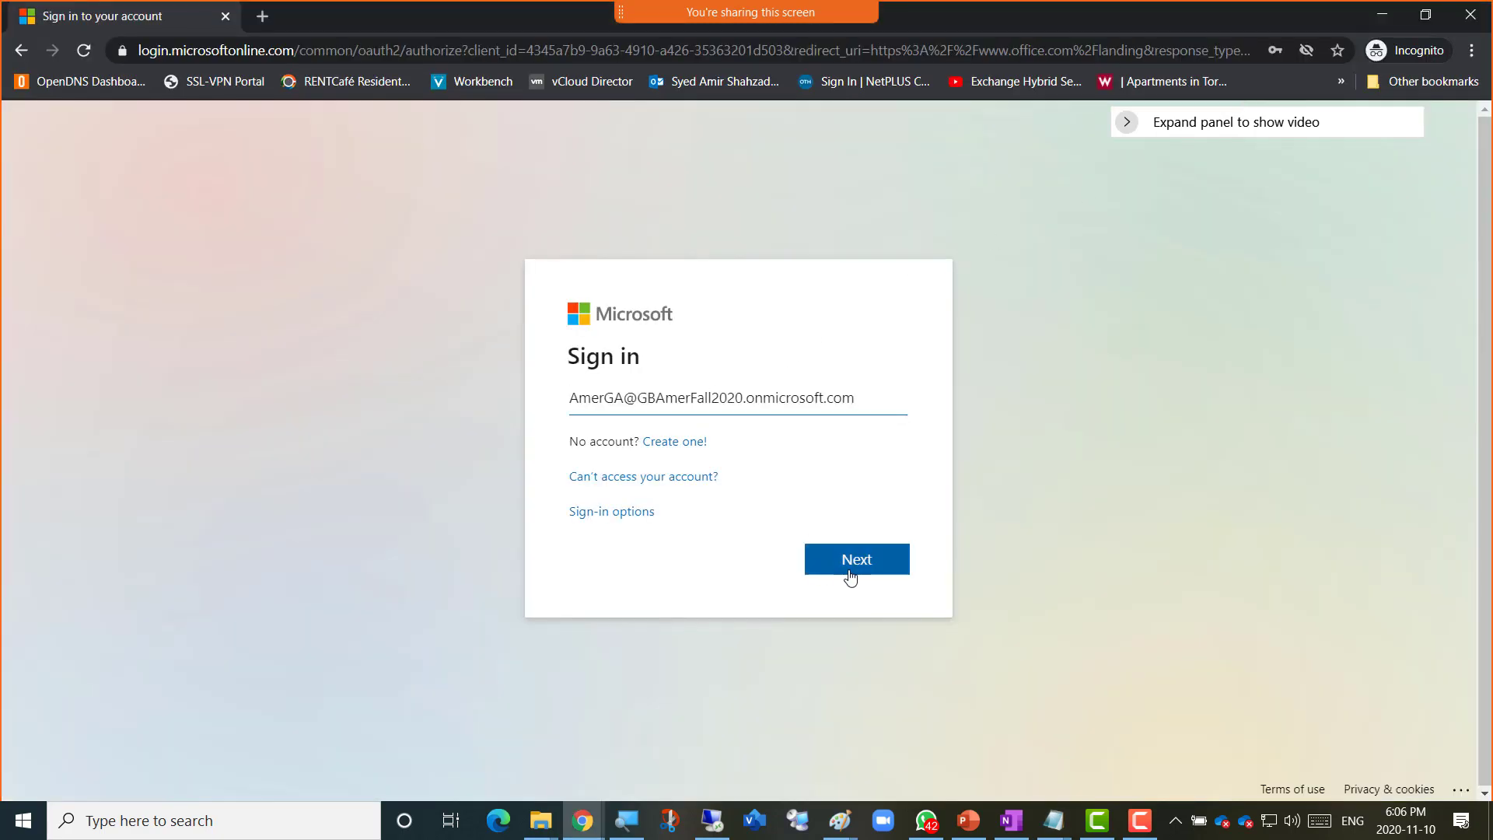
left_click(856, 569)
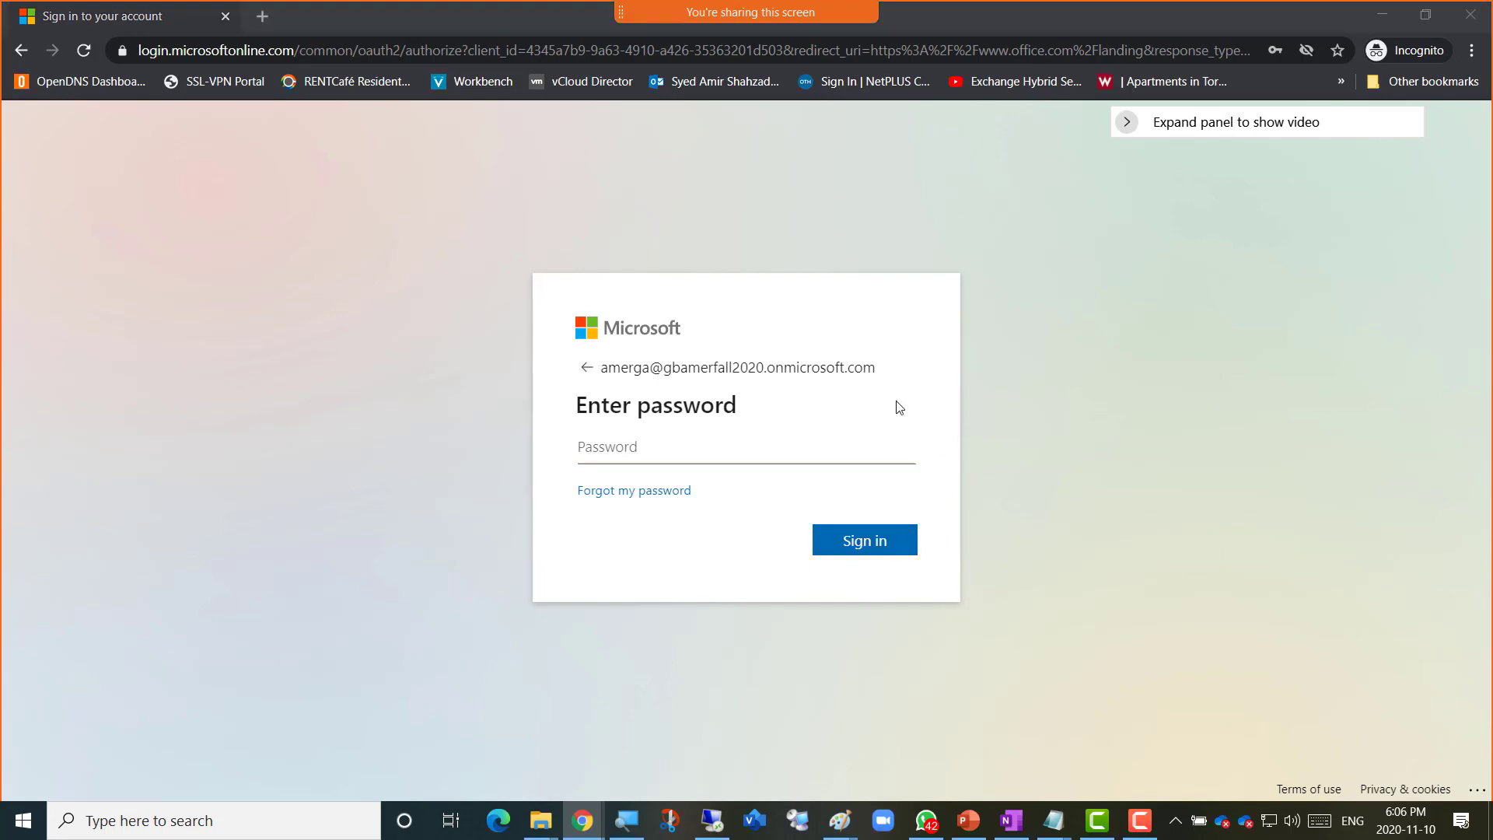
Copy the account password from the Notepad note, paste it into the password field and sign in.
key("alt+Tab")
left_click_drag(260, 117, 153, 110)
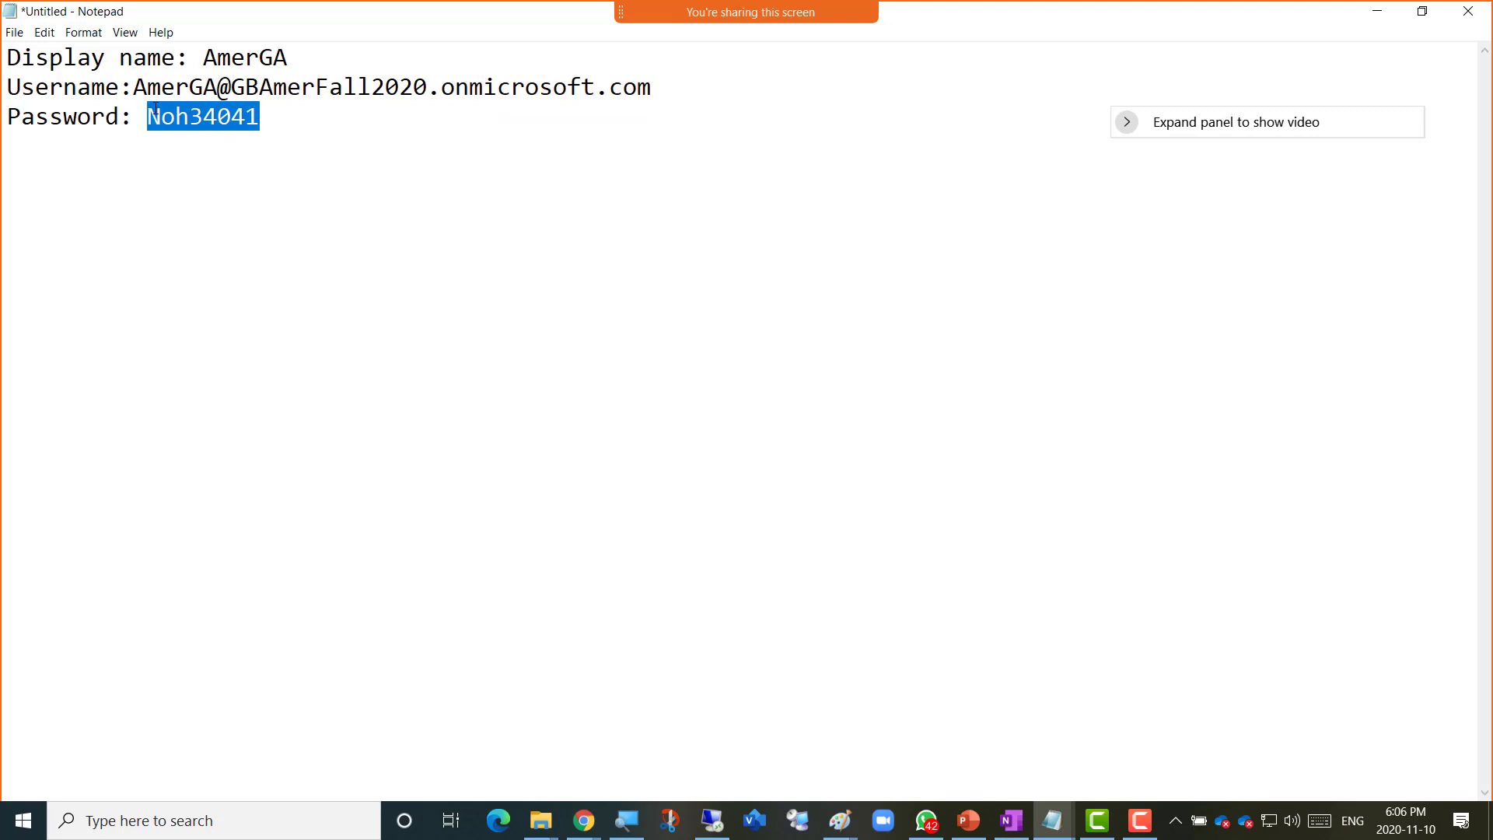
right_click(155, 109)
left_click(206, 155)
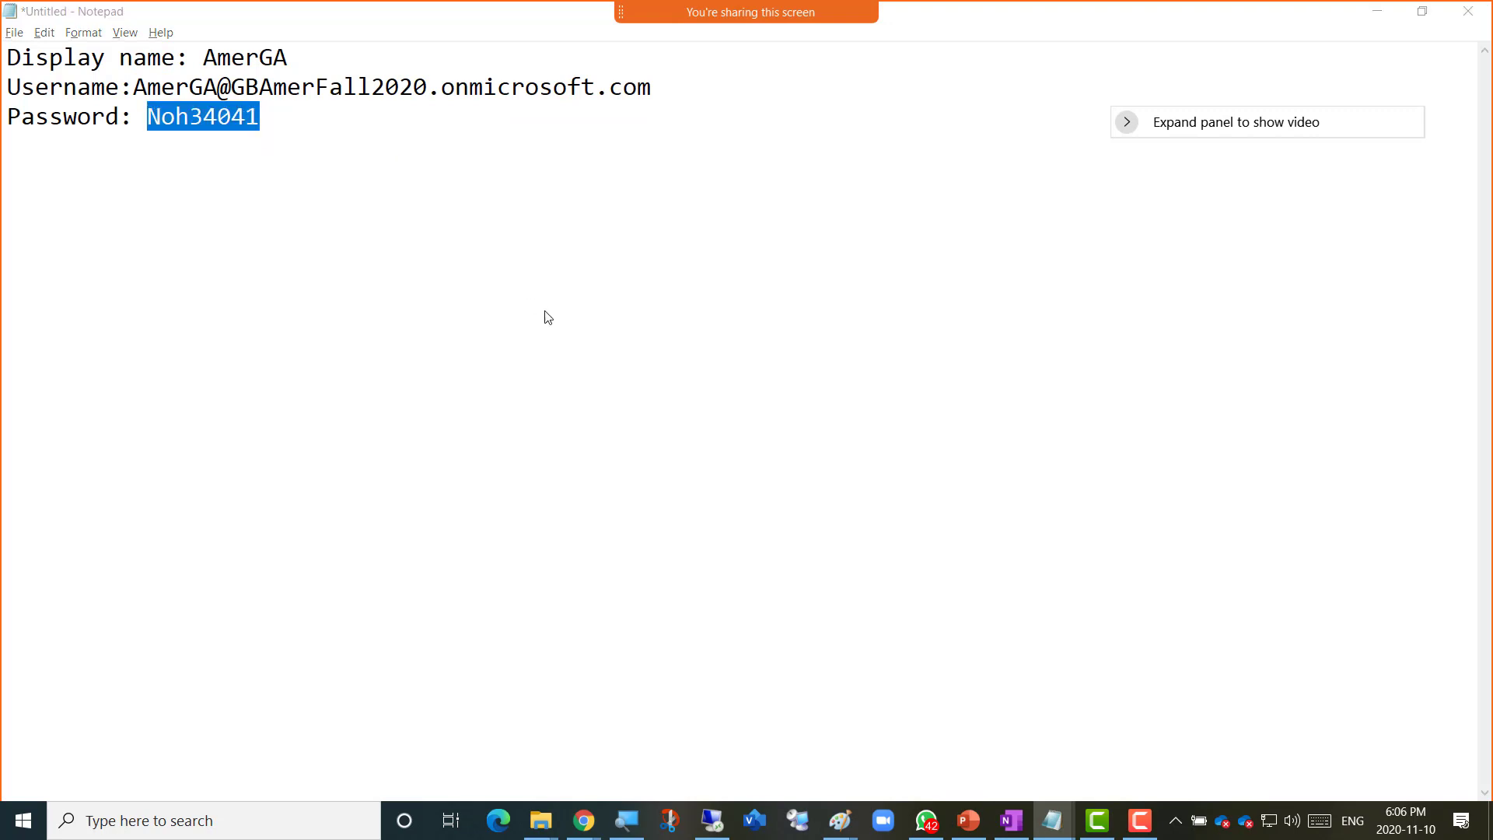
key("alt+Tab")
key("ctrl+v")
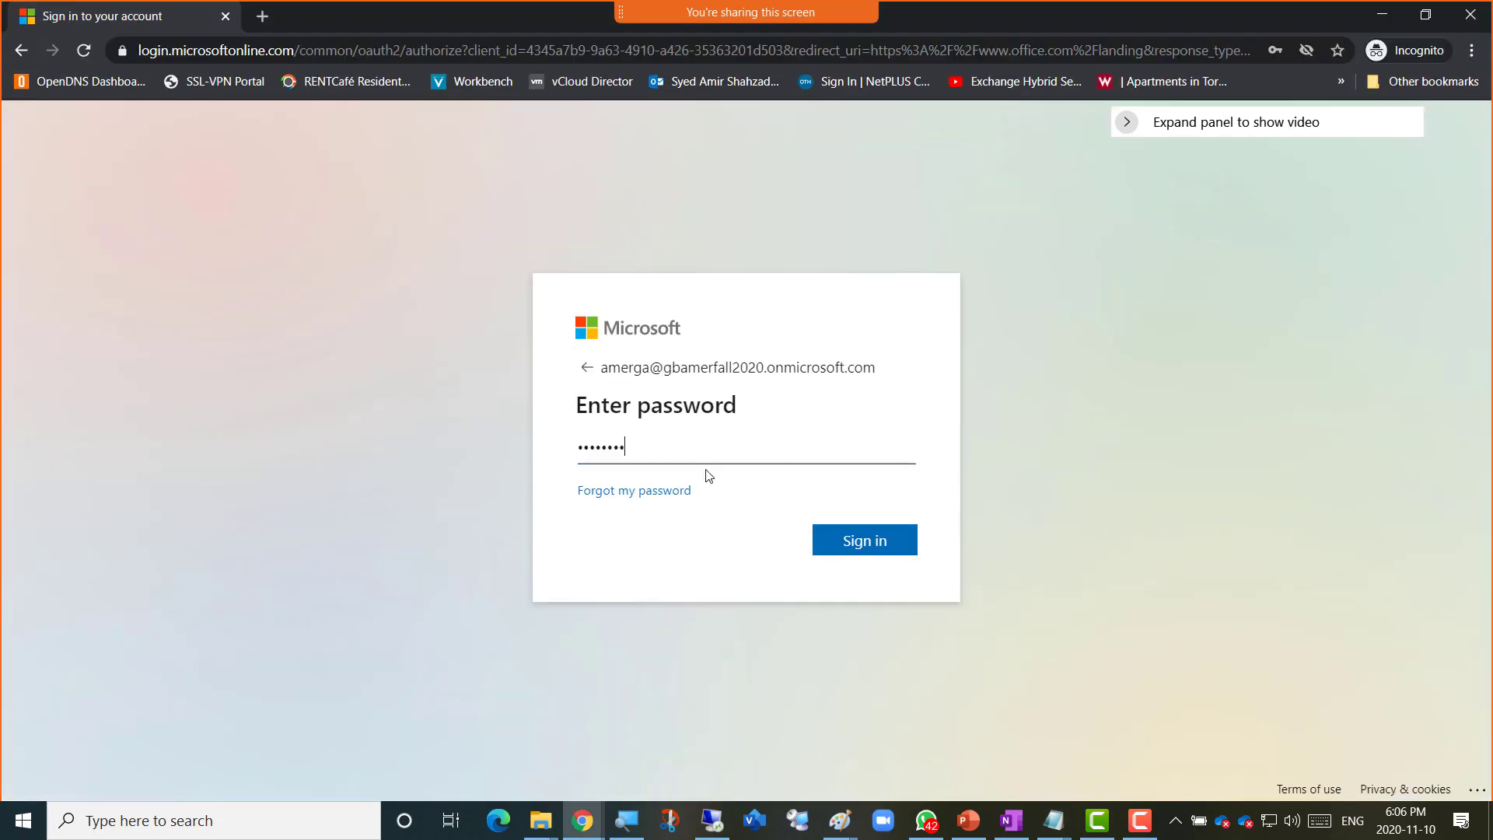
left_click(866, 547)
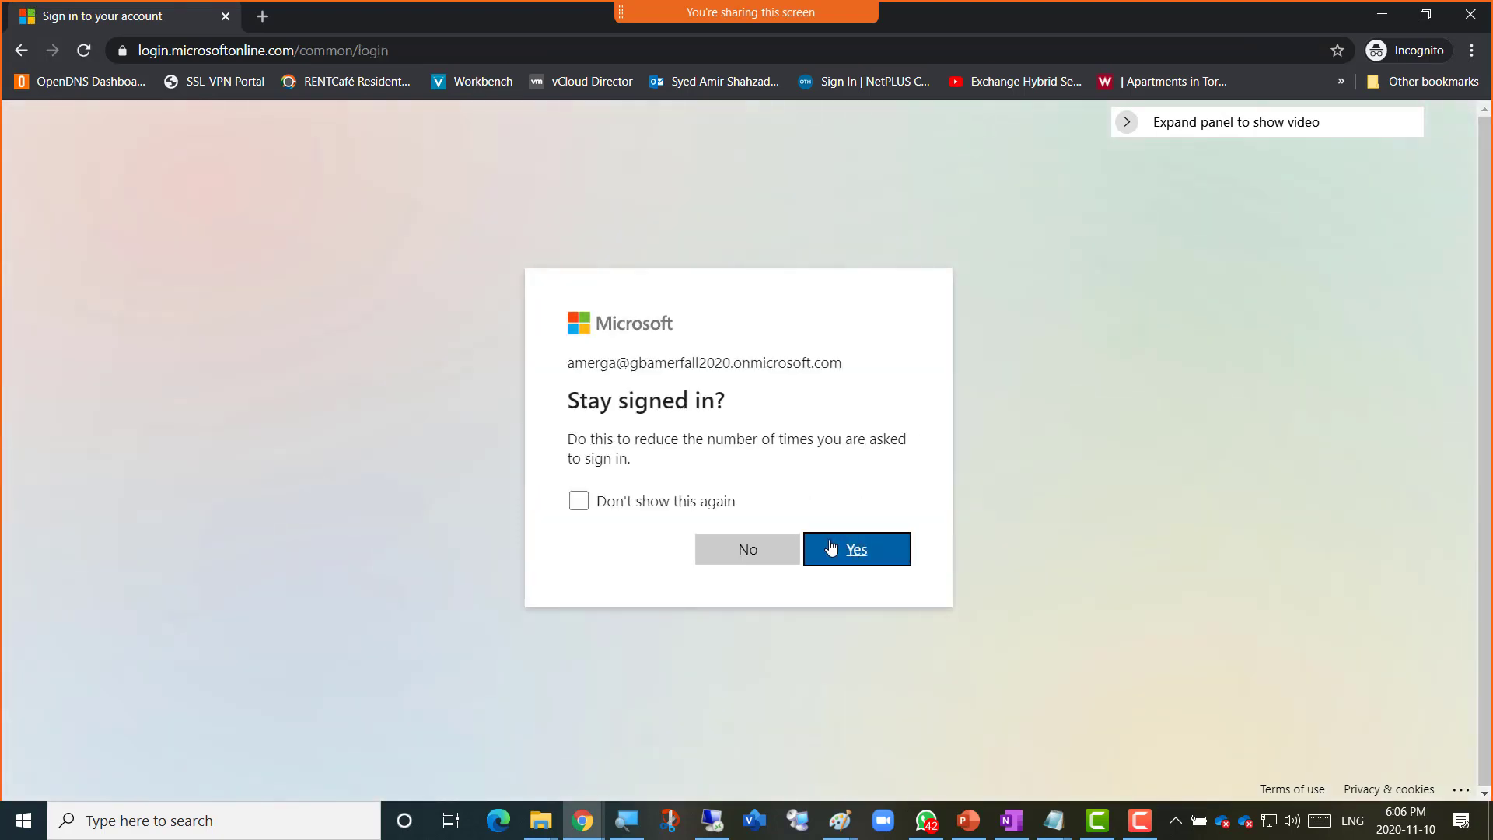
Decline to stay signed in and close the Office 365 introduction.
left_click(746, 549)
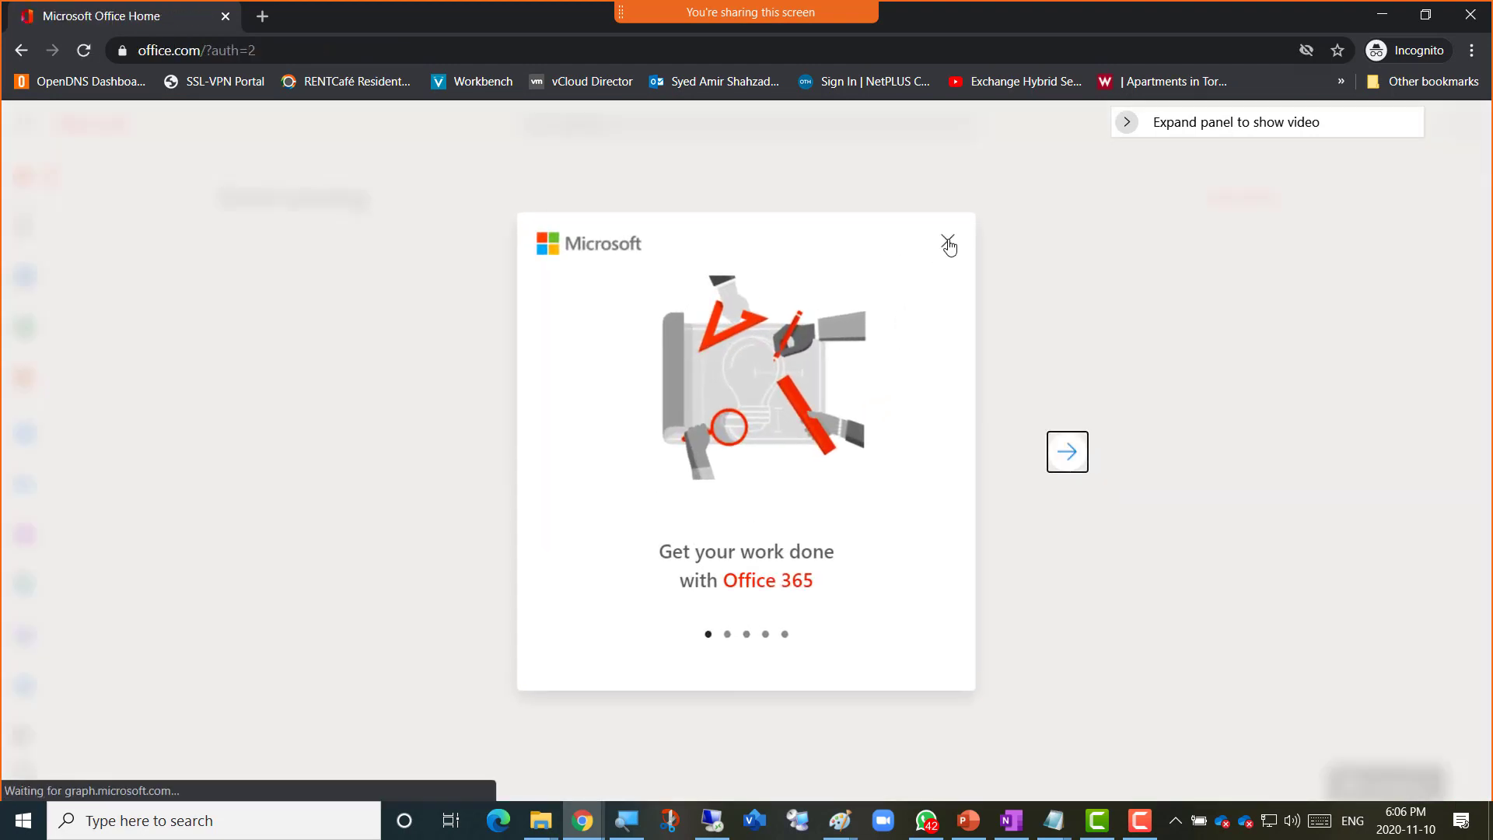
left_click(949, 244)
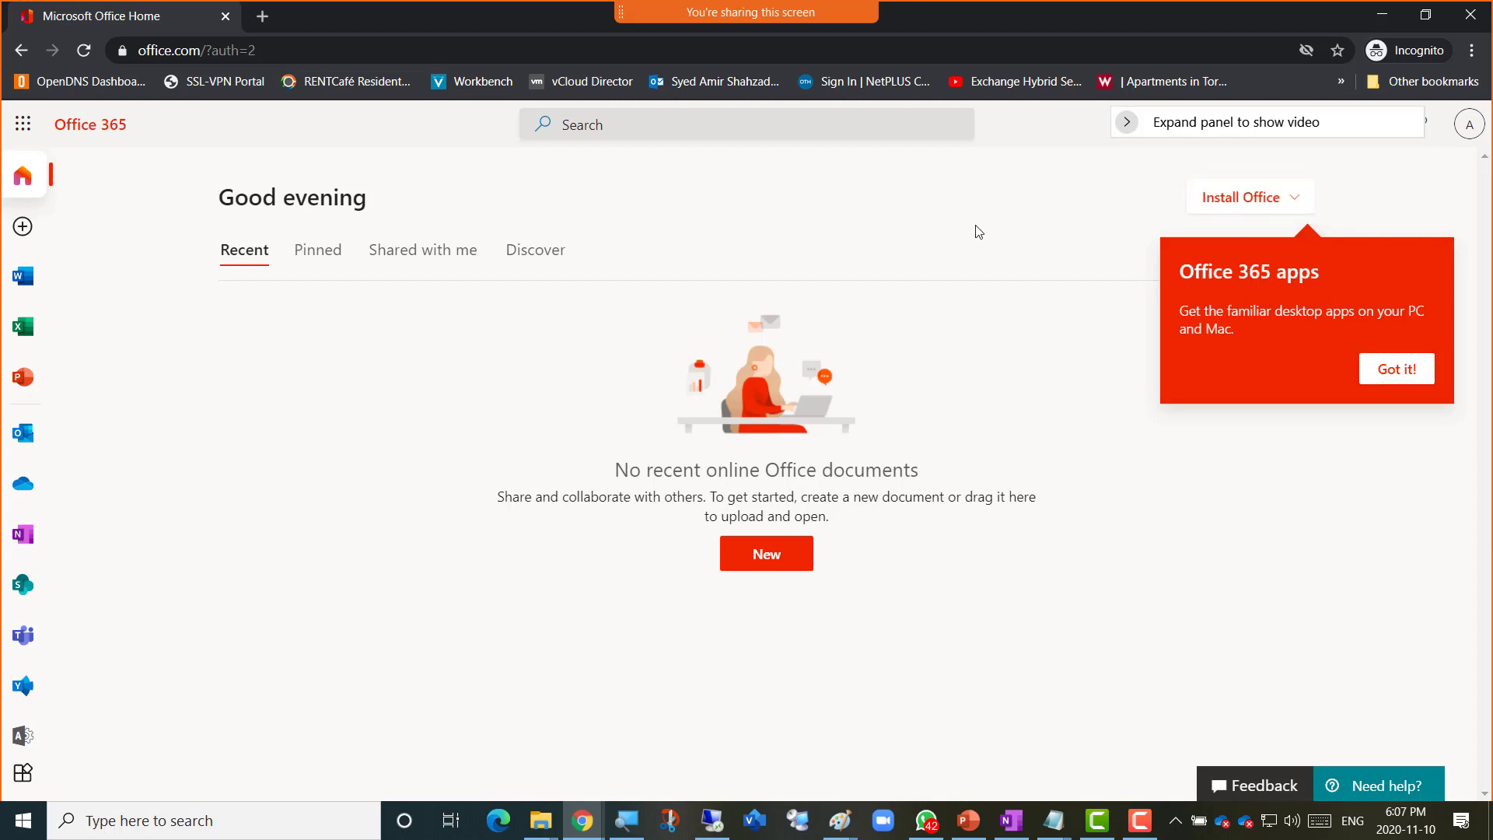
Review the saved account credentials in the Notepad note and minimize it again.
left_click(1052, 822)
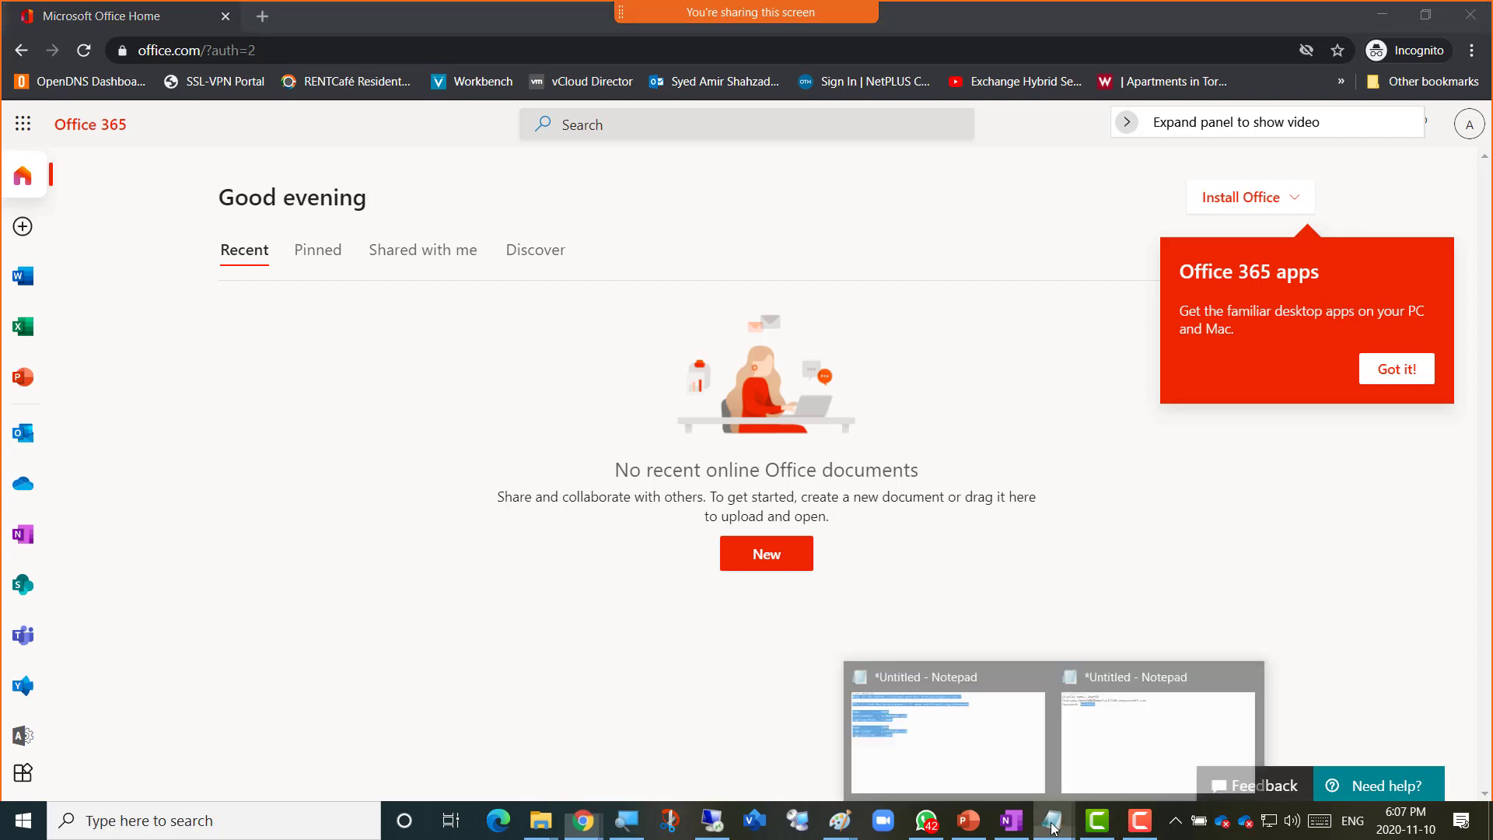
left_click(1158, 727)
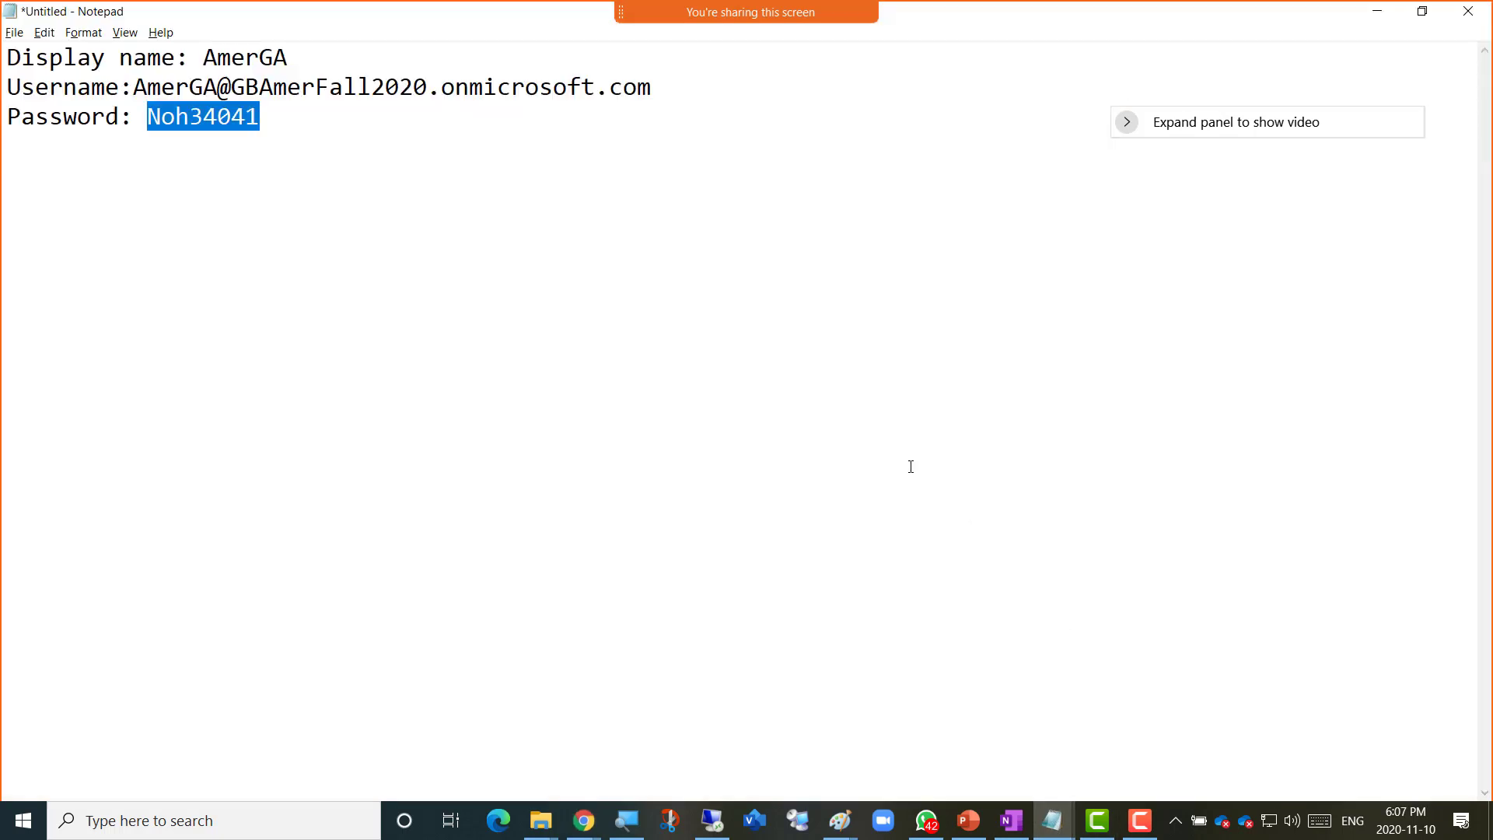
left_click(1376, 11)
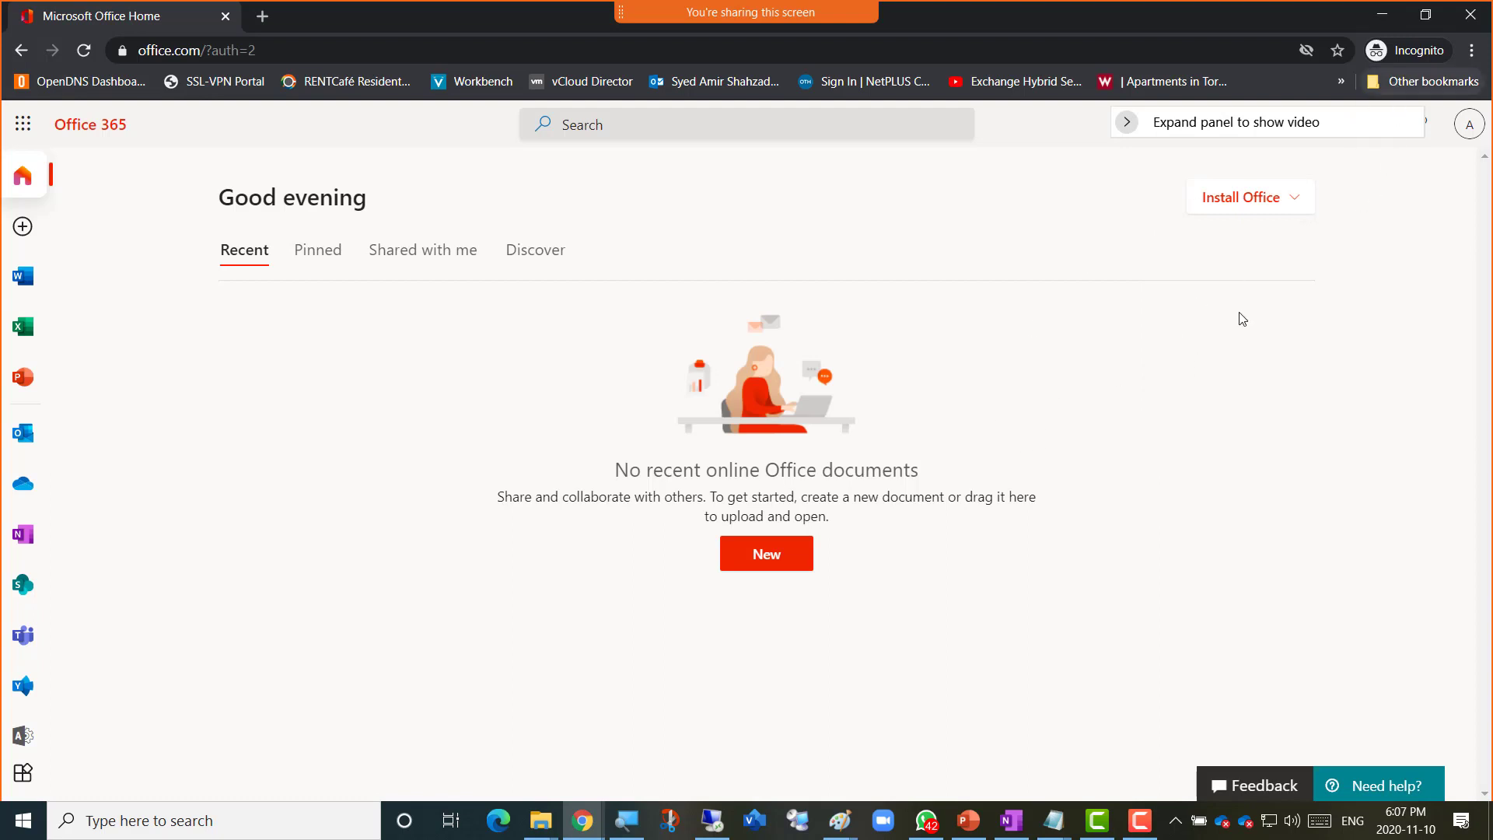
Sign the new global admin account out of Office 365.
left_click(1055, 828)
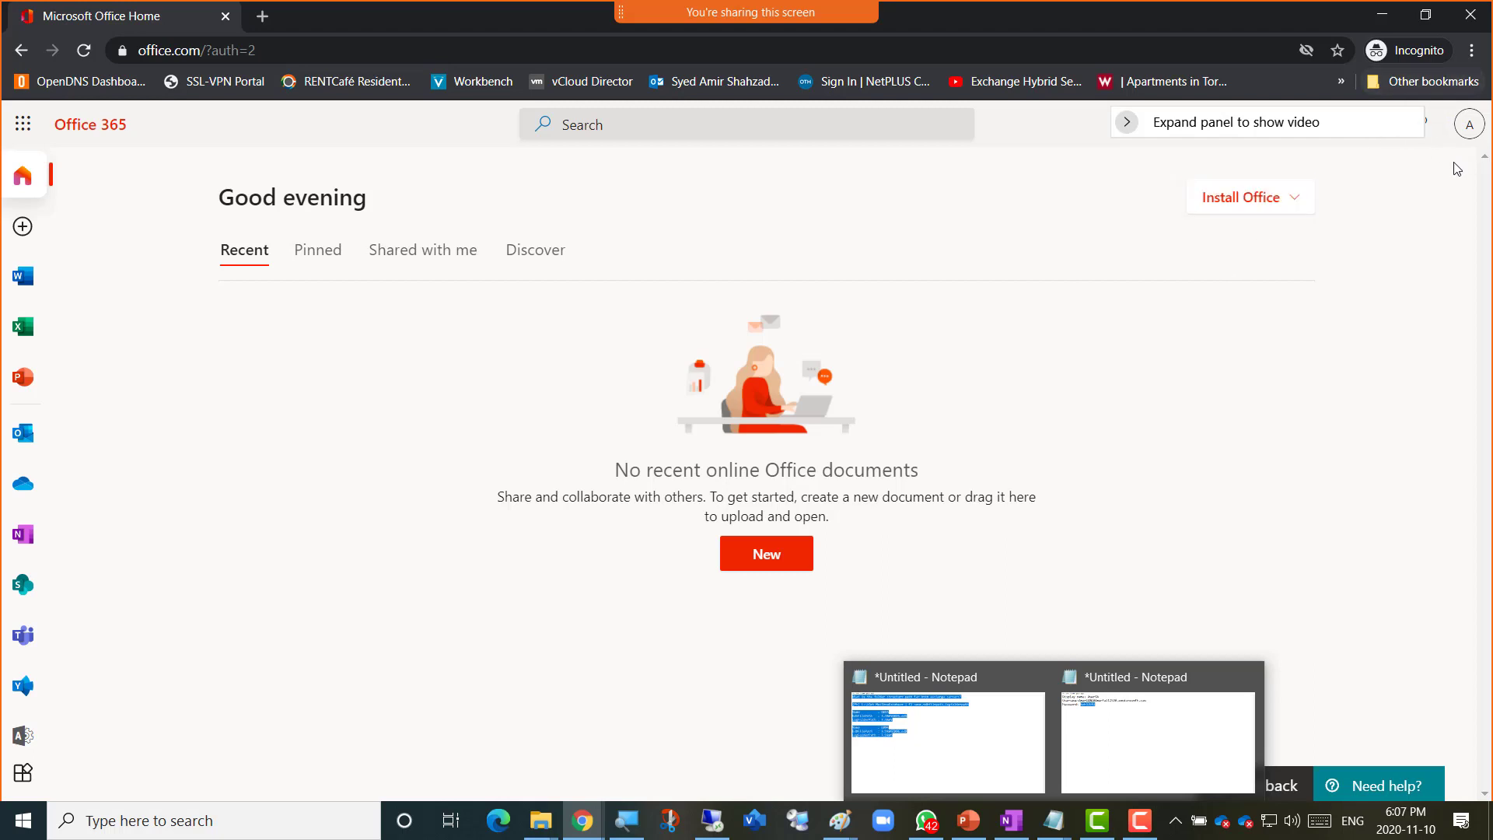
left_click(1470, 128)
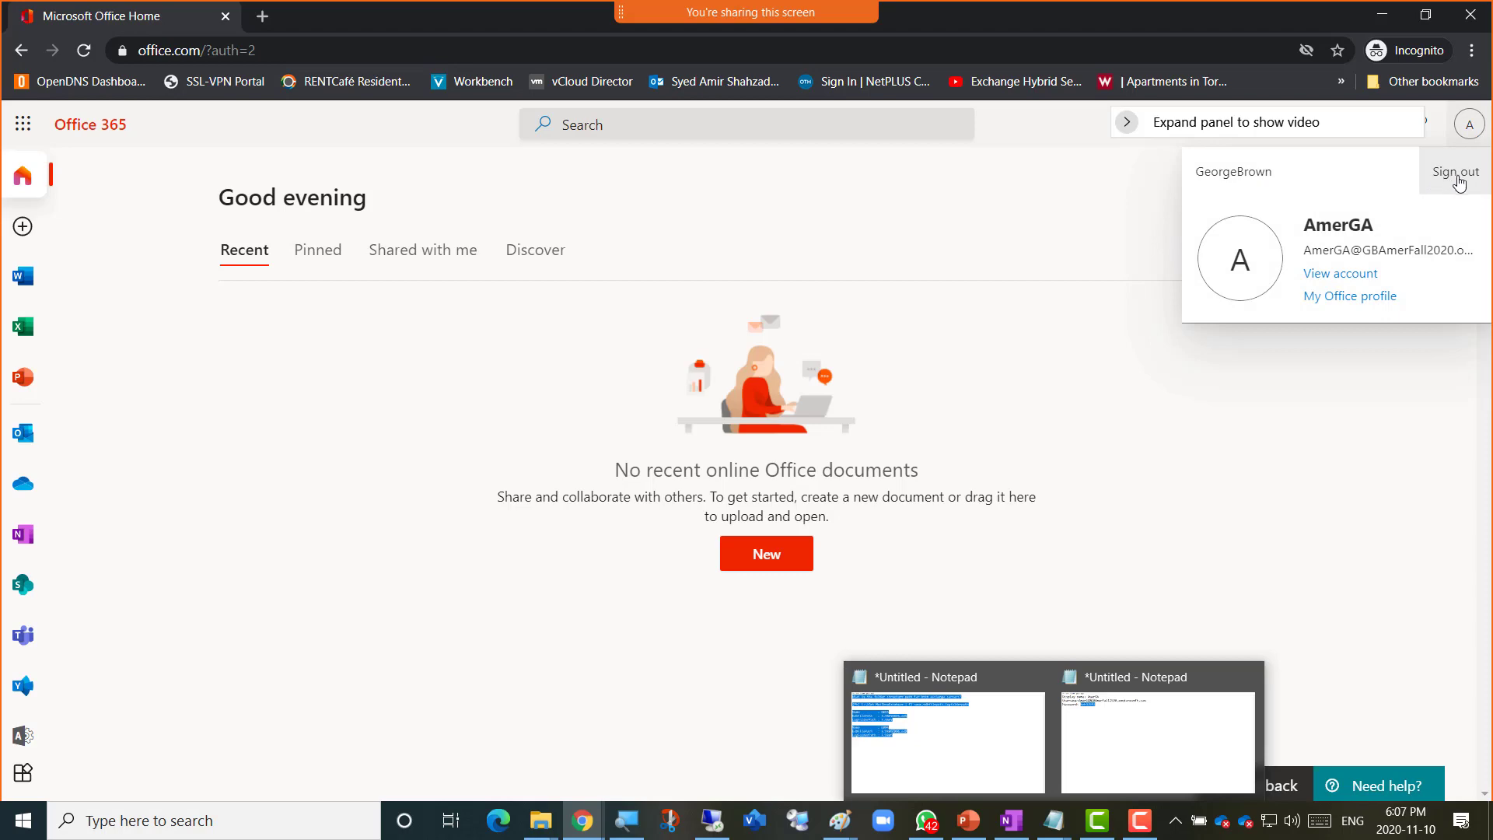
left_click(1466, 173)
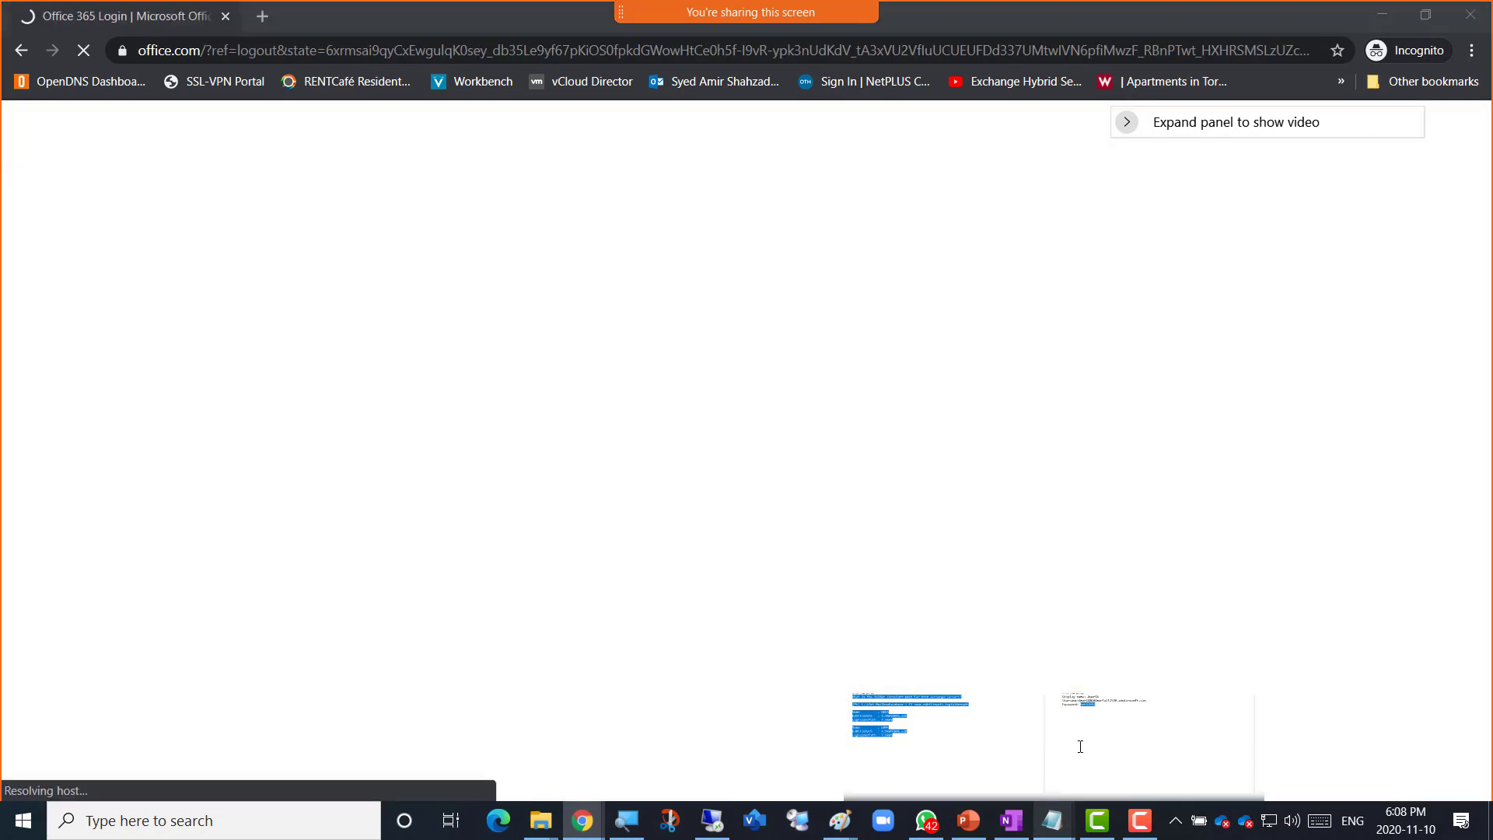
Bring the Notepad note with the saved account credentials back to the front.
left_click(1076, 744)
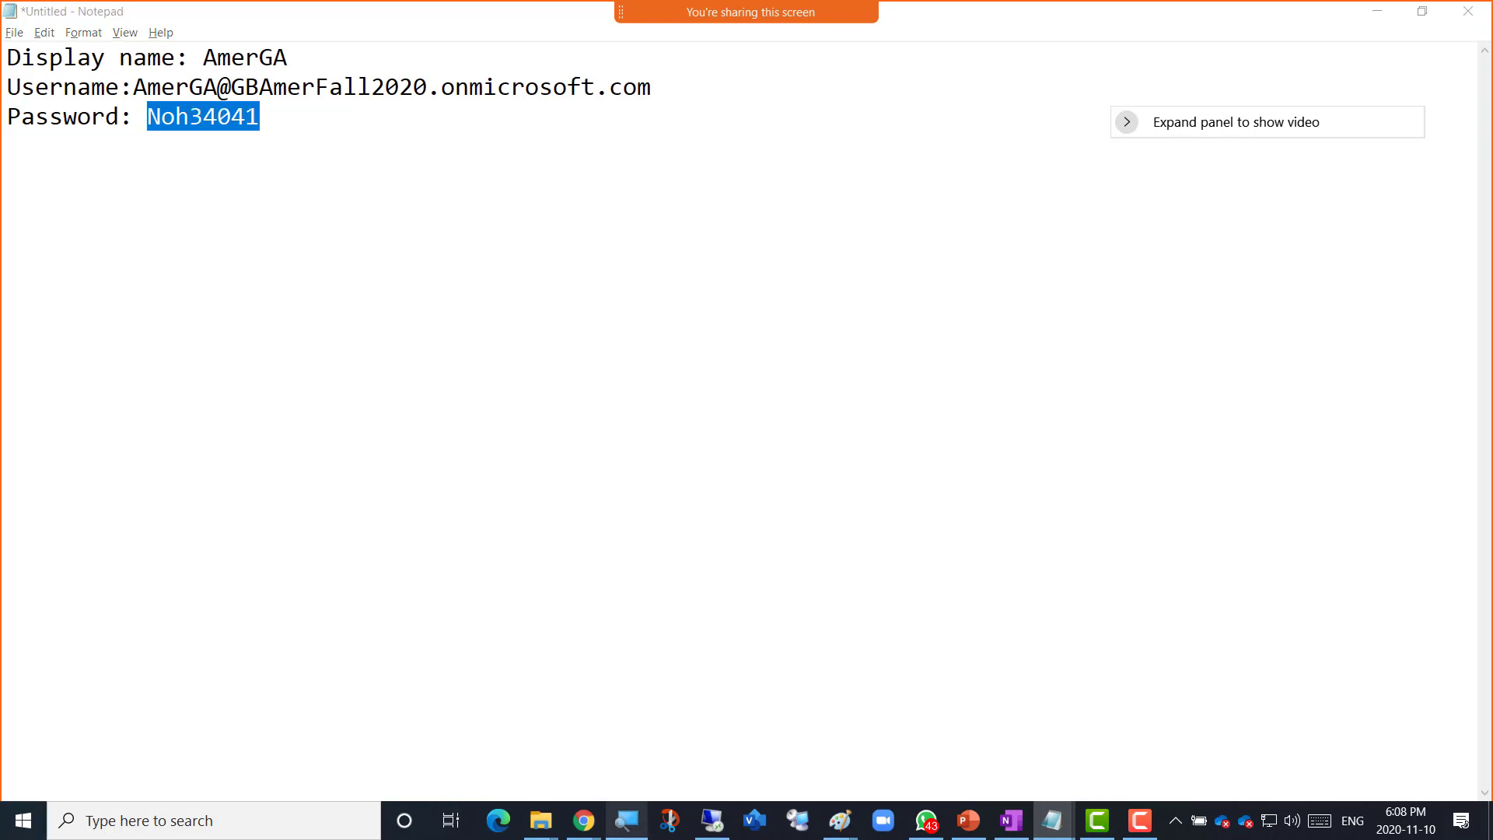
left_click(926, 821)
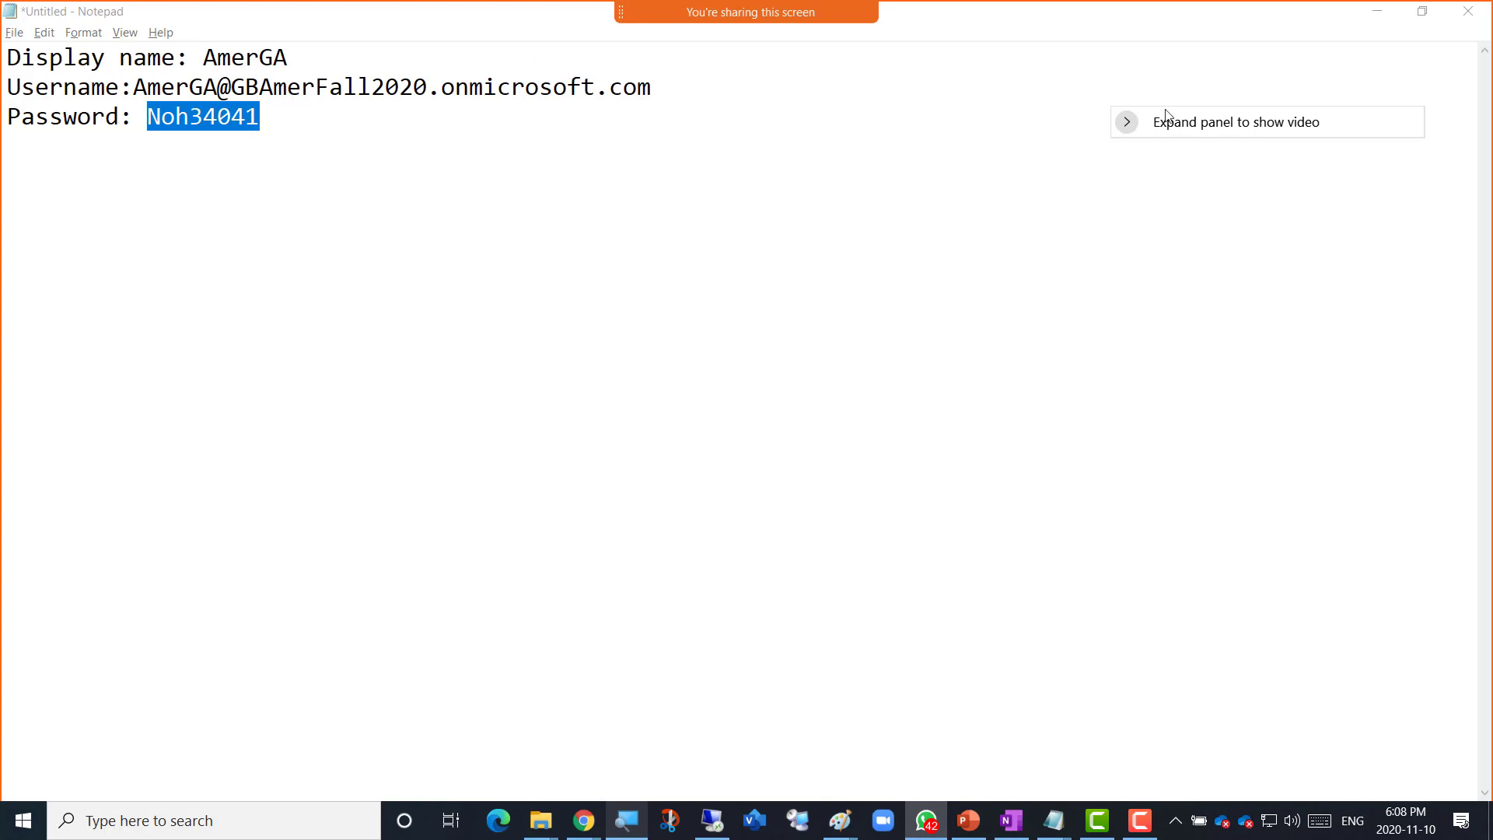
Switch to the OneNote checklist and colour the On-Premises VM and Office365 Global Admin bullets green.
left_click(1374, 12)
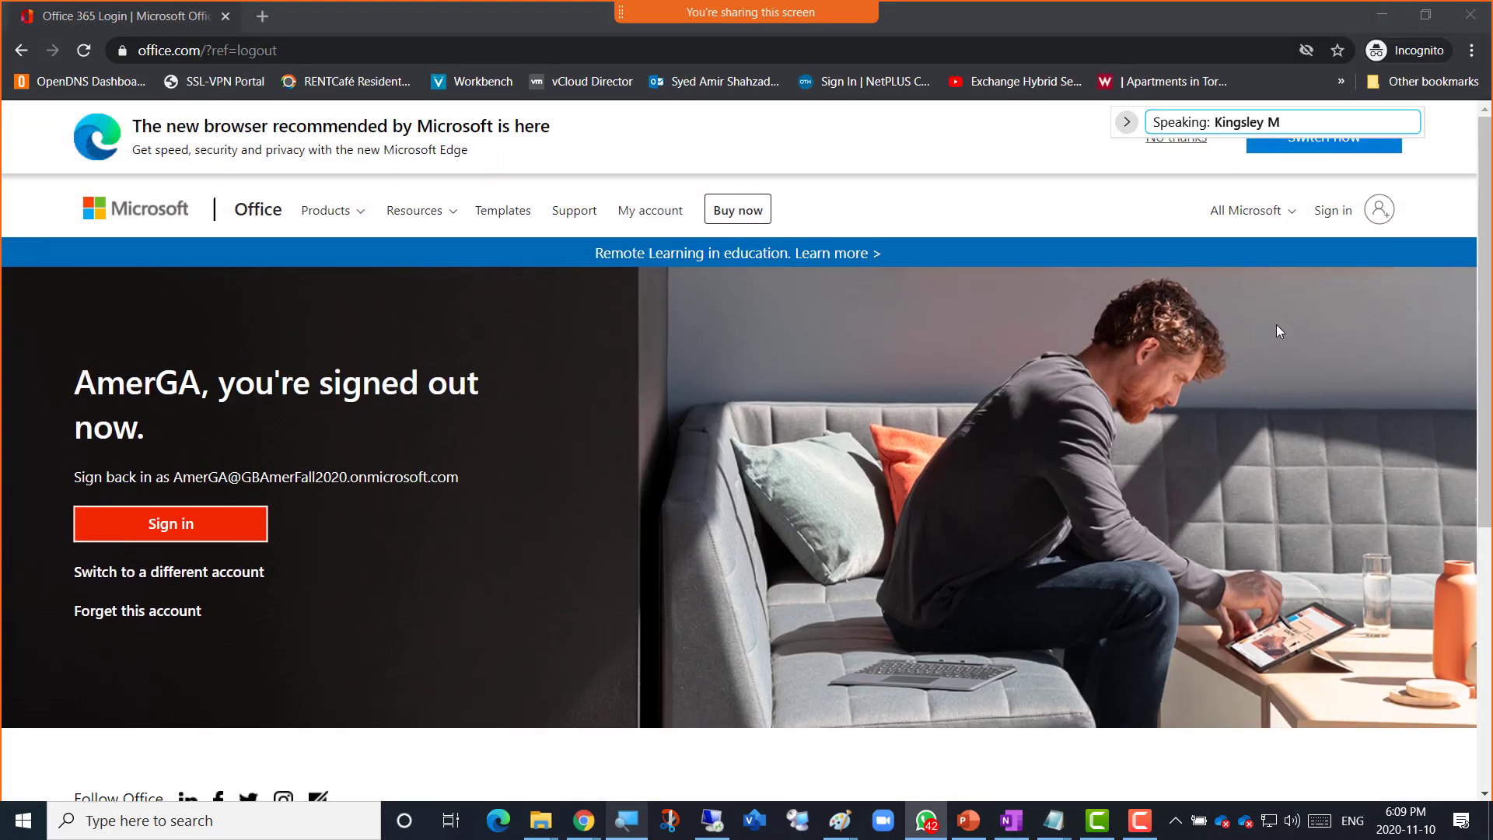
left_click(1382, 14)
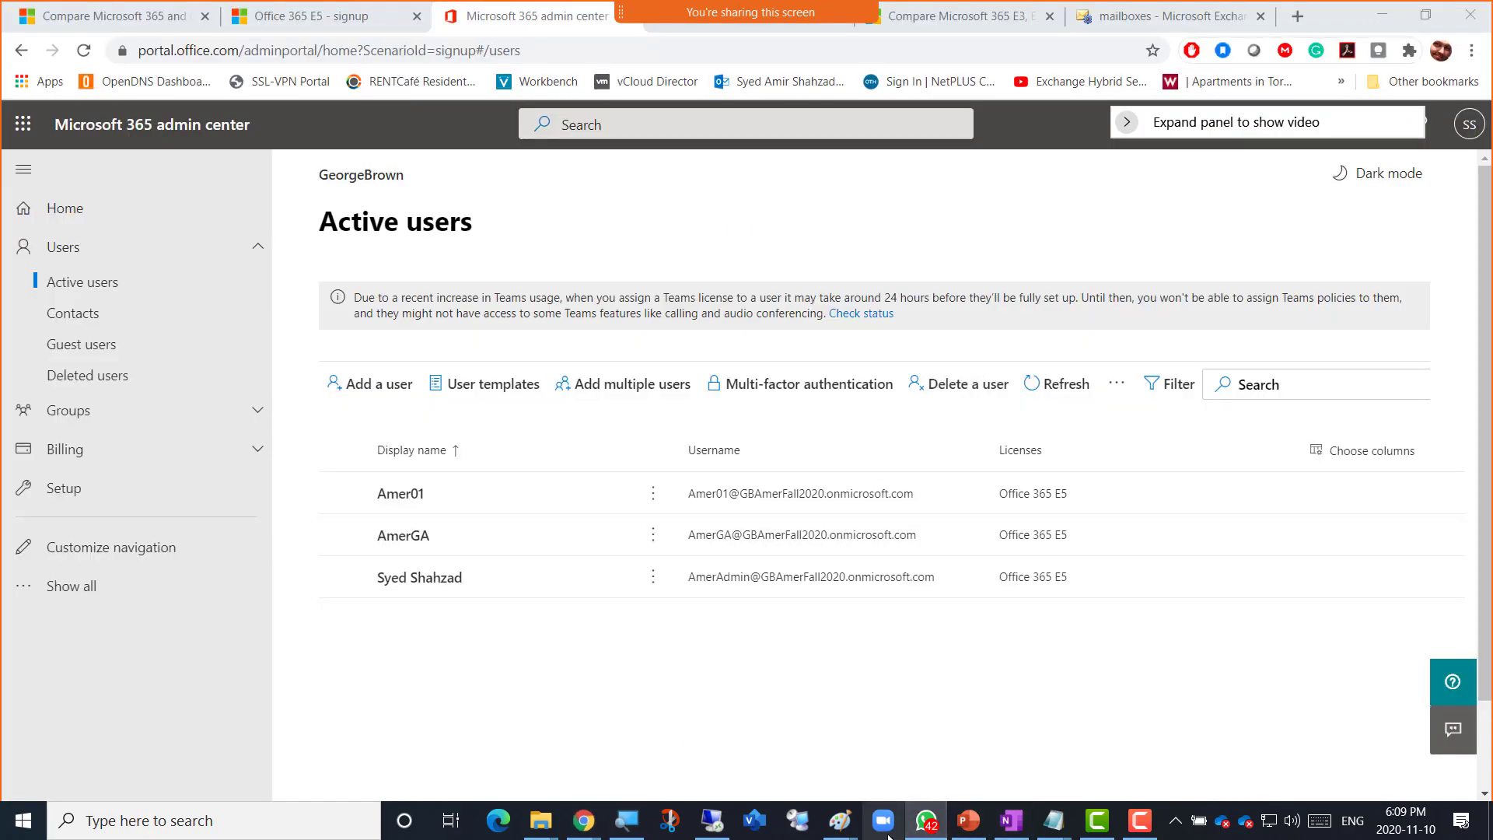
left_click(1008, 821)
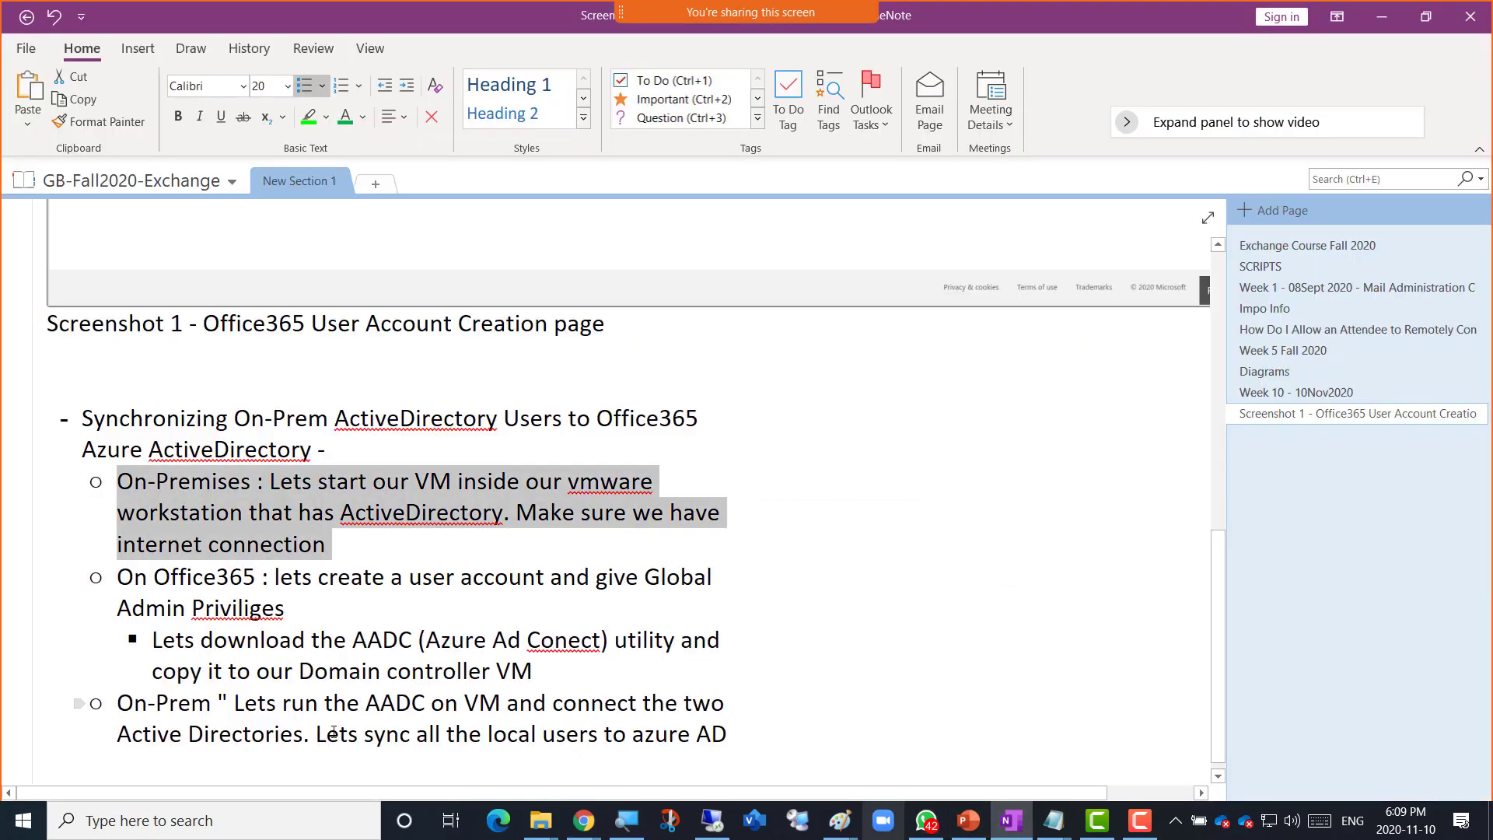
left_click(279, 577)
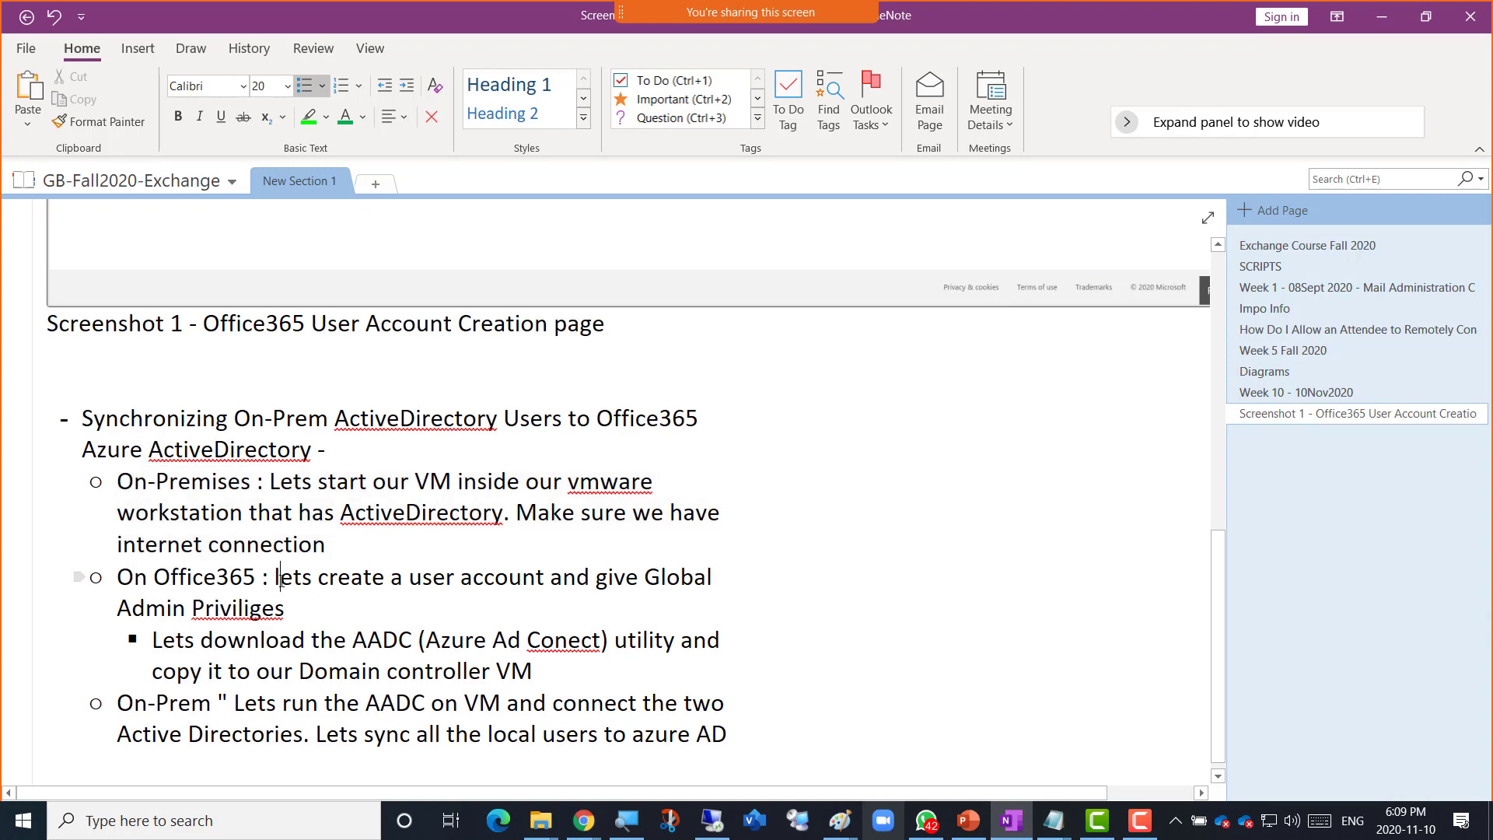
left_click_drag(293, 619, 84, 484)
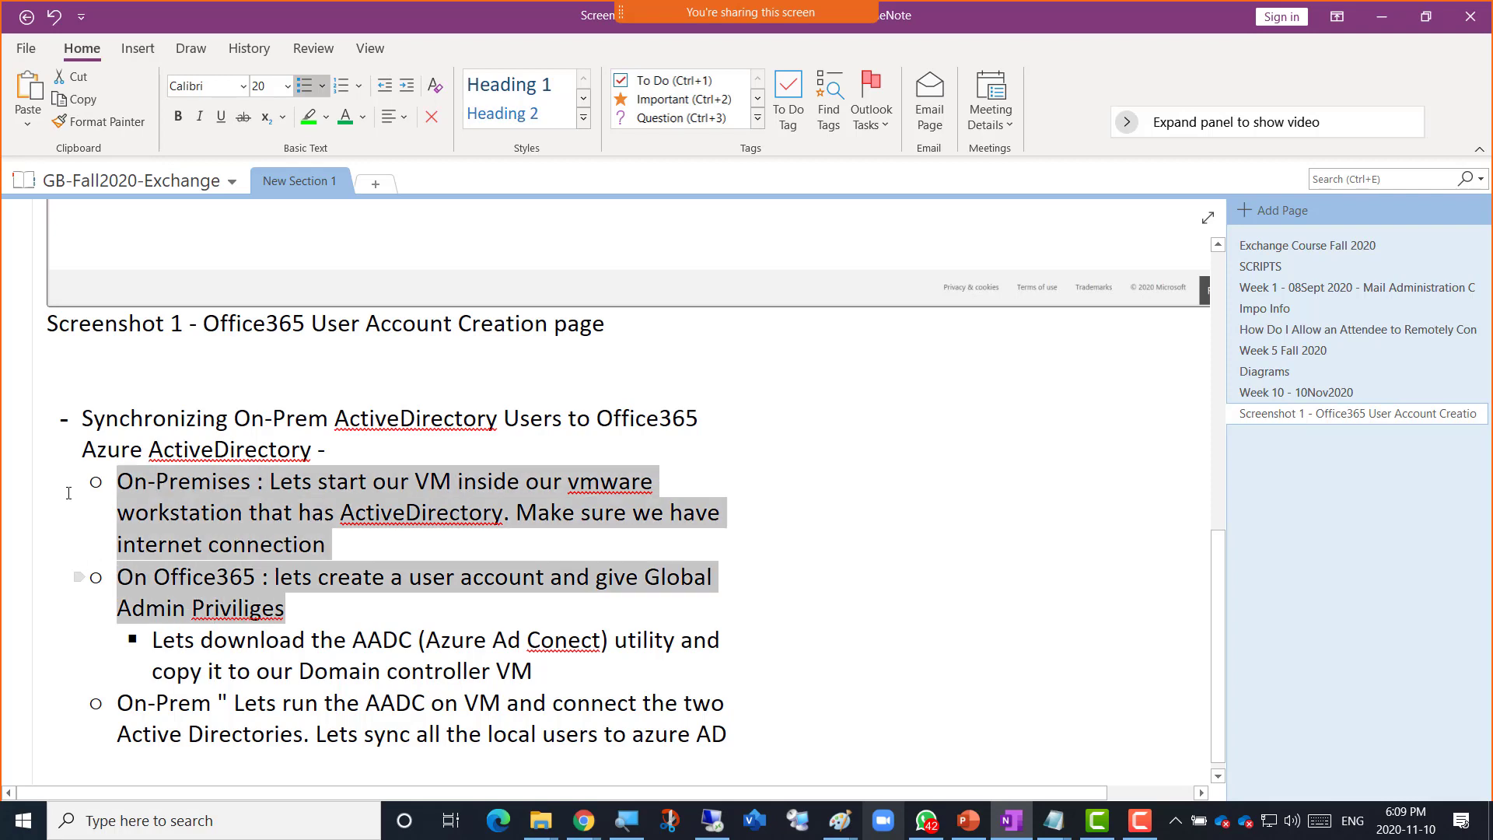
left_click(347, 116)
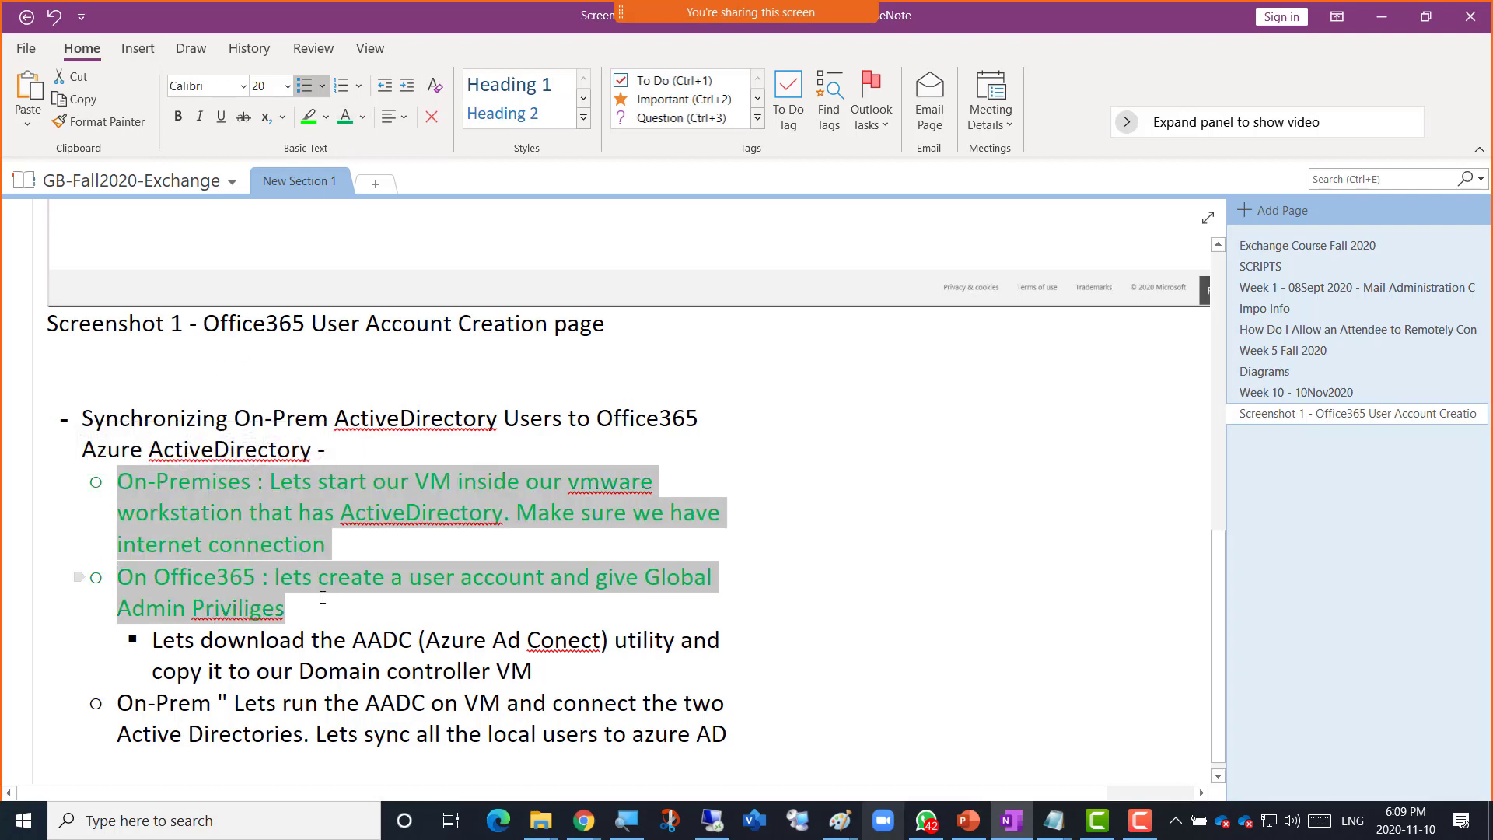
Correct the misspelling "Conect" to "Connect" in the bullet about downloading the AADC utility.
left_click(200, 631)
left_click_drag(152, 639, 643, 679)
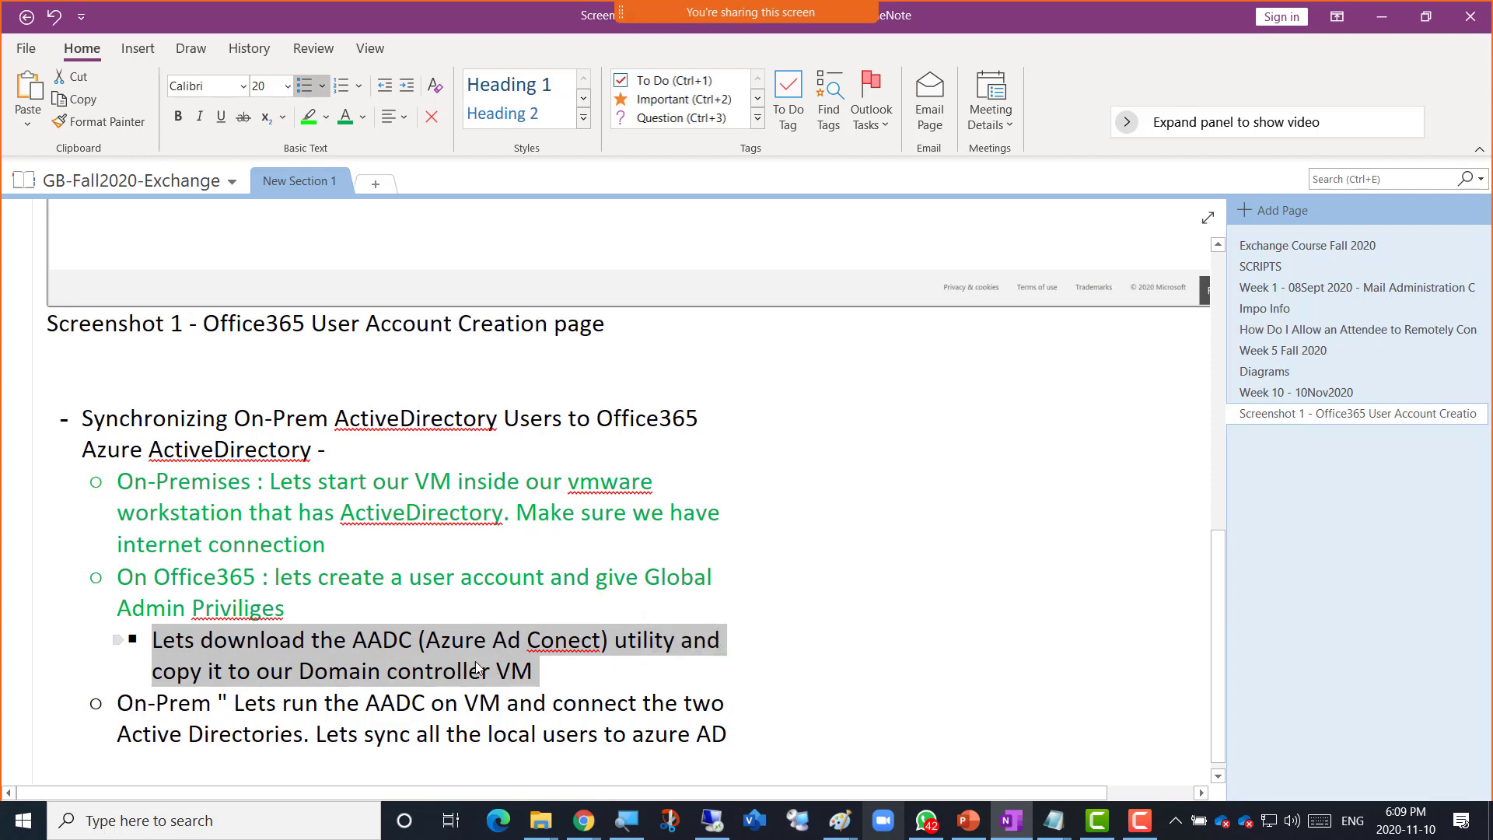
left_click(567, 641)
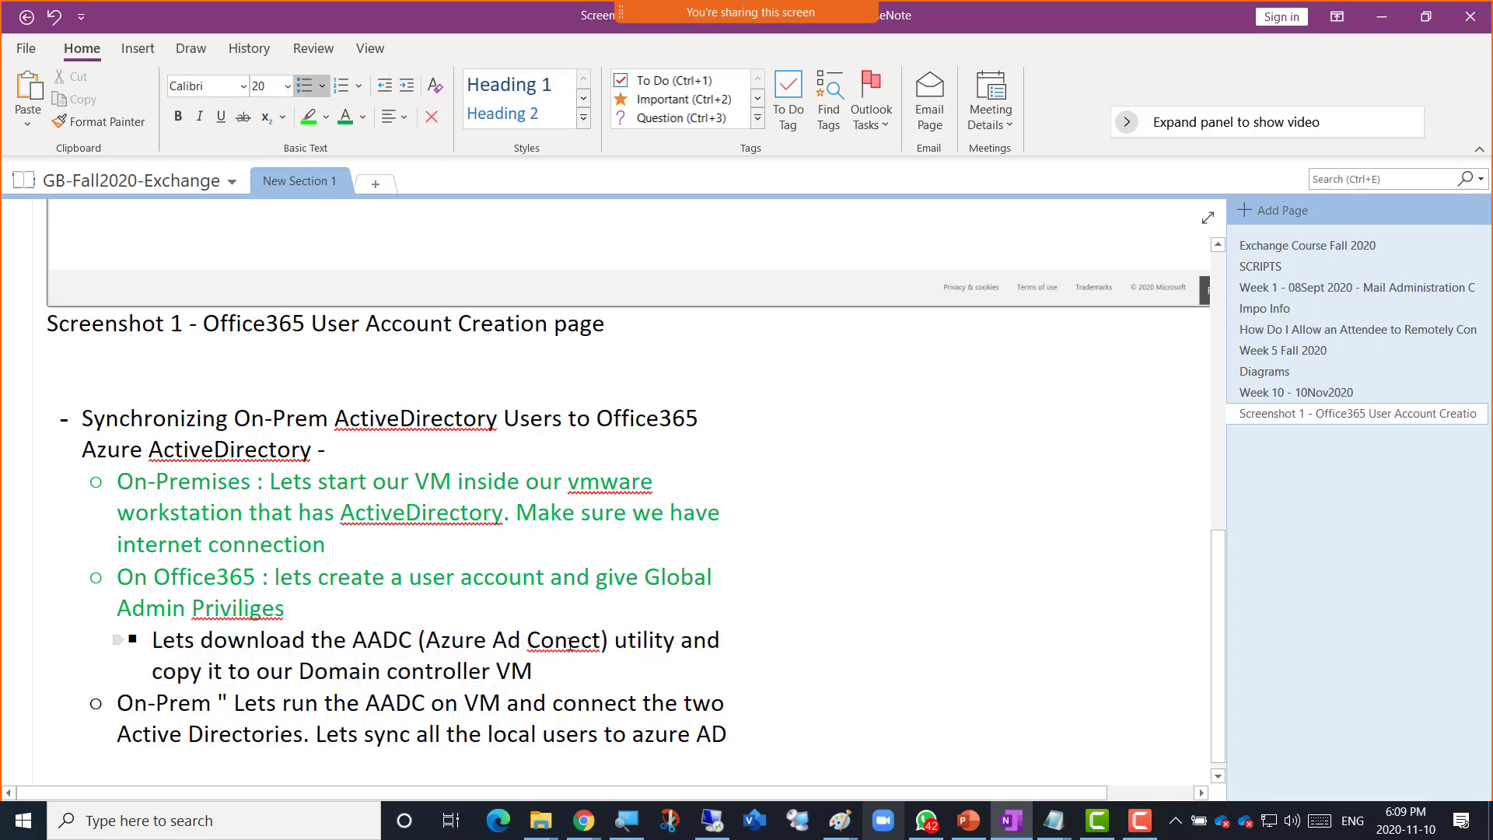
type("n")
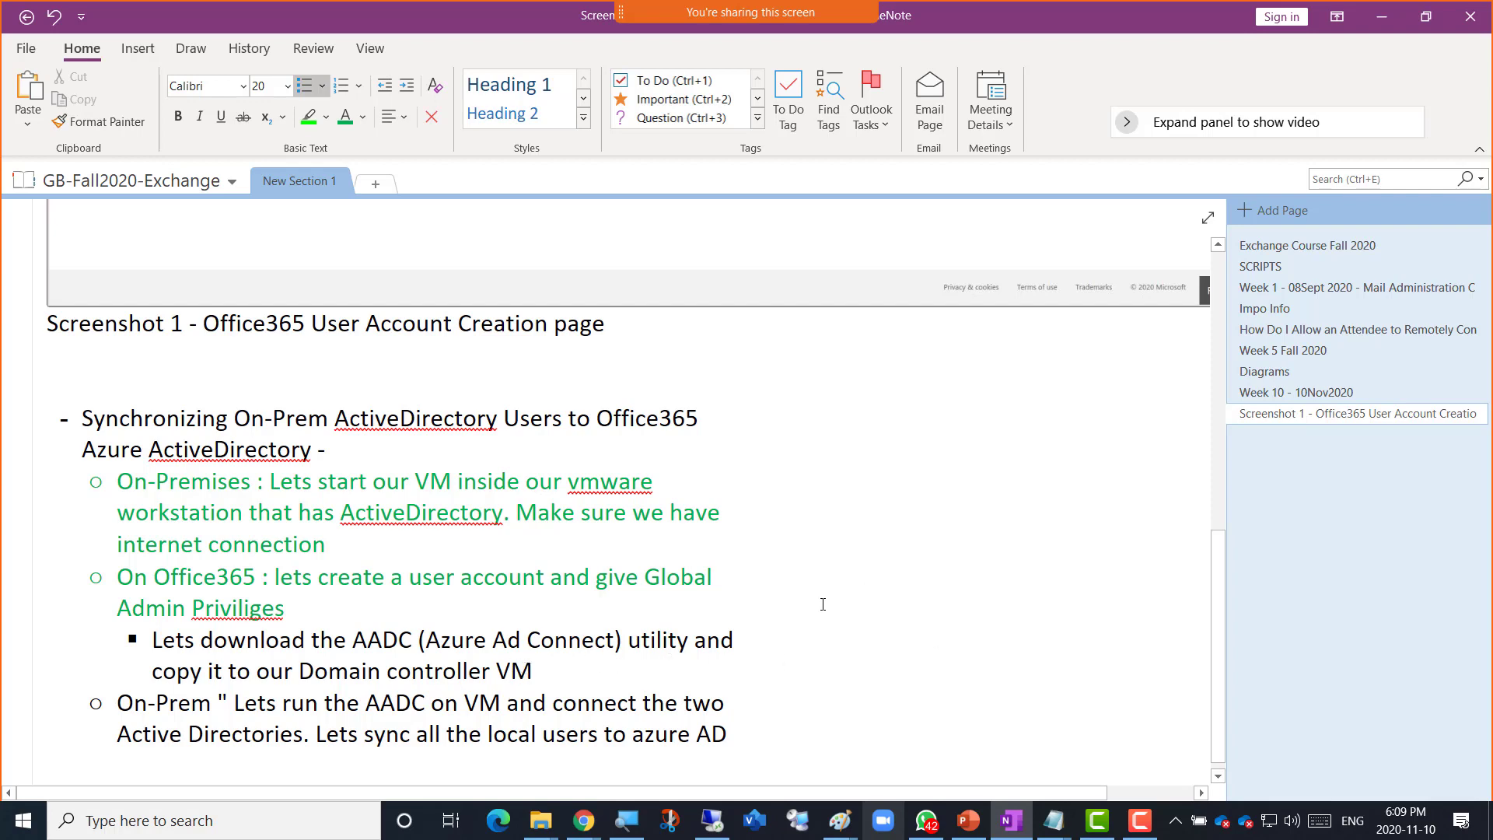
Close the incognito Chrome window showing the signed-out Office 365 page.
key("alt+Tab")
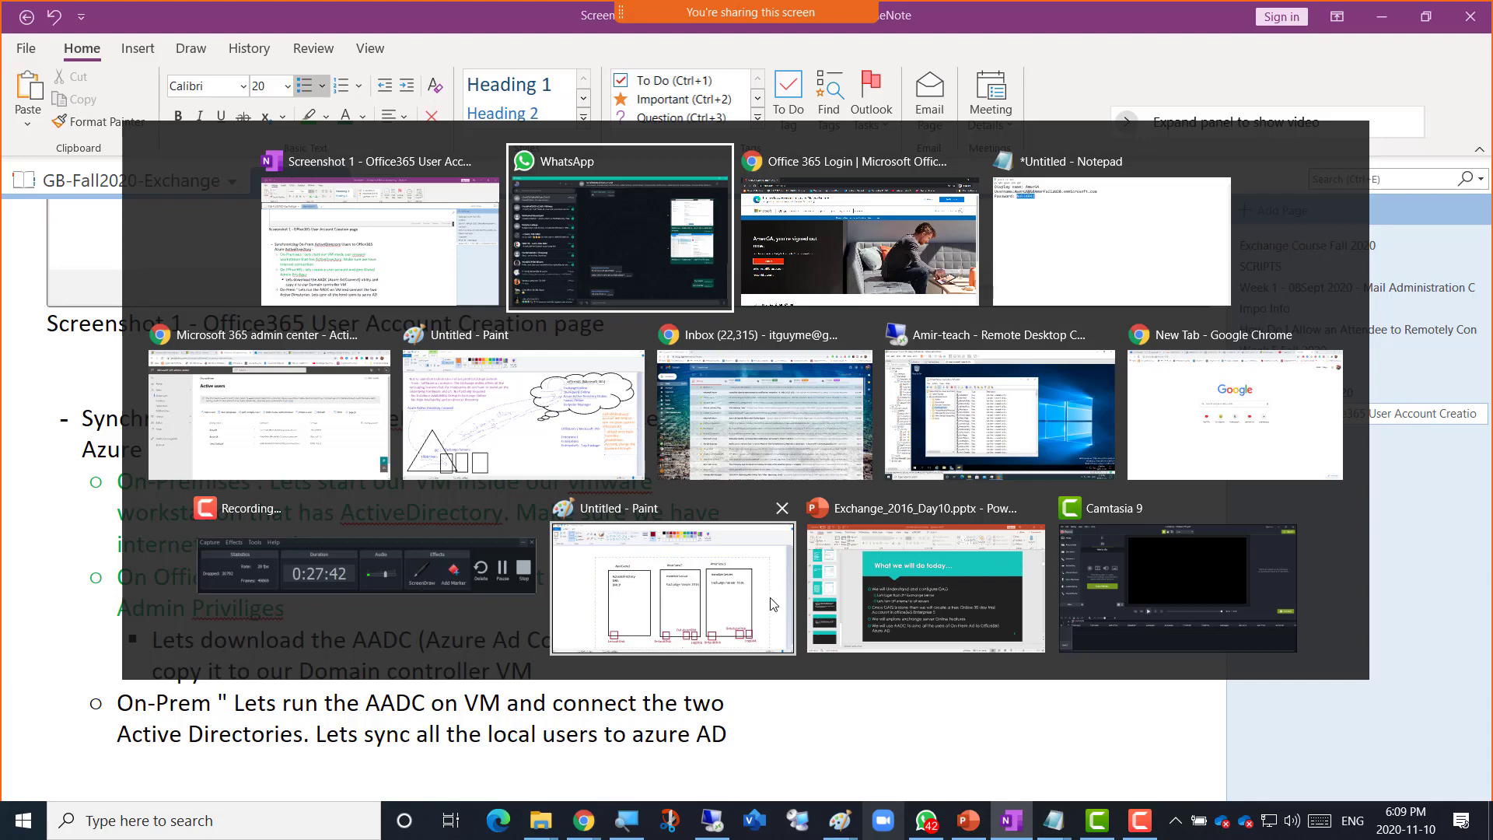
key("alt+Tab")
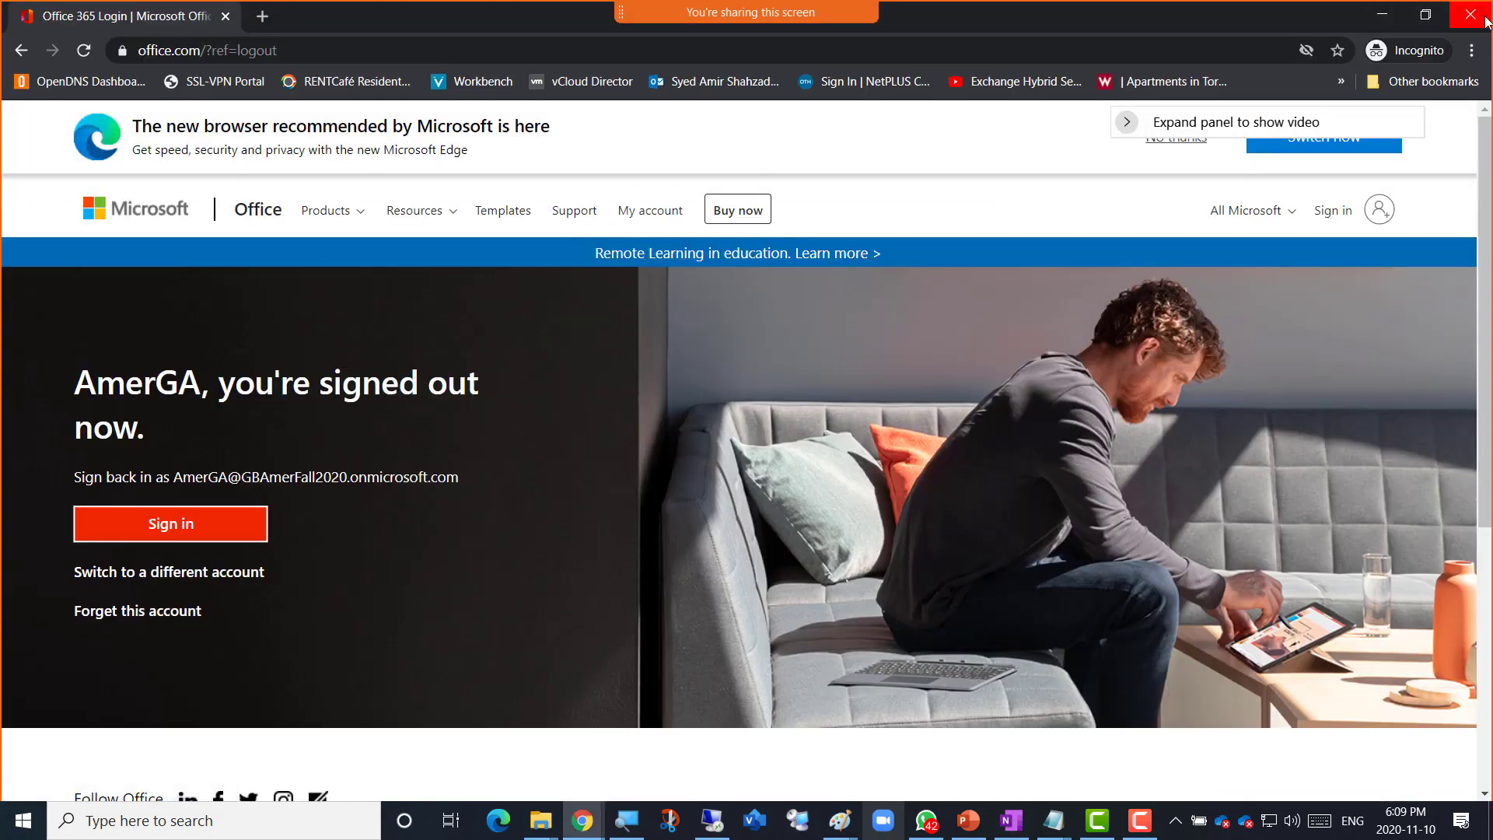
left_click(1486, 21)
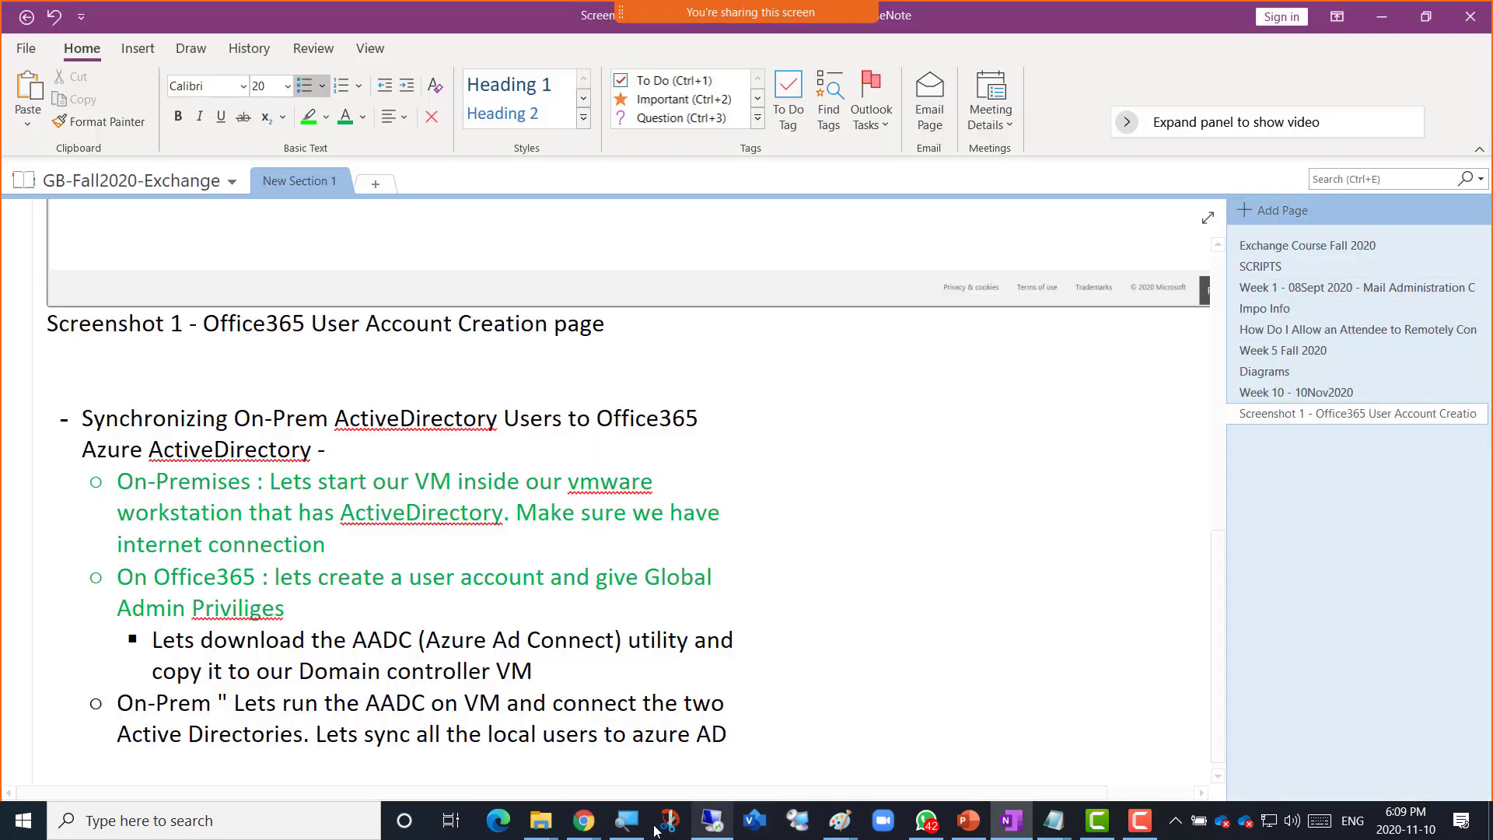
Switch to the Microsoft 365 admin center's Chrome window and search Google for "download azure AD connect microsoft" in the plan comparison tab.
mouse_move(585, 825)
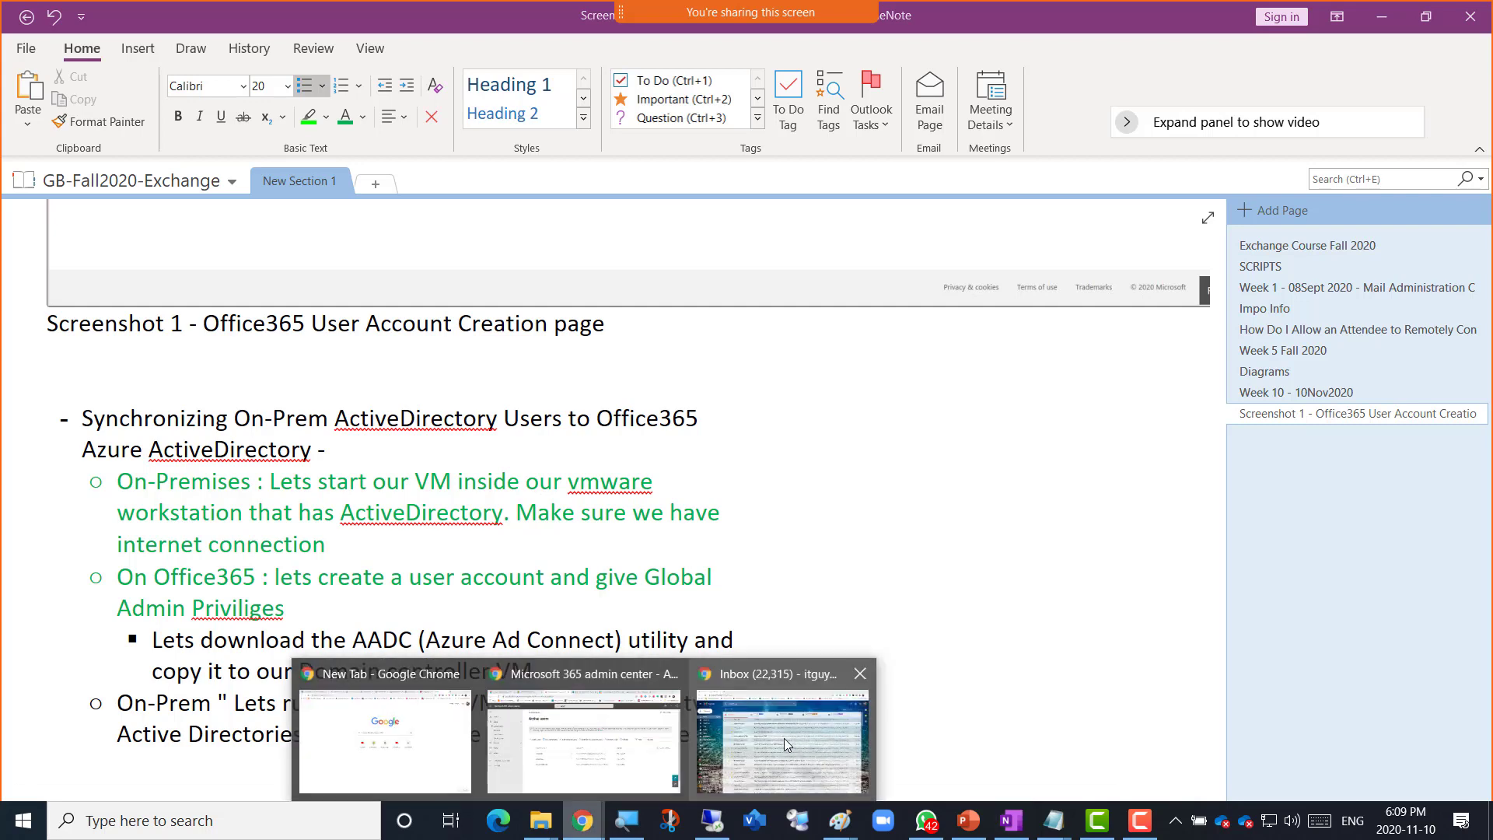
left_click(594, 745)
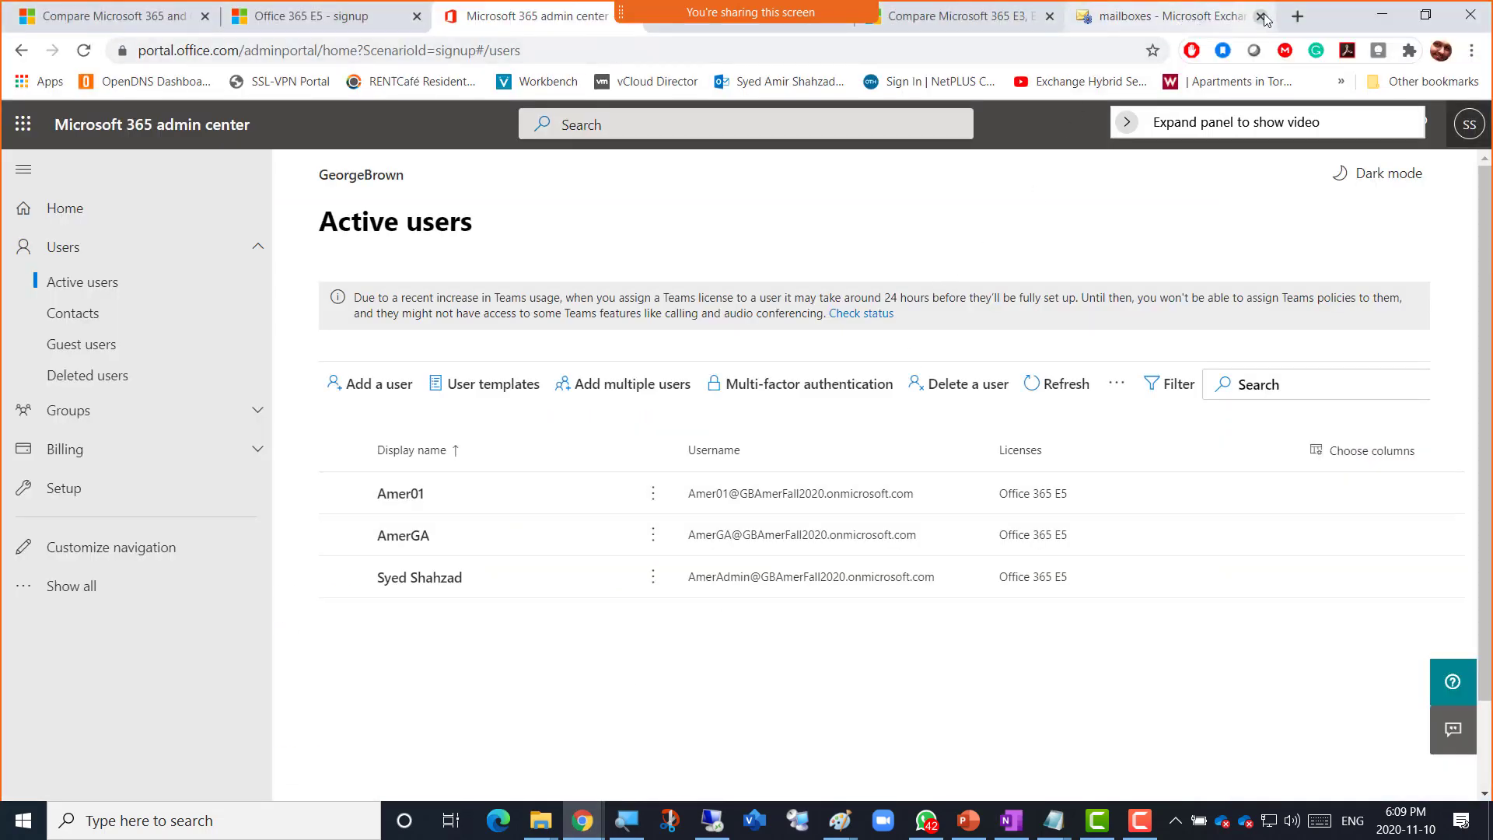
left_click(984, 25)
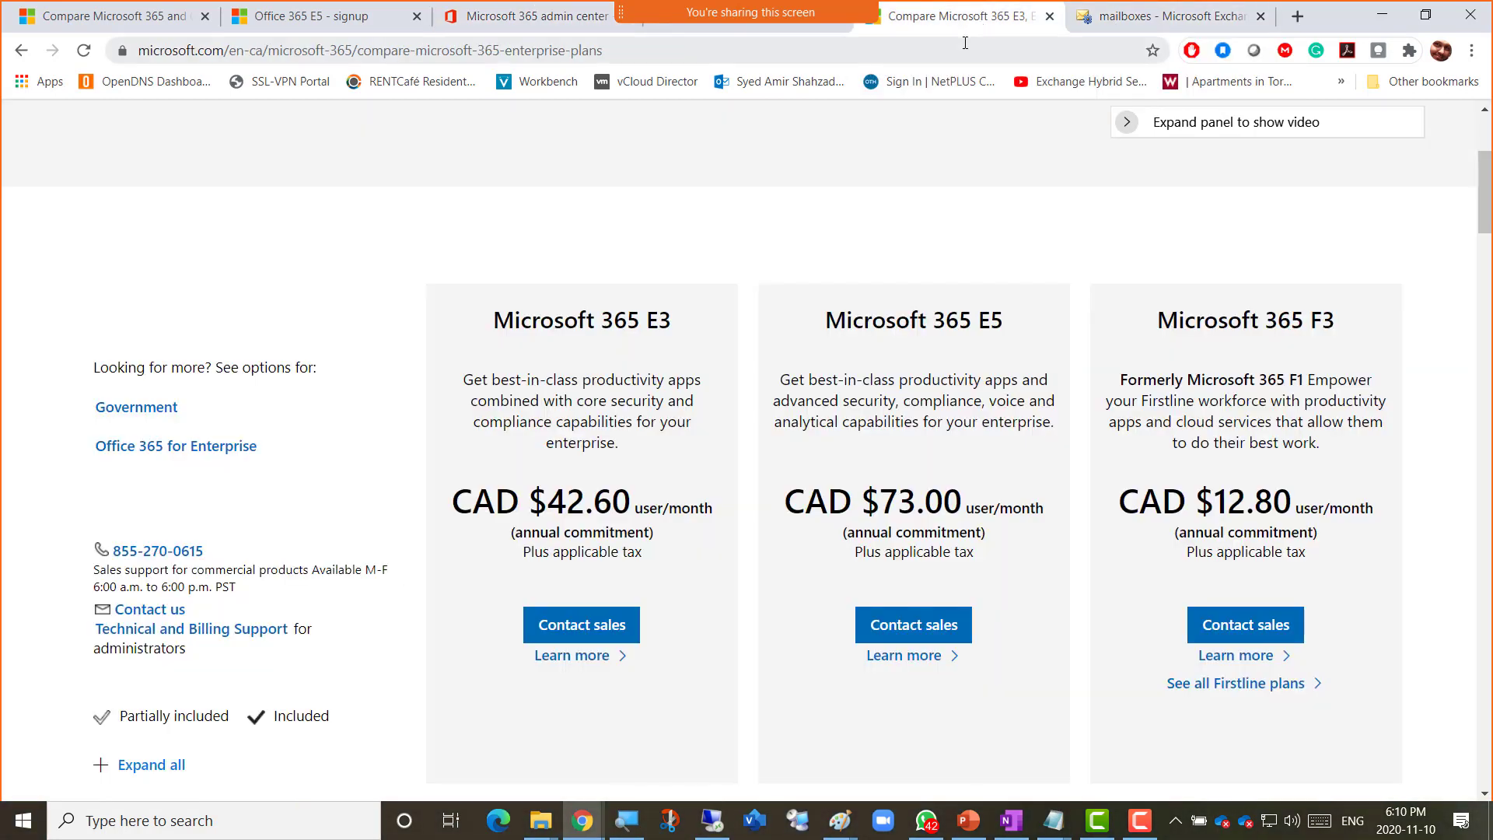
left_click(964, 47)
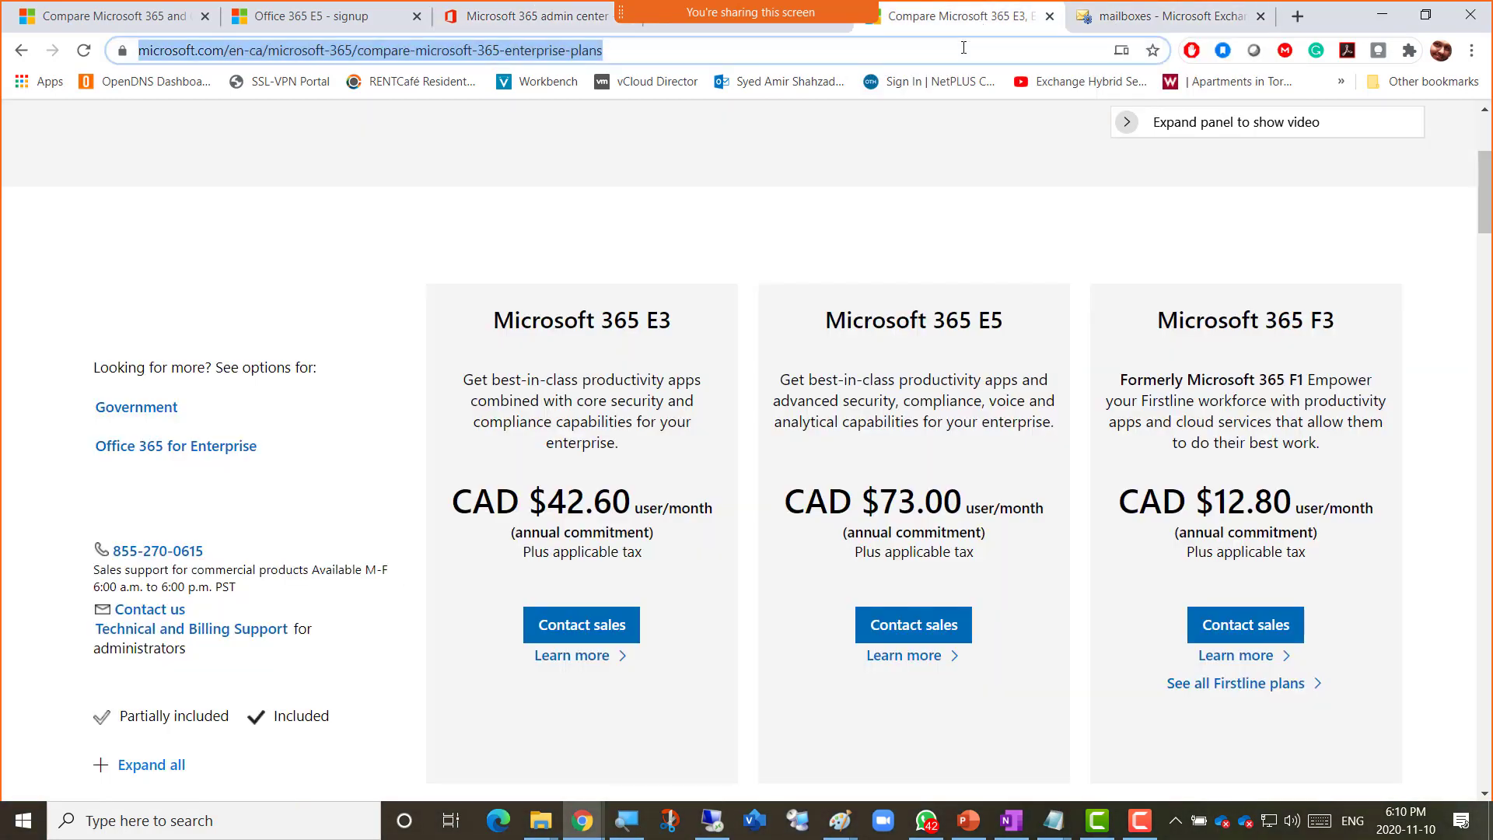
type("download ")
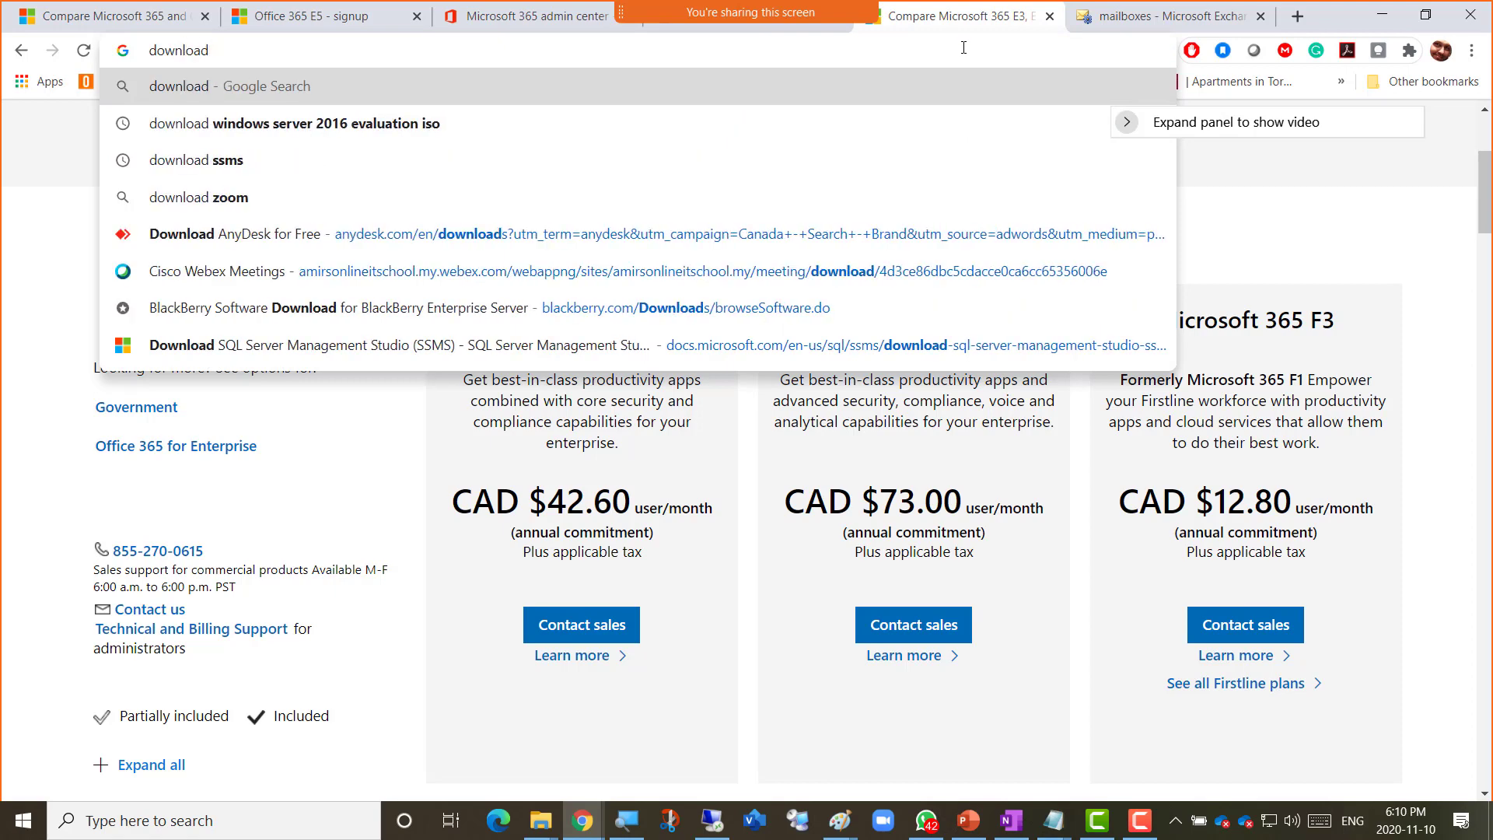
type("azure AD")
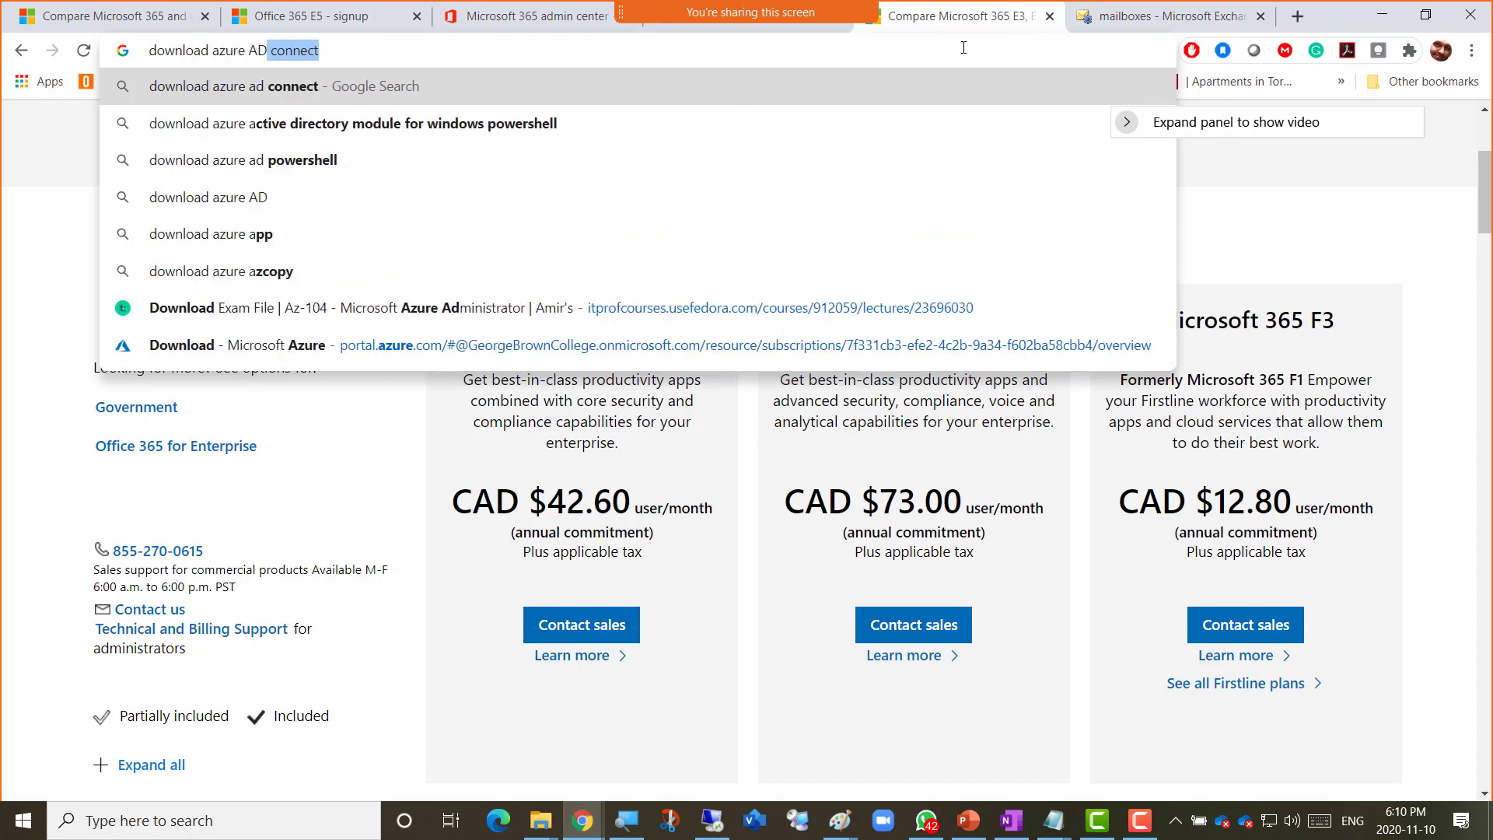
key("Right")
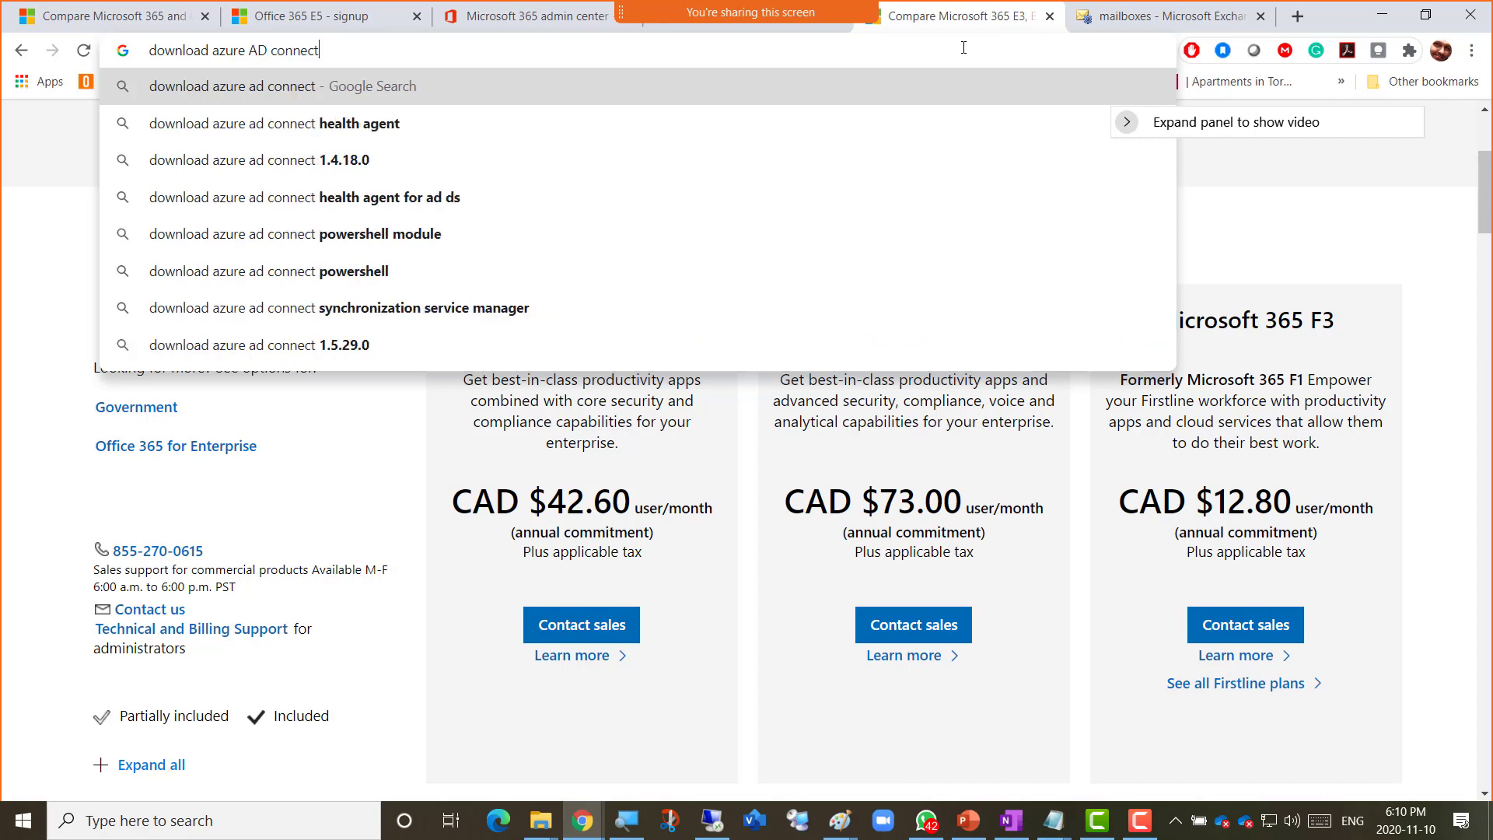
type("microsoft")
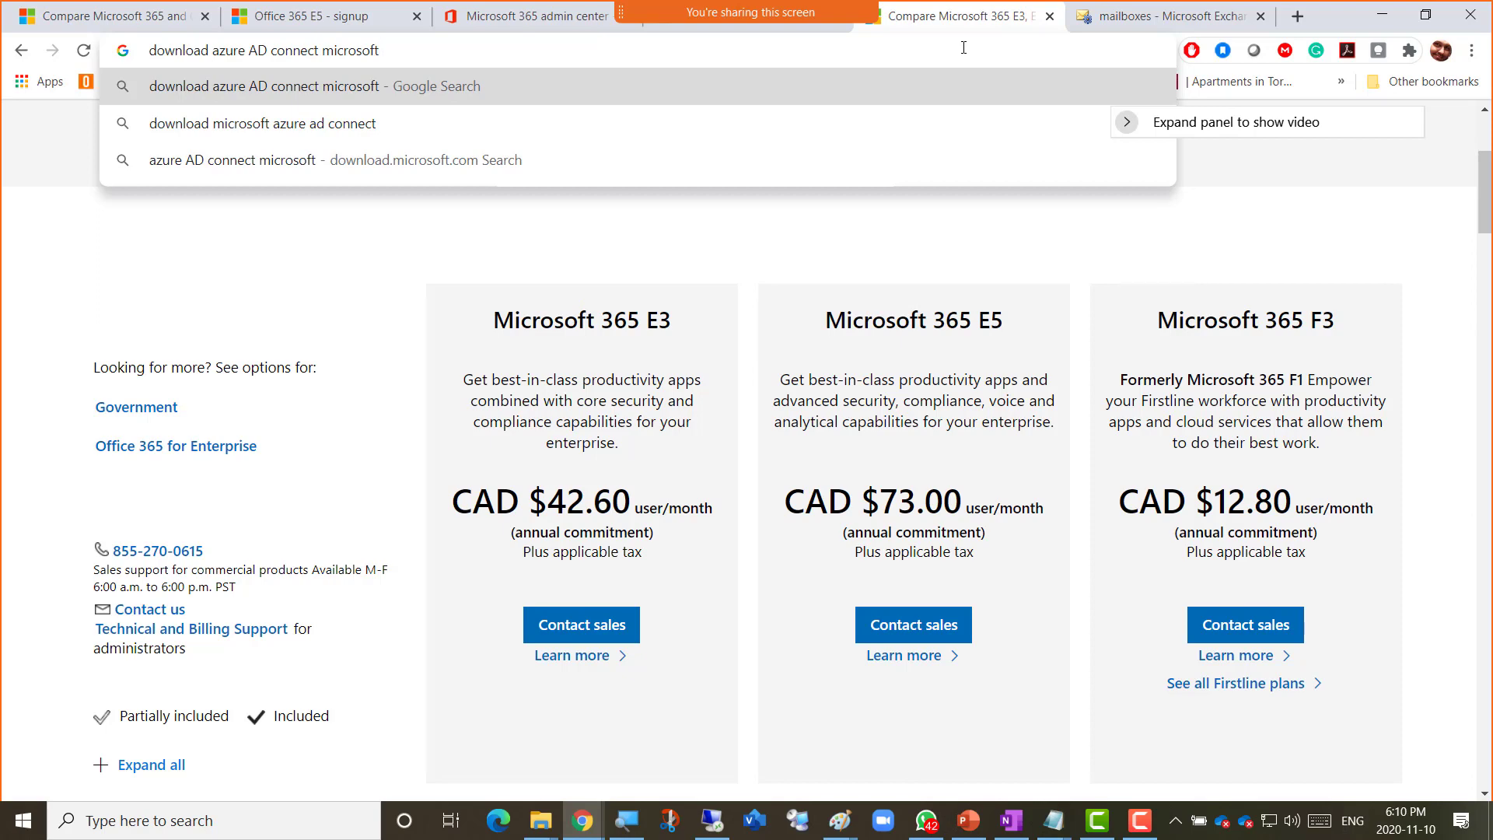
key("Return")
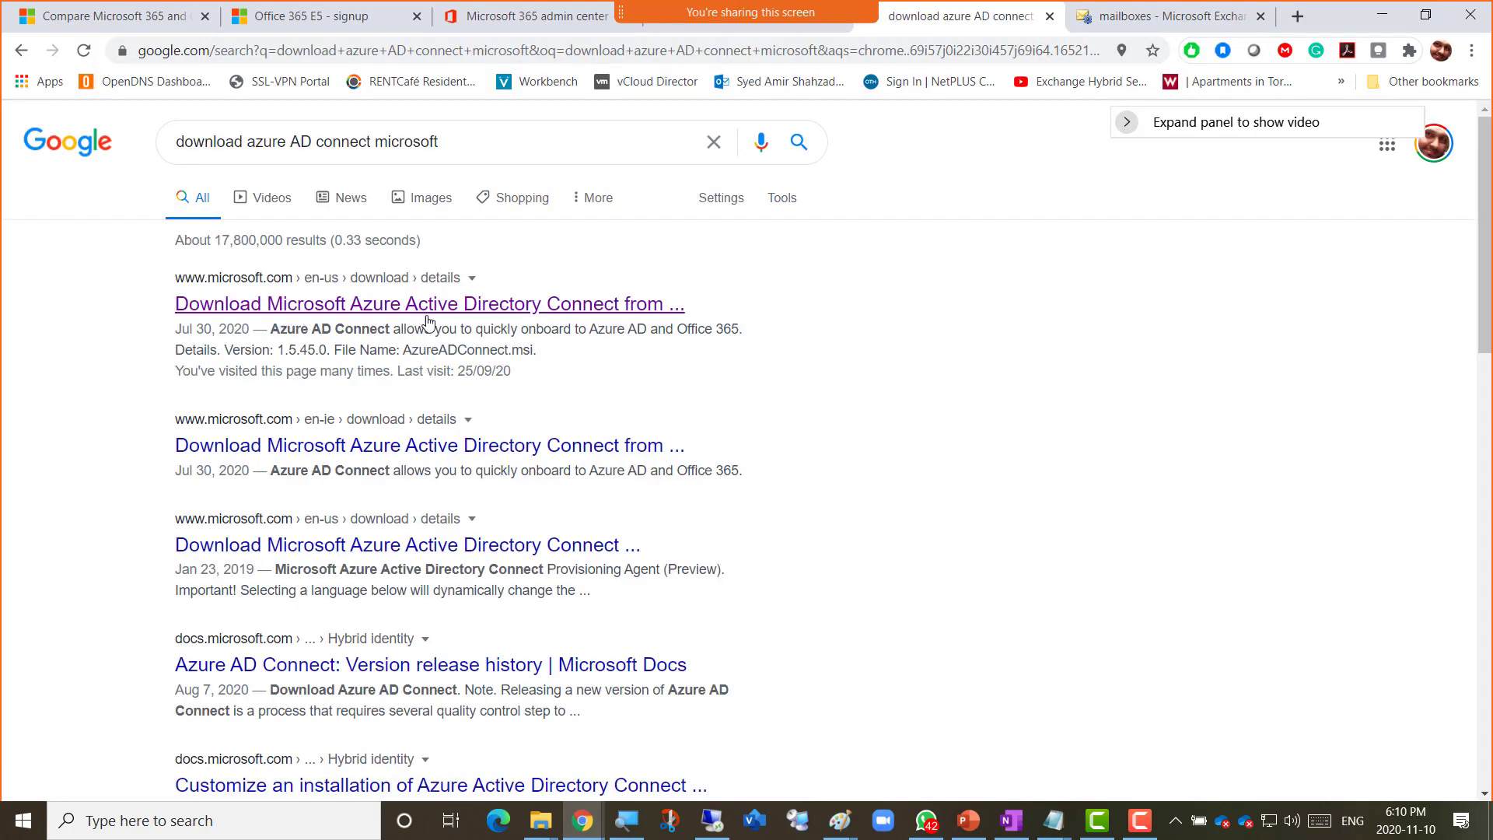
Open the Microsoft Azure Active Directory Connect download page from the search results and select its web address.
left_click(567, 312)
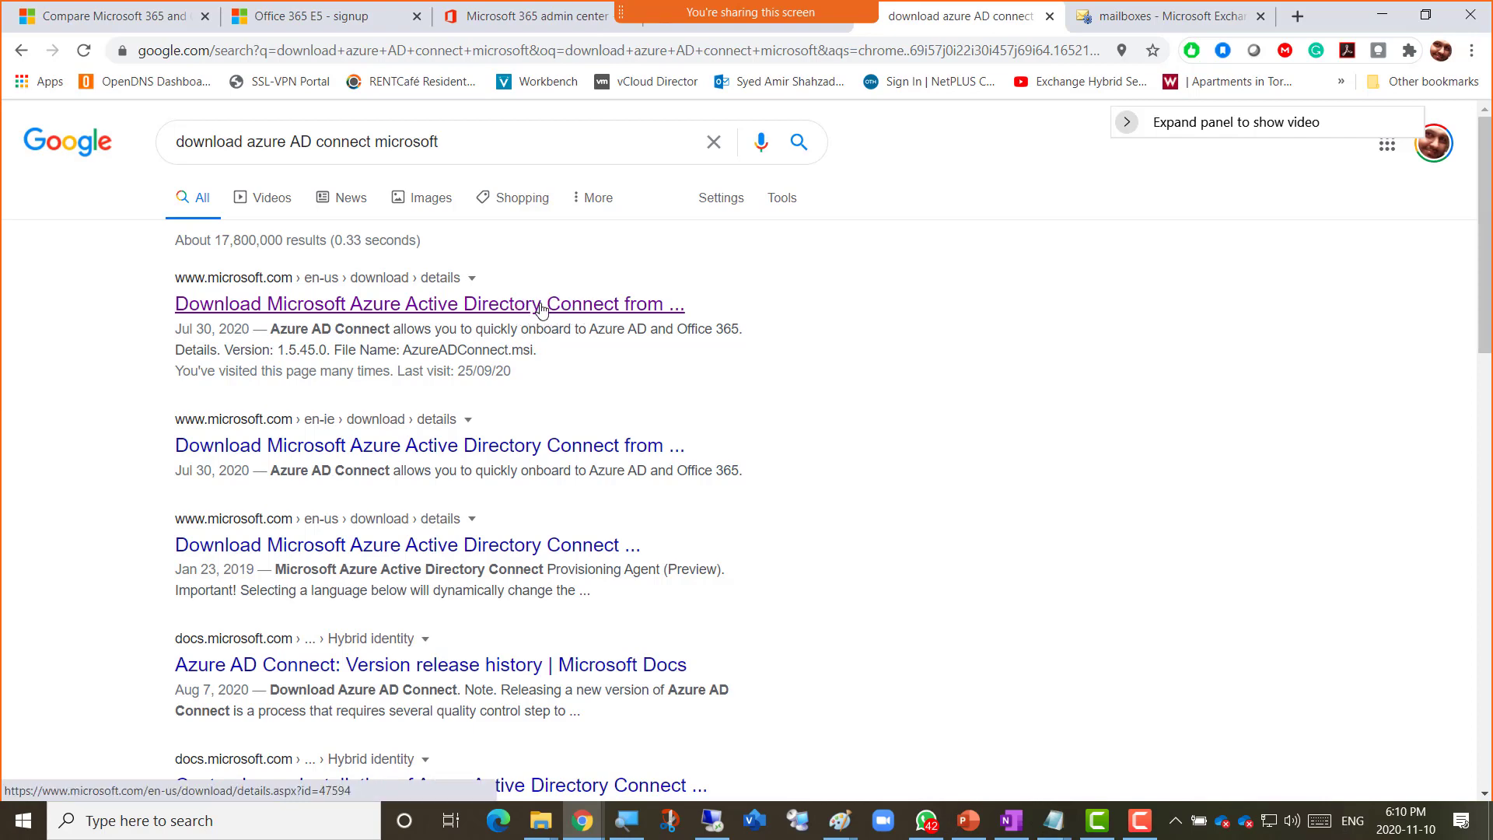
left_click(542, 309)
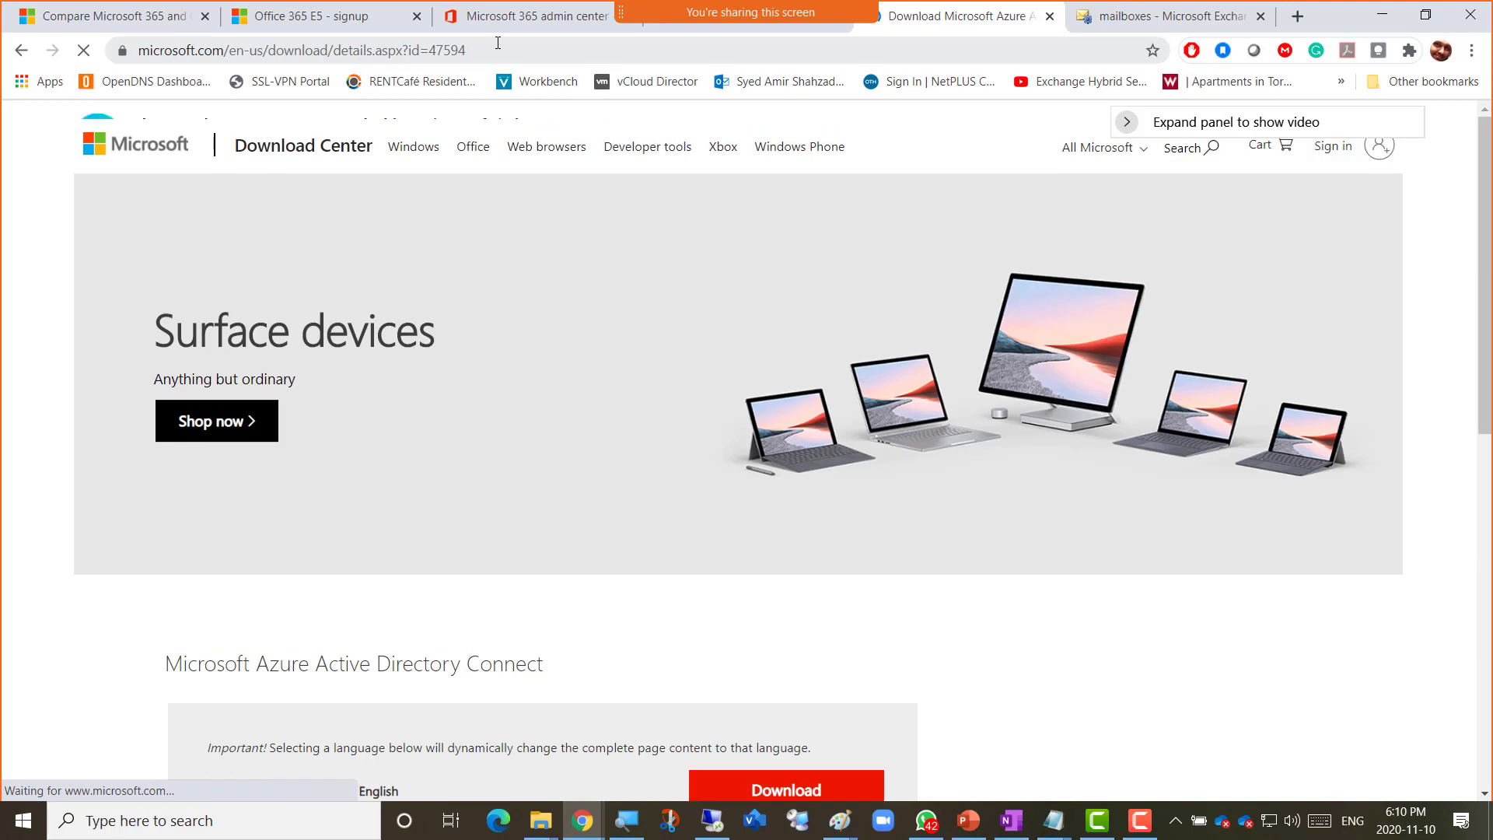
left_click(498, 43)
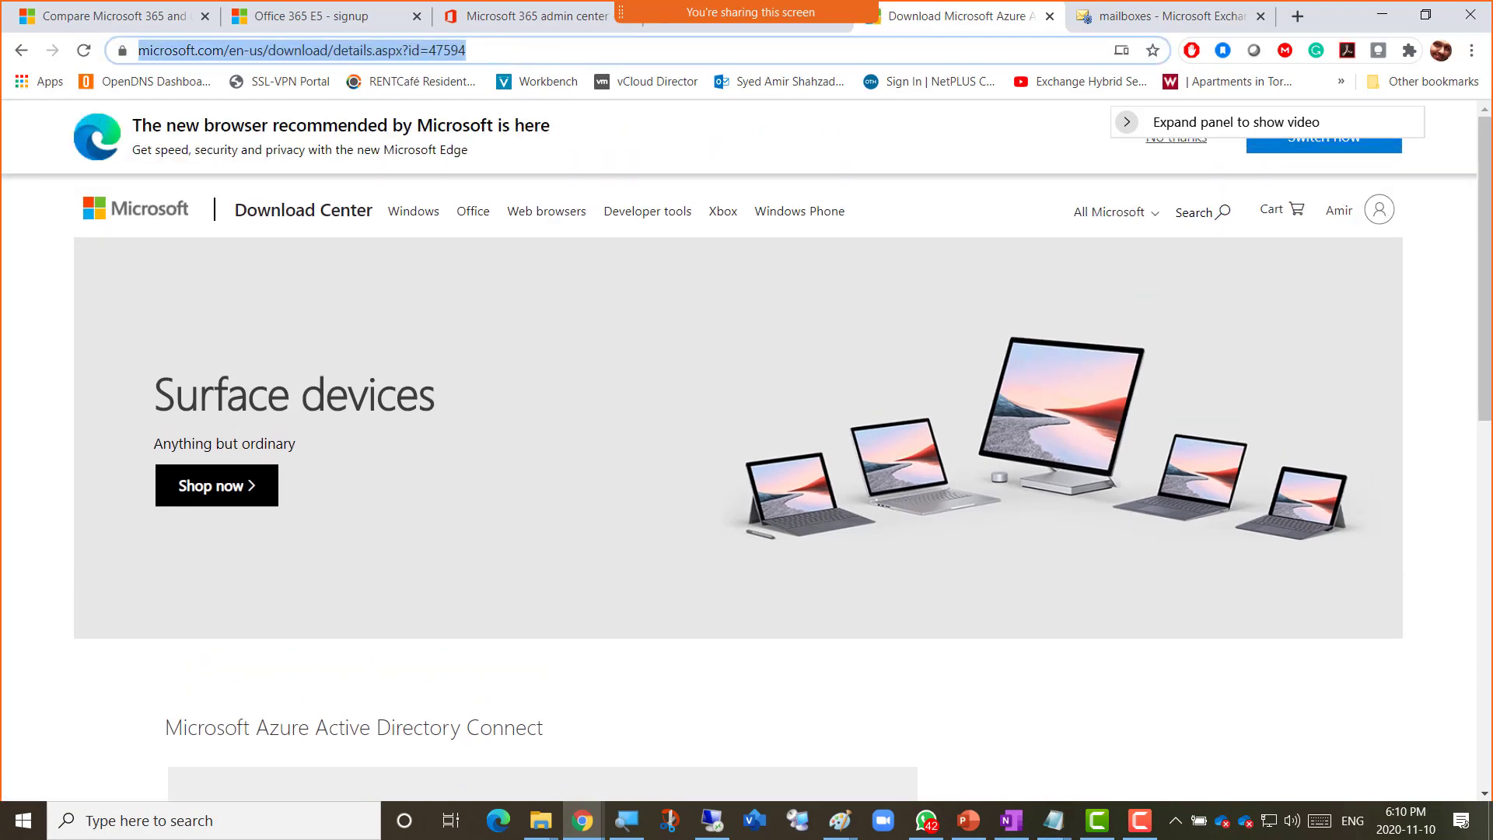
key("alt+Tab")
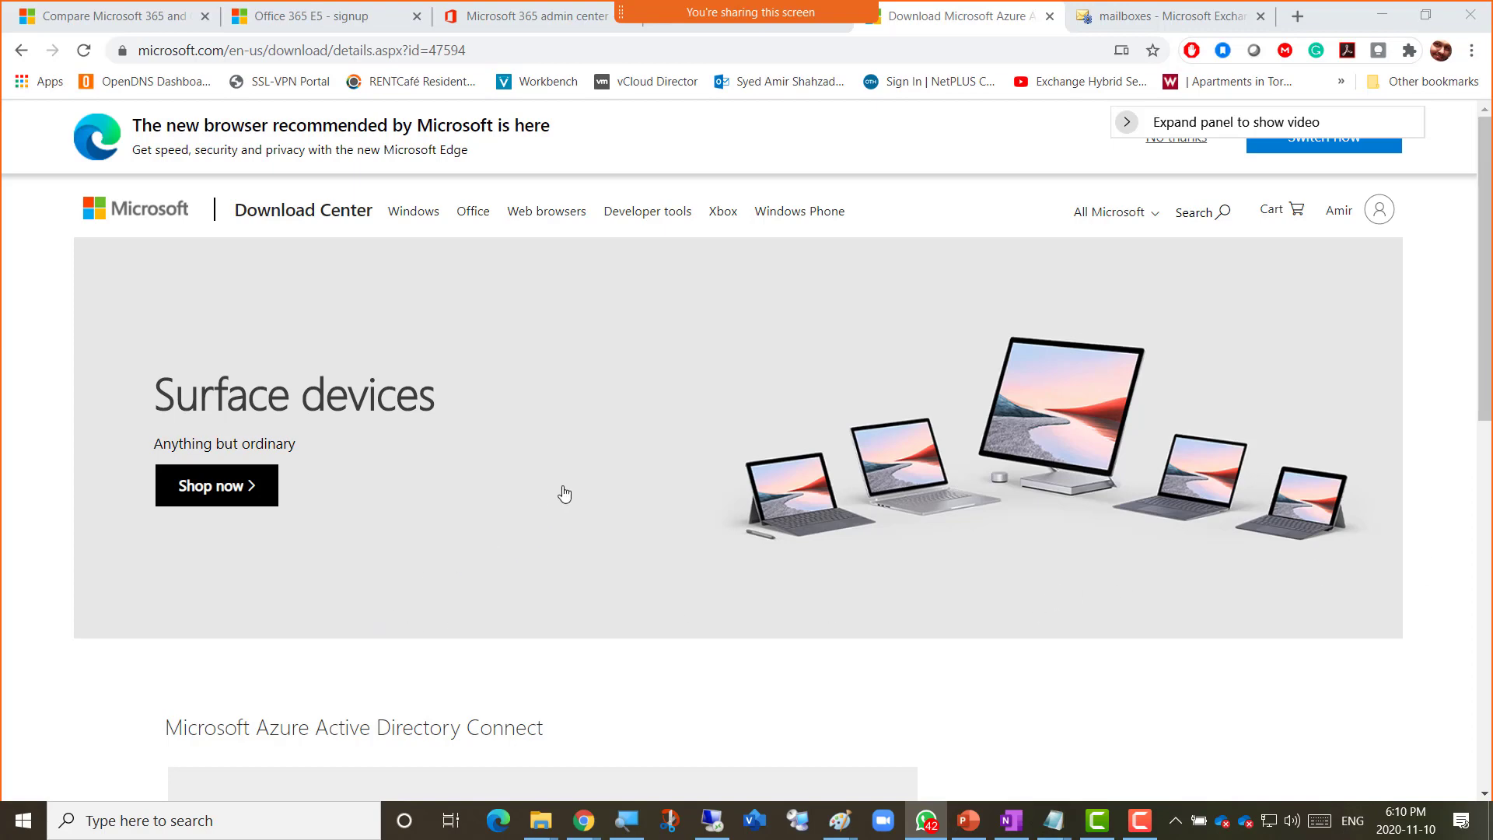
Download the Azure AD Connect installer and save it as AzureADConnect (4).msi in the Downloads folder.
scroll(565, 494, "down", 4)
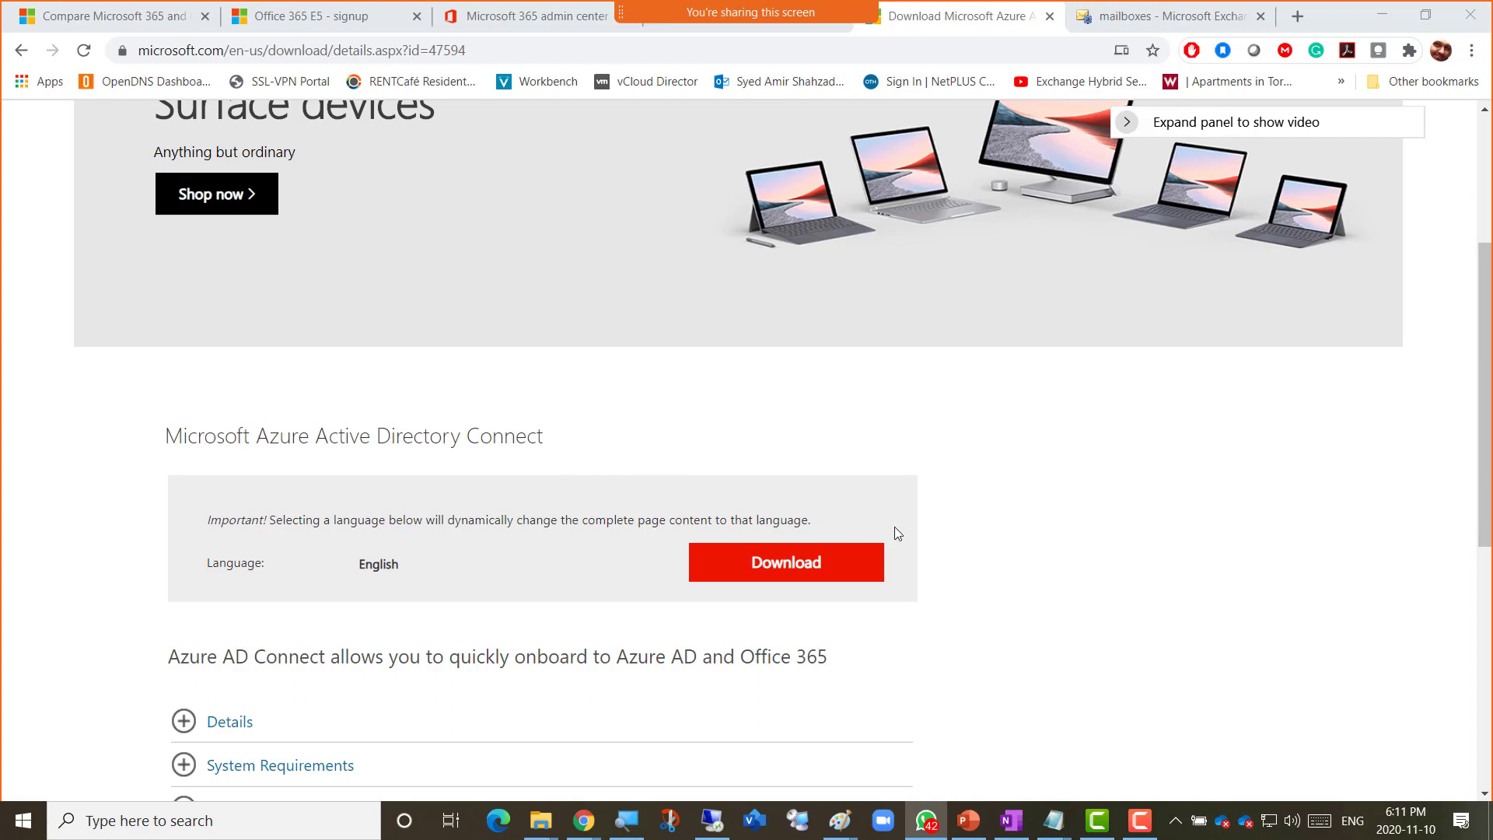
left_click(791, 573)
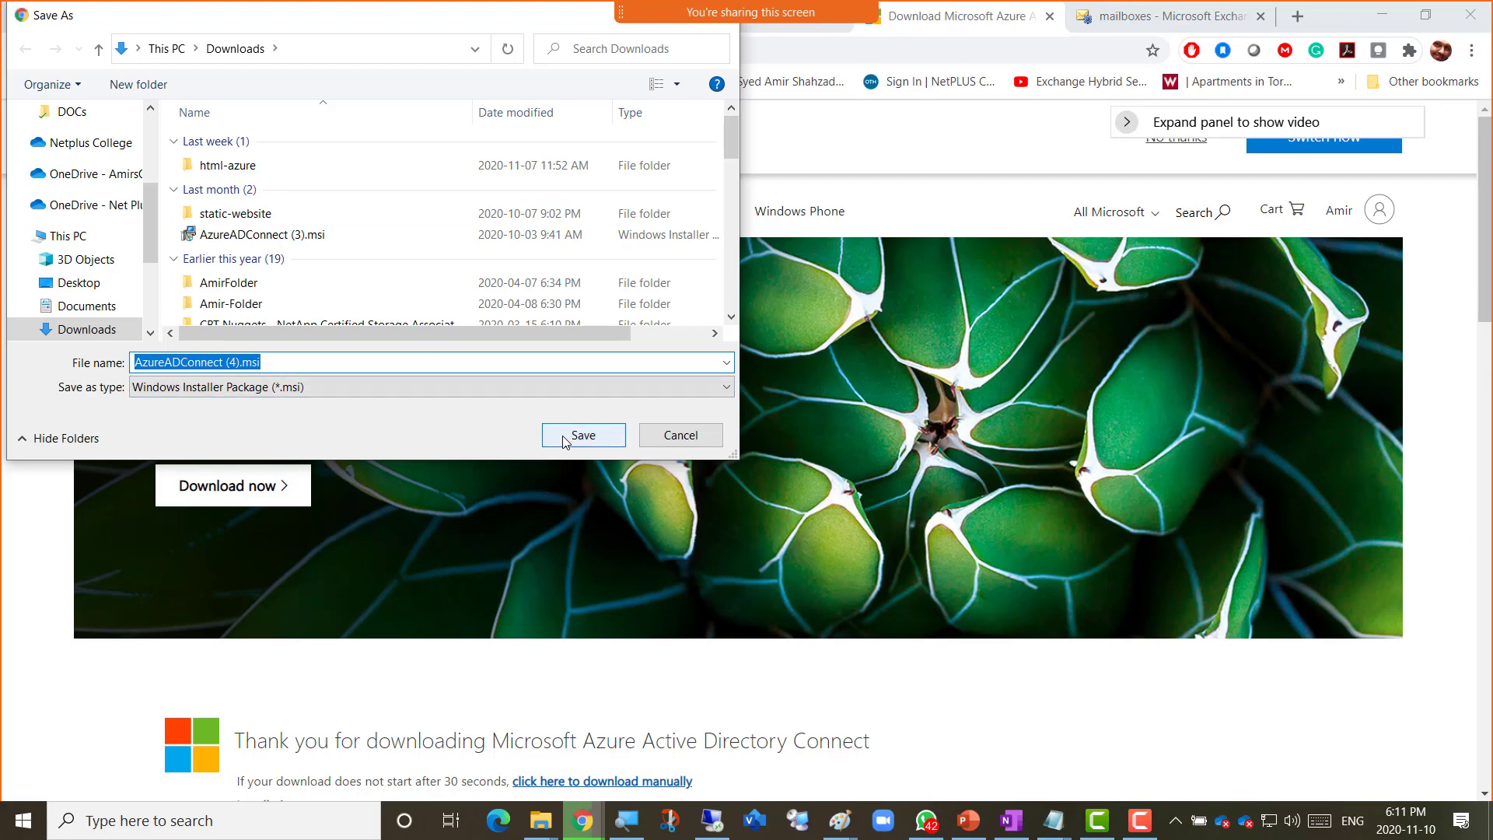
left_click(583, 435)
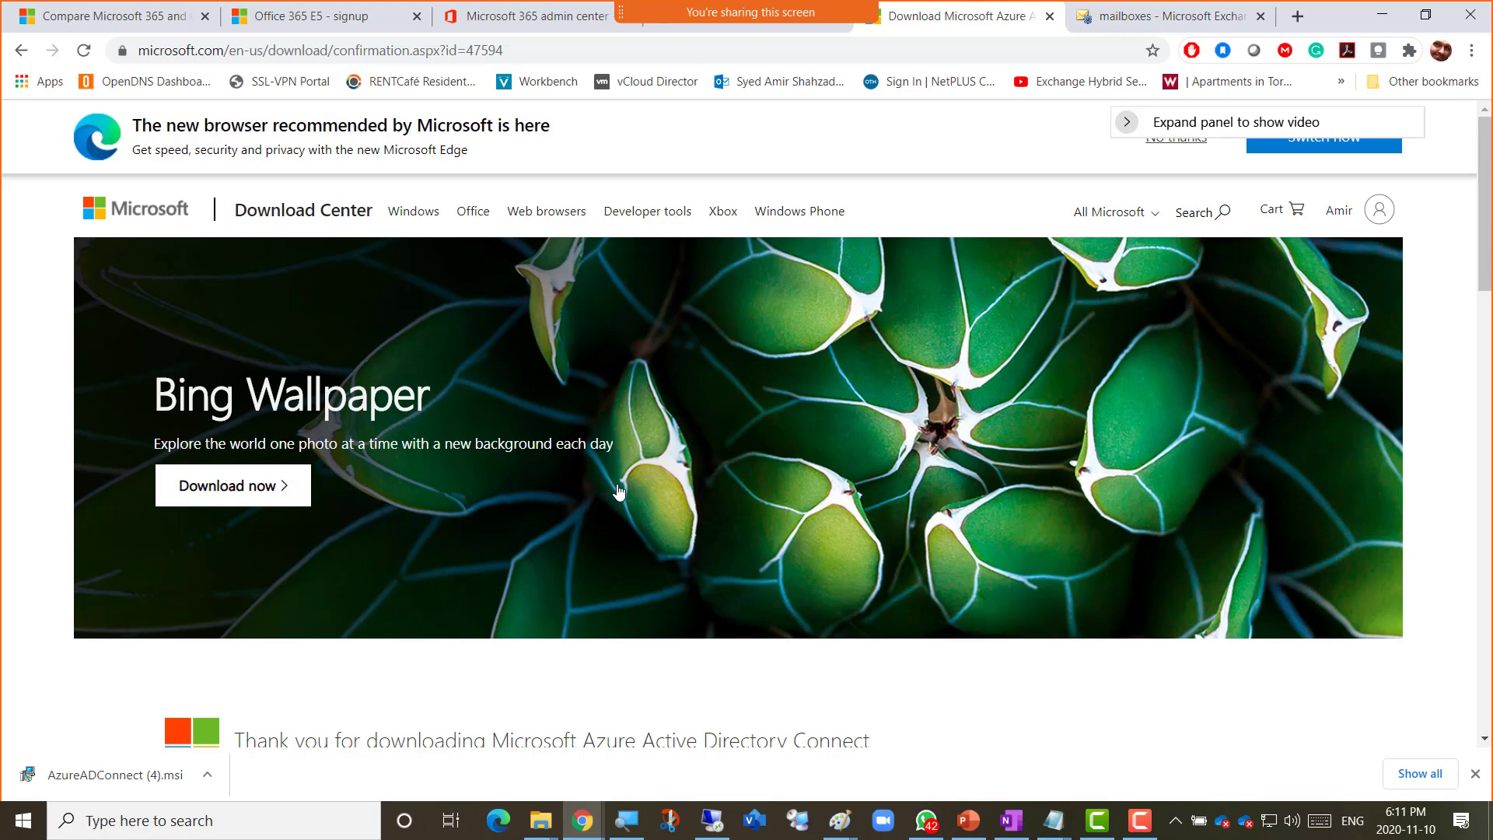
Show the downloaded AzureADConnect (4).msi in its folder and copy the file.
left_click(208, 774)
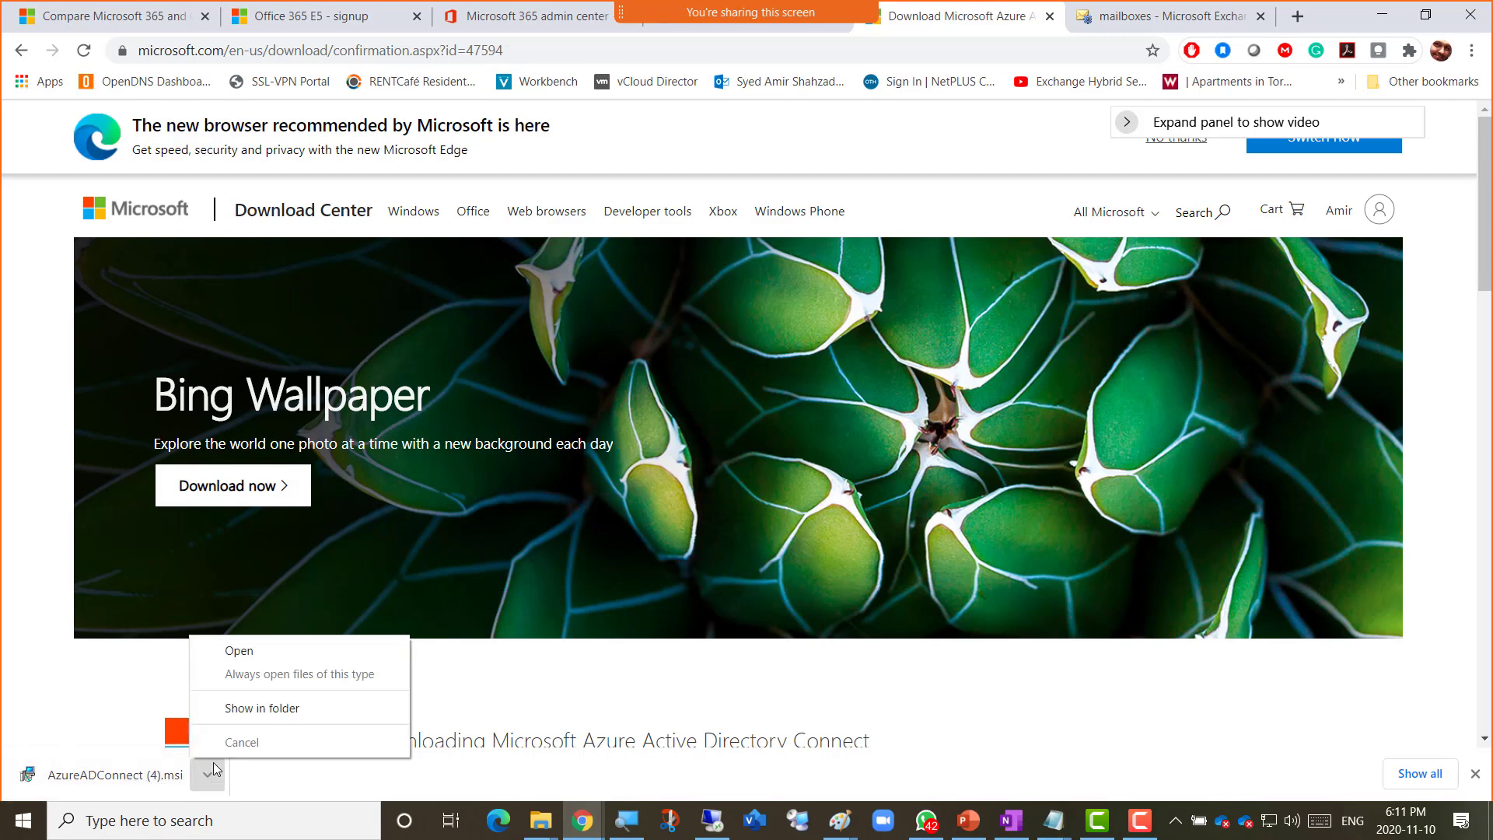
left_click(273, 709)
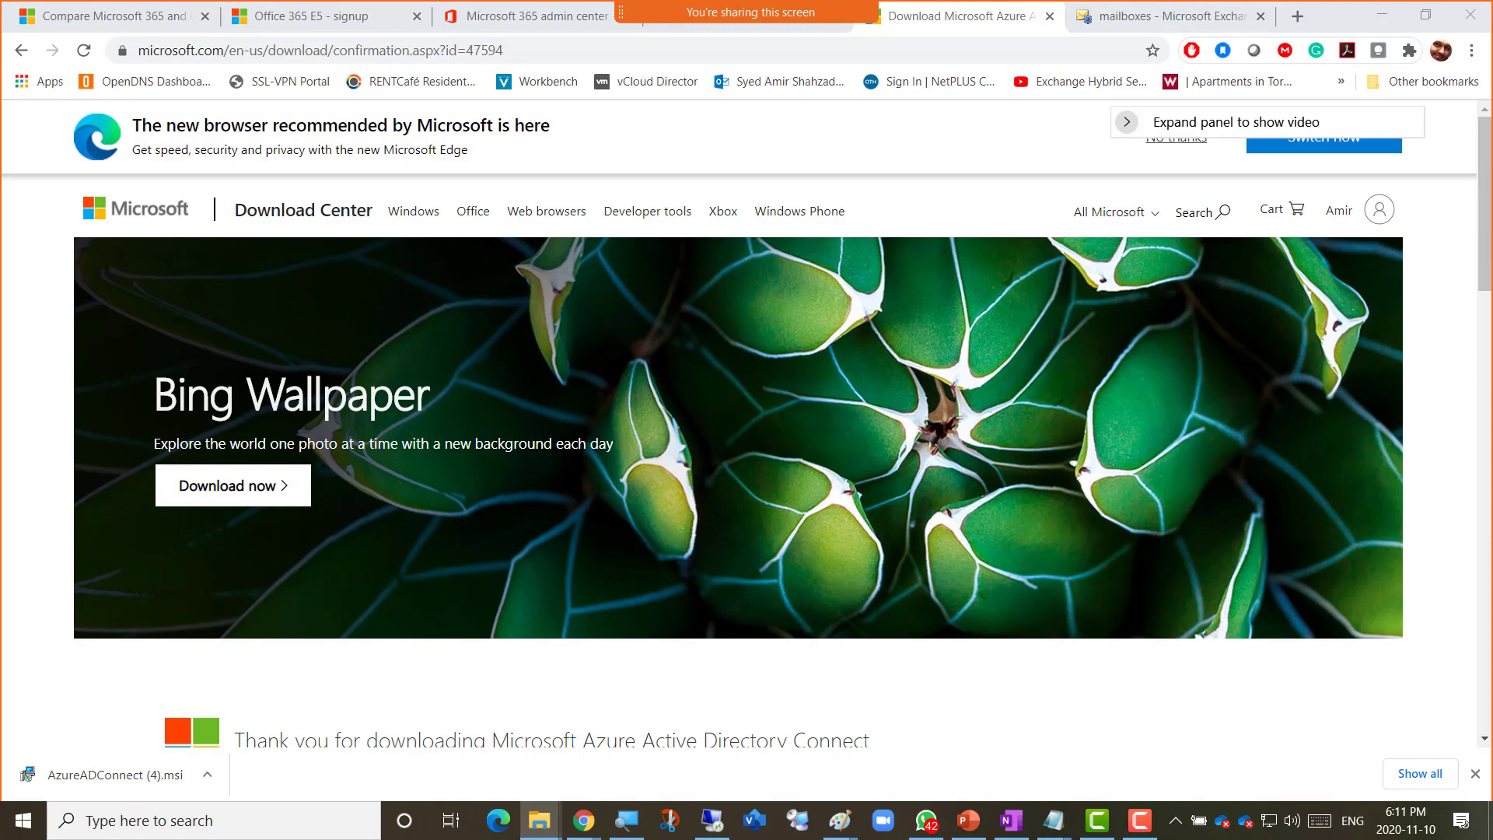
left_click_drag(1489, 187, 622, 180)
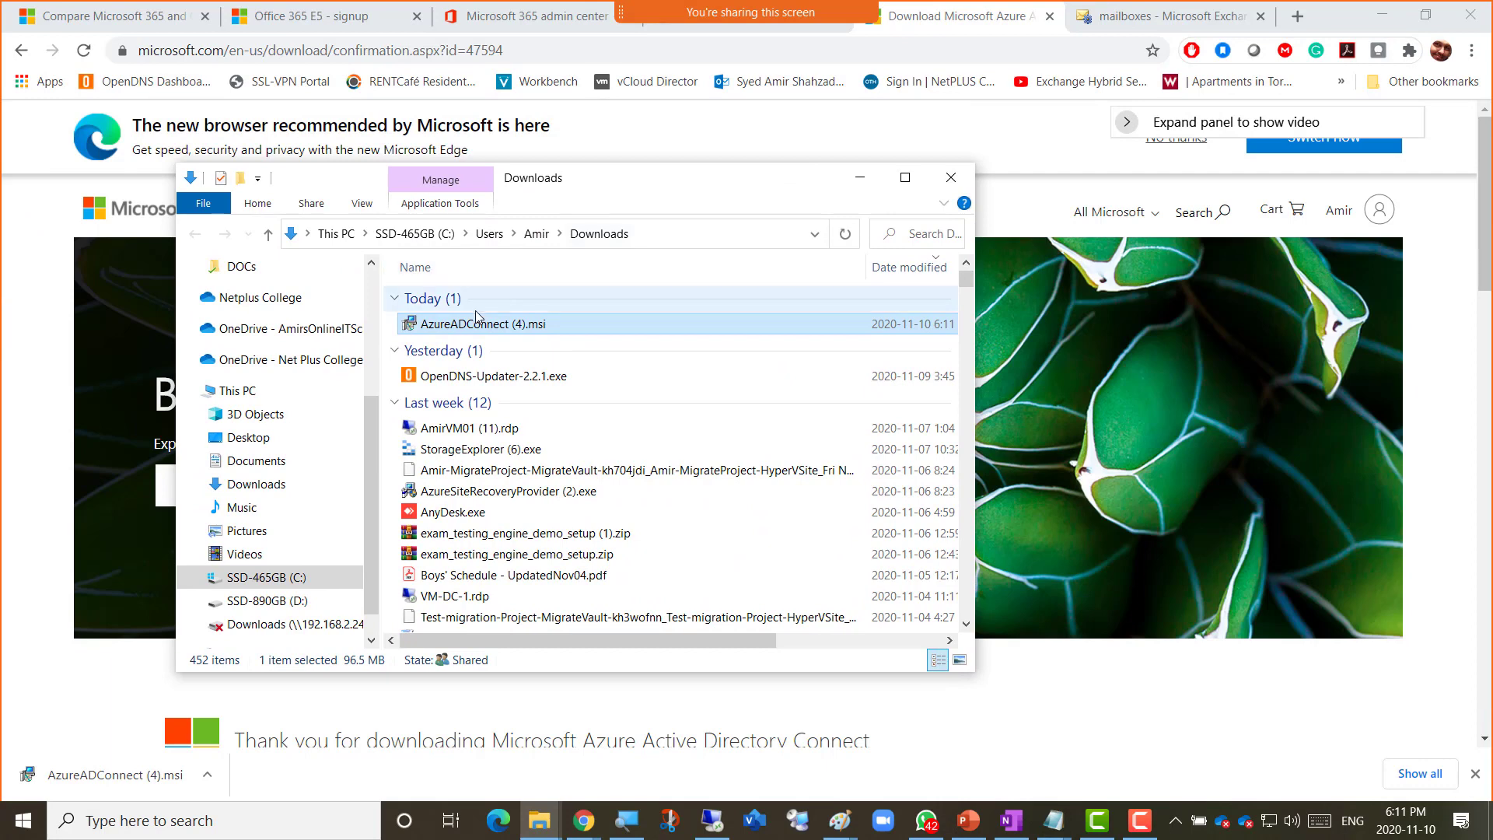
right_click(467, 330)
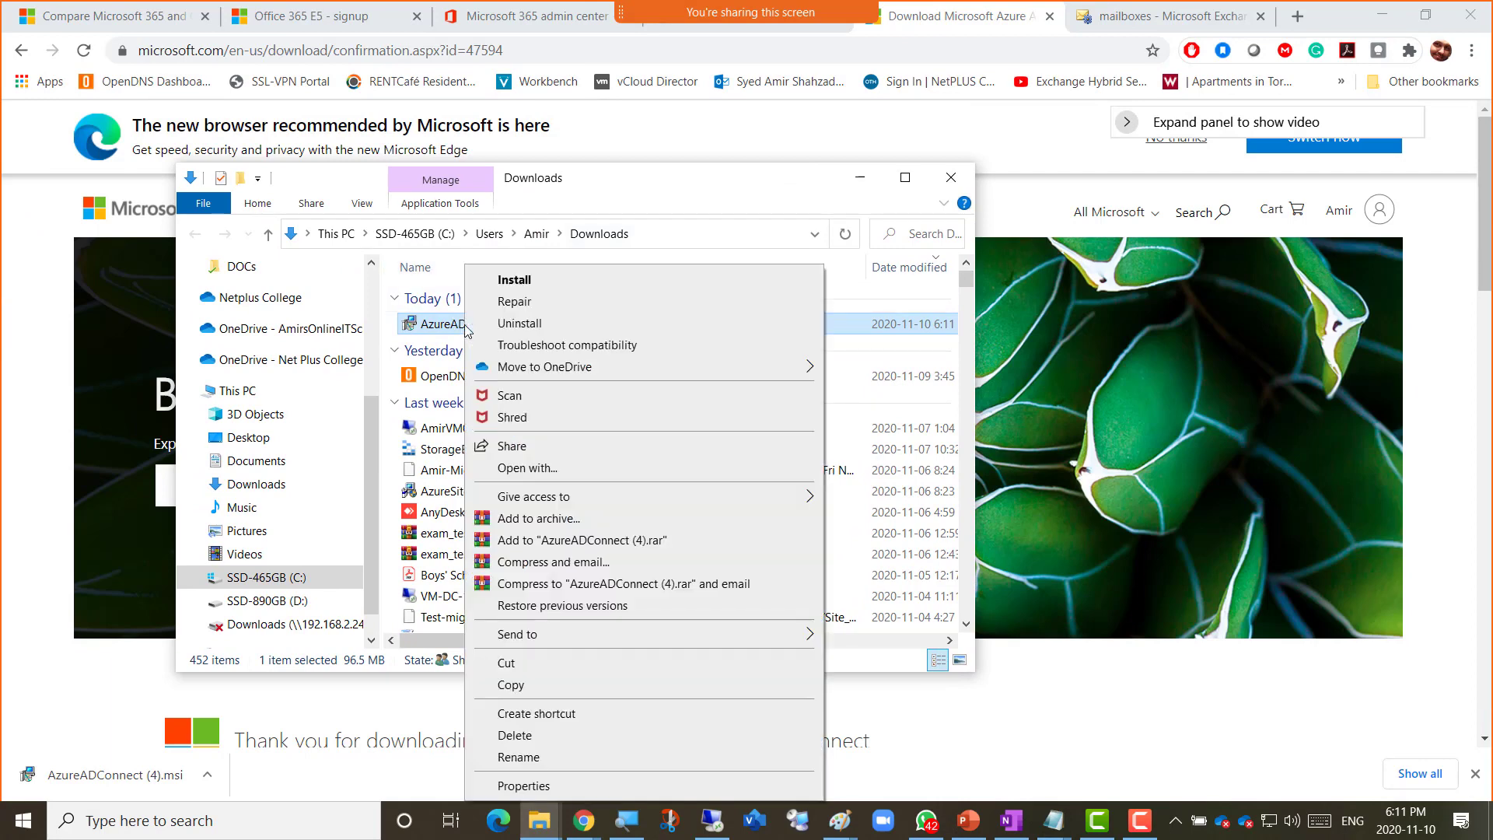
left_click(535, 685)
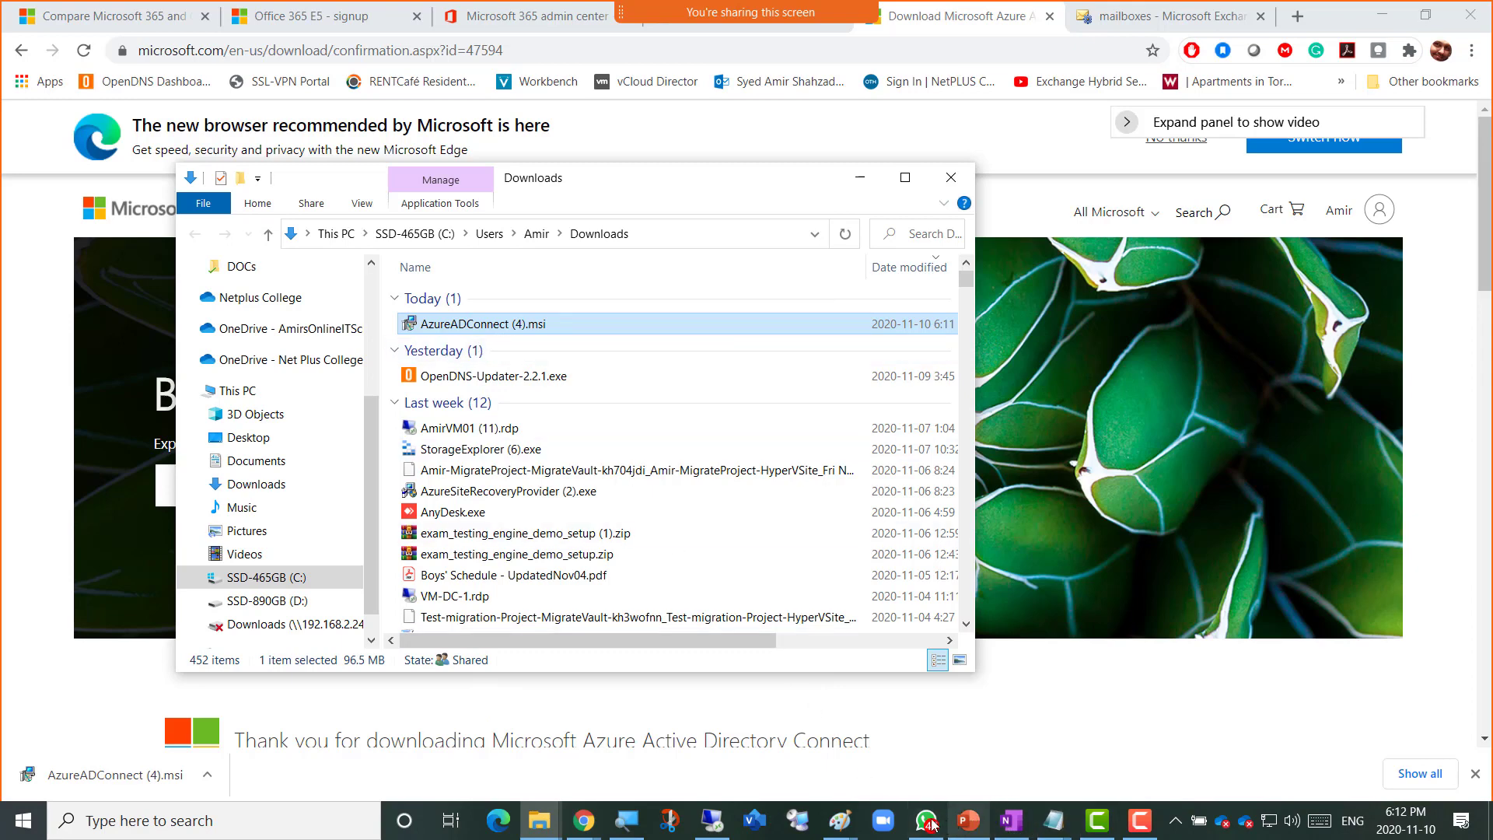
Switch to the Class-Server01 virtual machine, move the Active Directory Users and Computers window aside, and open the Downloads folder in File Explorer.
left_click(723, 823)
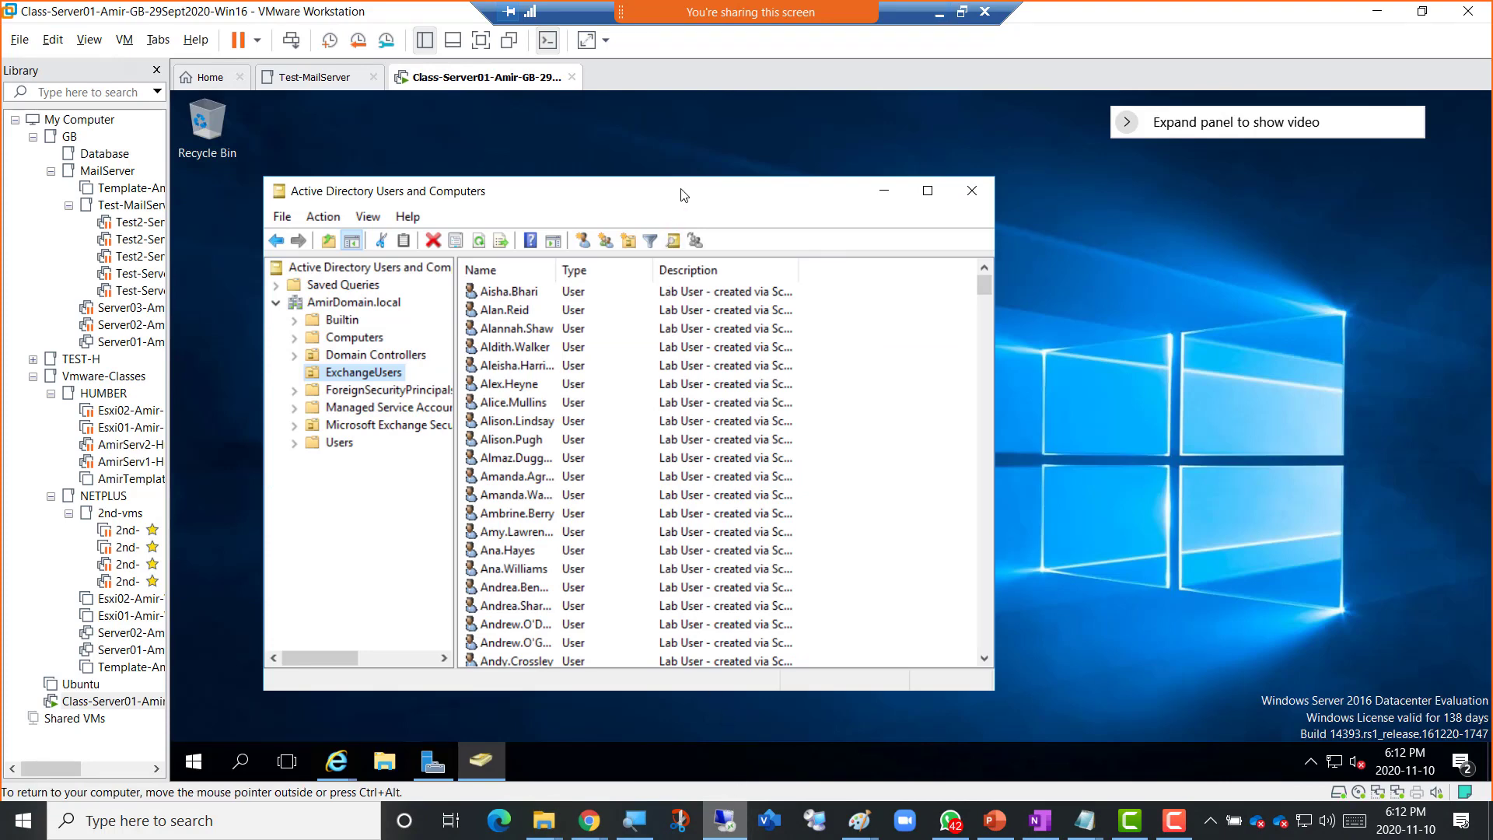
left_click_drag(389, 191, 711, 163)
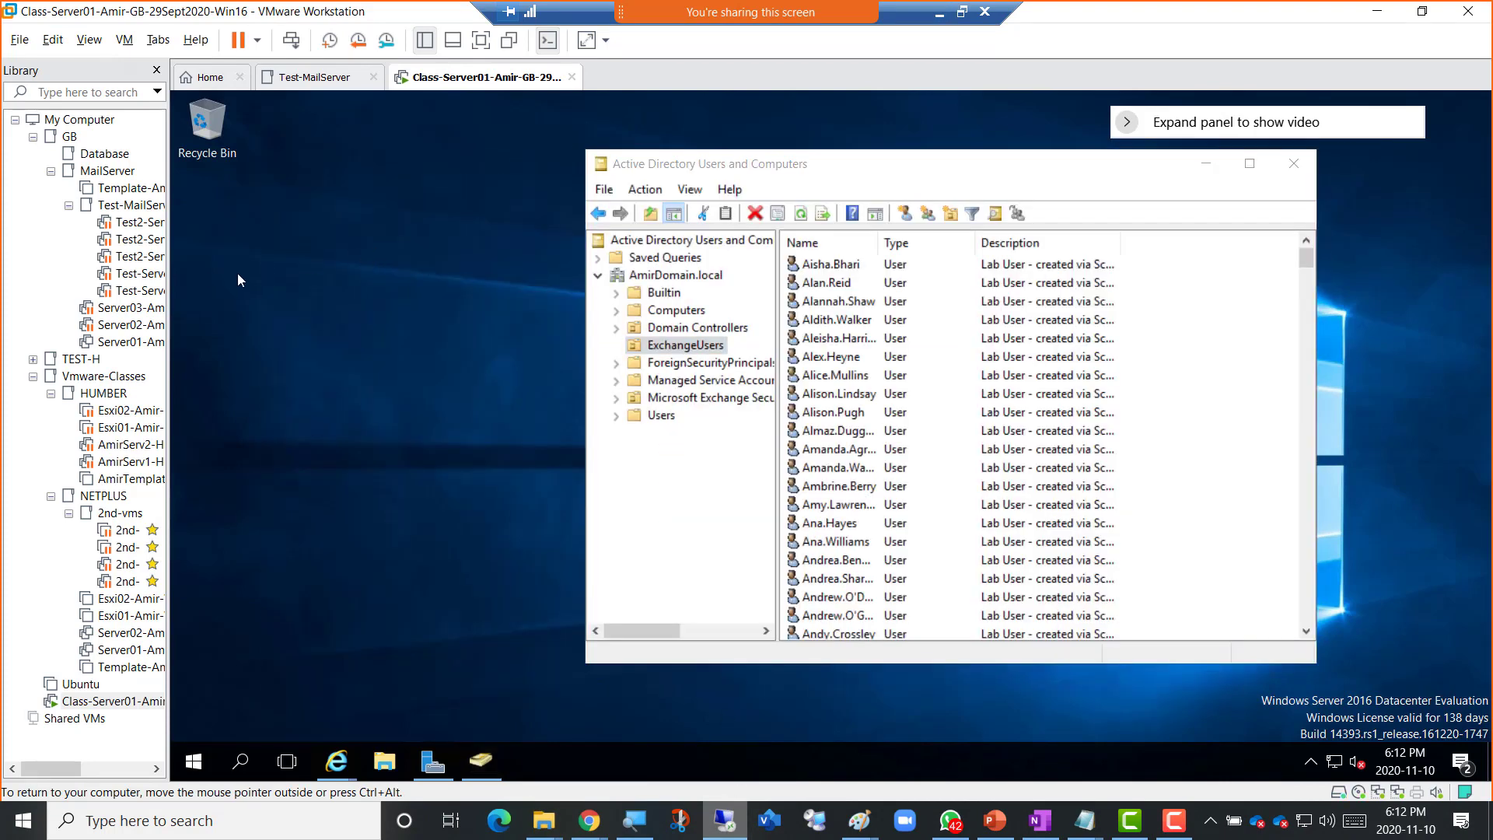
right_click(237, 273)
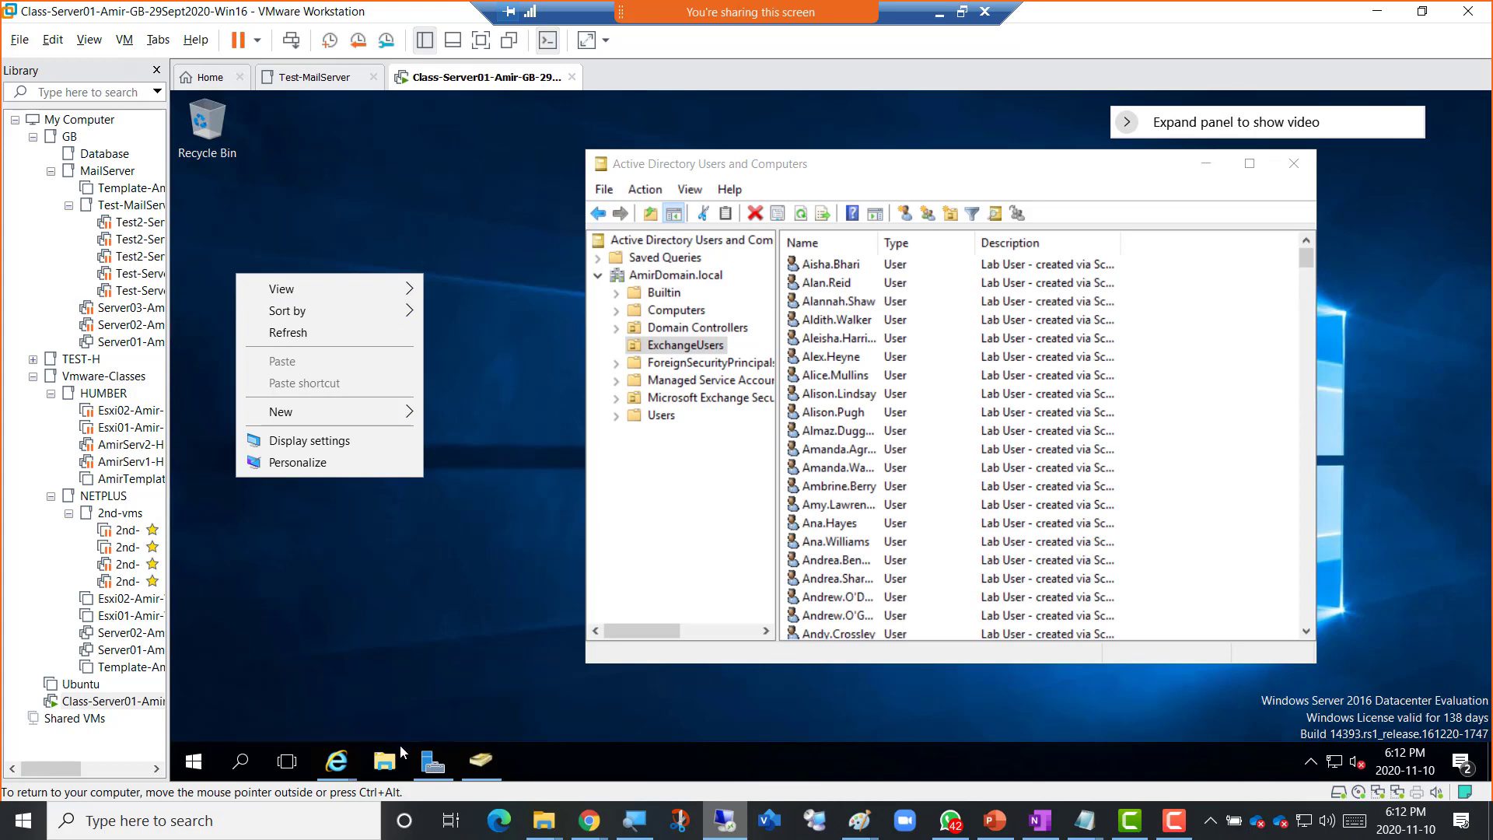
left_click(382, 760)
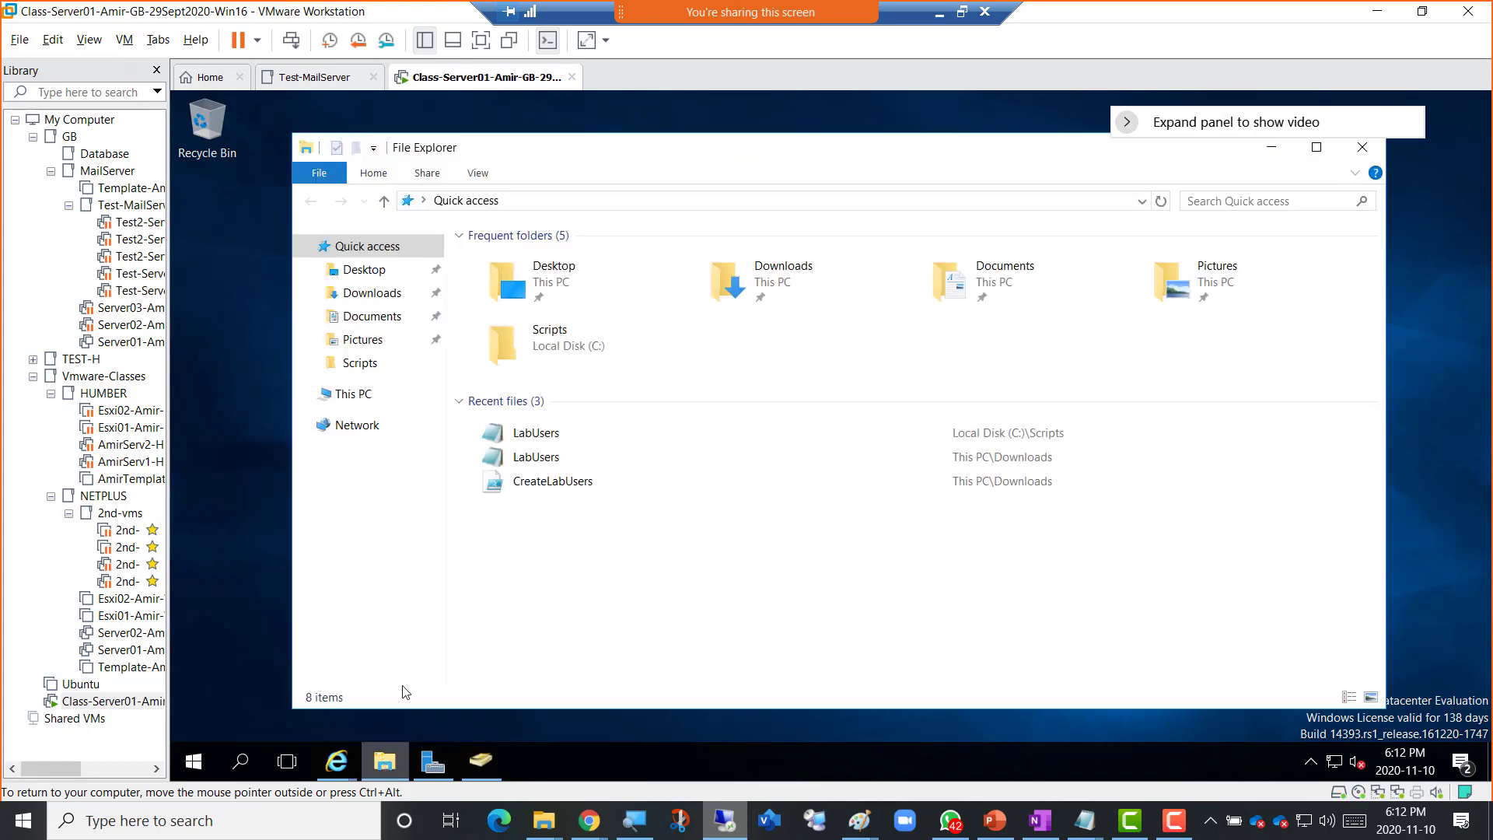
left_click(372, 293)
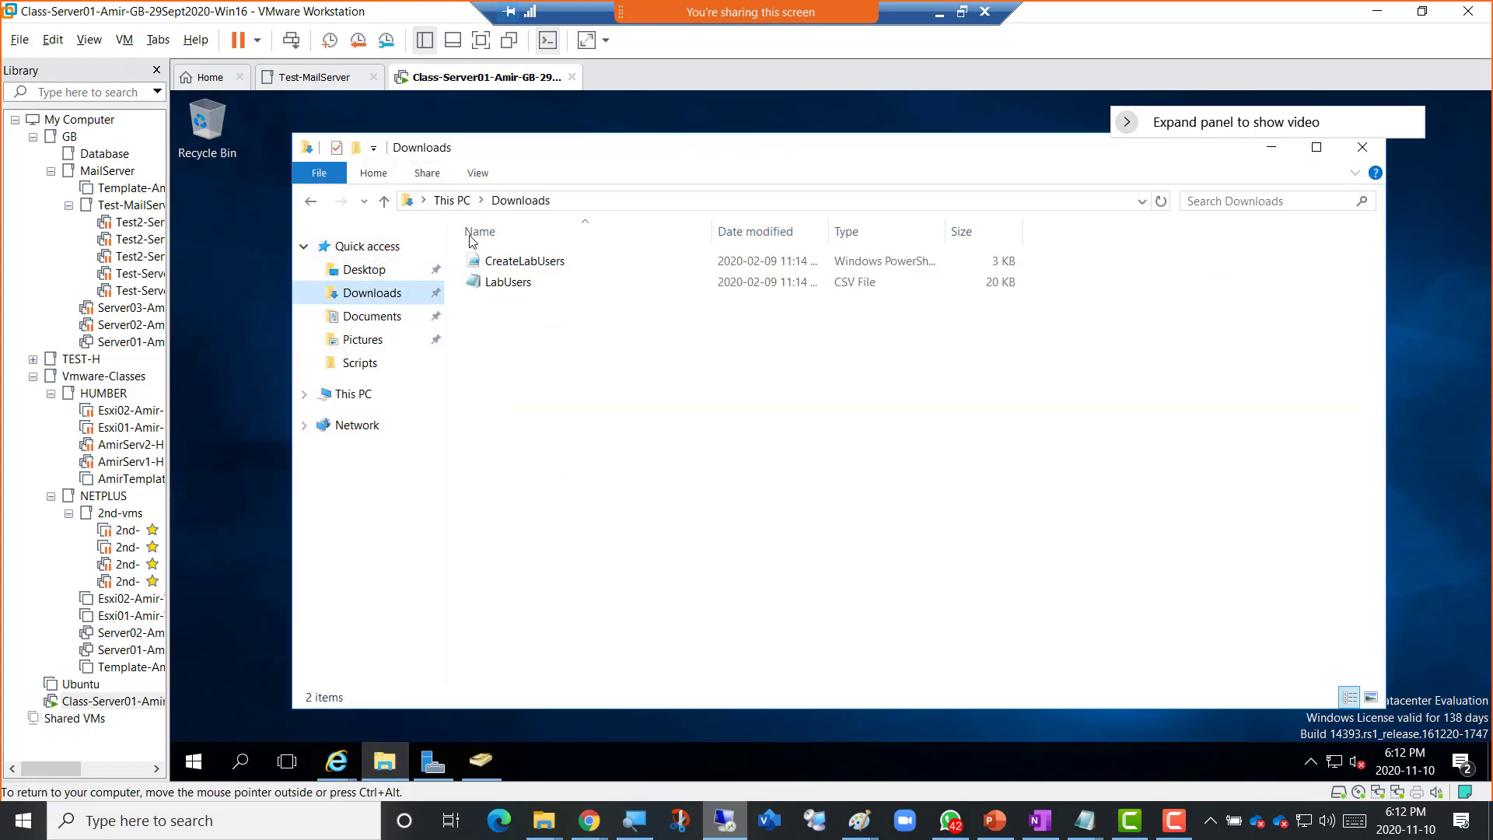
right_click(490, 327)
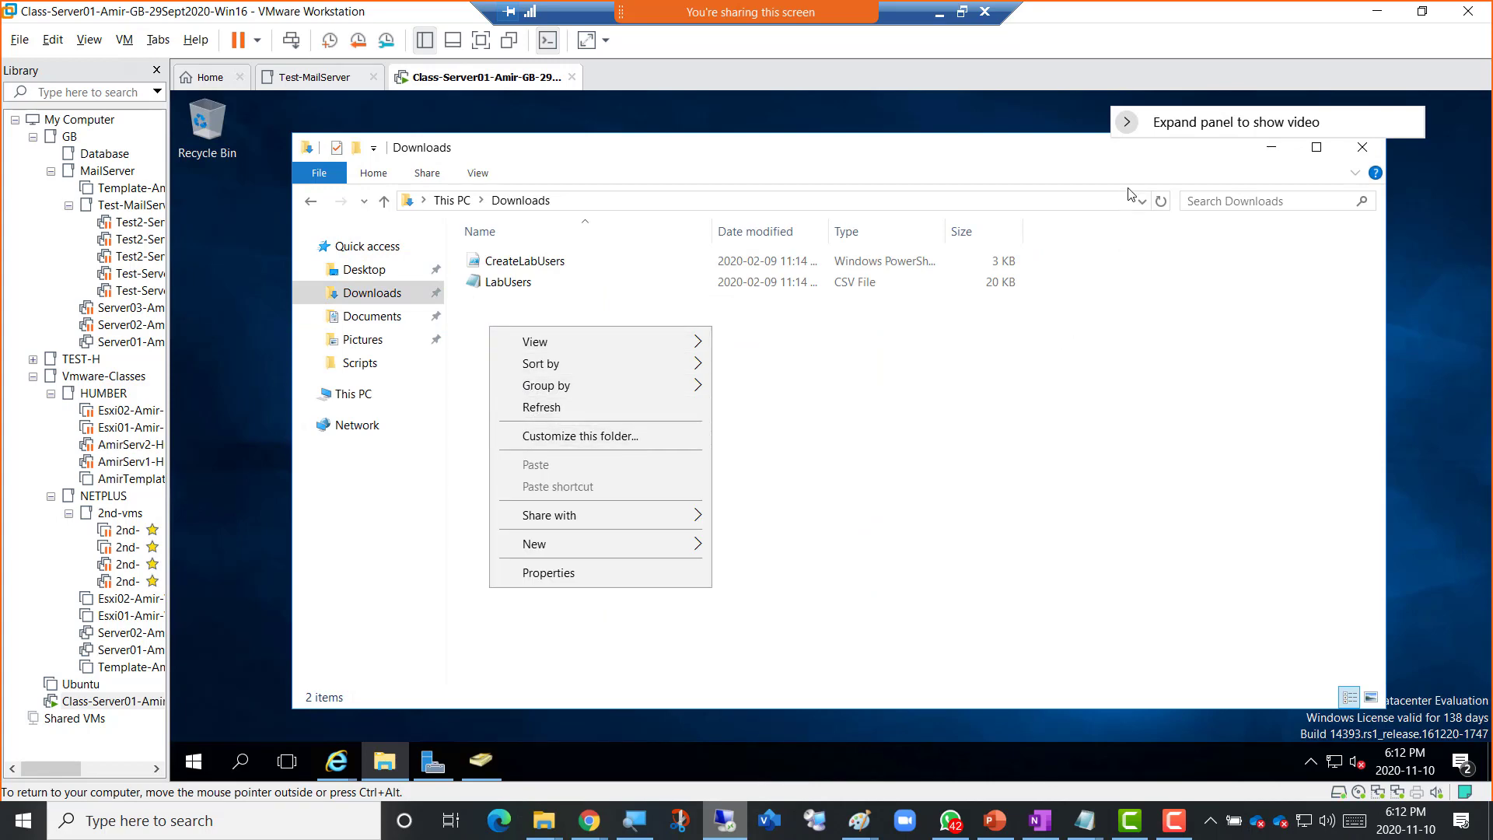
Copy AzureADConnect (4).msi again from the local Downloads folder and try to paste it into the virtual machine's Downloads folder.
left_click(940, 11)
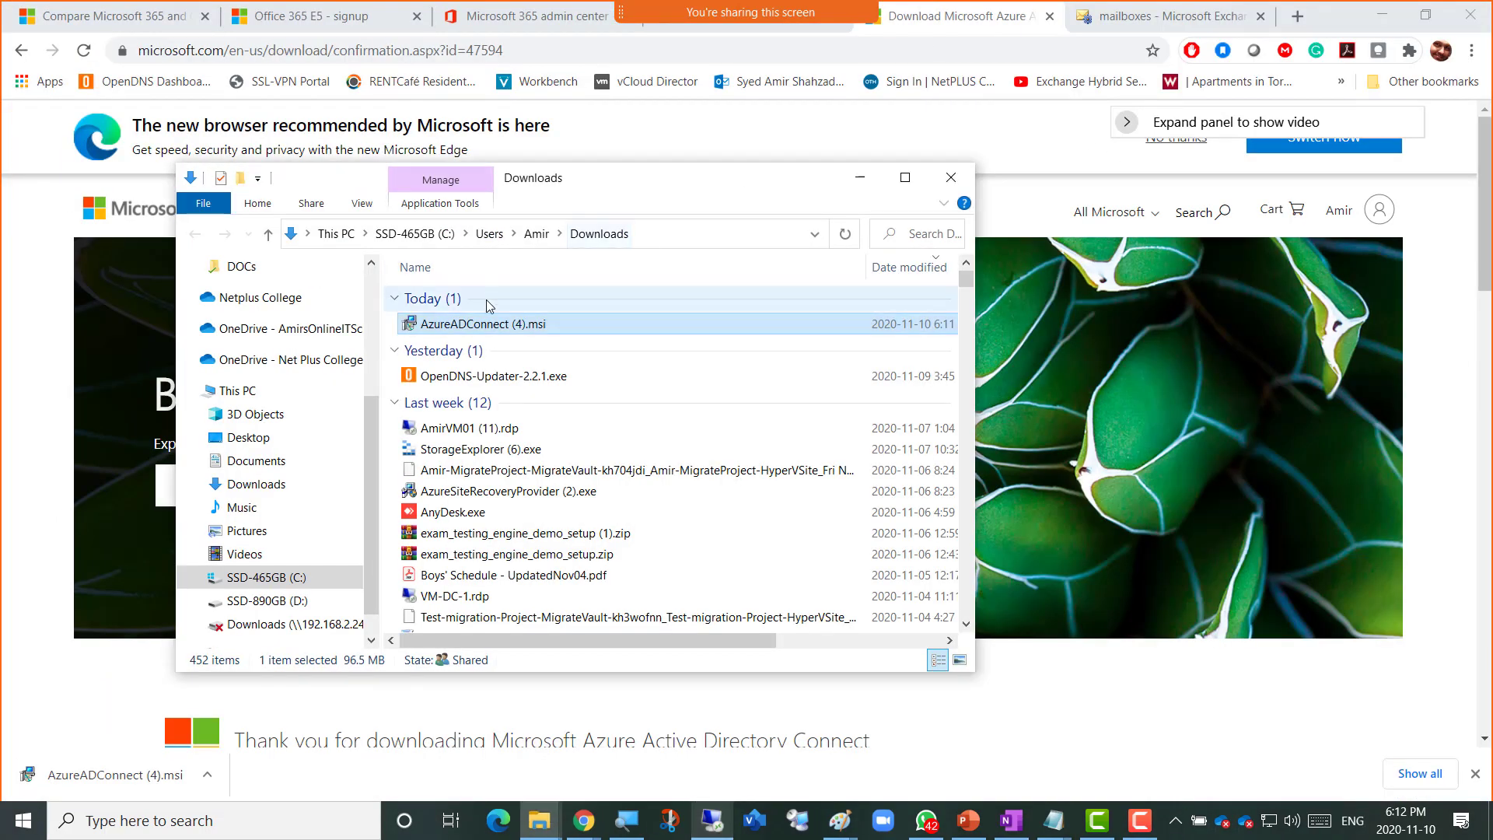
left_click(473, 325)
right_click(473, 326)
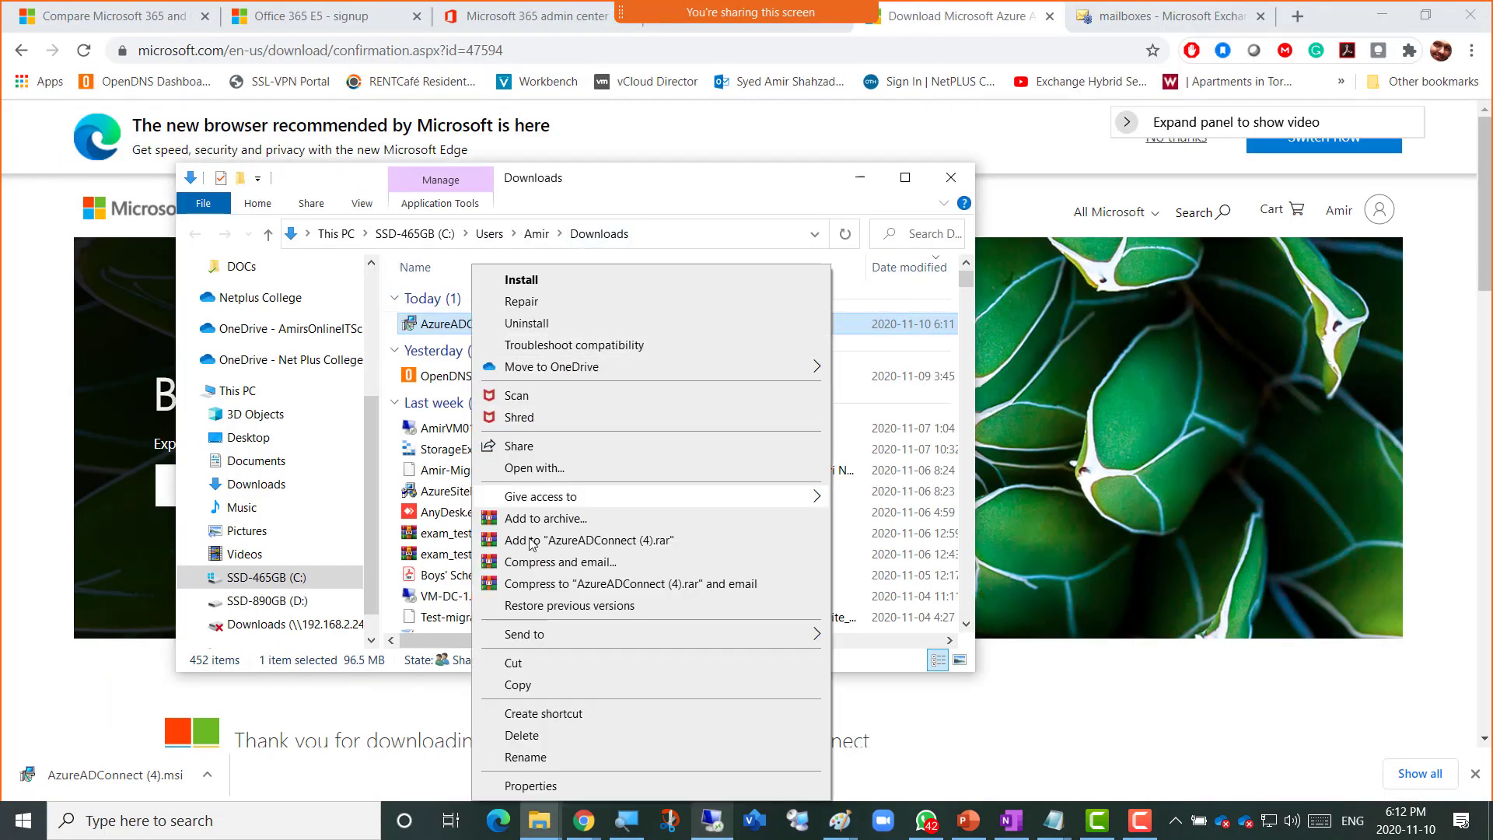
left_click(531, 685)
left_click(713, 821)
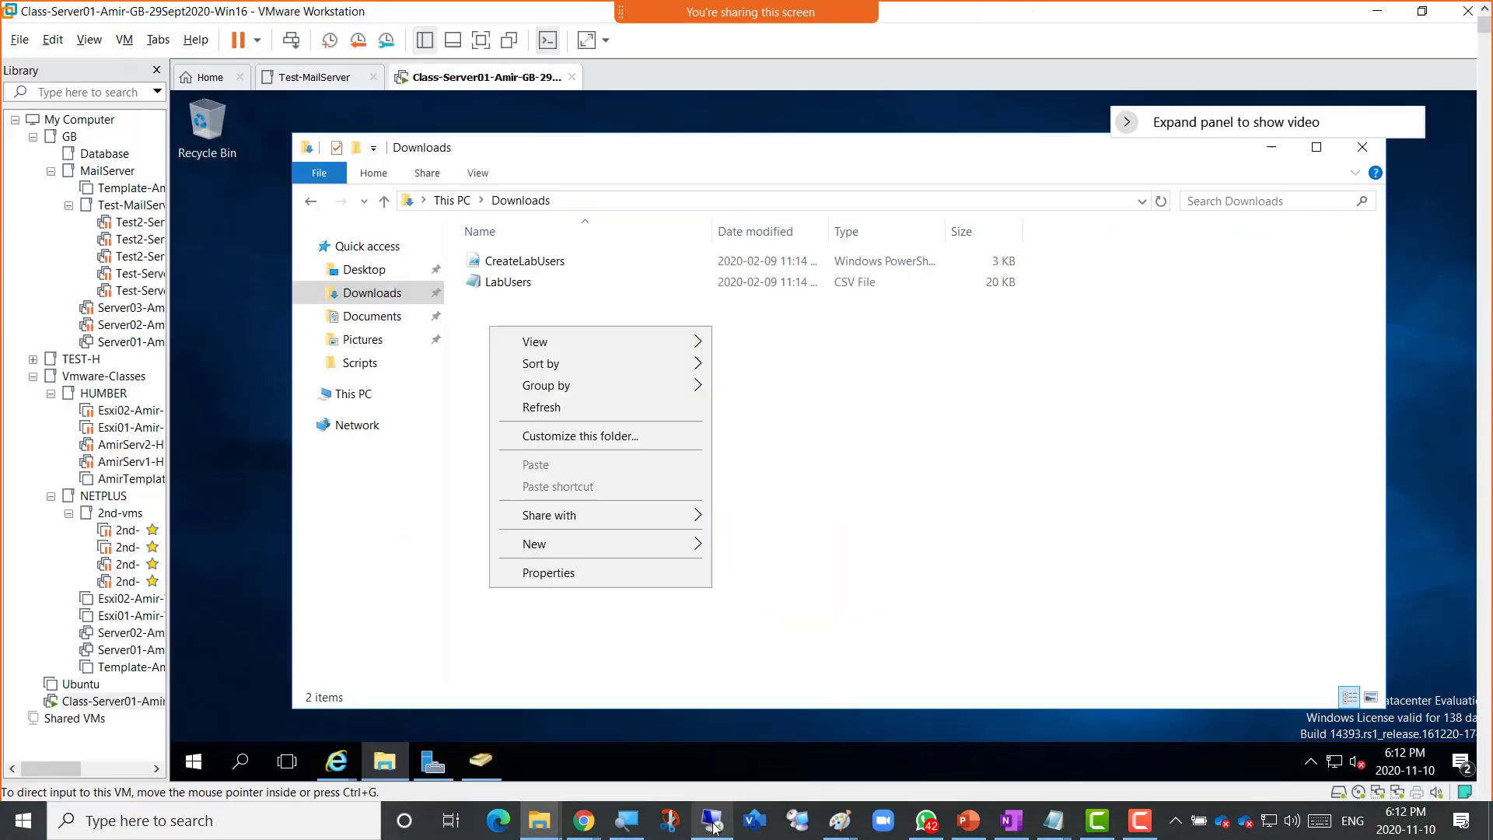
left_click(772, 390)
right_click(773, 388)
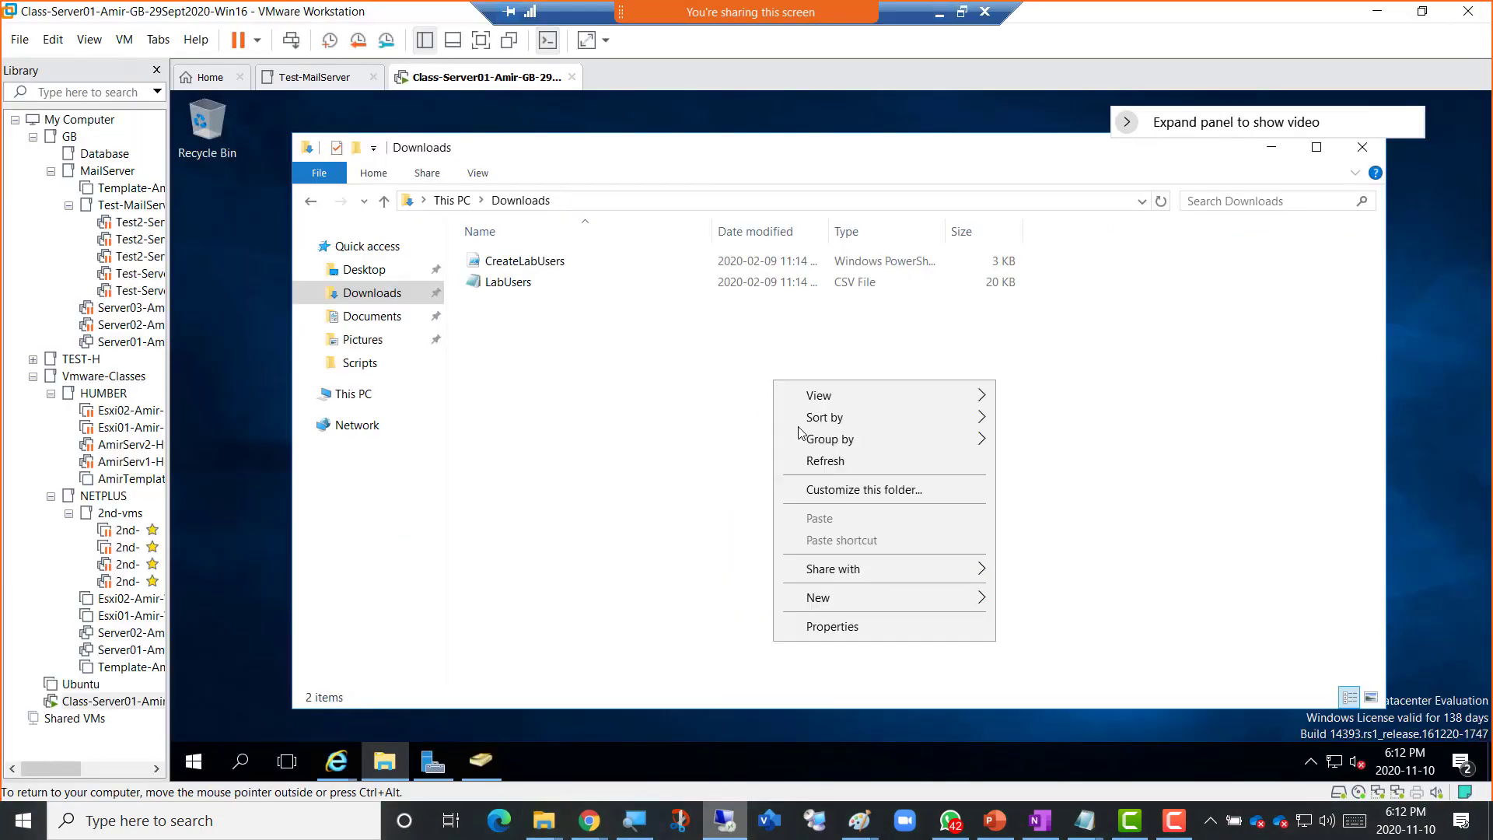
left_click(544, 429)
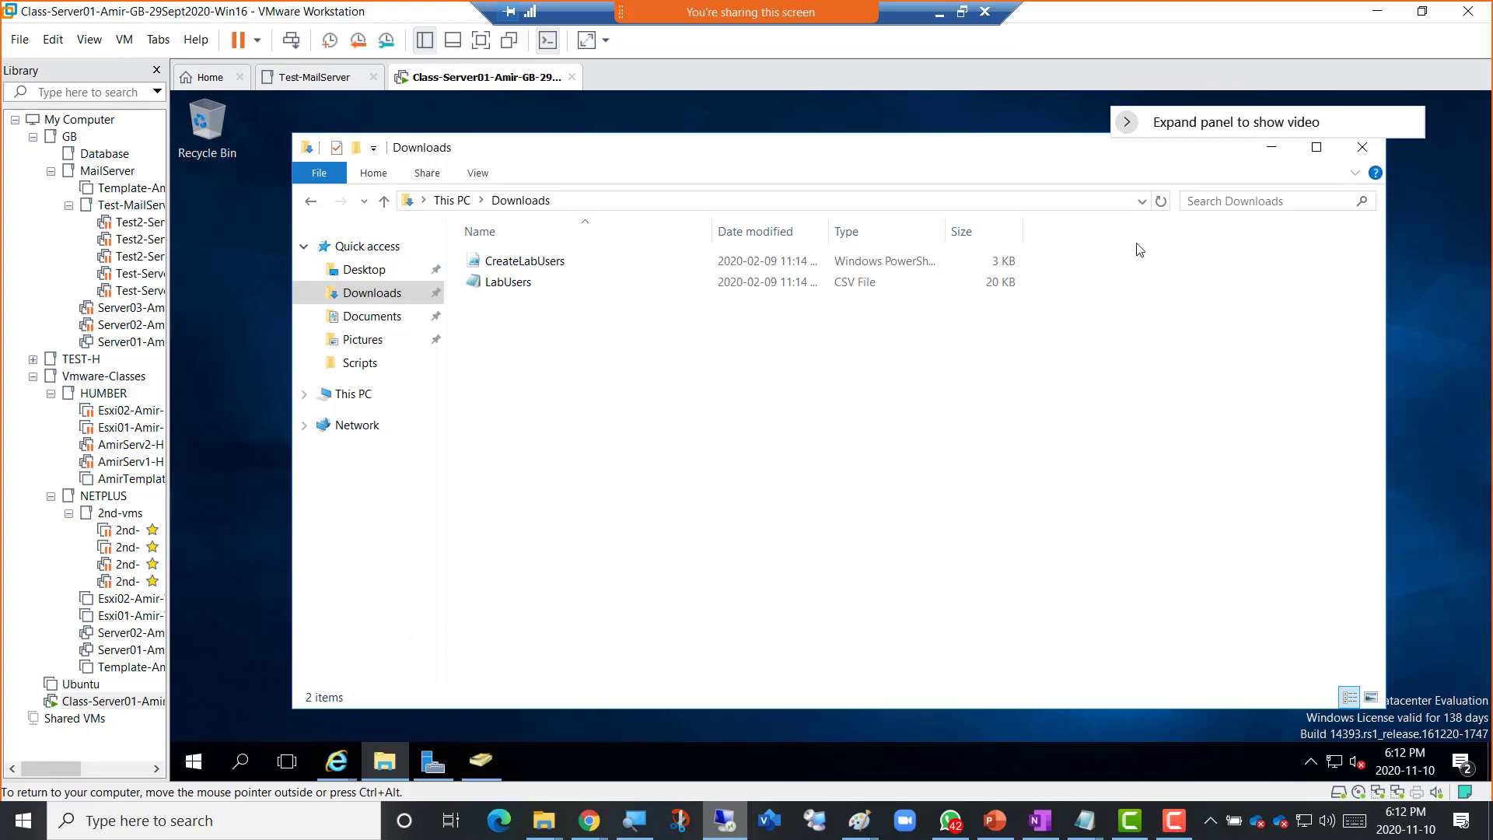
Paste AzureADConnect (4).msi onto the remote computer's desktop behind the VMware window and copy it from there.
left_click(1377, 11)
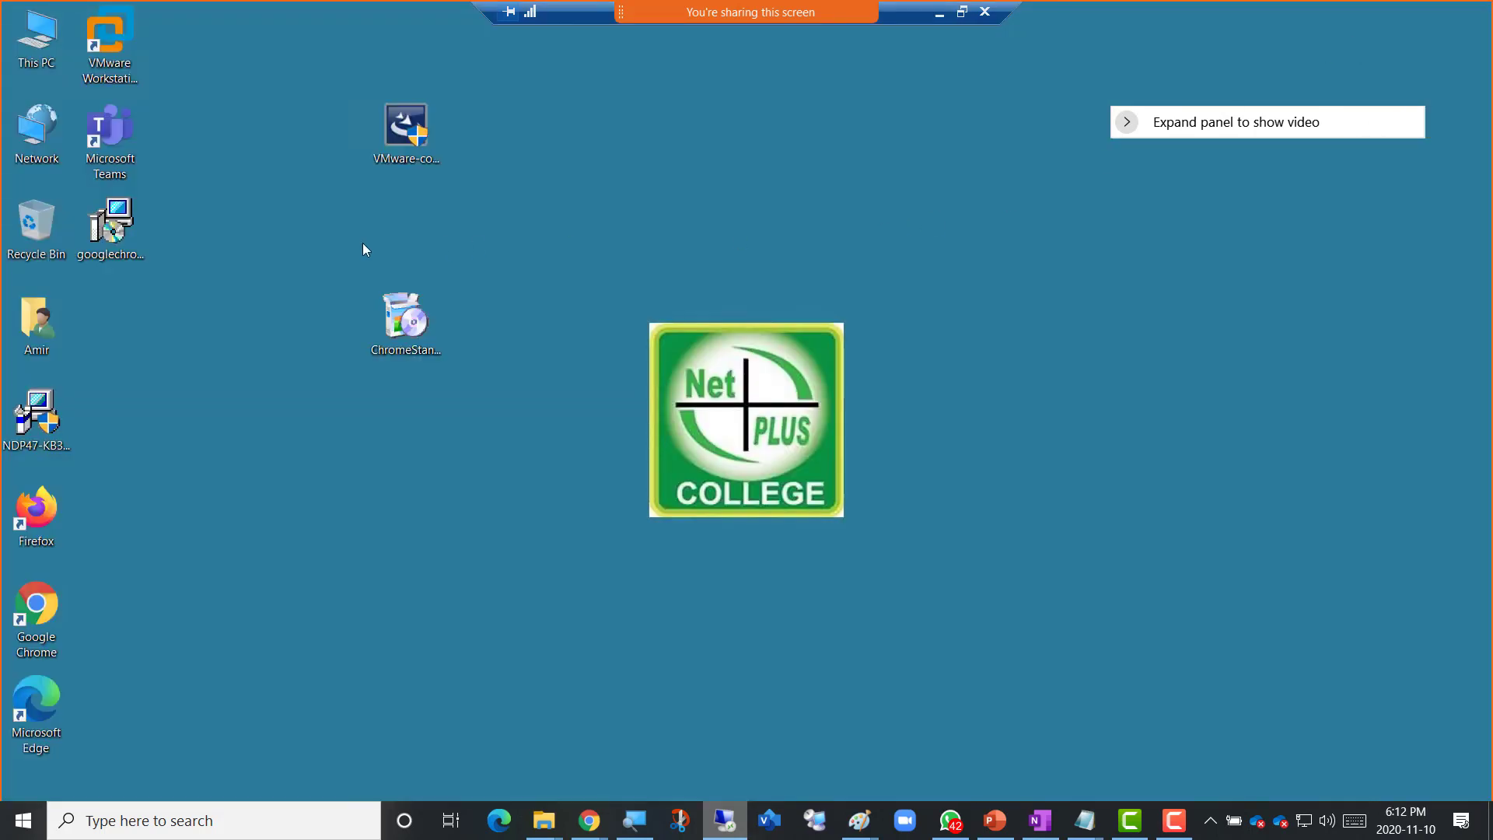
right_click(140, 328)
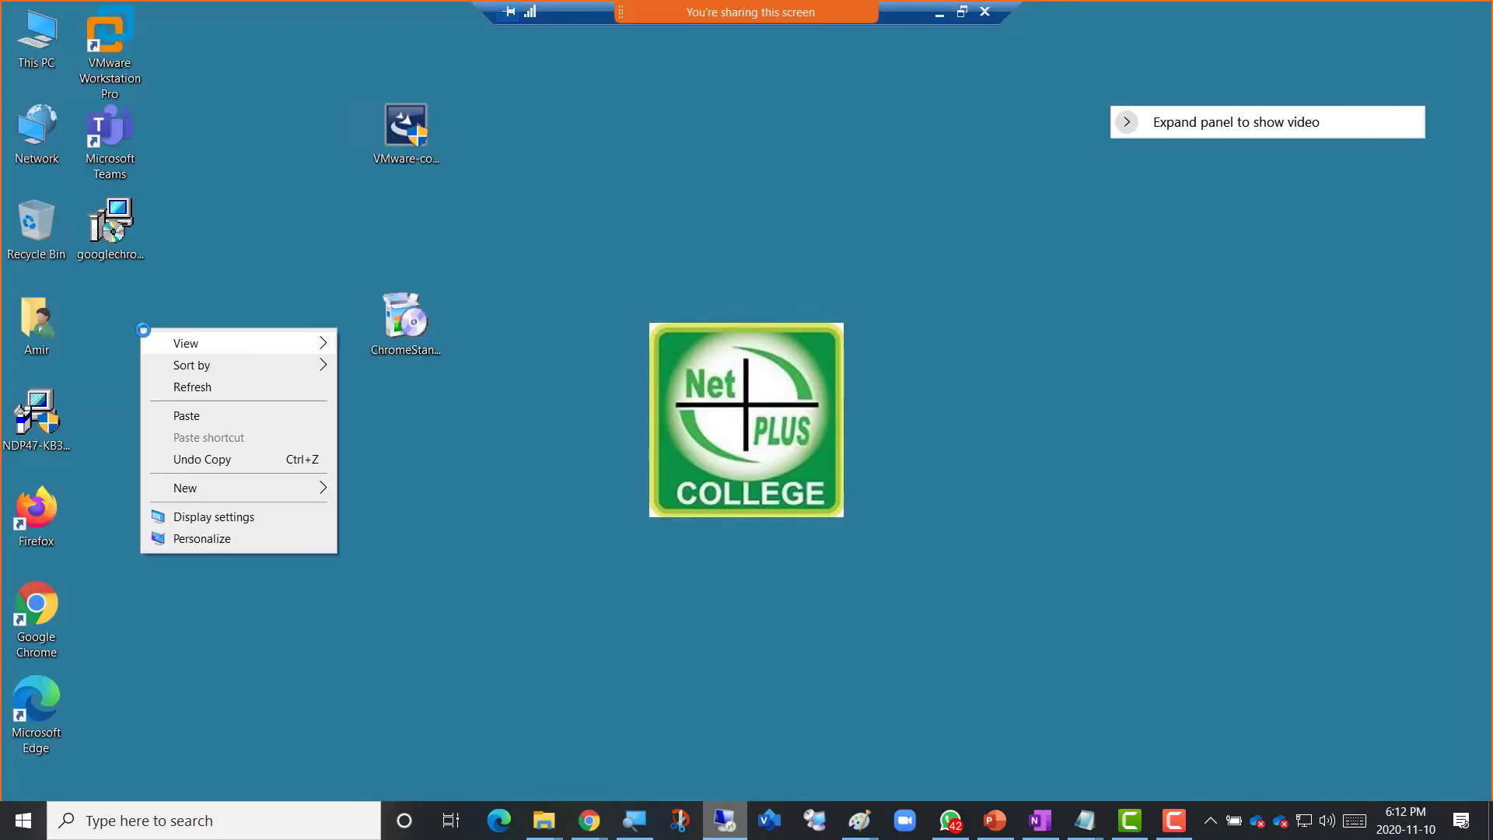
left_click(200, 422)
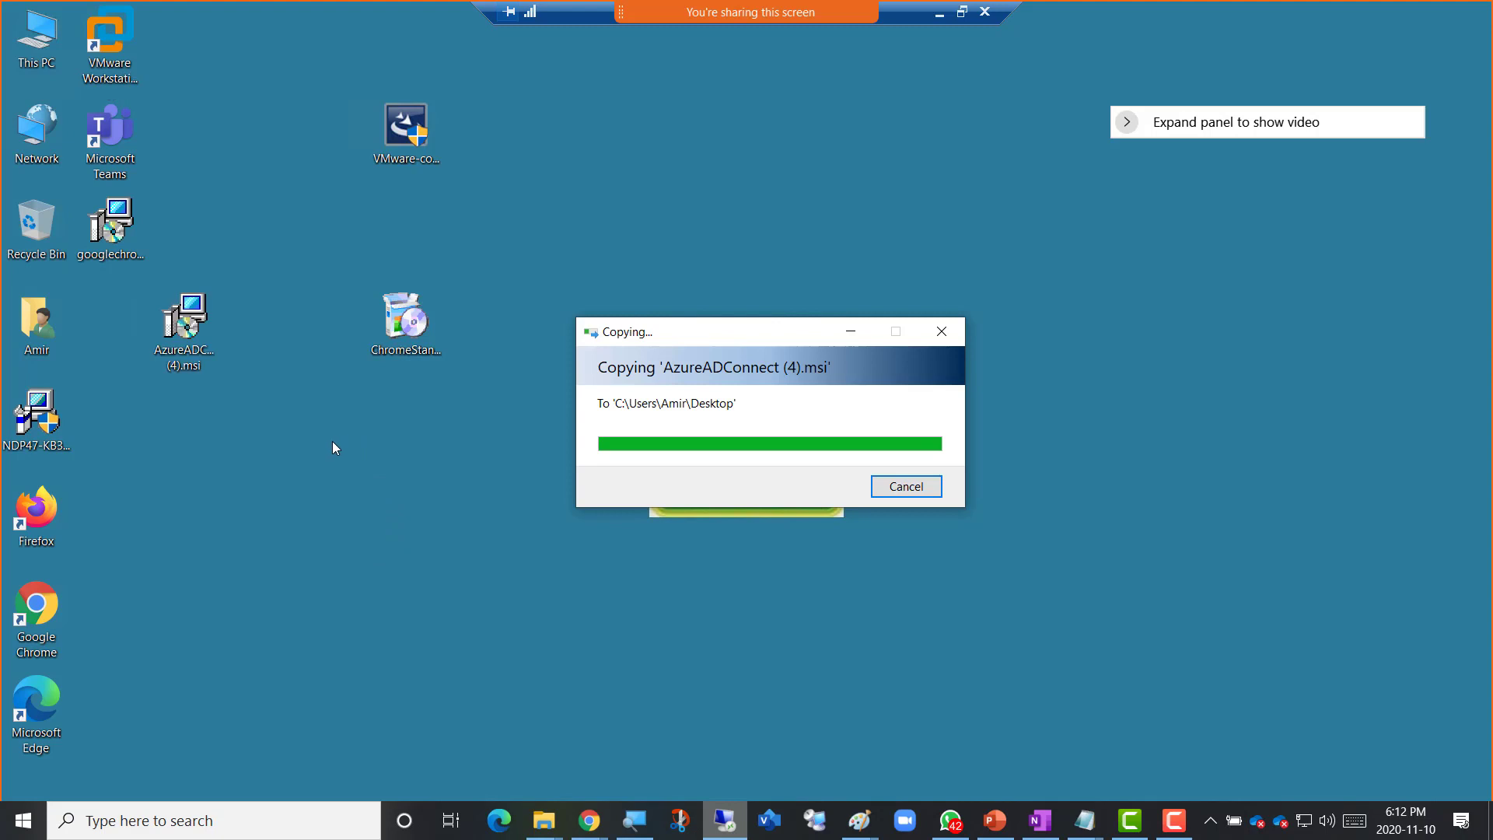
right_click(176, 315)
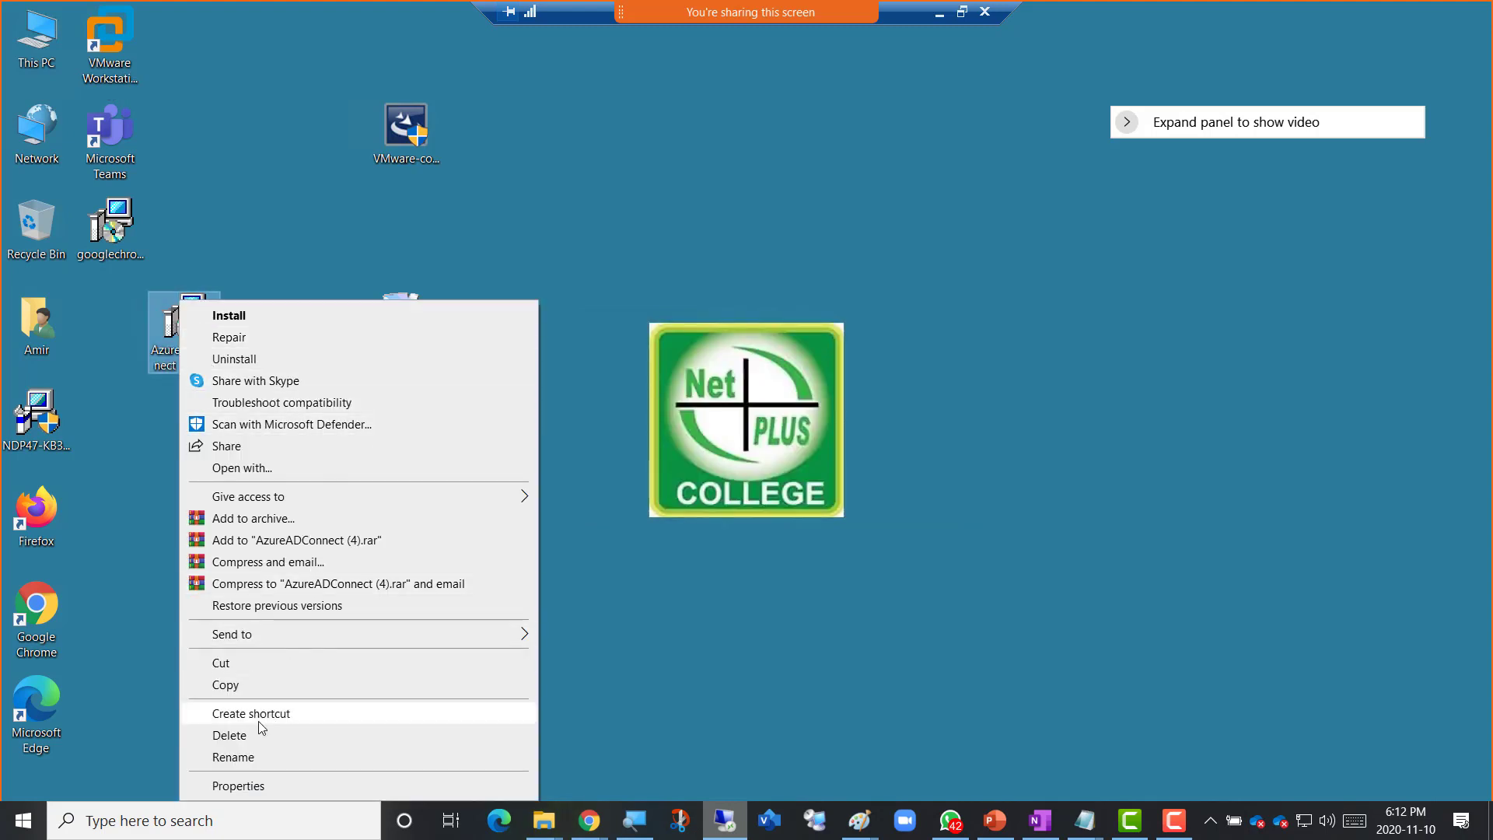
left_click(249, 689)
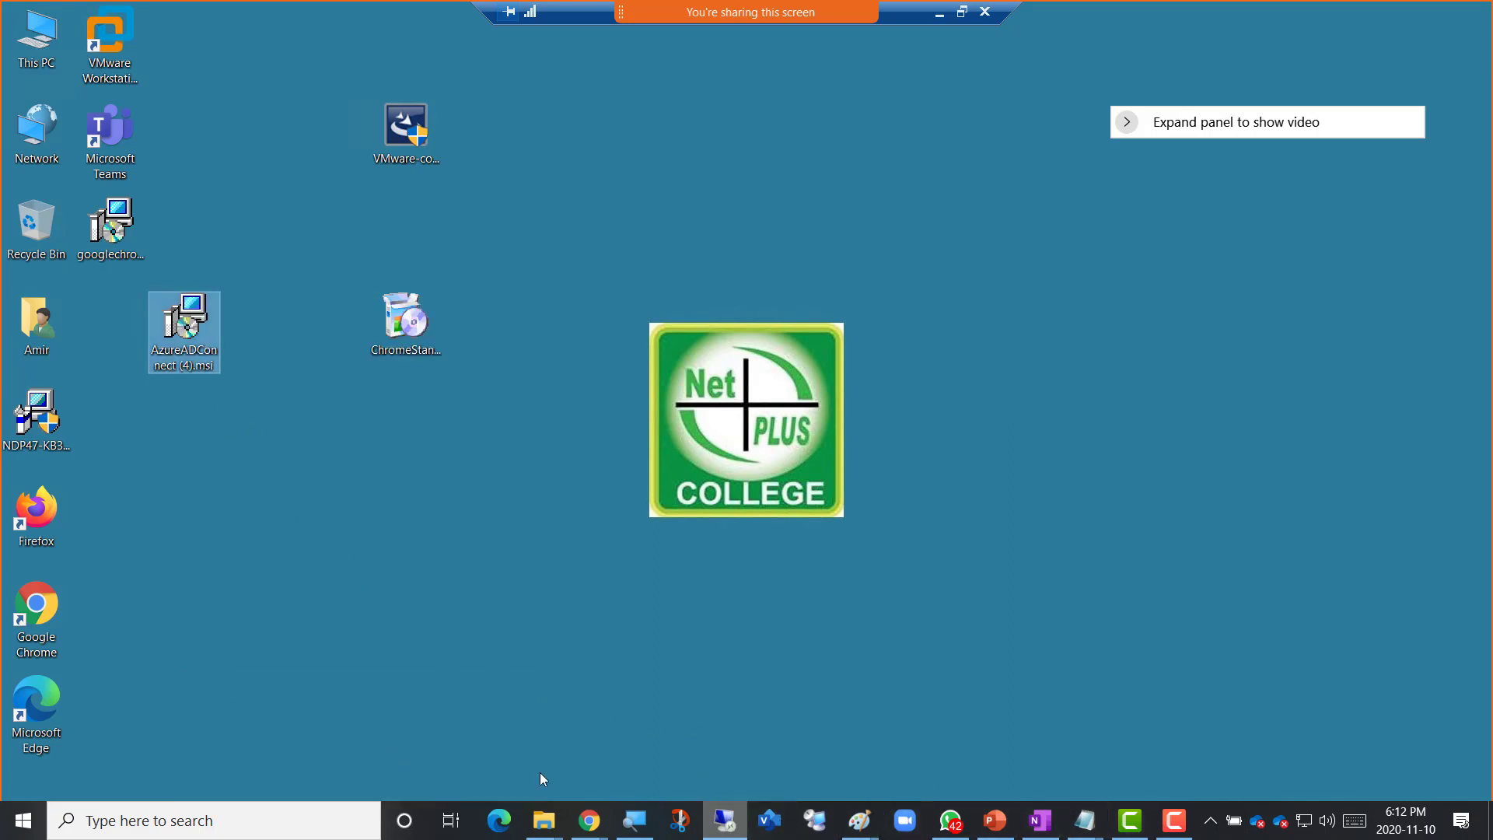
left_click(299, 828)
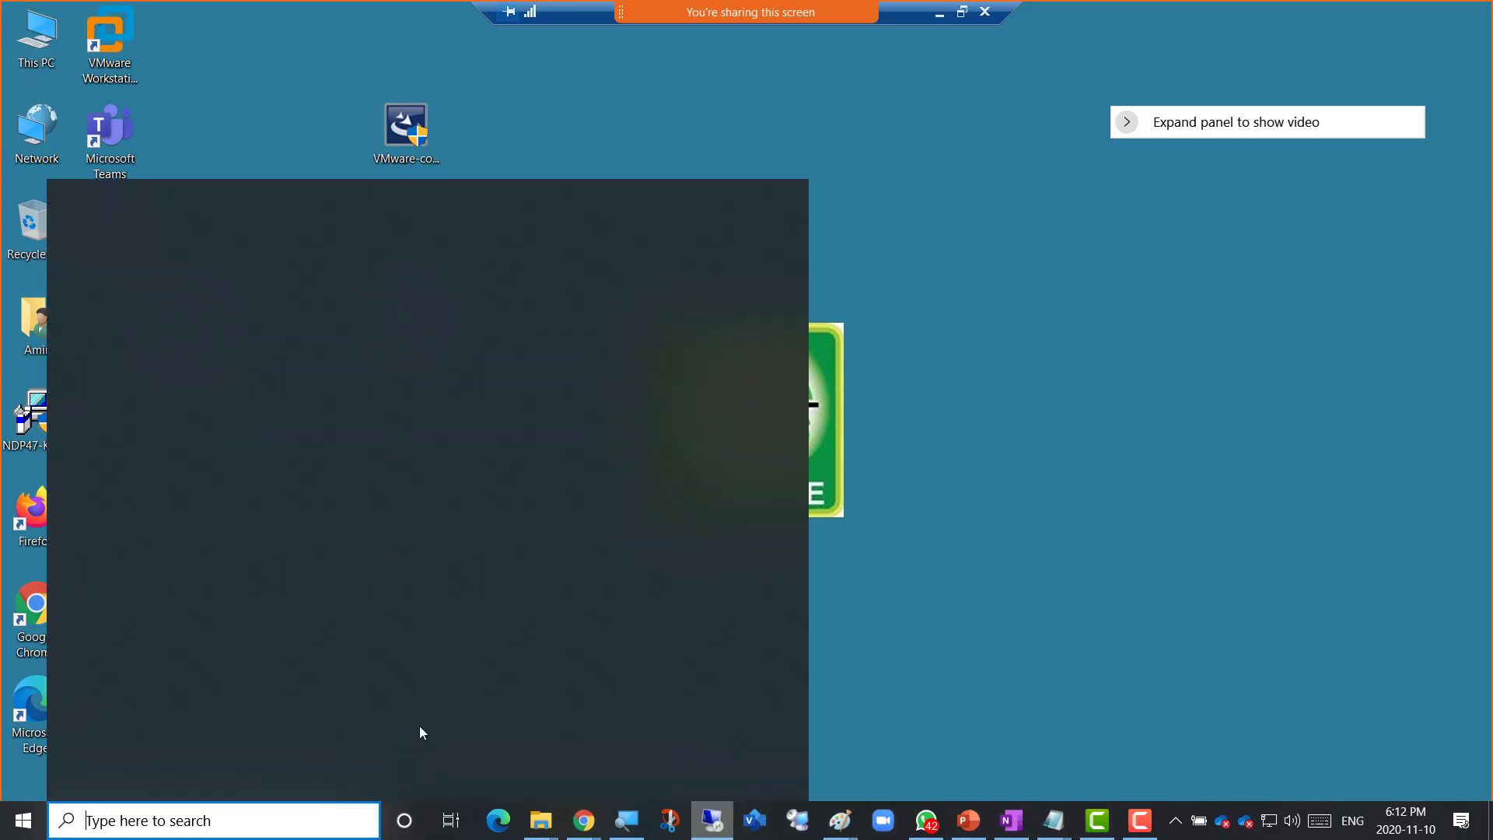
left_click(1173, 627)
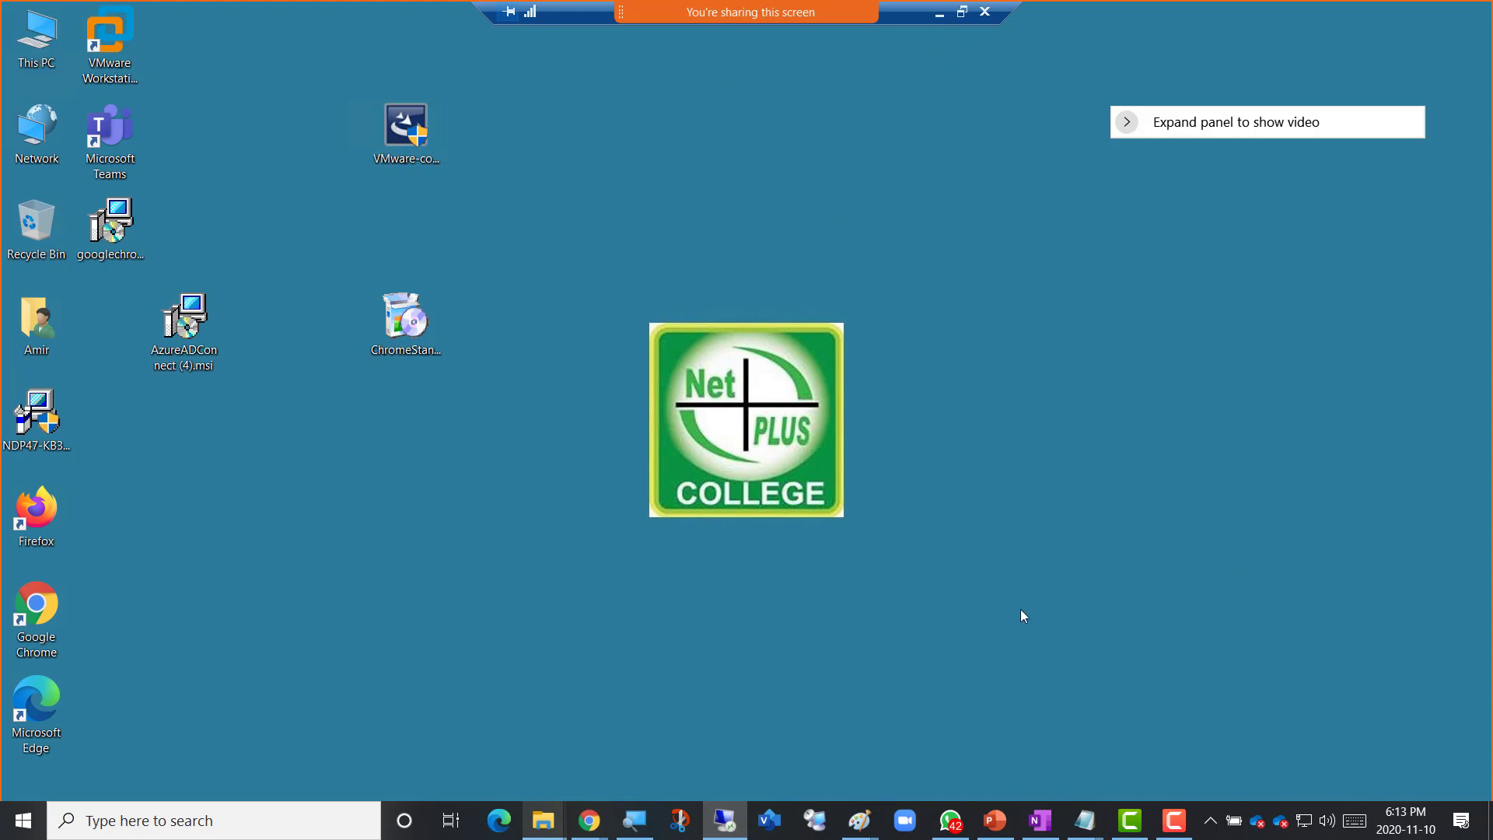
key("super")
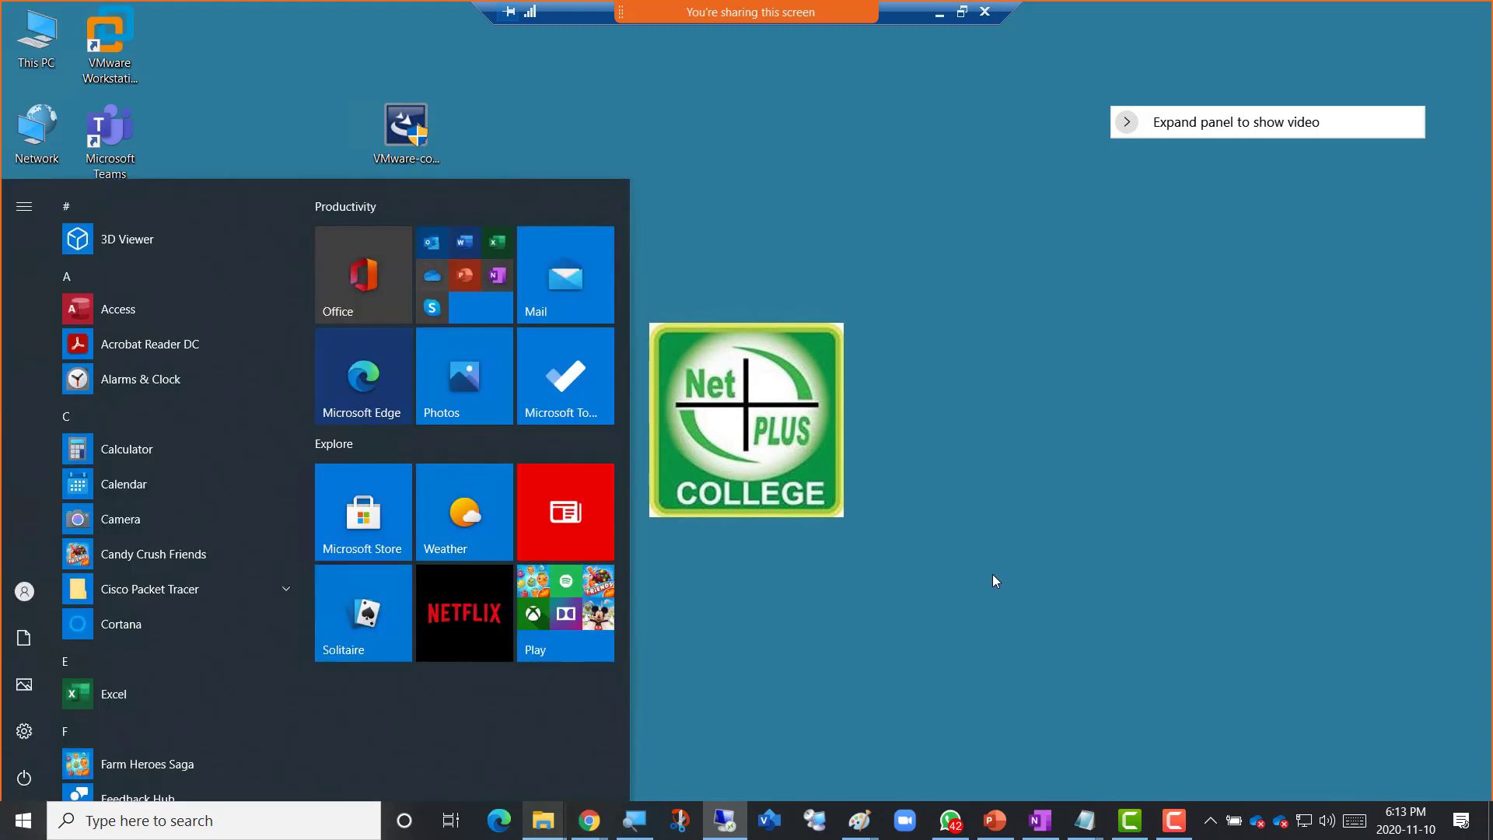
key("super")
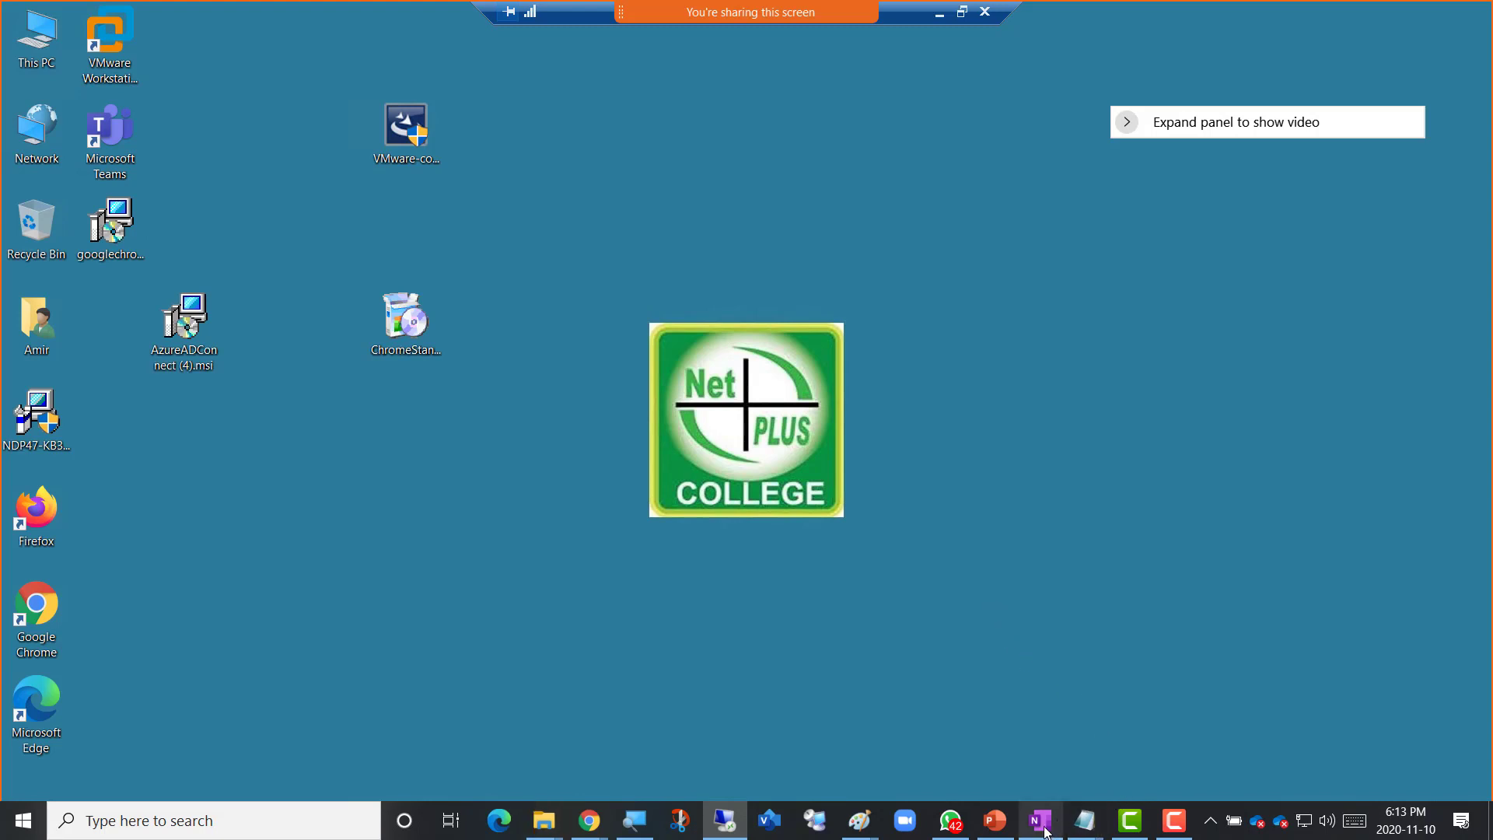
left_click(116, 812)
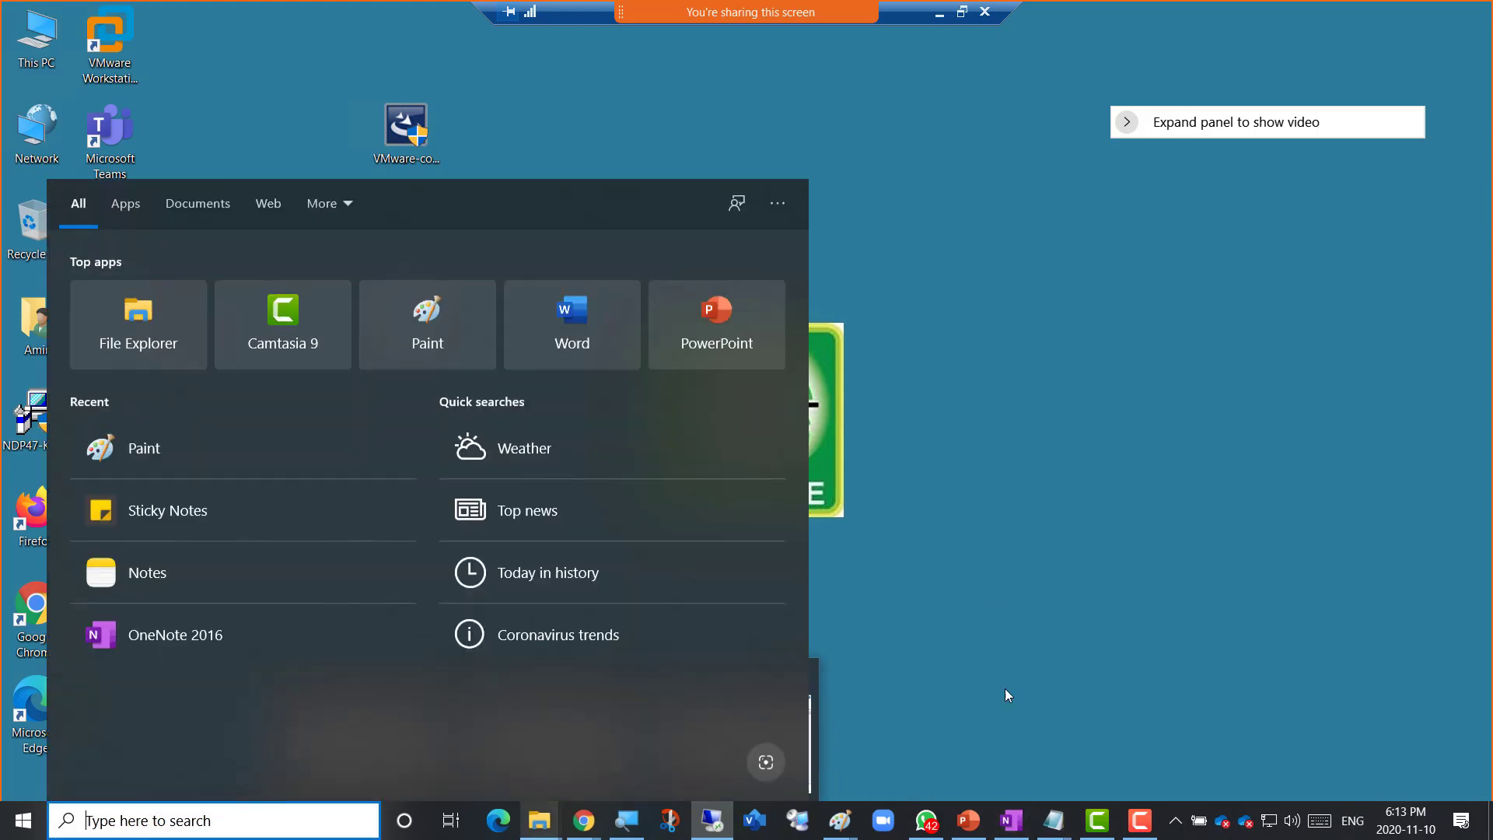
left_click(1155, 662)
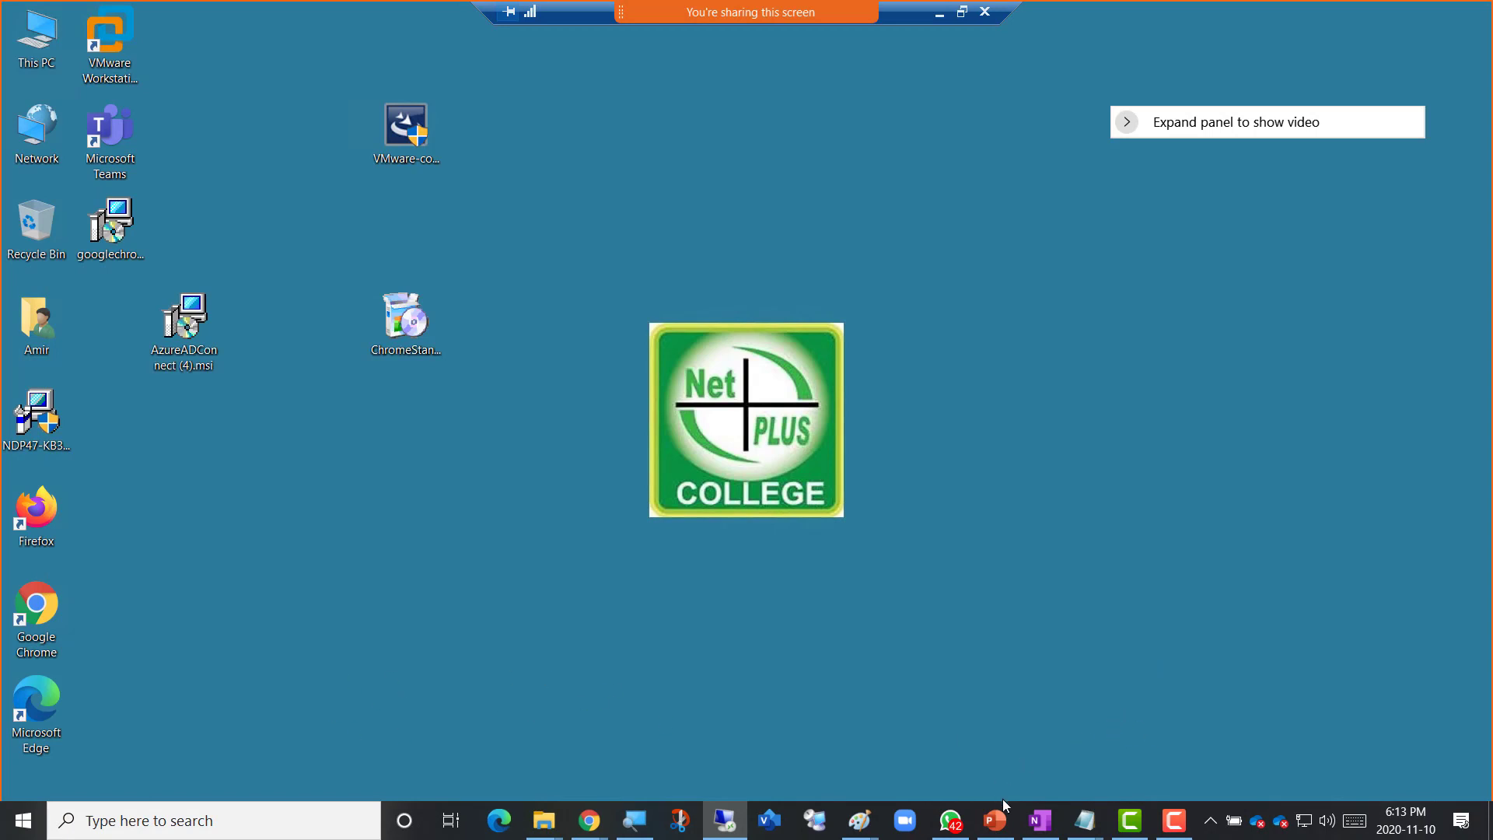
Bring the Class-Server01 virtual machine back up in the remote session and paste AzureADConnect (4) into its Downloads folder.
left_click(962, 12)
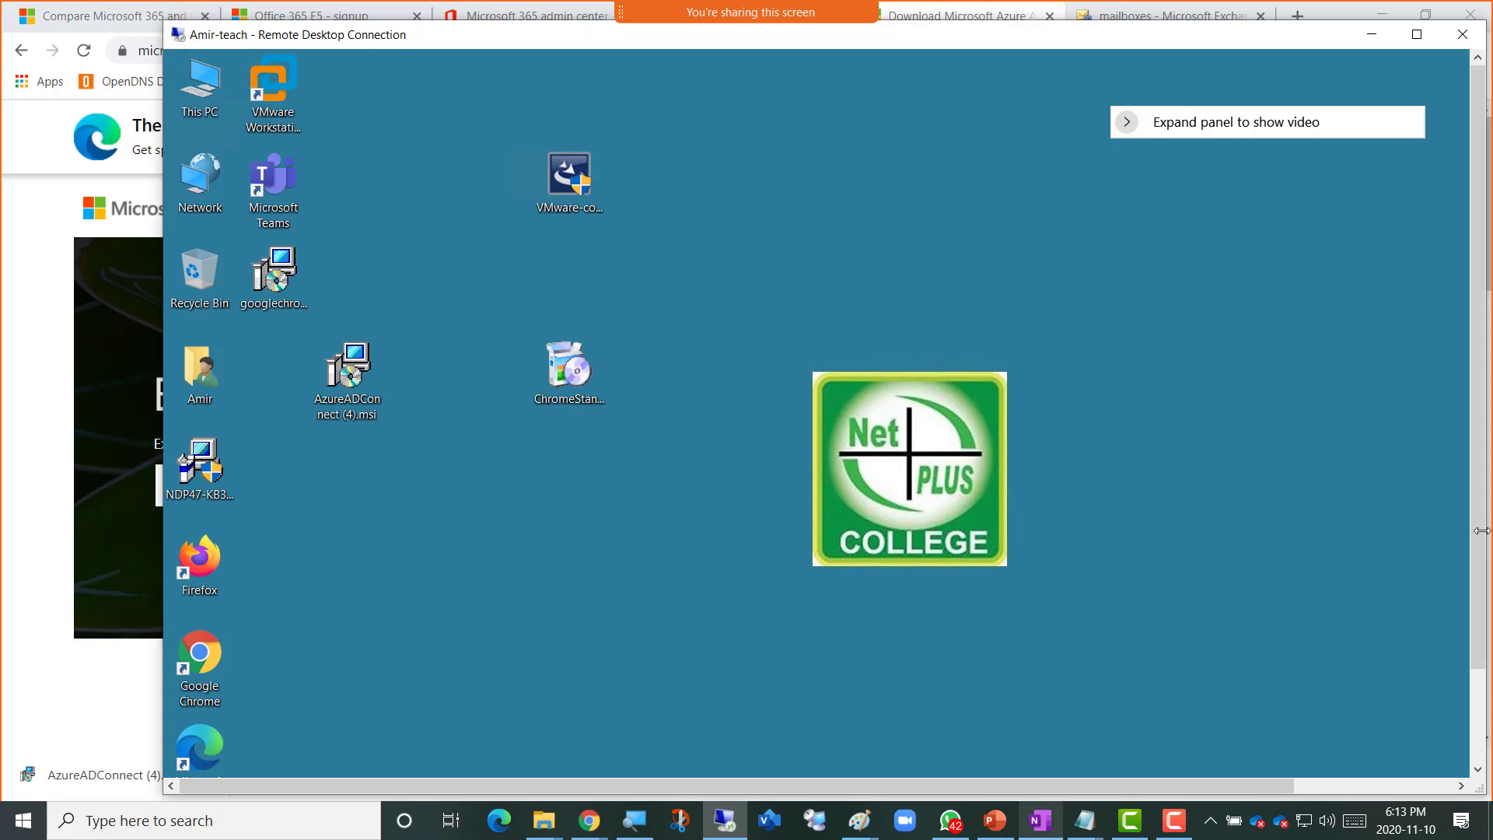
left_click_drag(1476, 533, 1482, 650)
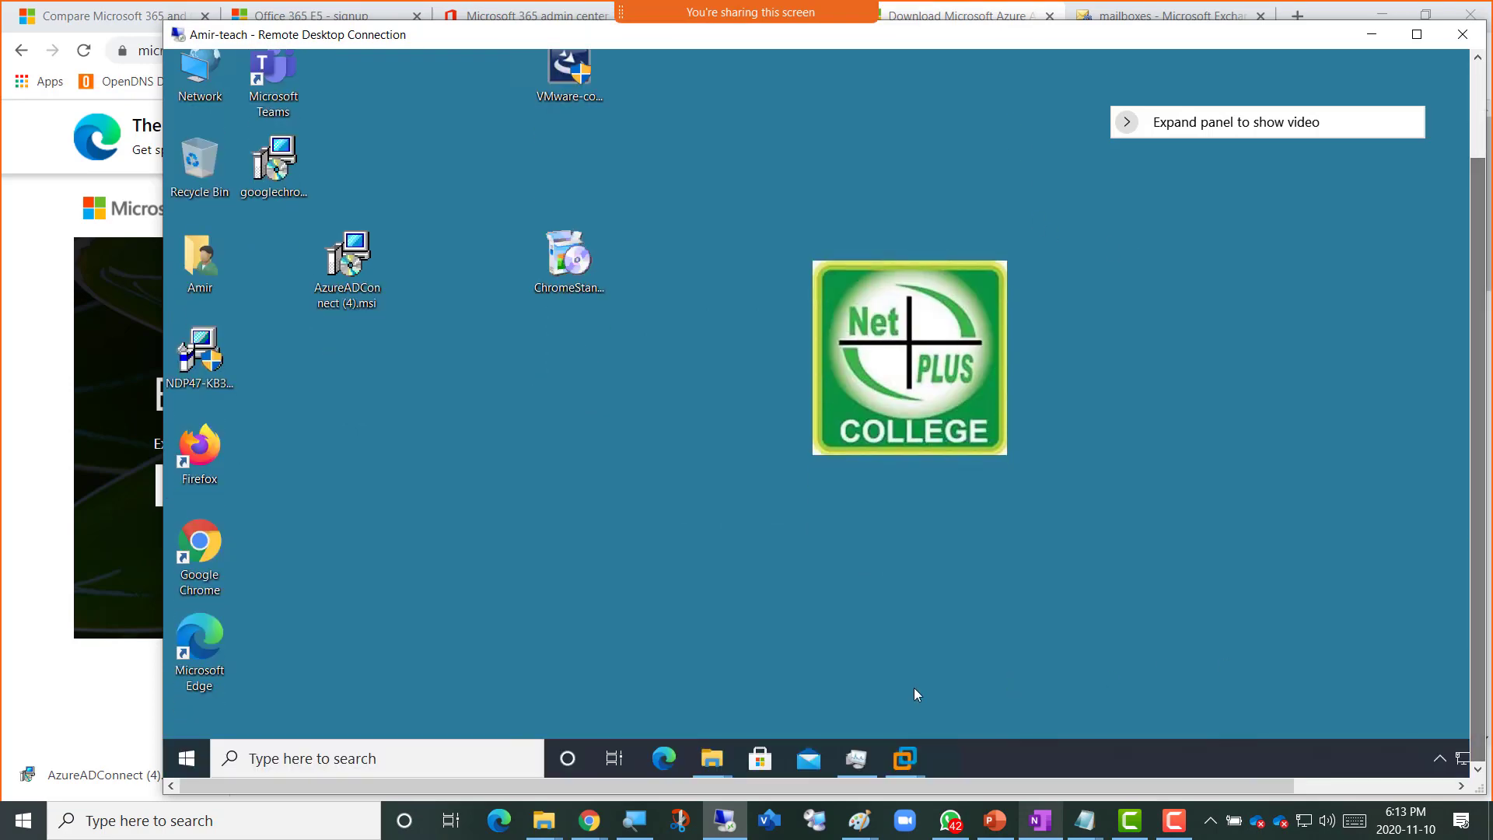
mouse_move(906, 758)
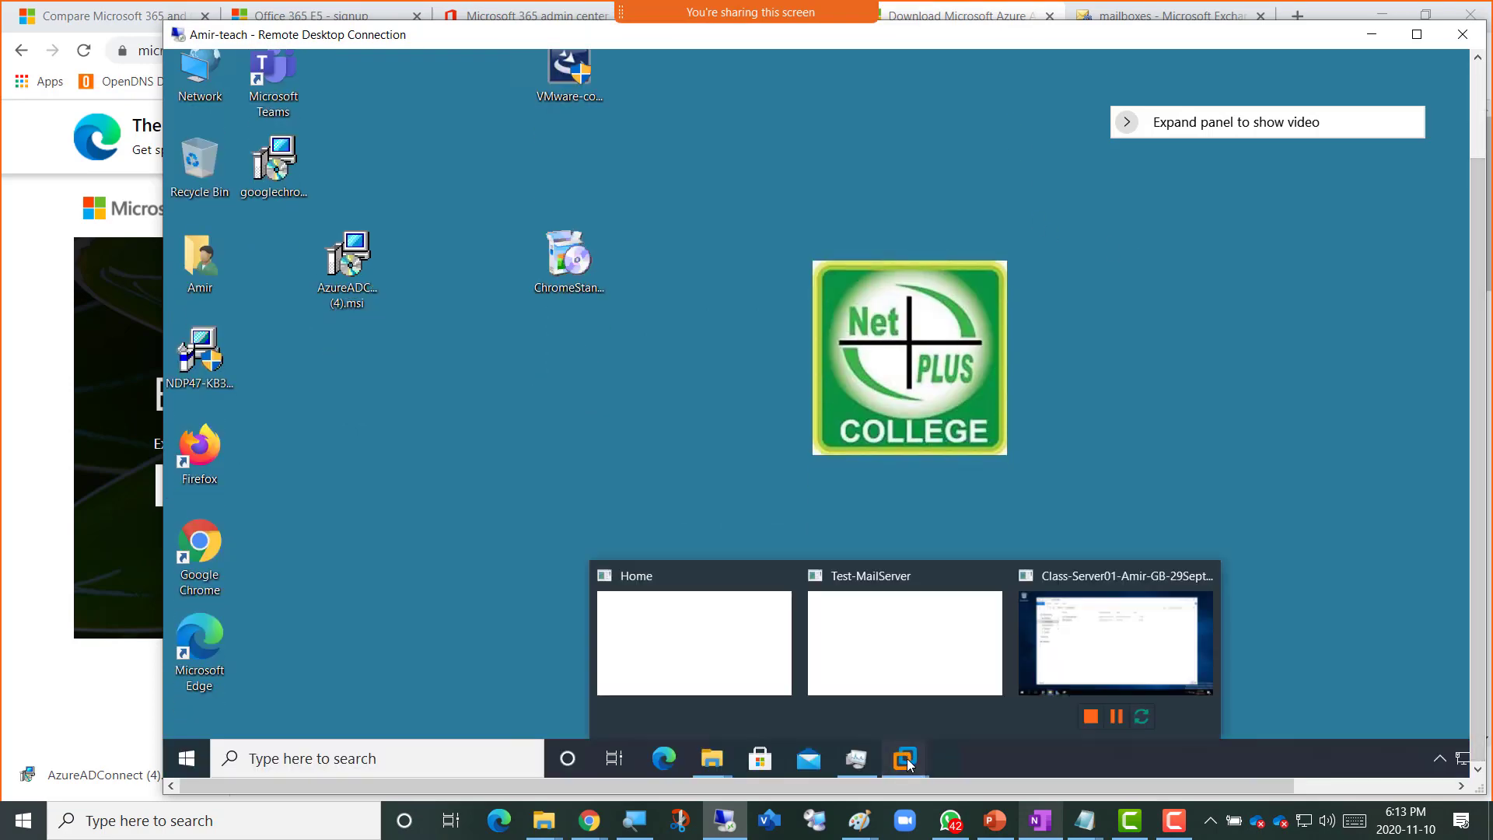
left_click(1063, 616)
right_click(677, 267)
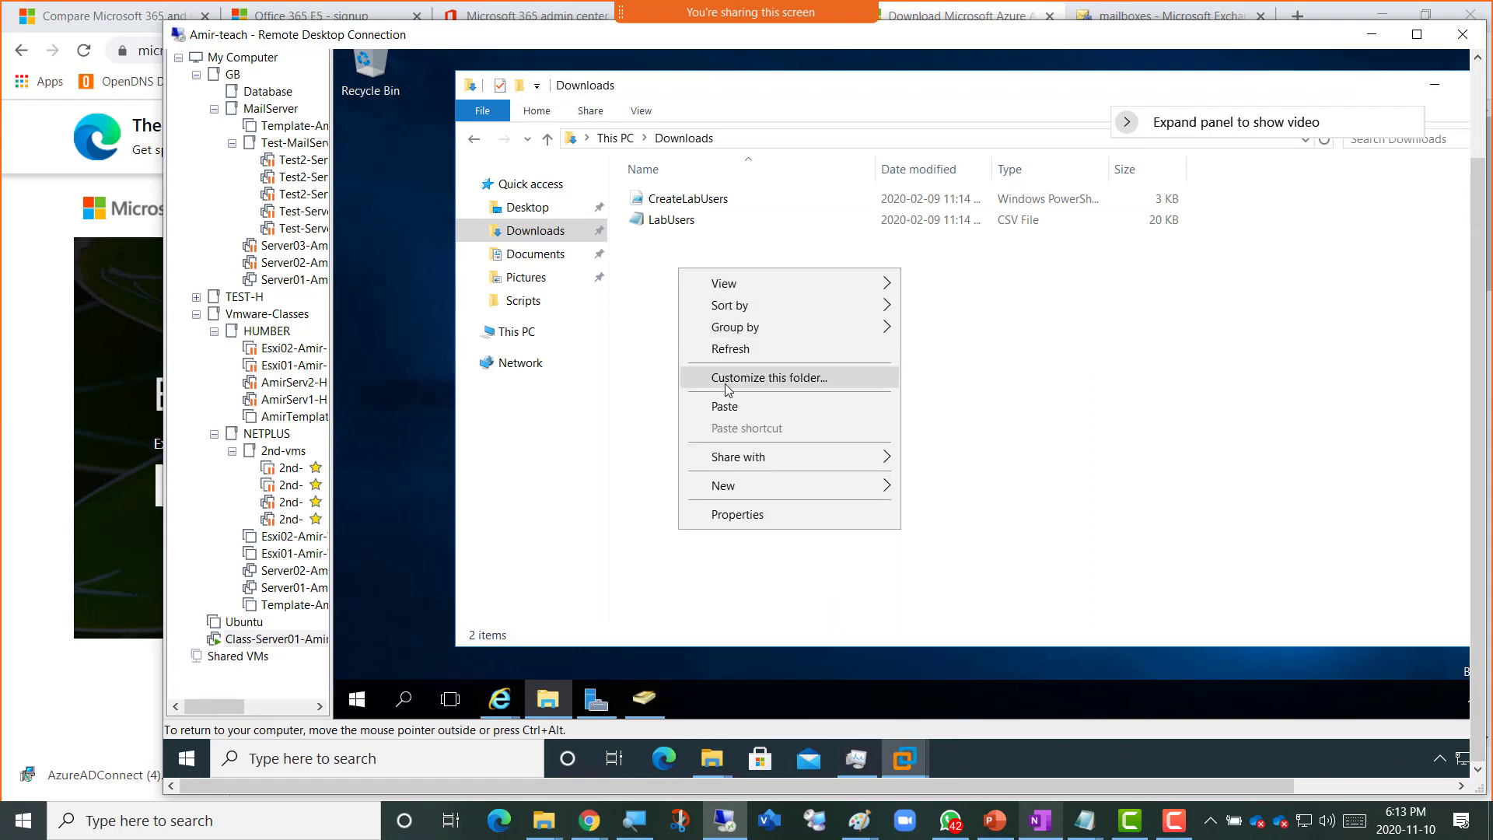
left_click(735, 407)
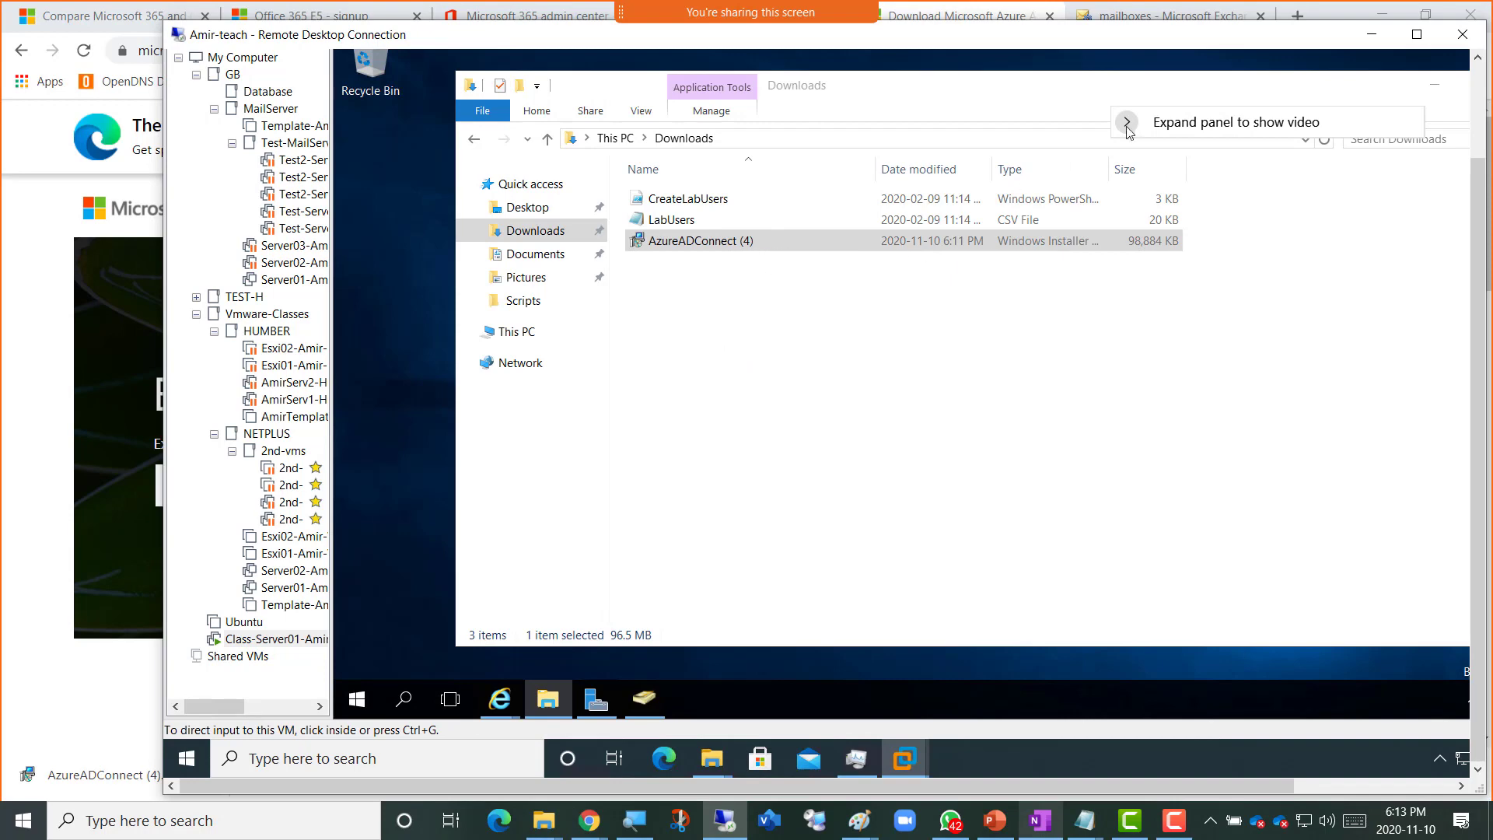
double_click(1157, 41)
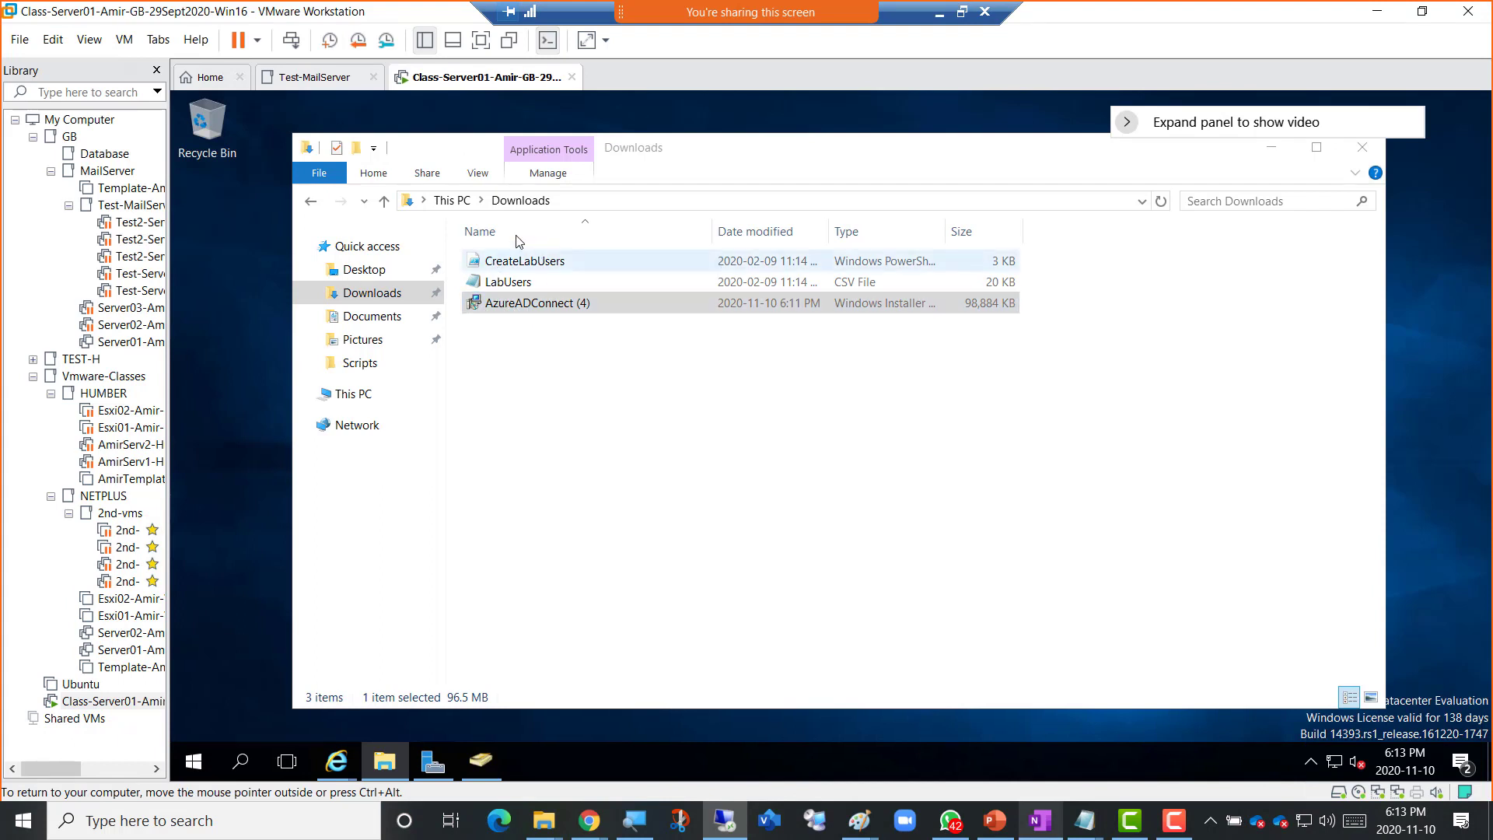
Run the AzureADConnect (4) installer in the virtual machine and allow it to make changes to the device.
left_click(511, 334)
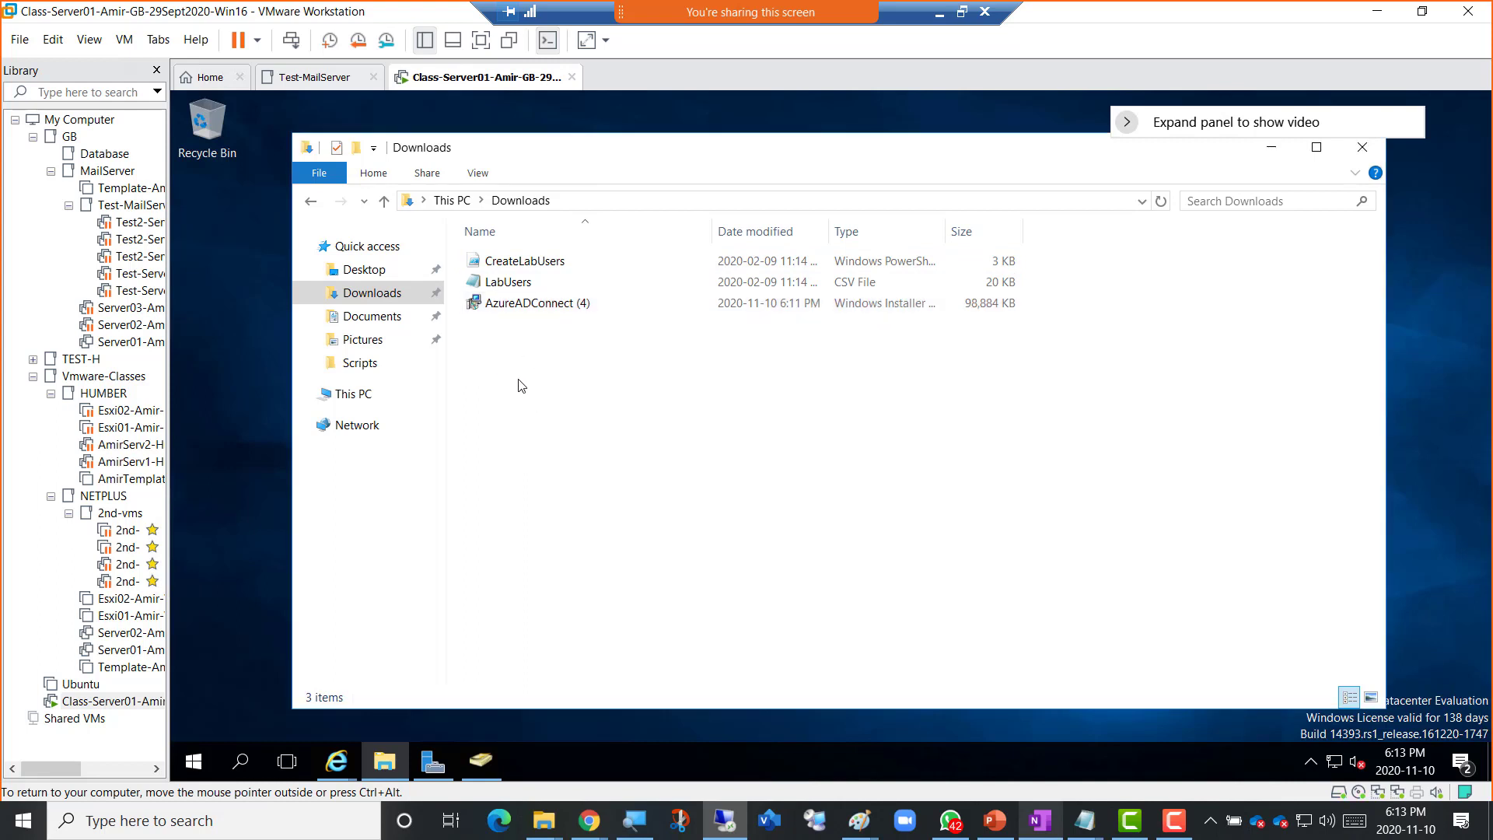
double_click(506, 309)
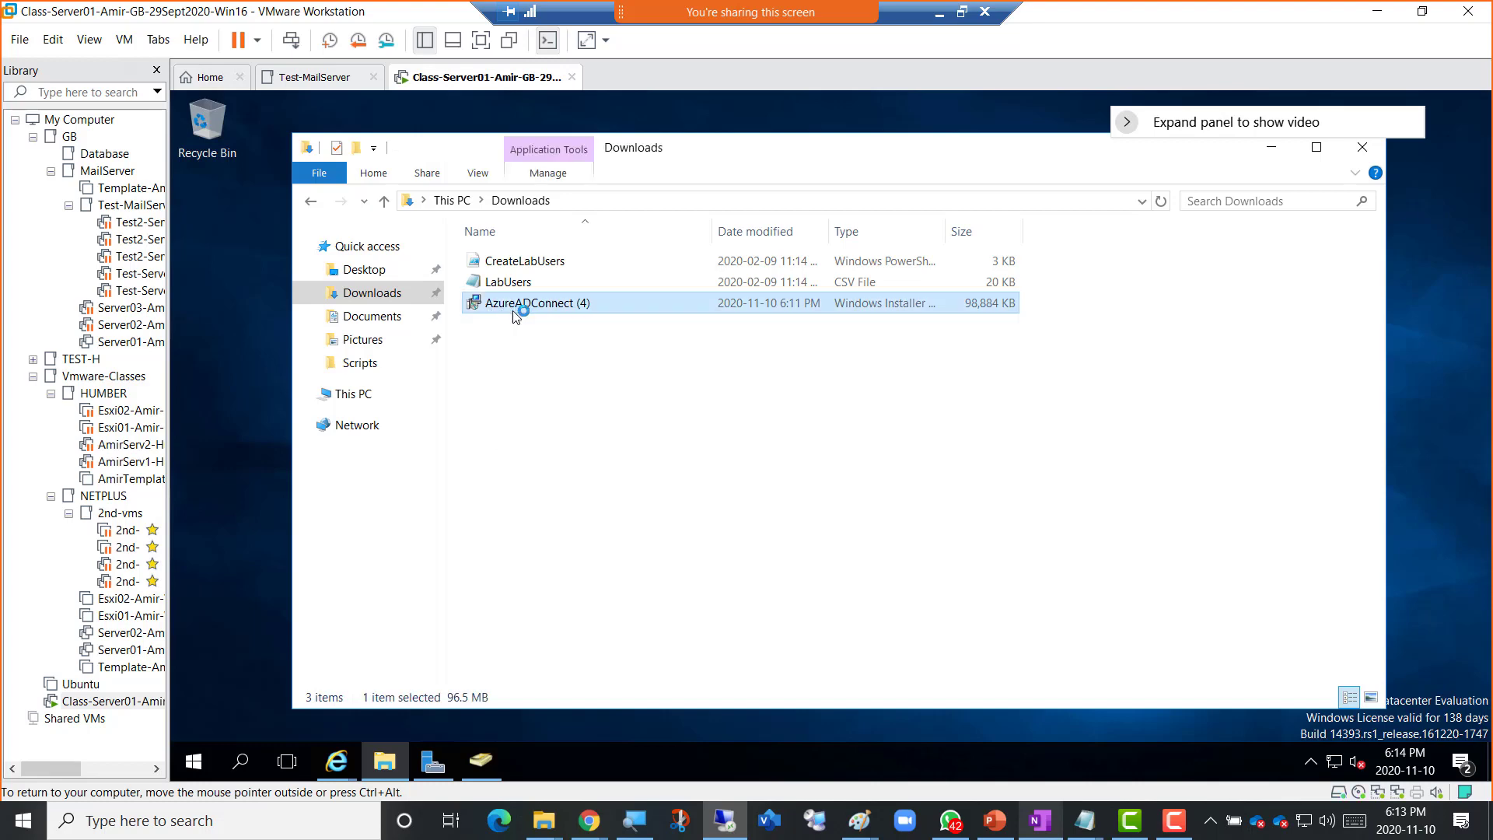
left_click(963, 13)
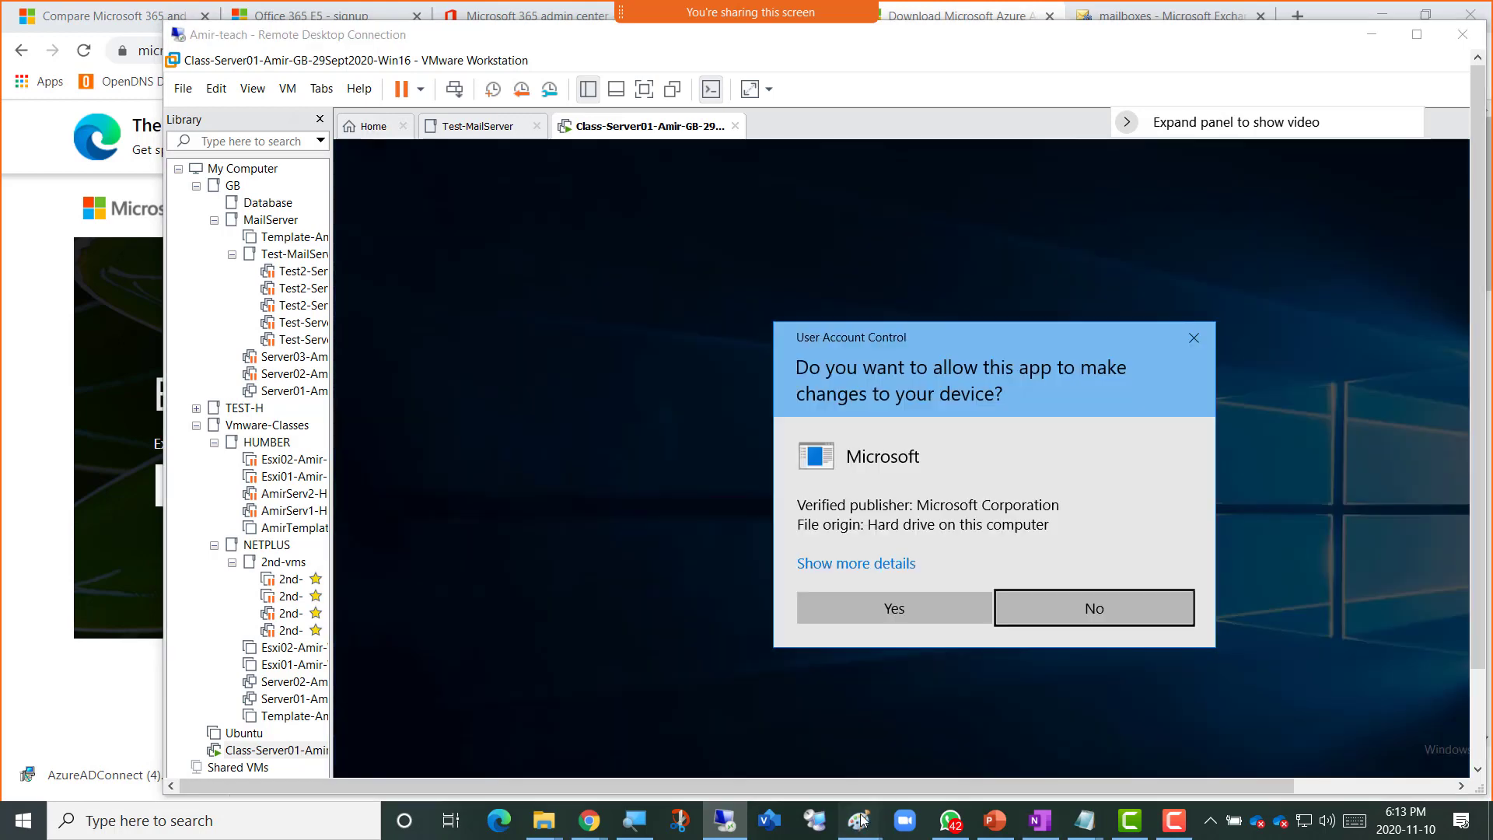
left_click(899, 613)
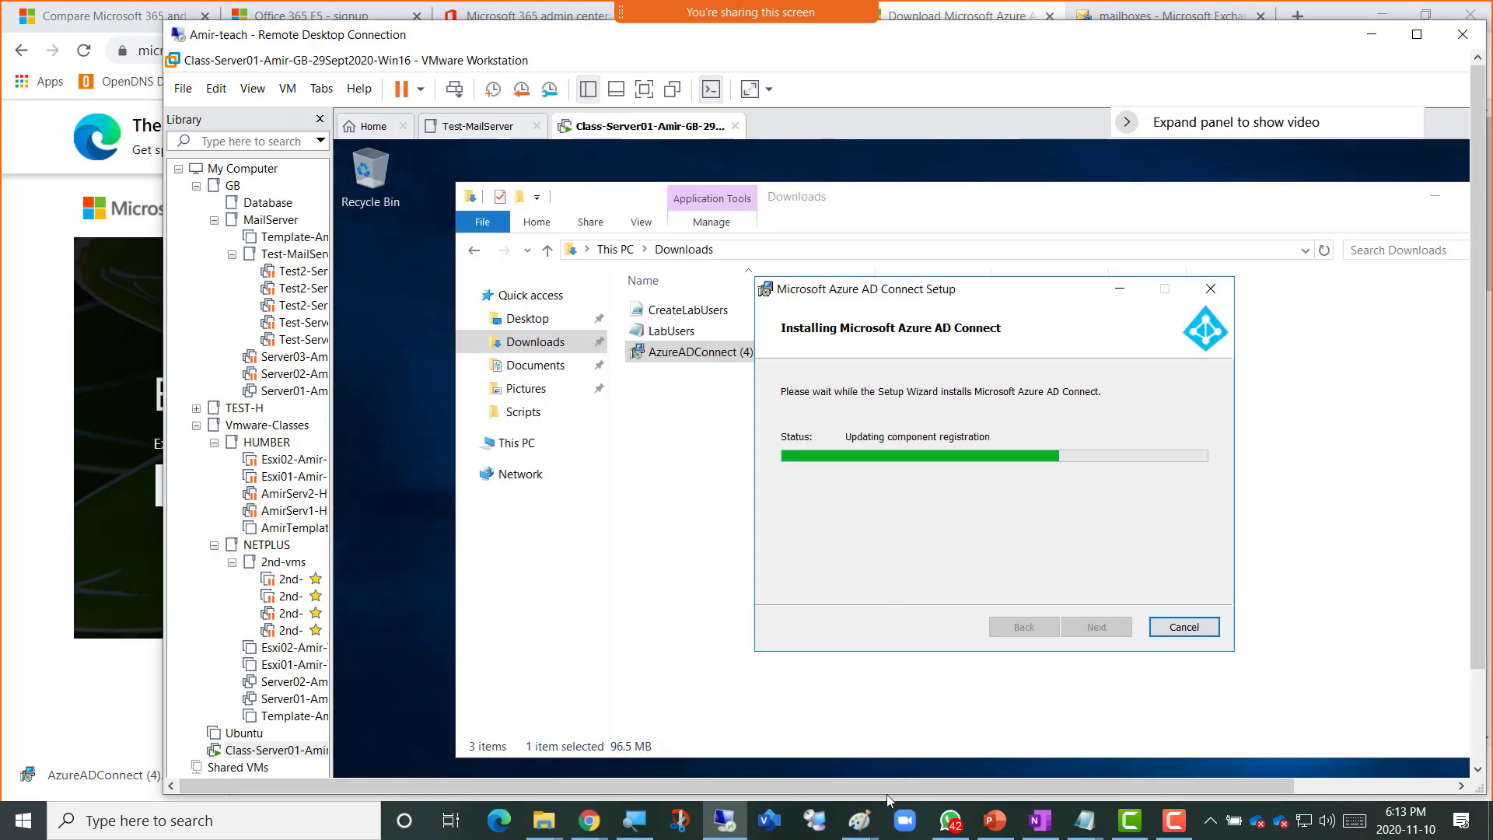
Switch to the Office 365 drawing in Paint and add orange Pencil tick marks beside the two GlobalAdmin notes.
left_click(859, 821)
left_click(947, 748)
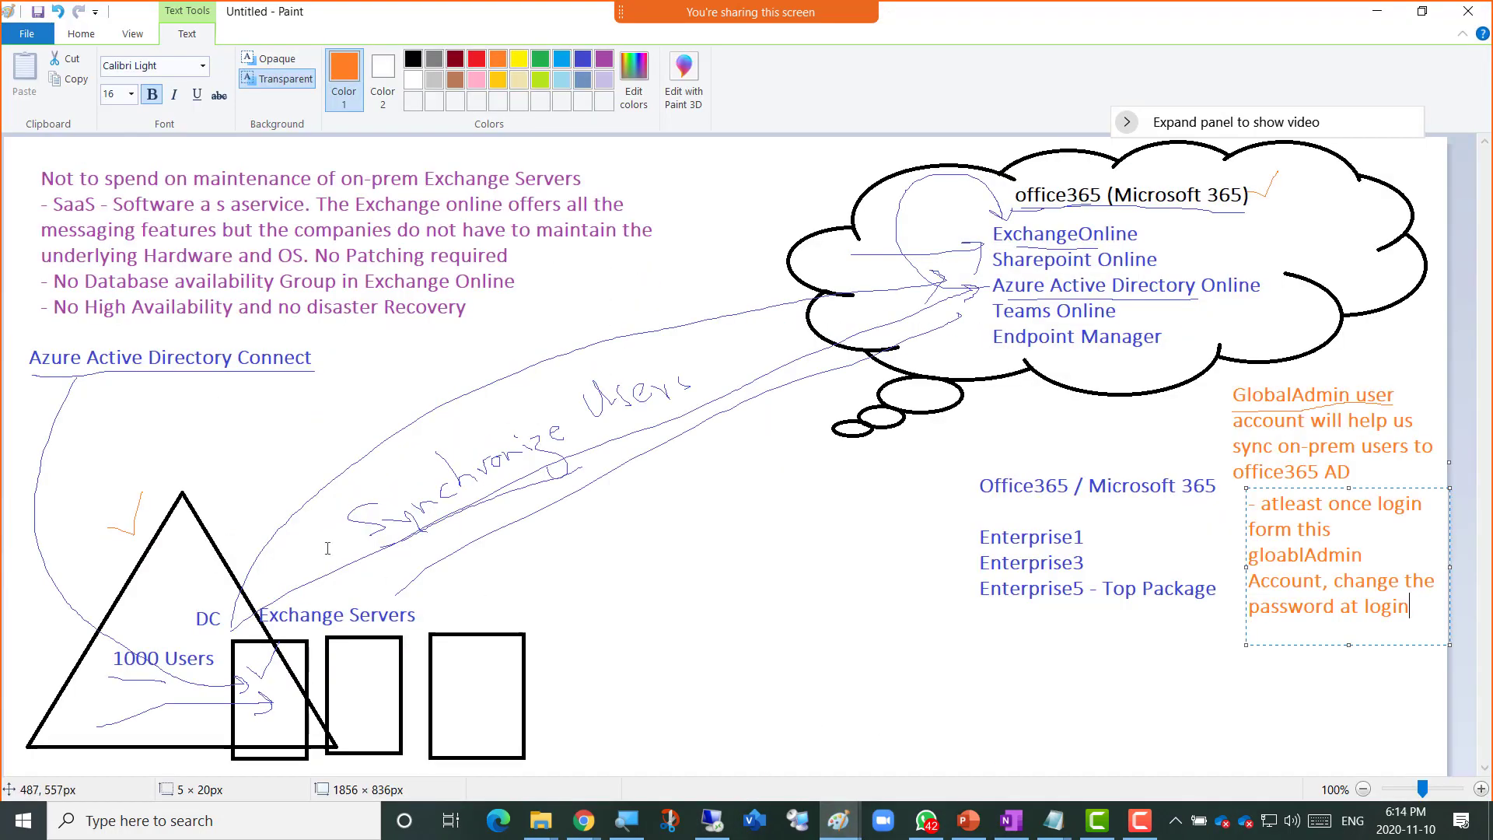
left_click(89, 34)
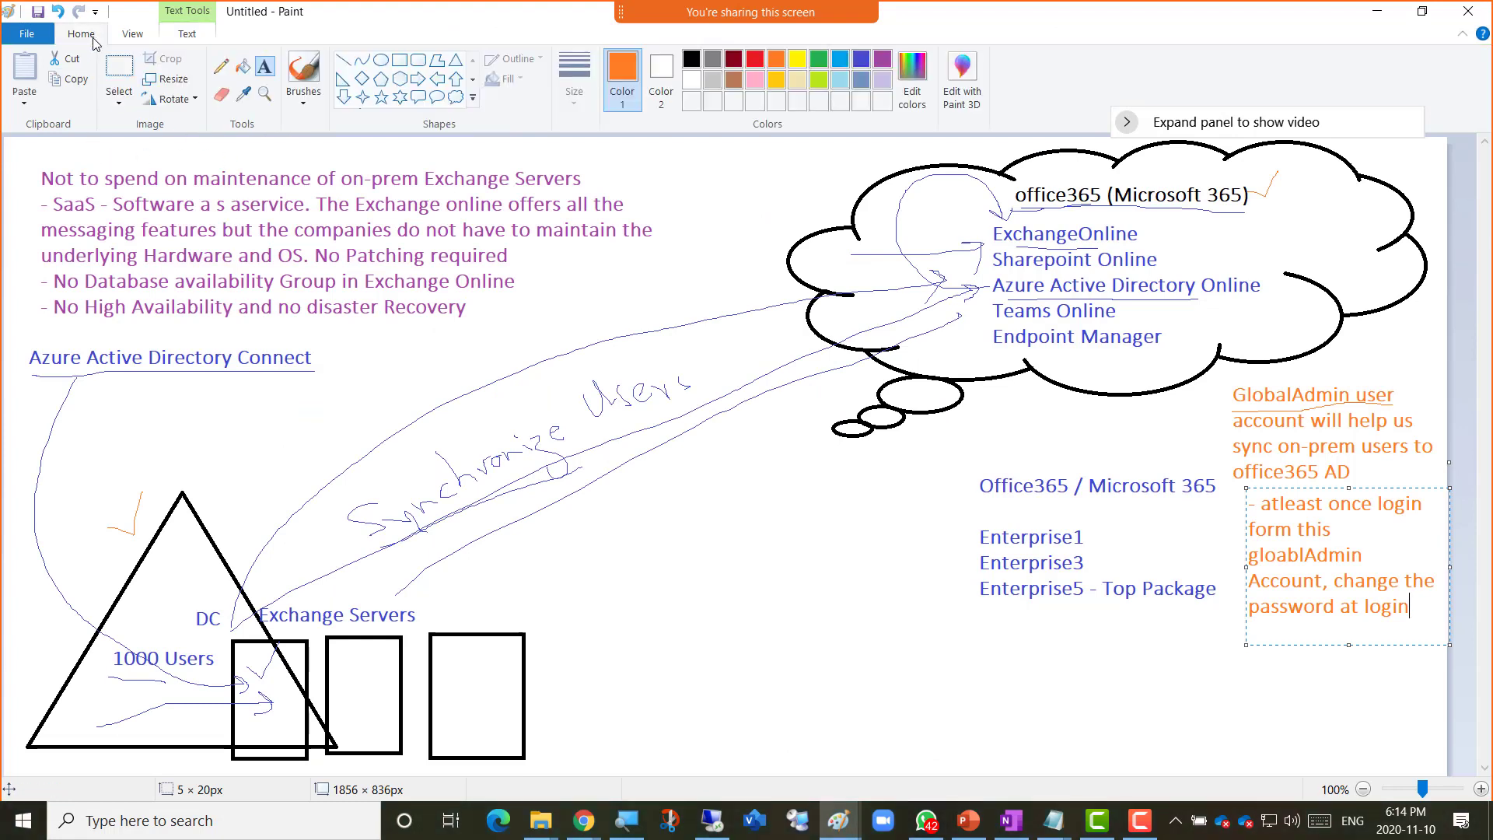
left_click(220, 67)
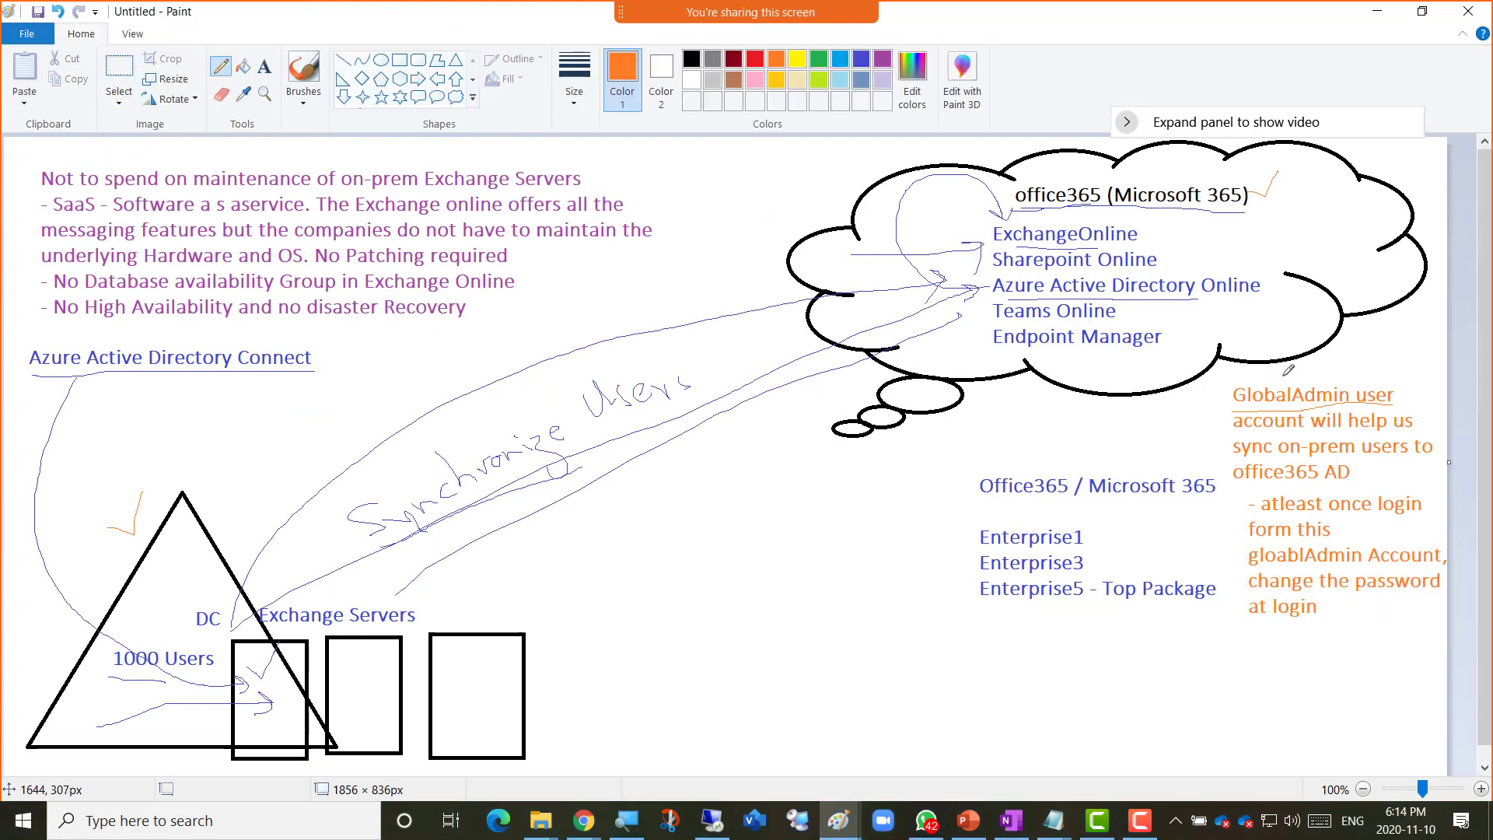
mouse_move(1283, 366)
left_mouse_down()
mouse_move(1306, 378)
mouse_move(1349, 333)
left_mouse_up()
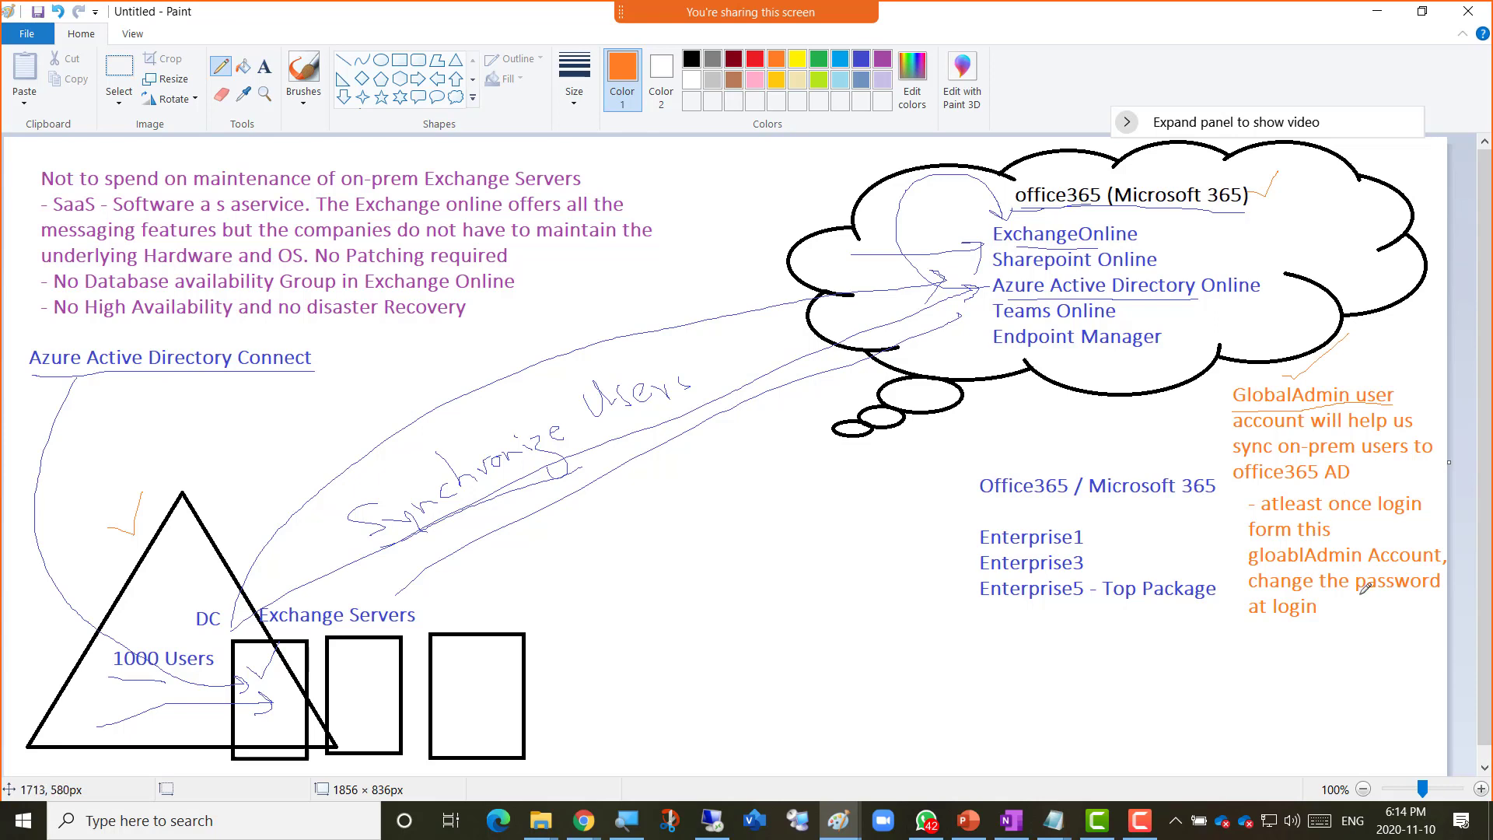
left_click_drag(1395, 483, 1416, 469)
Underline Azure Active Directory Connect in orange and draw freehand arrows from it to the DC server box and on to the Office 365 cloud.
left_click_drag(113, 383, 216, 383)
mouse_move(132, 406)
left_mouse_down()
mouse_move(78, 544)
mouse_move(124, 653)
mouse_move(263, 688)
left_mouse_up()
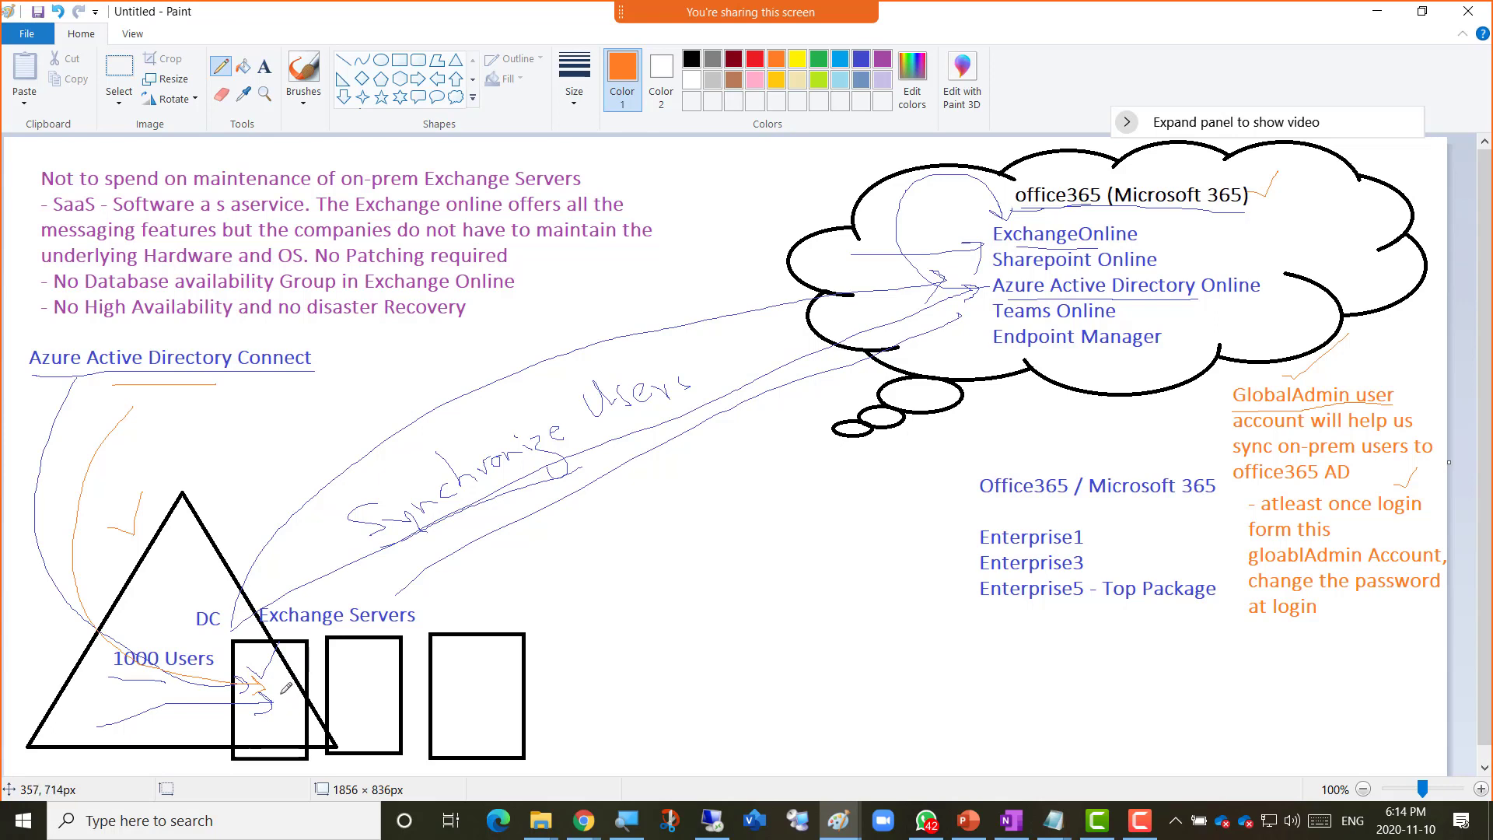
mouse_move(284, 689)
left_mouse_down()
mouse_move(693, 502)
mouse_move(840, 412)
mouse_move(858, 432)
left_mouse_up()
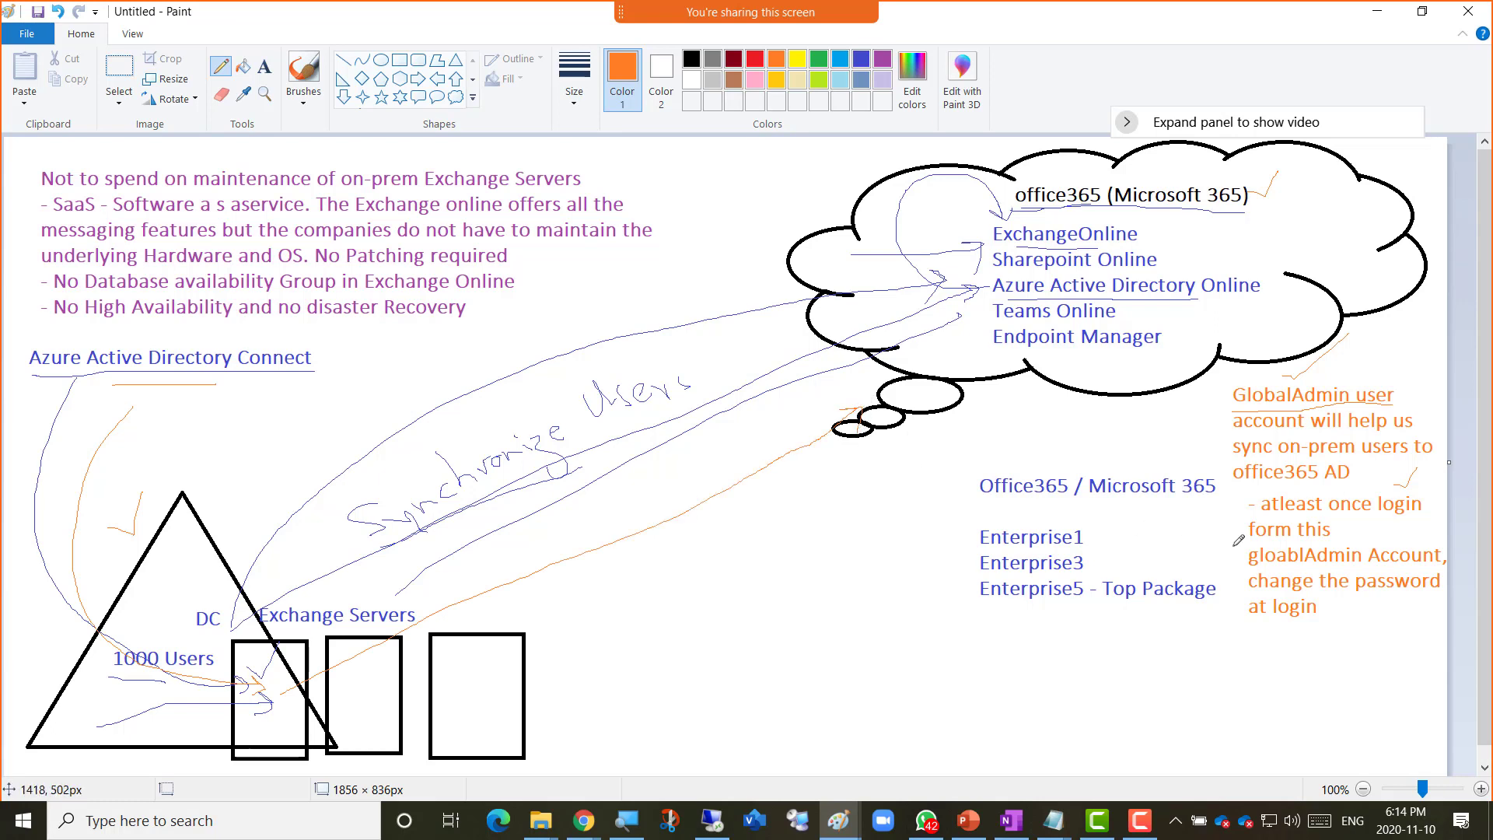
View the global admin account details noted in Notepad and return to the DC server box in the Paint drawing.
left_click(1052, 820)
left_click(1076, 786)
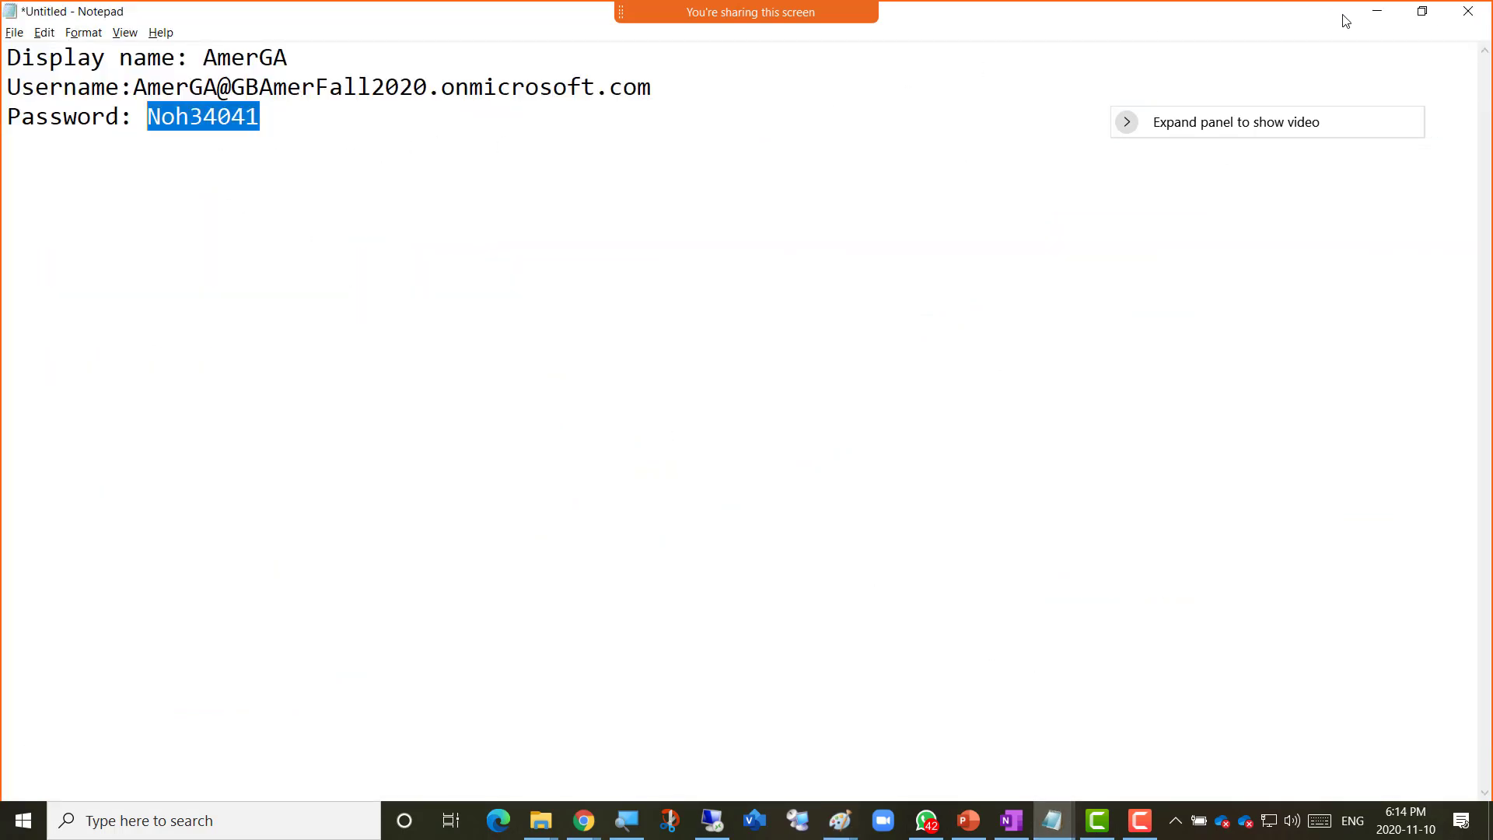
left_click(1379, 13)
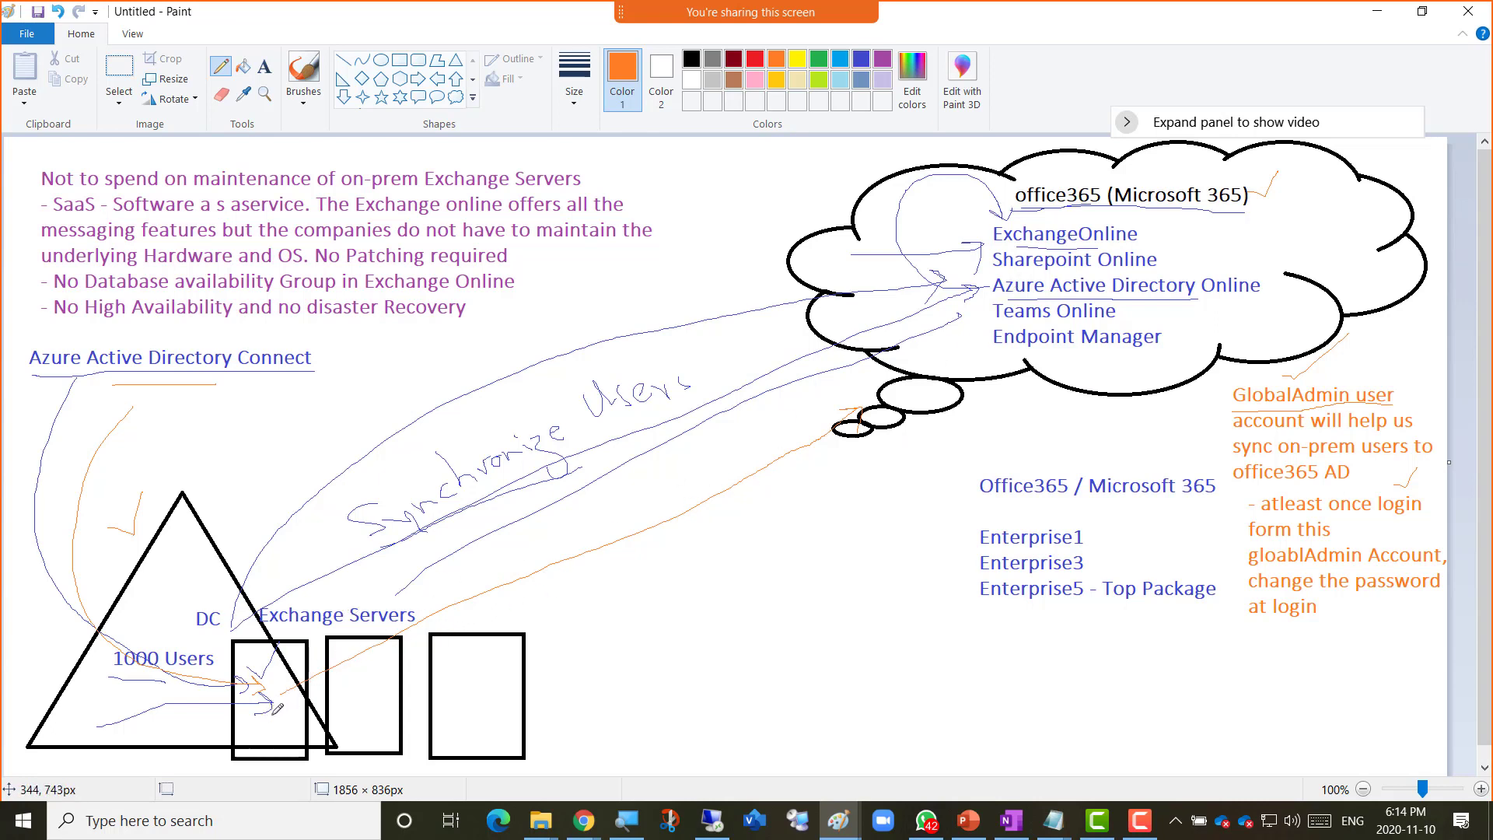
left_click_drag(274, 713, 274, 700)
Return to the remote desktop session and allow the Microsoft app to make changes to the virtual machine.
key("alt+Tab")
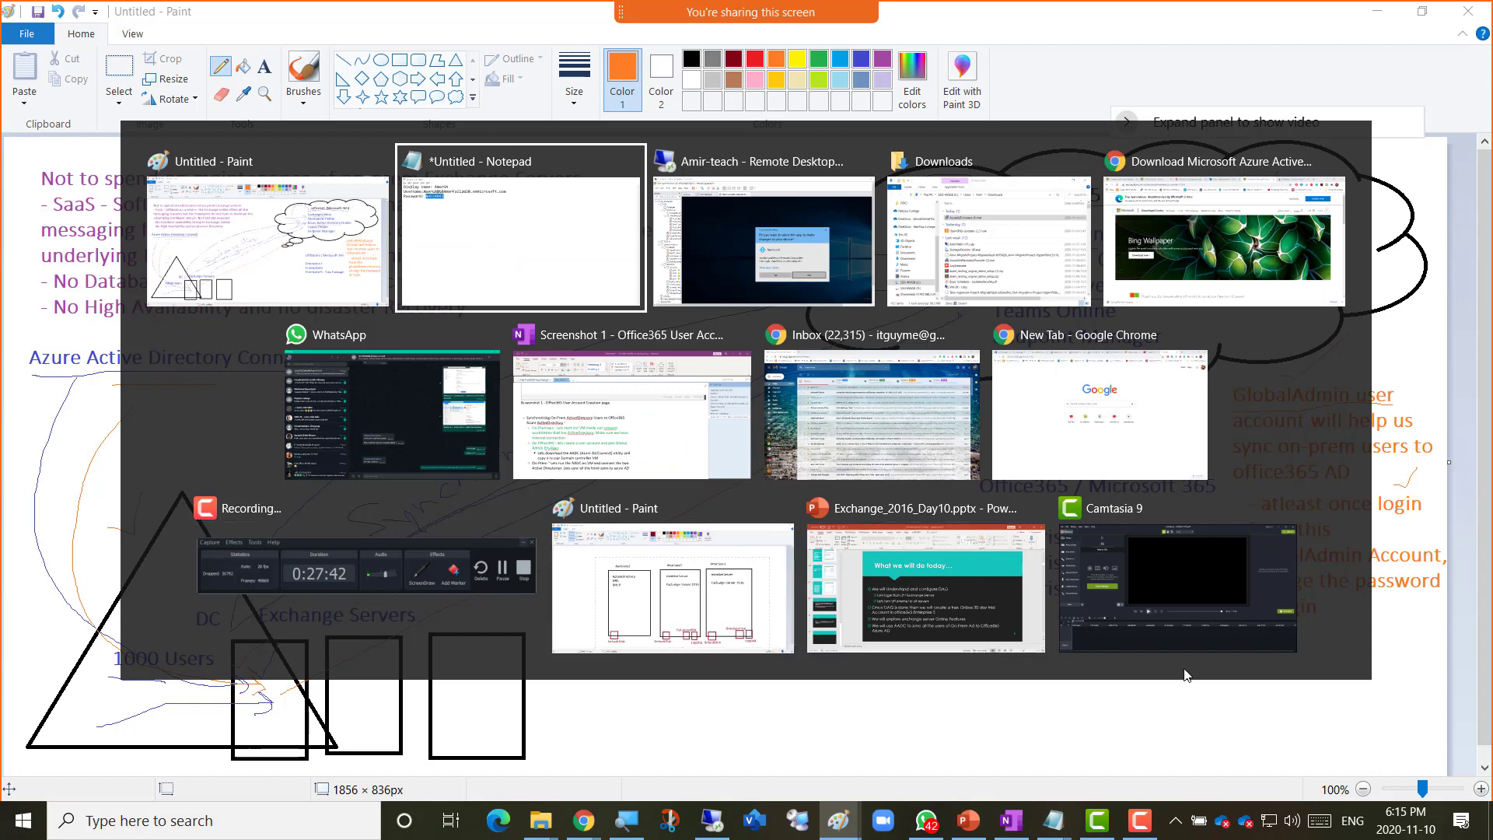
key("alt+Tab")
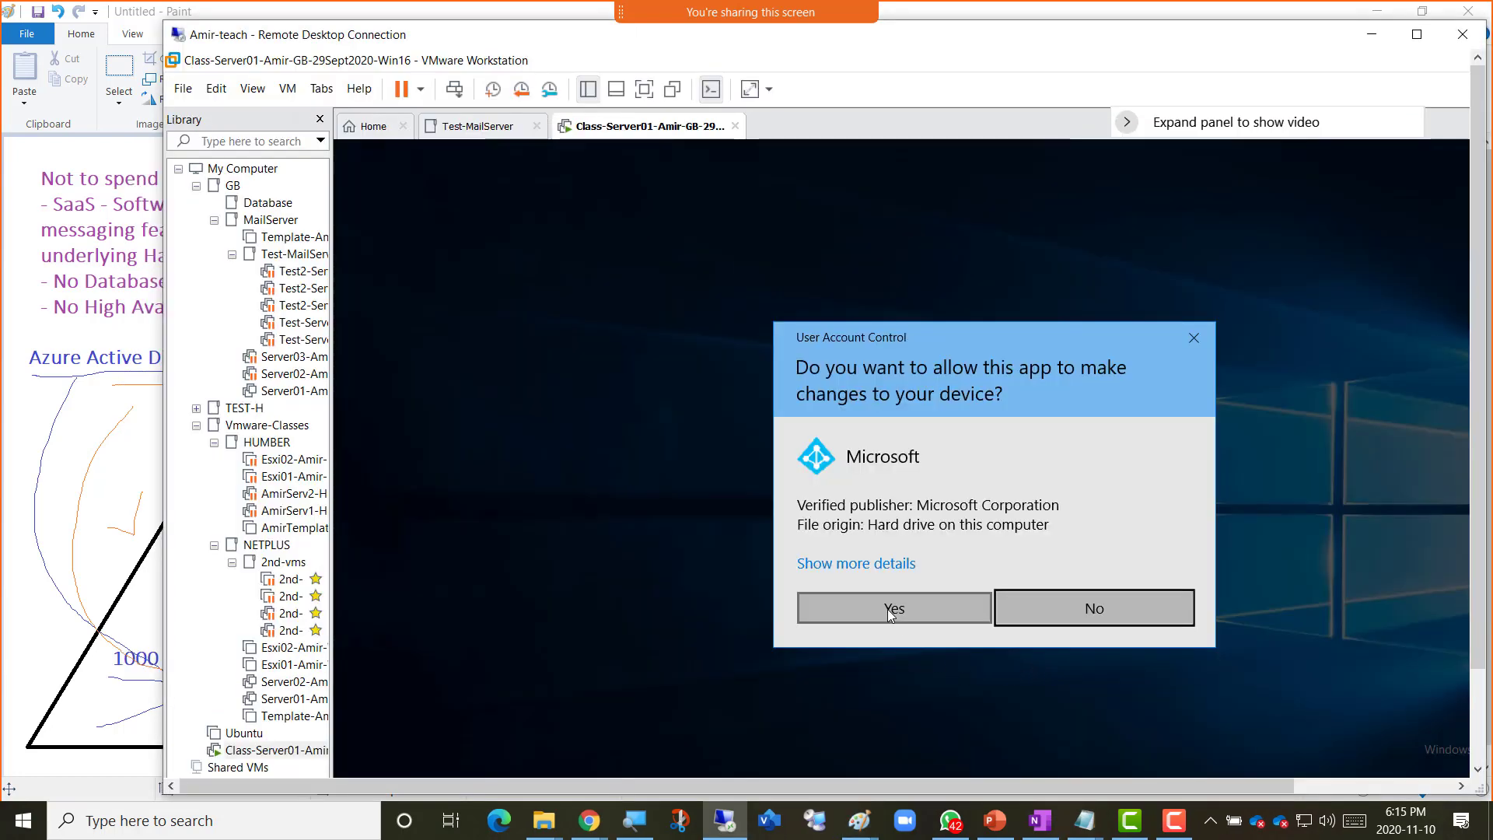
left_click(888, 609)
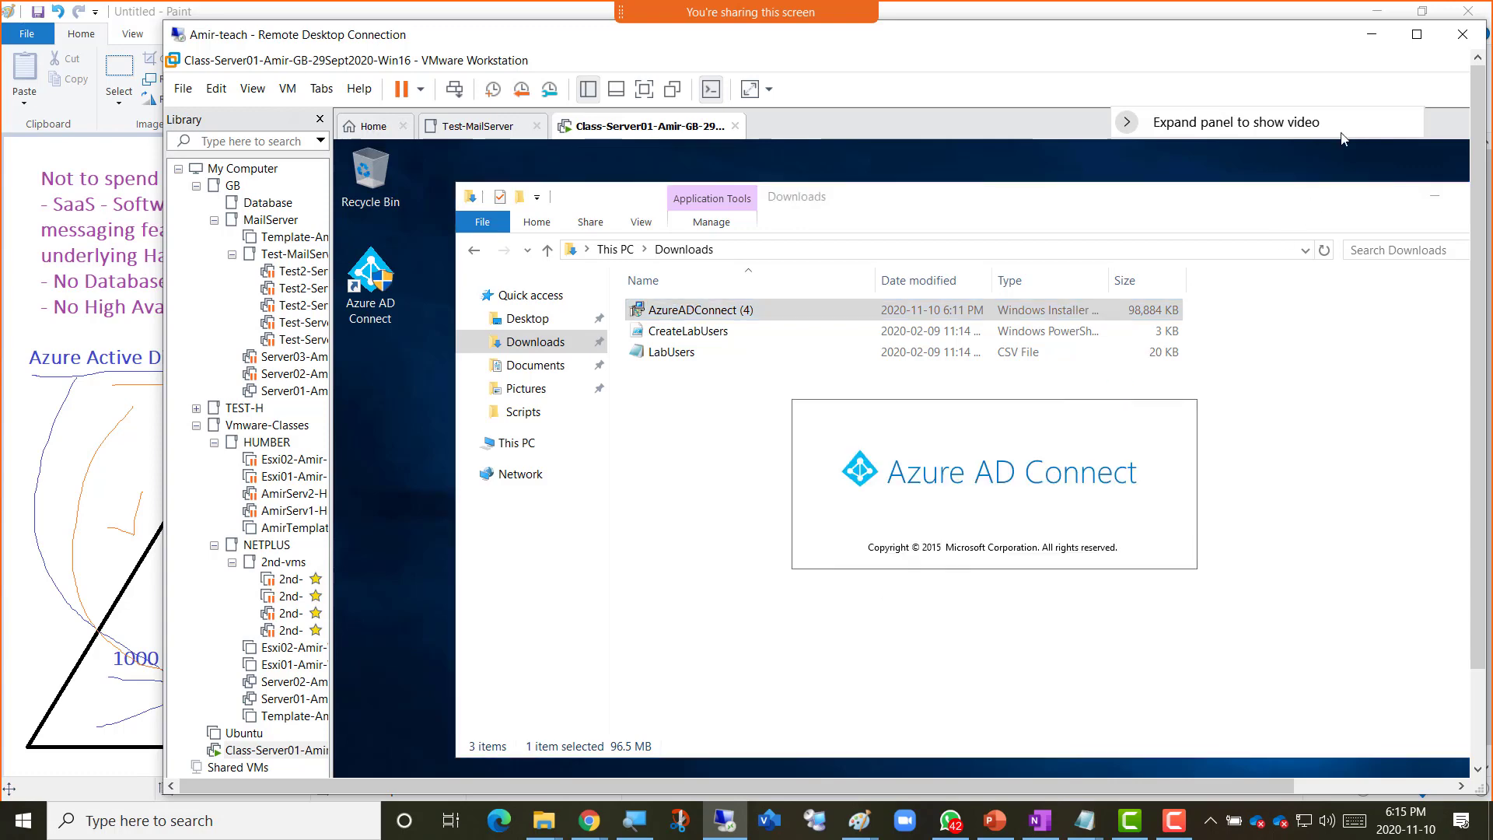
Maximize the remote session, agree to the Azure AD Connect license terms and proceed with the express settings.
left_click(1417, 35)
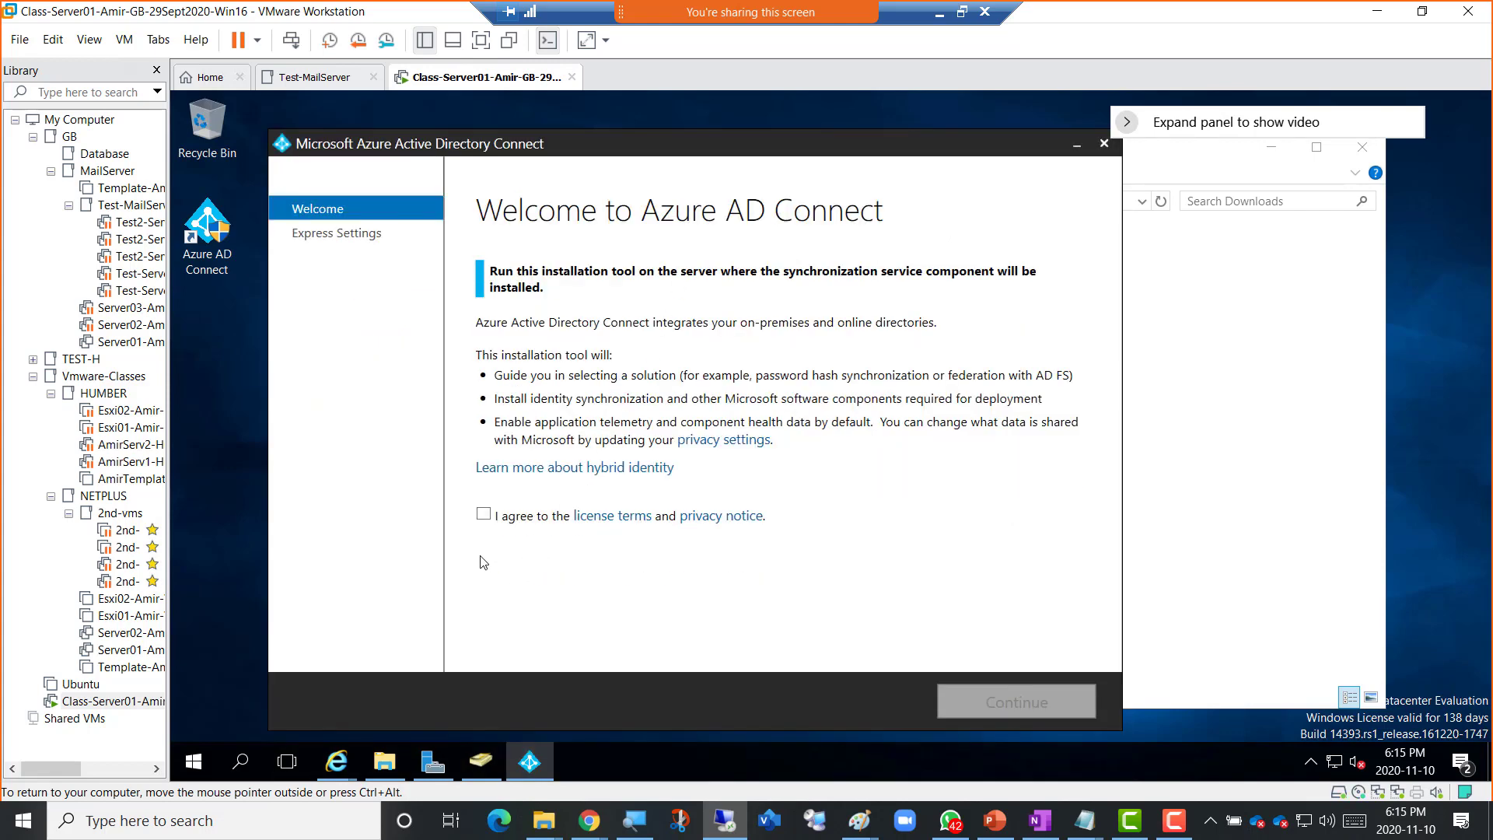
left_click(484, 516)
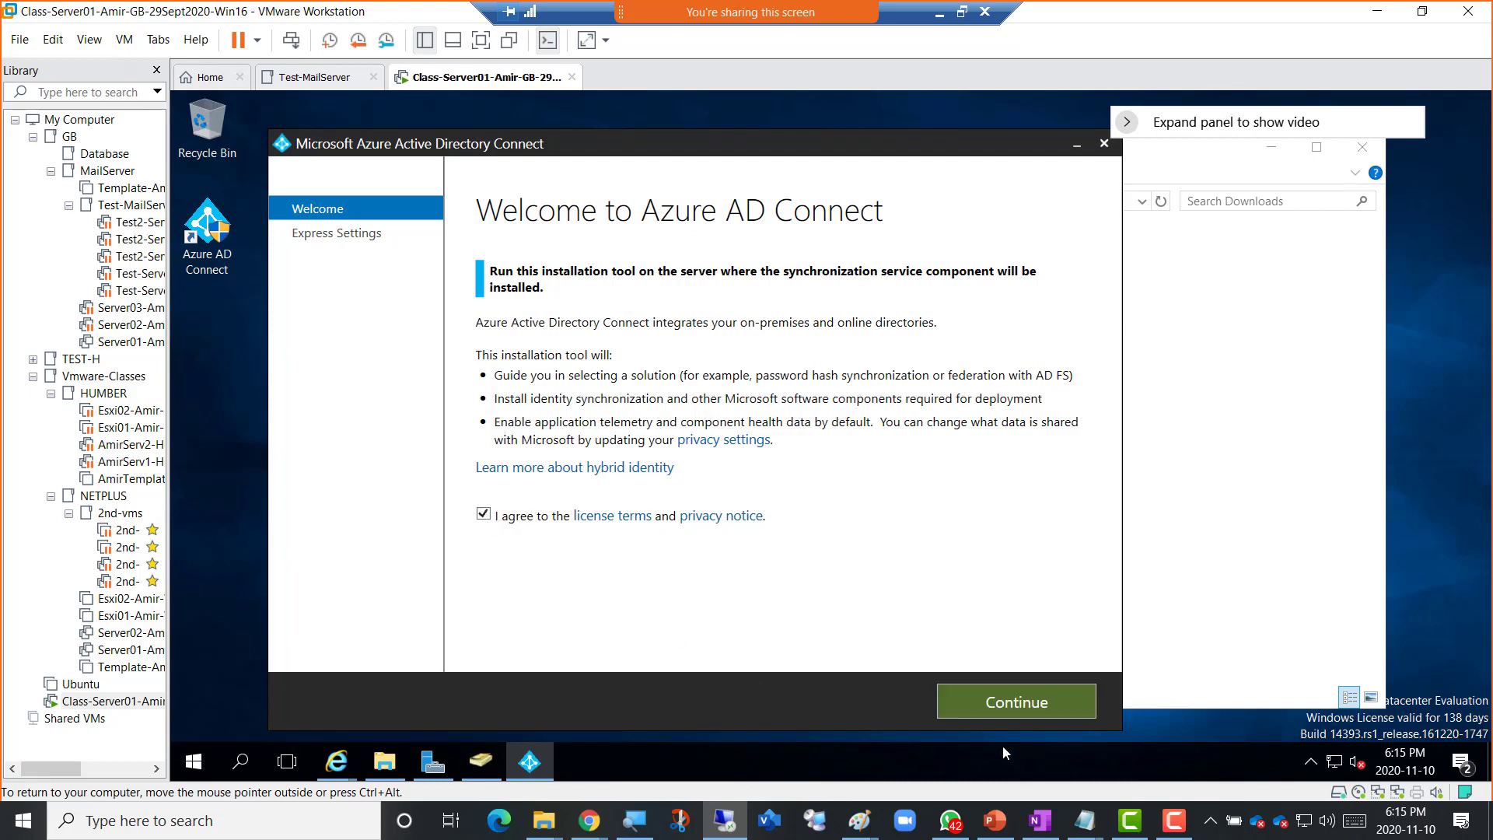
left_click(1022, 705)
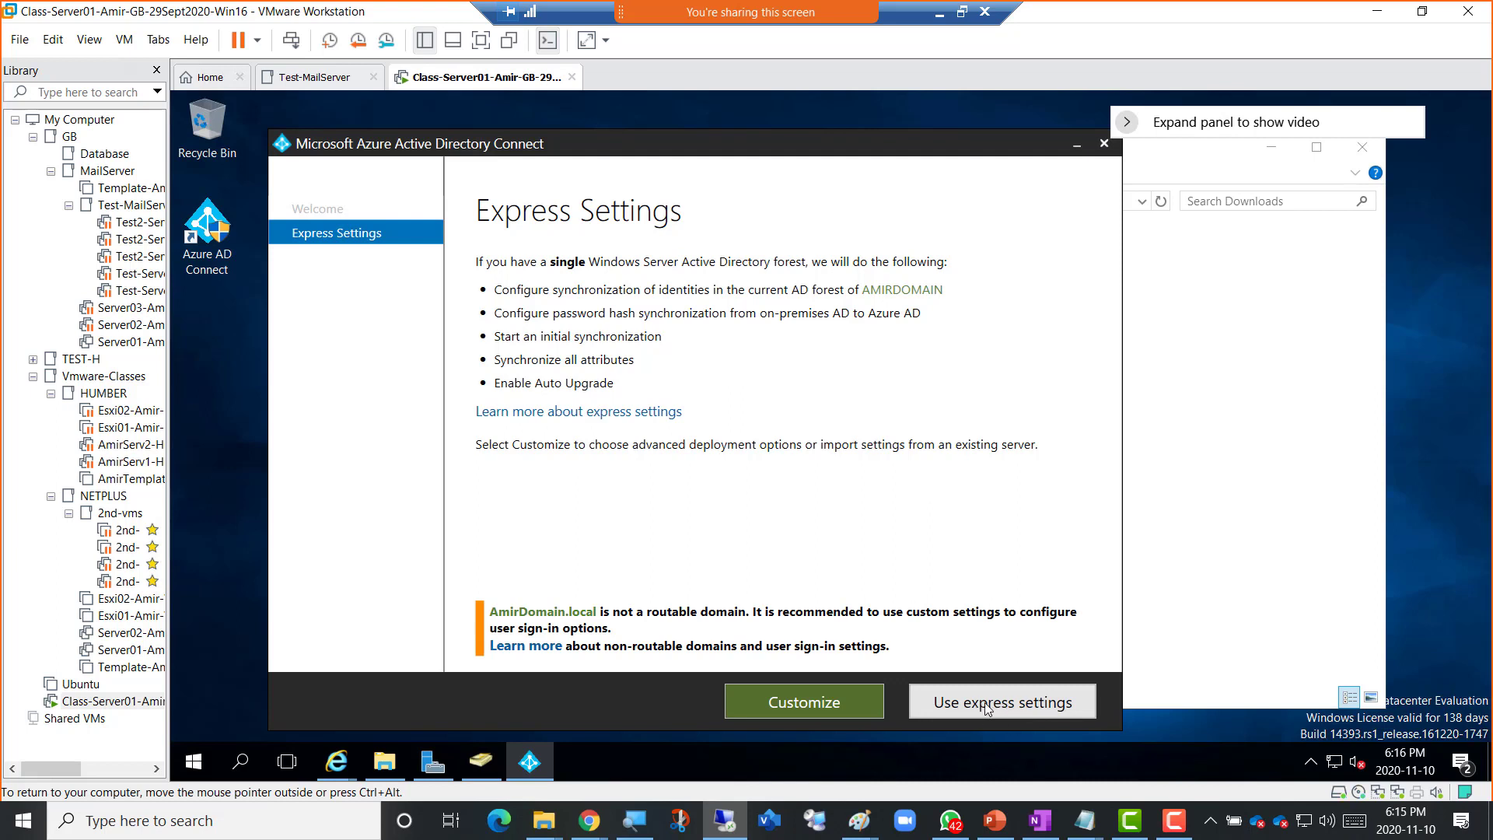
left_click(1009, 706)
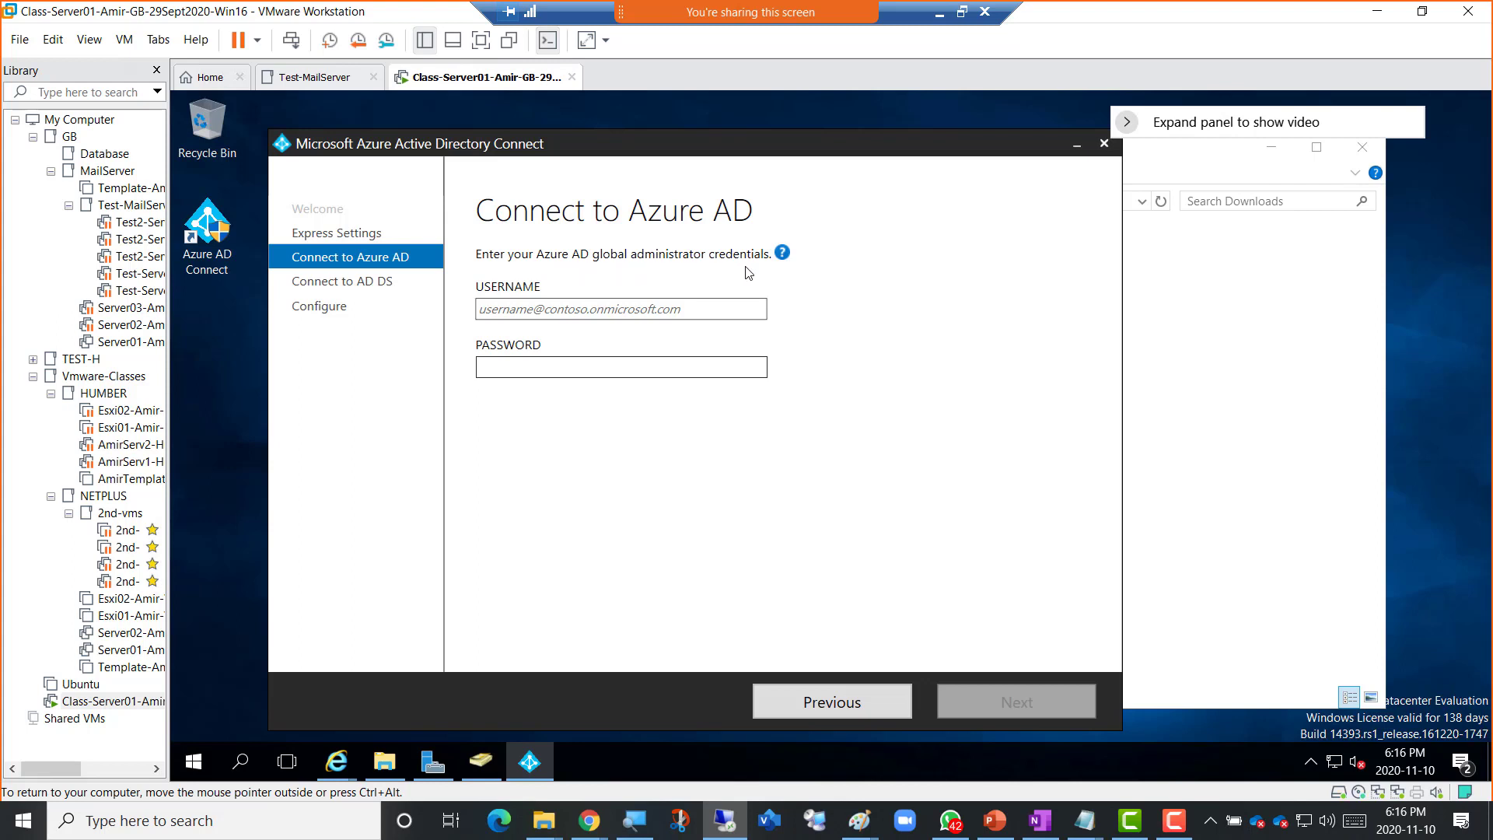
Restore the remote session to a smaller window and copy the global admin username from the Notepad note.
left_click(962, 13)
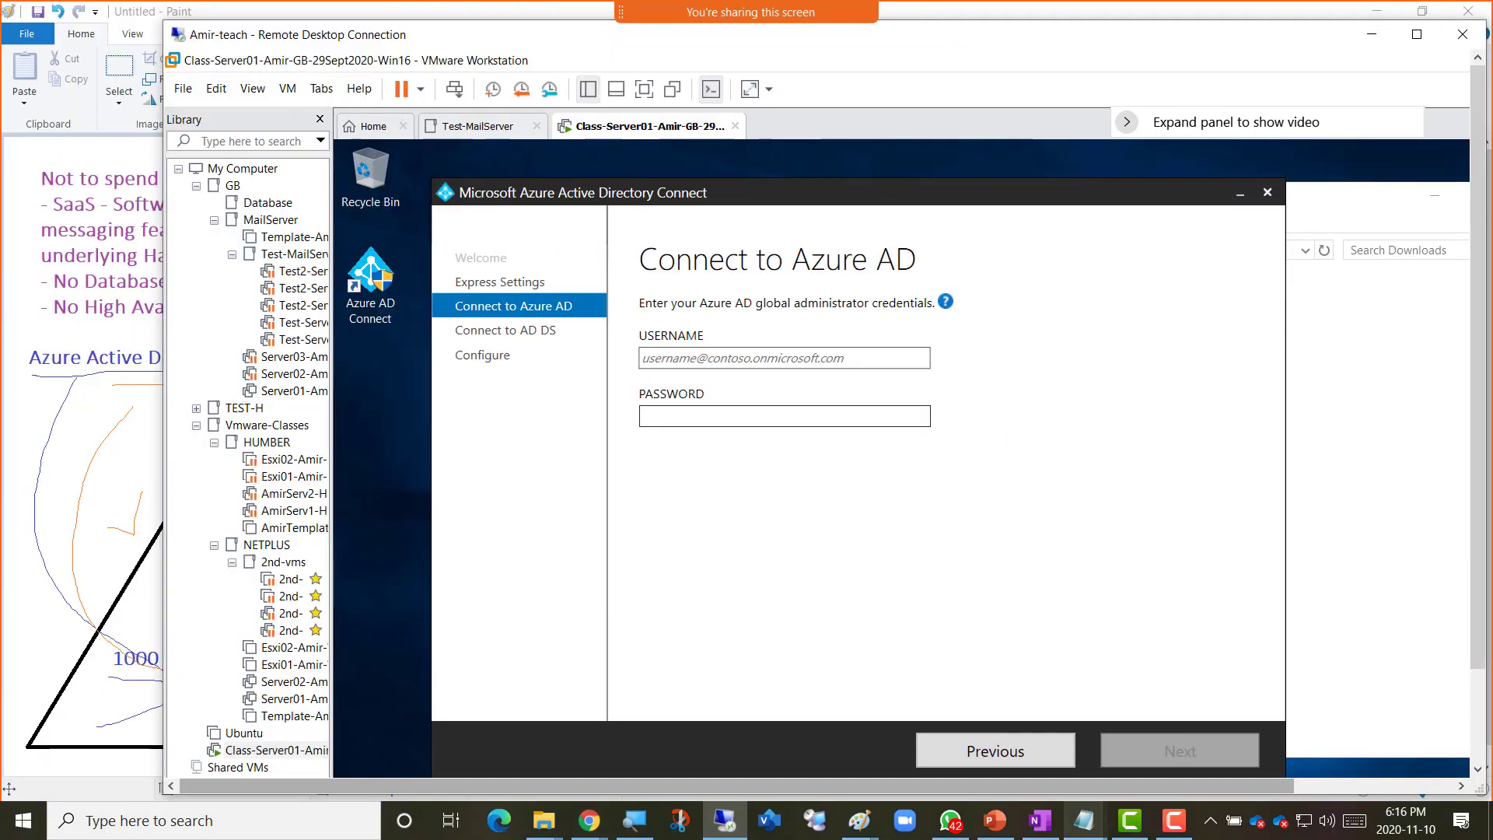
left_click(1084, 821)
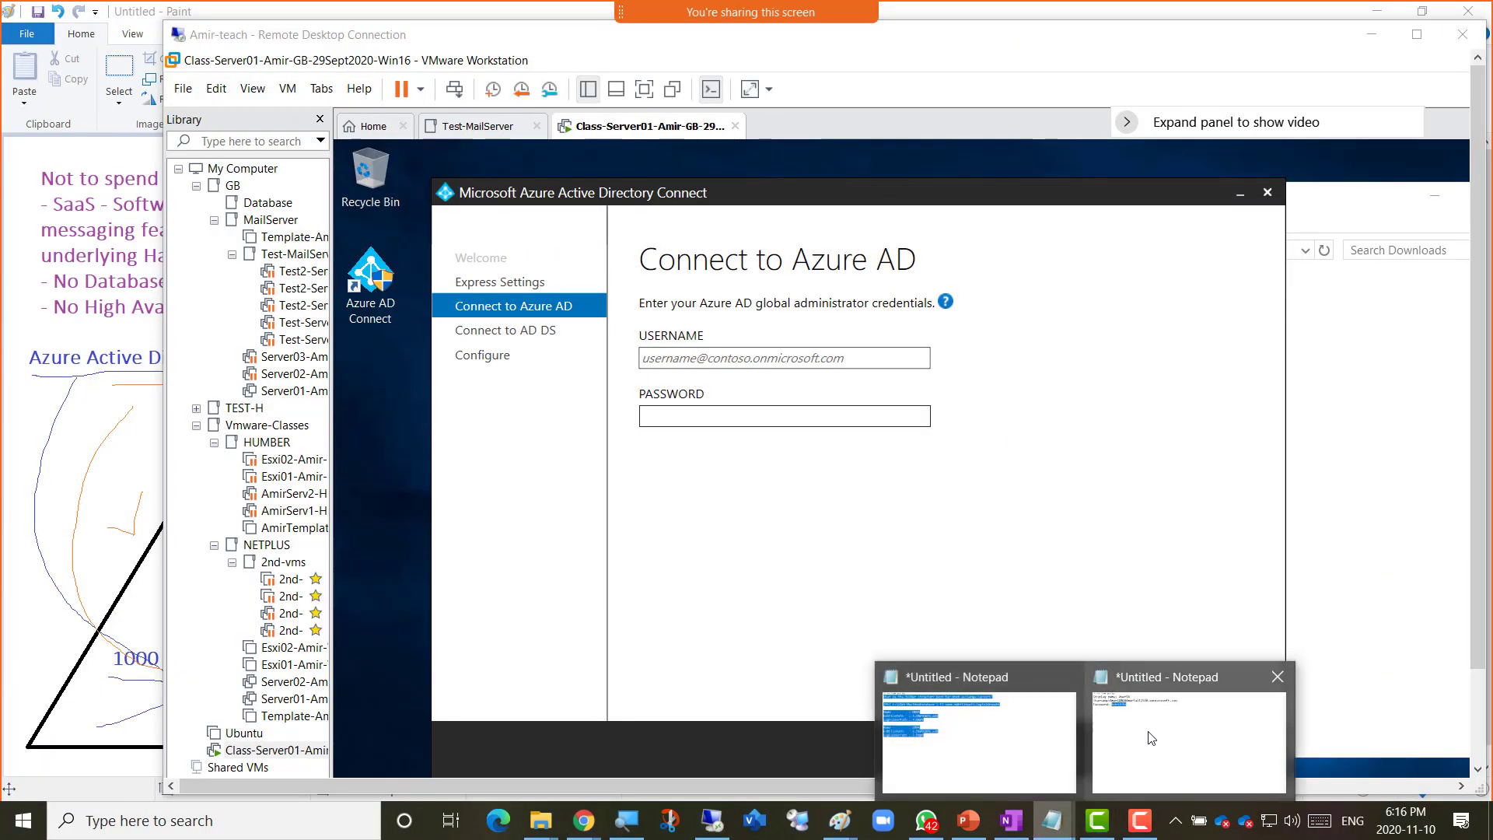
left_click(1151, 738)
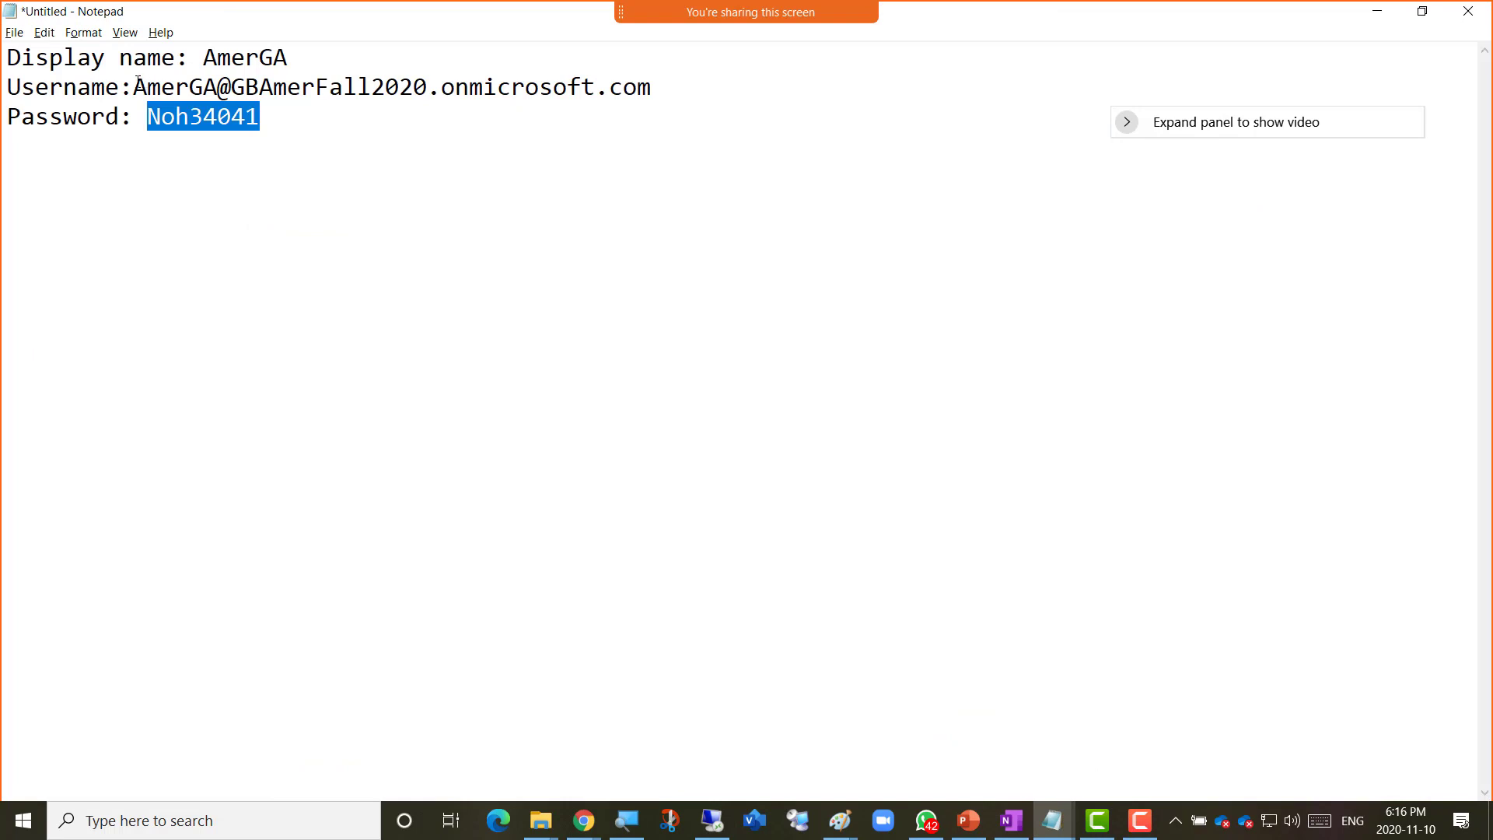
left_click_drag(137, 82, 650, 90)
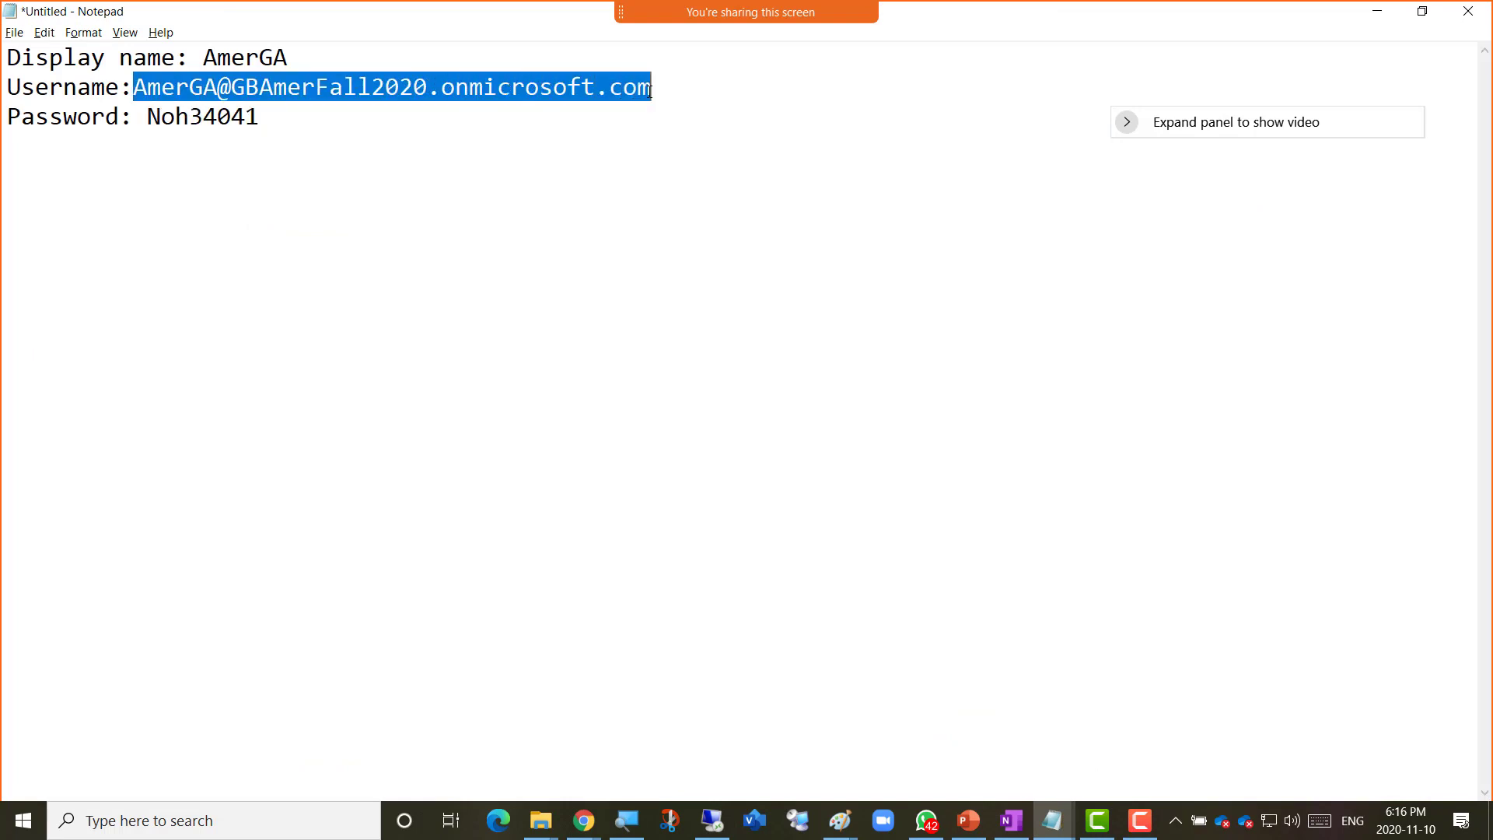
right_click(603, 87)
left_click(645, 140)
left_click(1377, 11)
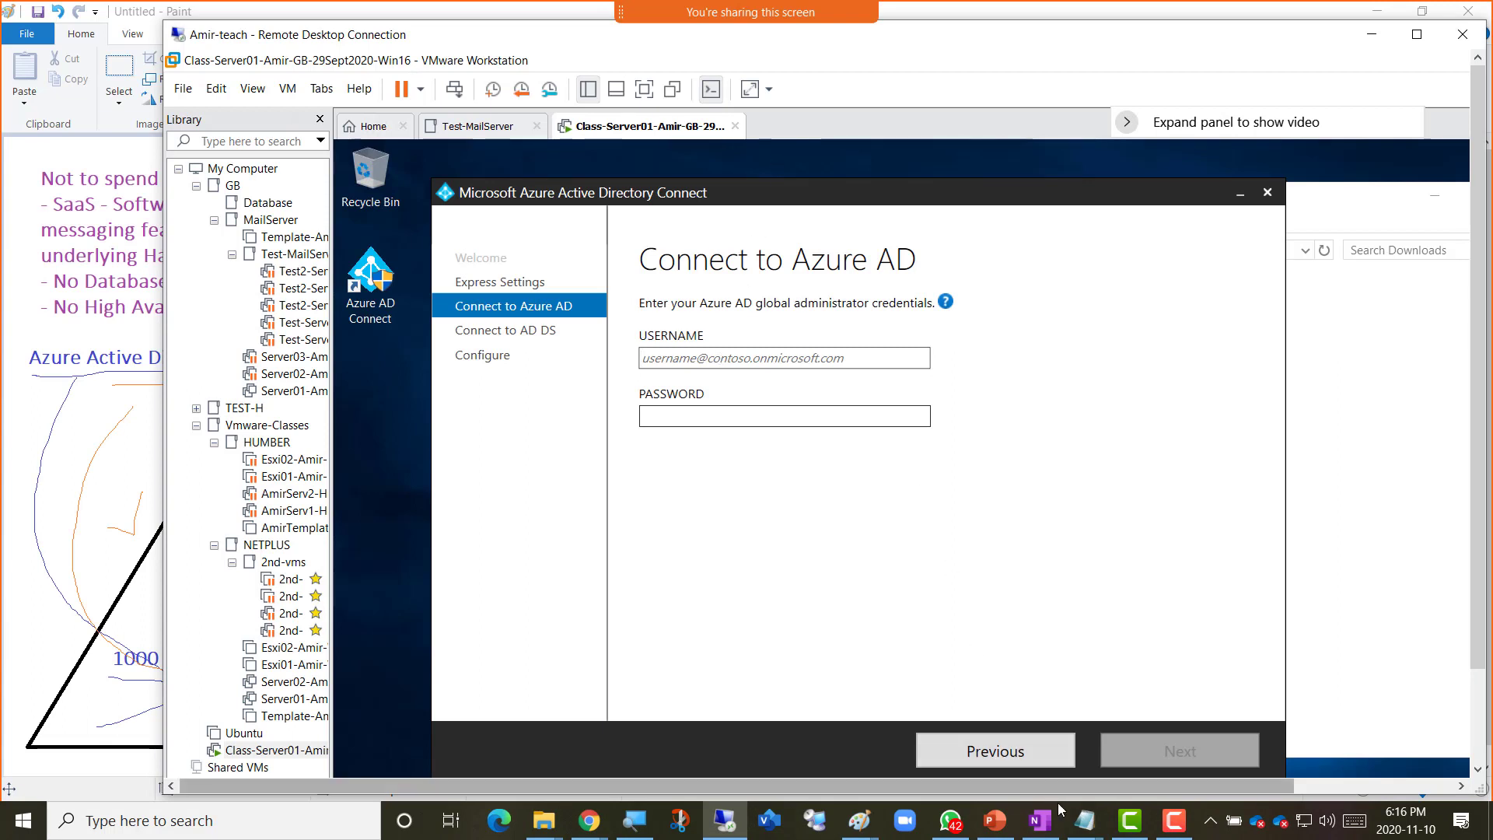
Place the remote desktop window over Notepad, lowered so the noted credentials stay readable above it.
left_click(1085, 821)
left_click(1152, 739)
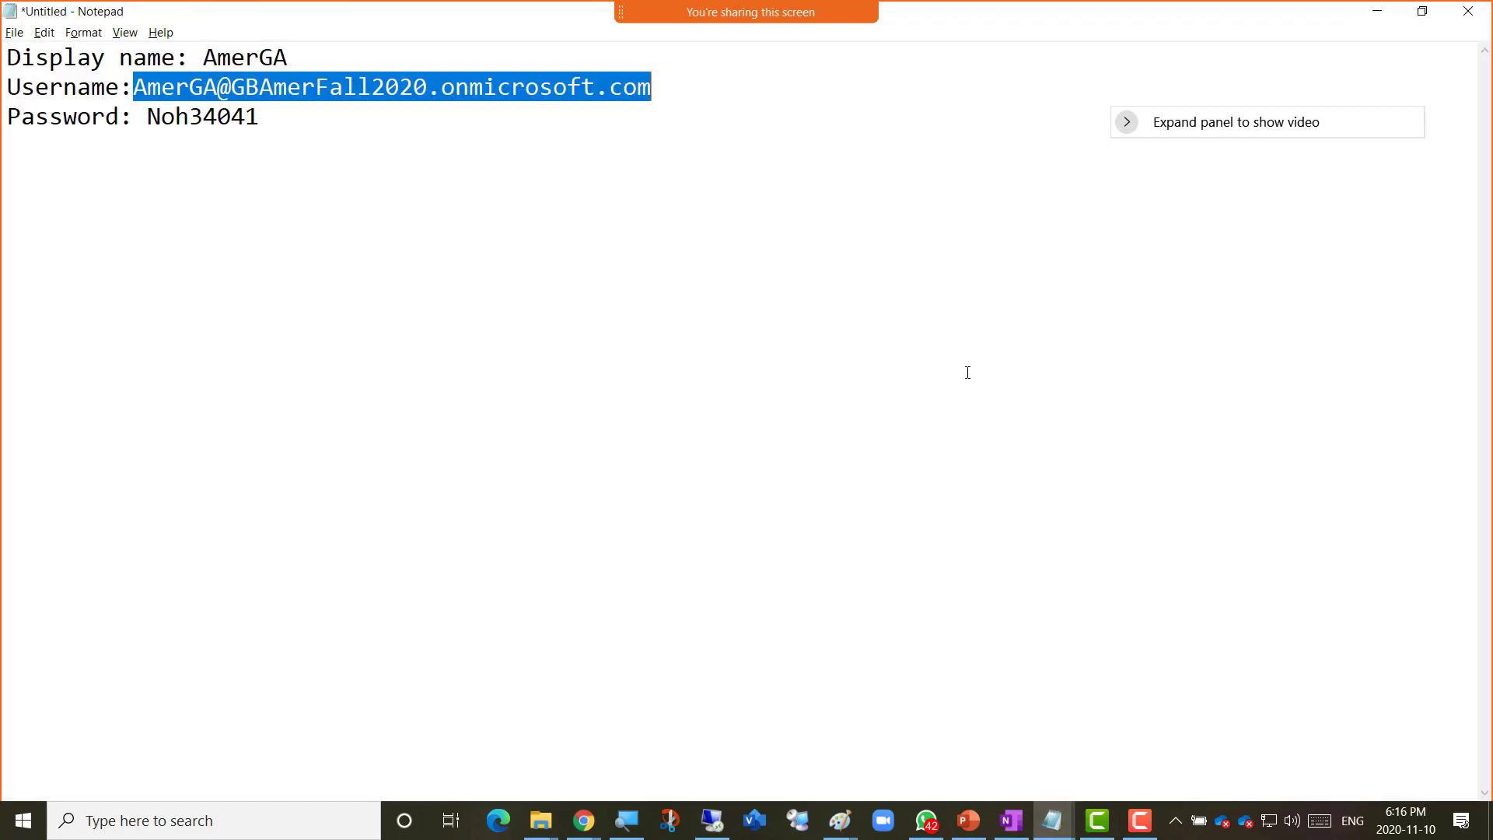
left_click(707, 825)
left_click_drag(862, 37, 849, 144)
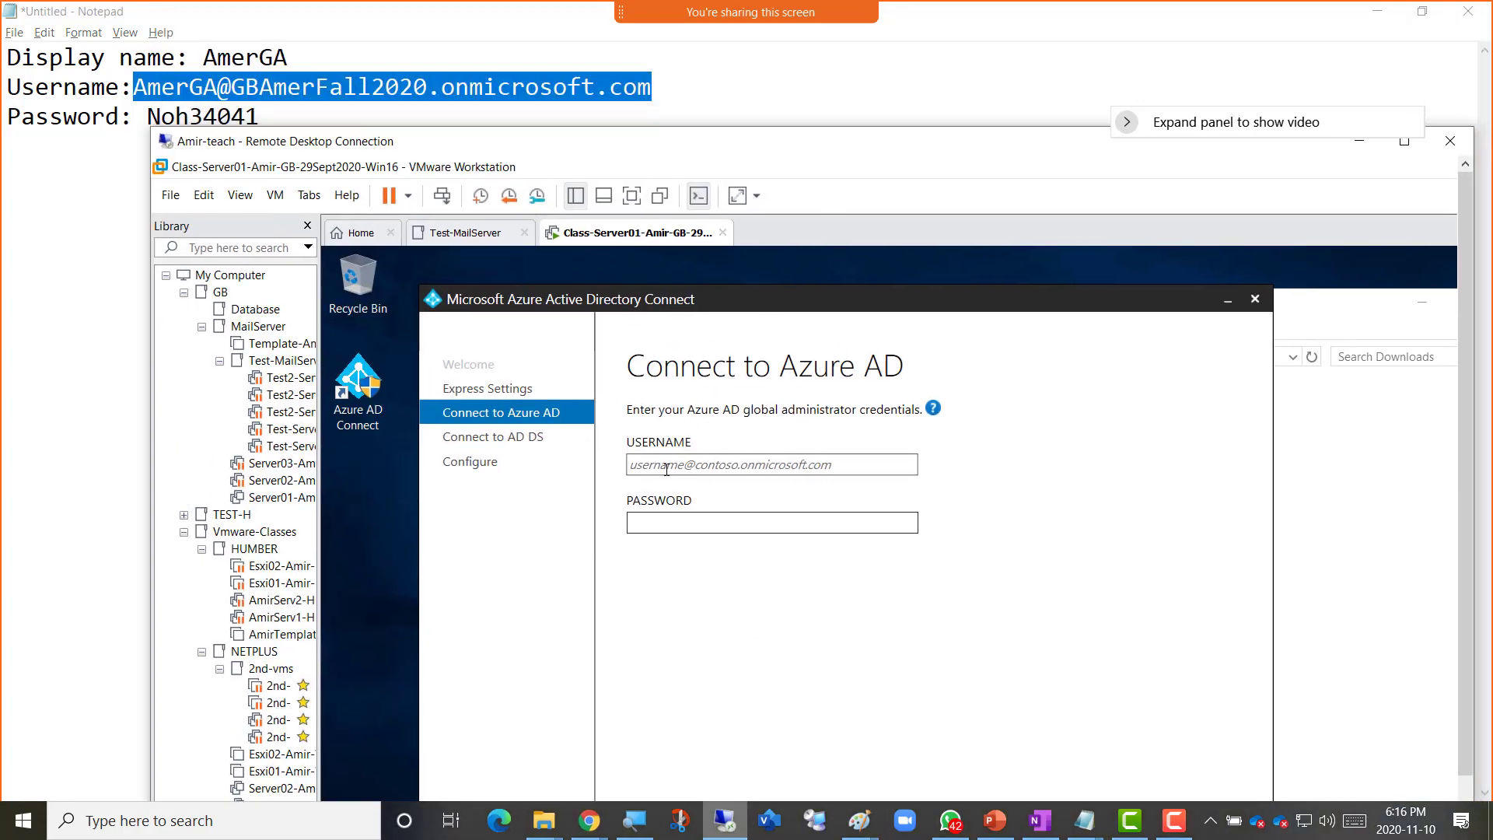
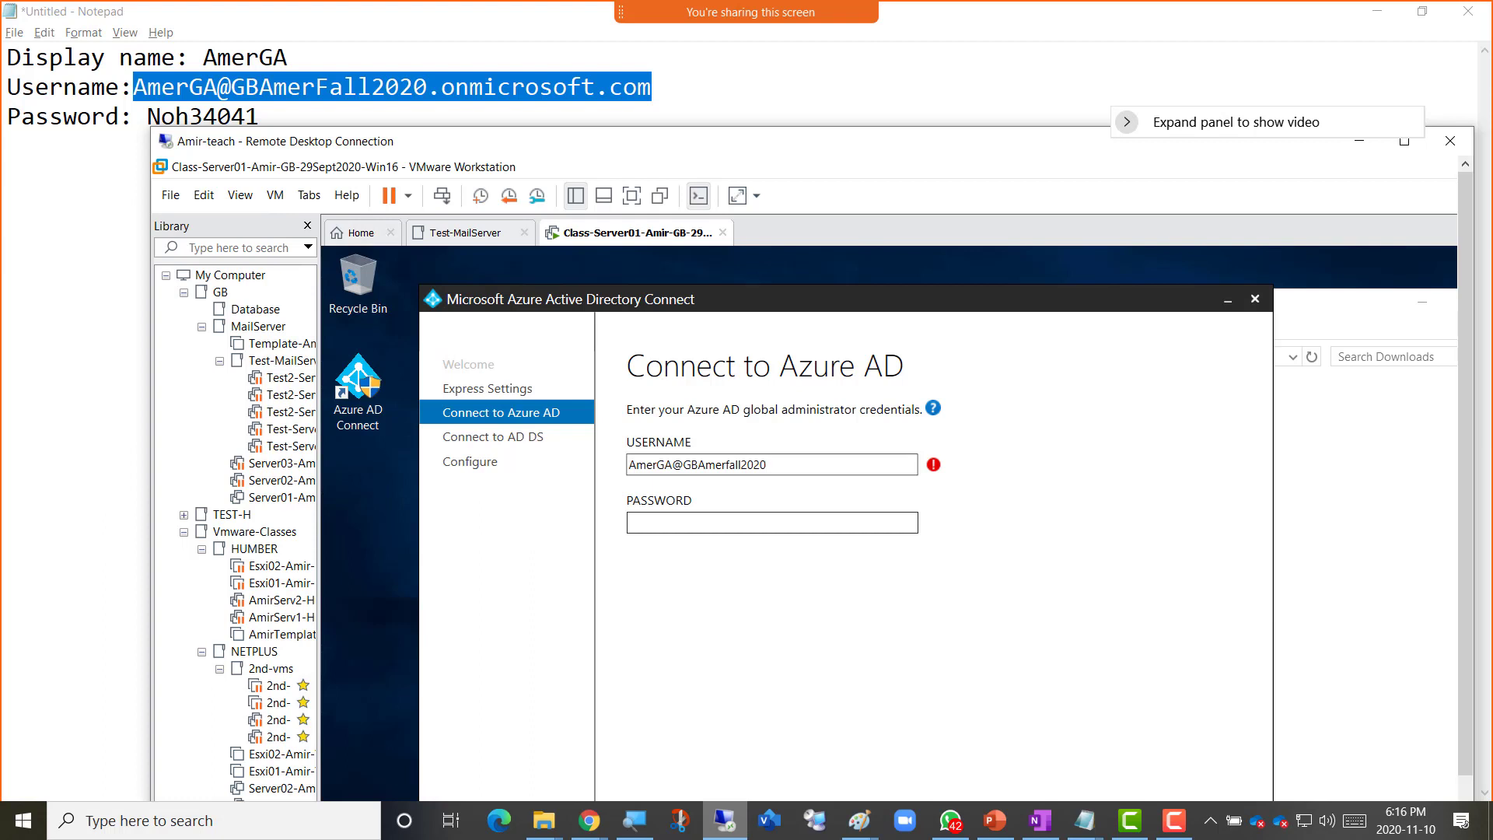
Enter the global administrator's username and account password for Azure AD, maximize the session and continue to Connect to AD DS.
left_click(638, 529)
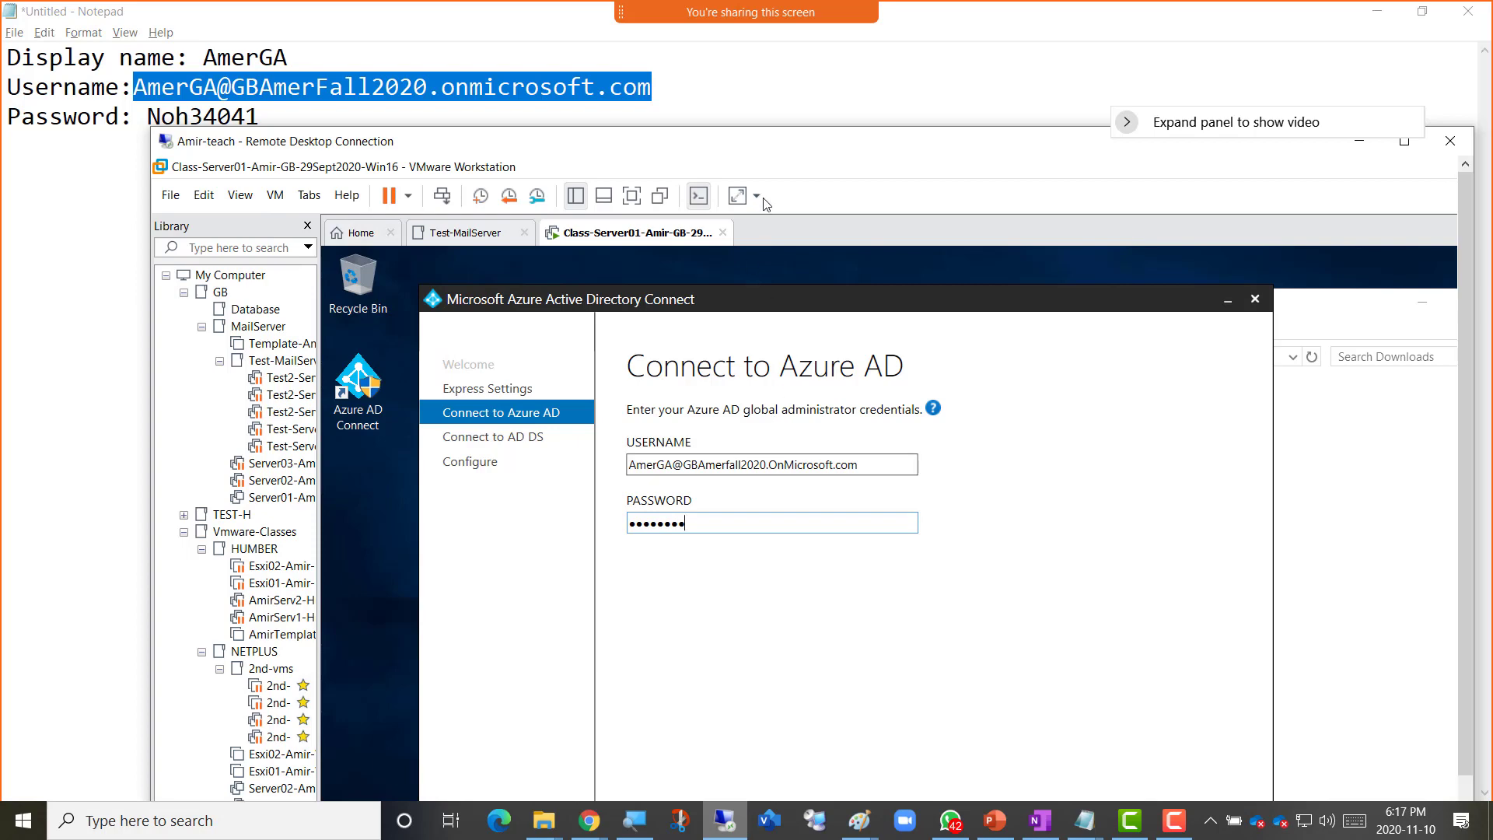
double_click(768, 148)
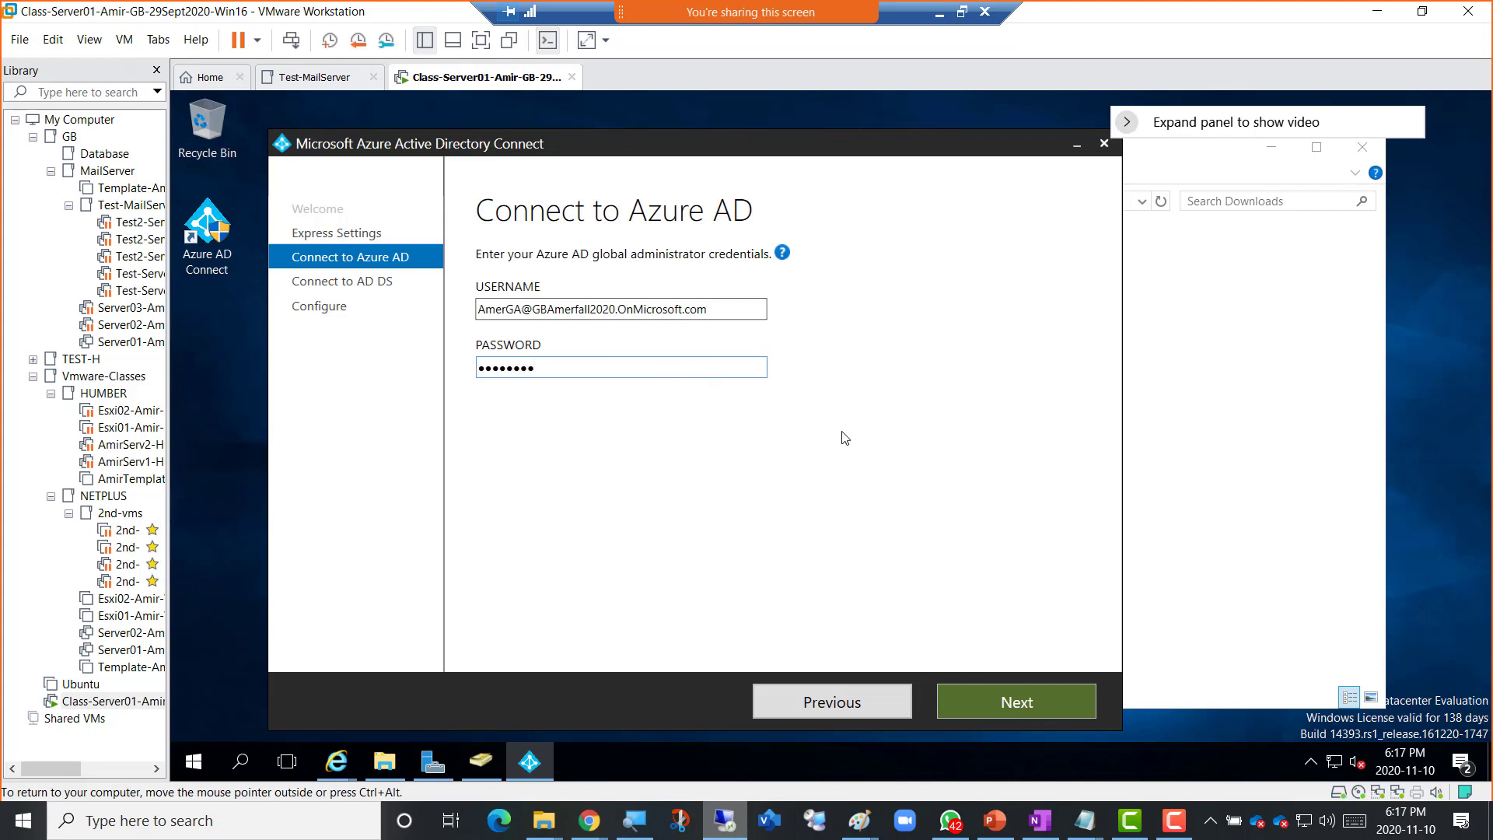
left_click(1006, 711)
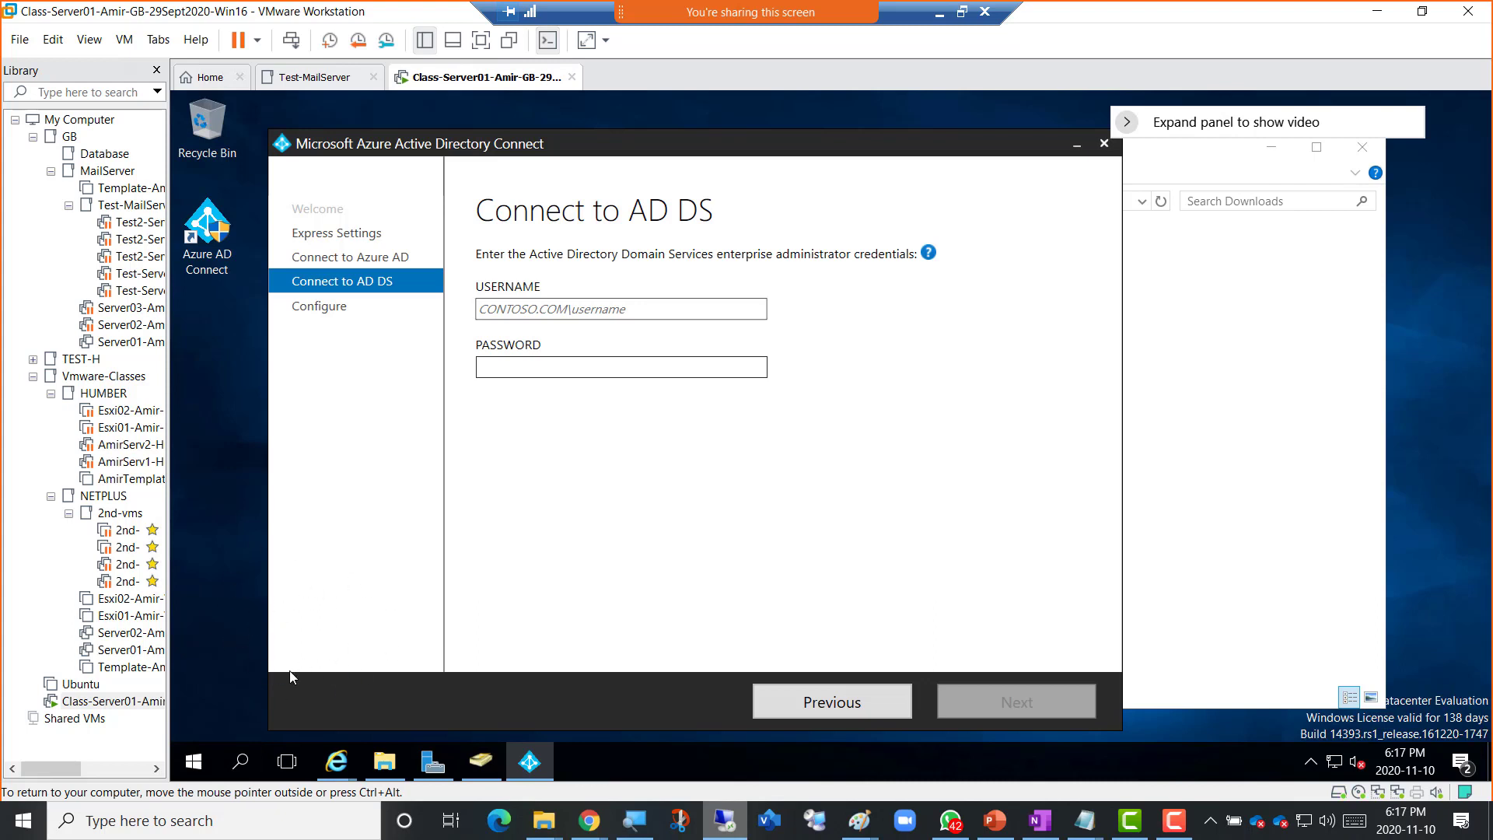
Examine the domain name in Server Manager's Local Server properties and the signed-in account in the virtual machine's Start menu.
left_click(194, 769)
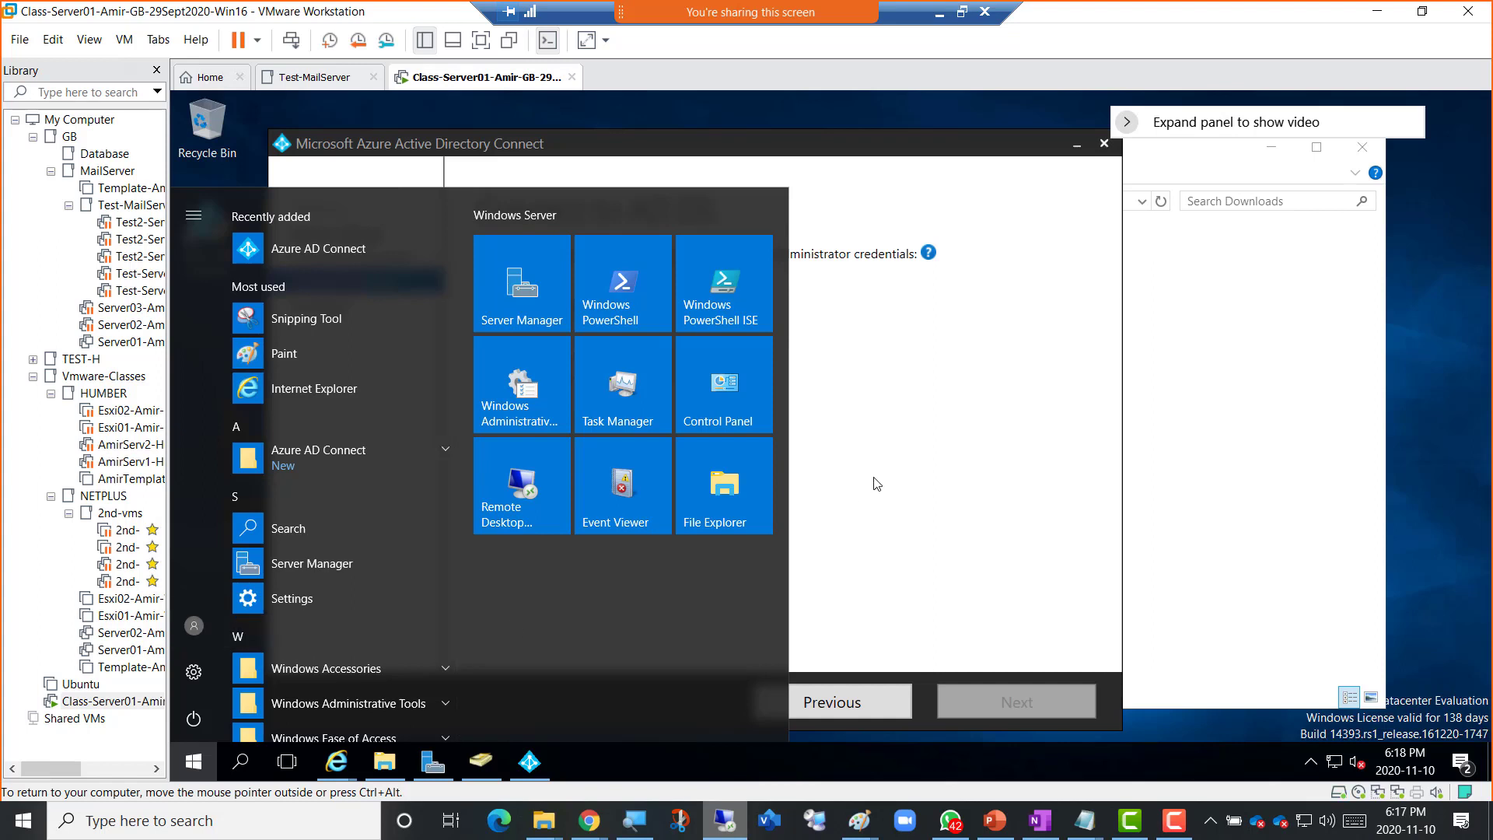
left_click(926, 517)
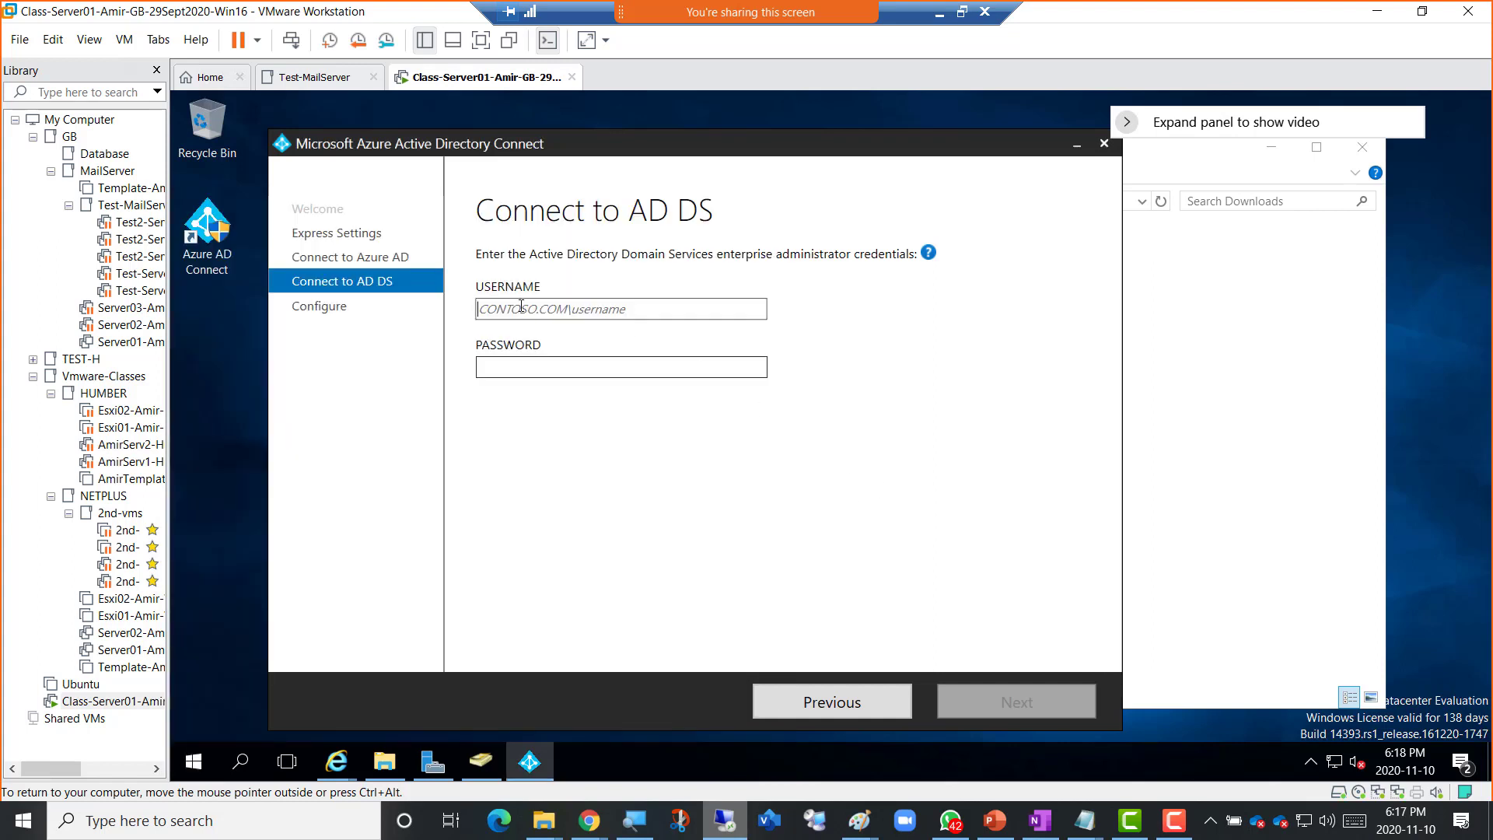
left_click(433, 766)
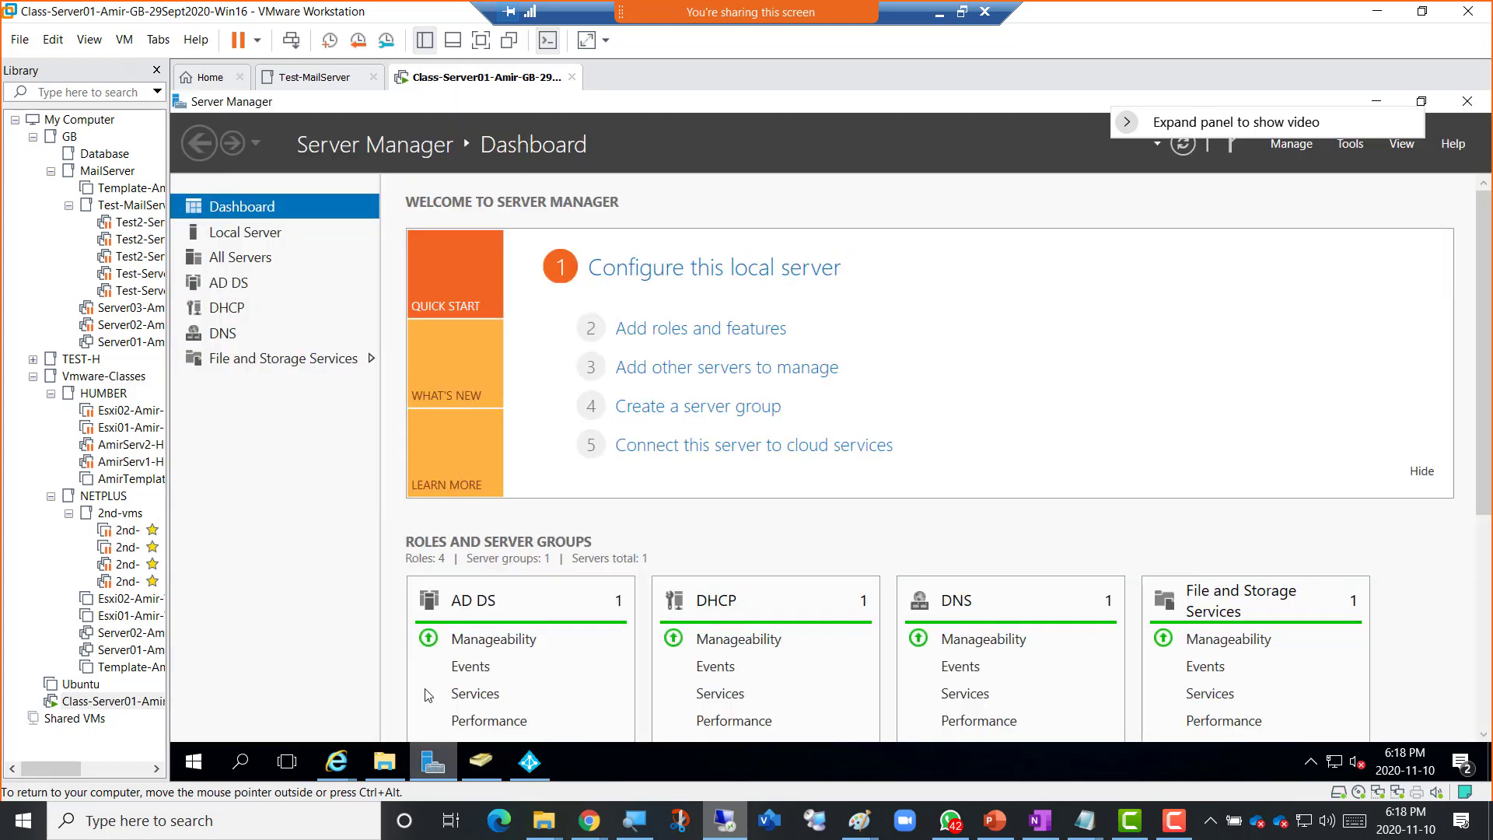
left_click(252, 234)
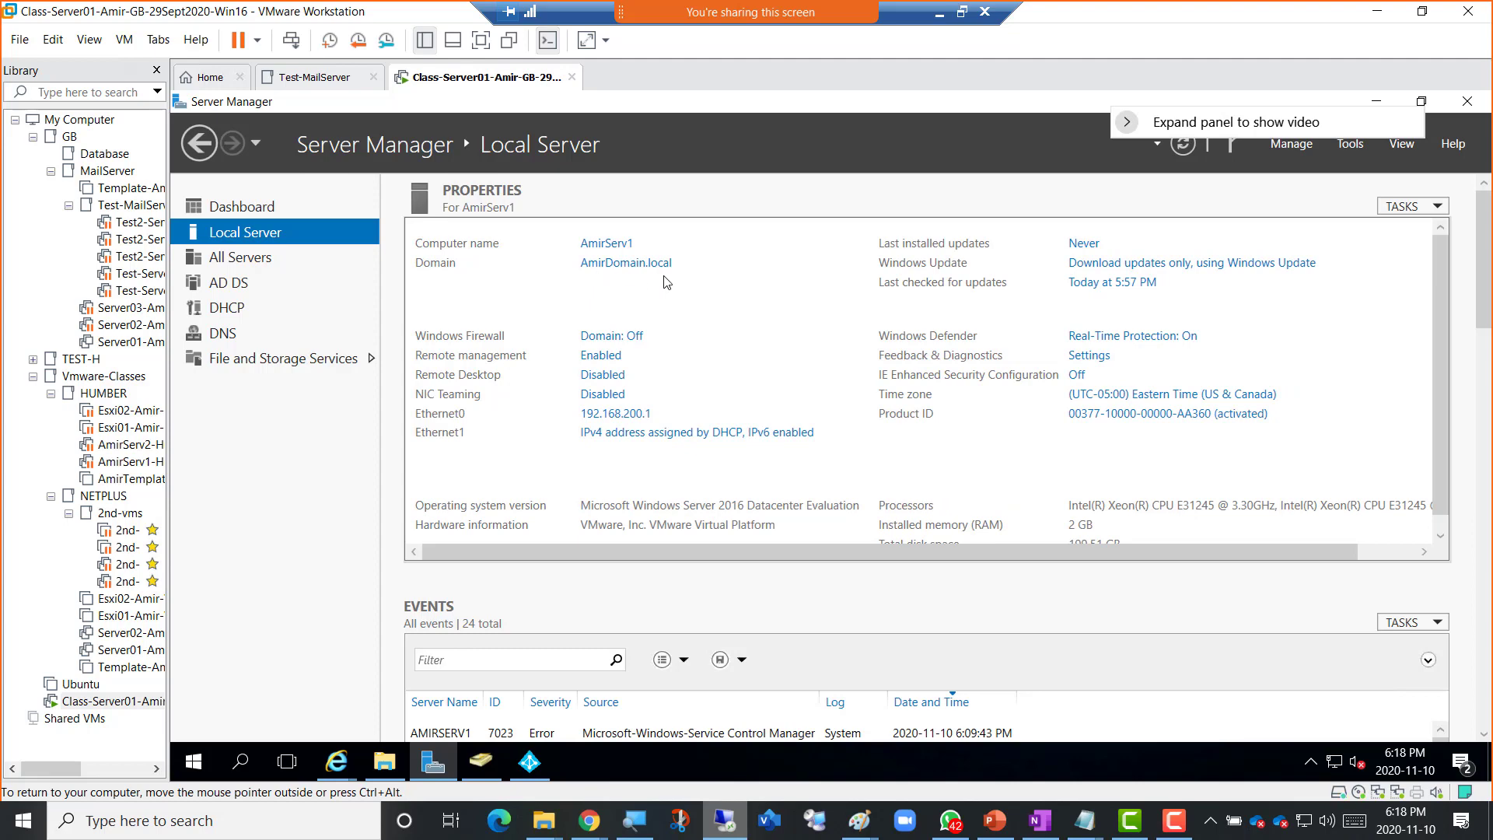
left_click(206, 752)
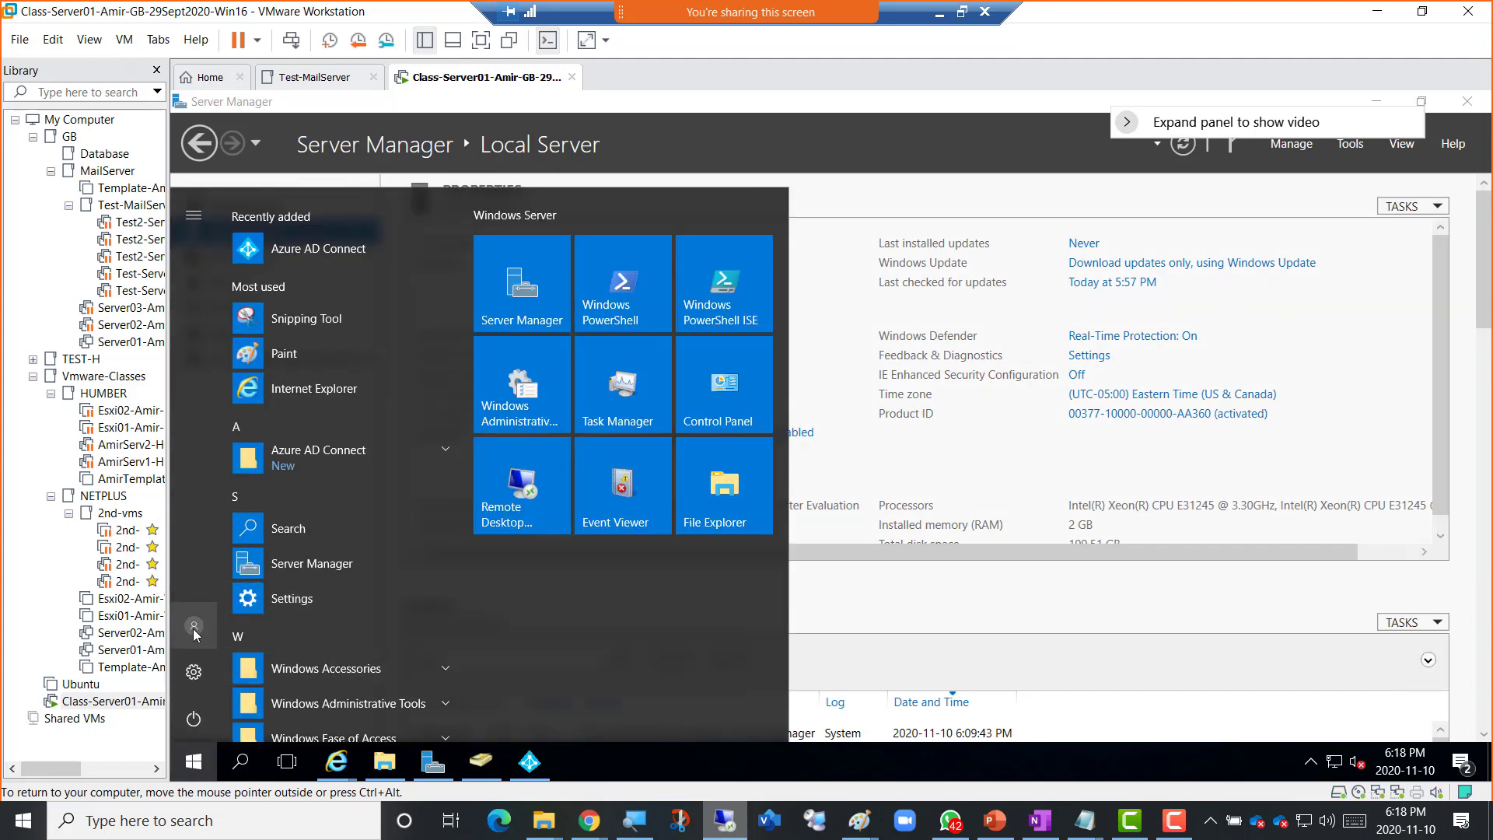
left_click(917, 468)
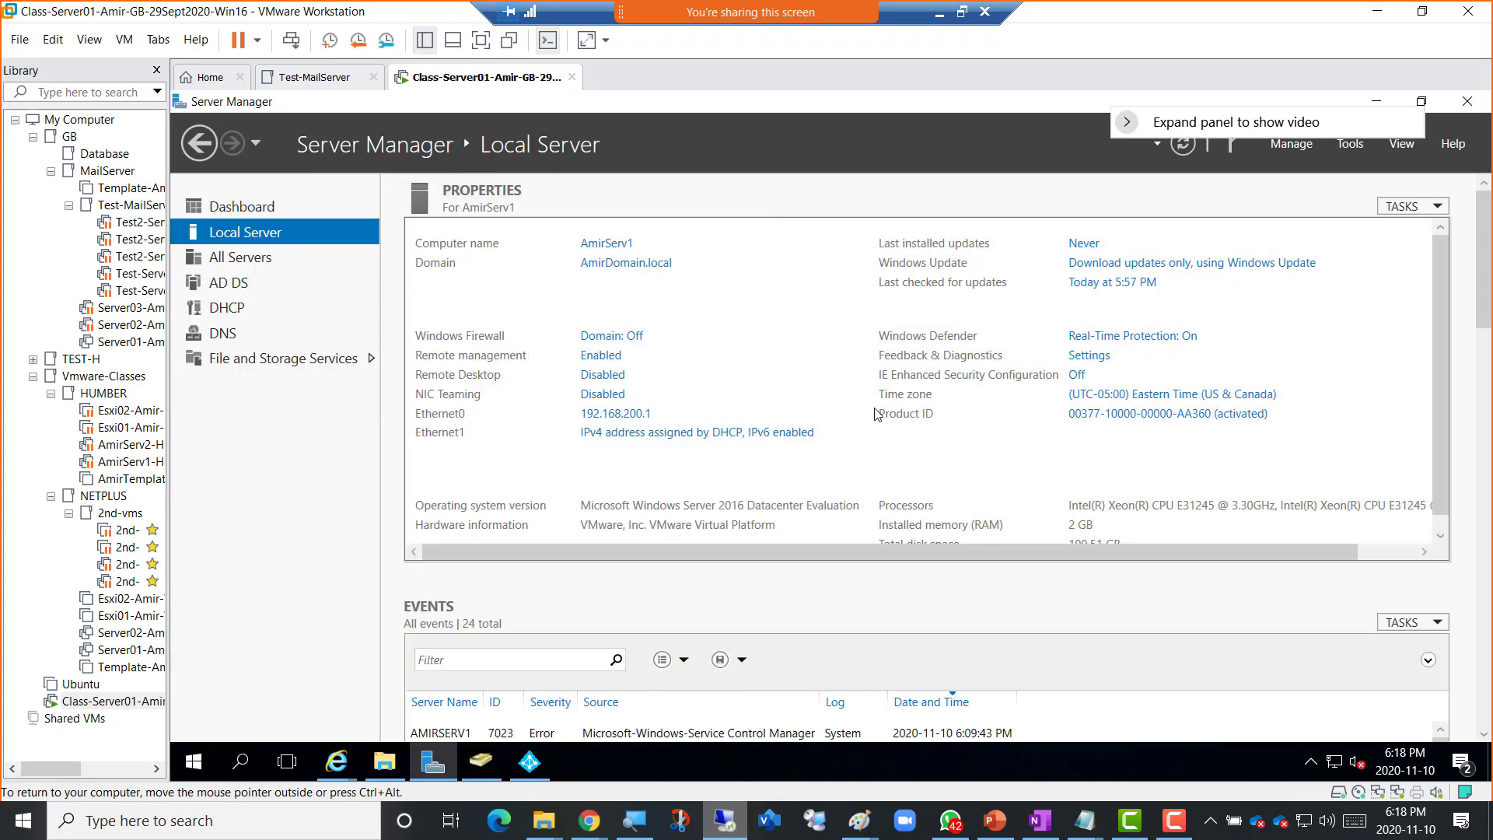
Back in Azure AD Connect, enter the AMIRDOMAIN enterprise administrator's username in domain\username form for AD DS.
left_click(529, 761)
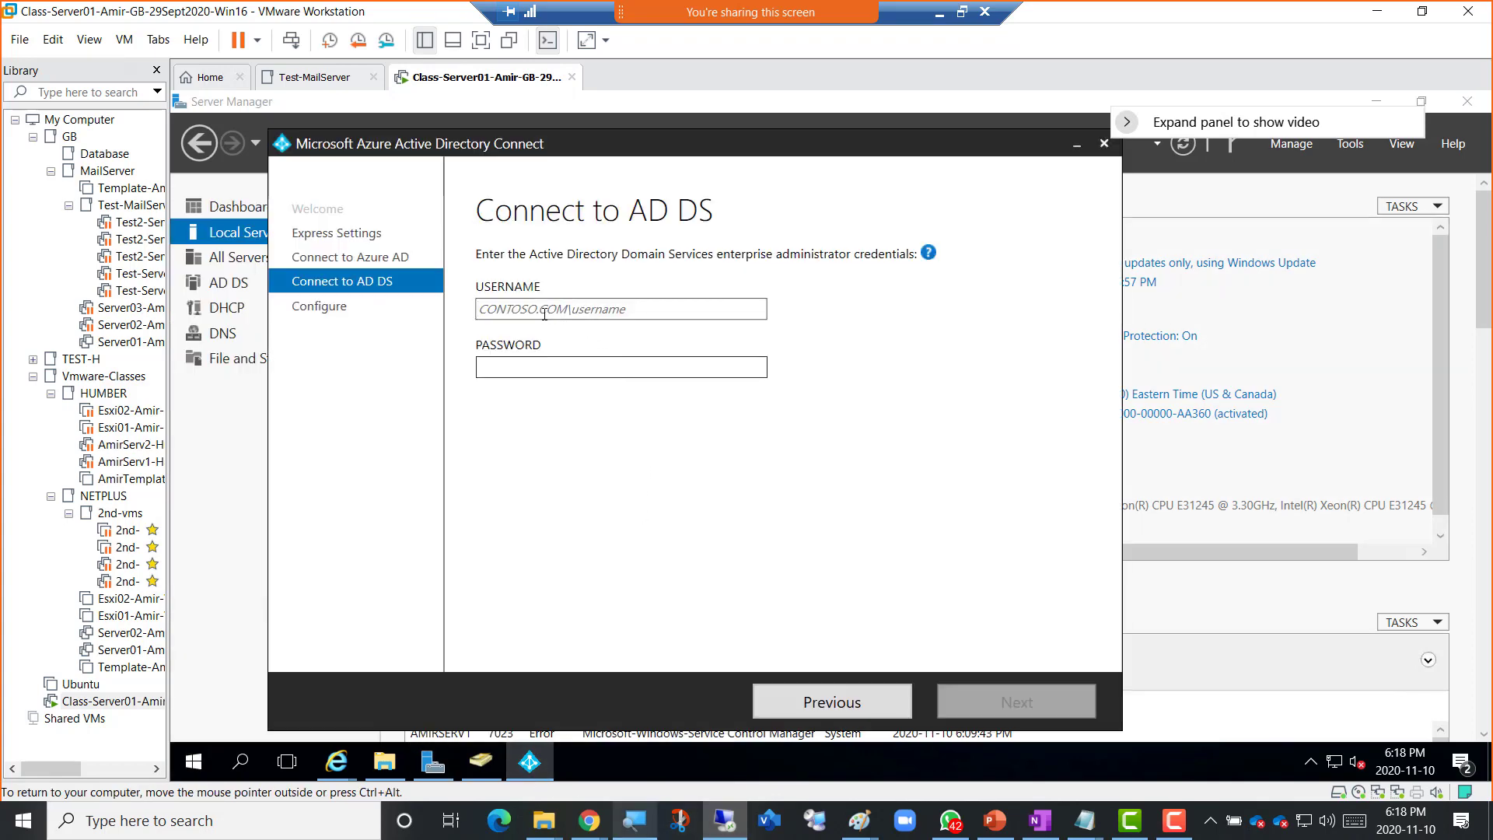
left_click(544, 312)
type("Amir")
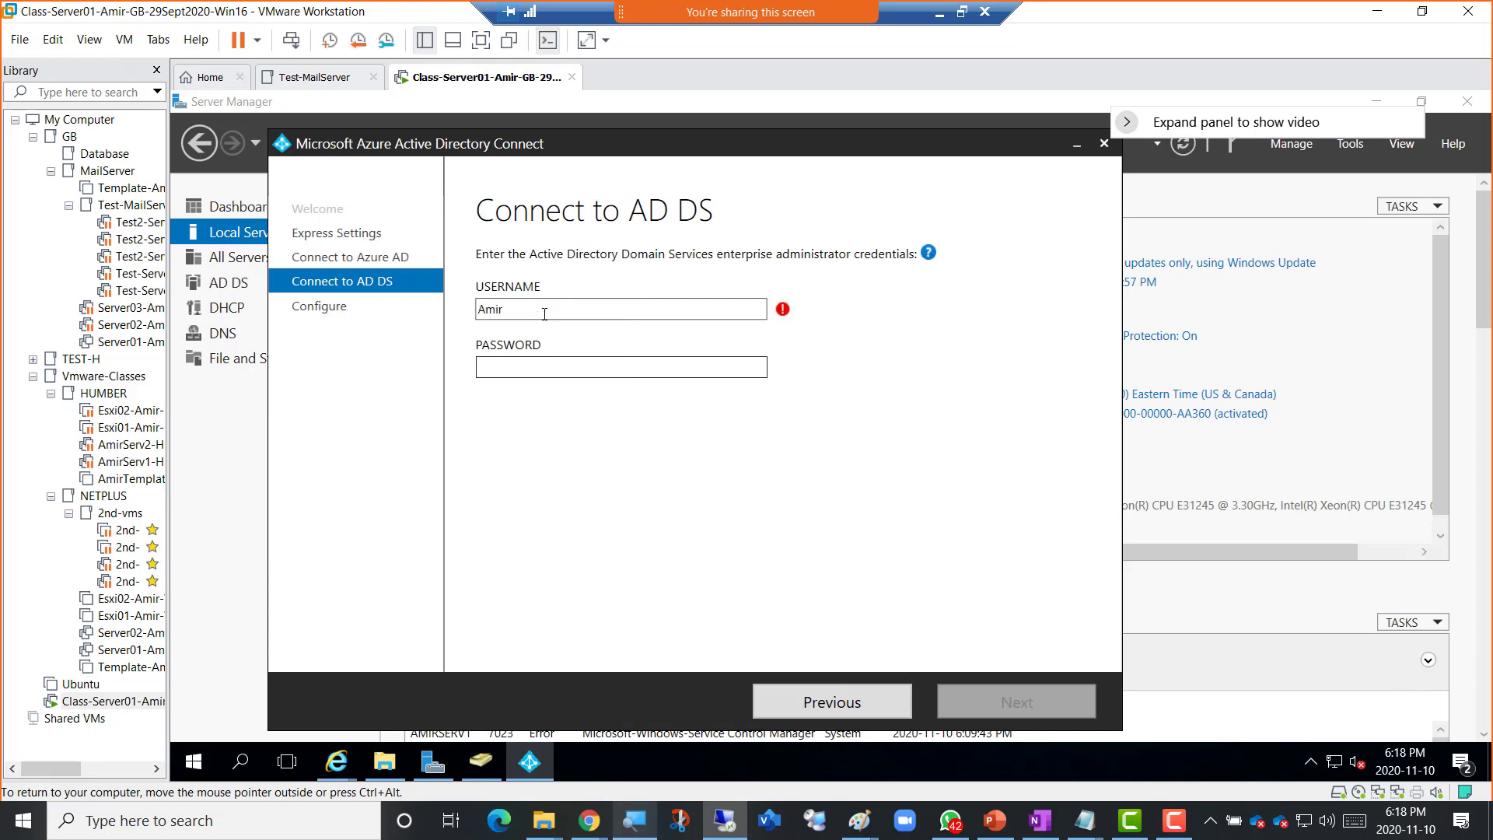
type("Domain\\amirAdmin")
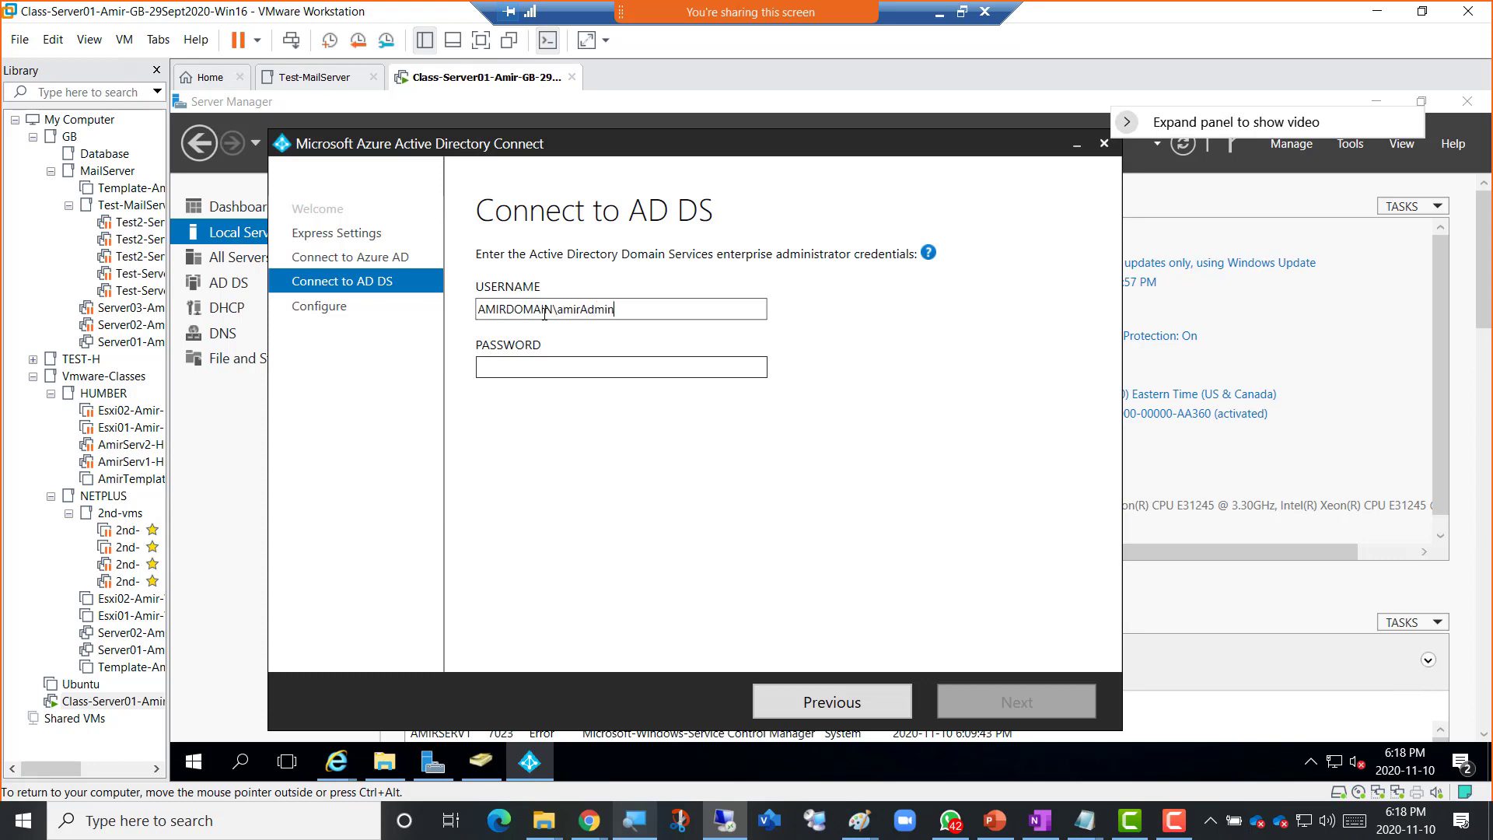
Enter the enterprise administrator's account password for AD DS and continue to the Azure AD sign-in configuration.
key("Tab")
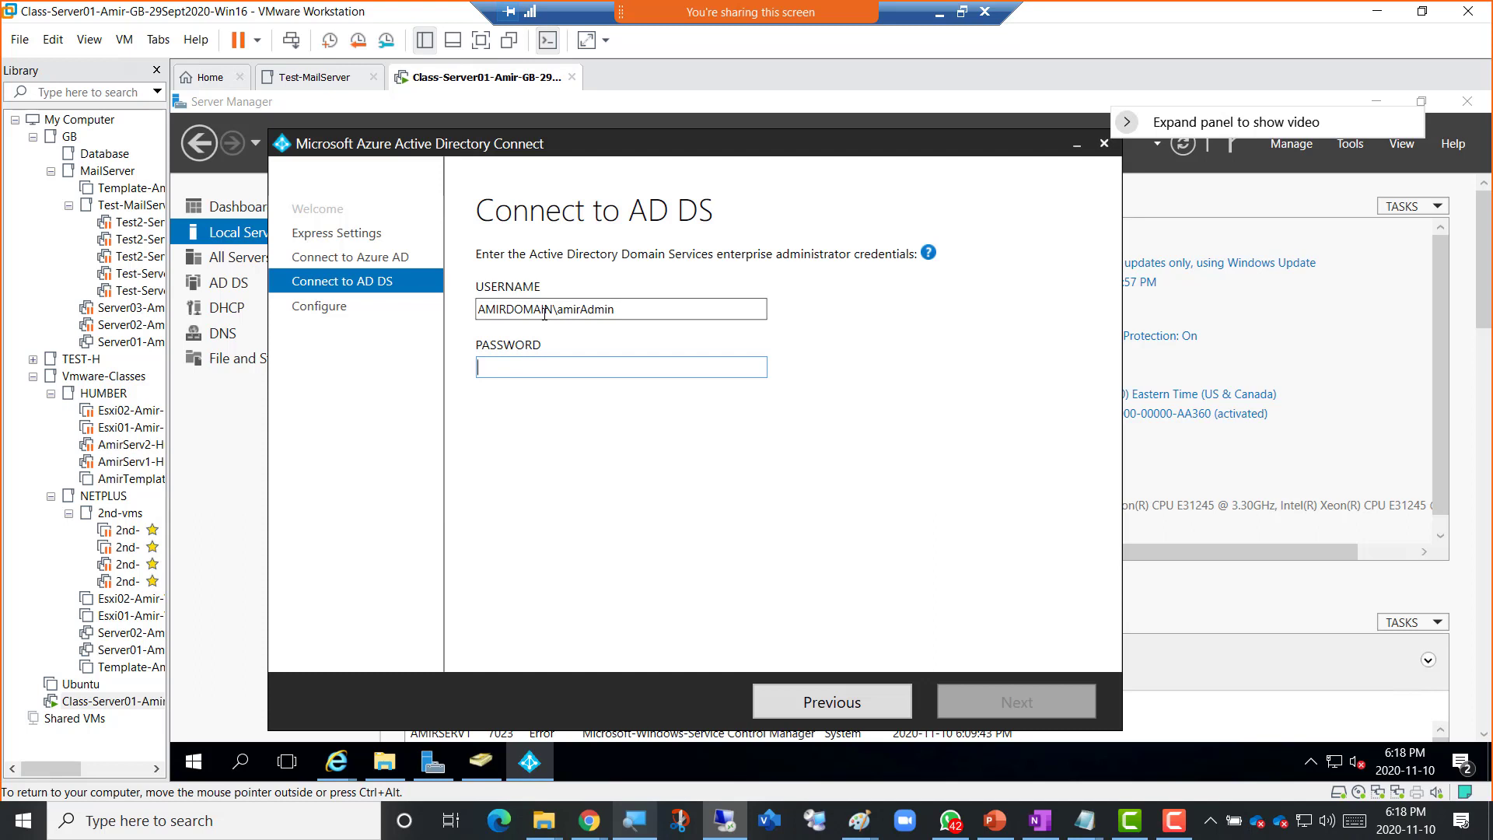
type("•••")
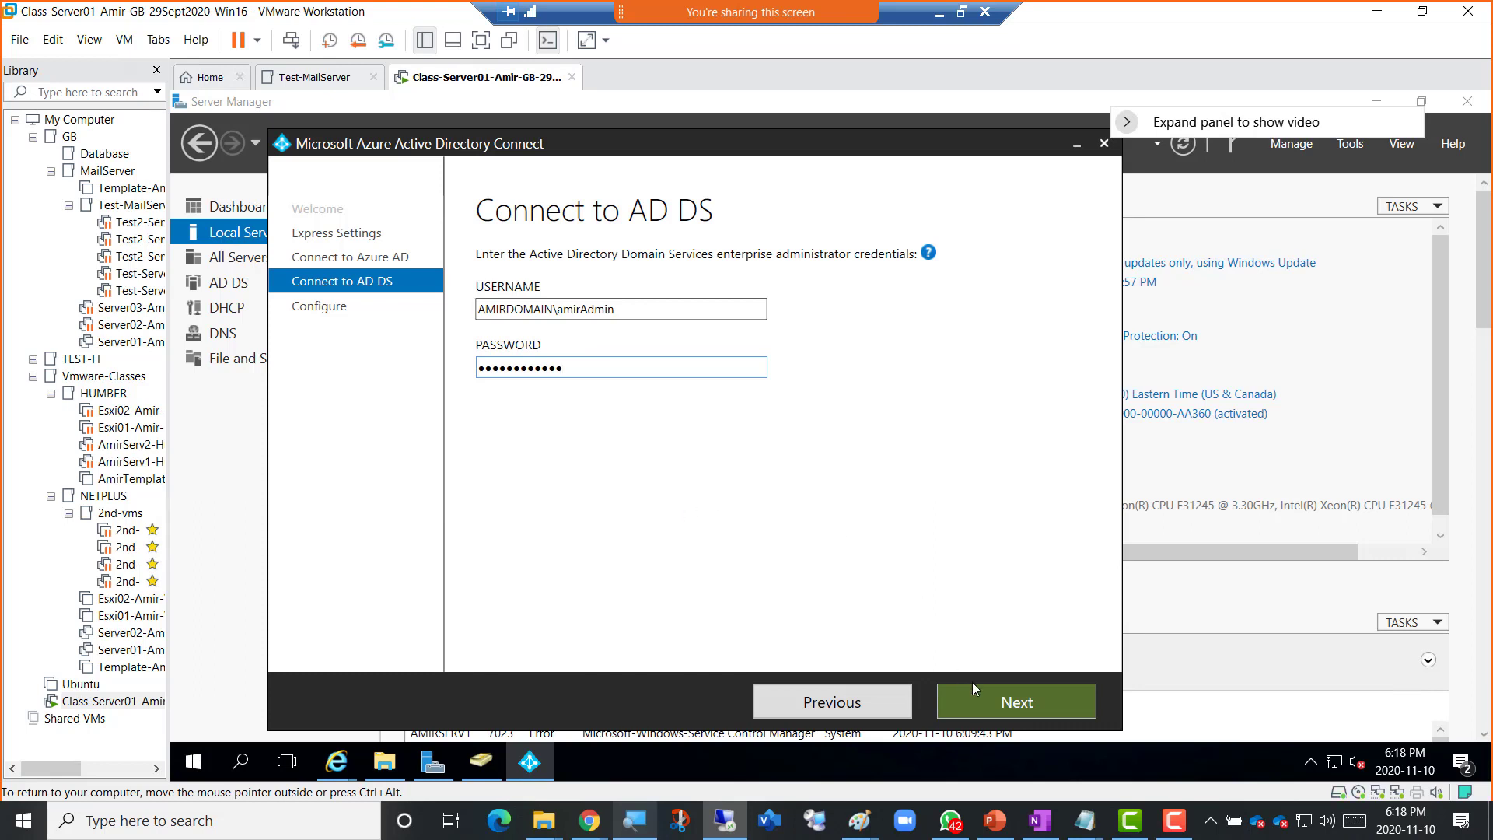
left_click(990, 699)
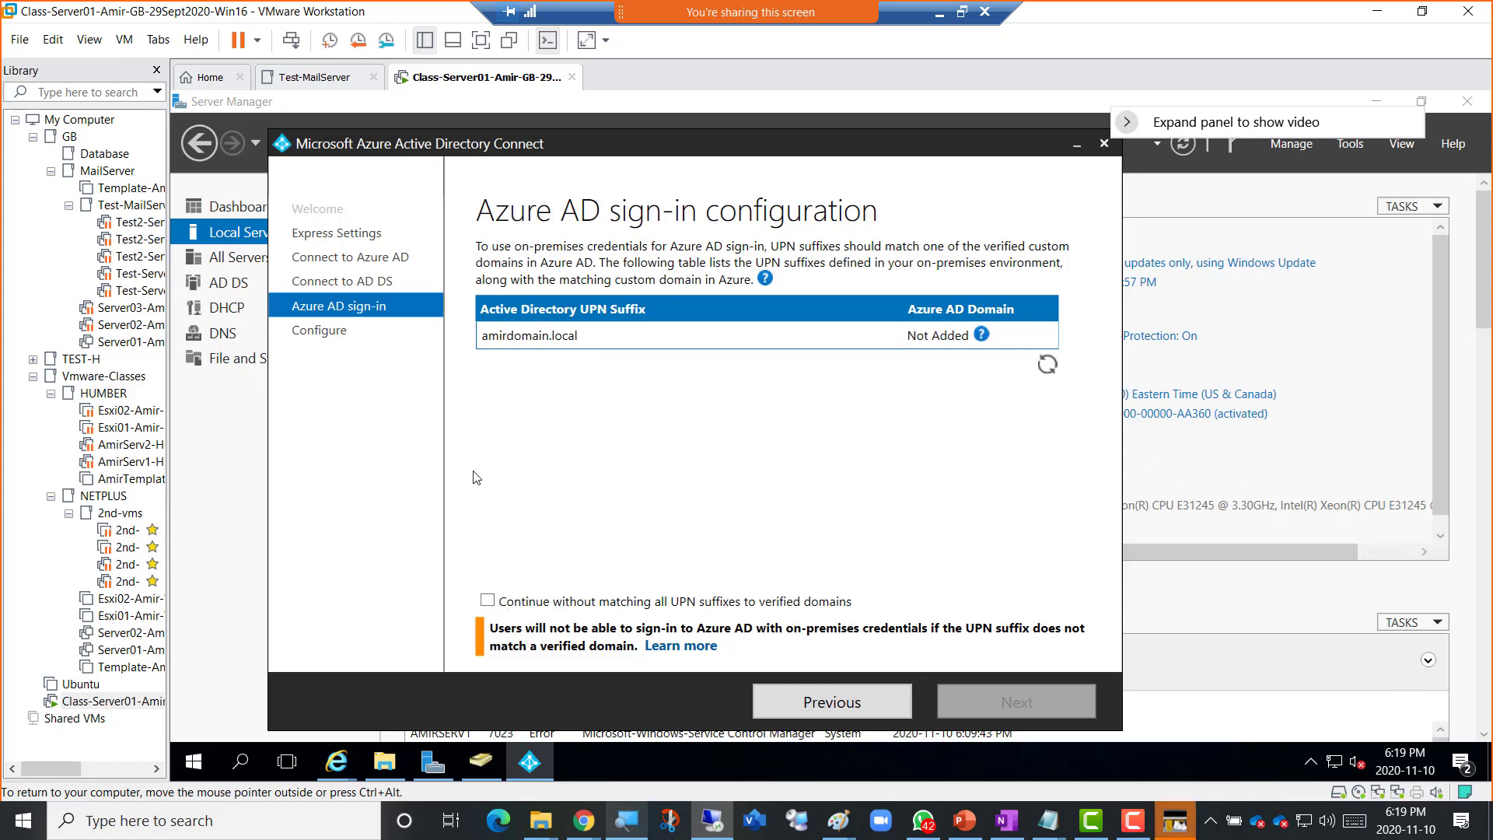
Choose to continue without matching all UPN suffixes to verified domains and proceed to the Ready to configure page.
left_click(486, 600)
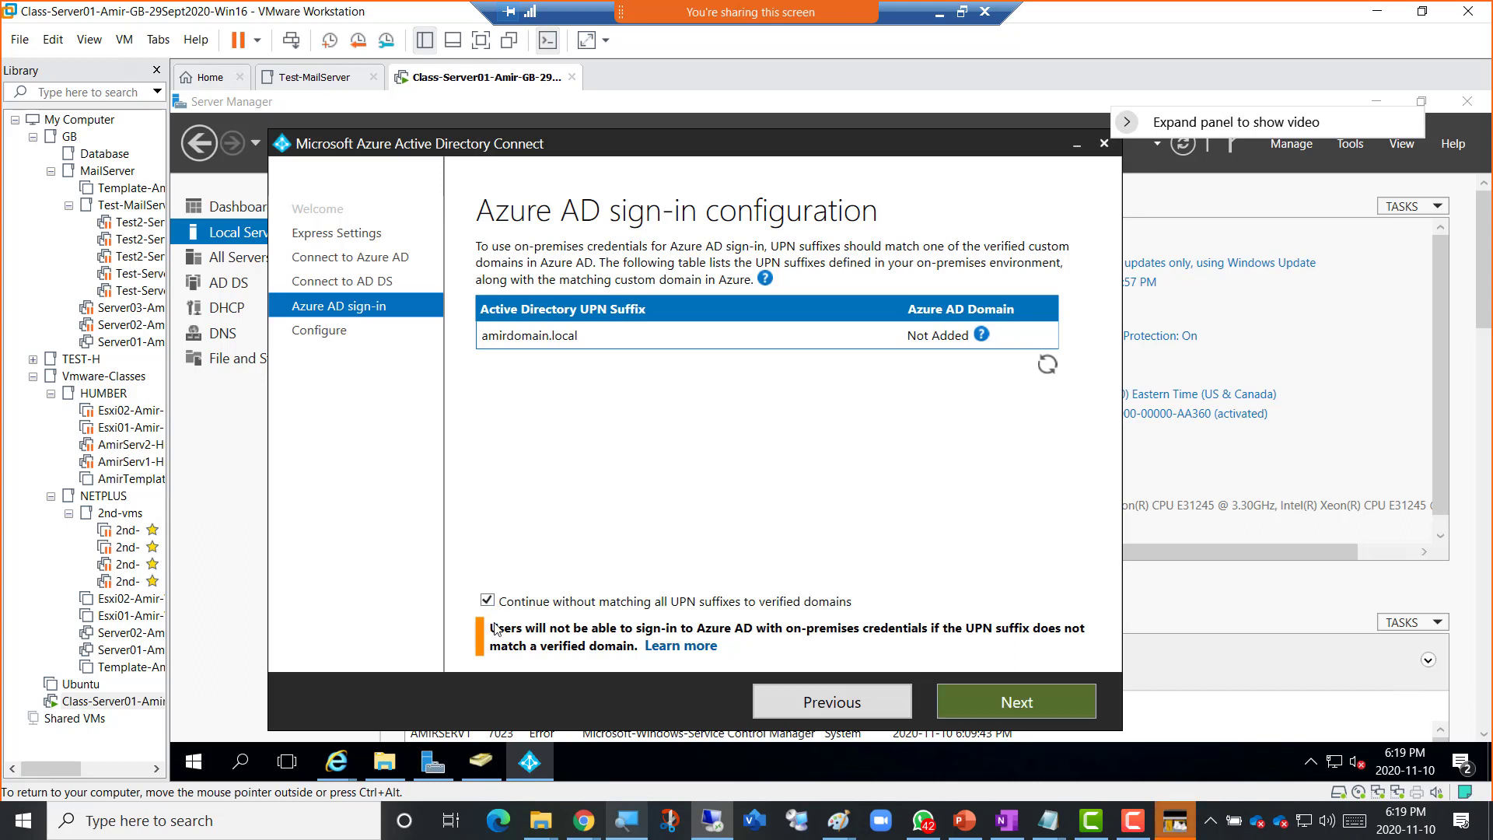
left_click(1016, 701)
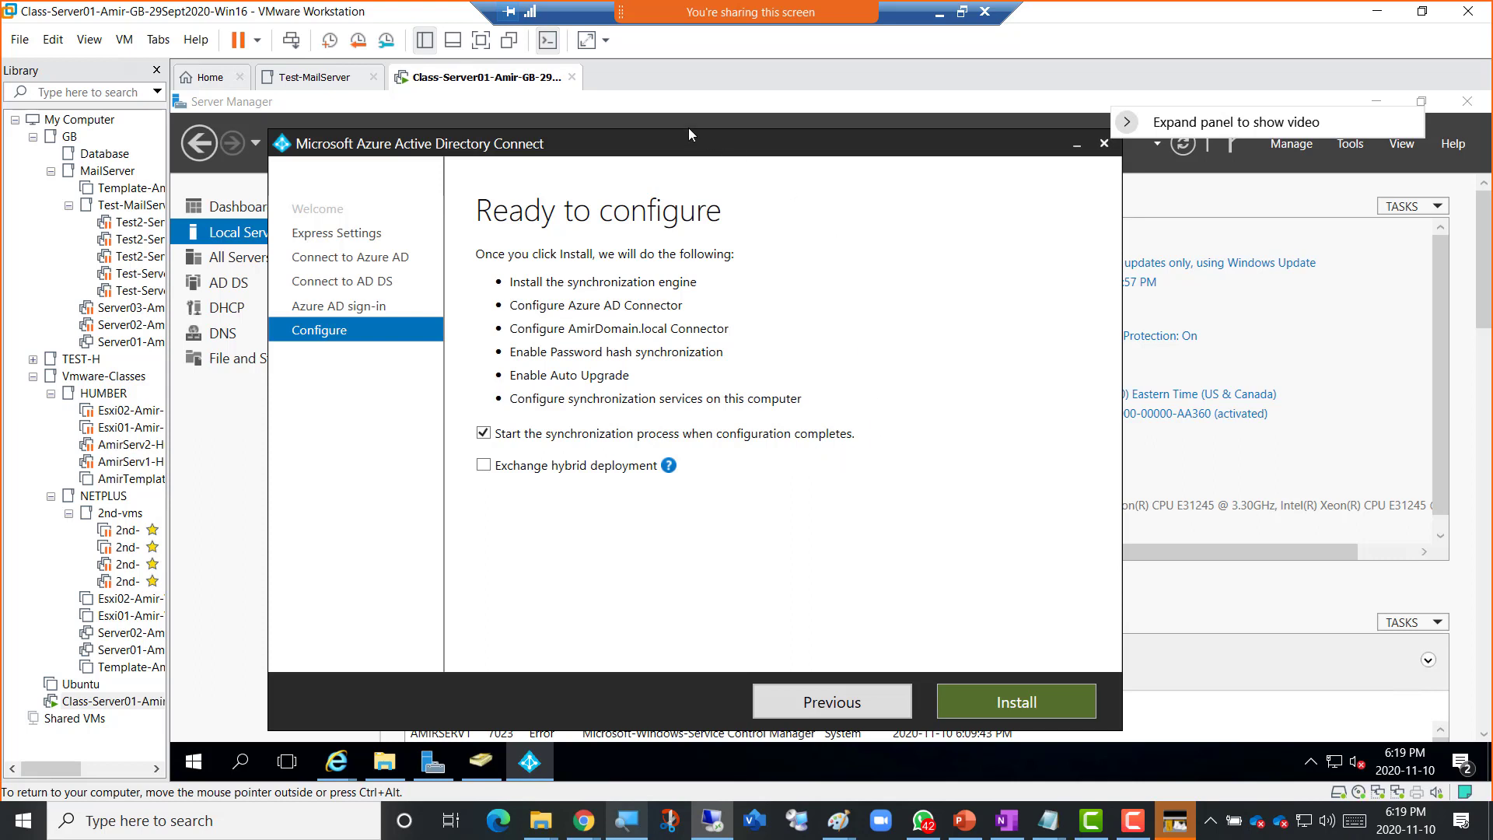
left_click_drag(664, 145, 796, 154)
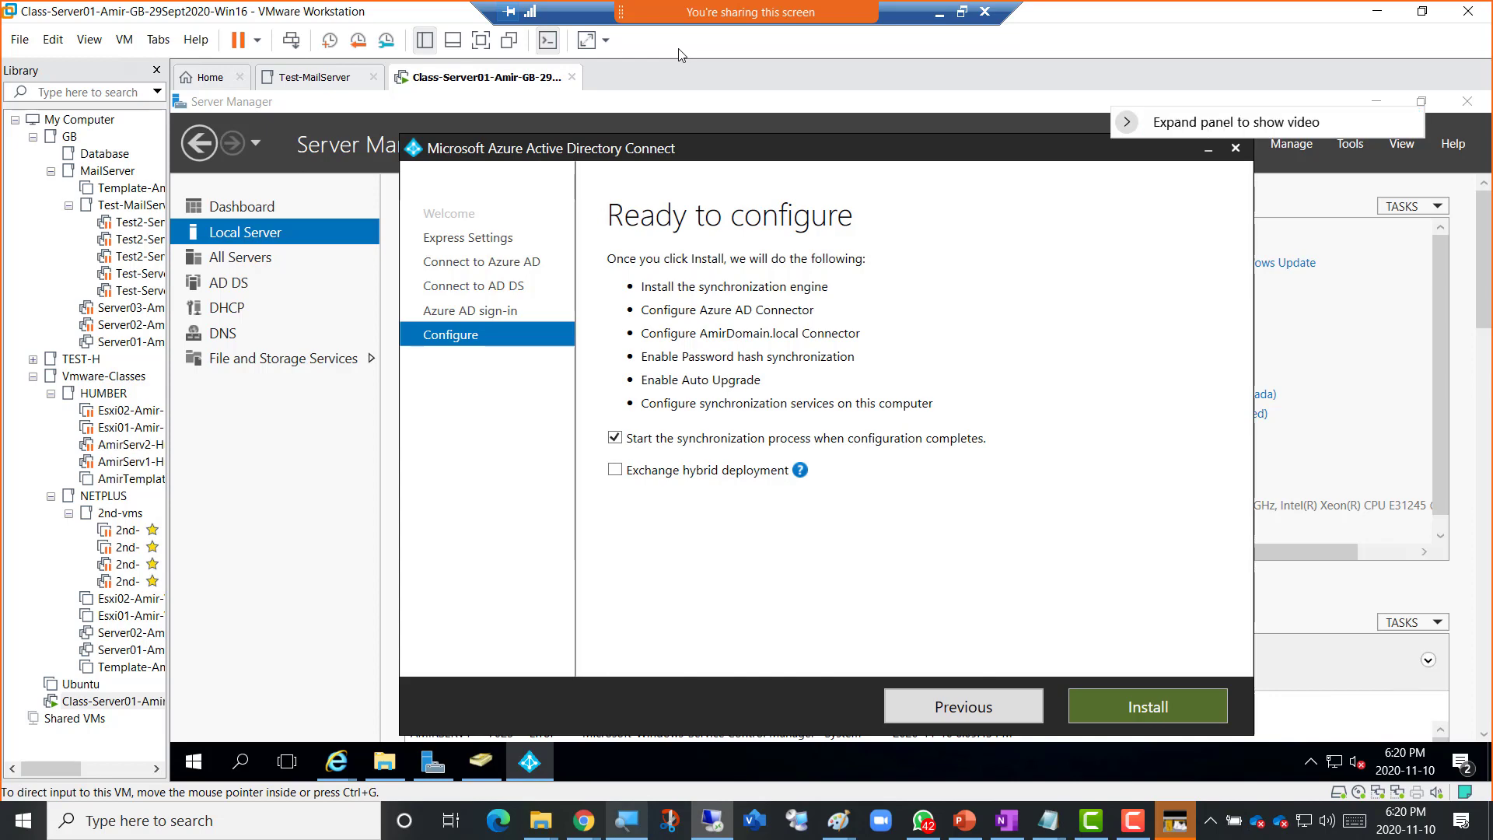
Restore the remote desktop session to a movable window and capture a screenshot of the virtual machine's Ready to configure page.
left_click(962, 12)
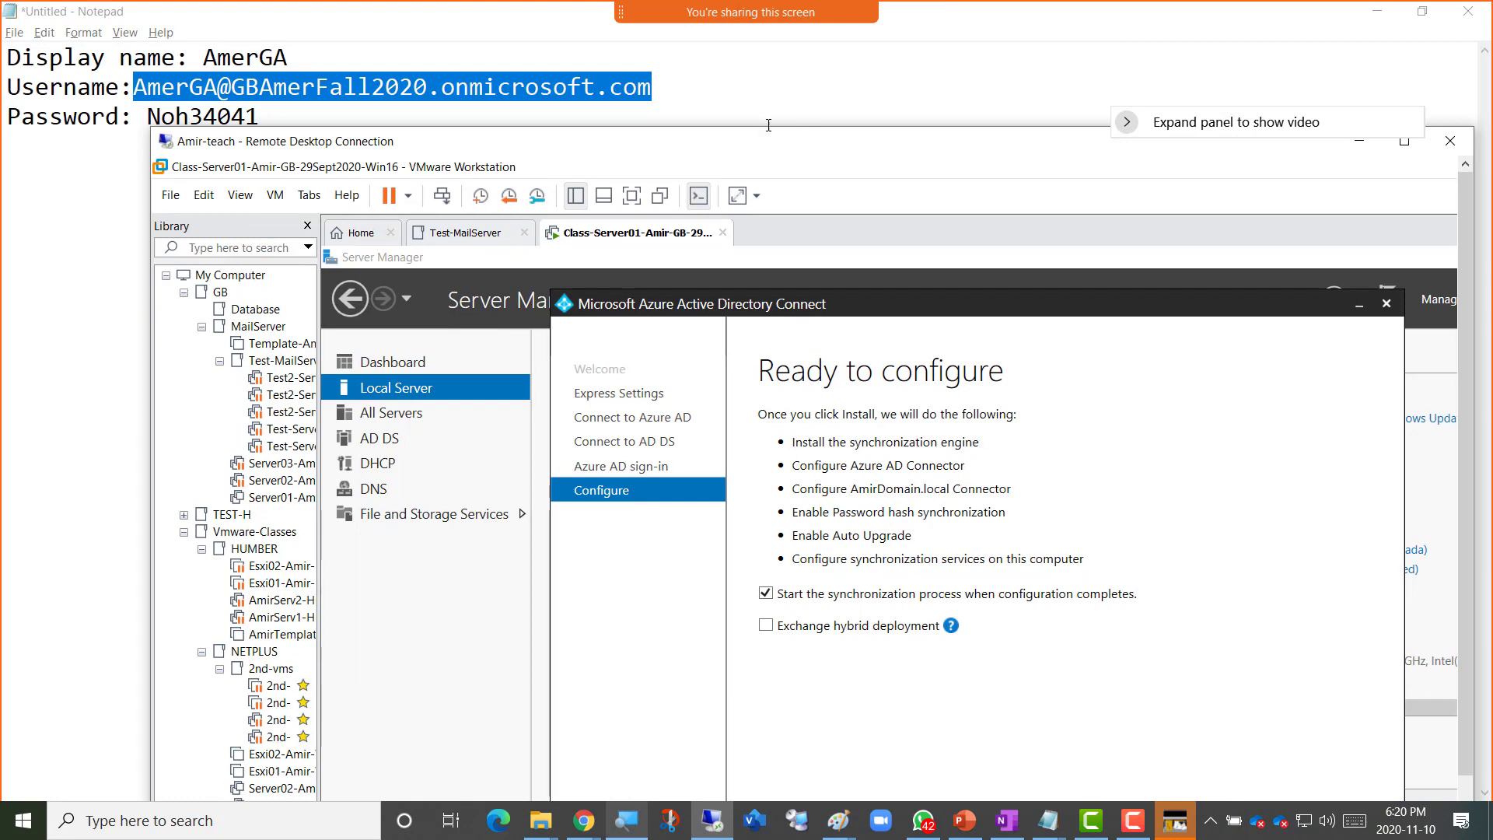
left_click_drag(735, 140, 584, 14)
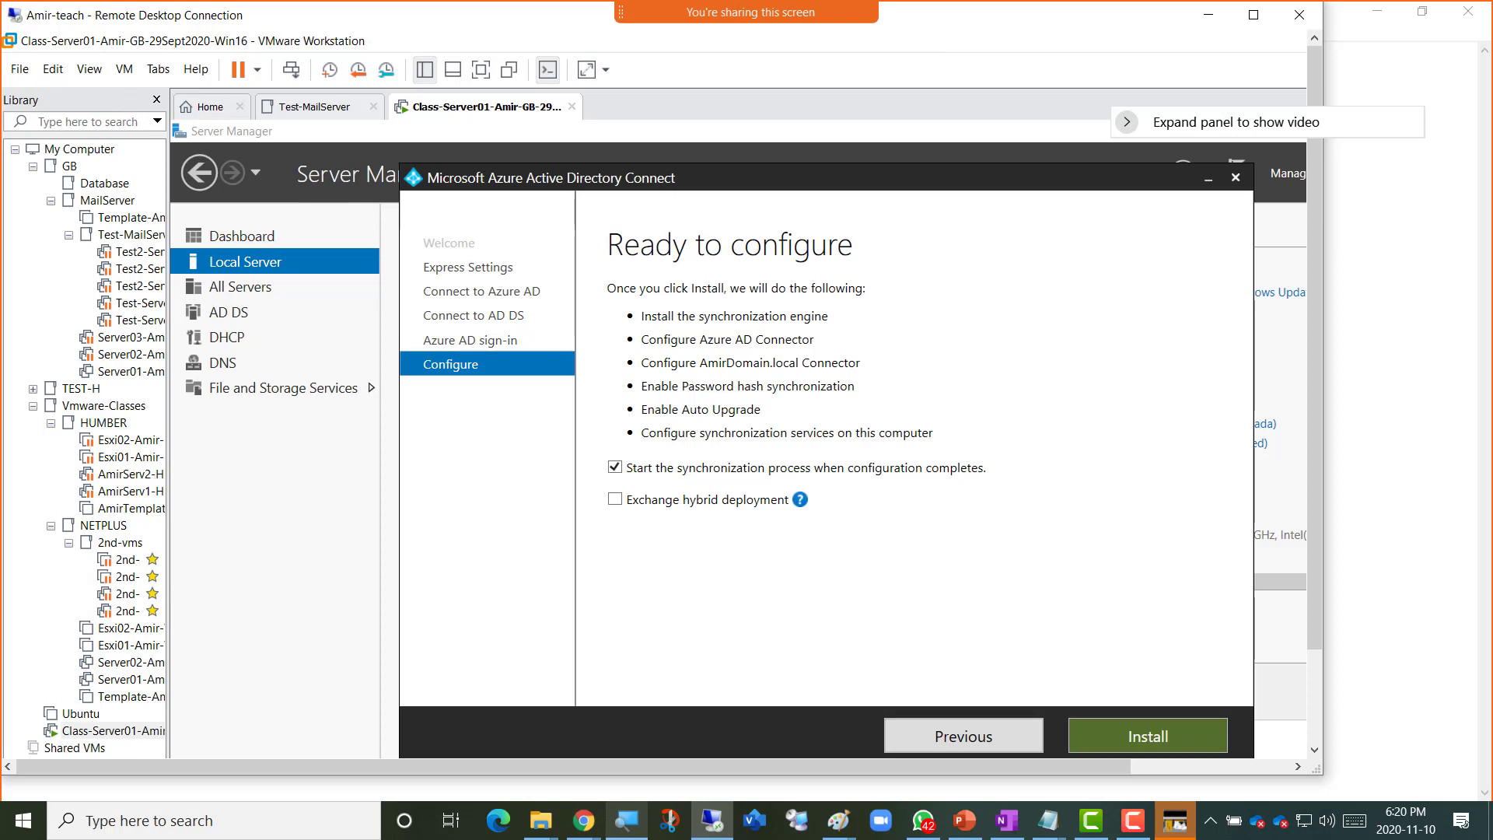
left_click(923, 821)
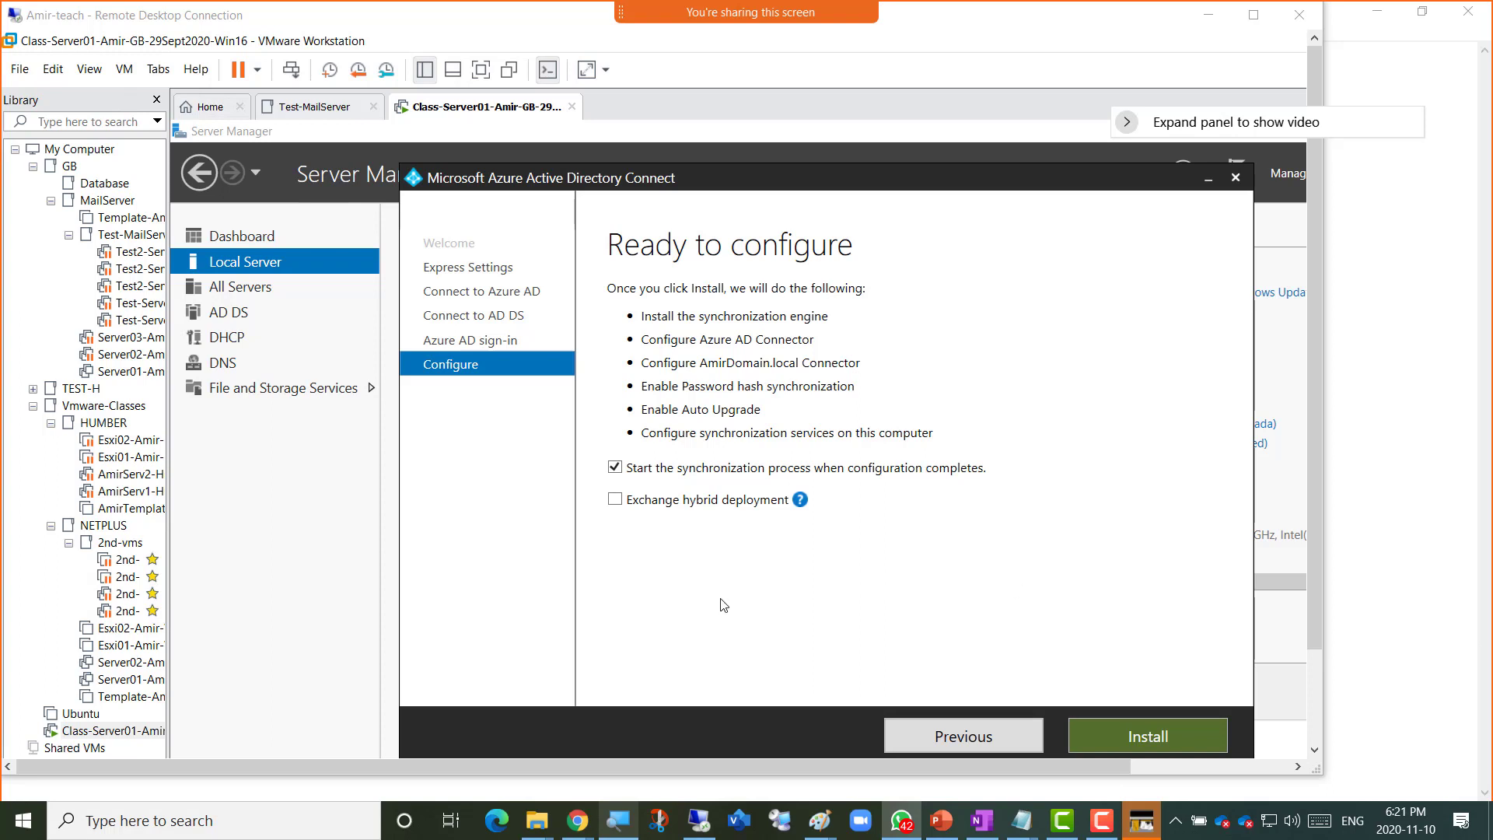
left_click(445, 28)
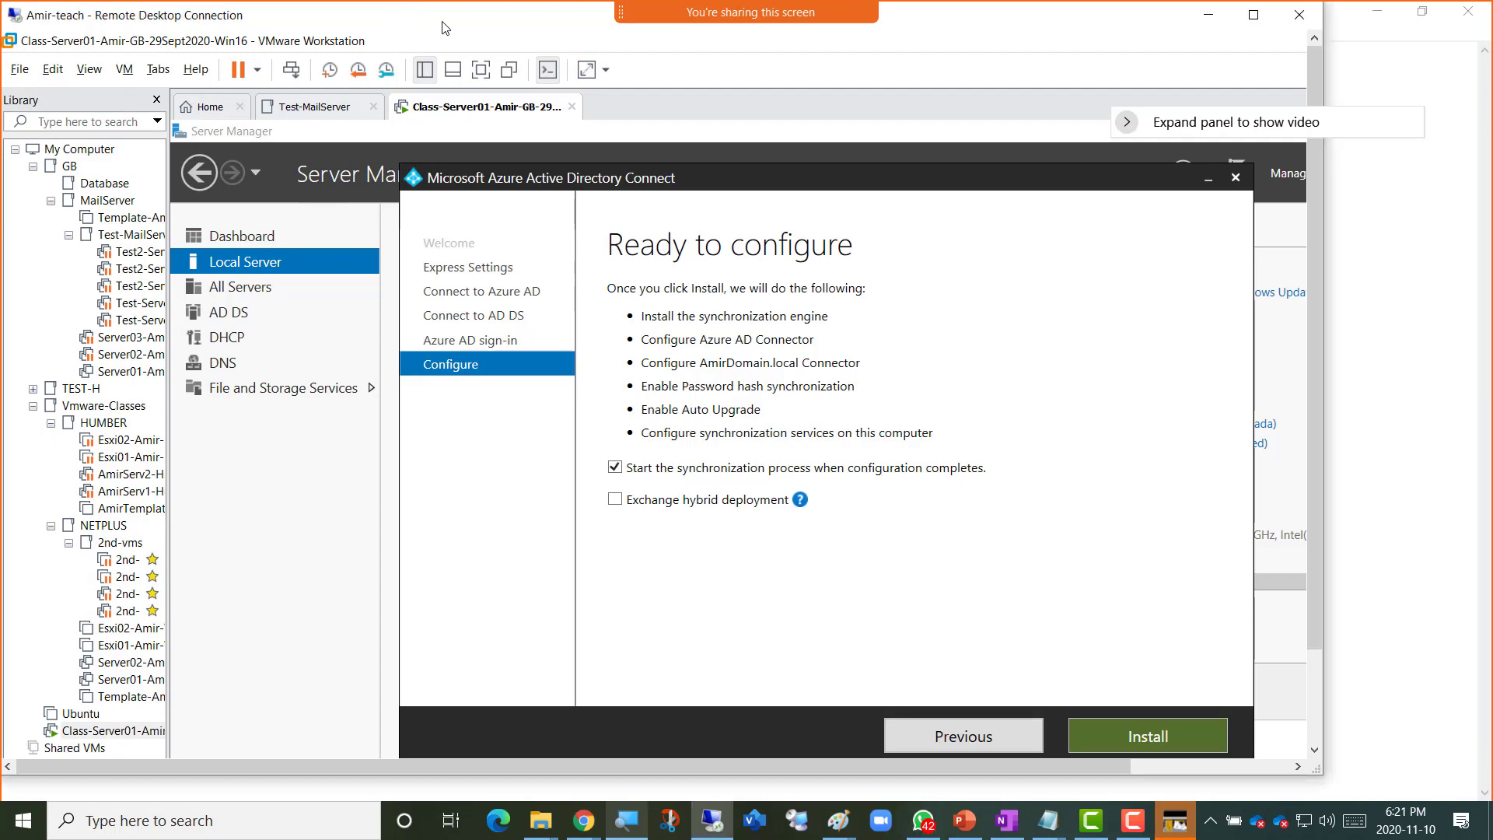
key("super+shift+s")
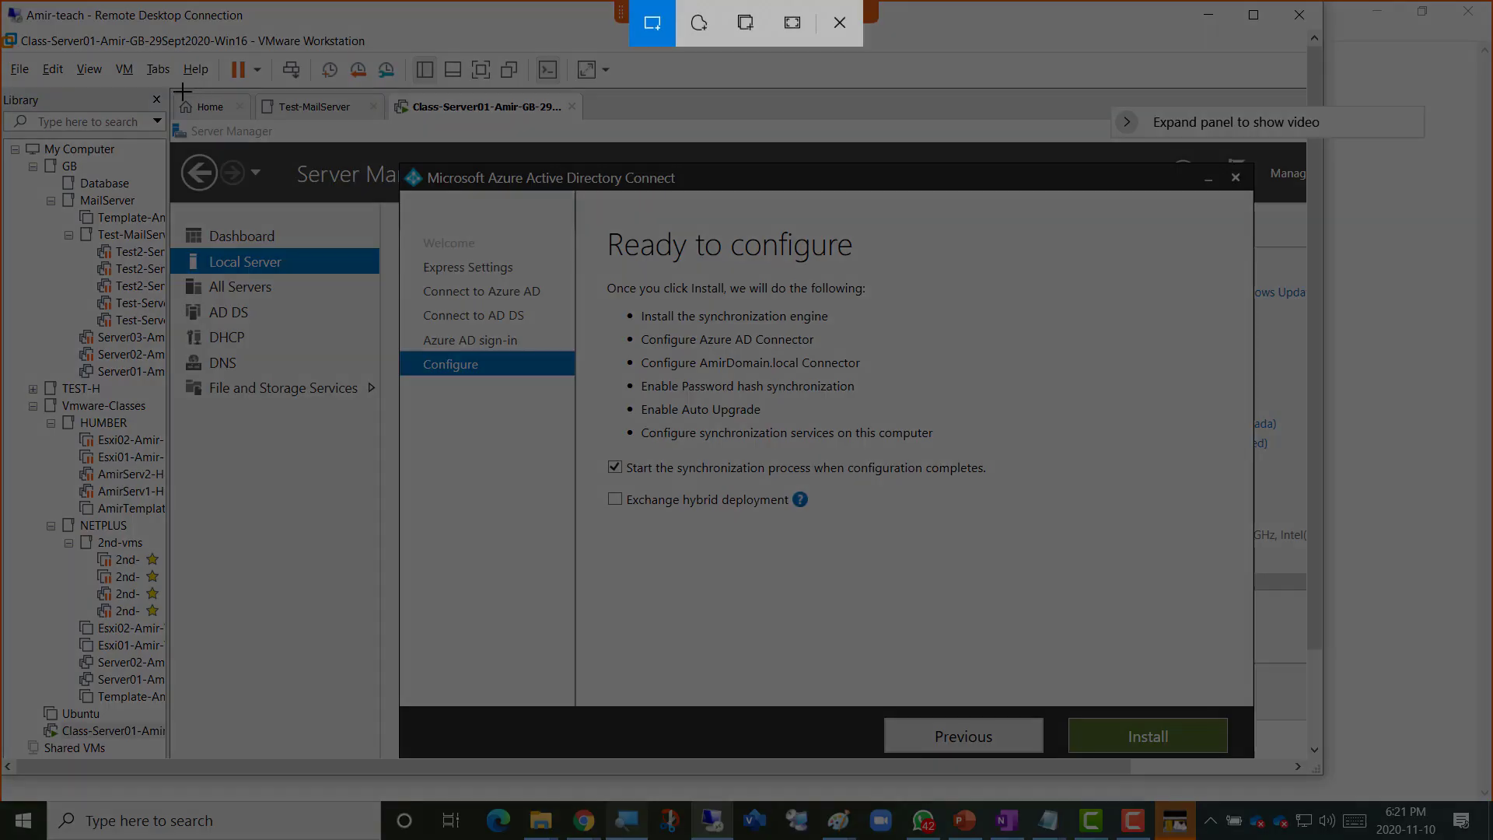
mouse_move(176, 96)
left_mouse_down()
mouse_move(1276, 749)
mouse_move(1316, 791)
left_mouse_up()
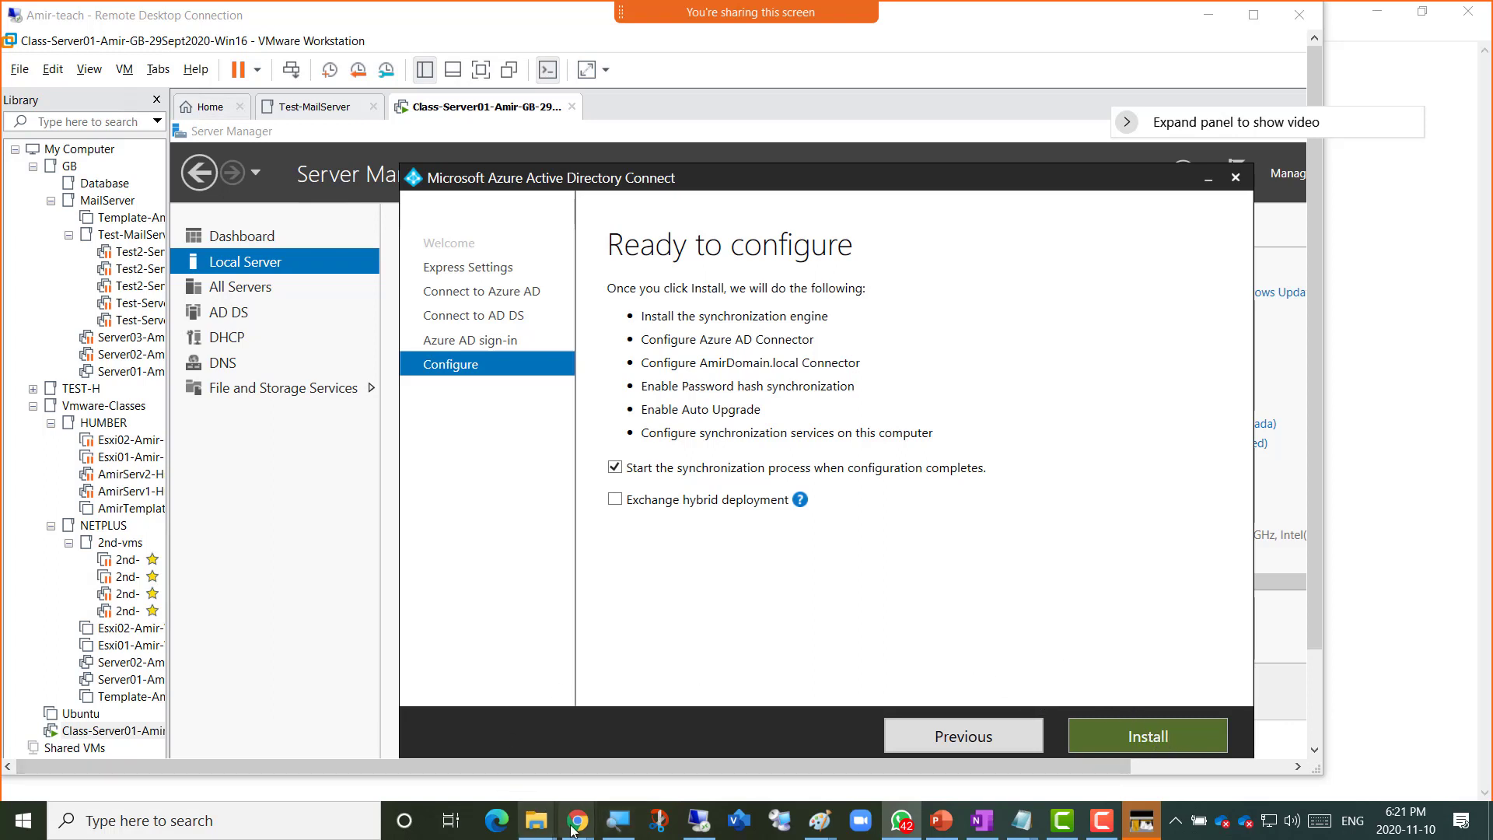
Examine the Active users list in the Microsoft 365 admin center in Chrome, and minimize the browser.
mouse_move(589, 823)
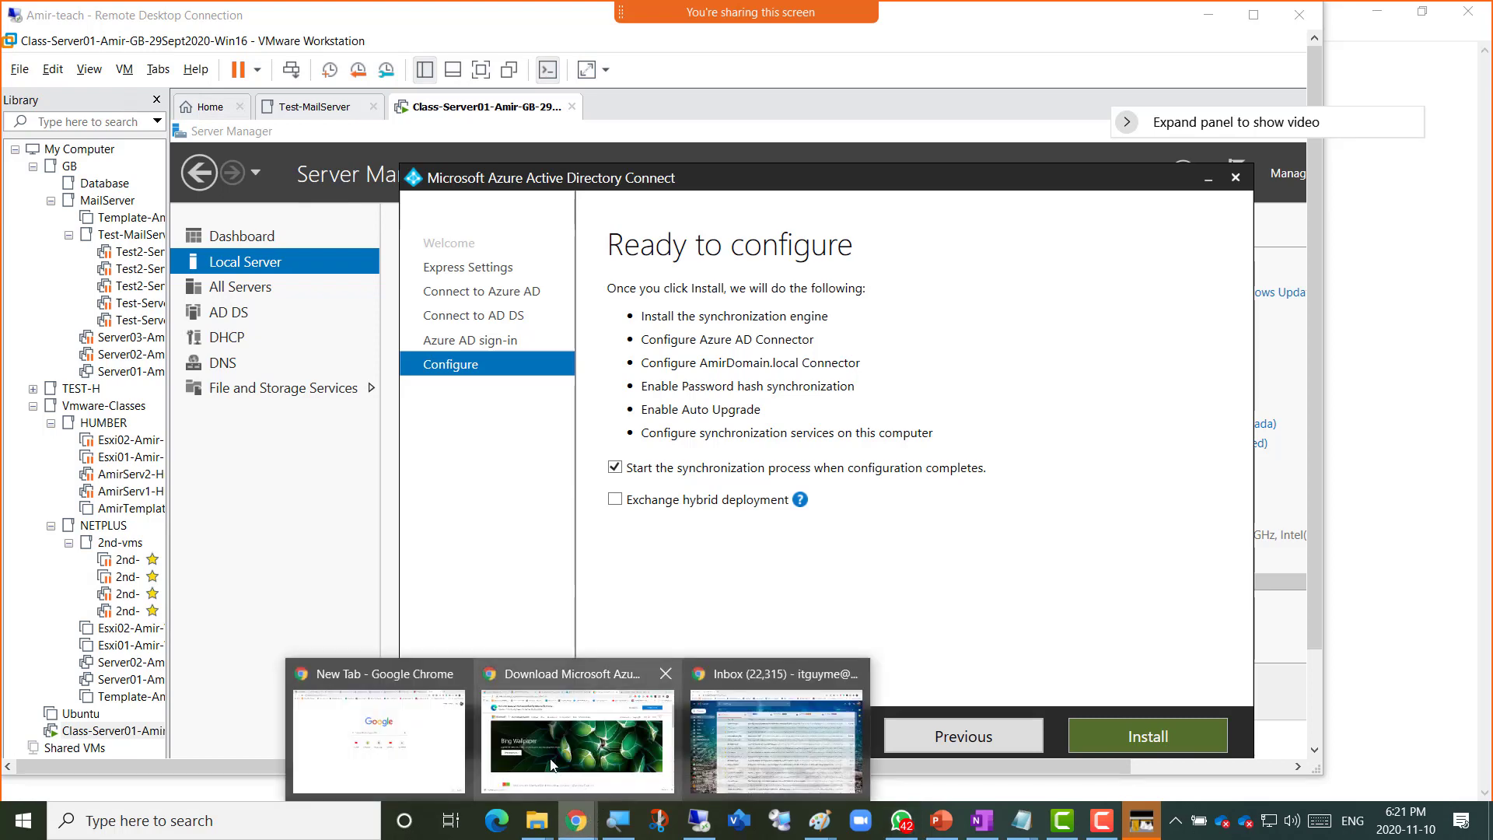
left_click(549, 760)
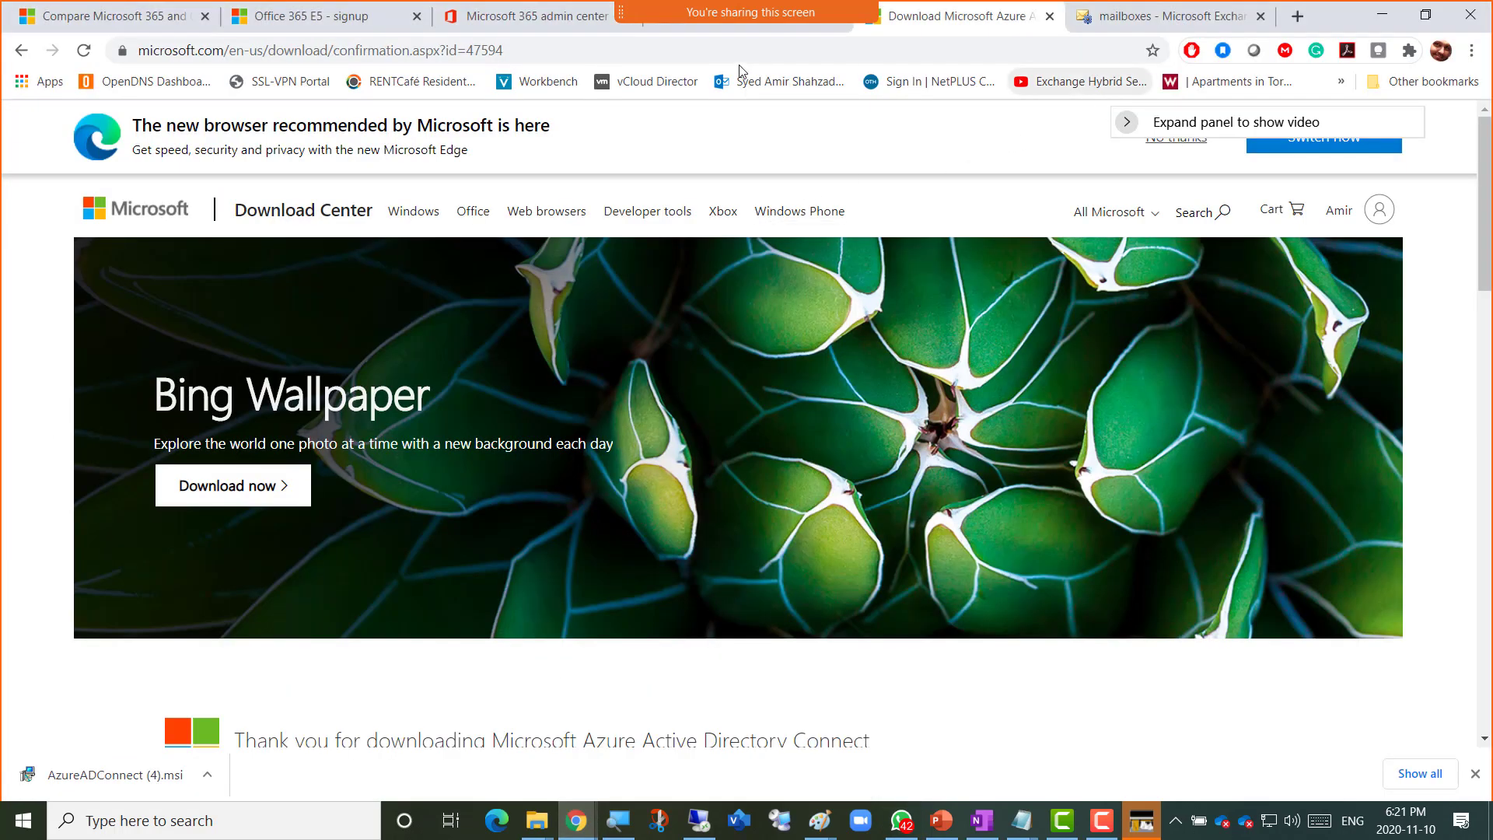
left_click(528, 21)
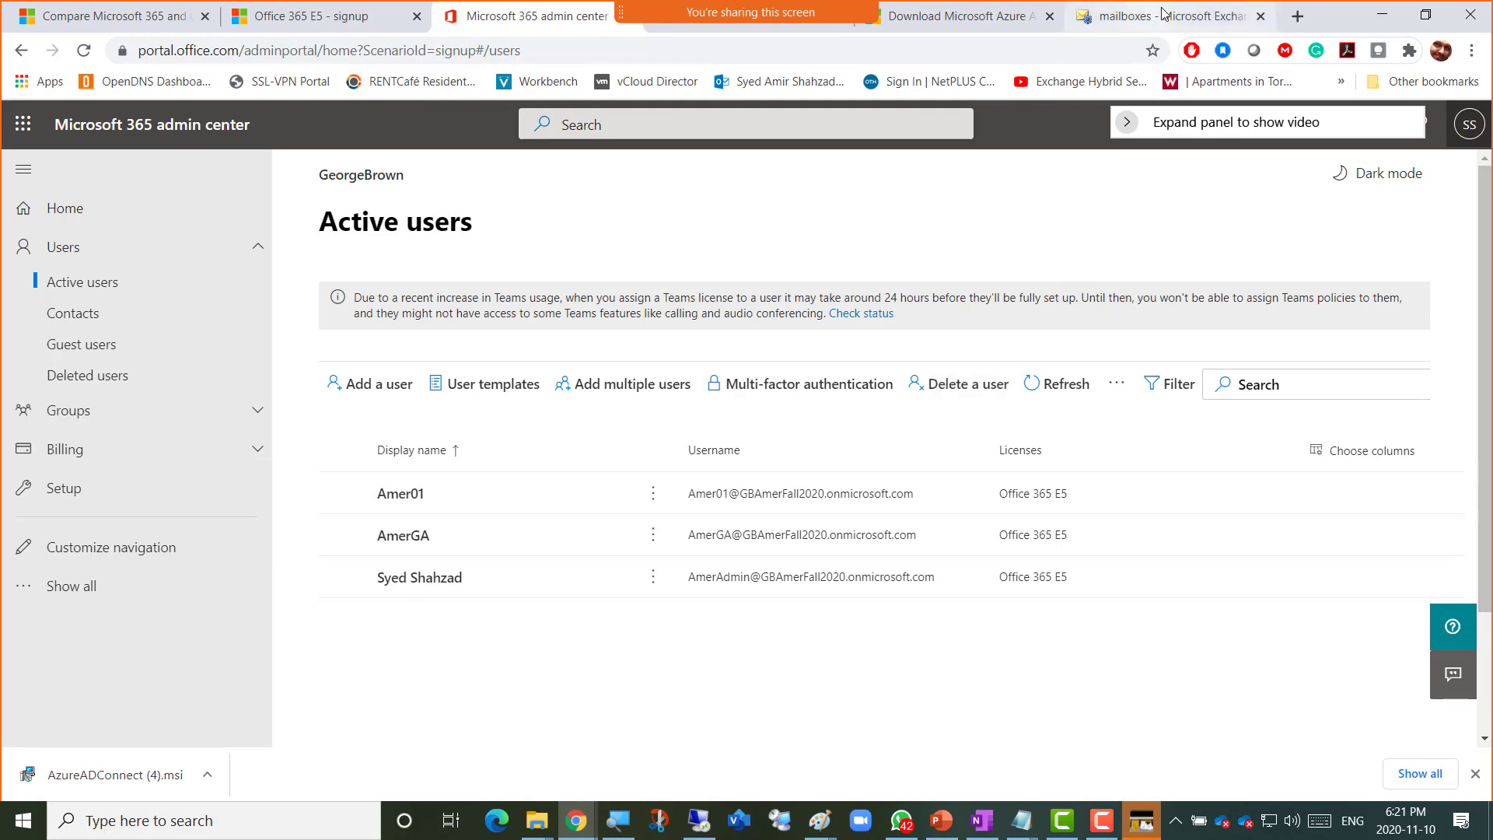
left_click(1382, 15)
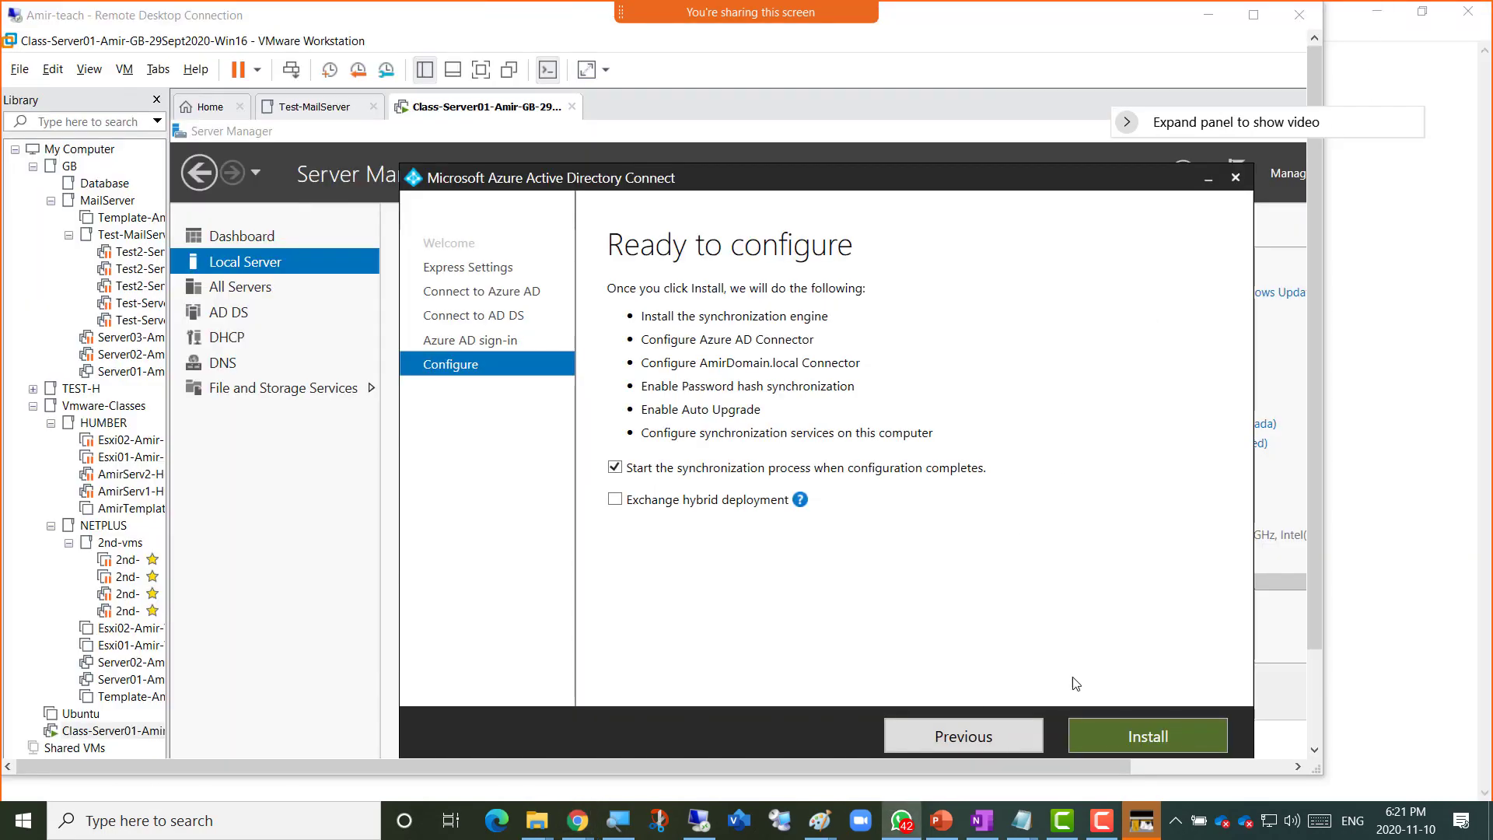
Start the Azure AD Connect installation, keeping synchronization set to start when configuration completes.
left_click(1165, 741)
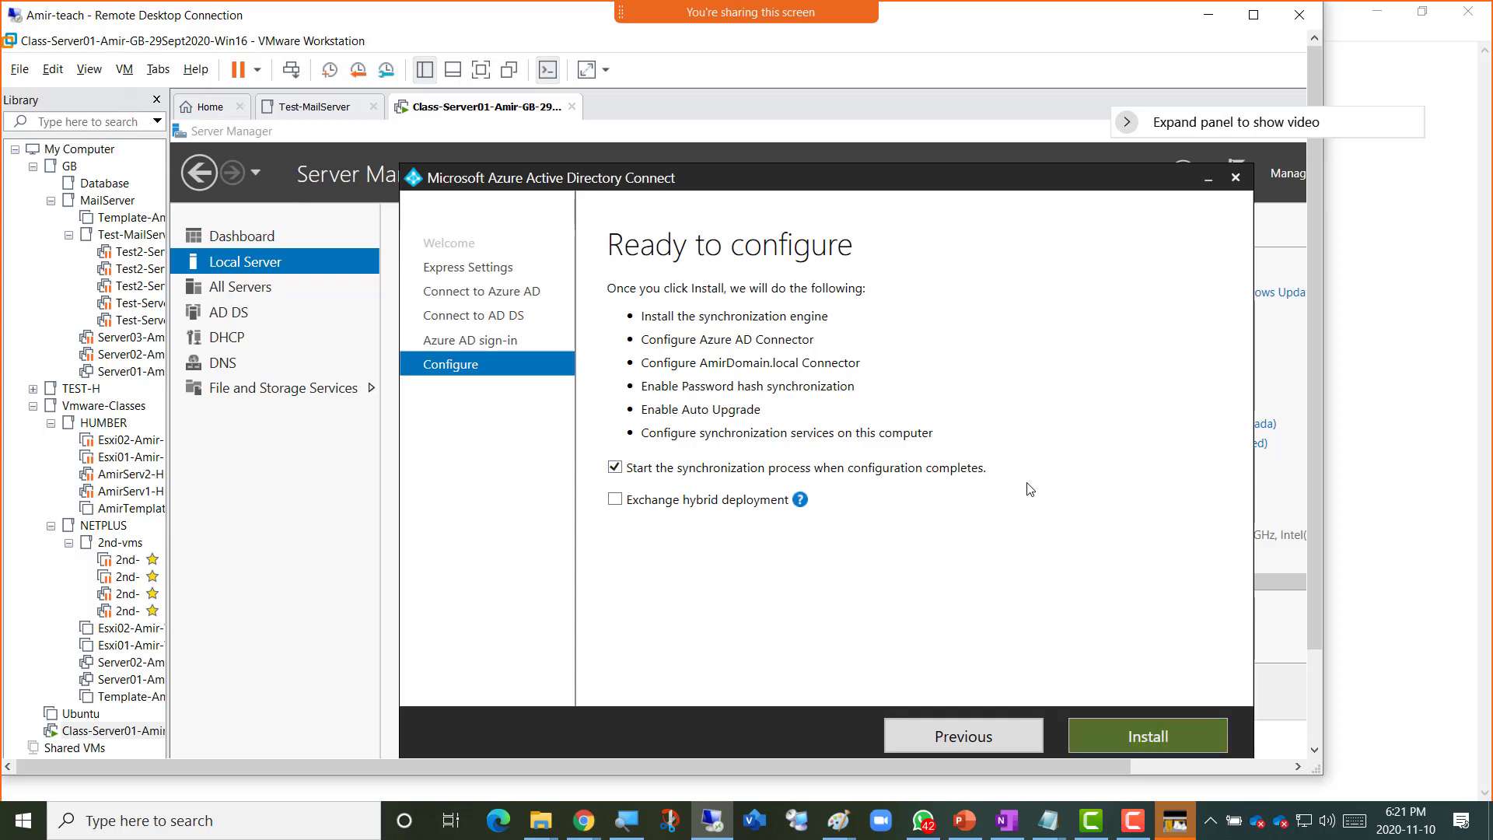
left_click(1159, 736)
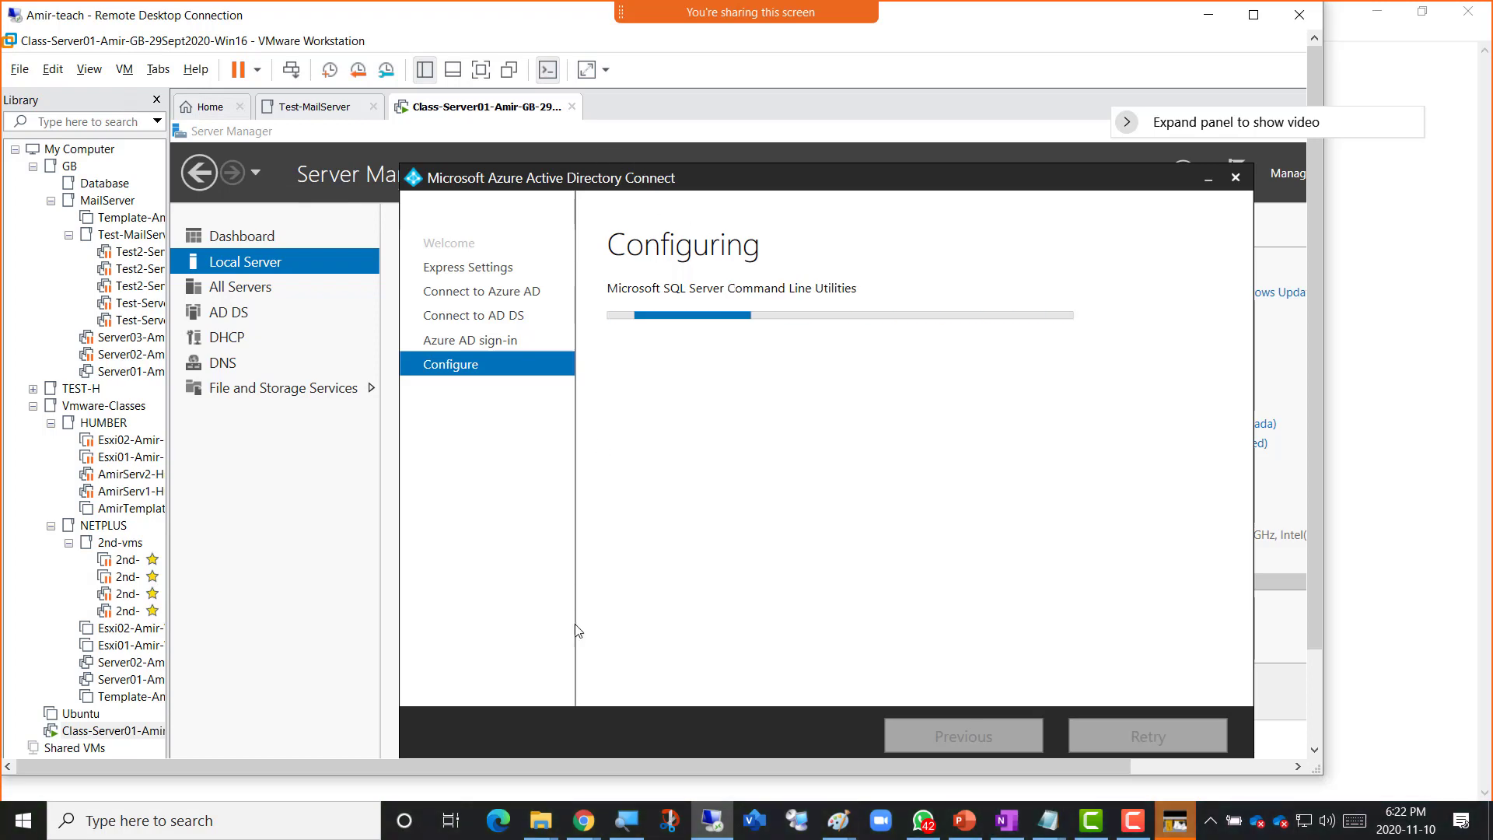
Check Chrome's Active users list during the installation, and return to the remote desktop session.
left_click(579, 820)
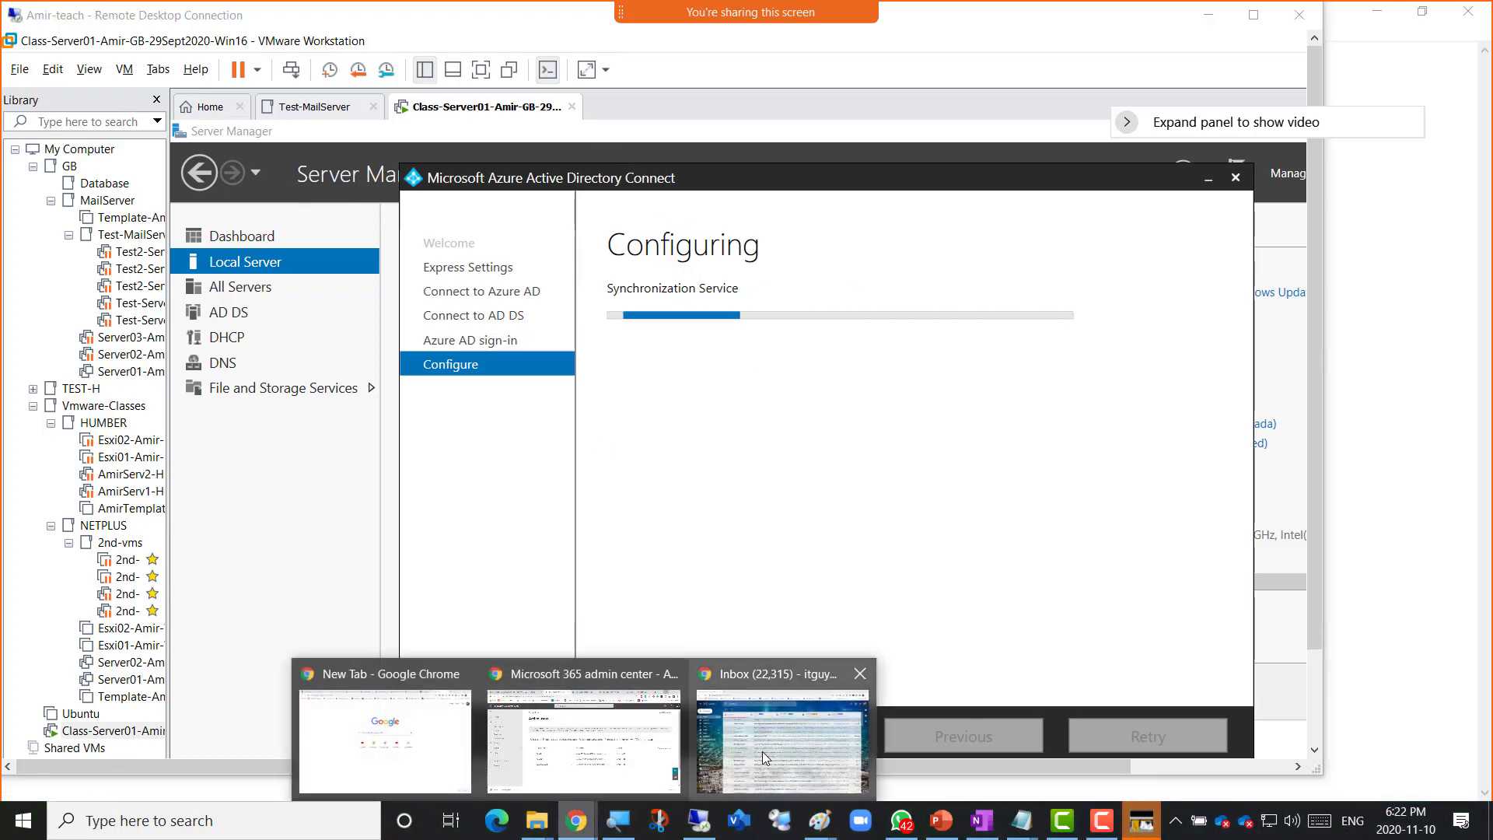
left_click(620, 668)
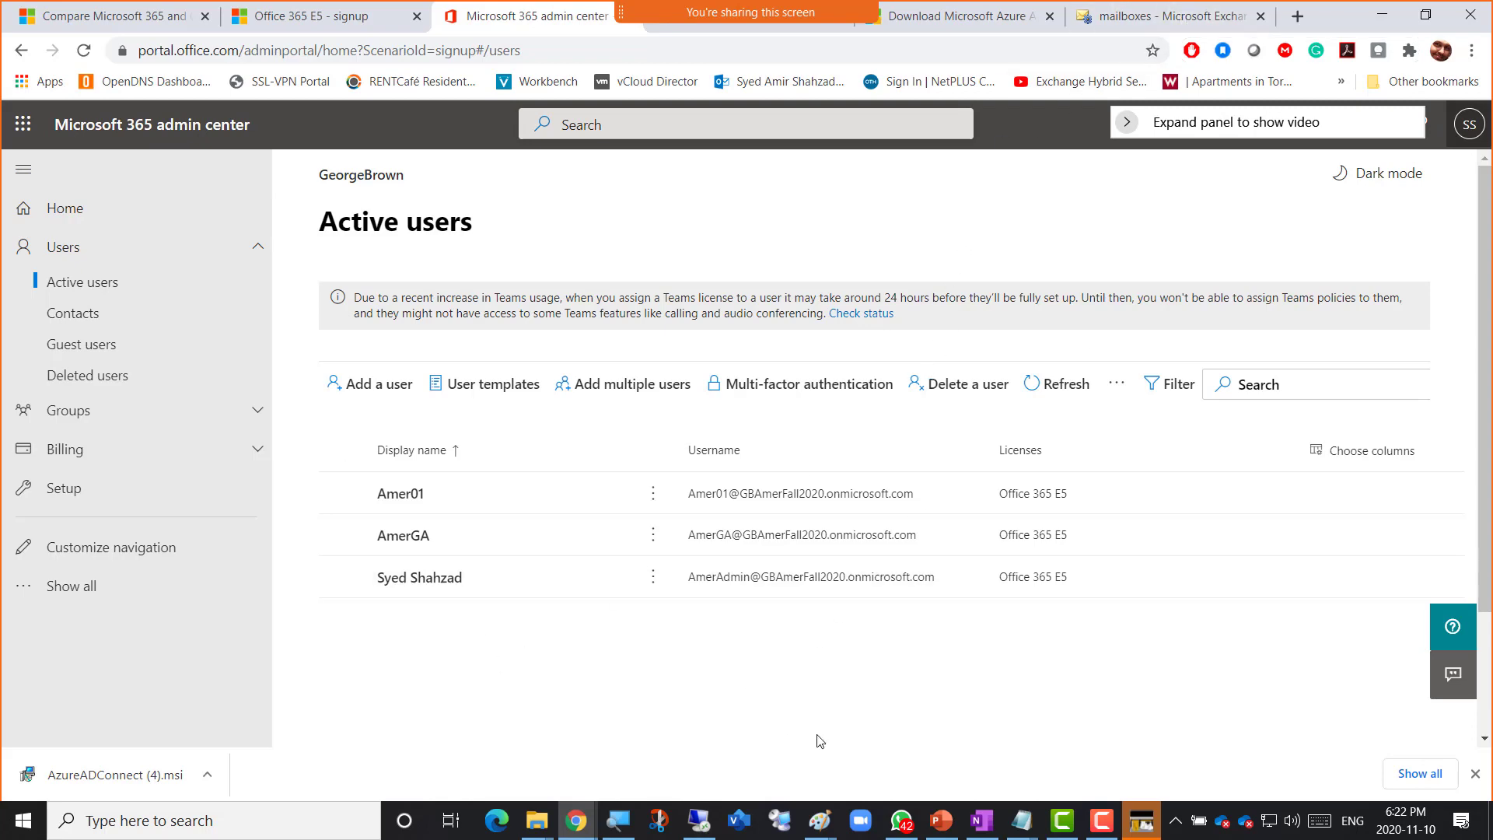
left_click(698, 823)
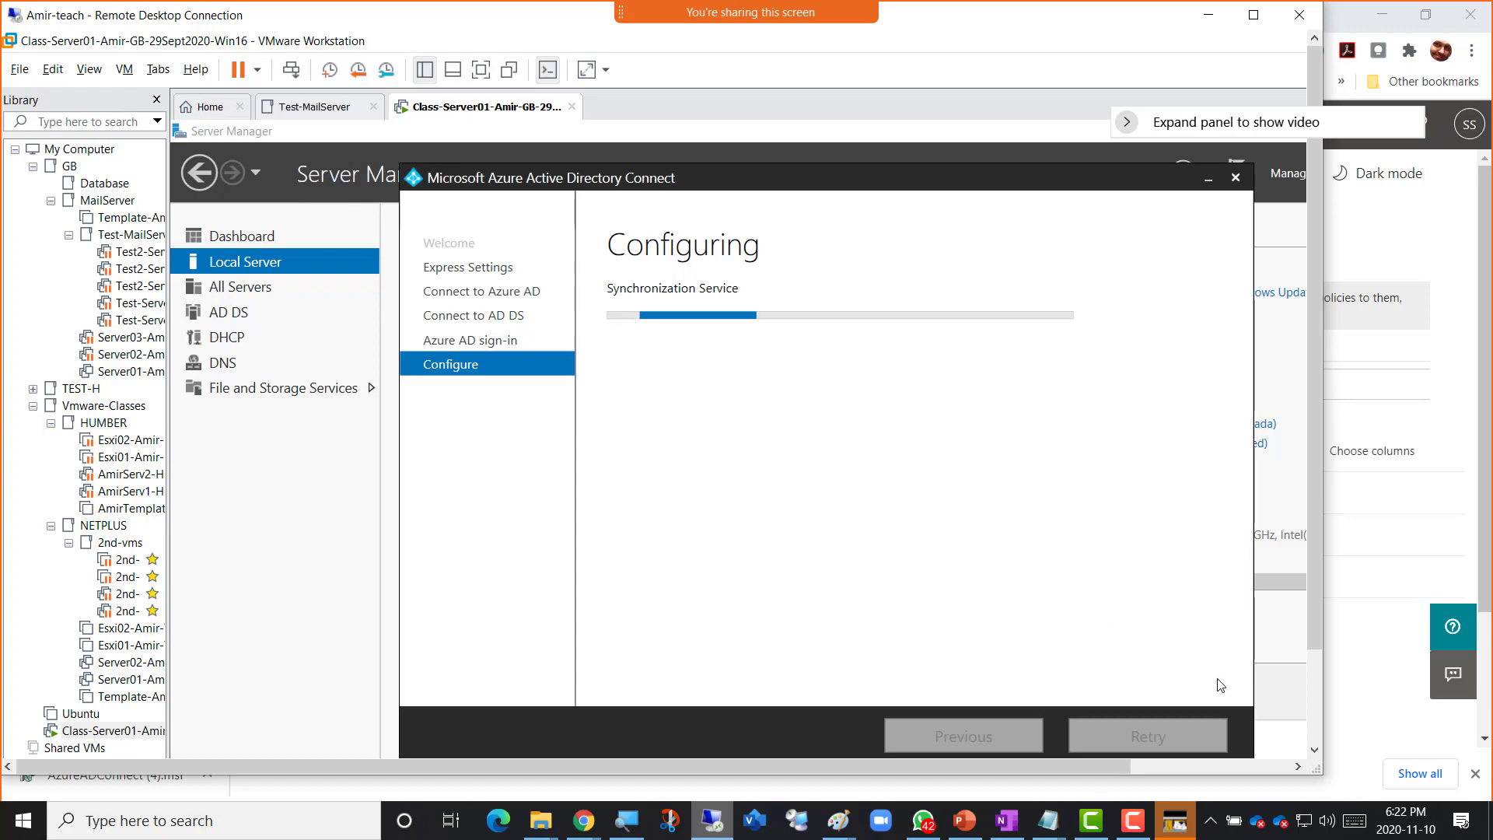
Switch to OneNote and add the line "-----BREAK-------- Class Start 6:42-------------" at the end of the synchronization notes.
left_click(1005, 825)
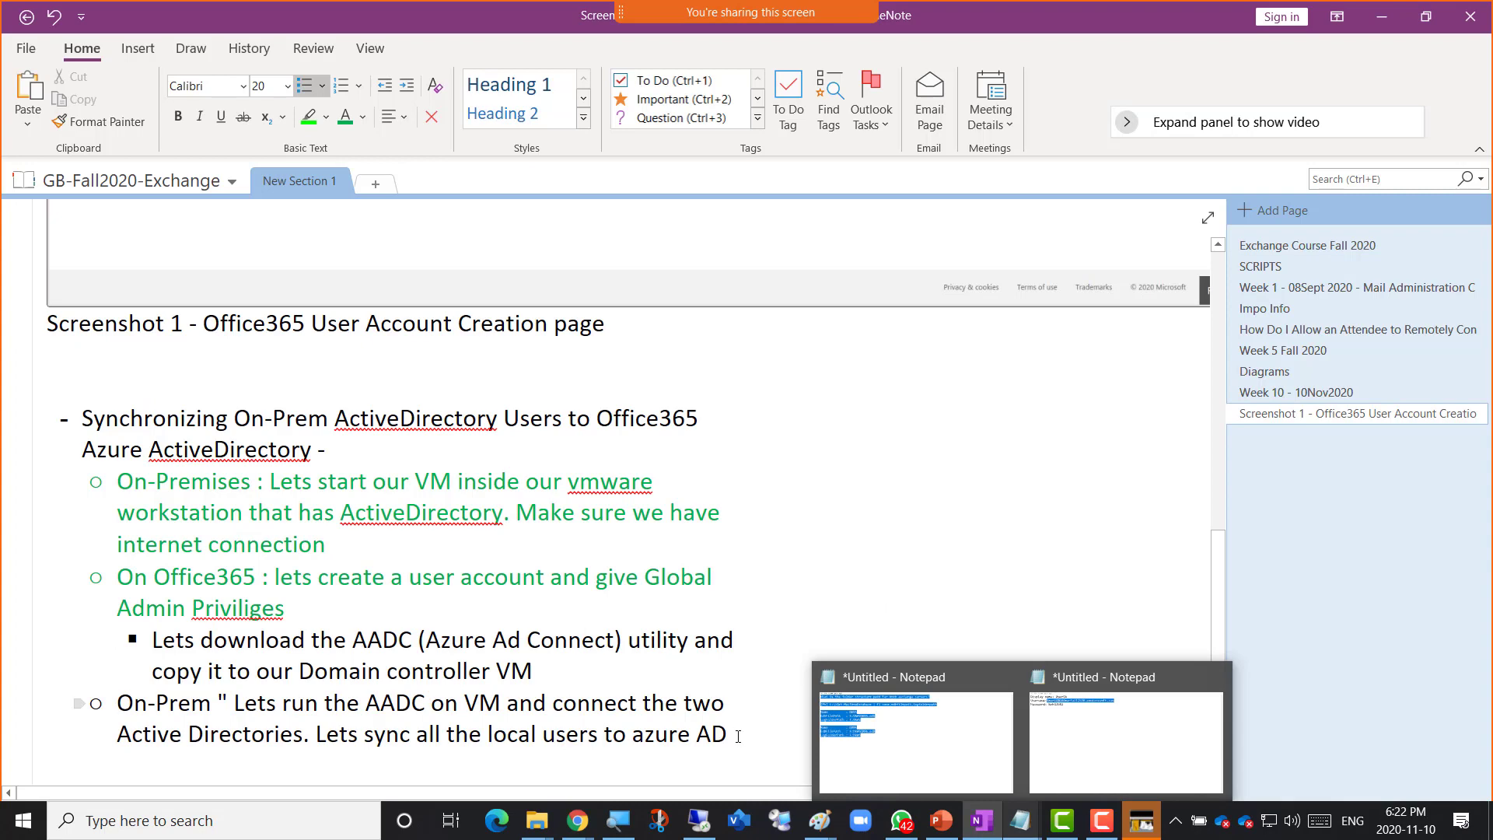
key("Return")
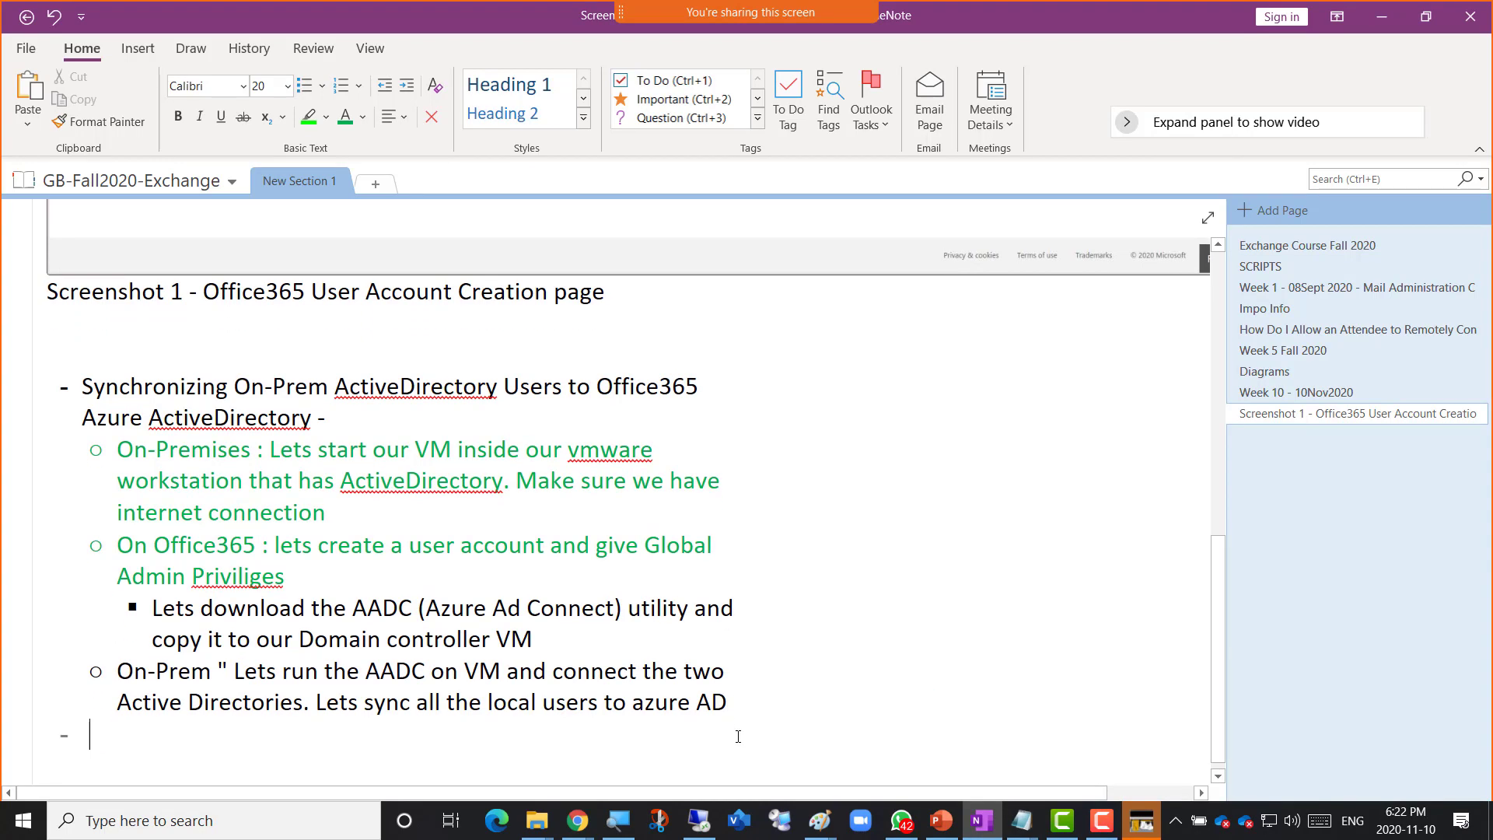
type("-----BREAK")
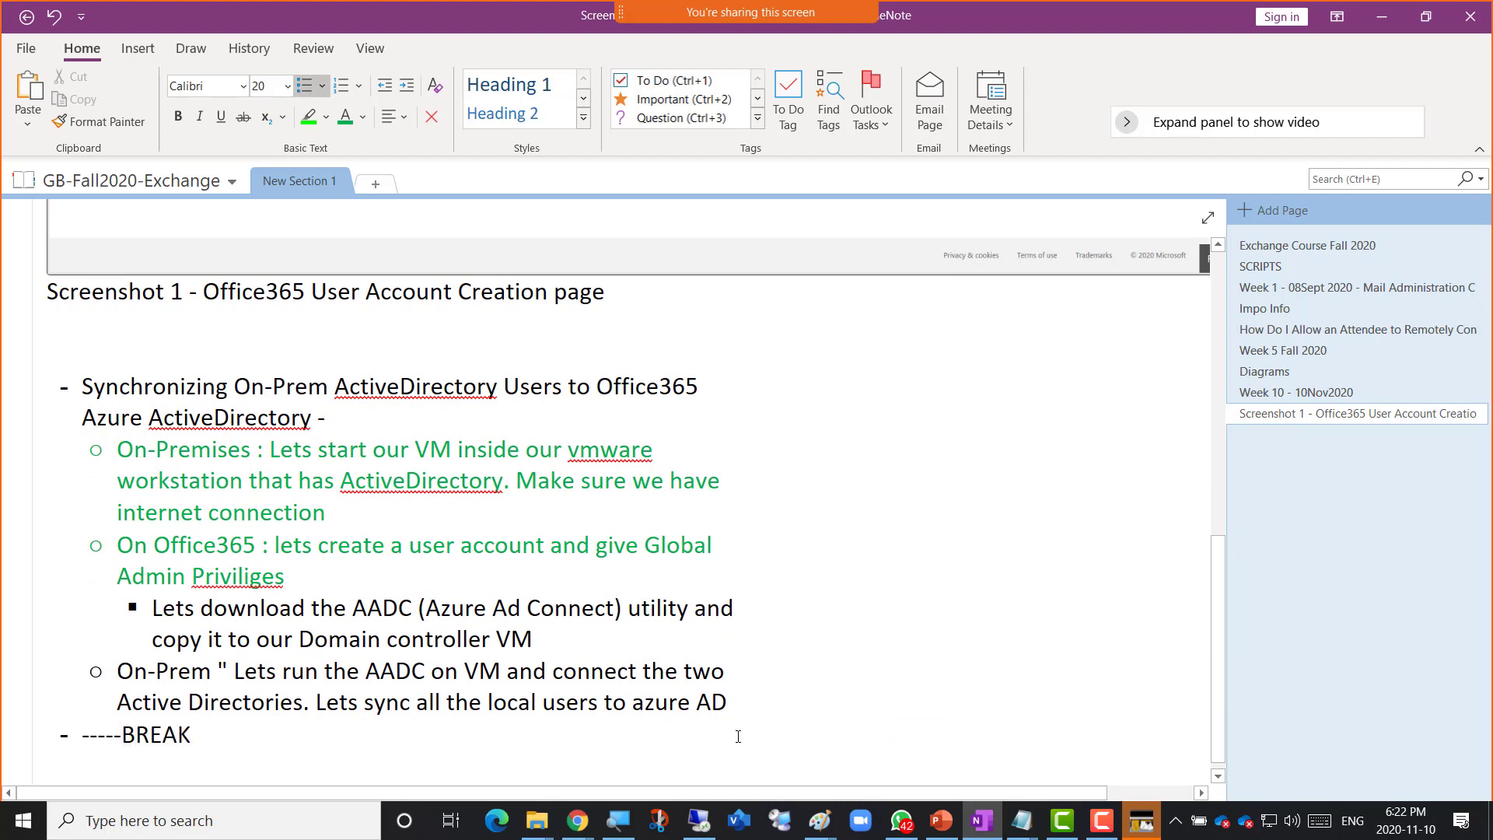
type("-------- ")
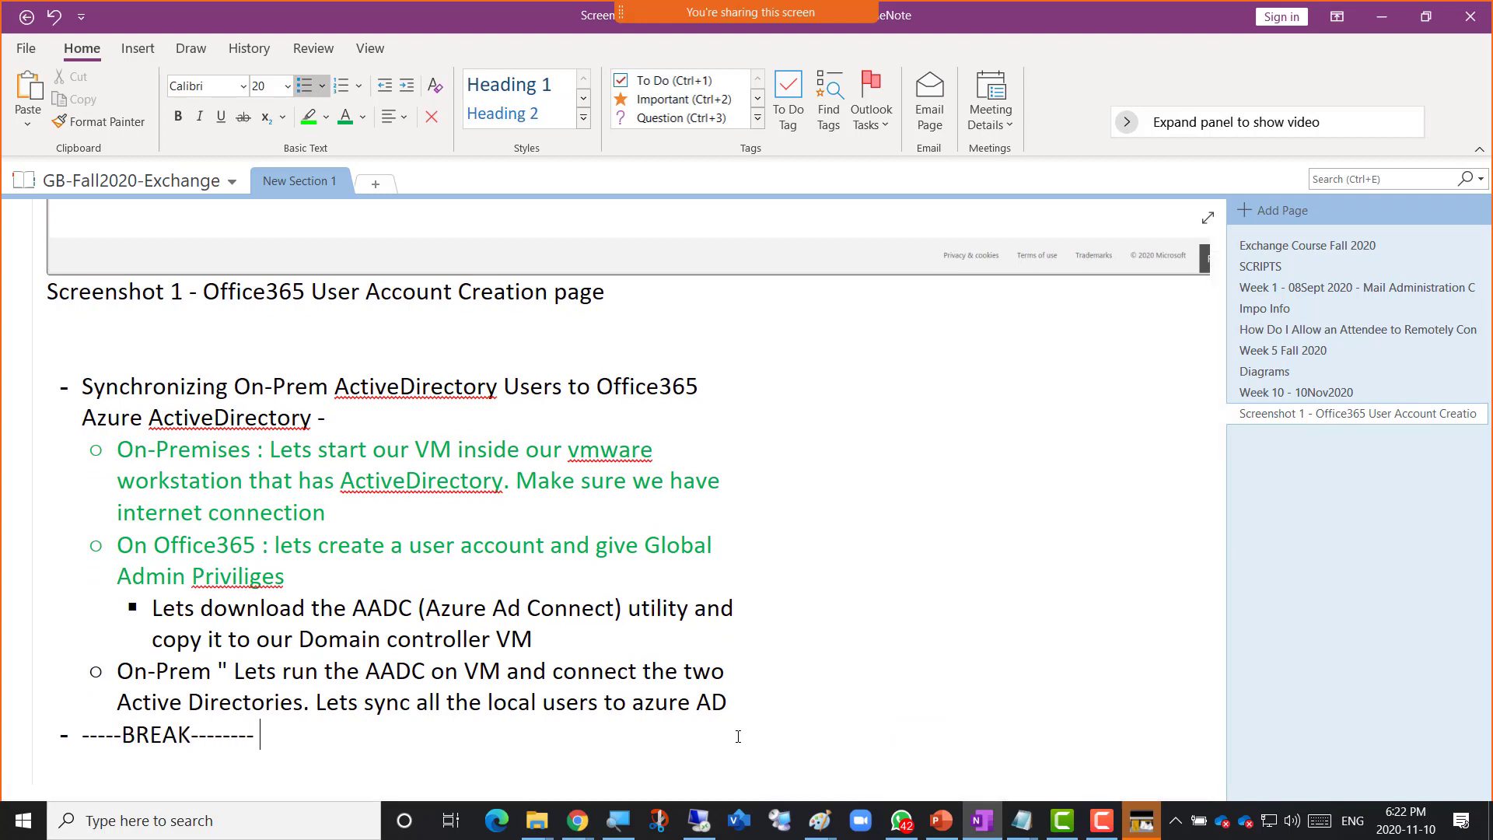
type("Class Start 6:43")
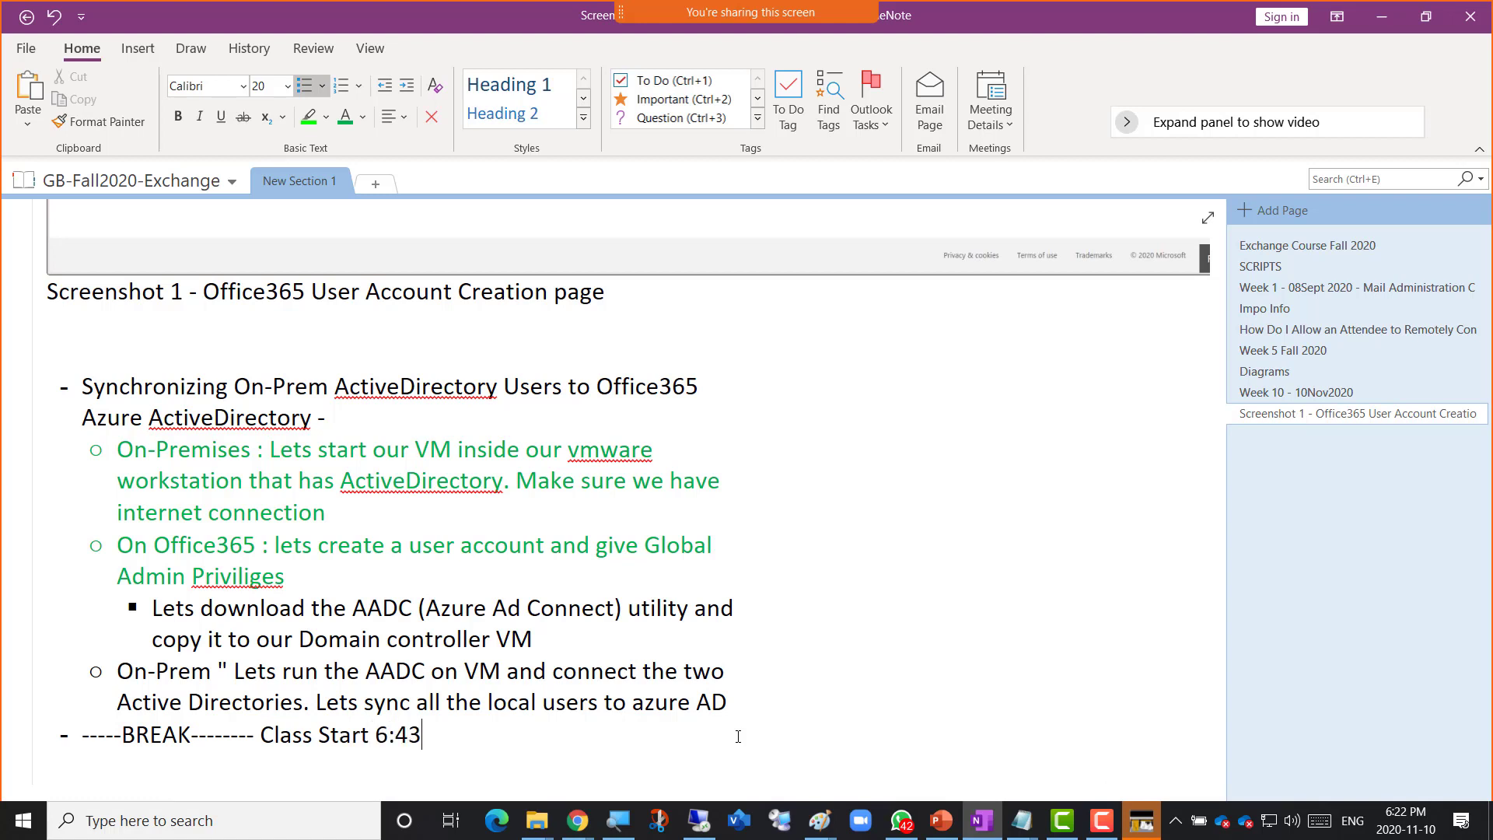
key("BackSpace")
type("2-------------")
key("F9")
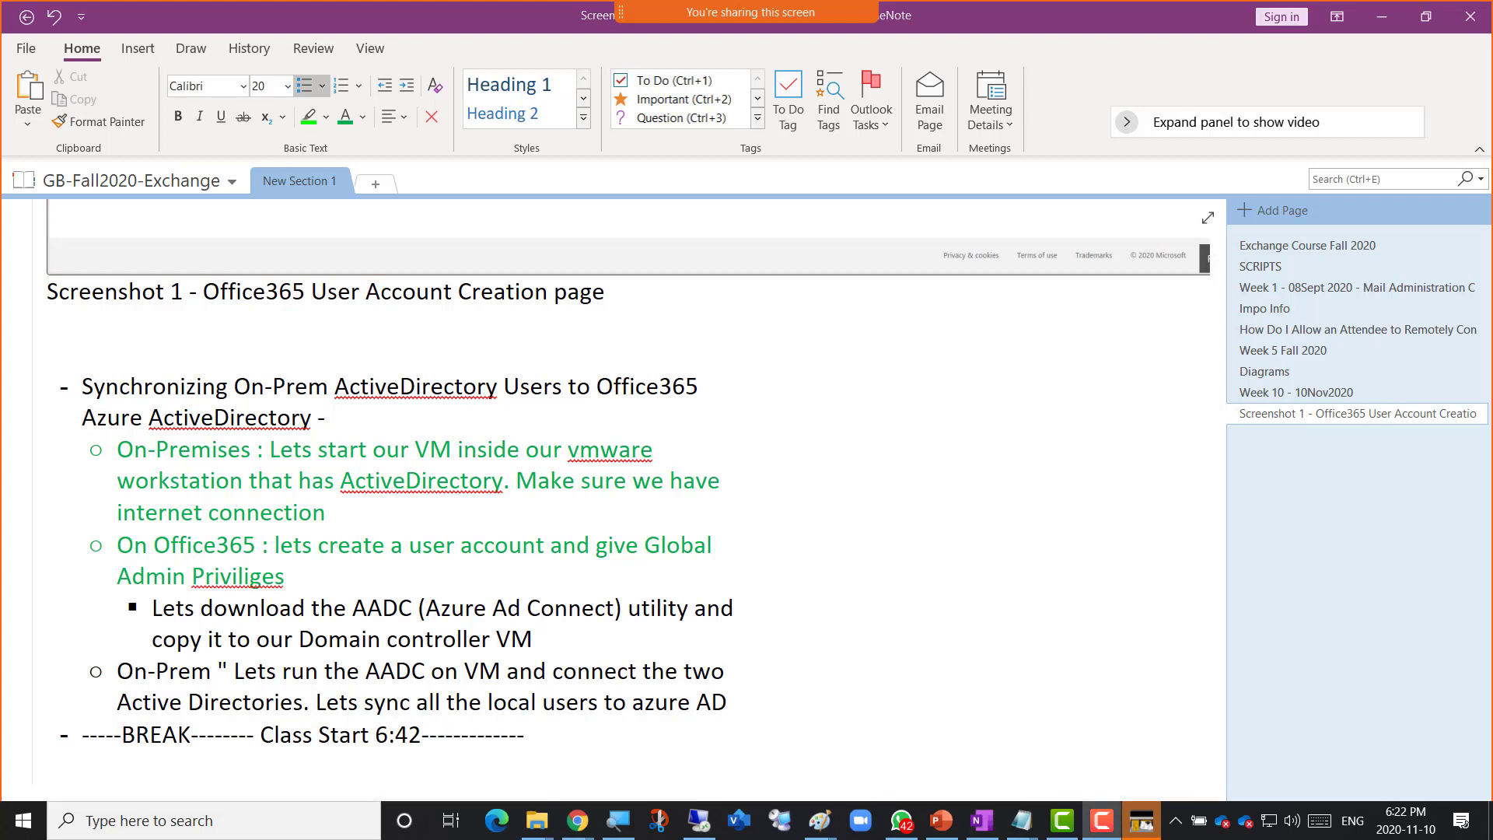
left_click_drag(1373, 647, 472, 610)
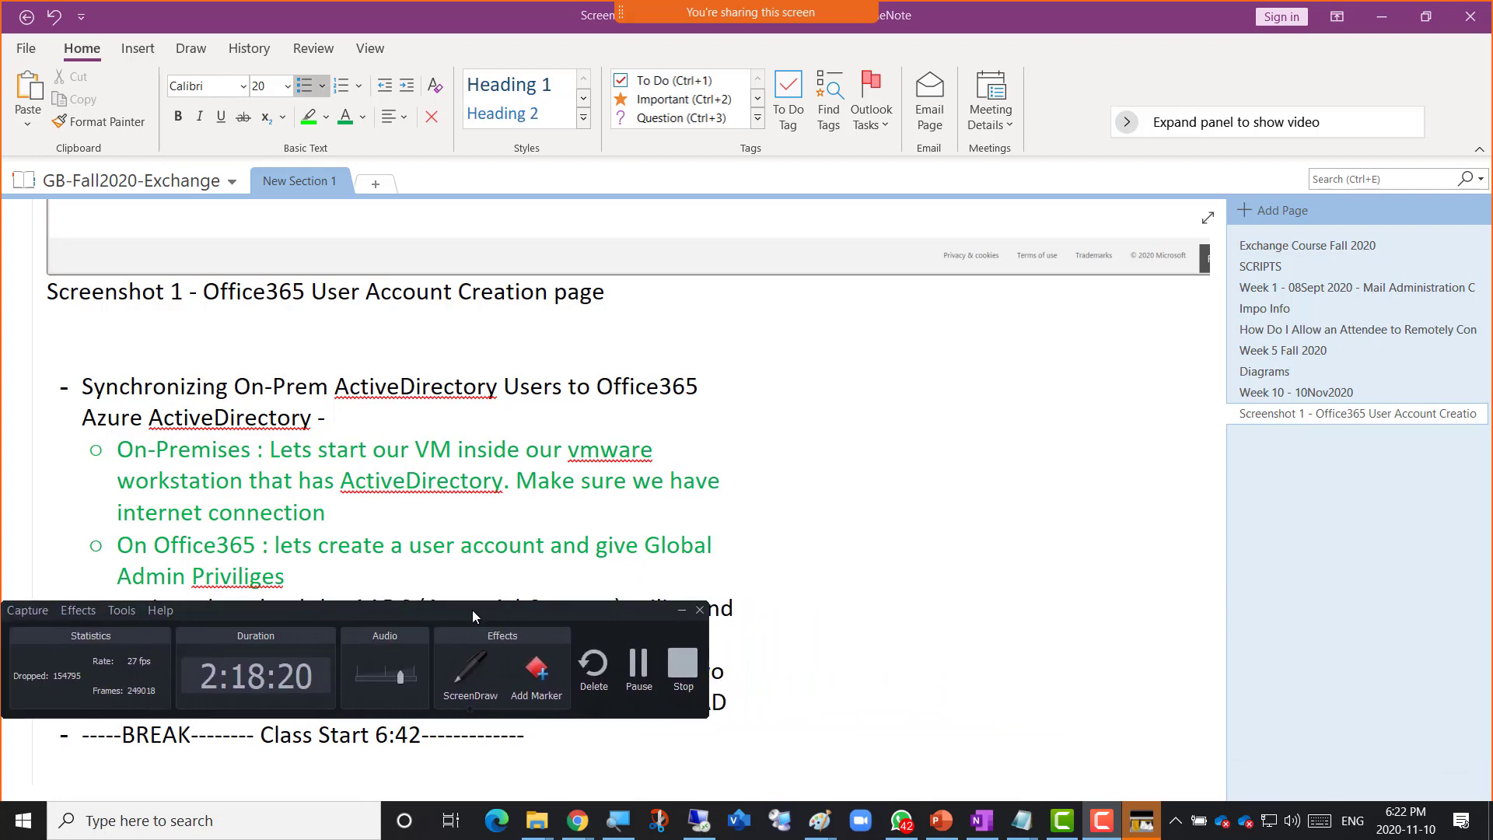
left_click(638, 672)
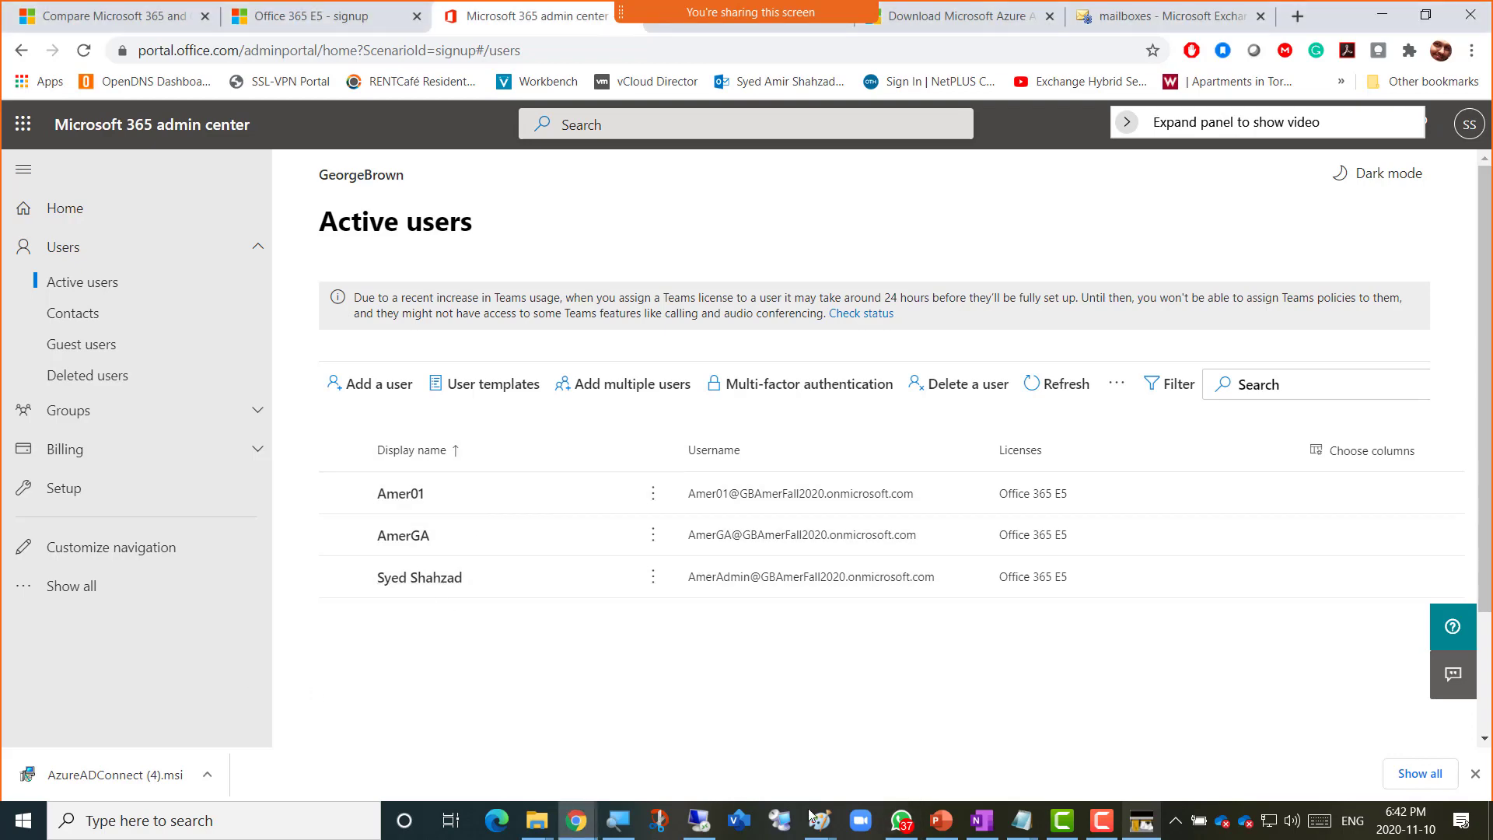
Check the Azure AD Connect configuration result in the remote session and review the user synchronization diagram in Paint.
left_click(699, 820)
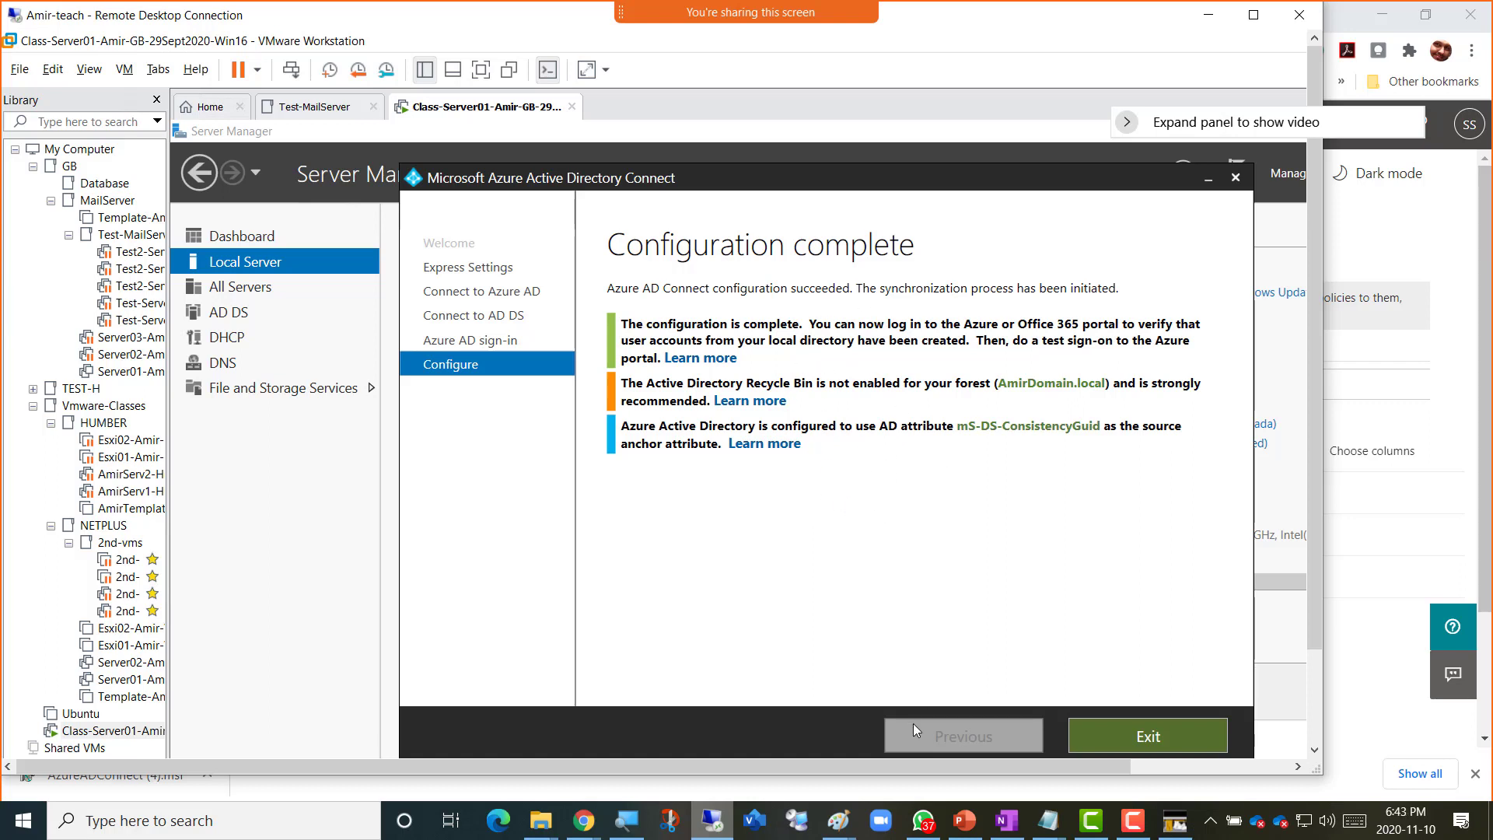
left_click(838, 820)
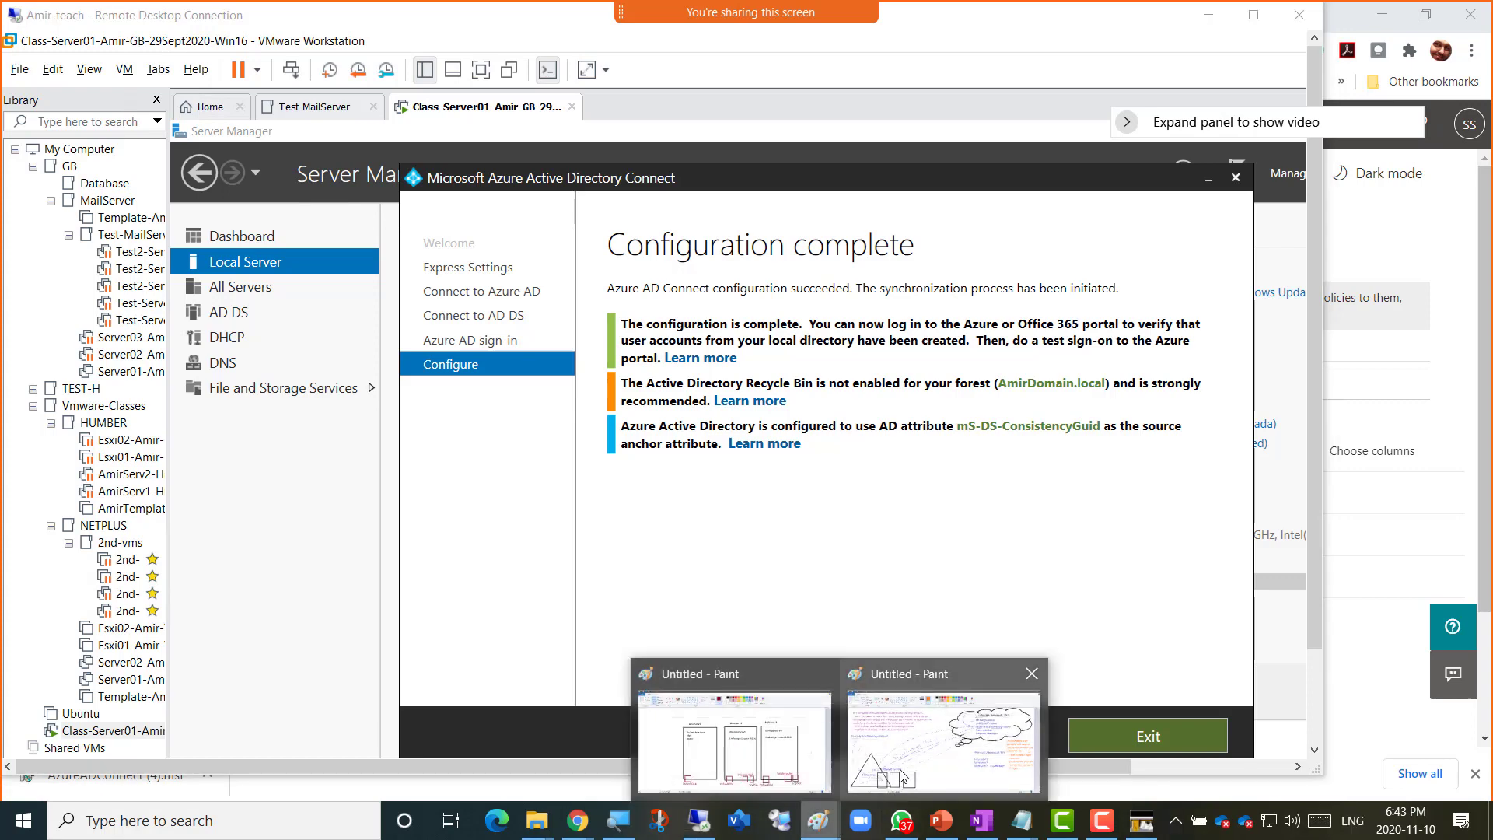
left_click(902, 778)
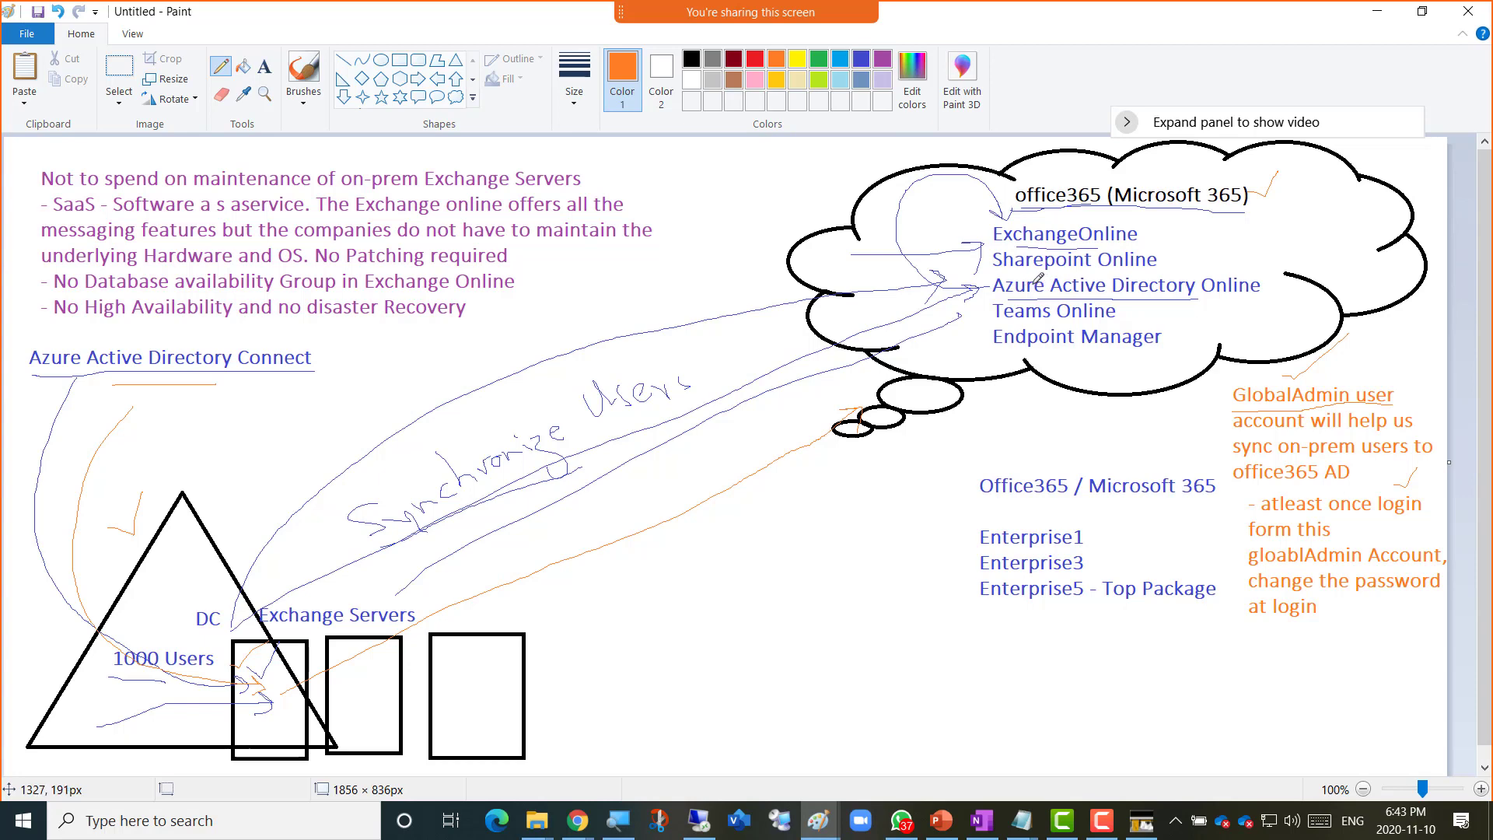
Switch to the Microsoft 365 admin center in Chrome and refresh the Active users list.
left_click(1377, 11)
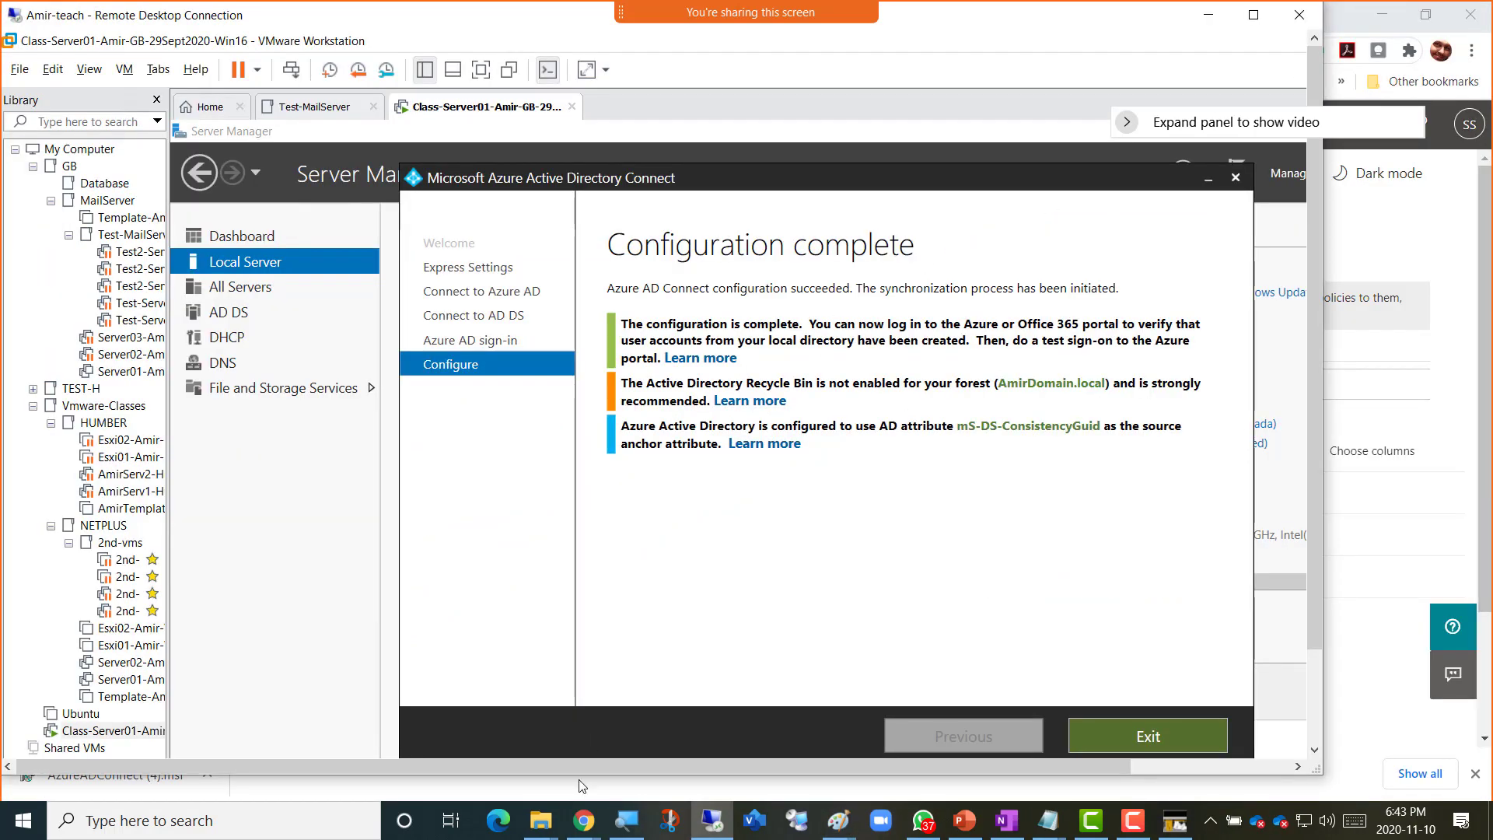
left_click(584, 820)
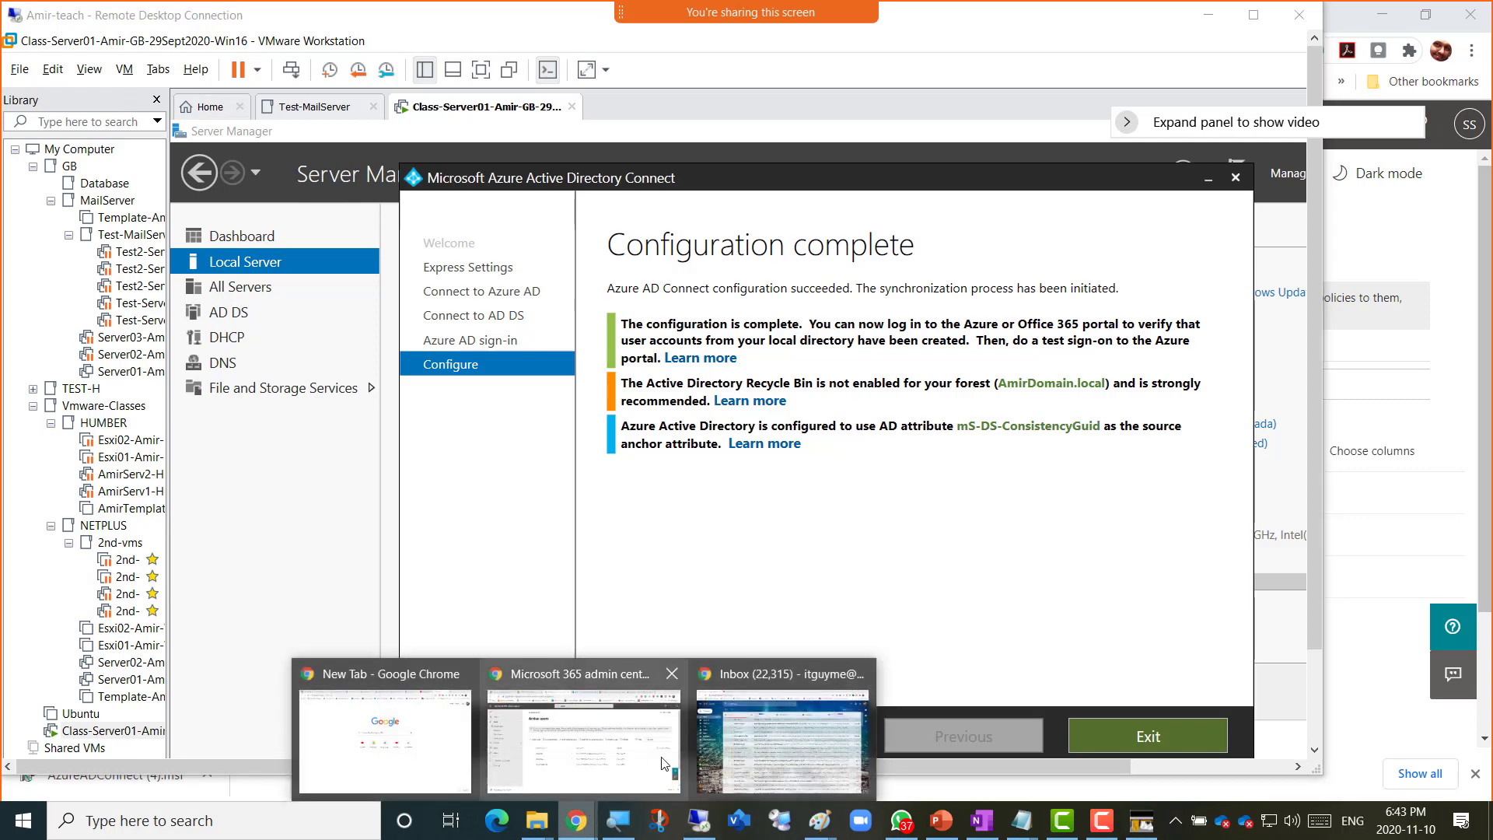
left_click(549, 756)
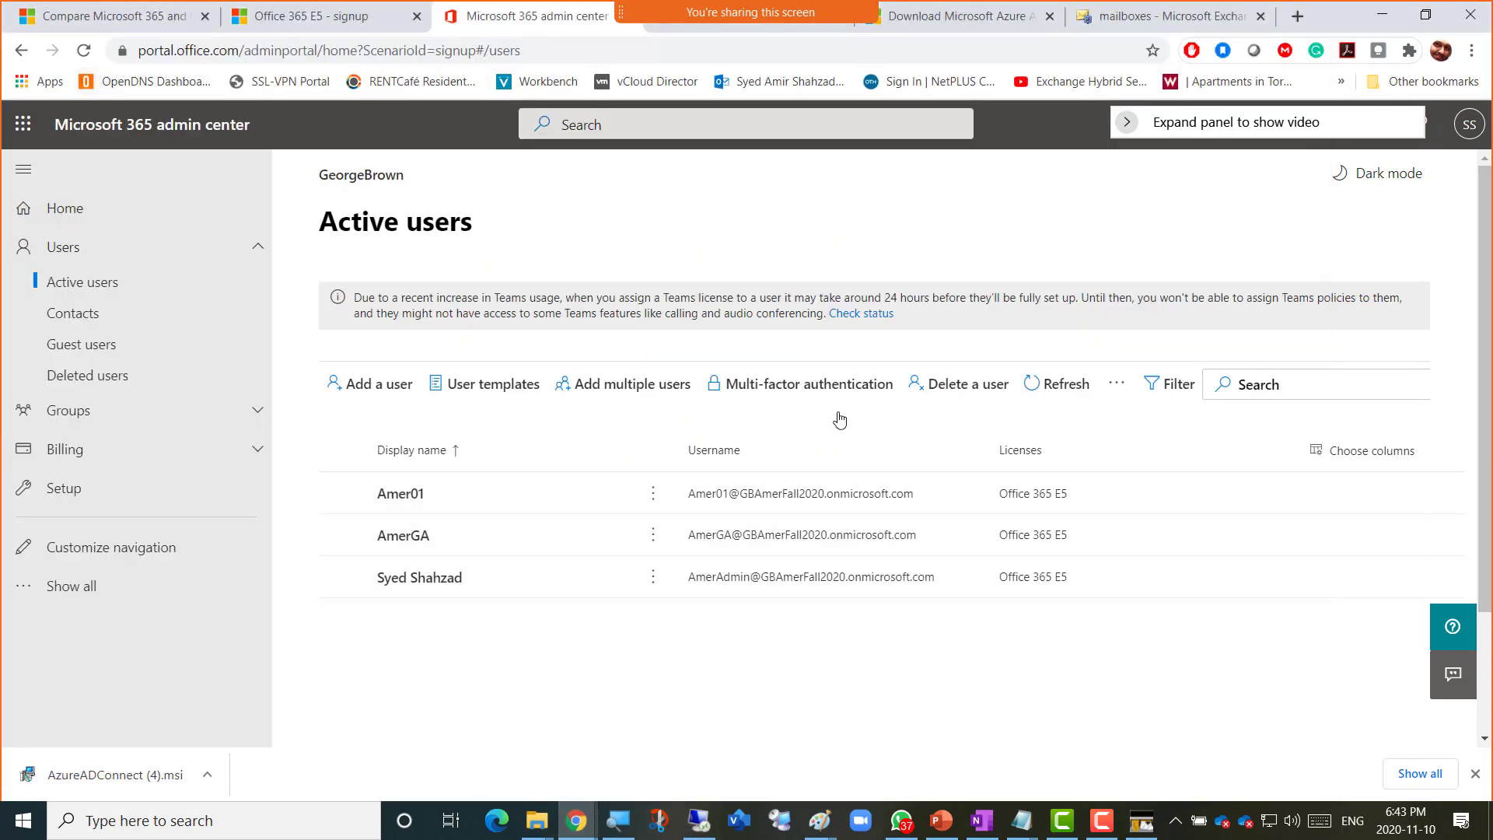
left_click(1054, 387)
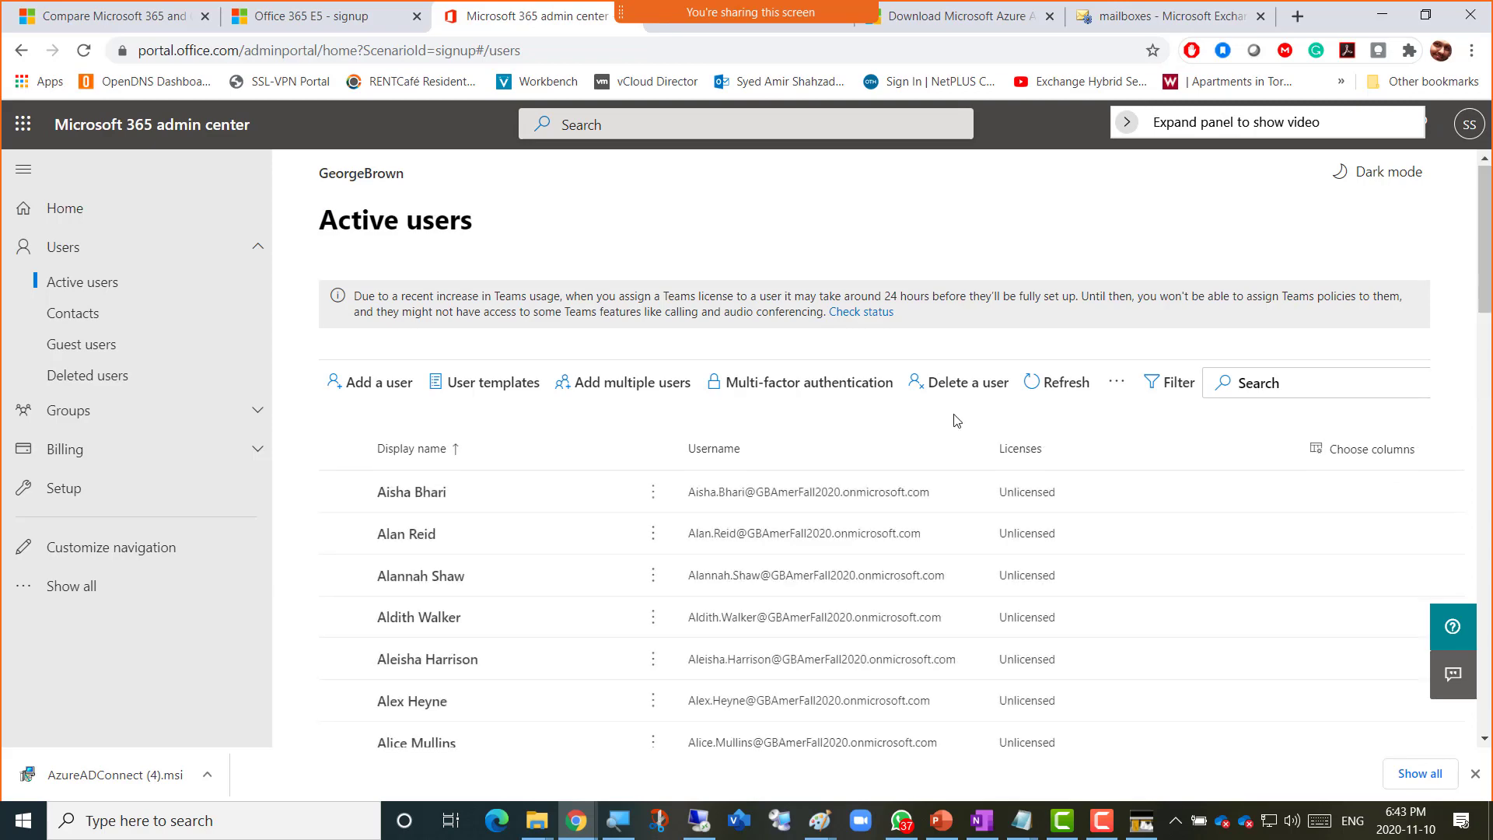
Examine the Active users list for accounts synchronized from the on-premises domain, checking their usernames and license status.
scroll(956, 420, "down", 2)
scroll(513, 358, "up", 1)
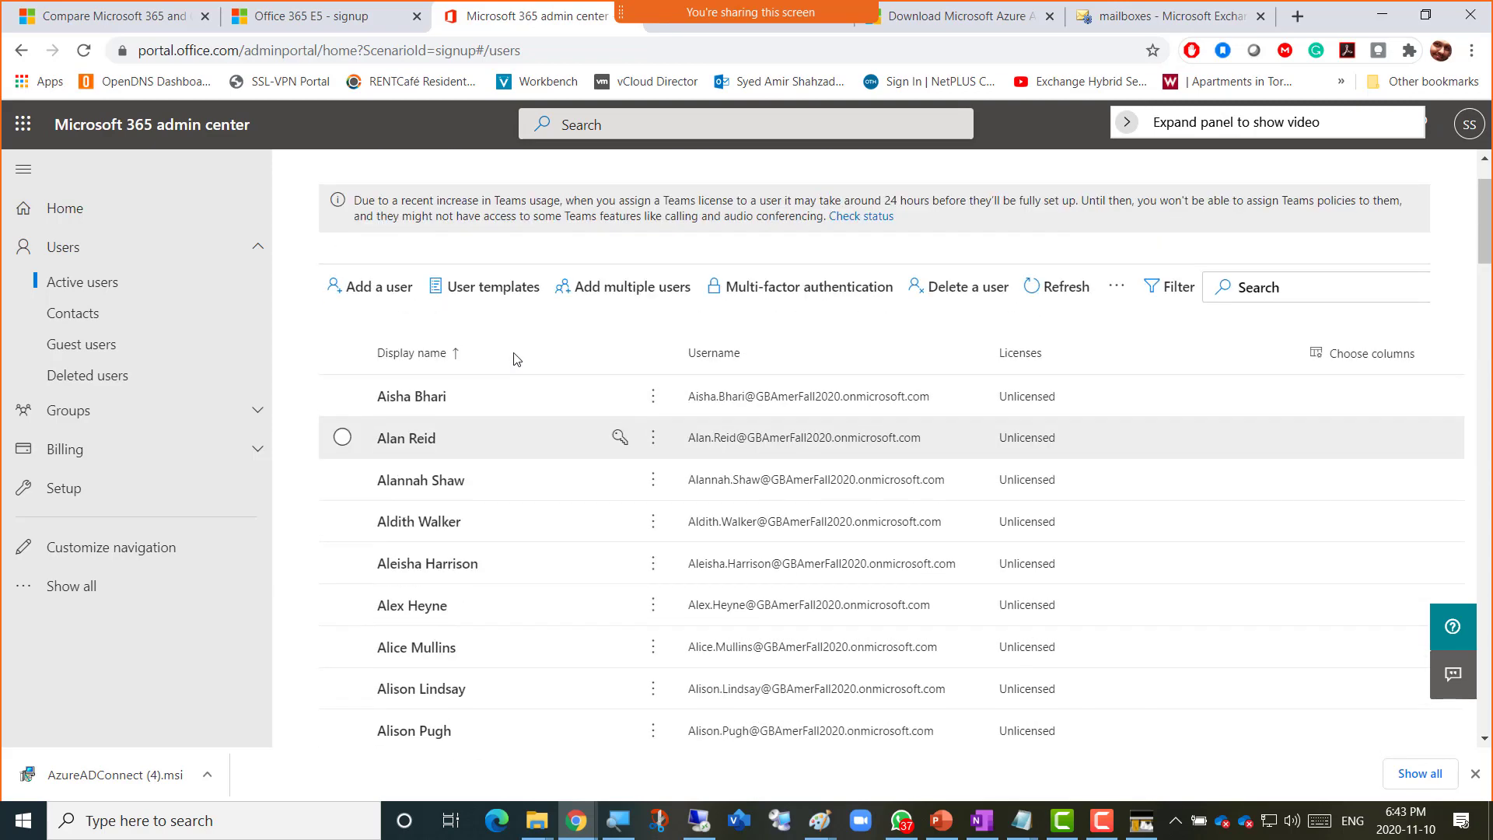
scroll(513, 360, "down", 6)
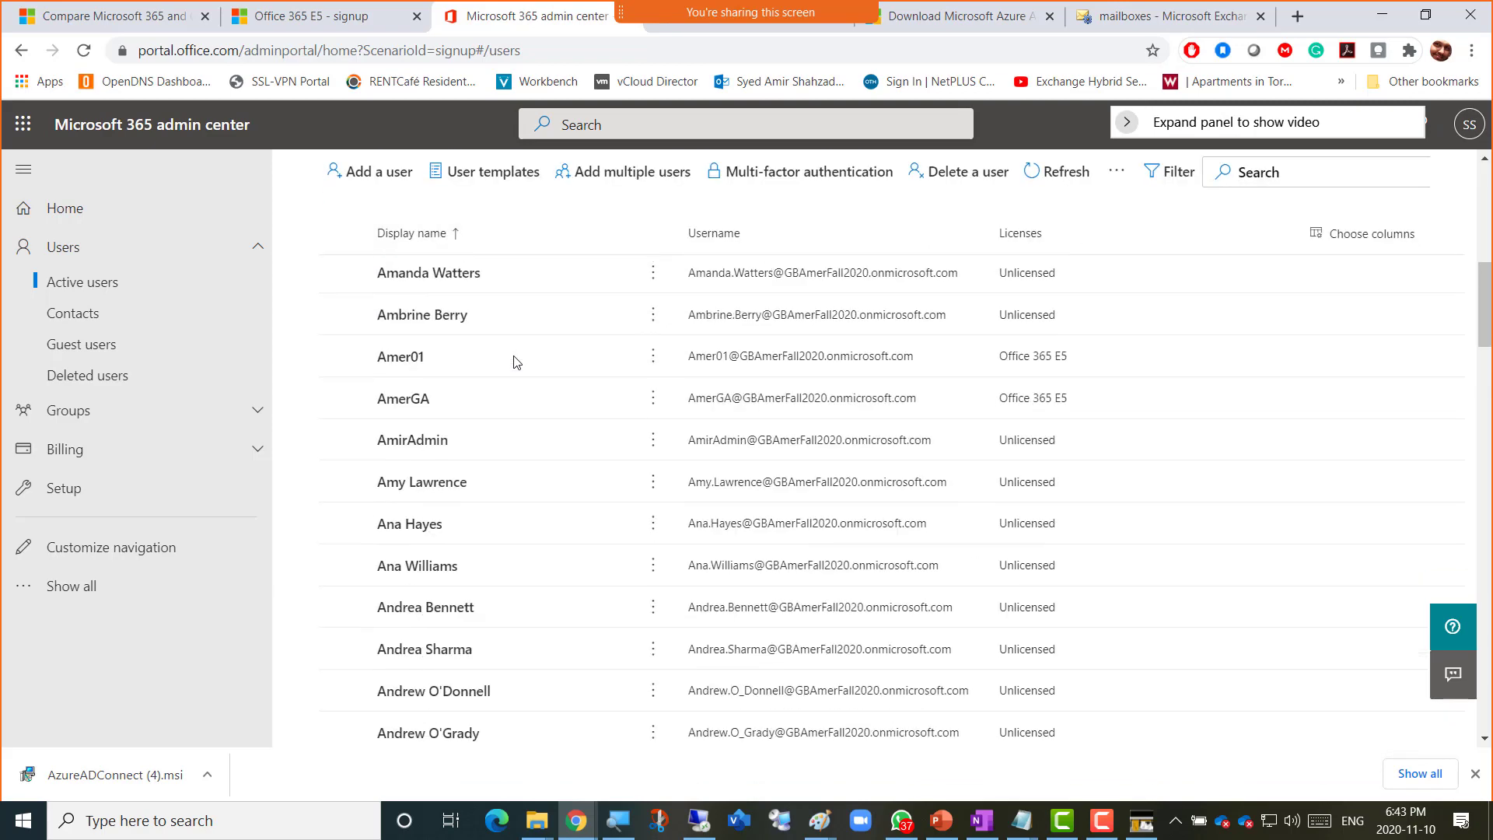
scroll(513, 361, "down", 12)
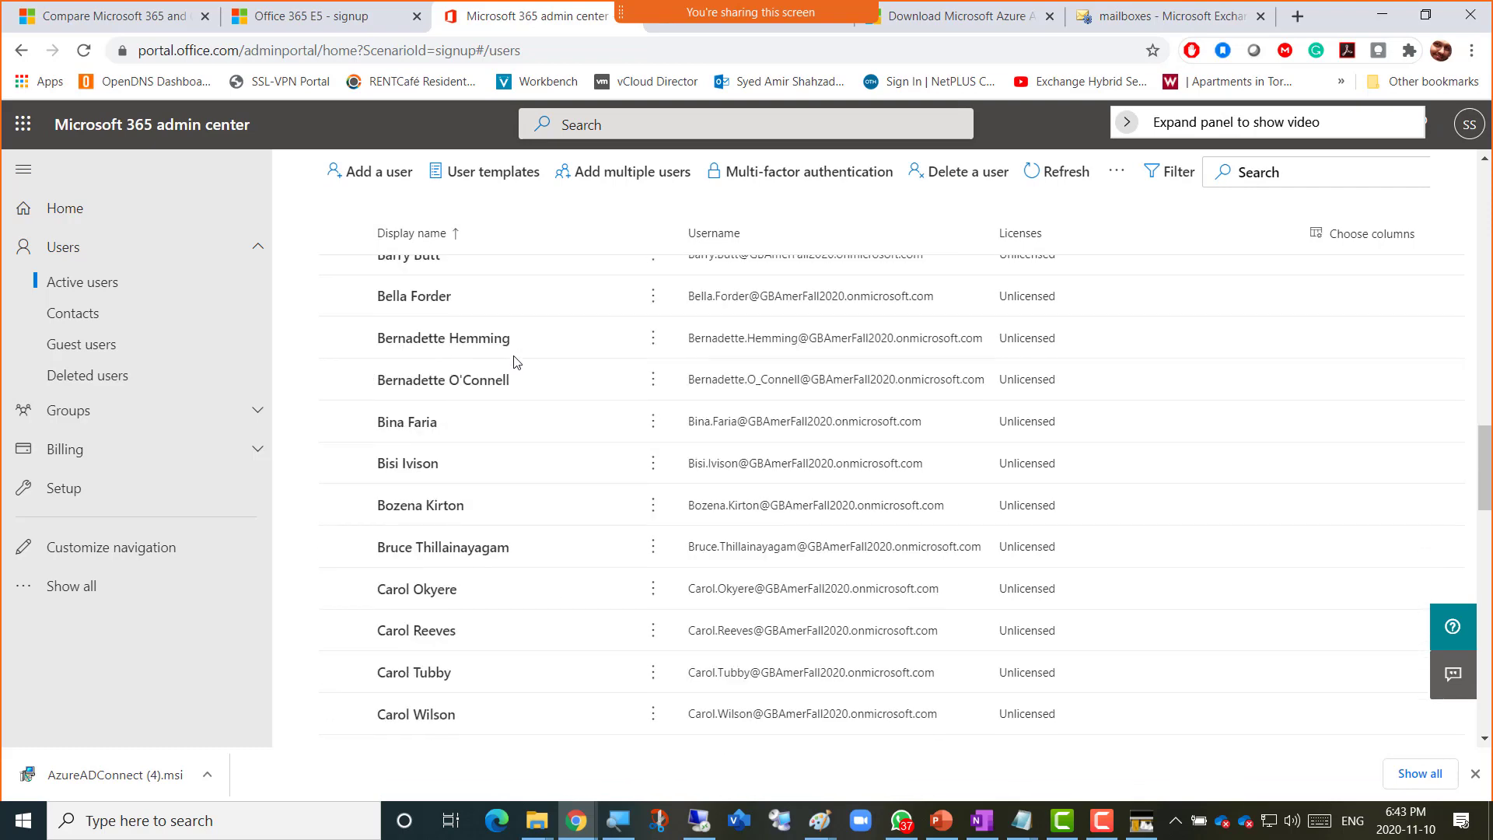
scroll(513, 362, "down", 11)
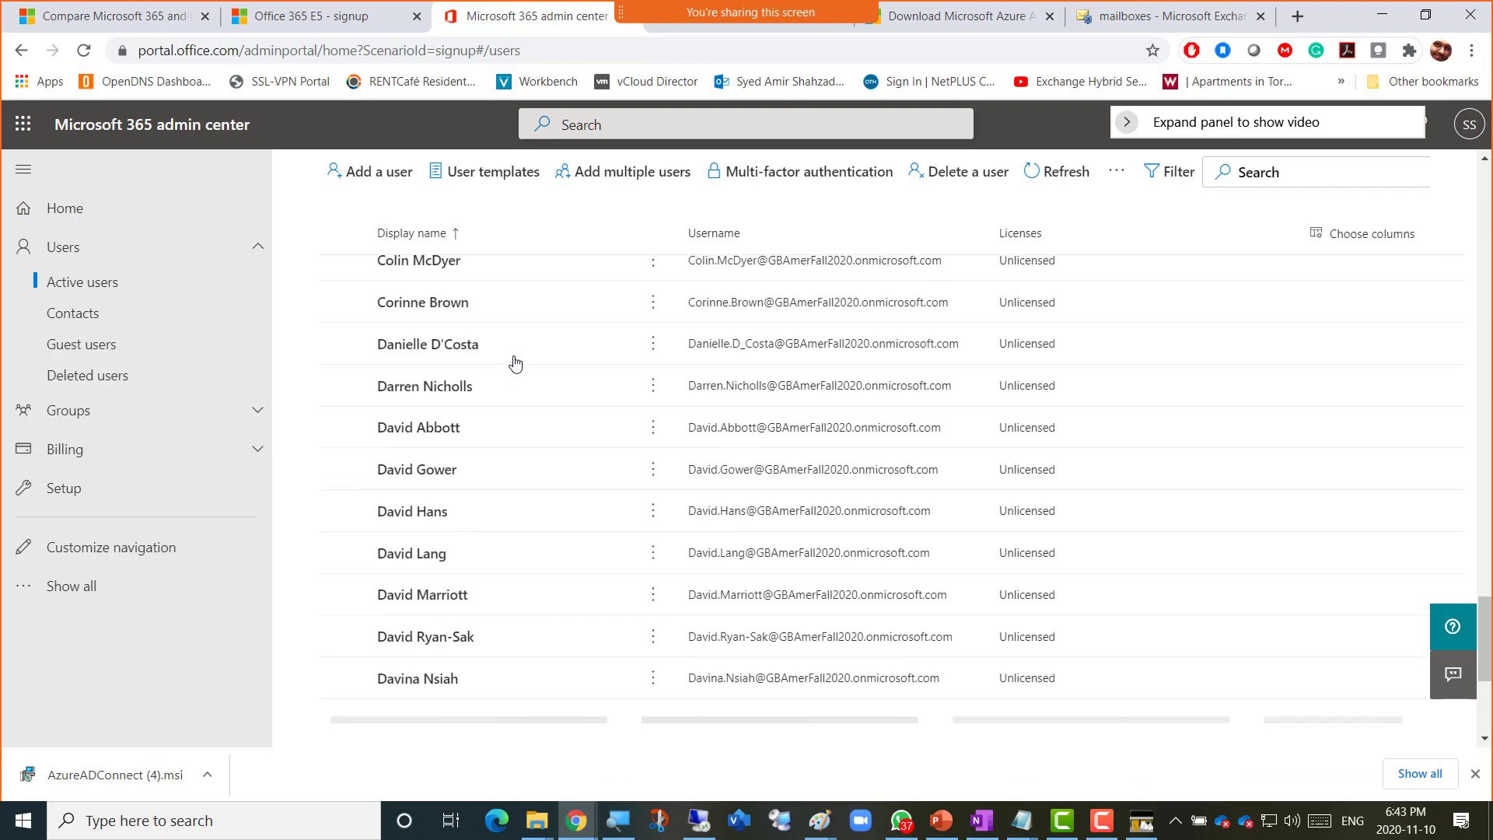
scroll(515, 362, "down", 4)
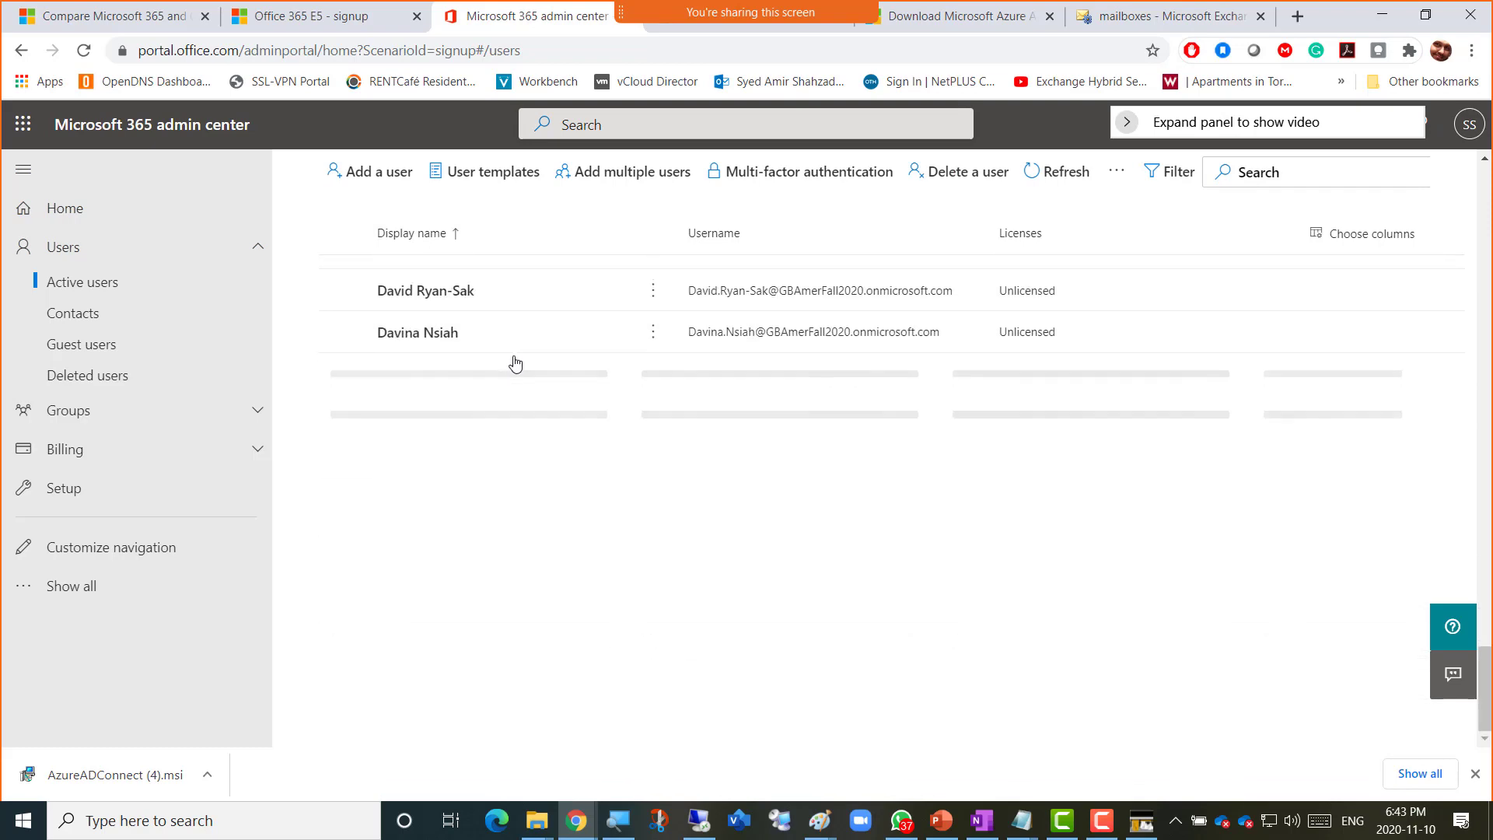
scroll(518, 368, "up", 15)
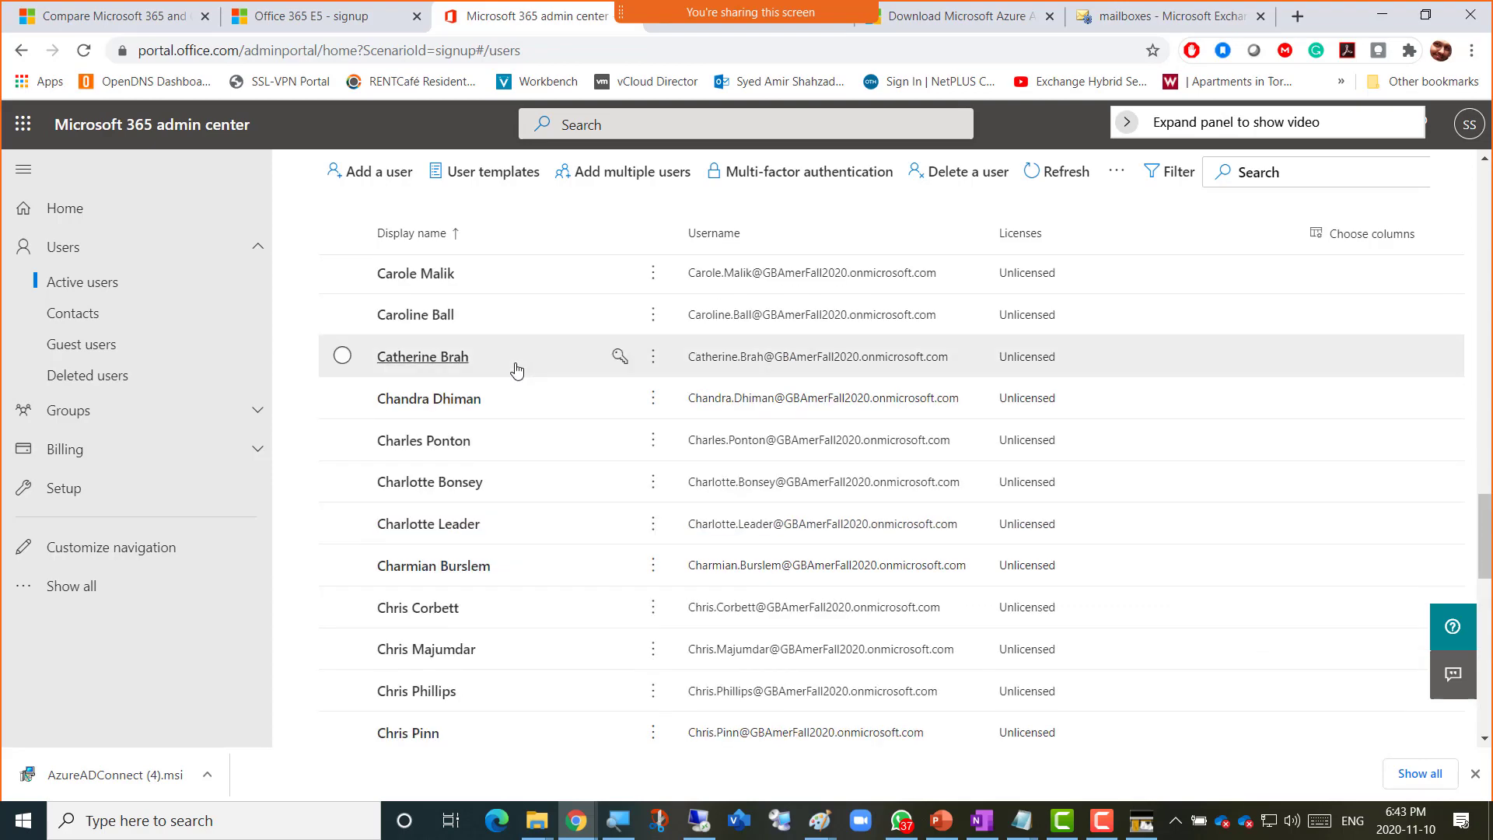
scroll(515, 369, "up", 10)
scroll(515, 362, "up", 10)
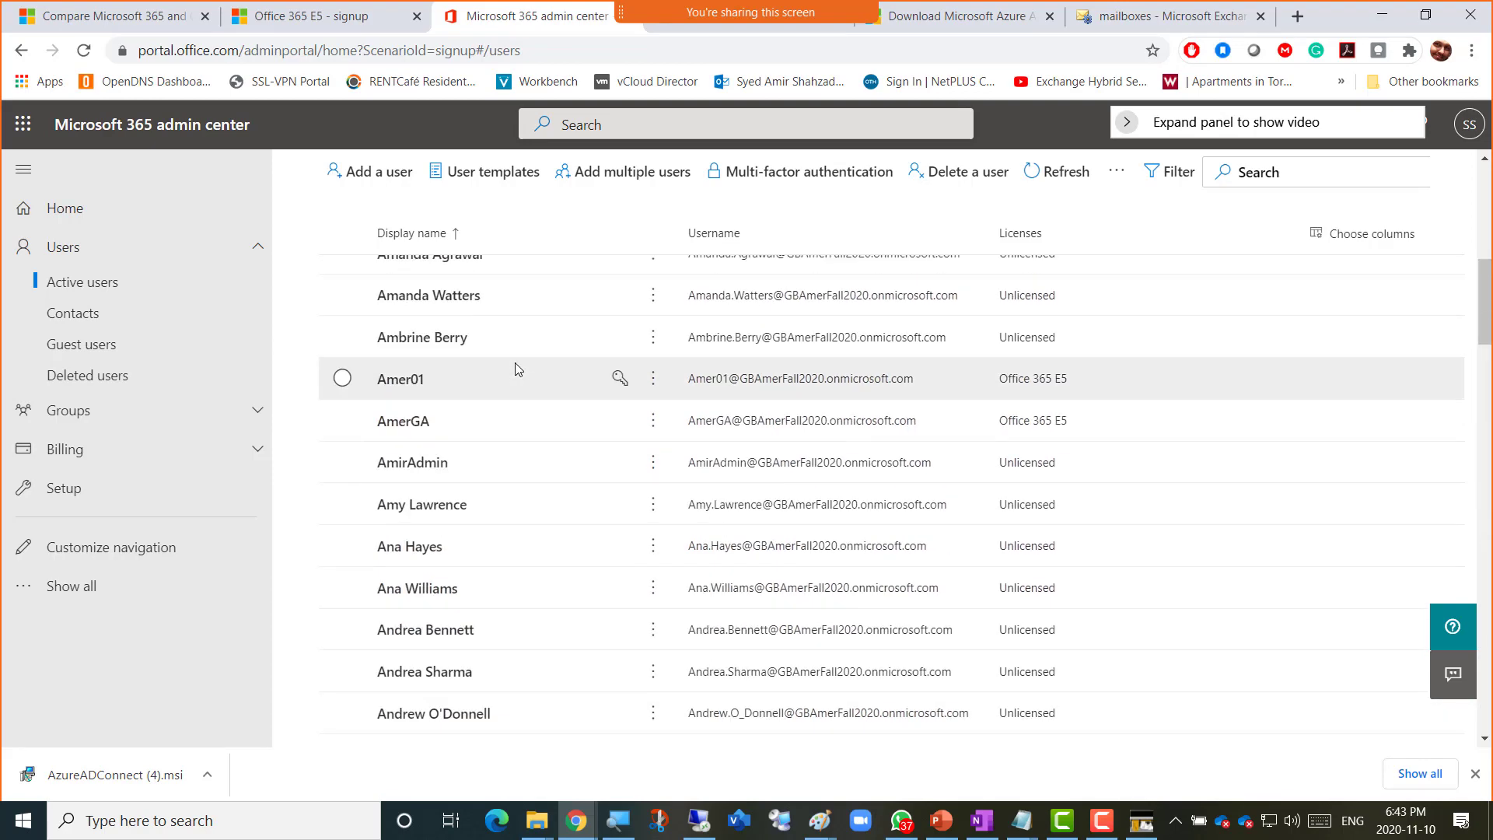
scroll(517, 371, "up", 3)
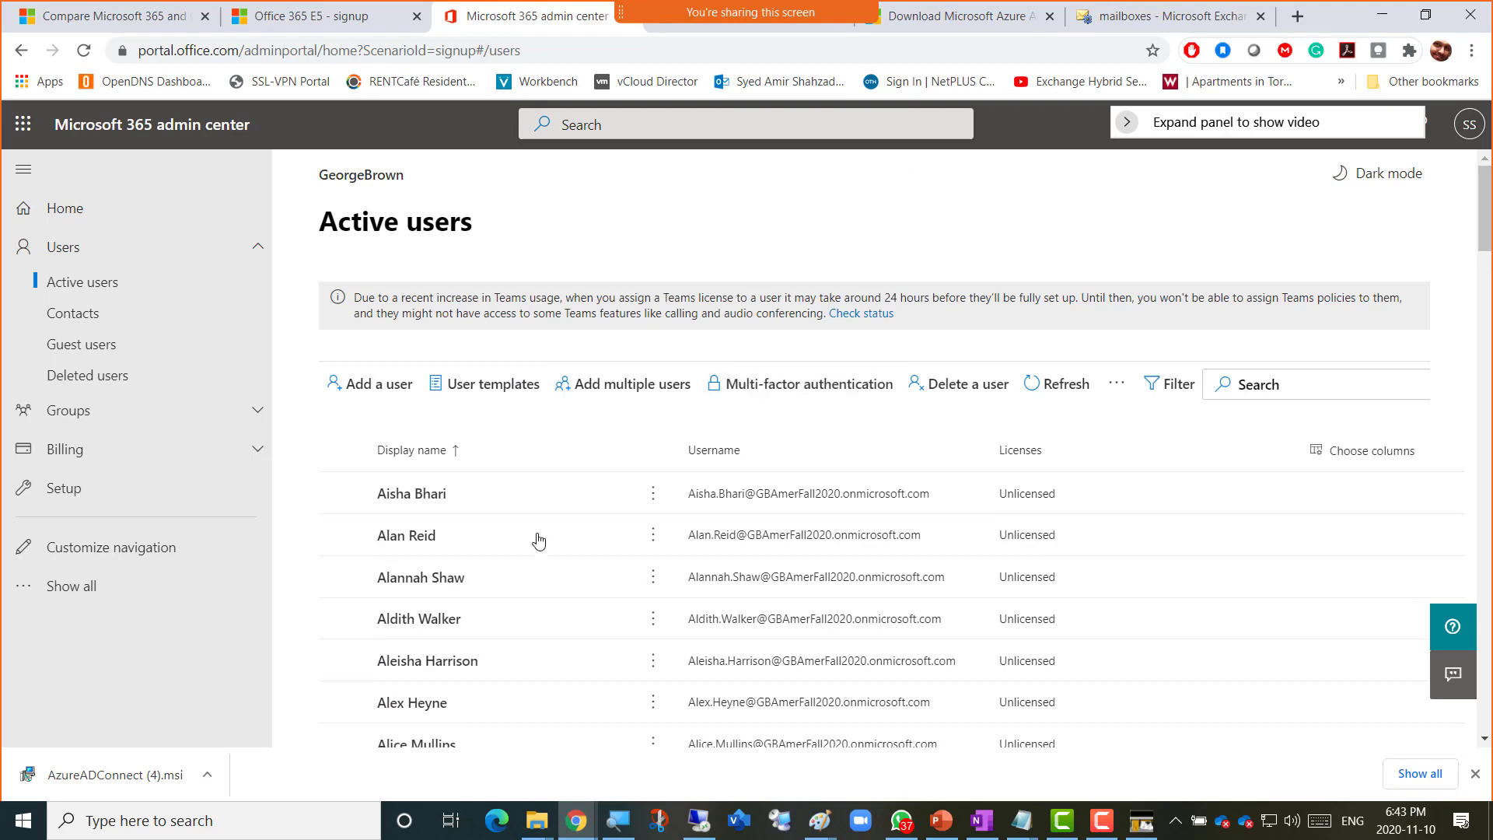
Review the synchronization diagram in Paint, and return to Chrome to check the usernames and licenses of the synced users.
left_click(820, 833)
left_click(918, 770)
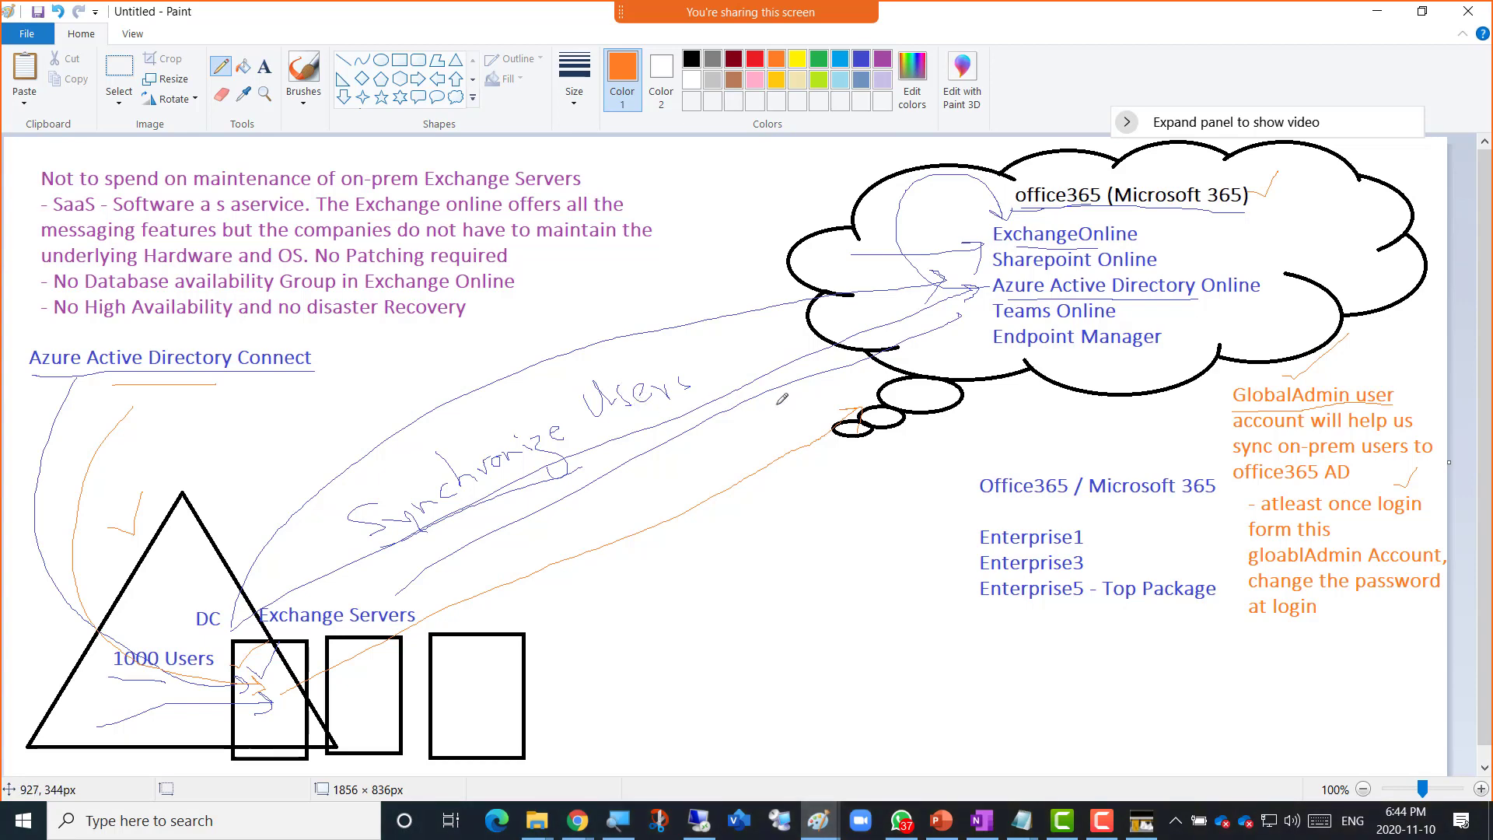
key("alt+Tab")
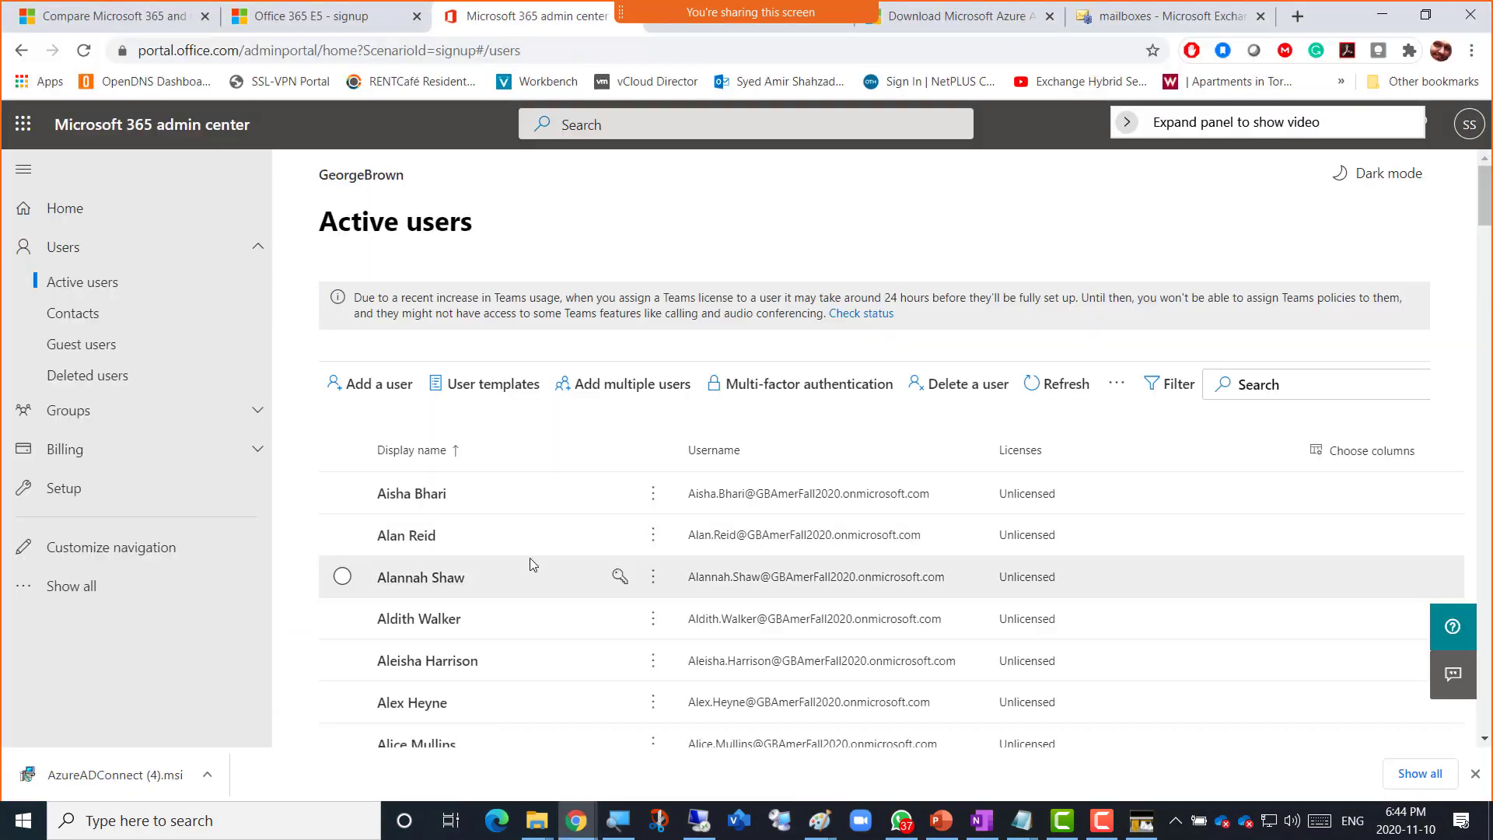
scroll(525, 541, "down", 1)
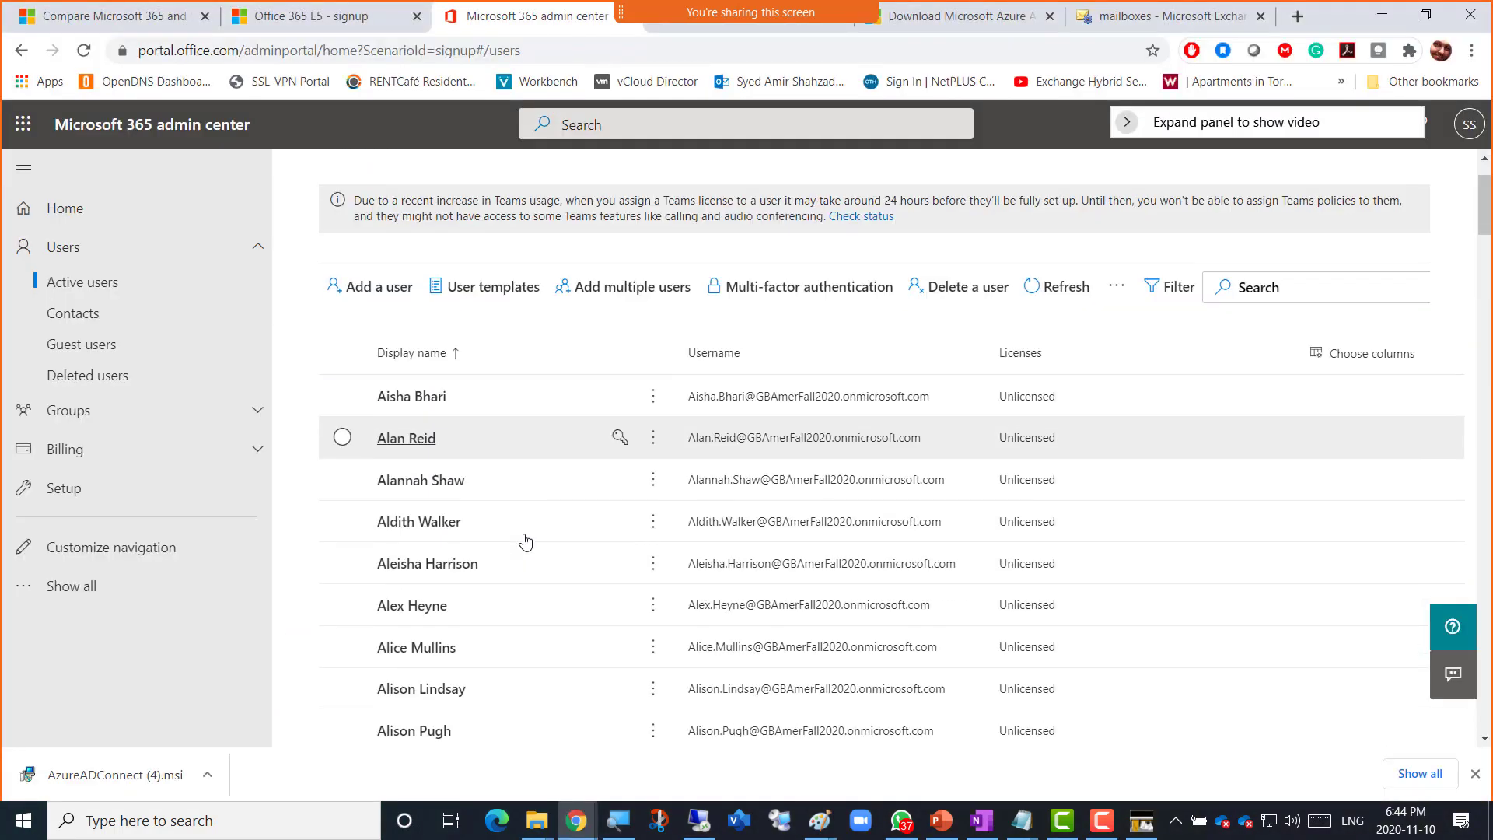
scroll(524, 537, "up", 1)
scroll(525, 538, "down", 1)
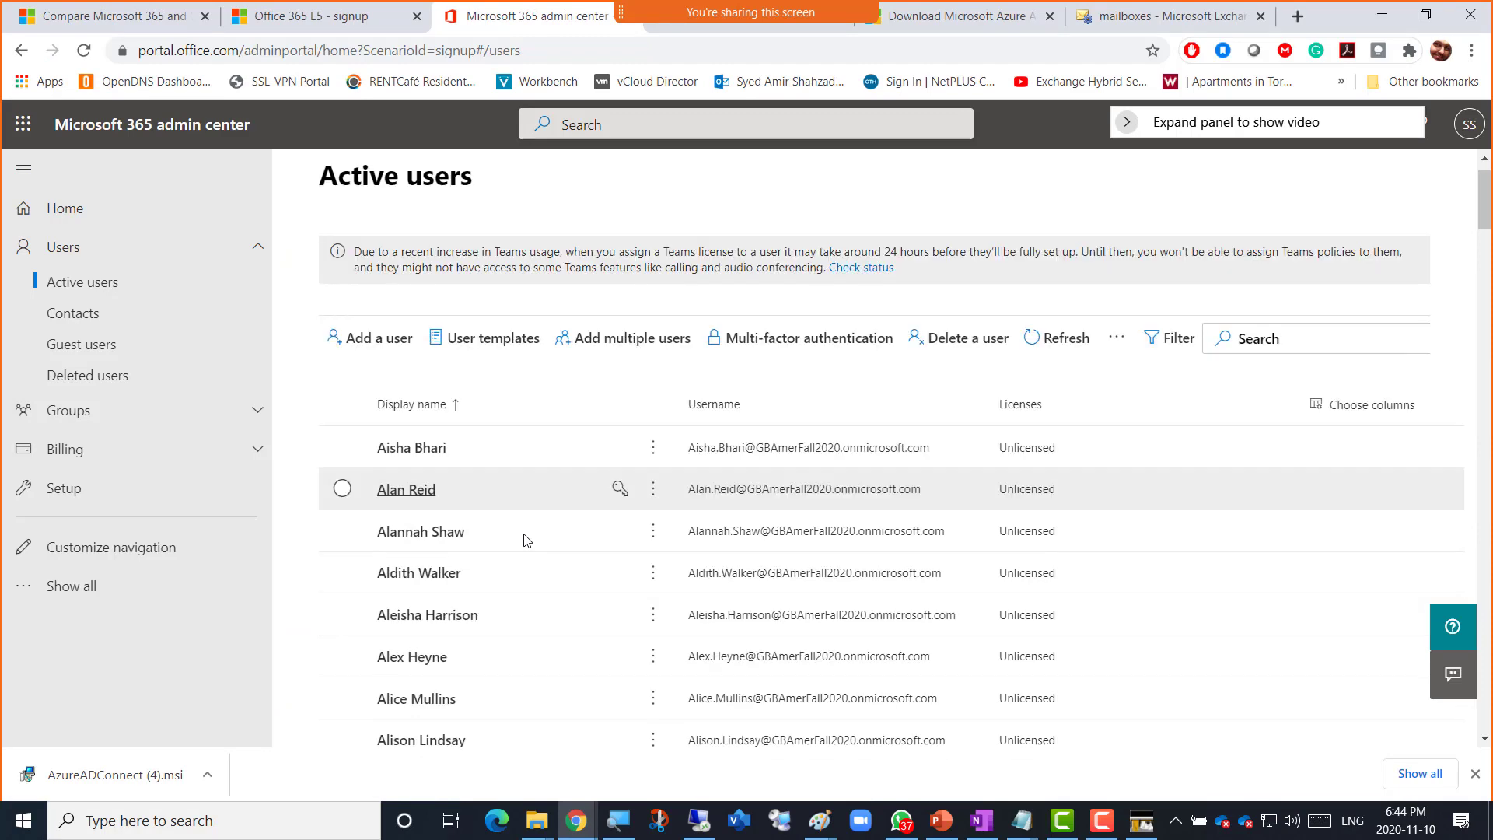
scroll(525, 539, "up", 1)
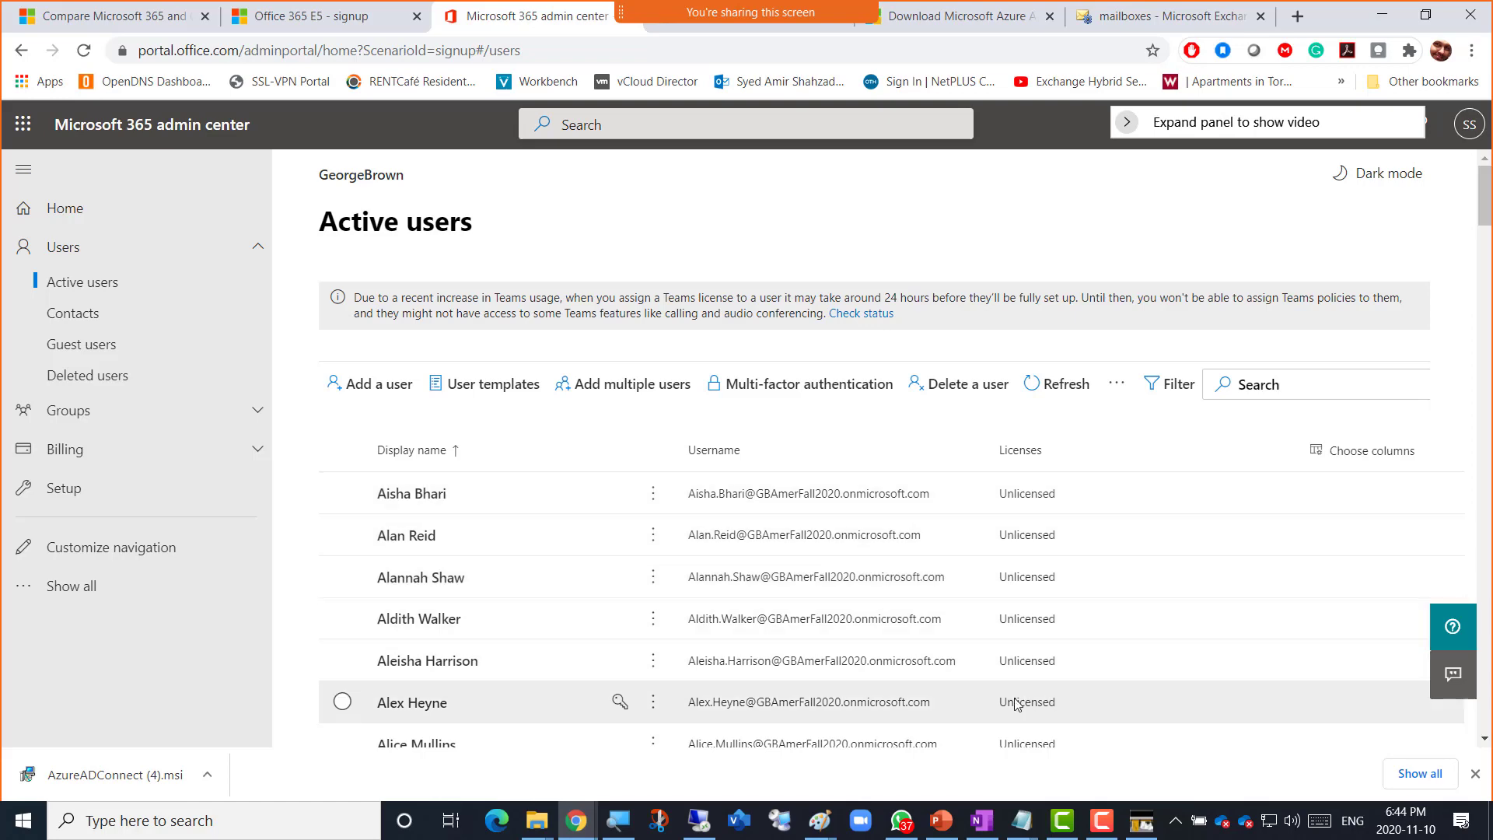
scroll(1100, 529, "down", 1)
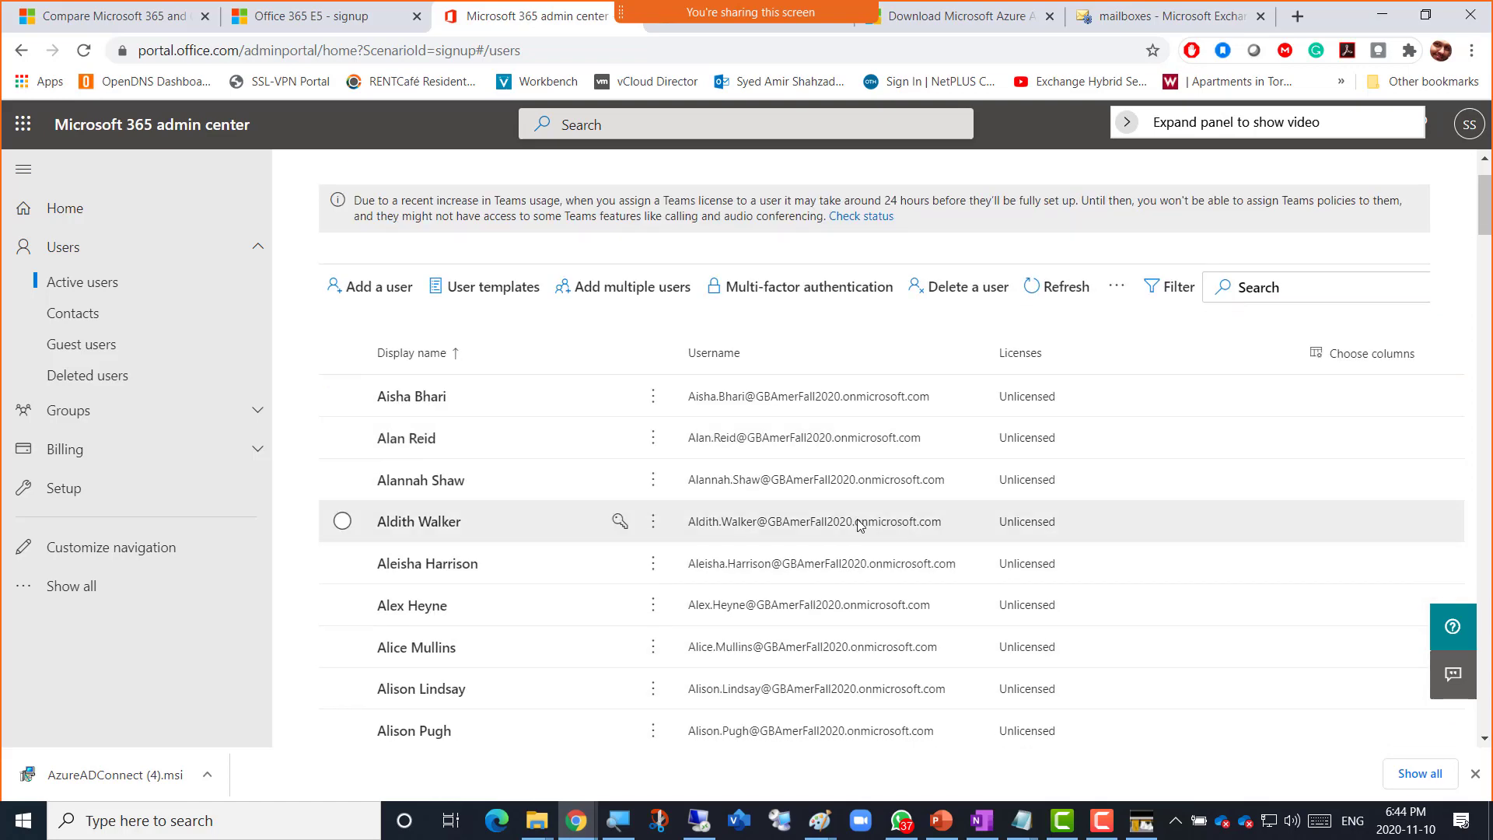
scroll(860, 524, "up", 1)
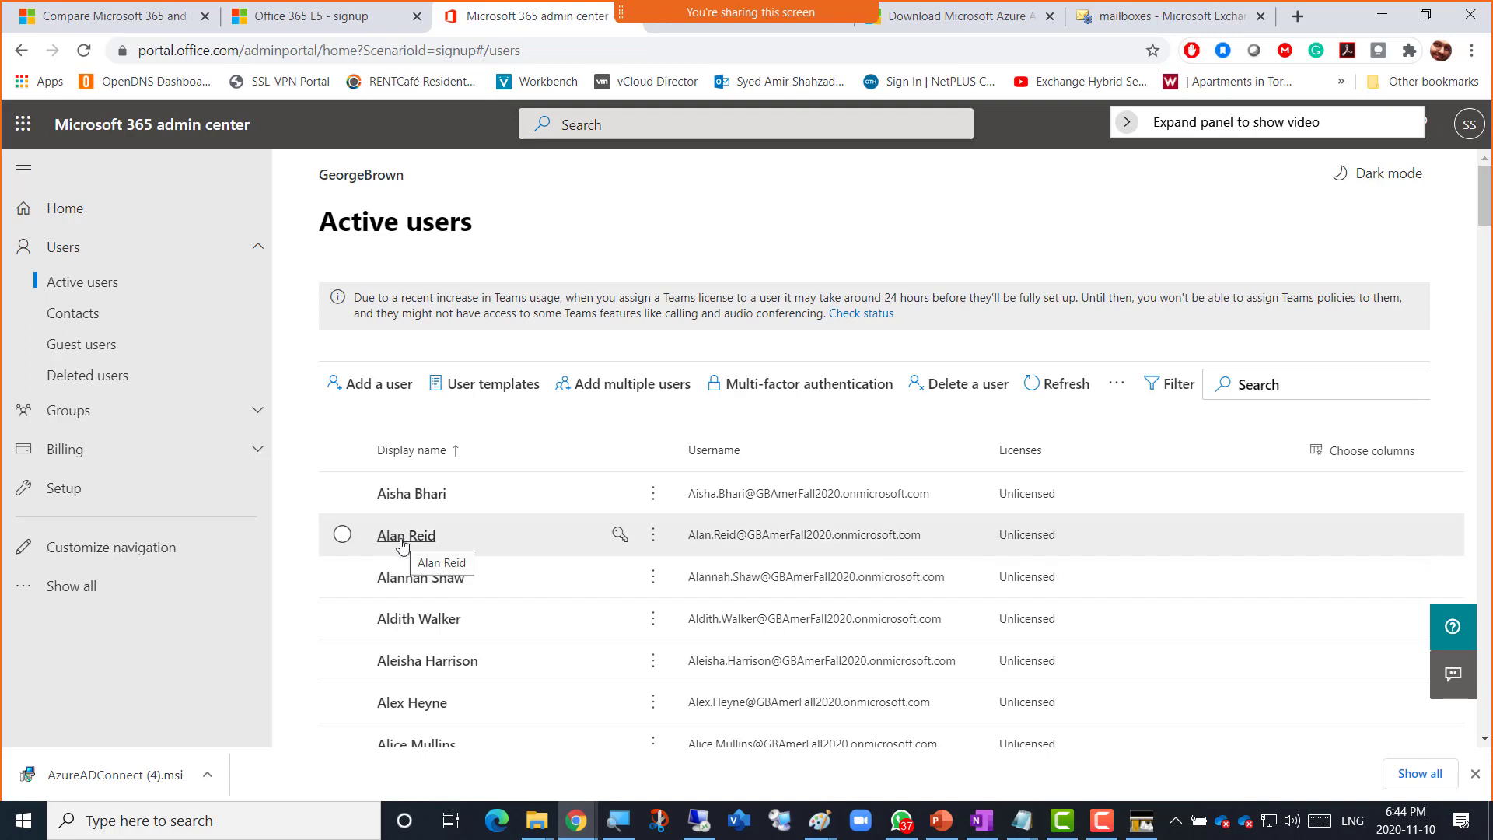
Switch to the remote desktop session, maximize it and exit the completed Azure AD Connect wizard.
left_click(699, 820)
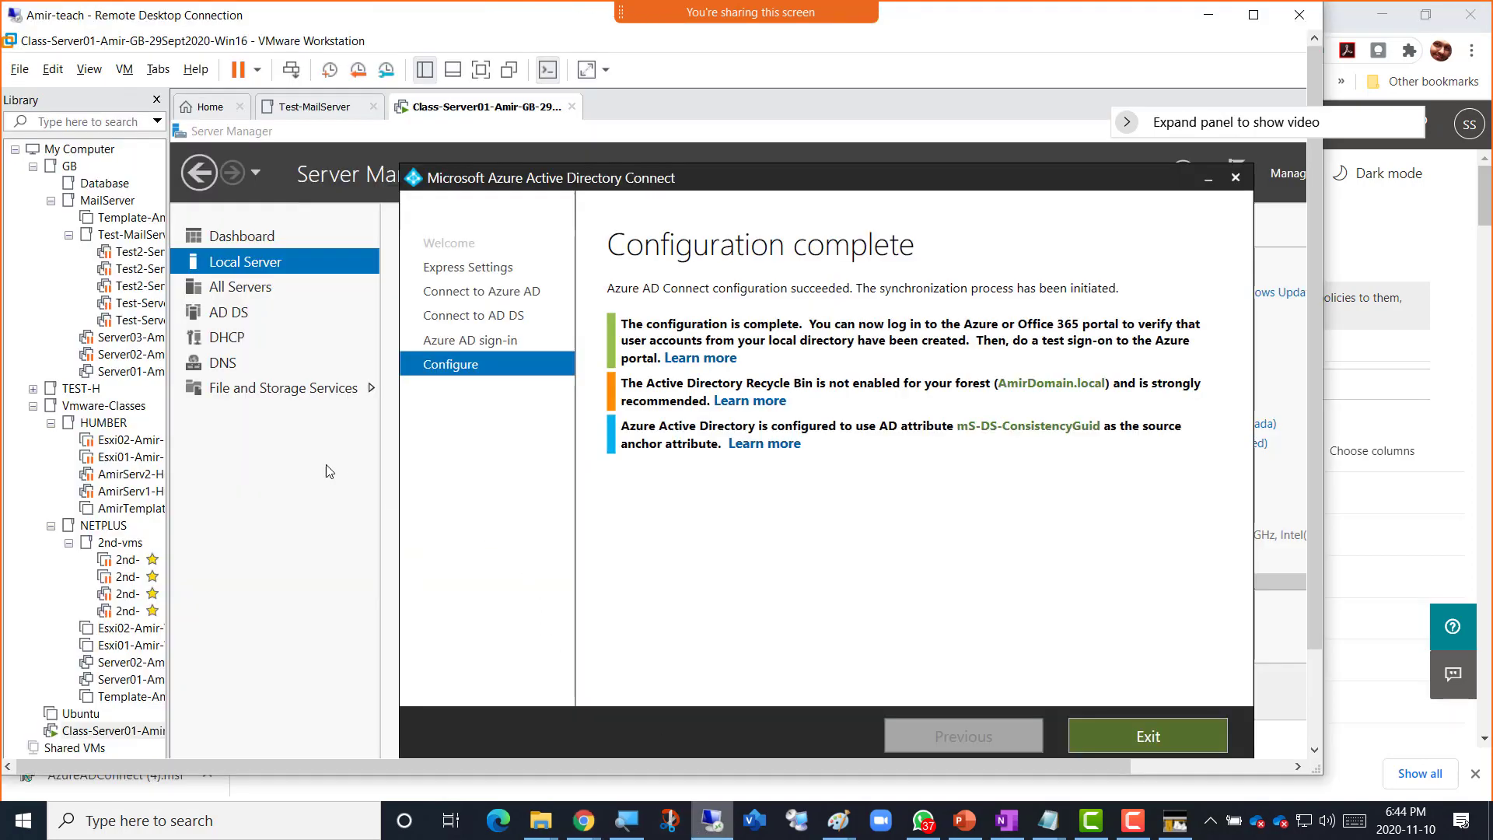
left_click(1253, 15)
left_click(1145, 716)
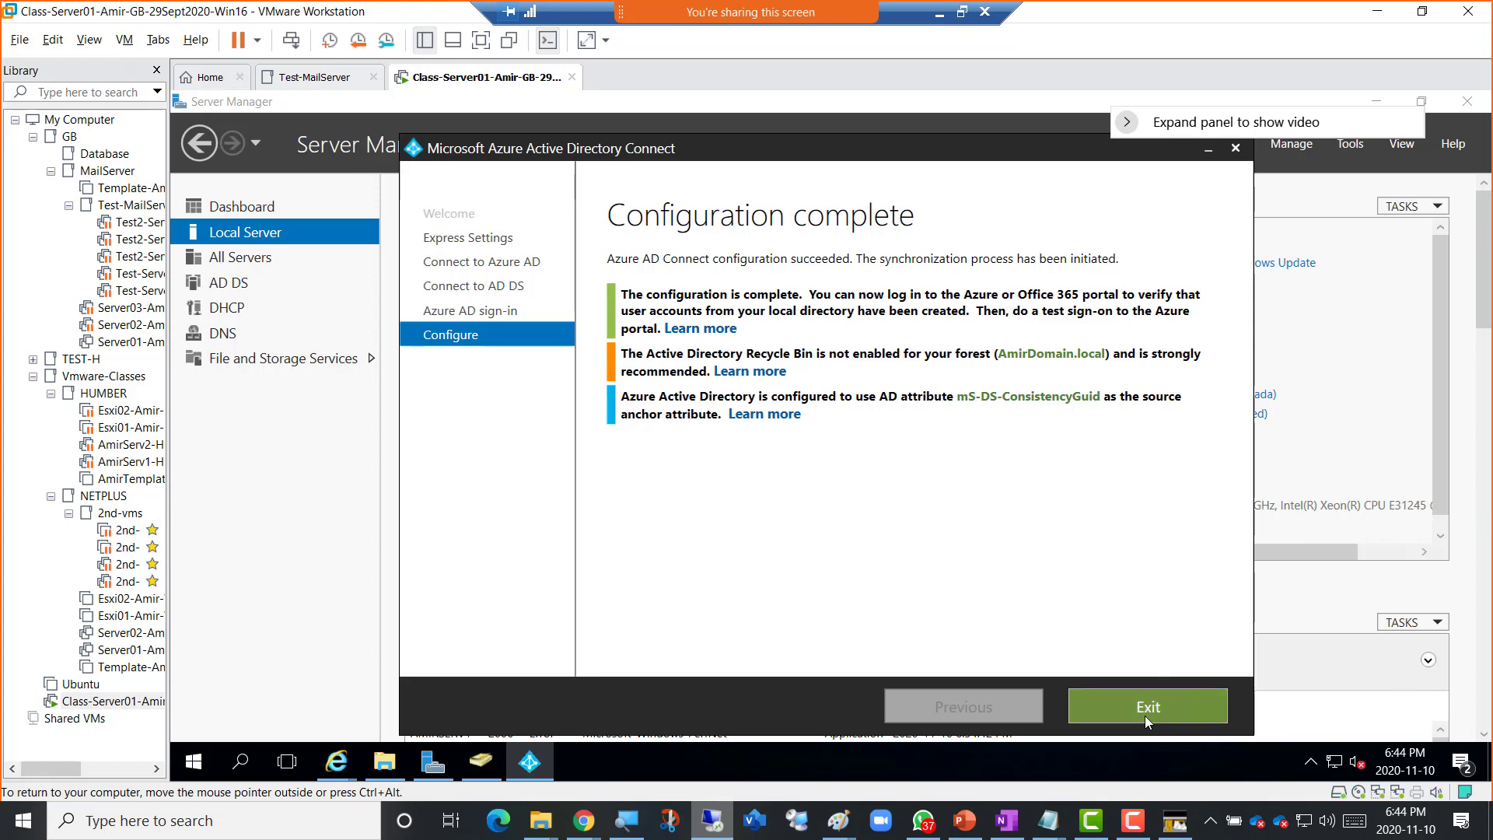
Check the second account under ExchangeUsers in Active Directory Users and Computers, and minimize the remote session to return to Chrome.
left_click(482, 764)
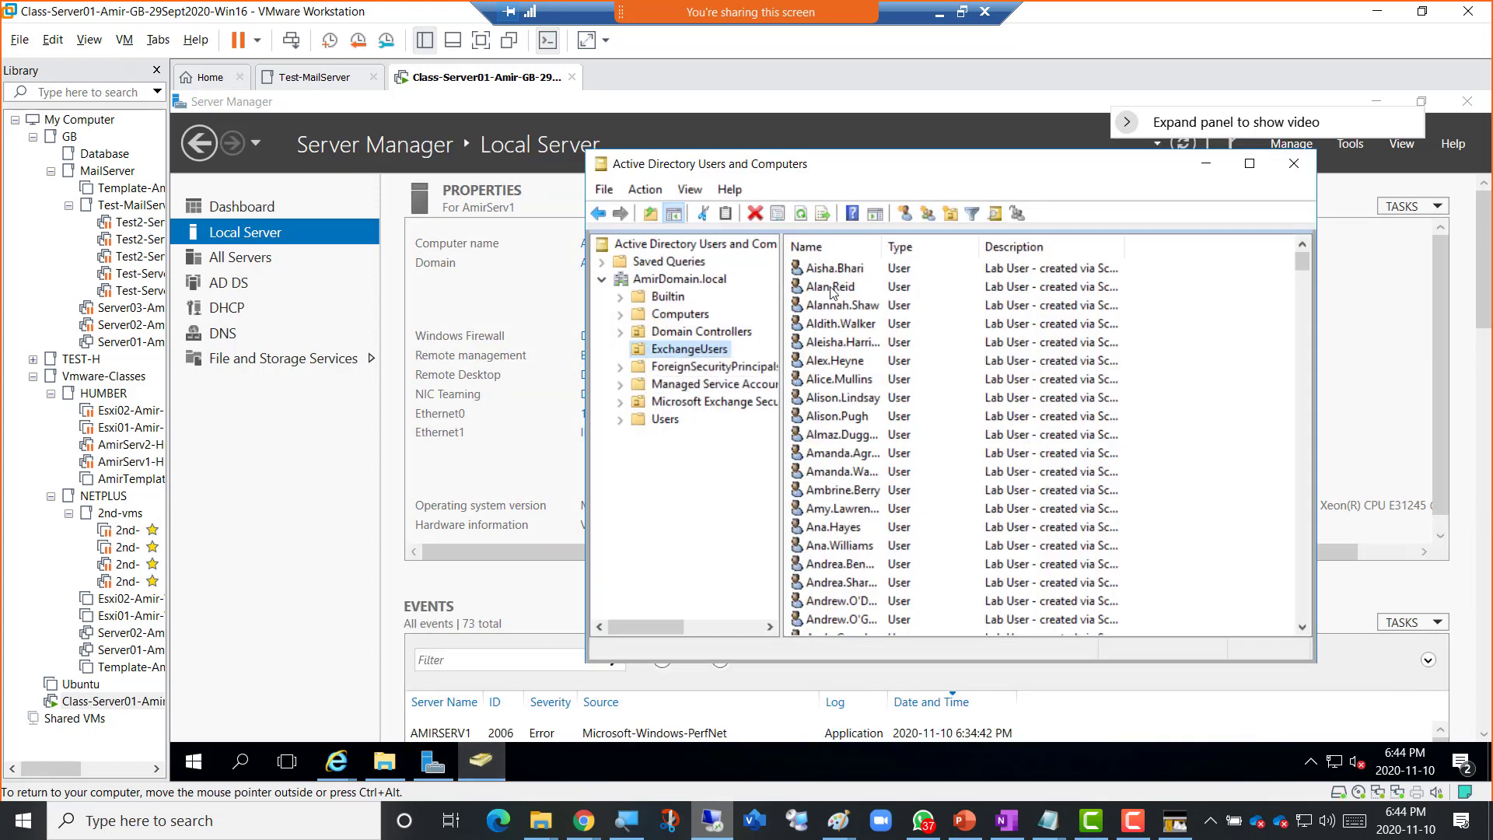
left_click(884, 293)
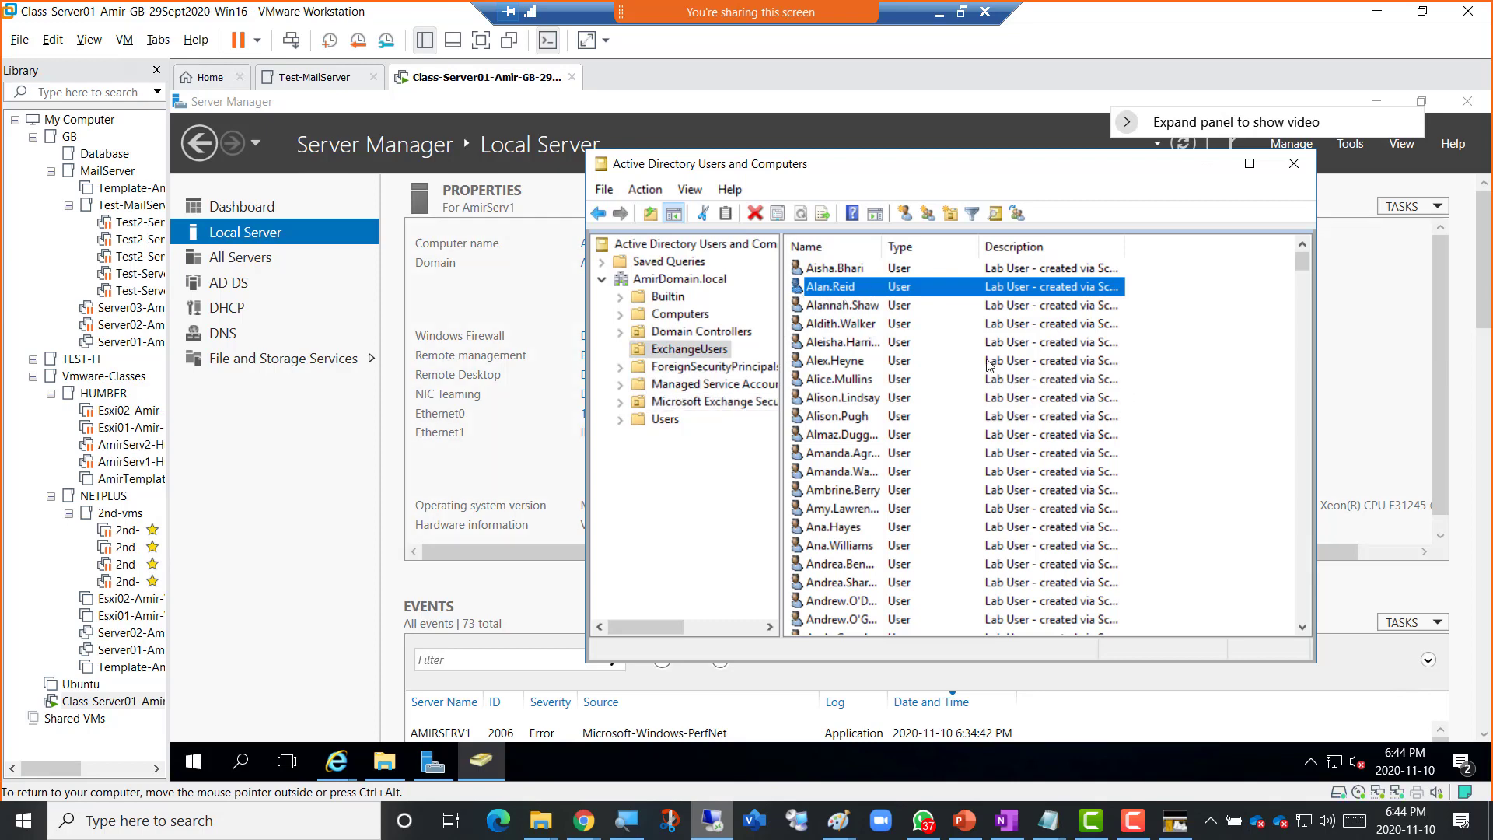
left_click(939, 13)
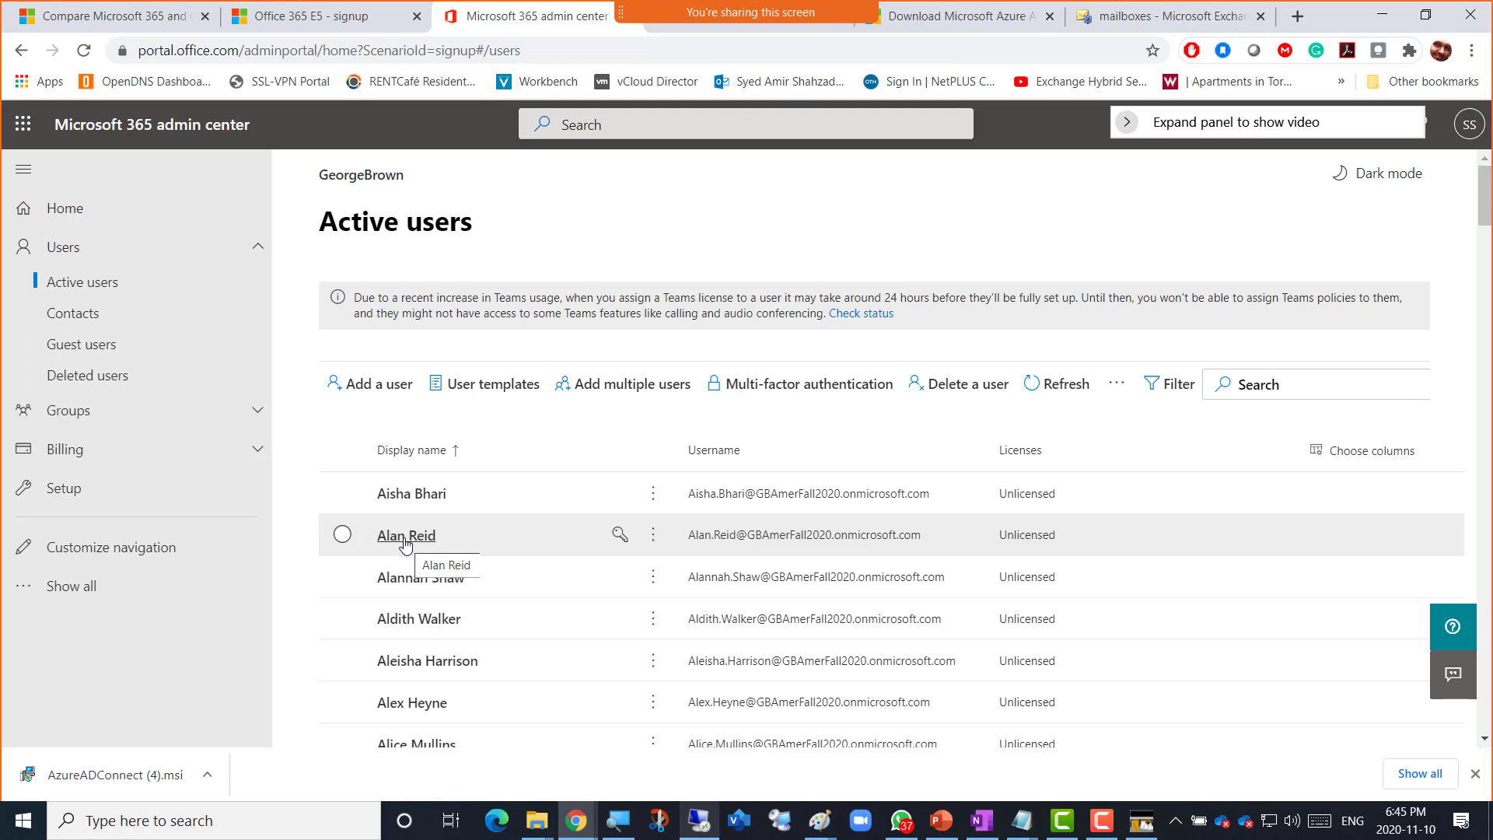
Assign an Office 365 E5 license to the second user in the Active users list, save it and close the user's details.
left_click(406, 542)
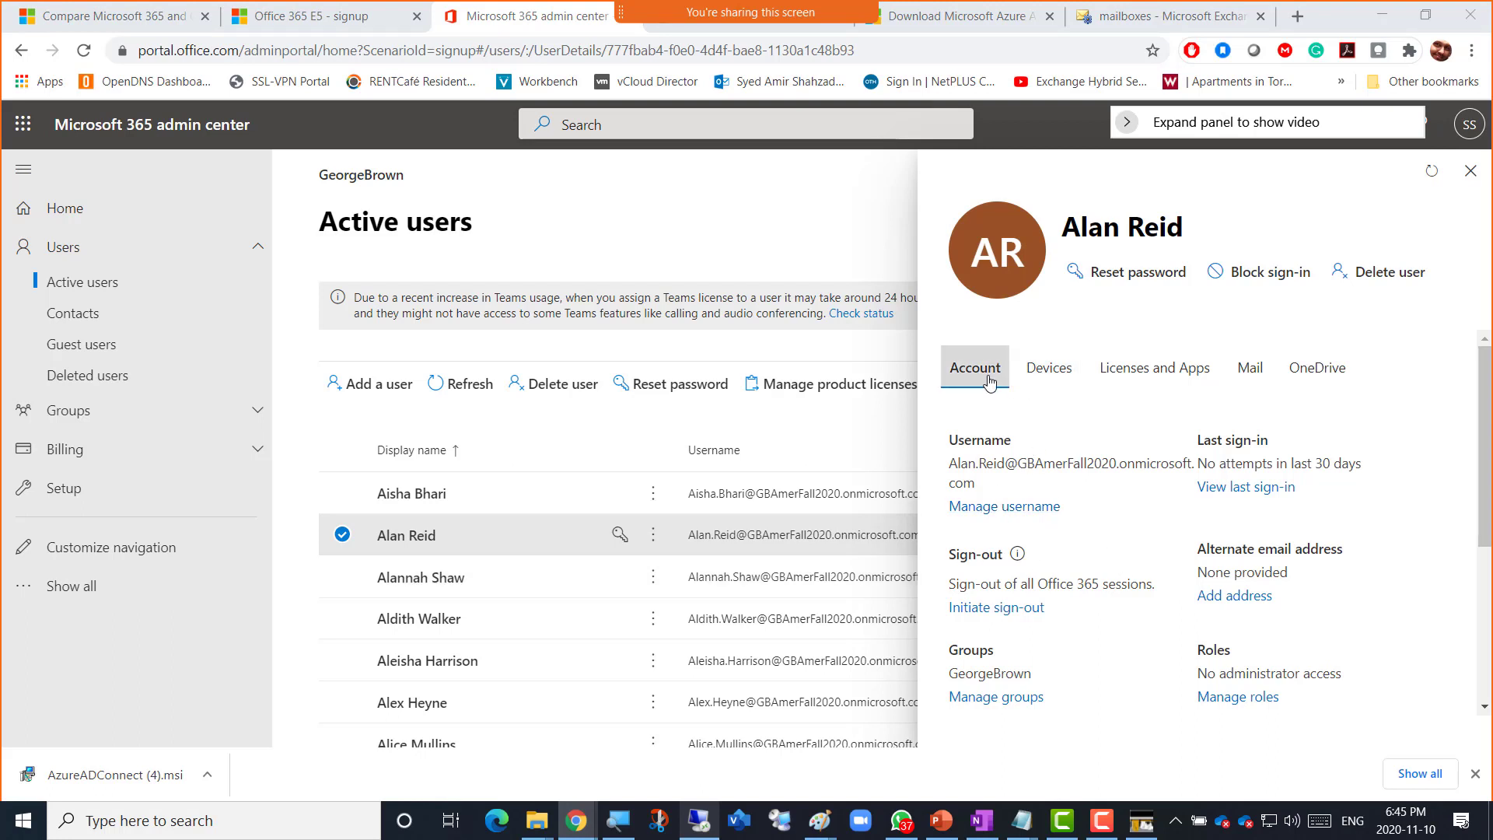
left_click(1164, 386)
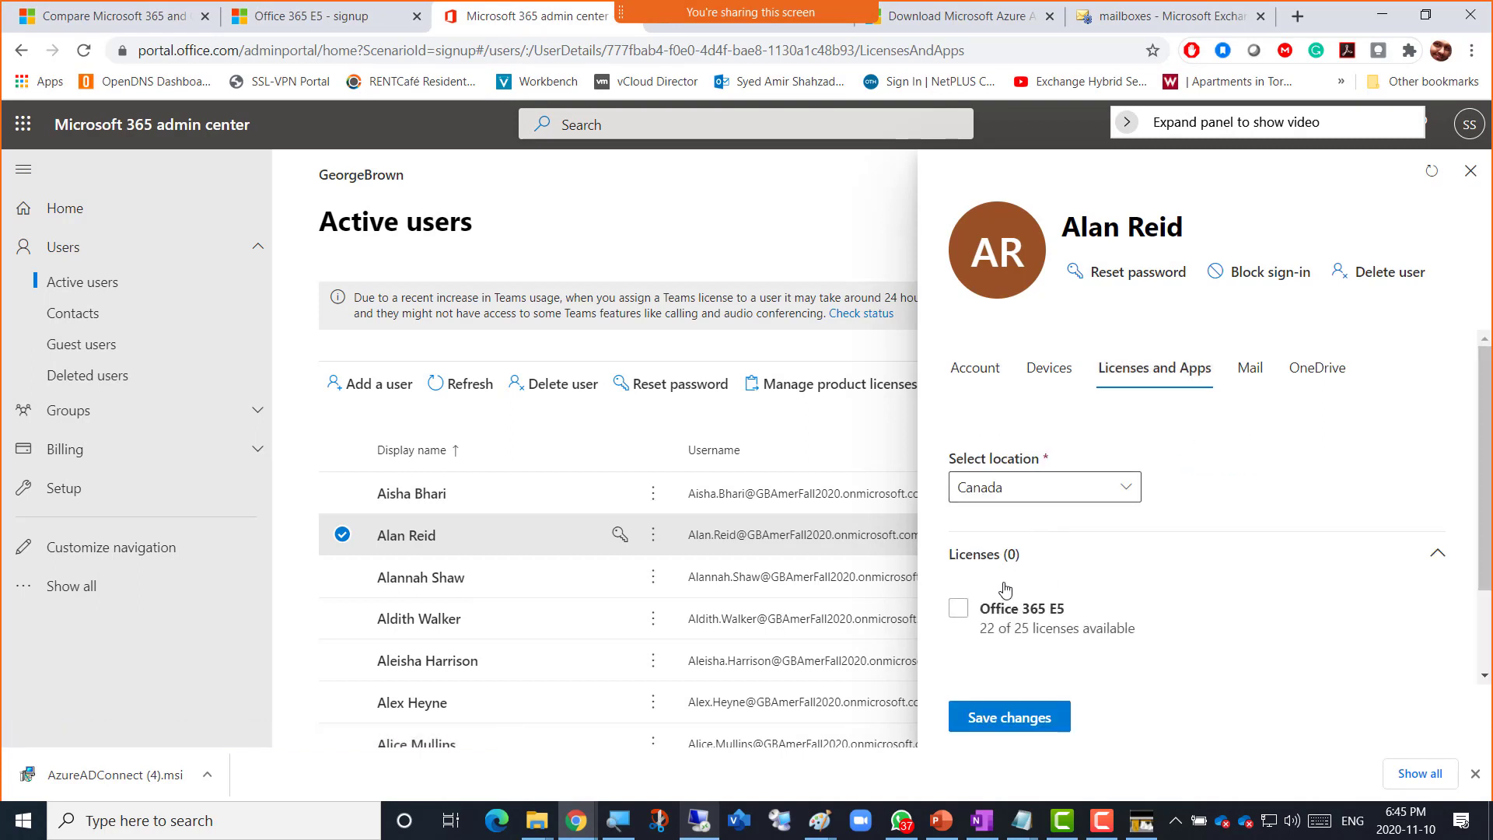
left_click(963, 616)
left_click(962, 614)
left_click(1021, 723)
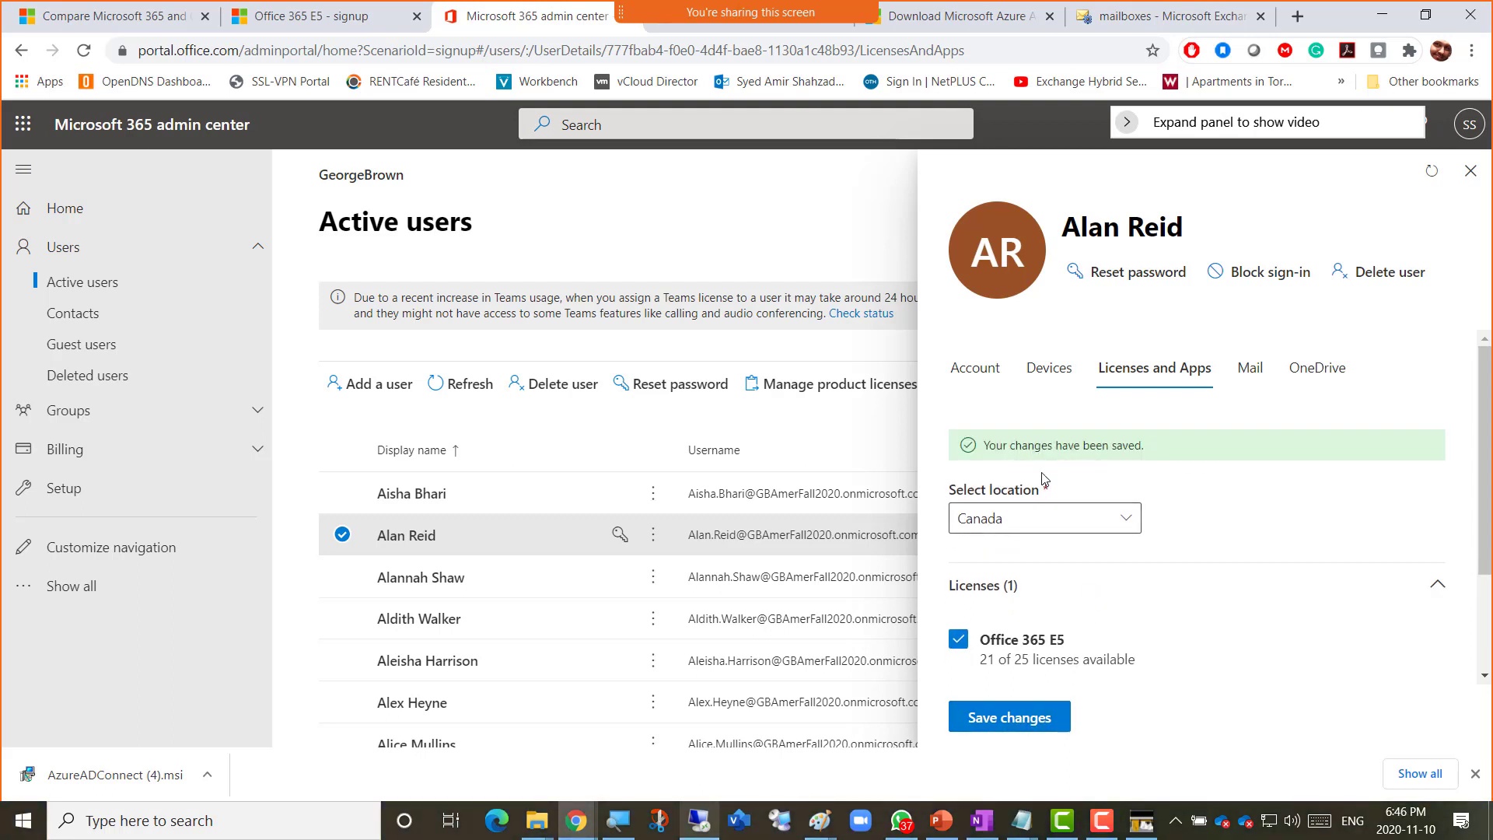
scroll(1201, 591, "down", 2)
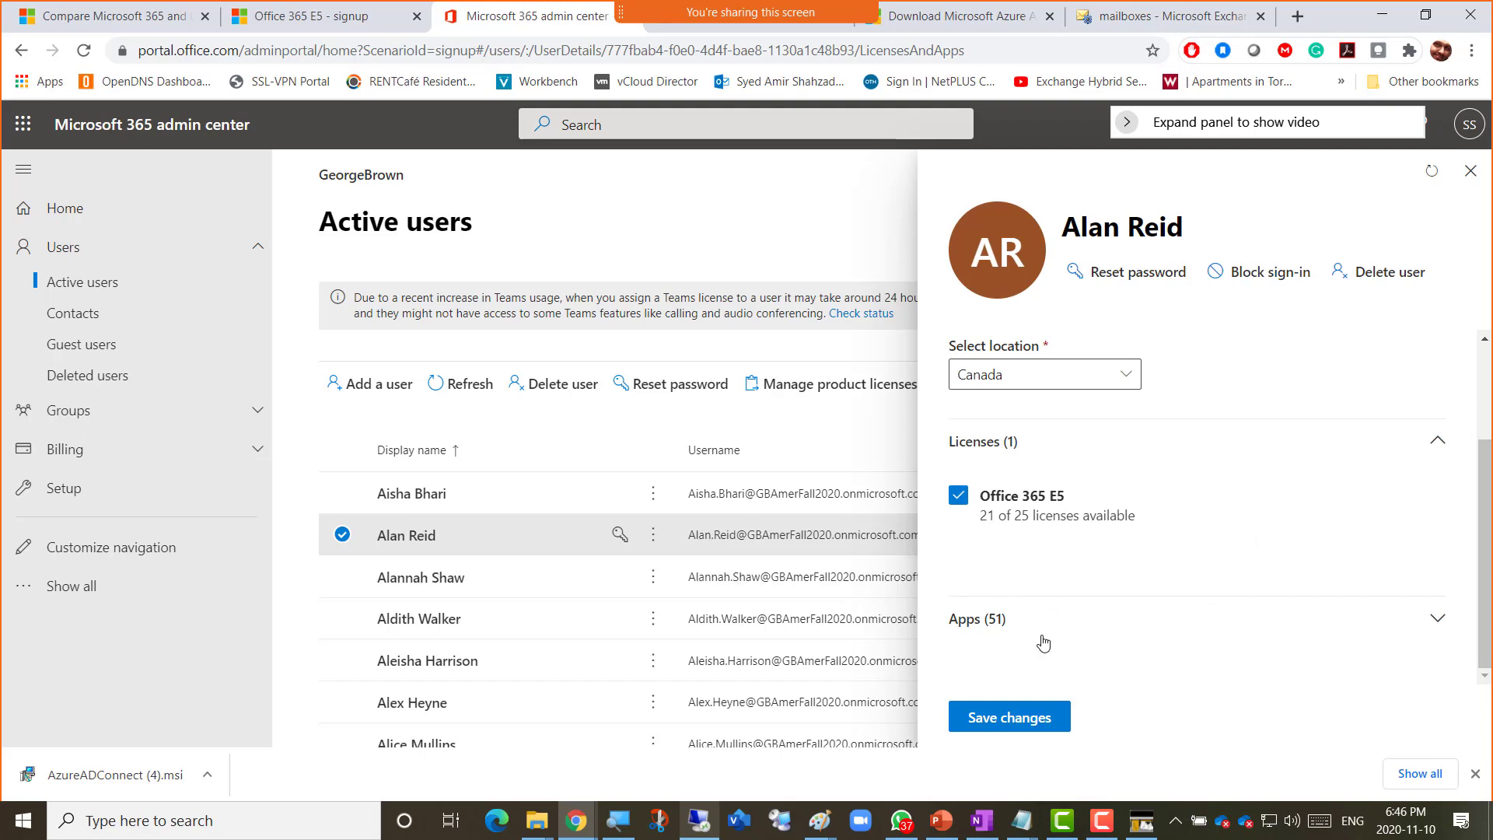
left_click(1474, 182)
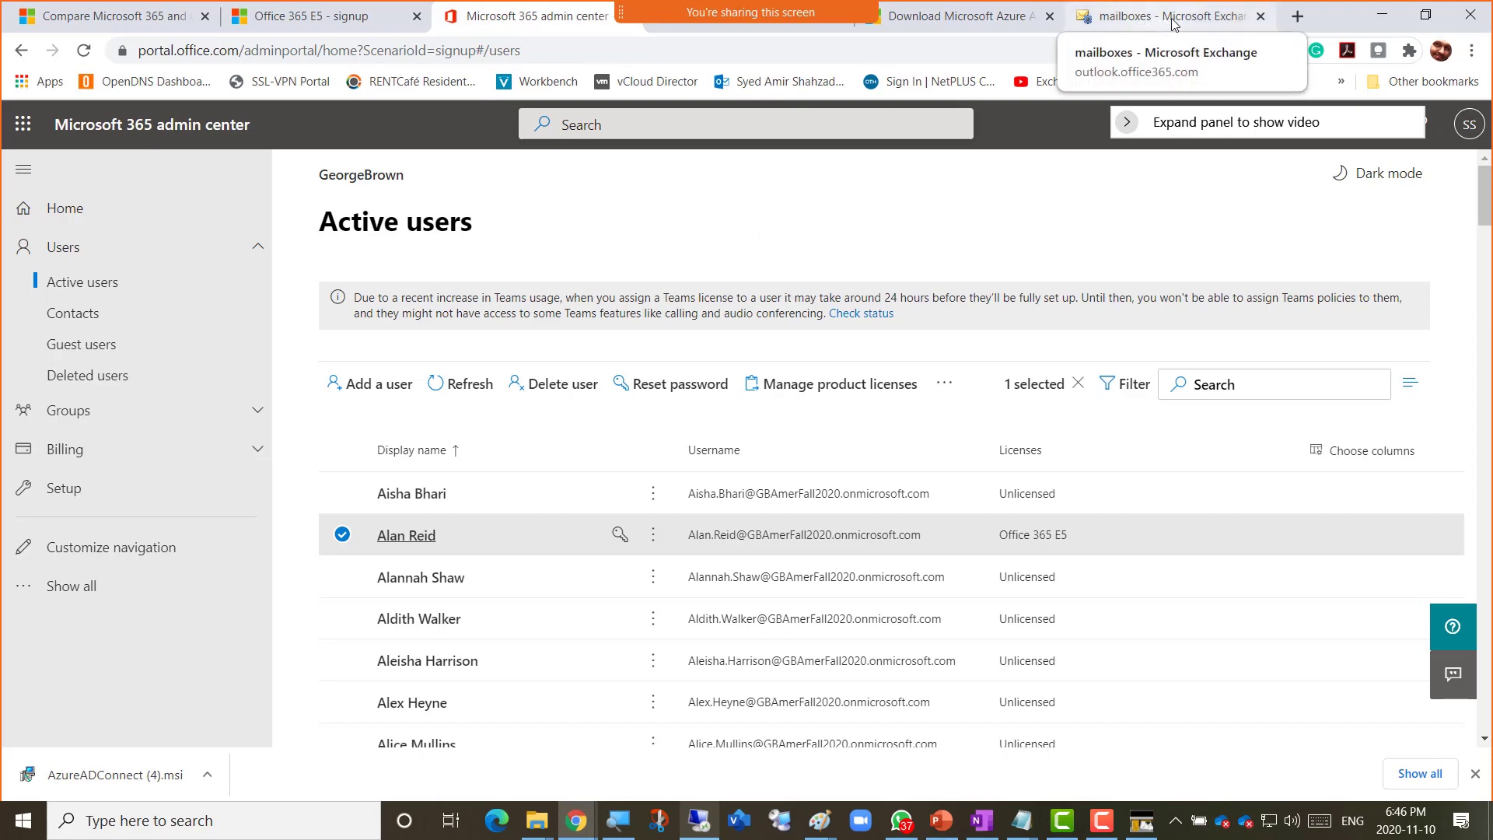
Open the Exchange admin center's mailboxes list and refresh it repeatedly to check for the newly licensed user's mailbox.
left_click(1135, 23)
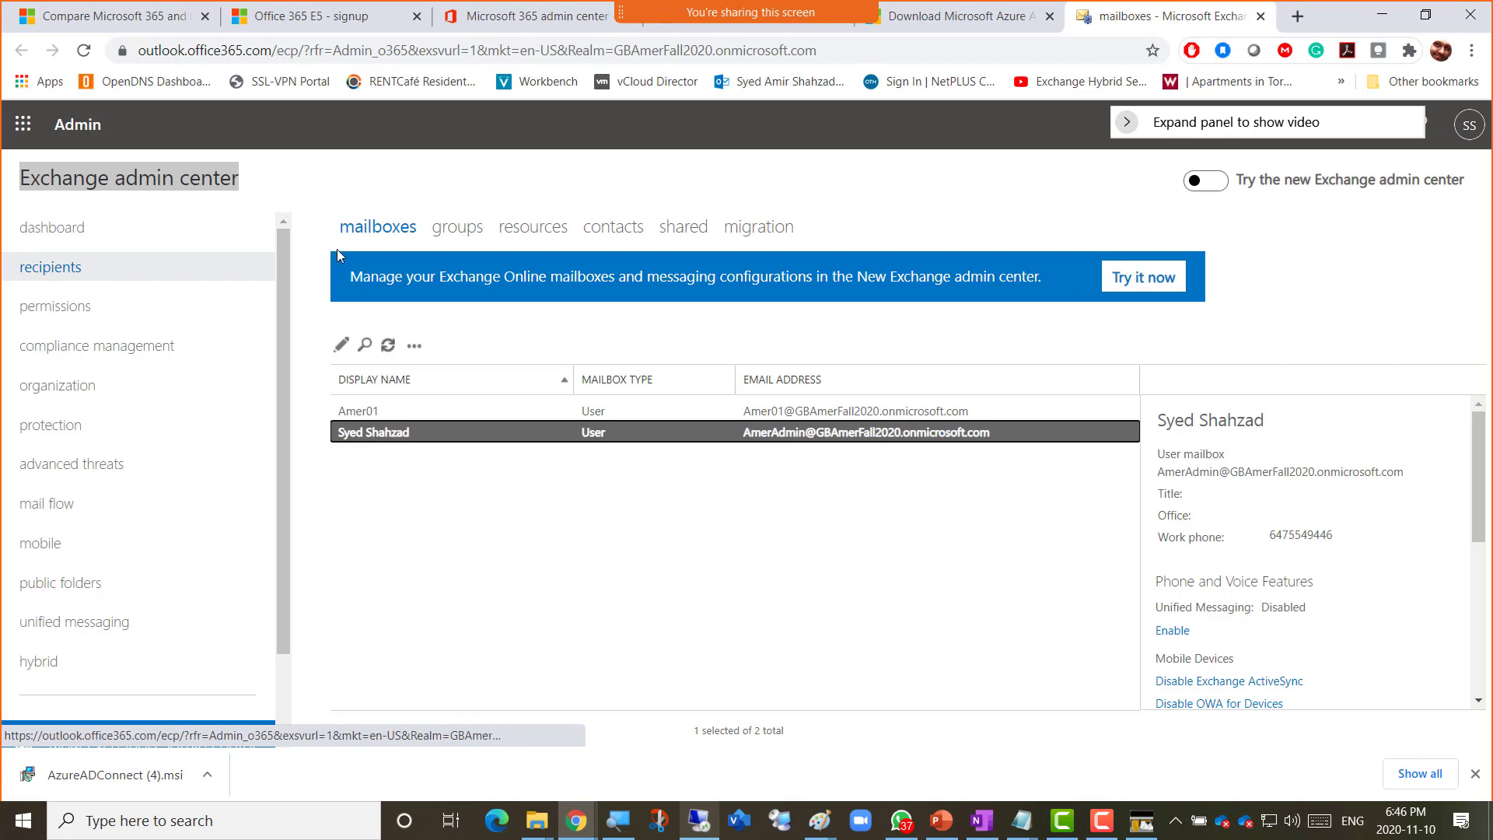
left_click(448, 511)
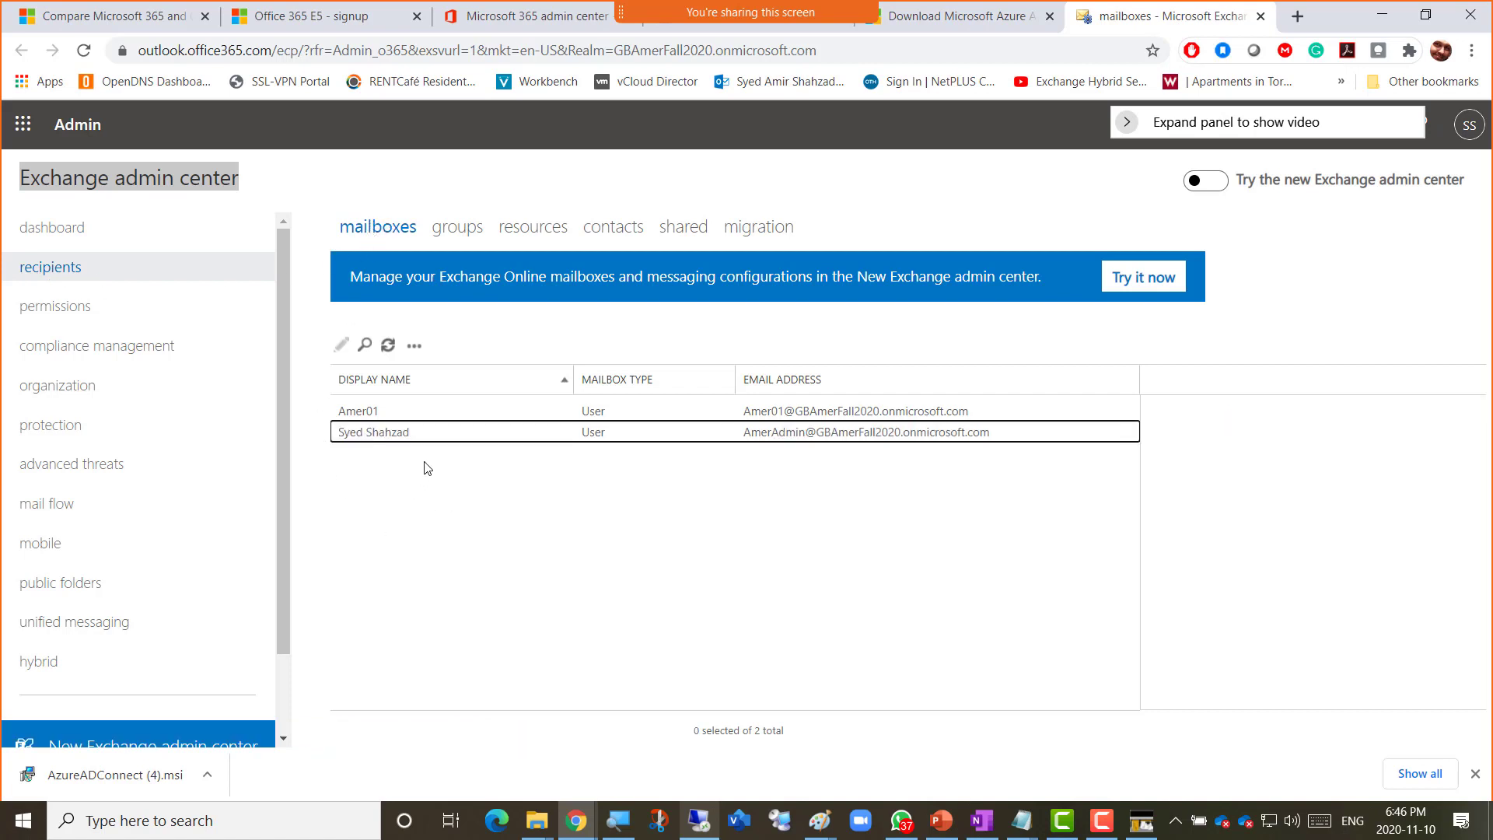
left_click(388, 345)
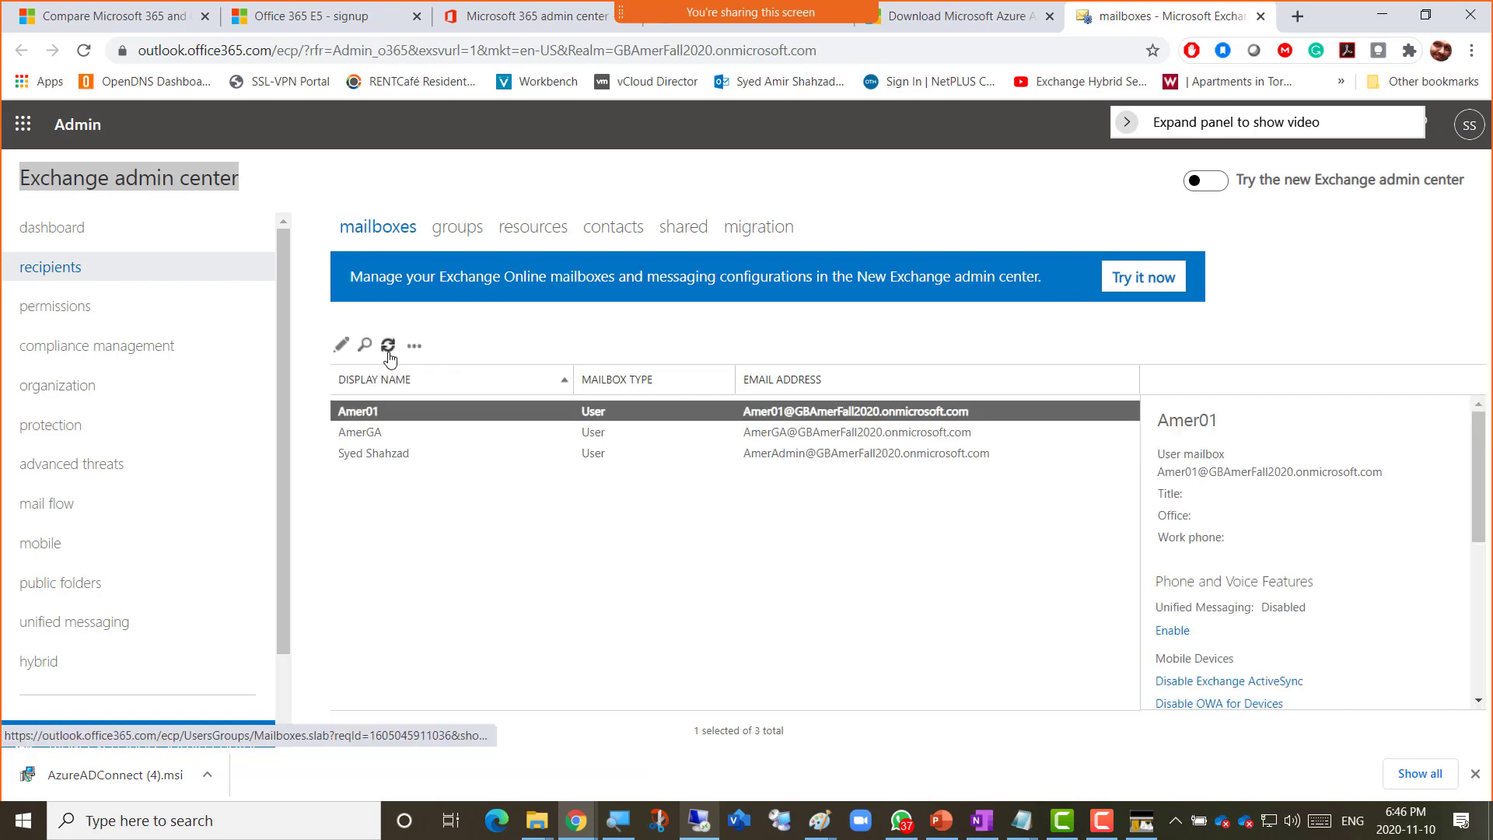
left_click(388, 347)
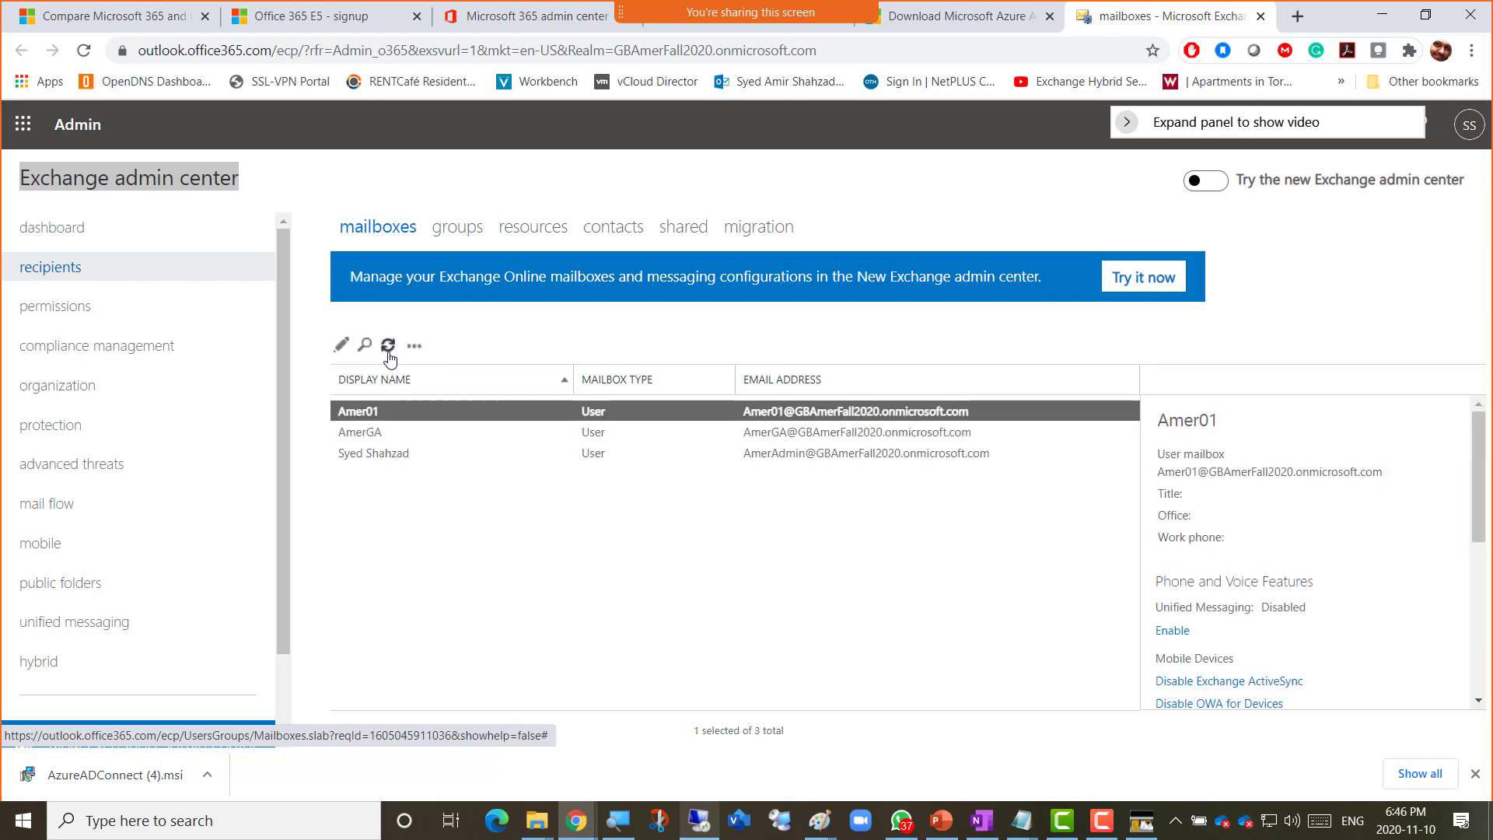
left_click(388, 347)
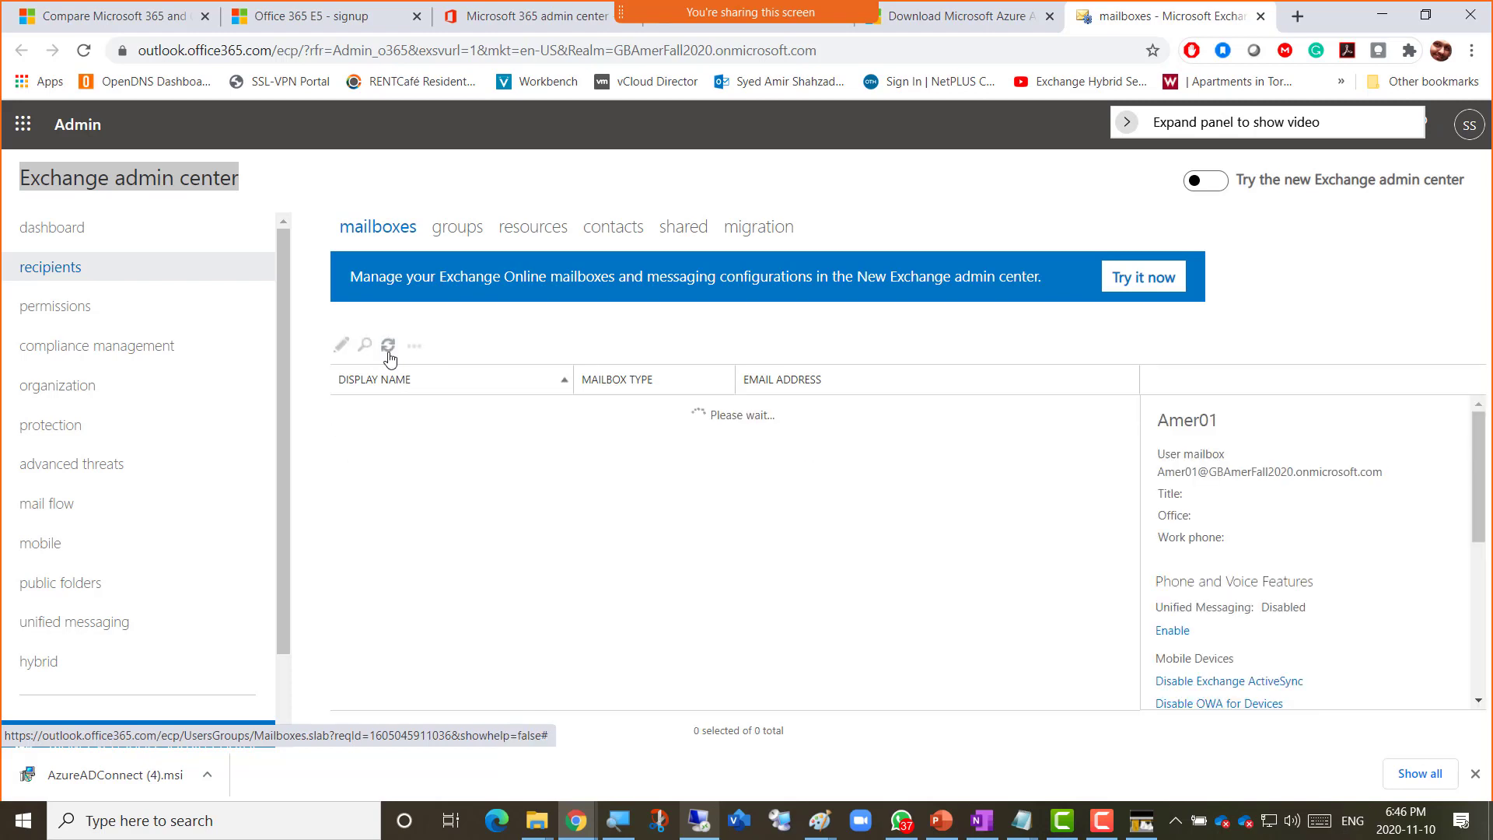
left_click(388, 349)
left_click(388, 350)
left_click(388, 350)
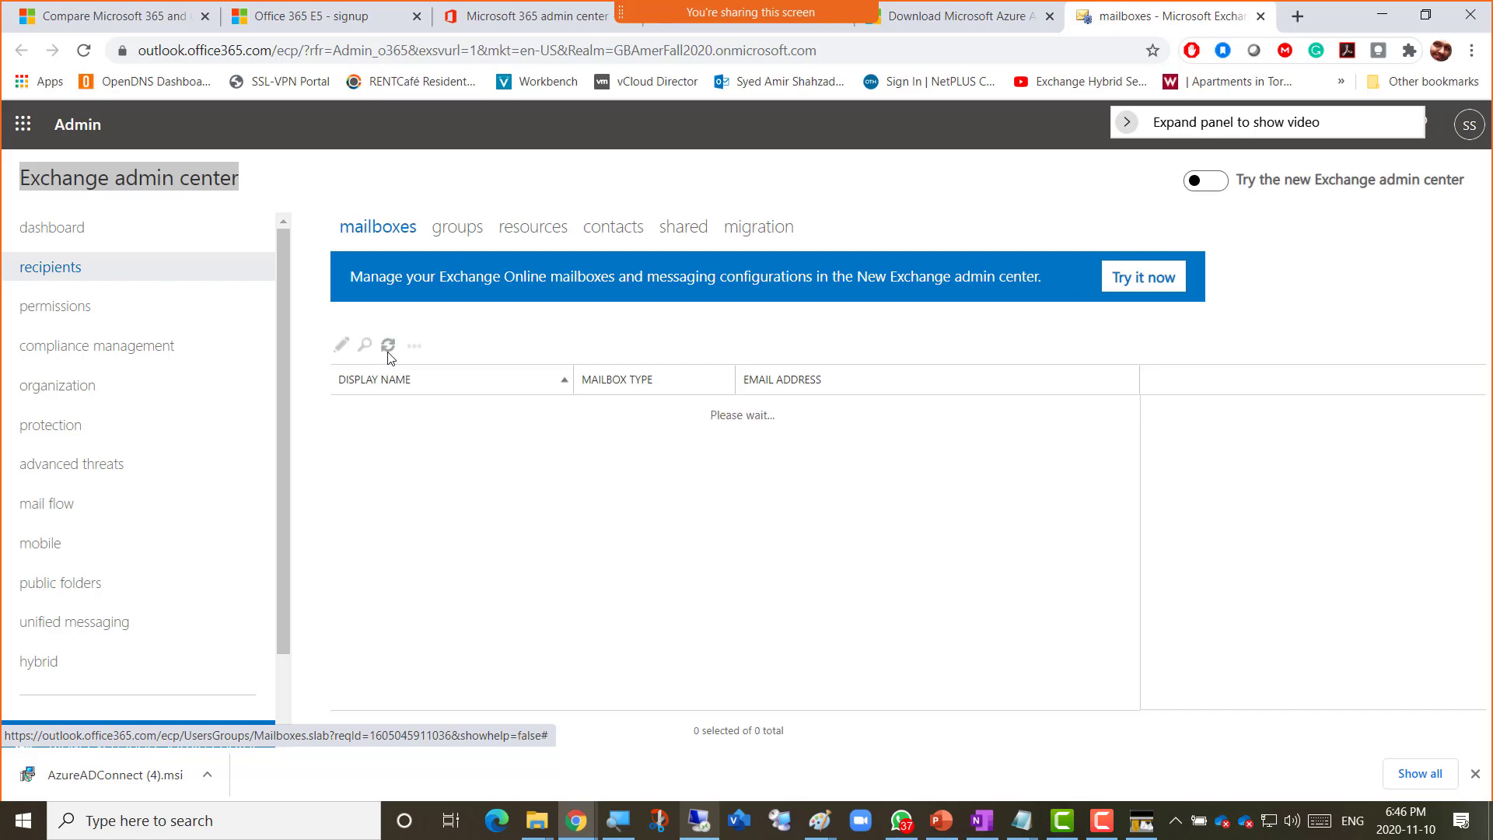
Refresh the mailboxes list, dismiss the error, and reload the Exchange admin center to recheck the recipients' mailboxes.
left_click(388, 350)
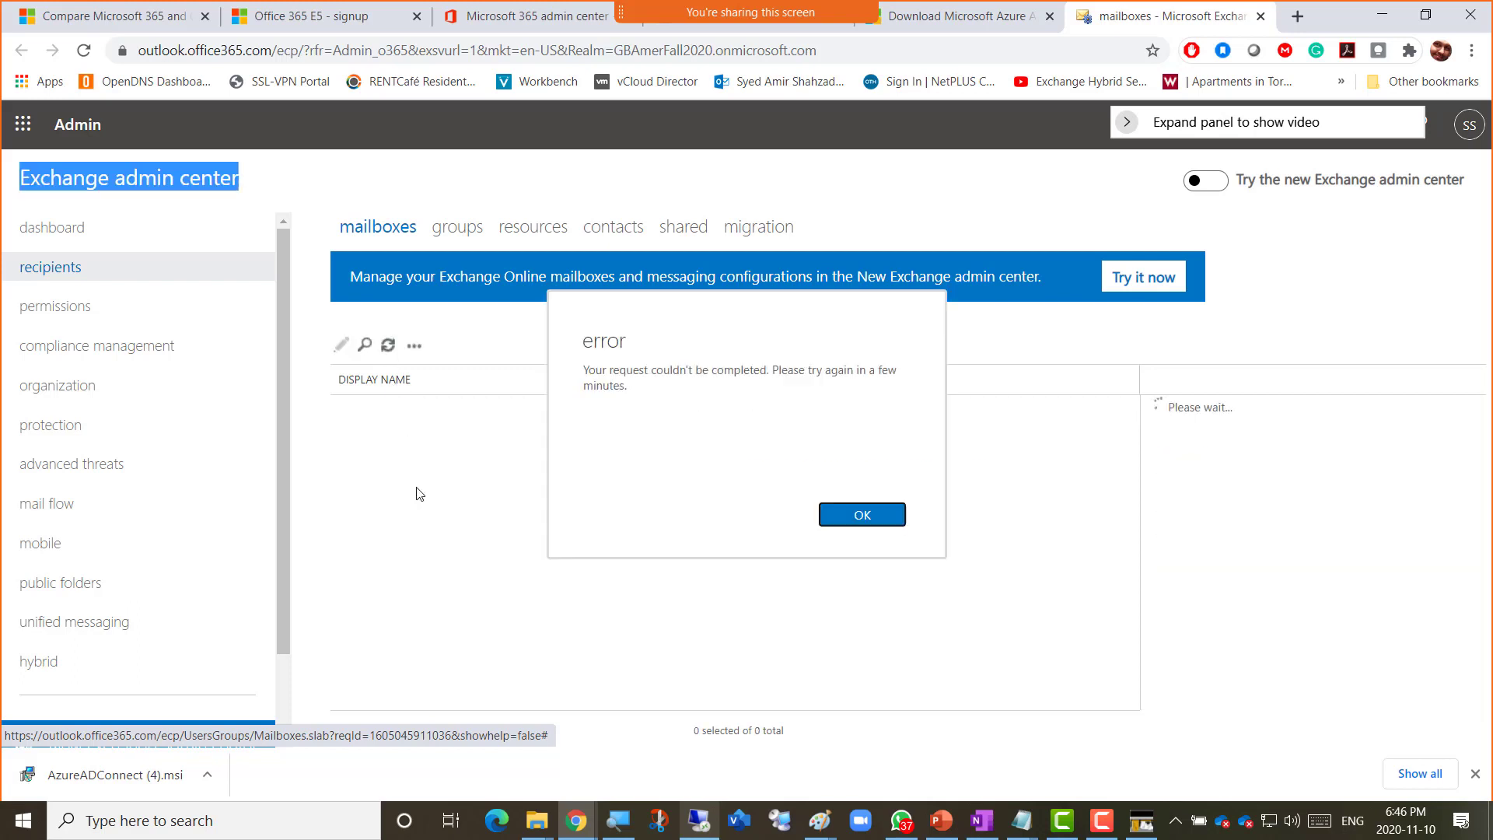
left_click(847, 523)
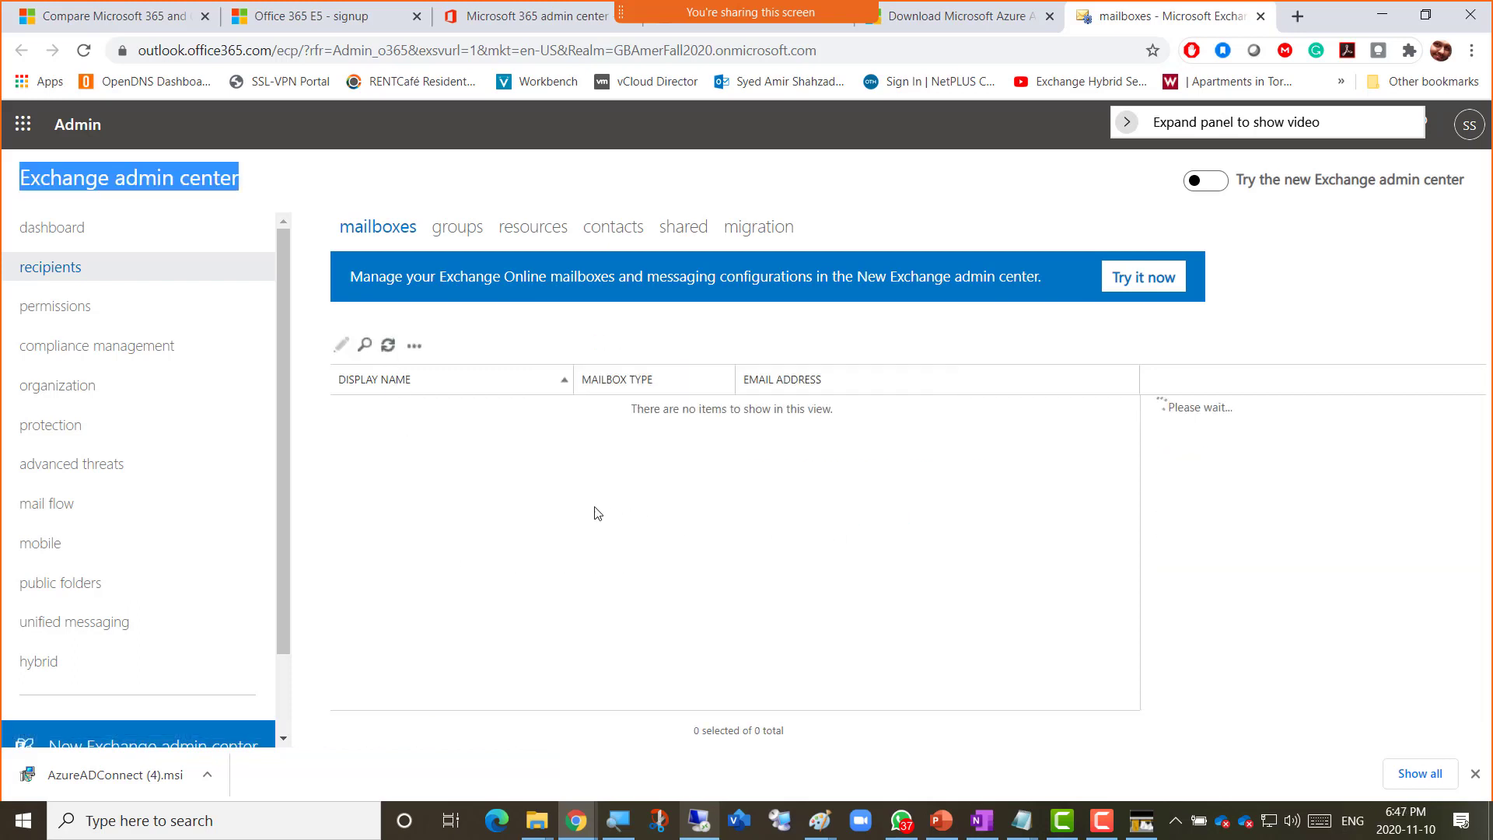
left_click(388, 345)
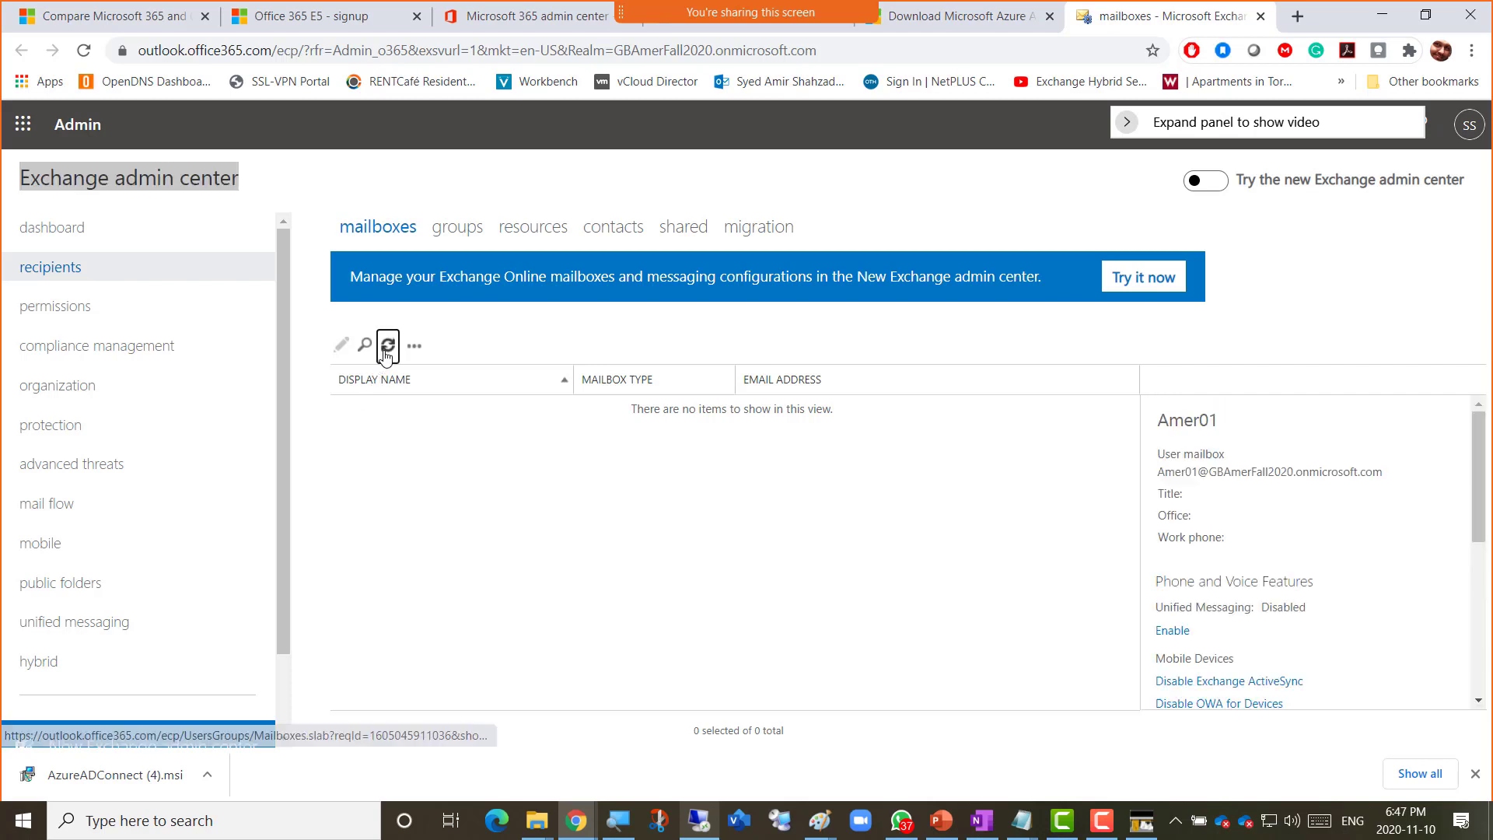
left_click(454, 521)
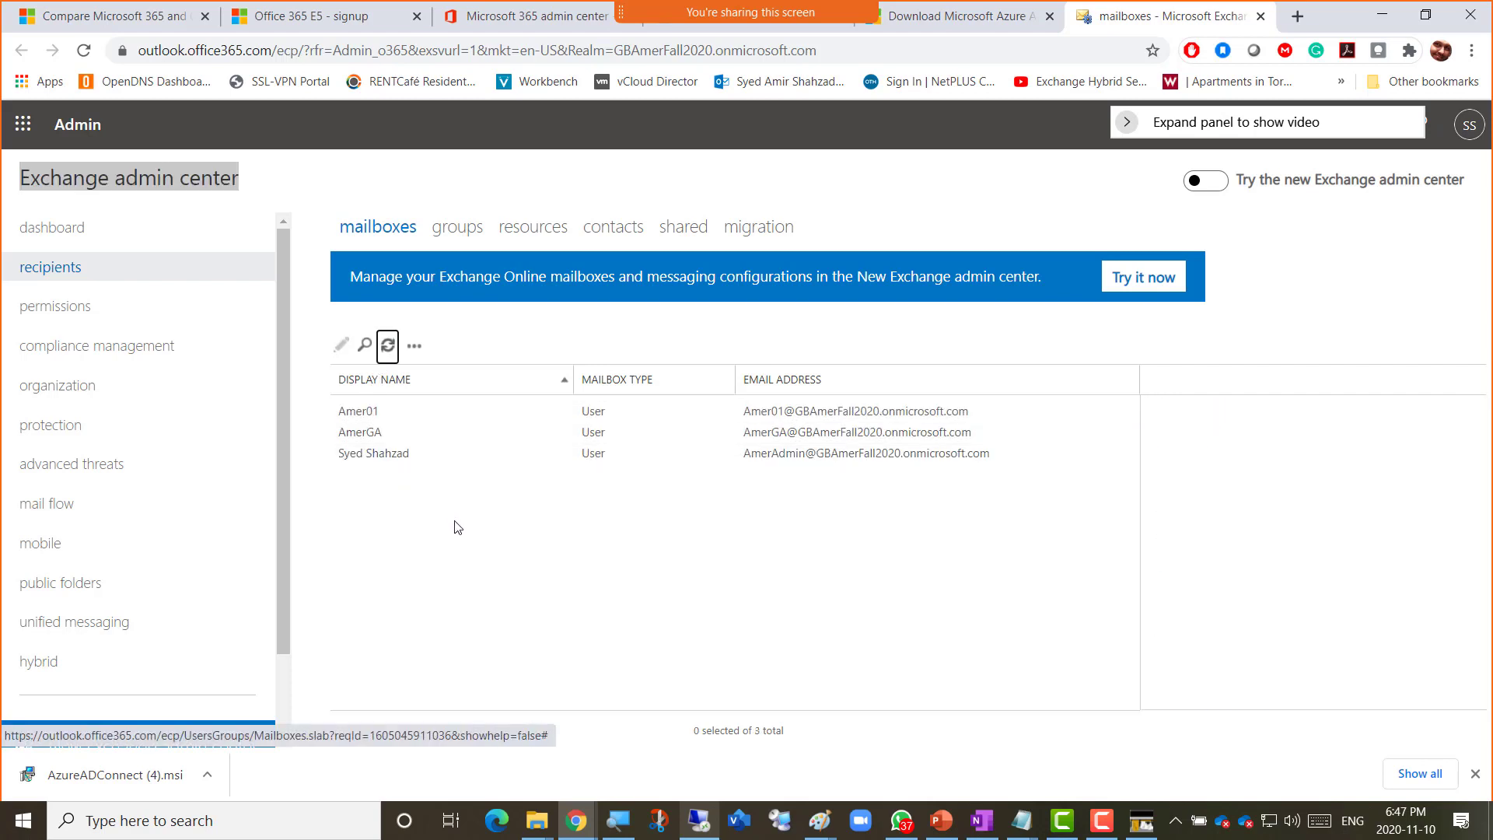
left_click(86, 52)
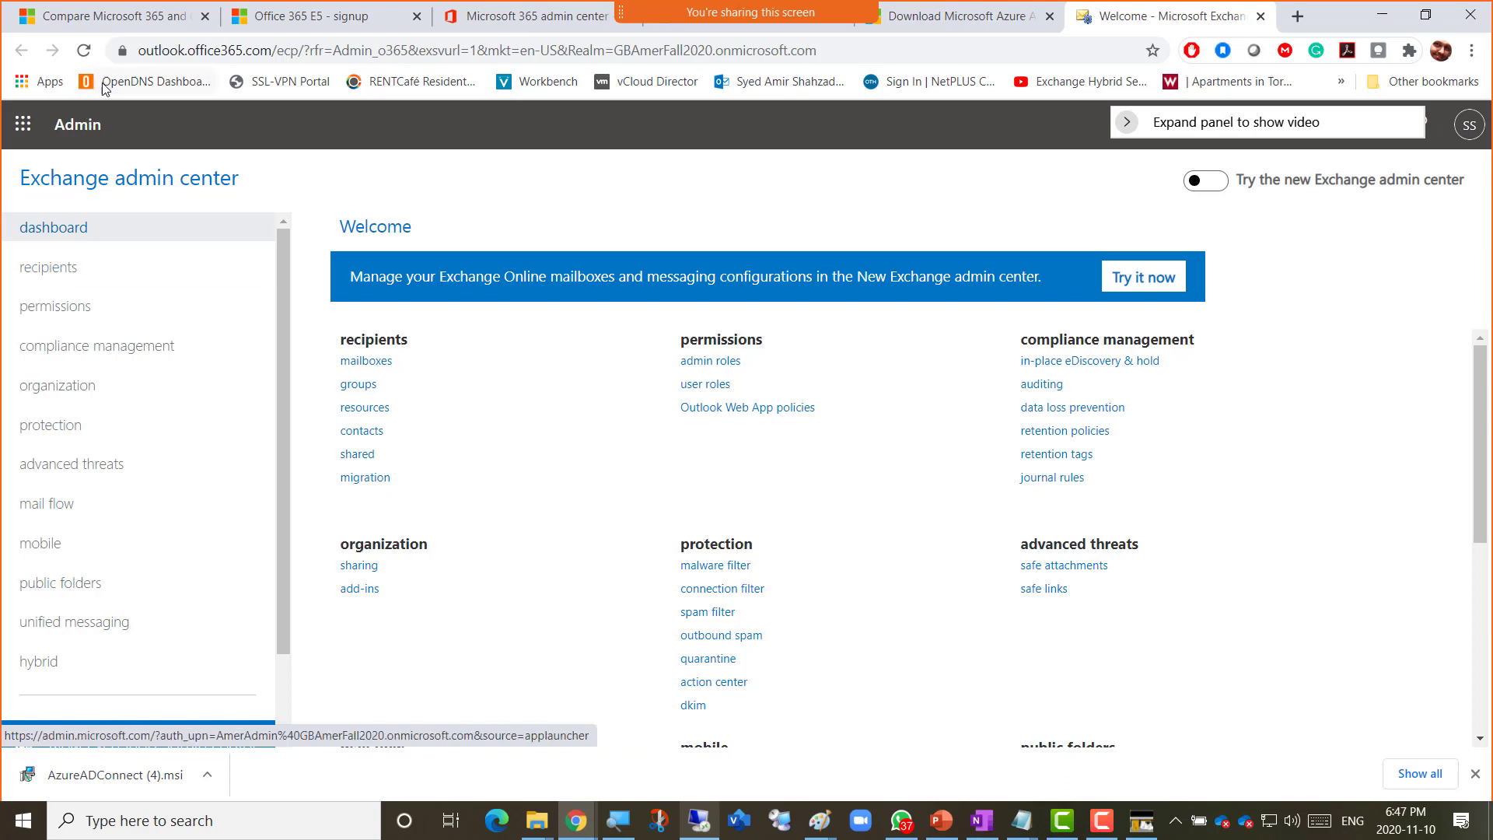
left_click(51, 267)
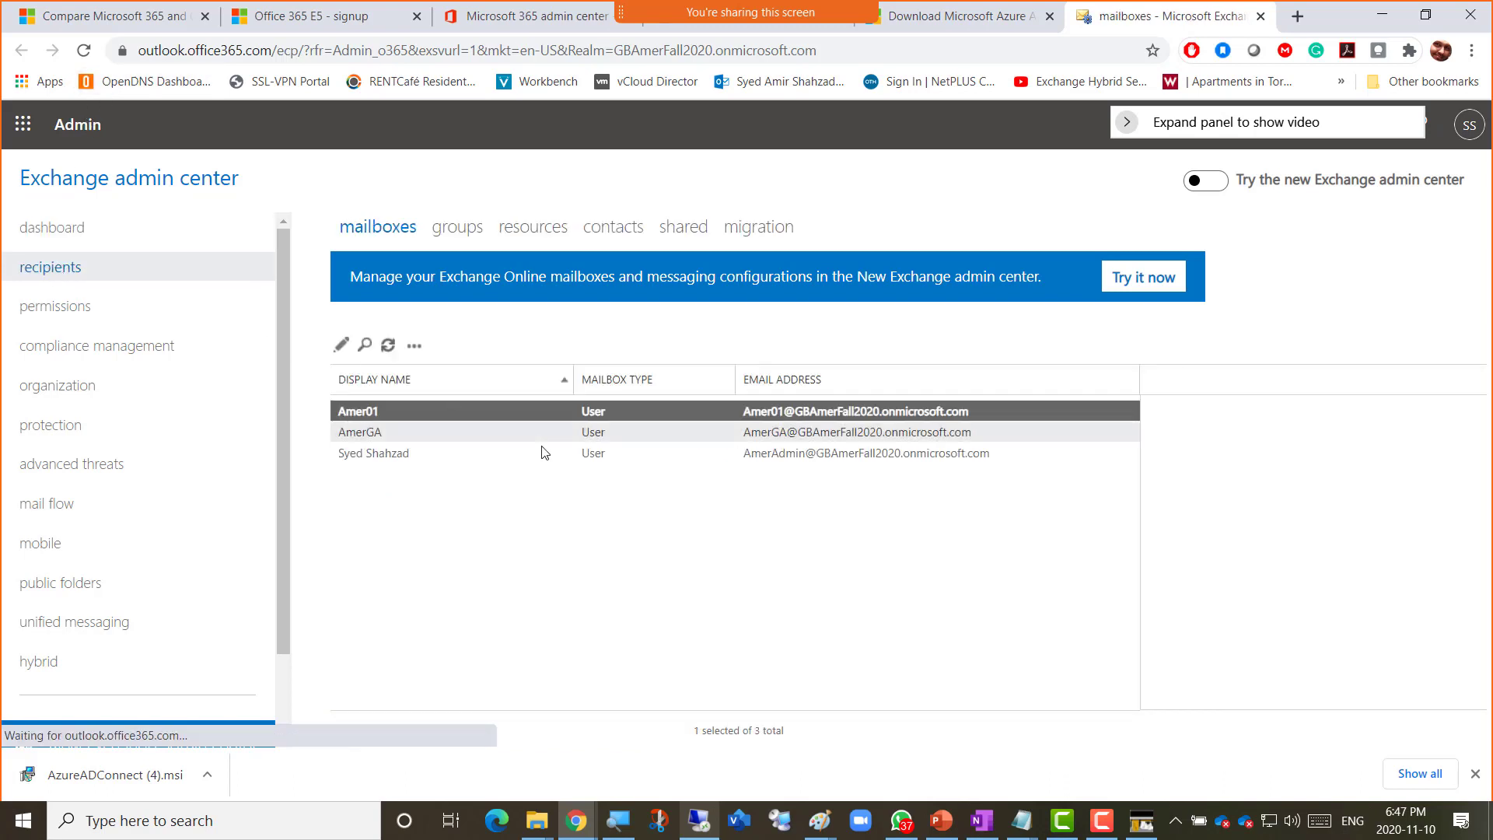
left_click(405, 510)
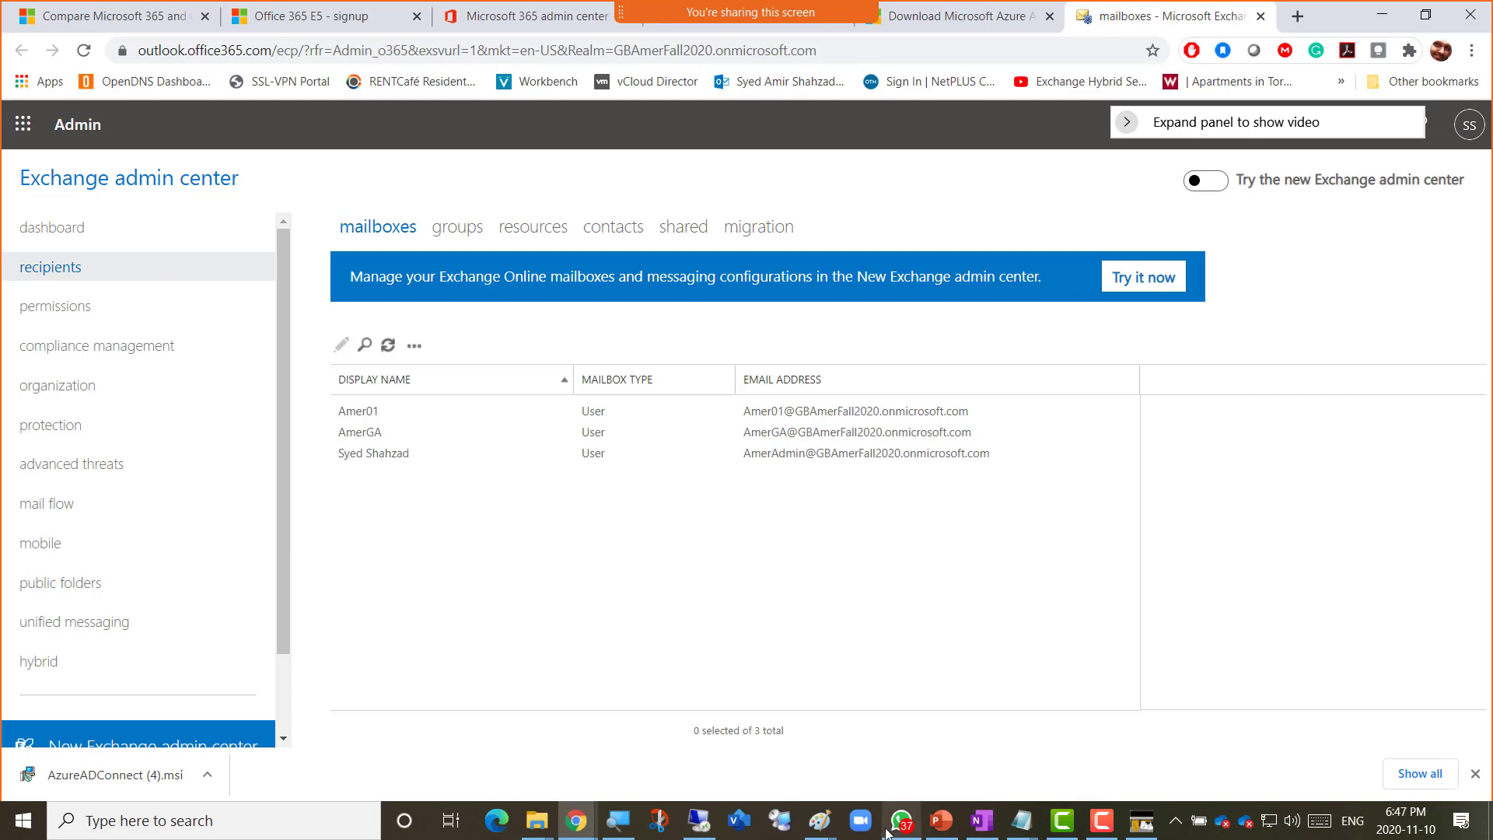
Switch to the Office 365 diagram in Paint, draw a mark beside ExchangeOnline, and return to the Exchange admin center in Chrome.
mouse_move(948, 812)
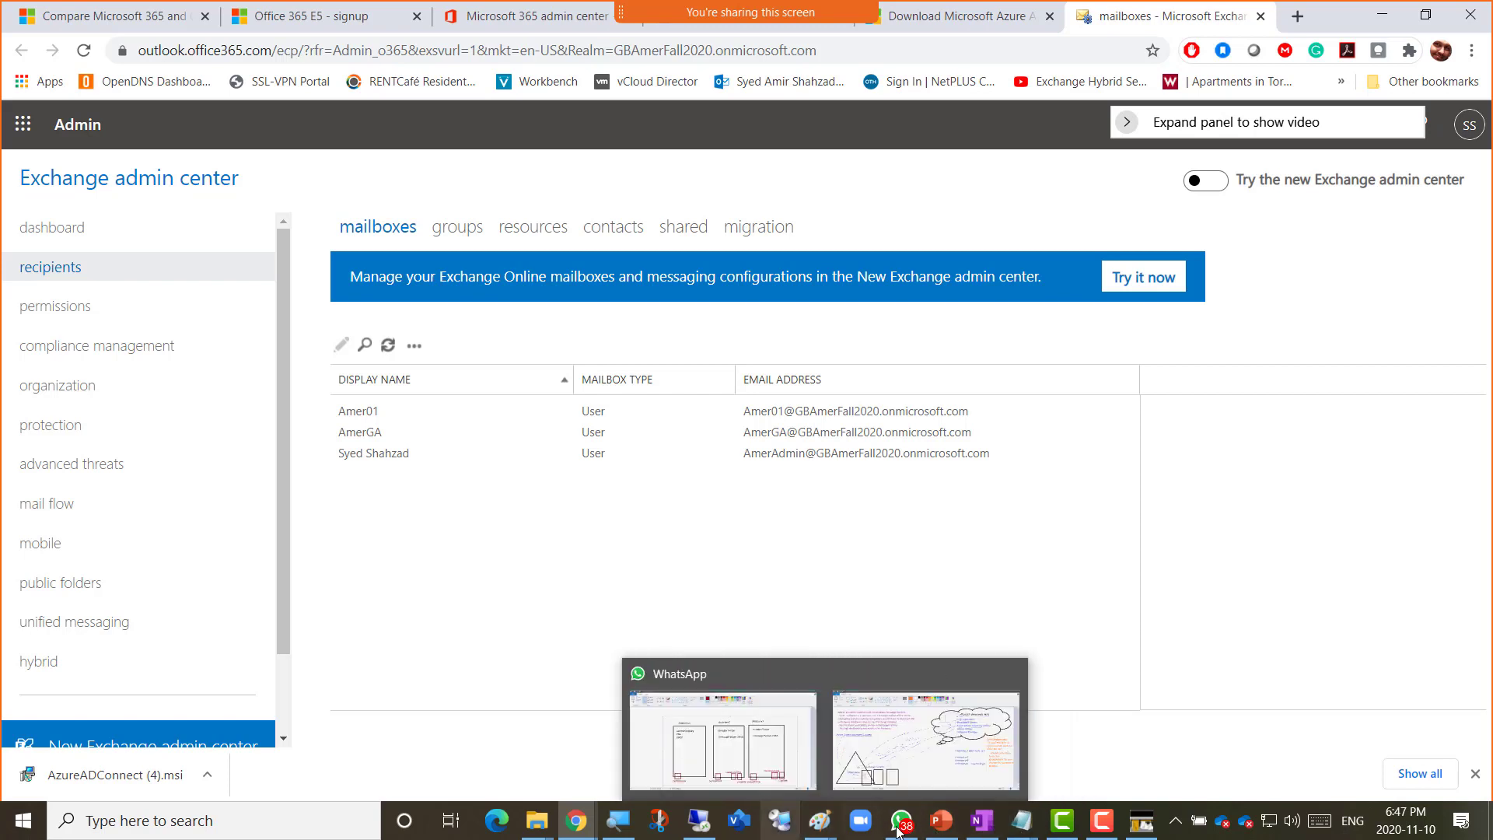
mouse_move(822, 826)
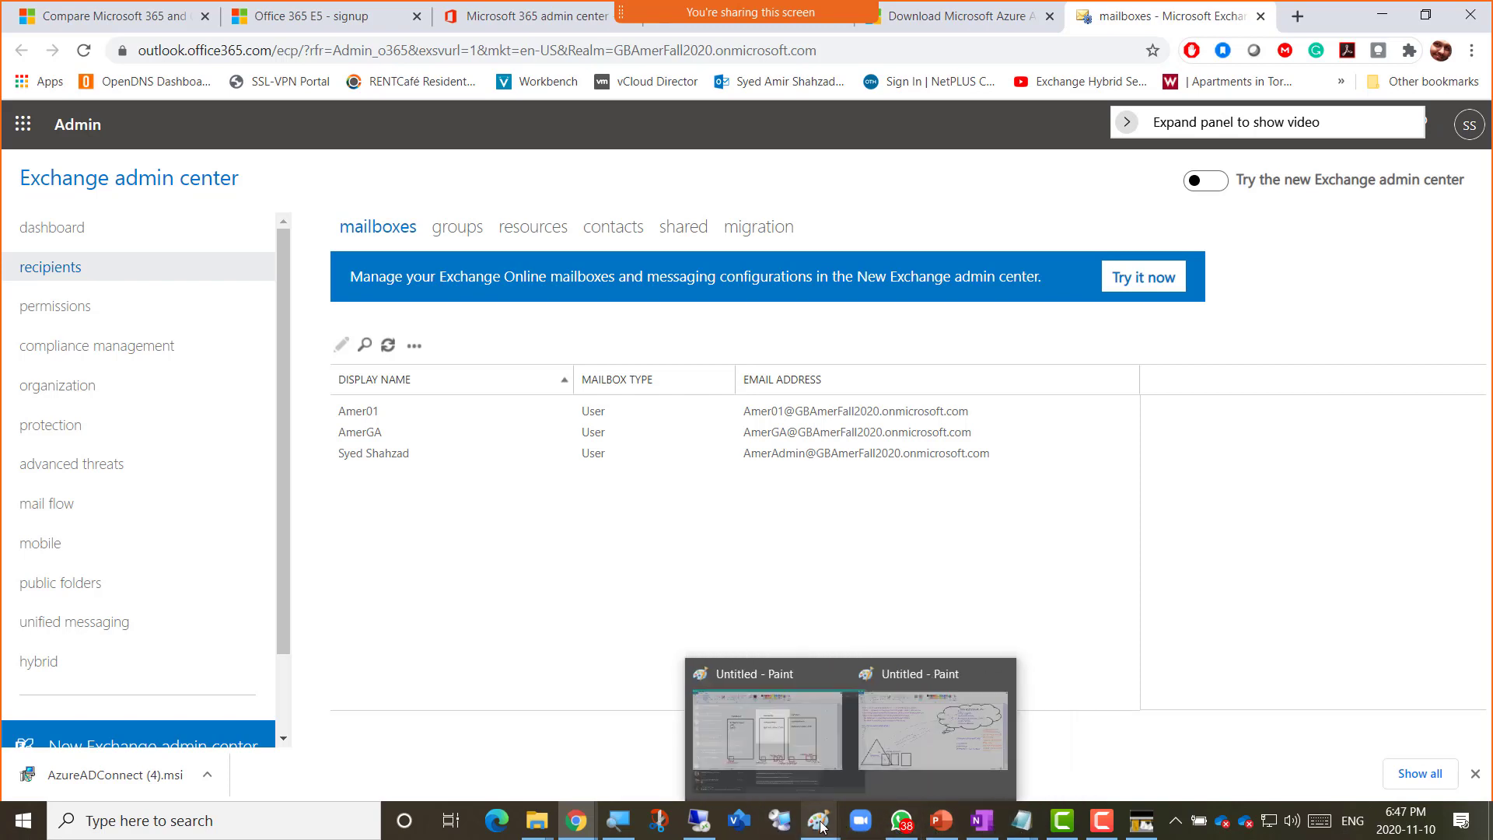
left_click(915, 768)
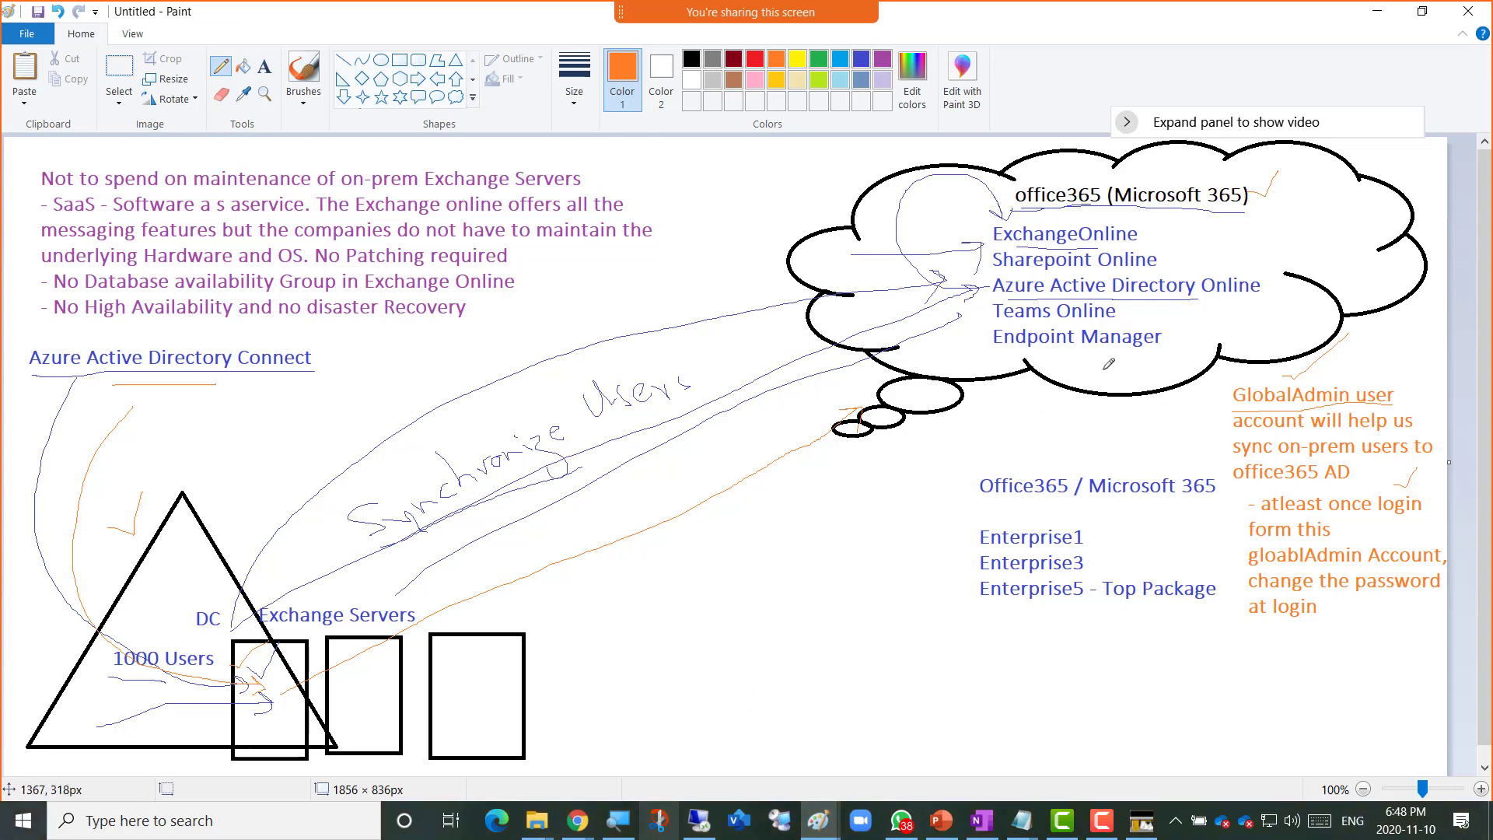
left_click_drag(1146, 231, 1177, 217)
key("alt+Tab")
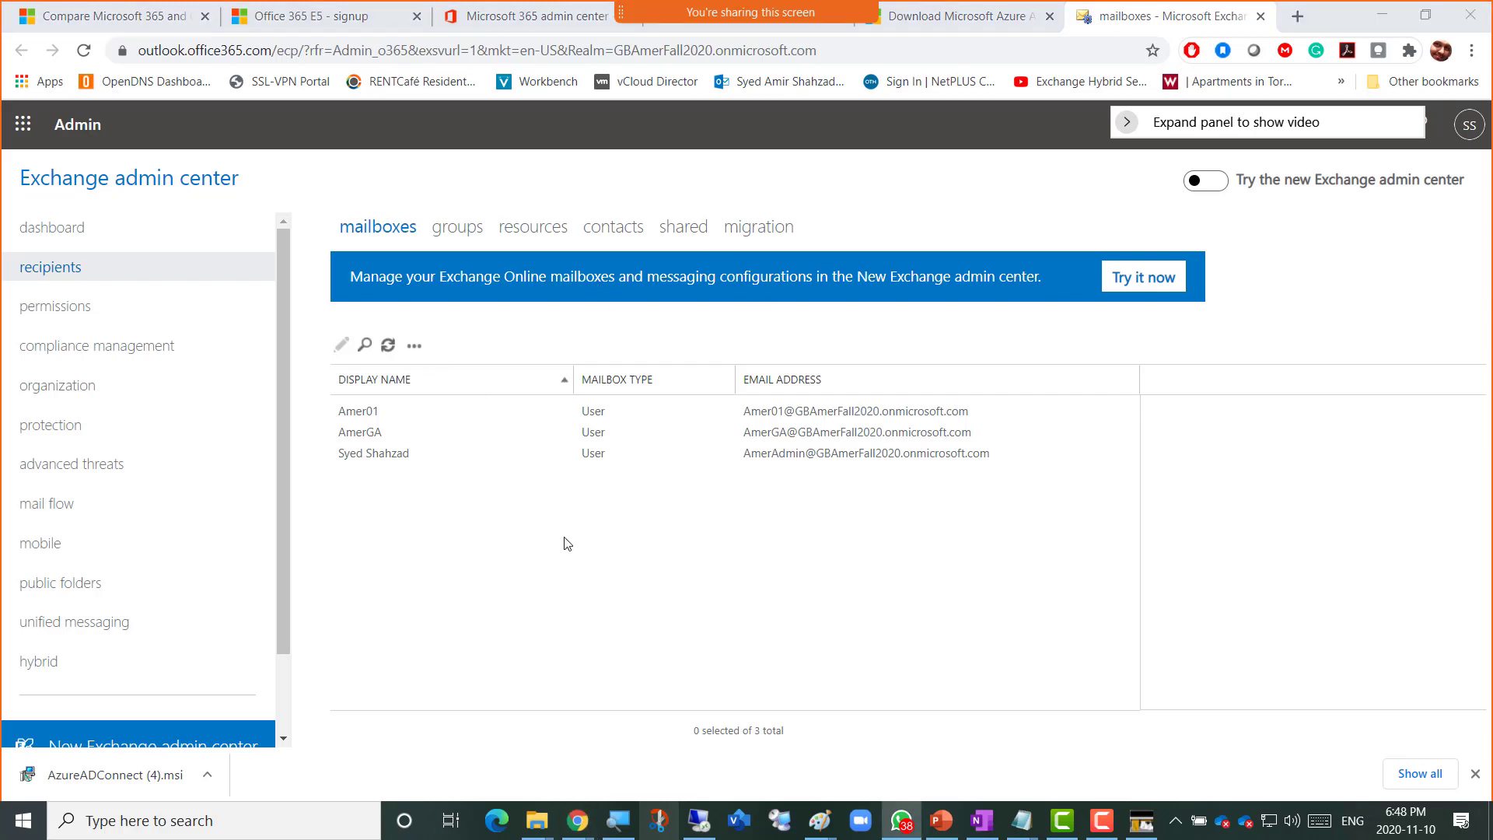
Open the administrator's mailbox properties from the mailboxes list, review its mailbox features, and close them without saving.
left_click(56, 272)
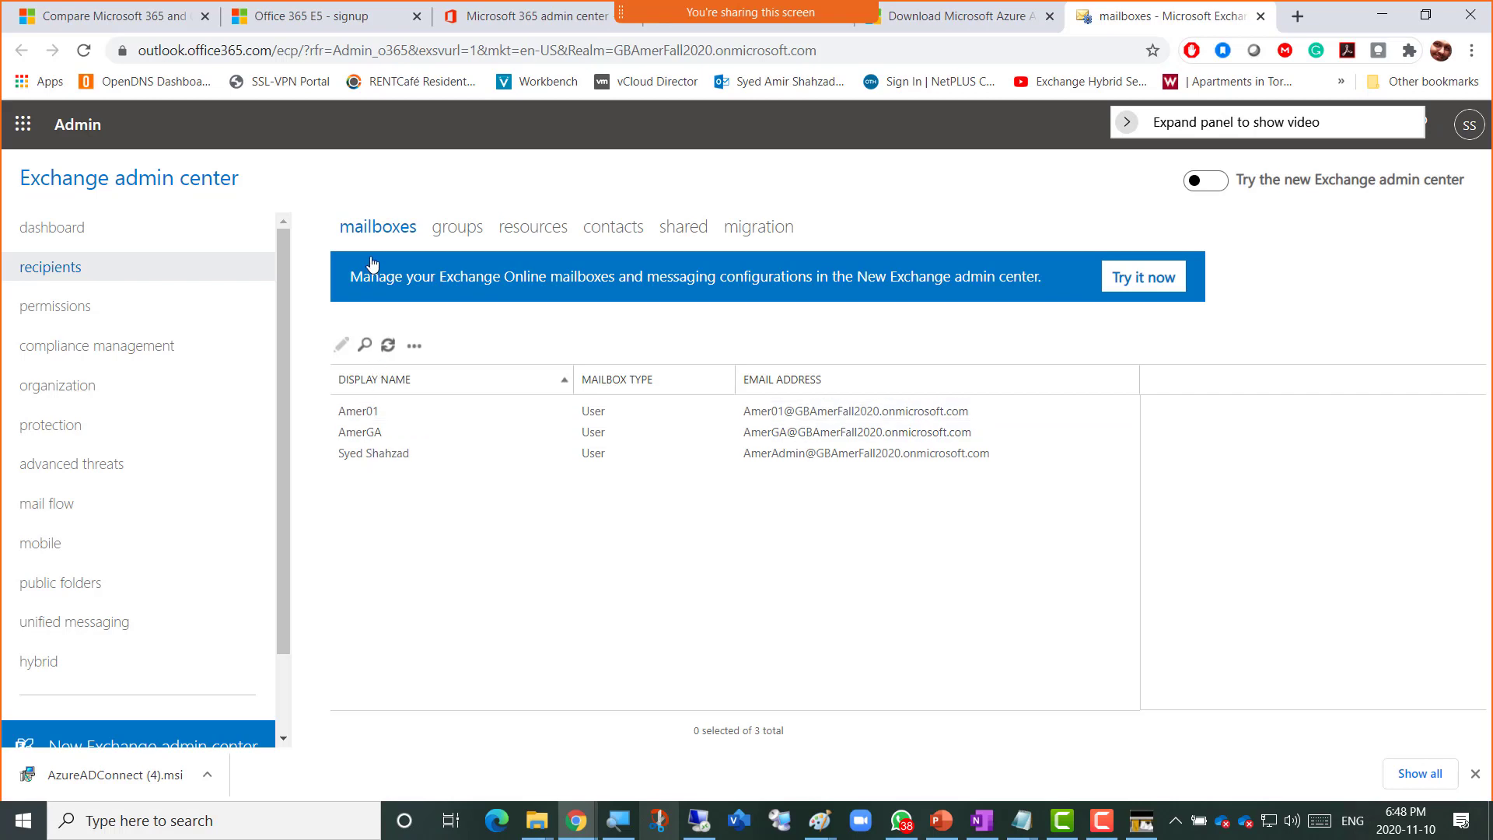
left_click(374, 455)
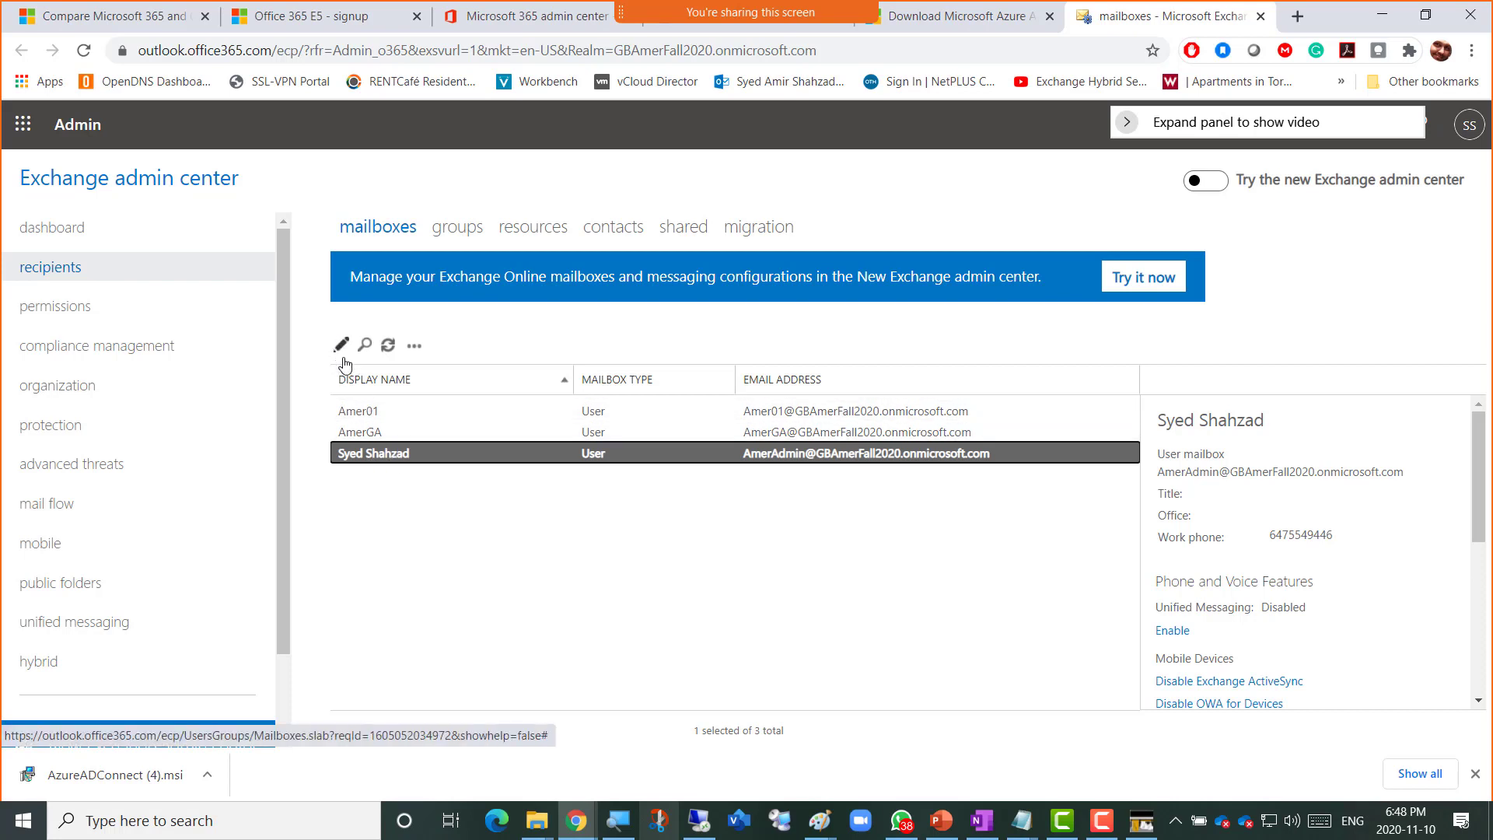
double_click(372, 460)
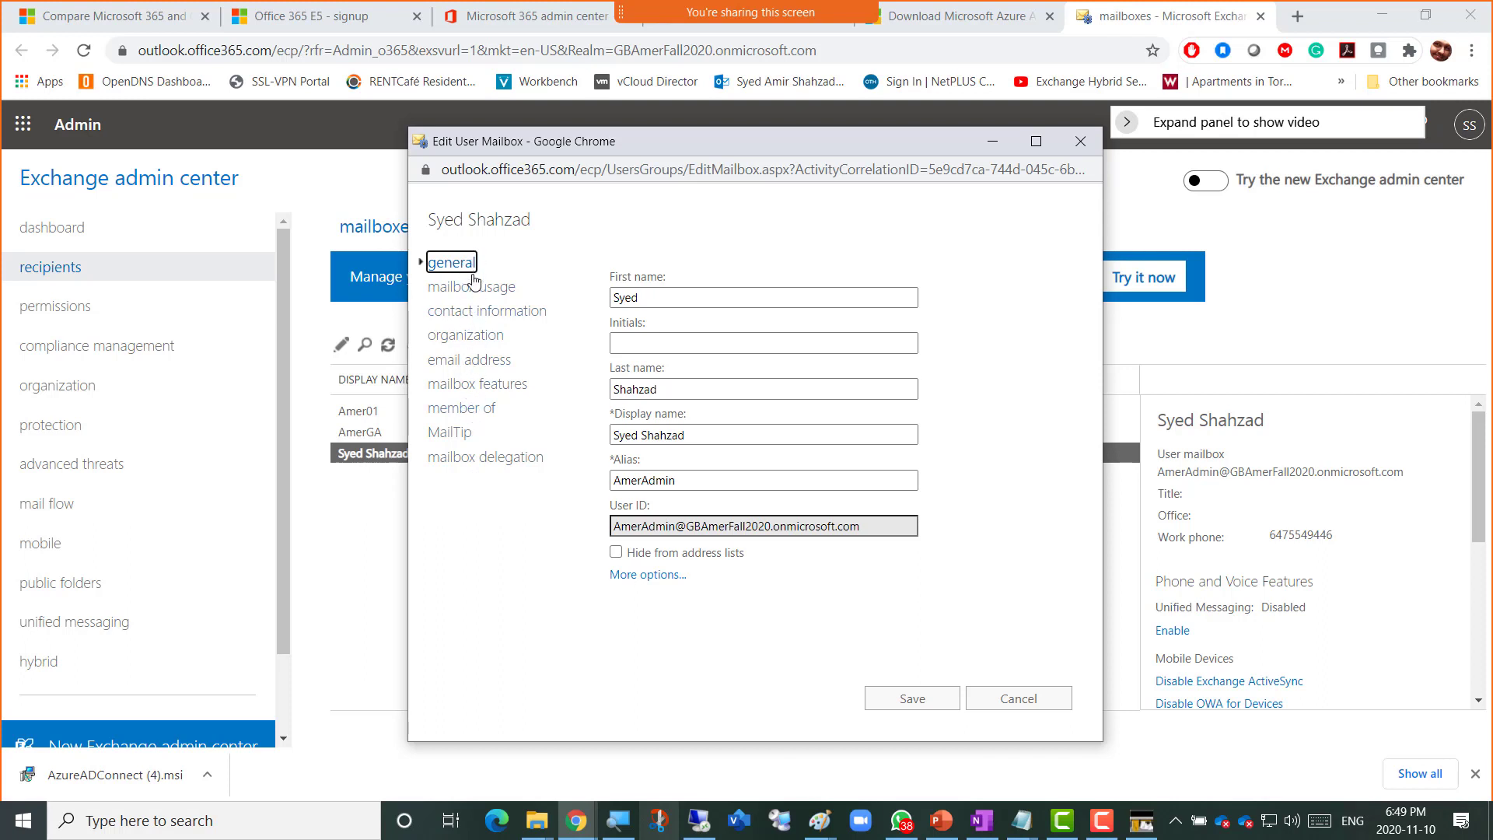
left_click(475, 386)
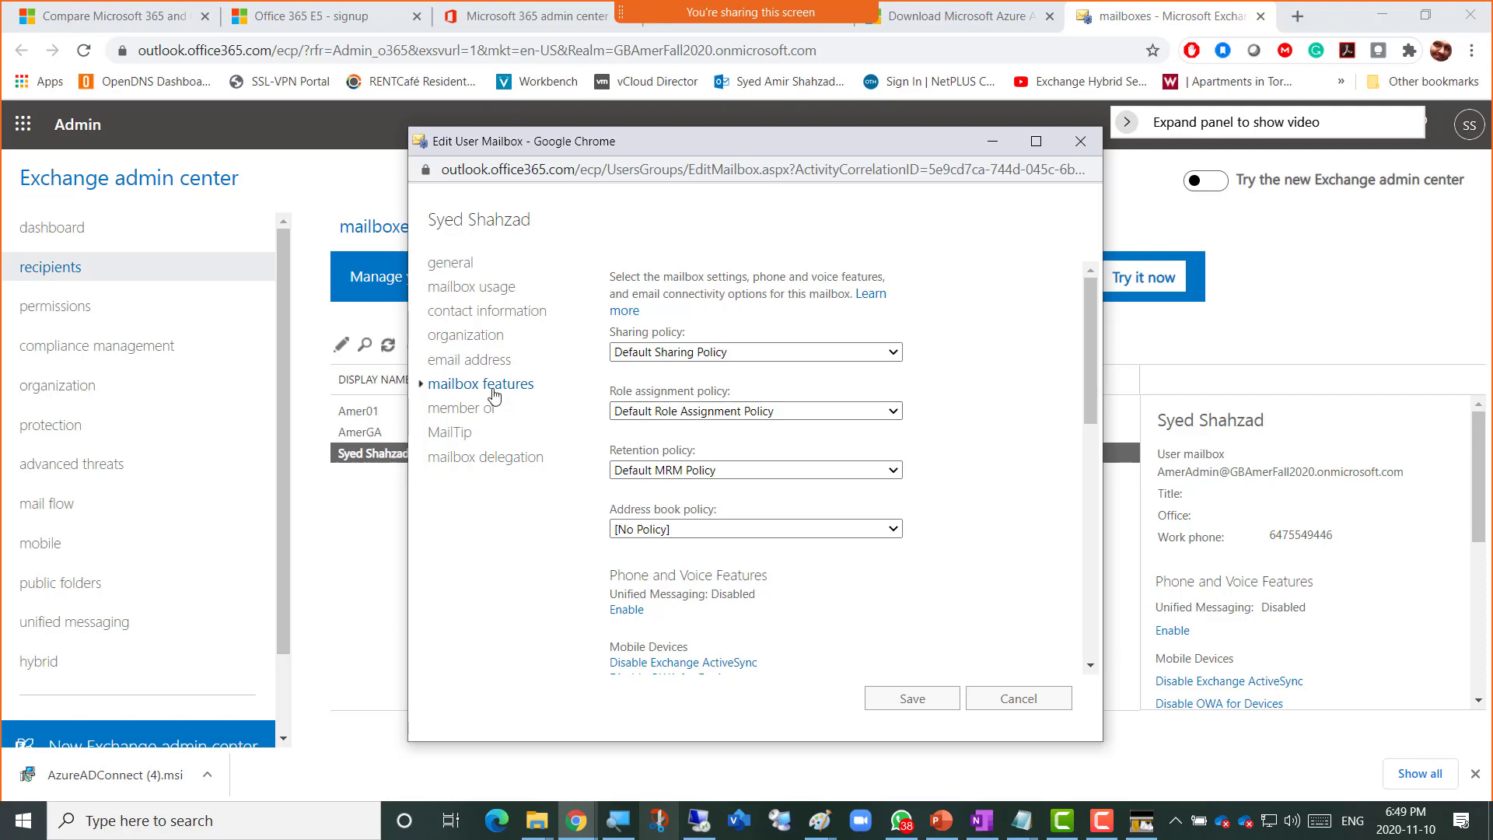
scroll(963, 425, "down", 10)
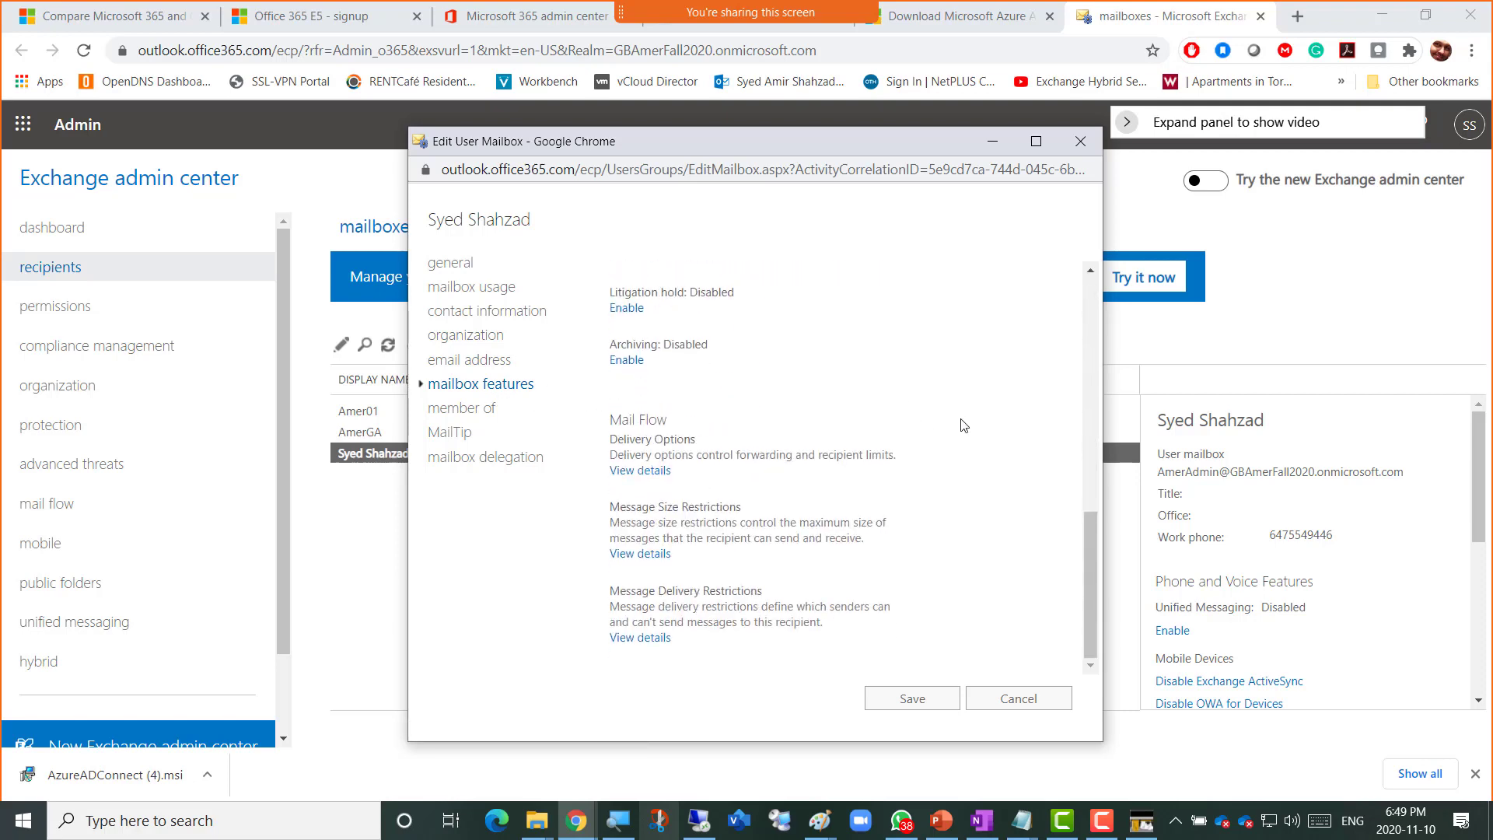
scroll(964, 425, "up", 10)
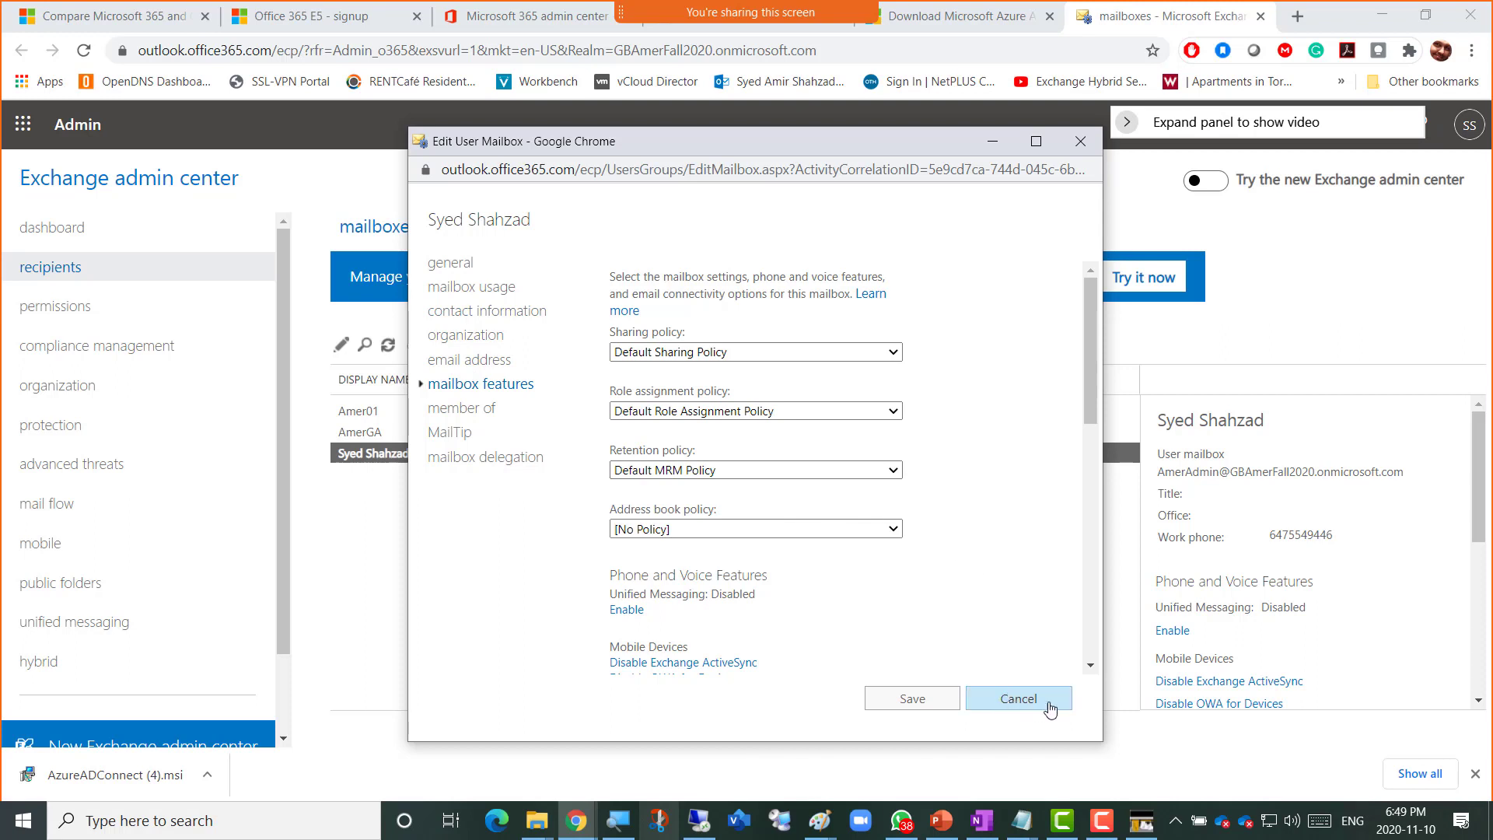
left_click(1019, 700)
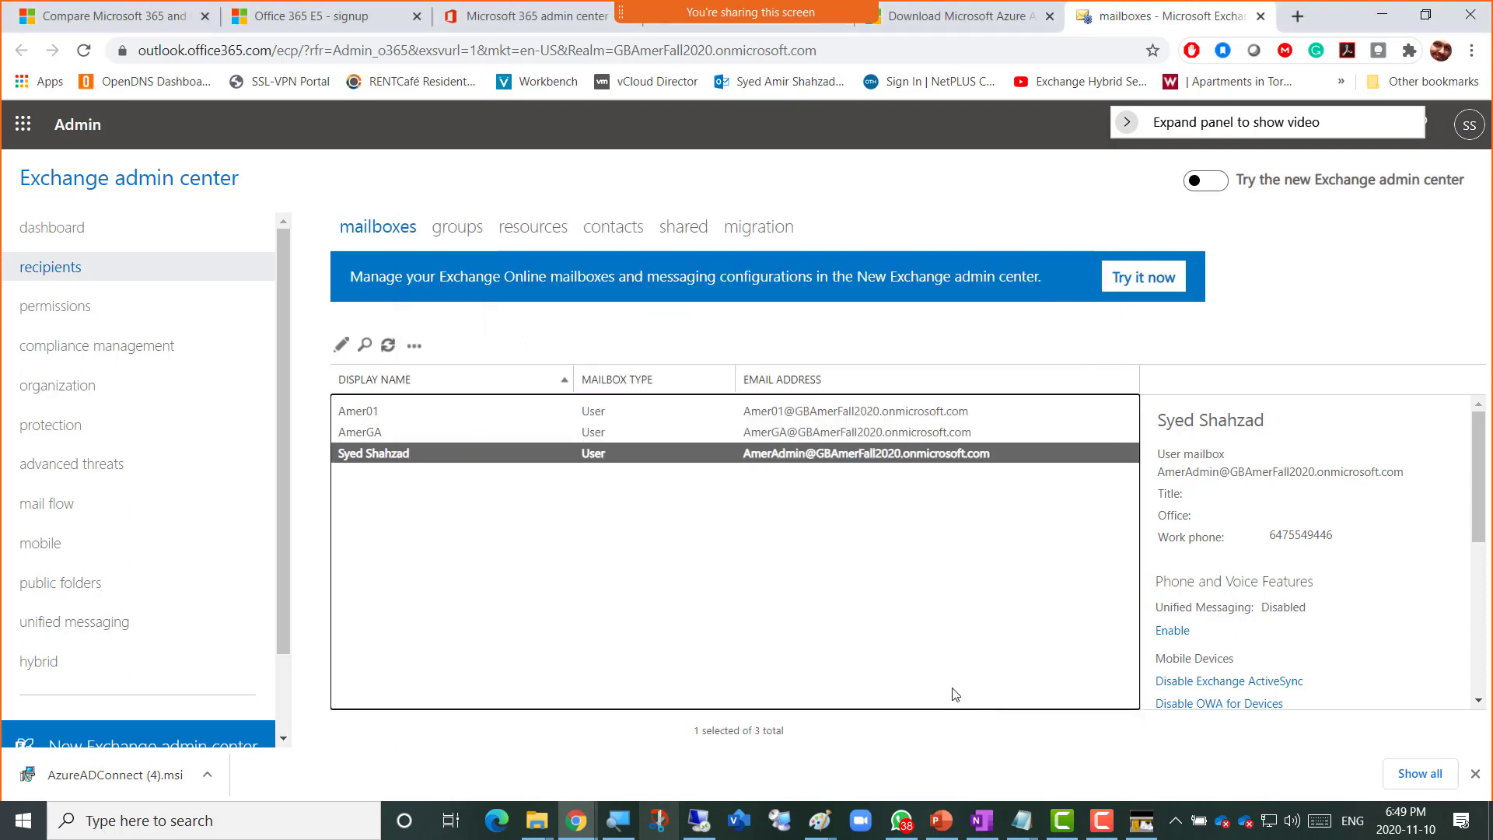
left_click(347, 547)
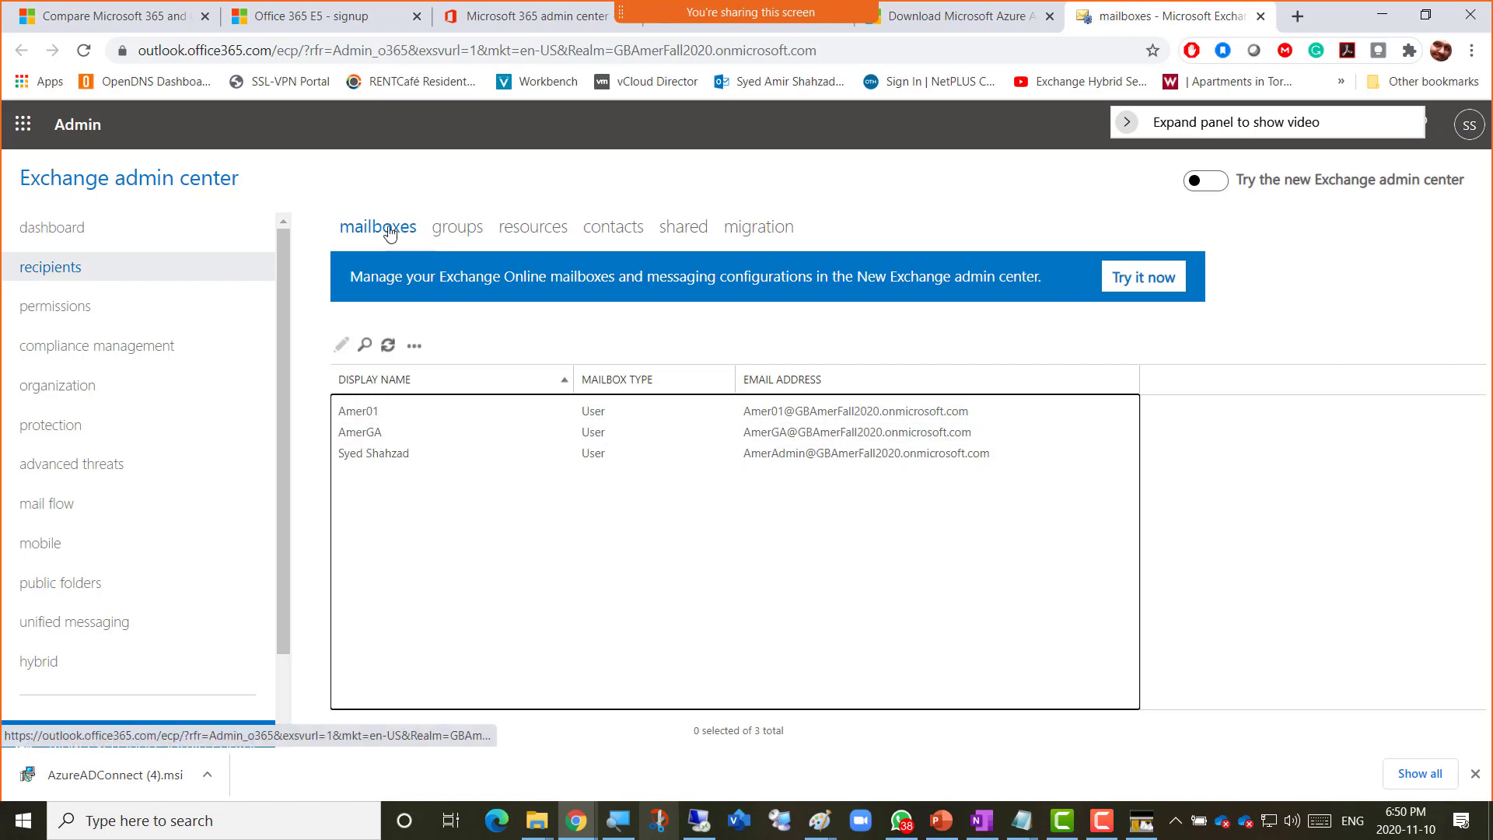
Go to the recipient groups and start a new distribution list.
left_click(455, 235)
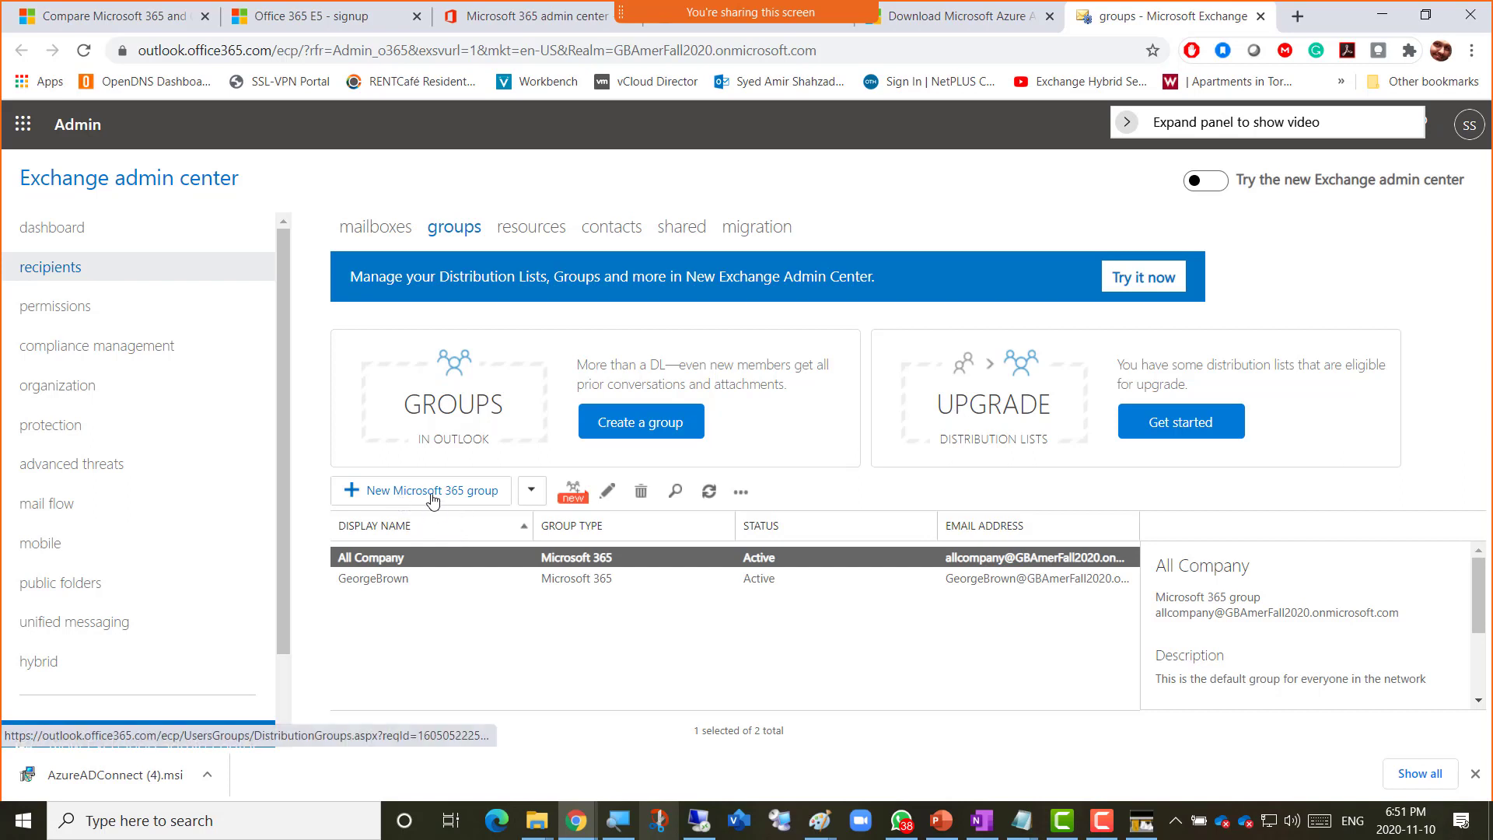
left_click(531, 498)
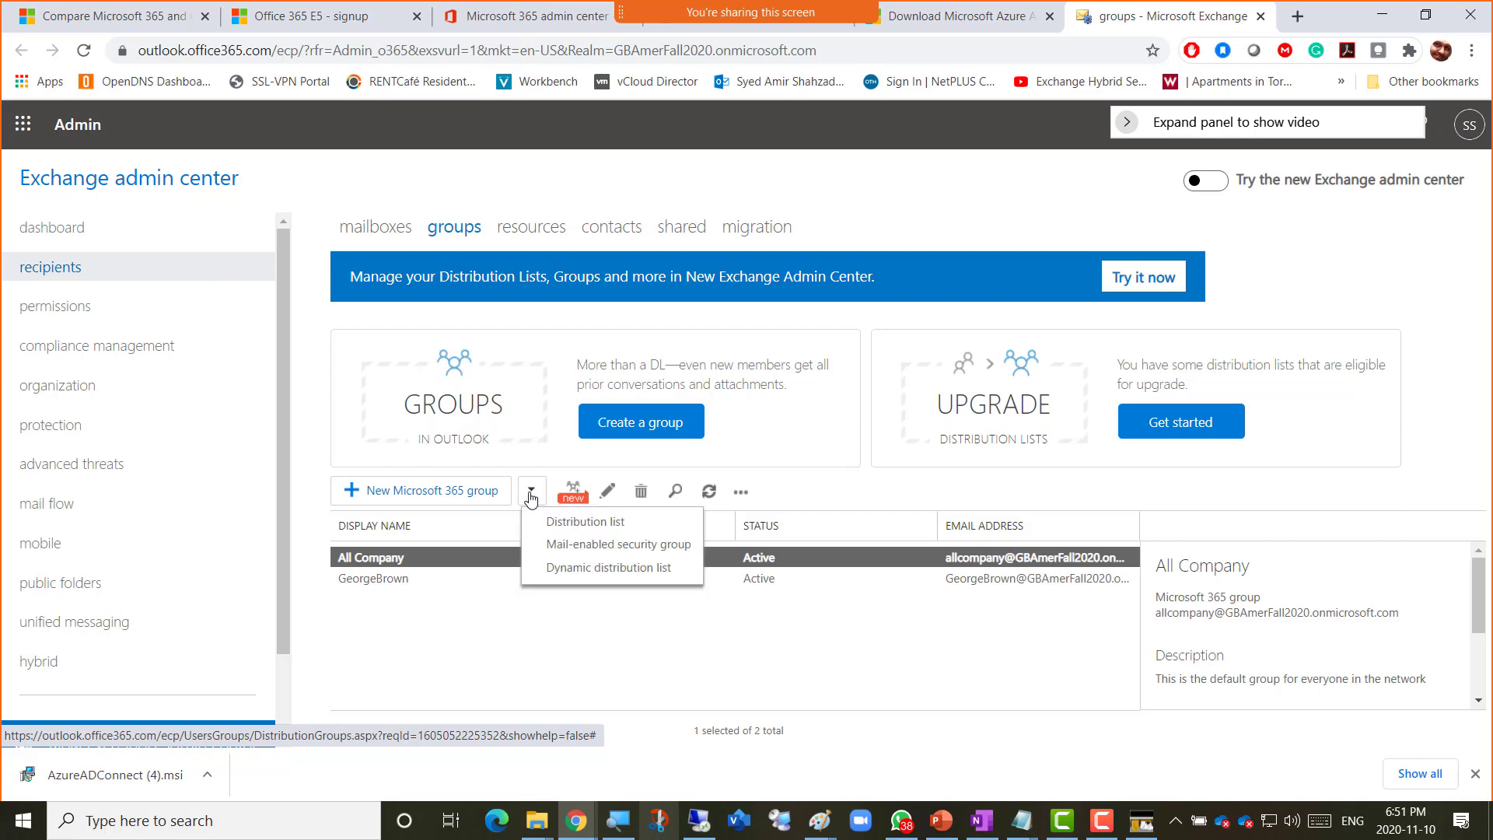
left_click(623, 525)
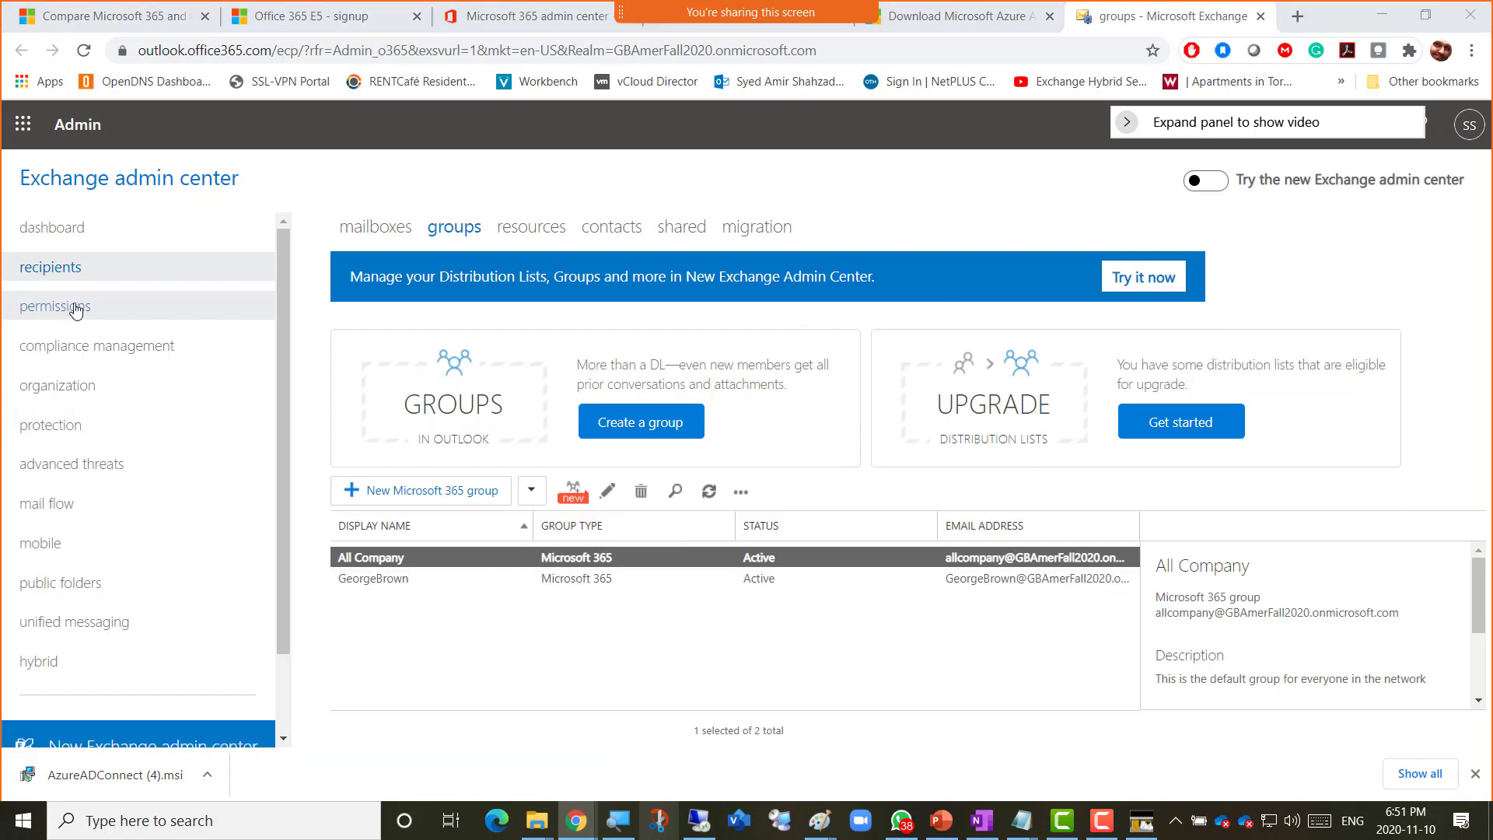
left_click(533, 496)
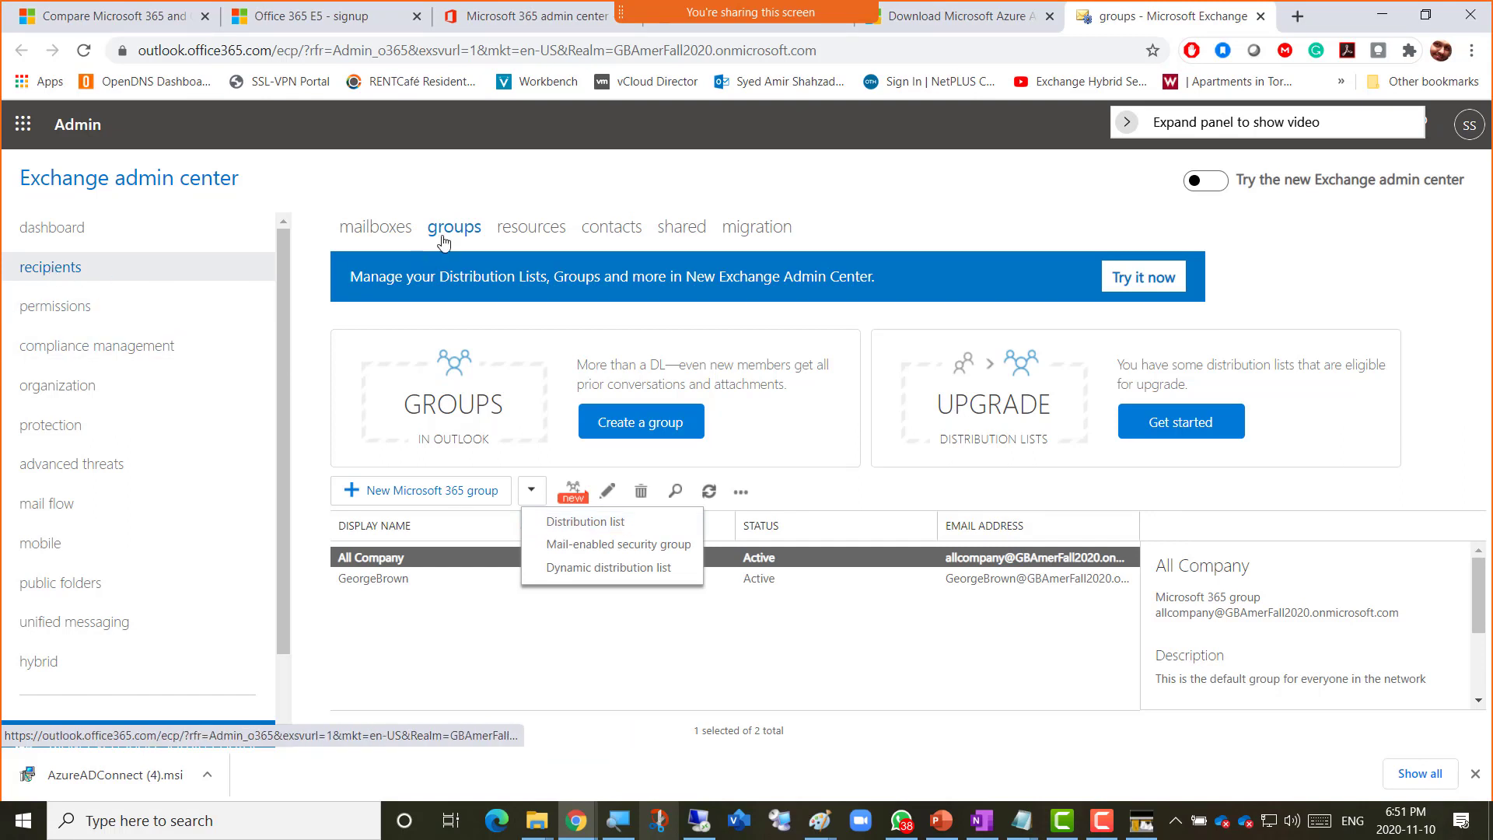
left_click(533, 492)
left_click(534, 493)
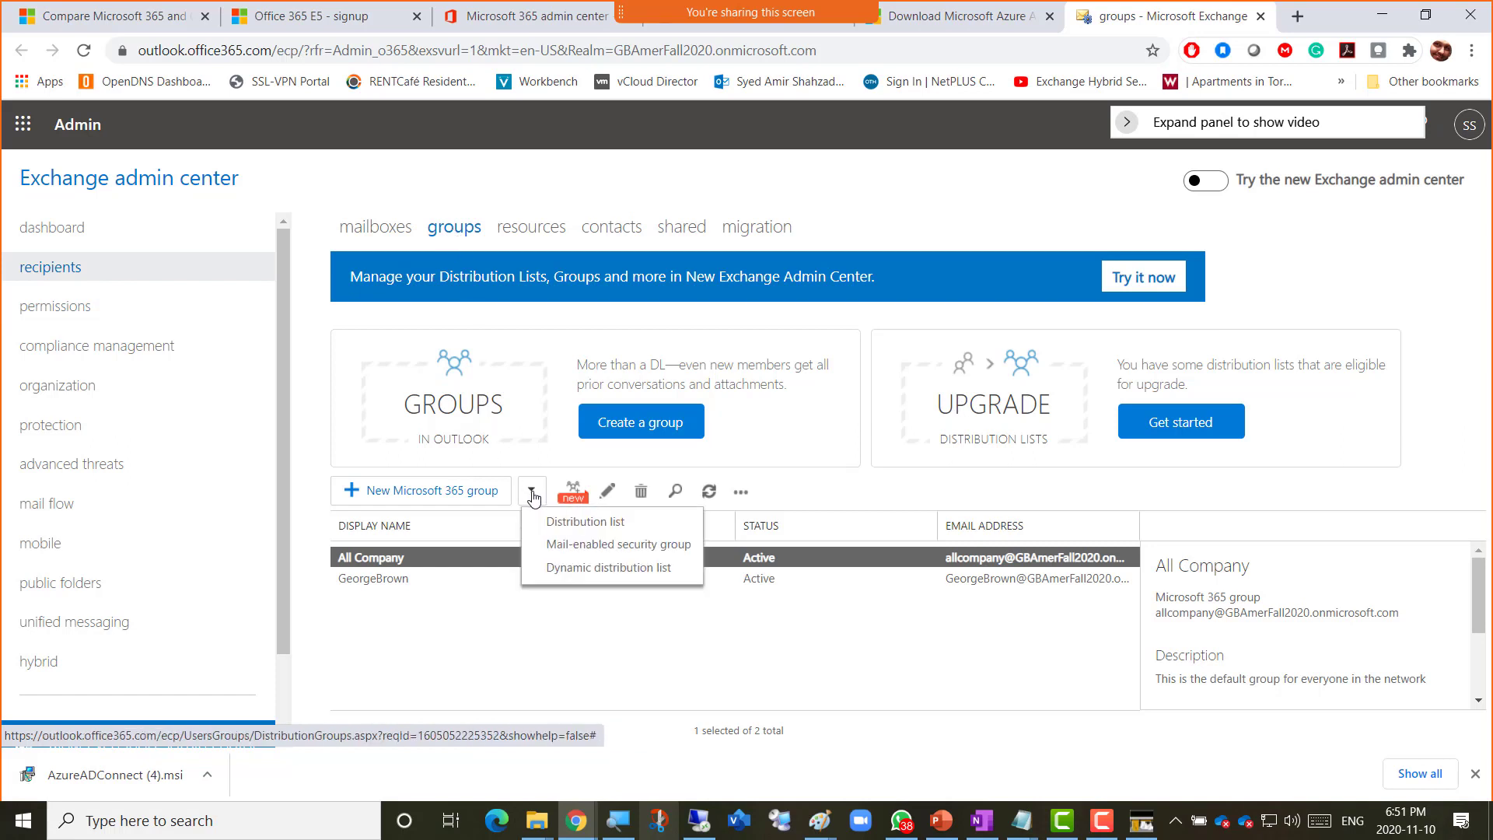
left_click(596, 532)
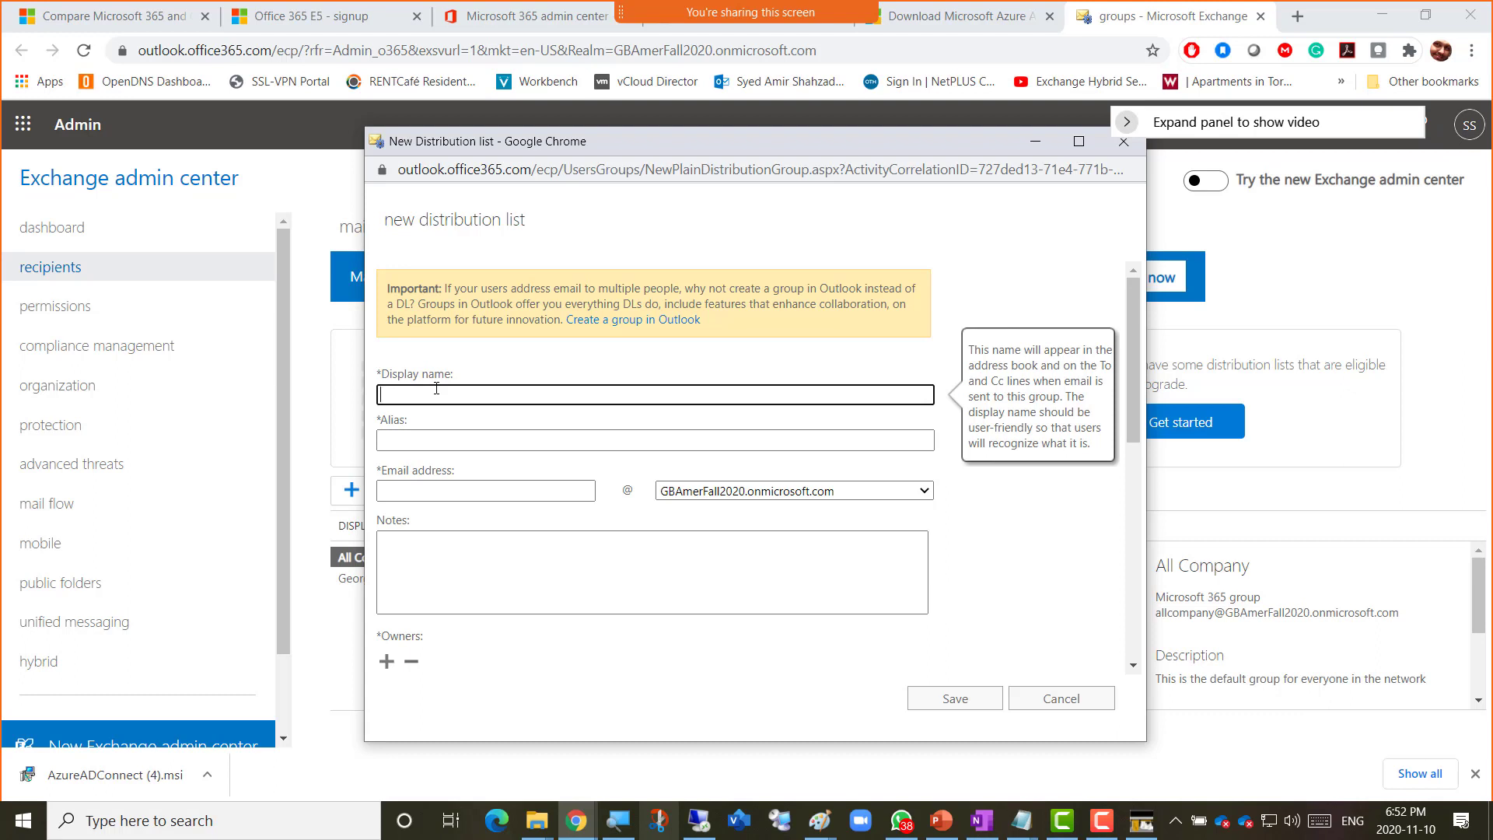
Set both the display name and the alias of the new distribution list to SalesDept-DL.
type("alesDept-DL")
left_click(426, 442)
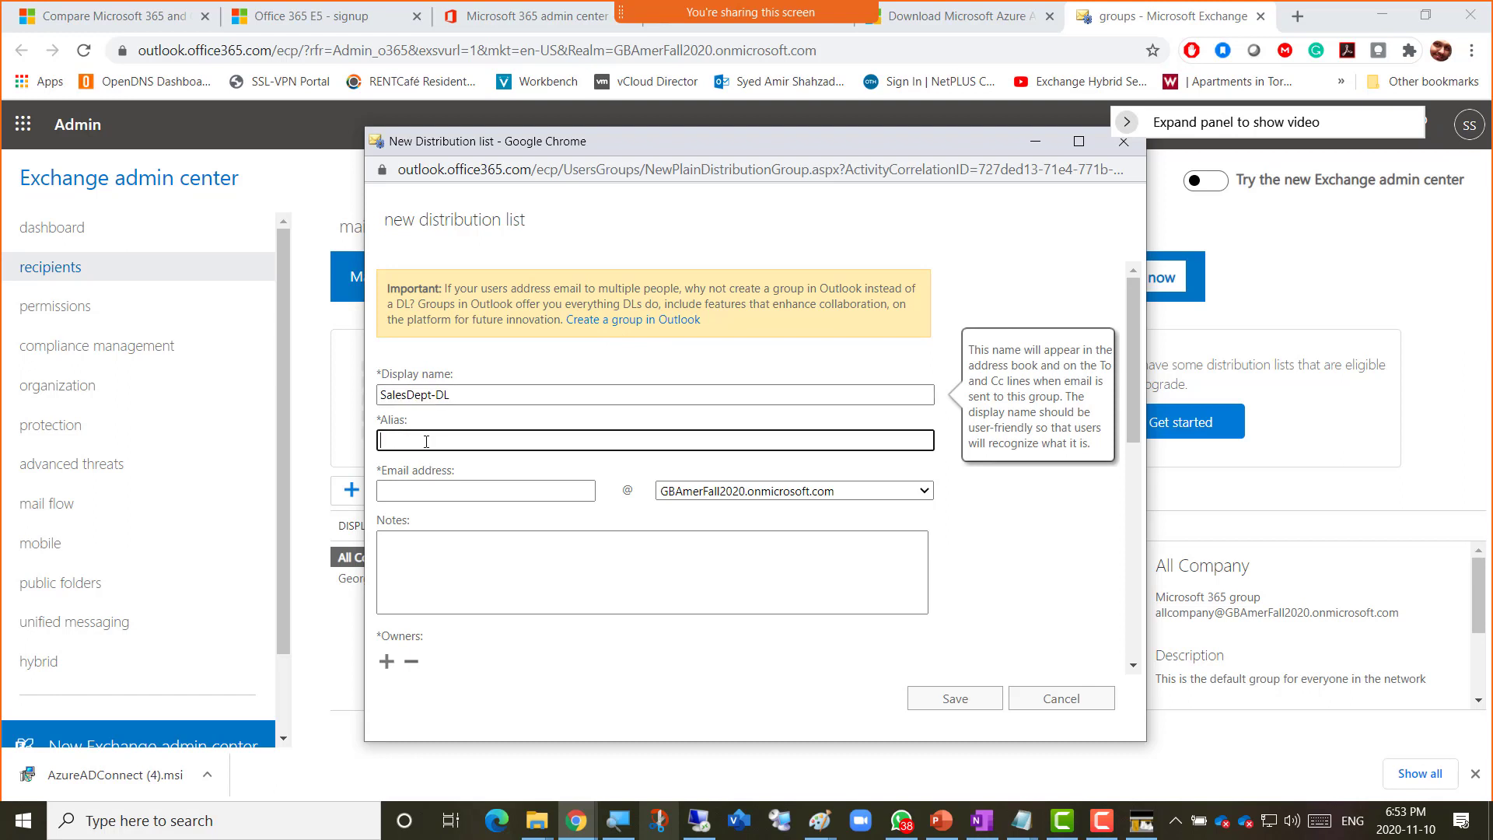
left_click_drag(453, 396, 369, 397)
key("ctrl+c")
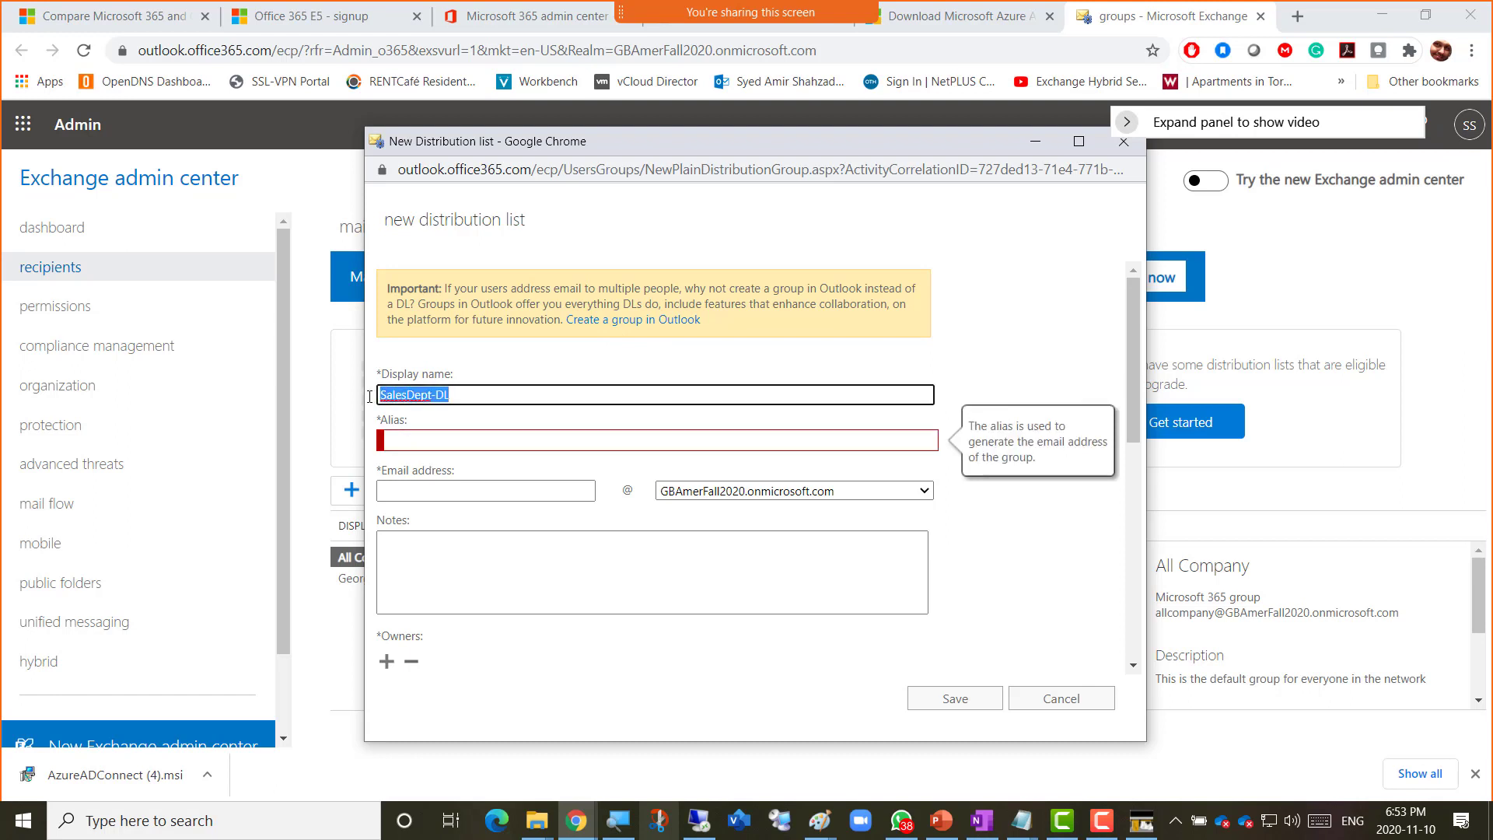
left_click(424, 439)
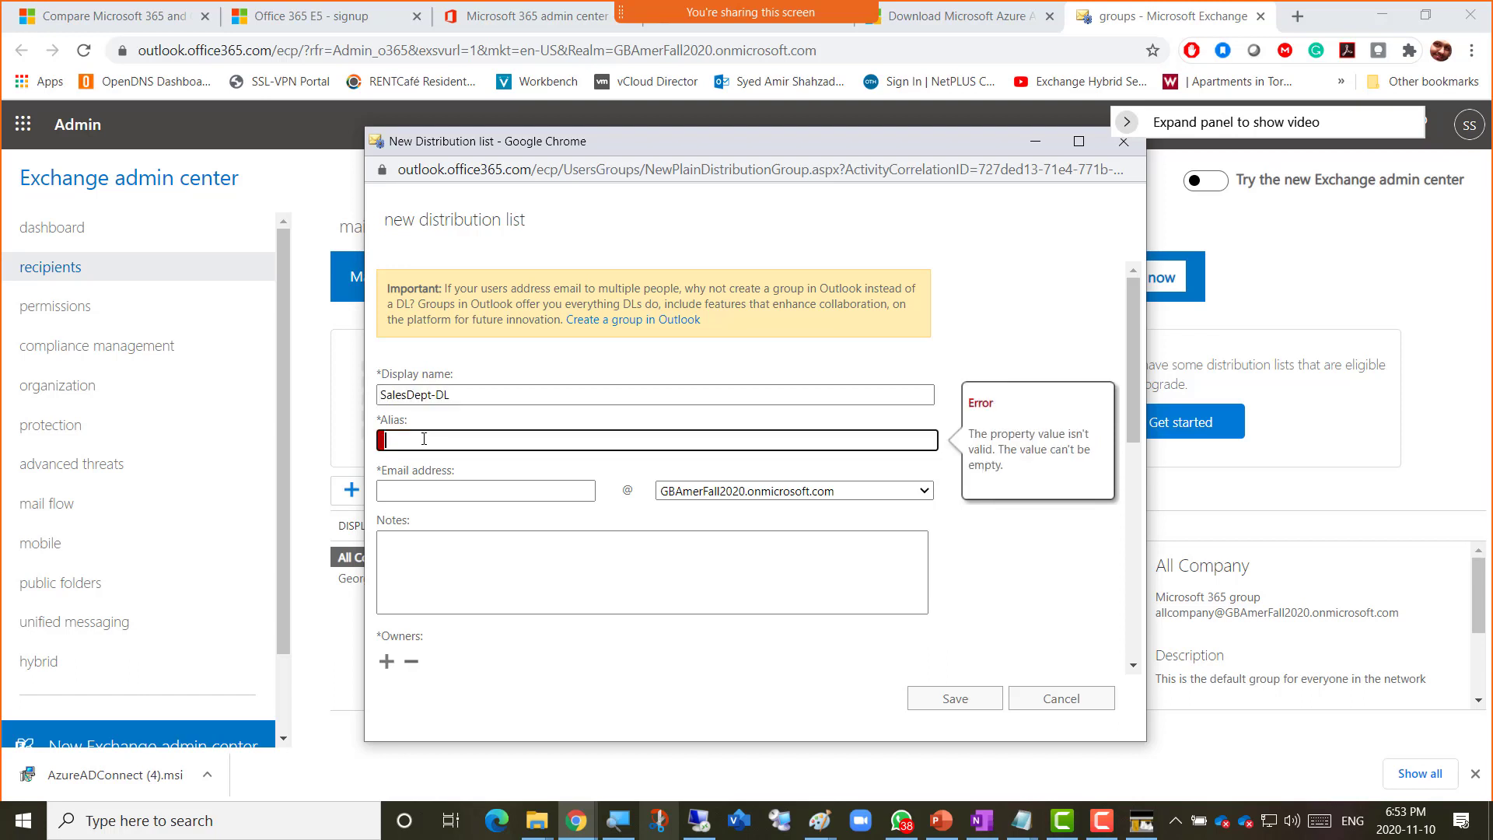
key("ctrl+v")
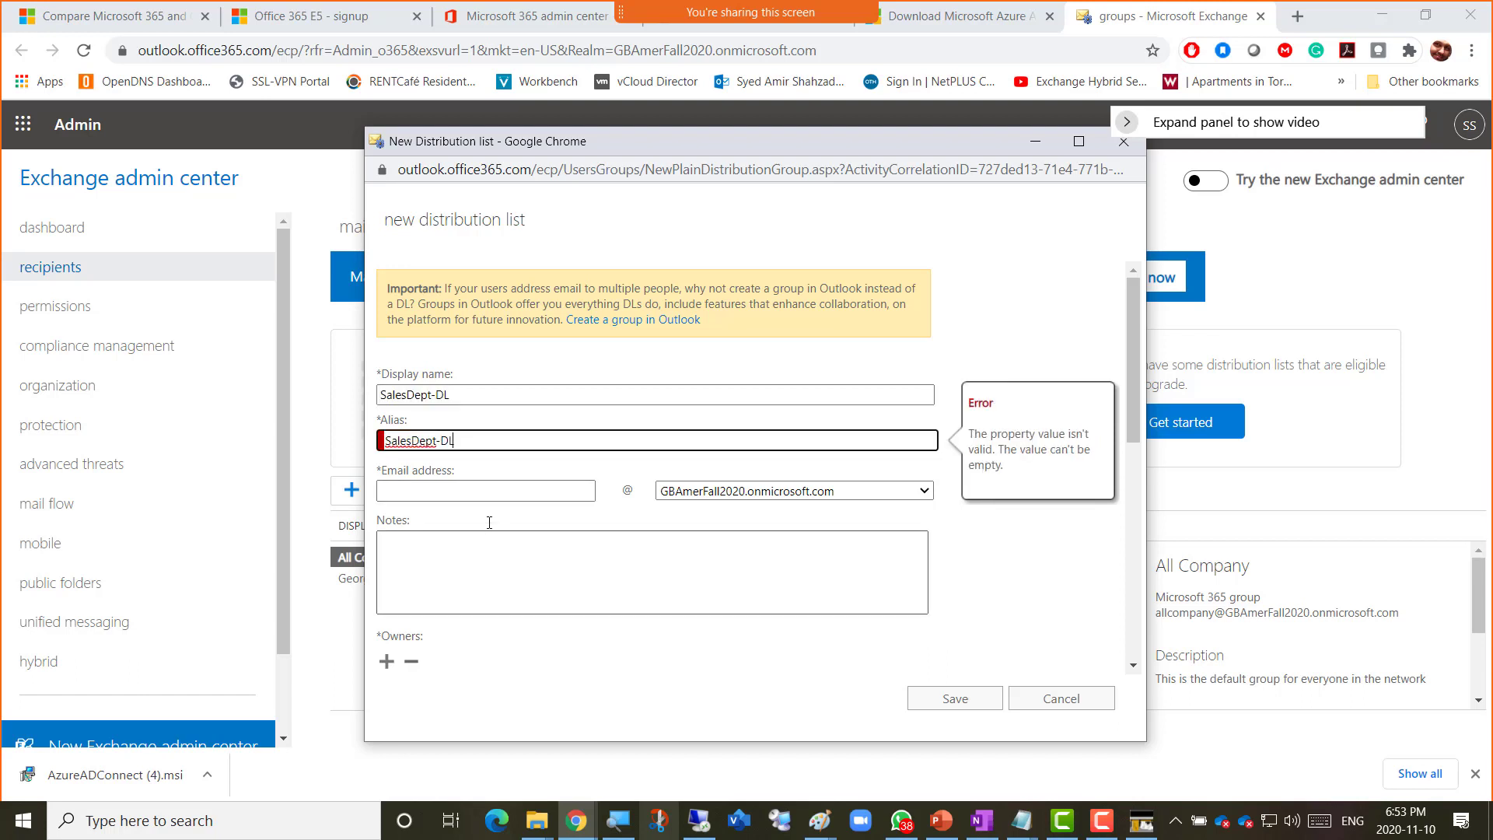
Append -Amer to the distribution list's display name and alias so both read SalesDept-DL-Amer.
left_click(458, 396)
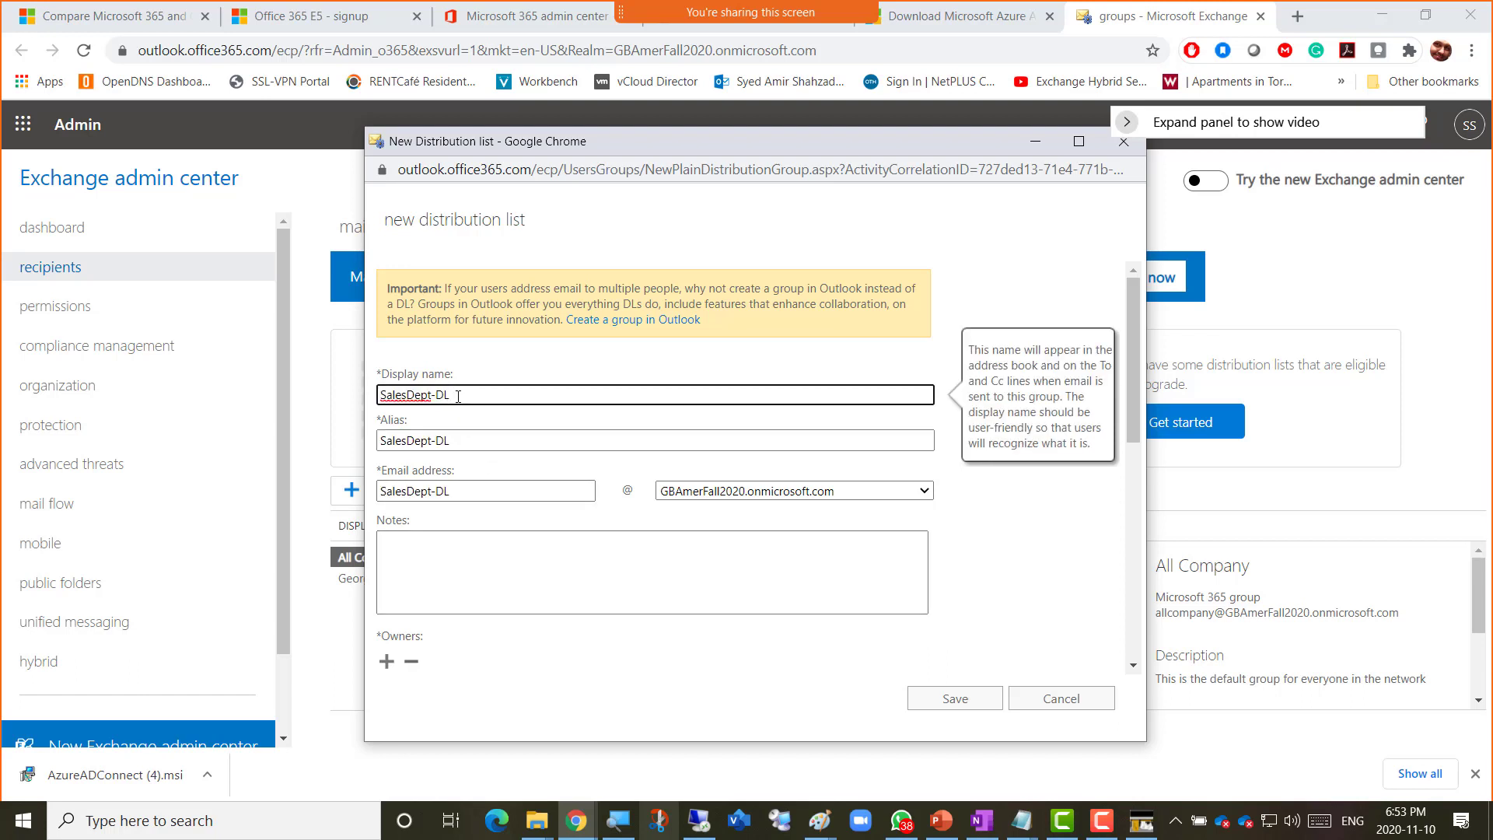
type("-")
type("Amir")
key("BackSpace")
key("BackSpace")
type("er")
left_click(465, 442)
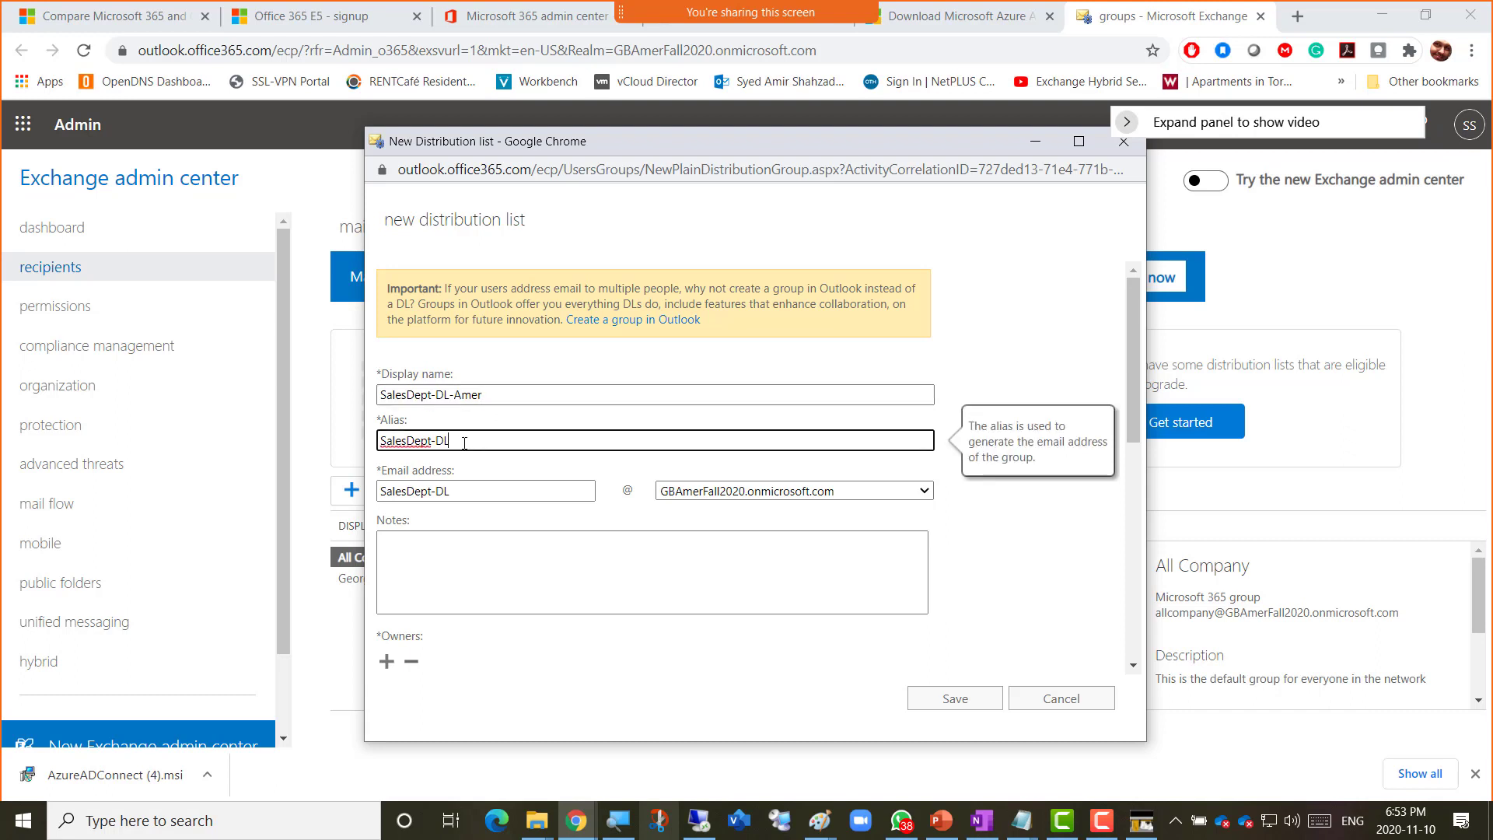
type("-Amer")
left_click(460, 496)
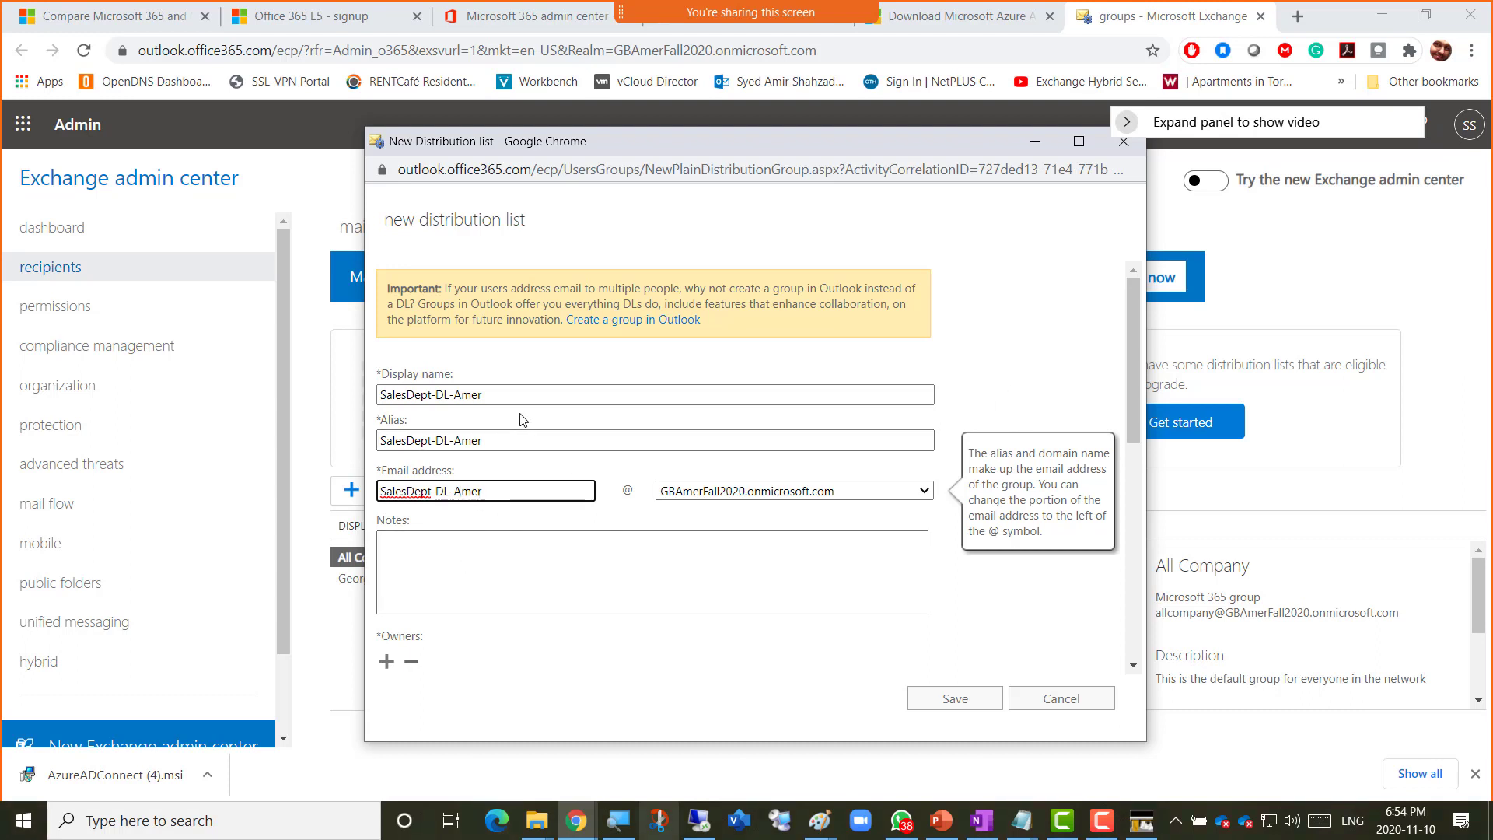
Check the domains available for the distribution list's email address and keep GBAmerFall2020.onmicrosoft.com.
left_click(1043, 380)
scroll(1041, 378, "down", 2)
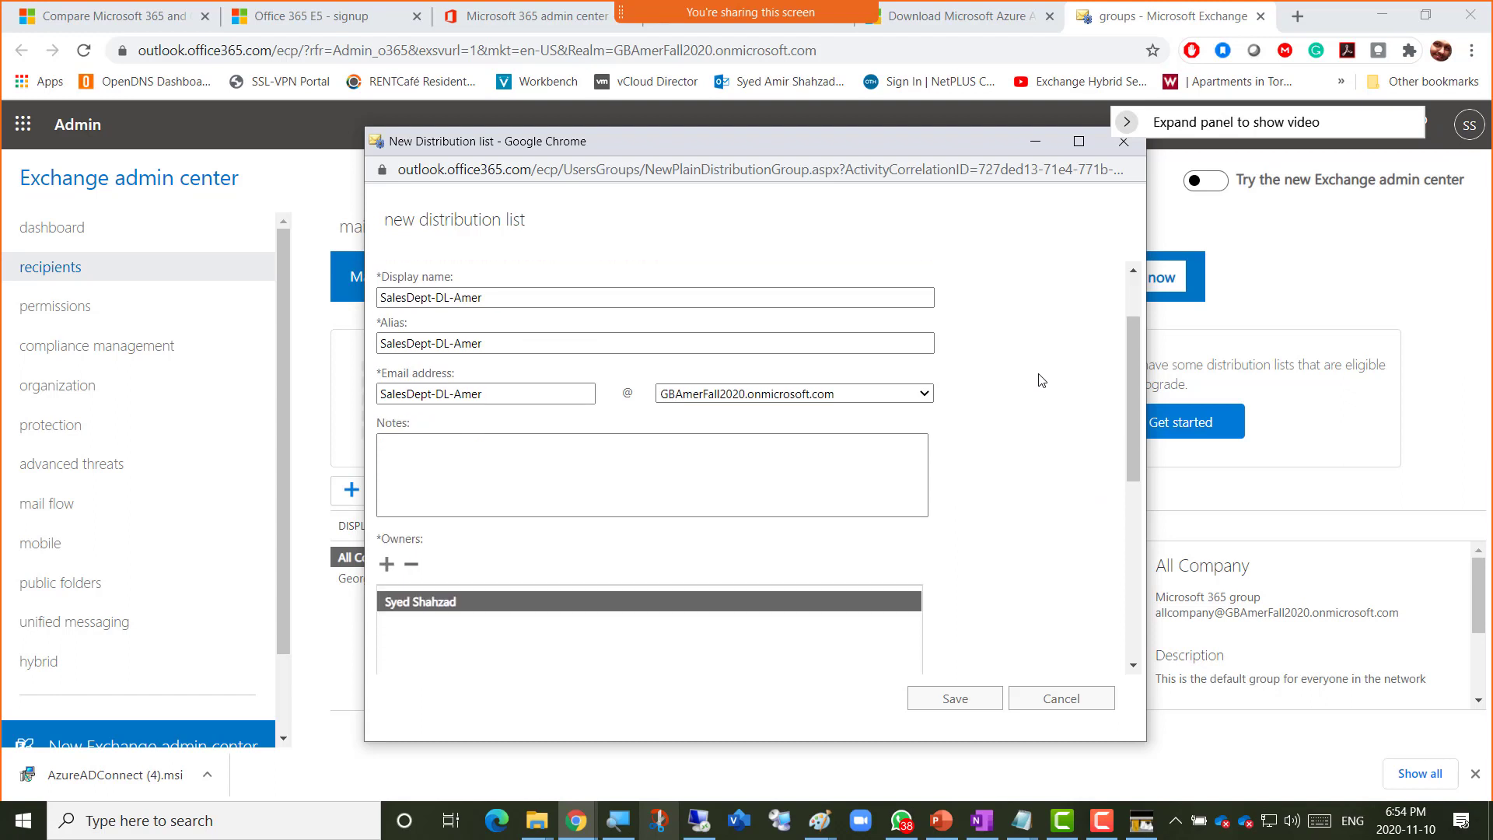
left_click(925, 394)
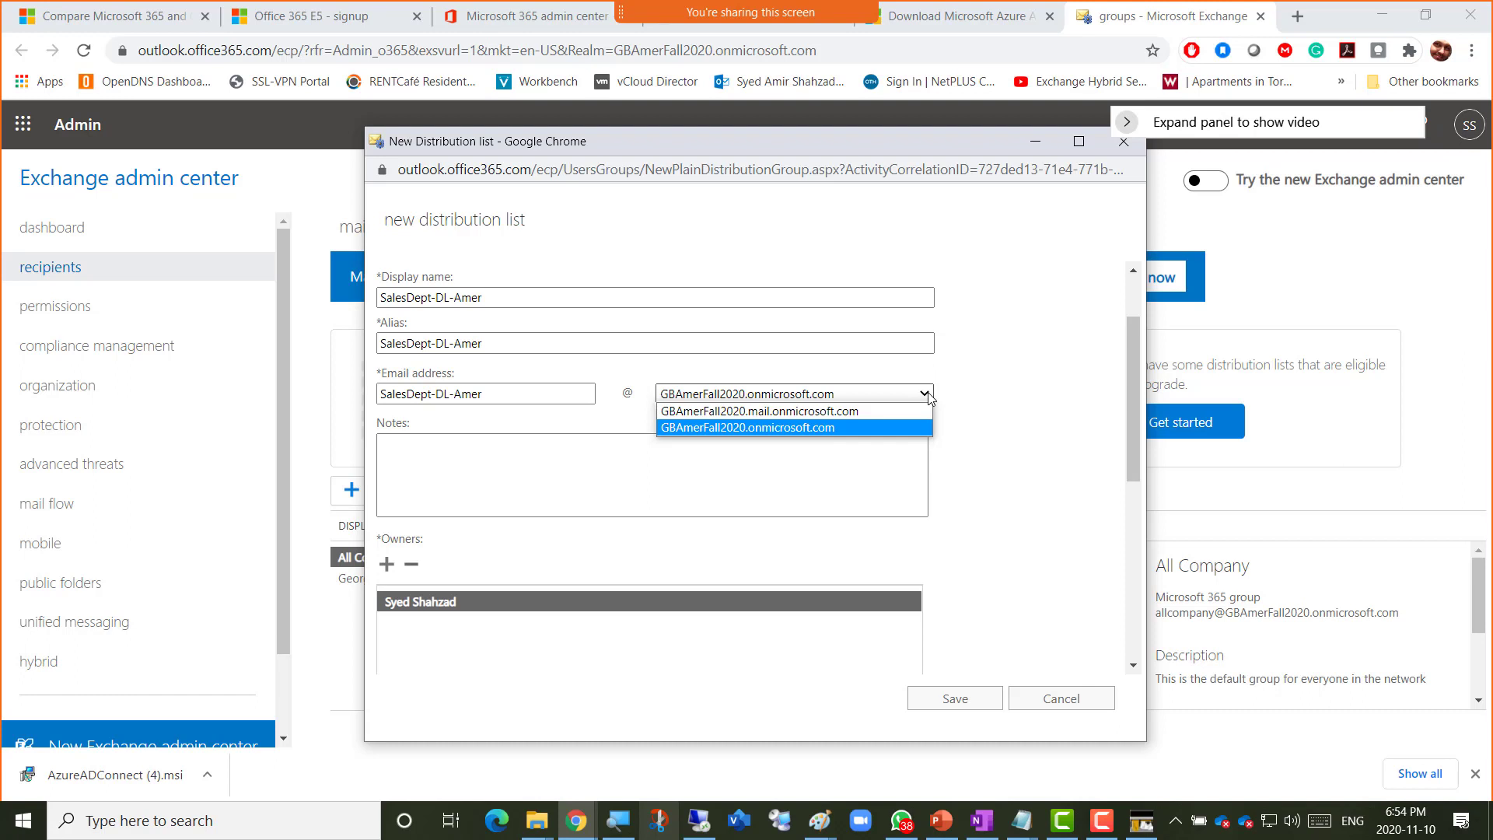
left_click(928, 395)
left_click(1008, 423)
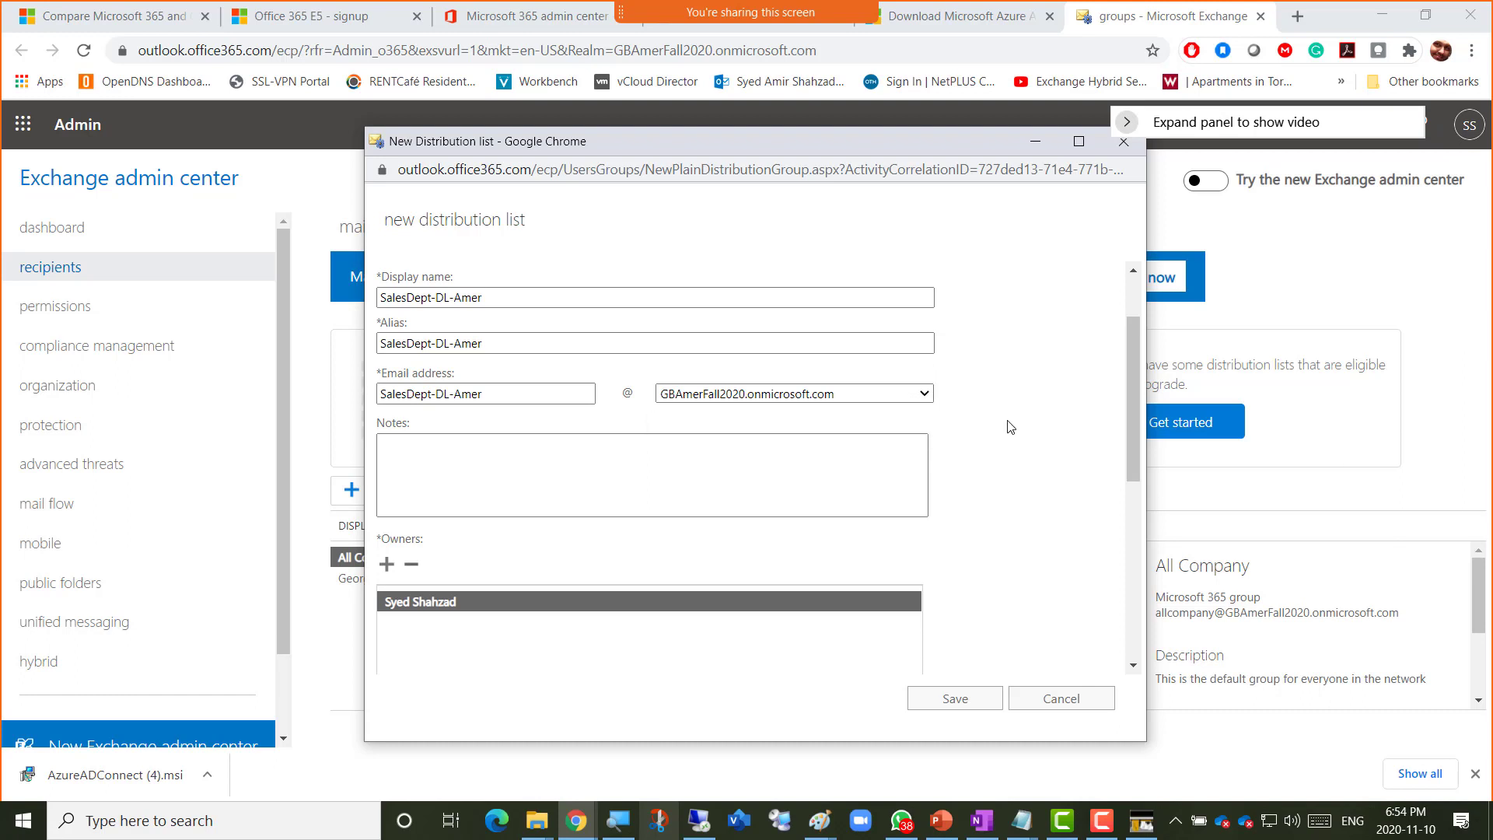
Review the owners, members and join or leave approval settings of the new distribution list.
scroll(1008, 426, "down", 2)
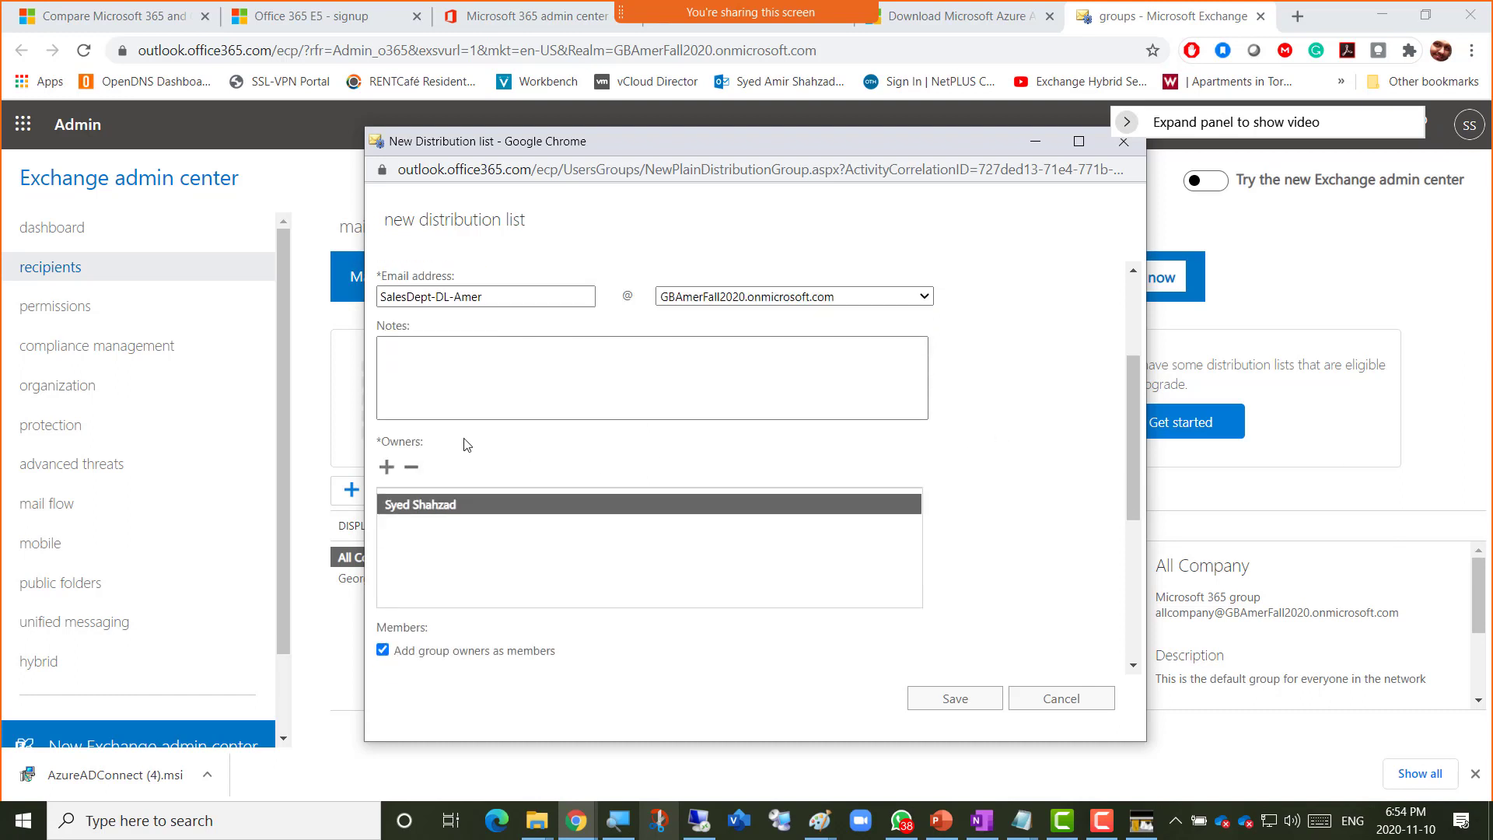
scroll(467, 444, "down", 1)
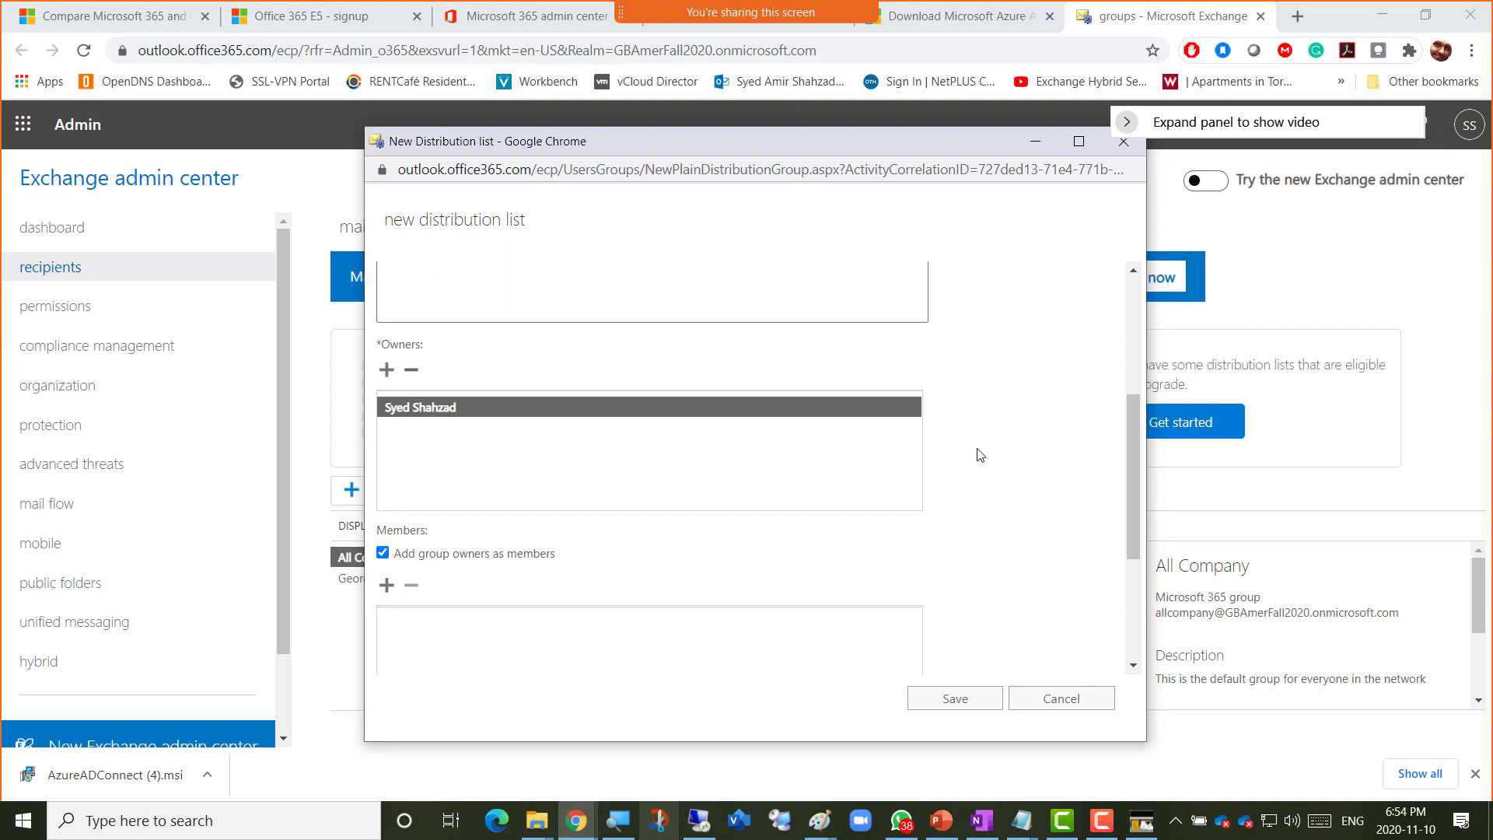
scroll(979, 454, "down", 3)
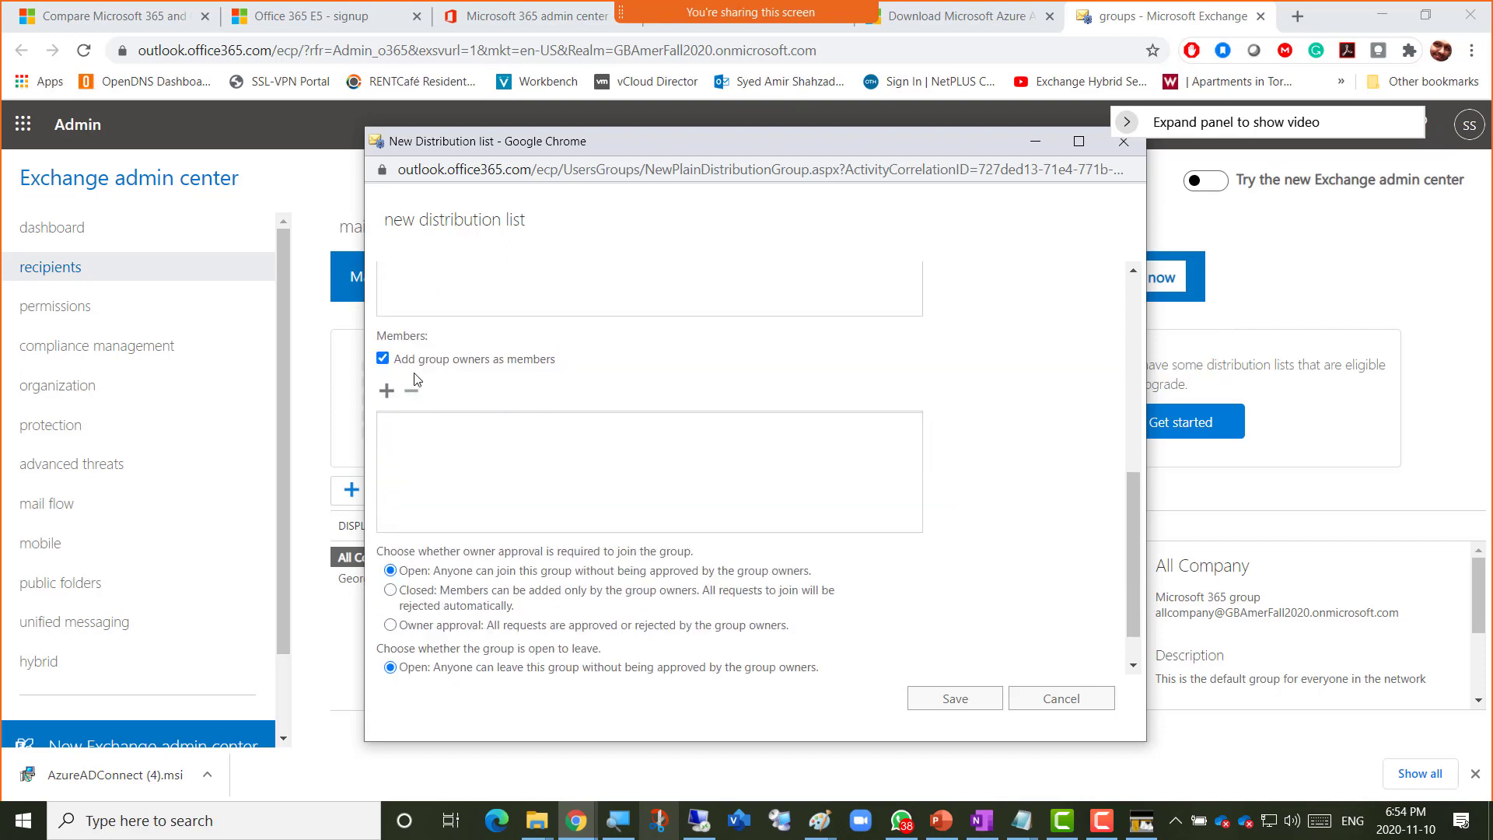
mouse_move(403, 351)
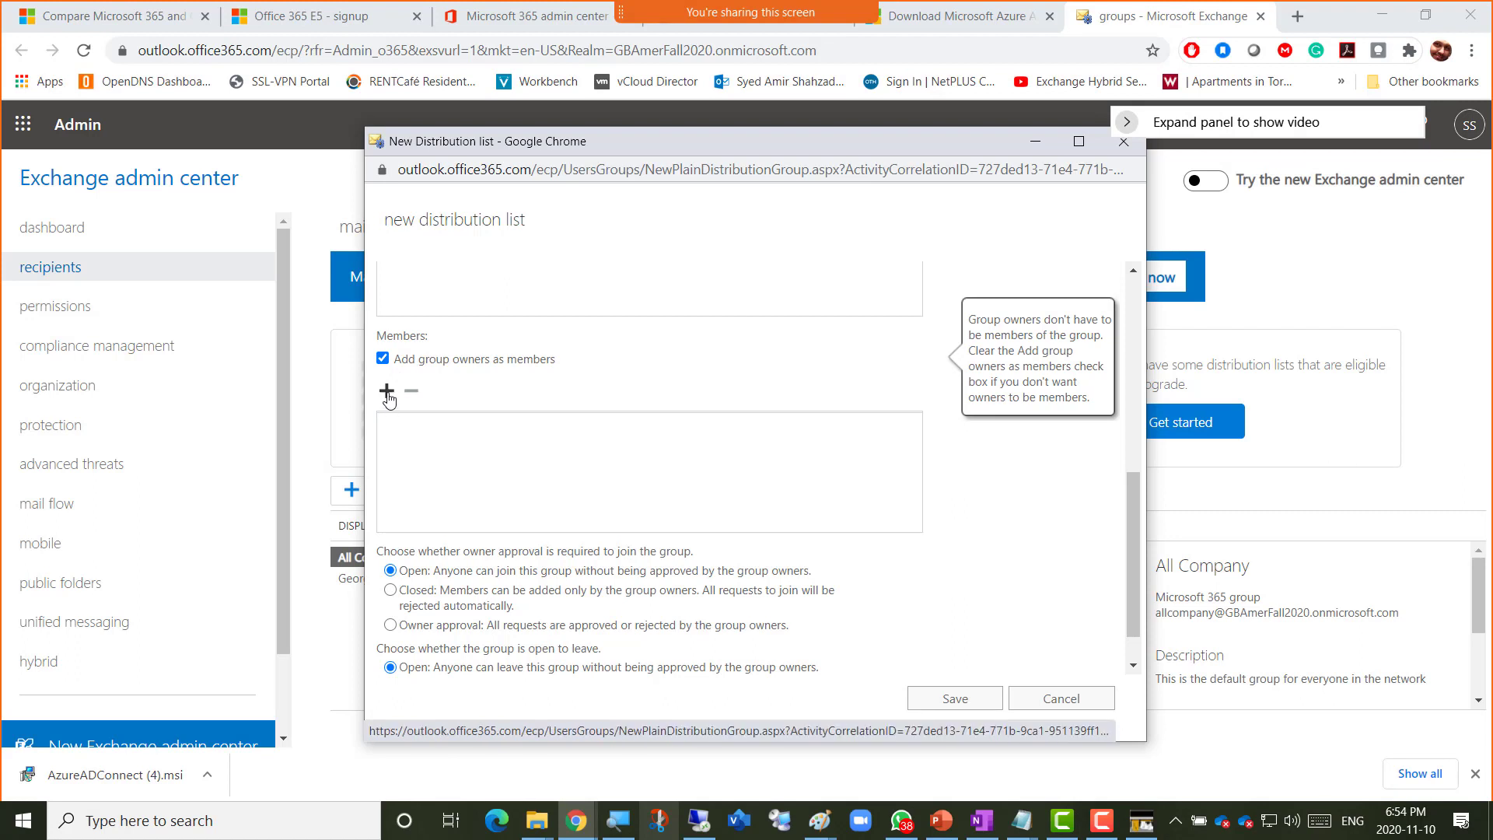
scroll(483, 358, "up", 2)
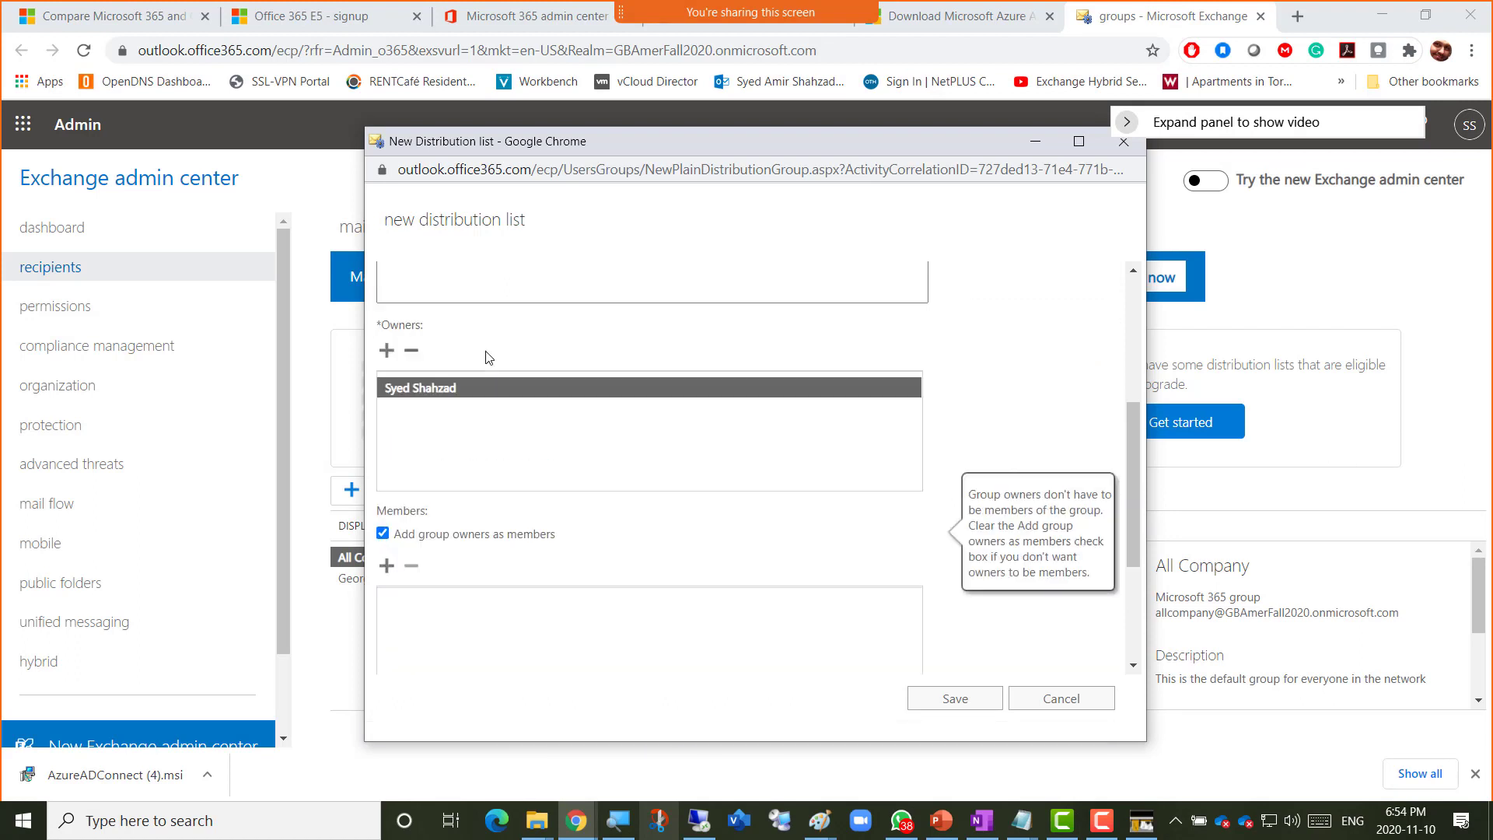
scroll(457, 377, "up", 3)
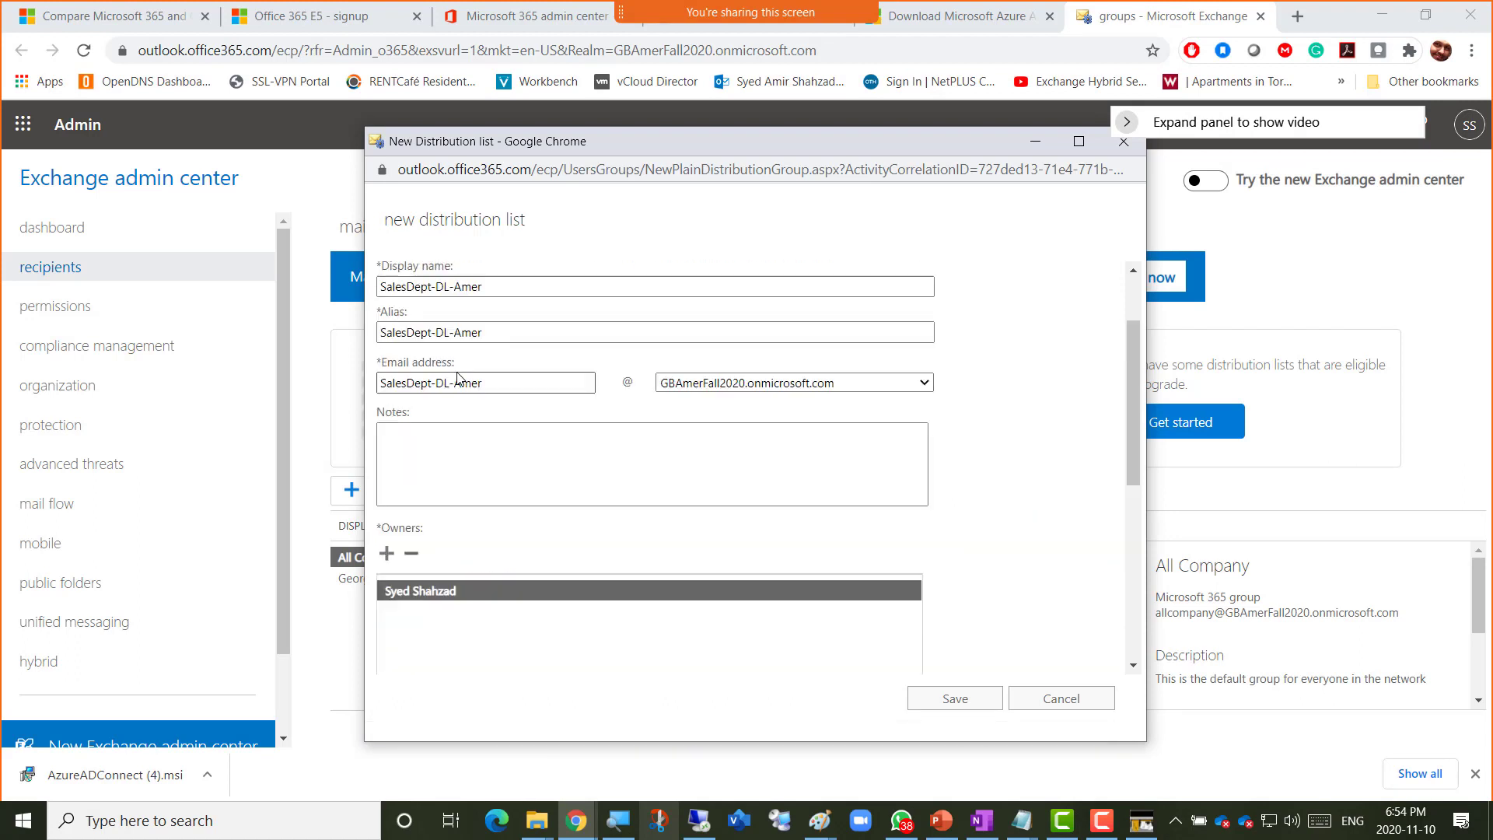
scroll(461, 379, "down", 2)
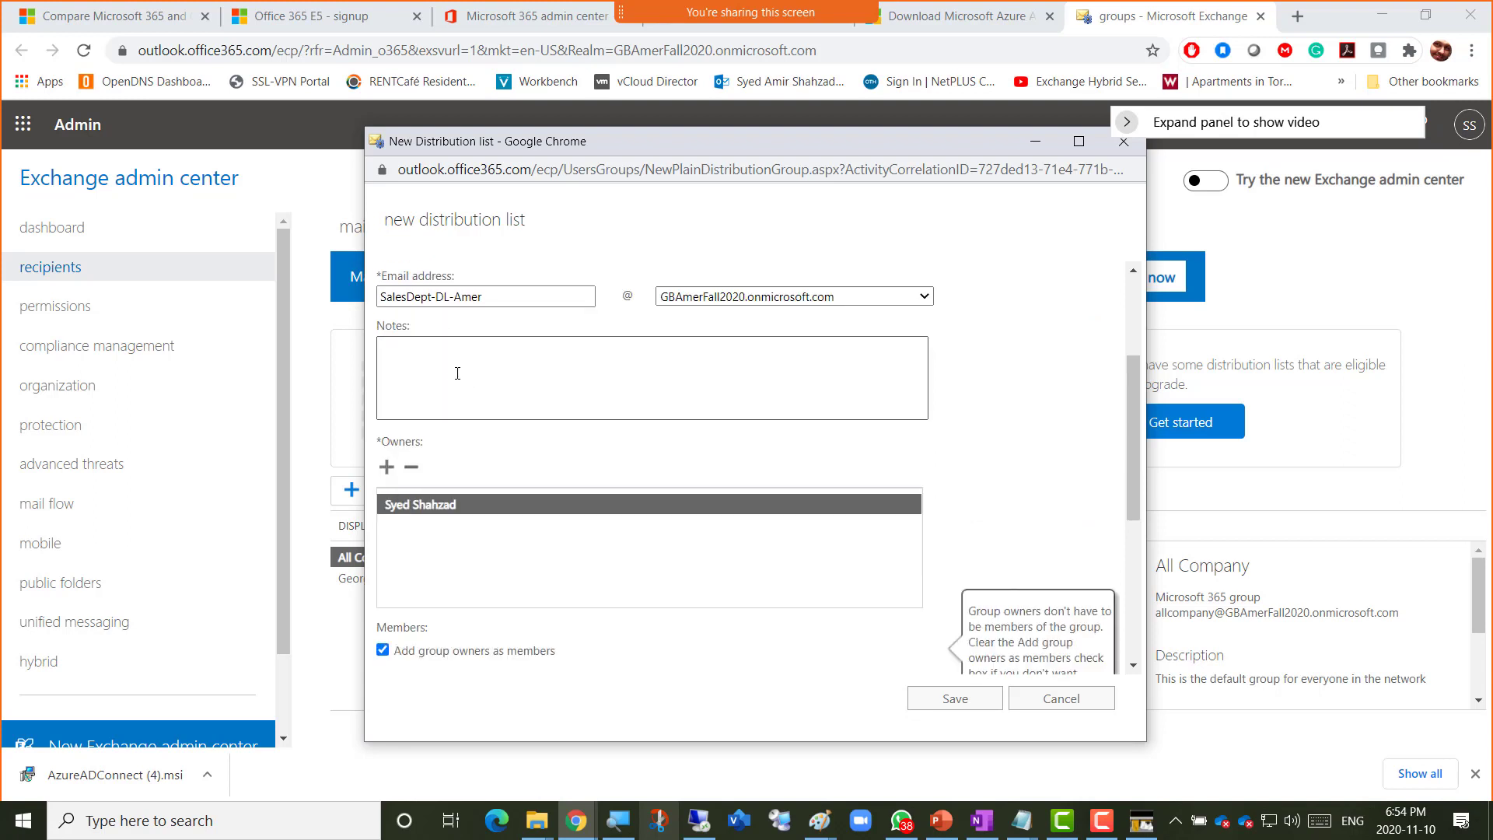
scroll(457, 374, "down", 4)
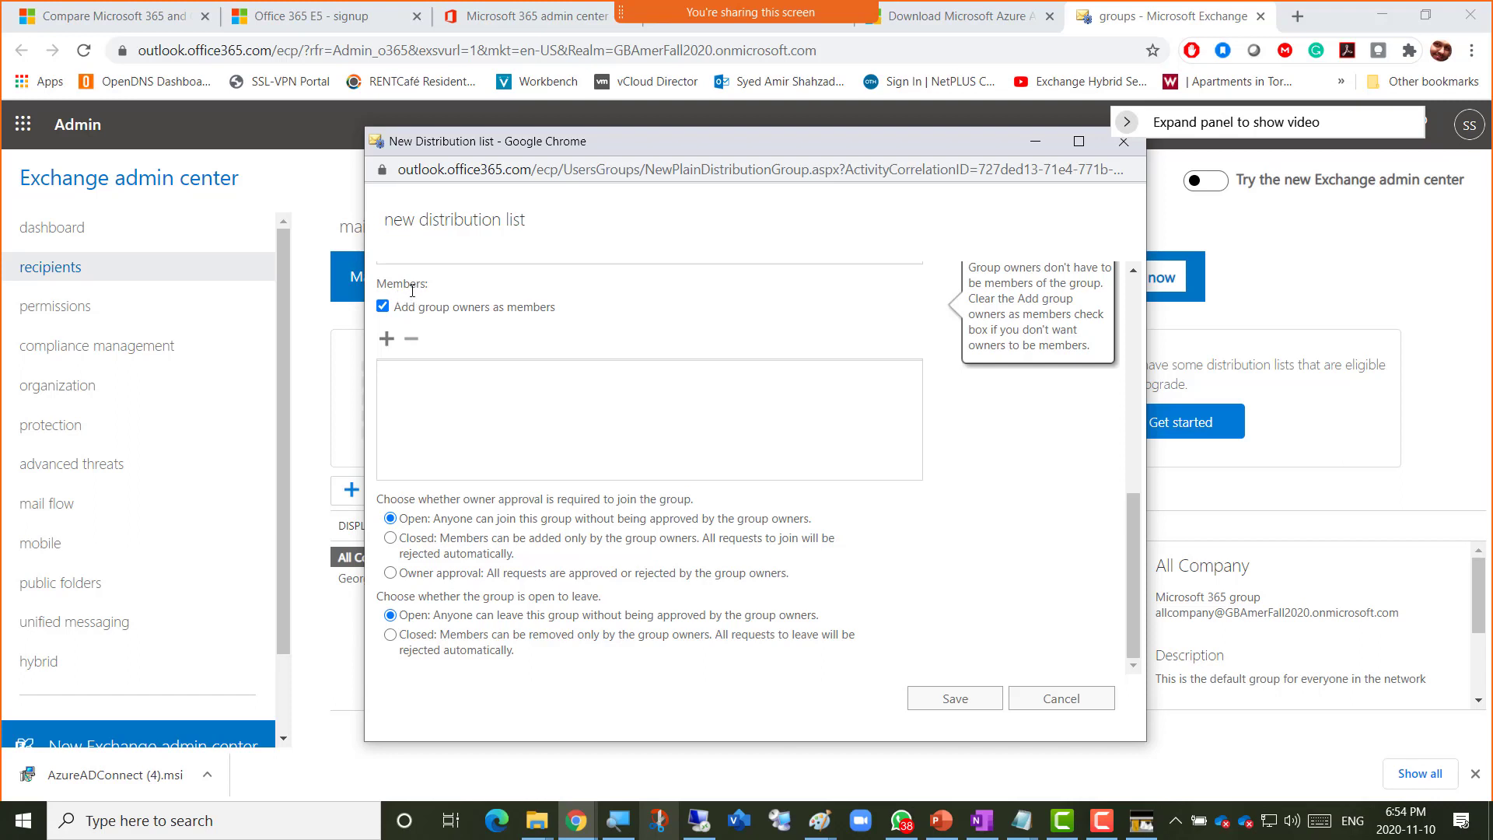
Open the member picker for the distribution list and search for the test account by name, with and without its number suffix.
left_click(385, 342)
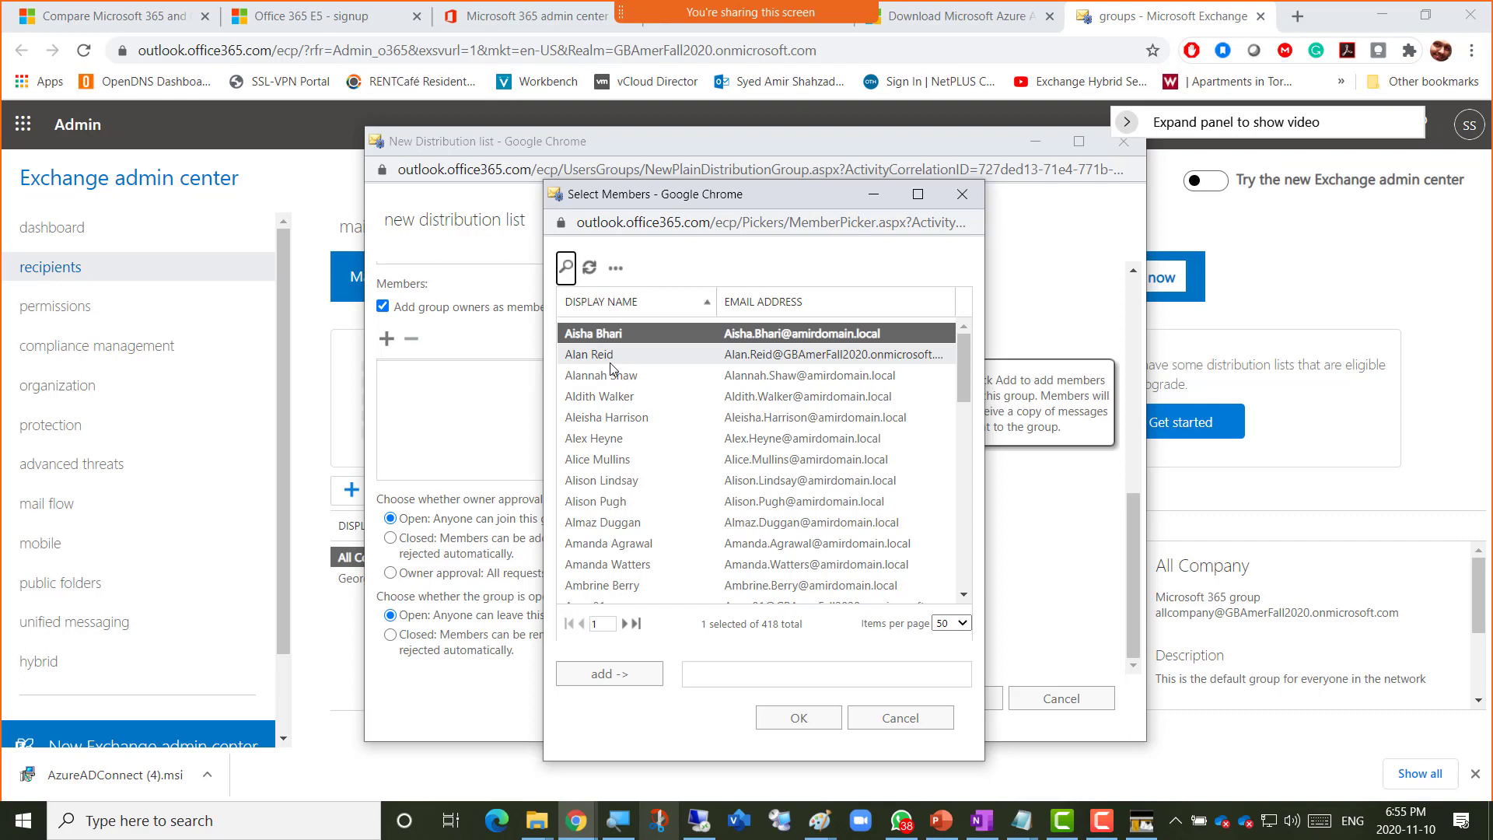
left_click(567, 268)
type("amir01")
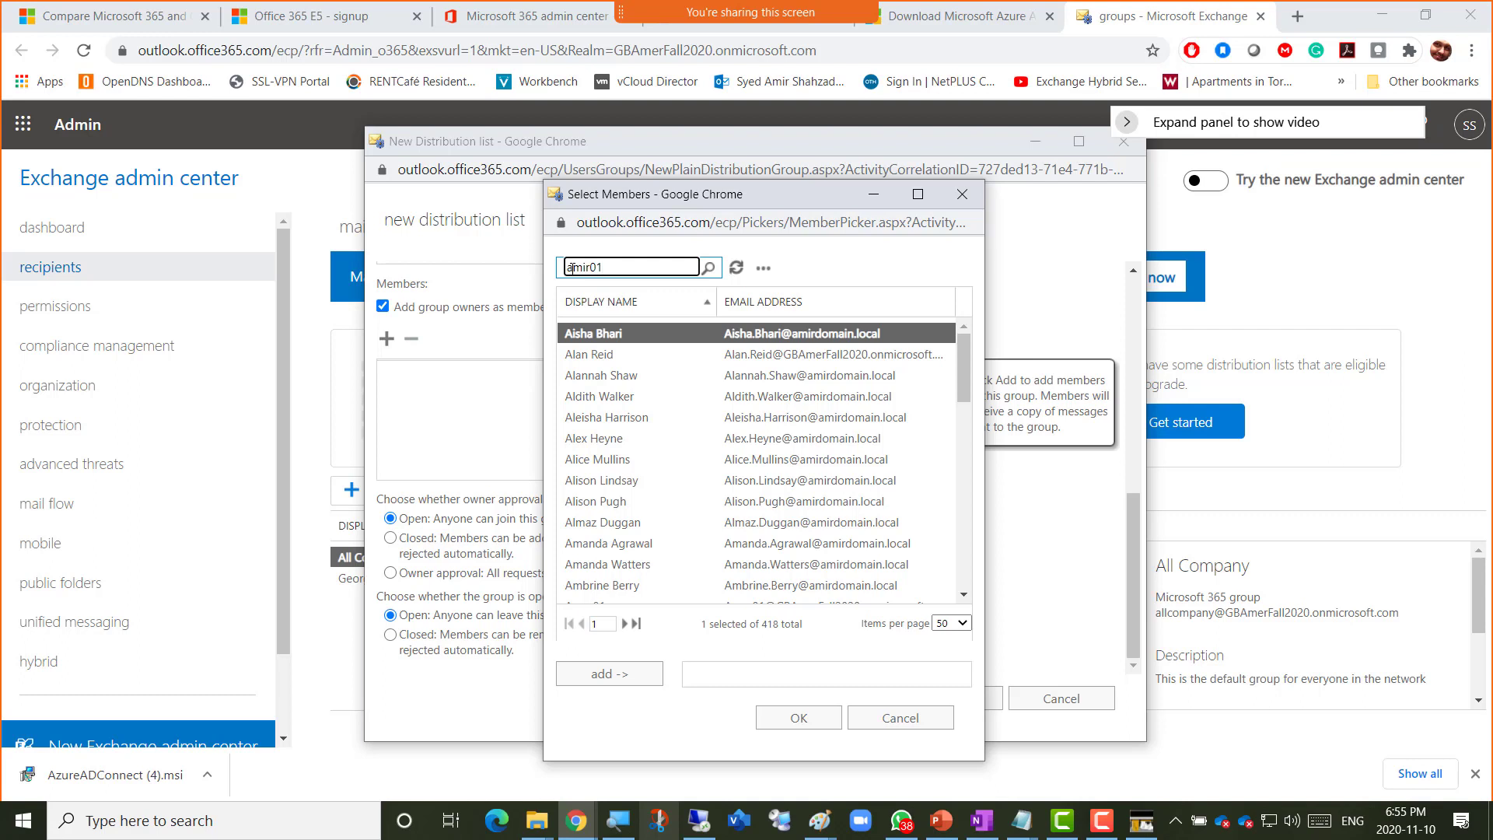
key("Return")
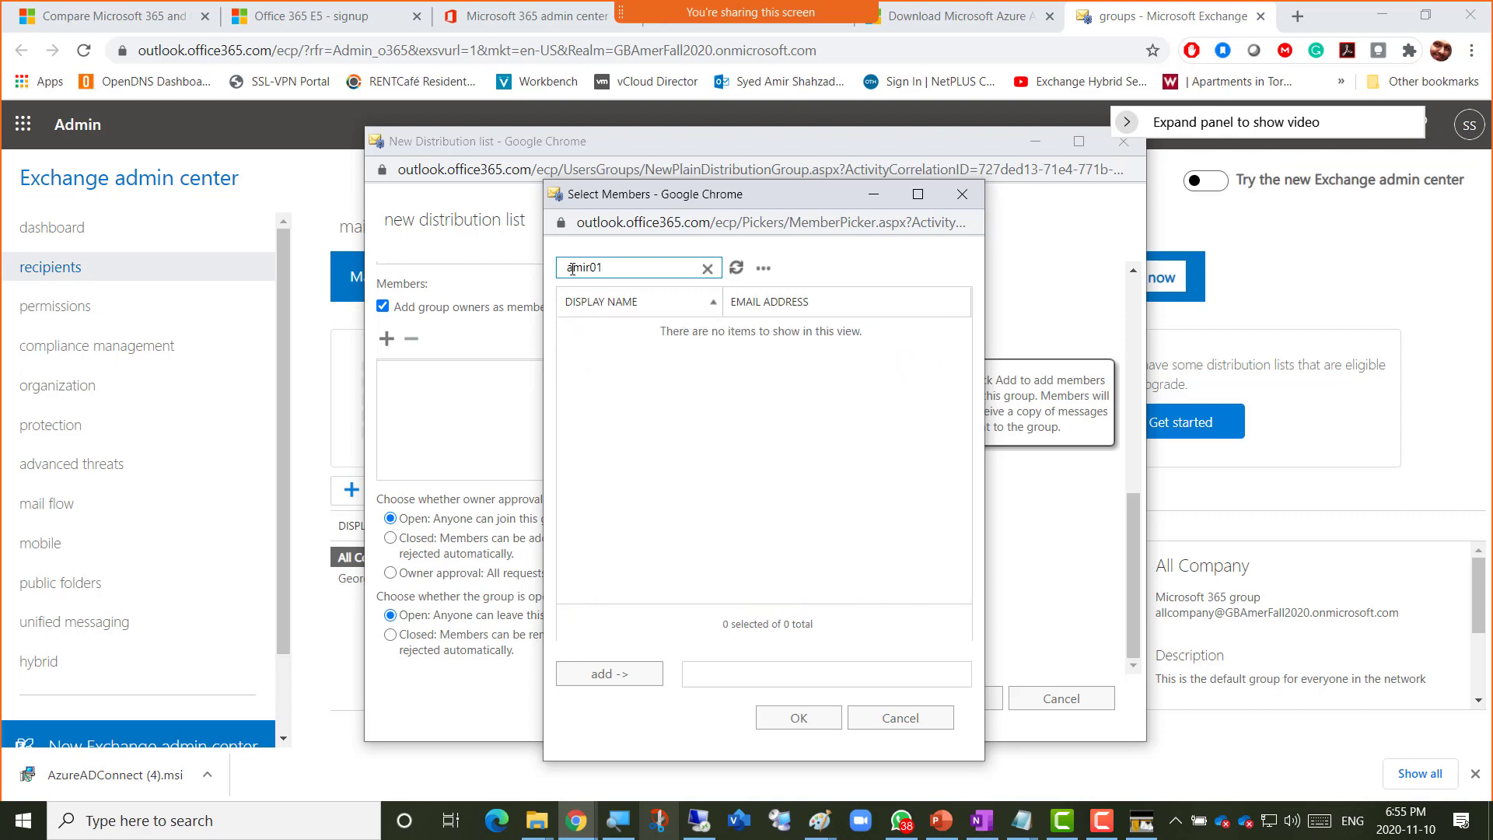
left_click_drag(598, 269, 526, 261)
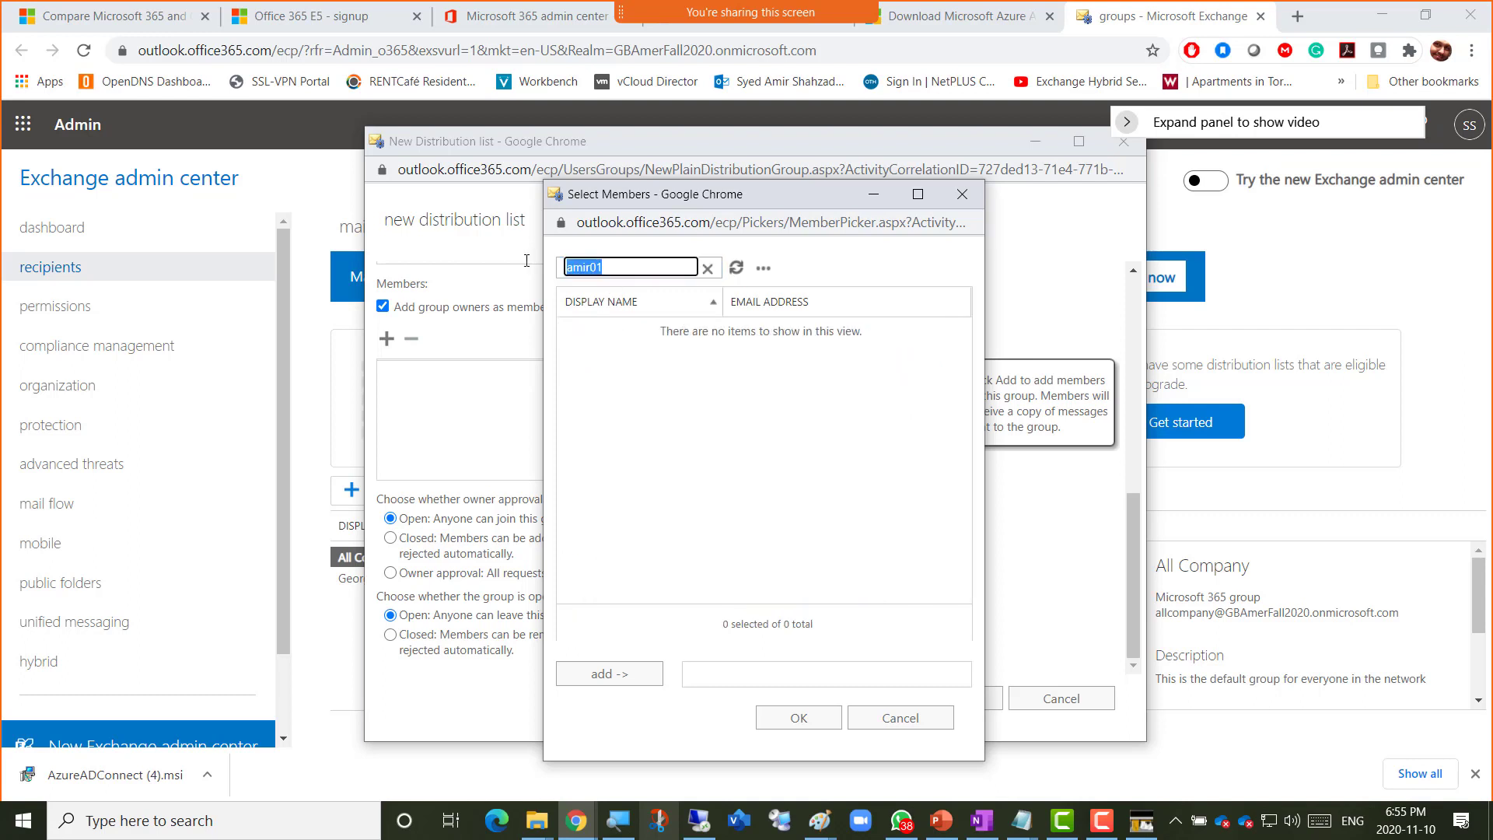
key("End")
key("BackSpace")
key("Return")
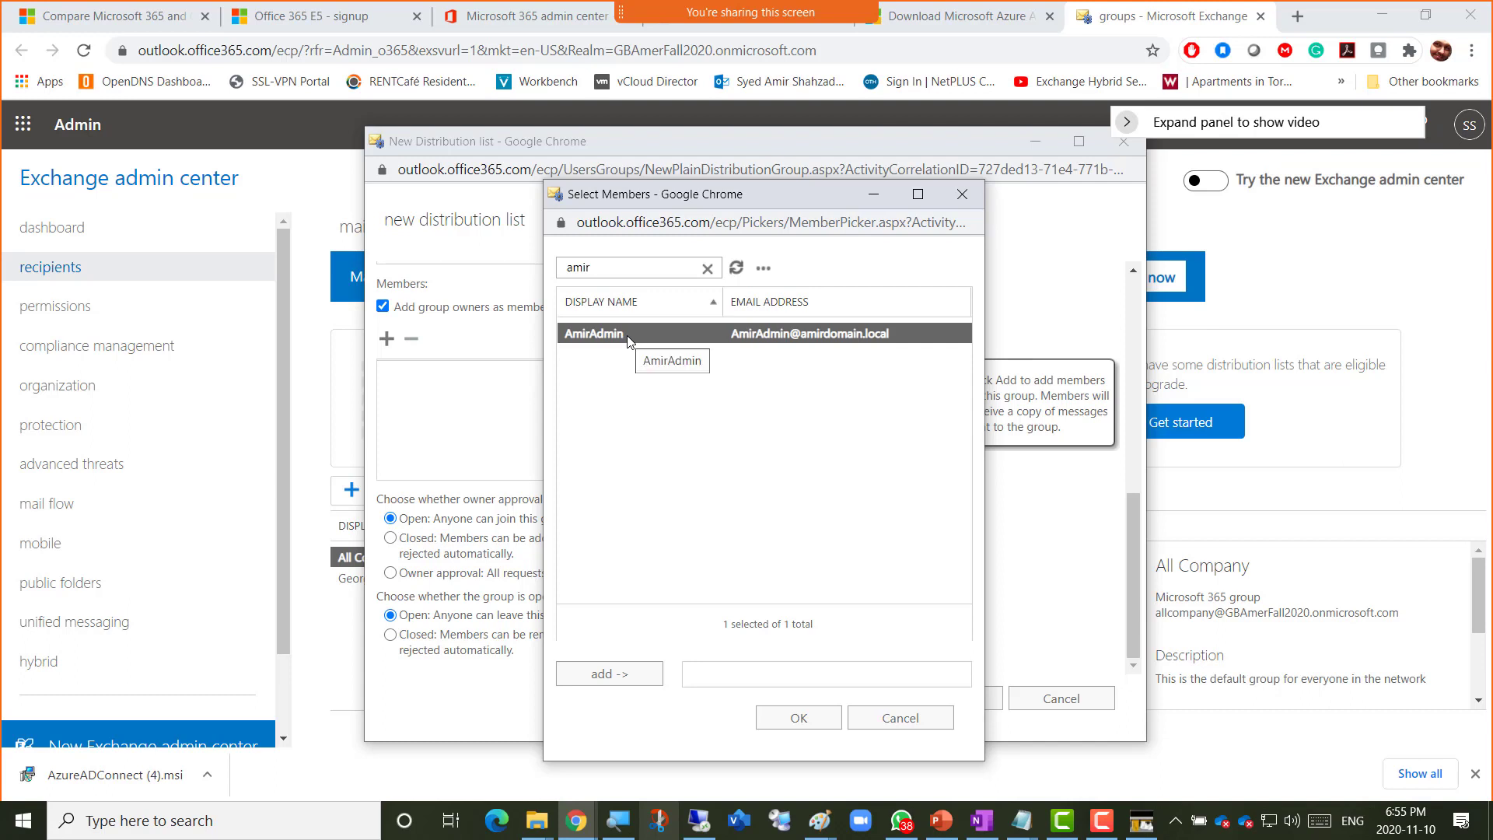
Search the member picker for amer and add the Amer01 account as a member of the distribution list.
left_click(576, 267)
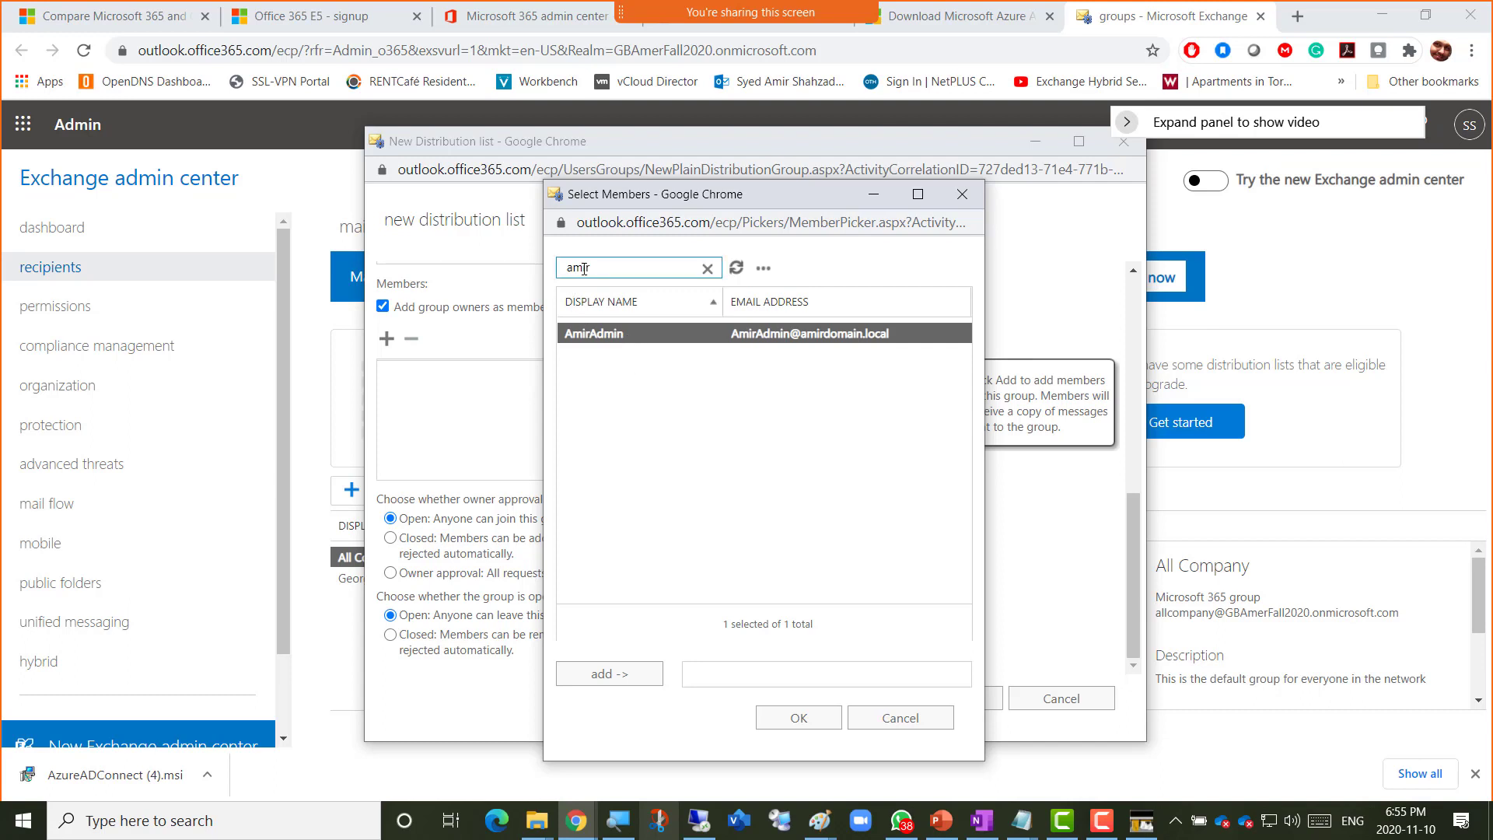
left_click(586, 268)
type("e")
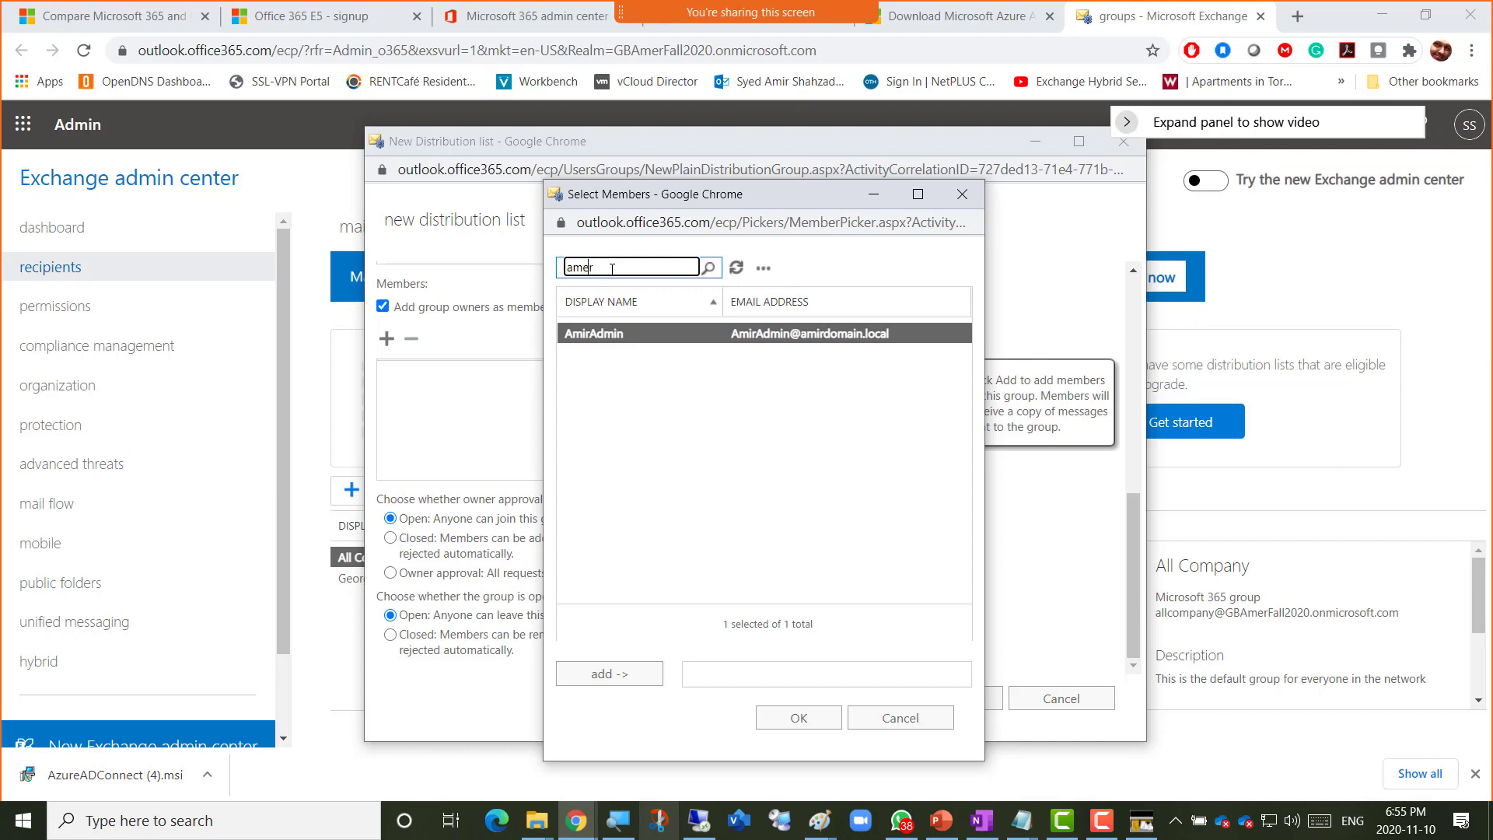
key("Return")
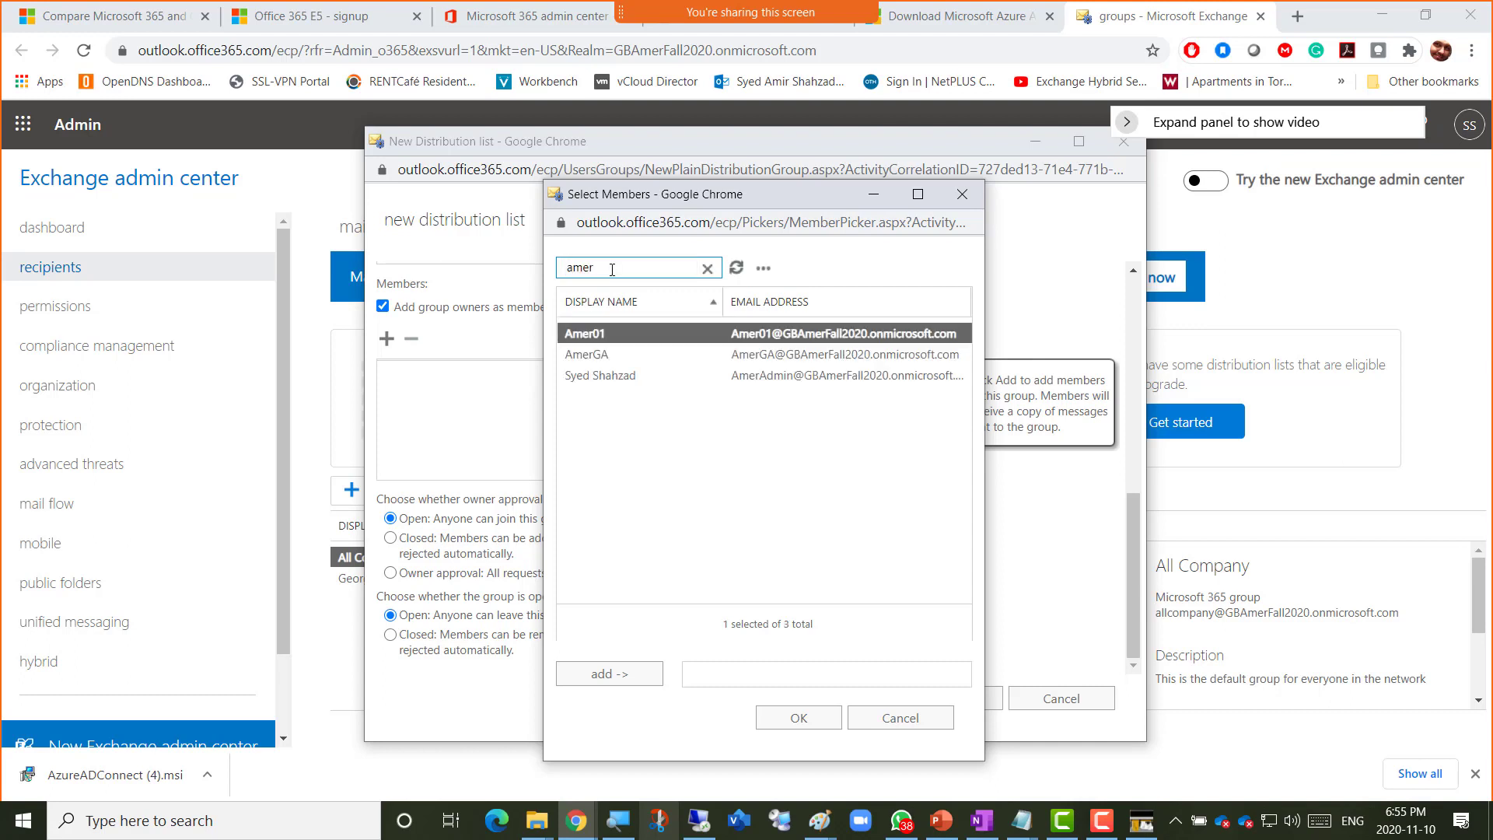
double_click(609, 332)
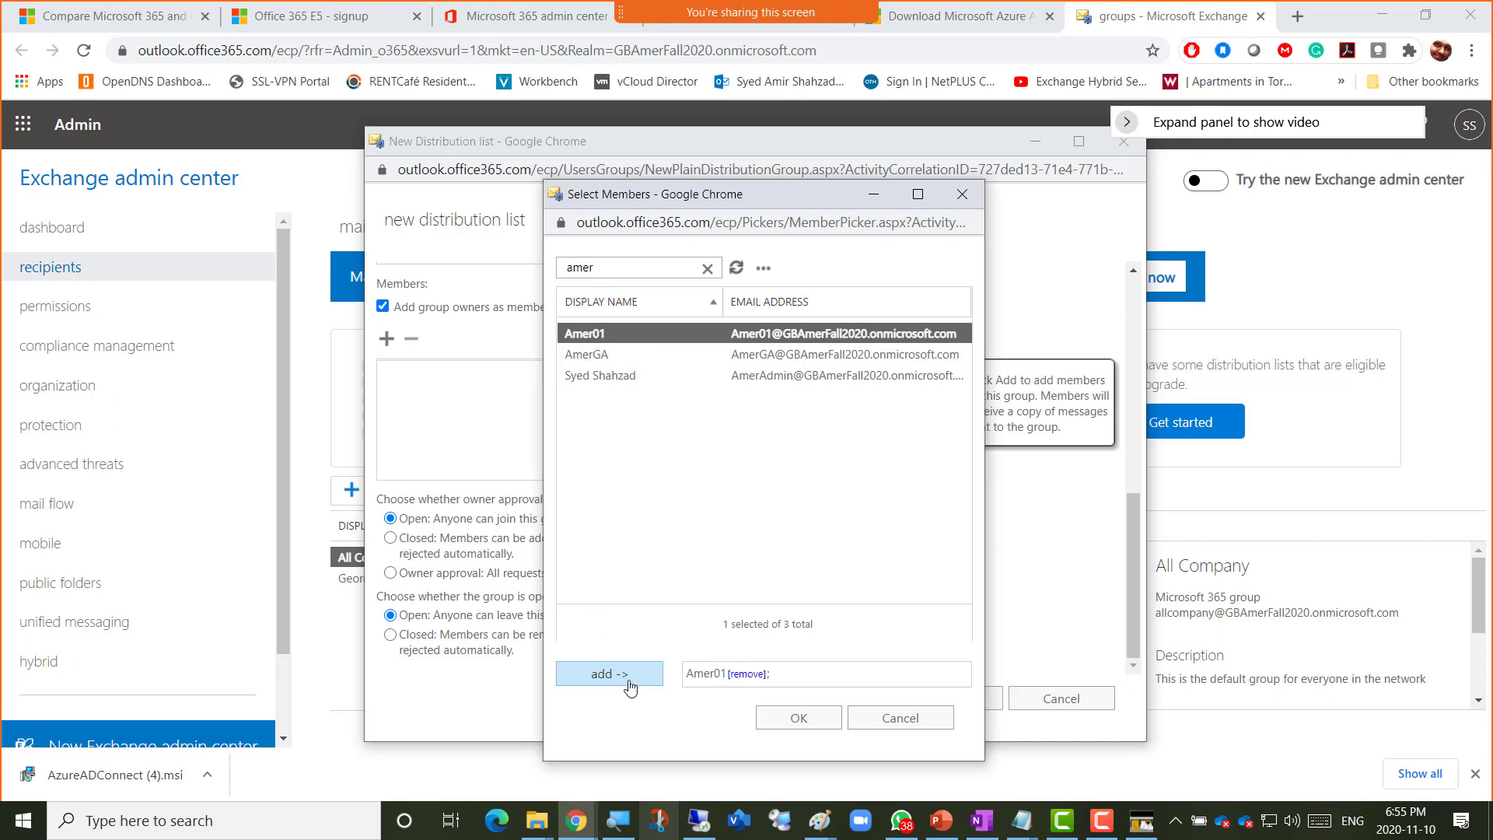
left_click(798, 718)
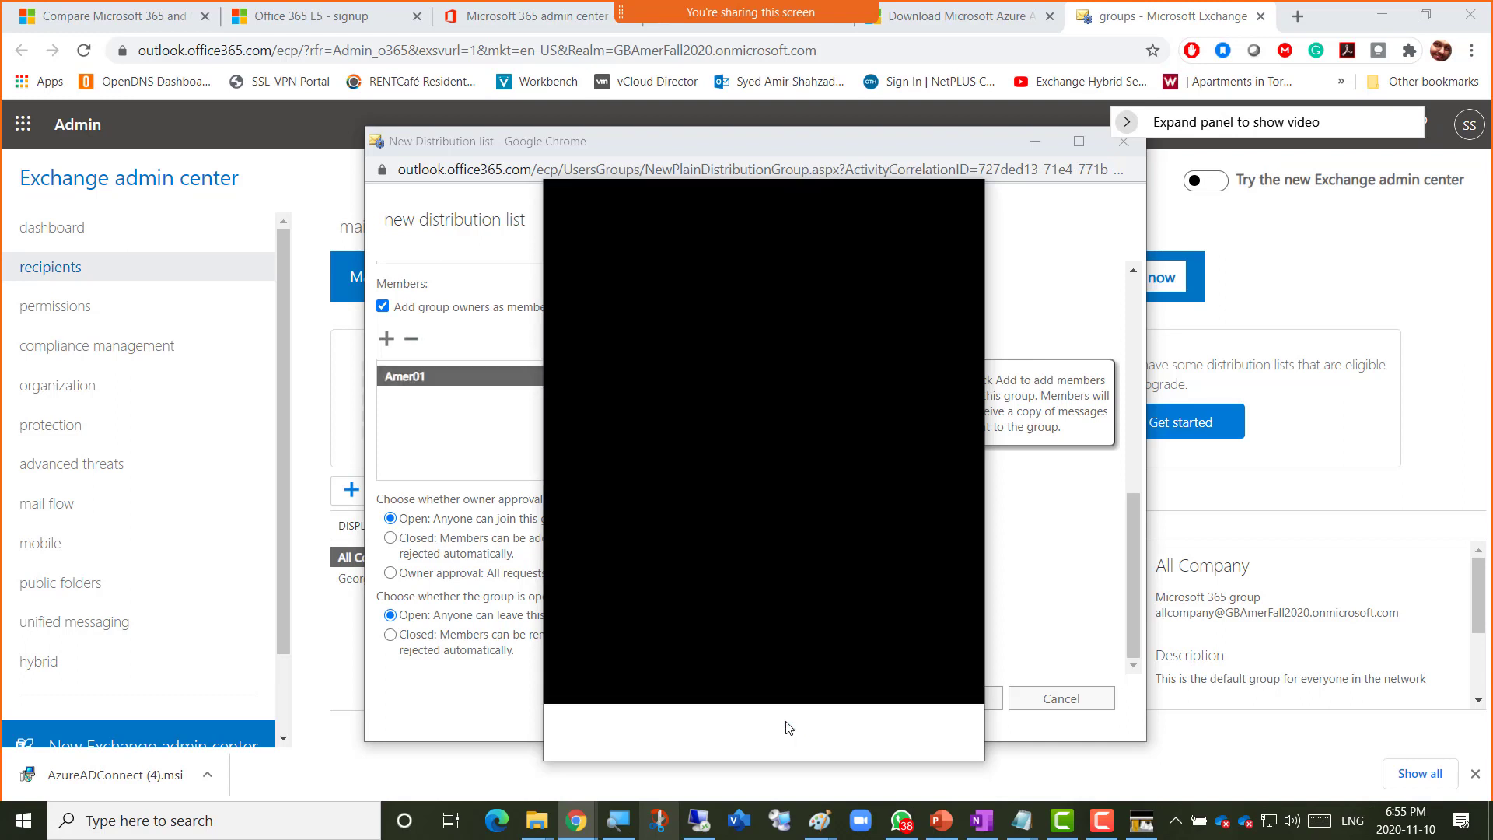
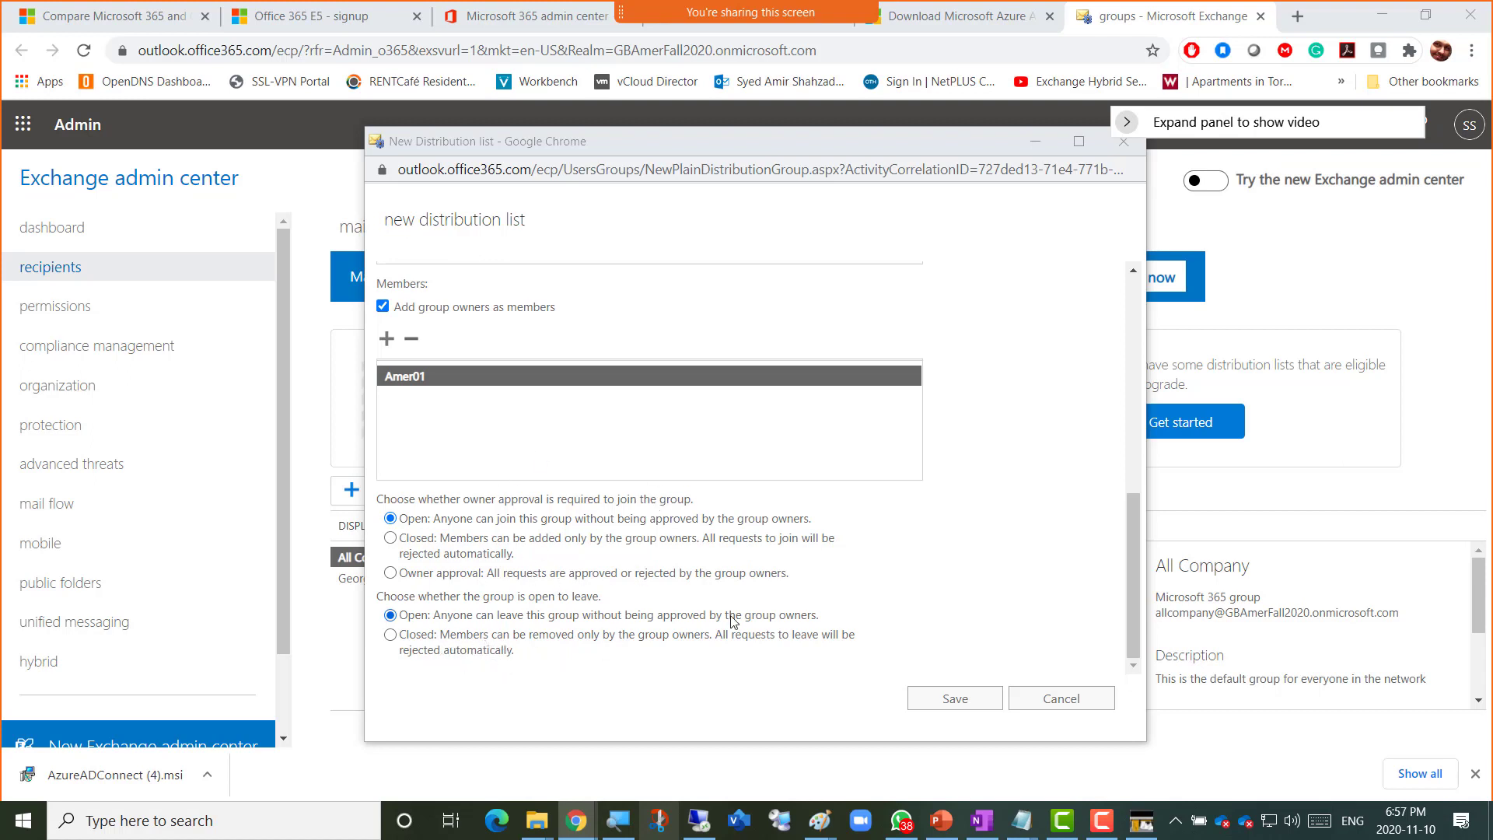
Review the new distribution list's names, owner, members and join/leave options, and save SalesDept-DL-Amer.
scroll(1010, 564, "up", 1)
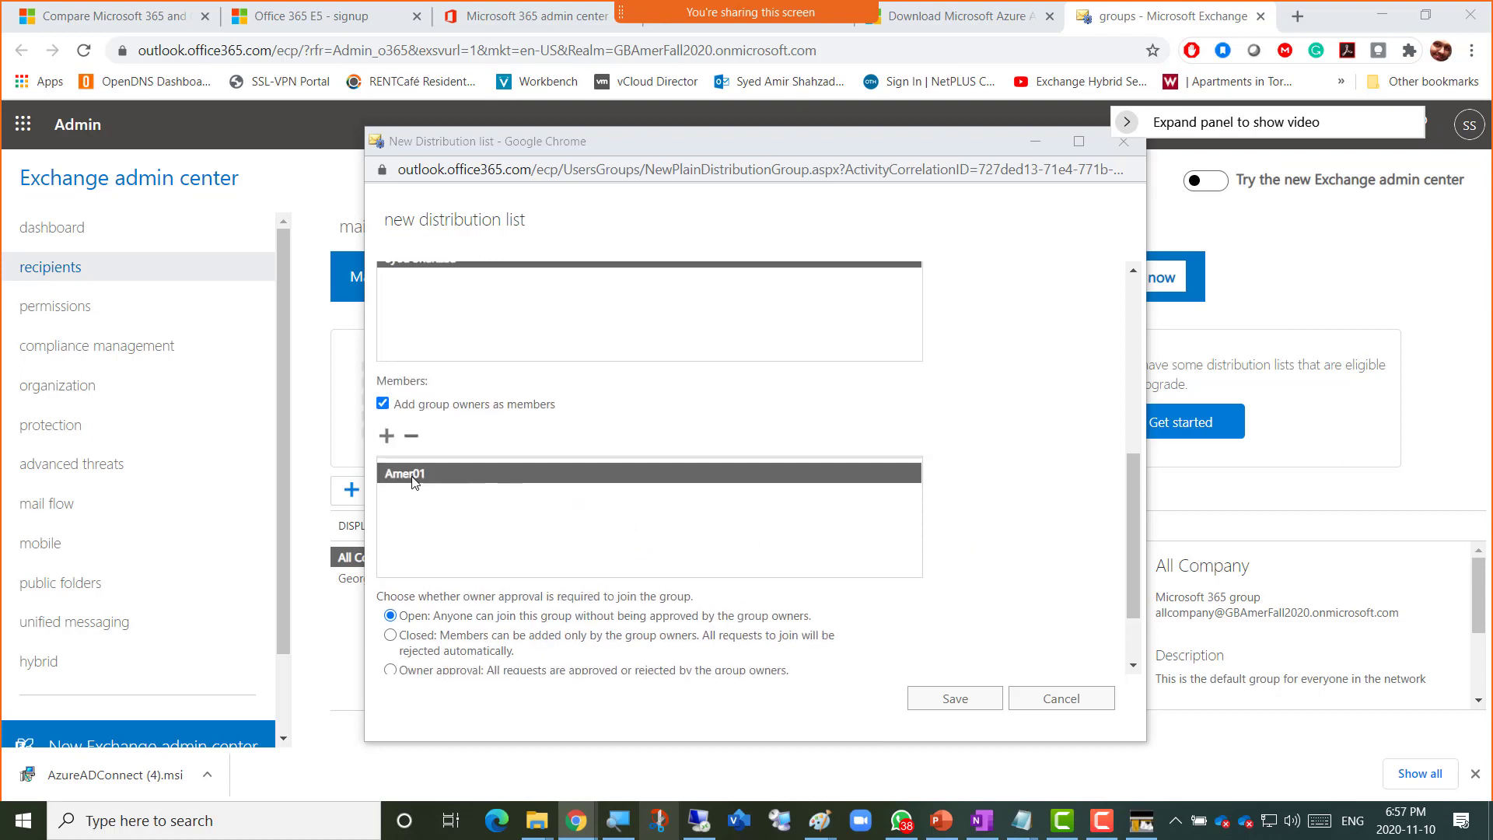
scroll(1031, 545, "up", 4)
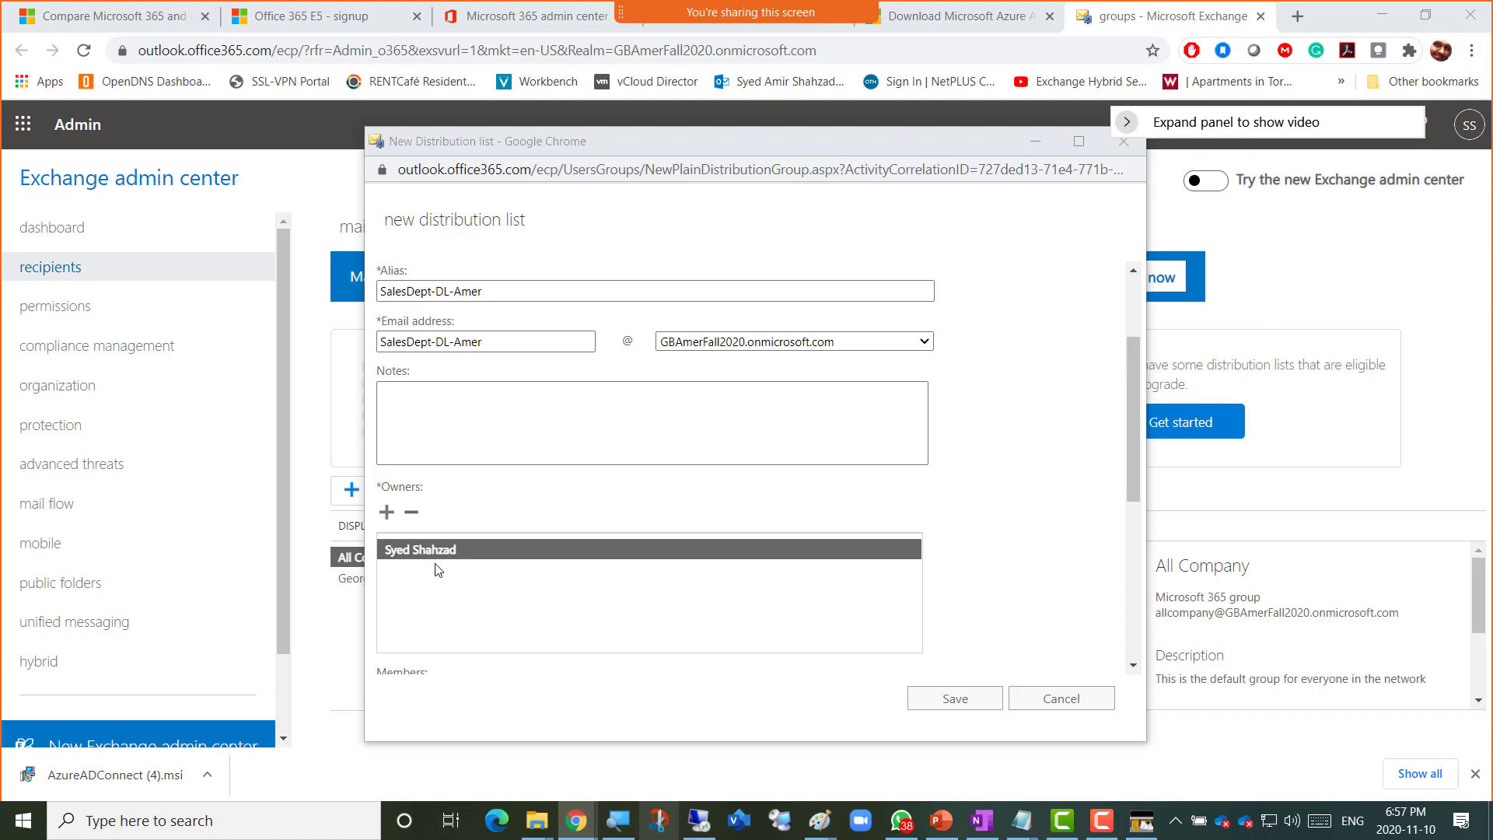
scroll(977, 527, "up", 3)
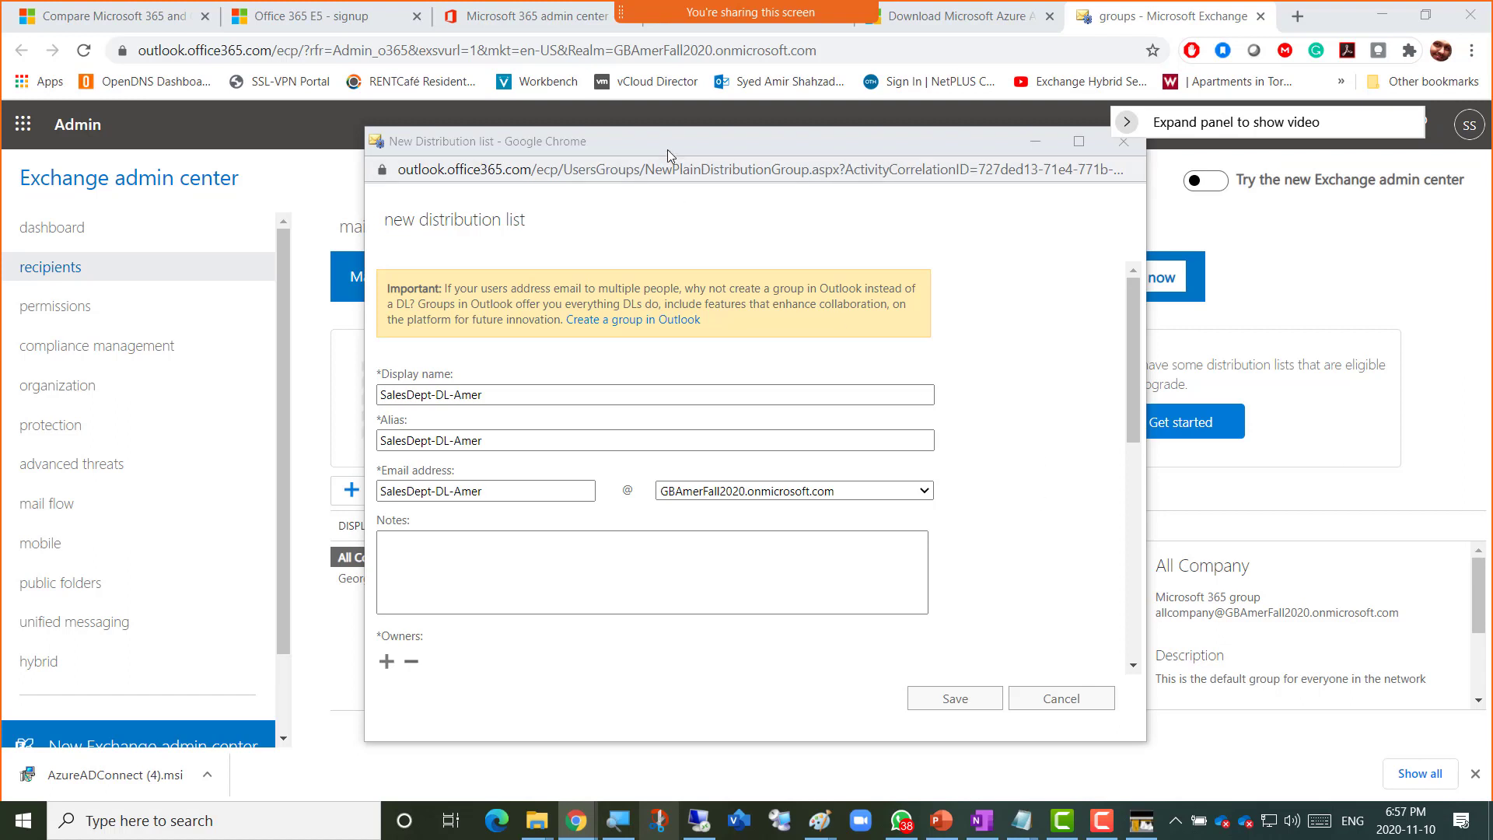
left_click_drag(668, 149, 968, 155)
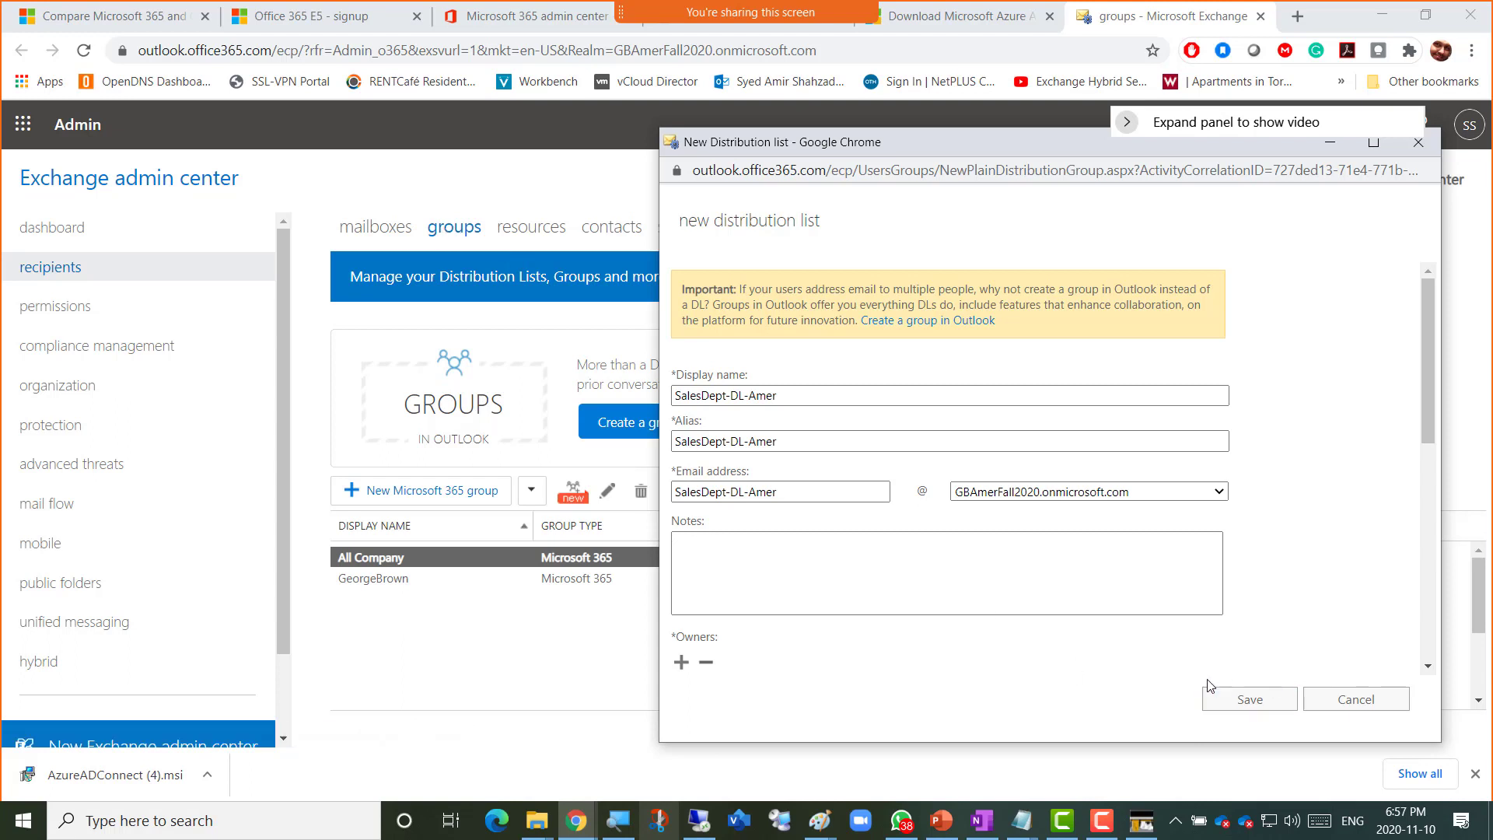
left_click(1242, 702)
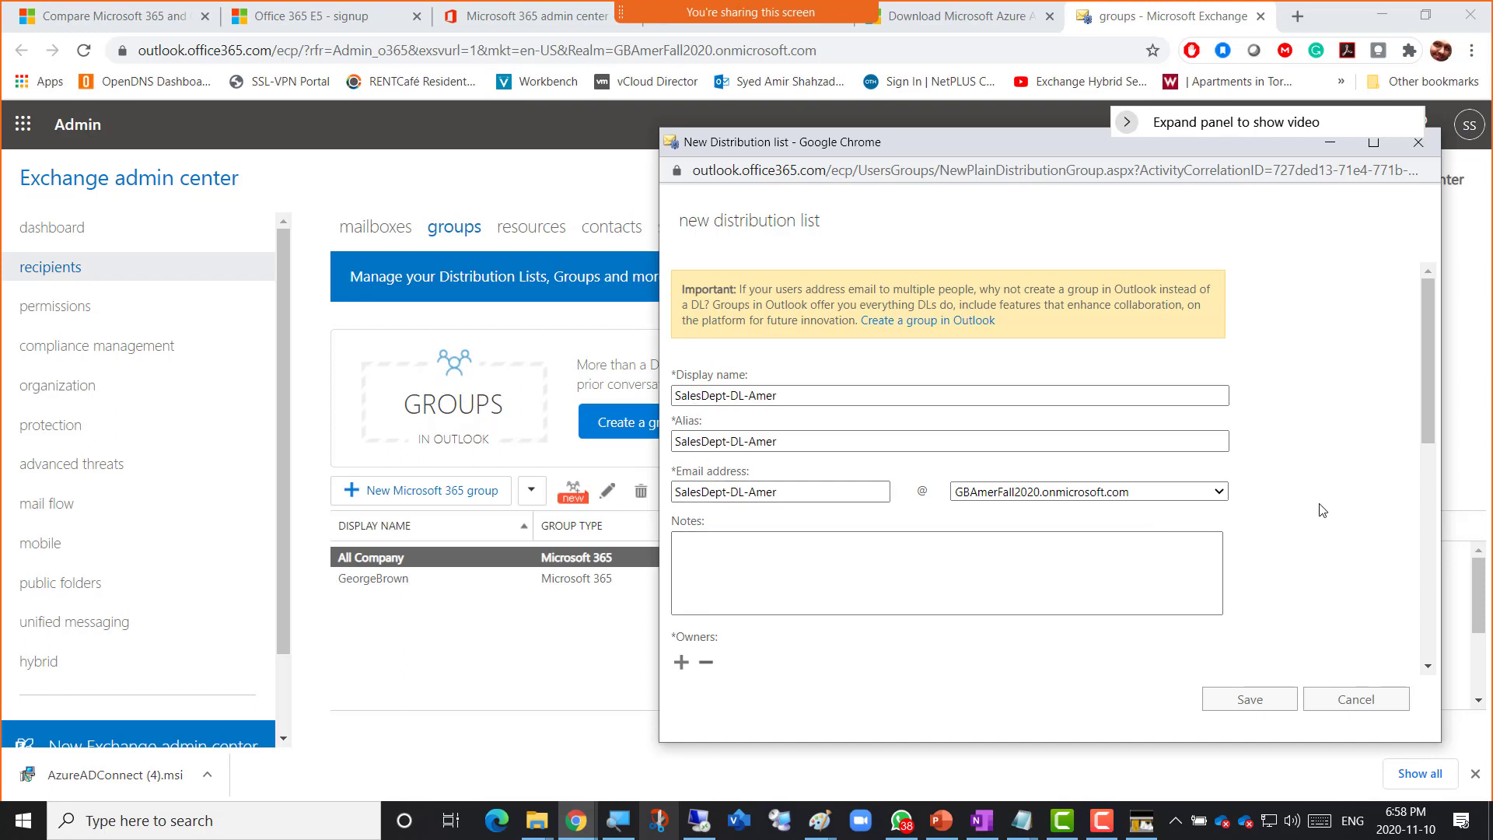
scroll(1316, 503, "down", 2)
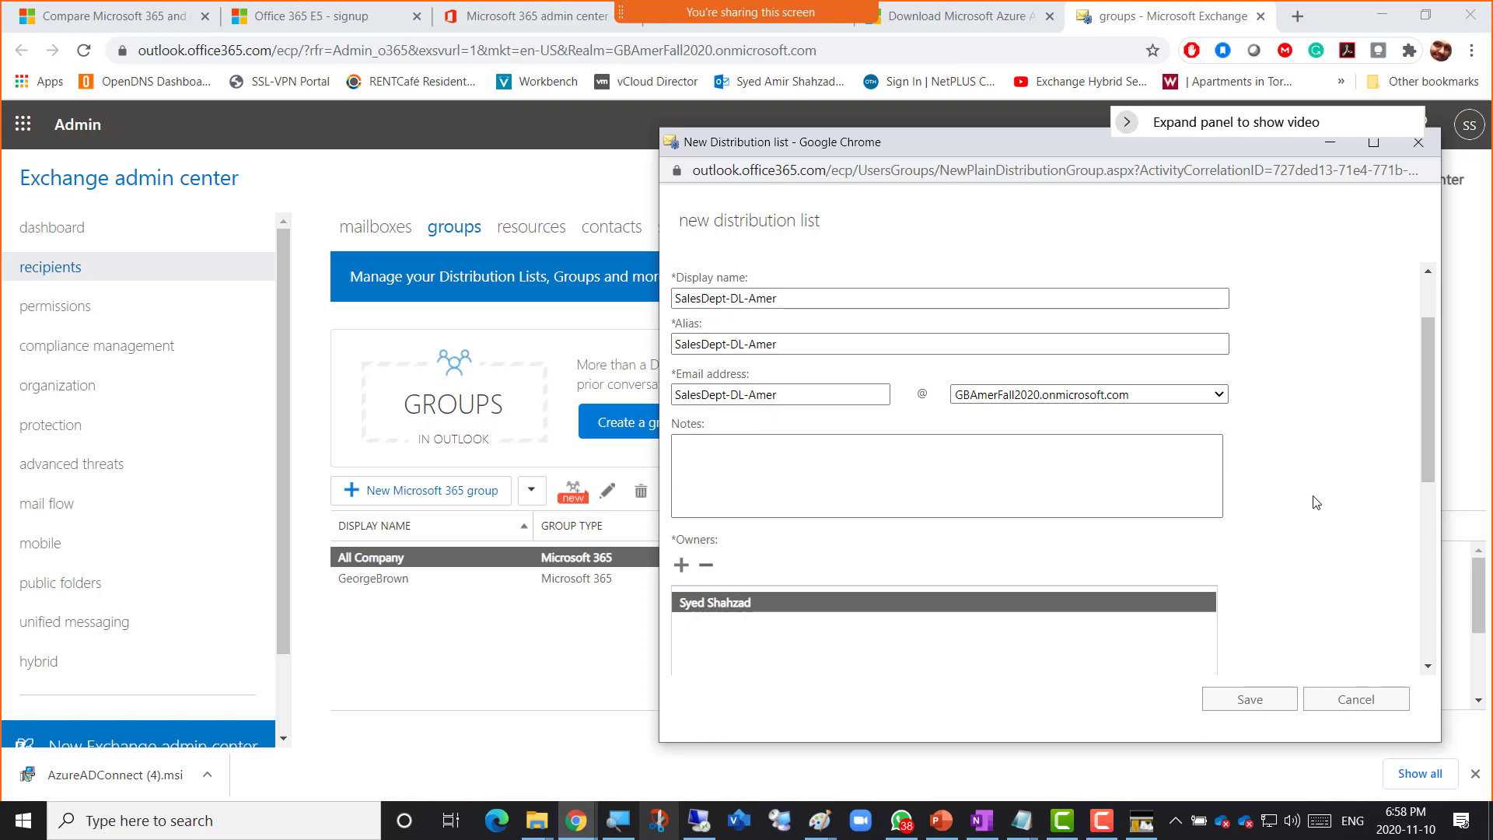
scroll(1316, 502, "down", 2)
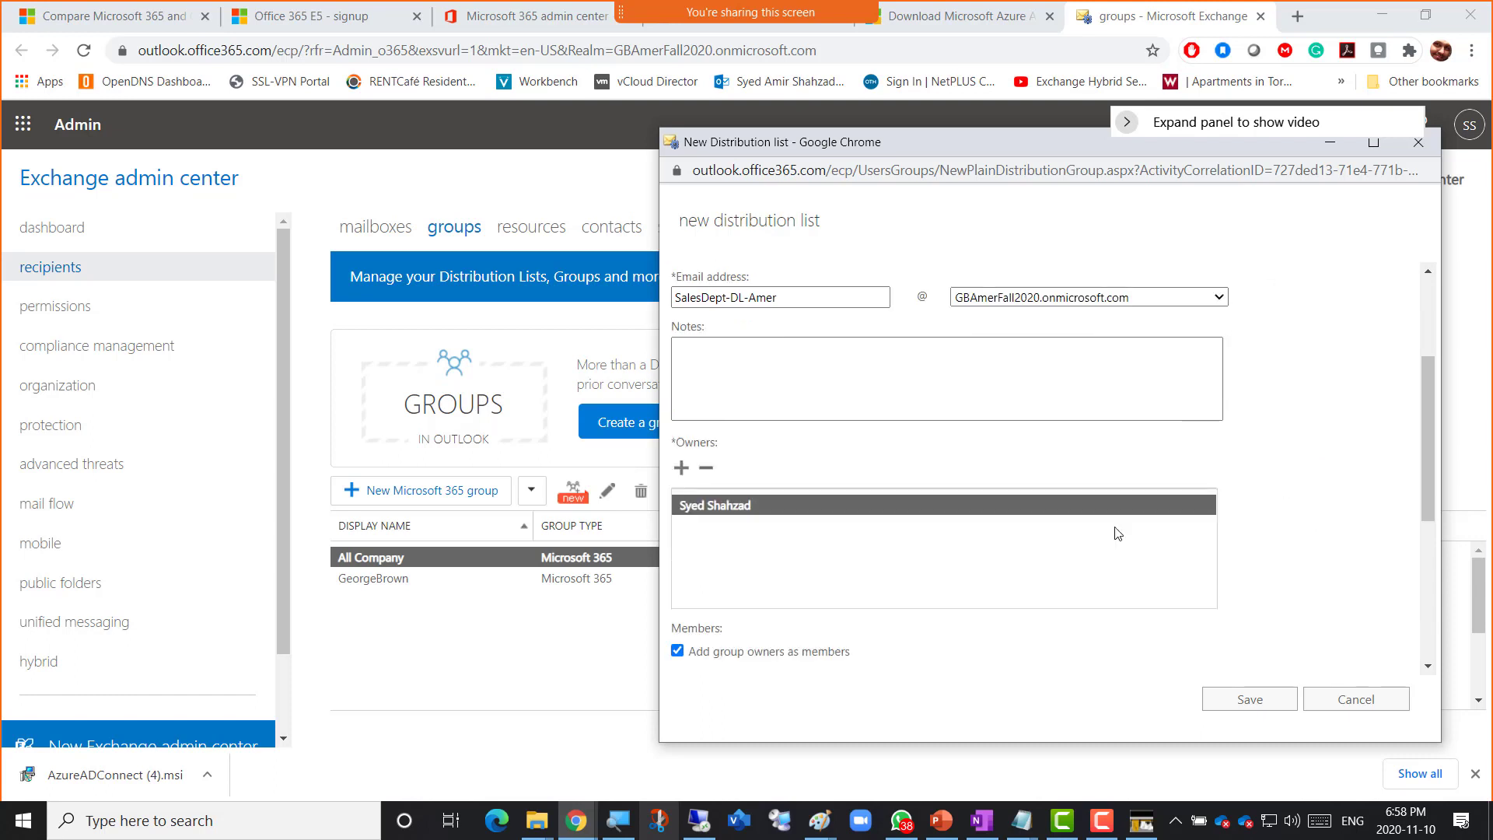
scroll(1300, 529, "down", 2)
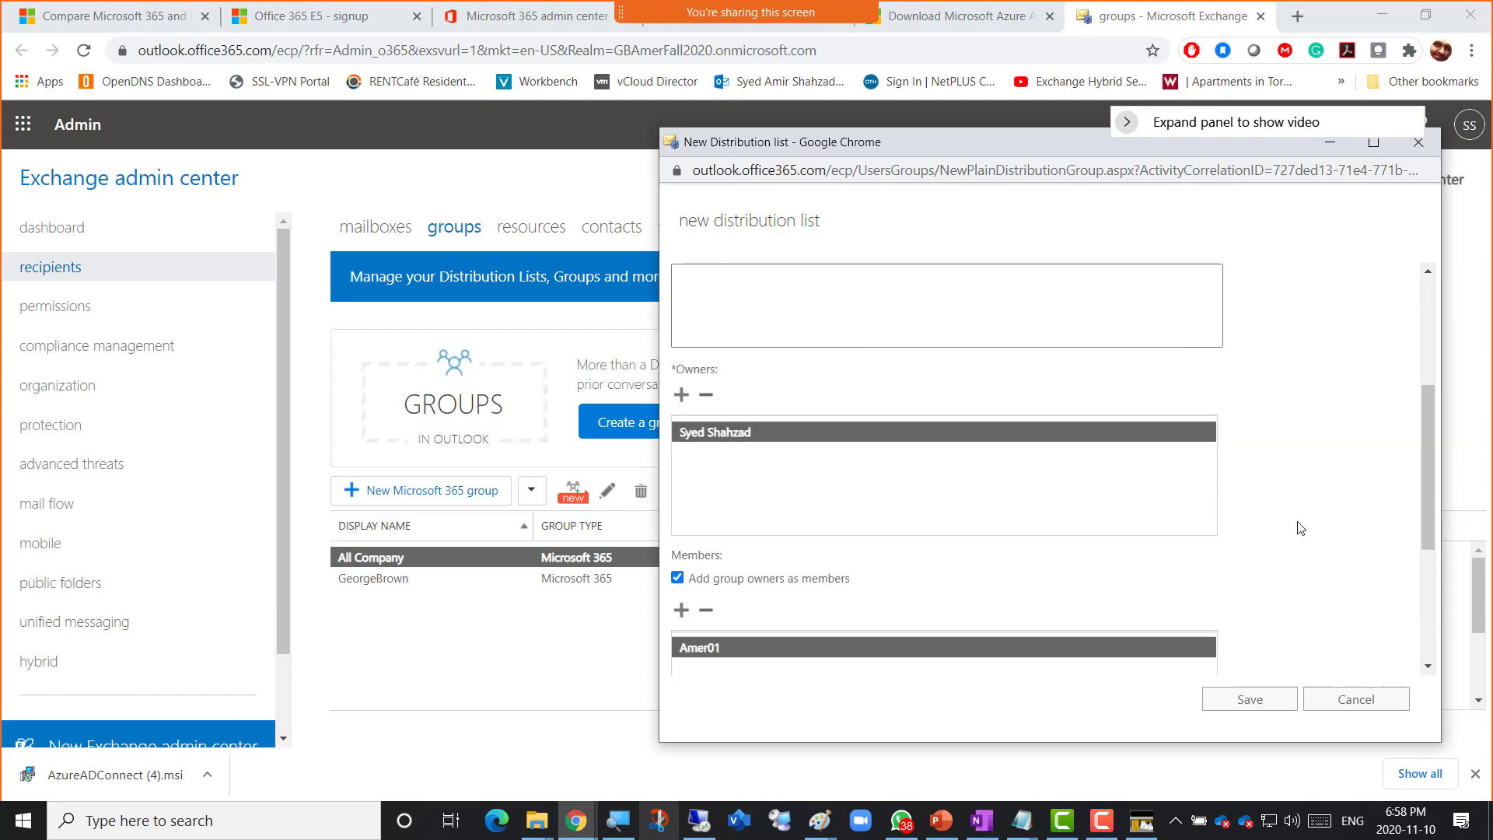
scroll(1301, 529, "down", 2)
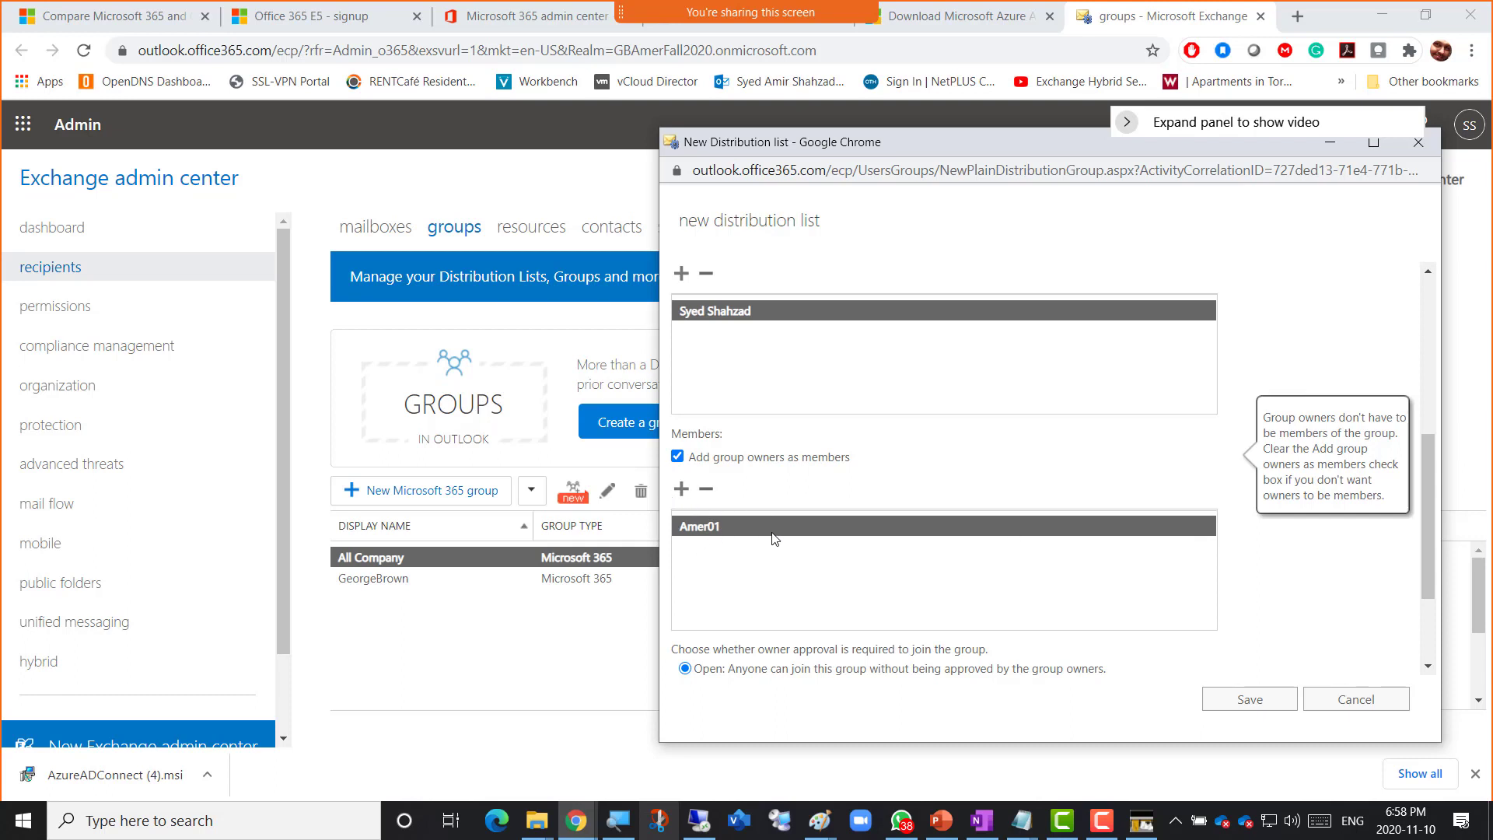
scroll(1322, 612, "down", 2)
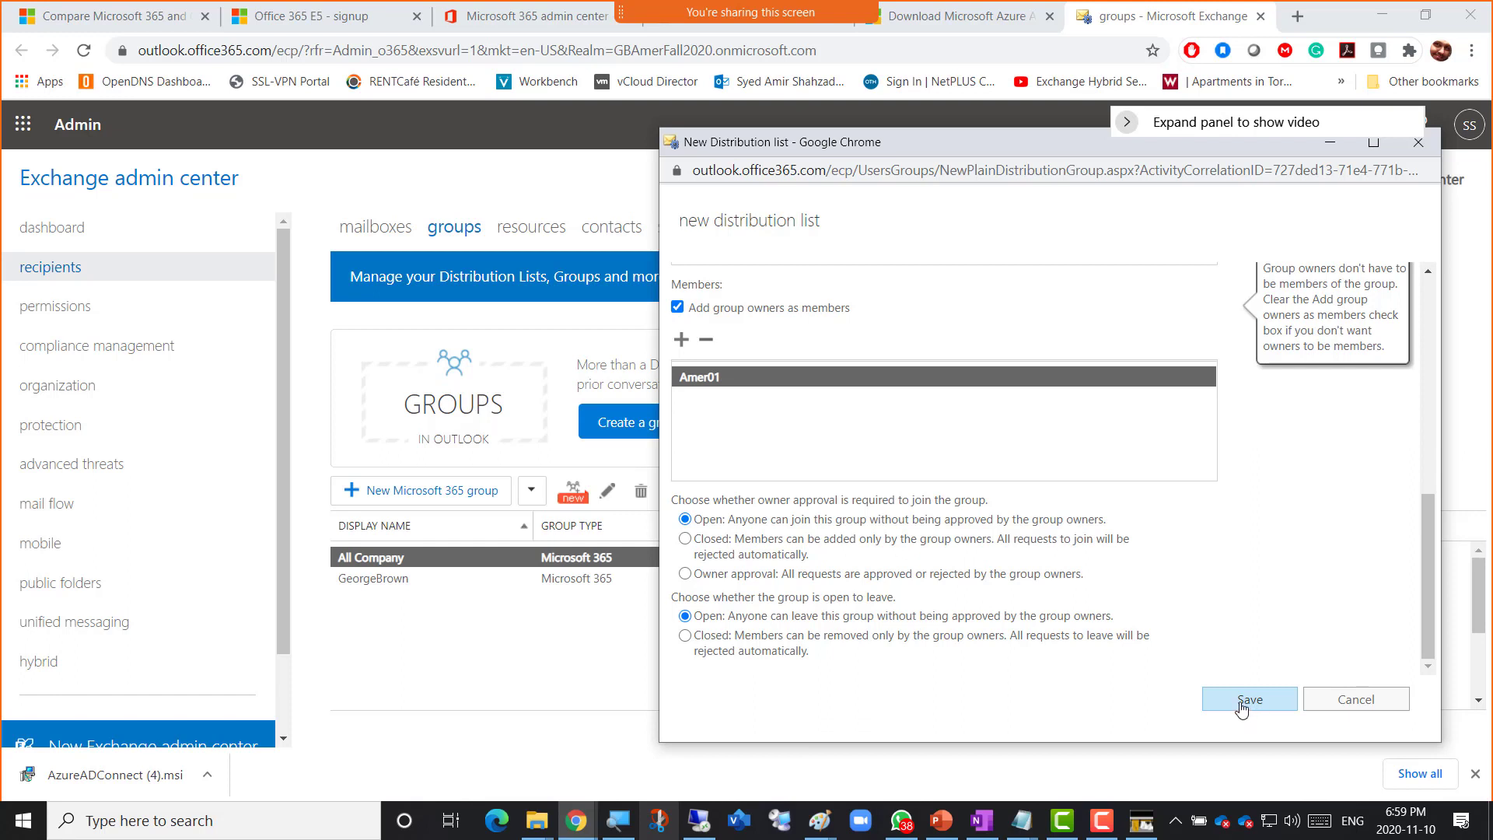
left_click(1242, 701)
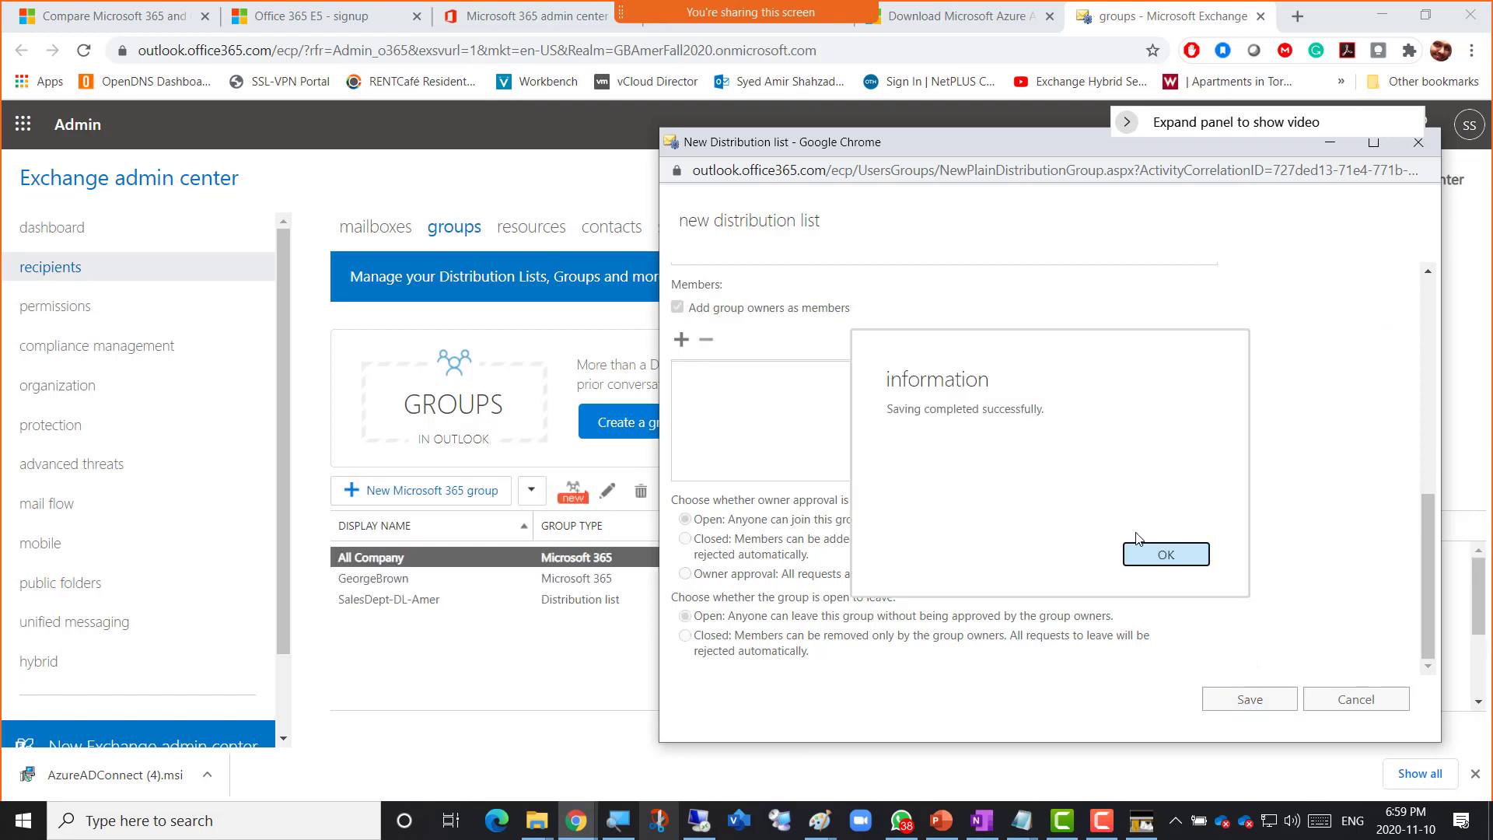
left_click(1140, 555)
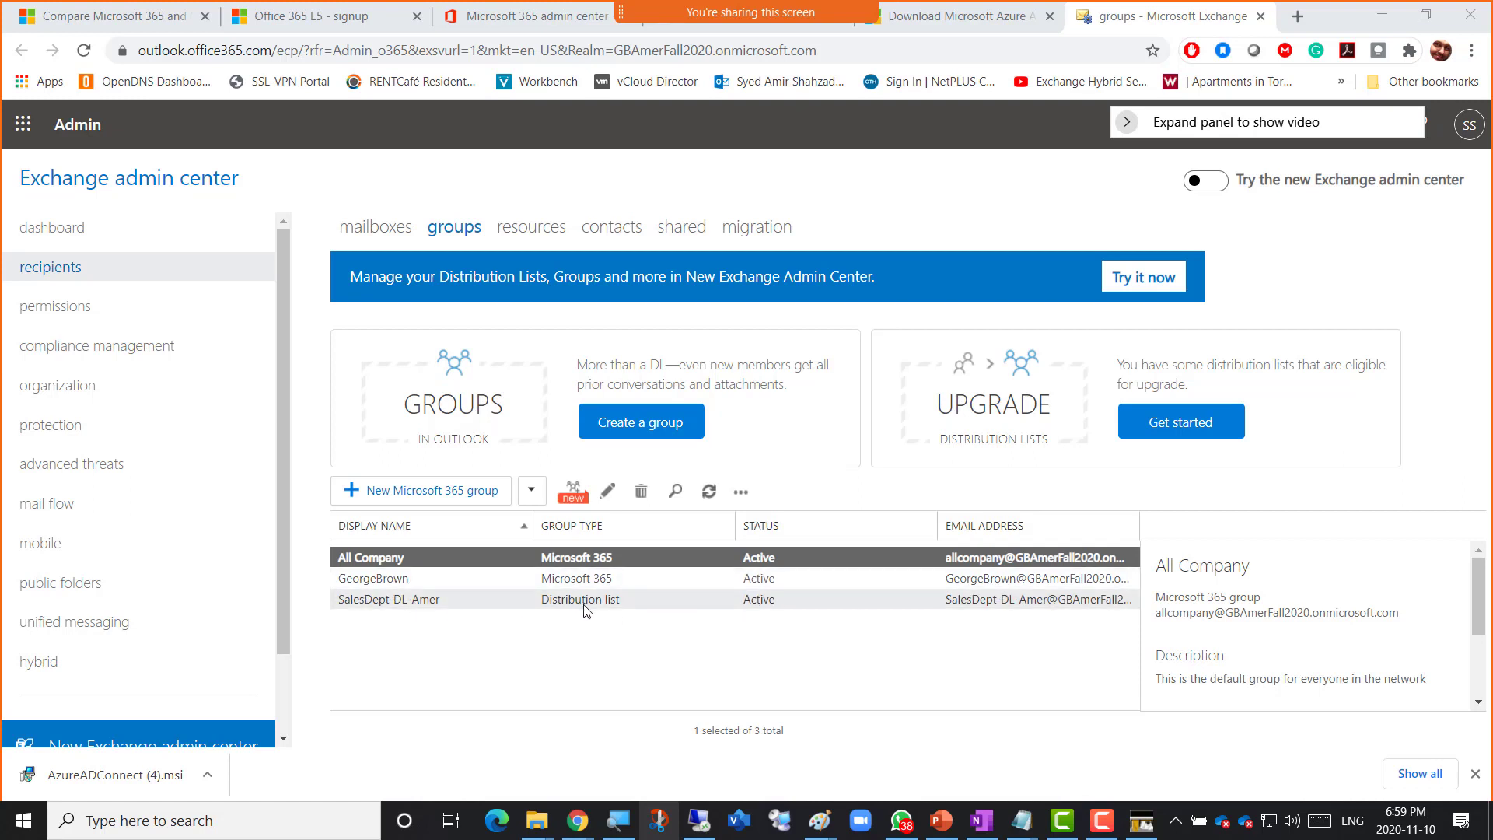
Select the SalesDept-DL-Amer distribution list in the groups list and capture a screen snip of the page.
left_click(560, 604)
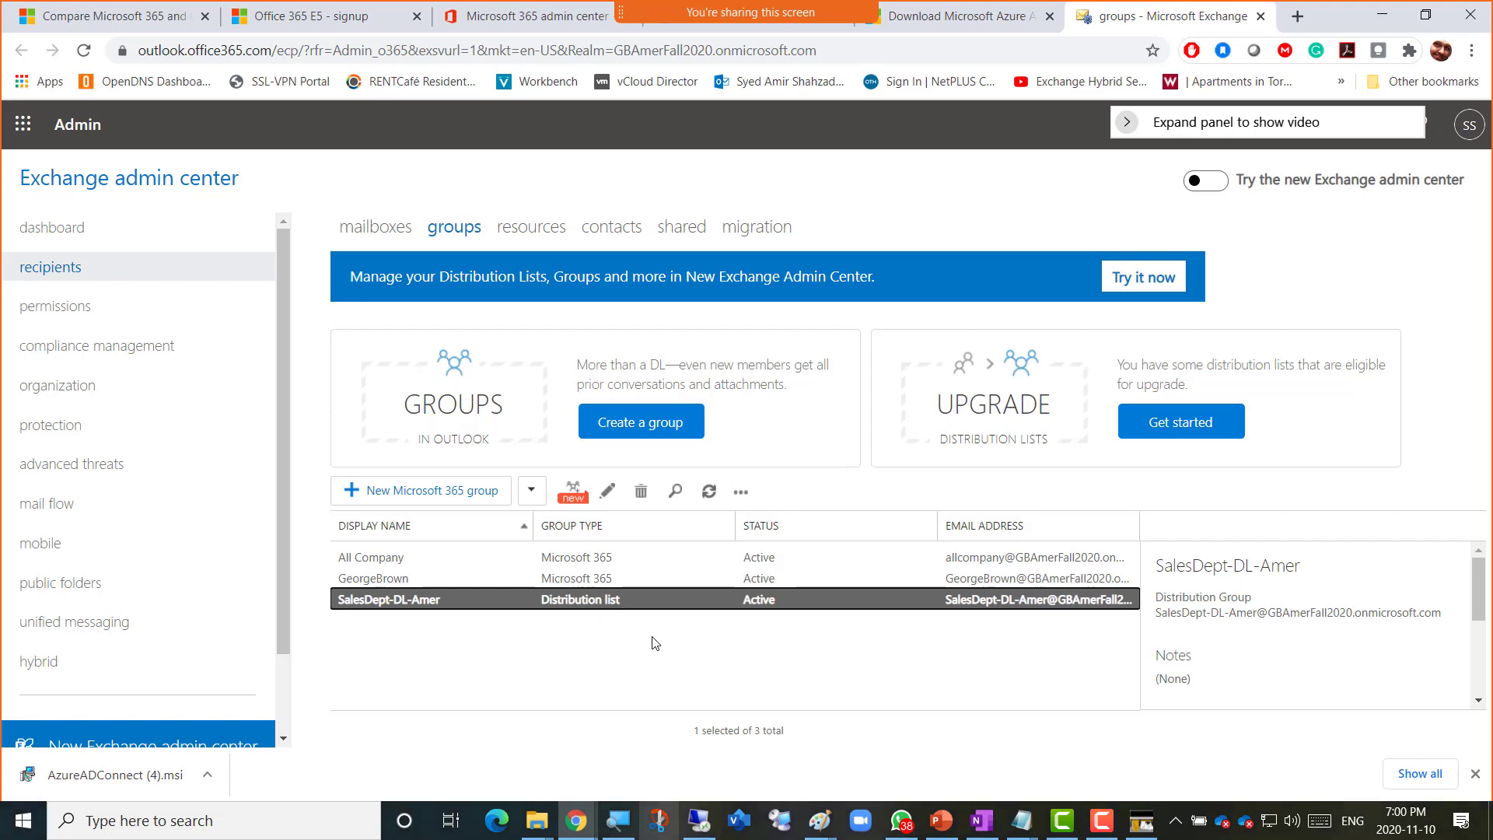
key("super+shift+s")
left_click_drag(12, 111, 966, 787)
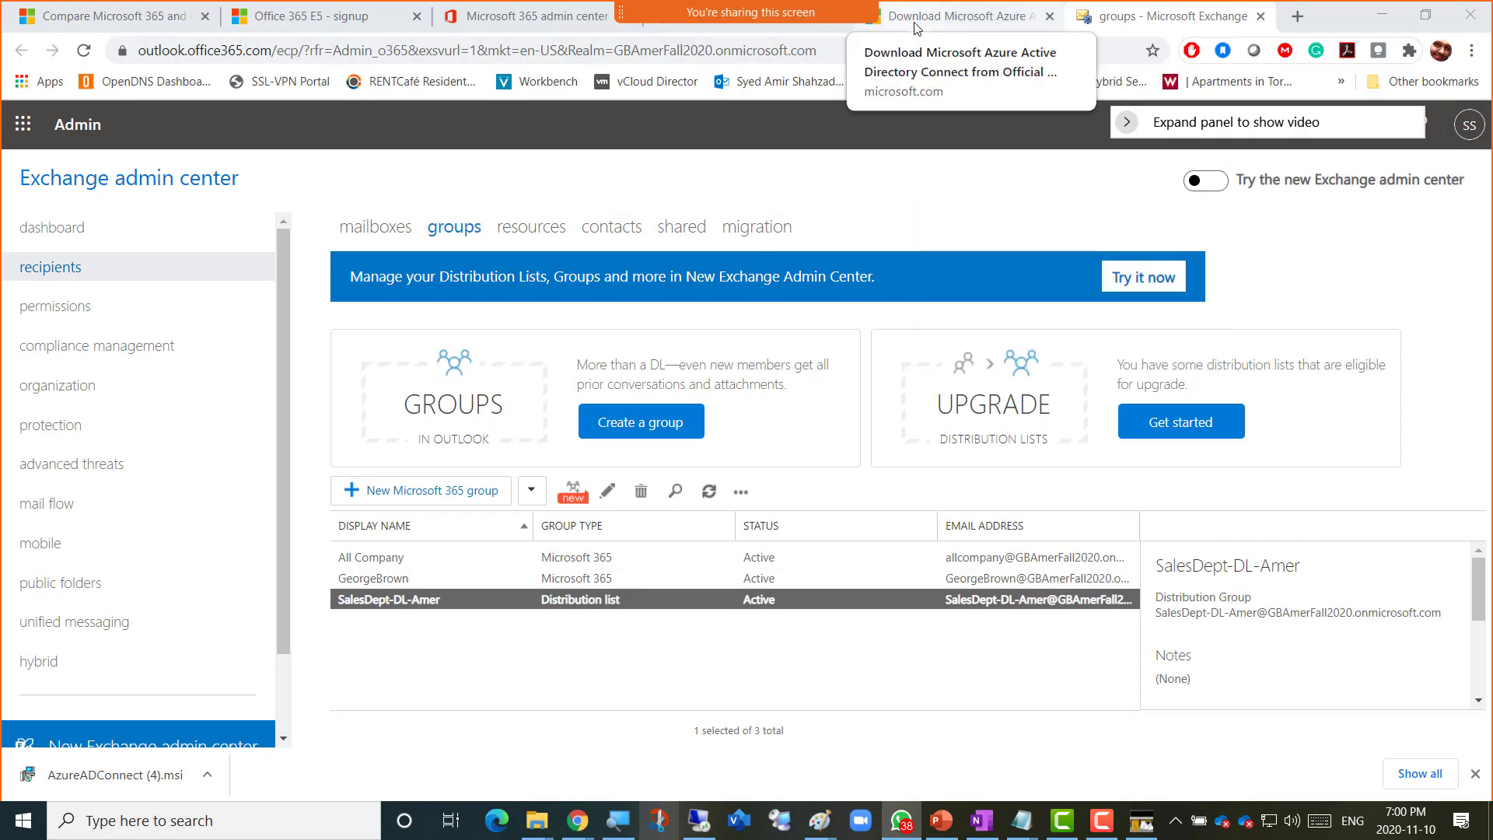
Switch to the Outlook mailbox and start a new message addressed to SalesDept-DL-Amer, dismissing the Editor tip.
left_click(793, 30)
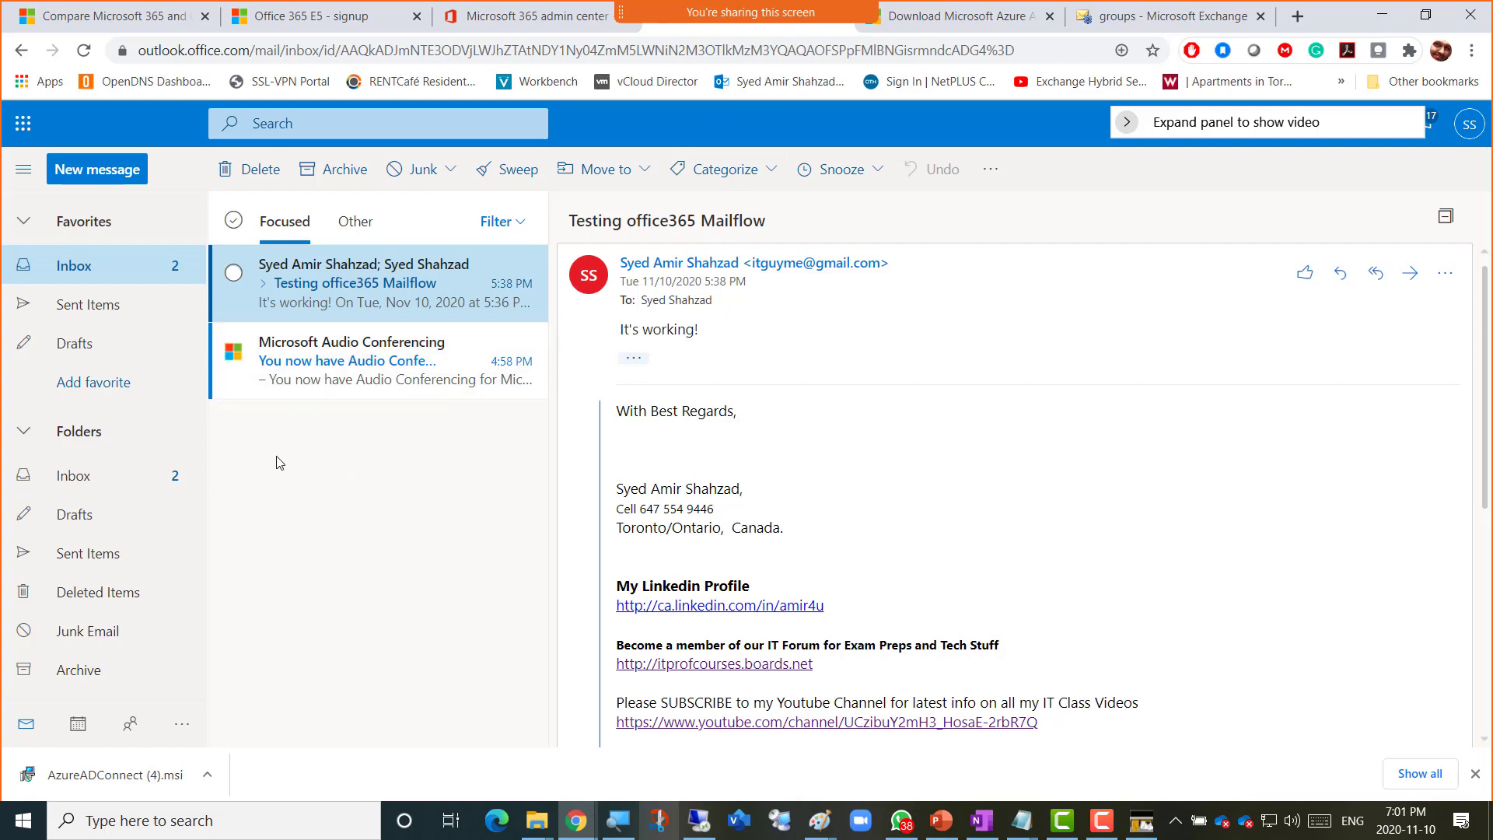
left_click(97, 181)
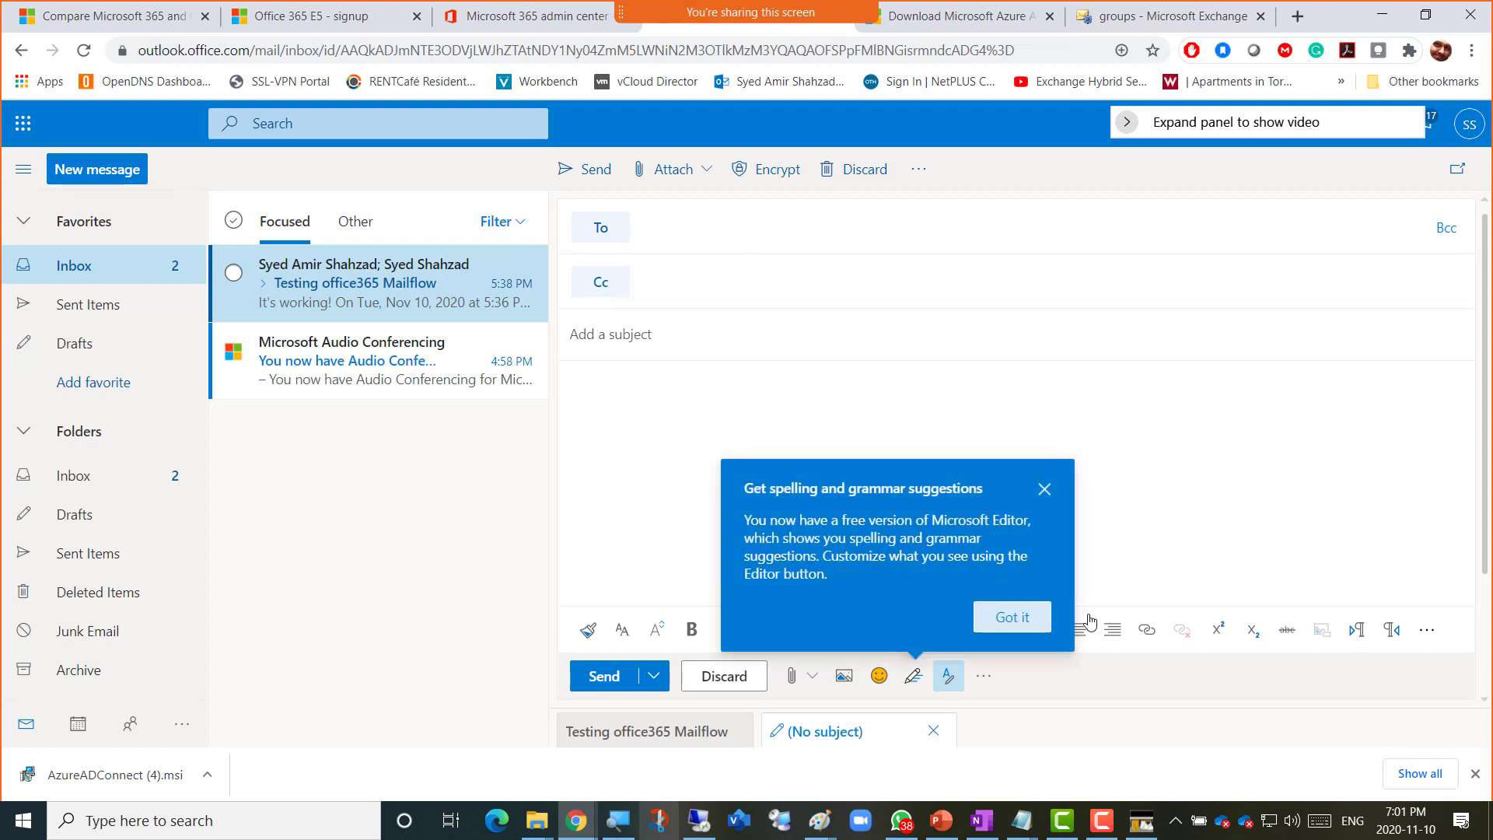
left_click(1028, 622)
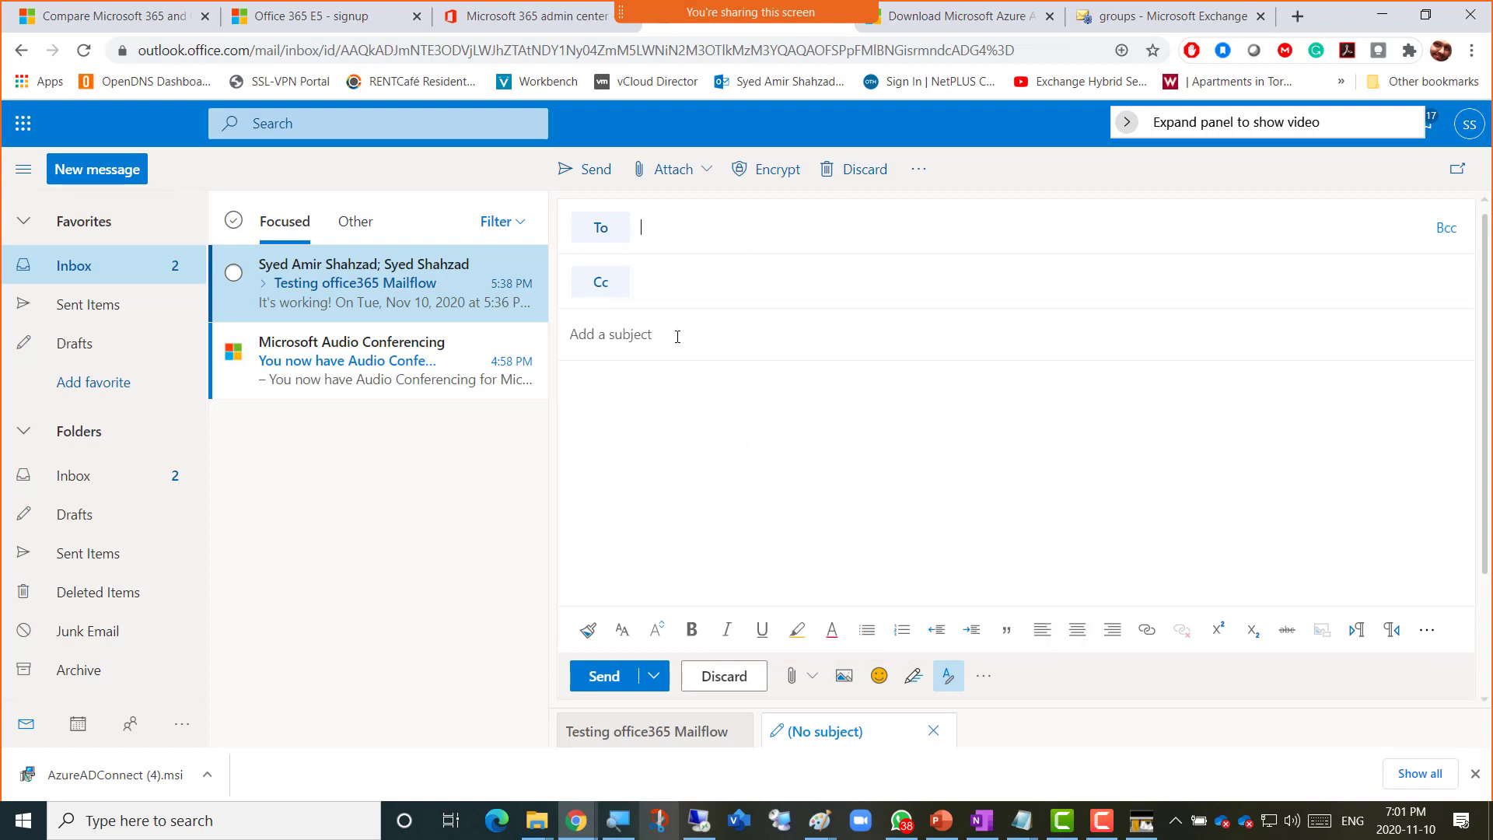
left_click(692, 234)
type("Sales")
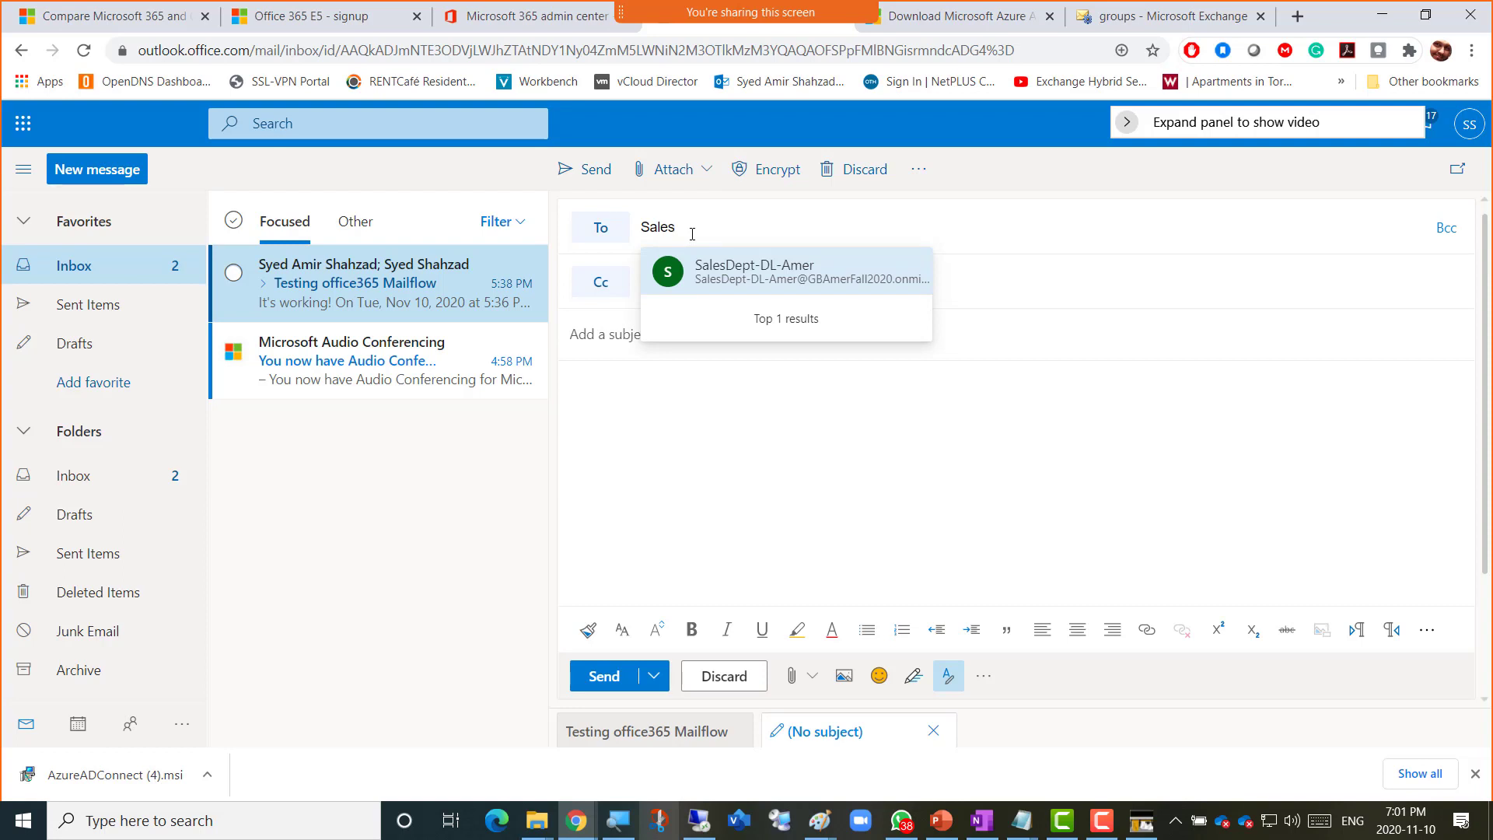
left_click(760, 277)
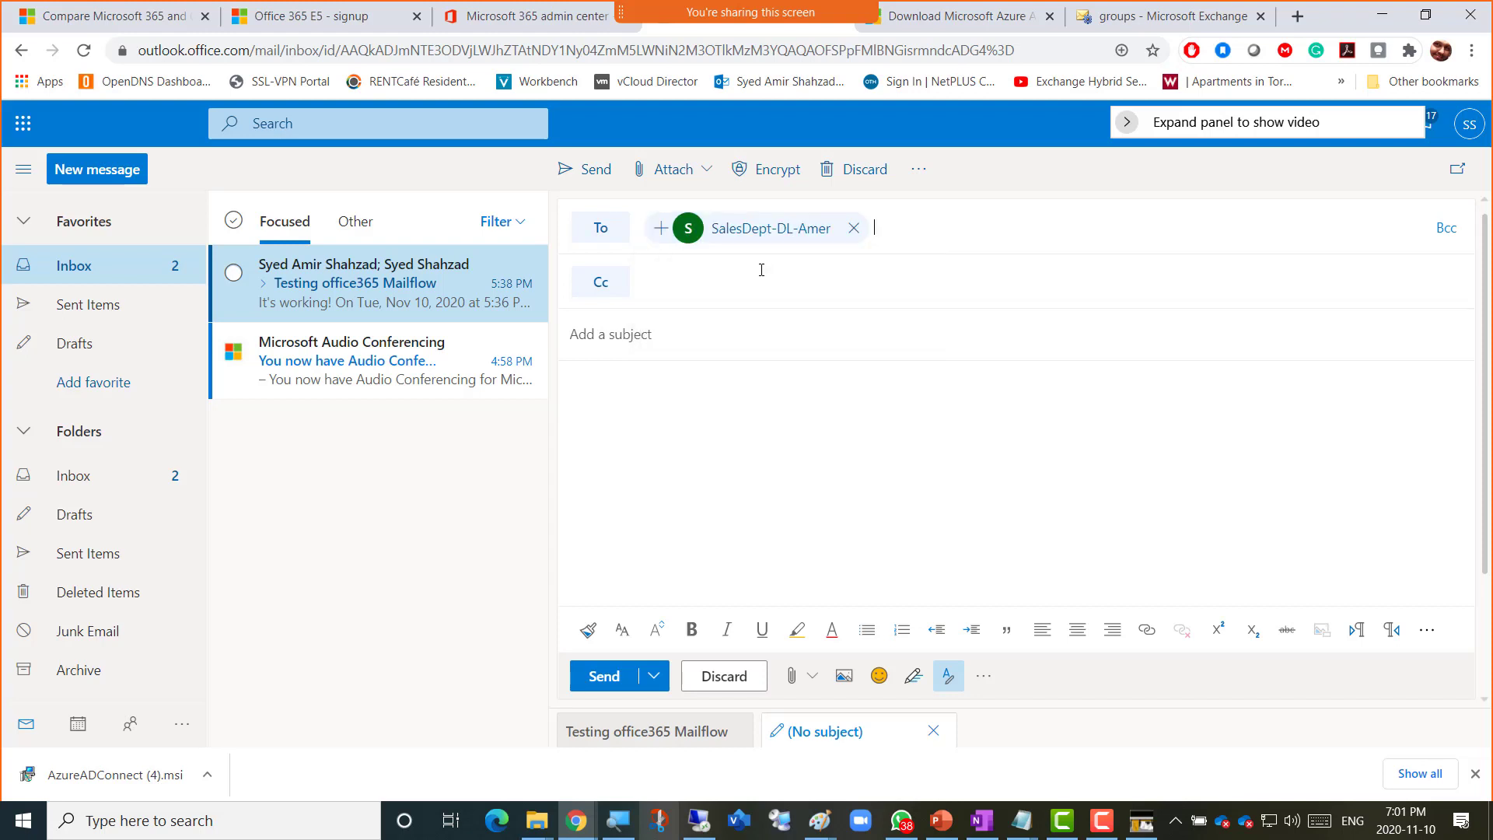
Enter "testing DL" as the subject, copy it into the message body, and send the message.
left_click(667, 346)
type("testin")
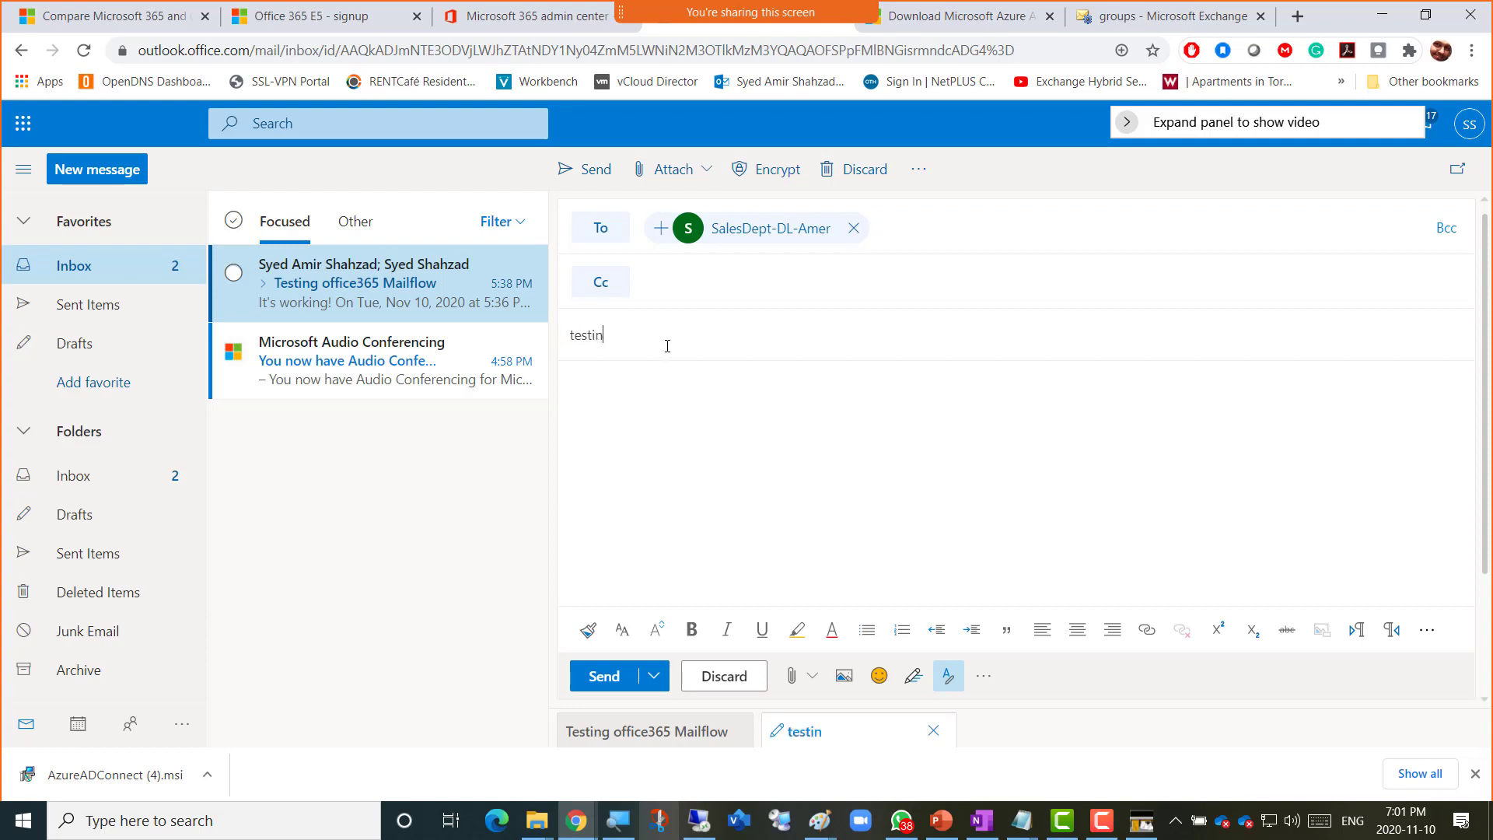
type("g DL")
key("ctrl+a")
key("ctrl+c")
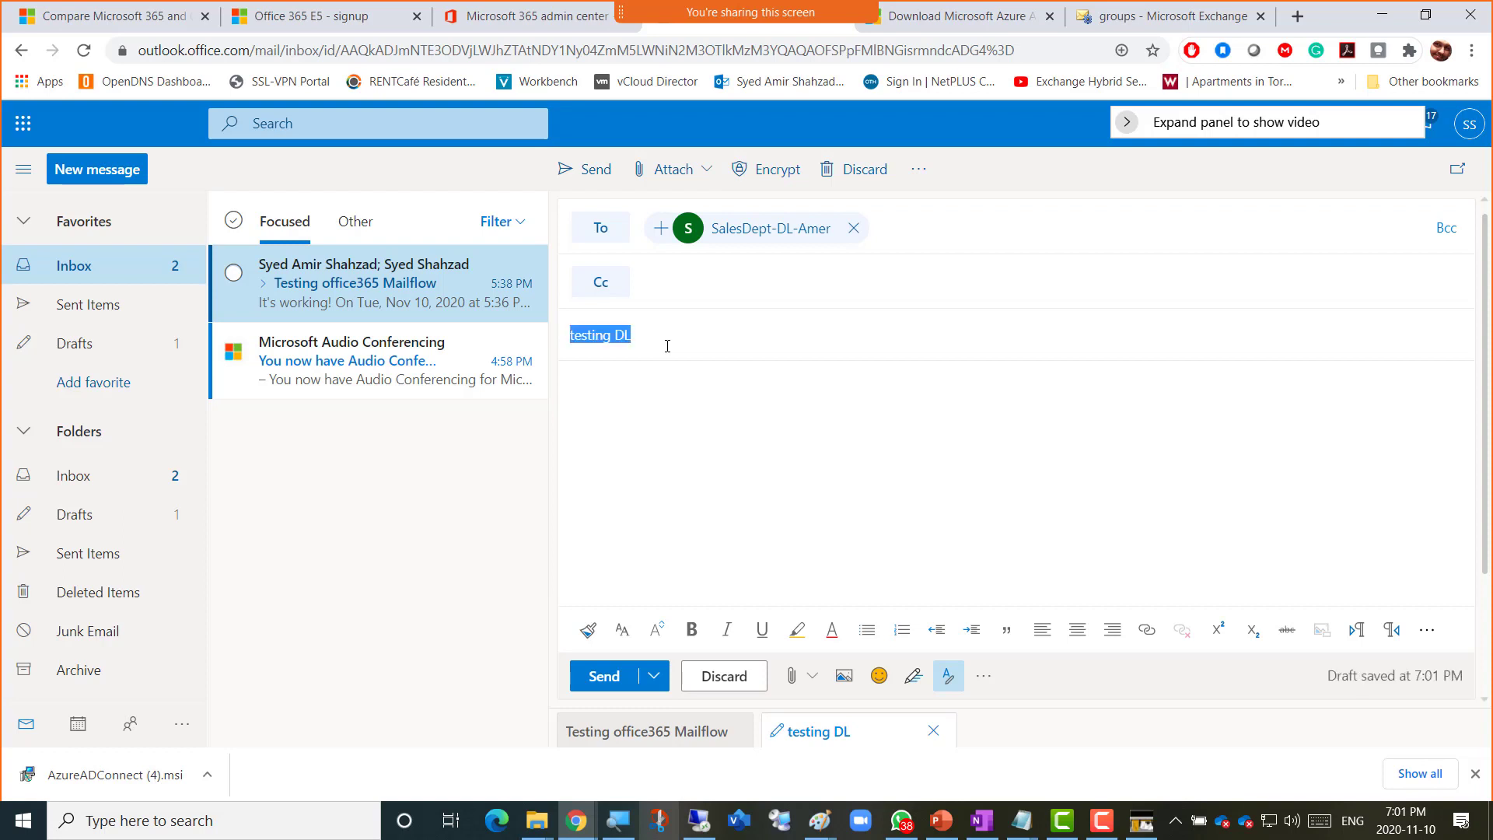
key("Tab")
key("ctrl+v")
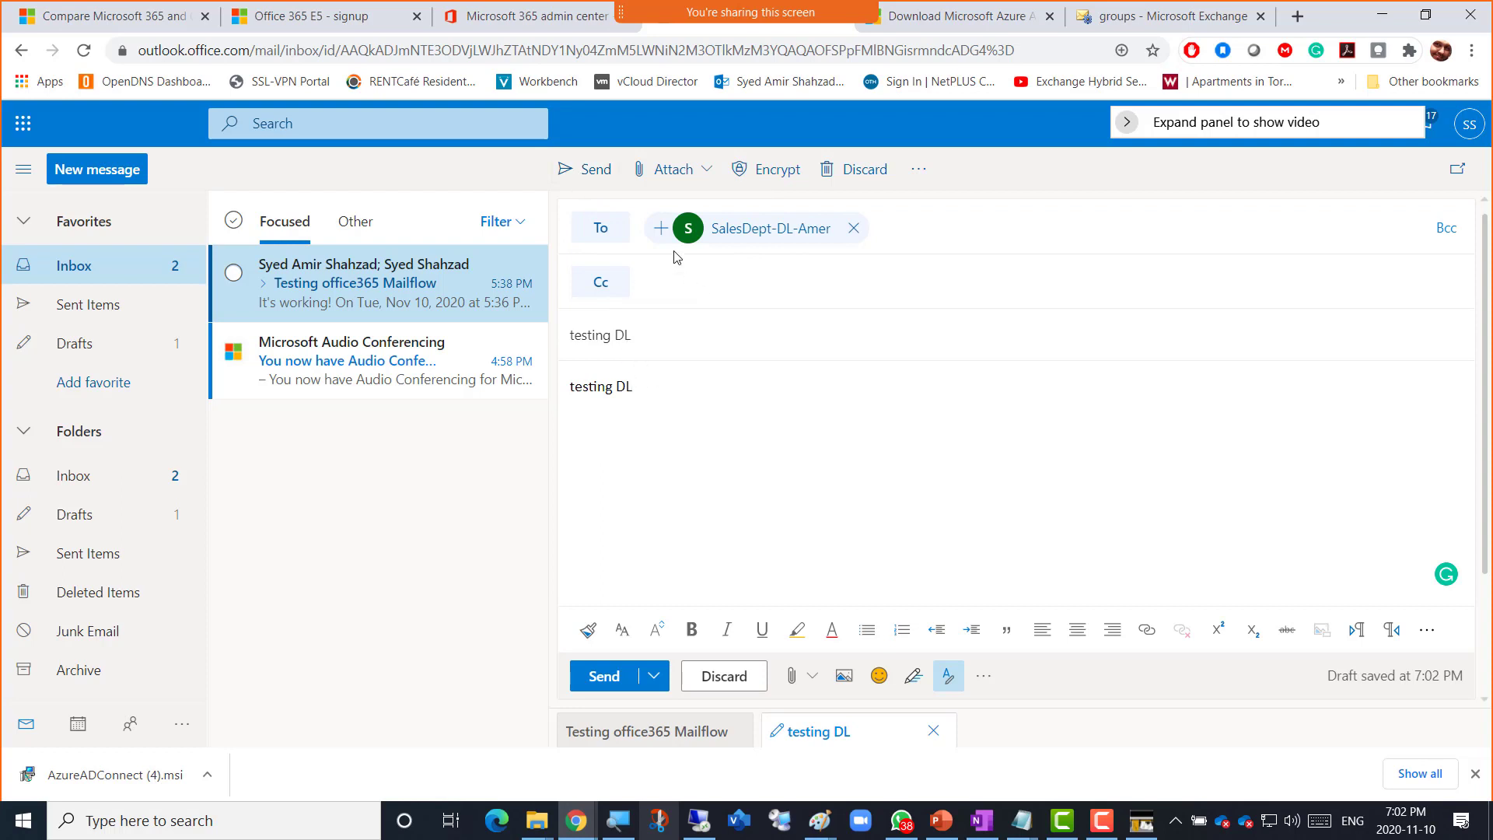
left_click(591, 171)
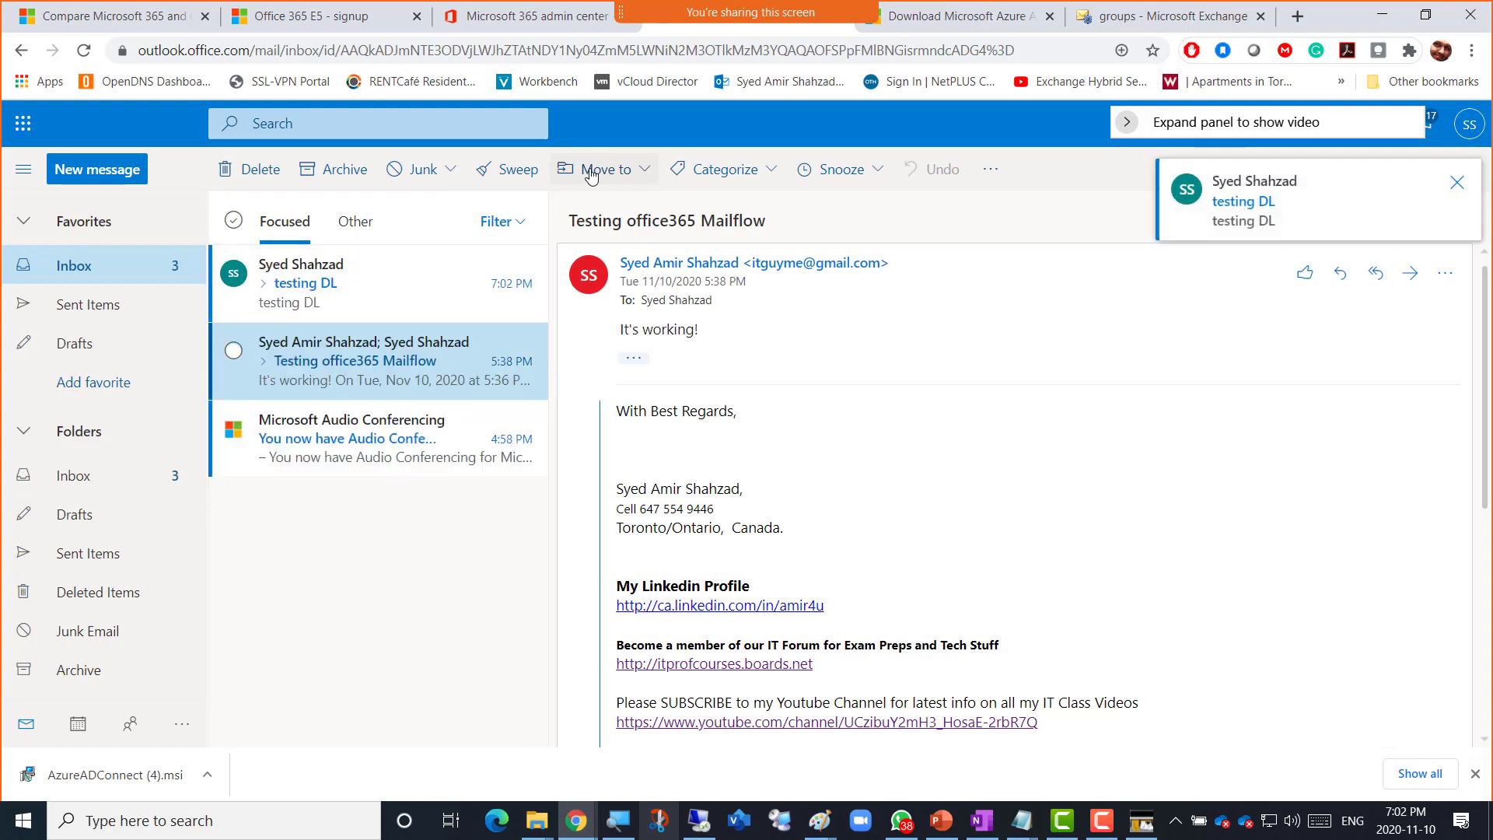
Read the received "testing DL" message, and show the other new-group types available in the Exchange admin center.
left_click(351, 305)
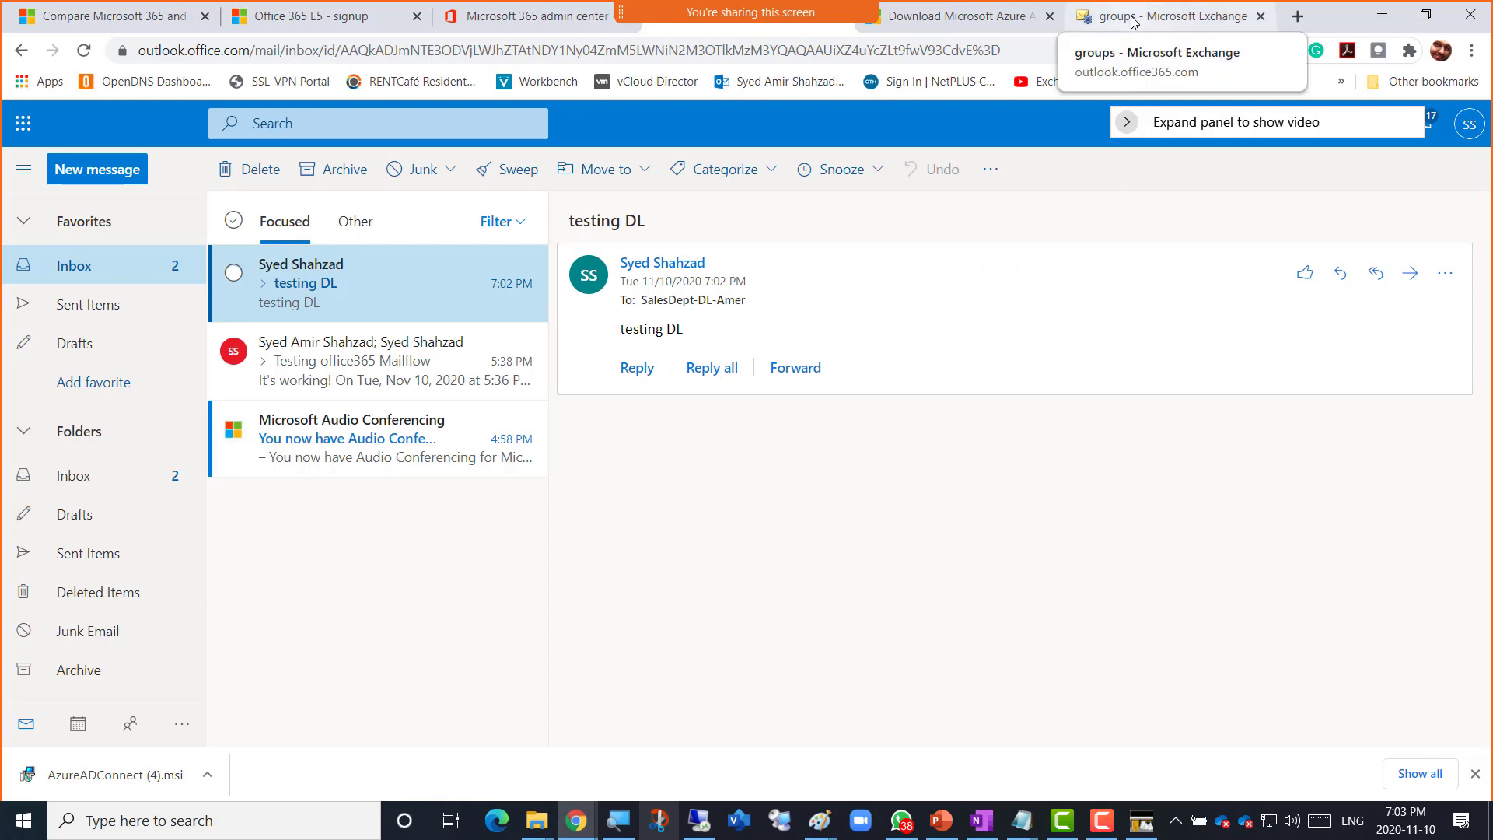
left_click(1132, 21)
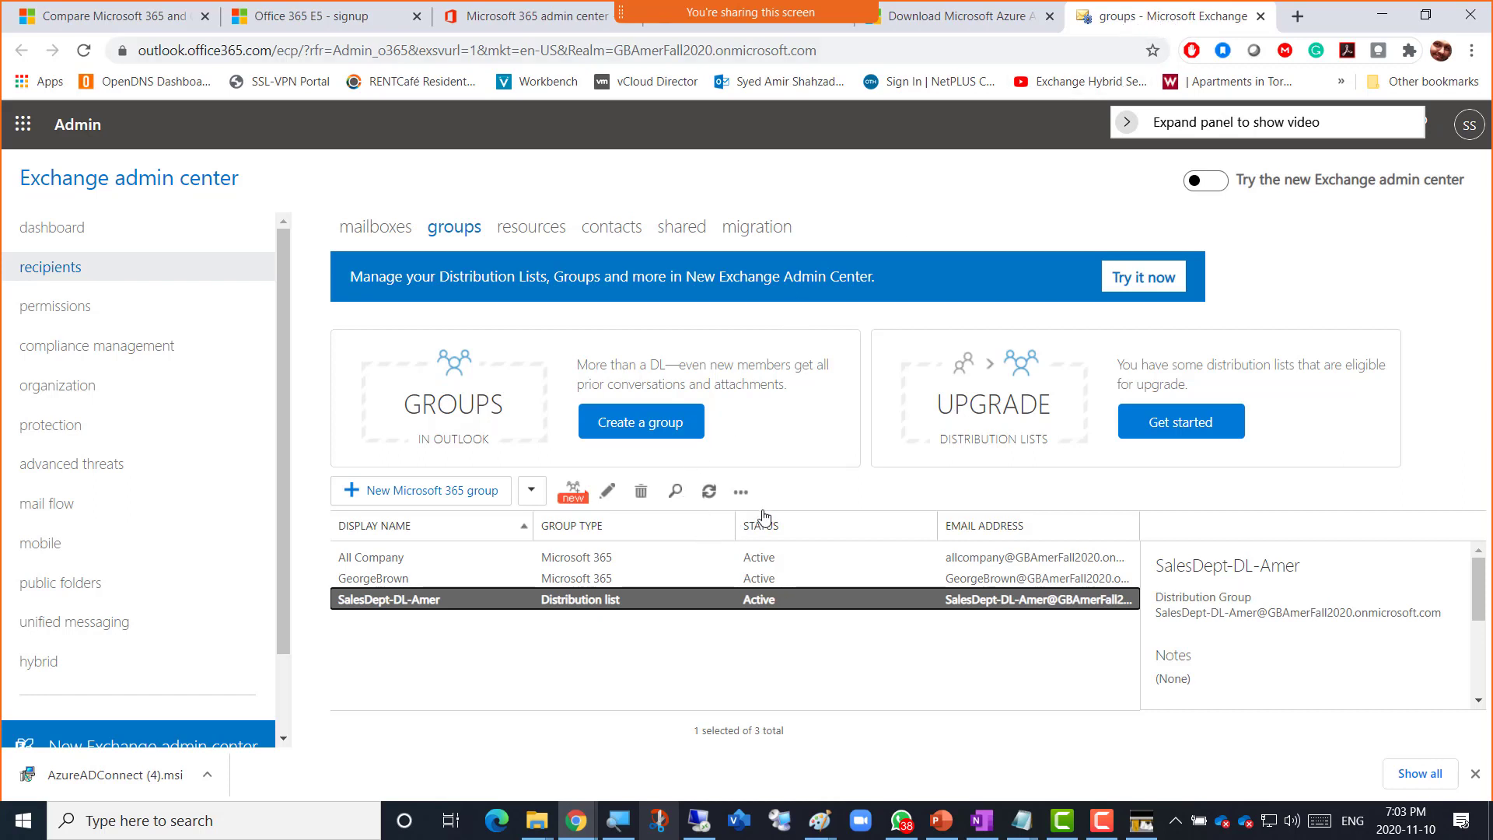
left_click(531, 490)
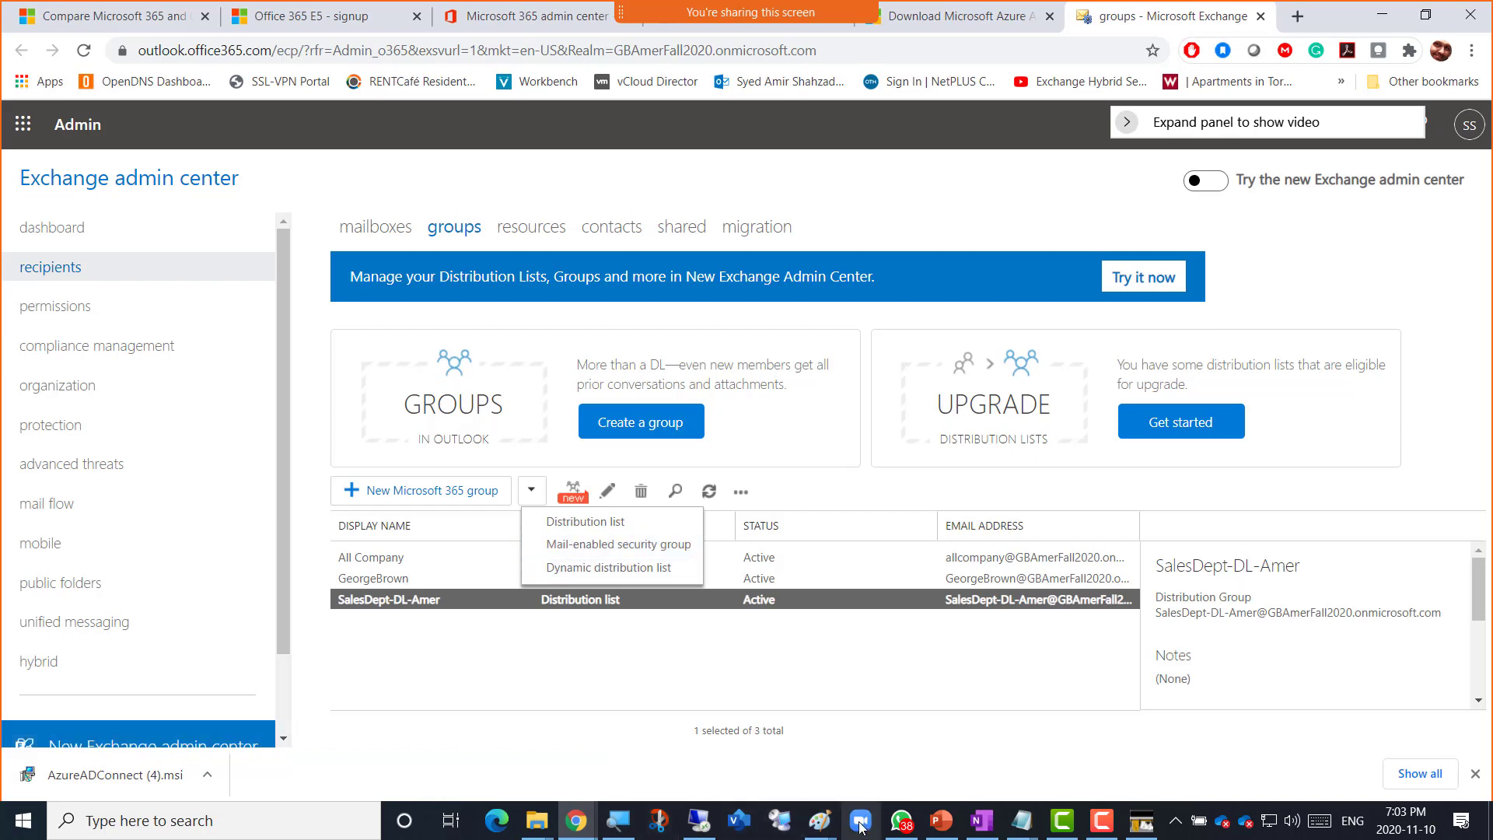
Switch to OneNote and add a "Recipients" bullet below the BREAK line with the sub-bullet "Distribution list".
left_click(980, 821)
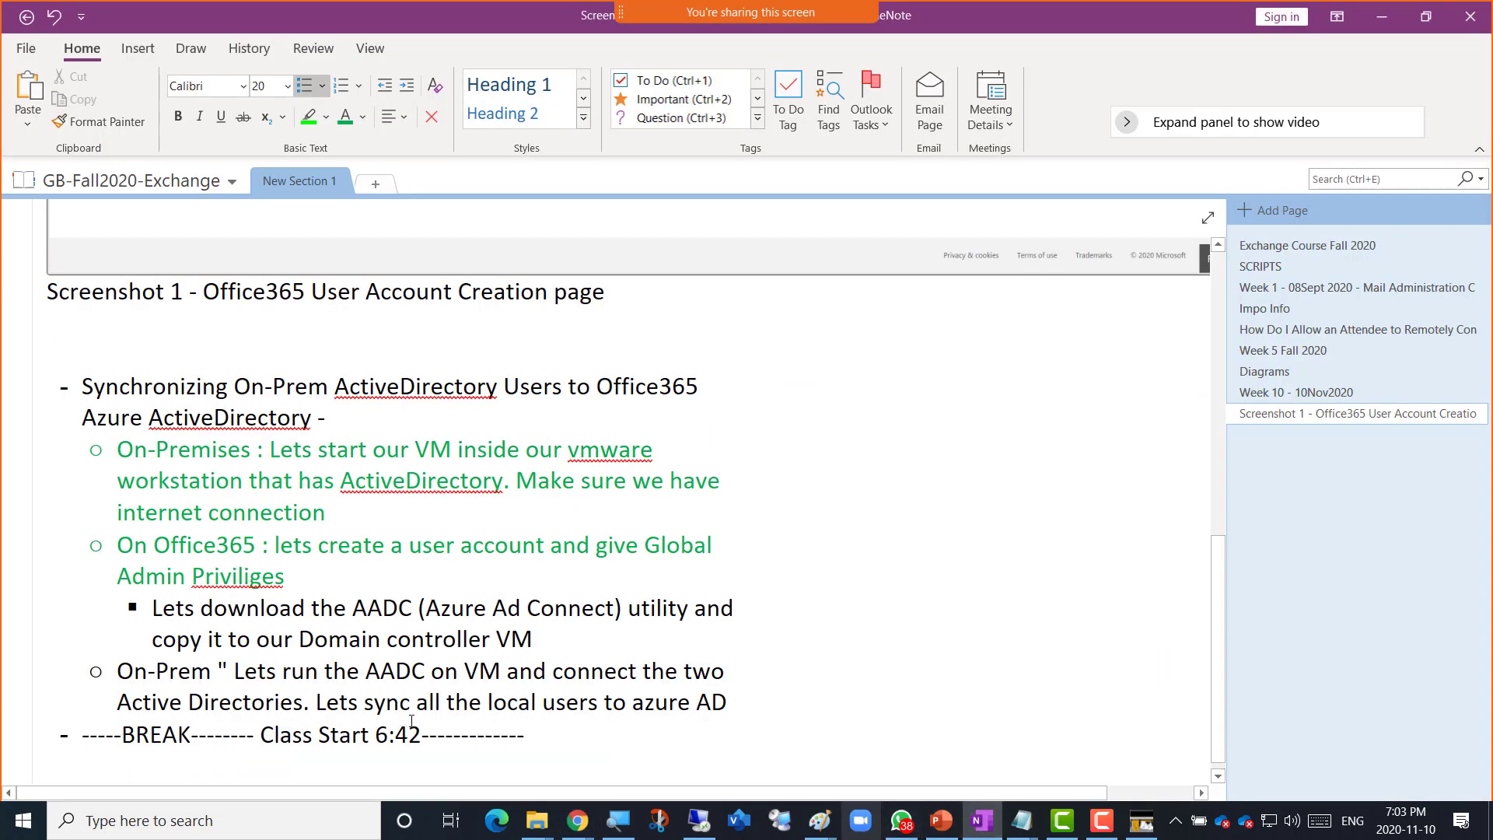
key("Return")
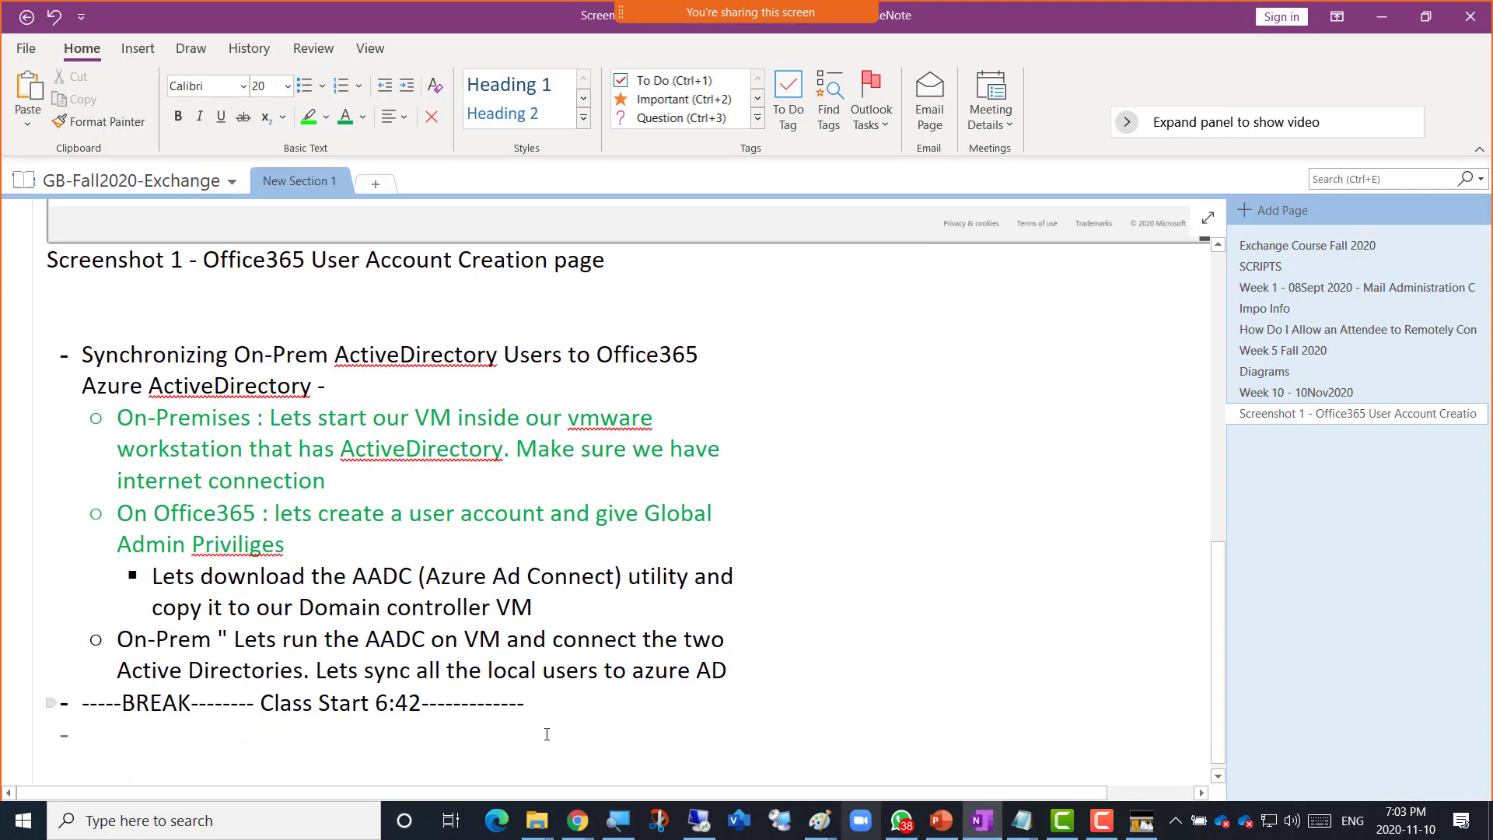
type("Rec")
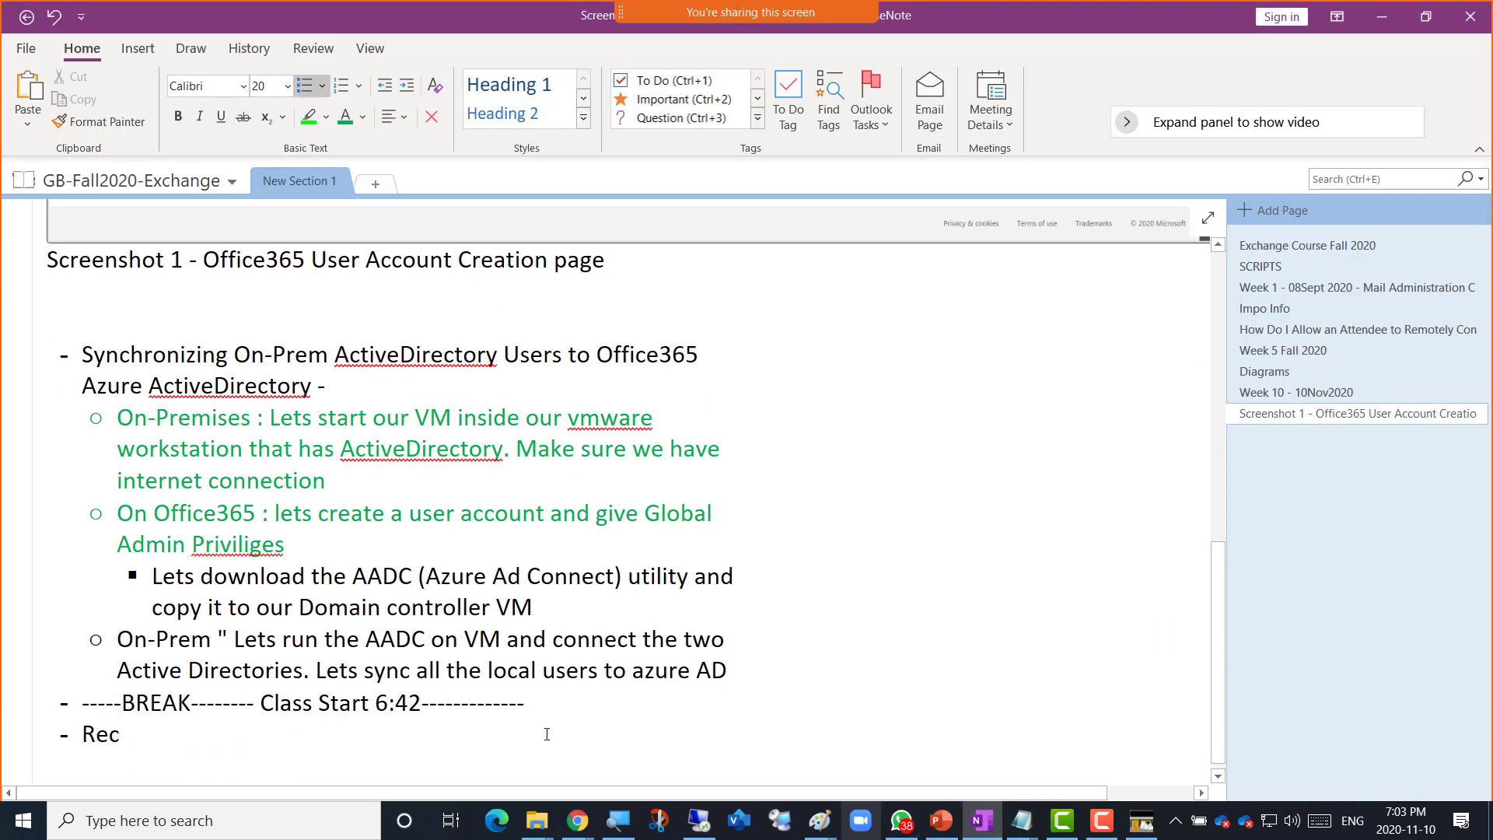
type("ipients")
key("Return")
key("Tab")
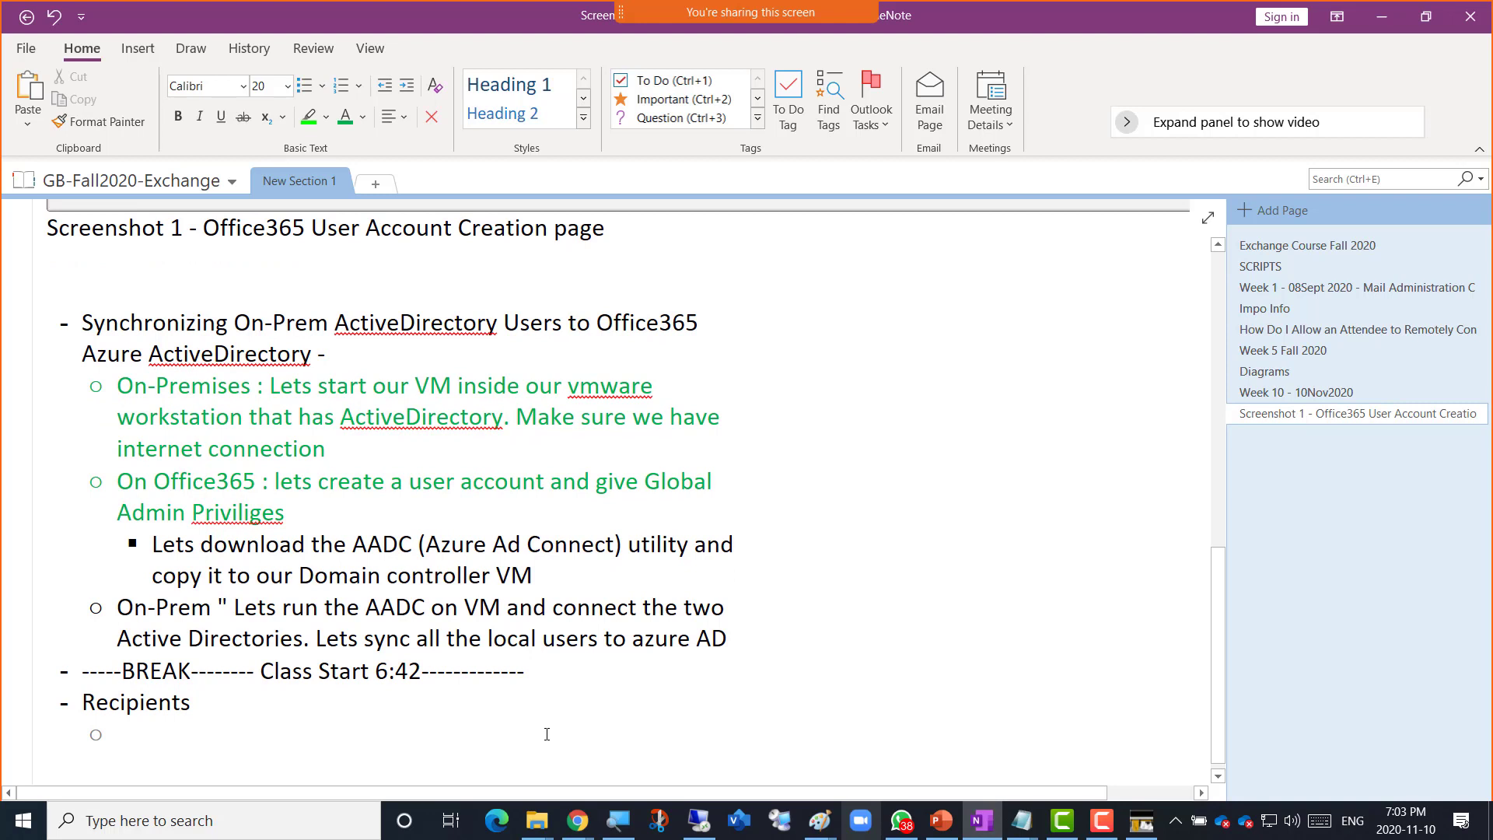
type("Distribution")
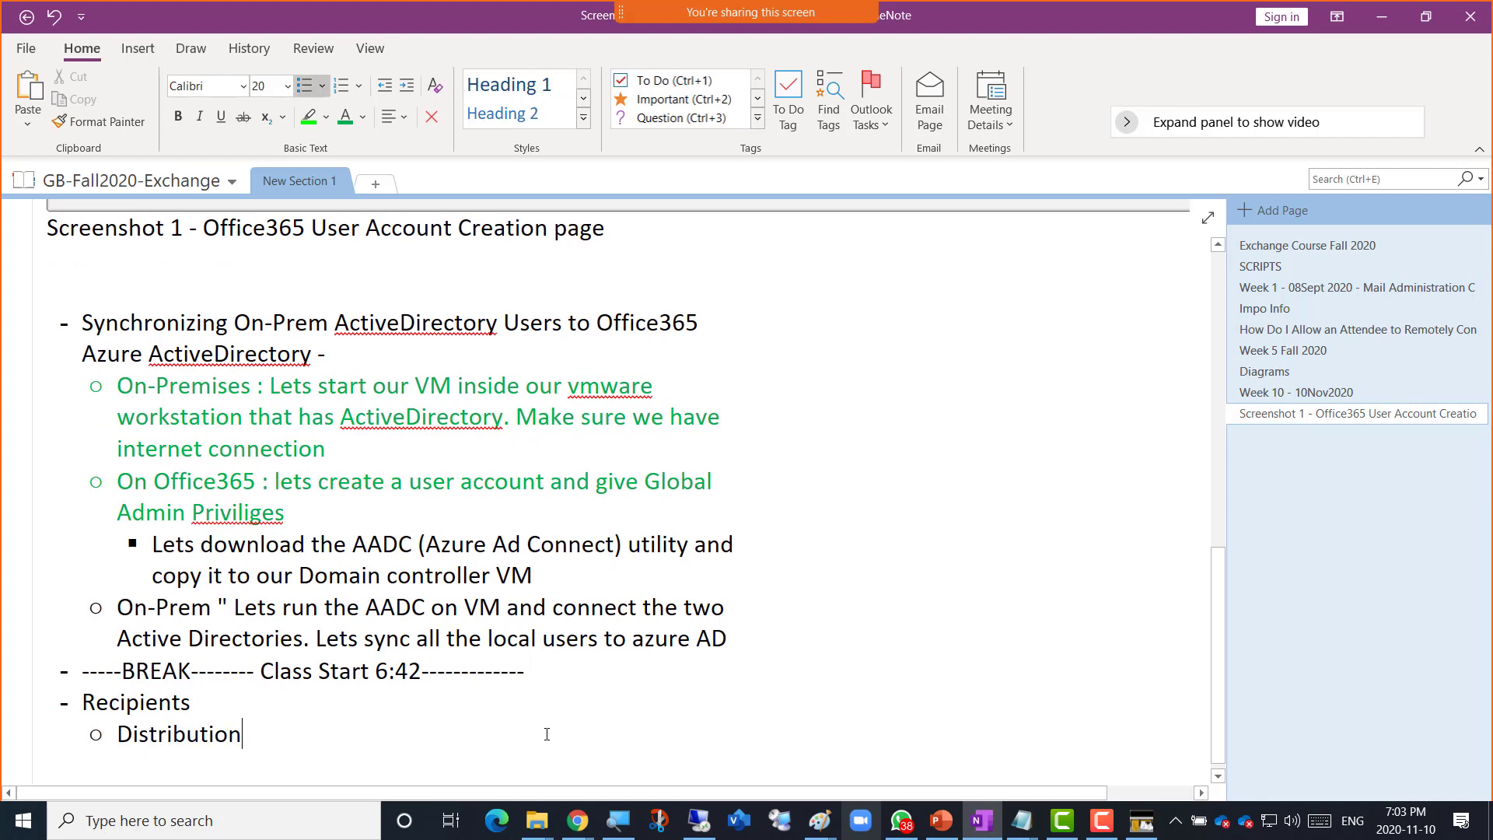
type(" list")
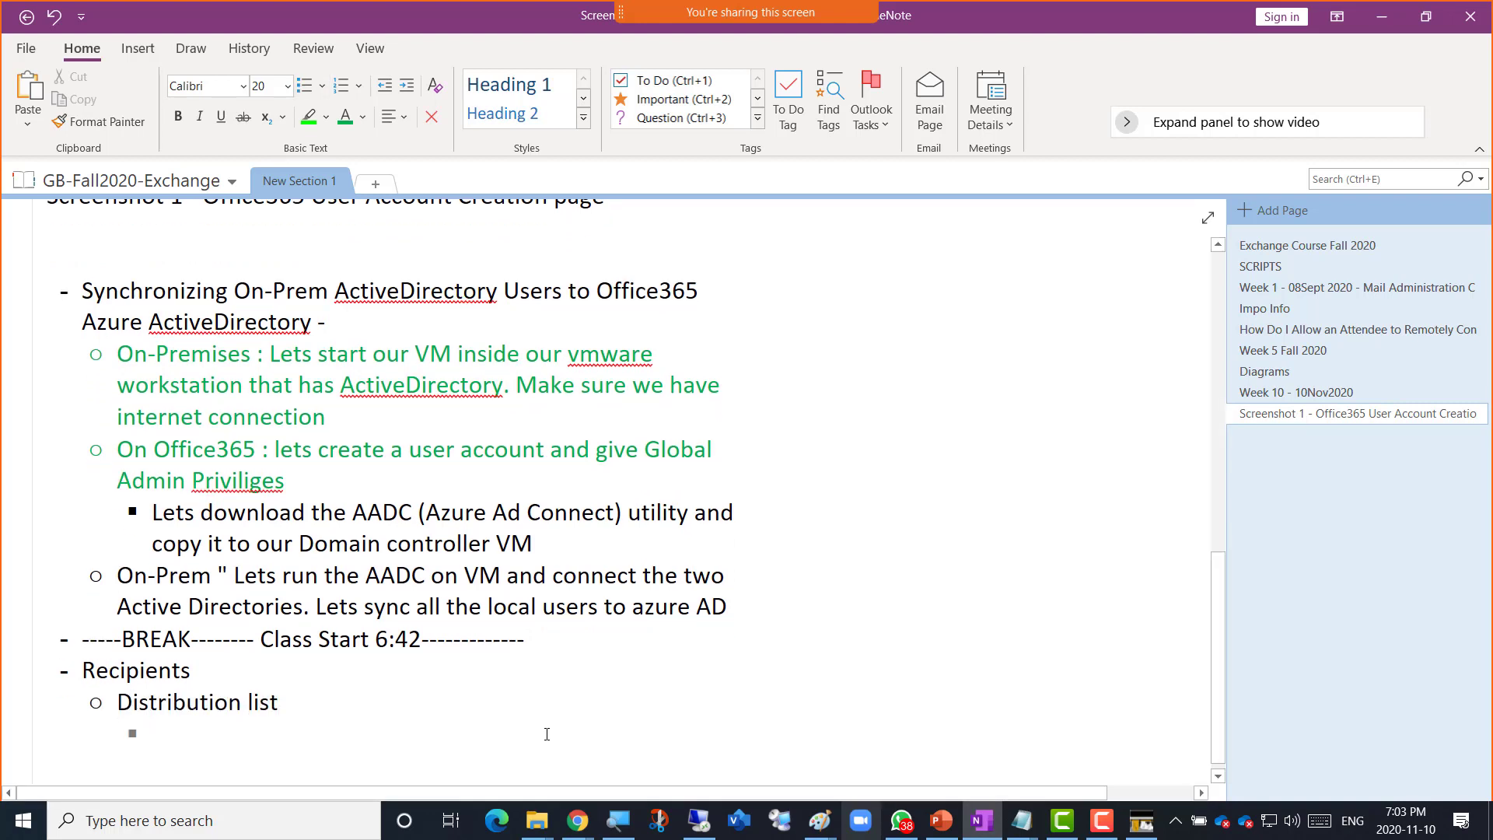
Start a third-level bullet under "Distribution list" with the text "It is an email group".
key("Tab")
type("I tis")
key("BackSpace")
key("BackSpace")
key("BackSpace")
key("BackSpace")
key("BackSpace")
key("BackSpace")
type("It is")
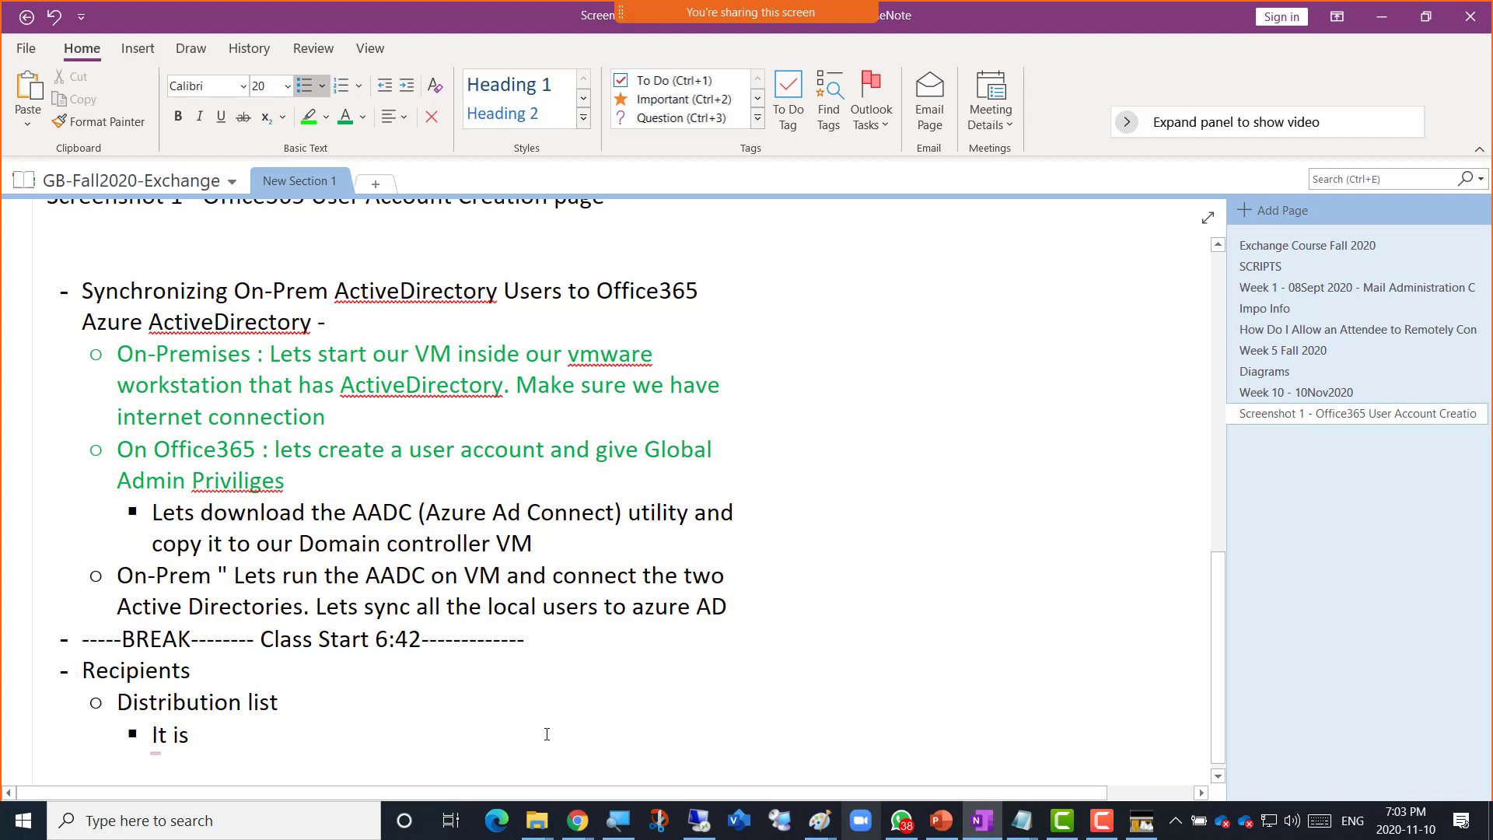
type(" an email group")
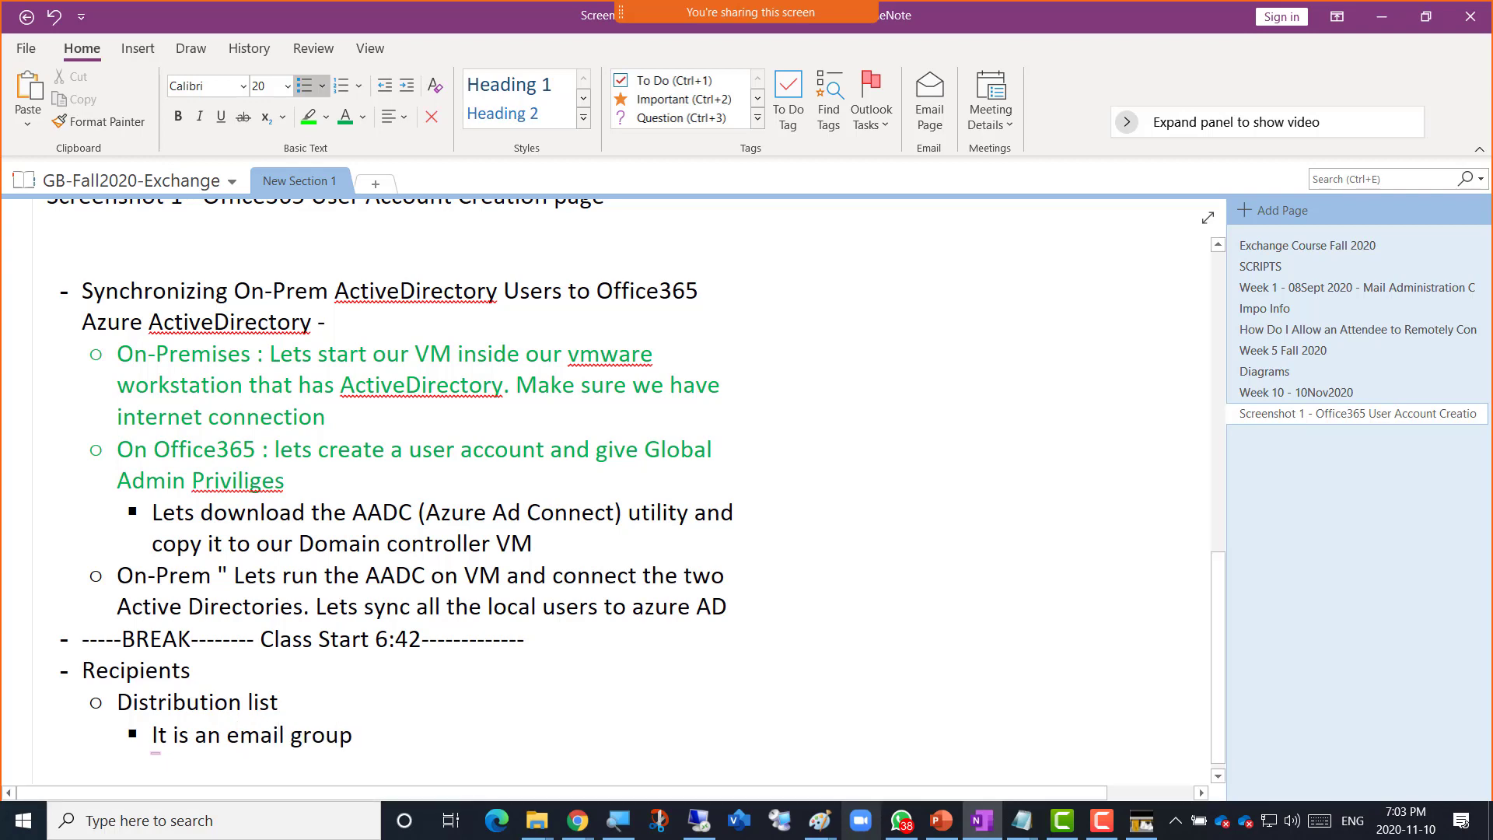
type(". If i")
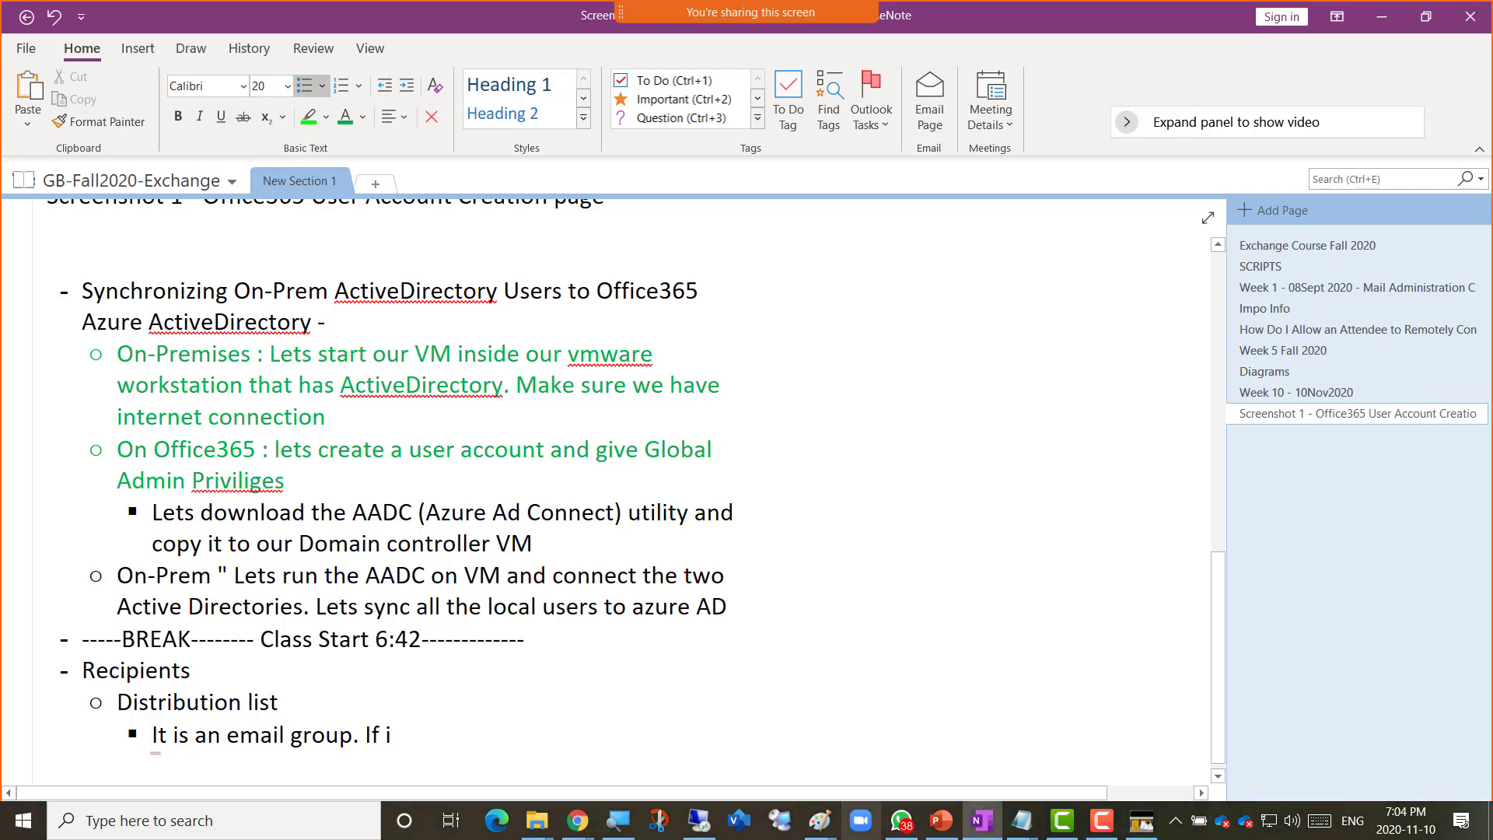
Continue the bullet with ". If we email to the DL address then the email will reach all the members of the DL".
key("BackSpace")
type("we email to ")
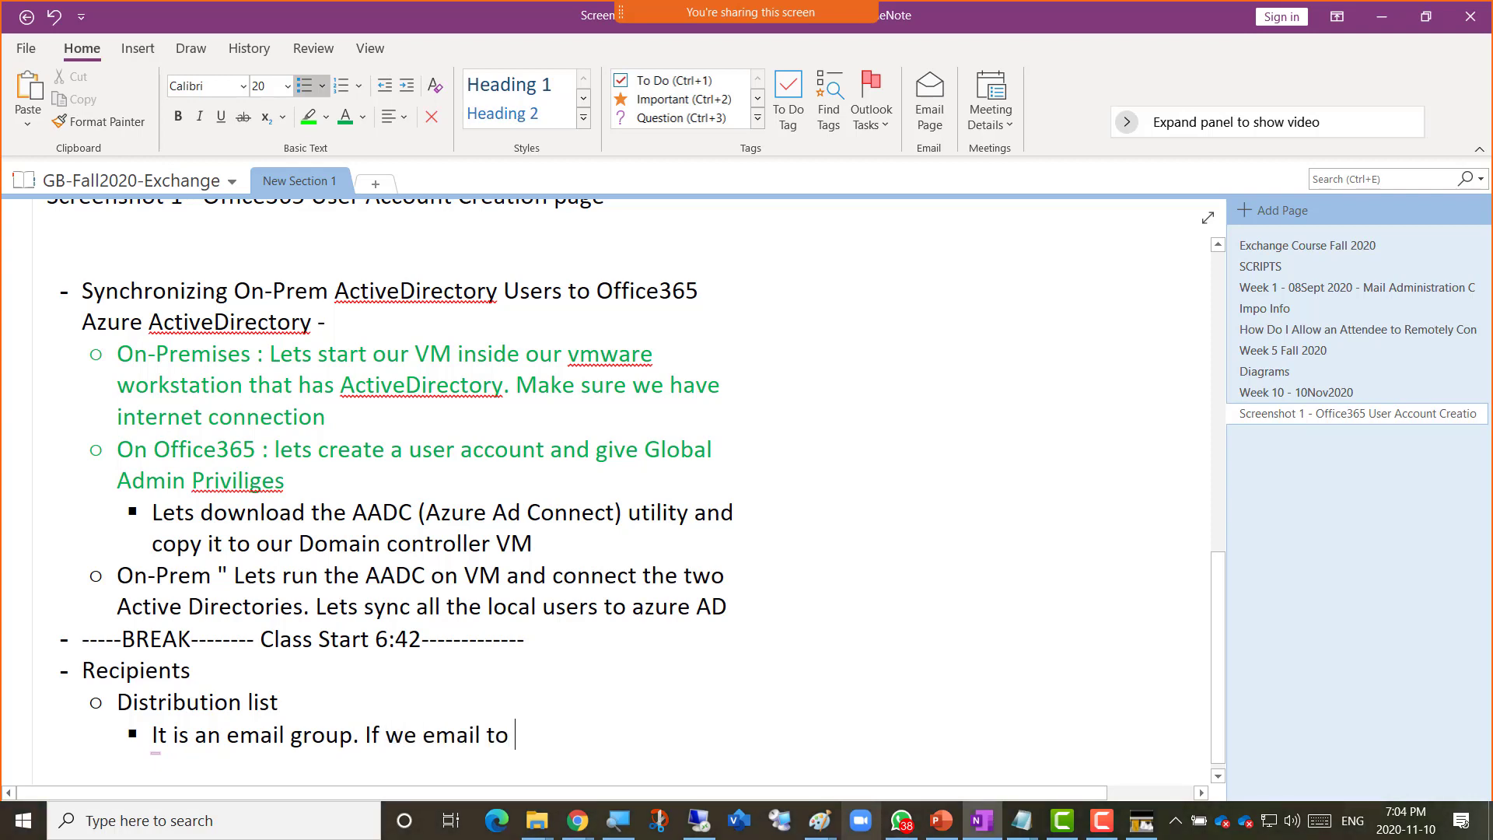
type("the DL address then the email wi ")
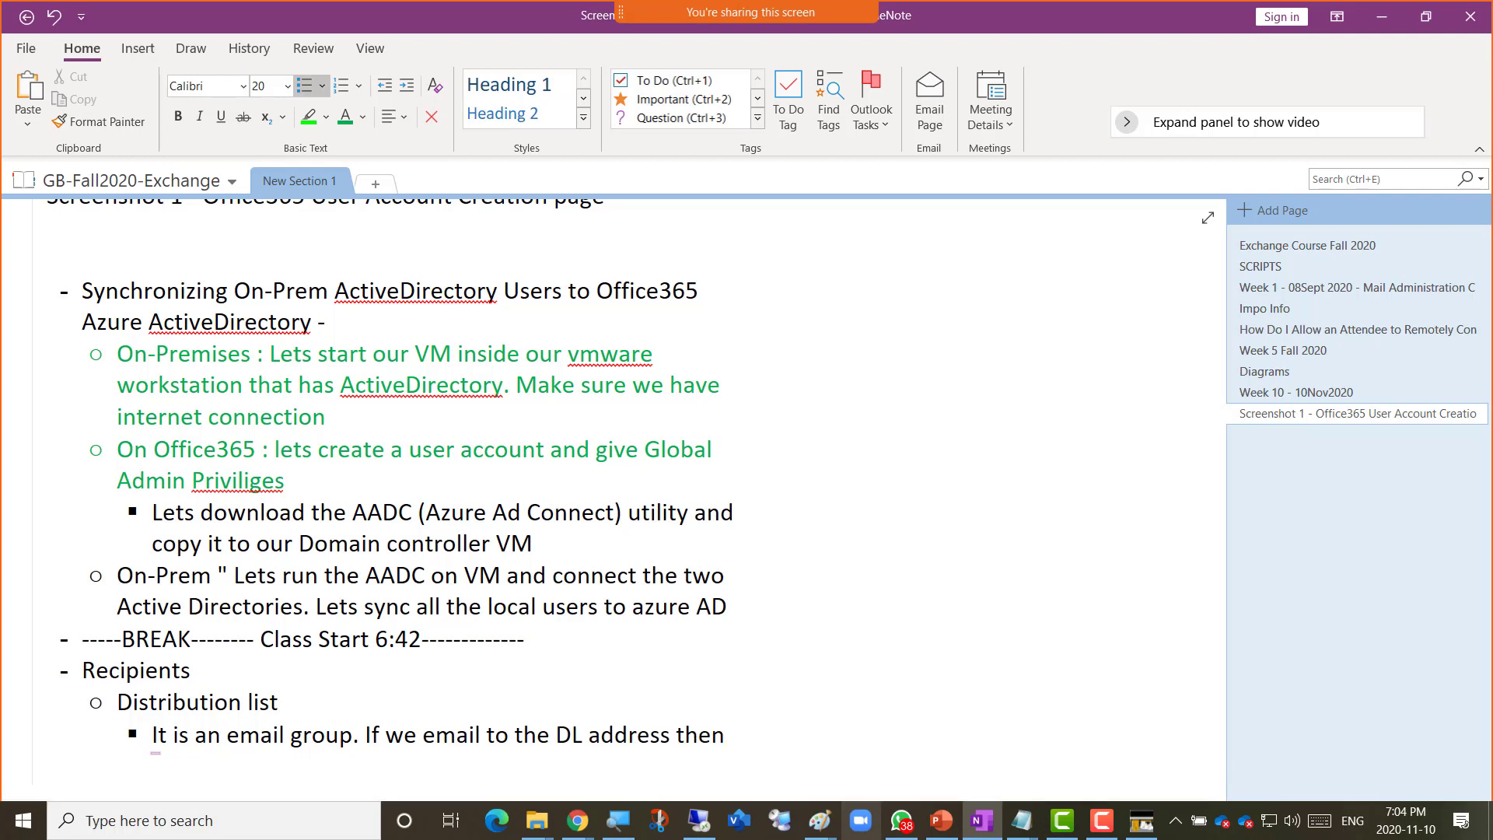
type("ll re")
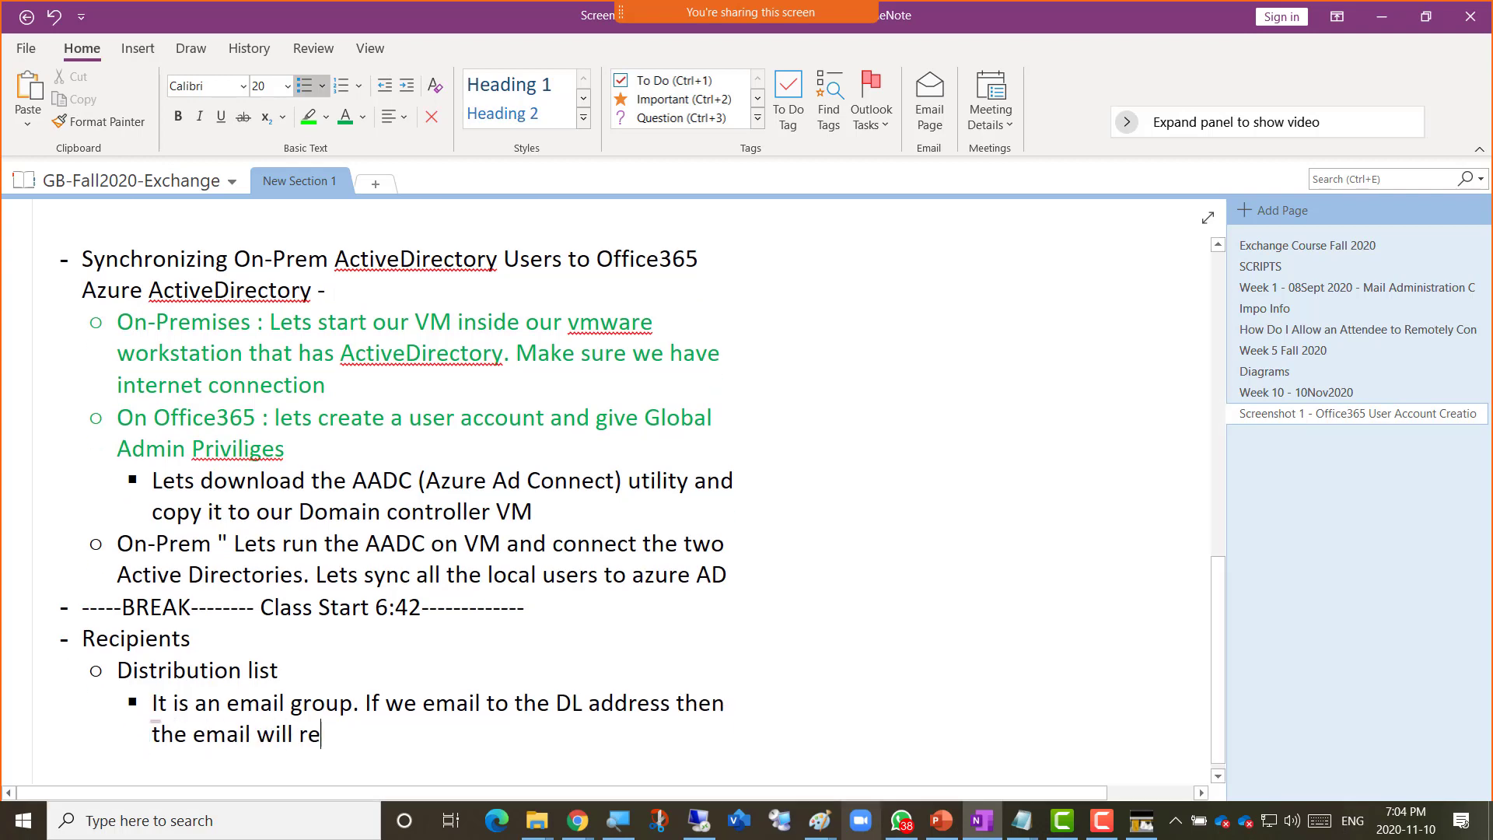
type("ach all the me")
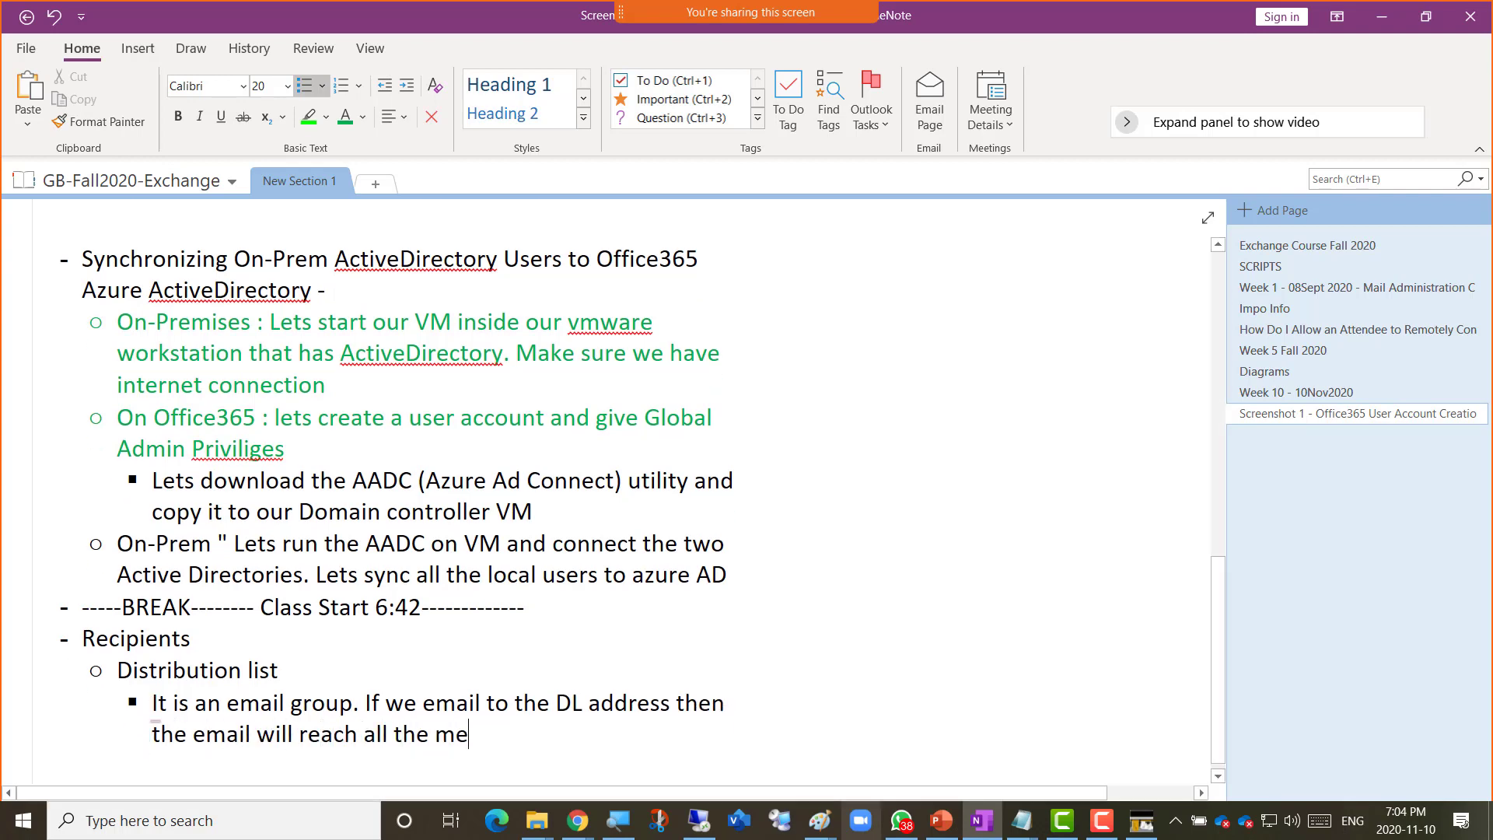
type("mbers of the D")
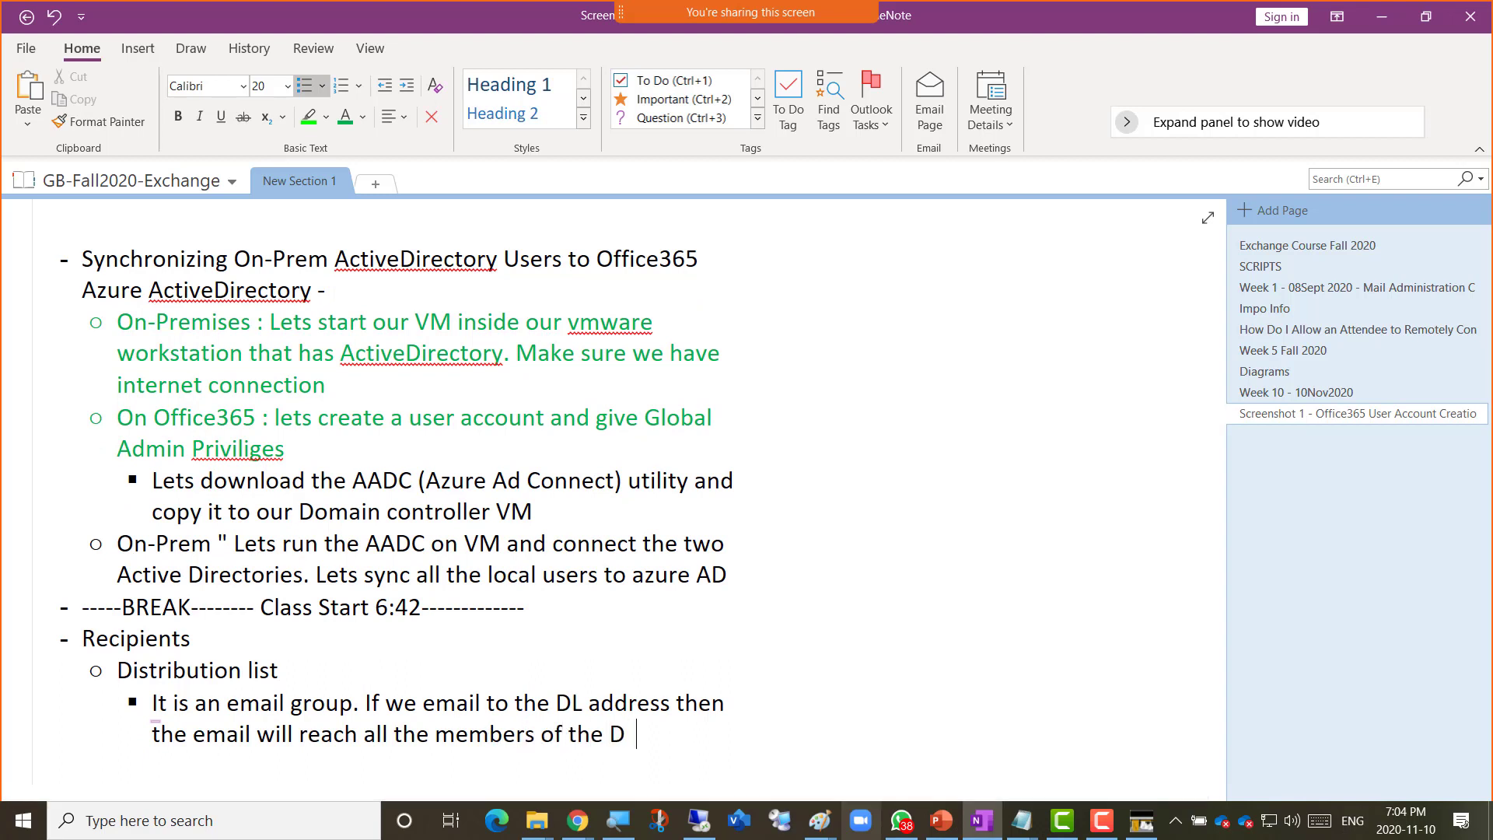
type("L")
Add the bullet "Mail-Enabled Security group" at the same level as "Distribution list", correcting the misspelled "Enabled".
key("Return")
key("shift+Tab")
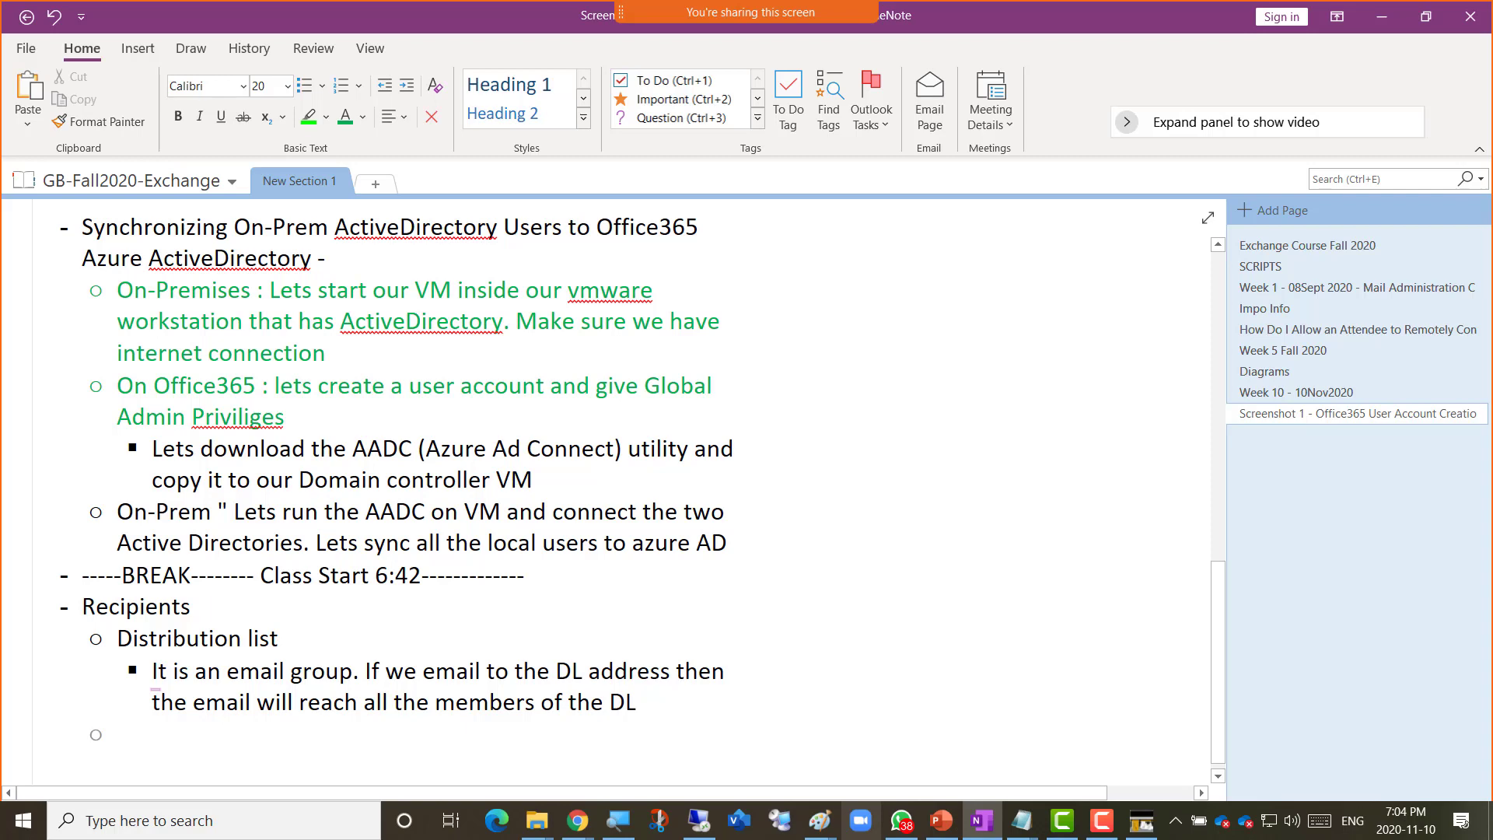
type("Mail")
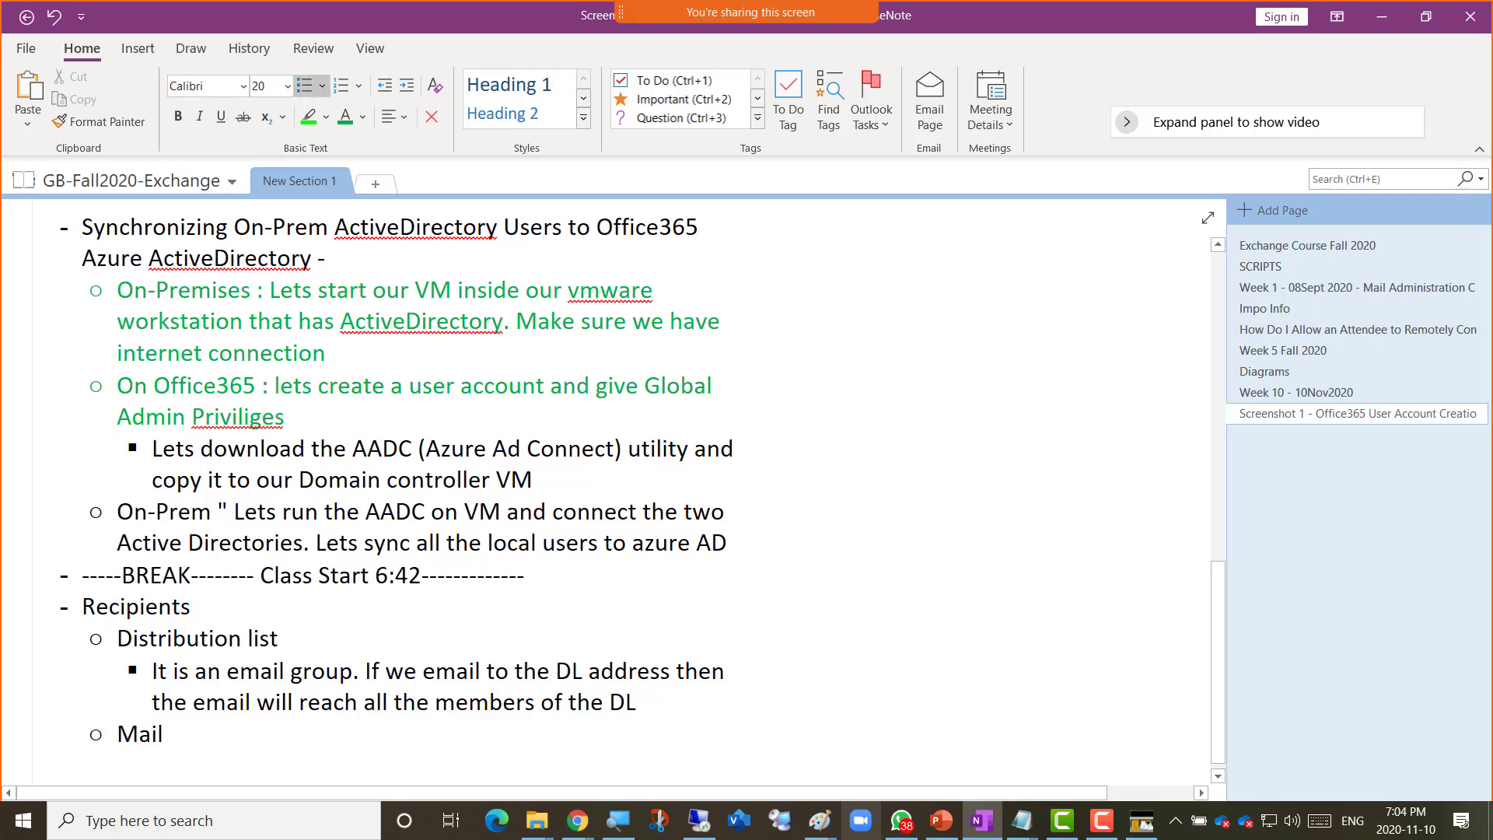
type("-Emabled")
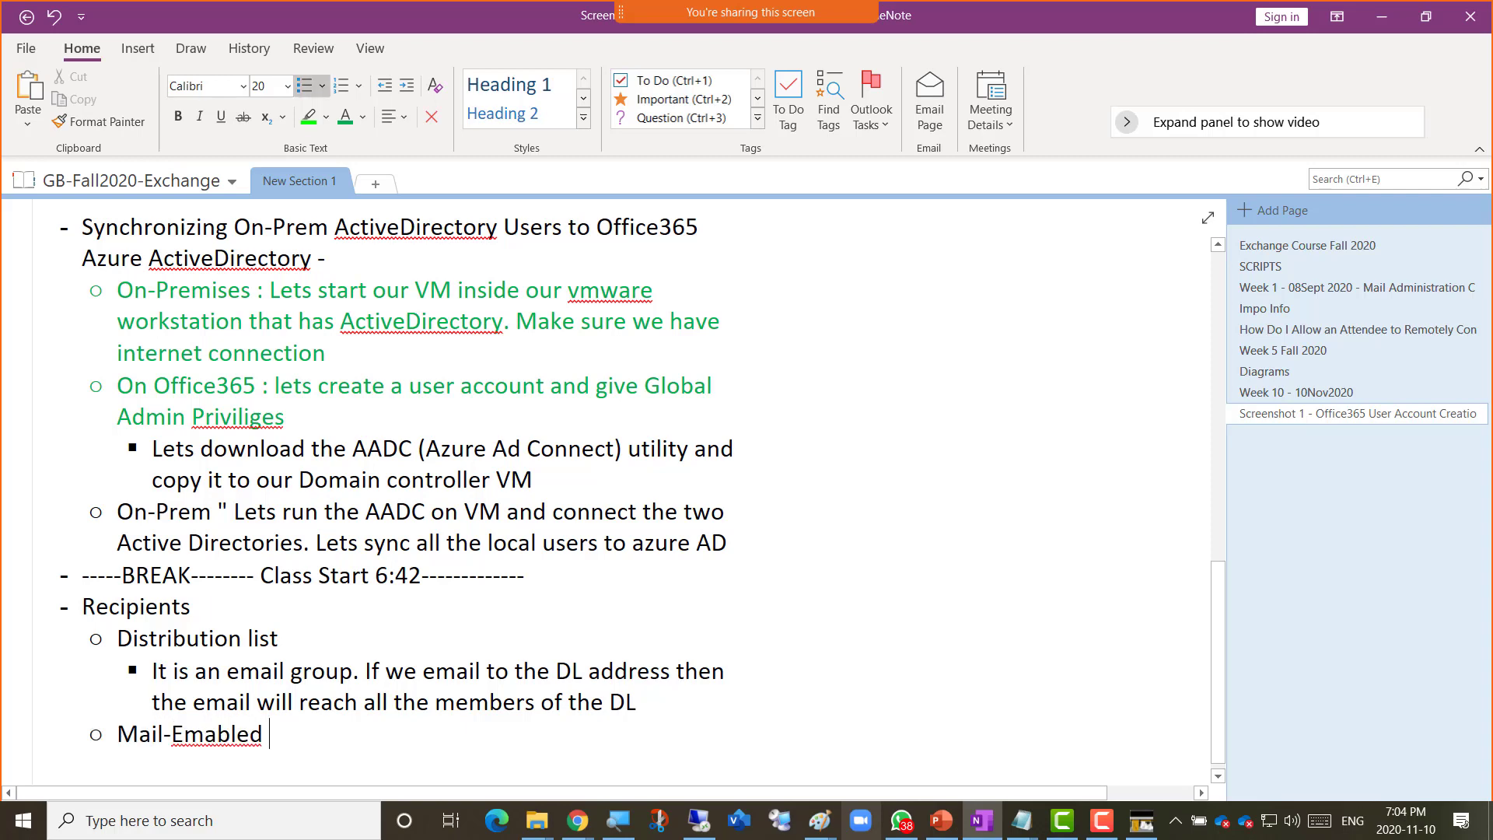
key("Left")
key("Left")
key("Left")
key("Left")
key("Left")
key("shift+Left")
key("shift+Left")
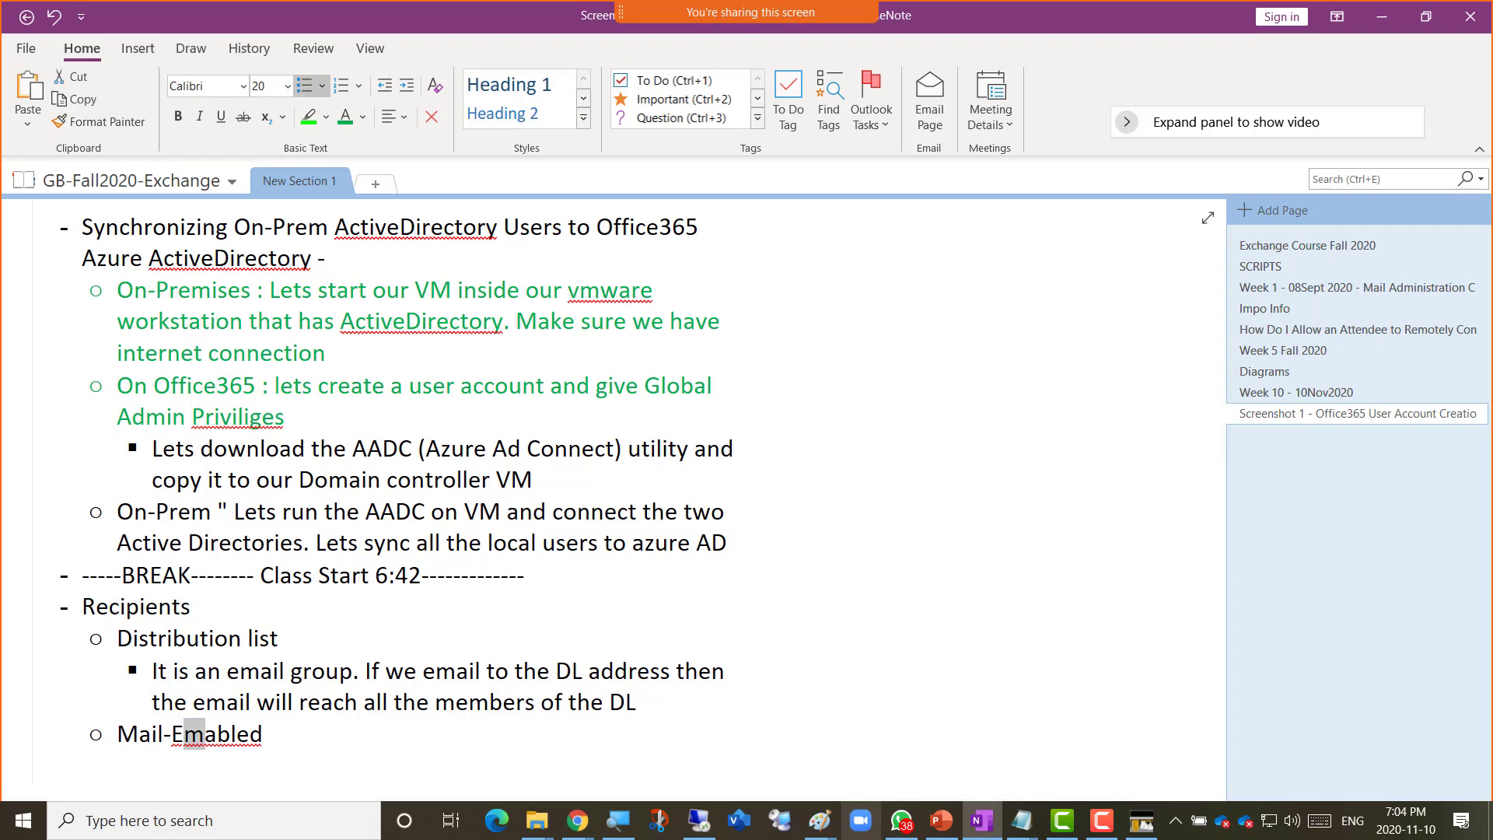
type("na")
key("Right")
key("Right")
key("Right")
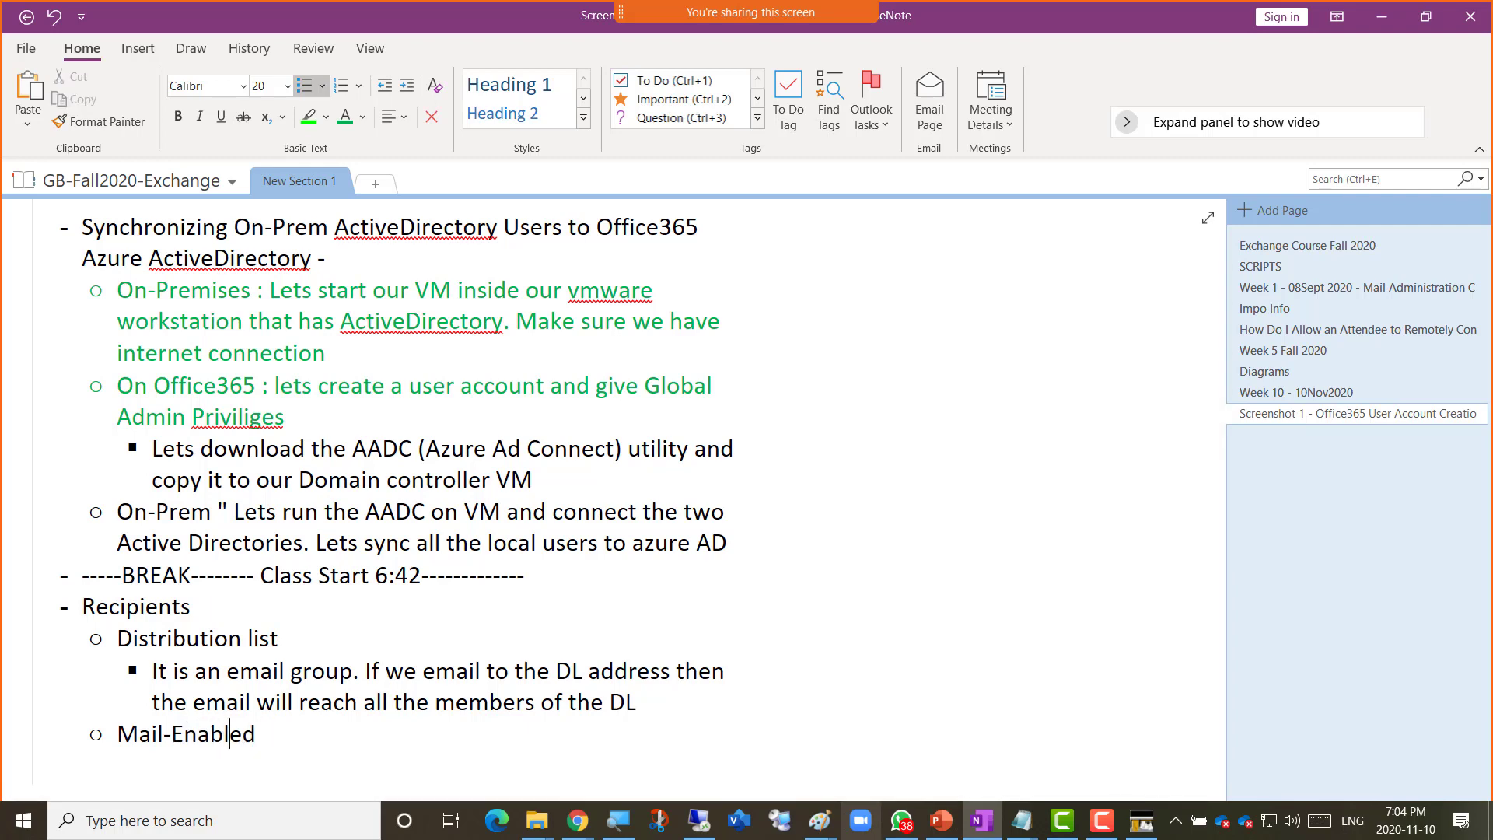
key("Right")
type("Security group")
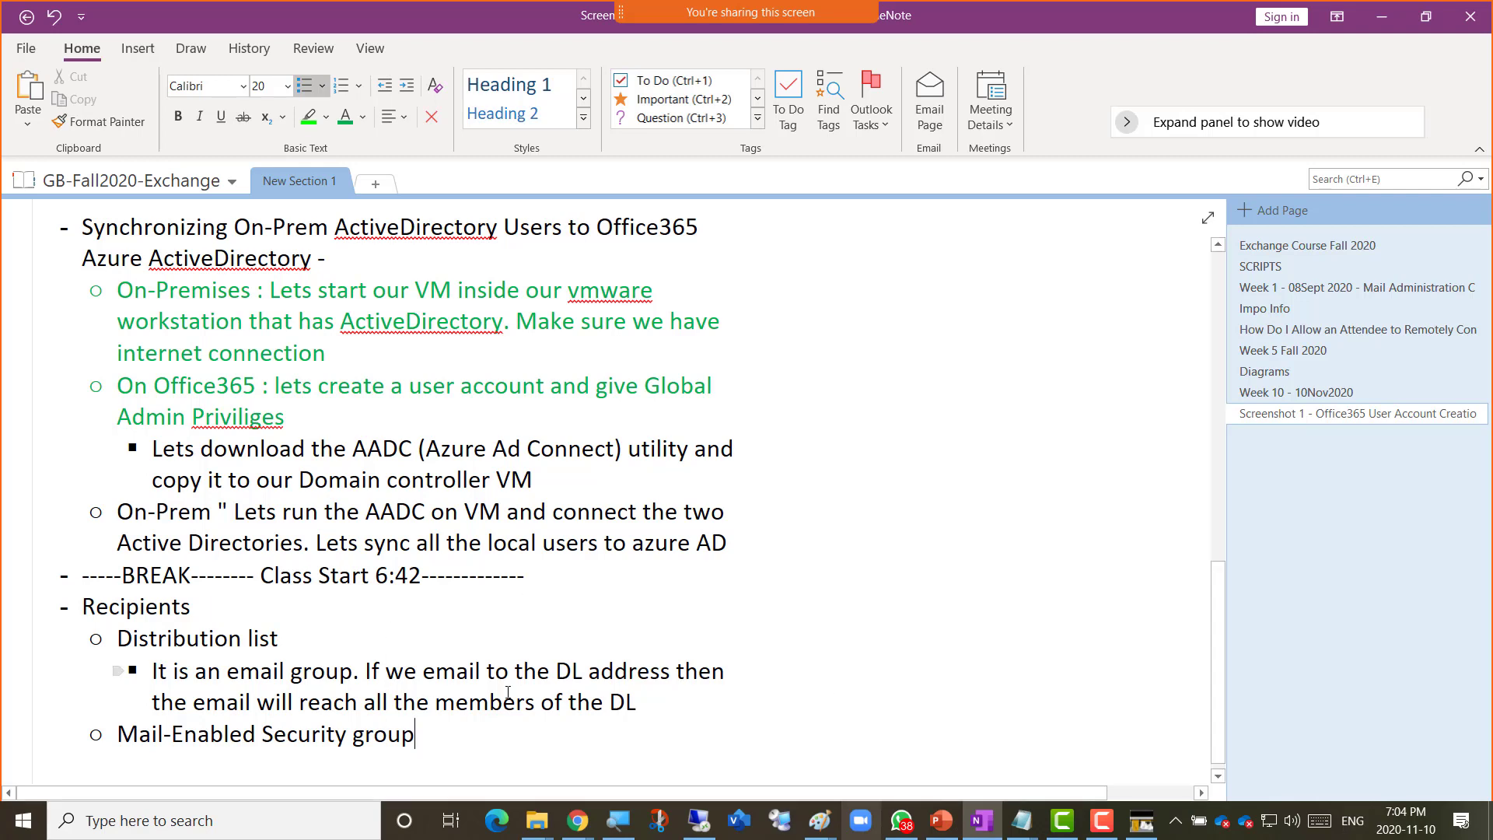
Switch to the Exchange admin center, show the other new-group types, and return to OneNote.
key("alt+Tab")
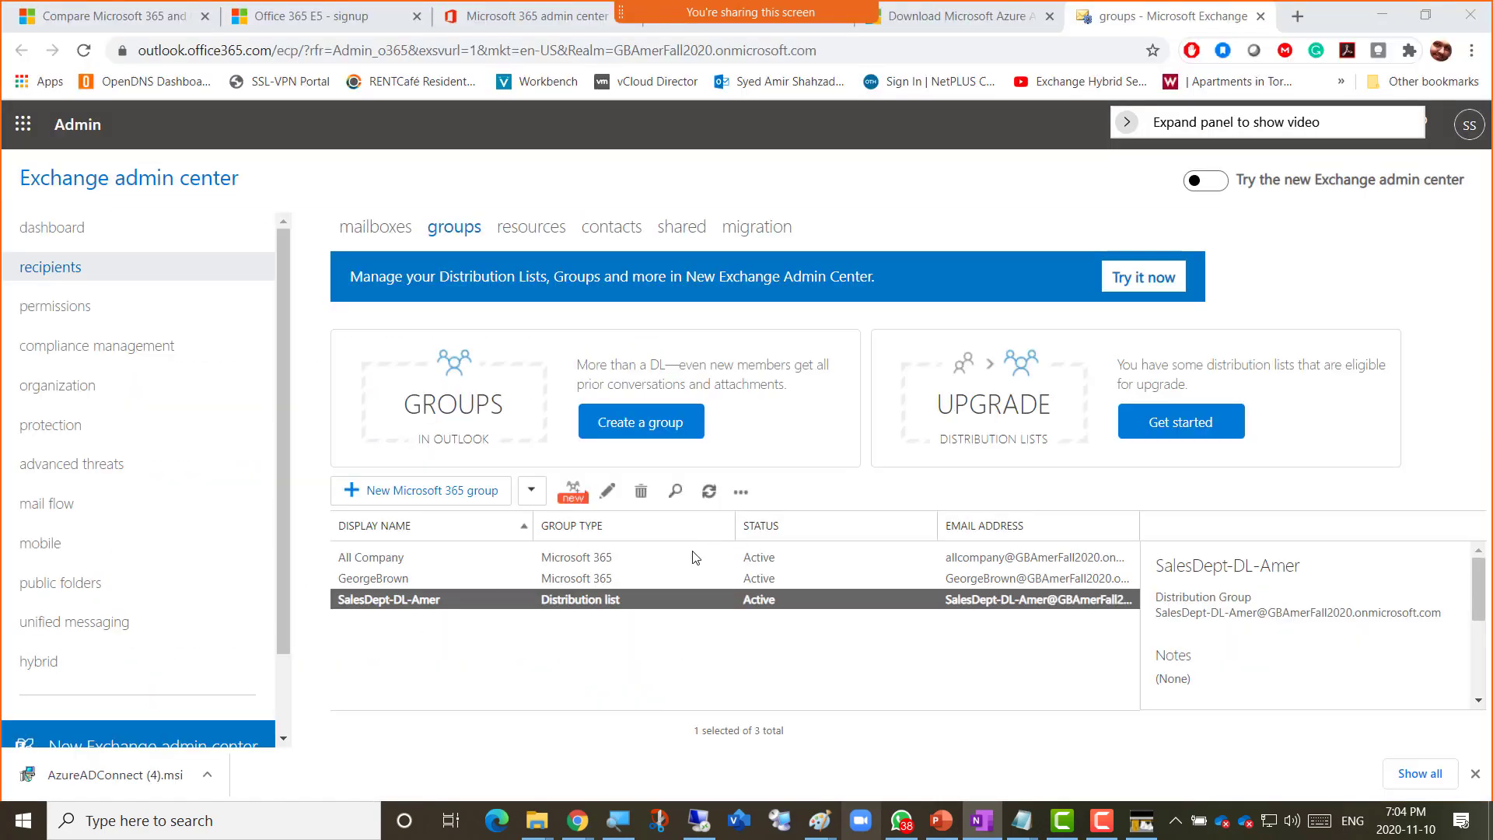
left_click(530, 493)
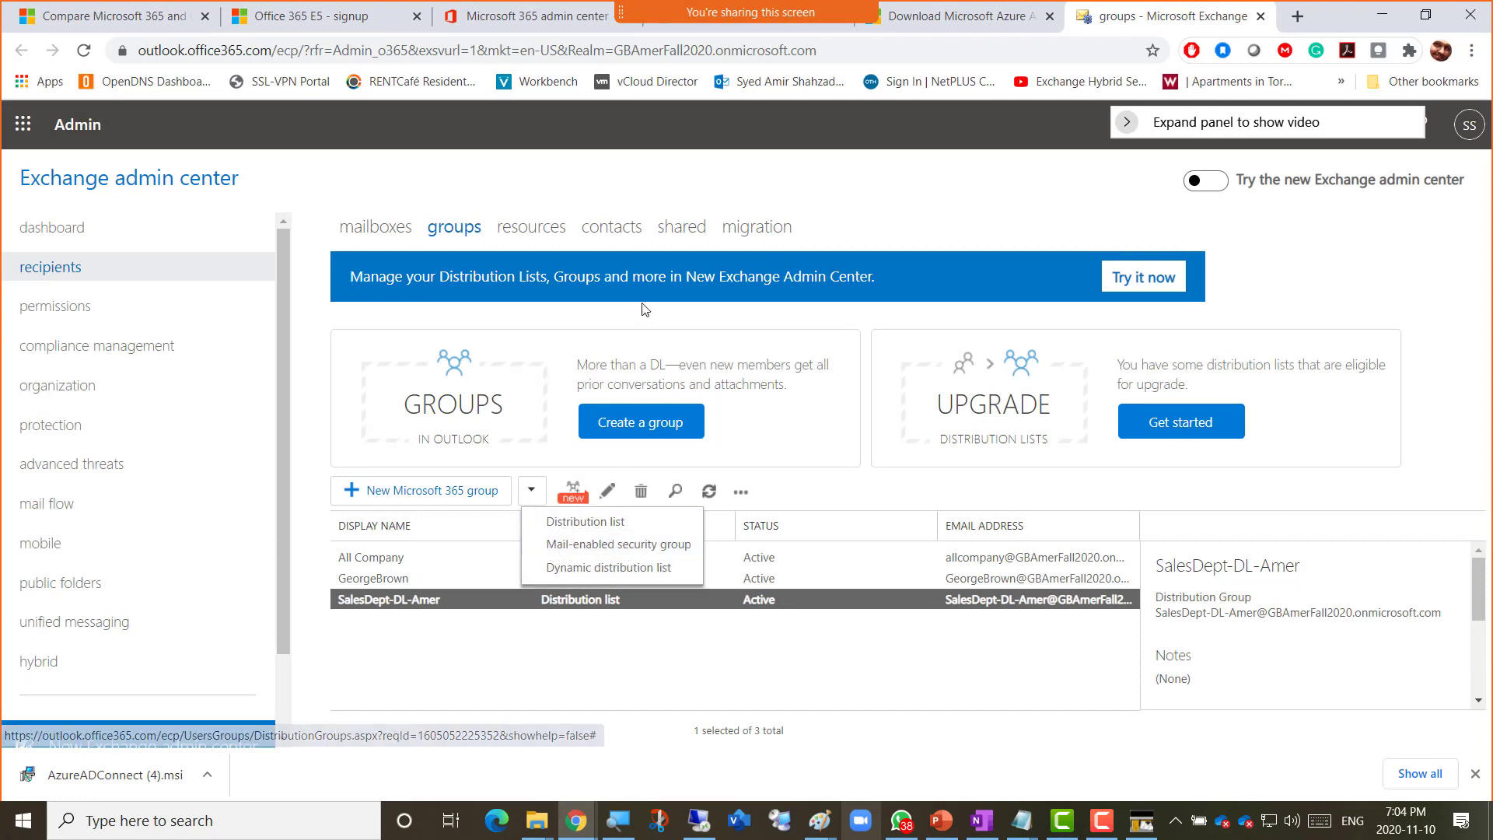
key("alt+Tab")
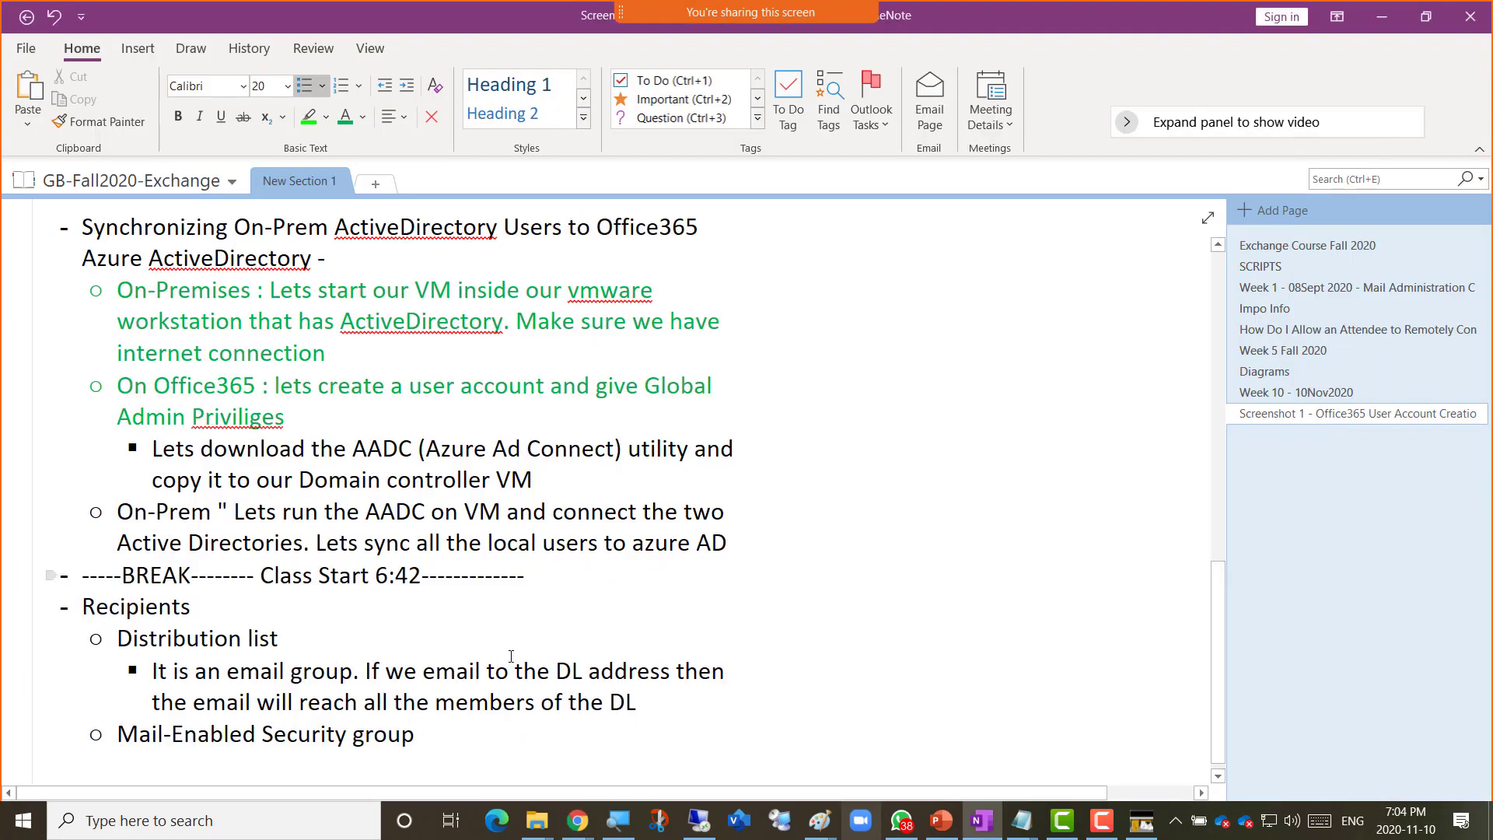
Add a sub-bullet under "Mail-Enabled Security group" reading "Security group is used to give access to any network resource to it's members".
left_click(444, 744)
key("Return")
key("Tab")
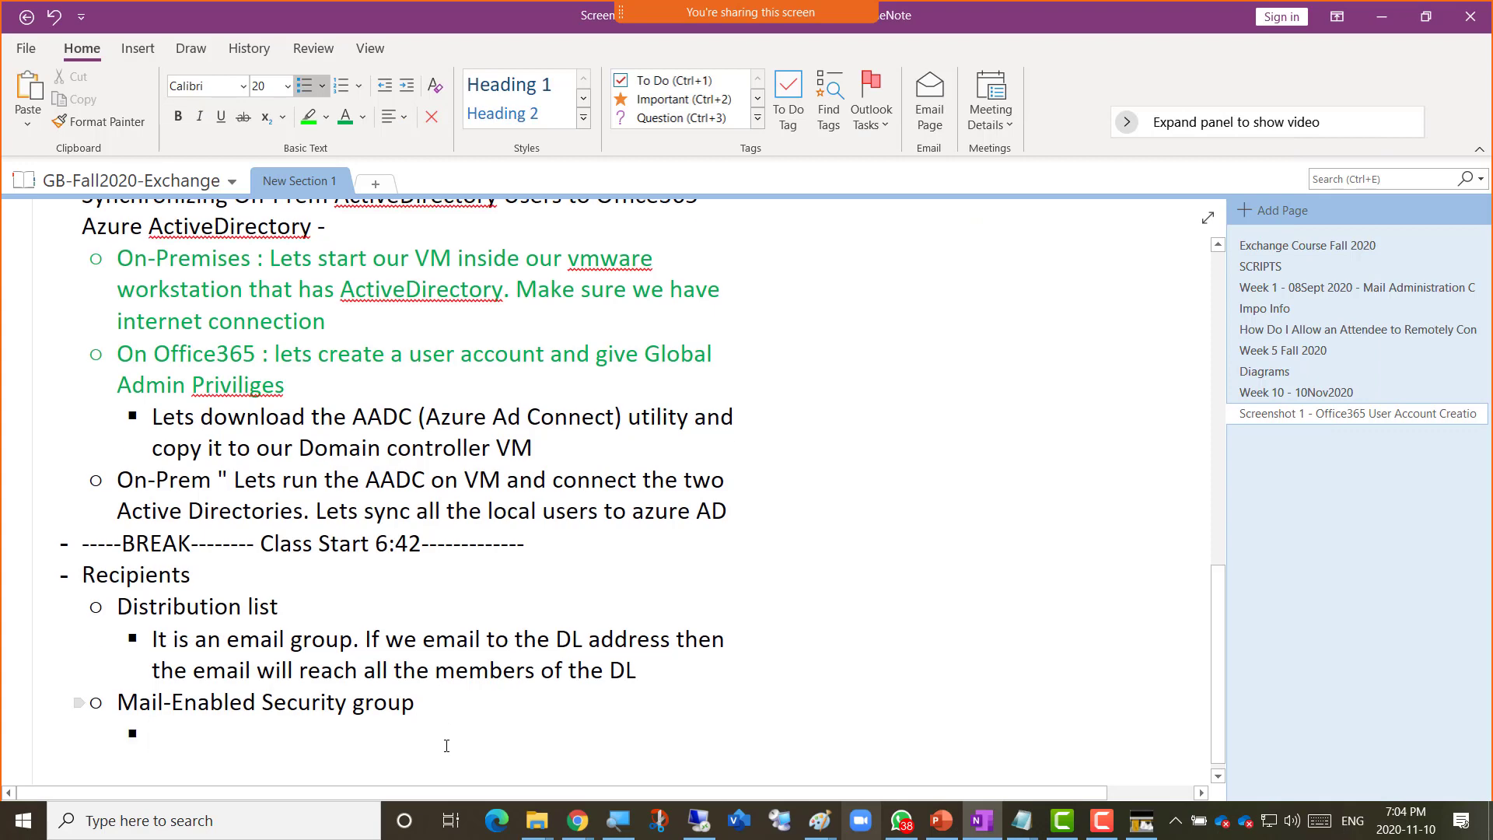
type("Security gro")
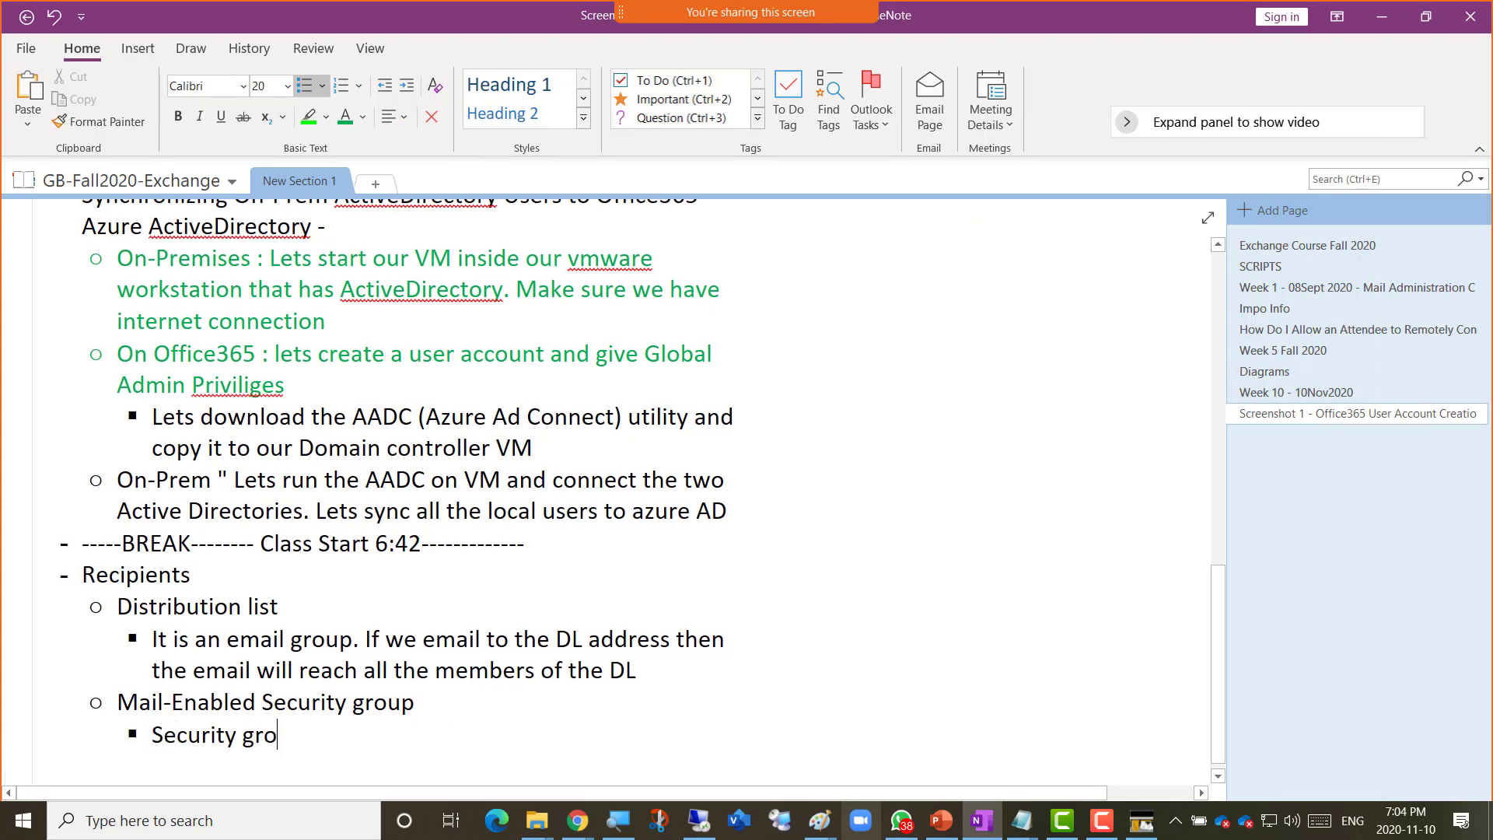
type("up is used to give")
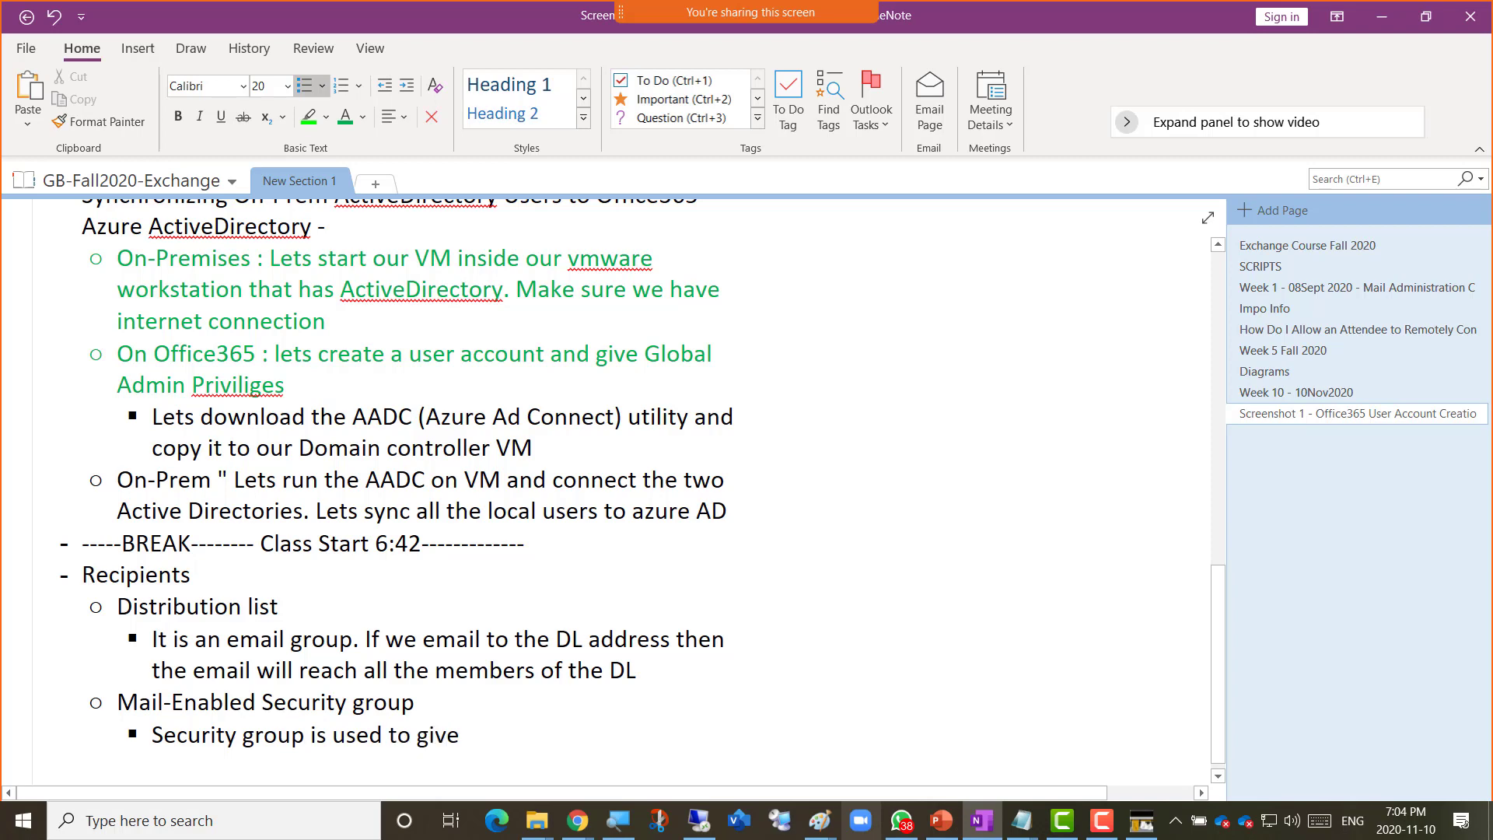
type(" access to")
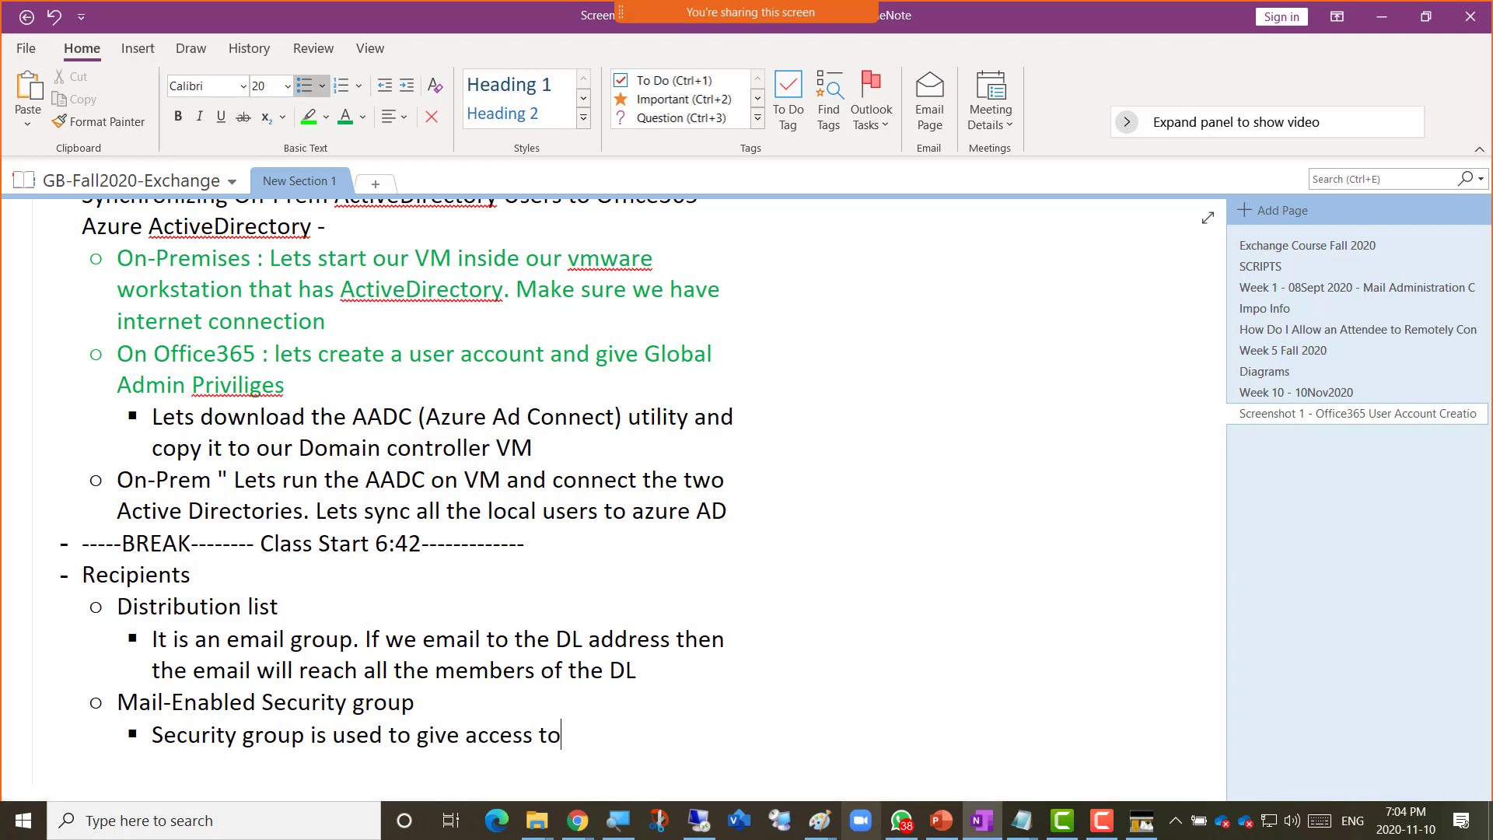
type(" any network re")
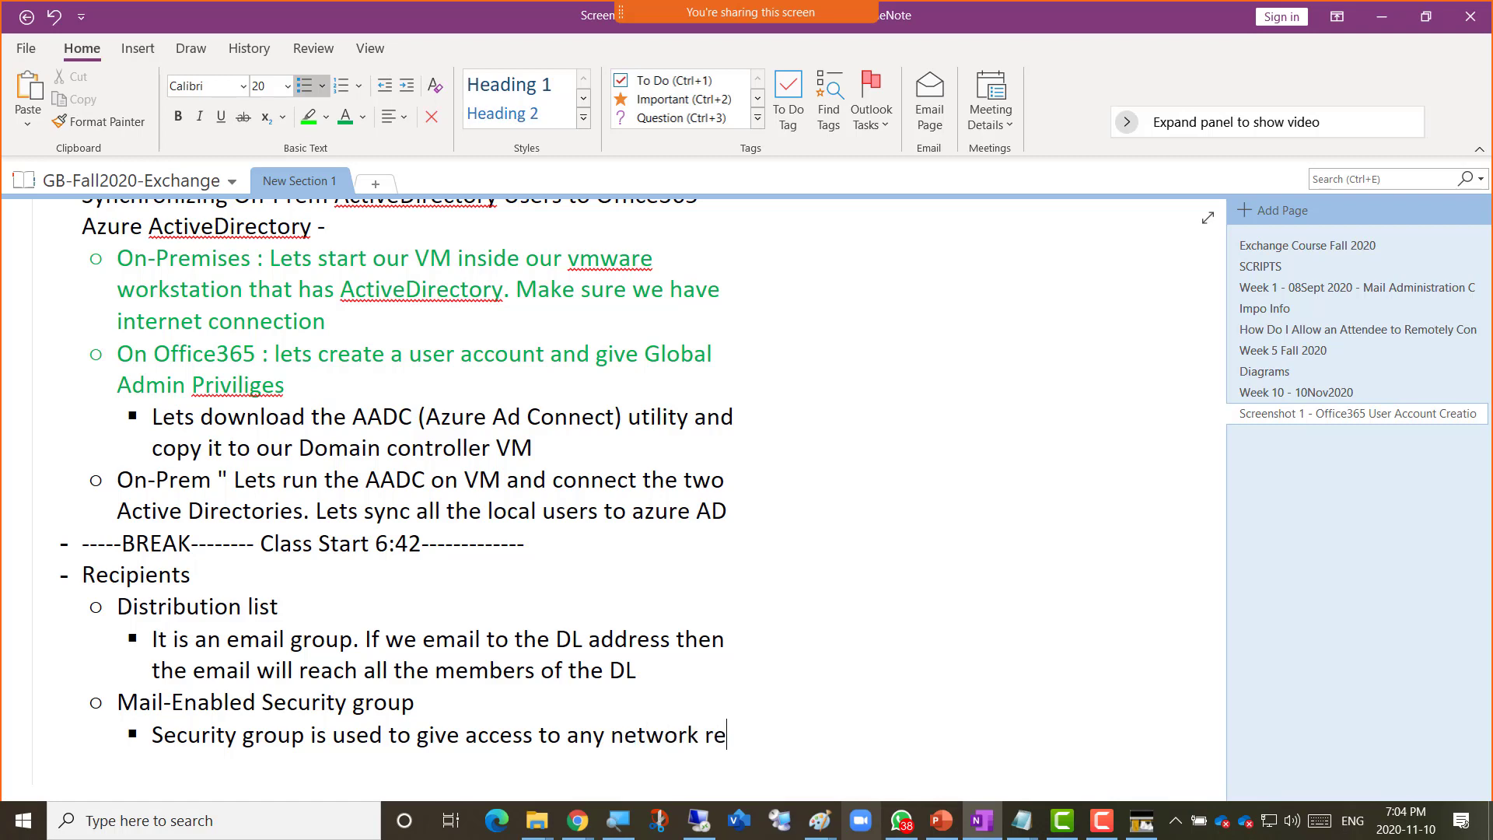
type("source to it")
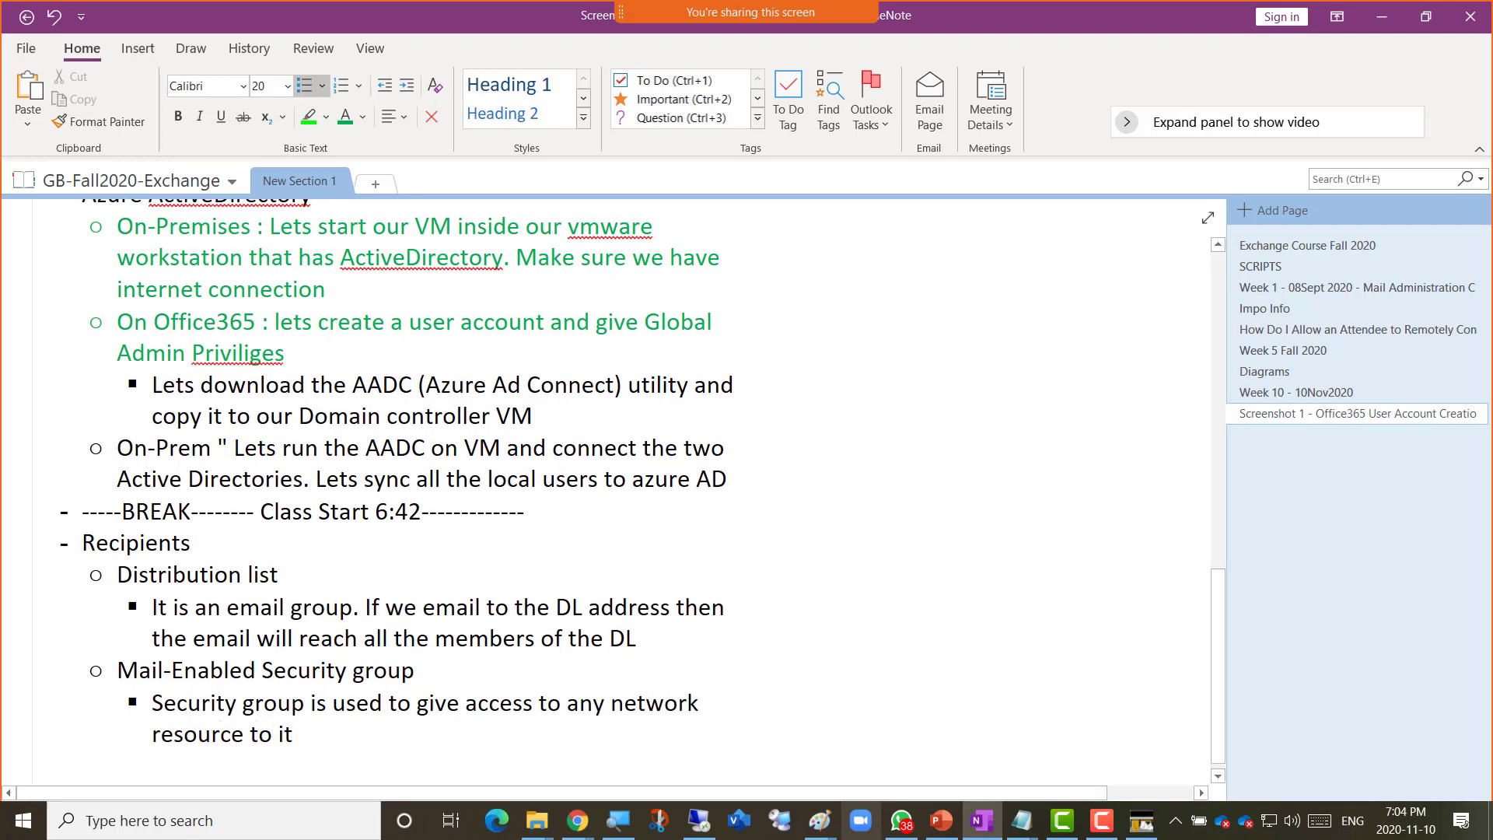
type("'s members")
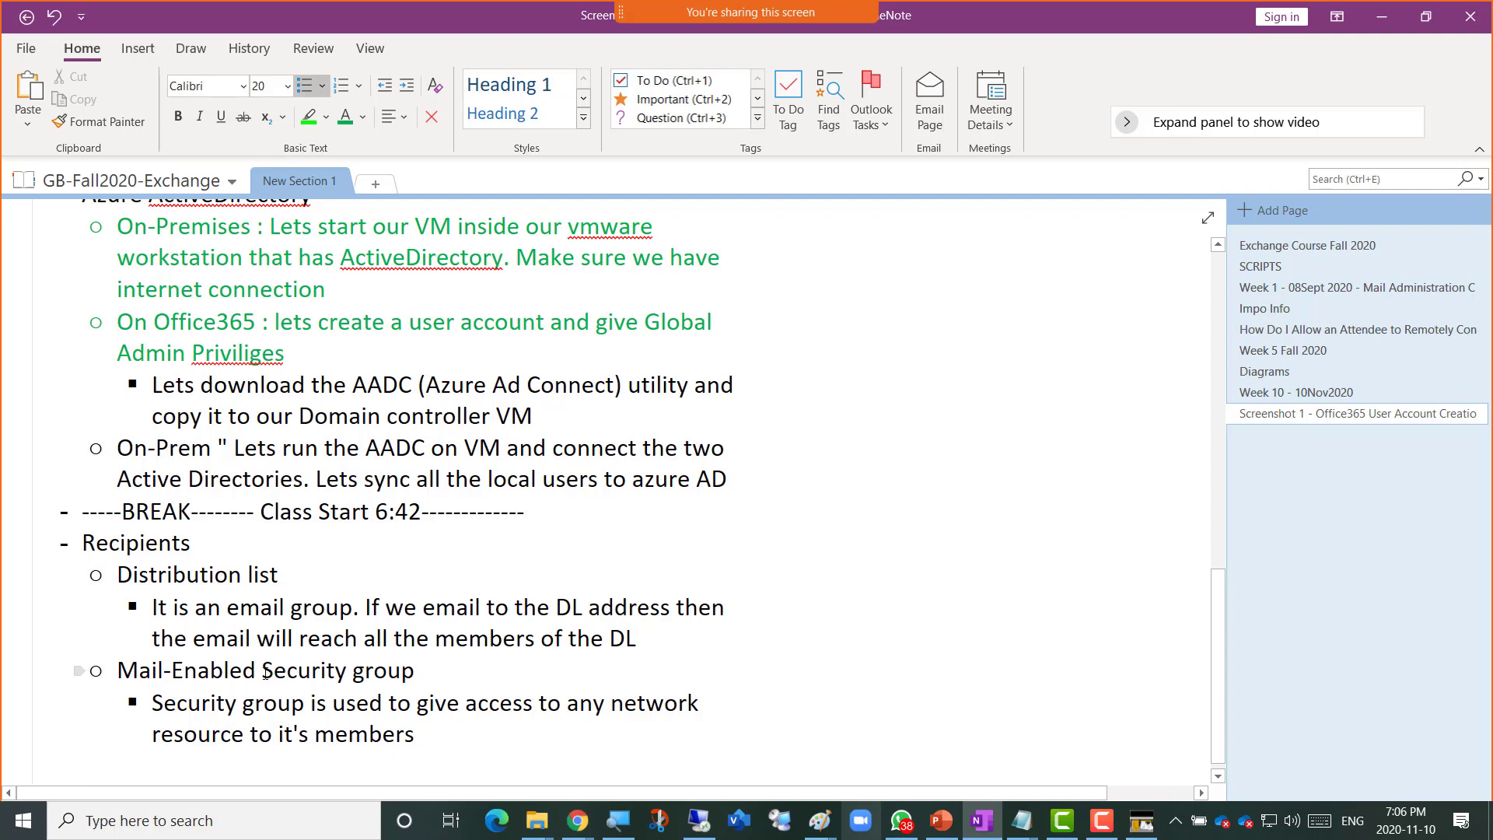
Highlight the words of the "Mail-Enabled Security group" bullet to point out its parts.
left_click_drag(265, 674, 439, 675)
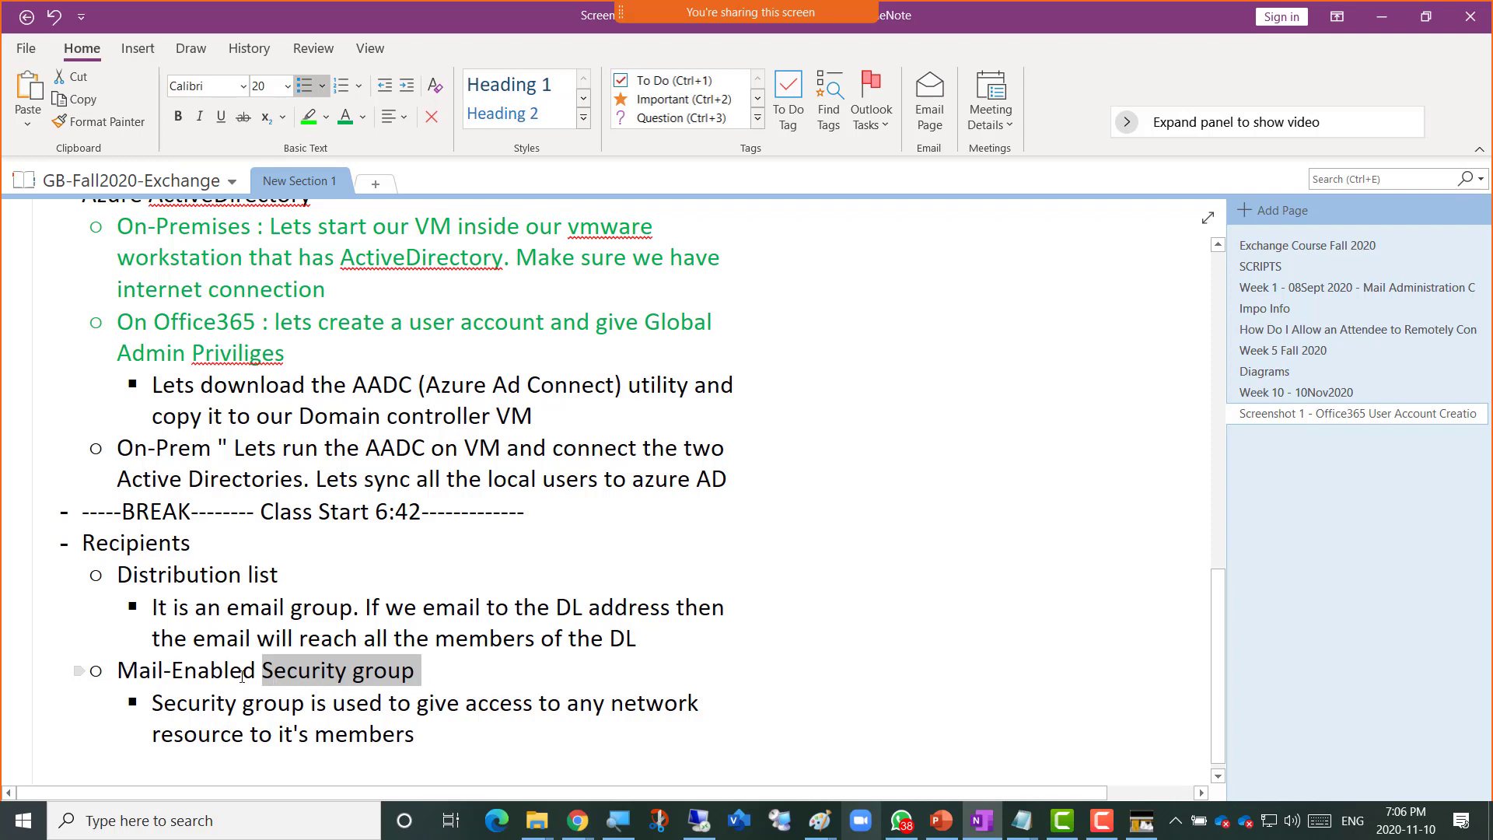
left_click(119, 670)
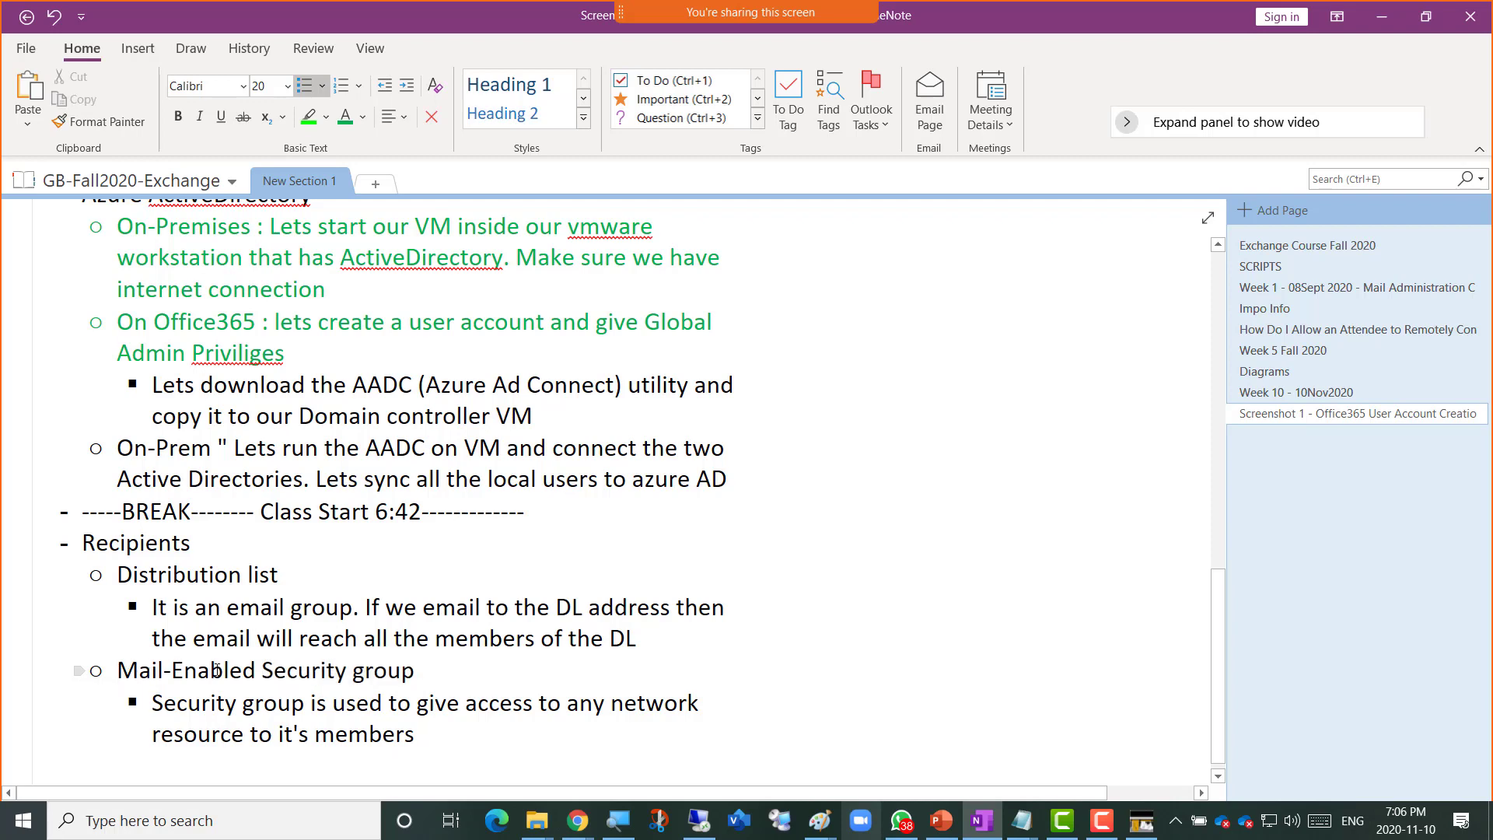
left_click_drag(118, 670, 454, 680)
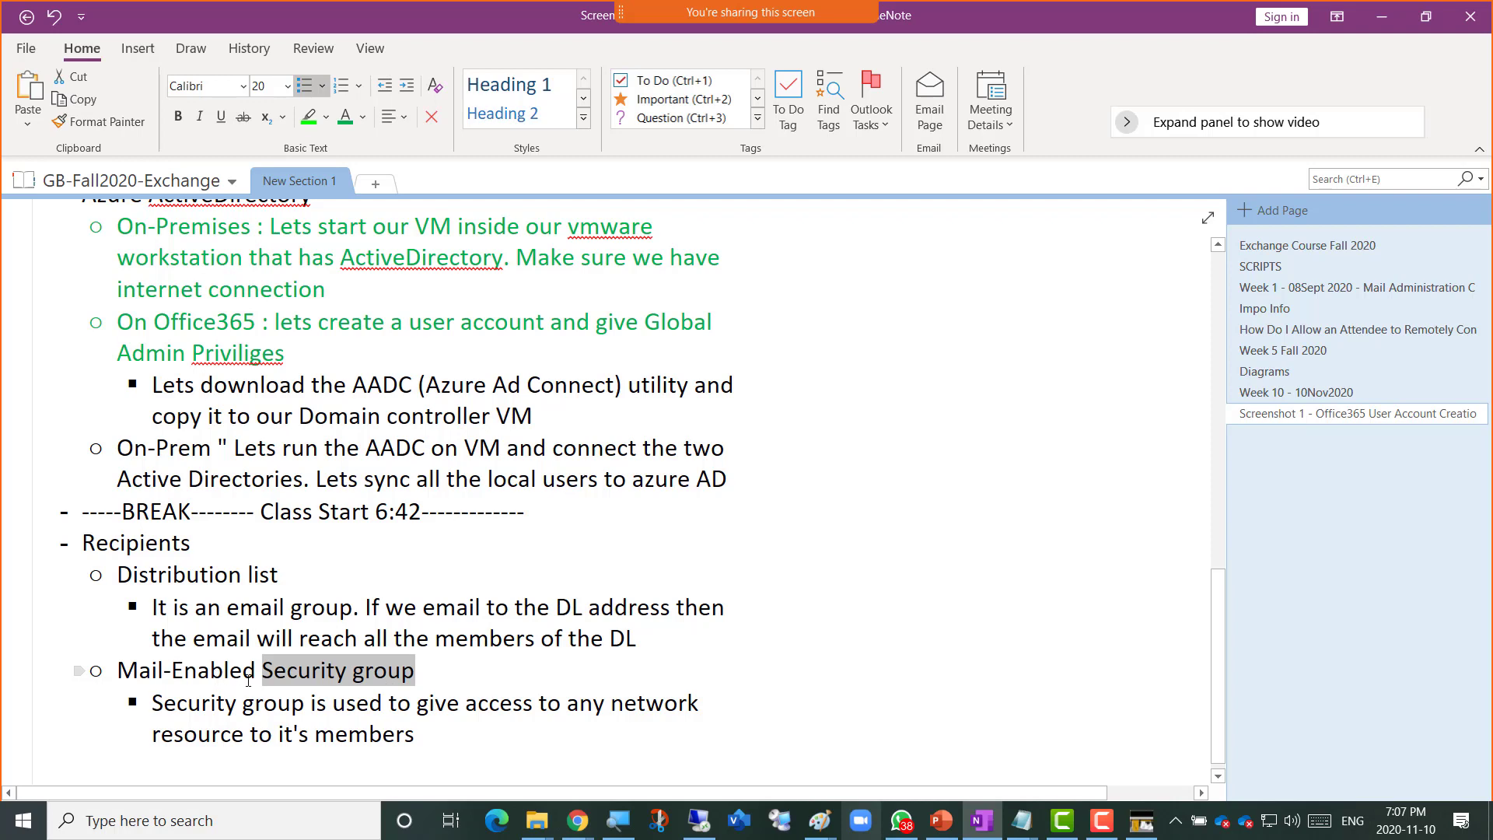
scroll(481, 720, "down", 1)
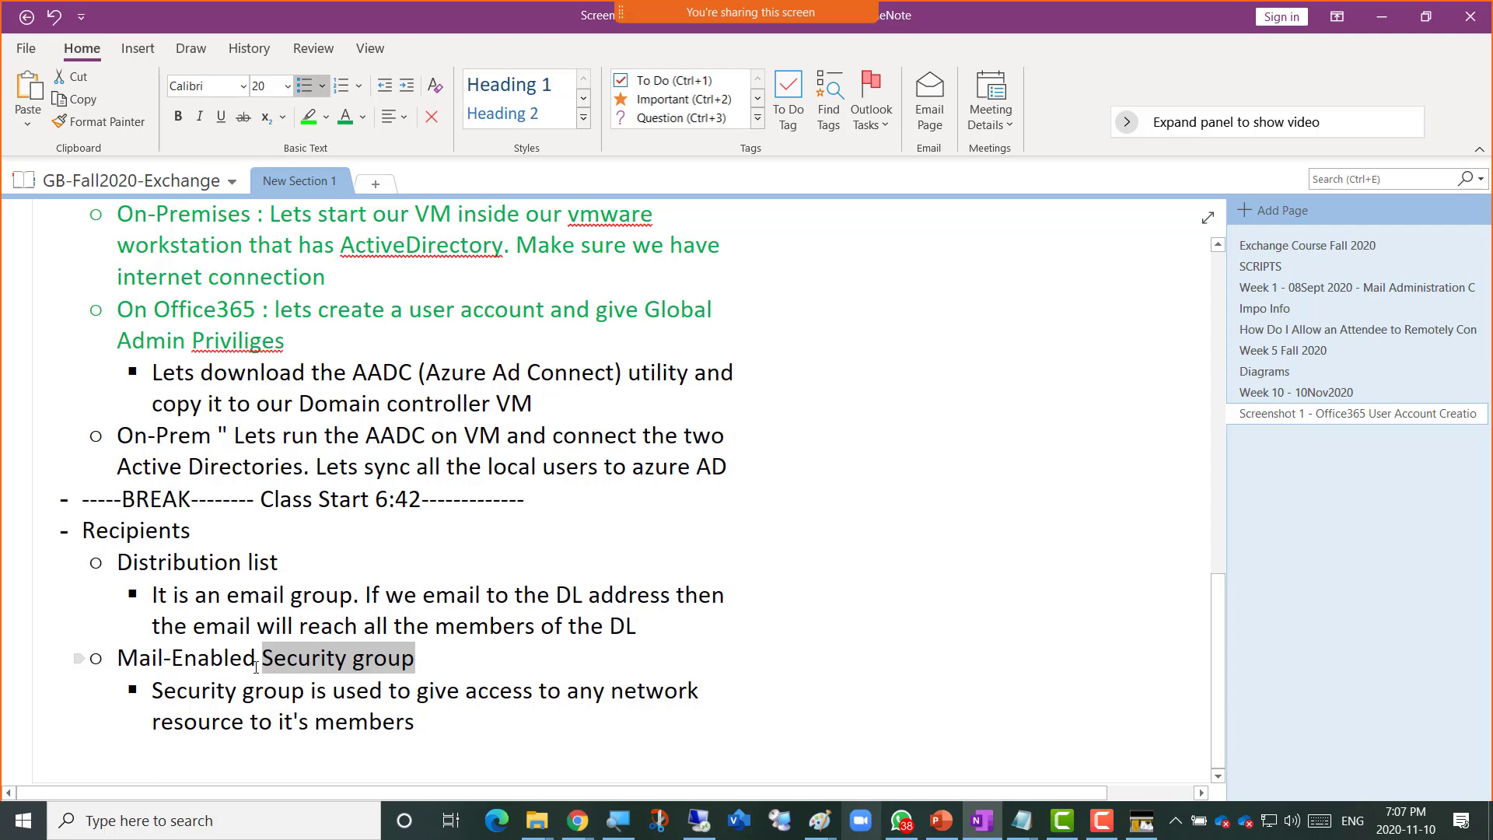
Add a second sub-bullet under "Mail-Enabled Security group" beginning "If we need to create a DL for the same members".
left_click(431, 728)
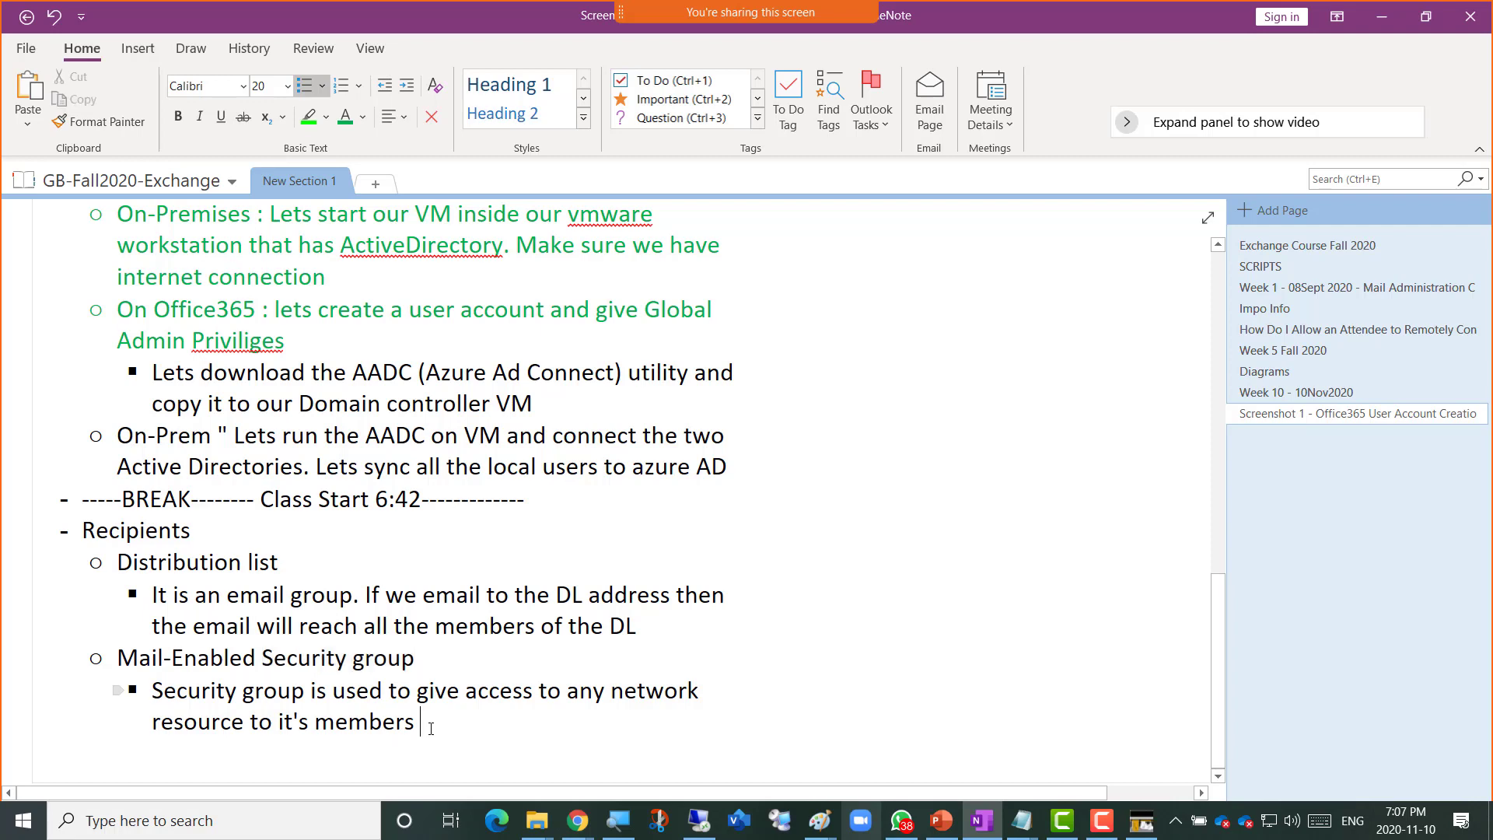
key("Return")
type("If we")
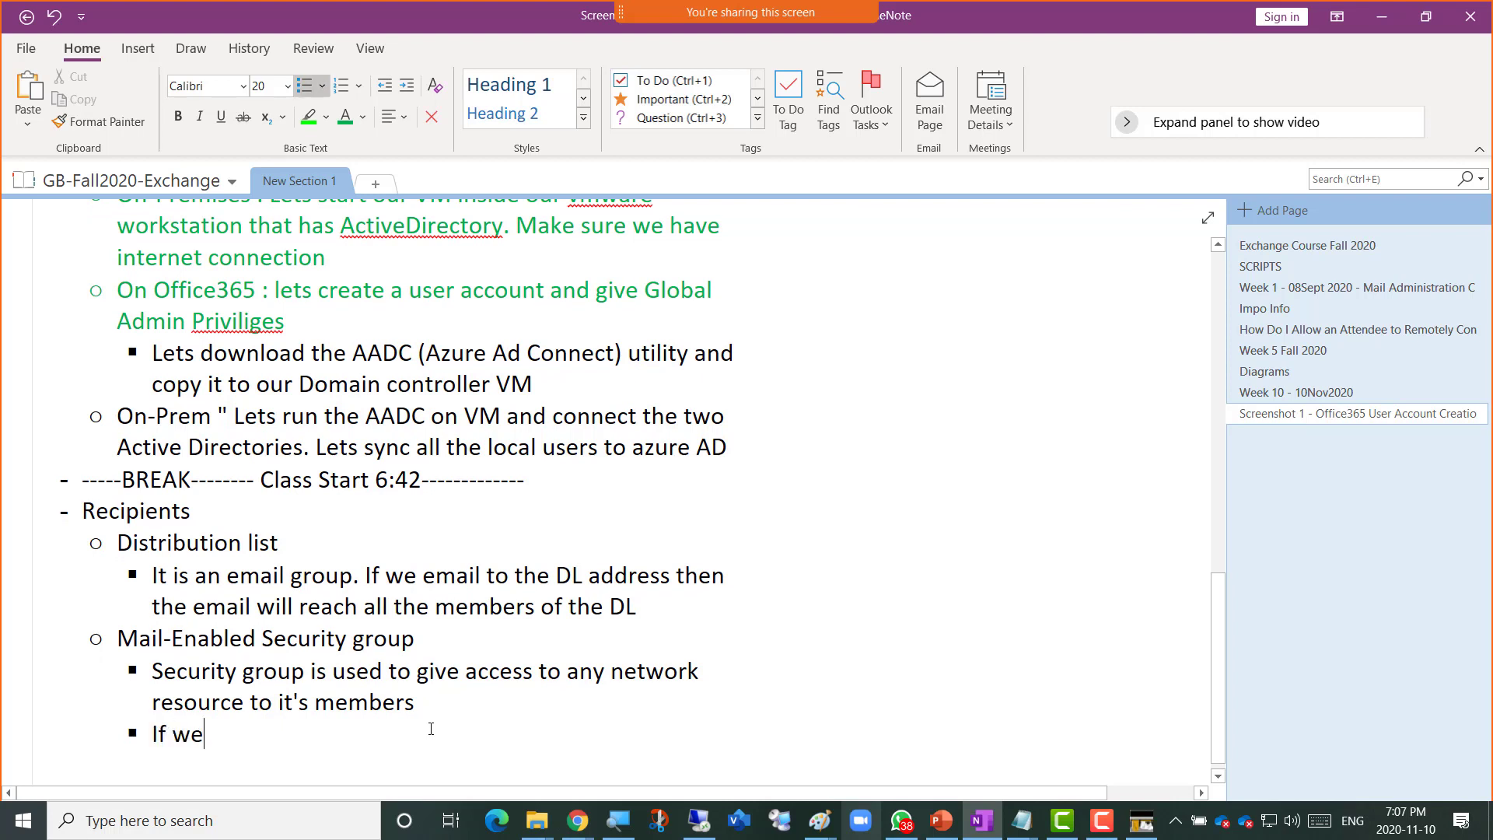
type(" need to c")
type("reate a")
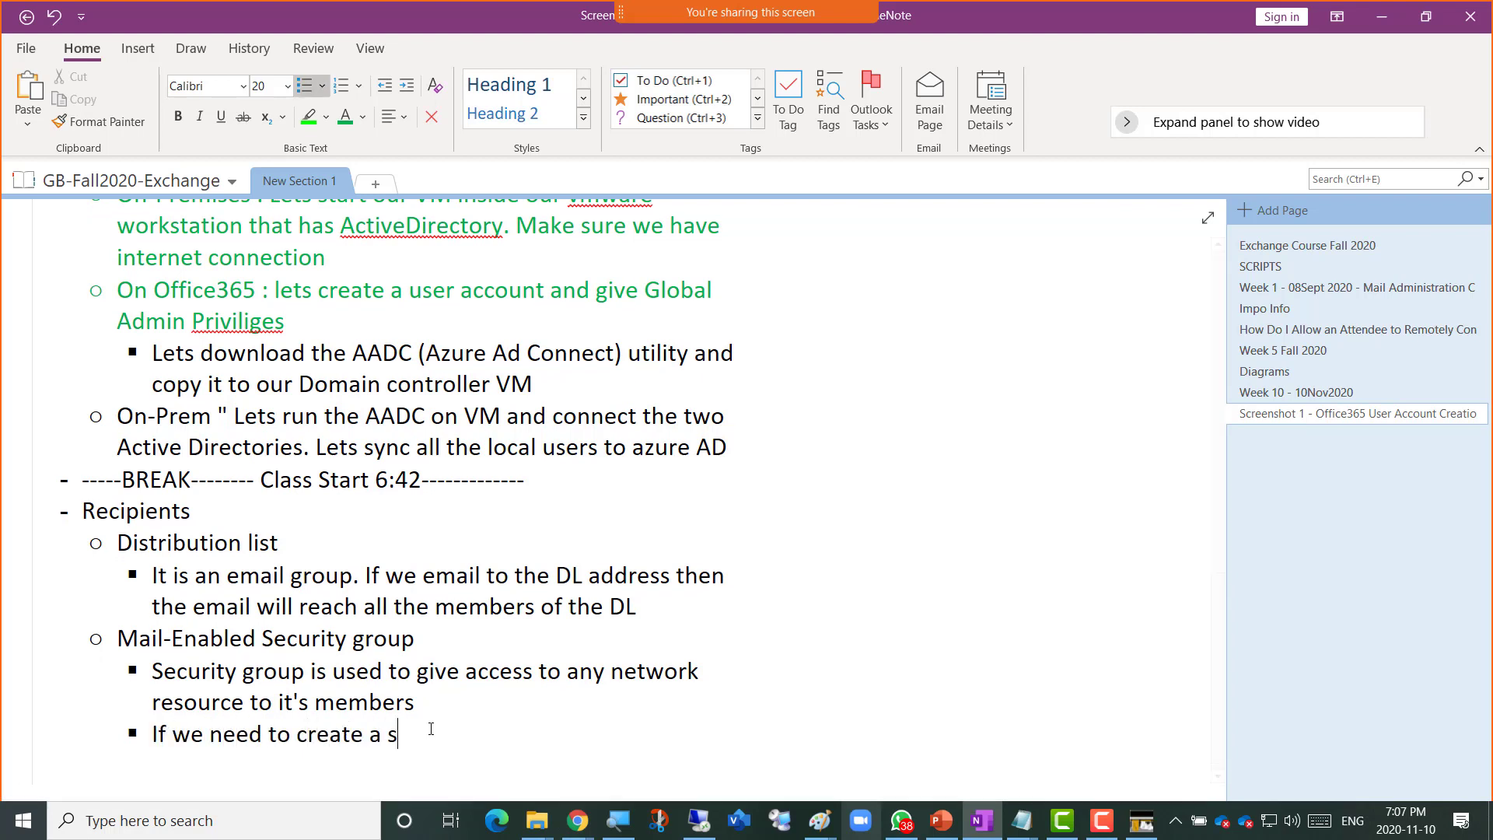
type(" DL for the same nu")
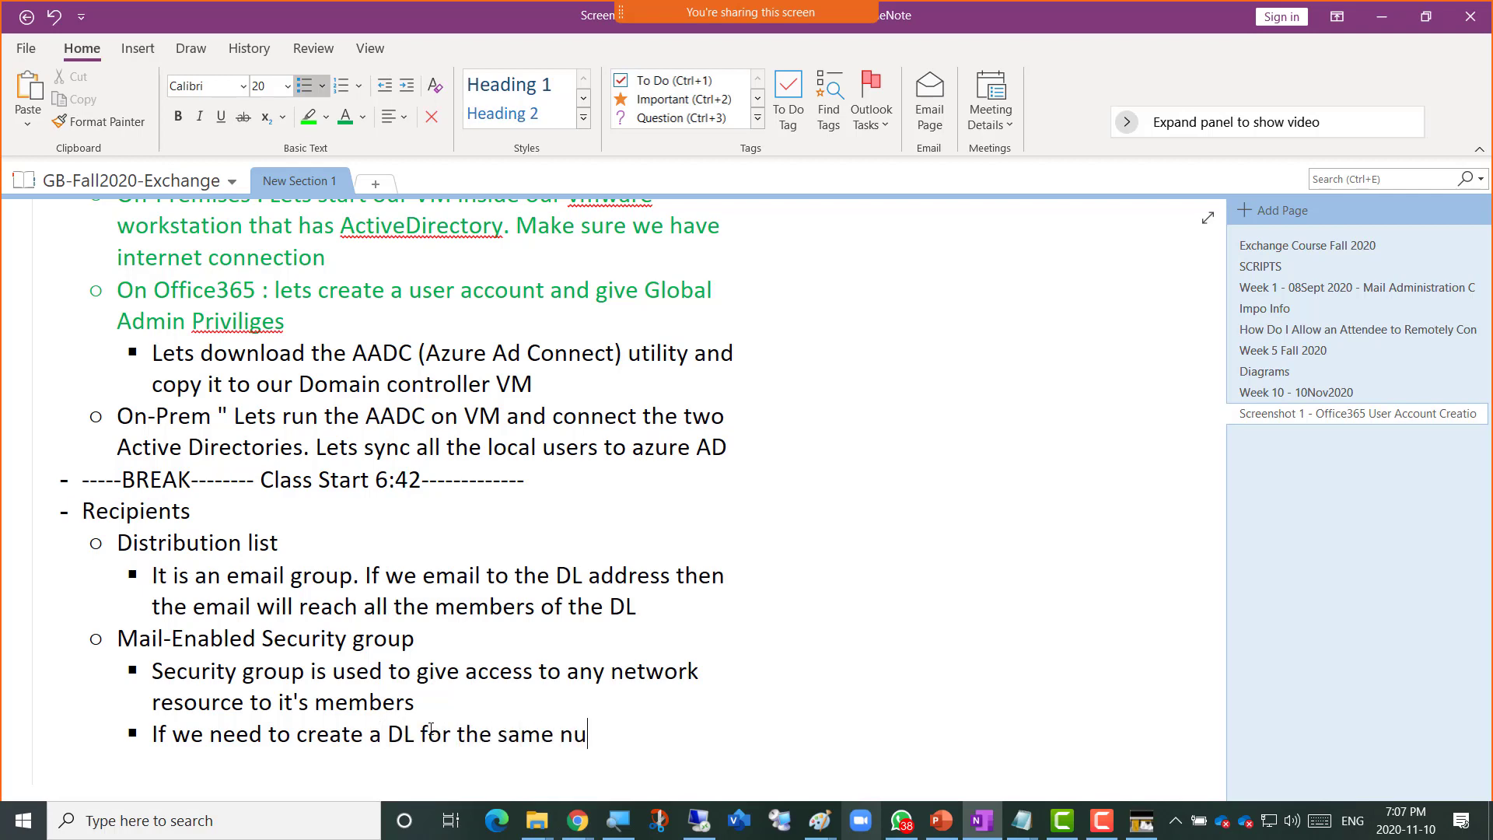
key("BackSpace")
key("BackSpace")
type("members then we ")
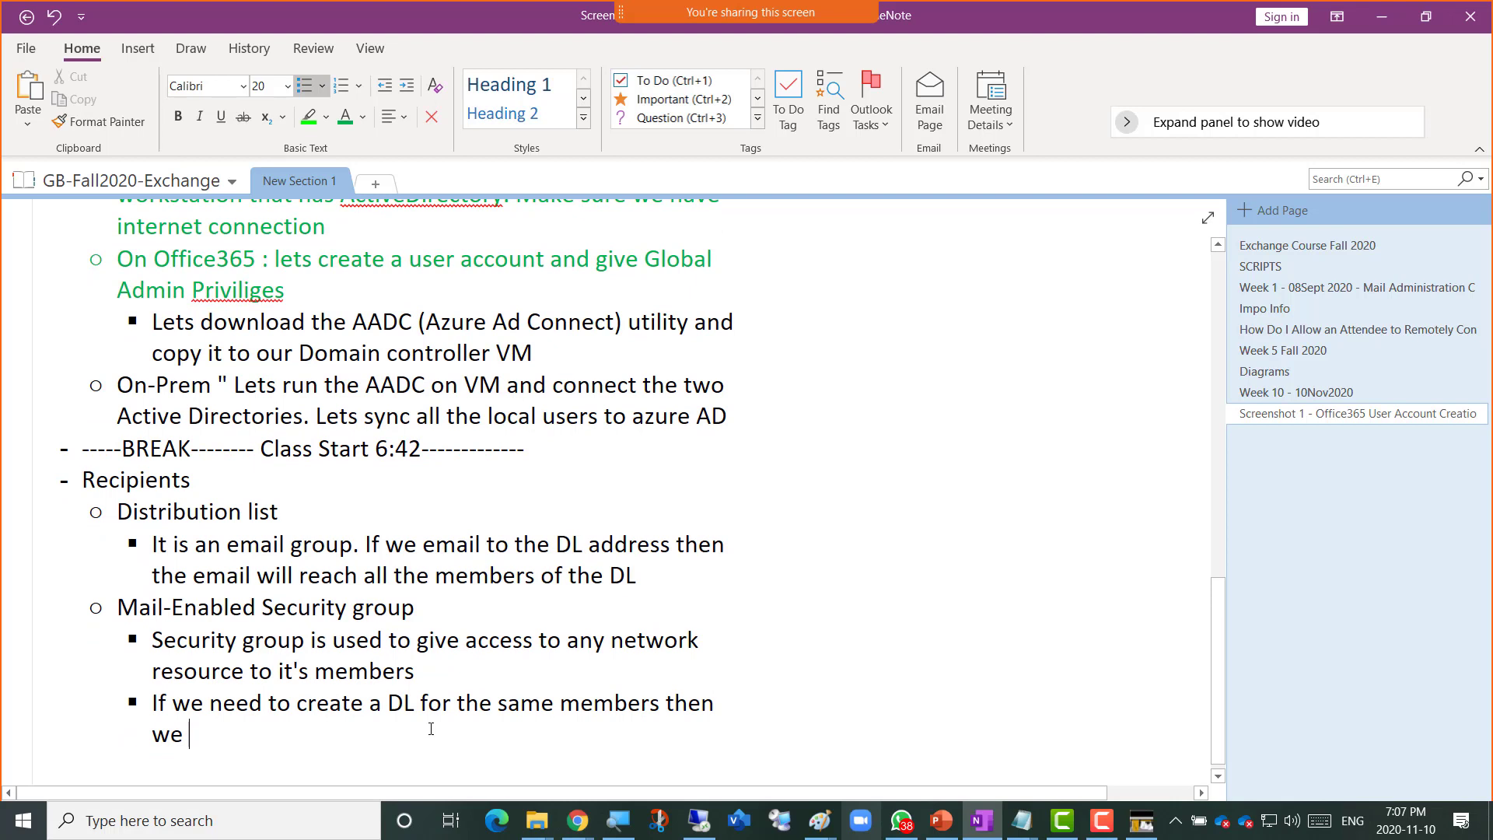
type("ccan also mail")
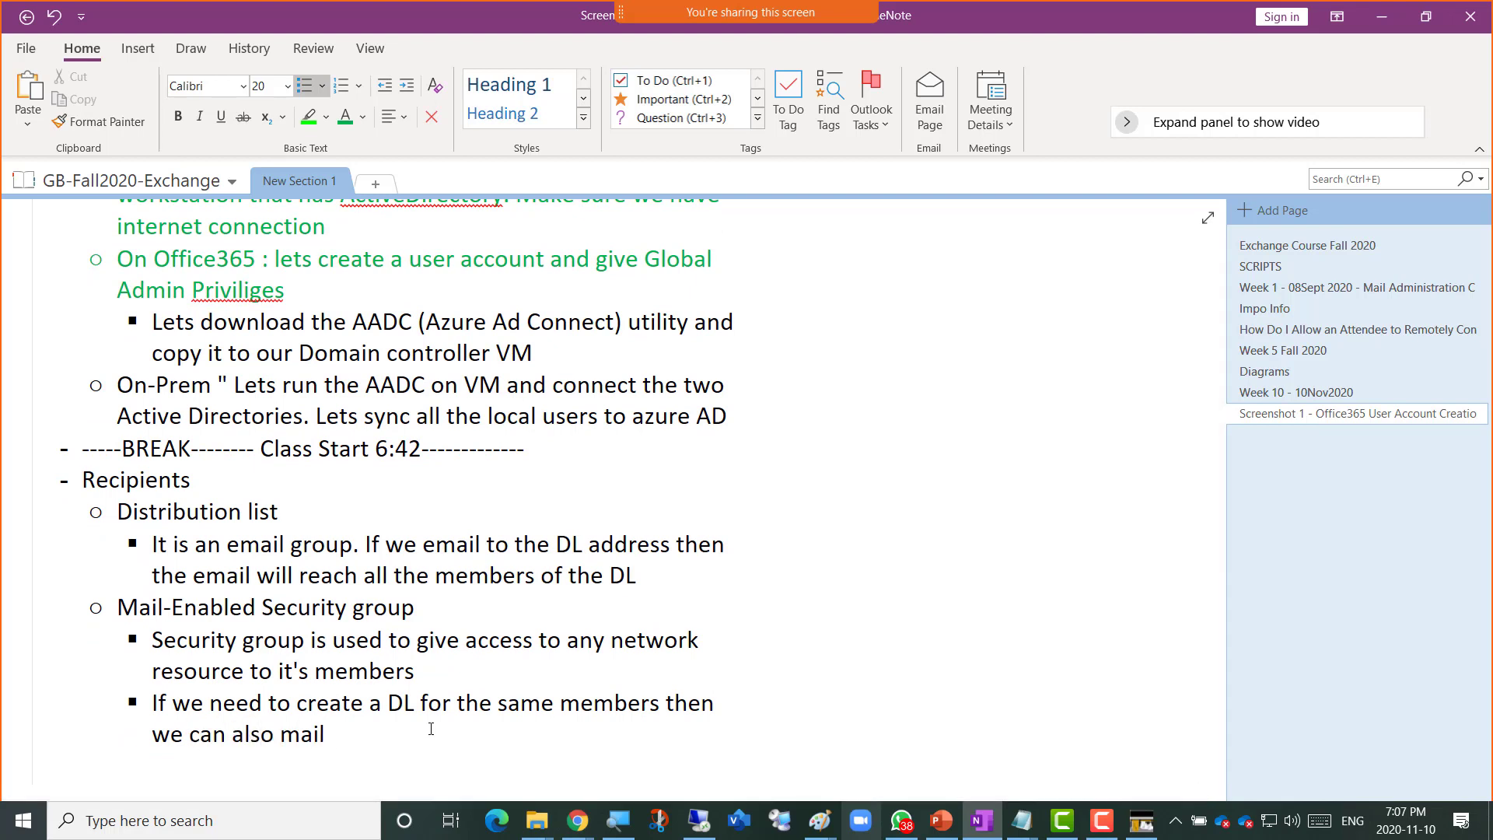
type("-enable this security grou")
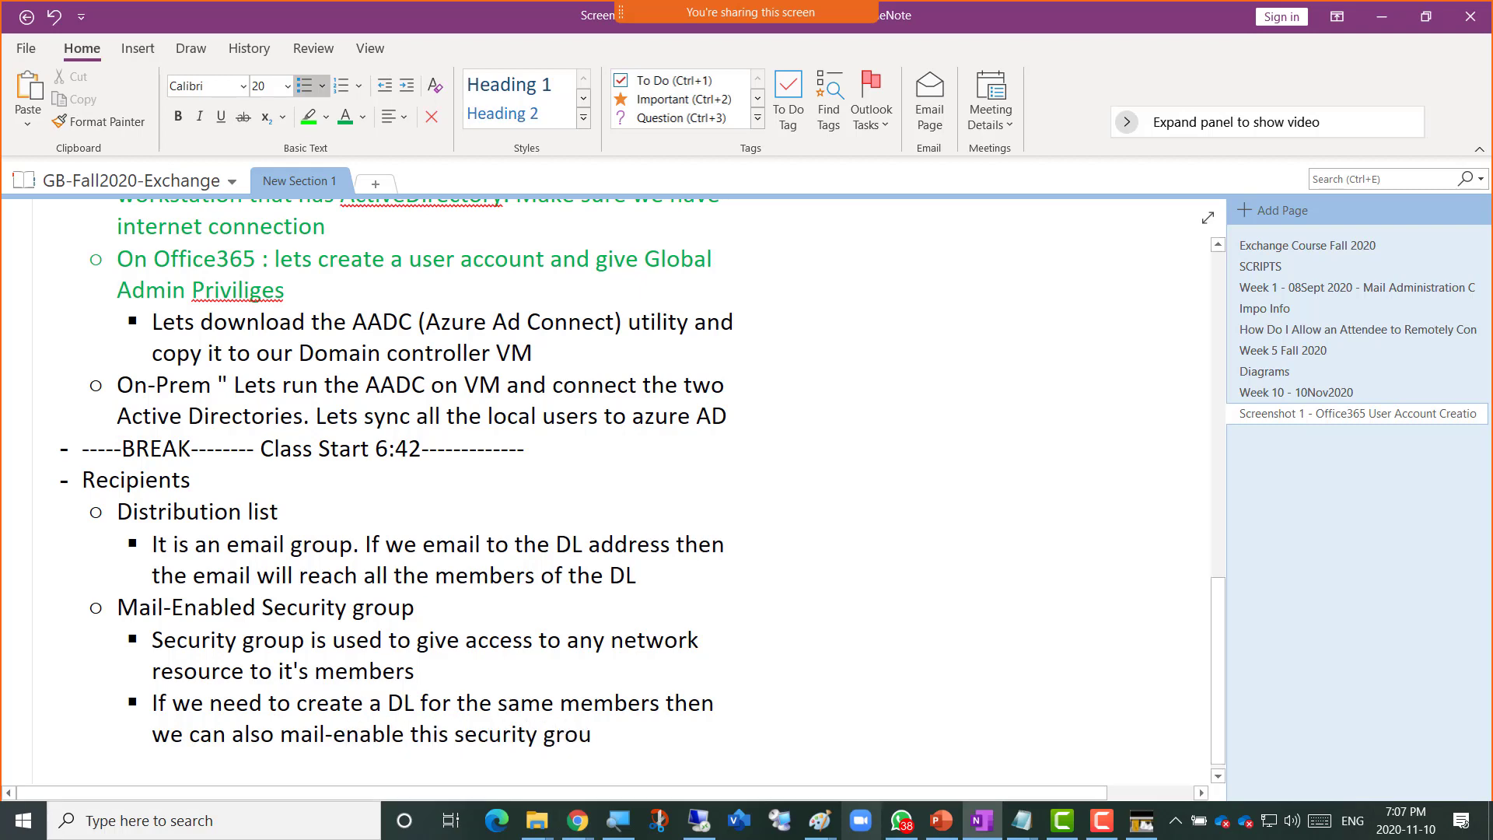
type("p instead of crea ting a")
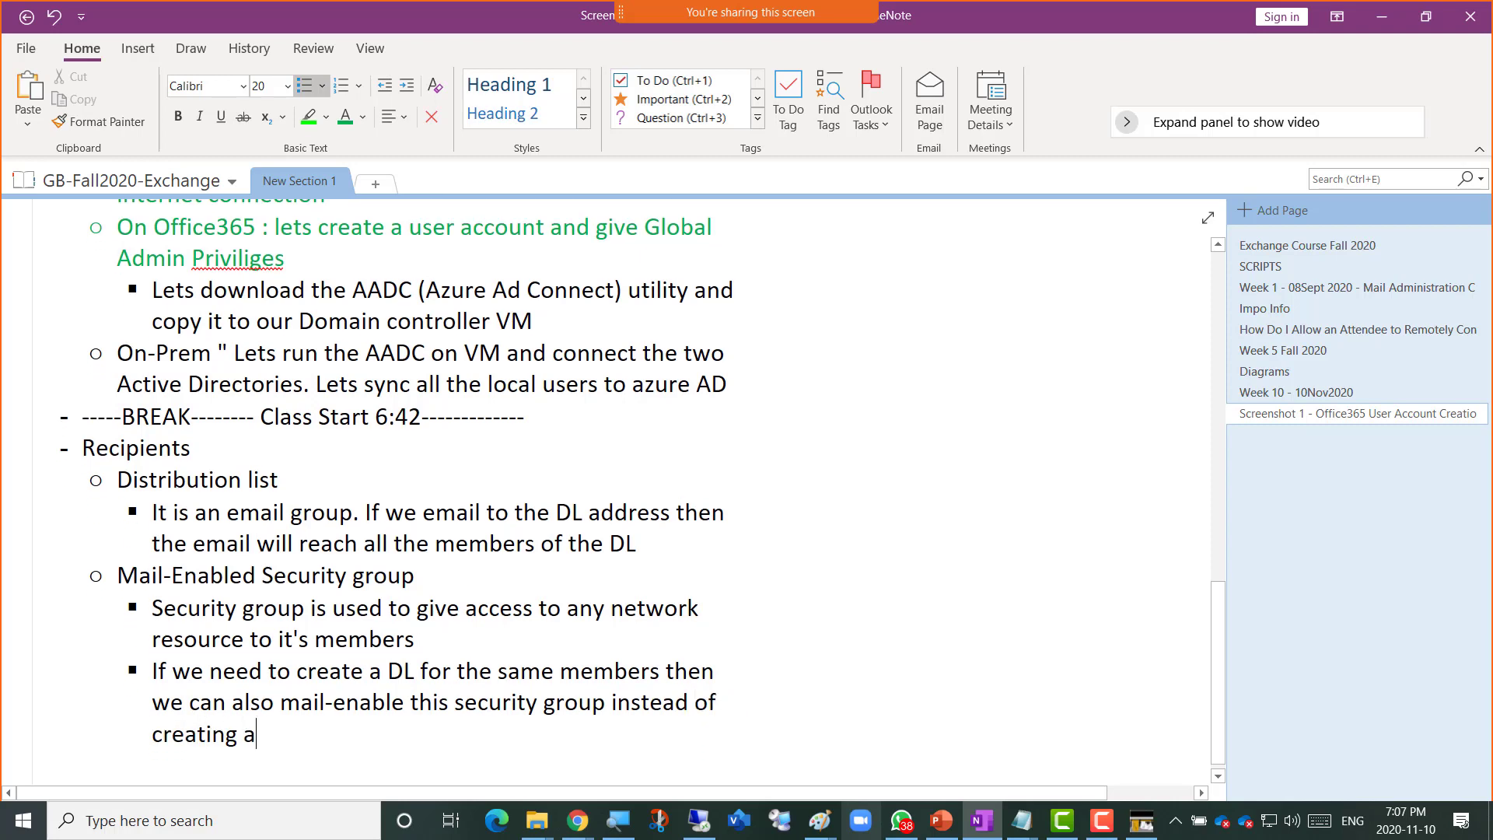
type(" separate DL")
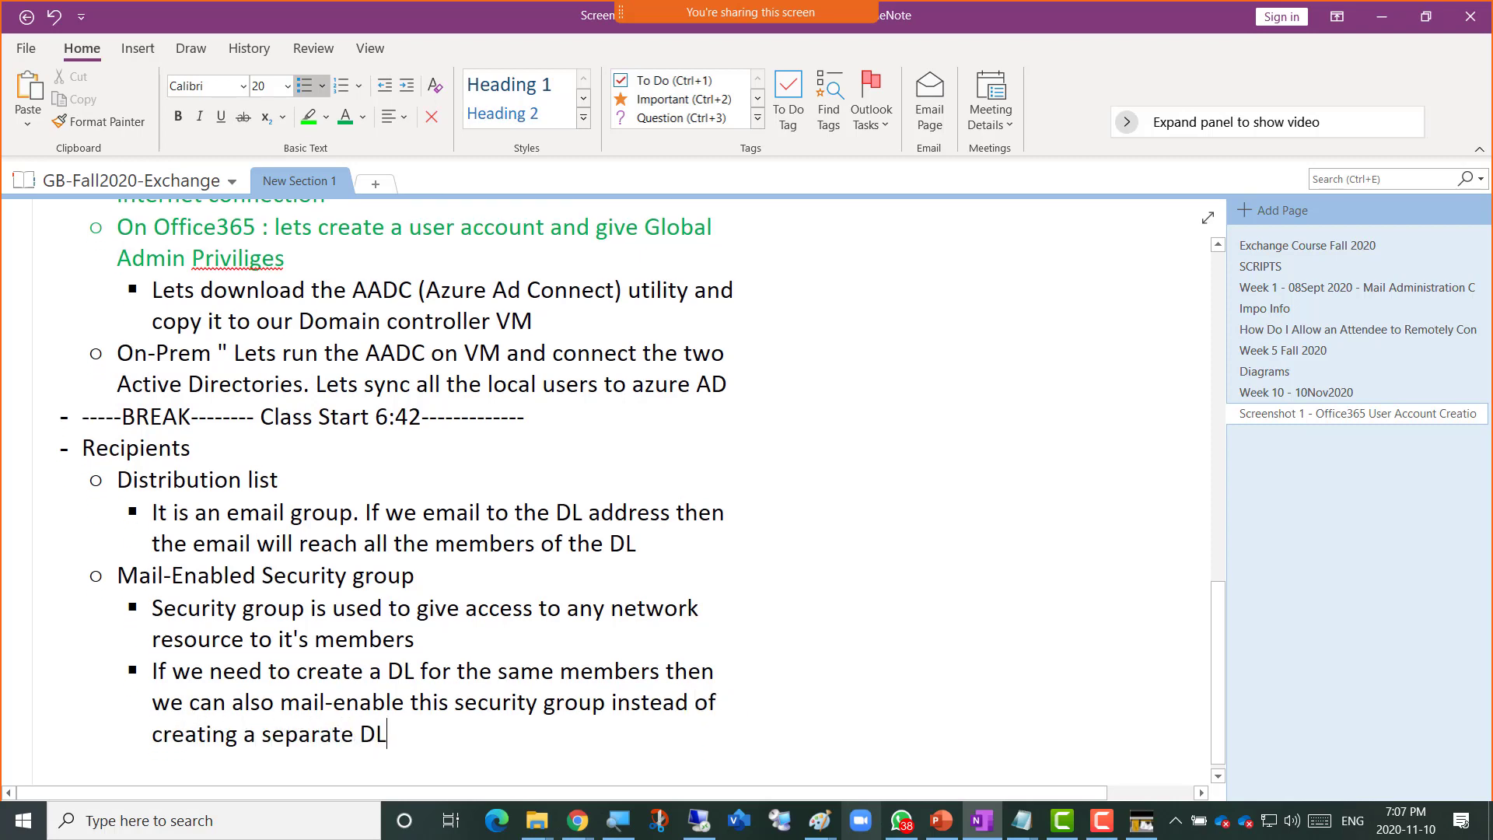
type(" of the same")
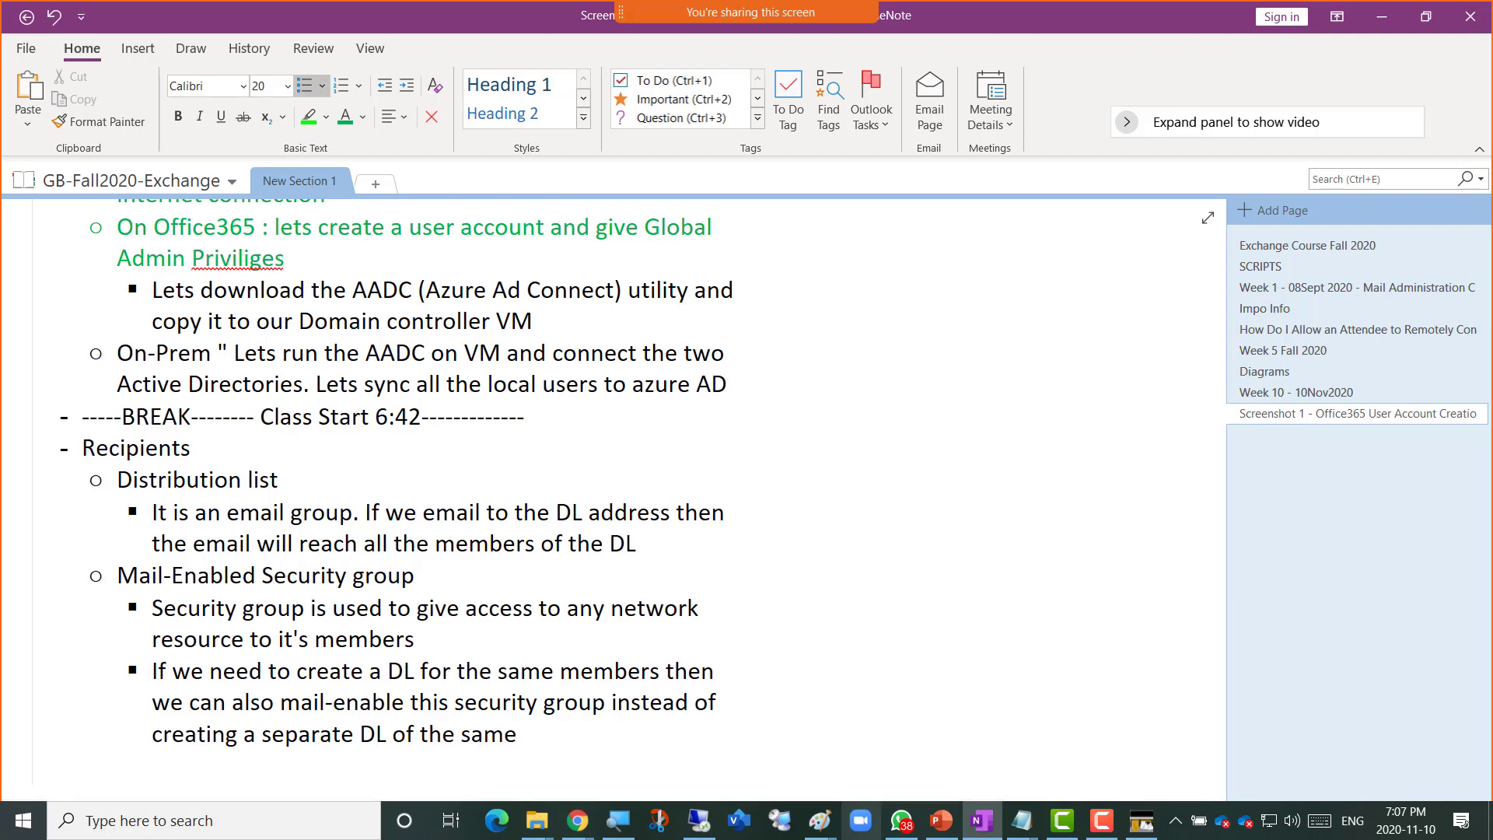
type(" number of employees")
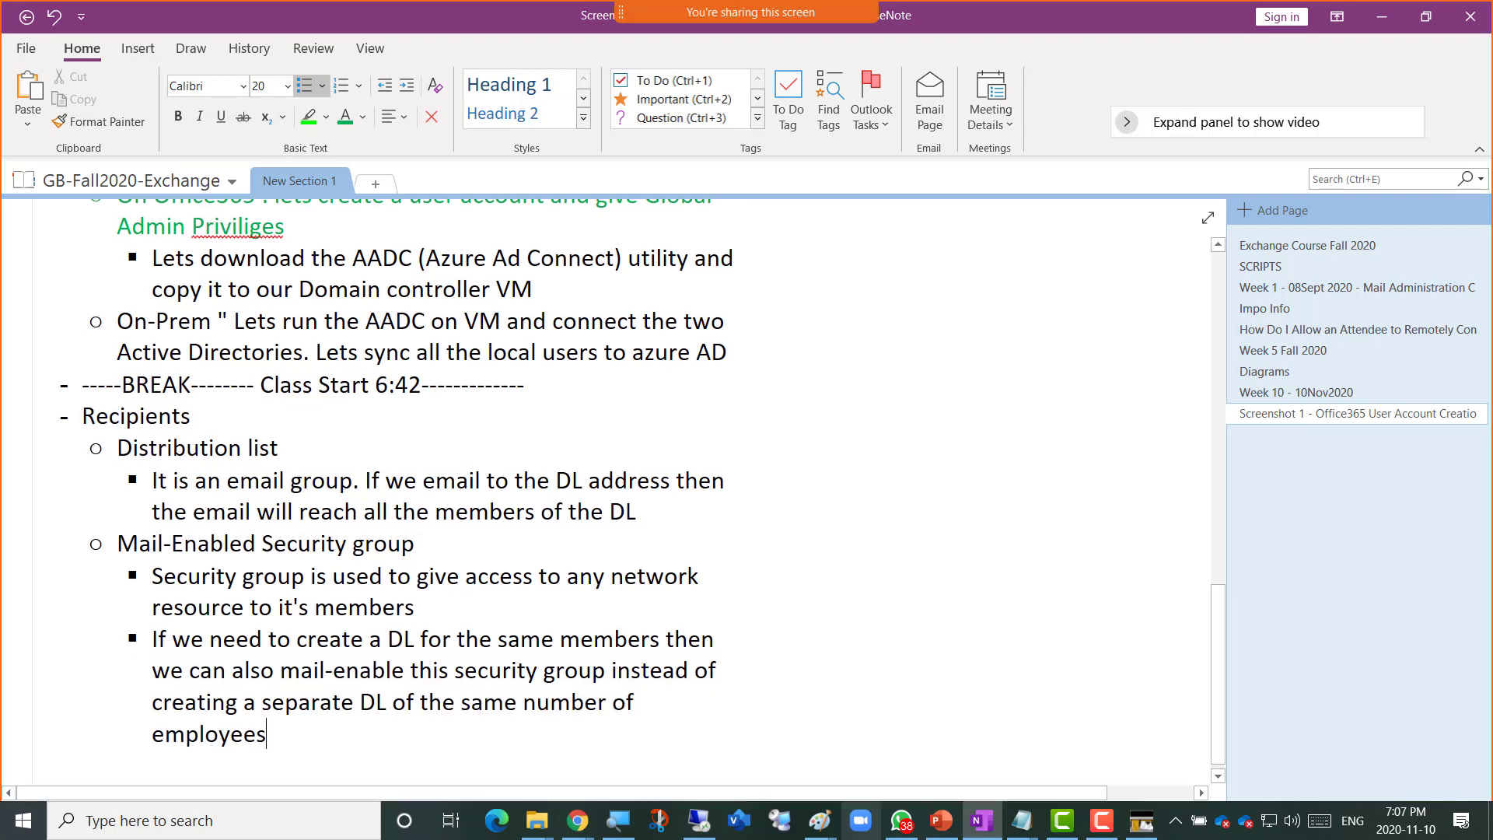
type(" which are mem")
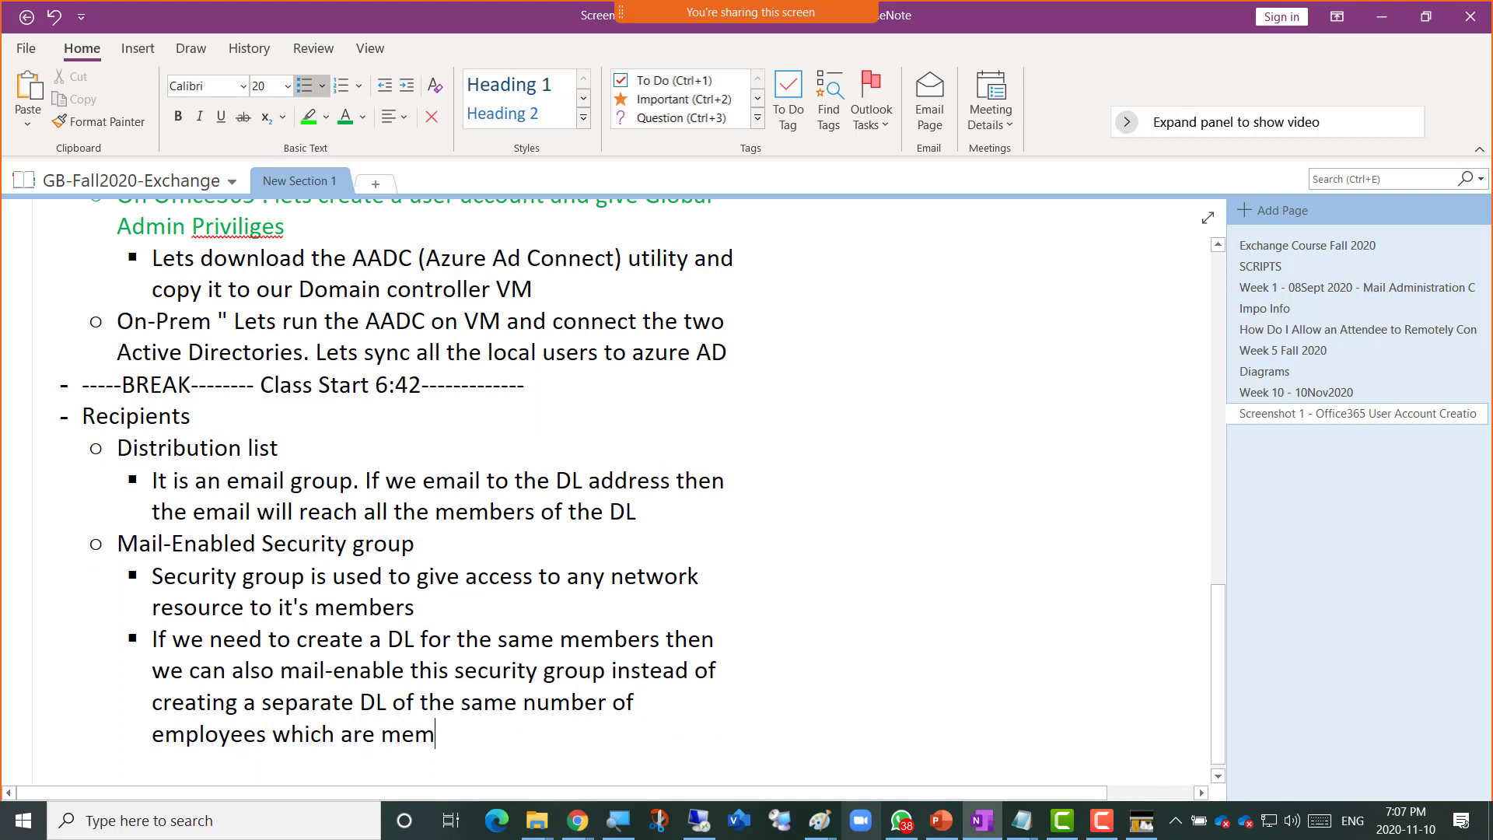
type("bers of this")
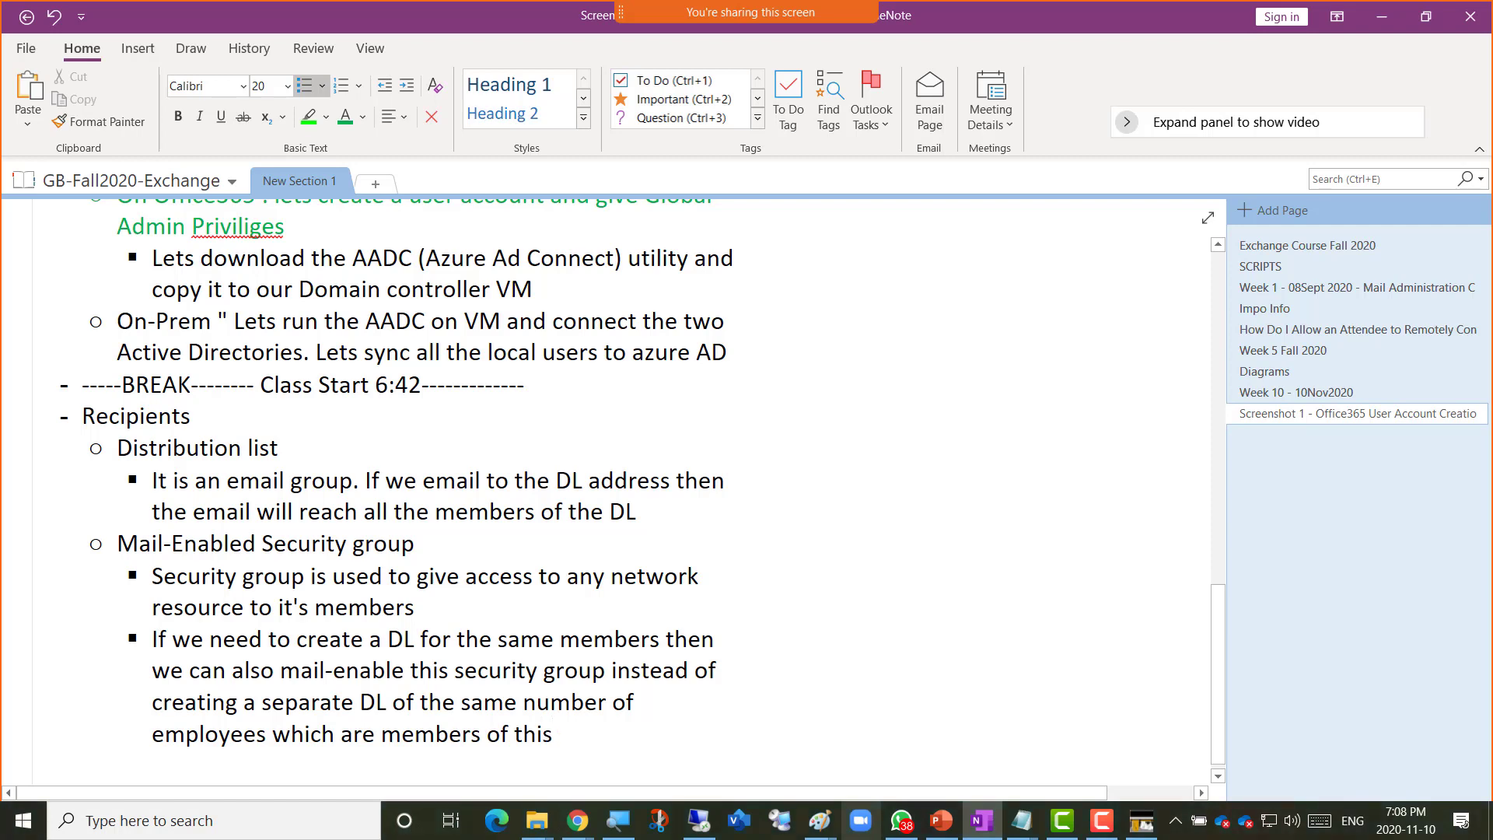
type(" security group")
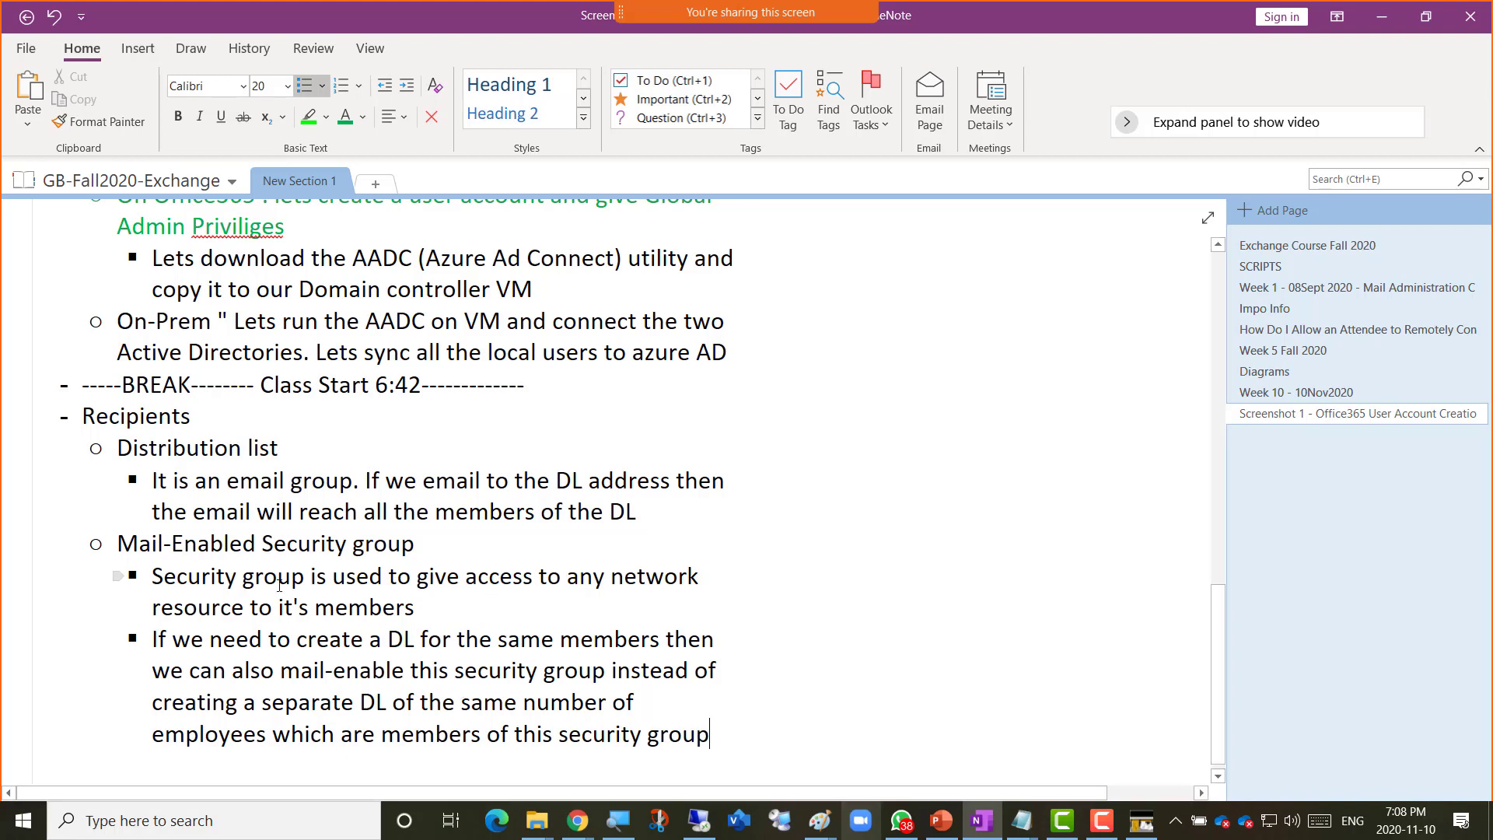
Switch to the Exchange admin center in Chrome and duplicate its browser tab.
key("alt+Tab")
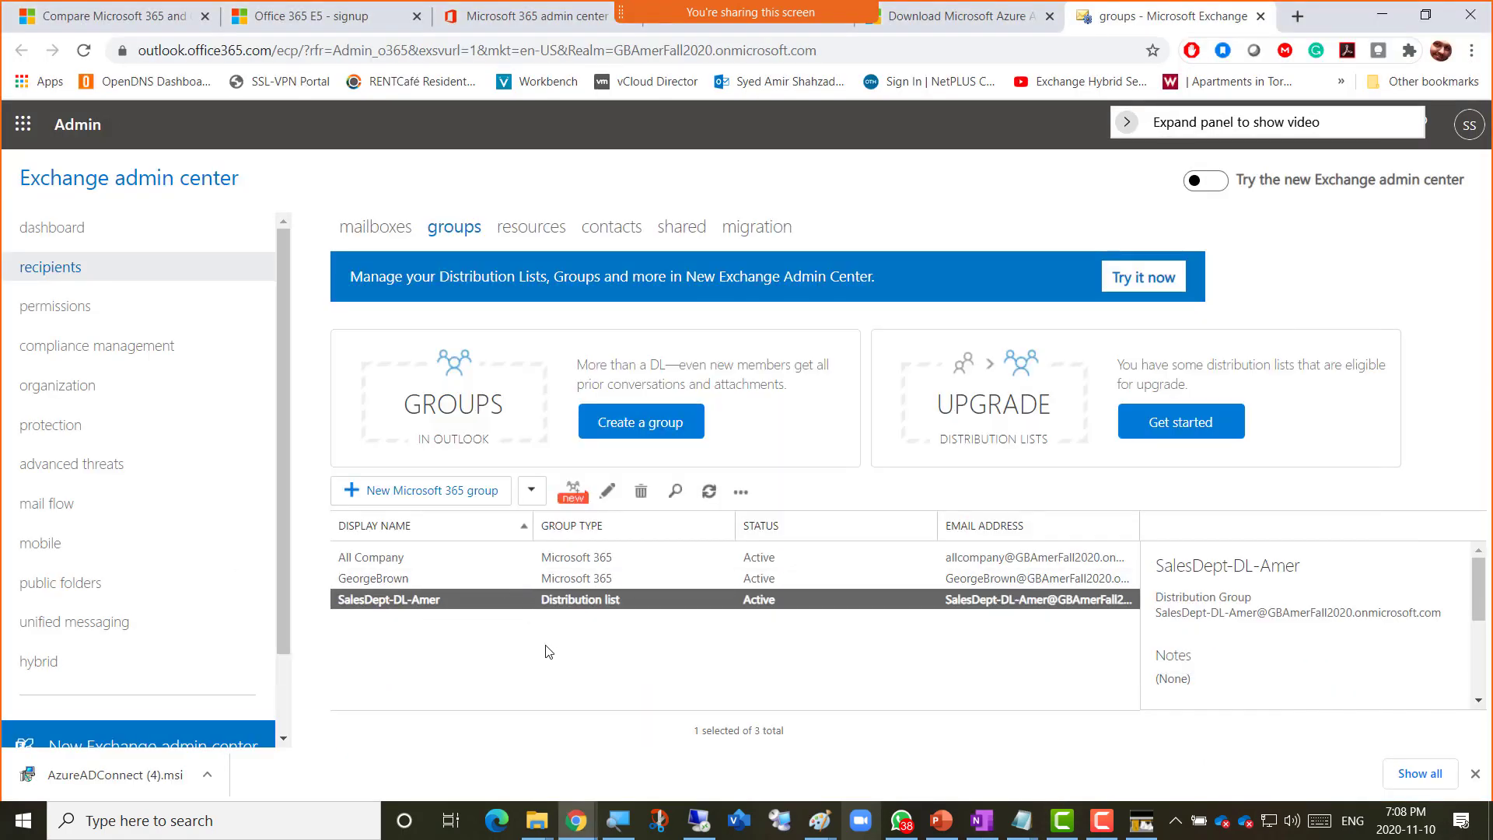
left_click(531, 500)
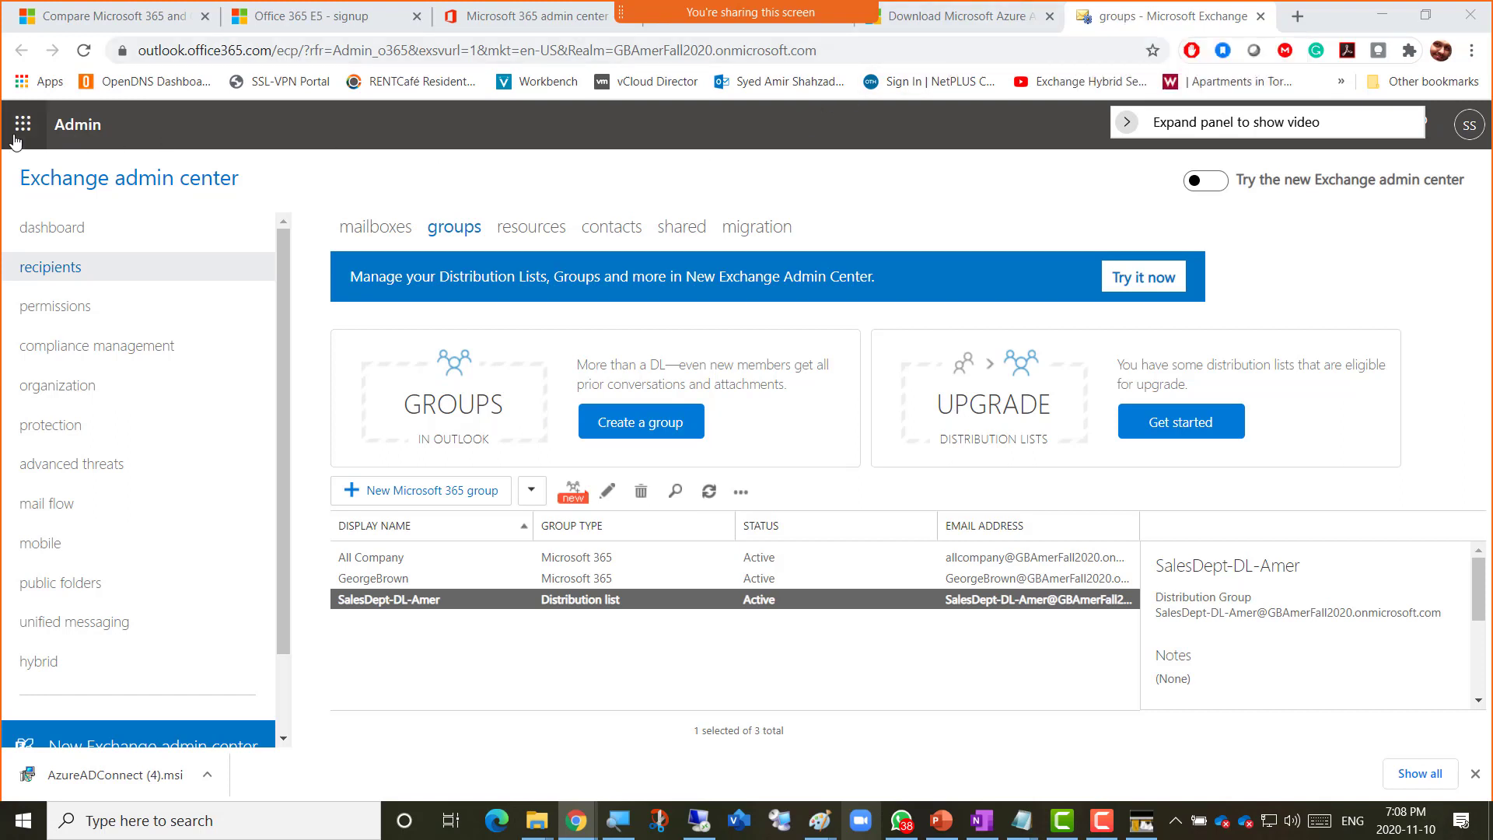
right_click(1113, 19)
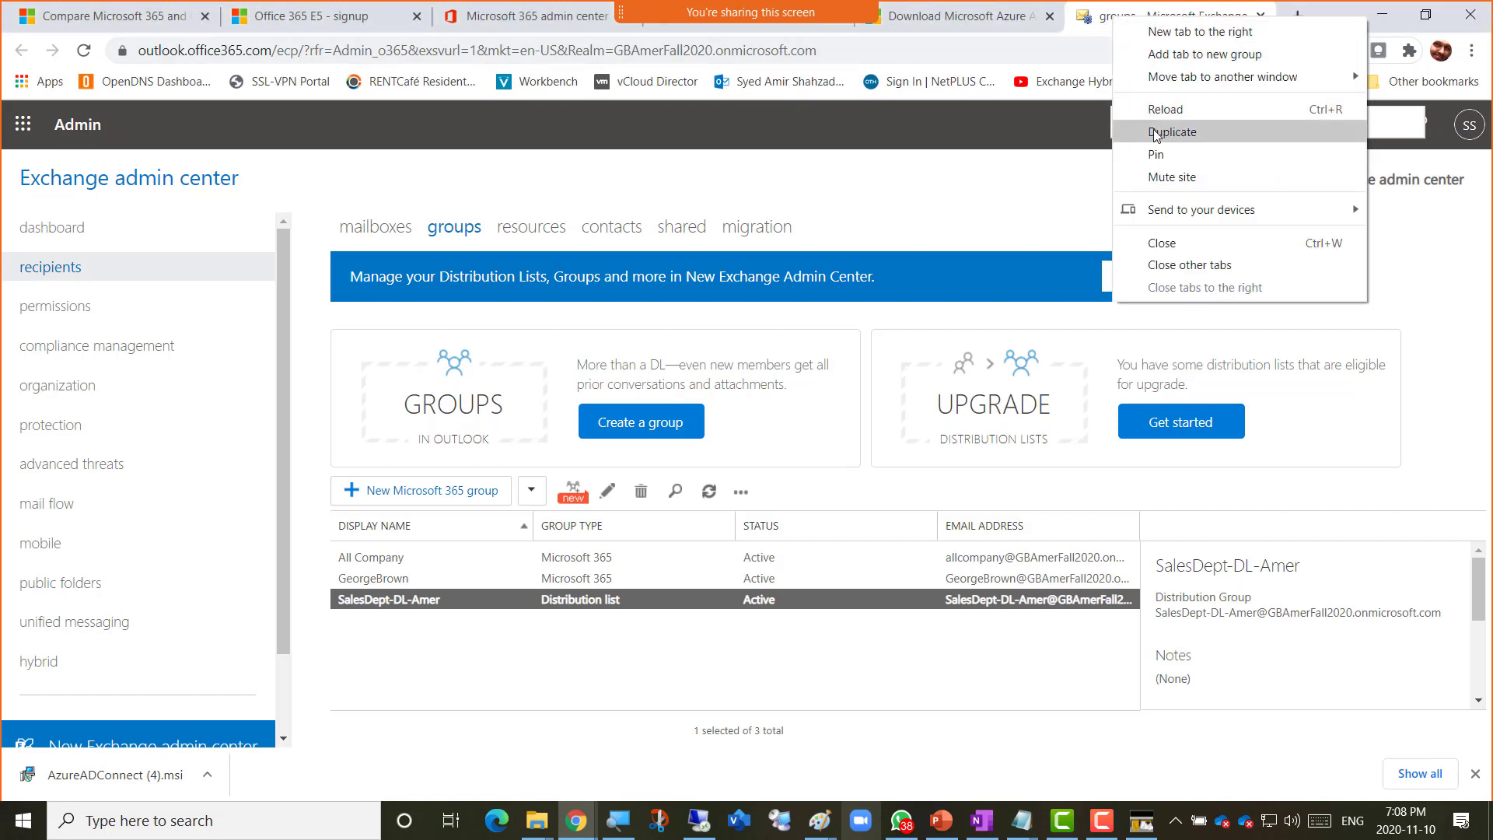
left_click(24, 129)
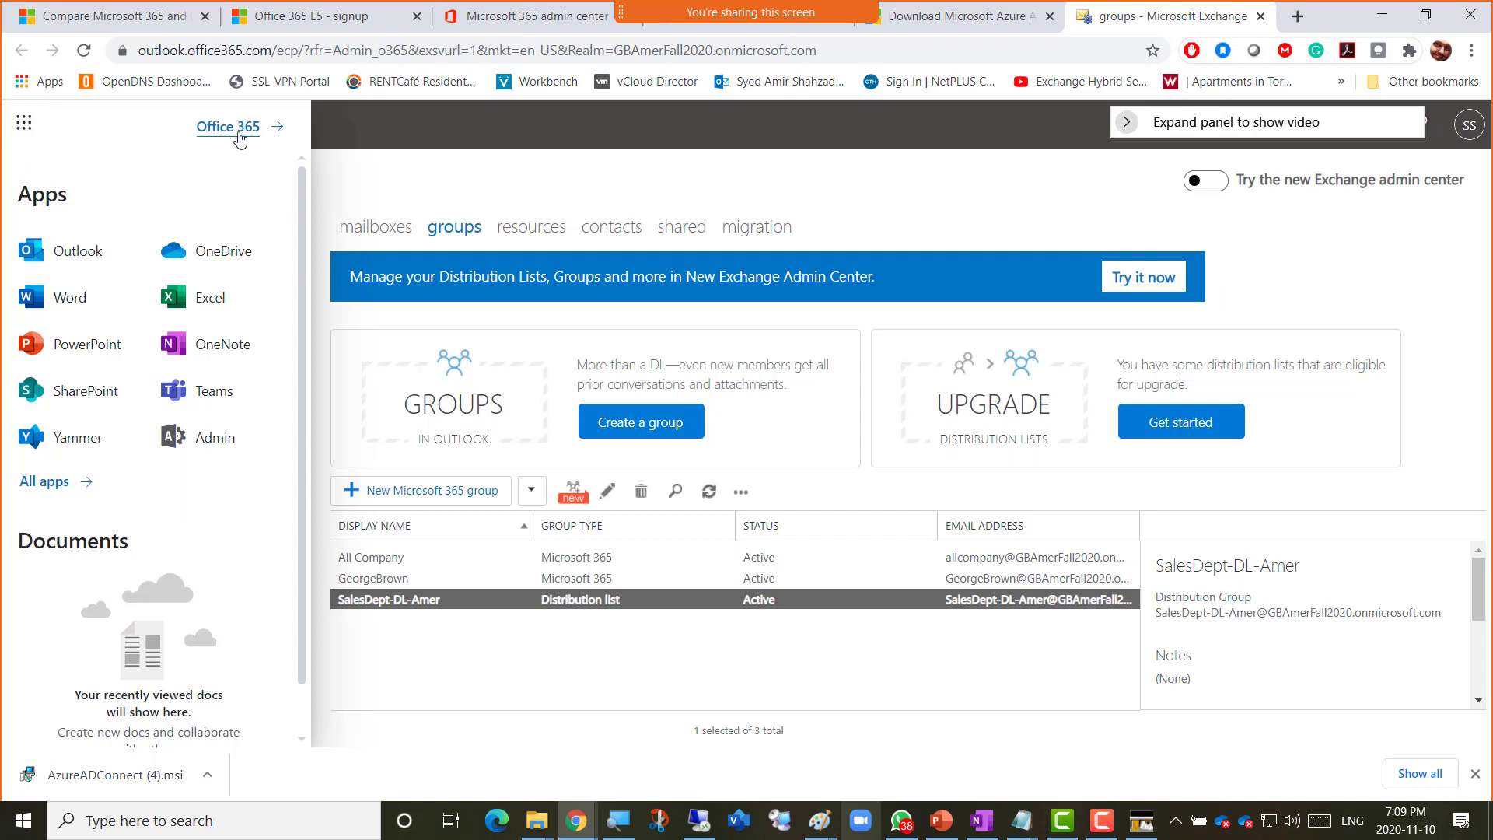
right_click(1122, 19)
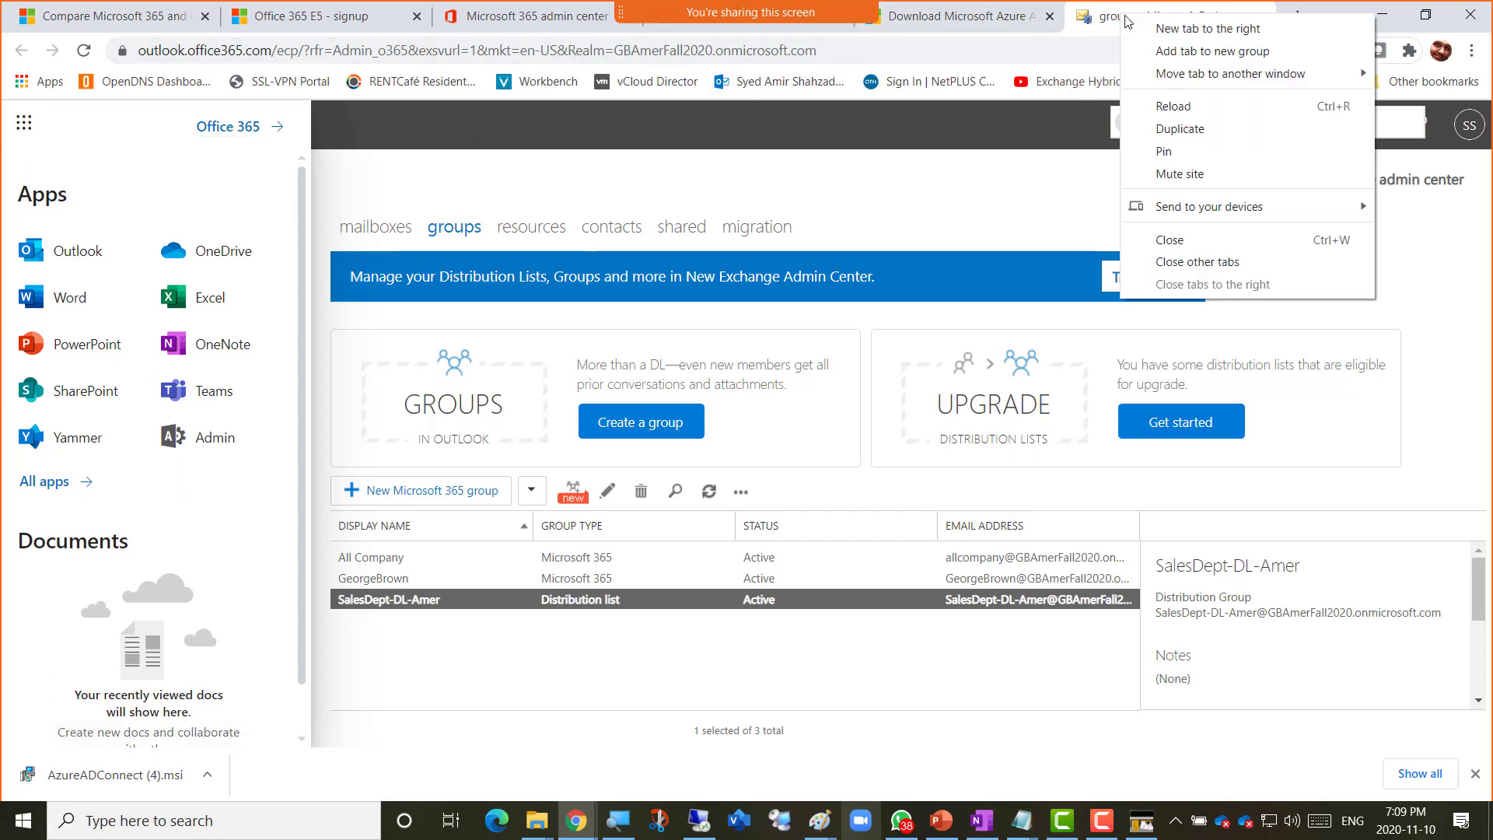
left_click(1190, 130)
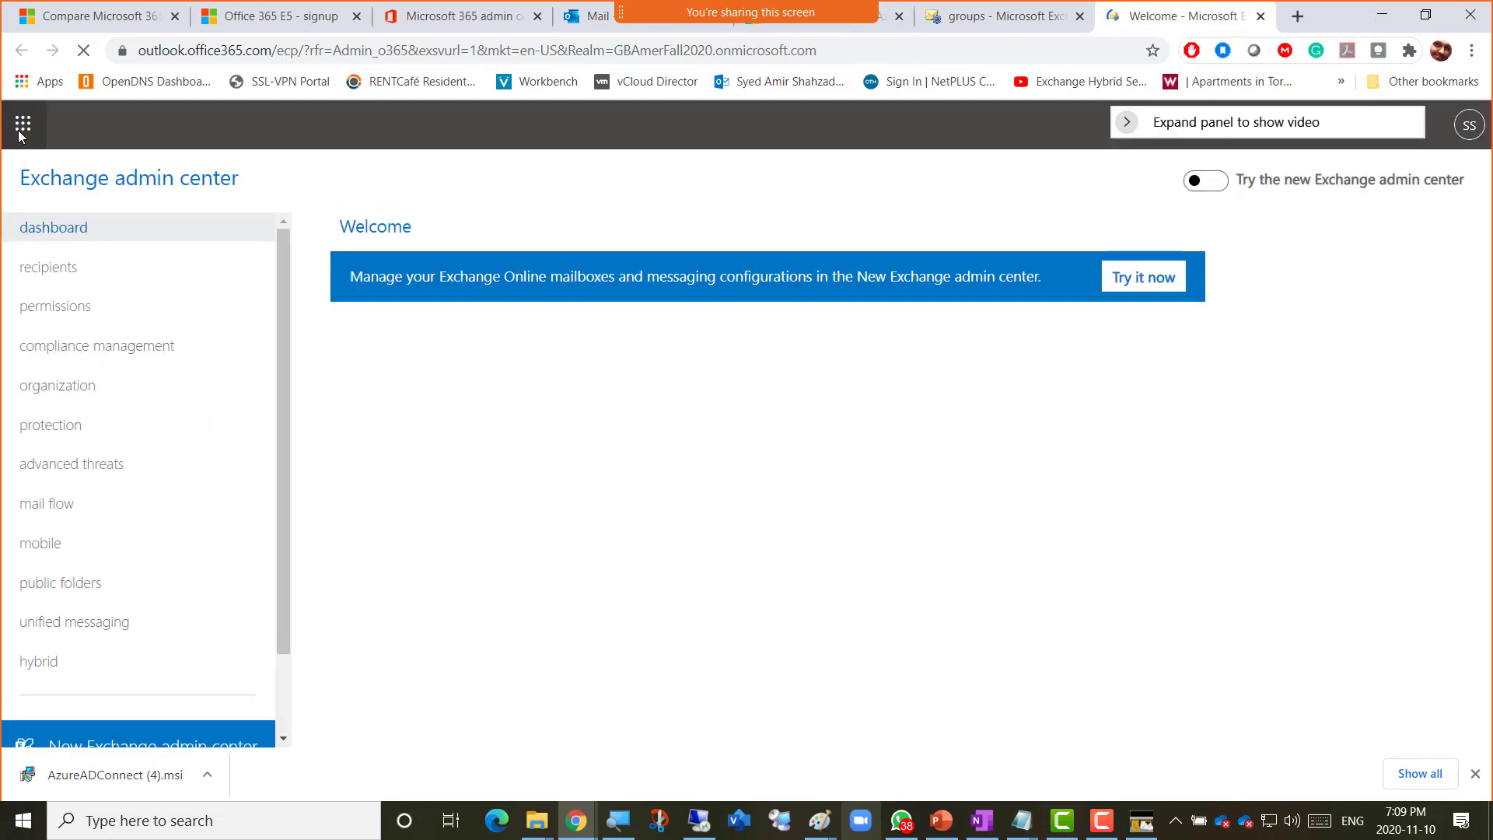
Open the Office 365 home page from the duplicated tab's app launcher and dismiss the welcome pop-up.
left_click(20, 132)
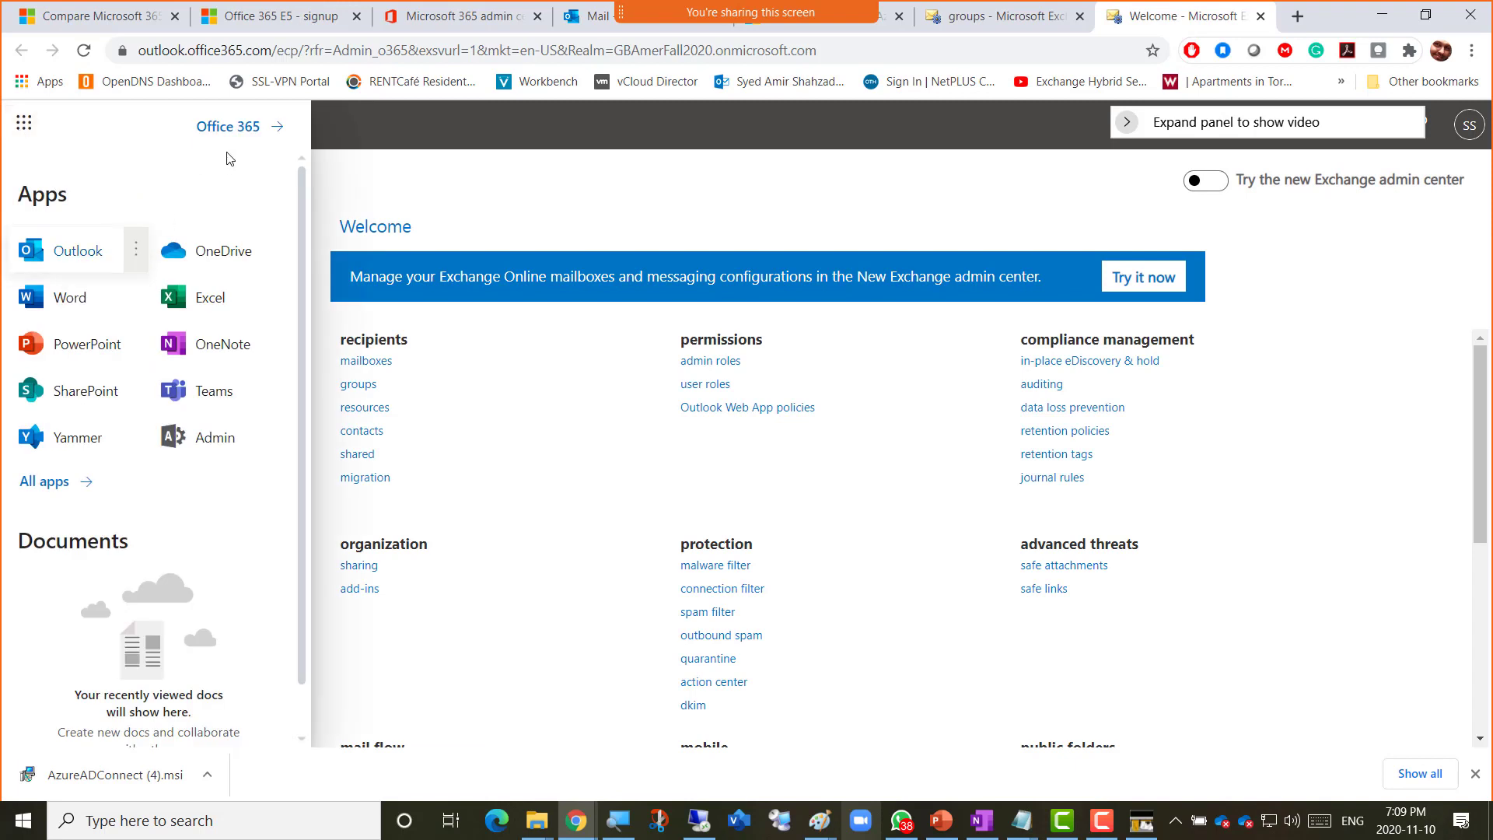
left_click(237, 128)
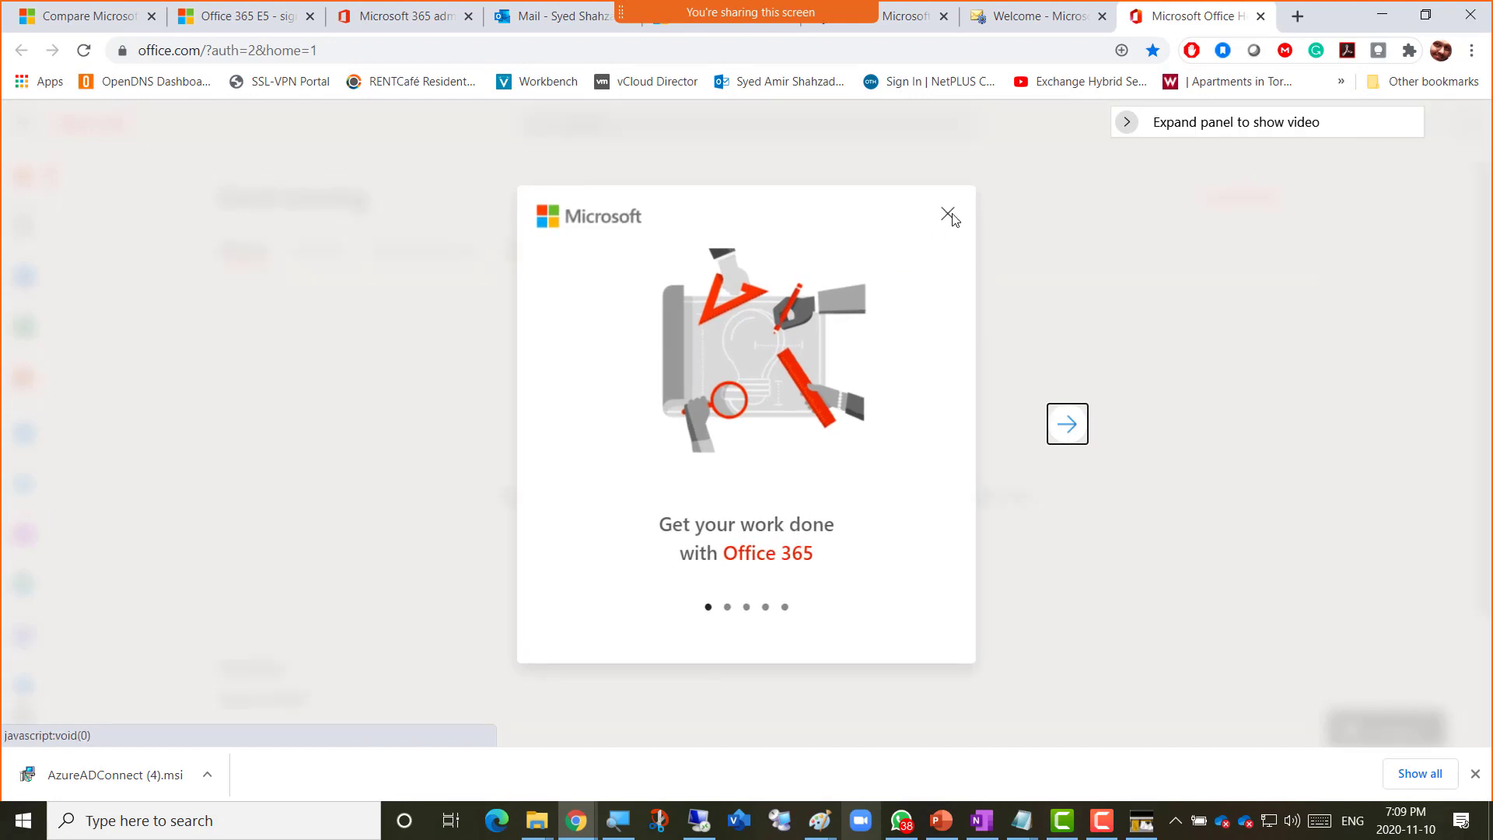
left_click(949, 215)
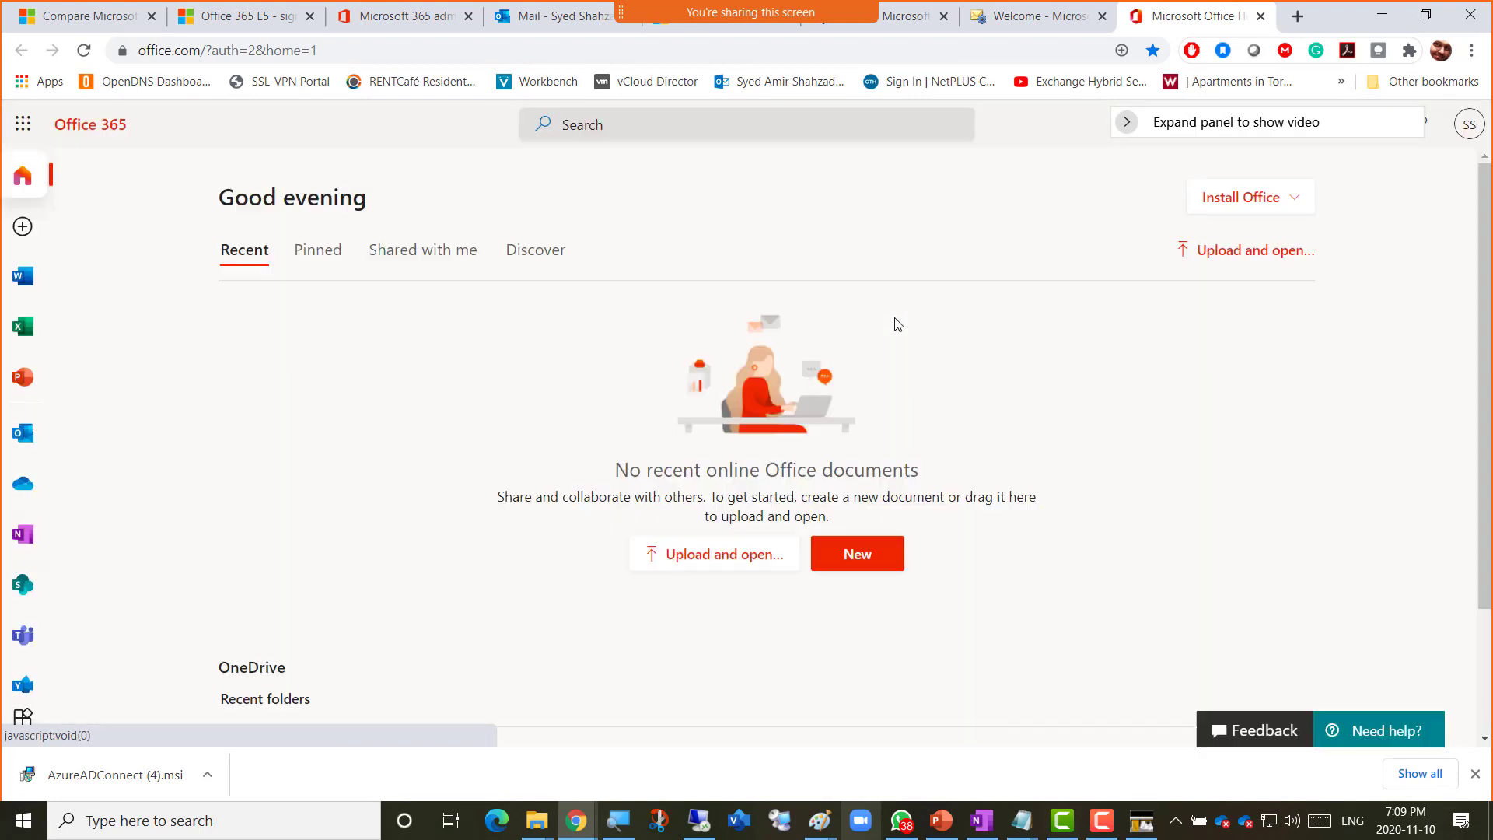
left_click(1380, 370)
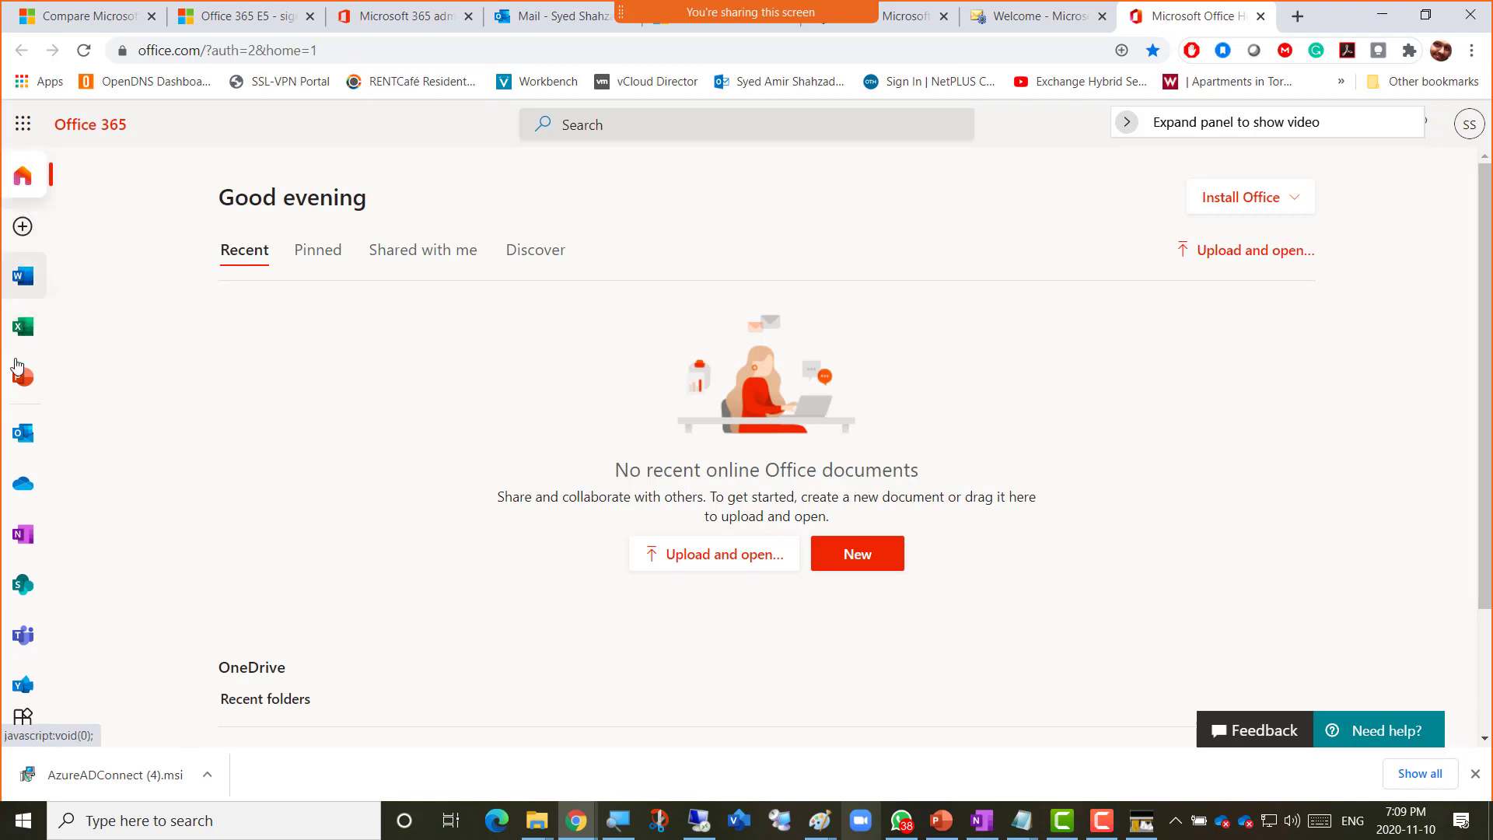
Open the Microsoft 365 admin center from Office 365 home, look through its navigation, and show the Active users list.
scroll(25, 642, "down", 1)
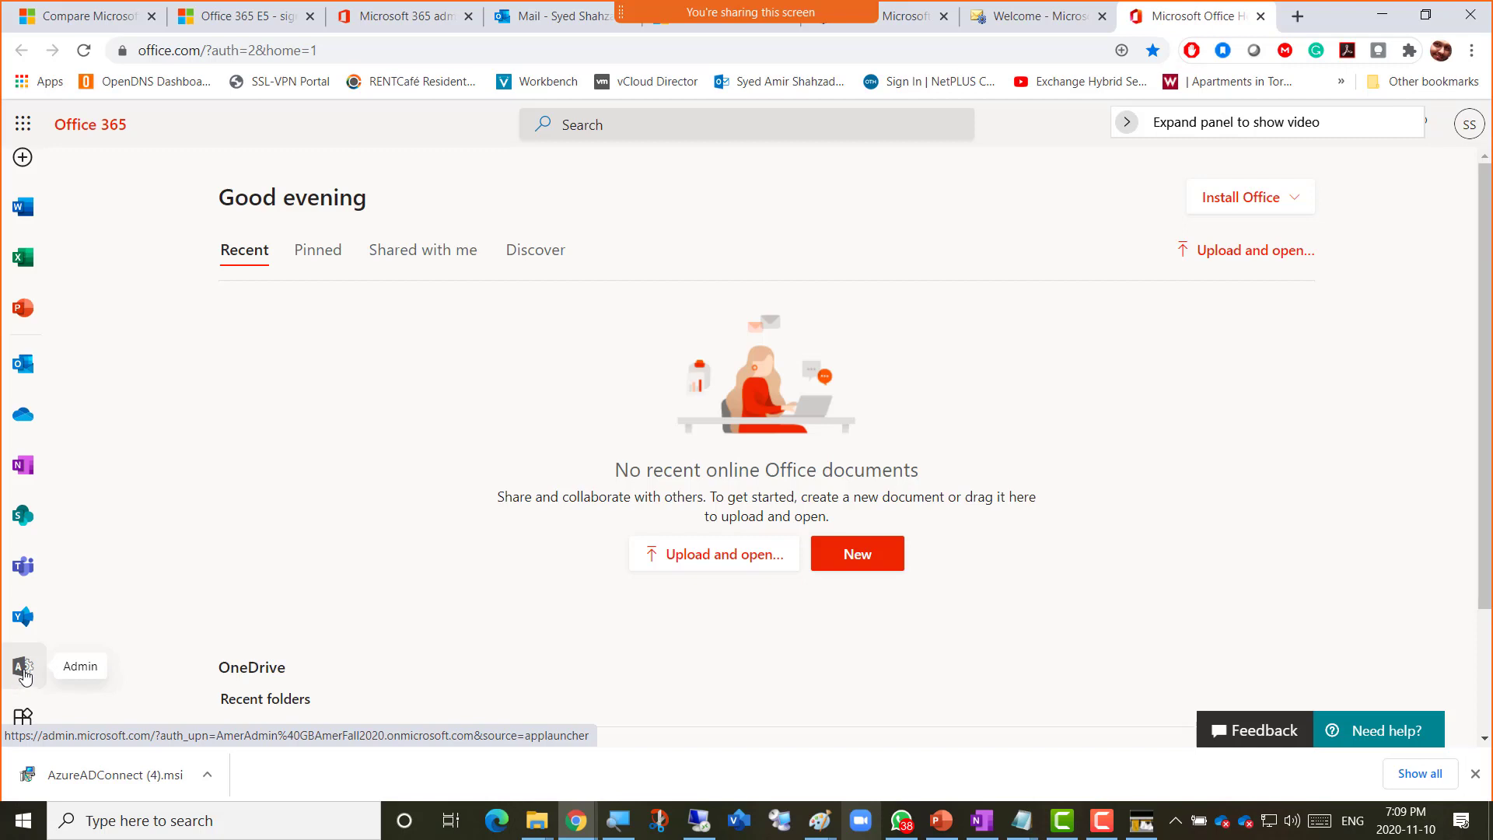
left_click(21, 674)
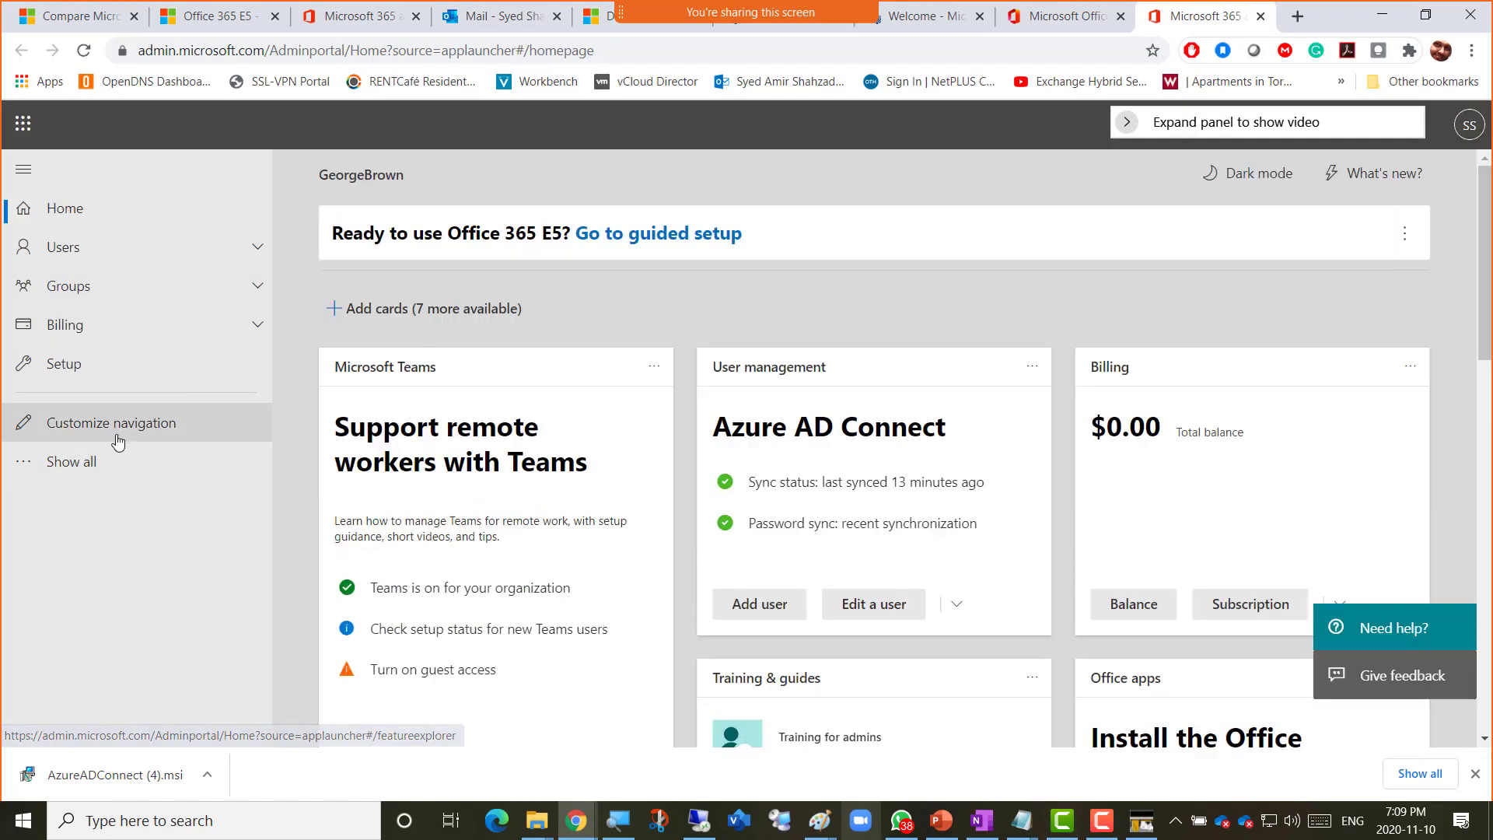
scroll(98, 584, "down", 3)
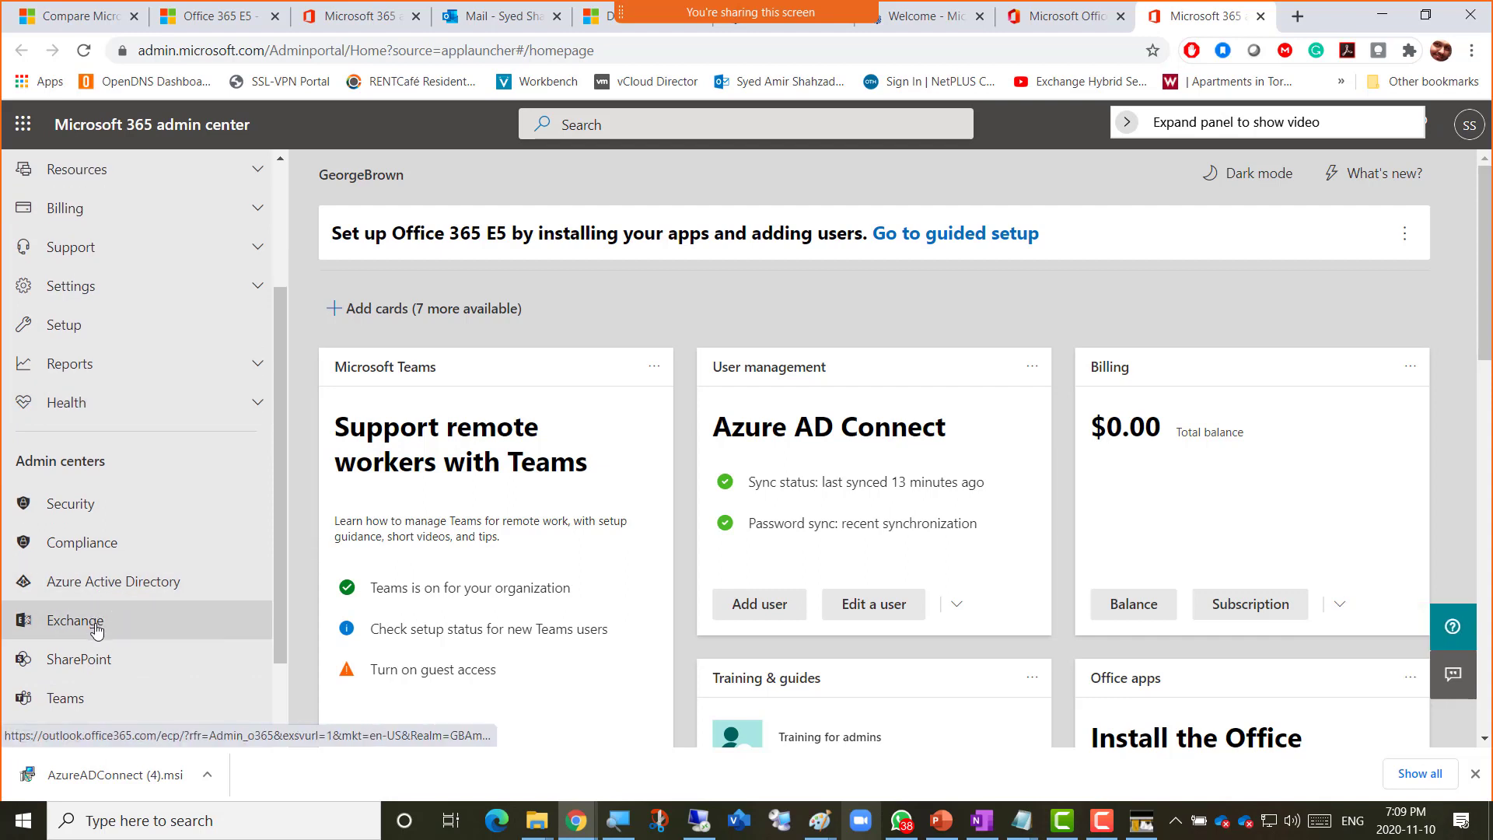
scroll(137, 451, "up", 1)
scroll(140, 424, "up", 4)
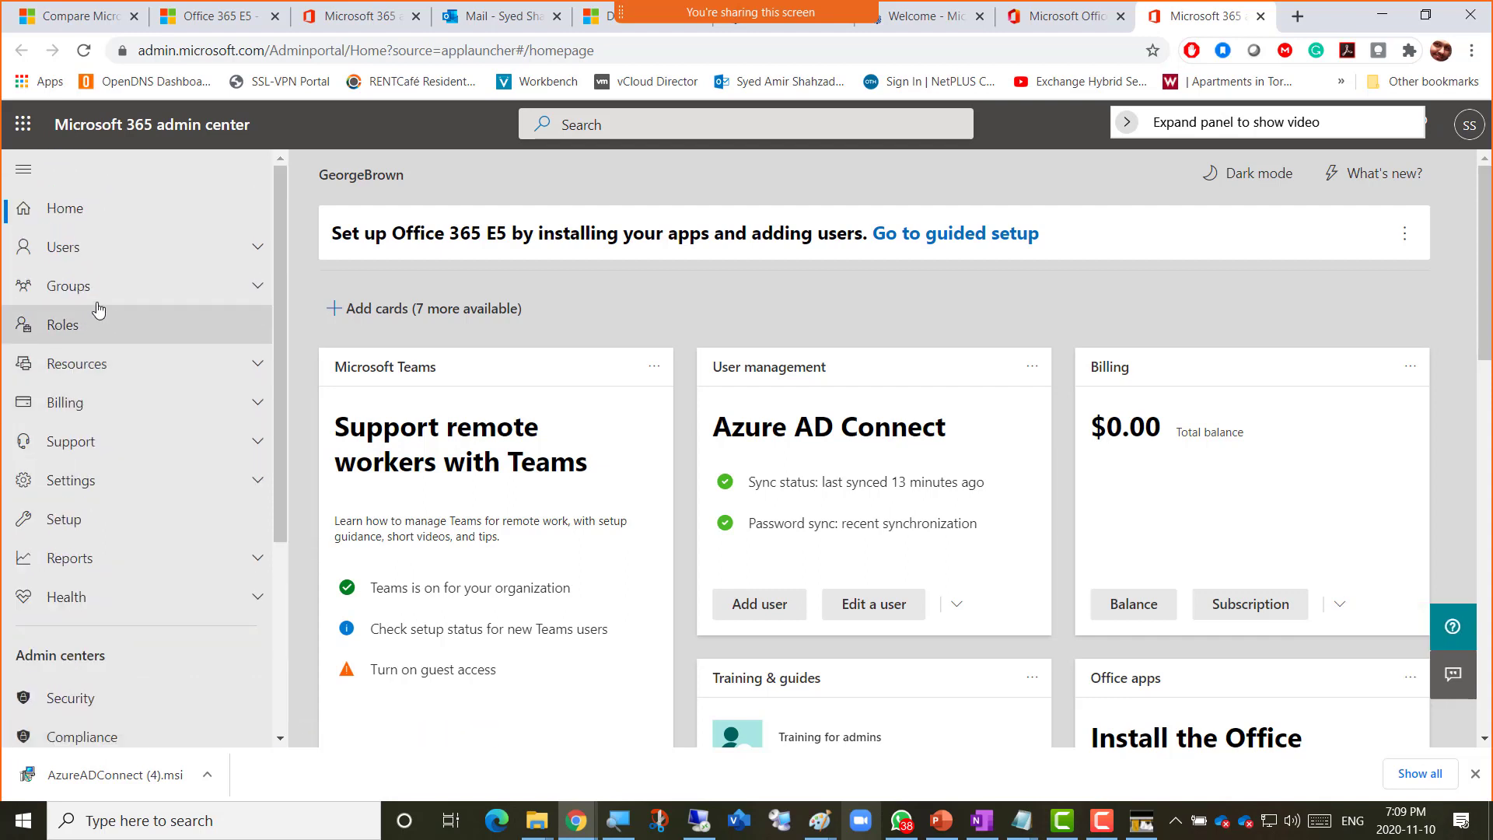
left_click(74, 249)
left_click(144, 294)
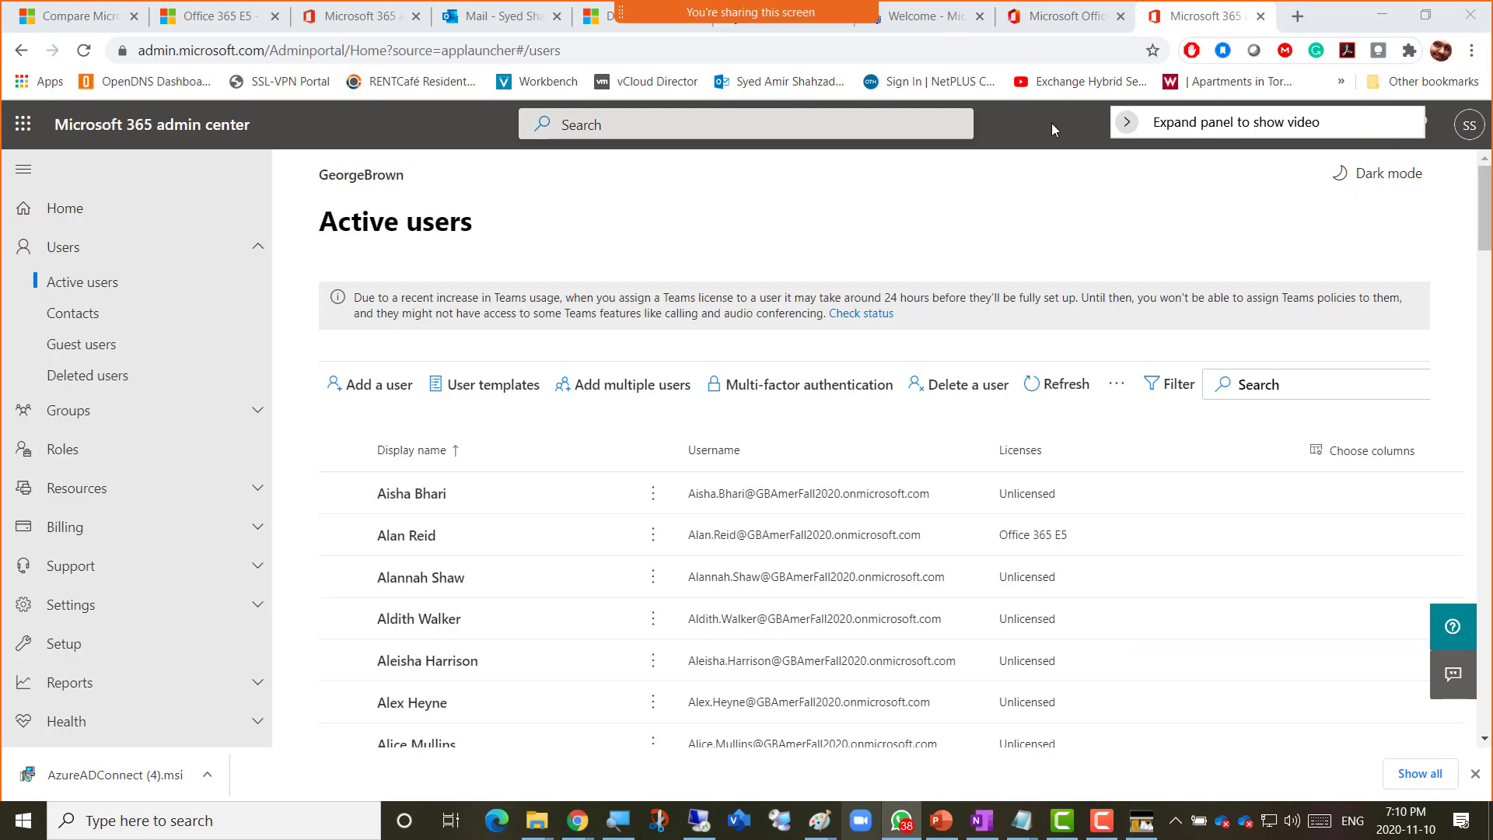
Close the three extra browser tabs and collapse the app launcher on the Exchange groups page.
left_click(1261, 16)
left_click(1261, 15)
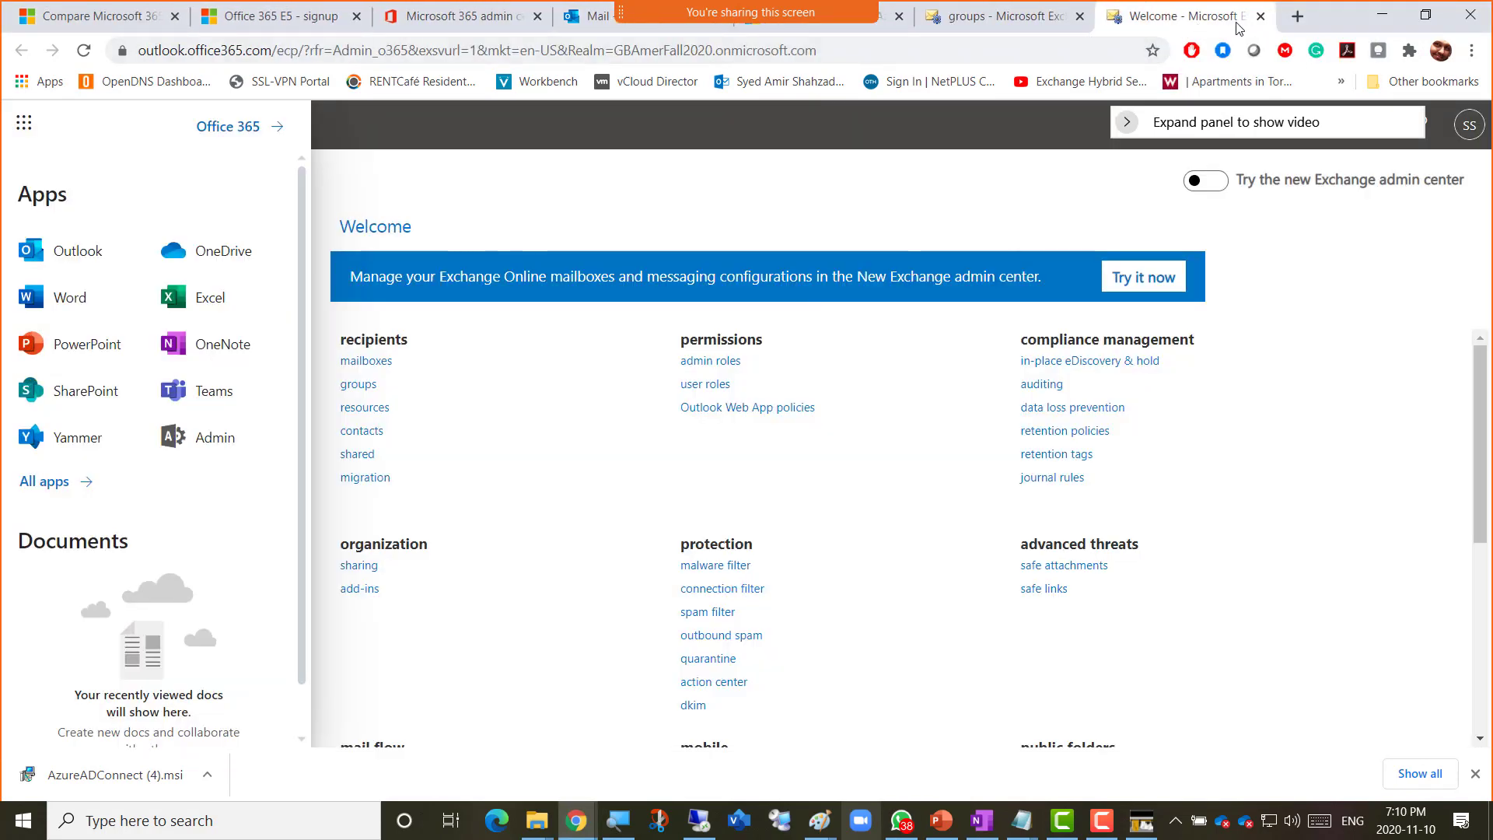
left_click(1260, 16)
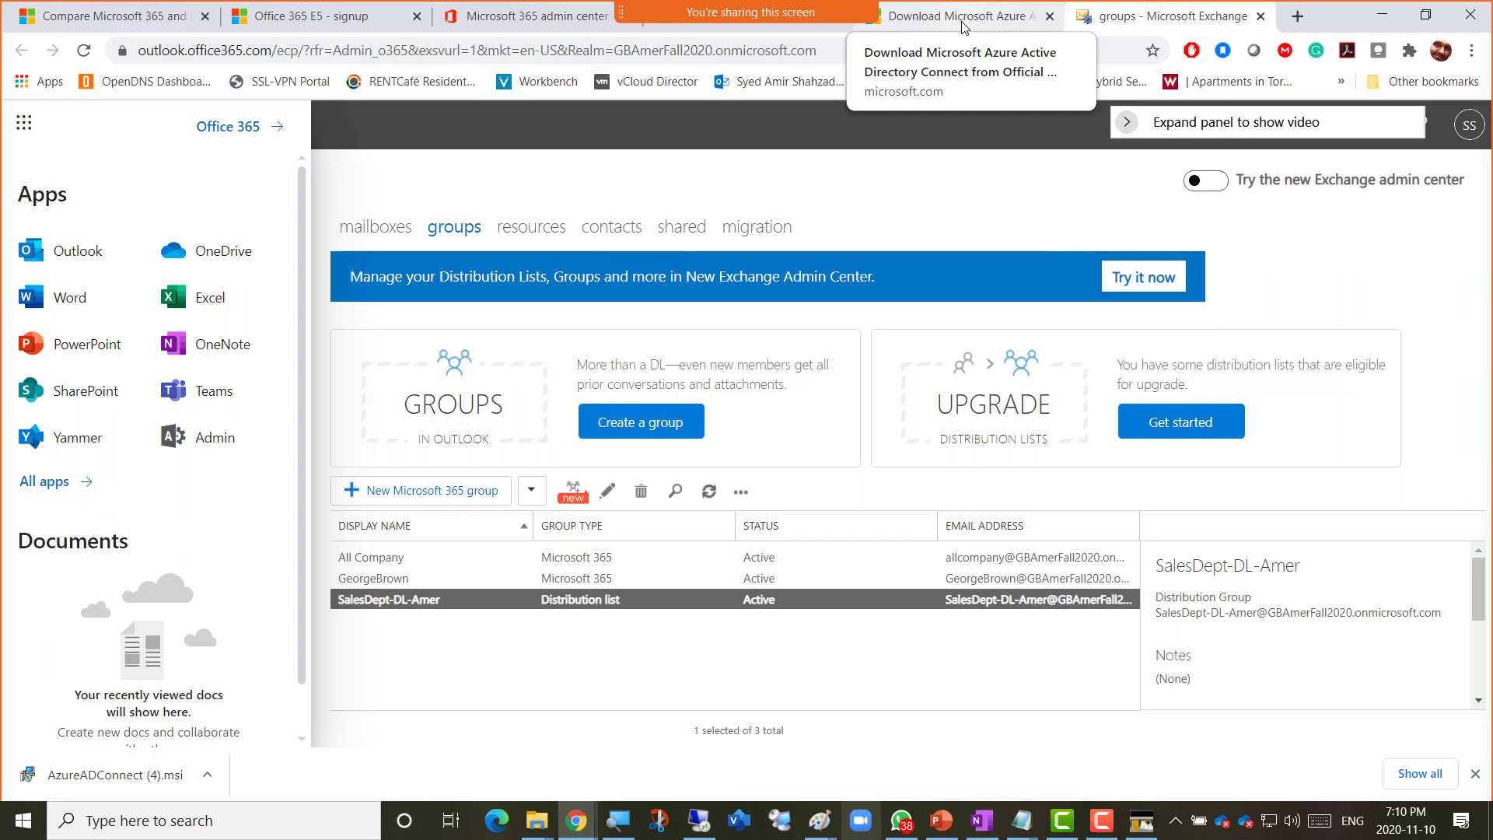
left_click(806, 152)
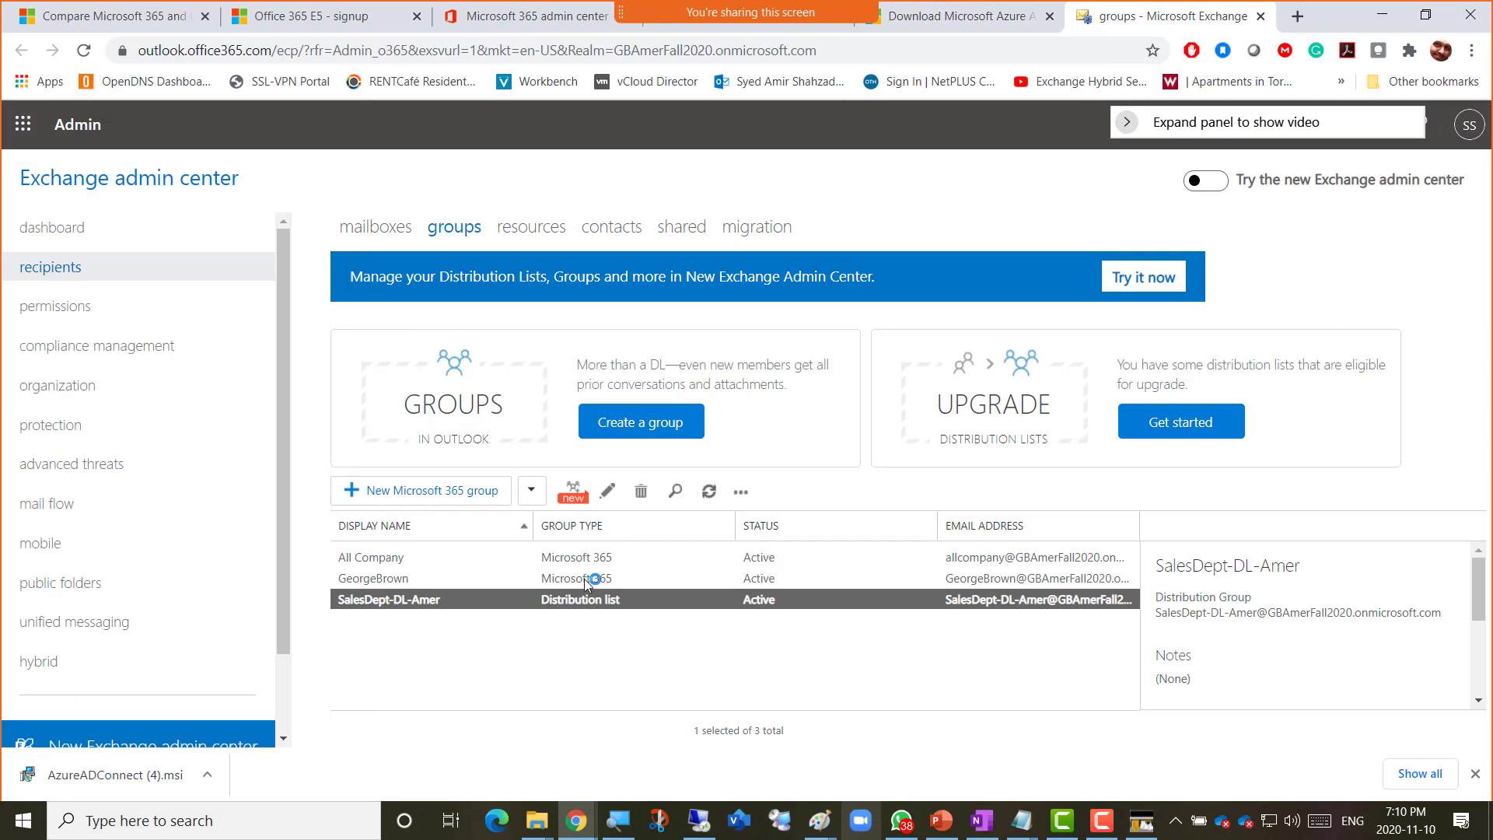
Start a new mail-enabled security group with Mkt-Dept-SG-Amer as its display name, alias and email address.
left_click(532, 495)
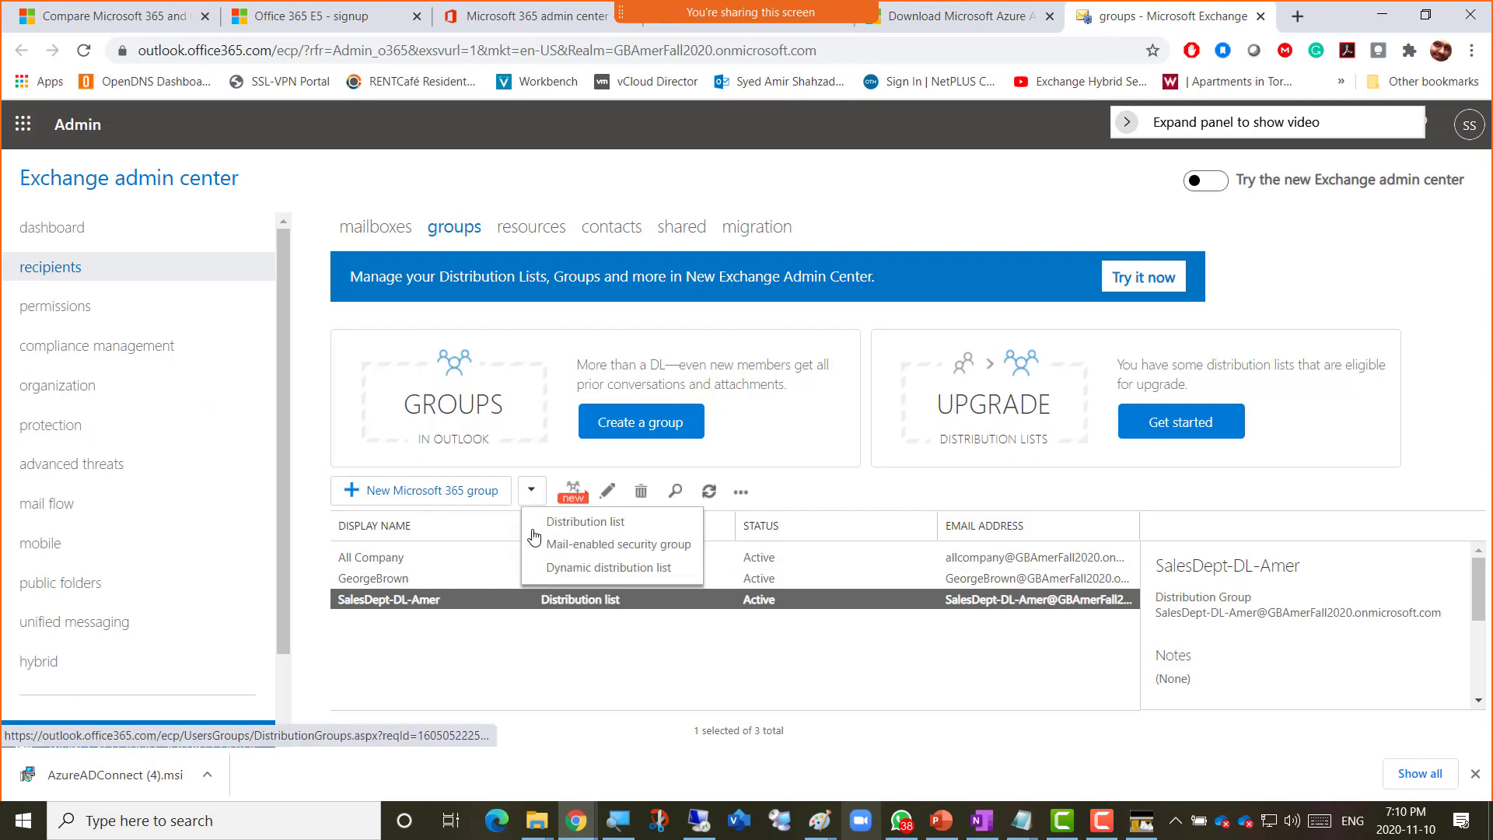
left_click(651, 546)
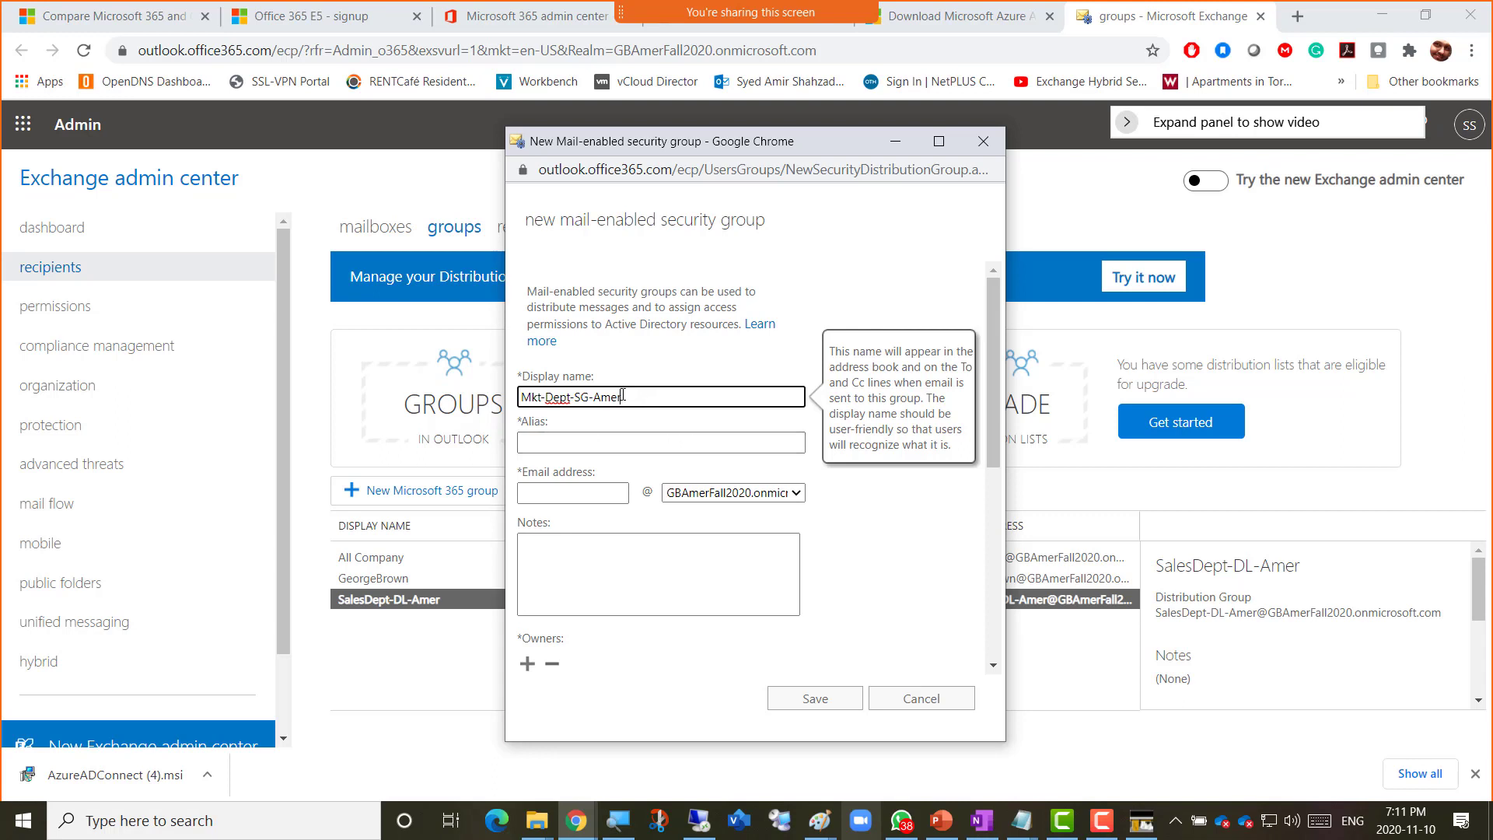
triple_click(623, 395)
key("ctrl+c")
left_click(589, 443)
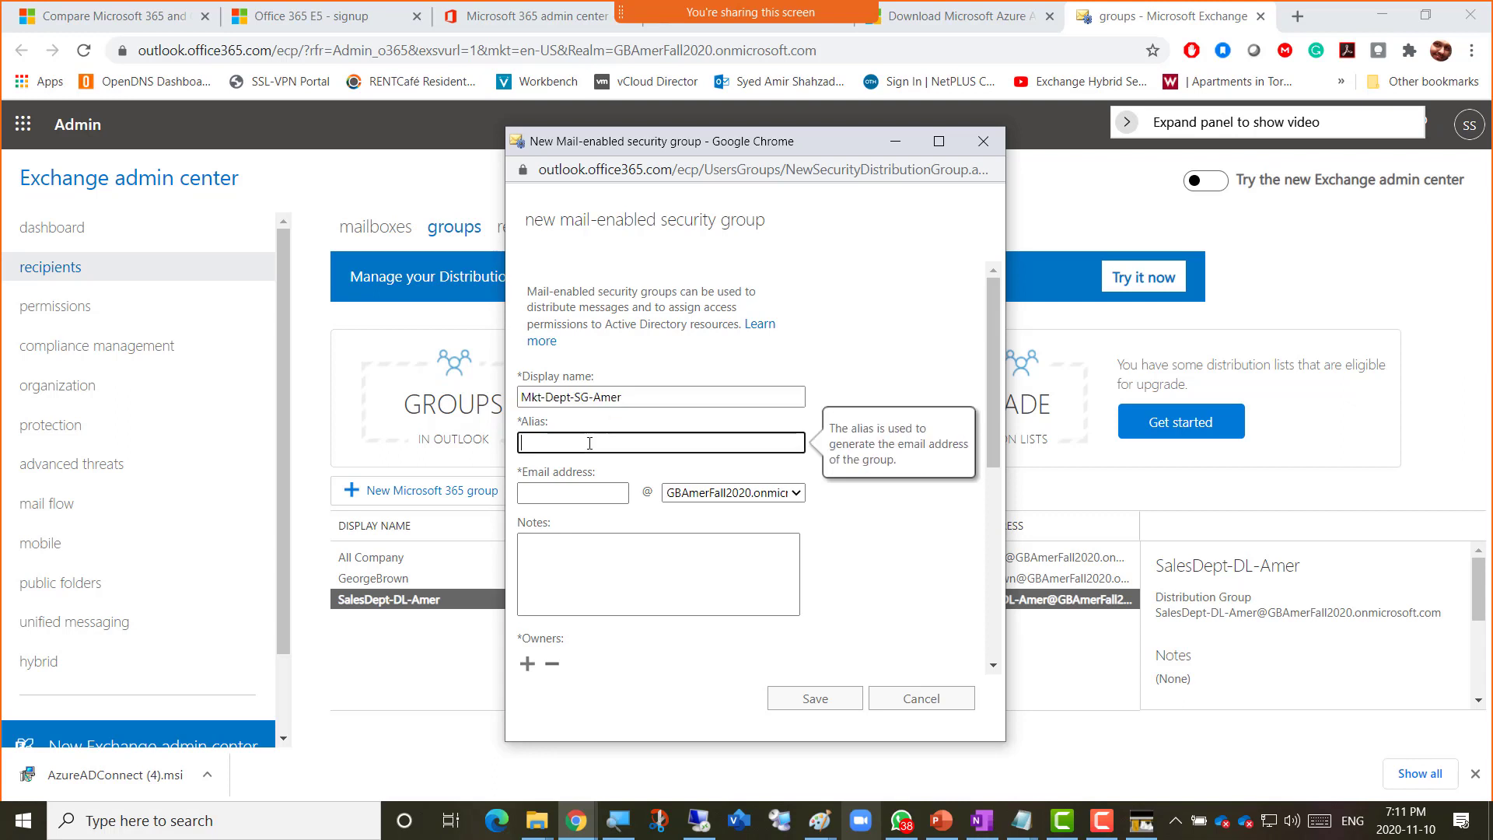
key("ctrl+v")
left_click(596, 495)
key("ctrl+v")
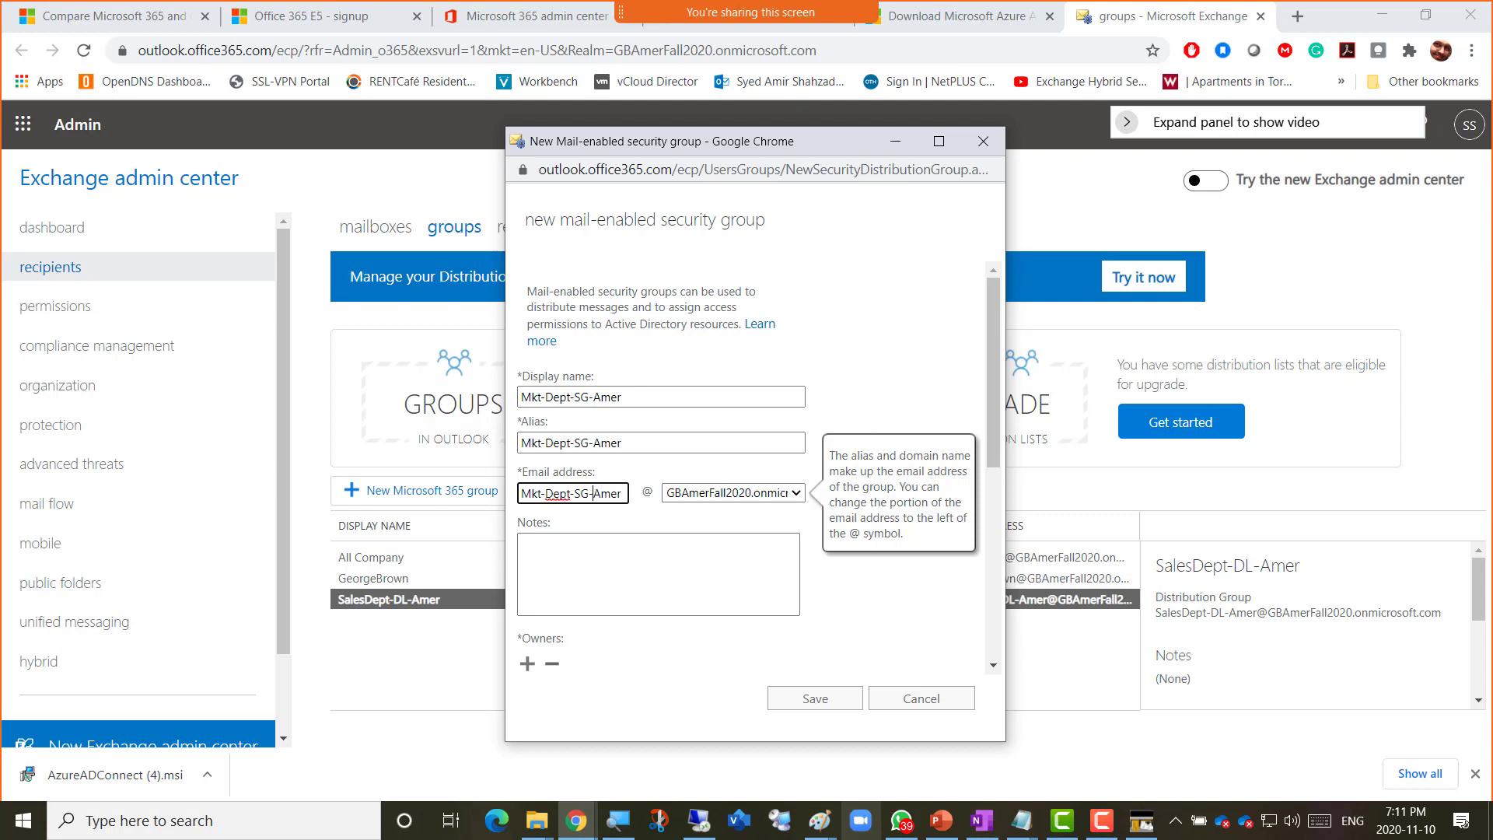
Switch to WhatsApp, examine the shared screenshot of the group creation form, and return to the new security group form.
key("alt+Tab")
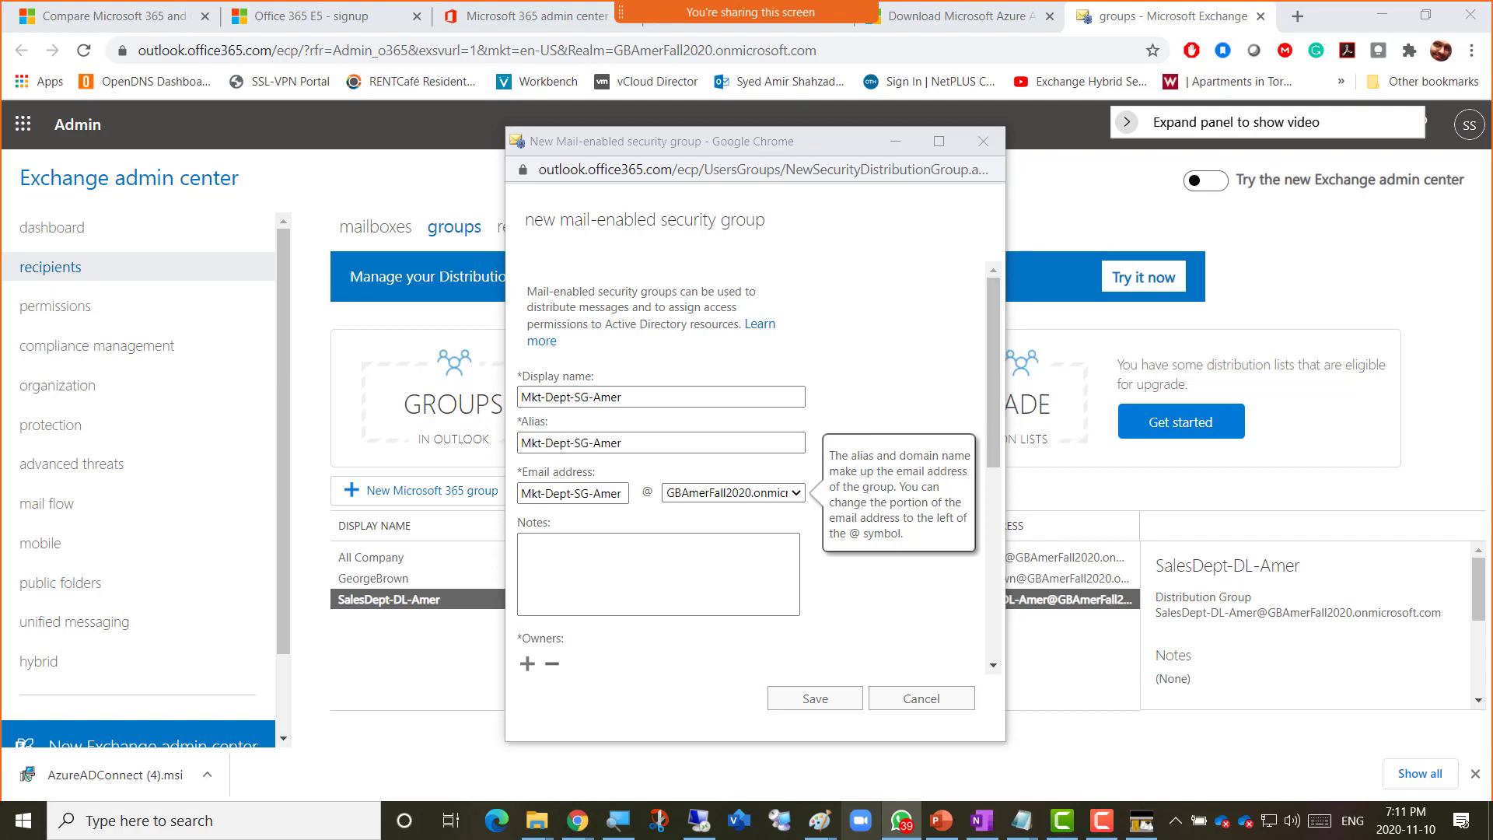
left_click_drag(1492, 47, 465, 61)
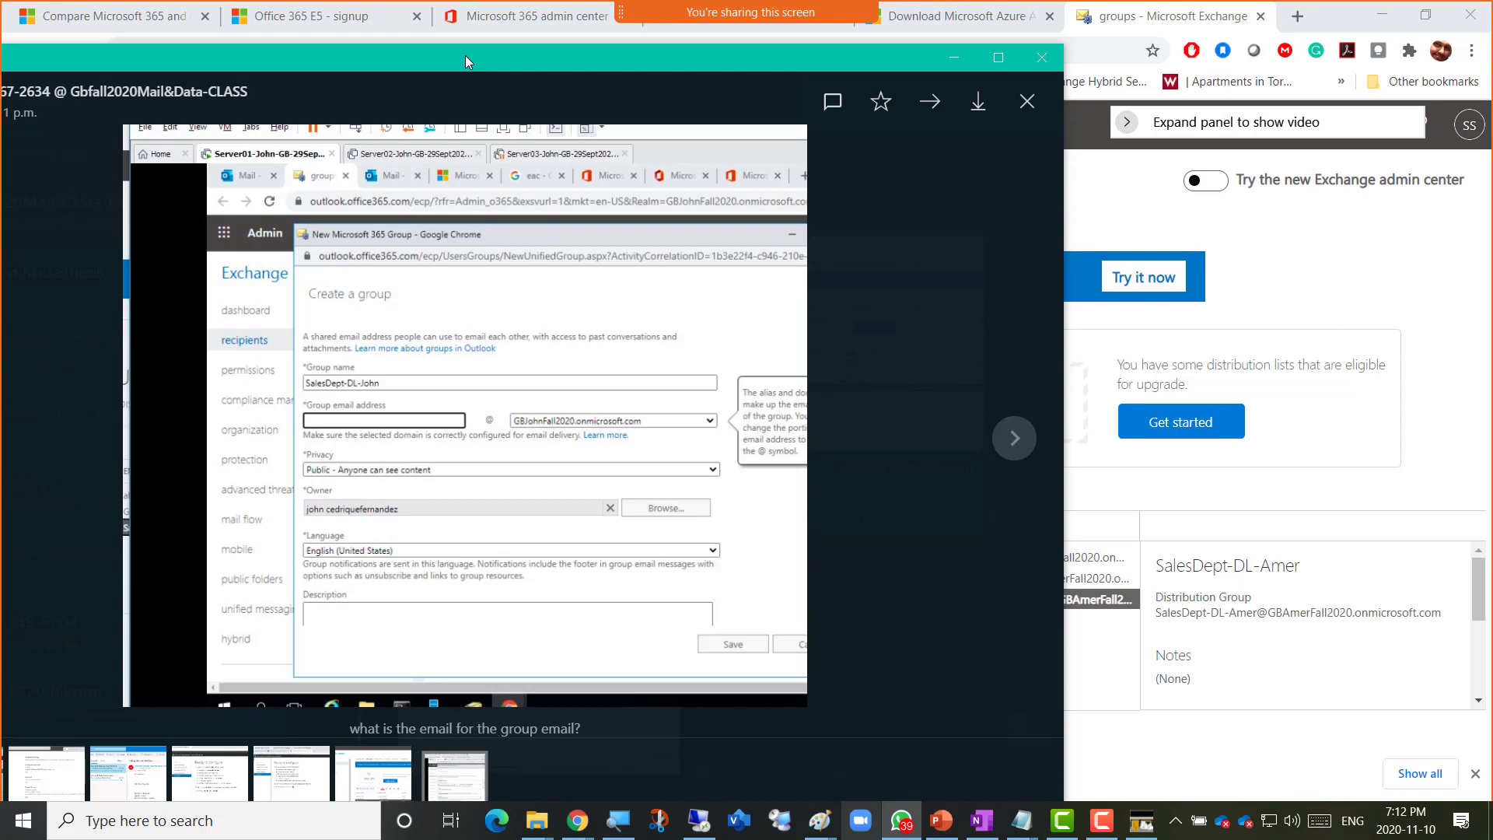
left_click_drag(465, 55, 1492, 86)
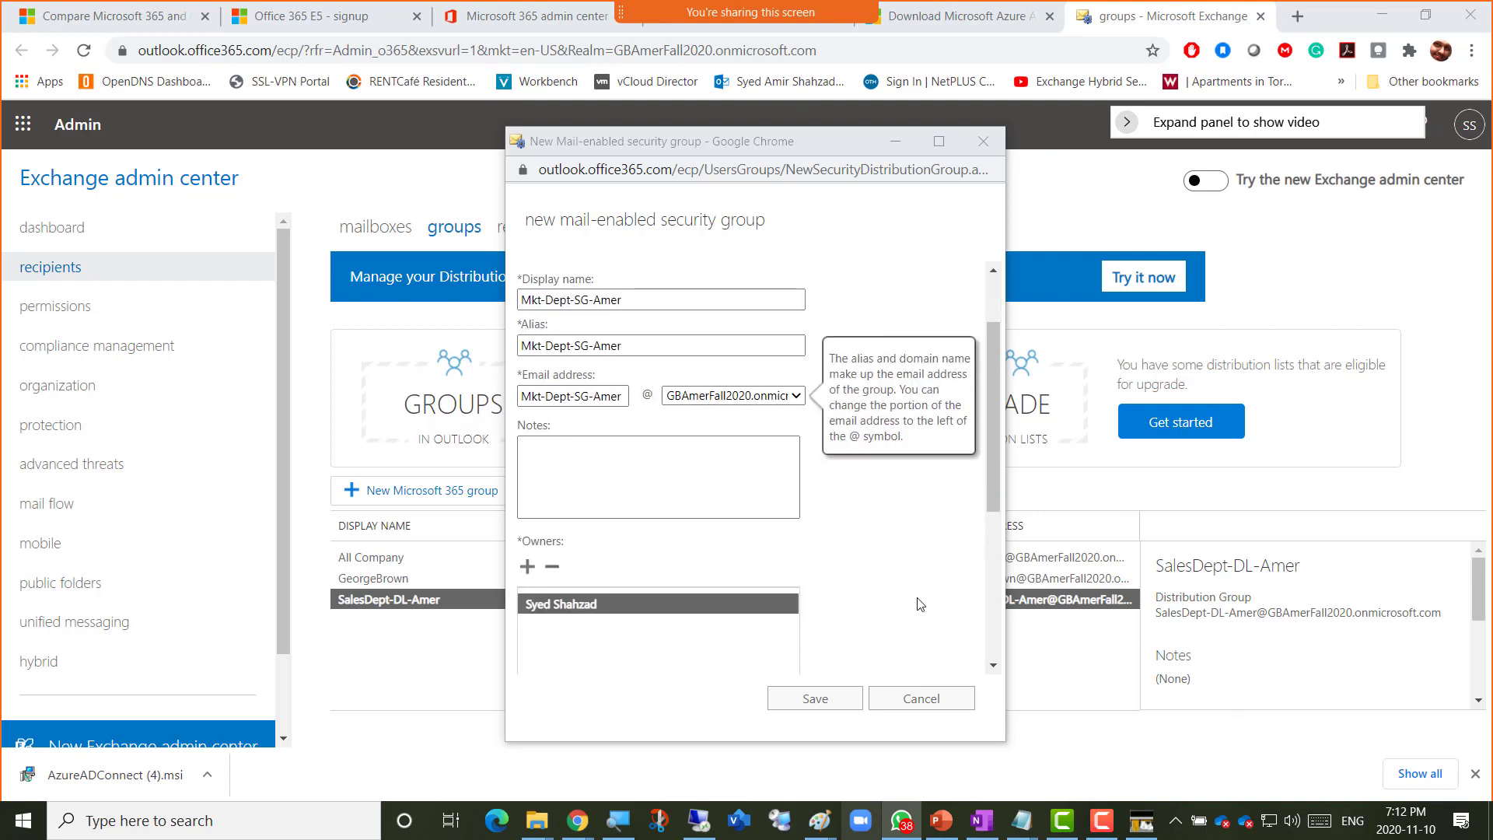
Search the member picker for "amer" and add Amer01 as a member of the new mail-enabled security group.
scroll(920, 604, "down", 2)
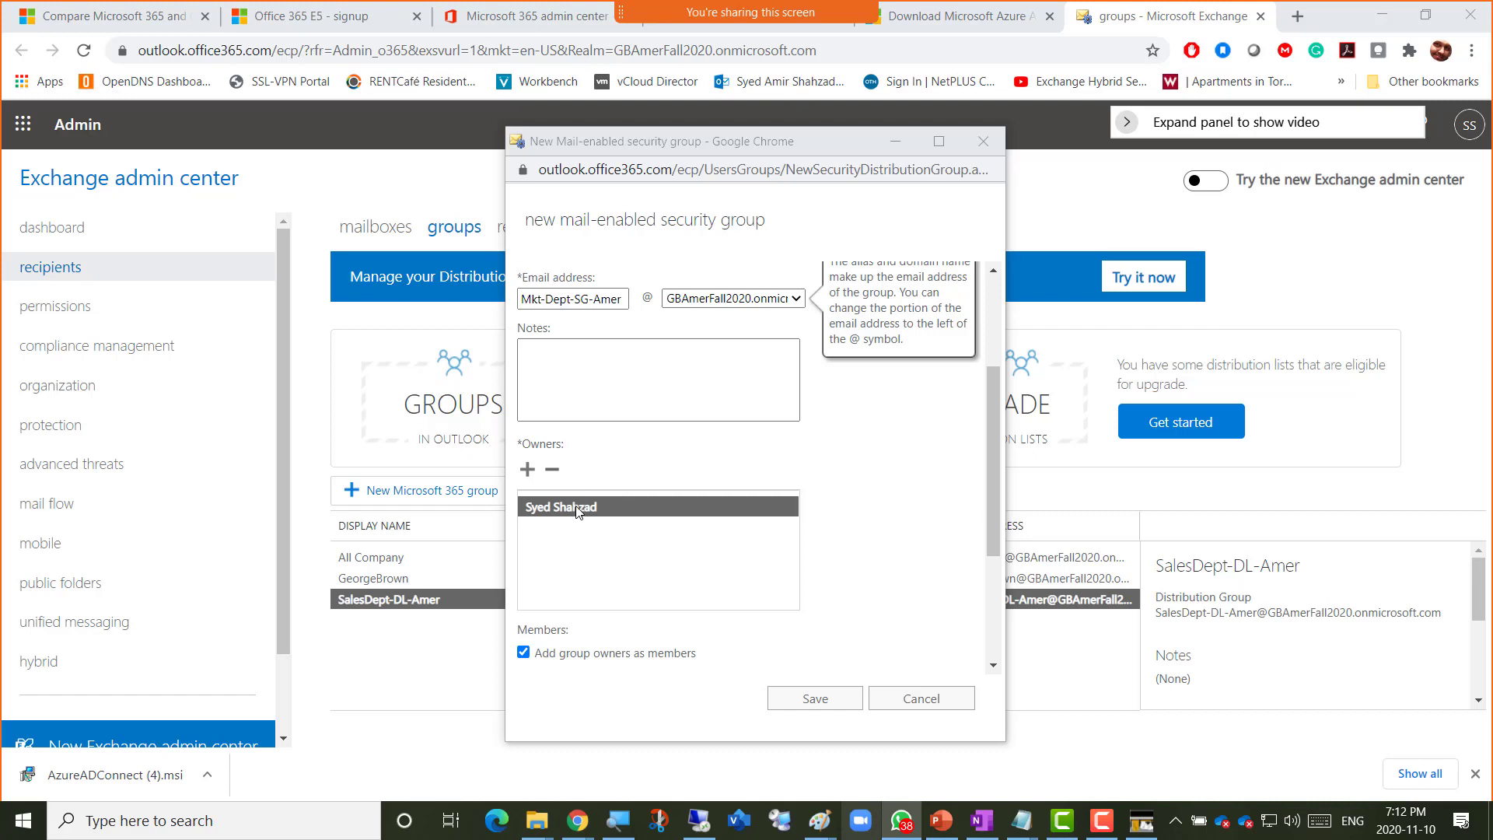
scroll(894, 595, "down", 2)
scroll(894, 595, "down", 1)
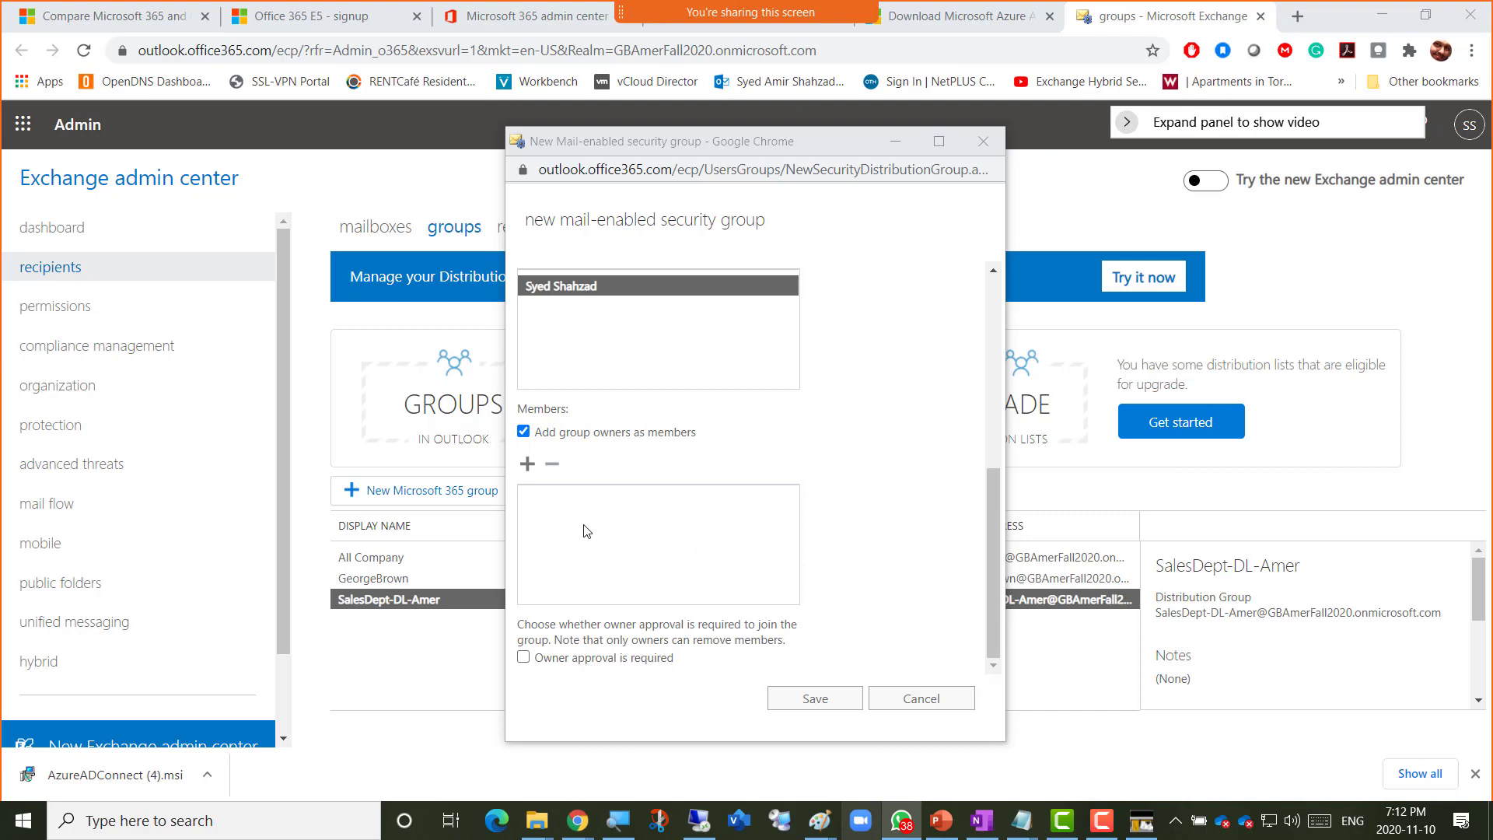
left_click(526, 466)
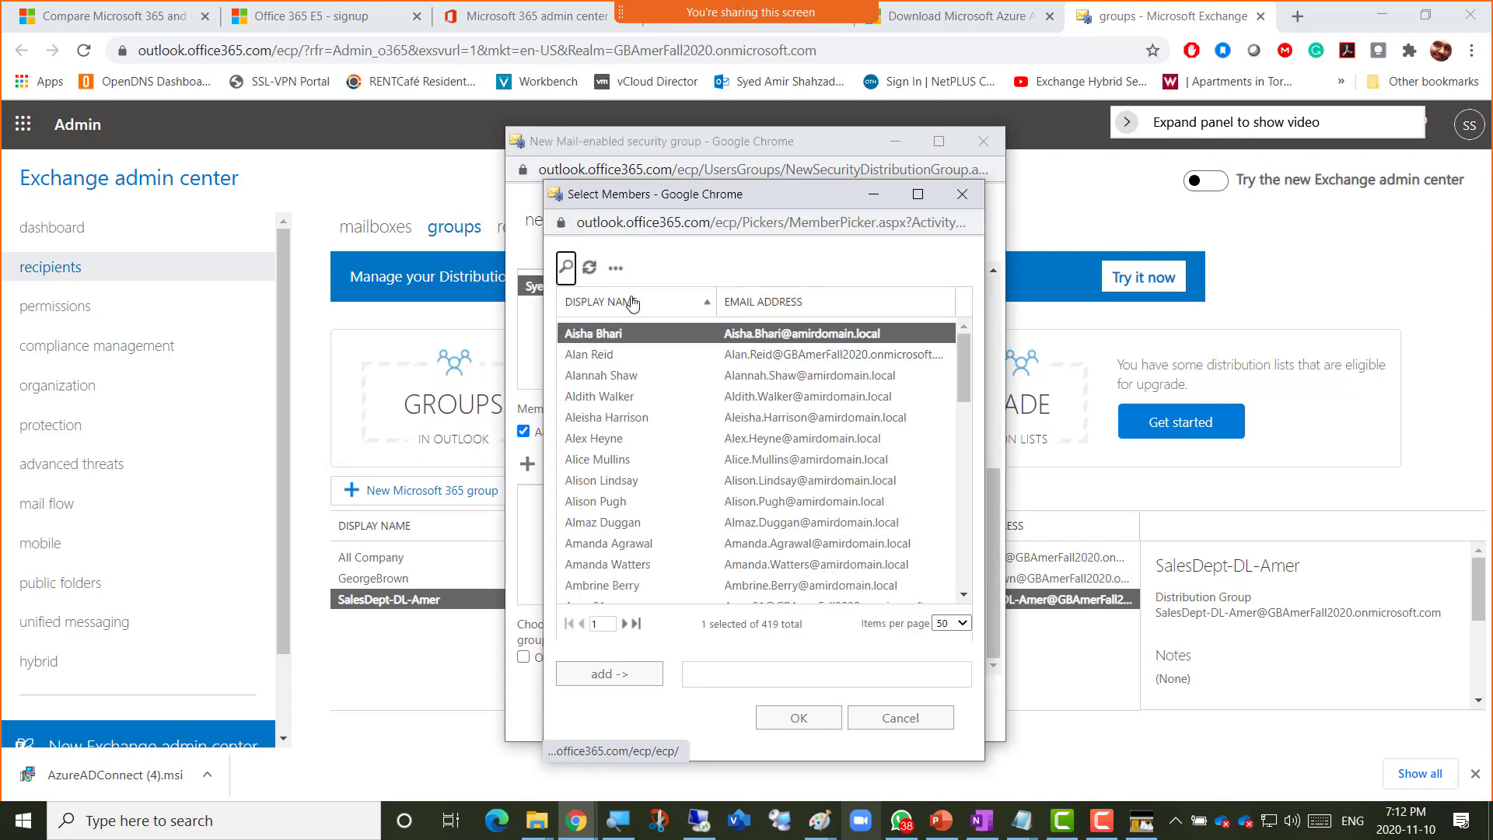
left_click(570, 269)
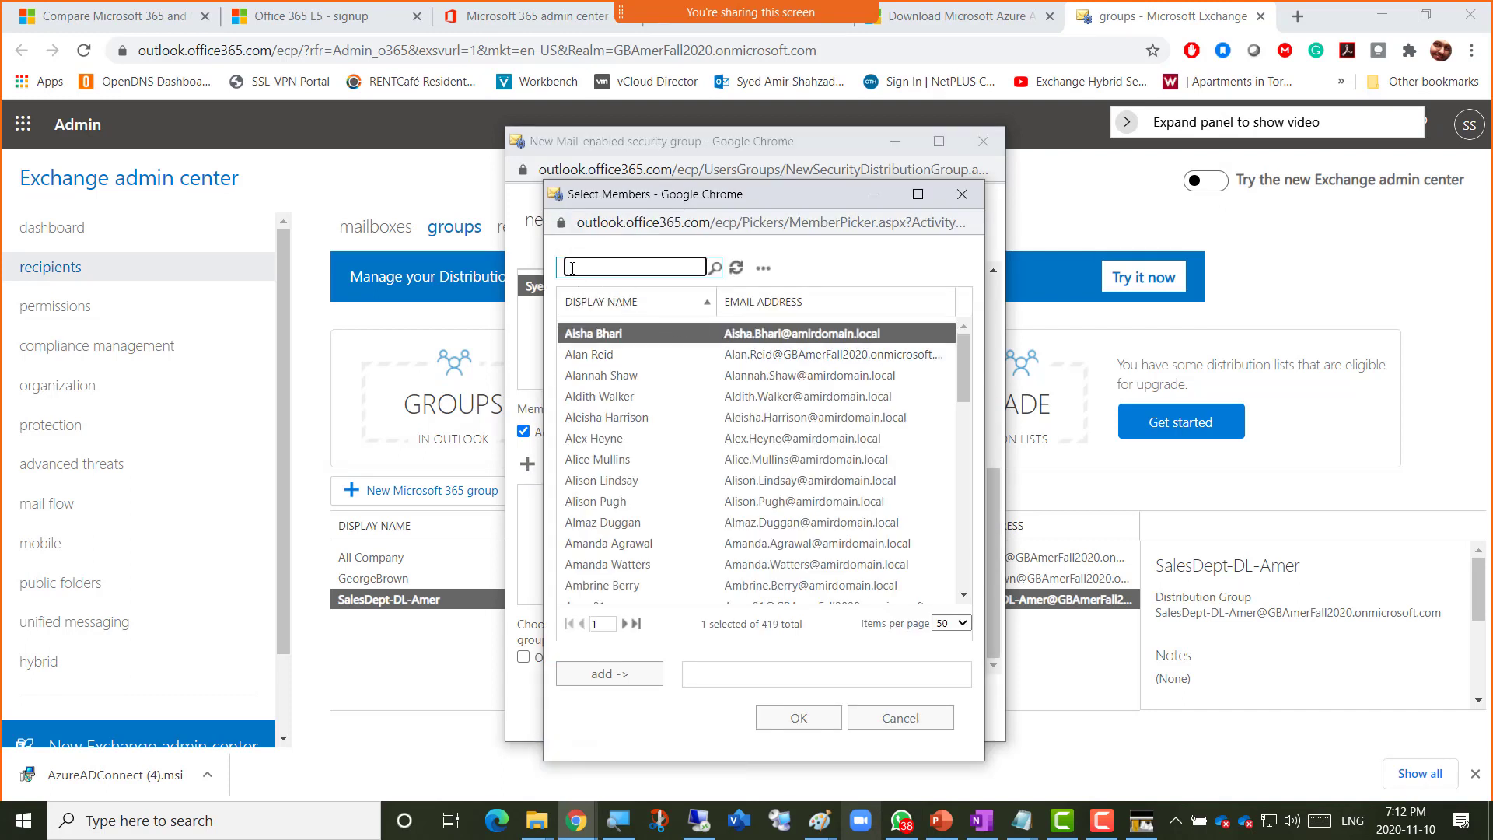
type("amer")
key("Return")
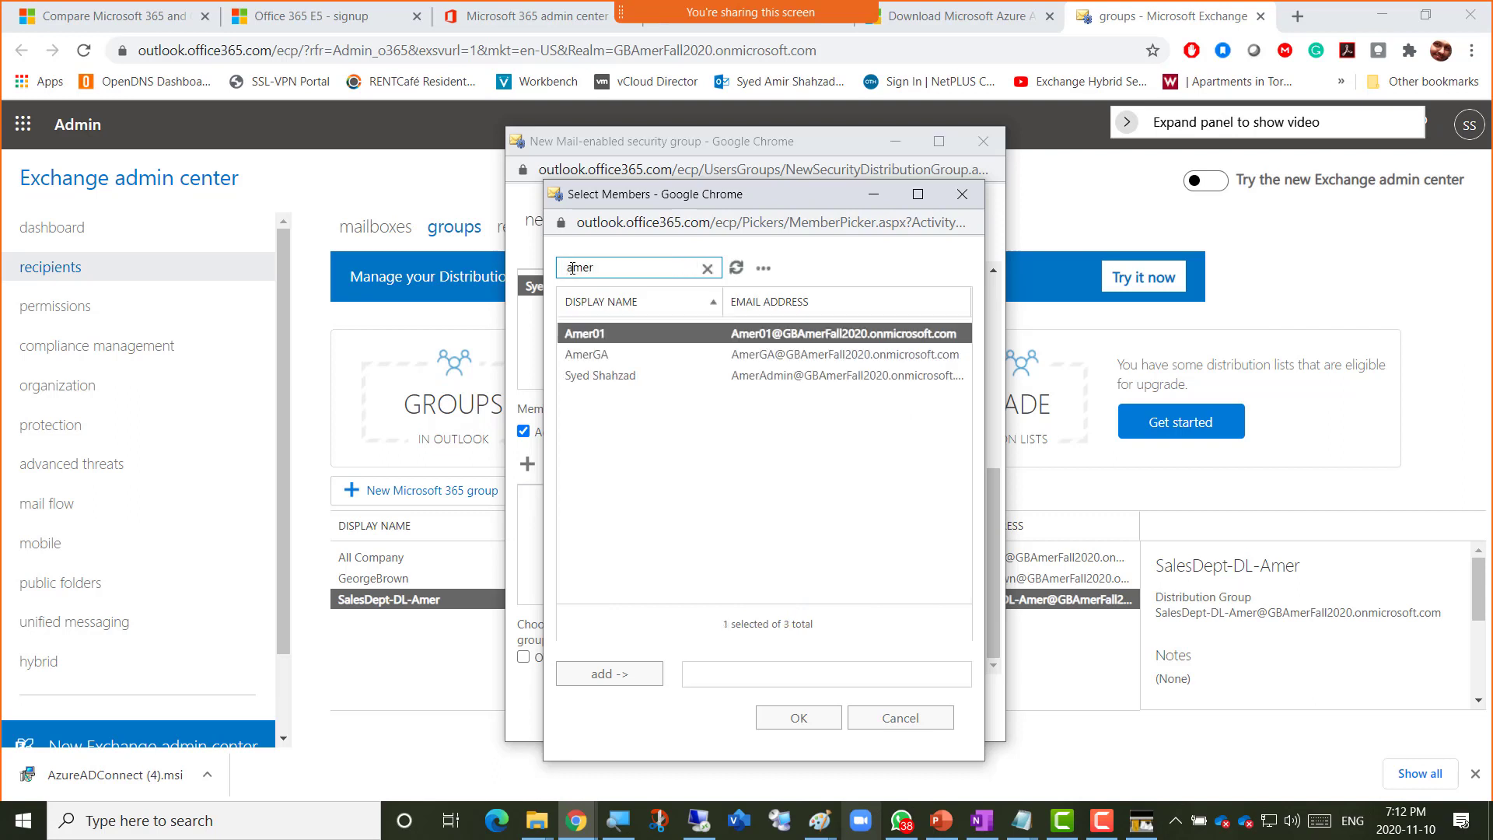
double_click(599, 340)
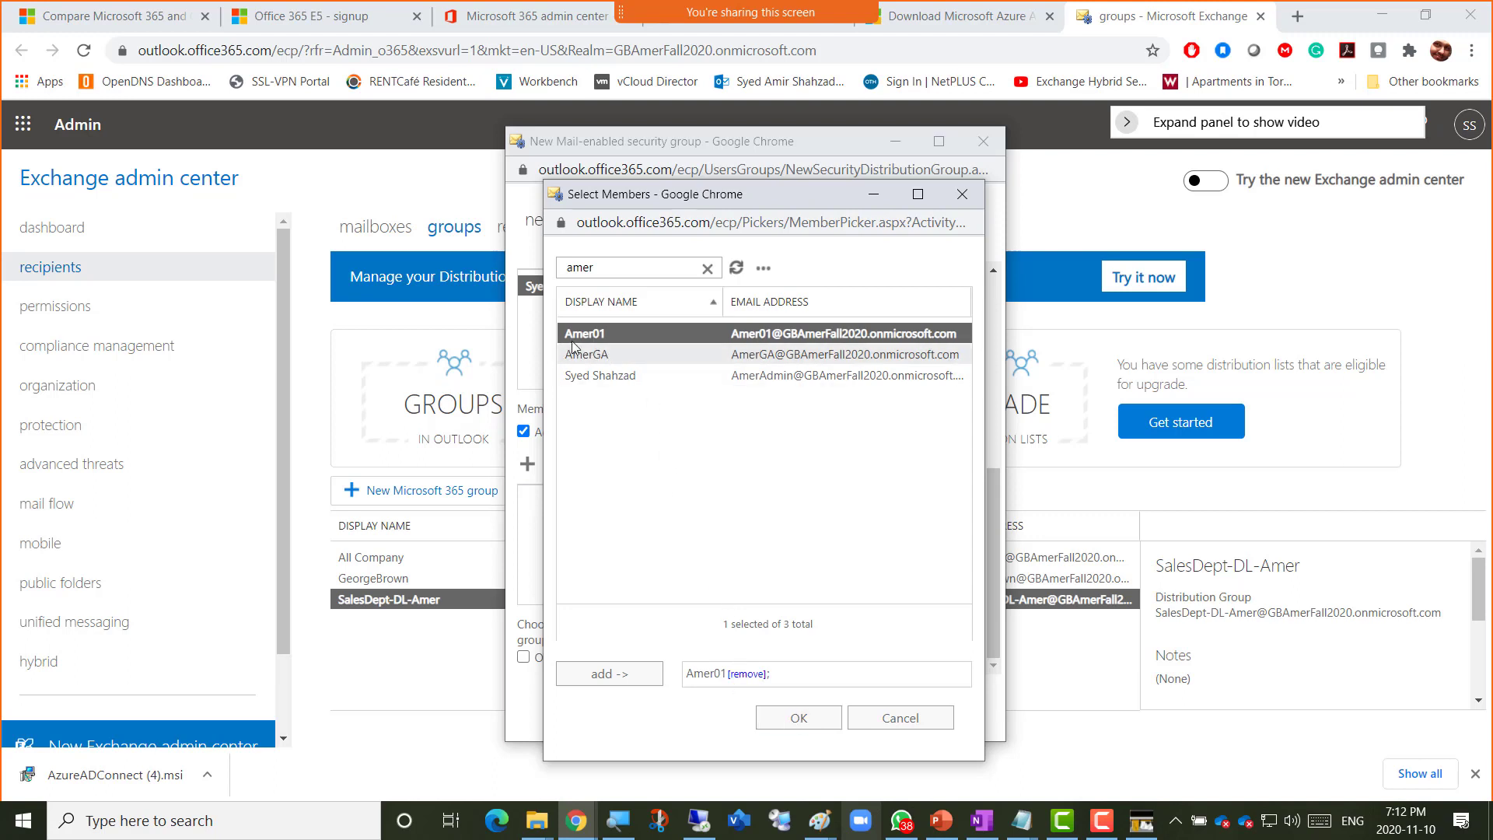
left_click(596, 270)
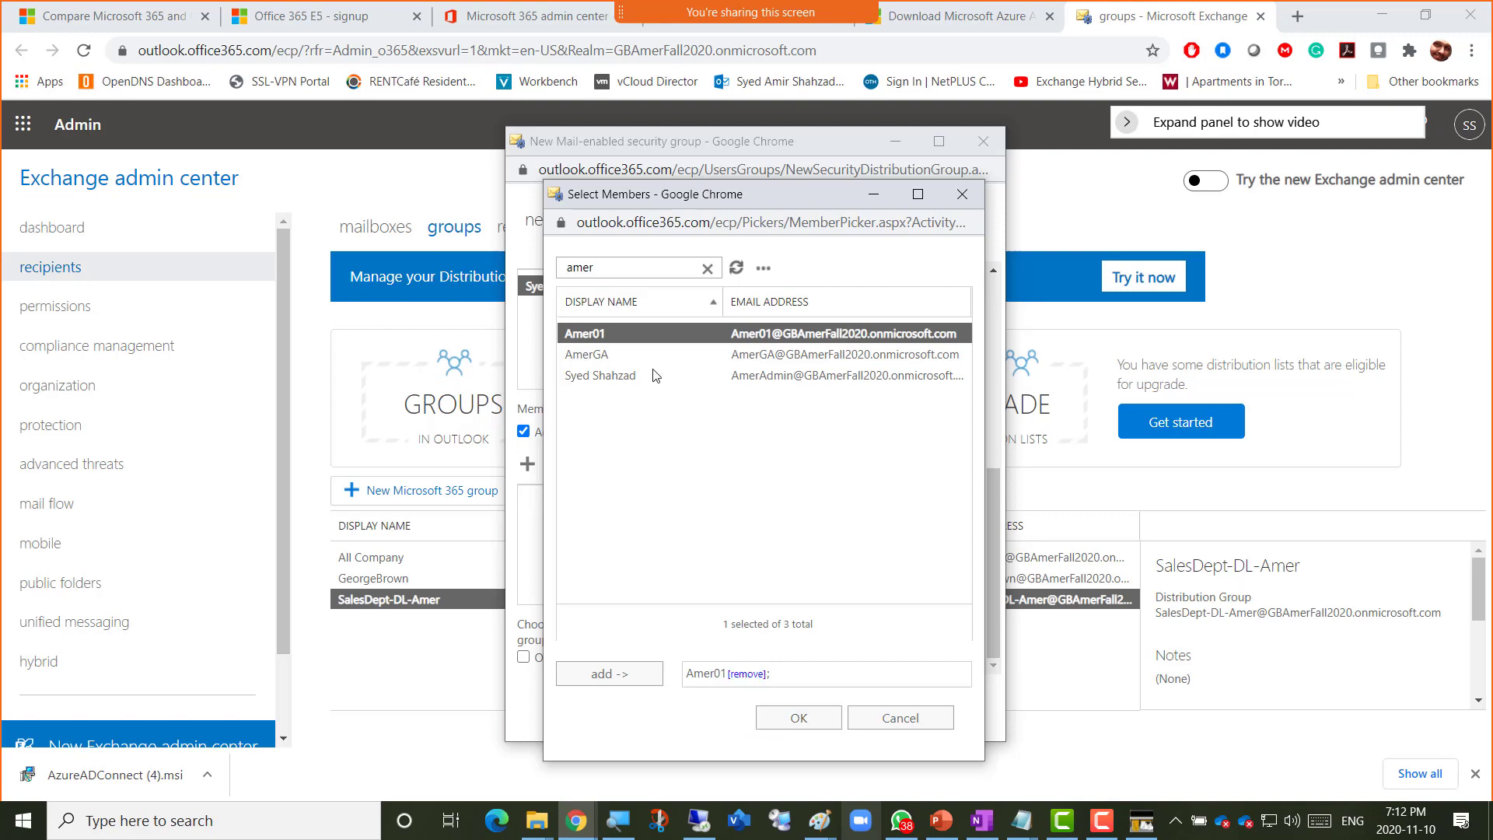
left_click(802, 724)
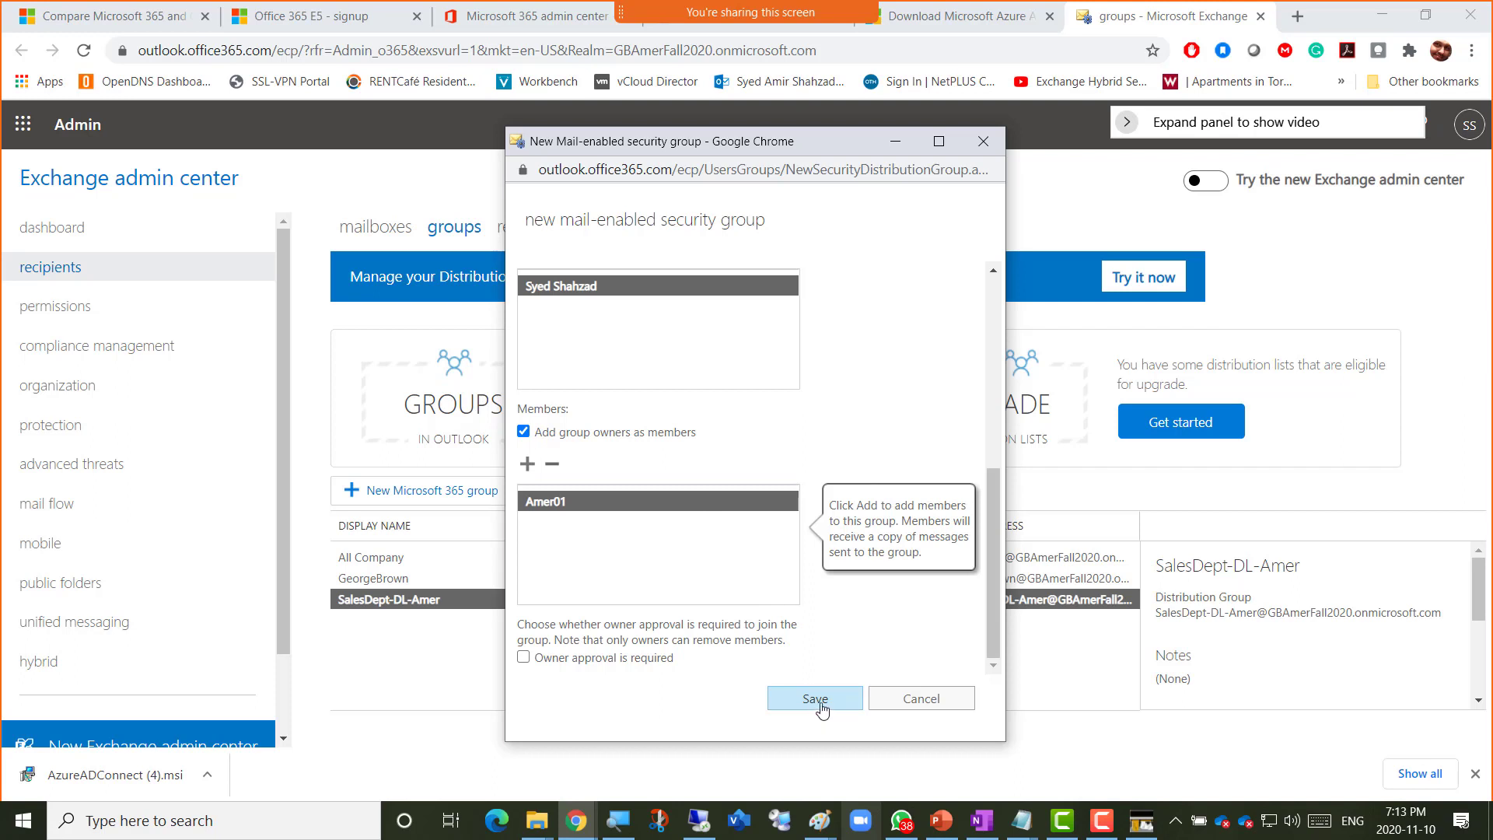
Review the Mkt-Dept-SG-Amer form entries and save the new mail-enabled security group.
scroll(877, 451, "up", 1)
scroll(877, 451, "up", 5)
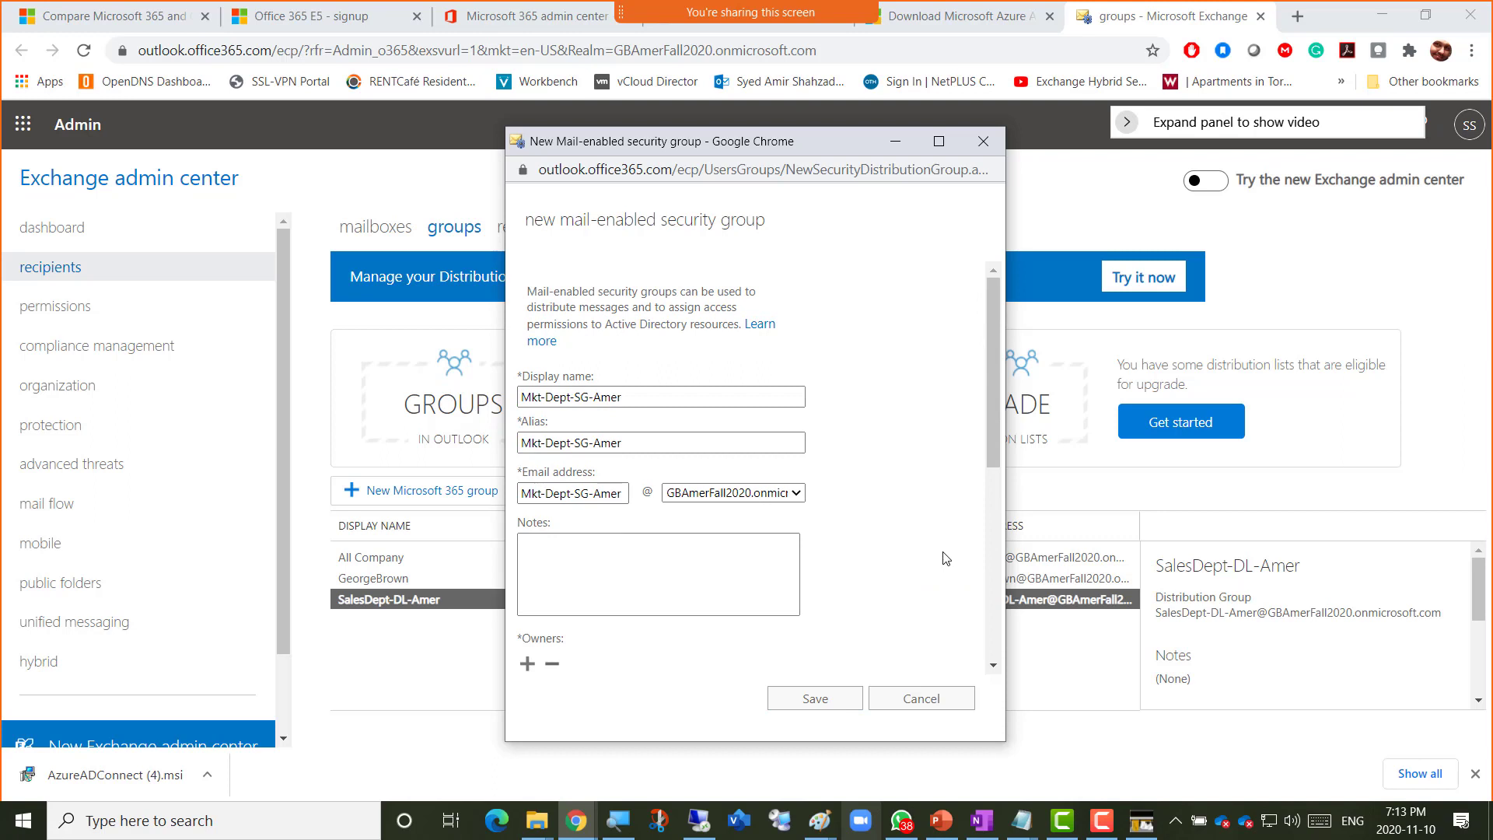
scroll(946, 559, "down", 5)
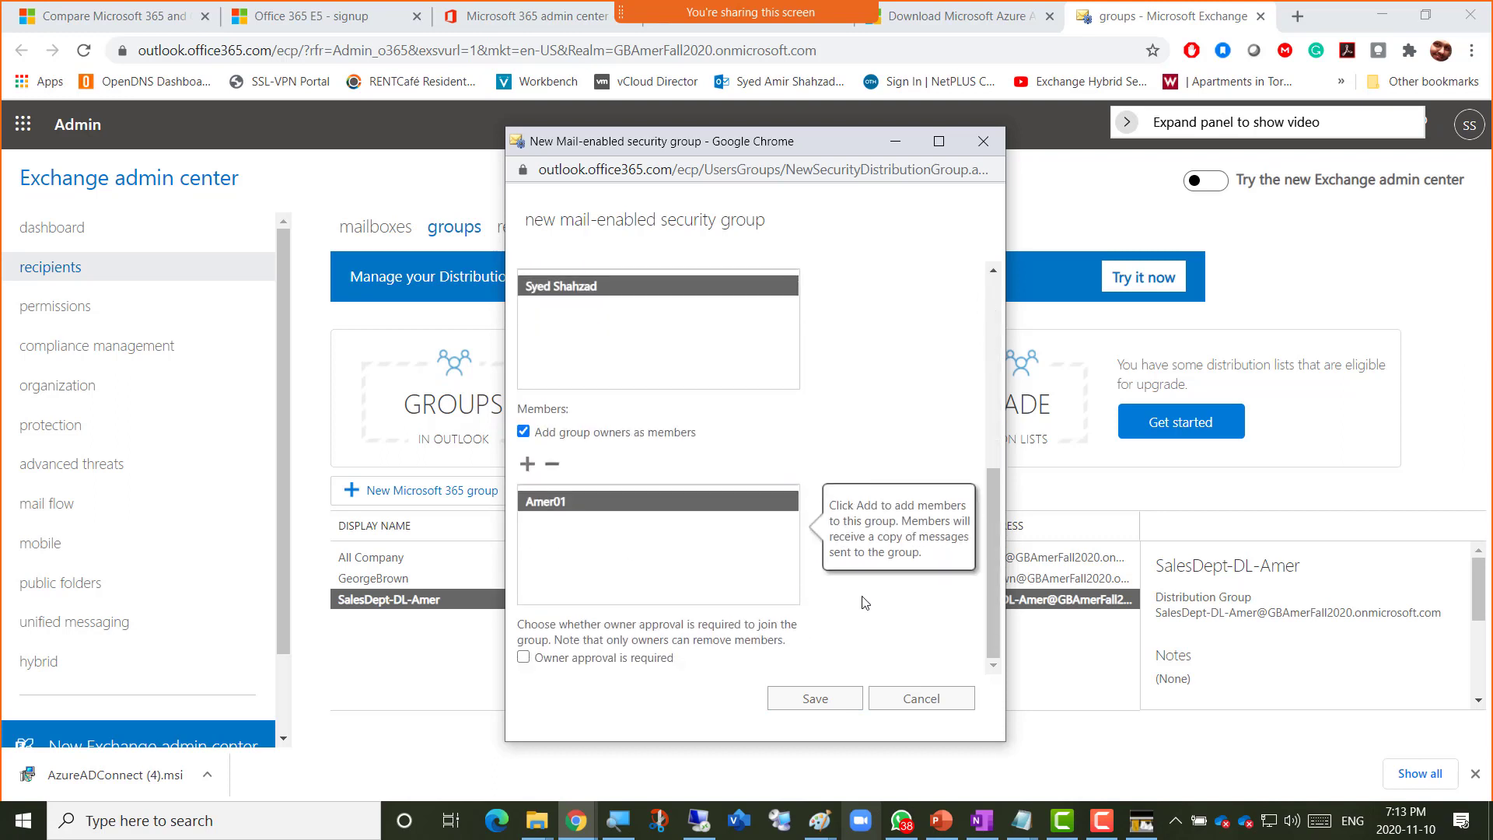
scroll(923, 604, "up", 5)
scroll(923, 604, "down", 5)
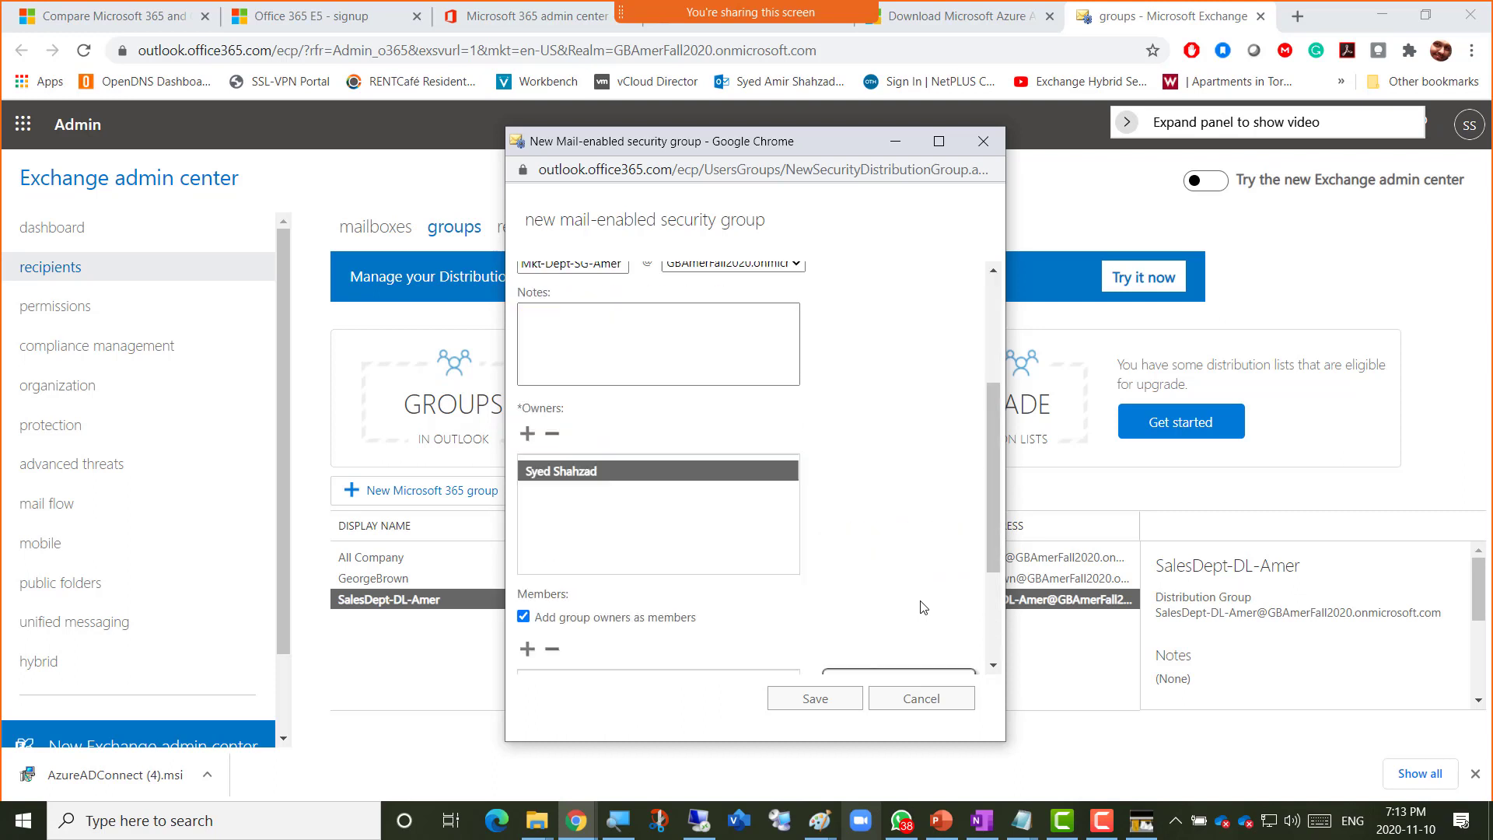
left_click(809, 702)
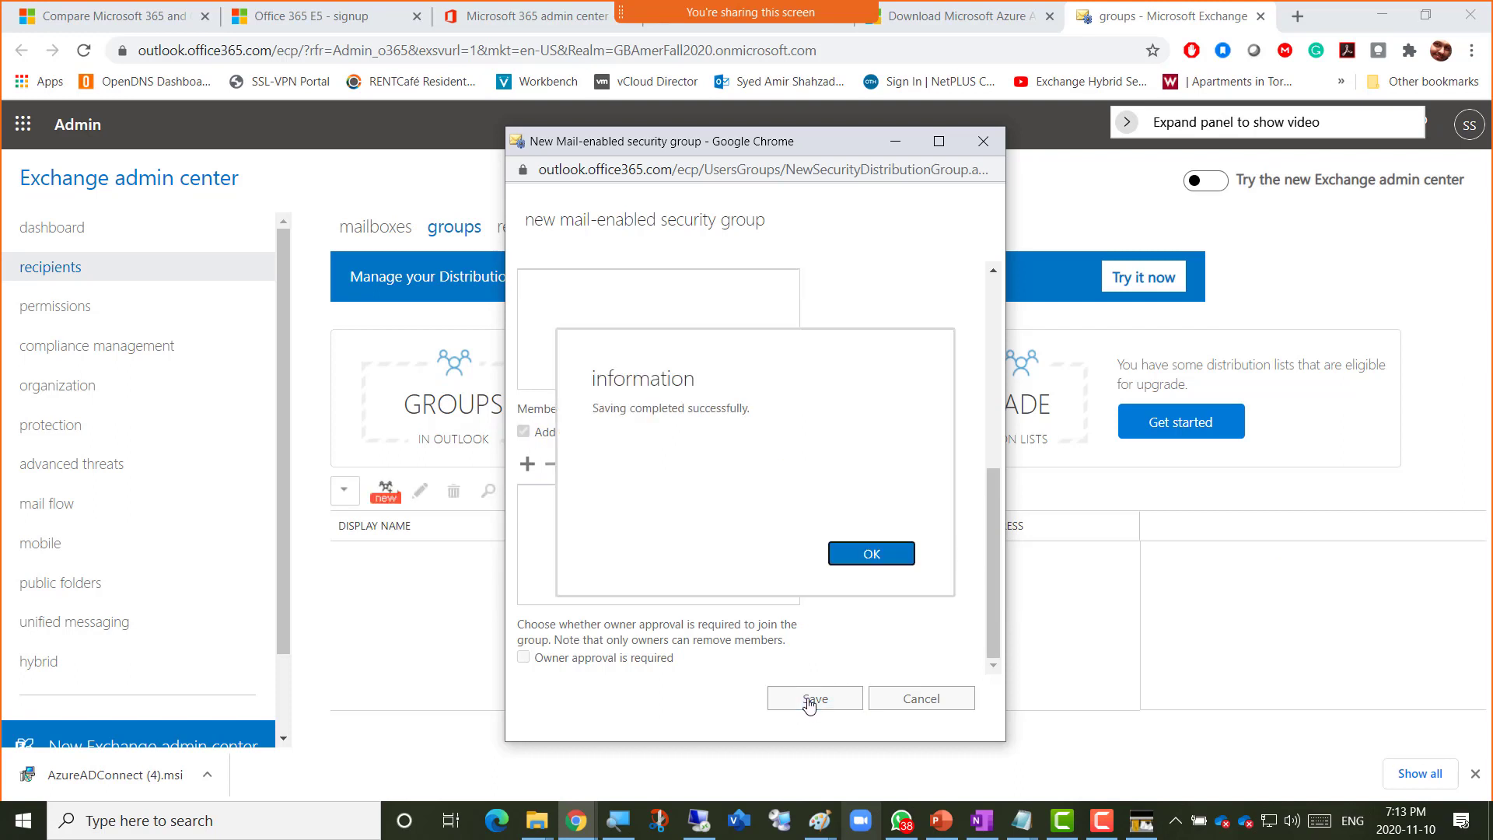
left_click(858, 566)
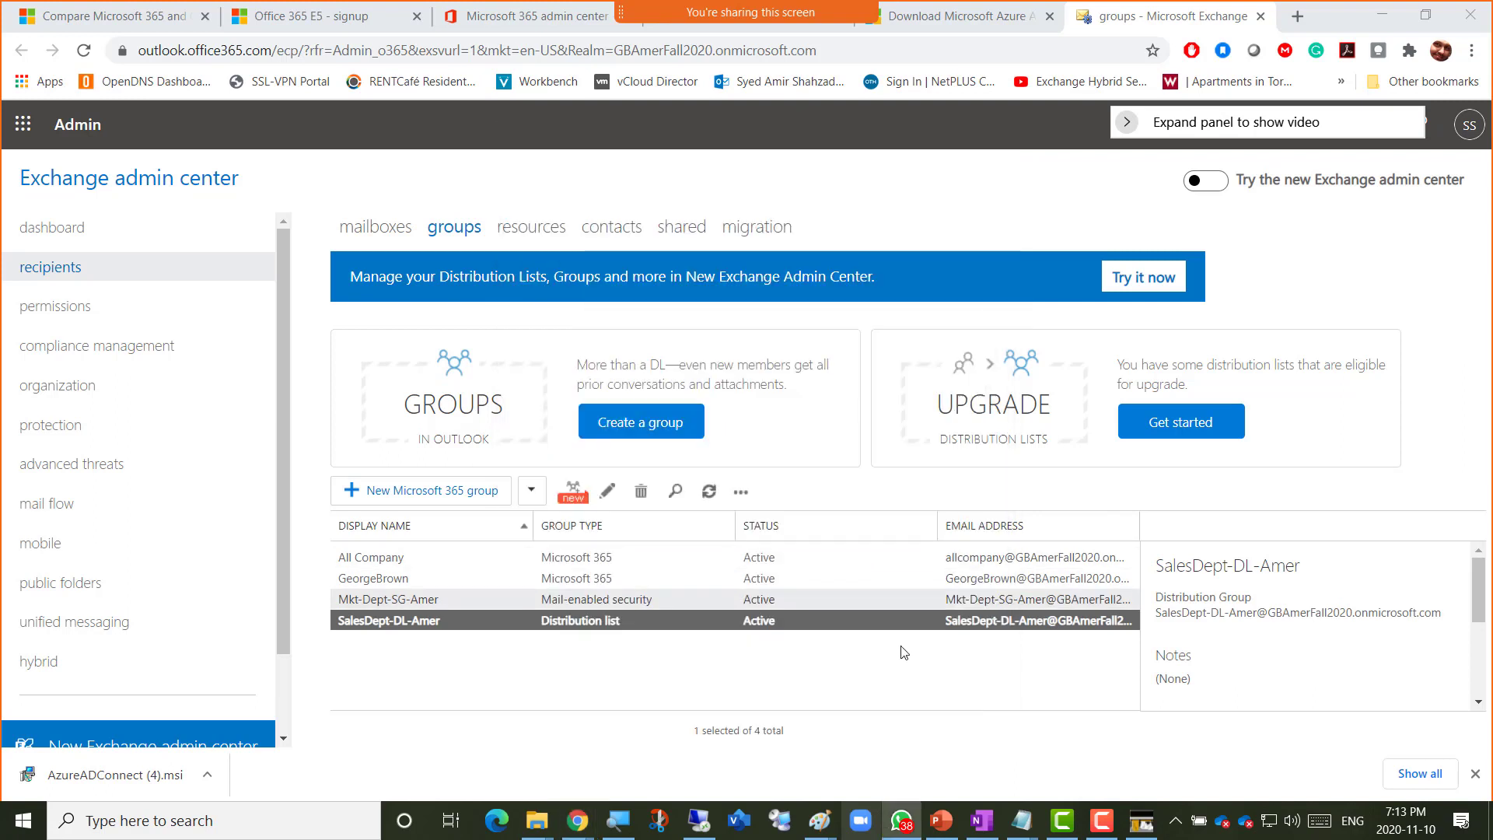
Compare the details of the SalesDept-DL-Amer distribution list and the Mkt-Dept-SG-Amer security group in the groups list.
left_click(502, 675)
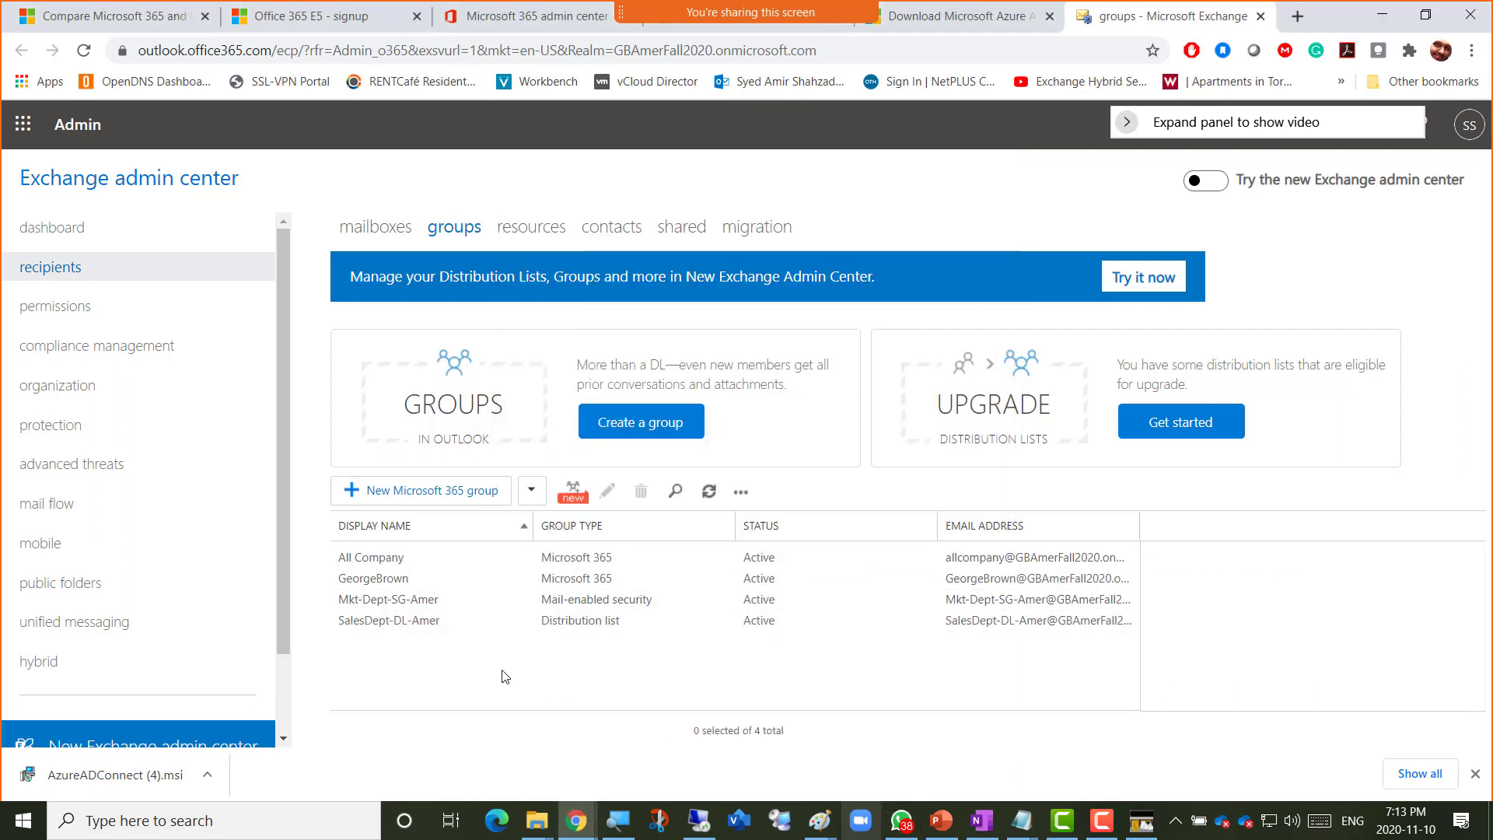
left_click(387, 628)
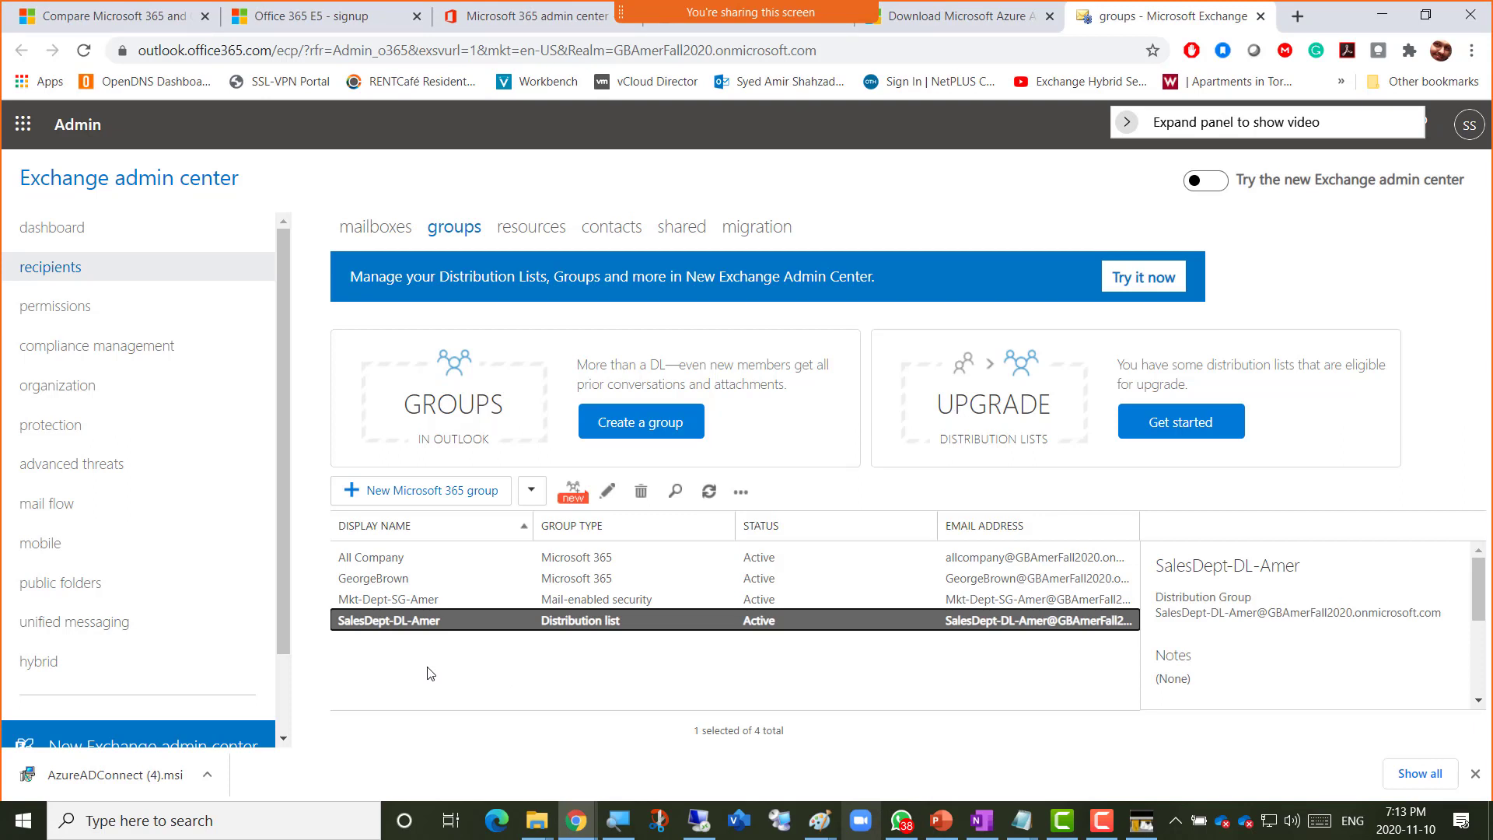
left_click(415, 599)
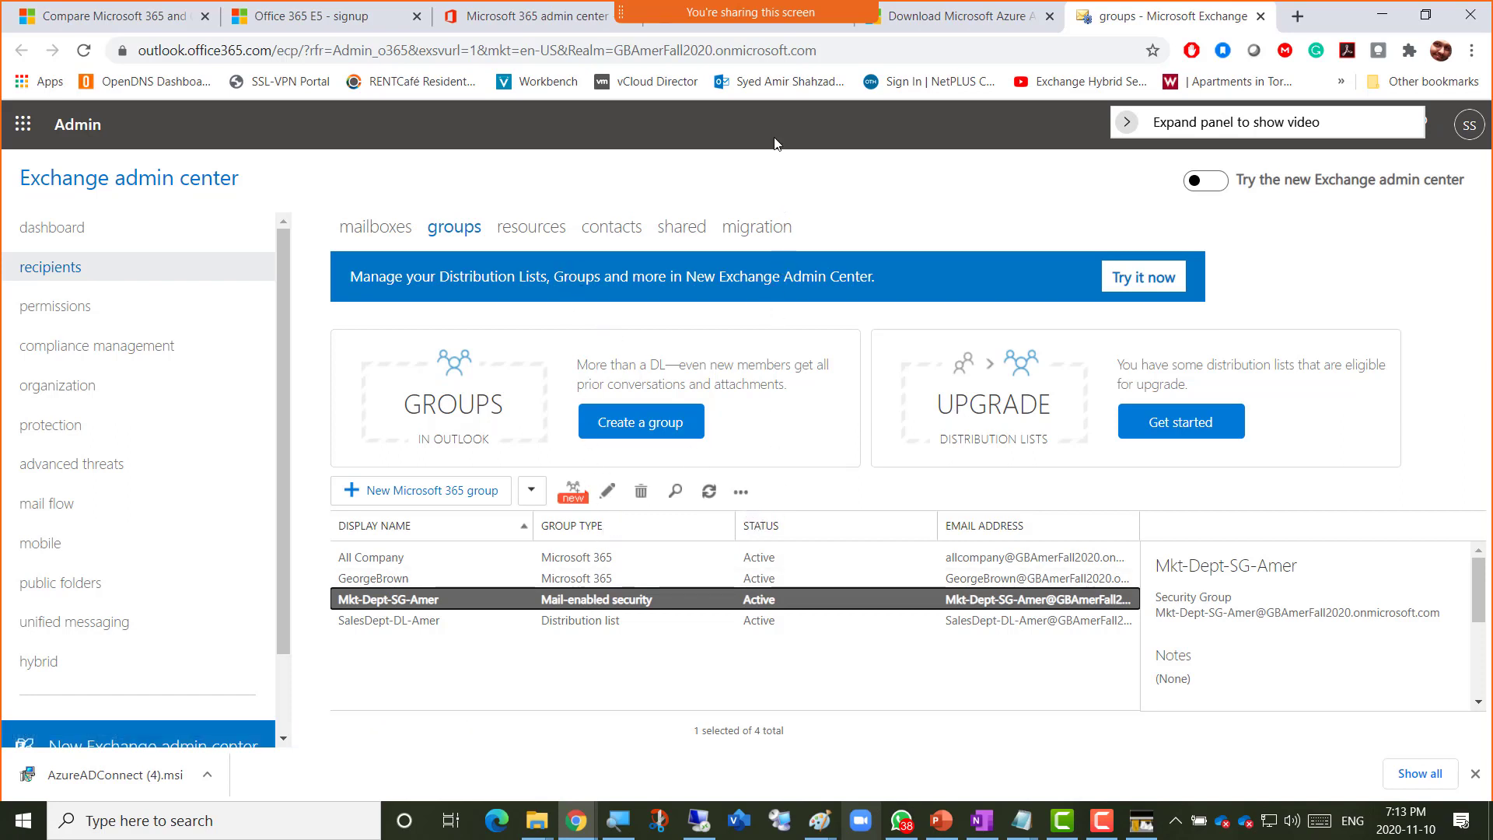
Switch to the Outlook mailbox and start a new message addressed to Mkt-Dept-SG-Amer.
left_click(762, 31)
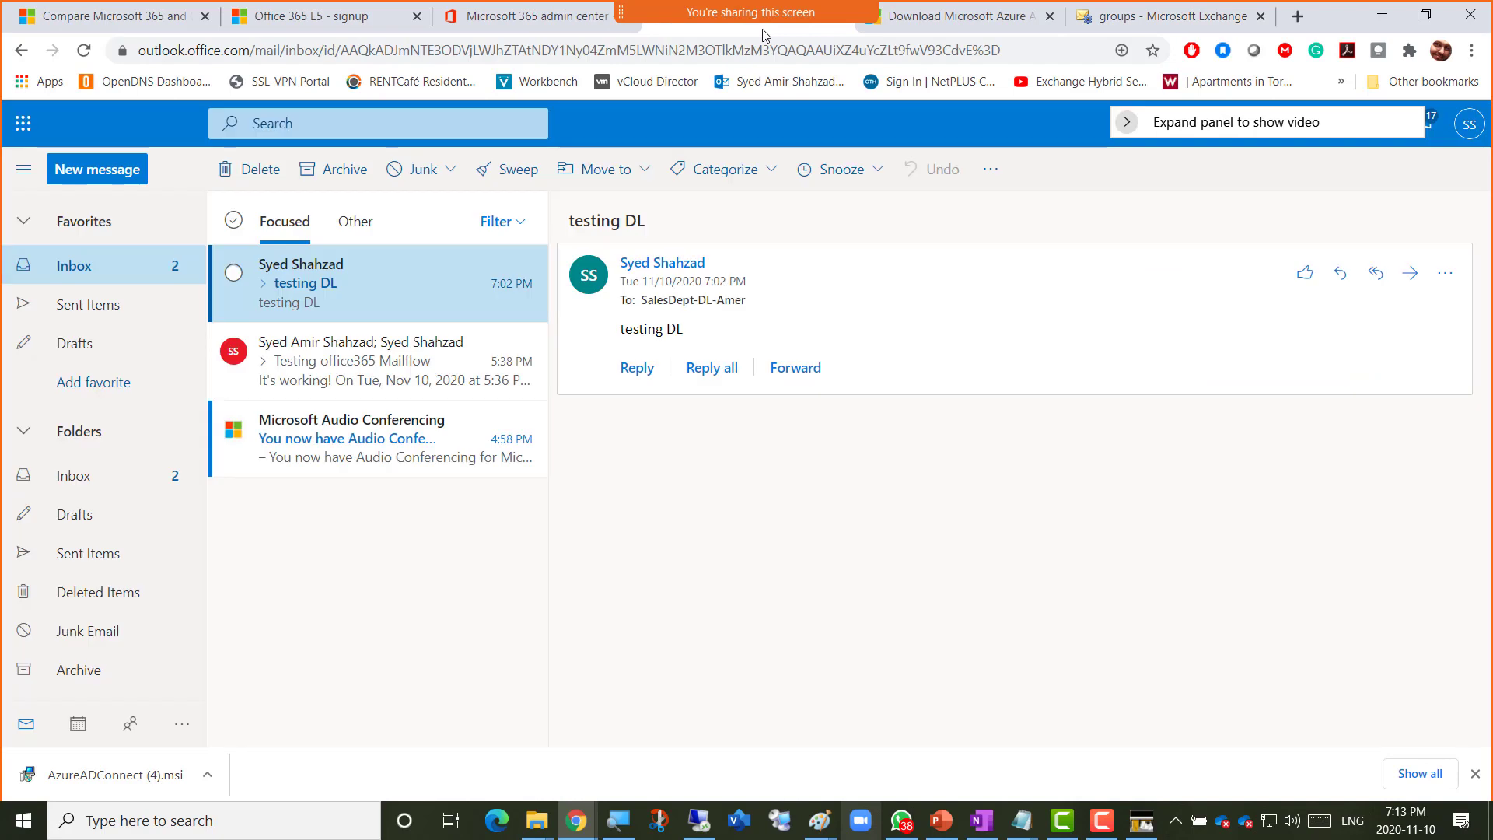
left_click(87, 177)
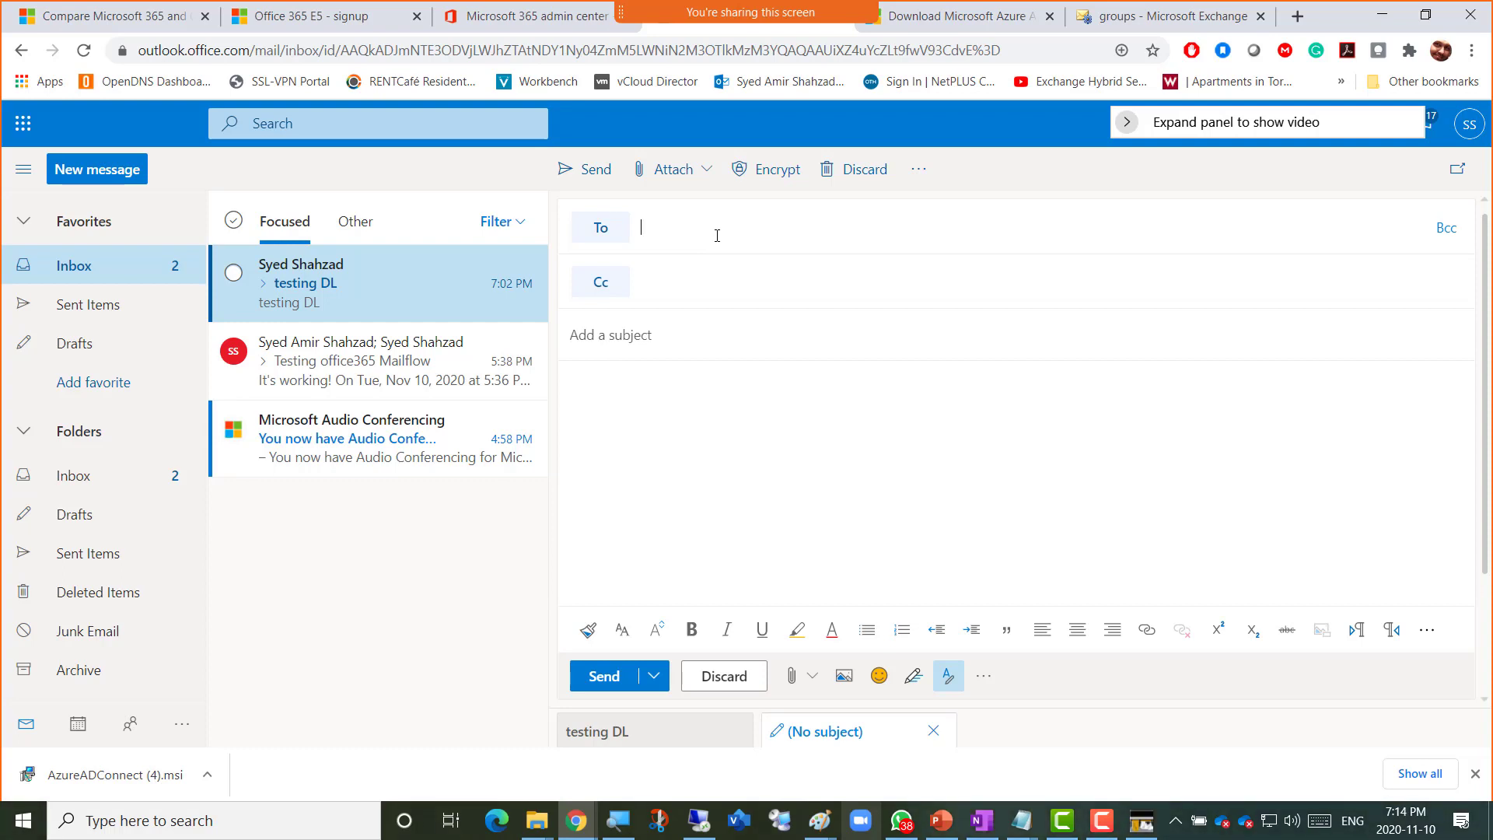
type("mkt")
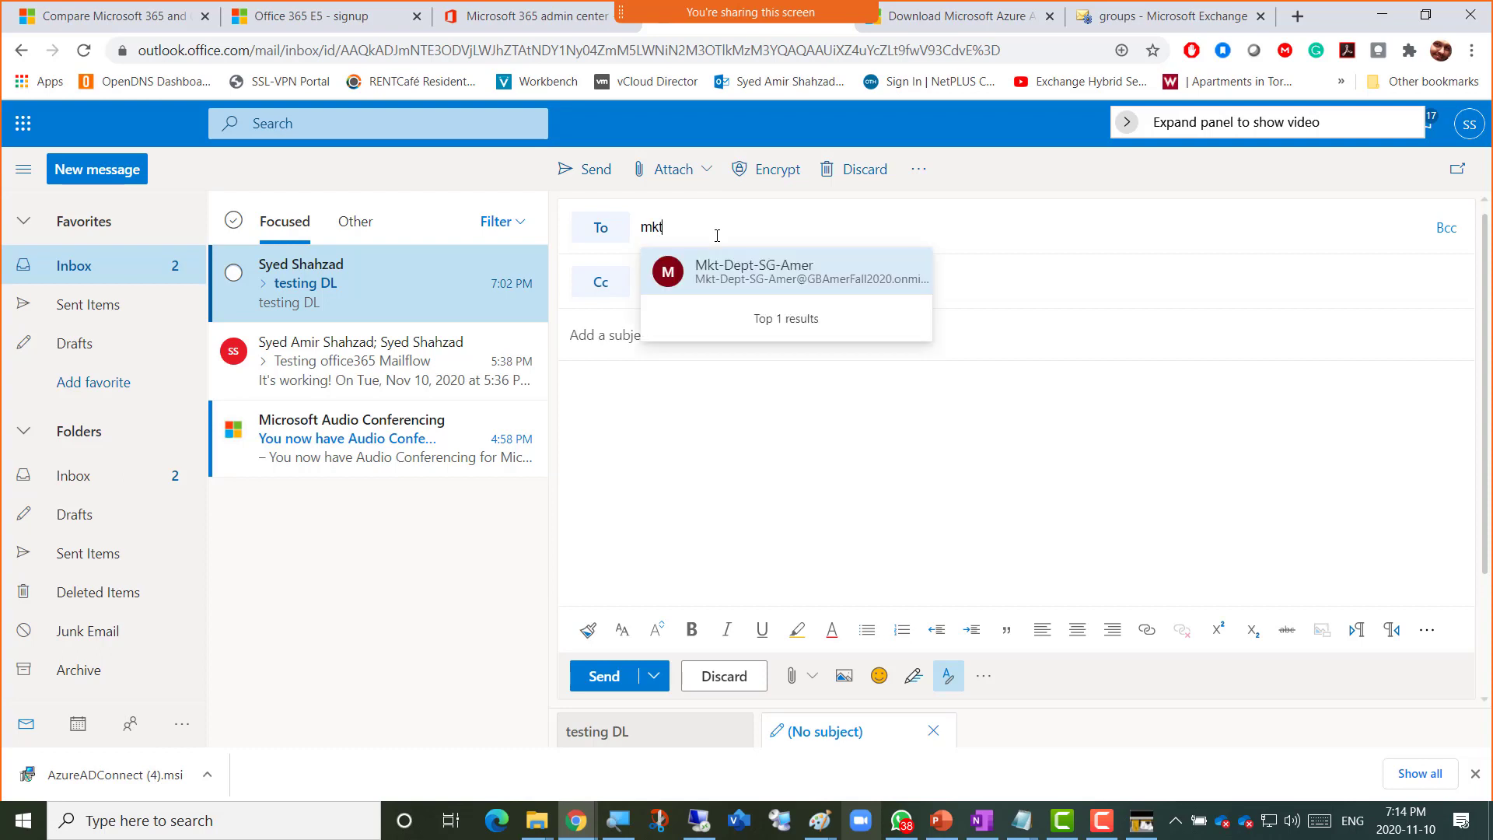
left_click(743, 272)
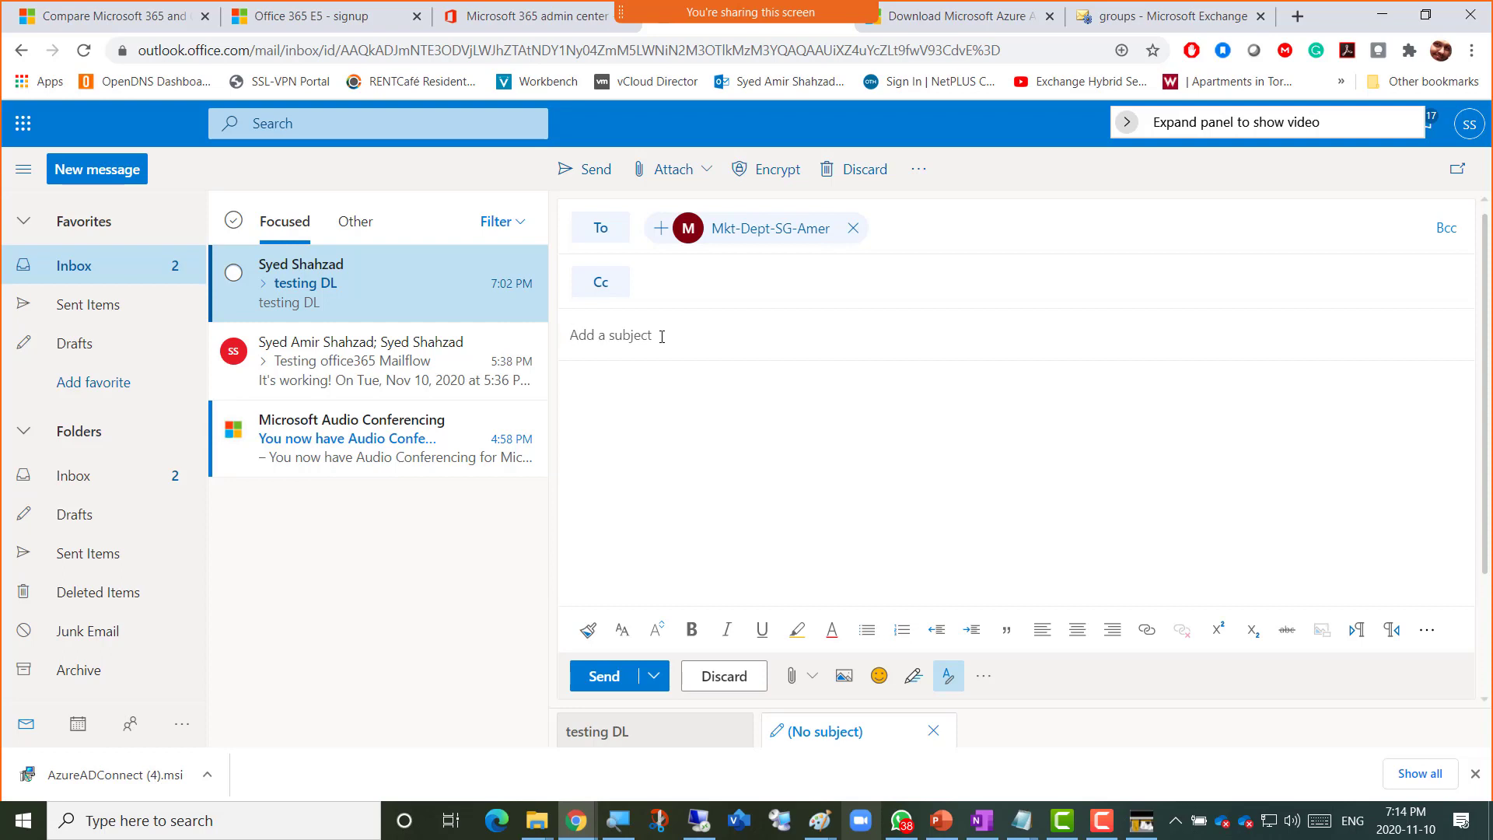
Send the message with "Testing mail Enabled SG" as subject and body, and open the delivered copy in the inbox.
type("Testing m")
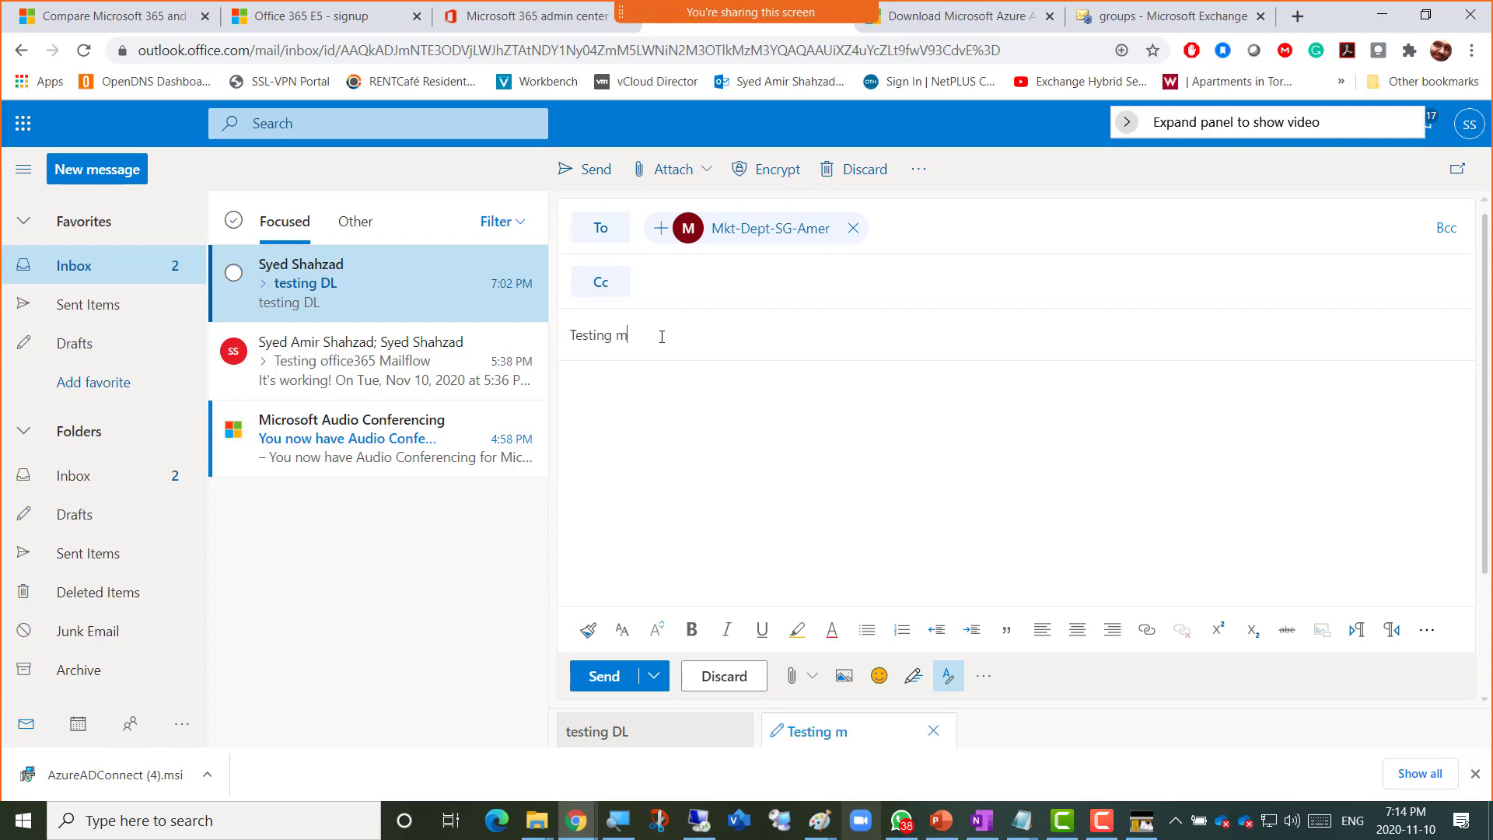
type("ail Enabled SG")
key("ctrl+a")
key("ctrl+c")
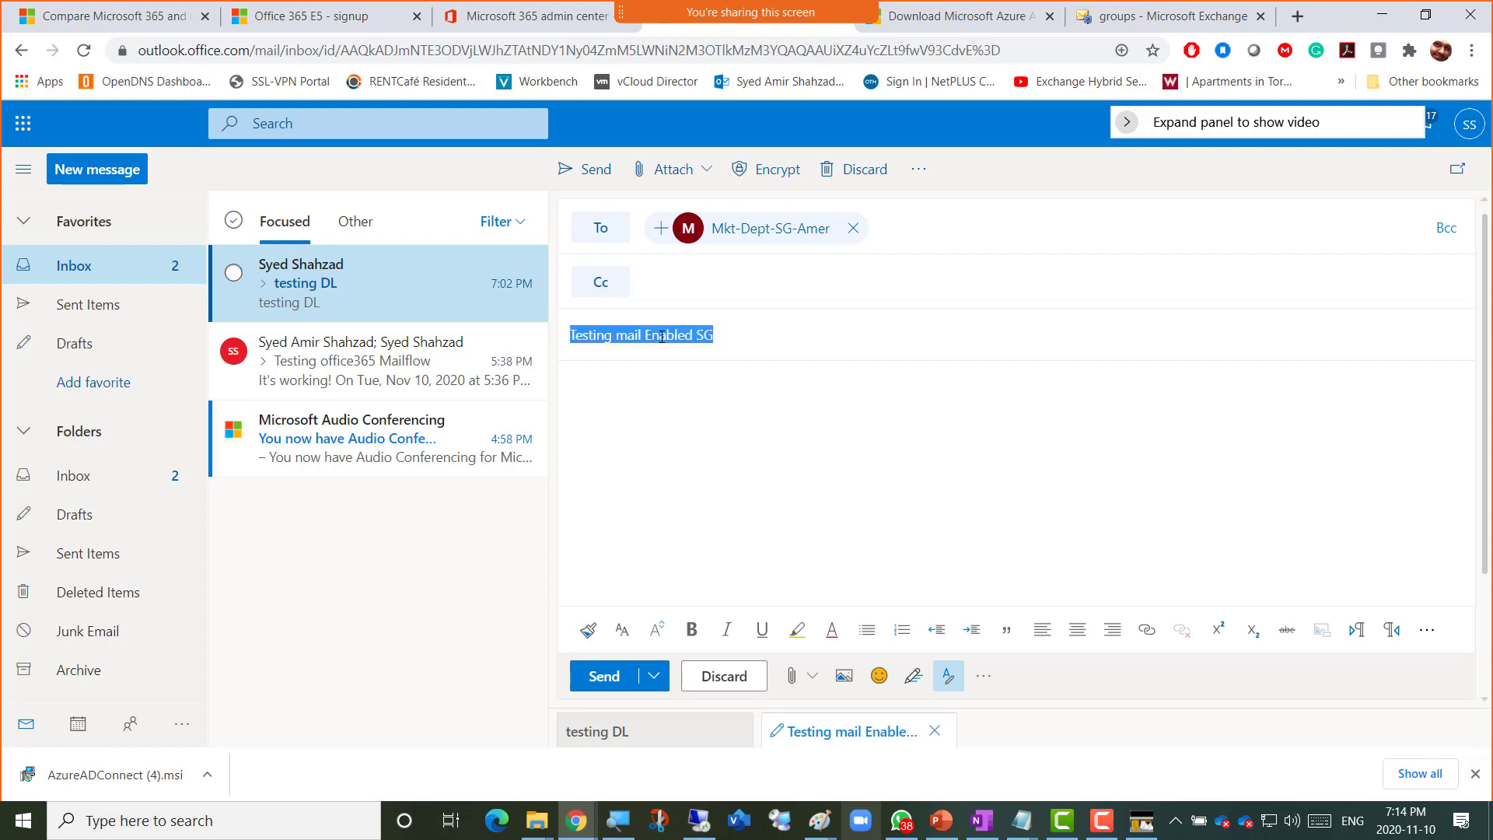
left_click(637, 398)
key("ctrl+v")
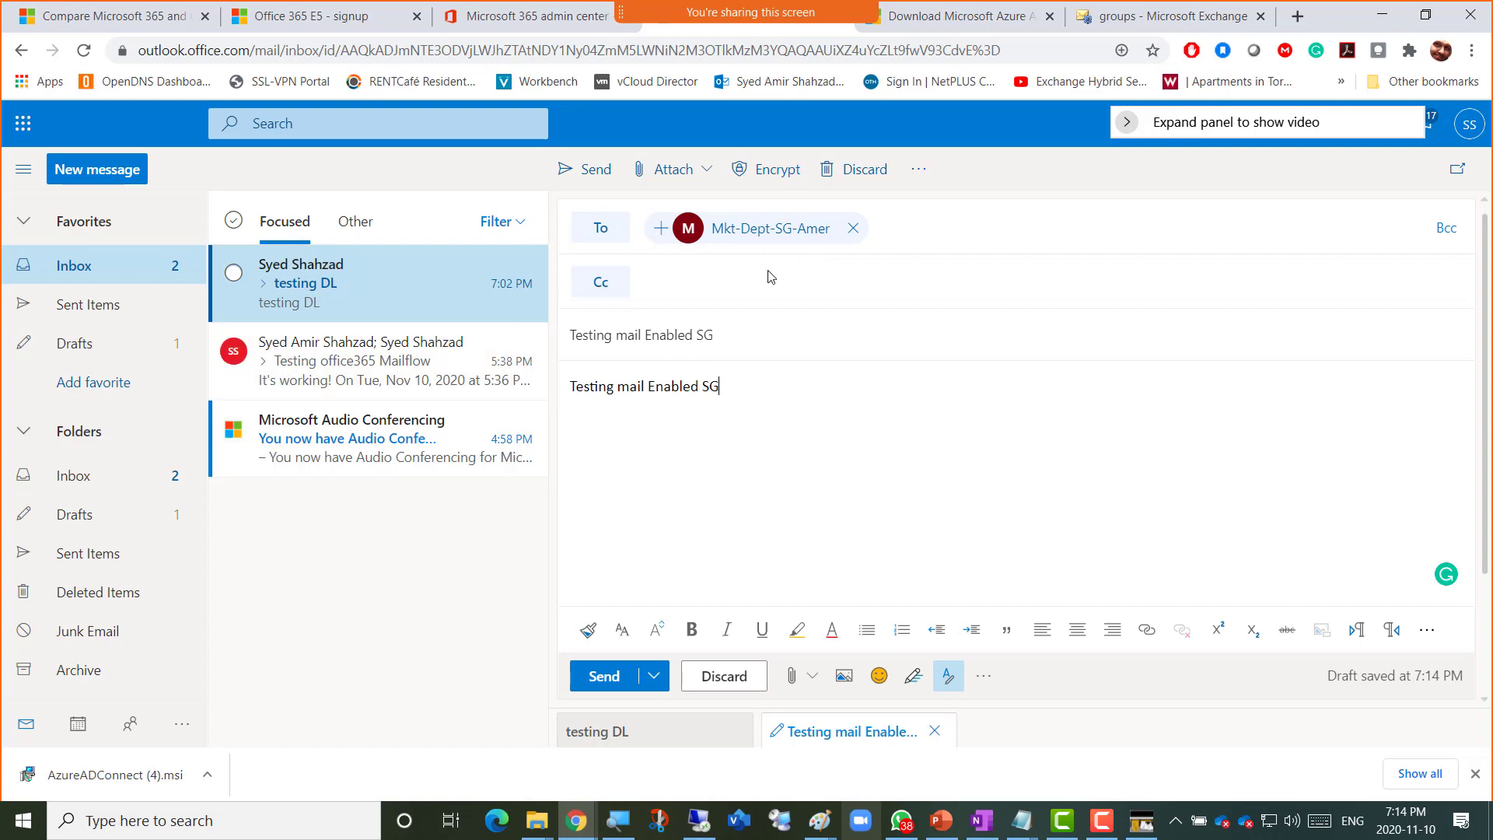
left_click(597, 676)
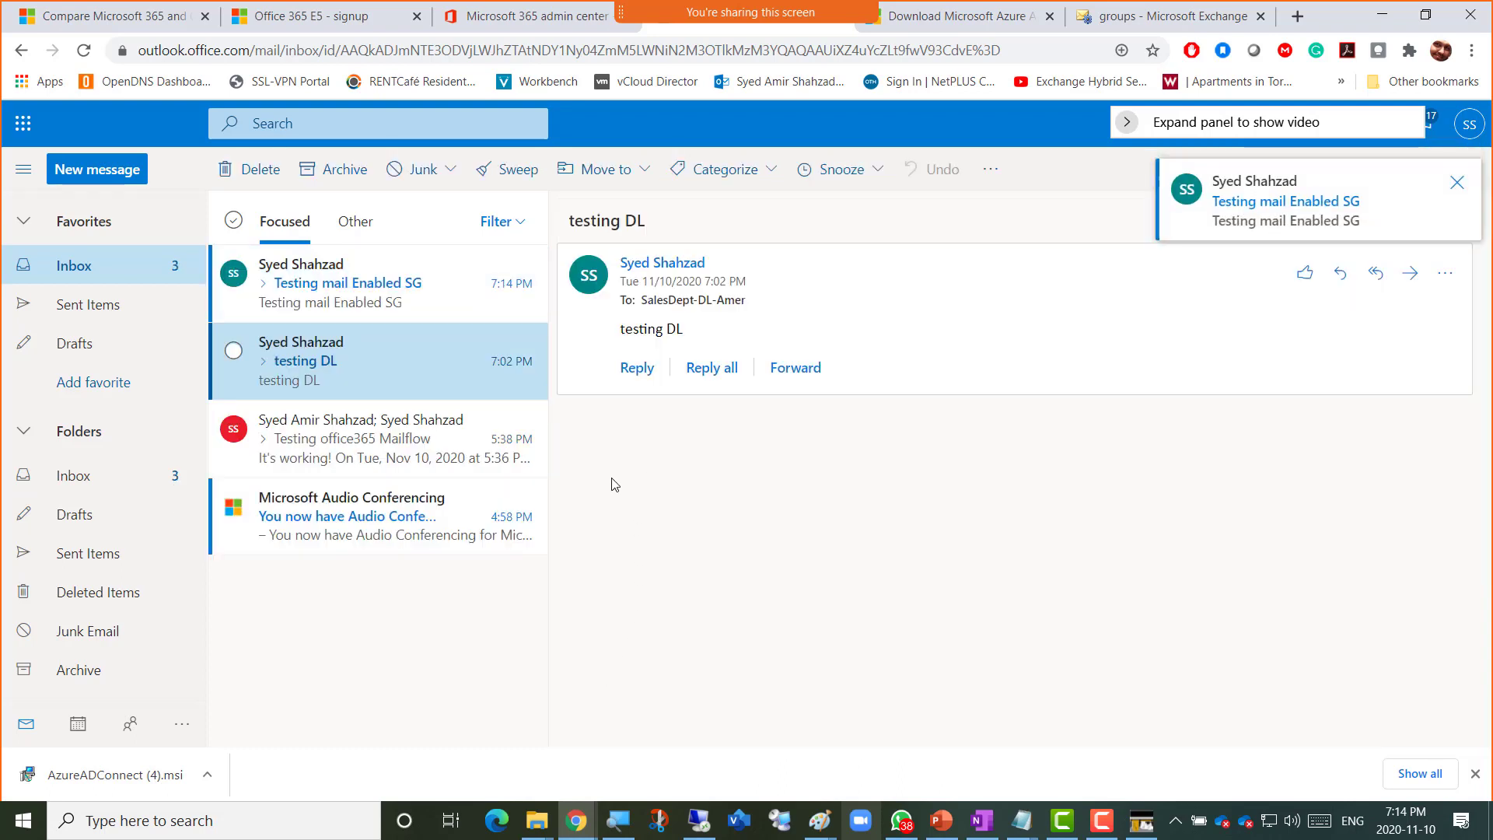
left_click(363, 300)
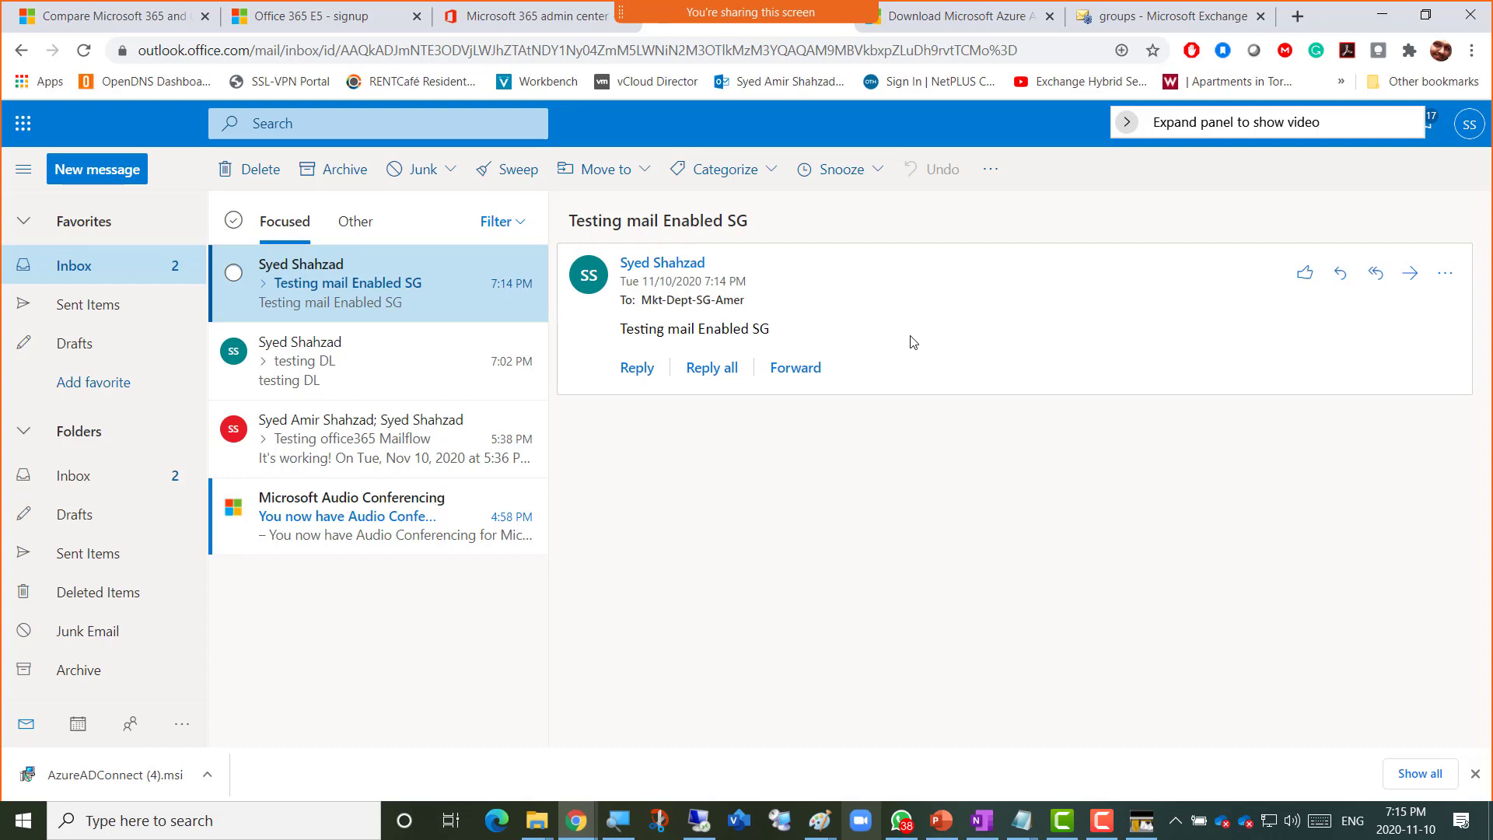
Return to the Microsoft 365 admin center, reveal all admin centers, and open the SharePoint admin center.
left_click(534, 20)
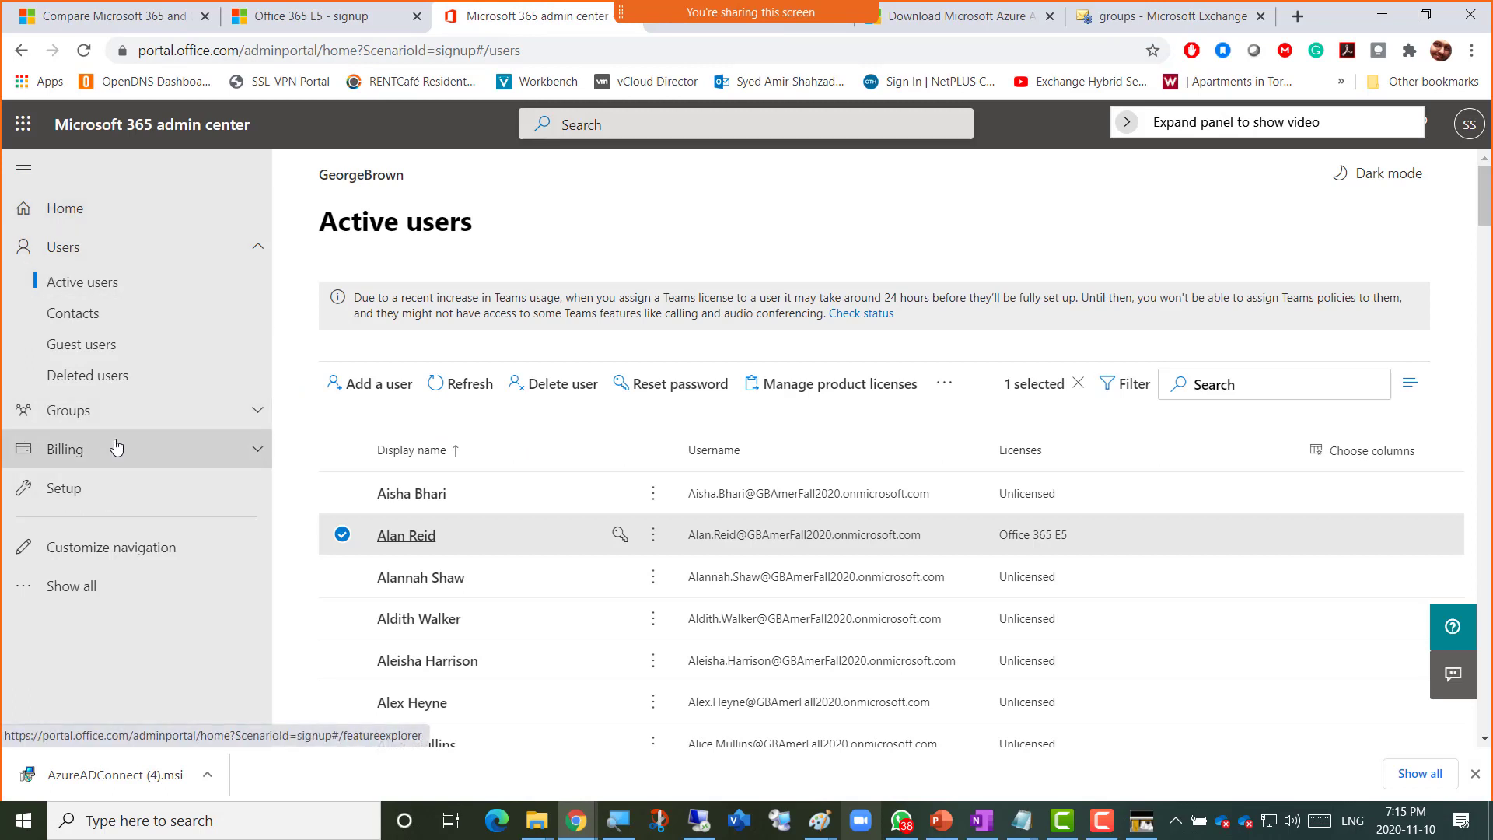
left_click(83, 593)
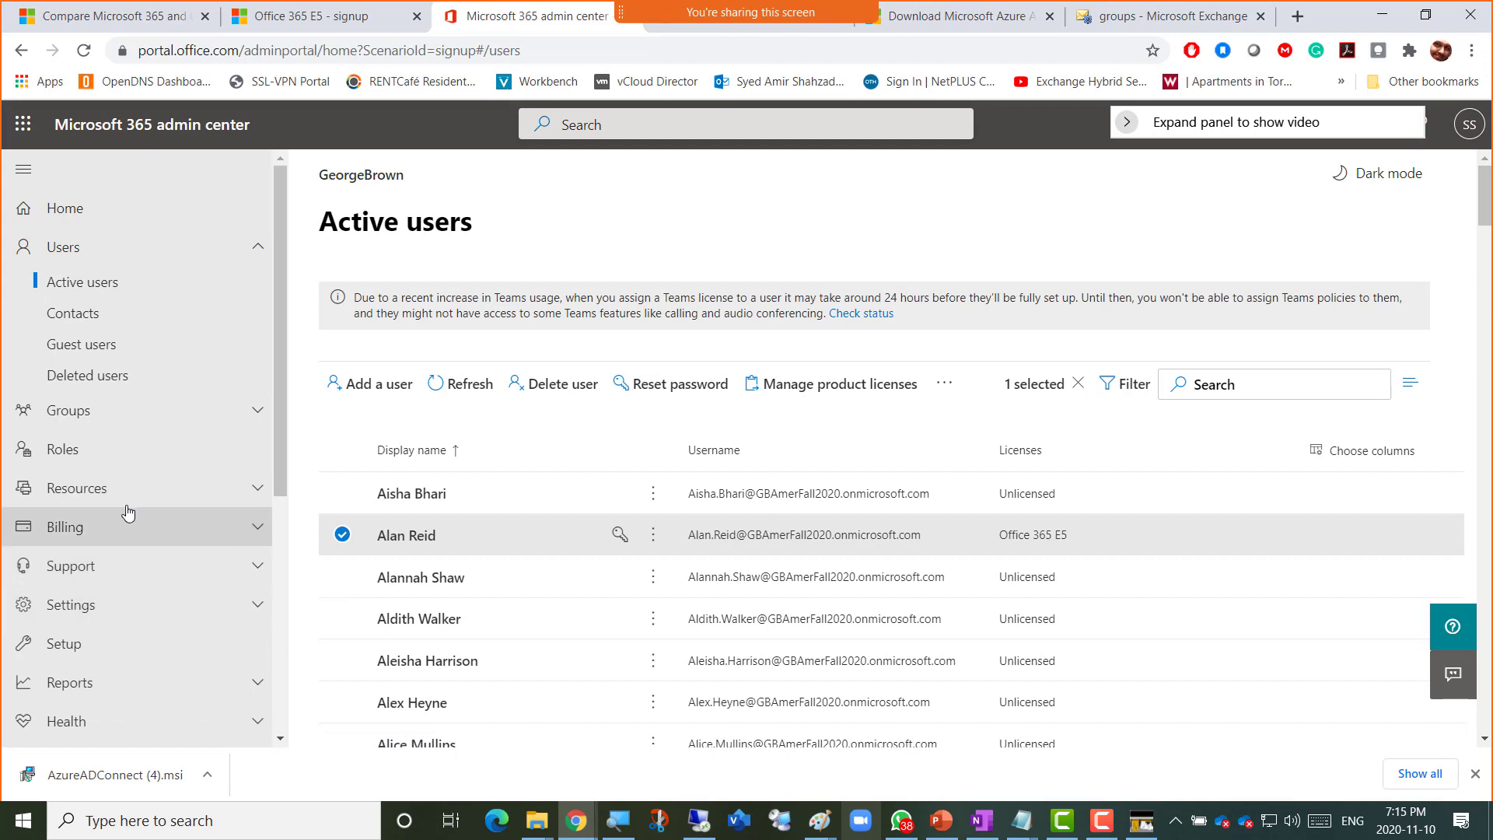
scroll(129, 507, "down", 3)
scroll(131, 508, "down", 3)
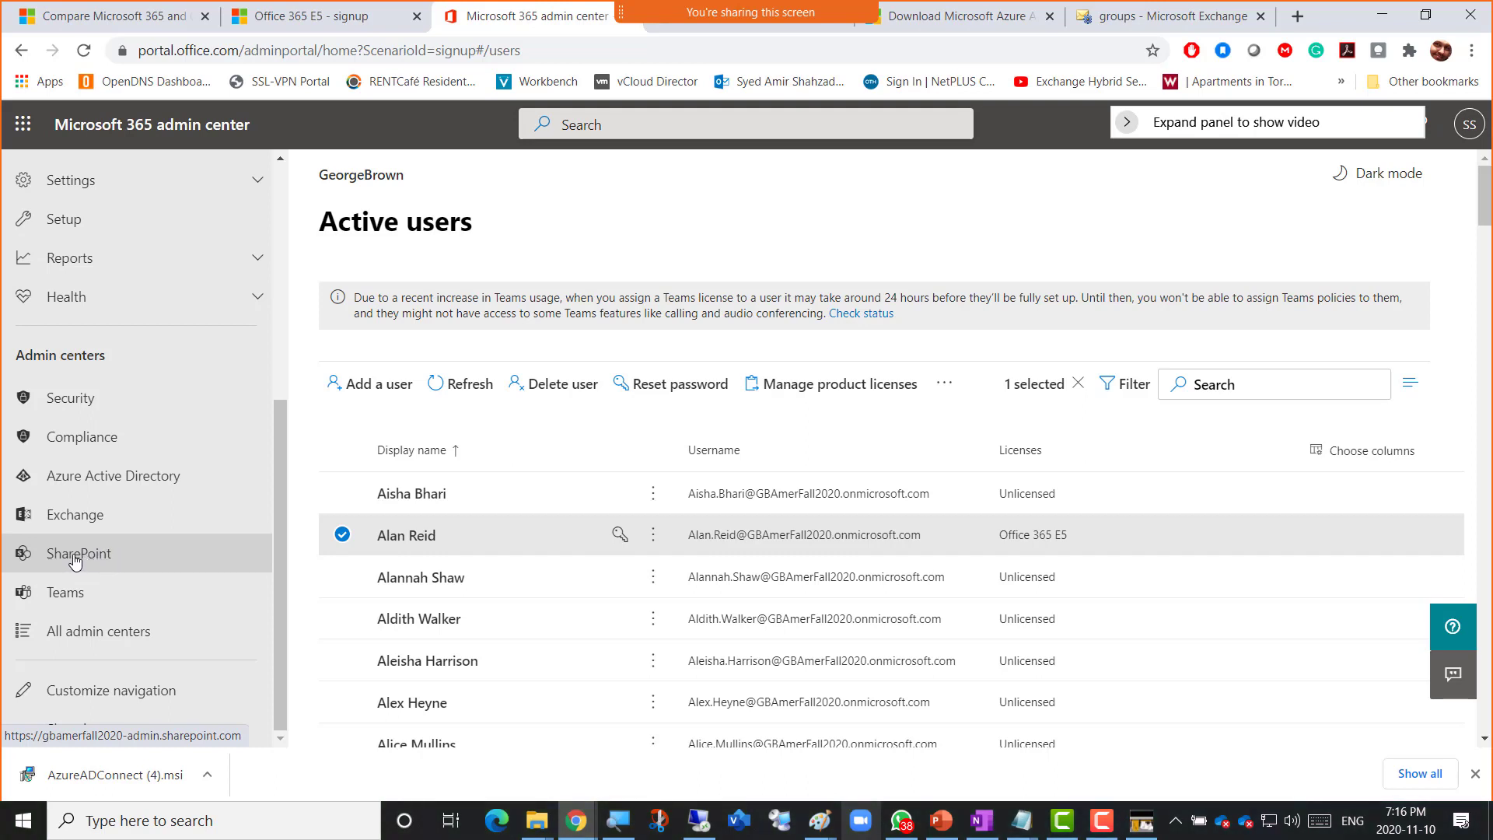
left_click(87, 557)
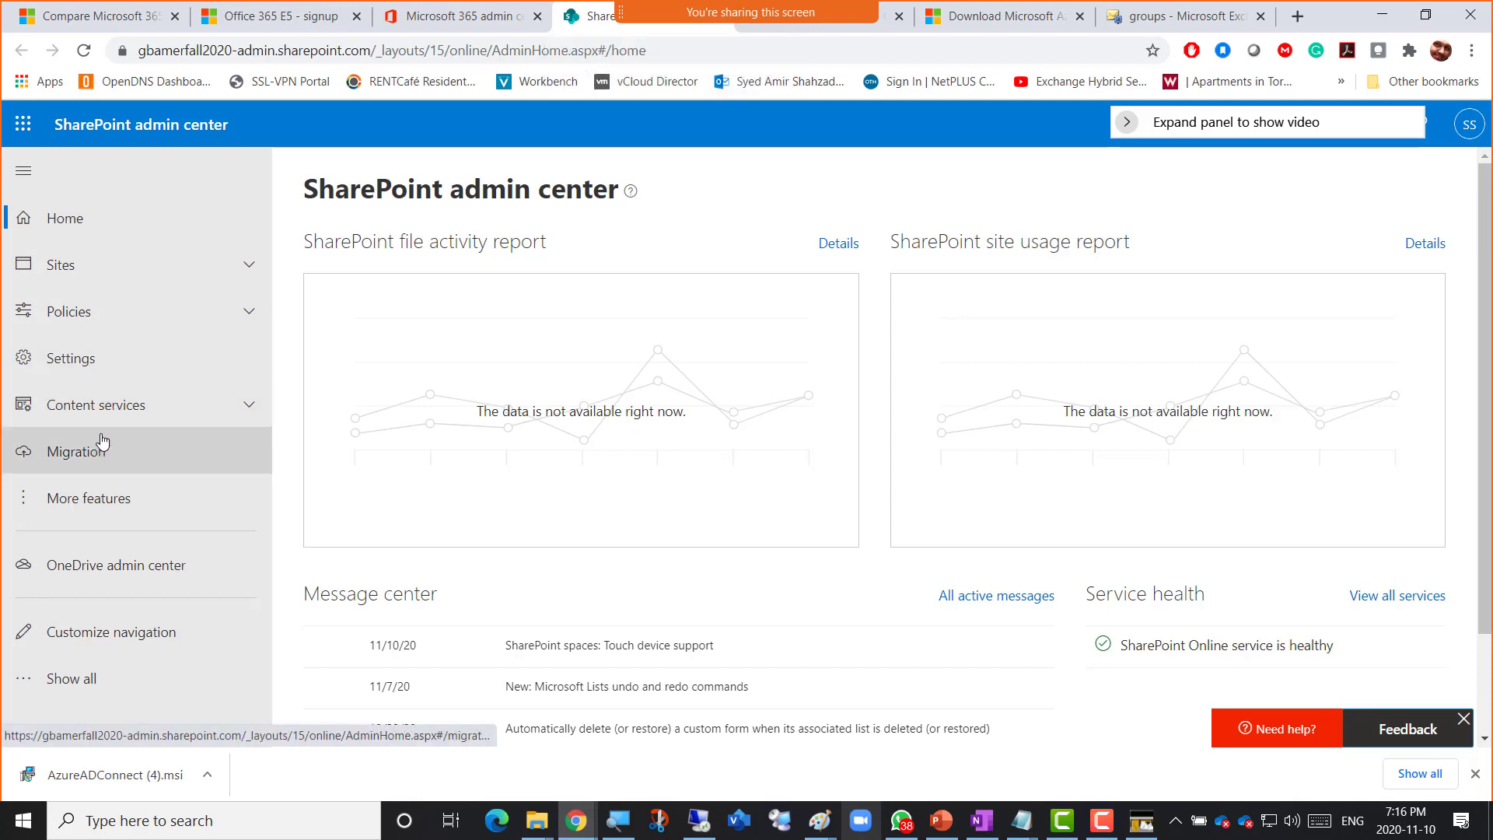
List the active SharePoint sites and show the details of the Communication site.
left_click(82, 277)
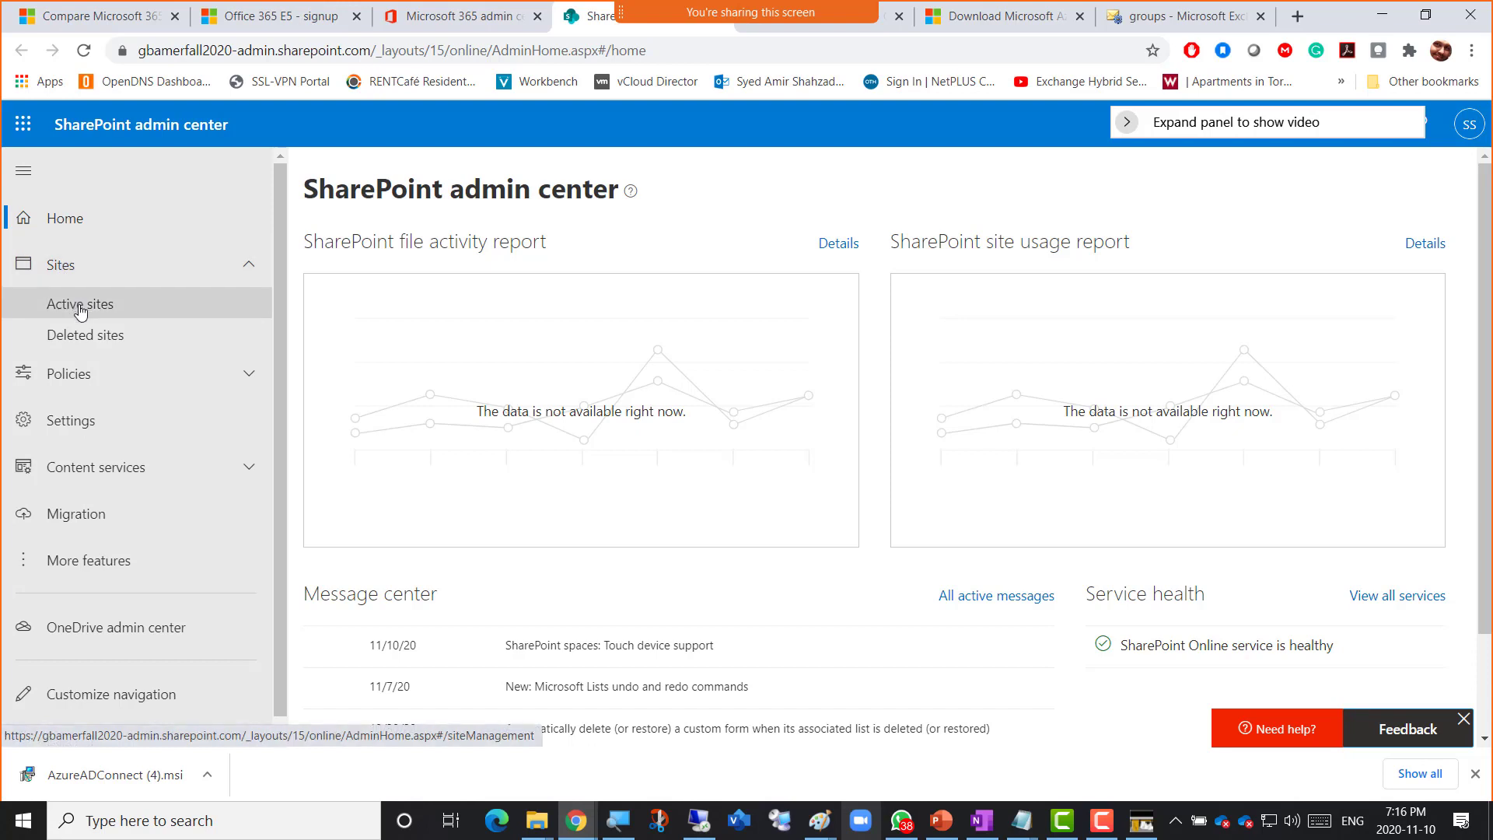
left_click(81, 308)
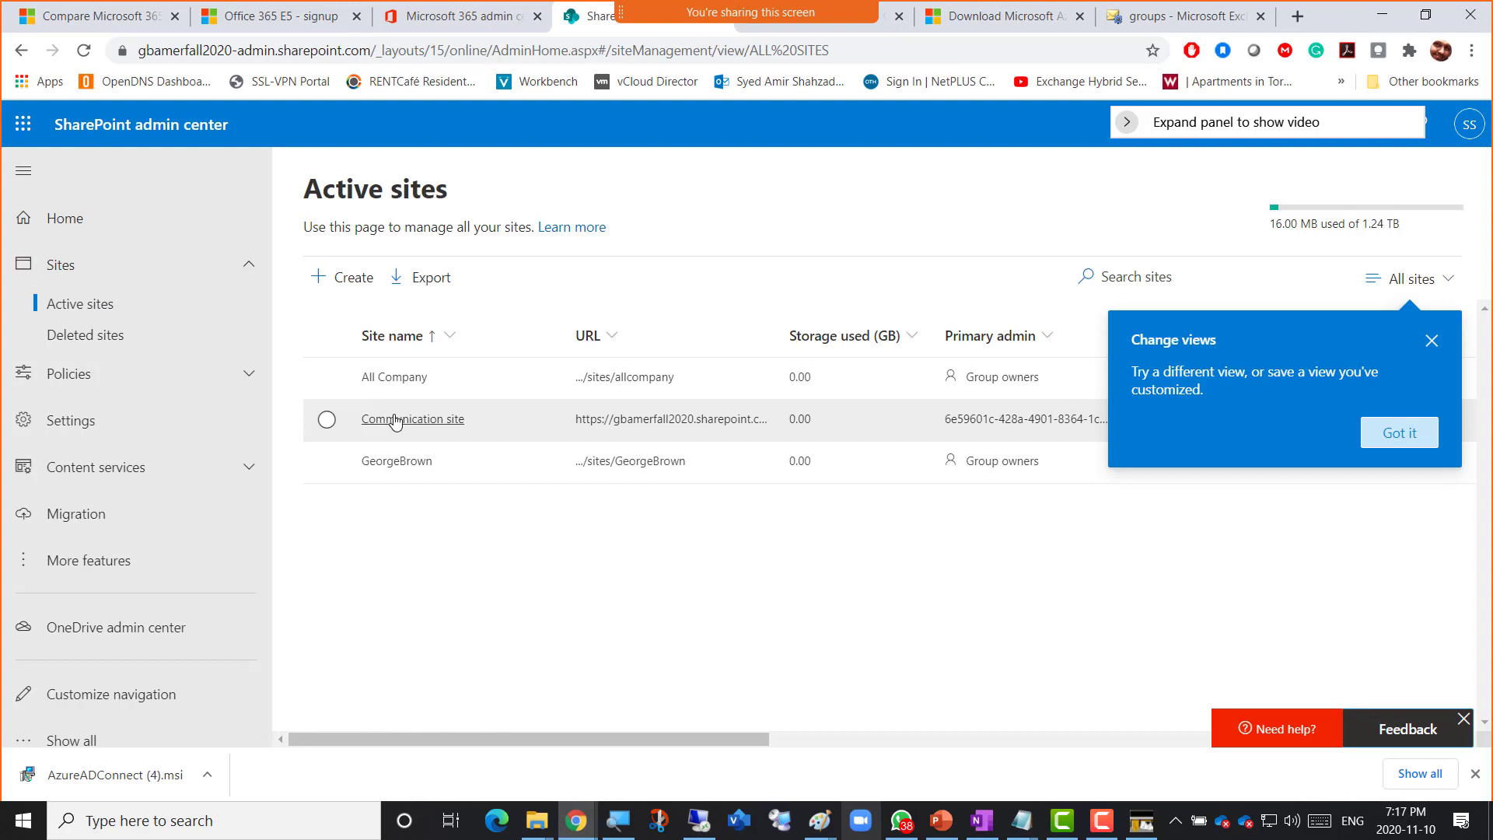
left_click(391, 418)
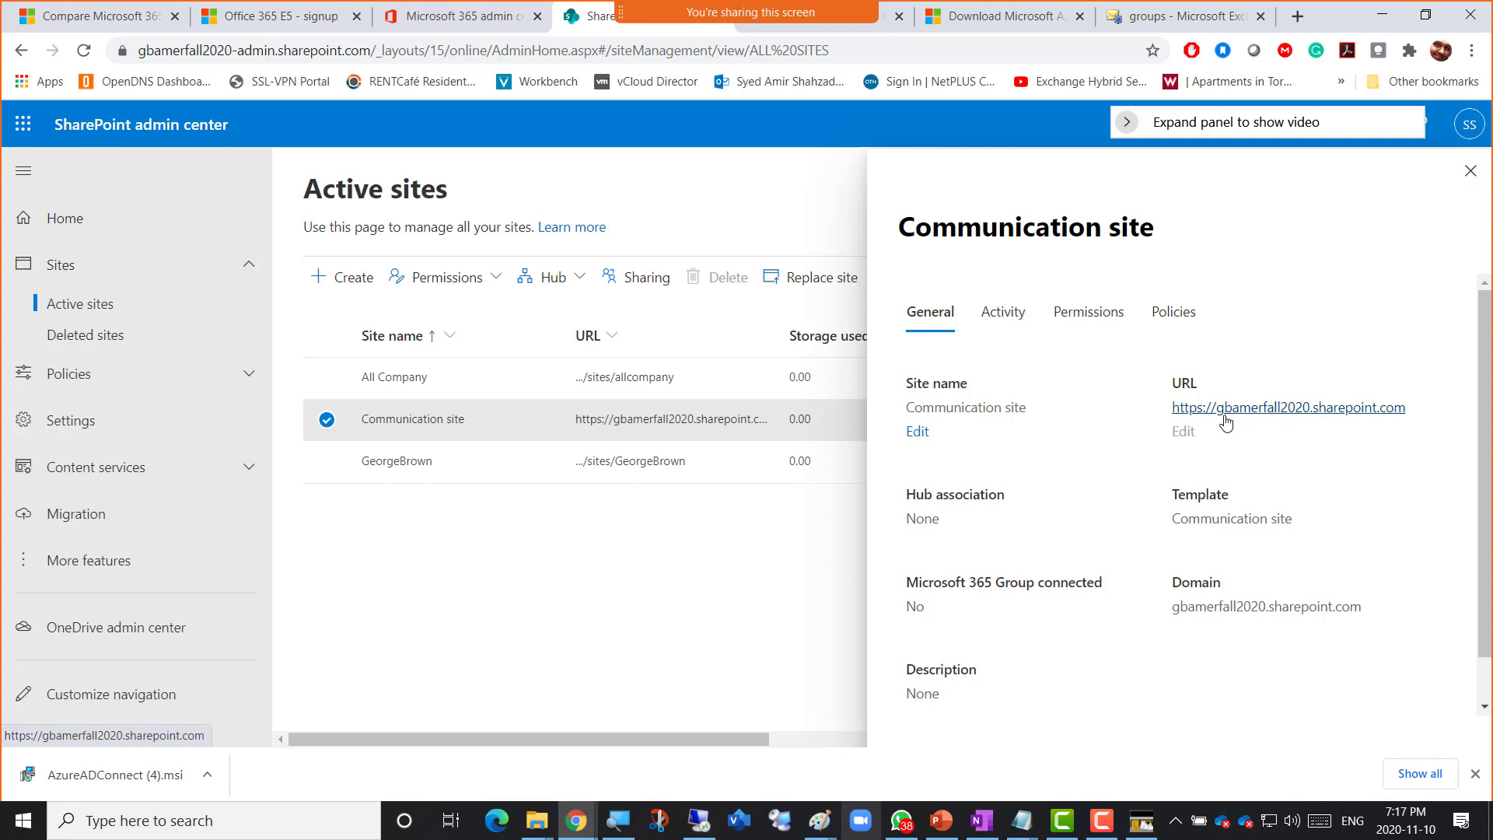
Open the Communication site from its URL and show its Documents library.
left_click(1273, 419)
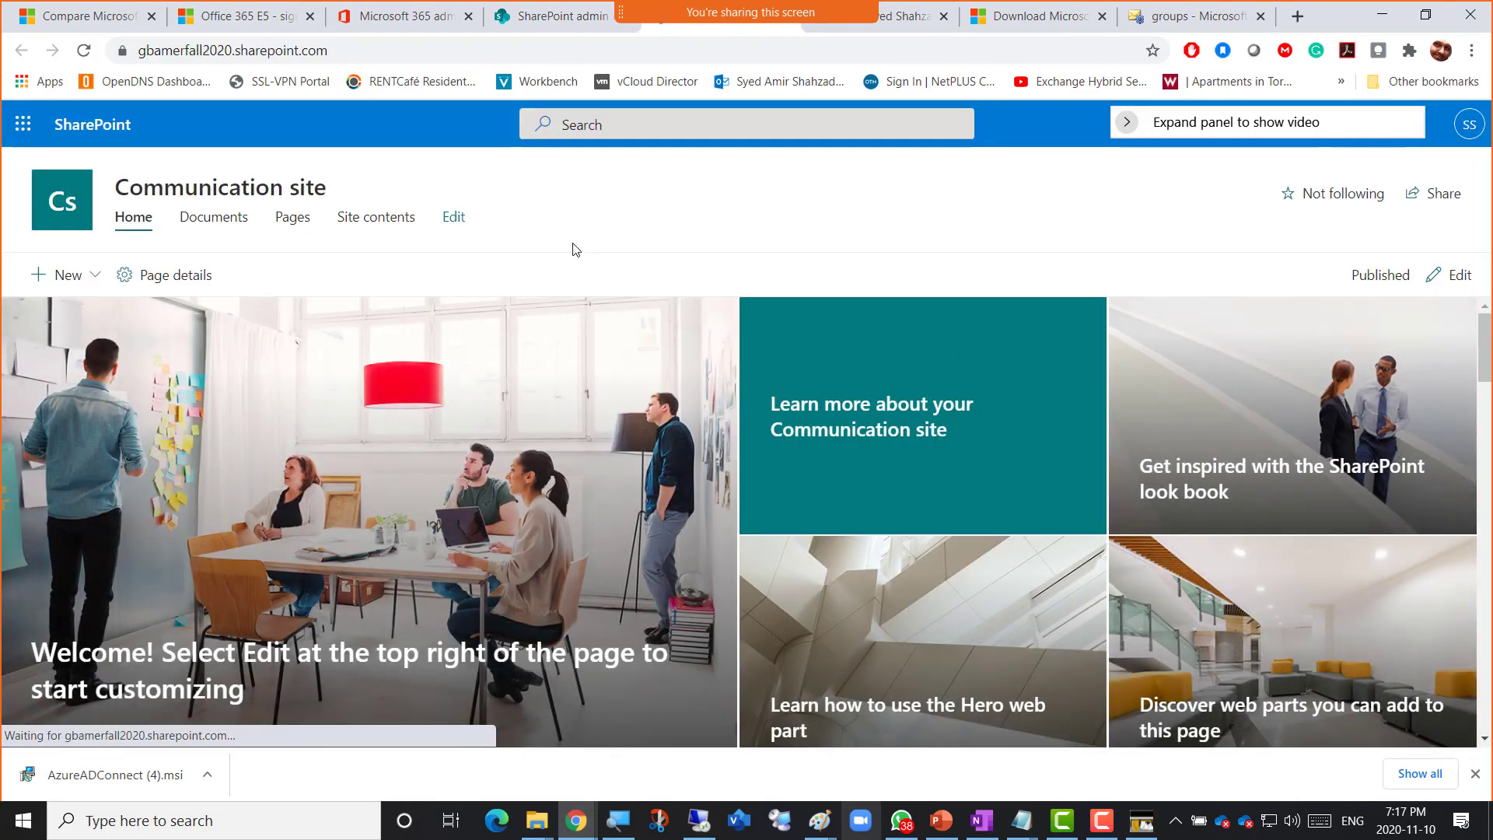
left_click(213, 225)
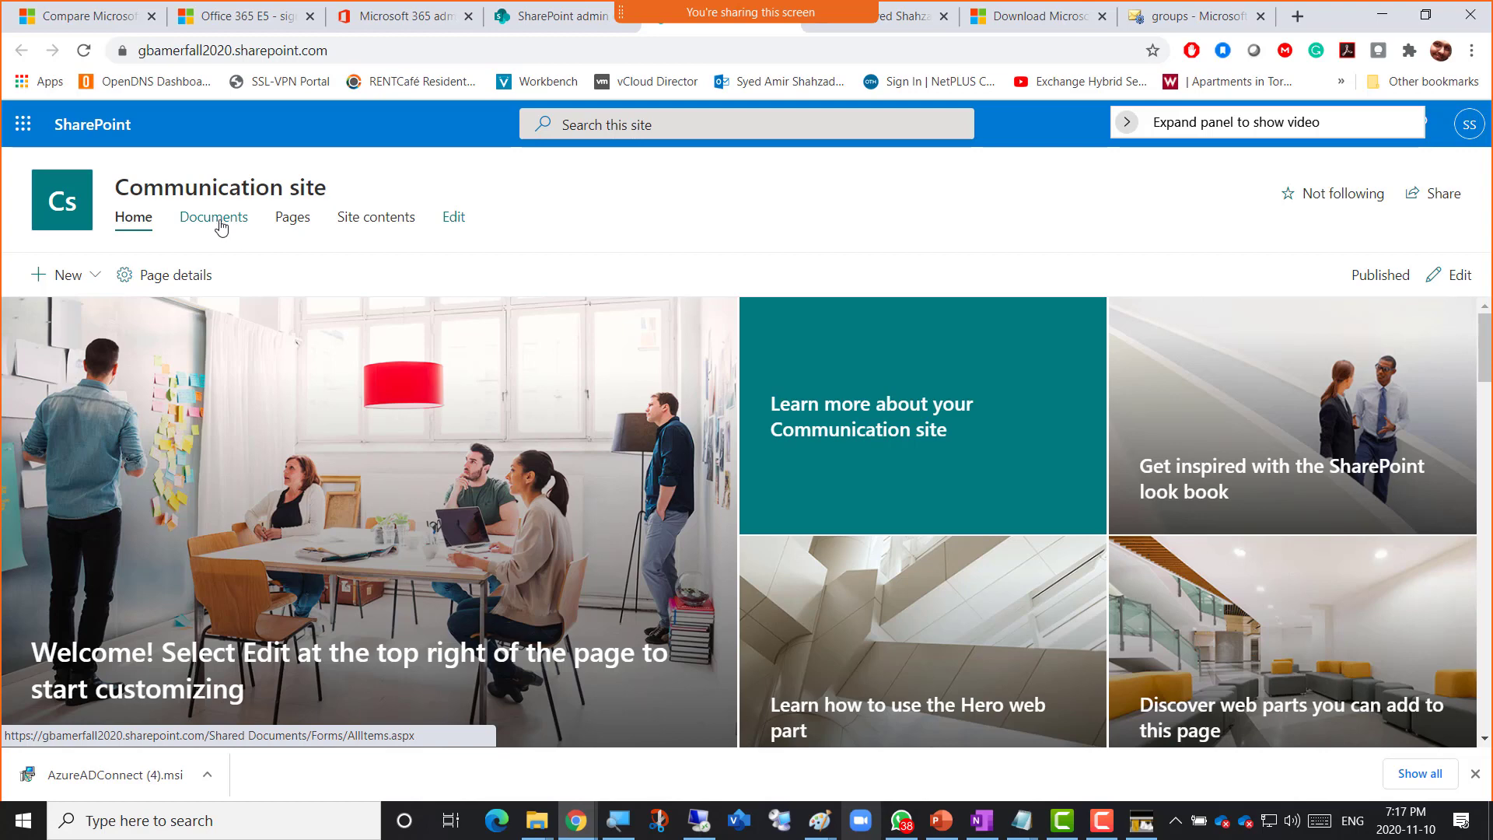
left_click(221, 226)
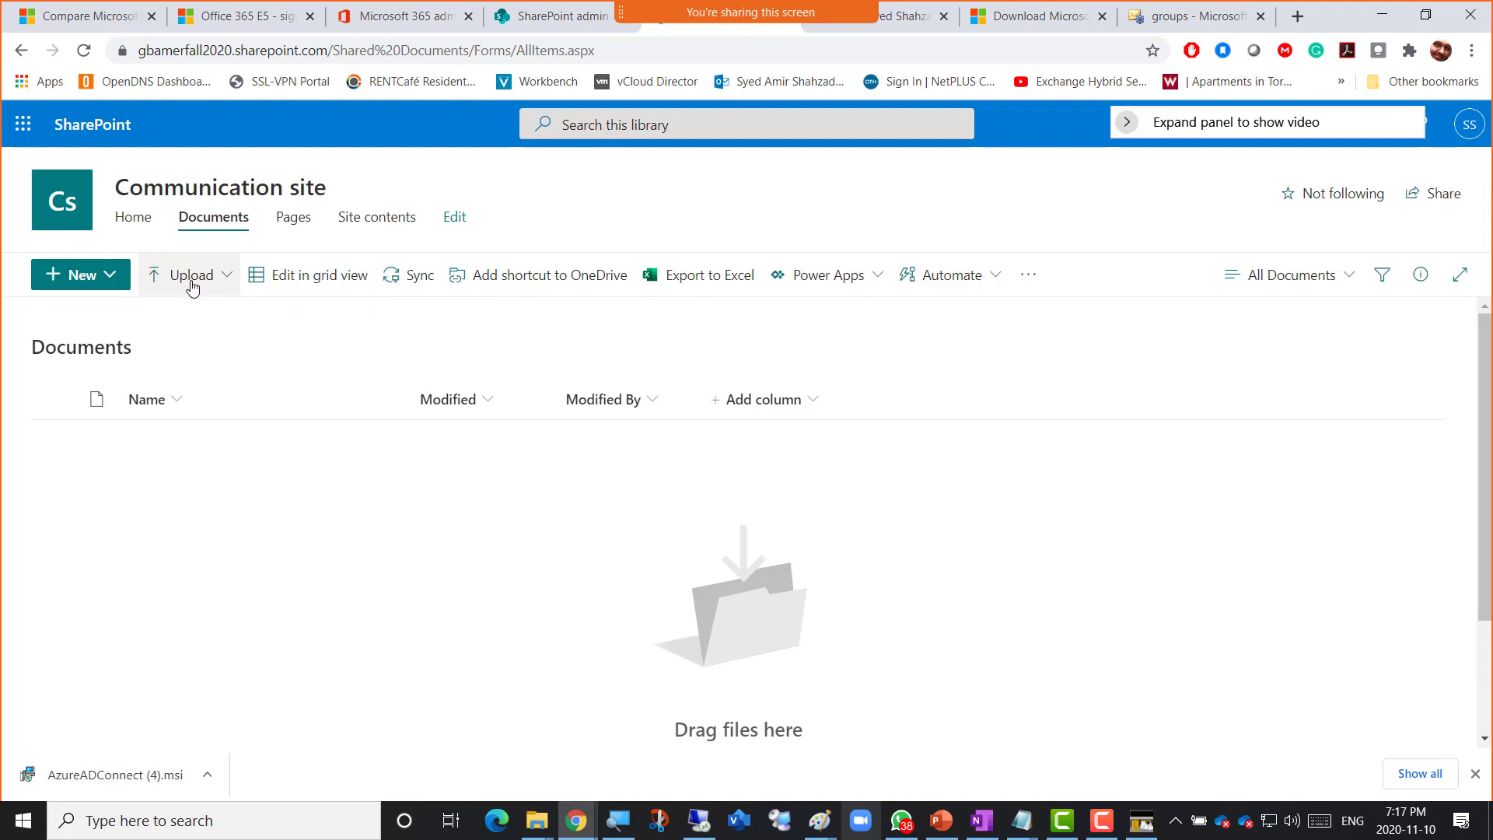
Upload the file Database1.laccdb from the local Documents folder to the Communication site's Documents library.
left_click(225, 281)
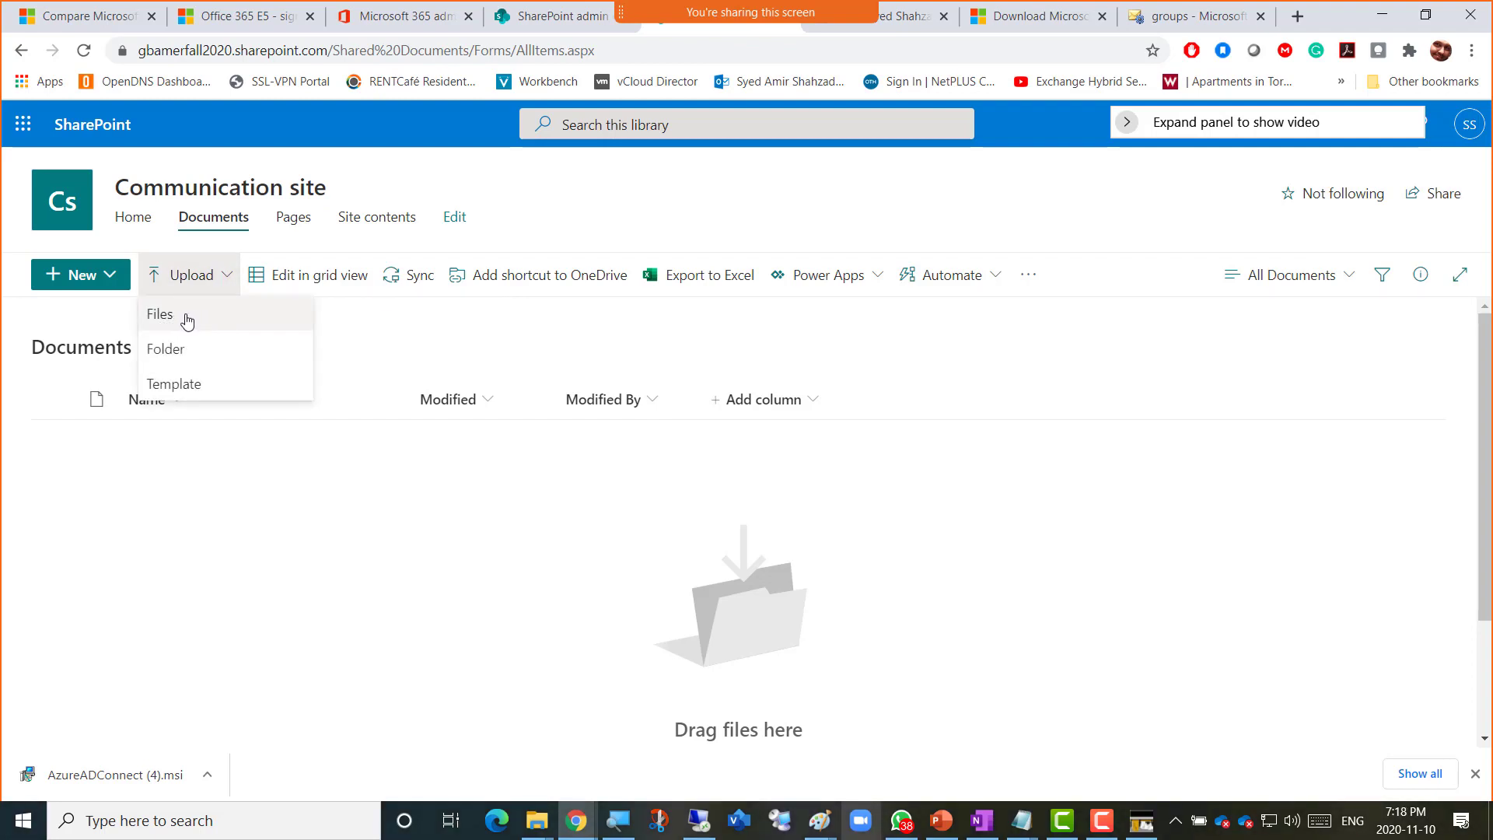
left_click(188, 320)
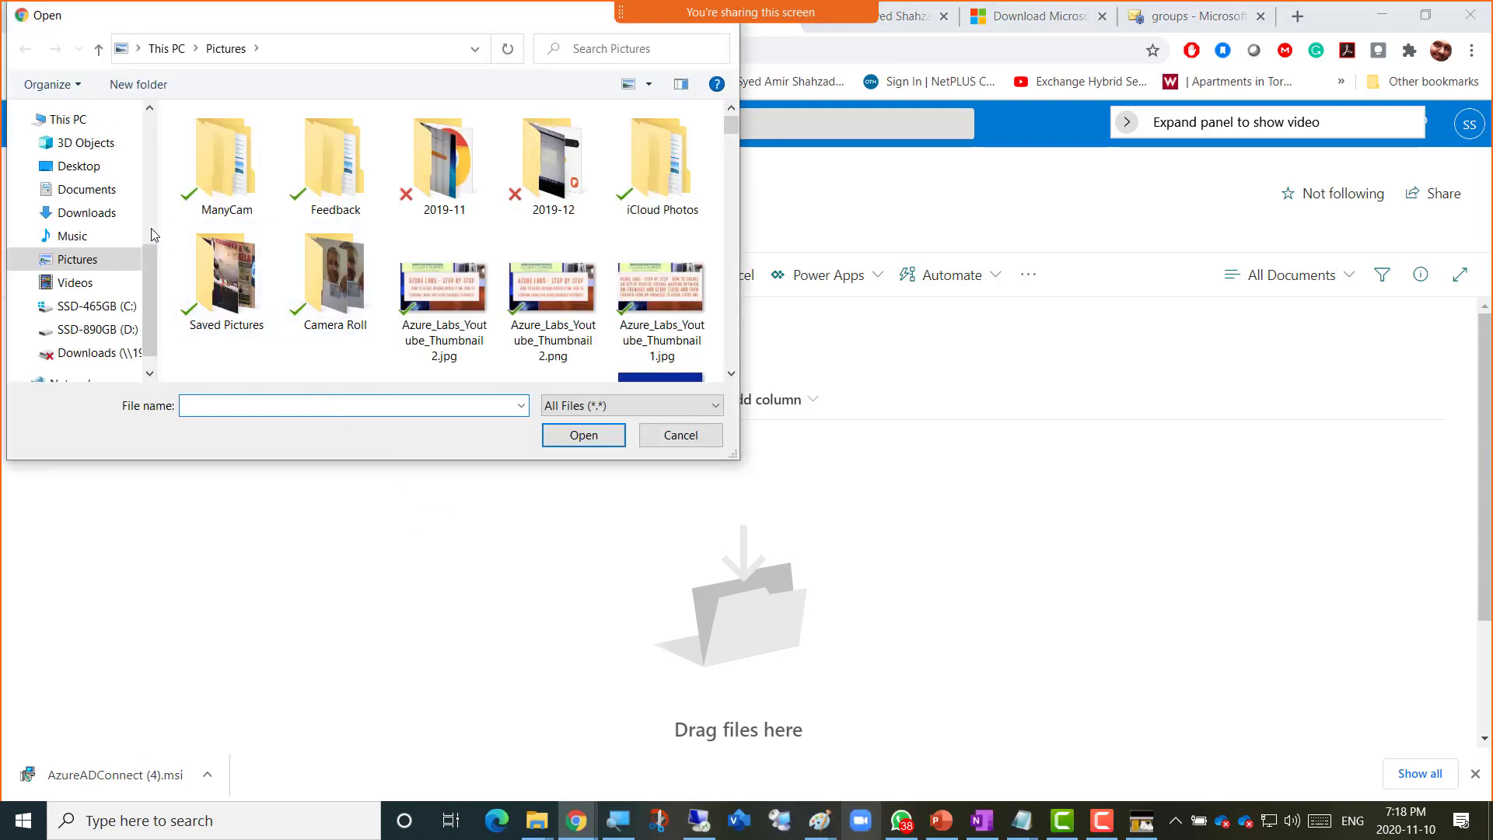
left_click(97, 190)
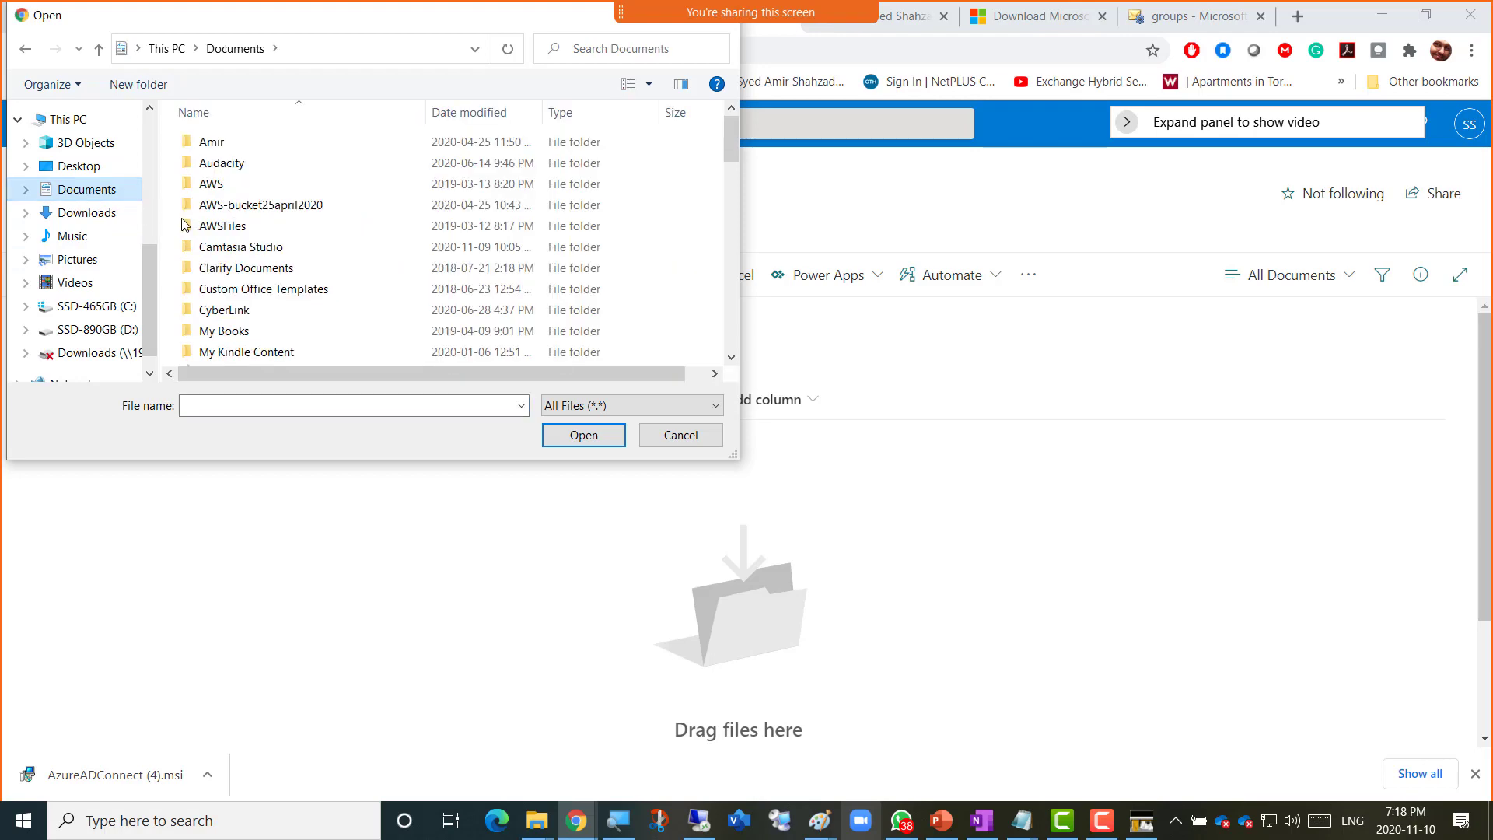
scroll(290, 298, "down", 6)
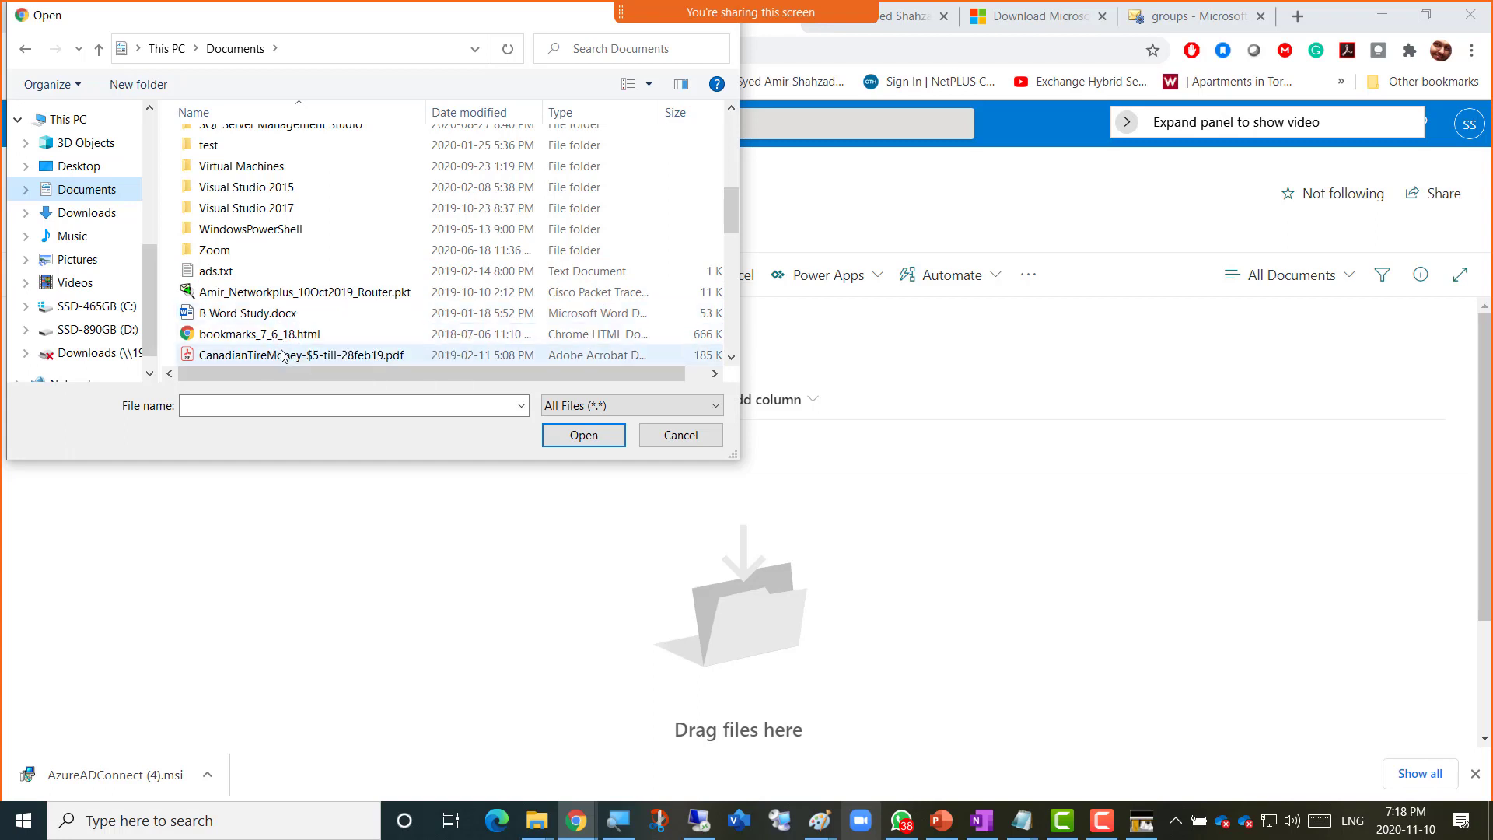
scroll(295, 336, "down", 1)
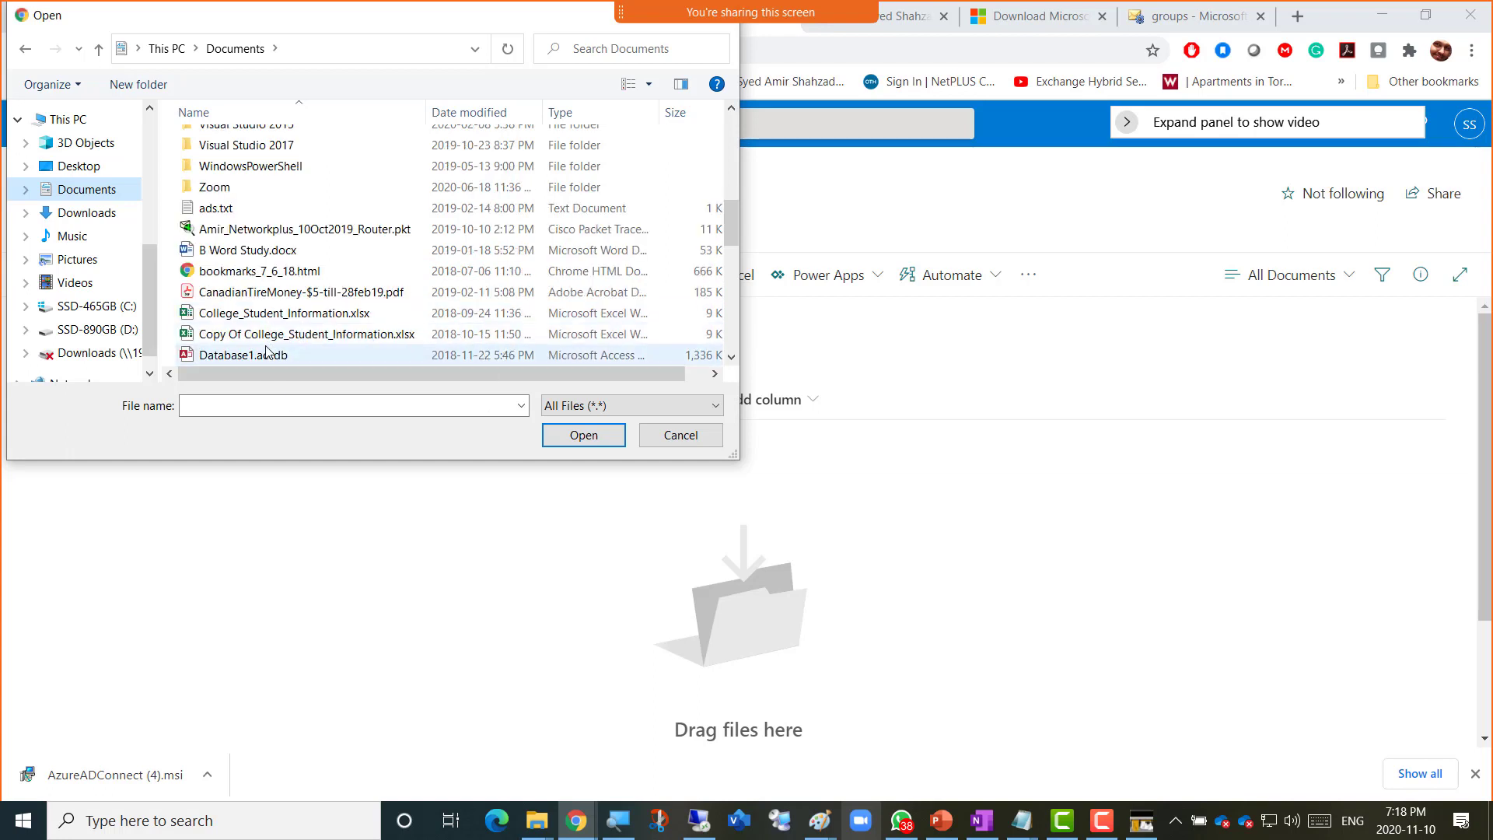
scroll(264, 334, "down", 1)
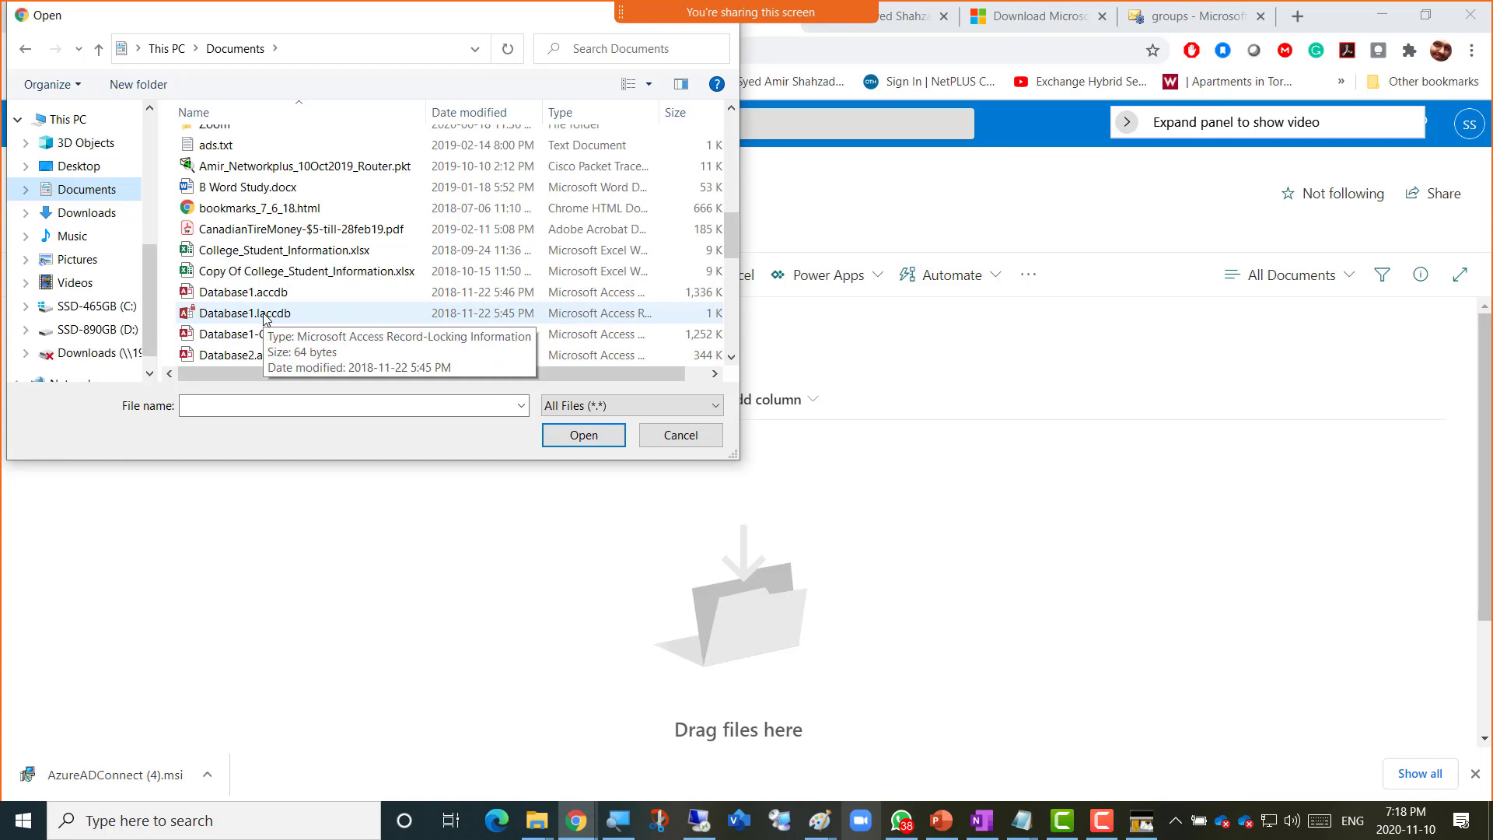
double_click(265, 314)
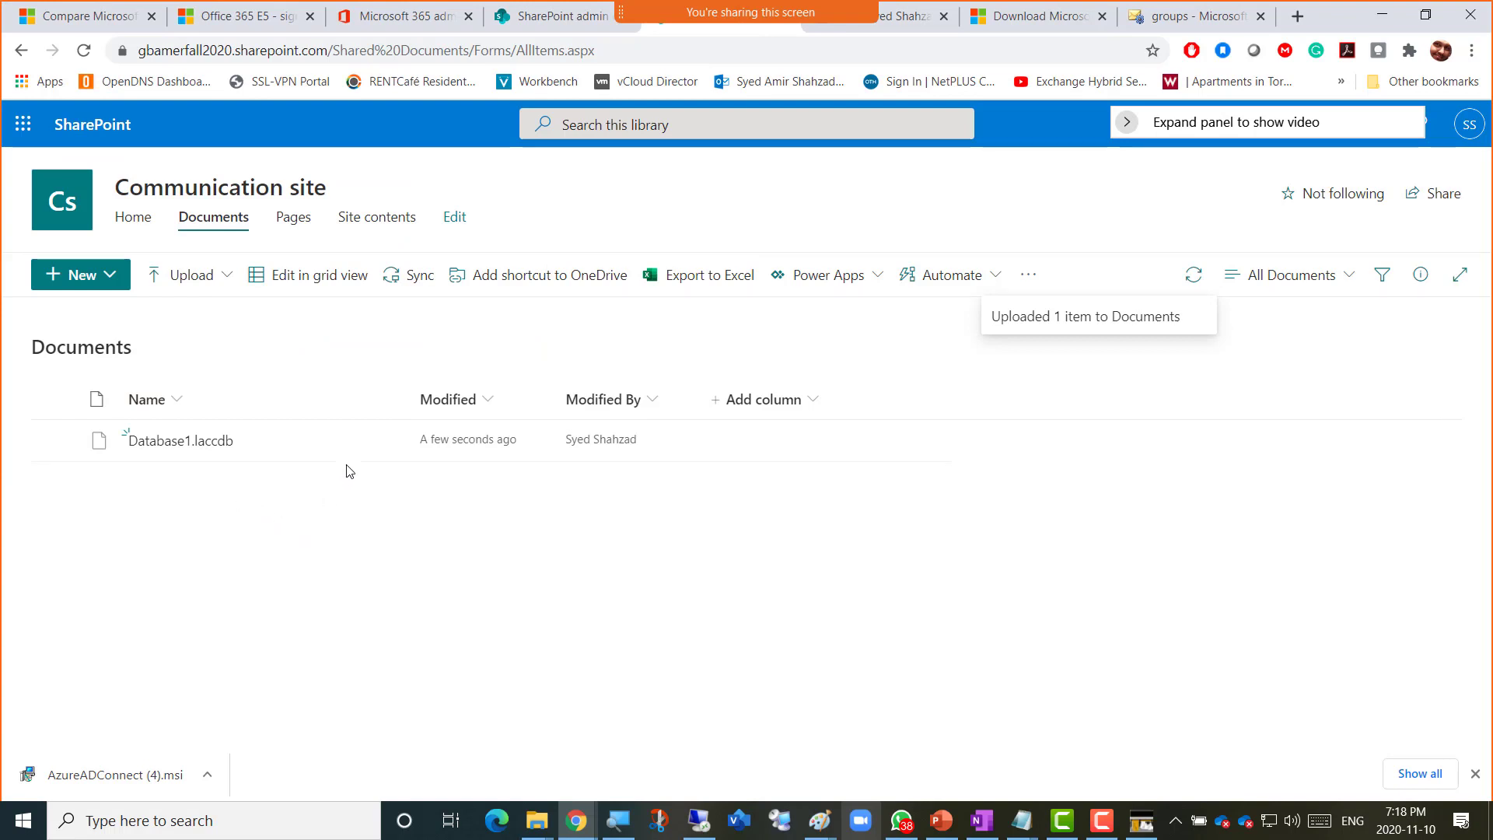
mouse_move(380, 451)
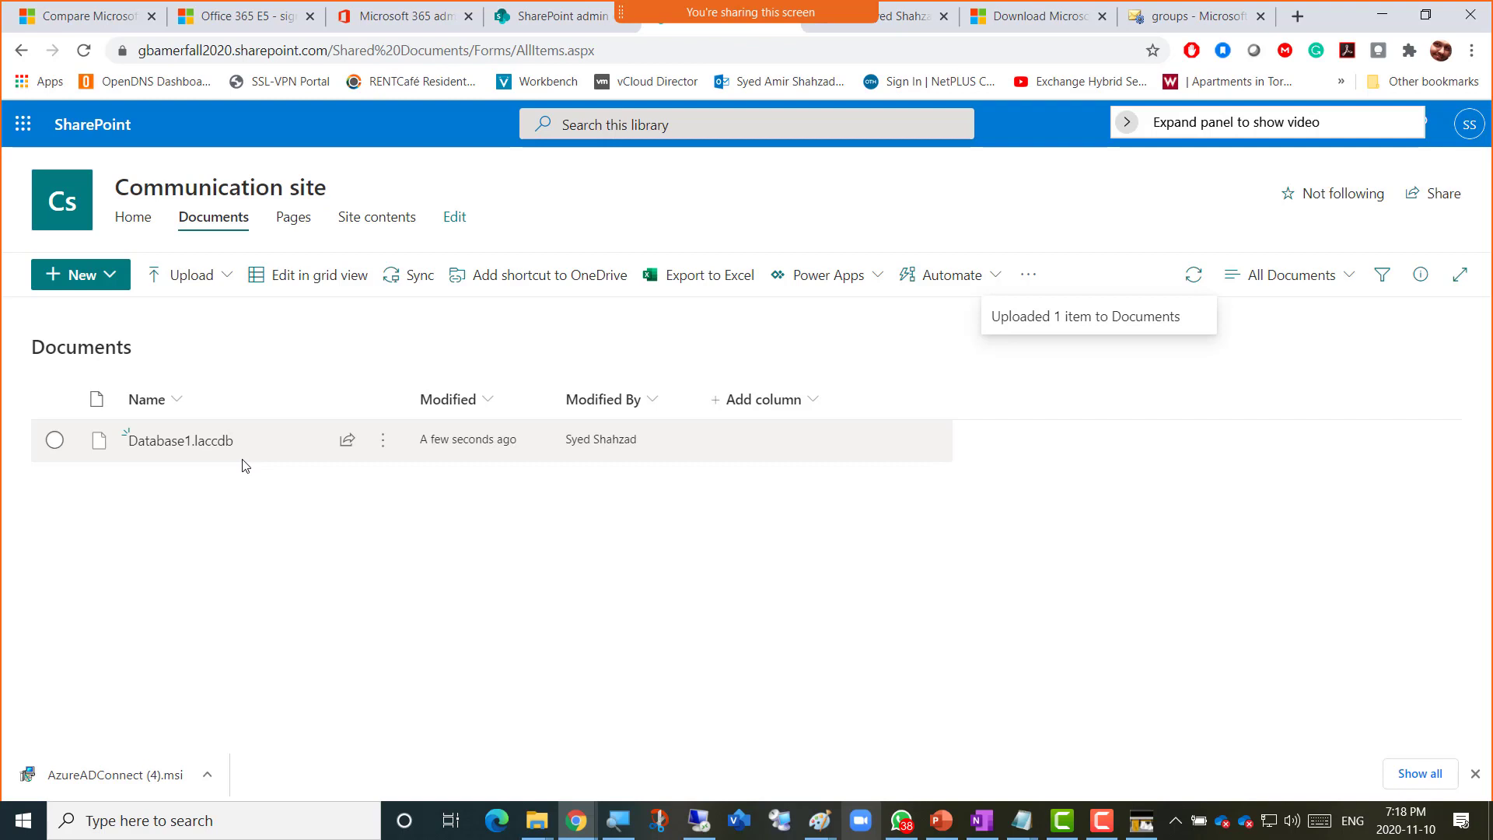
left_click(545, 19)
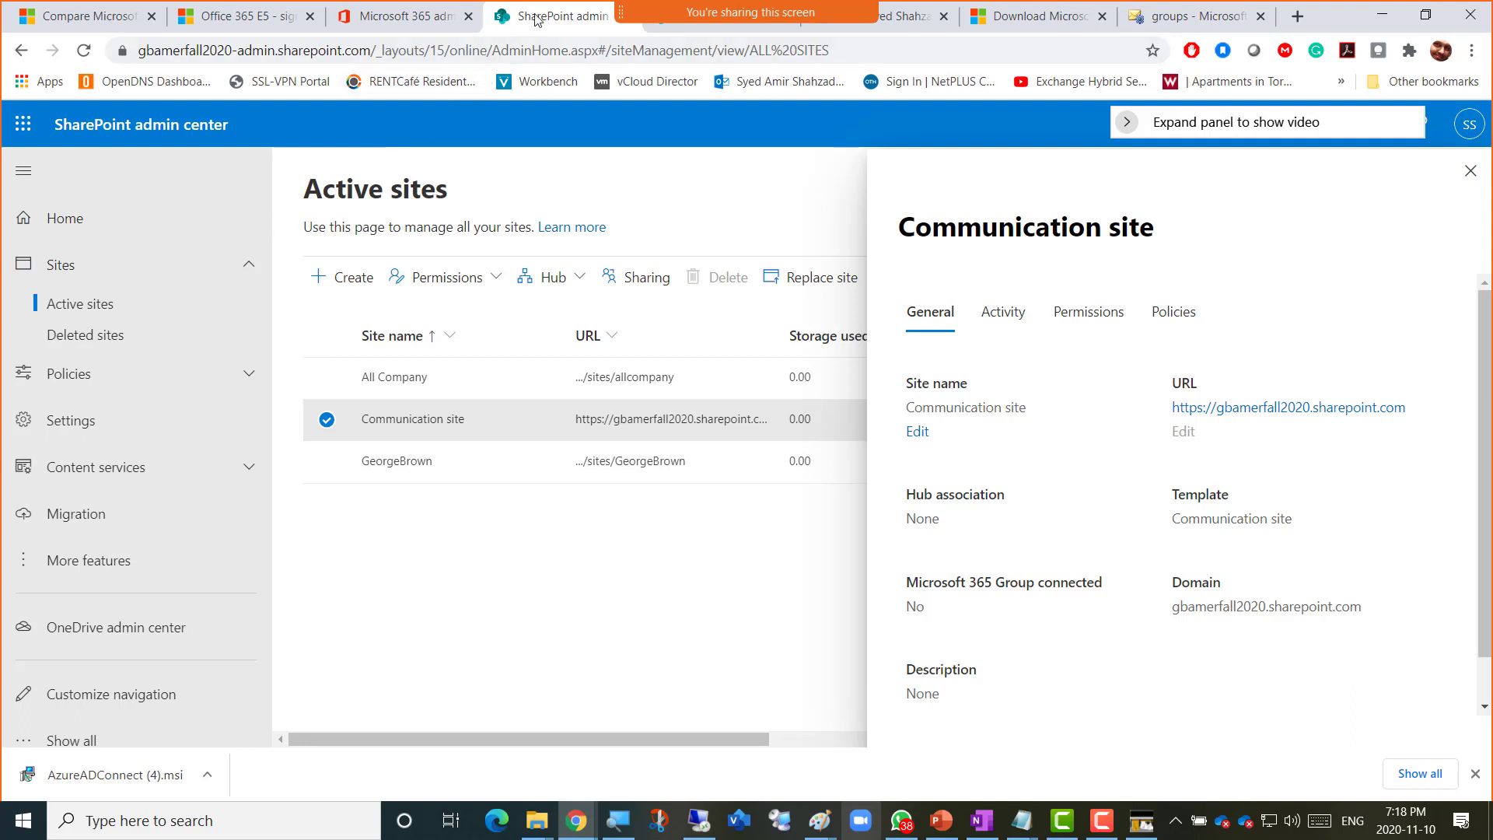
left_click(409, 19)
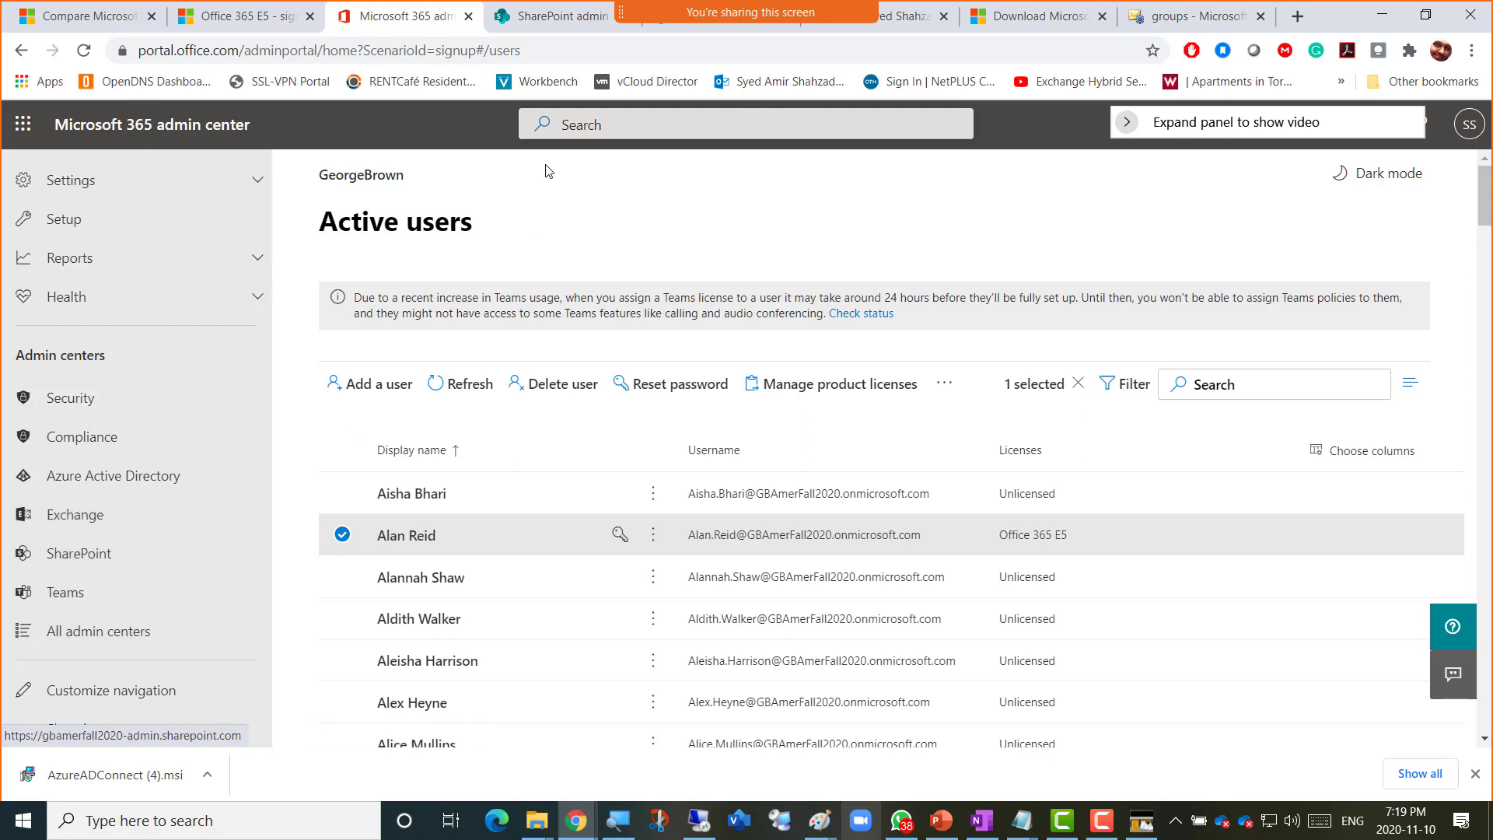
left_click(510, 29)
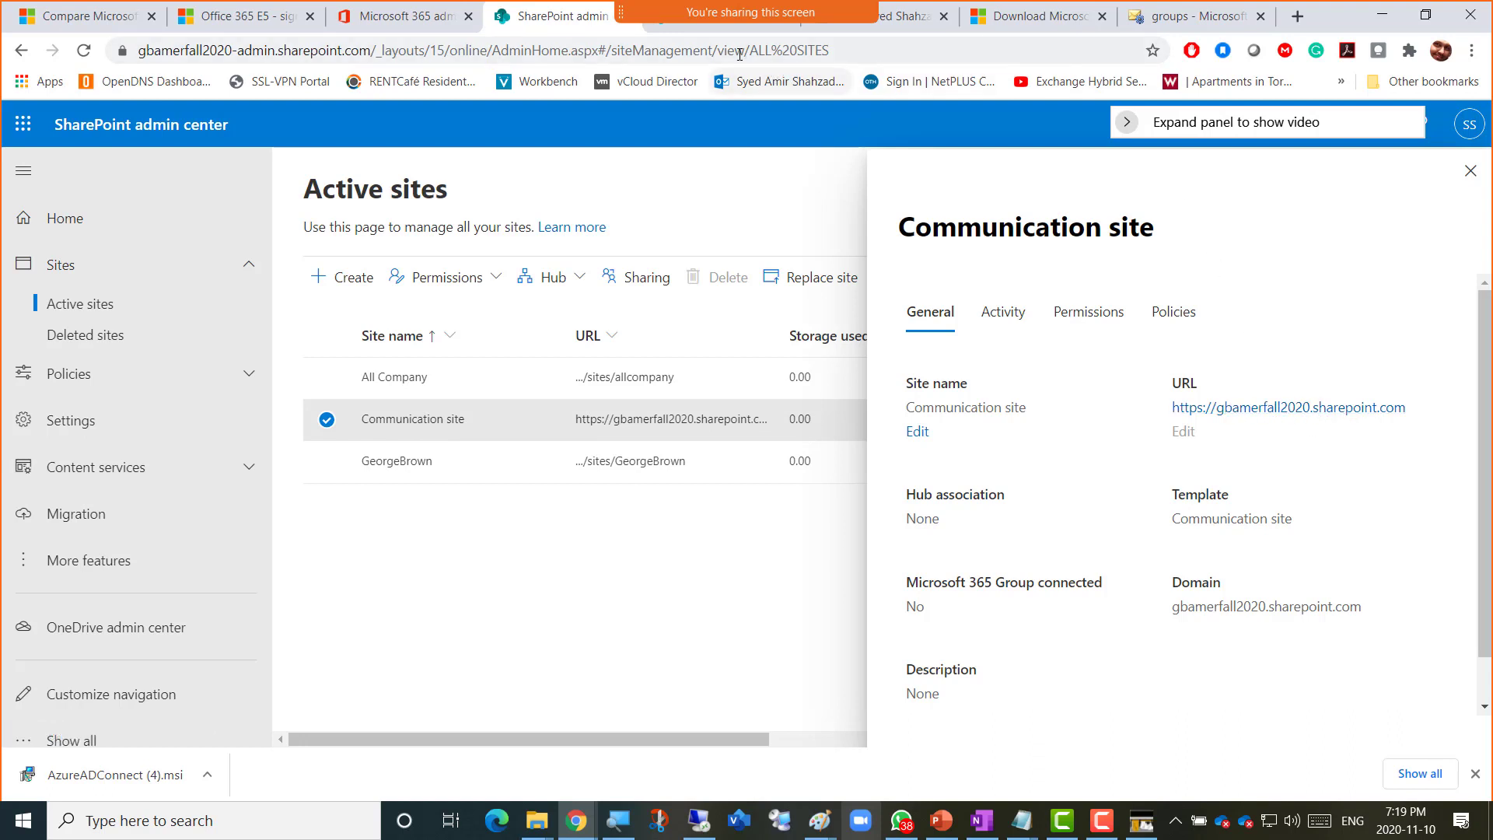
left_click(714, 29)
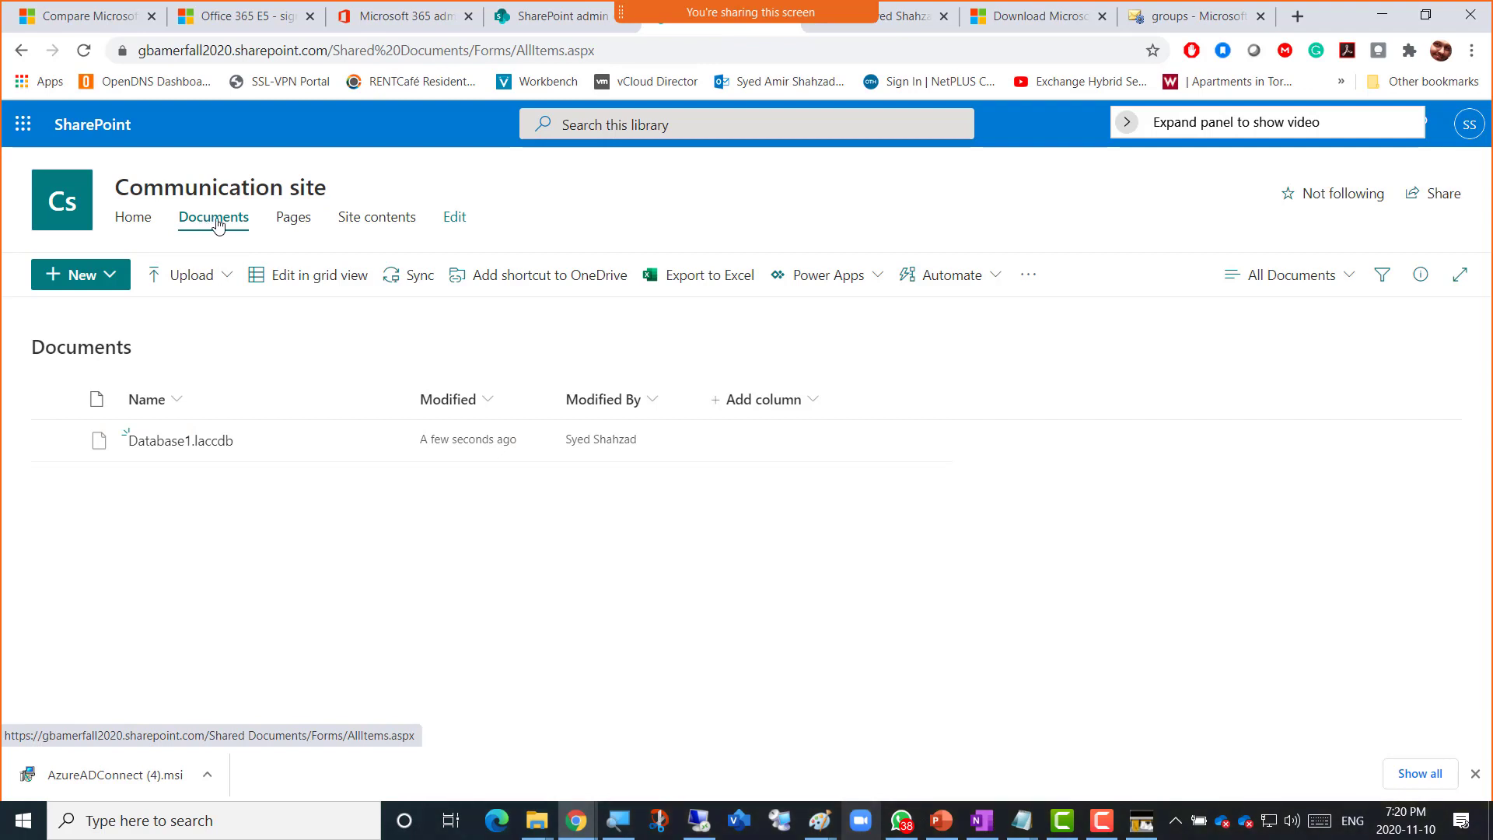
left_click(194, 282)
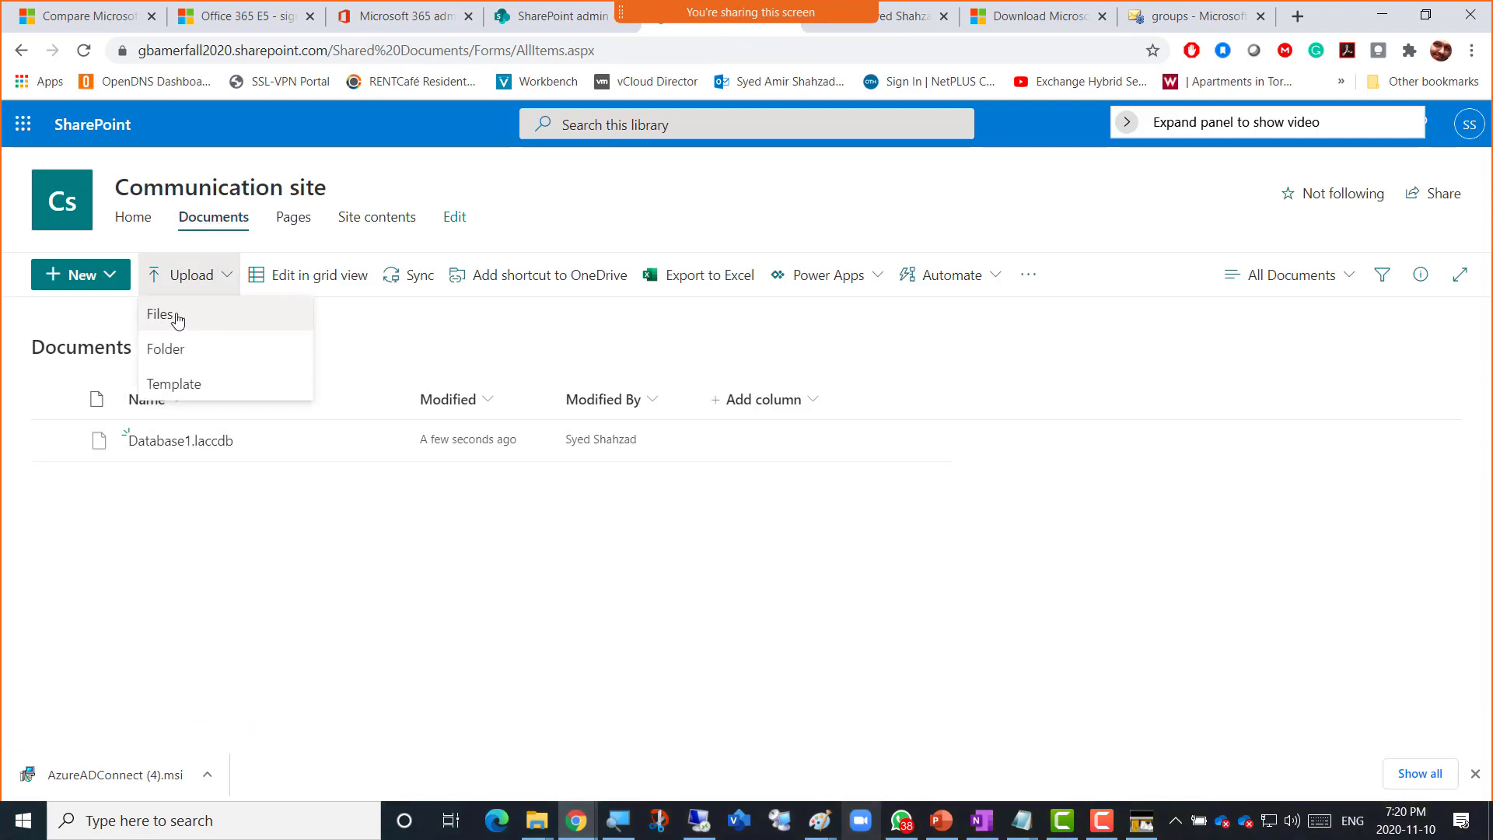
left_click(283, 561)
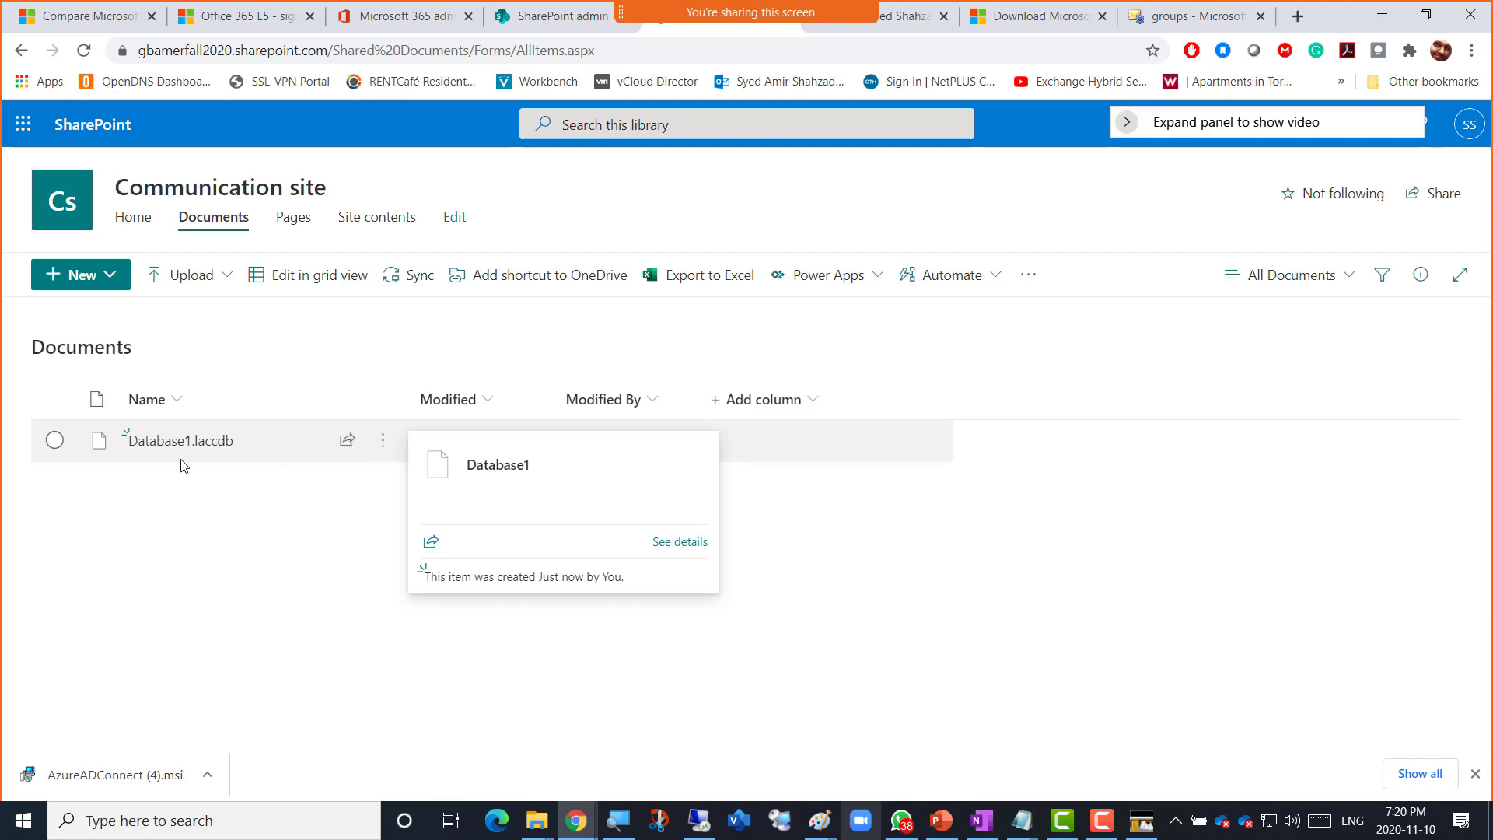
Start sharing Database1.laccdb and restrict its link to specific people with editing allowed.
left_click(347, 448)
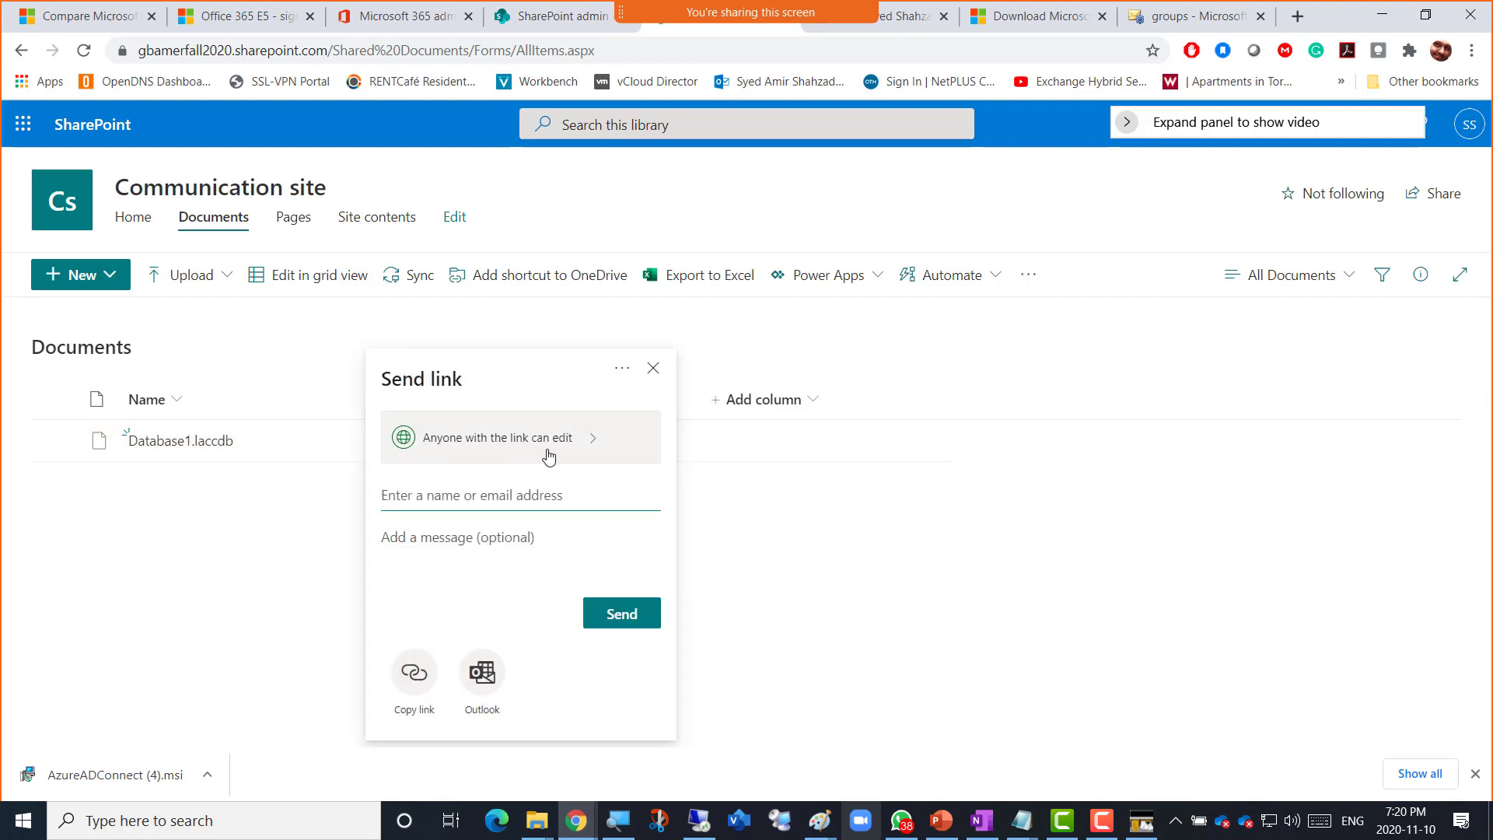
left_click(582, 451)
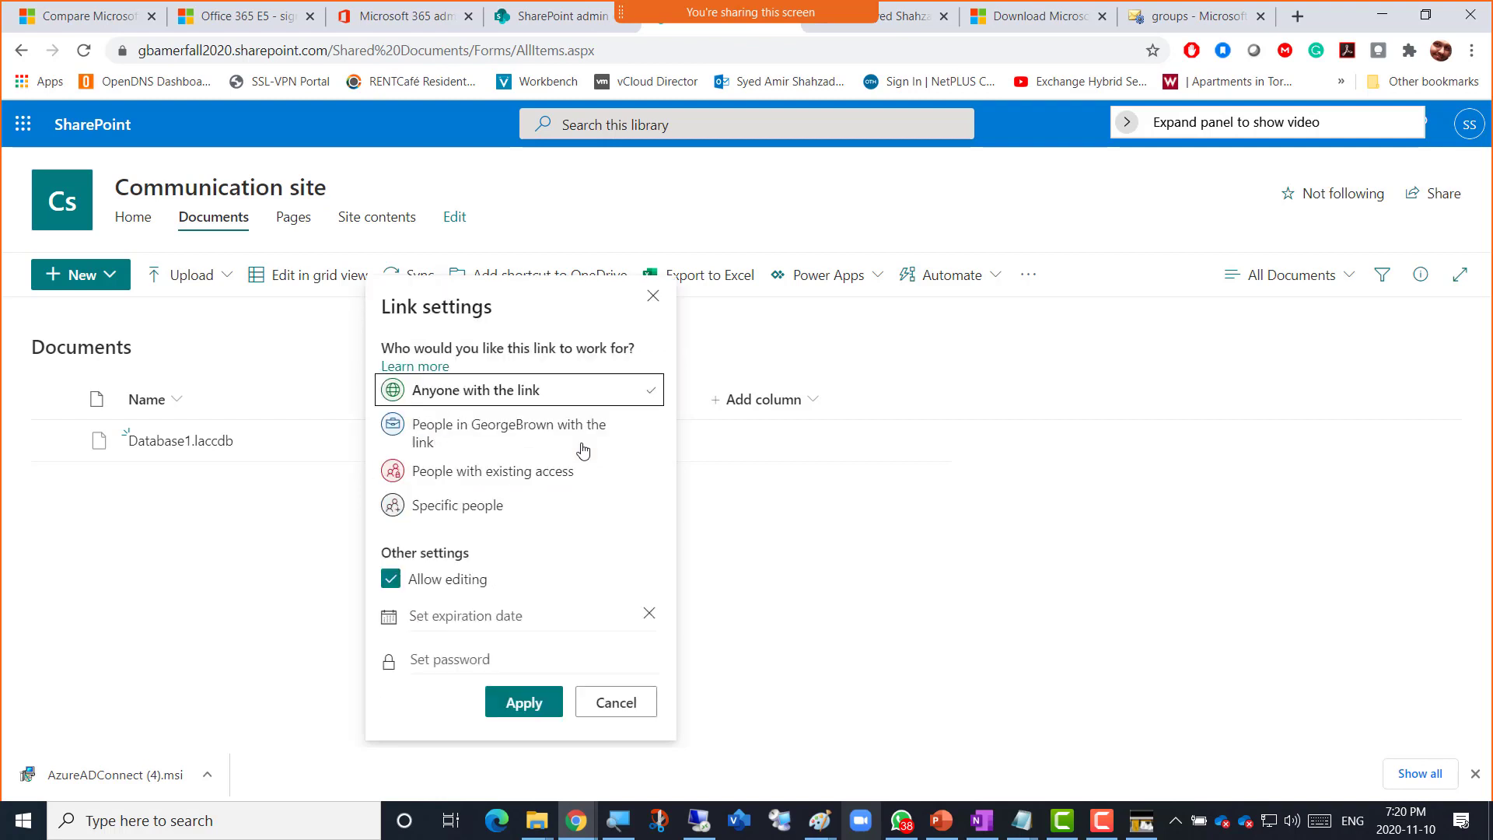
left_click(452, 507)
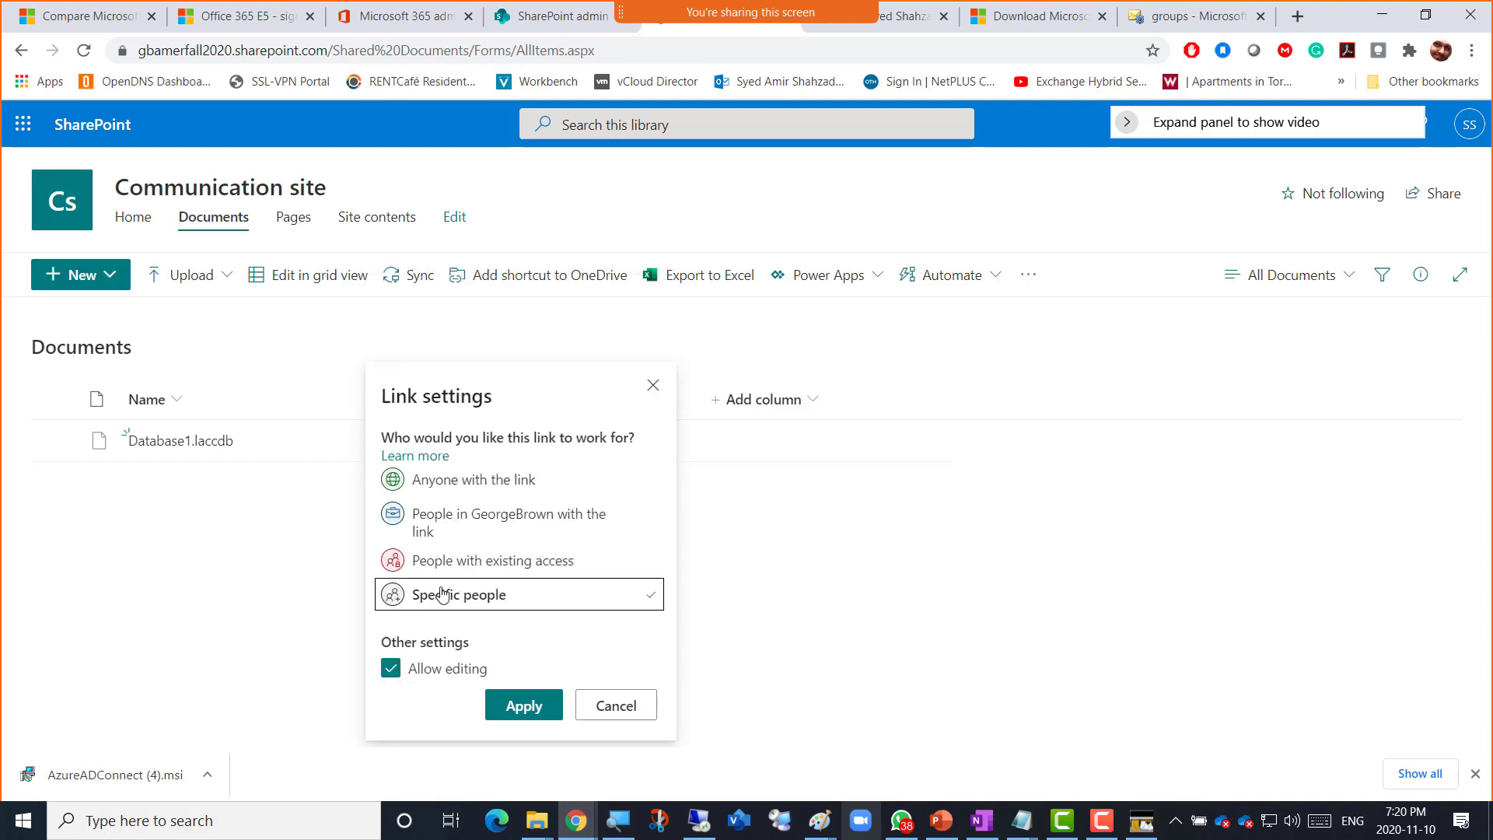
left_click(522, 709)
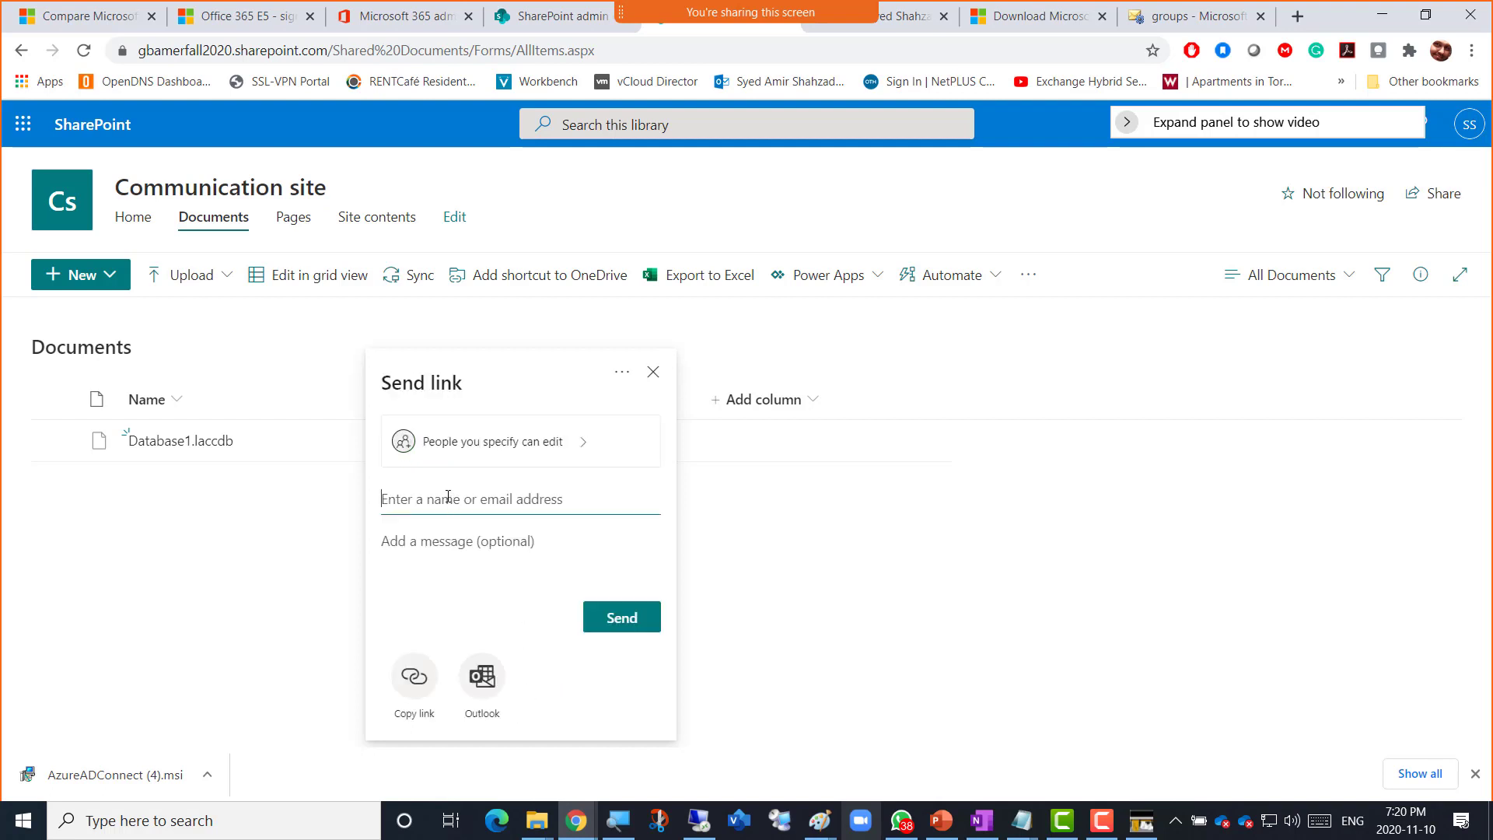
Search the sharing recipients for "mkt" and "sales", and clear the search text.
type("mkt")
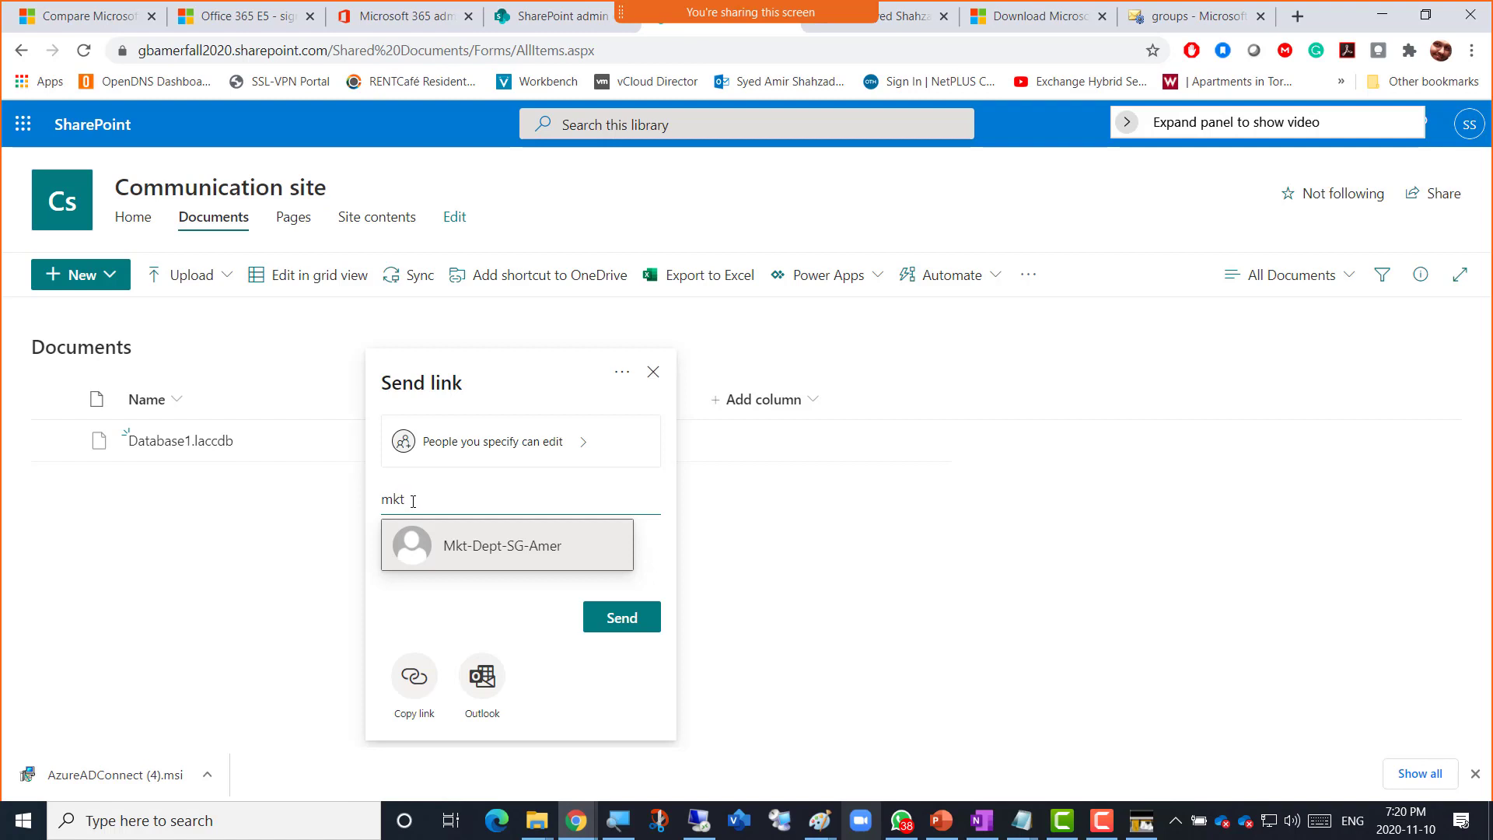
left_click_drag(403, 498, 349, 502)
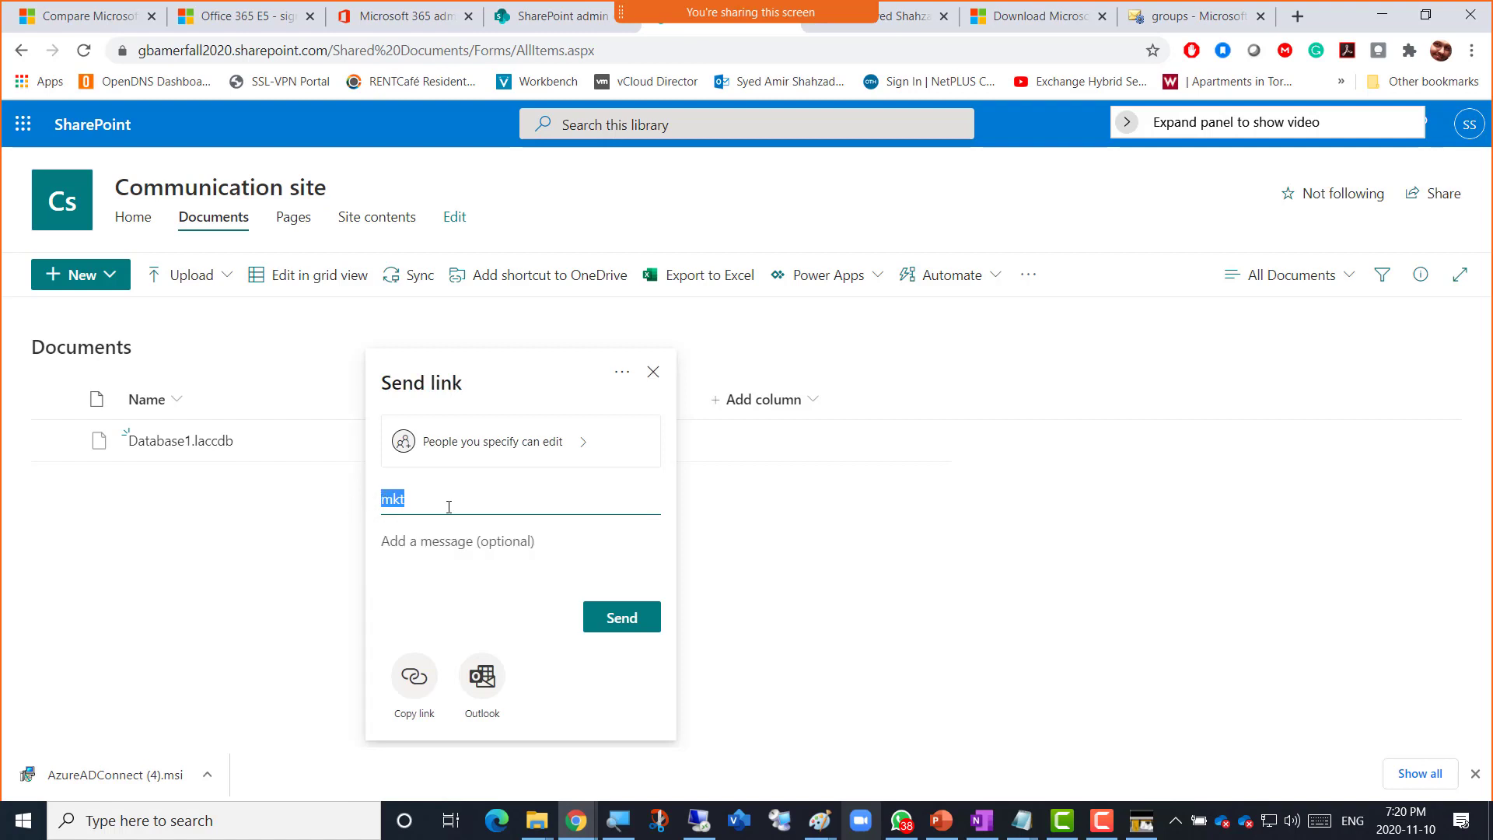
type("sales")
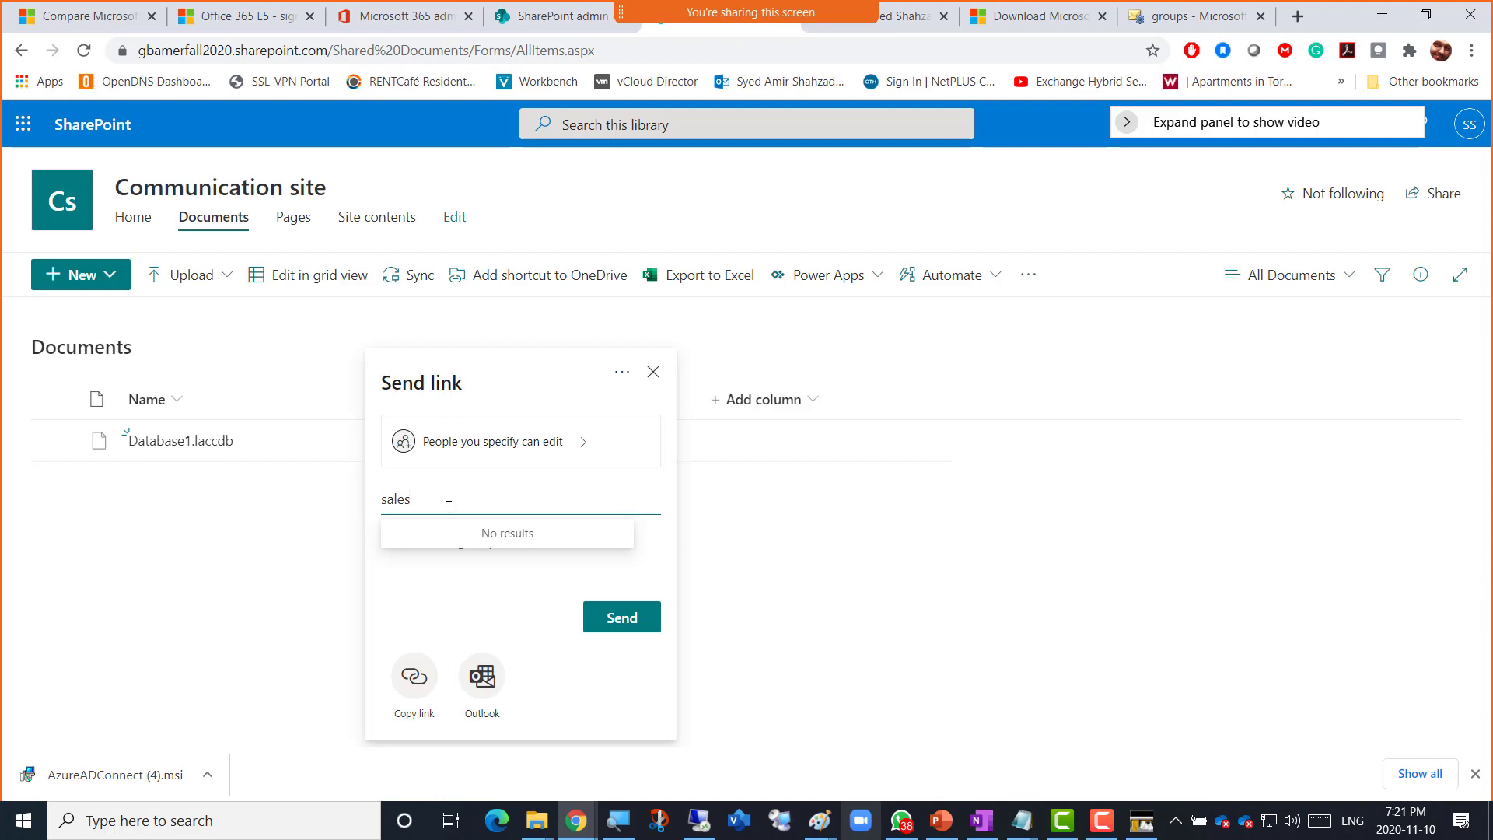
key("BackSpace")
key("BackSpace")
key("BackSpace")
key("BackSpace")
key("BackSpace")
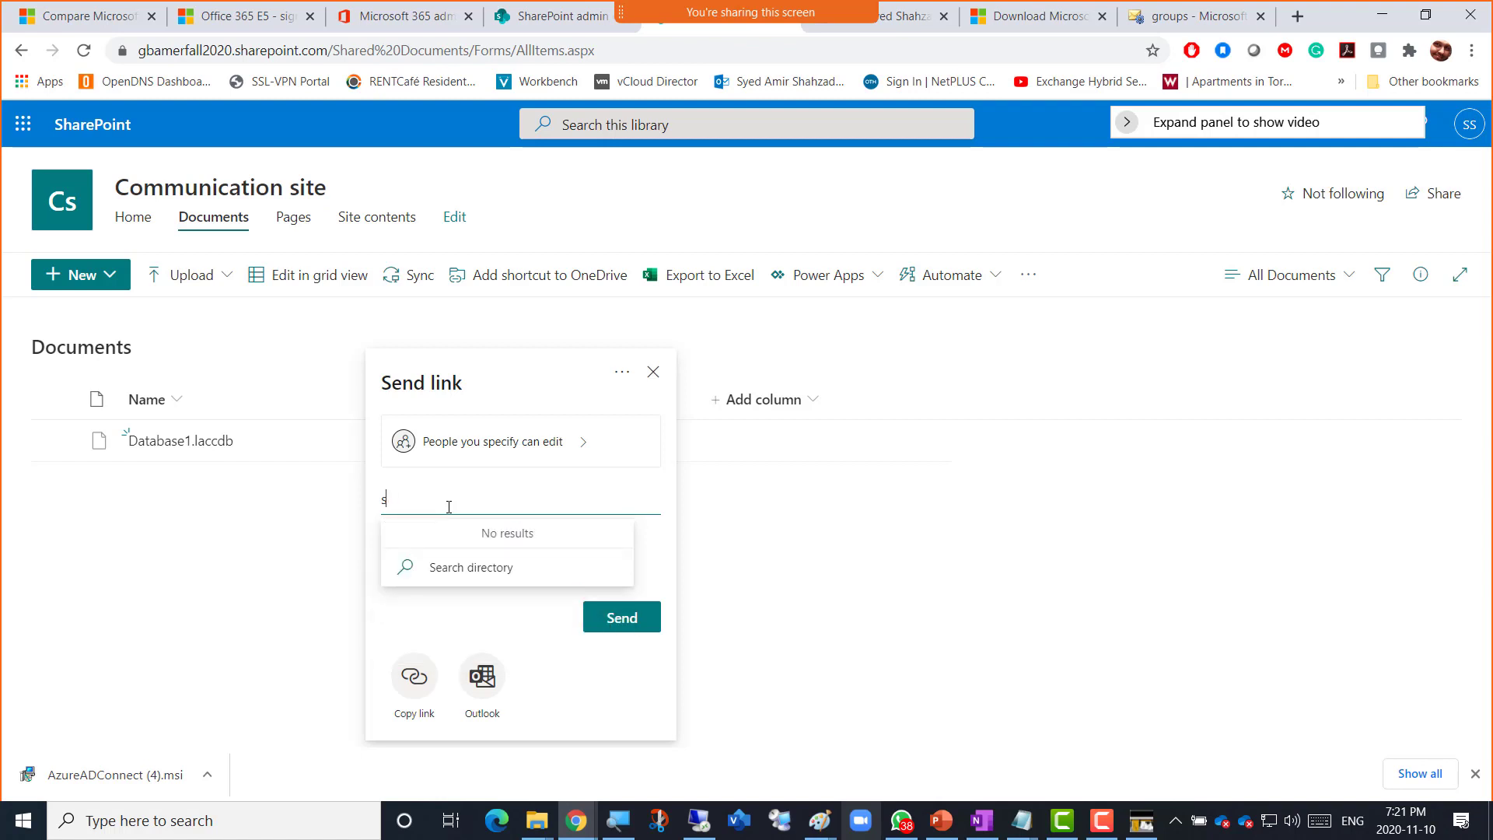
Add the Mkt-Dept-SG-Amer group as the link recipient, and close the sharing dialog without sending.
type("mkt")
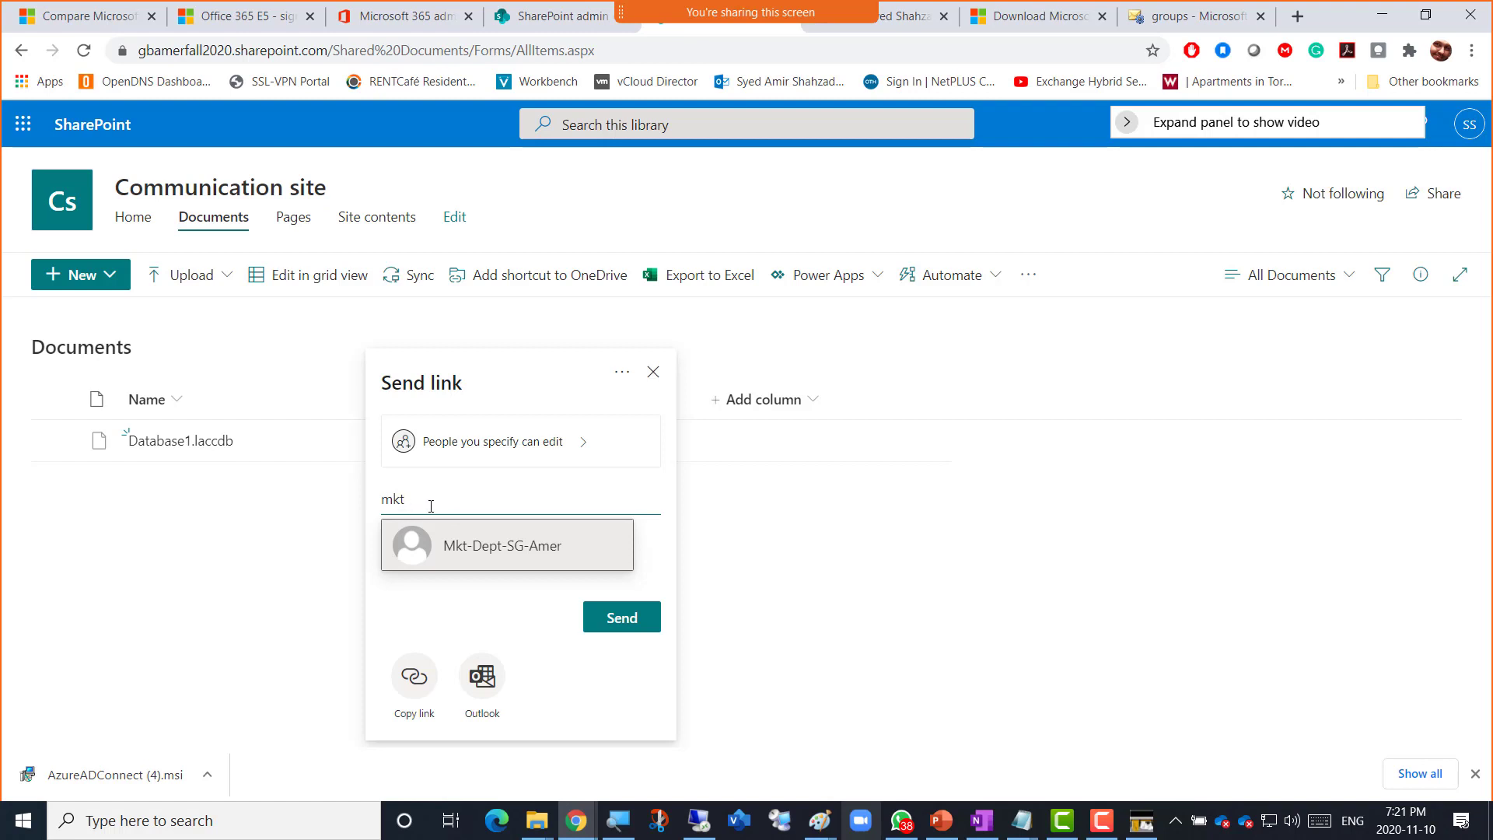
left_click(493, 556)
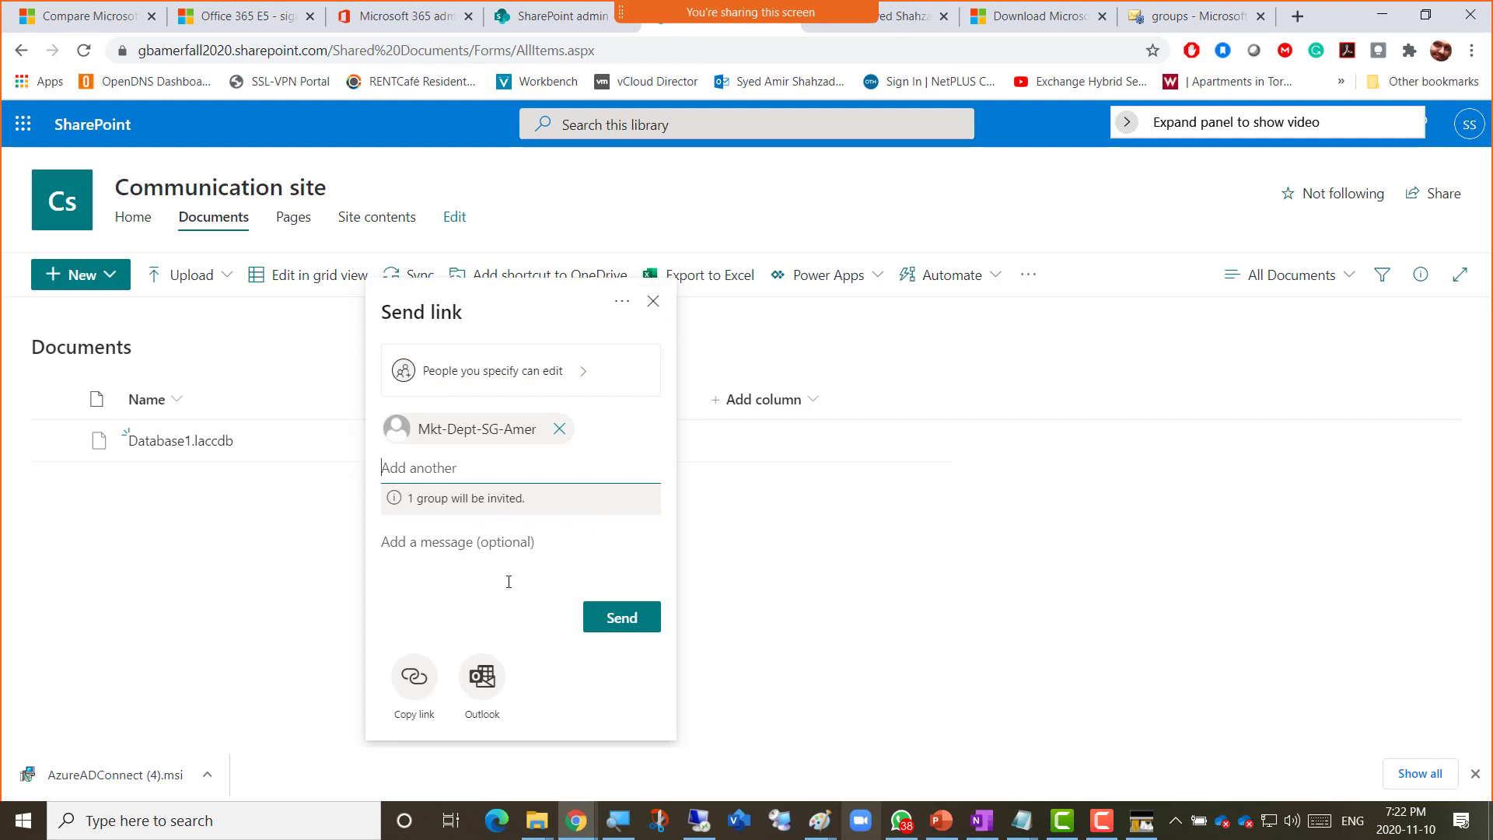
left_click(653, 305)
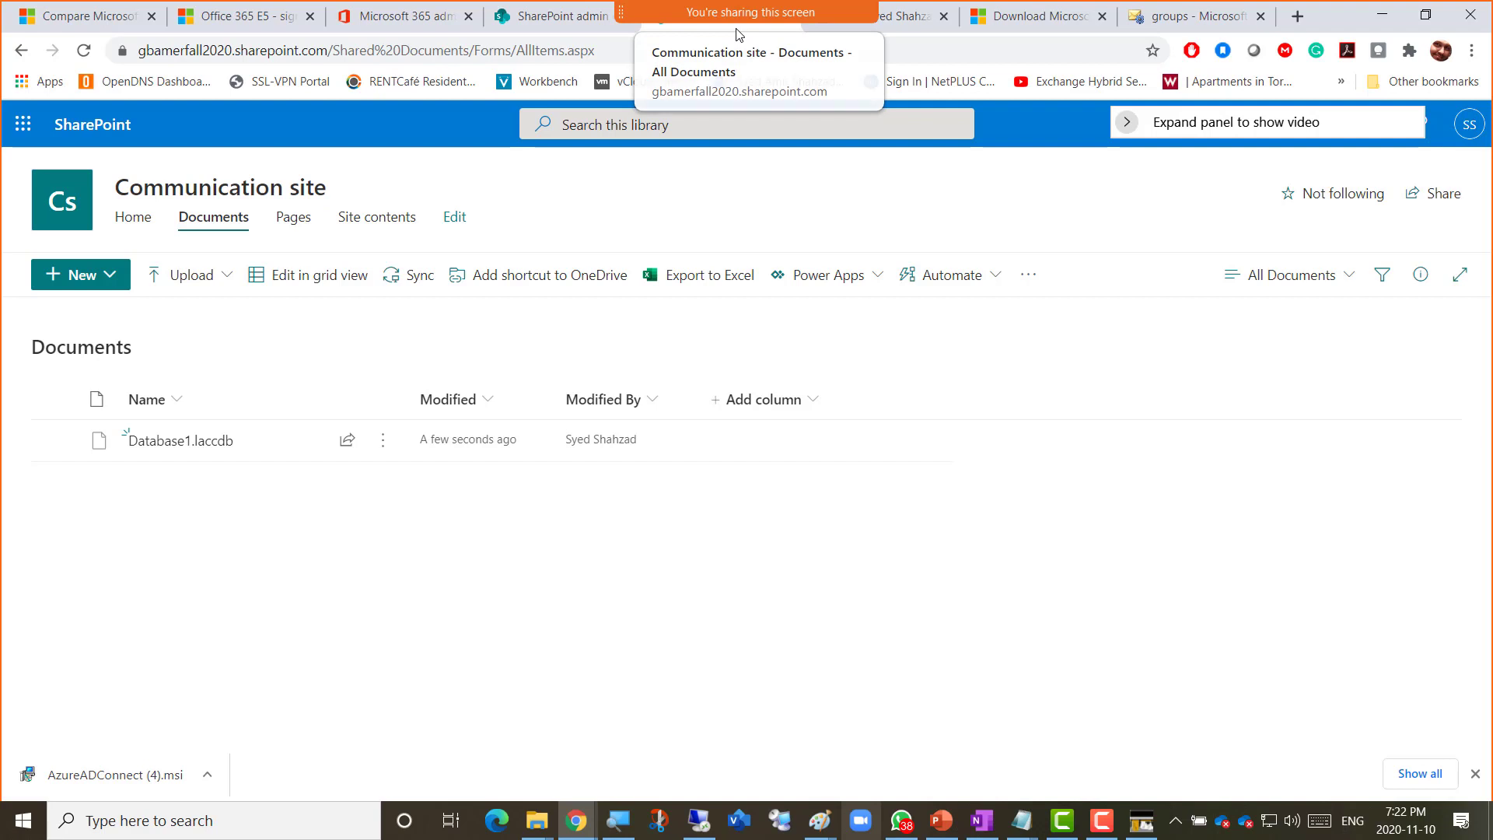
Close the Communication site and SharePoint admin center pages, and show the creatable group types in the Exchange admin center.
left_click_drag(740, 35, 1287, 33)
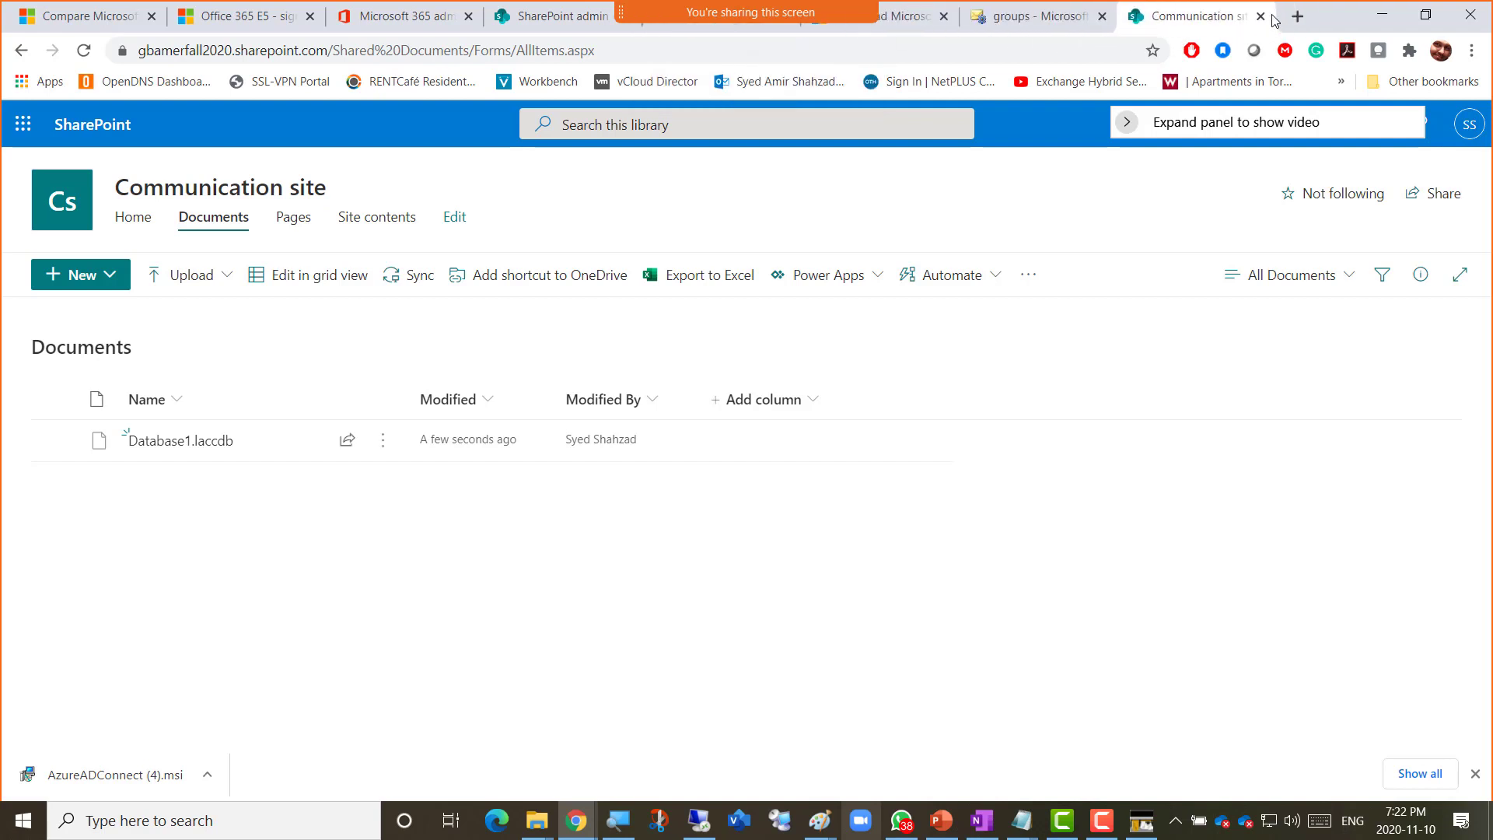
left_click(1260, 16)
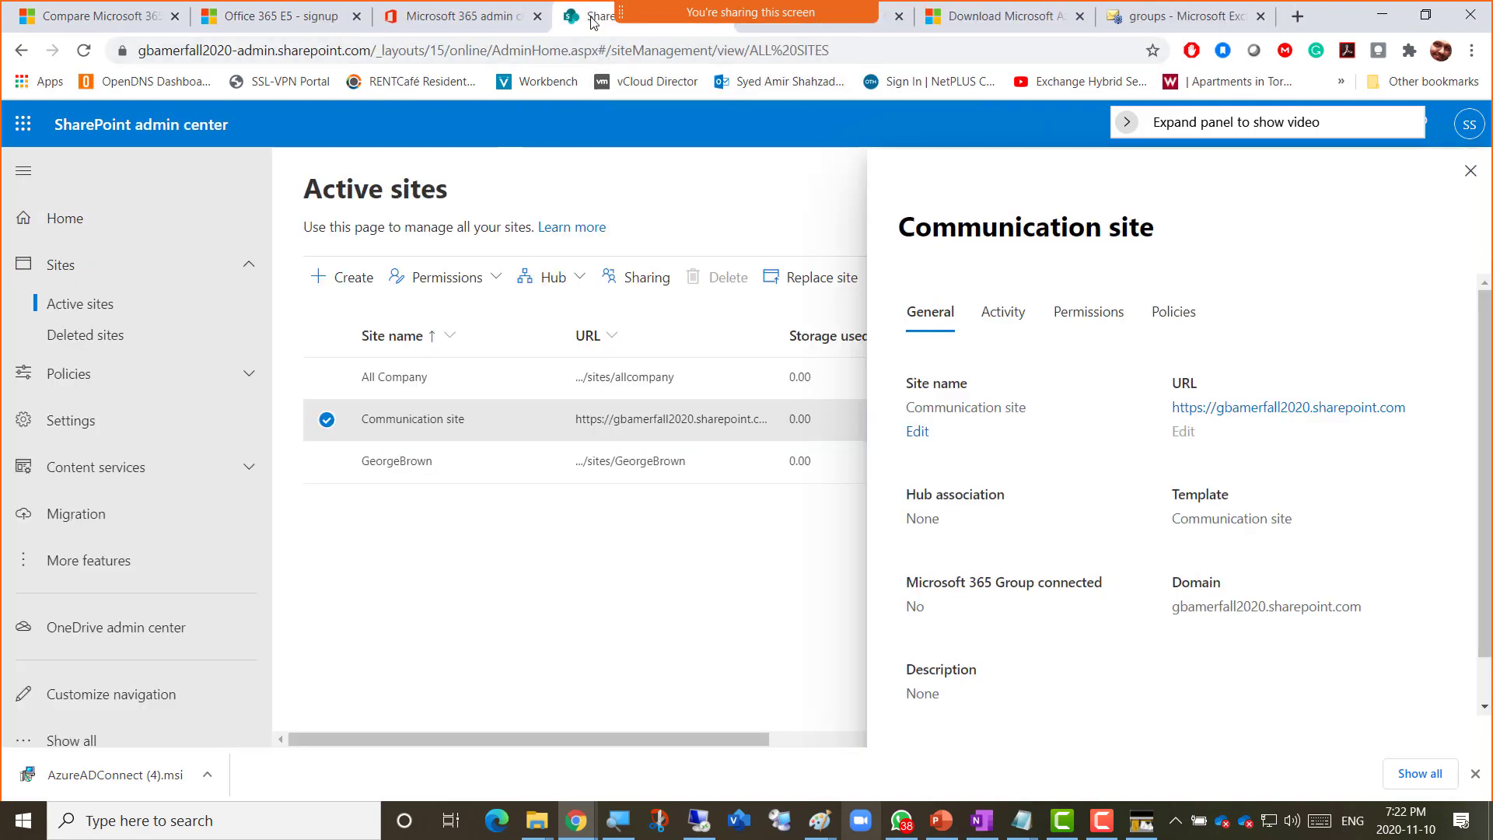
left_click_drag(592, 22, 1229, 20)
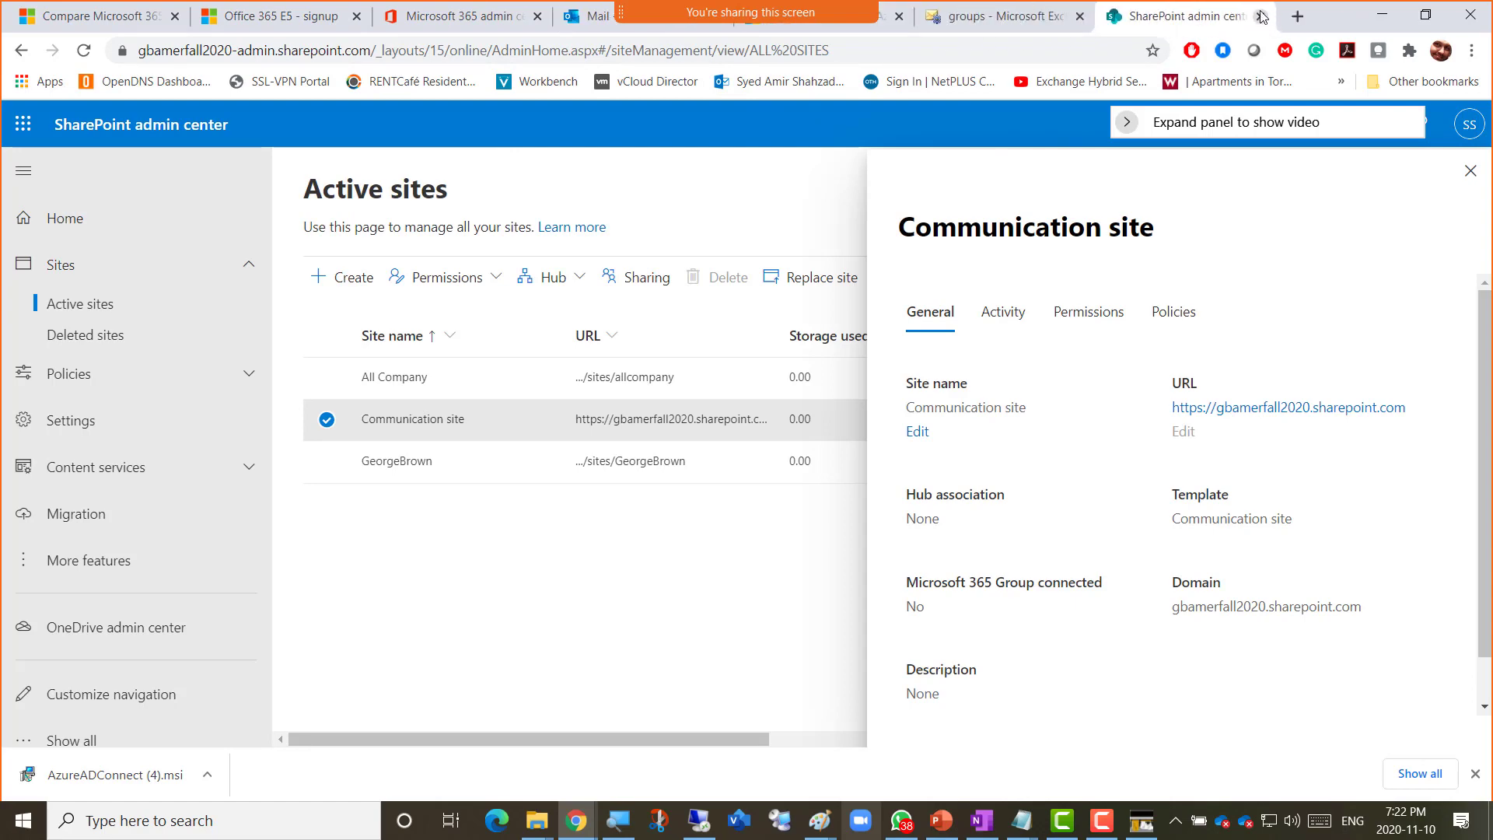
left_click(1261, 16)
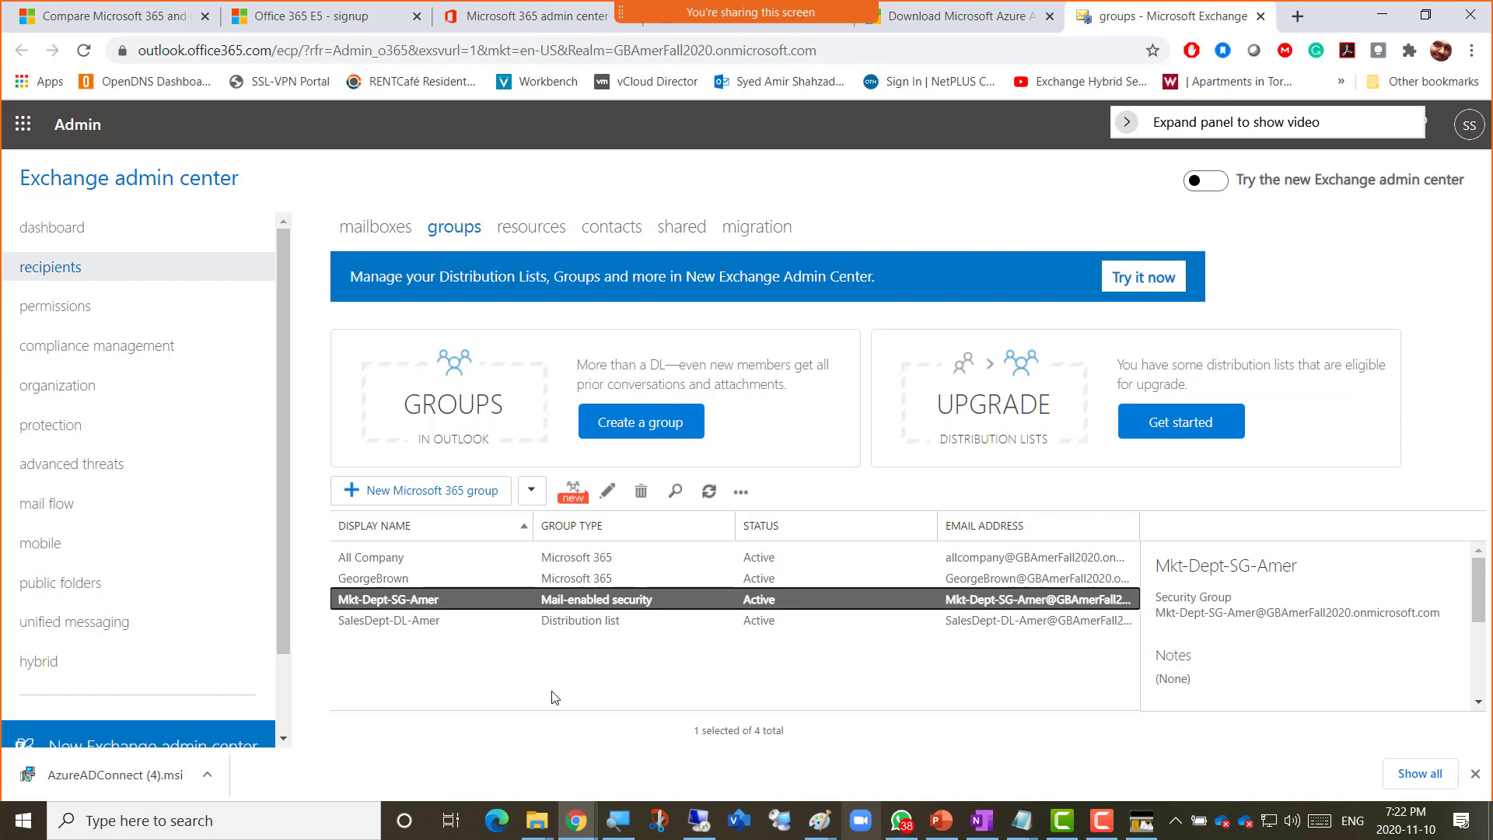
left_click(576, 691)
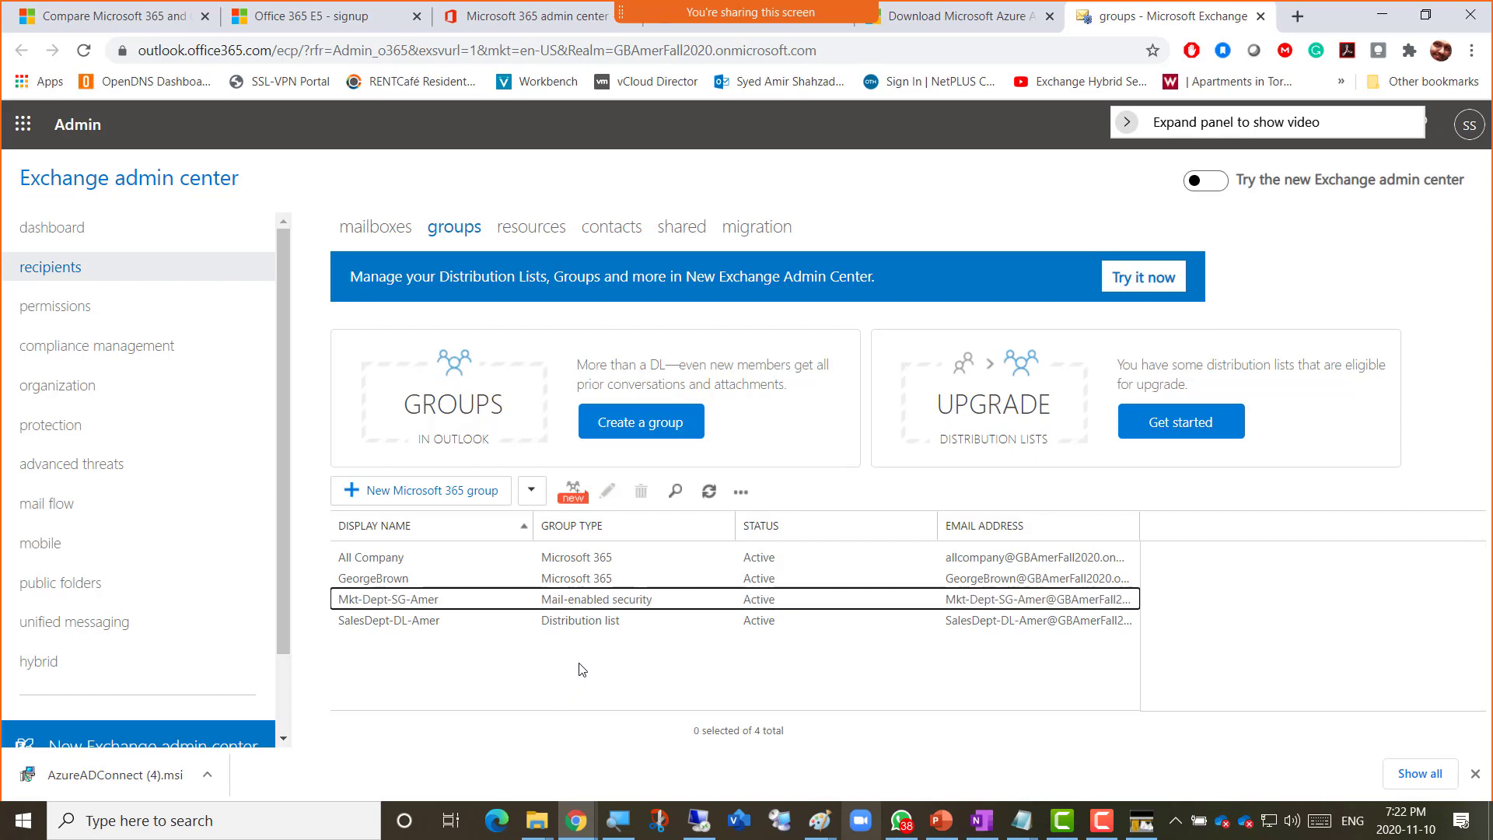
left_click(532, 492)
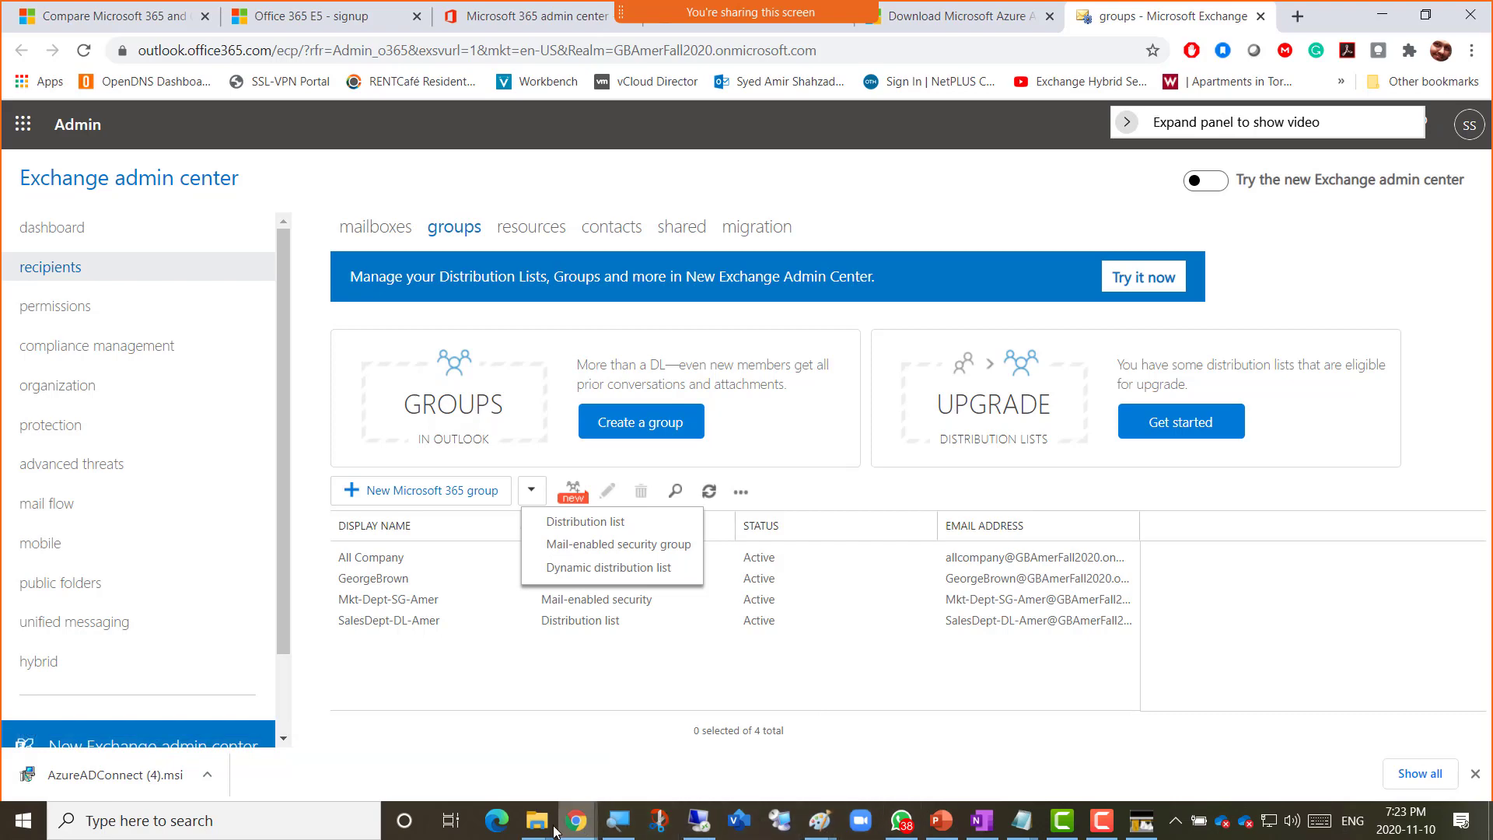
Switch to the OneNote class notes and add a "Dynamic Distribution list" bullet under Recipients, level with "Mail-Enabled Security group".
left_click(985, 822)
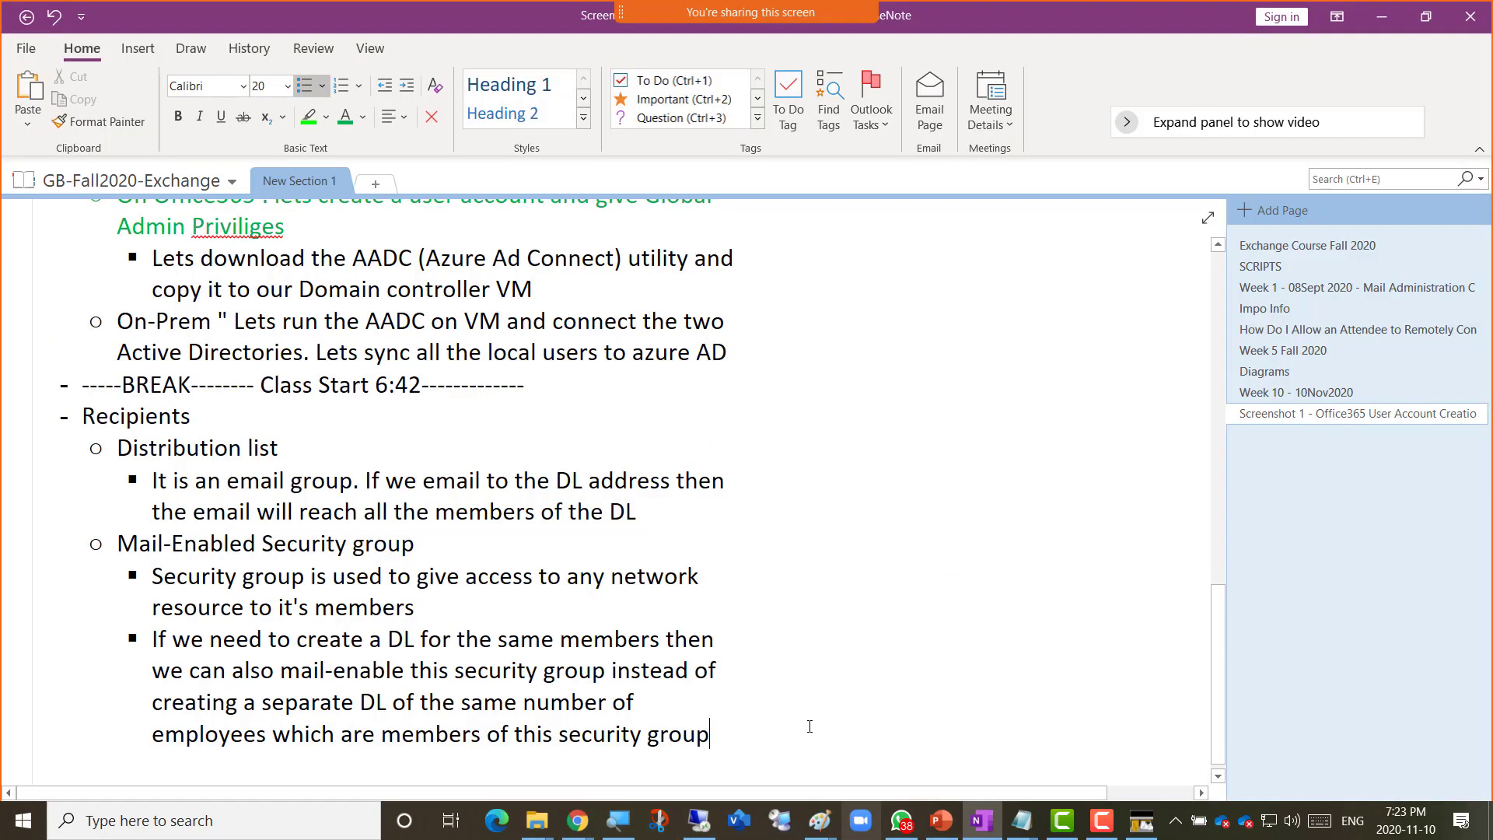
key("Return")
key("shift+Tab")
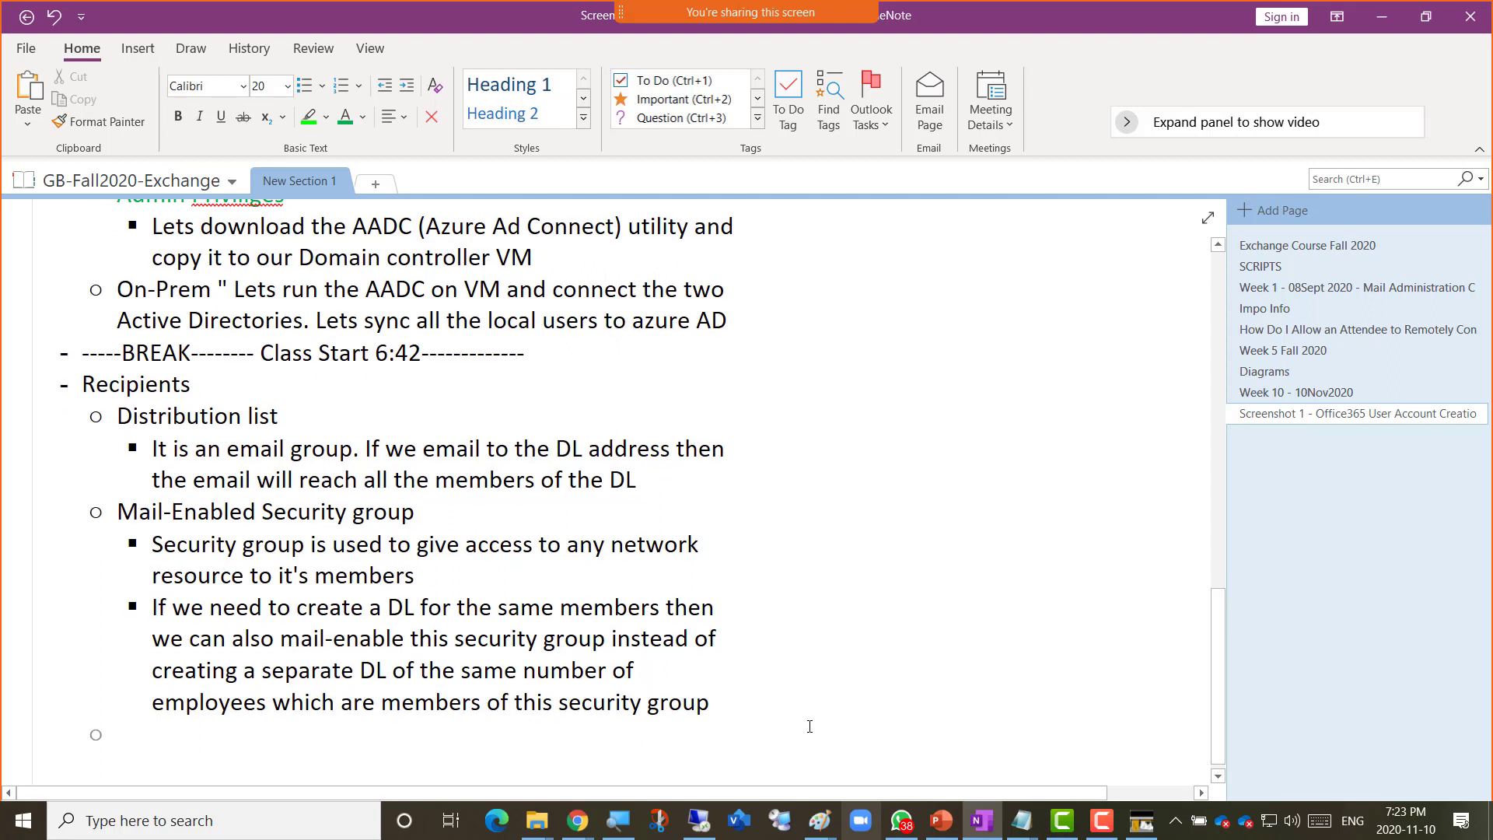
type("Dynamic Dis")
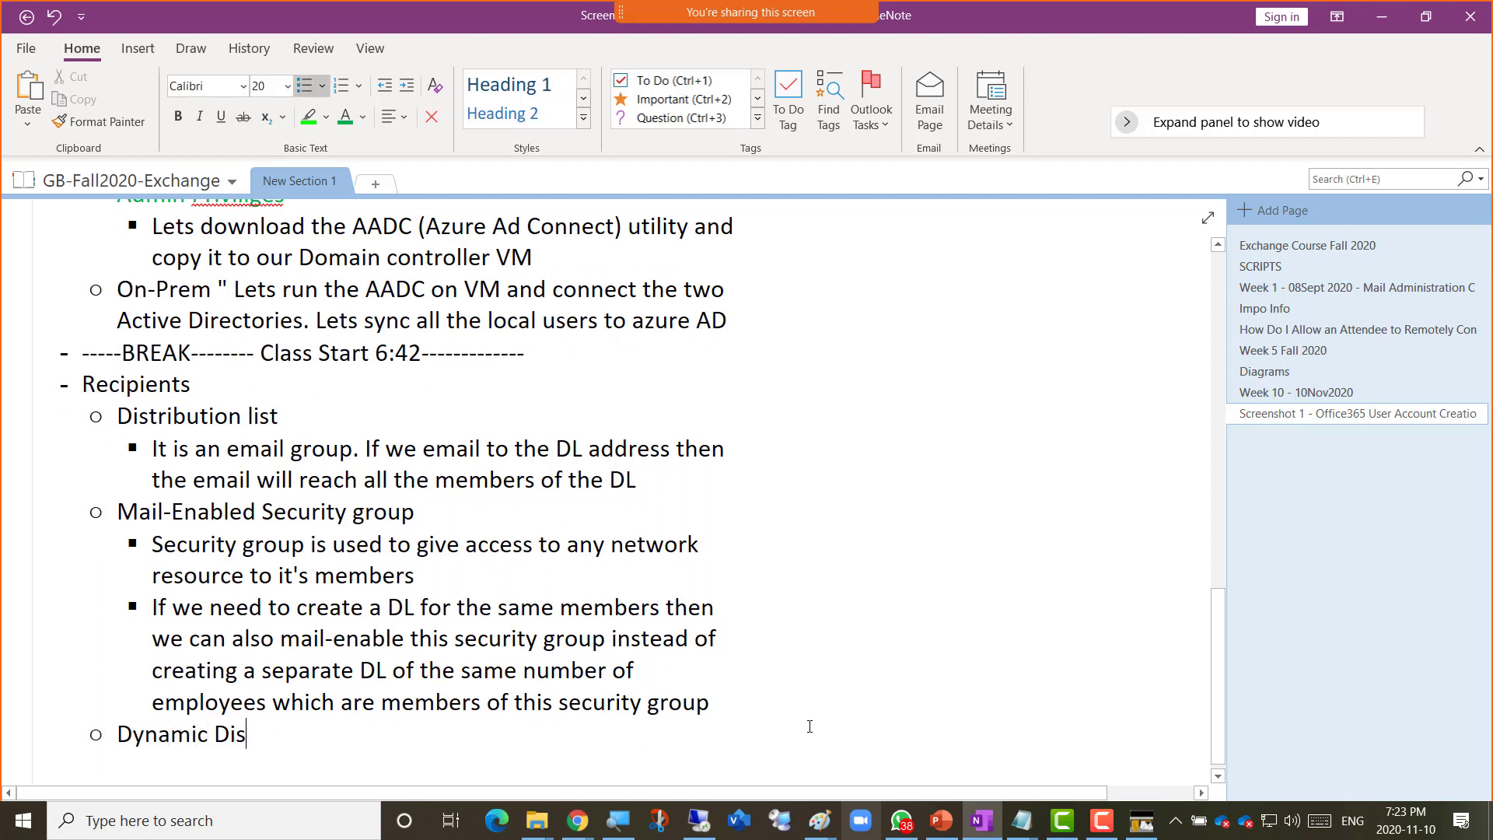
type("tribution")
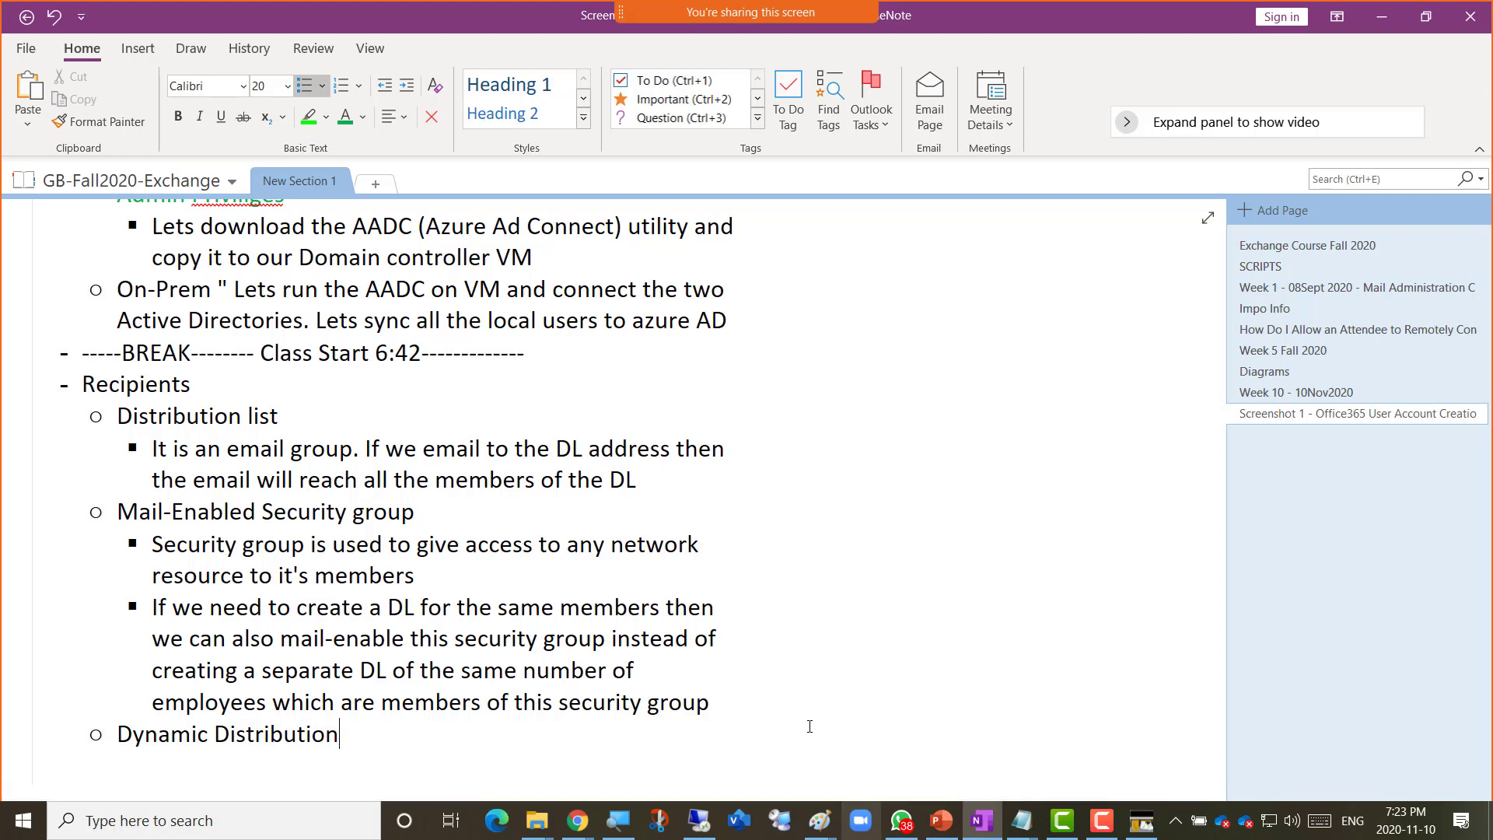
type(" list")
Start a sub-bullet under "Dynamic Distribution list" reading "If we want to add members to this DL then".
key("Return")
key("Tab")
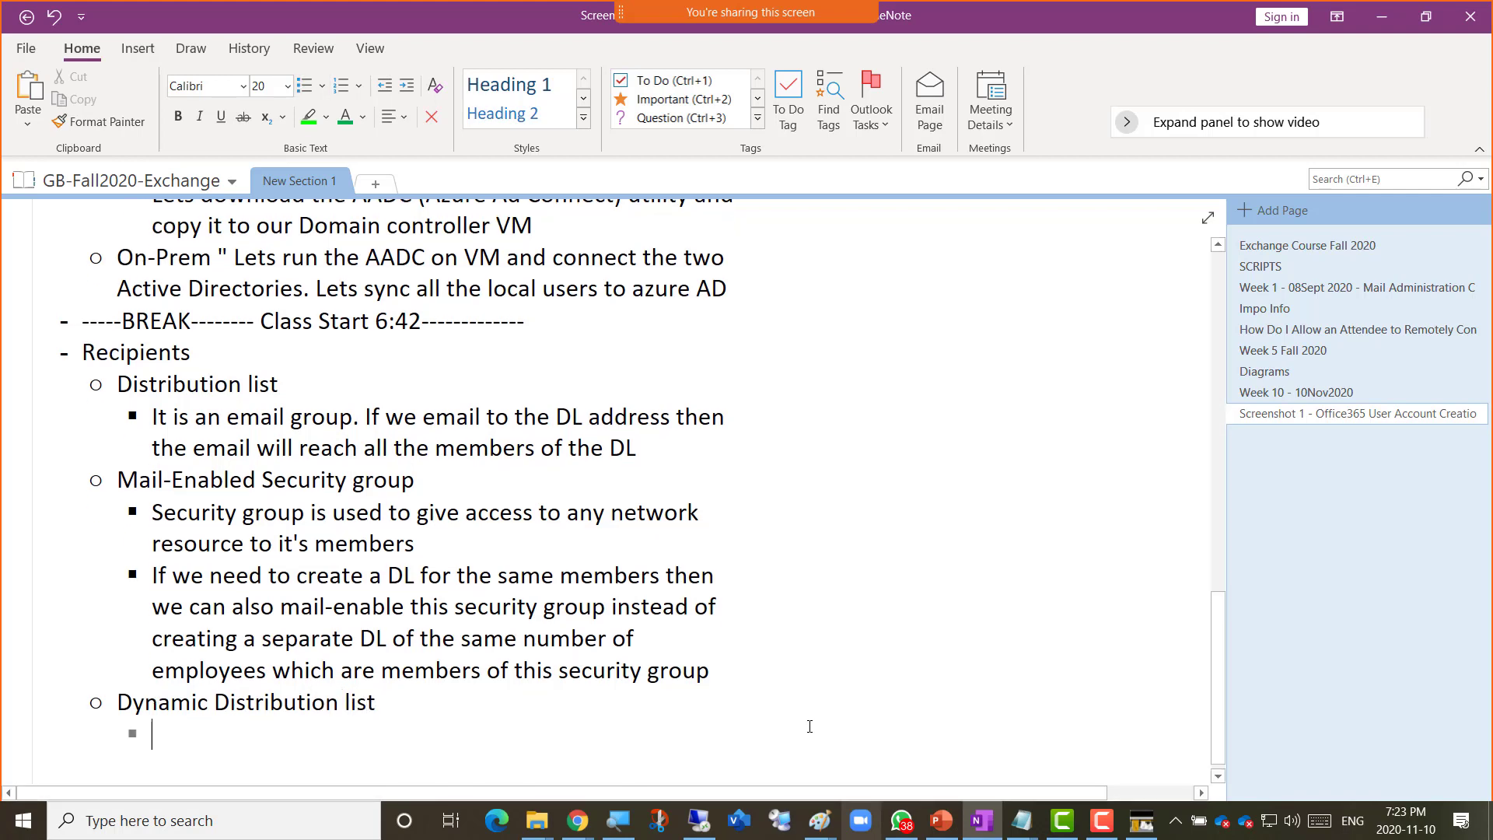
type("If we ")
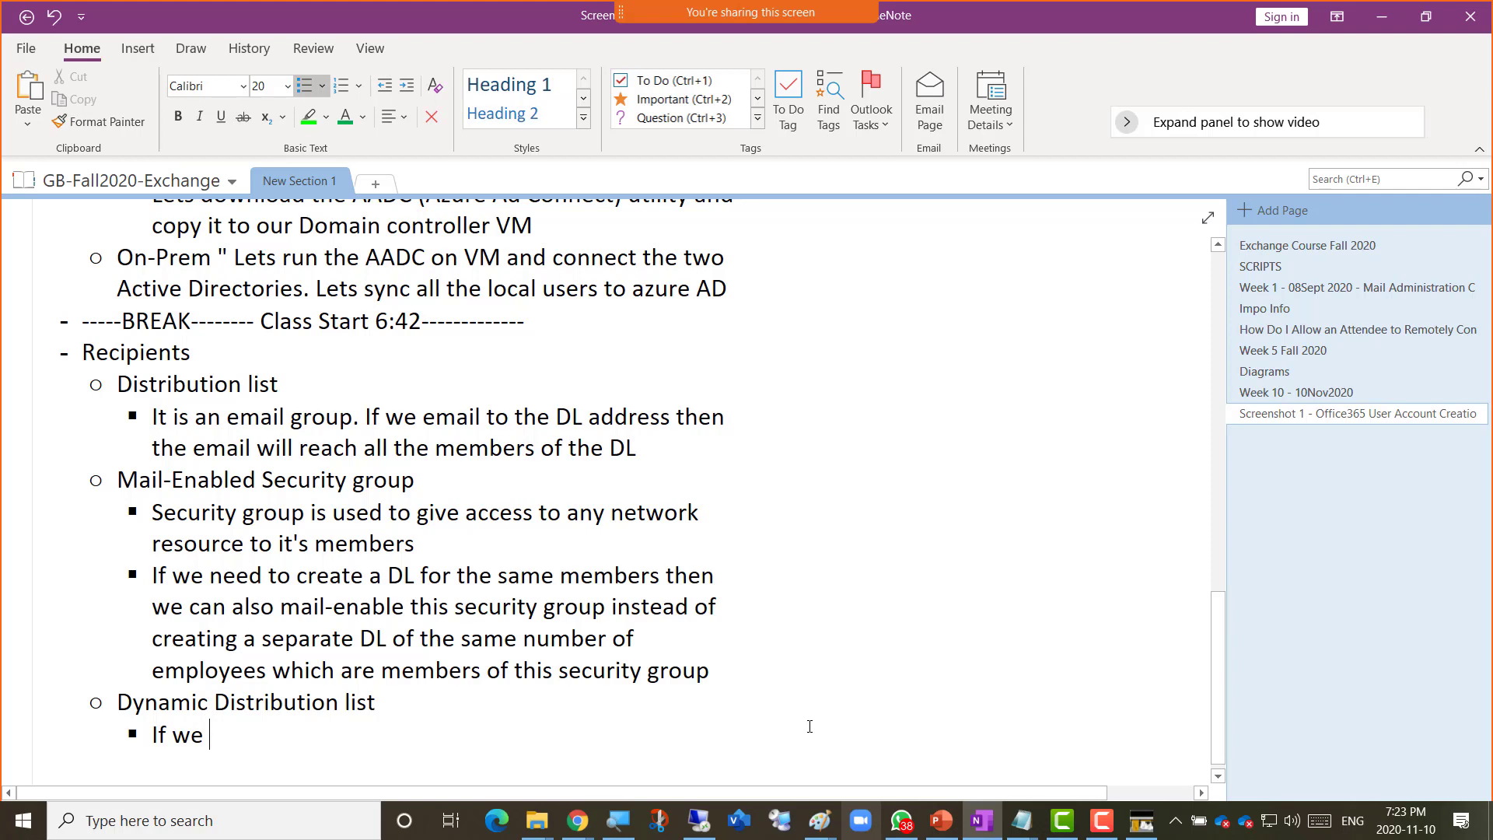
type("want to")
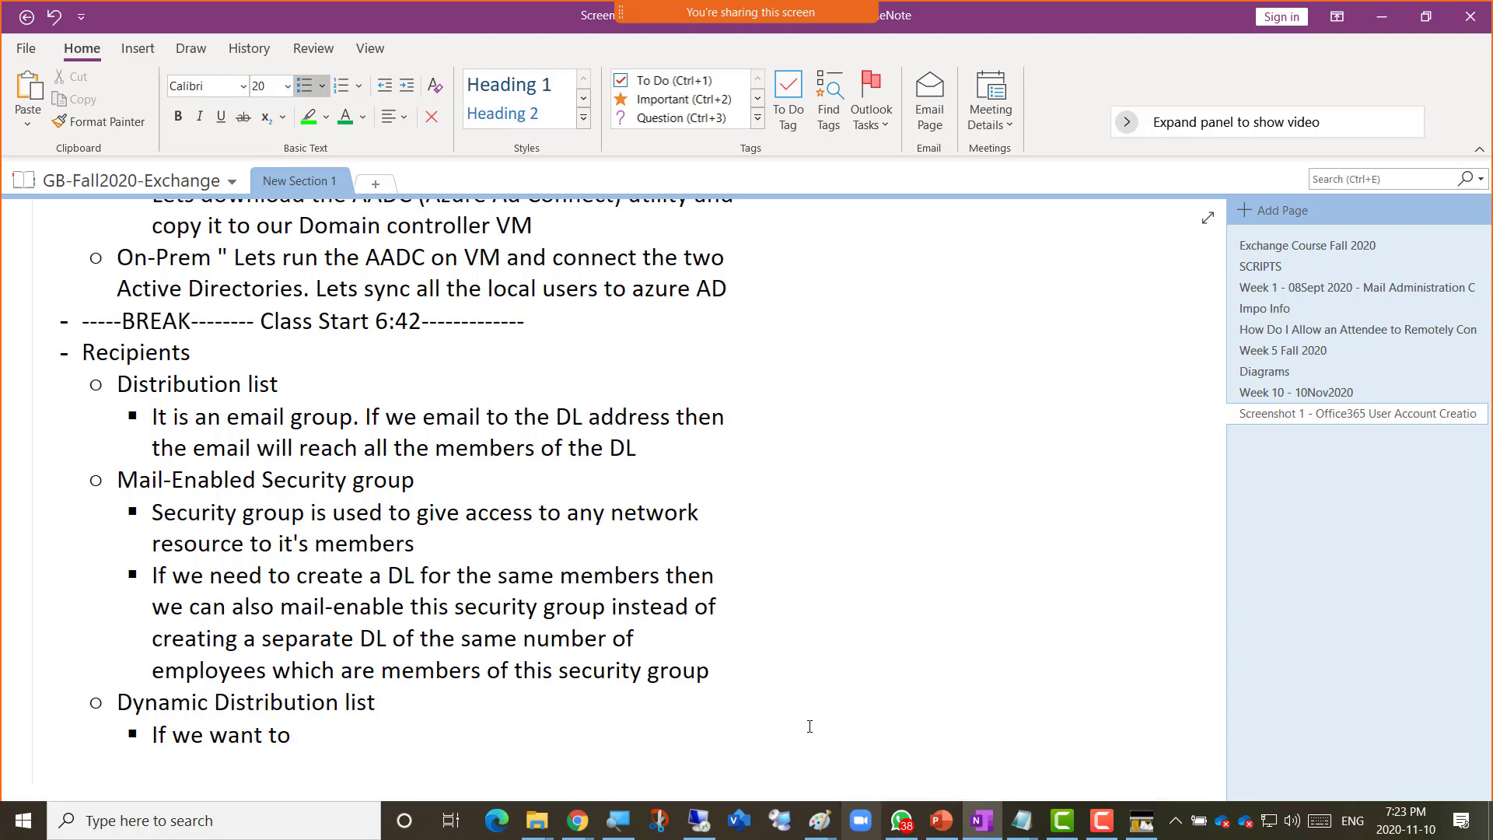
type(" add members")
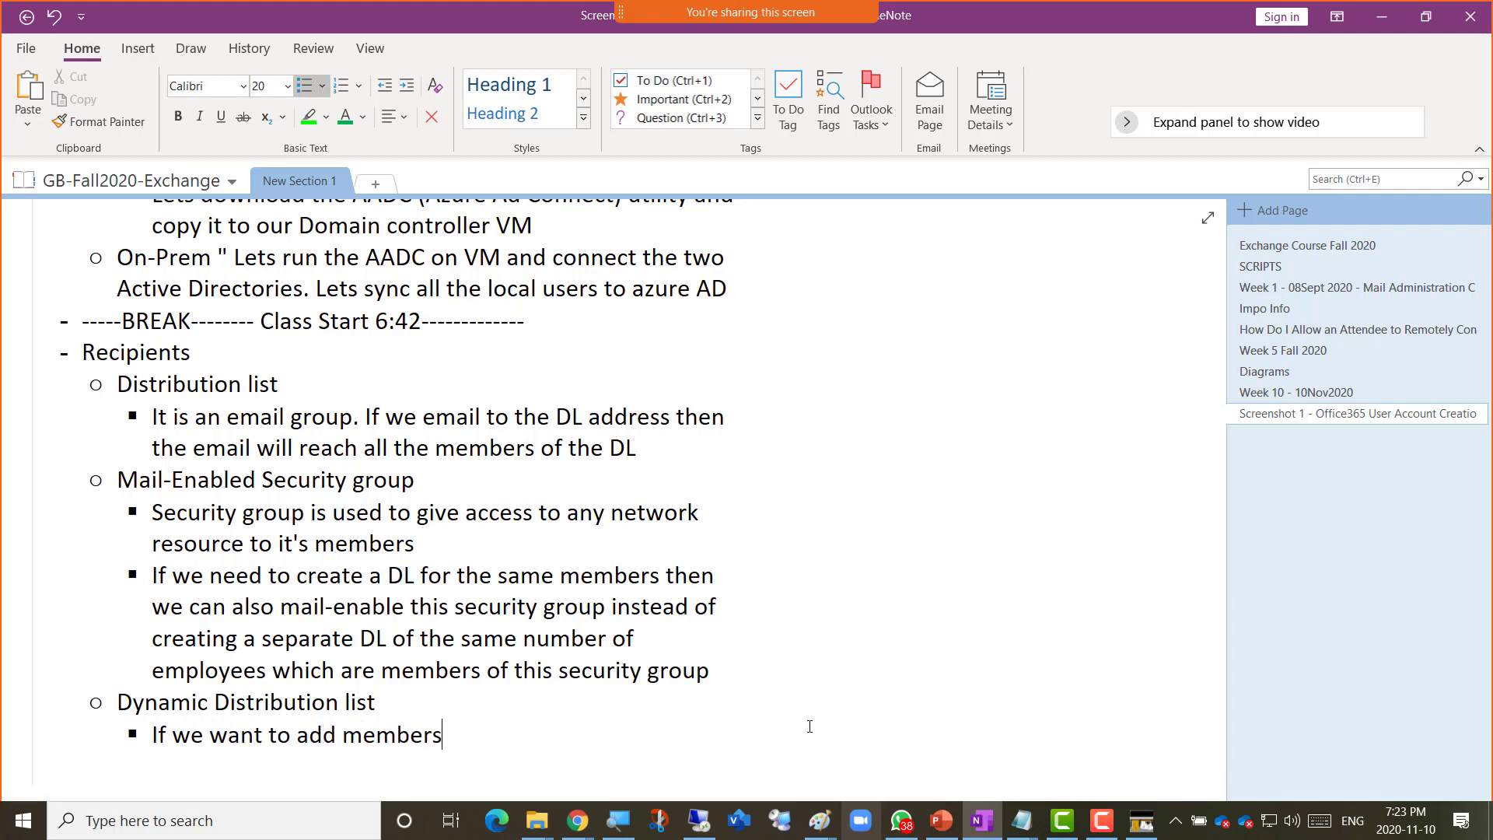
type(" to this DL then ")
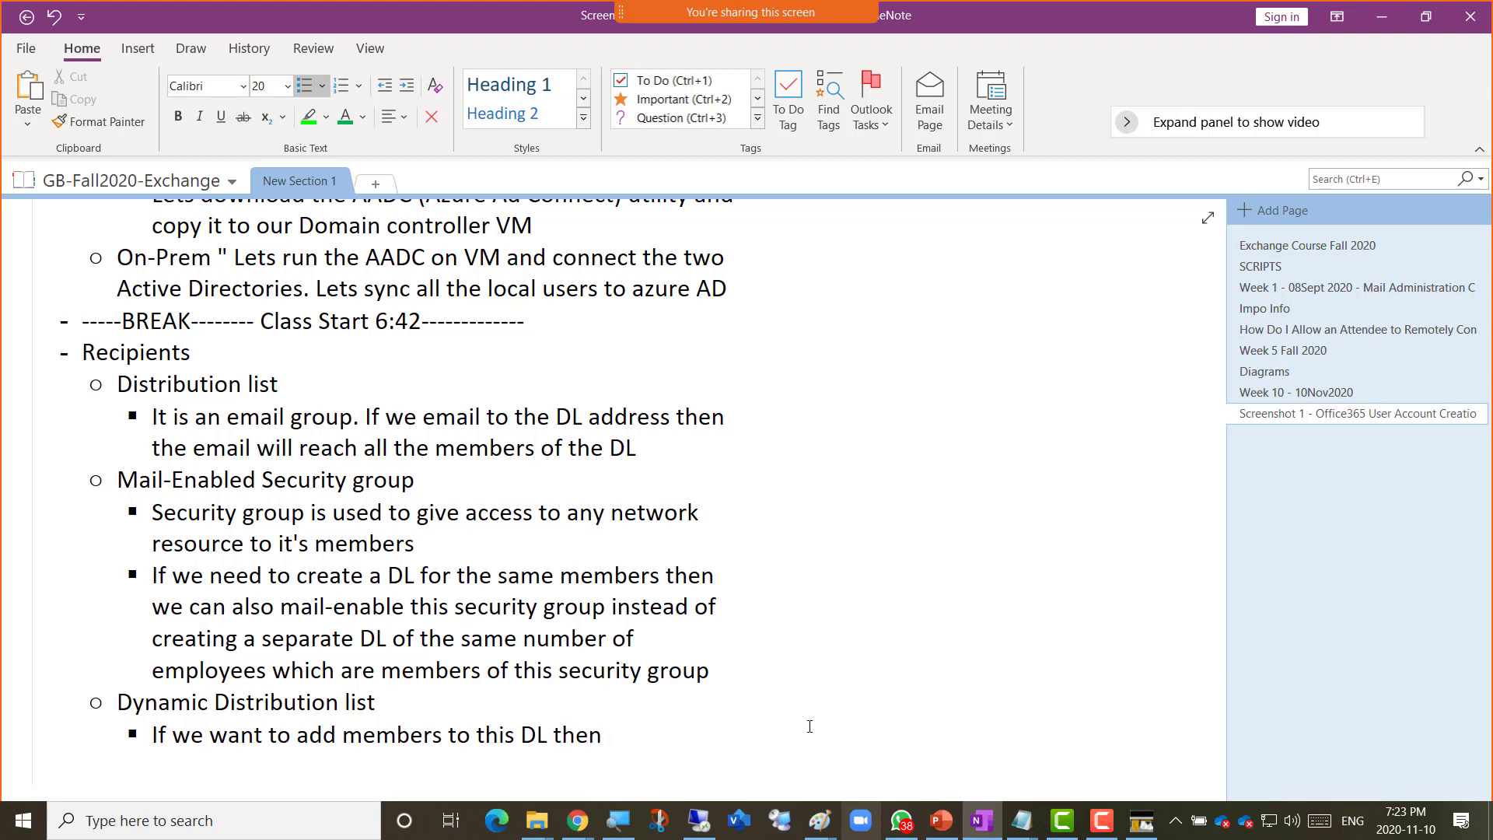
type("the it works is ")
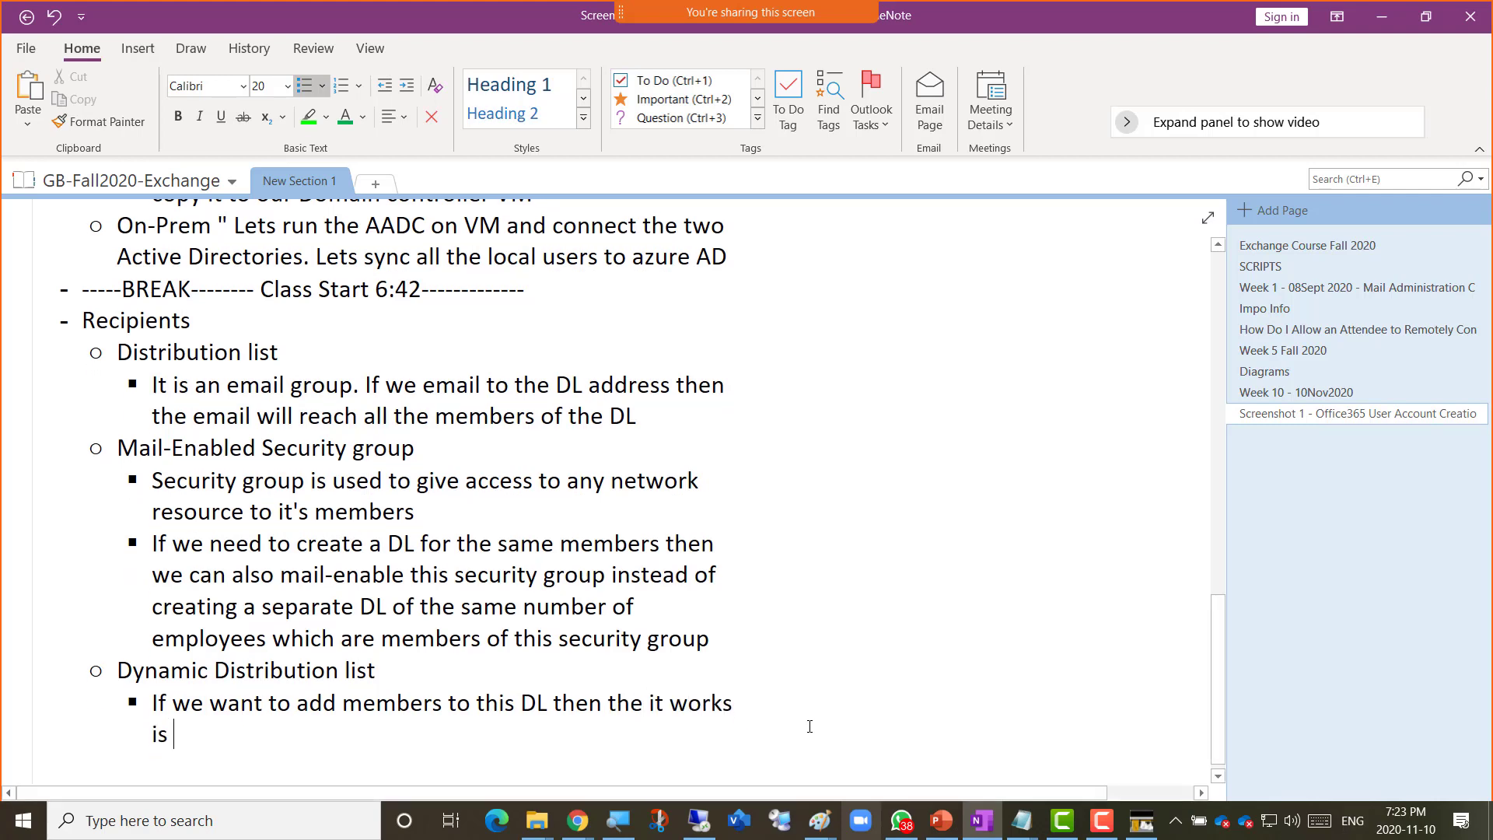
type("that it will seach")
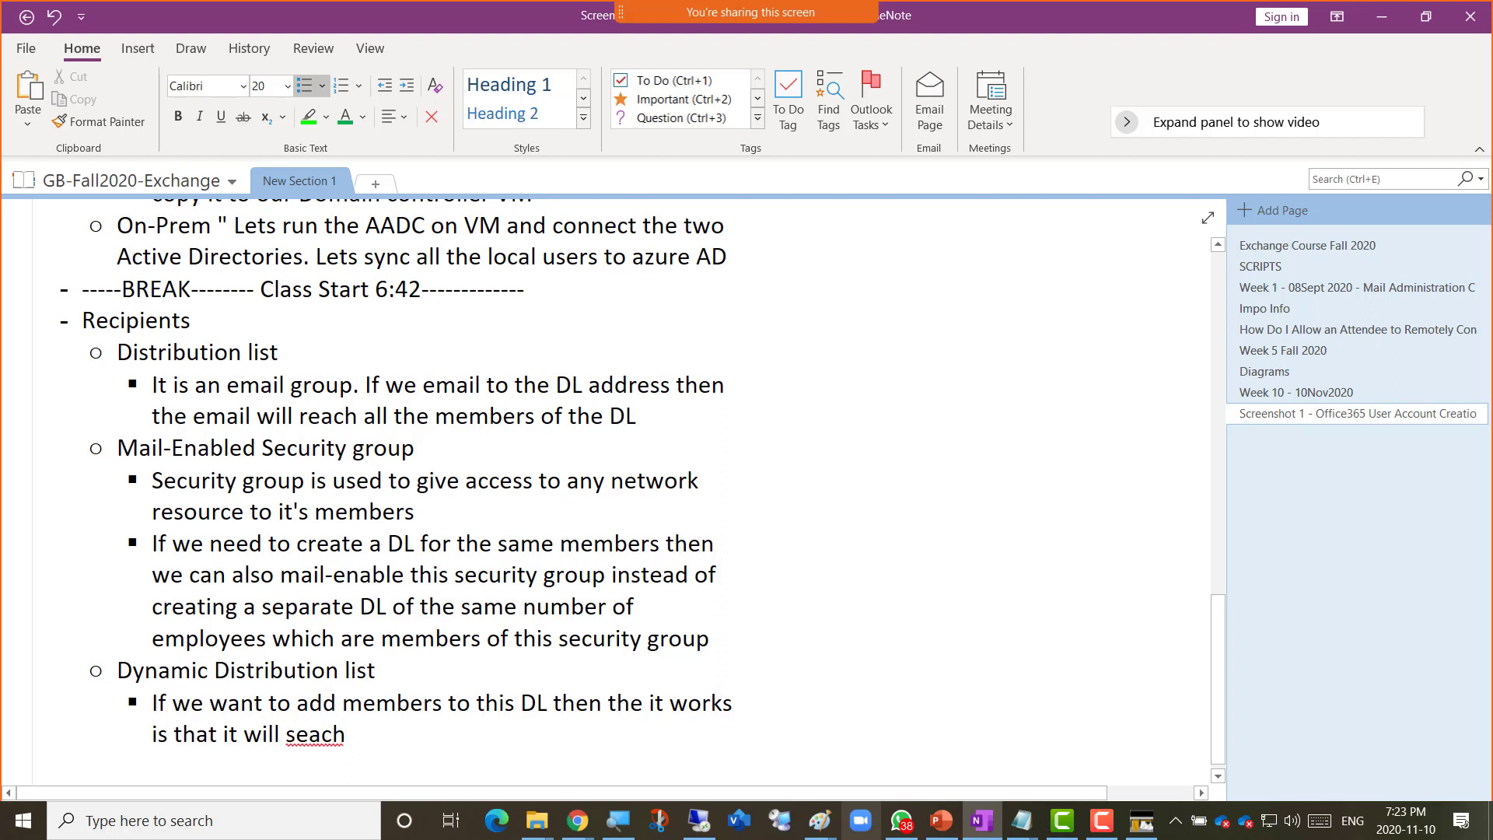
Continue the sub-bullet with "the it works is that it will search for it's member".
key("BackSpace")
key("BackSpace")
type("rch for it's mem")
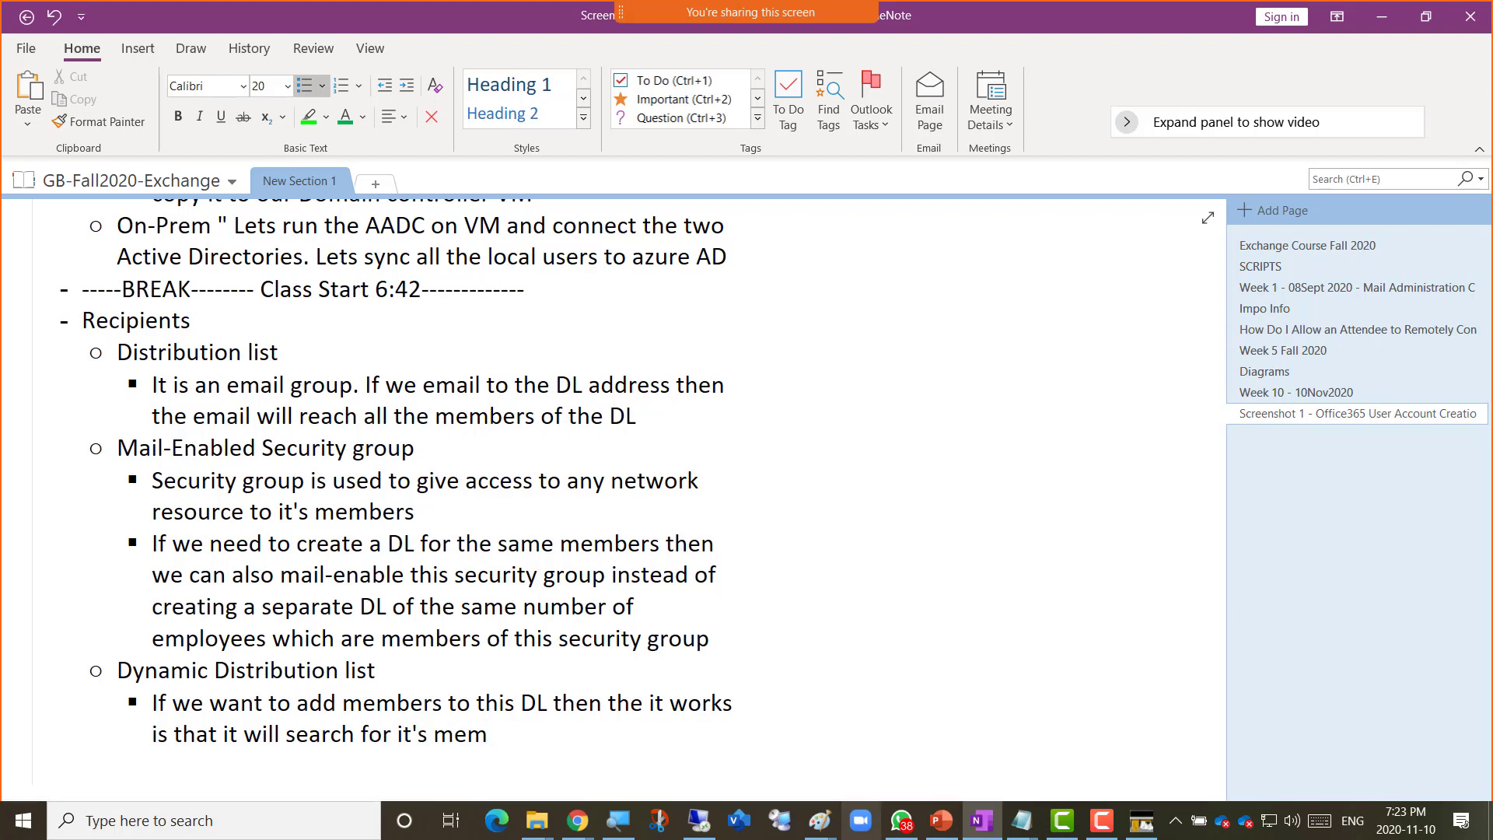
type("bers by searching f")
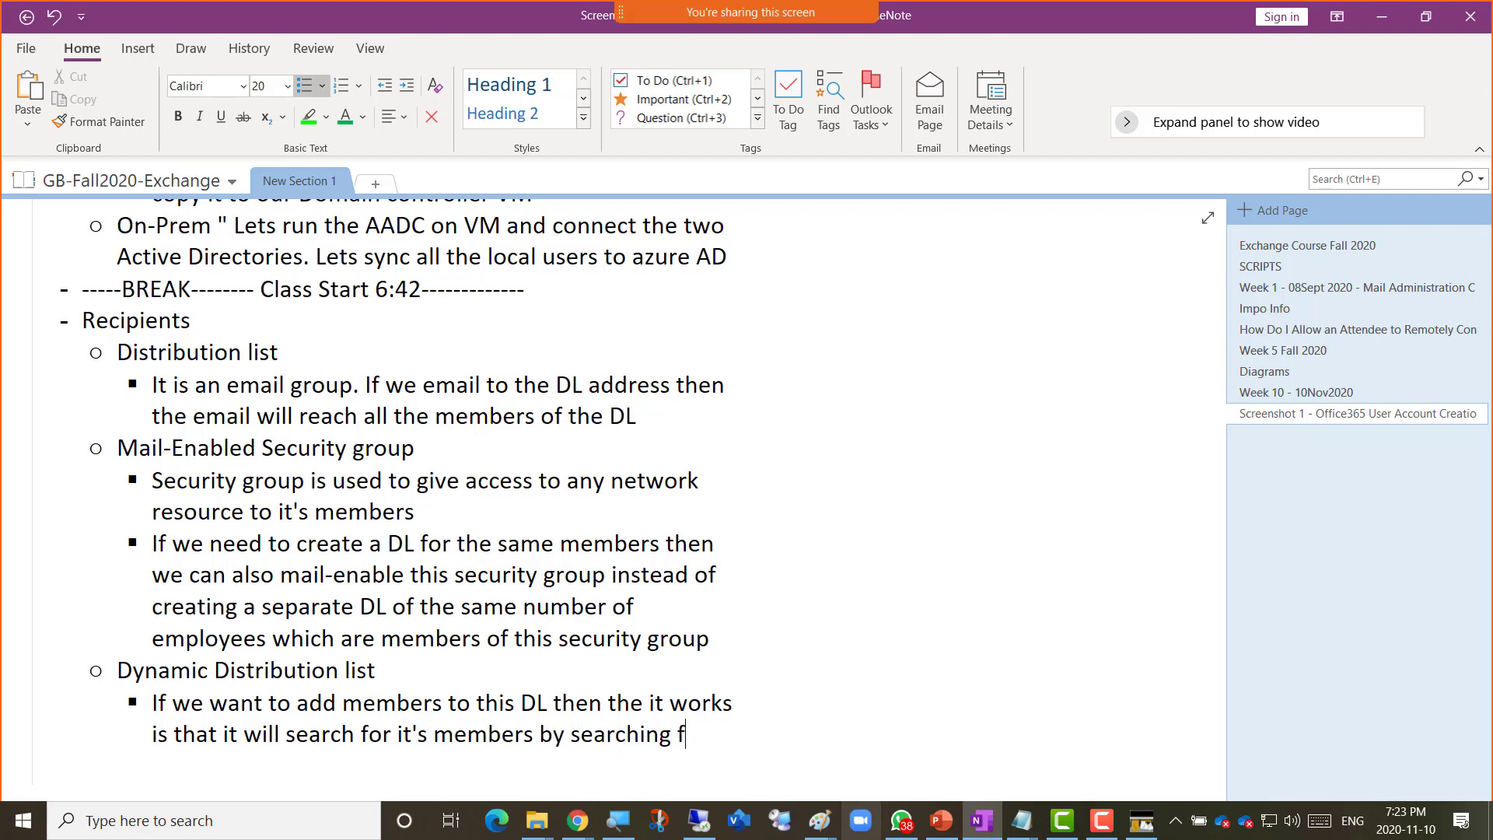
type("or their Ac")
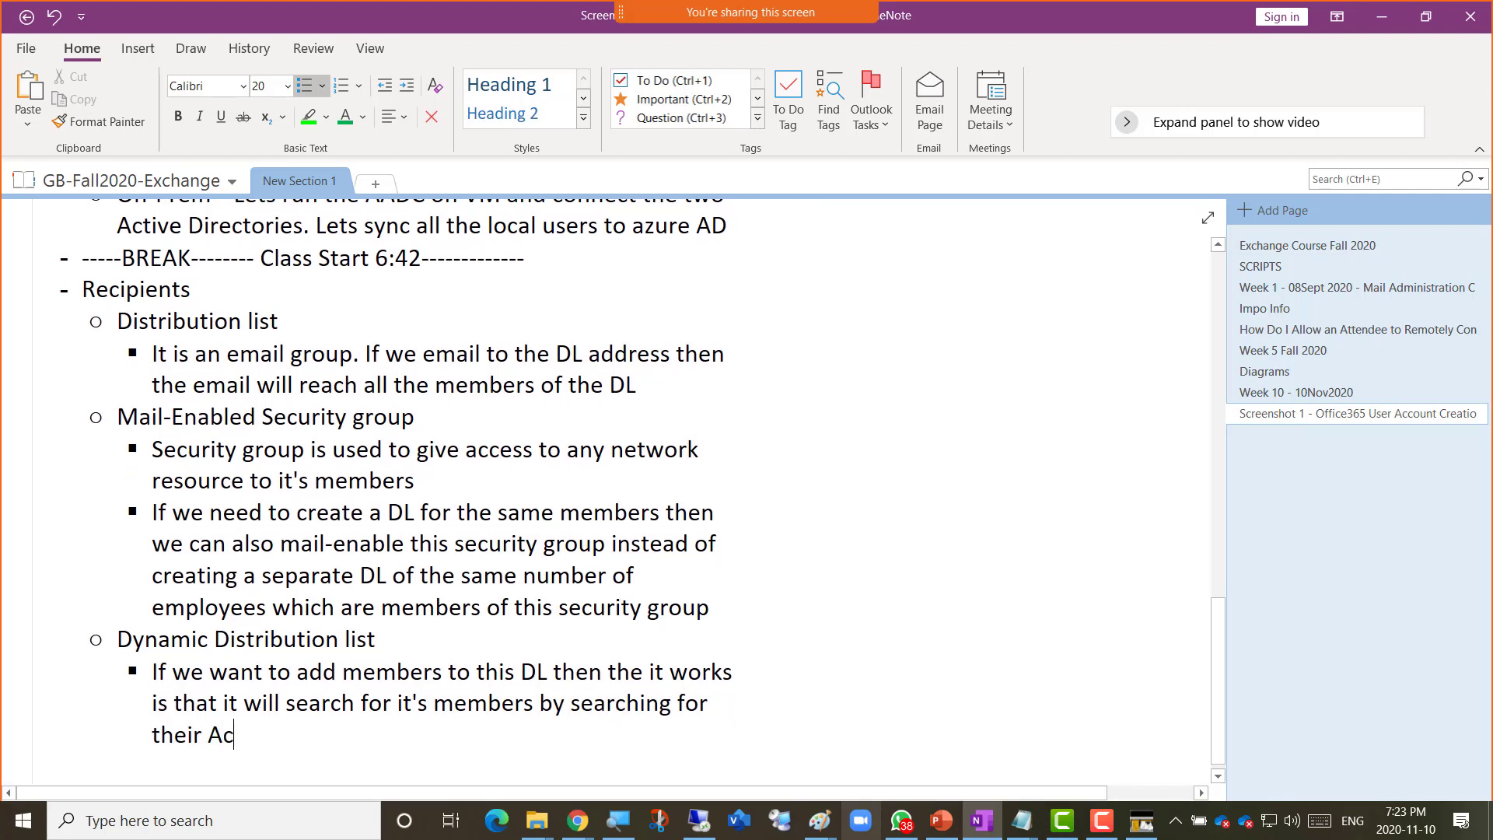
type("tive Dire ctory Attr")
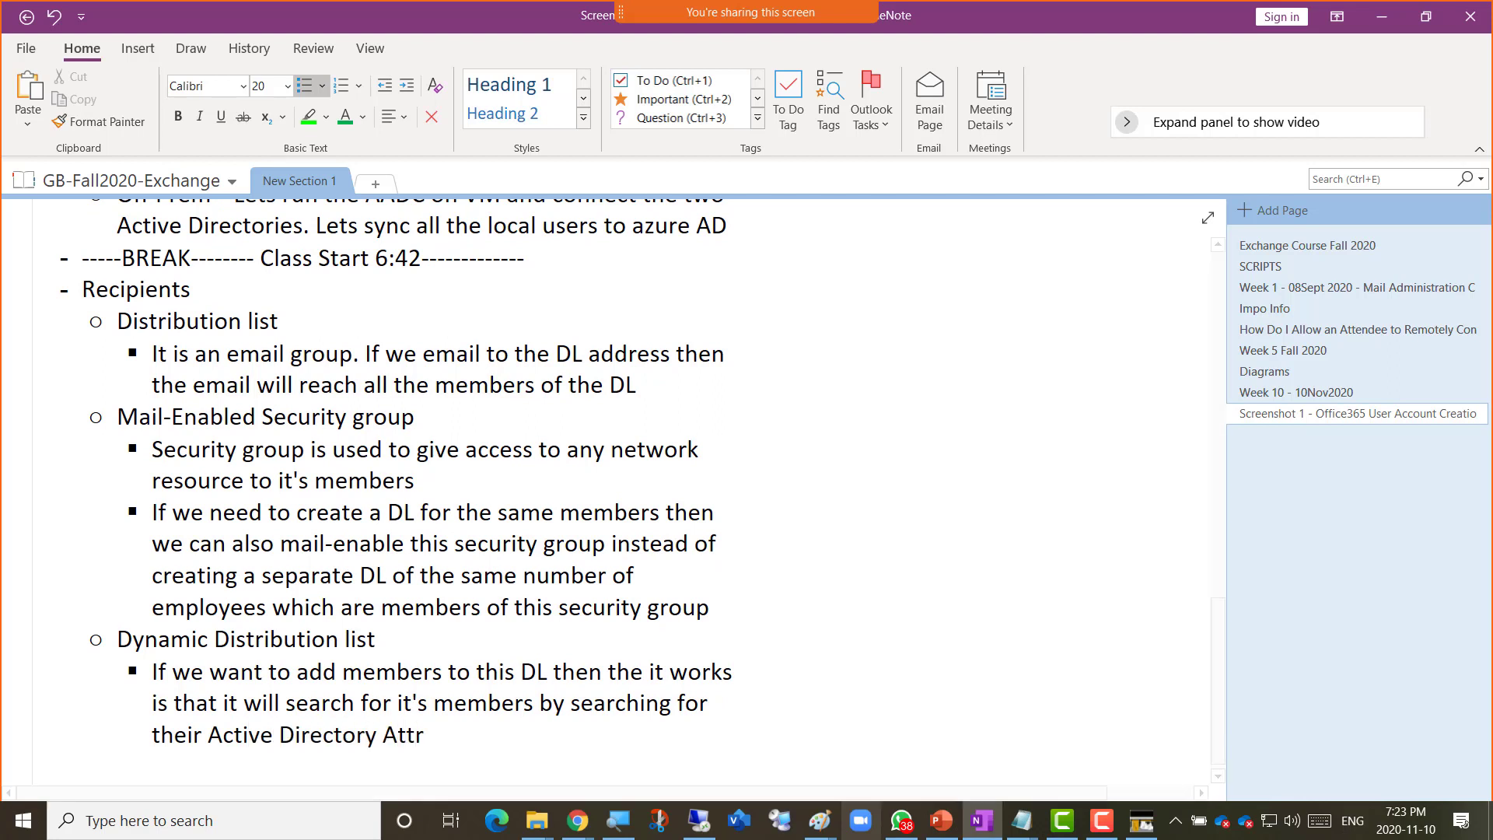
type("i")
Complete the word as "members" and finish the sentence with "by searching for their Active Directory Attributes.".
type("butes")
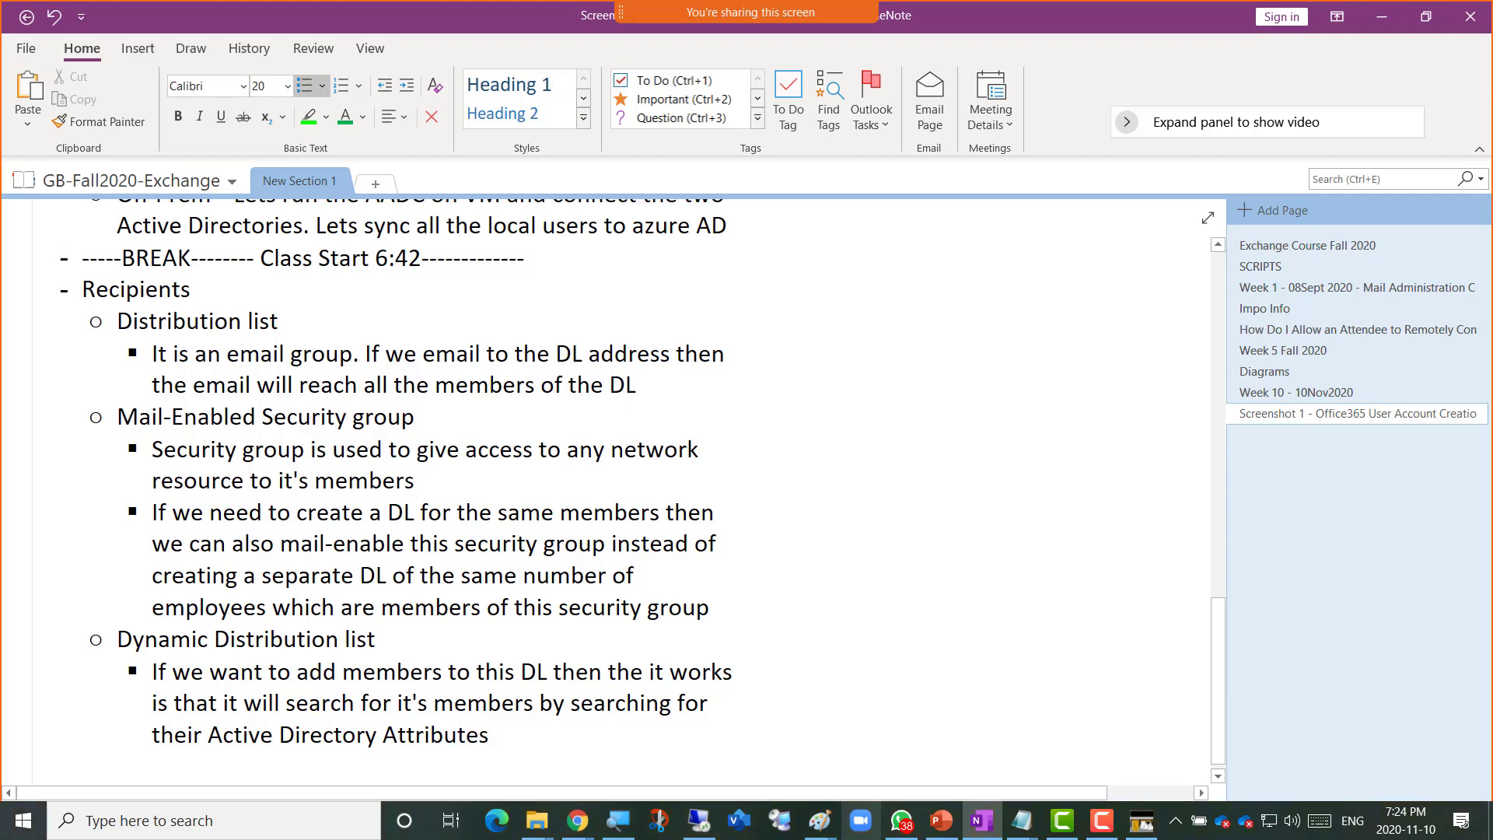
type(". For example")
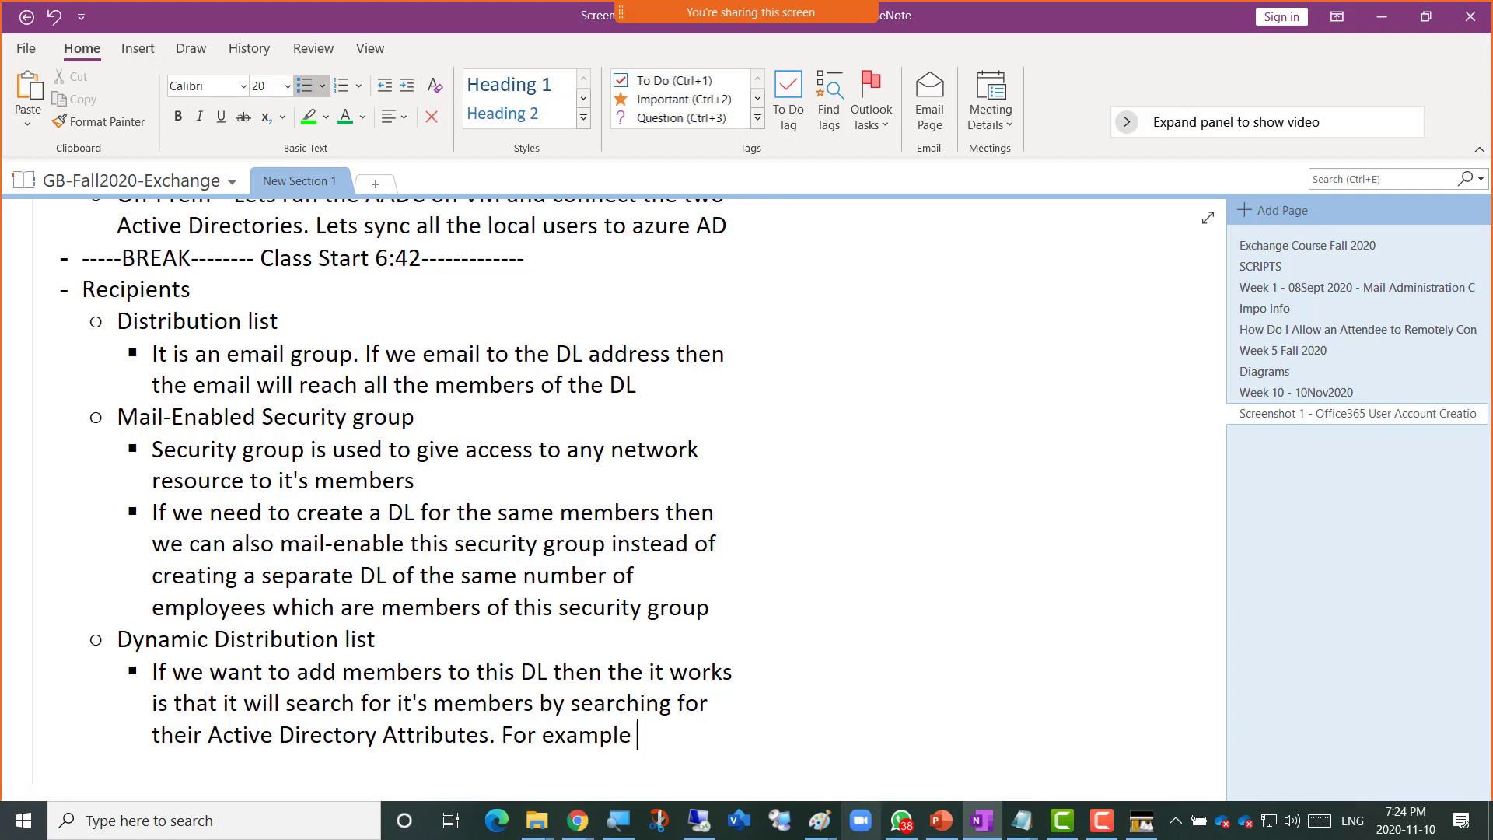
type(" If we tell this DL to s")
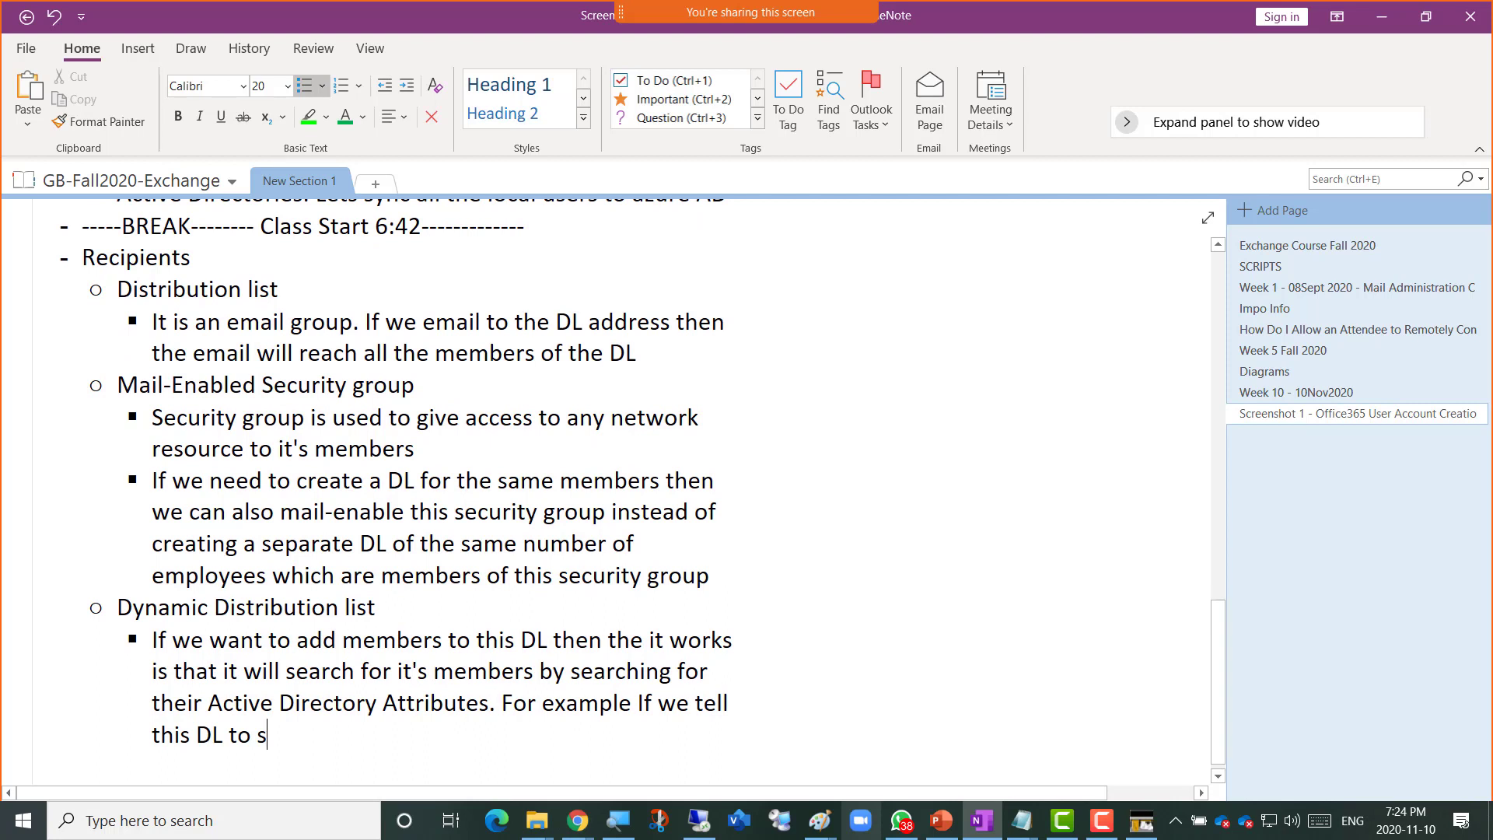
Begin an example sentence in the same sub-bullet: "For example If we tell this DL to send email to all".
key("BackSpace")
type("send email to al")
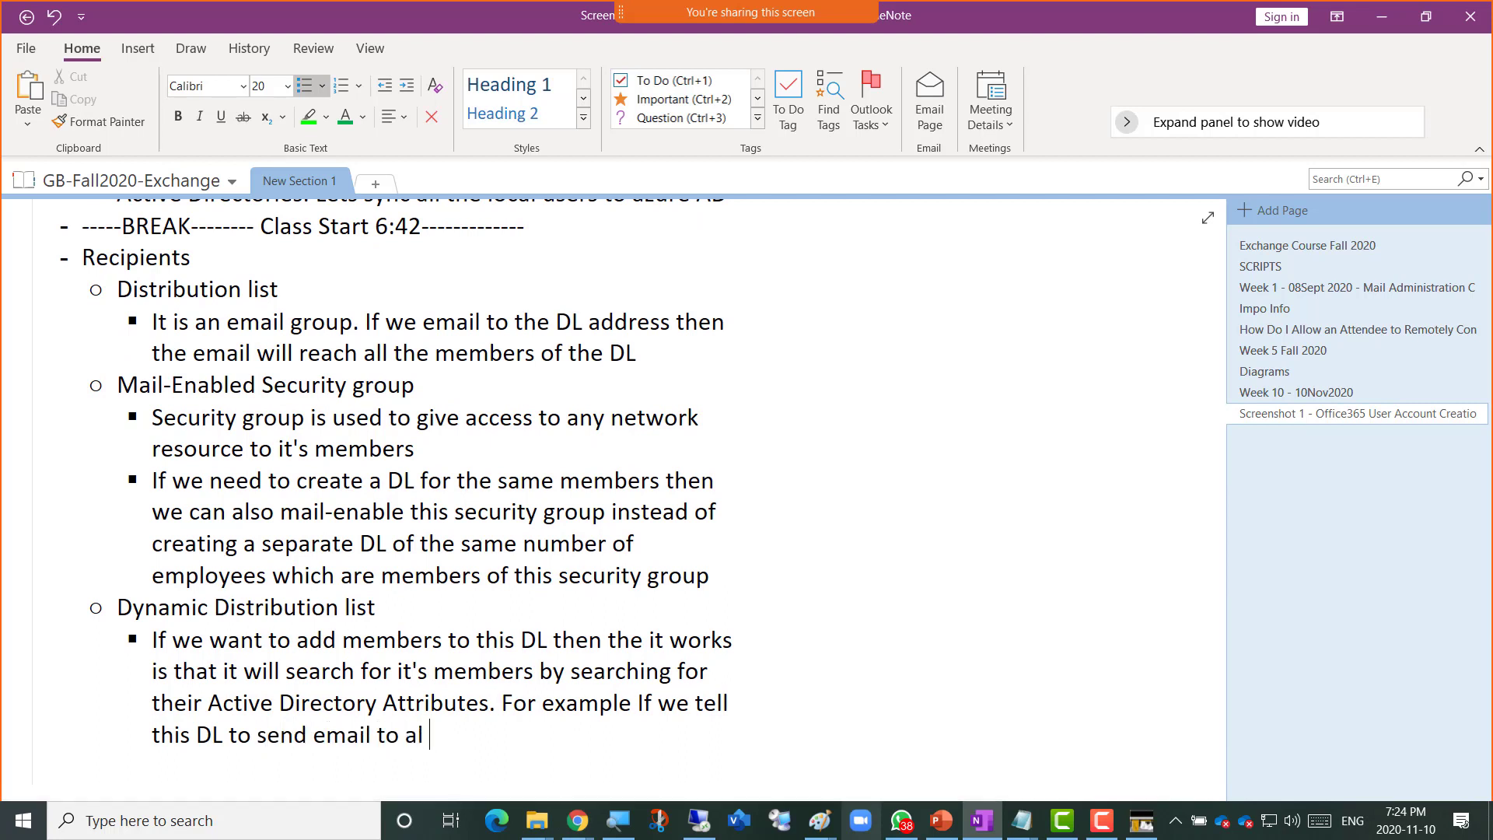
type("l whose Depat")
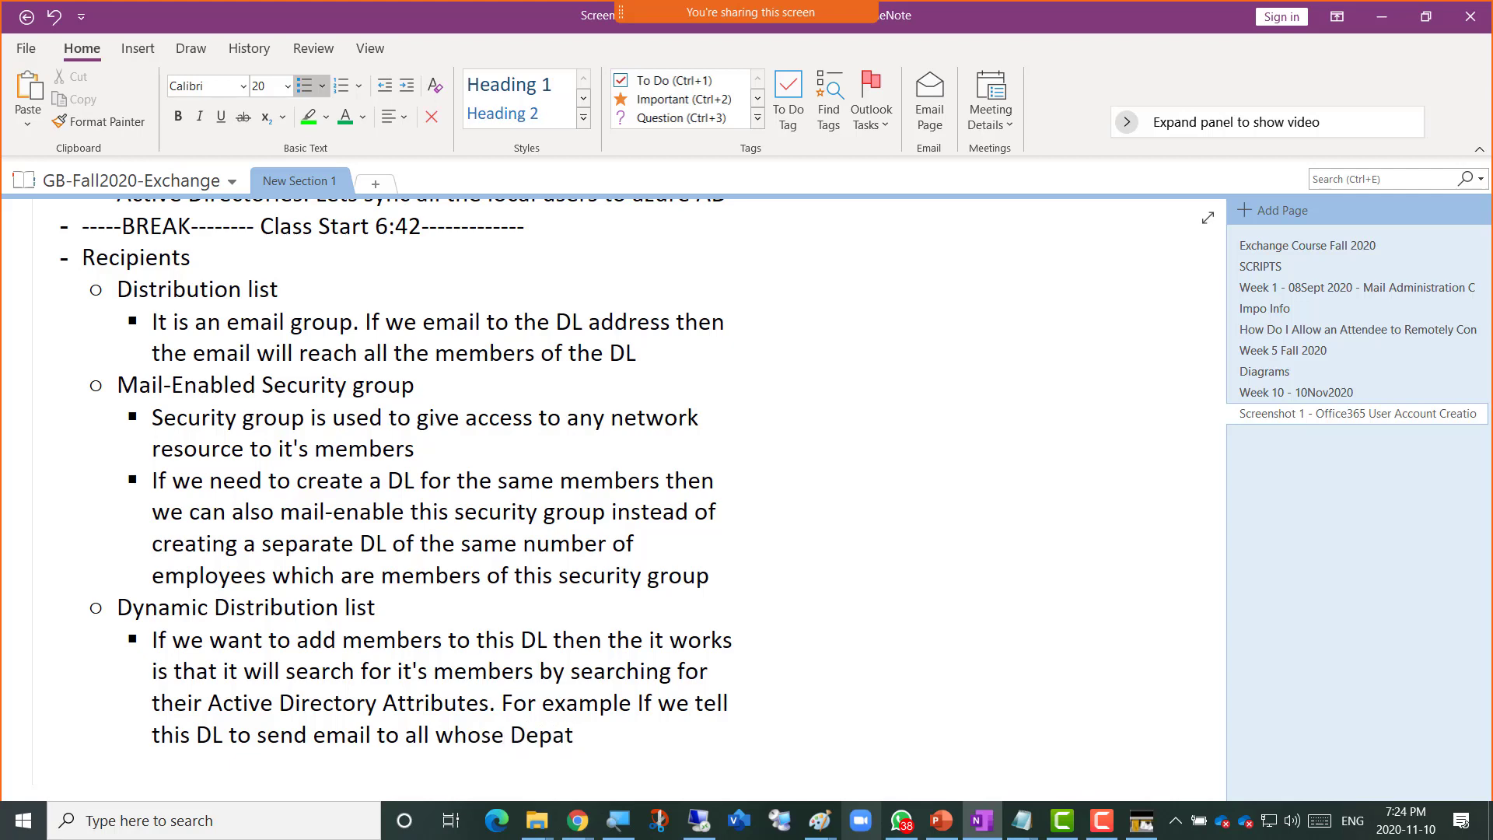
Complete the example sentence with "whose Department value in ActiveDirectory is Sales".
key("BackSpace")
type("rtment value ub")
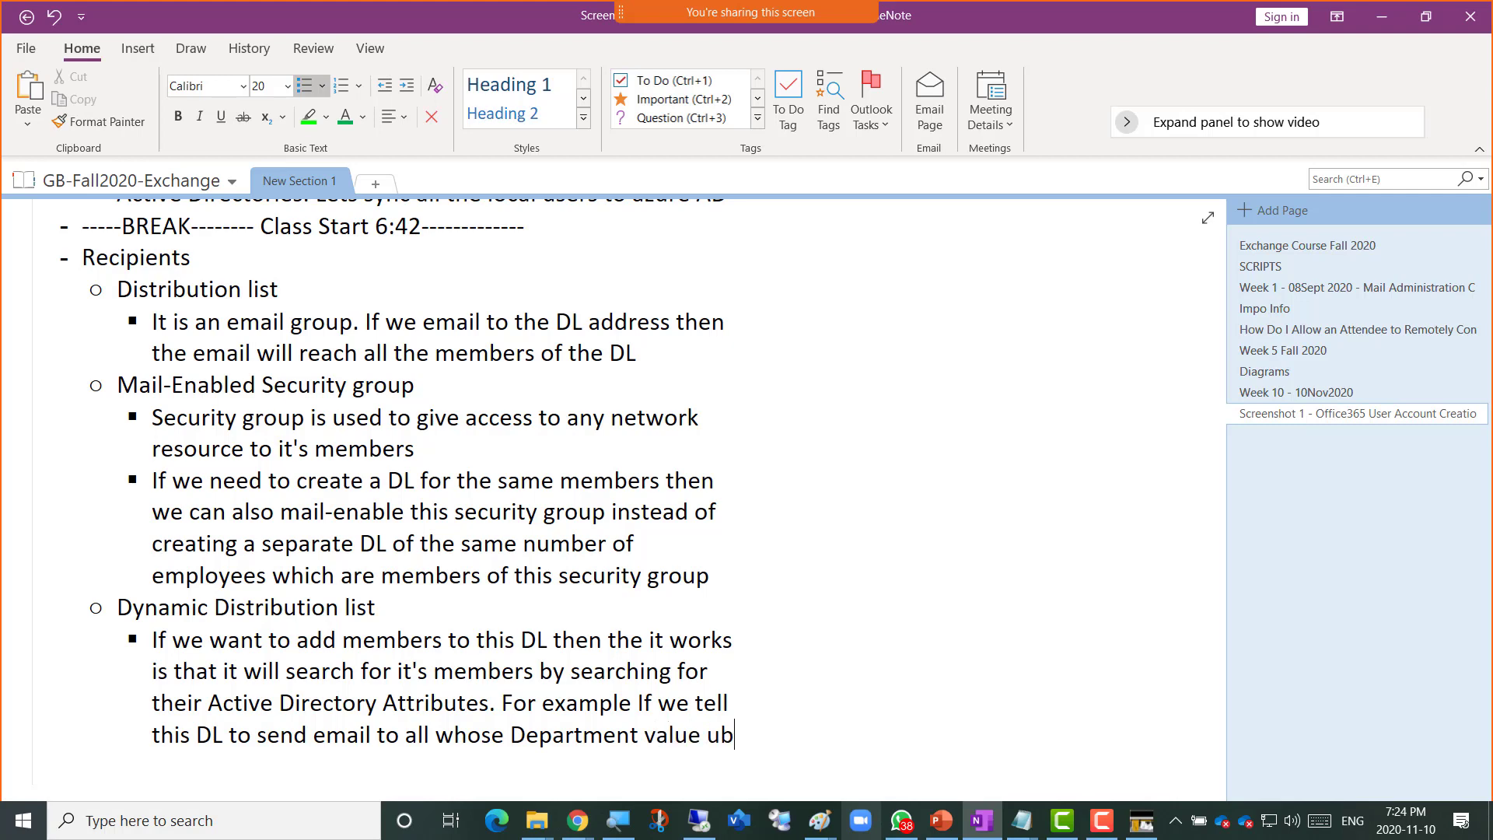
key("BackSpace")
key("BackSpace")
type("in ActiveD")
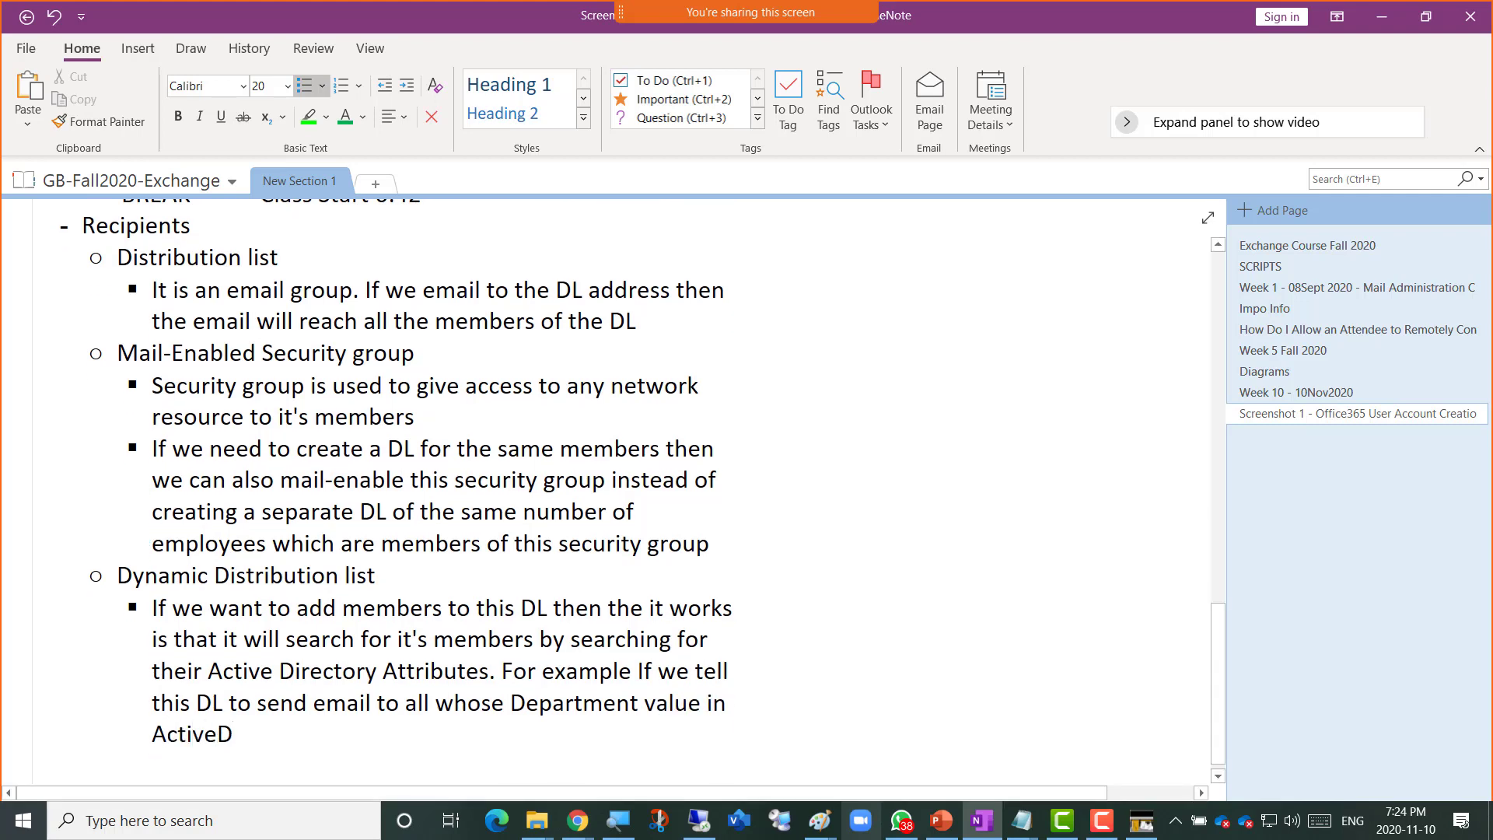
type("irectory is S")
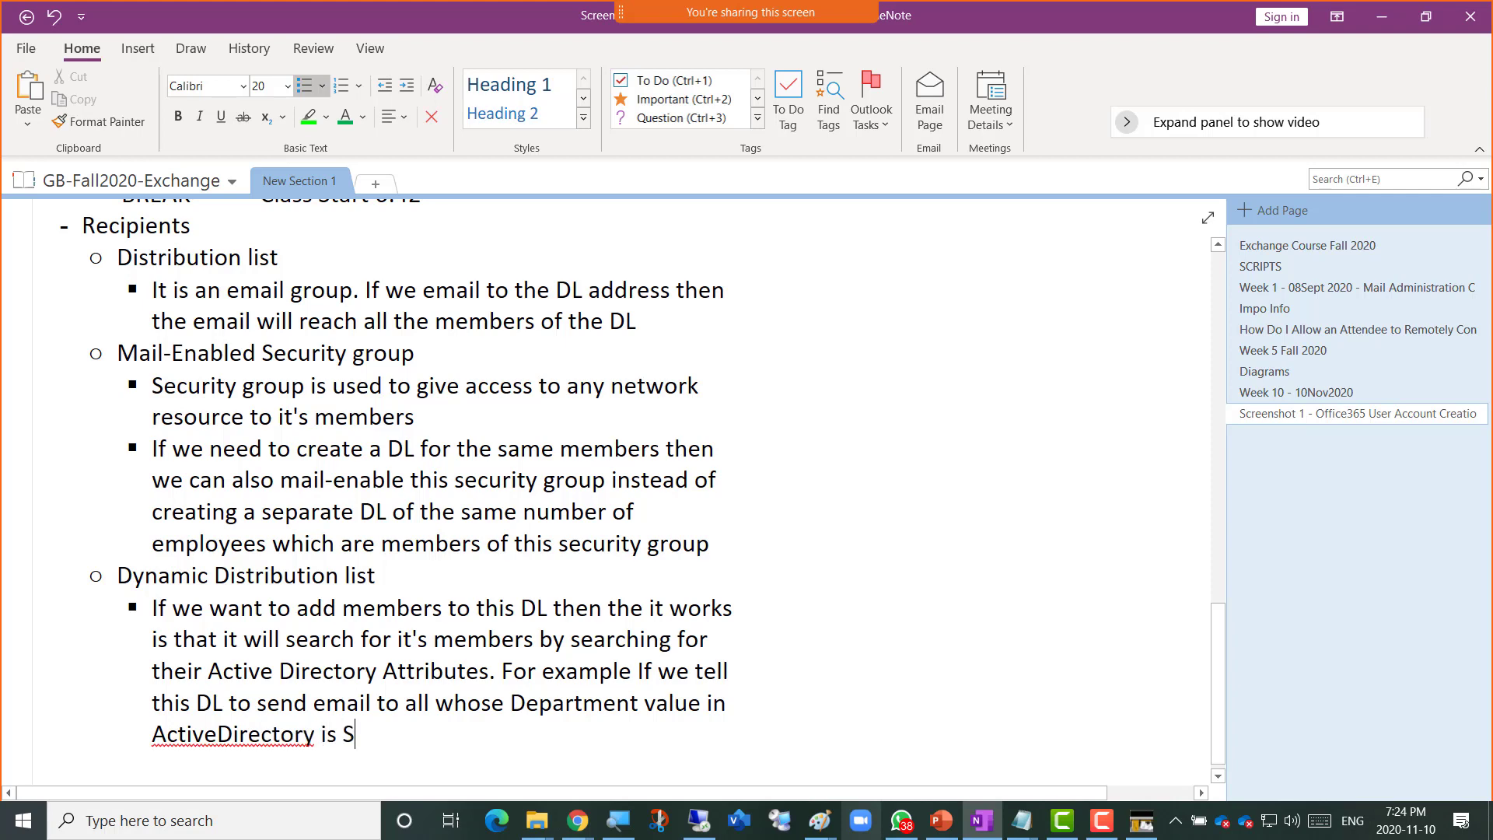
type("ales")
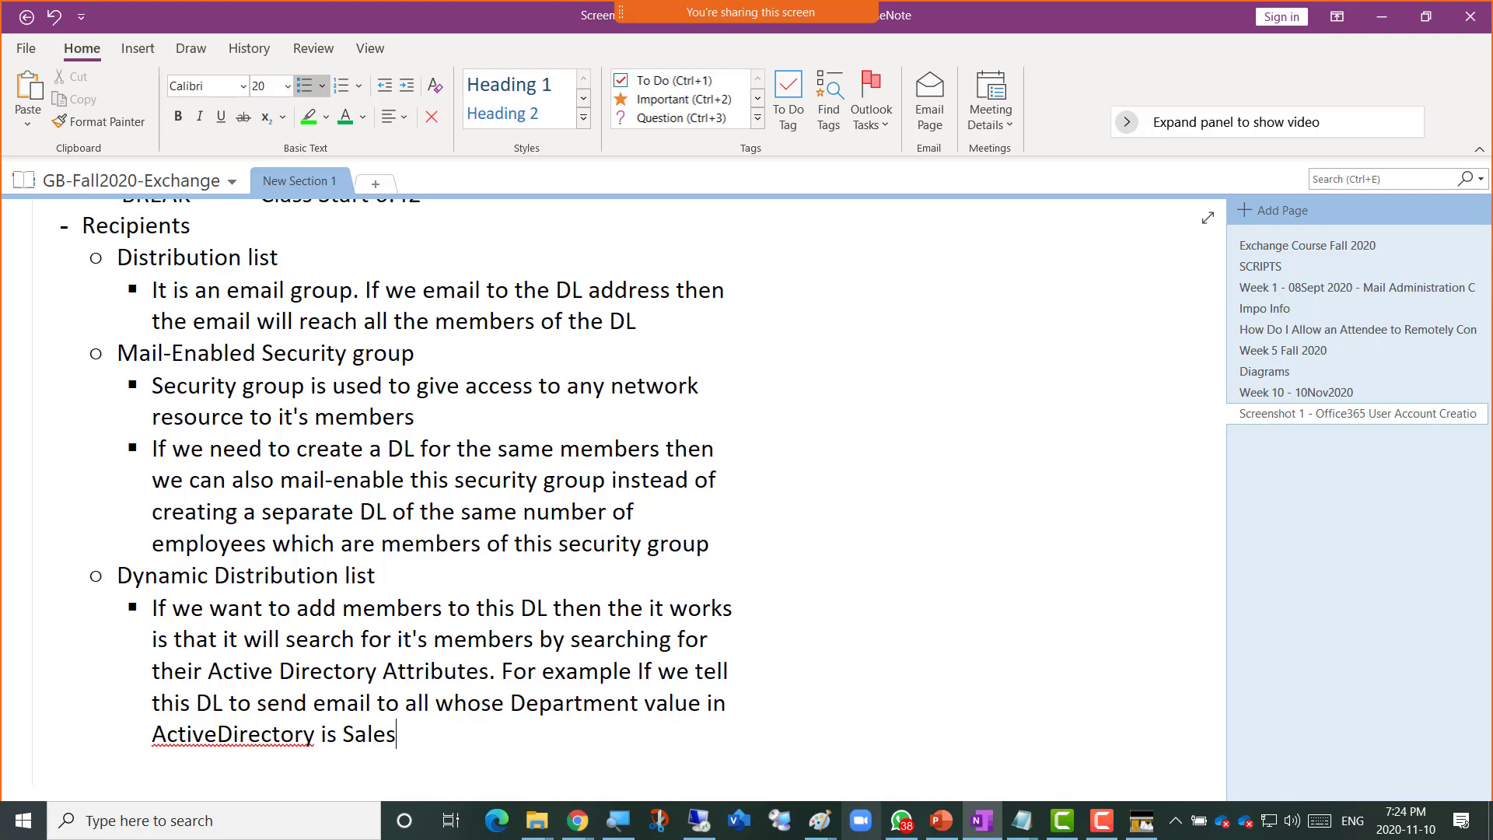
Enclose the word Sales at the end of the example in double quotation marks.
type("\"")
key("Left")
key("Left")
key("Left")
key("Left")
key("Left")
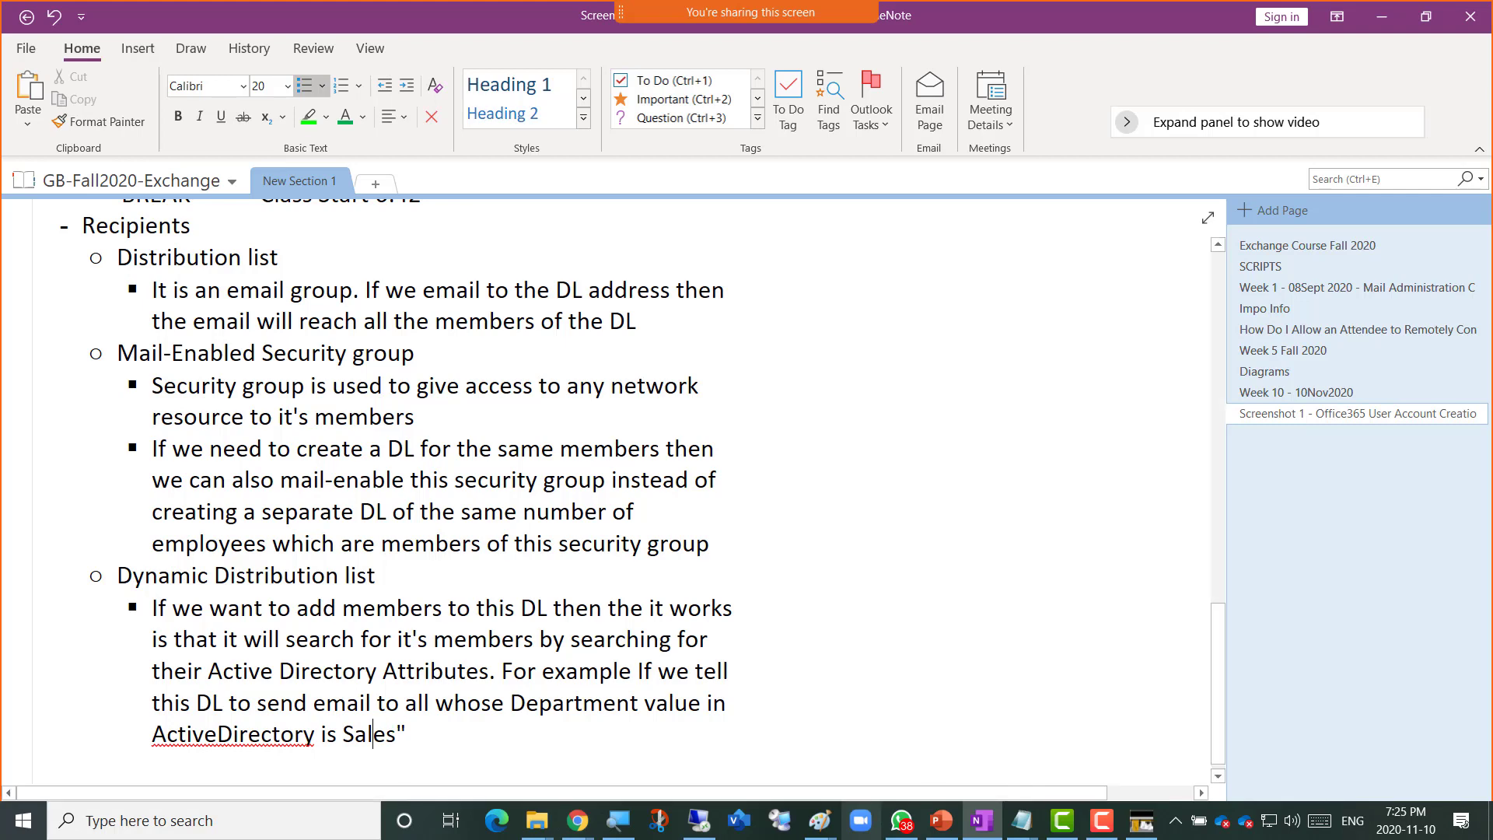
key("Left")
type("\"")
key("Right")
key("Right")
key("Right")
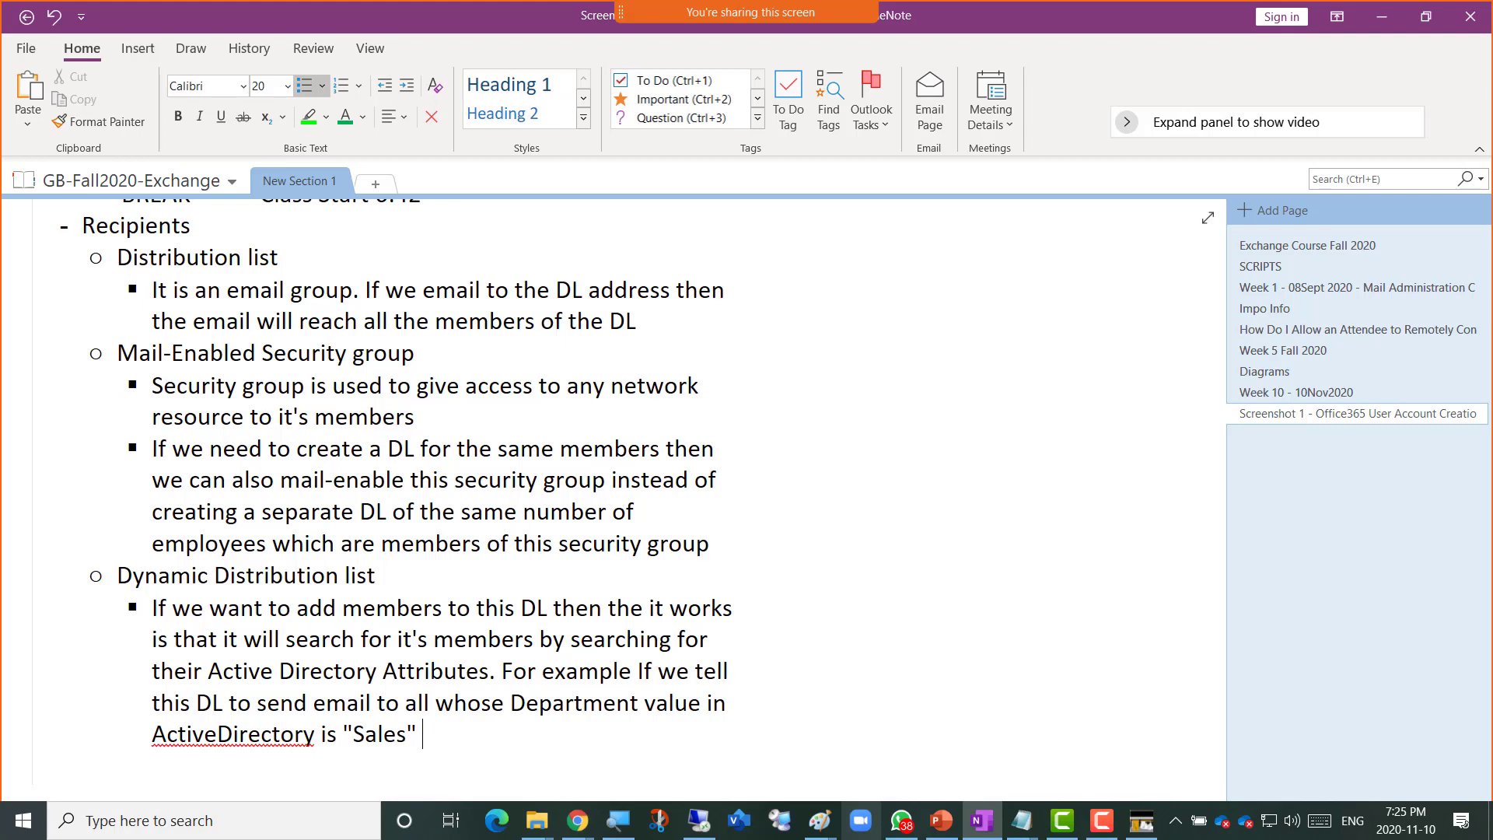
key("Up")
key("Up")
key("Up")
key("Up")
key("Up")
key("Down")
key("Down")
key("Down")
key("Down")
key("Down")
key("Left")
key("Left")
key("Left")
key("Left")
key("Left")
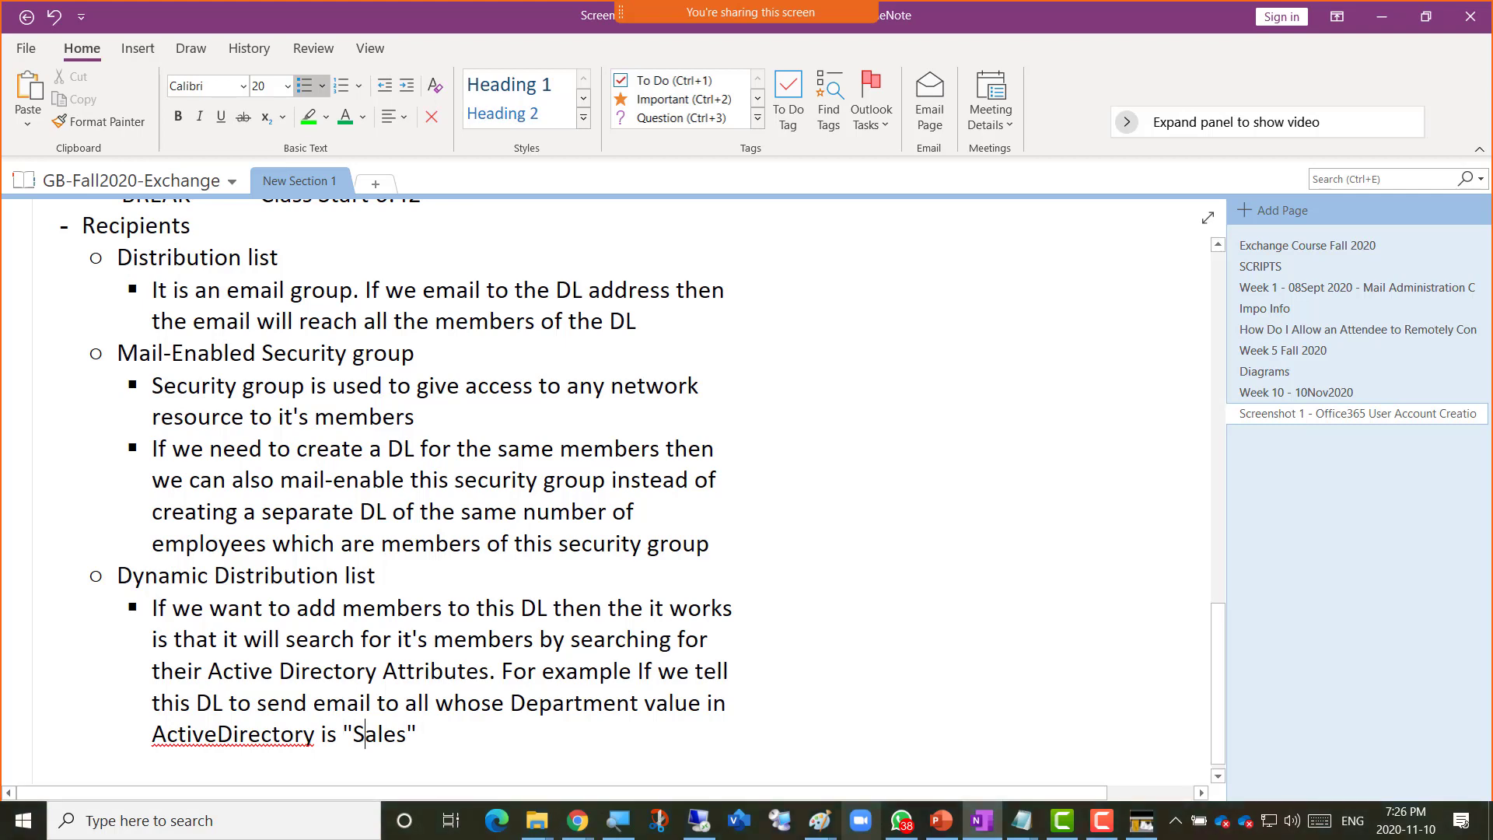
key("Right")
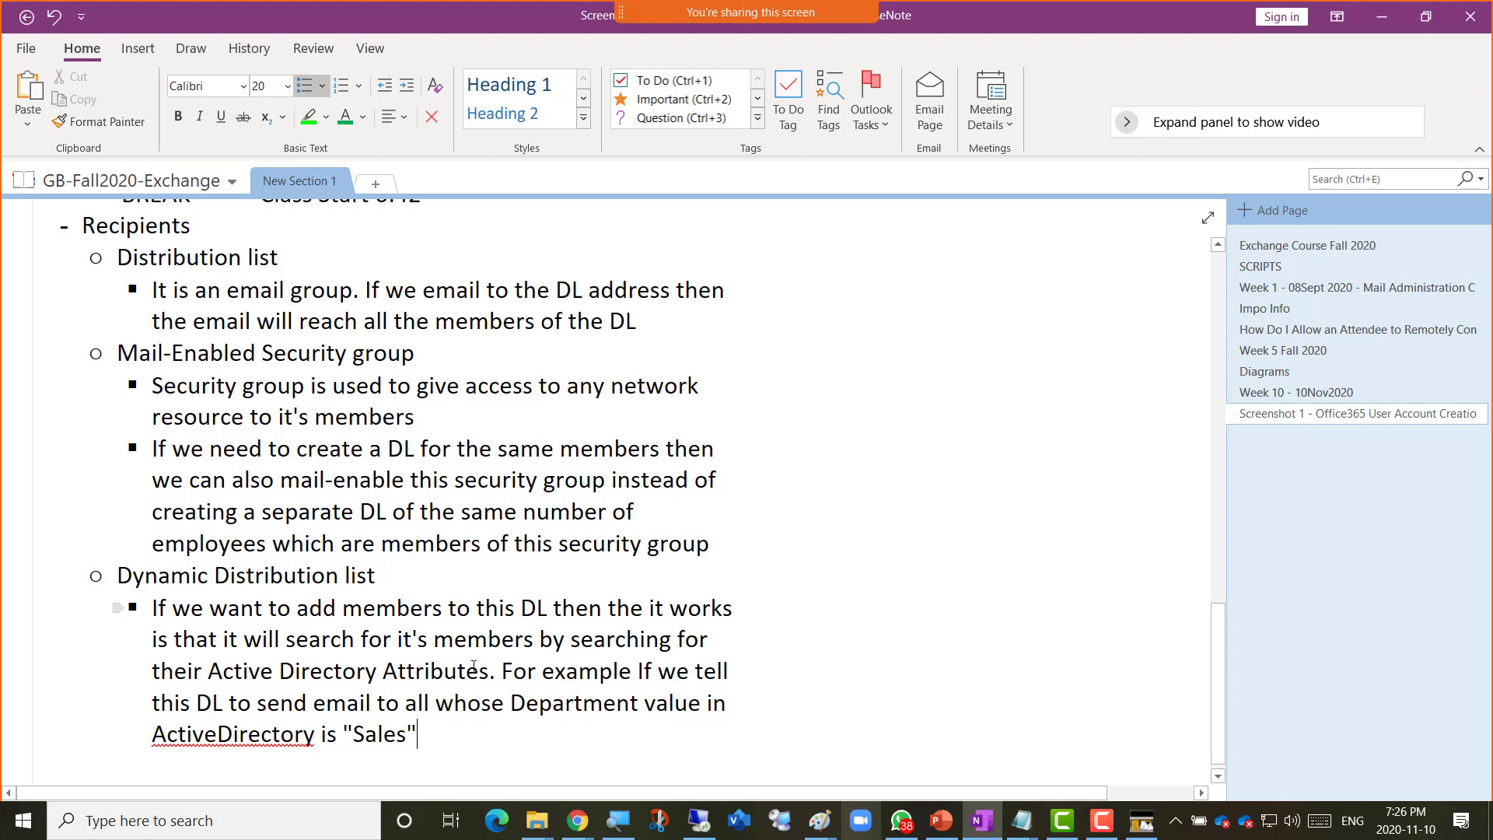
Switch to the Exchange admin center and start a new dynamic distribution list with the display name Admin-dept-Amer.
key("alt+Tab")
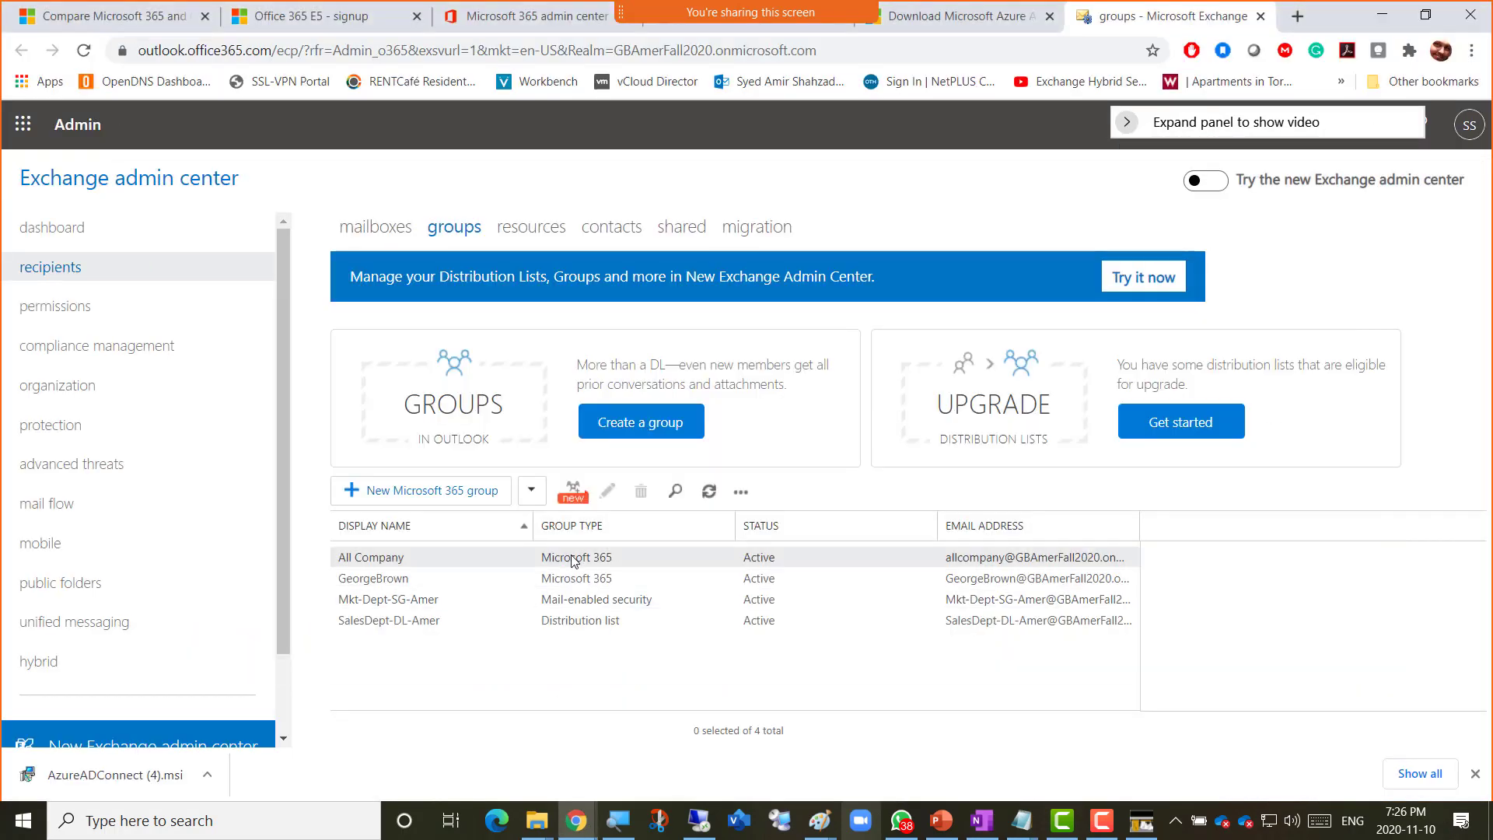
left_click(531, 491)
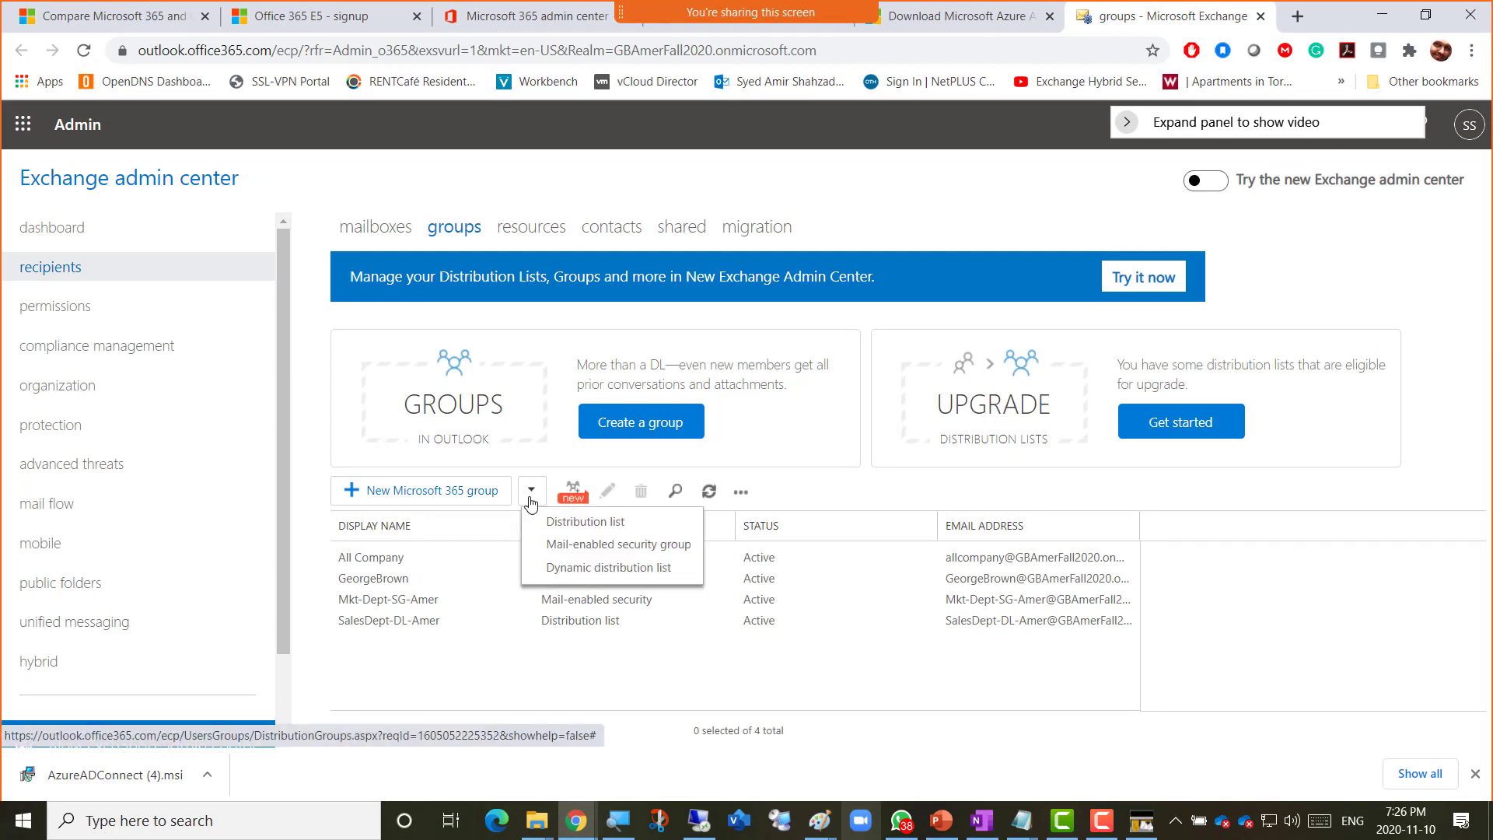
left_click(631, 573)
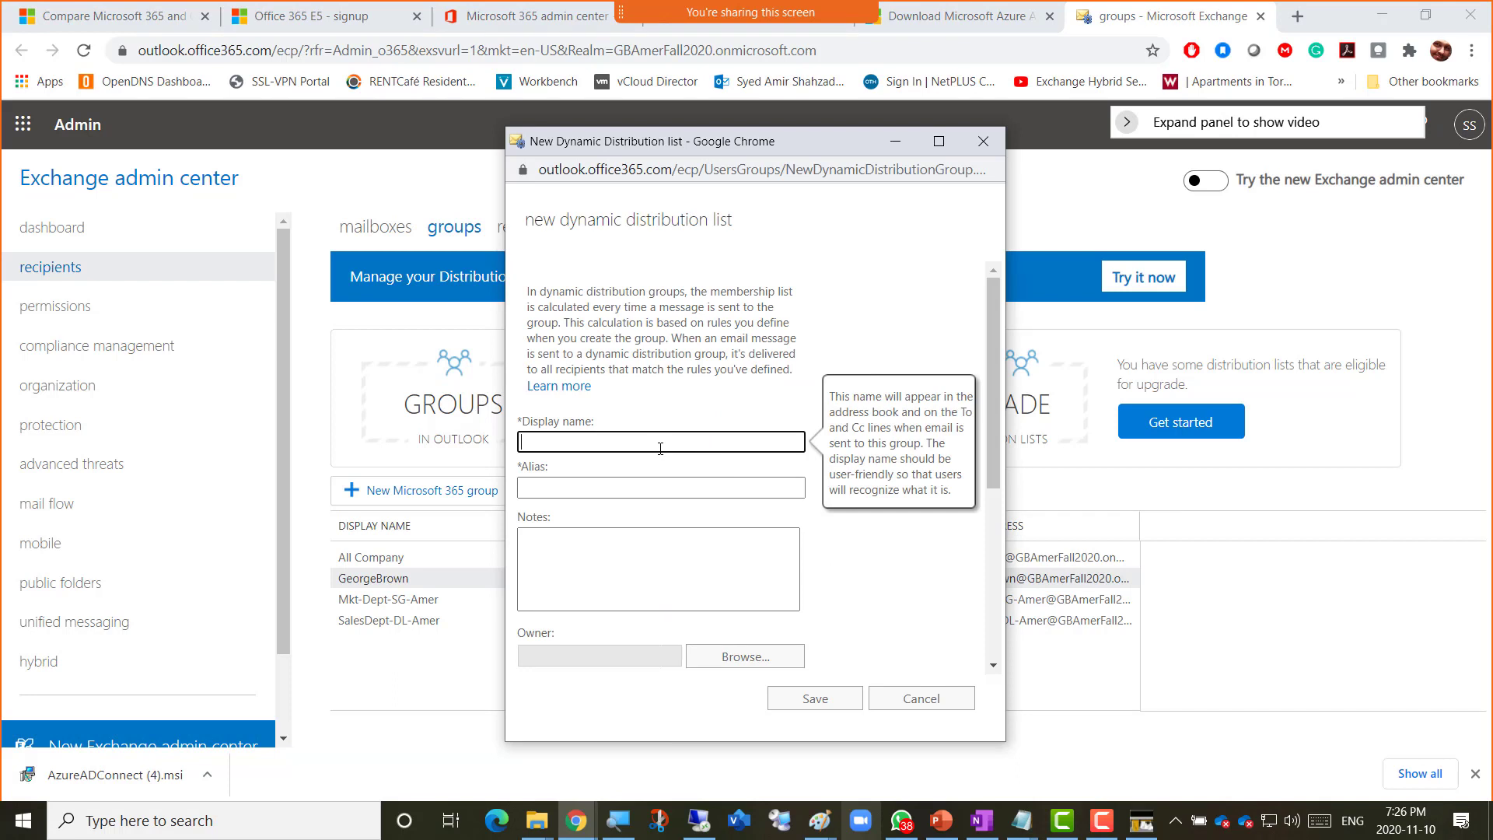
type("Admin-dept-Amer")
Copy the display name Admin-dept-Amer into the new list's alias.
triple_click(660, 449)
key("ctrl+c")
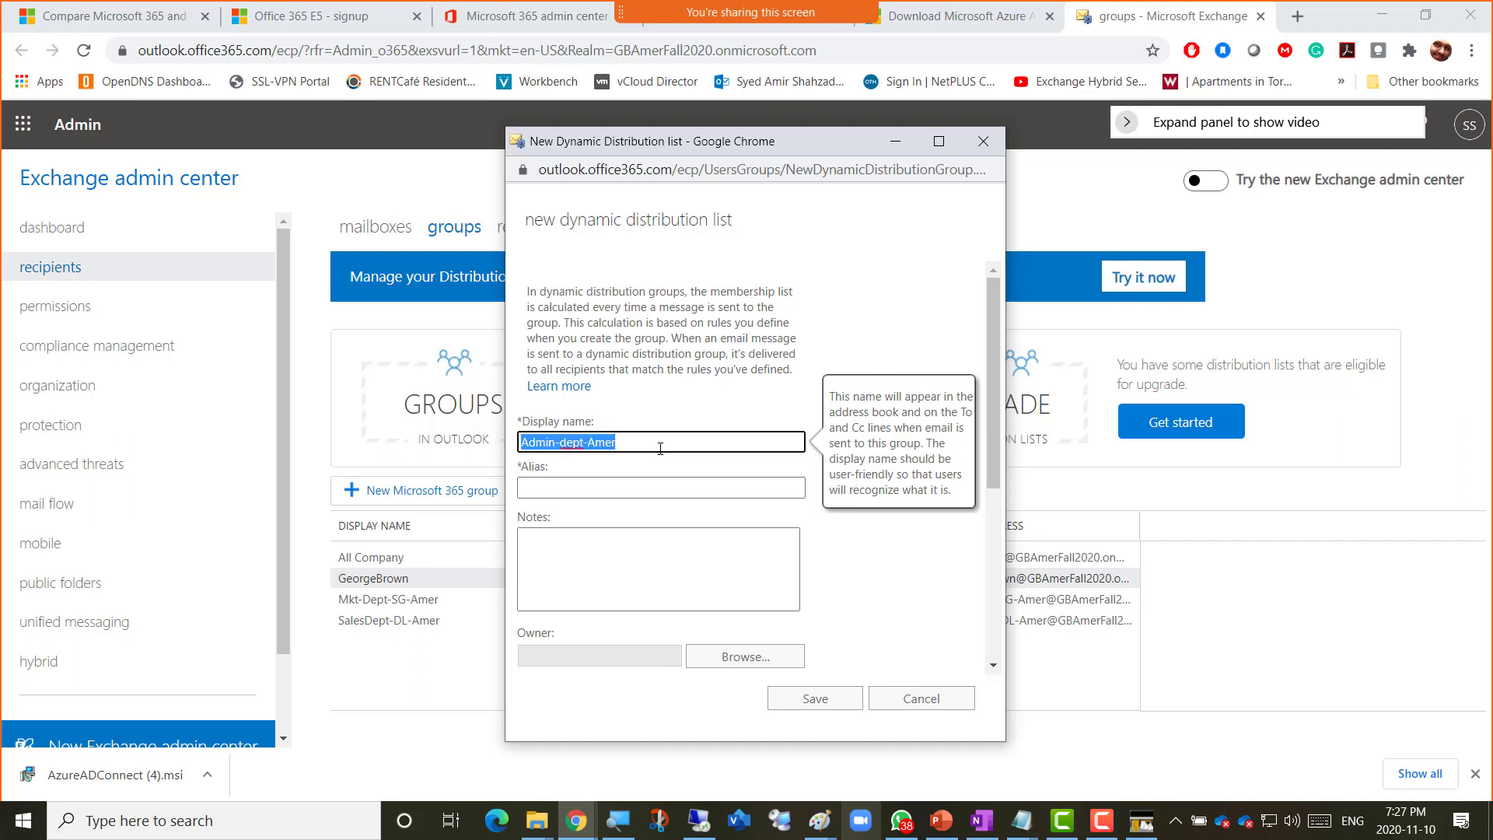
left_click(618, 489)
key("ctrl+v")
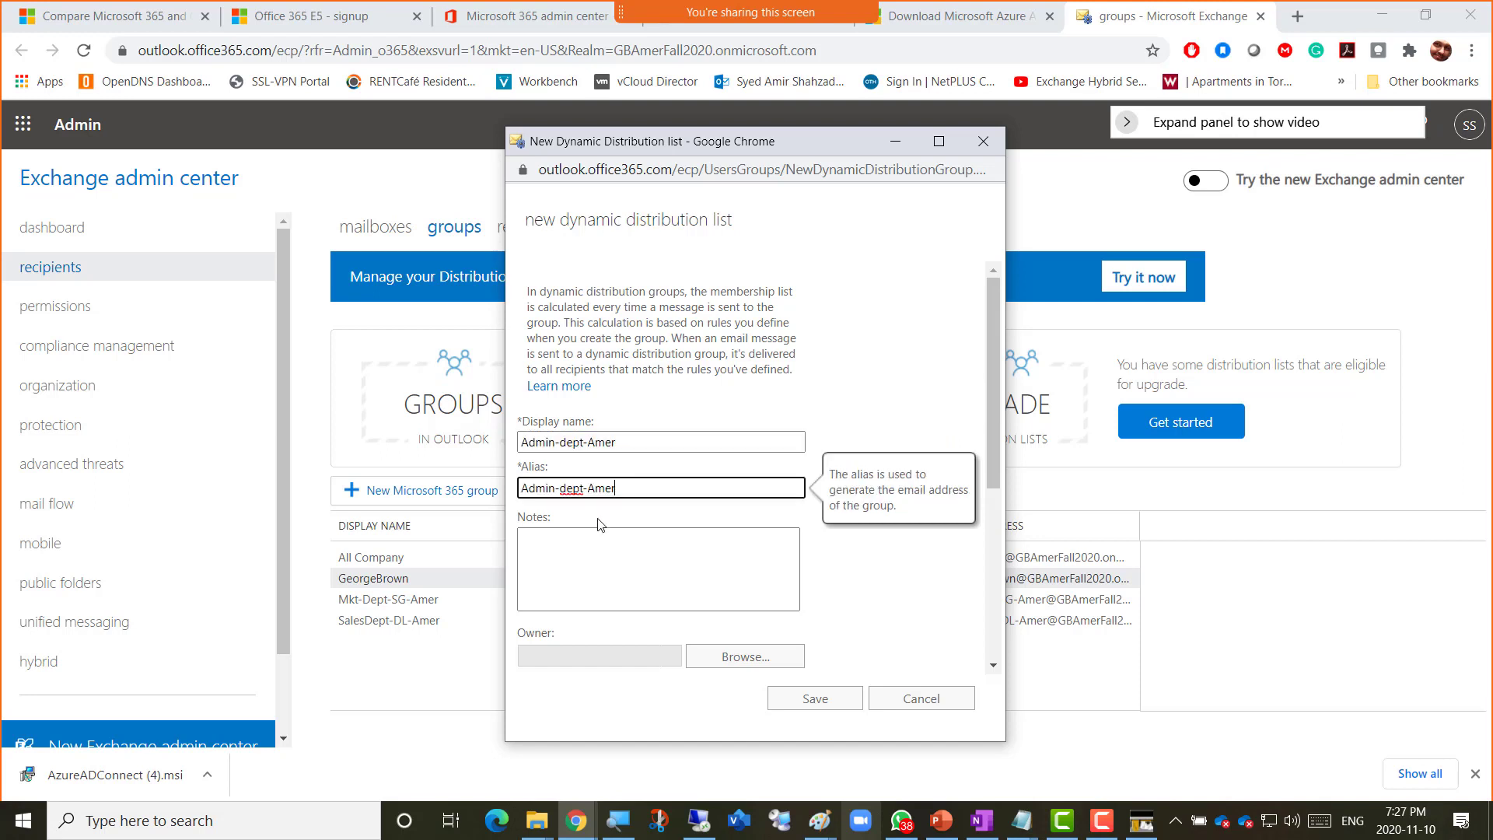
left_click(868, 581)
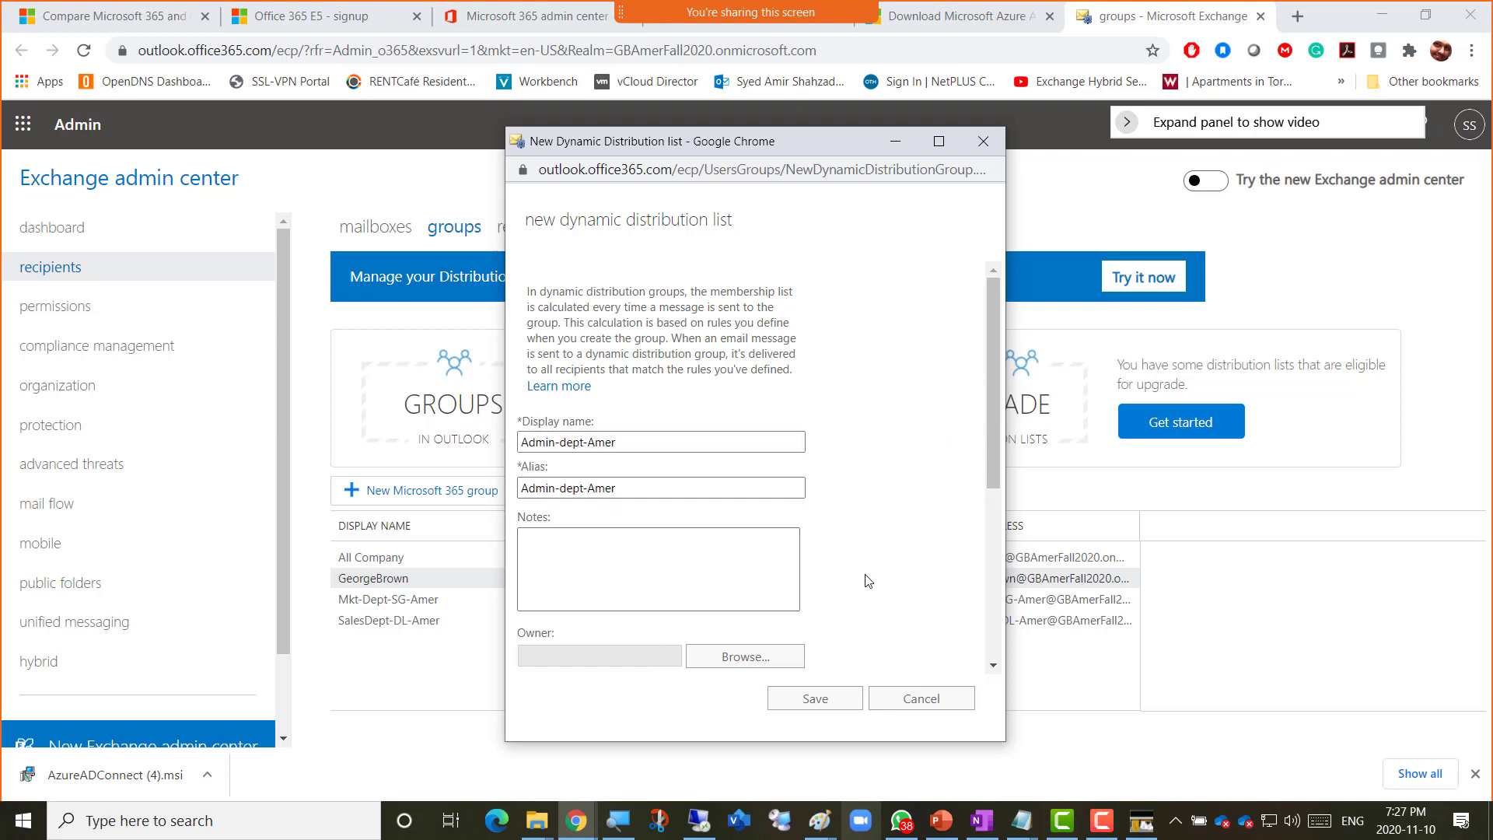
Search the owner candidates by the administrator's first name and assign that administrator as the list's owner.
scroll(869, 581, "down", 1)
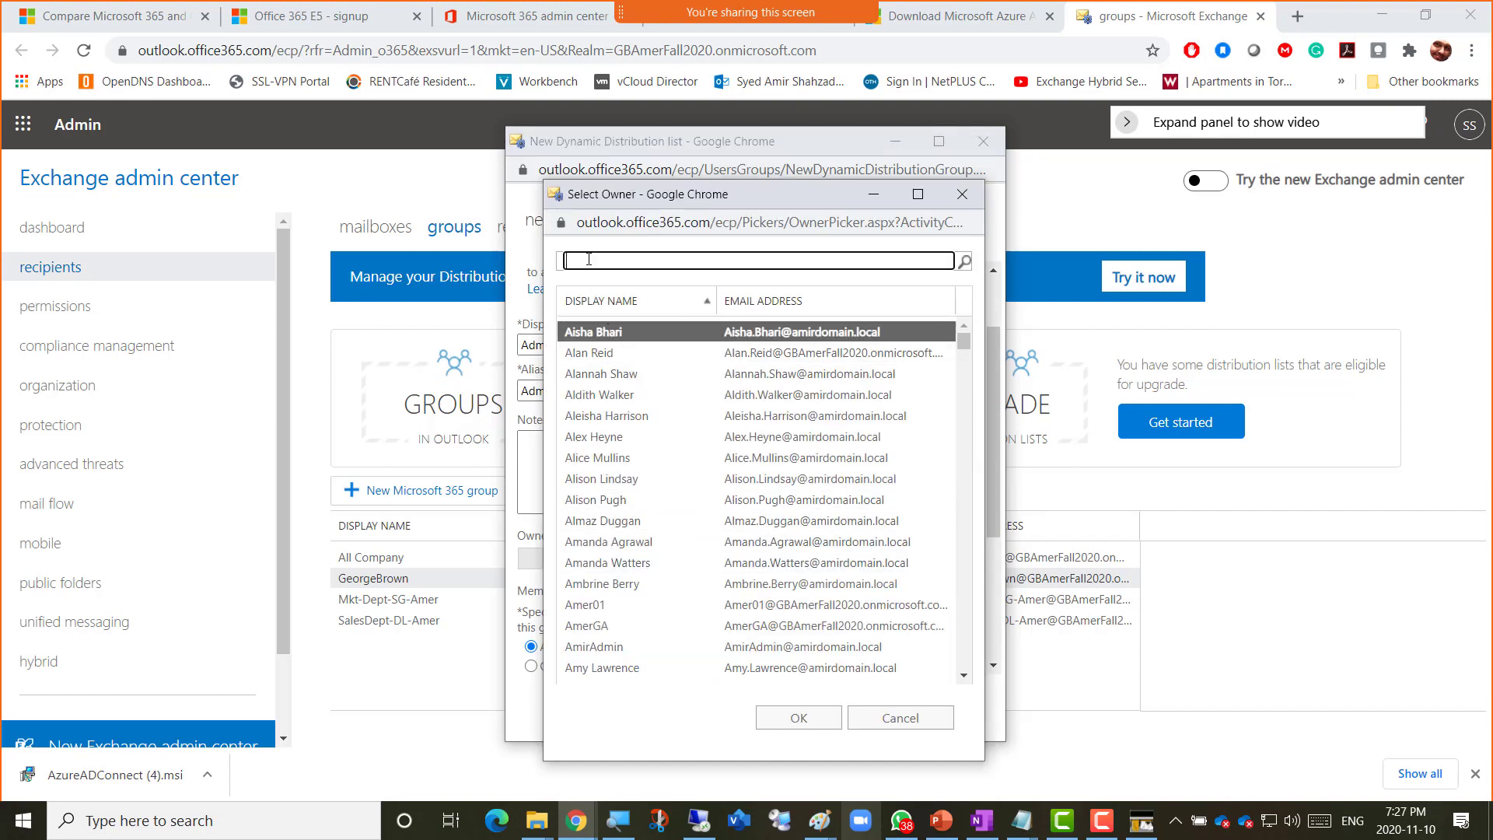
type("syed")
key("Return")
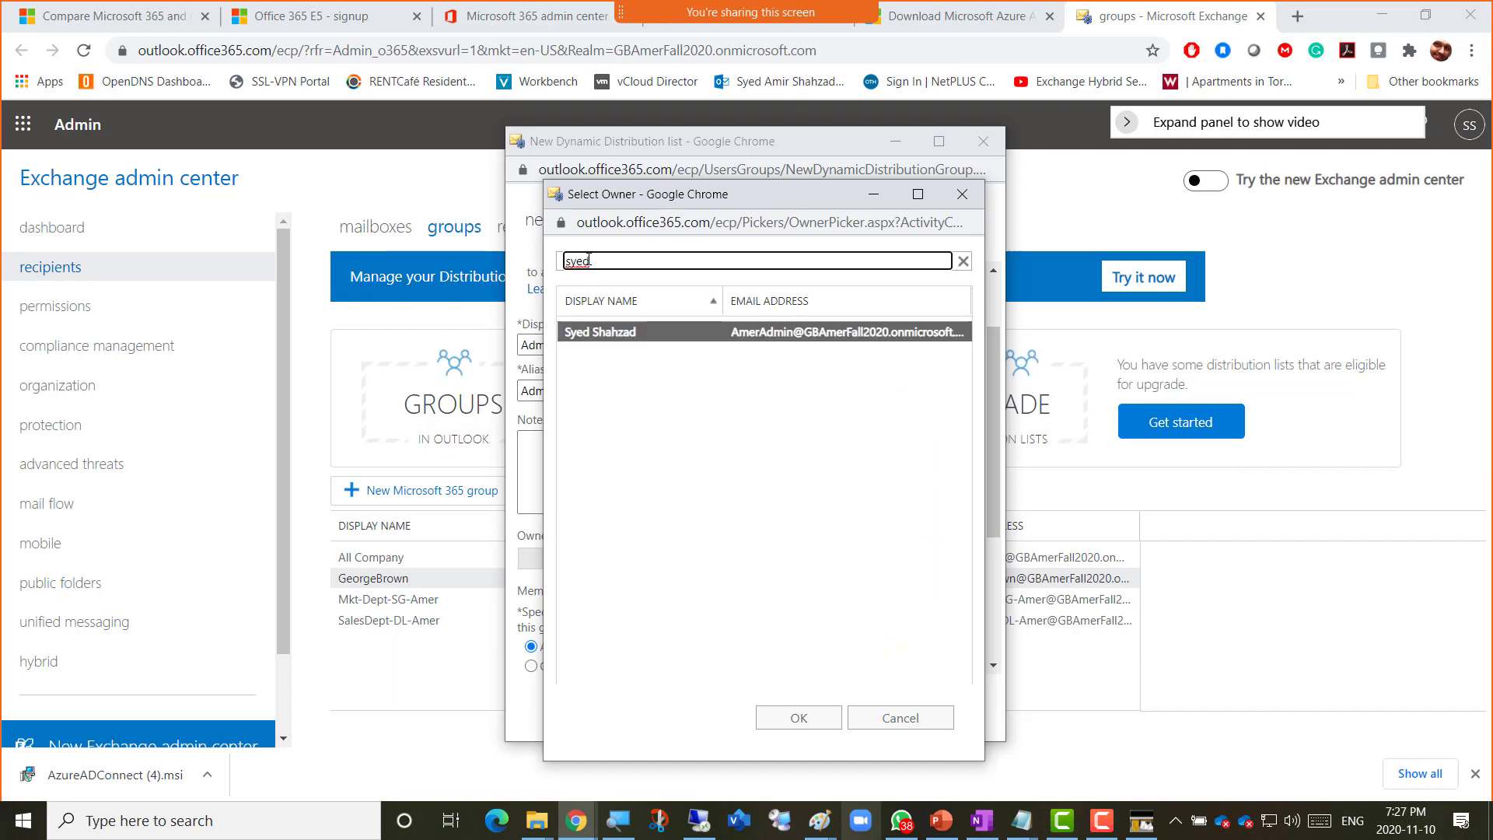
double_click(620, 339)
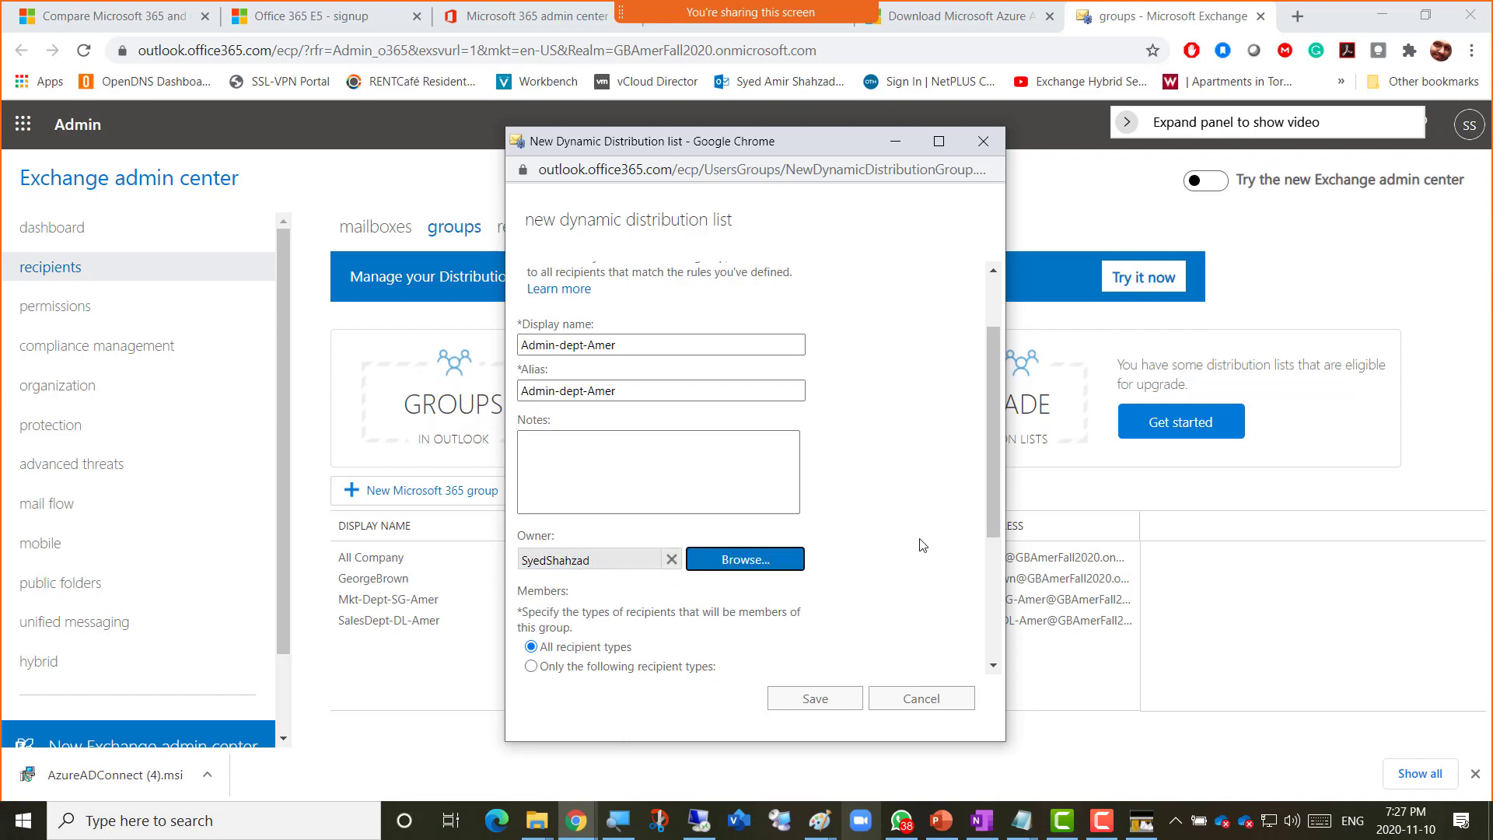
left_click(892, 527)
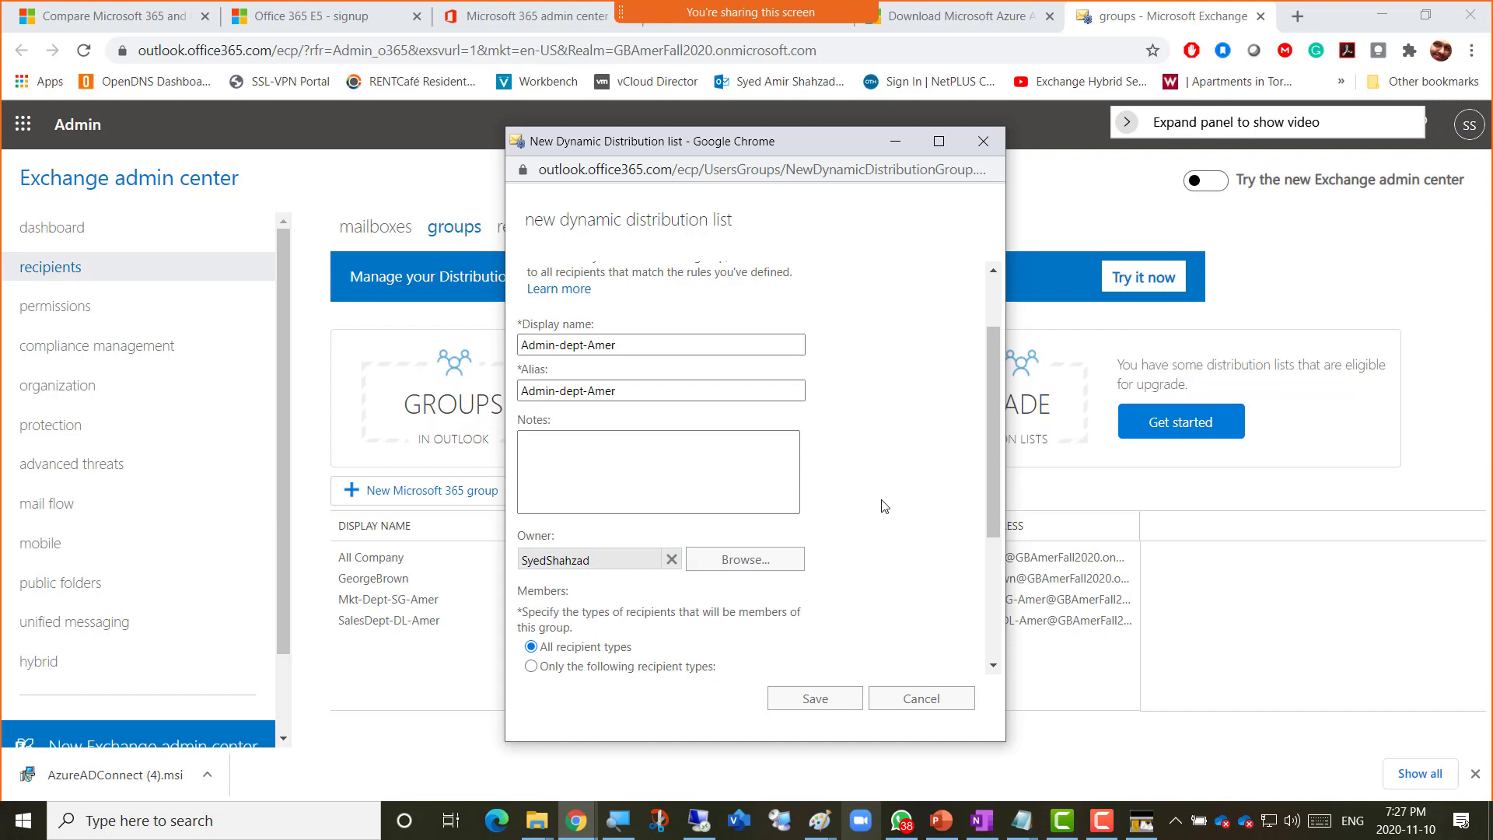
Add a membership rule based on the Department attribute to the new dynamic distribution list.
scroll(884, 507, "down", 1)
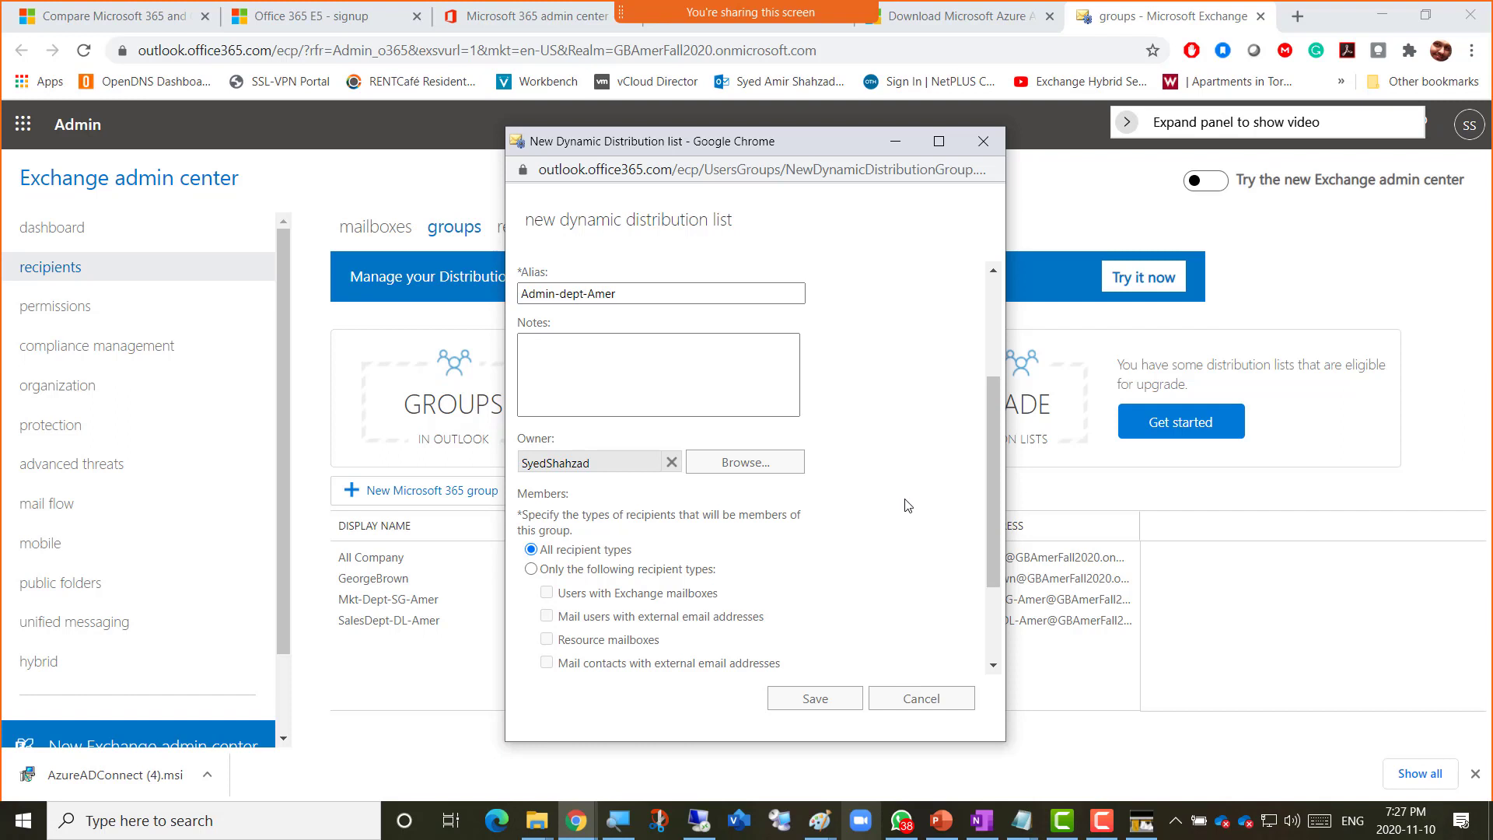
scroll(907, 506, "down", 1)
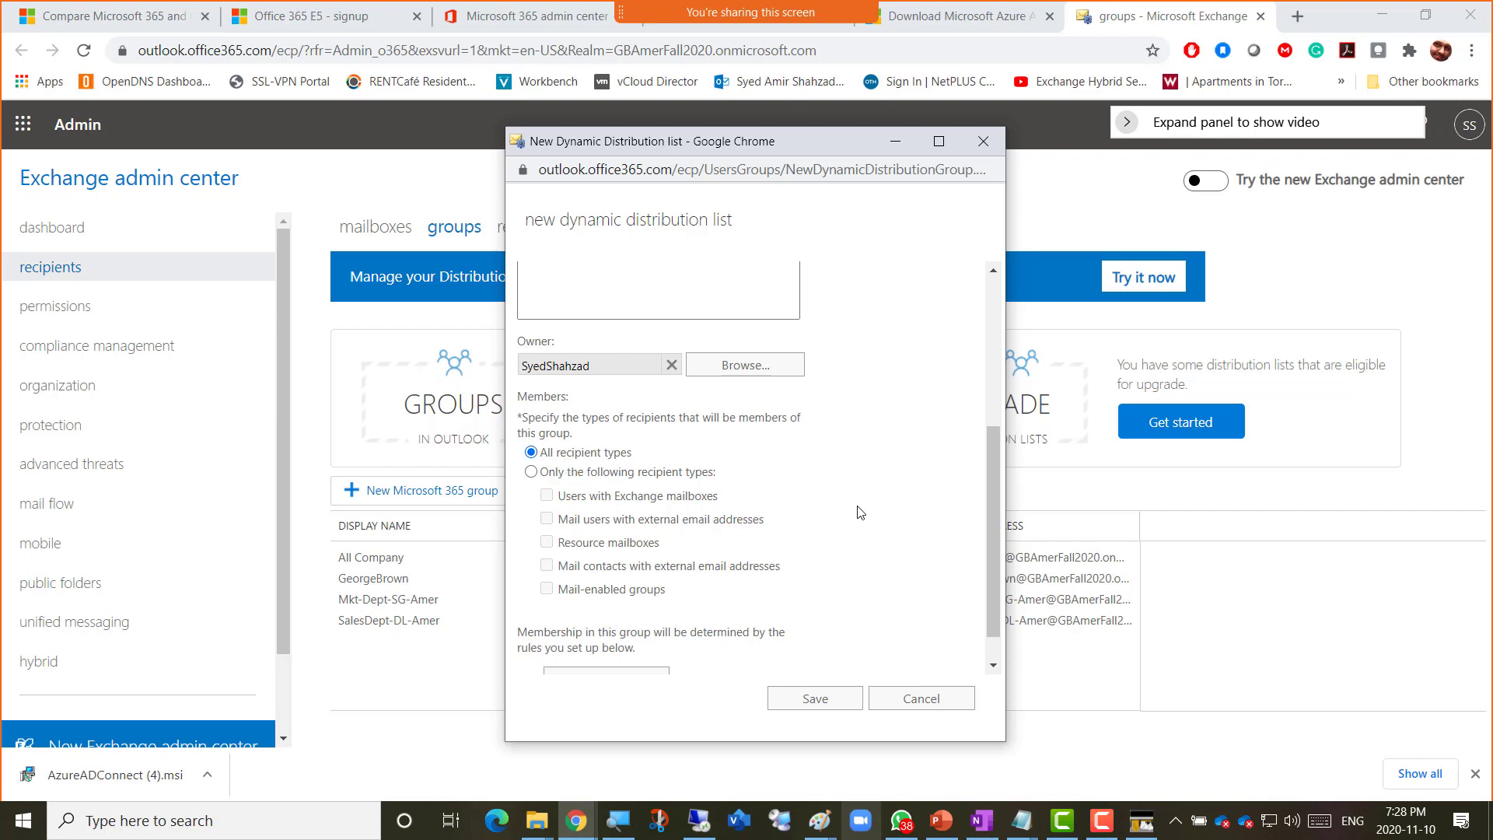
scroll(860, 512, "down", 1)
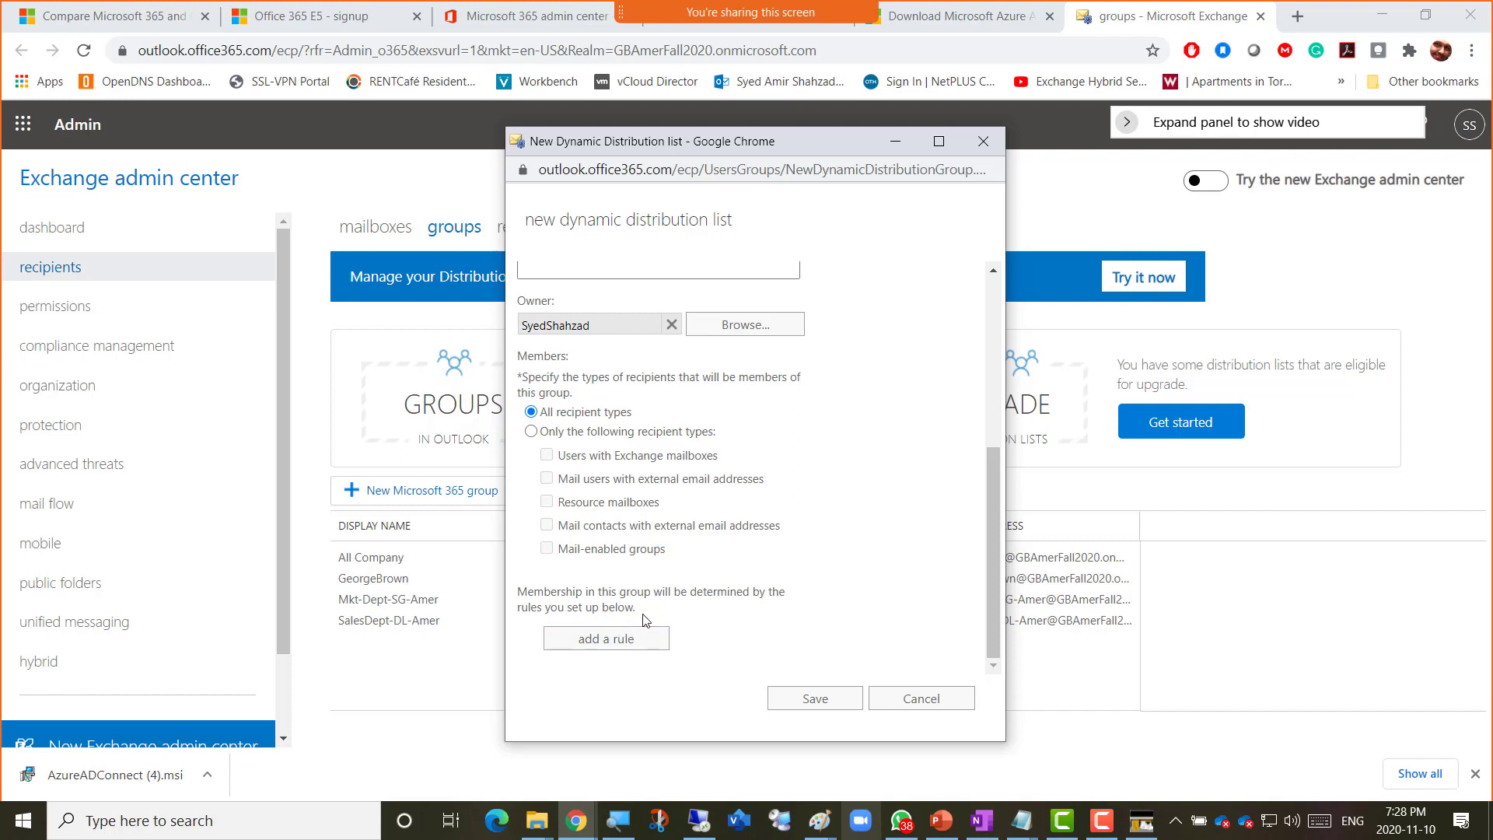
left_click(604, 646)
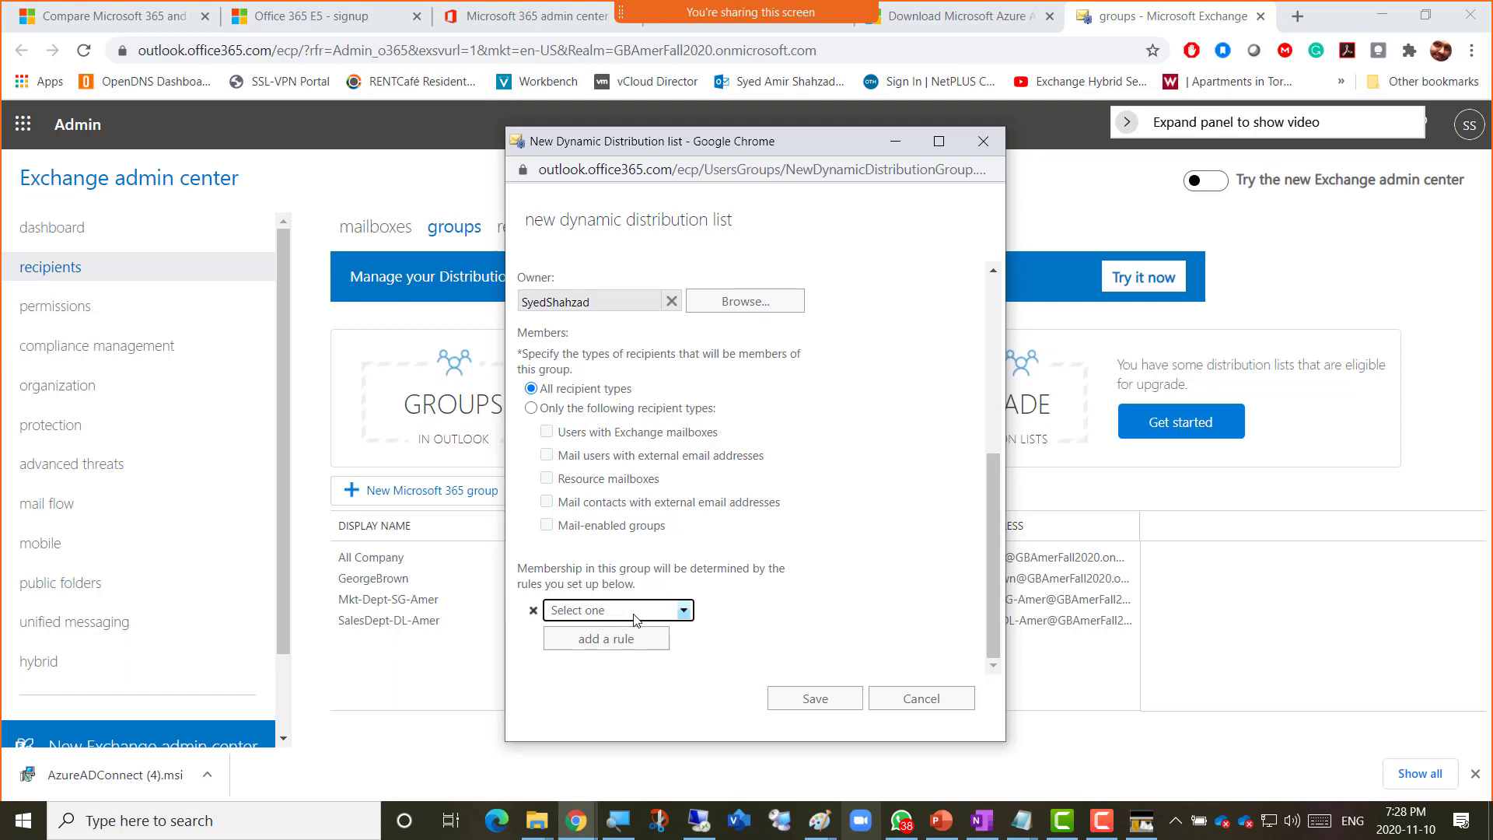
left_click(685, 615)
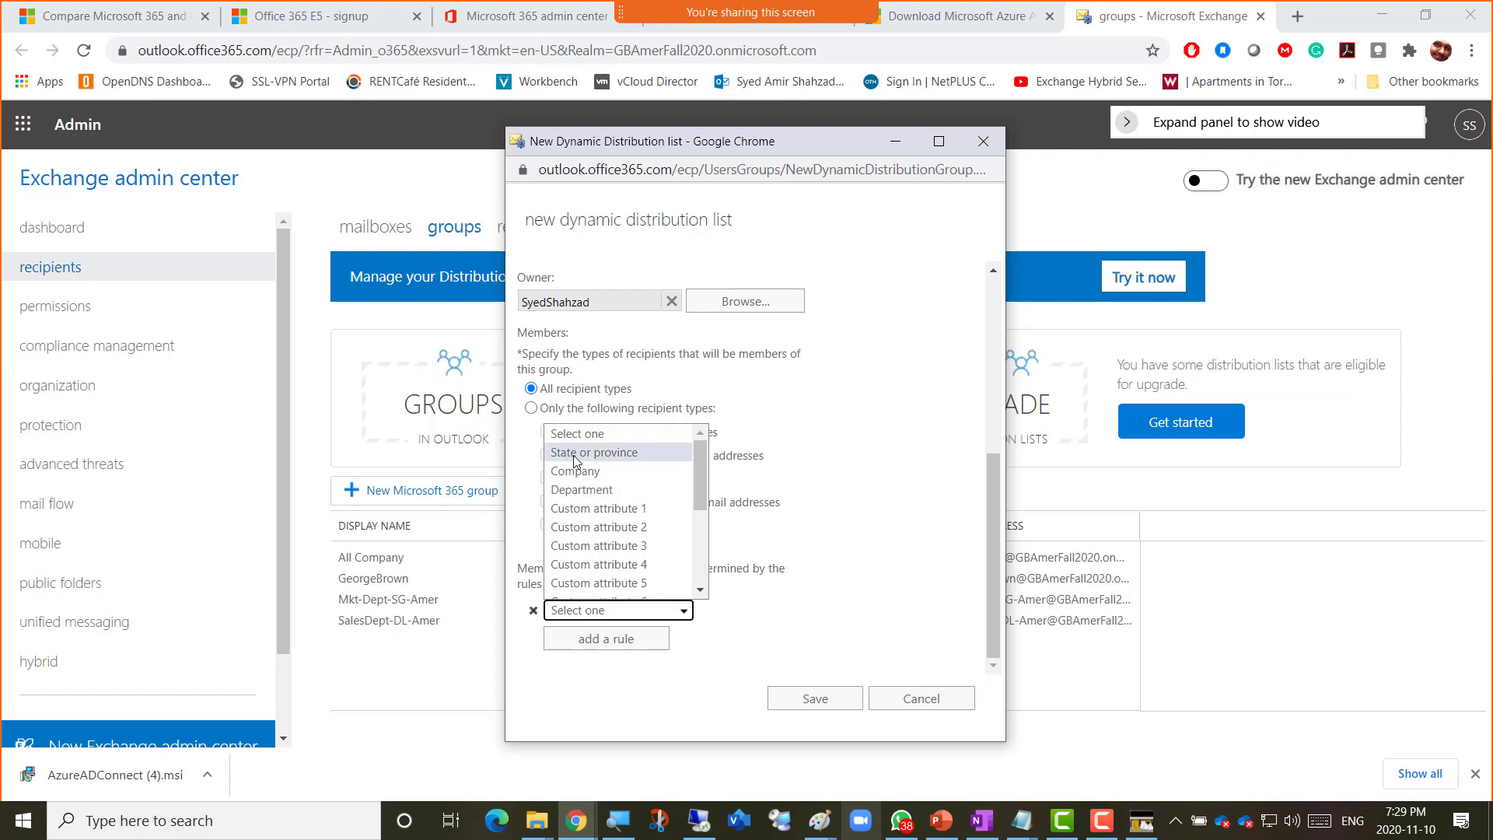
left_click(592, 495)
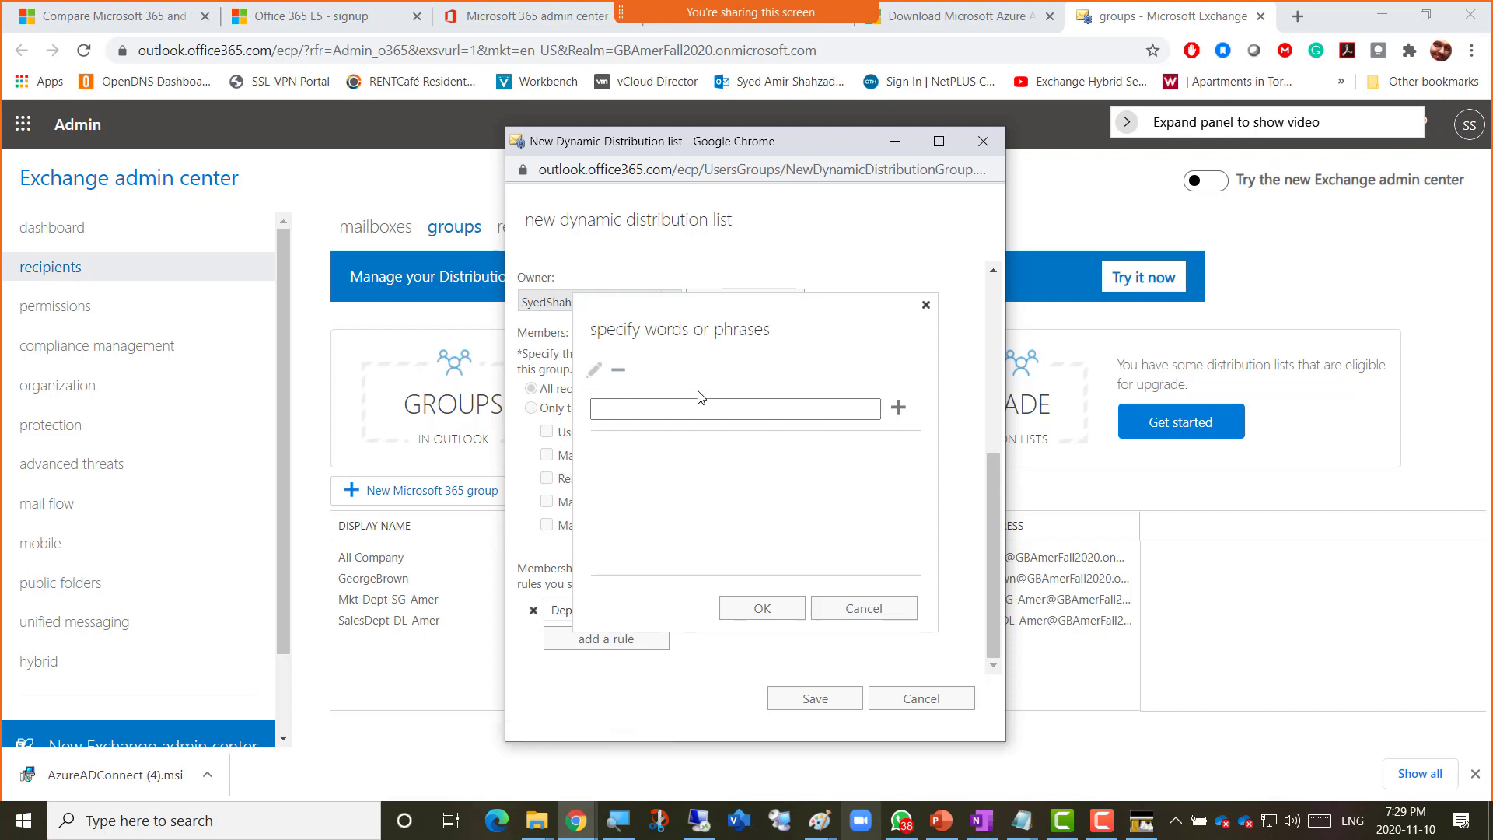
Specify Sales as the Department rule's matching word and save the dynamic distribution list.
left_click(665, 413)
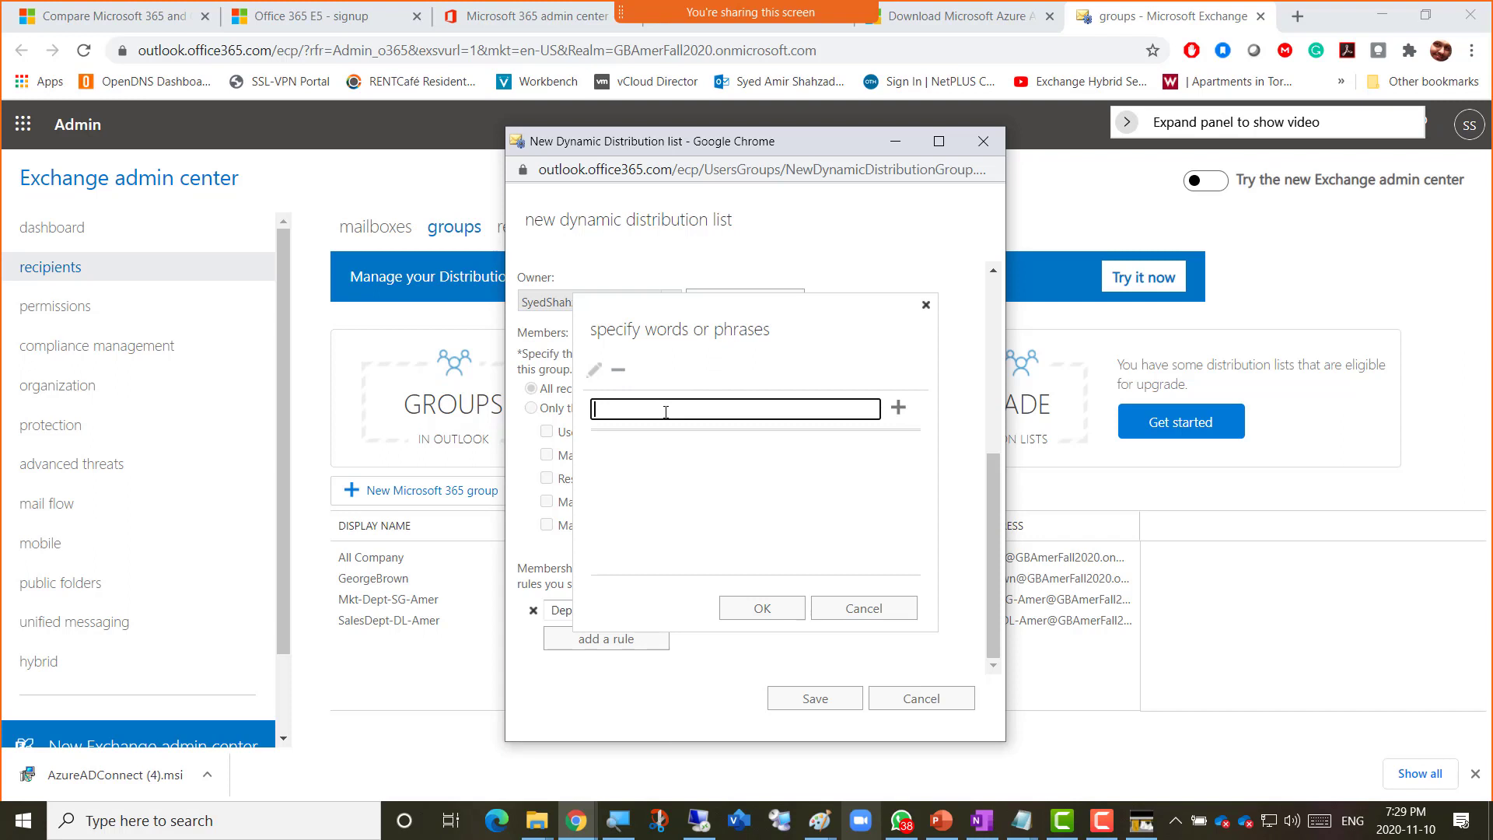
type("Sales")
left_click_drag(599, 411, 594, 410)
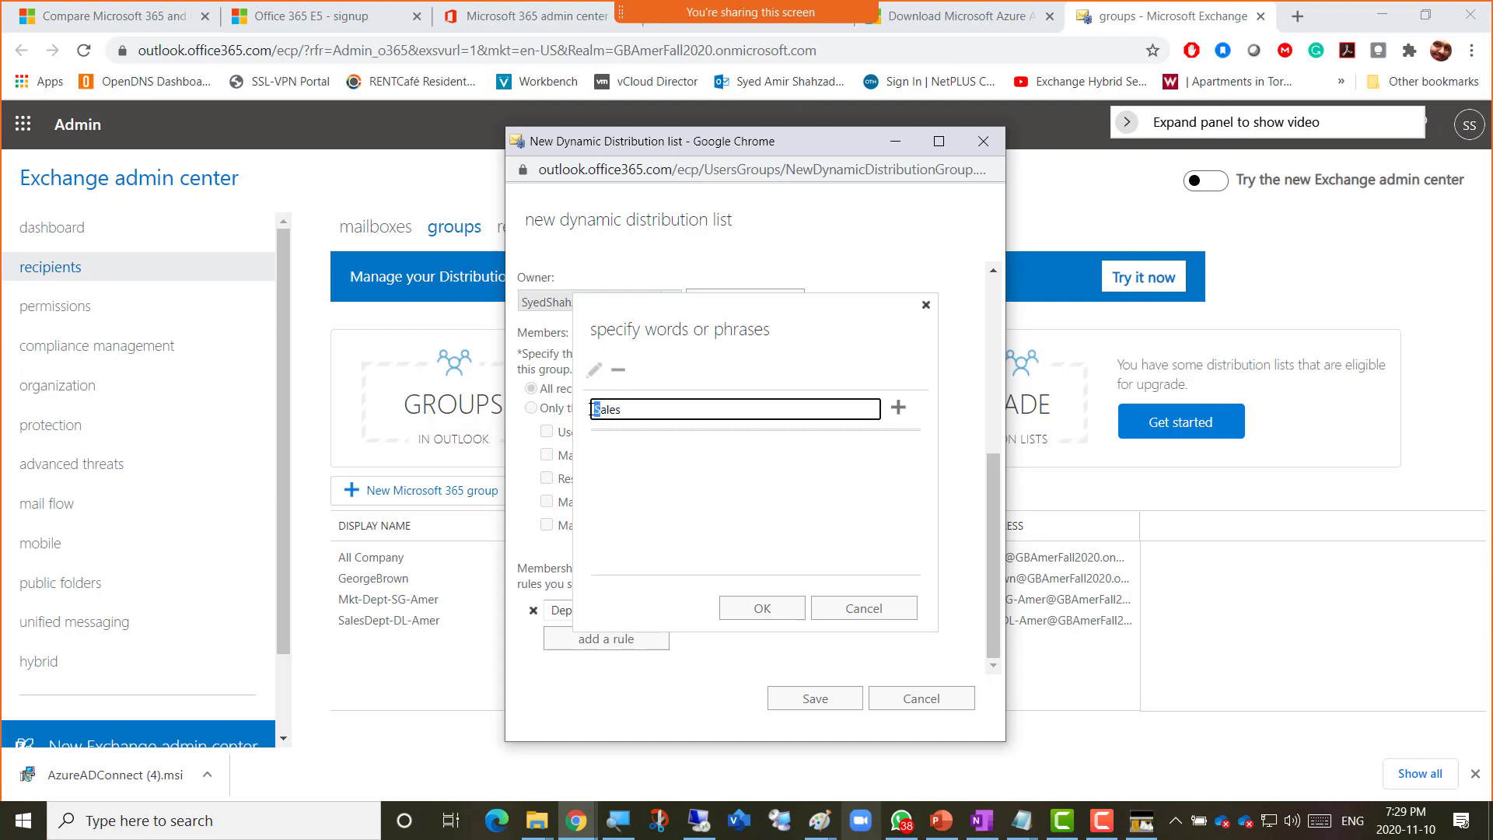
left_click(635, 409)
left_click_drag(595, 409, 628, 410)
left_click(625, 409)
left_click(898, 409)
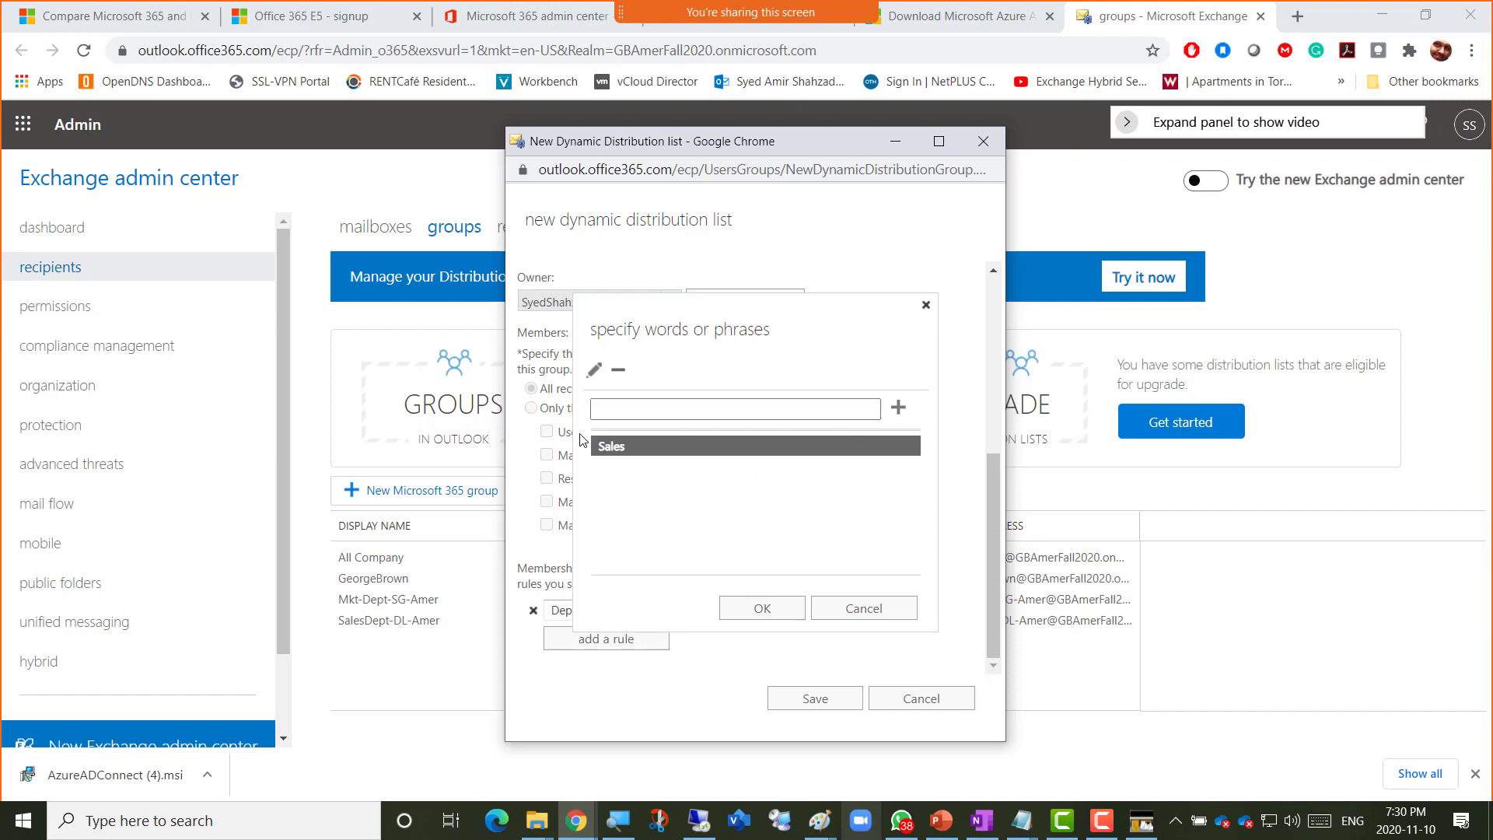
left_click(752, 617)
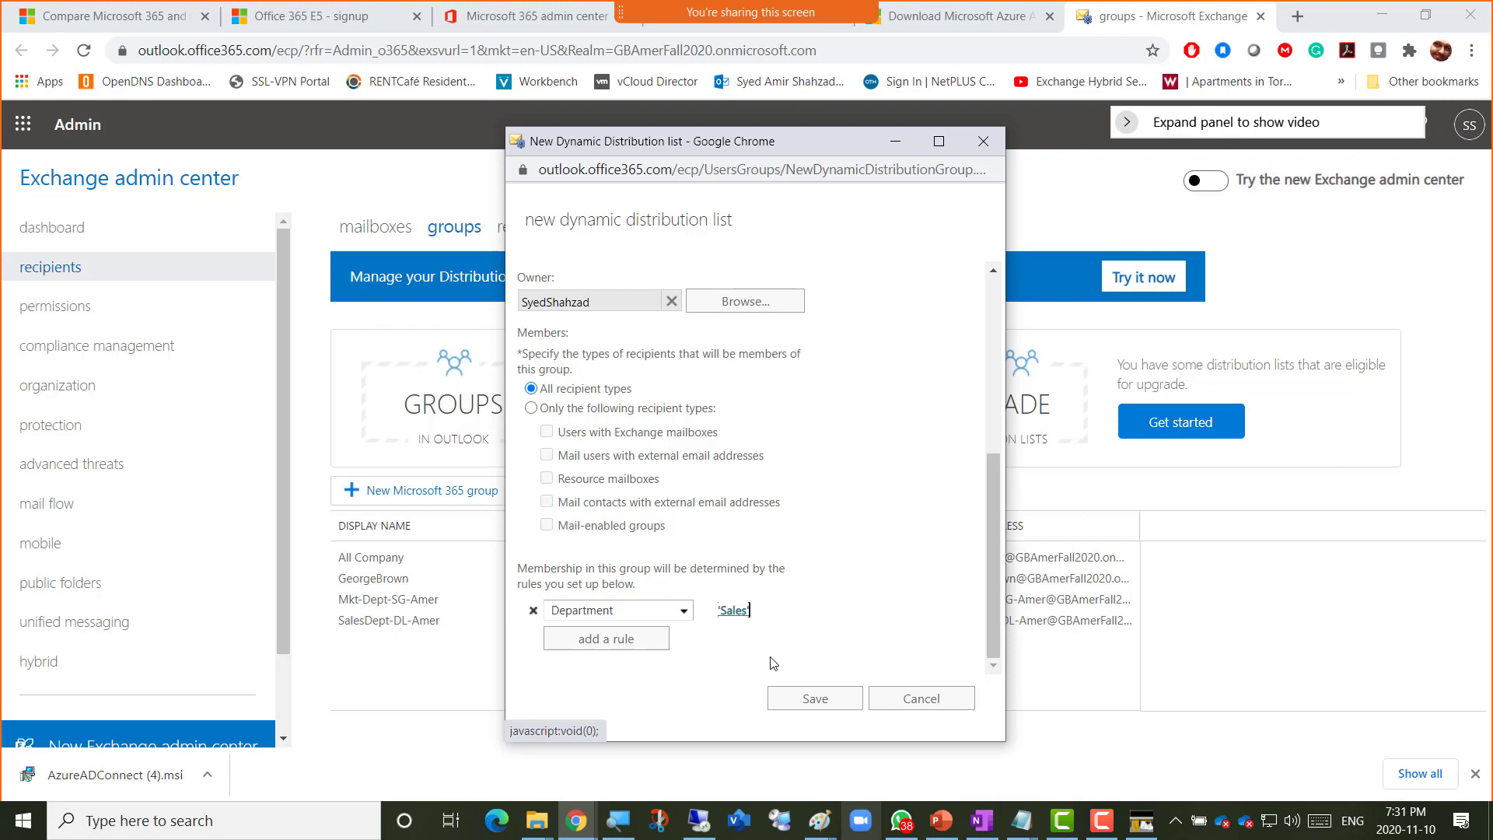
left_click(811, 703)
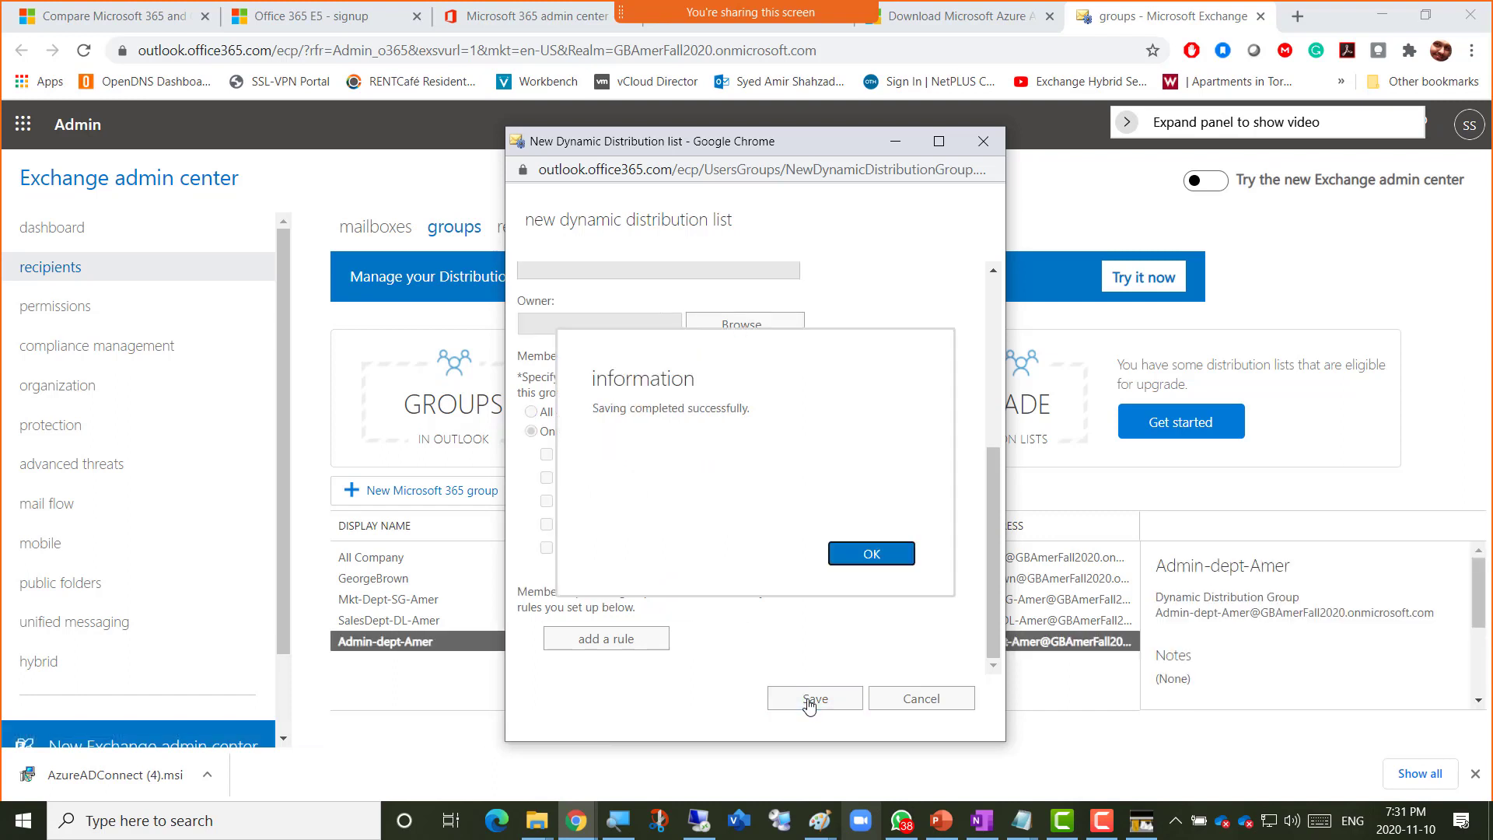
left_click(847, 568)
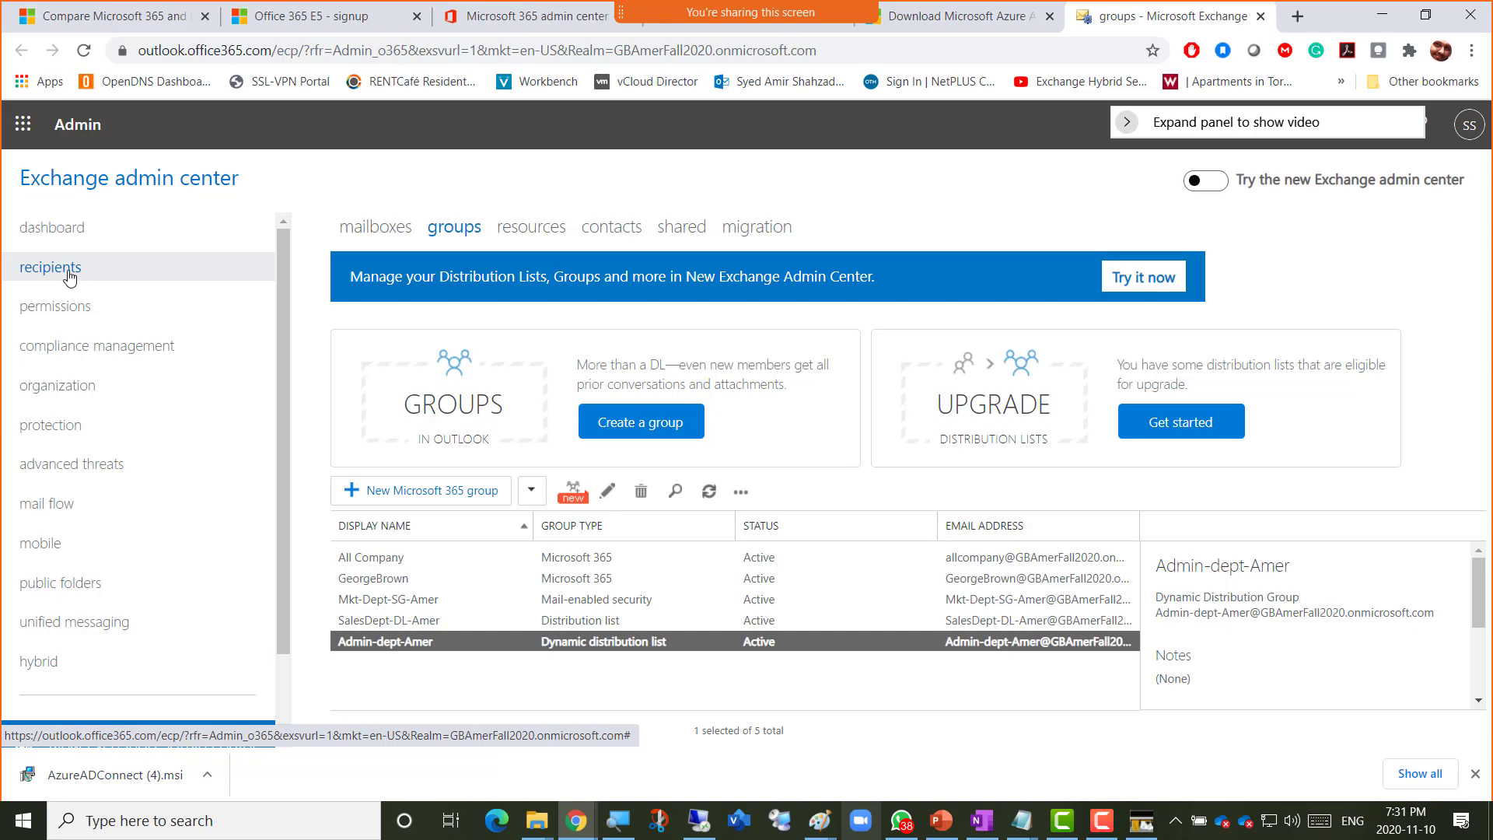
View the Exchange mailboxes, and start adding a user from Active users in the Microsoft 365 admin center.
left_click(373, 232)
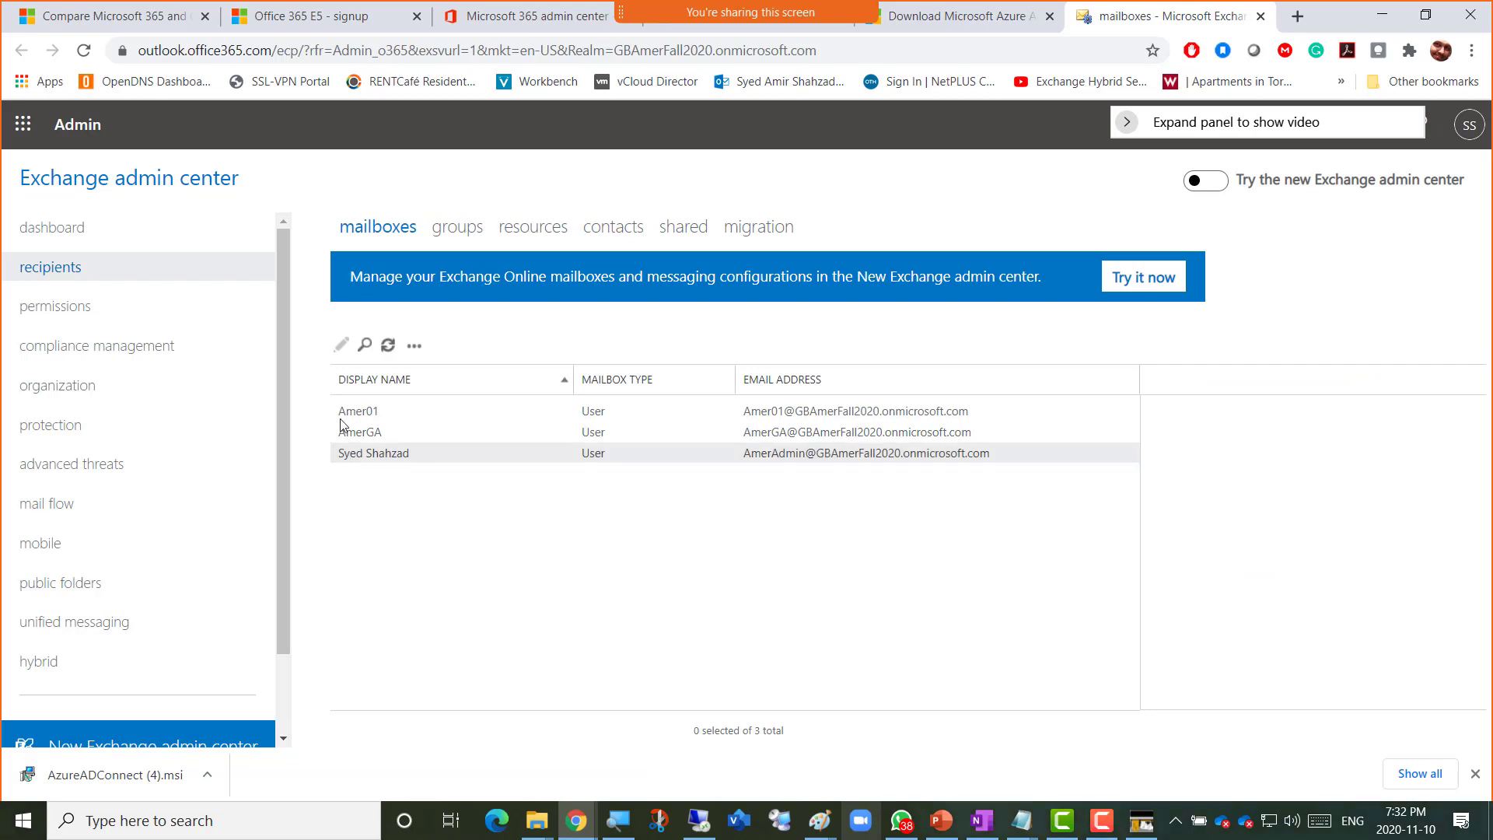
left_click(517, 21)
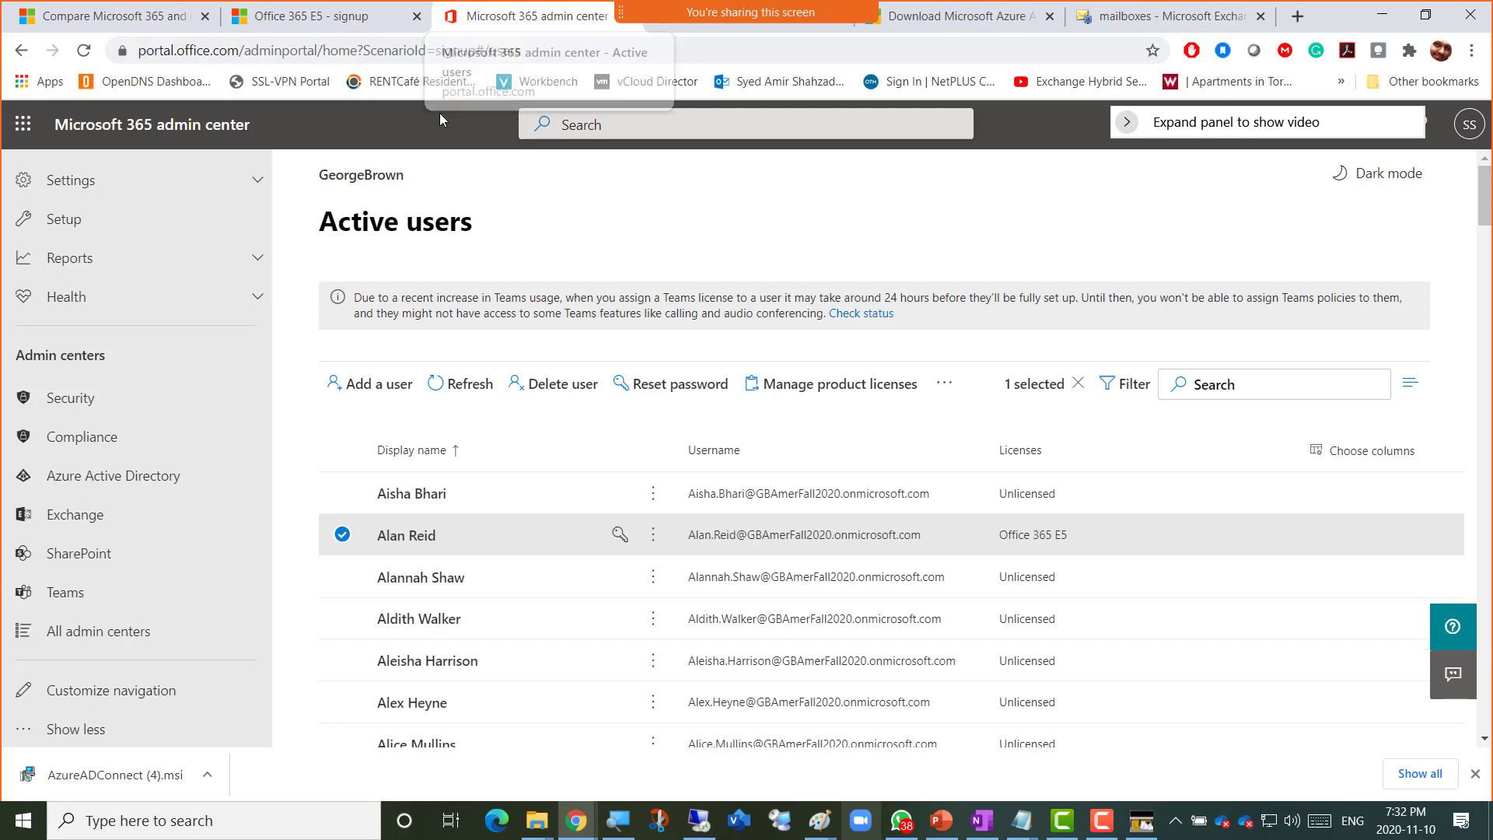
scroll(133, 288, "up", 1)
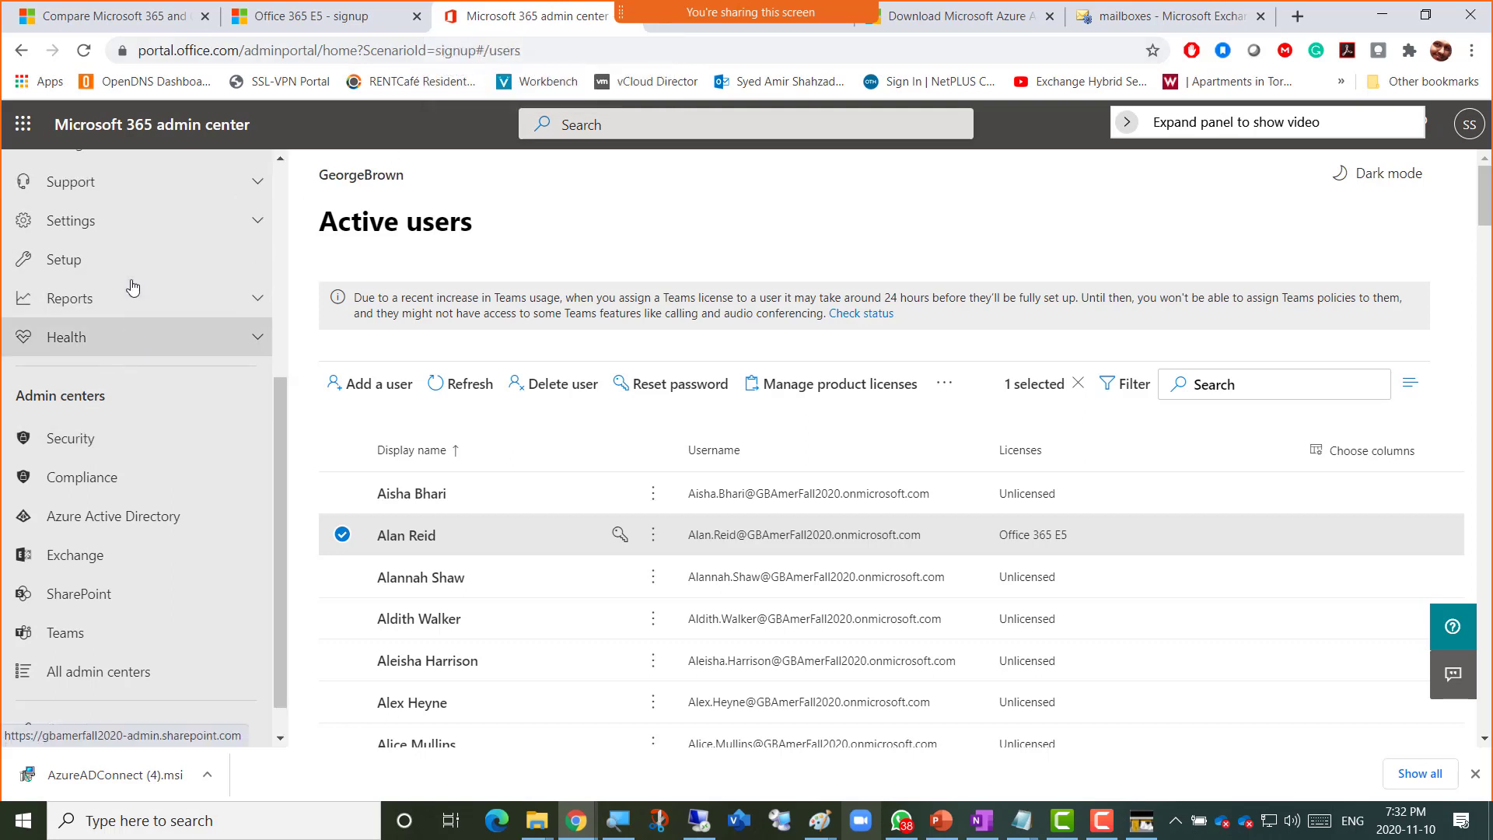
scroll(133, 287, "up", 5)
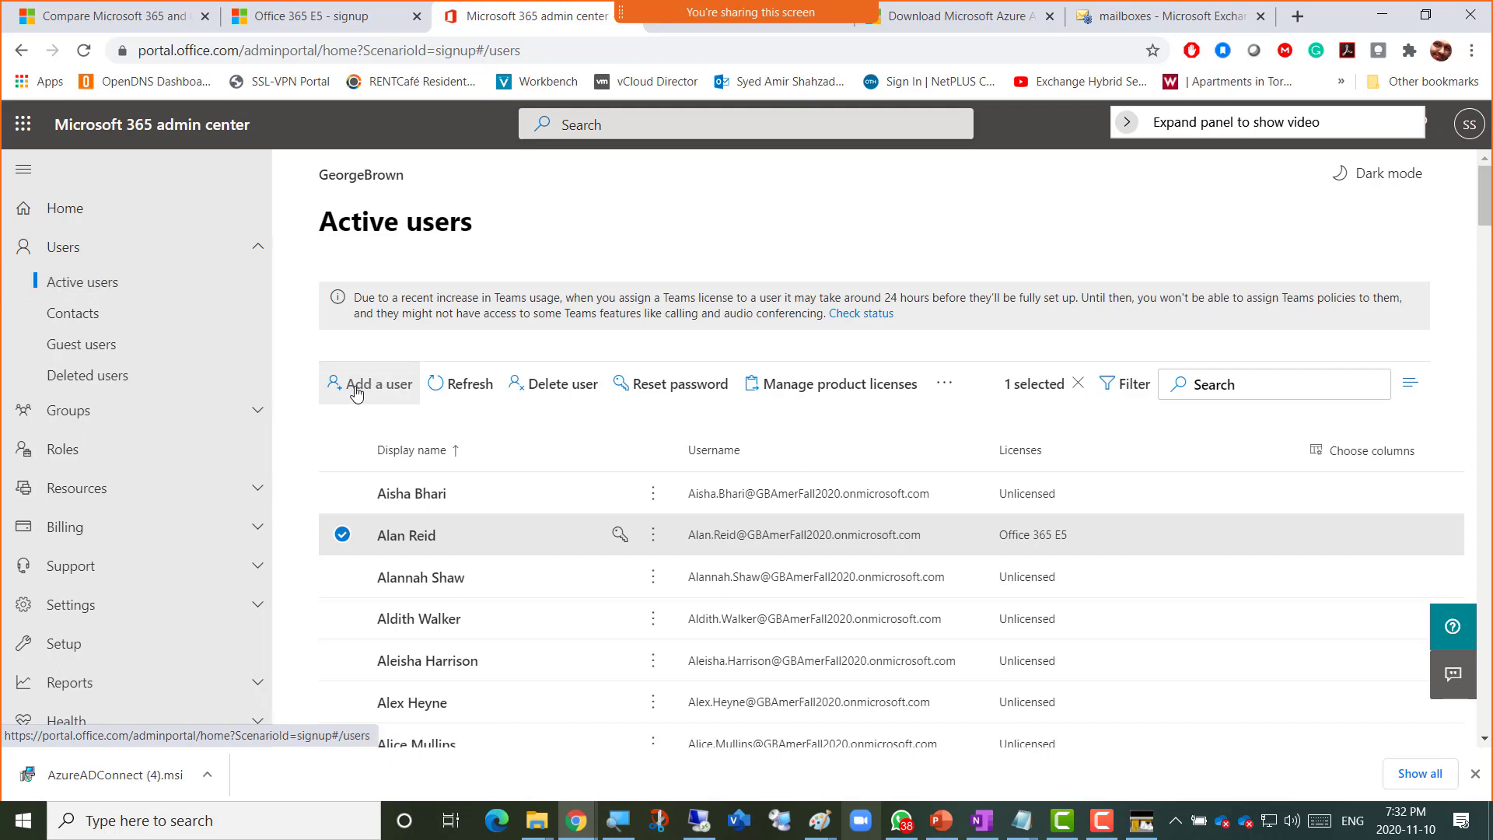
left_click(351, 388)
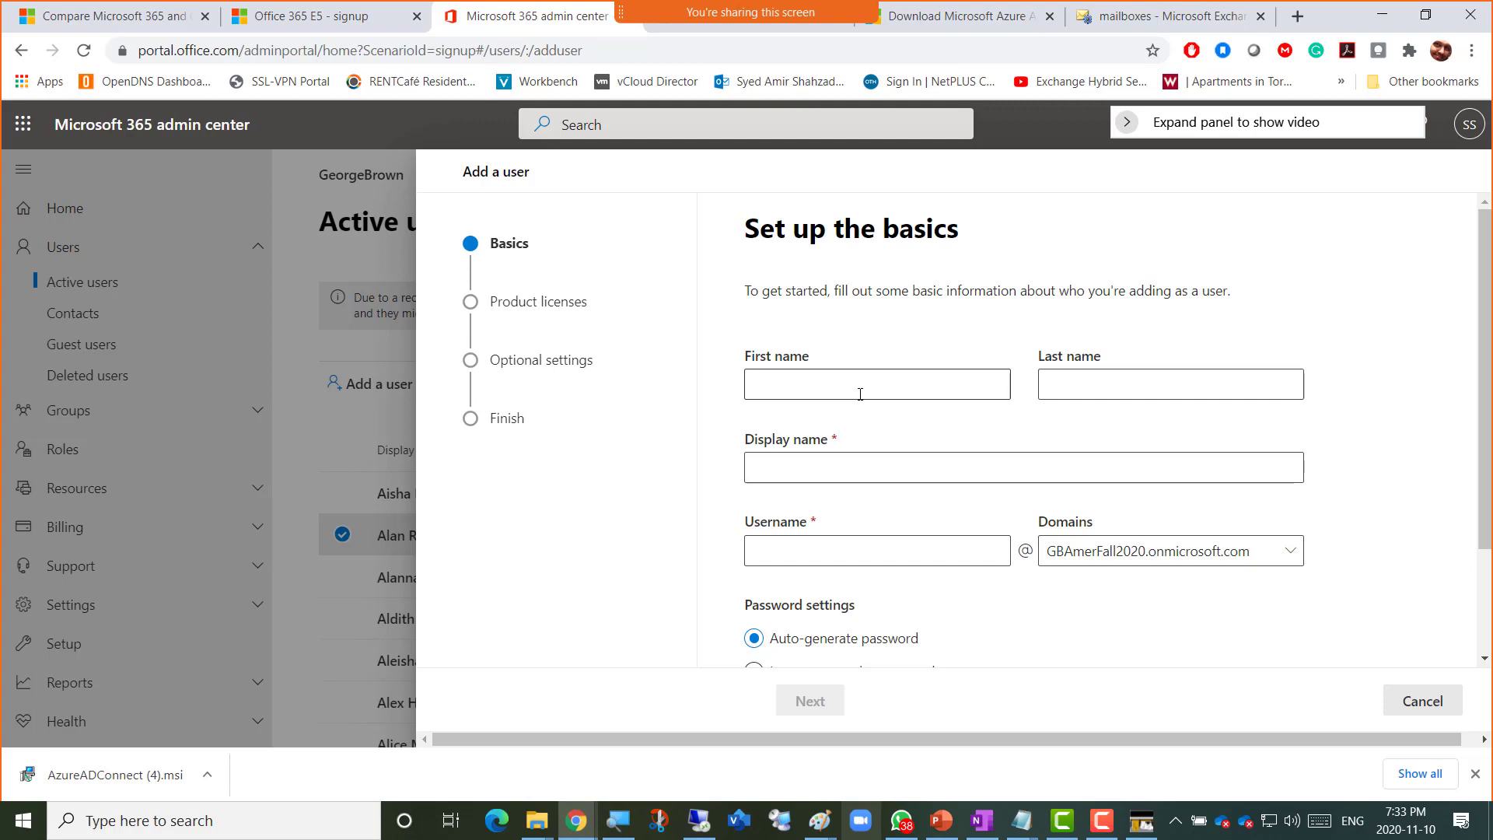
Fill in the new user's first name and use the same value for the display name and username.
left_click(867, 388)
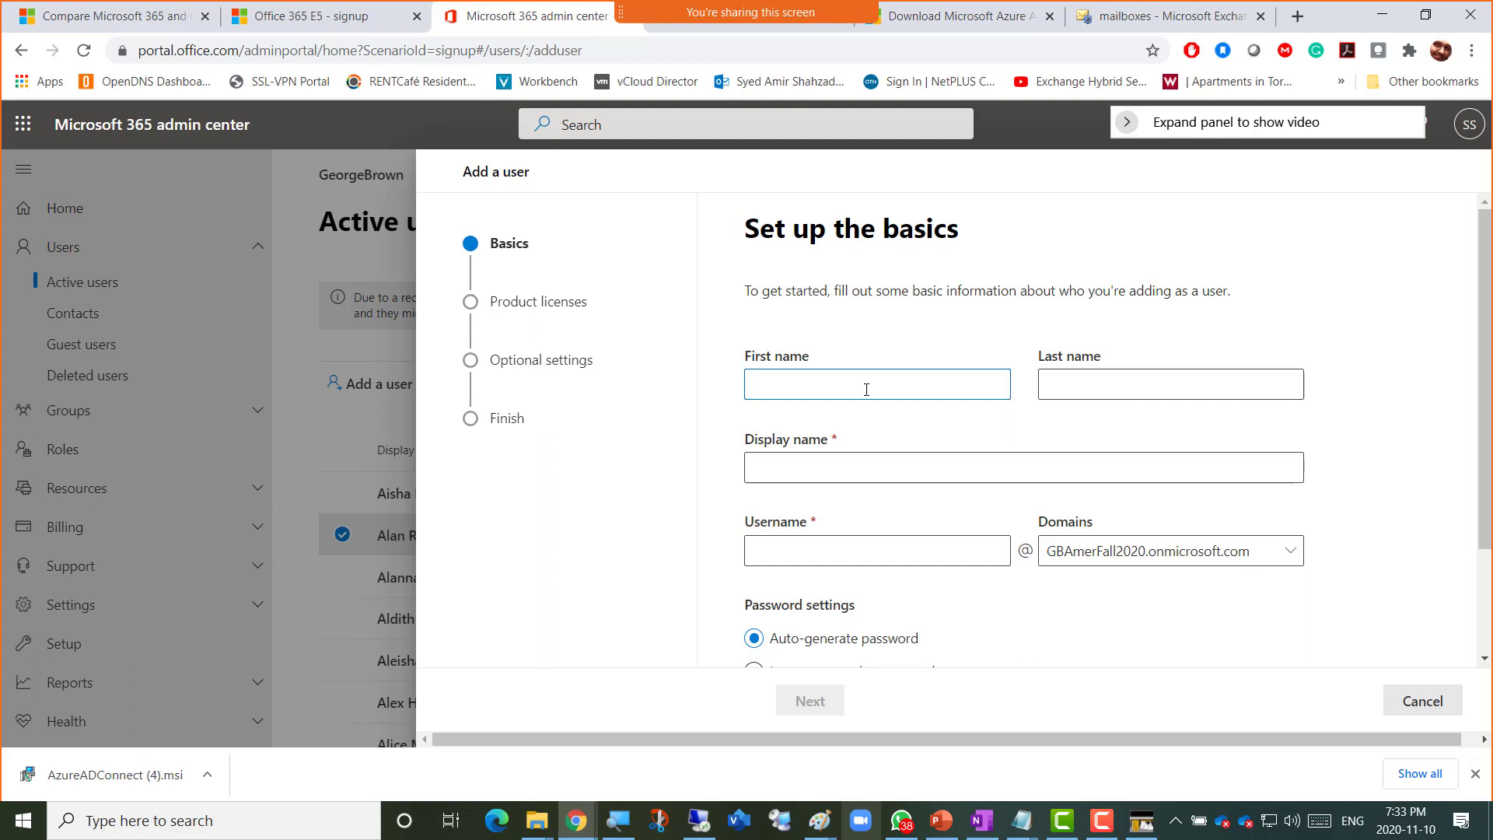
type("Amir02")
left_click(845, 463)
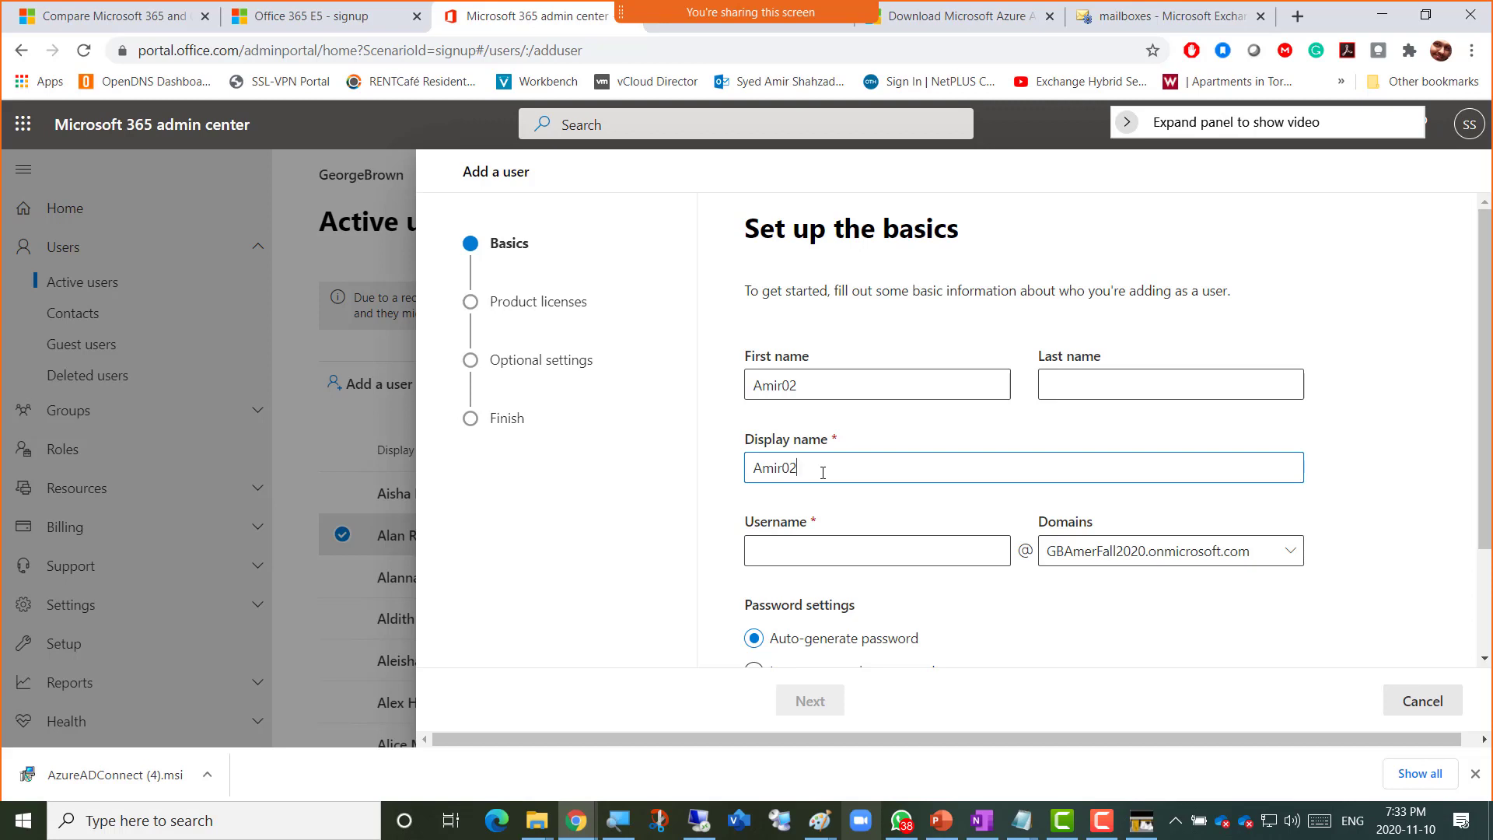
double_click(823, 473)
key("ctrl+c")
left_click(800, 553)
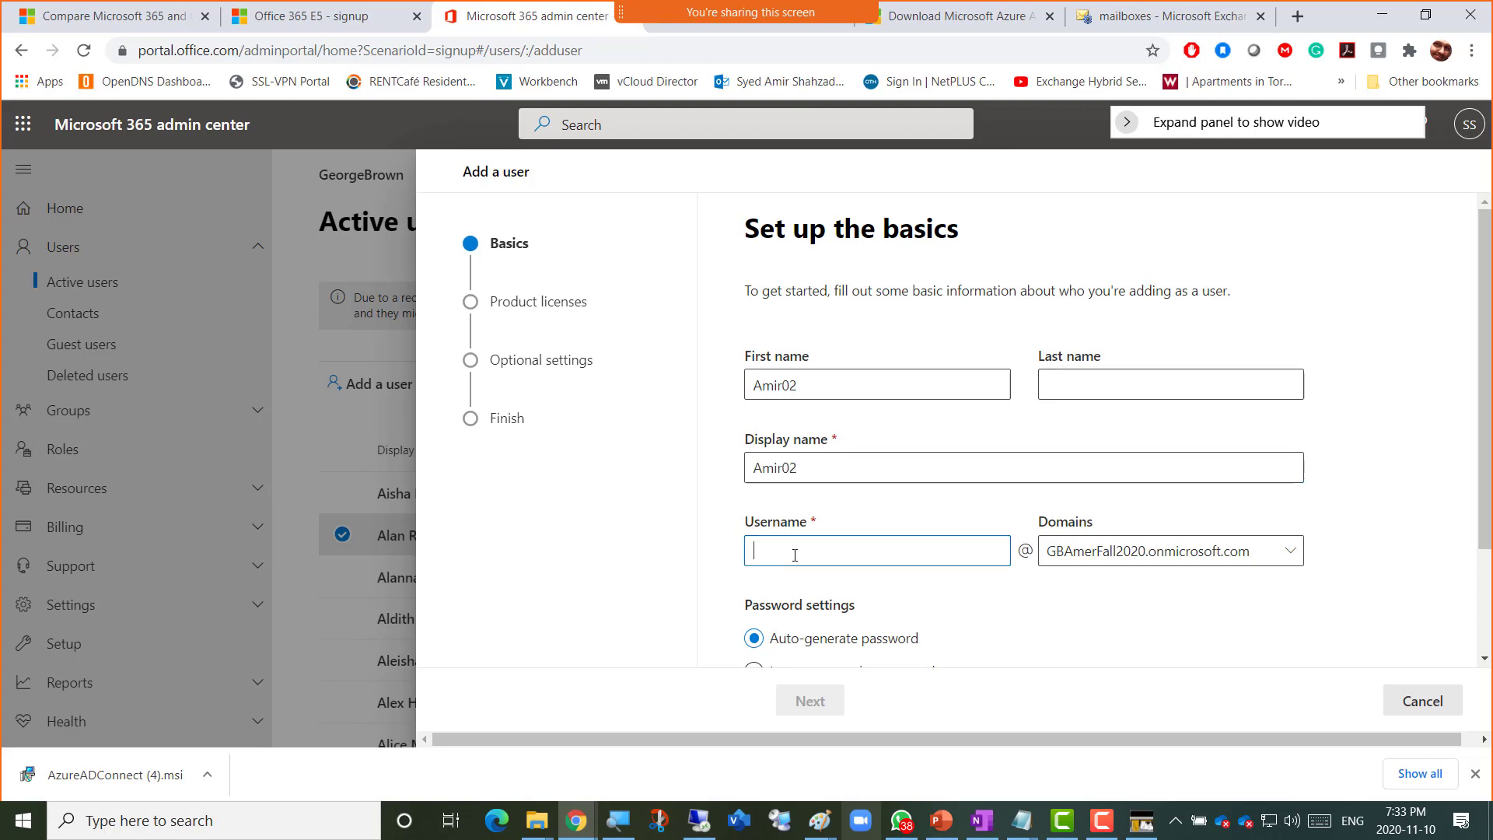
key("ctrl+v")
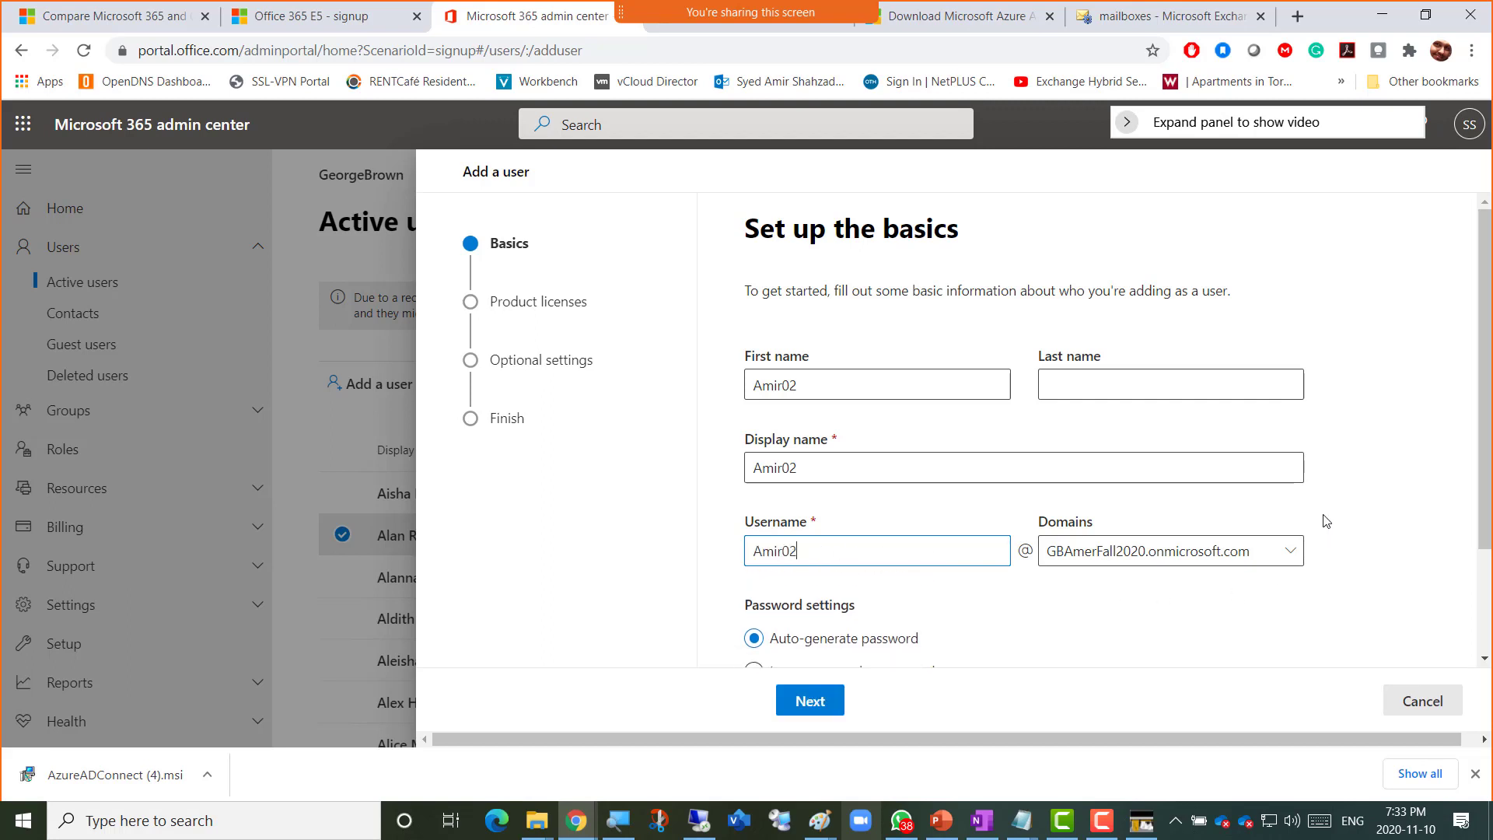
Enter a self-chosen account password without forcing a change at first sign-in or emailing it, and continue to the product licenses.
scroll(1327, 521, "down", 3)
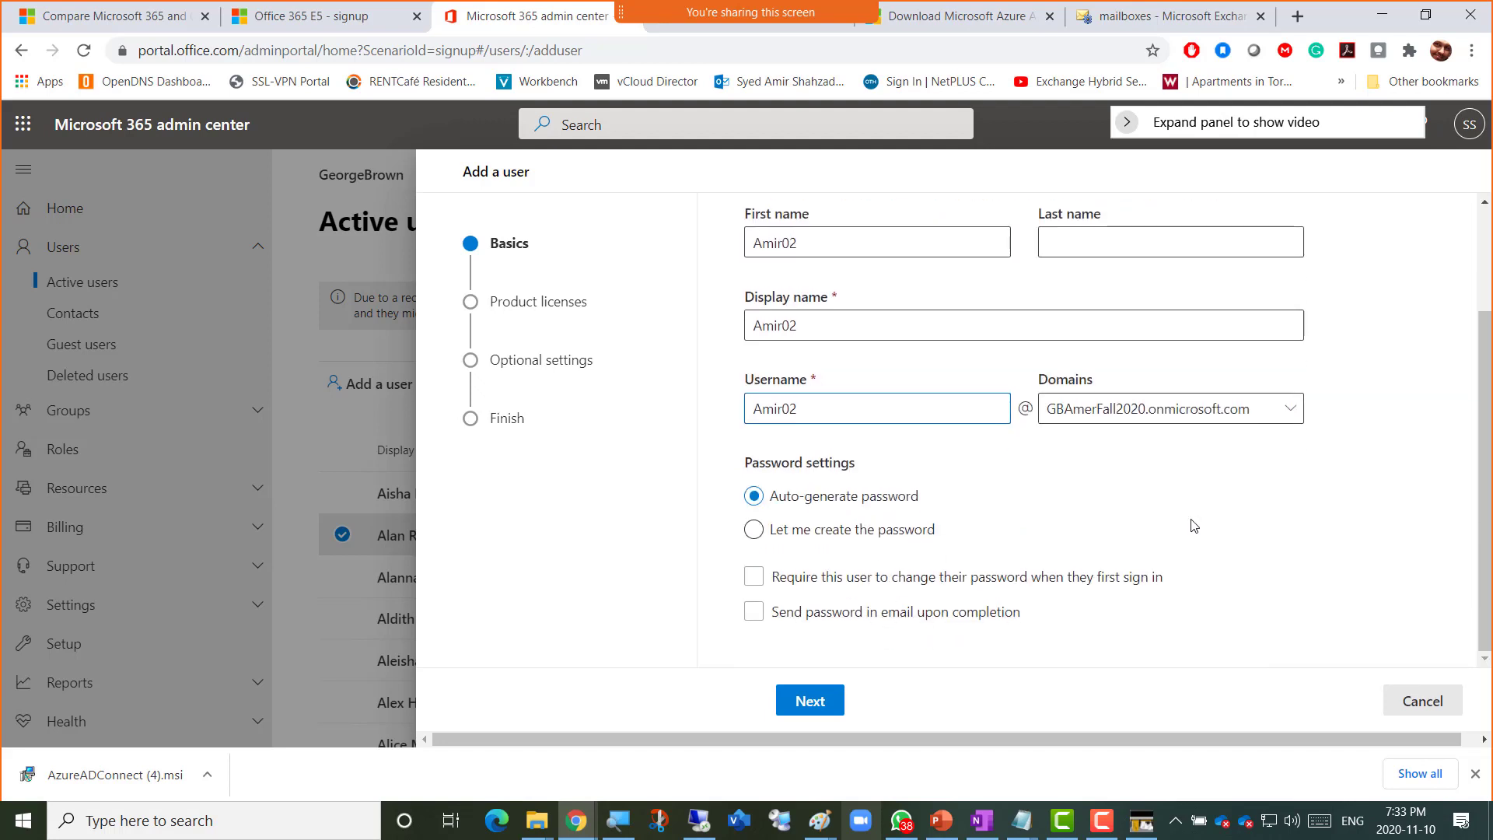
left_click(779, 542)
left_click(811, 595)
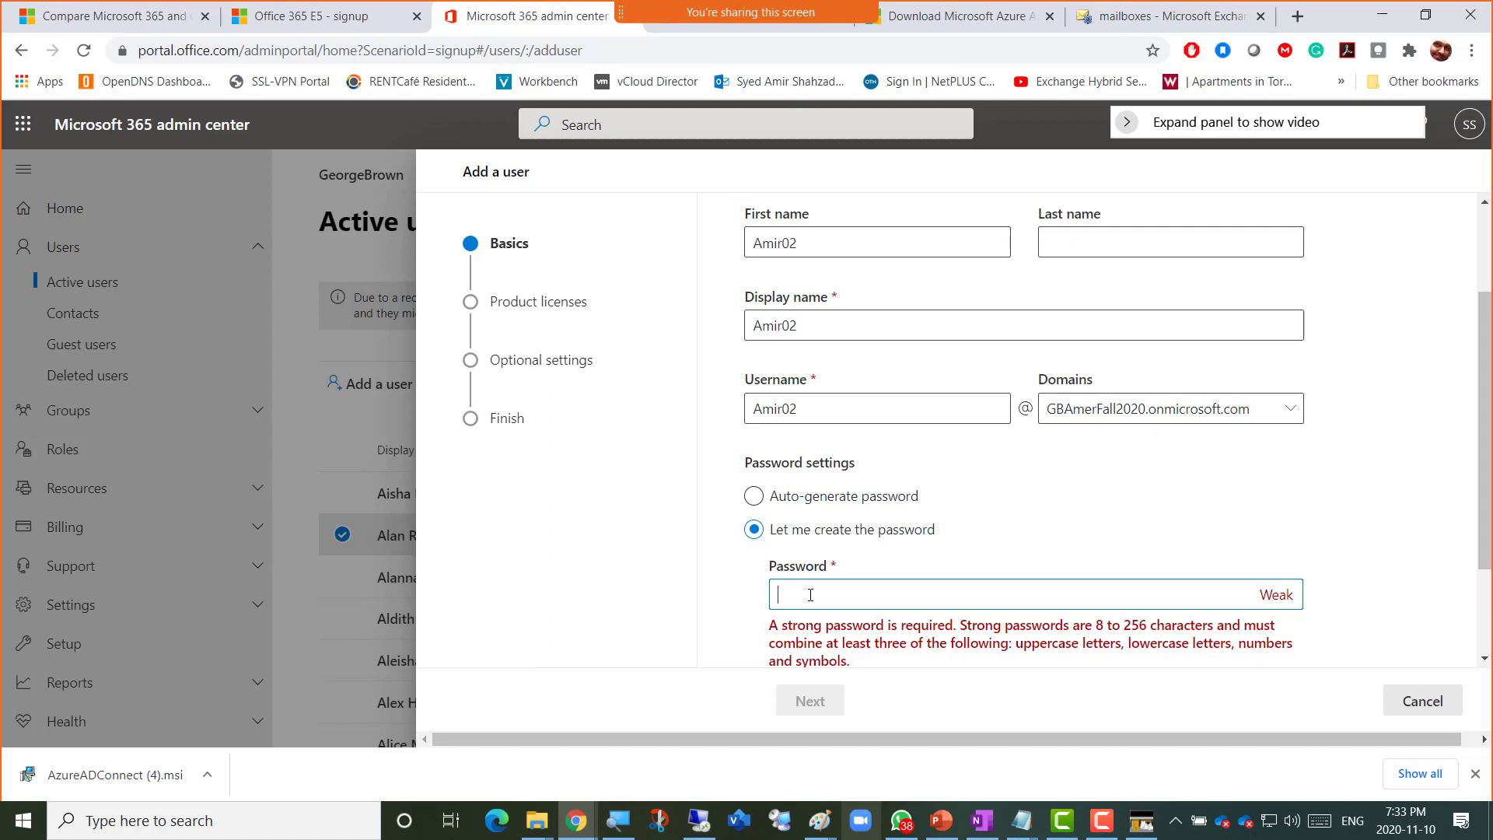
type("••••••••••••")
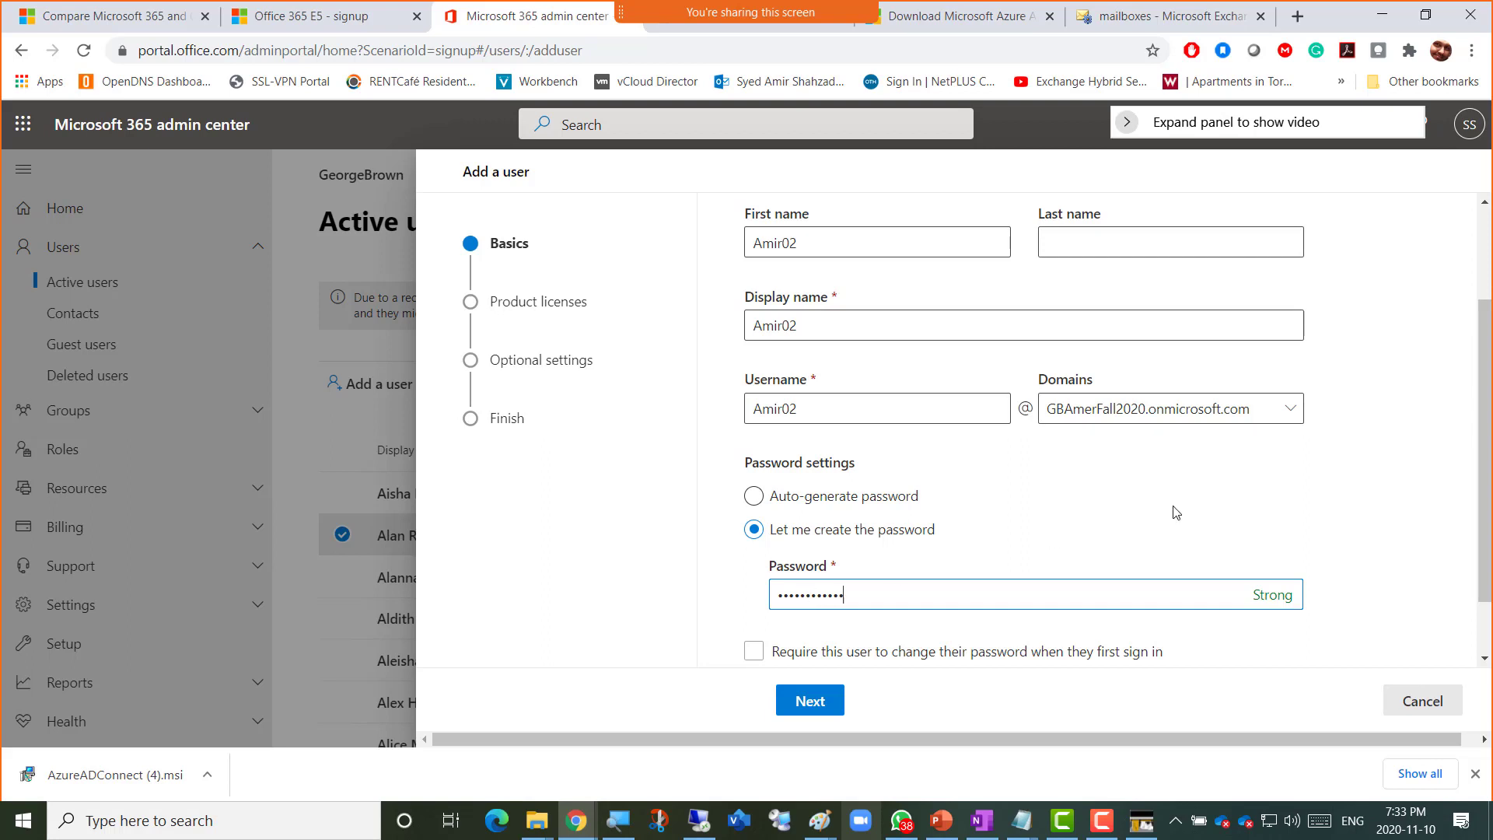
scroll(1318, 510, "down", 1)
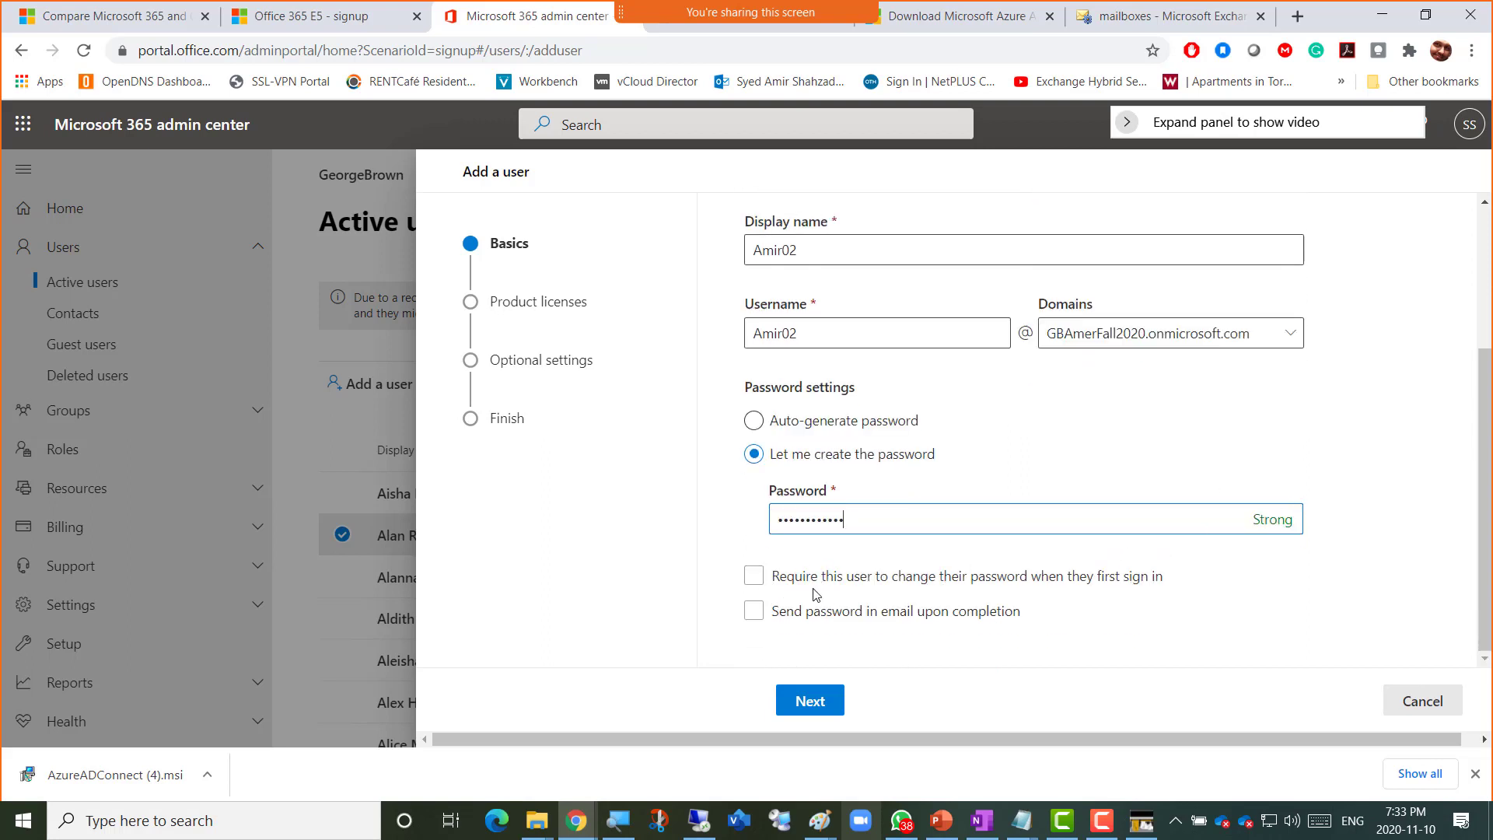
left_click(793, 618)
left_click(808, 708)
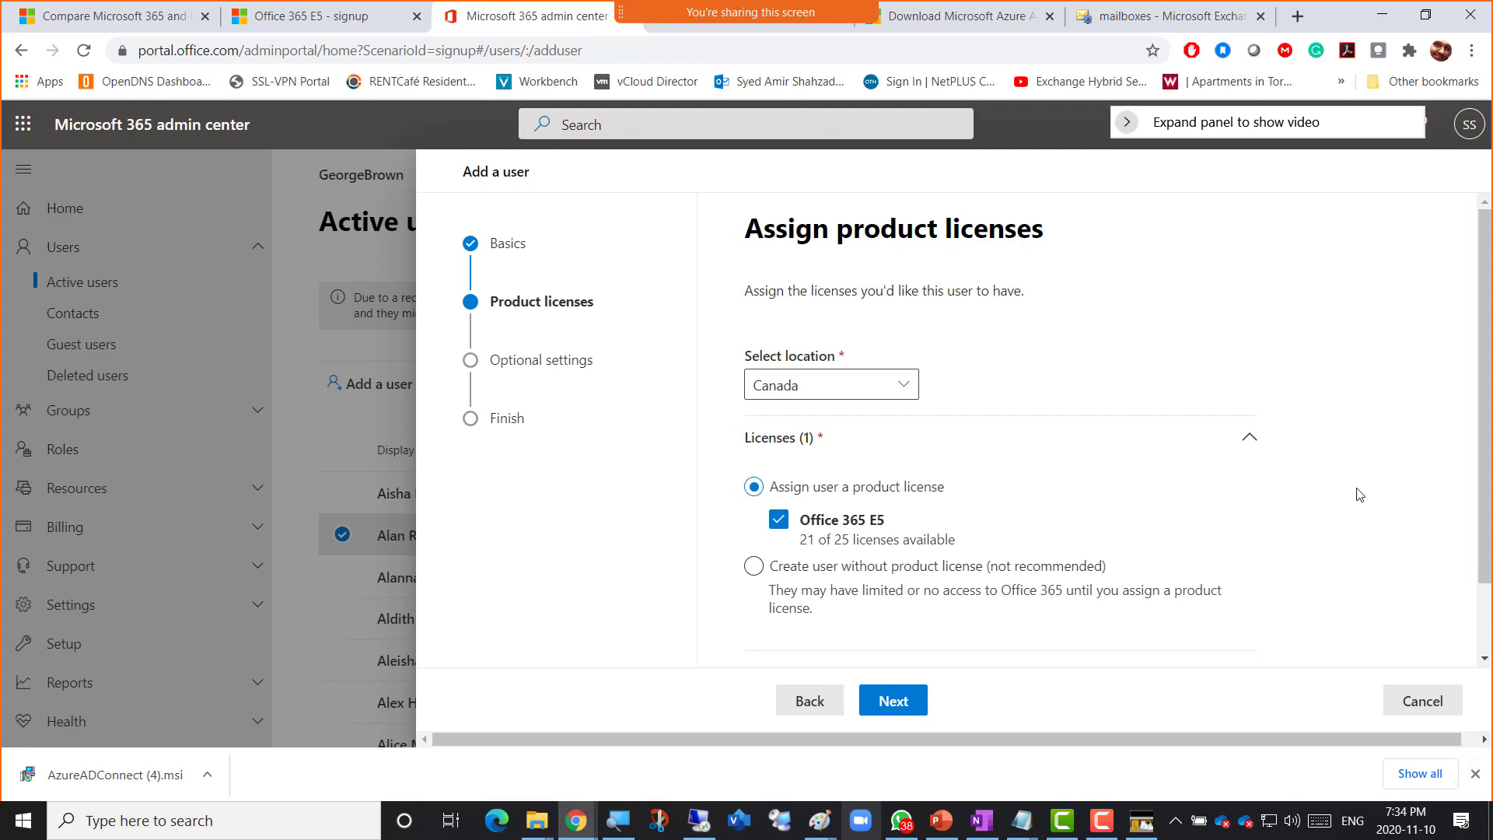
scroll(1359, 493, "down", 2)
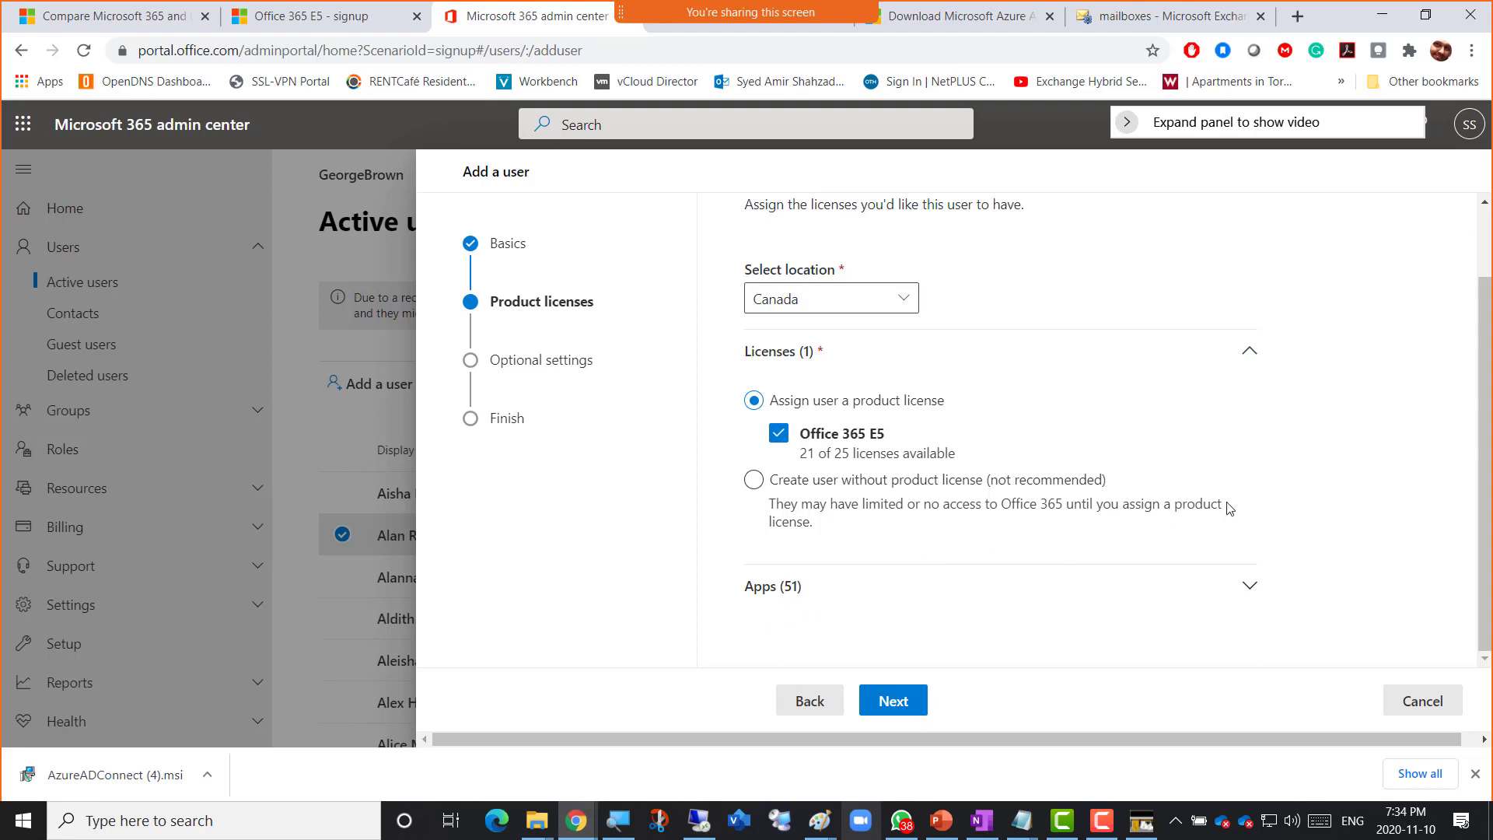
Finish adding the user with Canada as location, an Office 365 E5 license and default optional settings.
scroll(1226, 508, "up", 1)
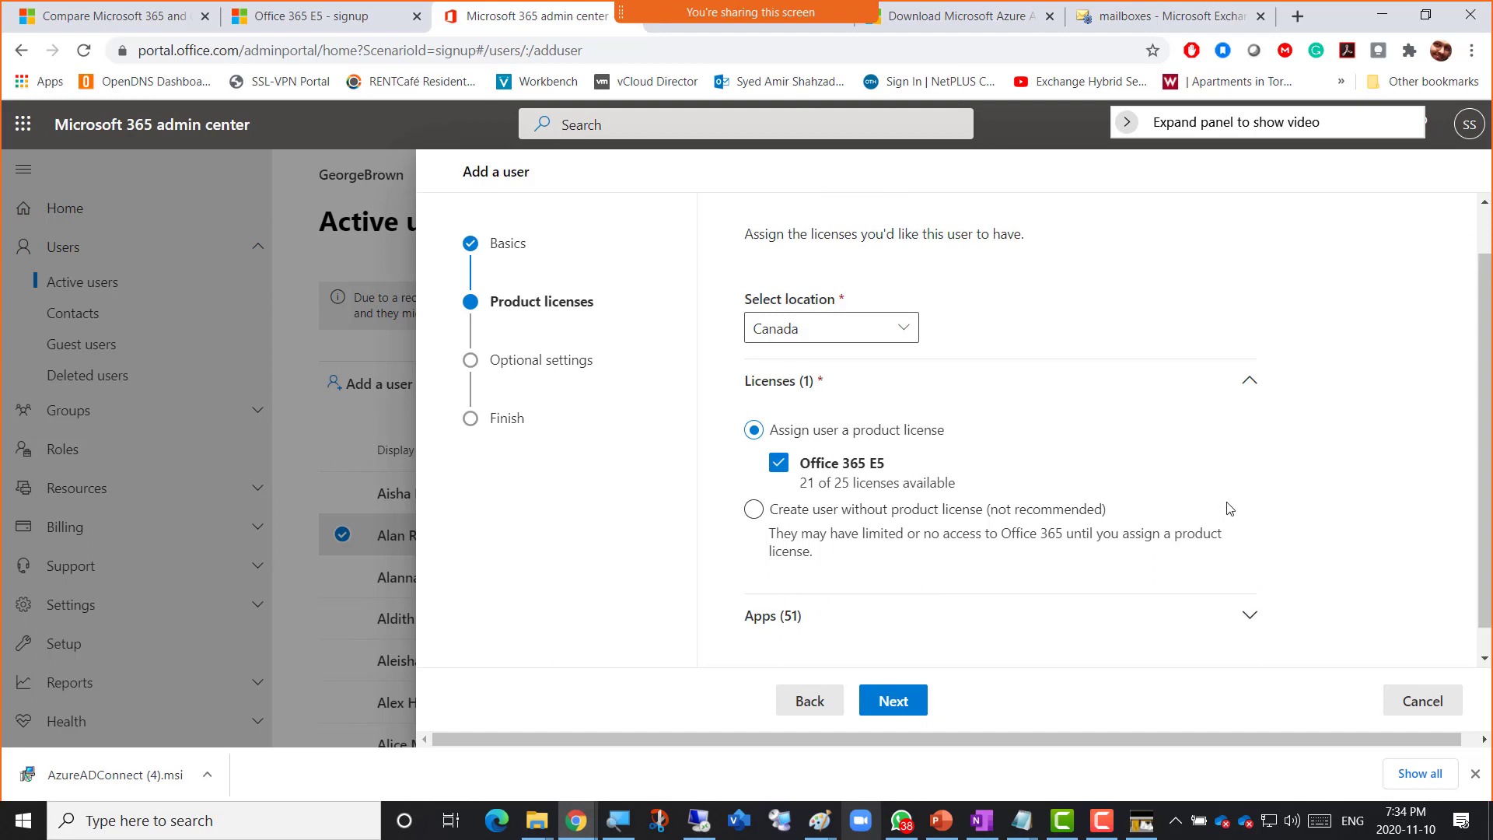
left_click(894, 701)
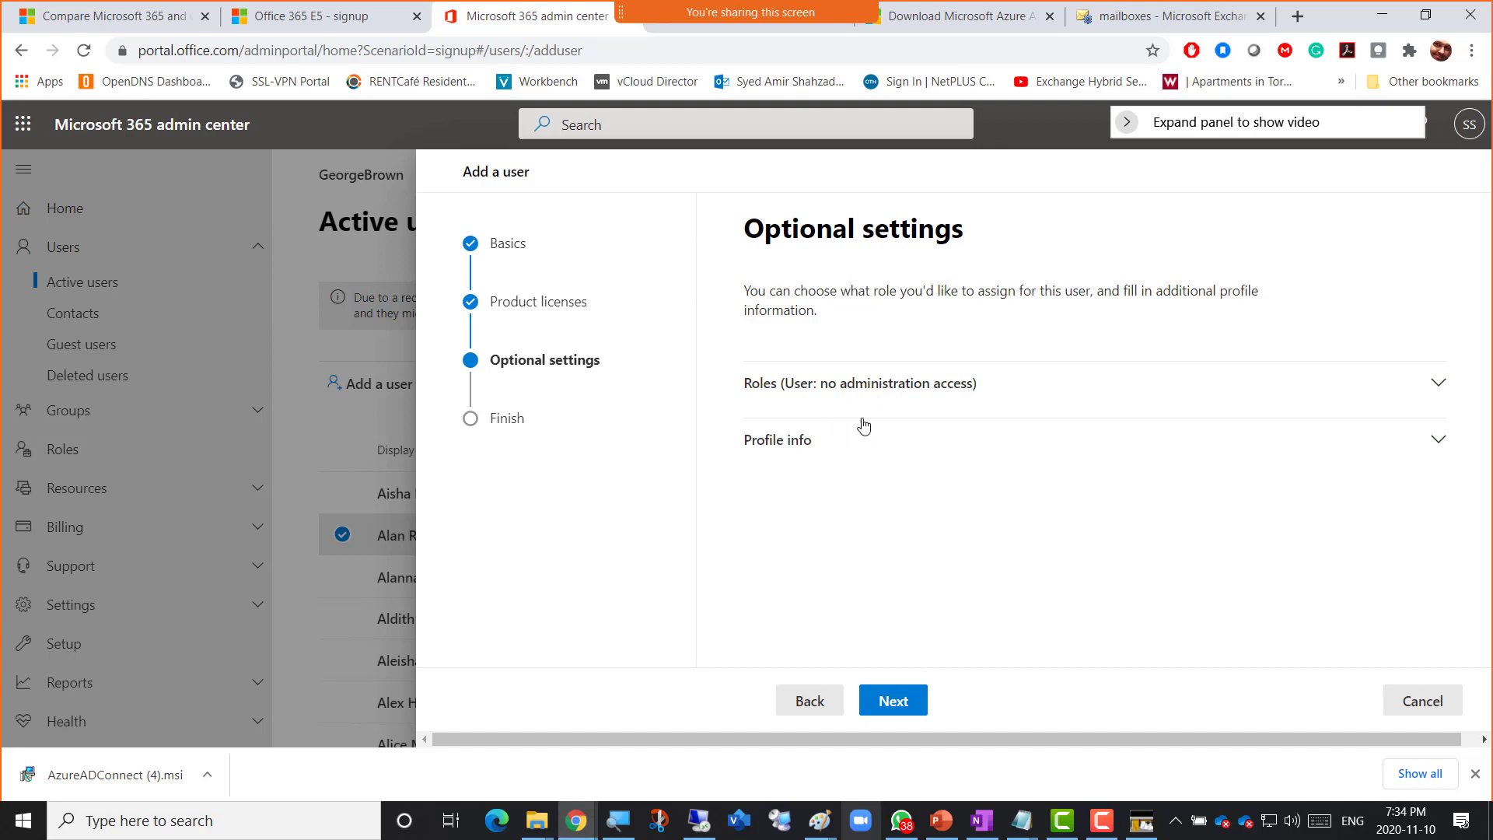
left_click(899, 704)
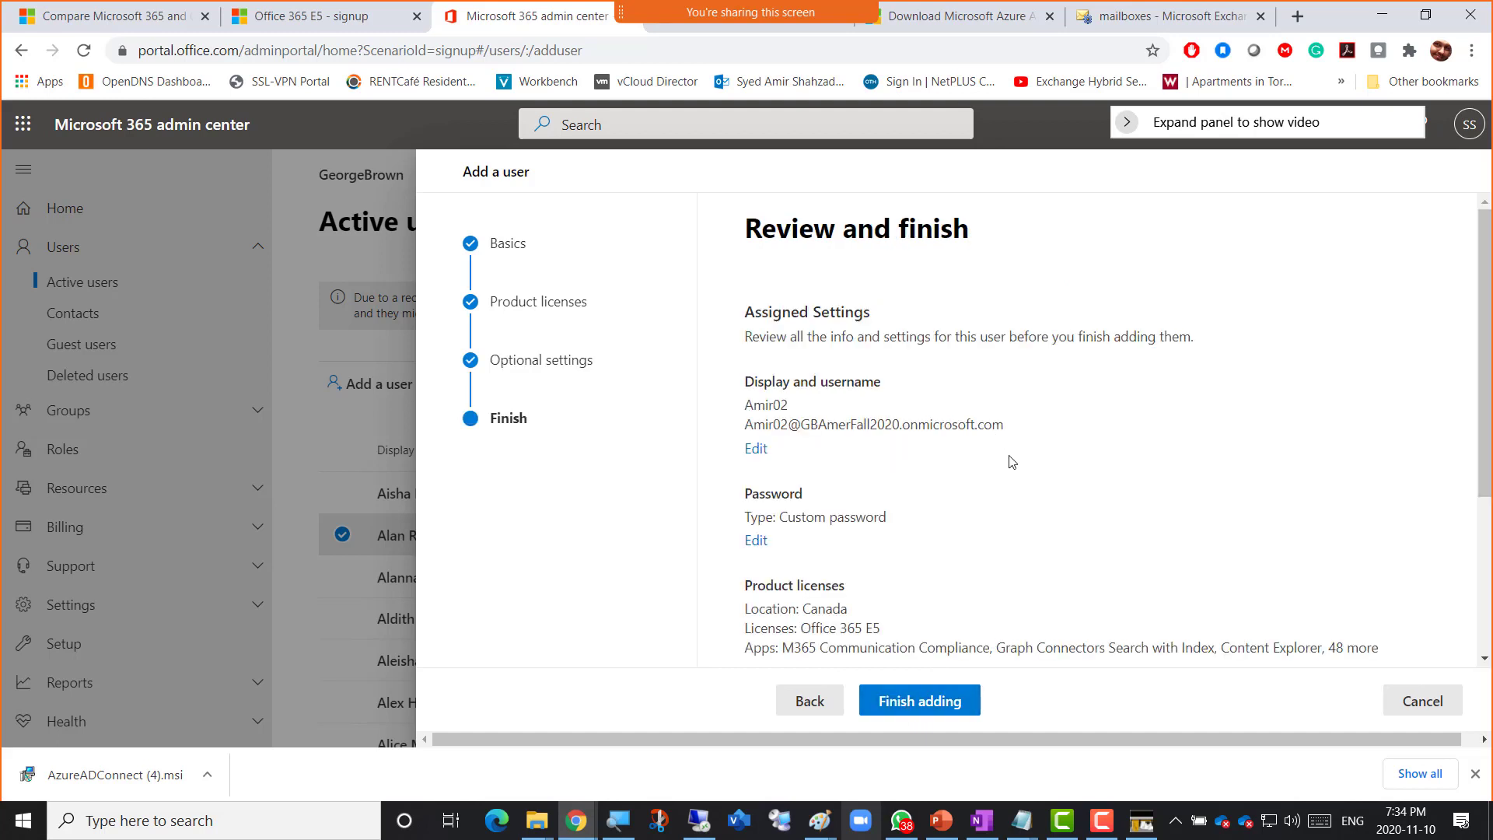
scroll(1011, 461, "down", 3)
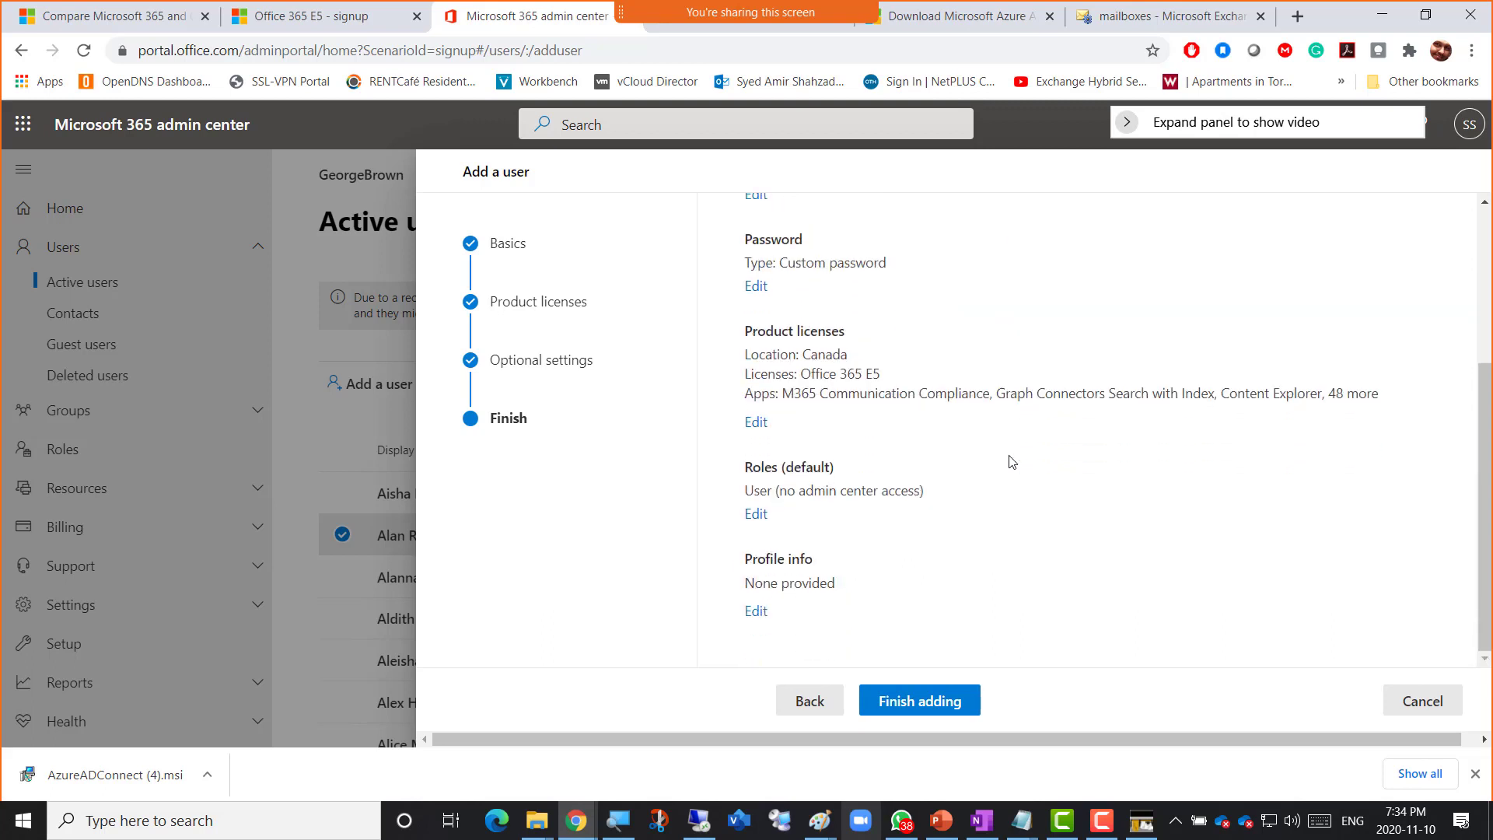
left_click(916, 709)
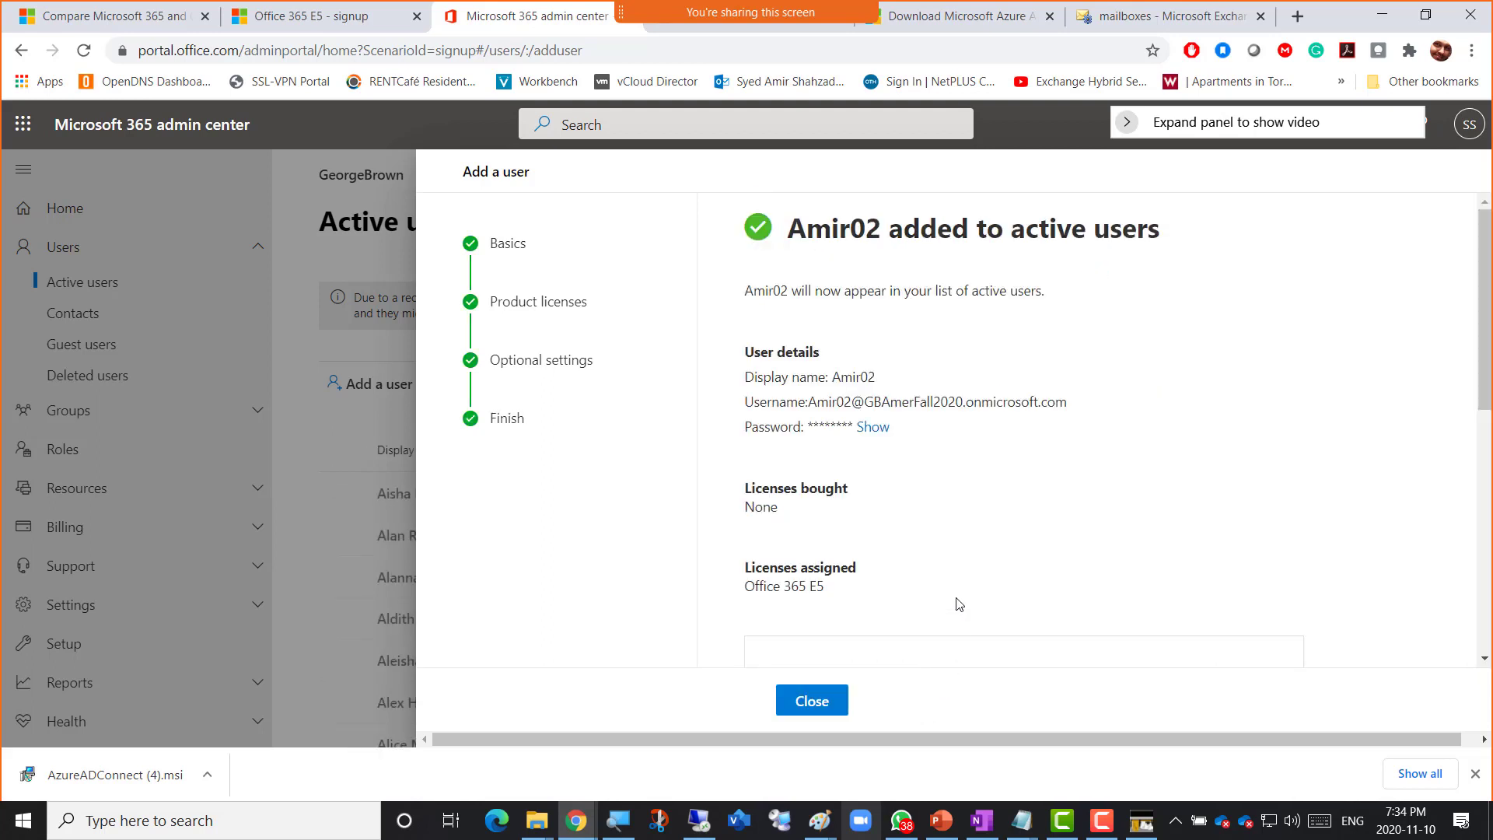
Enter User-Template as both the name and description for a template of the new user's settings.
scroll(944, 565, "down", 5)
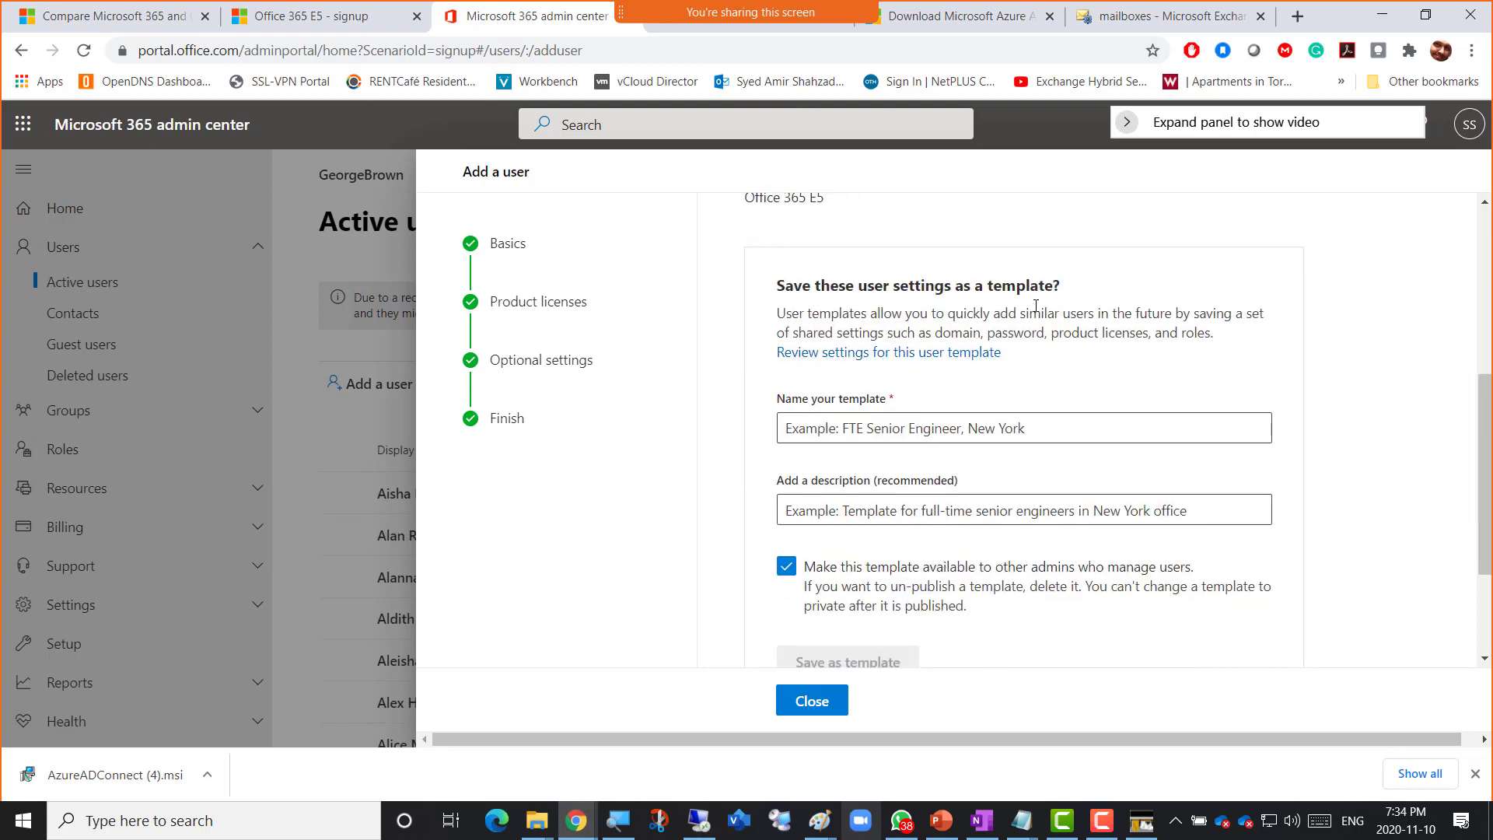
left_click(869, 430)
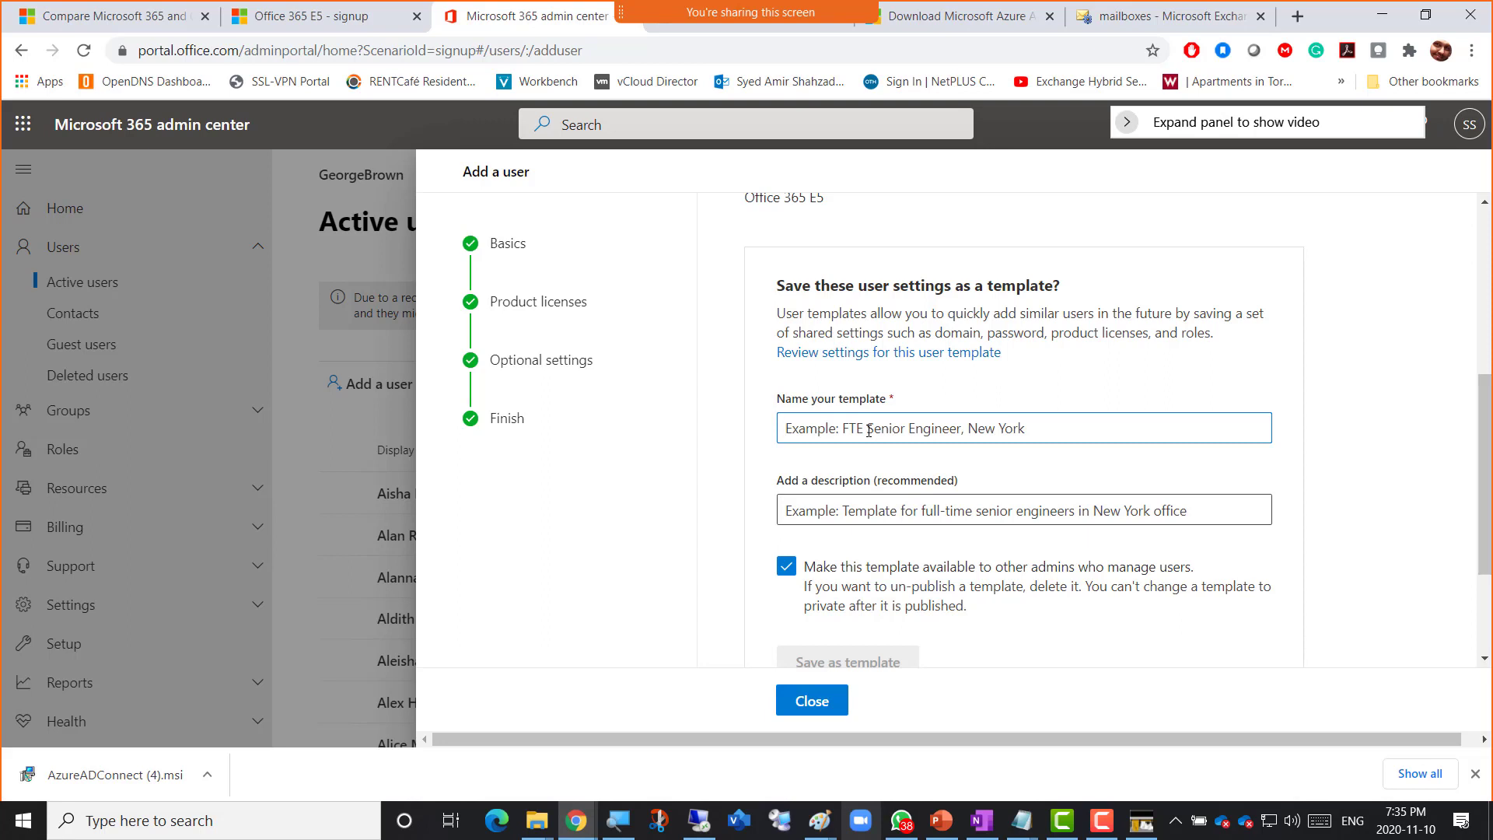
type("User")
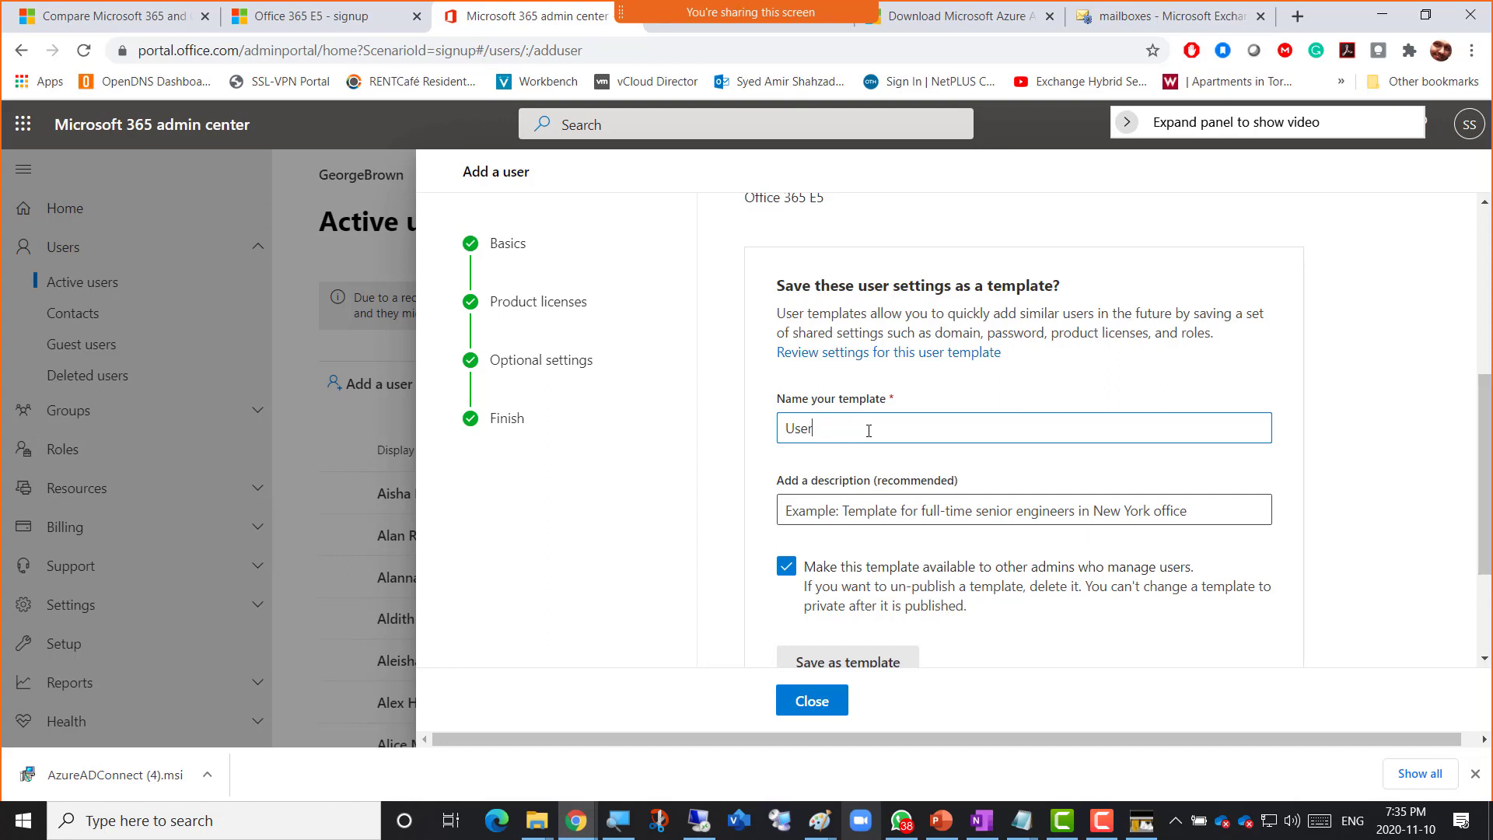
type("-Template")
key("ctrl+a")
left_click(870, 512)
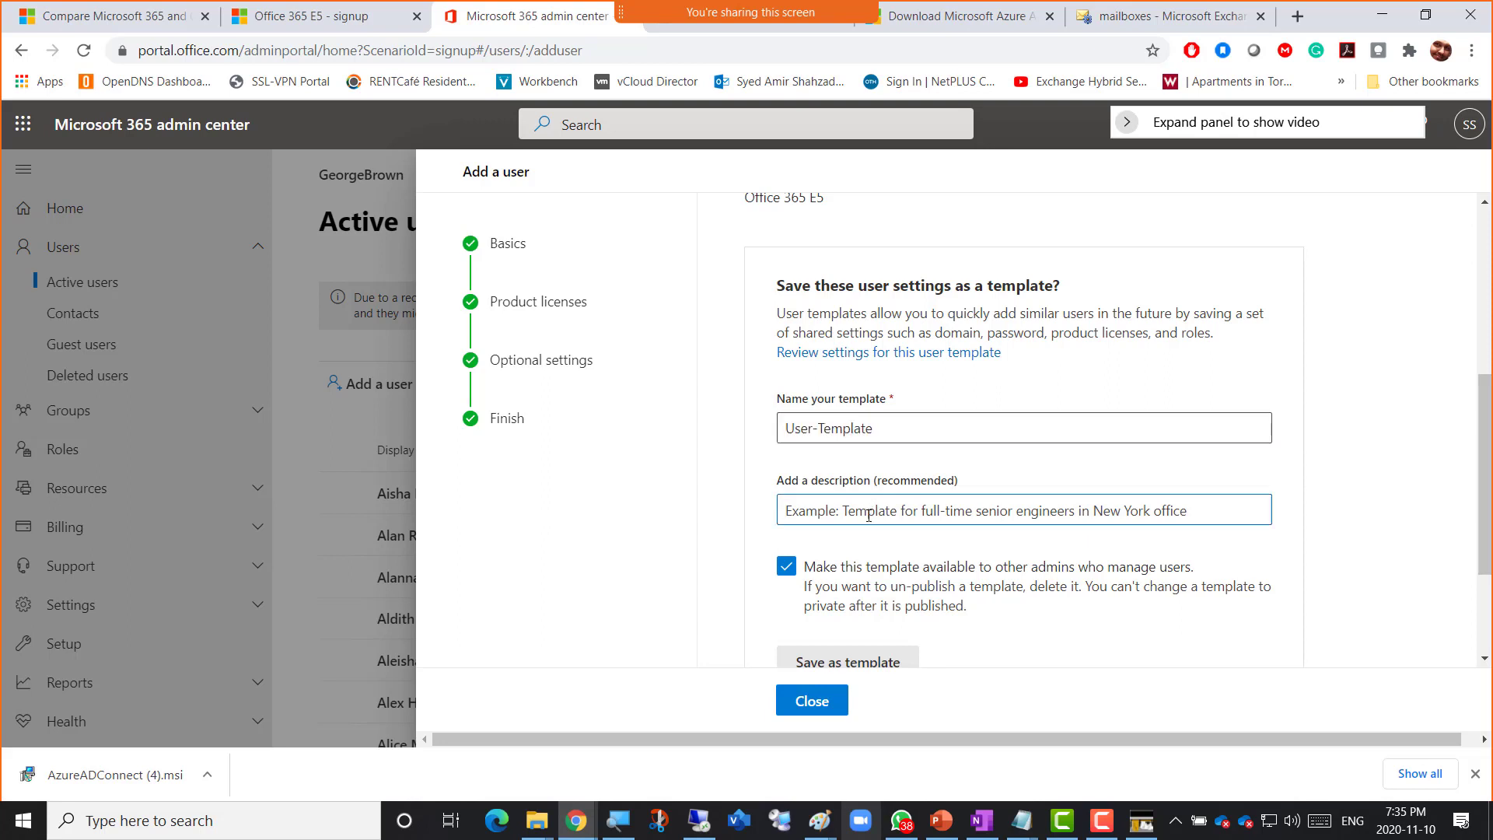
key("ctrl+v")
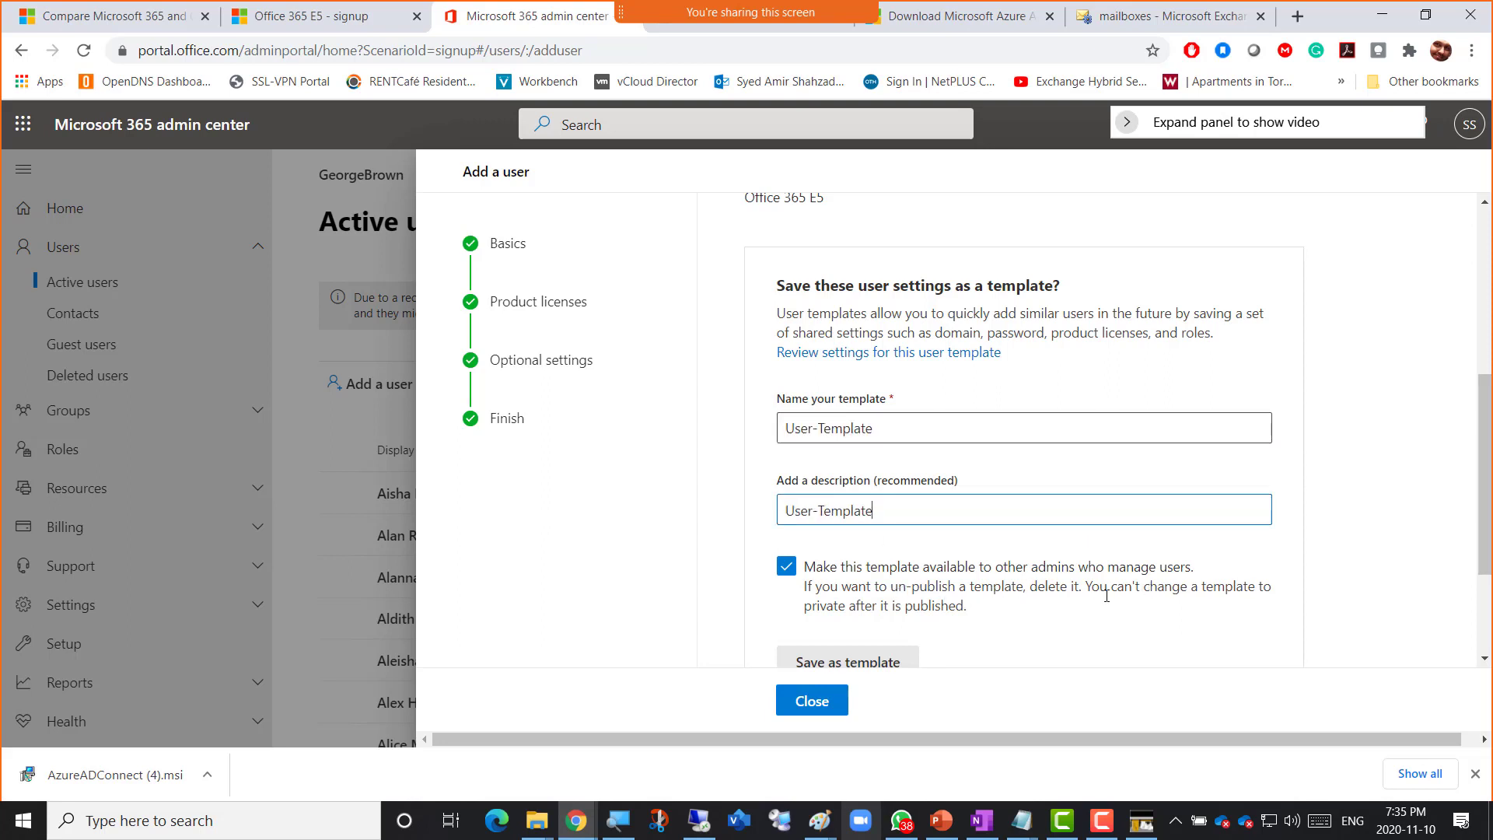
scroll(962, 600, "down", 2)
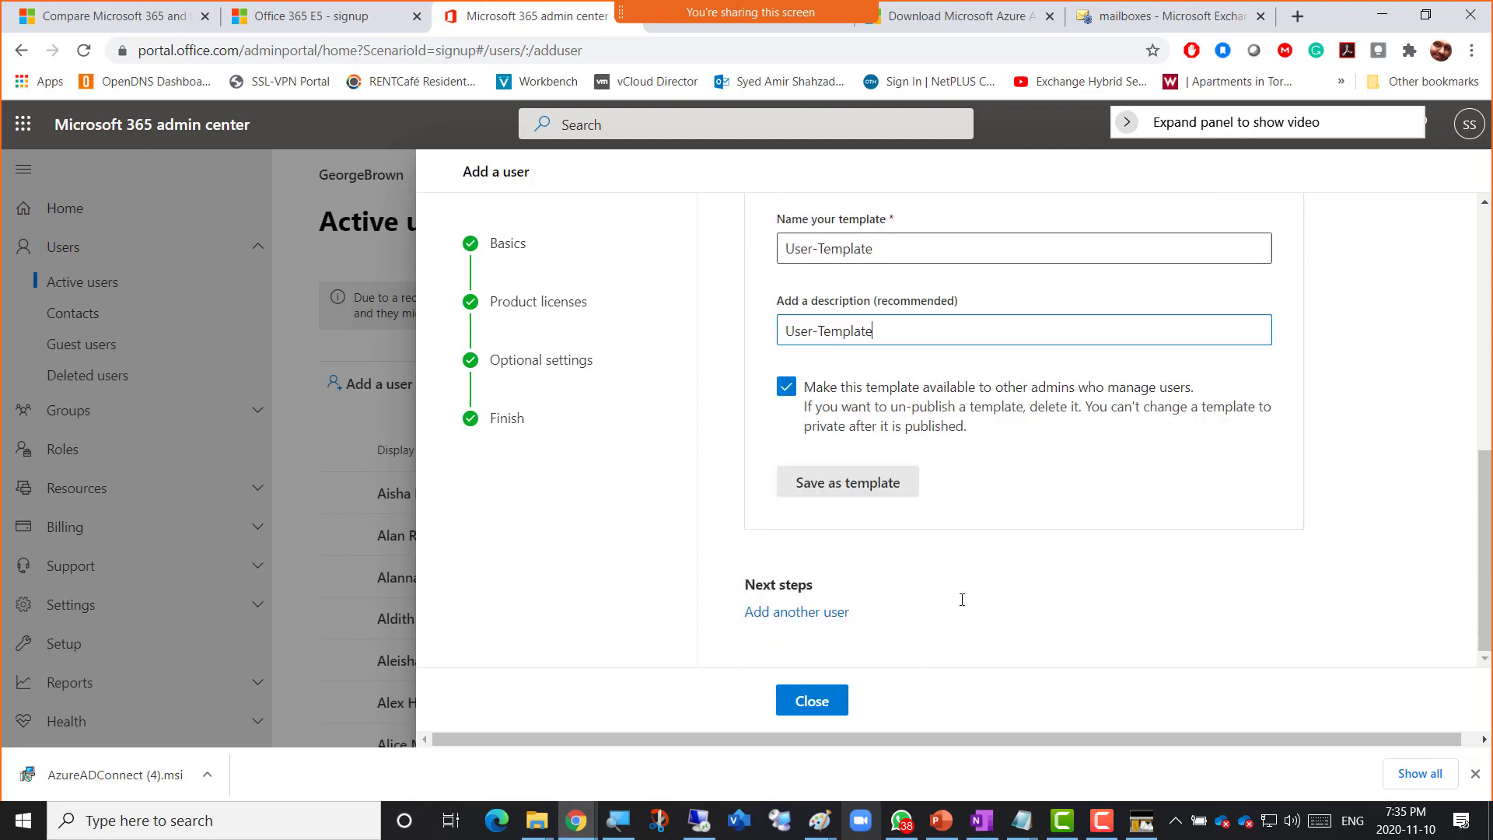
scroll(962, 604, "up", 1)
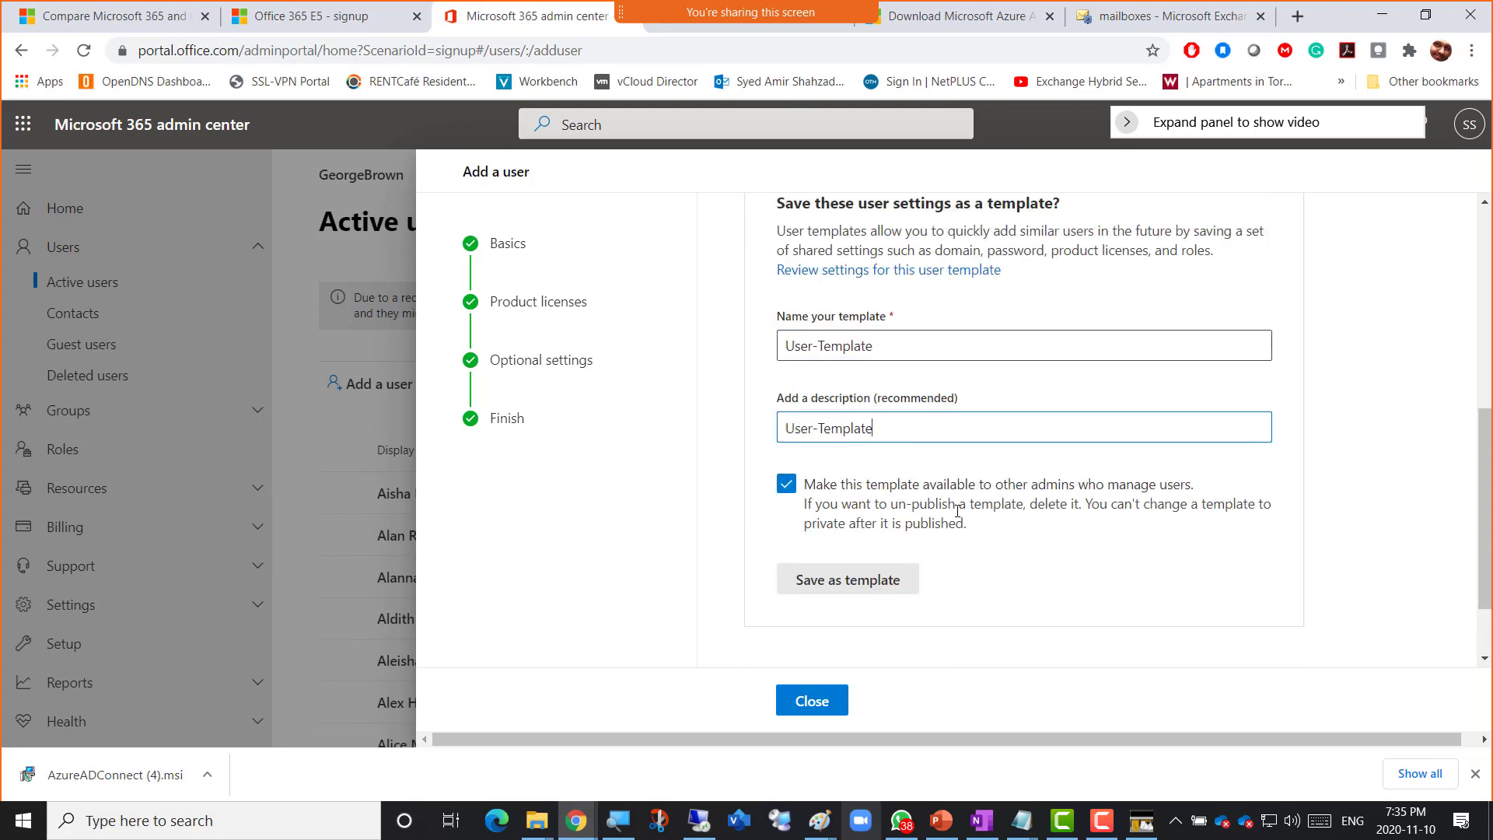
scroll(826, 642, "down", 1)
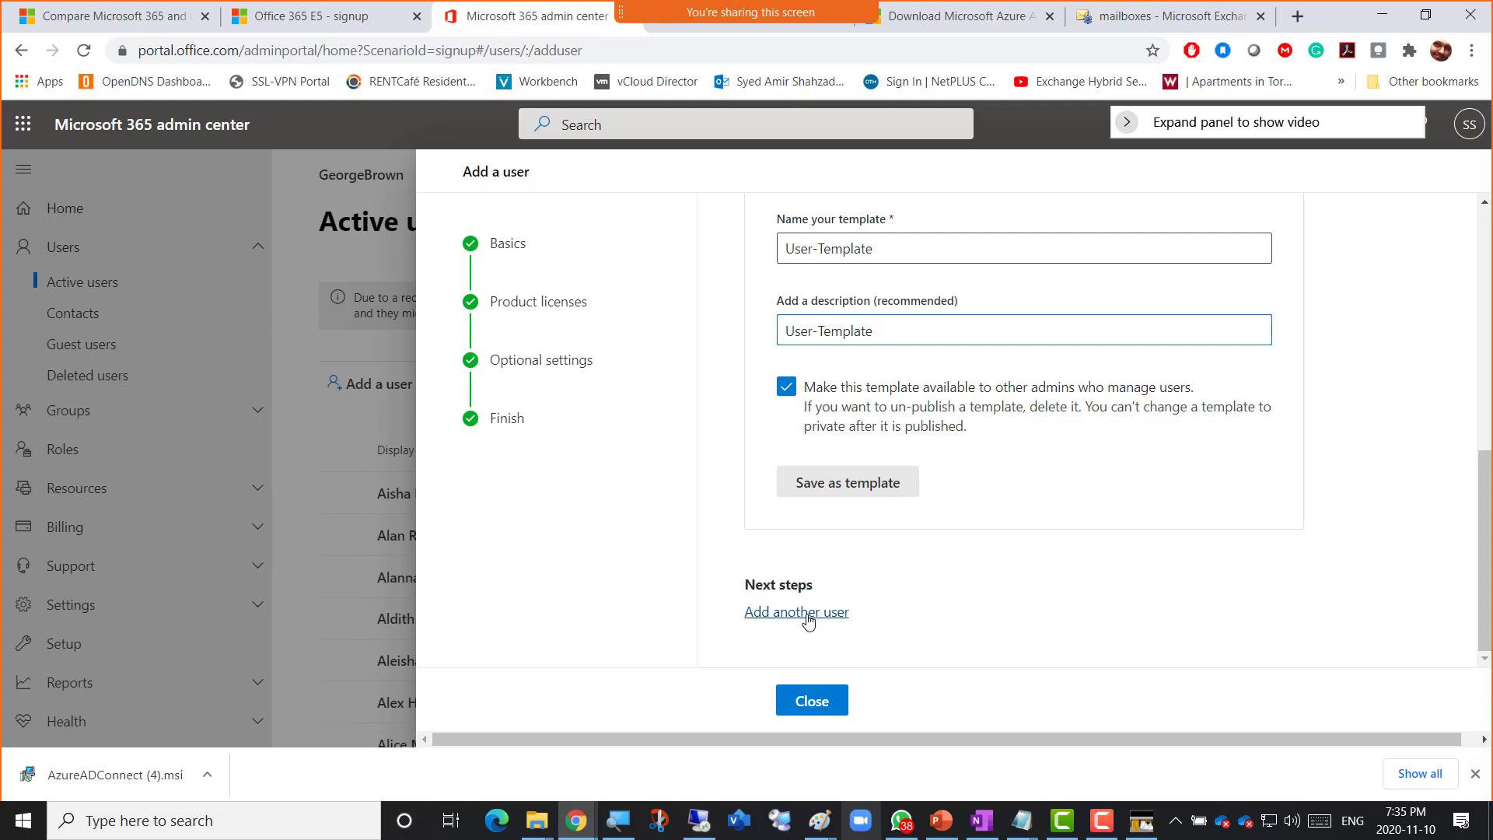
Start adding another user and enter the numbered first name, reusing it as the display name and username.
left_click(805, 620)
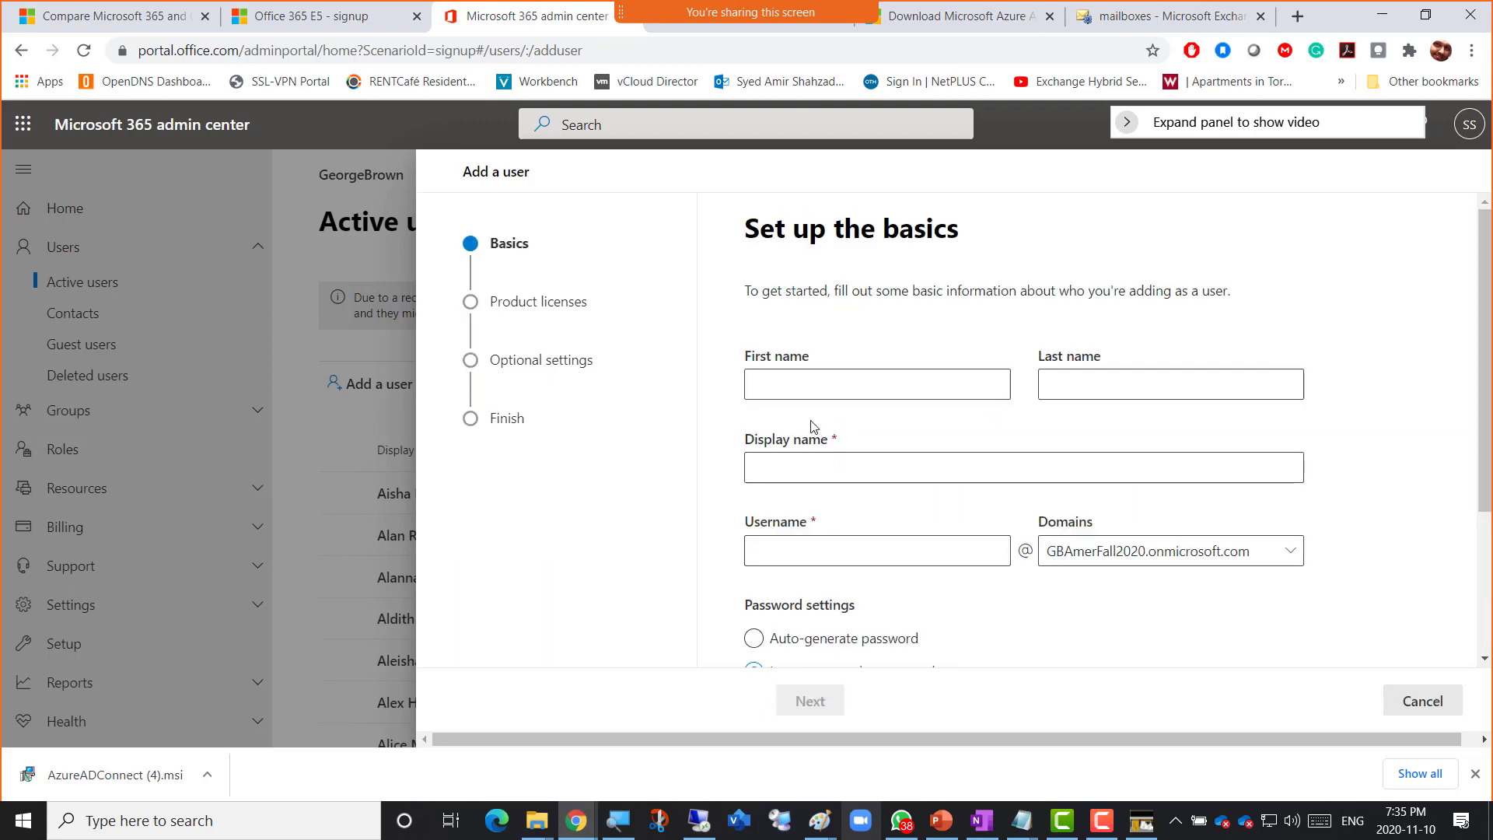
left_click(801, 387)
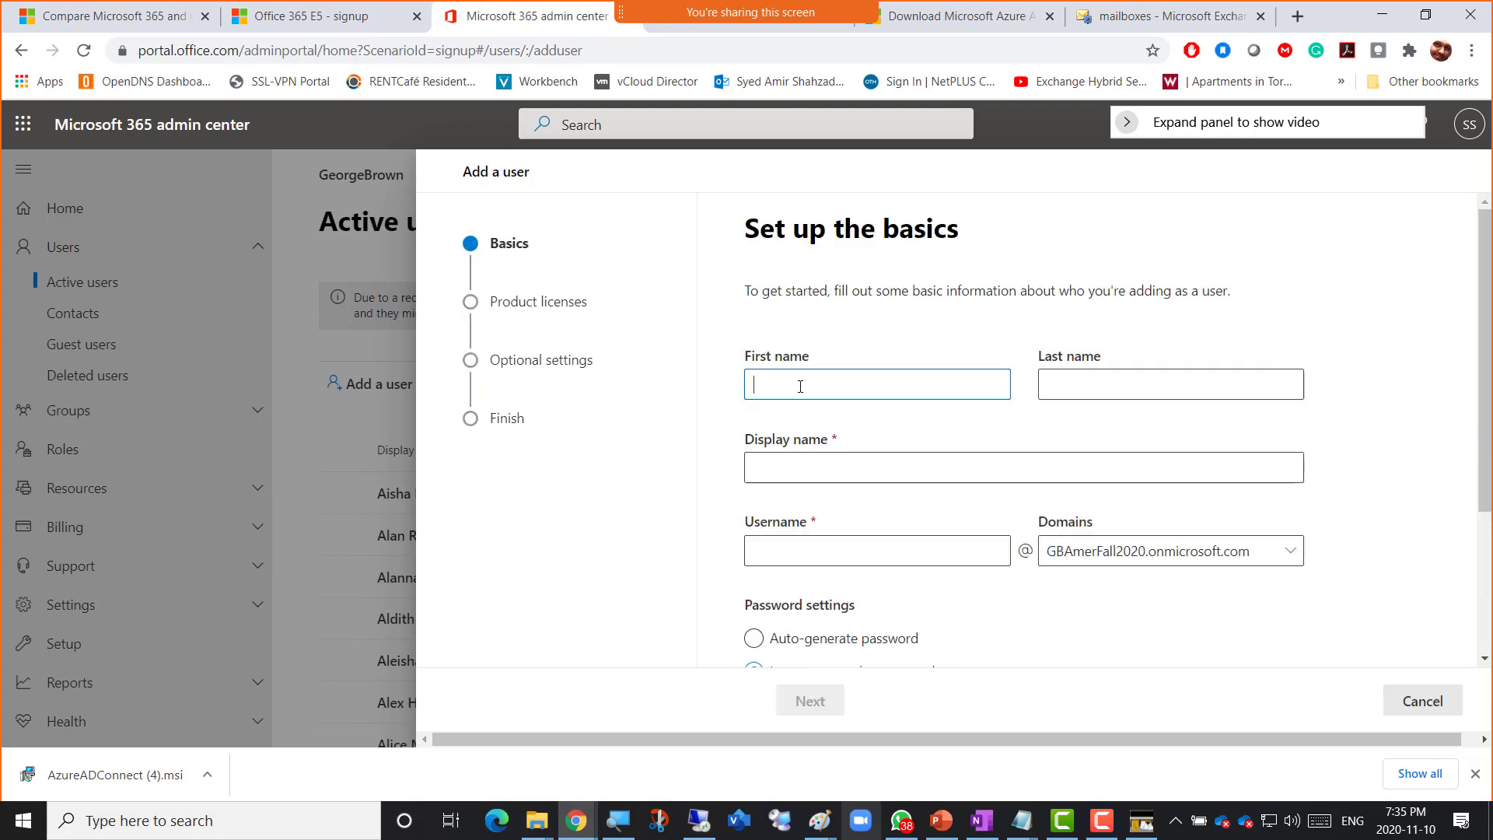
type("Mair03")
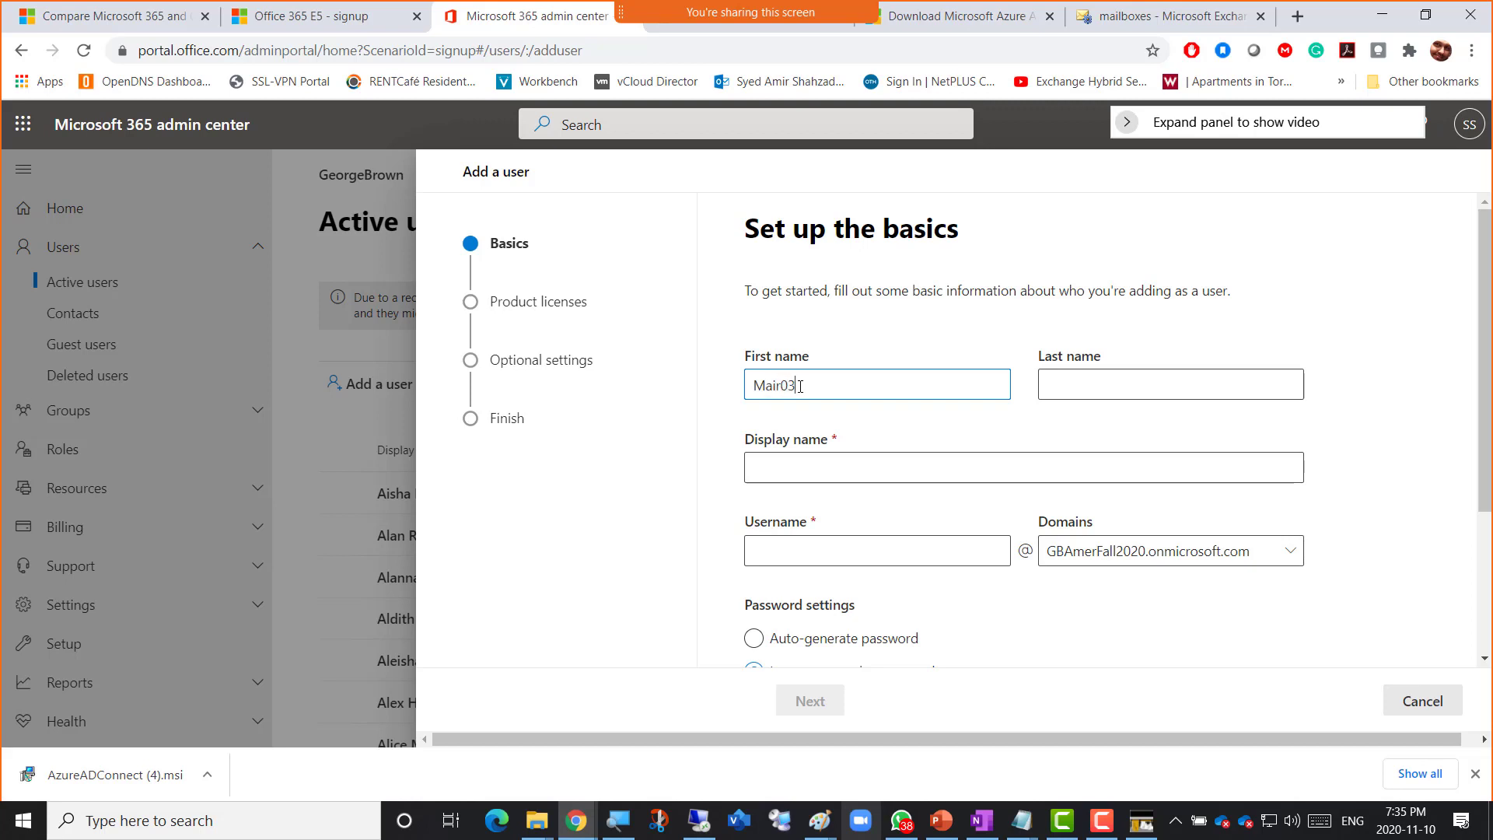
key("BackSpace")
key("BackSpace")
key("BackSpace")
key("BackSpace")
type("Am")
double_click(799, 387)
key("ctrl+c")
key("Tab")
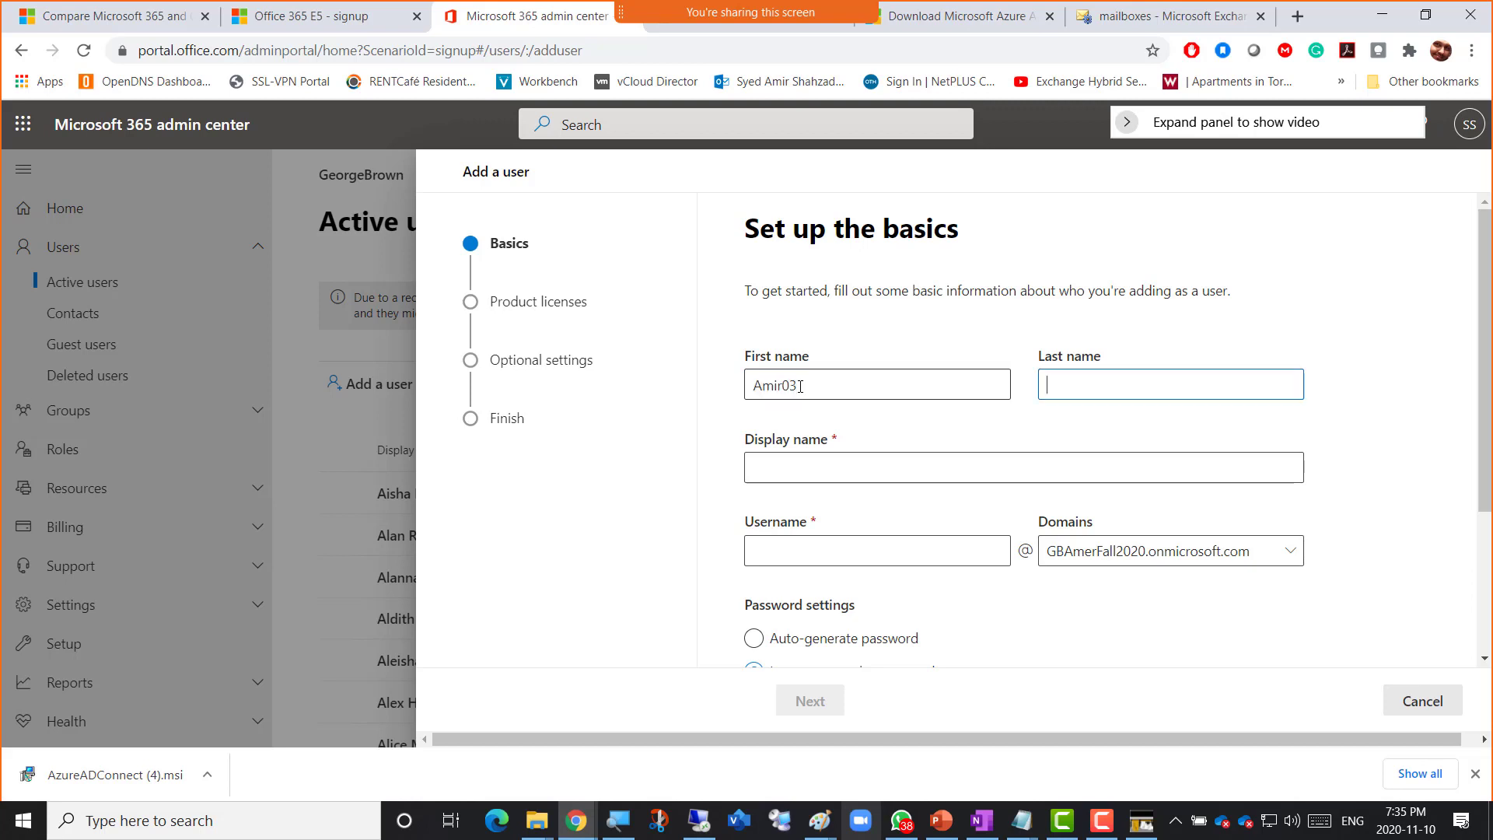
key("Tab")
key("Tab")
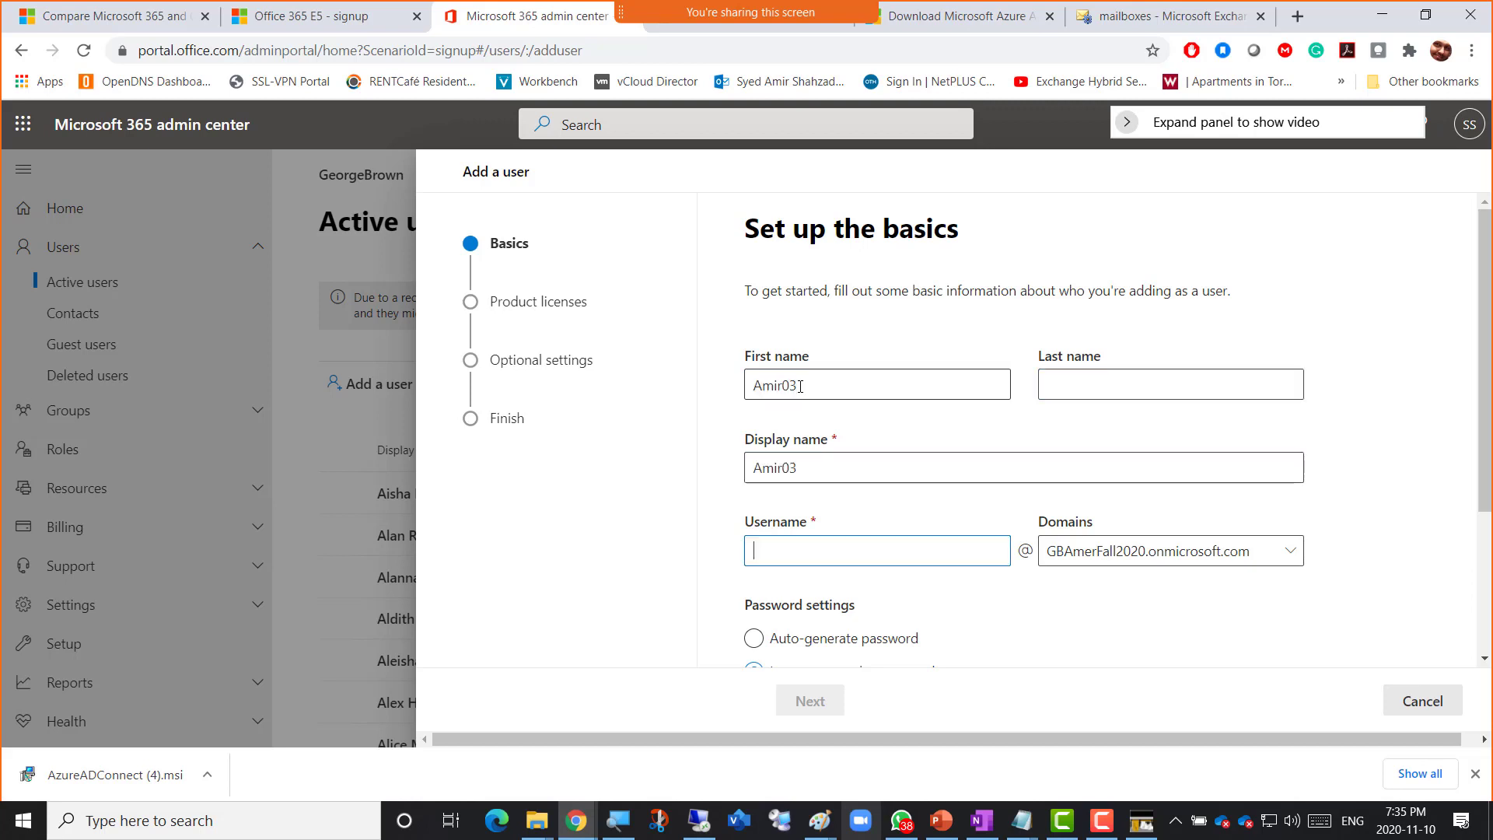
key("ctrl+v")
Enter a self-created account password for the second new user and continue to the product licenses.
scroll(1369, 410, "down", 3)
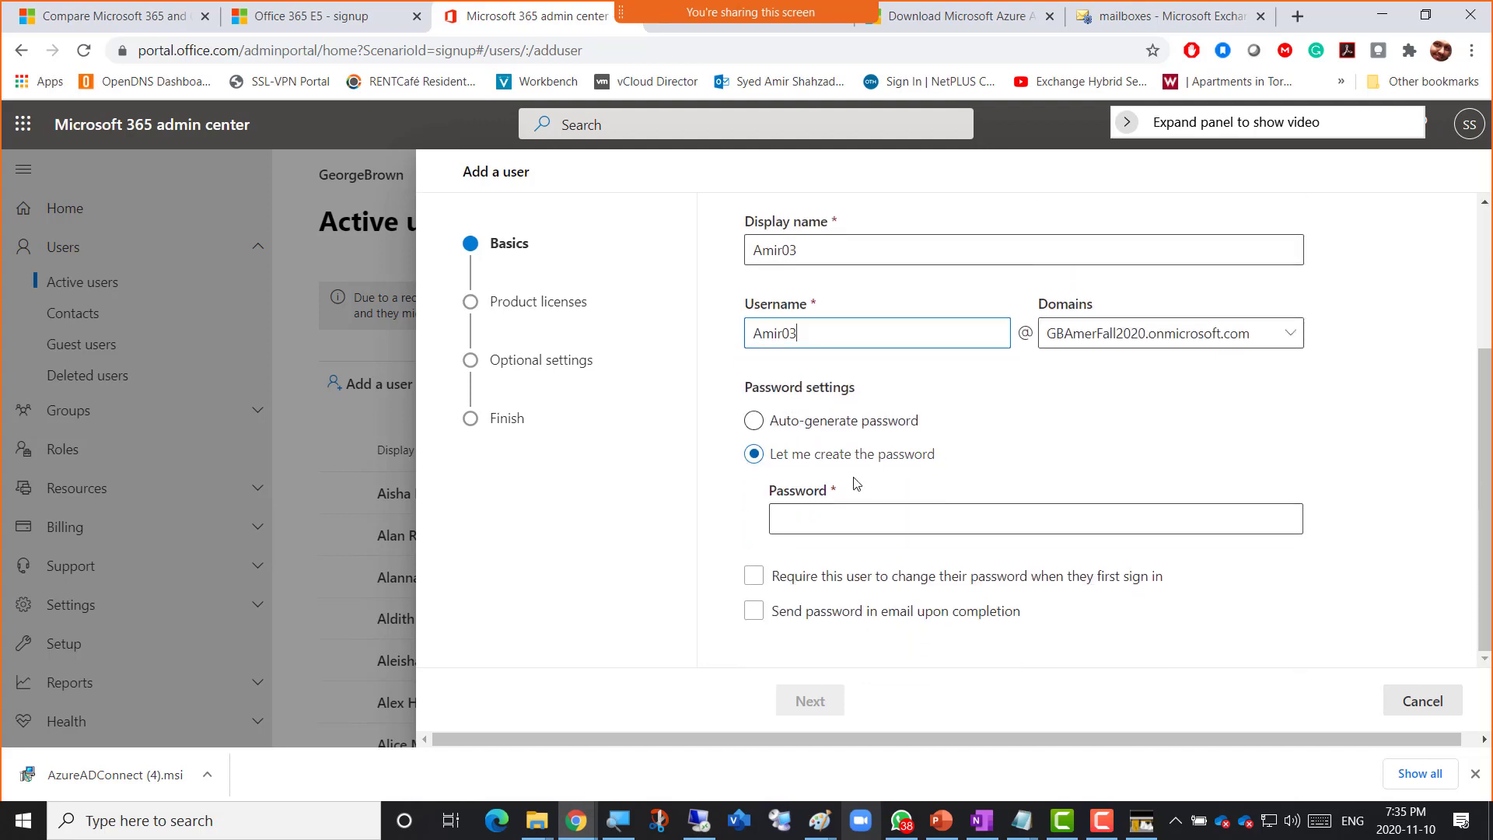
left_click(811, 514)
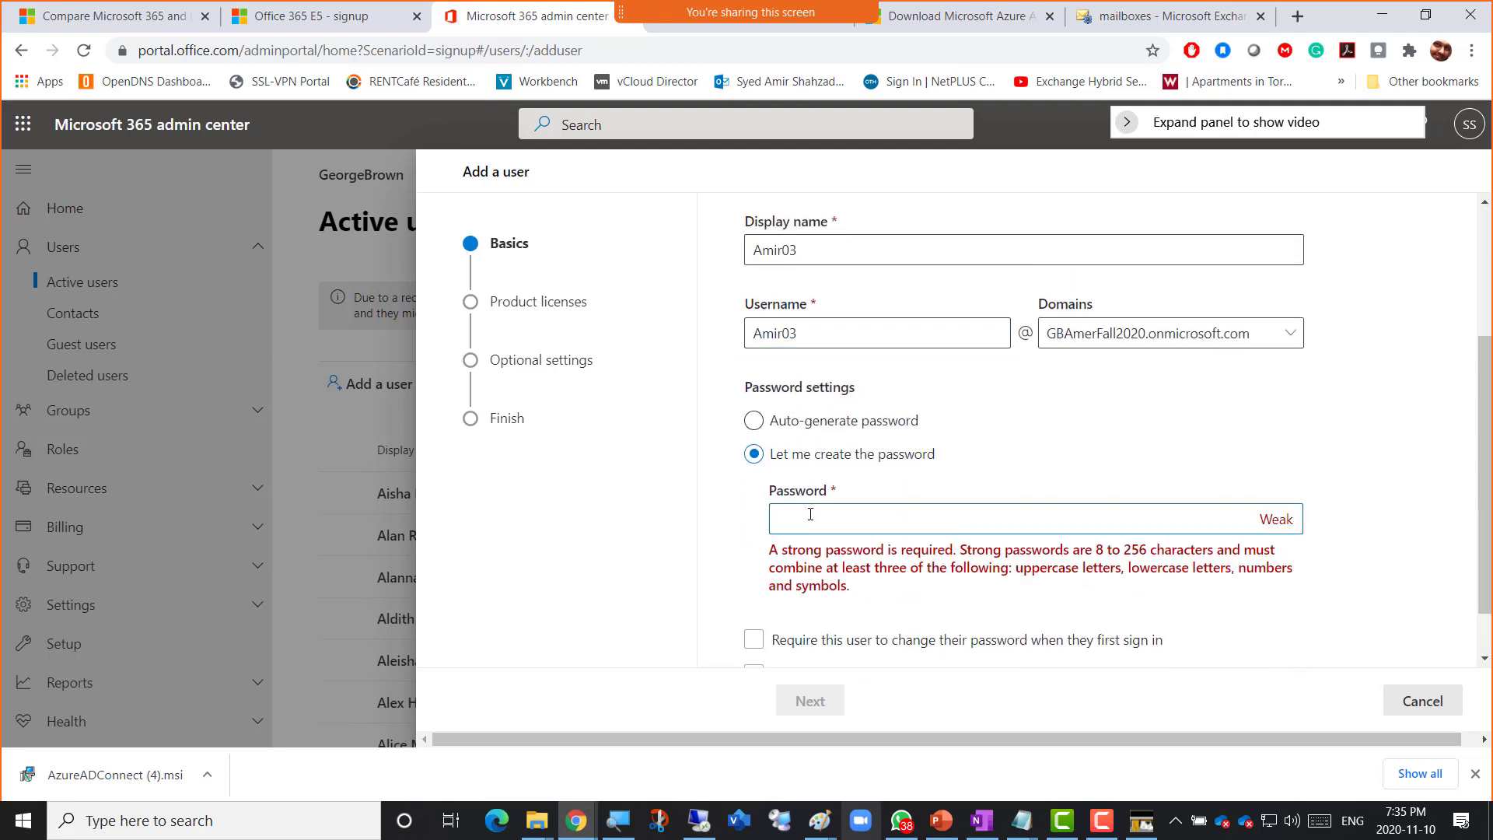
type("•••••••••")
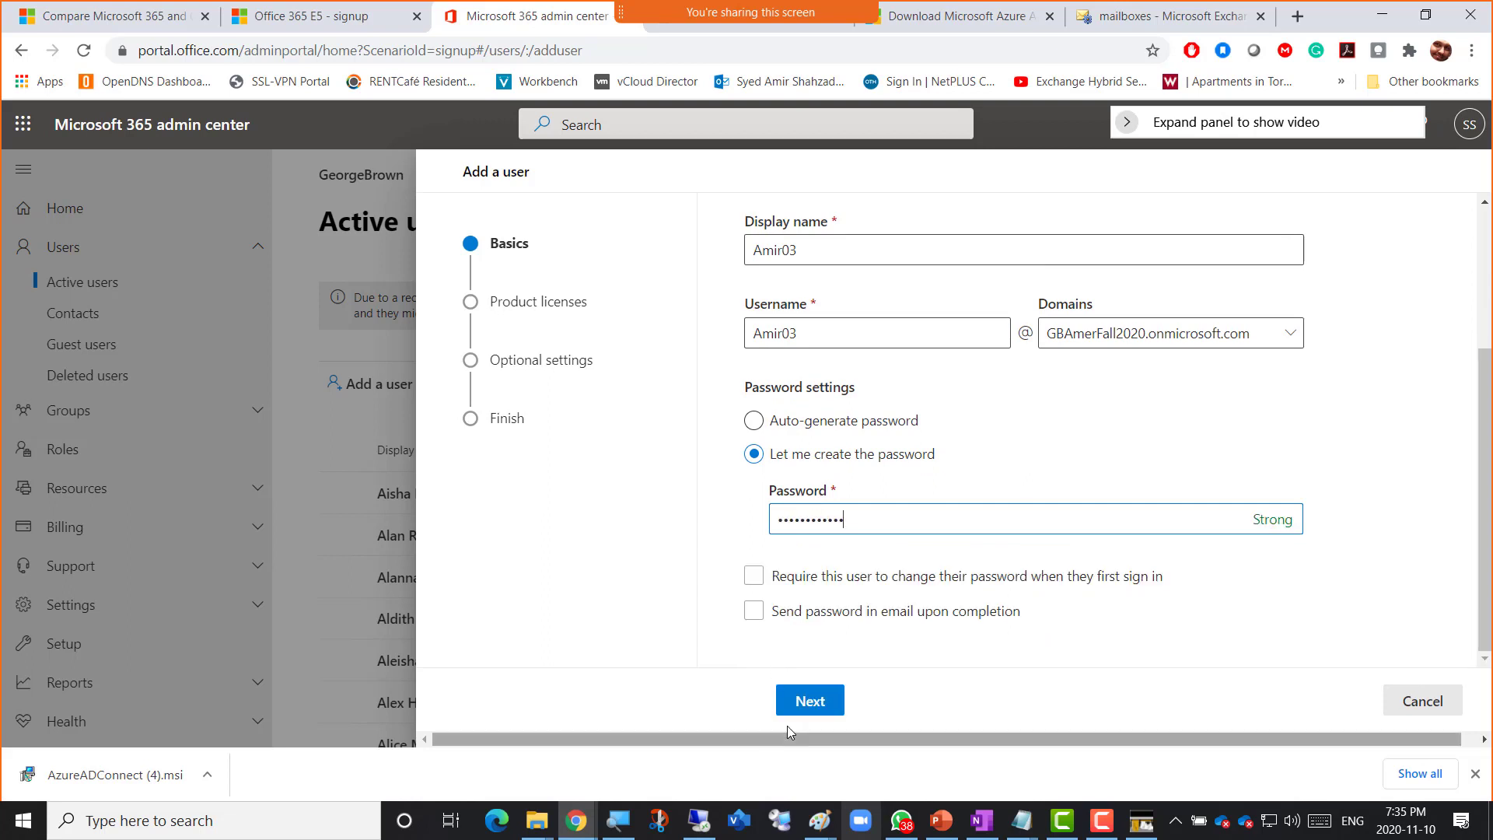
left_click(811, 704)
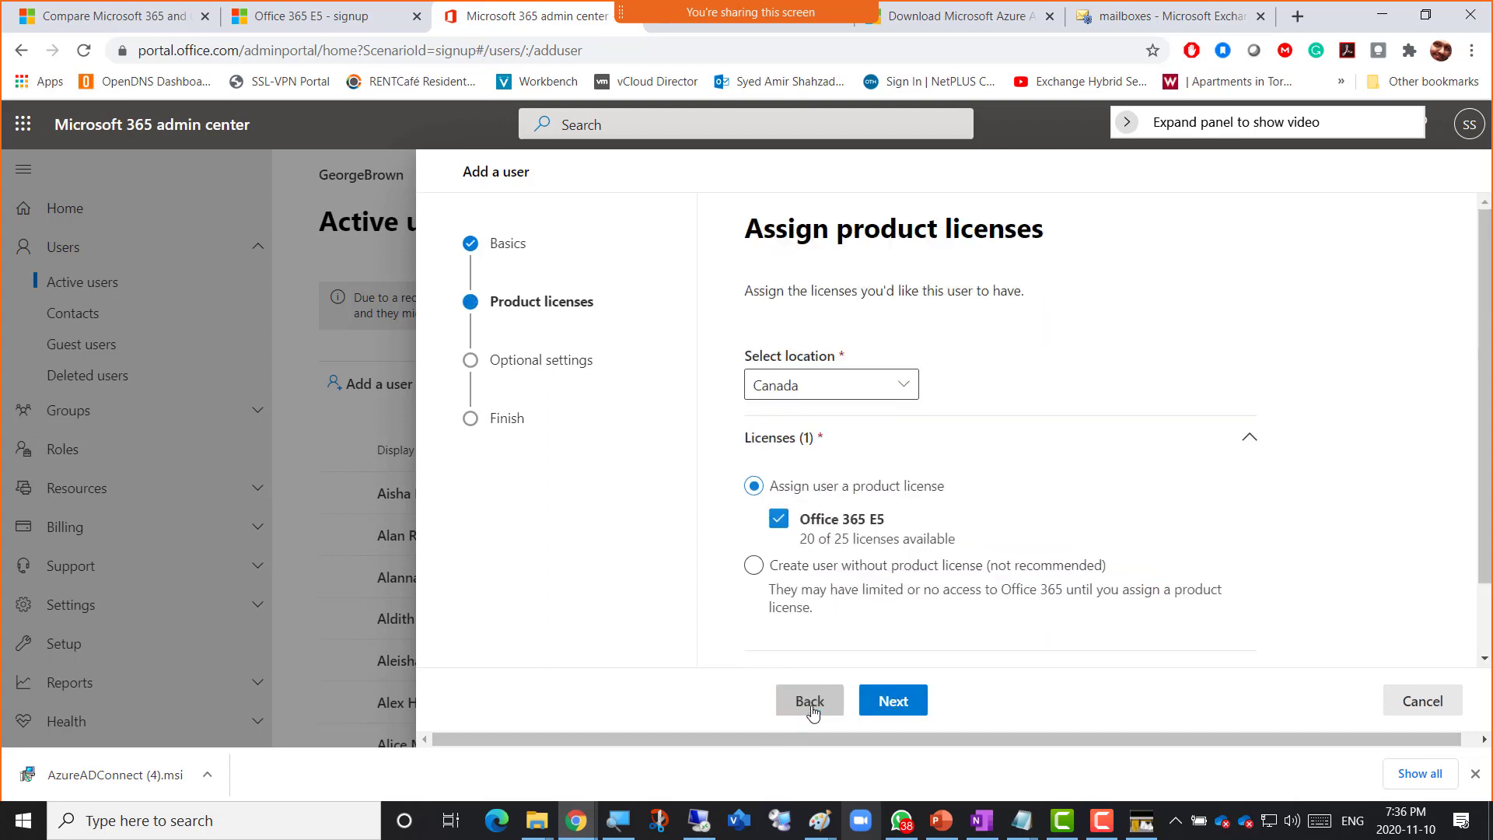
Accept the Canada location, Office 365 E5 license and default optional settings, and finish adding the second user.
left_click(902, 704)
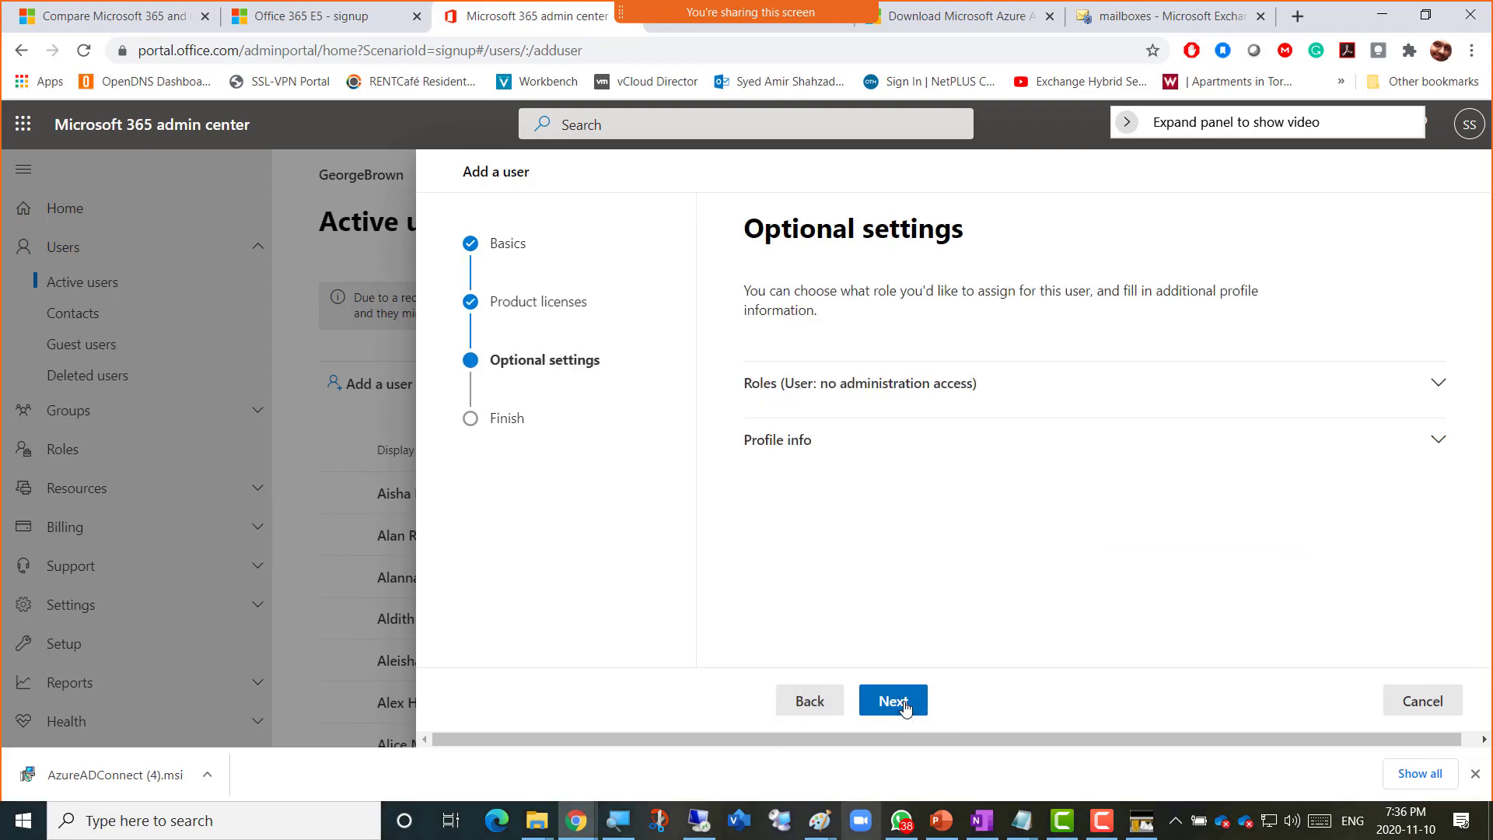
left_click(902, 704)
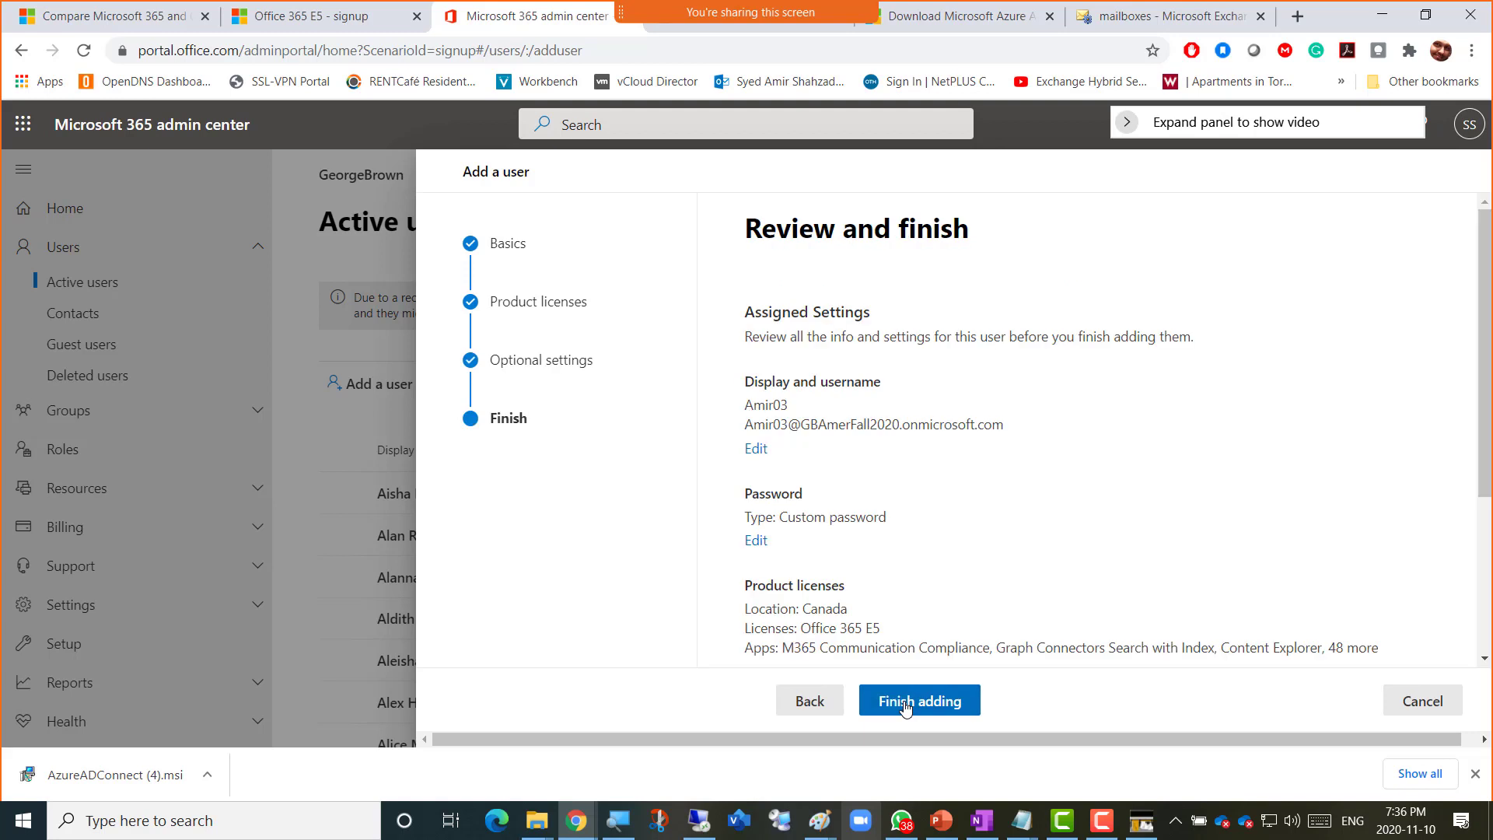
left_click(905, 704)
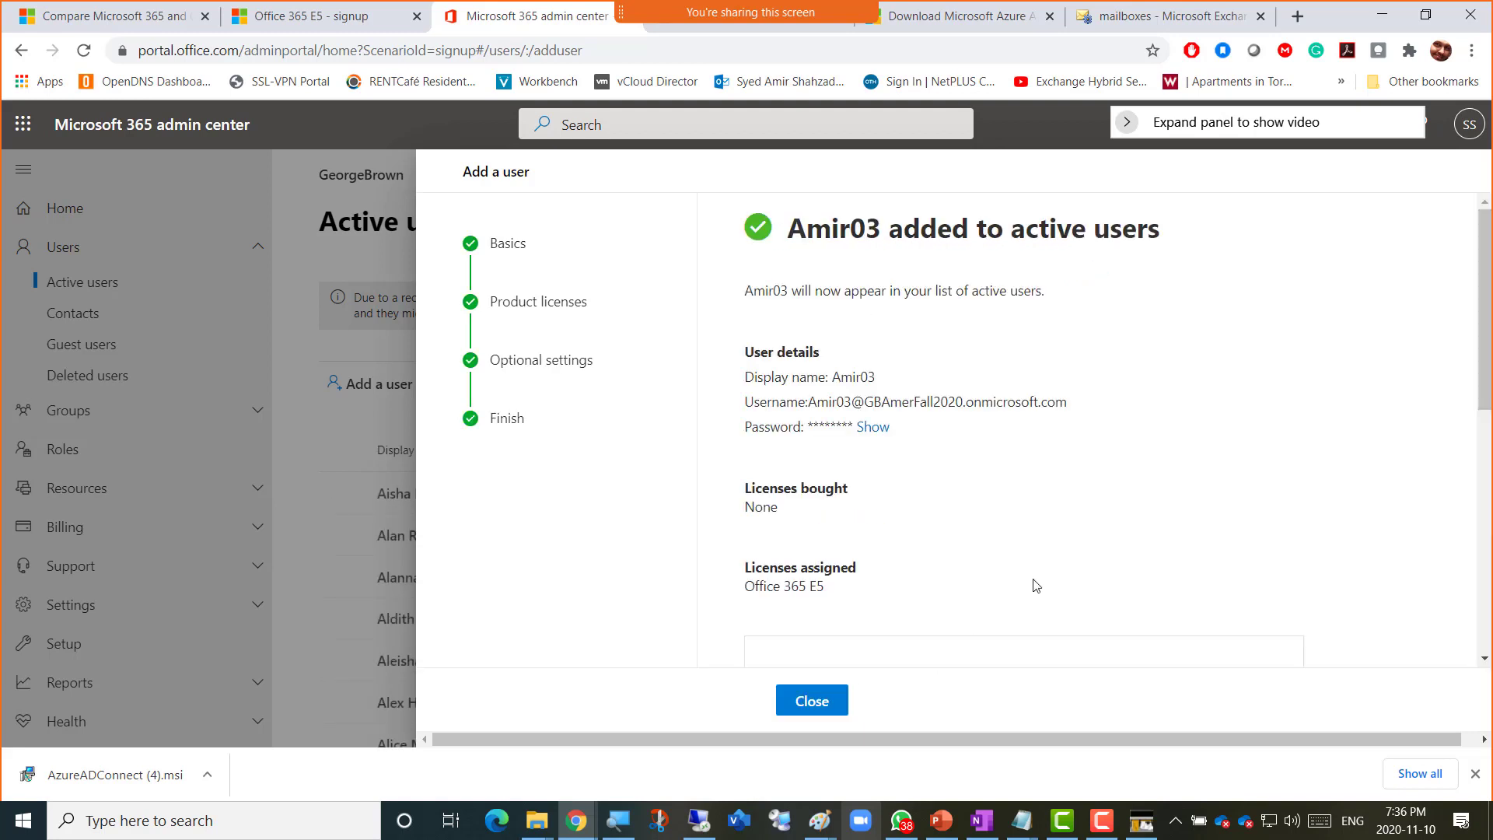
Start adding a third user and fill the first name, display name and username with the next numbered name.
scroll(1040, 587, "down", 7)
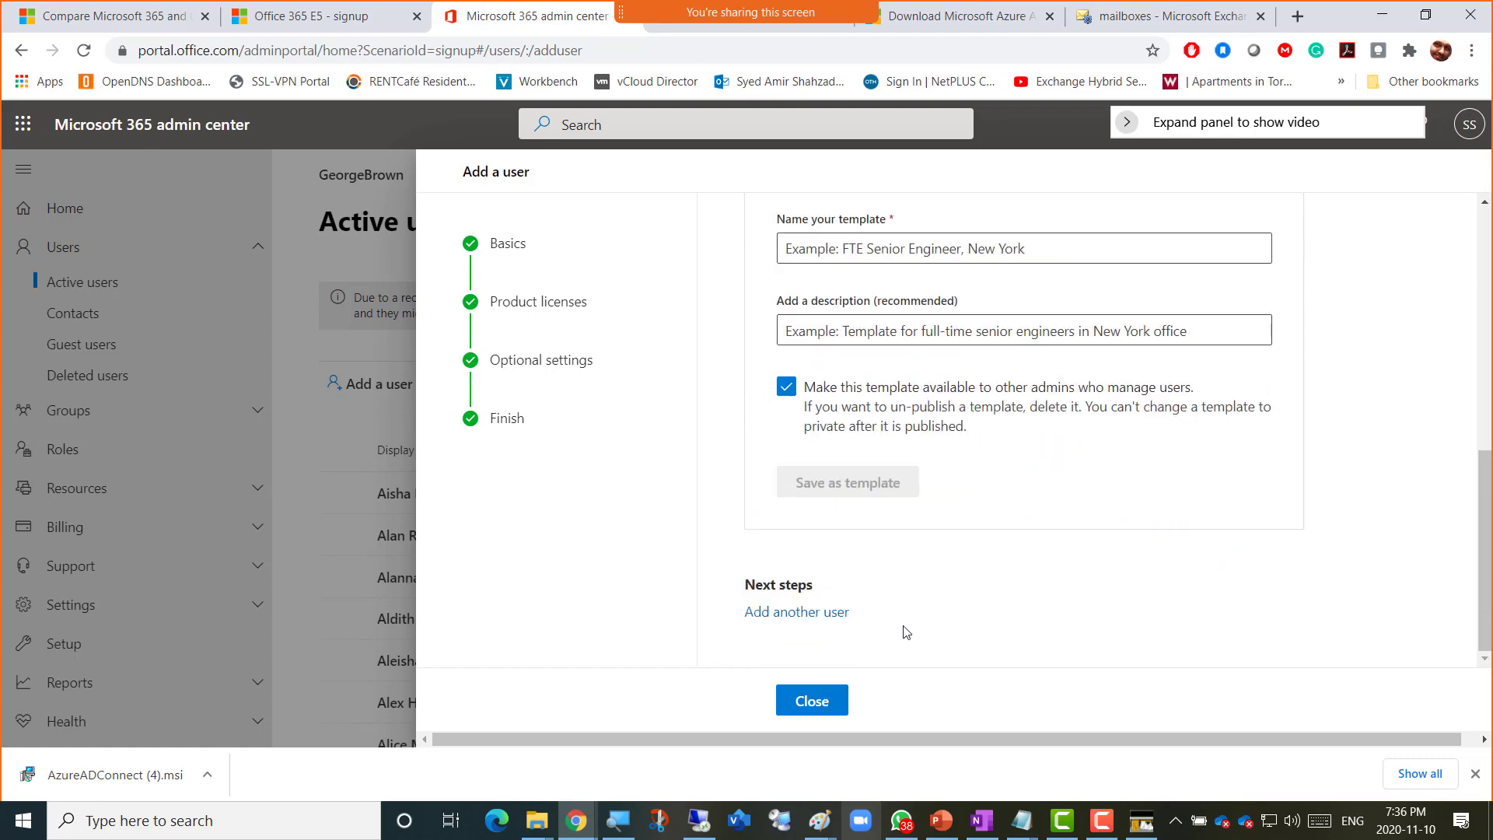
left_click(792, 613)
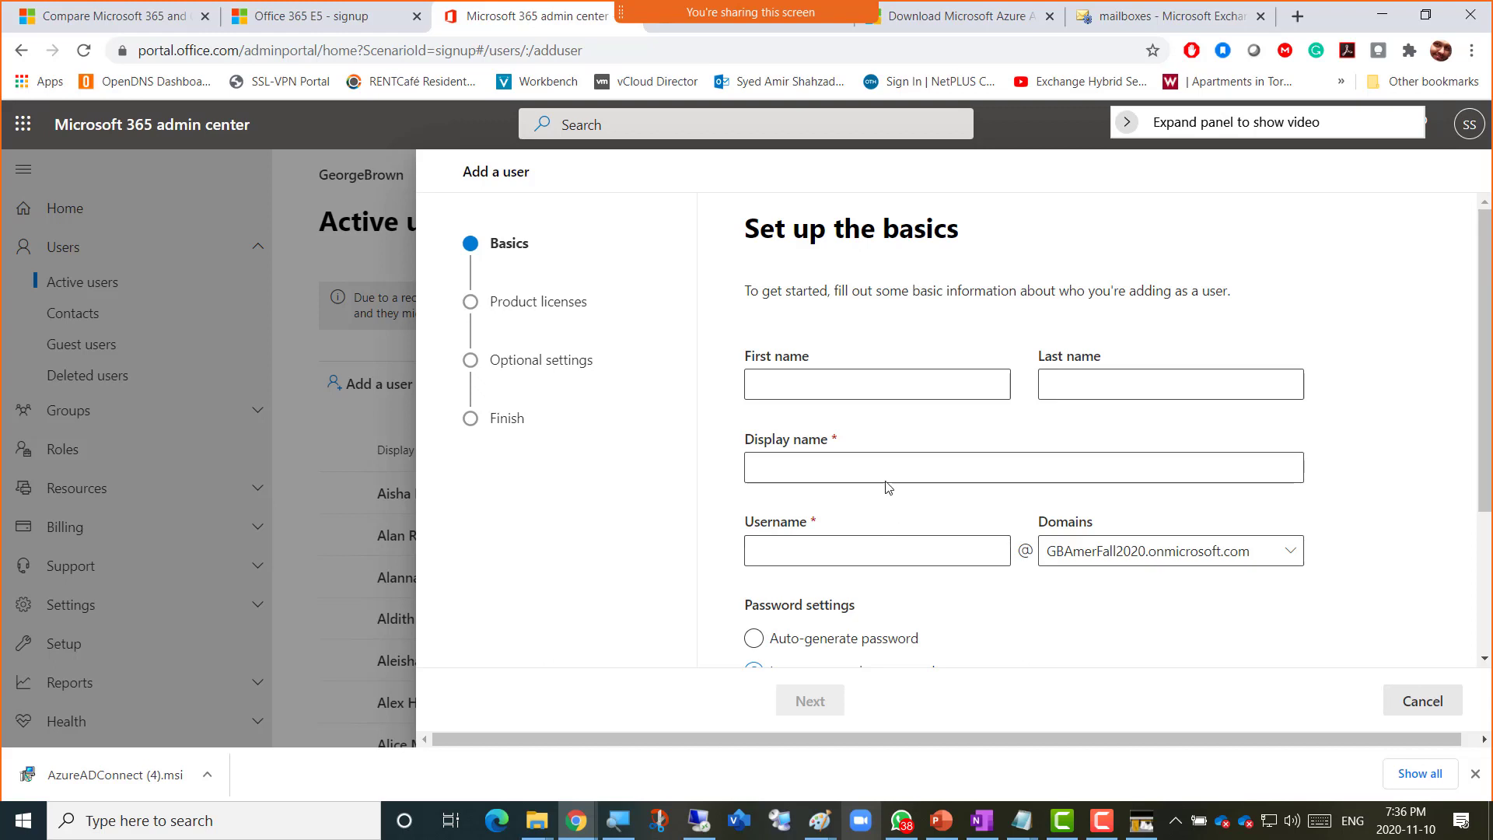
left_click(835, 378)
type("Amir03")
double_click(835, 379)
key("ctrl+c")
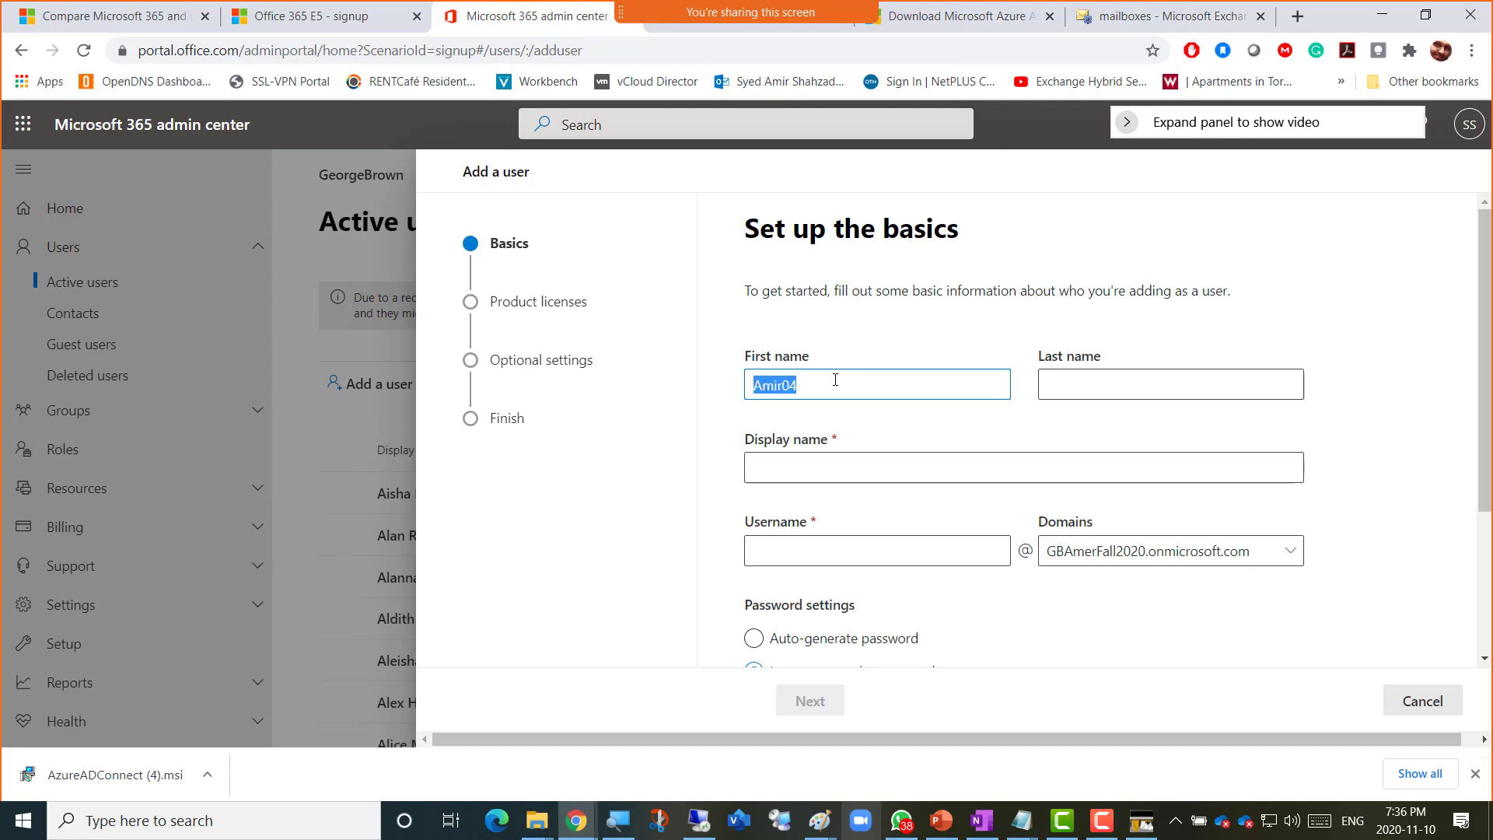
key("Tab")
key("Tab")
key("Tab")
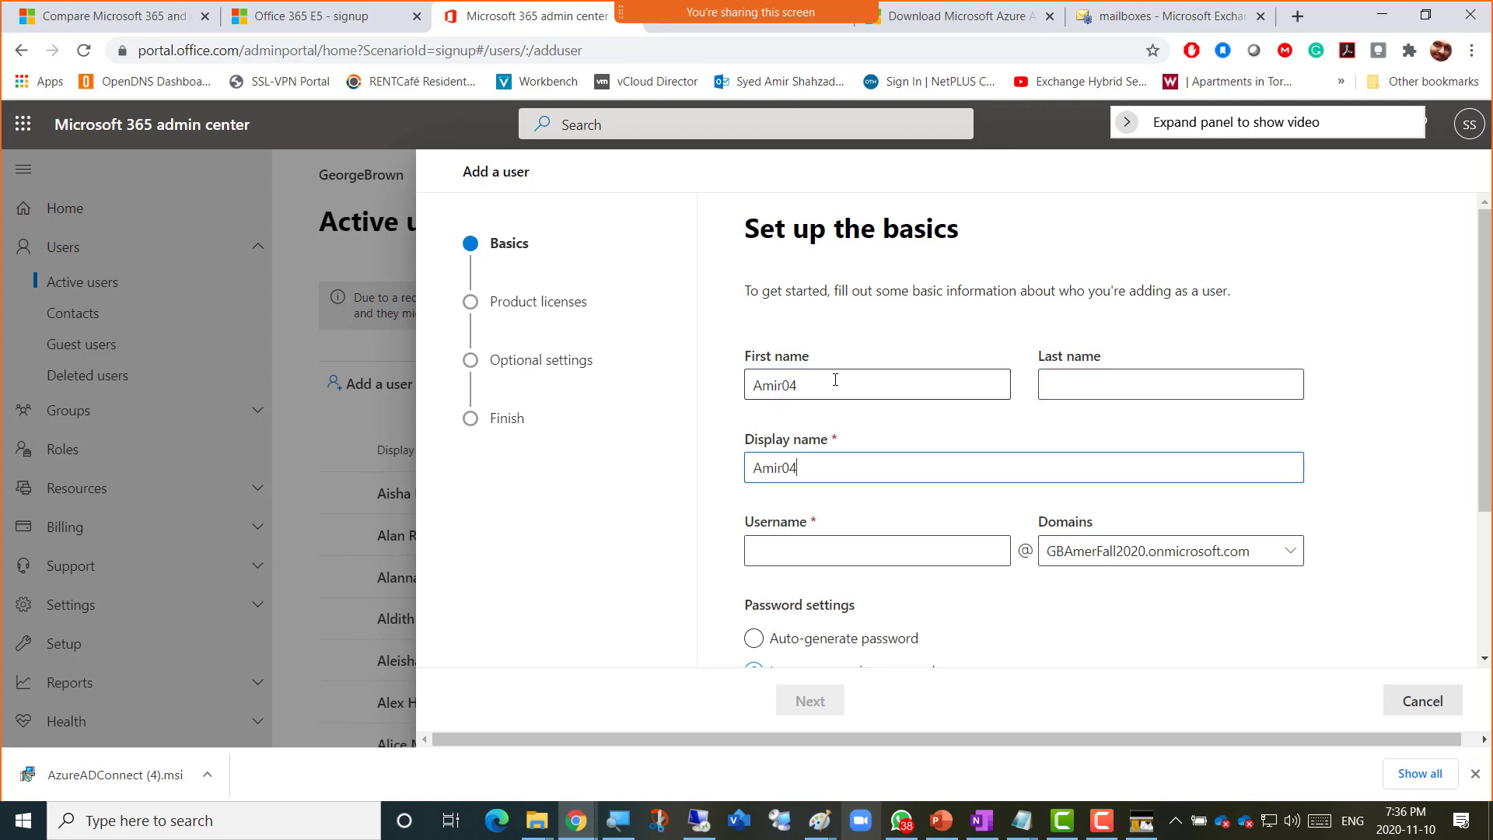
key("ctrl+v")
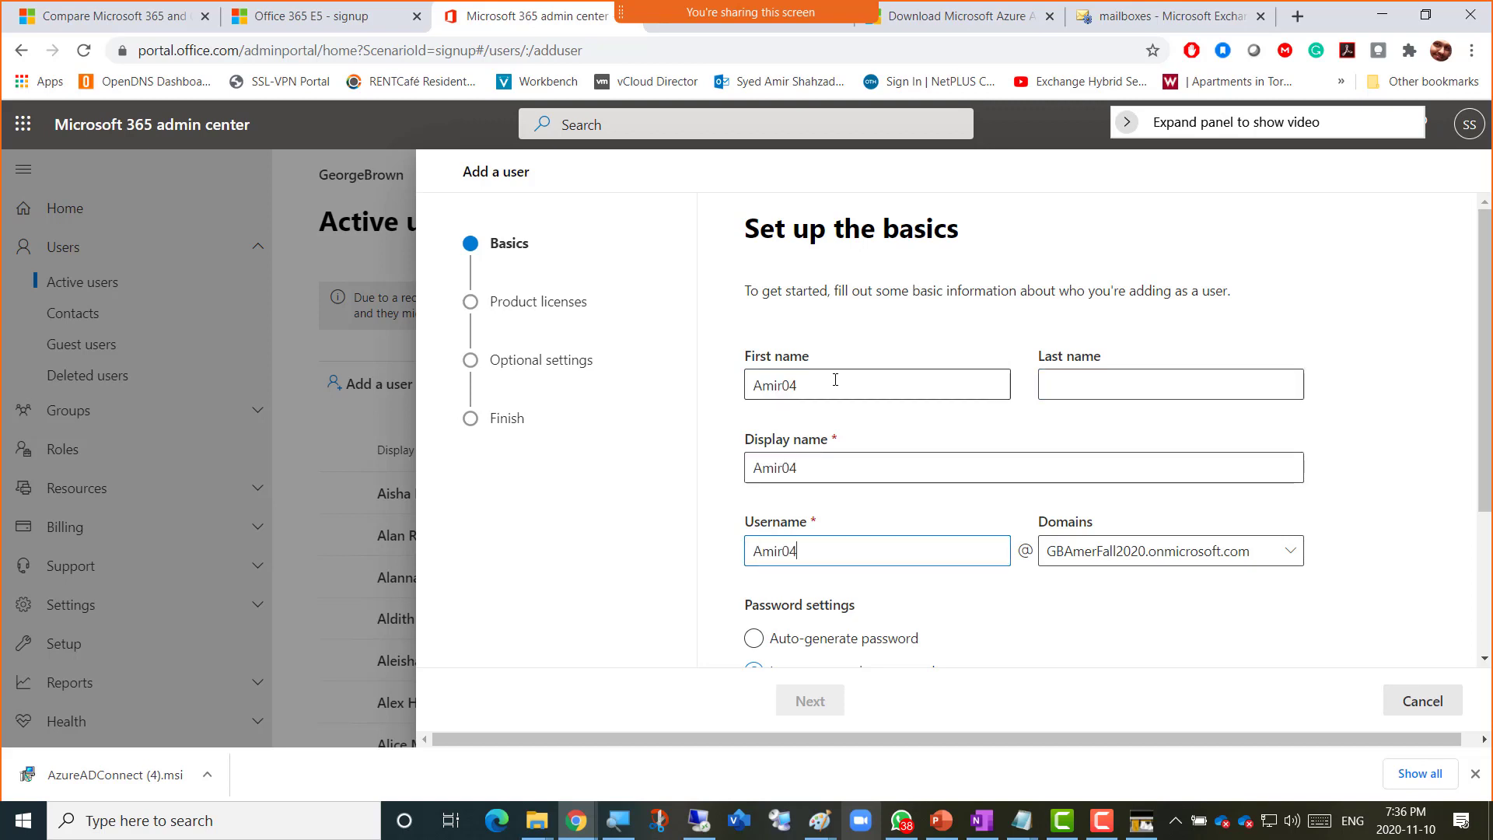
Enter the third user's account password, leaving forced change and emailing off, and continue to the product licenses.
left_click(1366, 455)
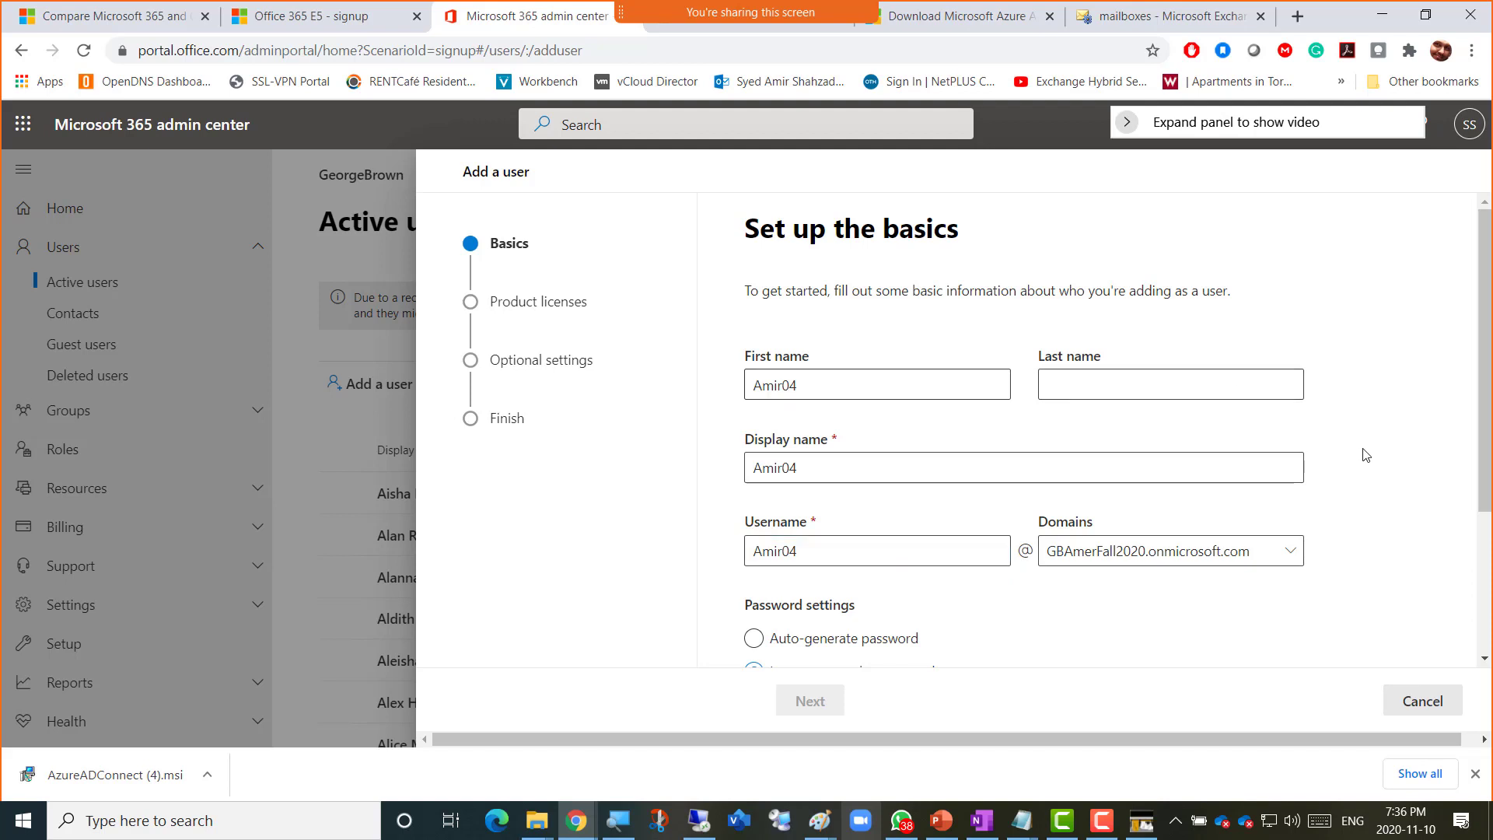
scroll(1366, 454, "down", 3)
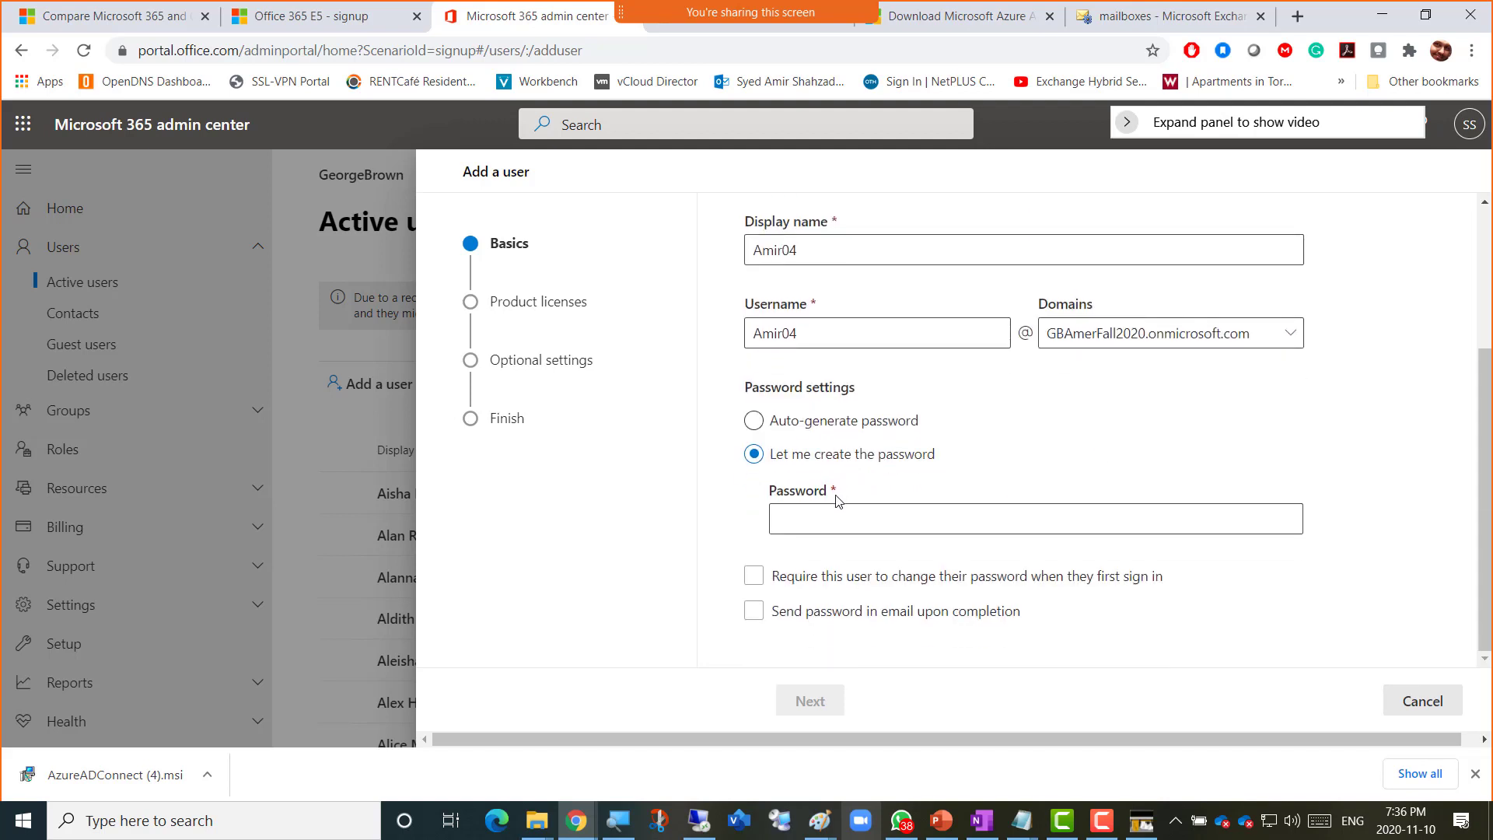
left_click(831, 513)
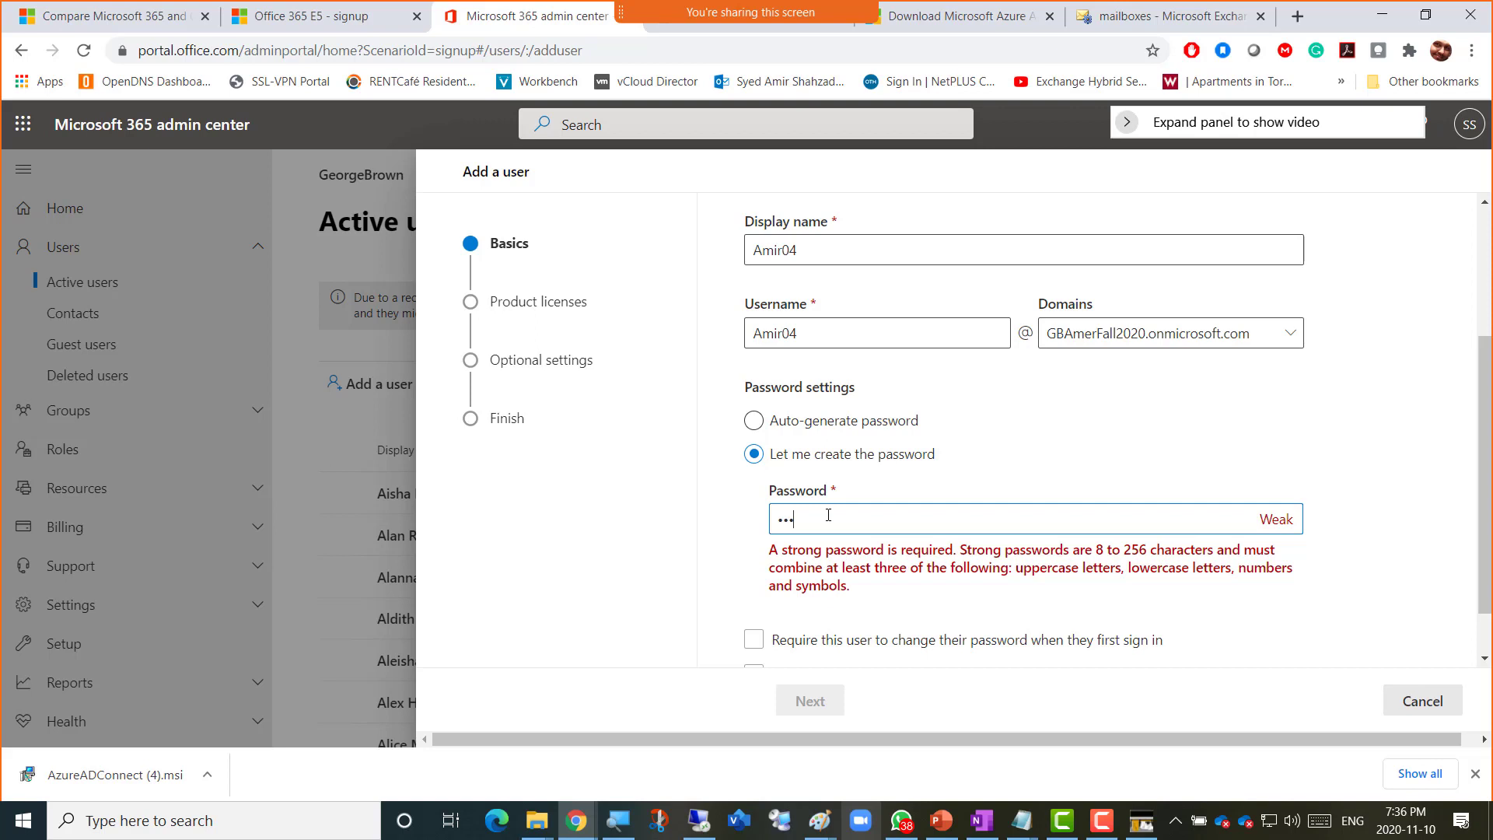
type("••••••••••")
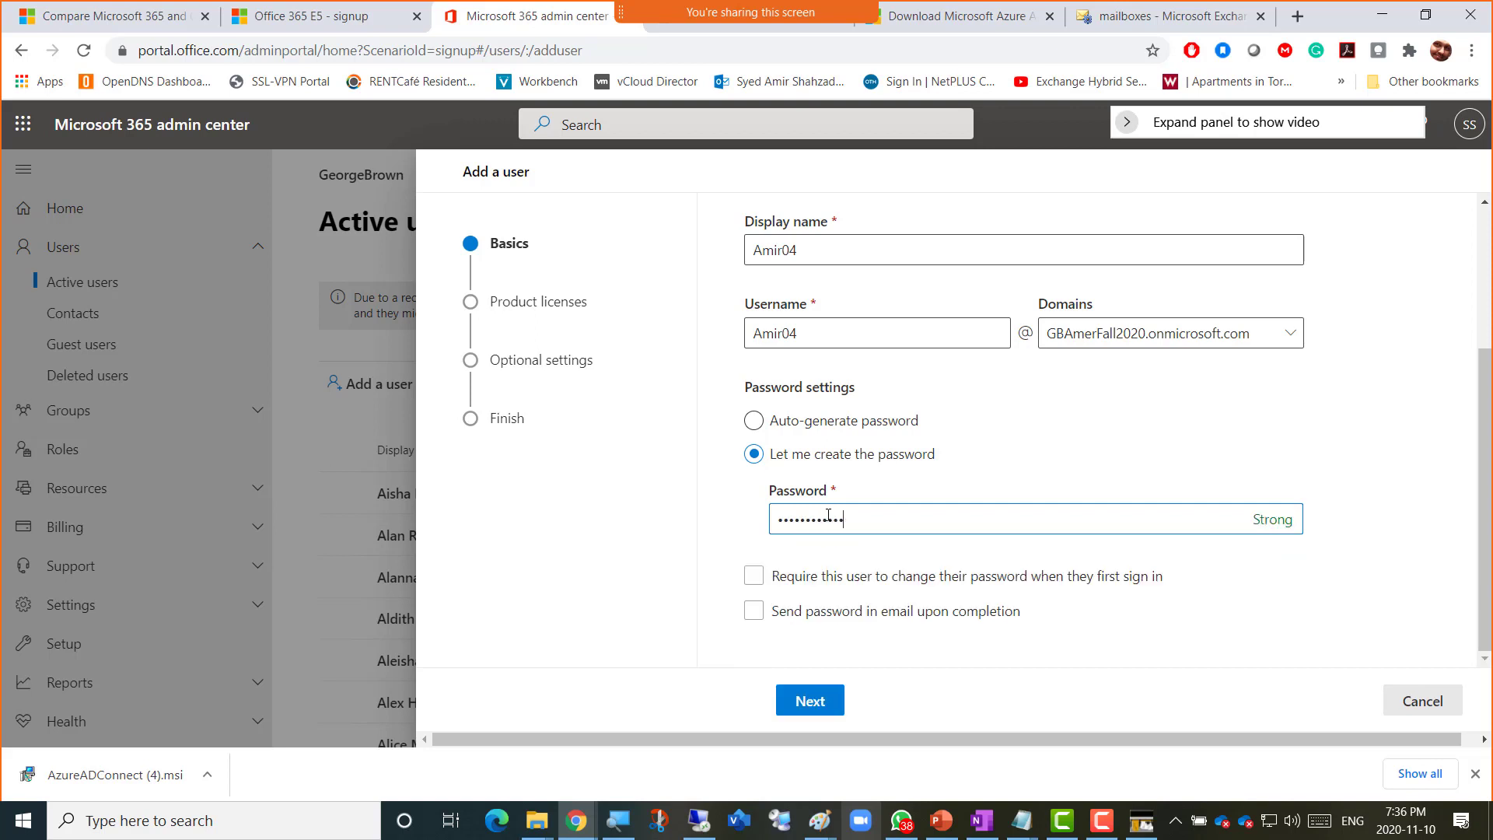
left_click(807, 703)
Finish adding the third user with the Office 365 E5 license and default optional settings, and return to Active users.
left_click(894, 704)
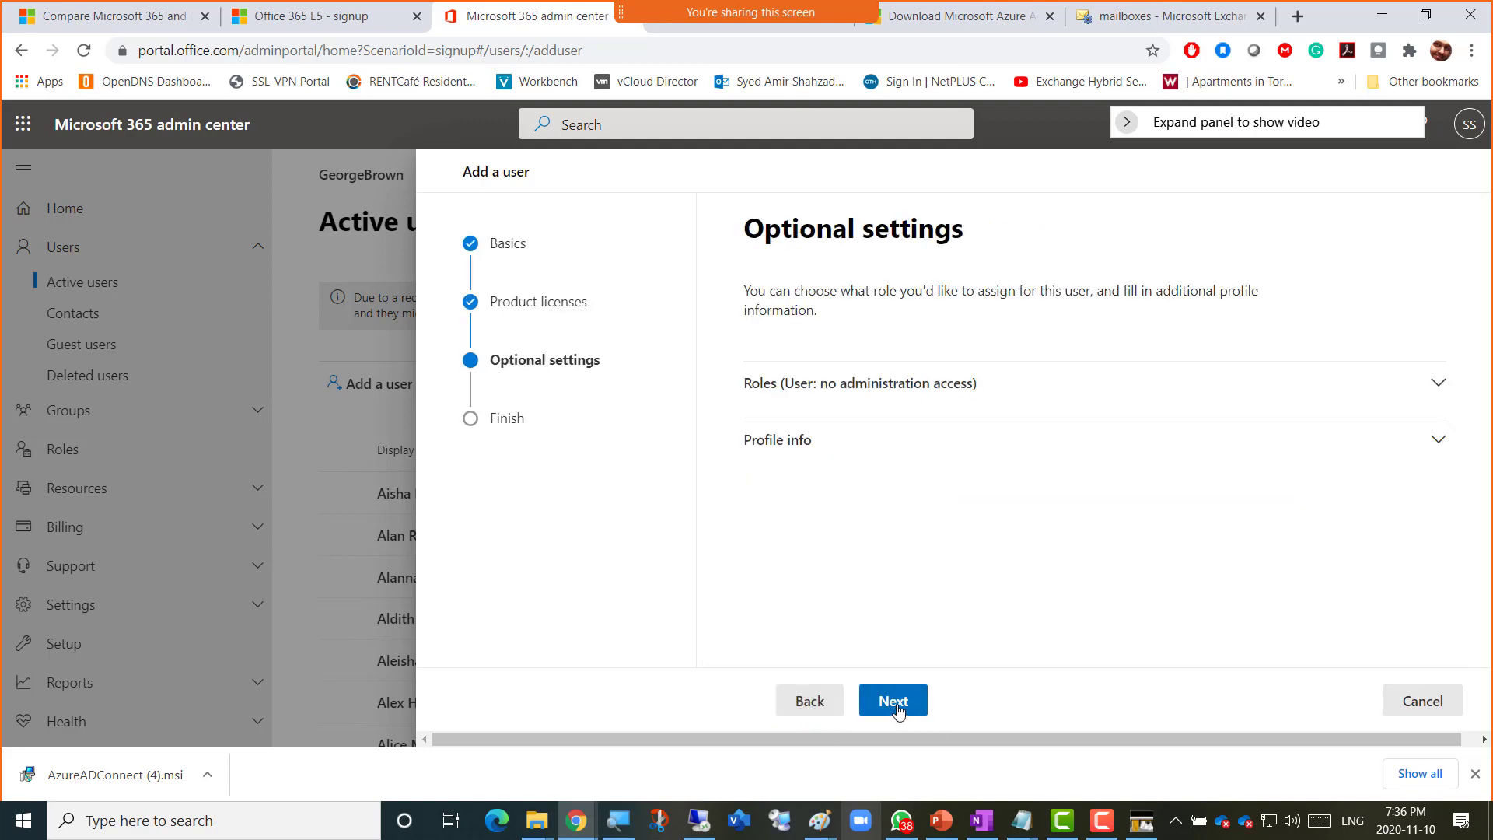
left_click(900, 707)
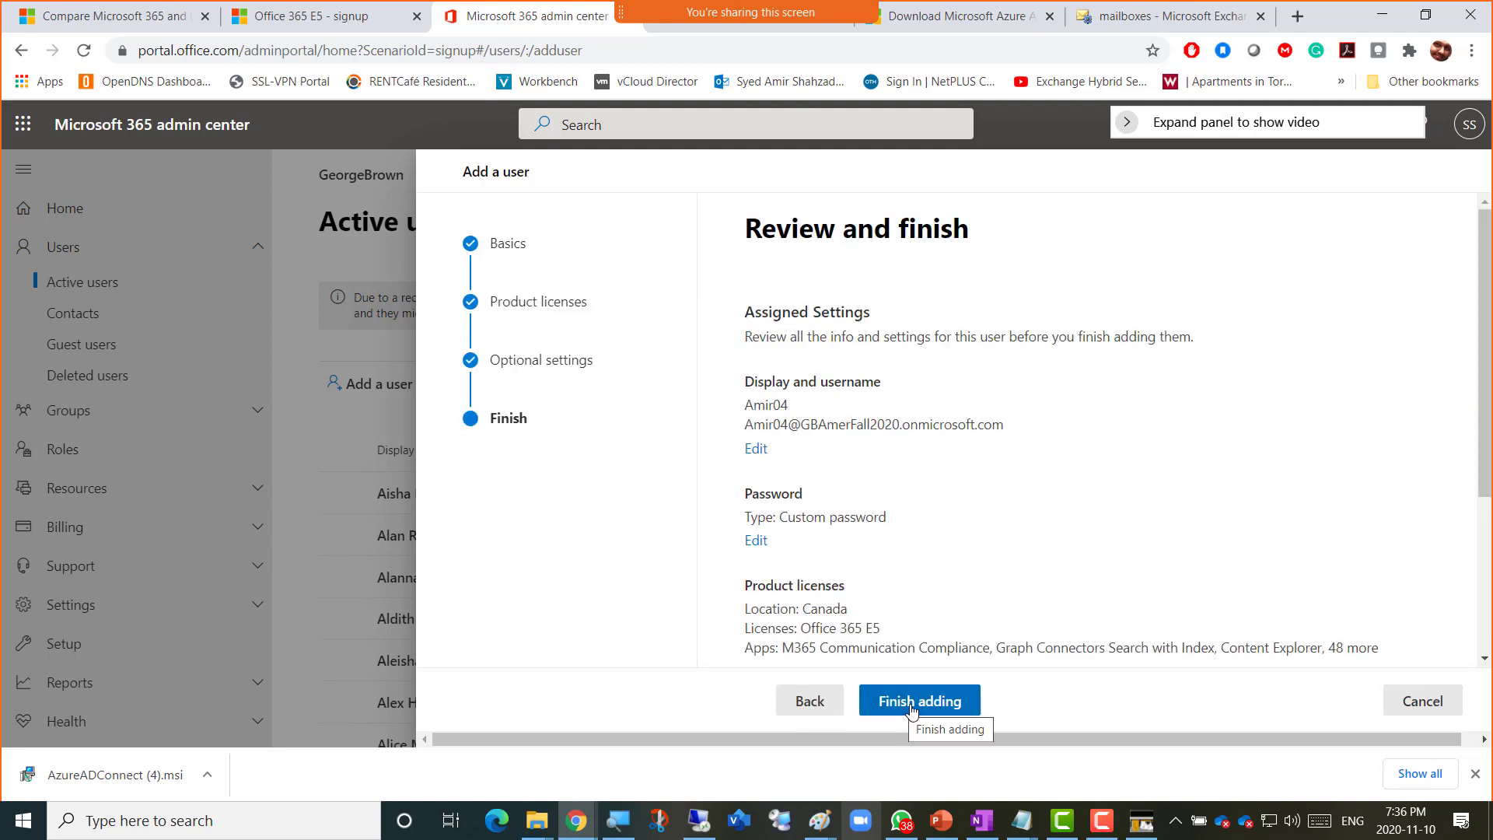
left_click(912, 704)
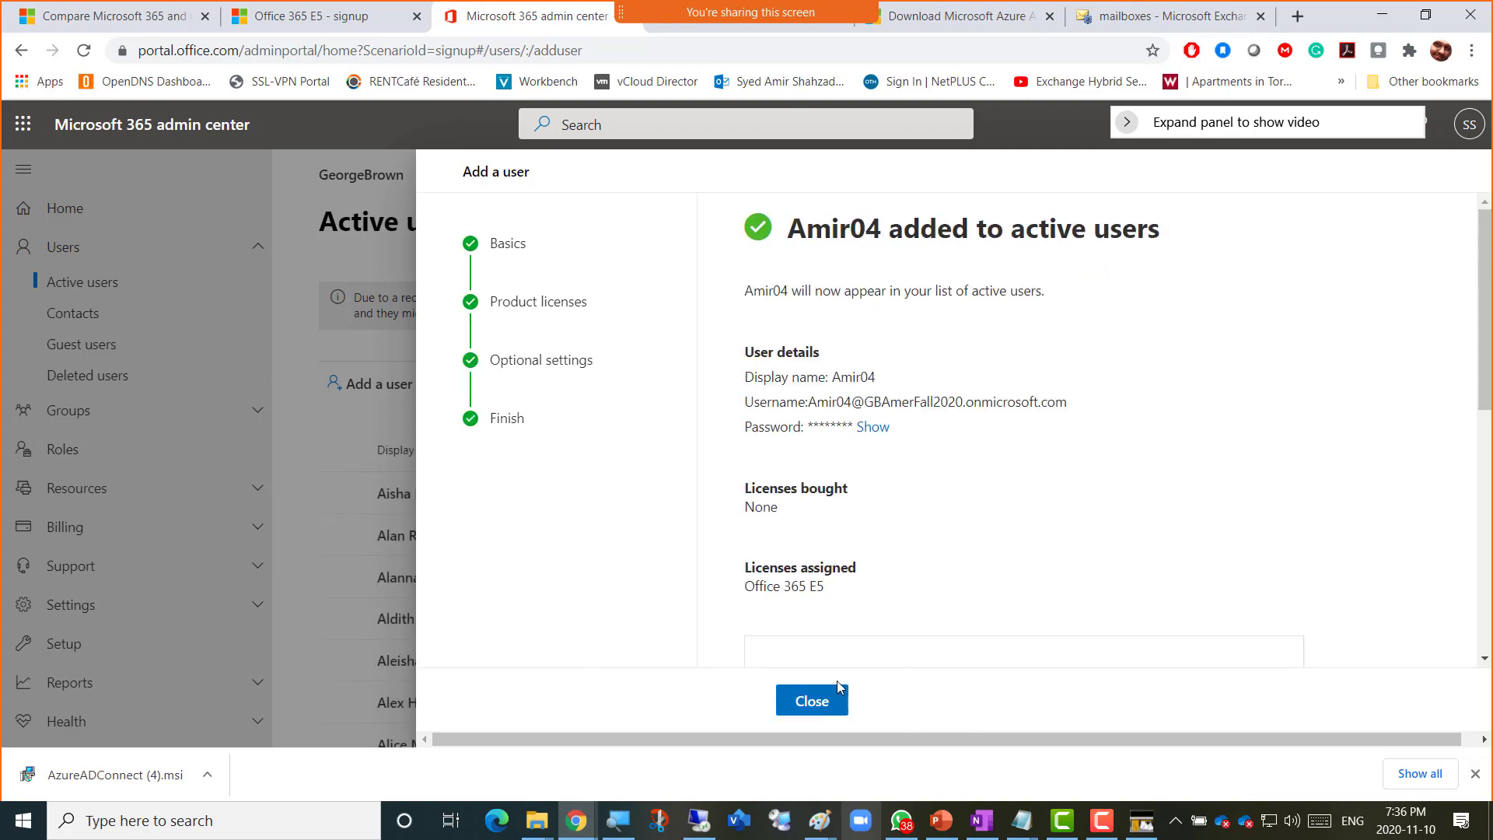
left_click(822, 702)
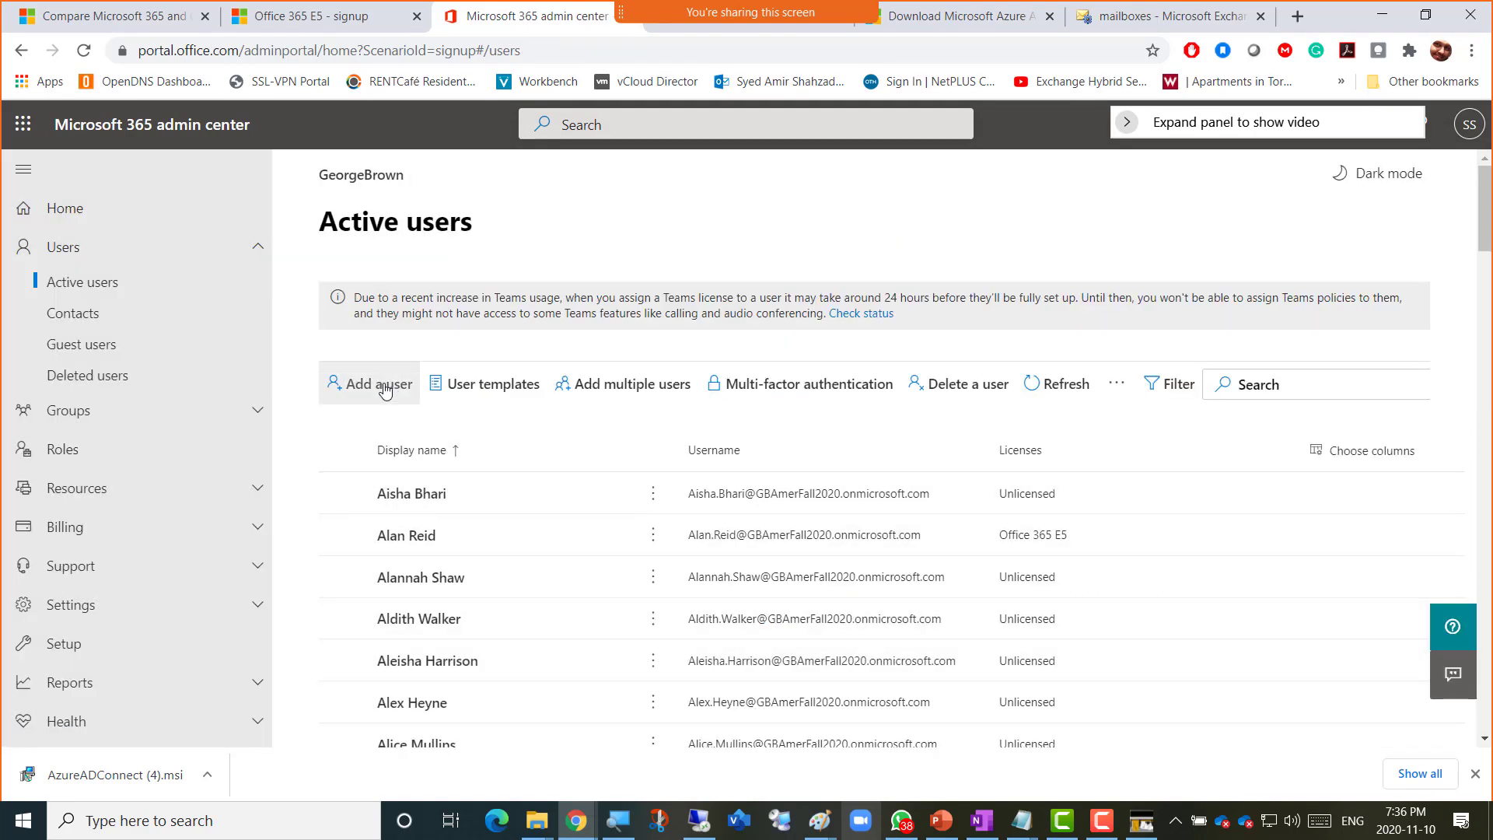
Open the user template management page from Active users to check for saved templates.
left_click(468, 388)
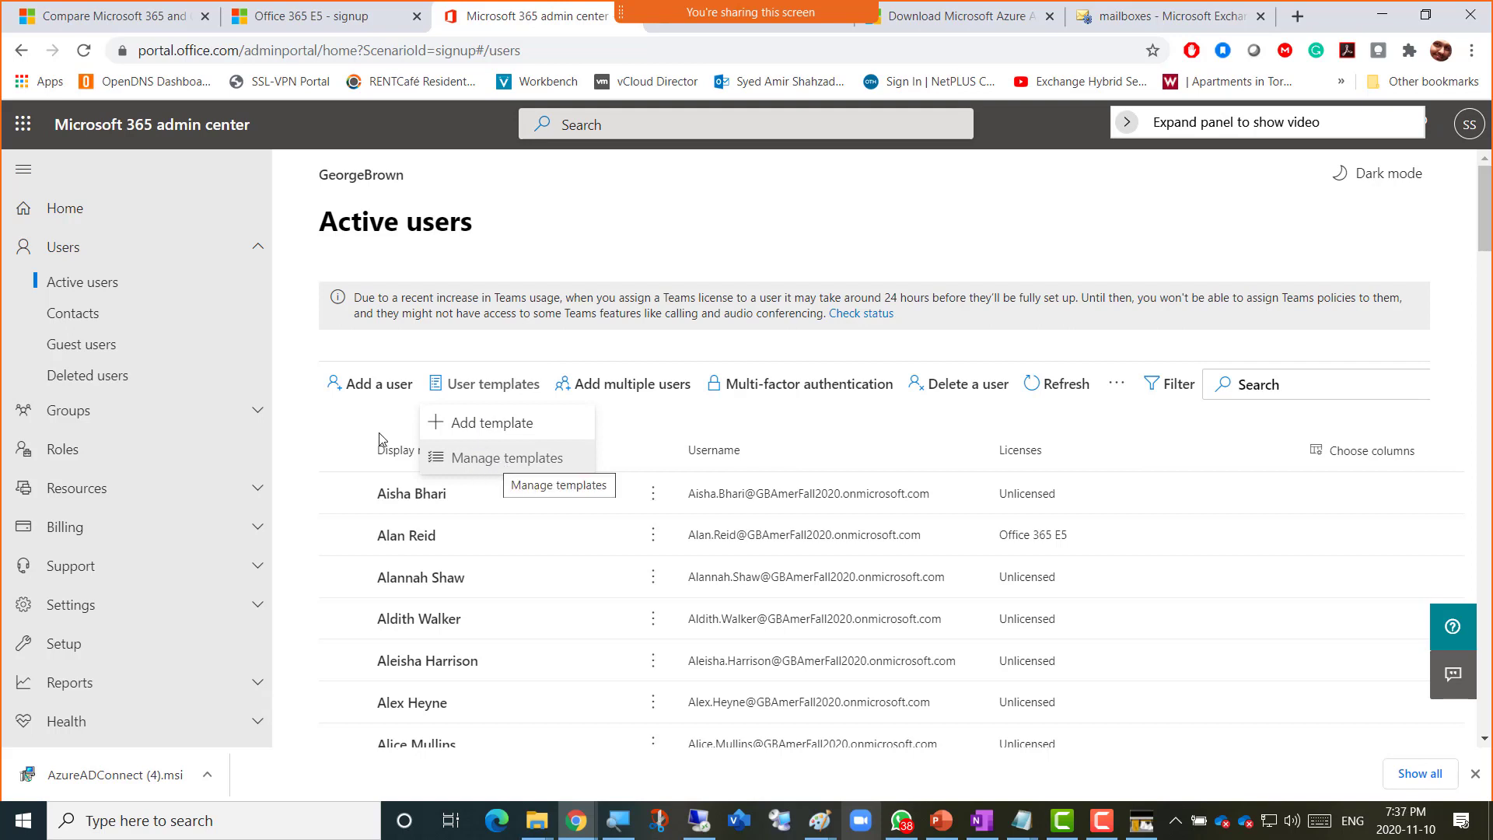
left_click(490, 459)
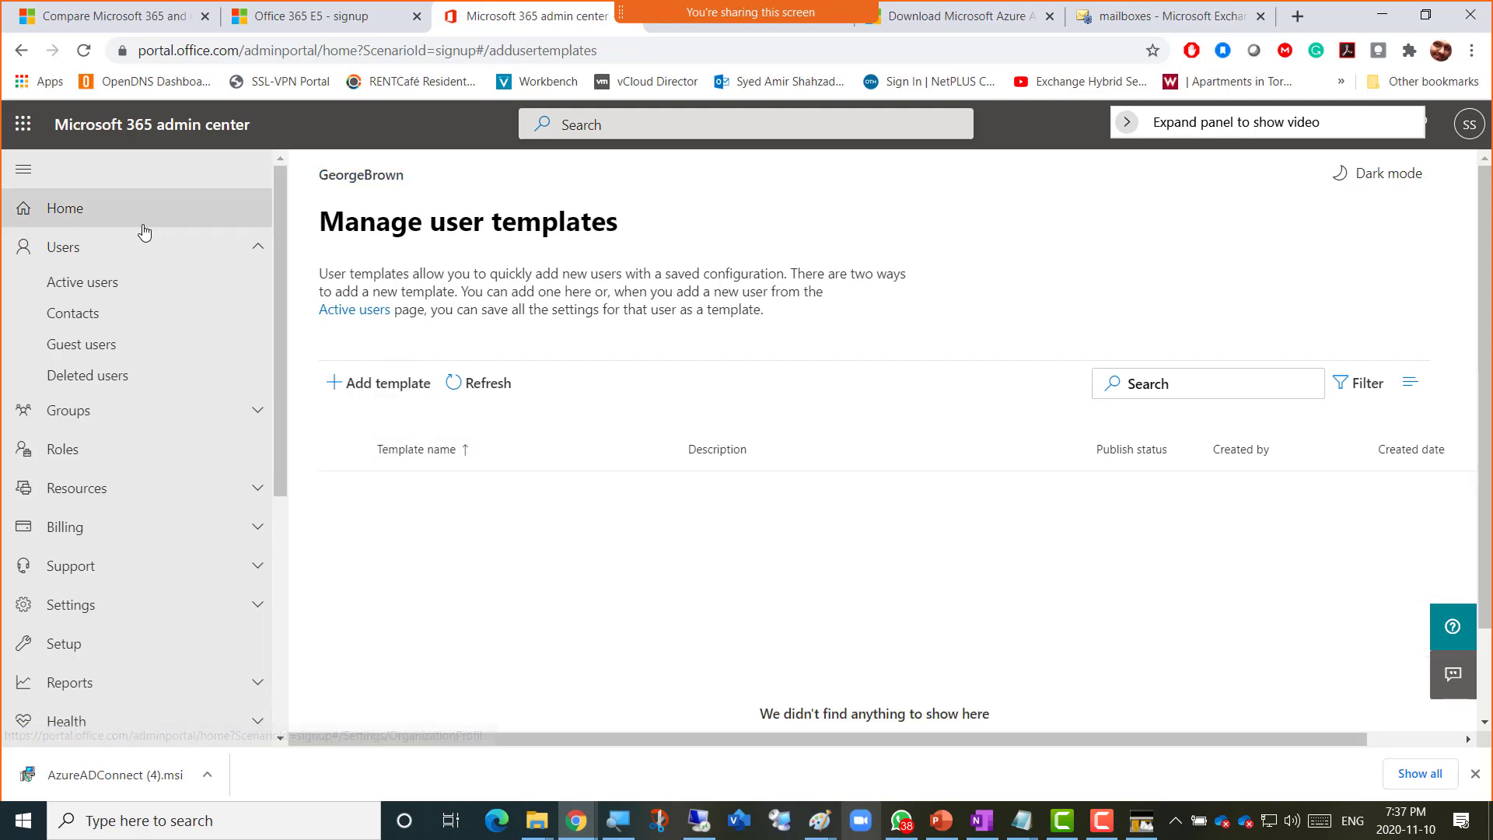
Start adding a fourth user from Active users and fill the first name, display name and username with the next numbered name.
left_click(56, 289)
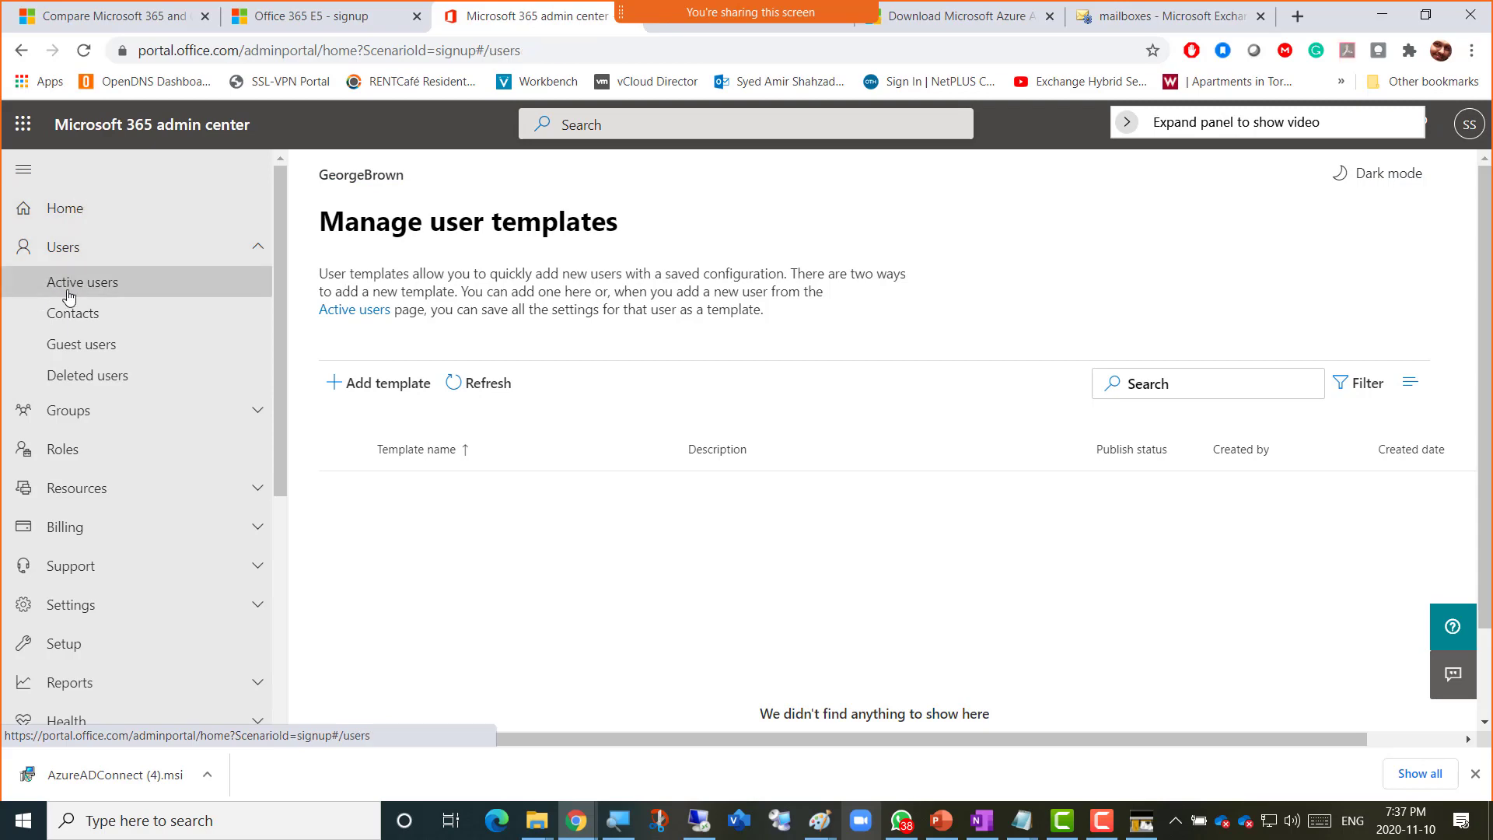
left_click(364, 387)
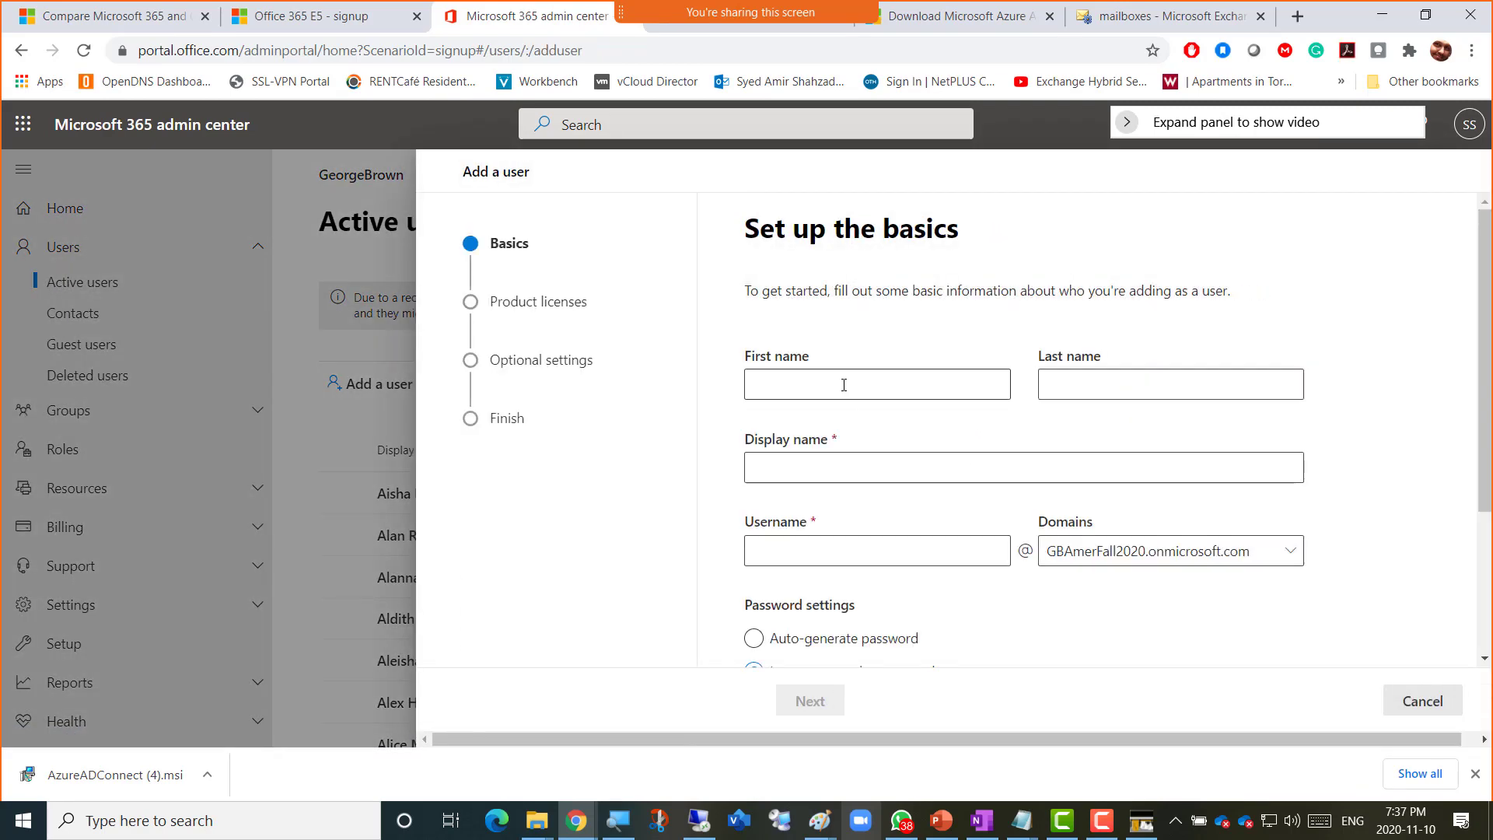
left_click(844, 384)
type("Amir04")
double_click(843, 384)
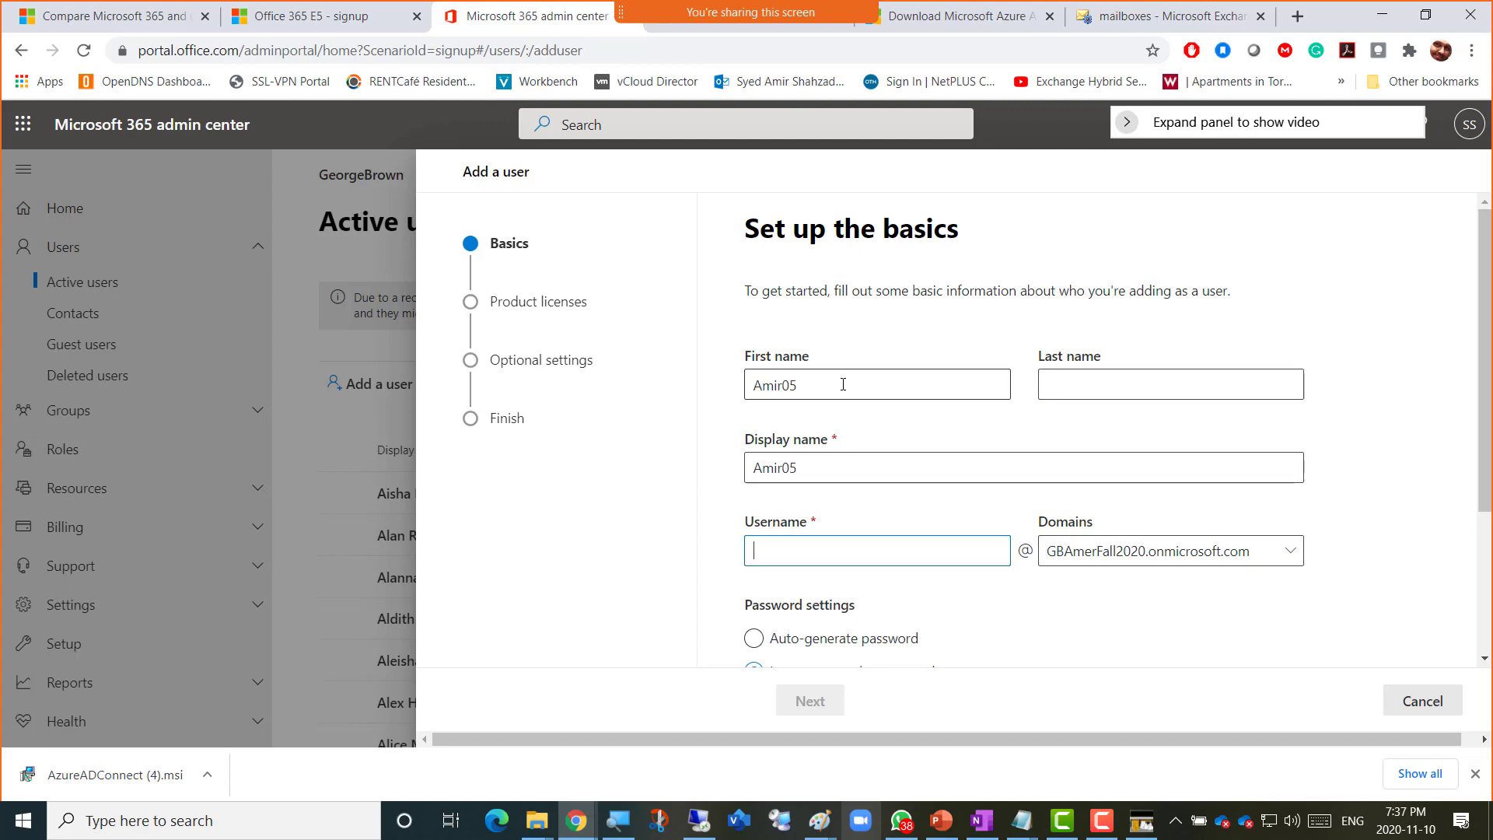
type("Amir05")
Enter the fourth user's account password, leaving forced change and emailing off, and continue to the product licenses.
scroll(1369, 537, "down", 3)
left_click(928, 519)
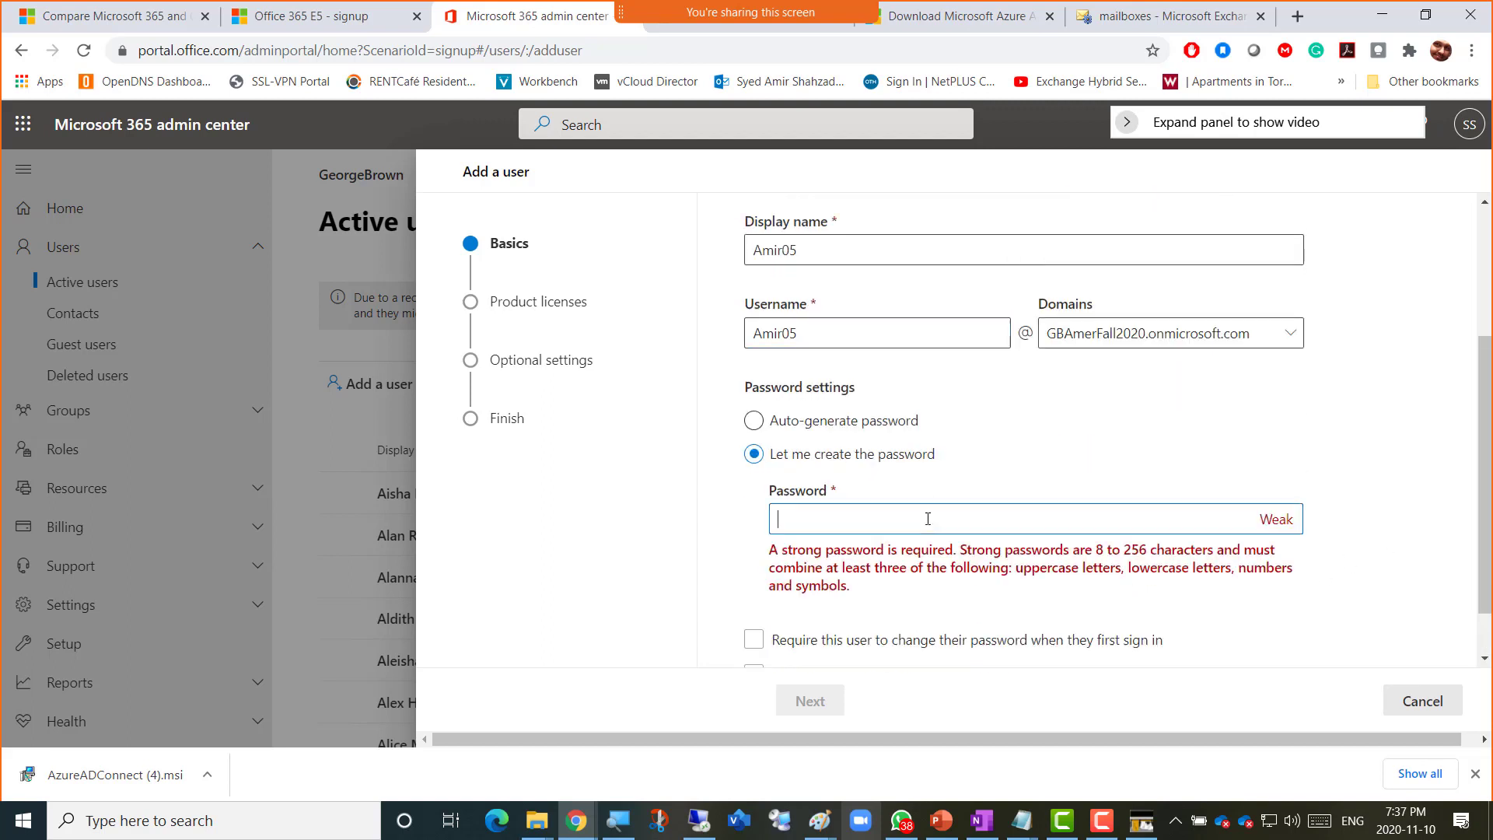
type("***********")
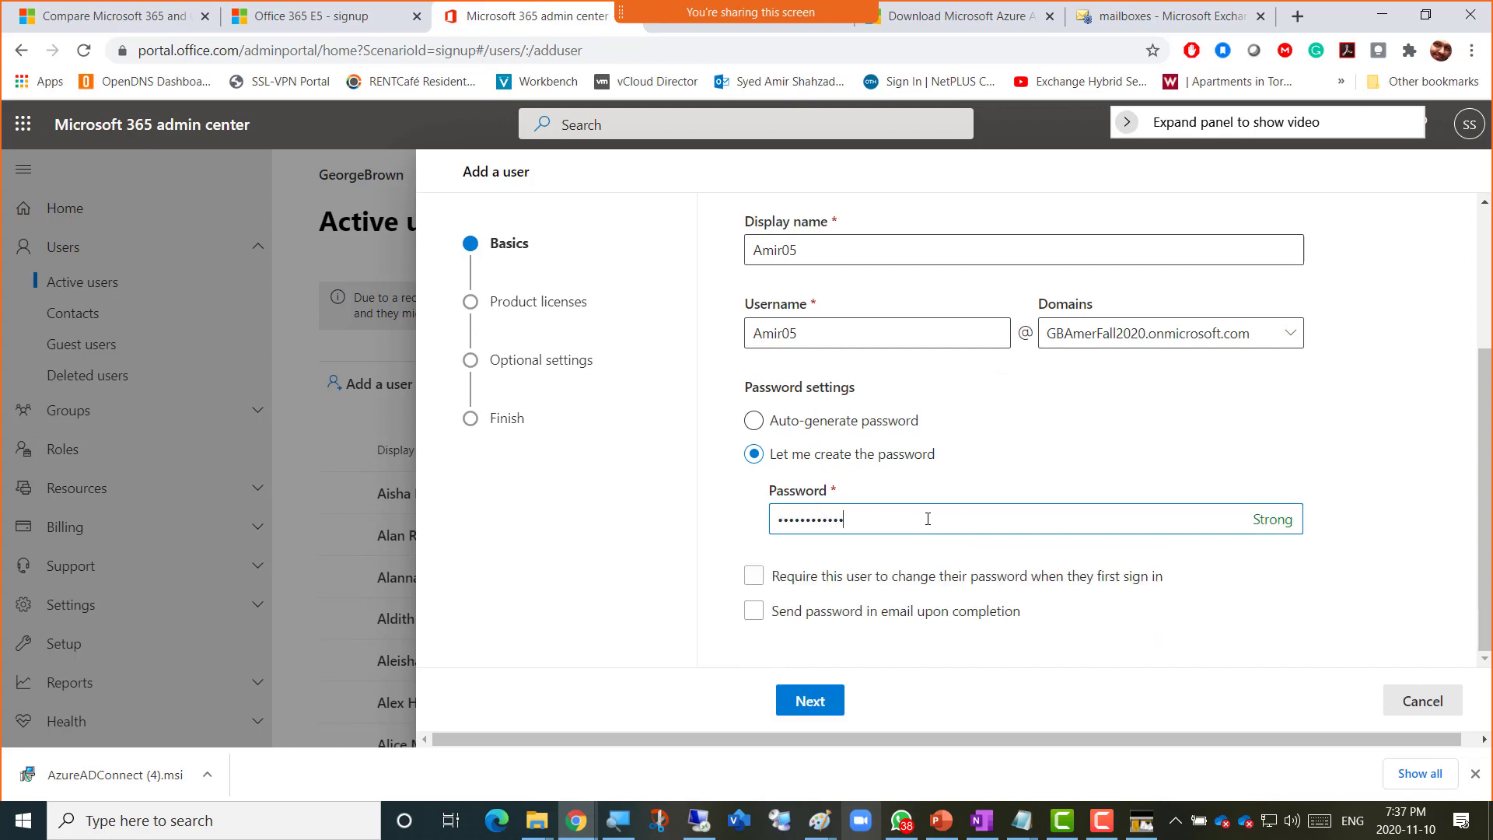
left_click(811, 702)
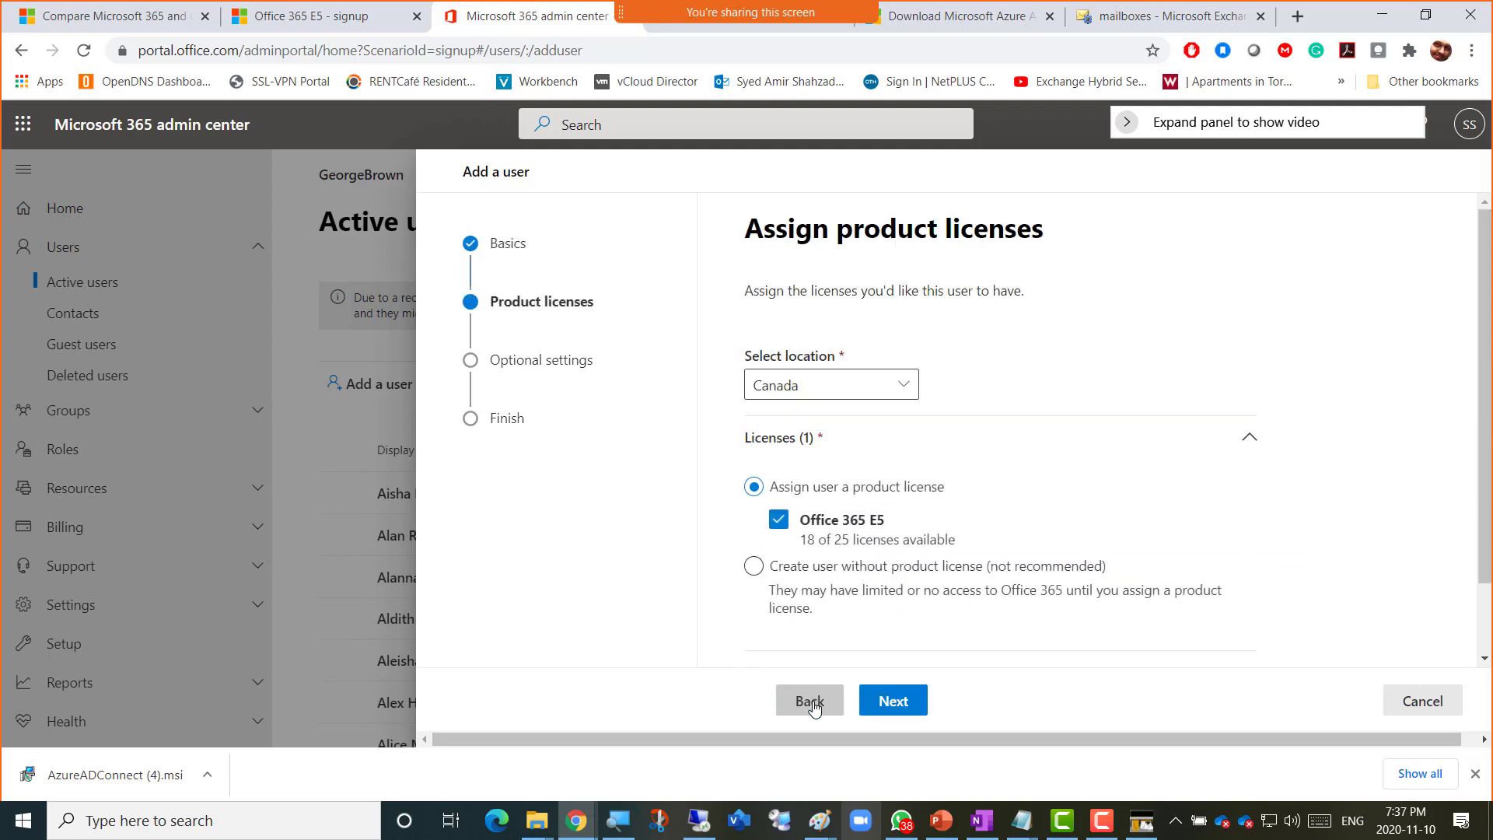
Finish adding the fourth user with the Office 365 E5 license and default optional settings, without saving a template.
left_click(911, 702)
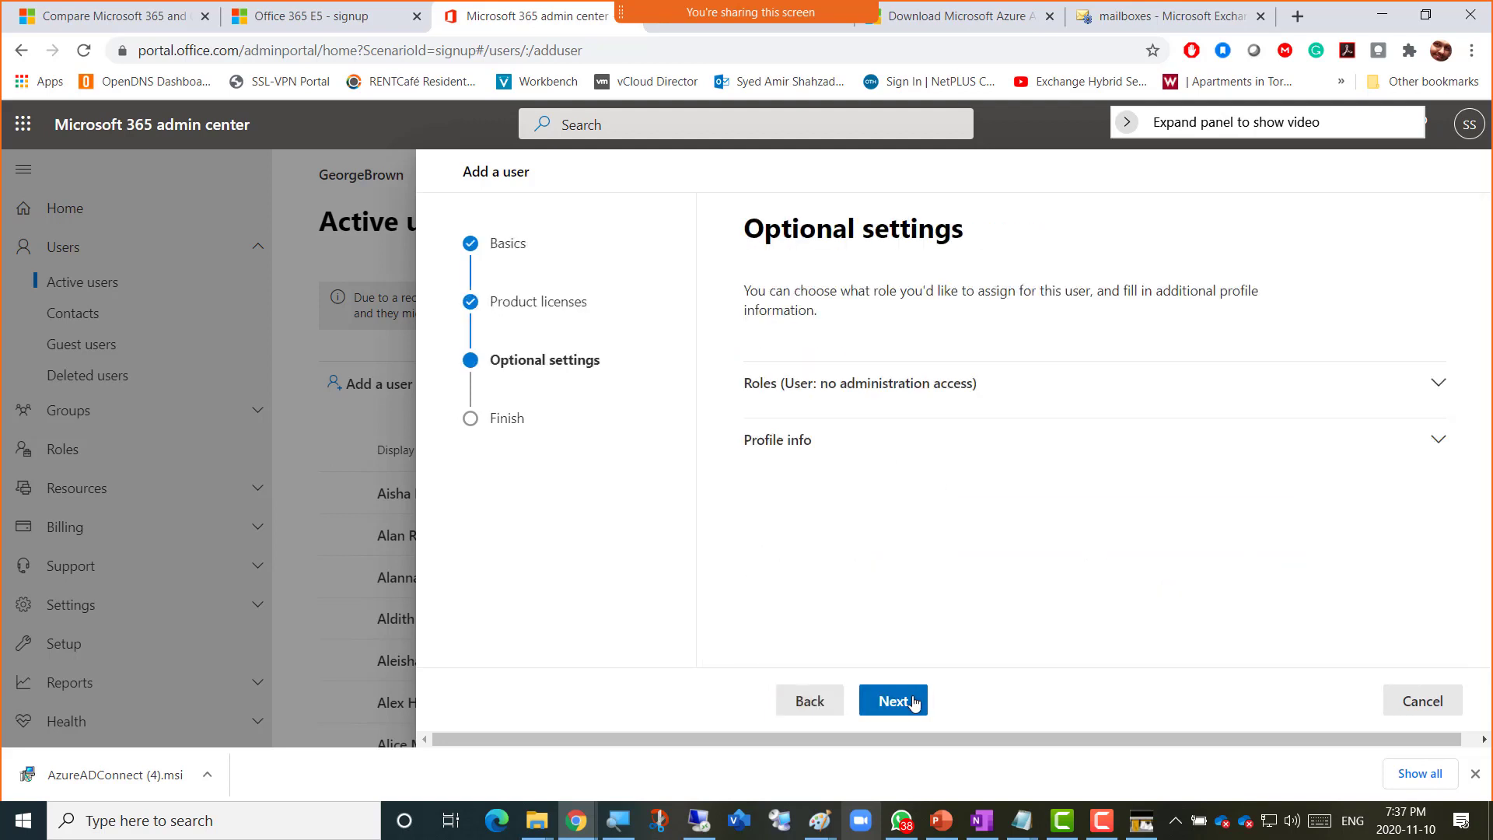
left_click(914, 702)
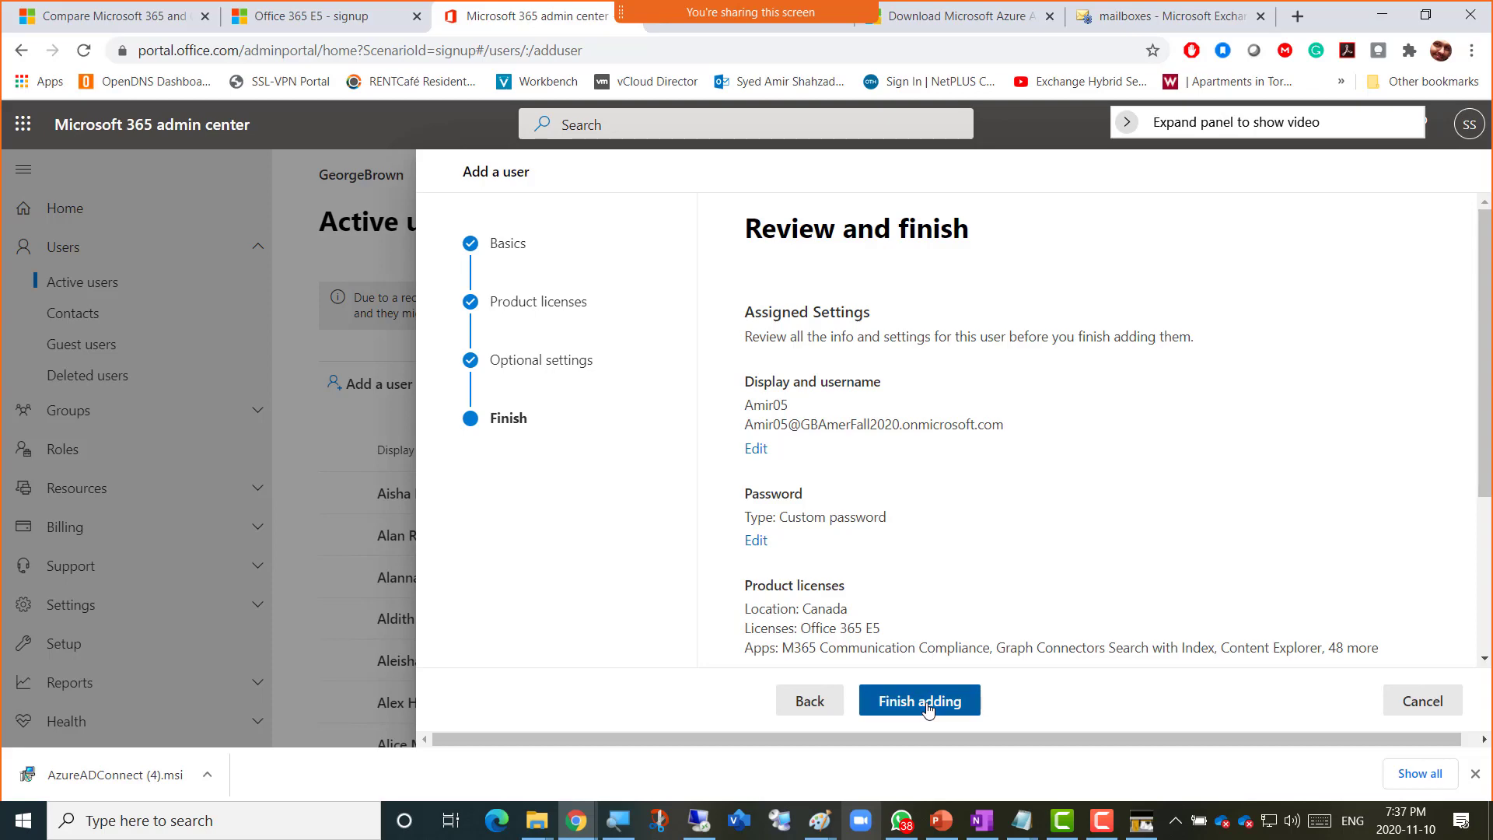
left_click(927, 710)
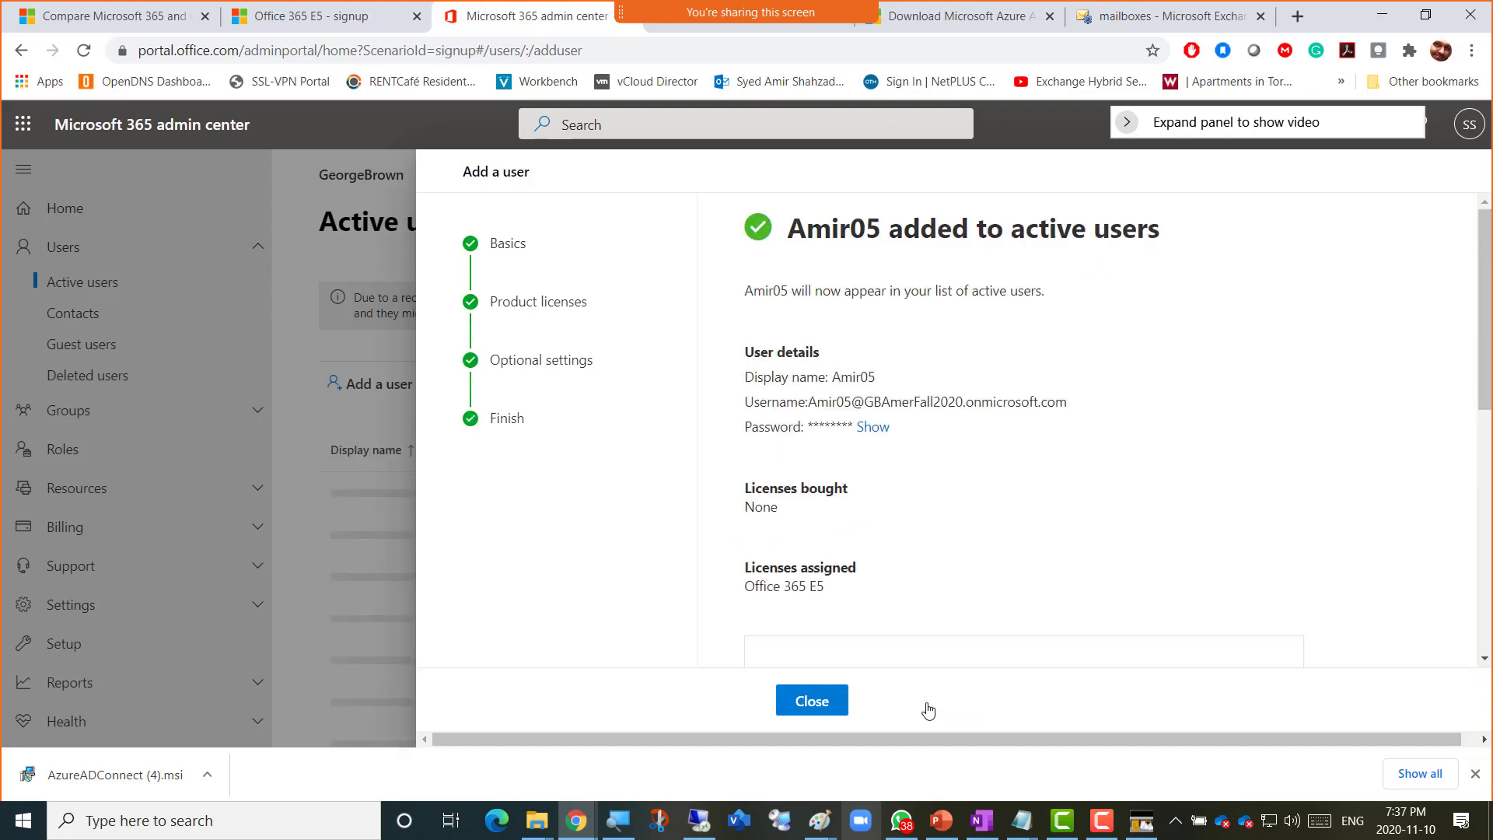
scroll(962, 589, "down", 1)
scroll(962, 590, "down", 5)
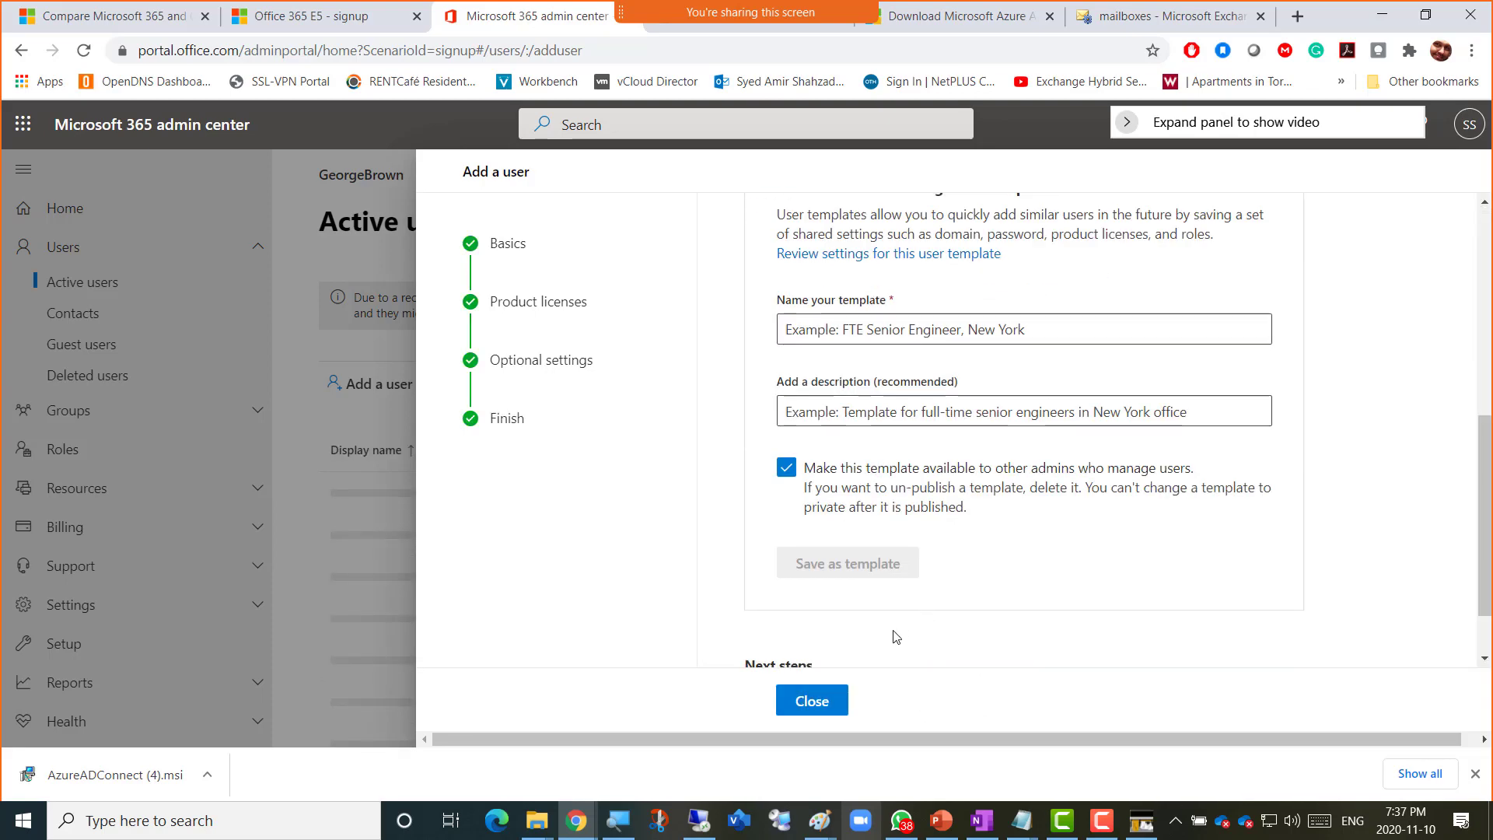
scroll(894, 634, "down", 1)
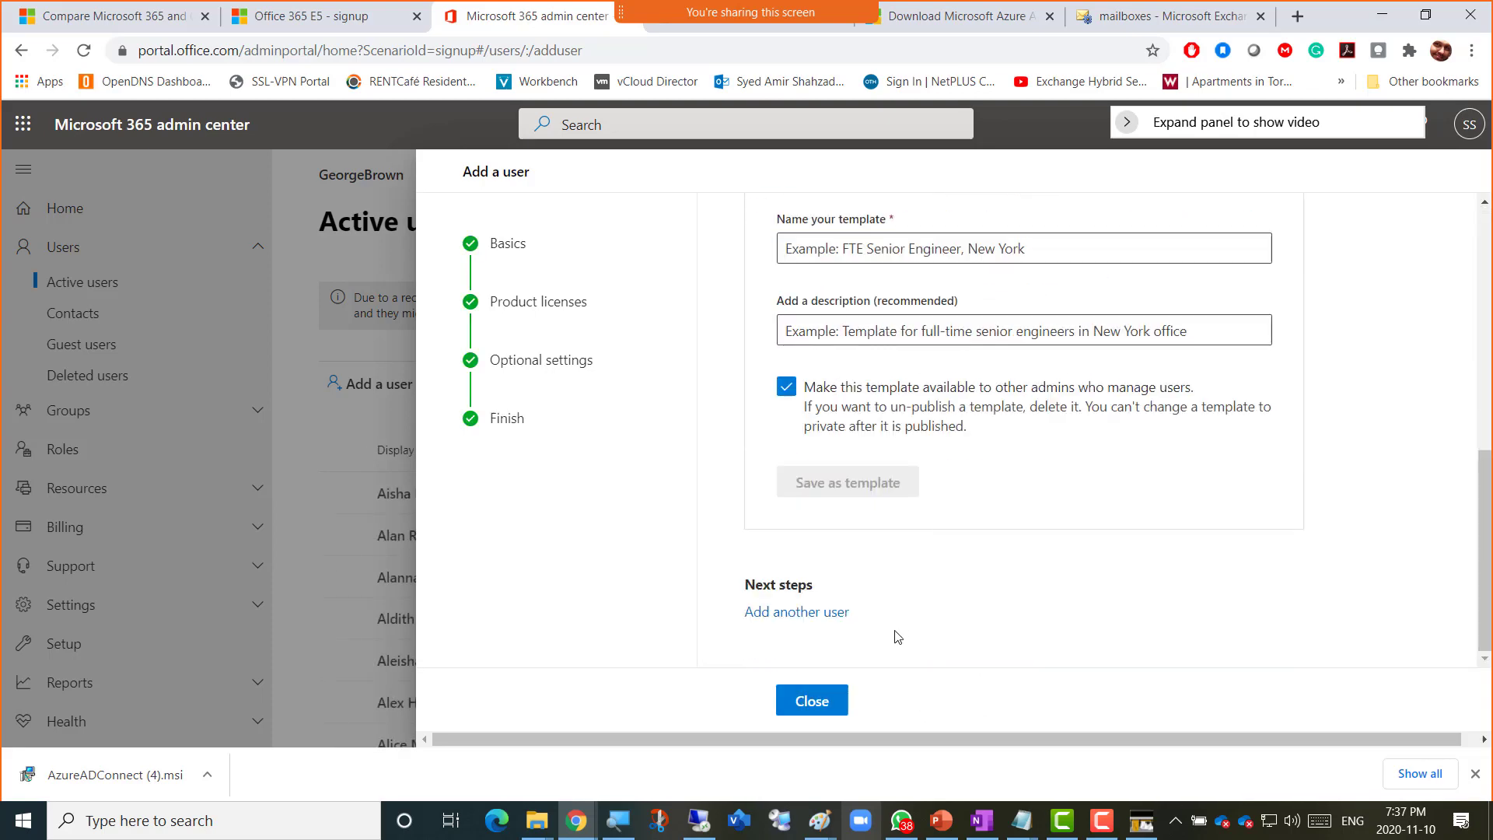
left_click(819, 704)
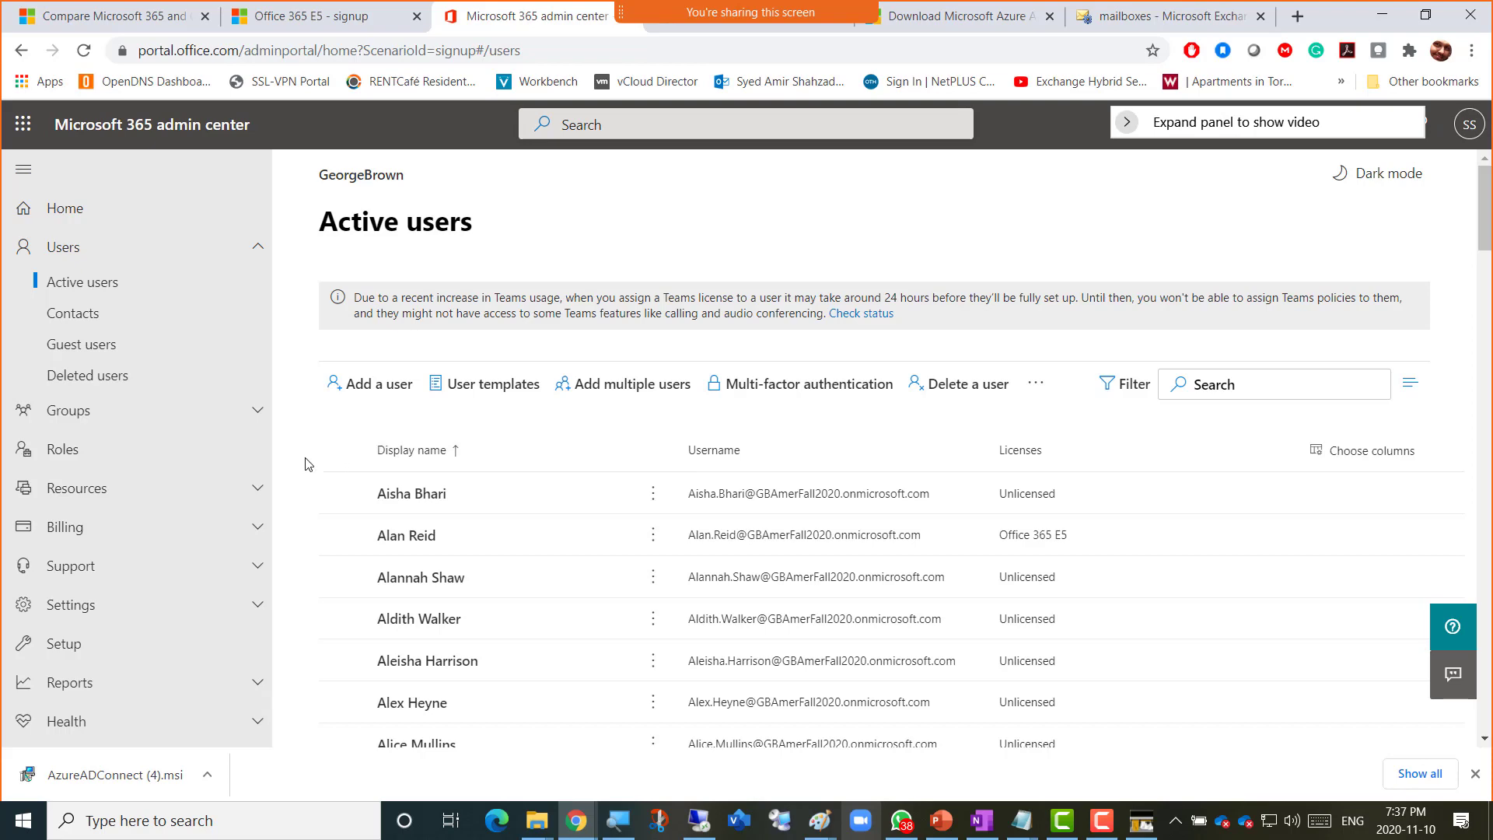
Capture a rectangular screenshot of the Active users list around the newly added accounts and switch to WhatsApp.
scroll(274, 476, "down", 4)
scroll(316, 458, "down", 2)
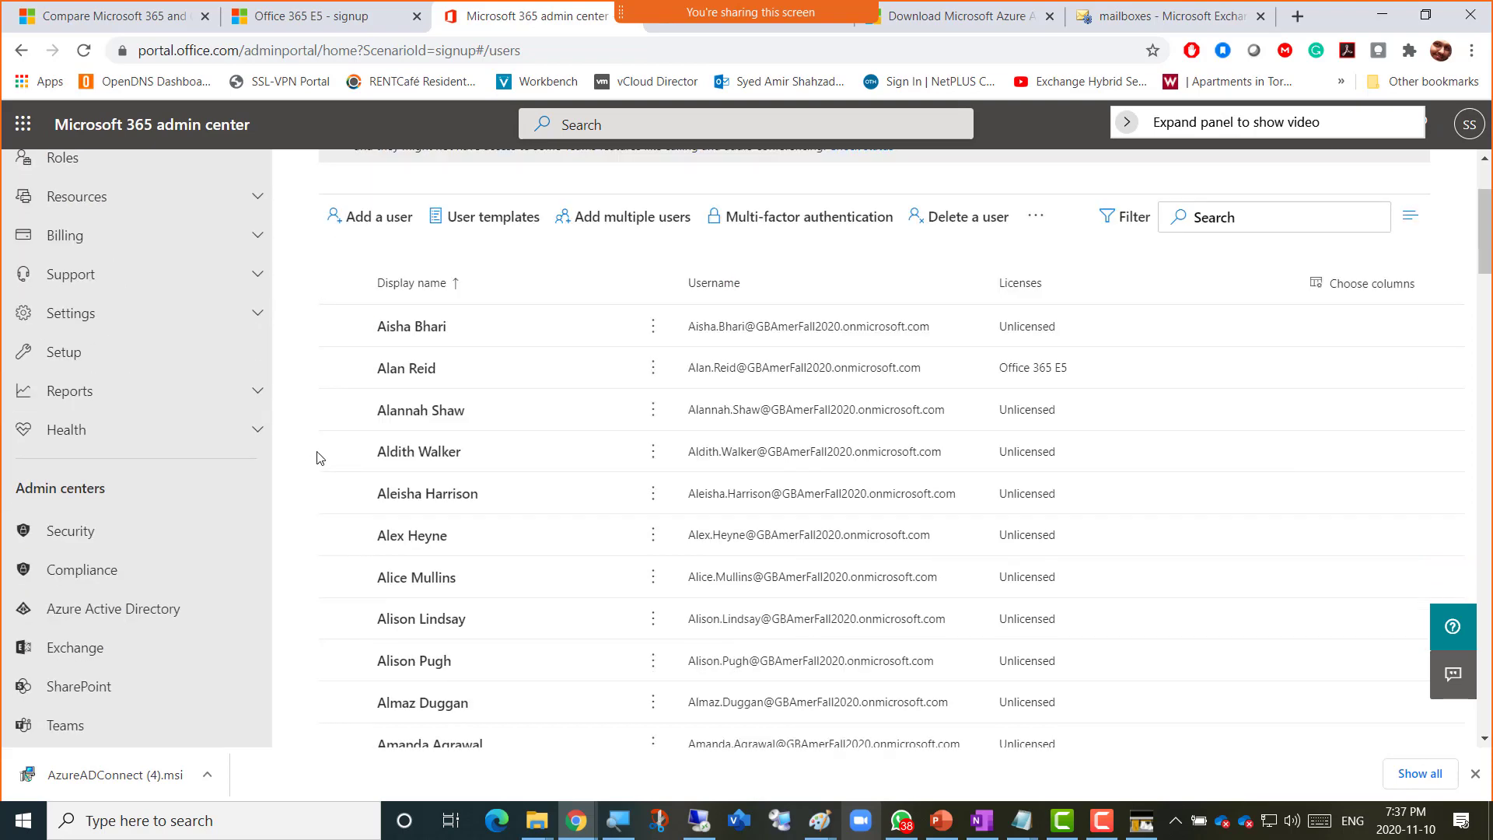
scroll(317, 457, "down", 4)
scroll(317, 457, "down", 1)
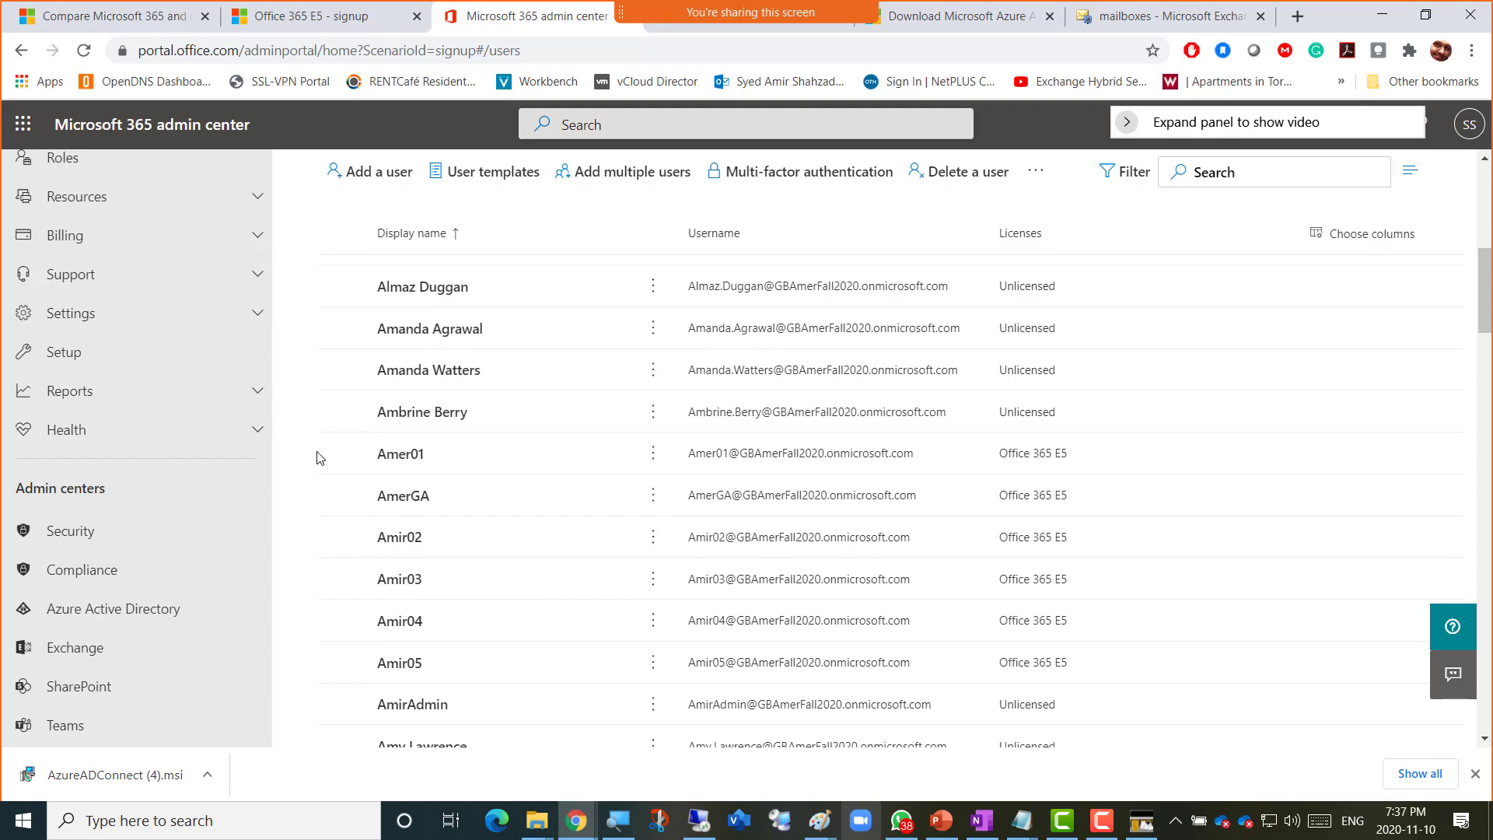
scroll(316, 457, "down", 1)
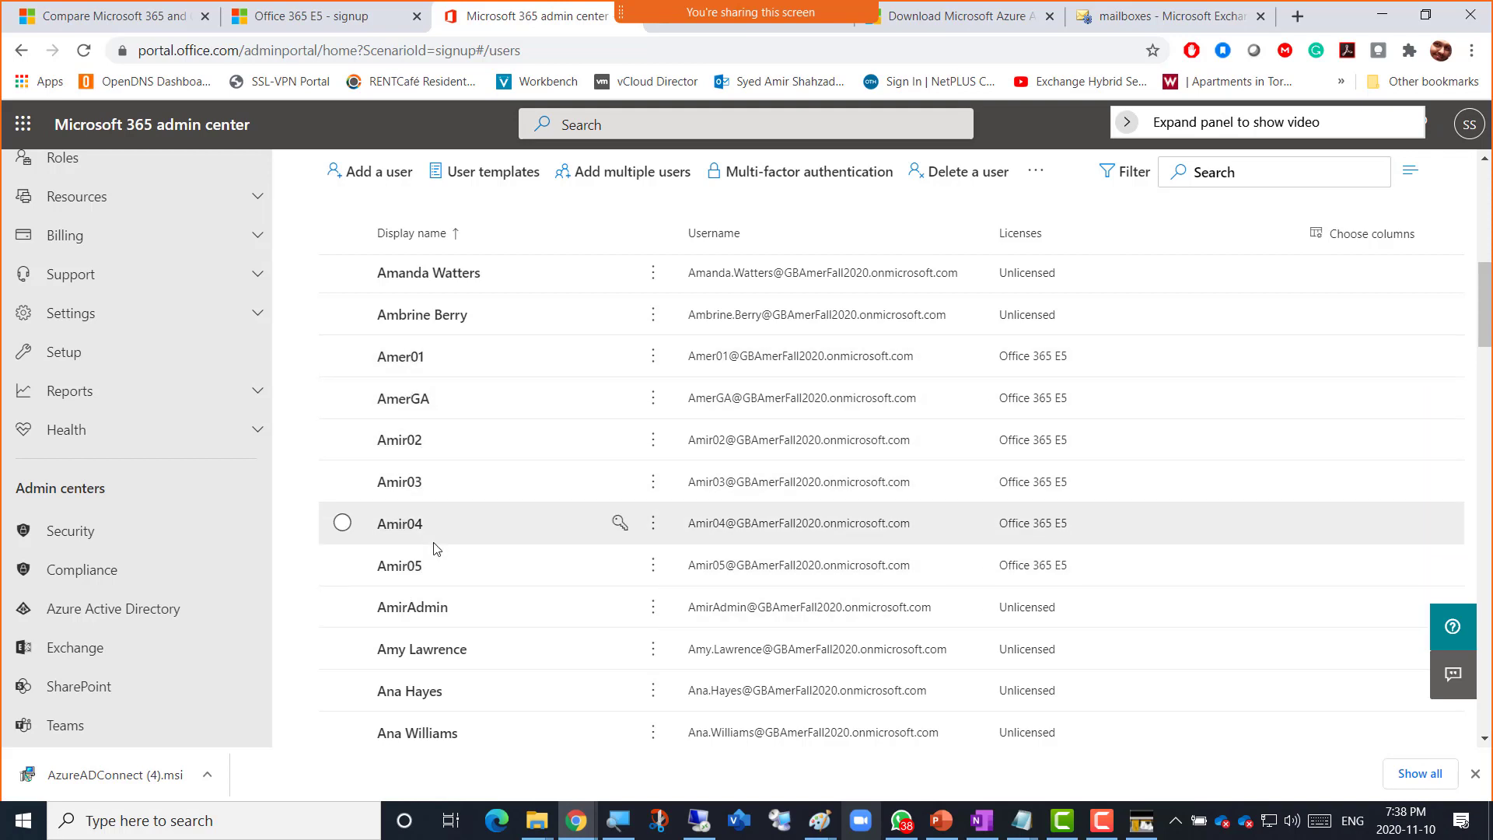
key("super+shift+s")
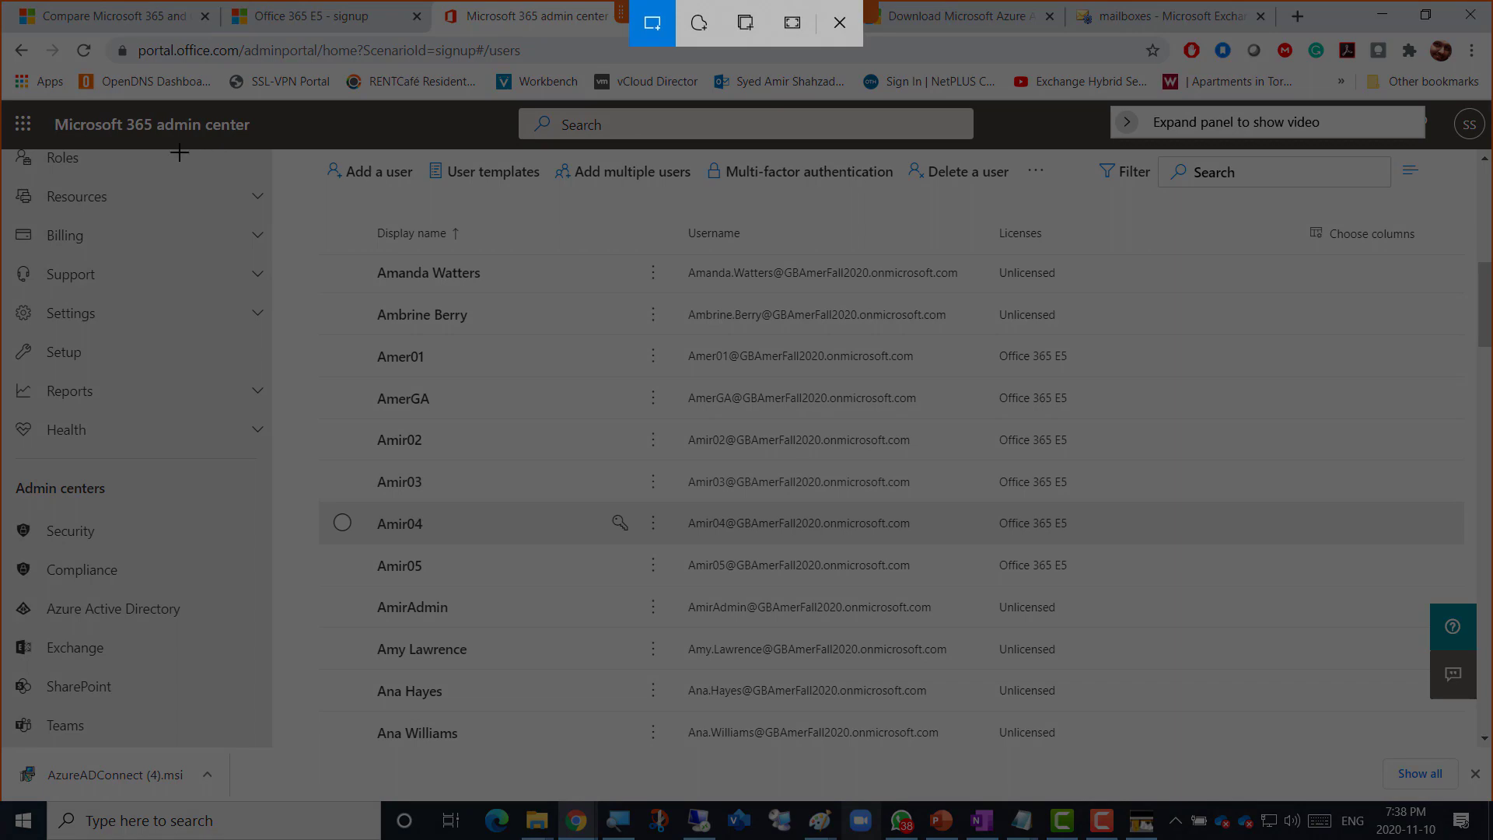
mouse_move(56, 109)
left_mouse_down()
mouse_move(773, 567)
mouse_move(969, 630)
mouse_move(988, 676)
mouse_move(1010, 684)
mouse_move(1017, 609)
left_mouse_up()
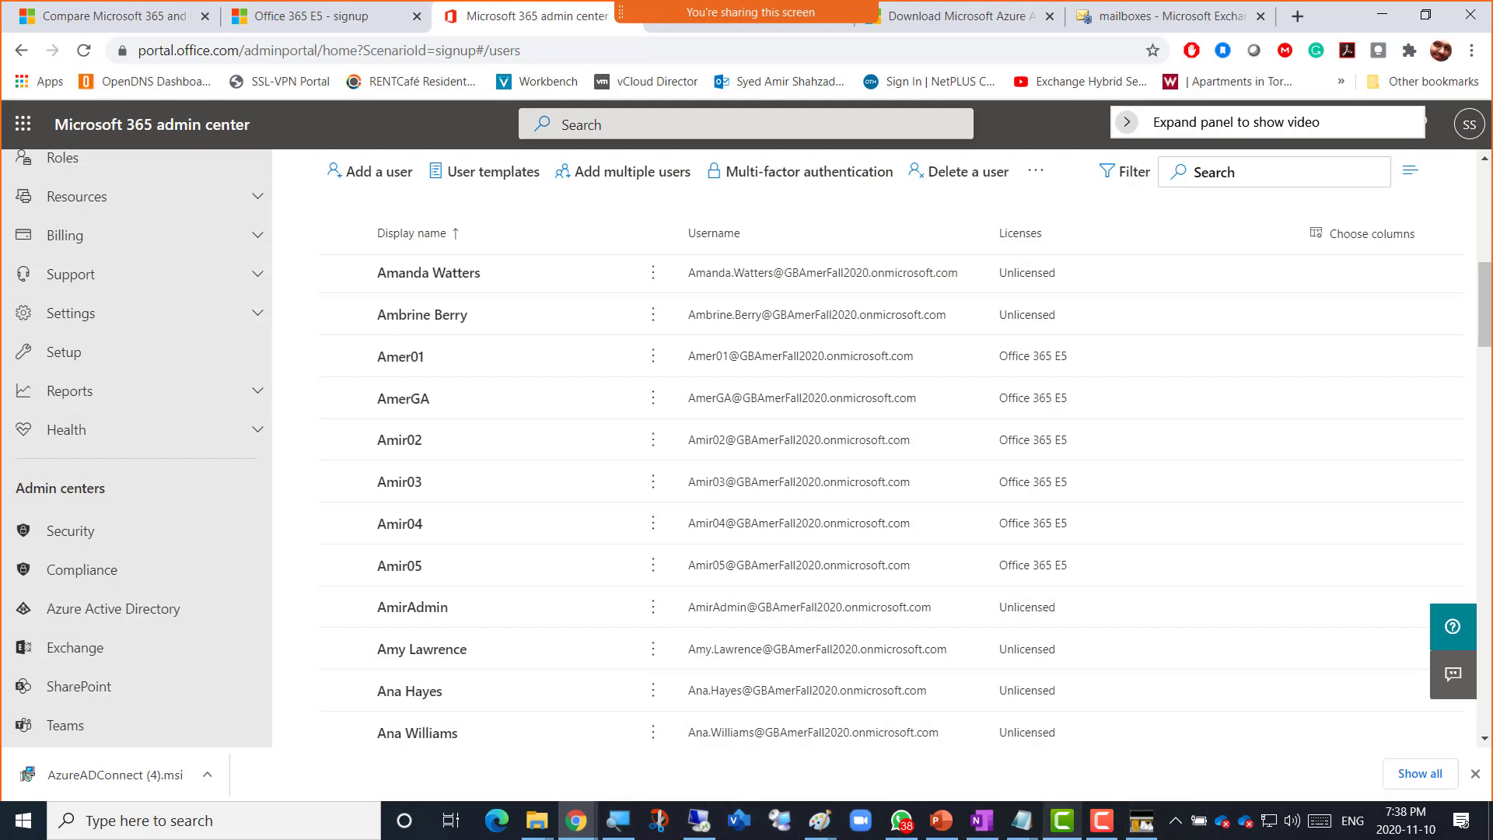
left_click(902, 820)
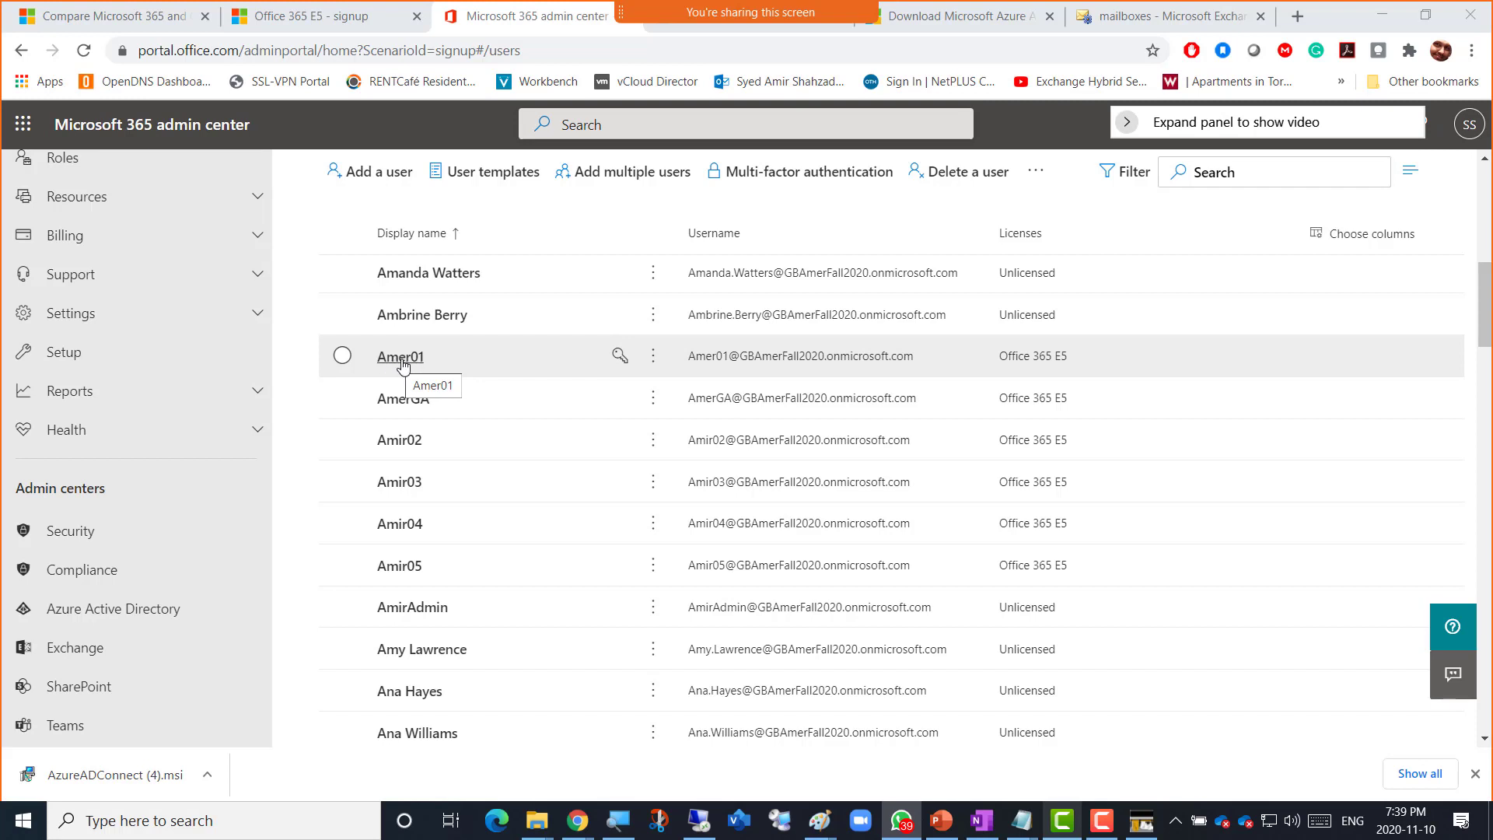
Set the Department to Sales in the contact information of the licensed user numbered 01, and save the changes.
left_click(399, 362)
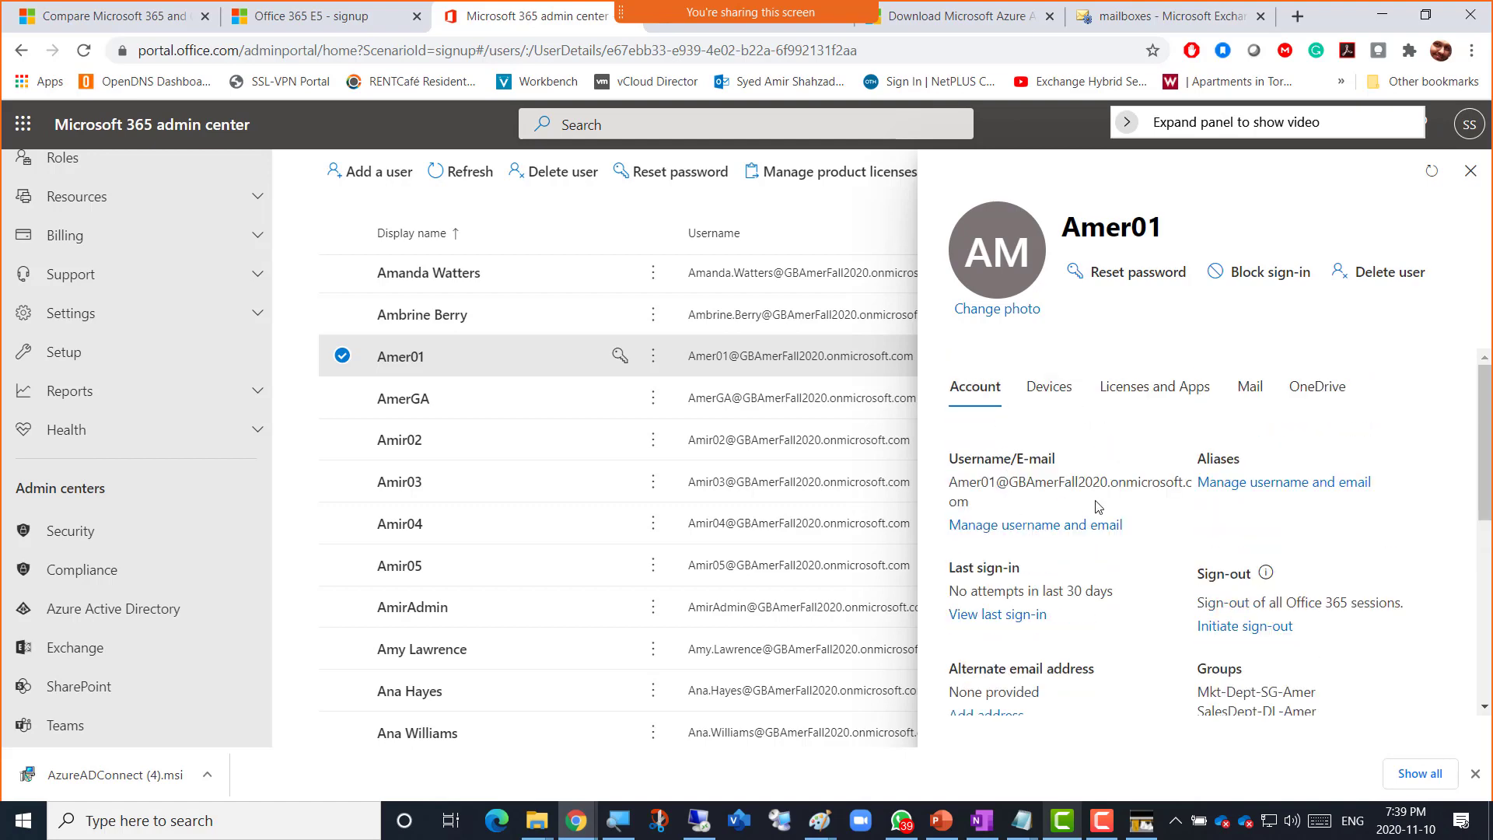
scroll(1078, 576, "down", 1)
scroll(1078, 576, "down", 1)
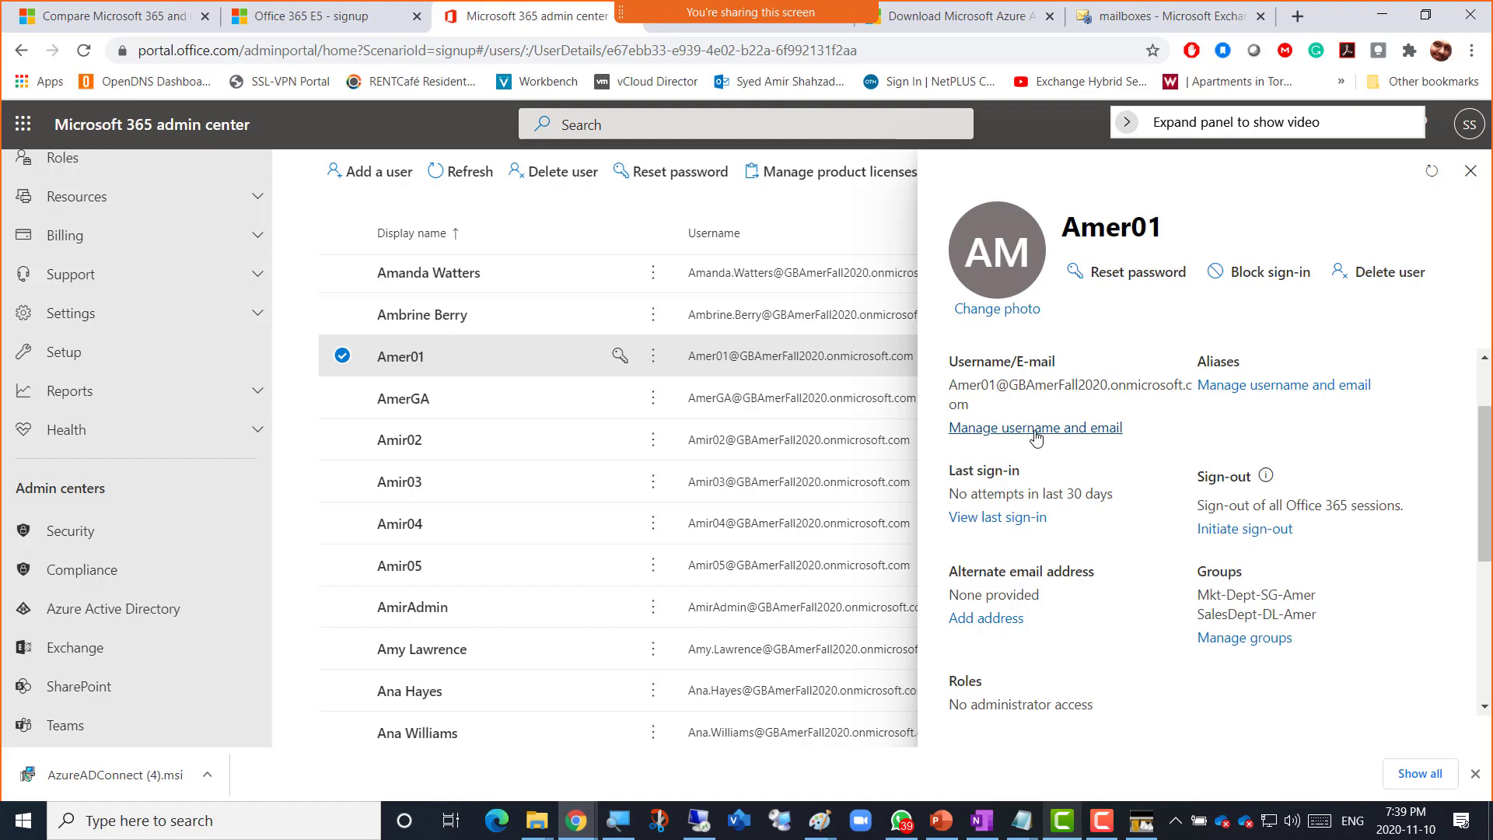
scroll(1042, 435, "up", 2)
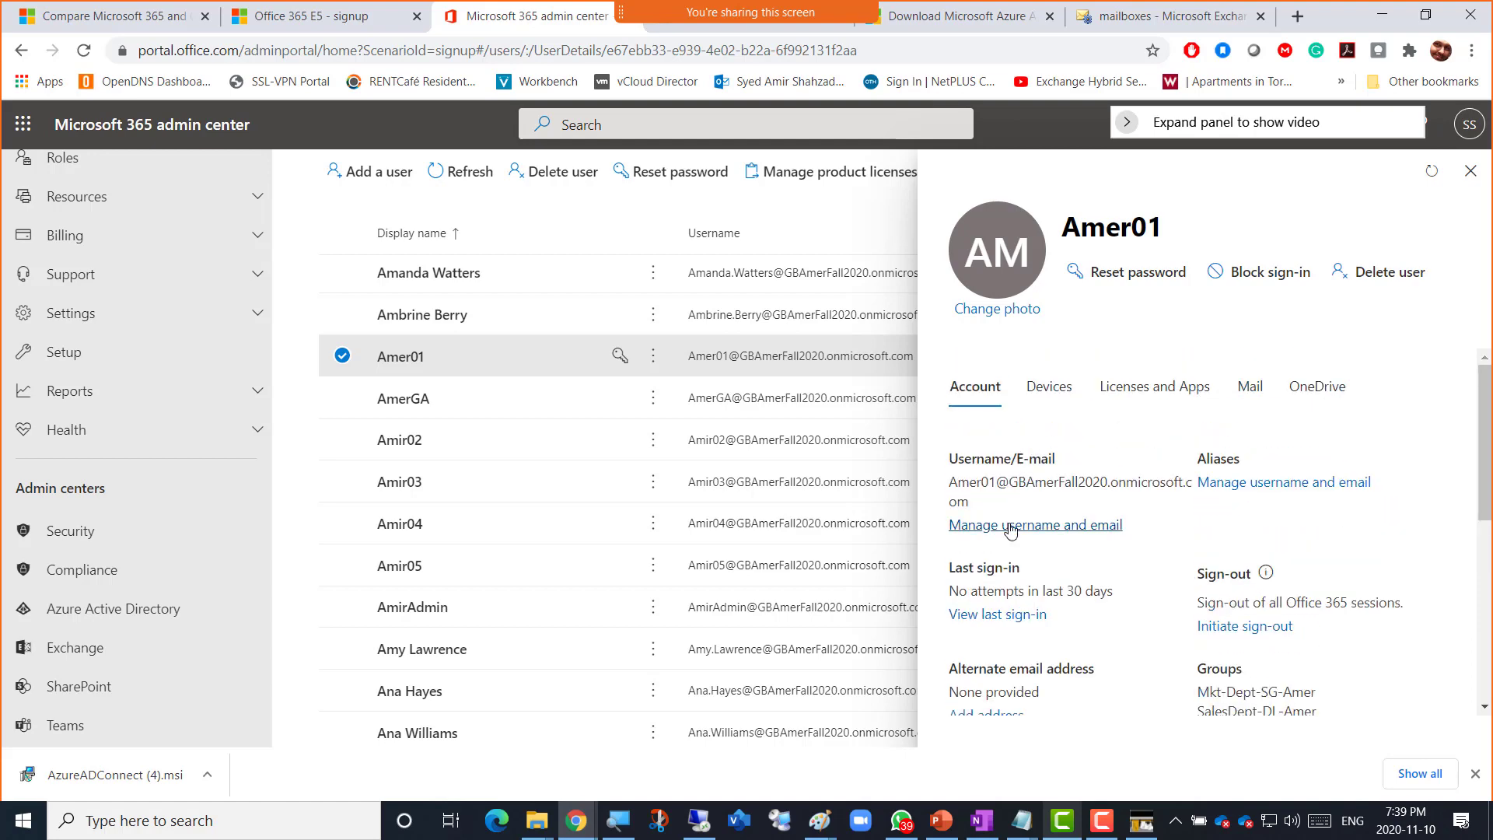
scroll(1015, 531, "down", 5)
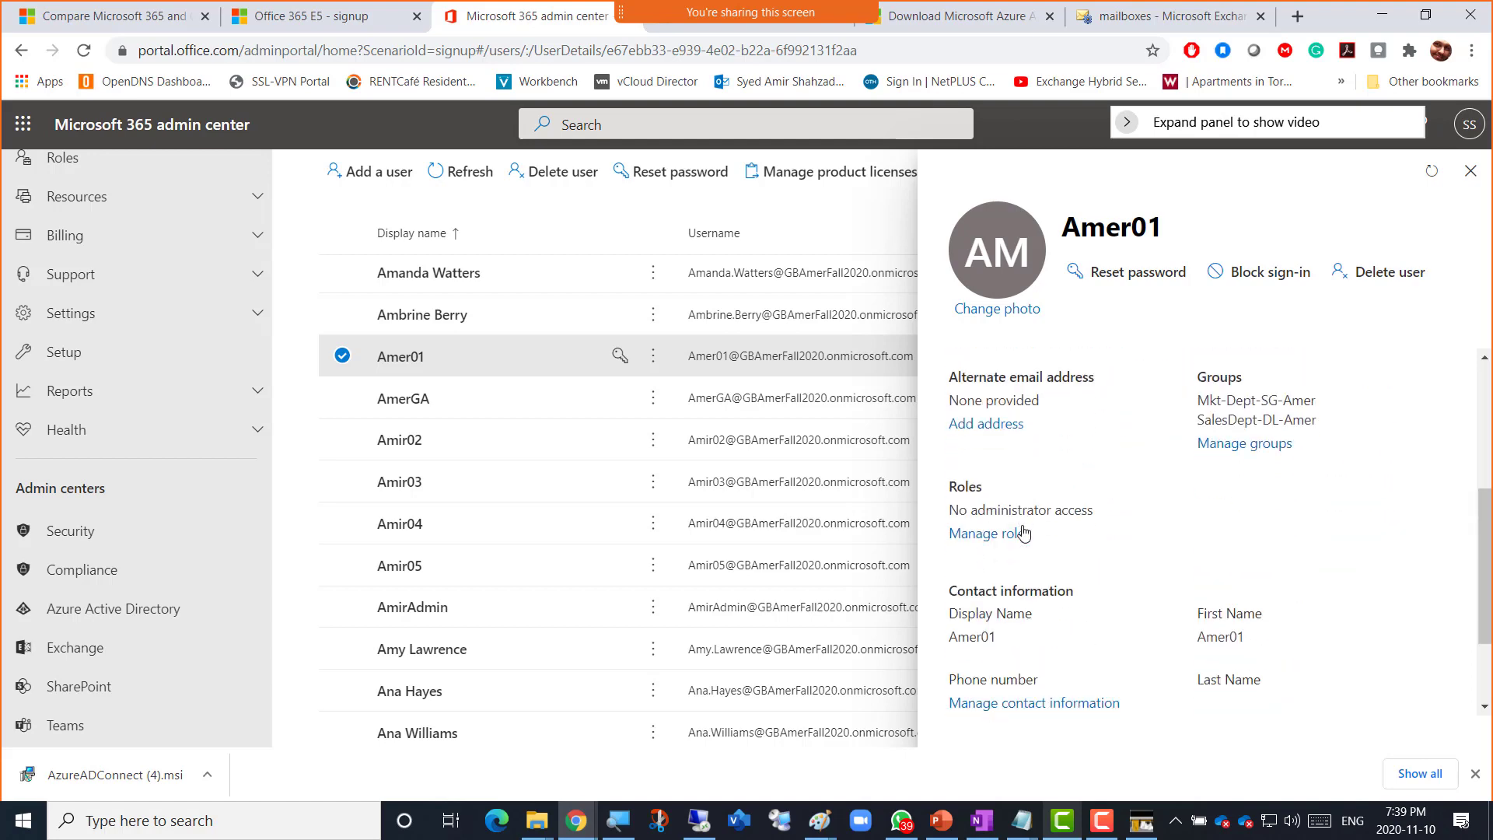
scroll(1023, 532, "down", 2)
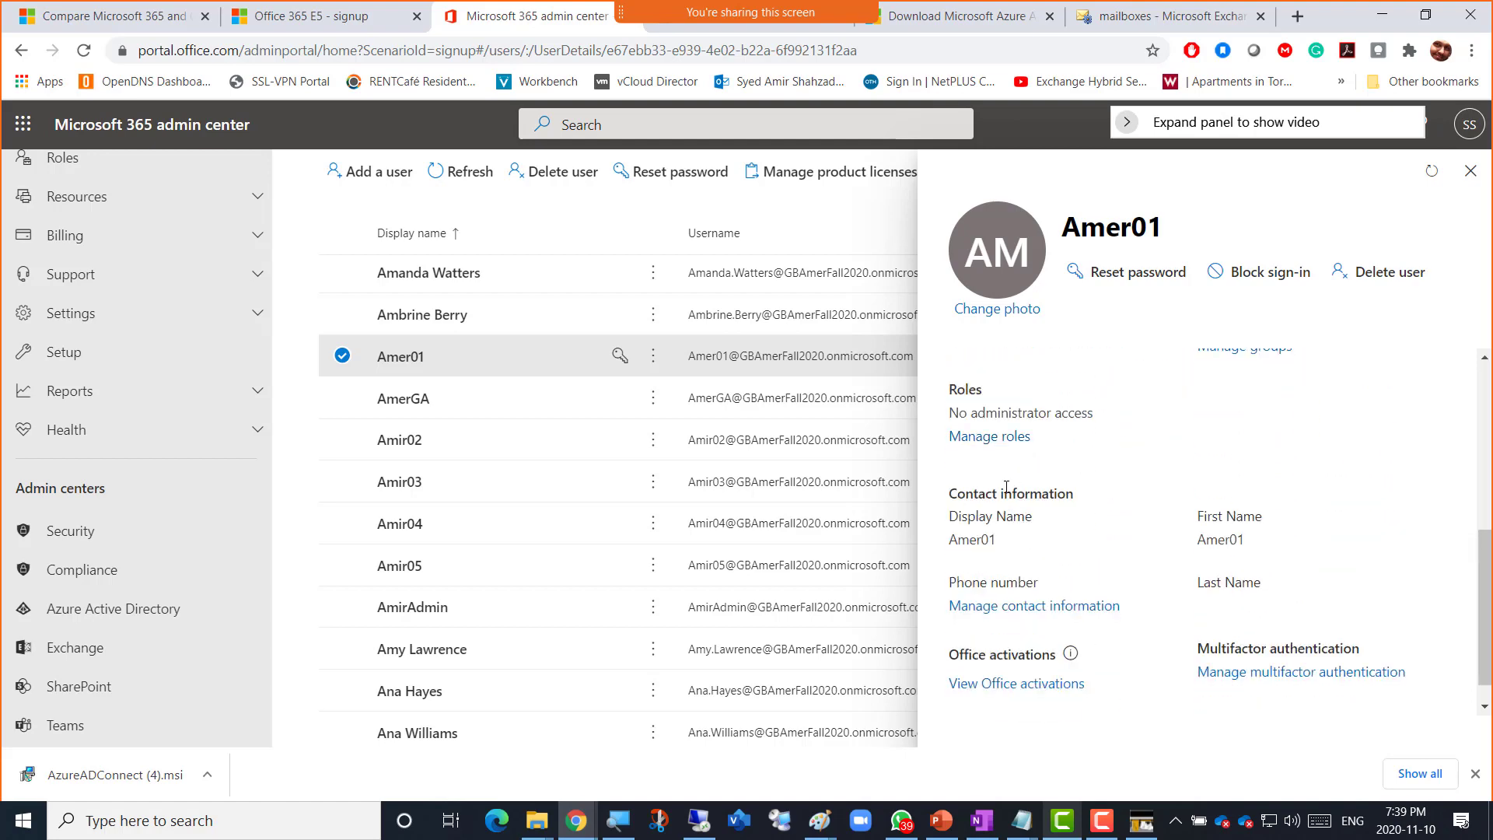
left_click(1017, 614)
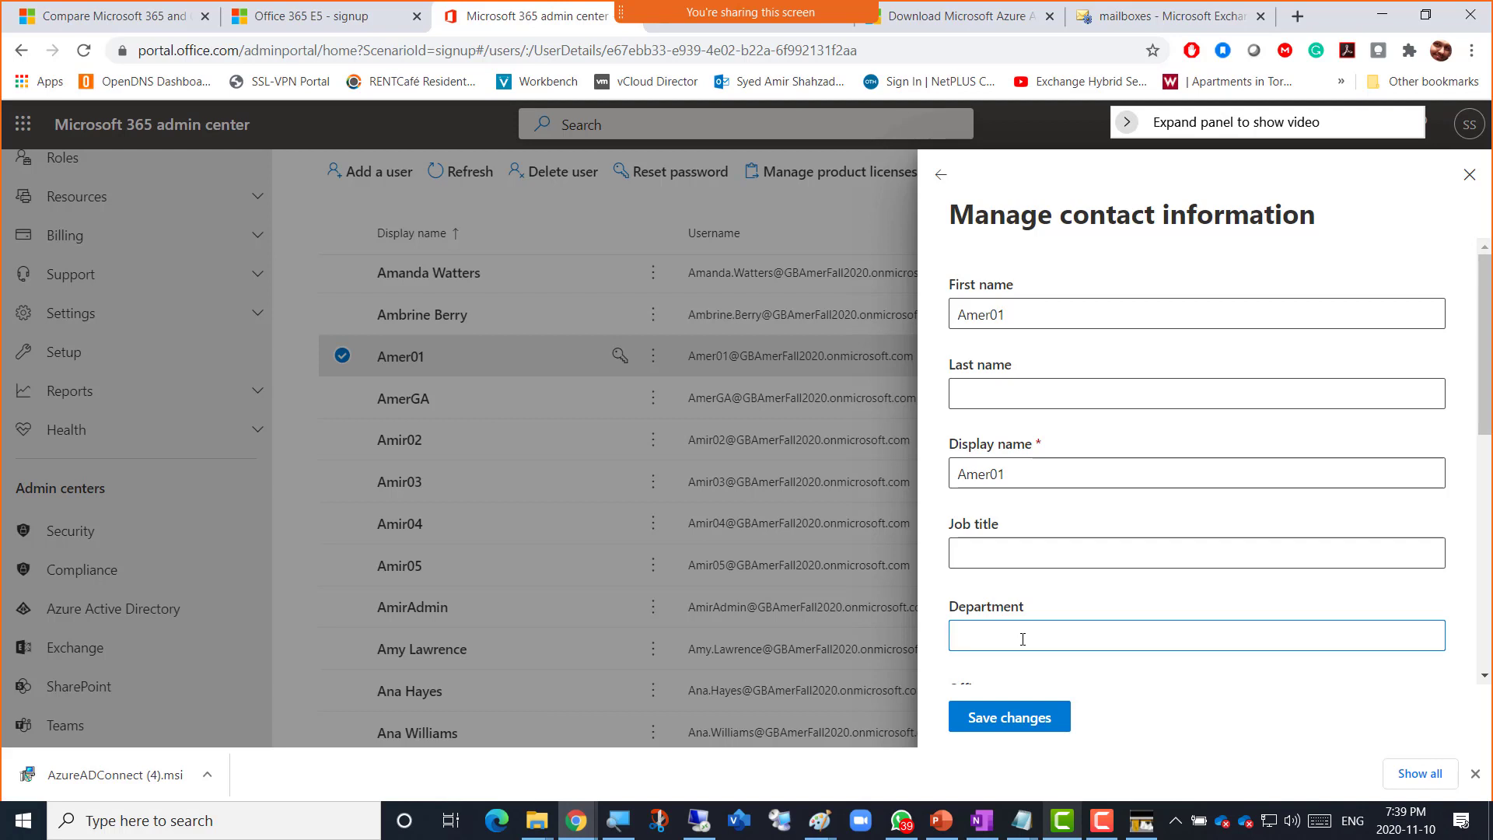
type("ales")
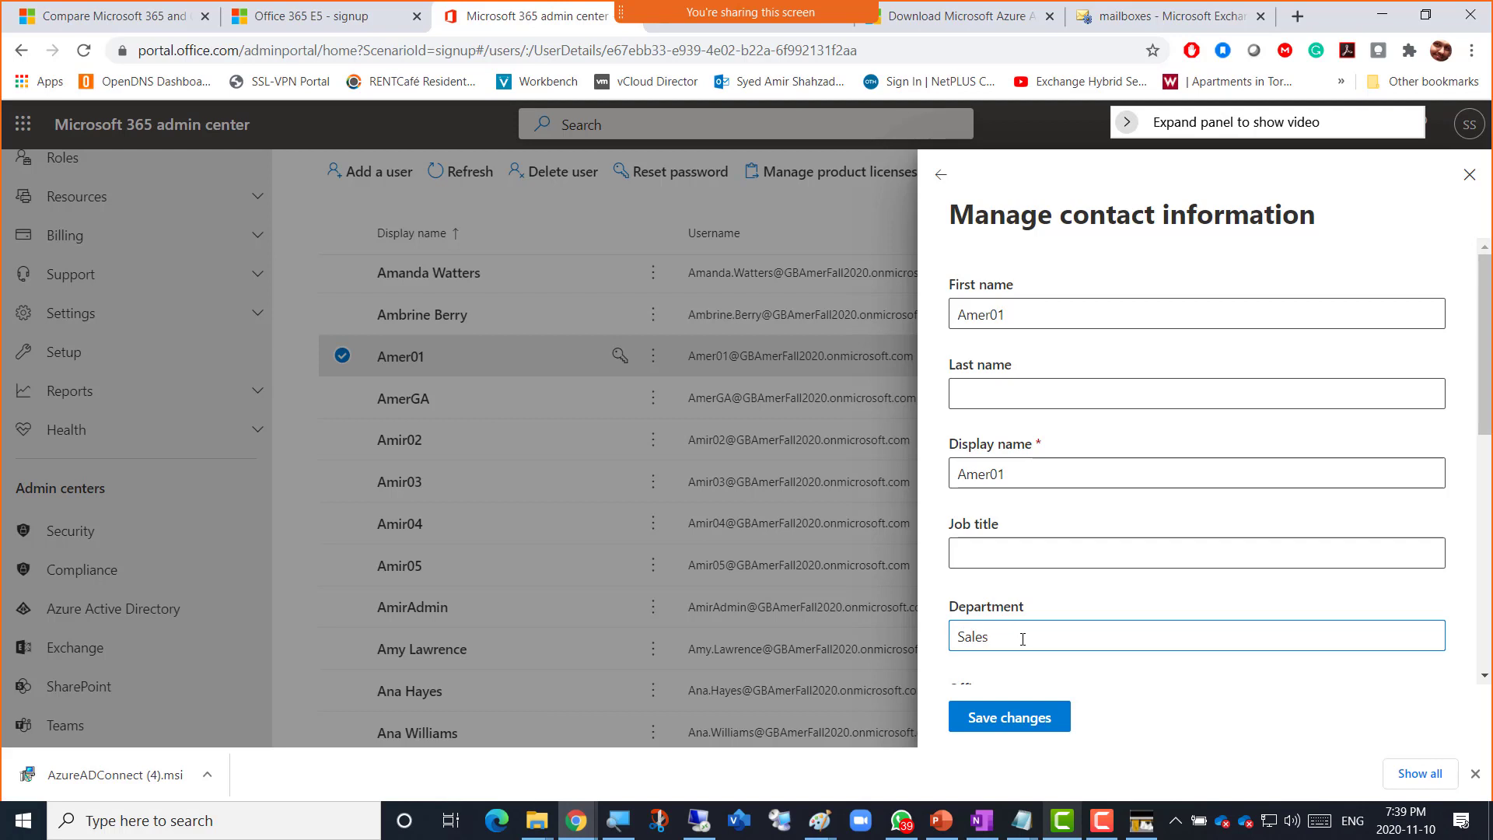
left_click(1016, 718)
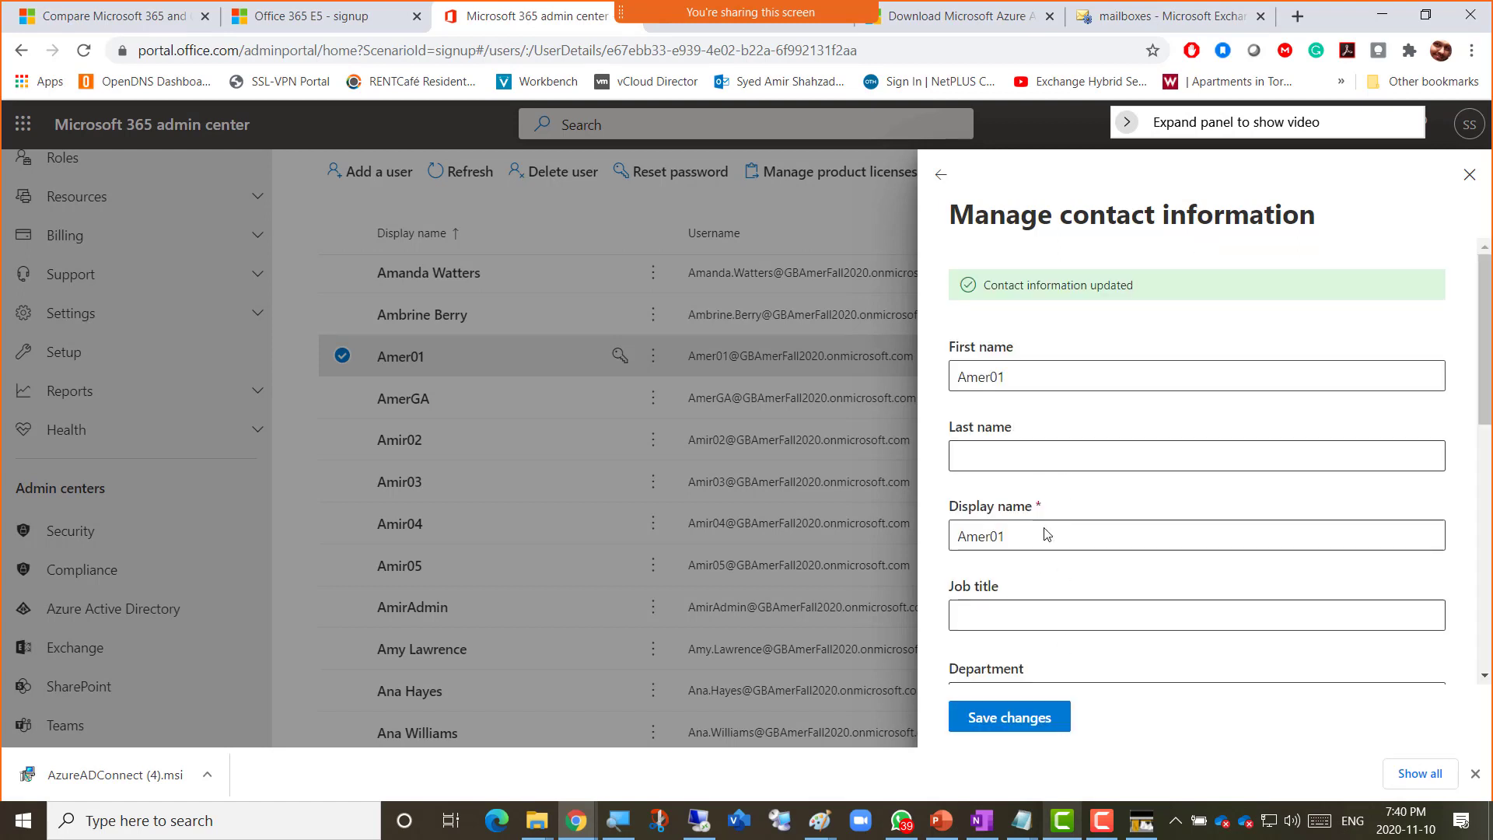
left_click(1007, 720)
left_click(1464, 182)
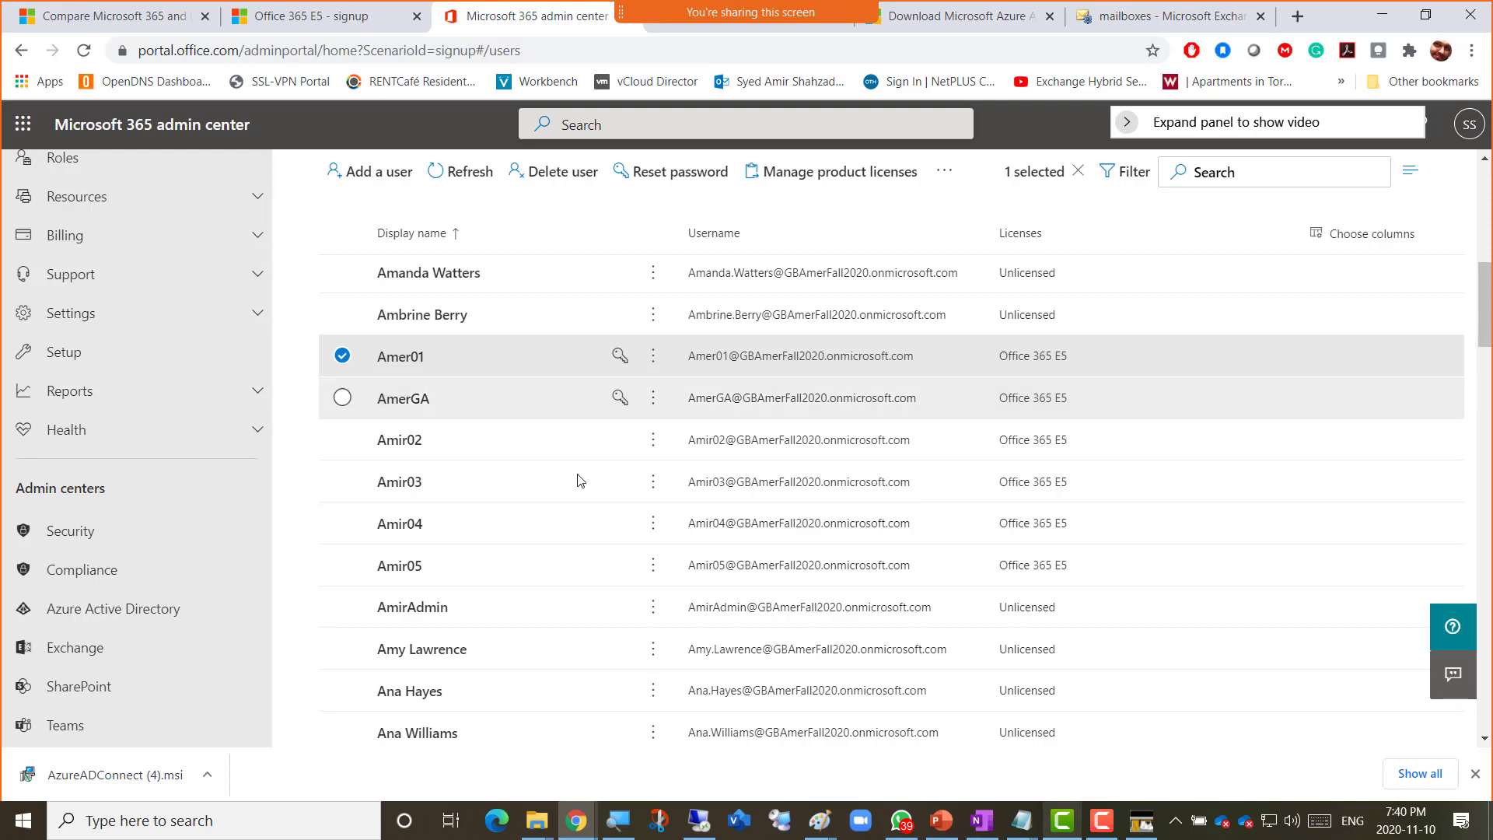
Recheck the Department field in the same user's contact information, save it again, and clear the user's selection in the list.
left_click(401, 357)
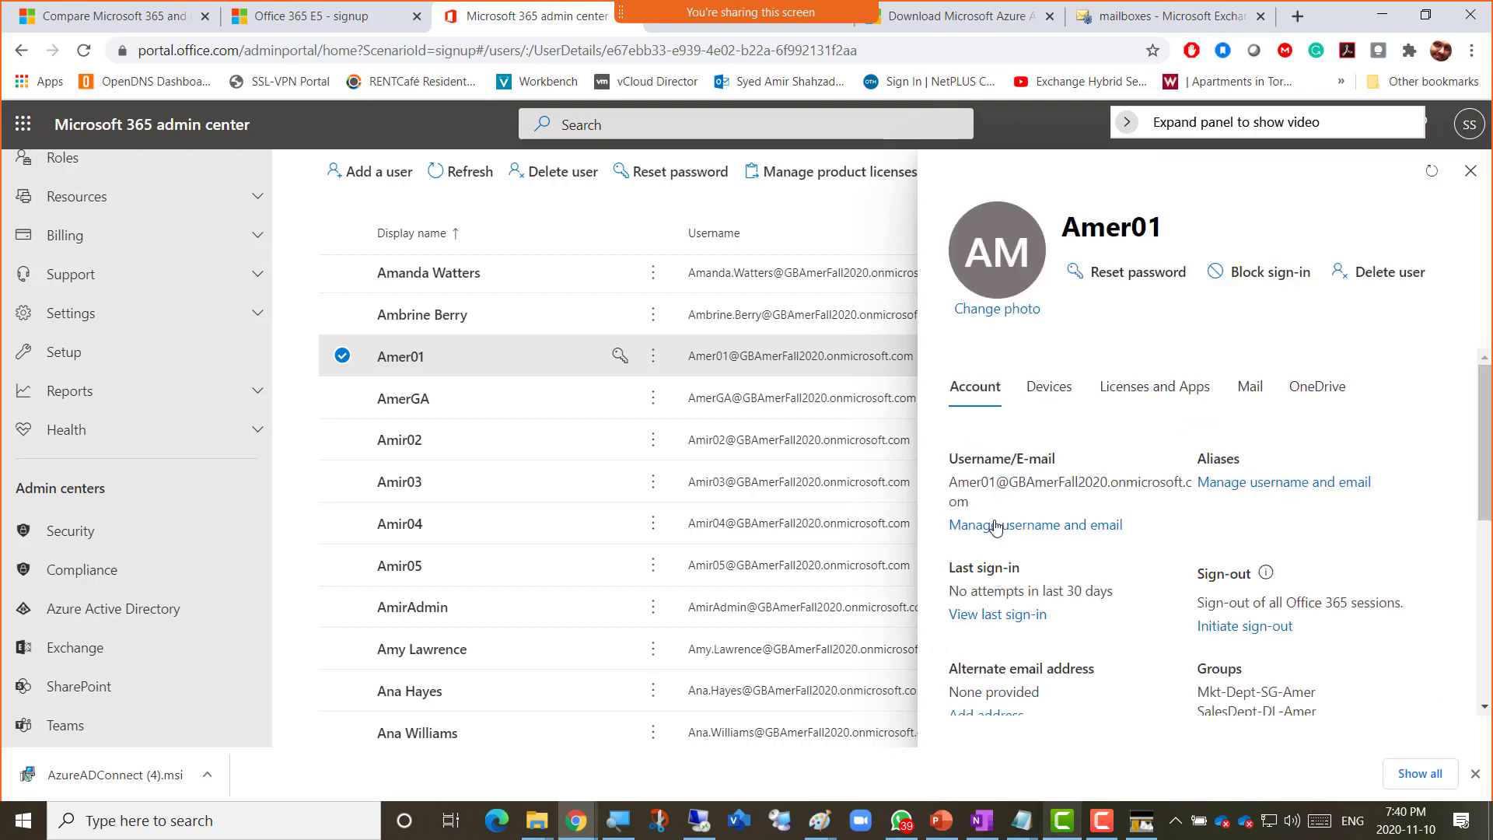
scroll(993, 521, "down", 5)
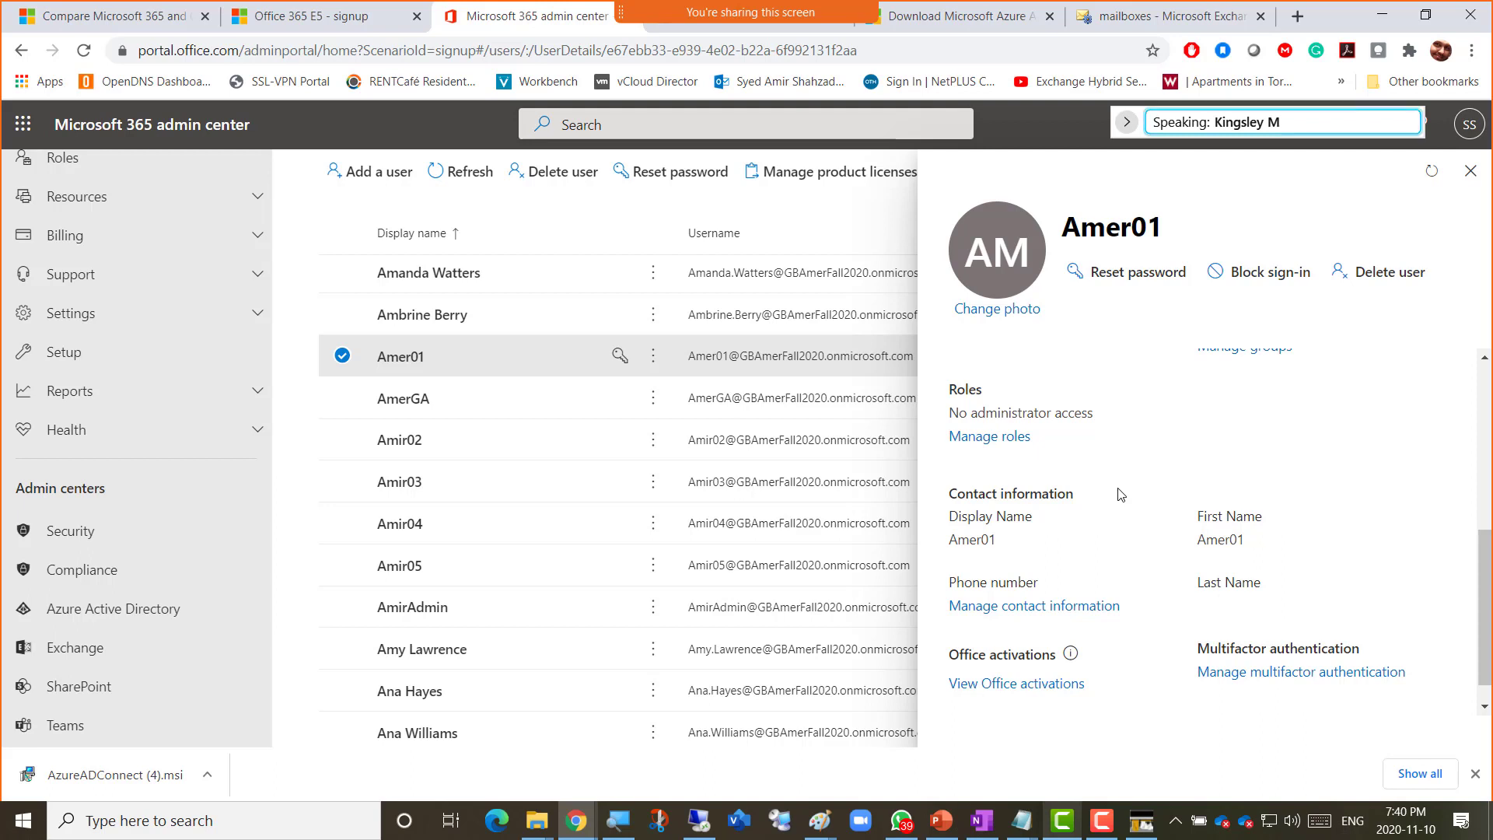
left_click(981, 614)
scroll(1010, 625, "down", 1)
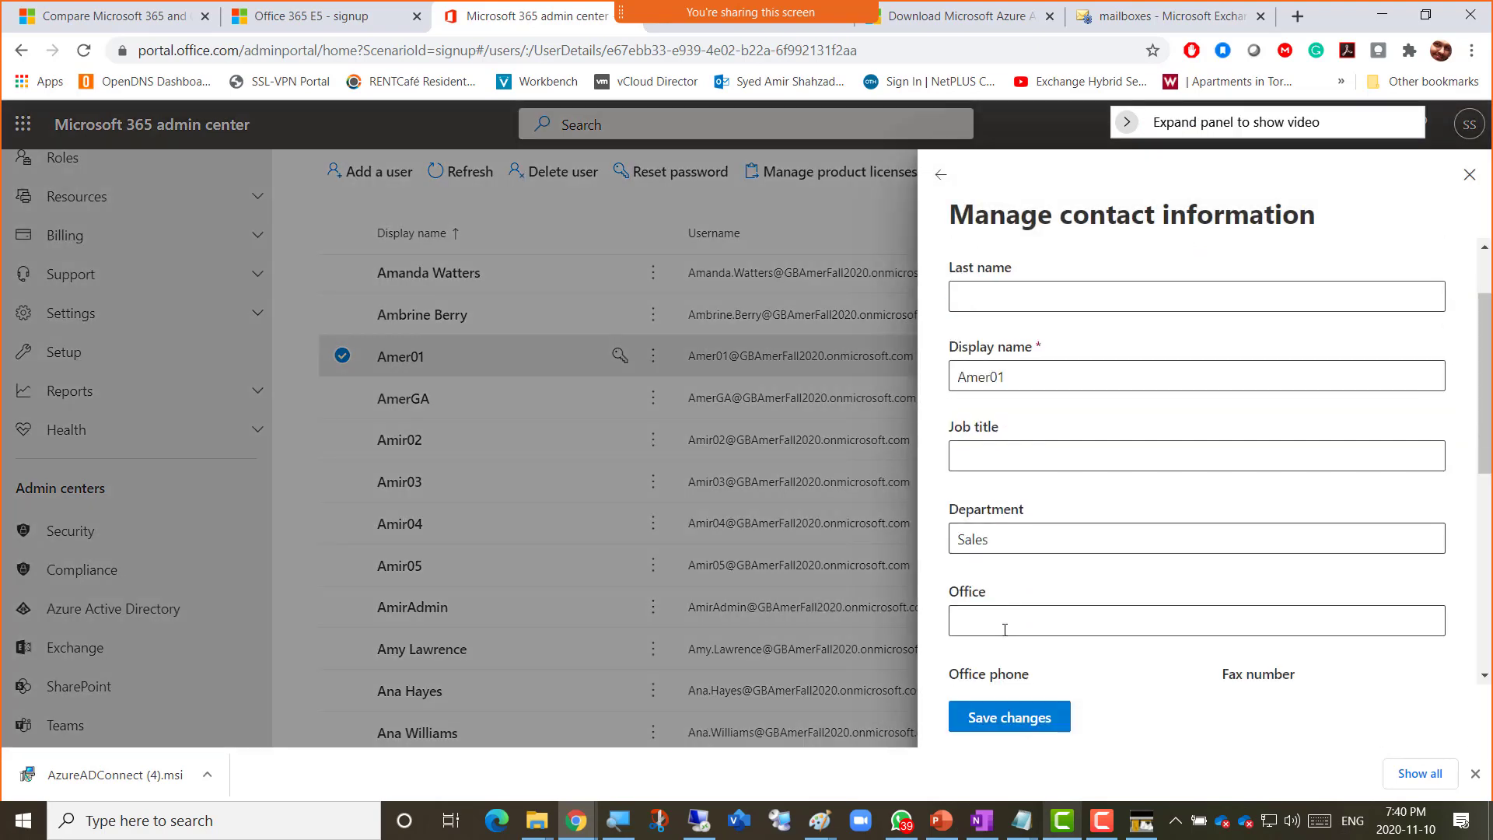
left_click(1002, 537)
left_click_drag(1002, 537, 944, 541)
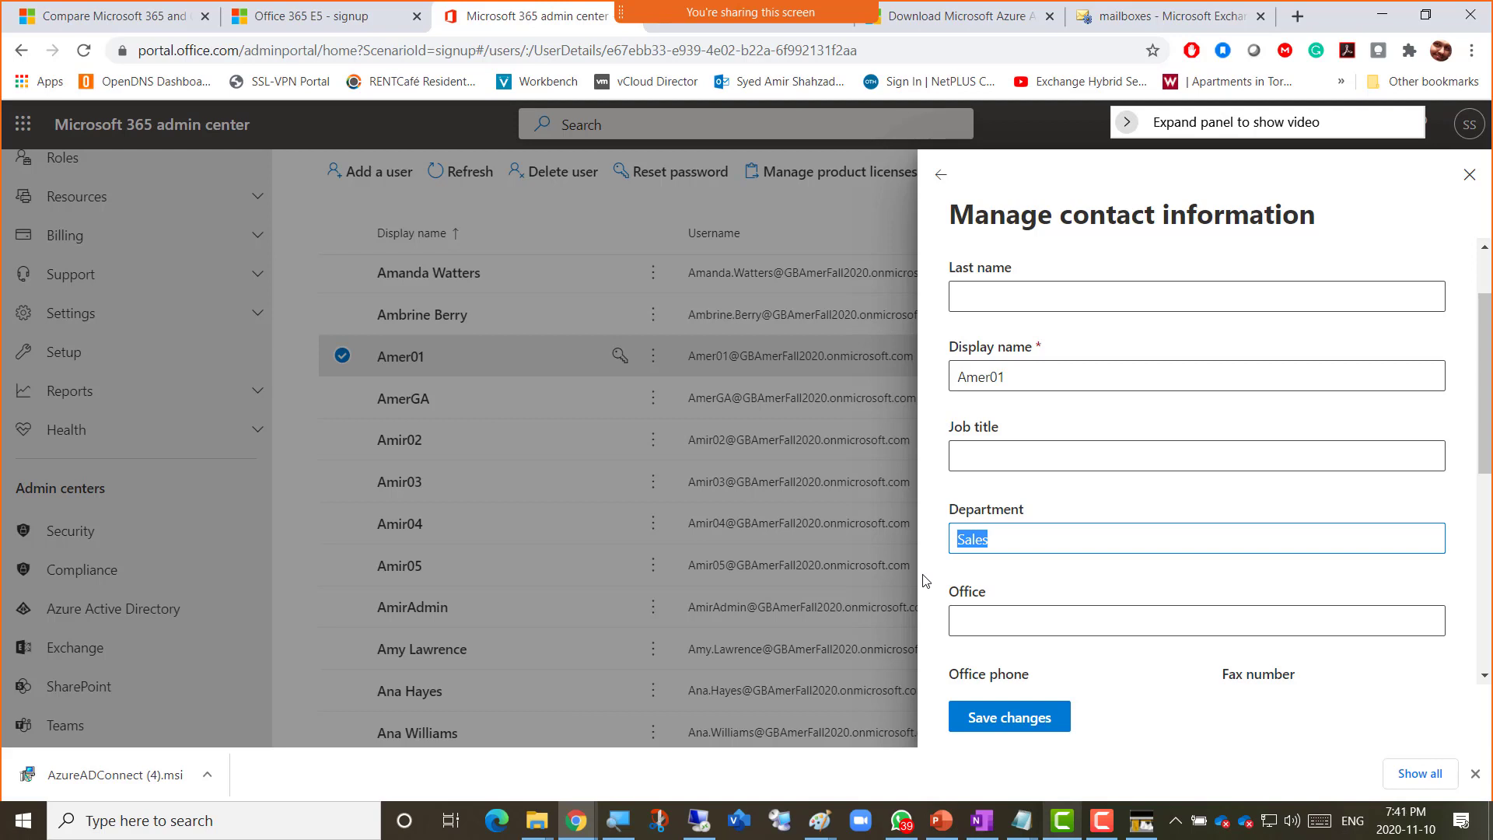
left_click(1006, 721)
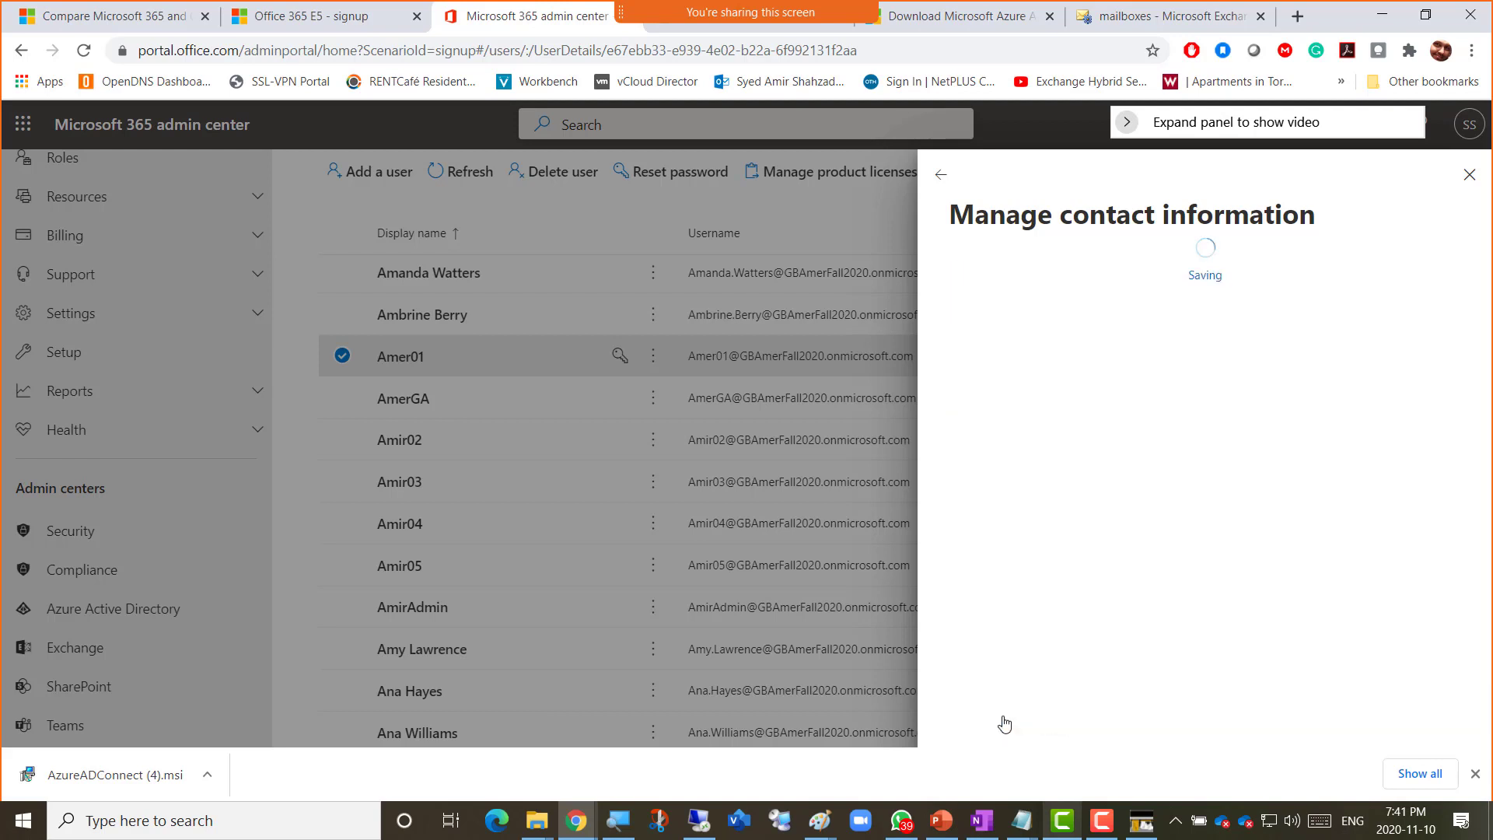
left_click(1029, 720)
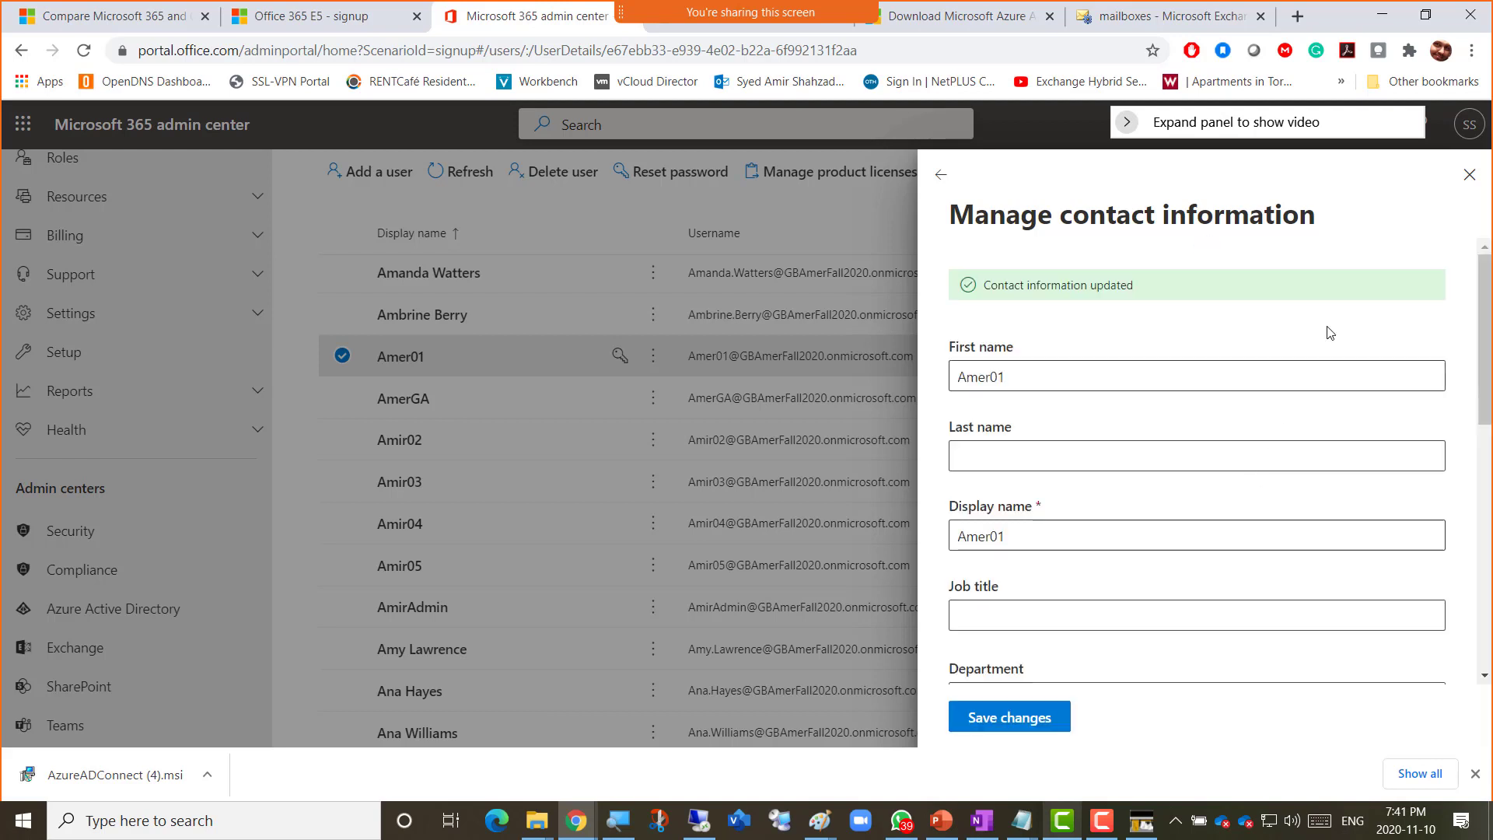
left_click(1468, 178)
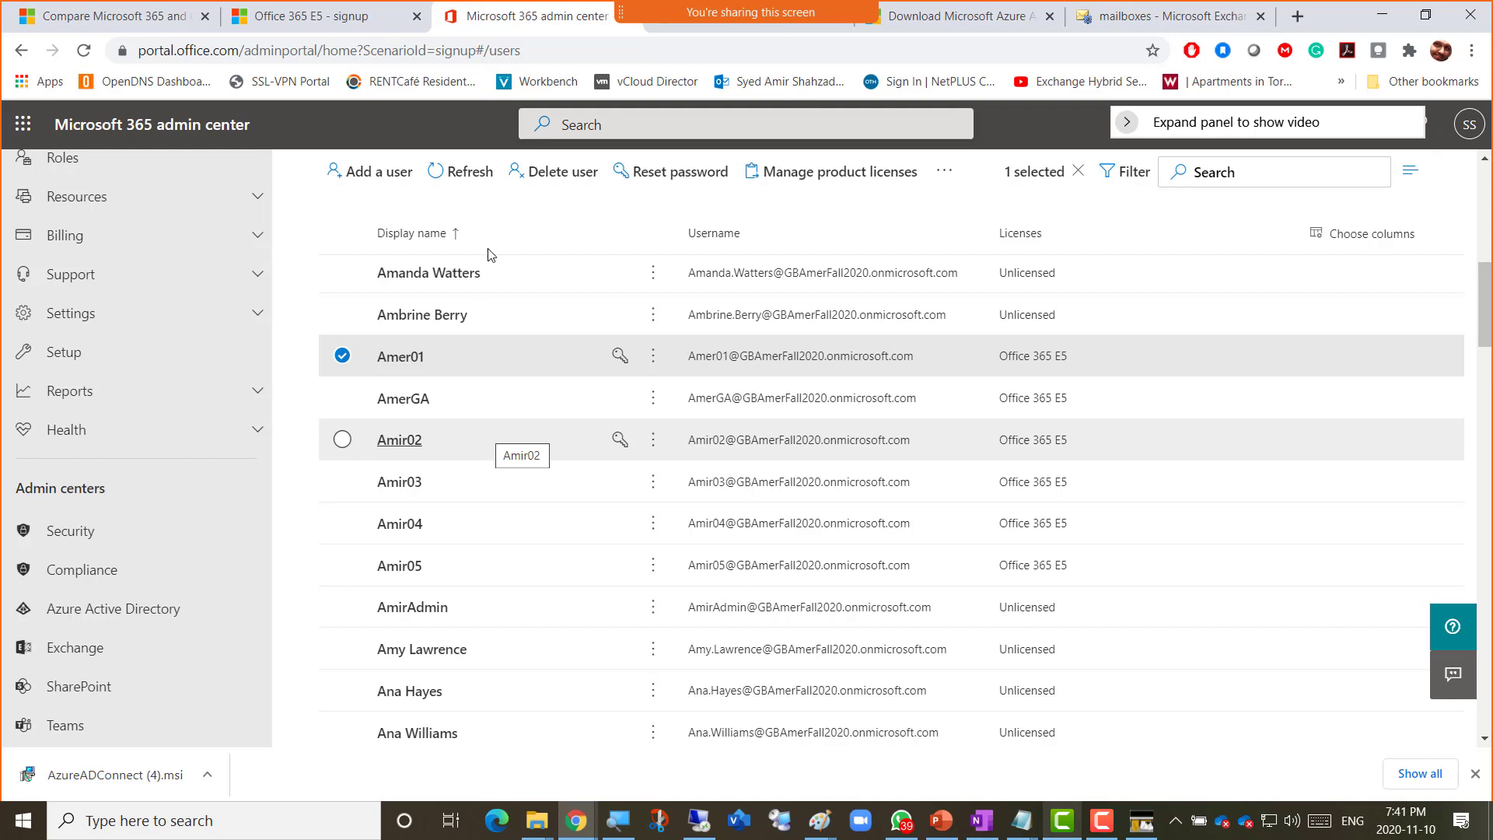
left_click(342, 356)
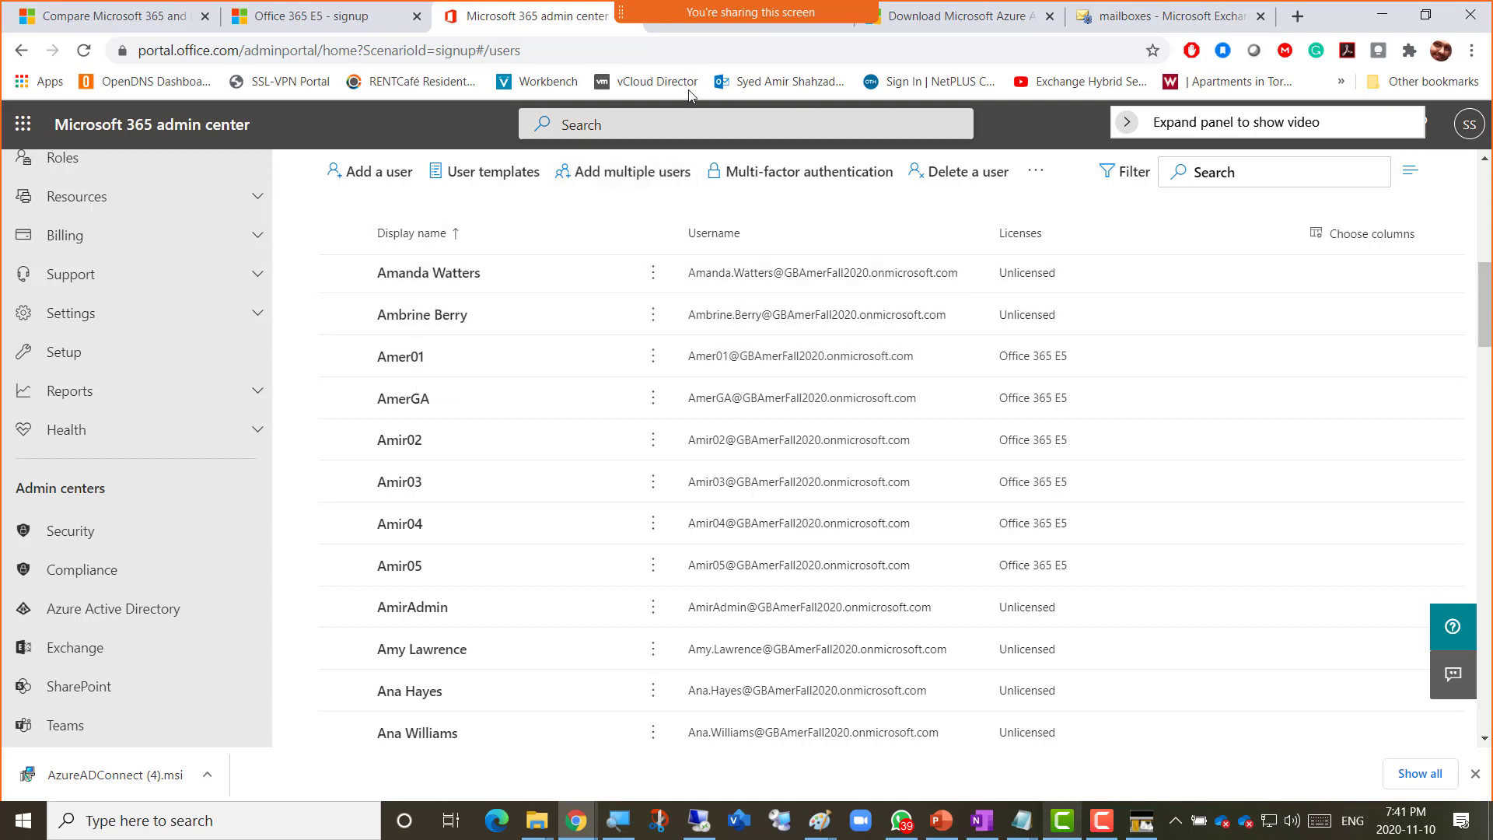
Start a new Outlook message addressed to the Admin-dept-Amer distribution list.
left_click(697, 30)
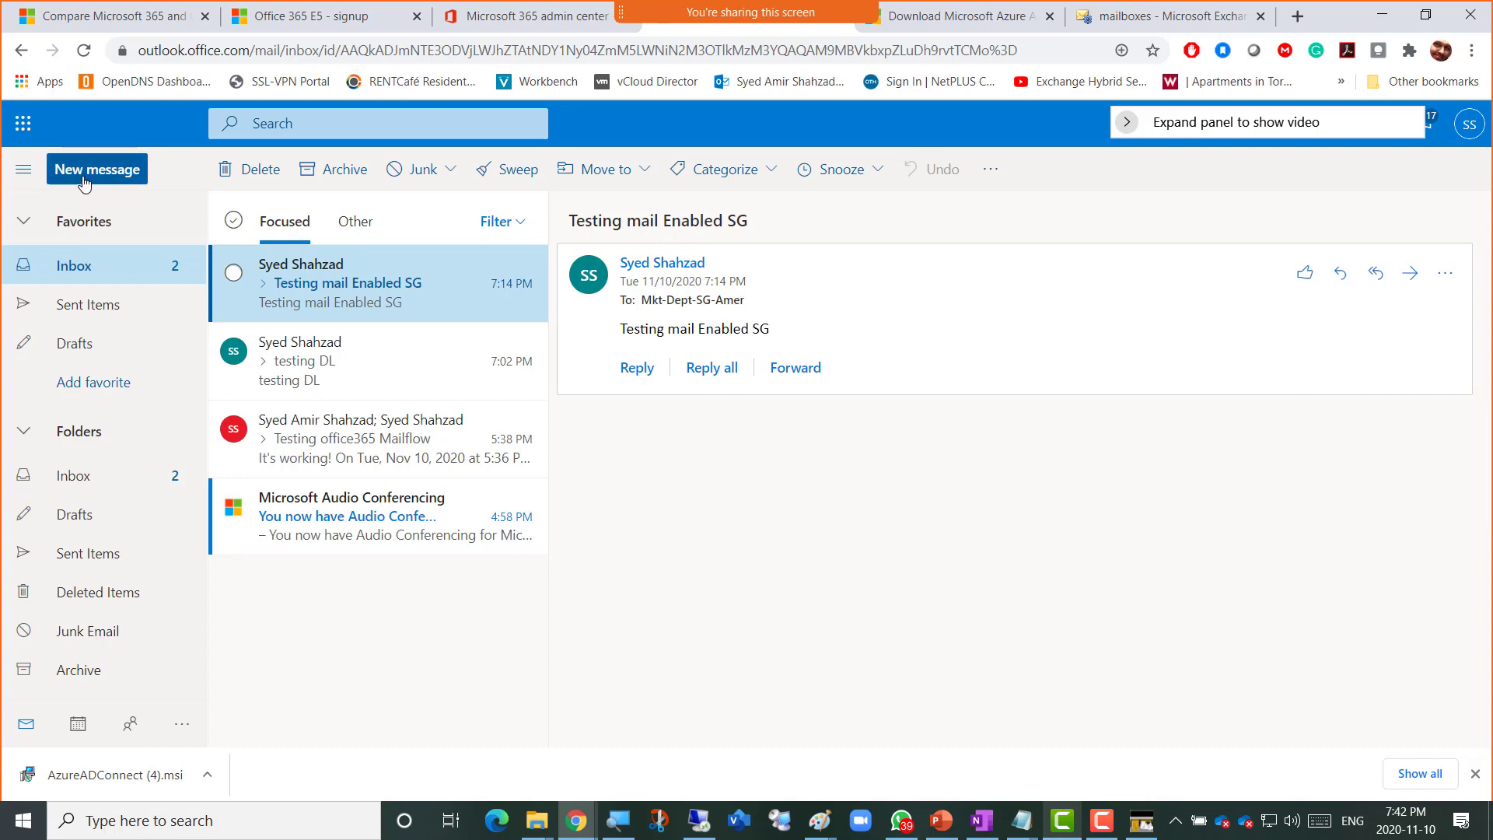
left_click(97, 181)
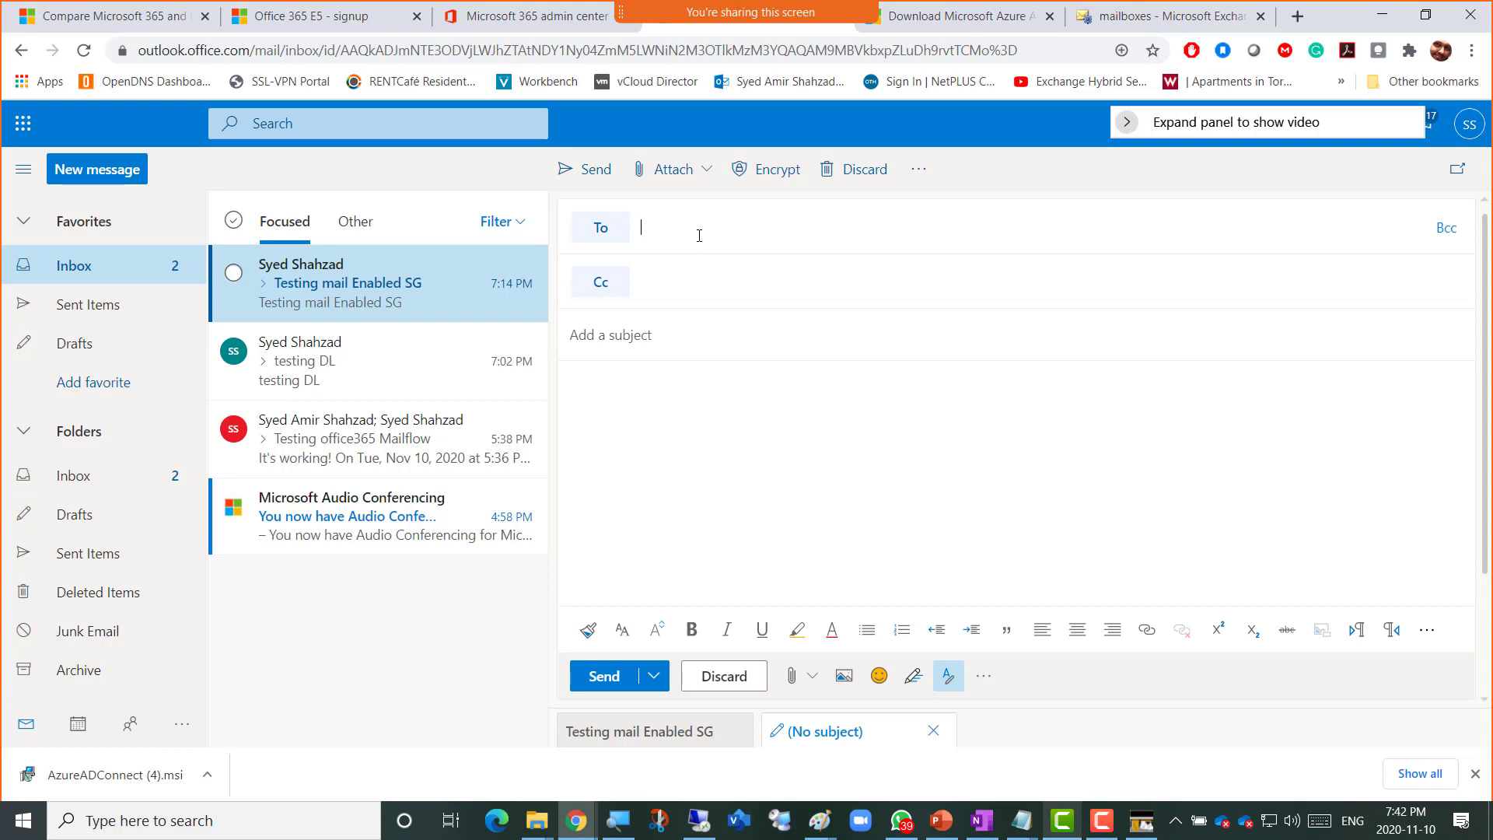
type("admin")
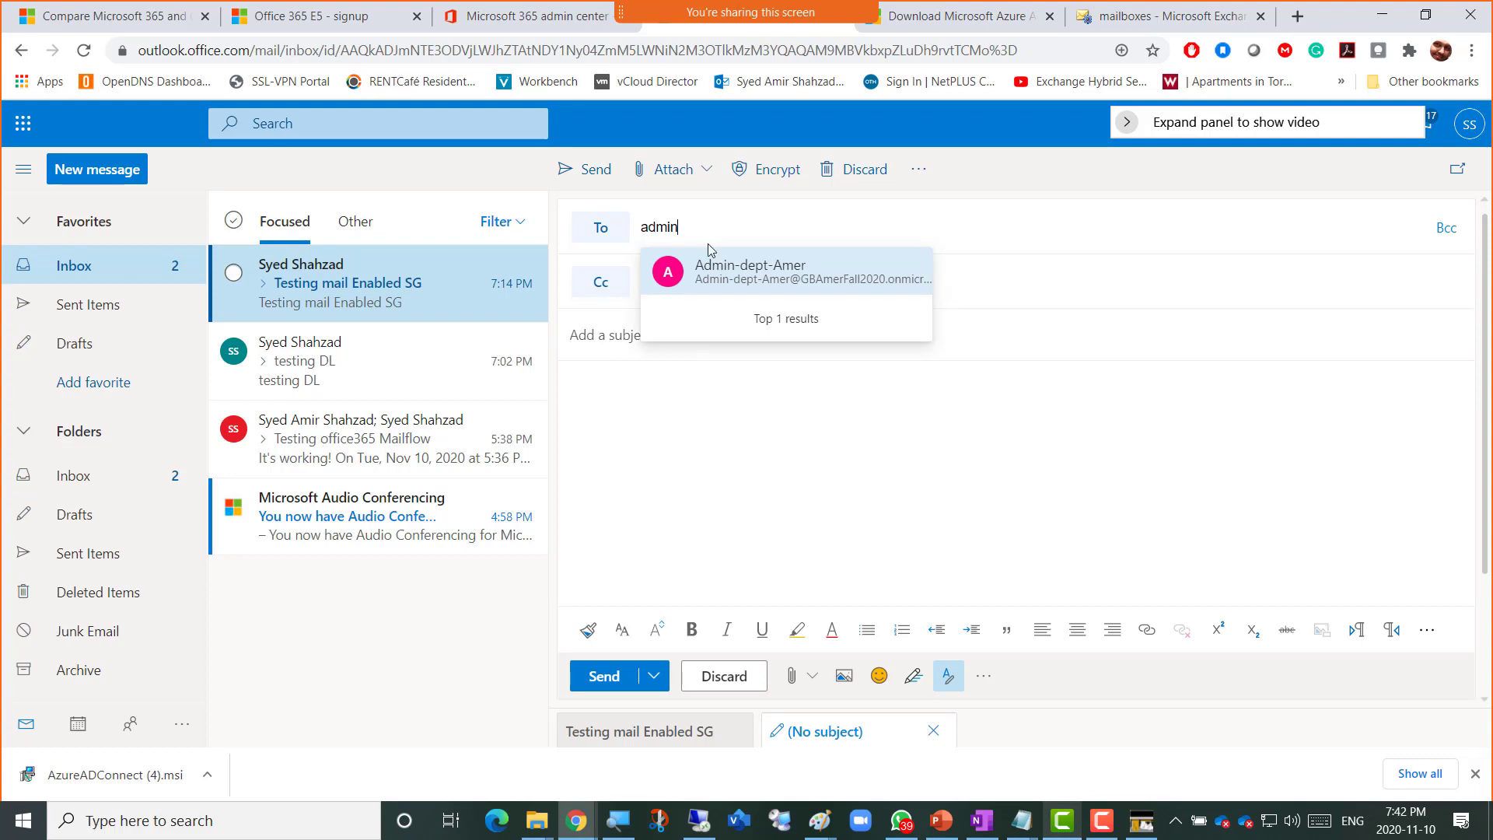
left_click(741, 280)
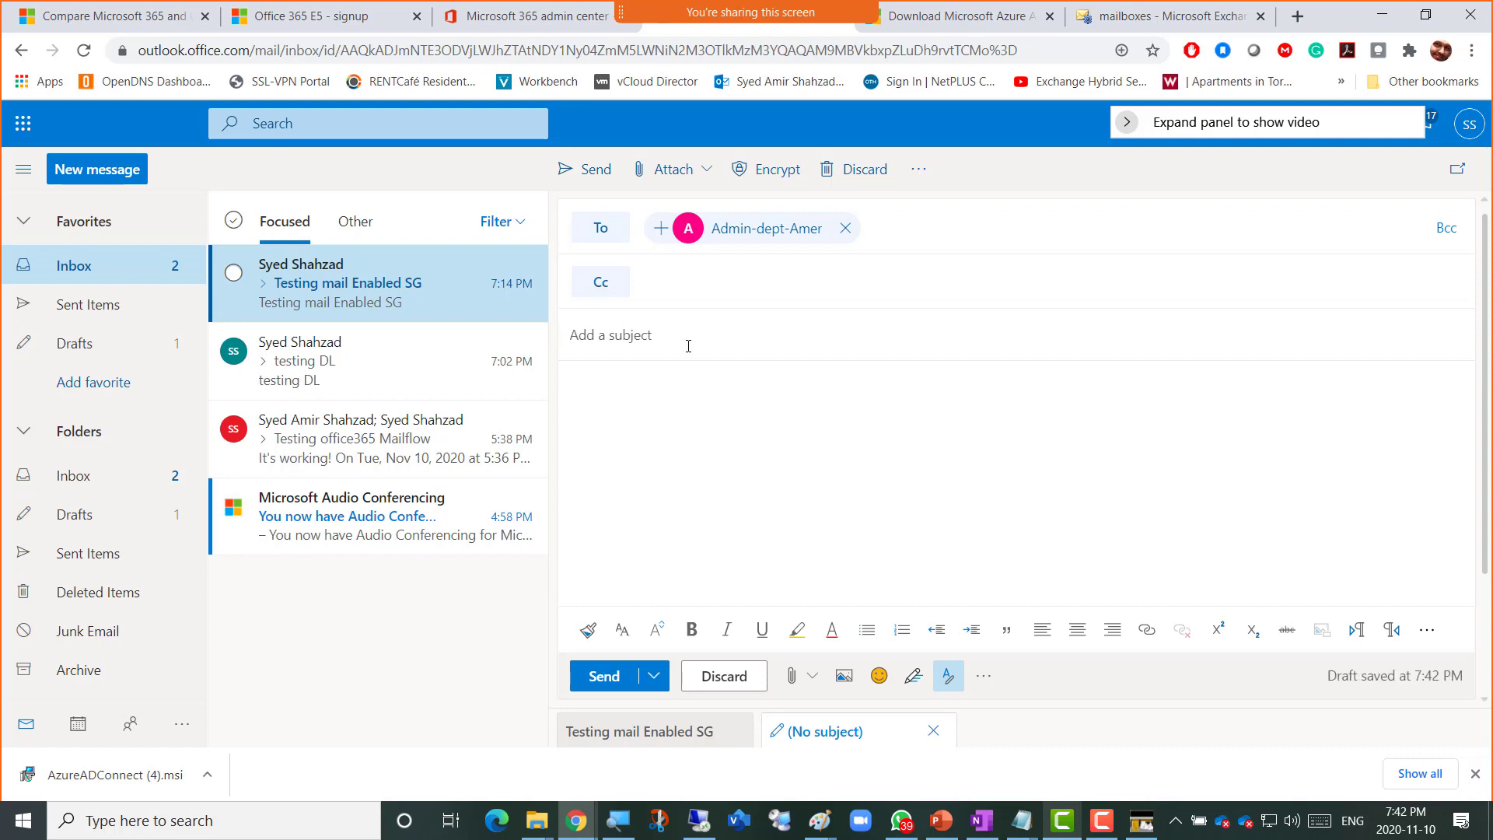
Enter "testing dynamic DL" as both the subject and the body of the message, and send it.
type("testing")
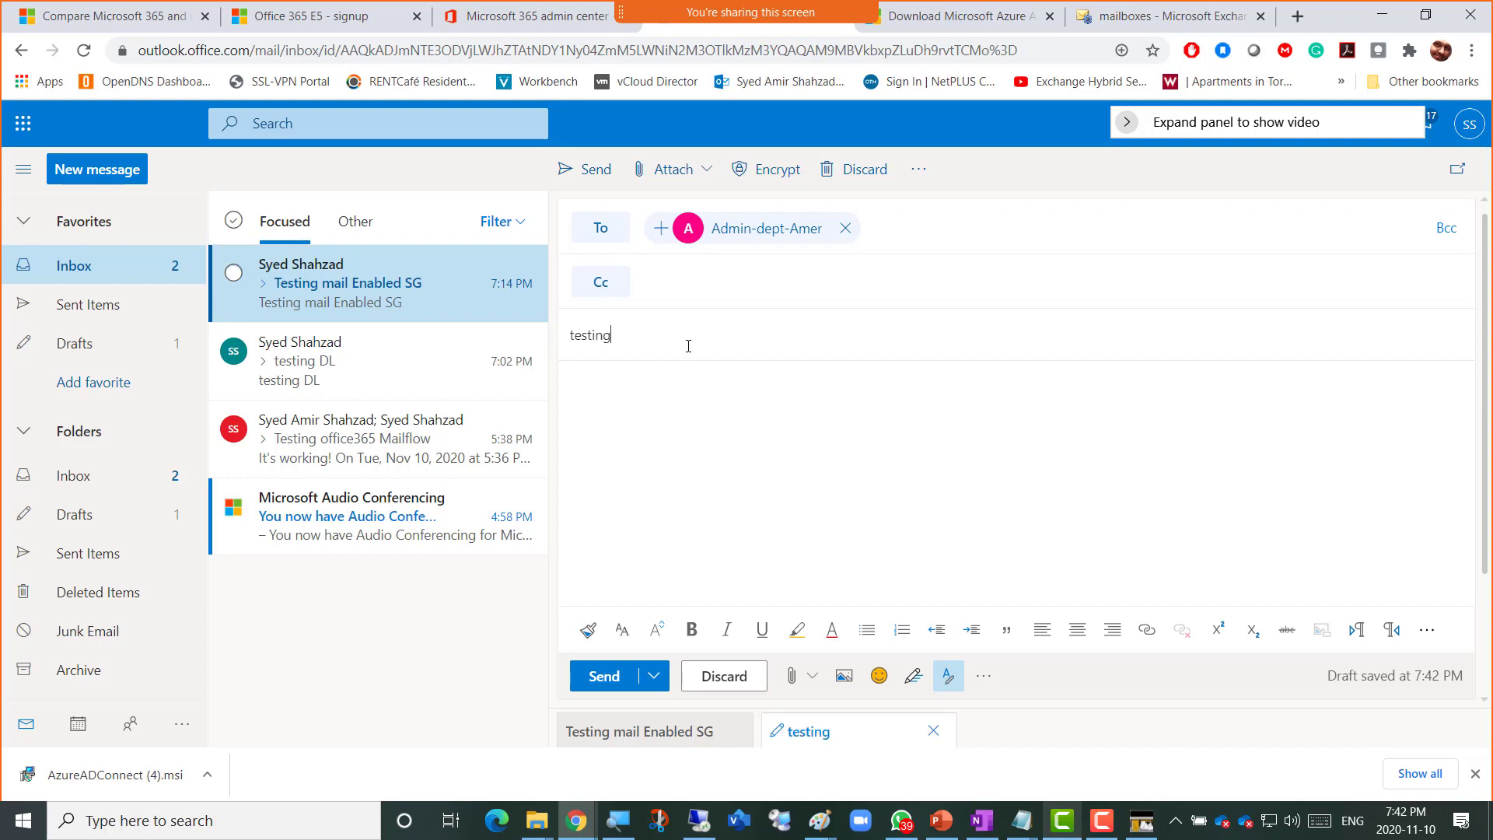
type(" dynamic DL")
key("ctrl+a")
key("ctrl+c")
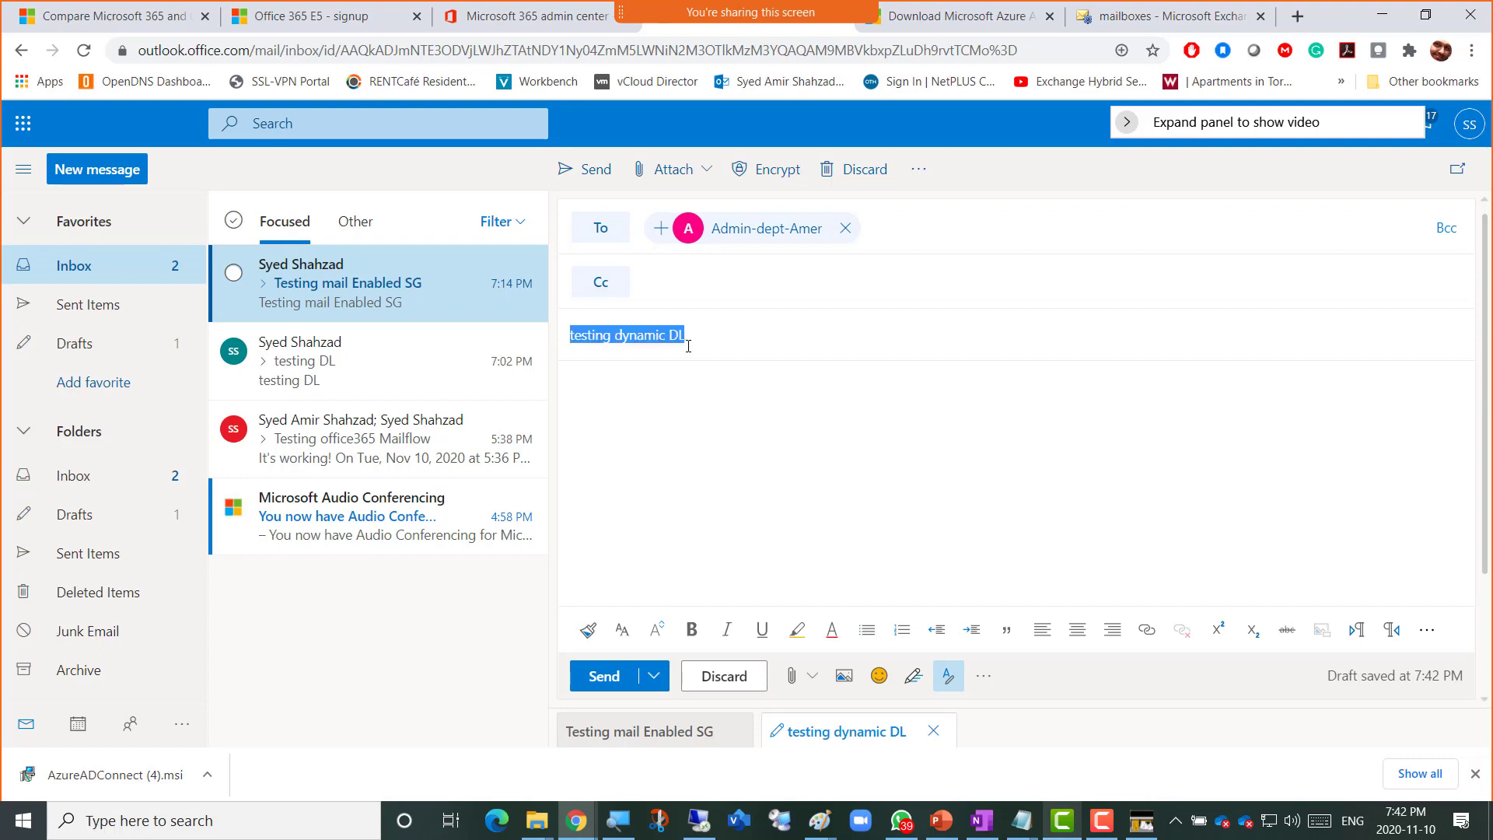
left_click(691, 406)
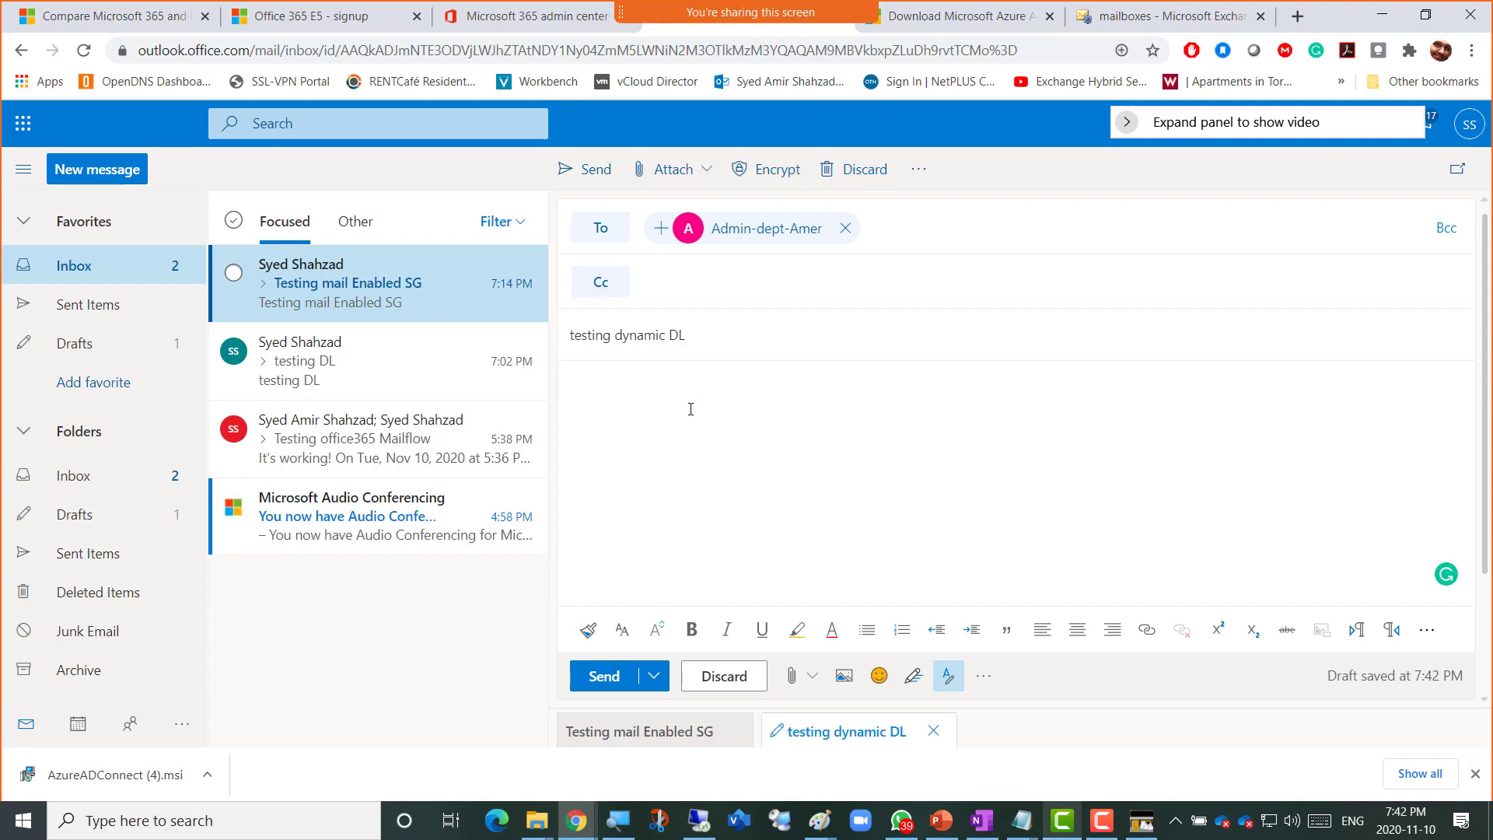
key("ctrl+v")
left_click(602, 677)
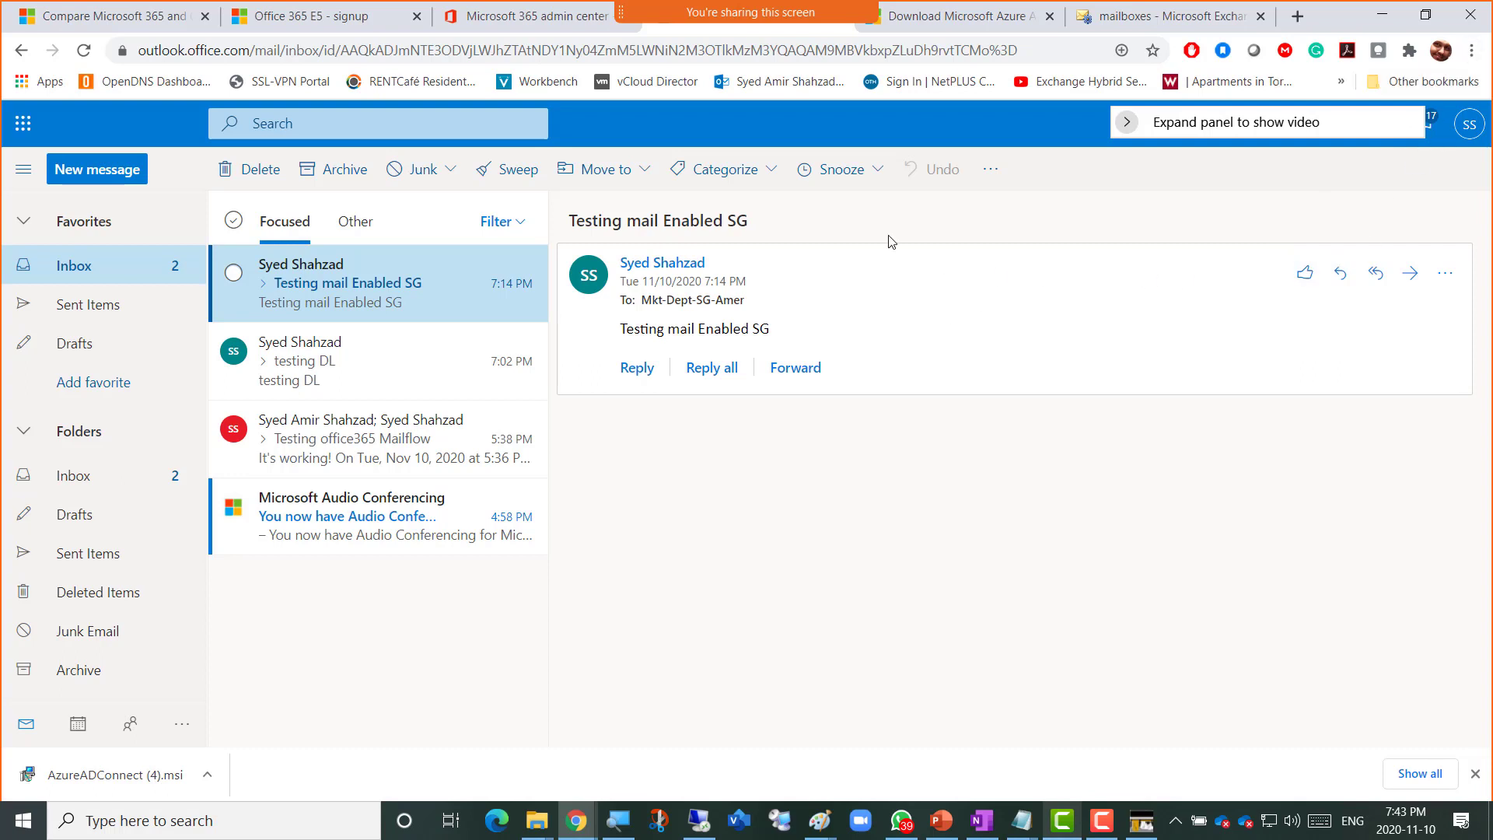
Check which account is signed in to Outlook, and open portal.office.com in a new incognito window.
left_click(1467, 125)
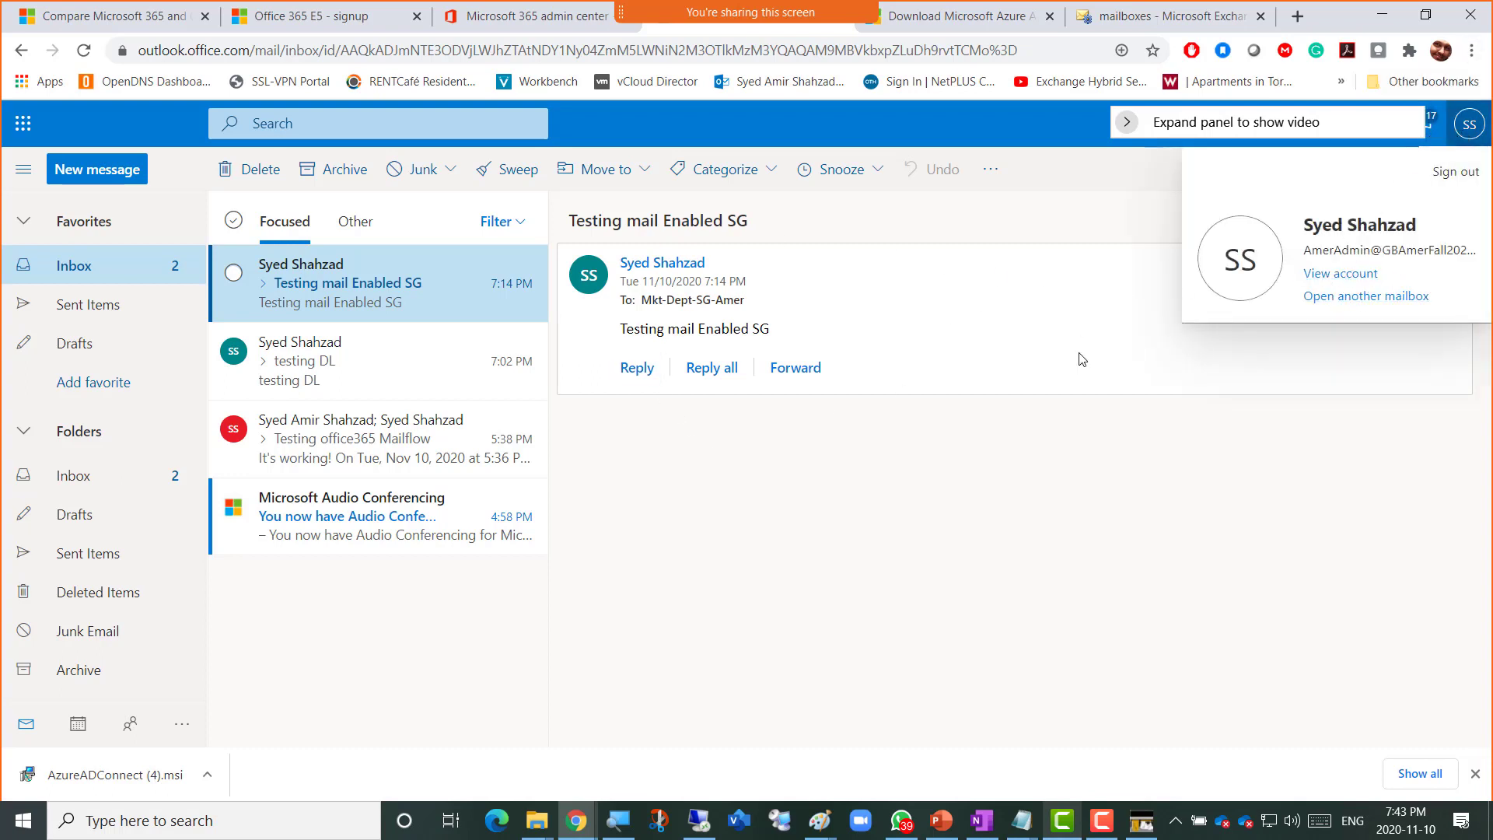
left_click(918, 627)
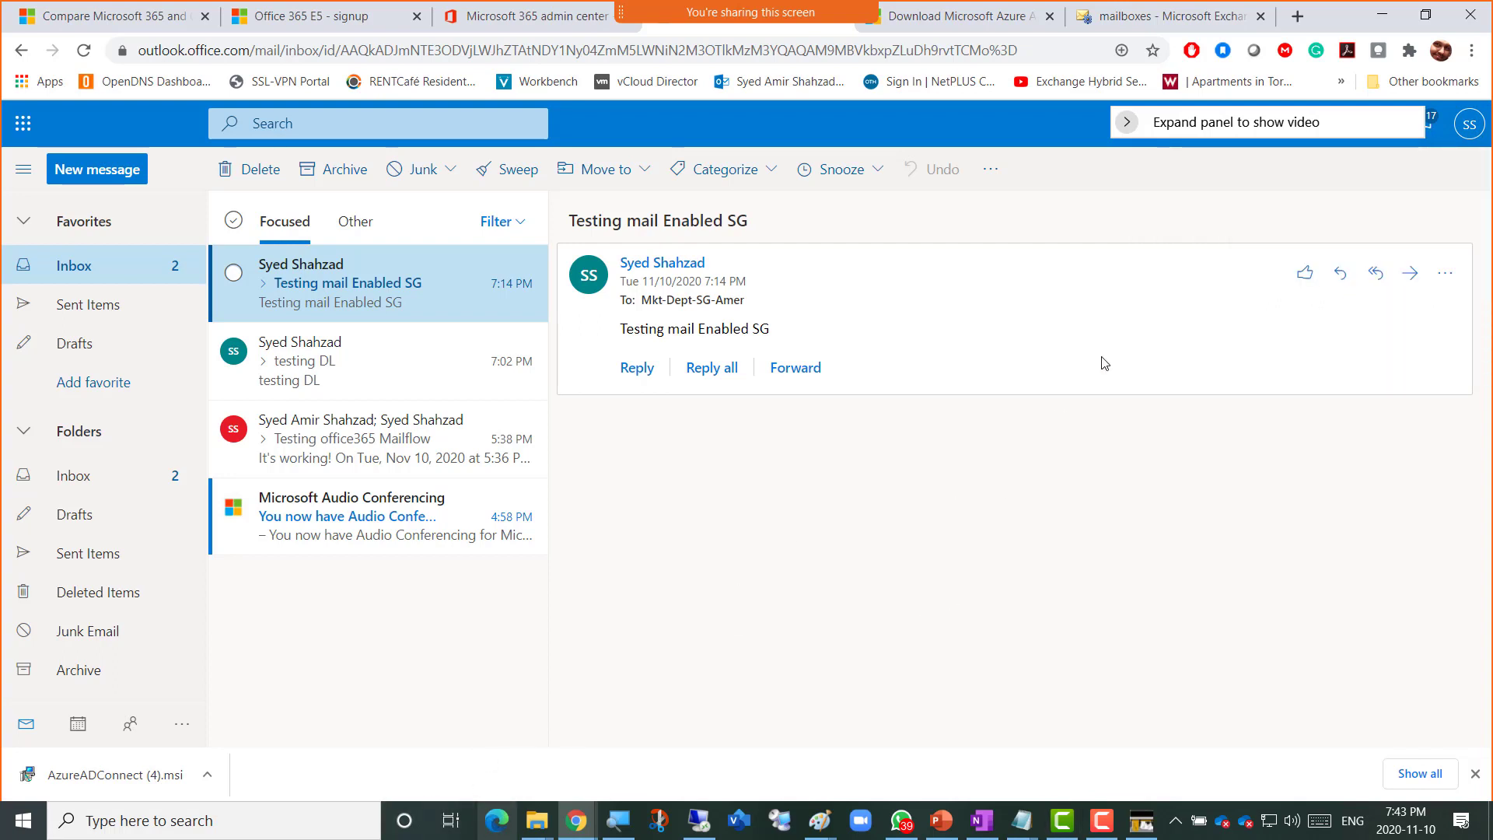
left_click(1471, 51)
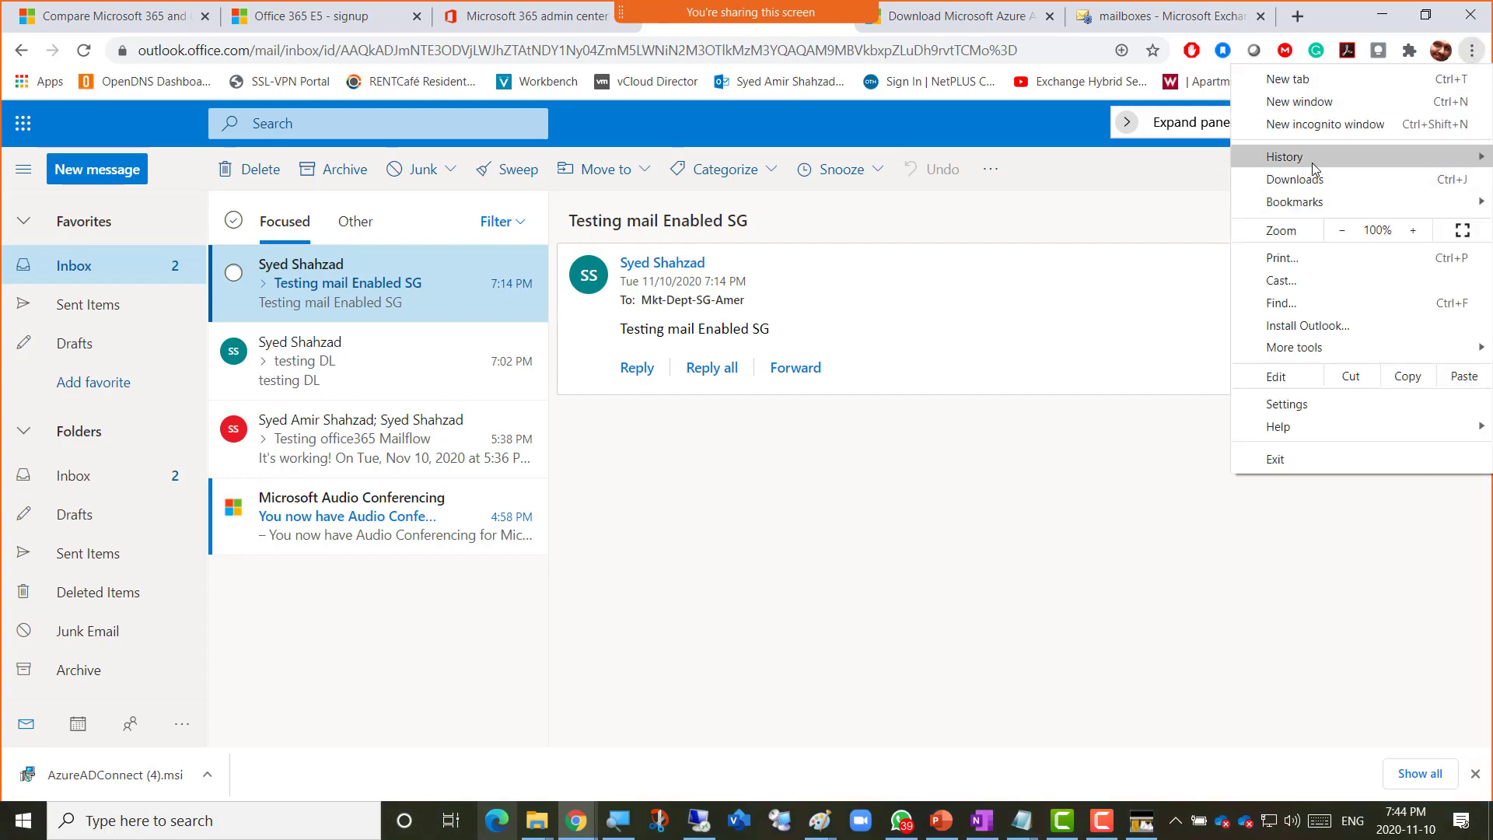
left_click(1335, 129)
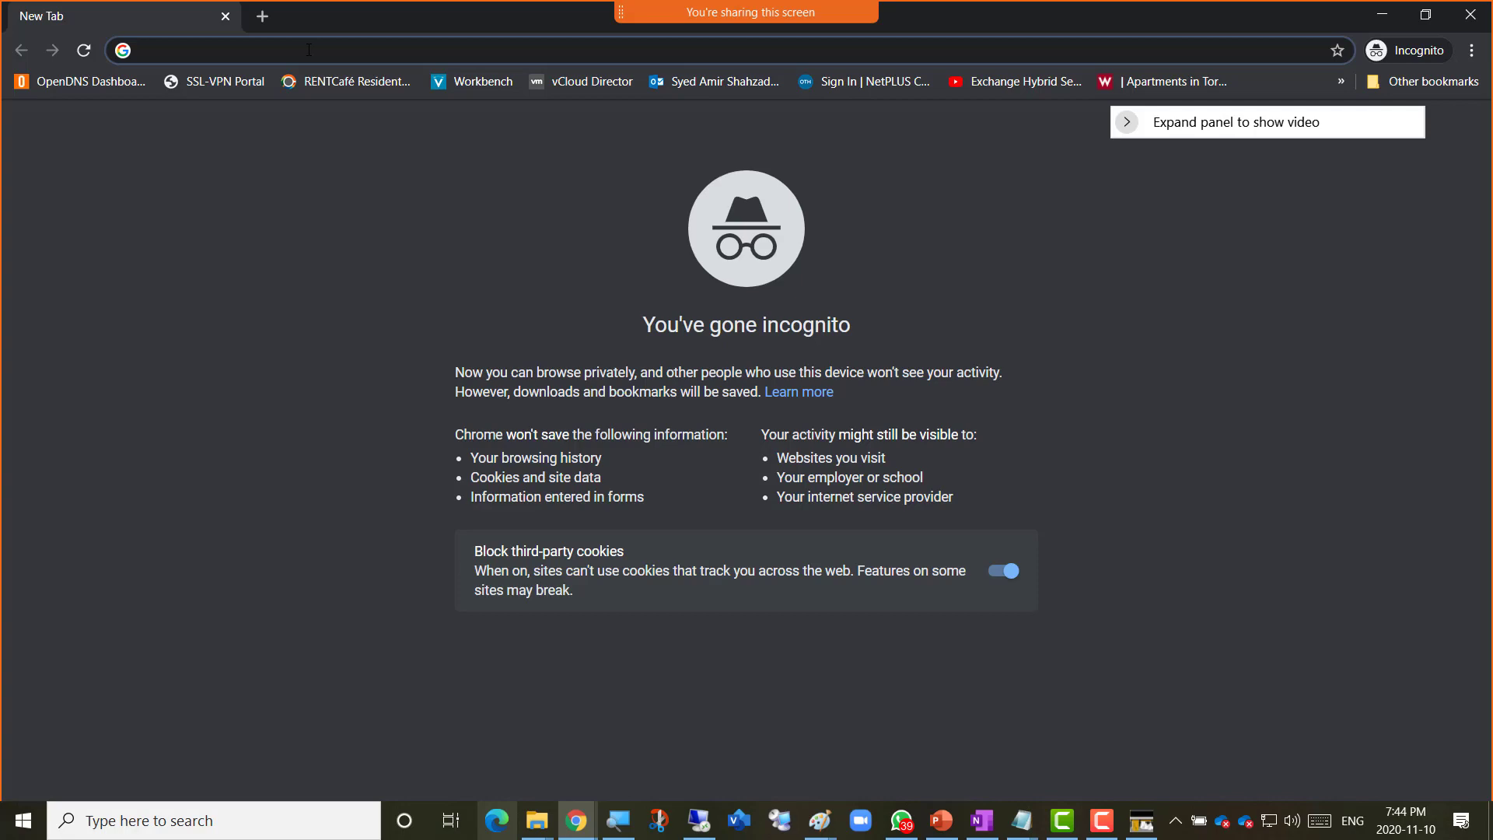
type("portal.of")
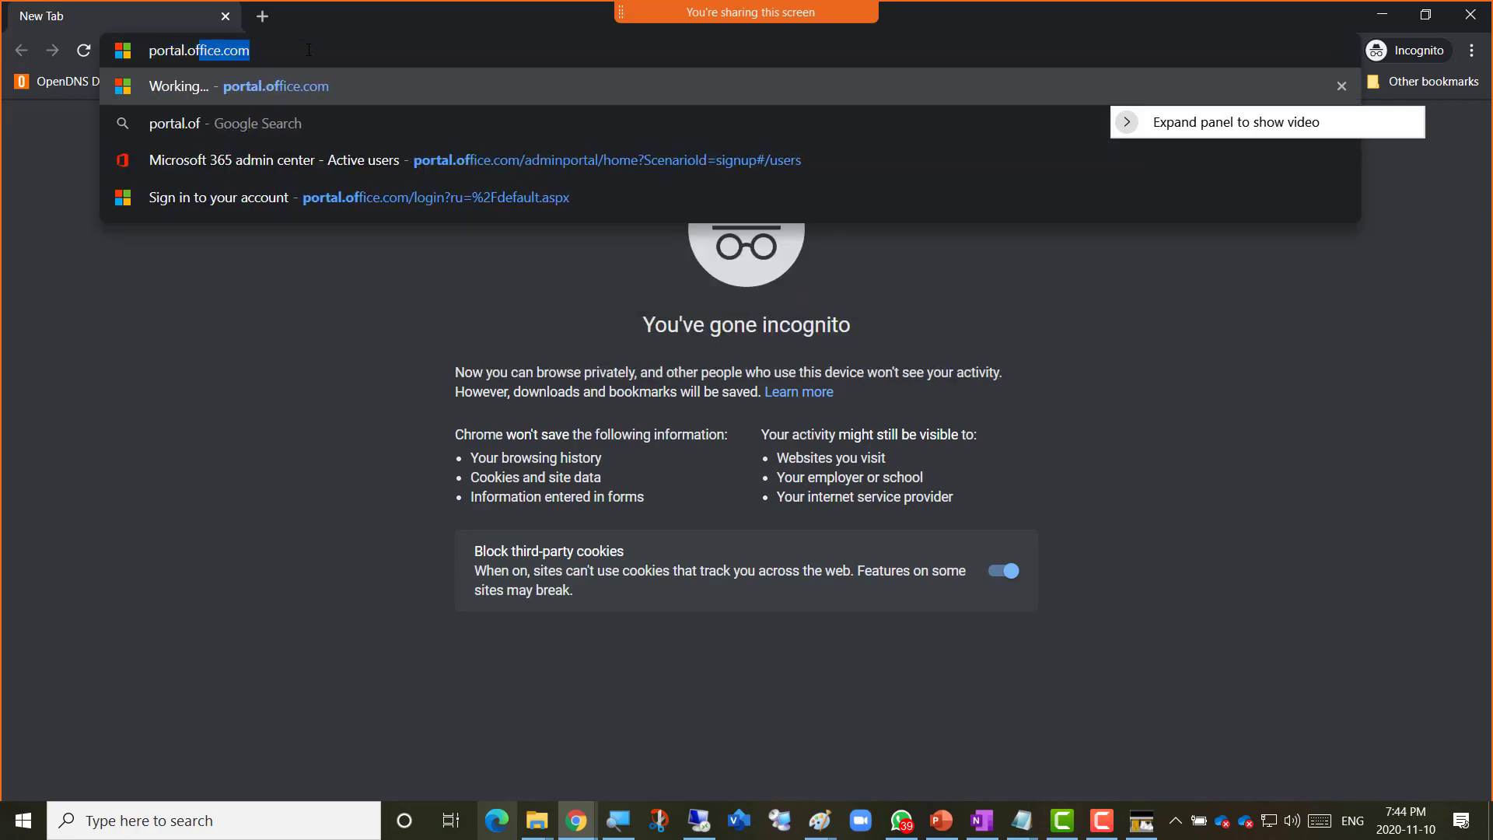
type("fice")
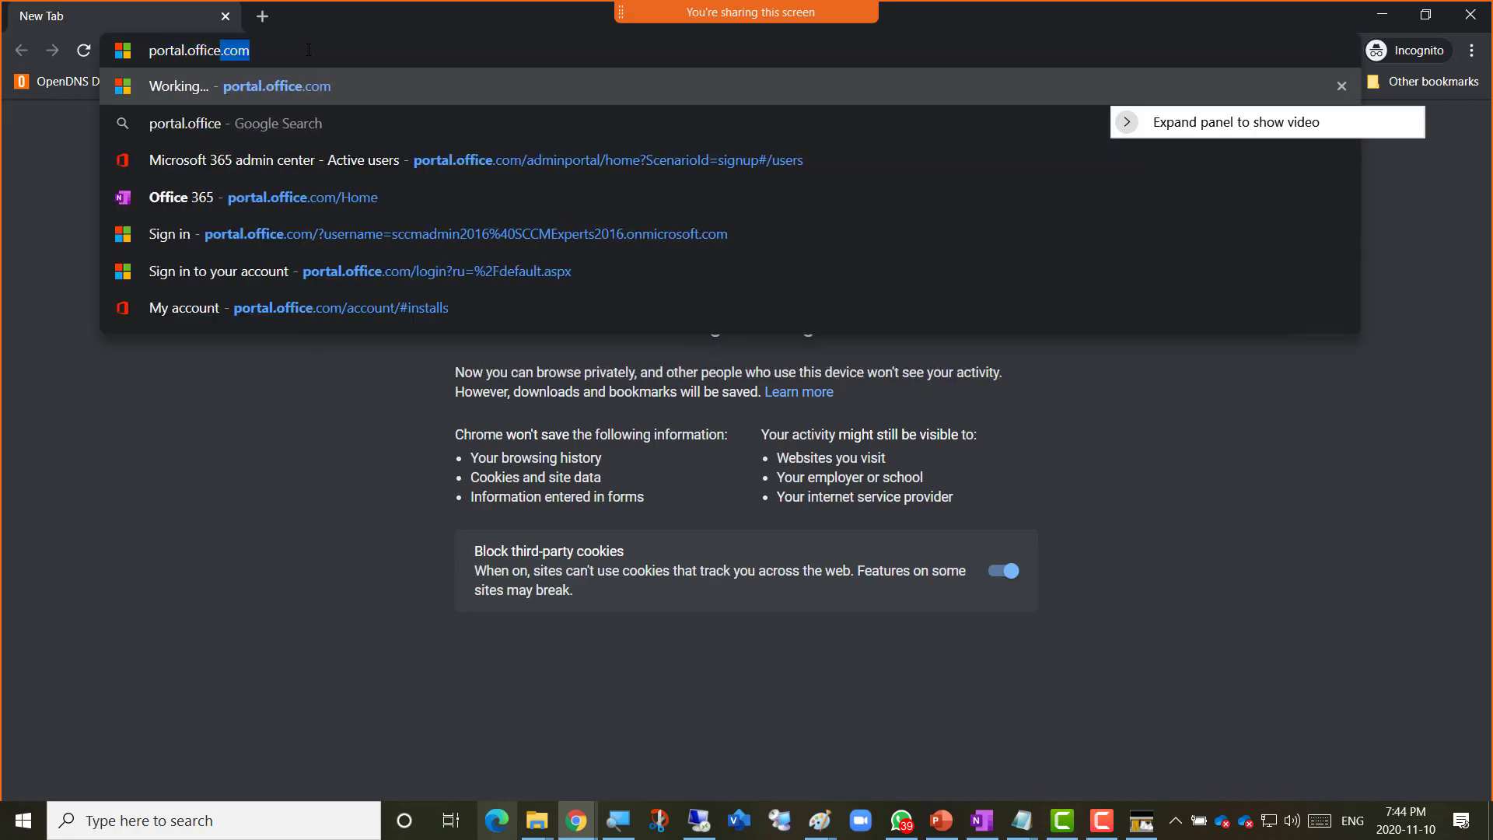
type(".com")
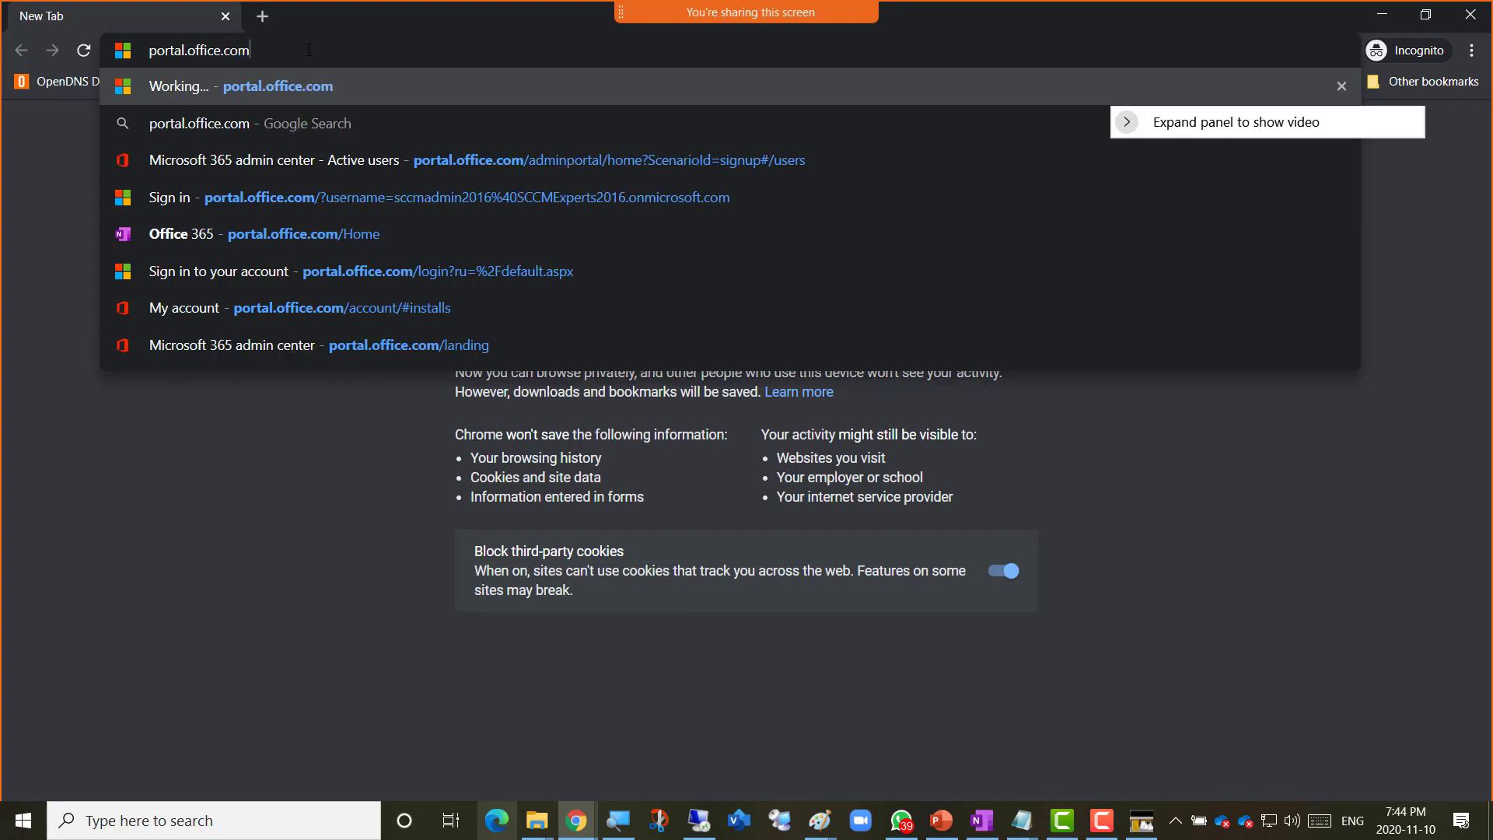
key("Return")
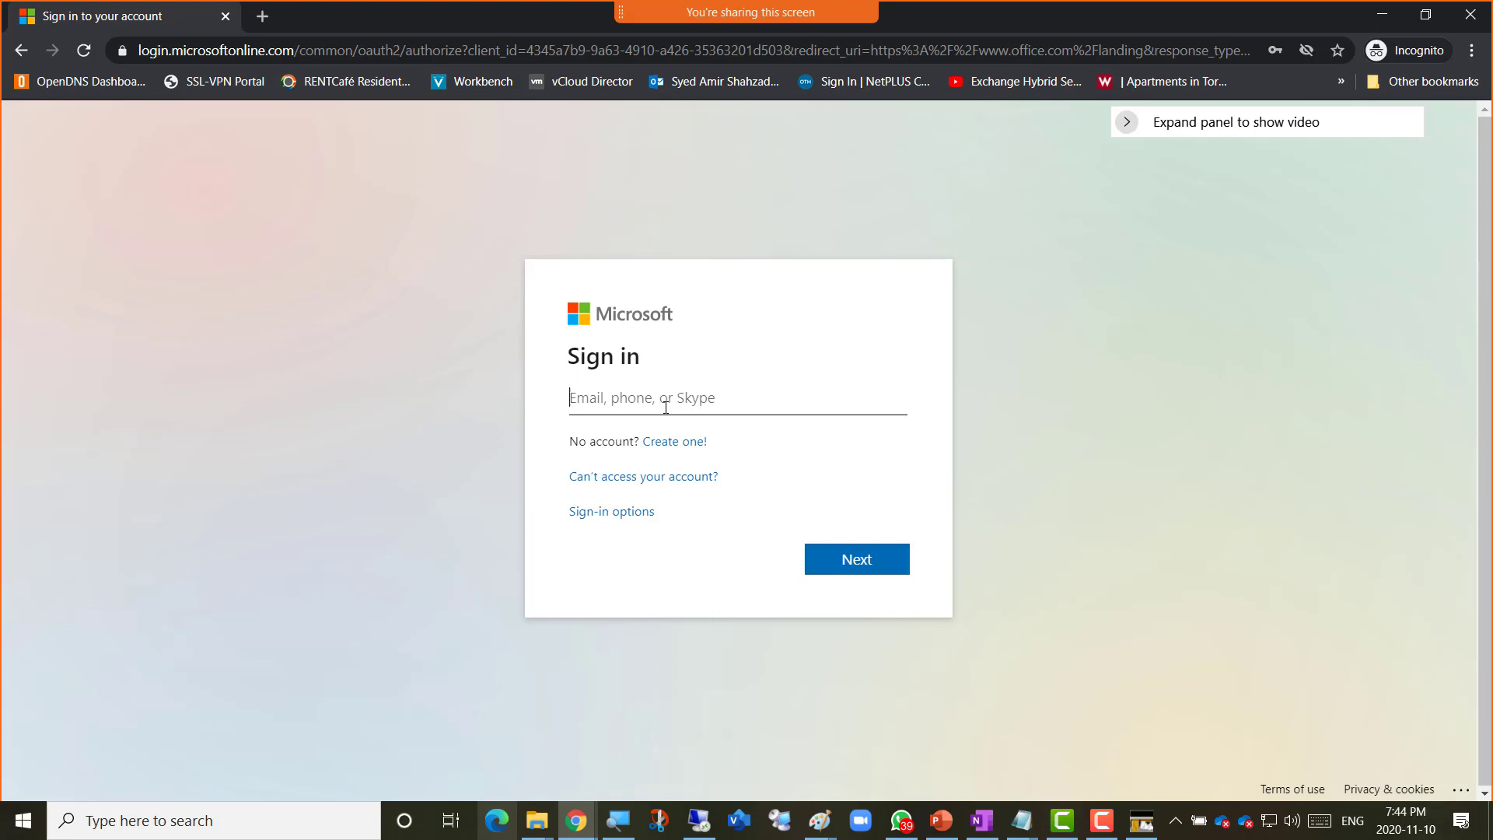
Copy the full username of the licensed user numbered 01 from its account details in the Microsoft 365 admin center, and return to the sign-in page.
key("alt+Tab")
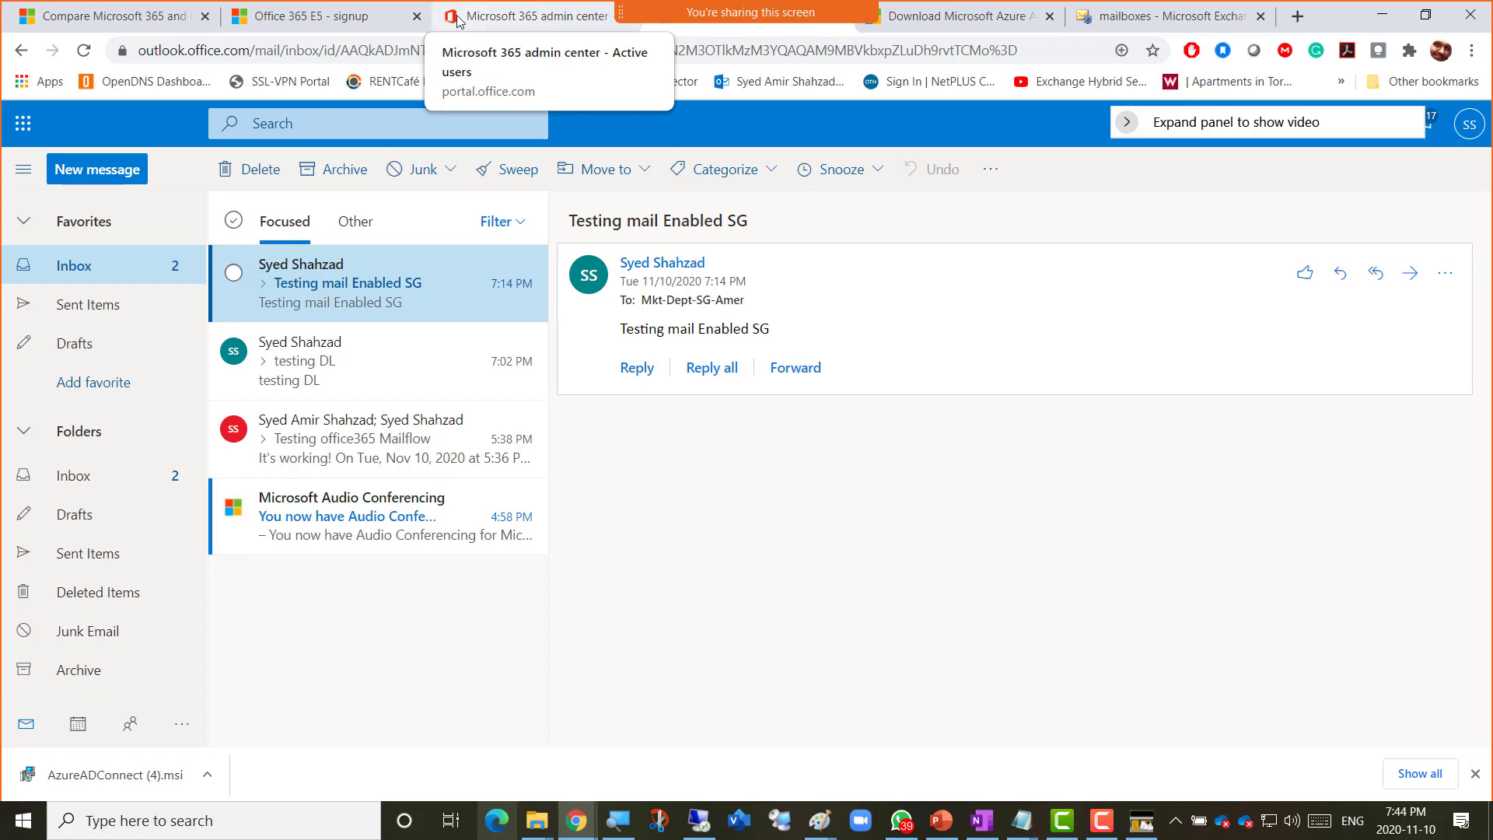
left_click(509, 22)
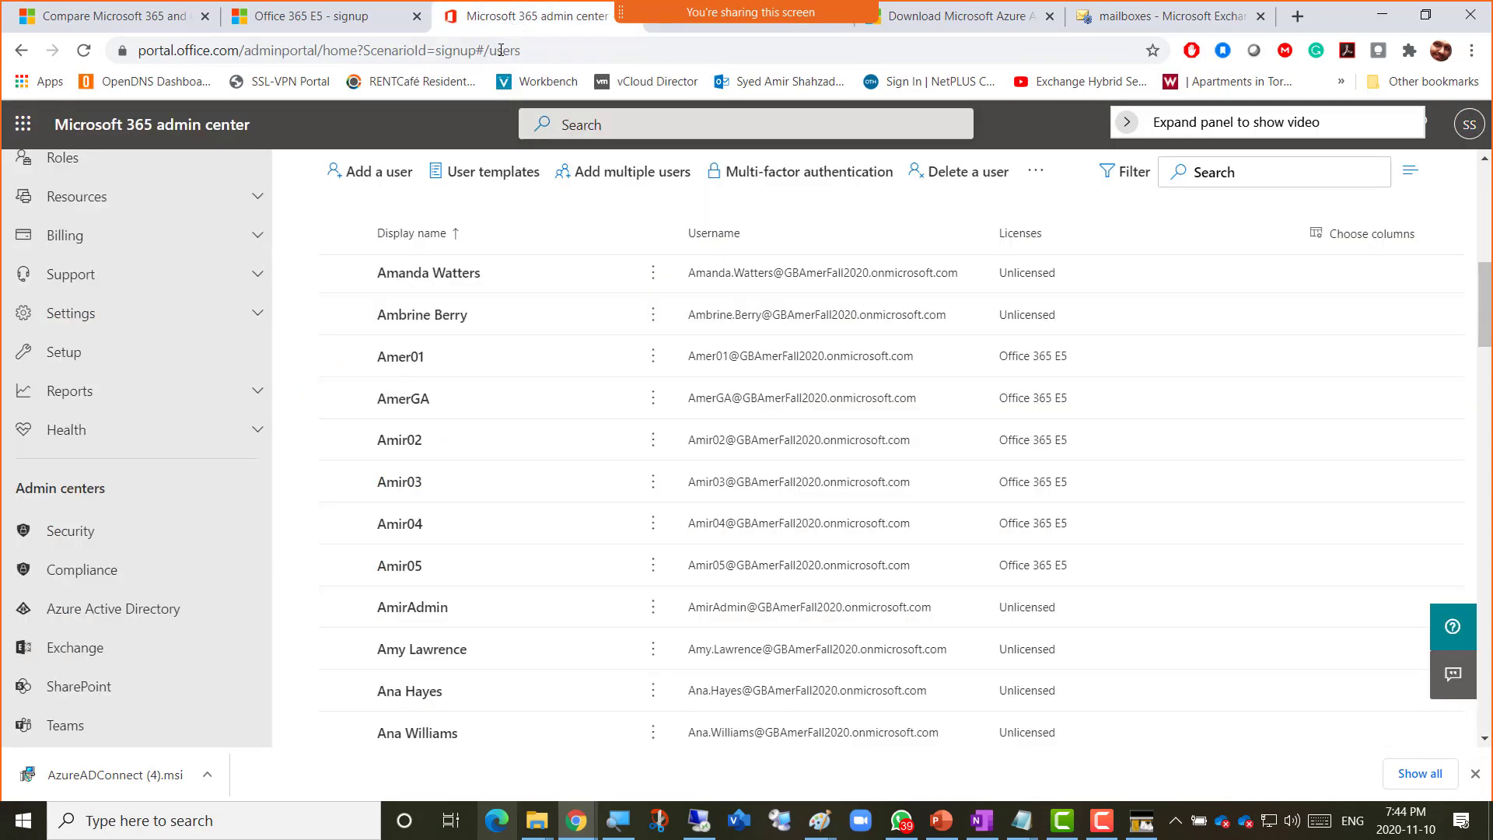
left_click(405, 358)
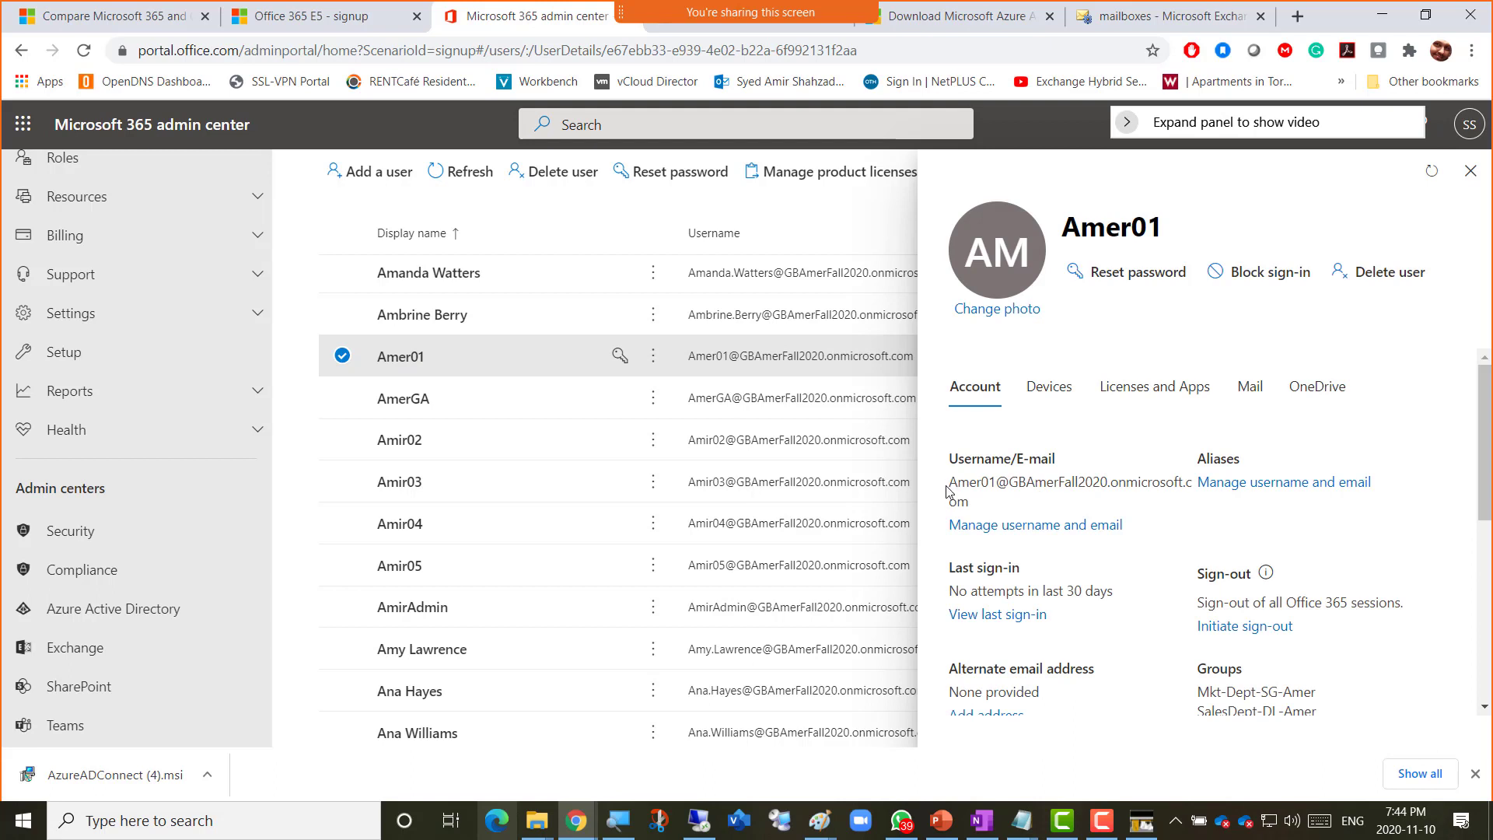
left_click_drag(1011, 483, 1192, 483)
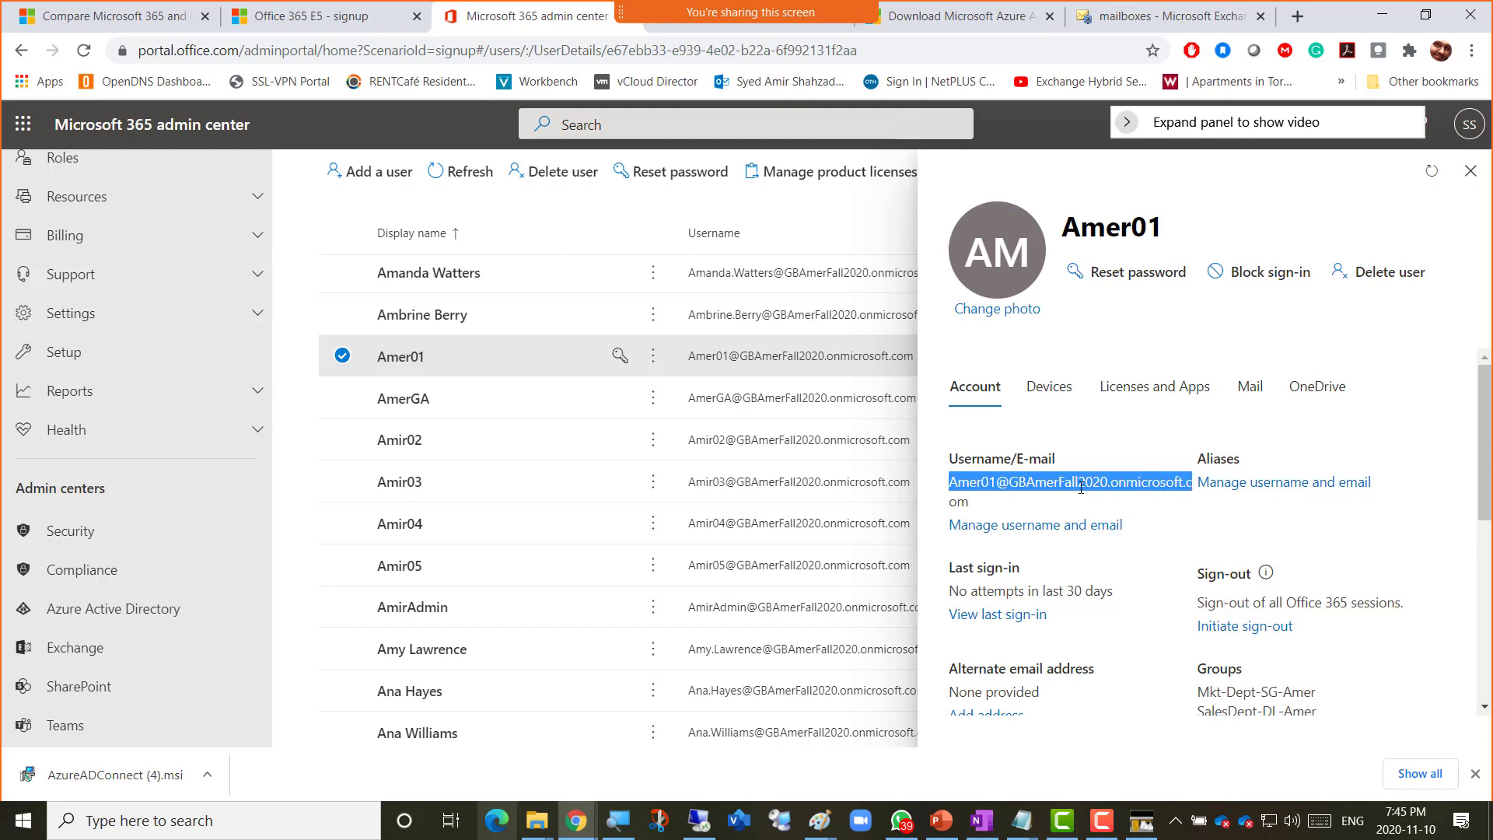
left_click_drag(1072, 500, 947, 488)
right_click(969, 492)
left_click(1003, 505)
key("alt+Tab")
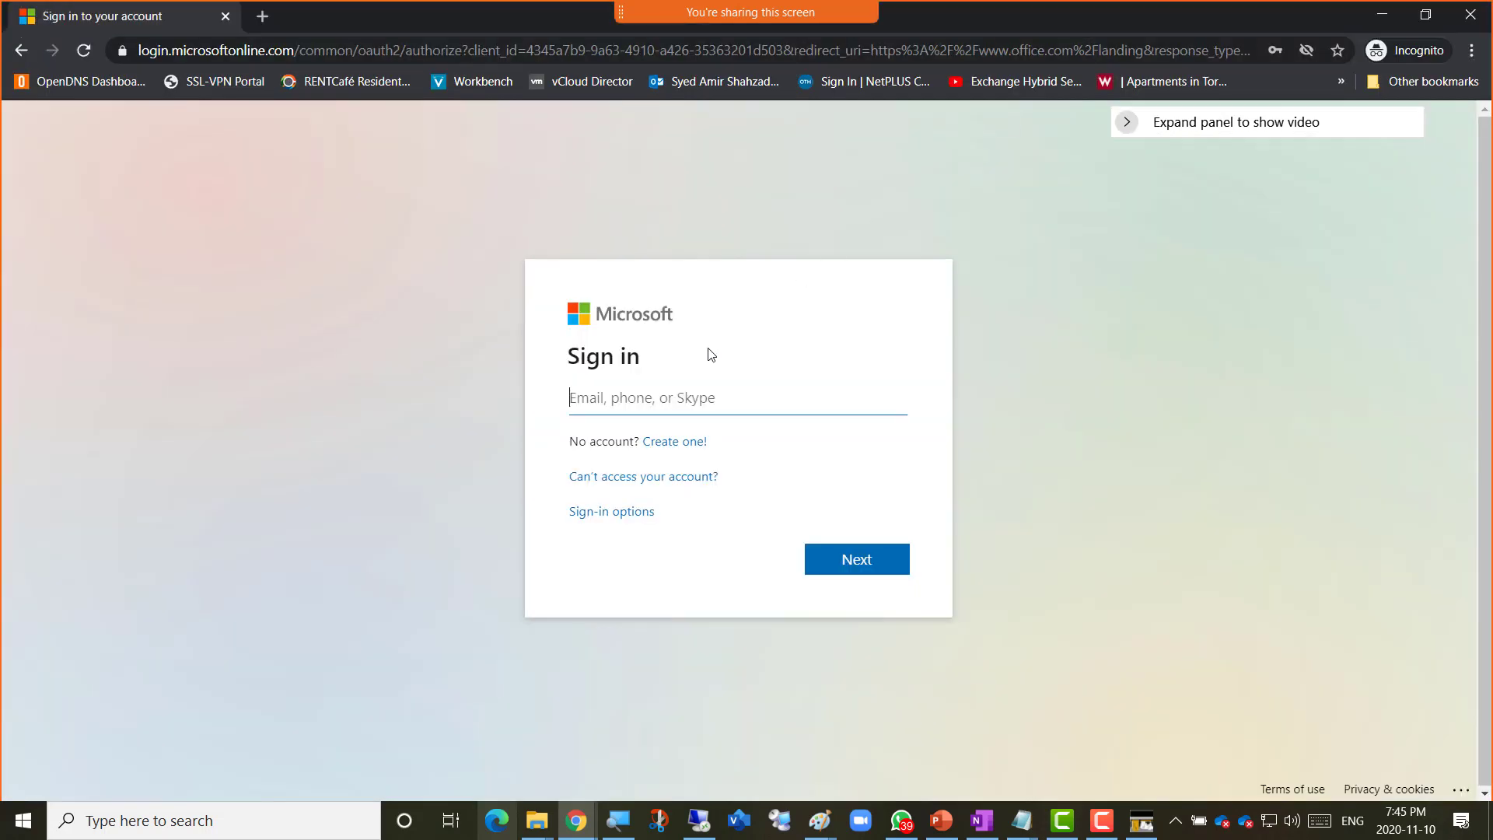
Sign in to Office 365 with the copied username and the account password, declining to stay signed in.
key("ctrl+v")
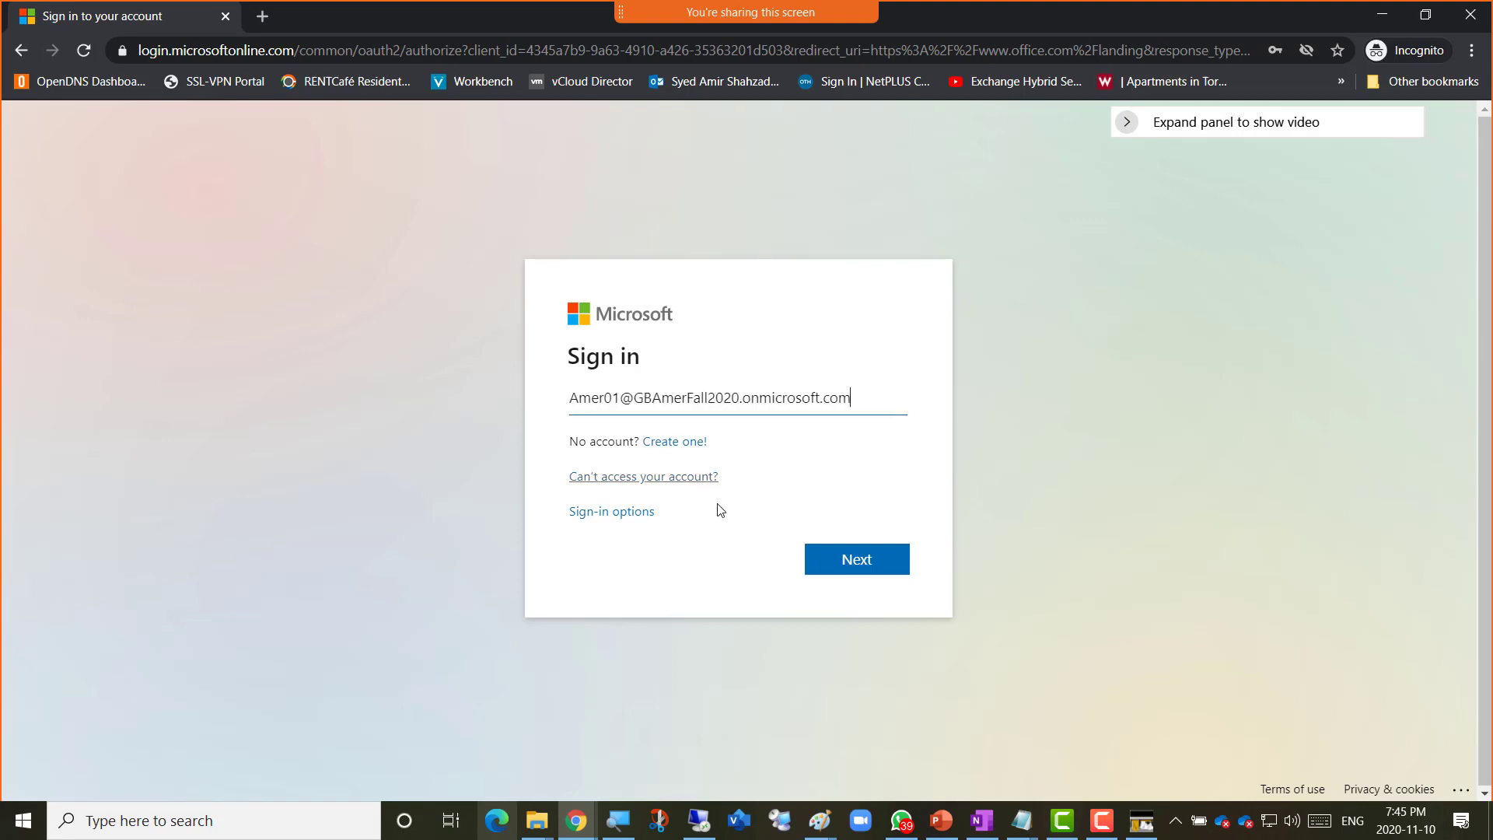
left_click(845, 565)
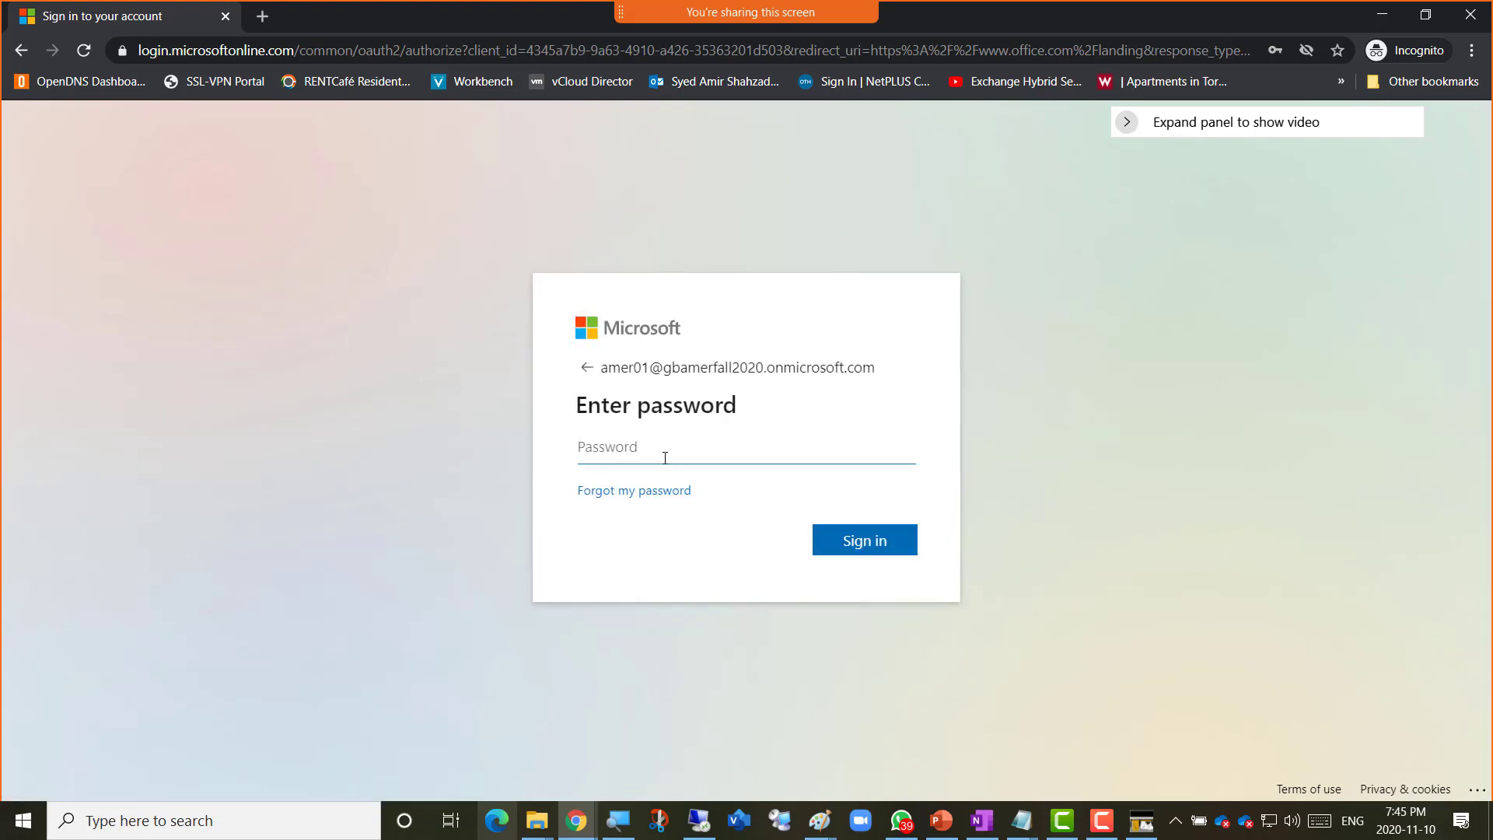
type("•••••••••••")
left_click(865, 547)
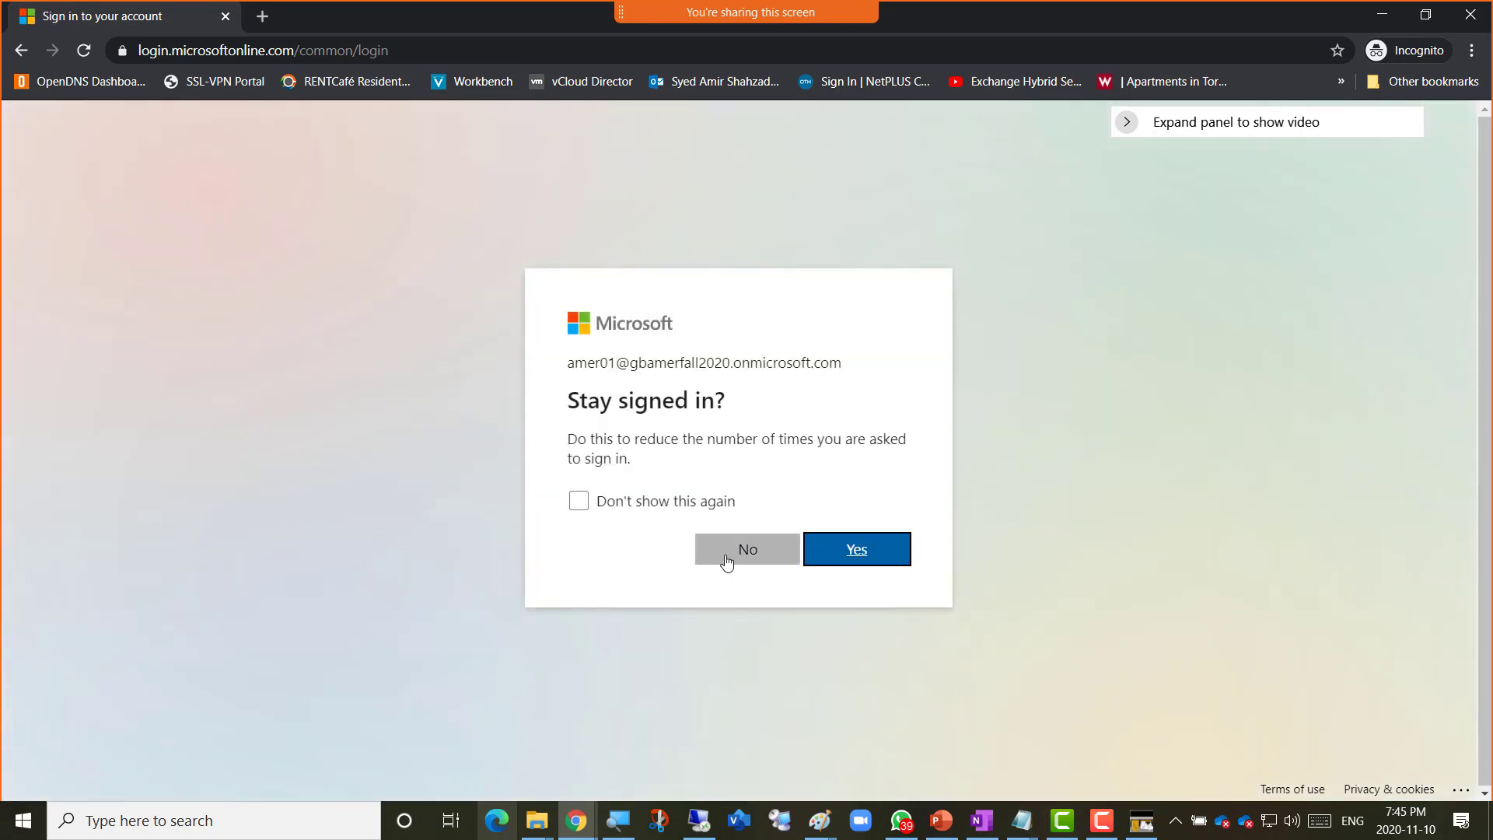
left_click(738, 552)
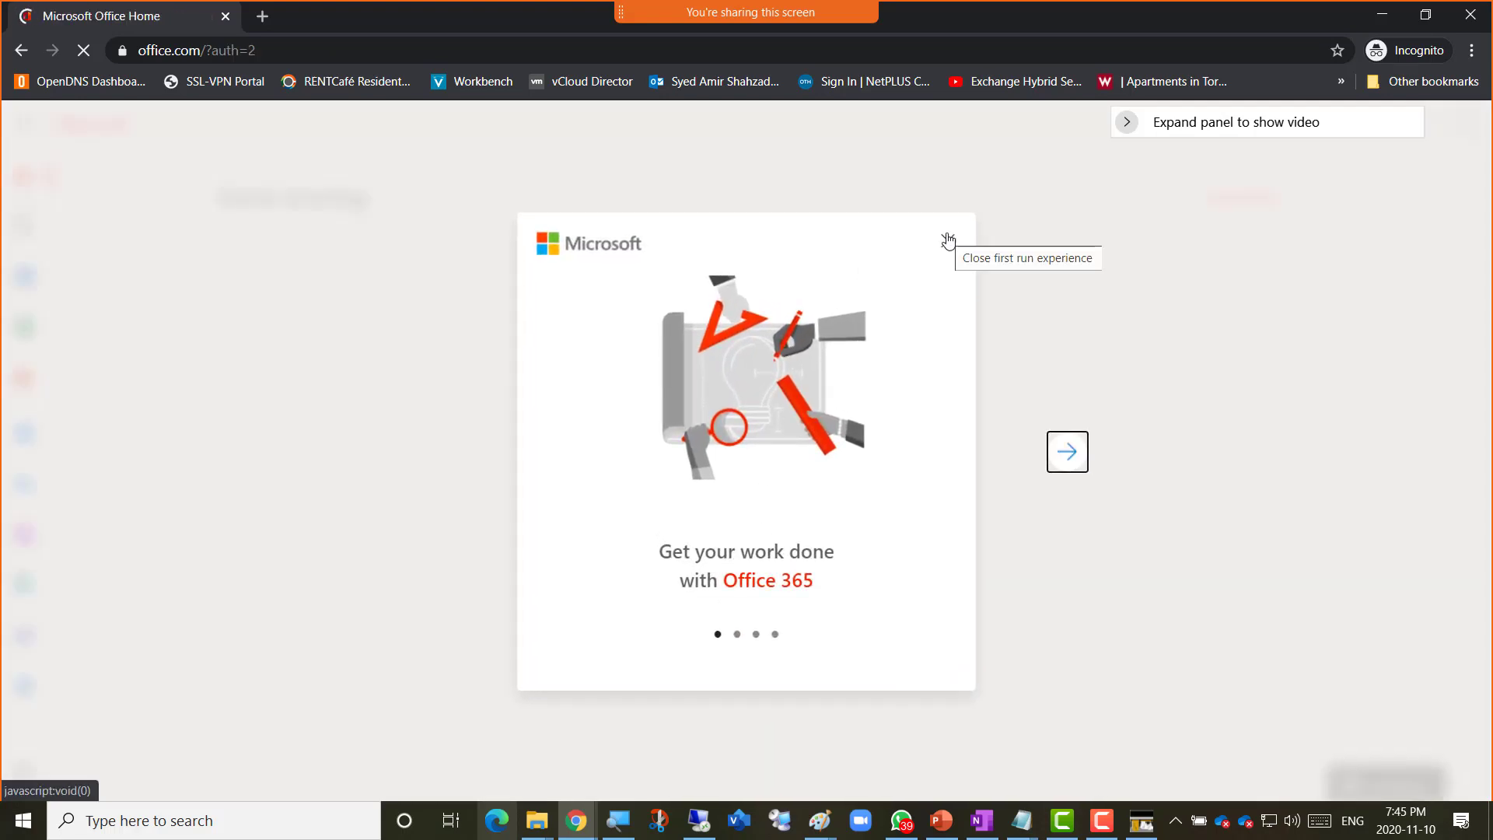
Open the user's Outlook mailbox, dismissing the welcome screens, and read the "testing dynamic DL" message.
left_click(948, 242)
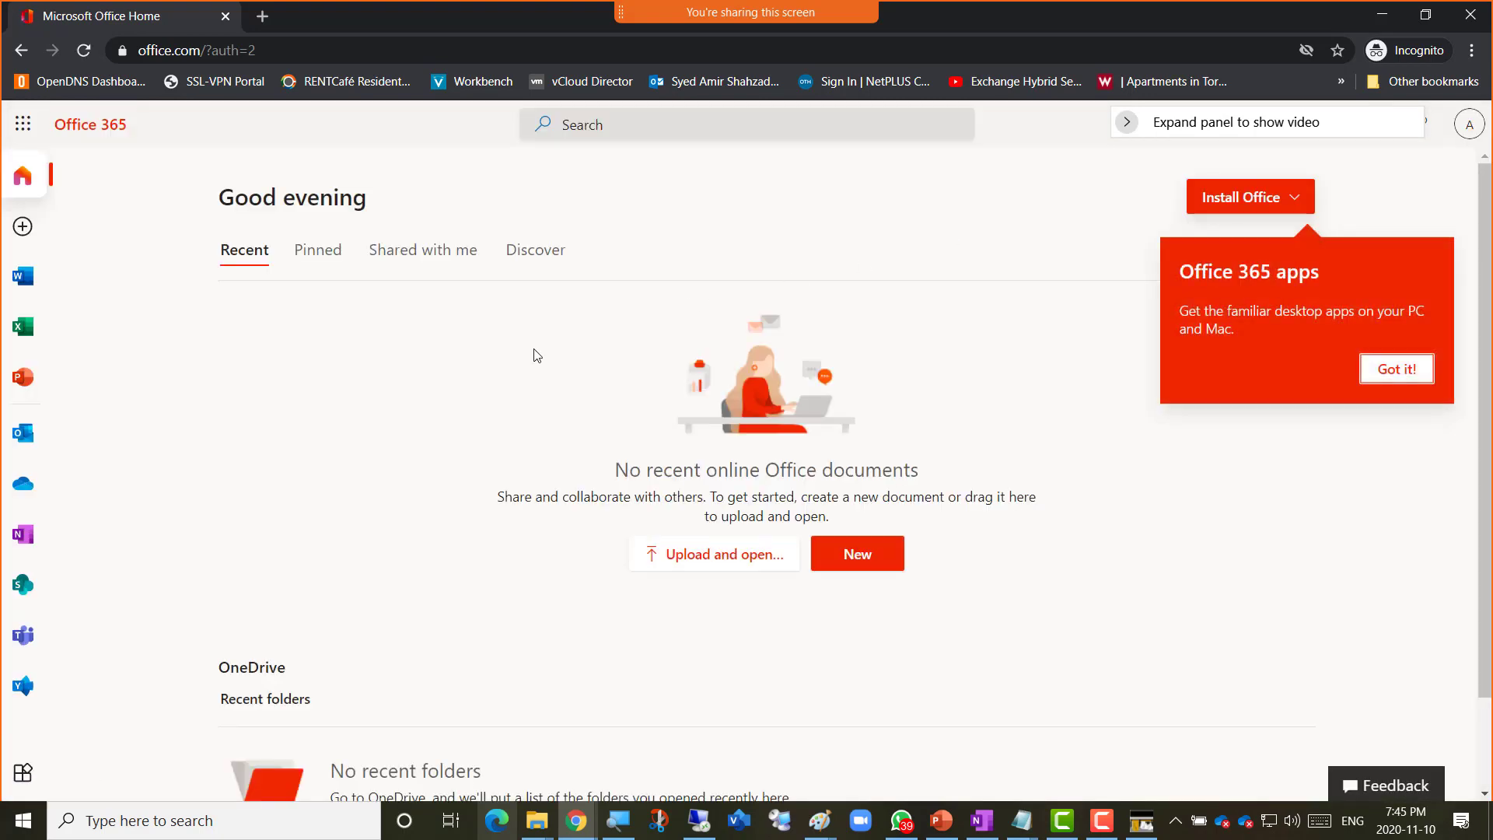
left_click(33, 441)
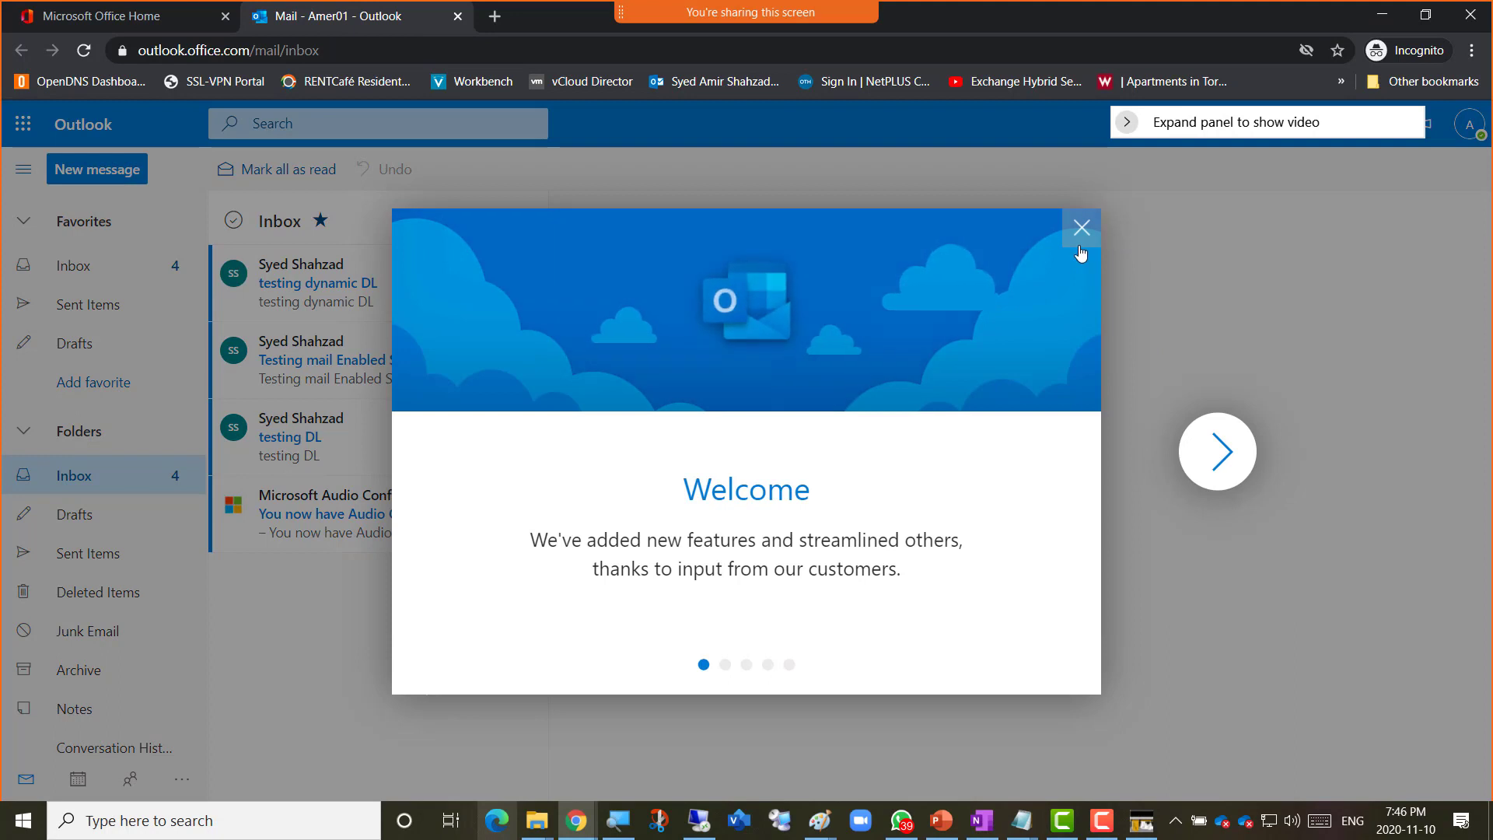
left_click(1080, 233)
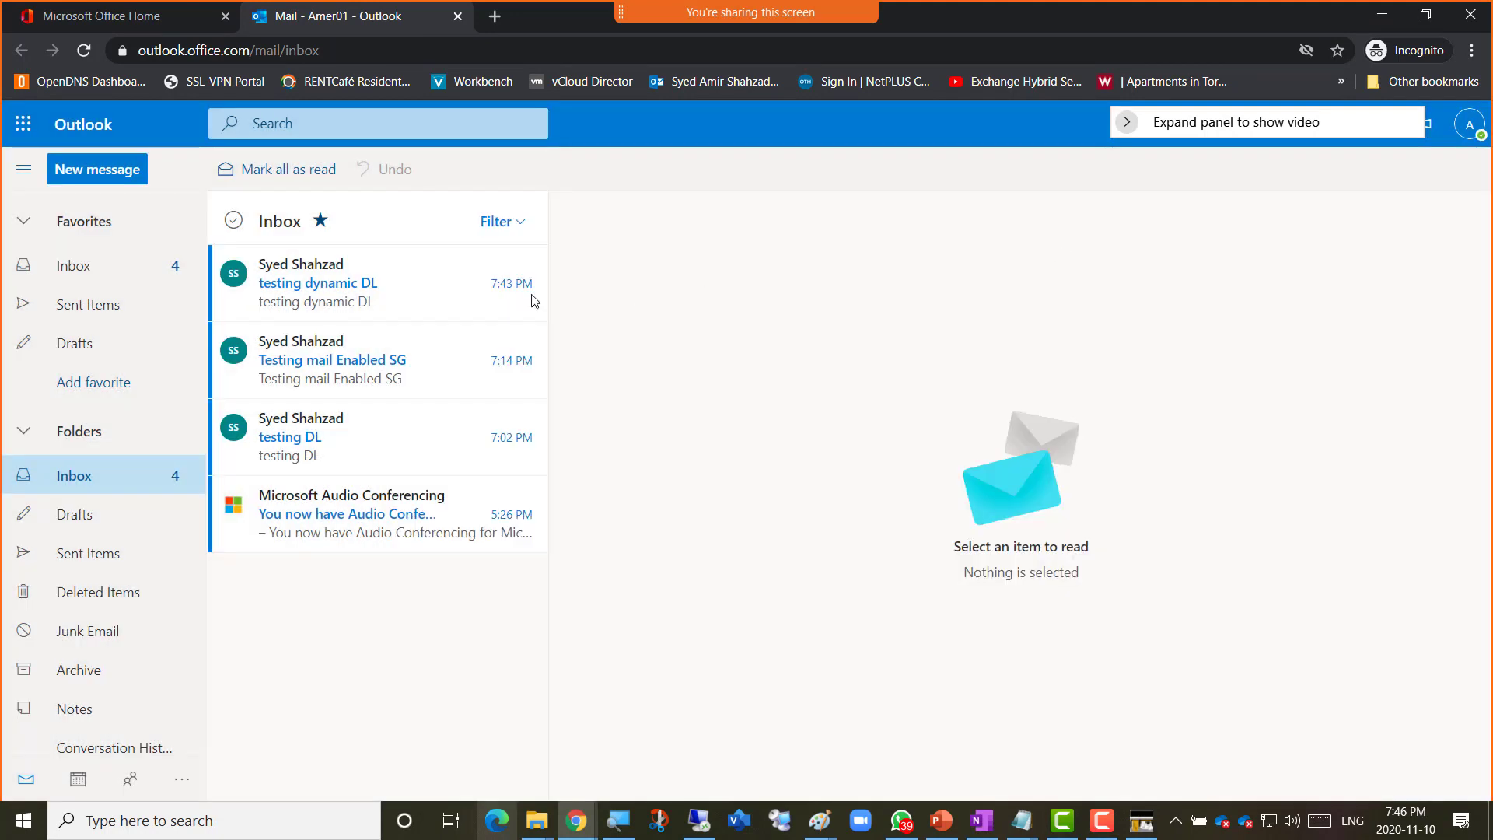
left_click(349, 310)
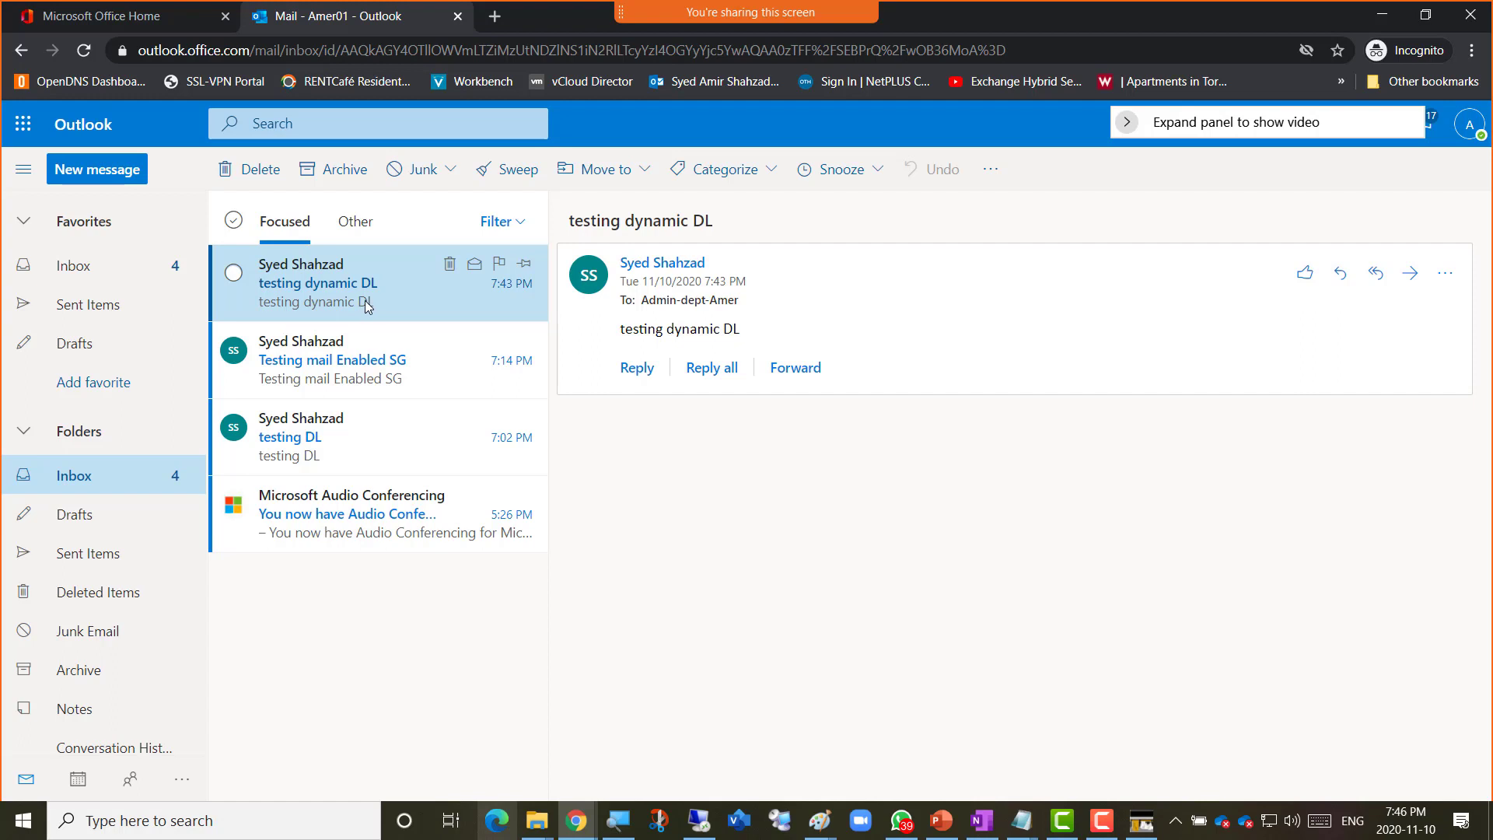
Return to the admin center and review the Department field in the contact information of the user numbered 01.
left_click(1383, 17)
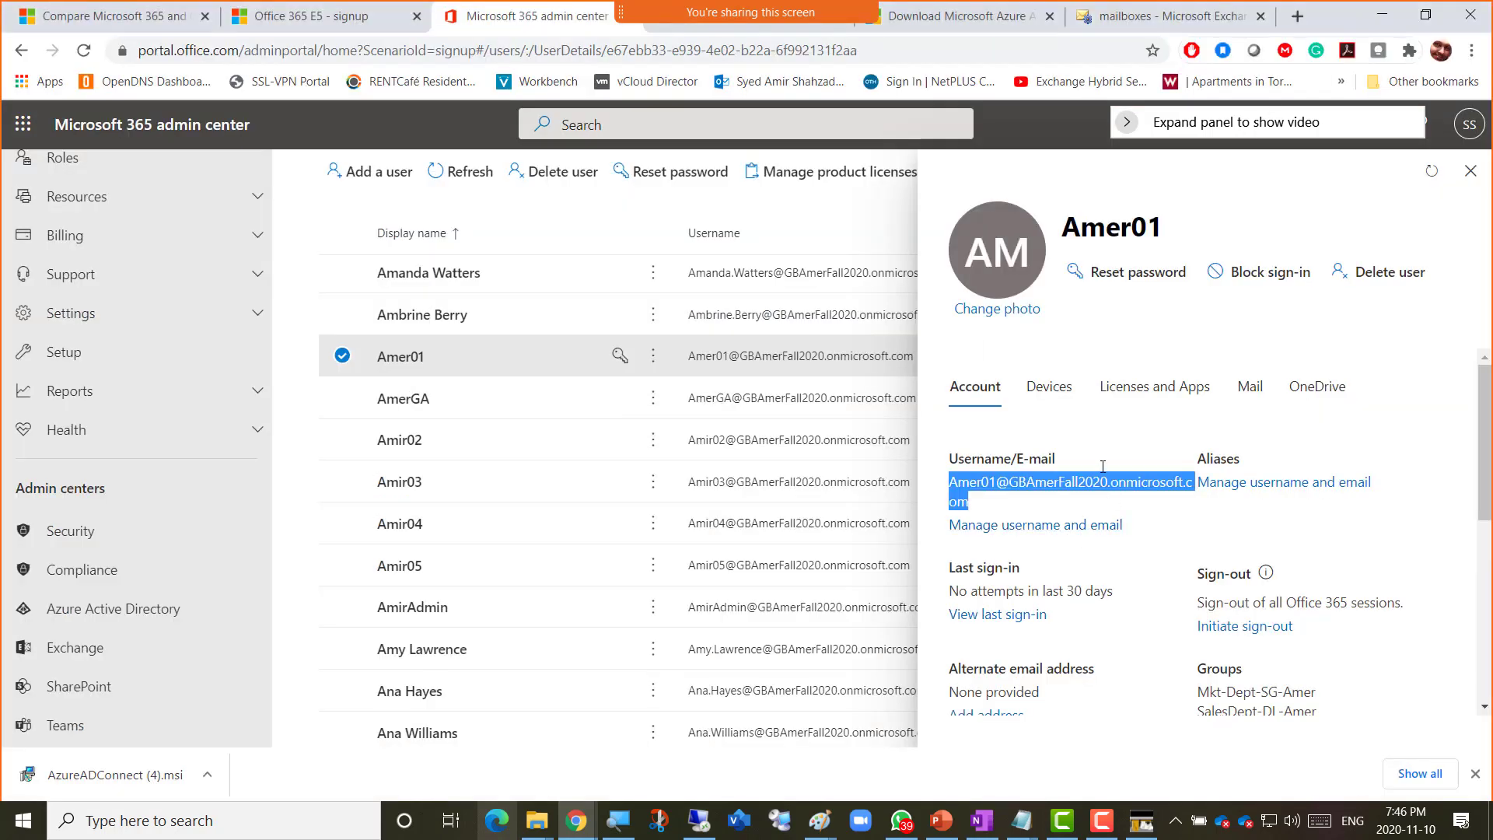
left_click(1095, 346)
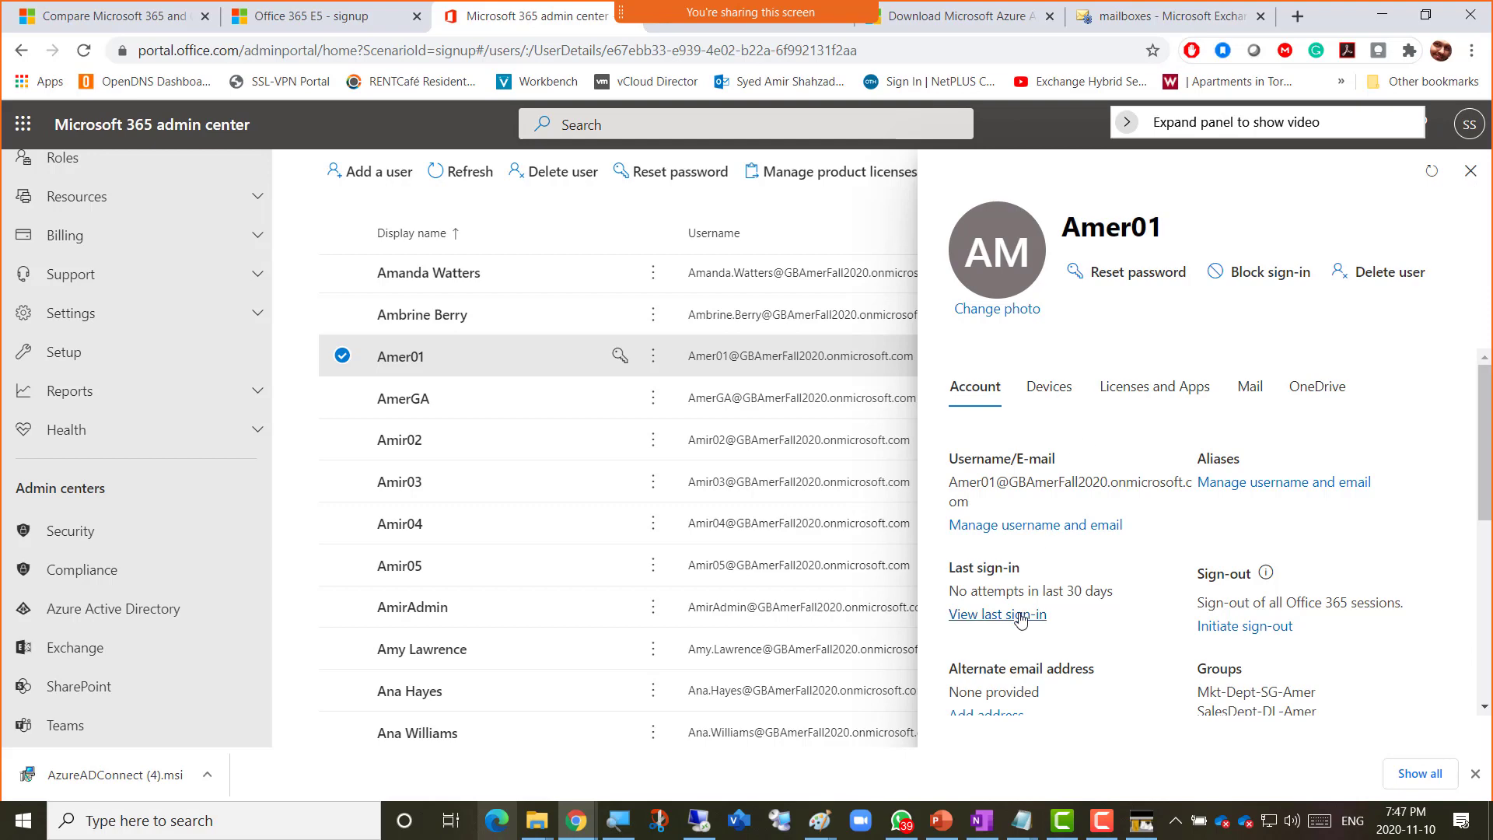
scroll(1021, 618, "down", 3)
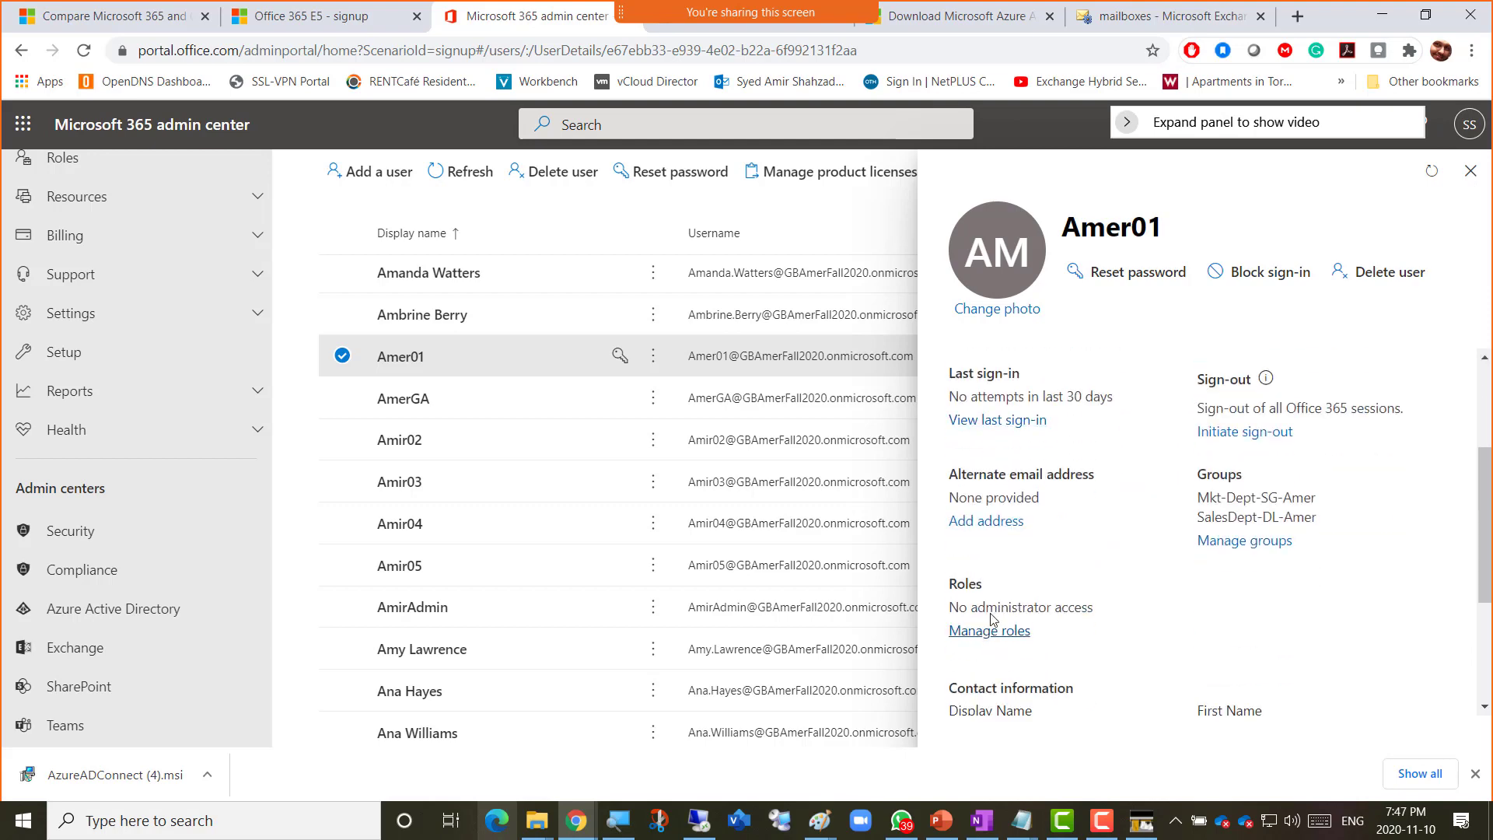
scroll(999, 598, "down", 3)
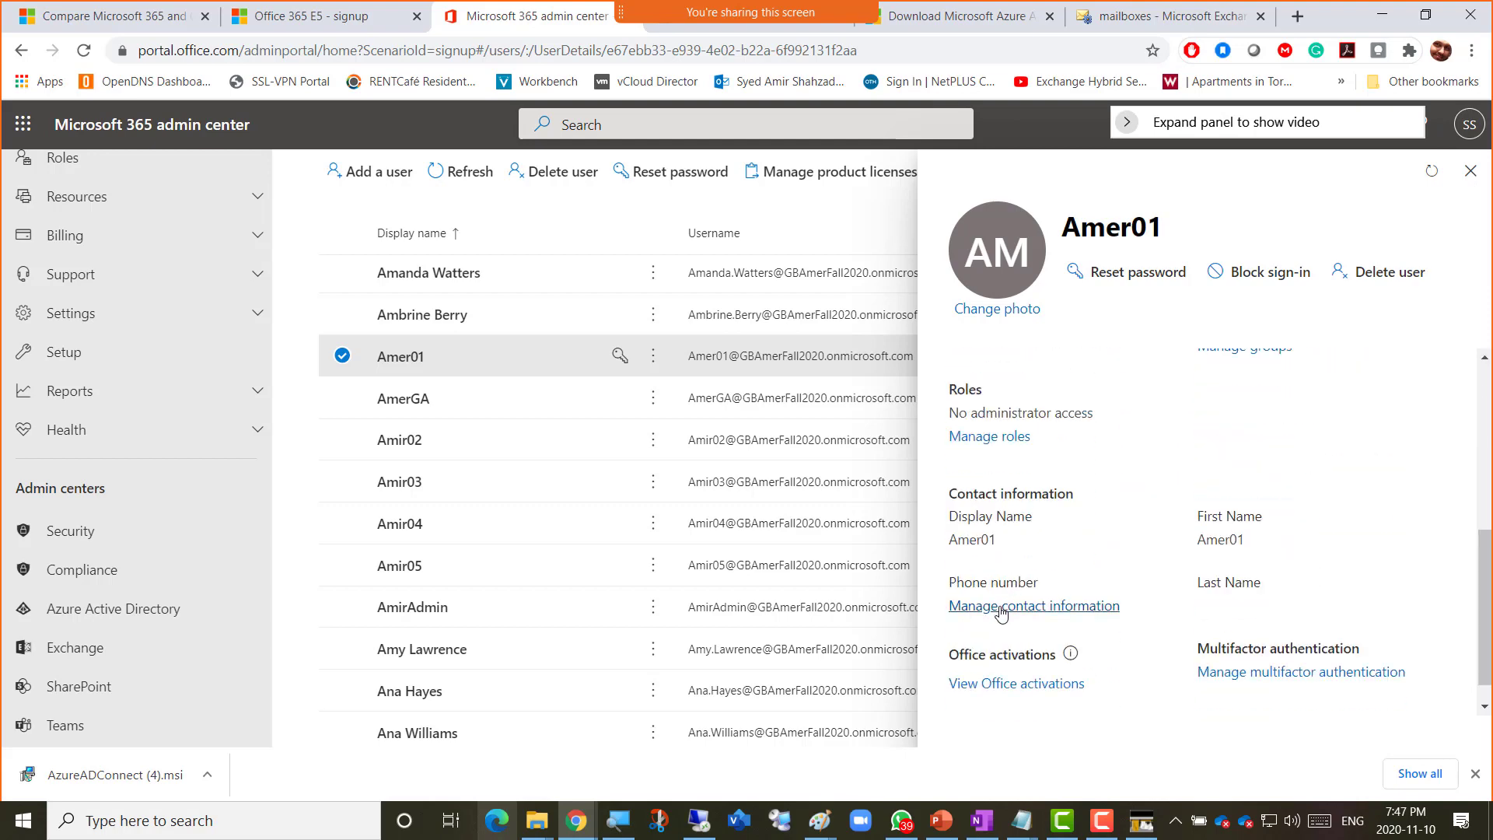
left_click(1001, 607)
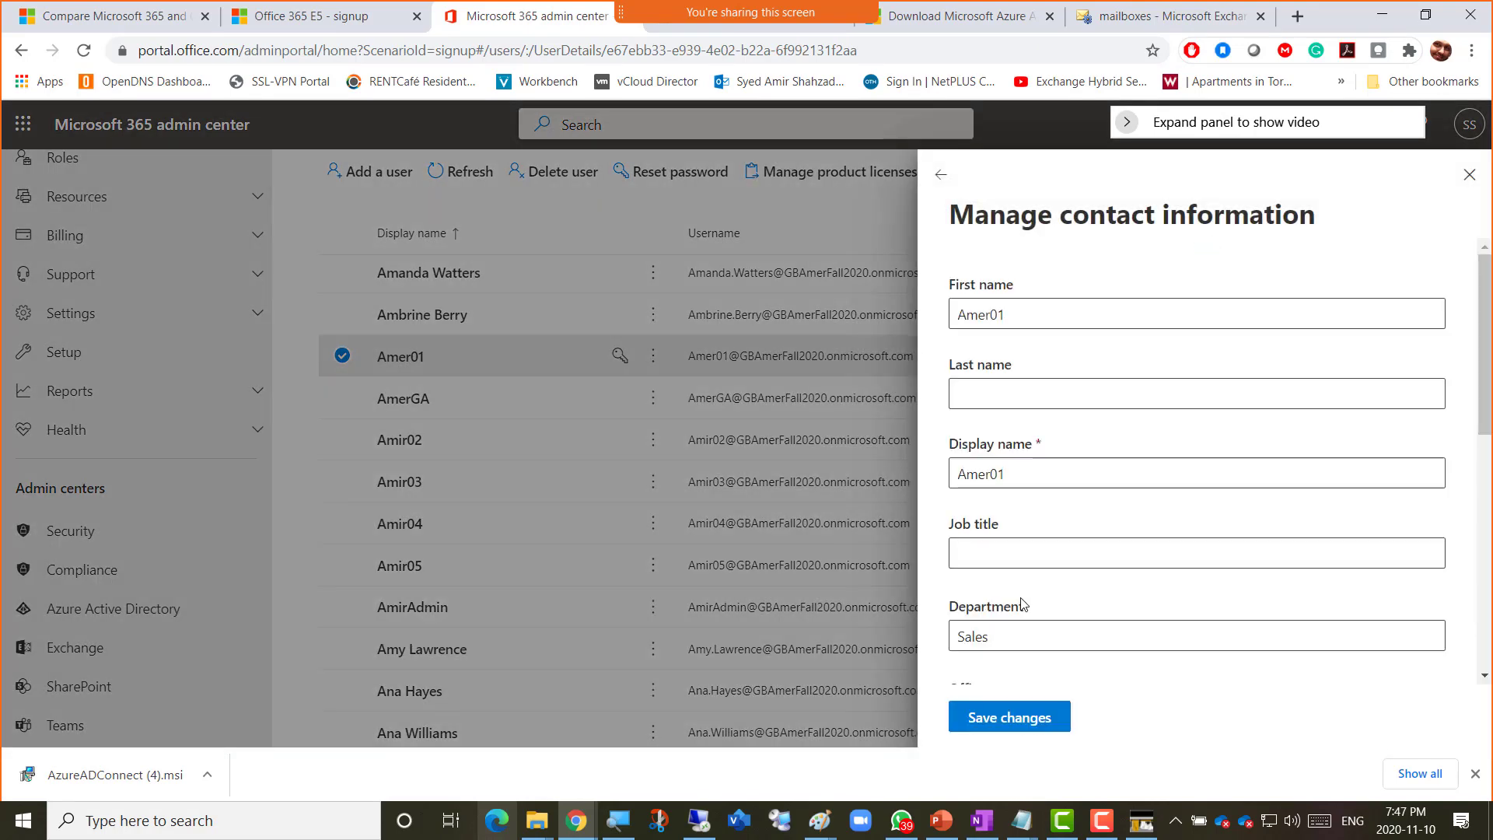
left_click_drag(1009, 630, 933, 666)
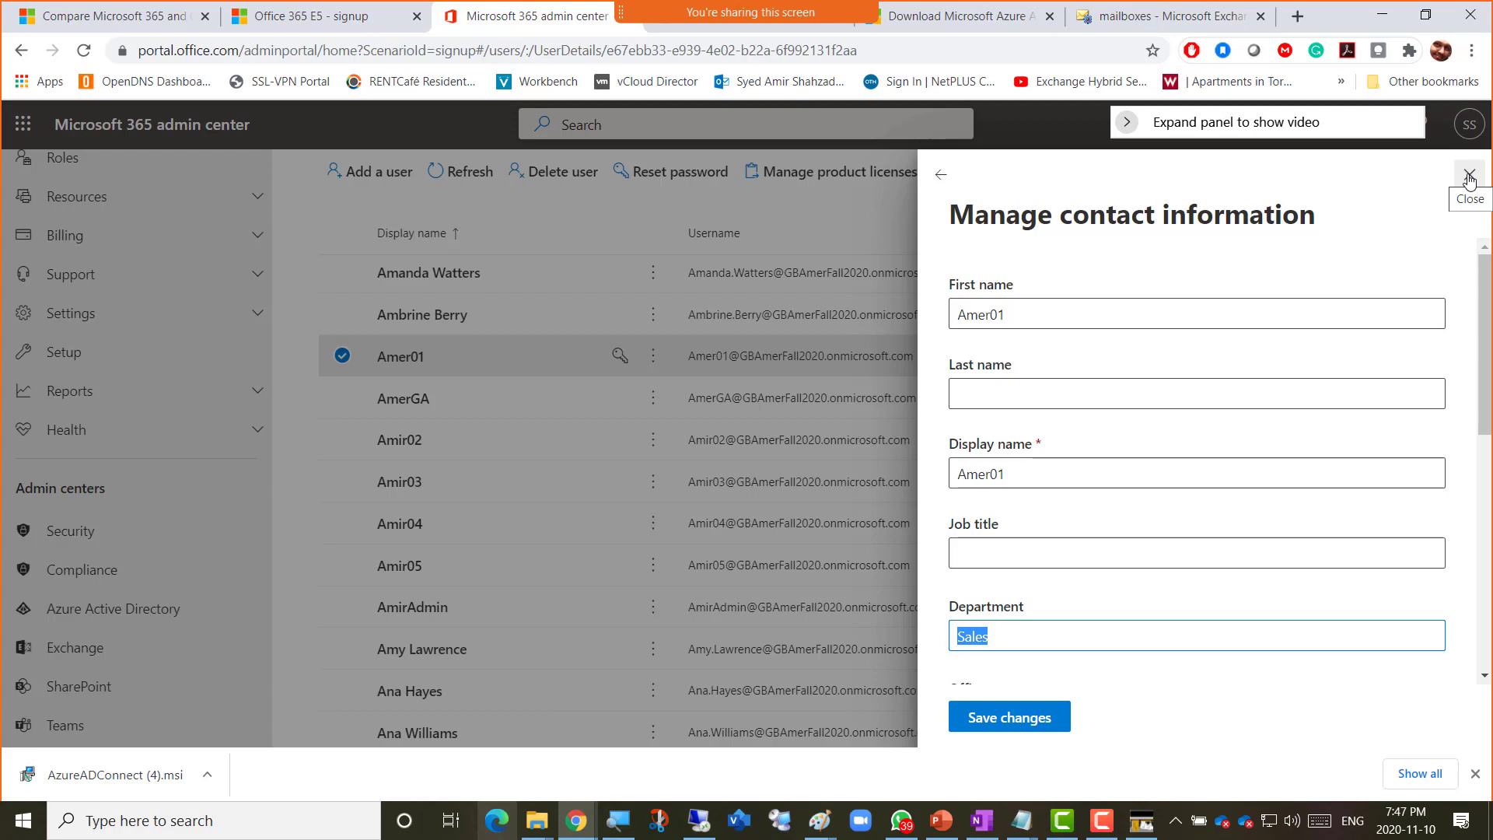
Compare the administrator's Outlook inbox with the licensed user's "testing dynamic DL" message, and return to the user's Department field in the admin center.
left_click(1381, 196)
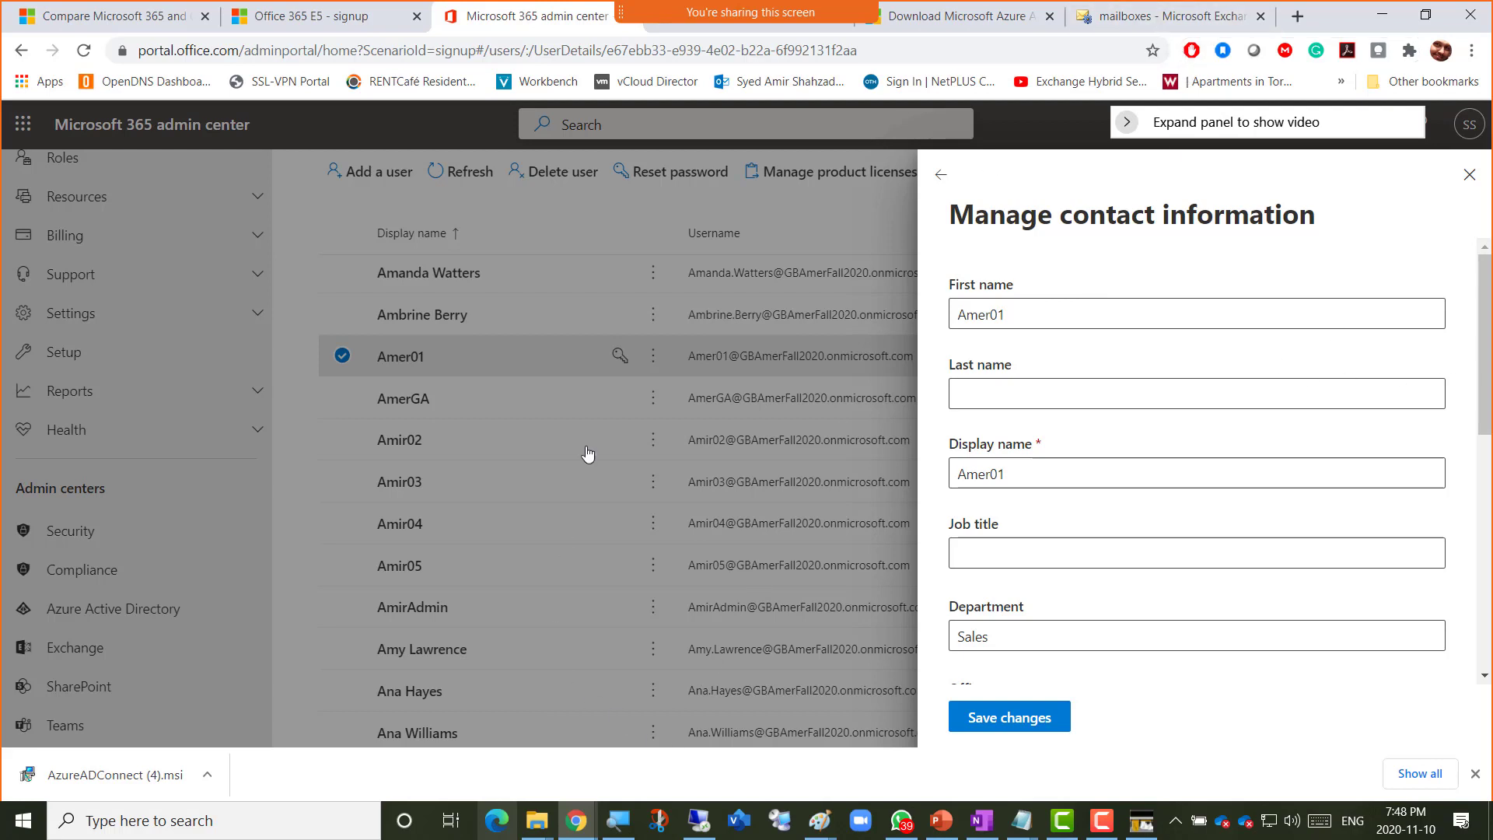
left_click(714, 27)
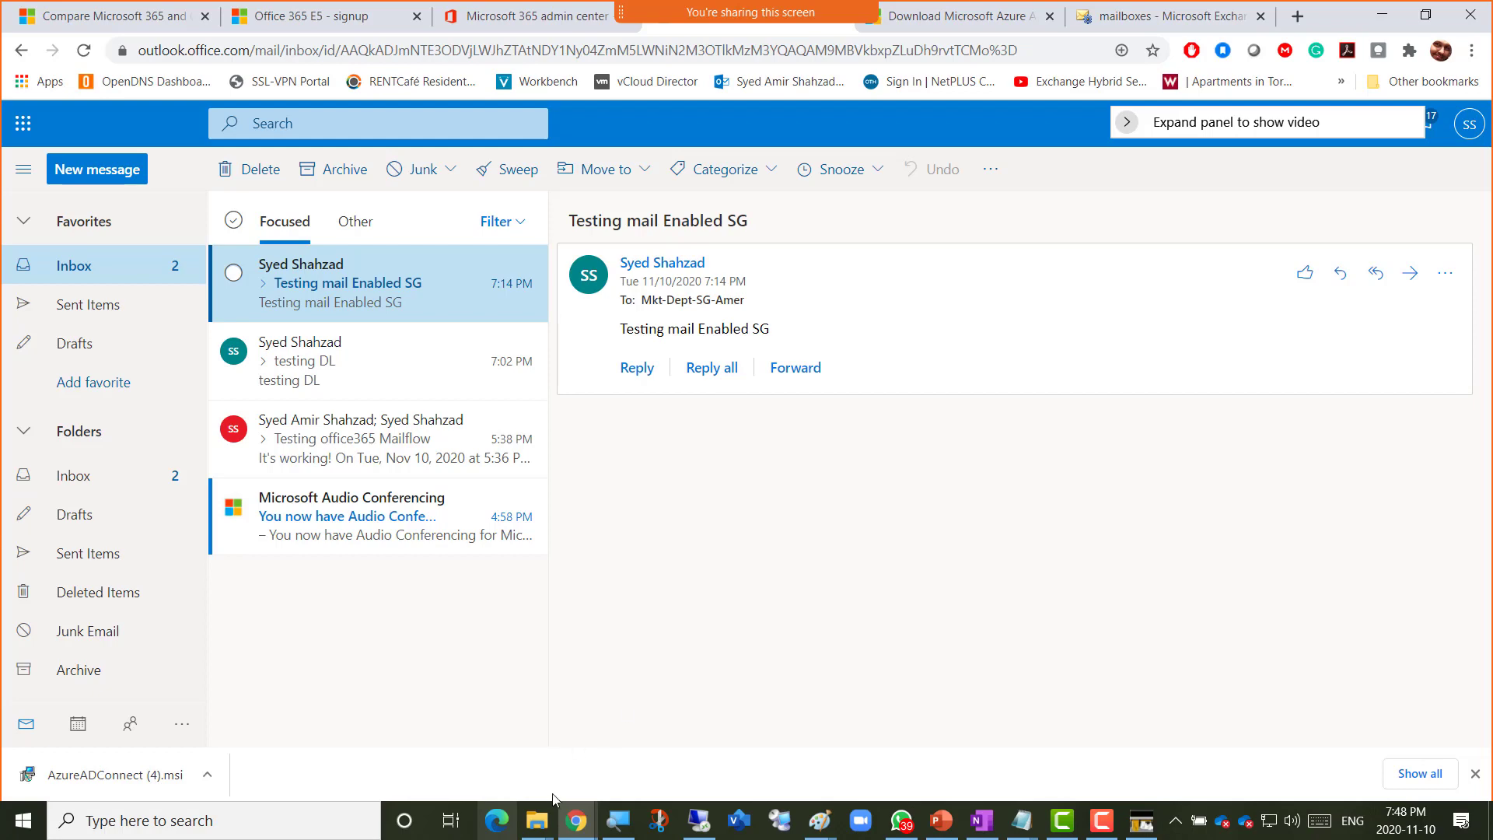
left_click(577, 821)
left_click(855, 731)
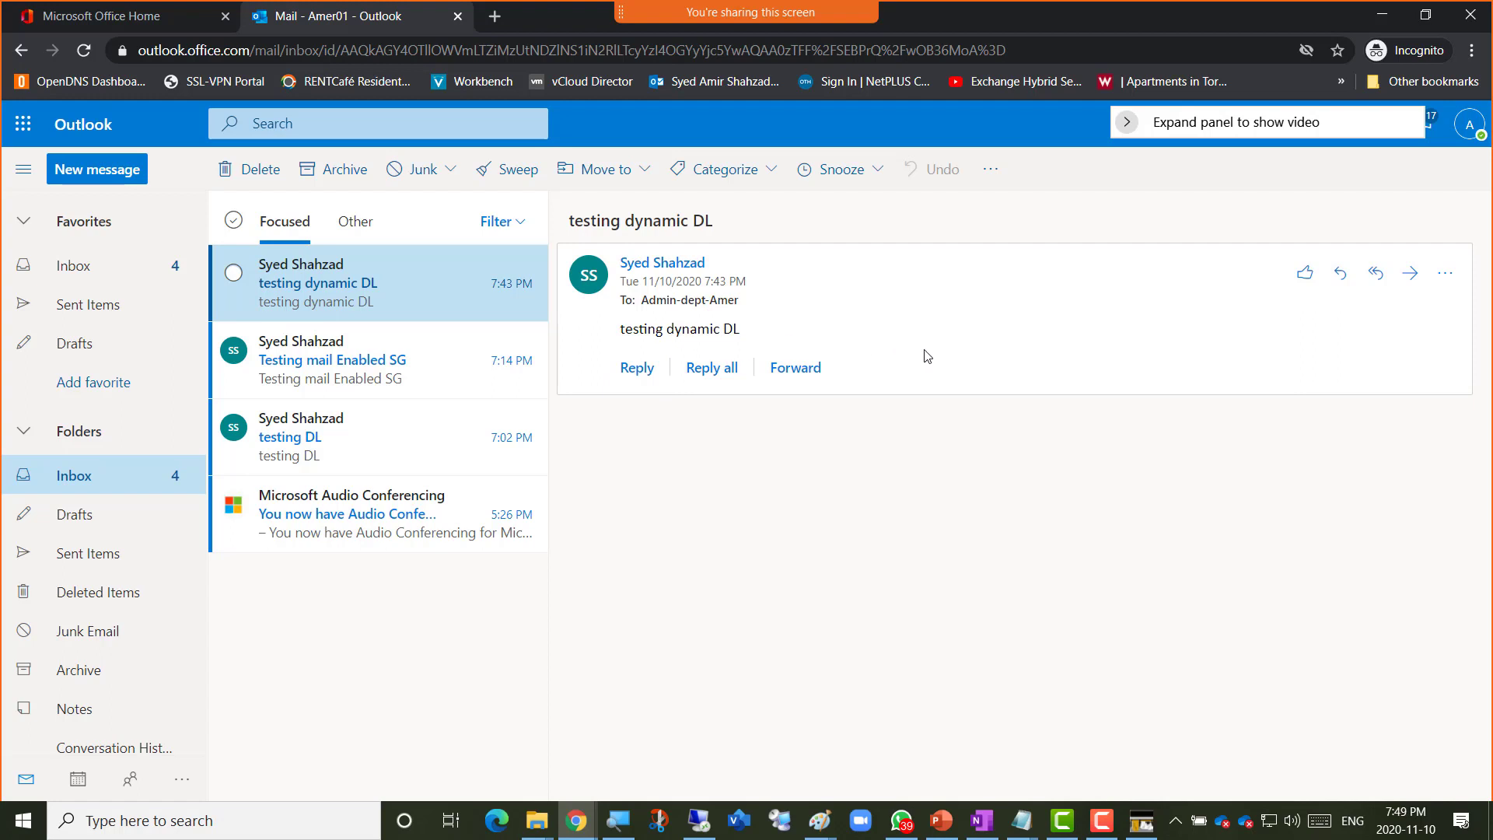
left_click(1384, 16)
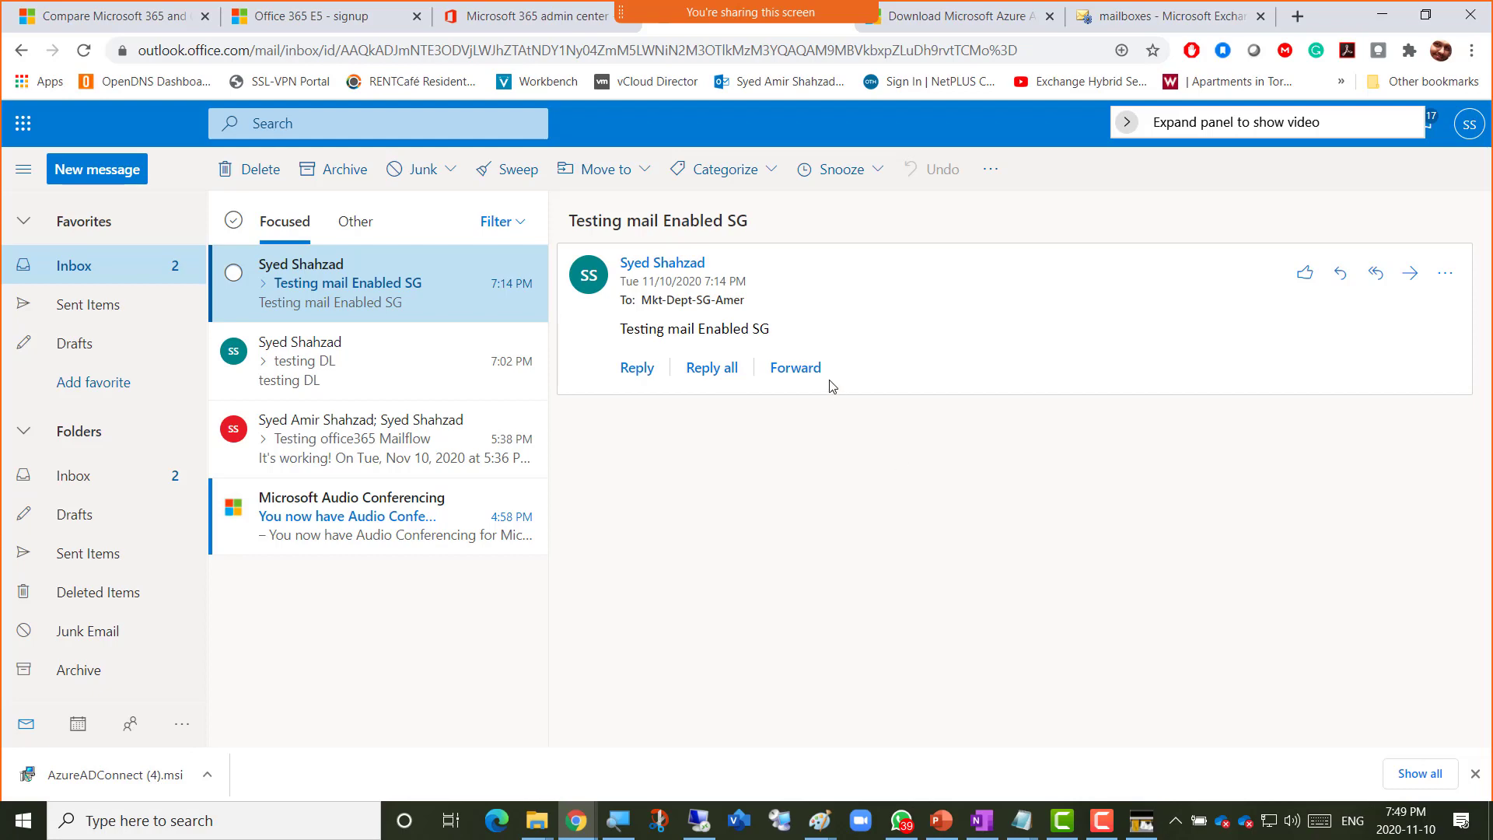
left_click(525, 29)
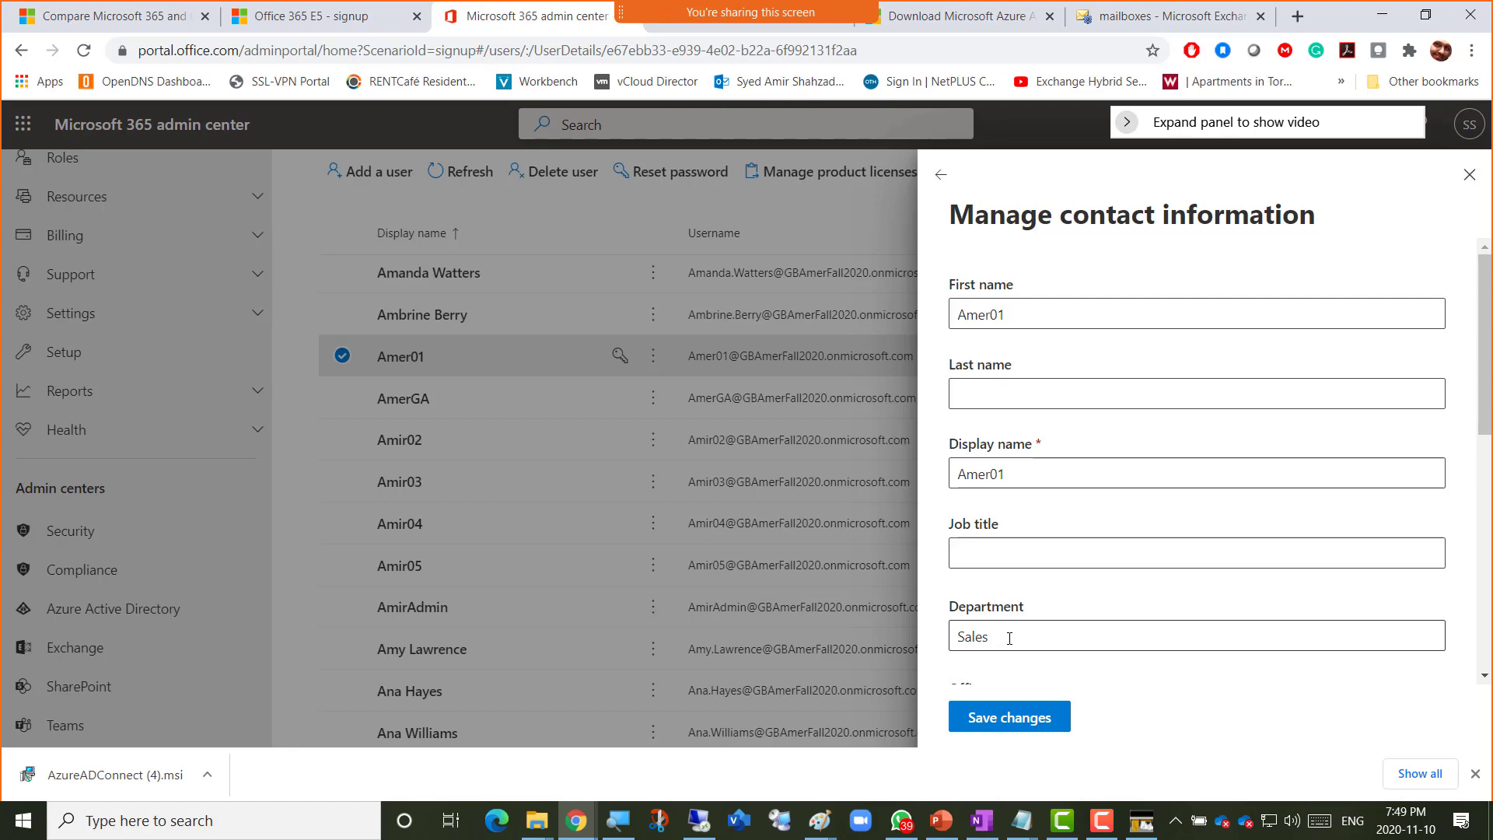
left_click(1006, 638)
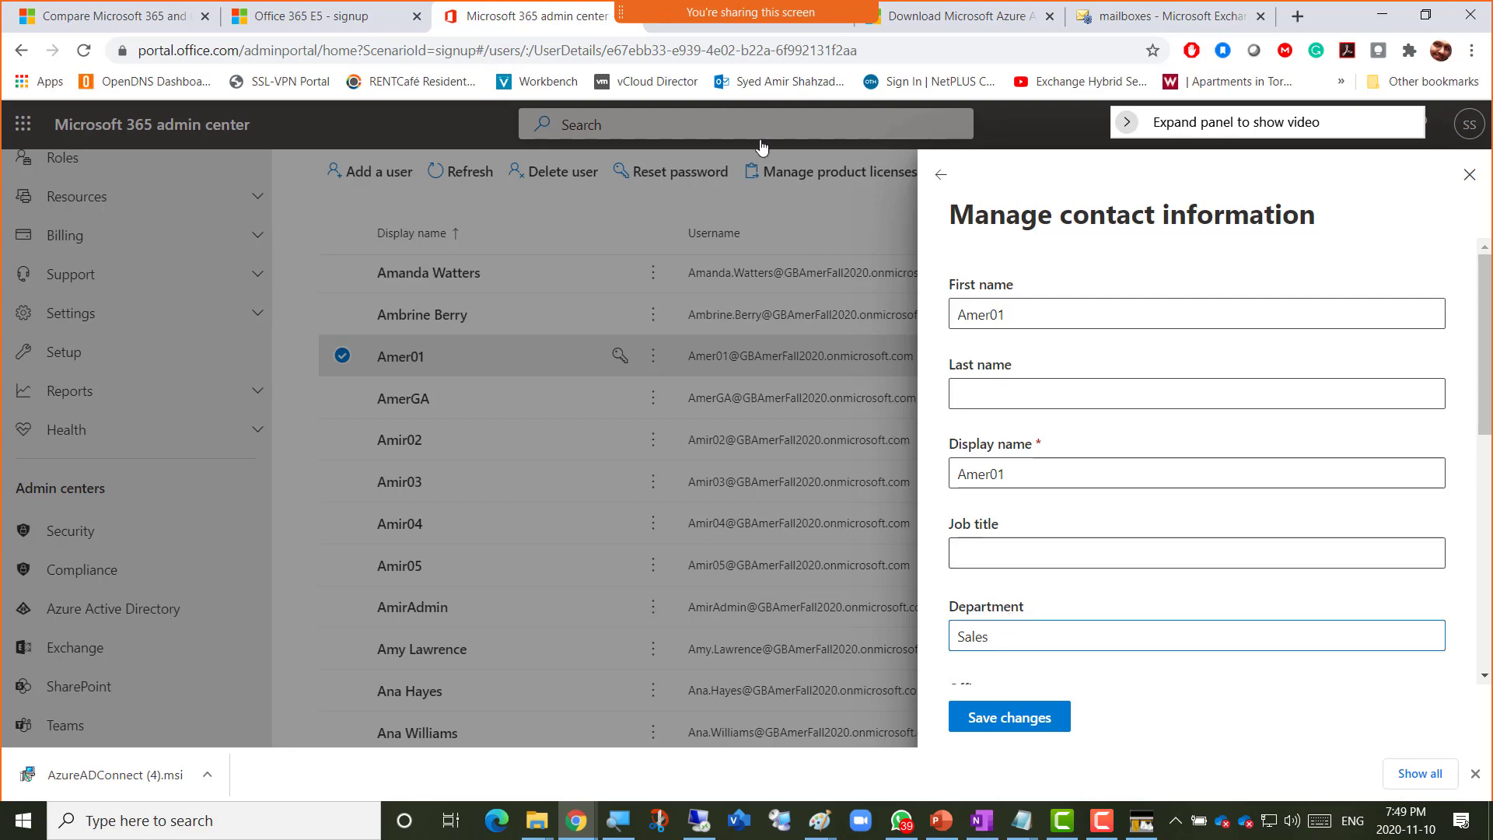
Open the Admin-dept-Amer dynamic distribution list in the Exchange admin center and review its settings, ending with the membership rule.
left_click(1132, 18)
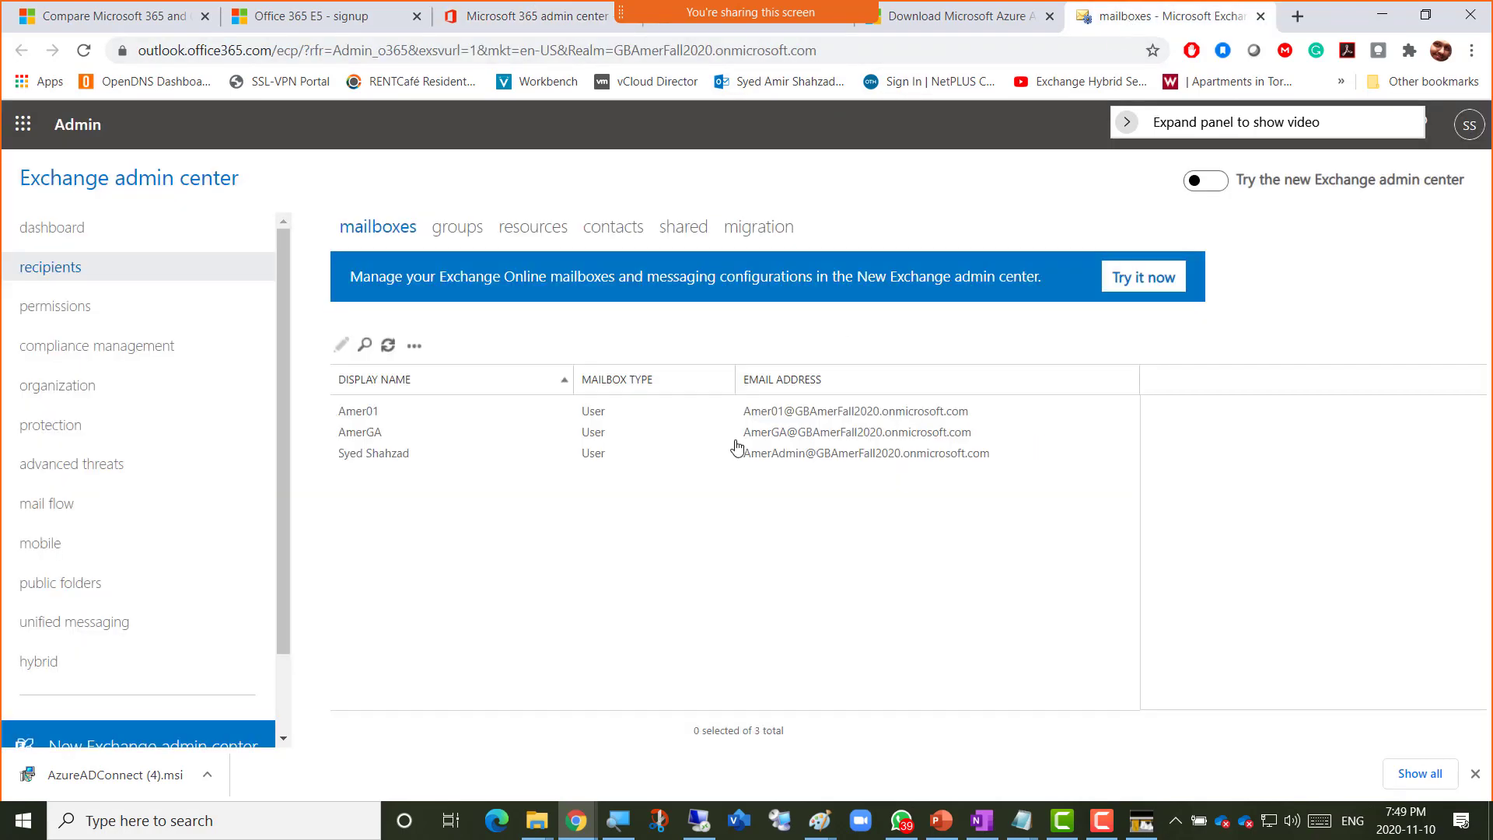
left_click(456, 232)
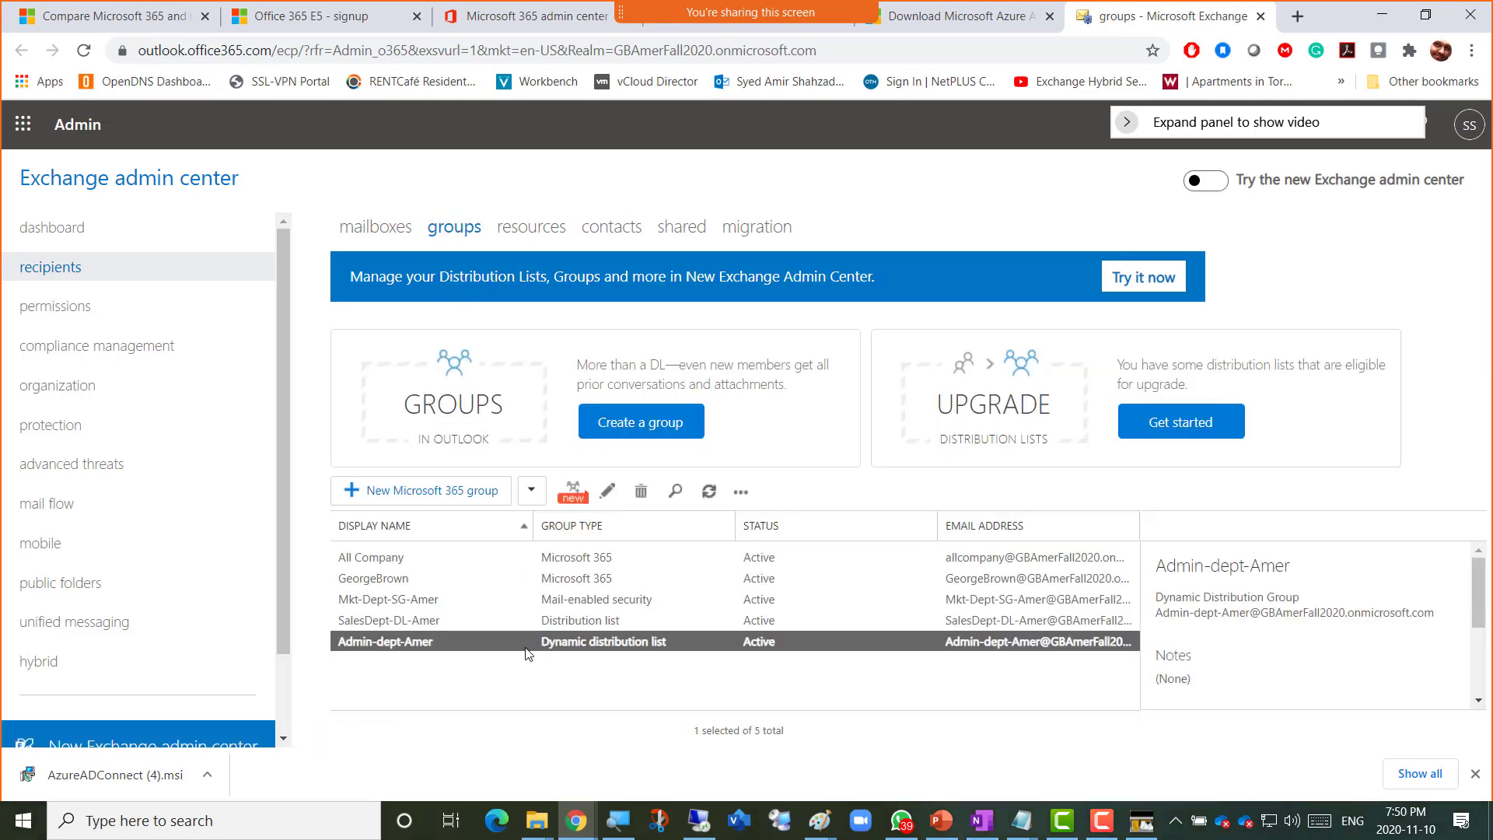
double_click(429, 644)
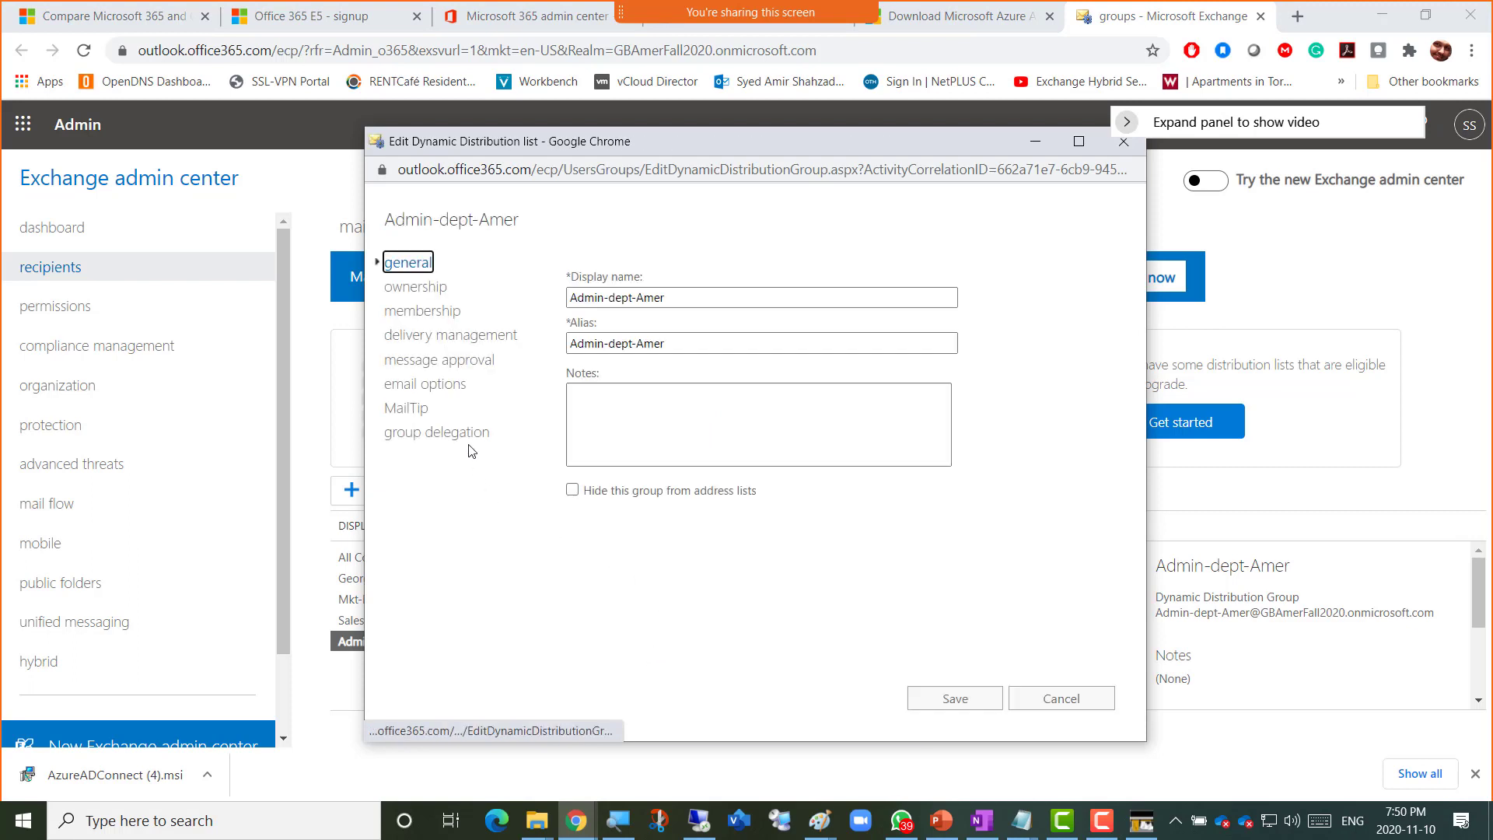
left_click(434, 339)
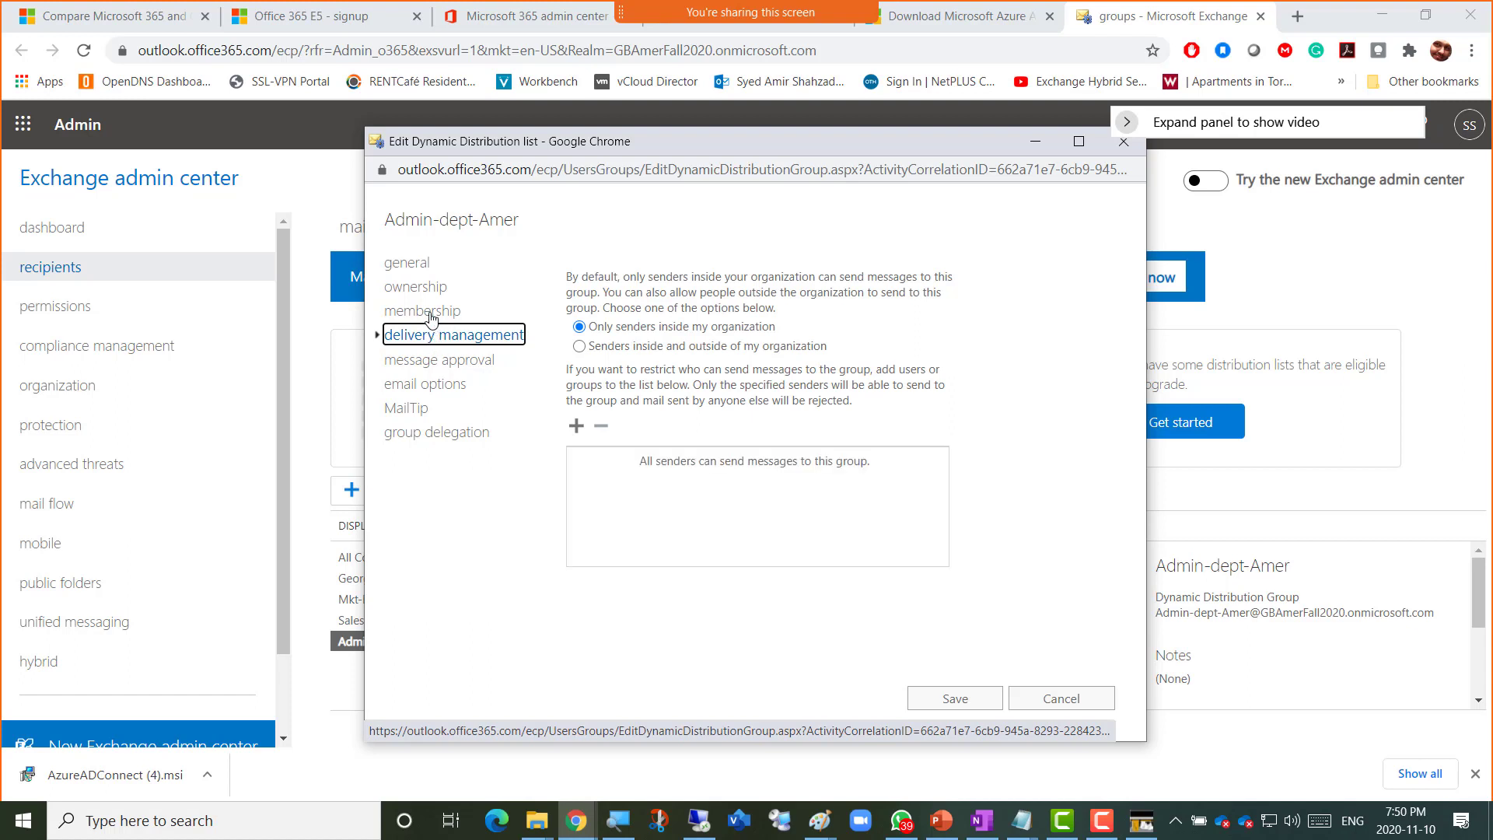
left_click(427, 385)
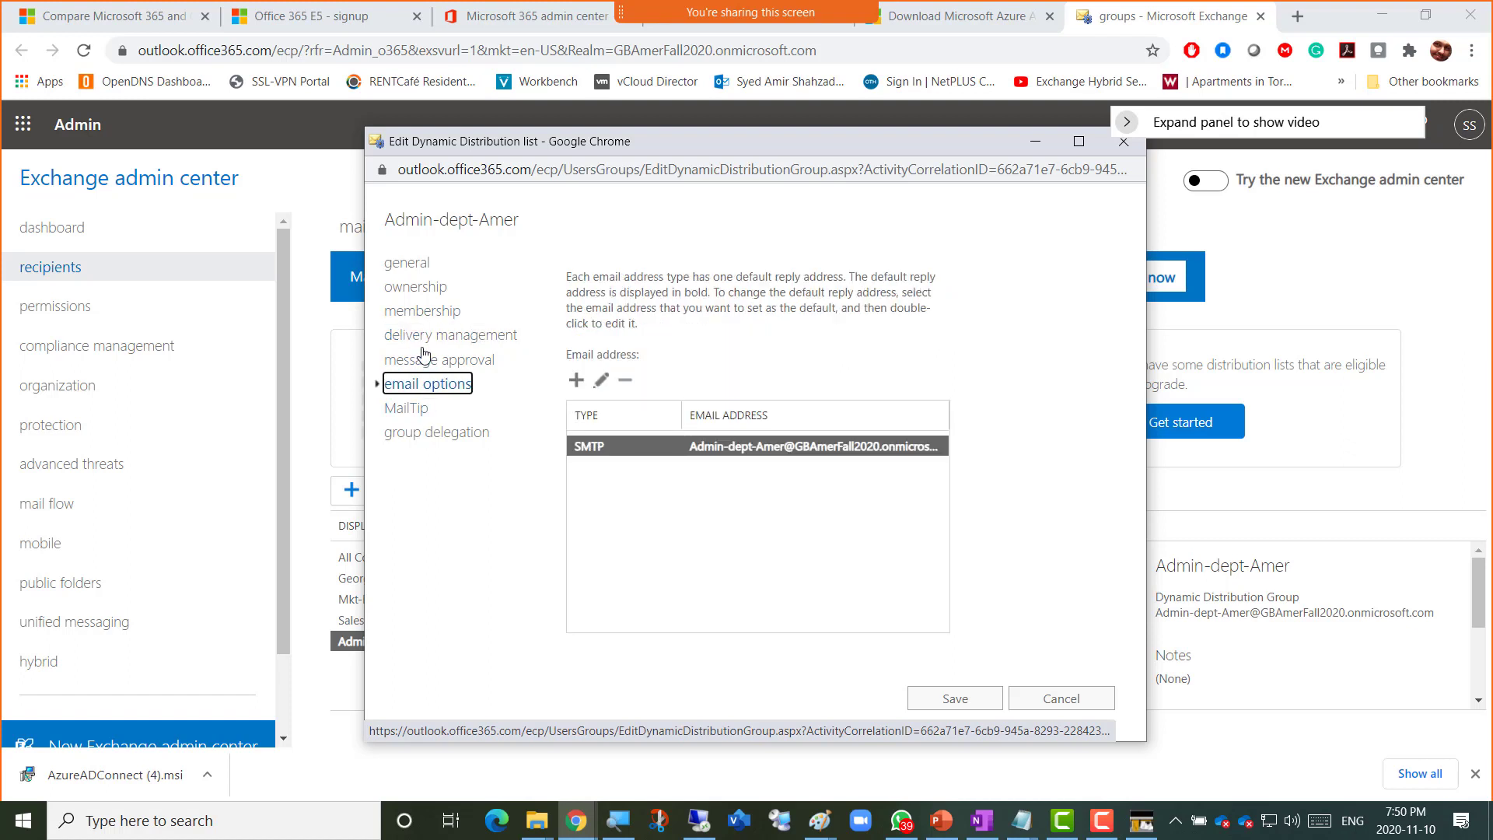
left_click(406, 264)
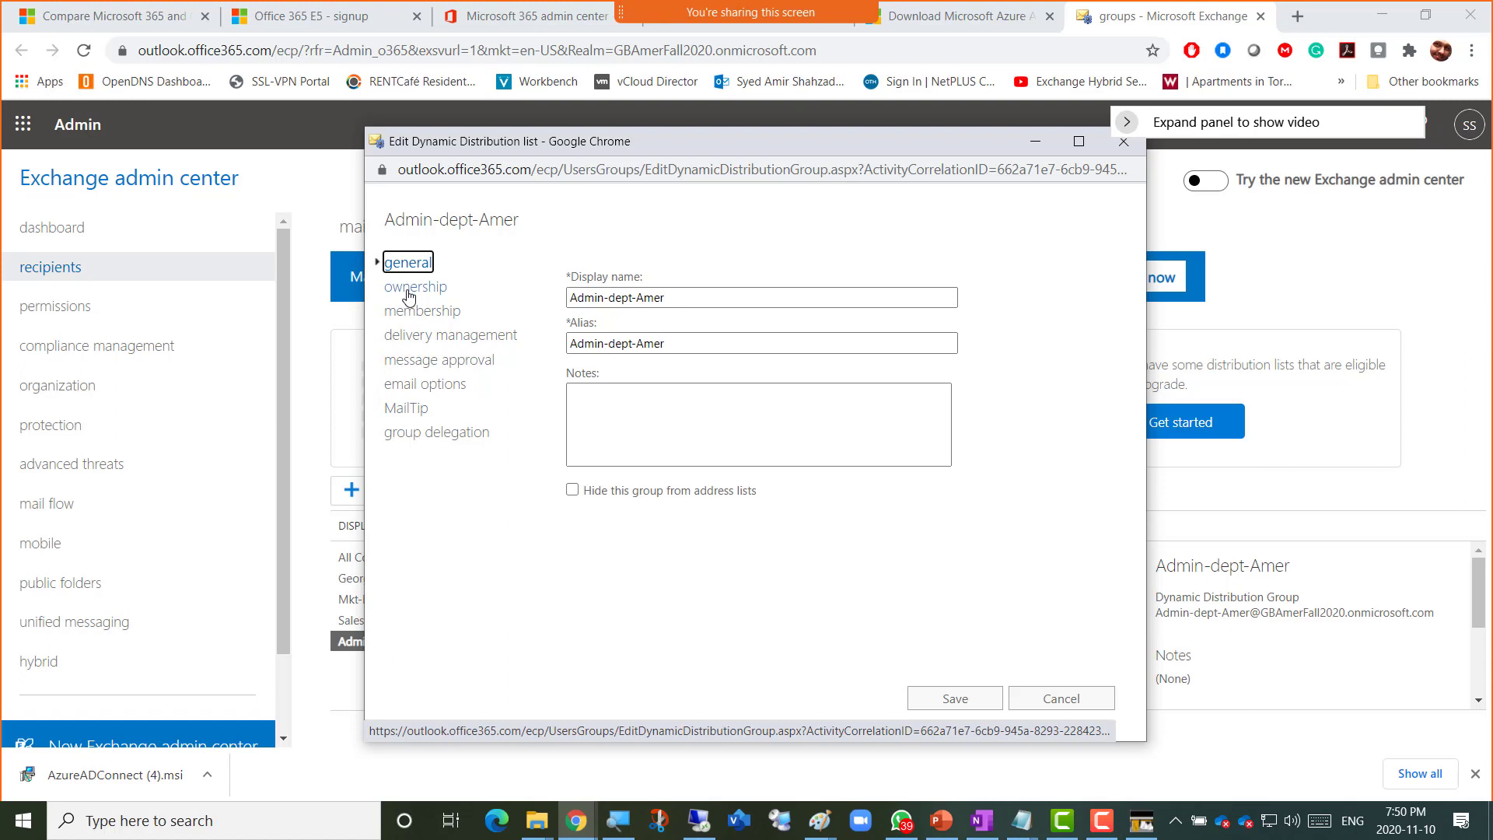
left_click(410, 295)
left_click(412, 314)
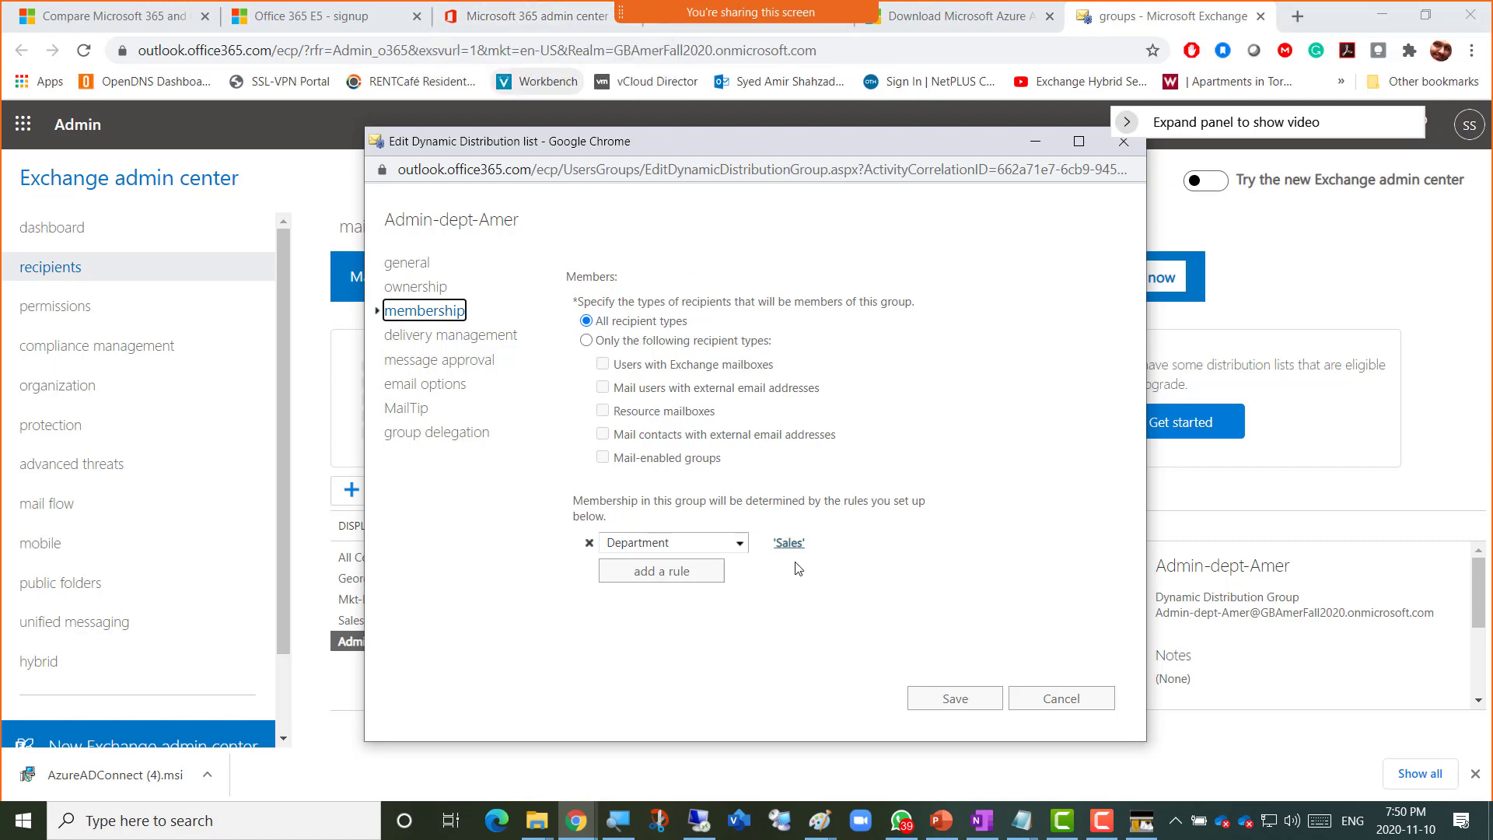
Return to the Microsoft 365 admin center, reopen the contact information of the user numbered 01, and examine the Department value.
left_click(448, 23)
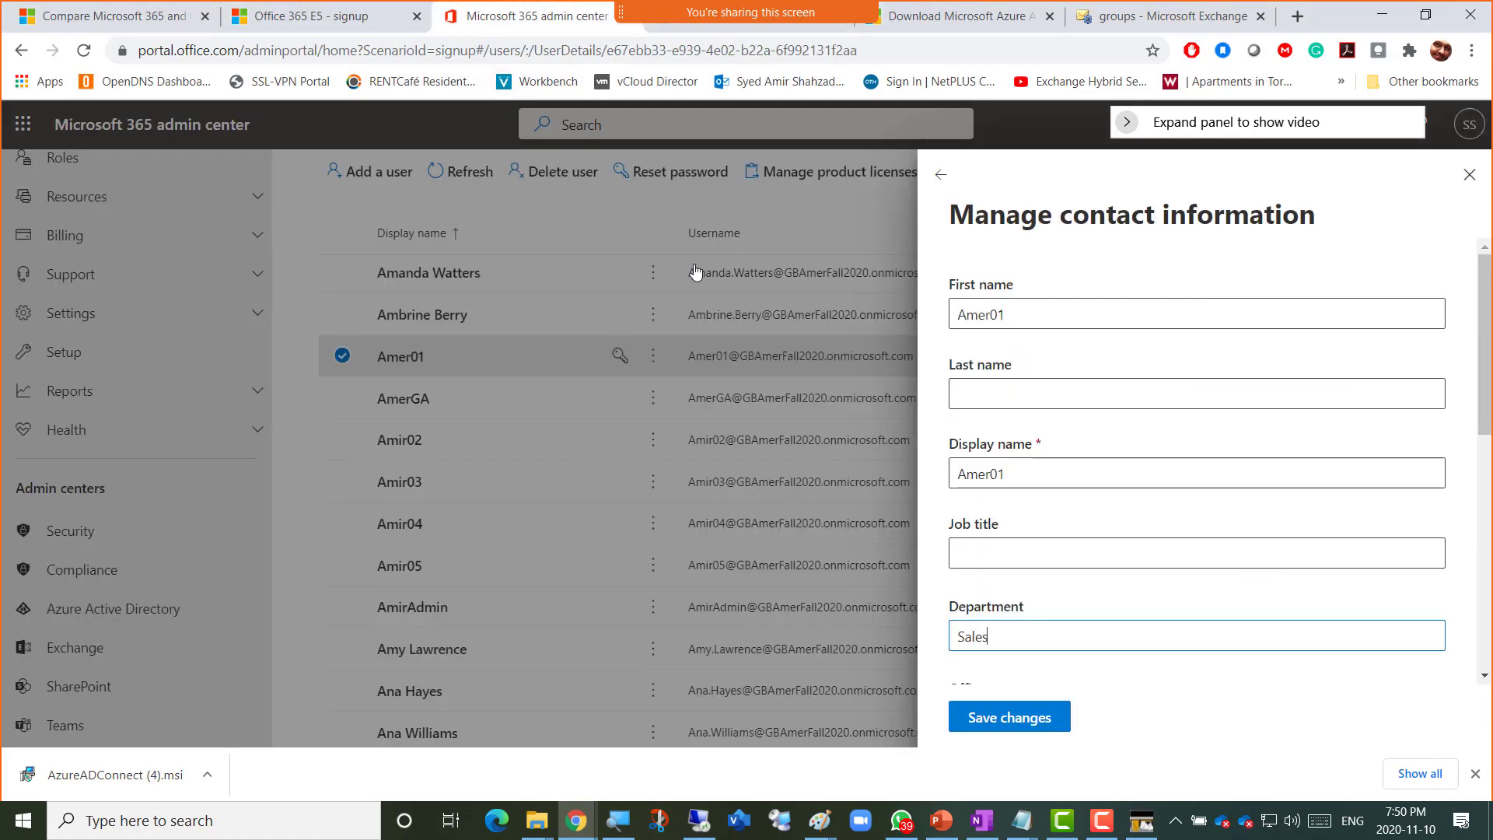
left_click(1467, 178)
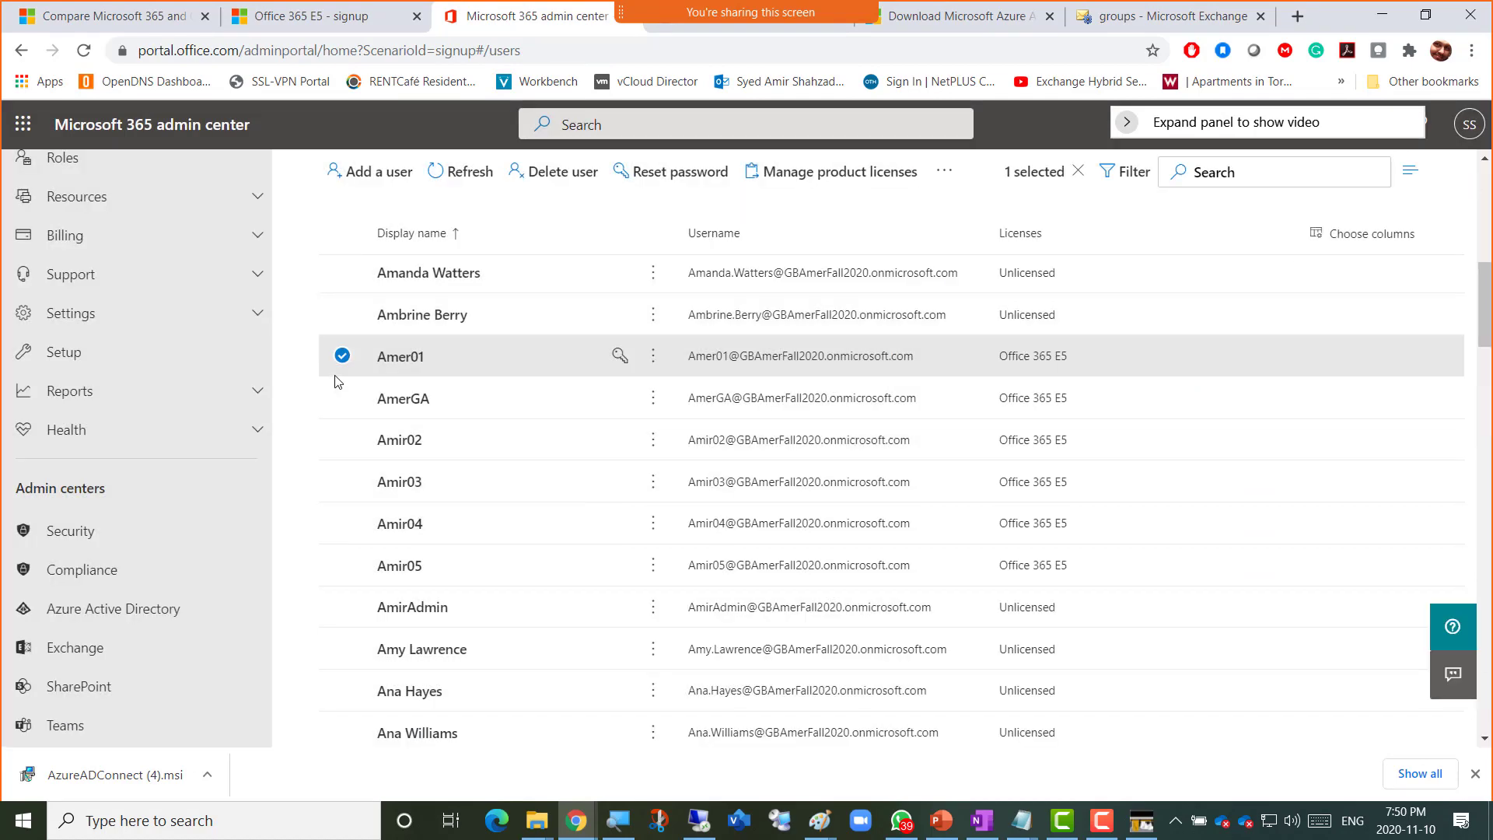
left_click(393, 358)
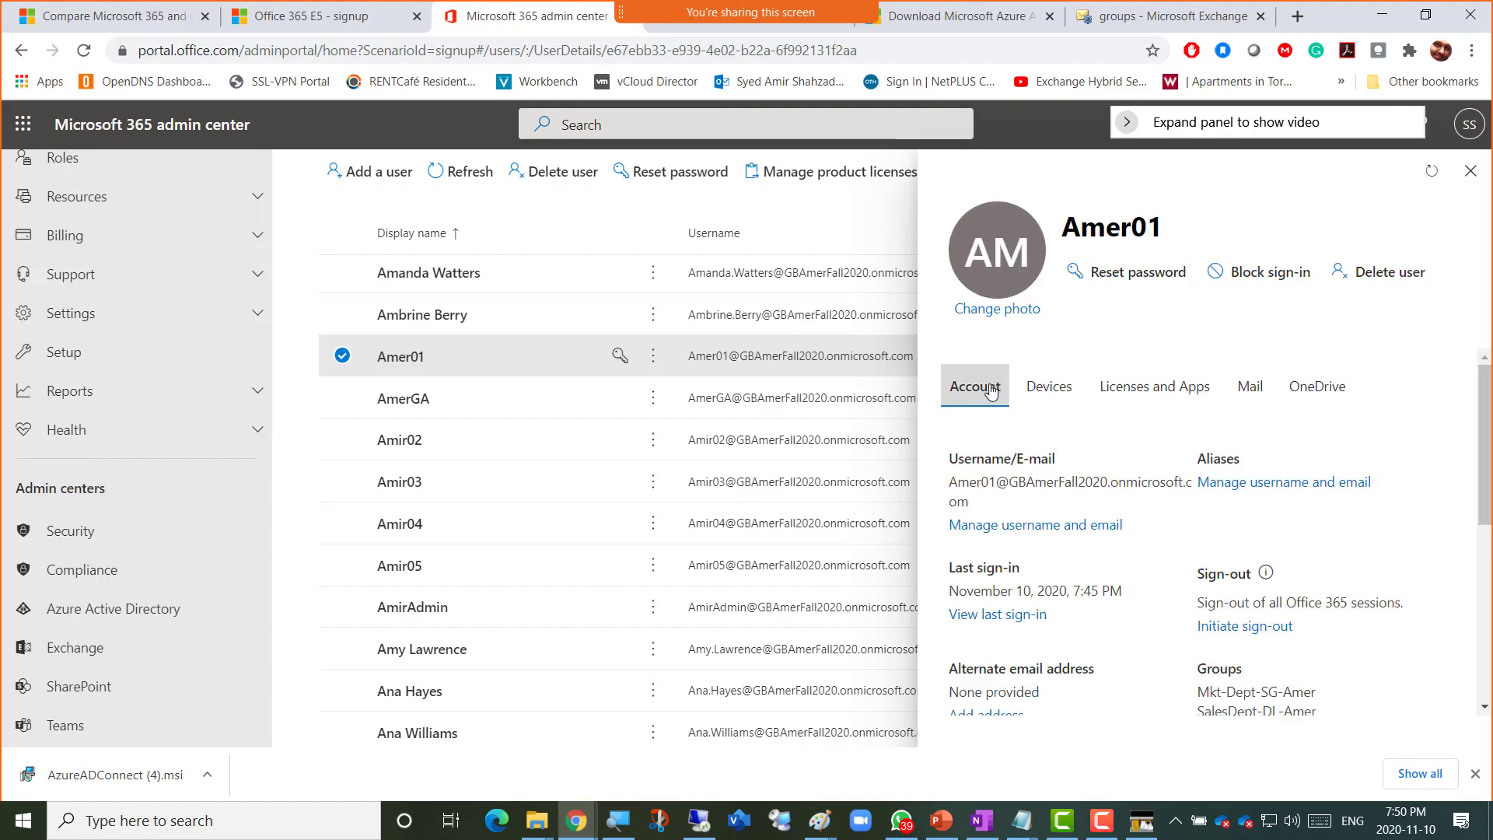
left_click(990, 391)
scroll(993, 544, "down", 3)
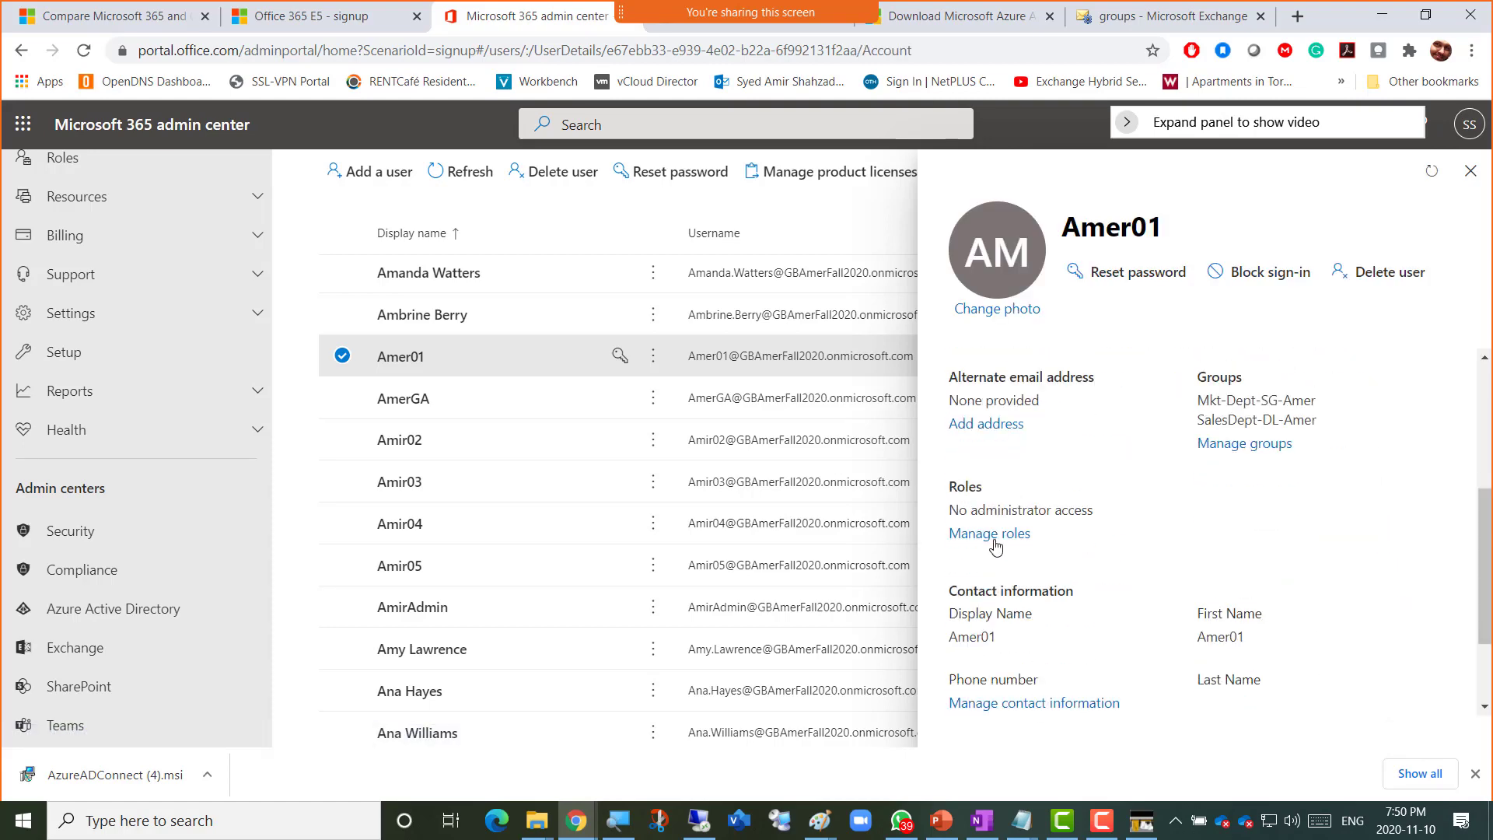
scroll(986, 592, "down", 2)
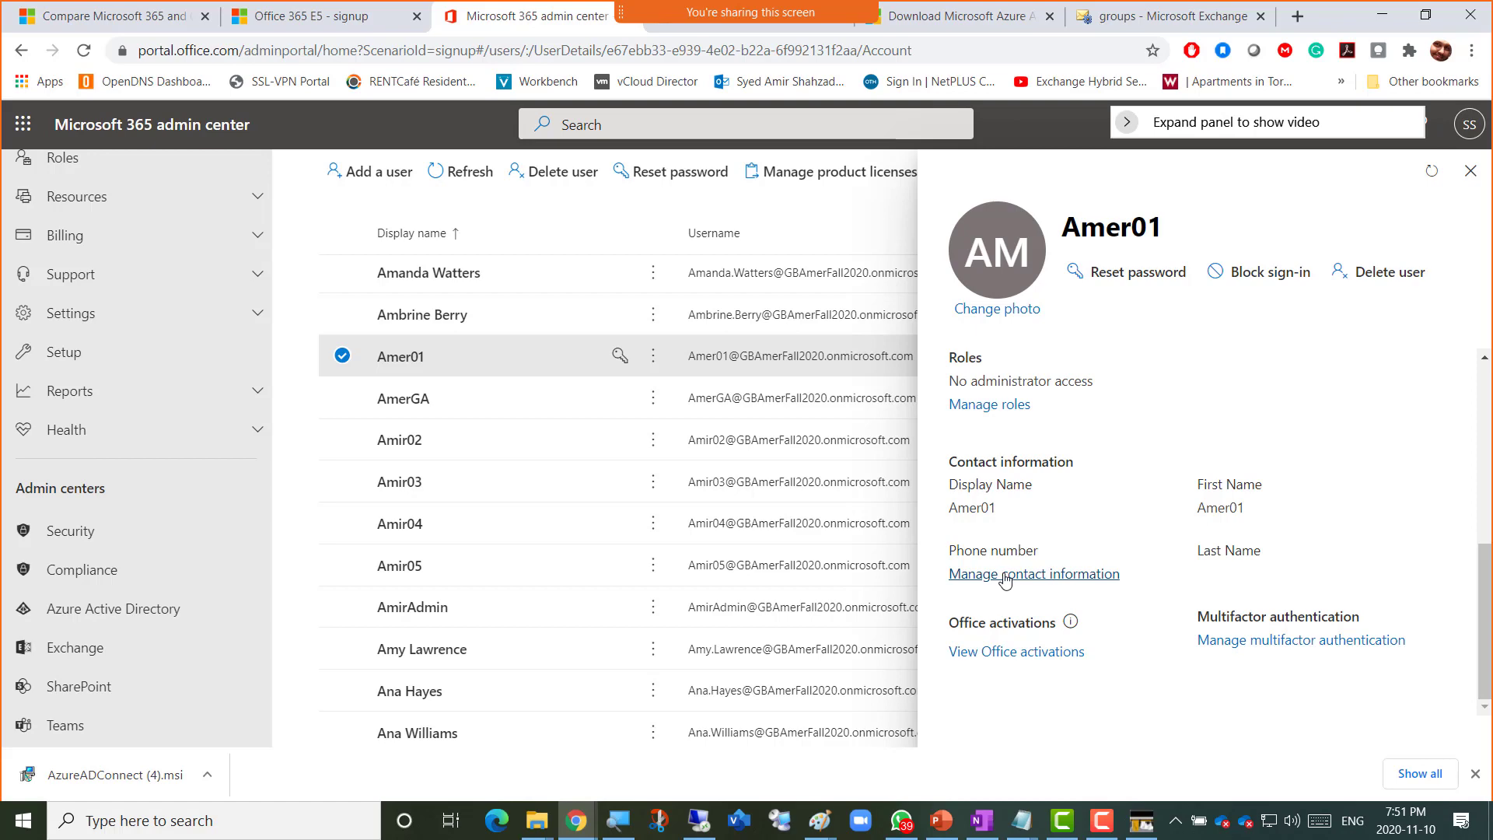
left_click(1005, 579)
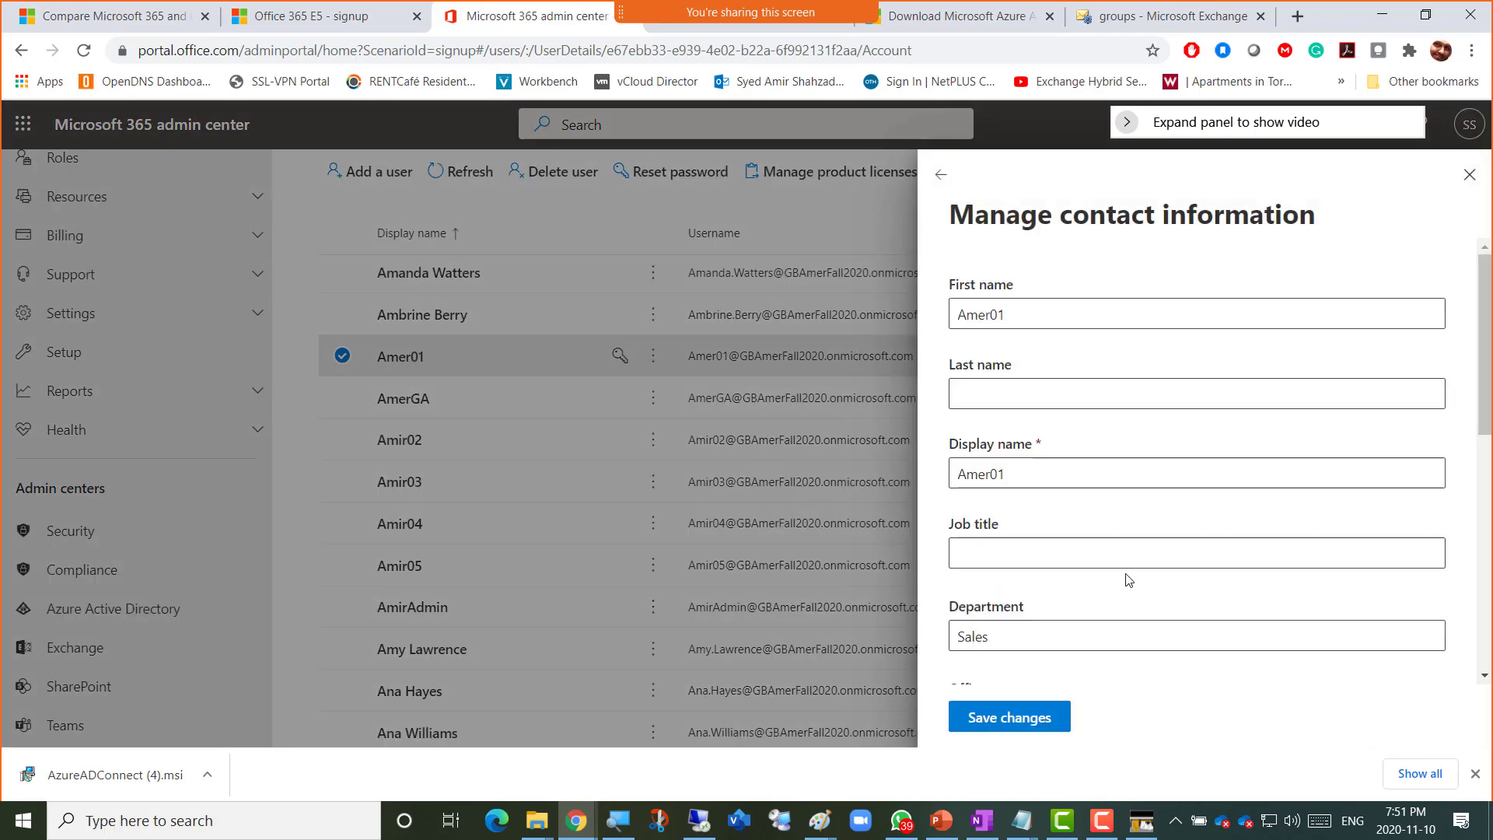
double_click(972, 636)
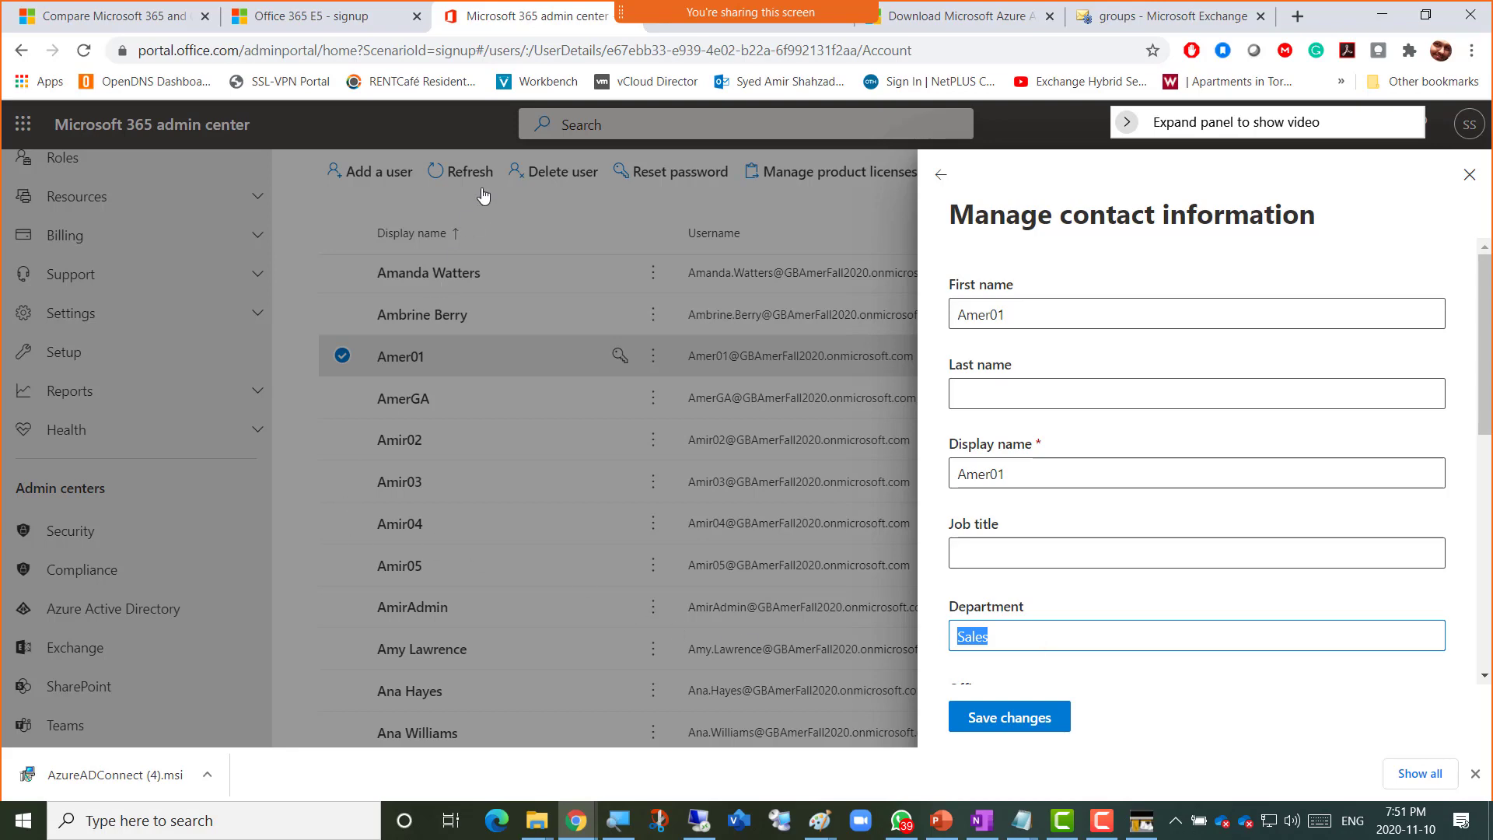
Recheck the administrator's Outlook inbox, the Exchange groups list and the user's Department value.
left_click(707, 29)
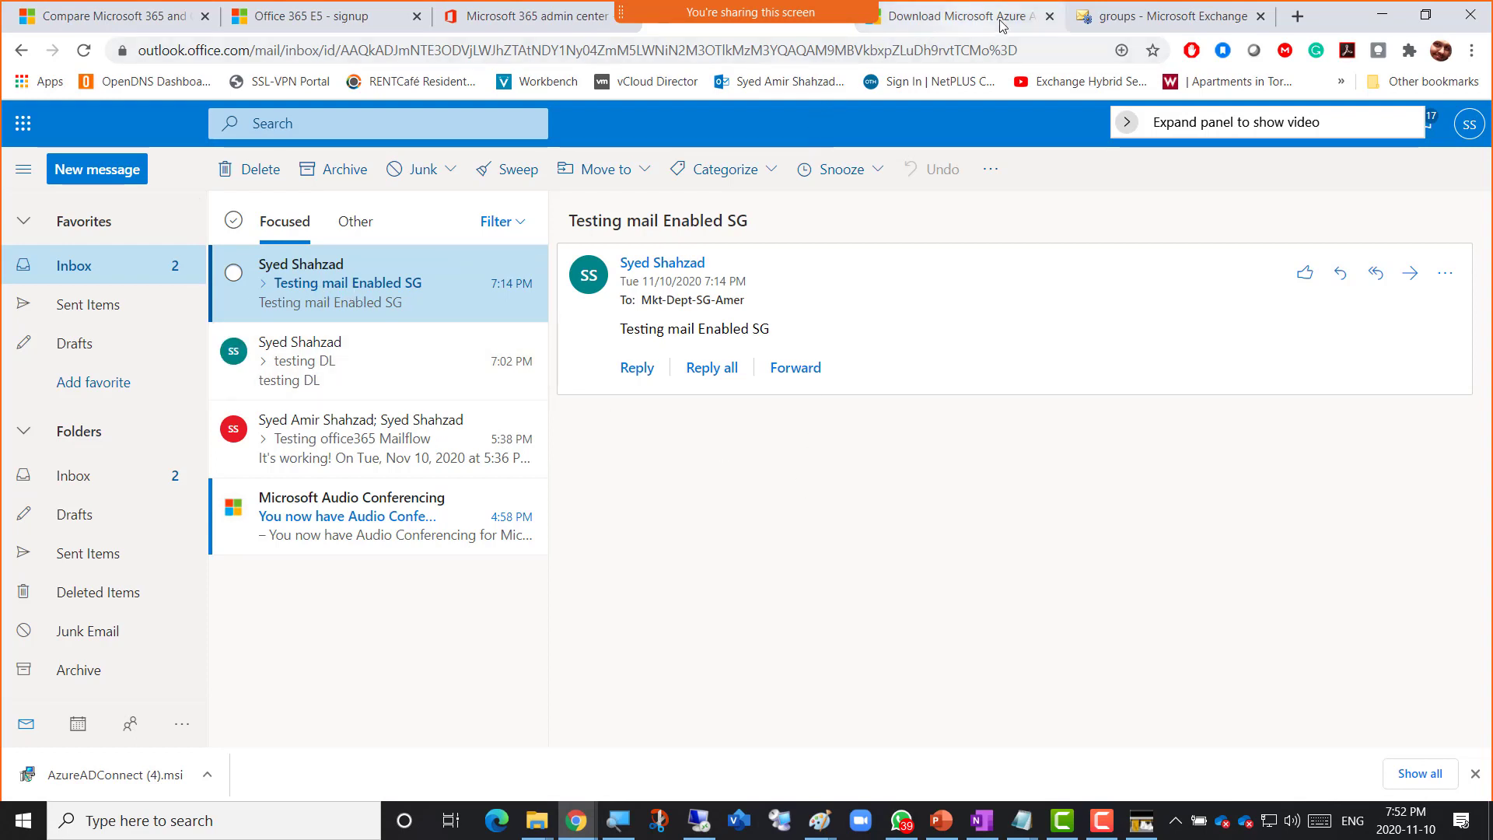
left_click(1112, 22)
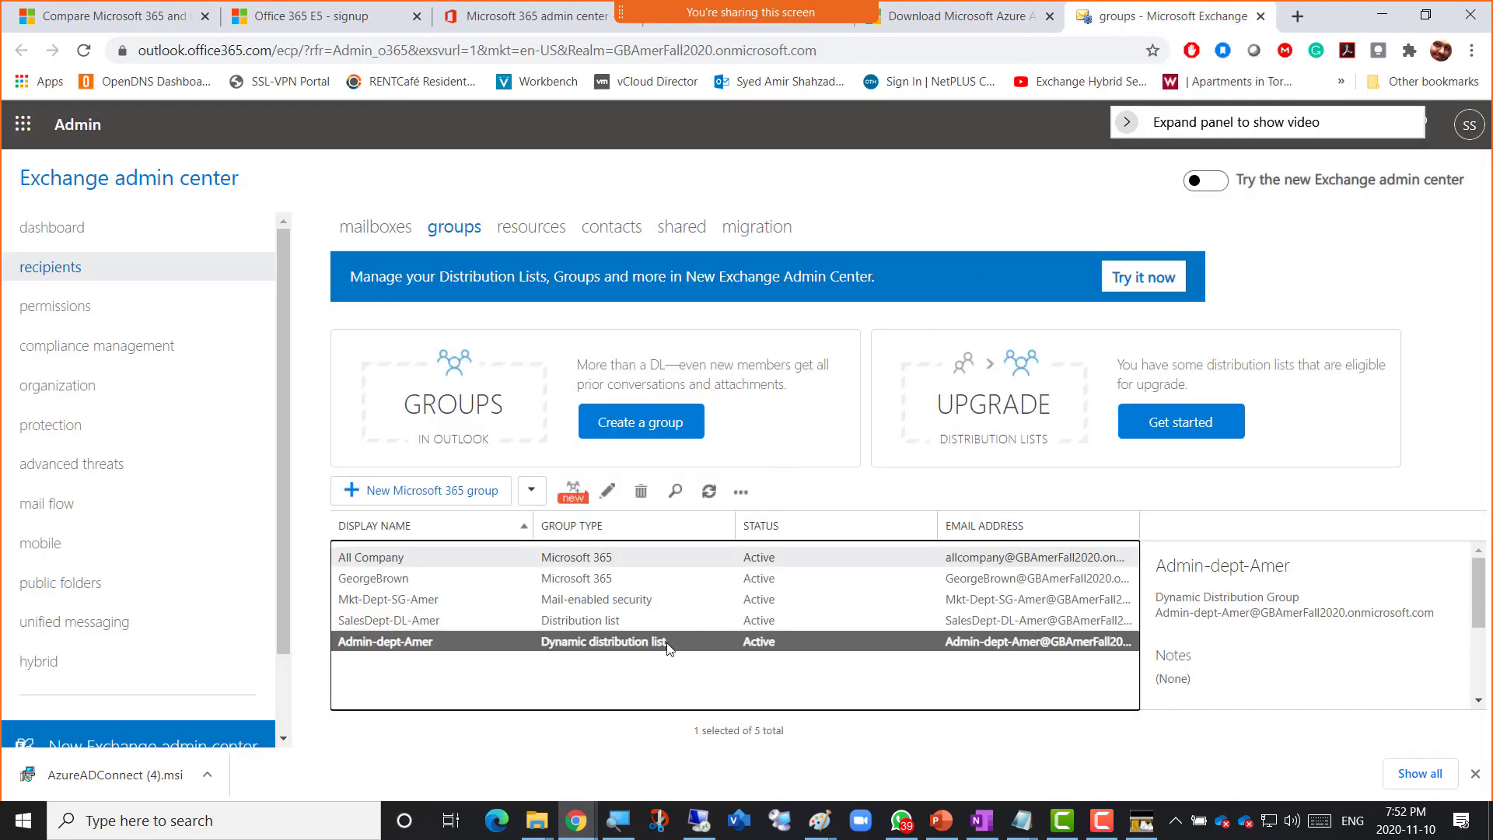
left_click(544, 690)
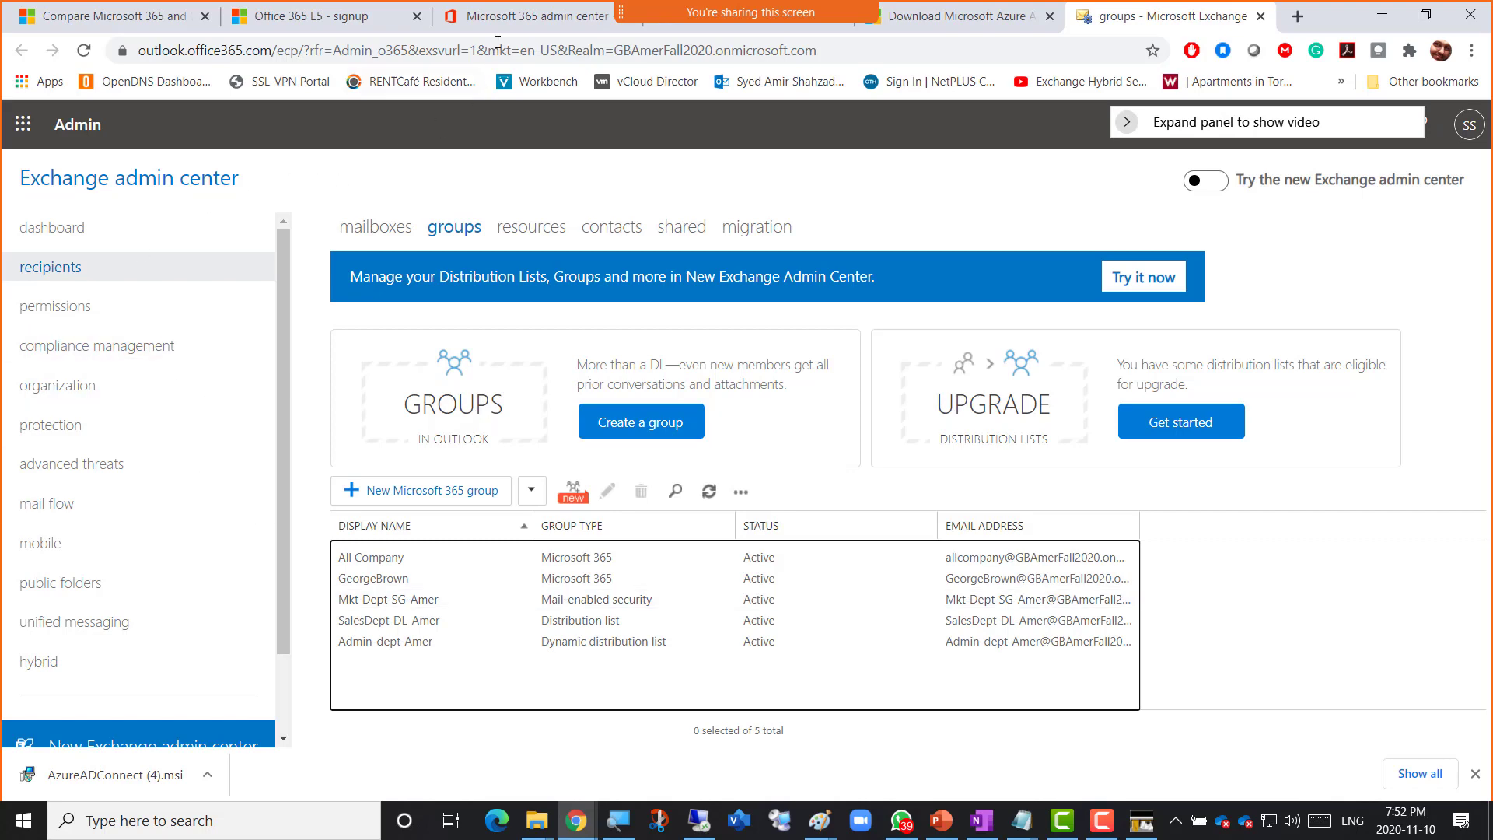
left_click(537, 16)
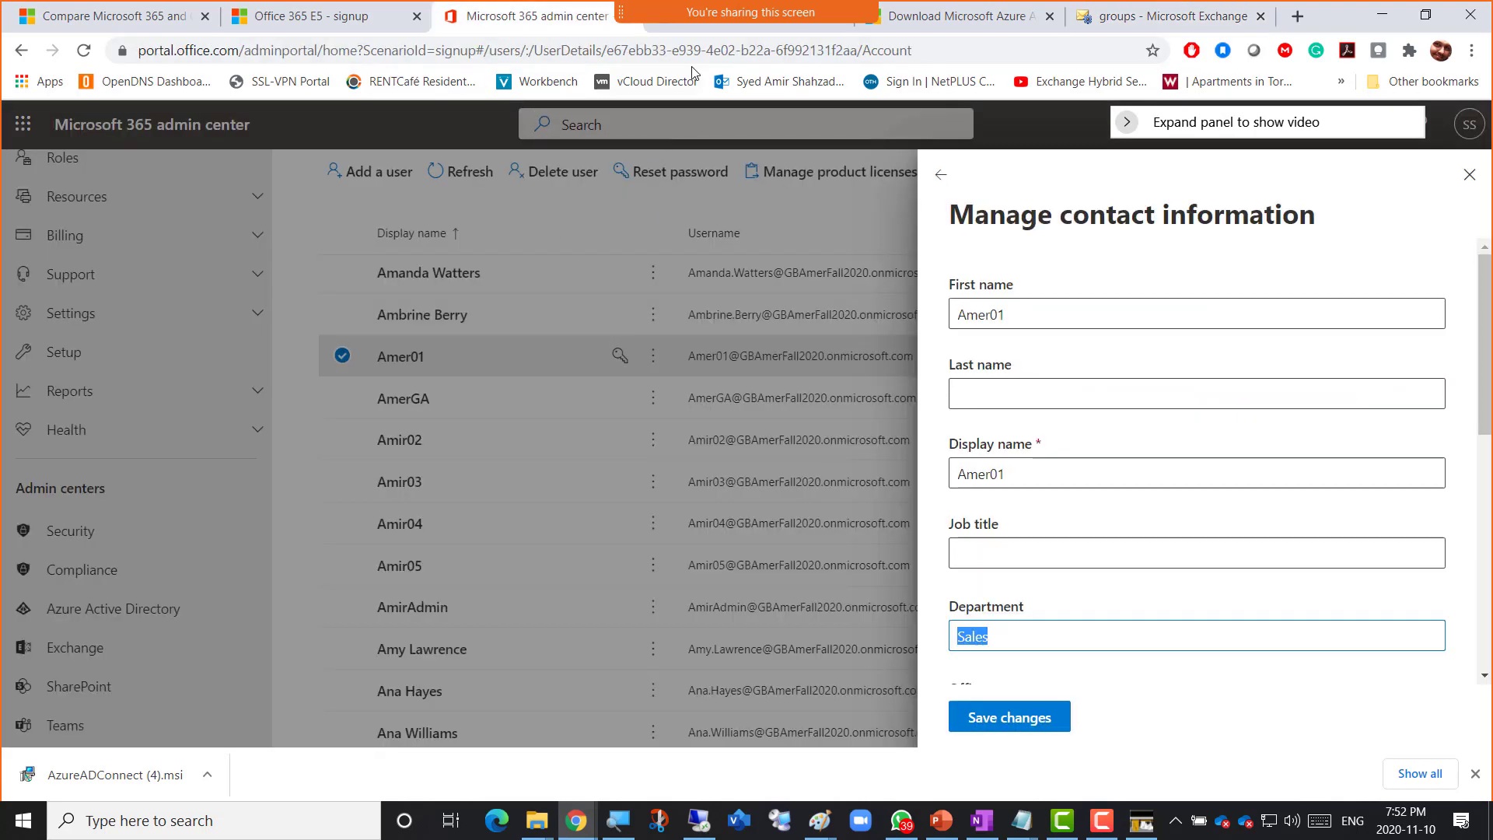
Reopen Admin-dept-Amer in the Exchange admin center, inspect the words in its Department membership rule, cancel without changes, and reselect the list.
left_click(1183, 26)
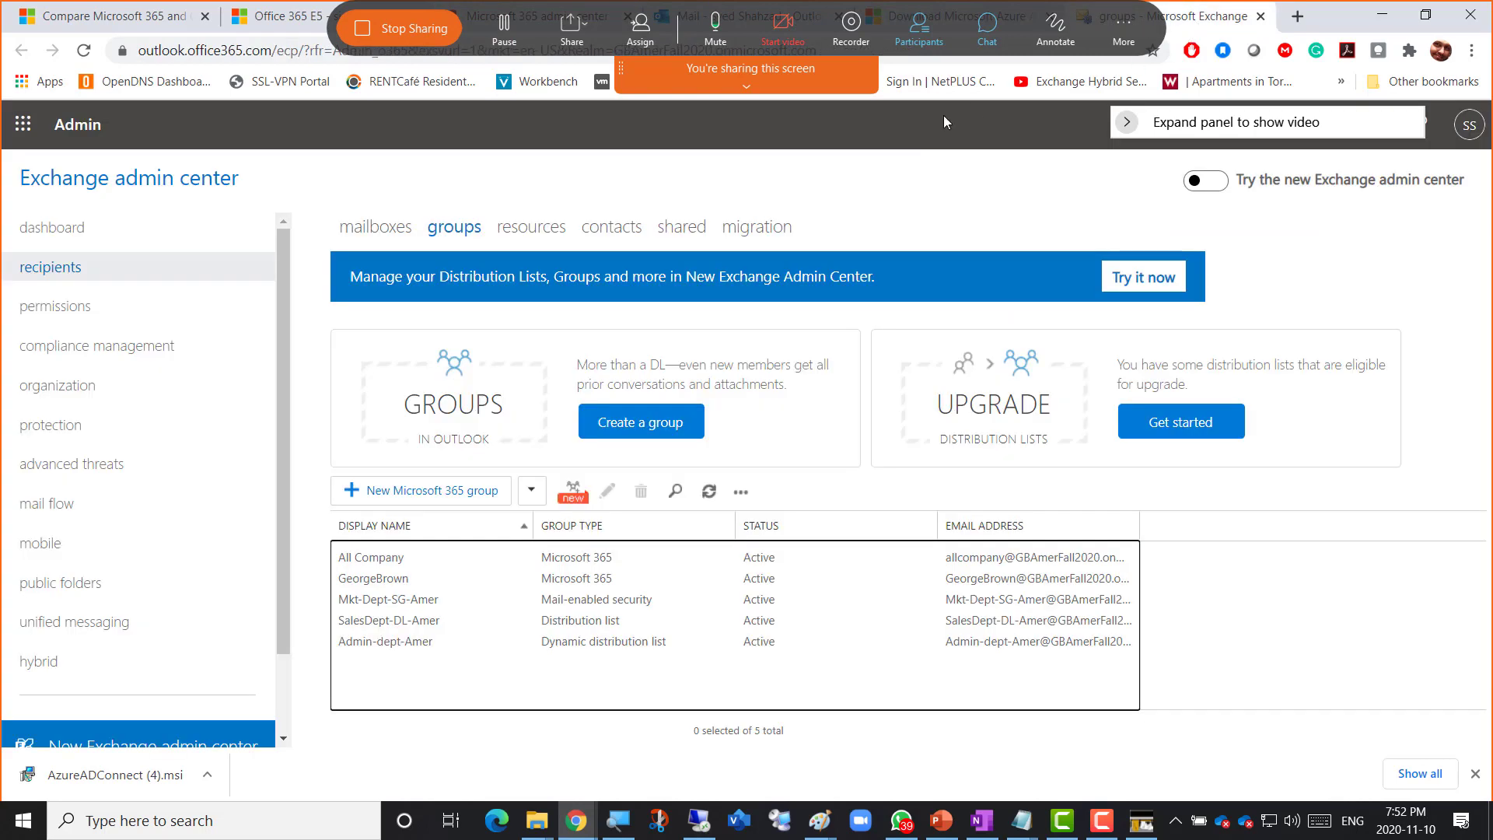
double_click(404, 641)
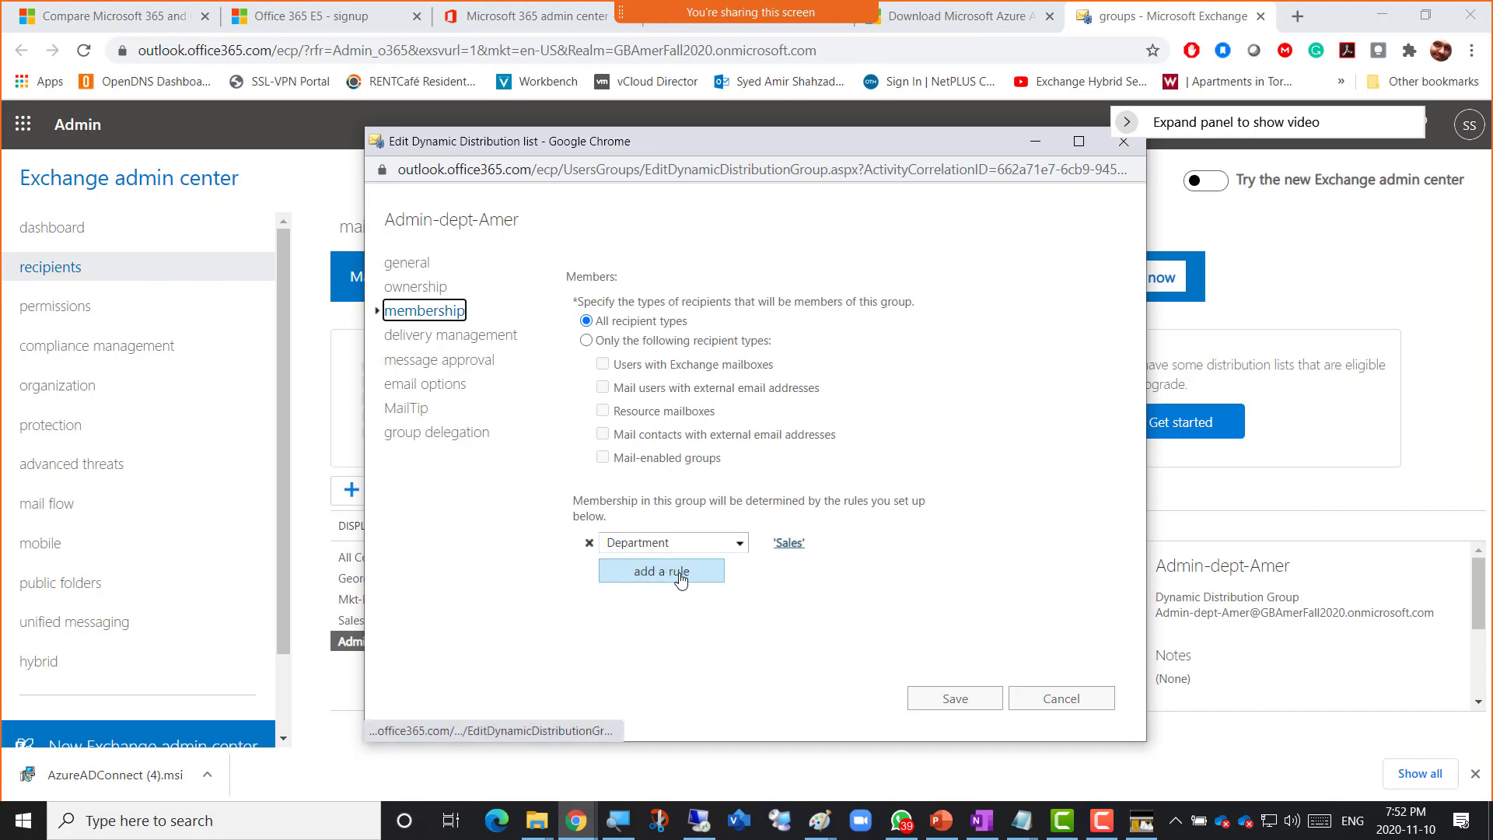
left_click(790, 546)
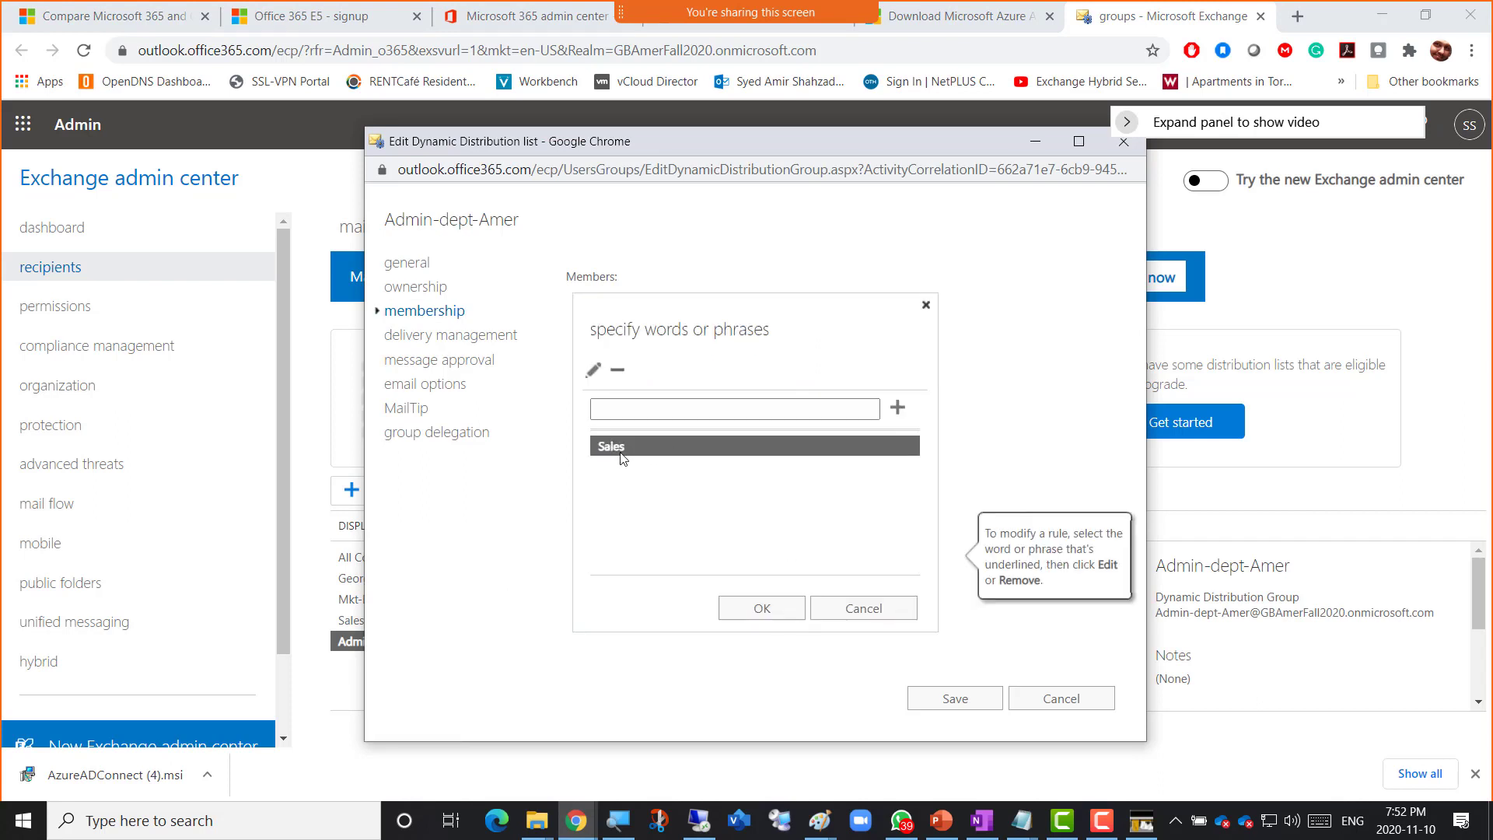
left_click(618, 408)
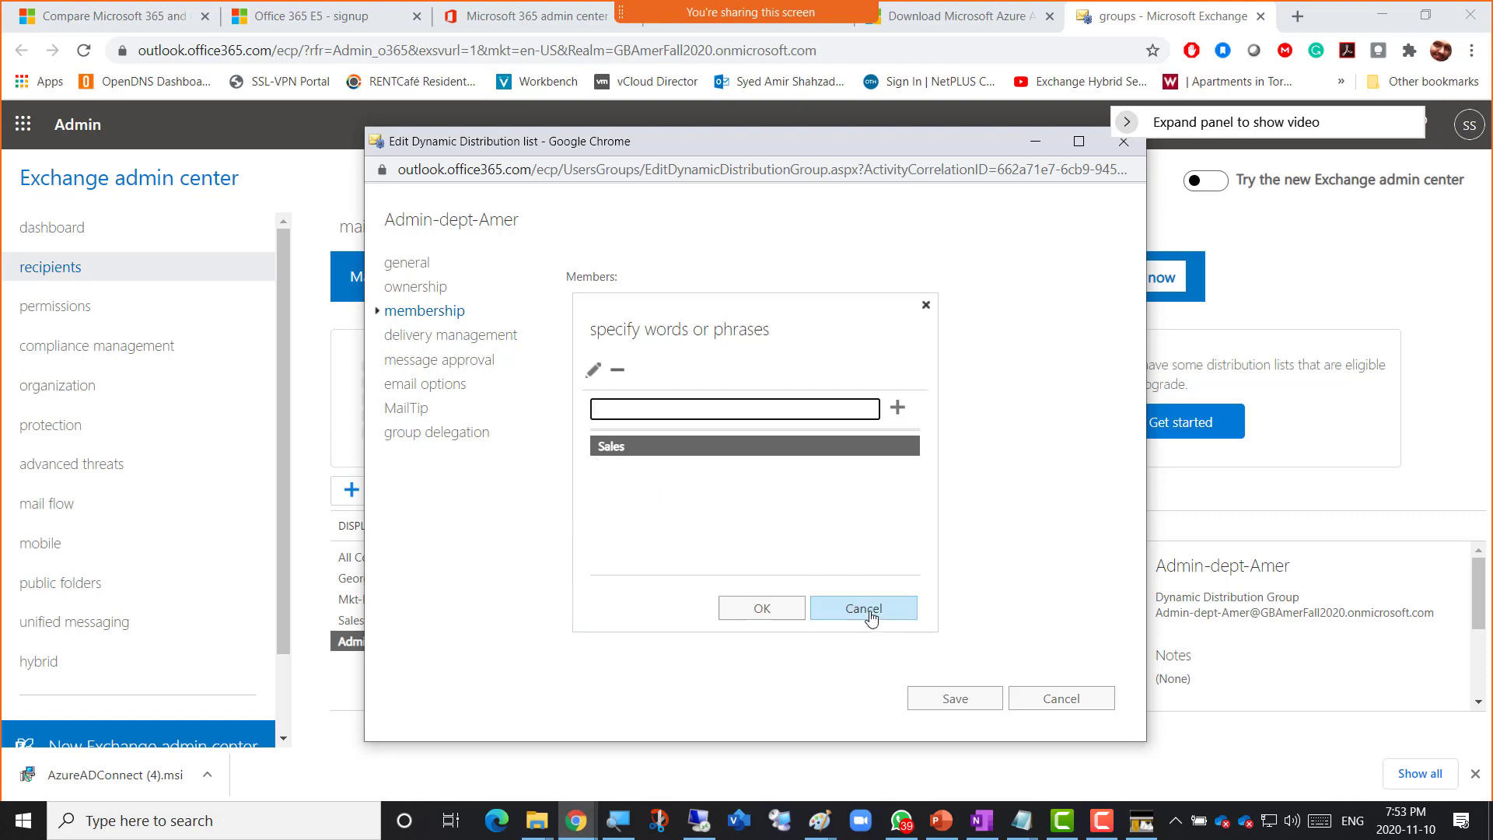
left_click(871, 614)
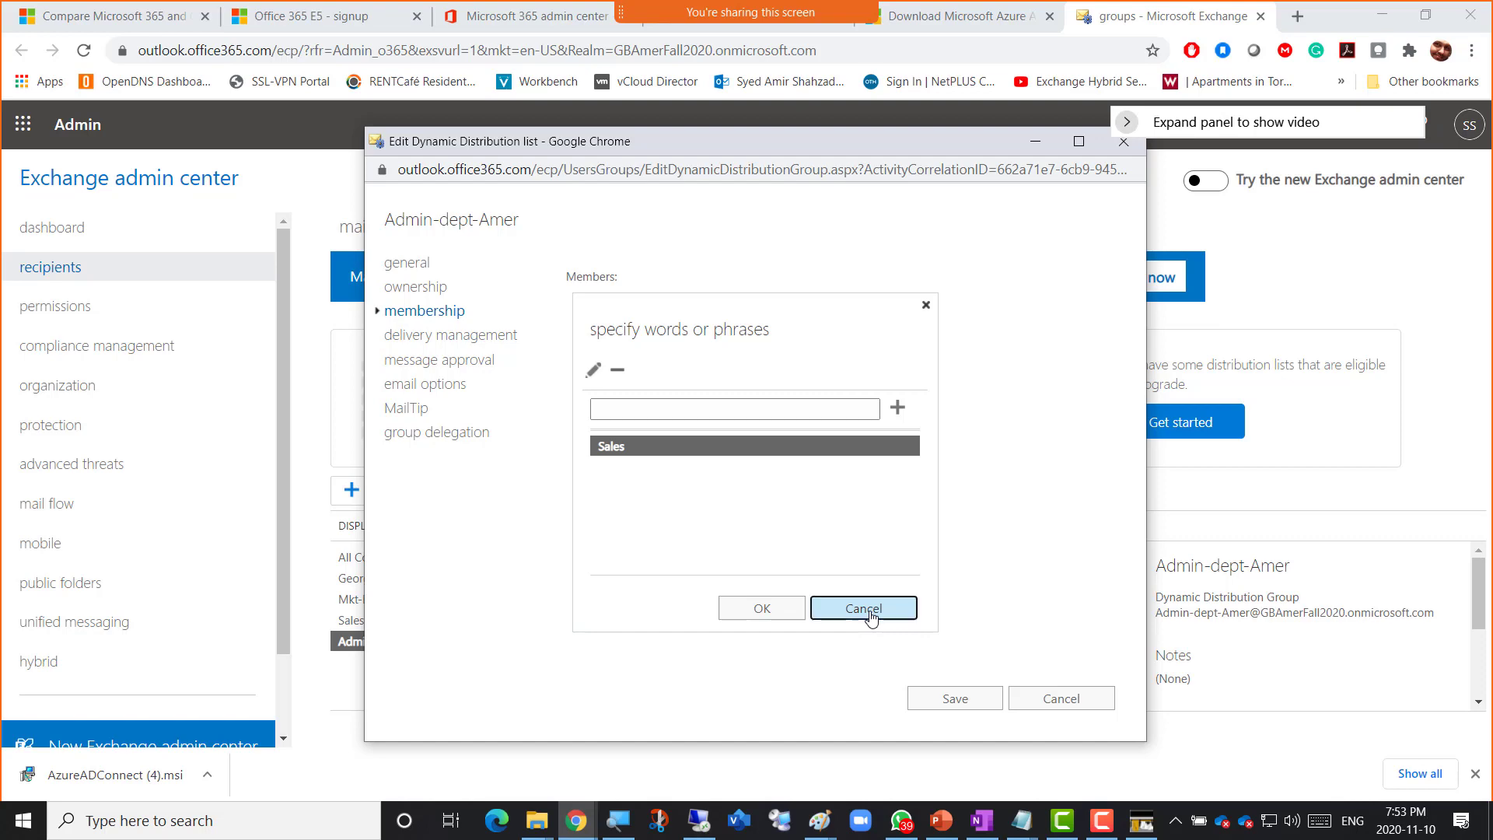
left_click(1040, 704)
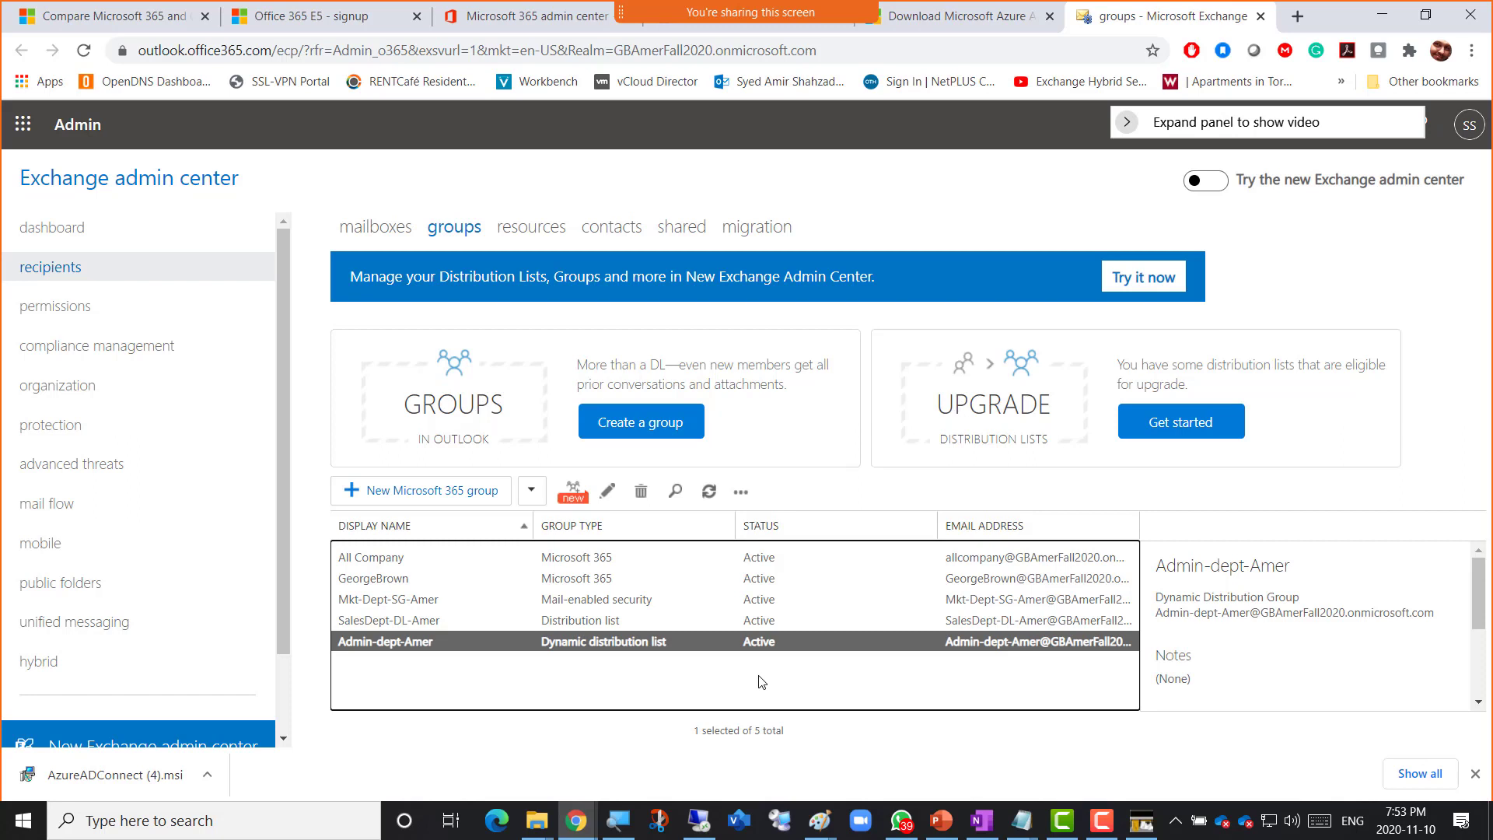
left_click(761, 681)
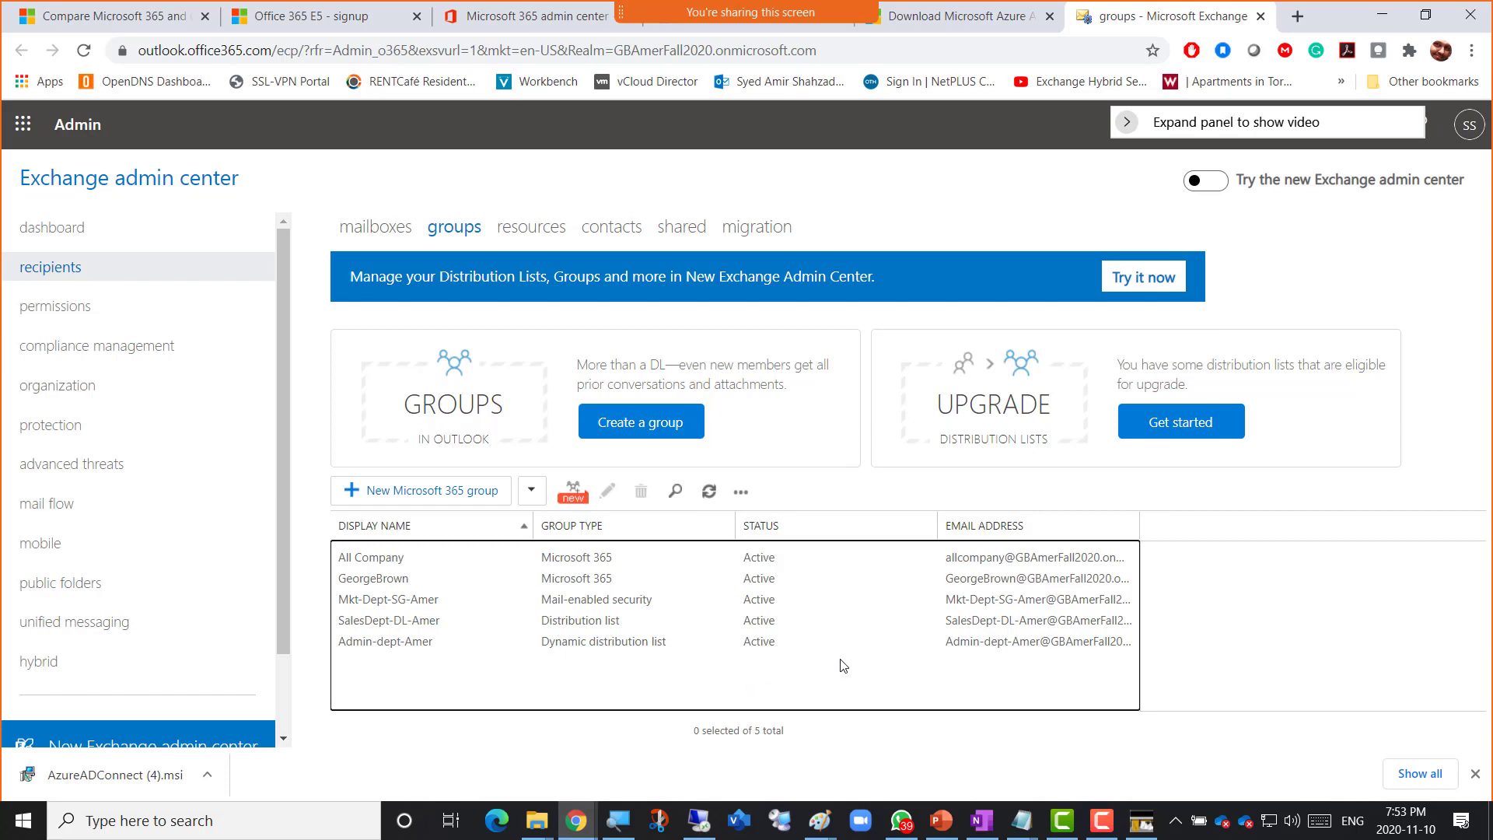
left_click(583, 647)
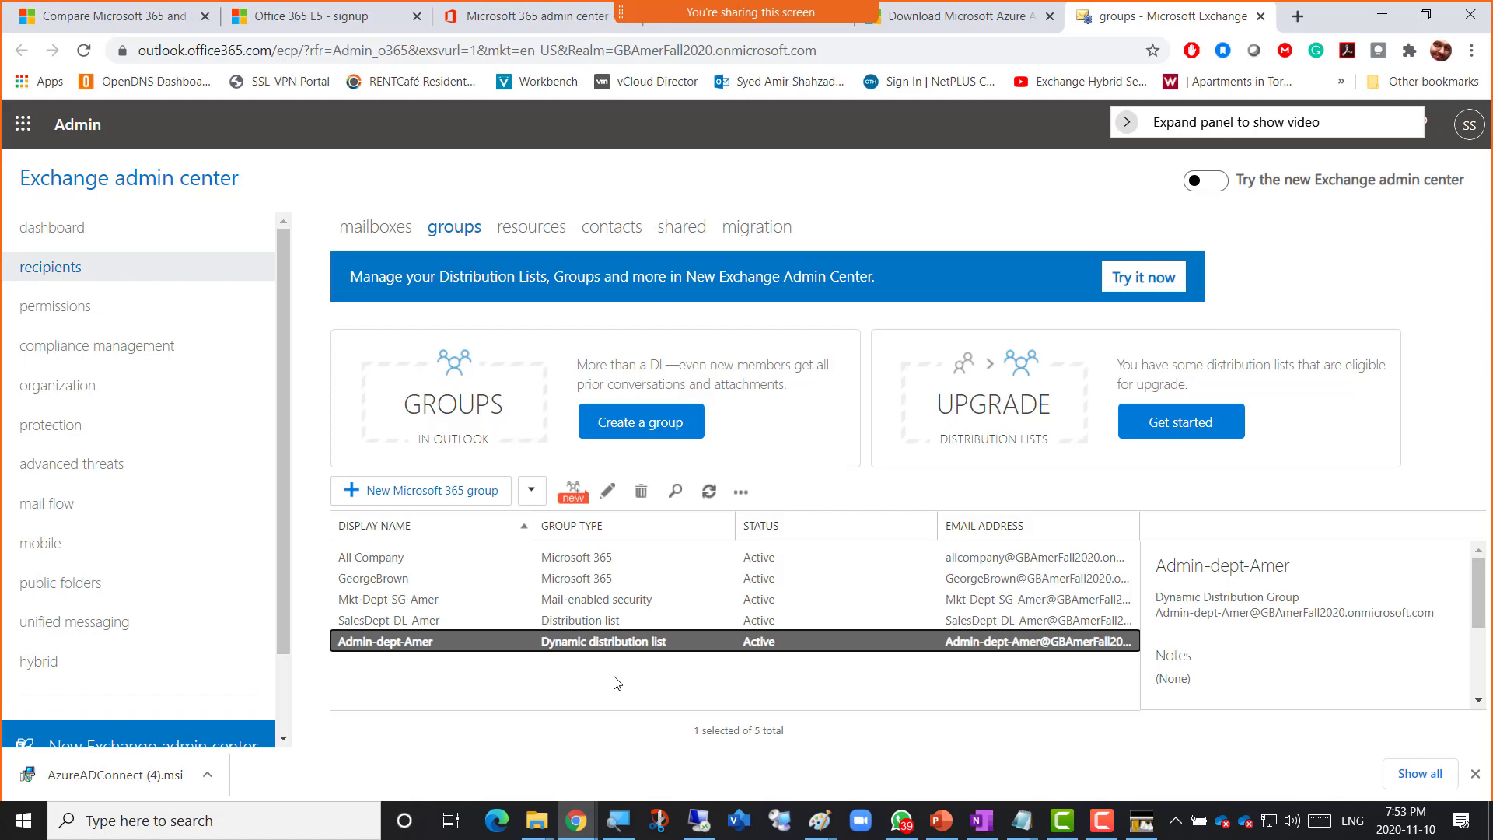
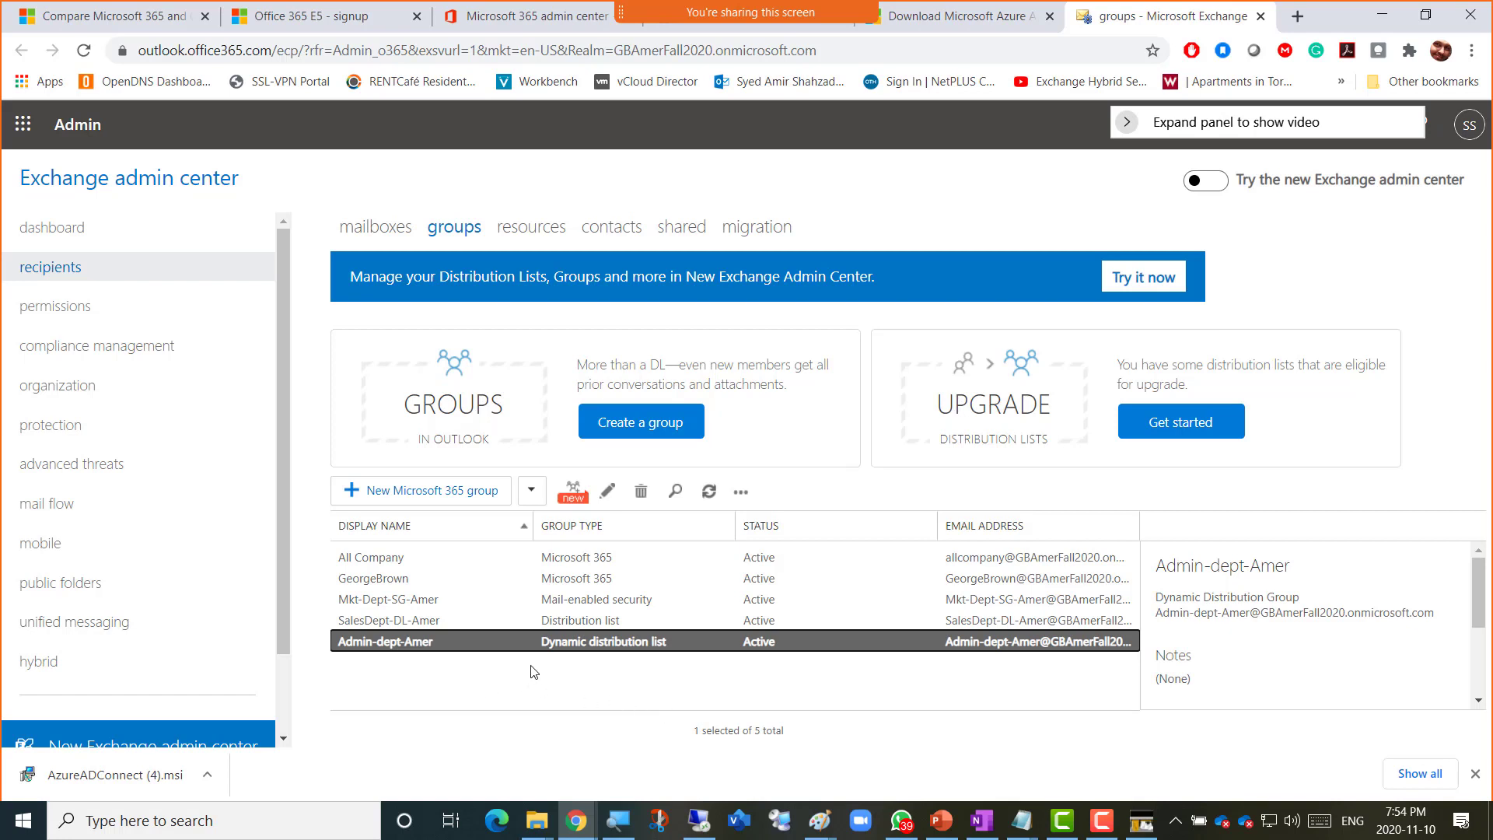
Reopen the Admin-dept-Amer dynamic distribution list and examine its membership settings and Department rule.
double_click(572, 648)
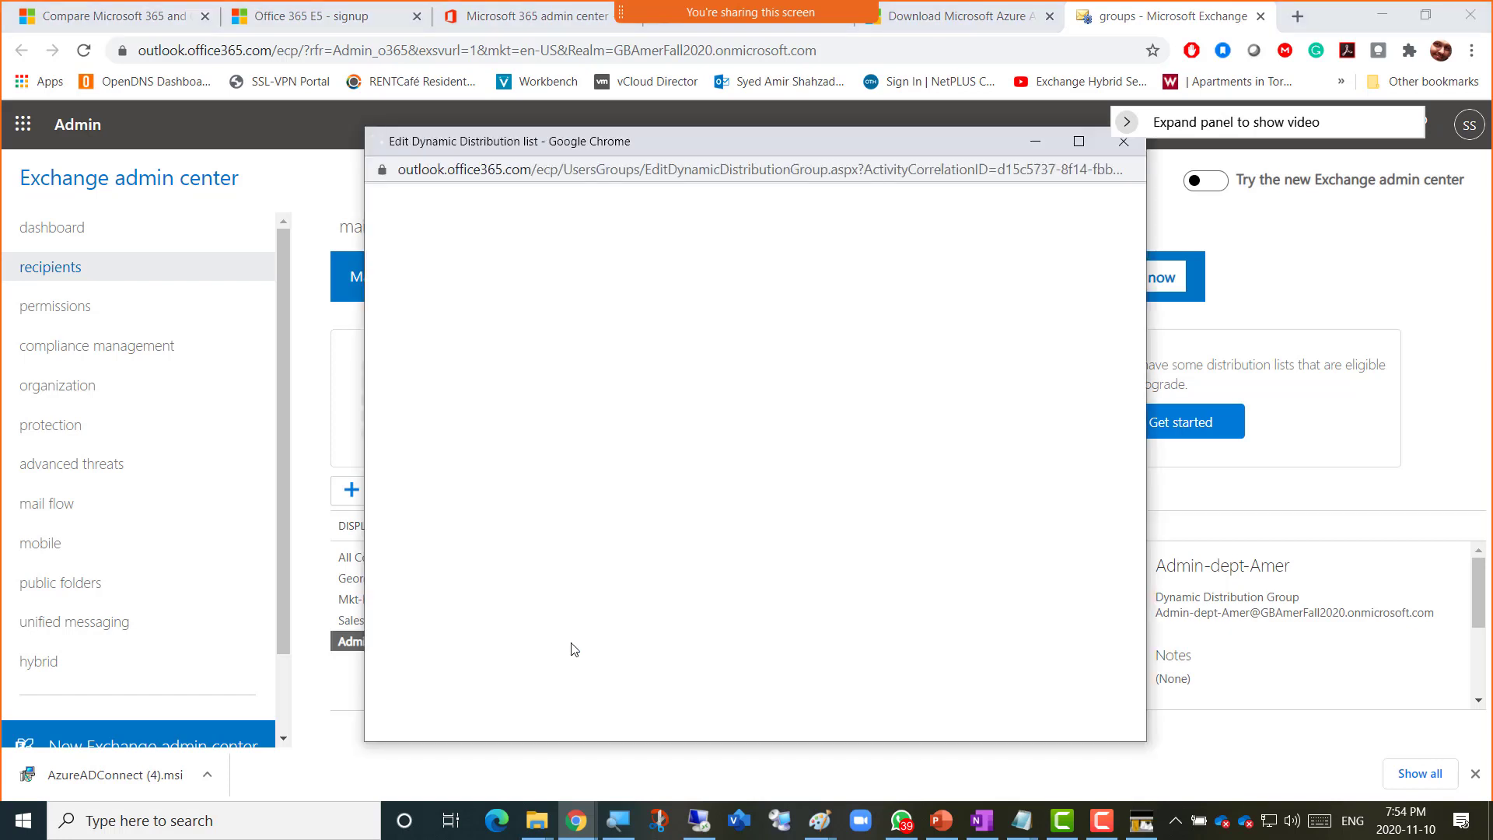
left_click(424, 311)
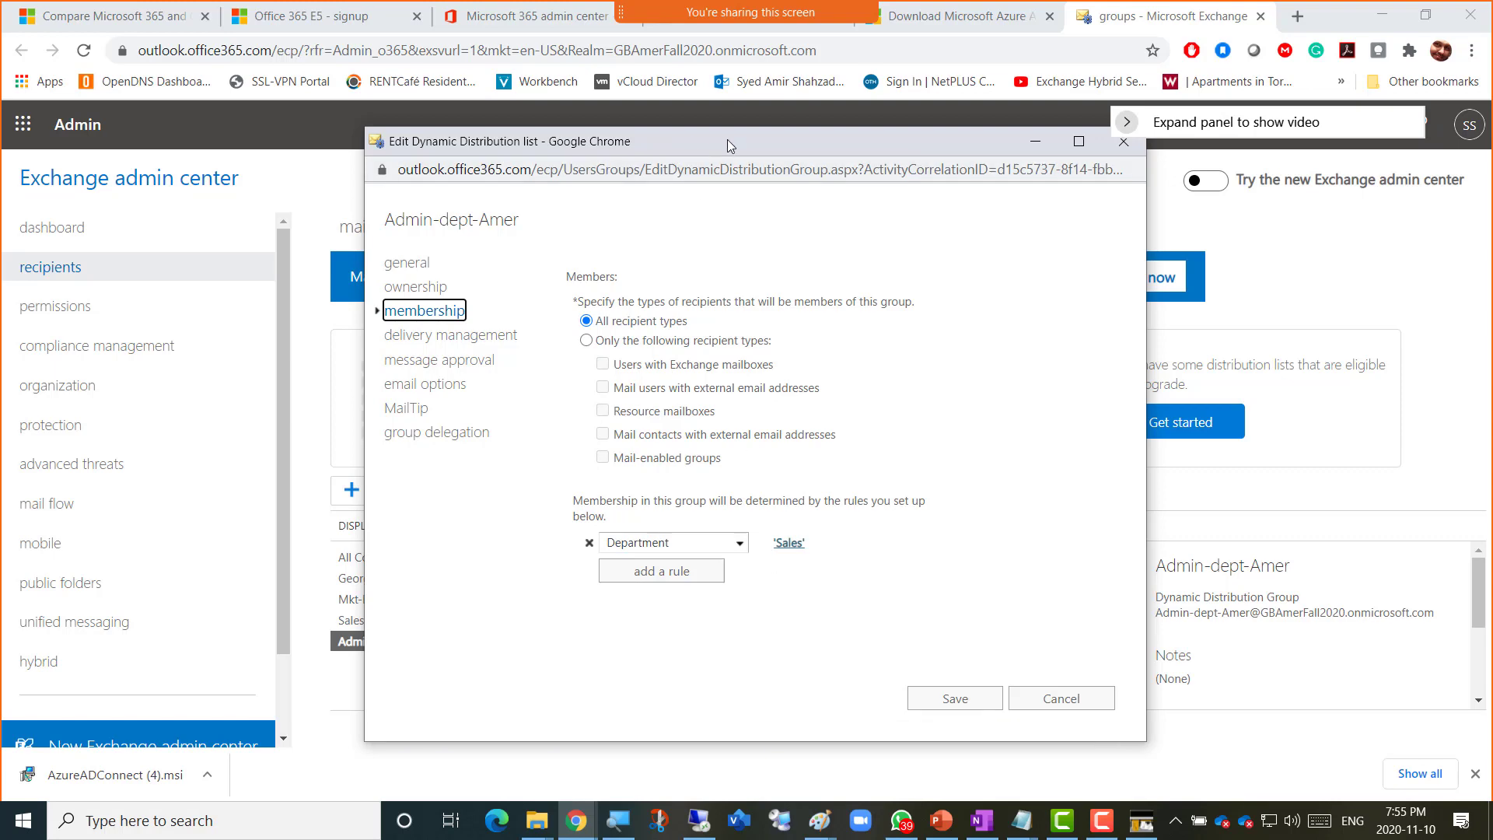
left_click_drag(703, 140, 808, 143)
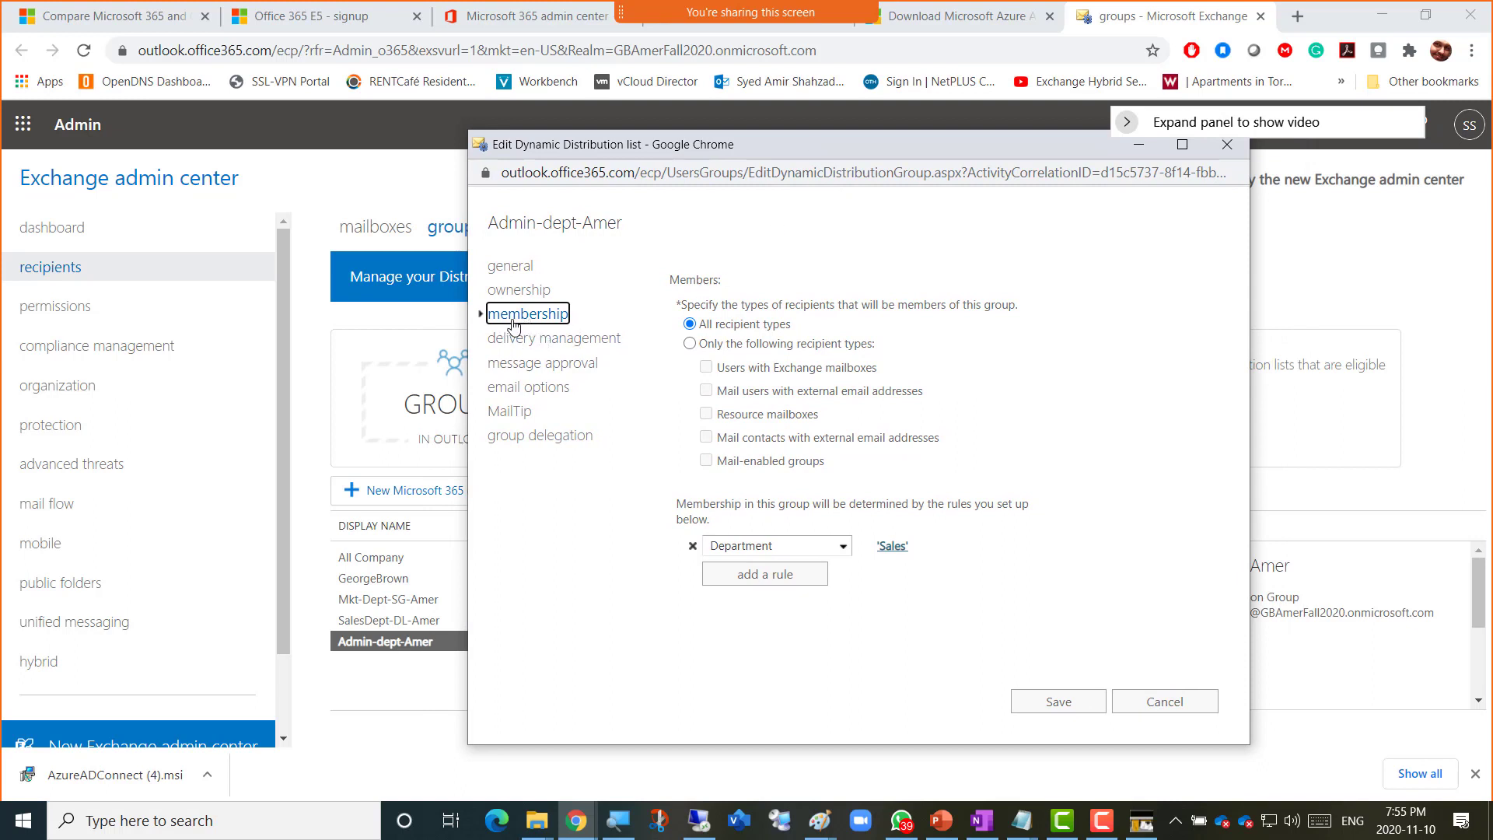
left_click(887, 617)
Capture a screen snip of the area around the Admin-dept-Amer membership dialog, and cancel the dialog without changes.
key("super+s")
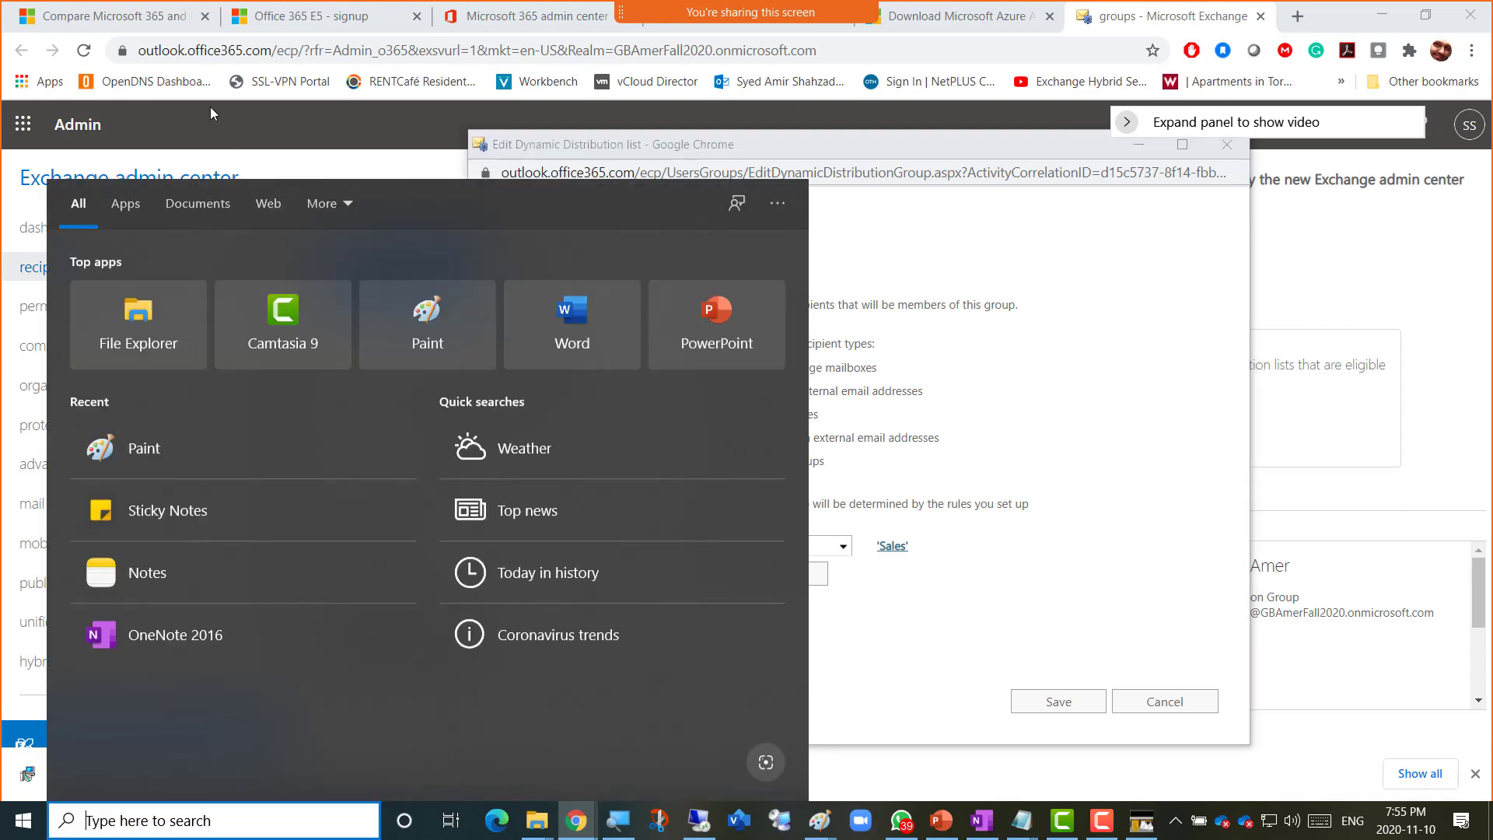
key("Escape")
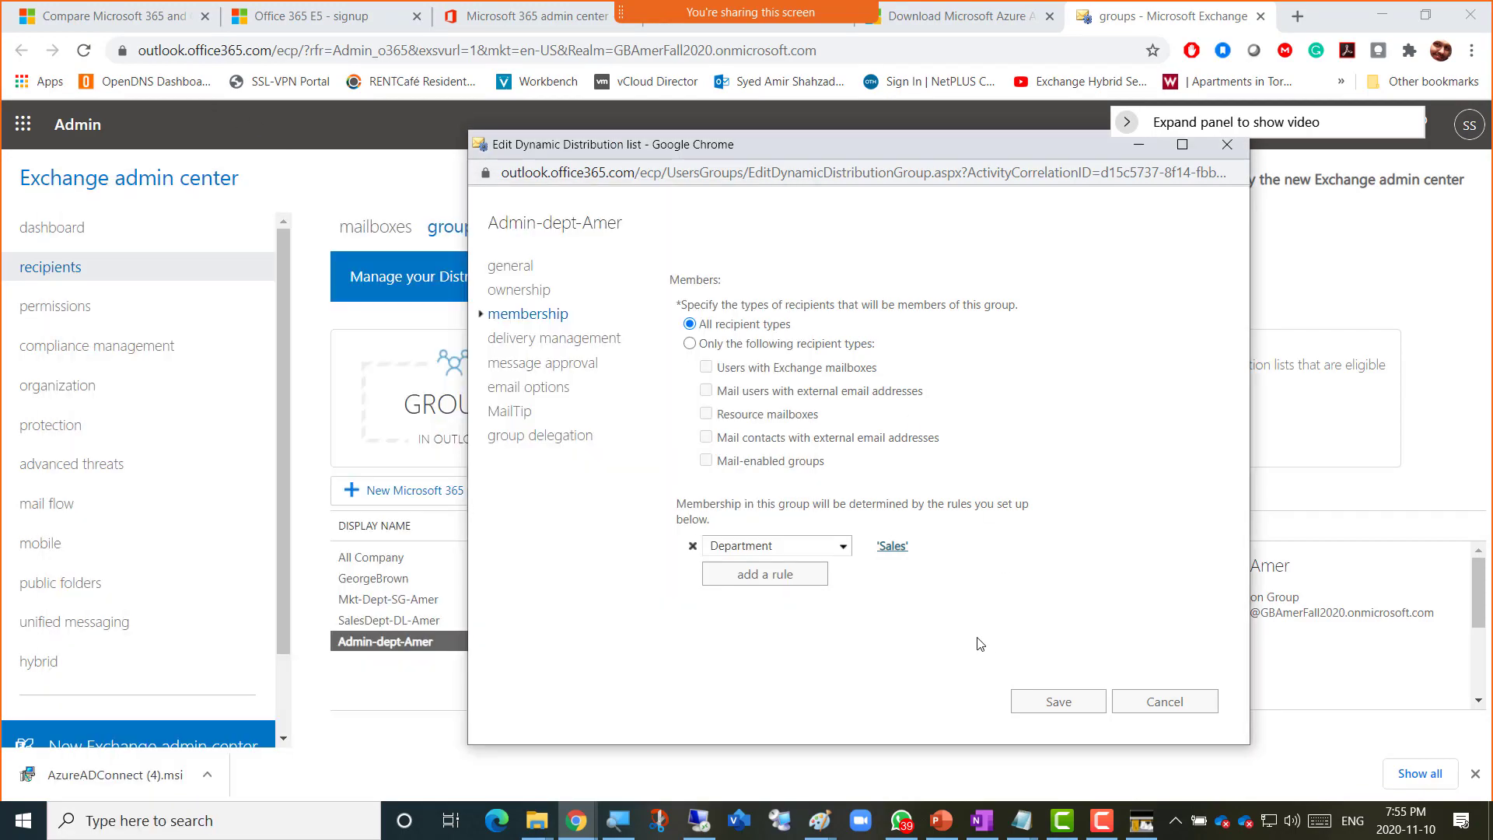
key("super+shift+s")
mouse_move(265, 109)
left_mouse_down()
mouse_move(716, 240)
mouse_move(1423, 836)
mouse_move(1317, 762)
left_mouse_up()
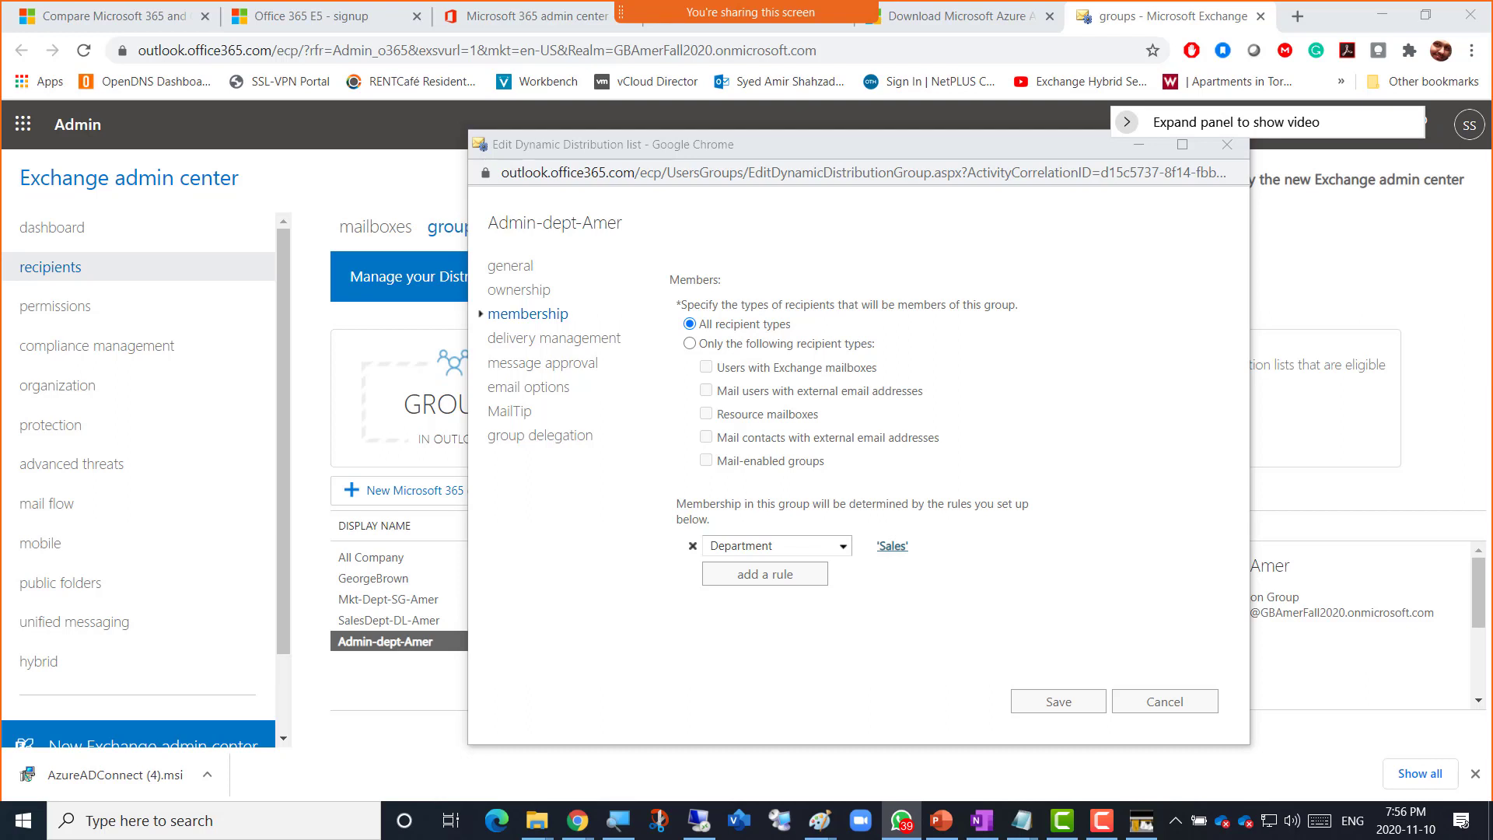
left_click(1157, 703)
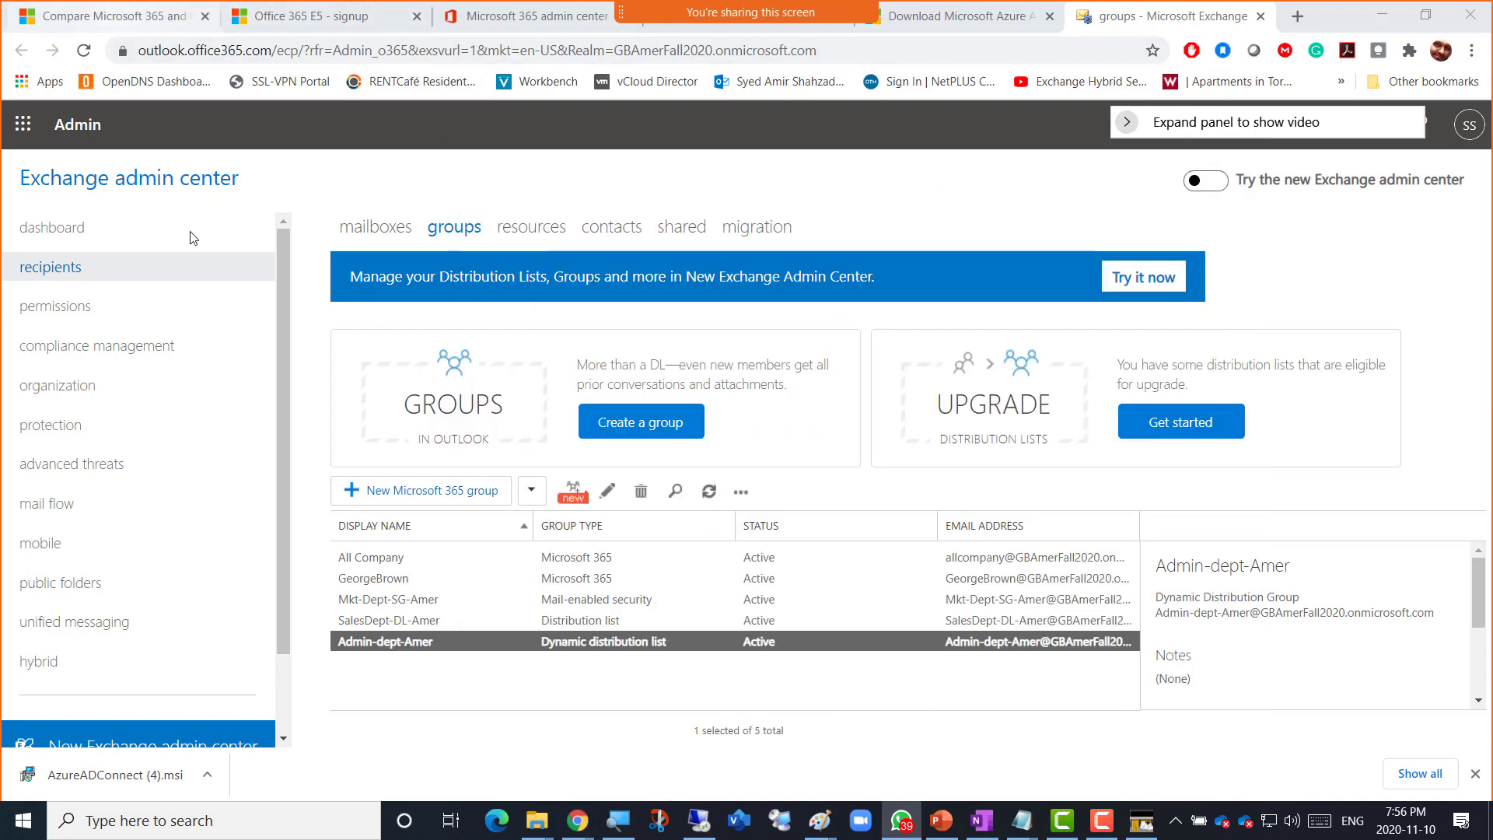
Load the George Brown Blackboard portal in place of the Office 365 plan comparison page and log in with the saved credentials.
mouse_move(589, 798)
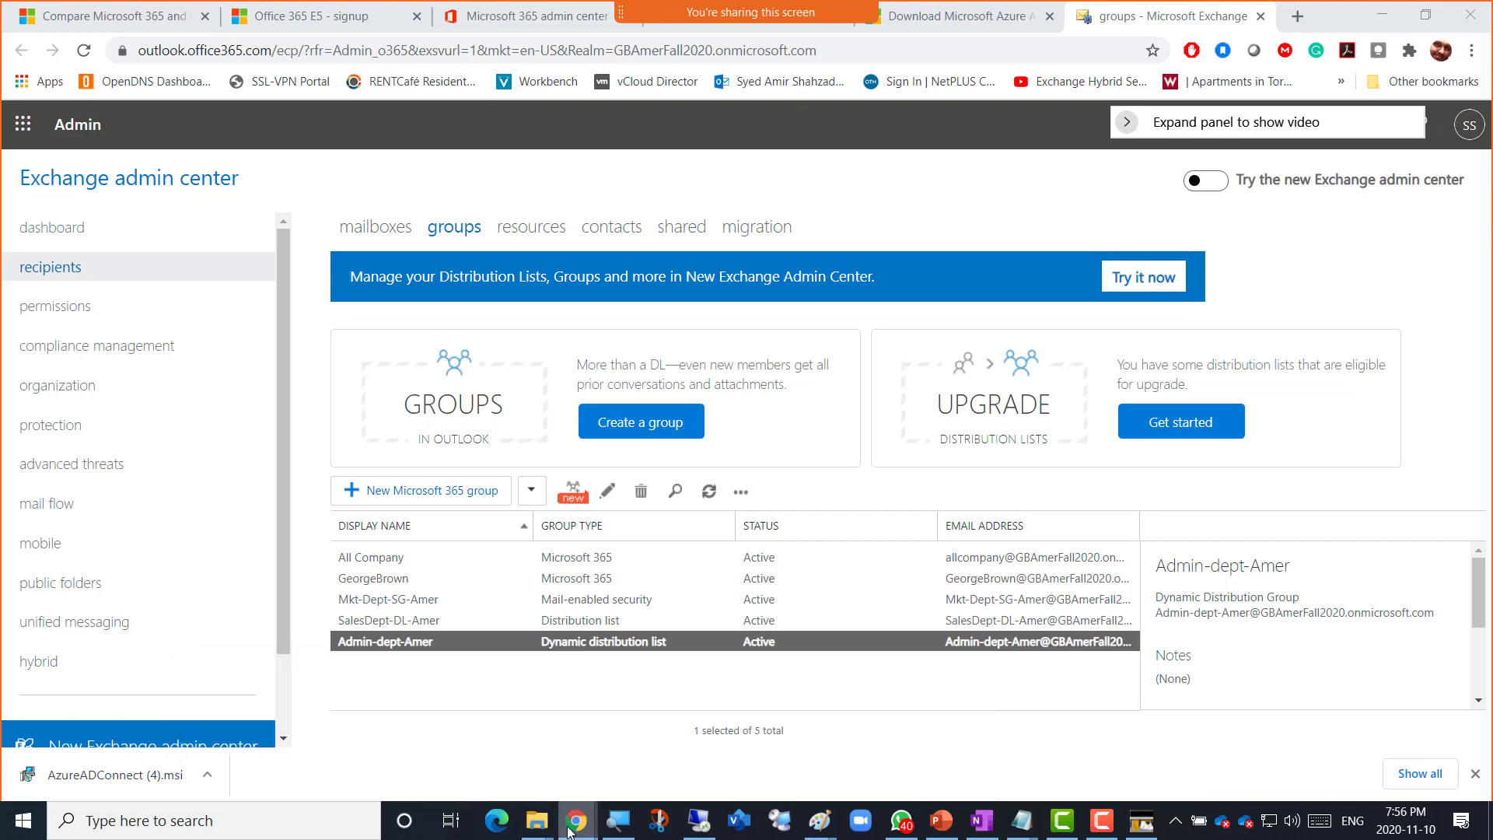
mouse_move(572, 822)
left_click(527, 753)
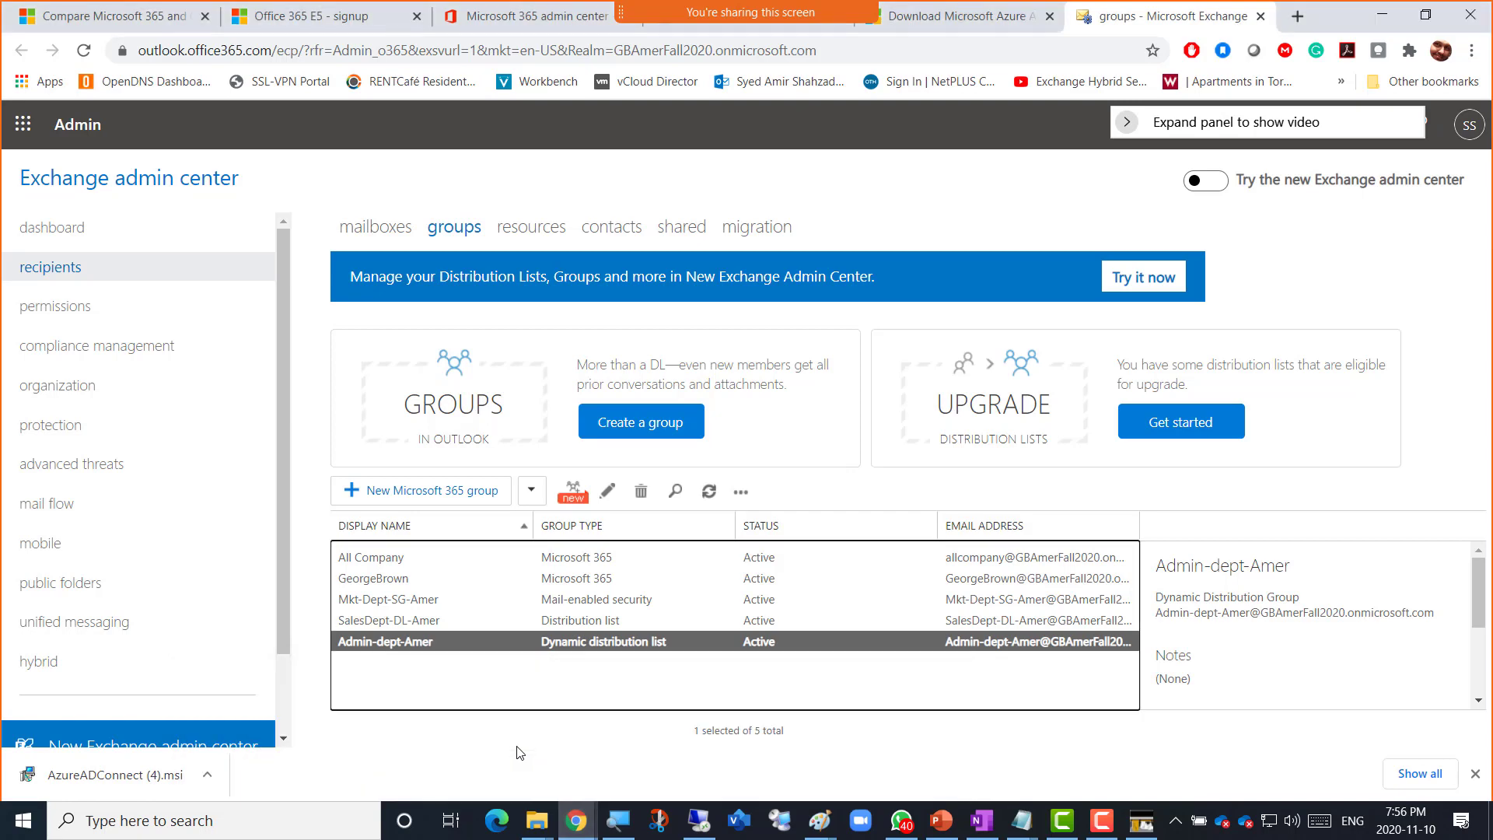
left_click(183, 17)
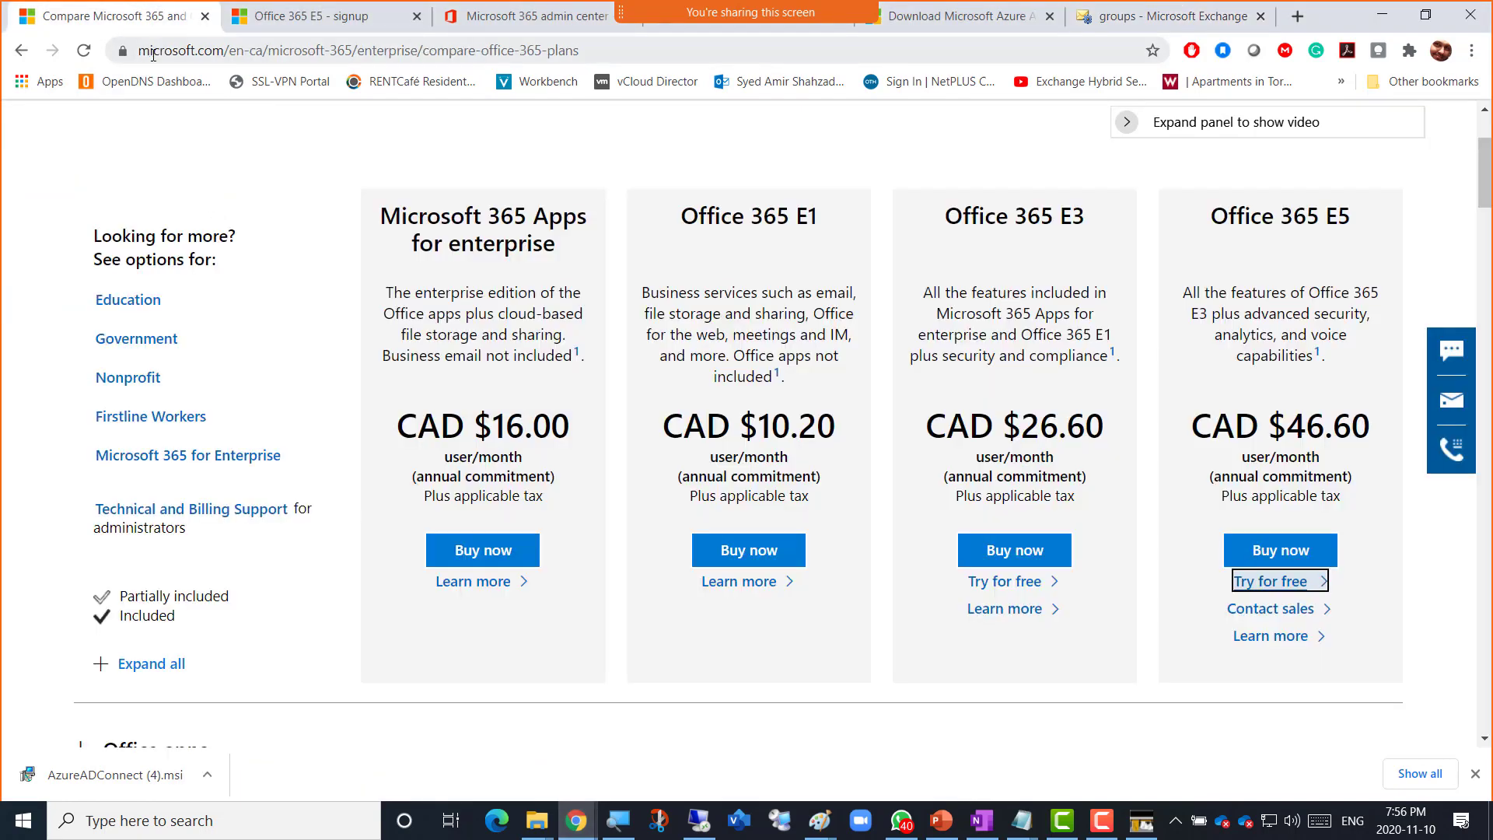
left_click(184, 53)
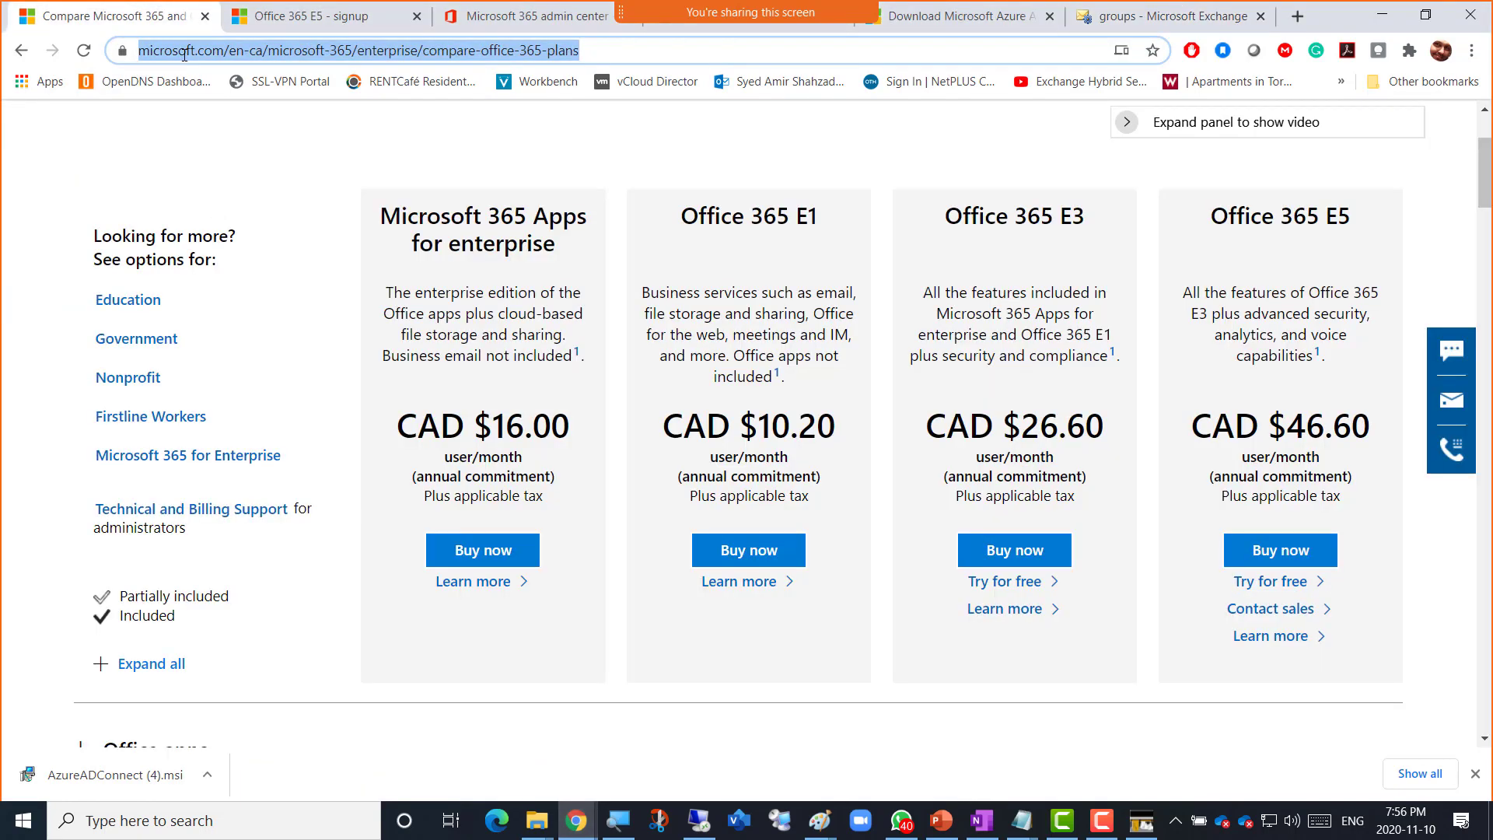
type("b")
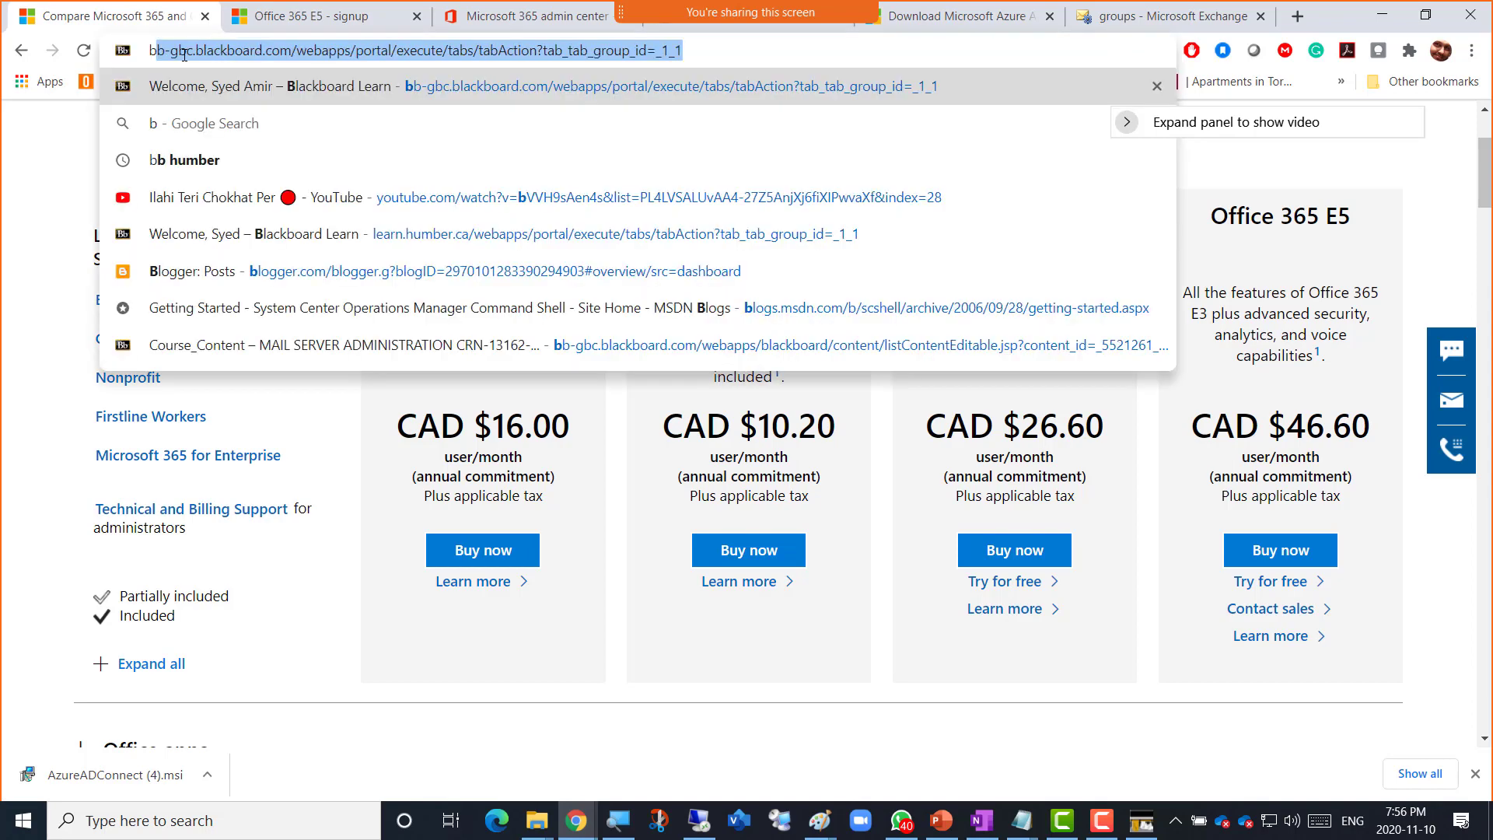
key("Return")
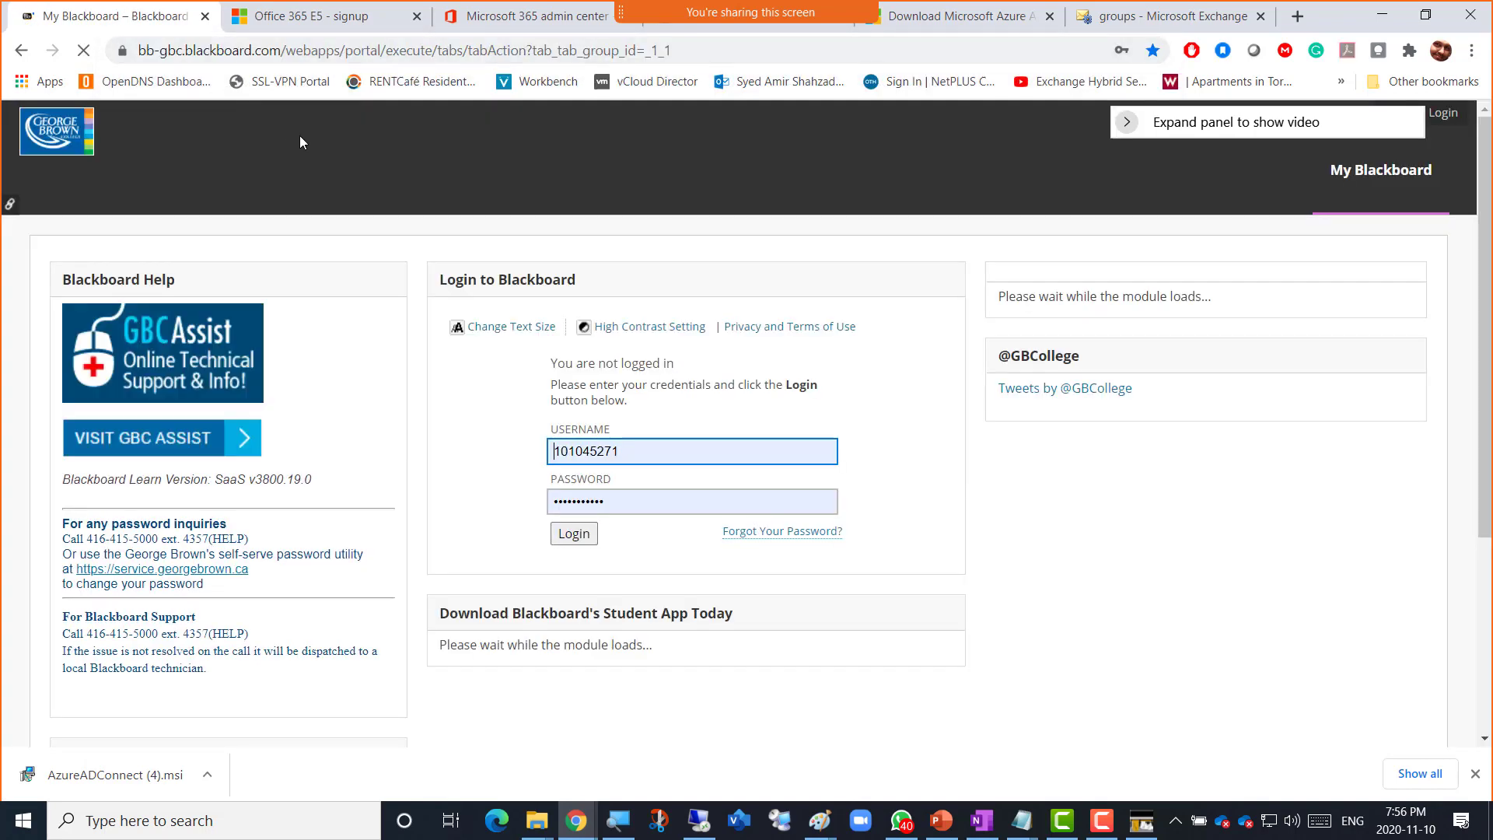
left_click(574, 534)
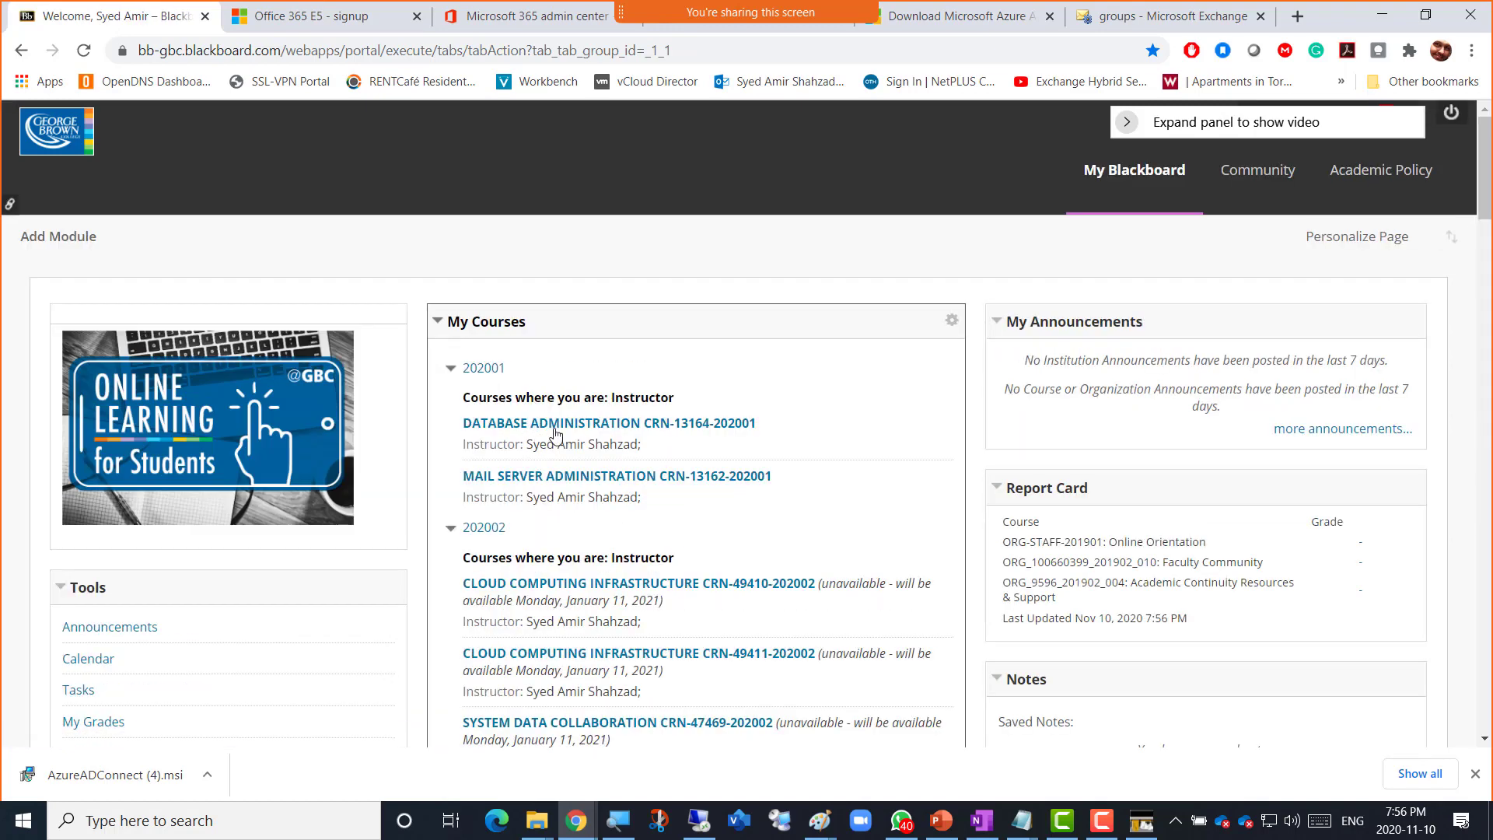
left_click(723, 476)
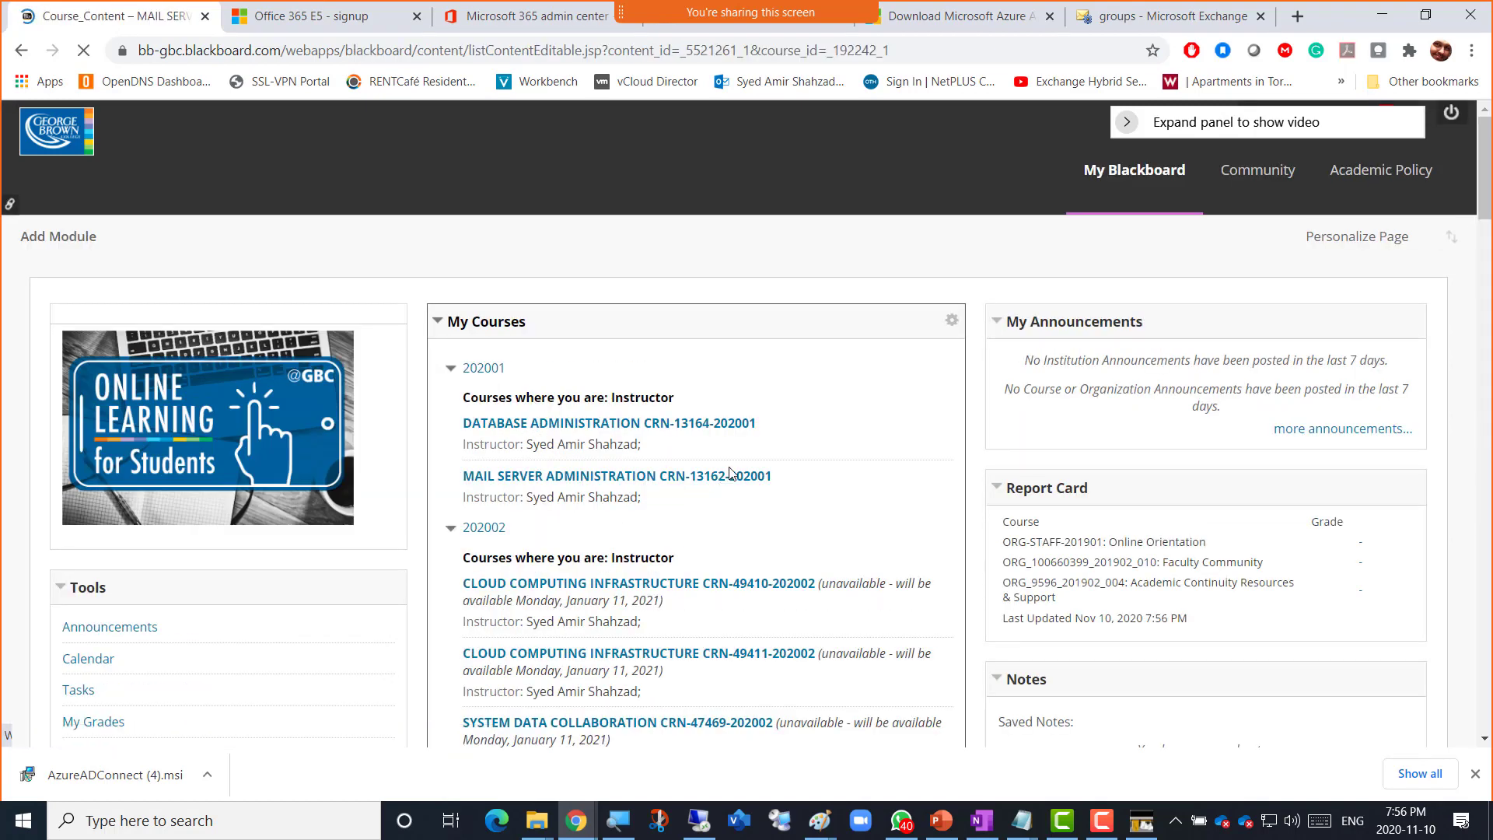
scroll(490, 560, "down", 15)
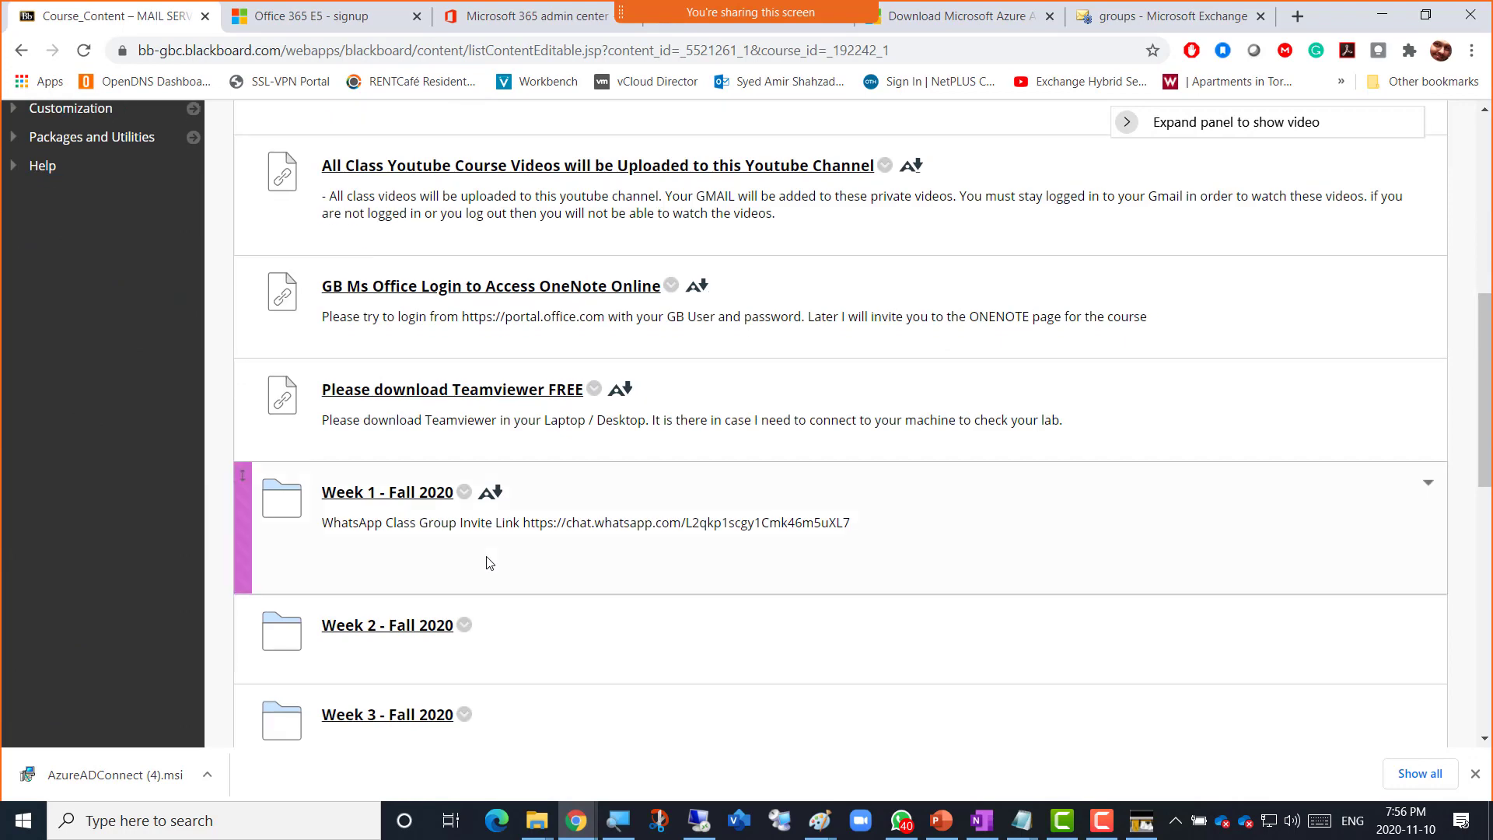
scroll(489, 562, "down", 2)
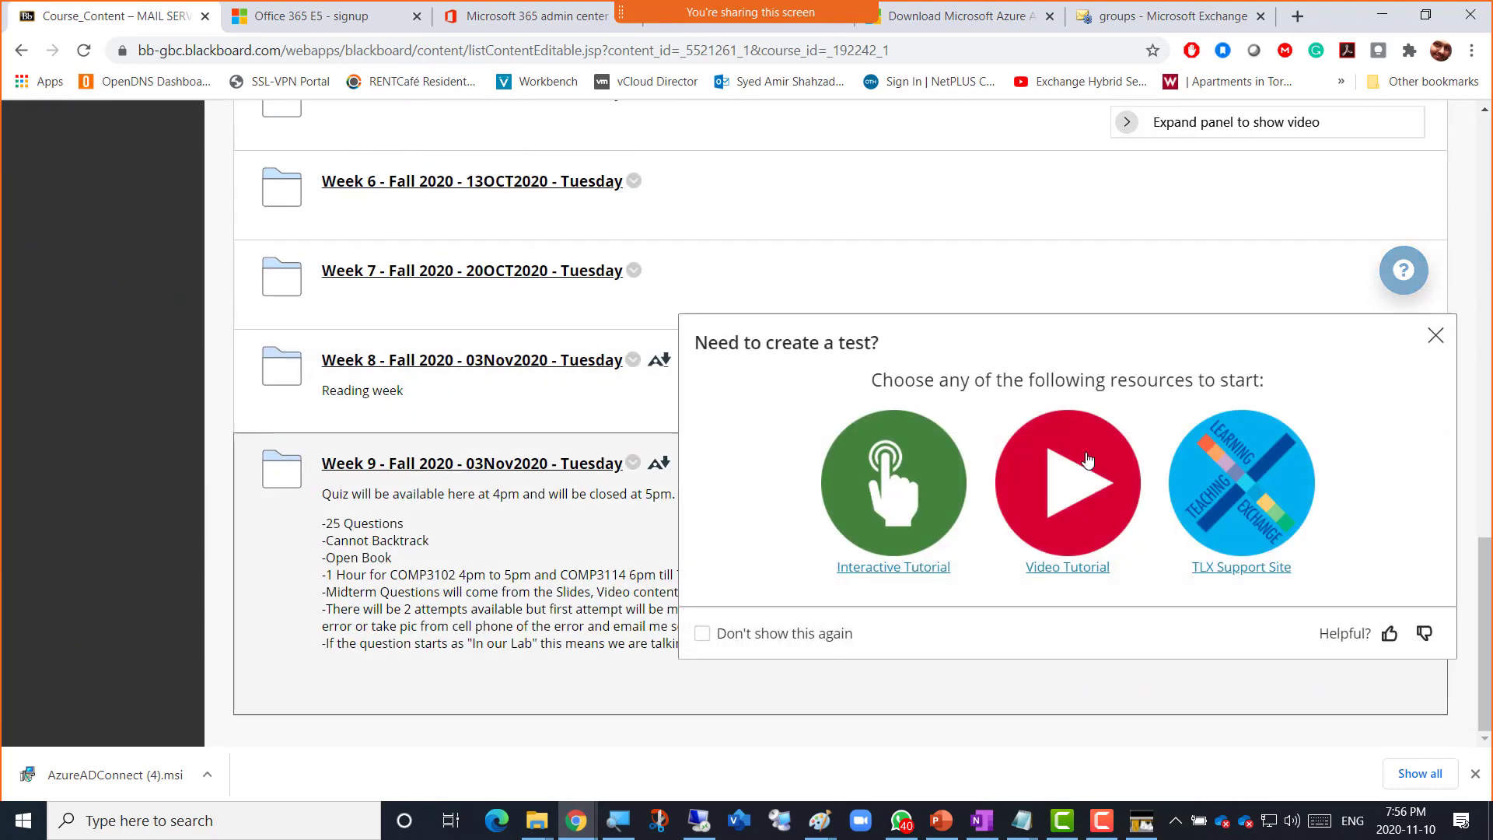
left_click(1435, 335)
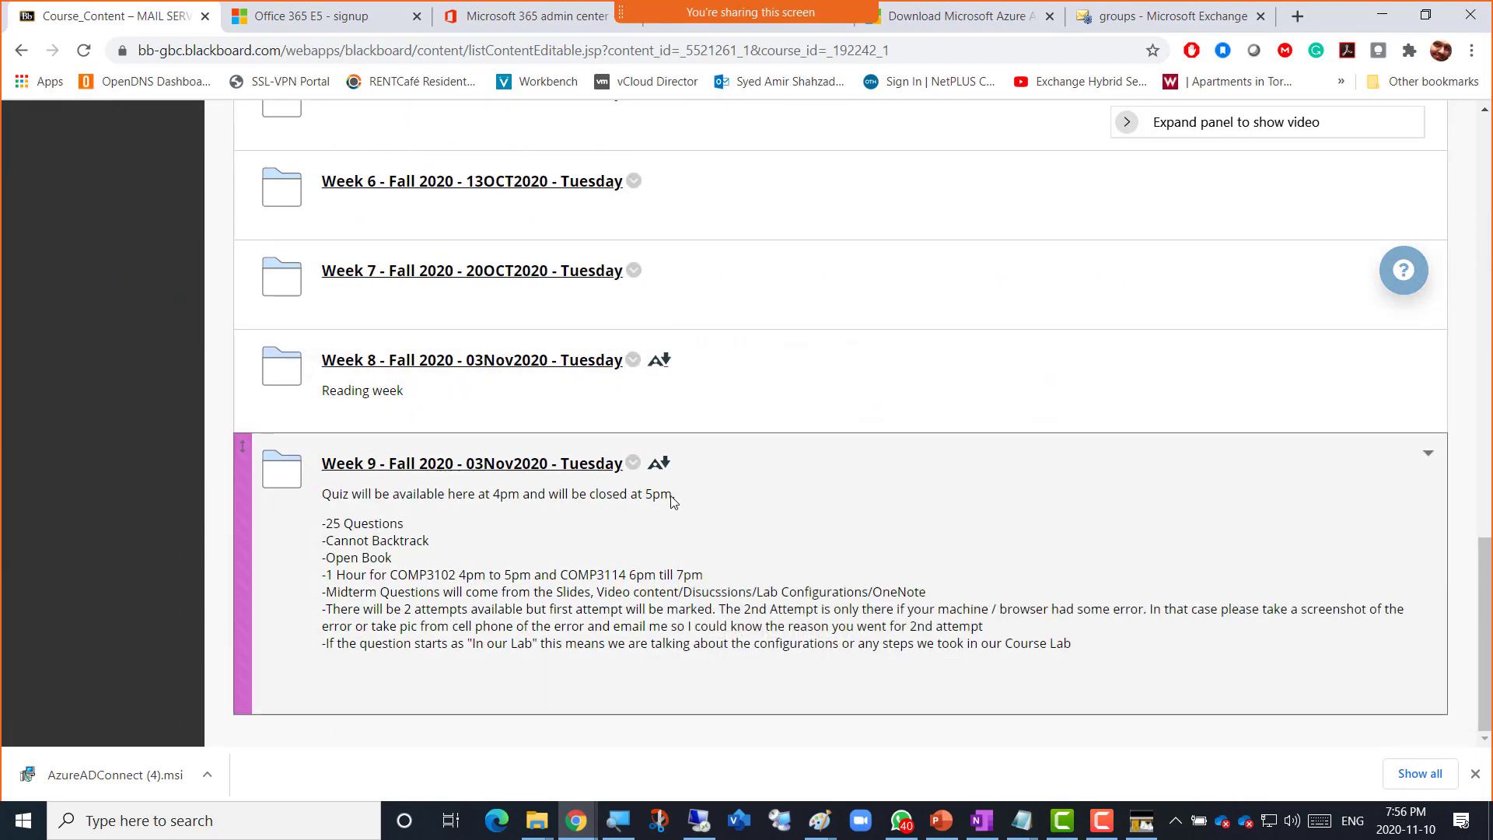
left_click(633, 463)
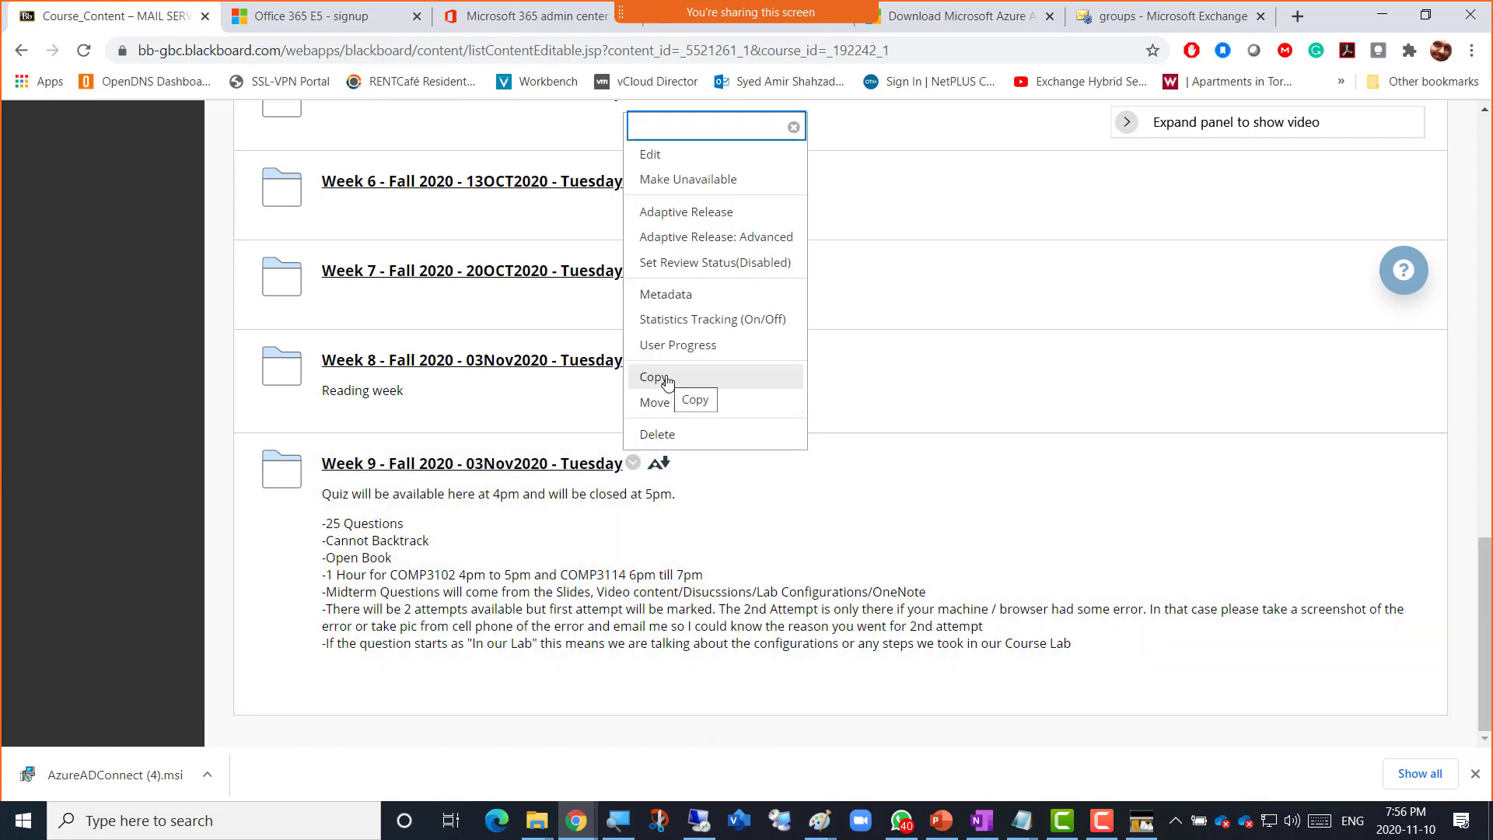
left_click(685, 163)
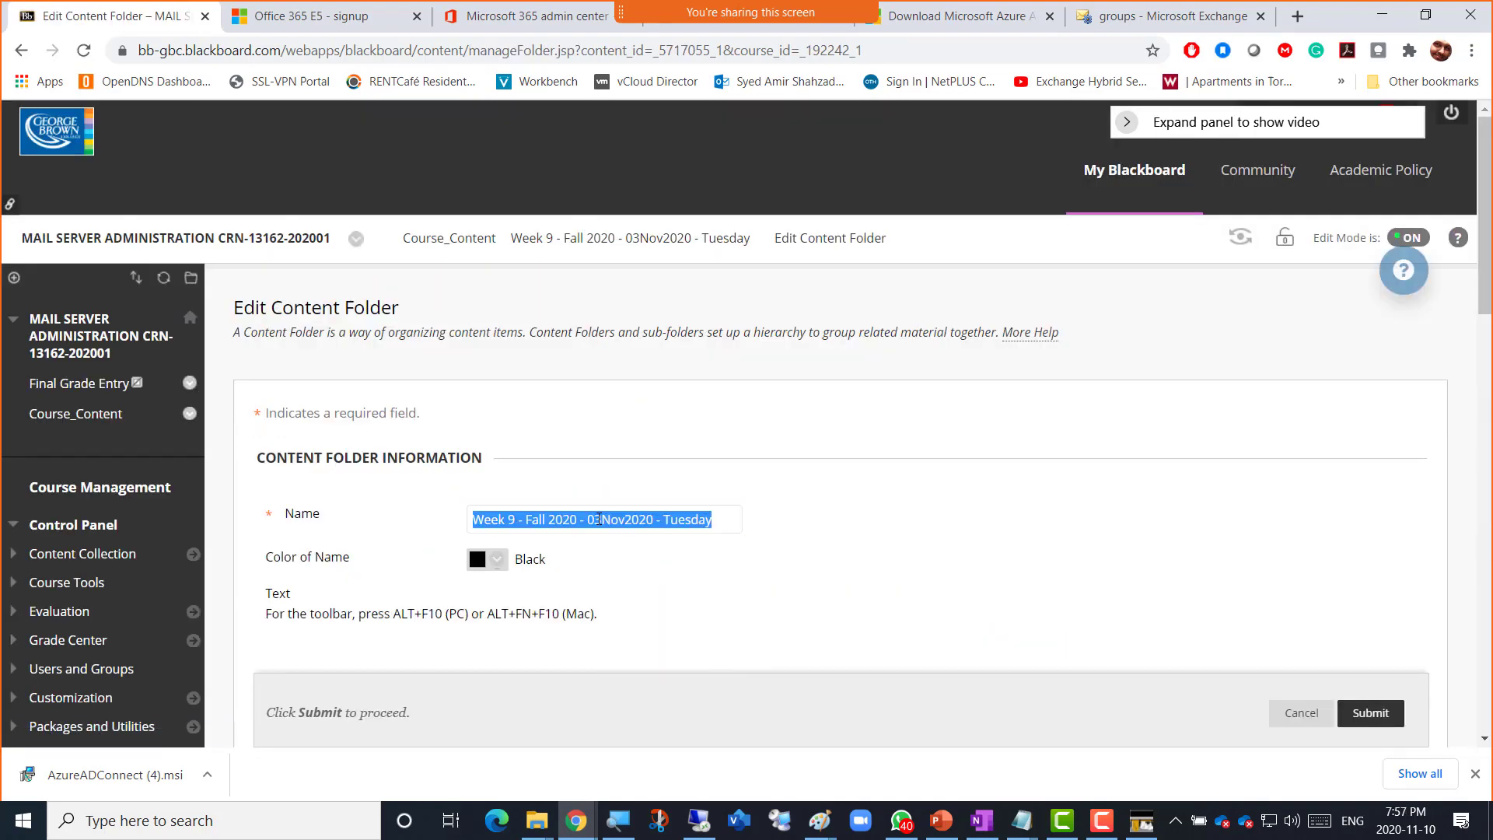
left_click(1300, 713)
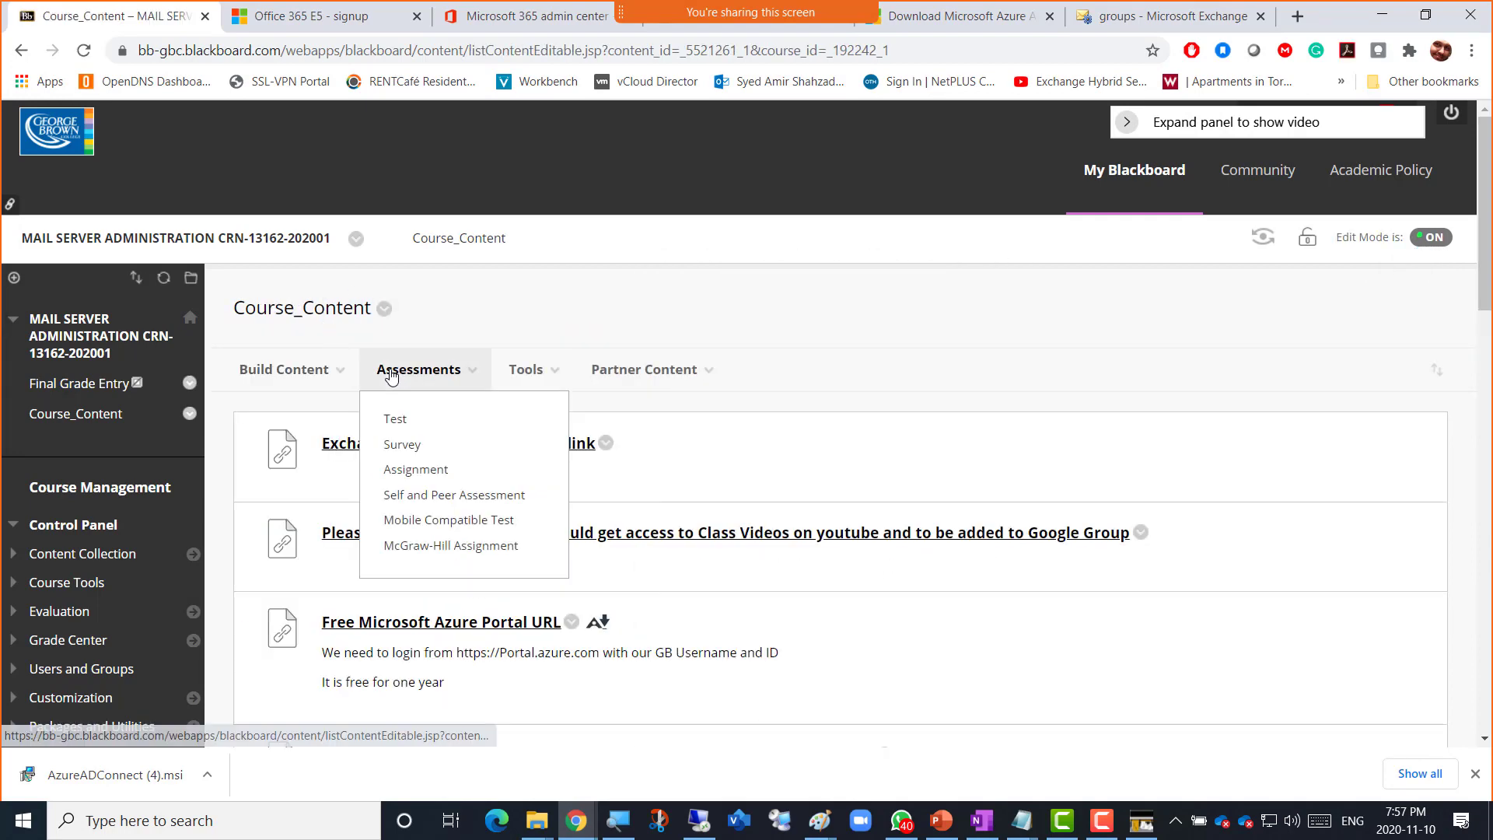
Create a content folder in Course_Content using the copied name "Week 9 - Fall 2020 - 03Nov2020 - Tuesday".
mouse_move(300, 372)
left_click(465, 451)
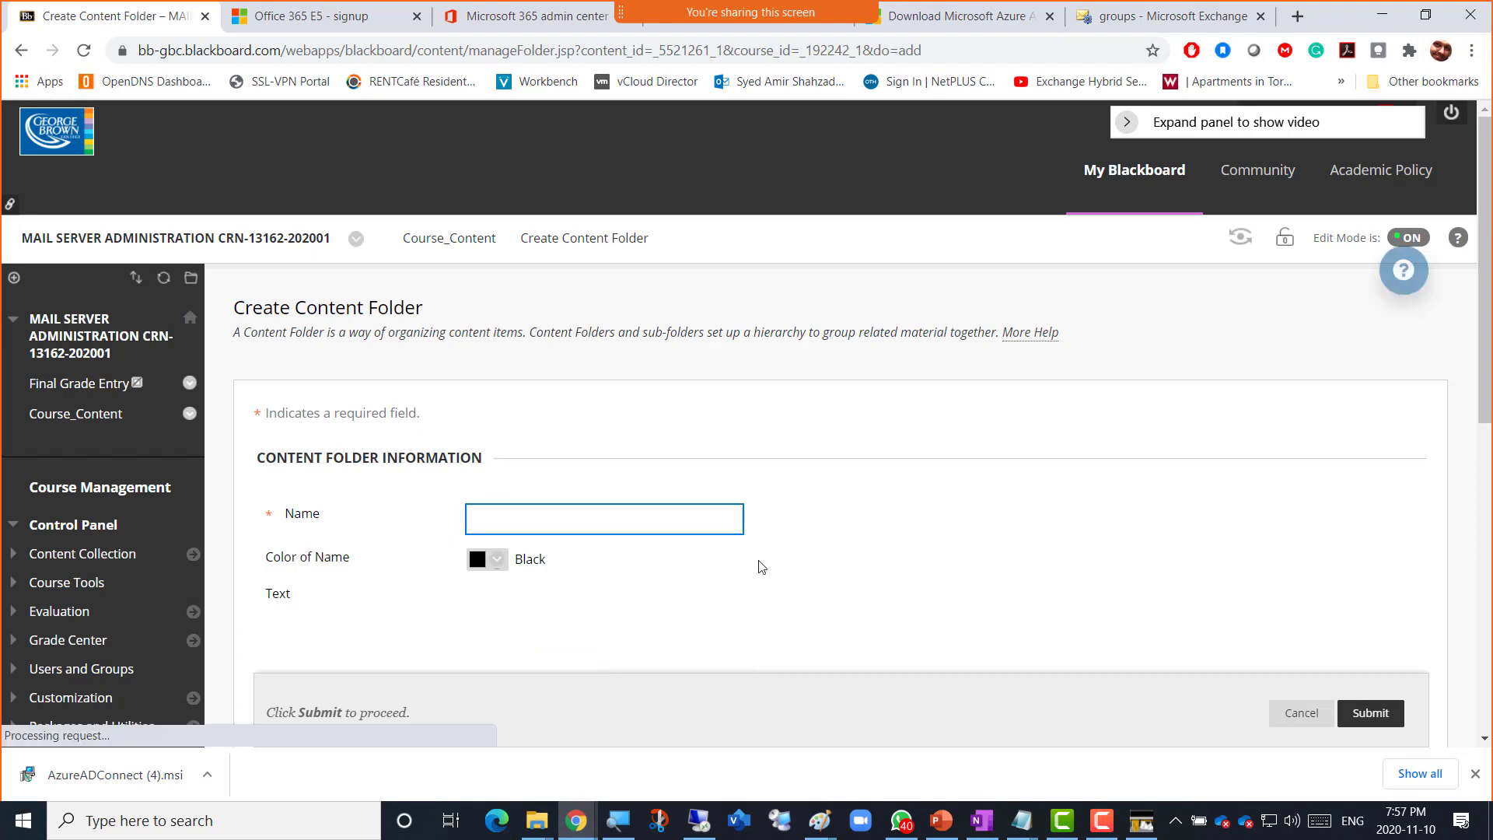
type("Week 9 - Fall 2020 - 03Nov2020 - Tuesday")
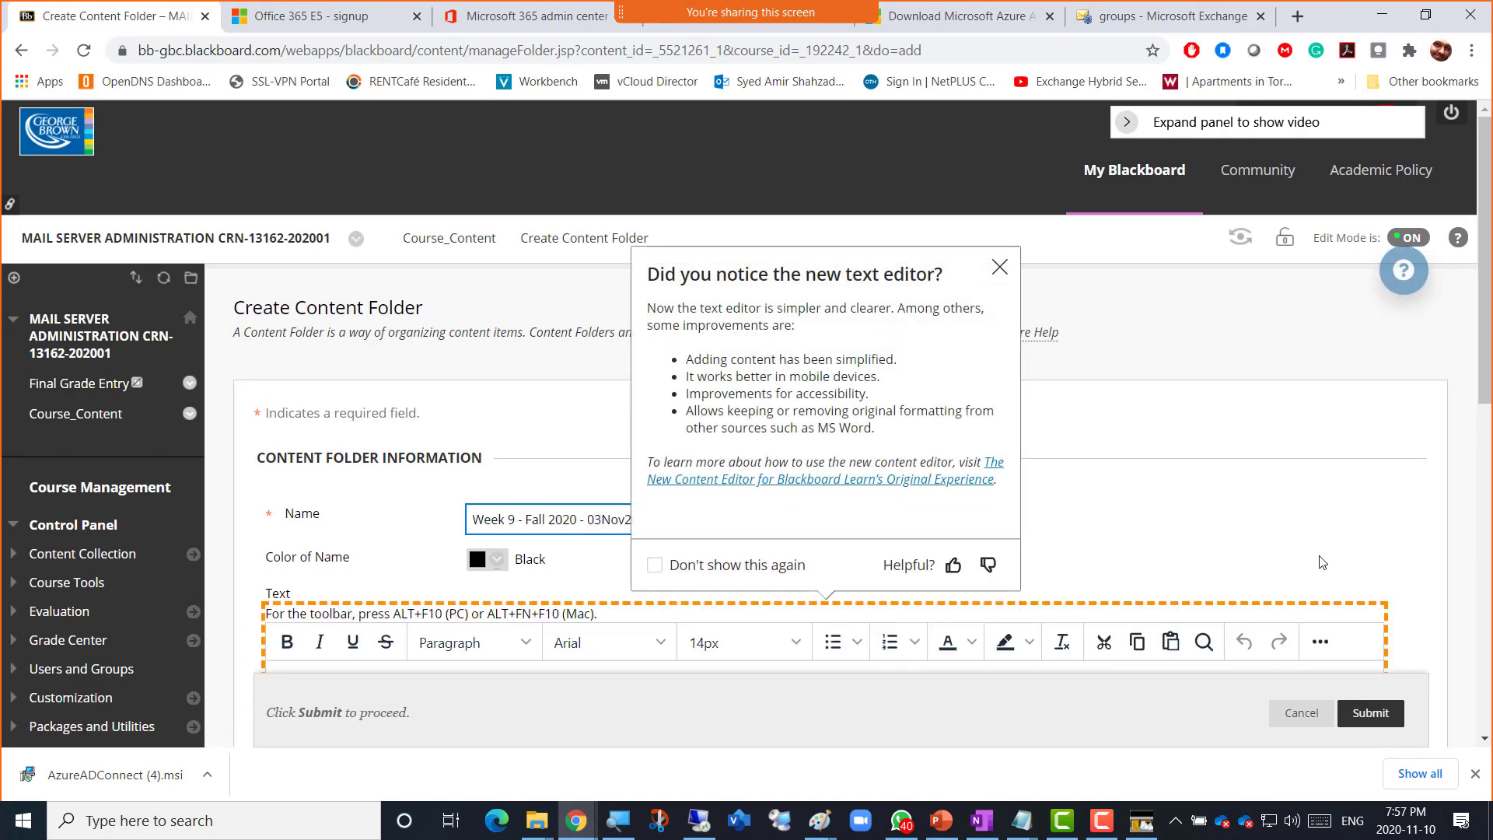
scroll(1197, 575, "down", 5)
scroll(1330, 669, "down", 1)
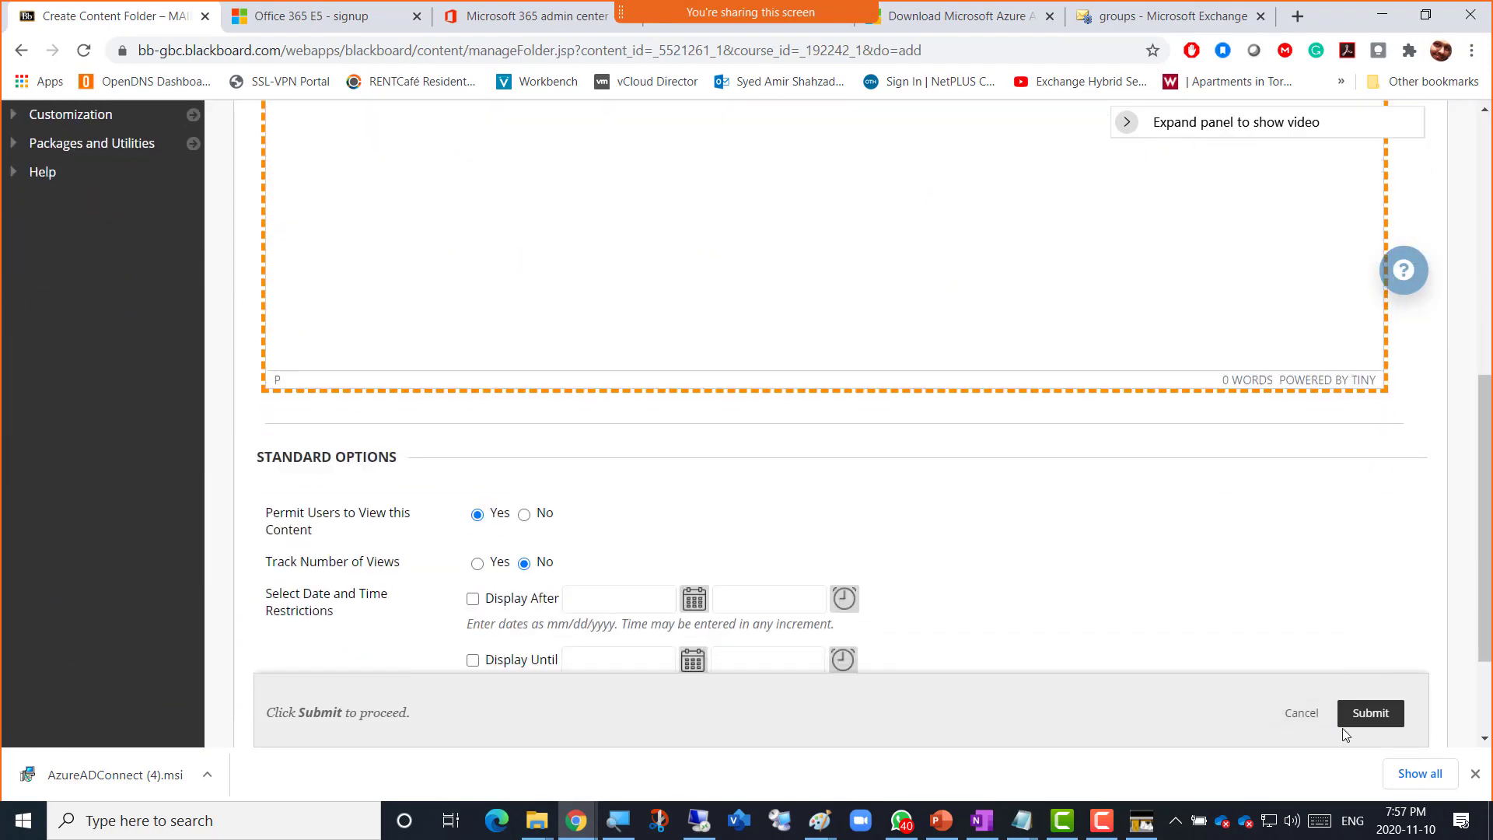
left_click(1370, 714)
Start a new assignment inside the empty Week 9 folder at the end of the course content and name it "Plz Upload Week10".
scroll(438, 580, "down", 10)
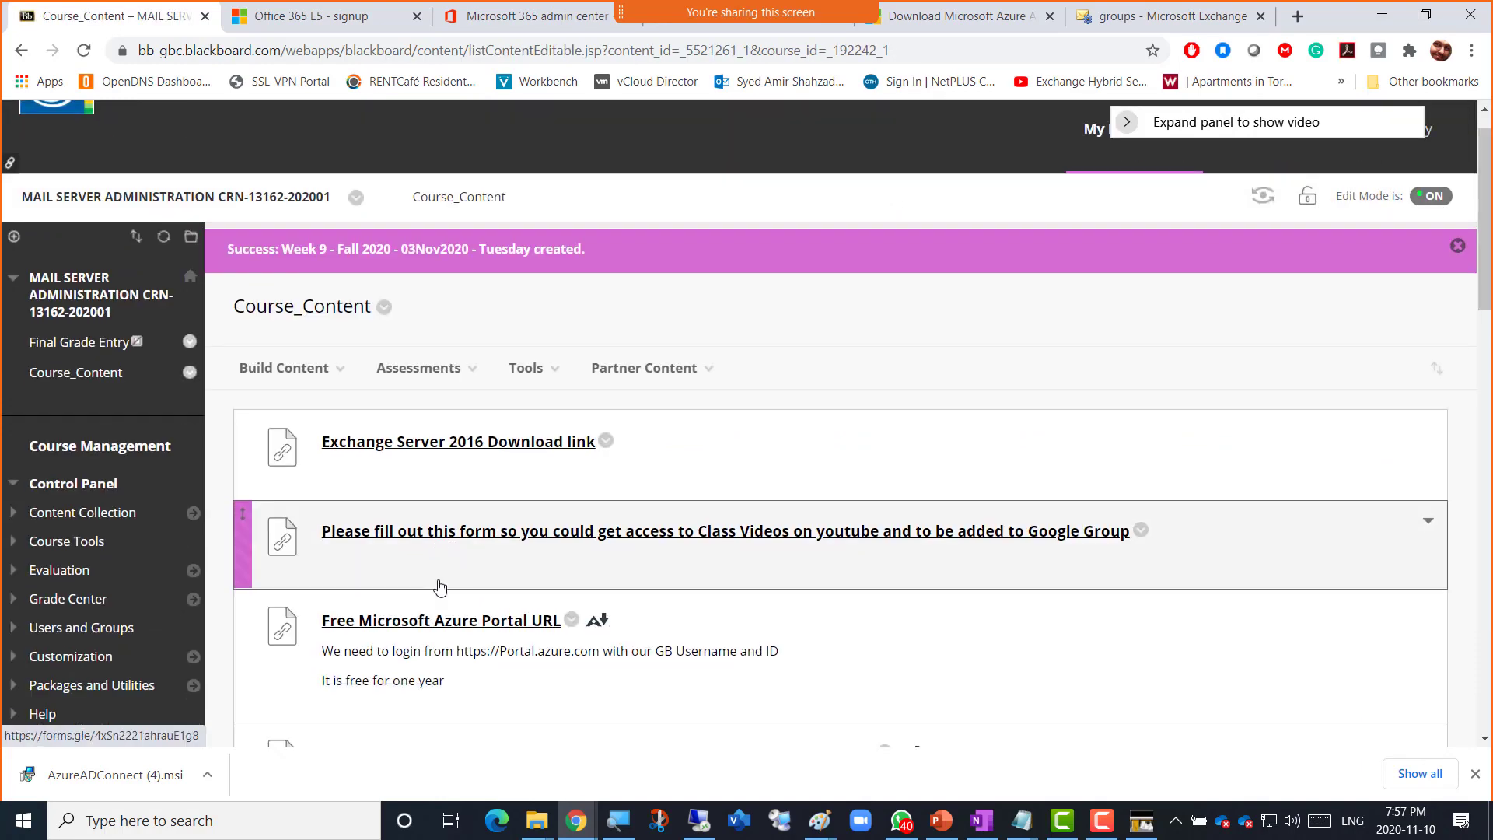
scroll(440, 587, "down", 2)
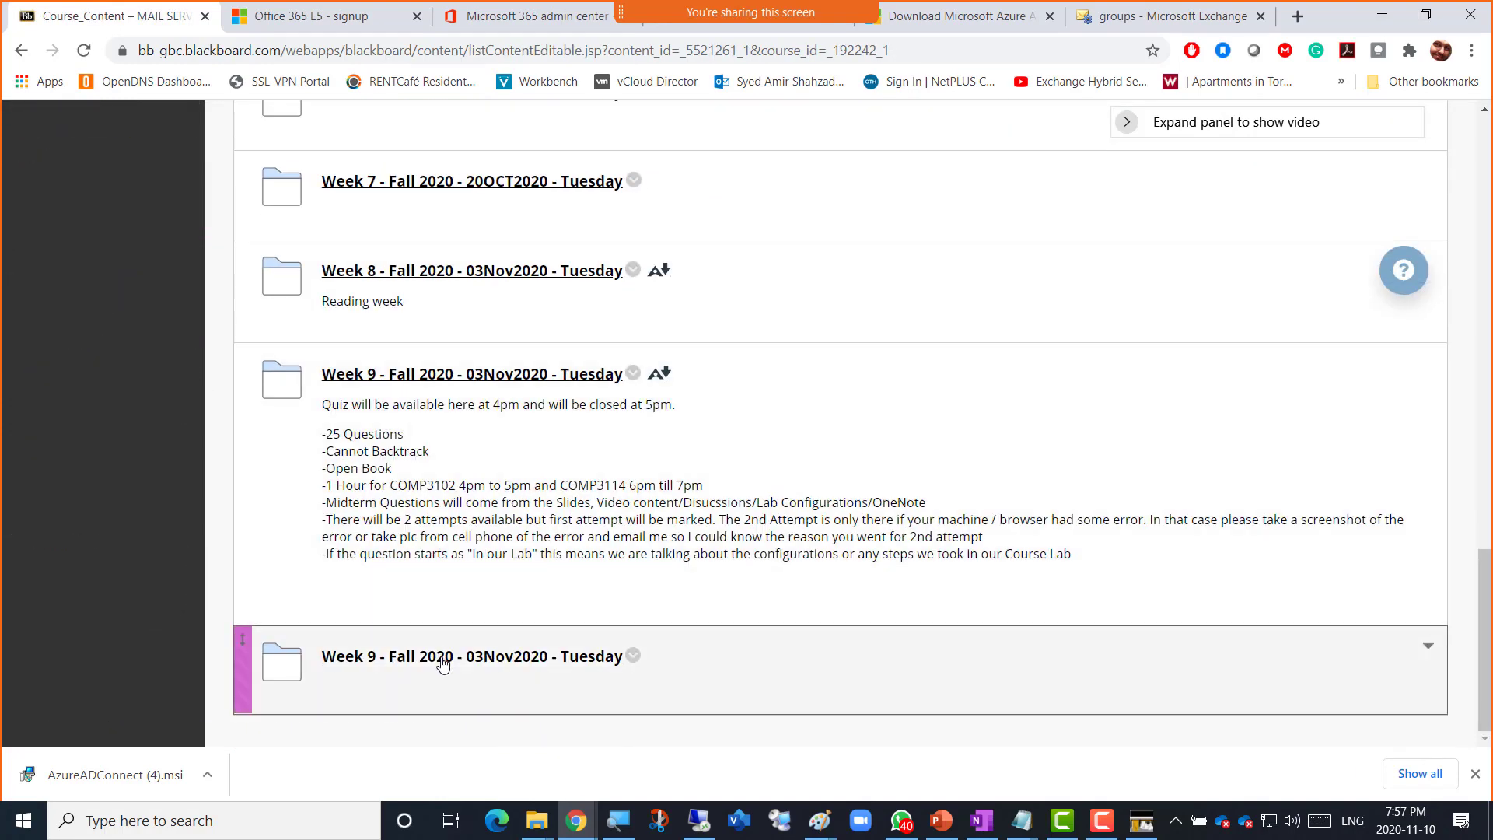
left_click(443, 663)
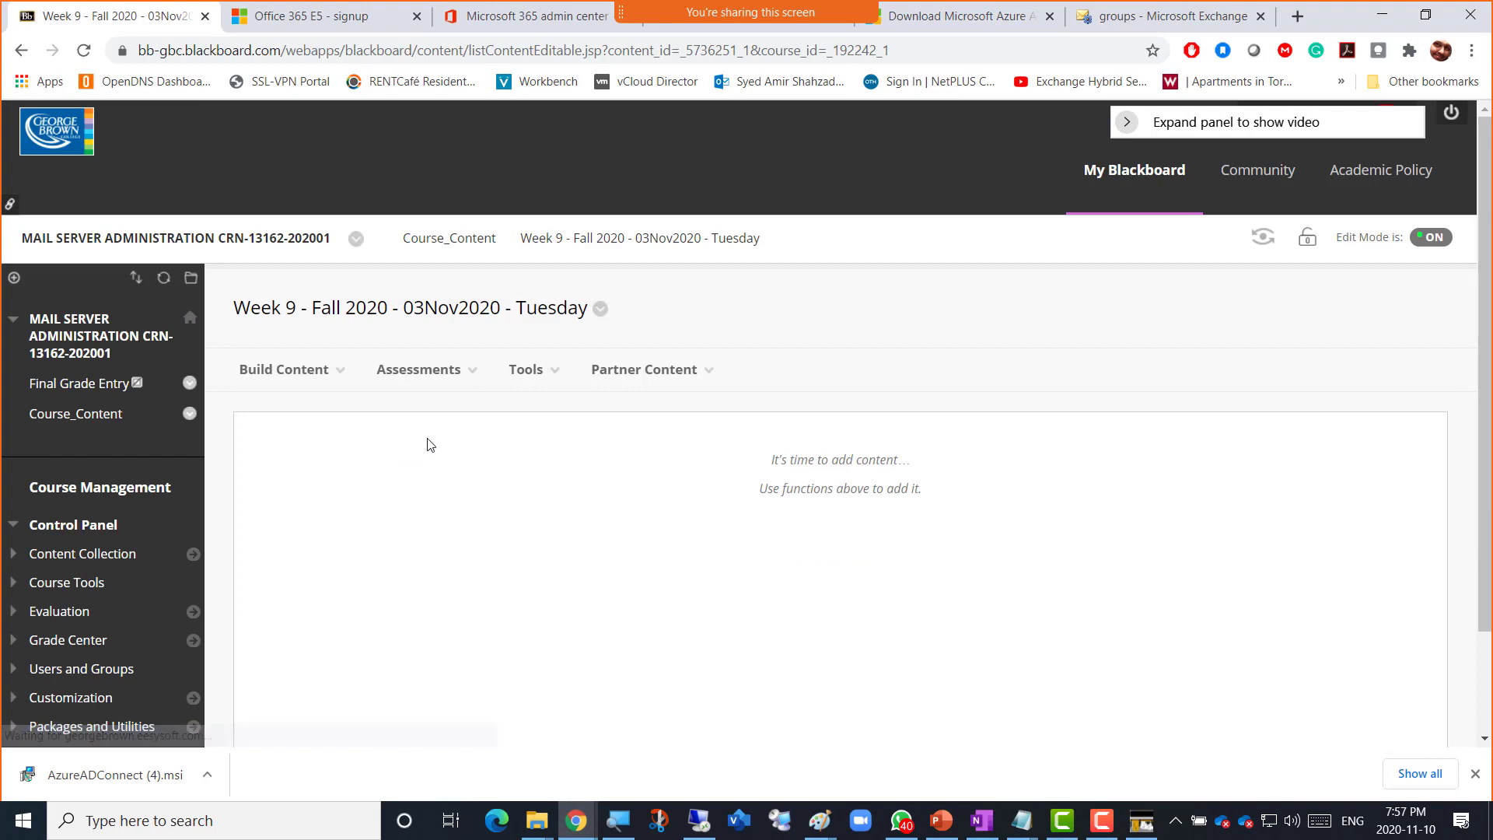
left_click(423, 381)
left_click(436, 473)
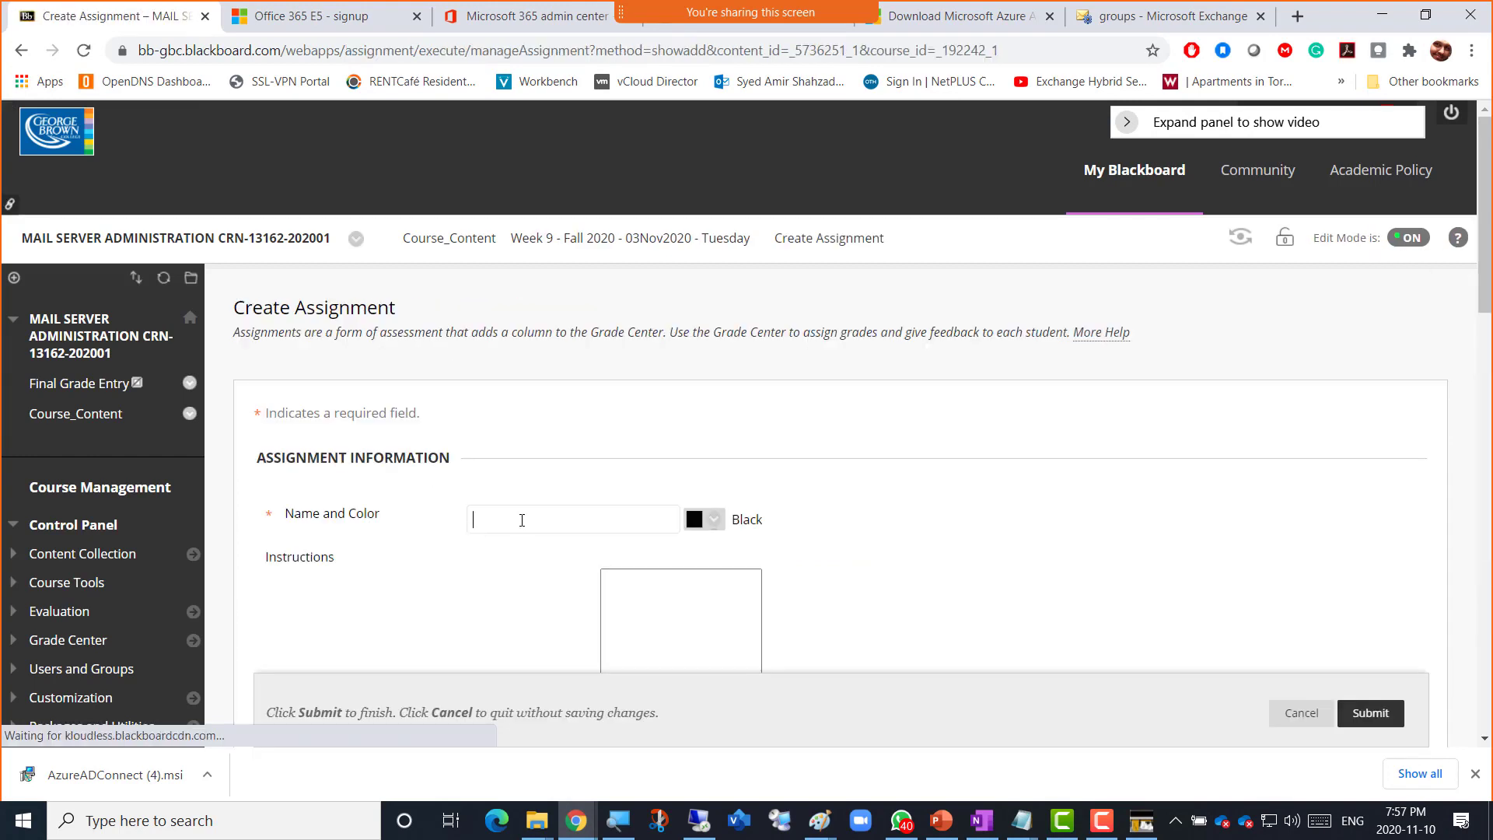
type("Pl")
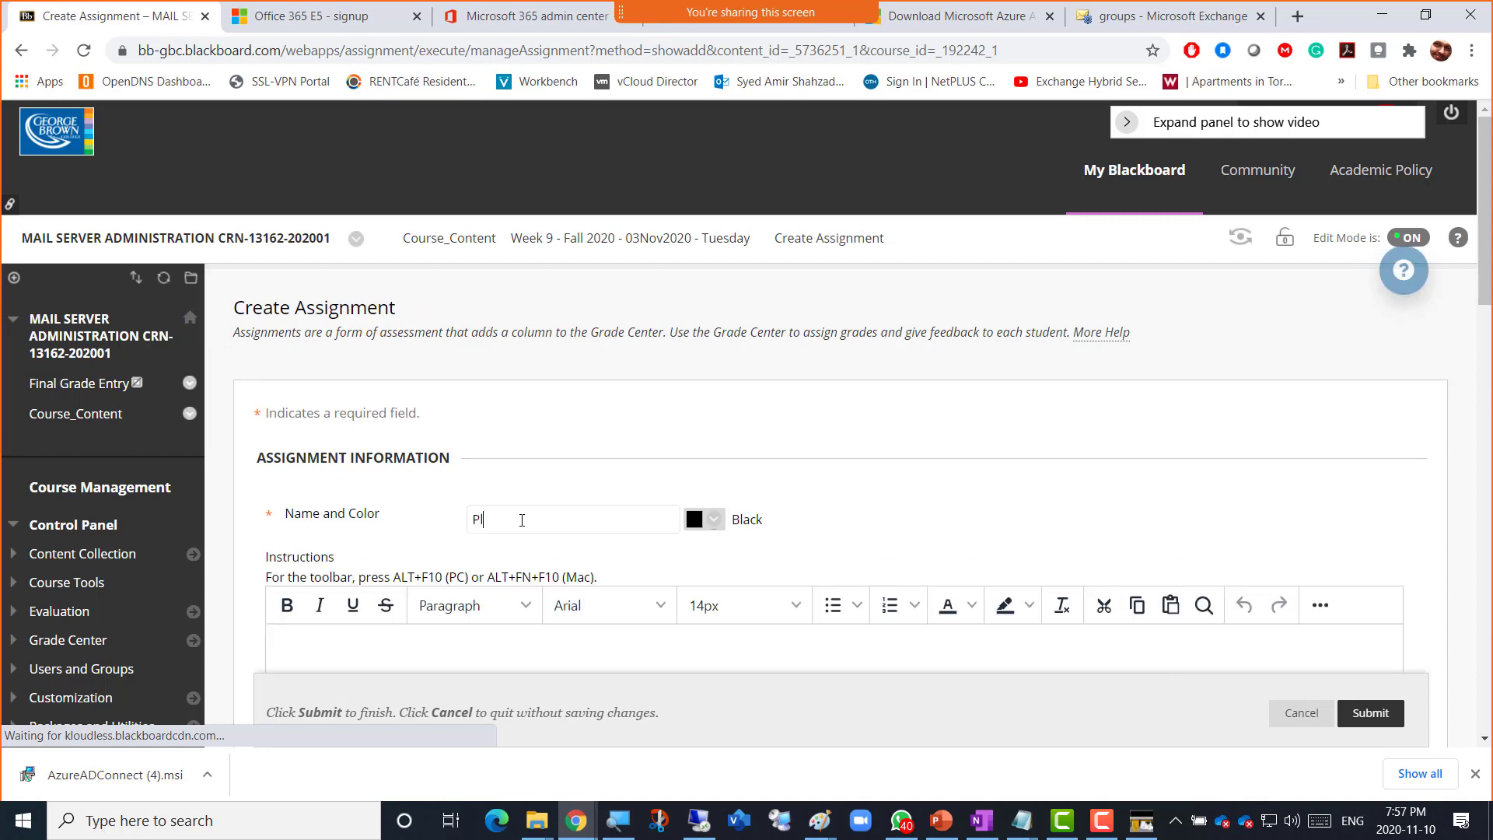
type("z Upload Wee")
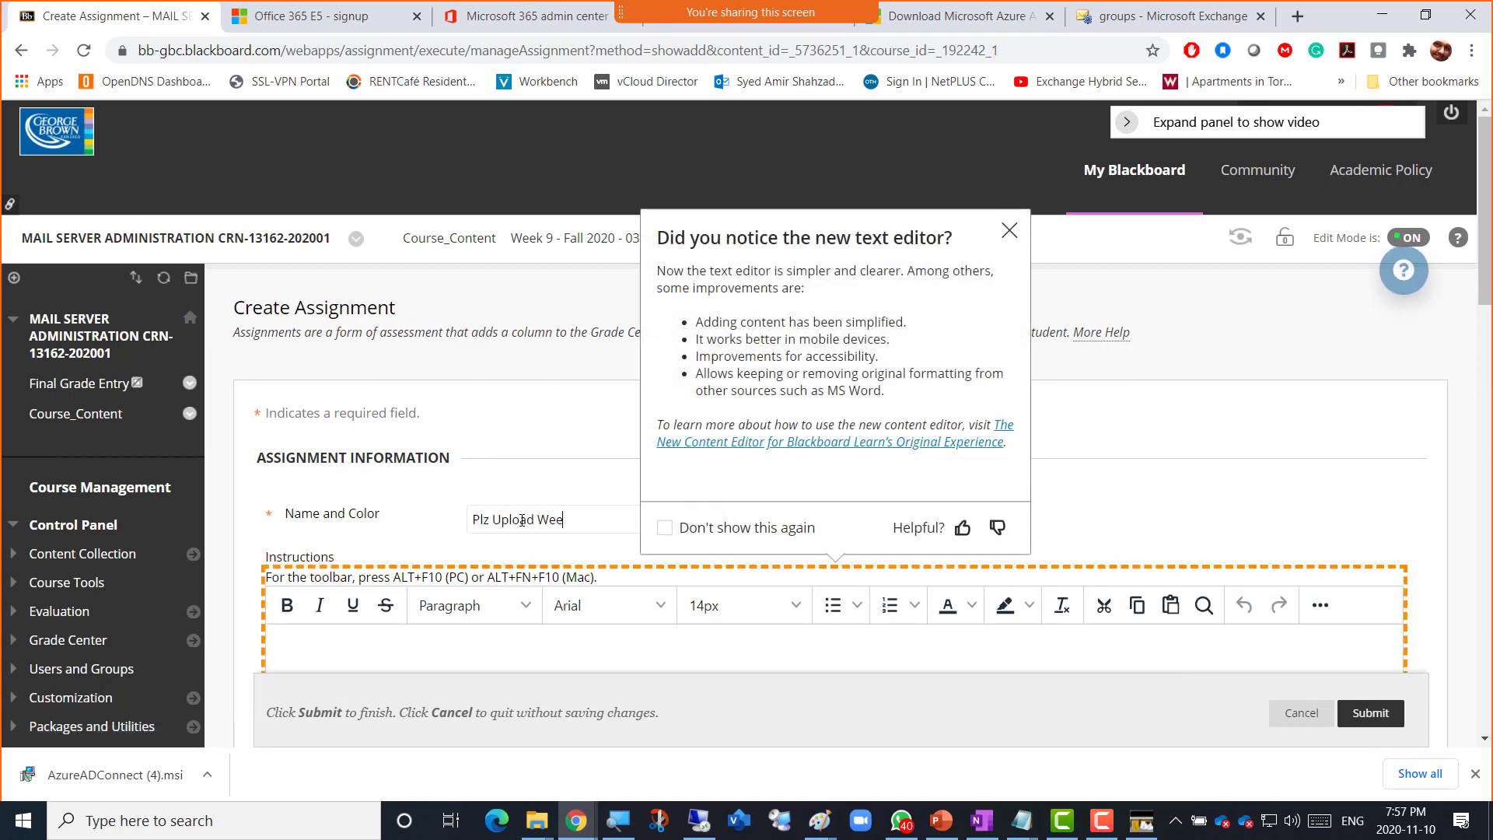
type("k10")
Copy the assignment name "Plz Upload Week10" into the assignment's instructions.
key("ctrl+a")
key("ctrl+c")
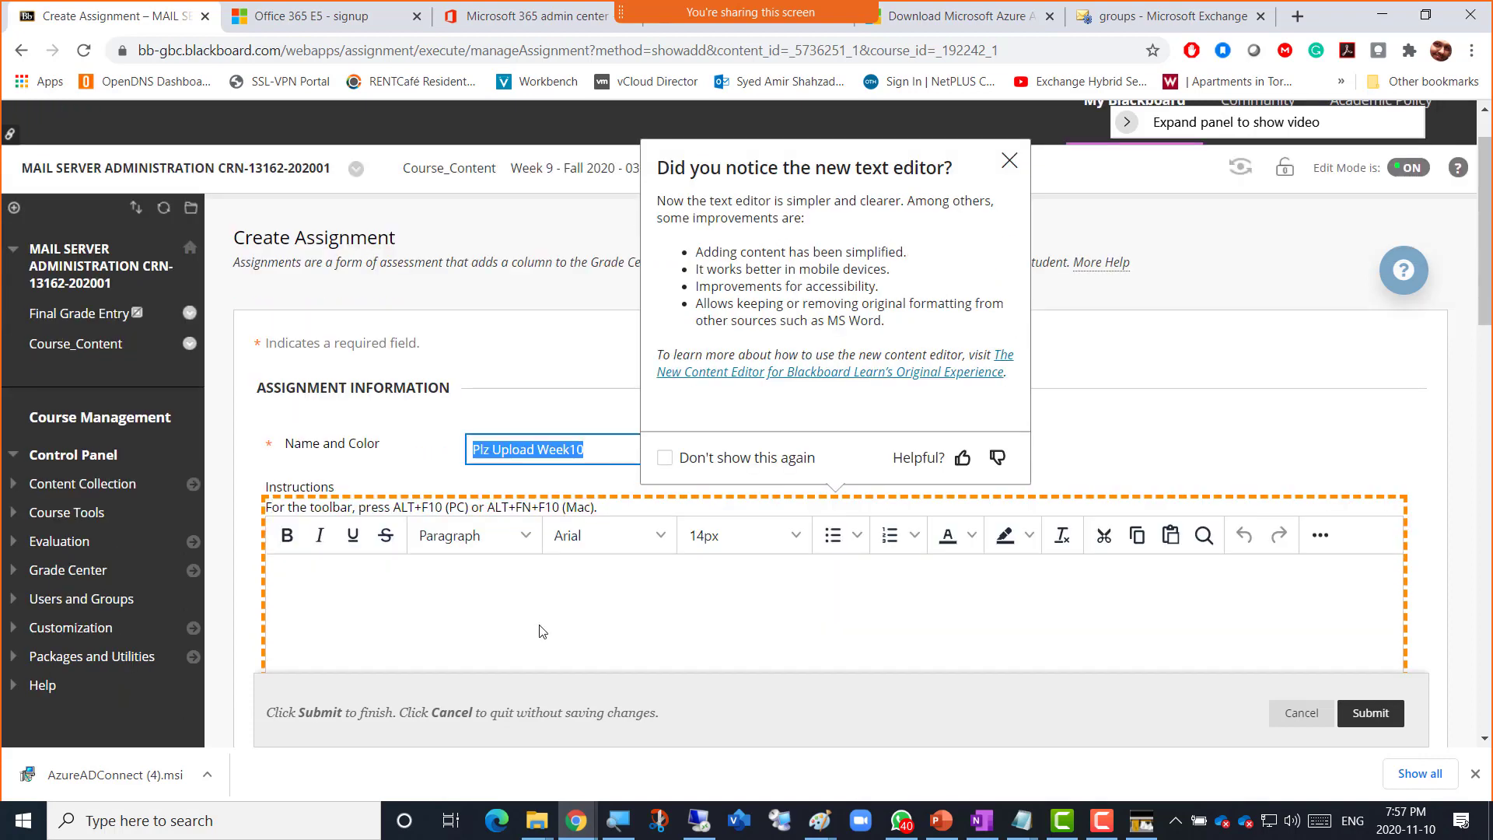
scroll(449, 514, "down", 2)
left_click(449, 513)
key("ctrl+v")
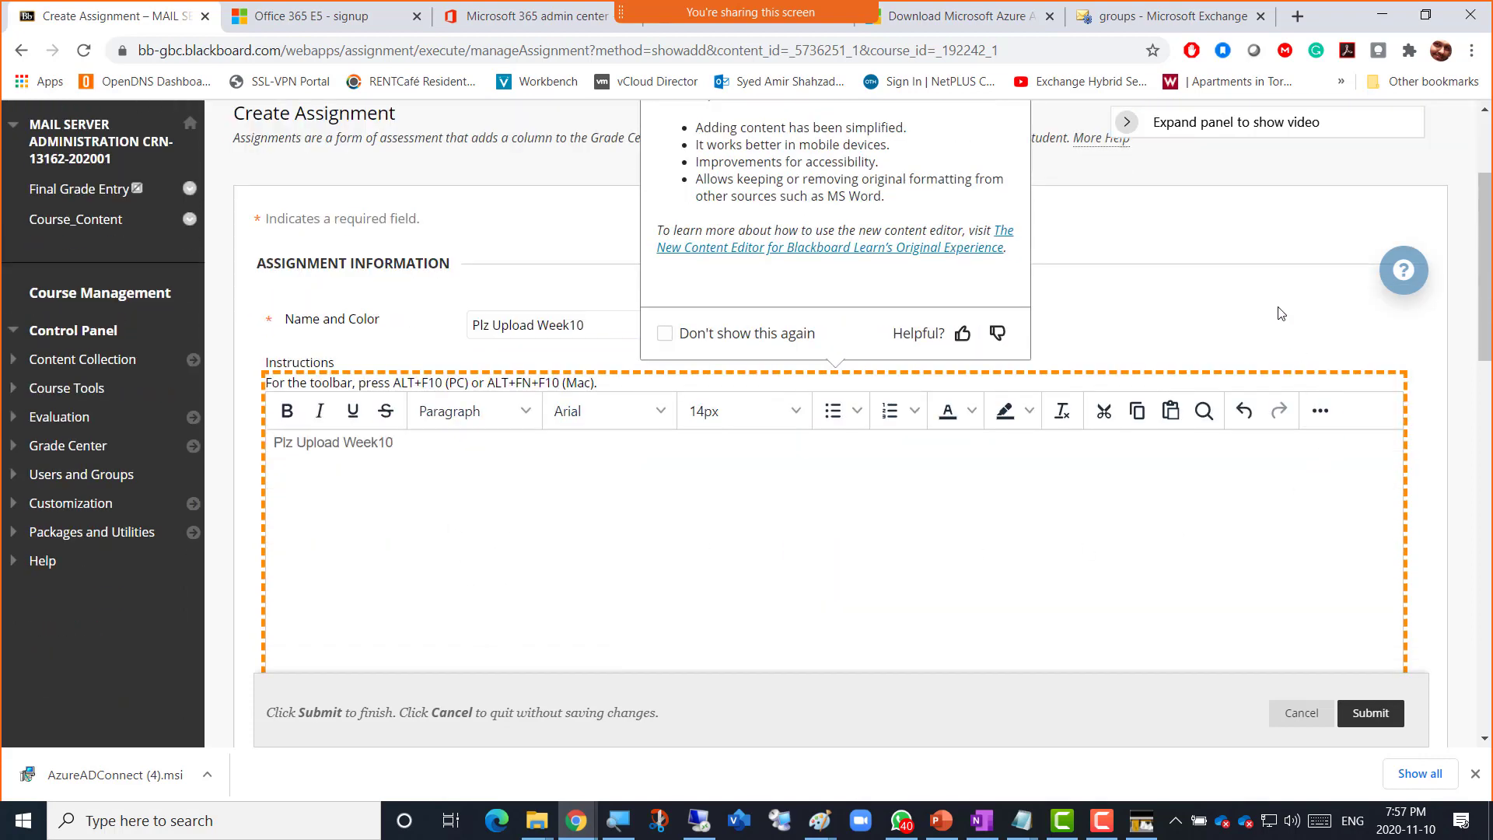
Set the assignment's due date to 11/10/2020 at 11:59 PM.
scroll(1281, 313, "down", 10)
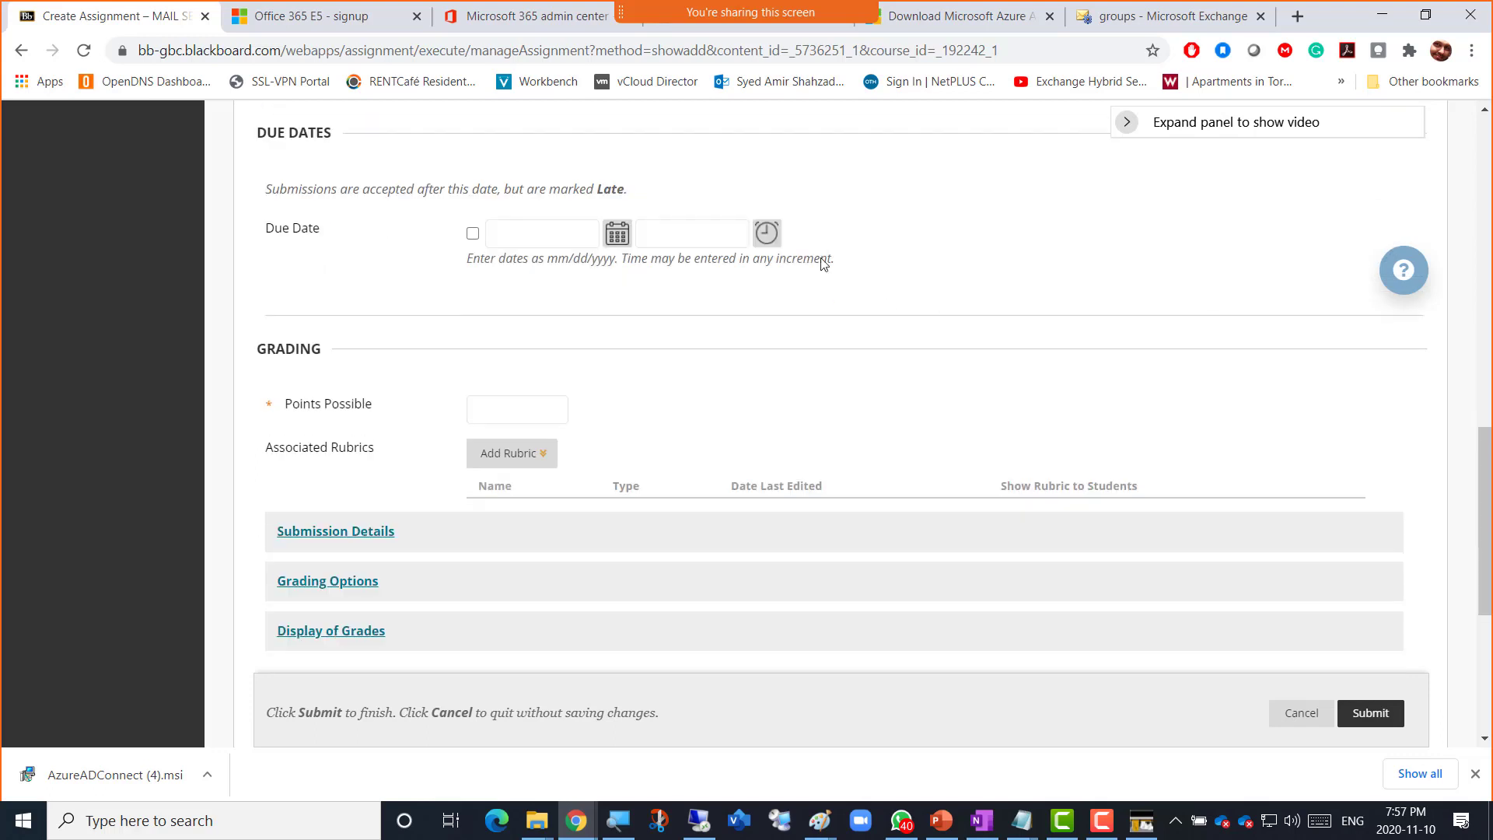
left_click(618, 234)
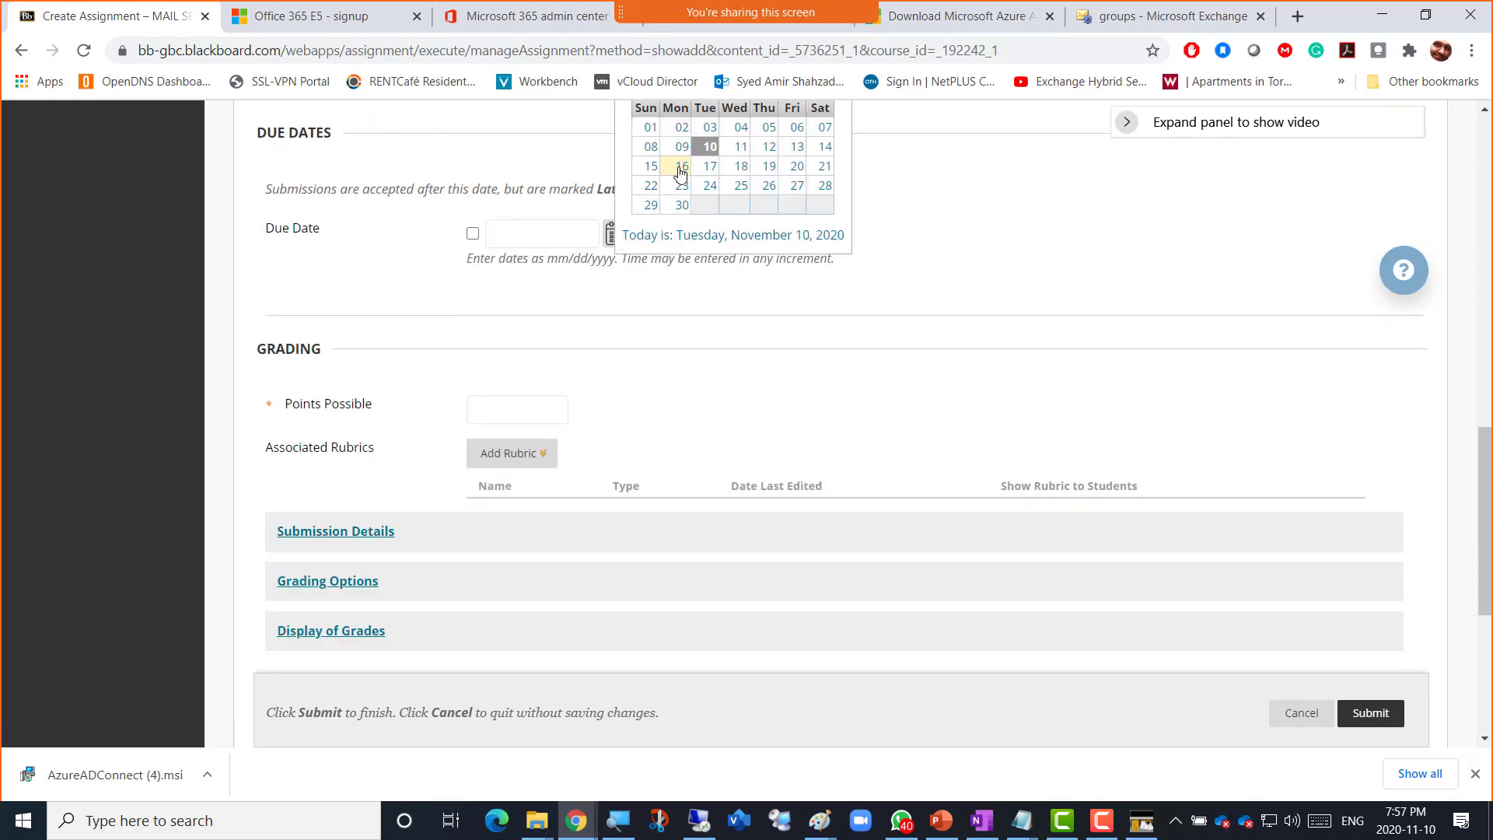
left_click(706, 154)
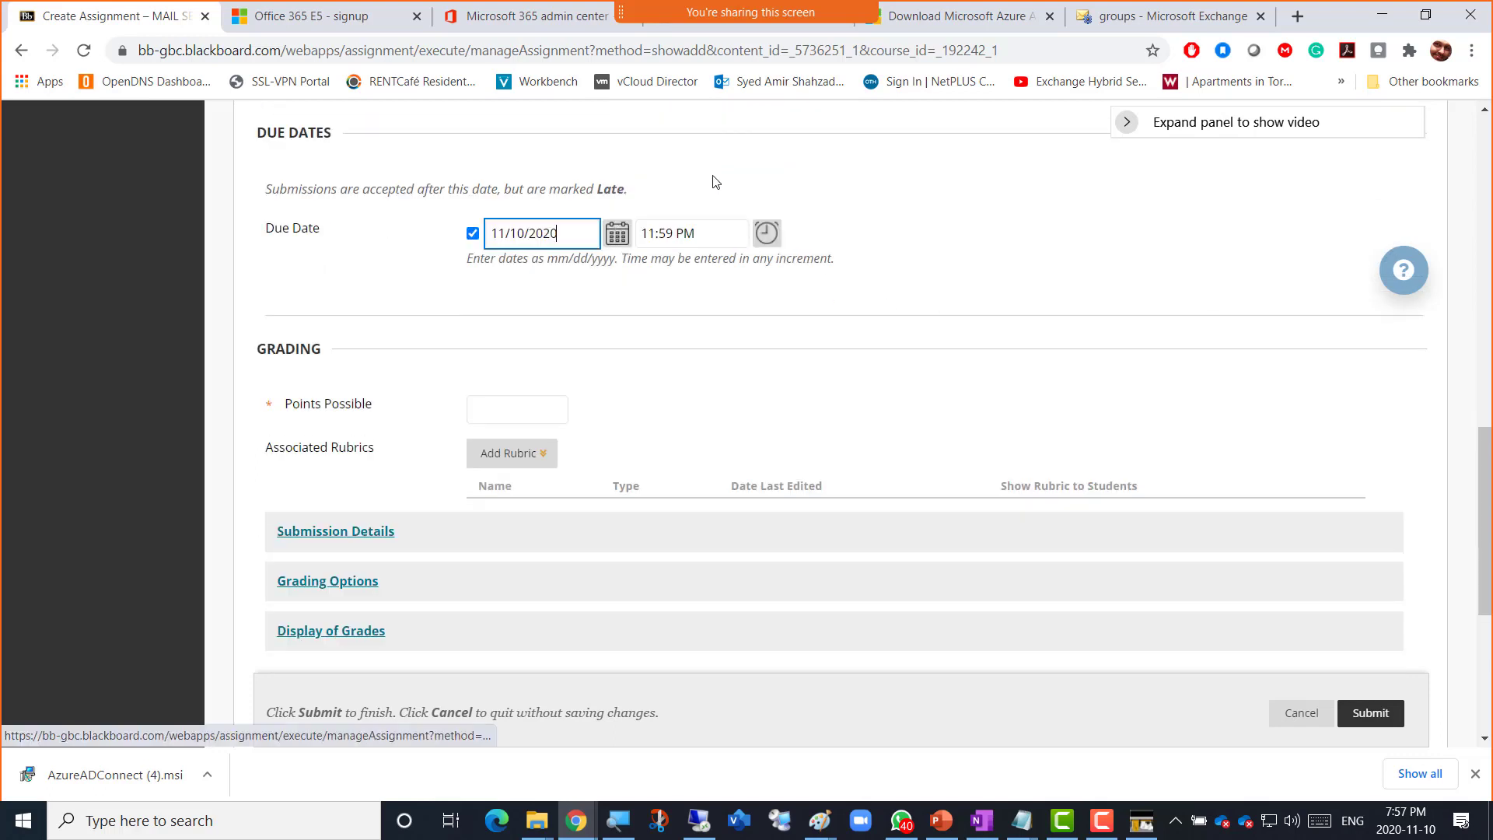
Set the assignment's points possible to 4 and expand its submission details.
left_click(529, 409)
type("4")
left_click(750, 423)
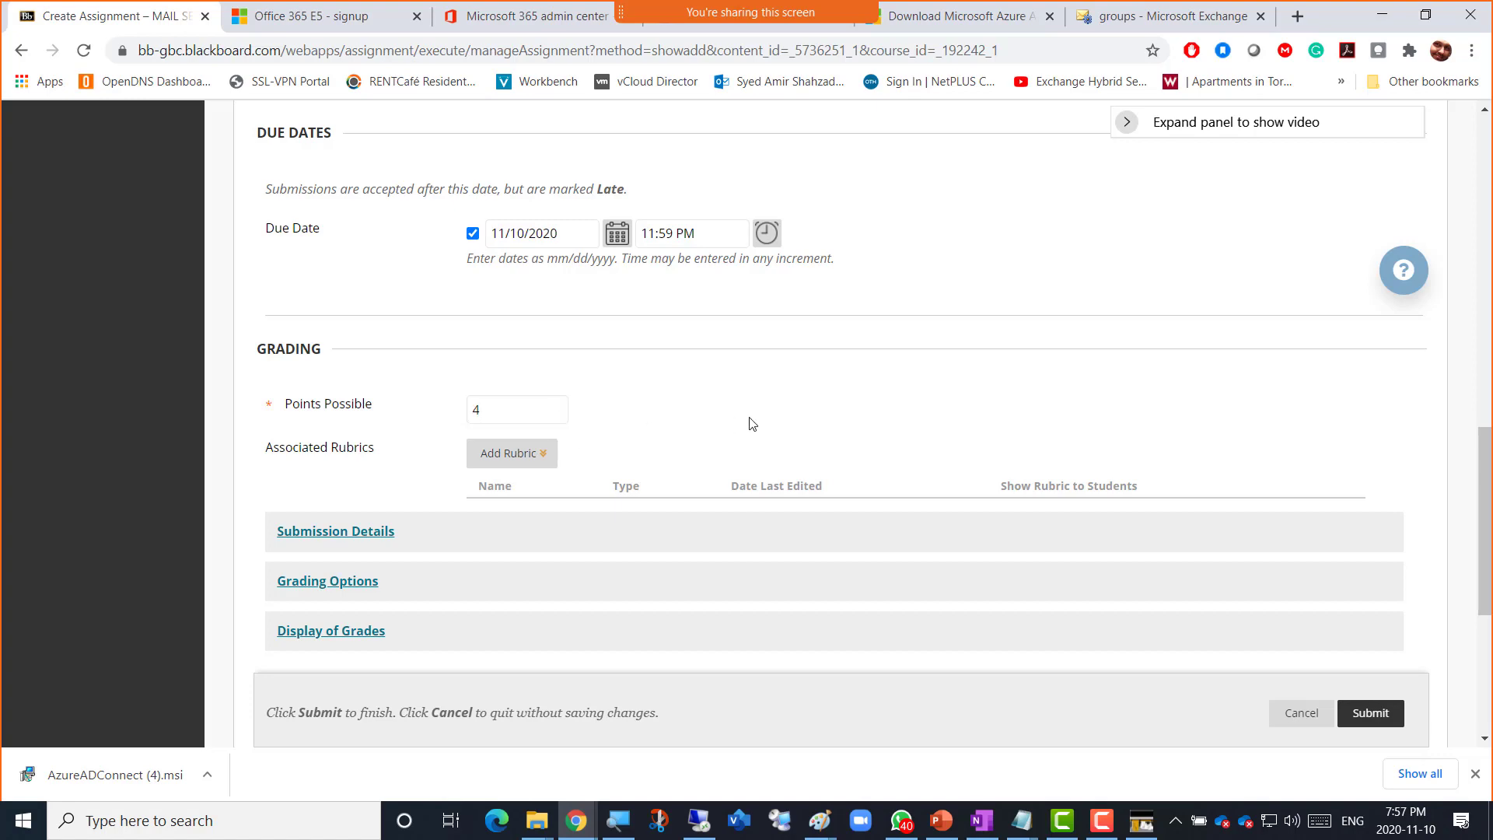
scroll(750, 423, "down", 1)
left_click(365, 434)
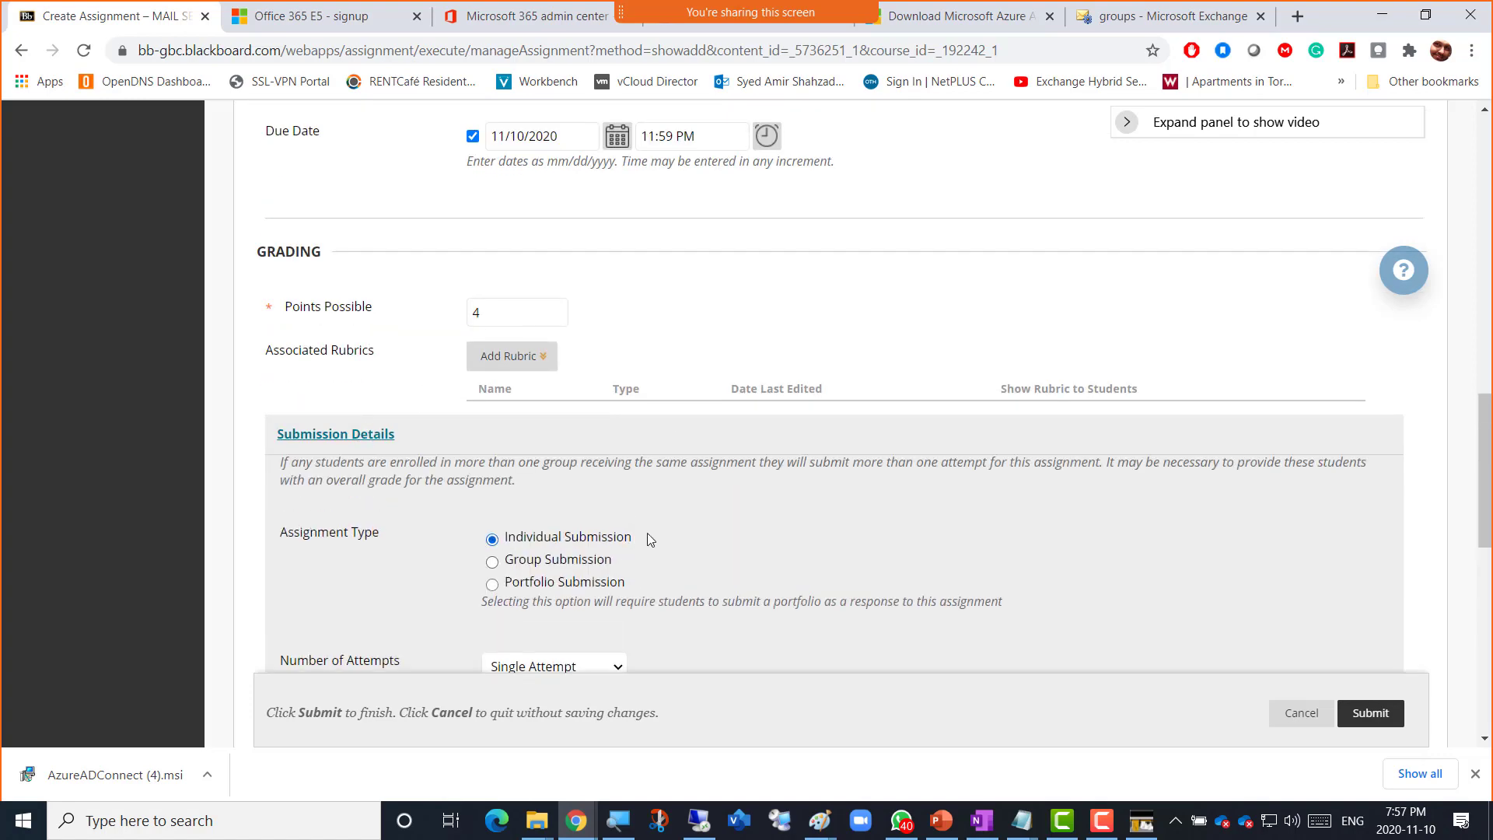
scroll(651, 534, "down", 3)
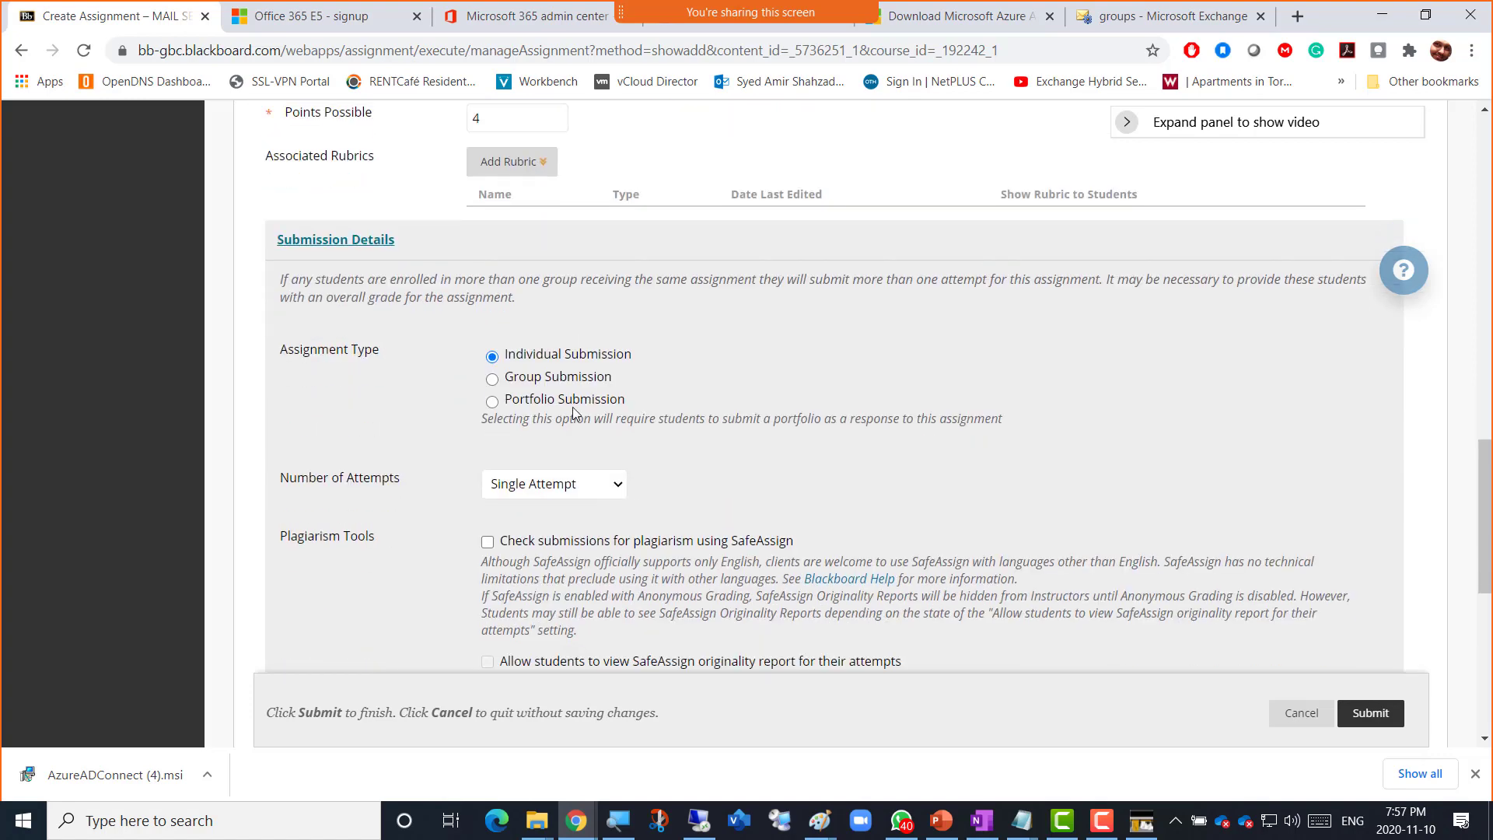
left_click(544, 379)
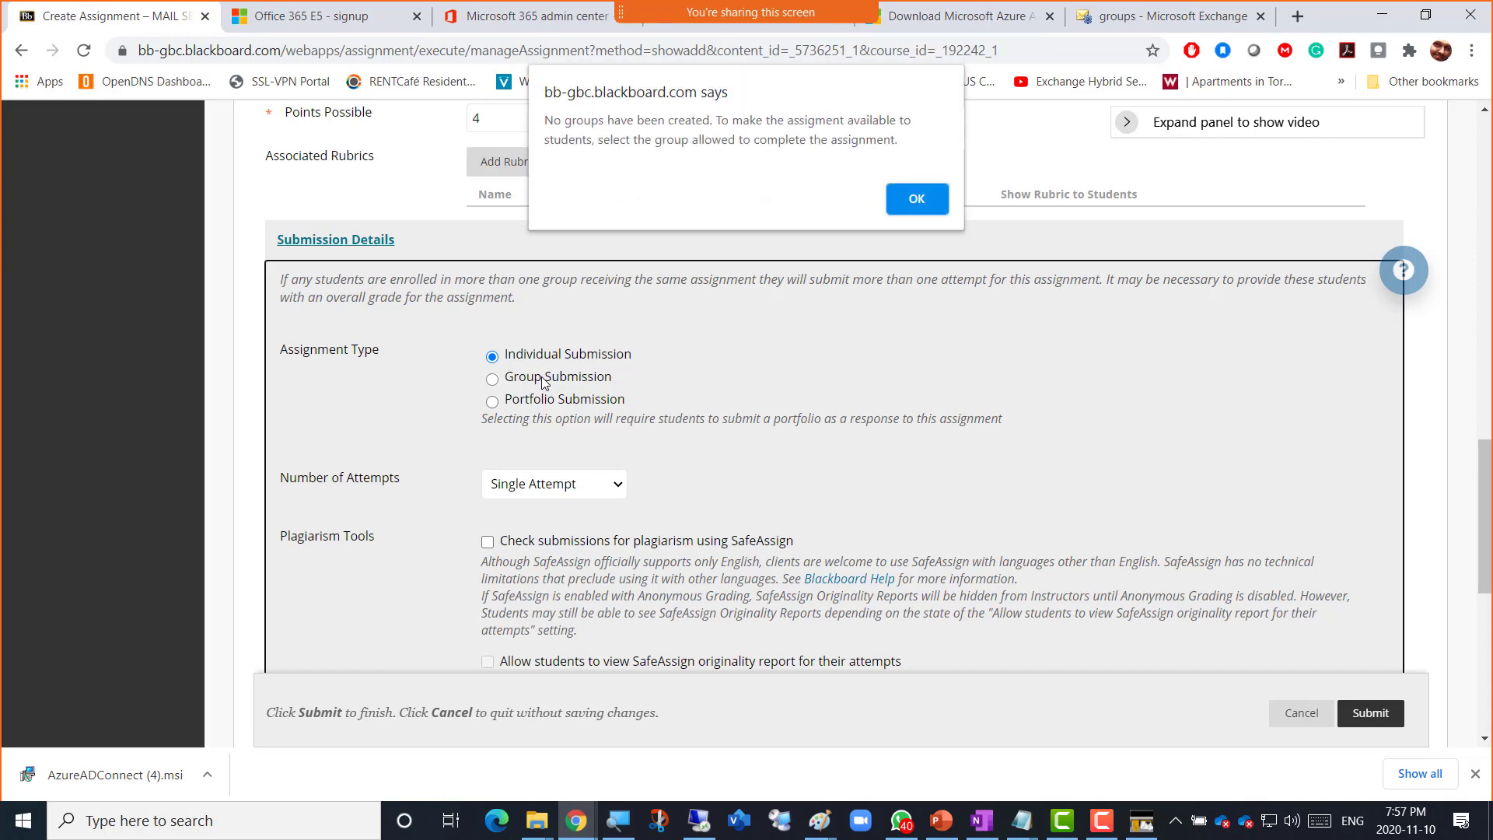
left_click(911, 201)
left_click(553, 359)
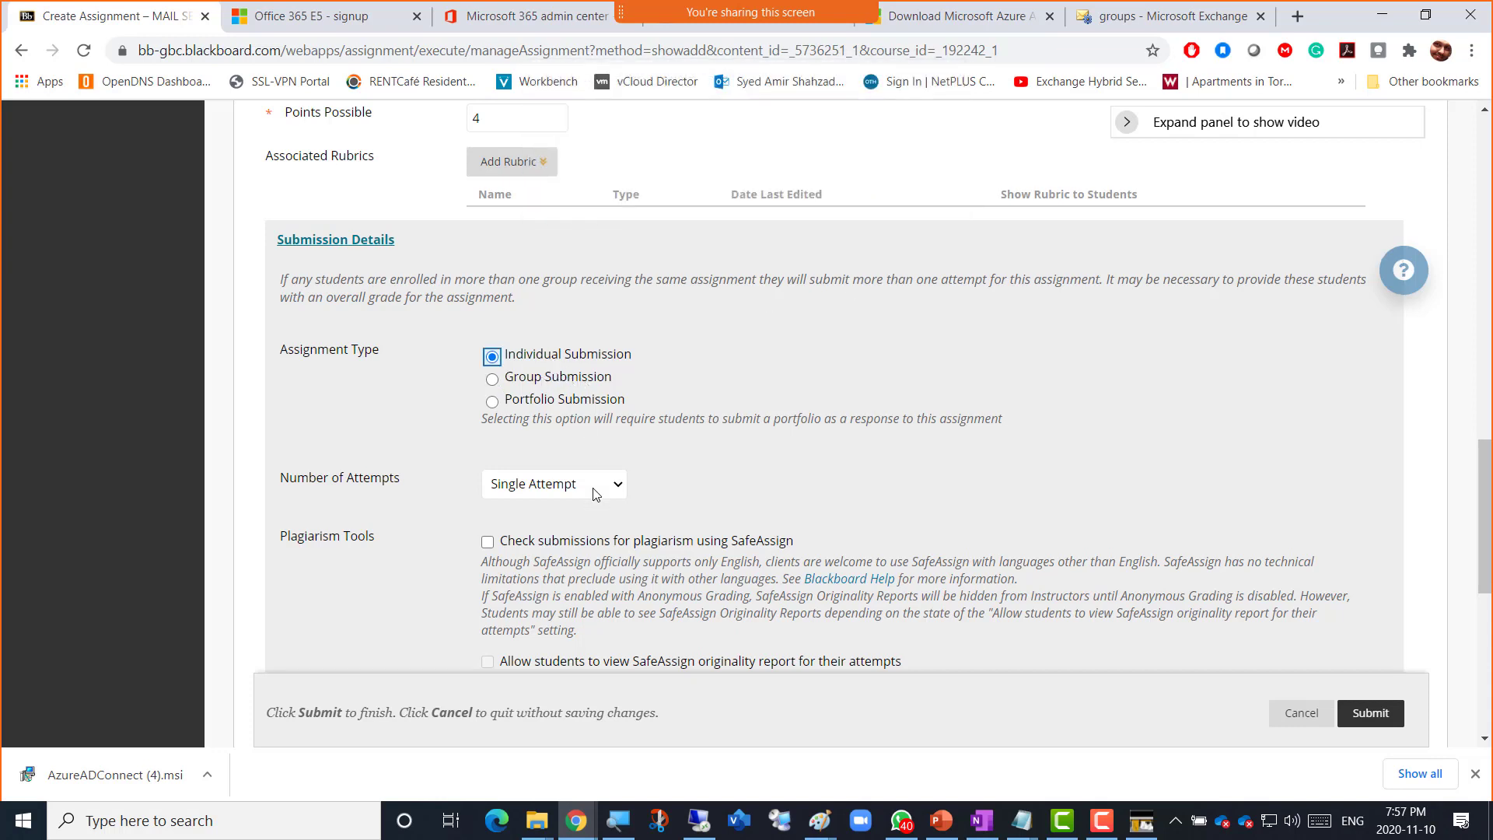
Allow multiple attempts for the assignment, with a maximum of 2 attempts.
left_click(596, 493)
left_click(580, 529)
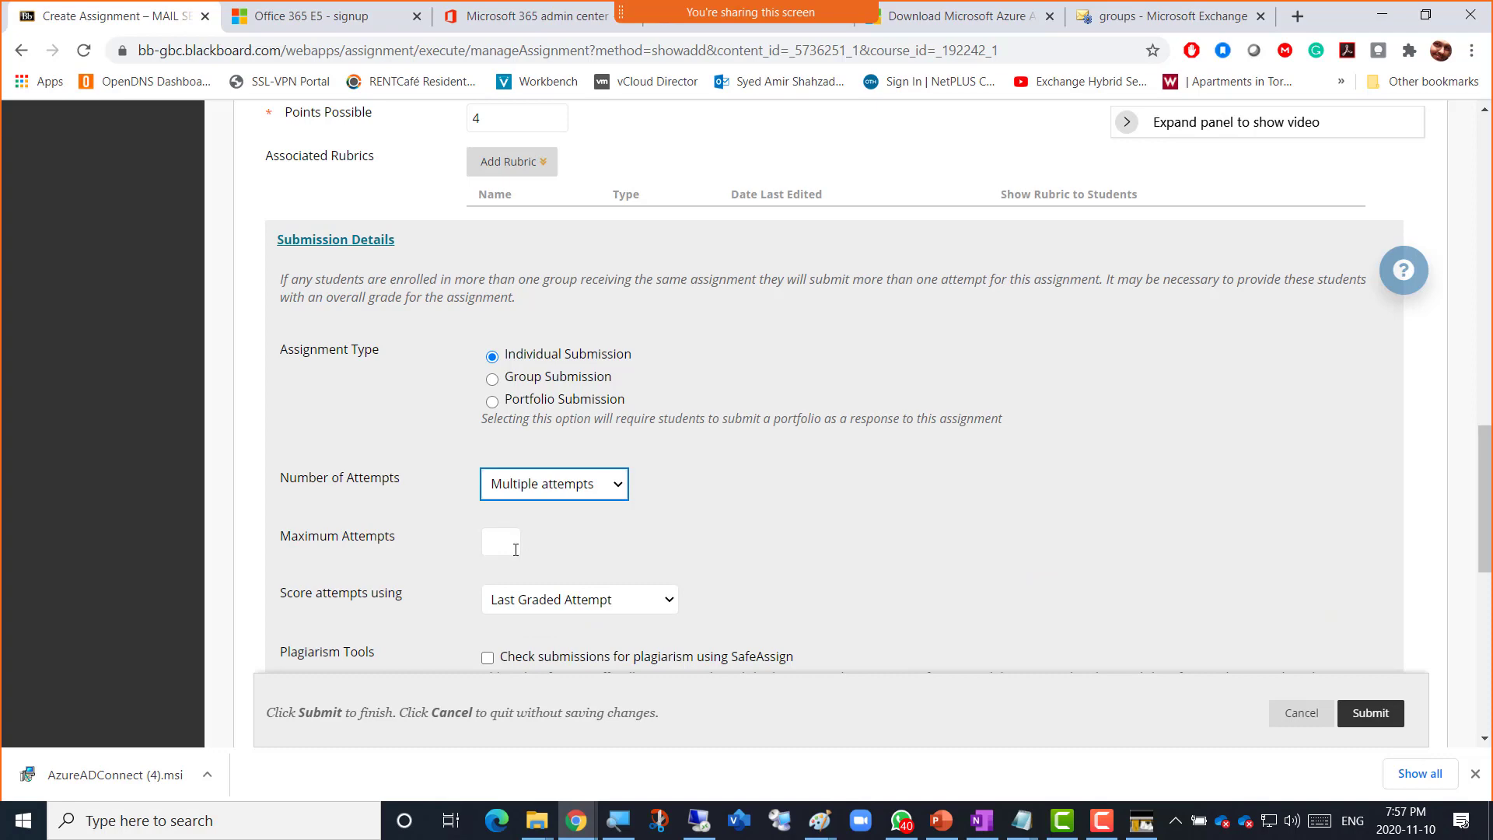
left_click(516, 549)
type("2")
left_click(955, 526)
Turn on tracking of the number of views and submit the new assignment.
scroll(955, 525, "down", 6)
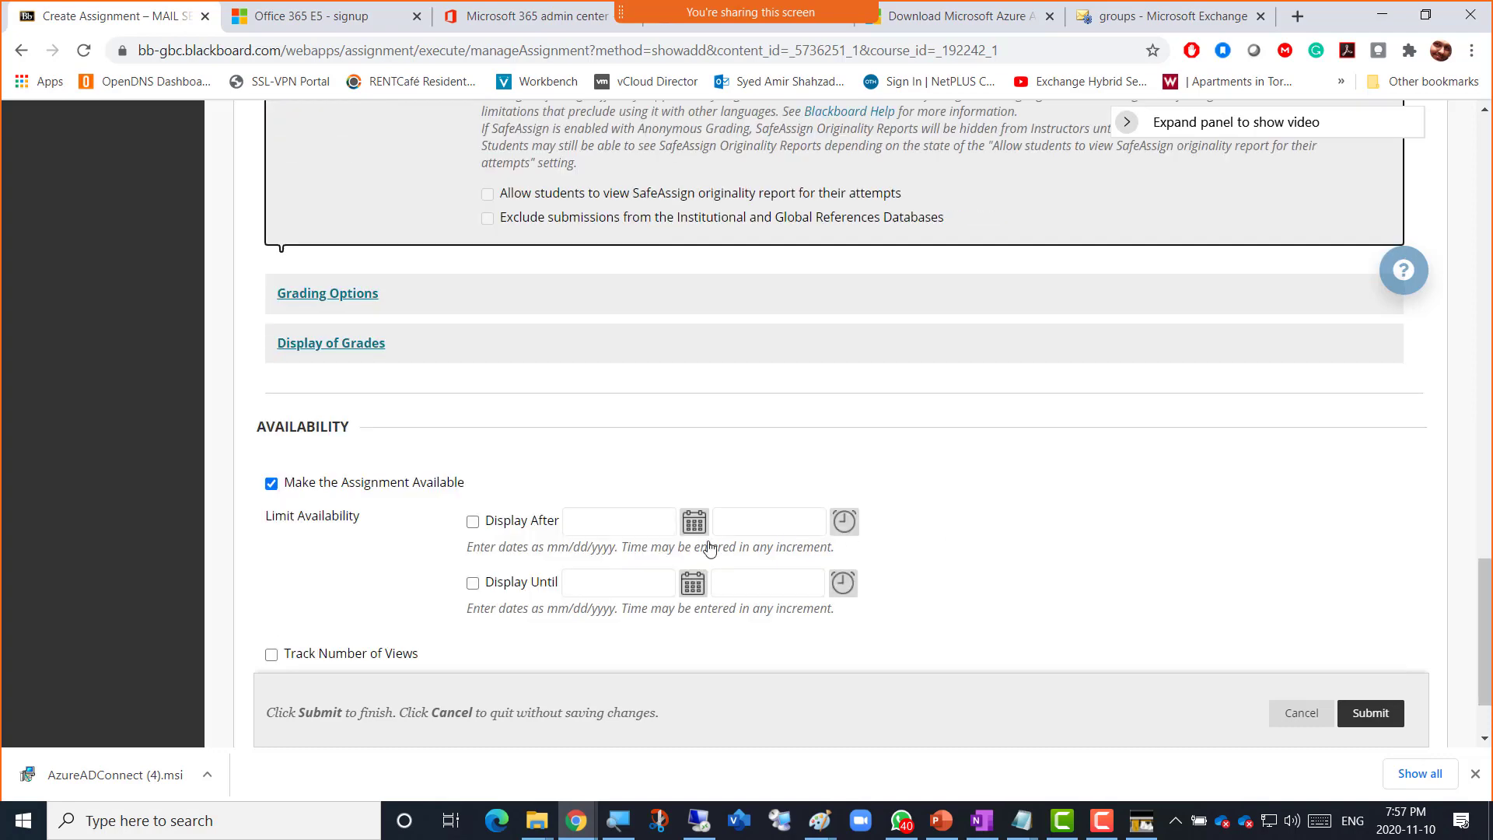
left_click(386, 658)
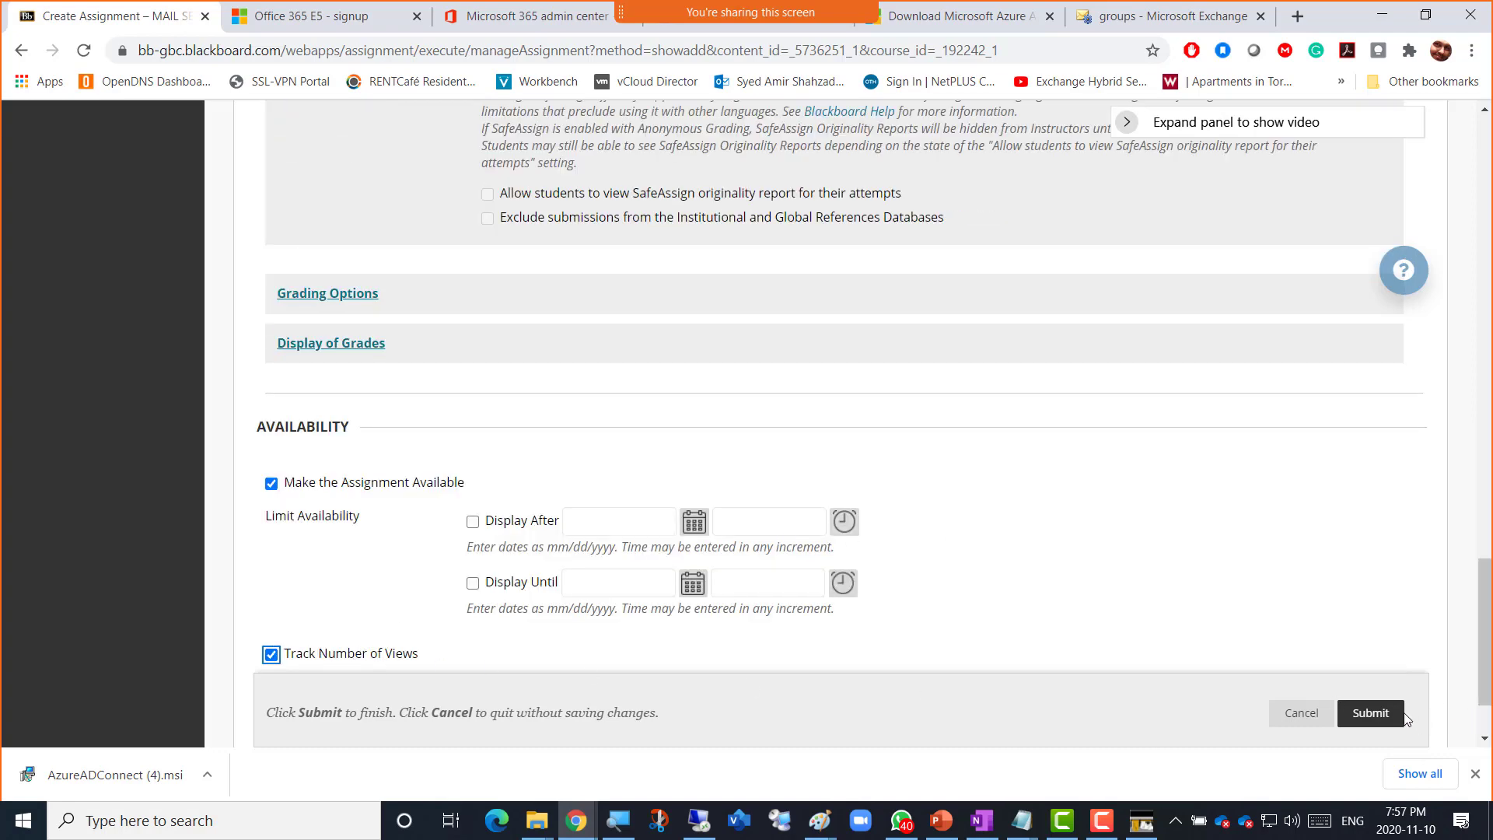
left_click(1363, 712)
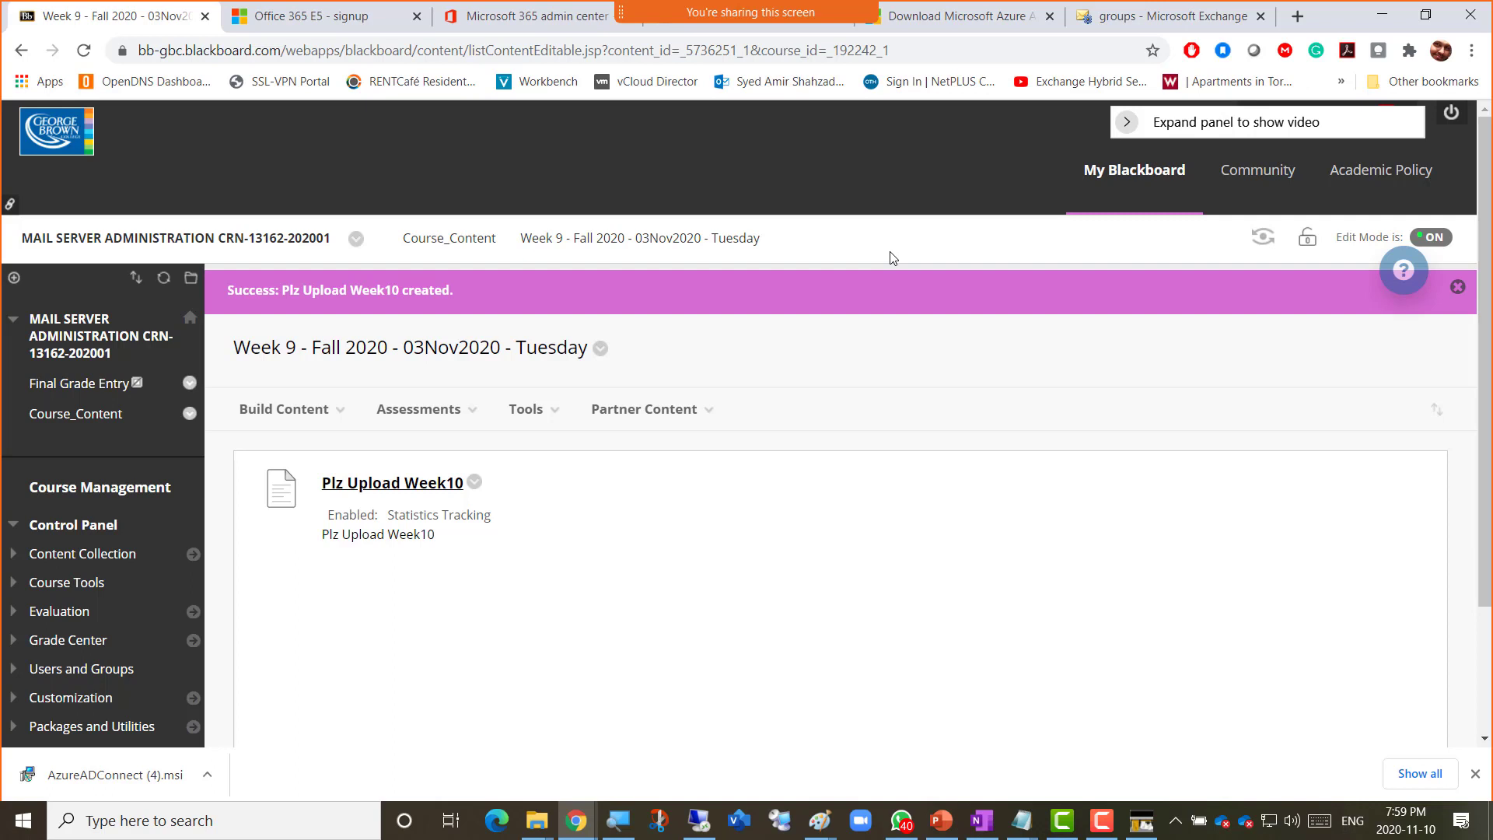
Search the web for "azure free trial" in a new browser page and open the Microsoft Azure free account sign-up form.
left_click(1298, 16)
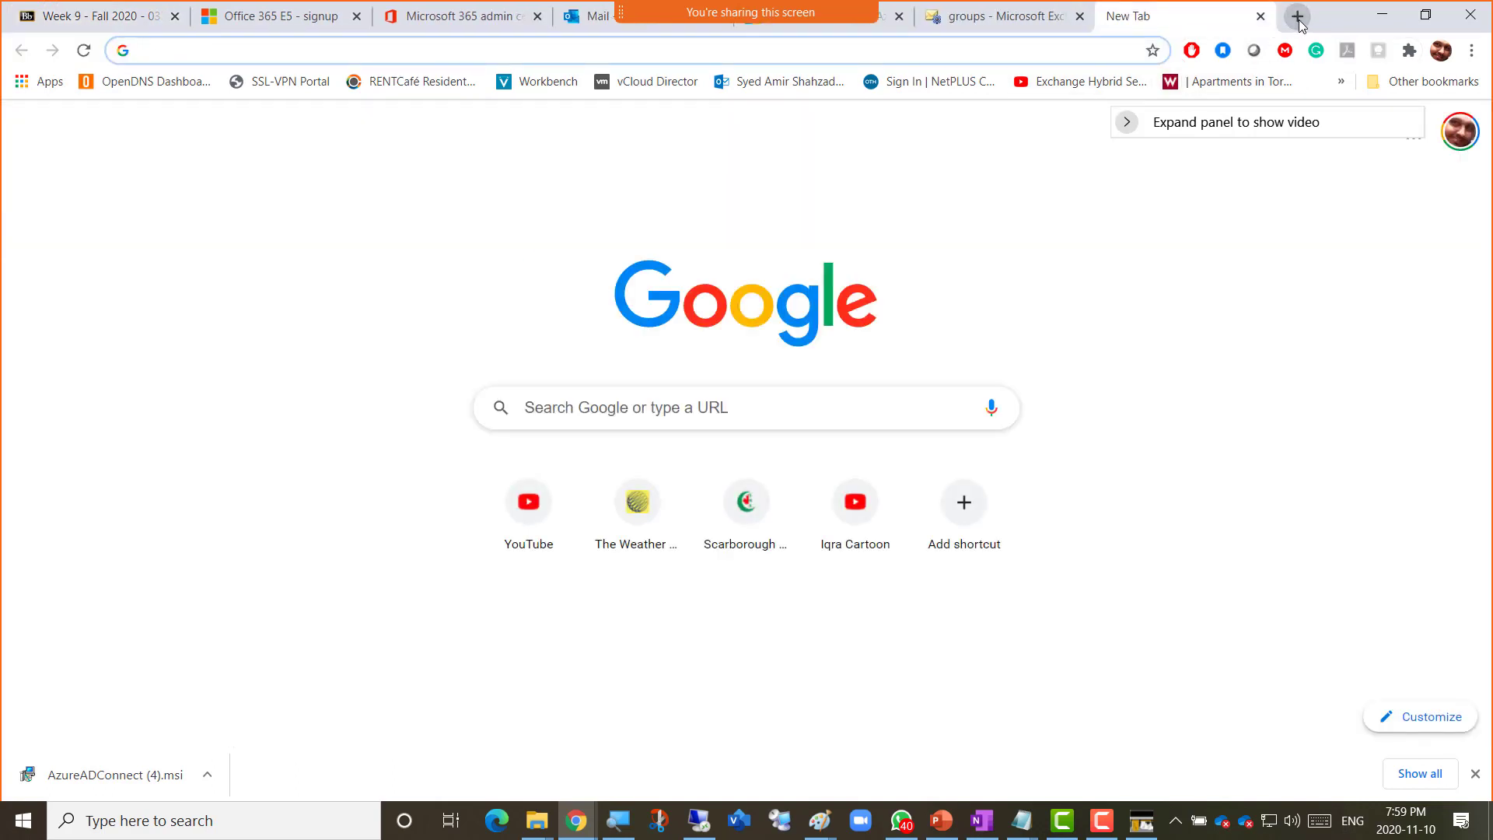
type("azure free")
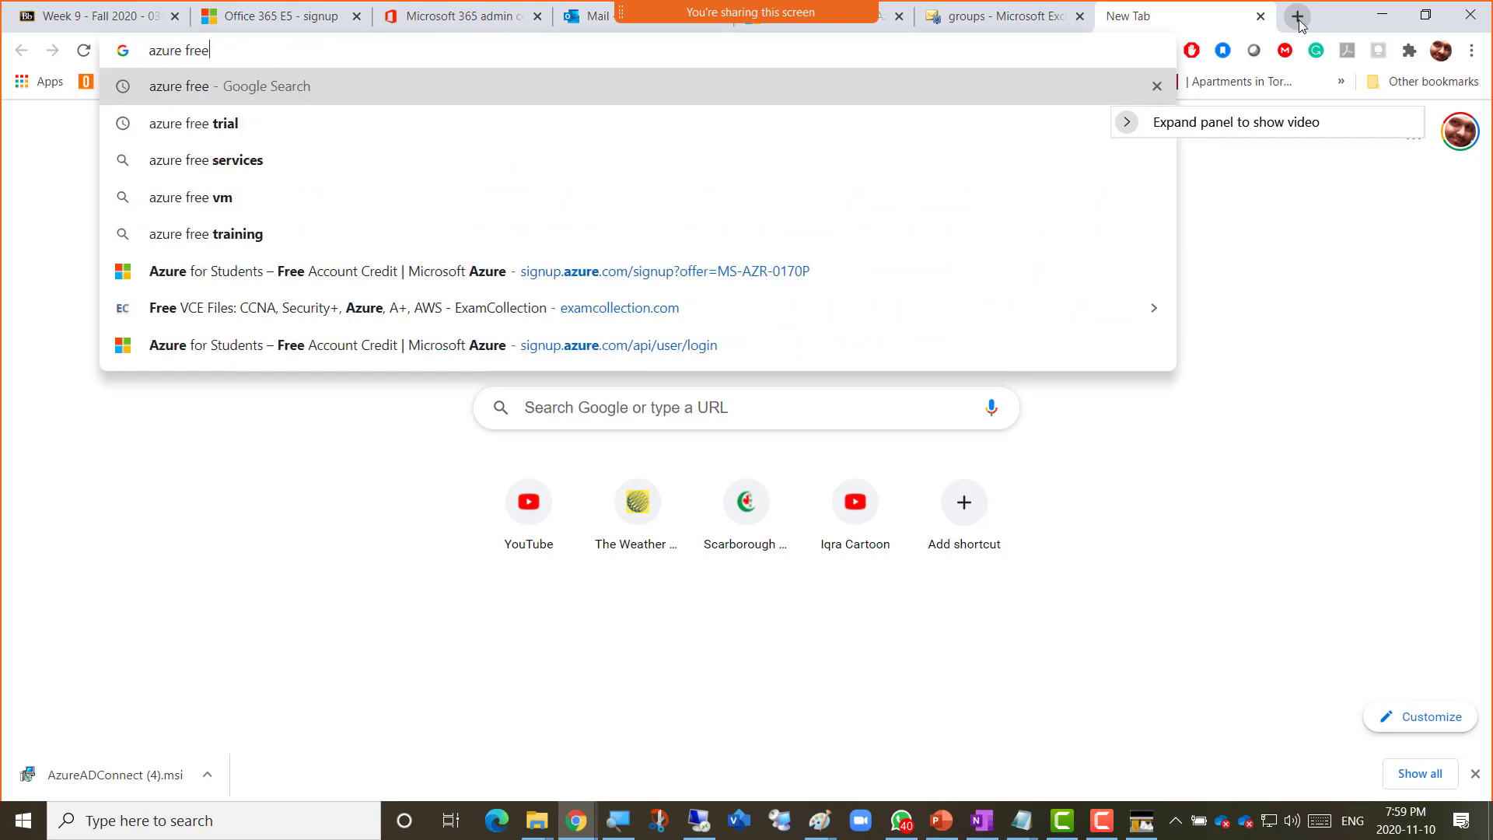
key("Down")
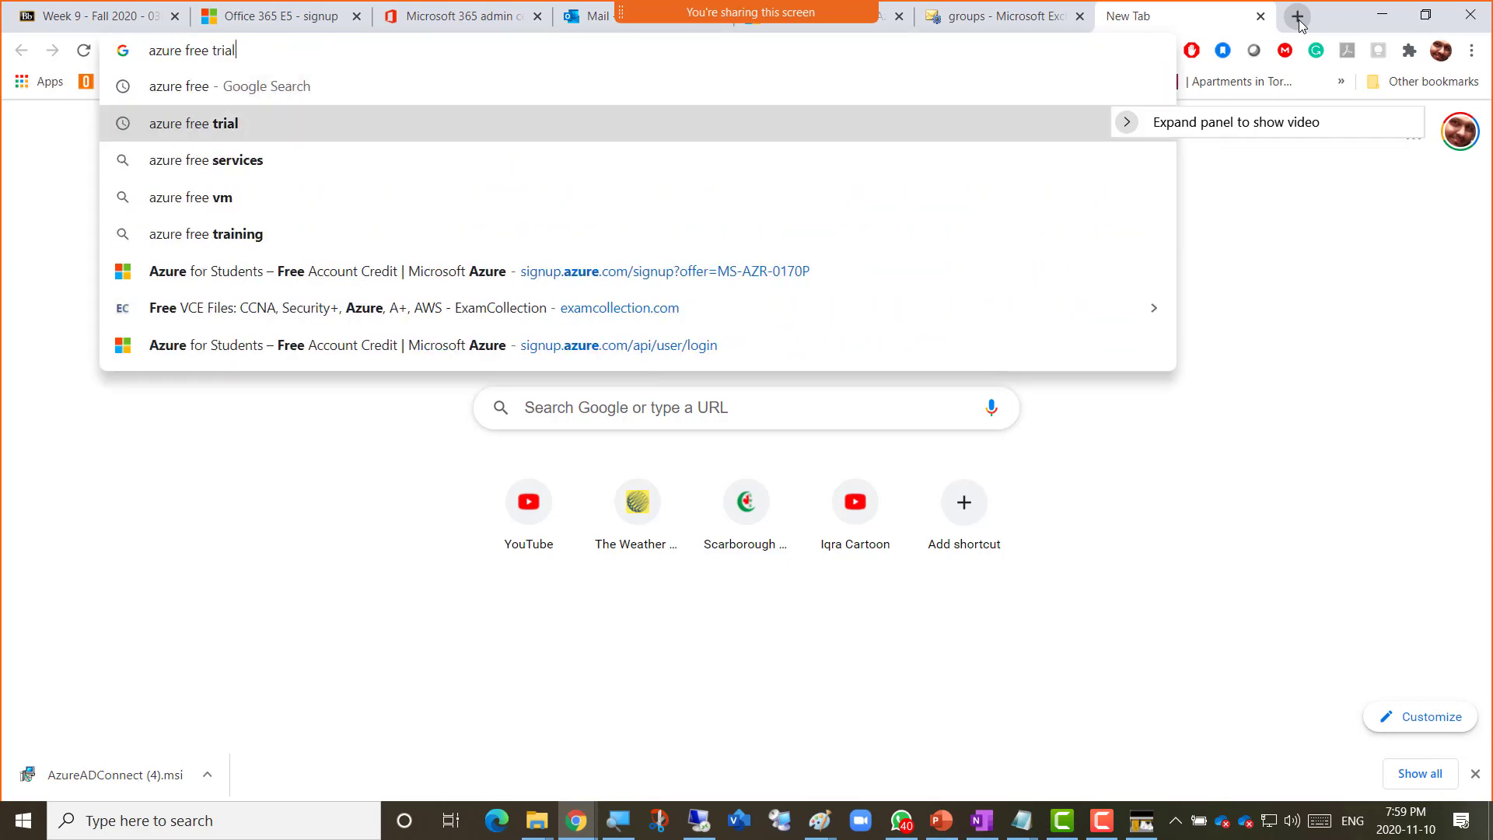
key("Return")
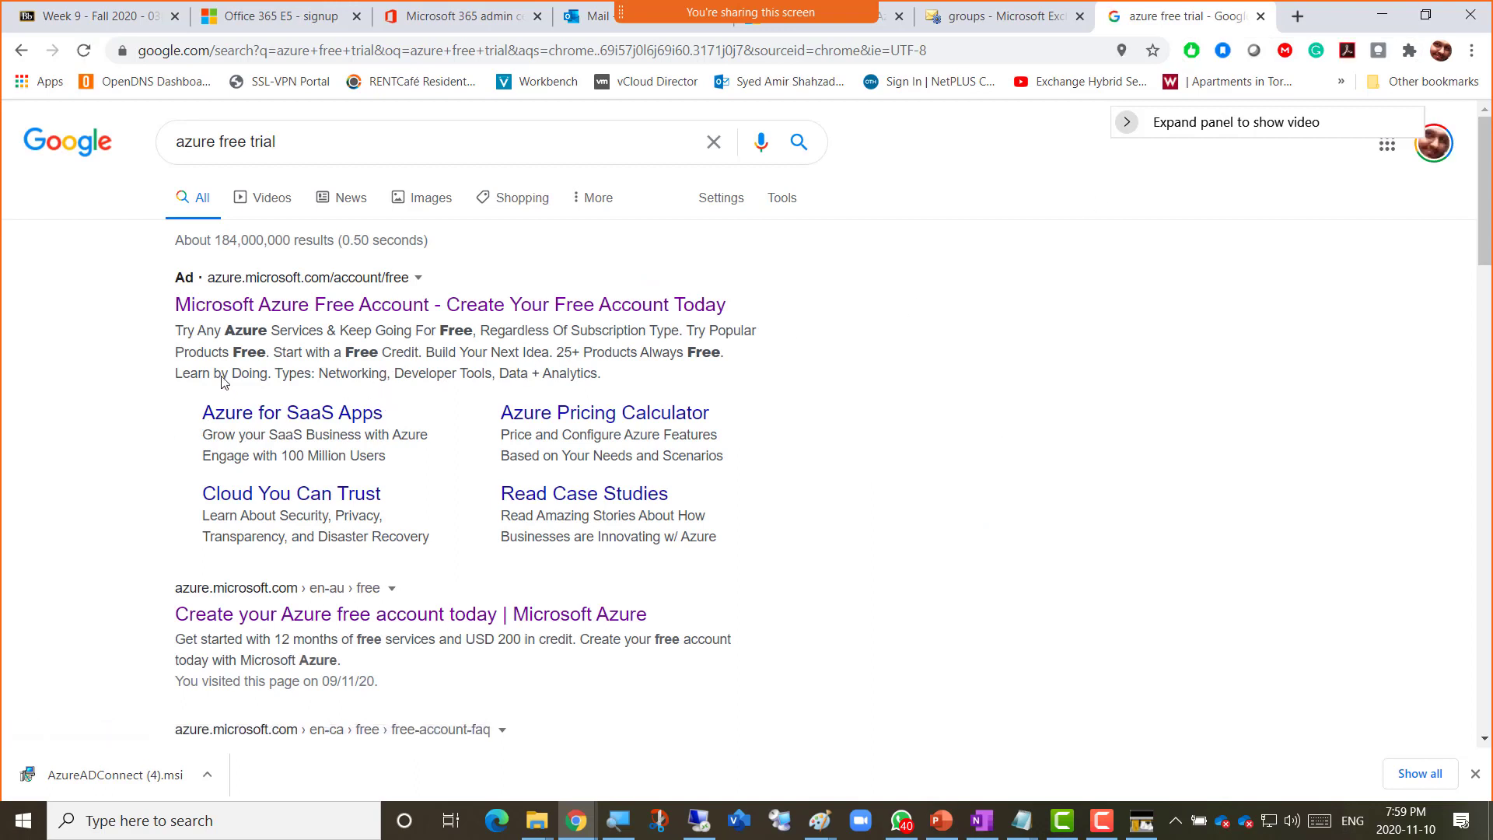
left_click(464, 306)
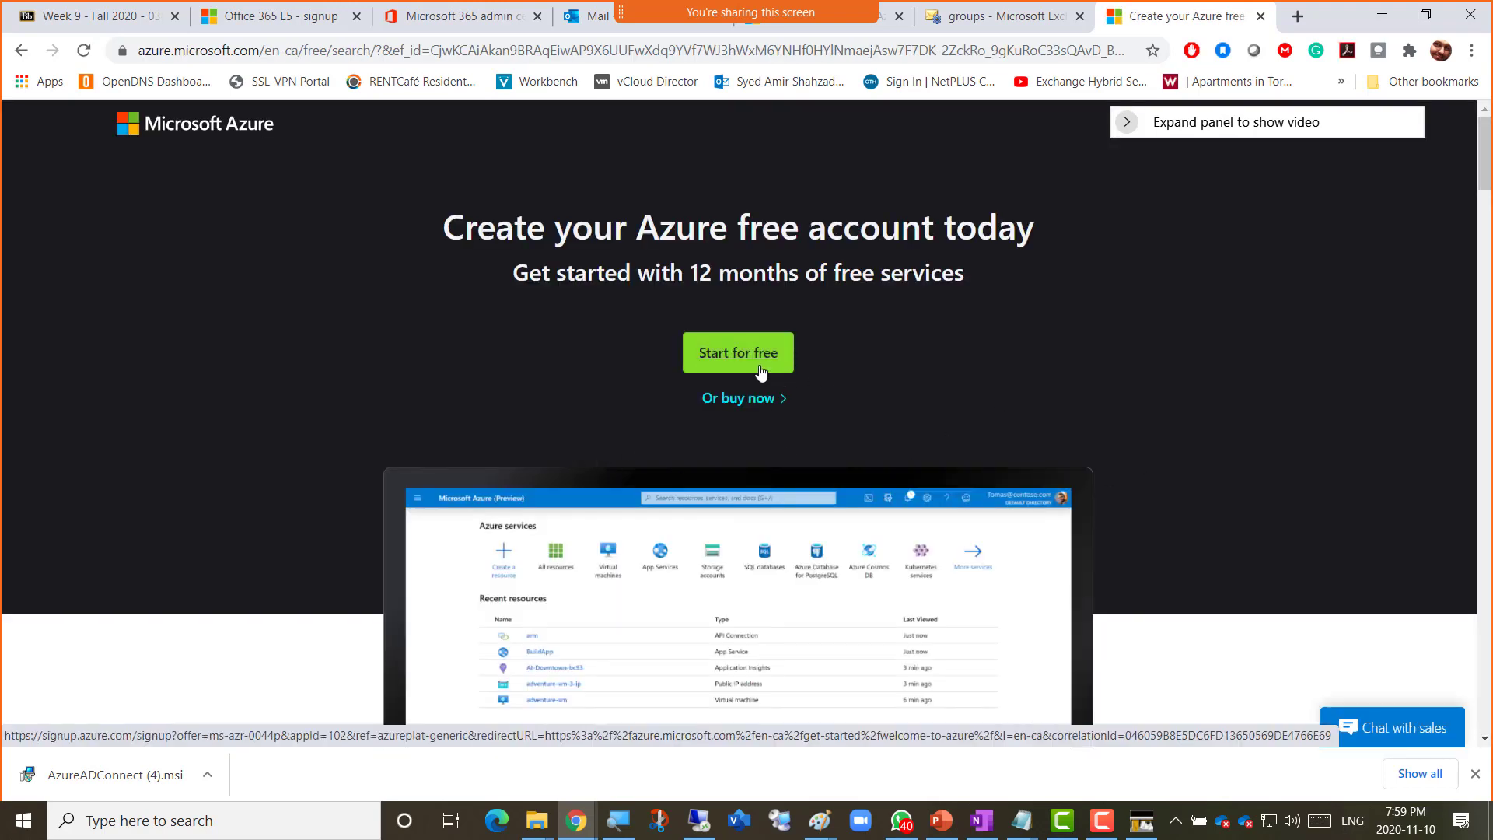
left_click(761, 371)
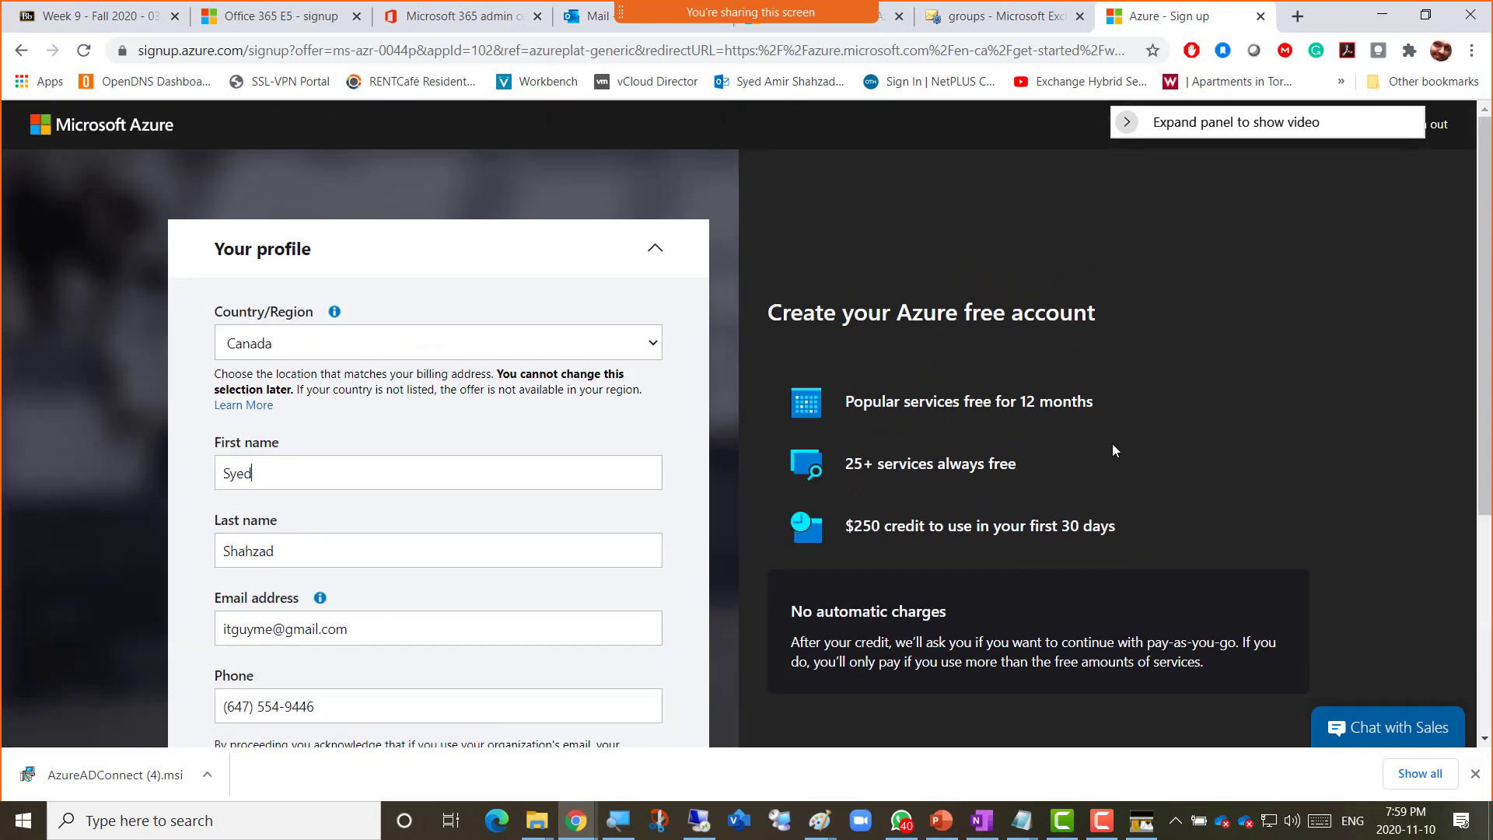
Examine the Azure sign-up form's sections and highlight the offers about always-free services and the credit for the first 30 days.
scroll(1122, 446, "down", 2)
scroll(1123, 446, "down", 3)
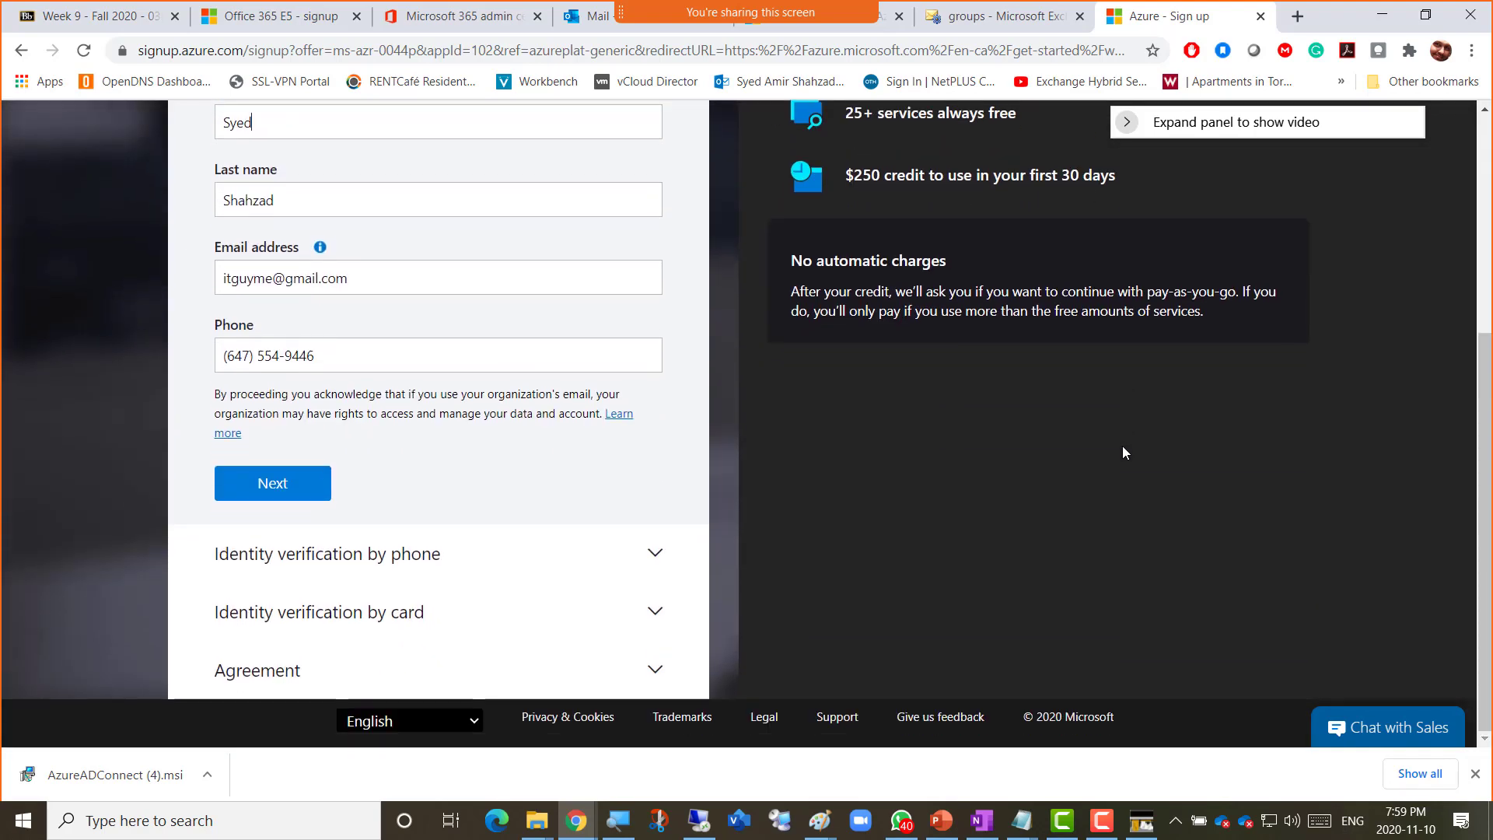
scroll(1122, 446, "up", 5)
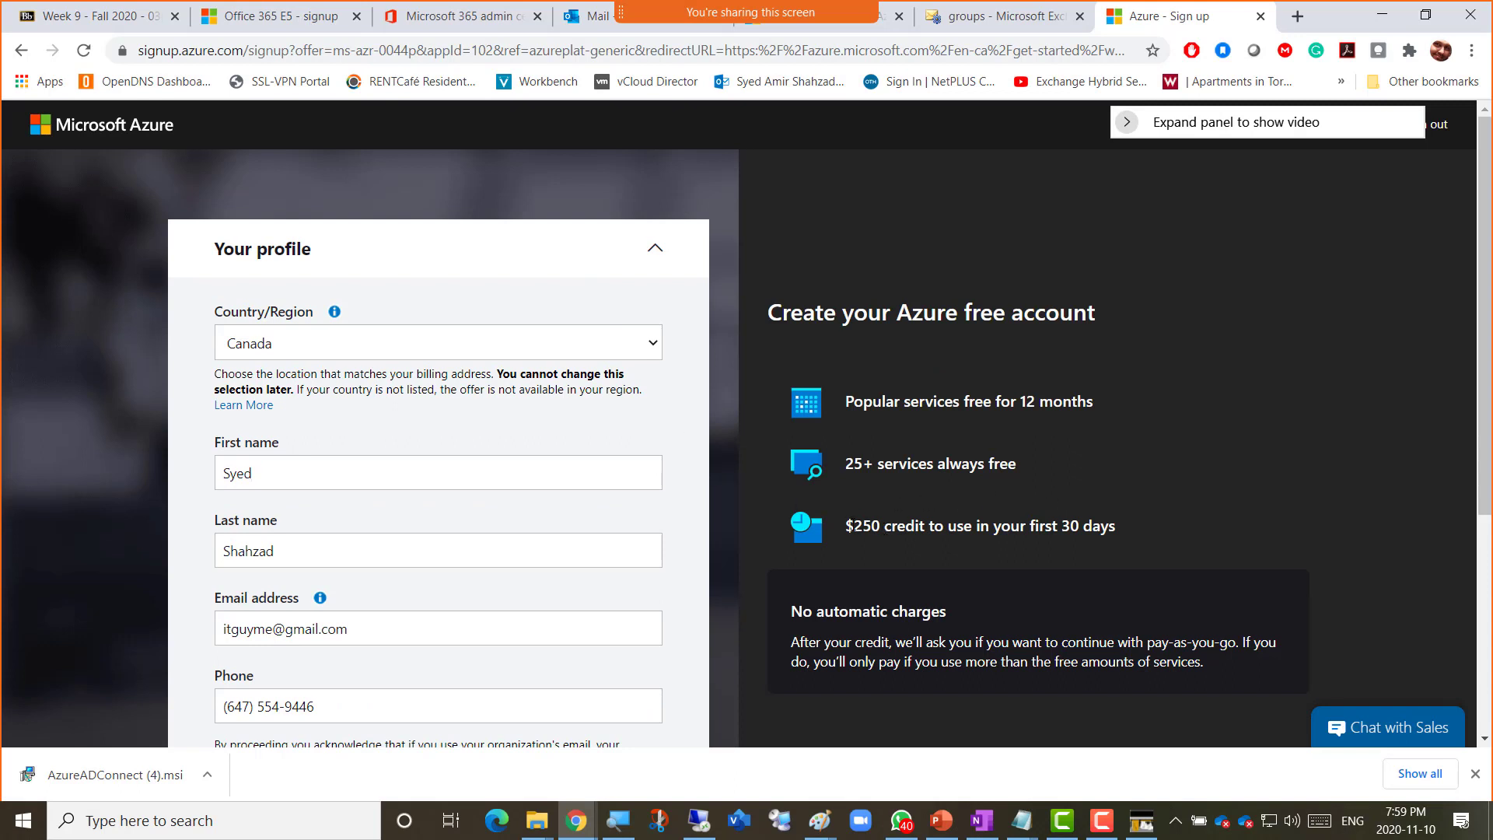
left_click_drag(850, 527, 1118, 531)
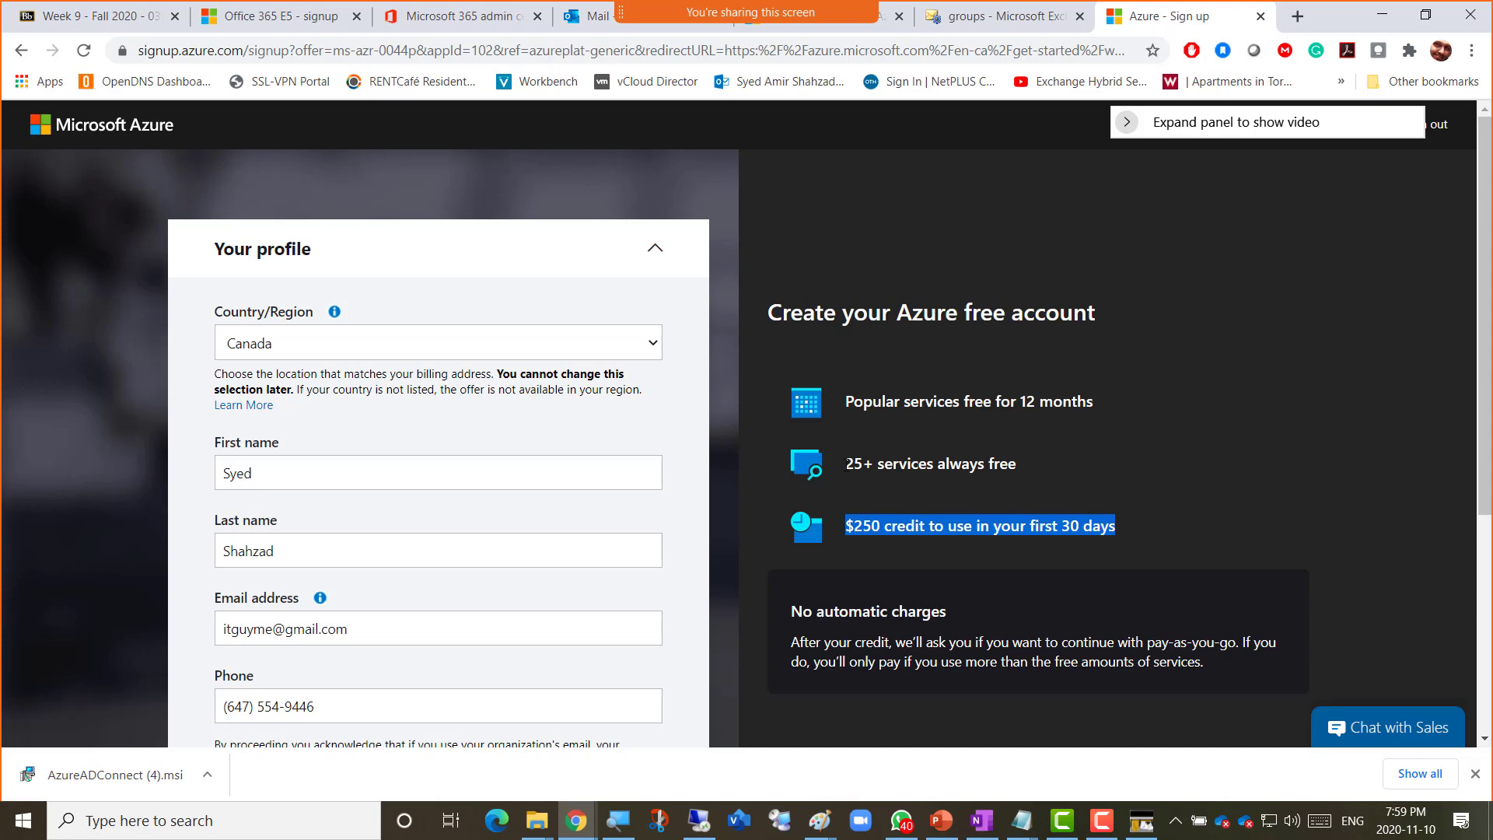
left_click_drag(846, 465, 1019, 465)
left_click_drag(845, 531, 1101, 521)
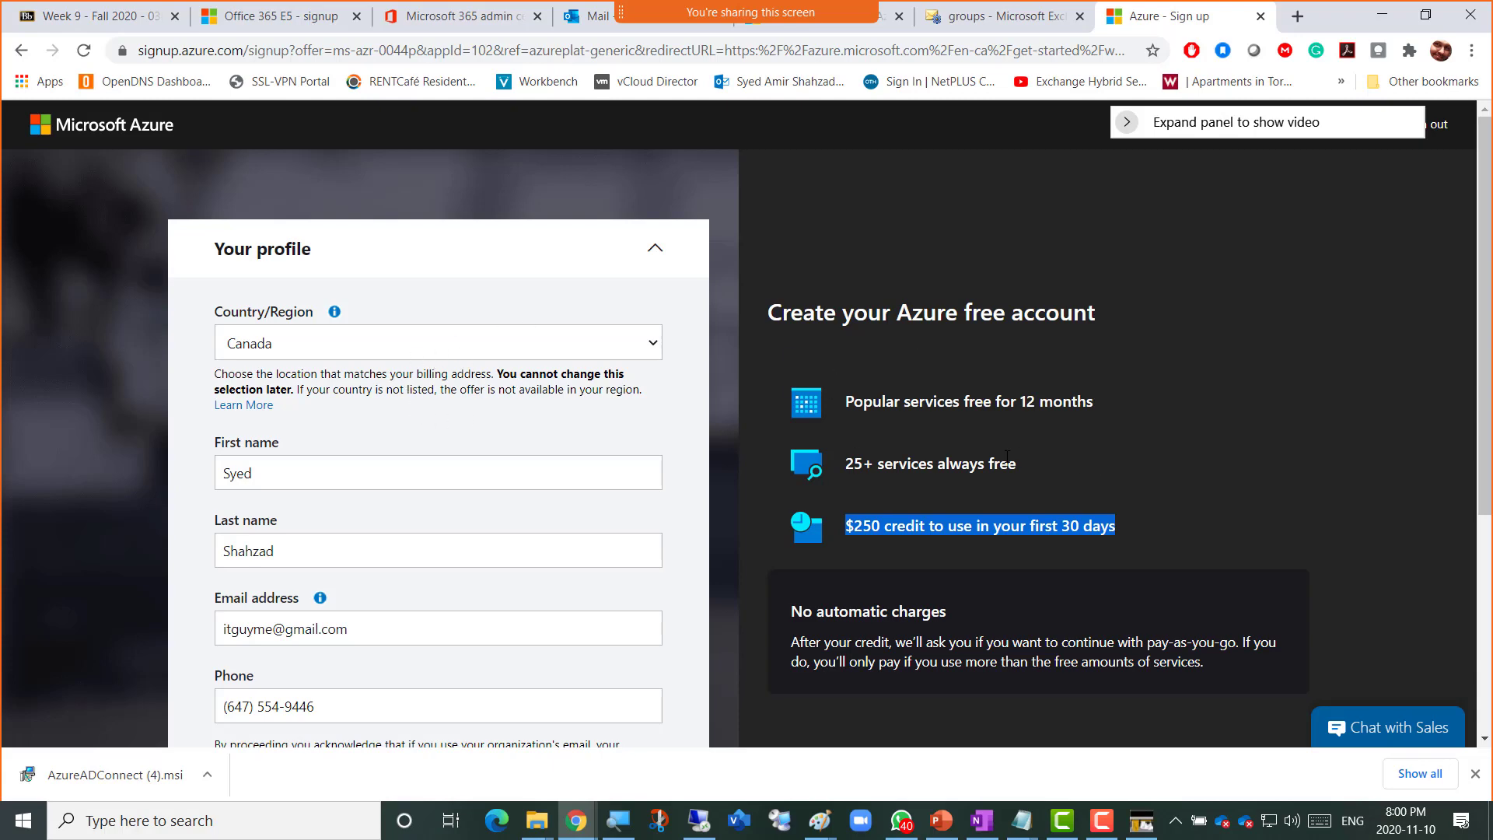
Return to Course_Content in Blackboard and rename the last Week 9 folder as "Week 10 - Fall 2020 - 03Nov2020 - Tuesday".
left_click(71, 25)
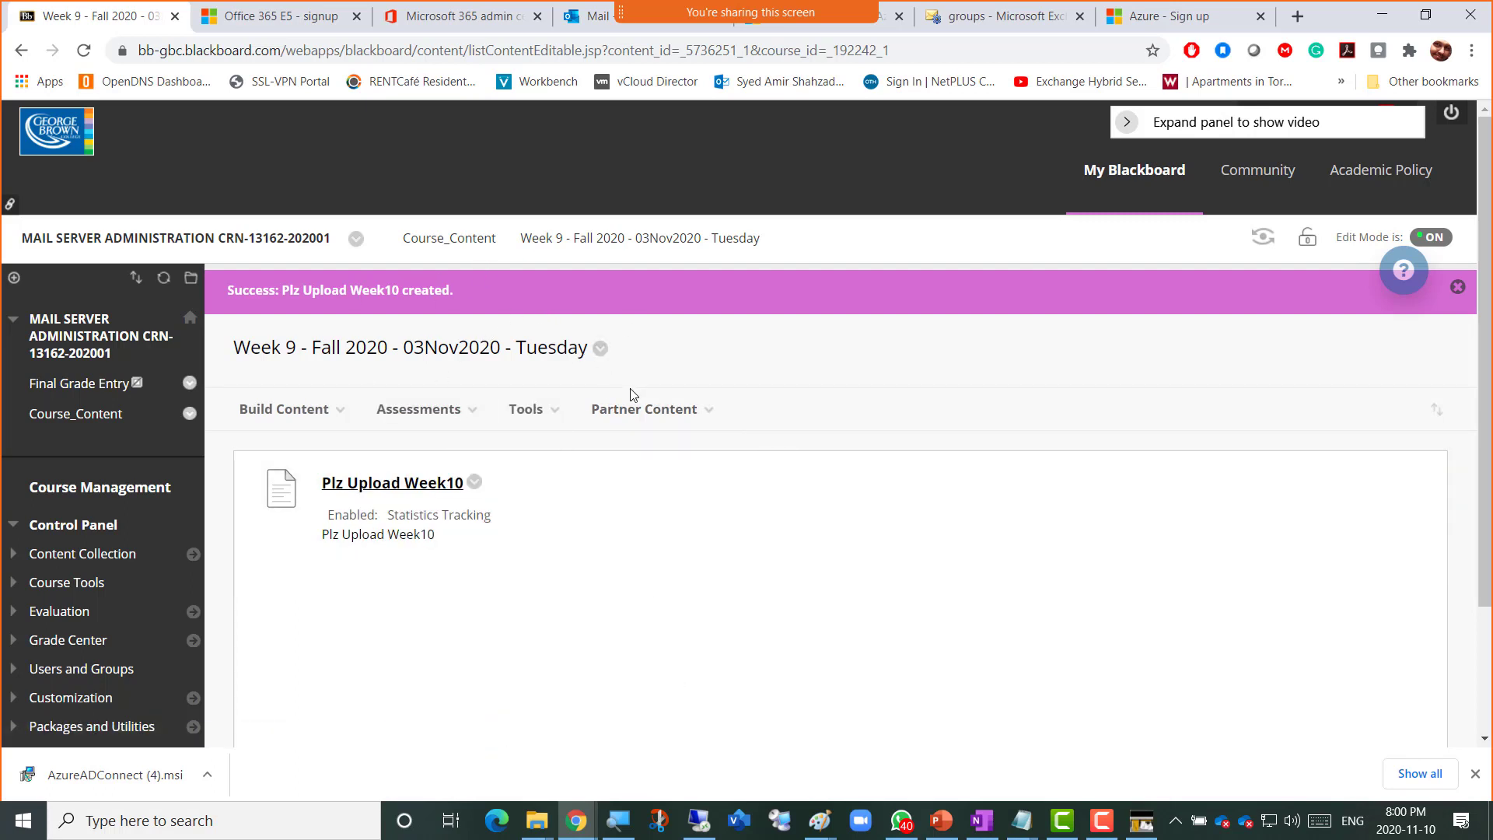
left_click(433, 246)
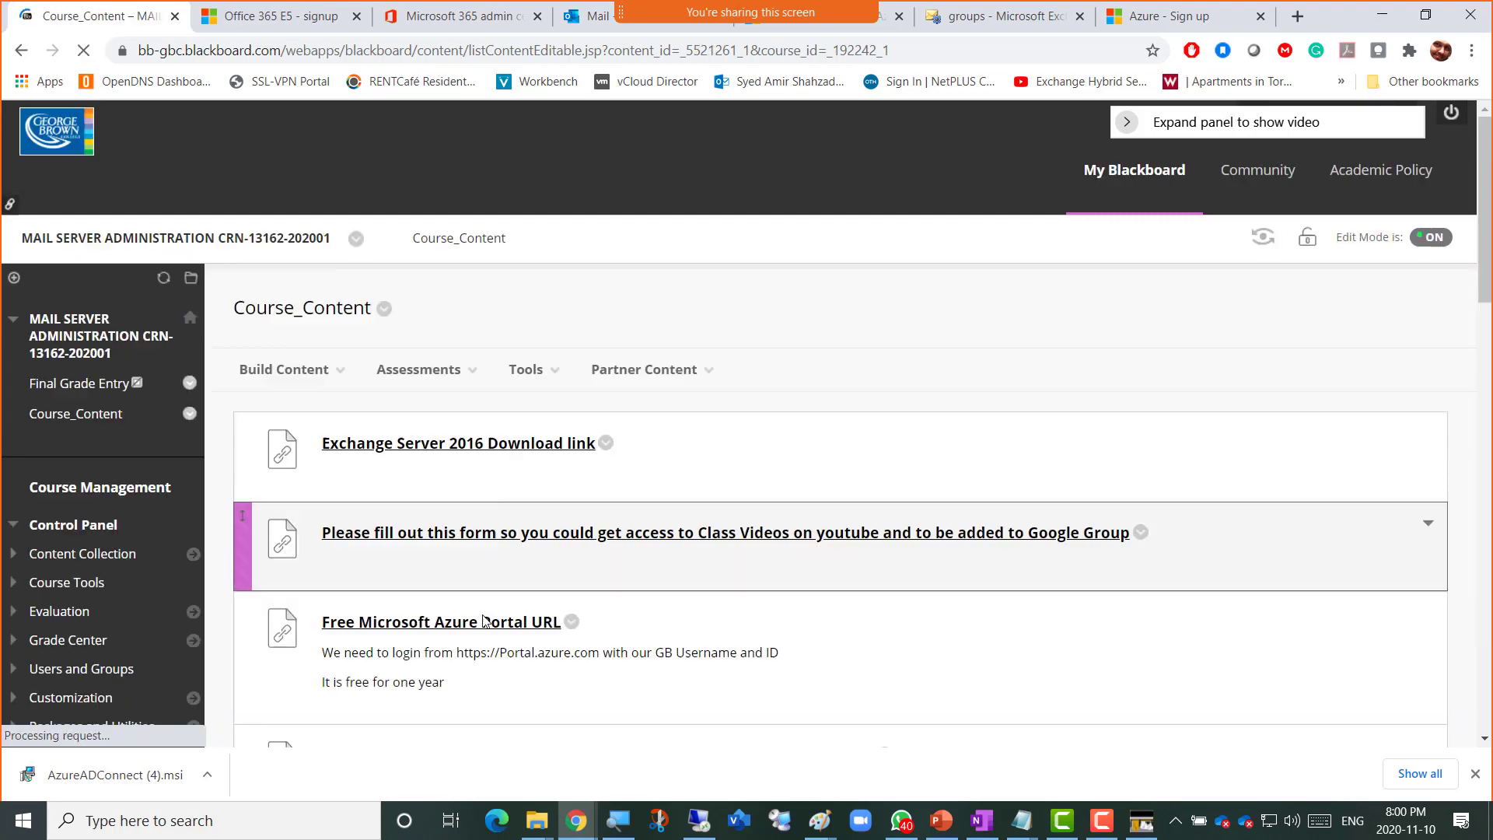
scroll(492, 604, "down", 2)
scroll(493, 604, "down", 10)
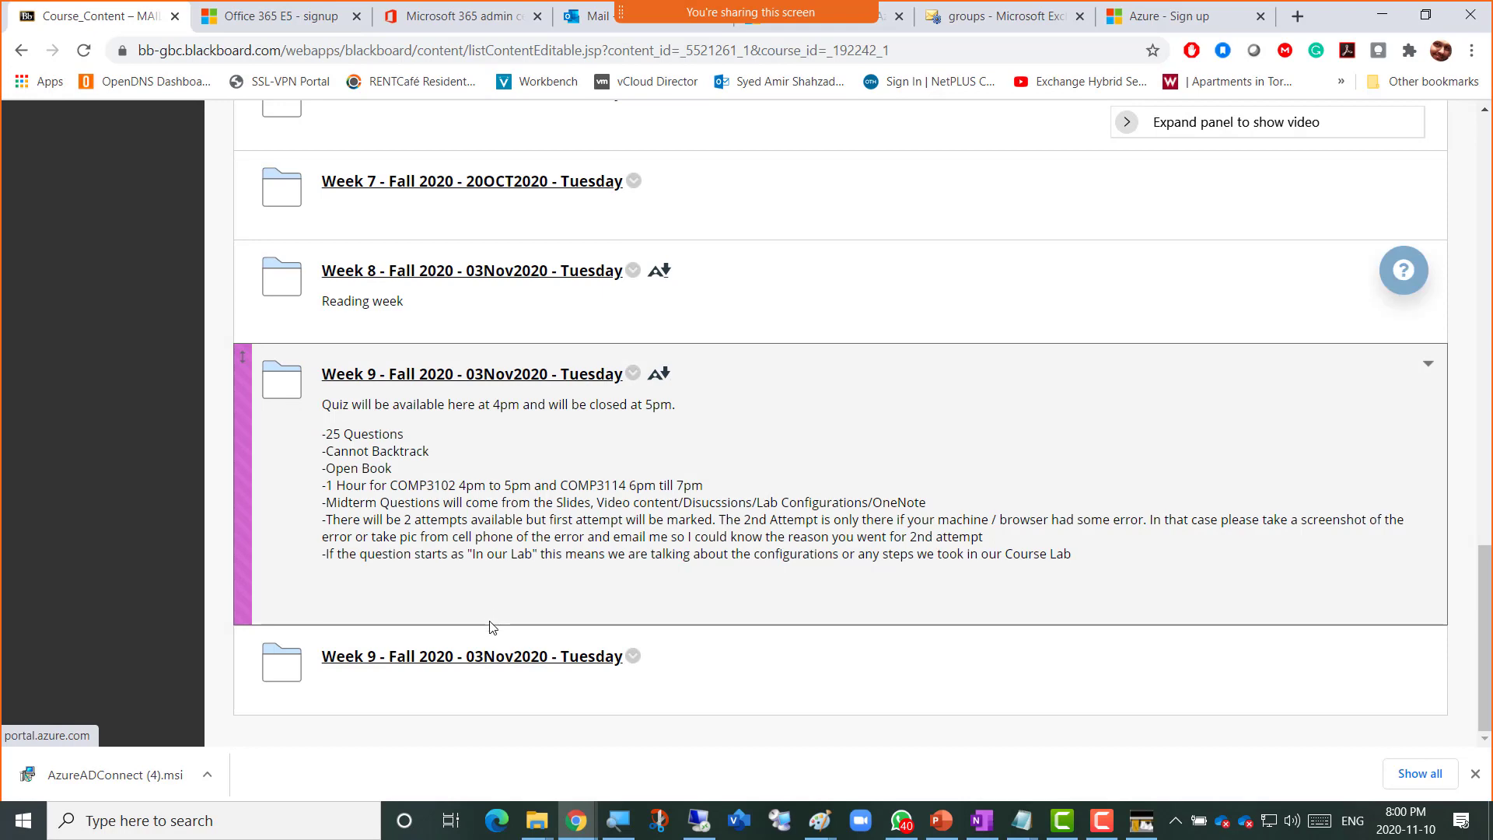
left_click(632, 660)
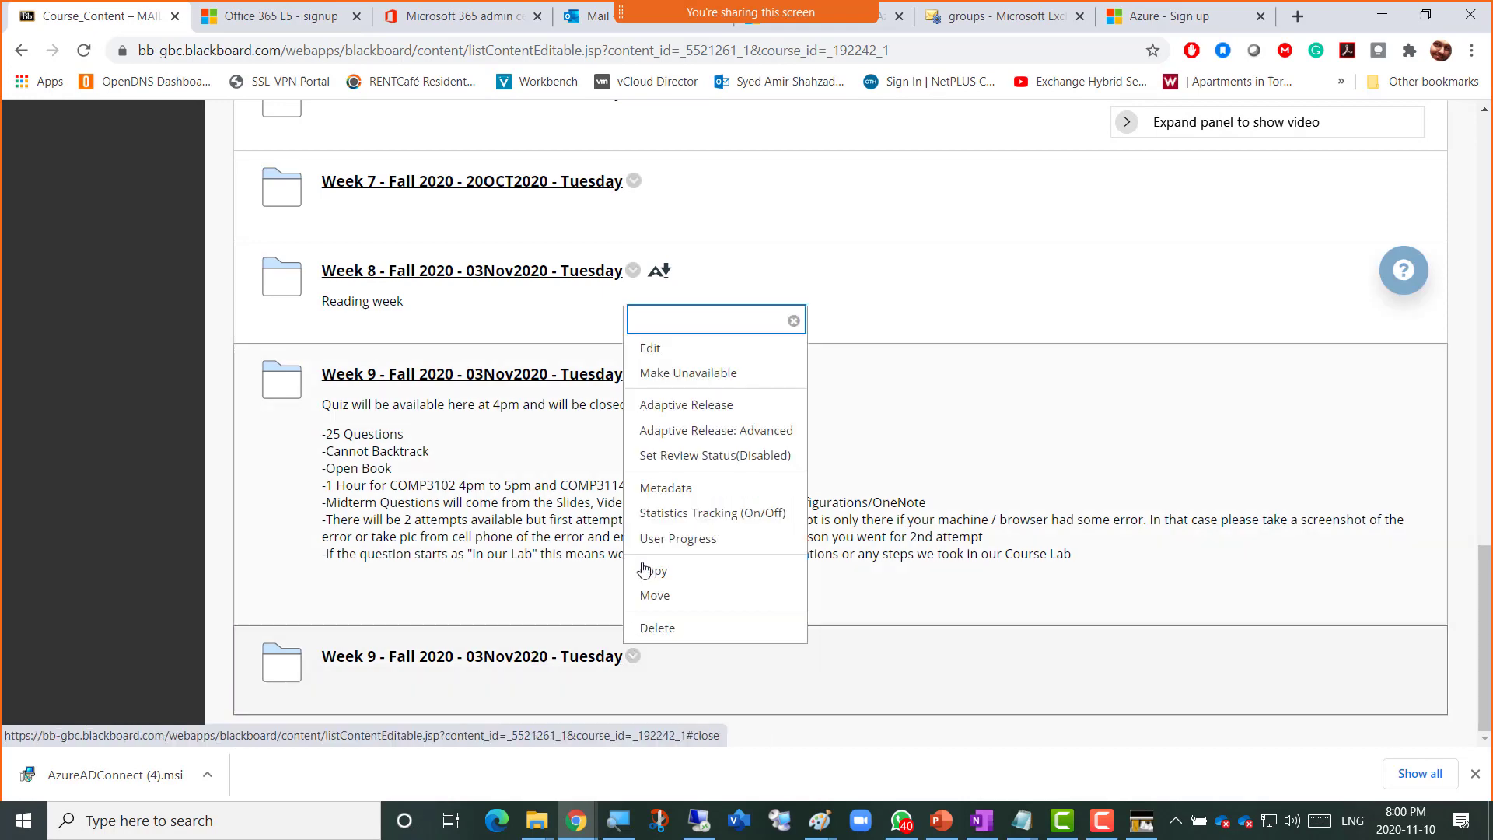
left_click(652, 348)
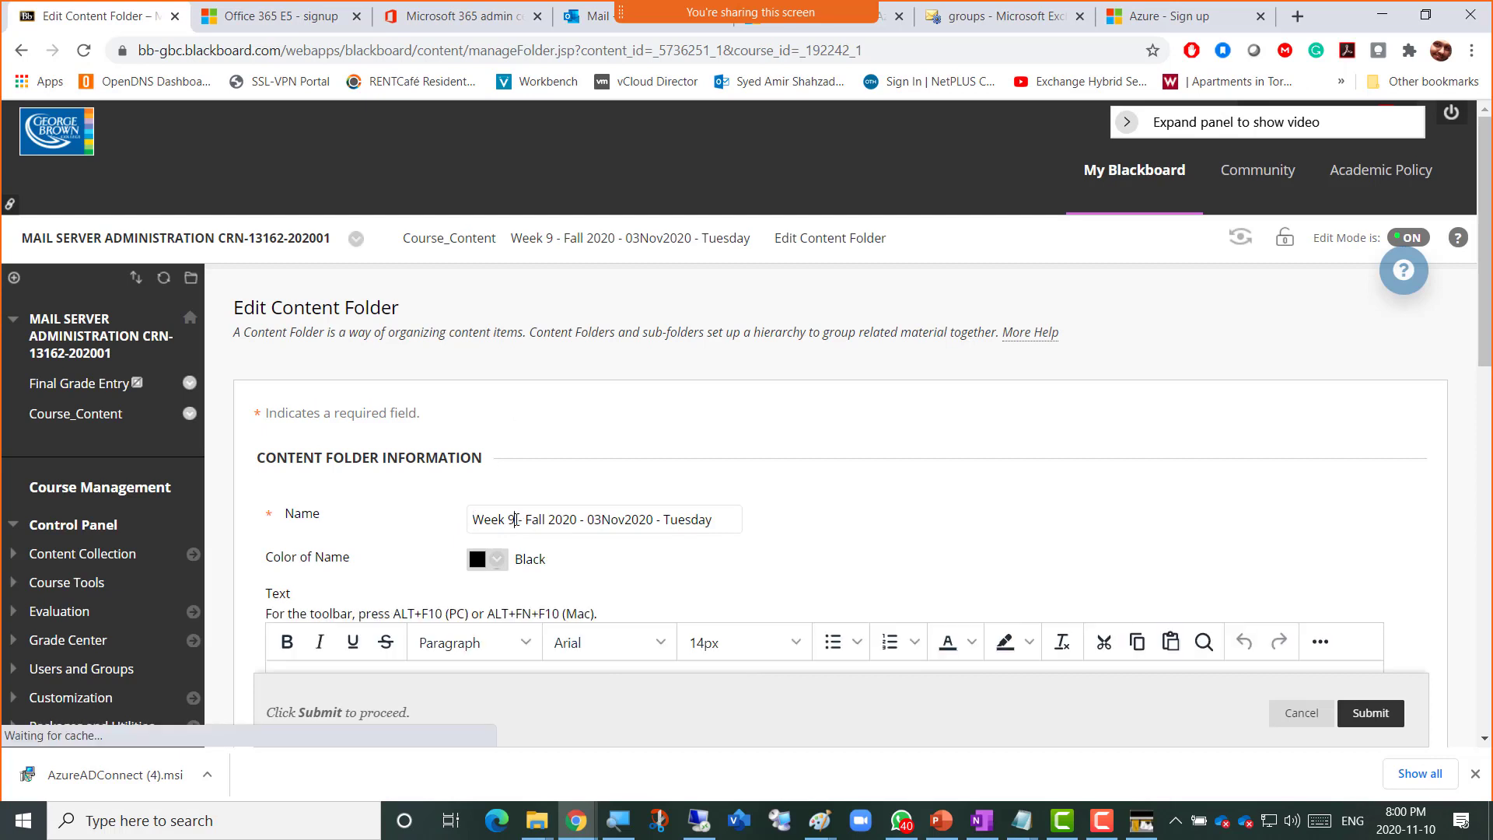
type("10")
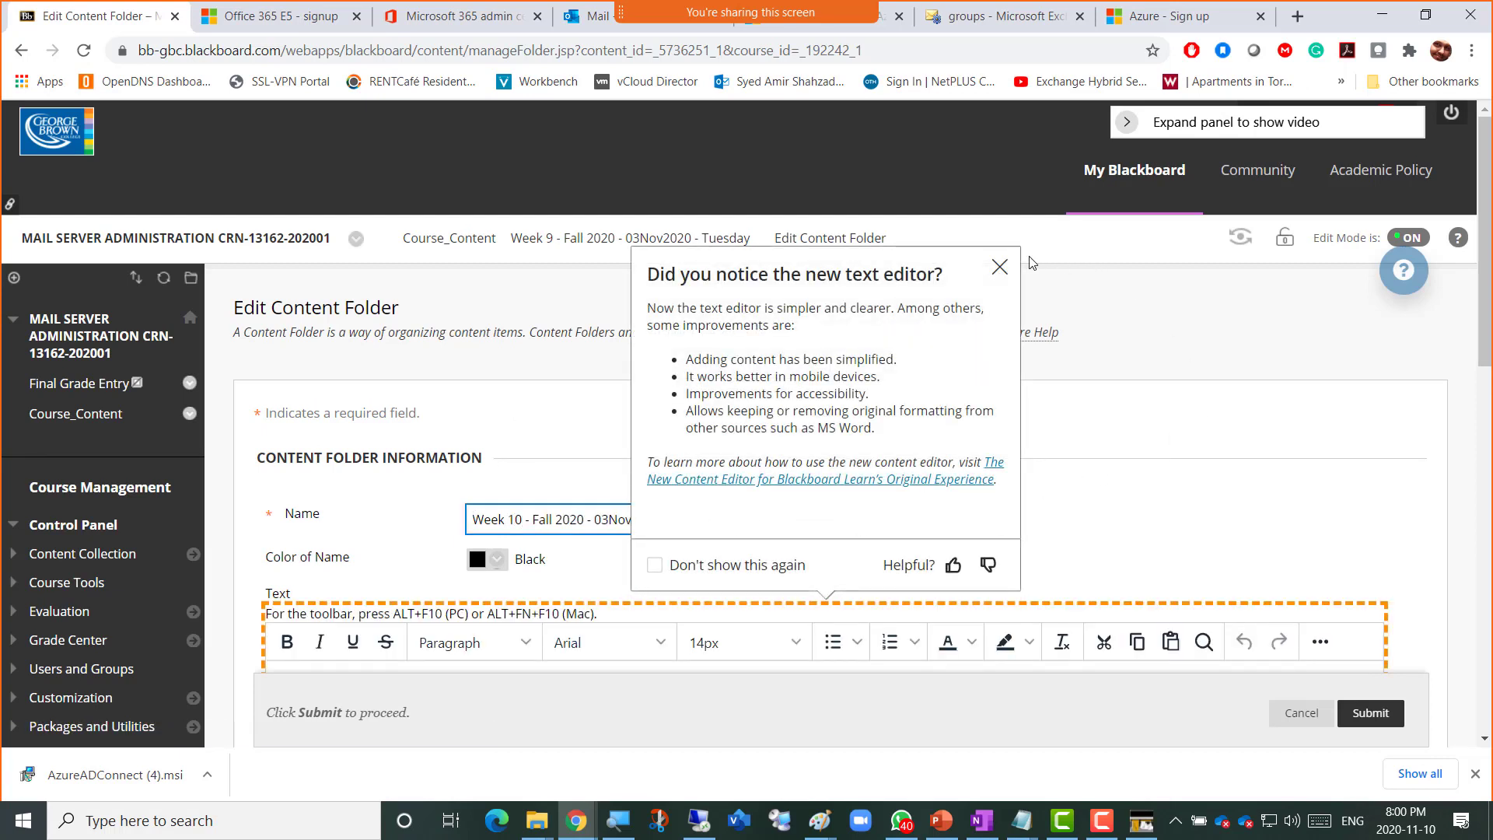
left_click(1001, 268)
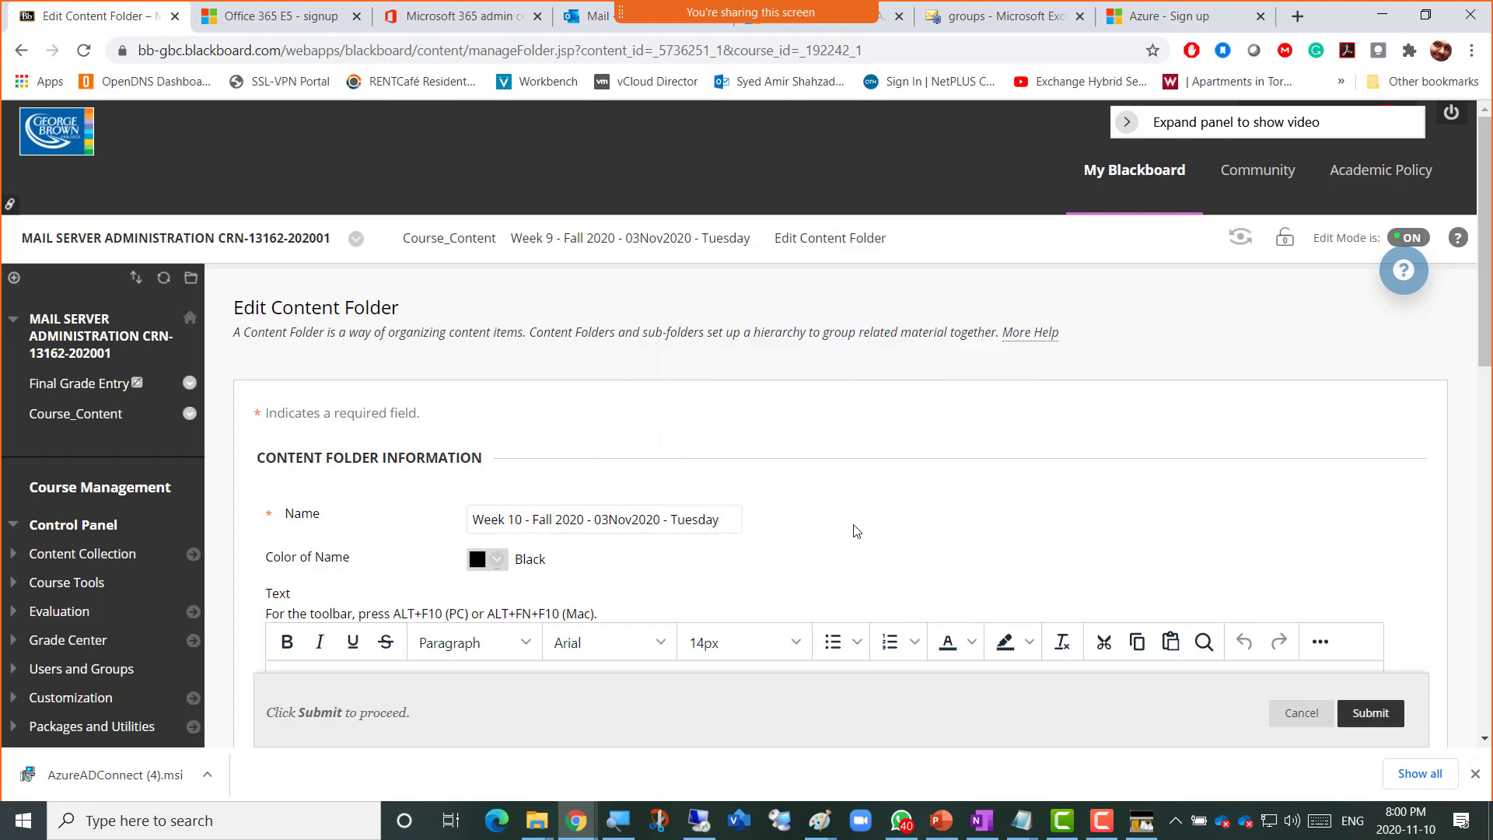
left_click(1370, 713)
scroll(582, 582, "down", 2)
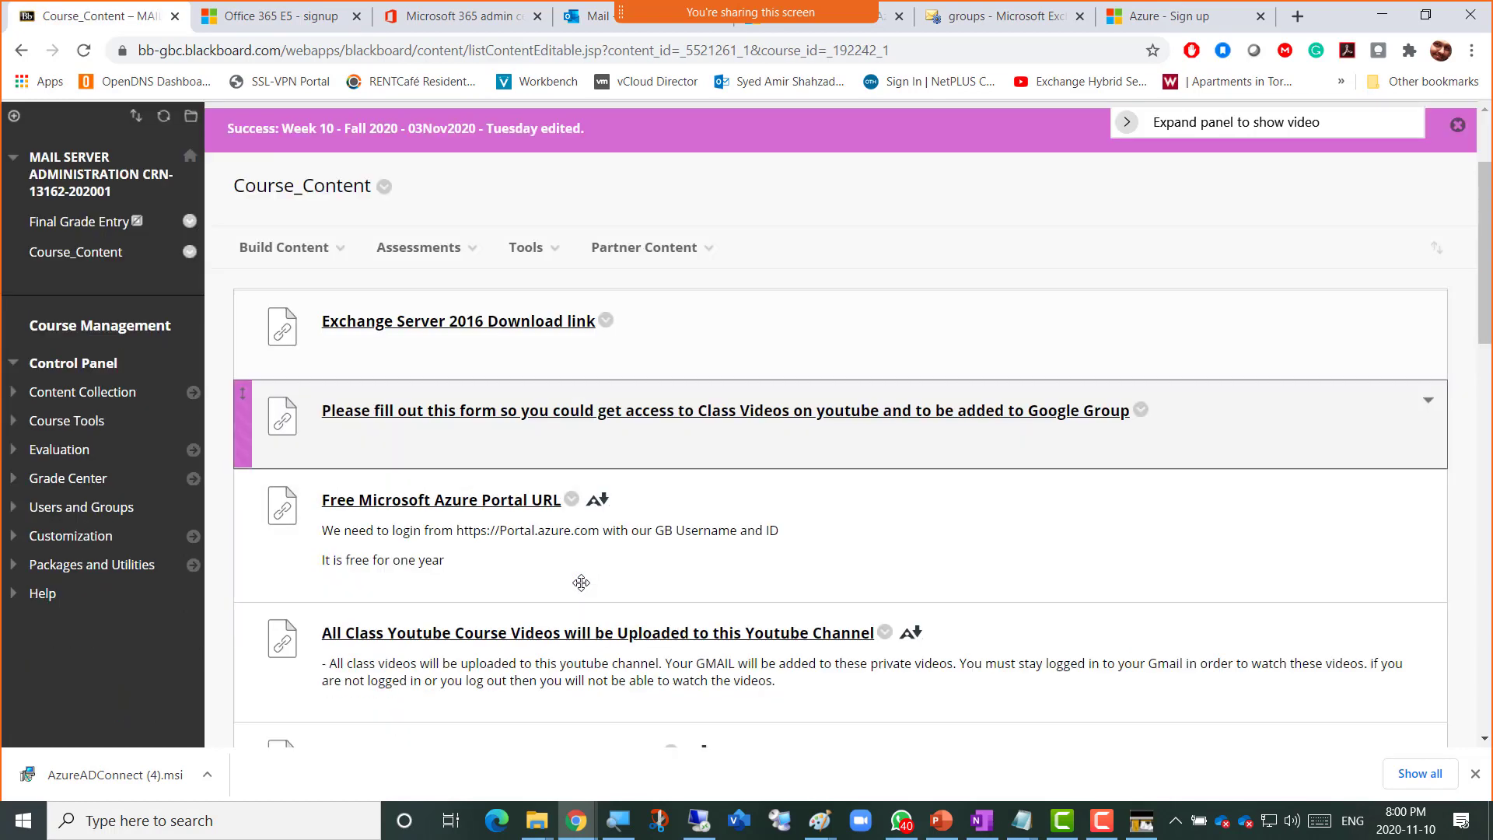
scroll(581, 583, "down", 15)
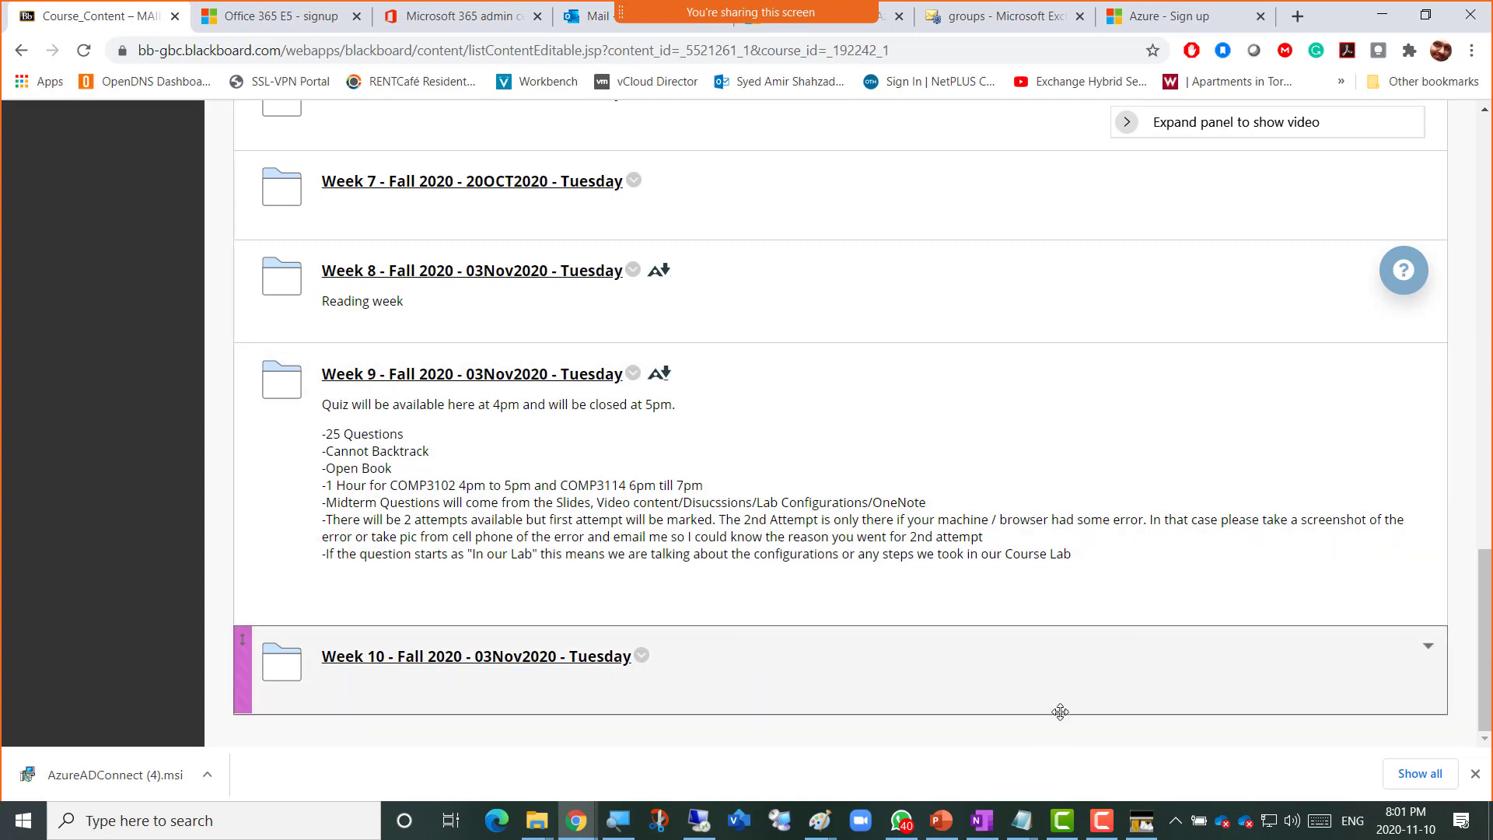
mouse_move(1101, 822)
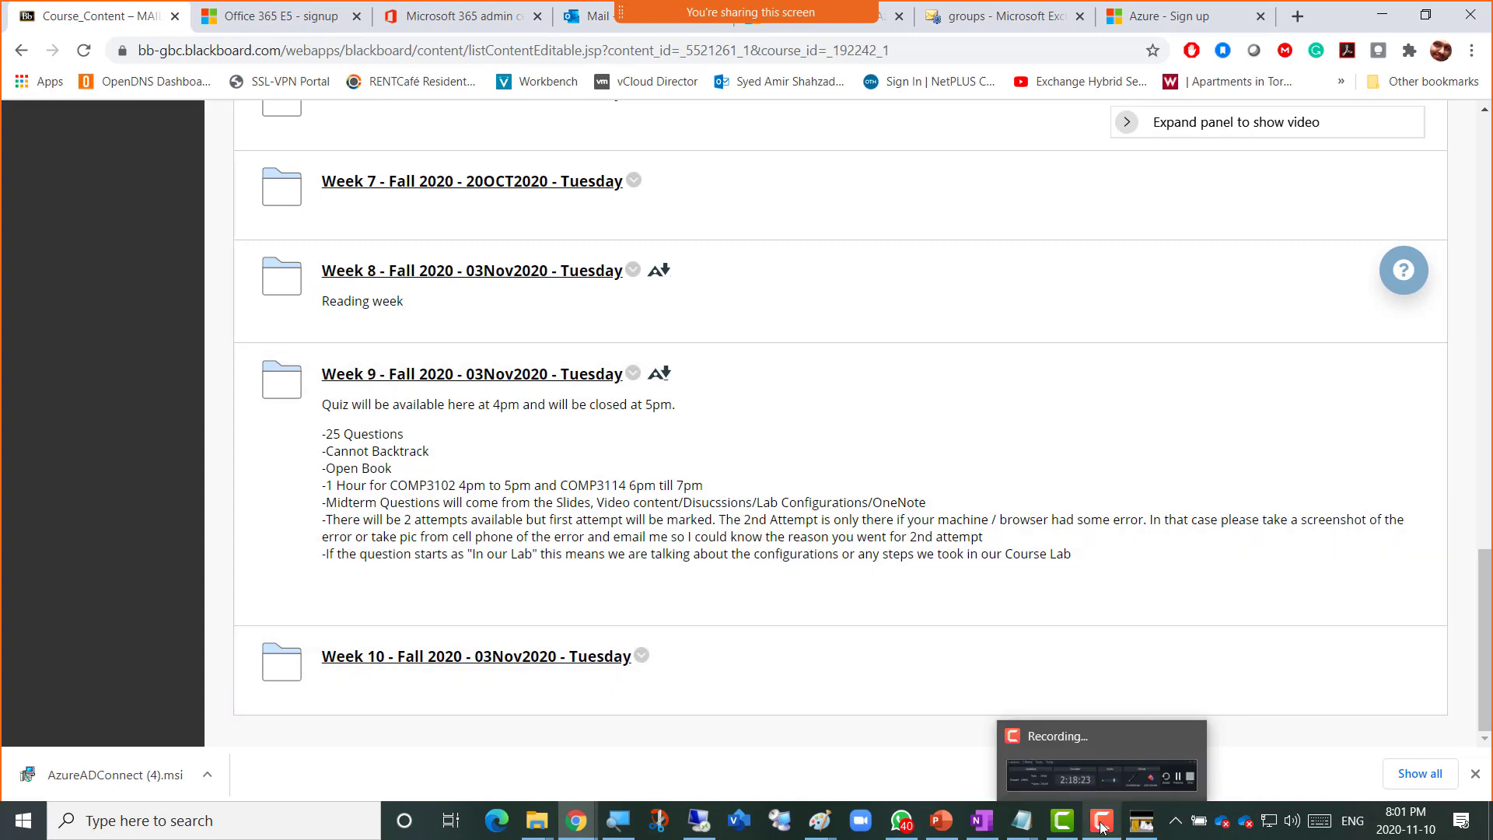
left_click(1102, 824)
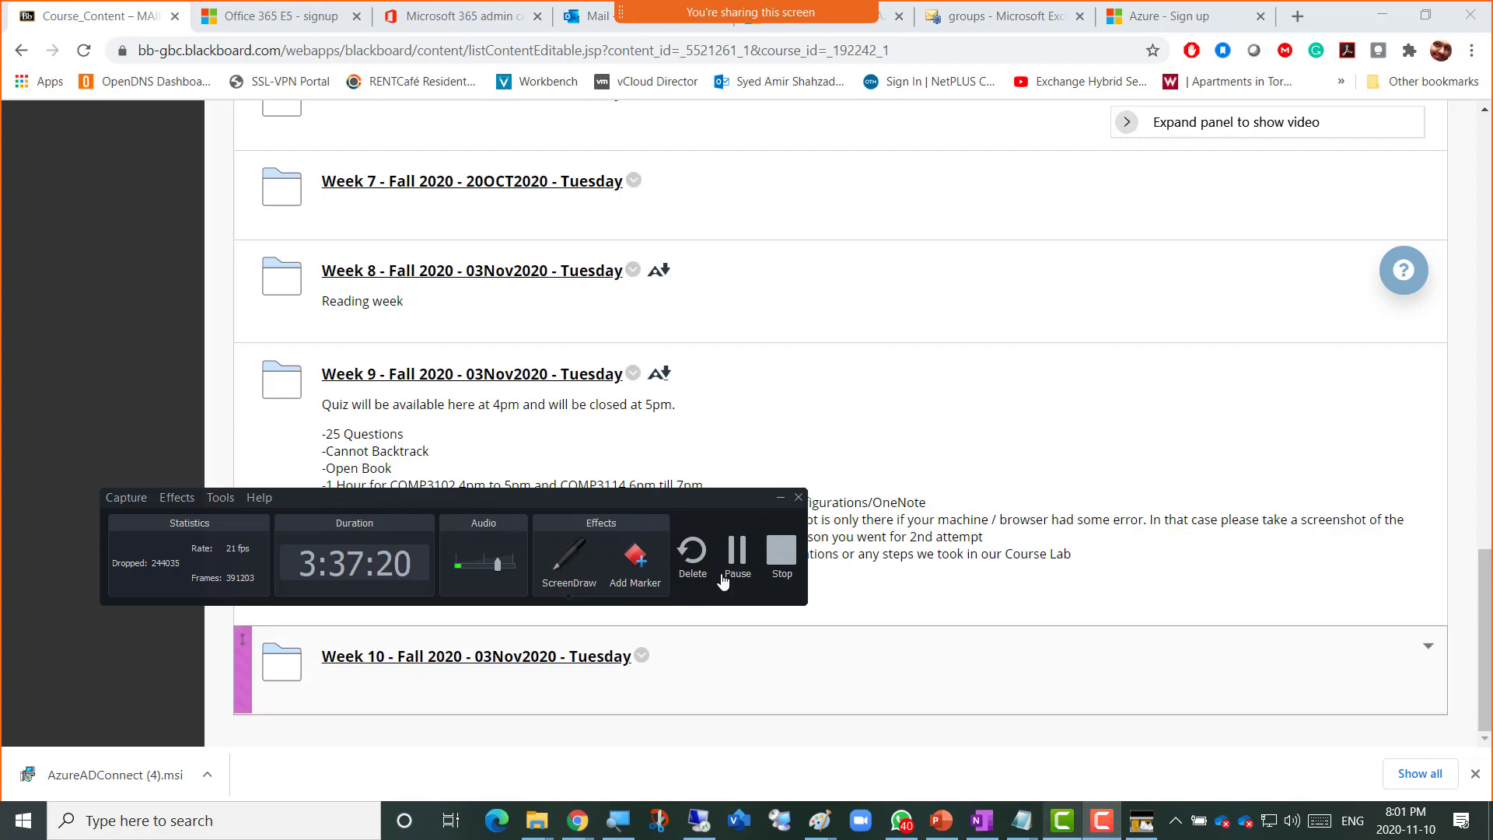